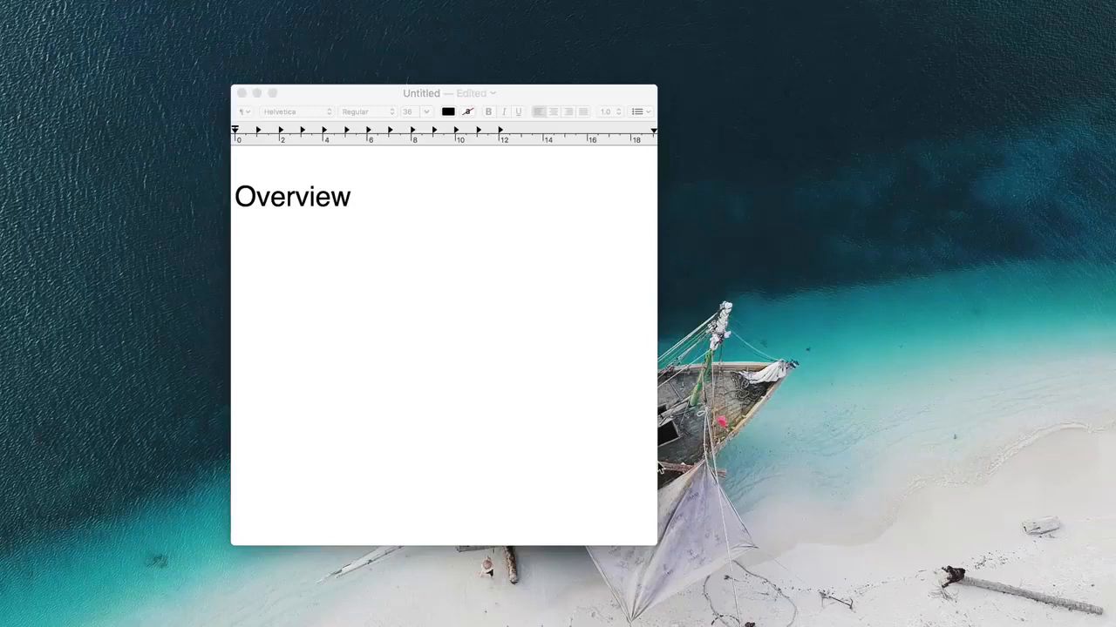
- Below the Overview heading, type the list 1. Domain, 2. Hosting, 3. Wordpress + Theme, 4. Create
left_click(260, 249)
key("Return")
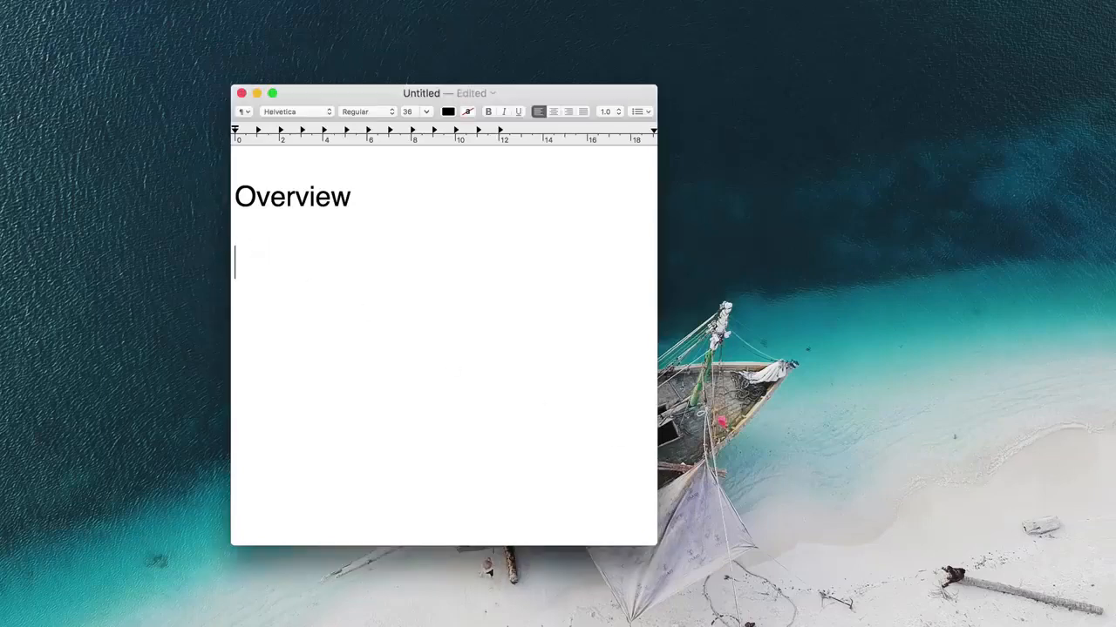
type("1. DOmain")
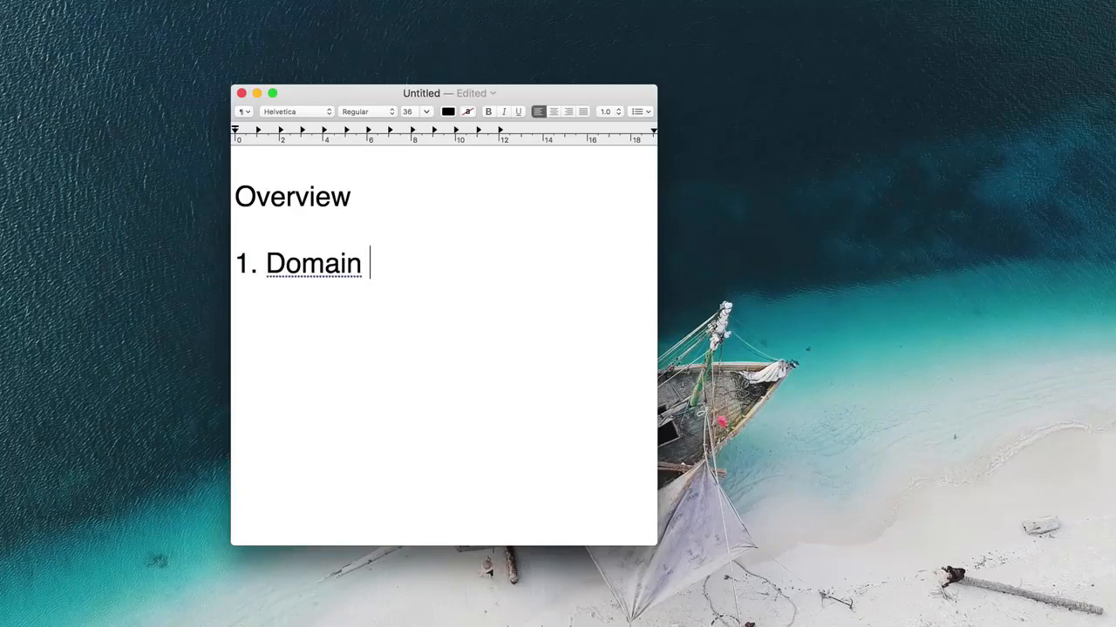
key("Return")
type("2. ")
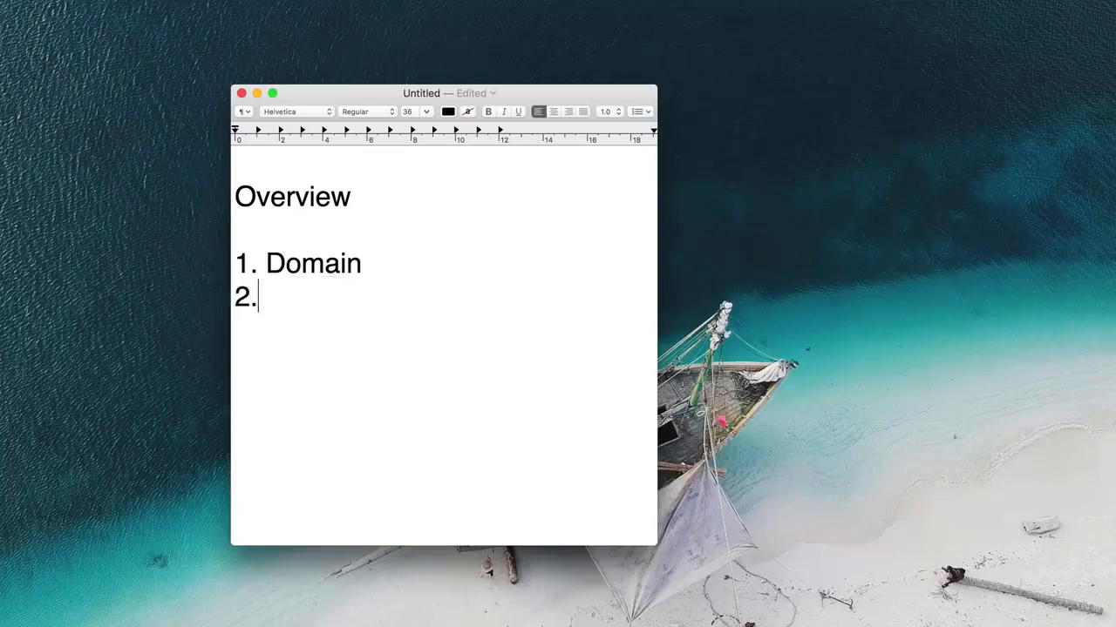
type("Hosting")
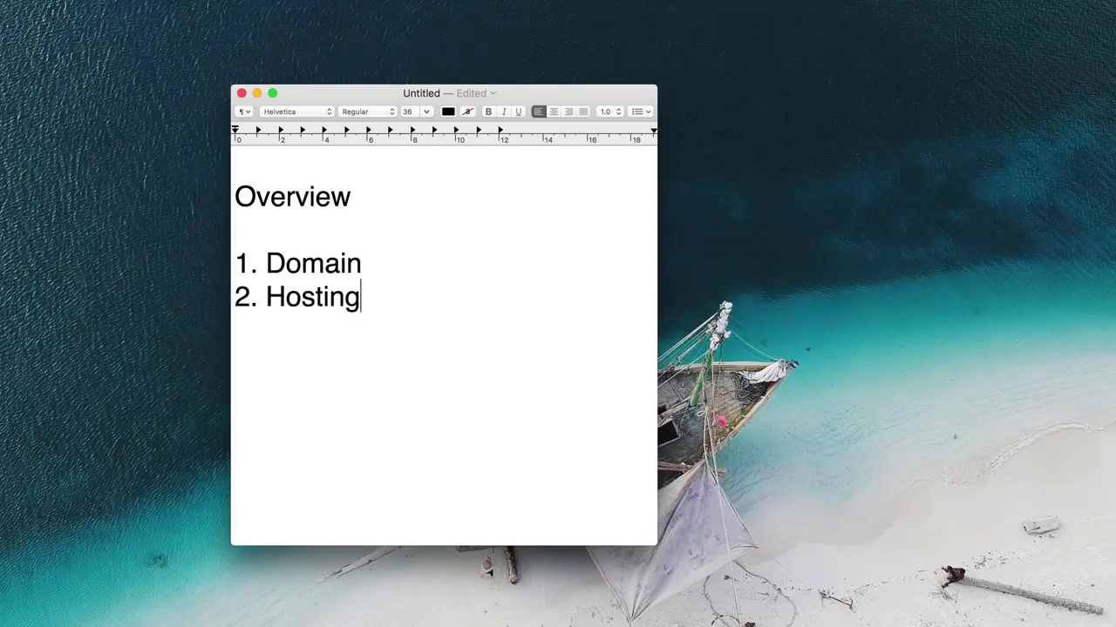
key("Return")
type("3. Wordpress")
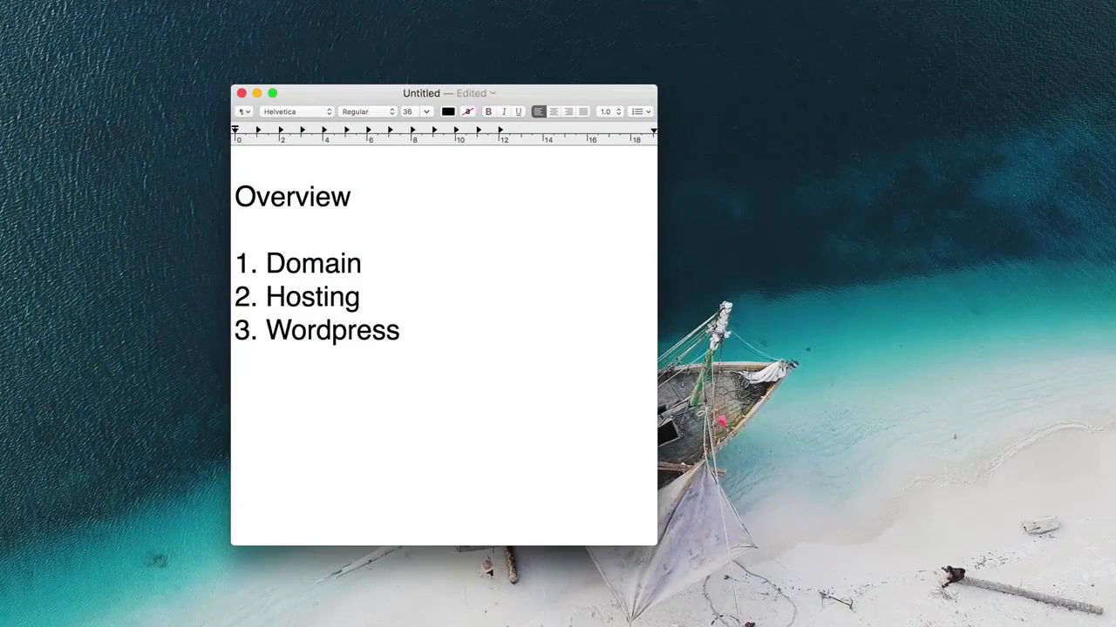
type("+ Theme")
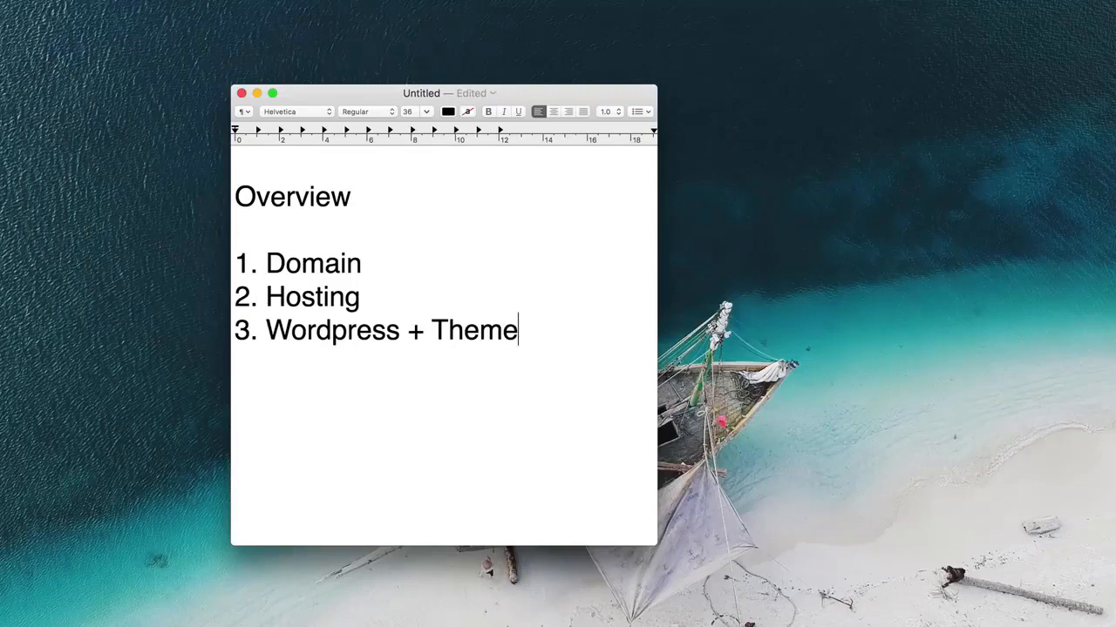
key("Return")
type("4. Create")
- Add prices to the list: Domain $15/year - $5.99/year and Hosting $8
left_click(386, 263)
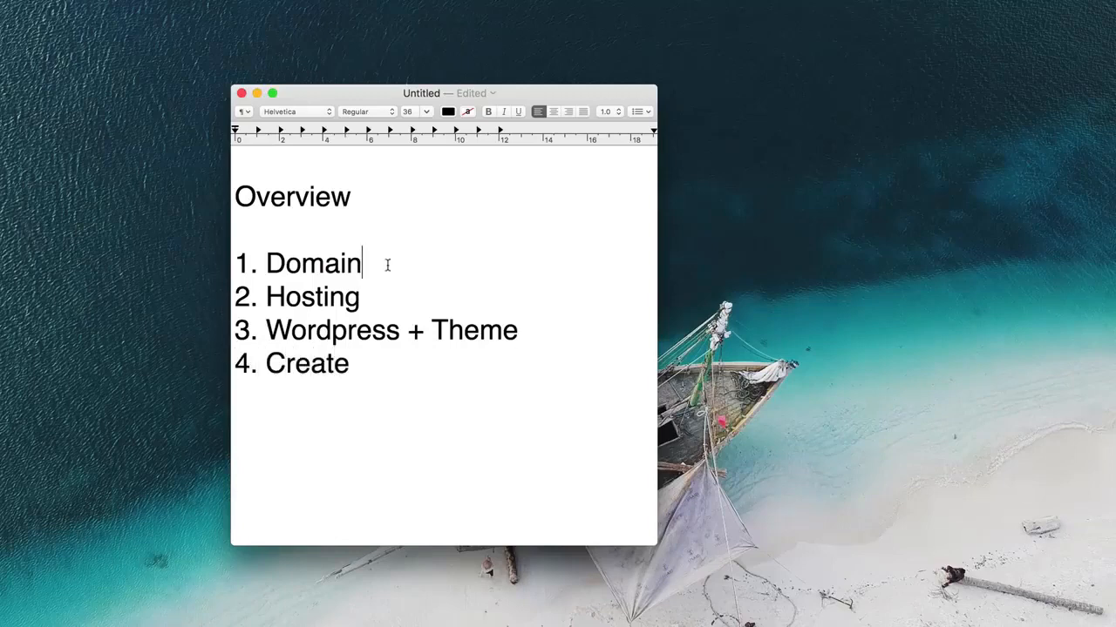
type("- $15/r")
key("BackSpace")
type("year - ")
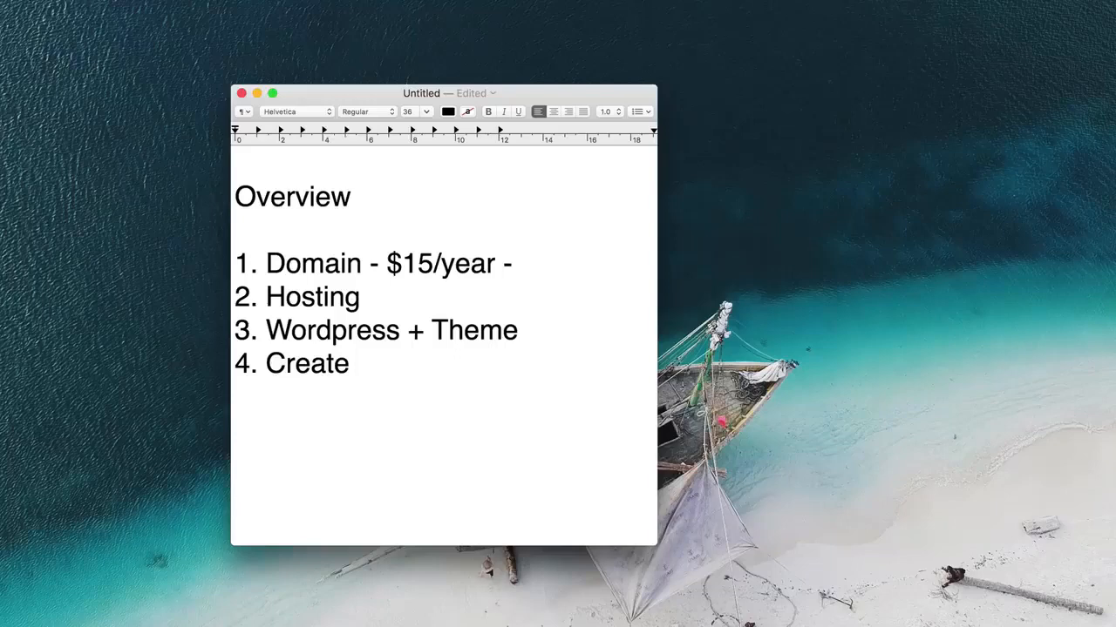
type("$5.99")
type("/year")
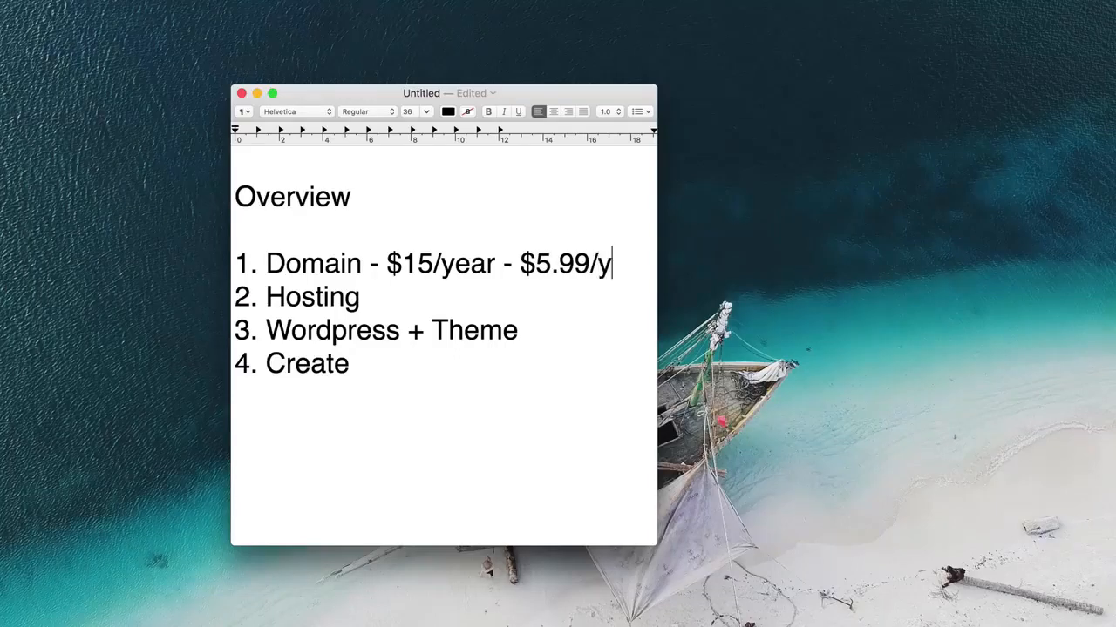
left_click(373, 294)
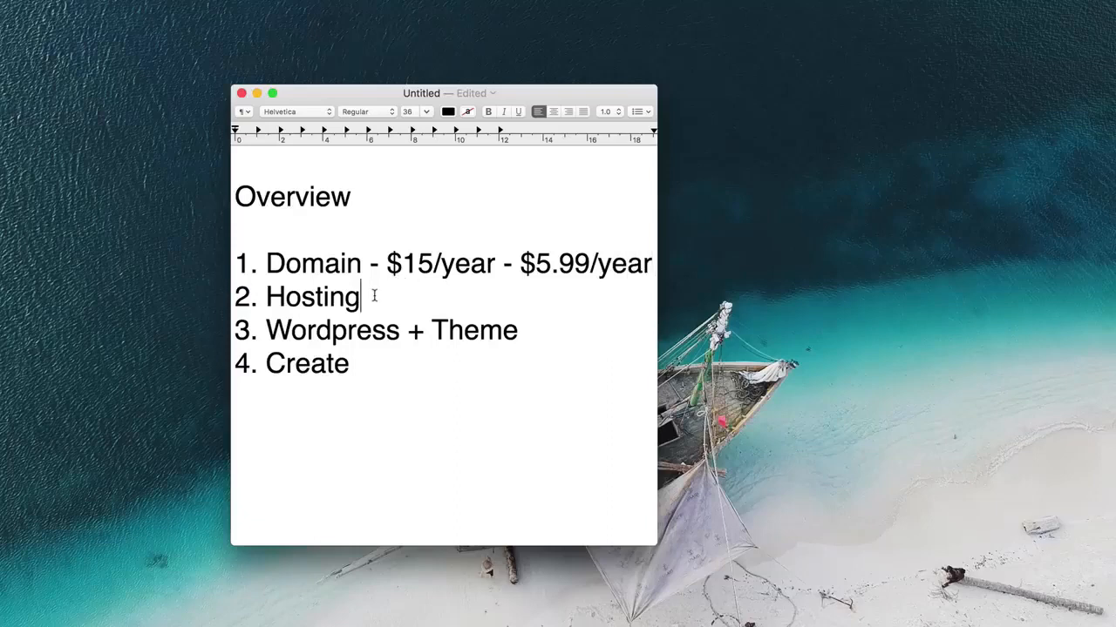
type("- $10")
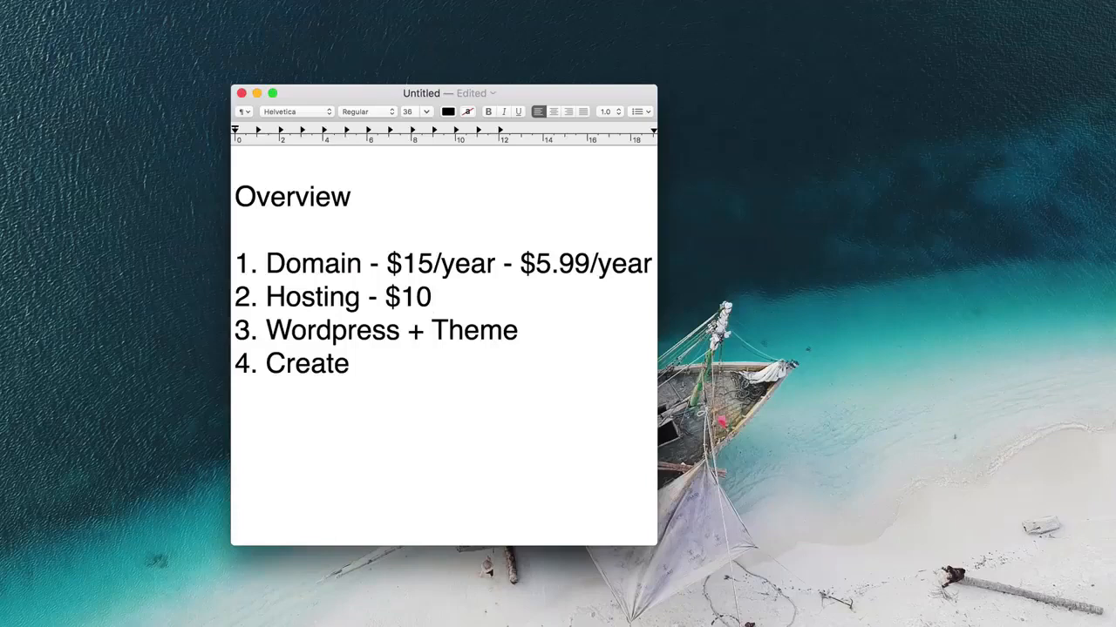
key("BackSpace")
key("BackSpace")
type("8")
- Highlight Wordpress and Theme on line 3, then note $14 below the list
left_click_drag(401, 331, 266, 331)
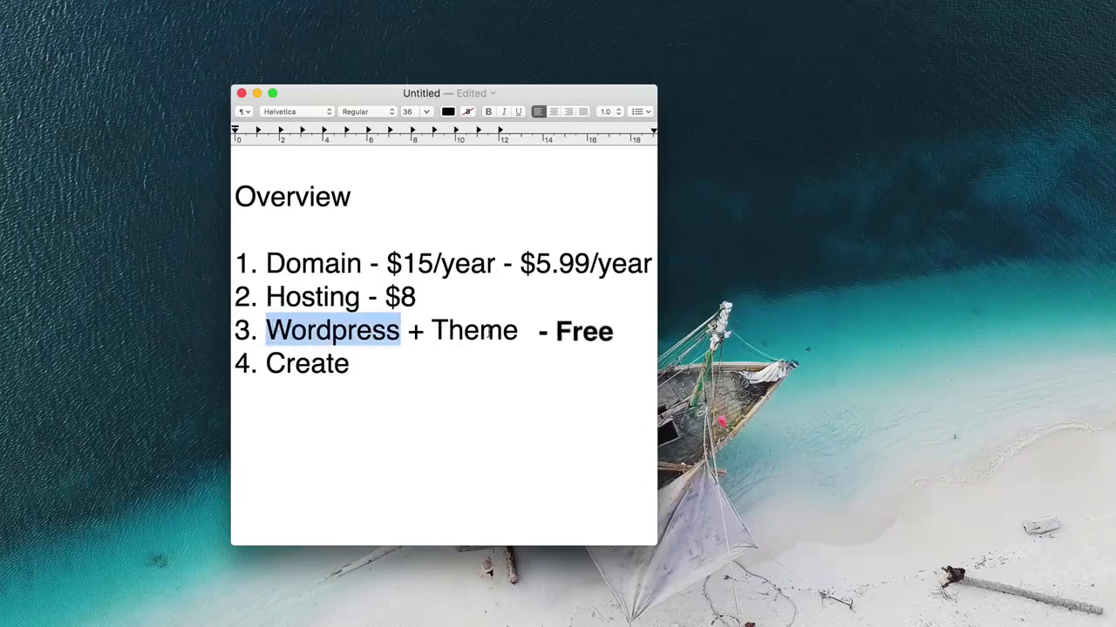
left_click_drag(521, 331, 432, 331)
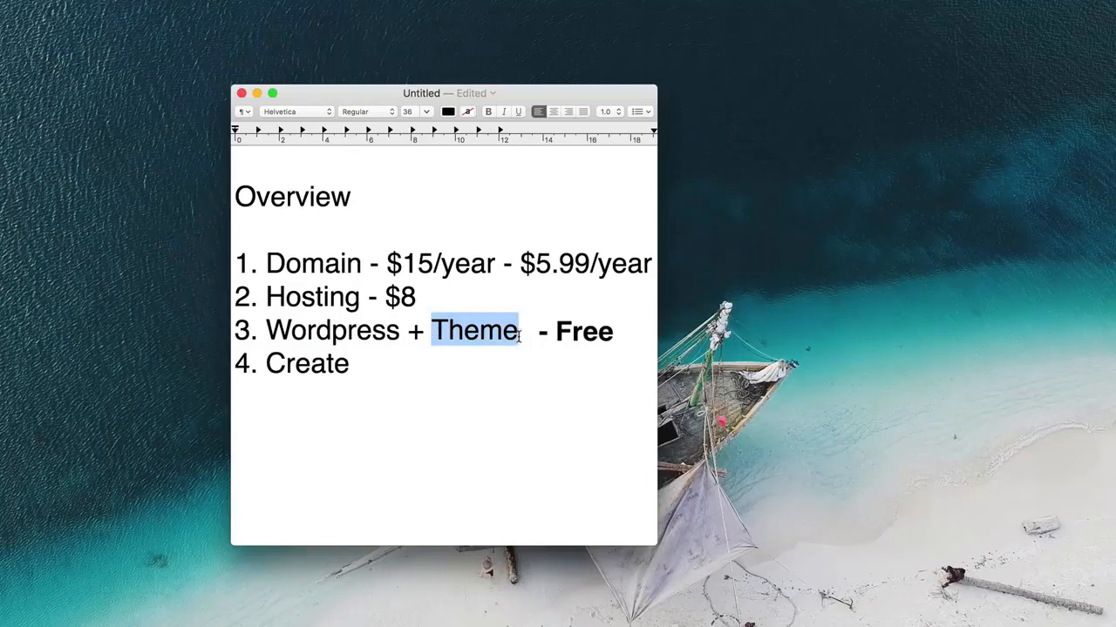
left_click(371, 366)
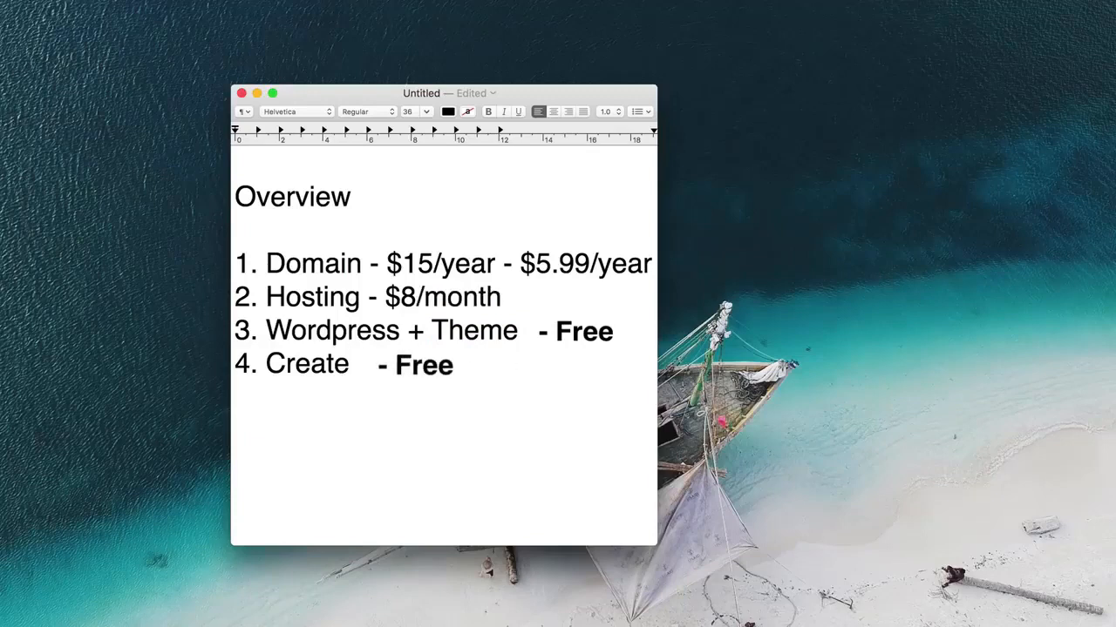
key("Return")
key("Return")
type("$14")
- Load hostgator.com in the Chrome tab
left_click_drag(266, 263, 266, 296)
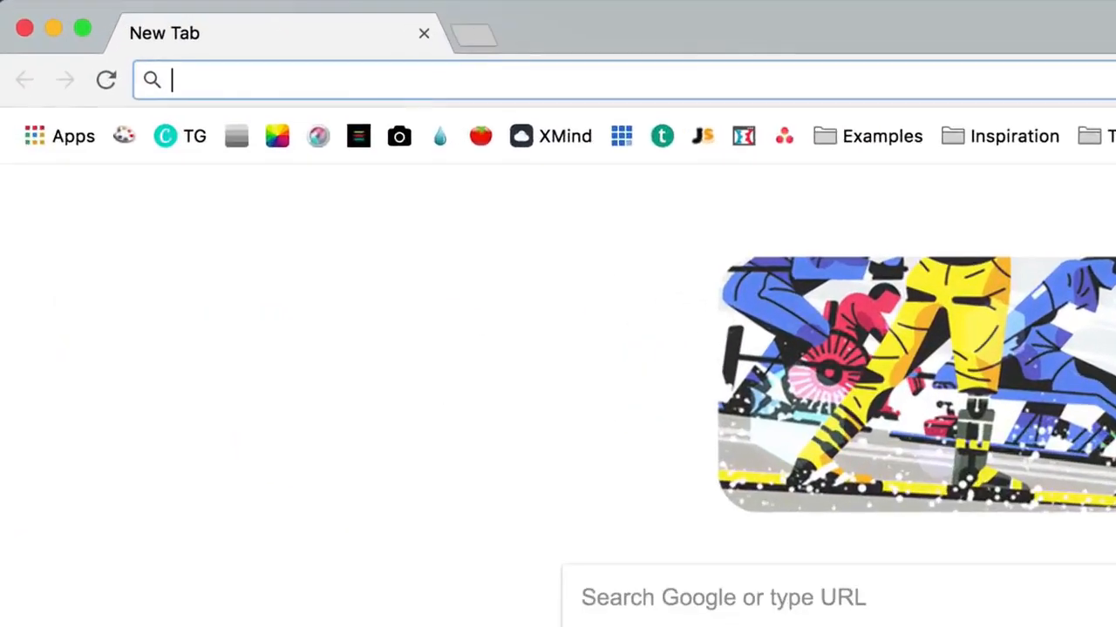
type("h")
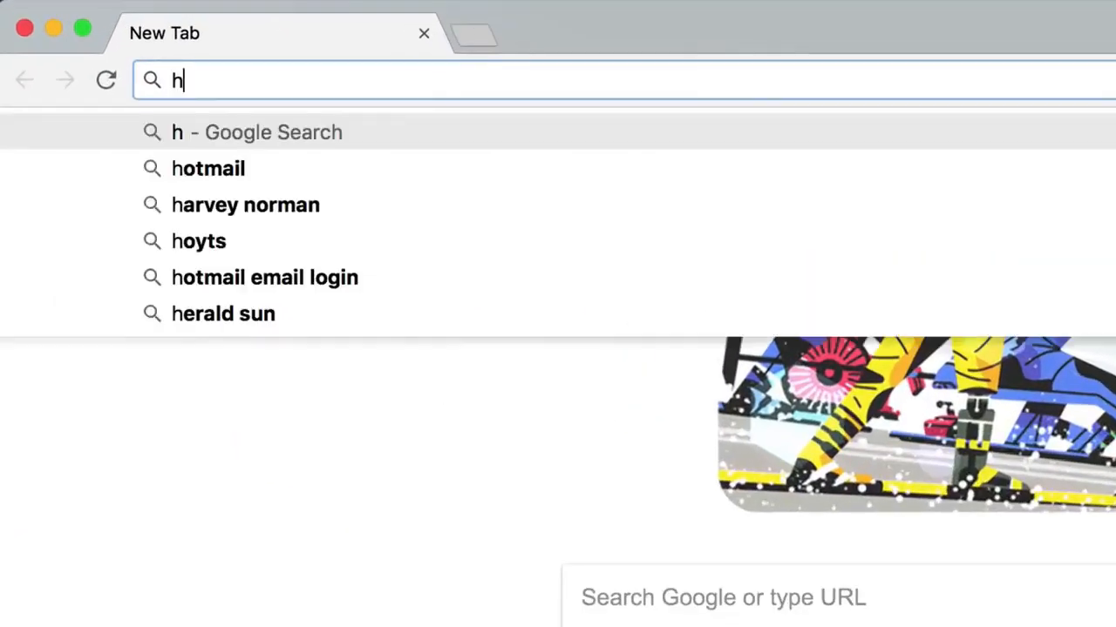
type("ostga")
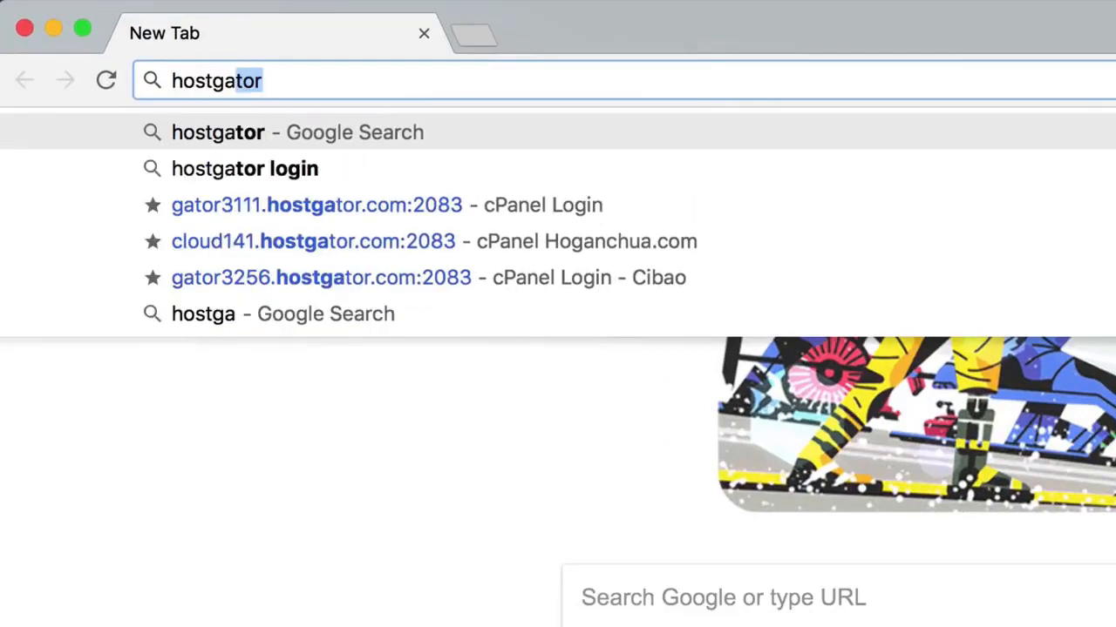
type("tor")
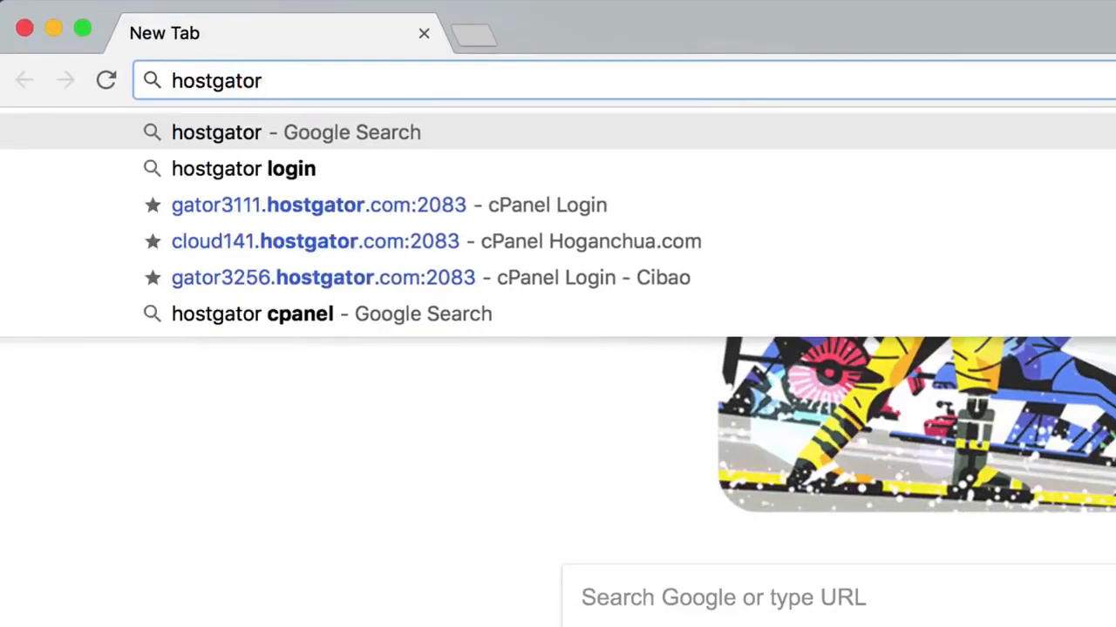
type(".com")
key("Return")
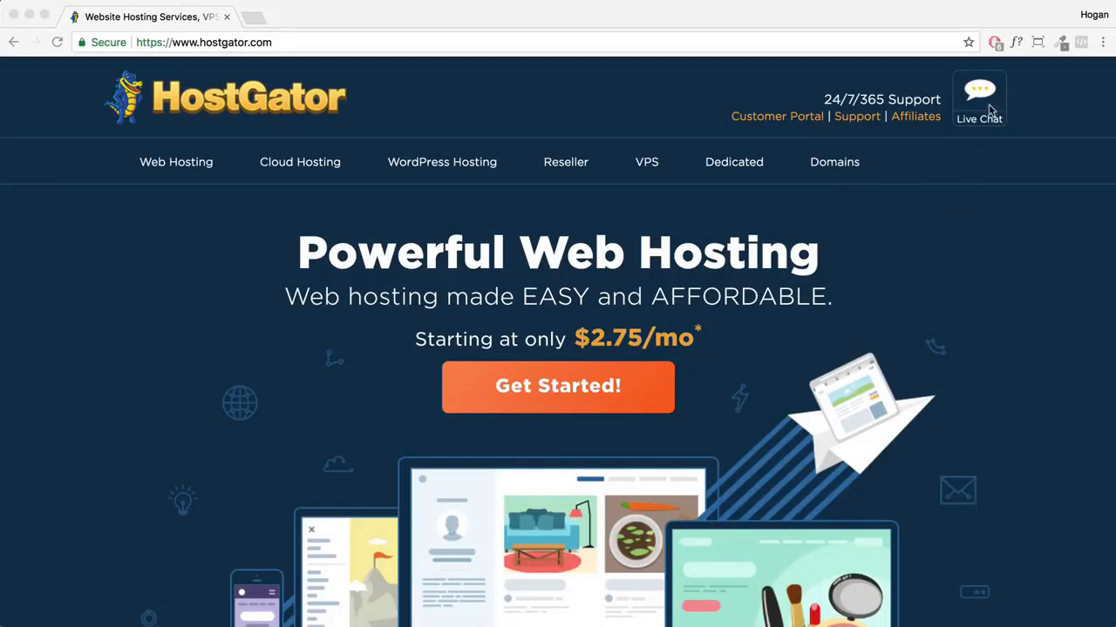
scroll(759, 319, "down", 15)
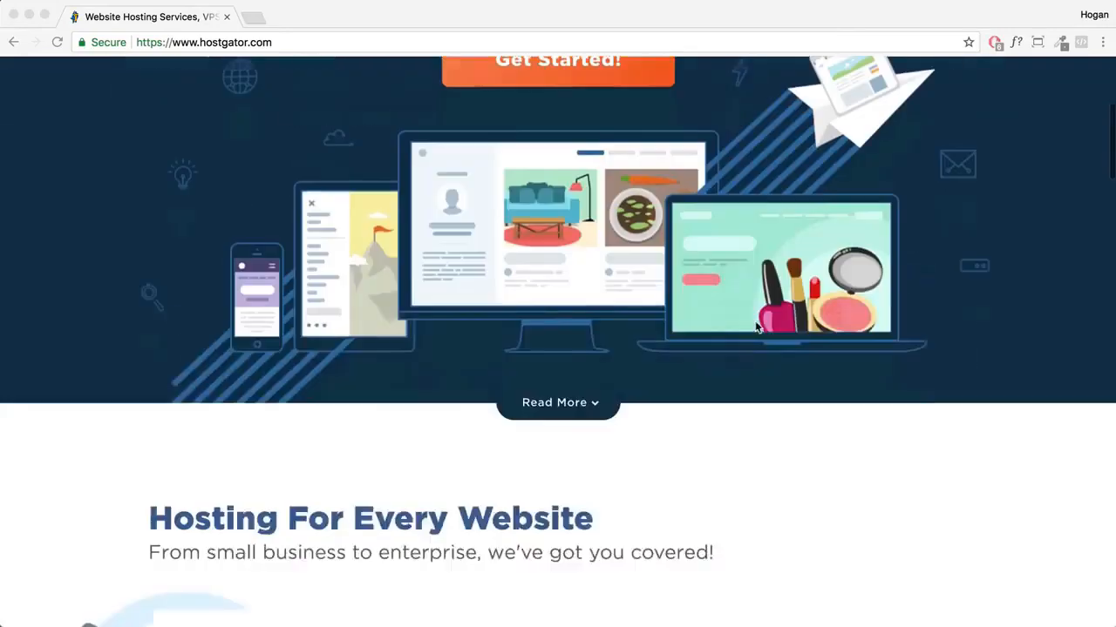
scroll(759, 319, "down", 8)
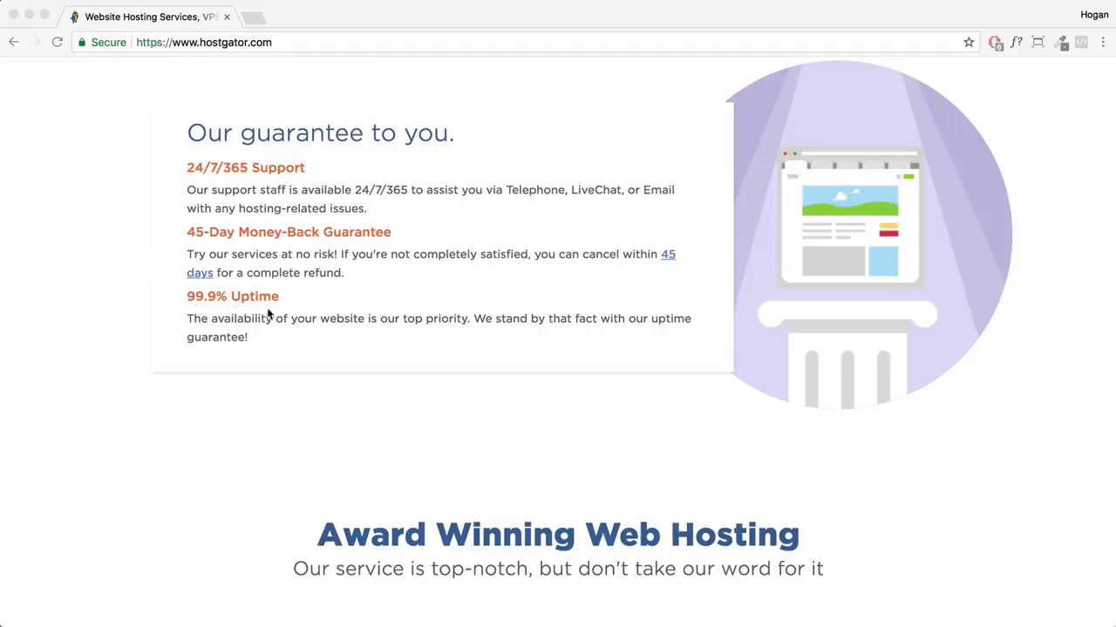
scroll(339, 312, "up", 4)
scroll(337, 312, "up", 15)
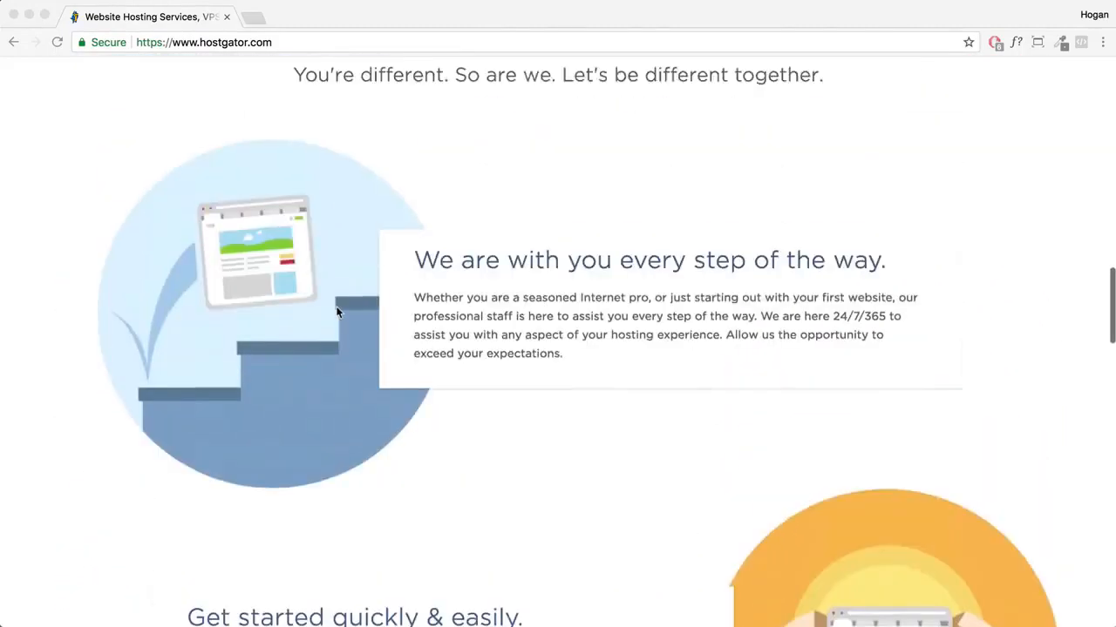
scroll(337, 312, "up", 8)
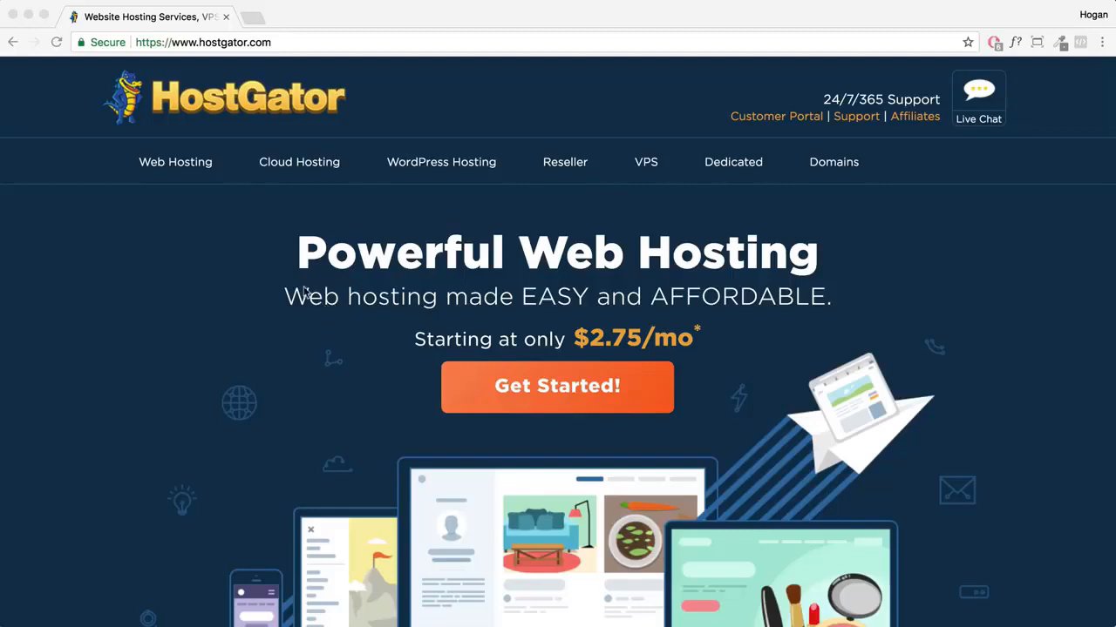
left_click(172, 194)
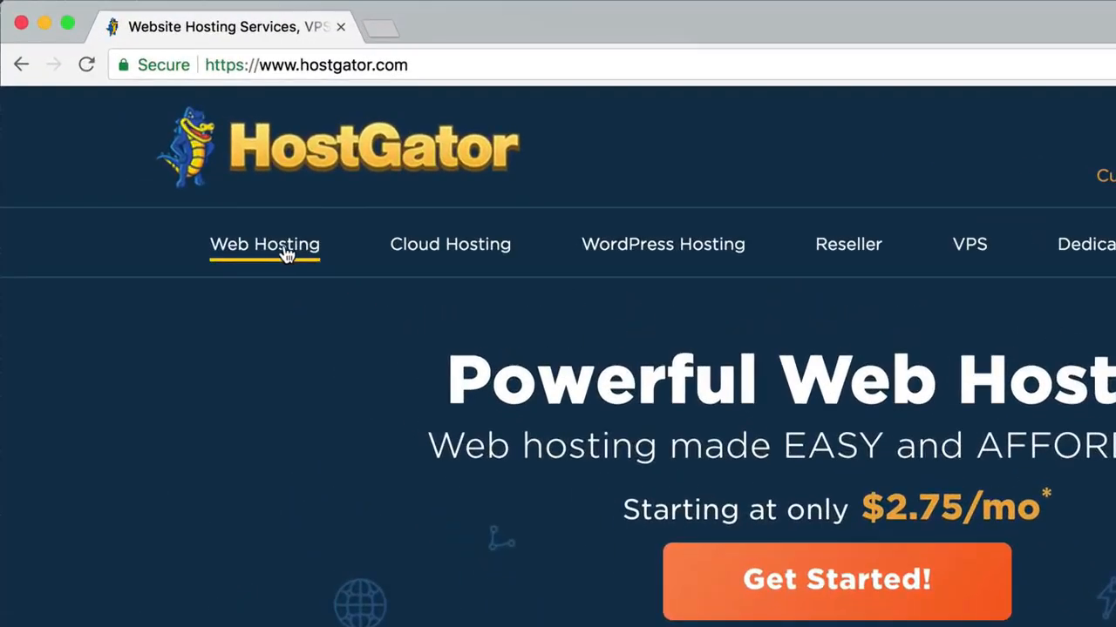
- Go to the Web Hosting plans page and choose Buy Now for the Hatchling Plan
left_click(283, 254)
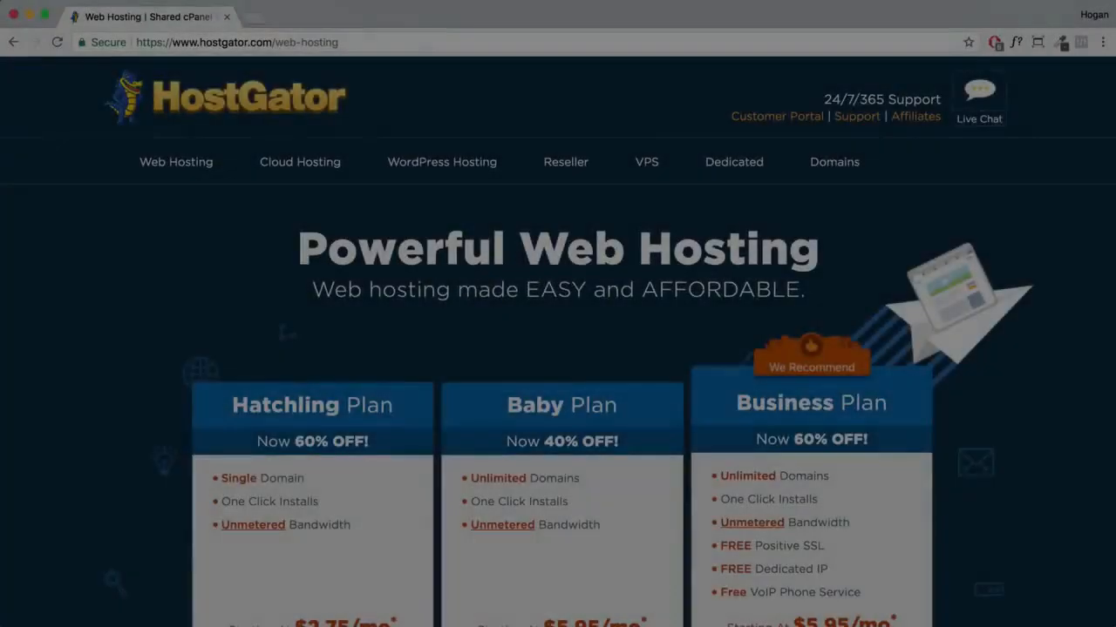
scroll(707, 291, "down", 3)
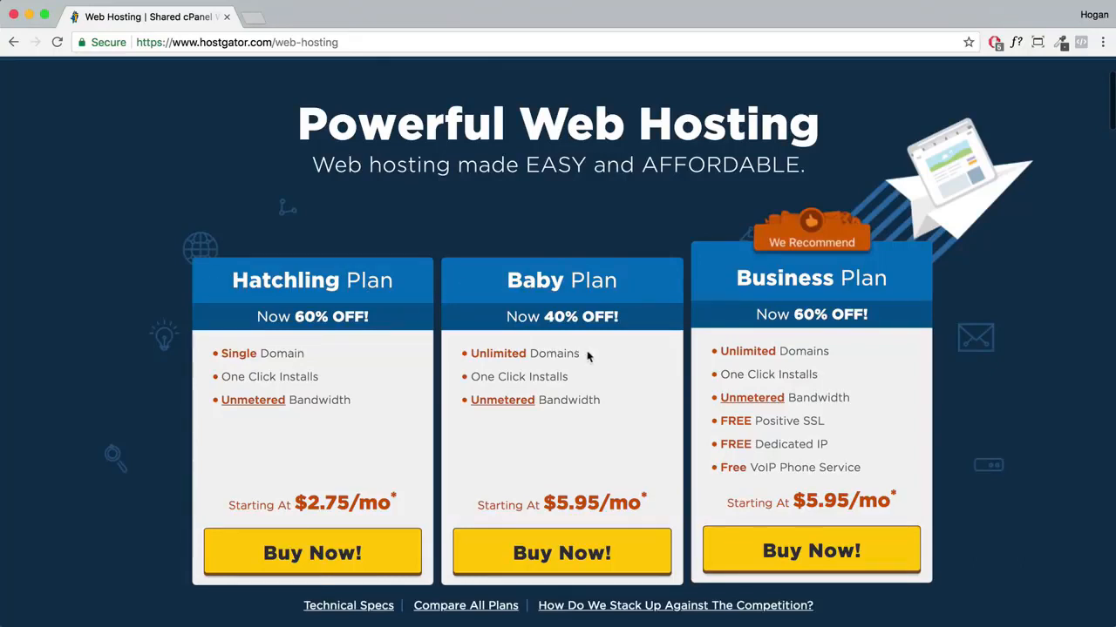
left_click_drag(580, 354, 472, 355)
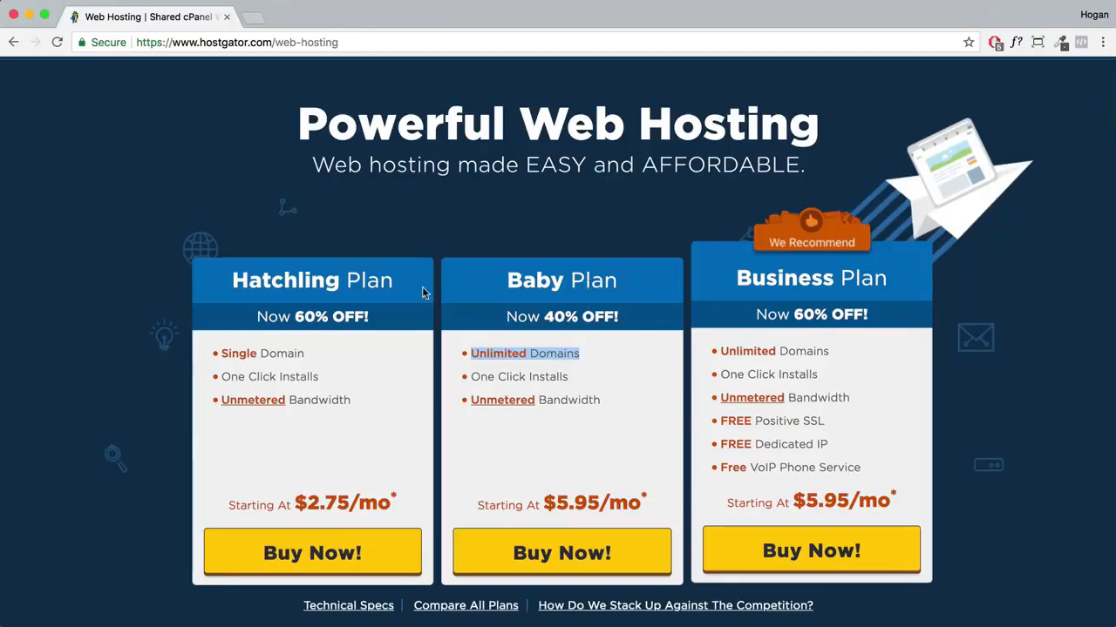
left_click(324, 556)
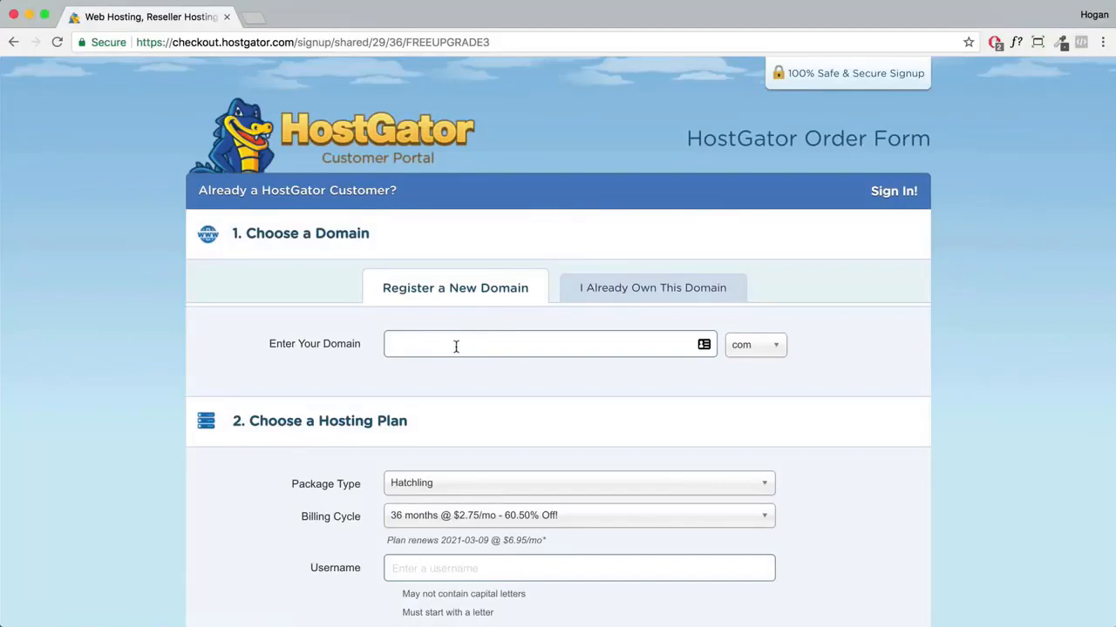
- Switch the Choose a Domain option from an owned domain to Register a New Domain
left_click(598, 296)
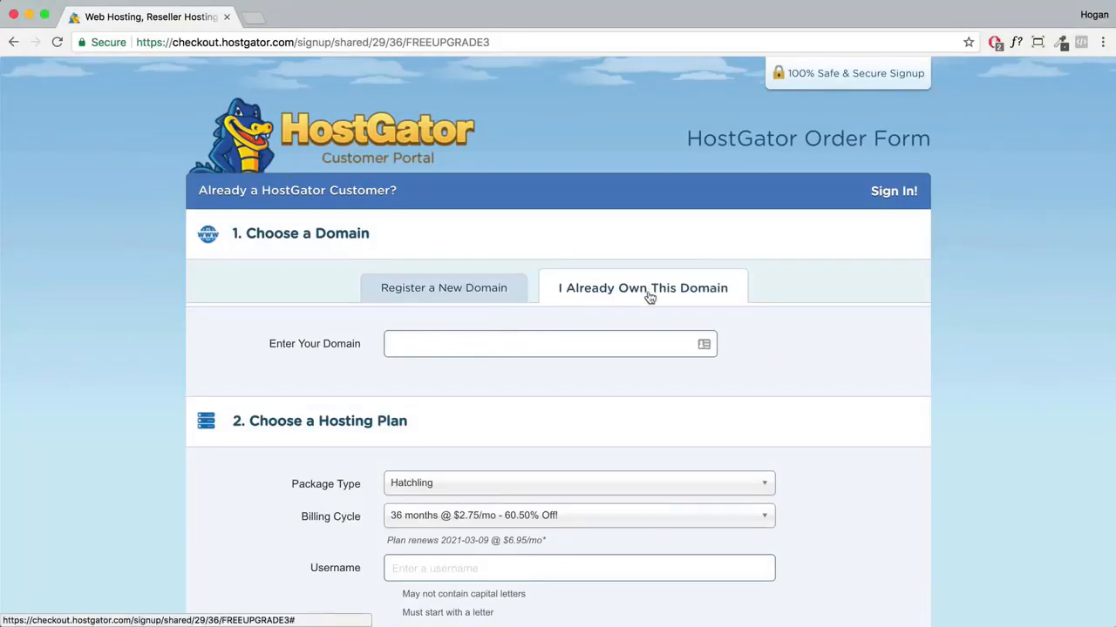
left_click(568, 346)
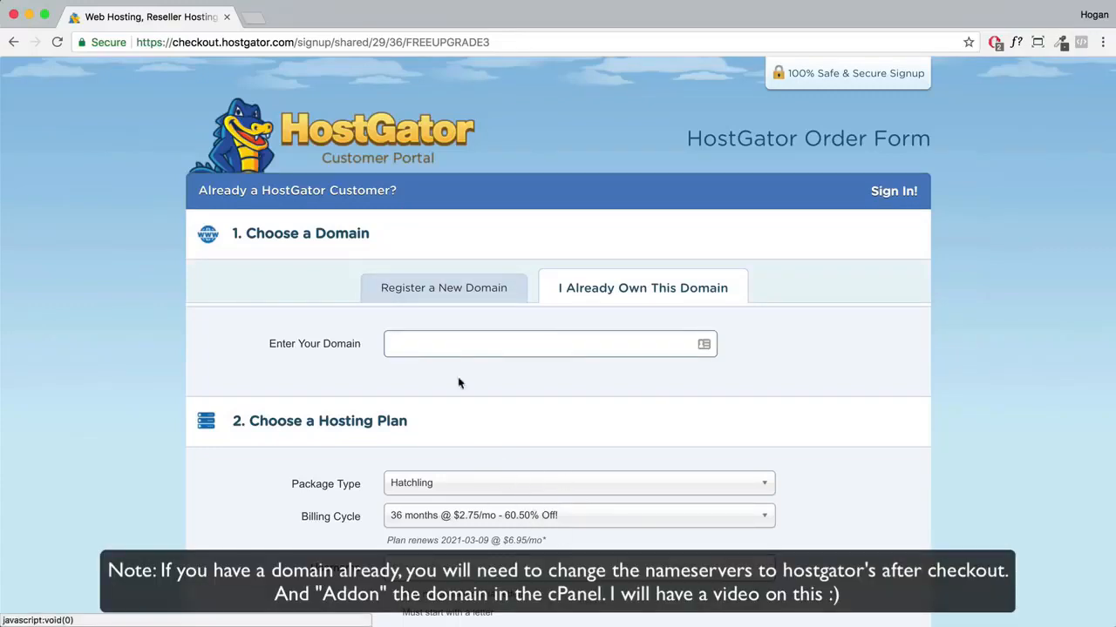
left_click(442, 290)
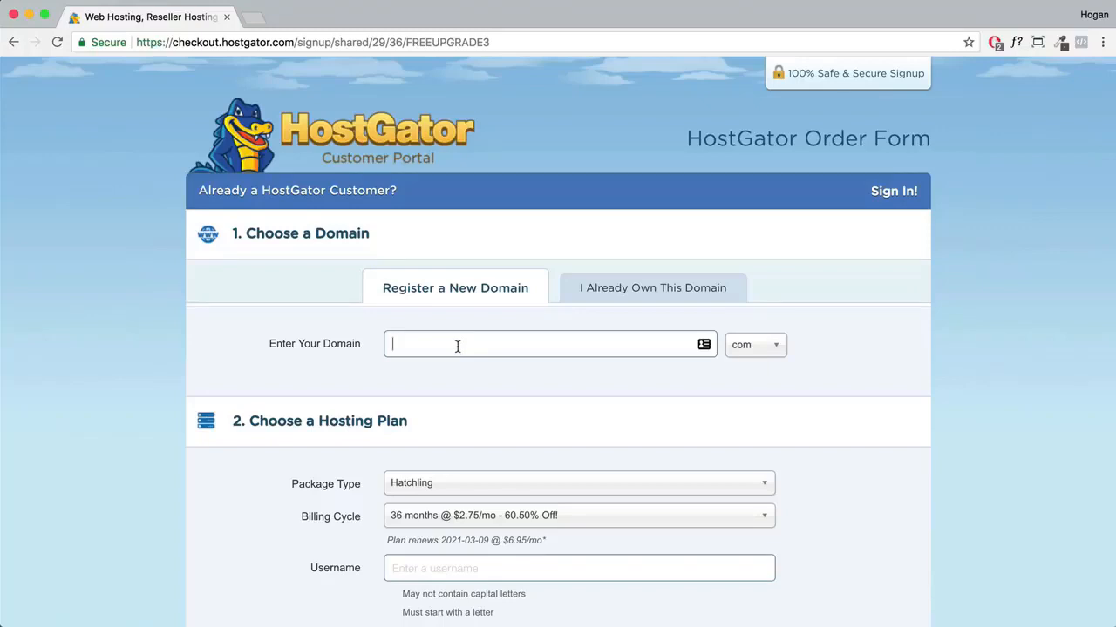
- Enter createyourdreamwebsite as the new .com domain and scroll down to the privacy option
type("createyourdreamwebsite")
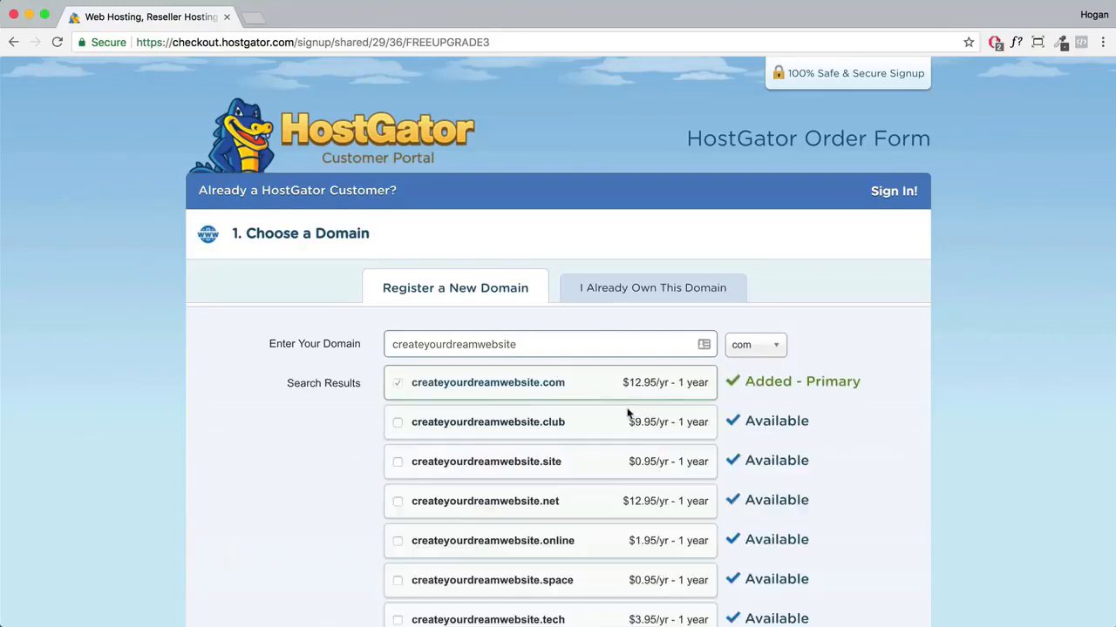
scroll(578, 394, "down", 2)
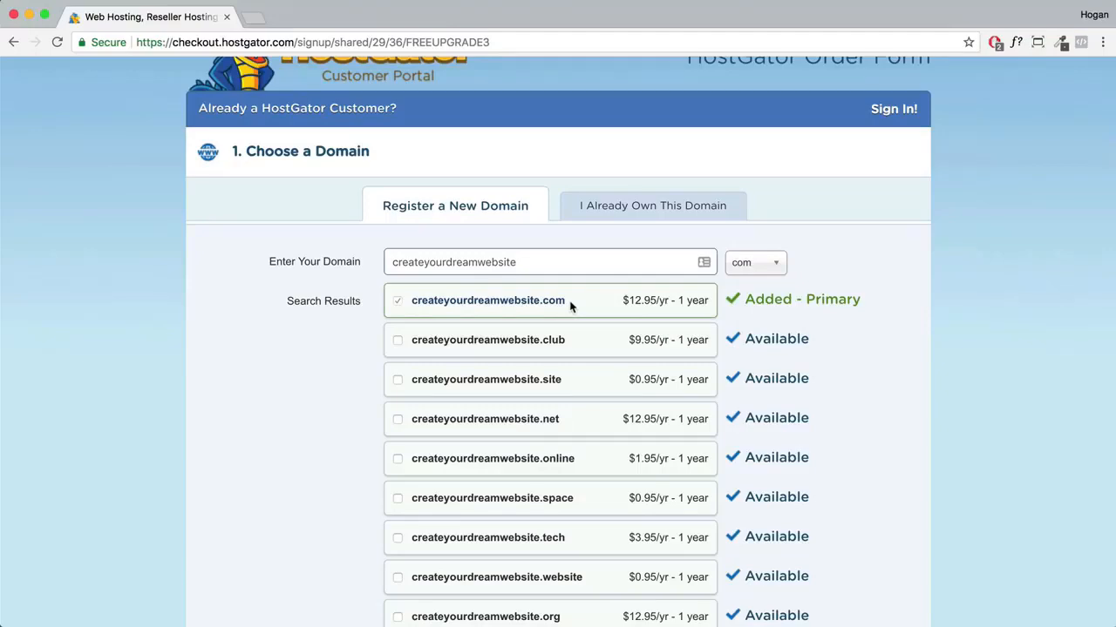
scroll(571, 305, "down", 5)
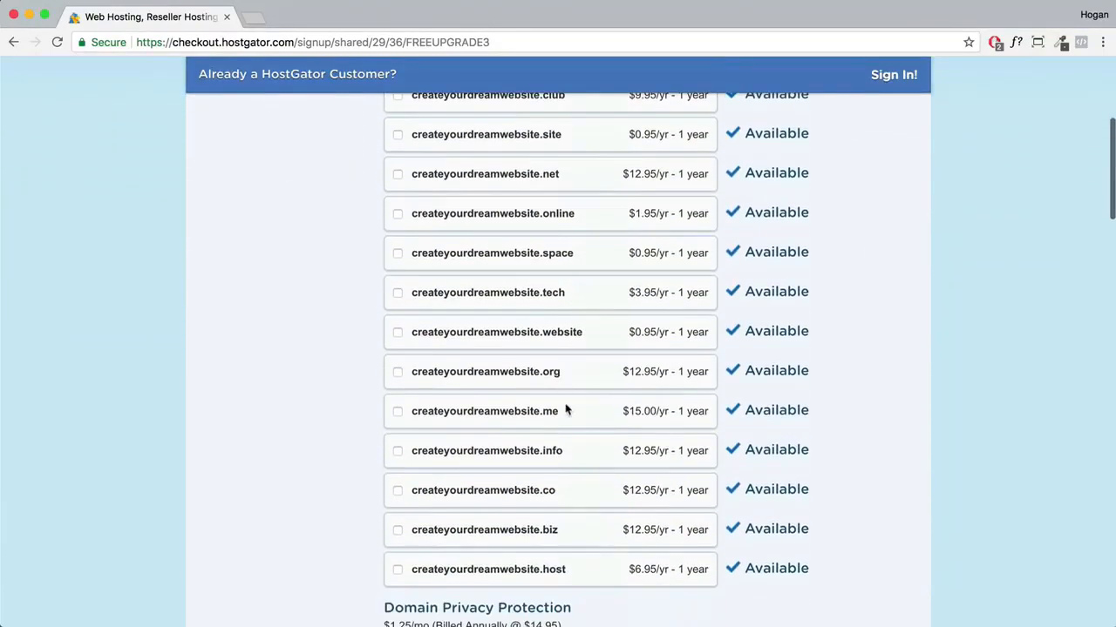
scroll(558, 493, "down", 2)
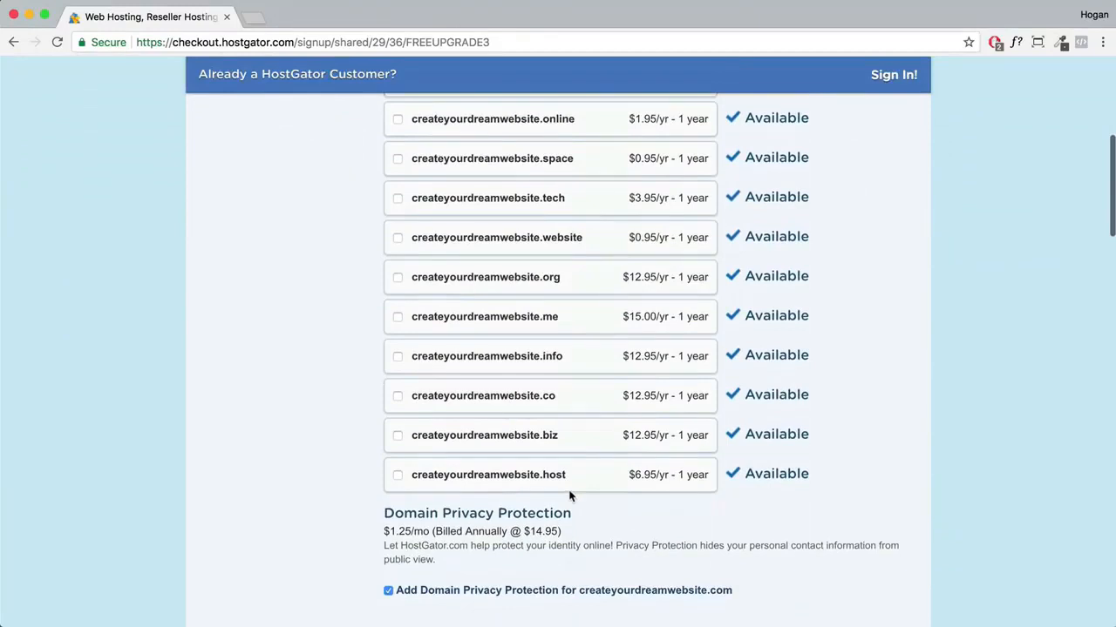
scroll(570, 496, "down", 5)
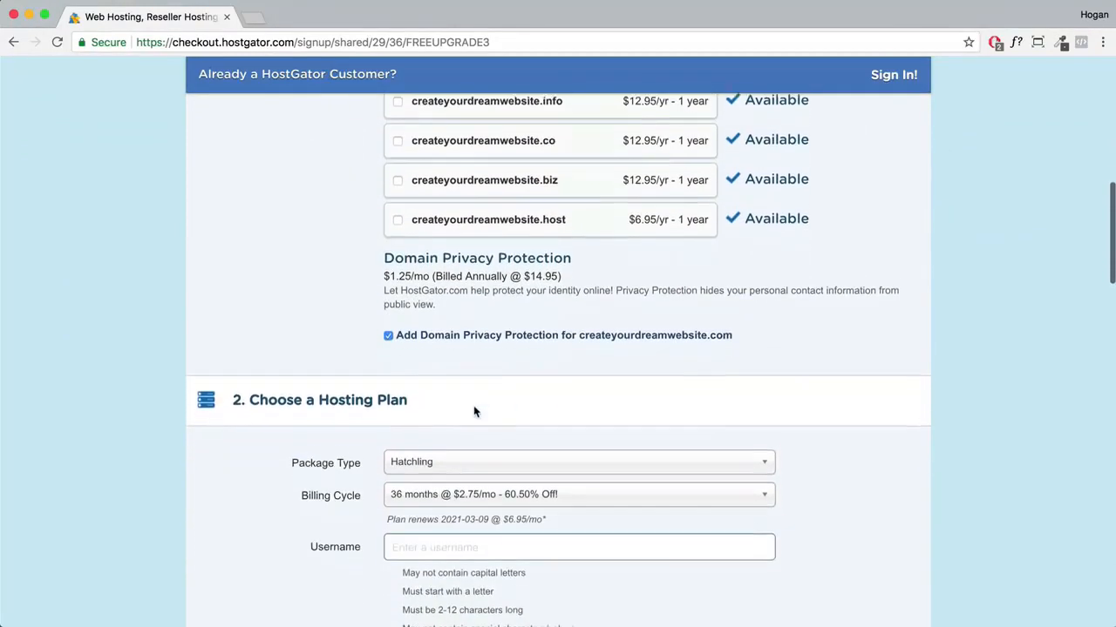
- Untick Domain Privacy Protection, then highlight the protected contact details and WHOIS mention
left_click(388, 328)
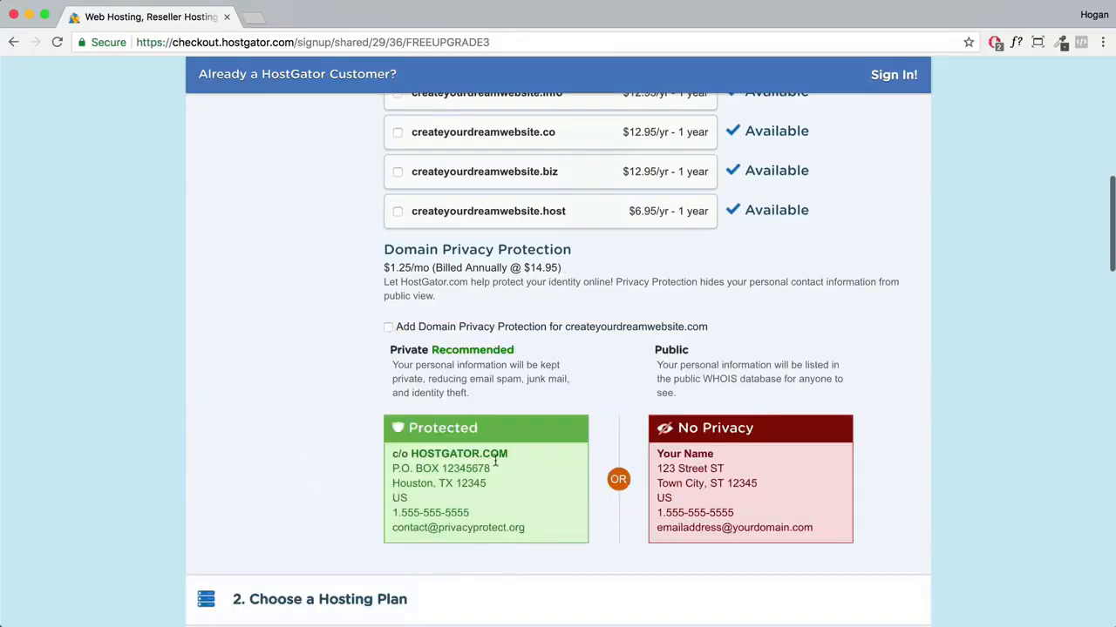
scroll(490, 465, "down", 1)
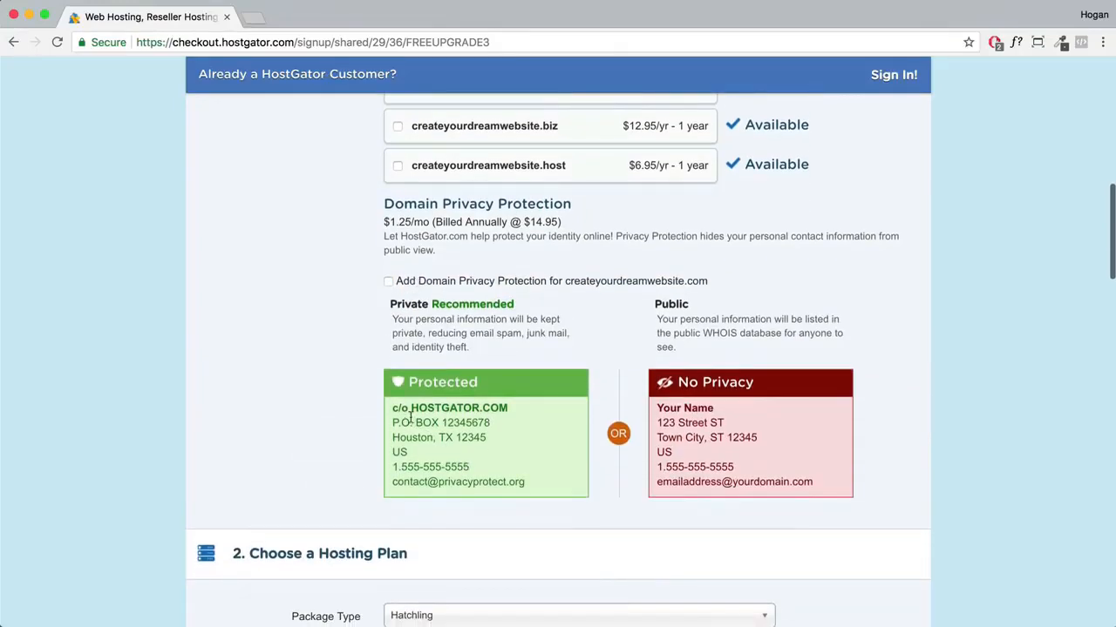
left_click_drag(391, 408, 539, 492)
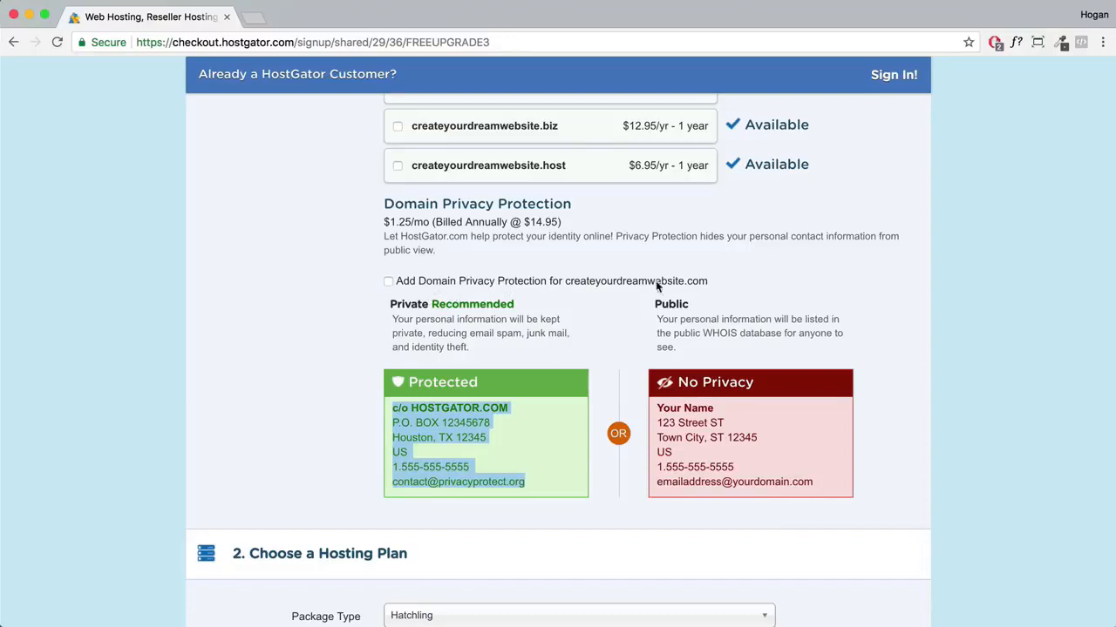
scroll(658, 286, "down", 3)
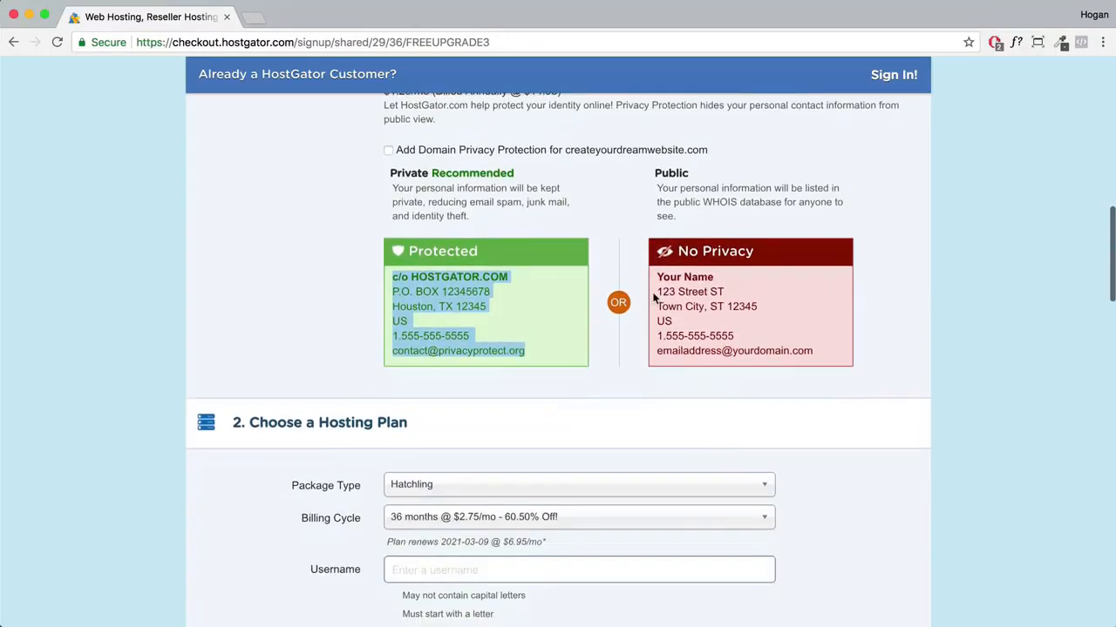
scroll(625, 298, "up", 2)
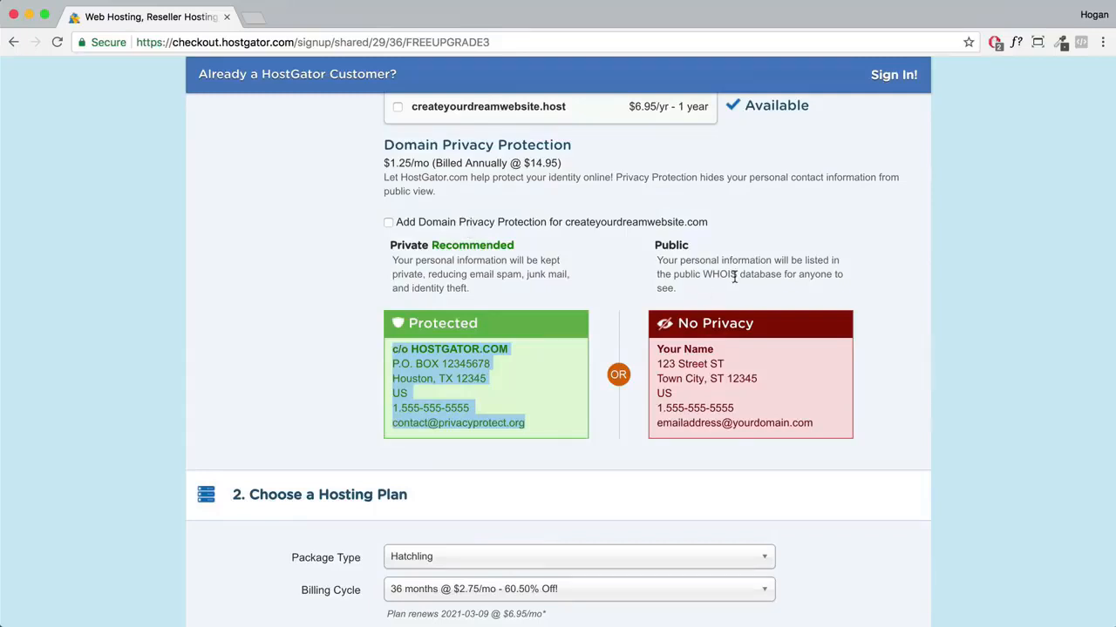
left_click_drag(703, 273, 780, 276)
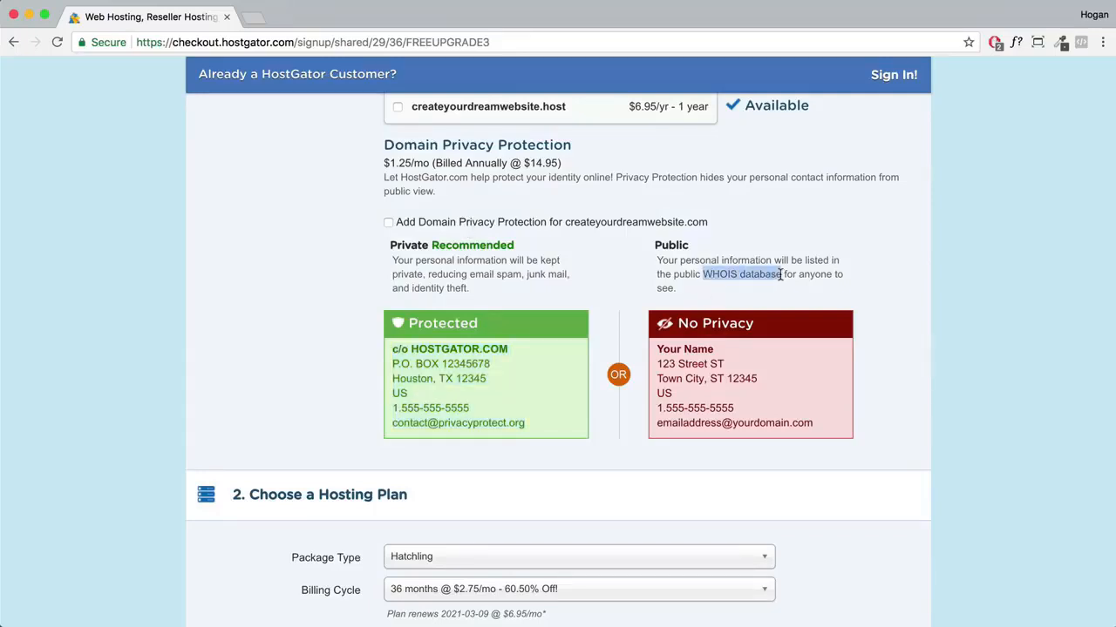
- Set the billing cycle to 1 month at $10.95/mo
scroll(520, 277, "down", 4)
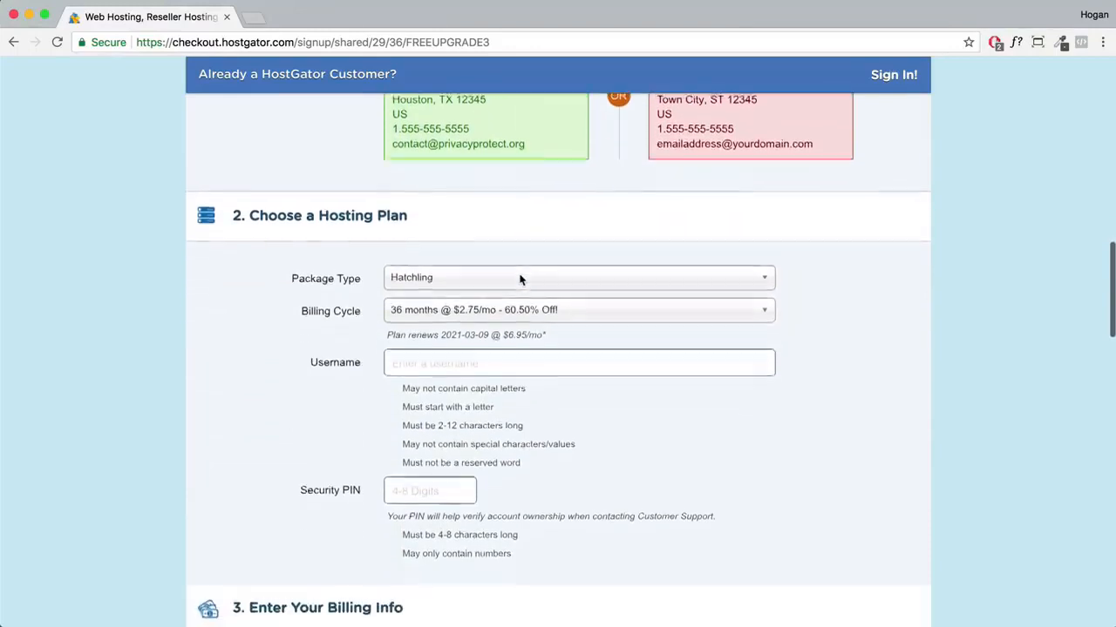
scroll(520, 278, "down", 1)
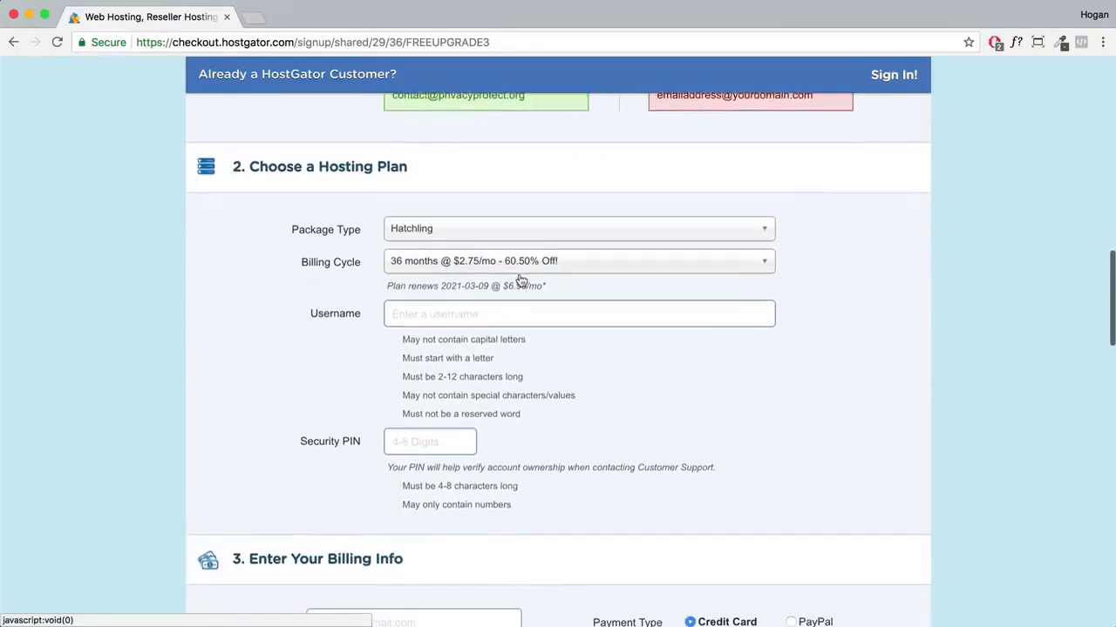
left_click(429, 264)
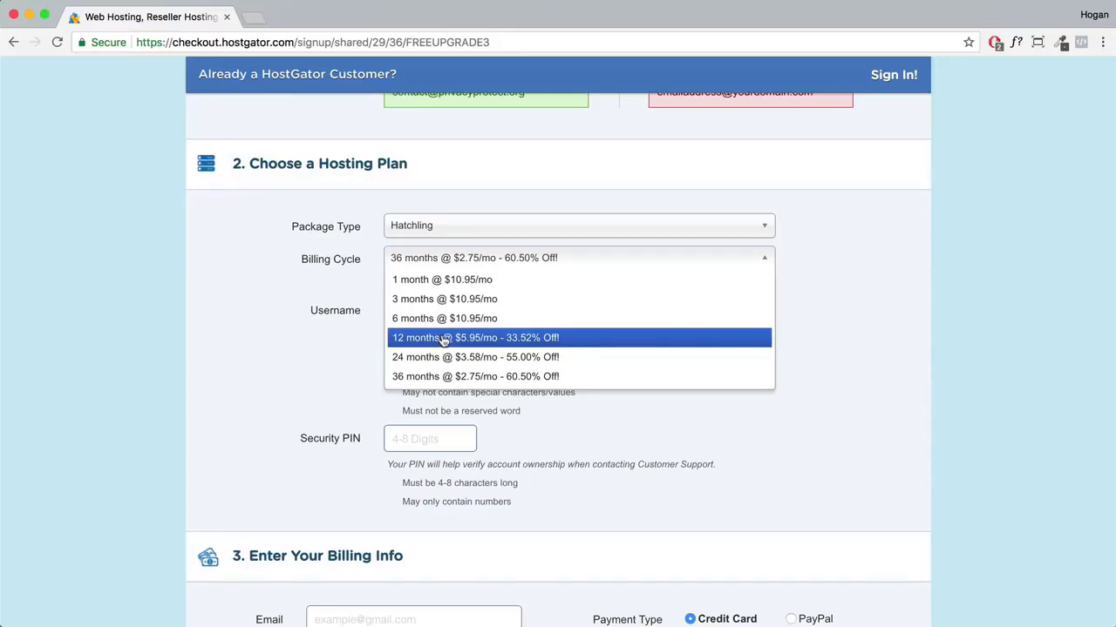
left_click(475, 279)
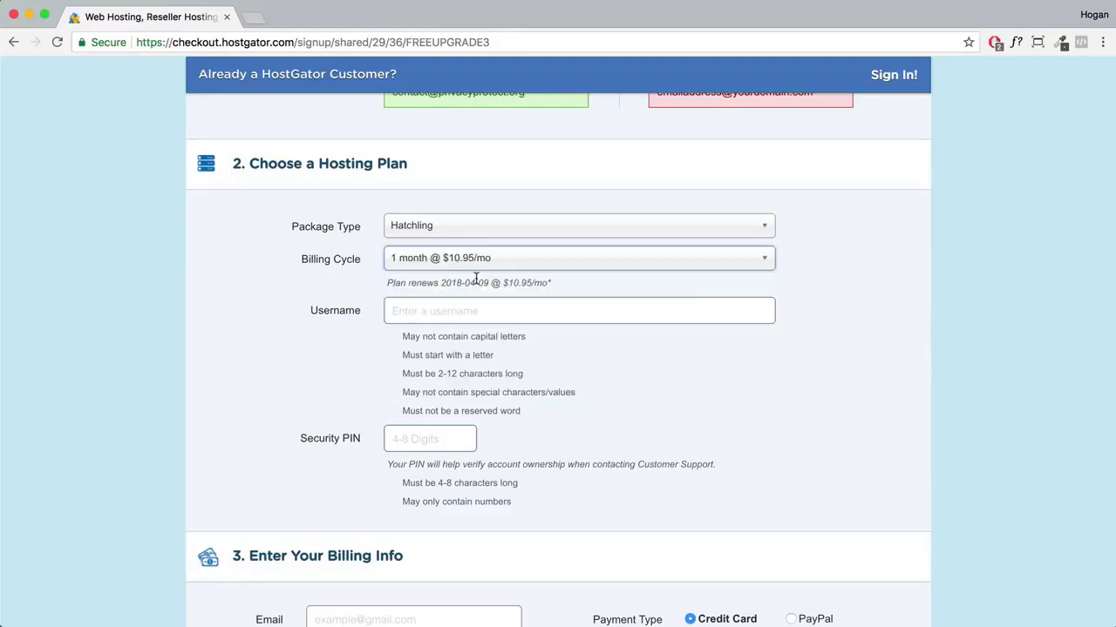
- Enter the account username and security PIN
left_click(448, 311)
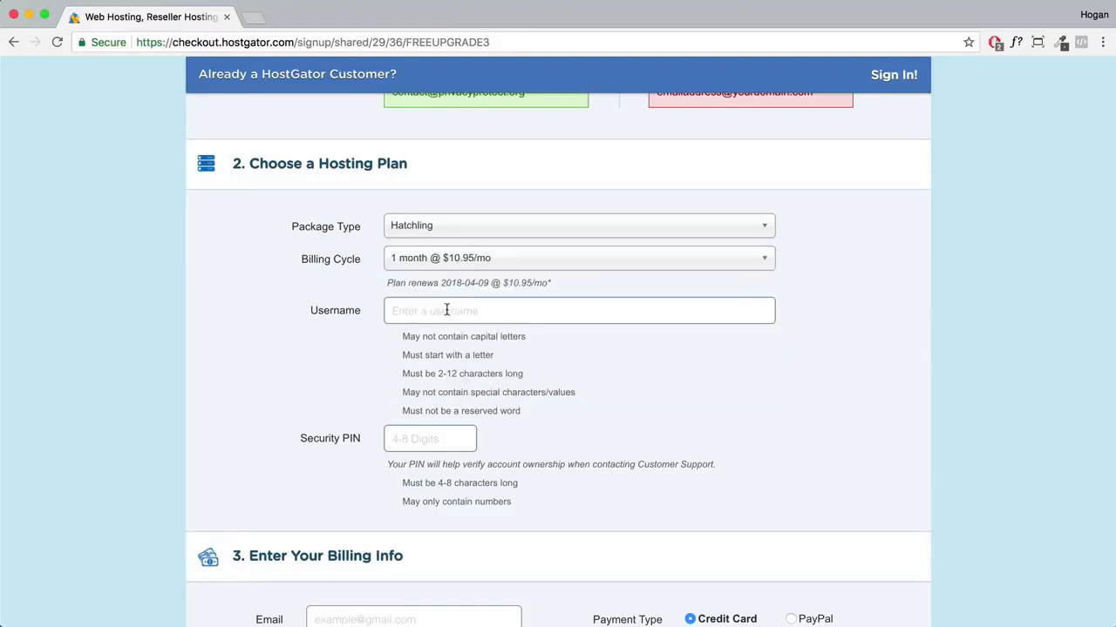
type("hogan91")
left_click(400, 441)
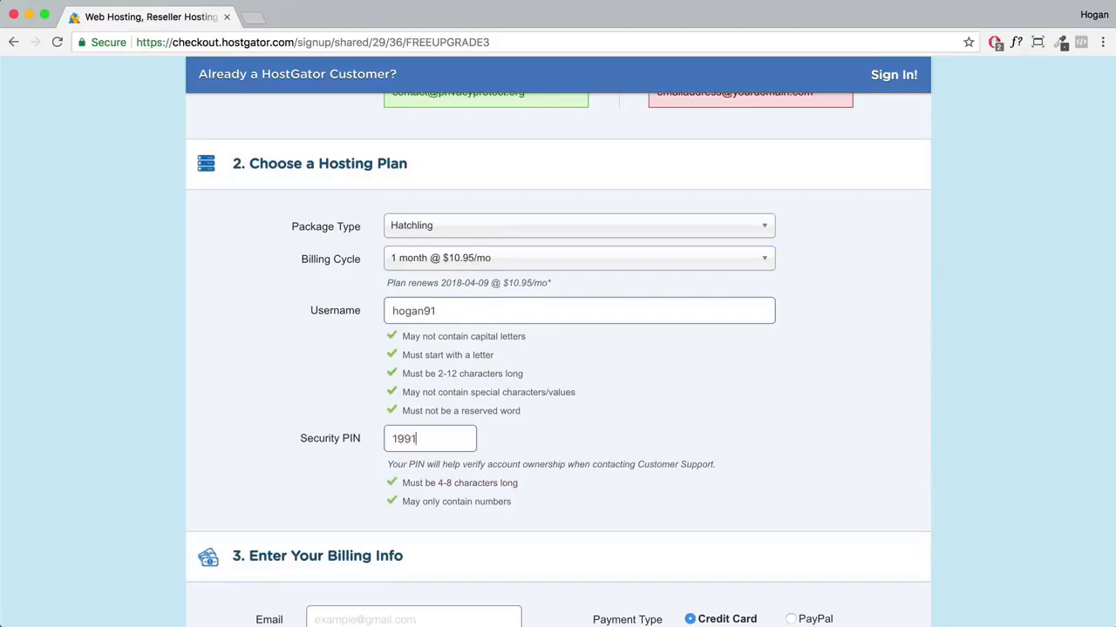
scroll(486, 461, "down", 5)
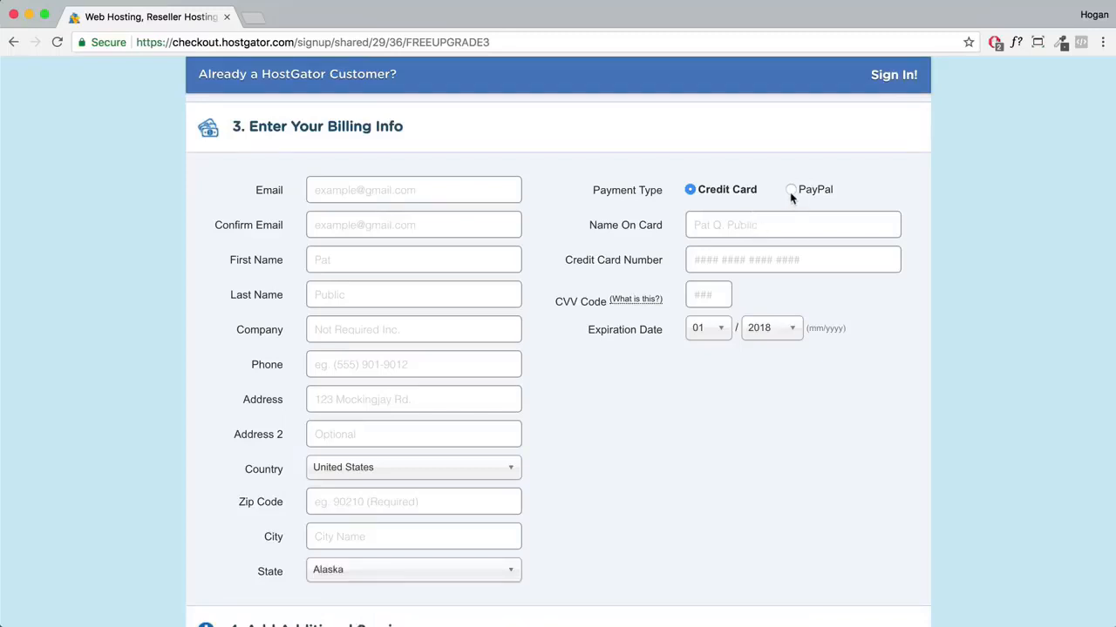
- Untick the HackAlert monitoring and Site Backup add-ons
scroll(782, 206, "down", 3)
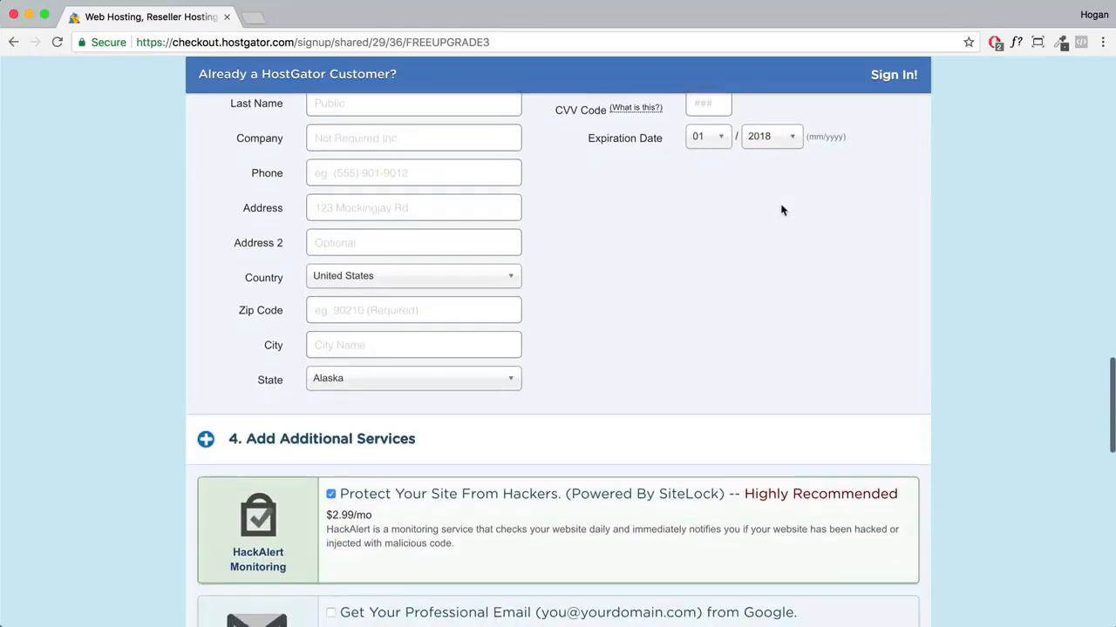
scroll(782, 209, "down", 5)
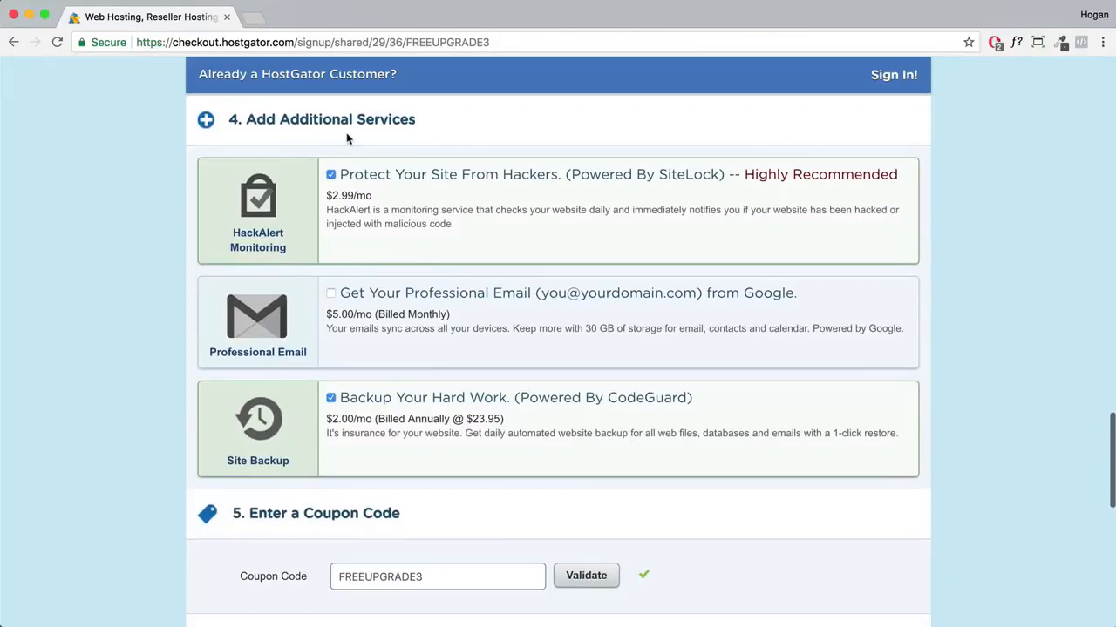
left_click(331, 176)
left_click(329, 399)
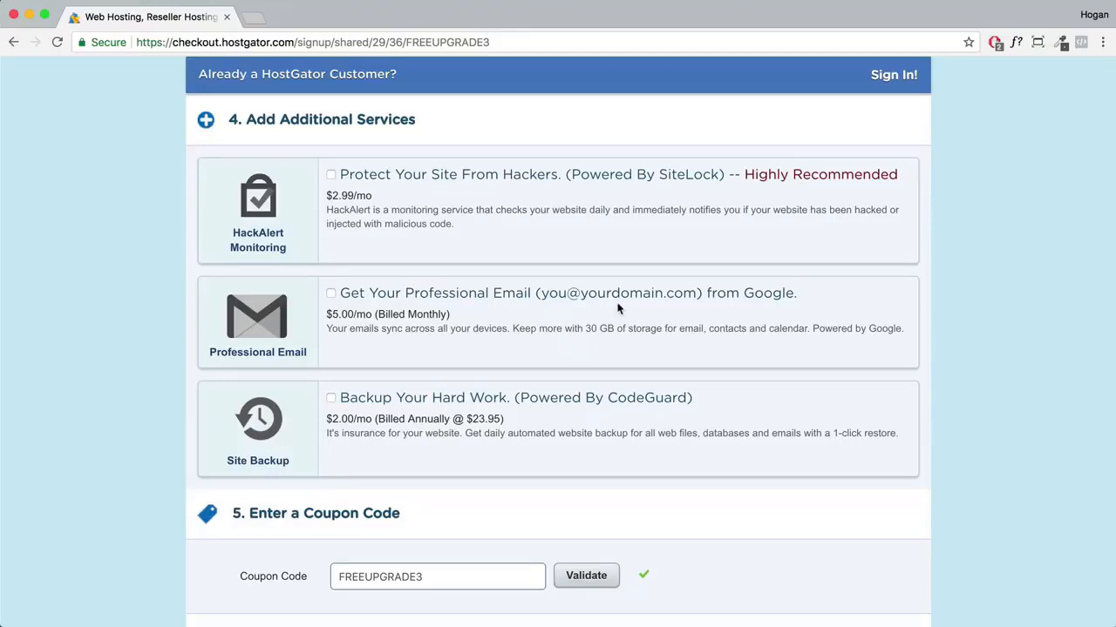
scroll(617, 309, "down", 5)
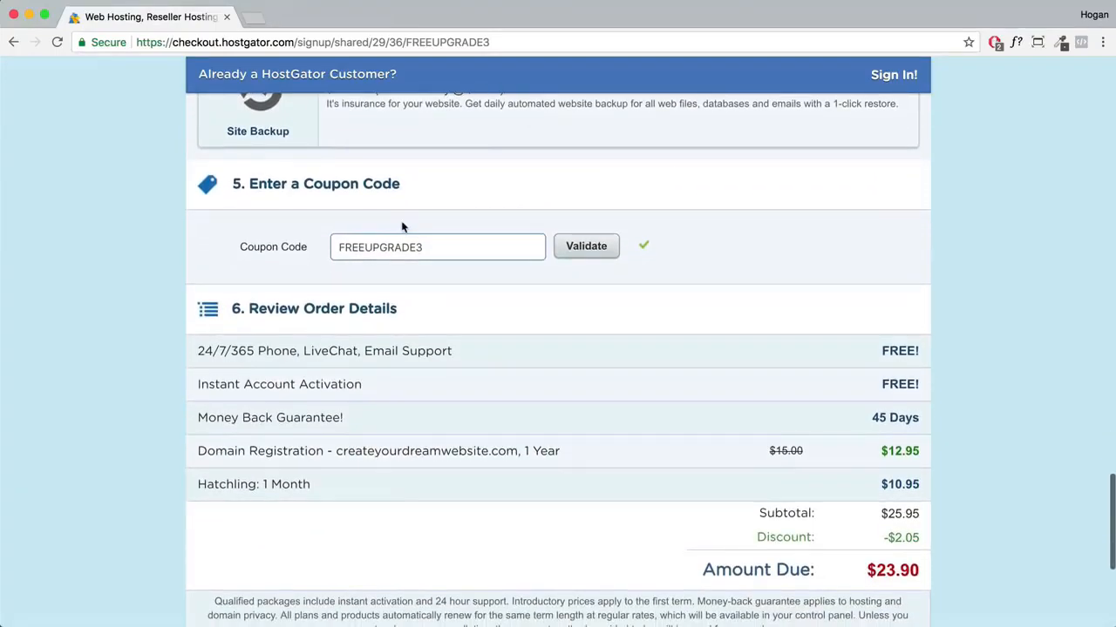
left_click_drag(428, 246, 332, 238)
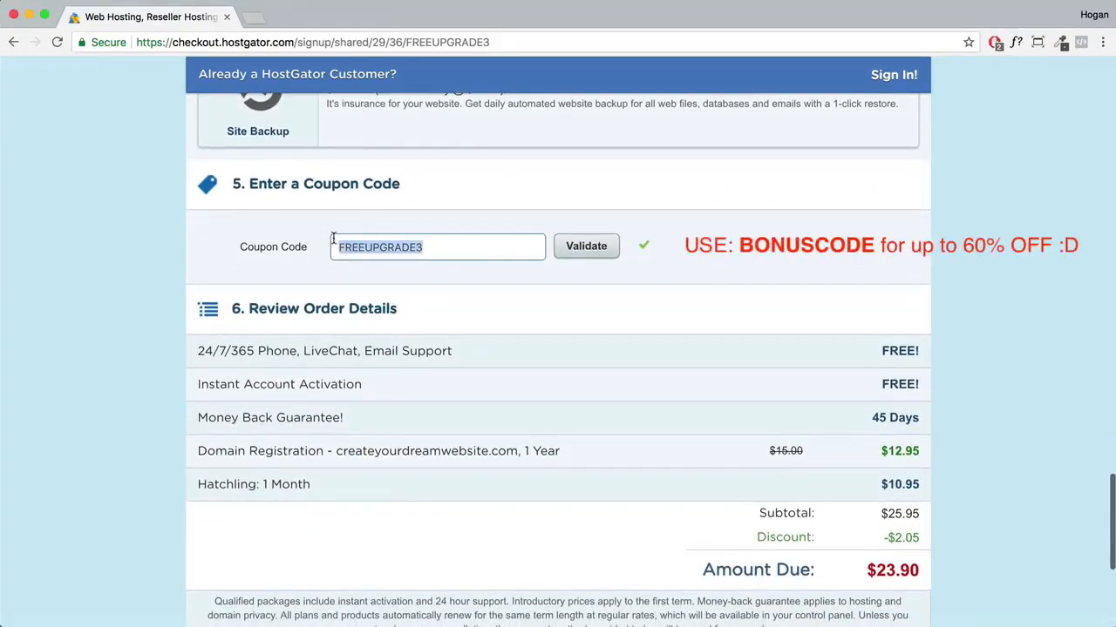
type("bonuscode")
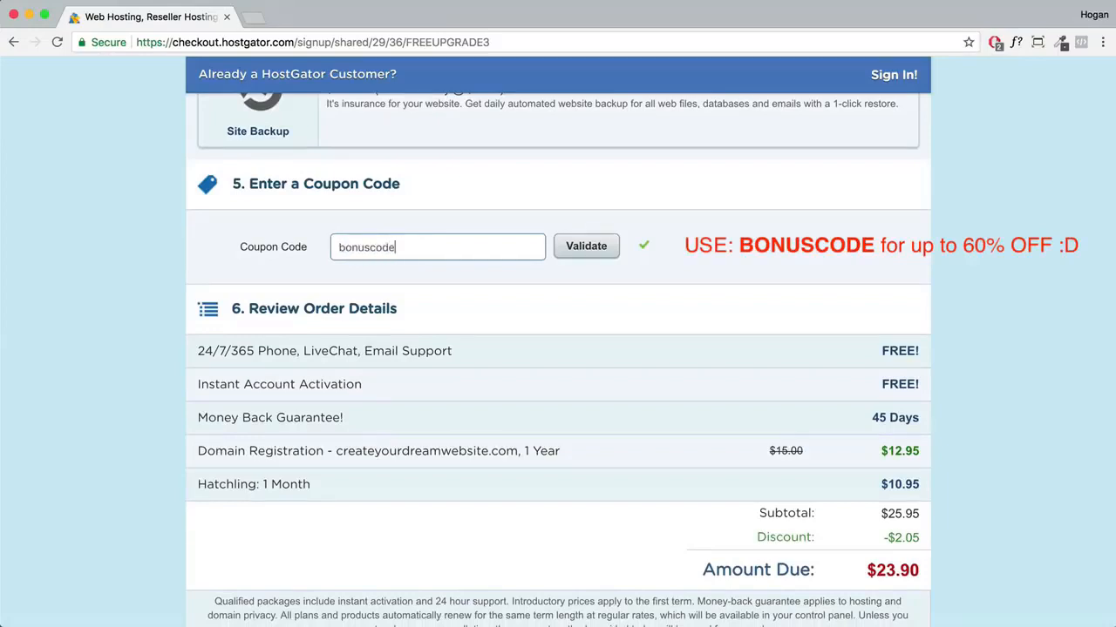
left_click(603, 251)
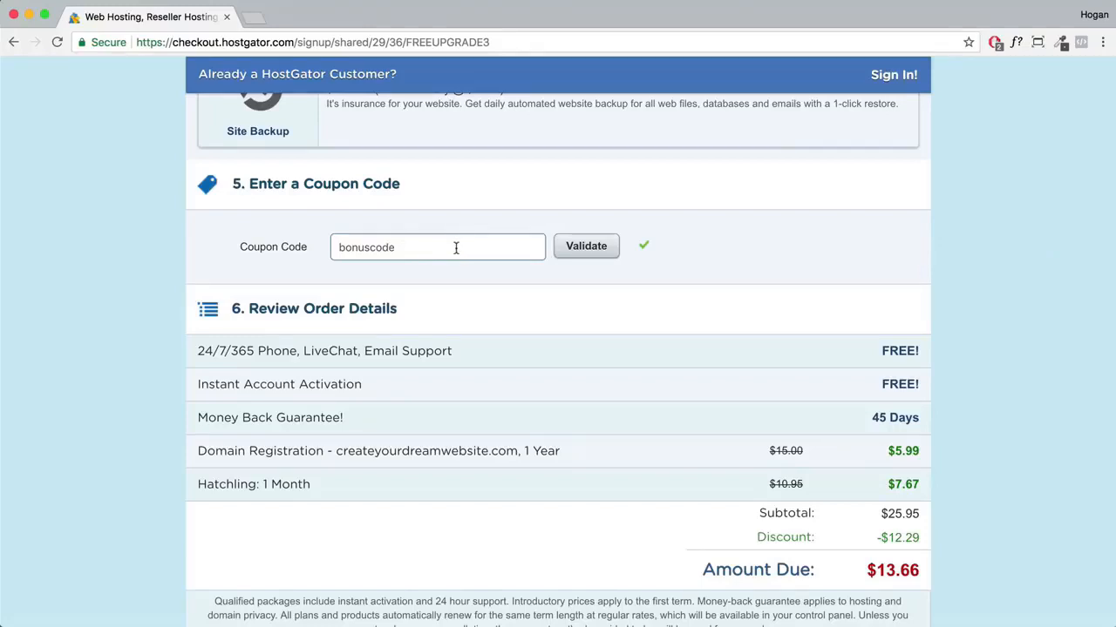
scroll(600, 389, "down", 3)
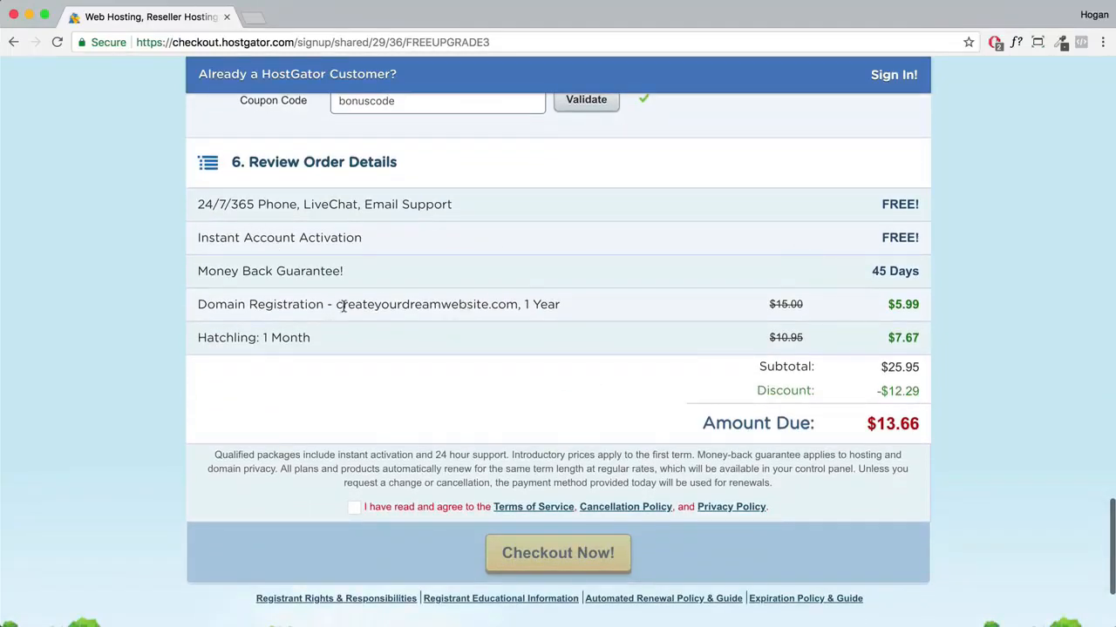
left_click_drag(336, 305, 577, 310)
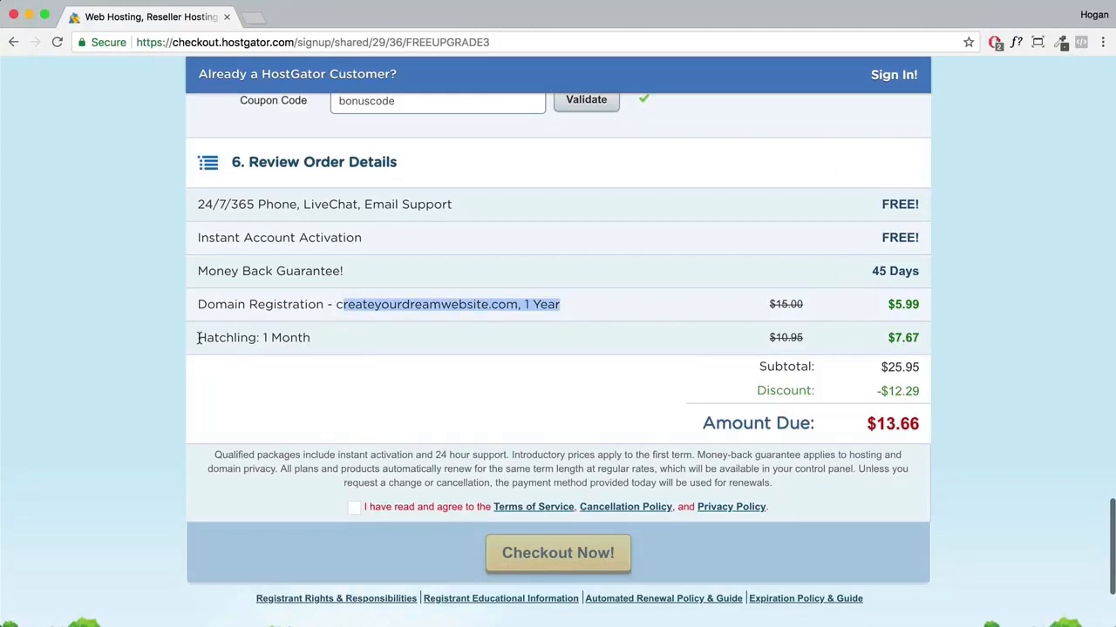
left_click_drag(199, 339, 367, 343)
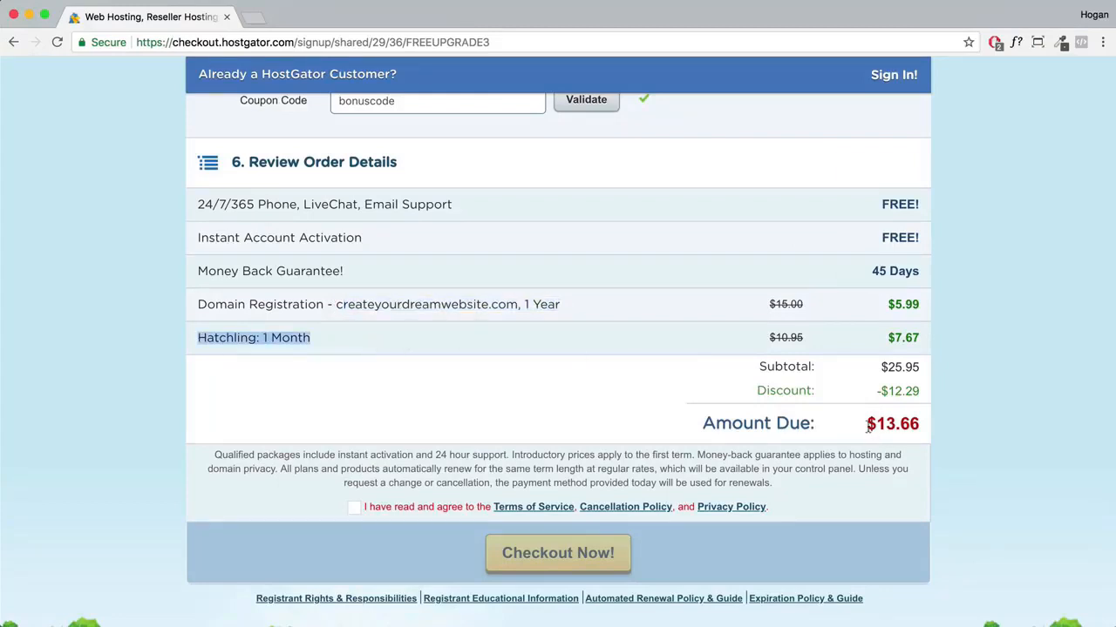
left_click_drag(868, 425, 931, 428)
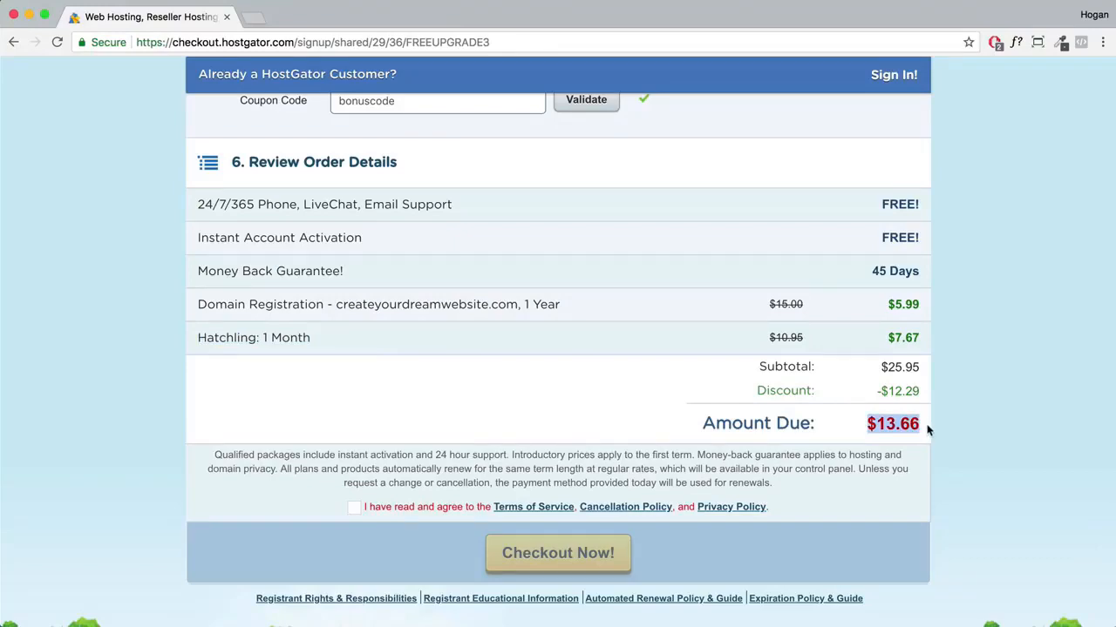
scroll(735, 383, "up", 20)
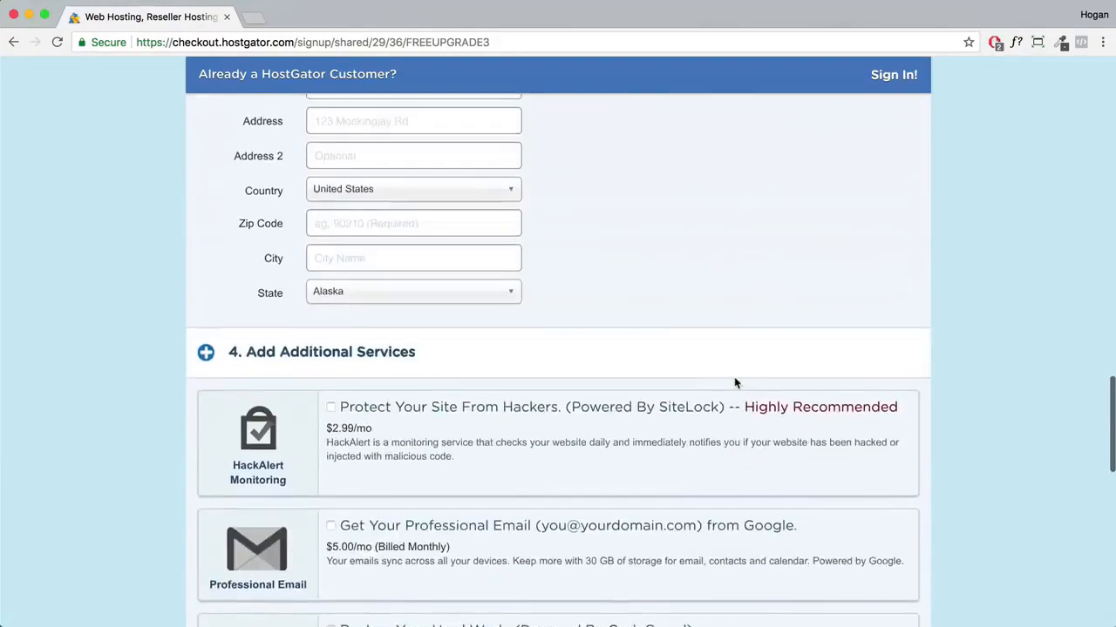
- Accept the Terms of Service at the bottom of the order form to enable checkout
scroll(735, 383, "up", 6)
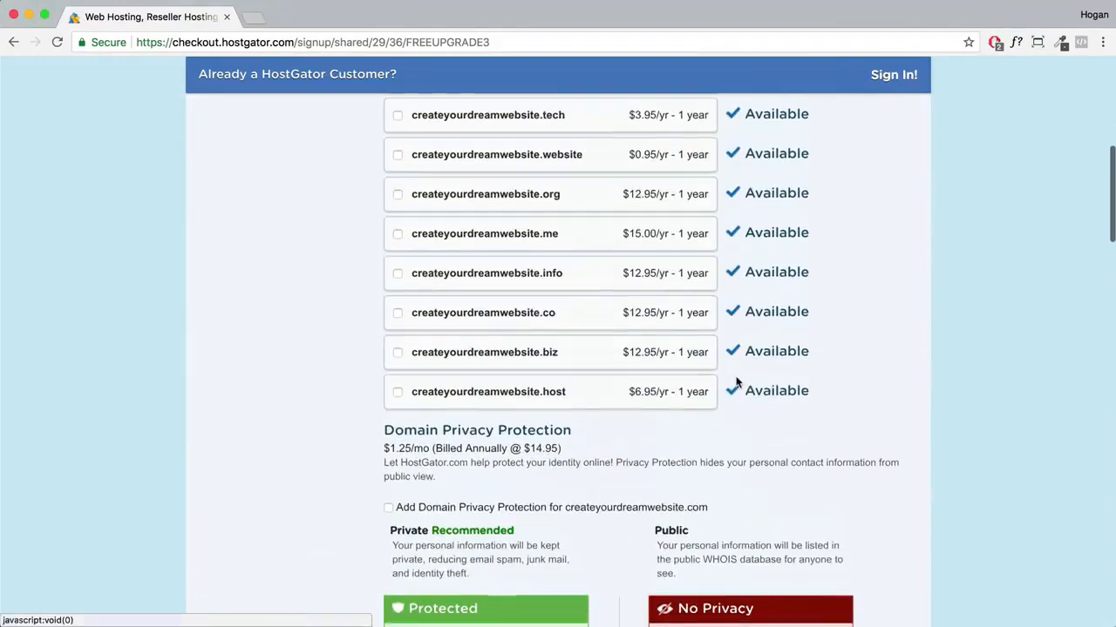
scroll(735, 384, "down", 2)
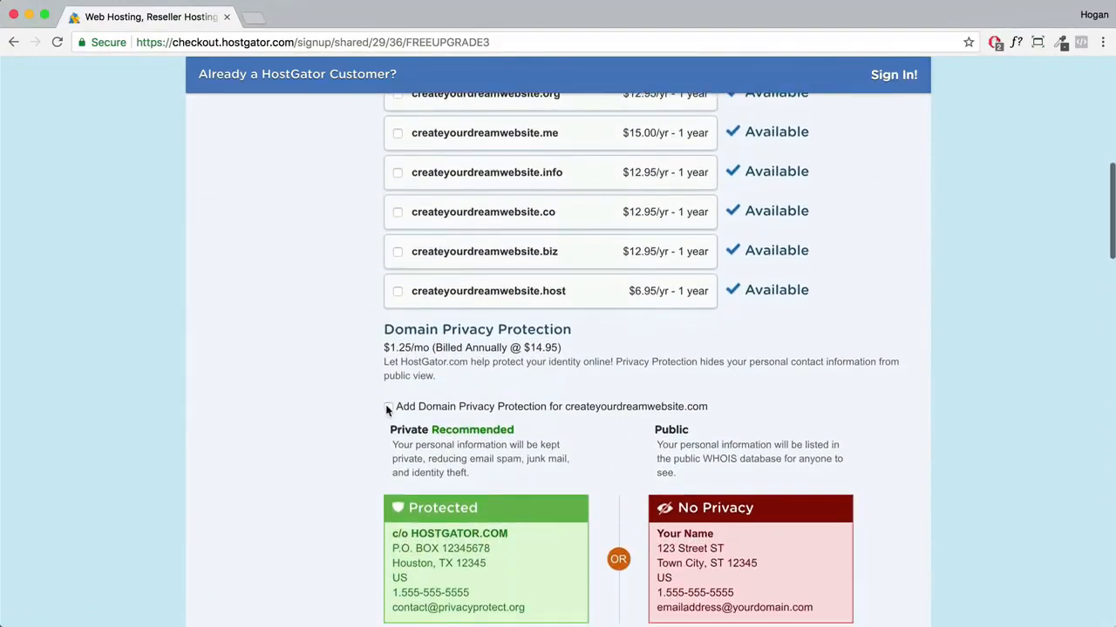
scroll(387, 410, "down", 15)
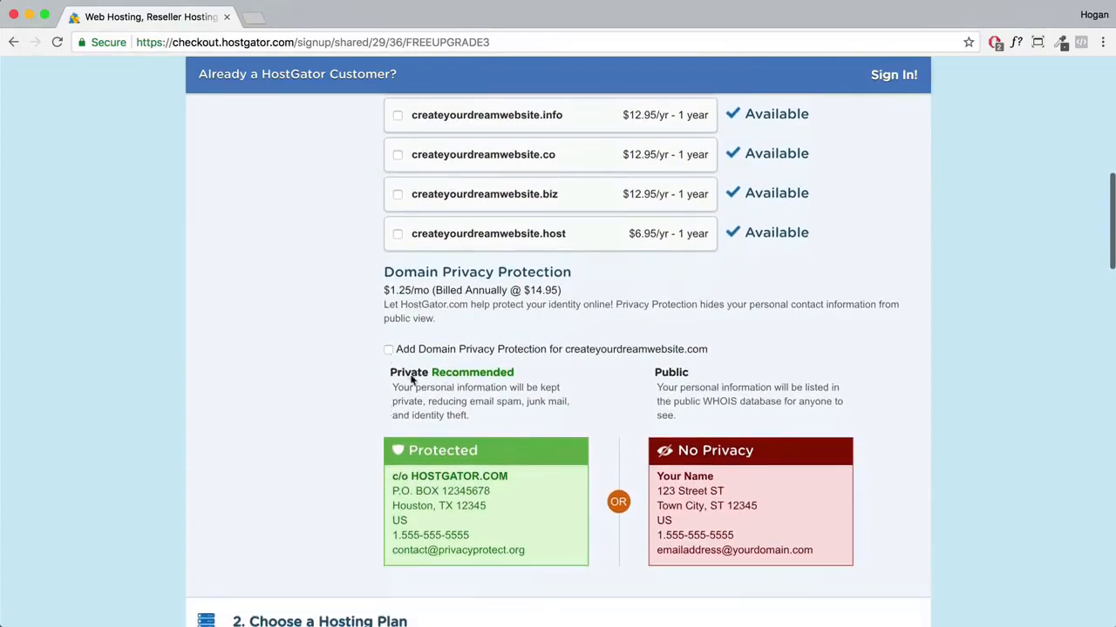
scroll(460, 413, "down", 10)
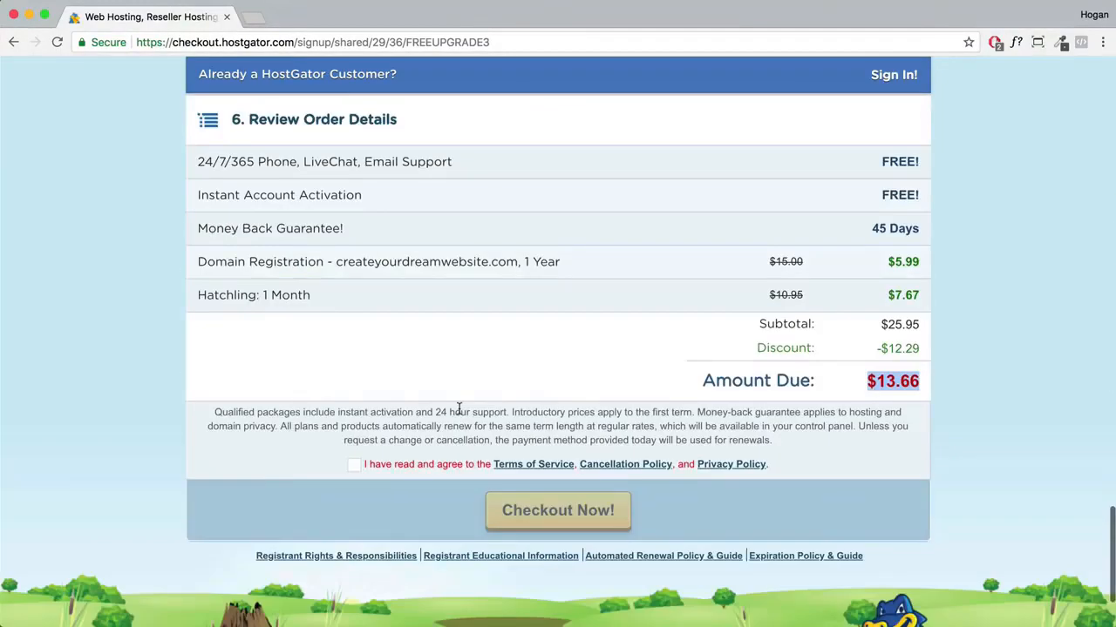
left_click(353, 468)
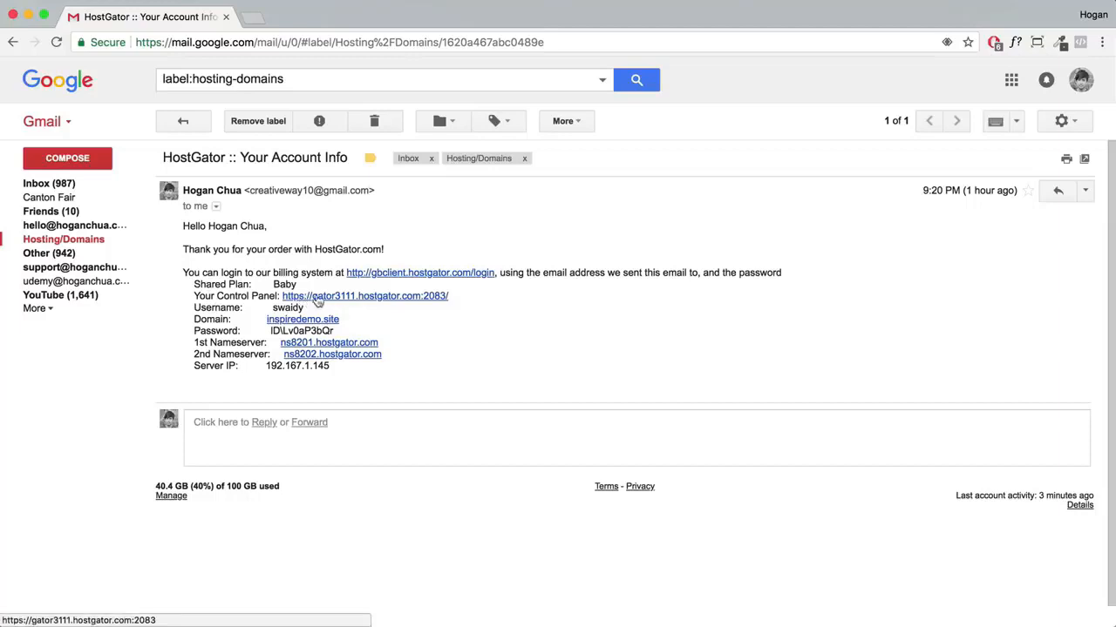
- Open the email's control panel link in a new tab, copy the cPanel username and password, and return to the login tab
left_click(366, 297)
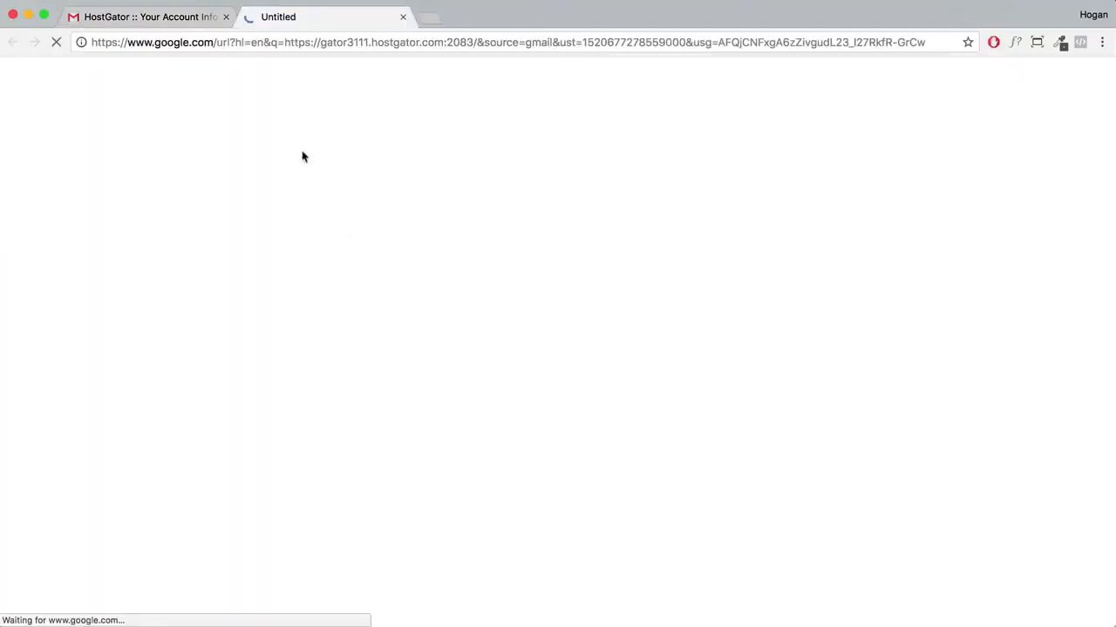
left_click(175, 25)
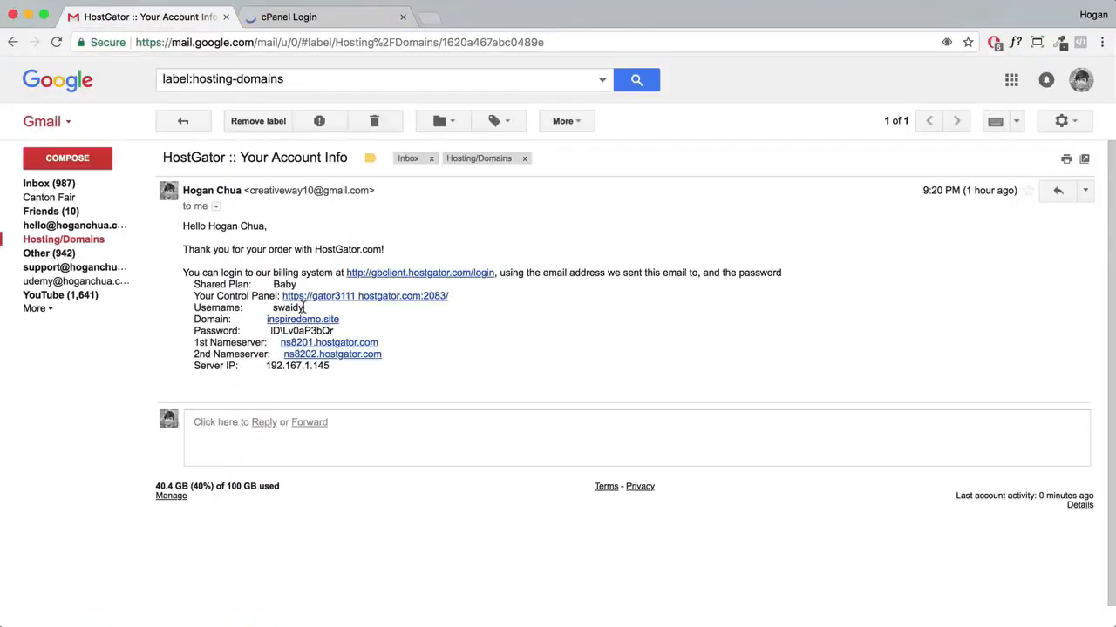
left_click_drag(304, 310, 273, 310)
left_click_drag(336, 332, 273, 334)
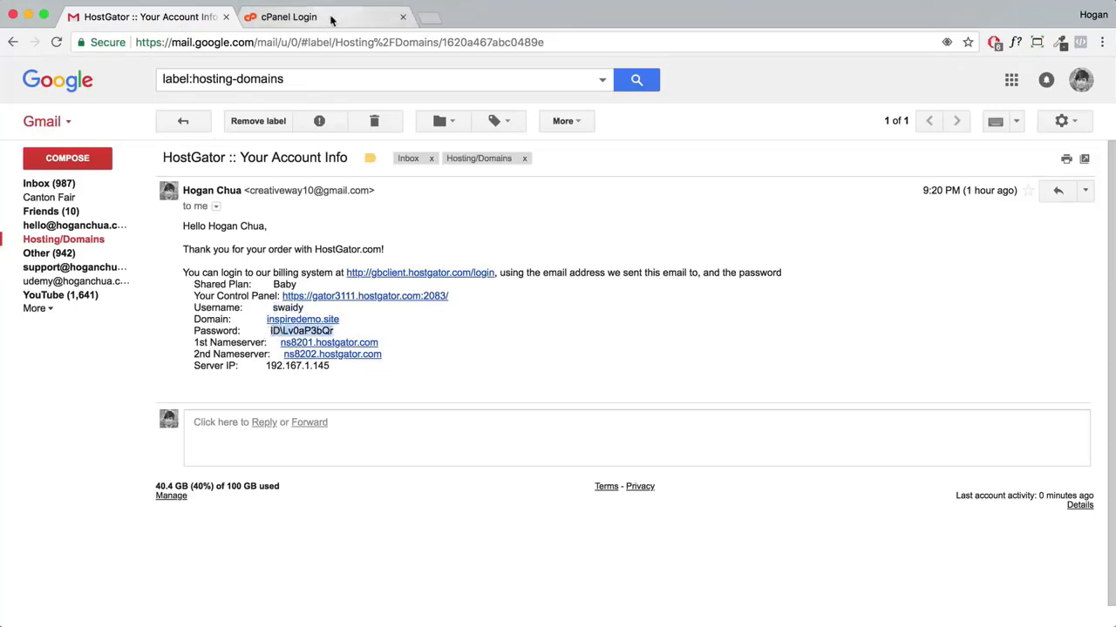
left_click(288, 16)
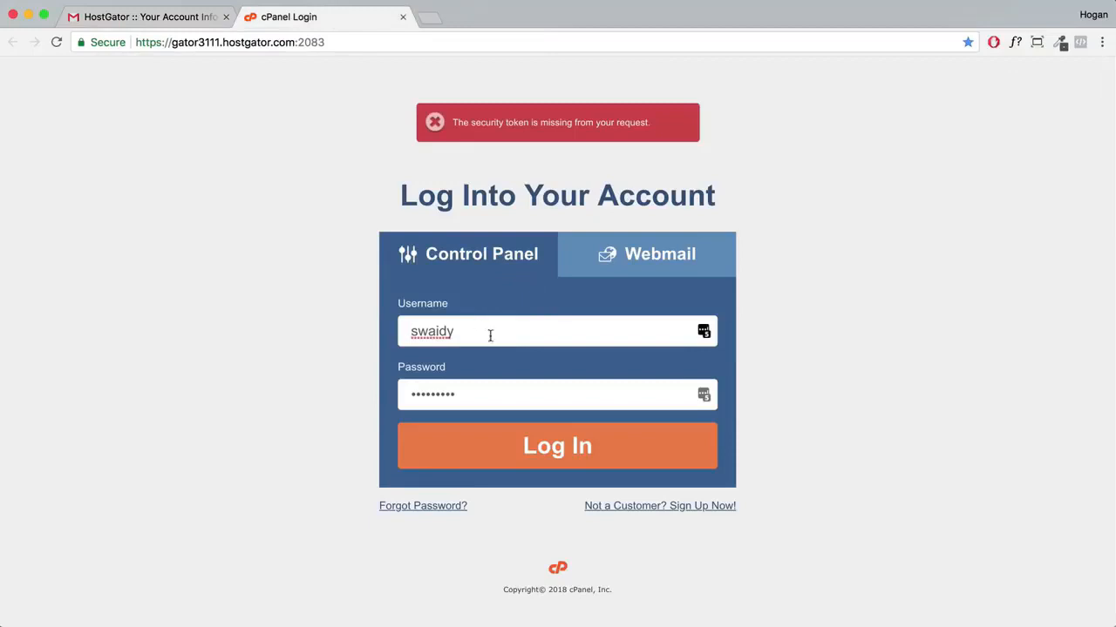
- Log into HostGator cPanel and scroll the dashboard down to Software and back to the top
left_click(551, 454)
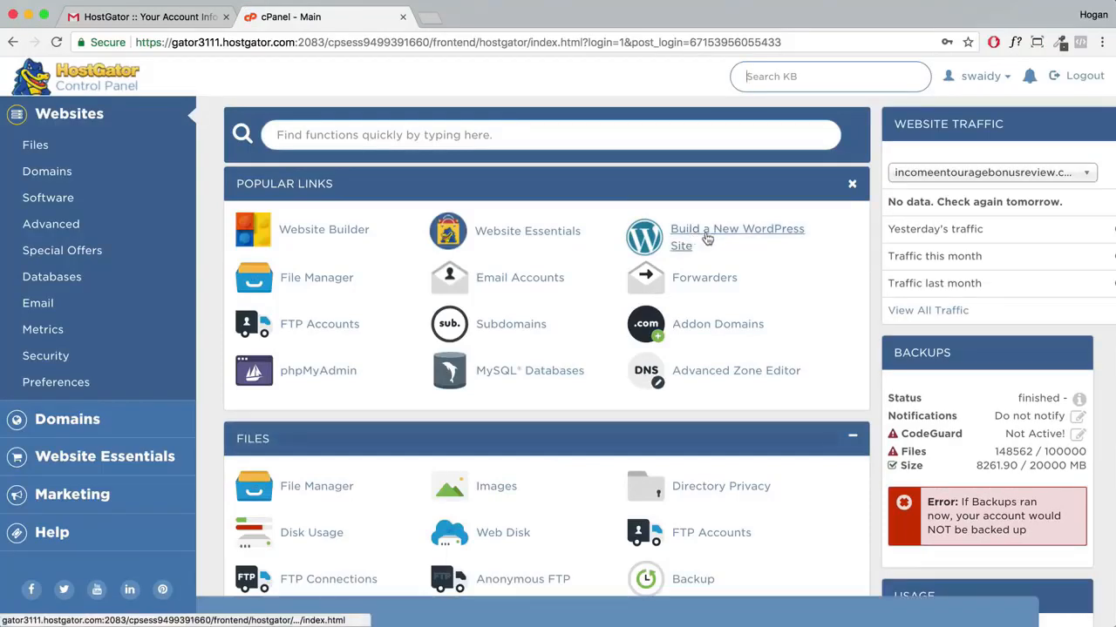
scroll(575, 296, "down", 5)
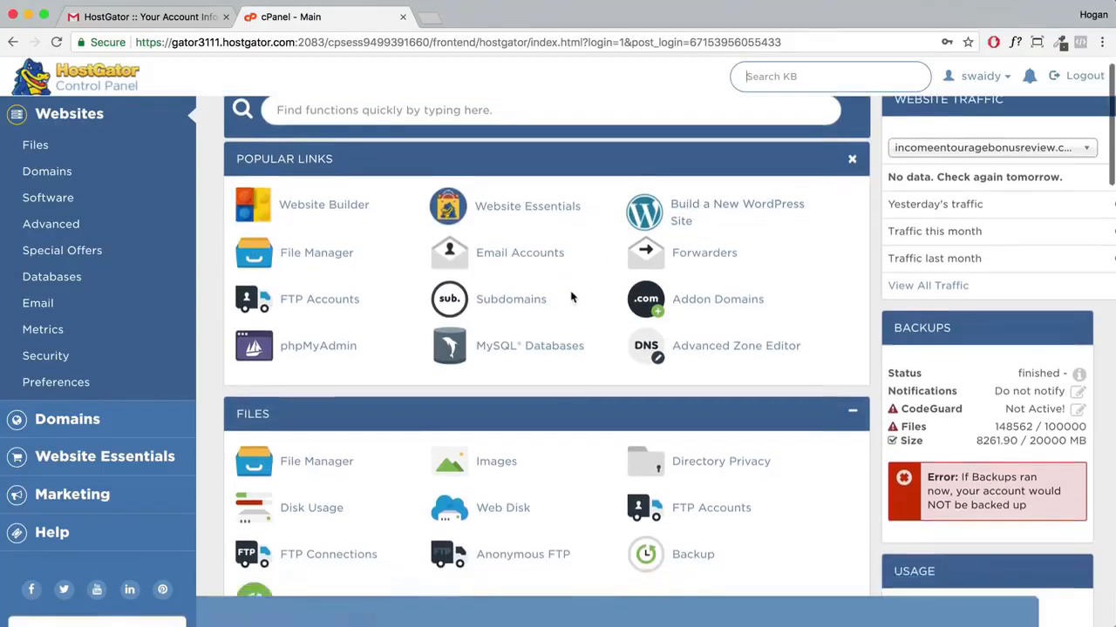
scroll(571, 296, "down", 2)
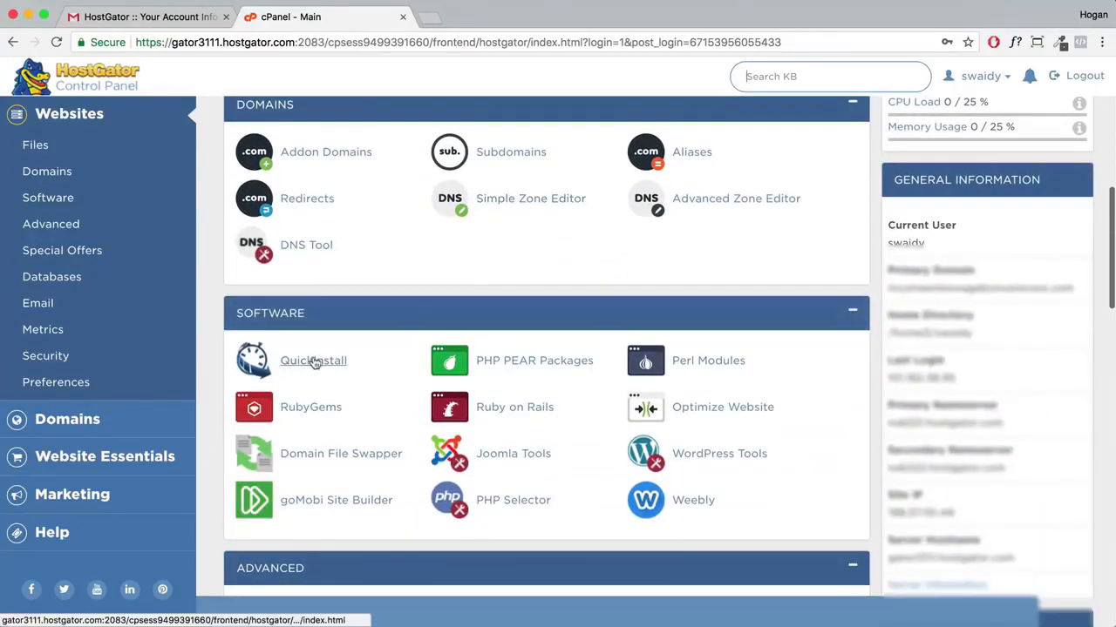
scroll(361, 349, "up", 2)
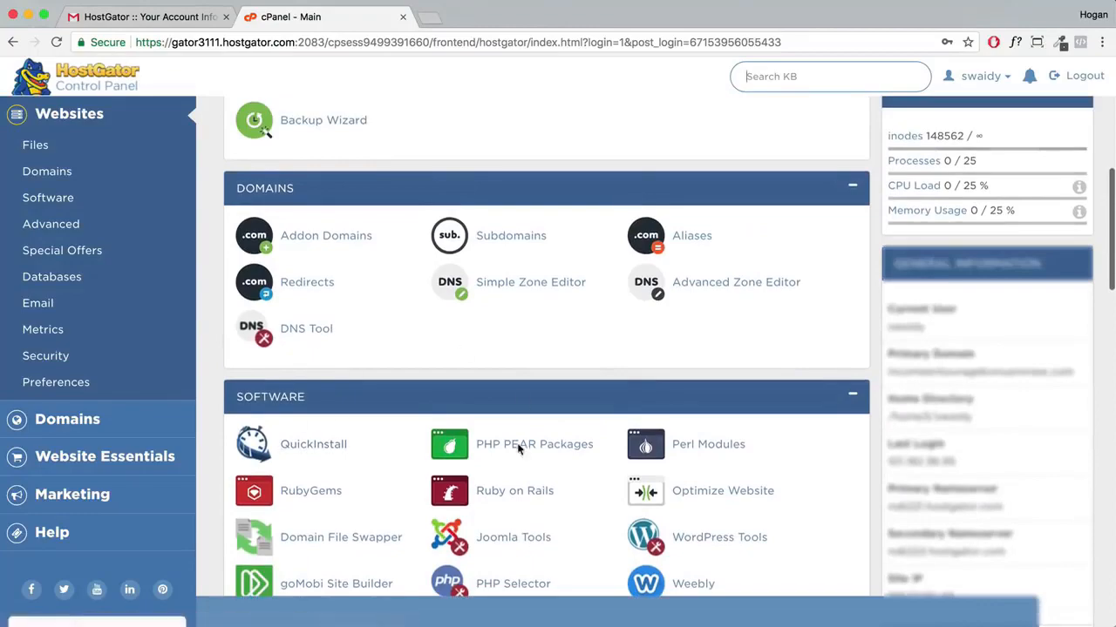
scroll(419, 368, "up", 5)
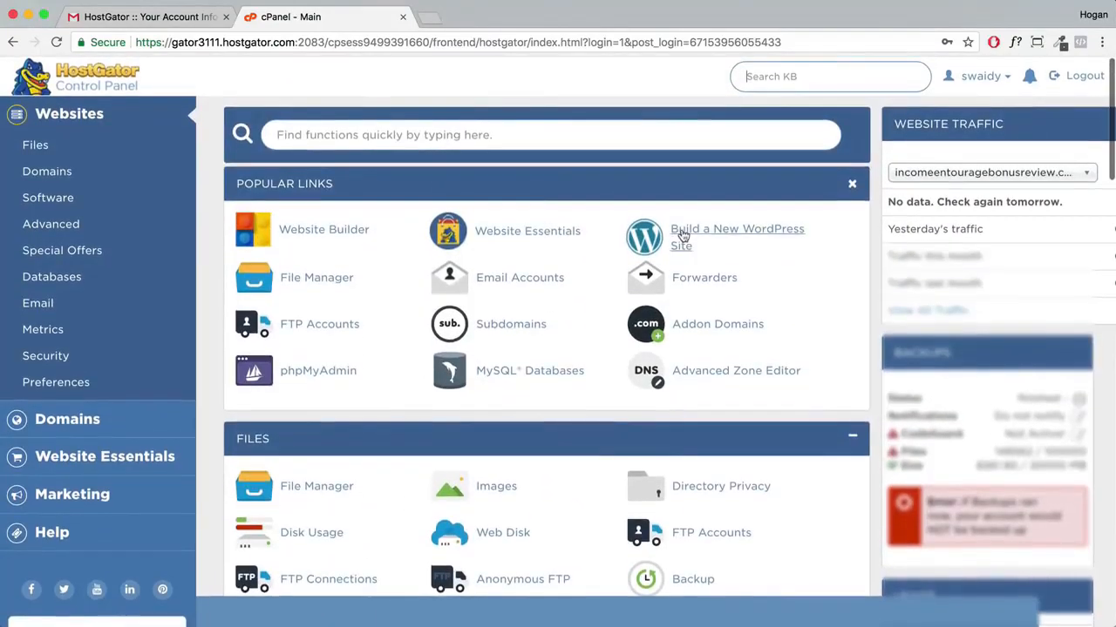
scroll(560, 294, "down", 6)
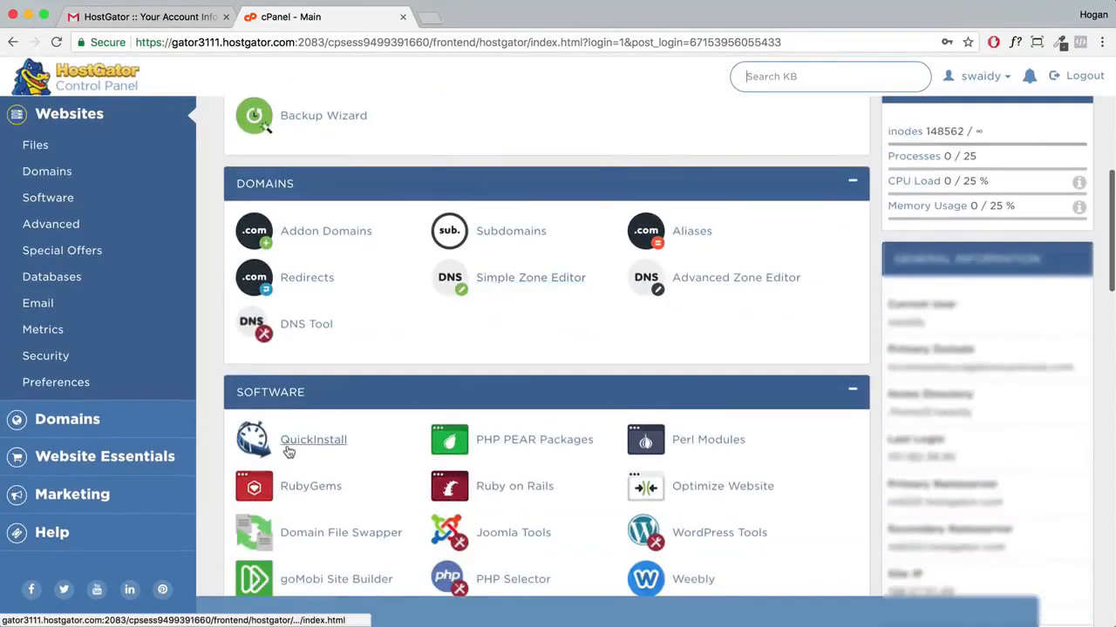
scroll(473, 349, "up", 5)
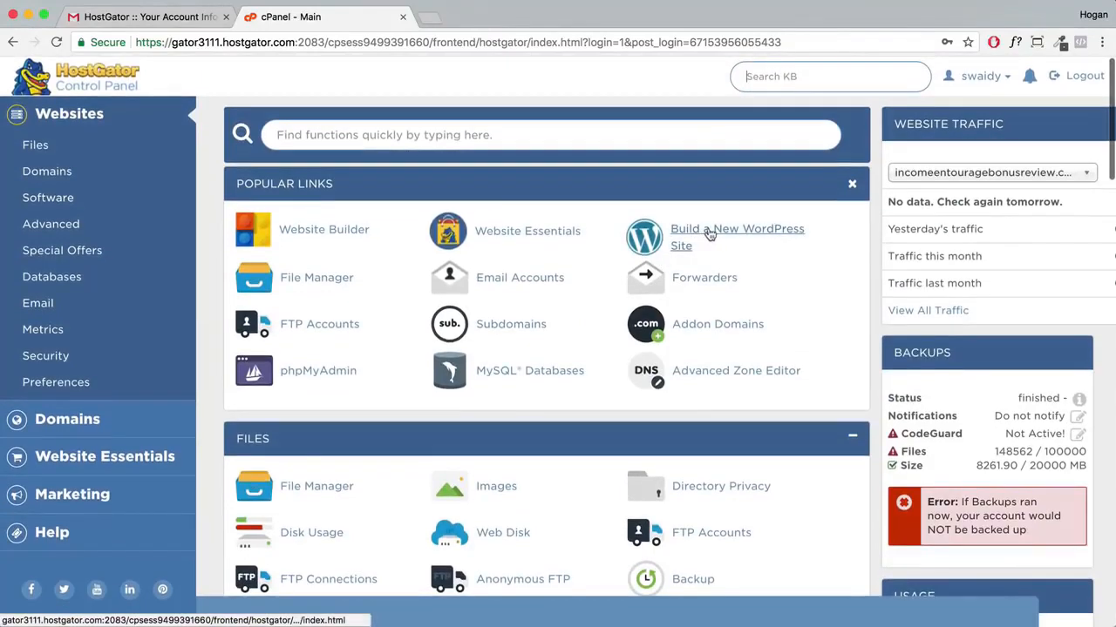
- Build a new WordPress site in QuickInstall on inspiredemo.site and continue to Install Settings
left_click(715, 236)
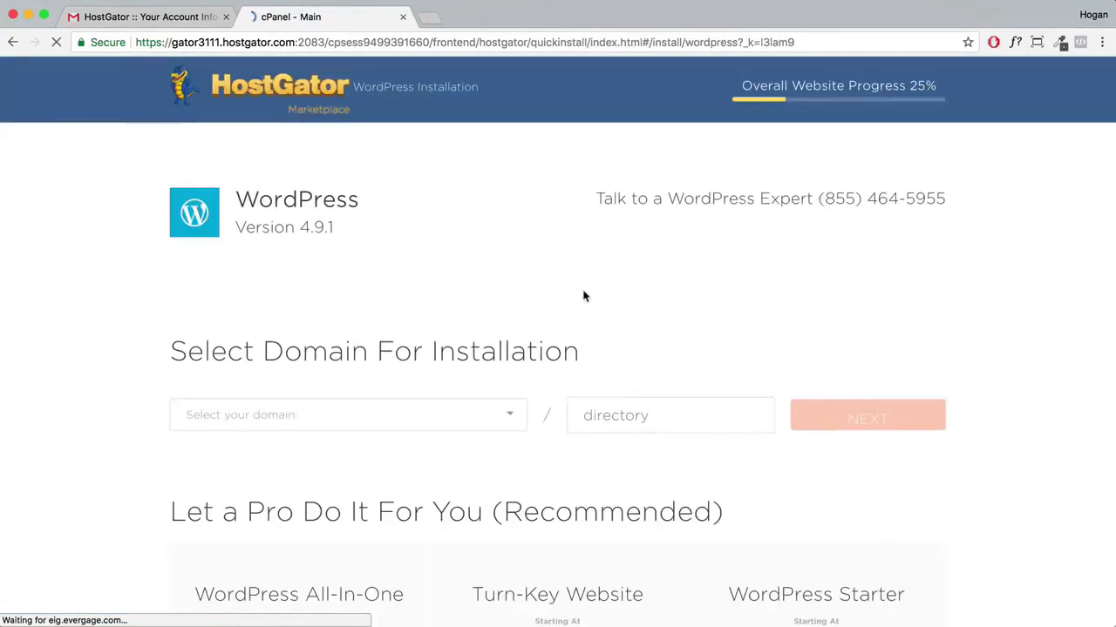
scroll(583, 295, "down", 2)
scroll(411, 256, "up", 4)
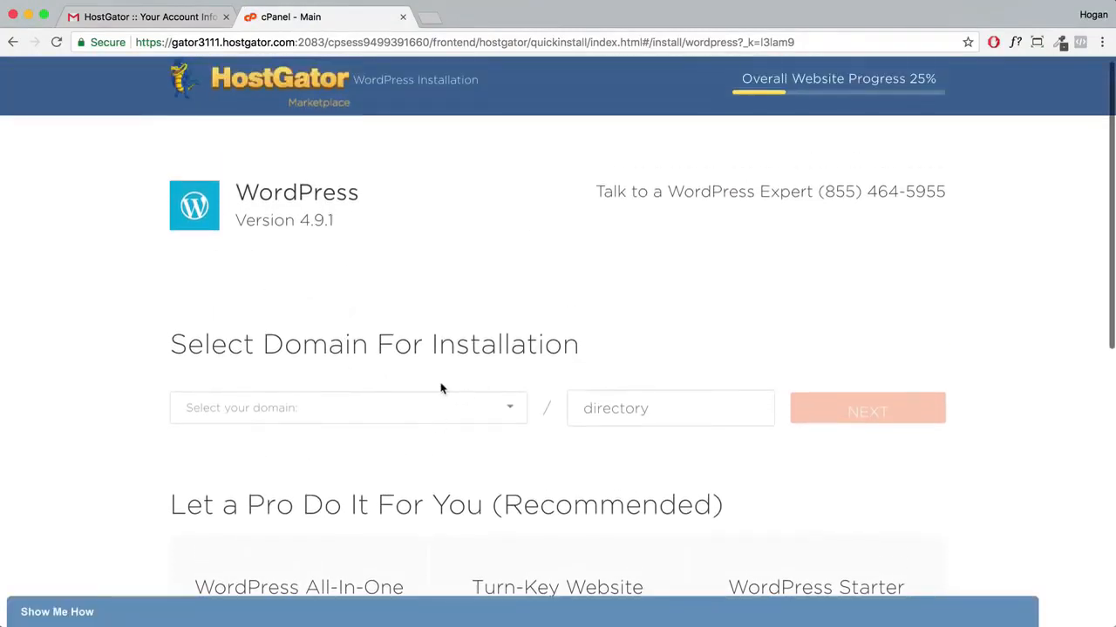
left_click(289, 420)
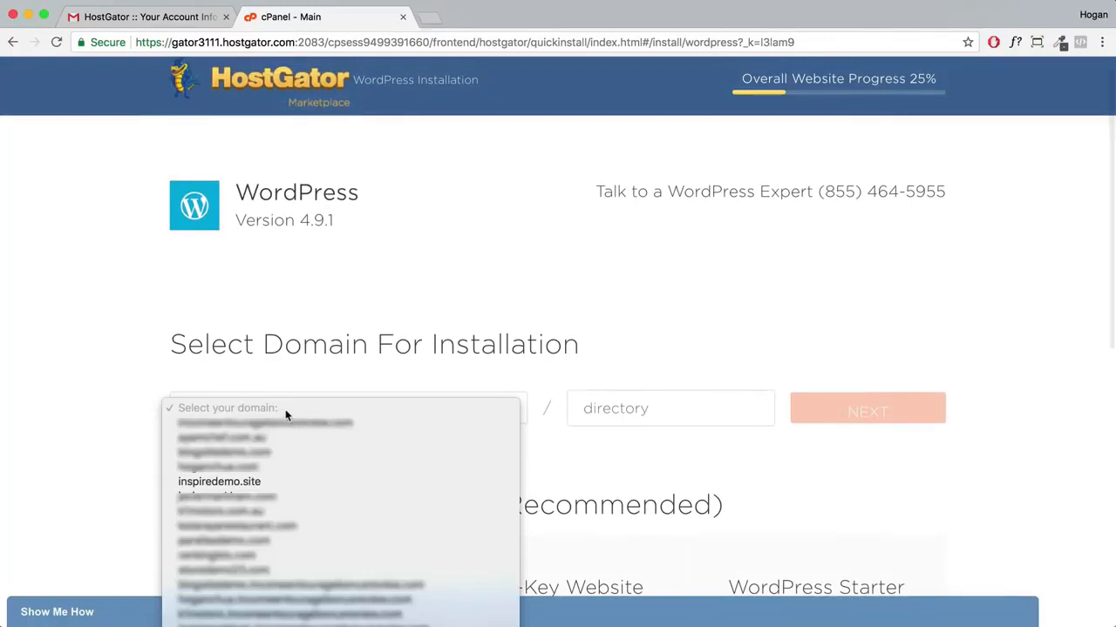
left_click(260, 482)
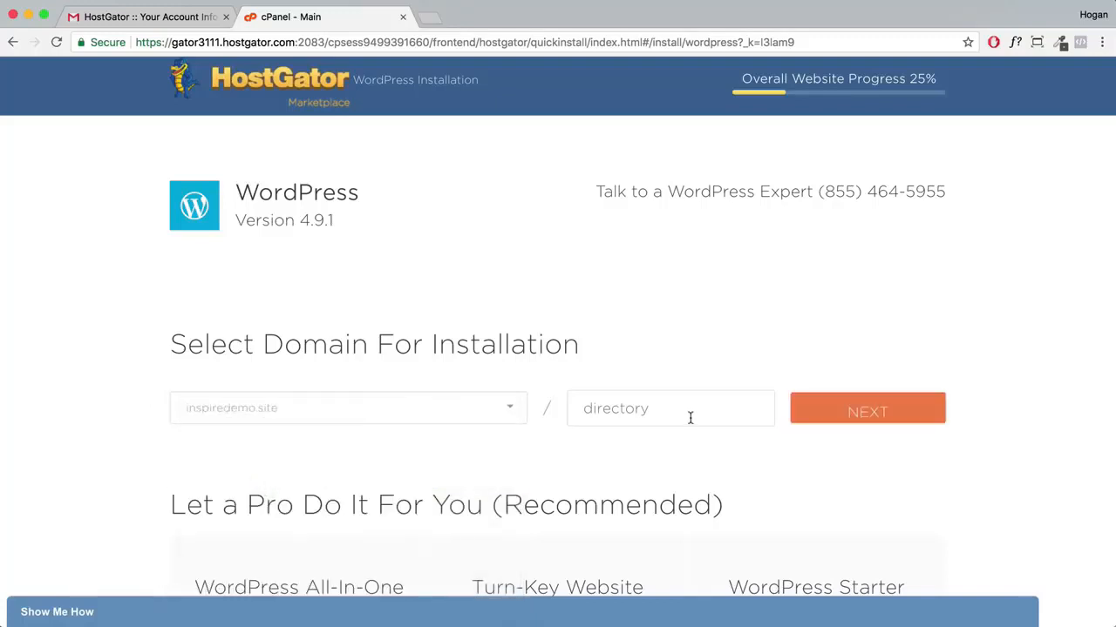
left_click(862, 417)
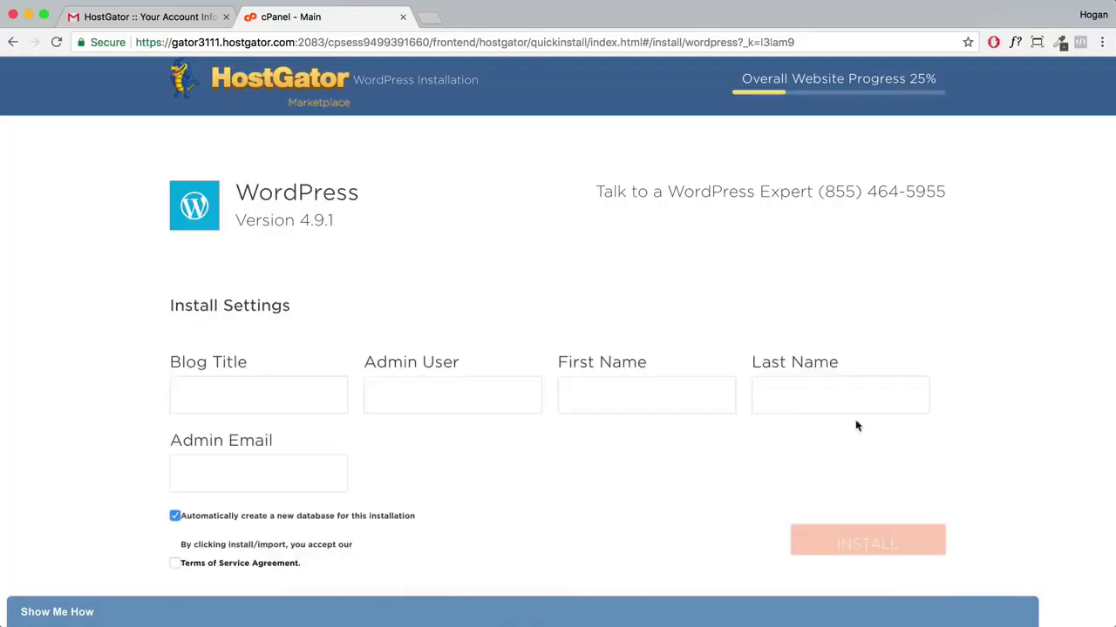
- Enter 'Logo' as the blog title, then fill in the admin username, name and email
left_click(292, 398)
type("Logo")
left_click(424, 398)
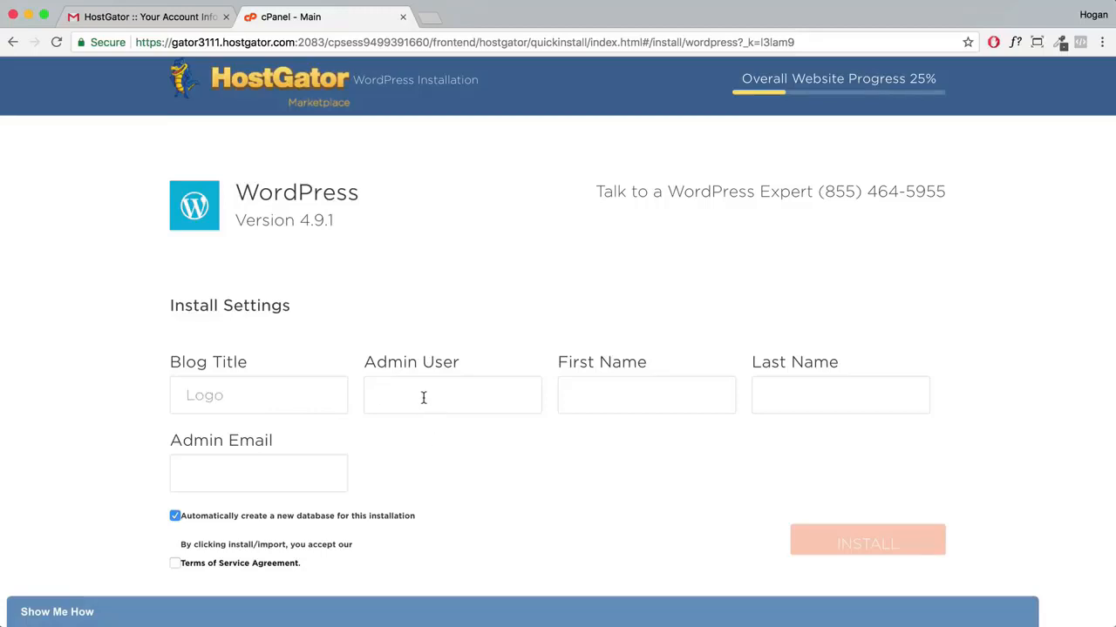
key("Tab")
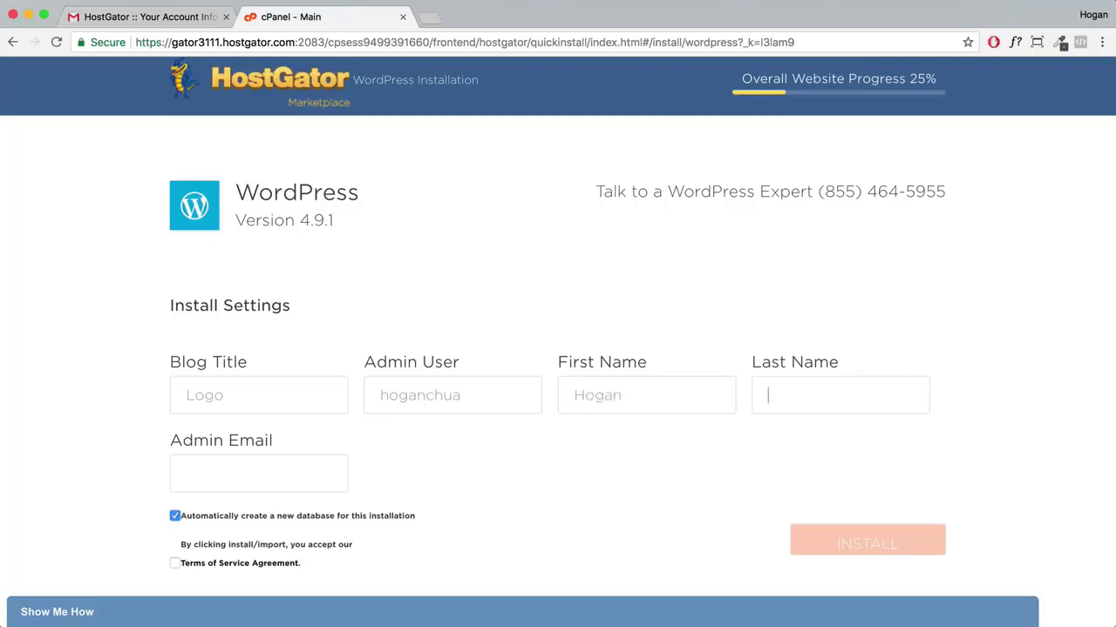
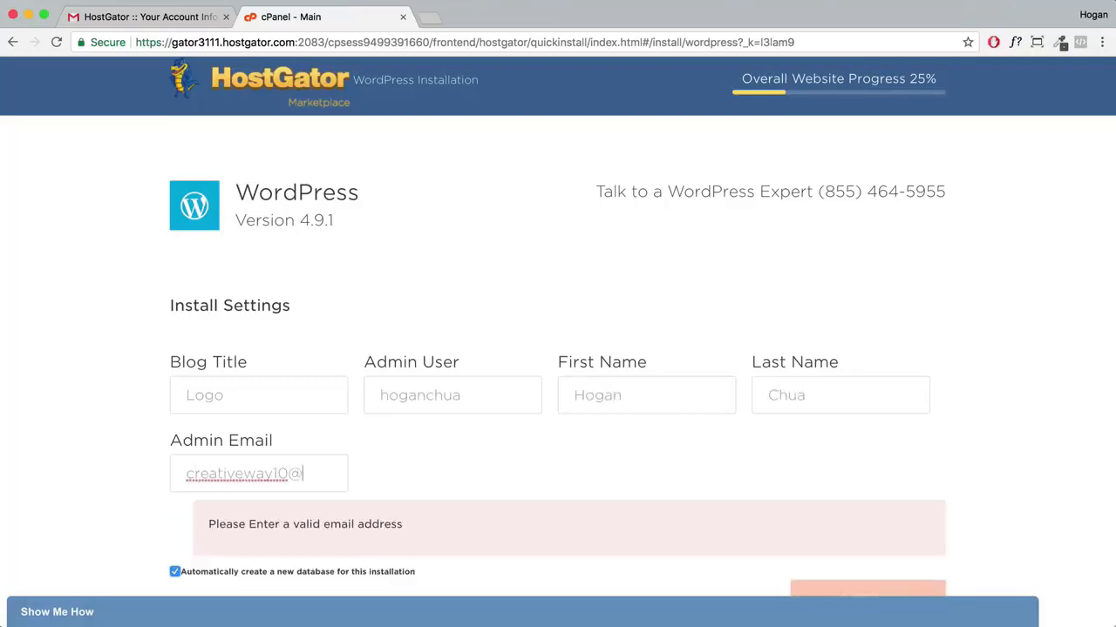
- Correct the admin email, accept the Terms of Service, and install WordPress
scroll(424, 398, "down", 1)
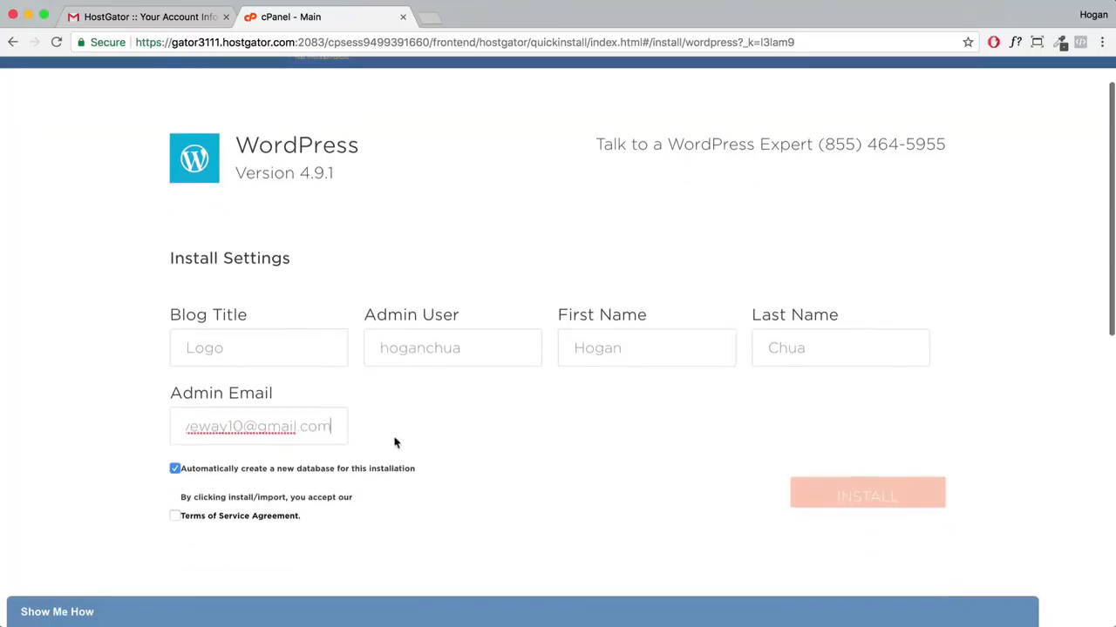
left_click_drag(323, 427, 154, 436)
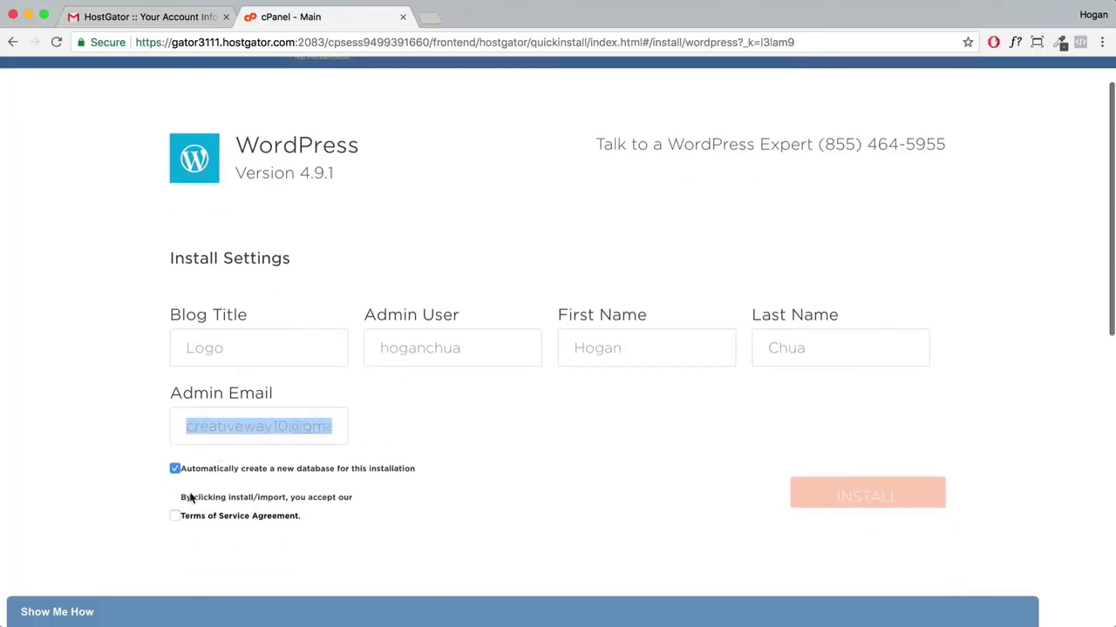
left_click(174, 518)
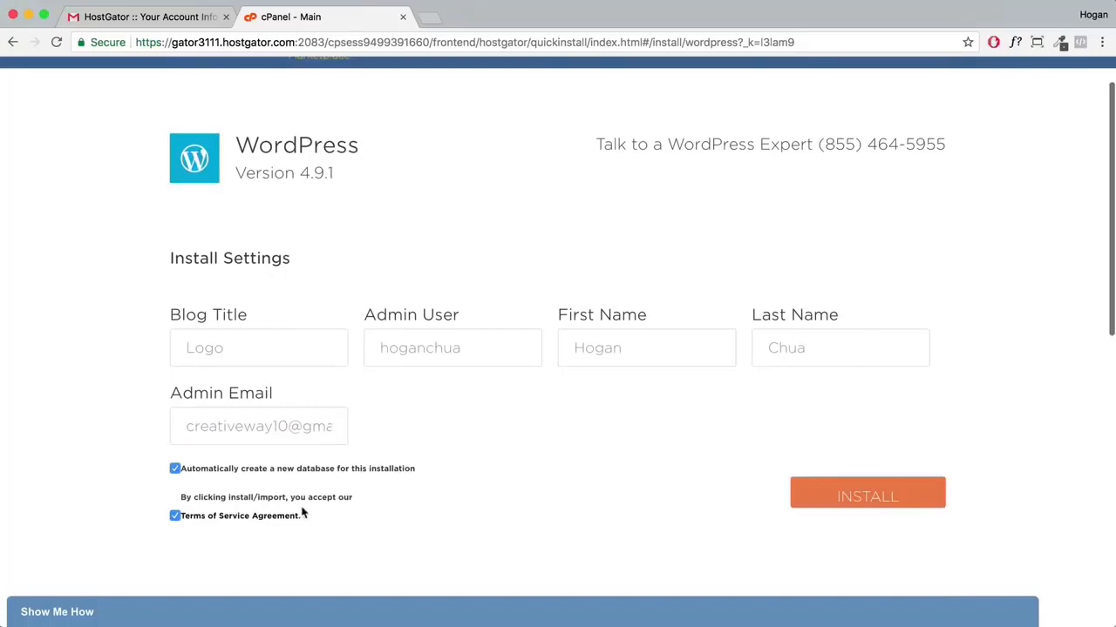
left_click(839, 499)
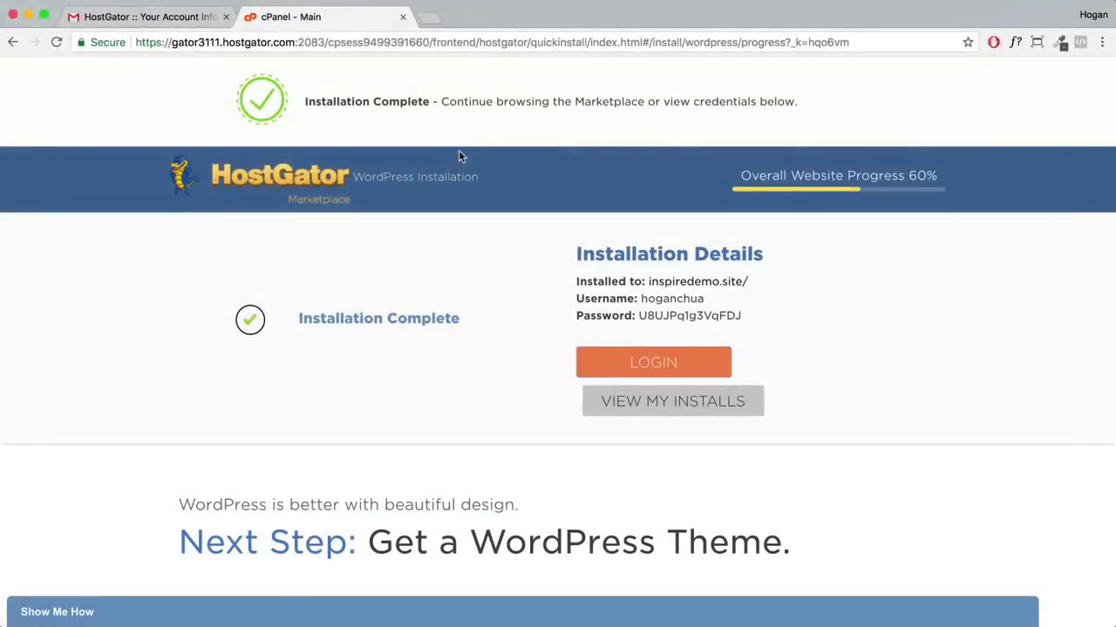
- Copy the generated admin password from the installation details and open the new site's login page
left_click_drag(305, 102, 429, 100)
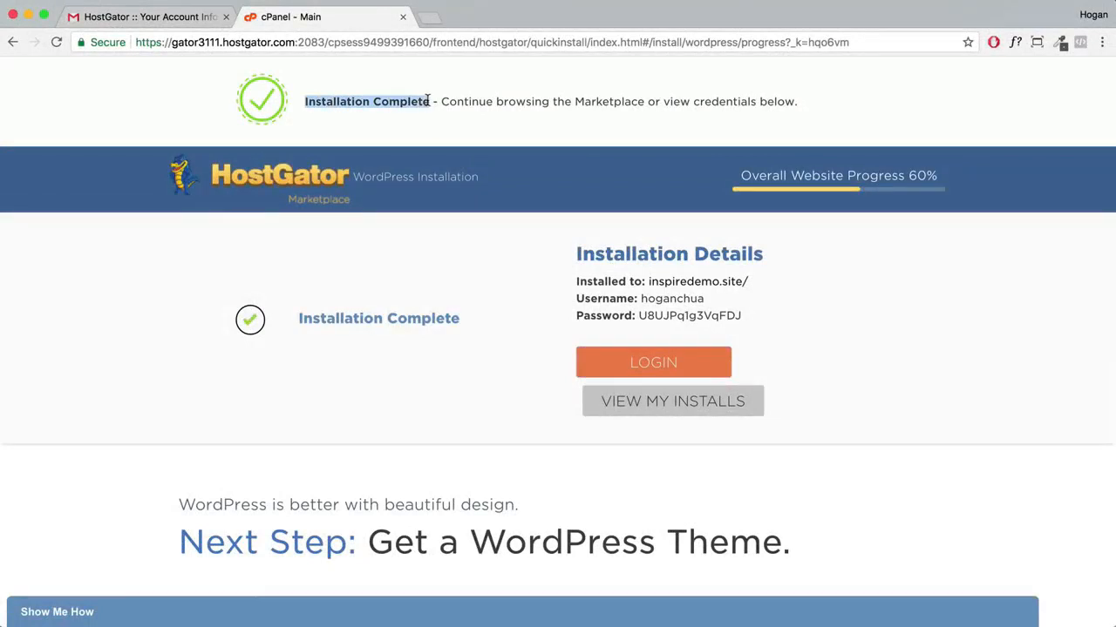
scroll(711, 249, "down", 1)
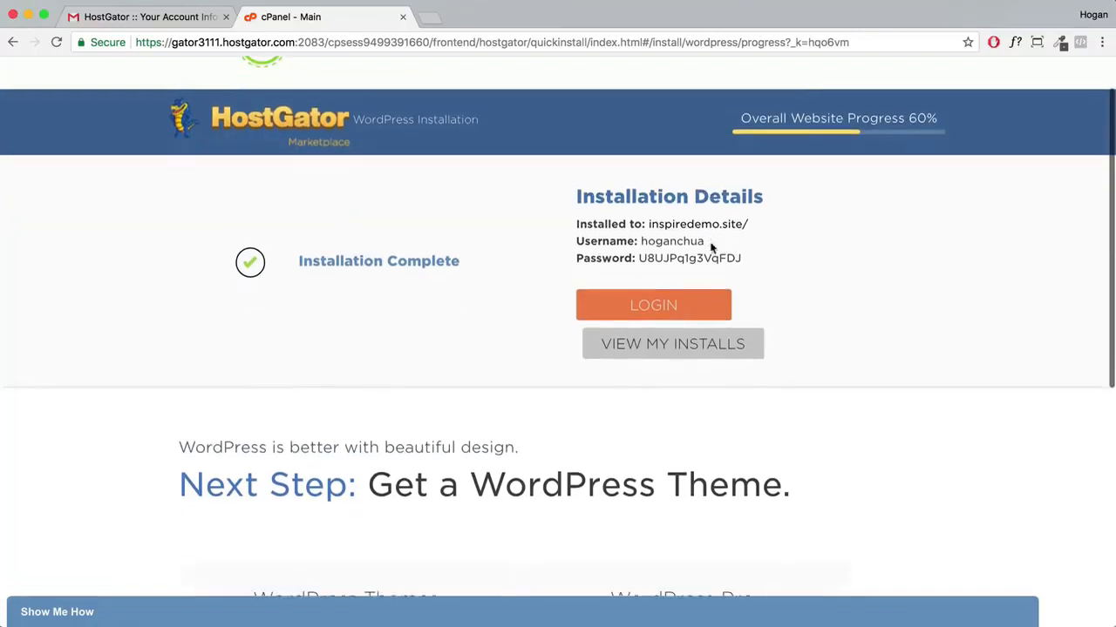
left_click_drag(575, 196, 790, 282)
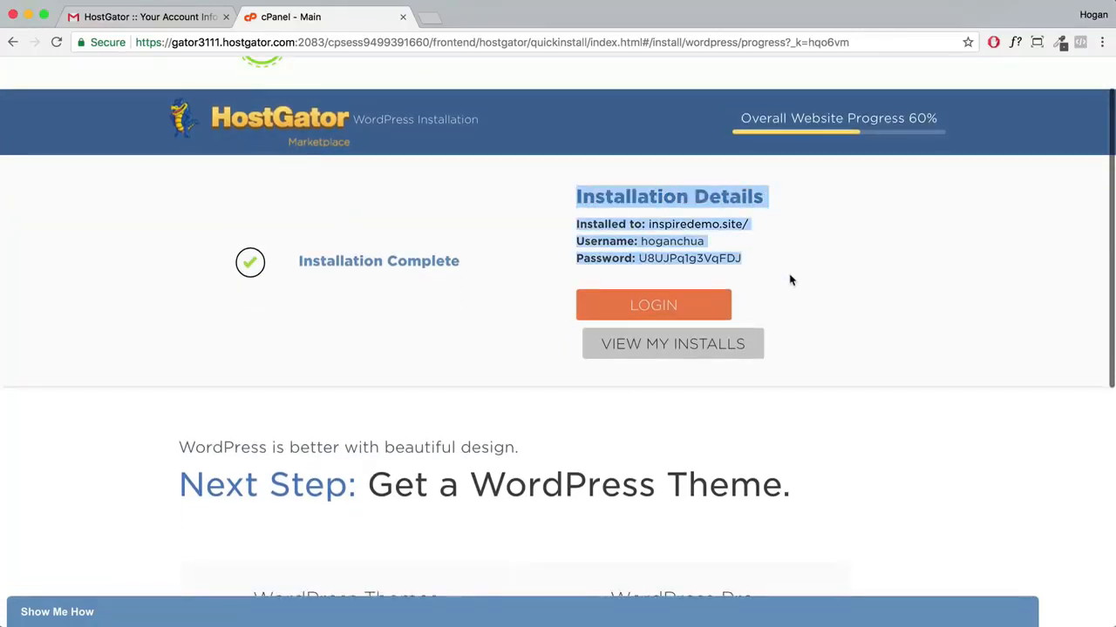
left_click(789, 280)
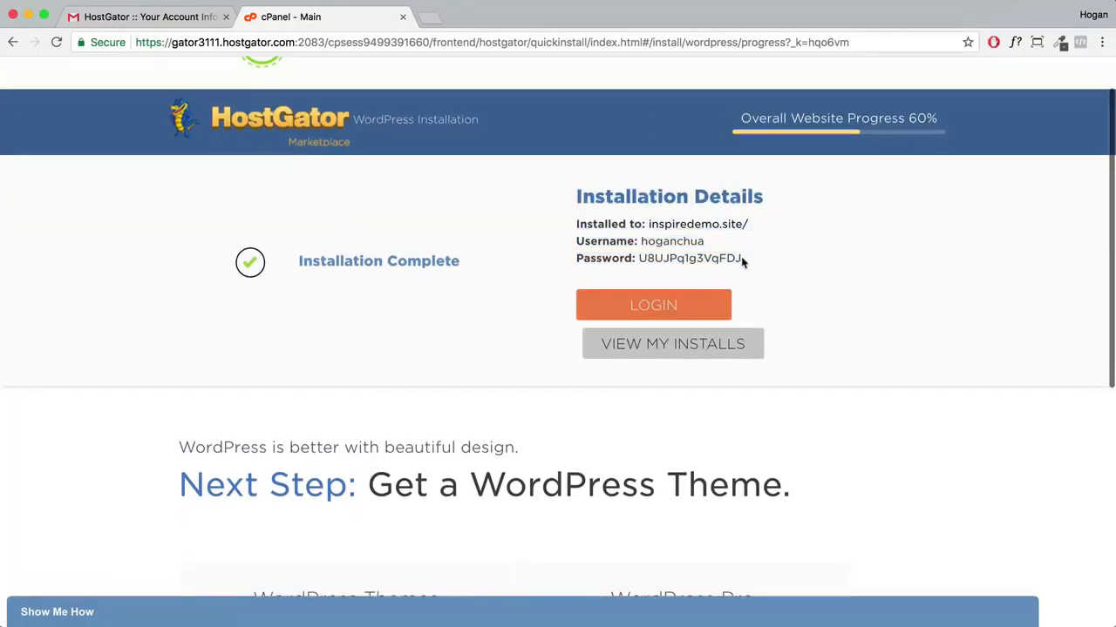
left_click_drag(742, 259, 640, 259)
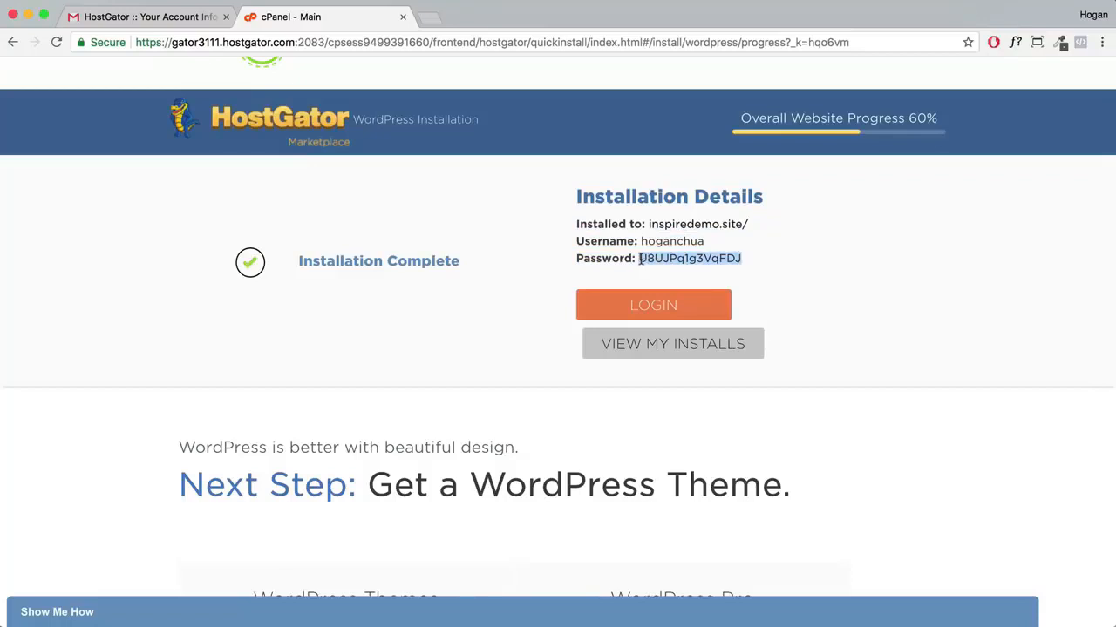
right_click(641, 259)
left_click_drag(704, 241, 649, 247)
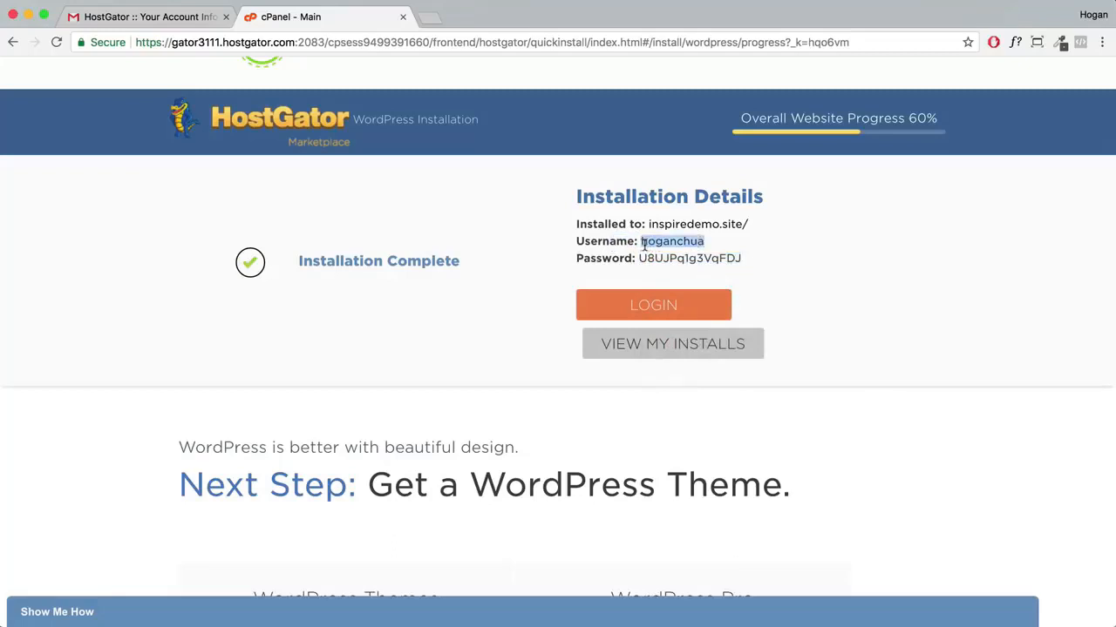
left_click(661, 311)
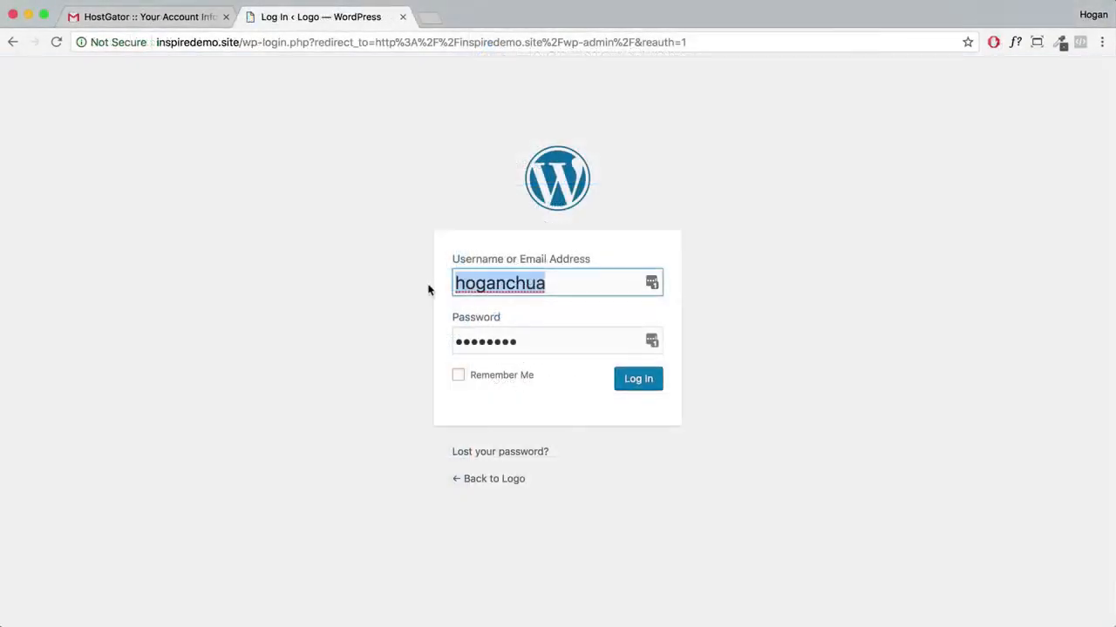
- Paste the copied generated password into the Password field and sign in to WordPress
key("Tab")
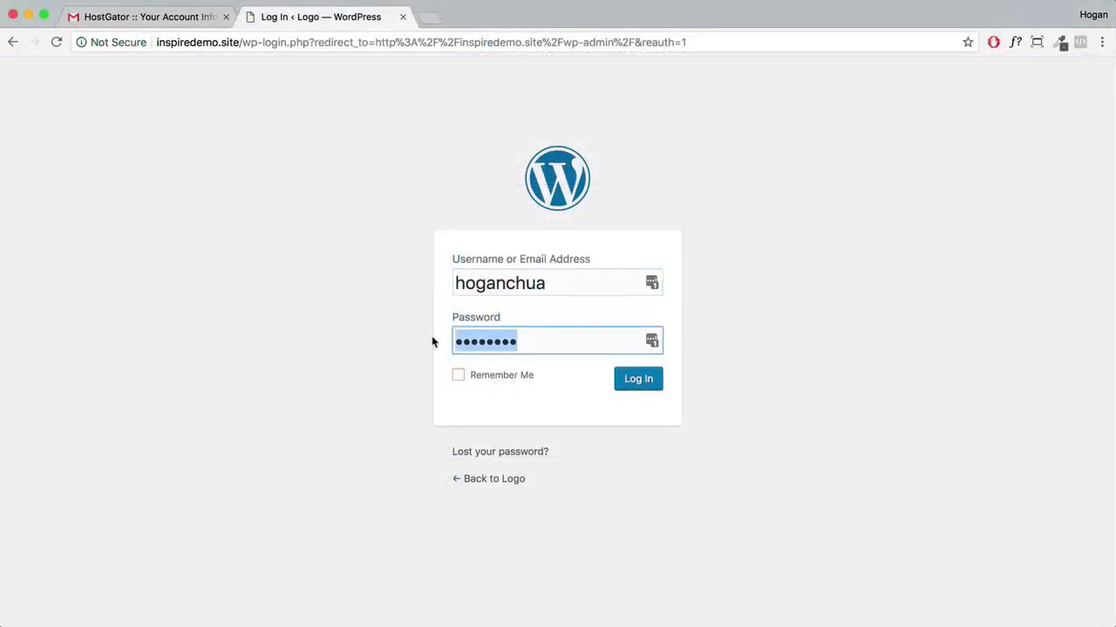
key("super+v")
left_click_drag(578, 342, 430, 344)
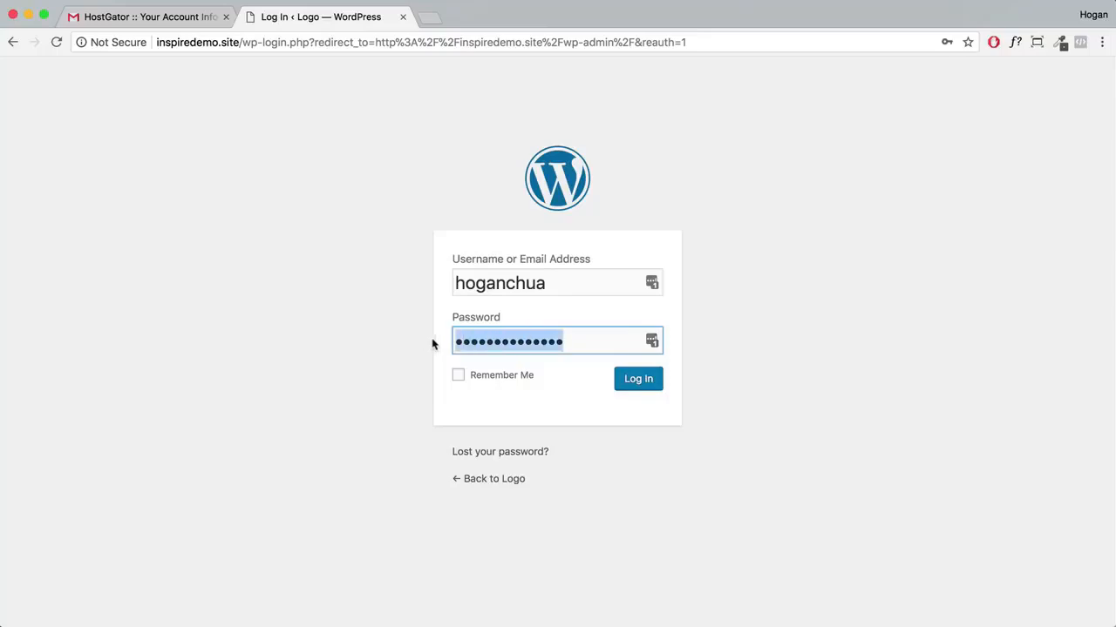
left_click(638, 379)
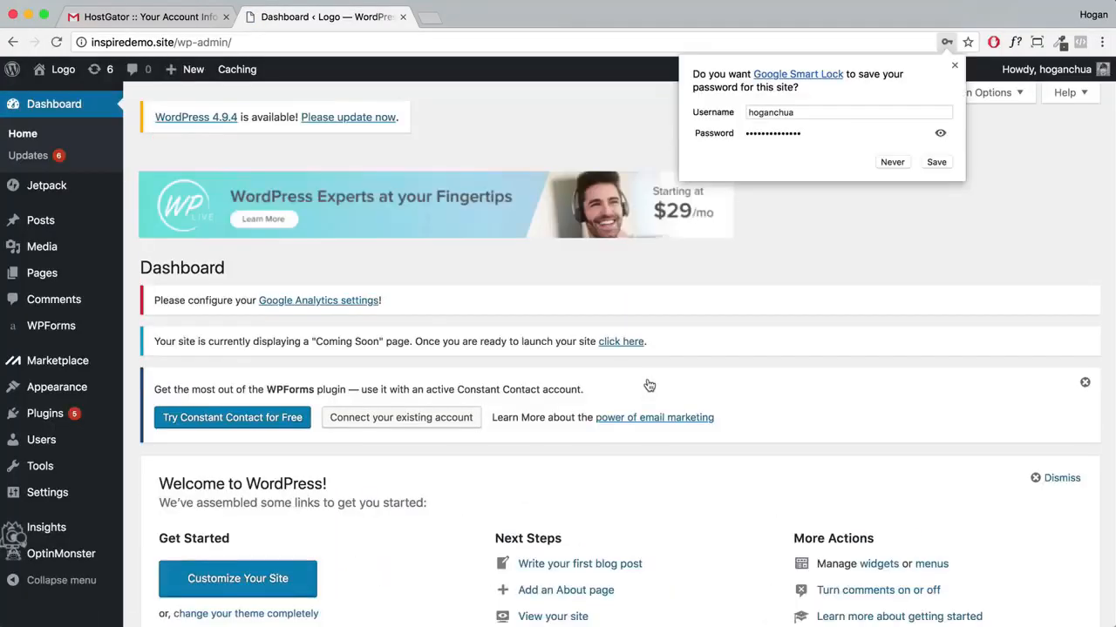
- Save the admin login in the browser and copy the dashboard's web address
left_click(936, 162)
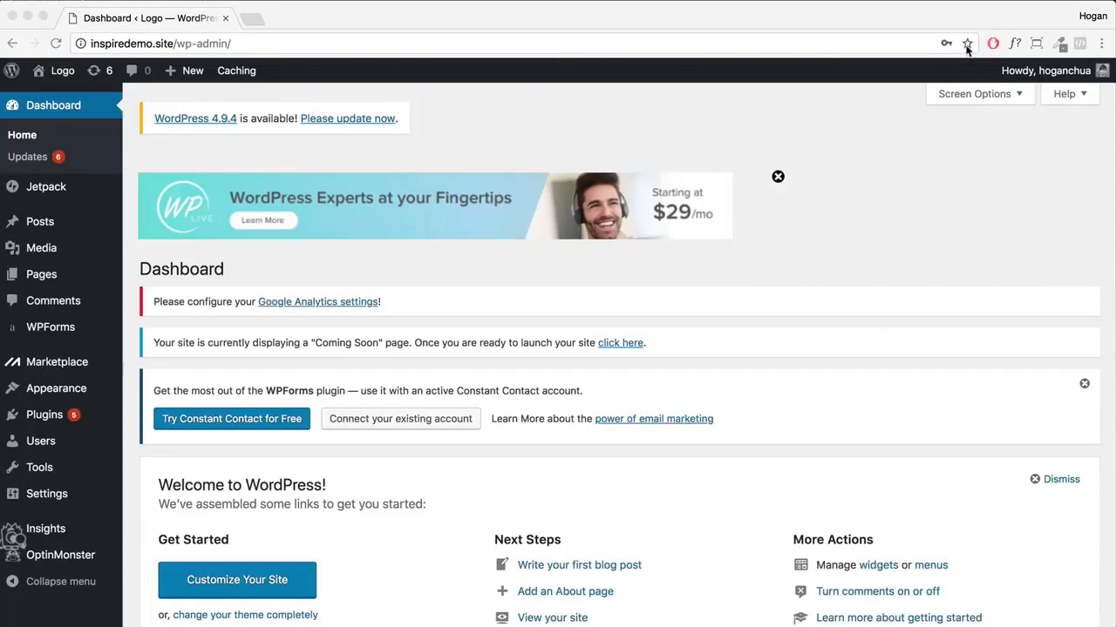
left_click(249, 44)
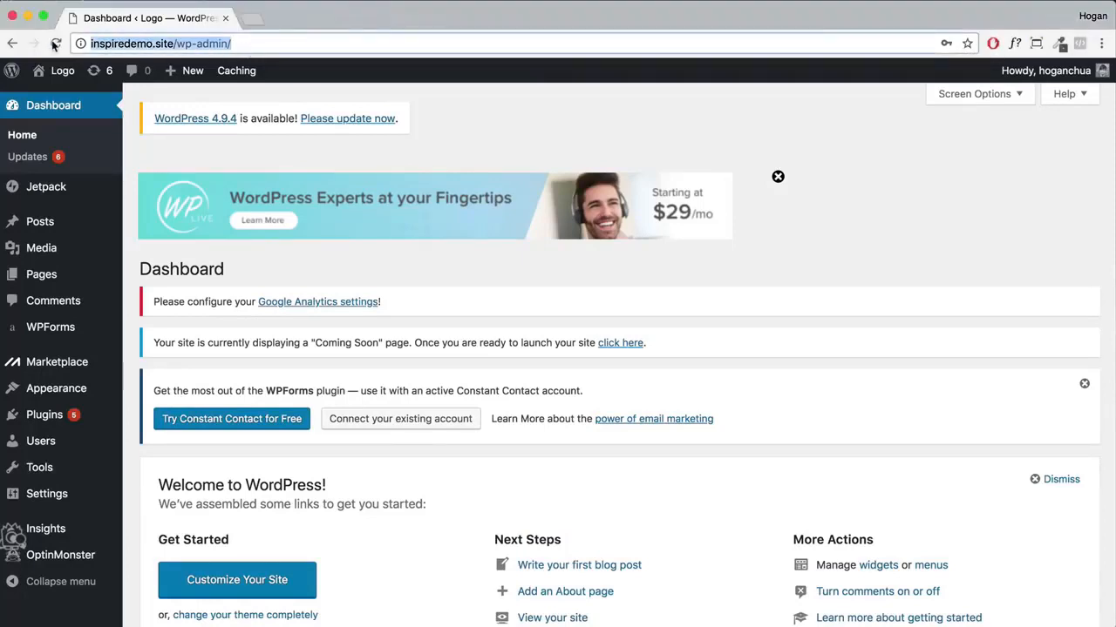
right_click(155, 43)
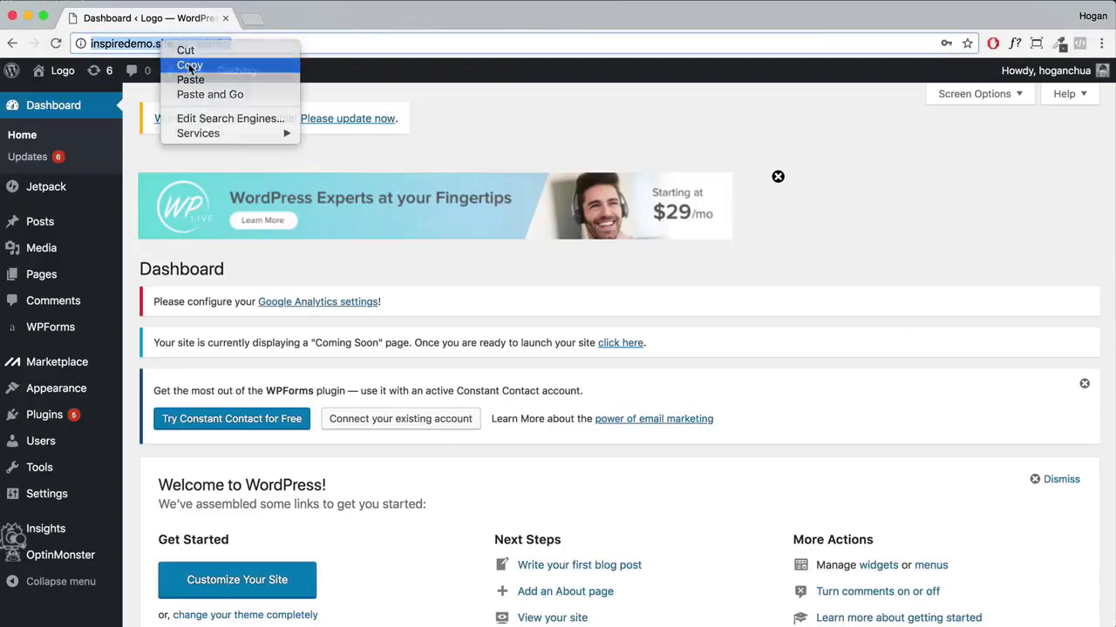
left_click(192, 63)
- Test the address in an Incognito window, shortening the path to wp-admin, then close it
left_click(1101, 44)
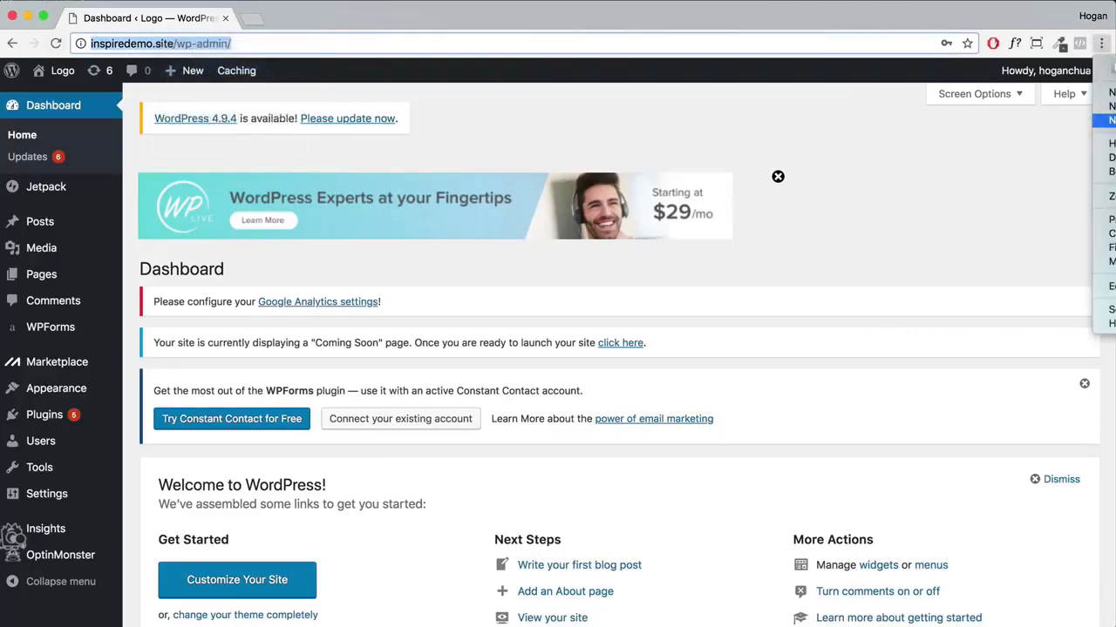
left_click(1100, 107)
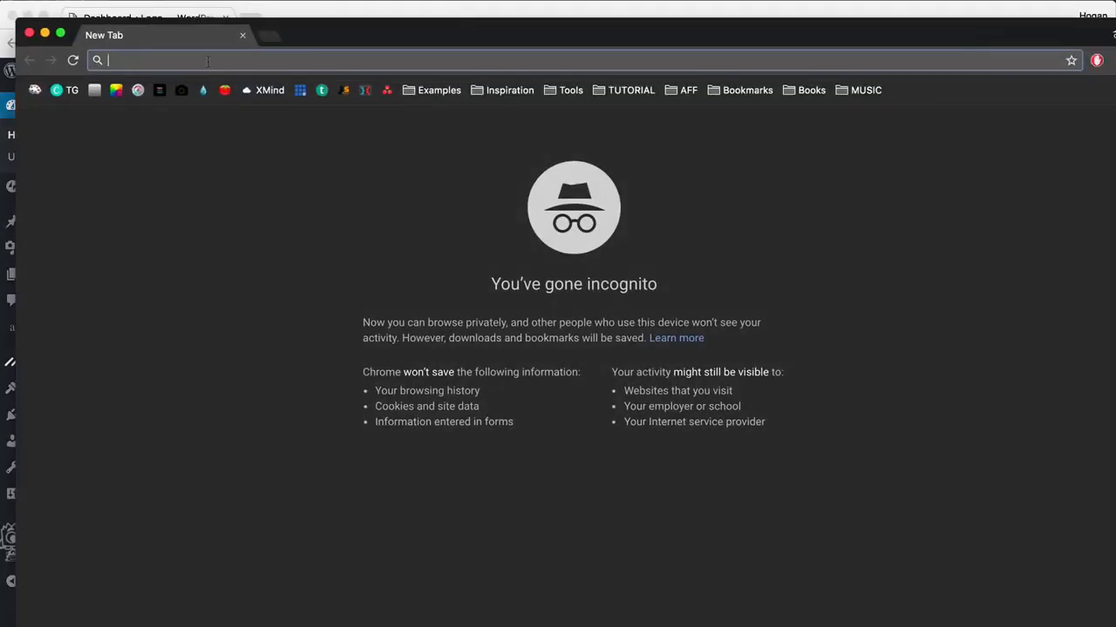
key("super+v")
key("Return")
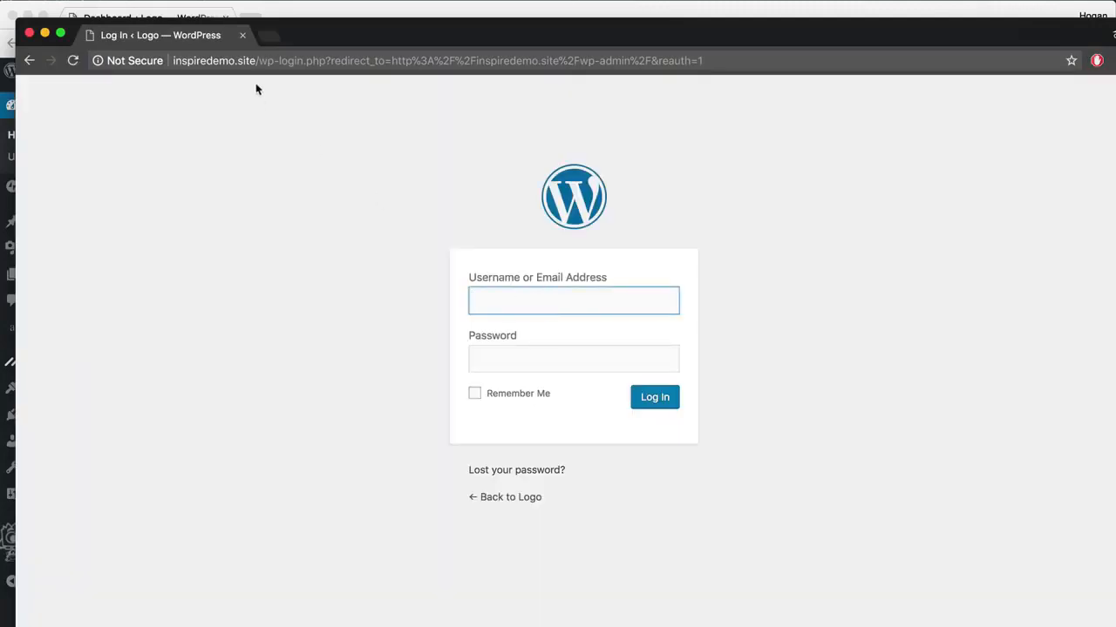
left_click_drag(703, 60, 265, 60)
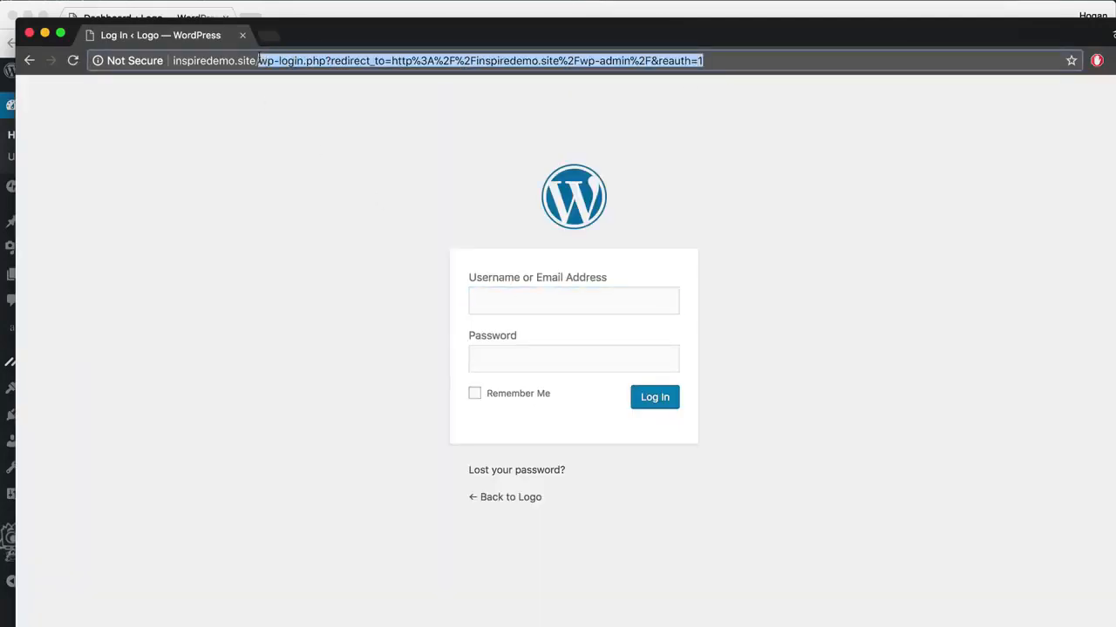
type("wp-admin")
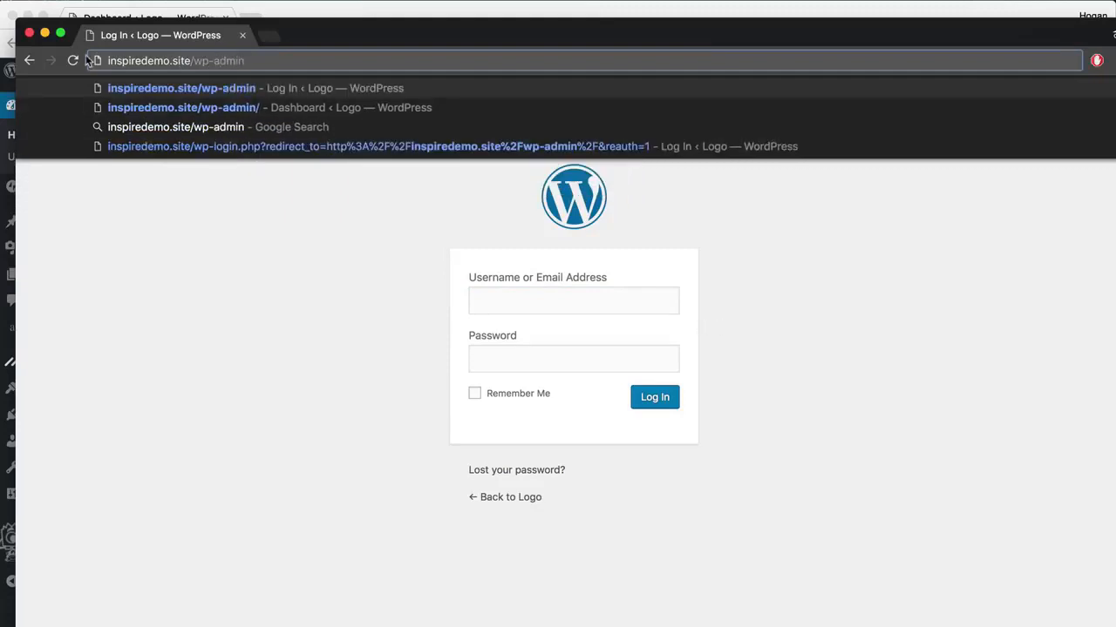
left_click(31, 33)
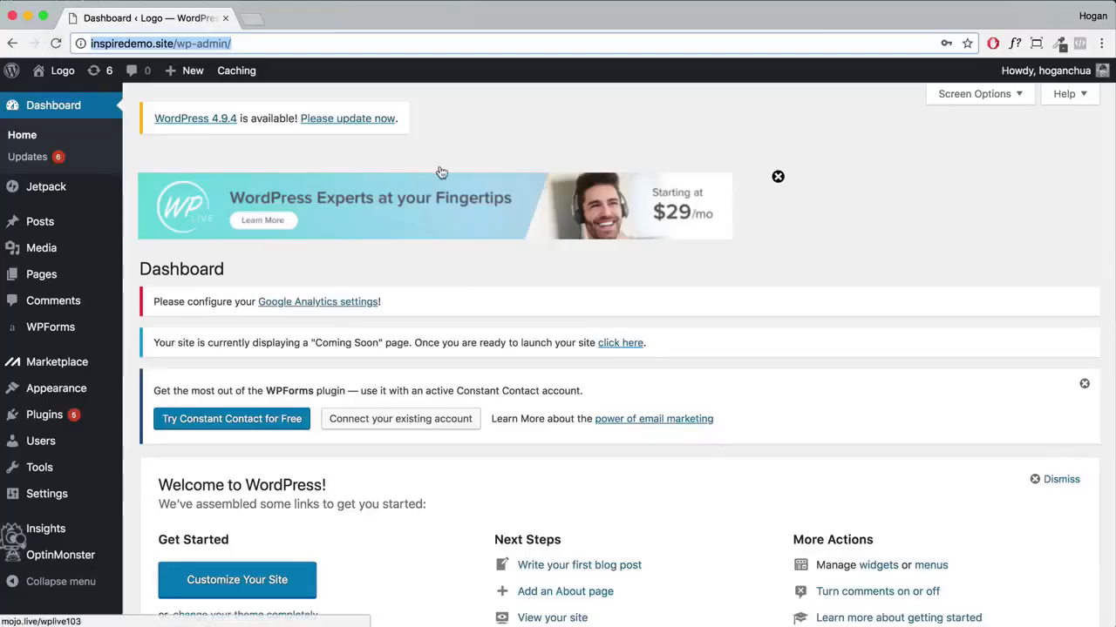
- Dismiss the WP Live, WPForms, Welcome to WordPress and Jetpack notices on the dashboard
scroll(781, 200, "down", 5)
scroll(780, 204, "down", 15)
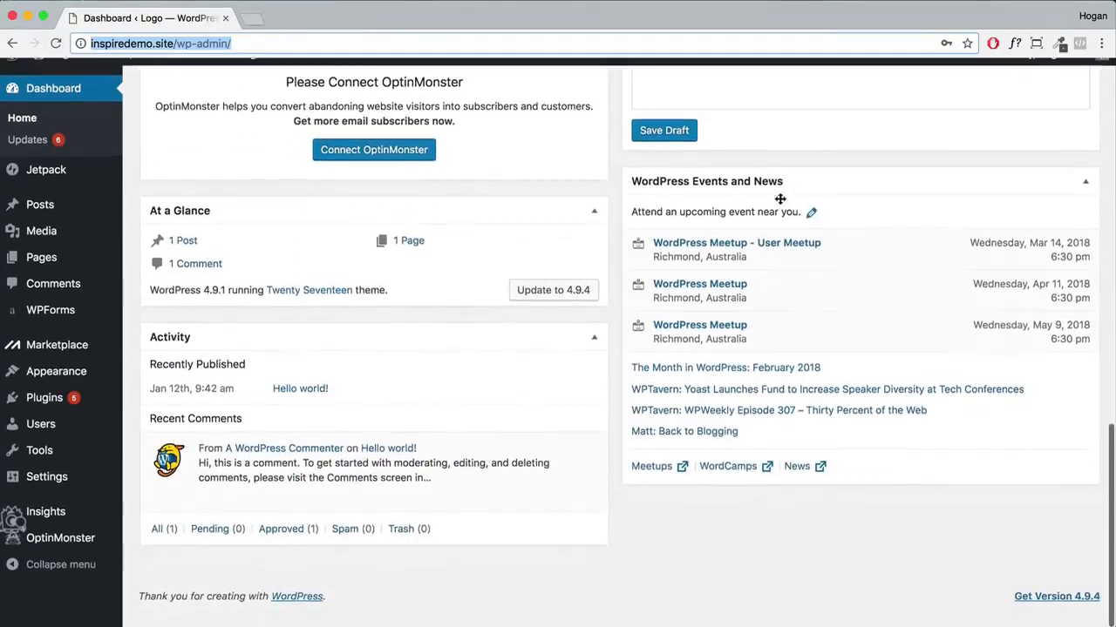
scroll(780, 203, "up", 16)
scroll(780, 199, "up", 4)
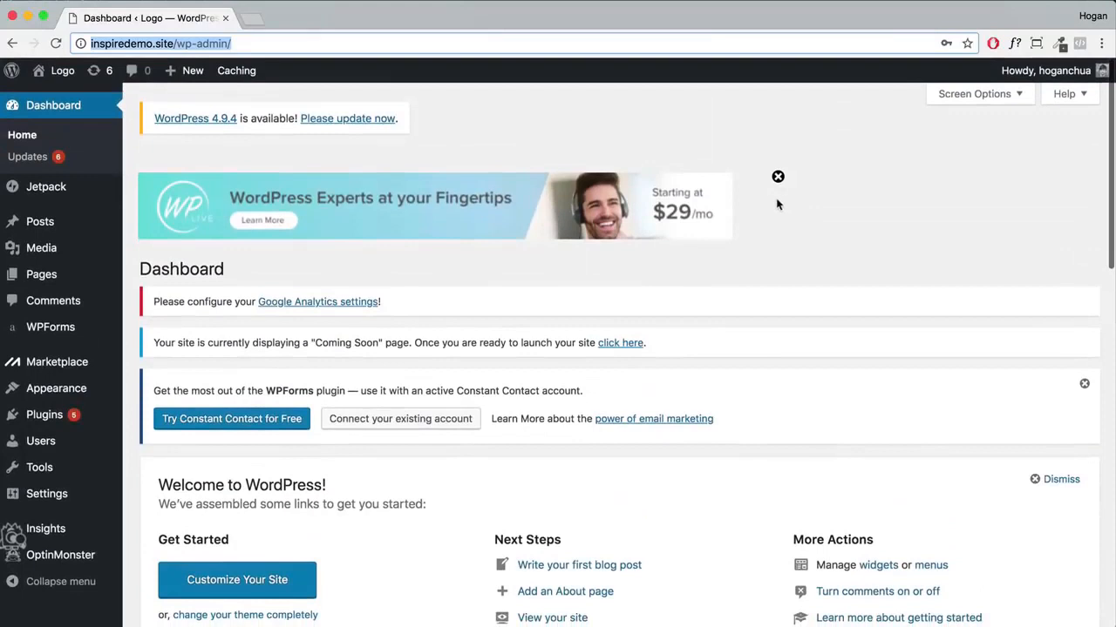
left_click(777, 177)
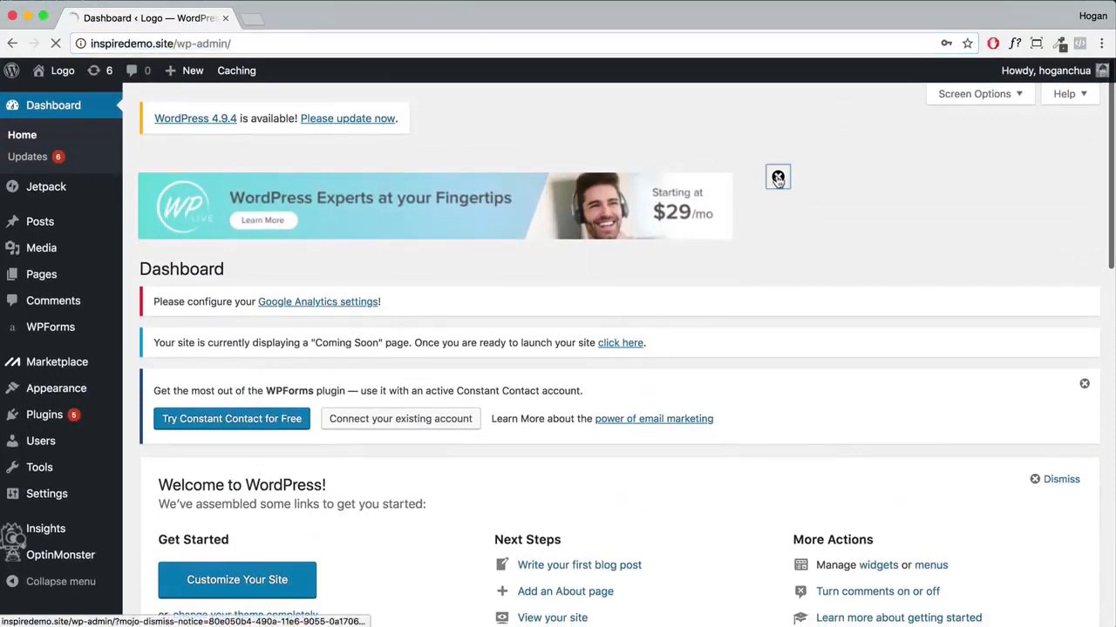
left_click(1085, 387)
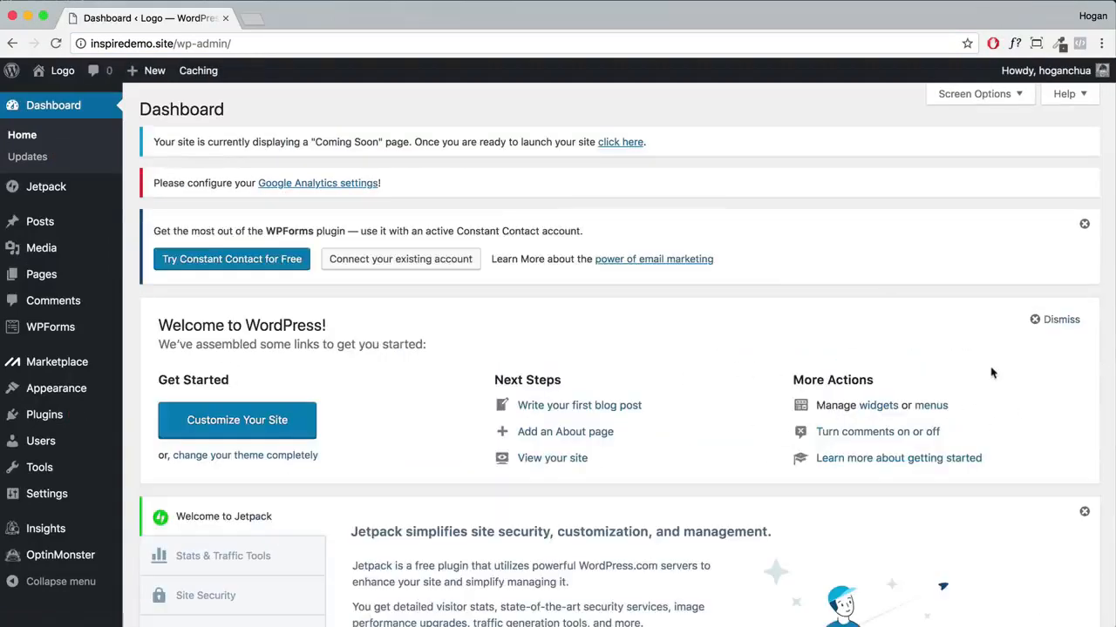
left_click(1031, 321)
left_click(1085, 224)
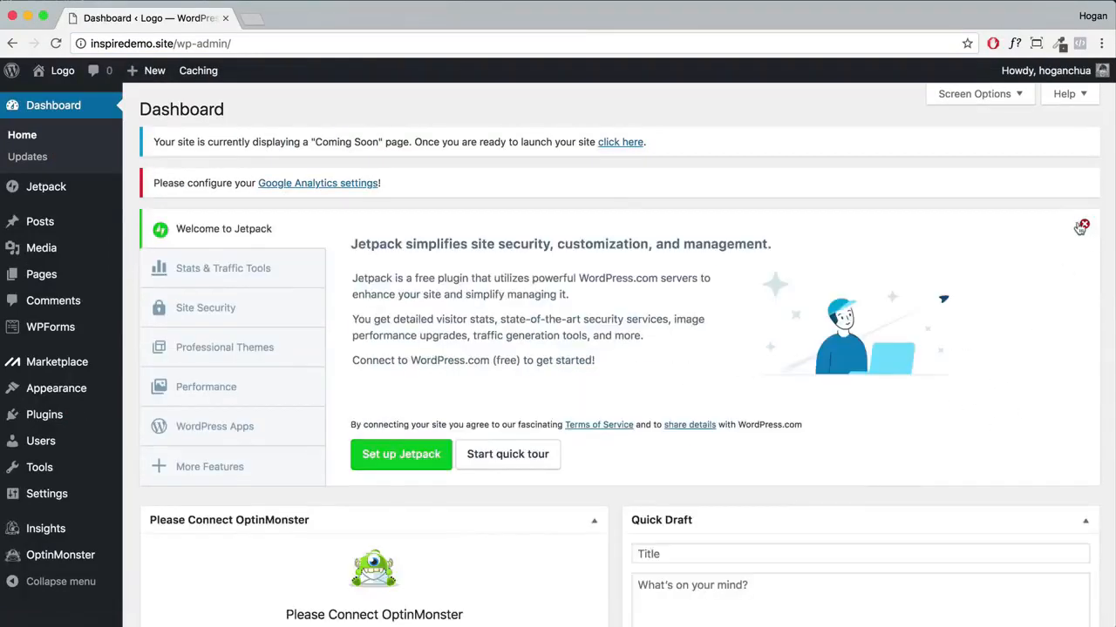
left_click(1083, 225)
- Collapse the Quick Draft, OptinMonster, At a Glance, Activity and Events boxes, then open All Users
left_click(1085, 233)
left_click(594, 232)
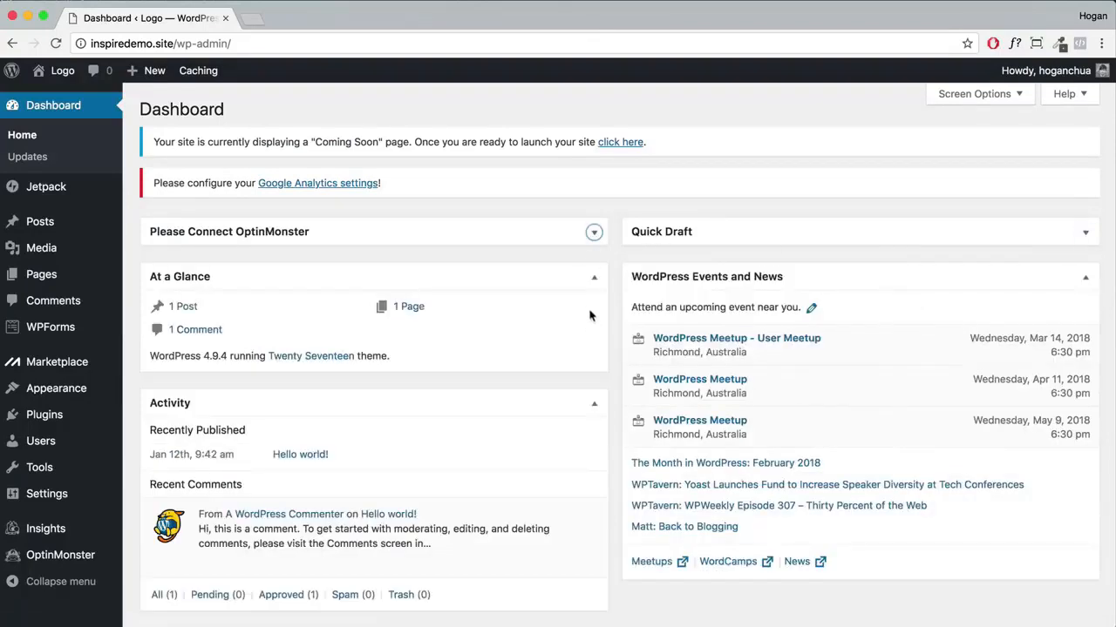
left_click(593, 276)
left_click(593, 321)
left_click(1085, 277)
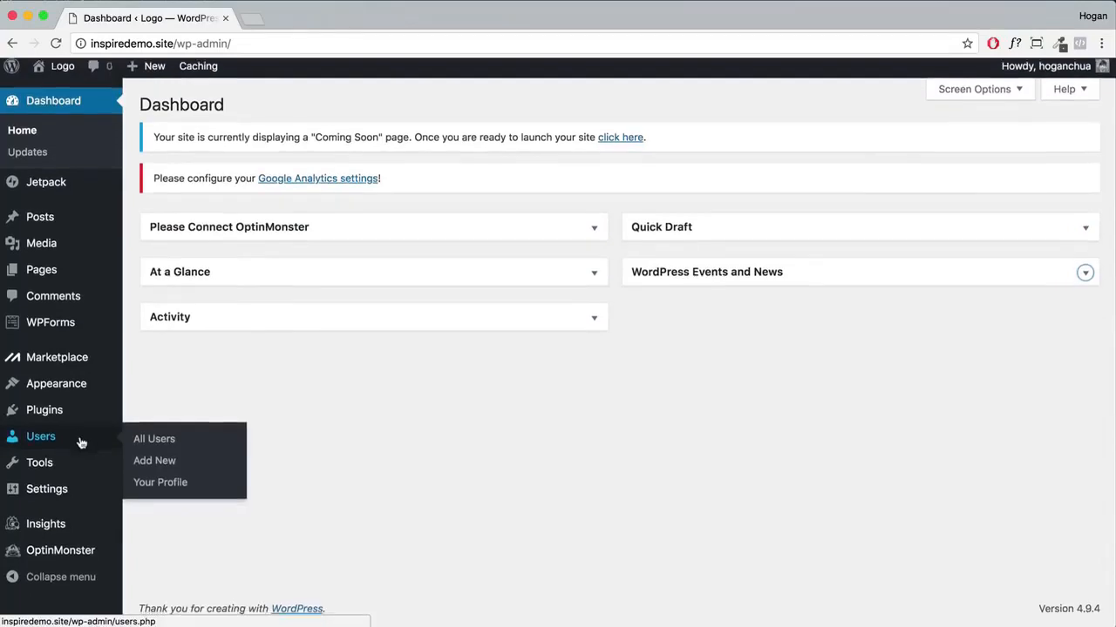
mouse_move(89, 450)
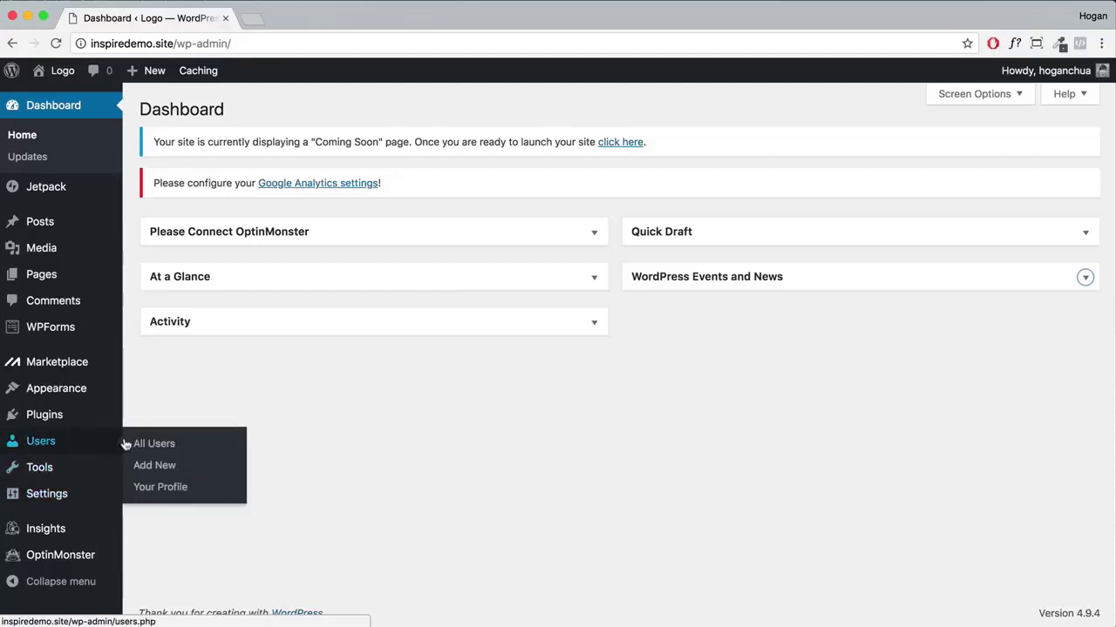
left_click(159, 446)
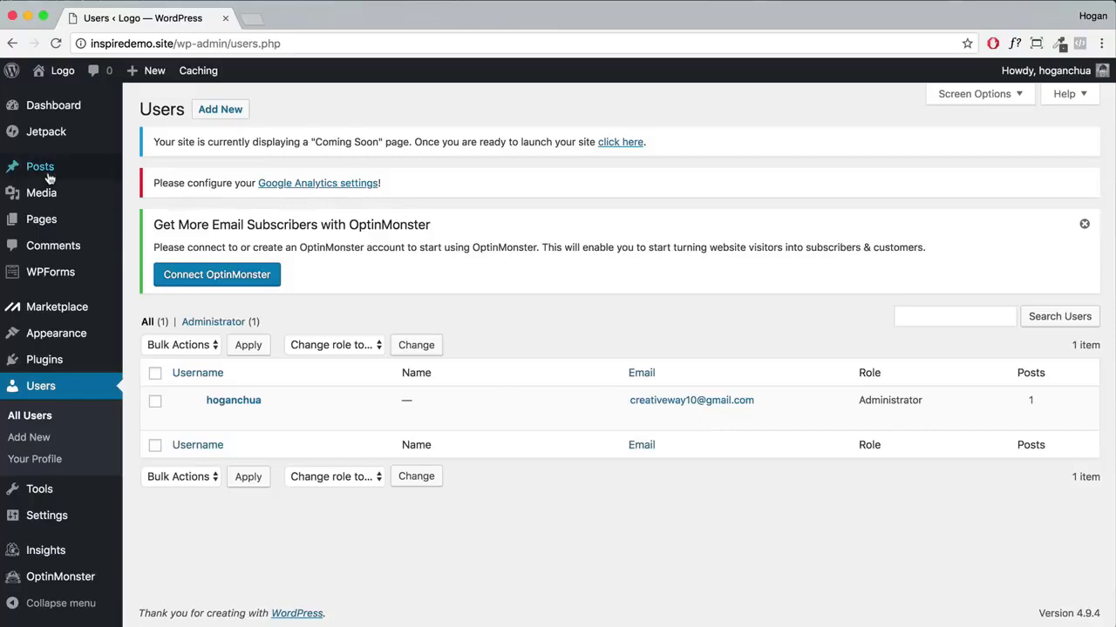
- Open the admin user's profile and find the New Password setting under Account Management
mouse_move(51, 177)
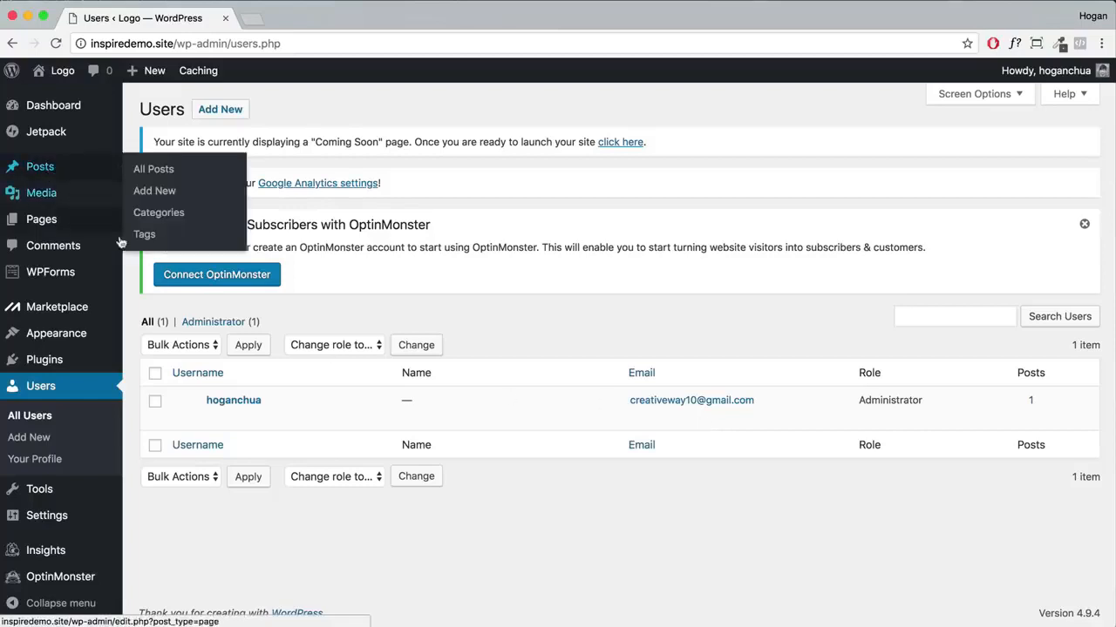
mouse_move(259, 422)
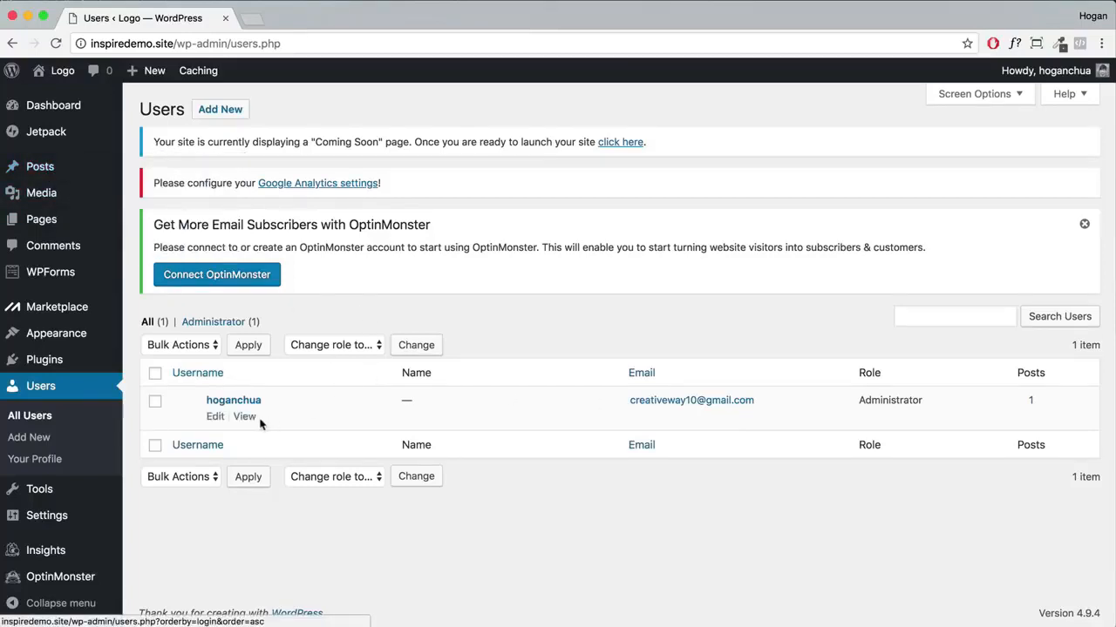
left_click(215, 418)
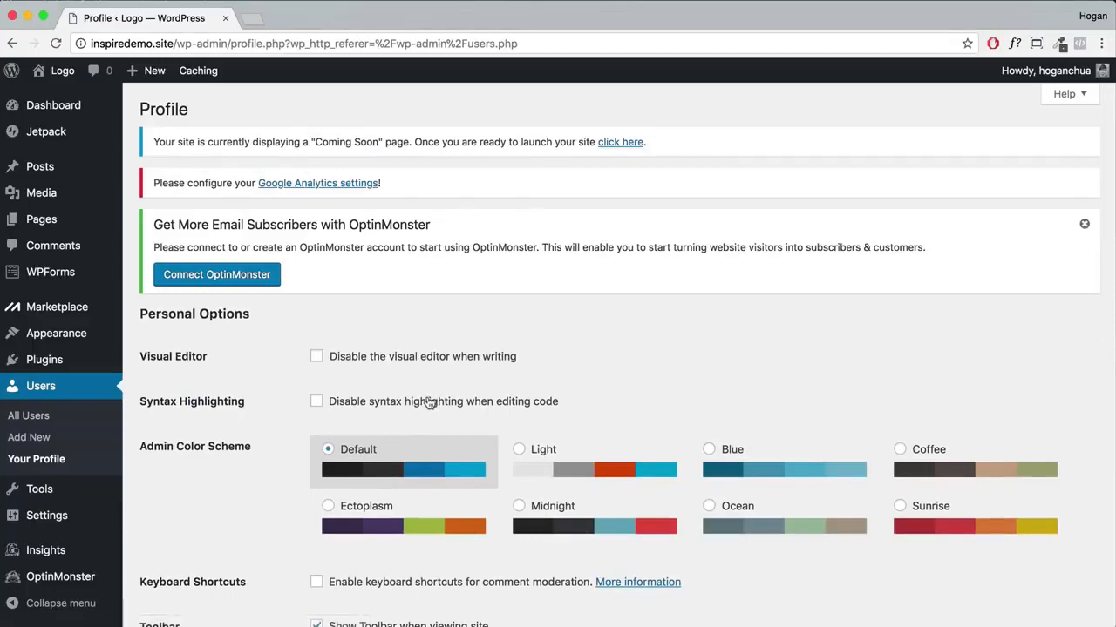
scroll(436, 393, "down", 10)
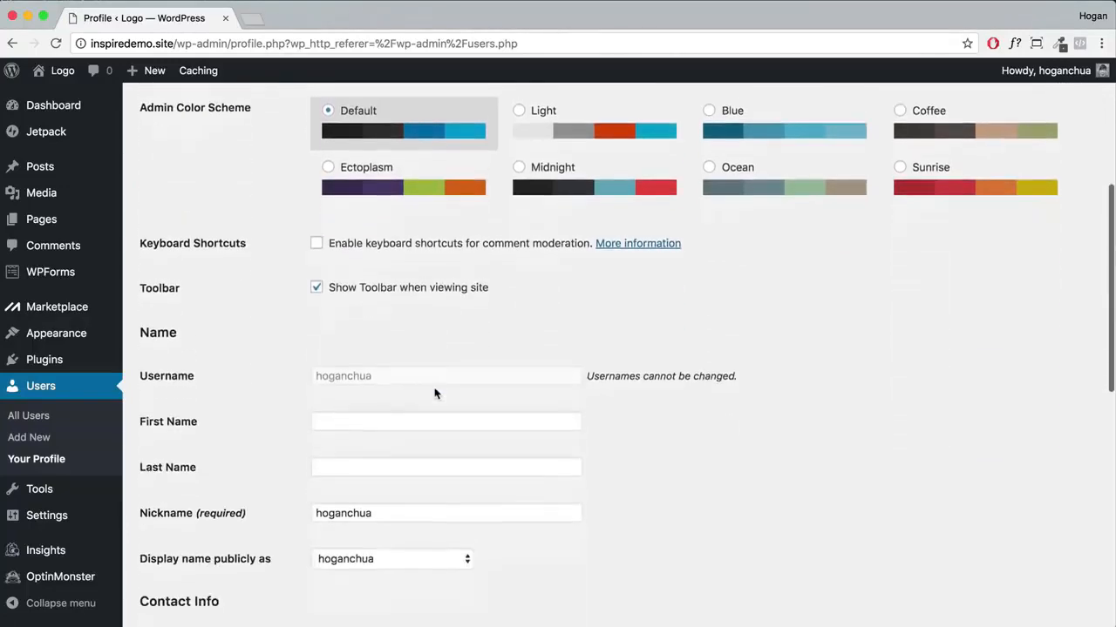
scroll(436, 394, "down", 5)
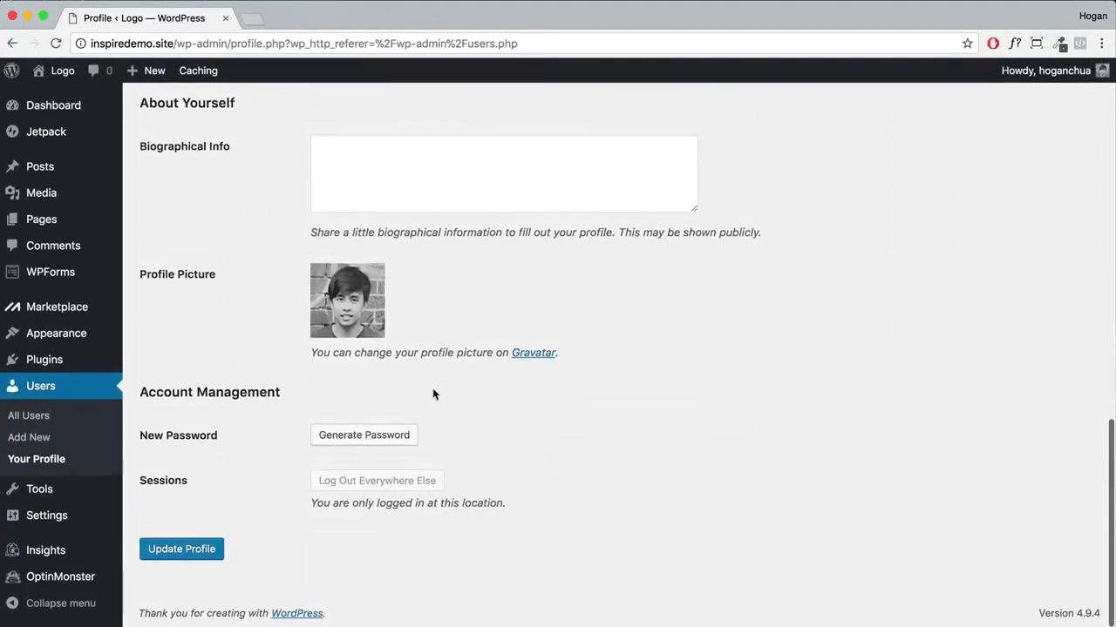
left_click_drag(138, 391, 312, 402)
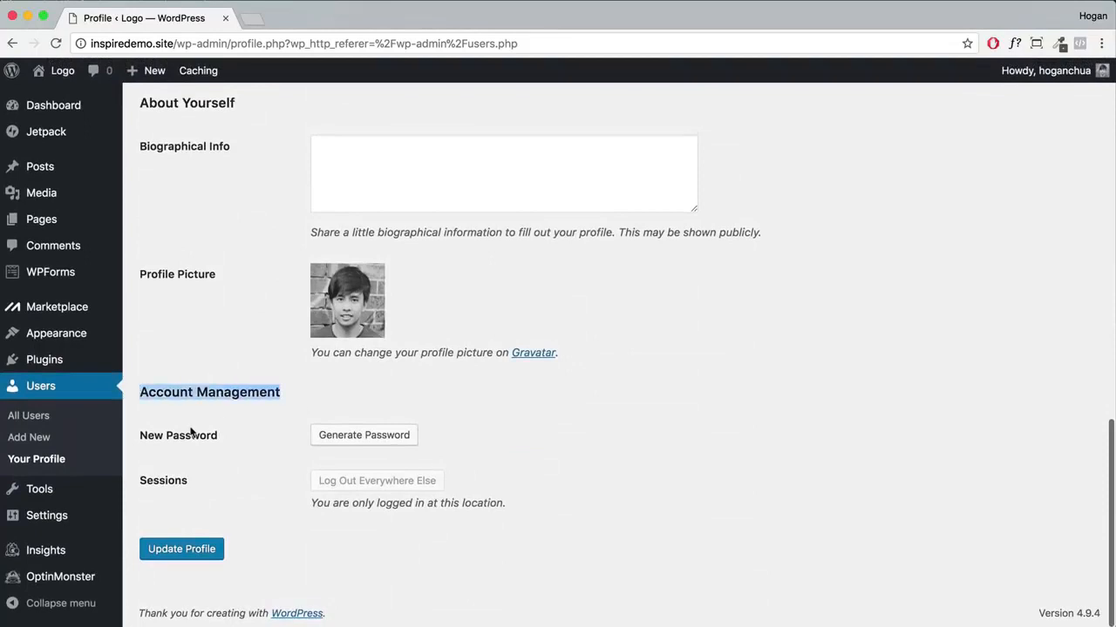
left_click_drag(222, 443, 142, 440)
- Set an eight-character weak password, update the profile, and update the stored login in LastPass
left_click(364, 435)
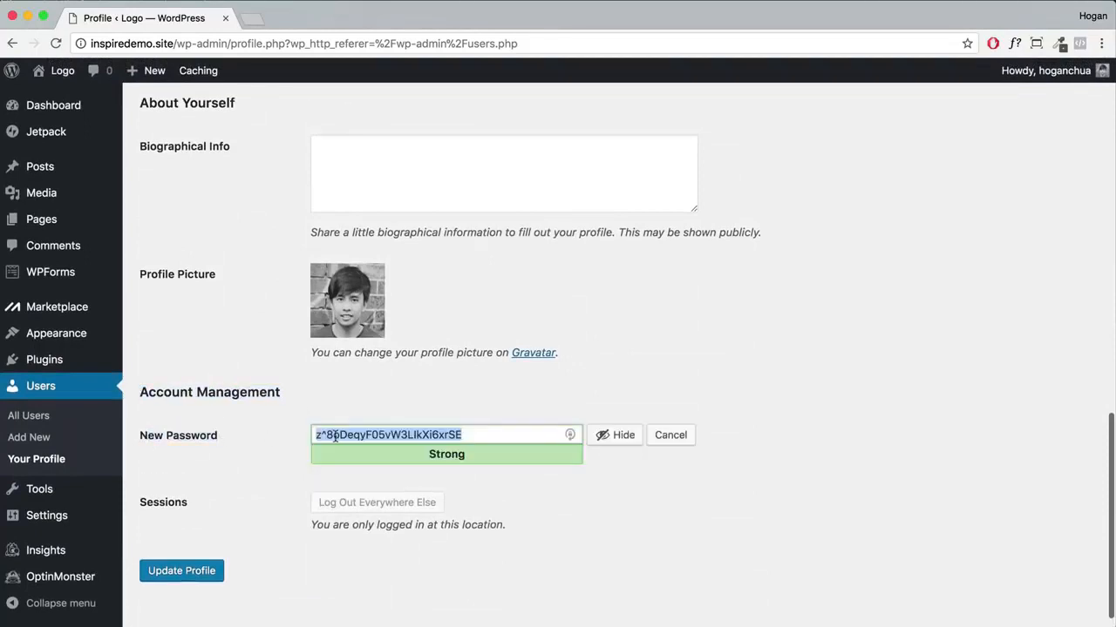
left_click(602, 435)
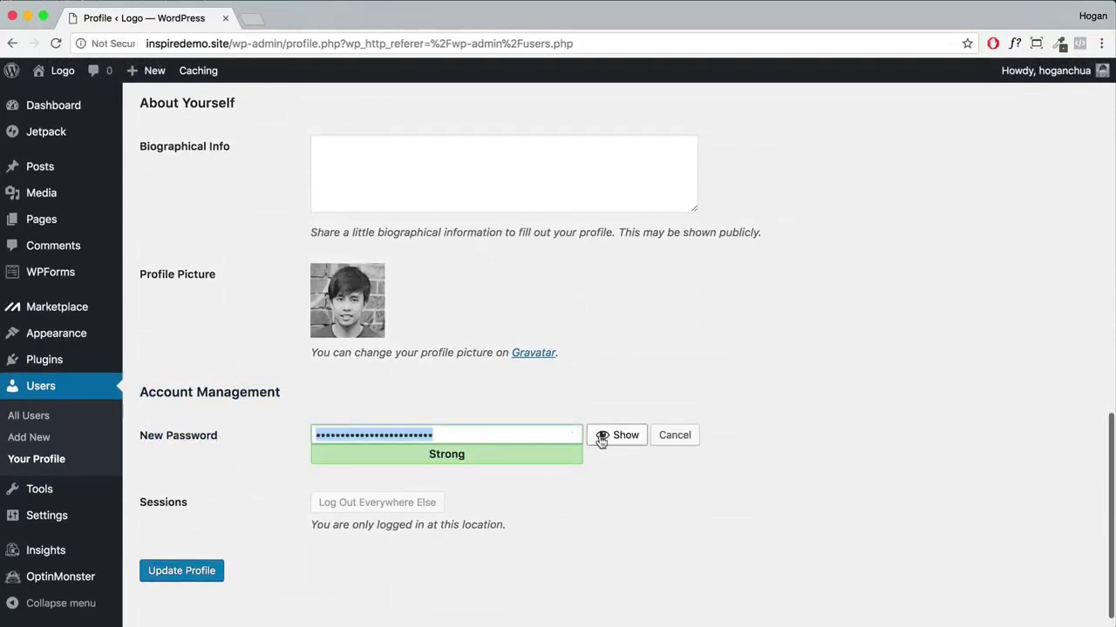
type("••••••••")
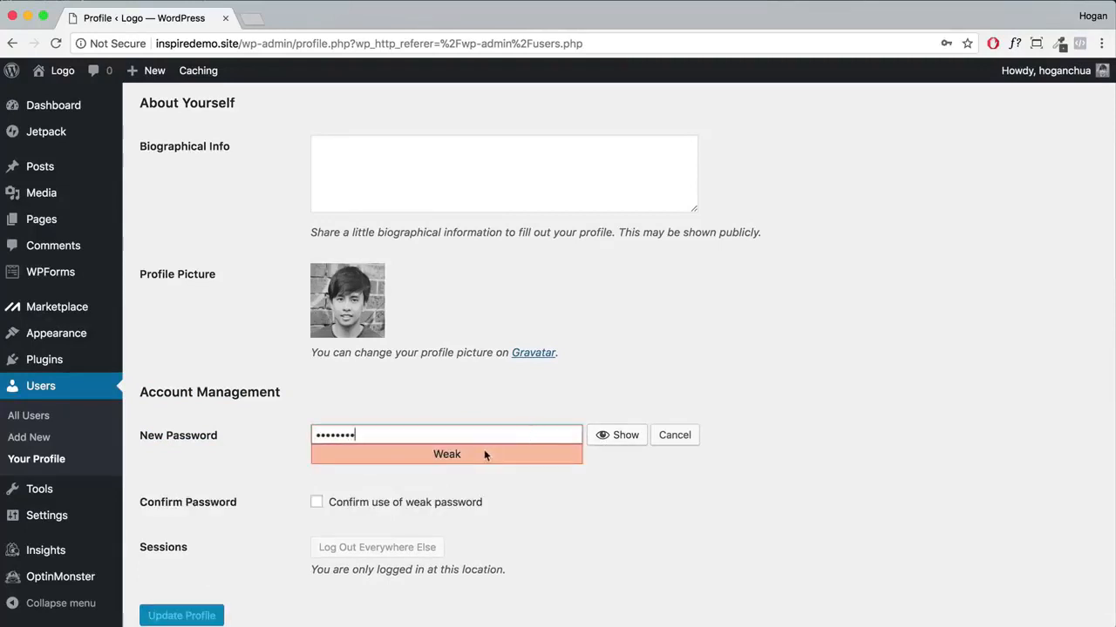
left_click(317, 503)
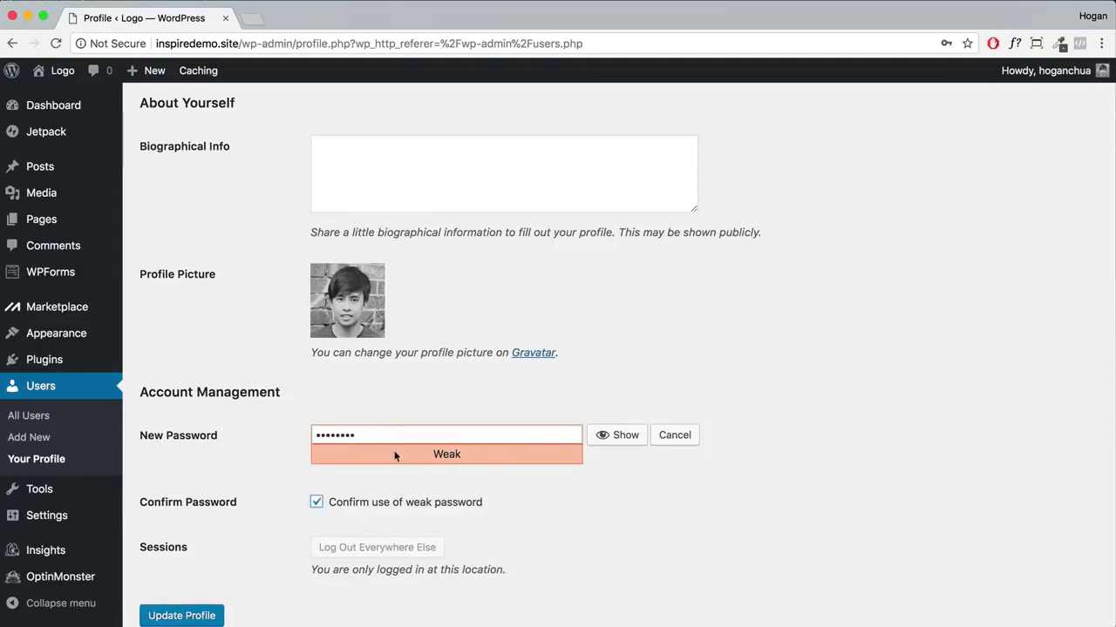
scroll(409, 478, "down", 2)
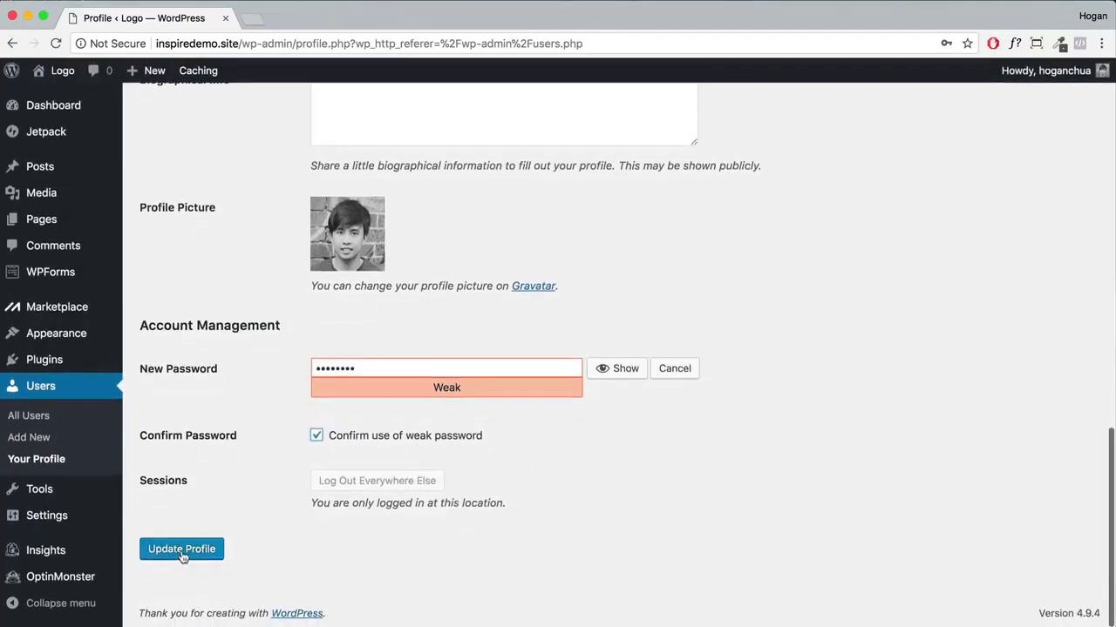
left_click(182, 556)
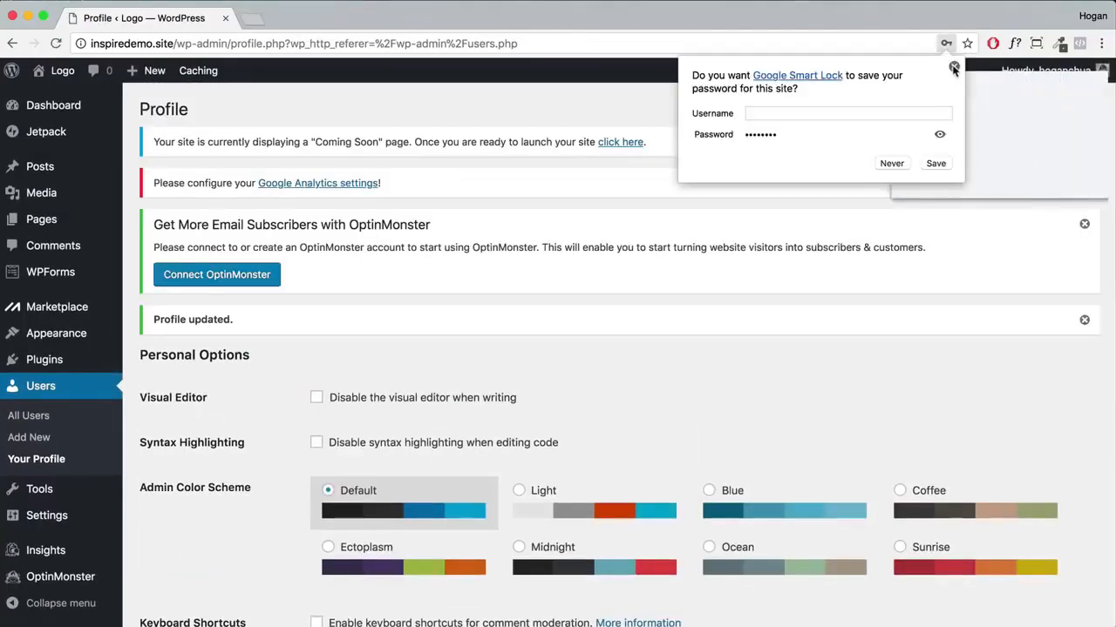
left_click(953, 68)
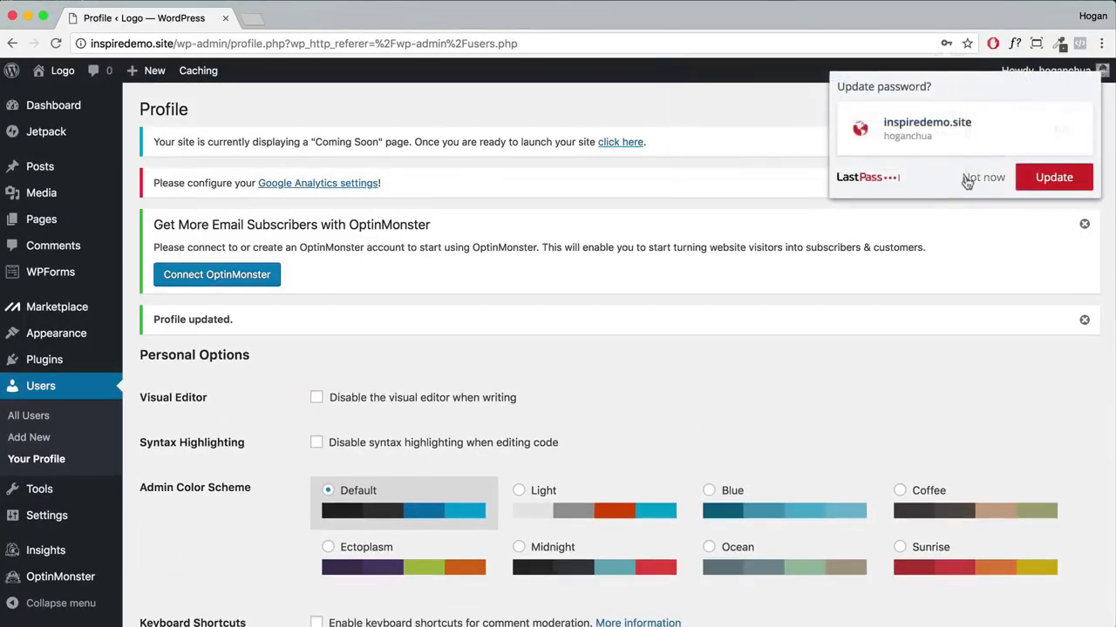
left_click(1048, 181)
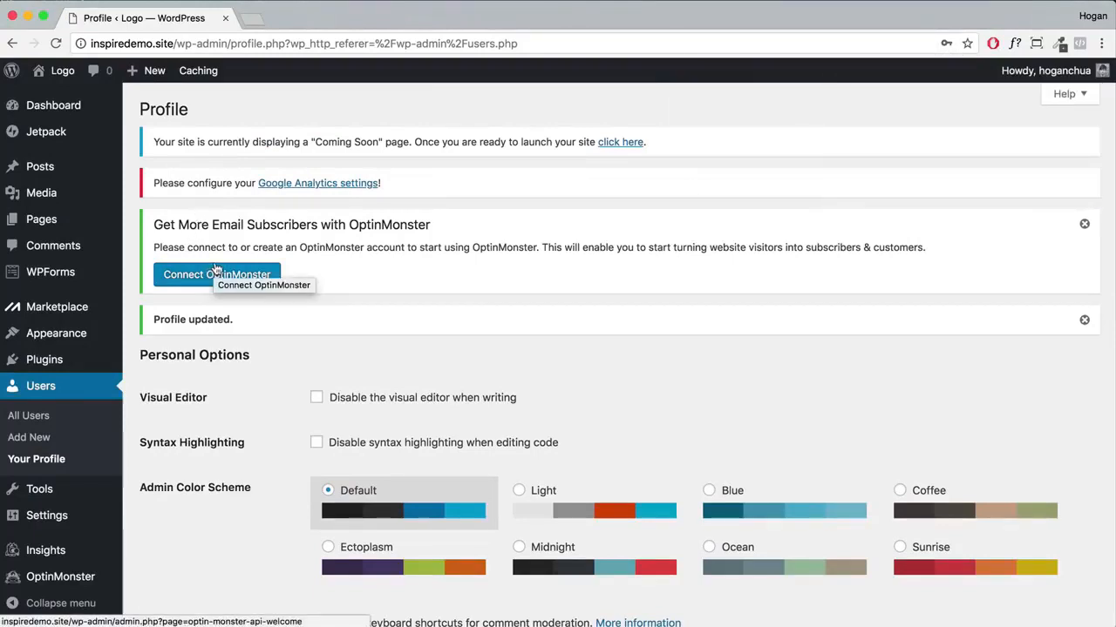
mouse_move(83, 371)
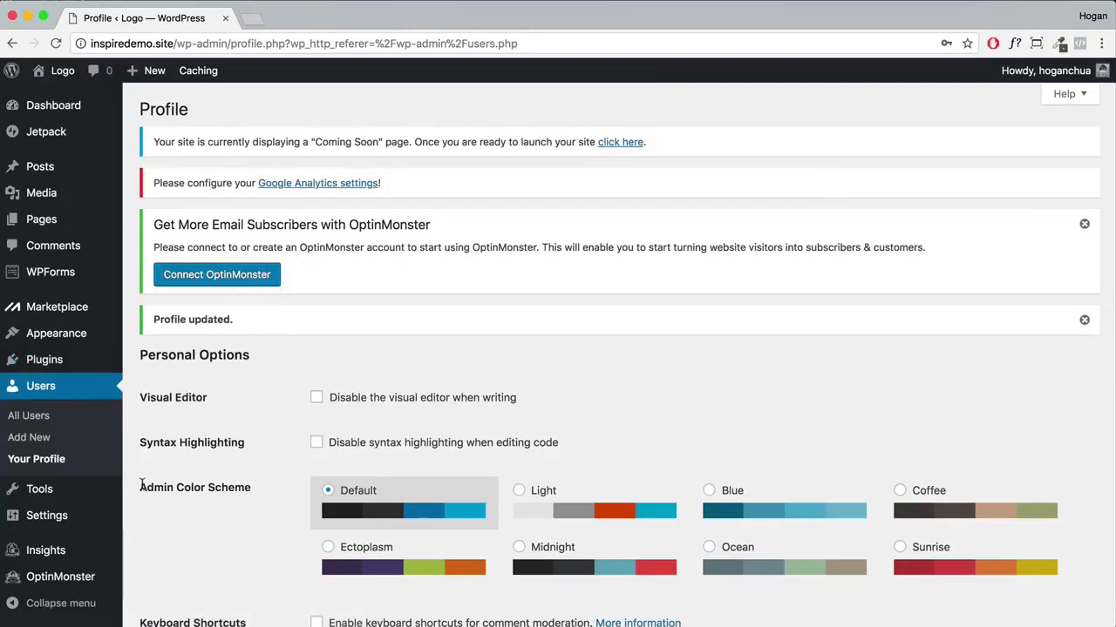
- Switch the permalink structure from plain ?p=123 URLs to Post name (/%postname%/) and save
mouse_move(37, 521)
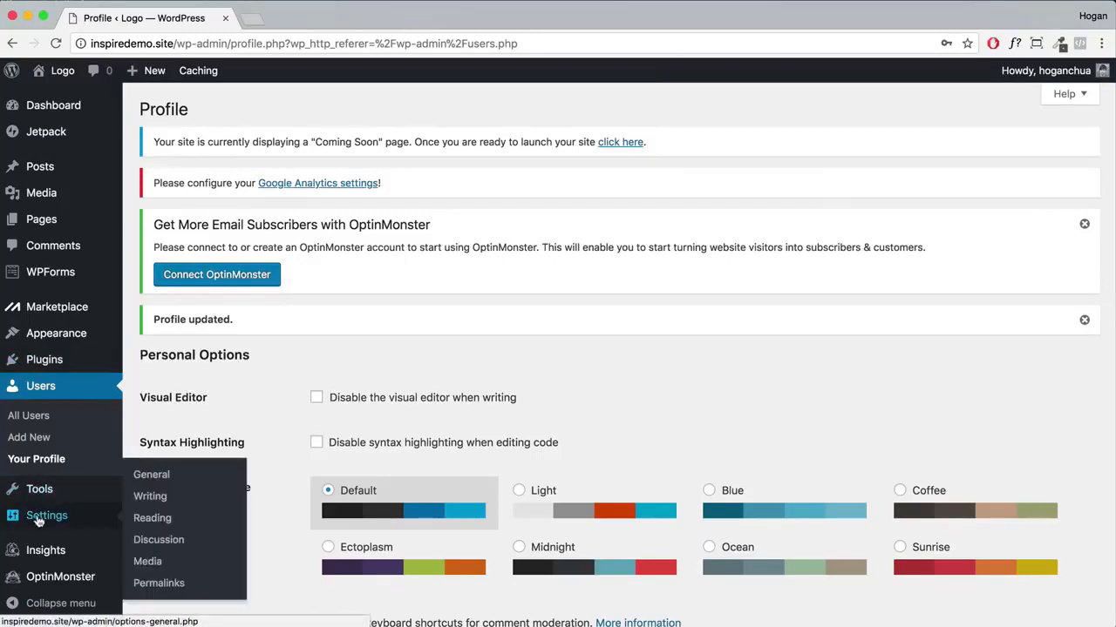
left_click(160, 584)
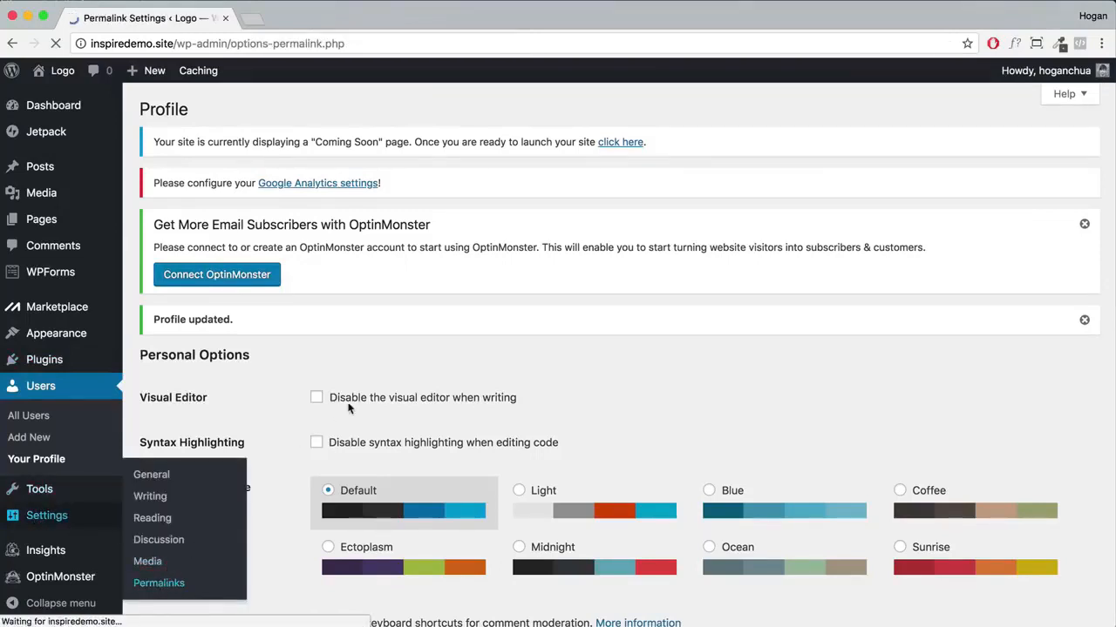
scroll(378, 391, "down", 5)
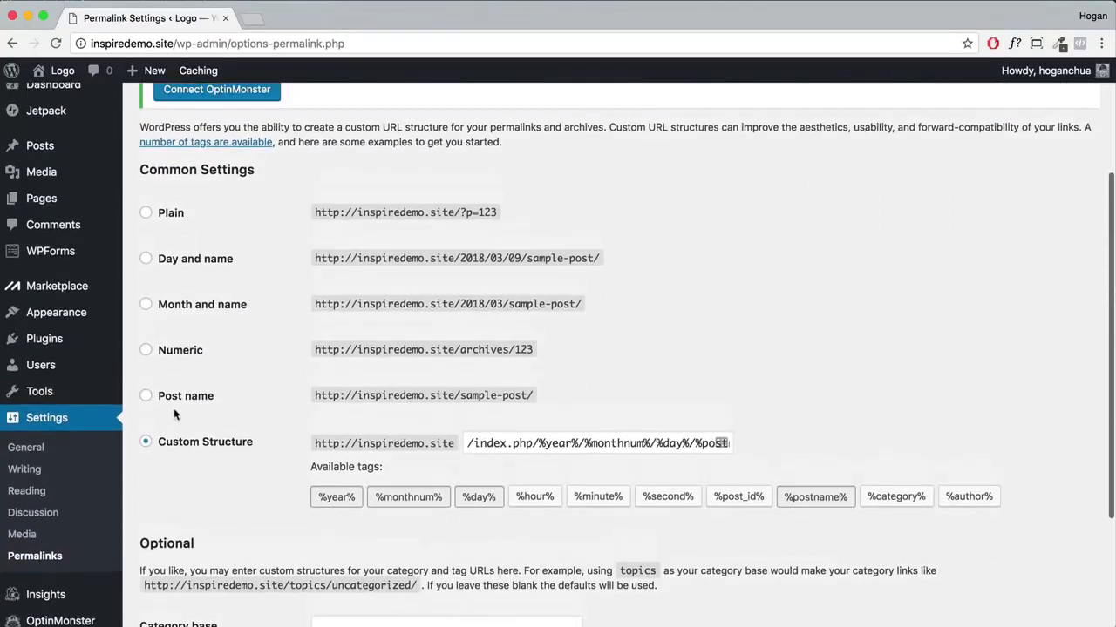
left_click(146, 397)
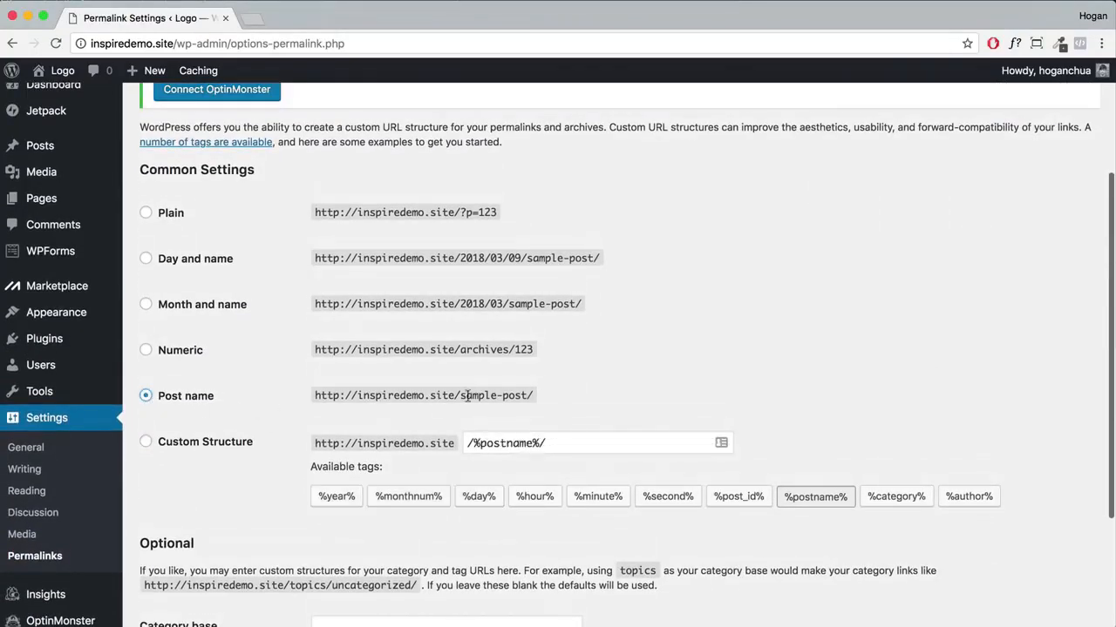
left_click_drag(533, 395, 453, 396)
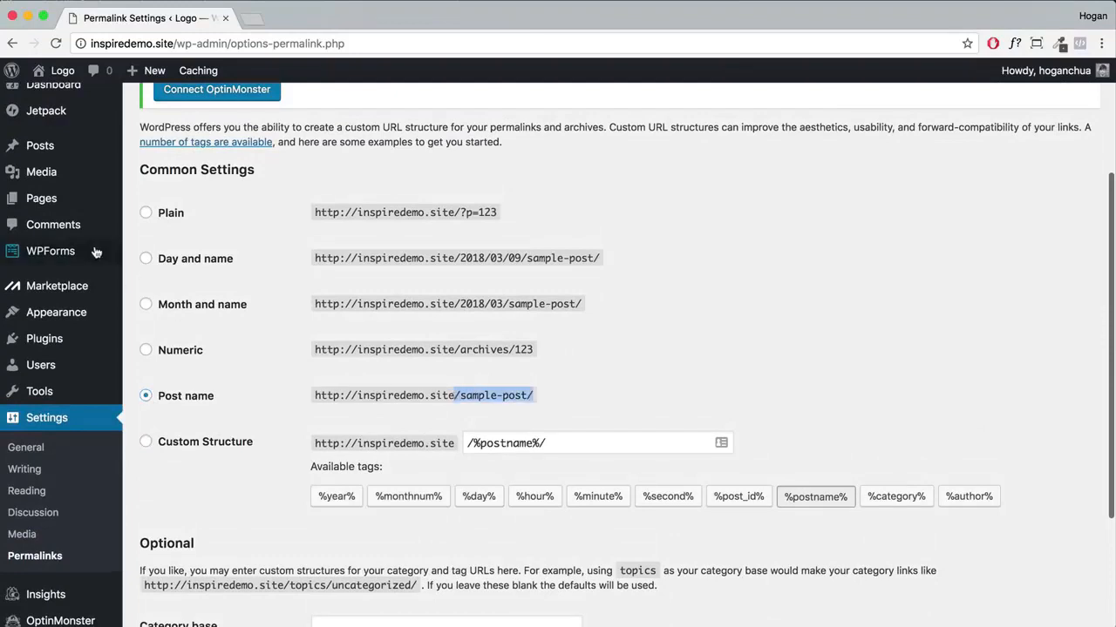
mouse_move(48, 153)
mouse_move(50, 203)
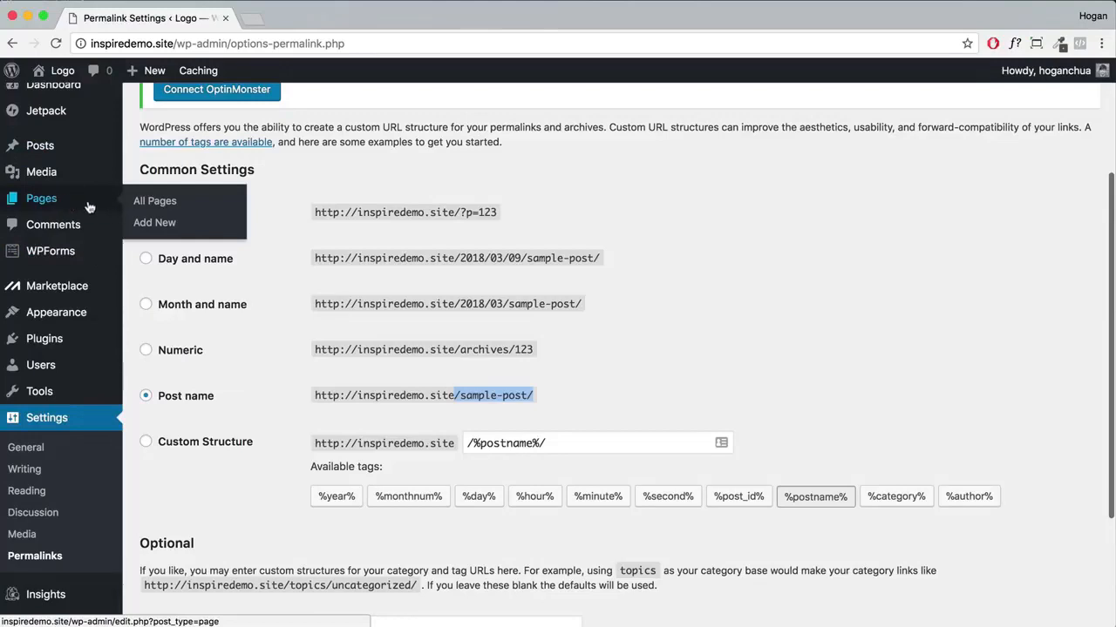
left_click_drag(527, 393, 462, 395)
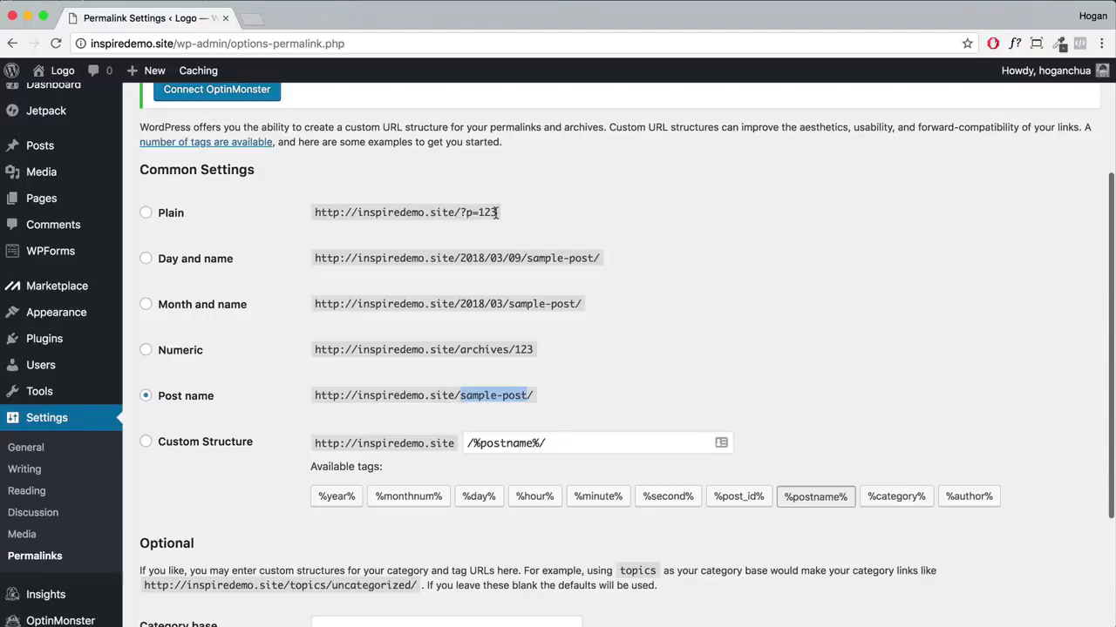
left_click_drag(496, 214, 462, 211)
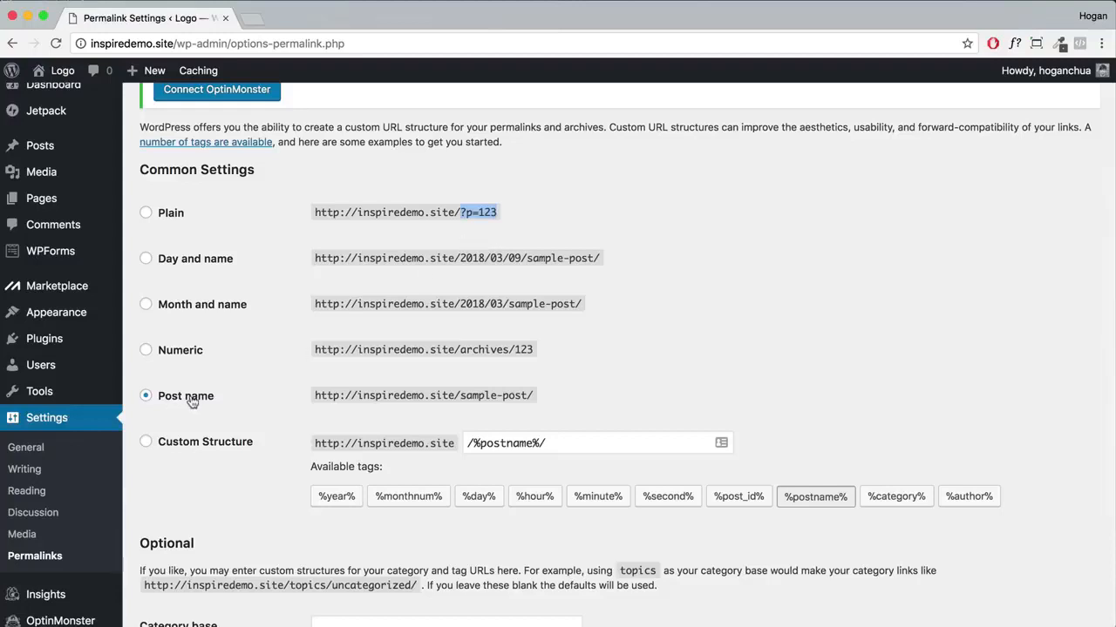
scroll(189, 401, "down", 5)
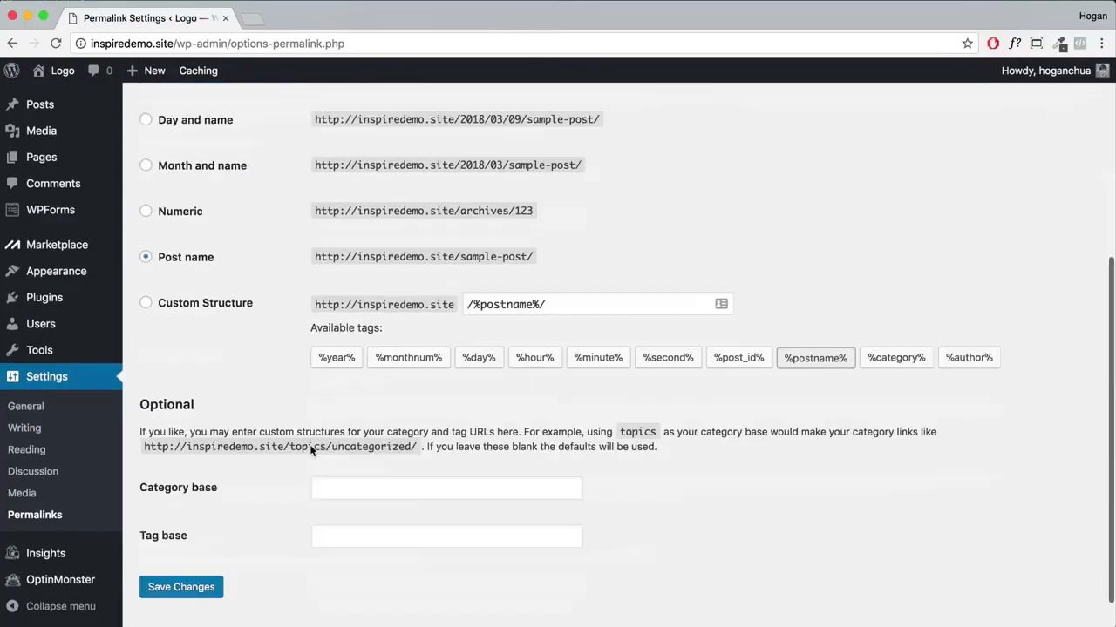
left_click(172, 553)
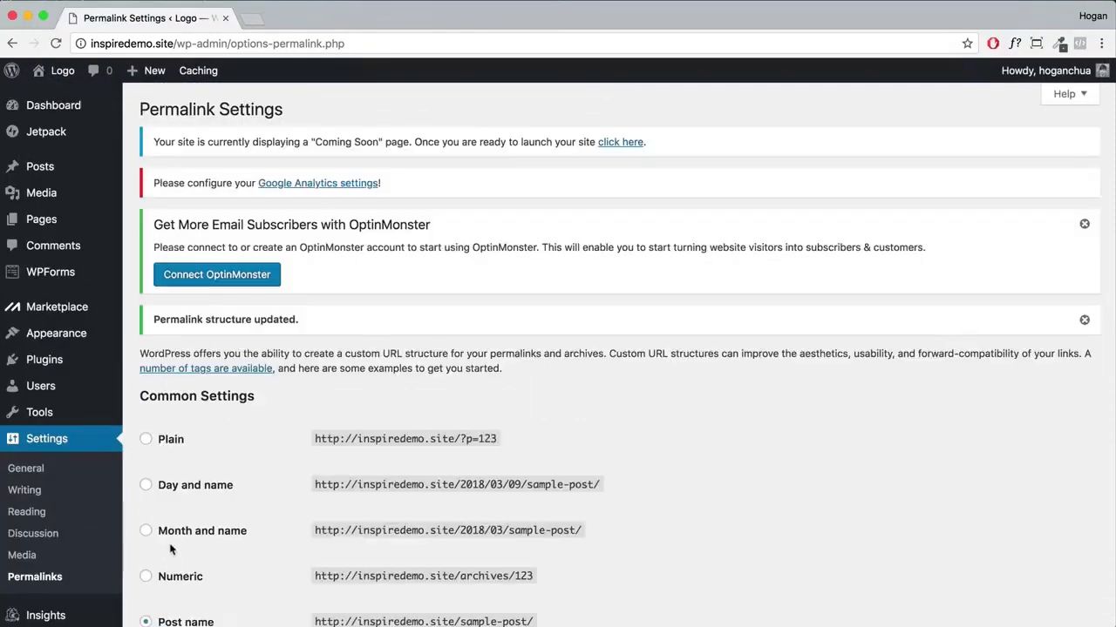
- Select all seven installed plugins and deactivate them with the Deactivate bulk action
mouse_move(37, 365)
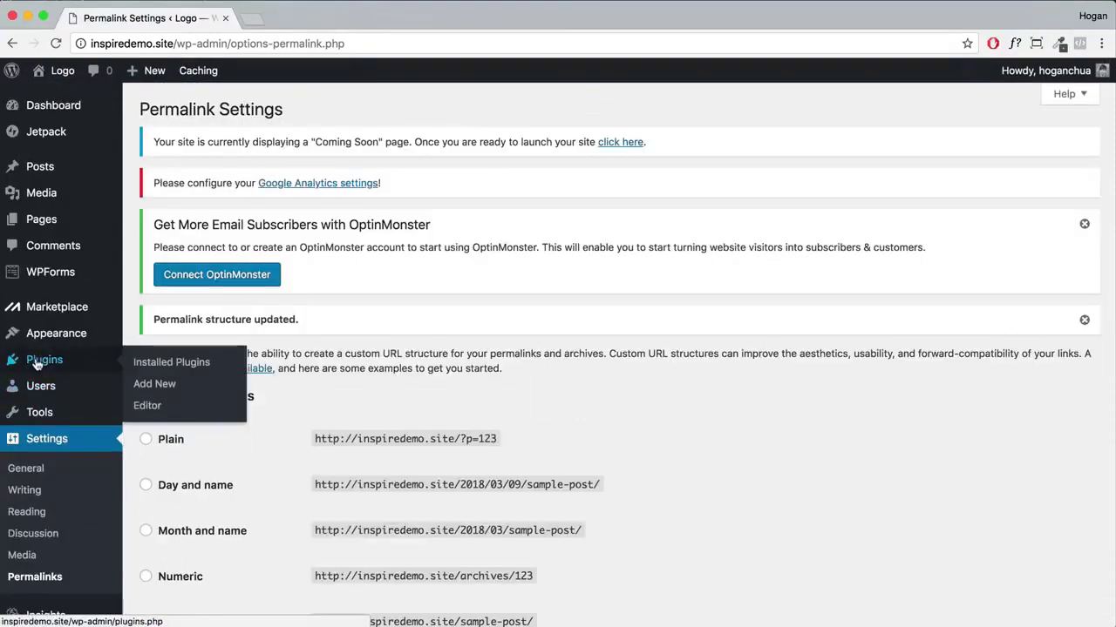
left_click(166, 385)
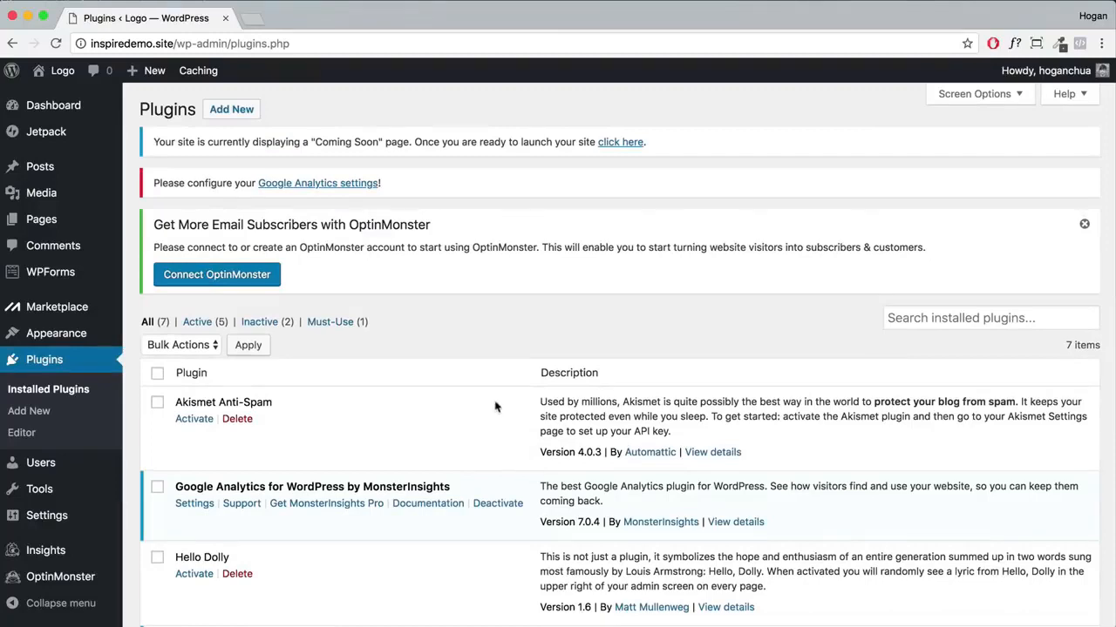
scroll(485, 420, "down", 3)
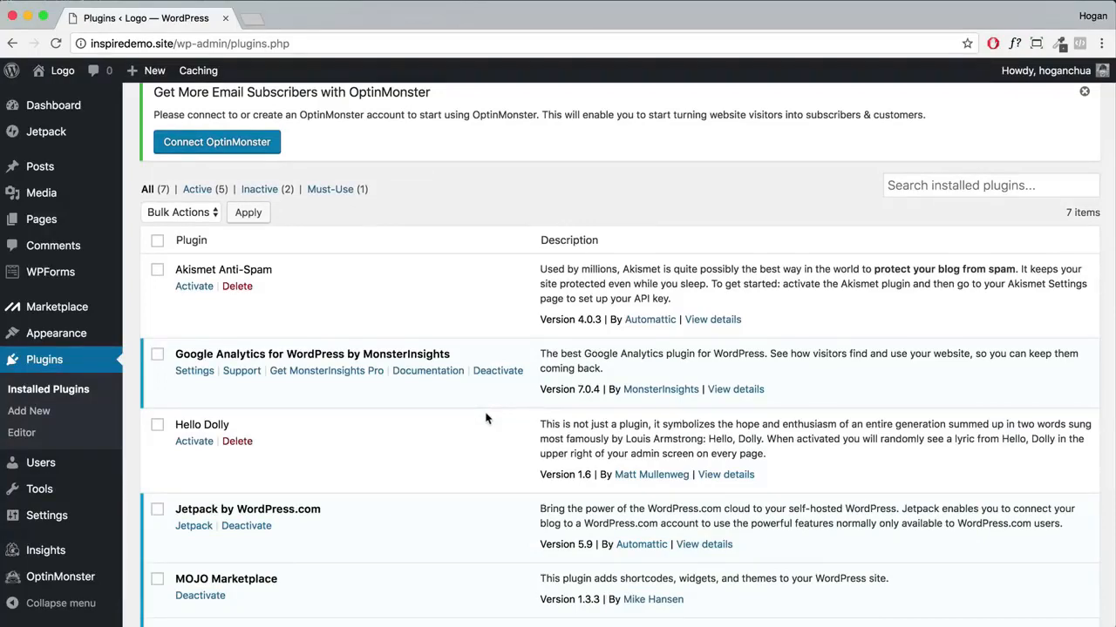
scroll(486, 419, "down", 3)
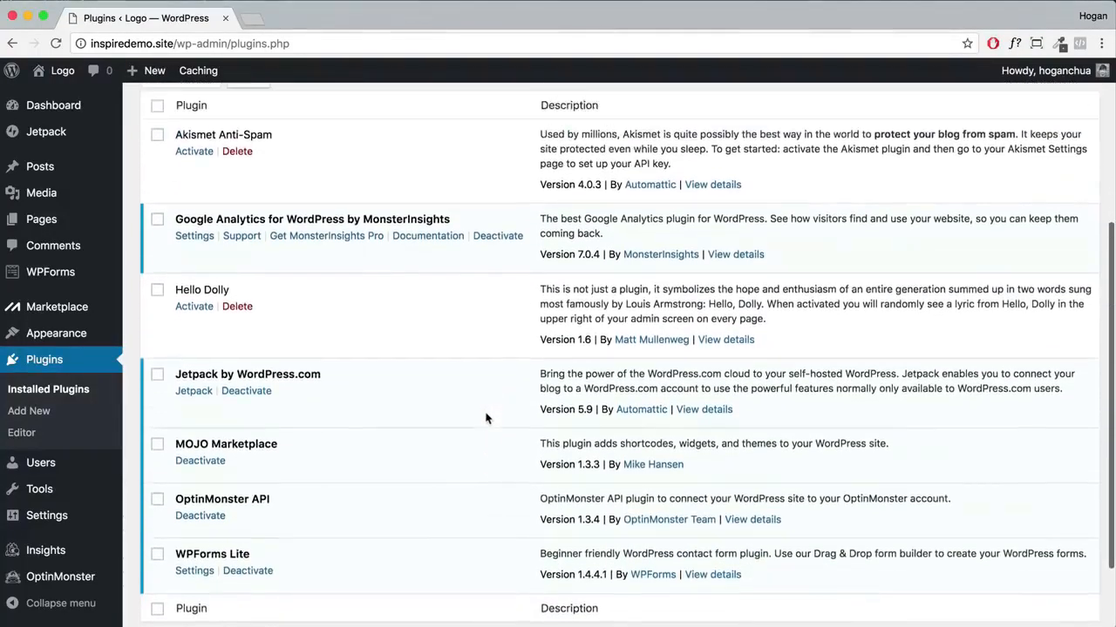
scroll(485, 419, "up", 1)
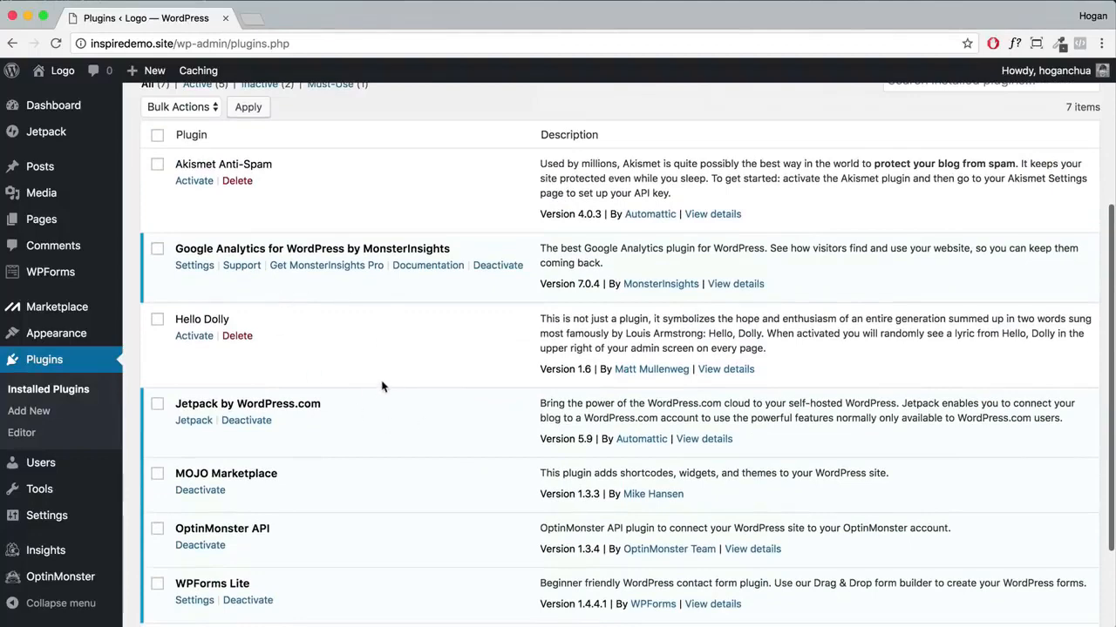
scroll(380, 386, "down", 1)
scroll(381, 386, "up", 2)
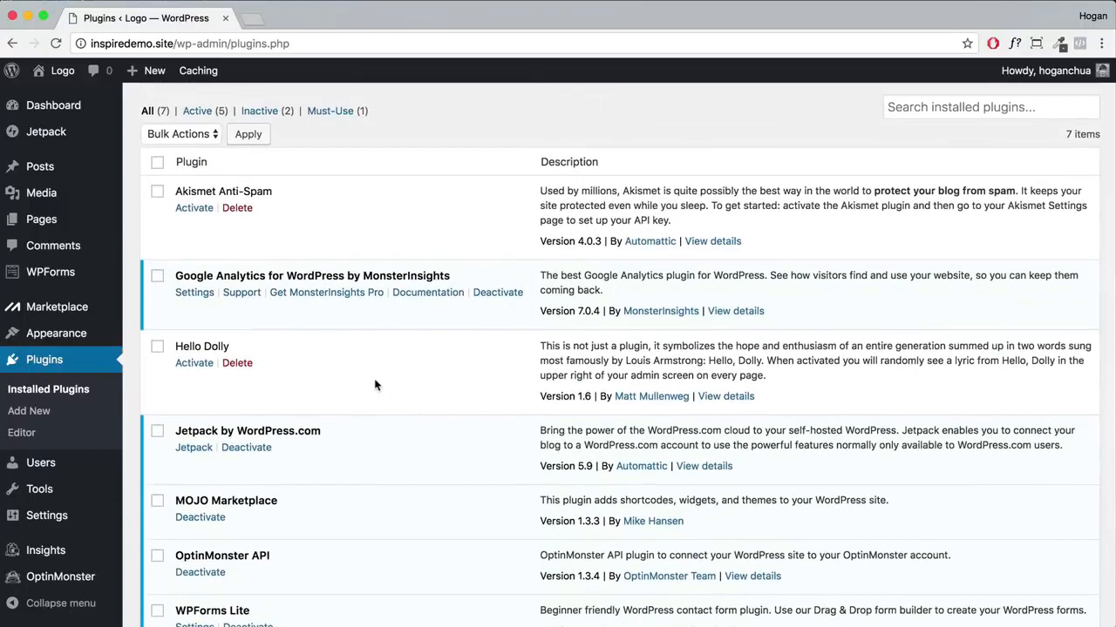
left_click(158, 168)
left_click(187, 137)
left_click(194, 162)
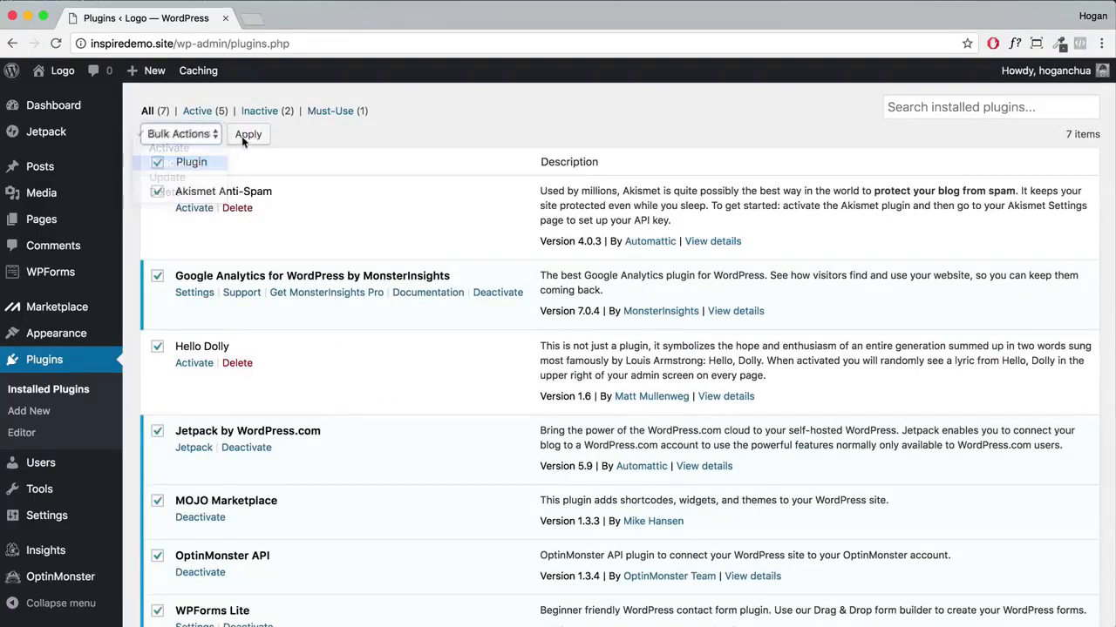
left_click(245, 137)
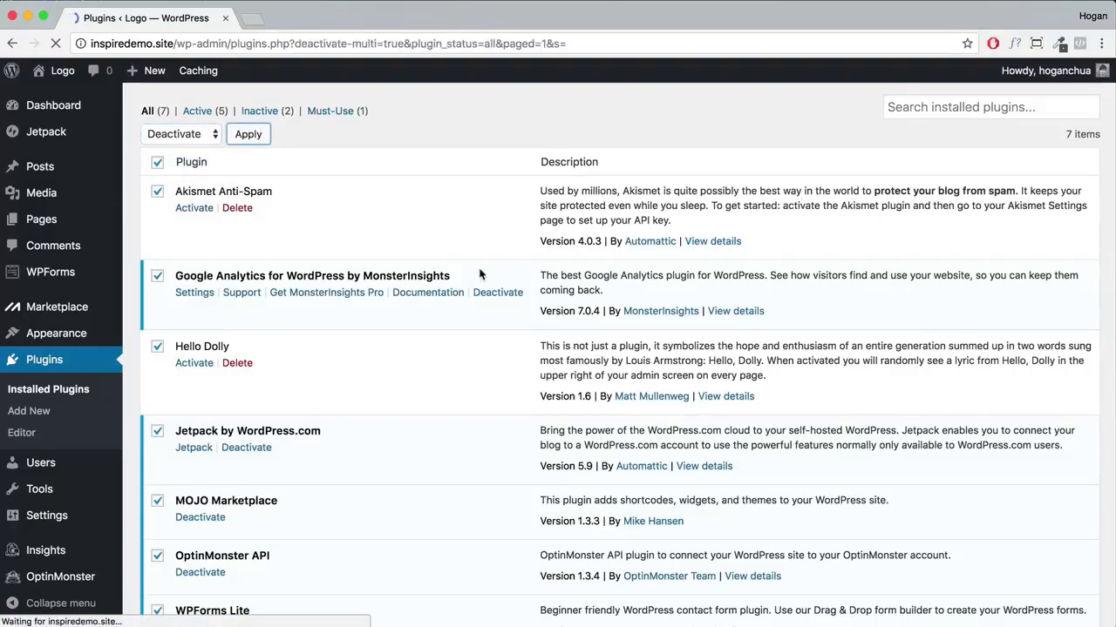
- Select all the deactivated plugins, bulk delete them, and confirm the deletion
scroll(316, 392, "down", 3)
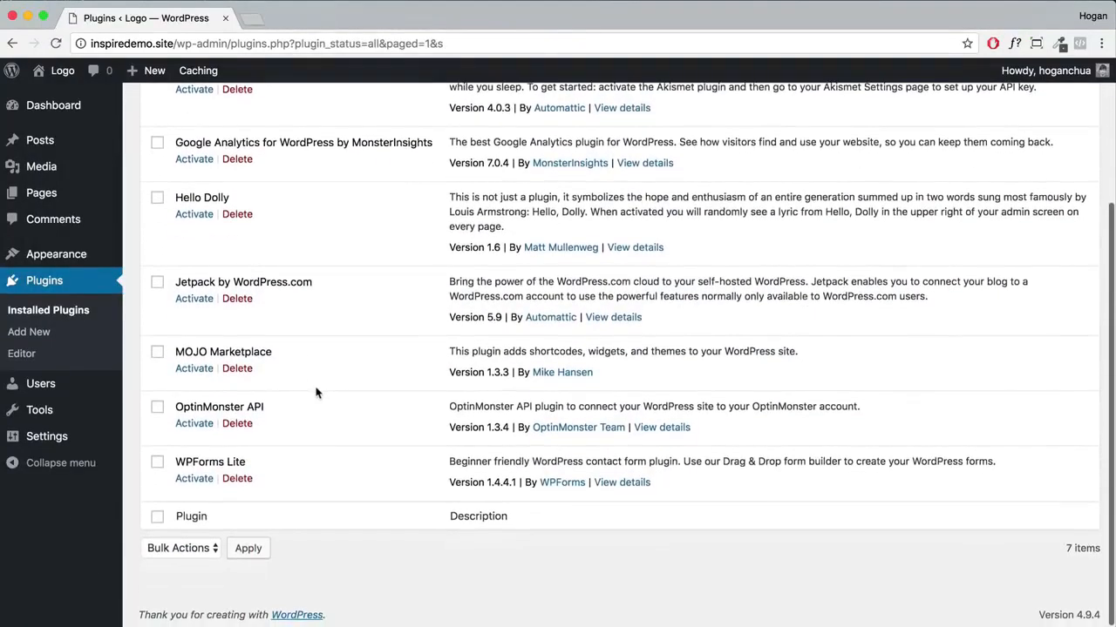
scroll(316, 392, "up", 3)
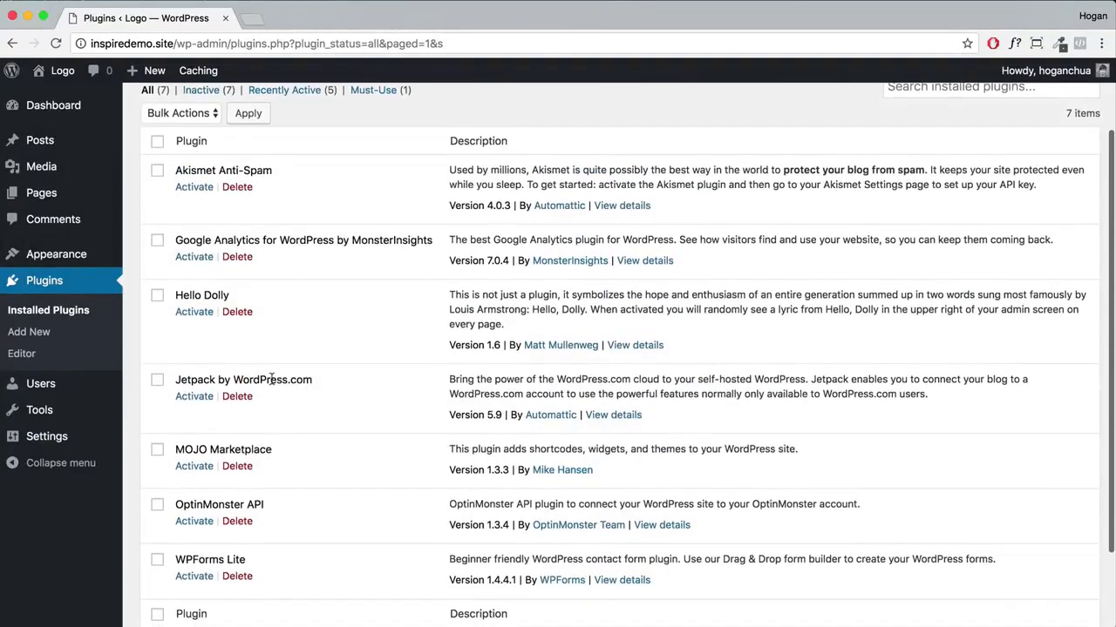
left_click(157, 141)
left_click(185, 113)
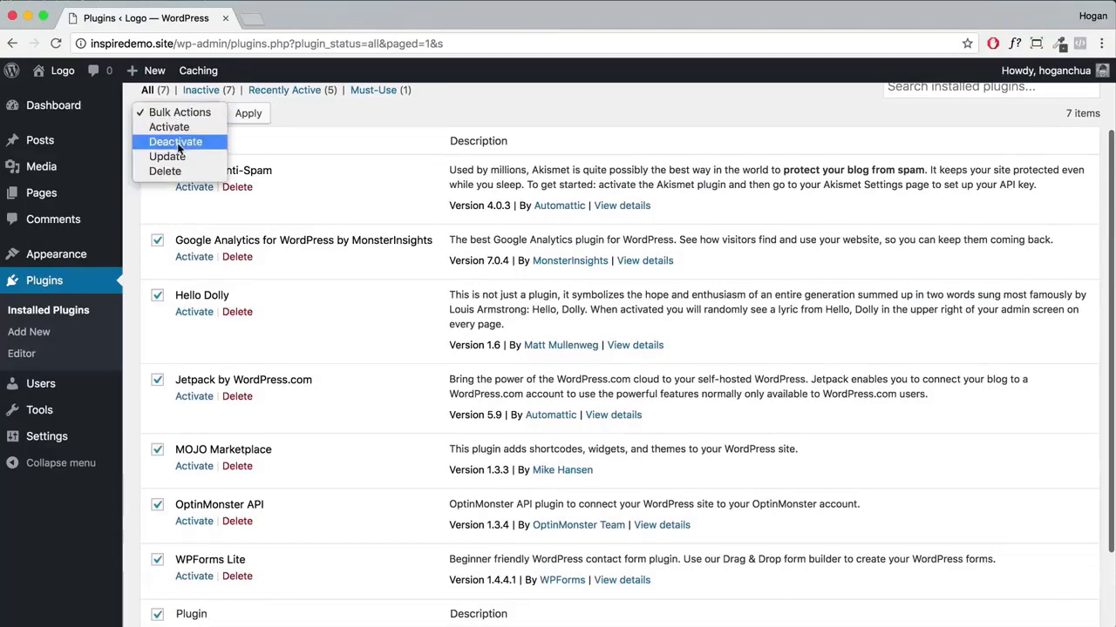
left_click(165, 170)
left_click(249, 114)
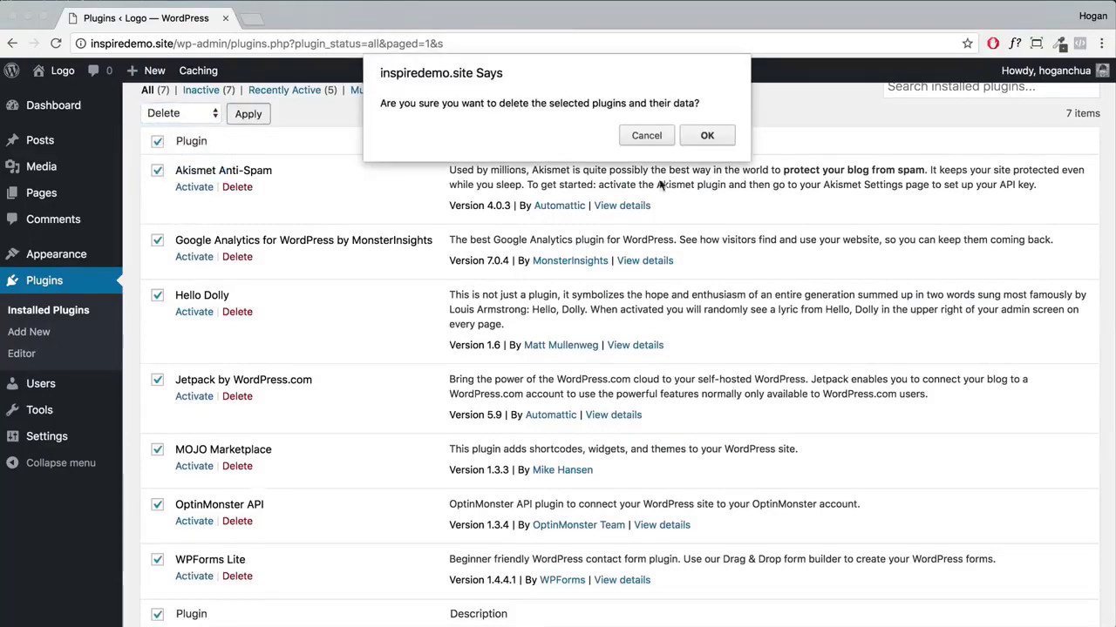
key("Return")
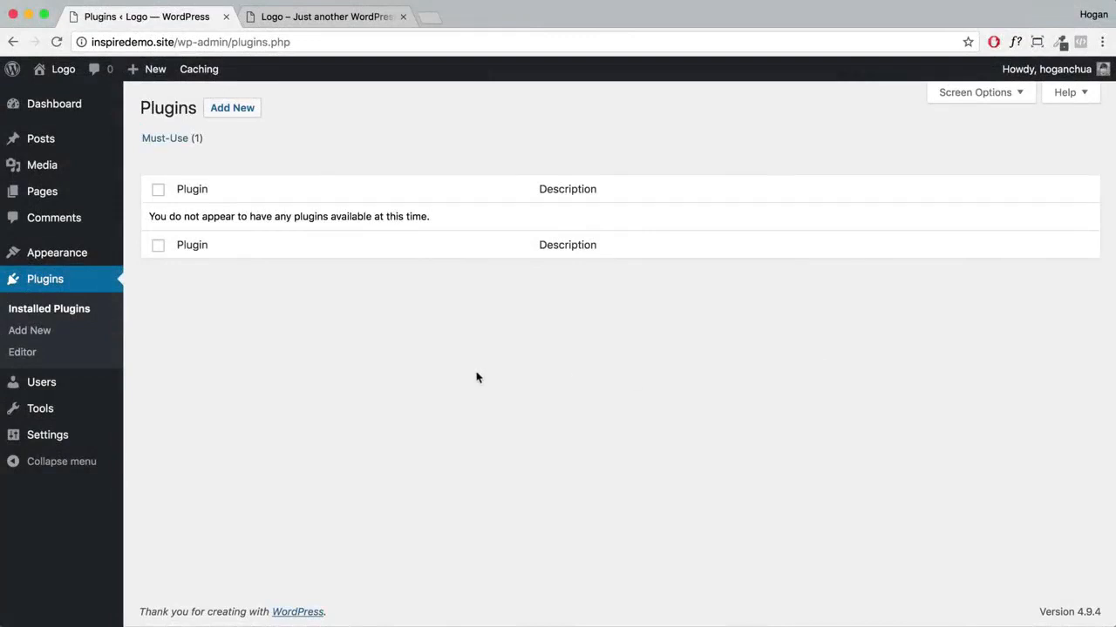
- Go to the Themes page and open the live site in a new tab
mouse_move(67, 260)
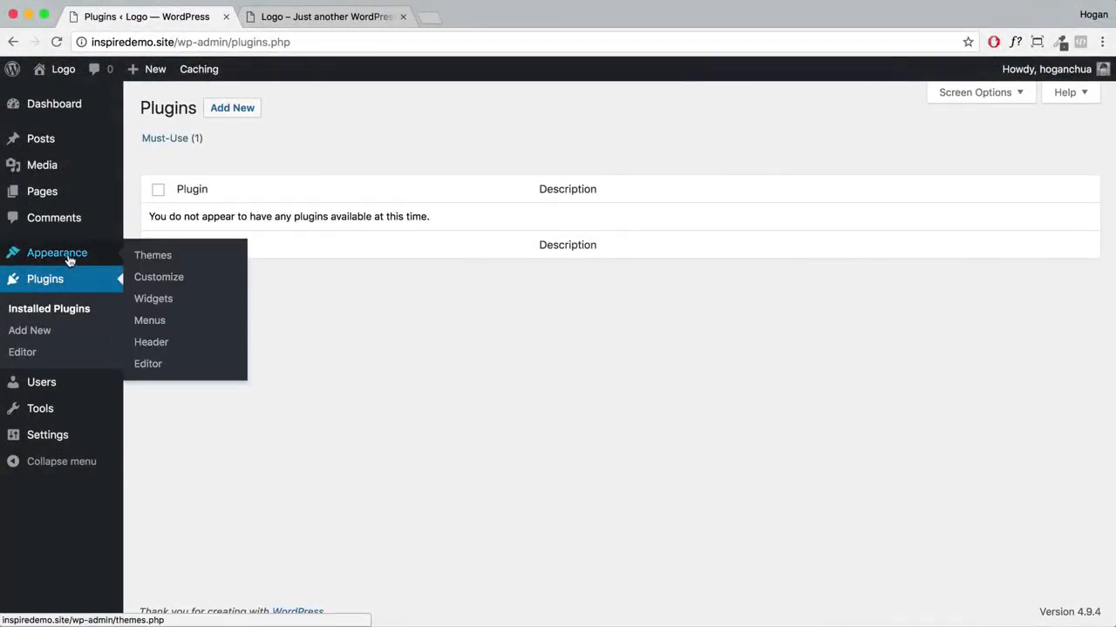
left_click(164, 257)
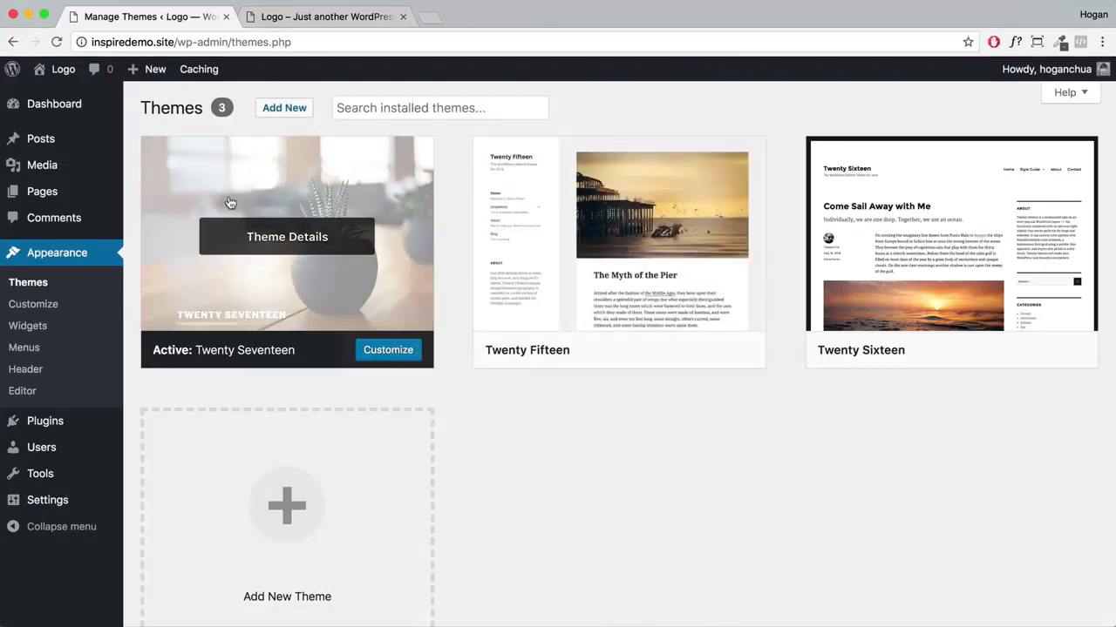
mouse_move(43, 75)
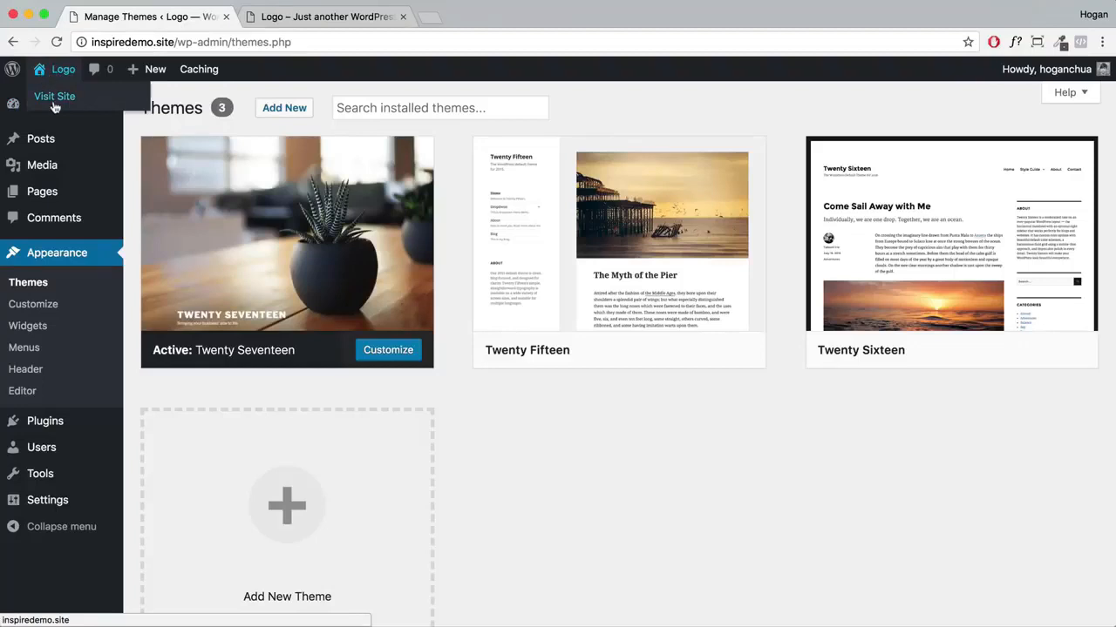
right_click(51, 102)
left_click(87, 104)
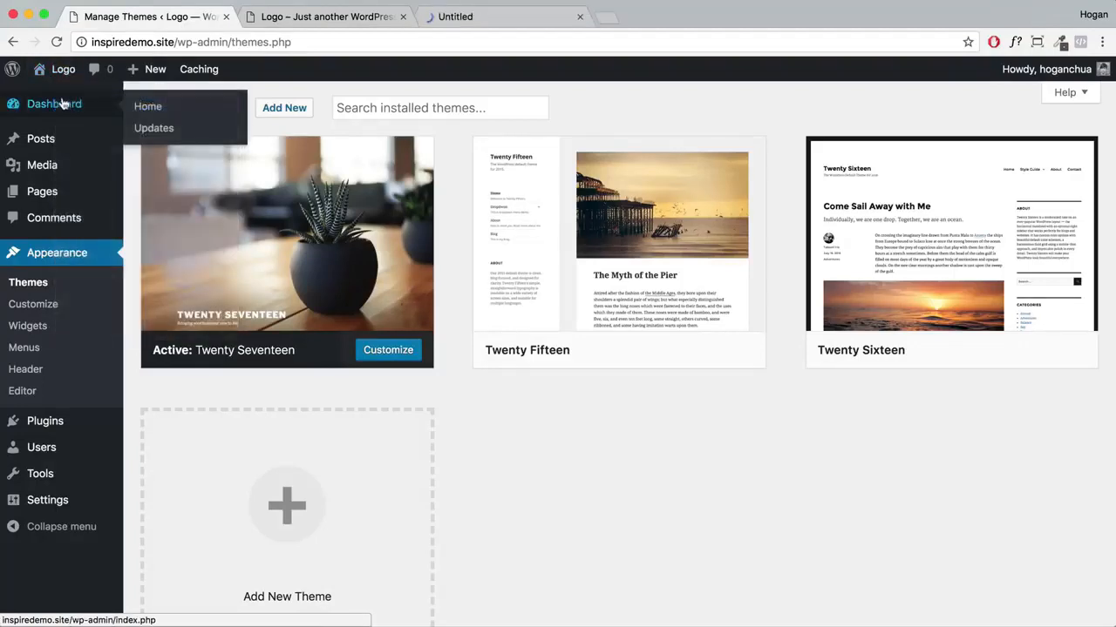
- Scroll through the site's front page, then return to the Themes tab
left_click(495, 20)
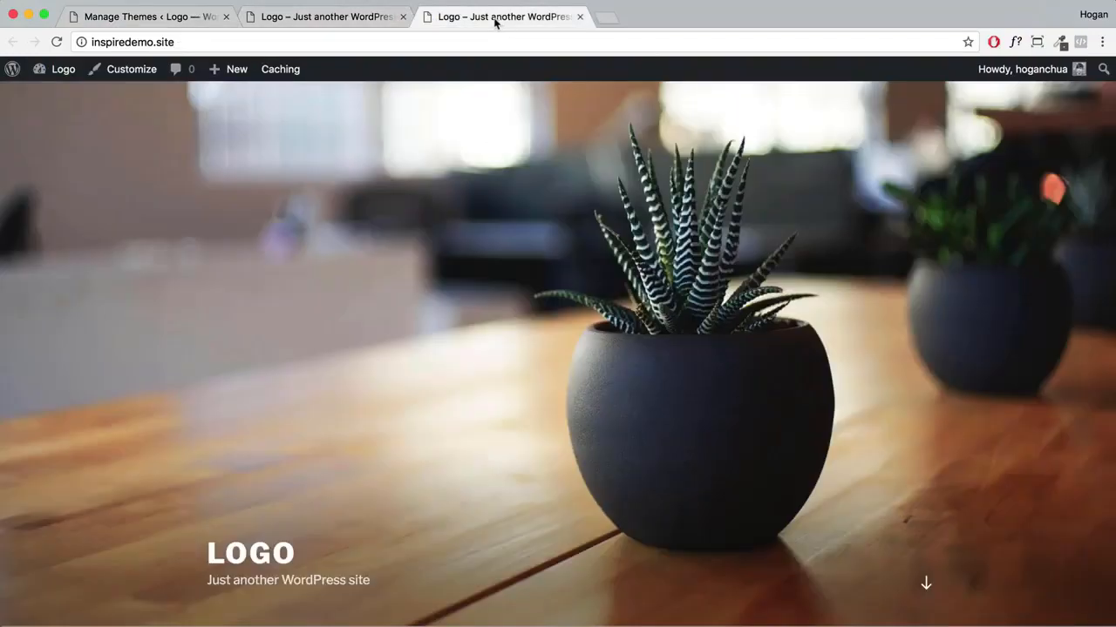
scroll(488, 277, "down", 10)
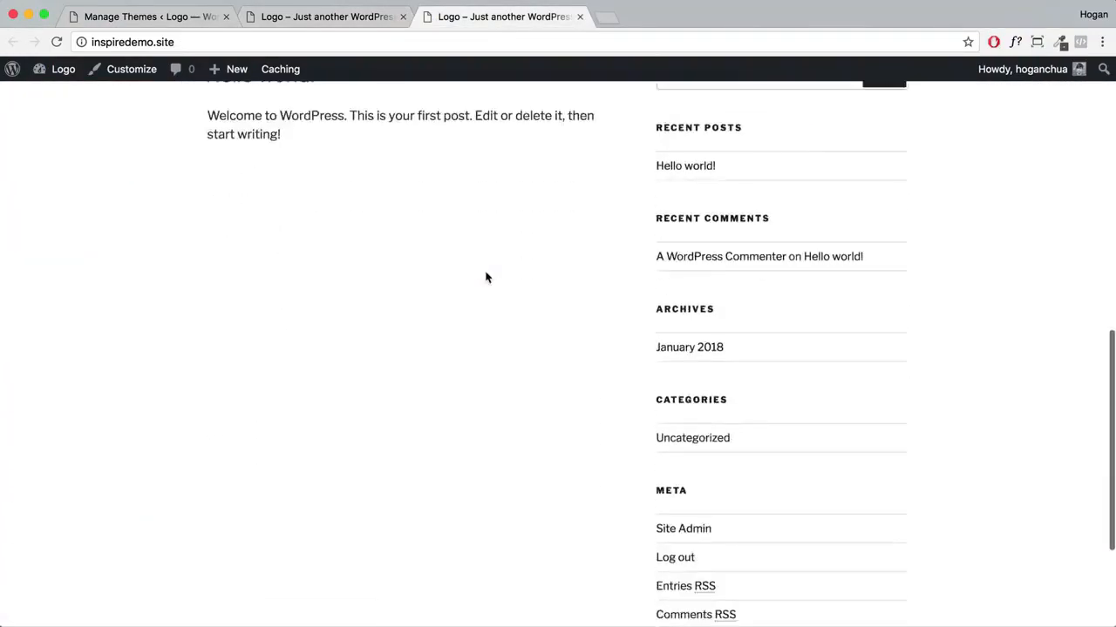
scroll(486, 277, "up", 15)
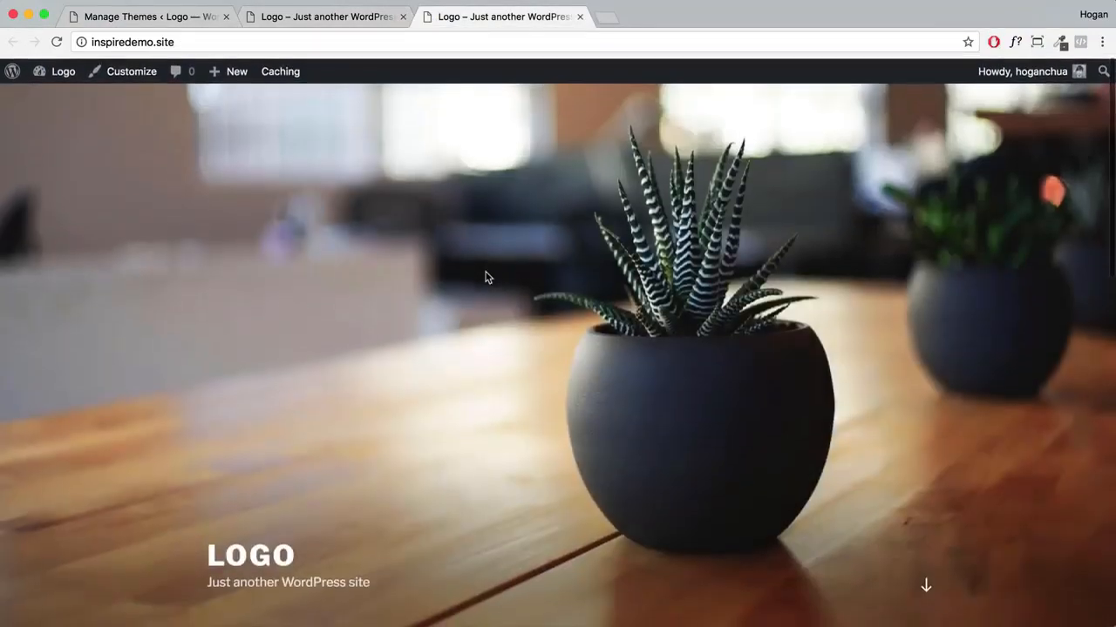
scroll(488, 277, "down", 5)
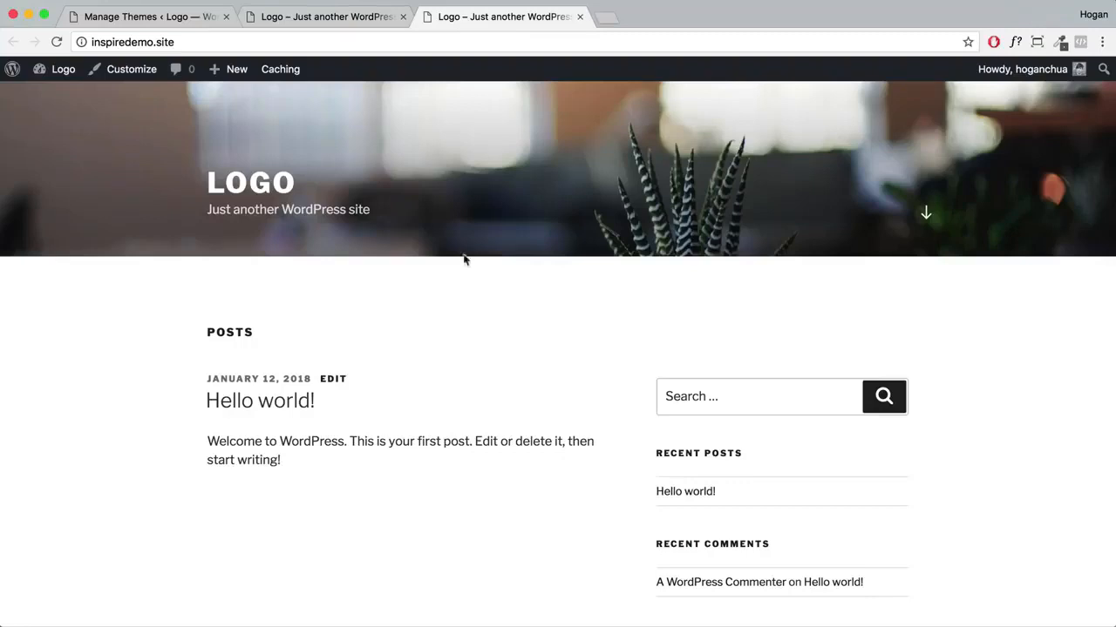
left_click(187, 20)
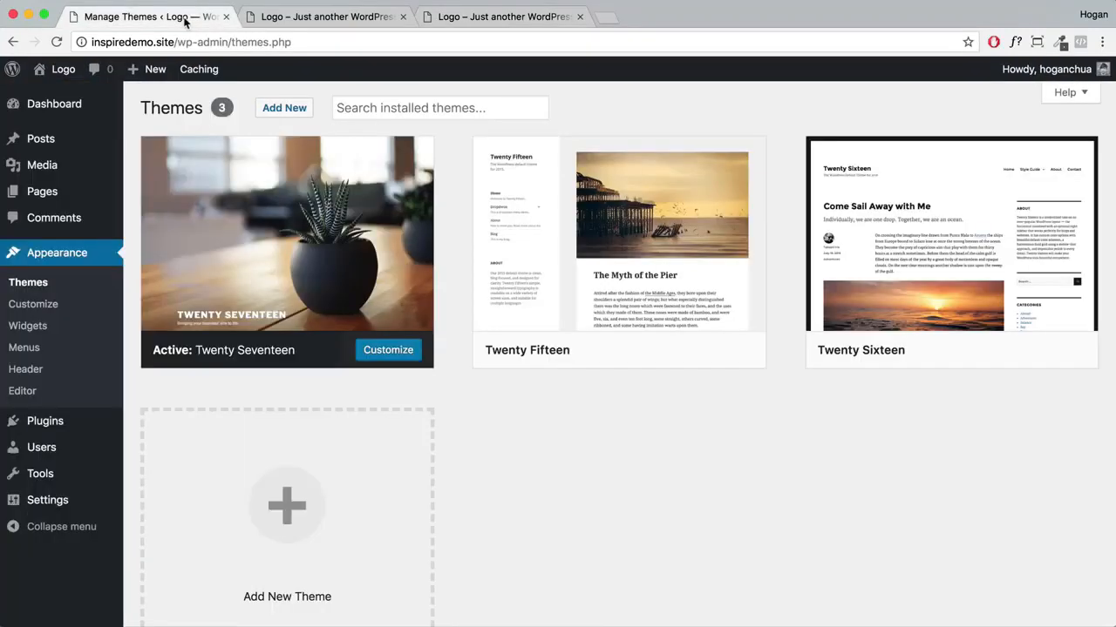
- Go to Add New on the Themes page and show the Upload Theme panel
left_click(284, 107)
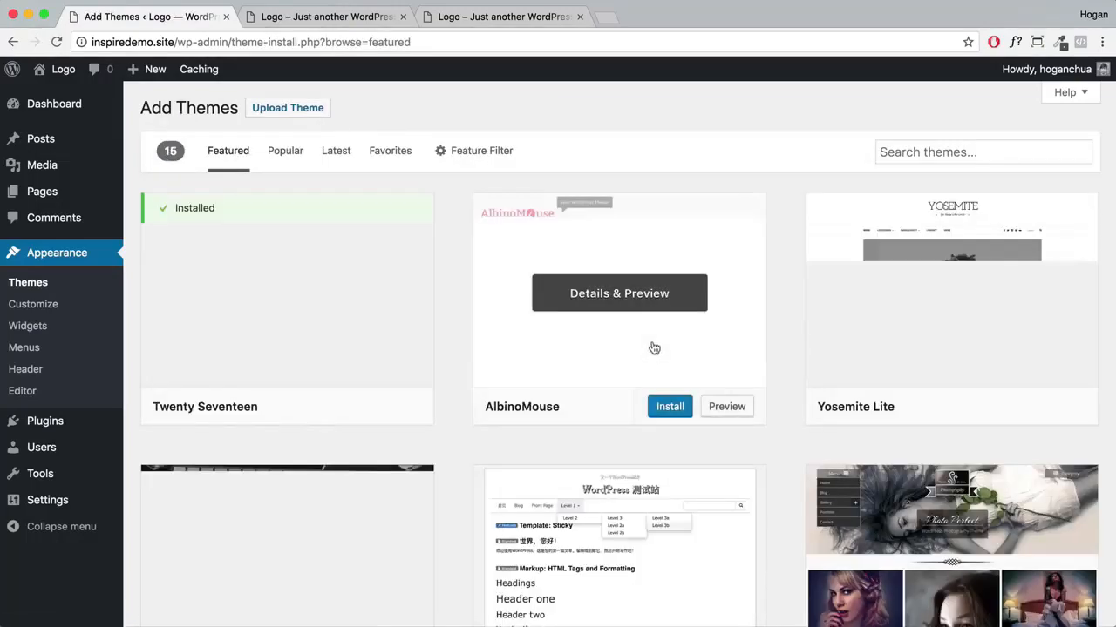
scroll(802, 371, "down", 8)
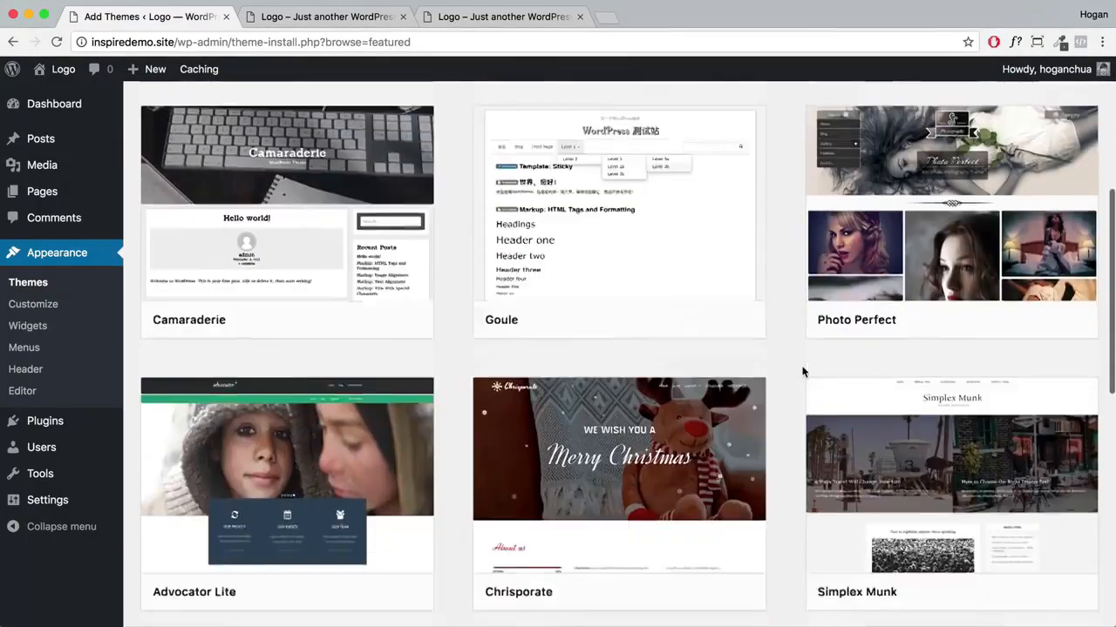
scroll(798, 372, "up", 10)
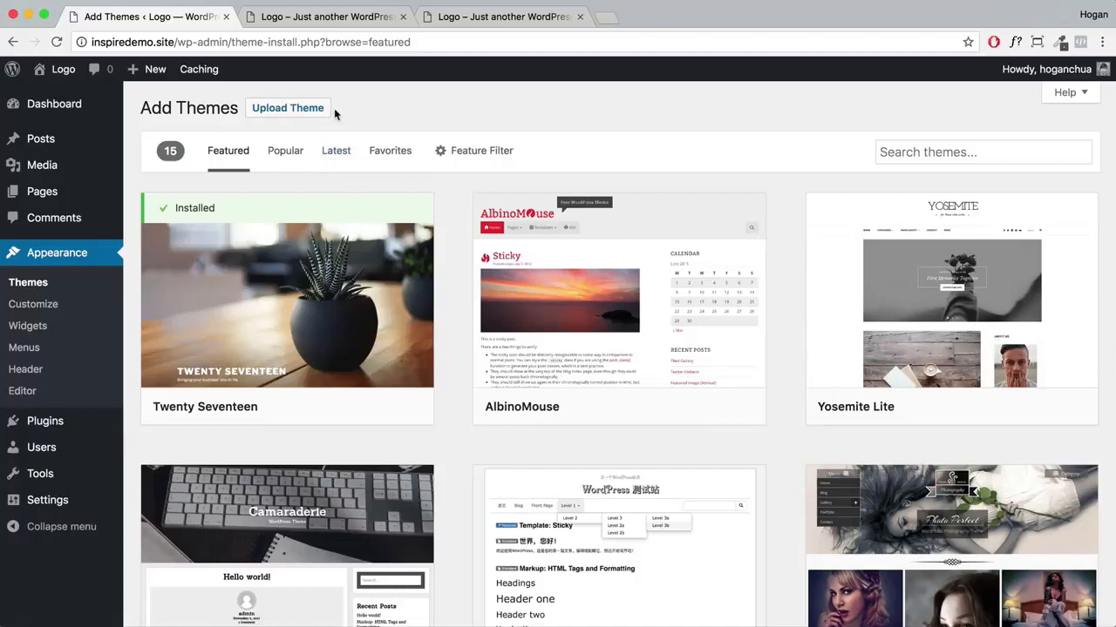
left_click(294, 113)
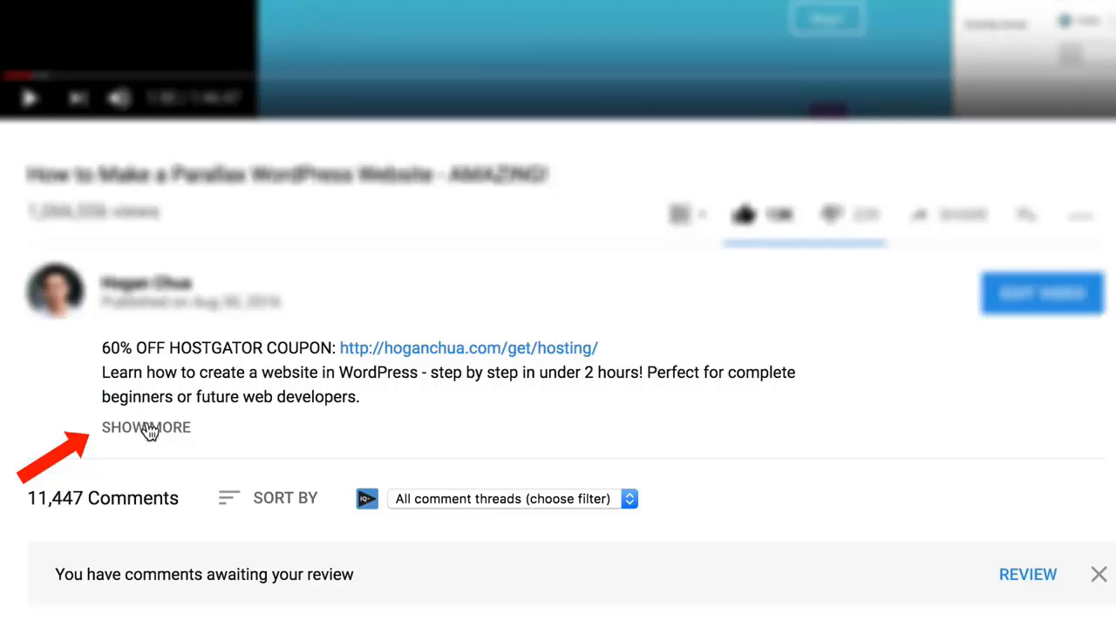
- Expand the YouTube description to reveal the Free Theme Download and Free Images Download links
left_click(146, 428)
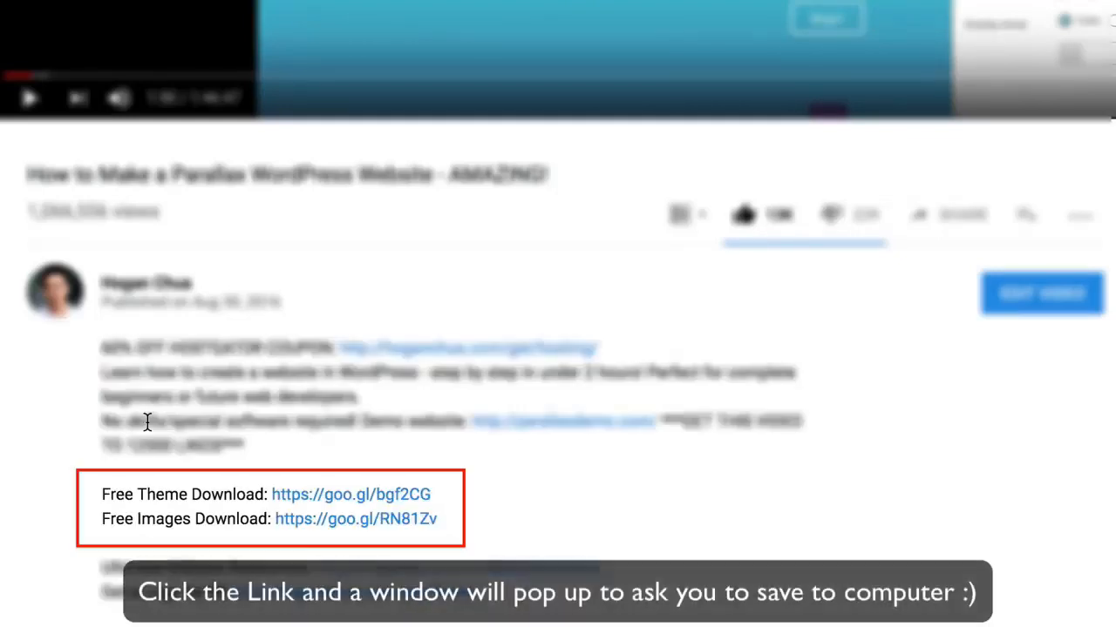
left_click_drag(102, 495, 99, 520)
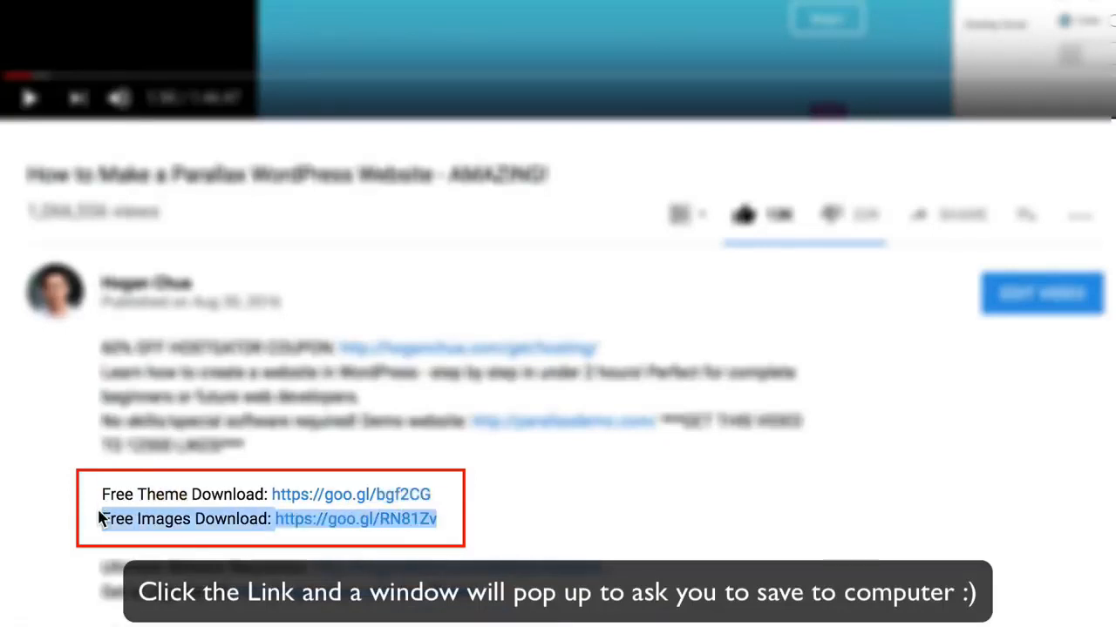
left_click(482, 502)
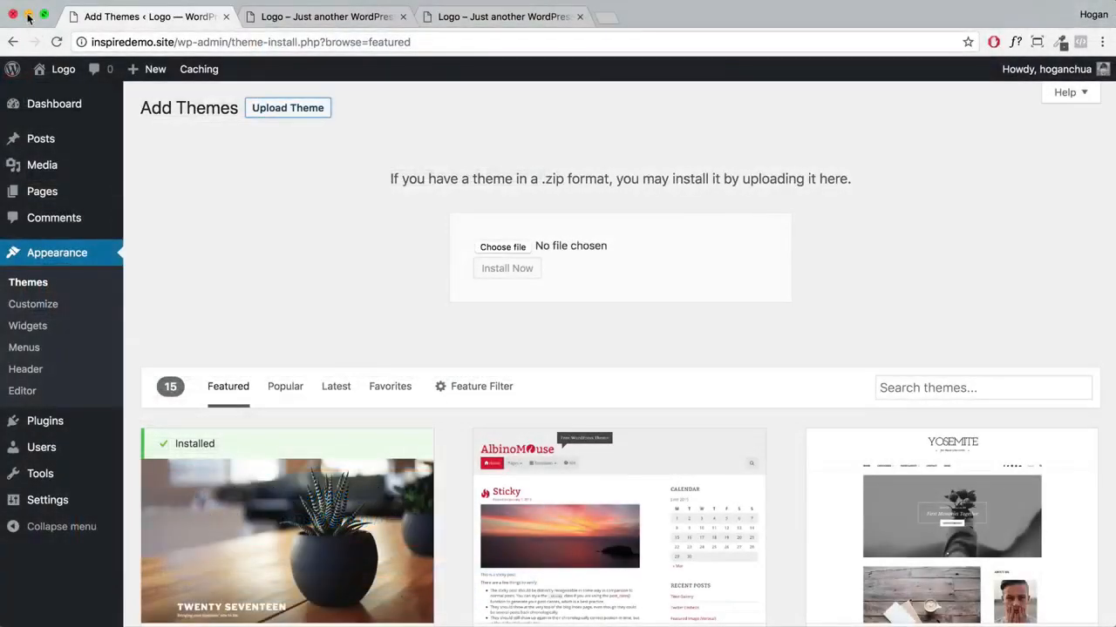
- Unzip themify-ultra.zip on the desktop and trash the extracted themify-ultra folder
left_click(29, 16)
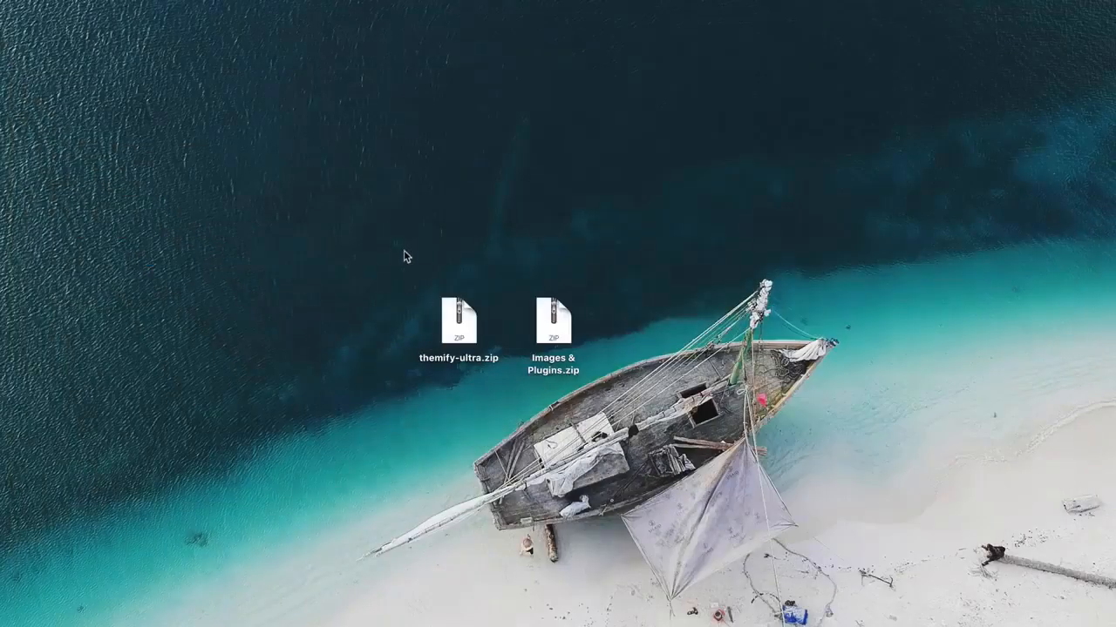
left_click_drag(388, 252, 431, 371)
left_click_drag(416, 297, 479, 378)
double_click(461, 331)
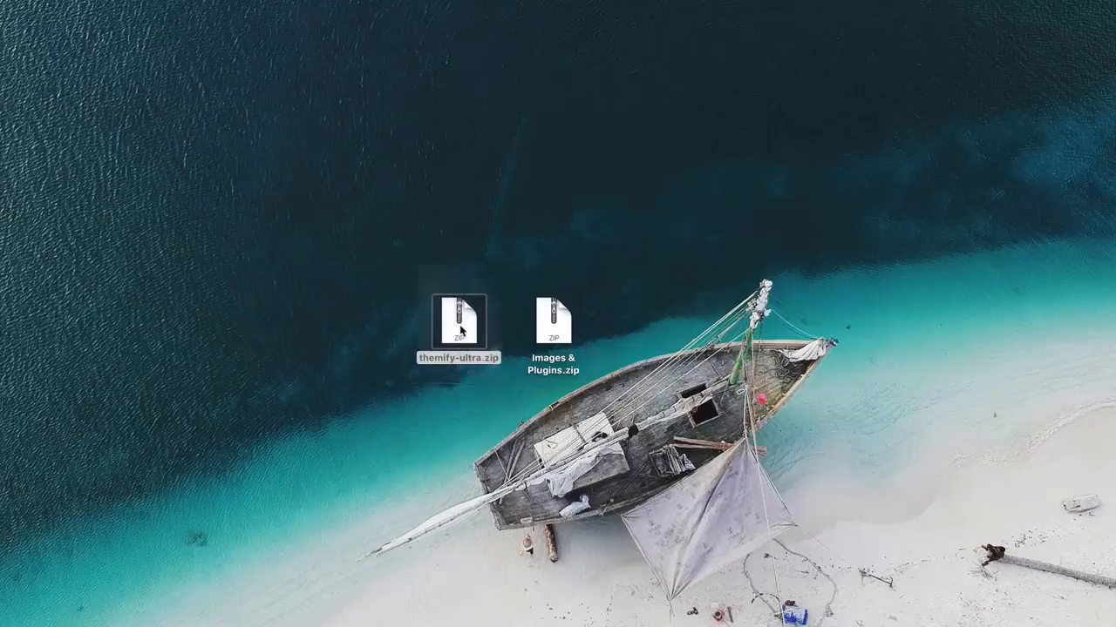
left_click_drag(462, 333, 354, 330)
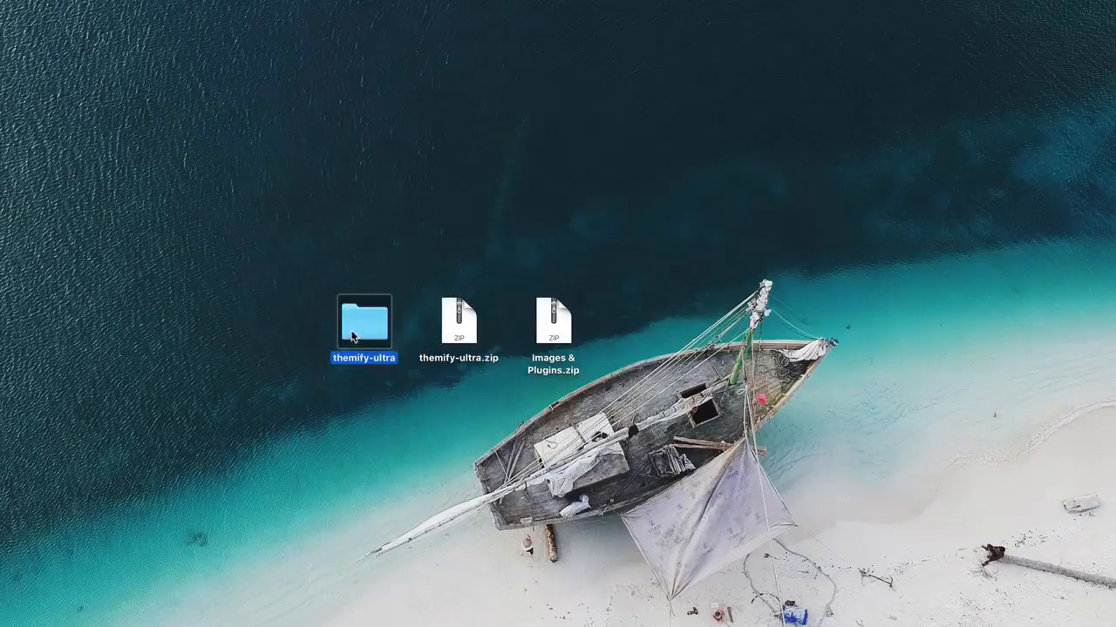
left_click(294, 341)
left_click_drag(289, 291, 384, 386)
left_click(386, 384)
left_click(377, 331)
right_click(377, 331)
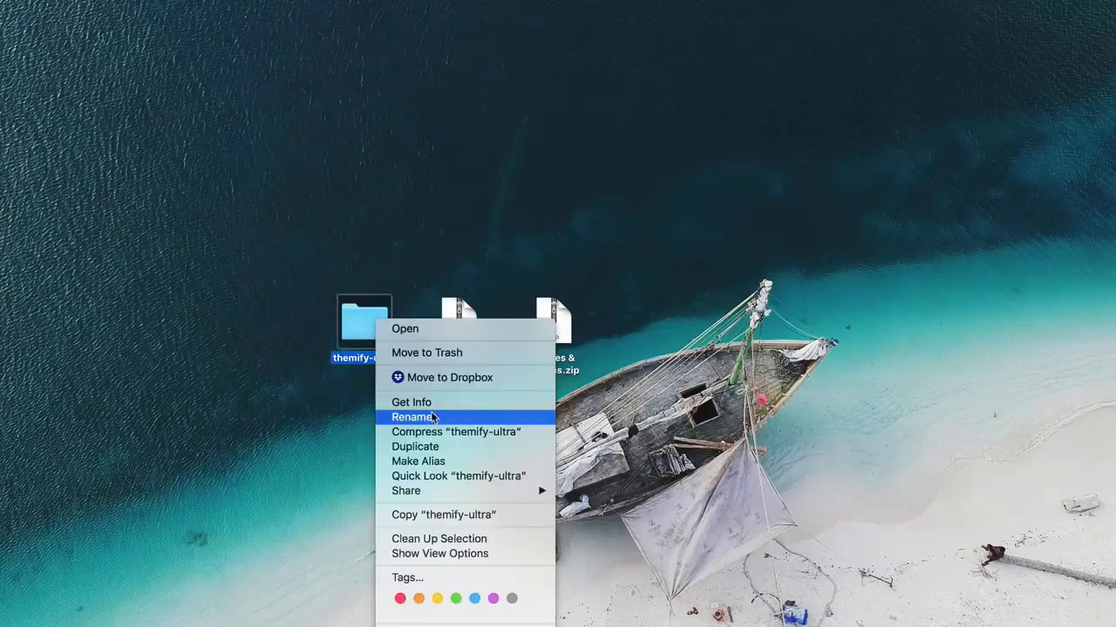
left_click(427, 252)
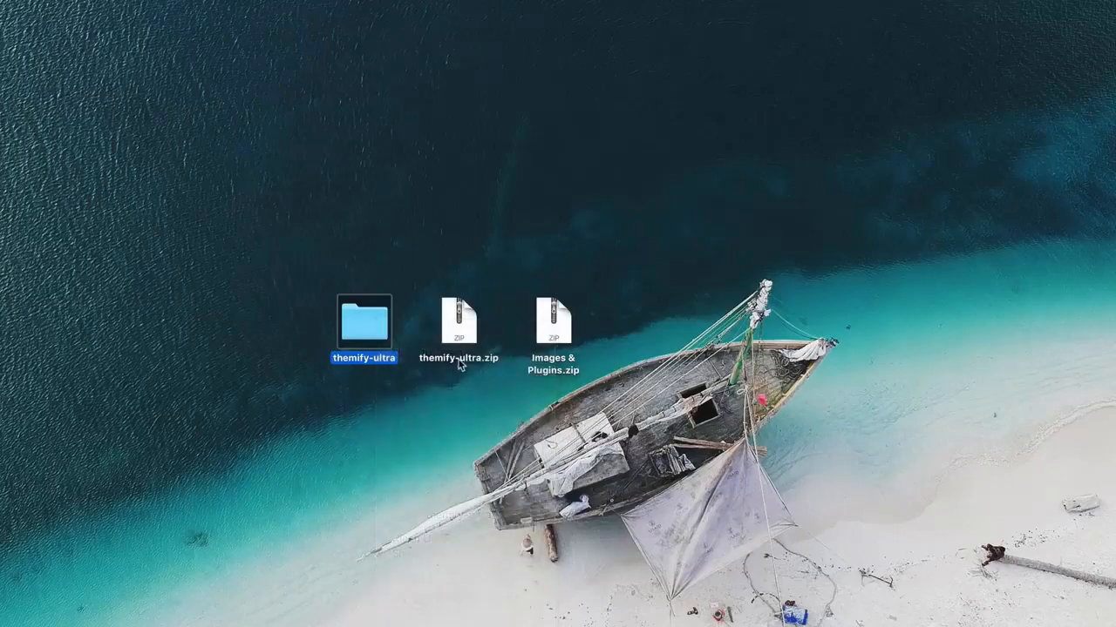
left_click_drag(362, 326, 943, 626)
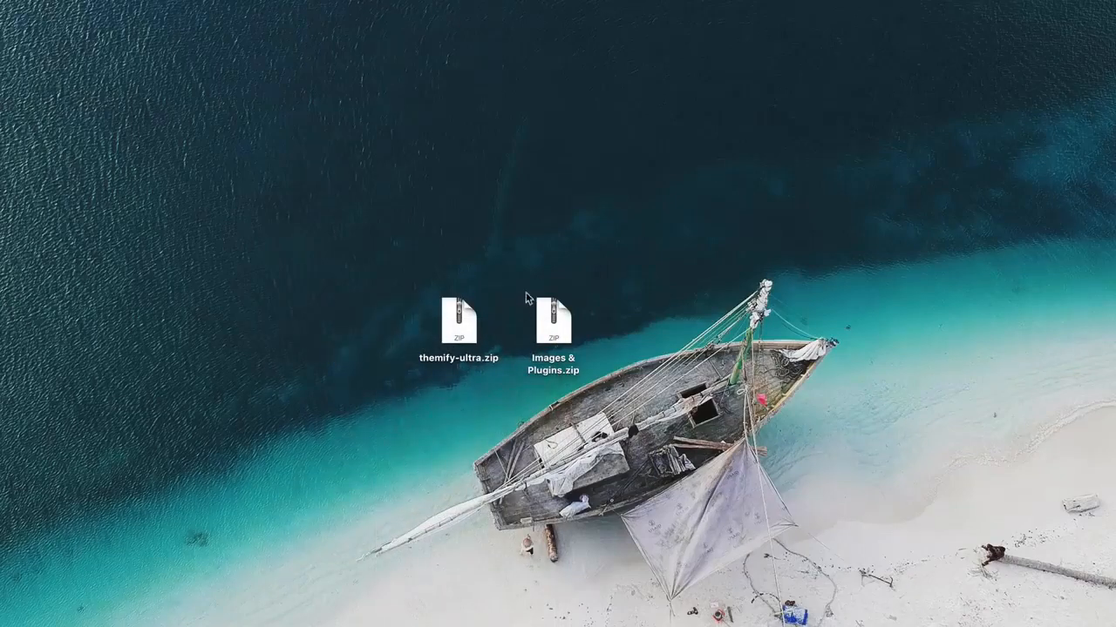
- Unzip Images & Plugins.zip and browse the extracted folder containing builder-typewriter.zip
left_click_drag(530, 275, 634, 436)
left_click(570, 396)
double_click(560, 333)
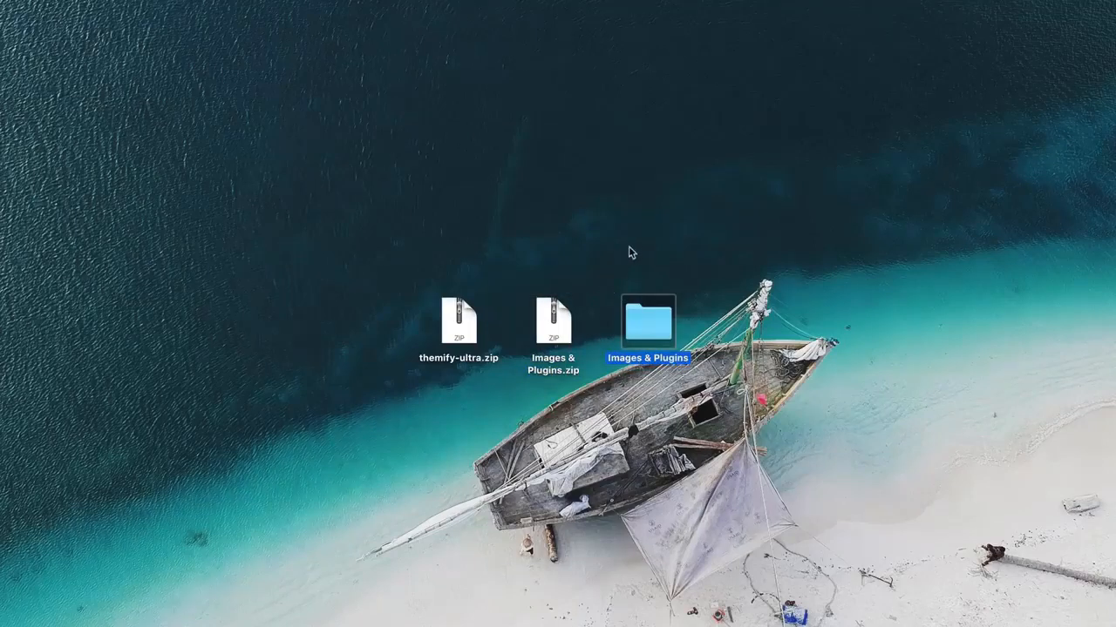
double_click(643, 326)
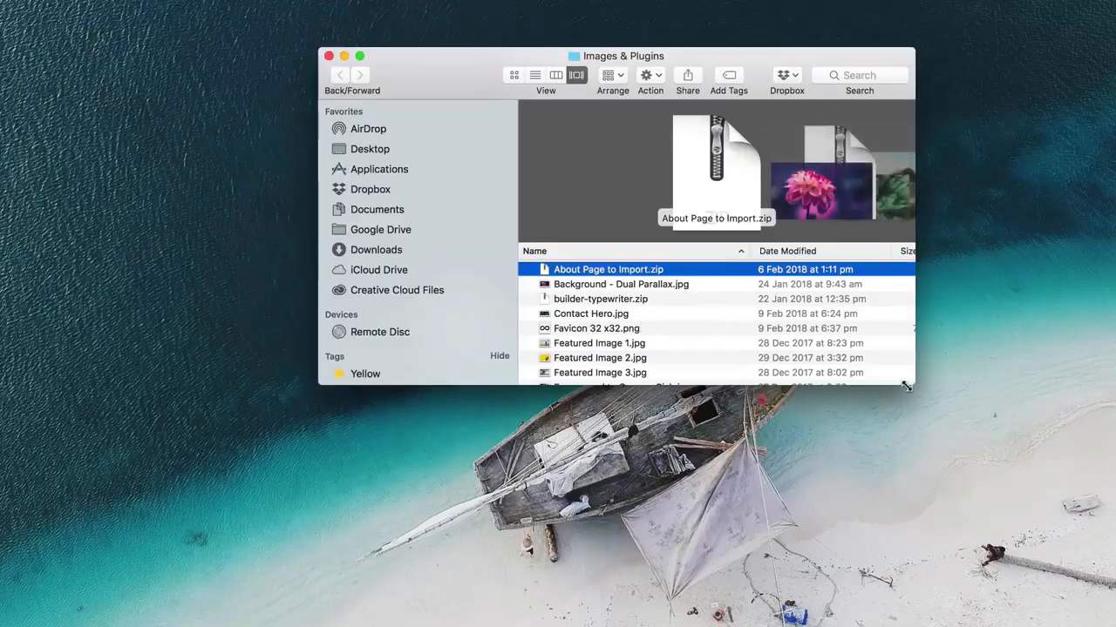
left_click_drag(938, 427, 1006, 582)
scroll(695, 497, "down", 3)
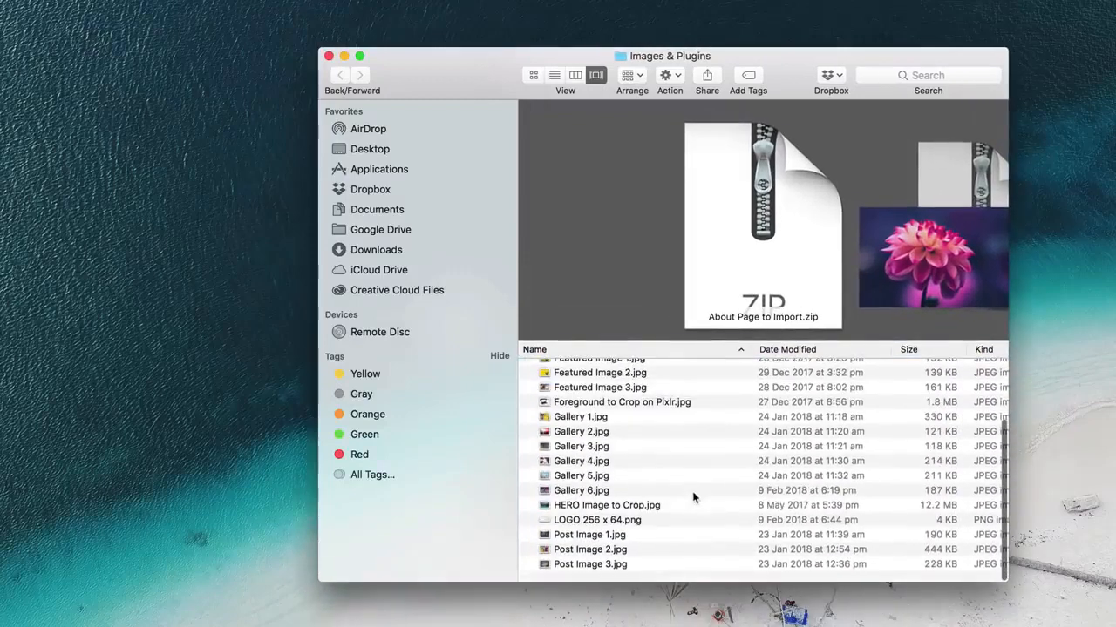
scroll(694, 493, "up", 3)
left_click(579, 398)
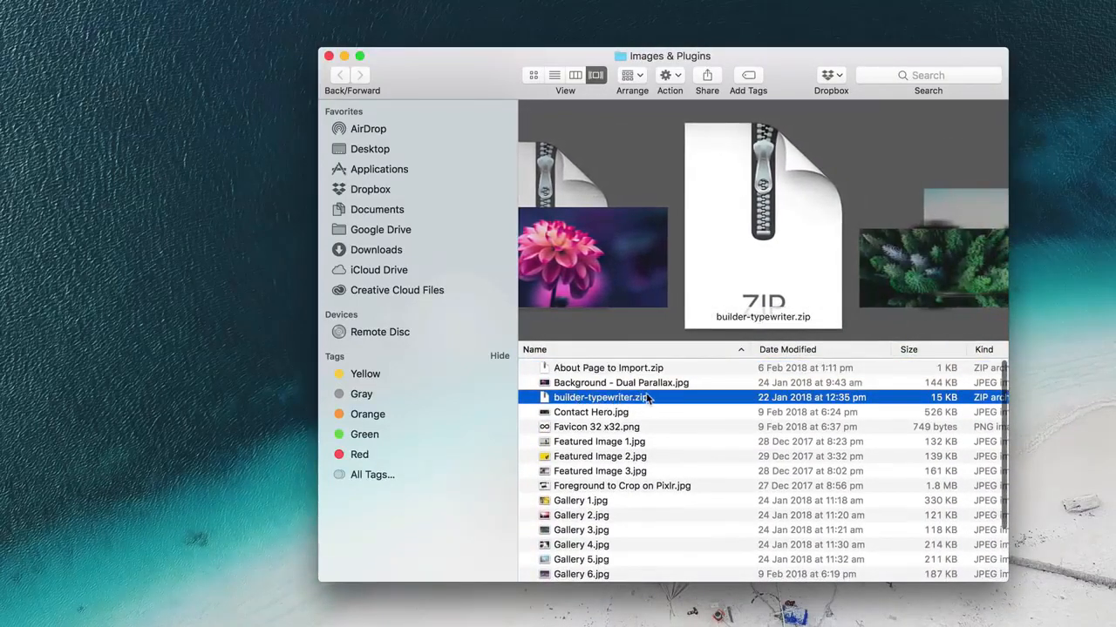
left_click(329, 56)
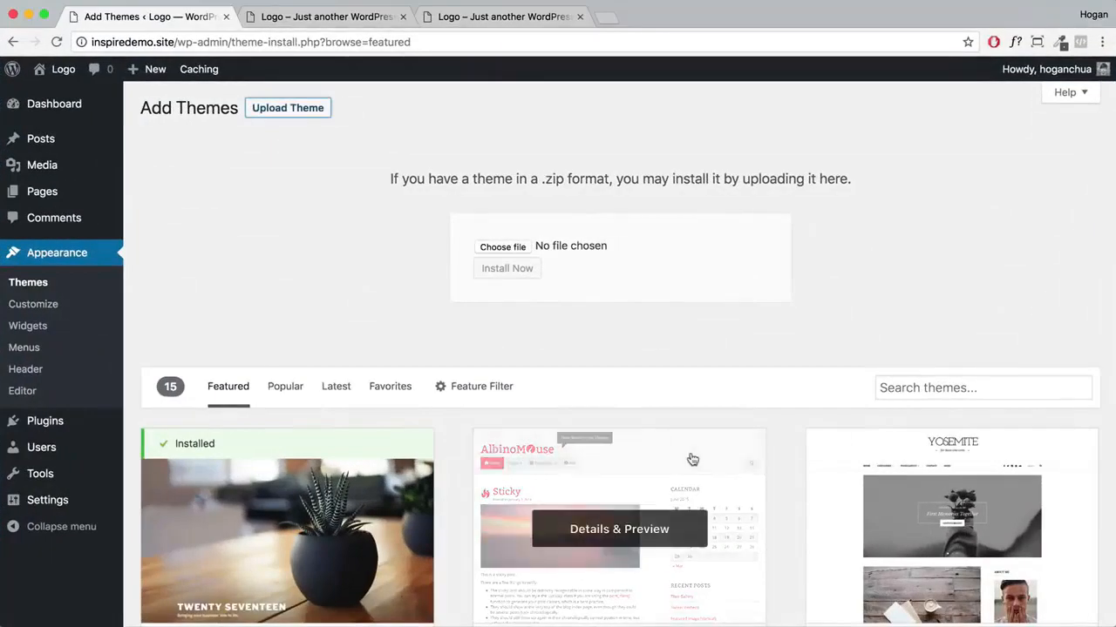
- Choose themify-ultra.zip from the Desktop as the theme file and install it
left_click(503, 248)
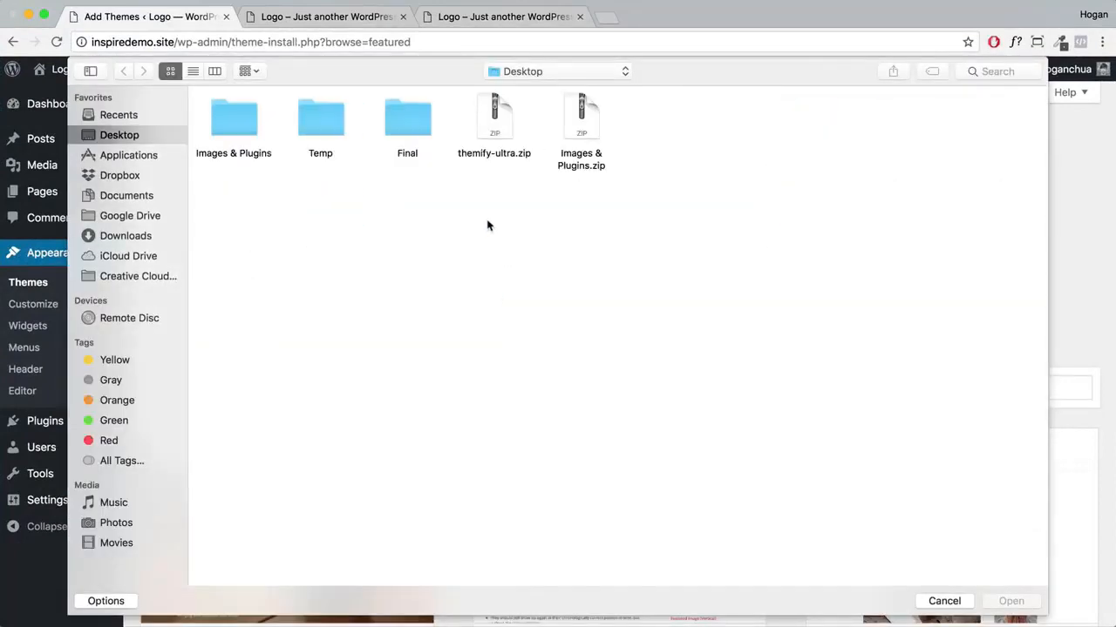
left_click(494, 135)
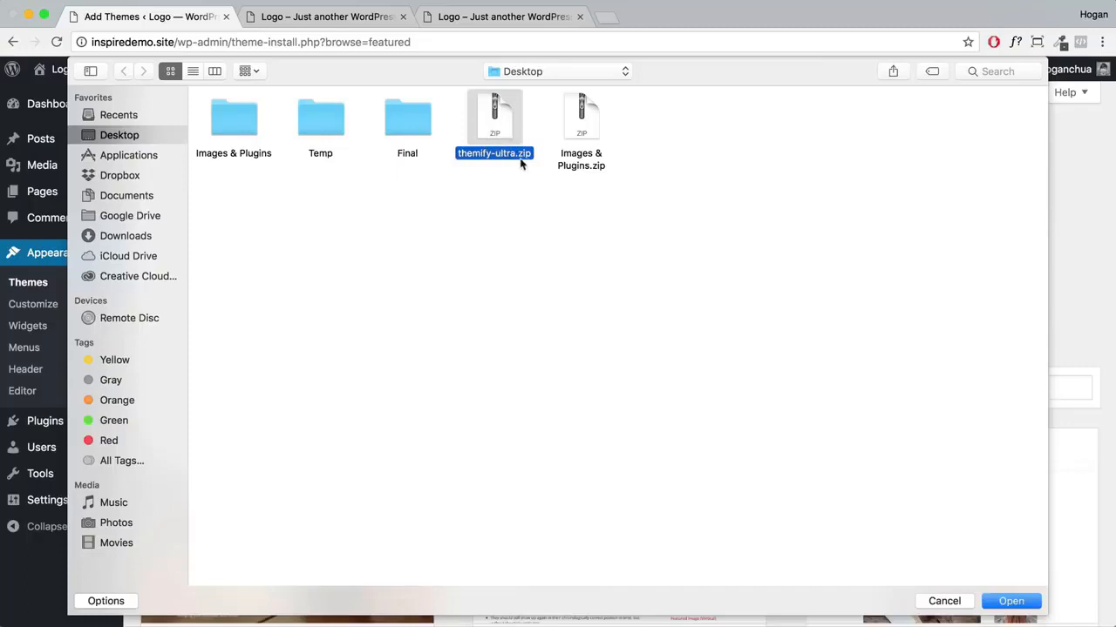
left_click(1011, 602)
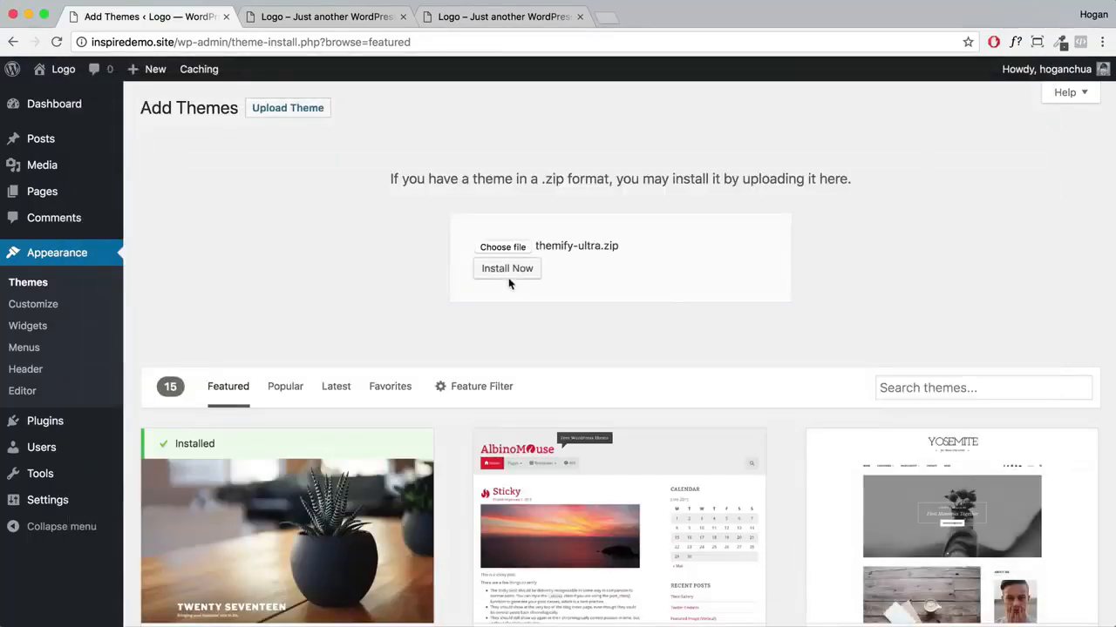
left_click(504, 271)
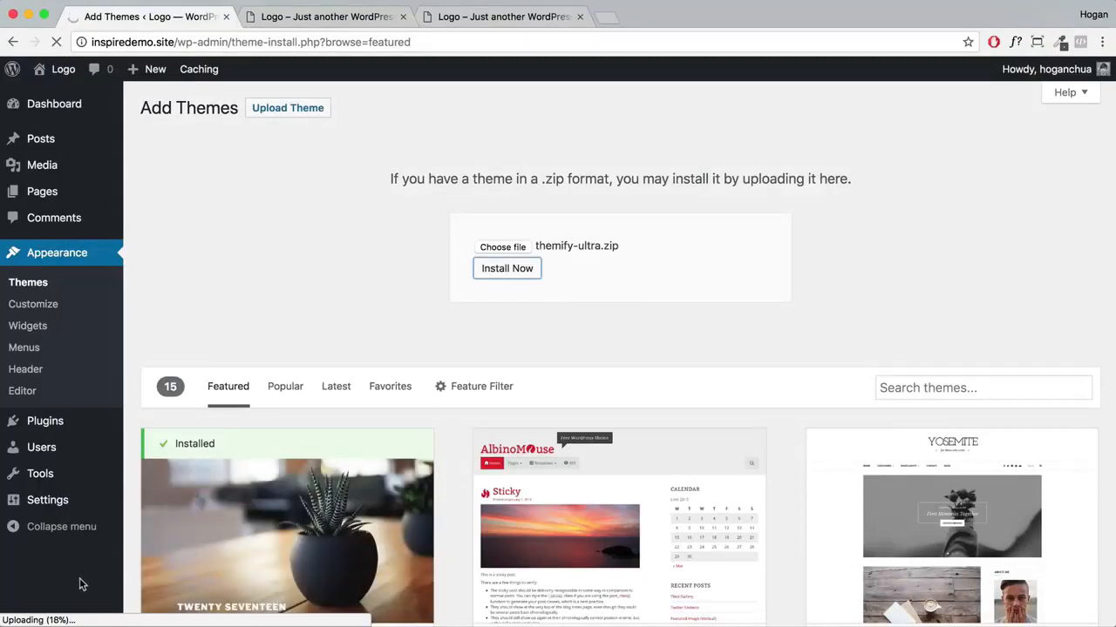
- Load hoganchua.com in the third tab and open its FAQ page
left_click(488, 17)
left_click(379, 42)
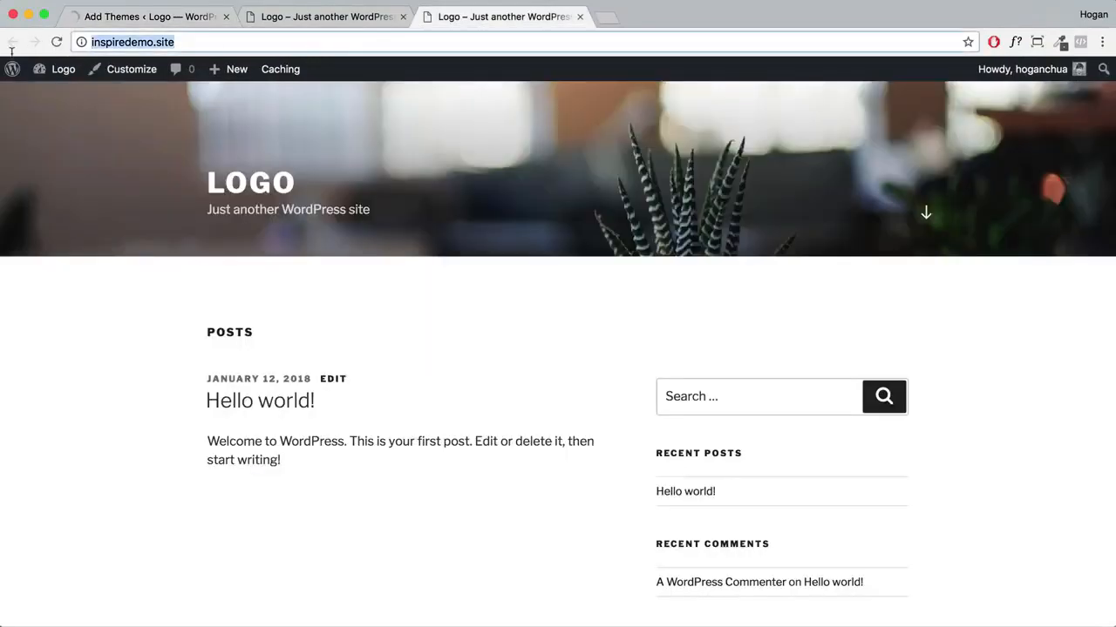
type("hoganchua.com")
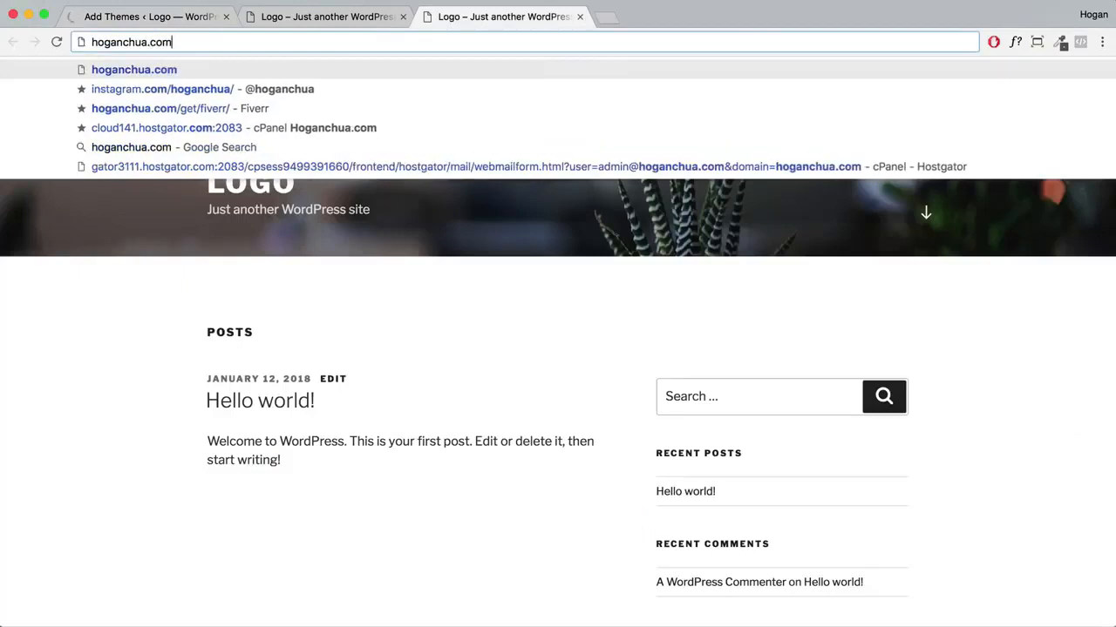
key("Return")
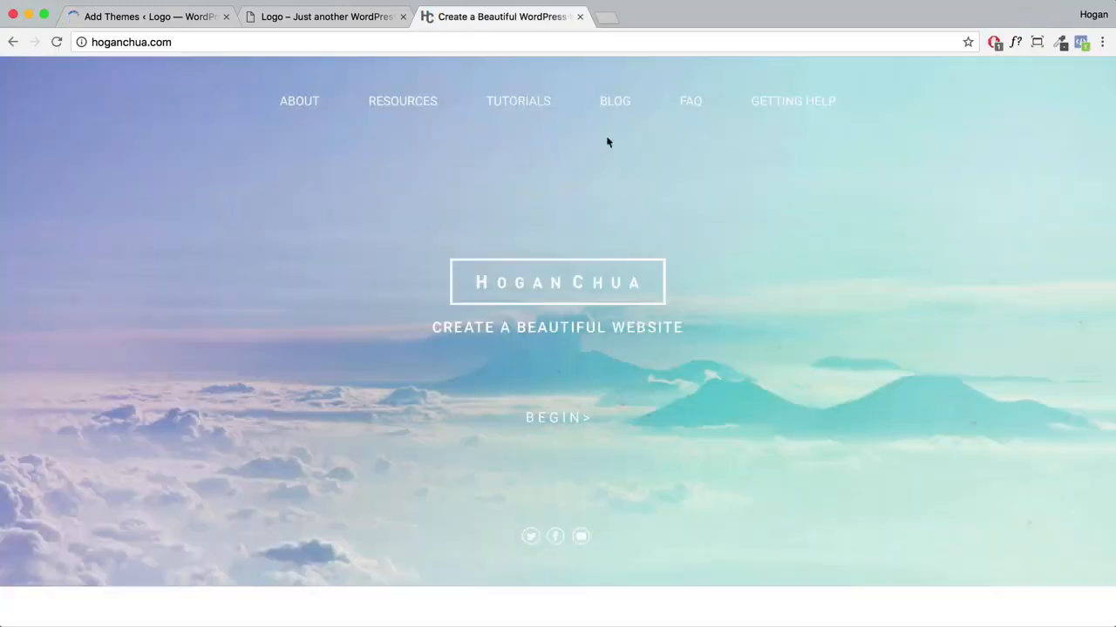
left_click(687, 102)
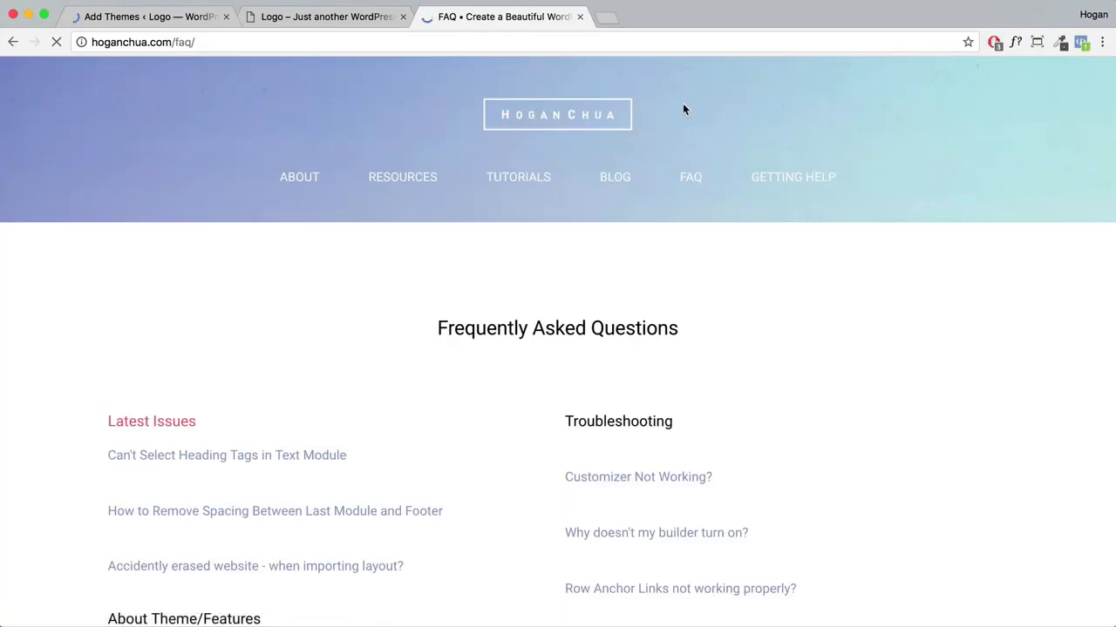
- Expand the FAQ's upload_max_filesize answer and scroll to its embedded video
scroll(540, 307, "down", 5)
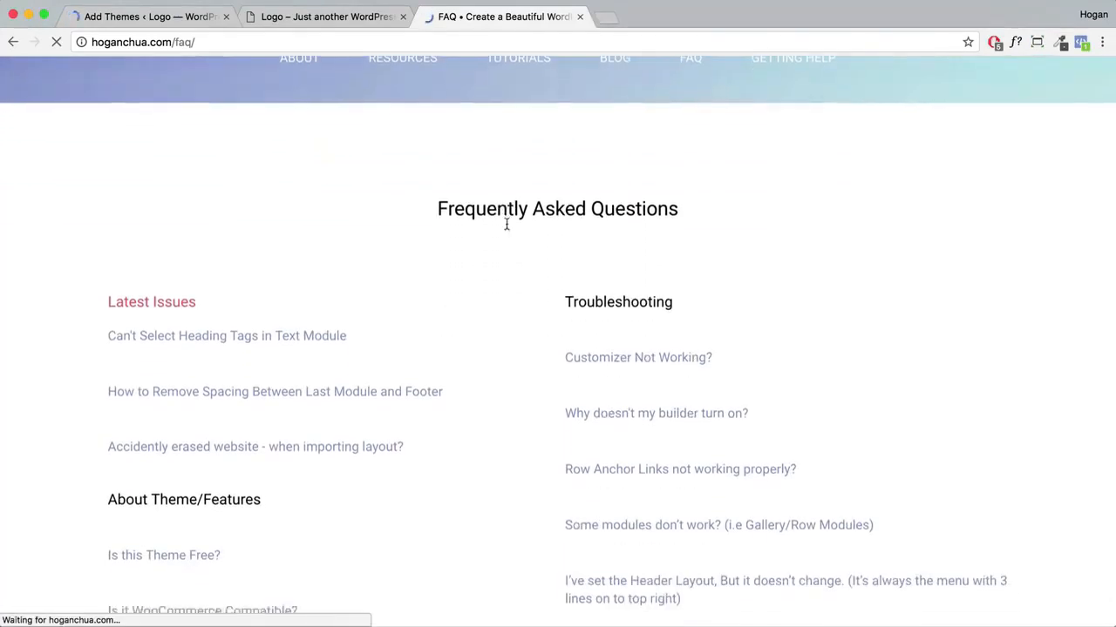
scroll(508, 231, "down", 6)
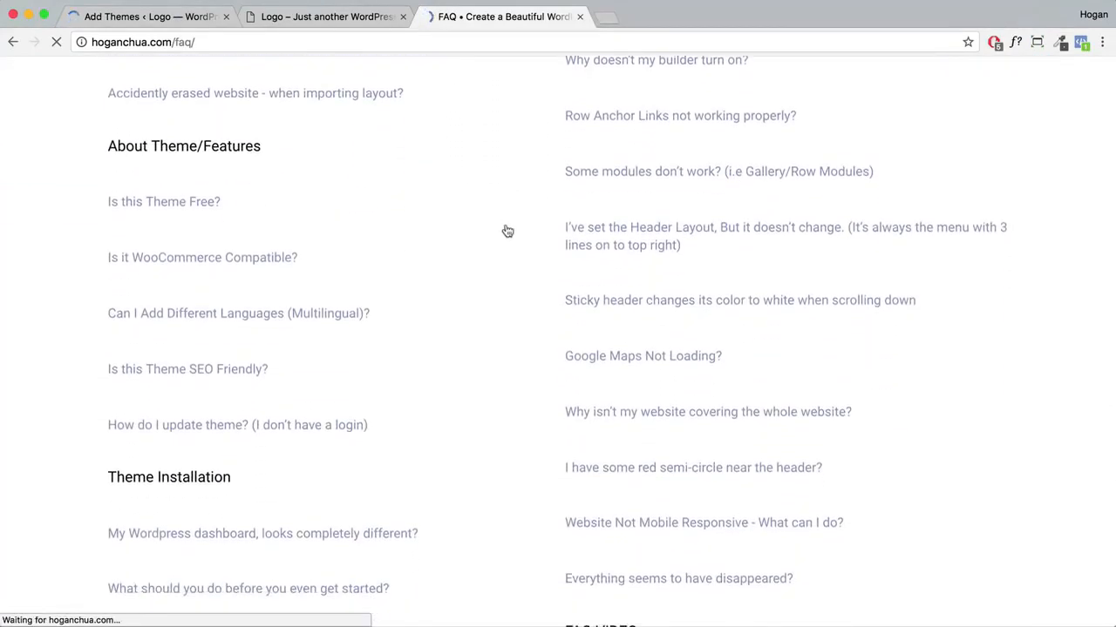
scroll(505, 230, "down", 2)
left_click_drag(249, 237, 107, 236)
left_click(225, 255)
scroll(174, 218, "down", 2)
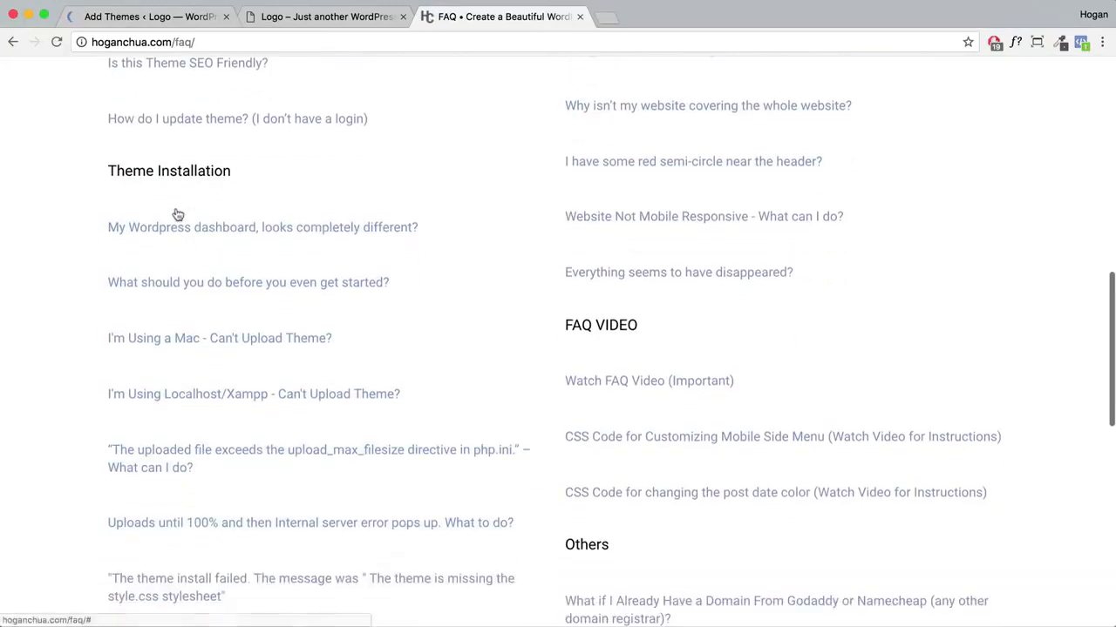
scroll(188, 210, "down", 1)
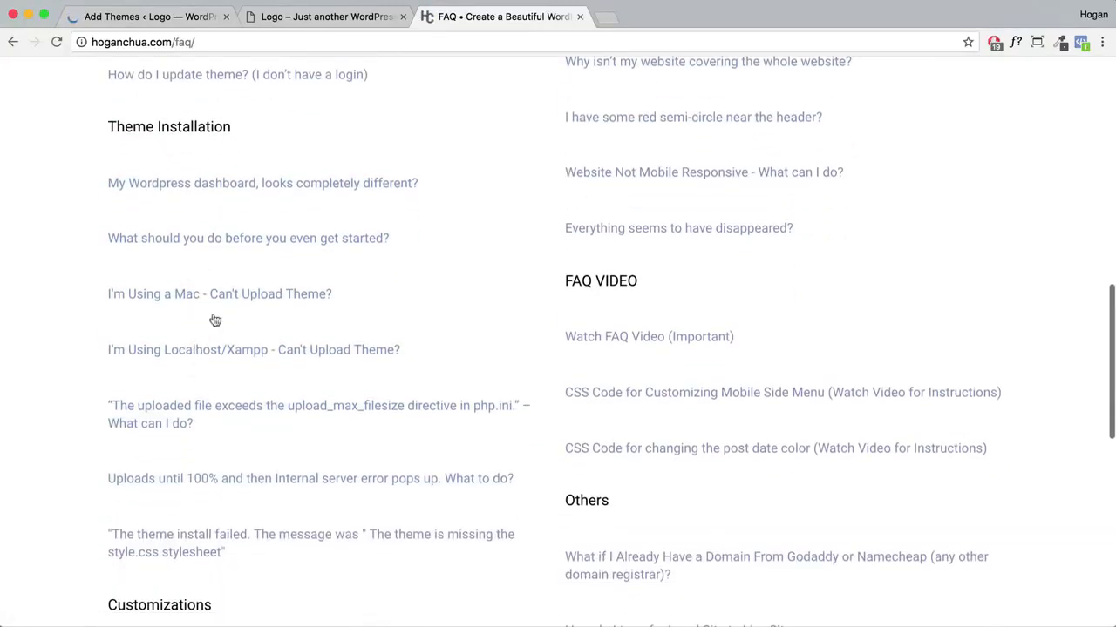
left_click(155, 19)
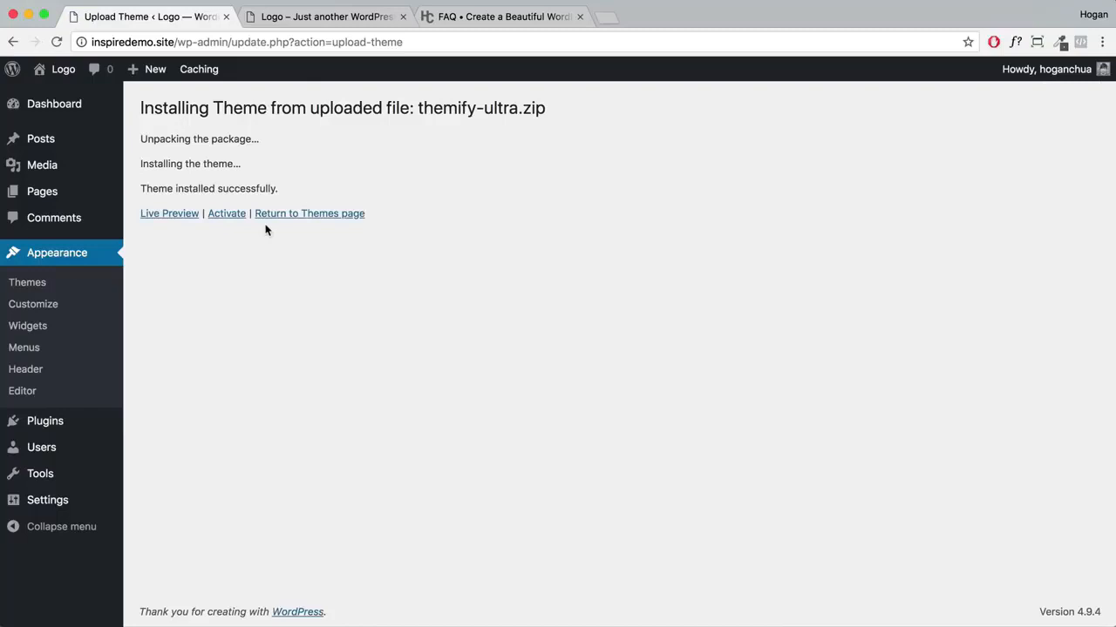
left_click(491, 18)
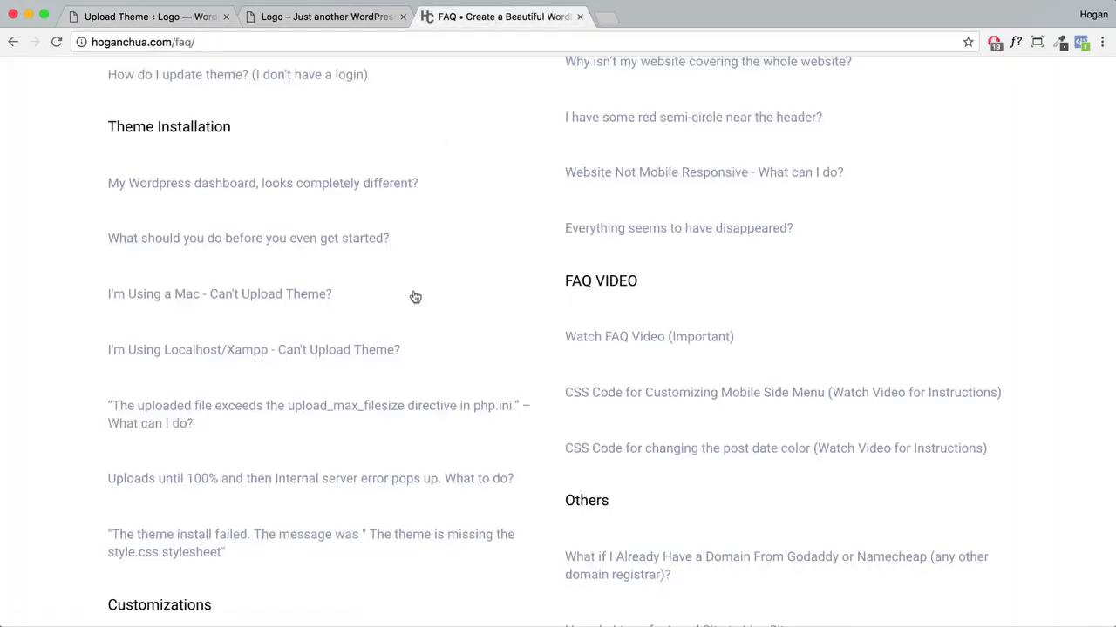
left_click(153, 407)
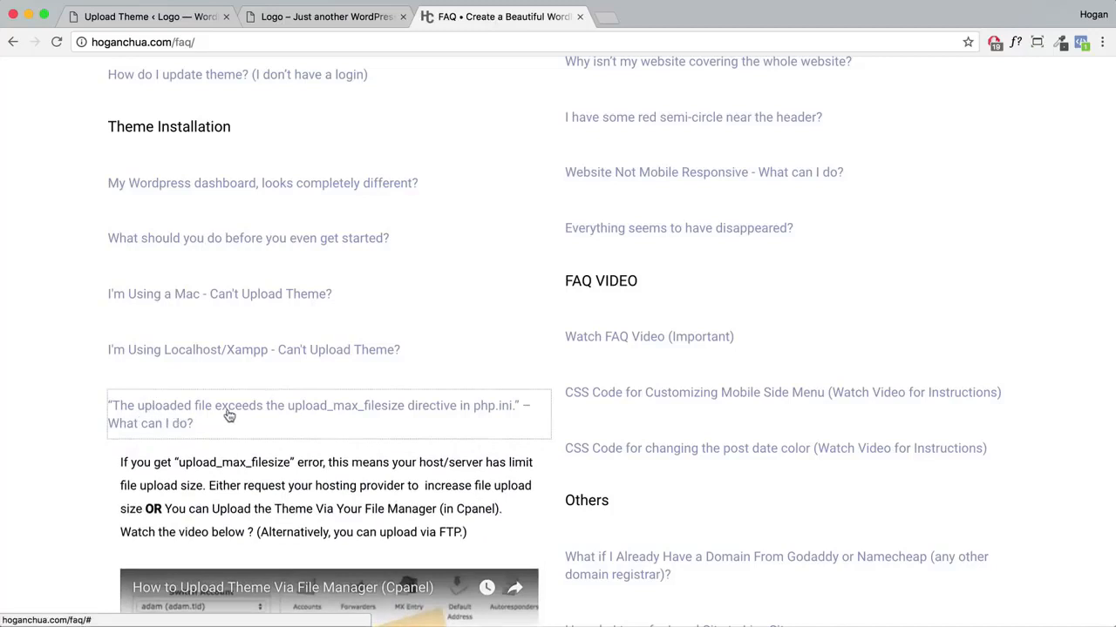
scroll(231, 417, "down", 5)
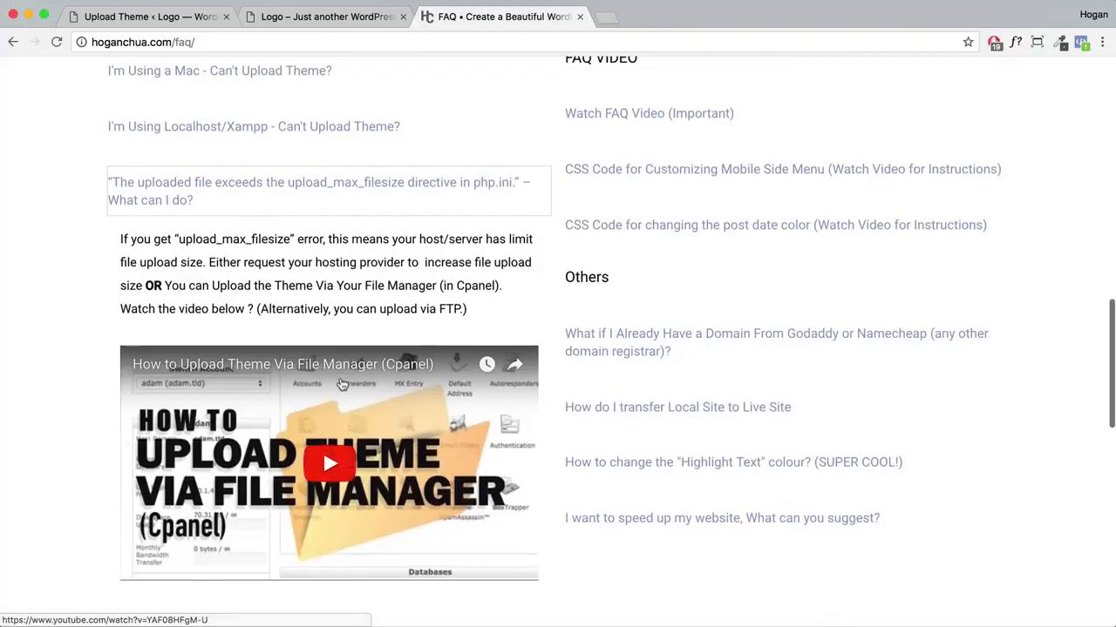
- Activate the newly installed Themify Ultra theme and close the Skins & Demos prompt
left_click(180, 24)
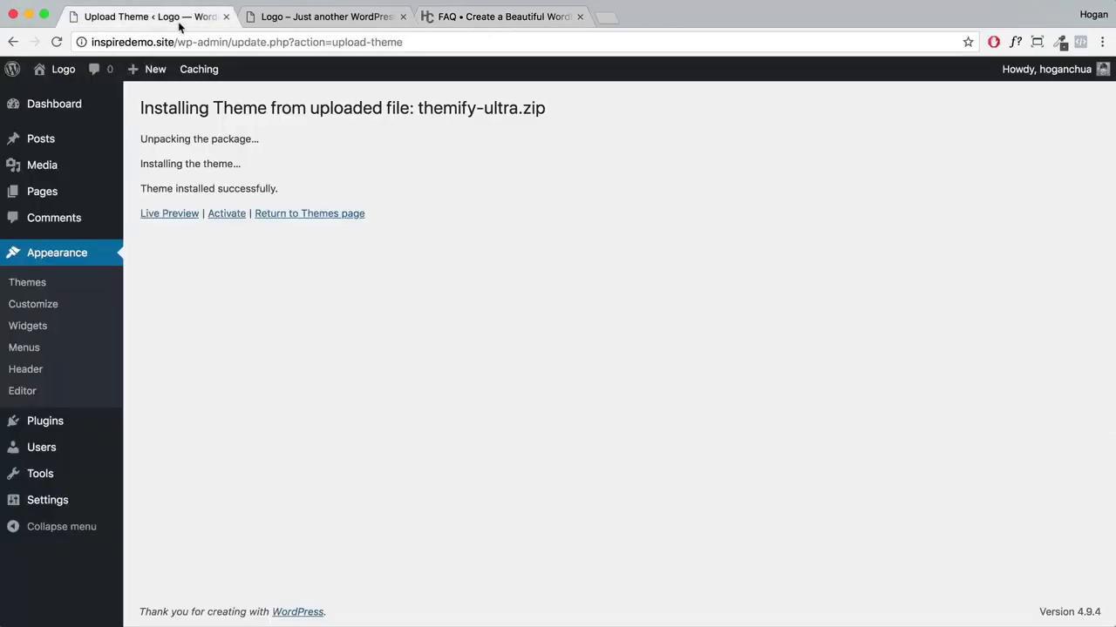
left_click_drag(140, 112, 531, 151)
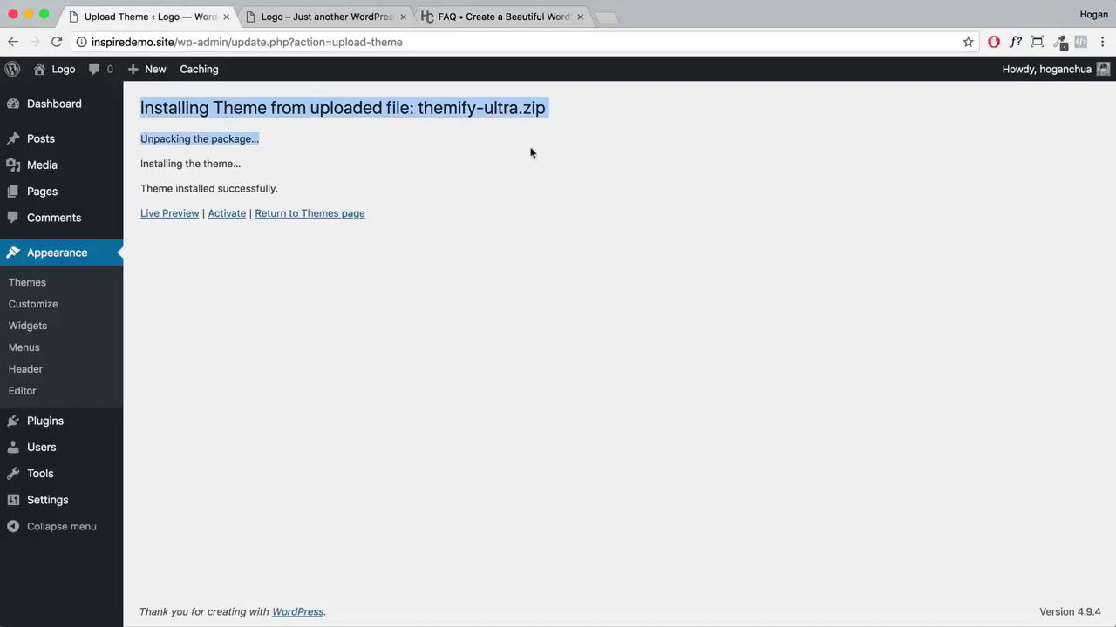
left_click(254, 170)
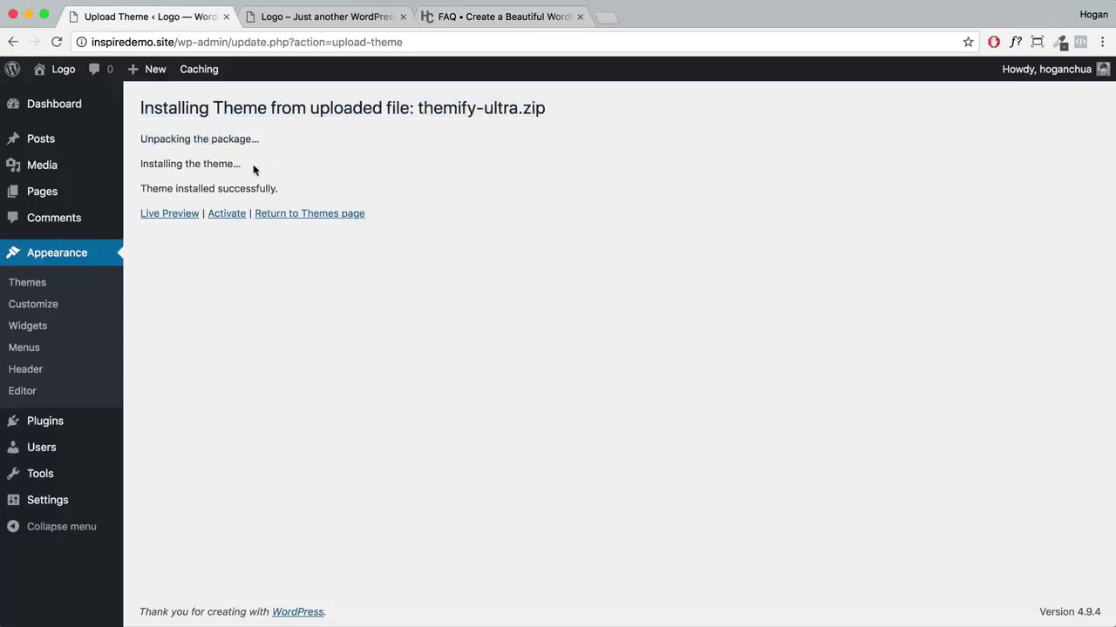
left_click(229, 217)
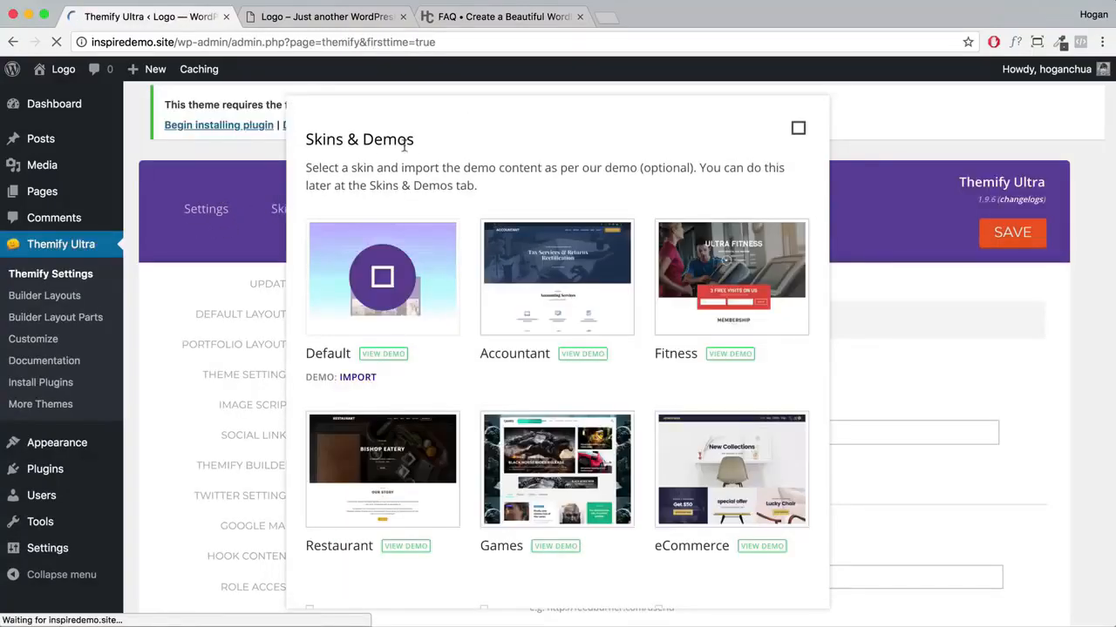
left_click_drag(415, 139, 308, 139)
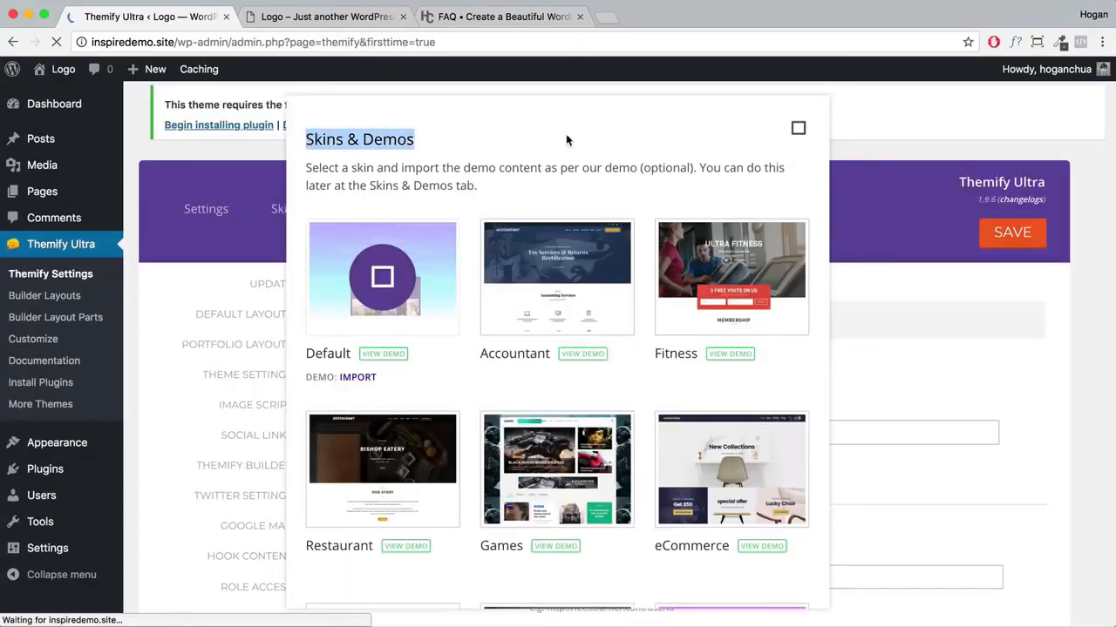
left_click(795, 129)
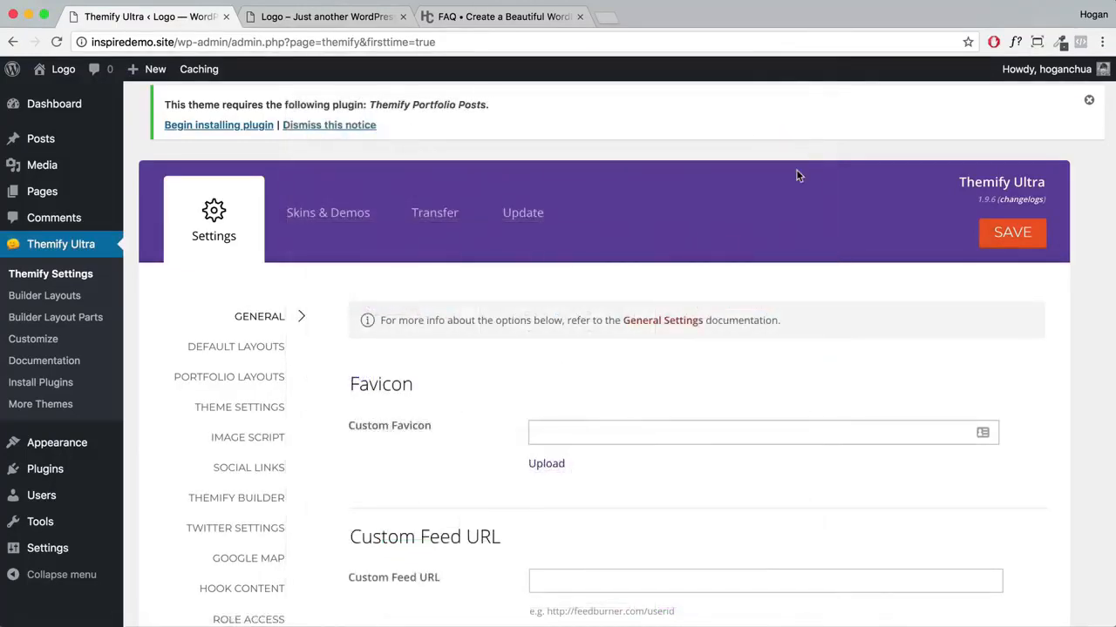
- Reload the site front end to see the new layout, then return to Themify settings
left_click(287, 22)
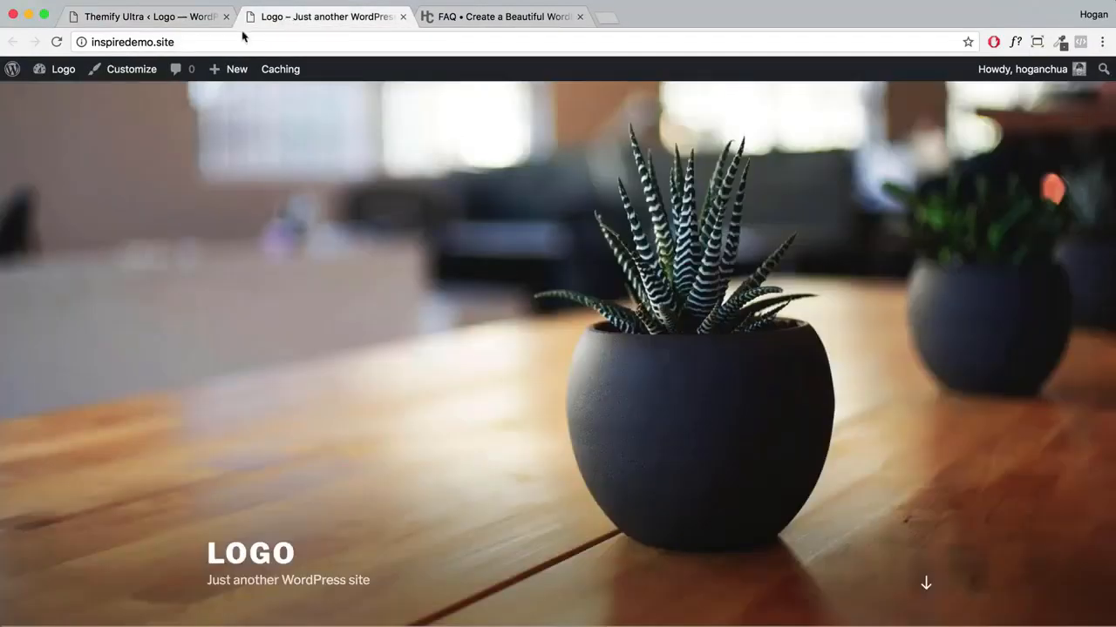
left_click(56, 42)
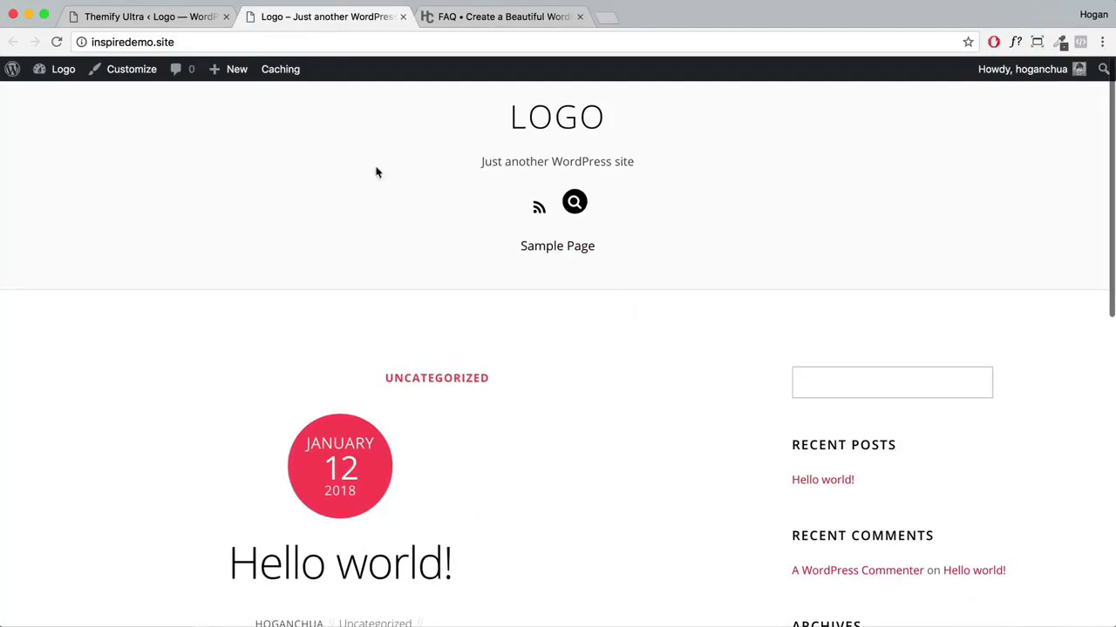
left_click(184, 19)
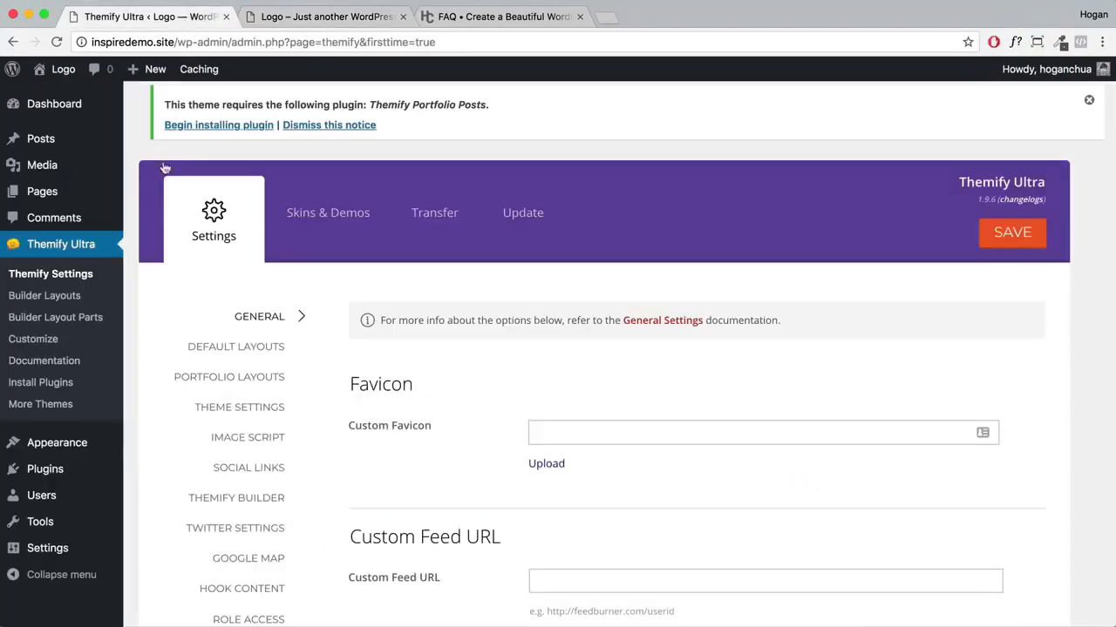
- Upload builder-typewriter.zip from the Images & Plugins folder, then install and activate Builder Typewriter
left_click(46, 472)
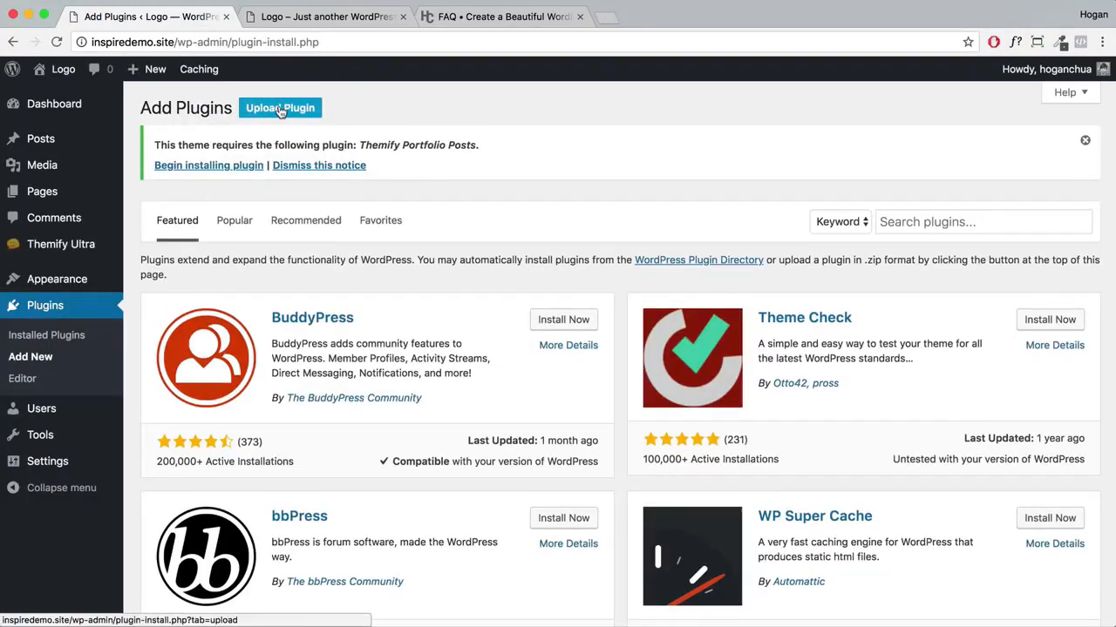
left_click(280, 108)
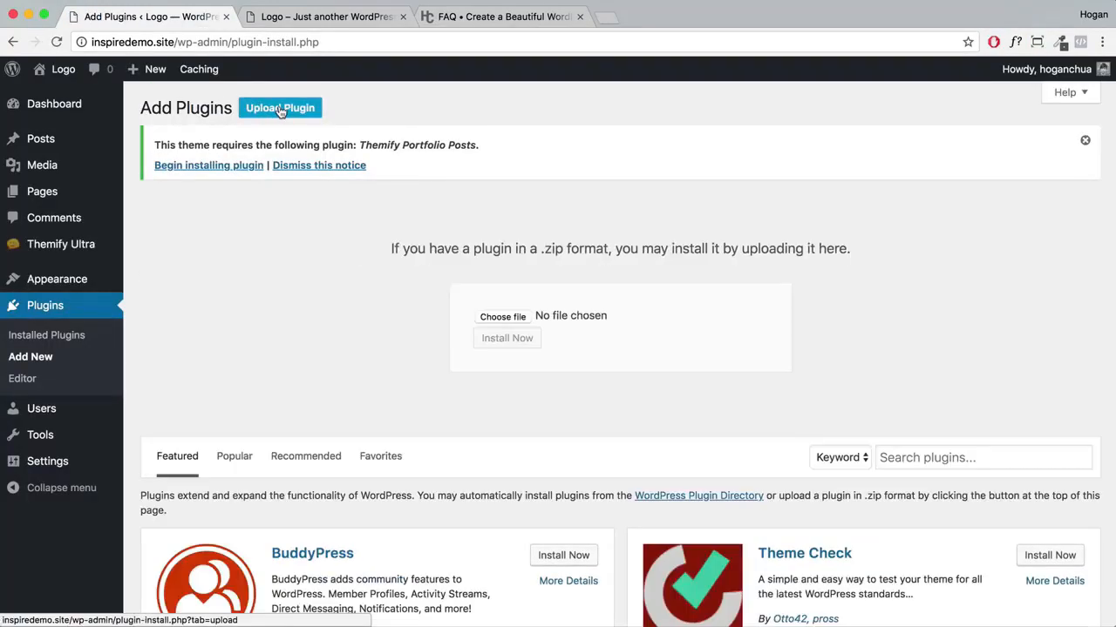
left_click(511, 317)
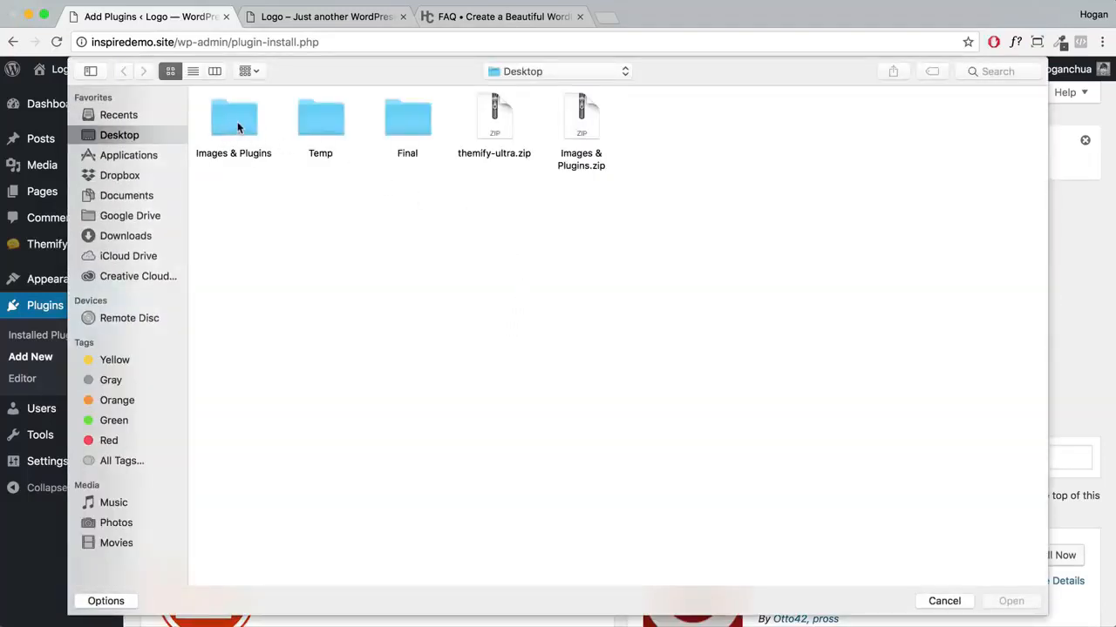
double_click(237, 121)
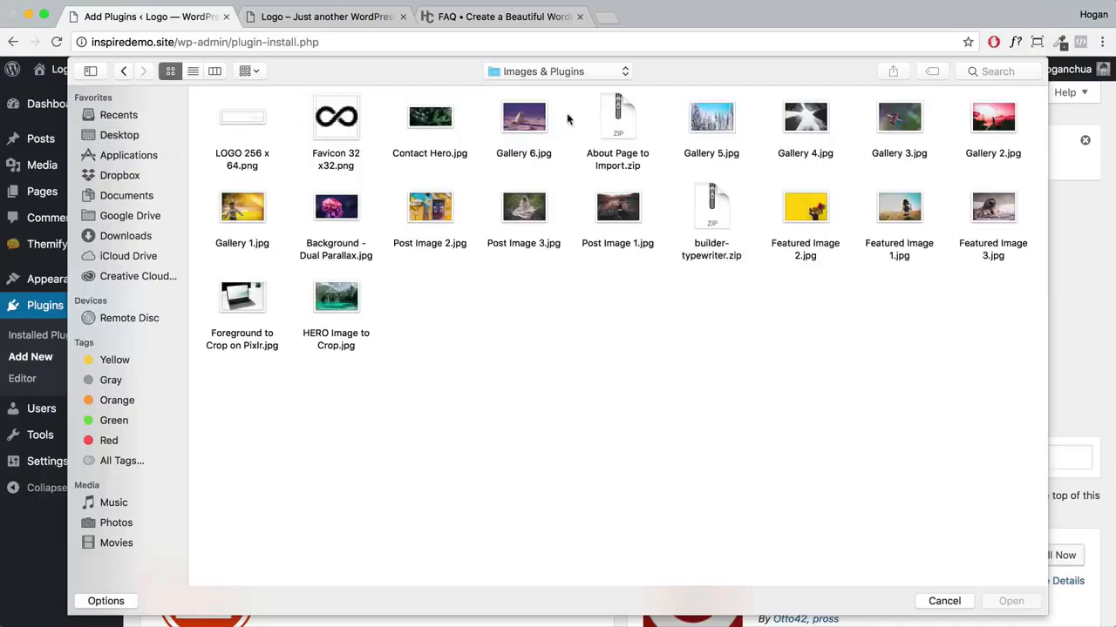
left_click(709, 217)
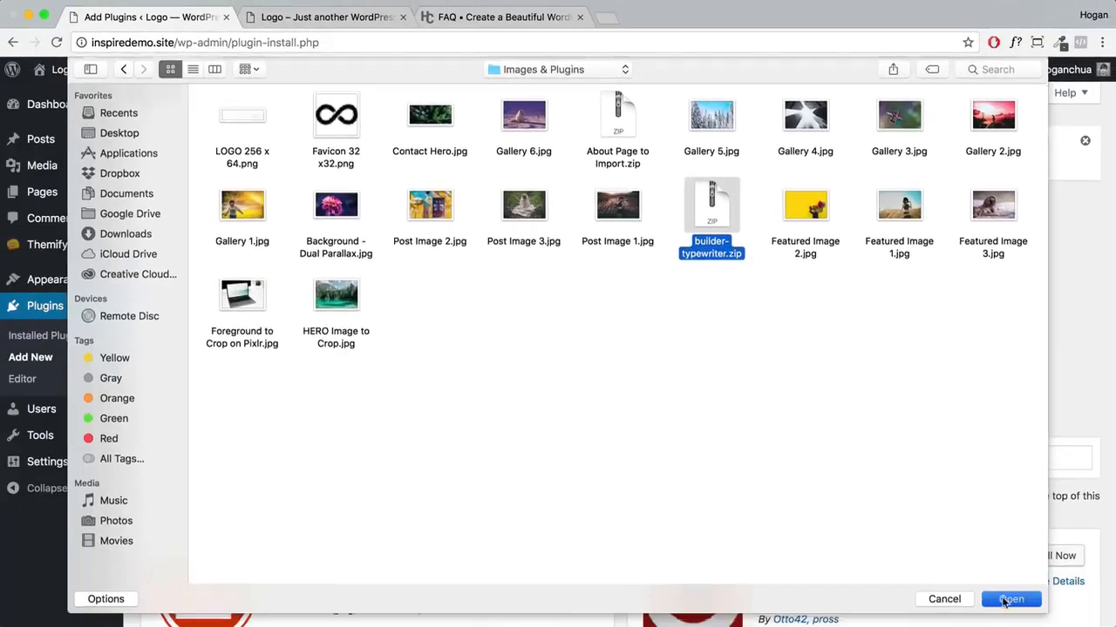
left_click(1009, 600)
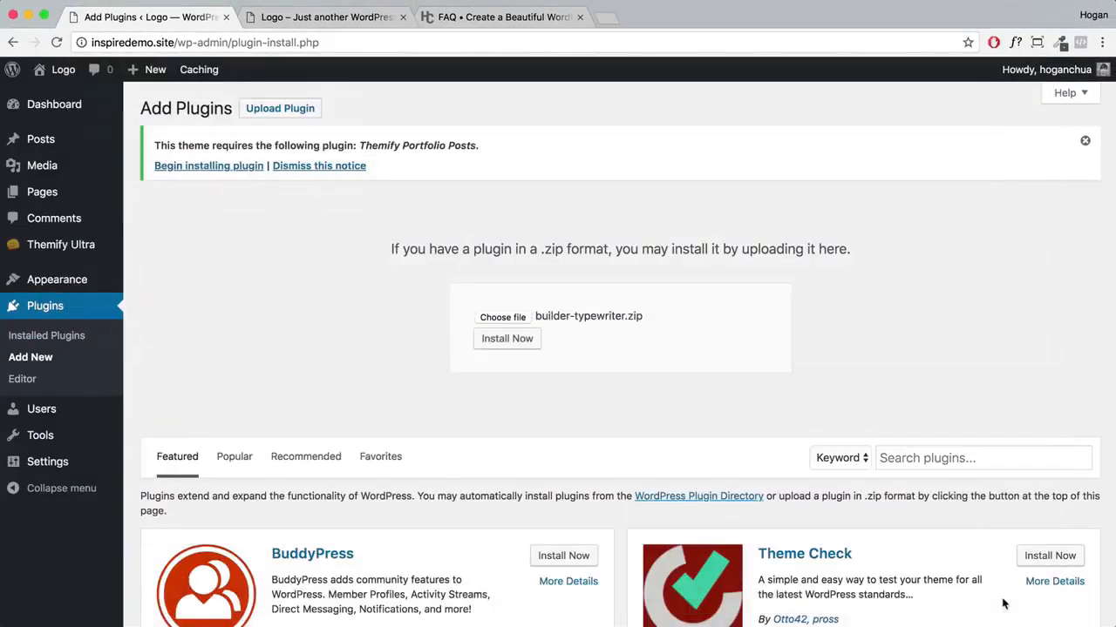
left_click(506, 343)
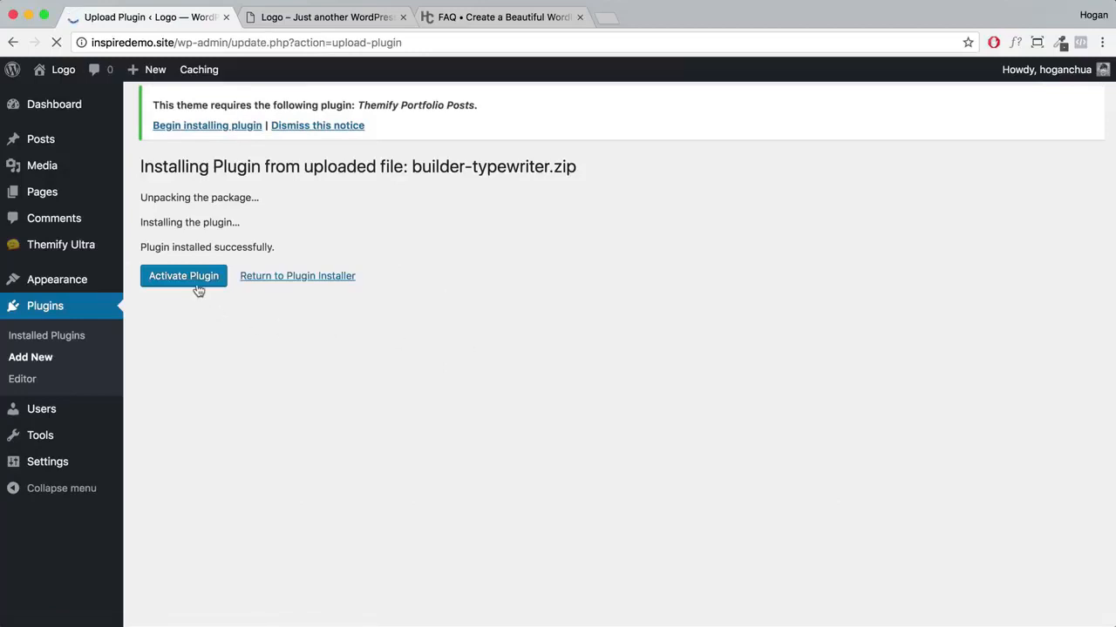
left_click(199, 287)
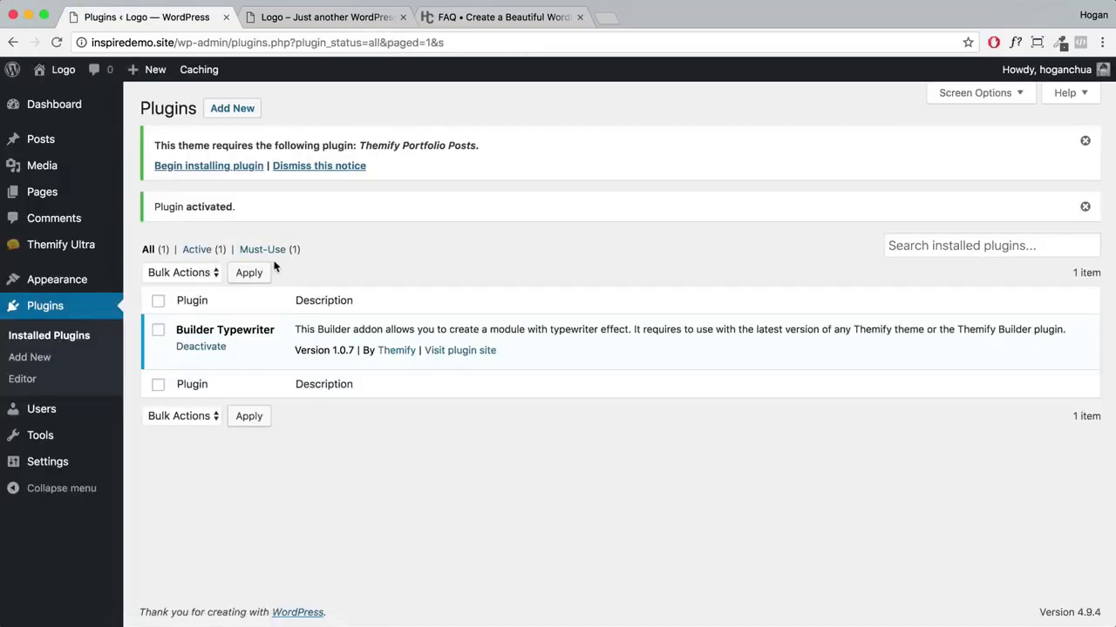
- Search the plugin directory for 'contact form', then install and activate Contact Form 7
left_click(233, 111)
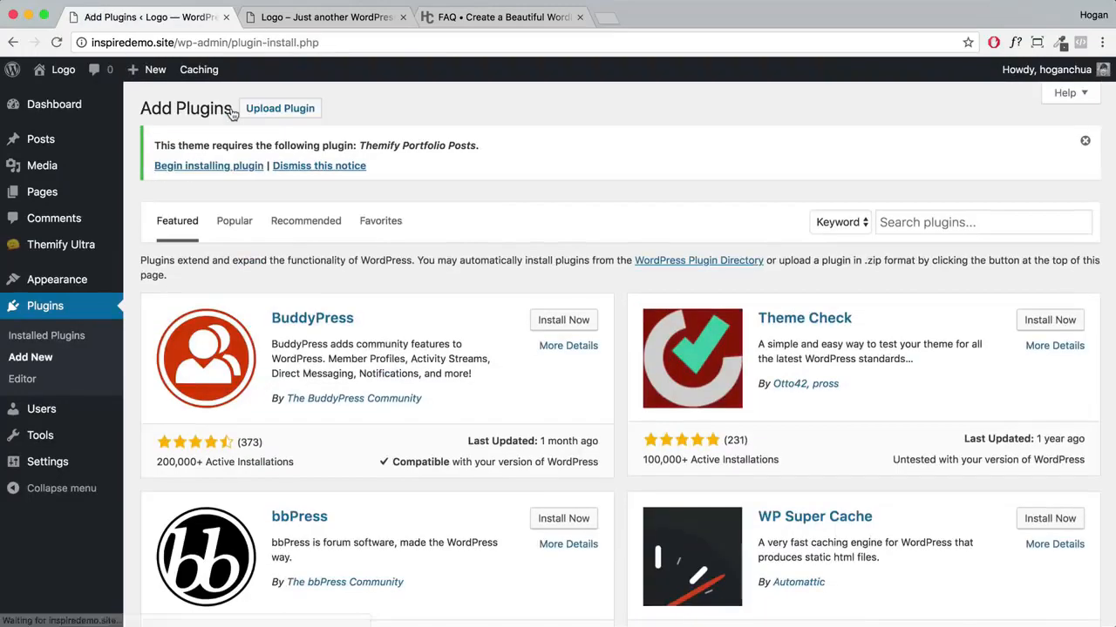
left_click(907, 222)
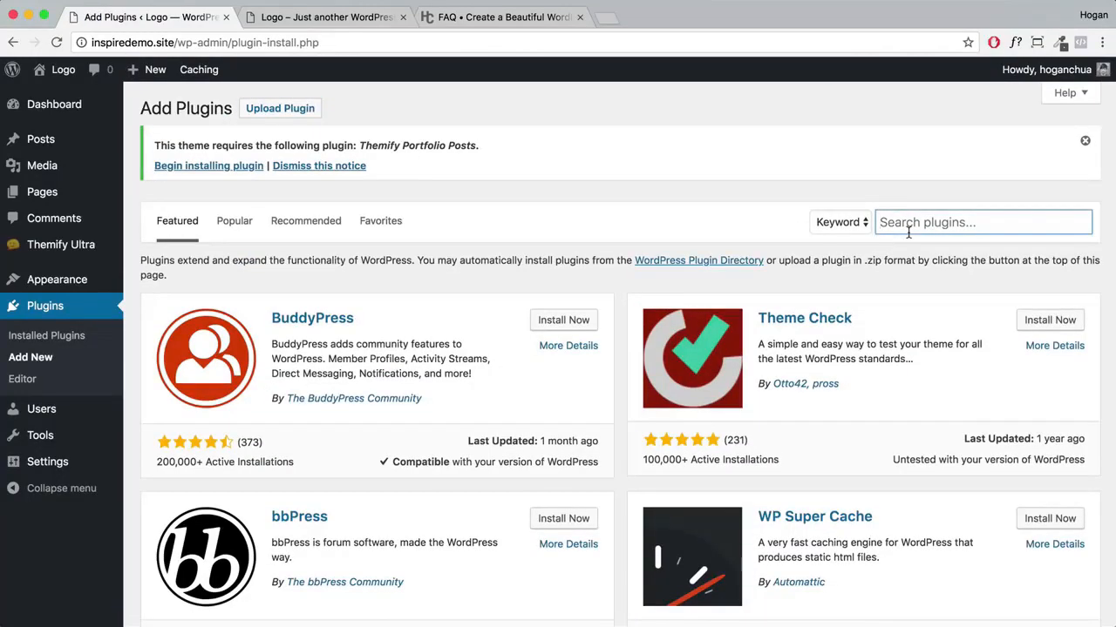
type("contact form 7")
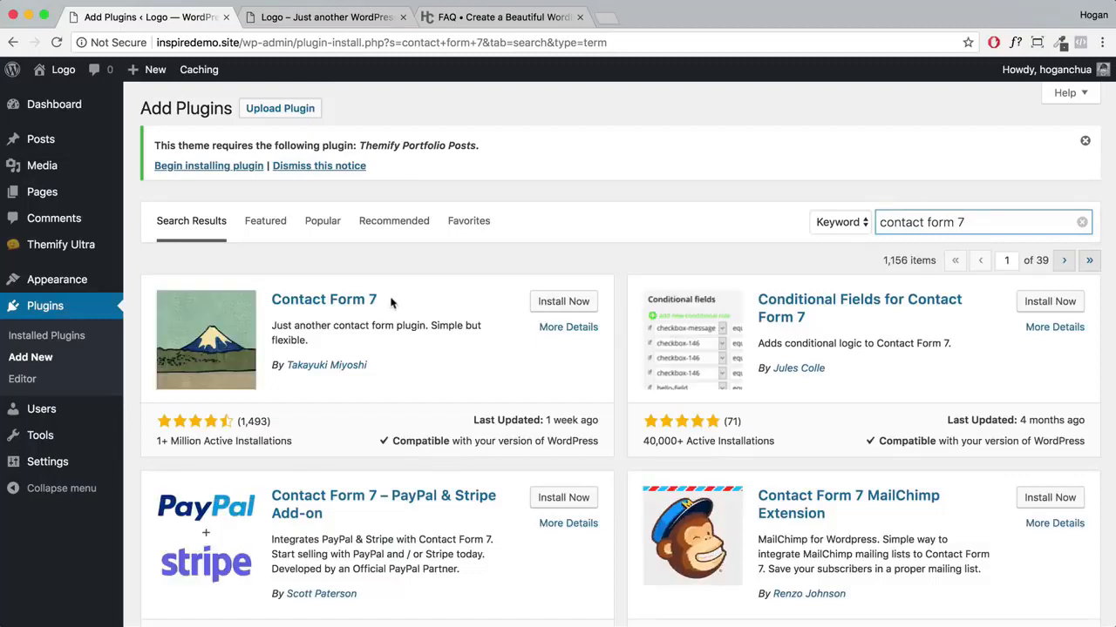
left_click_drag(384, 301, 269, 294)
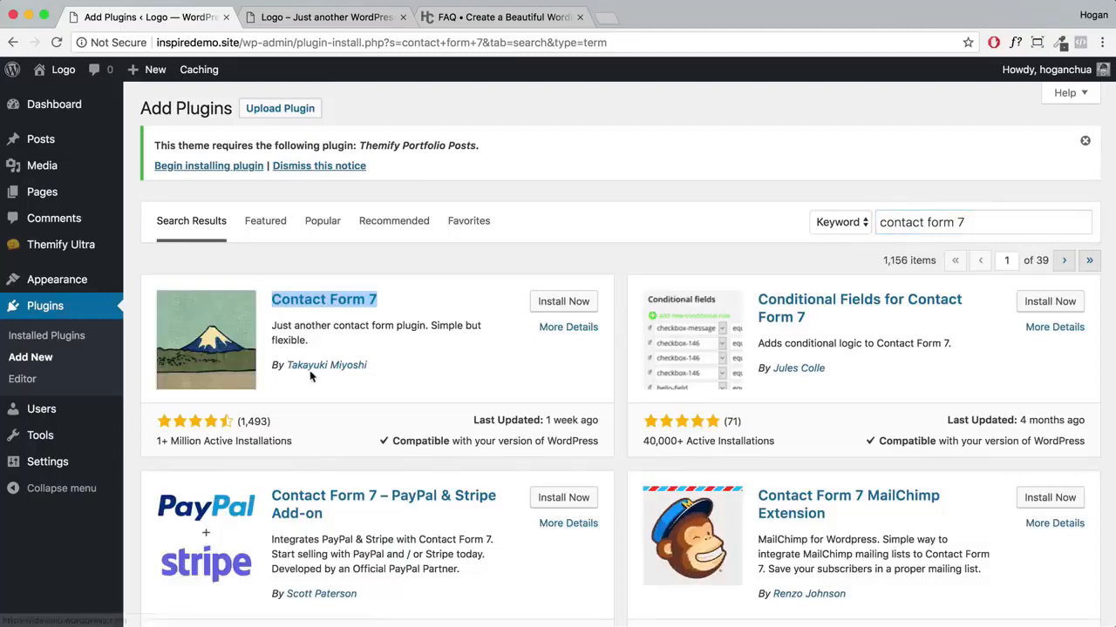
left_click(553, 306)
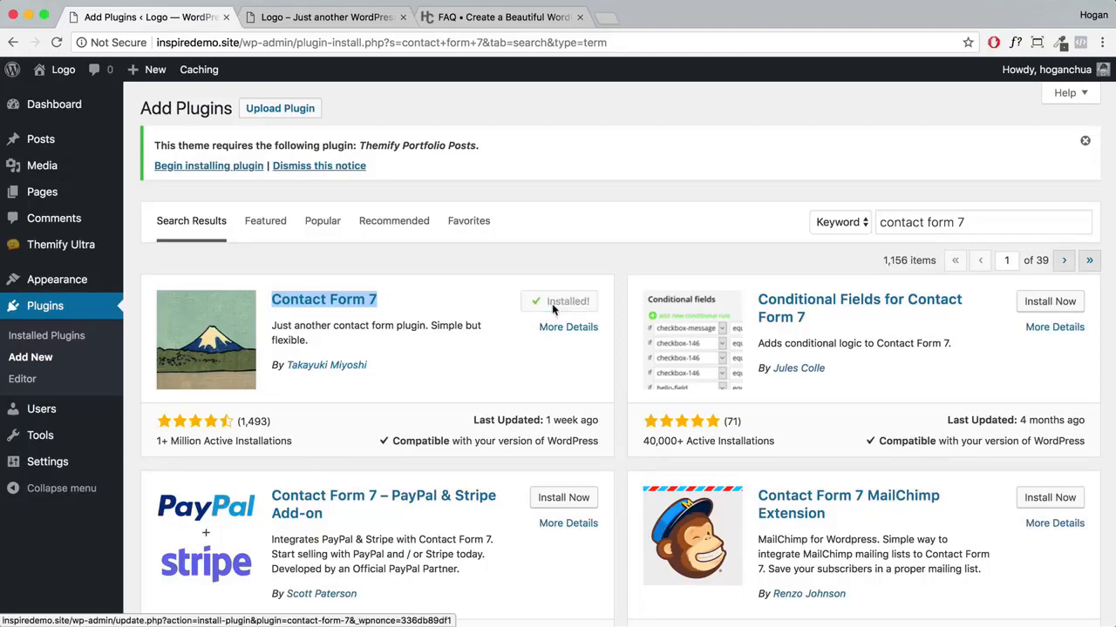
left_click(560, 305)
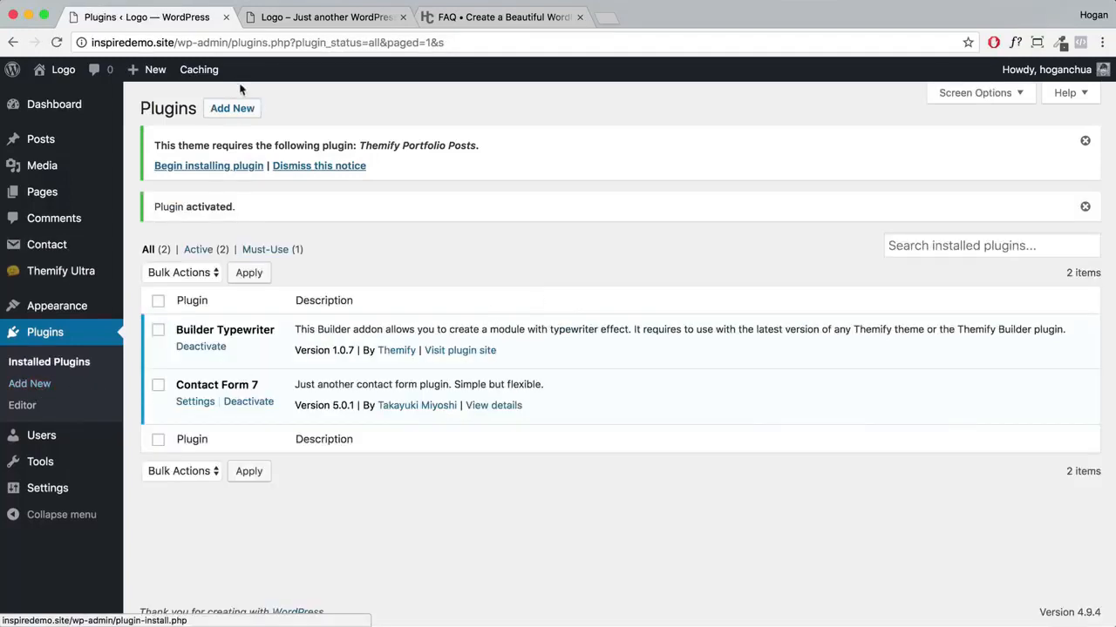
- From Plugins > Add New, search the plugin directory for 'booking'
left_click(230, 112)
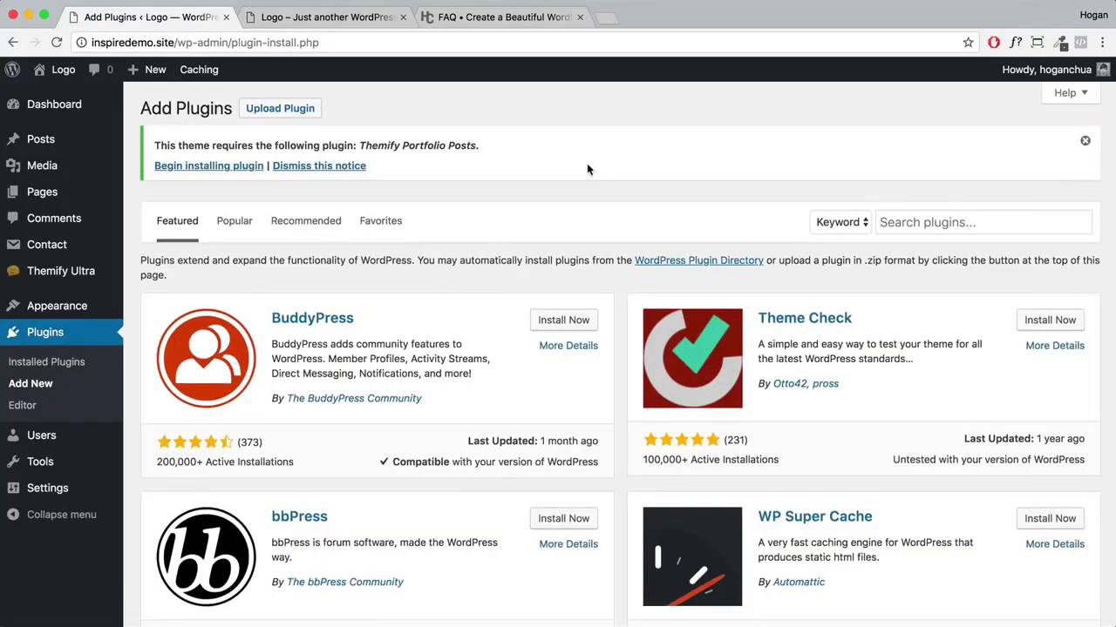
left_click(912, 223)
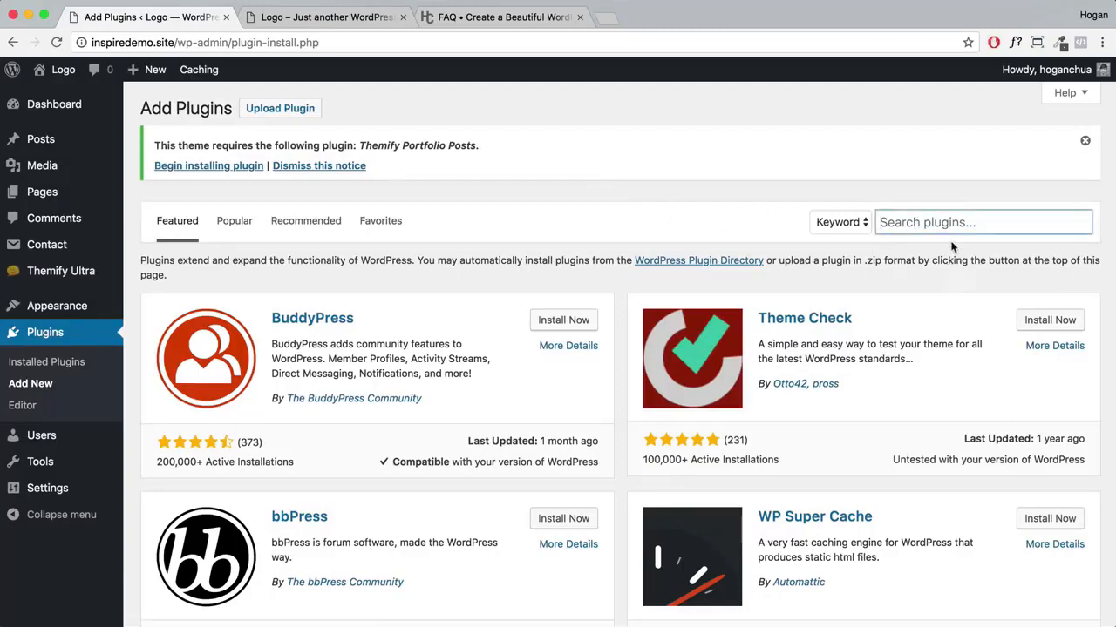
type("booking")
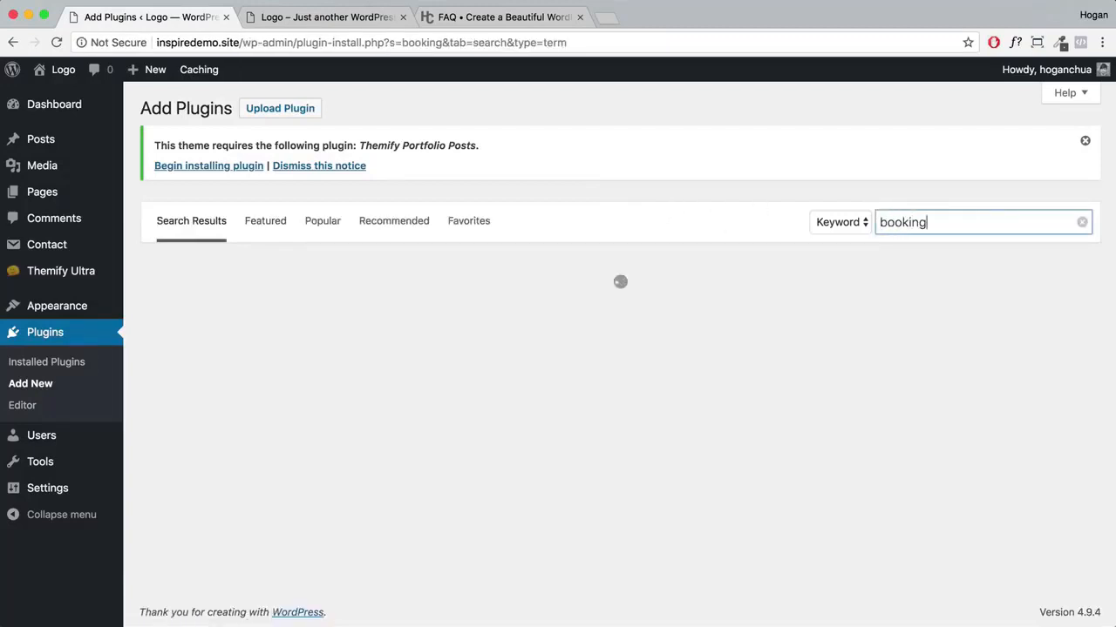
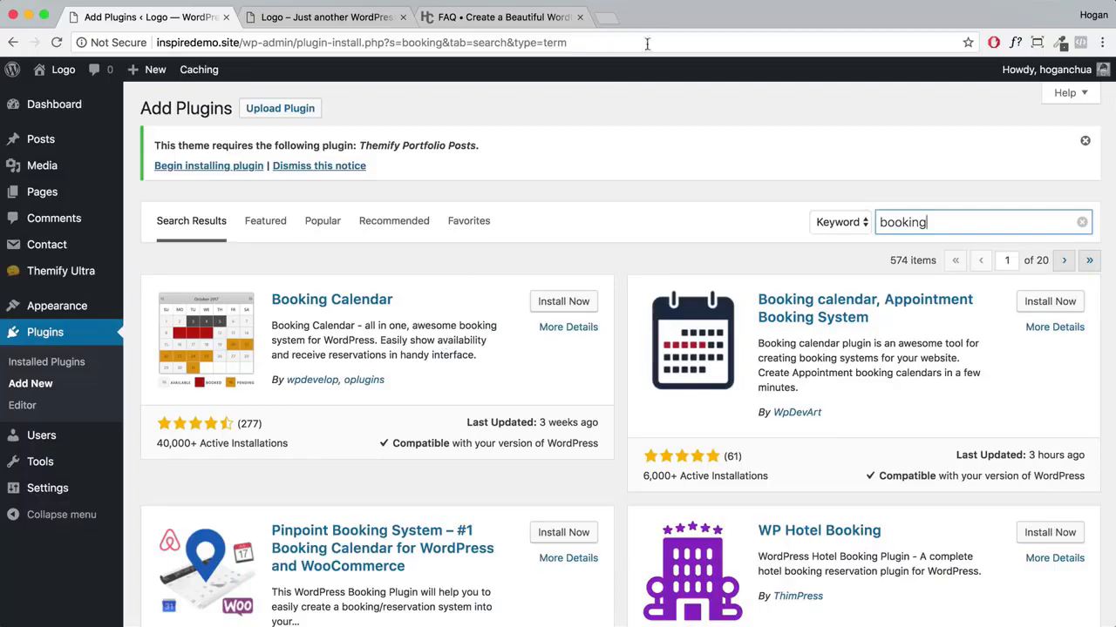
- Search the web for 'best booking plugins for wordpress' and open the wpbeginner article
key("super+t")
left_click(369, 316)
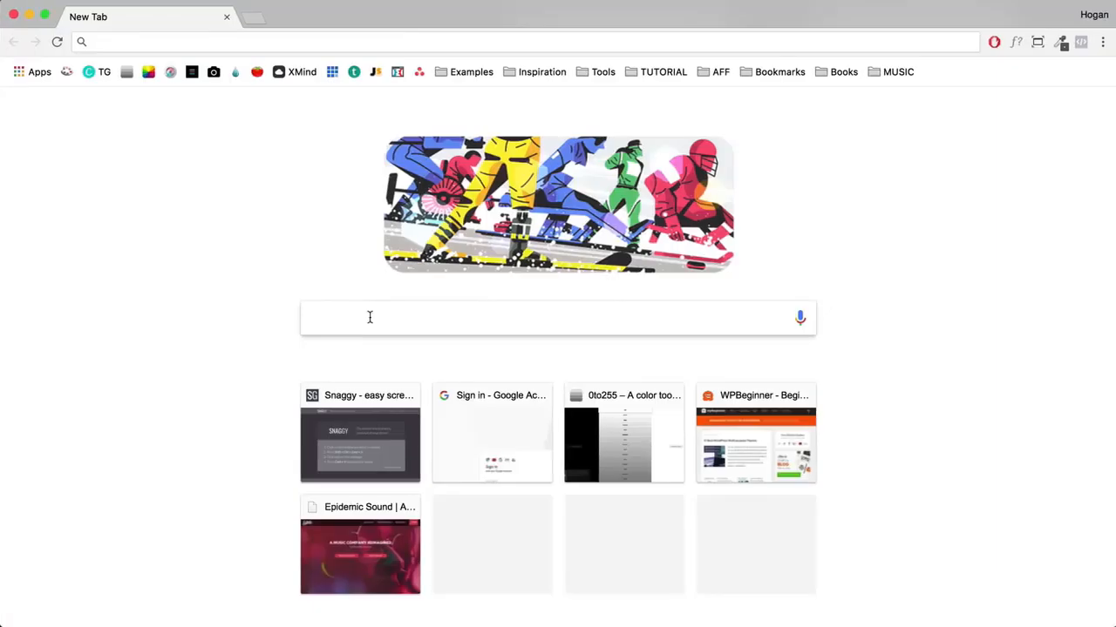
type("best booking plugins for wordpress")
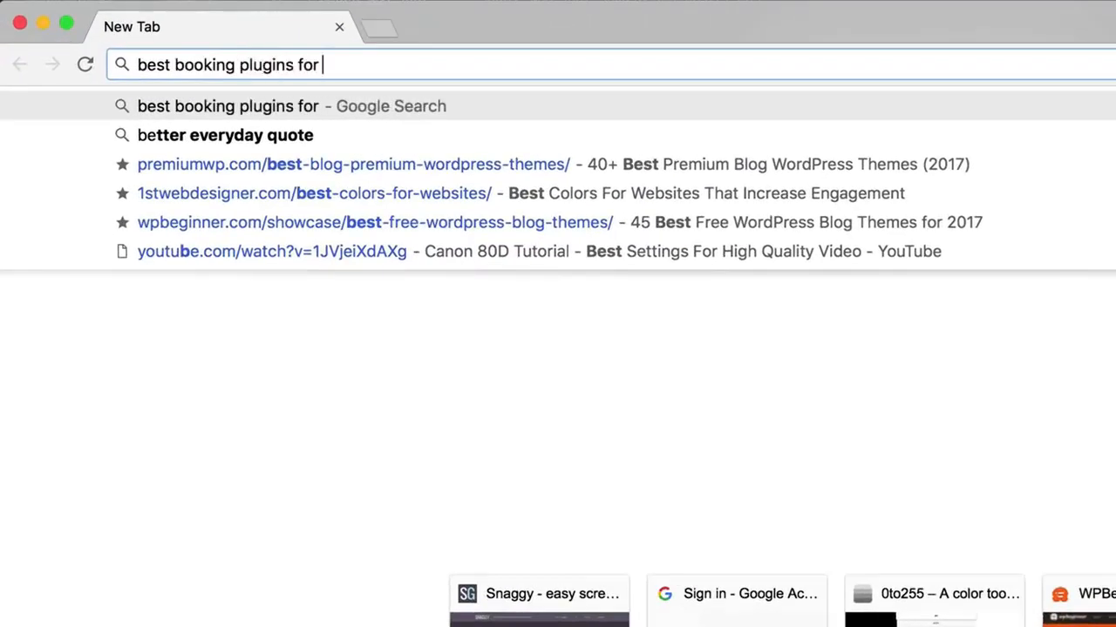
key("Return")
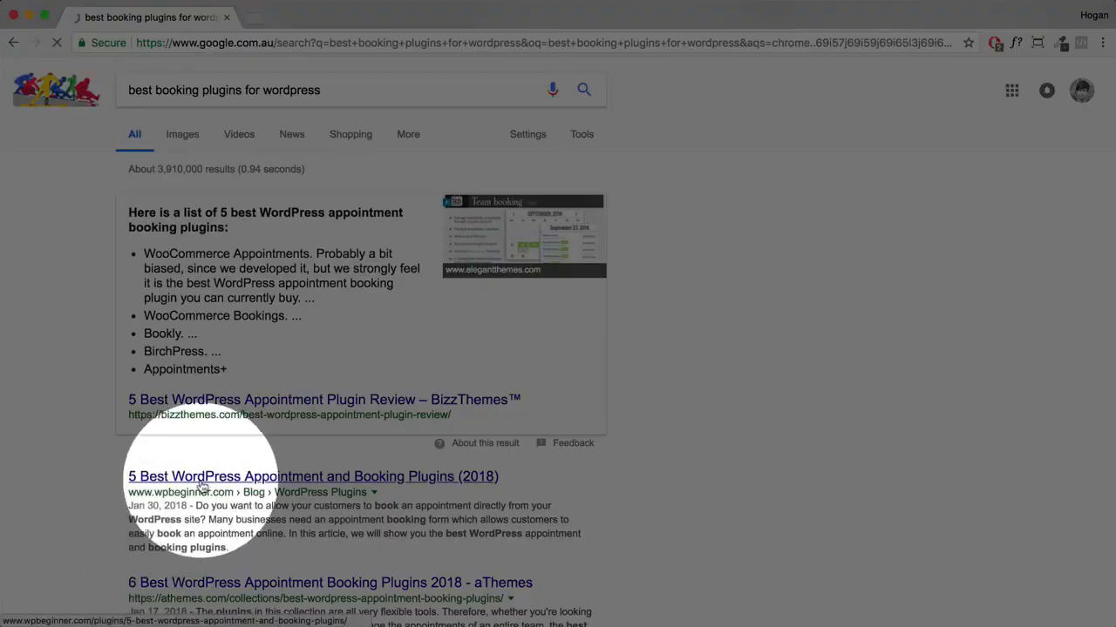
left_click(192, 477)
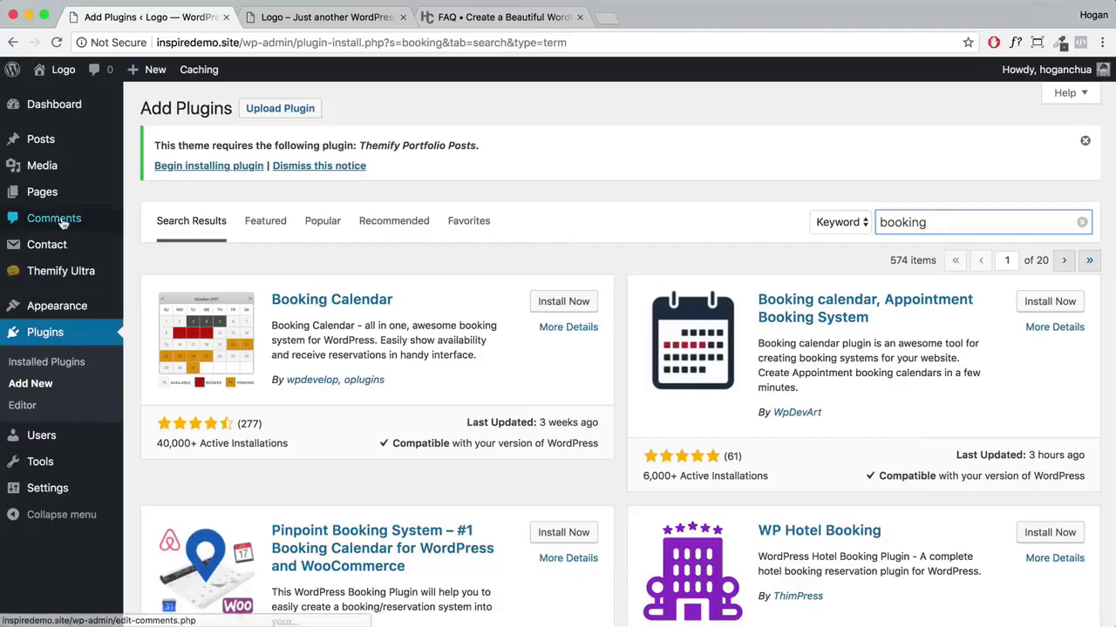
- Trash the Sample Page, delete it permanently from Trash, then start a new page
mouse_move(50, 200)
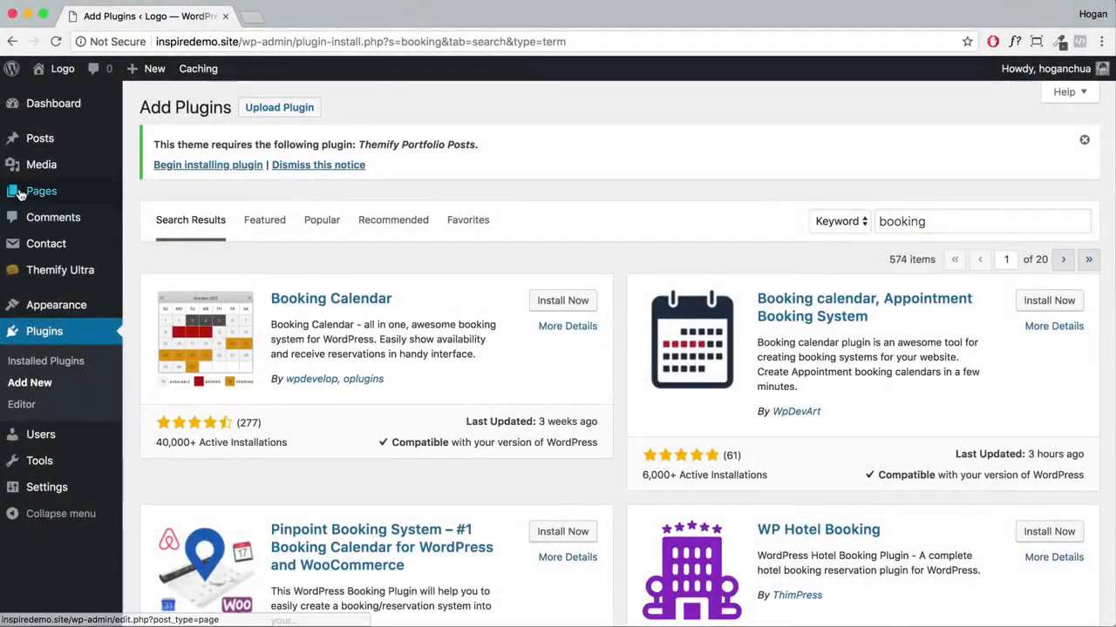
mouse_move(32, 194)
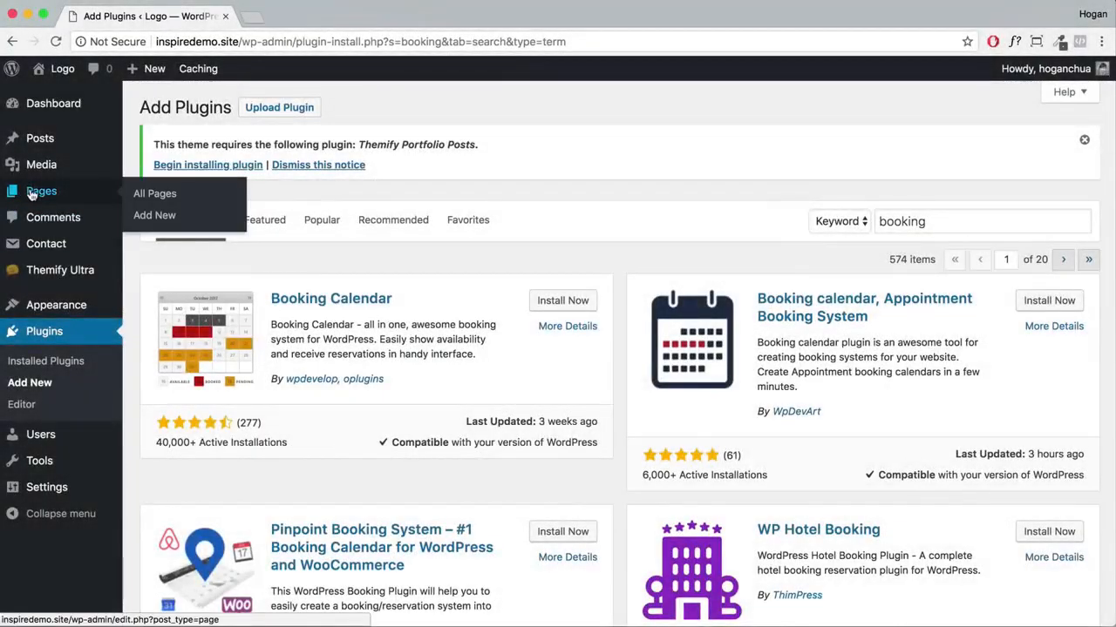
left_click(156, 194)
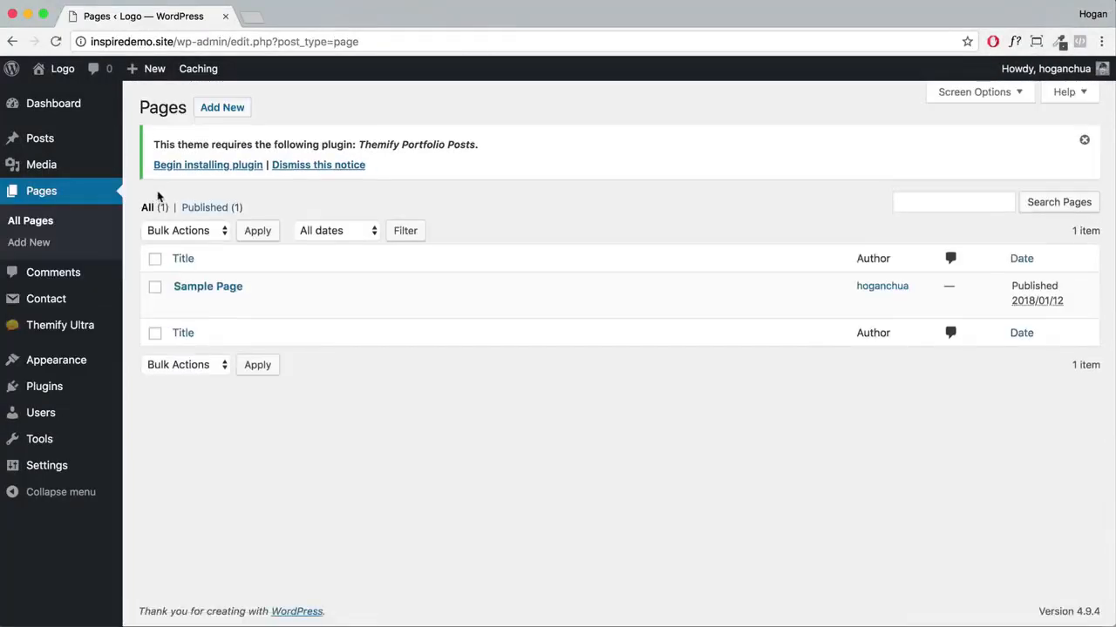
mouse_move(208, 294)
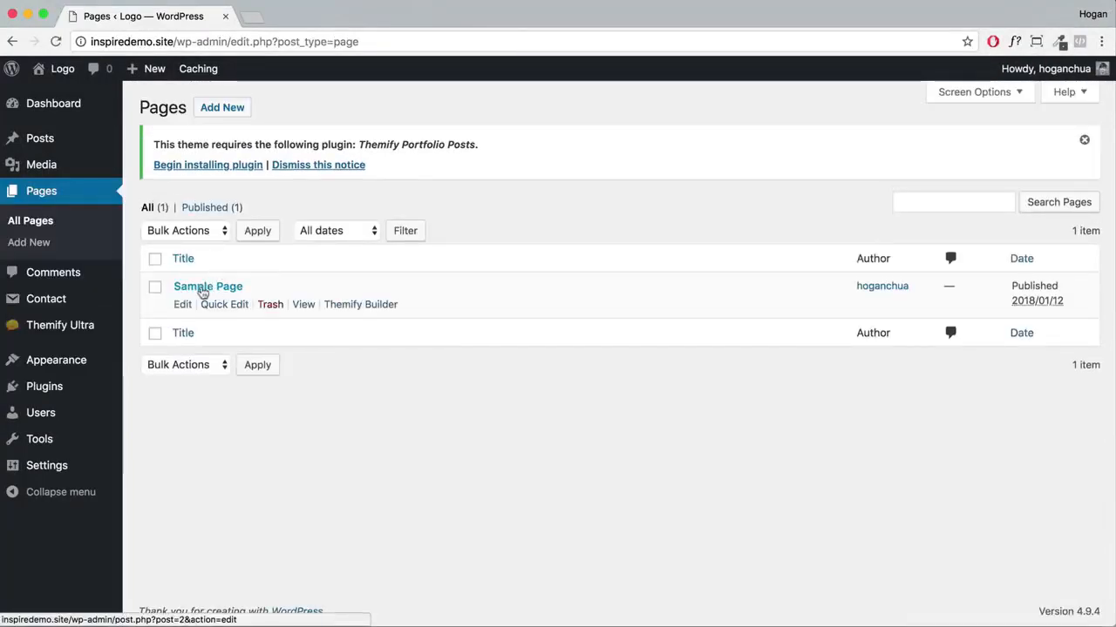
left_click(268, 305)
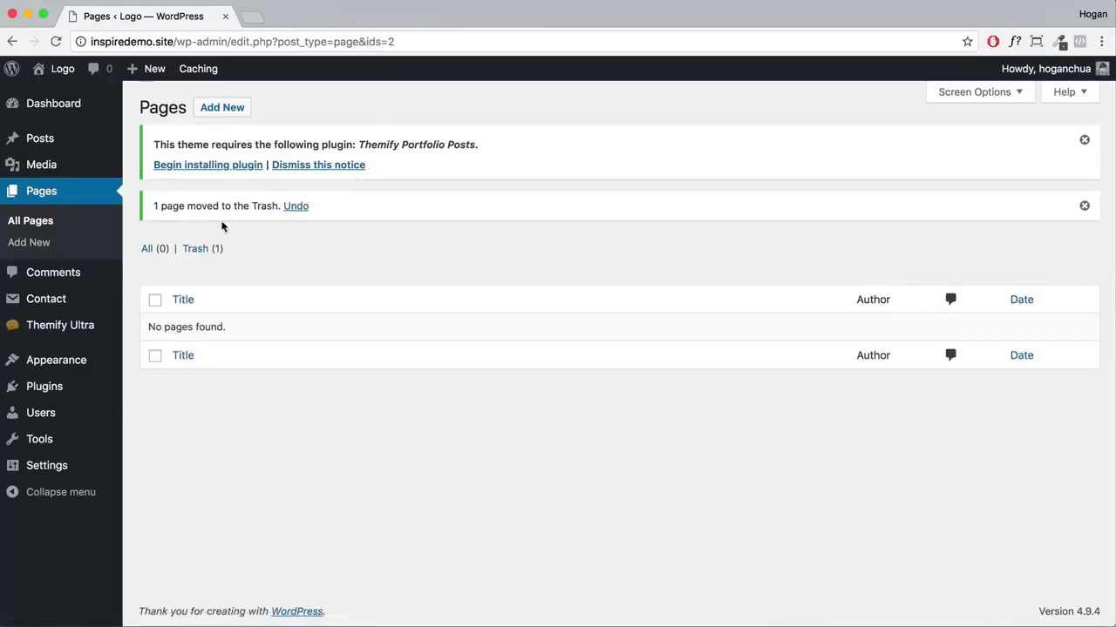
left_click(194, 251)
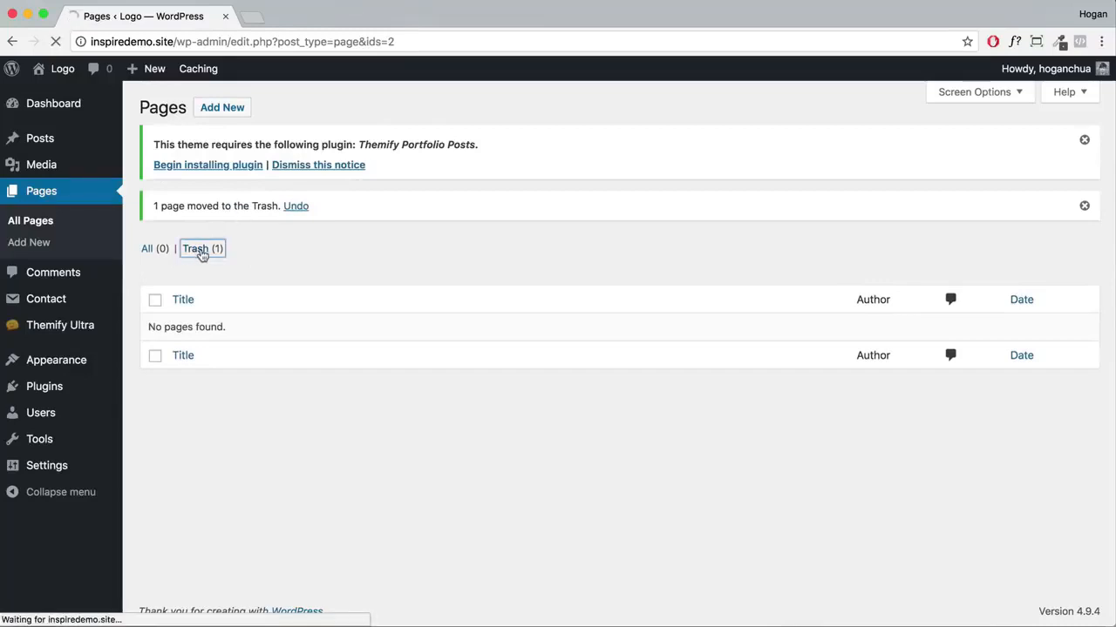
left_click(273, 306)
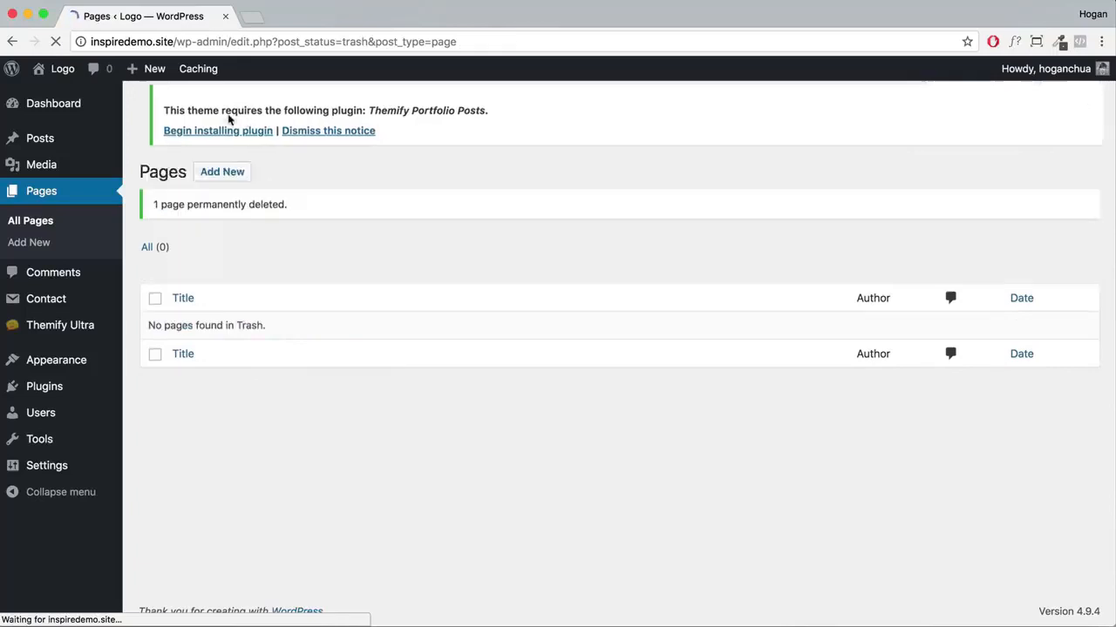
left_click(228, 115)
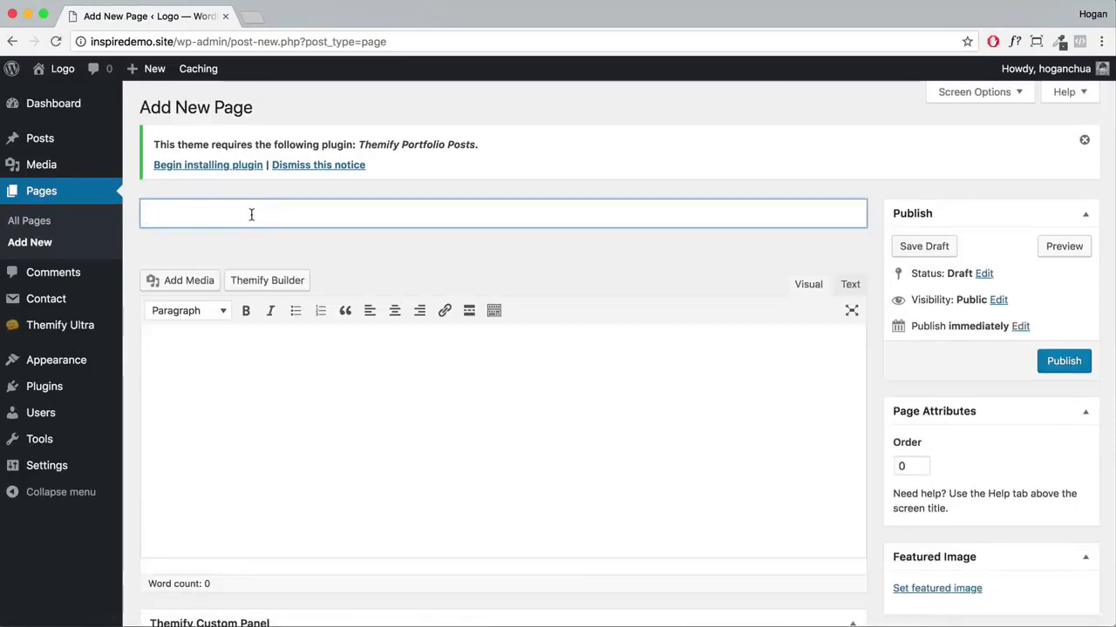
- Publish an empty page titled 'Home'
type("Home")
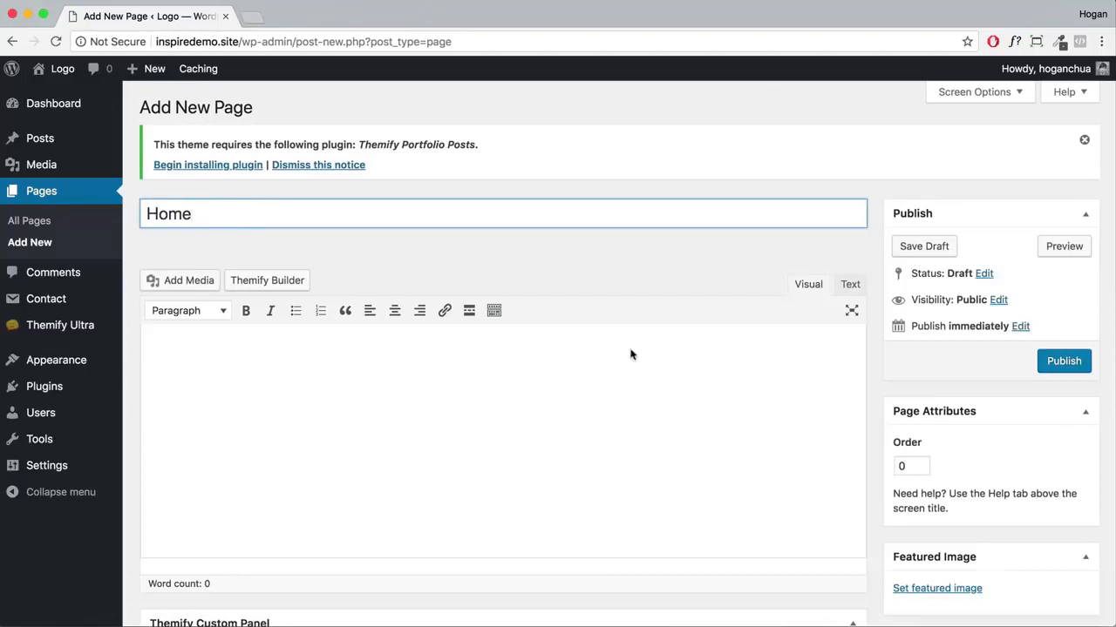
left_click(1066, 360)
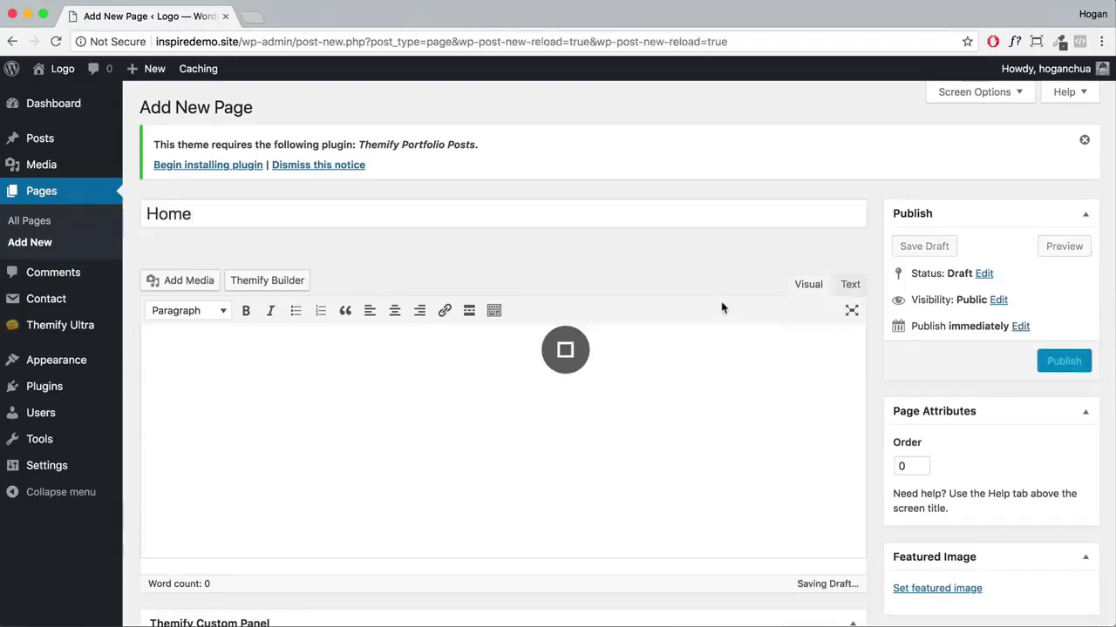
left_click(1070, 364)
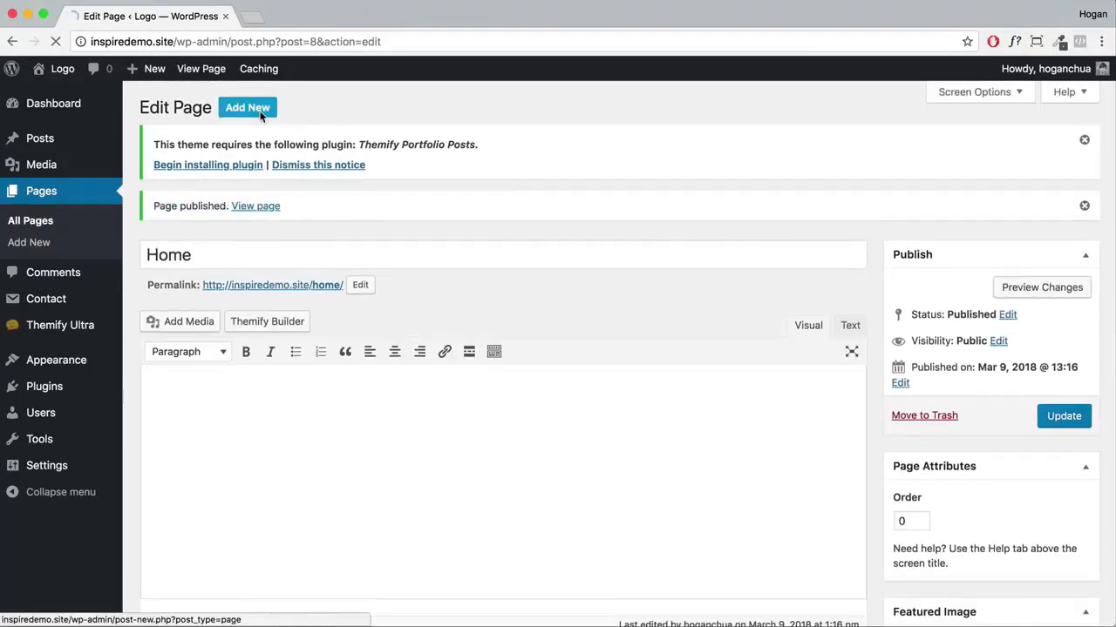
- Publish a second empty page titled 'About'
left_click(259, 115)
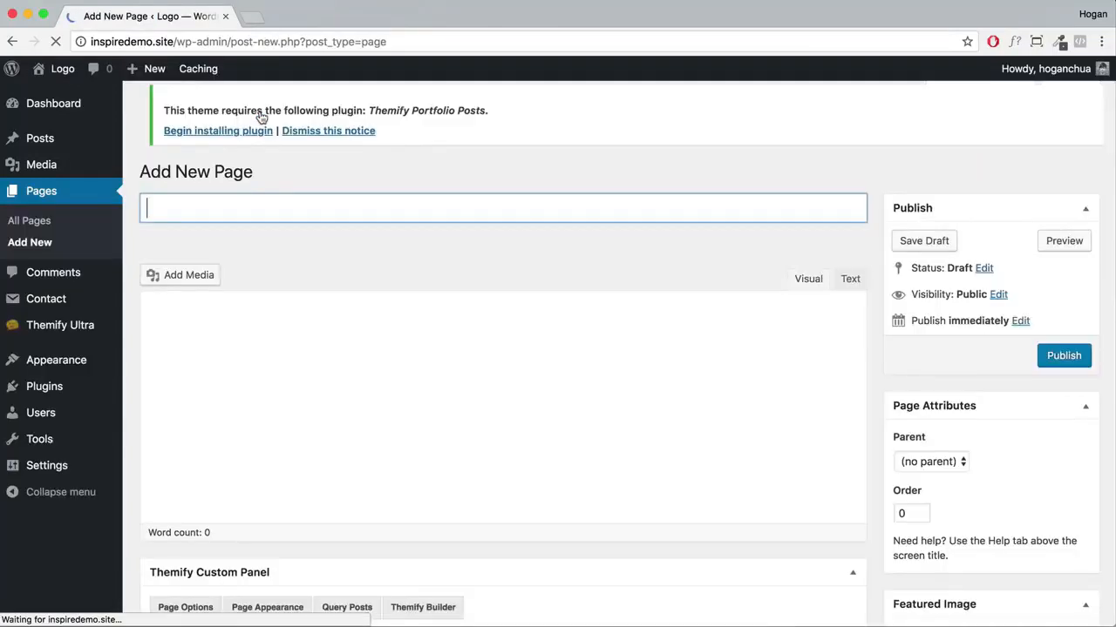
left_click(216, 216)
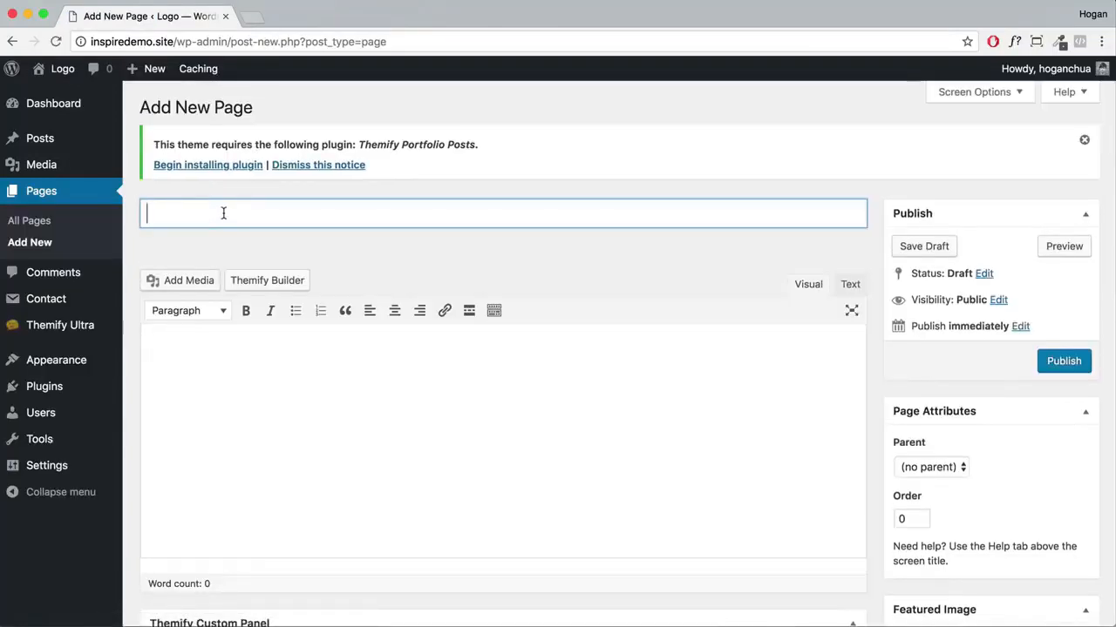
type("About")
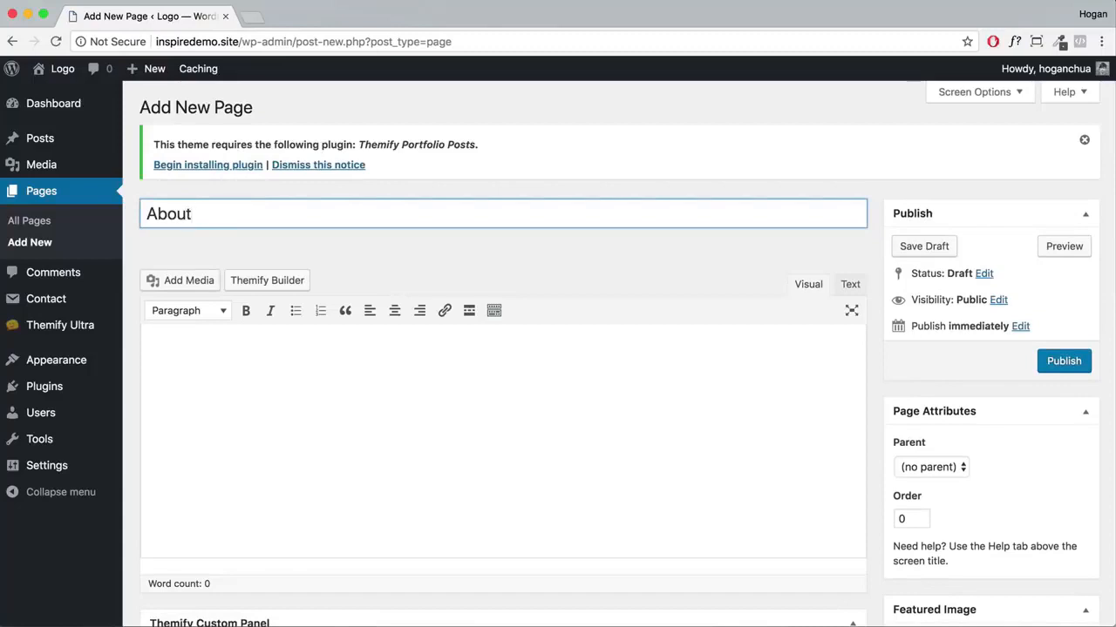
left_click(1073, 366)
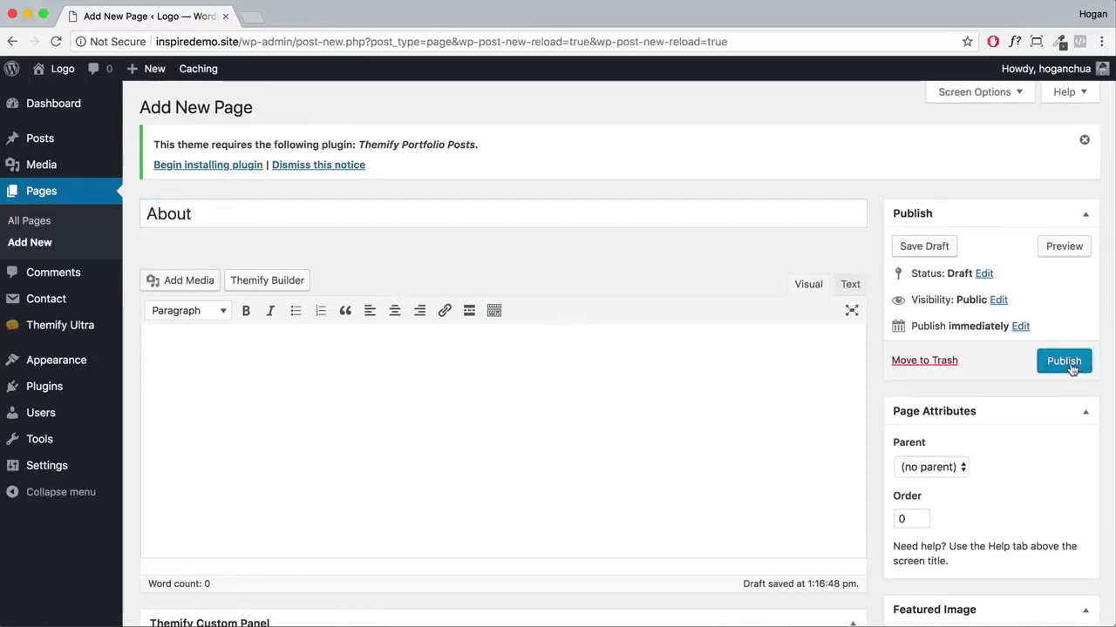
left_click(1066, 362)
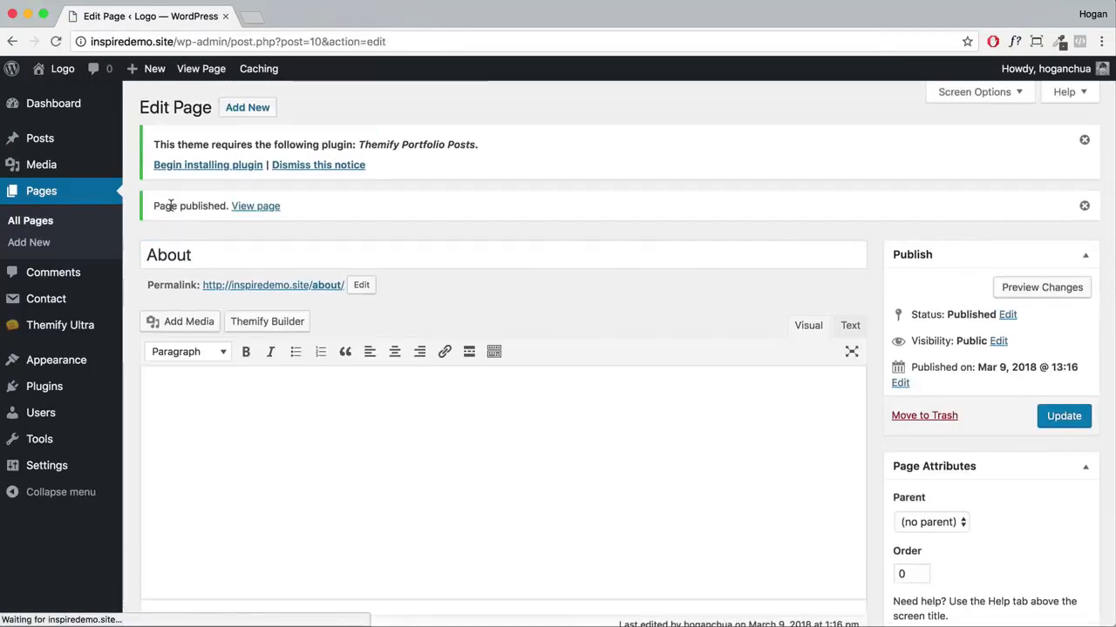
left_click_drag(154, 207, 227, 205)
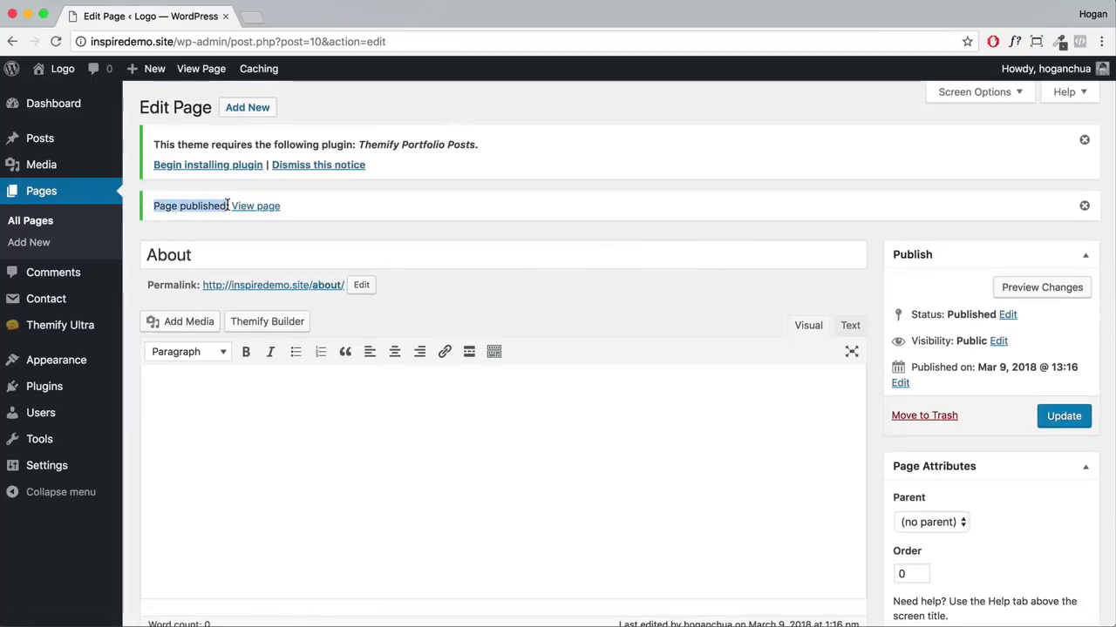
left_click(253, 115)
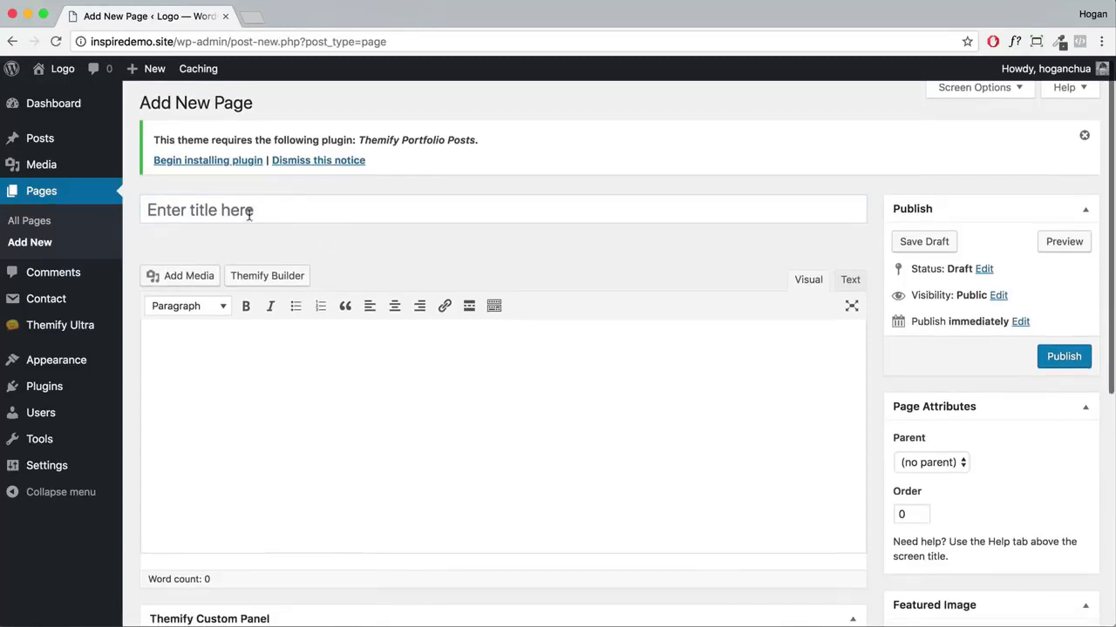
- Publish an empty page titled 'Services'
left_click(248, 212)
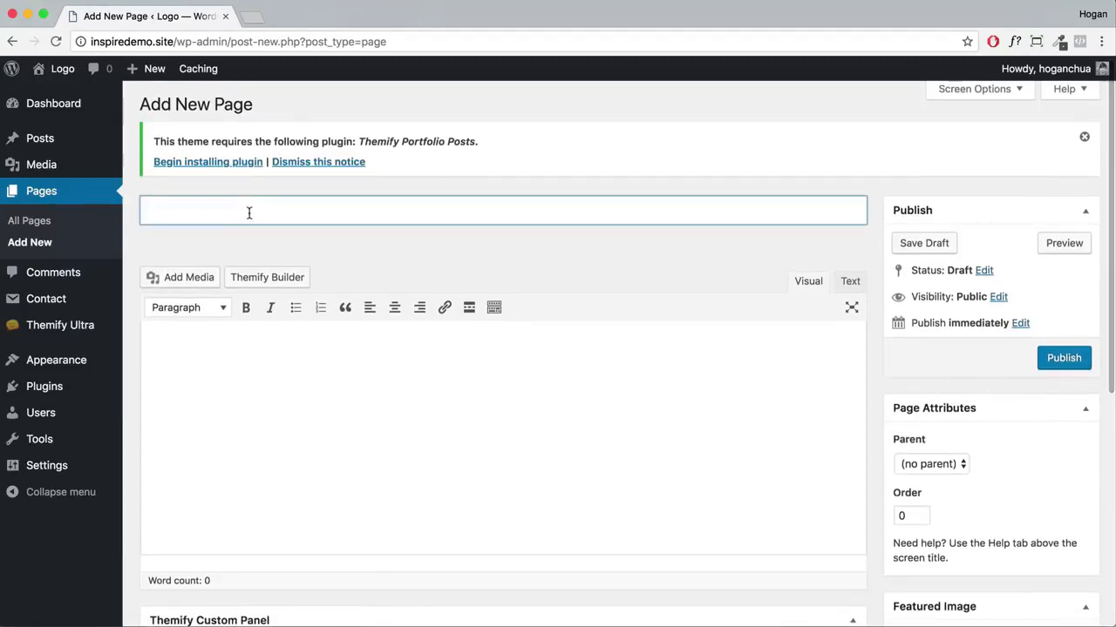
type("Services")
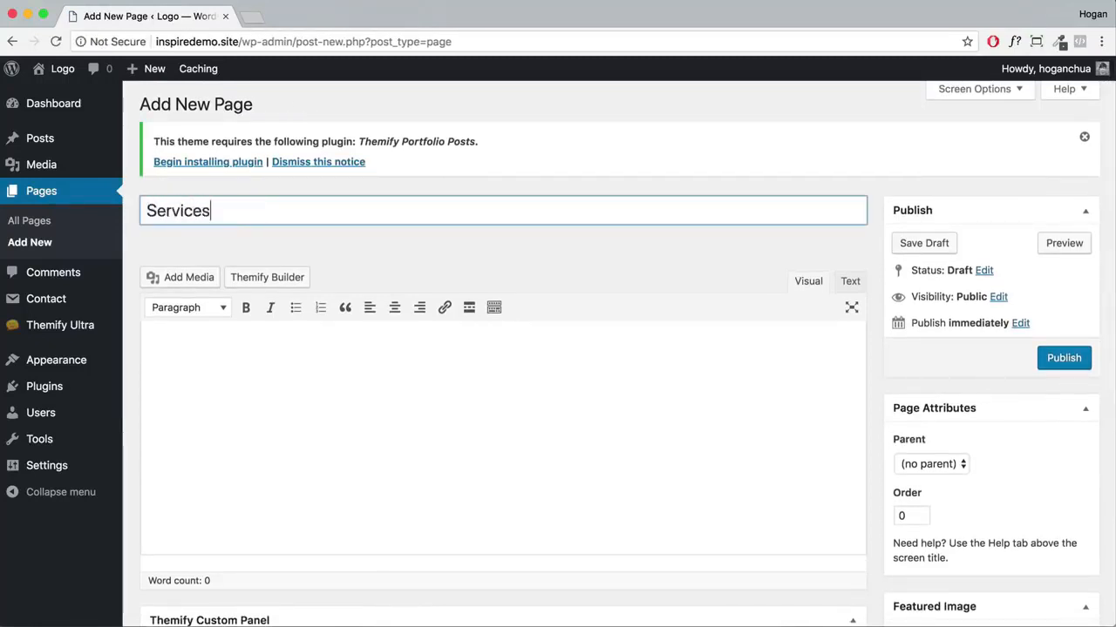
left_click(1058, 357)
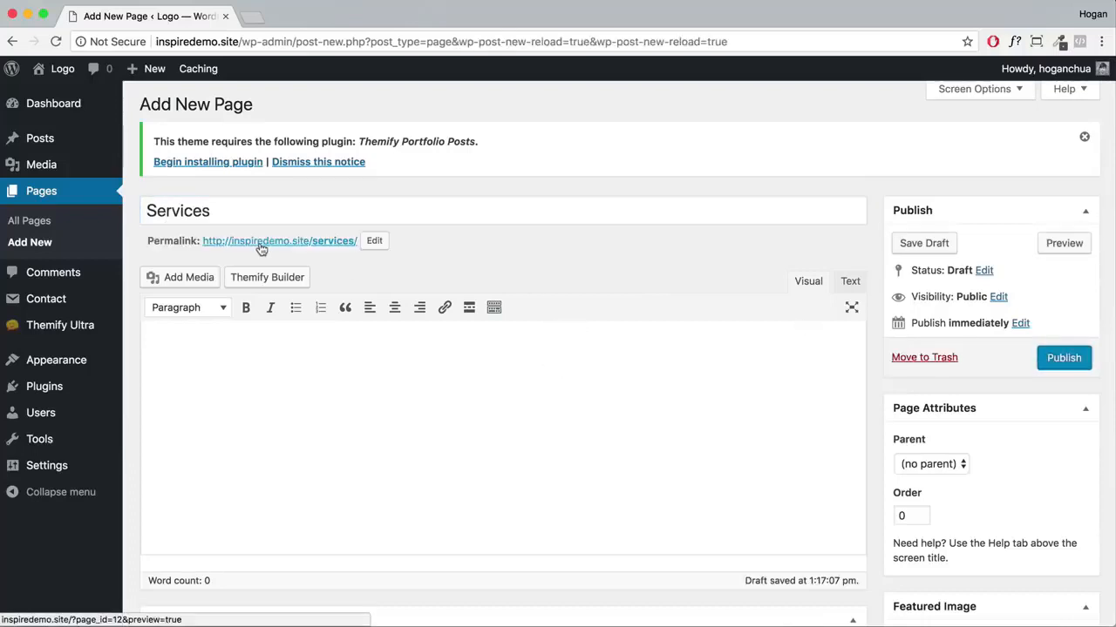
left_click(1062, 357)
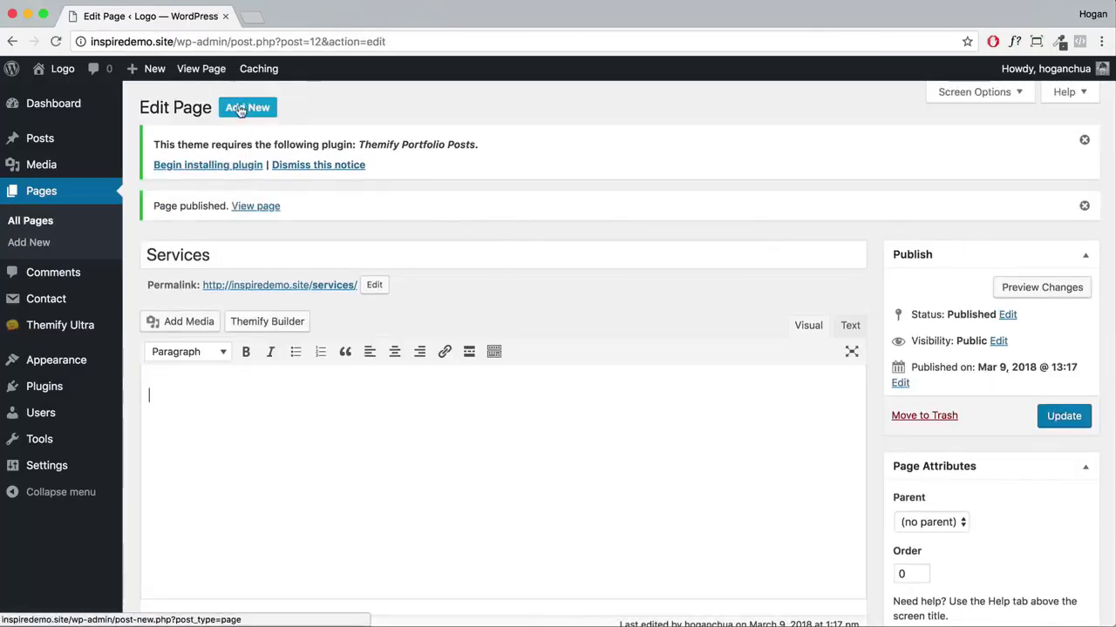
- Publish empty pages titled 'Blog' and 'Contact'
left_click(240, 109)
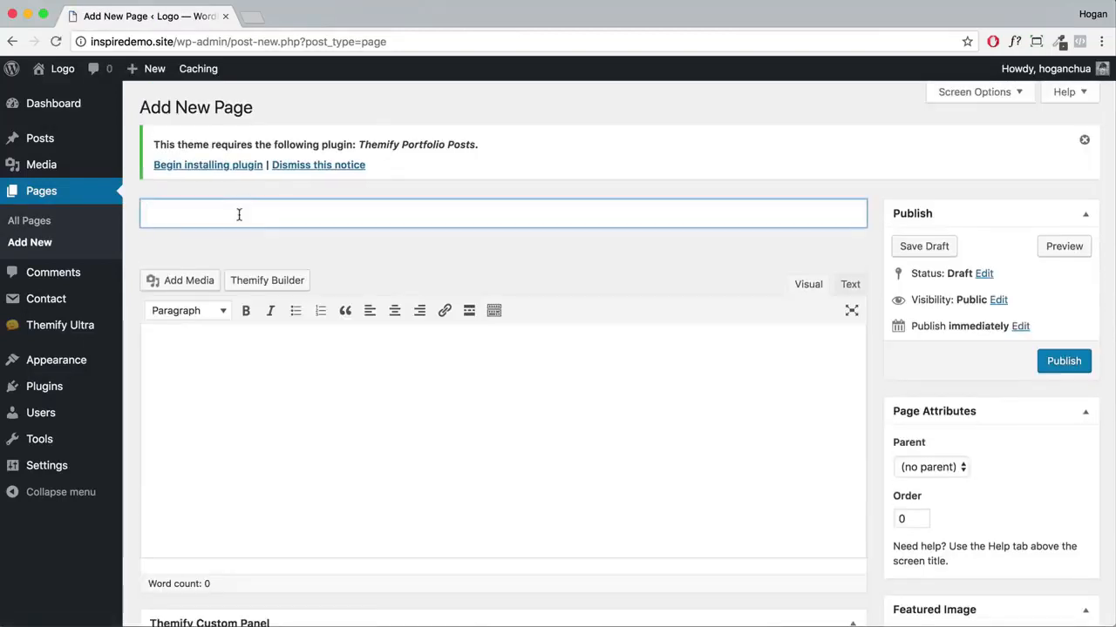
type("Blog")
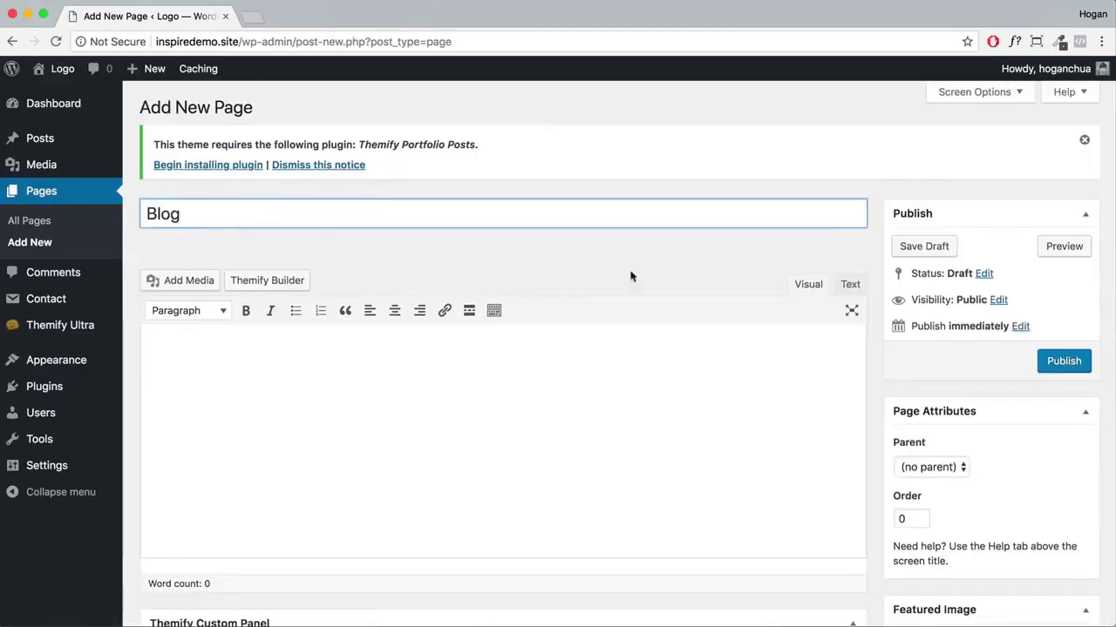
left_click(1072, 371)
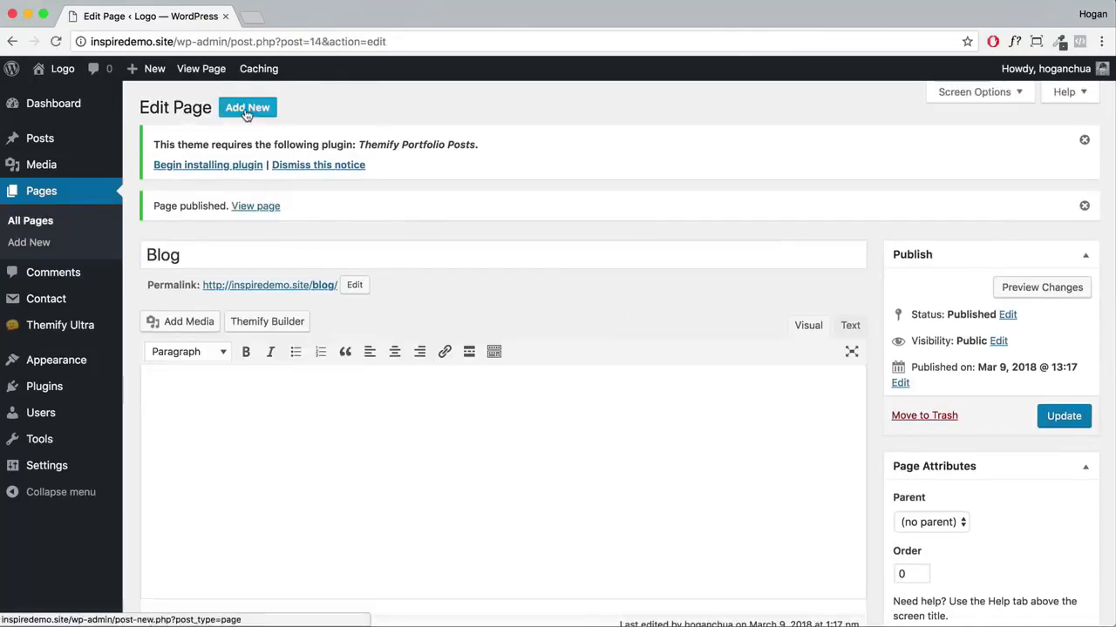
left_click(246, 109)
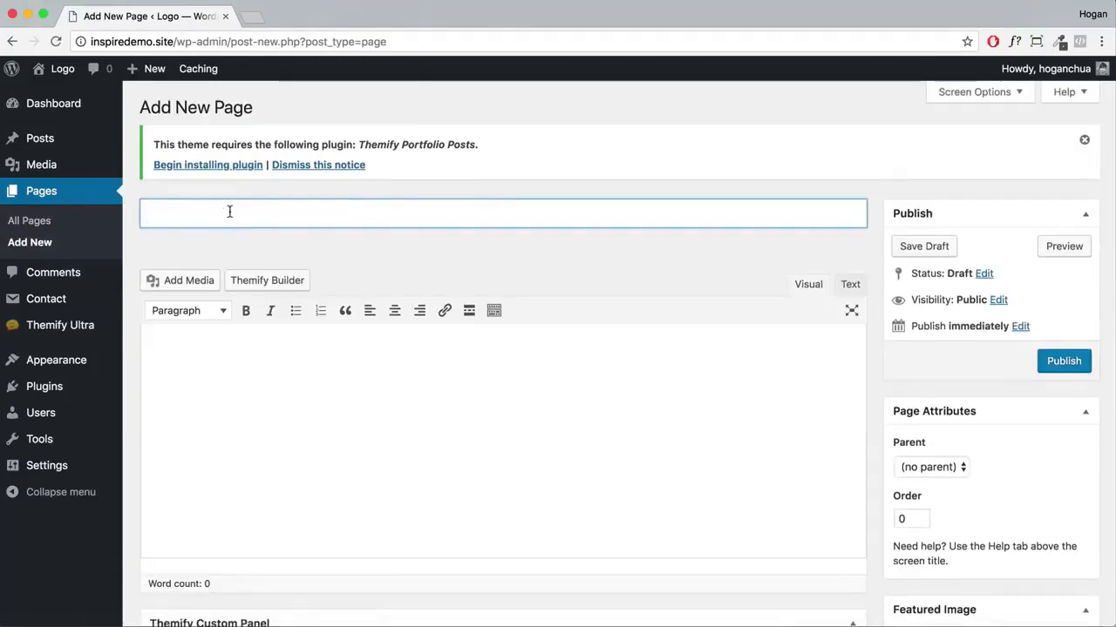
type("Contact")
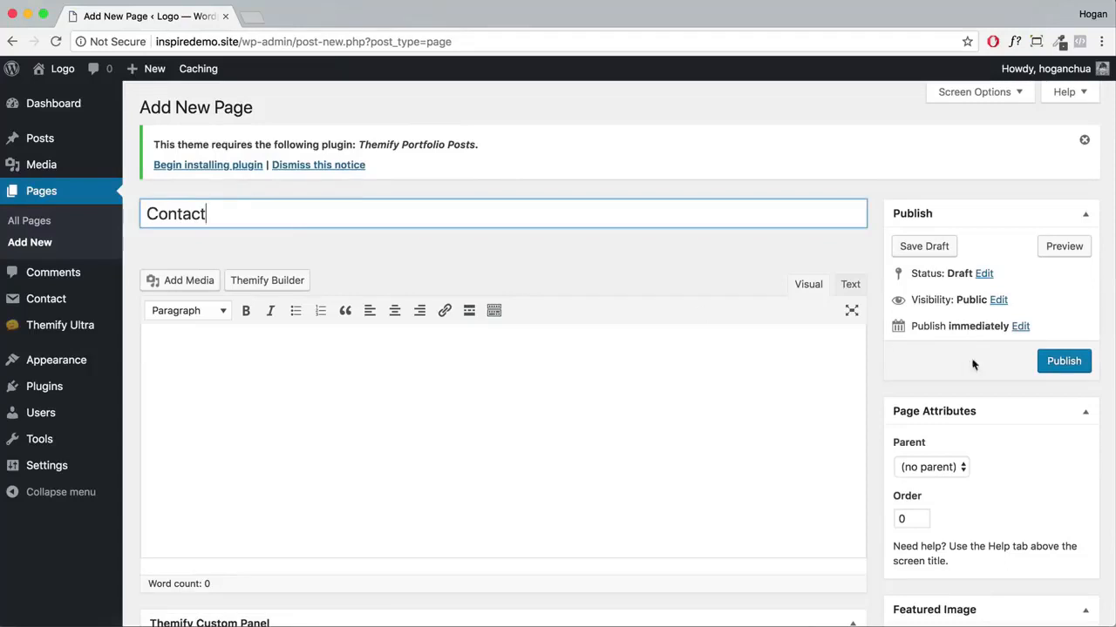
left_click(1063, 361)
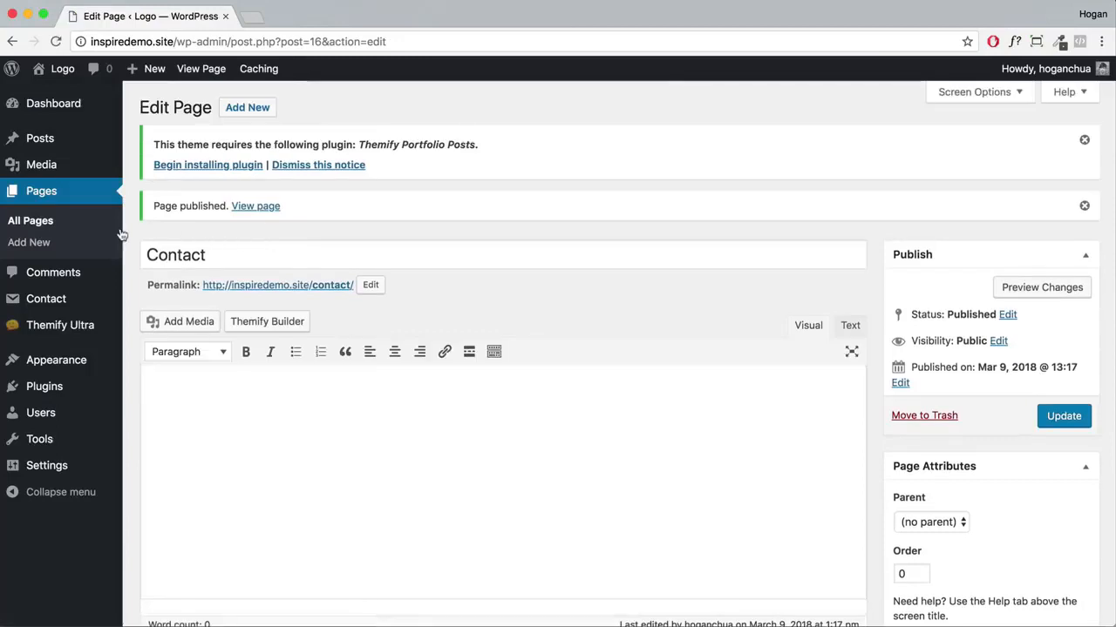
- Check the All Pages list, then visit the live site from the admin bar
left_click(29, 223)
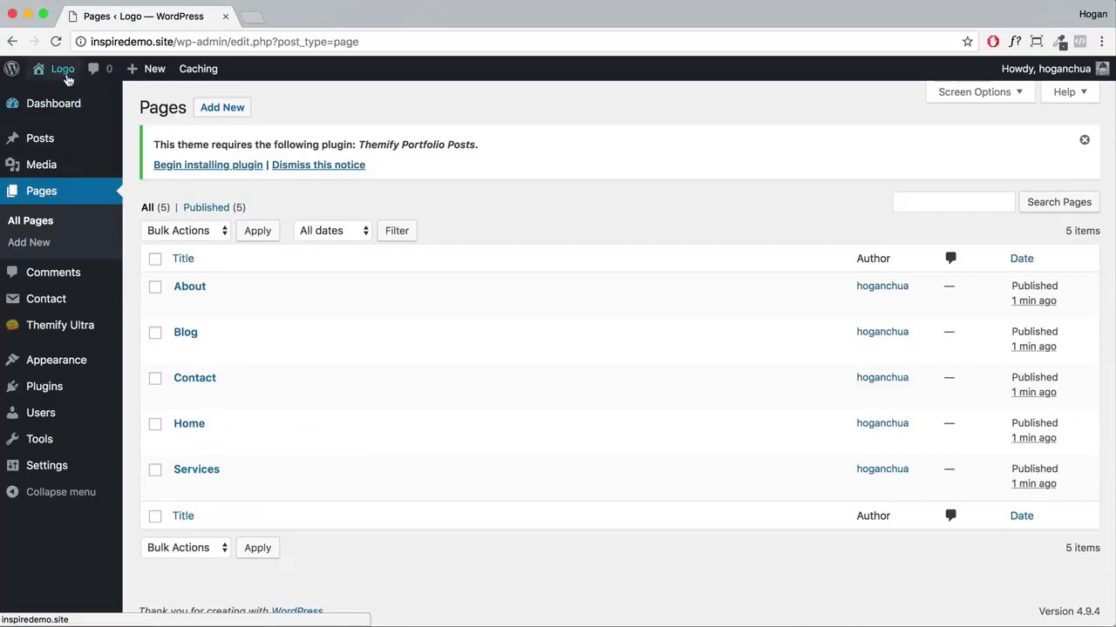
mouse_move(61, 69)
left_click(54, 97)
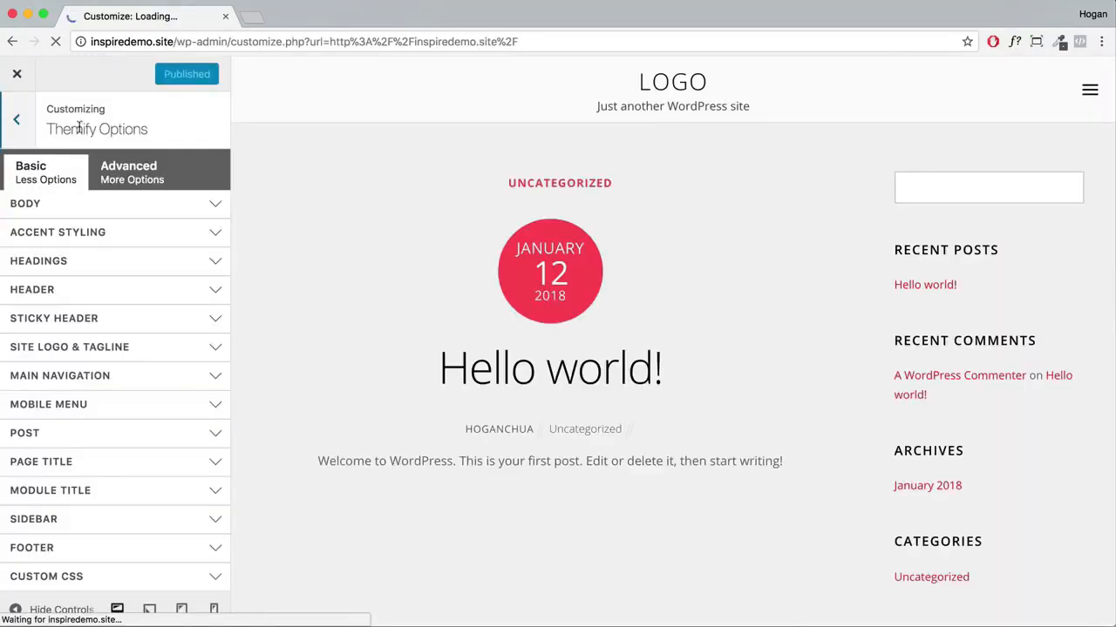
- In Homepage Settings, switch the homepage display to 'A static page'
left_click_drag(149, 129, 48, 129)
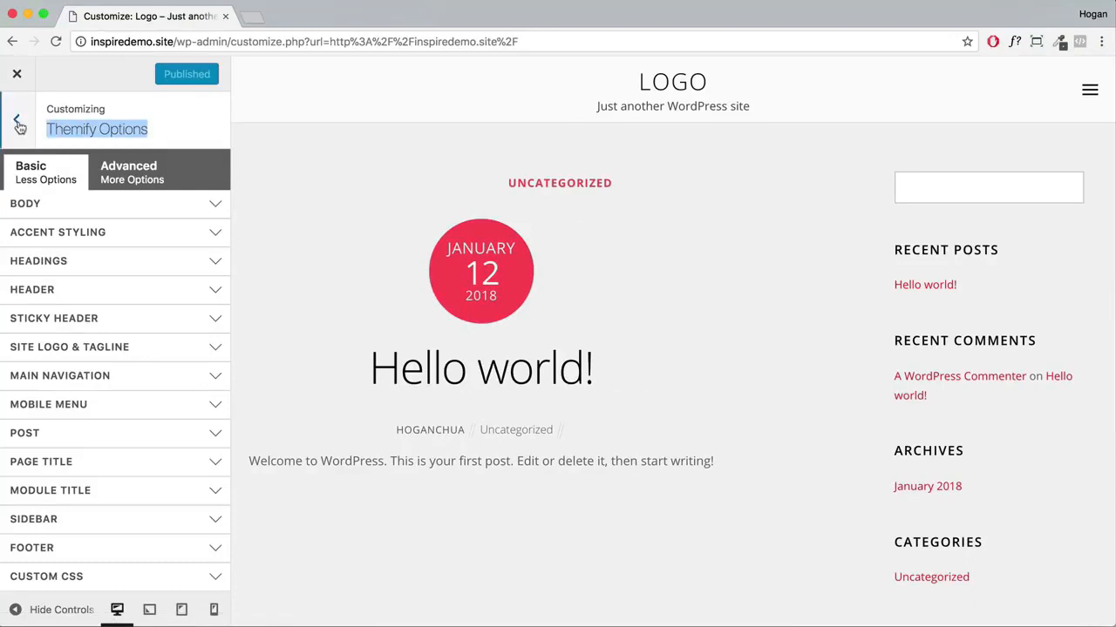
left_click(19, 124)
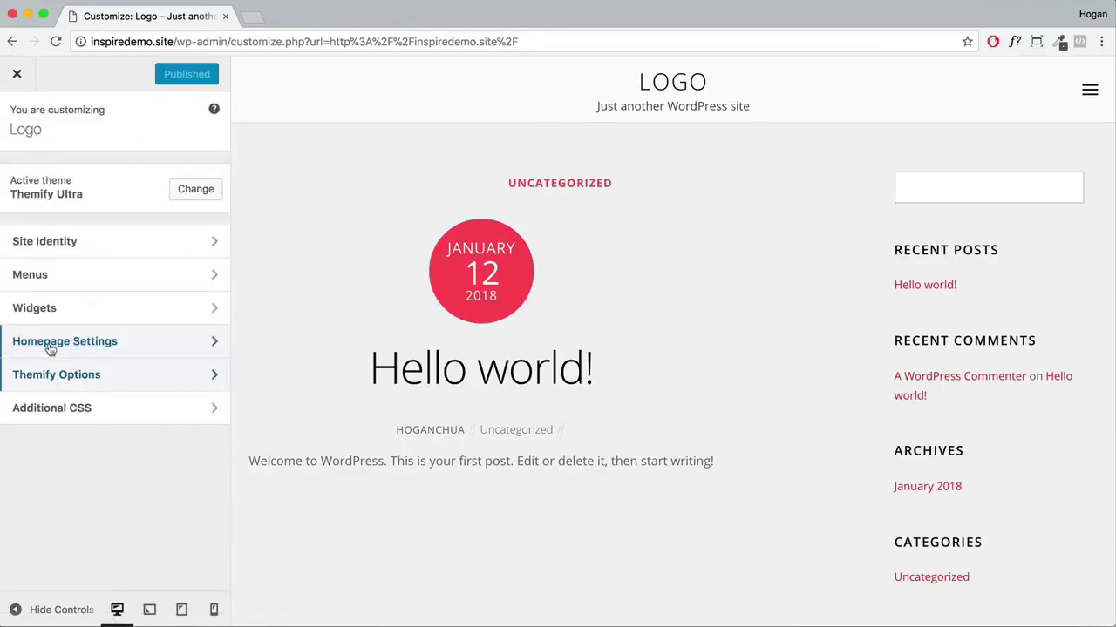
left_click(106, 343)
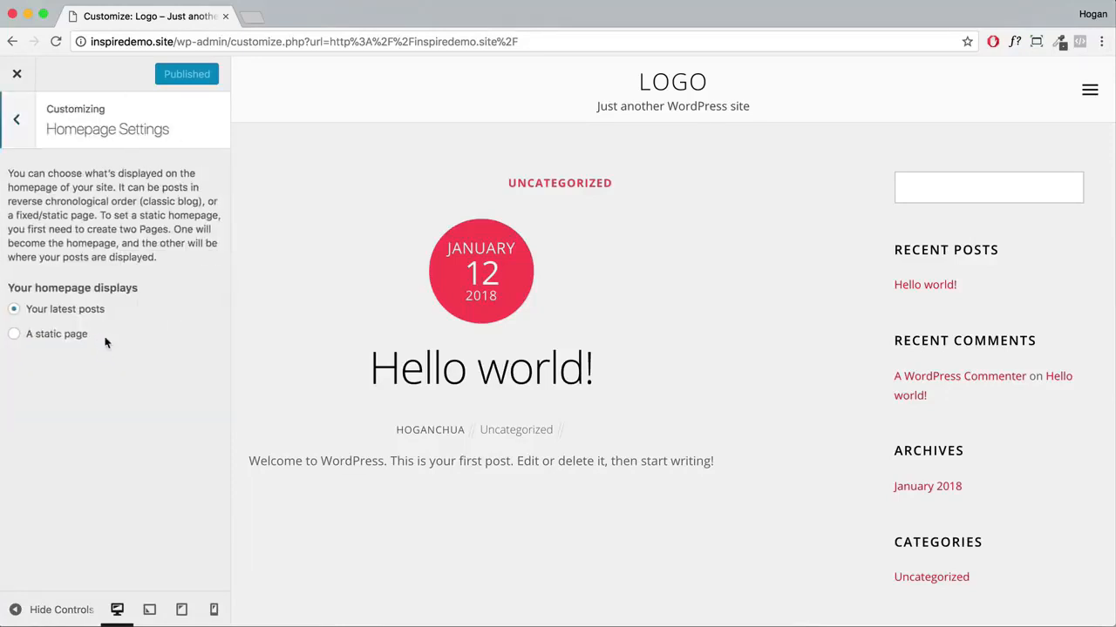
left_click(14, 338)
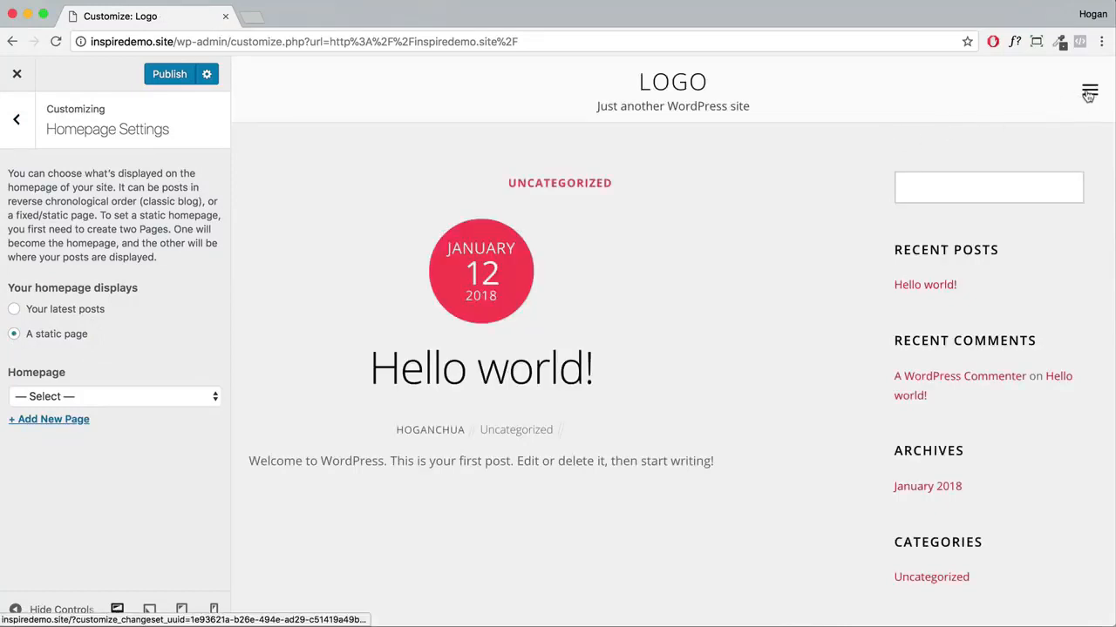
left_click(1088, 92)
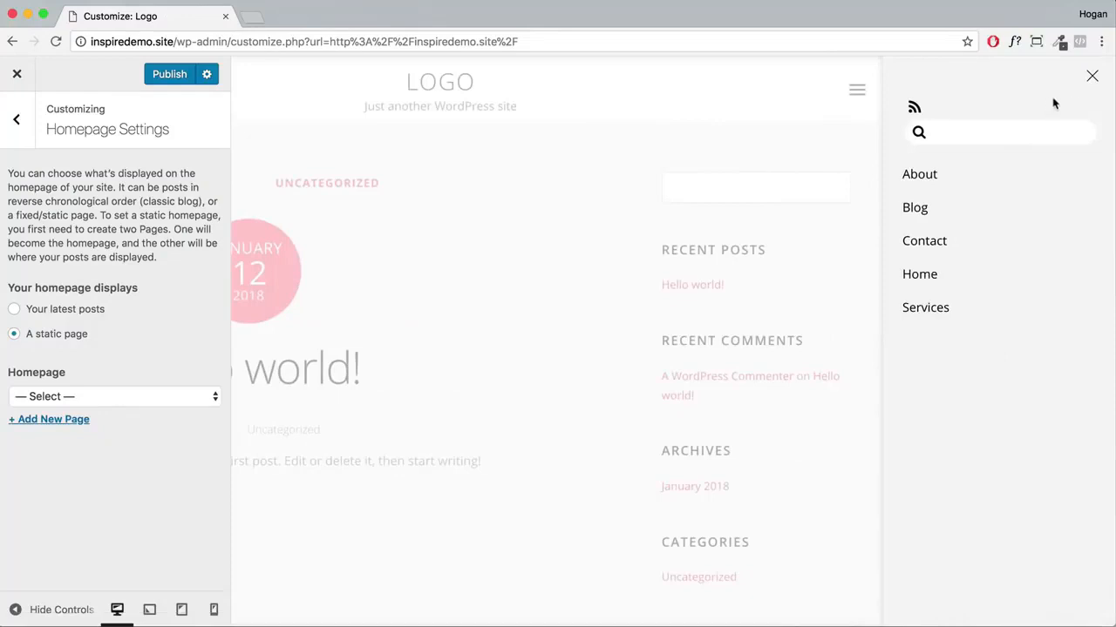
left_click(1092, 78)
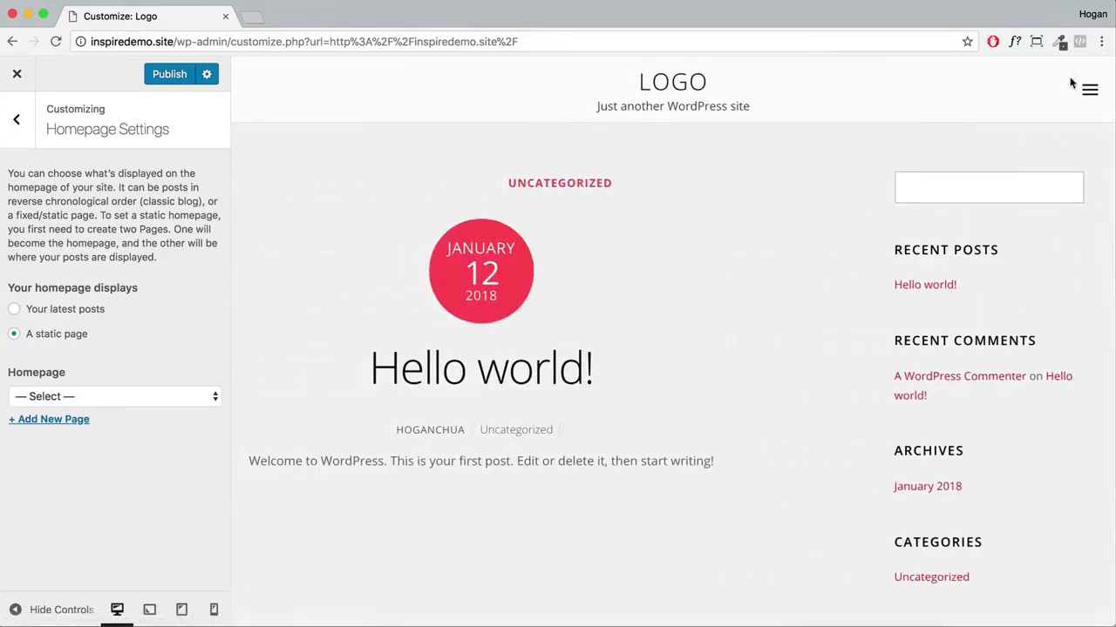
- Pick Home as the static homepage and publish the change
key("super+minus")
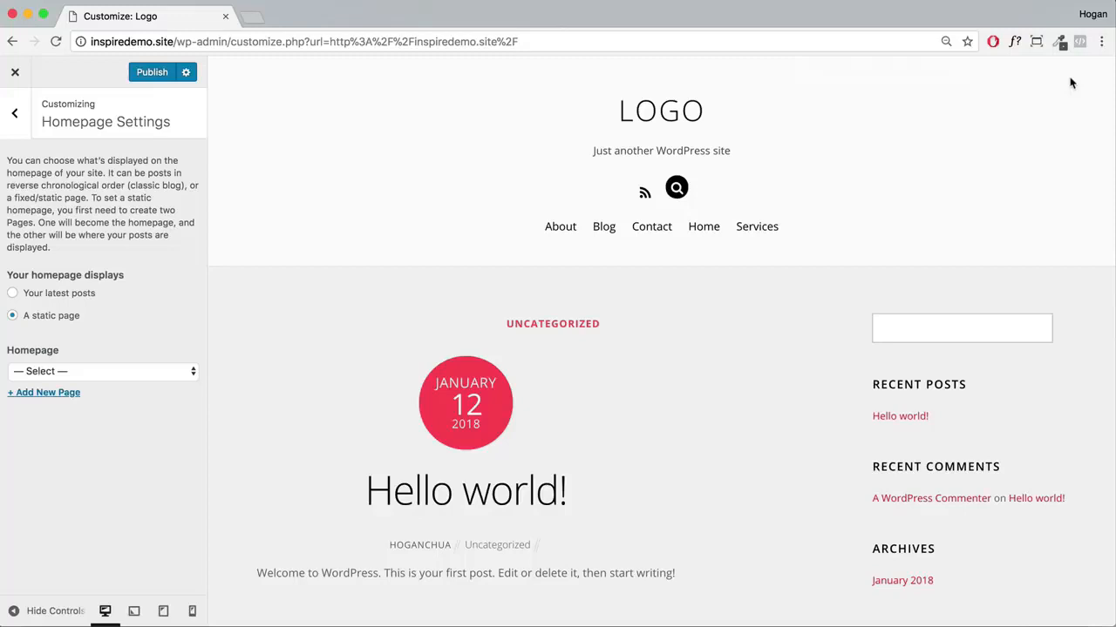
key("super+minus")
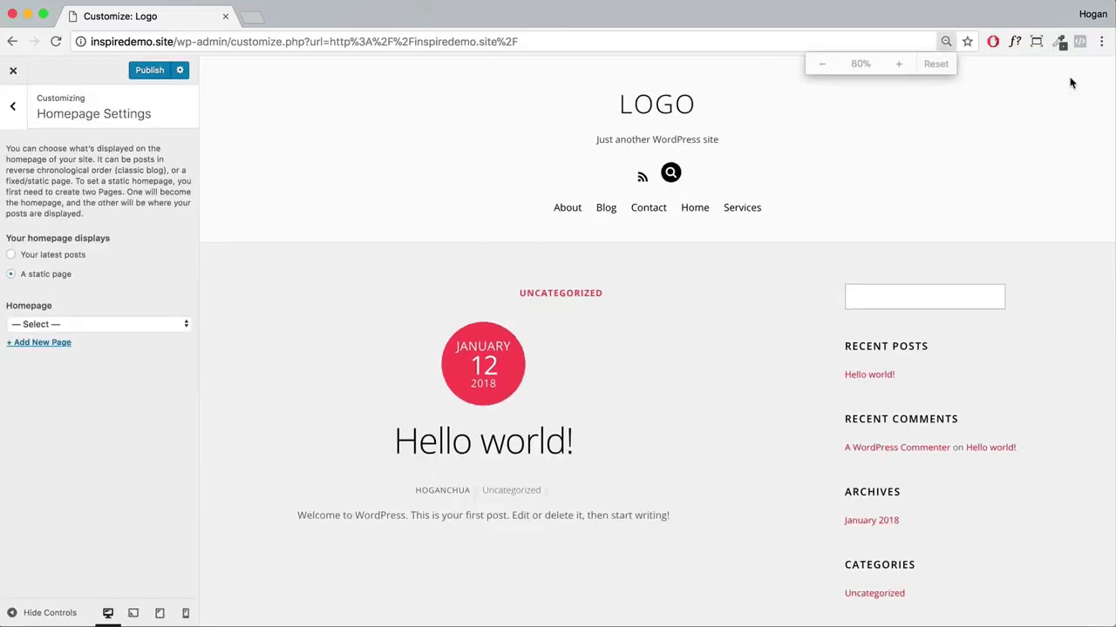
key("super+plus")
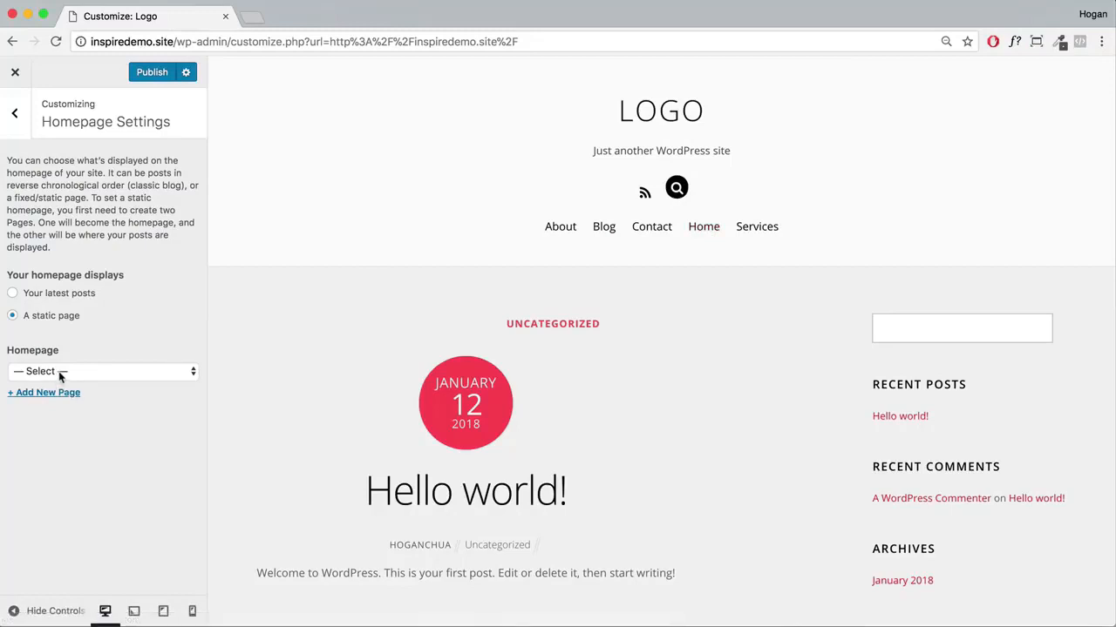
left_click_drag(177, 42, 97, 42)
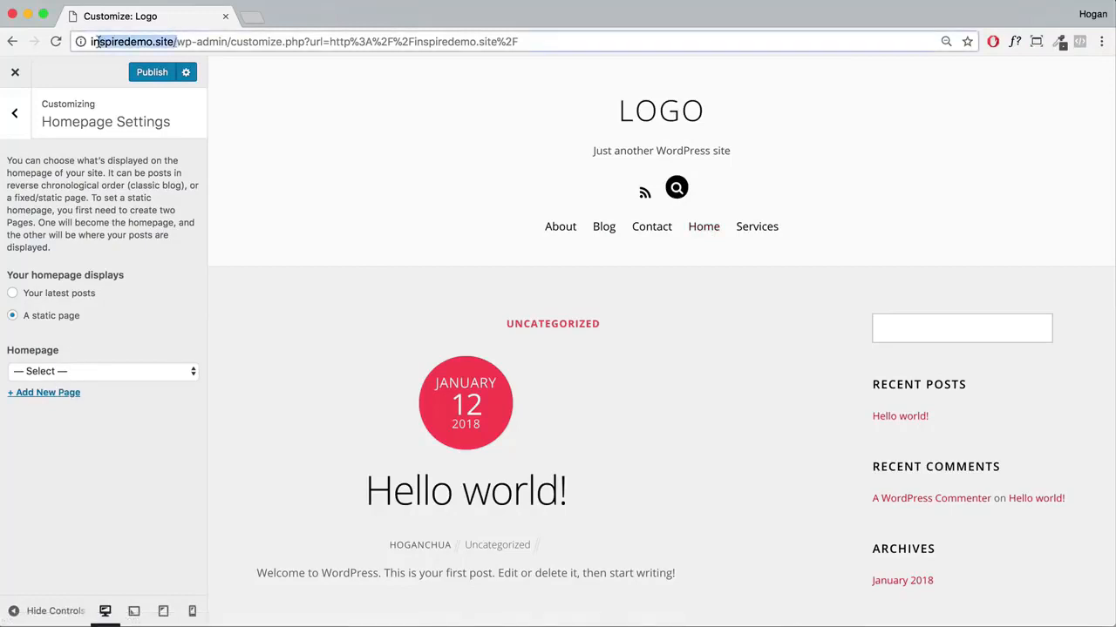
left_click(34, 369)
left_click(31, 424)
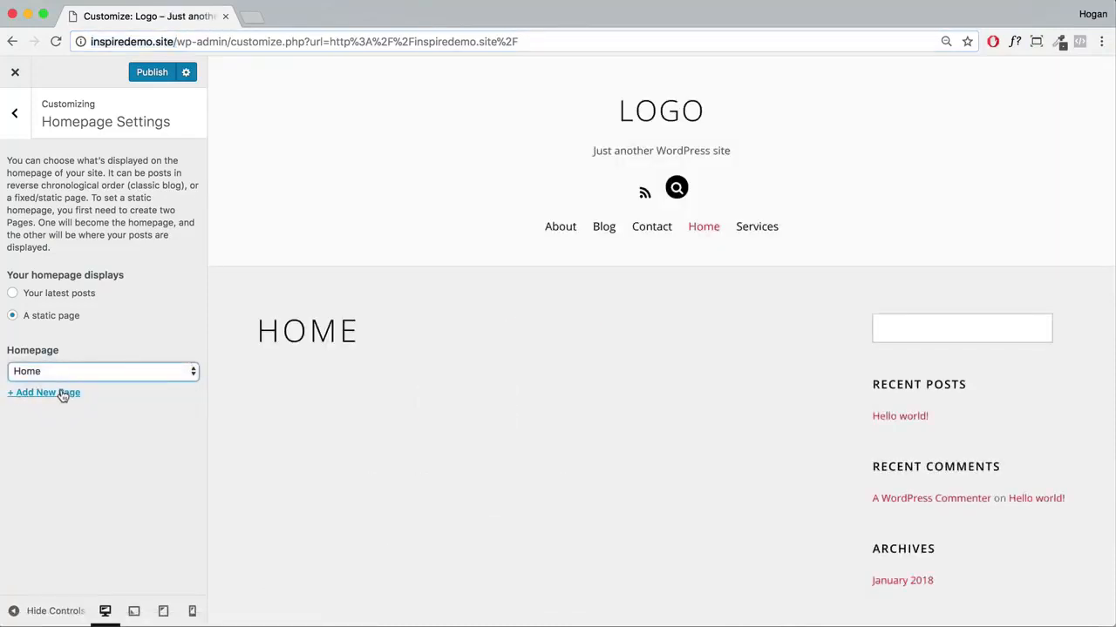
left_click(152, 76)
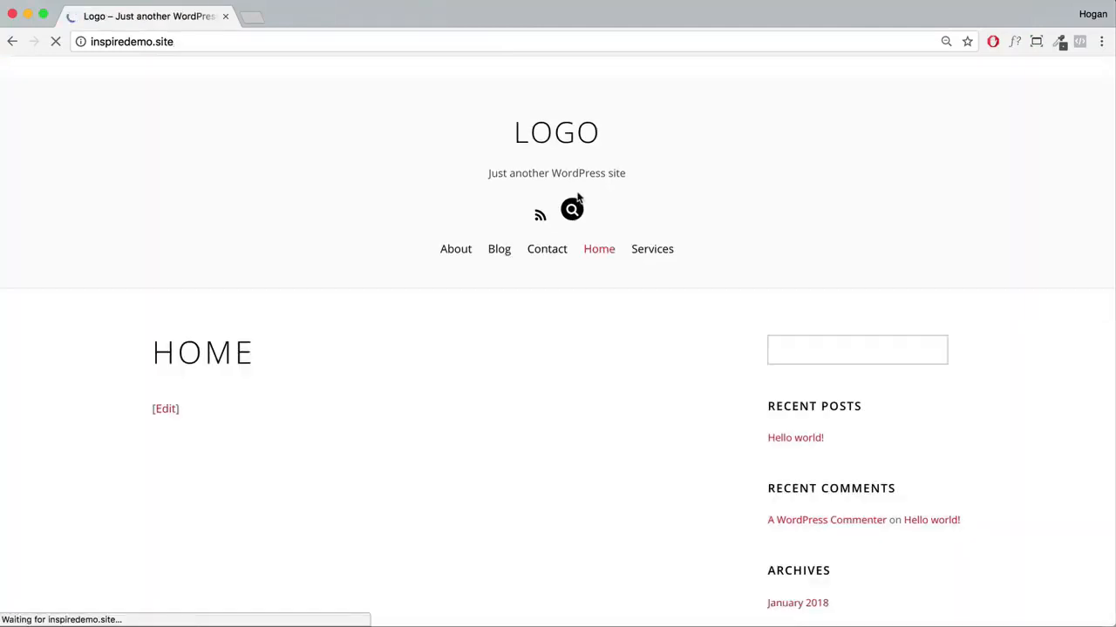
- Check the live Home and About pages, then reopen the Customizer
left_click(599, 231)
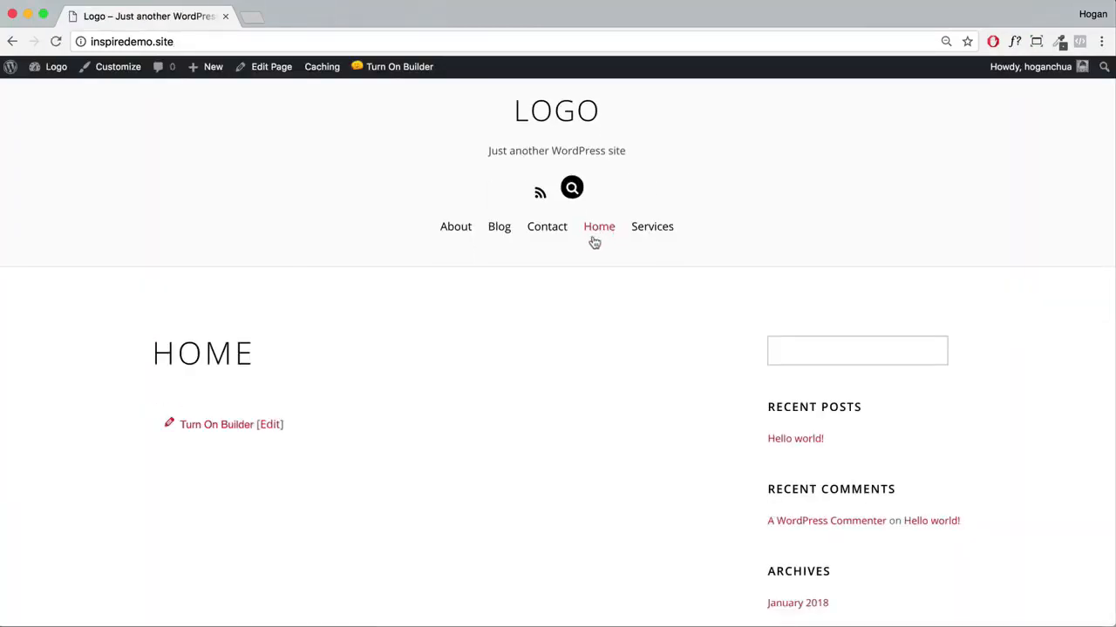
left_click(187, 41)
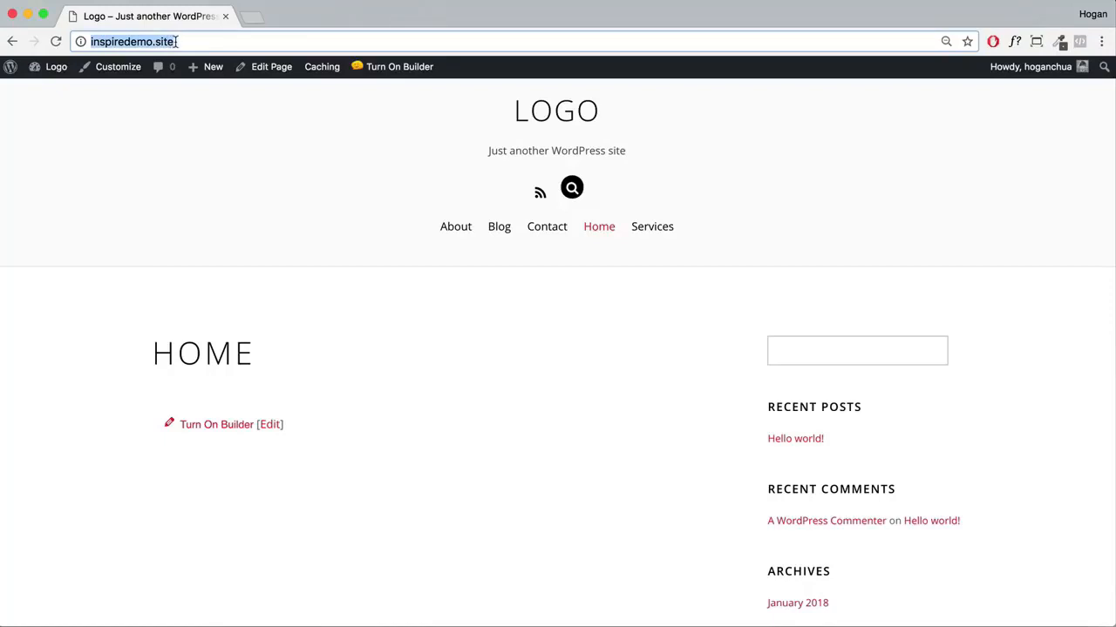
left_click(459, 230)
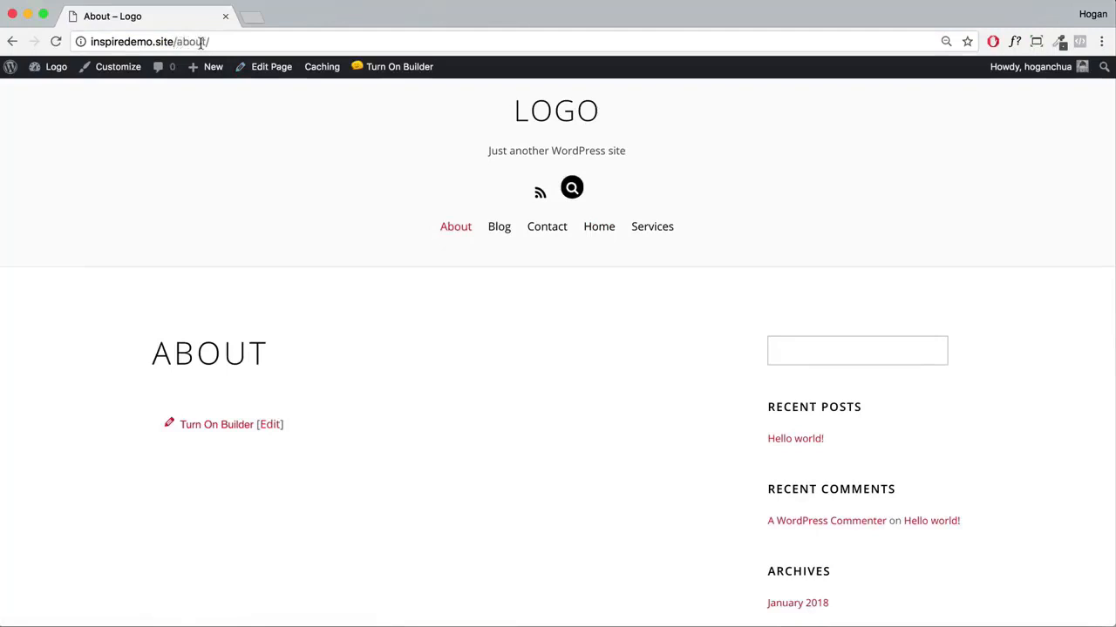
left_click(600, 231)
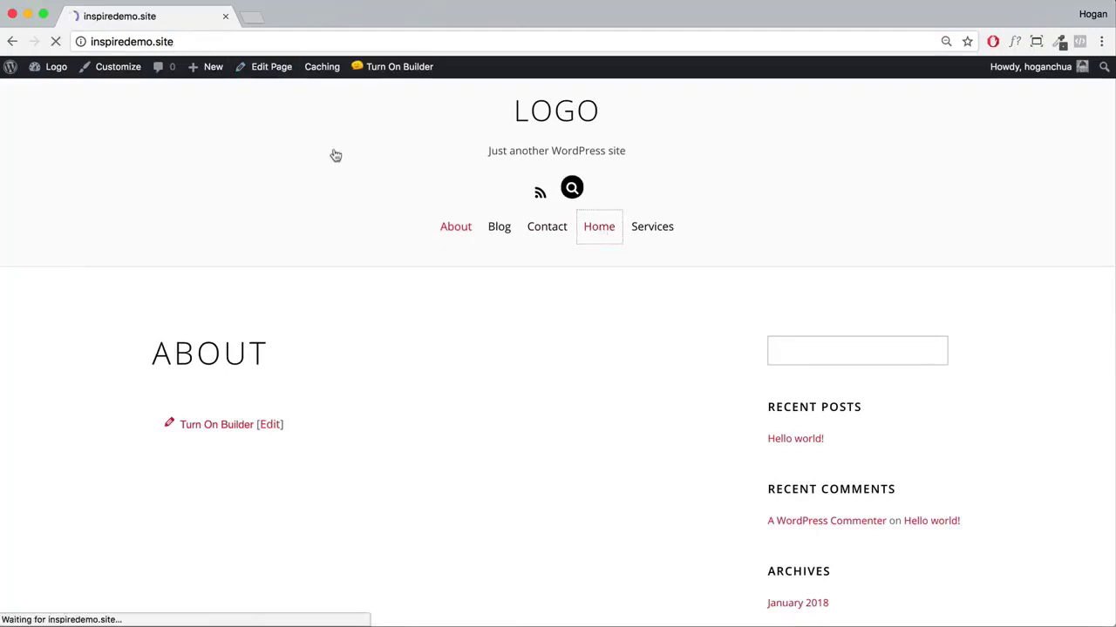
left_click(174, 43)
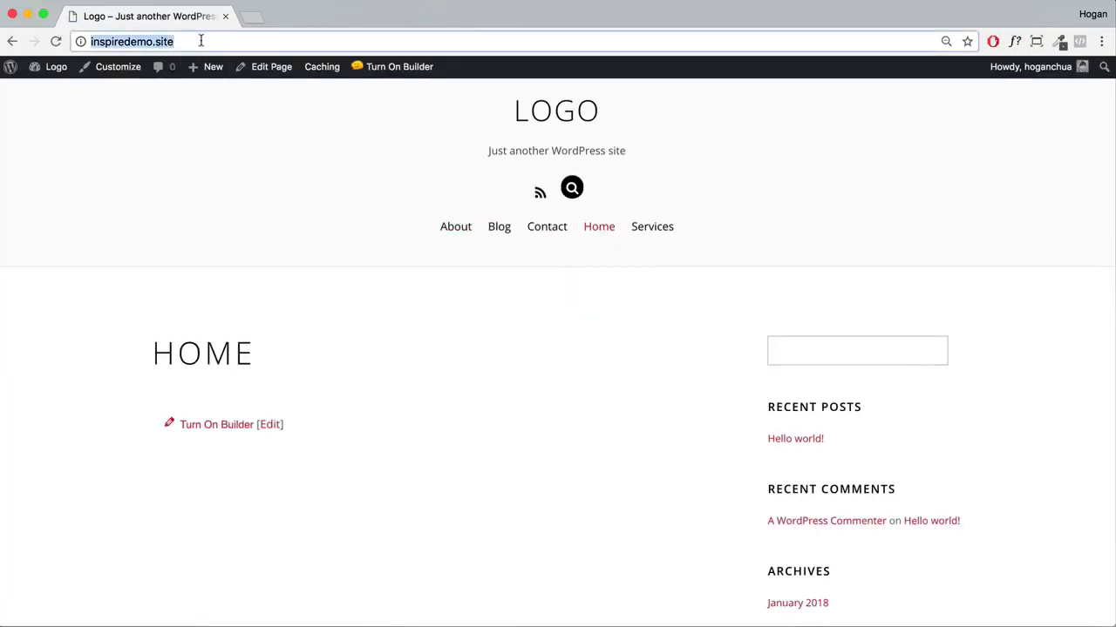
left_click(201, 41)
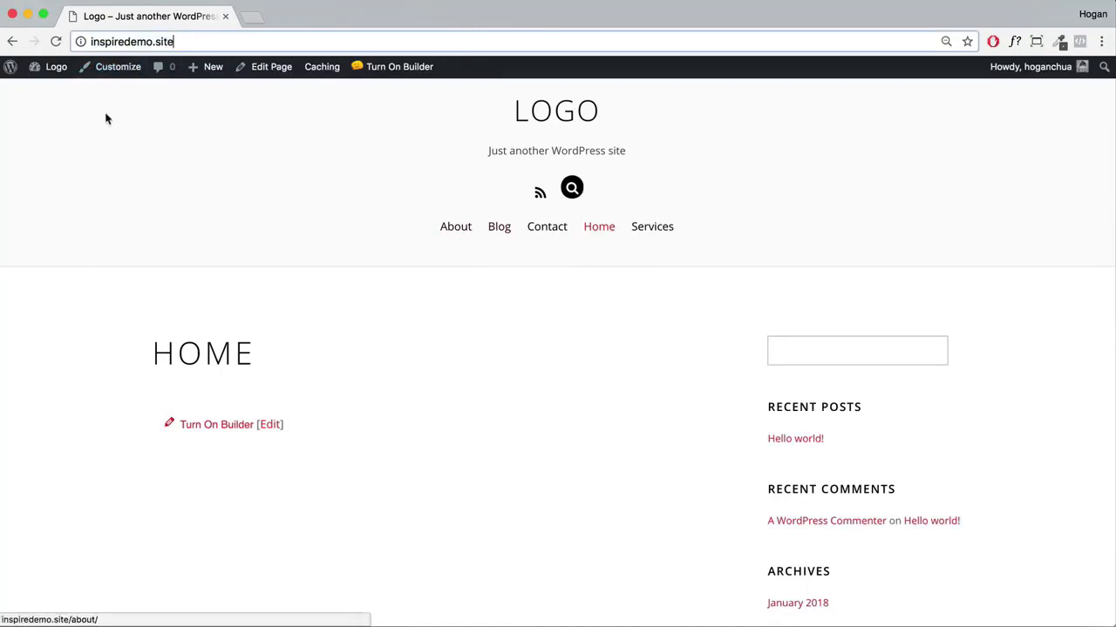
left_click(113, 68)
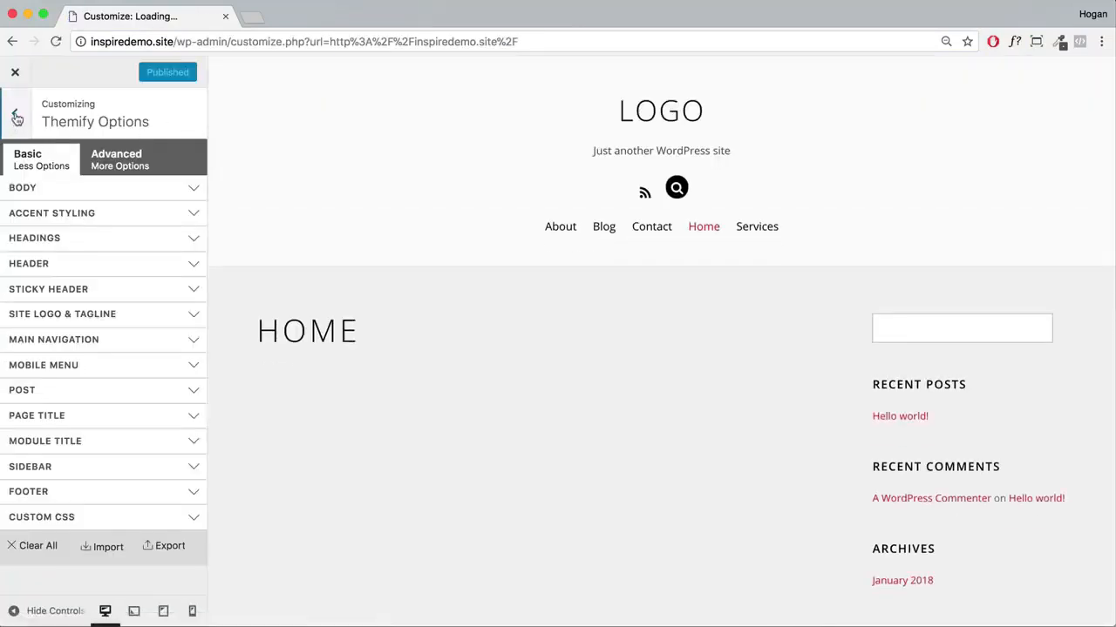
- Create a menu named 'Top Nav' with the Main Navigation location ticked
left_click(14, 116)
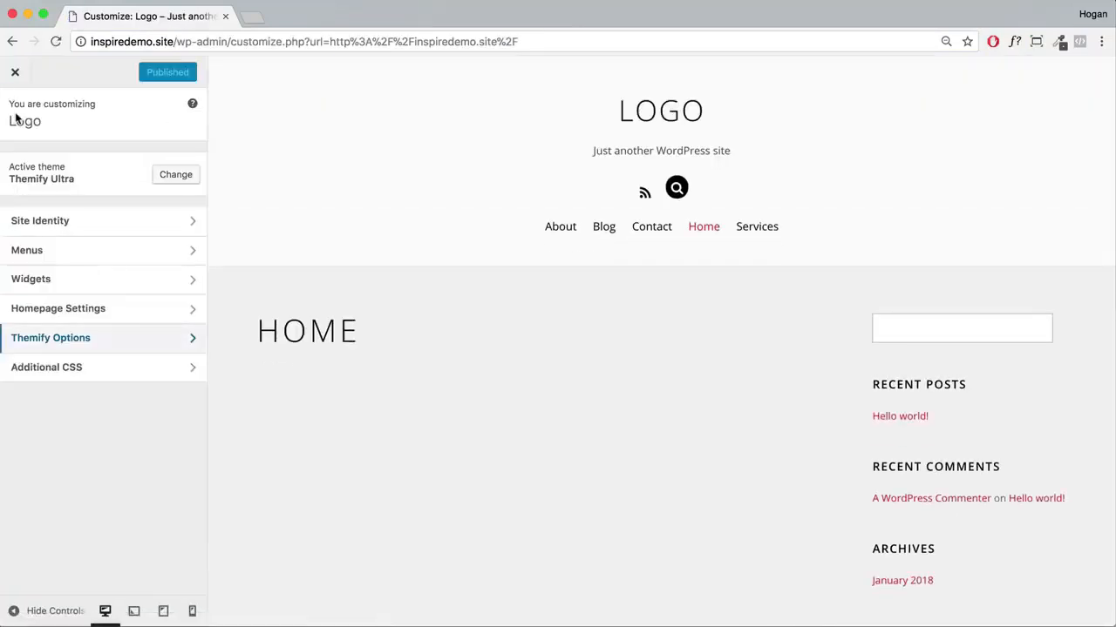
left_click(60, 251)
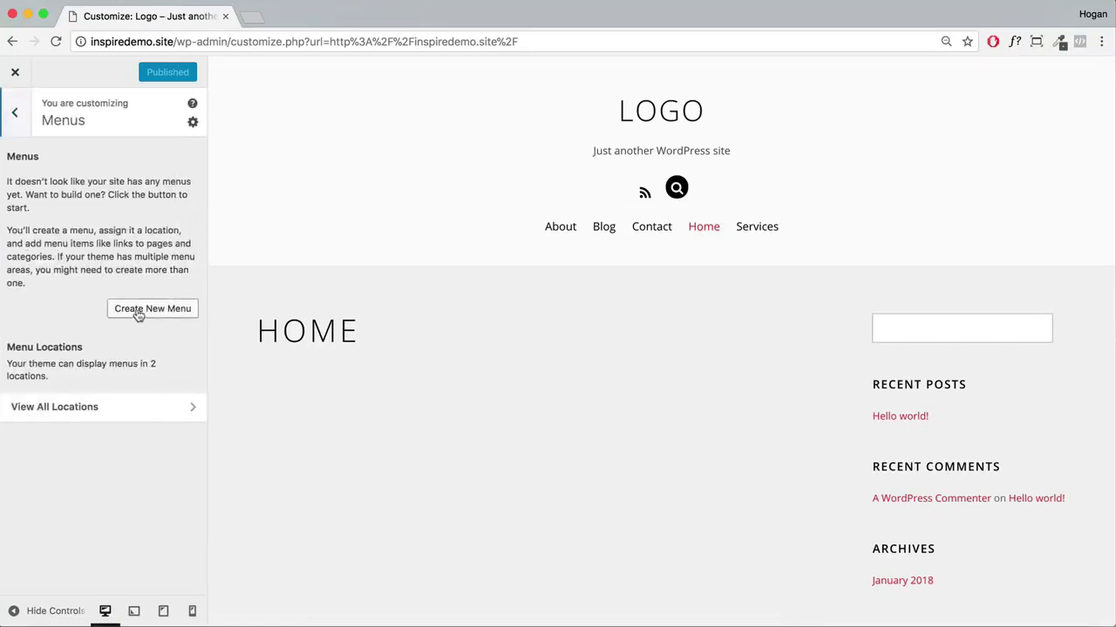
left_click(138, 313)
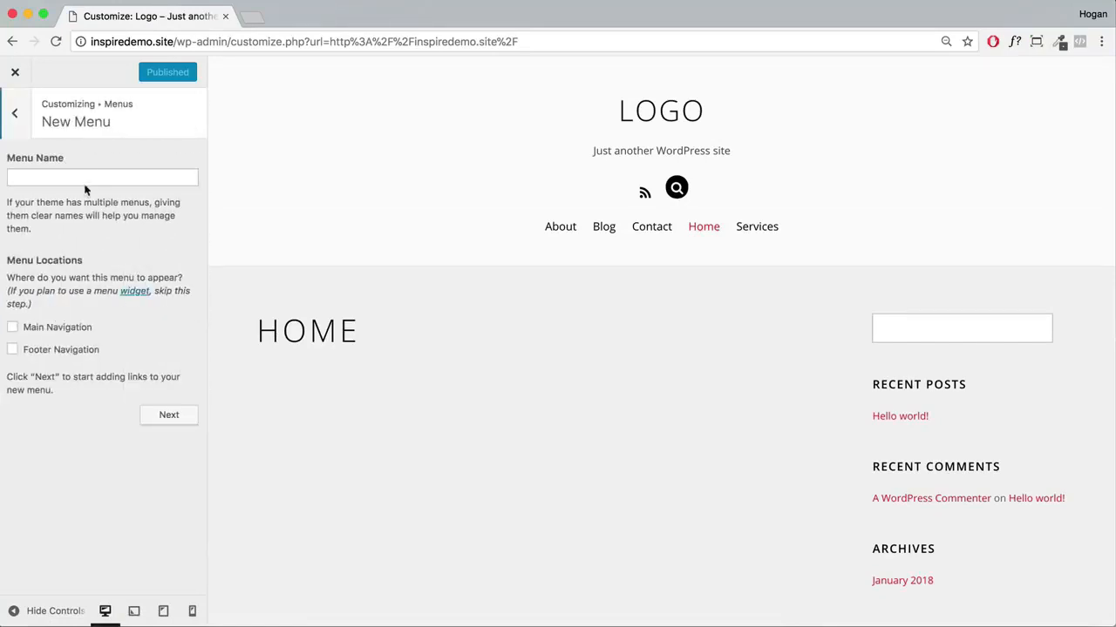
left_click(89, 174)
type("Top Nav")
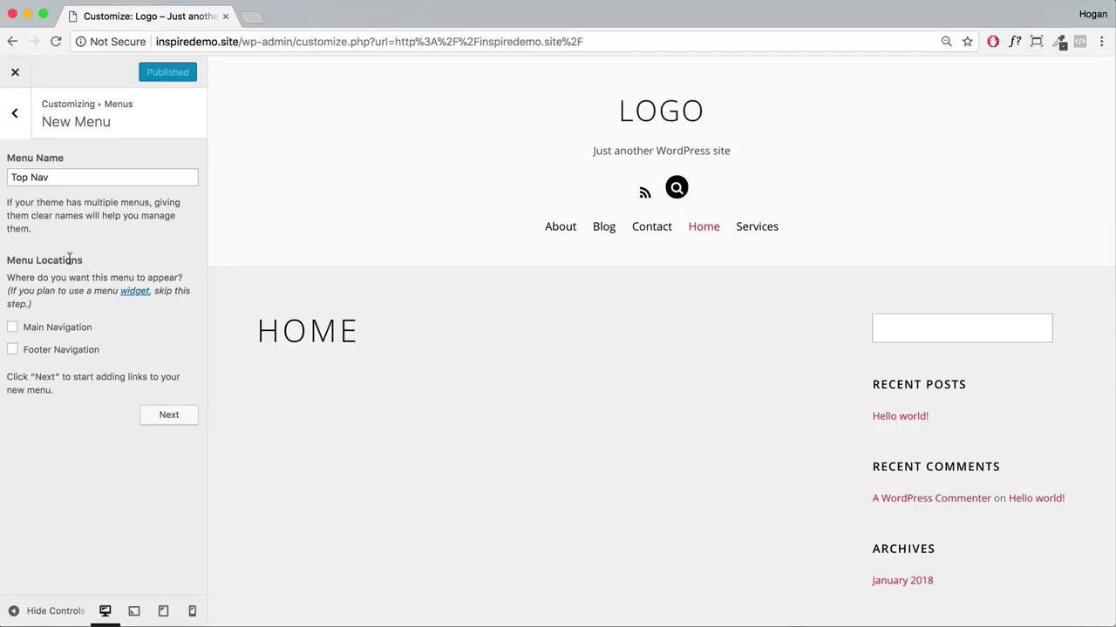
left_click_drag(83, 259, 8, 255)
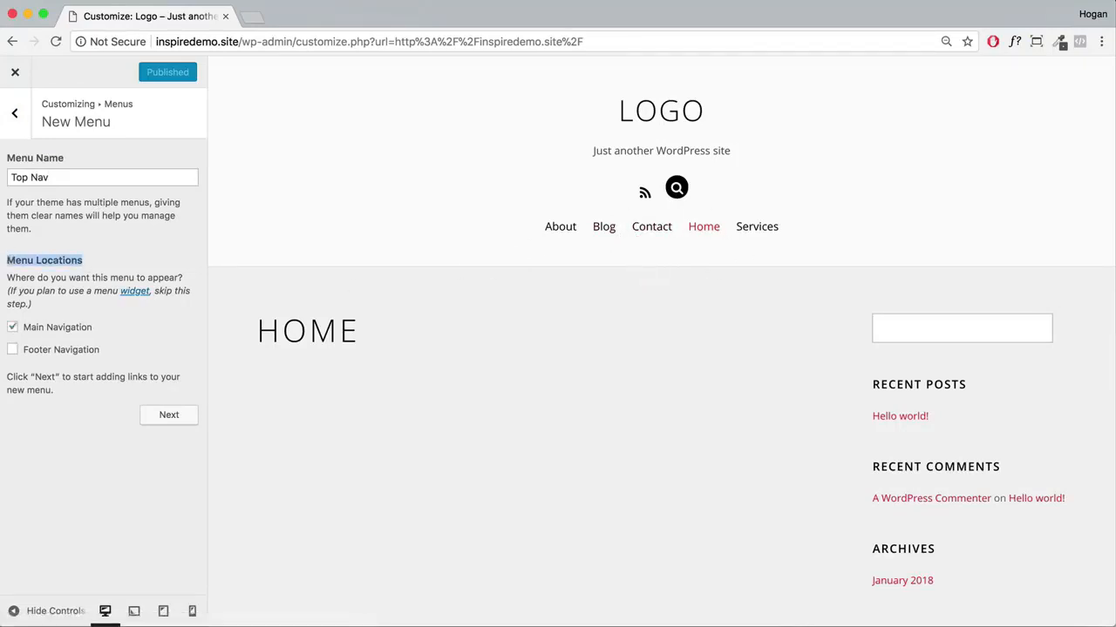
scroll(504, 413, "down", 6)
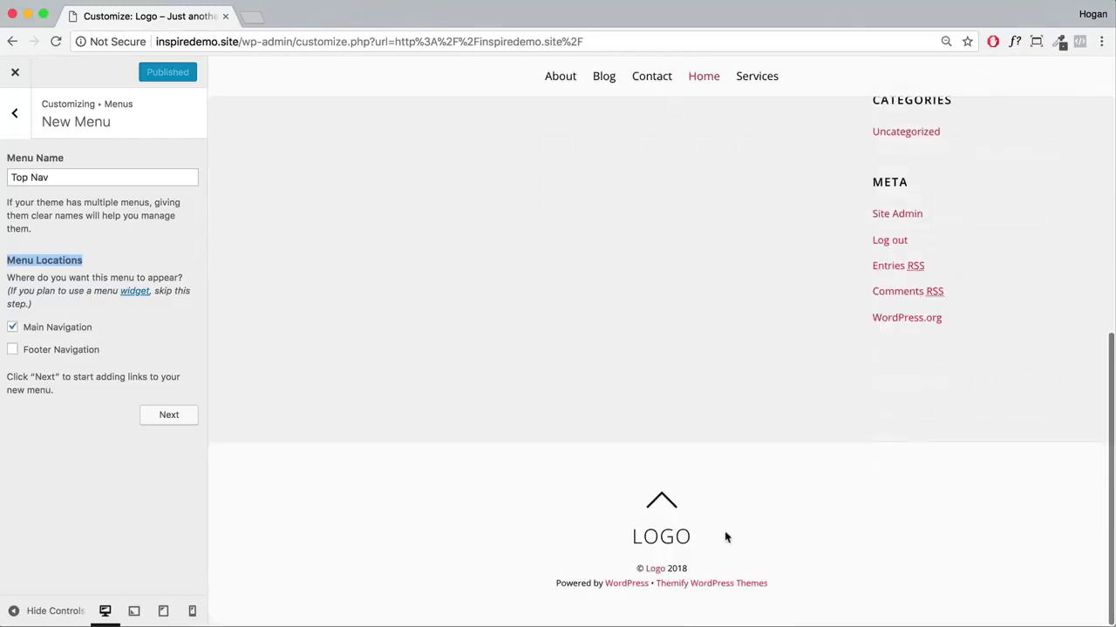
scroll(264, 387, "up", 4)
left_click(171, 417)
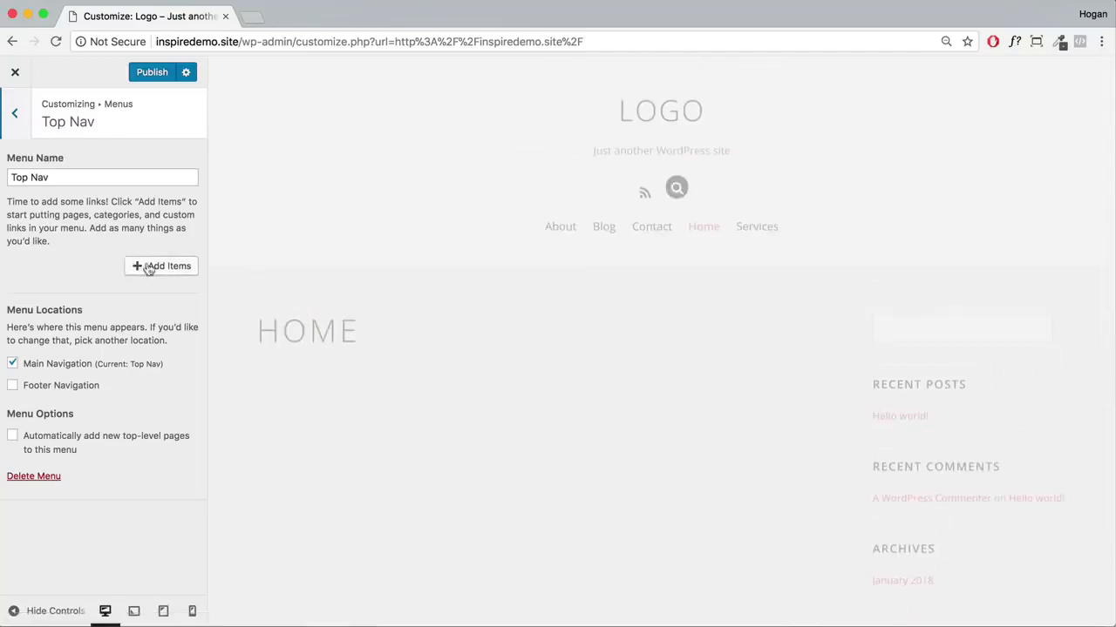
- Add the About, Services, Blog and Contact pages to the Top Nav menu
left_click(161, 268)
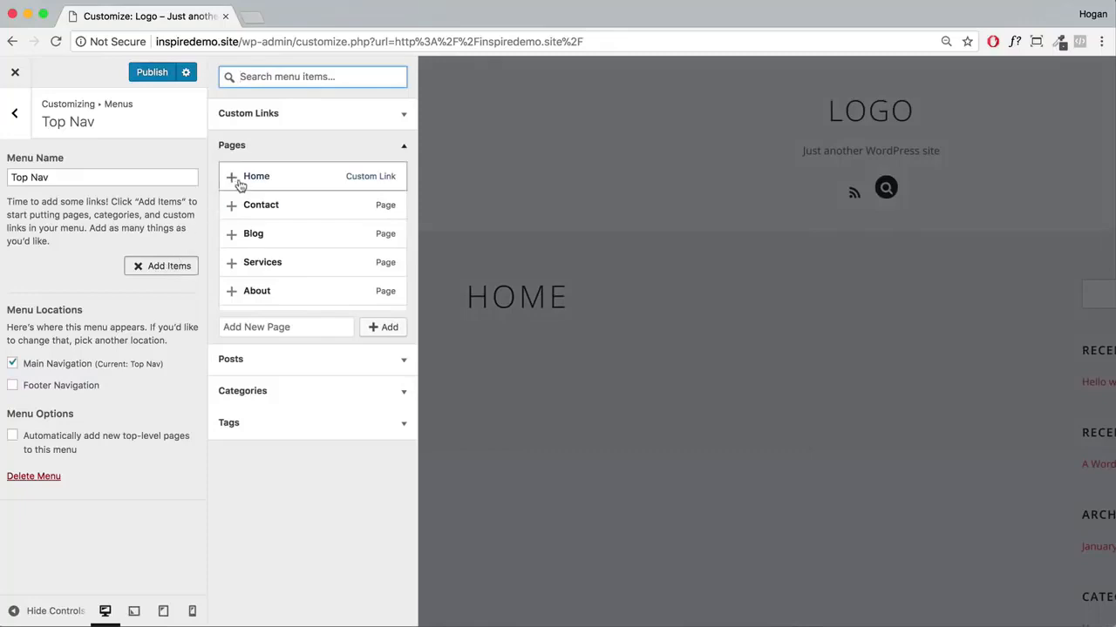
scroll(271, 289, "down", 1)
left_click(275, 287)
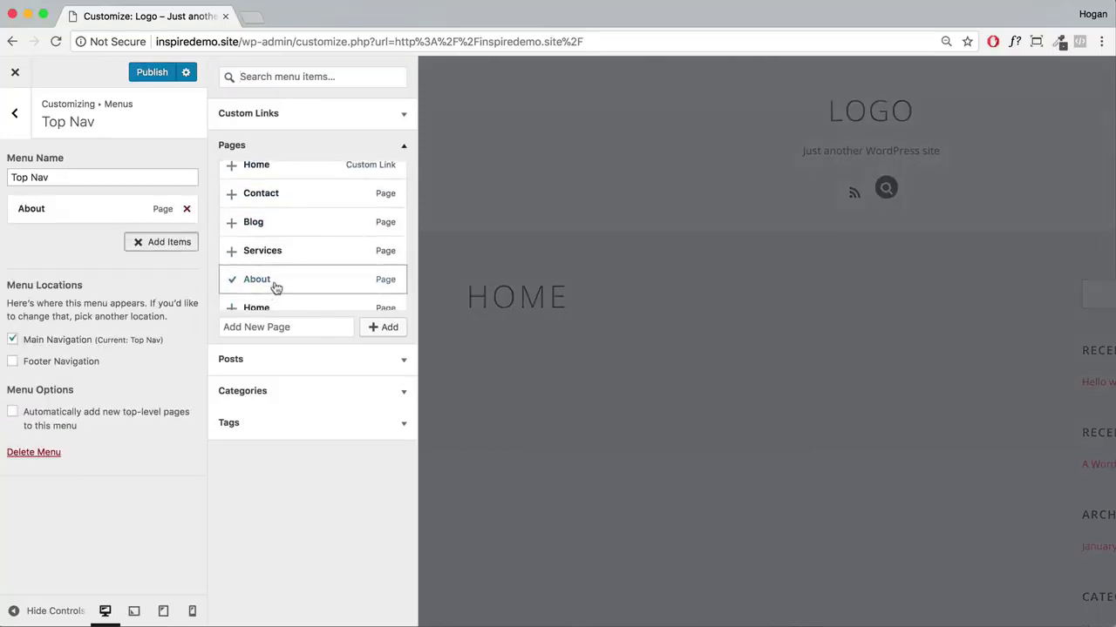
left_click(269, 252)
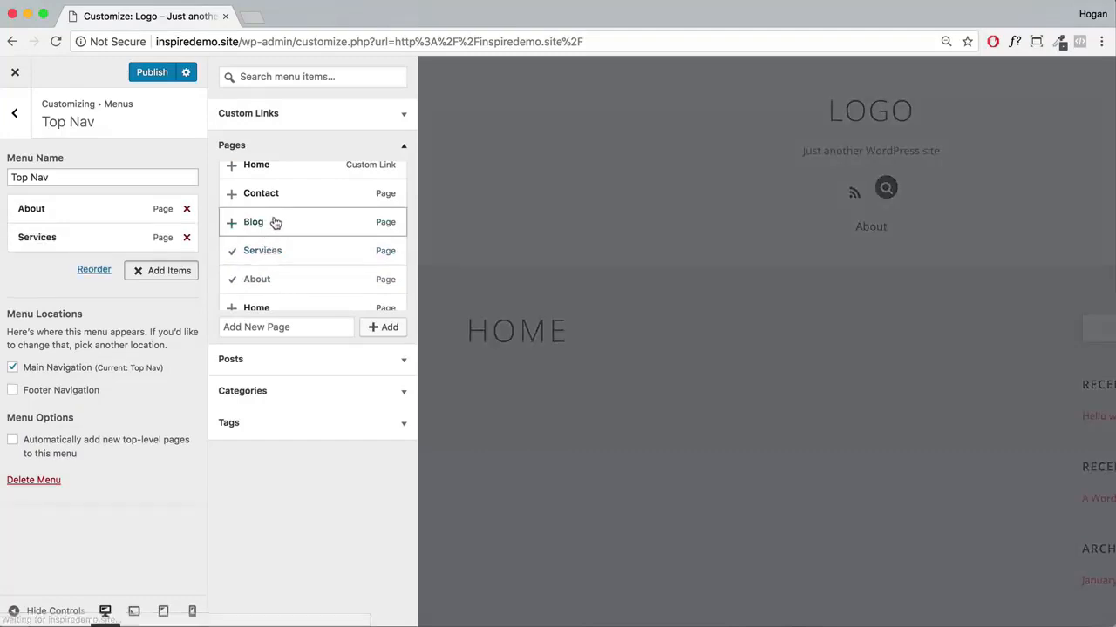
left_click(278, 222)
left_click(279, 199)
scroll(308, 244, "down", 1)
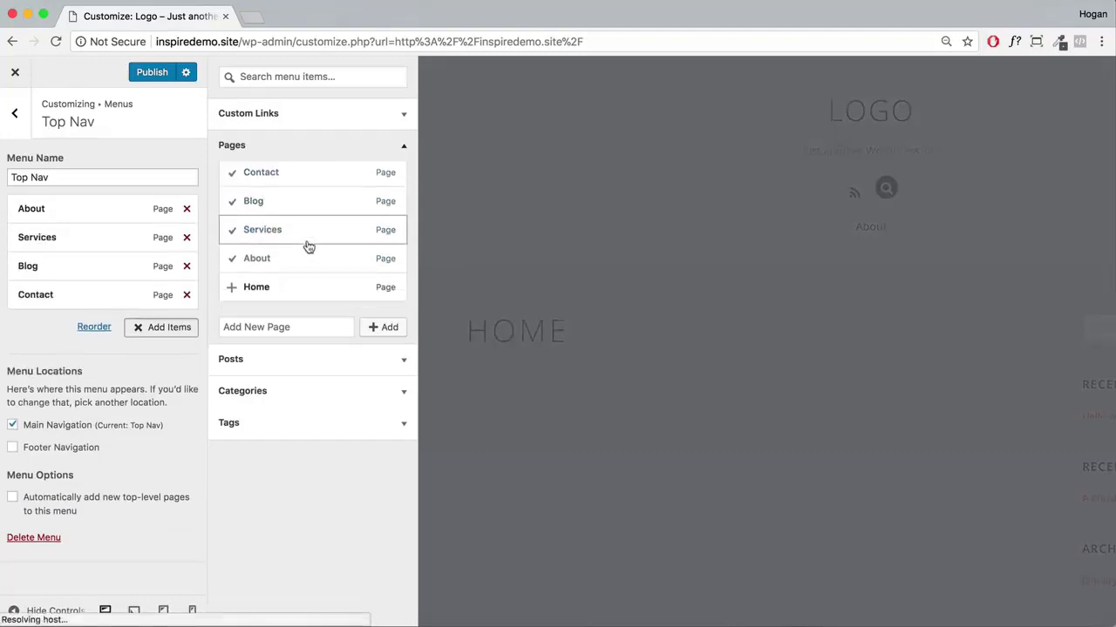
scroll(309, 244, "up", 2)
scroll(292, 252, "down", 1)
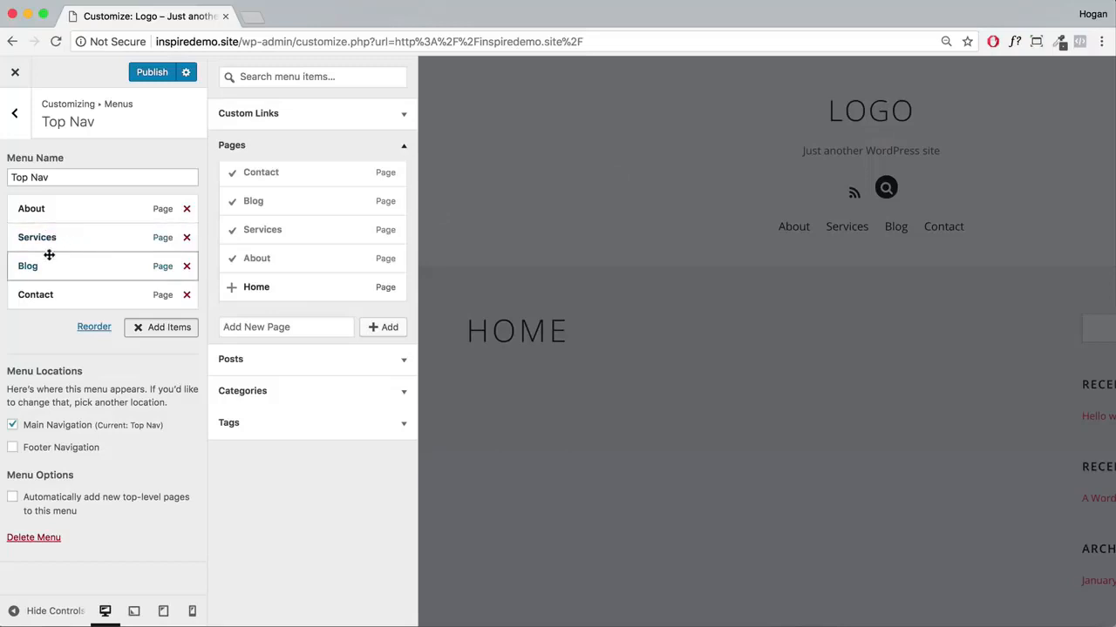
- Nest Services under About as a submenu item
left_click_drag(38, 237, 40, 265)
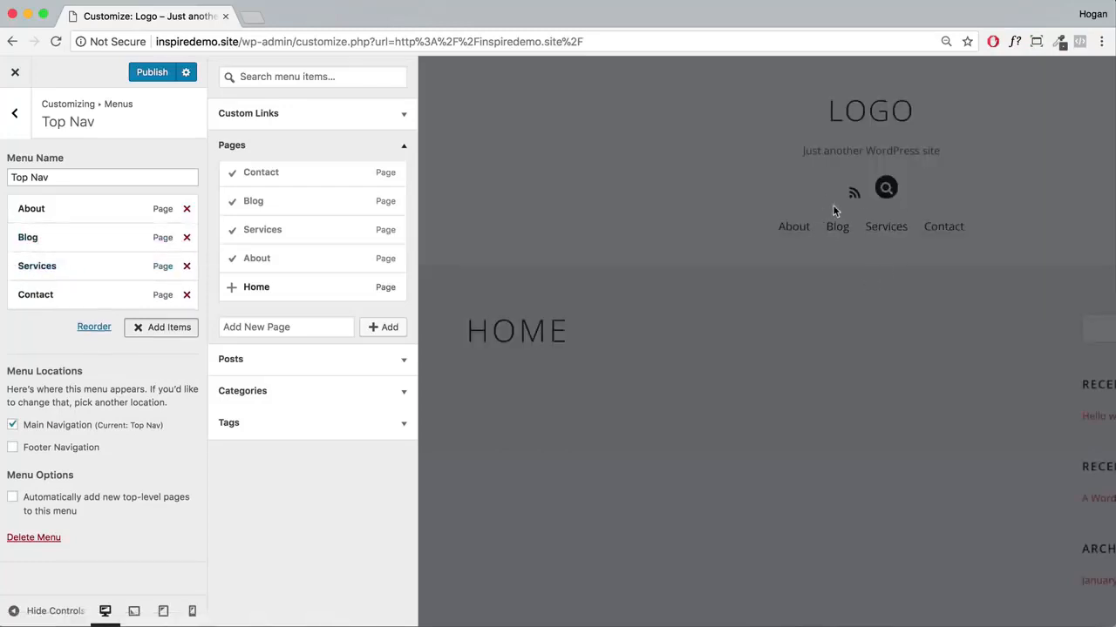
left_click_drag(33, 265, 47, 232)
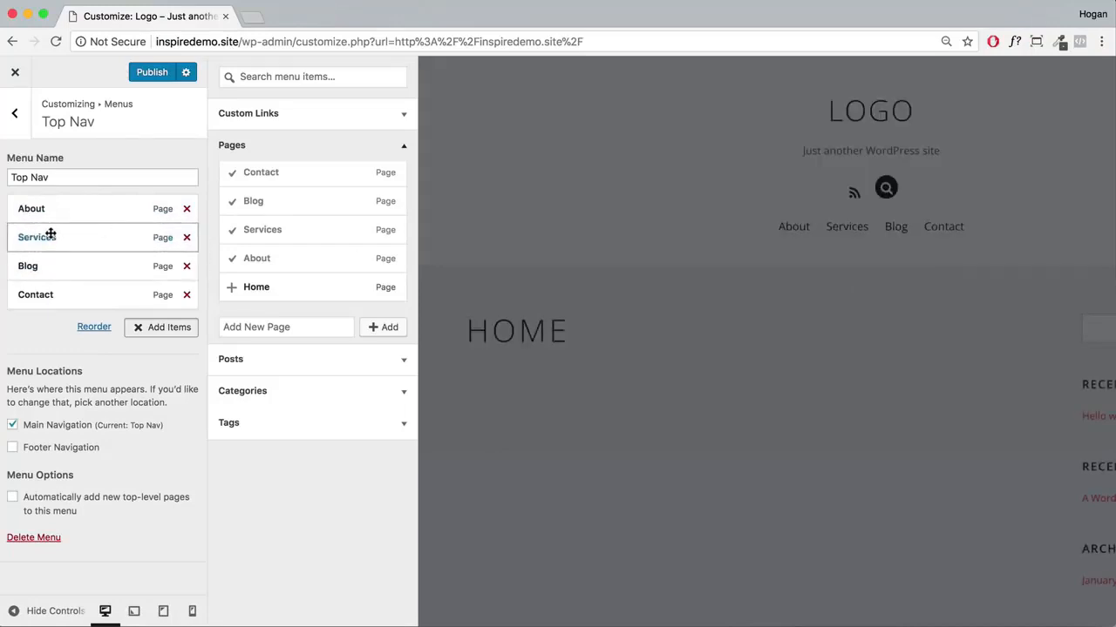
left_click_drag(29, 231, 38, 228)
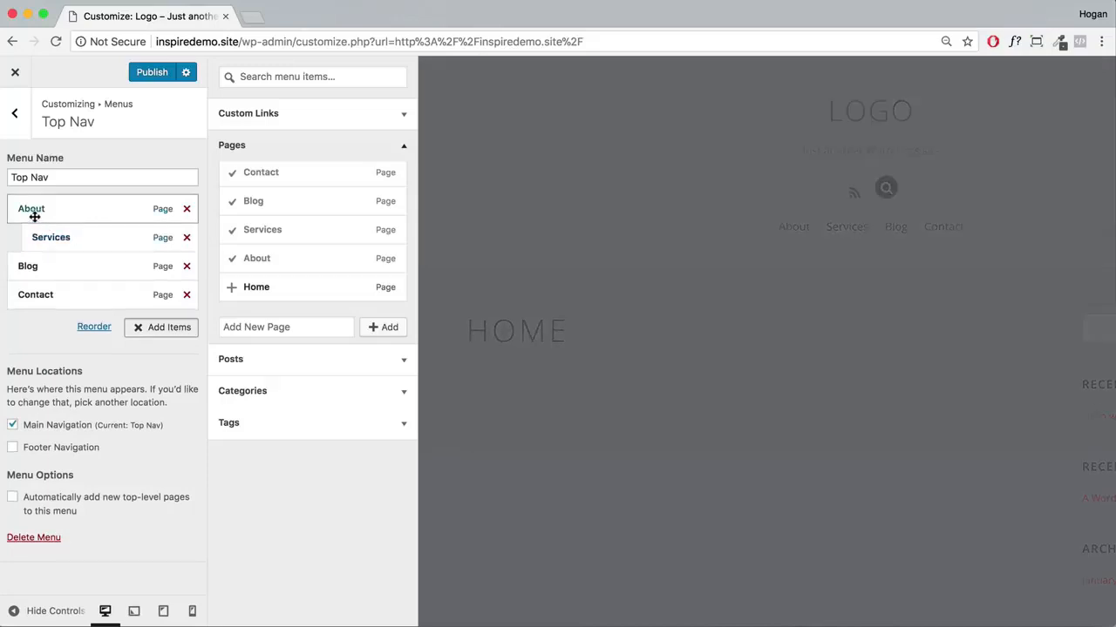
left_click(803, 272)
- Try nesting Blog under Services, restore all items to top level, and publish the menu
mouse_move(604, 230)
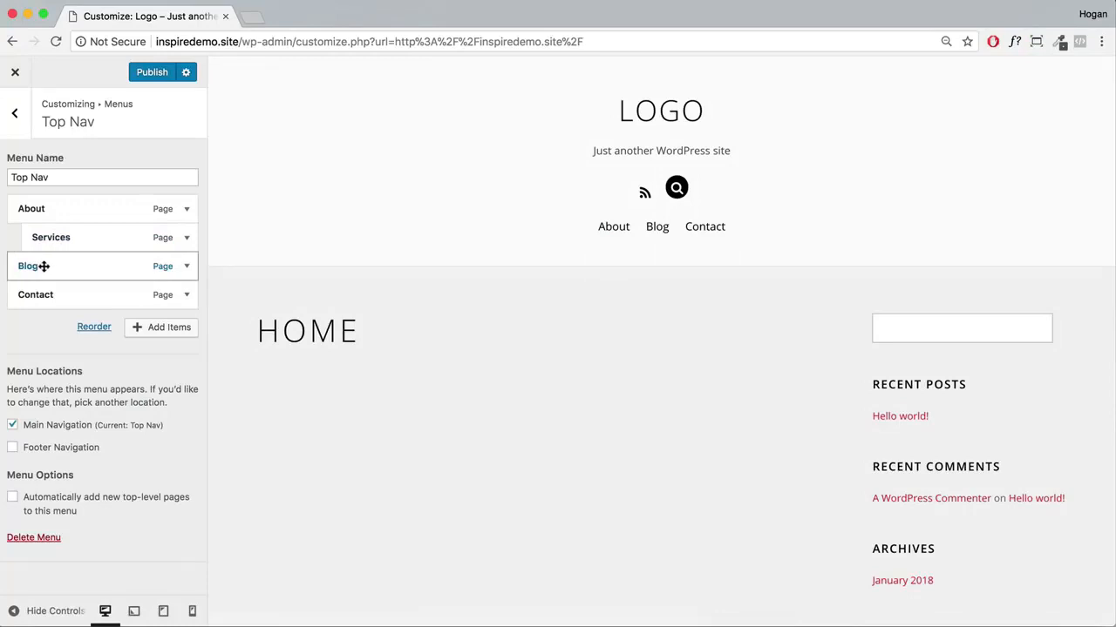
left_click_drag(43, 266, 78, 264)
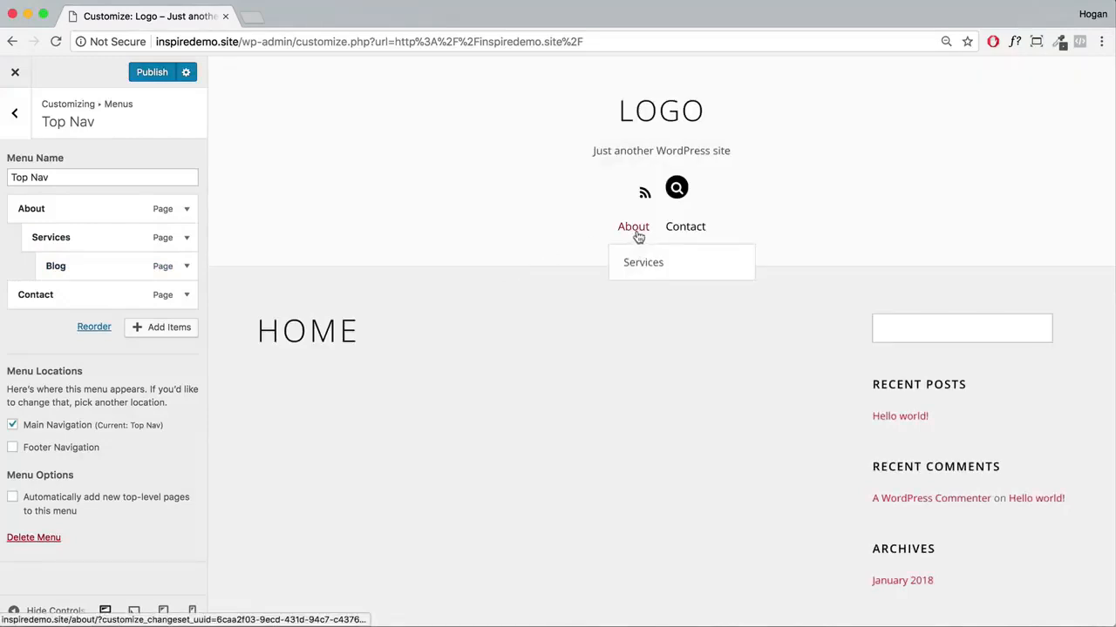
mouse_move(638, 271)
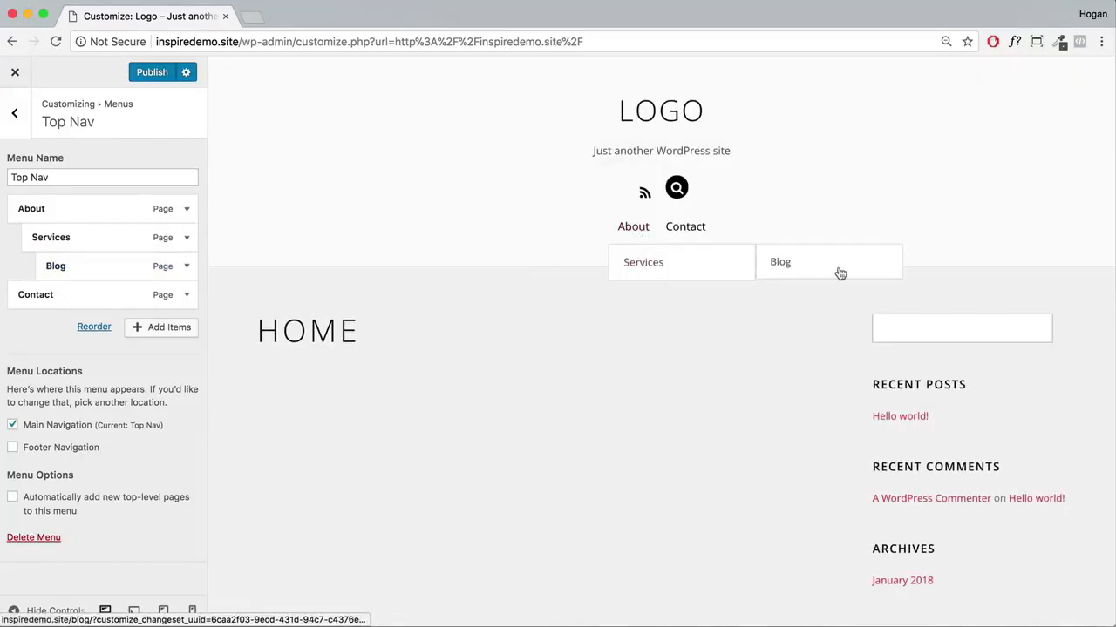
left_click_drag(78, 266, 73, 239)
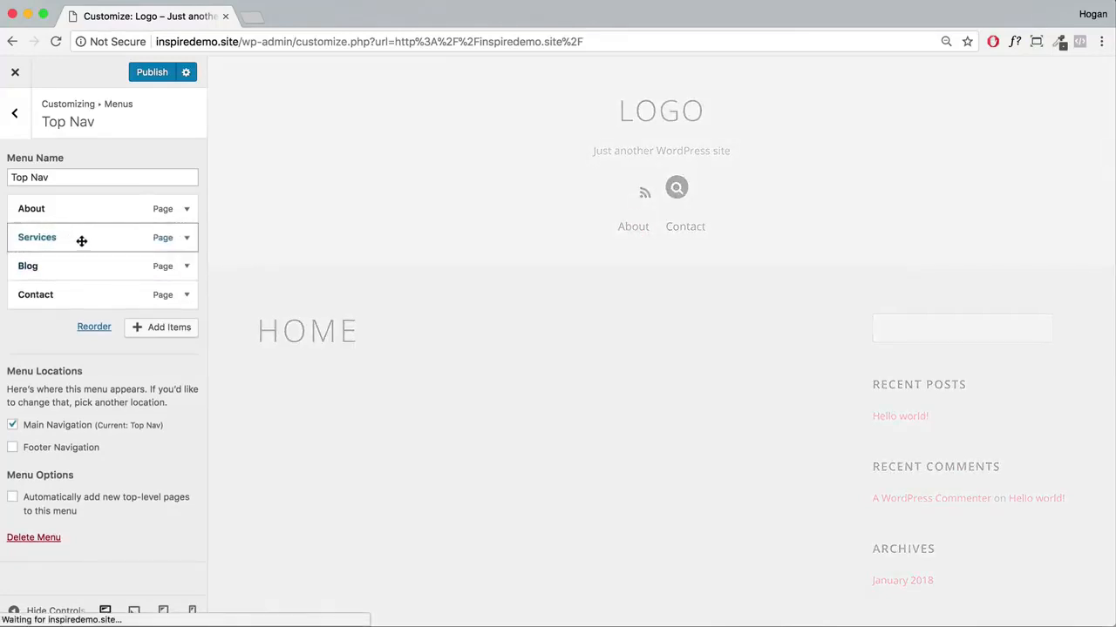
left_click(143, 72)
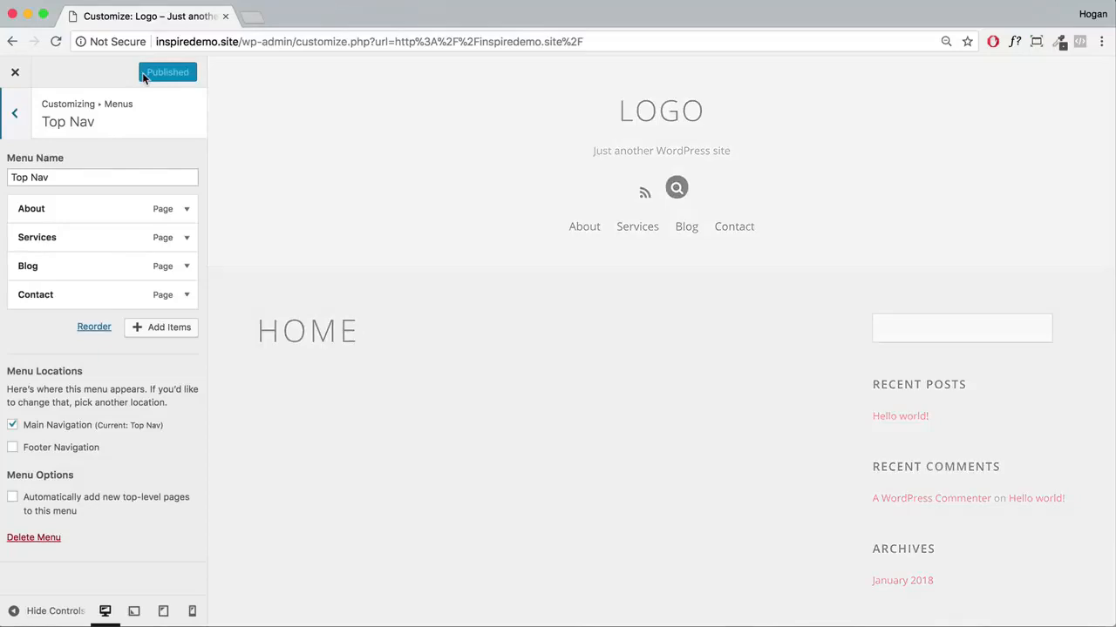
left_click(16, 75)
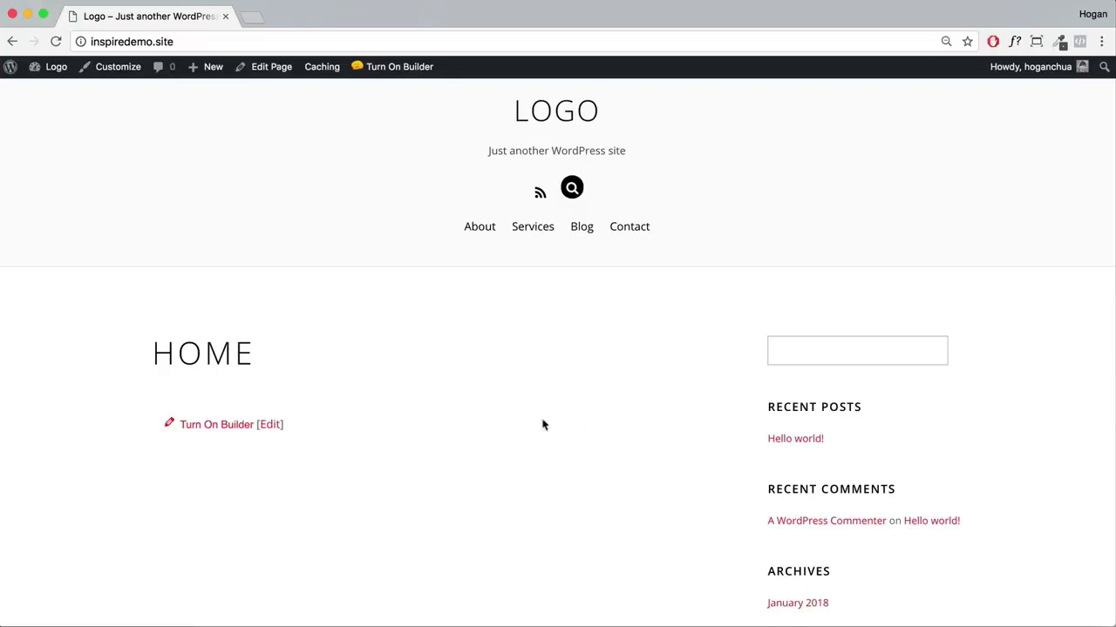
- Scroll the live site, then go to the admin Dashboard via the admin bar
scroll(549, 425, "down", 10)
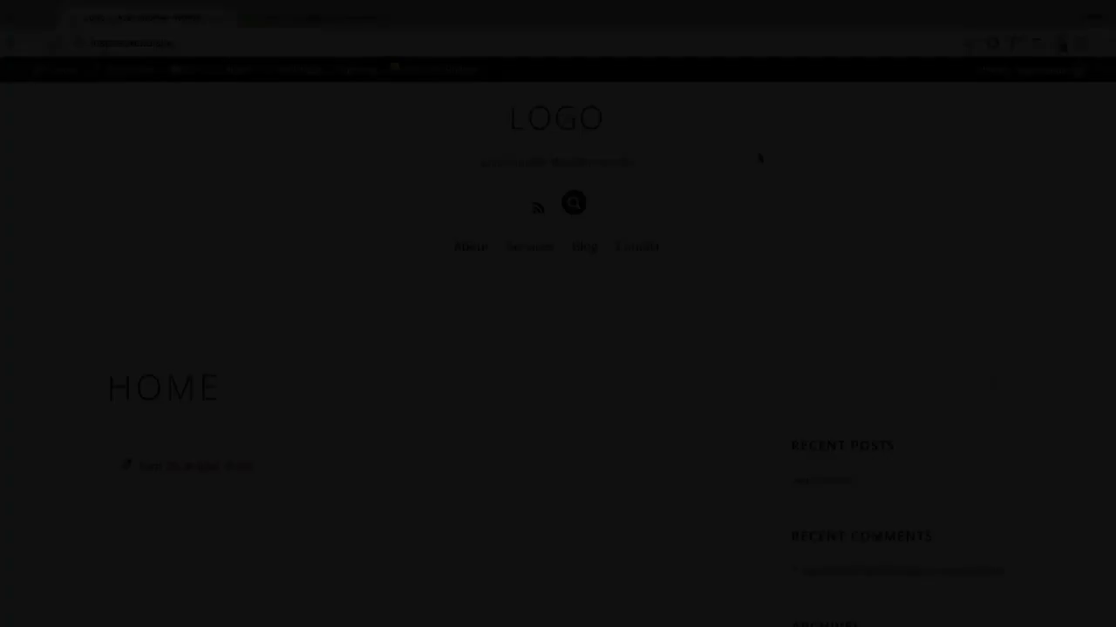
mouse_move(56, 73)
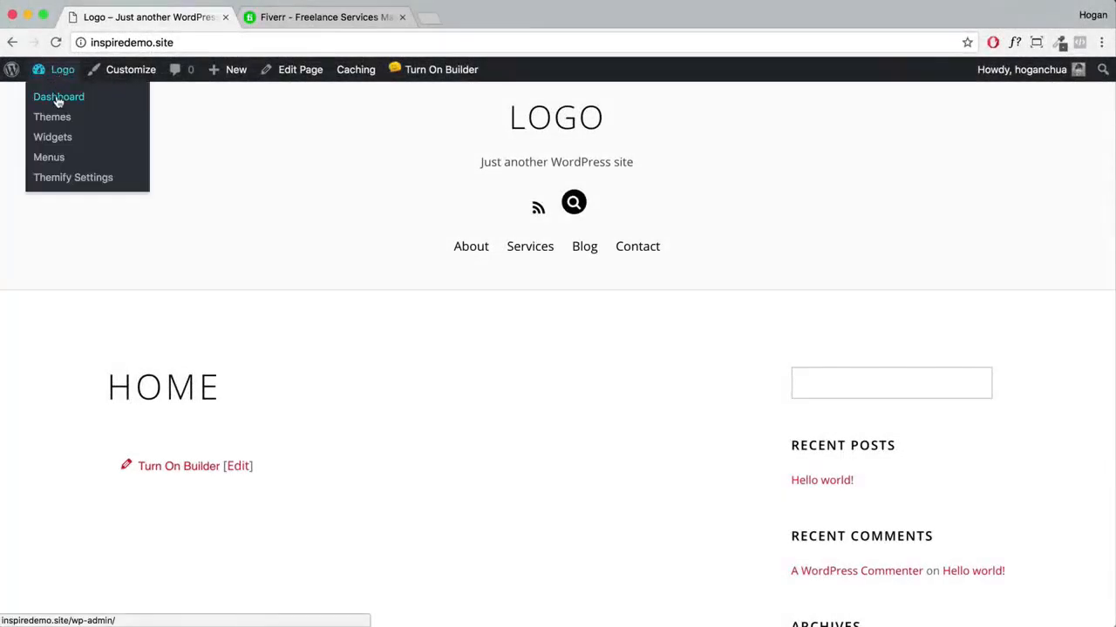
left_click(57, 98)
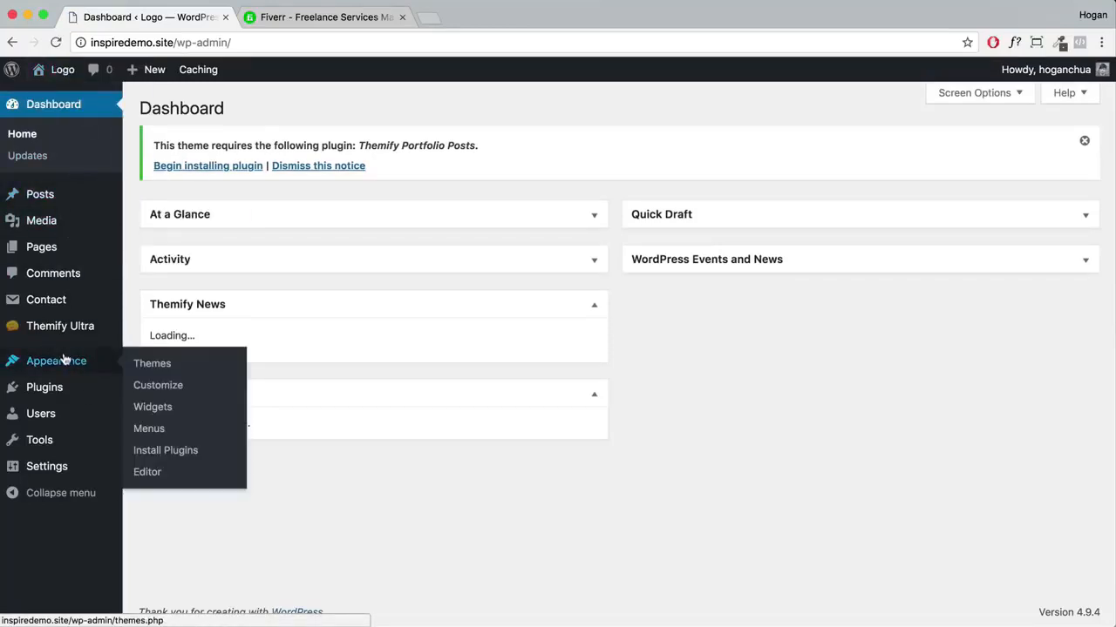
- Open Themify Ultra settings and find the empty Custom Favicon field under General
mouse_move(55, 336)
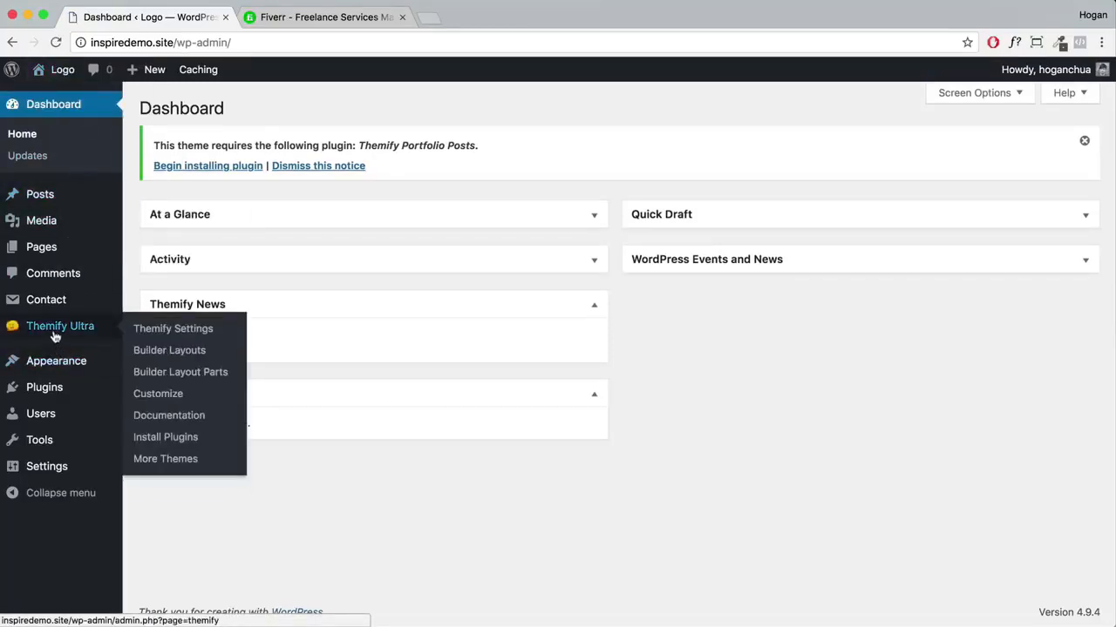
left_click(161, 331)
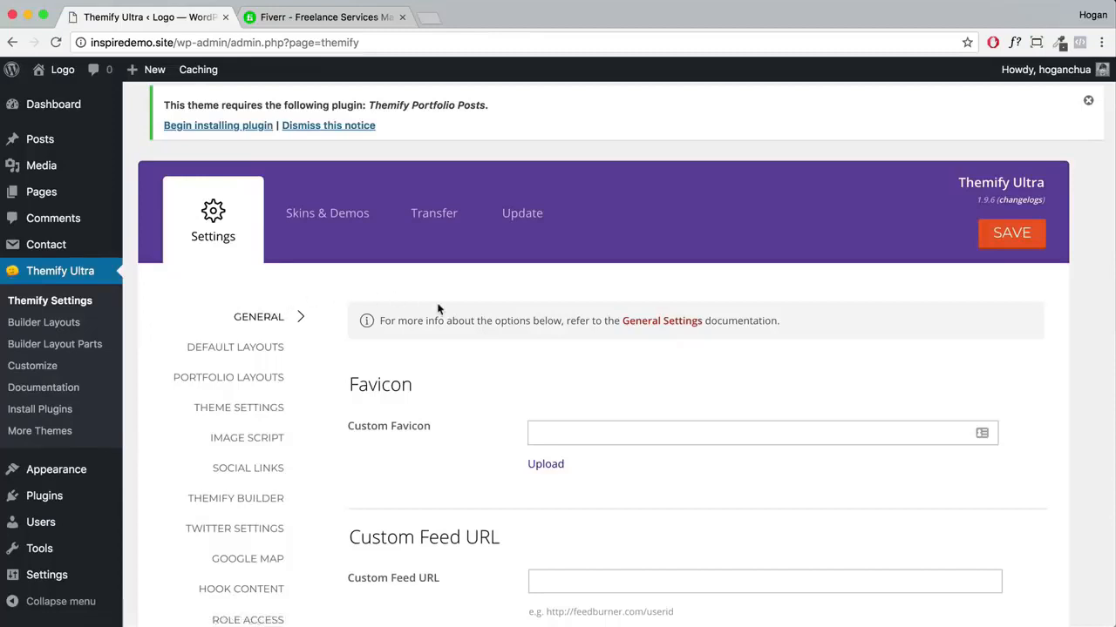
scroll(454, 307, "down", 2)
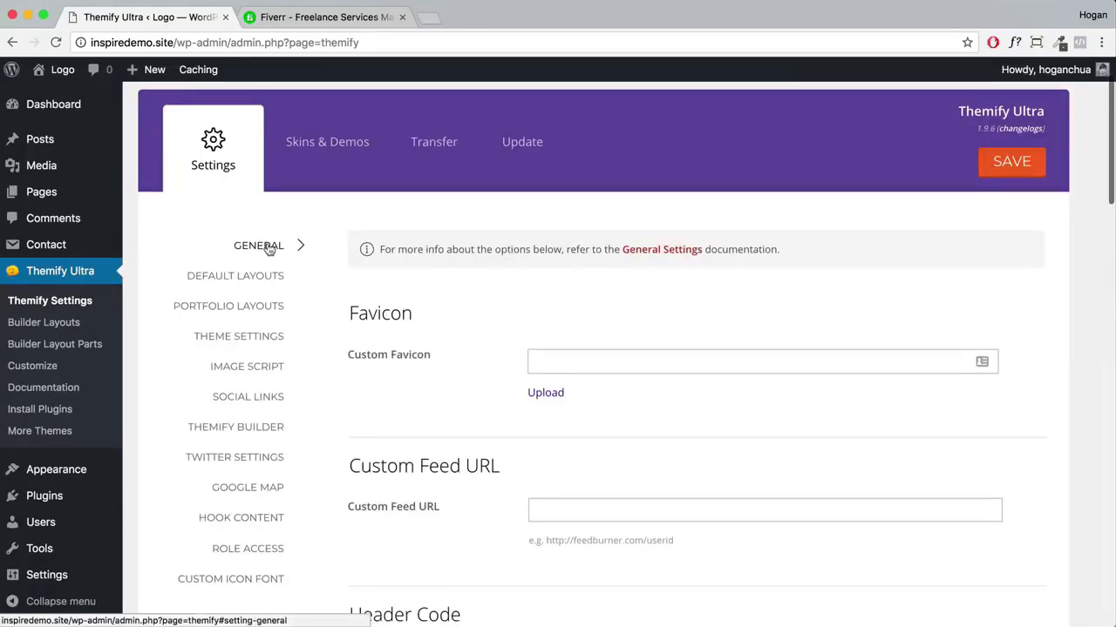
left_click_drag(351, 312, 416, 320)
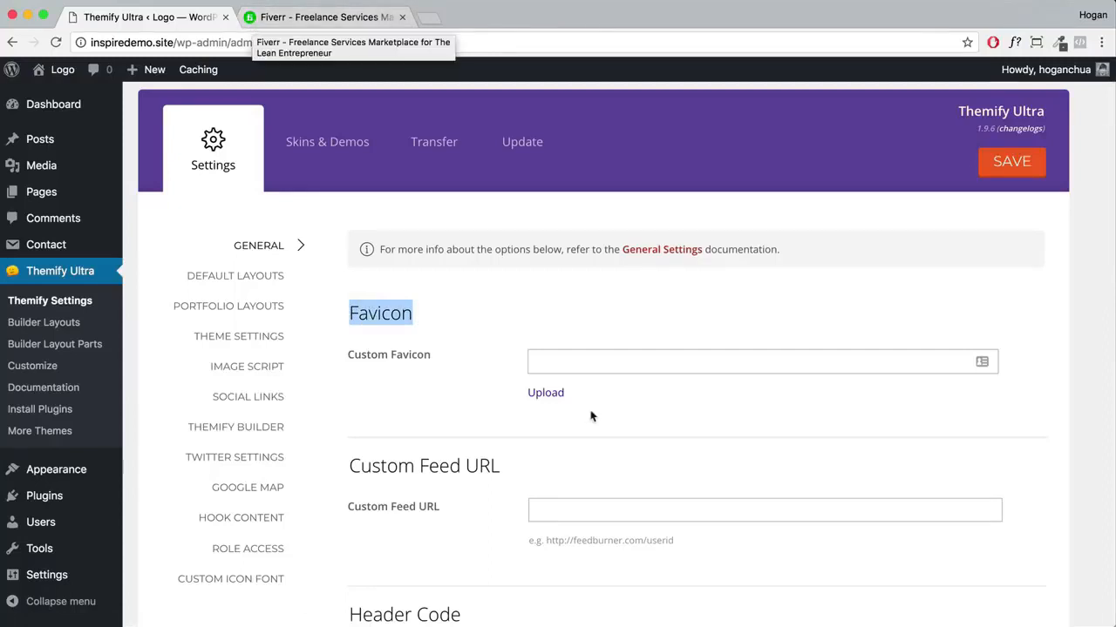
left_click(435, 363)
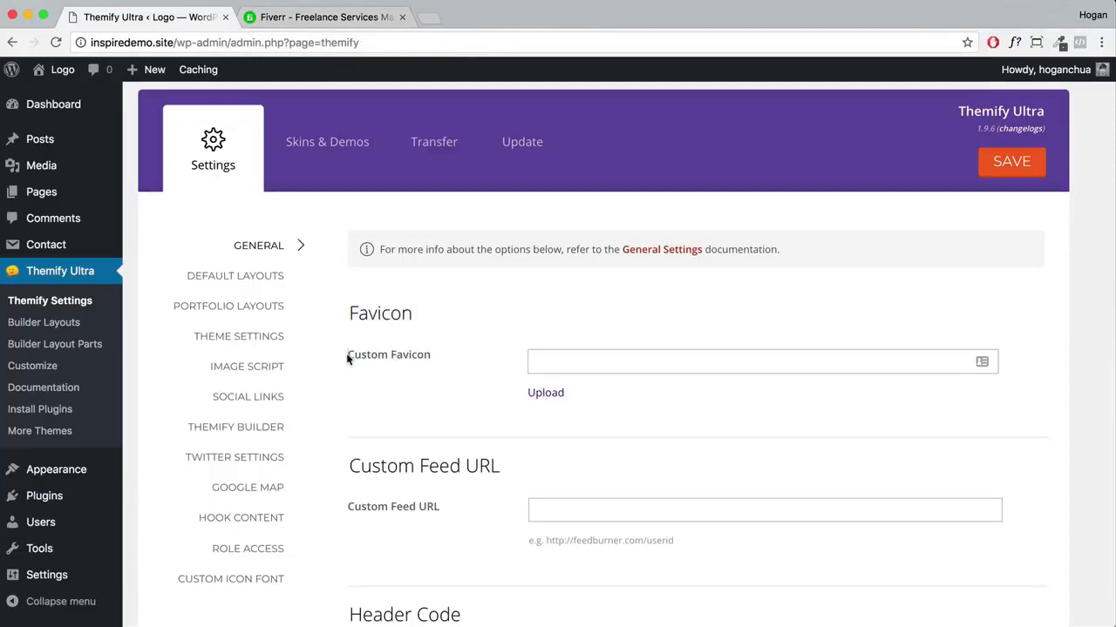
left_click(553, 358)
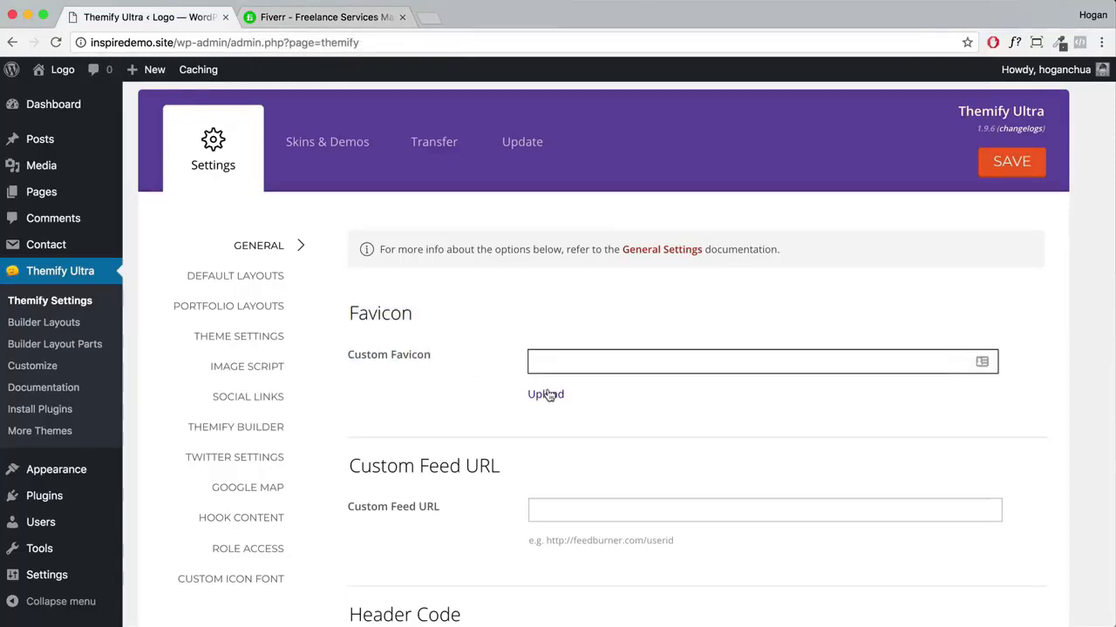
left_click(546, 393)
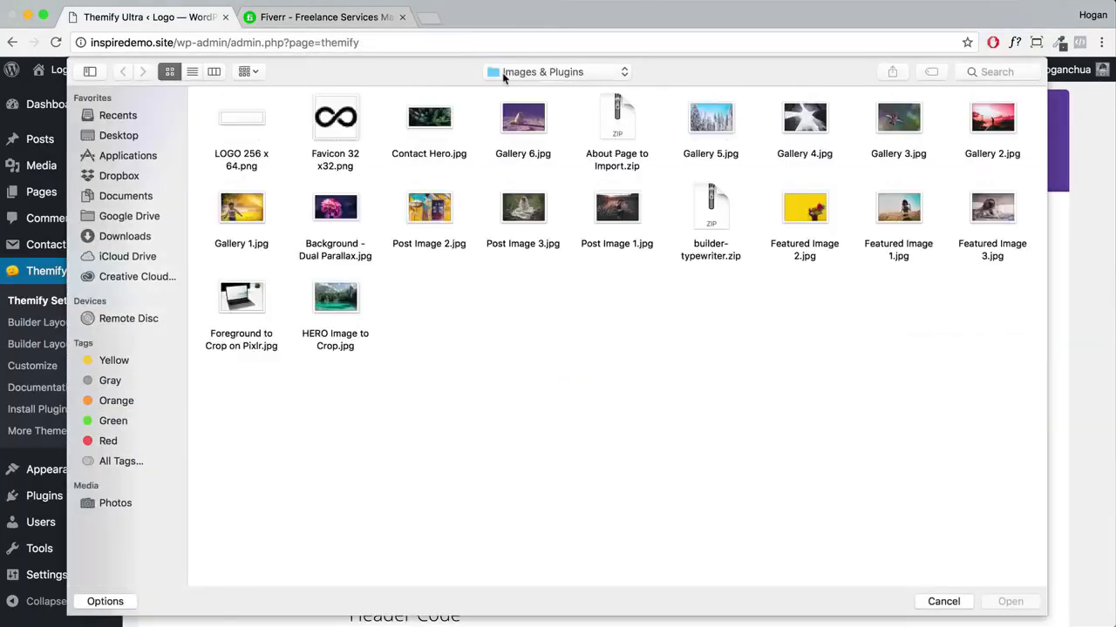
- Upload Favicon-32-x32.png as the Custom Favicon image
left_click(337, 128)
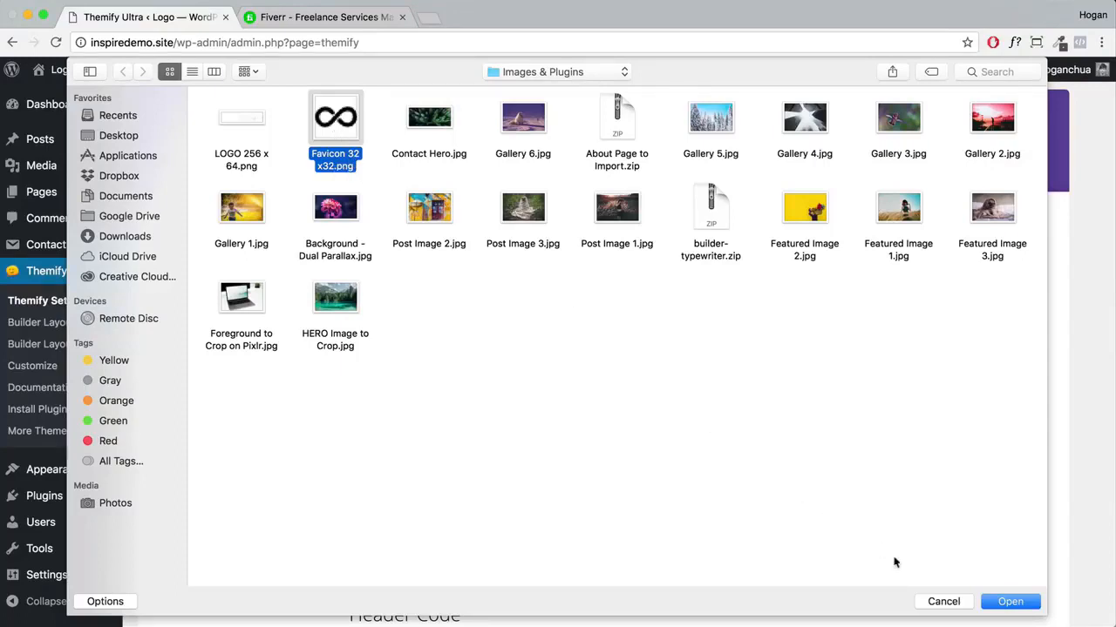
left_click(1026, 608)
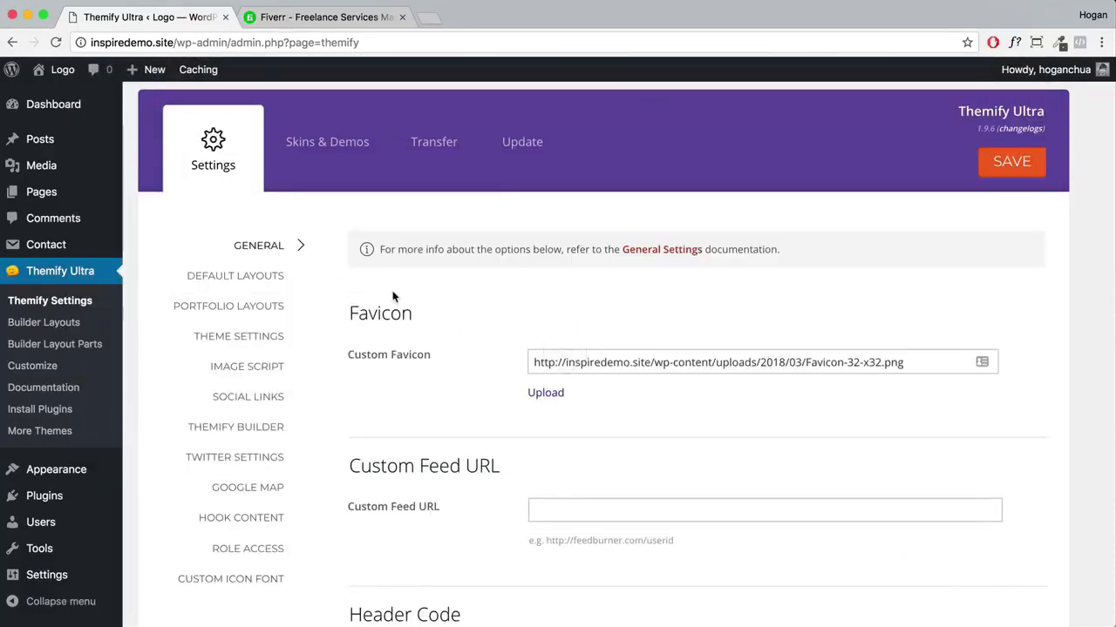
- In the Fiverr tab, search for 'logo design'
left_click(295, 17)
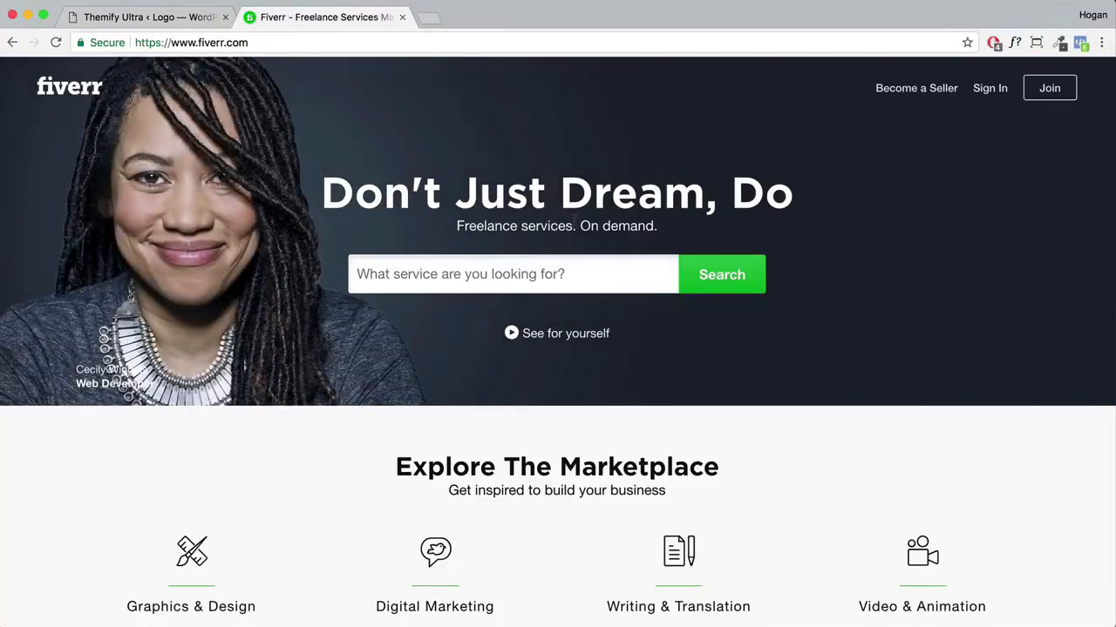
scroll(561, 323, "down", 3)
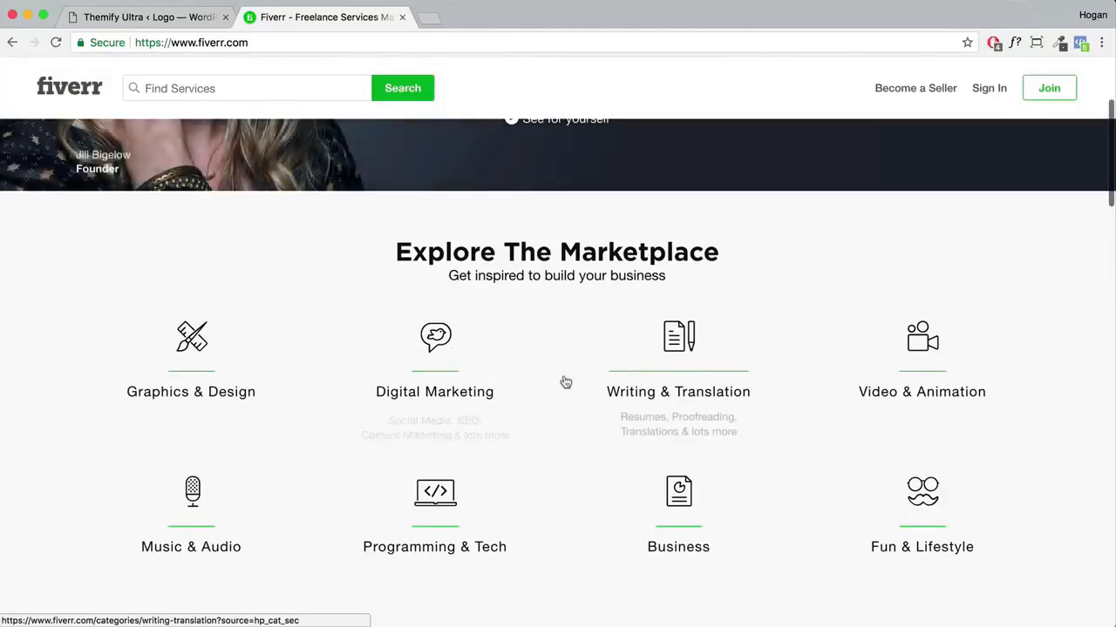
scroll(565, 381, "up", 2)
scroll(564, 382, "up", 1)
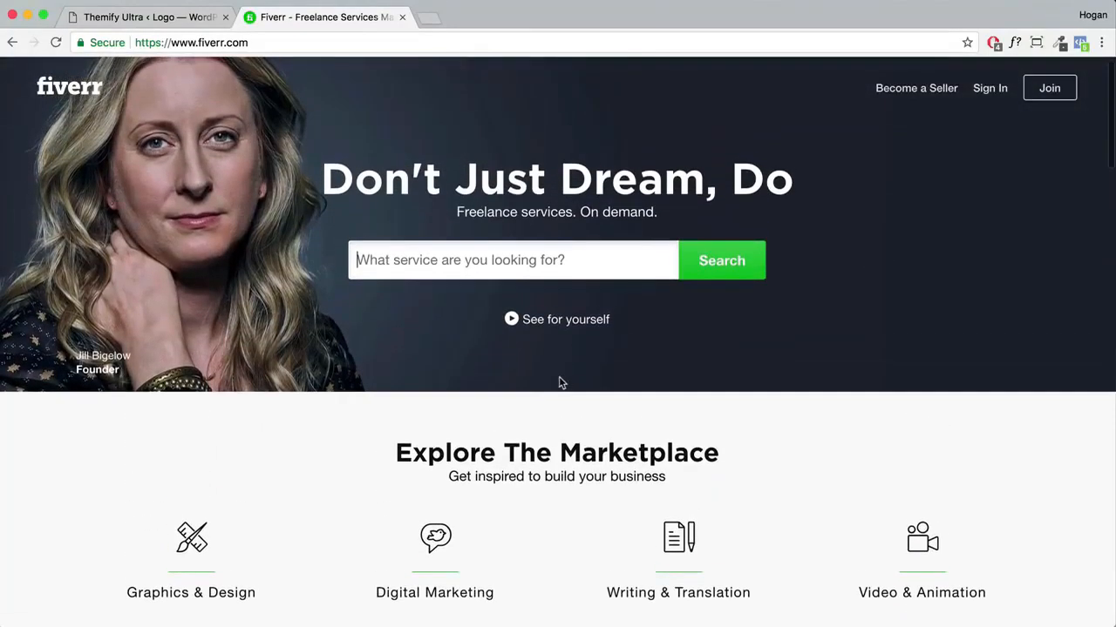
left_click(540, 260)
type("logo")
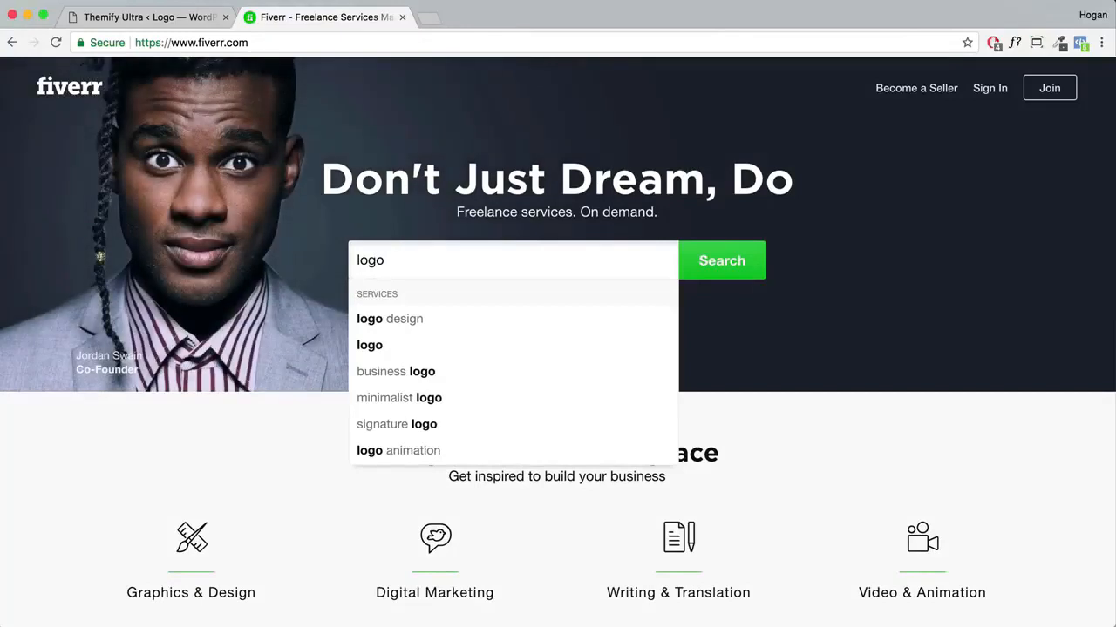
key("Down")
key("Return")
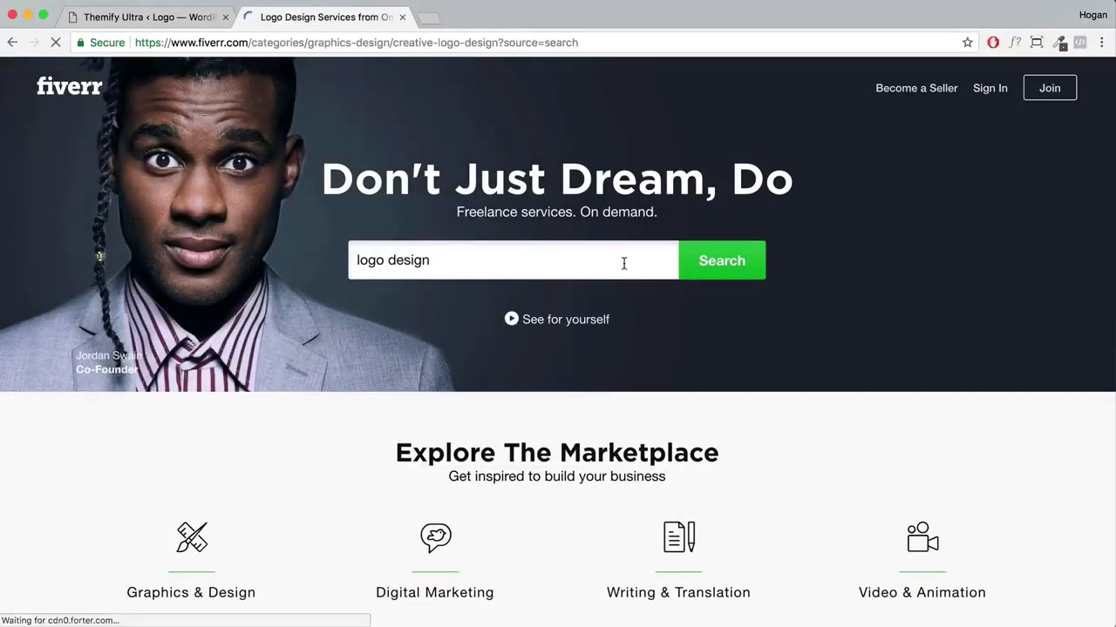
- Open a logo design gig's page, then go back to the Themify settings tab
scroll(624, 268, "down", 5)
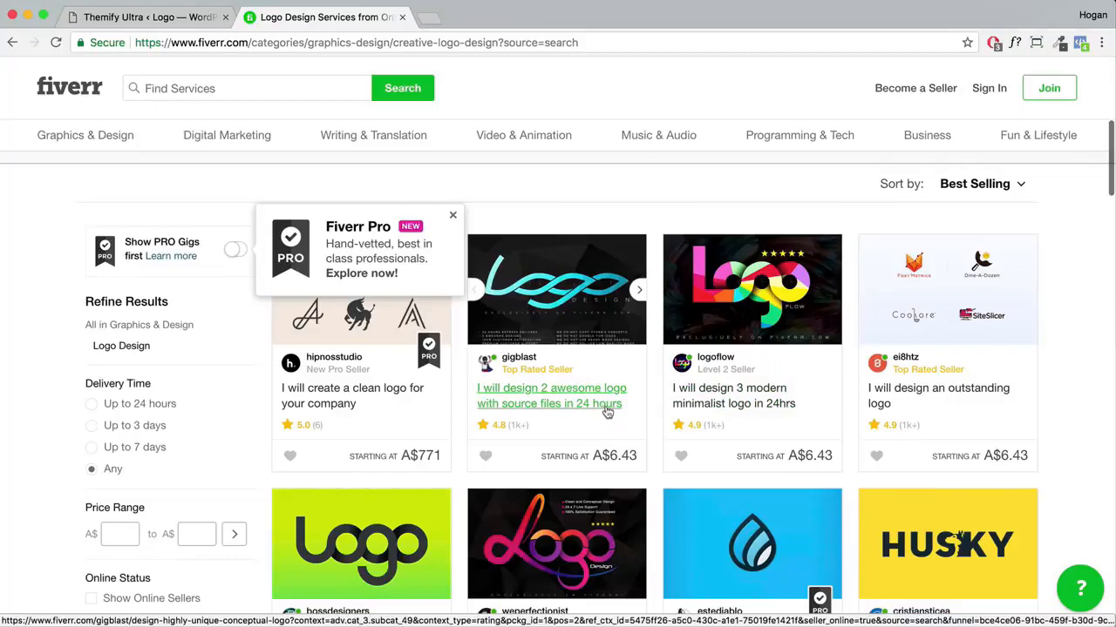
scroll(610, 416, "down", 3)
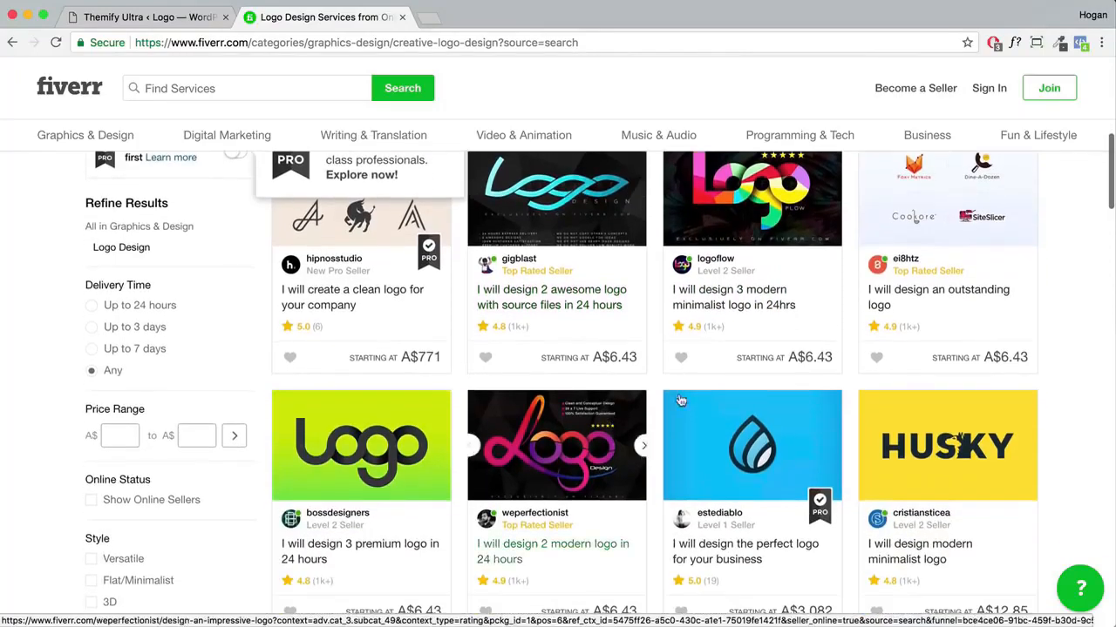
left_click(573, 303)
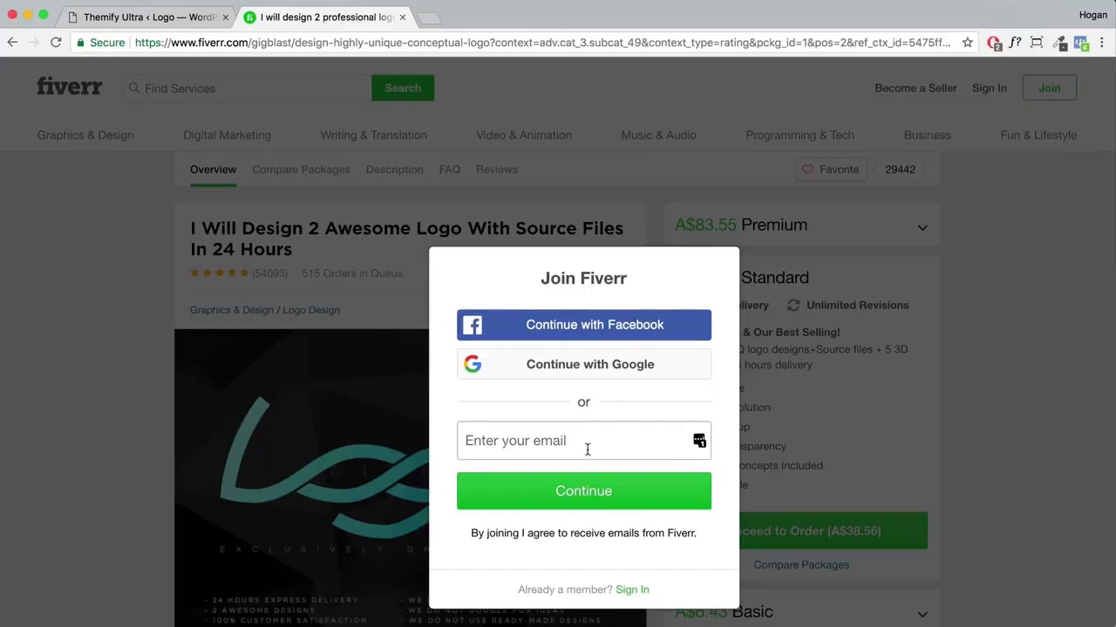
left_click(148, 17)
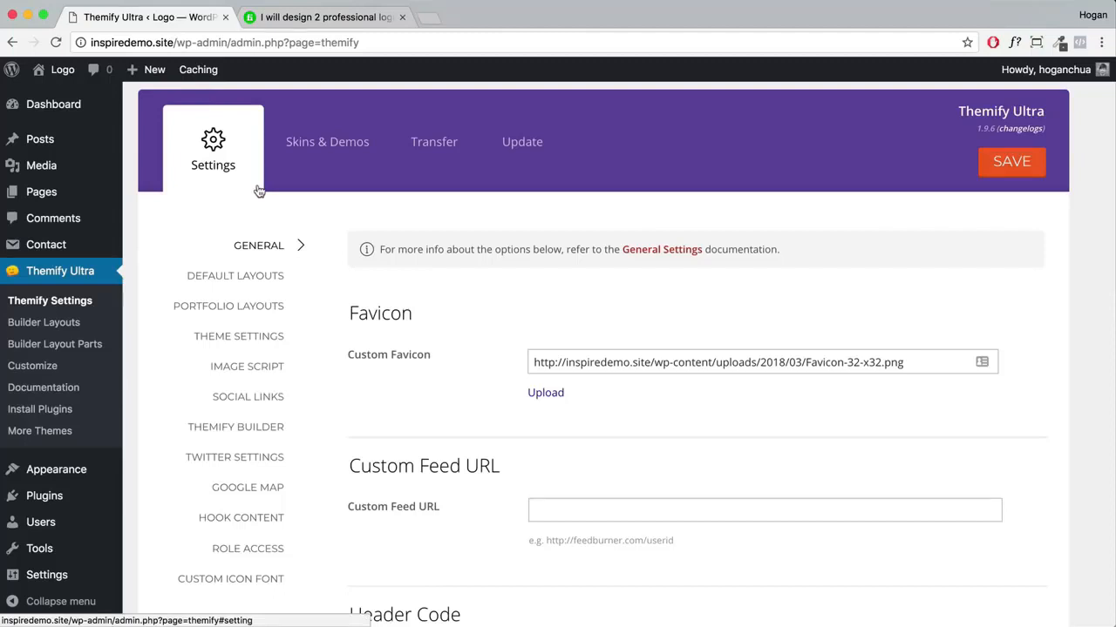
- Set the Google Fonts list to 'Show all Google Fonts' and save the settings
scroll(631, 411, "down", 10)
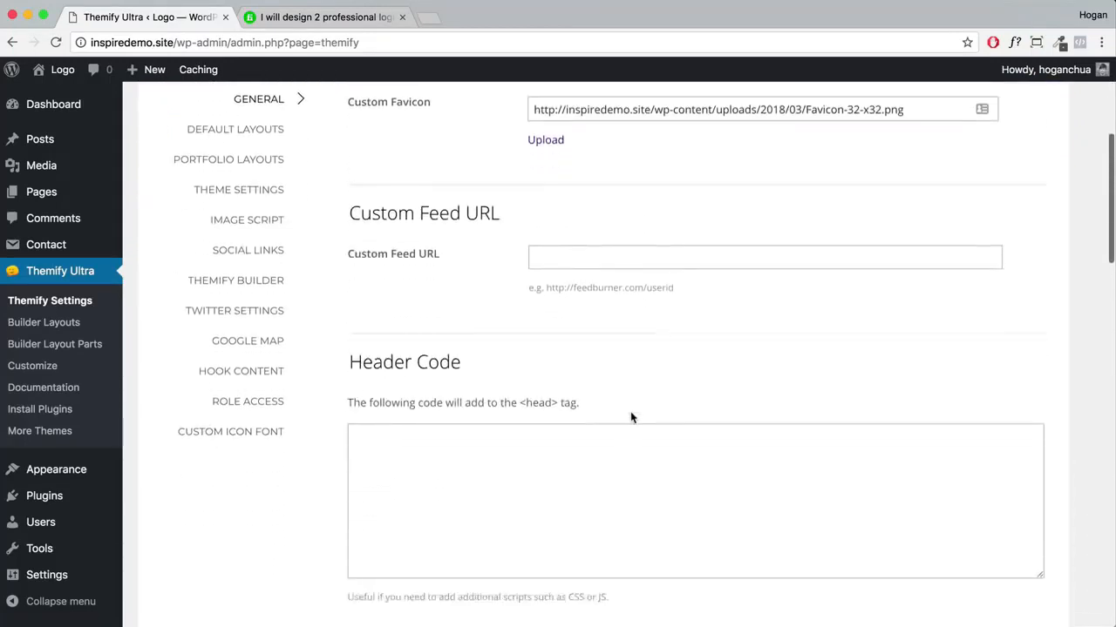
scroll(630, 411, "down", 10)
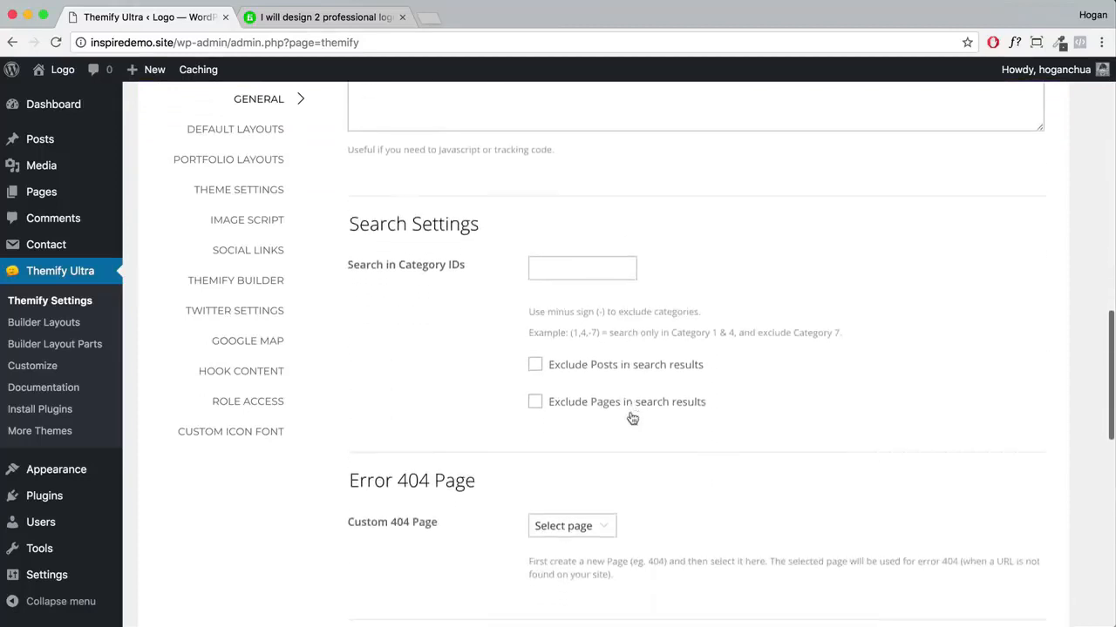
left_click_drag(462, 305, 348, 306)
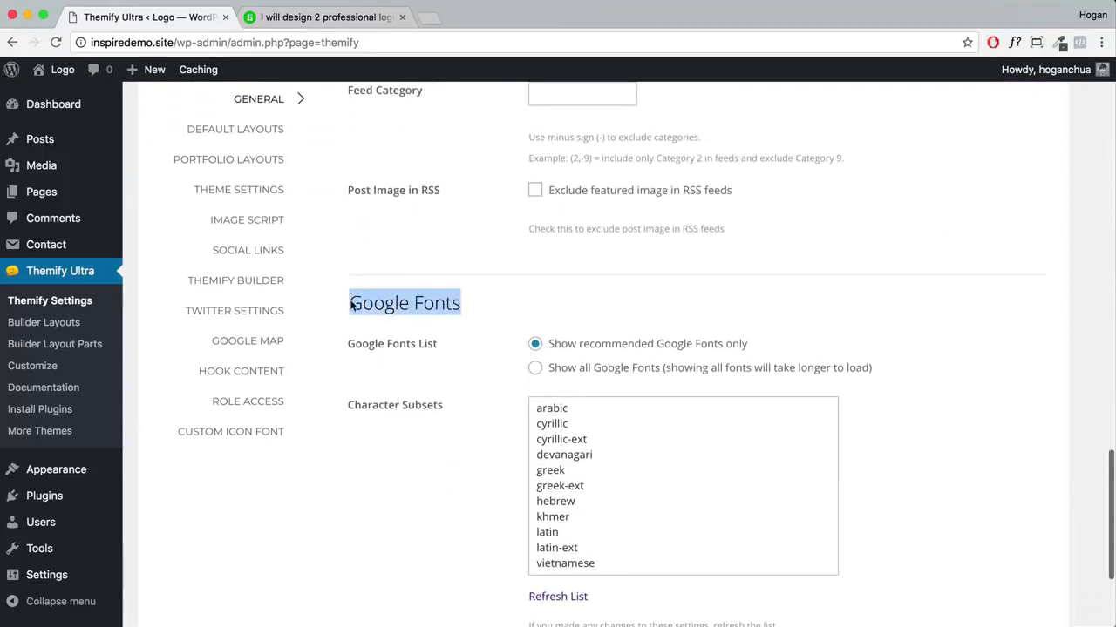
left_click(536, 370)
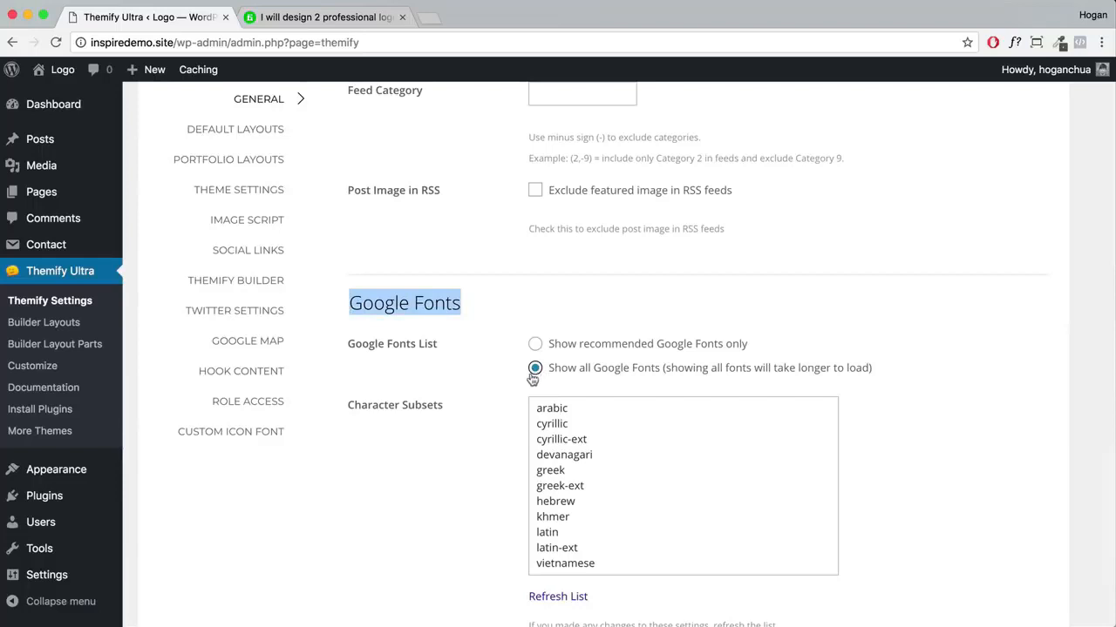
scroll(616, 421, "down", 4)
left_click(1012, 558)
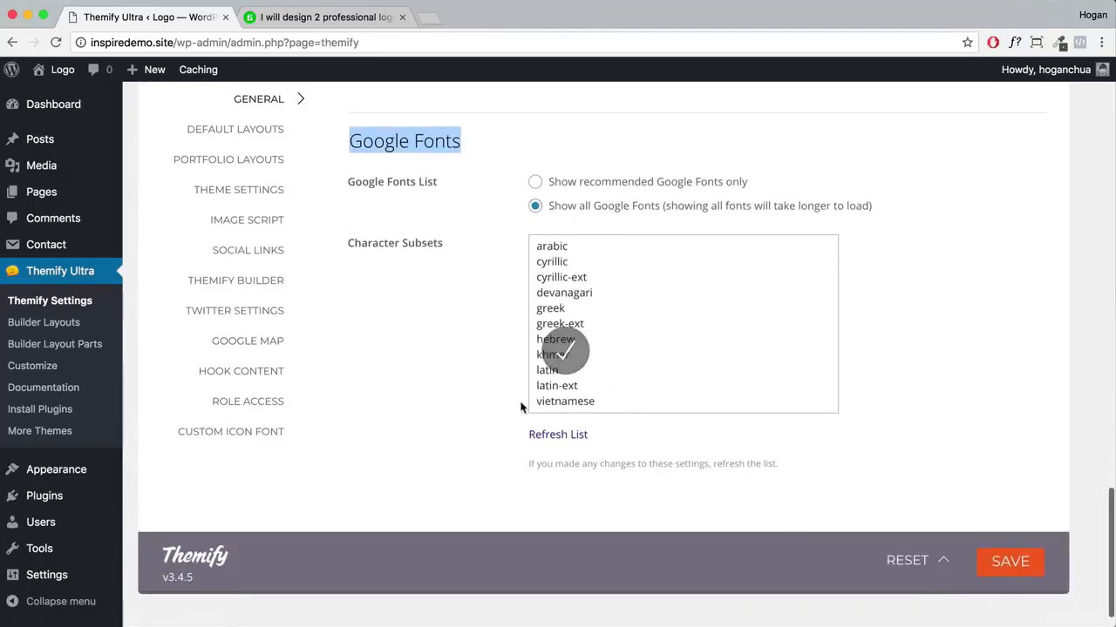
- Show Default Layouts, open the live site in a new tab, and close the Fiverr tab
left_click(250, 137)
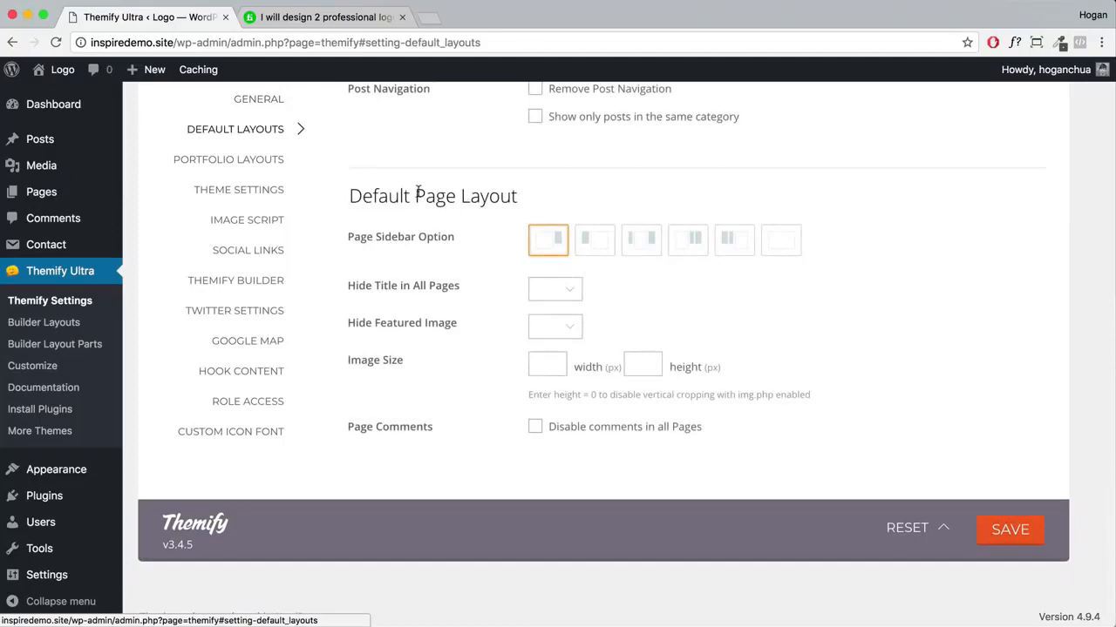
mouse_move(63, 71)
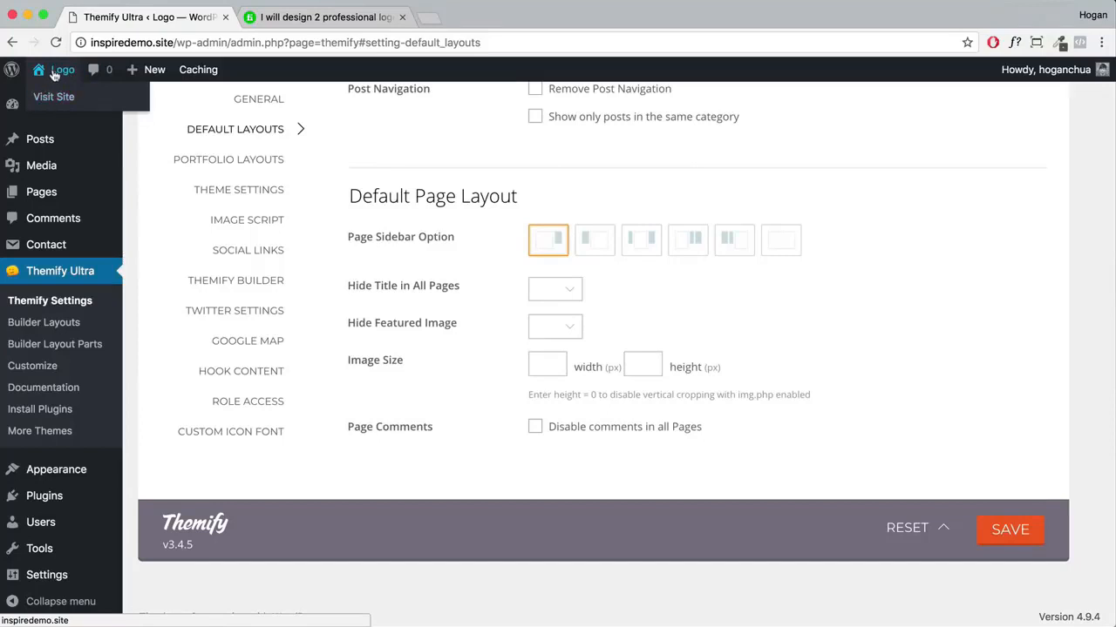
right_click(54, 102)
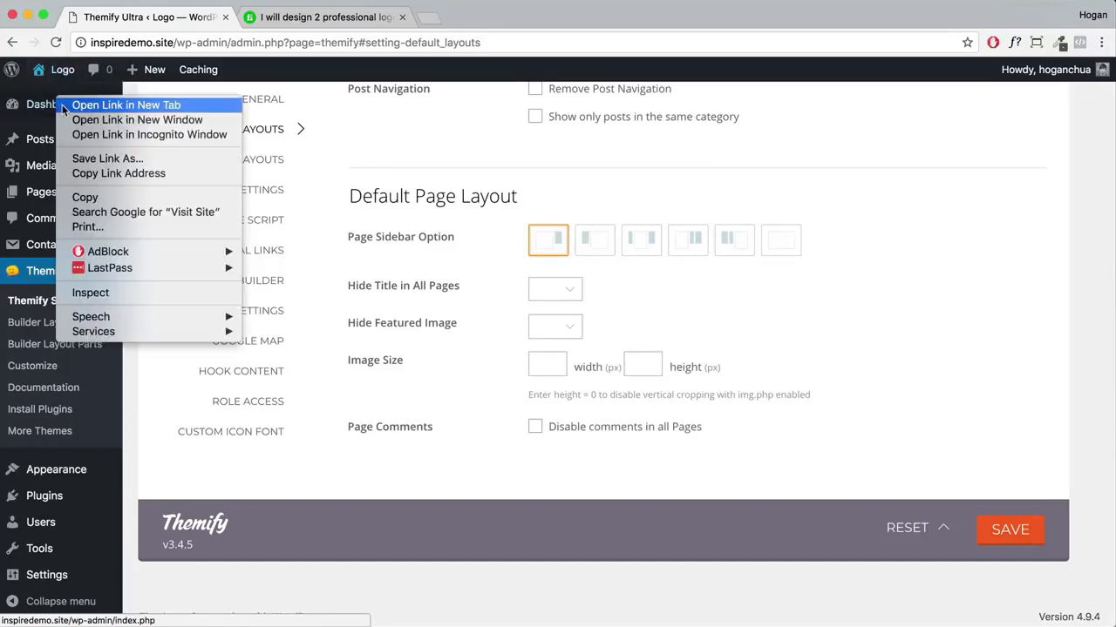
left_click(65, 106)
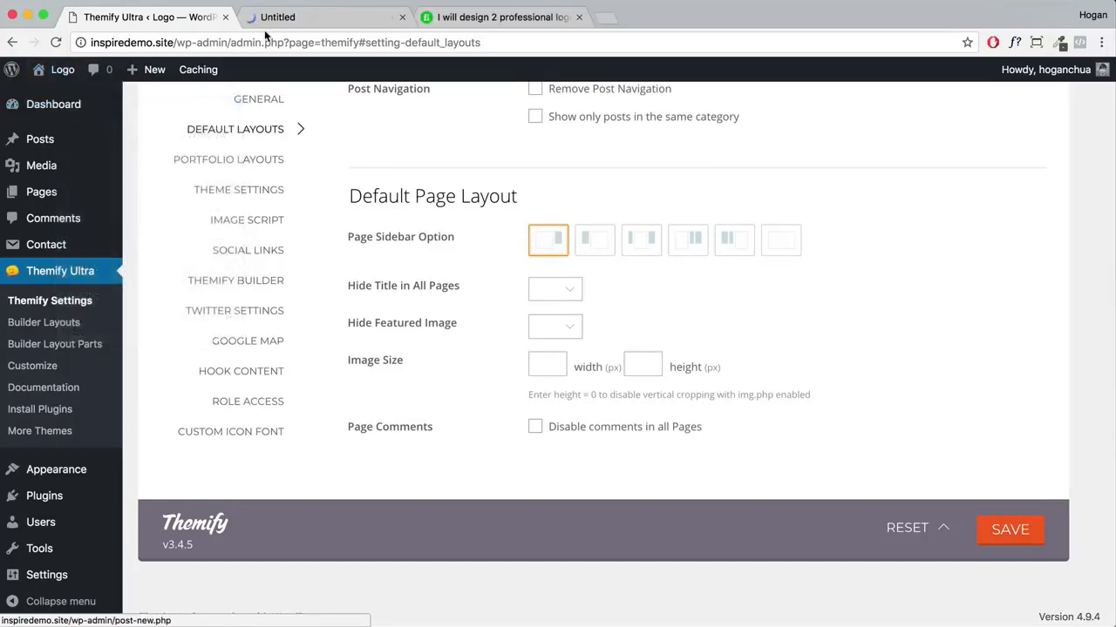
left_click(580, 17)
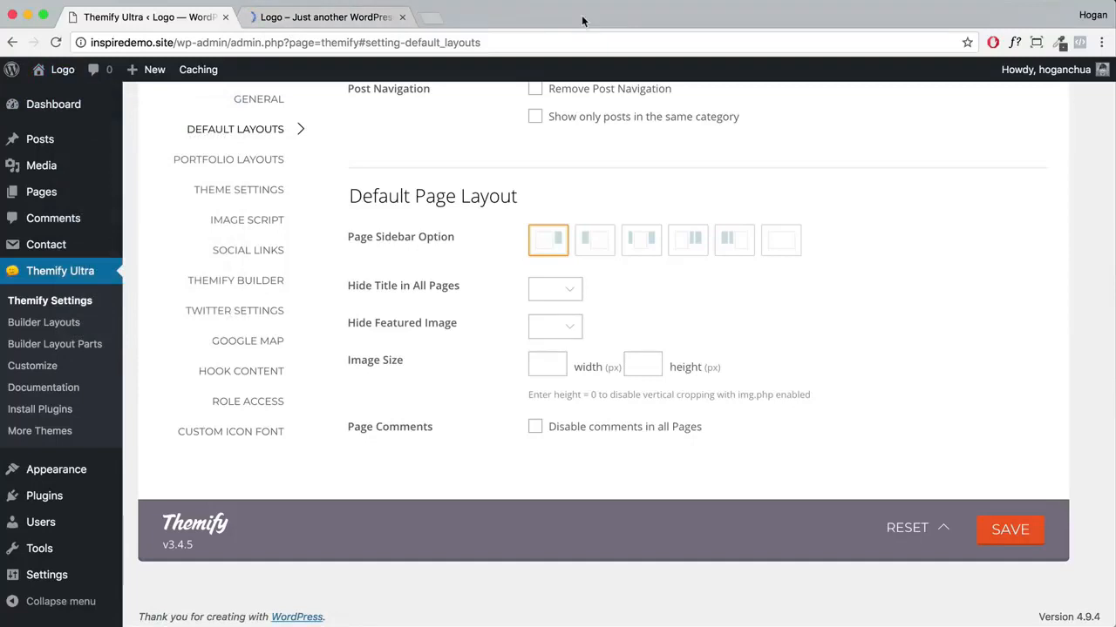
- View the site's front page and its HOME page title
left_click(312, 18)
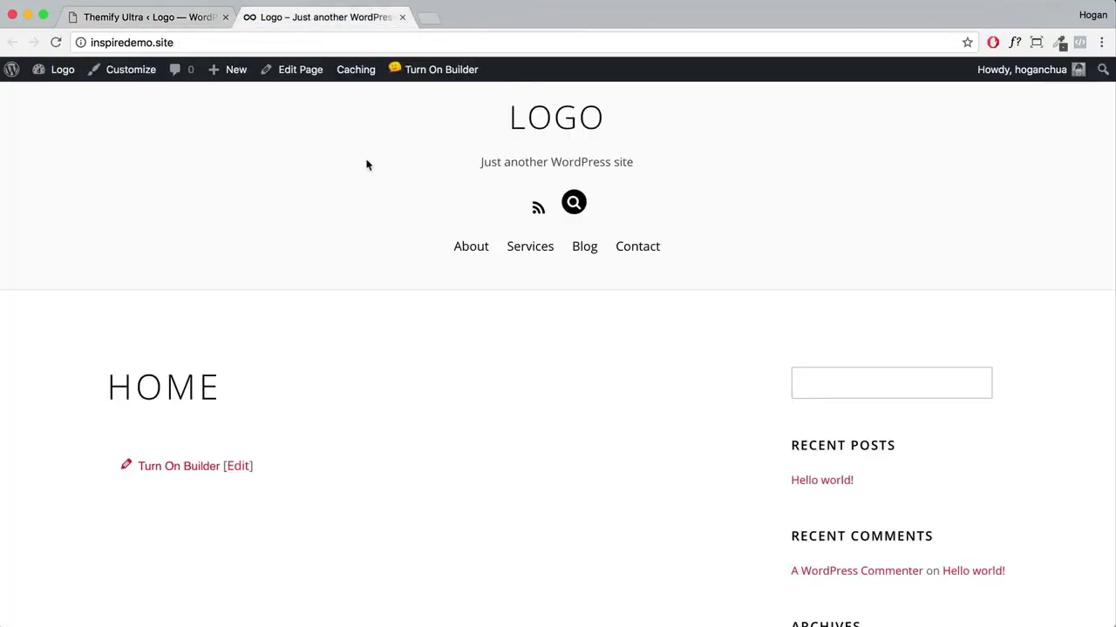
scroll(482, 311, "down", 4)
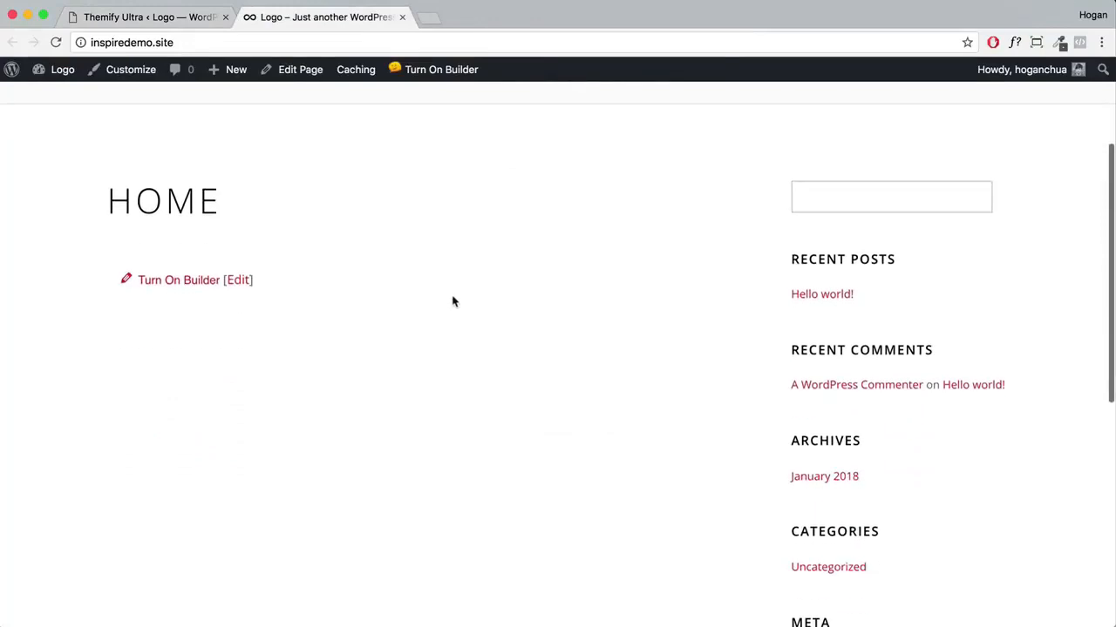
scroll(453, 302, "up", 2)
left_click_drag(96, 289, 257, 277)
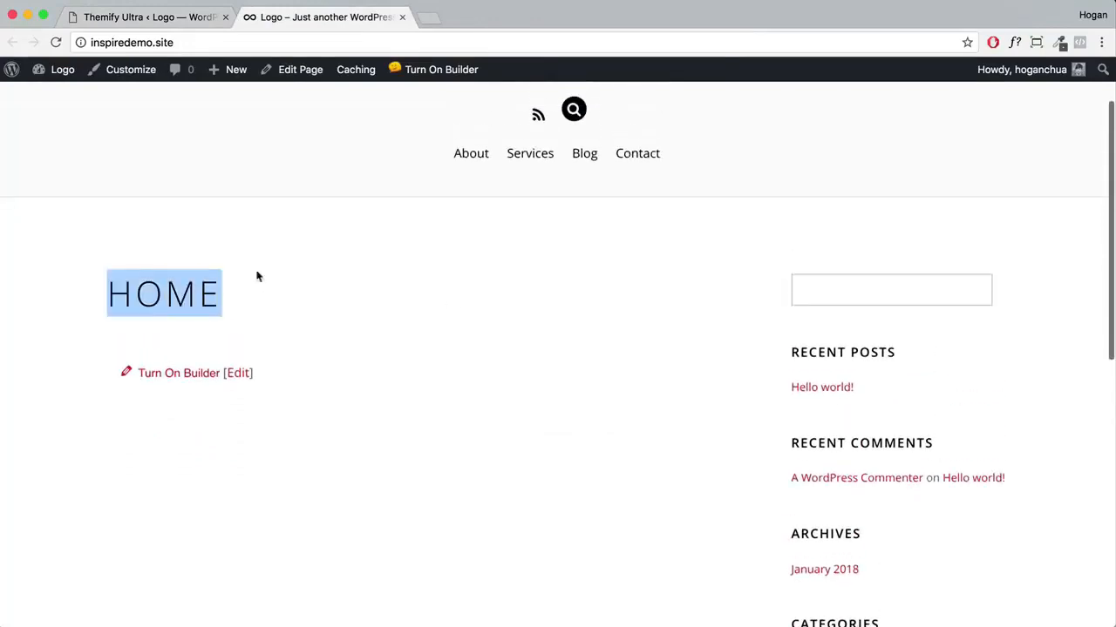
- Back in Themify settings, locate the Default Page Layout options
left_click(156, 19)
scroll(536, 275, "up", 10)
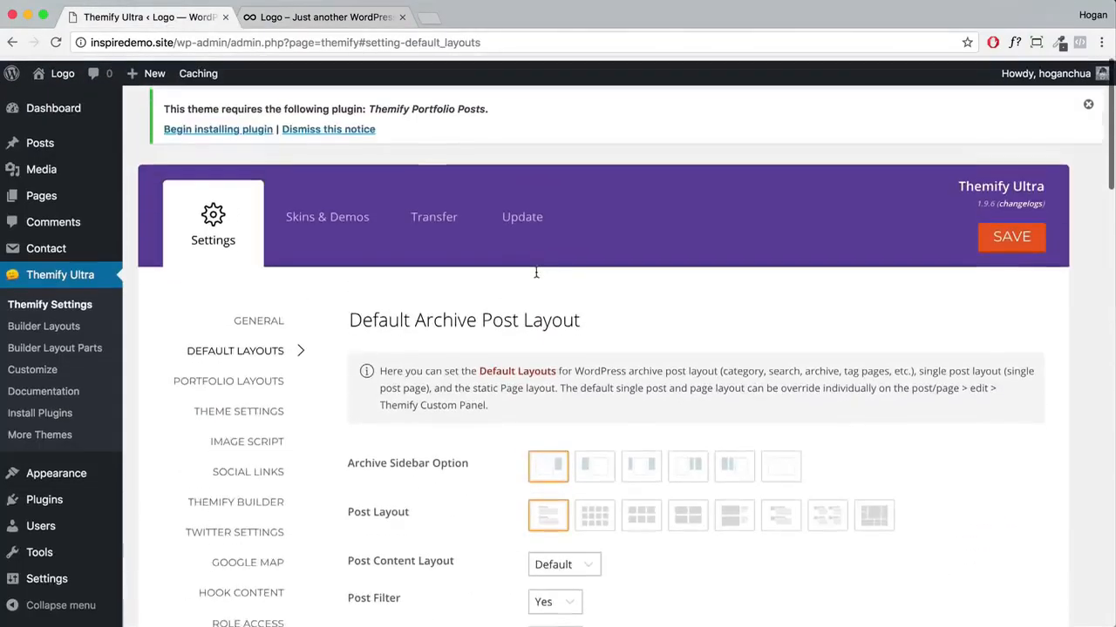
scroll(534, 279, "down", 3)
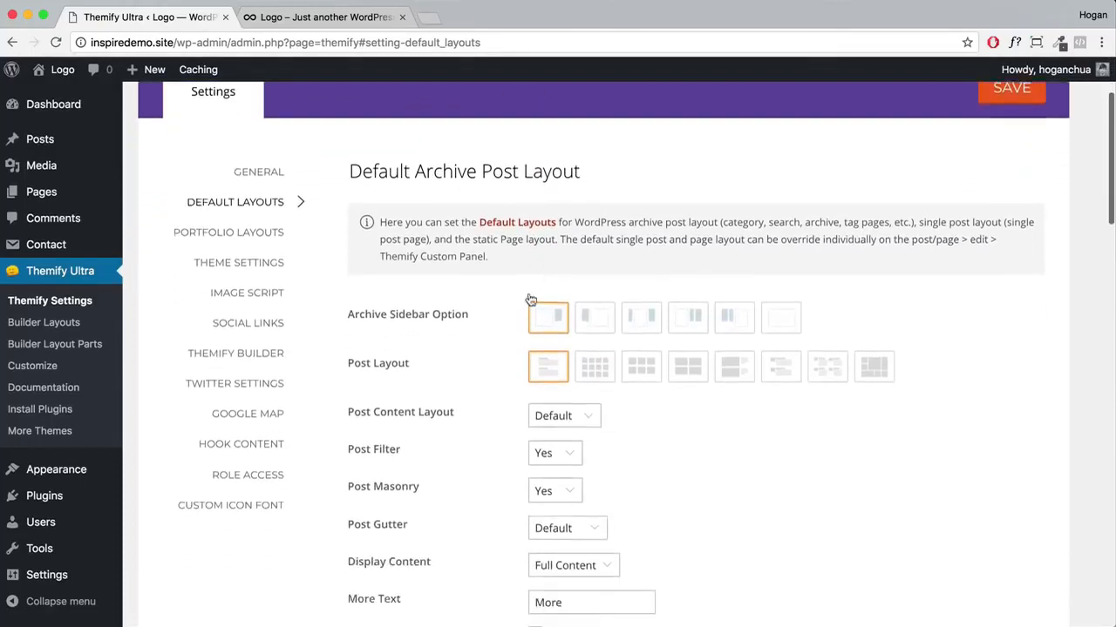
scroll(531, 300, "down", 15)
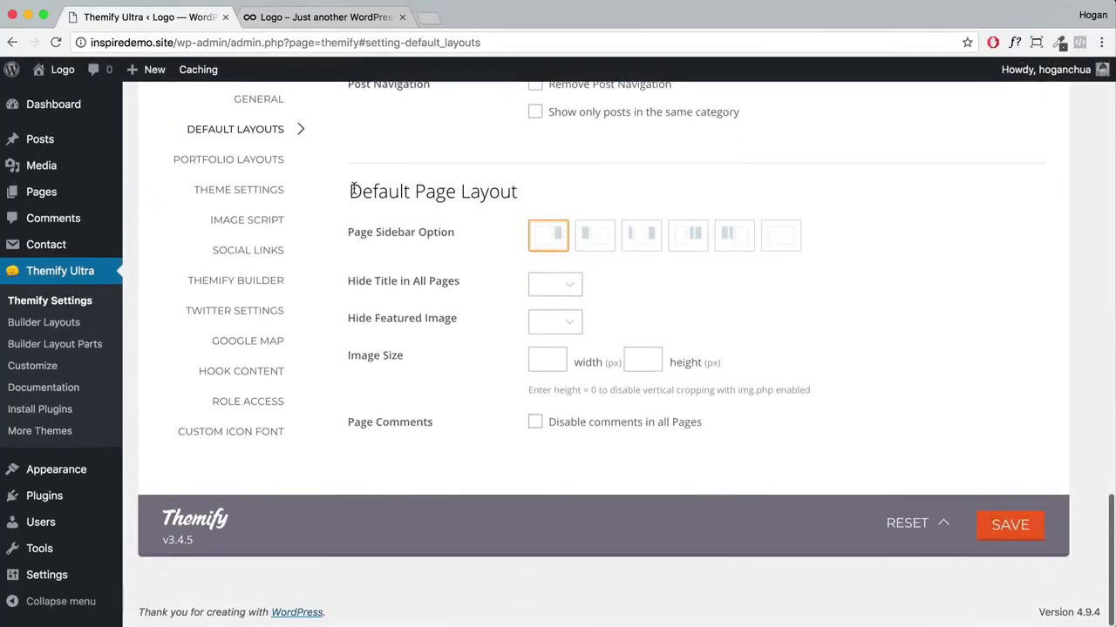
left_click_drag(353, 191, 538, 199)
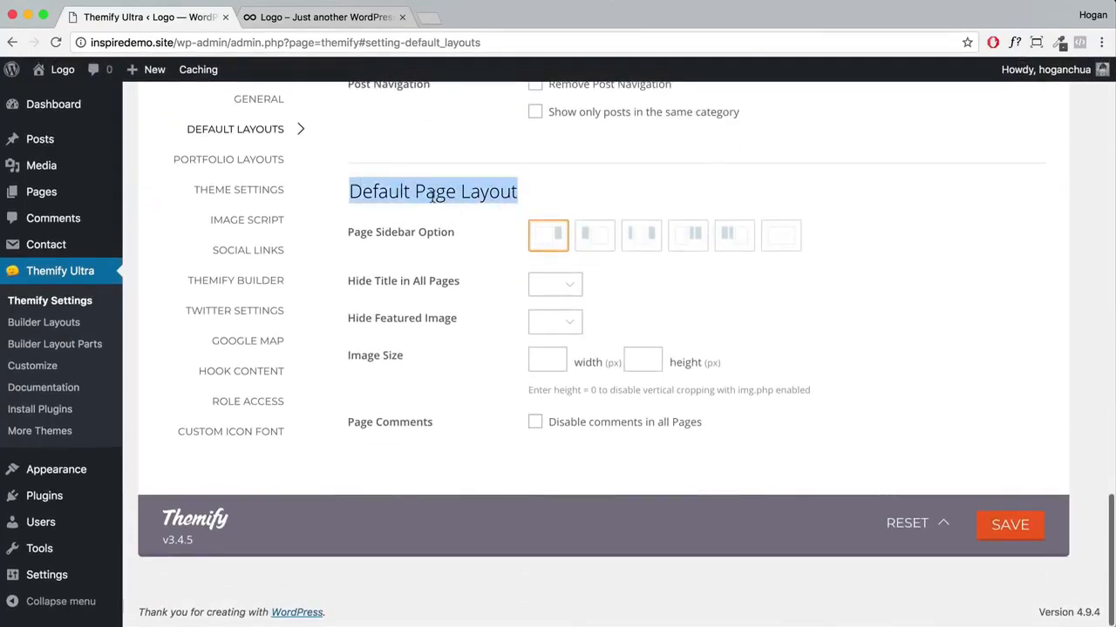
- Set the default page layout to No Sidebar
left_click(459, 236)
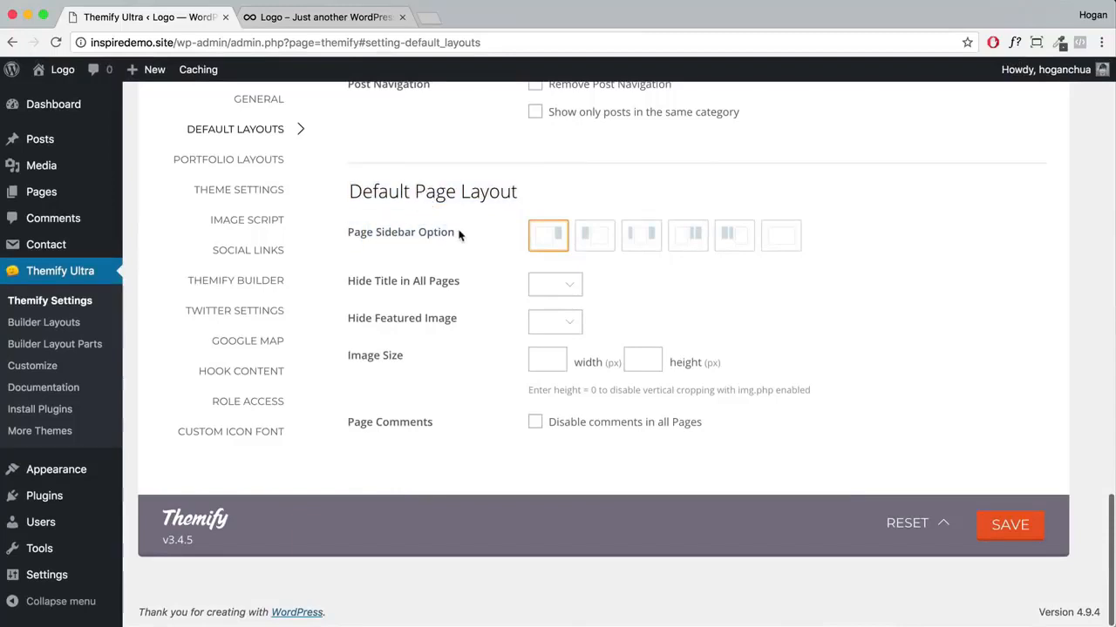
left_click(778, 237)
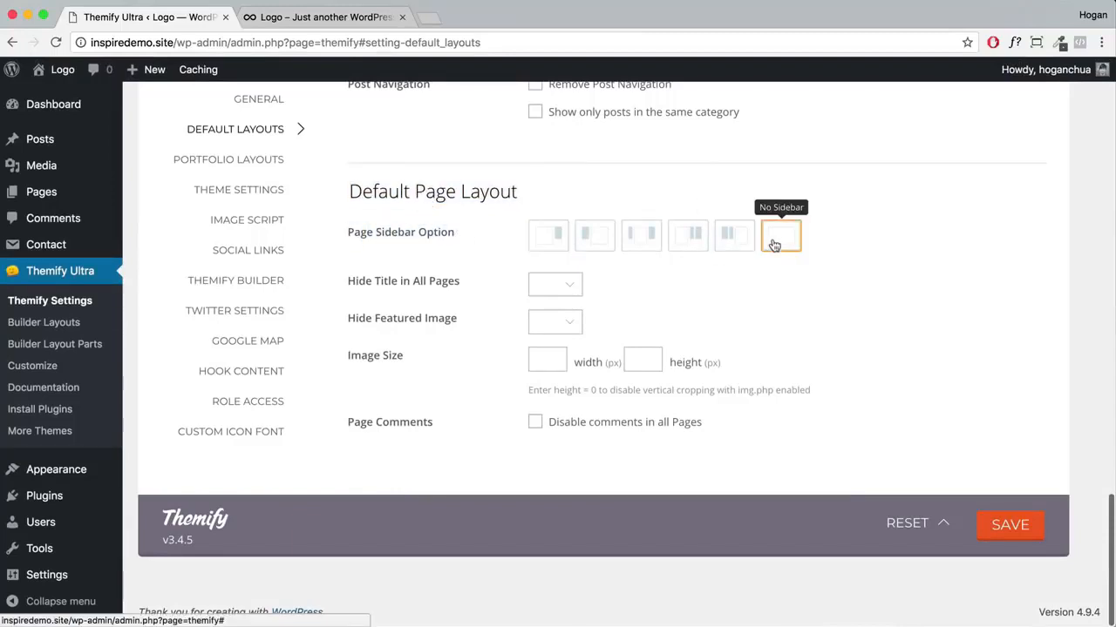
left_click(360, 19)
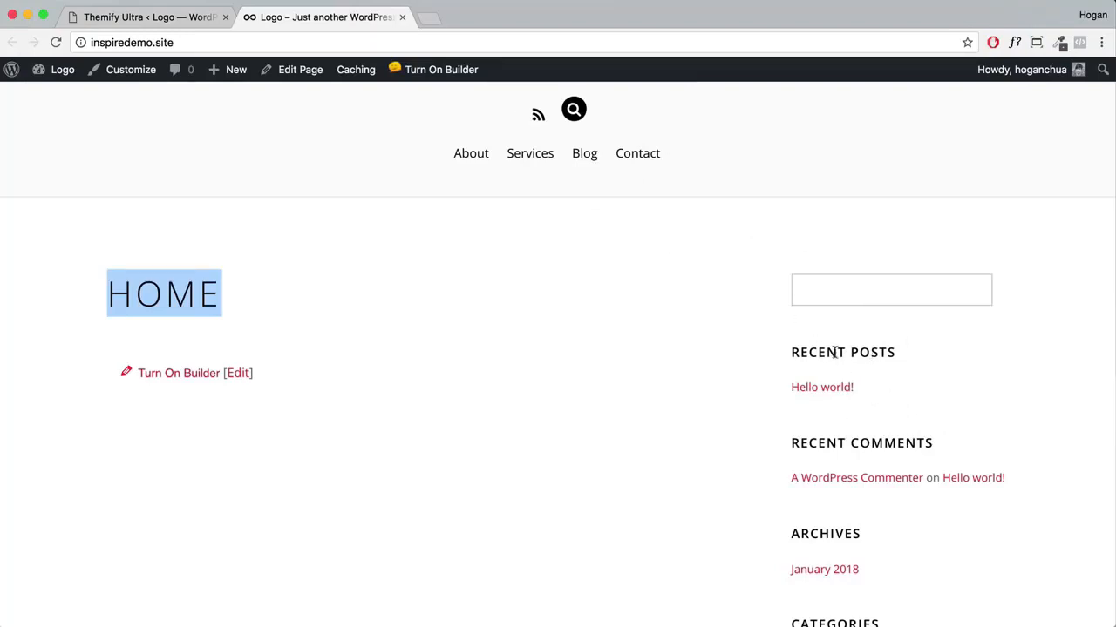
left_click(122, 17)
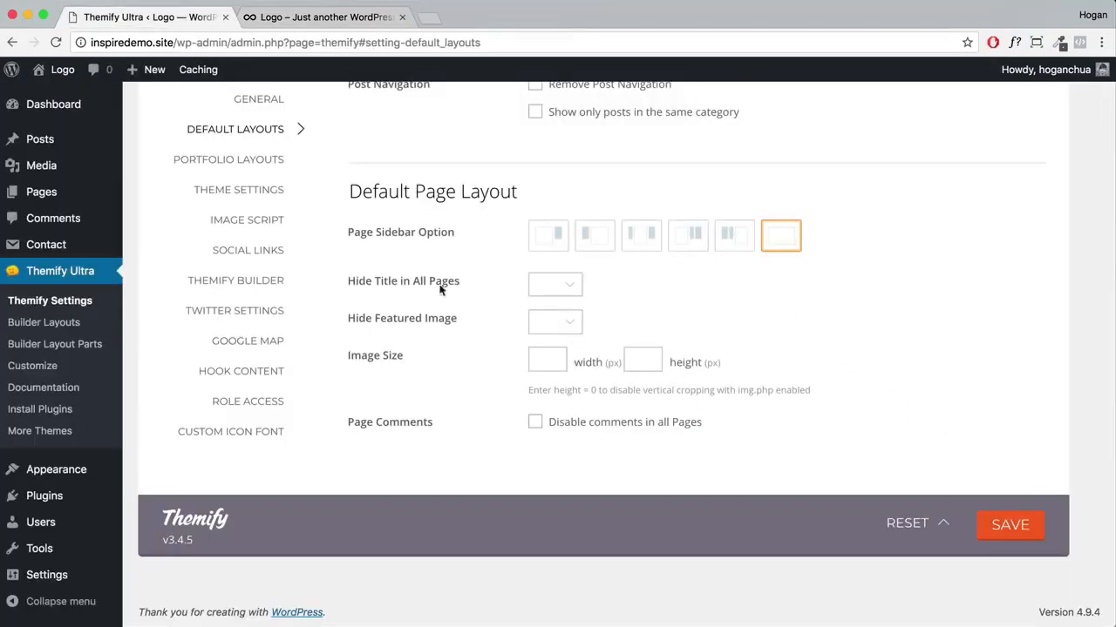
- Set Hide Title in All Pages to Yes, disable comments, and save
left_click_drag(459, 282, 358, 281)
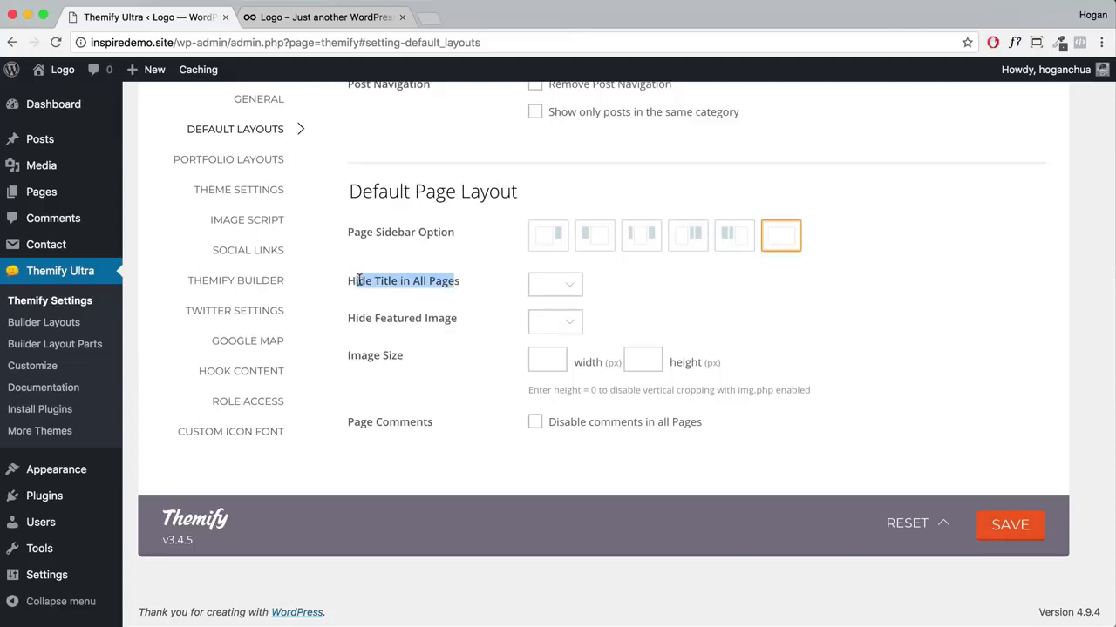
left_click(543, 287)
left_click(546, 299)
left_click(536, 425)
left_click(1027, 537)
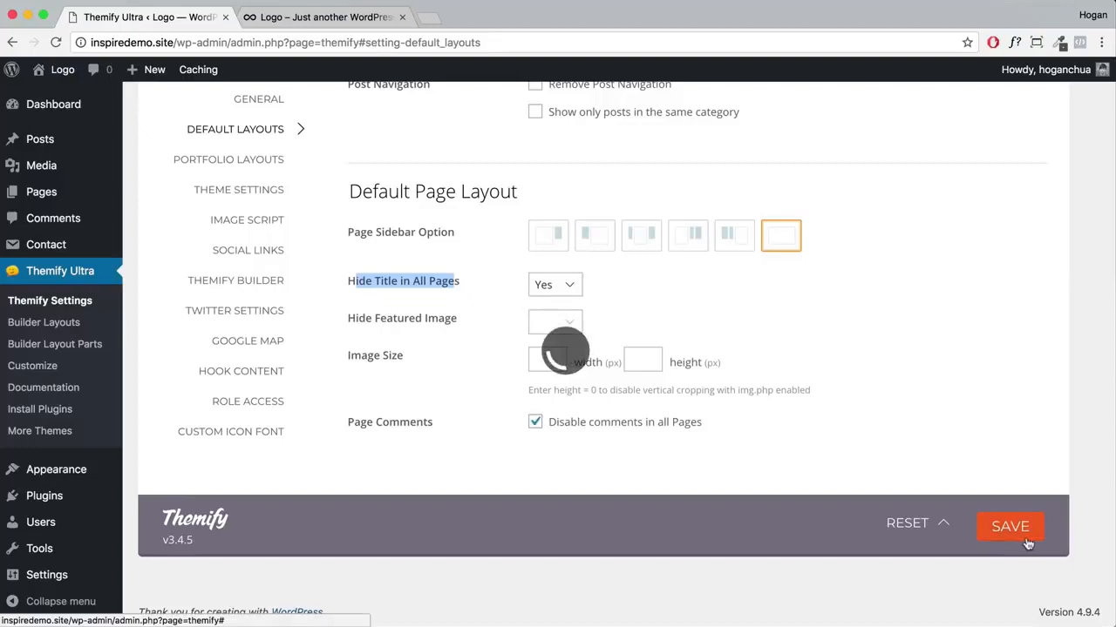
- Reload the live front page to confirm the HOME title is gone
left_click(281, 19)
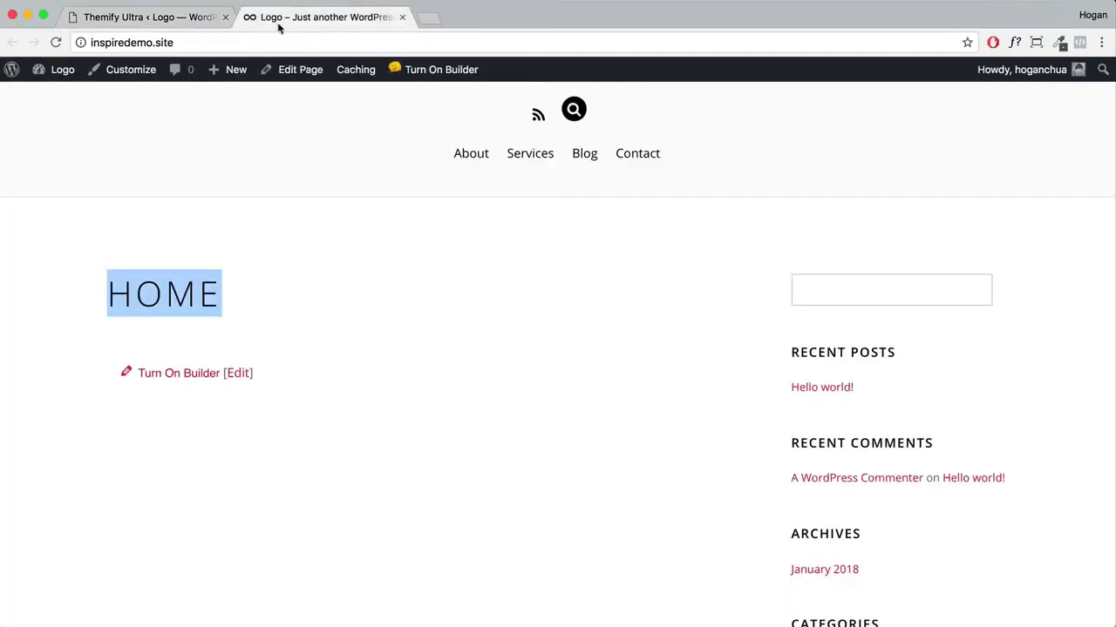
left_click(55, 43)
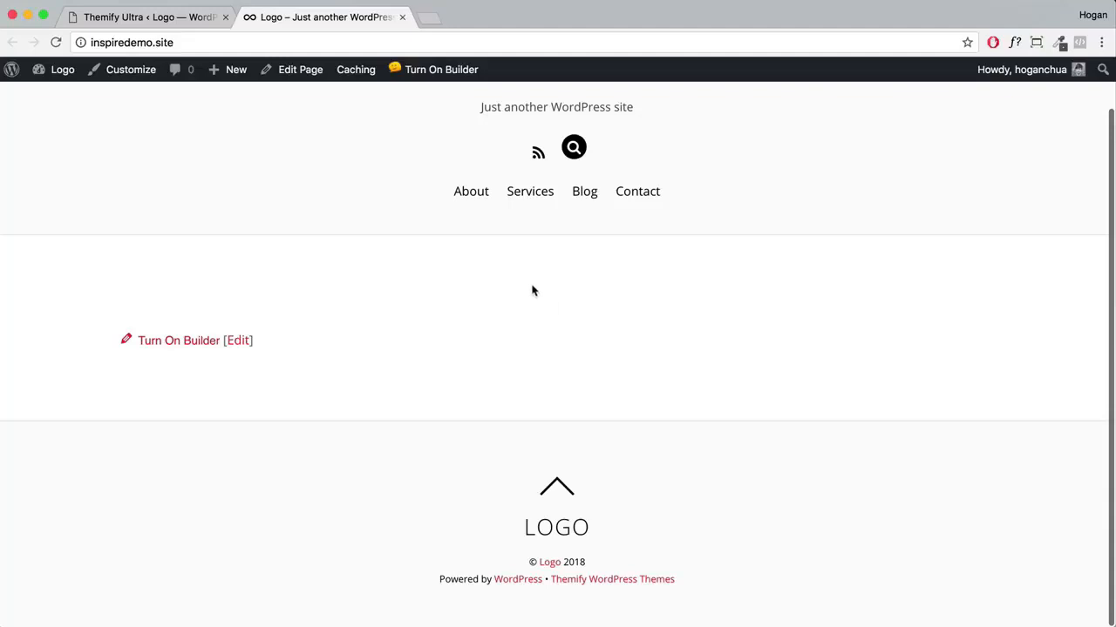
left_click(134, 18)
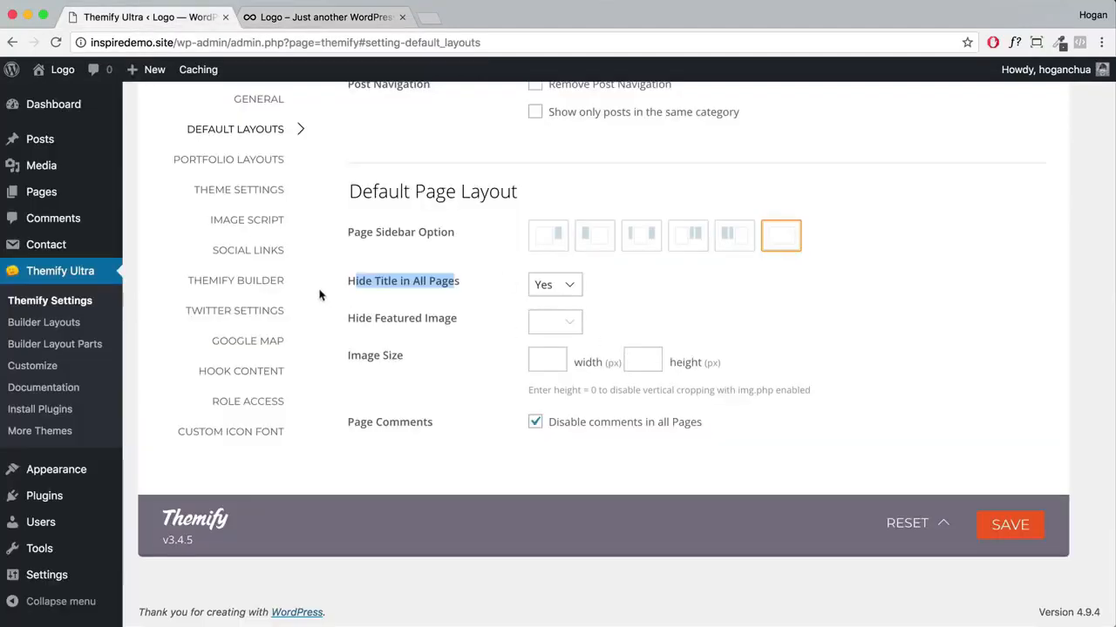
- Open Theme Settings and scroll to the Theme Appearance options
left_click(242, 189)
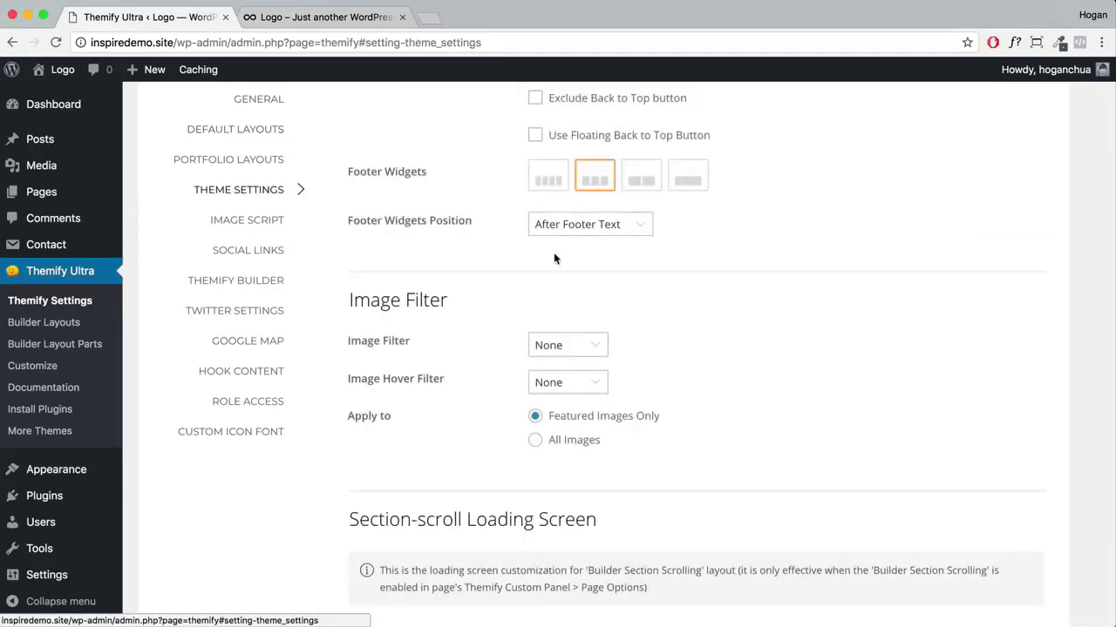
scroll(554, 258, "up", 20)
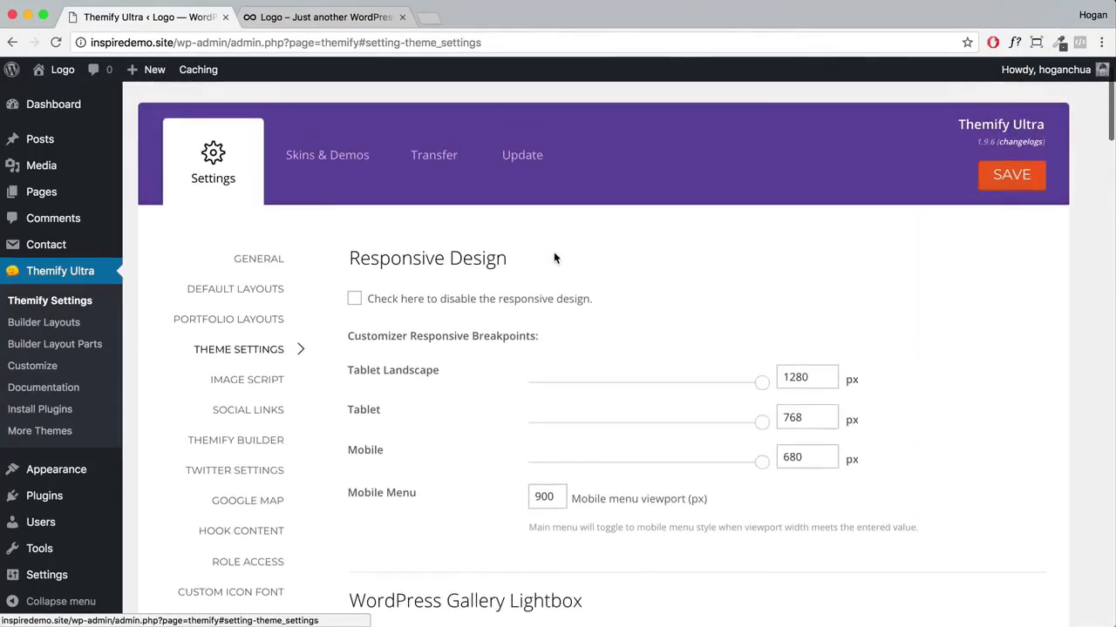
scroll(554, 258, "down", 9)
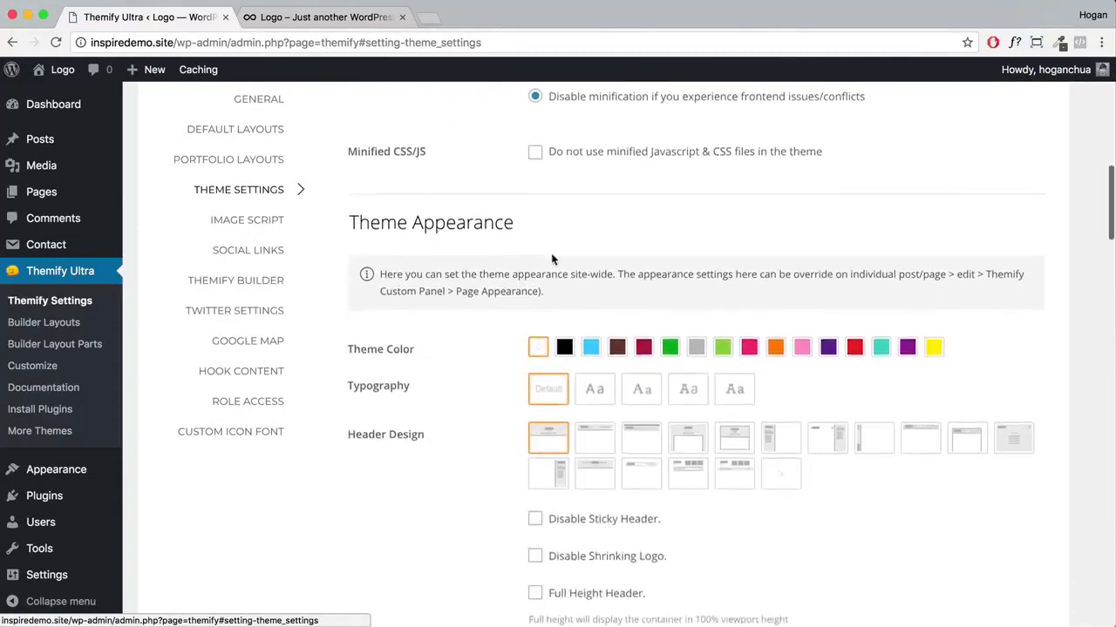
scroll(552, 259, "down", 1)
left_click_drag(514, 180, 353, 178)
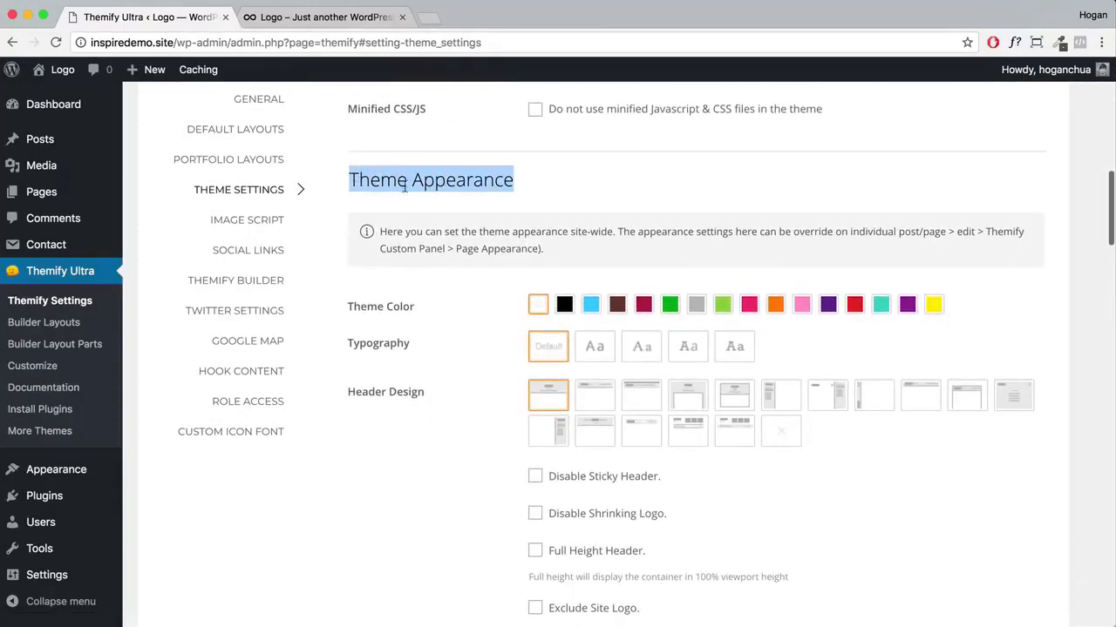
scroll(446, 343, "down", 2)
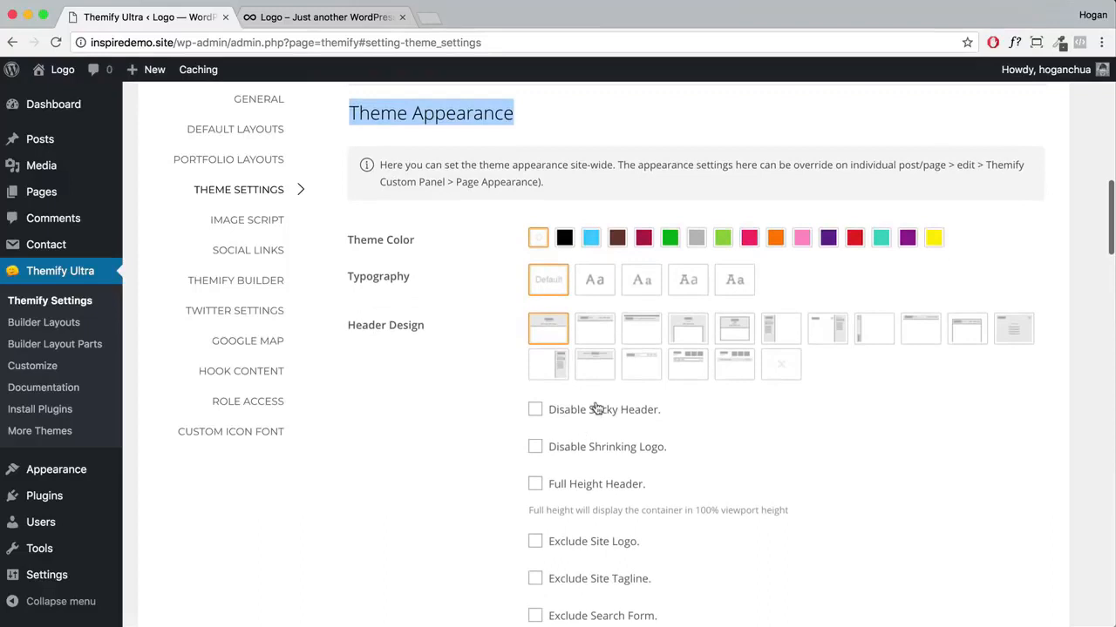
- Choose Header Top Bar as the header design
left_click_drag(424, 325, 346, 326)
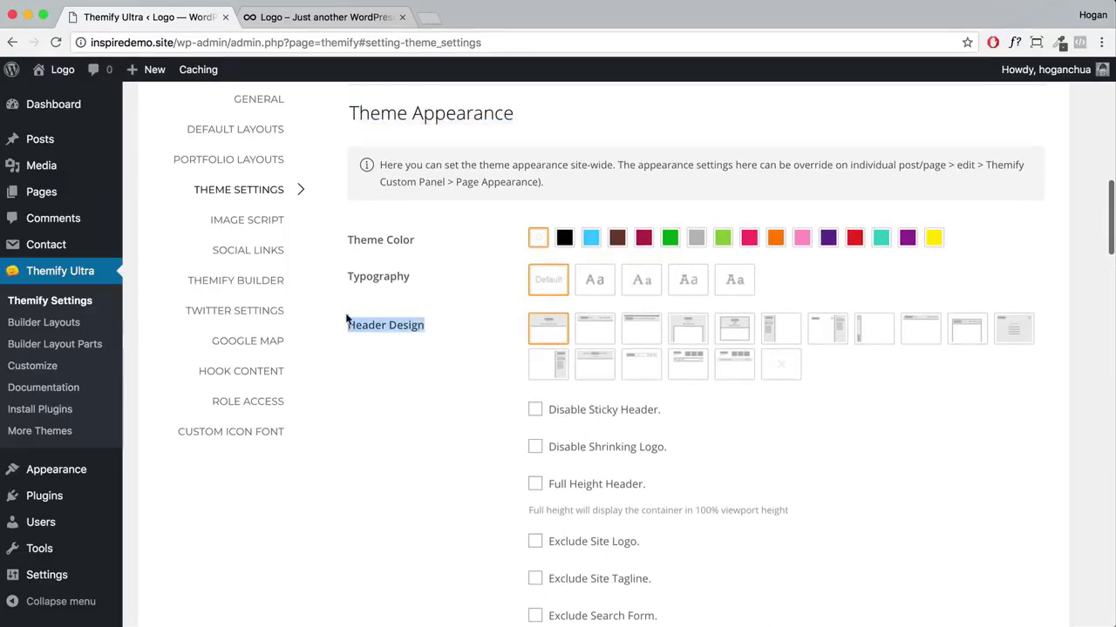
left_click(311, 19)
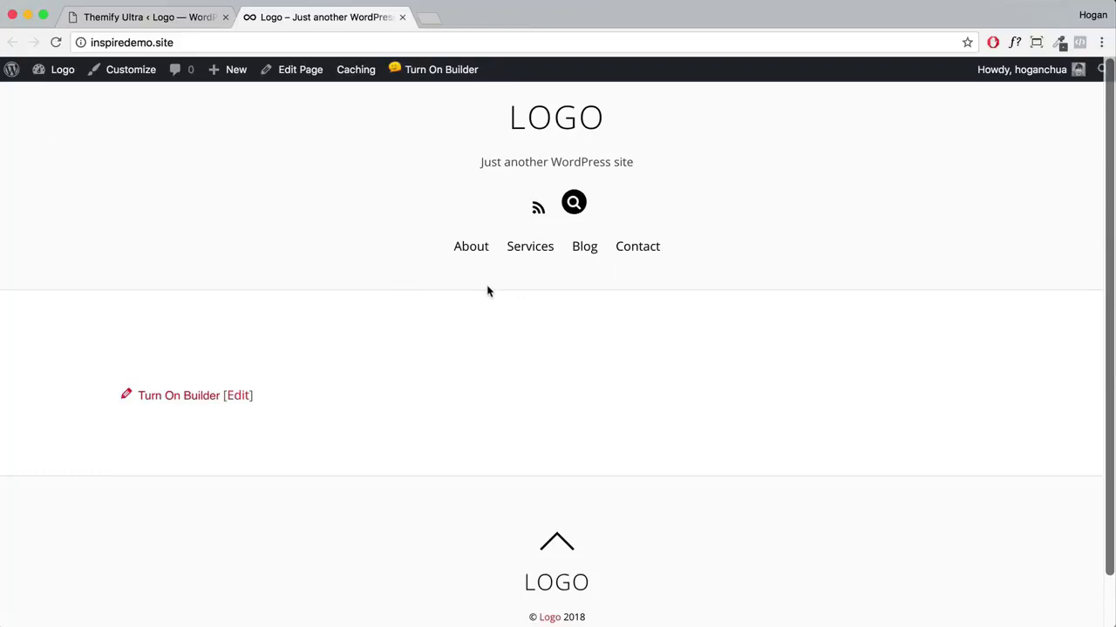
left_click(141, 19)
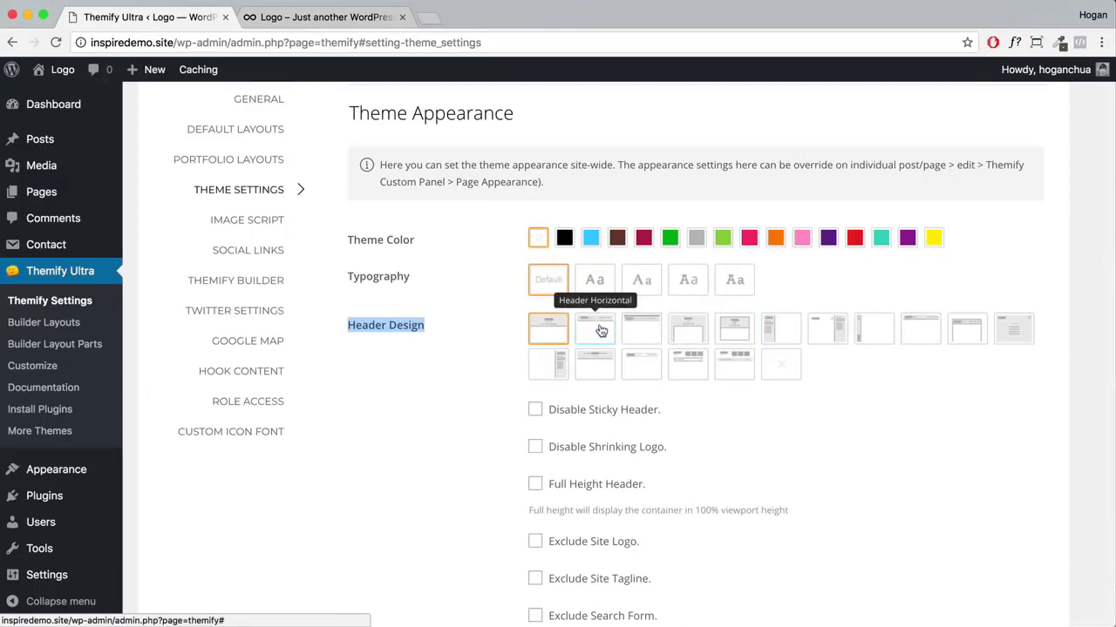
left_click(922, 336)
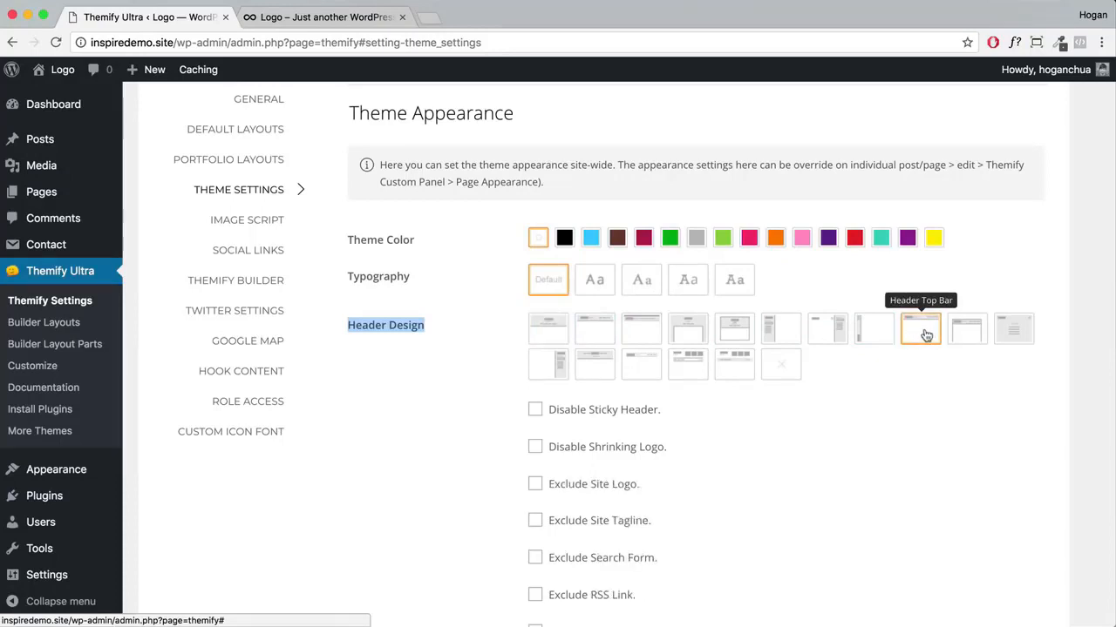
- Compare against the live site's current header, noting its tagline
scroll(859, 428, "down", 1)
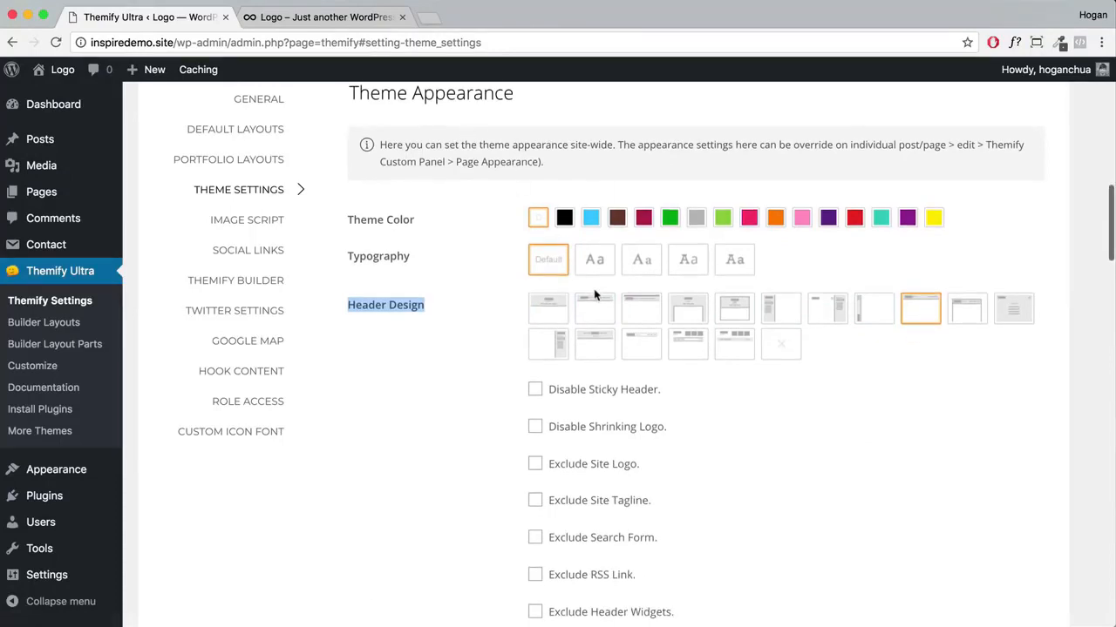
scroll(594, 297, "down", 5)
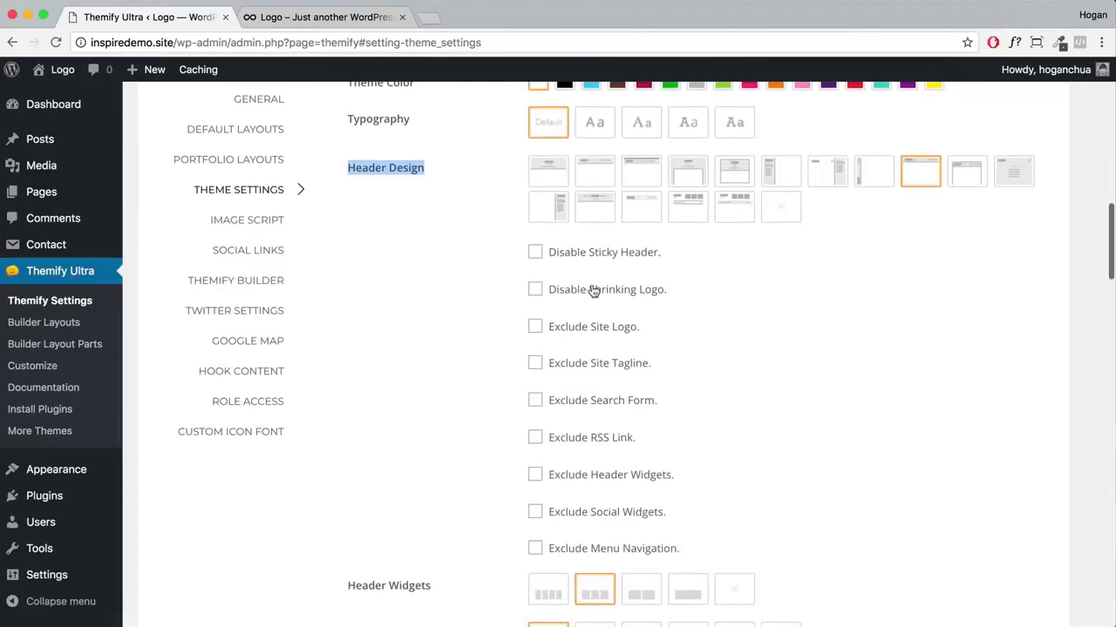
left_click(336, 17)
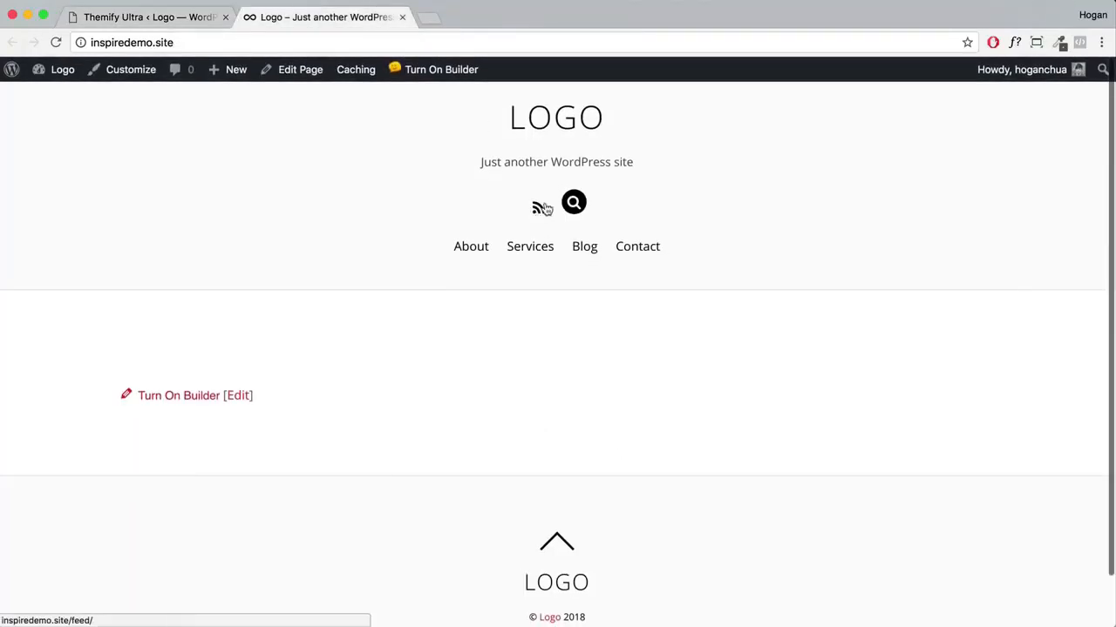
mouse_move(571, 209)
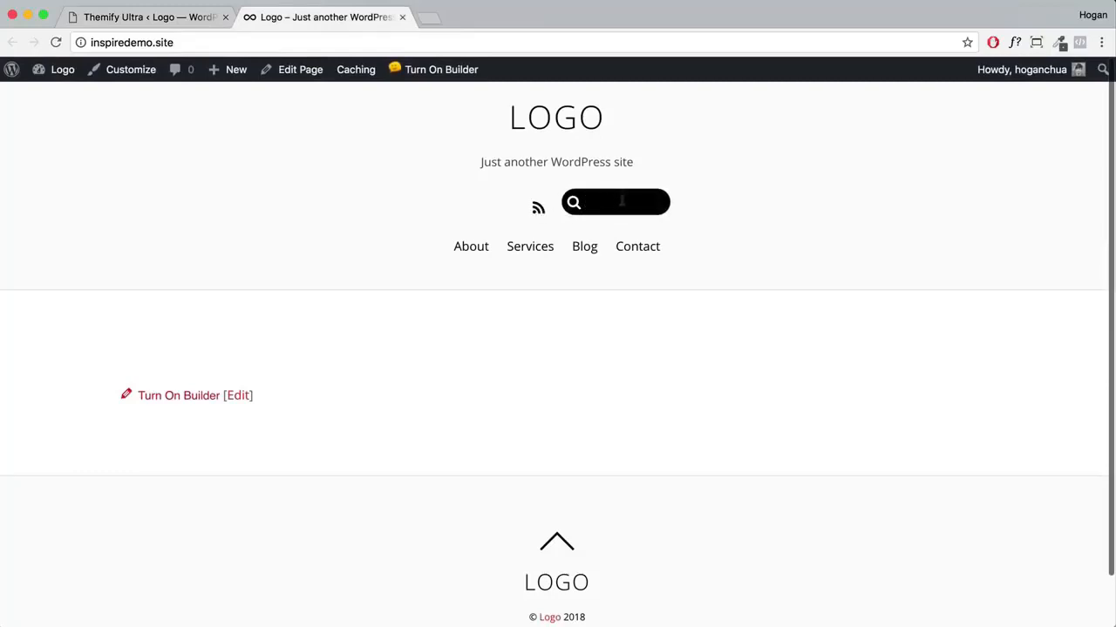
left_click_drag(625, 163, 461, 167)
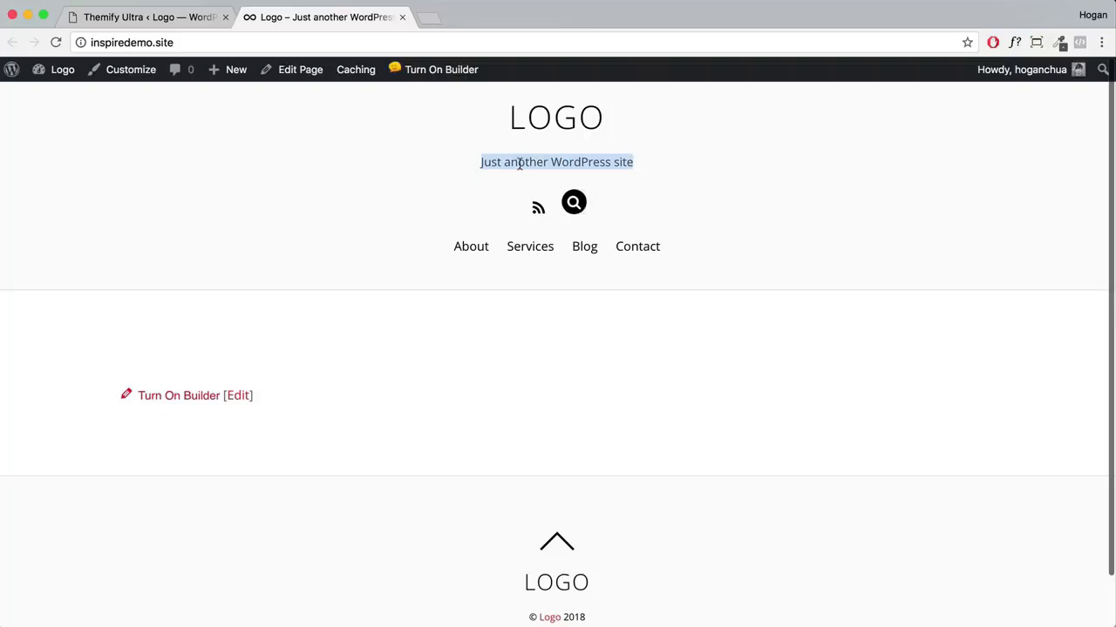
left_click(183, 19)
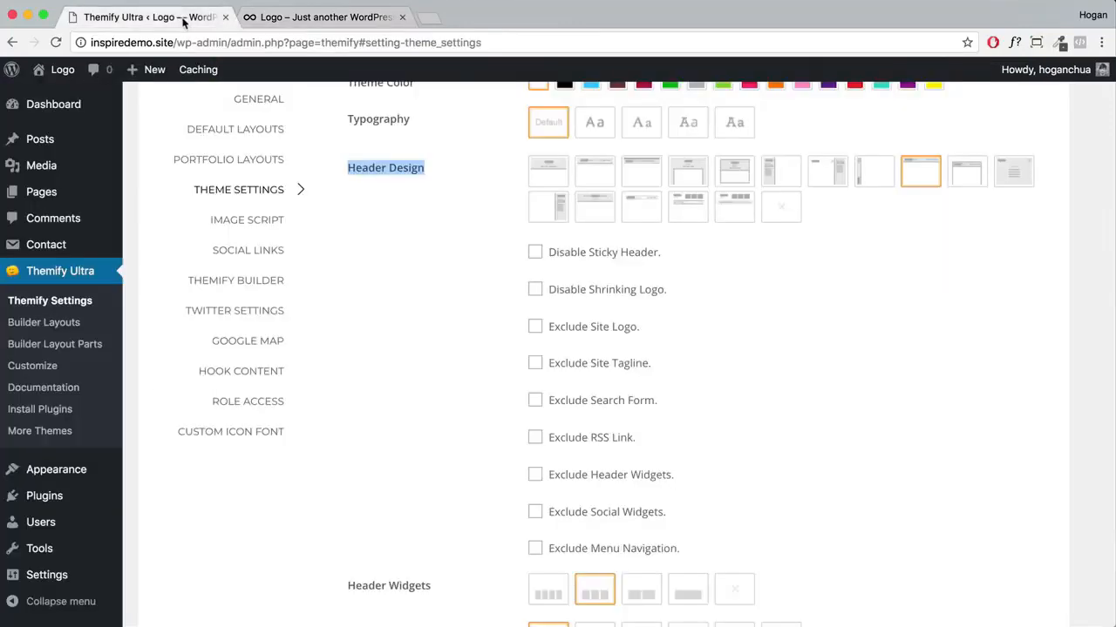
- Exclude the site tagline, search form and RSS link from the header
left_click(534, 363)
left_click(535, 400)
left_click(535, 437)
scroll(708, 472, "down", 5)
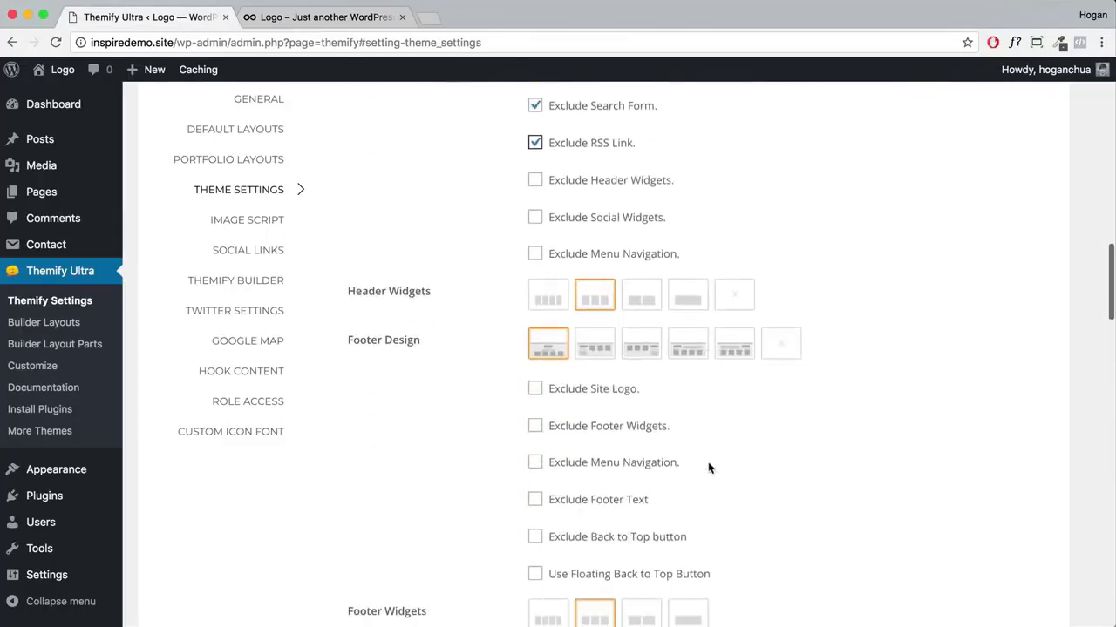
left_click_drag(432, 243, 348, 233)
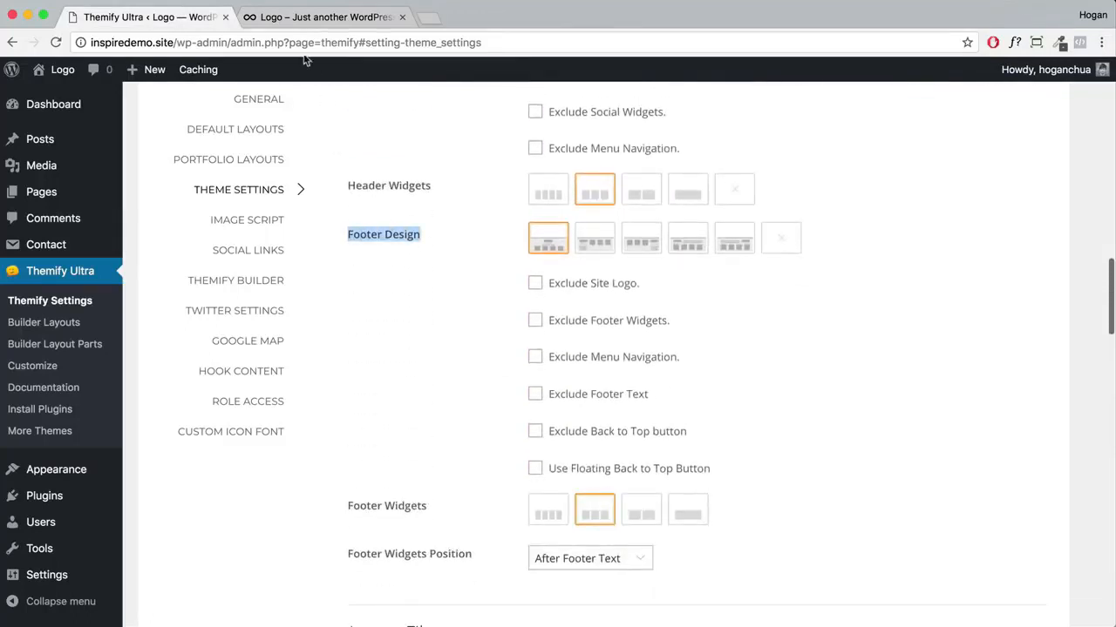
- Review the live site's footer and its 'Powered by' credit line
left_click(307, 18)
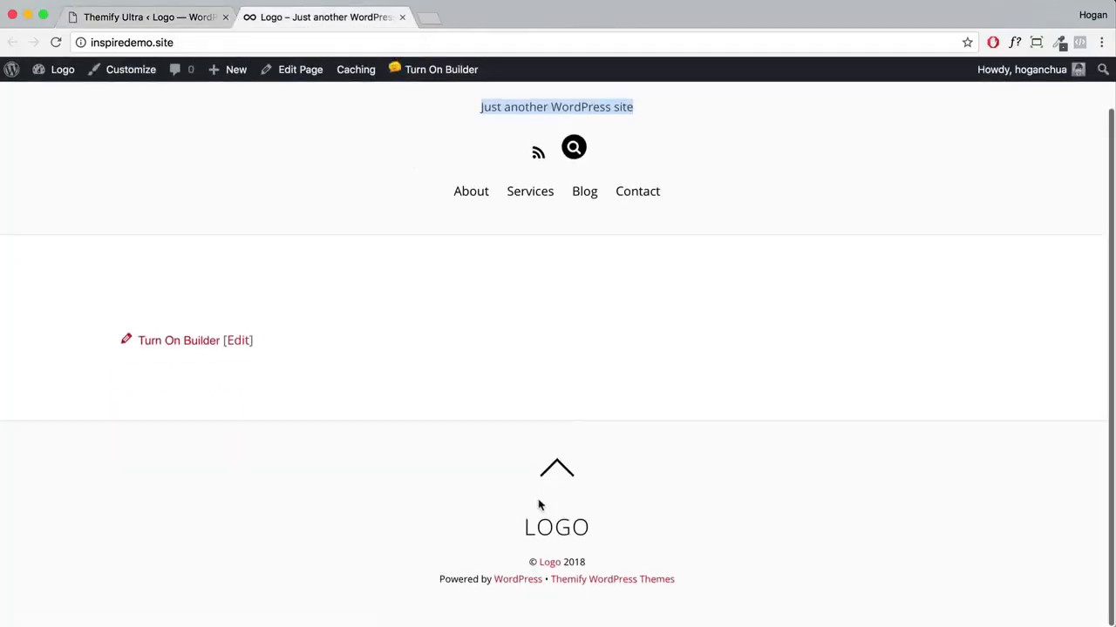
left_click(185, 21)
scroll(602, 470, "down", 2)
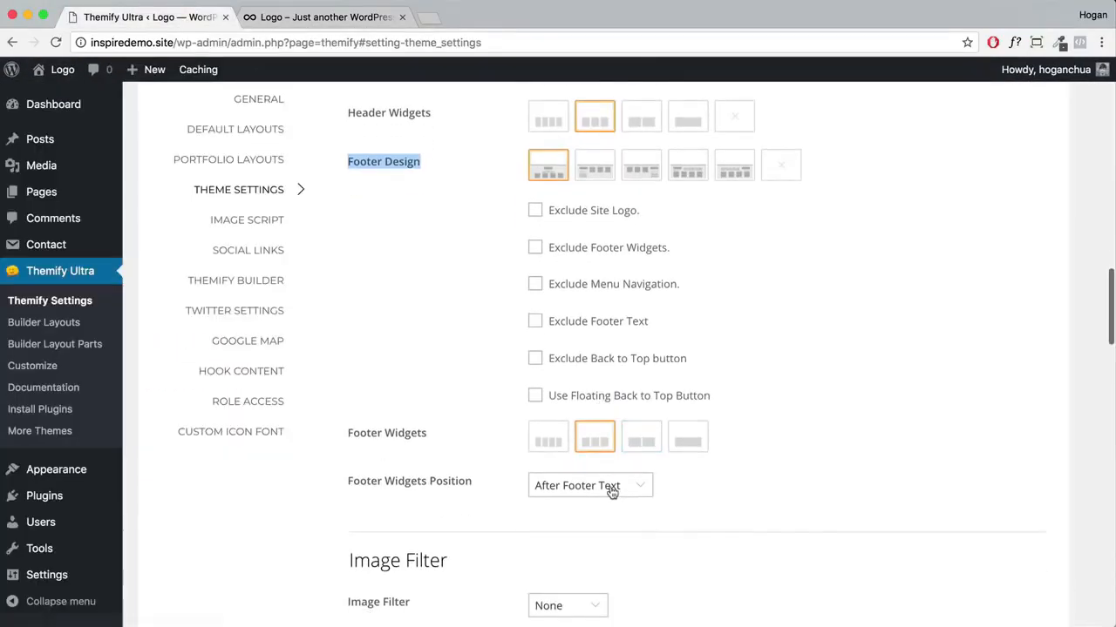
scroll(612, 492, "up", 2)
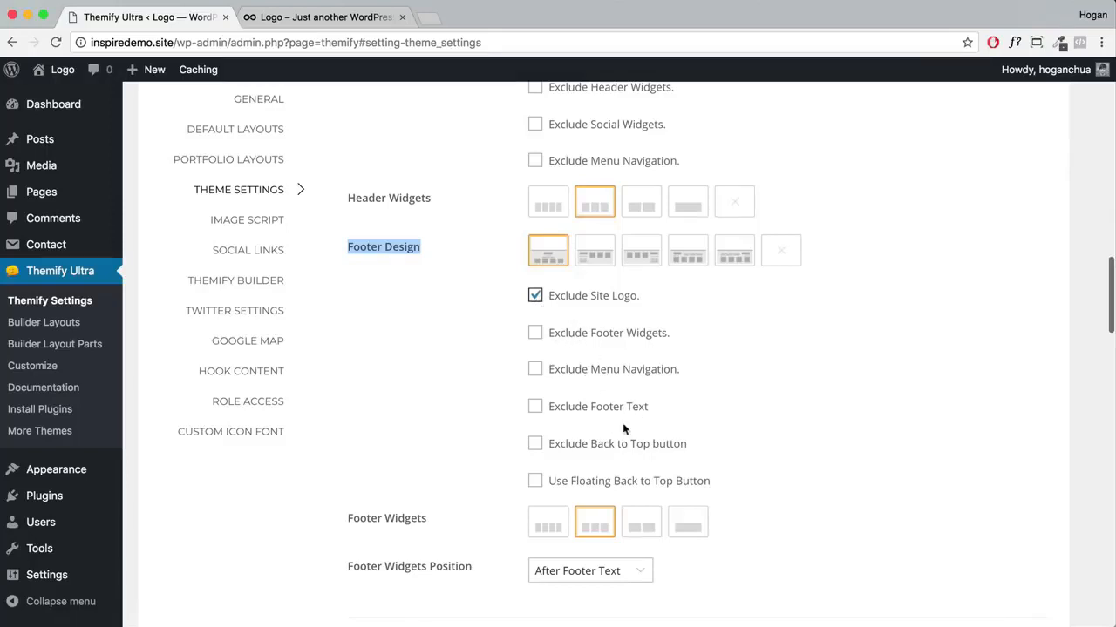
scroll(624, 429, "down", 10)
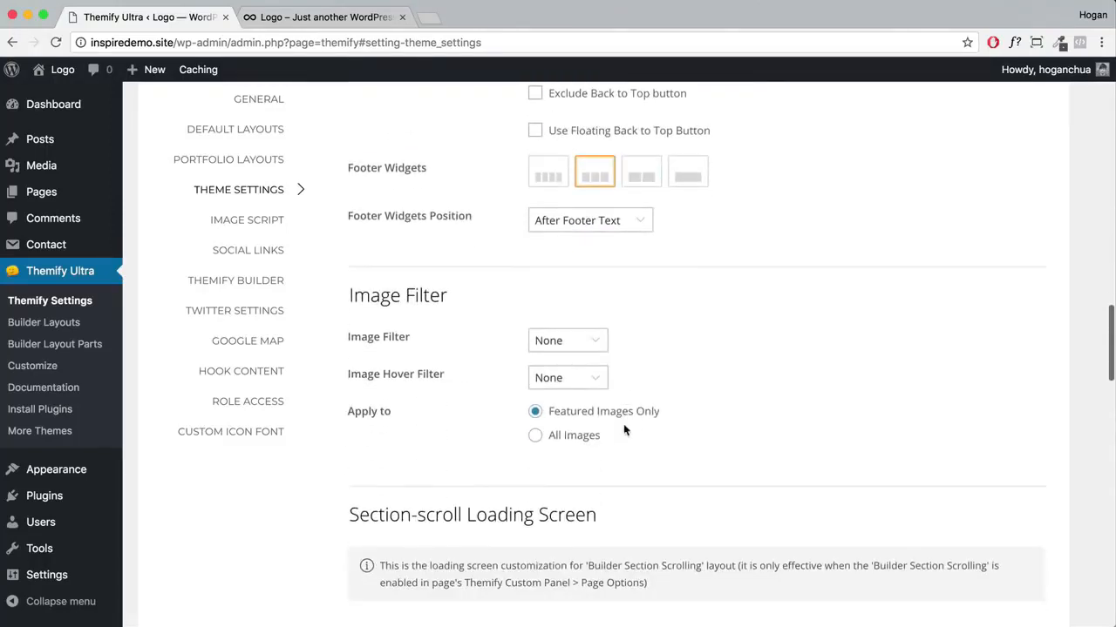
scroll(623, 429, "down", 20)
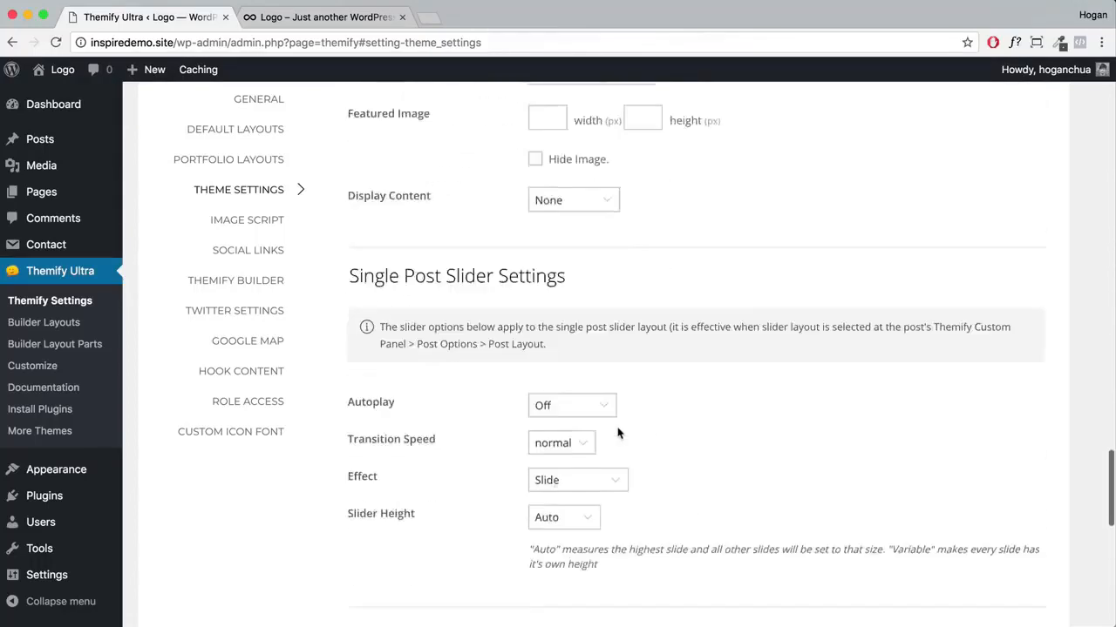
scroll(616, 433, "down", 8)
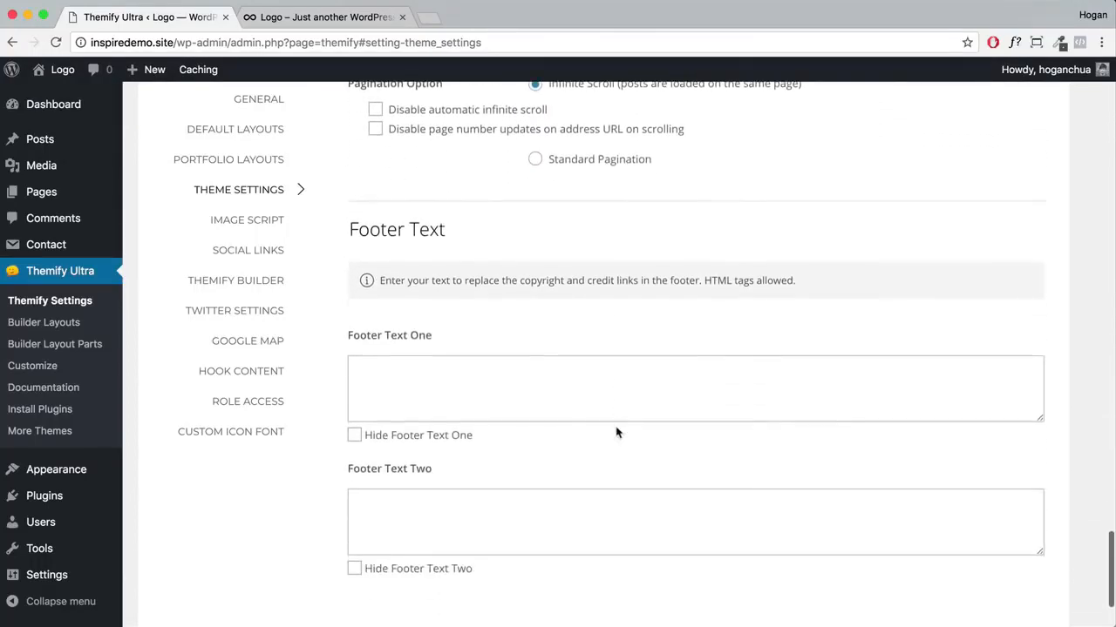
left_click(325, 17)
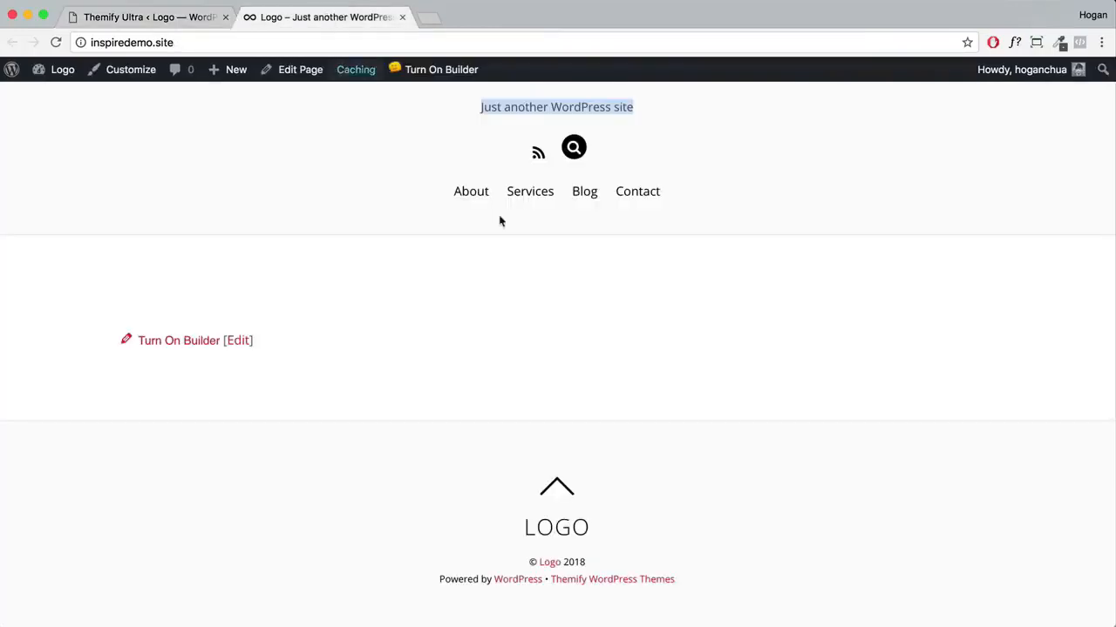
left_click_drag(439, 580, 685, 585)
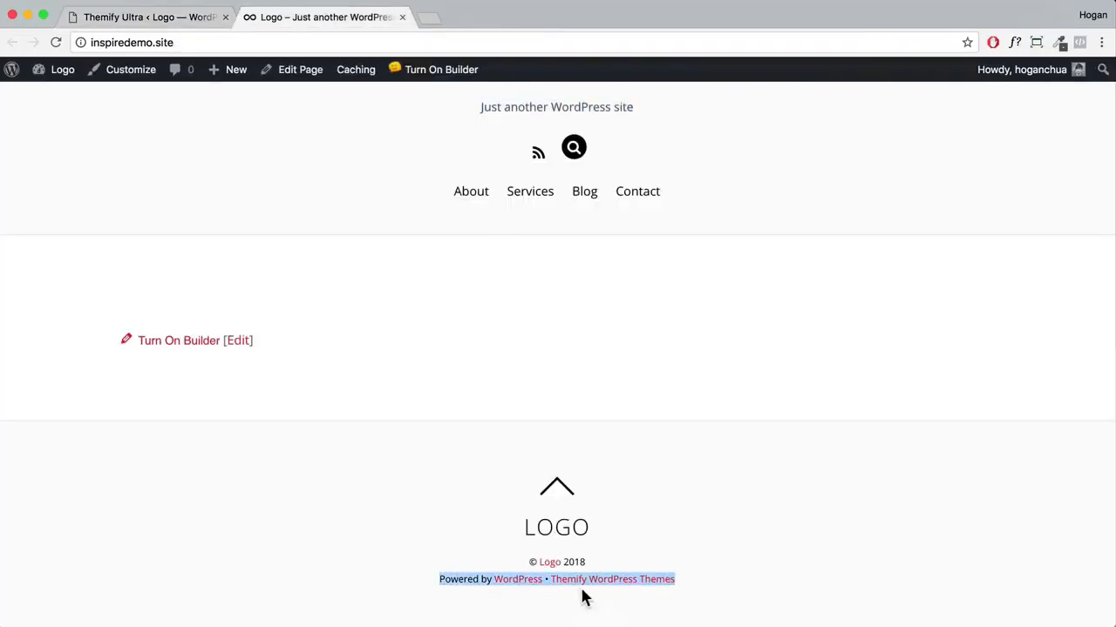
- Hide Footer Text Two and save the theme settings
left_click(165, 20)
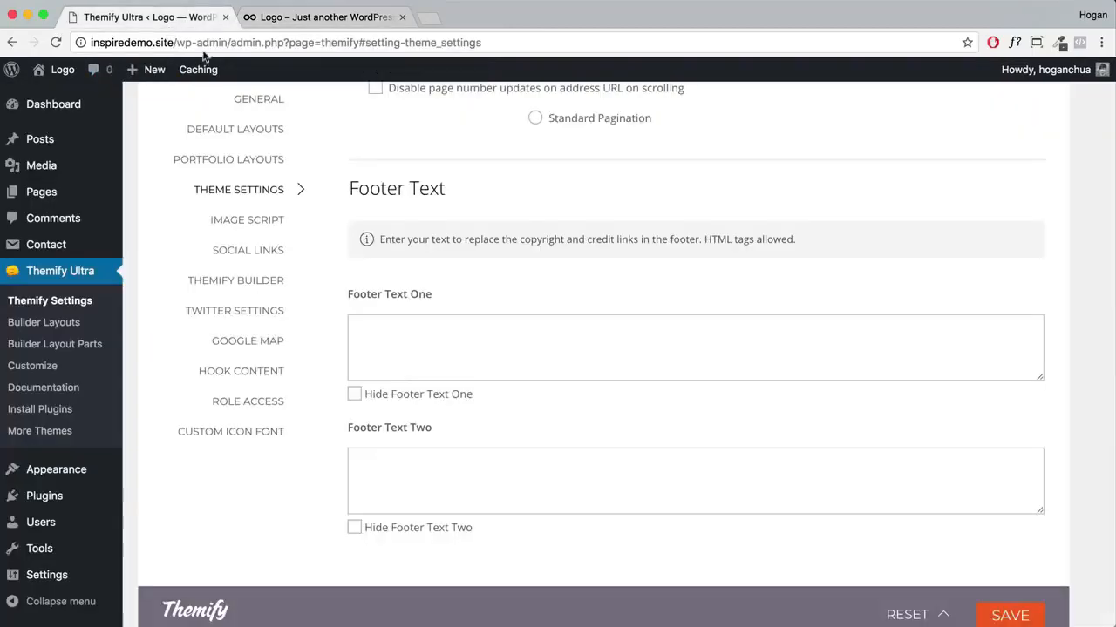
left_click(355, 529)
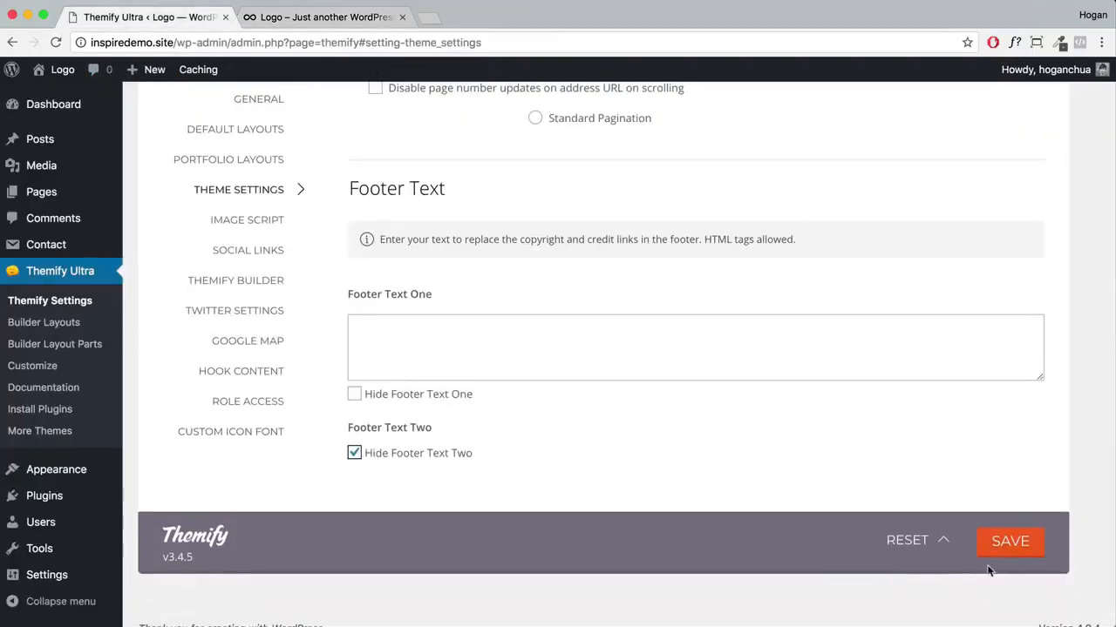
left_click(1009, 544)
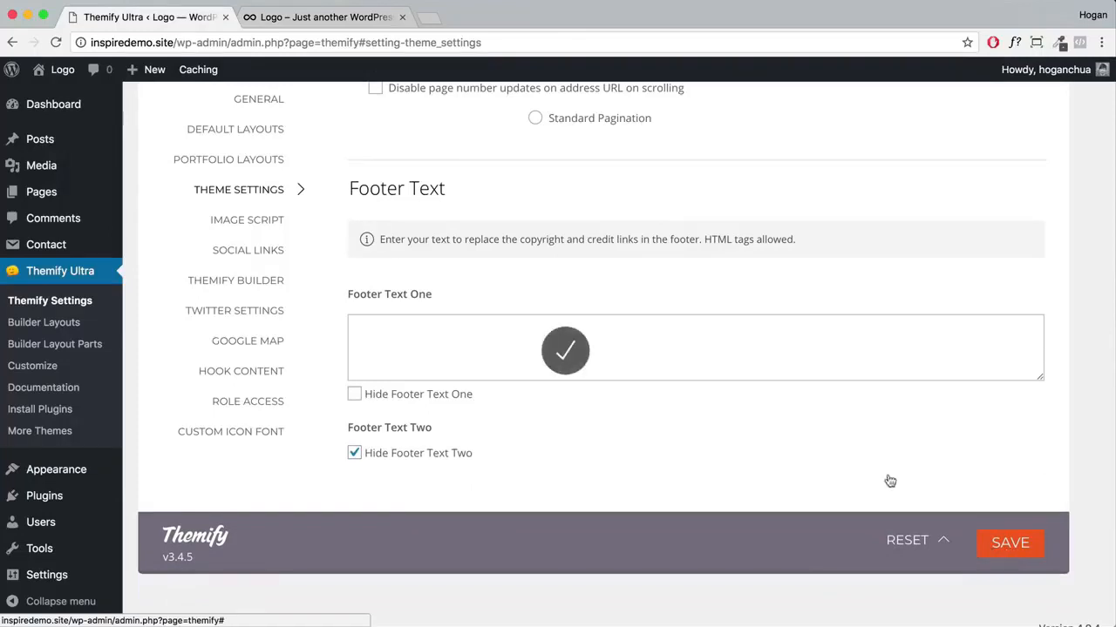
- Reload the live site to confirm the footer shows only © Logo 2018
left_click(319, 17)
left_click(55, 42)
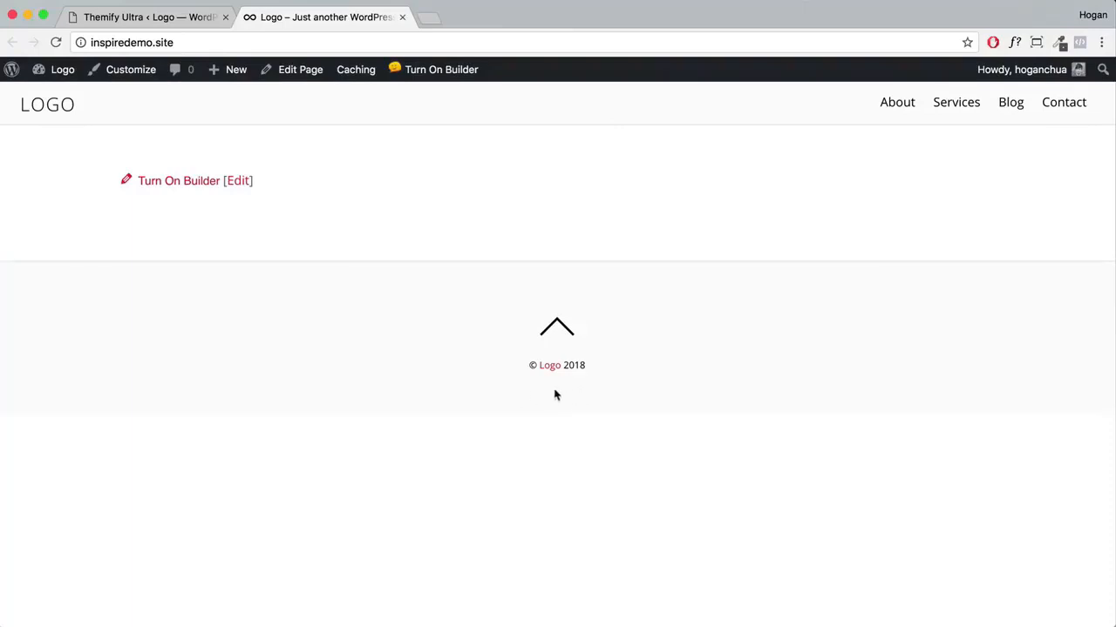
left_click(185, 18)
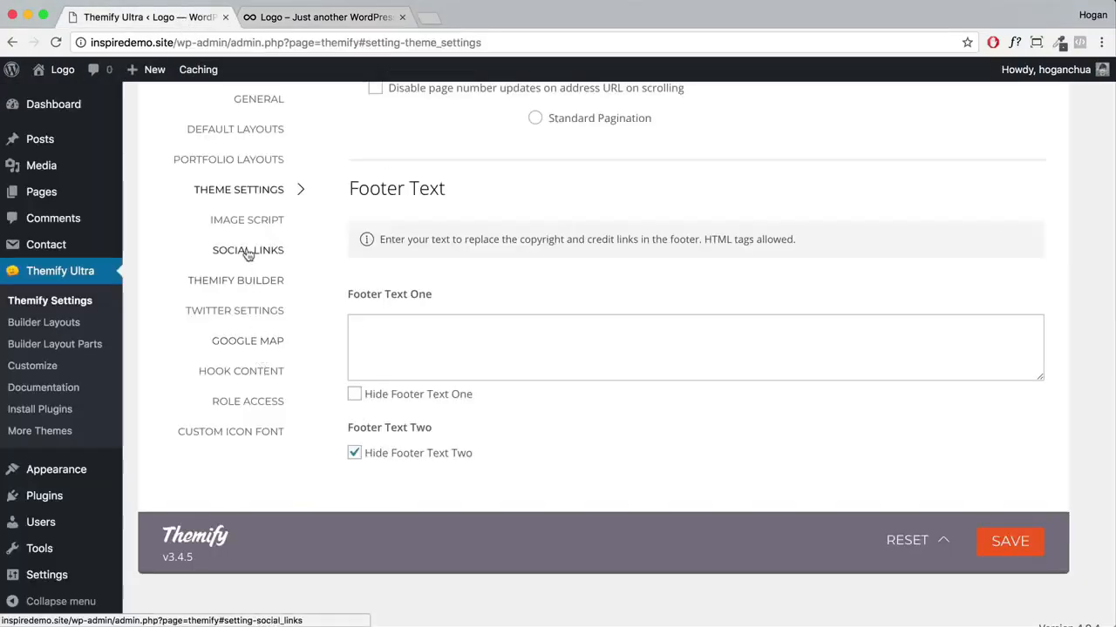
- Copy the Twitter profile address and paste it into the Twitter social link field
left_click(247, 252)
scroll(568, 316, "up", 15)
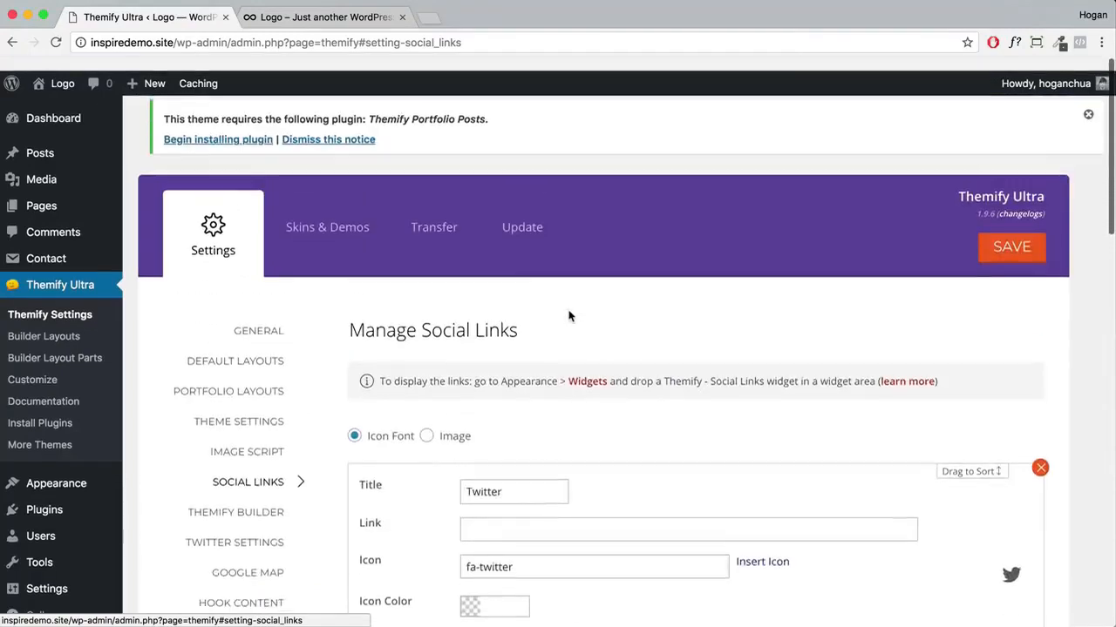
scroll(568, 319, "down", 3)
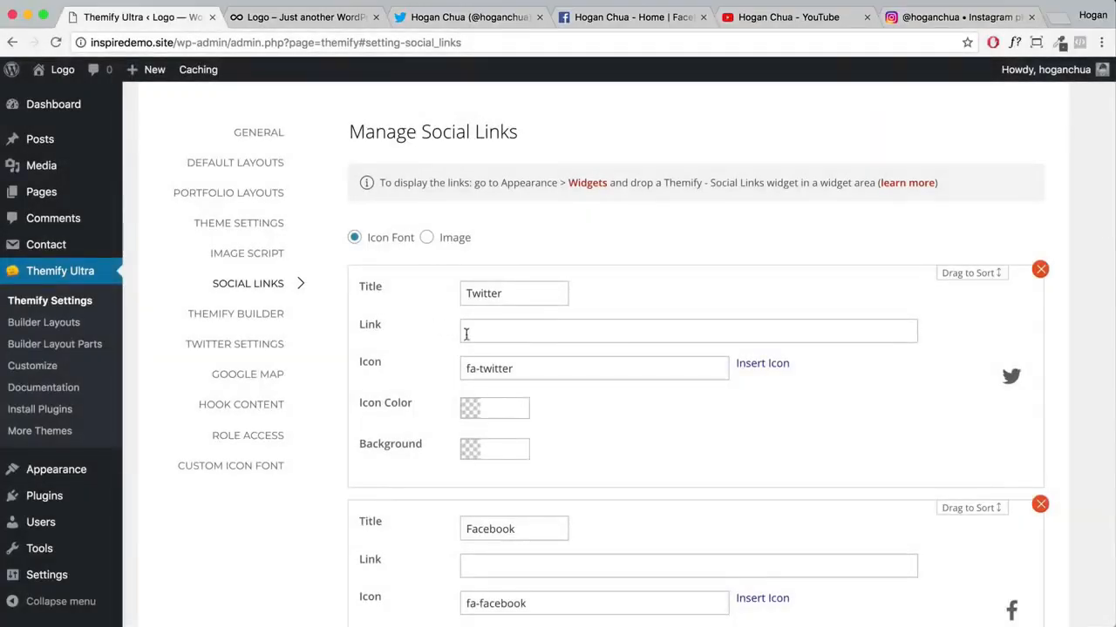
left_click(486, 336)
left_click(471, 19)
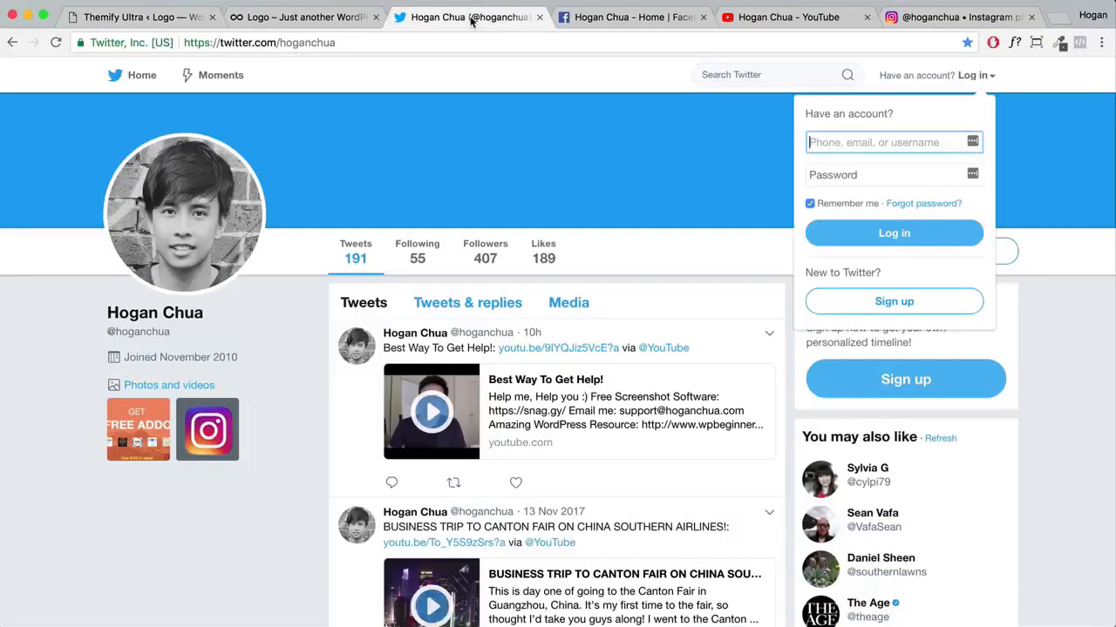
left_click(318, 42)
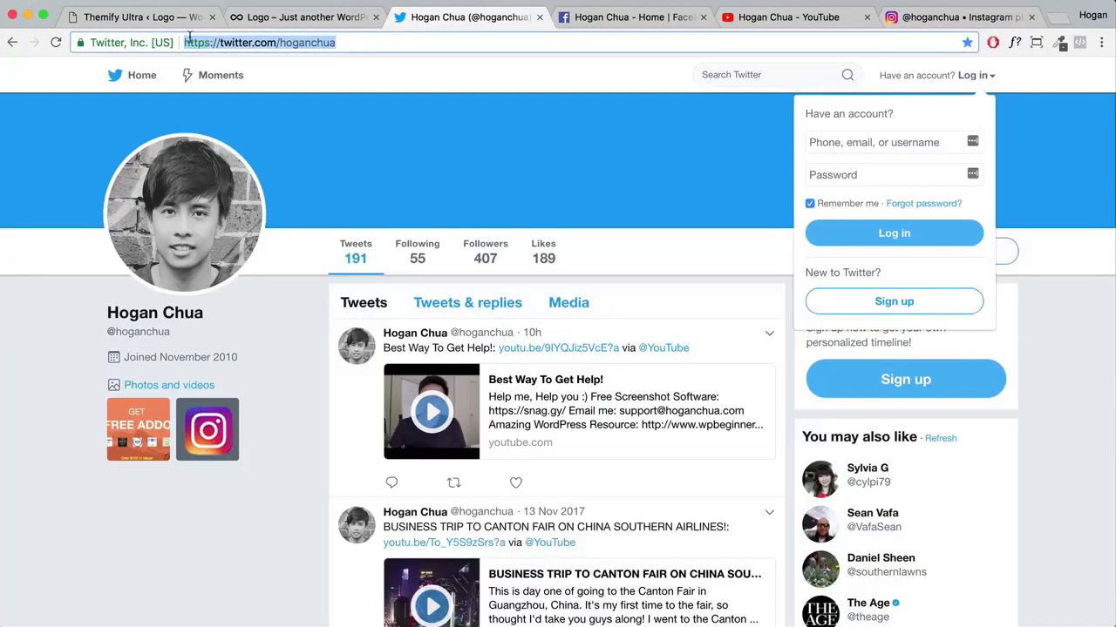
right_click(239, 43)
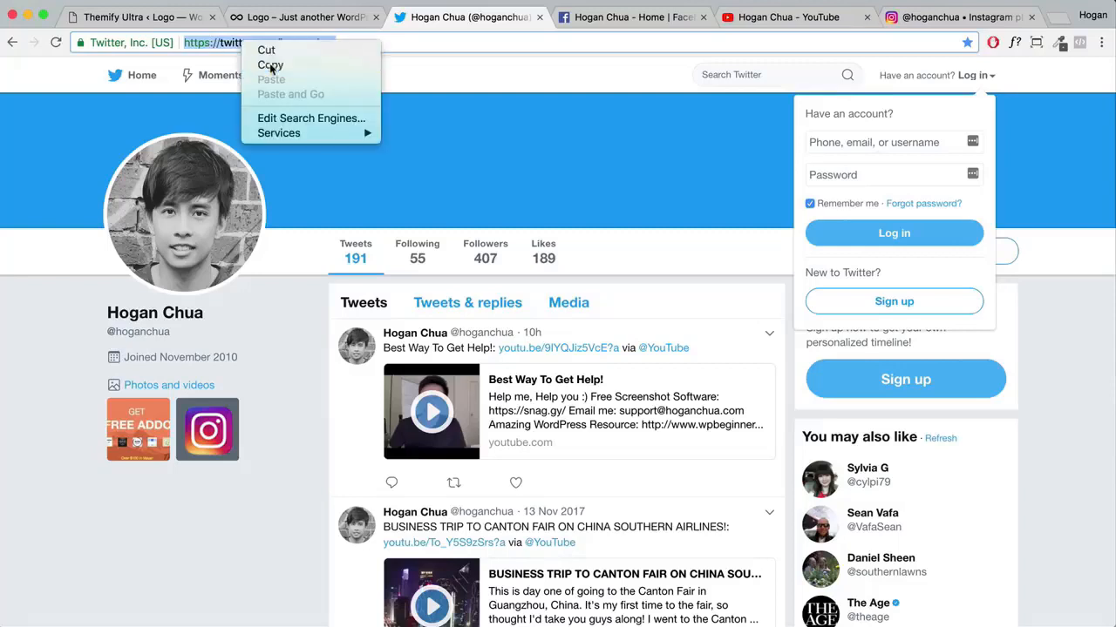
left_click(269, 64)
left_click(122, 17)
key("super+v")
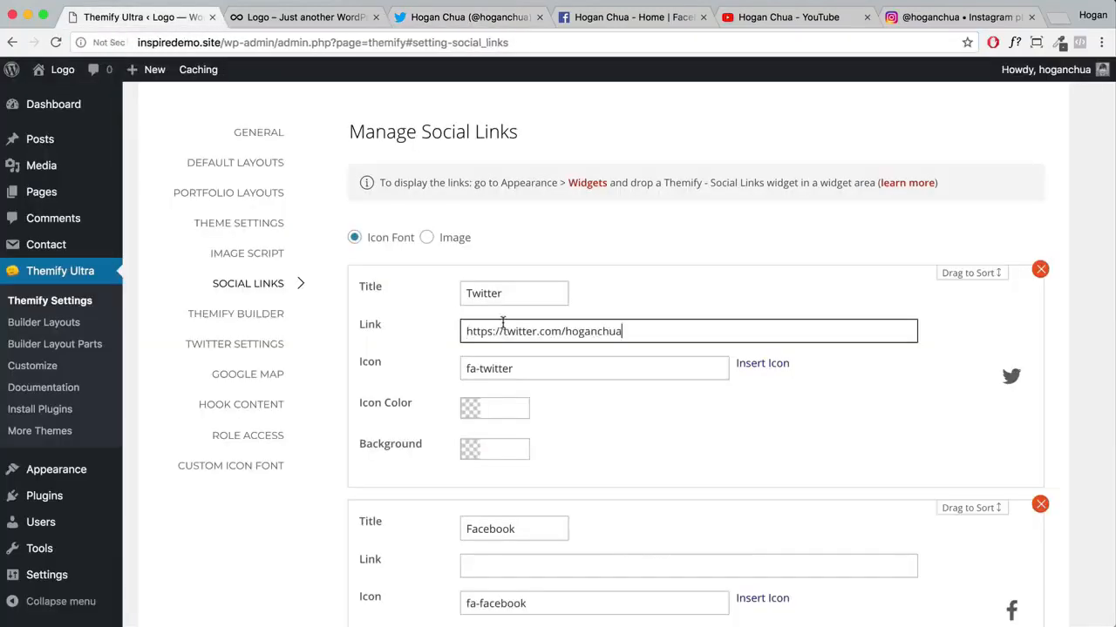
scroll(496, 324, "down", 5)
- Paste the Facebook page address into the Facebook link field
left_click(529, 363)
left_click(617, 17)
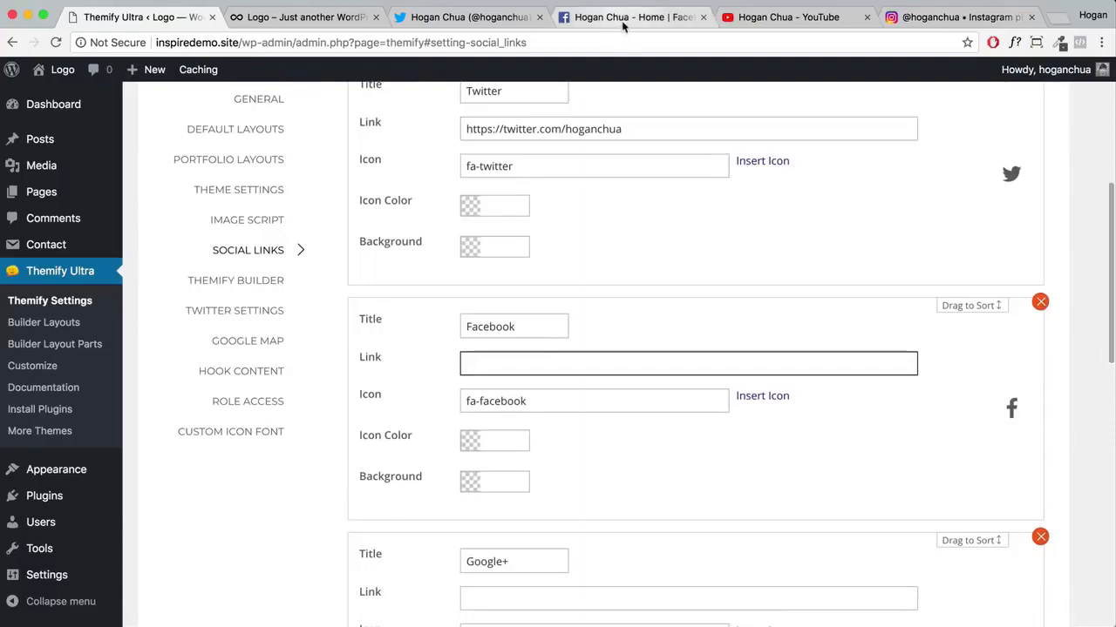
left_click(404, 41)
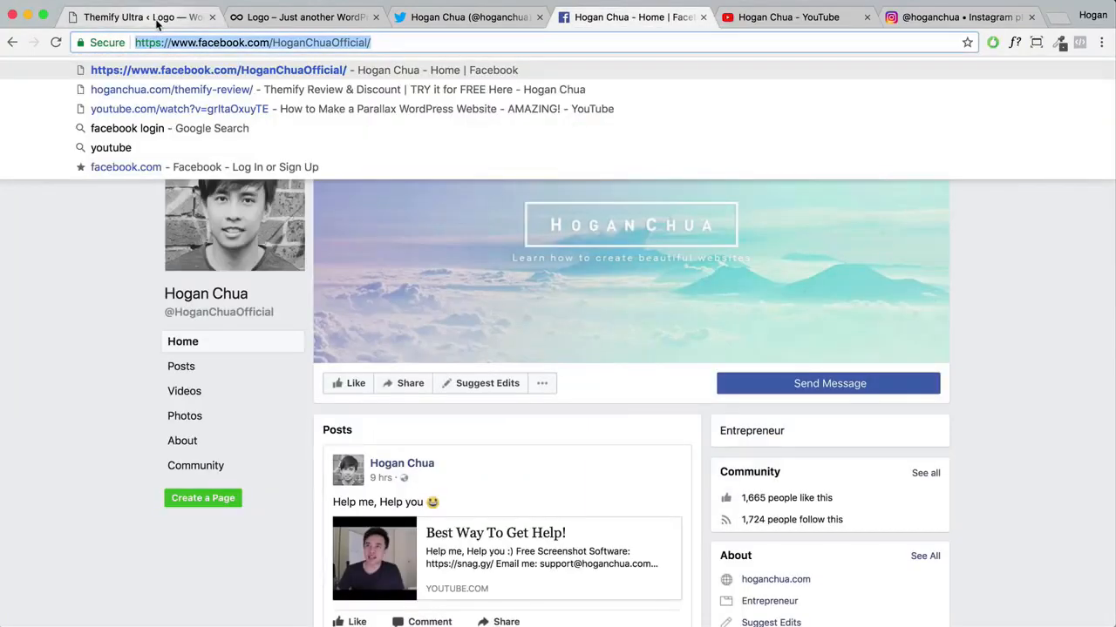
left_click(145, 21)
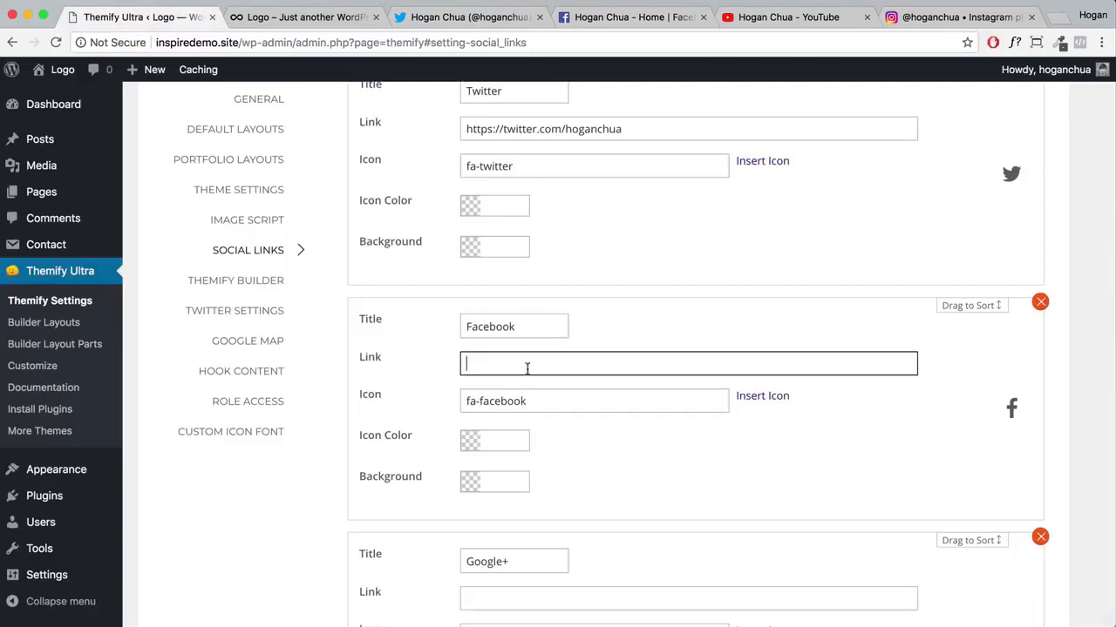
key("super+v")
scroll(562, 298, "down", 3)
left_click_drag(720, 221, 396, 223)
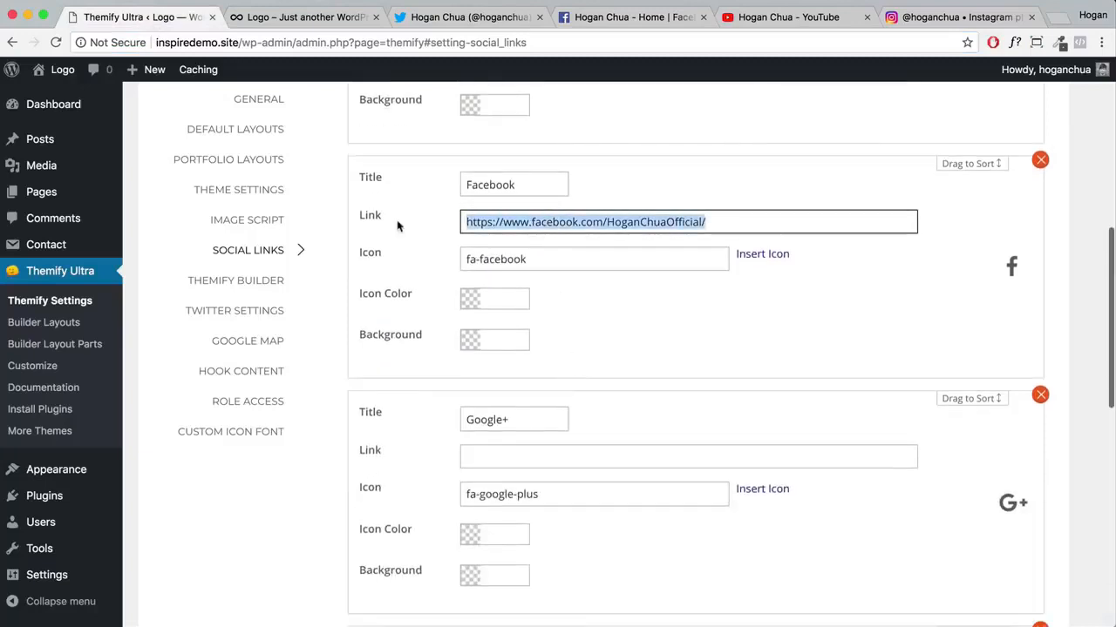
scroll(527, 327, "down", 8)
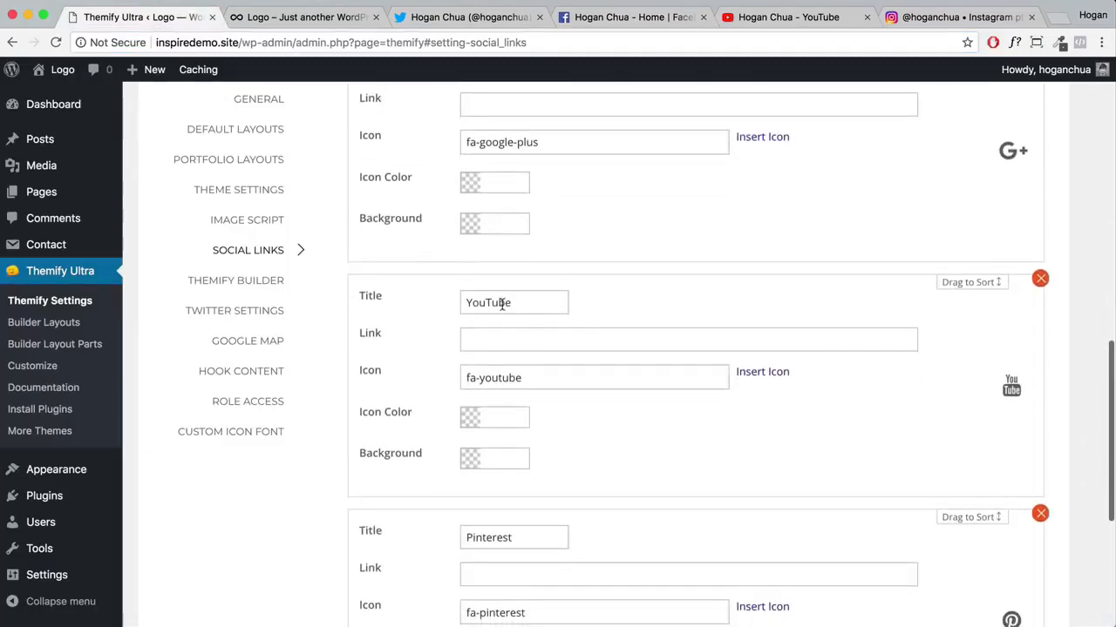
scroll(515, 236, "up", 3)
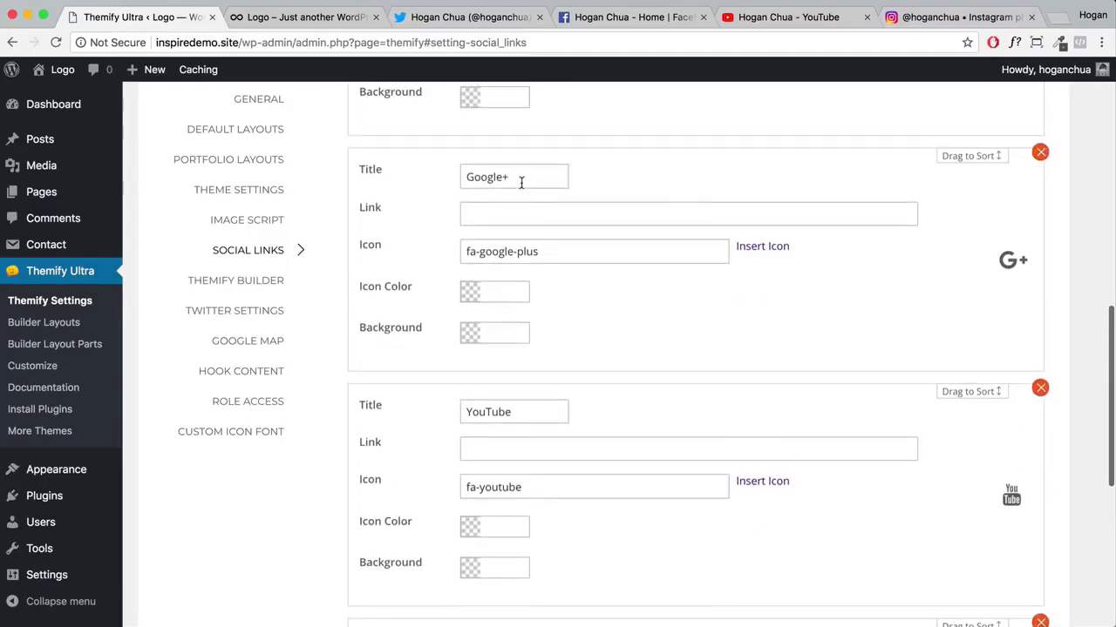
- Paste the YouTube channel address into the YouTube link field
left_click(505, 213)
scroll(556, 317, "down", 3)
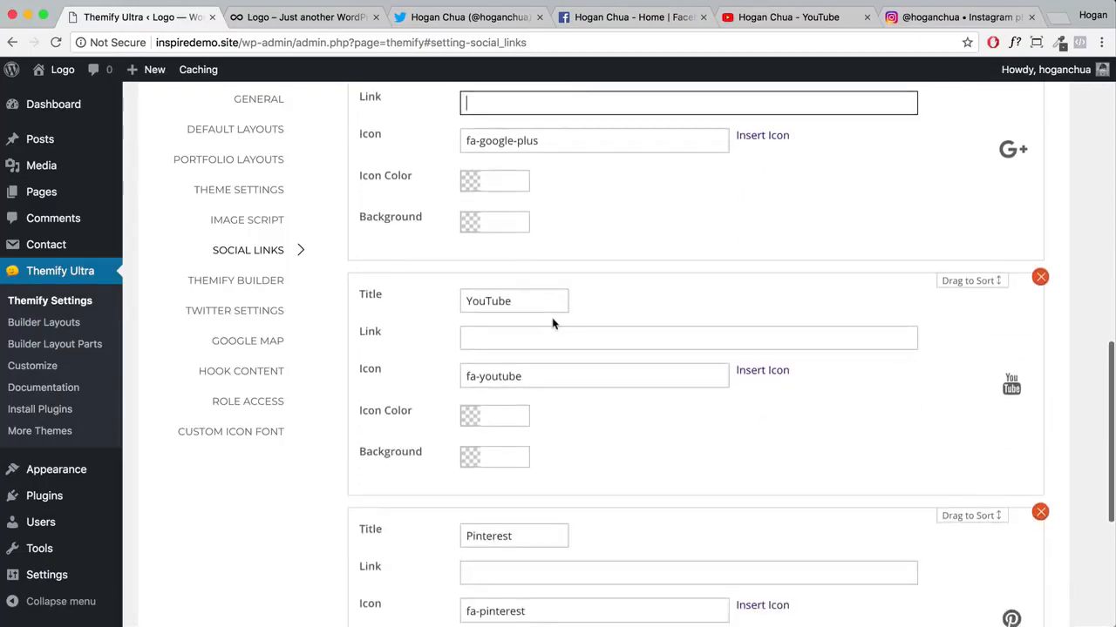
scroll(497, 301, "down", 2)
left_click(515, 284)
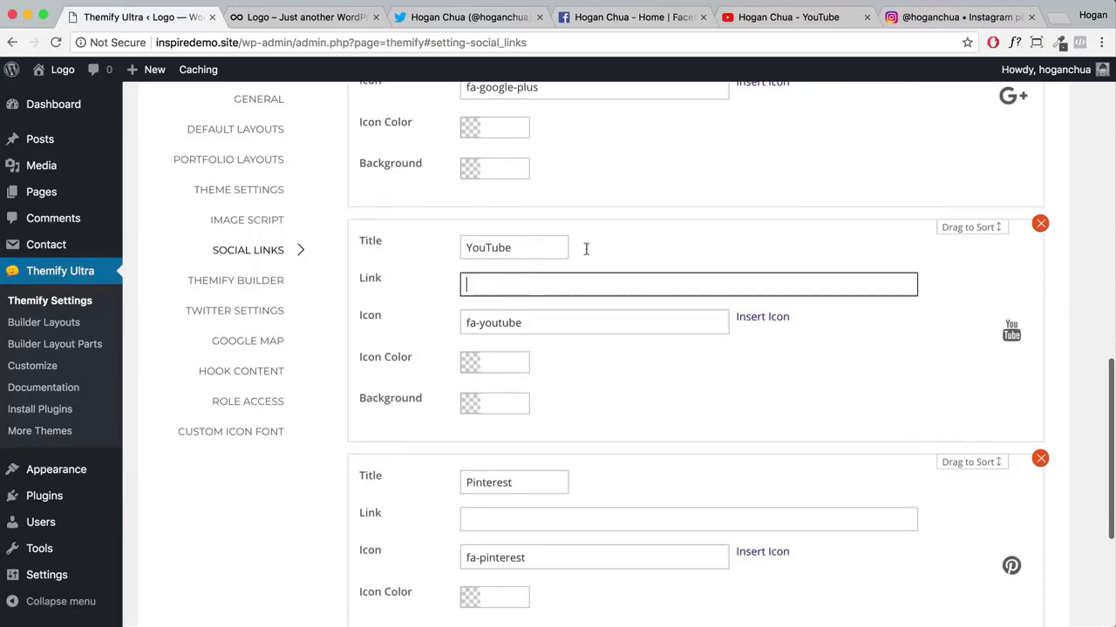
left_click(784, 17)
left_click(460, 44)
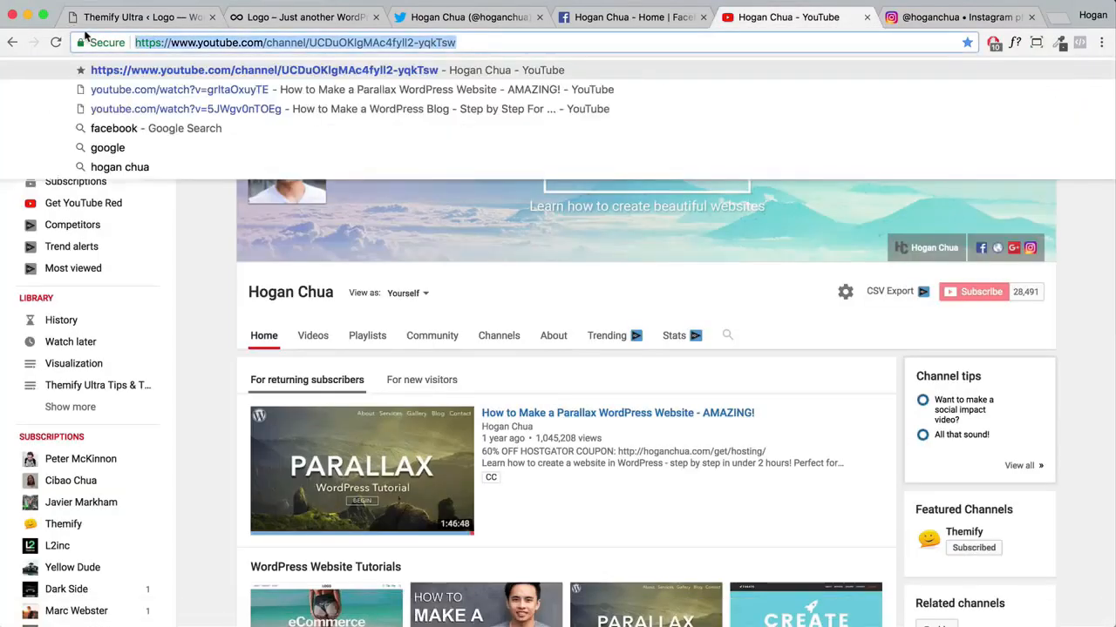
left_click(162, 17)
key("super+v")
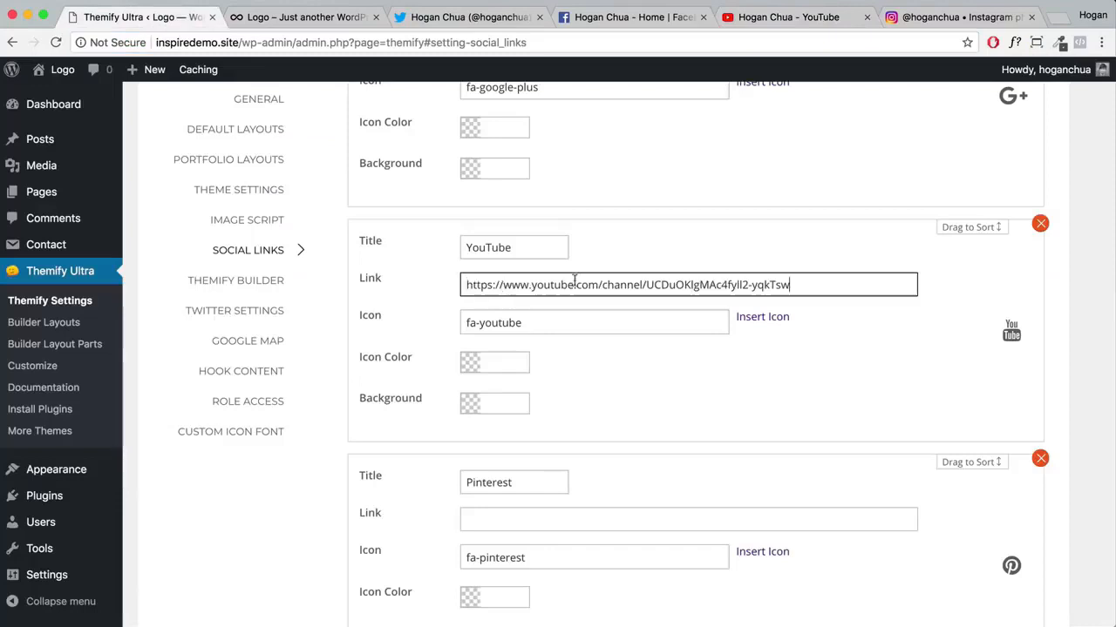
scroll(575, 296, "down", 4)
- Add a new social link entry titled Instagram
left_click(549, 326)
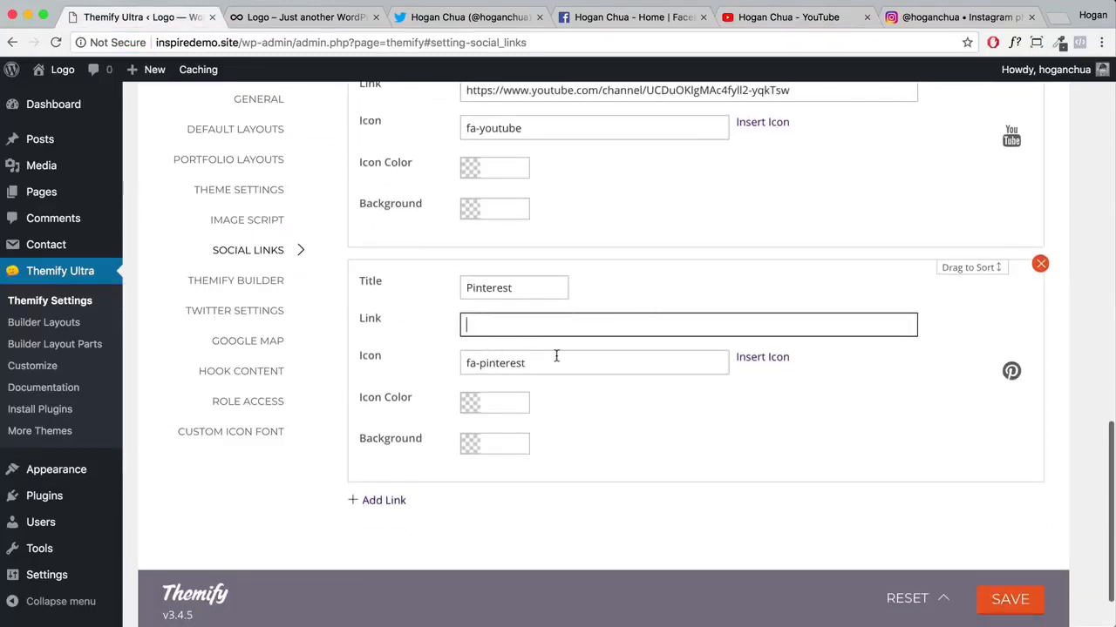
scroll(565, 353, "up", 15)
scroll(561, 357, "down", 12)
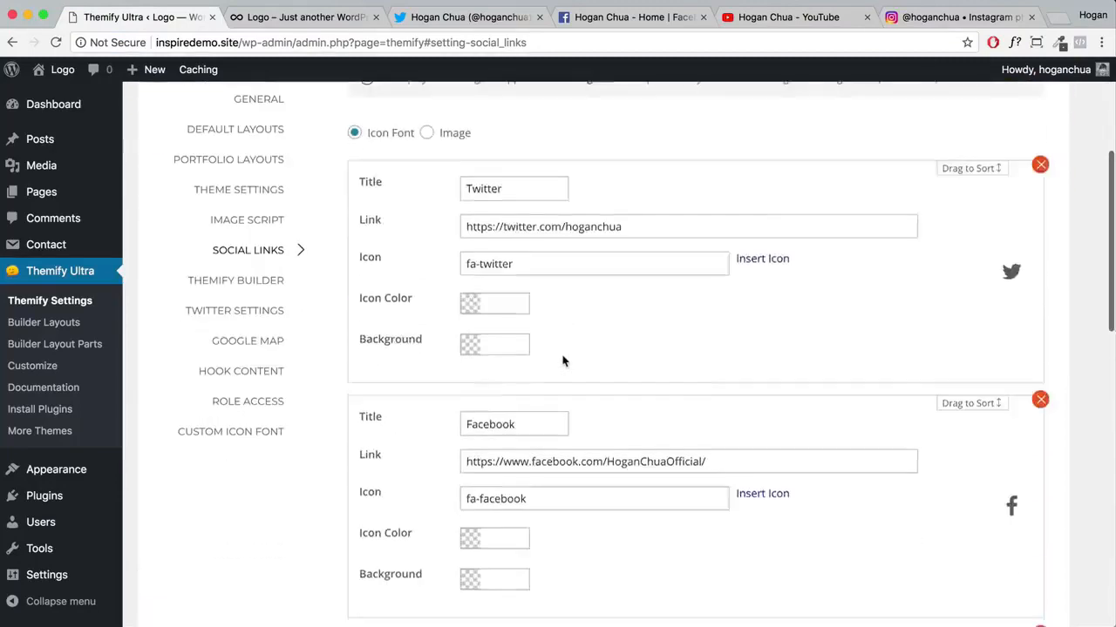
scroll(562, 357, "down", 5)
left_click(367, 427)
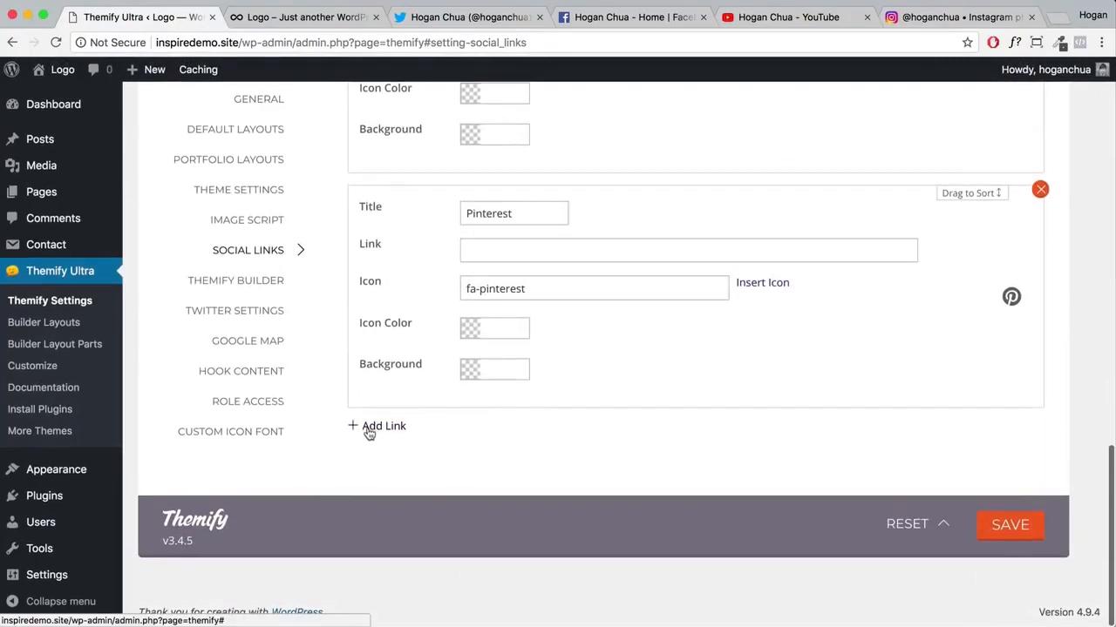
left_click(479, 447)
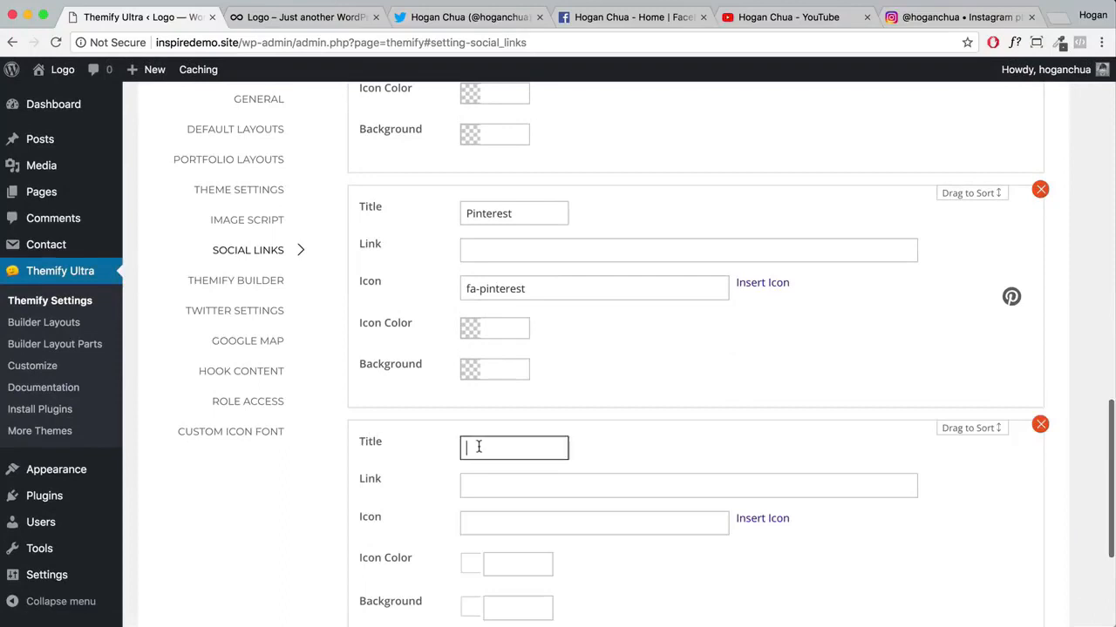
type("Instagram")
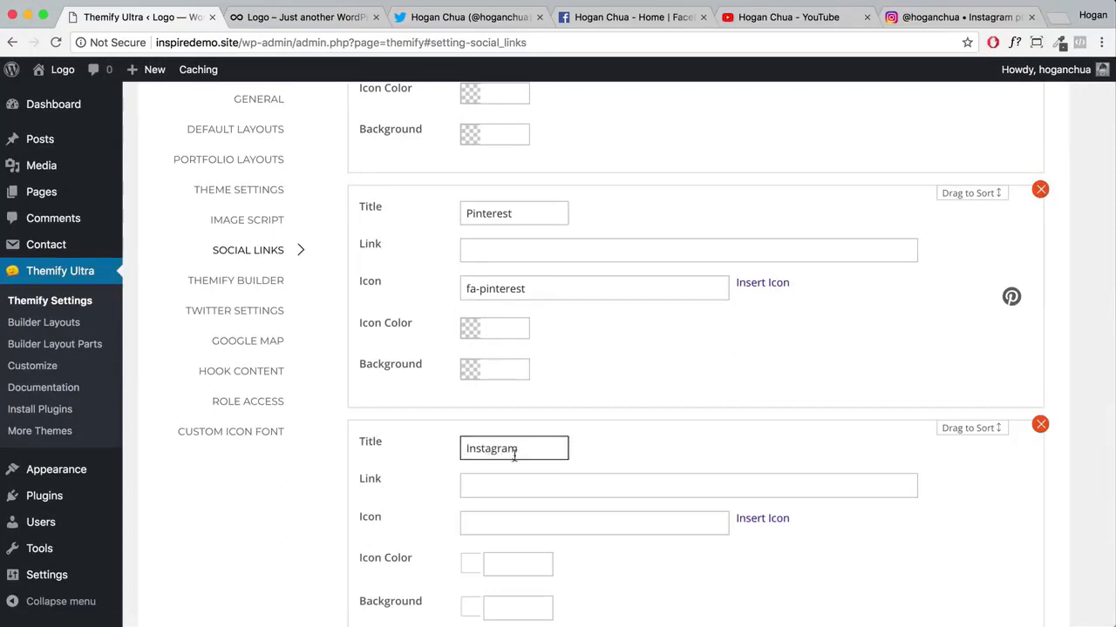
- Paste the Instagram profile address into the new entry's link and open its icon chooser
left_click(512, 485)
left_click(959, 16)
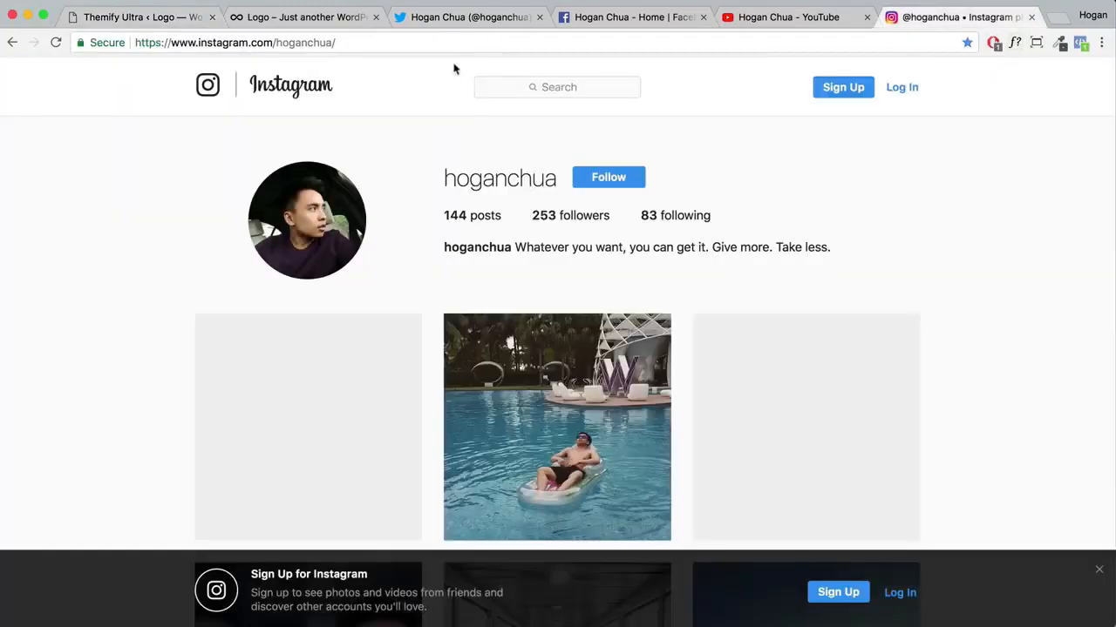
left_click(348, 42)
key("super+c")
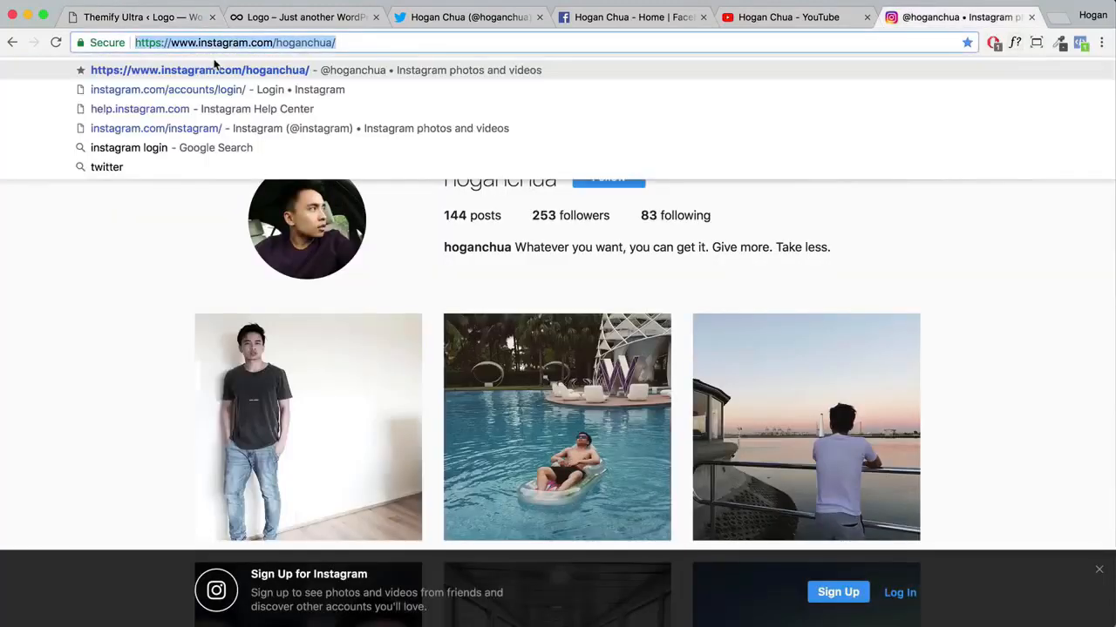
left_click(138, 19)
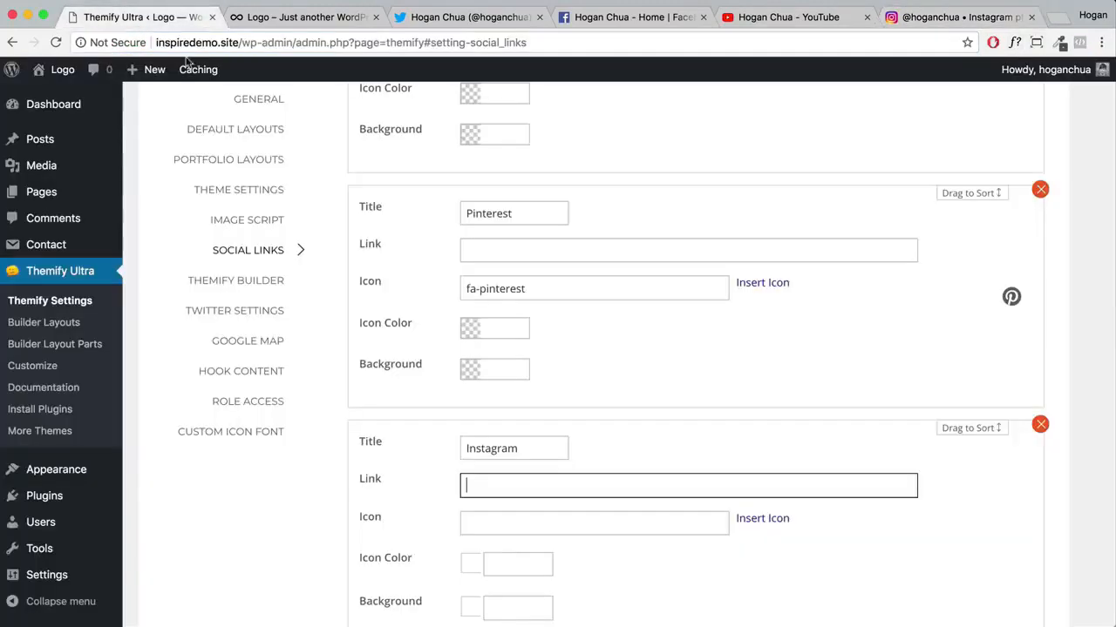
key("super+v")
scroll(623, 473, "down", 3)
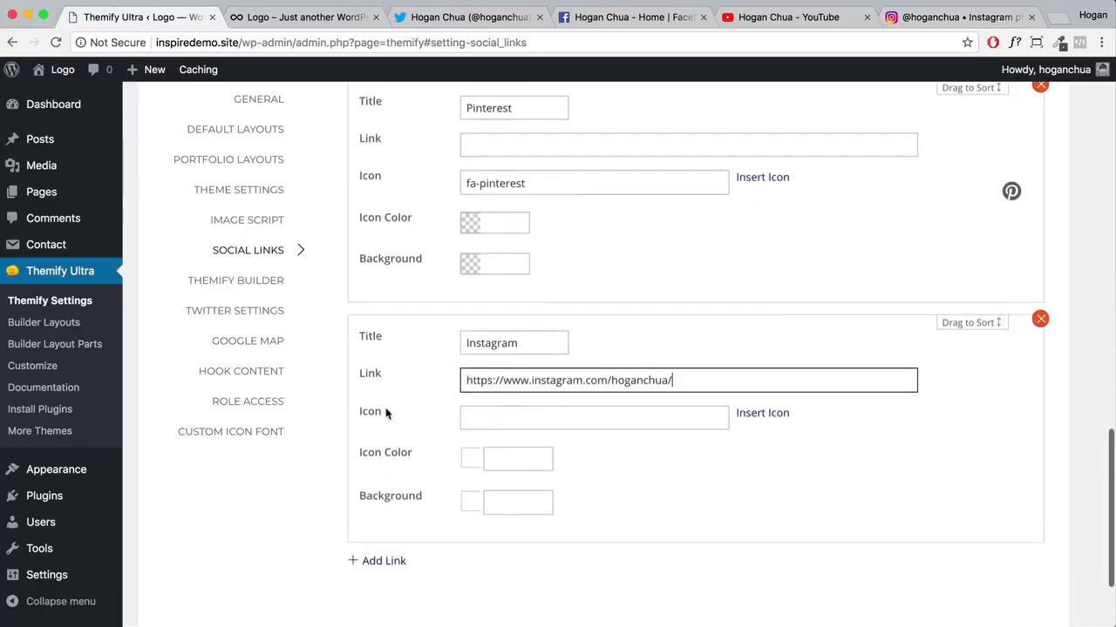
left_click_drag(388, 412, 358, 411)
left_click(504, 416)
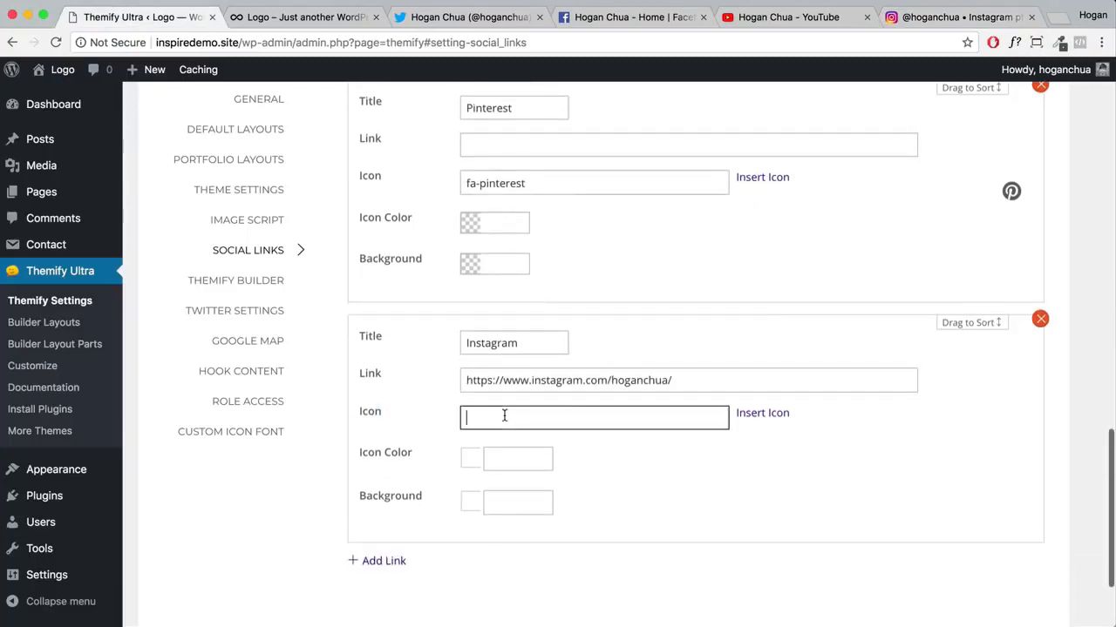
left_click(750, 415)
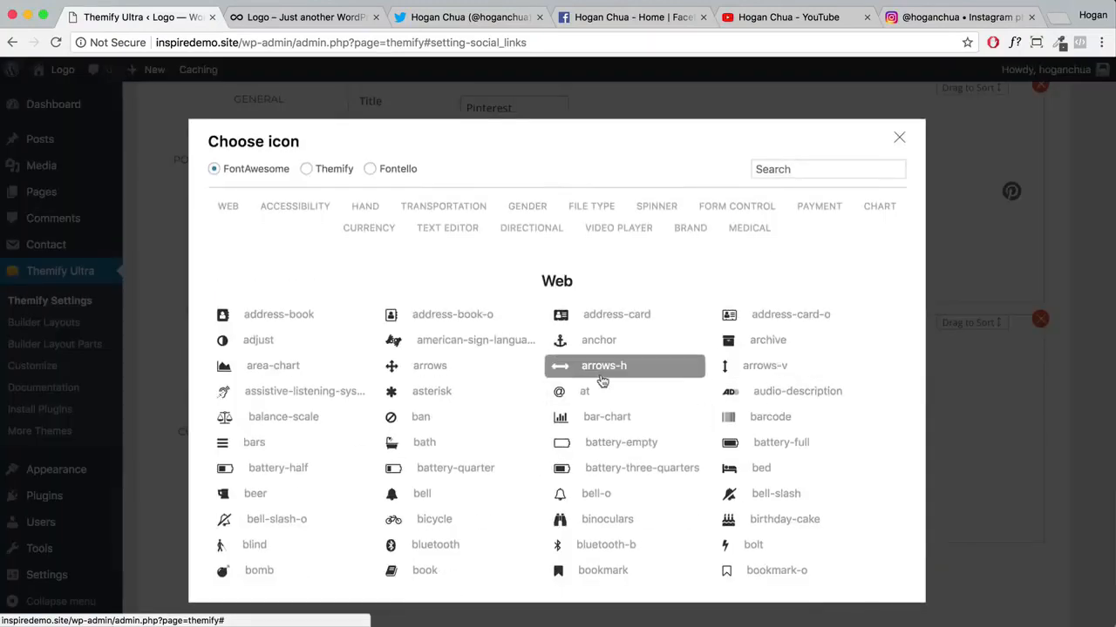
- Search the icons for 'inst' and give the Instagram entry the instagram icon
left_click(784, 170)
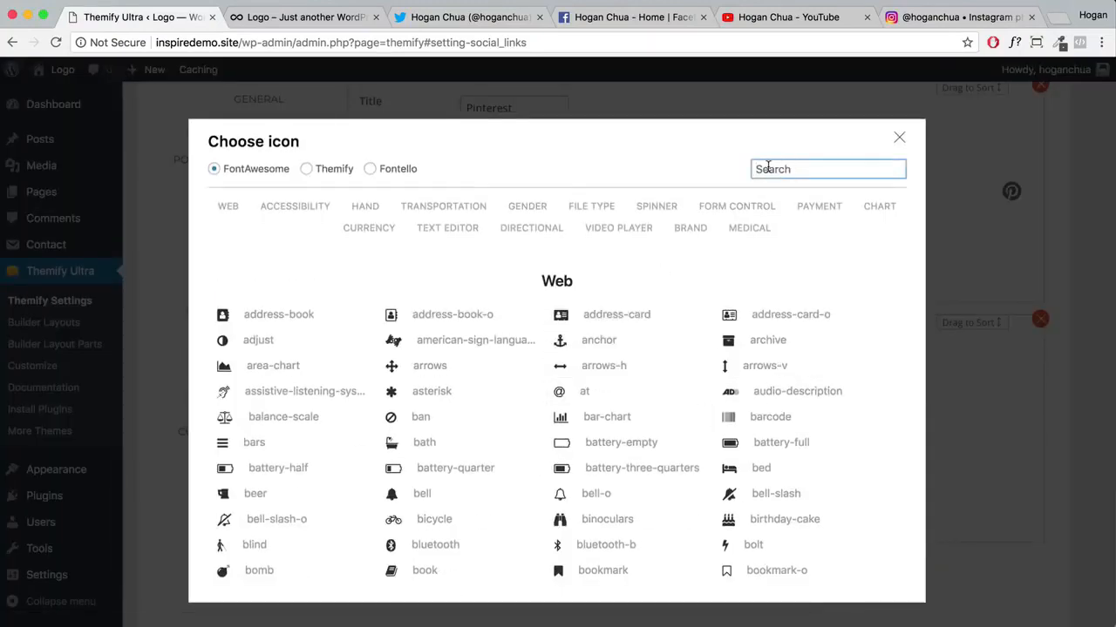
type("insta")
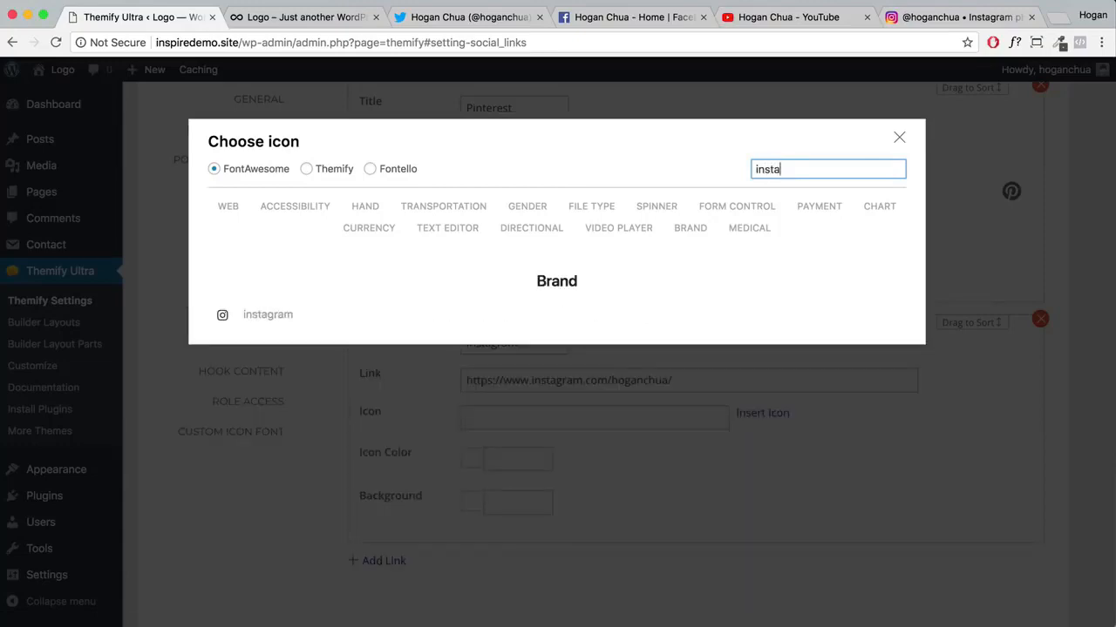
left_click(255, 316)
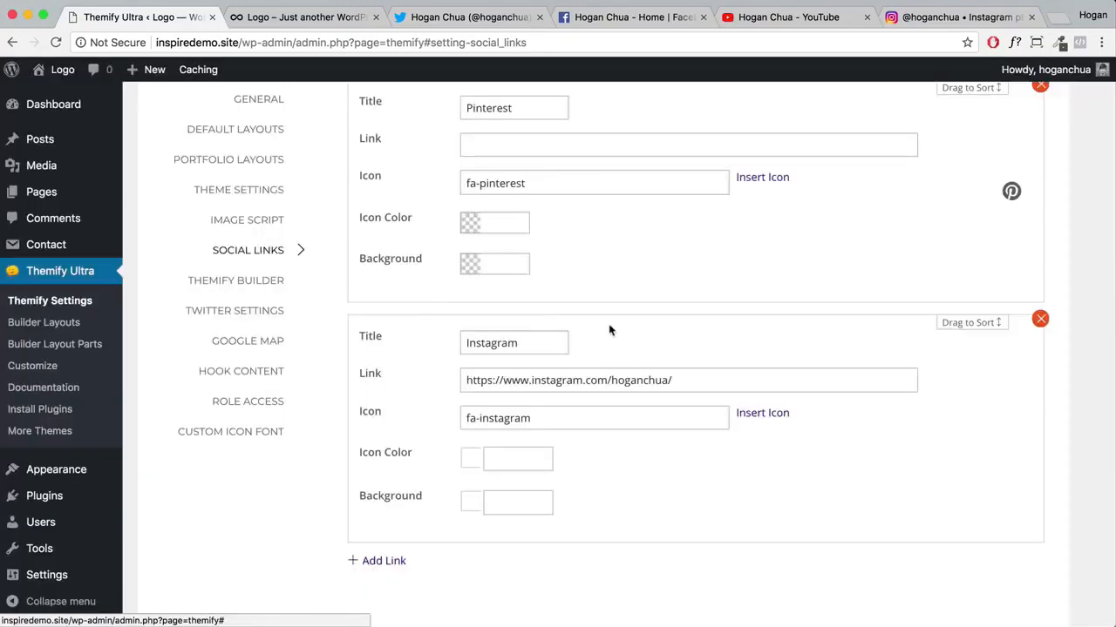
scroll(612, 331, "down", 3)
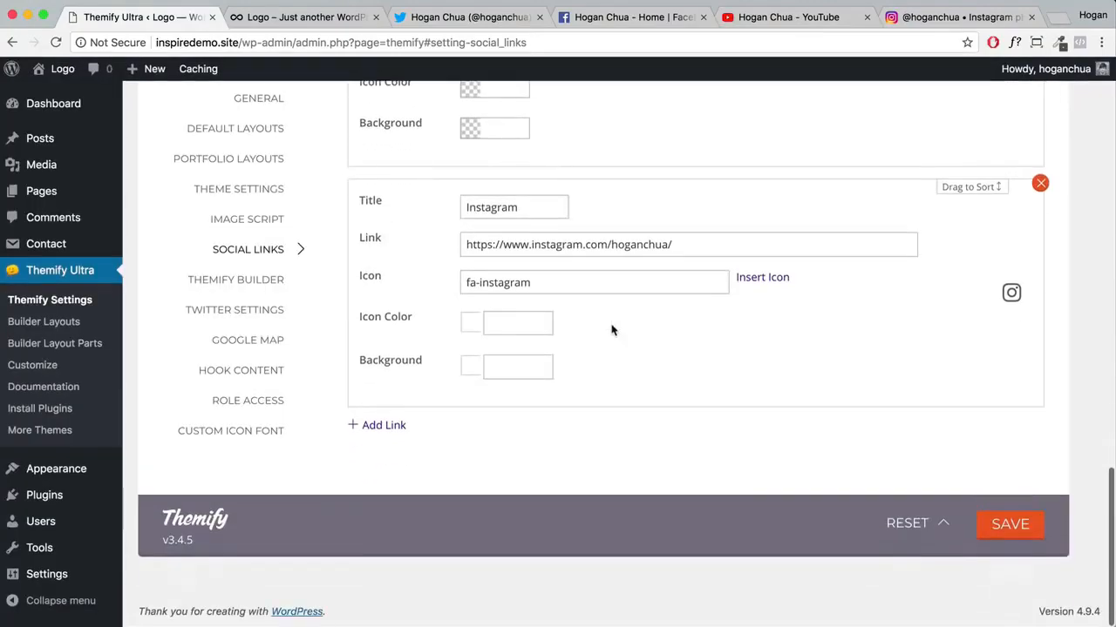
- Save the social links settings and check the site's front end
left_click(996, 534)
scroll(772, 424, "up", 3)
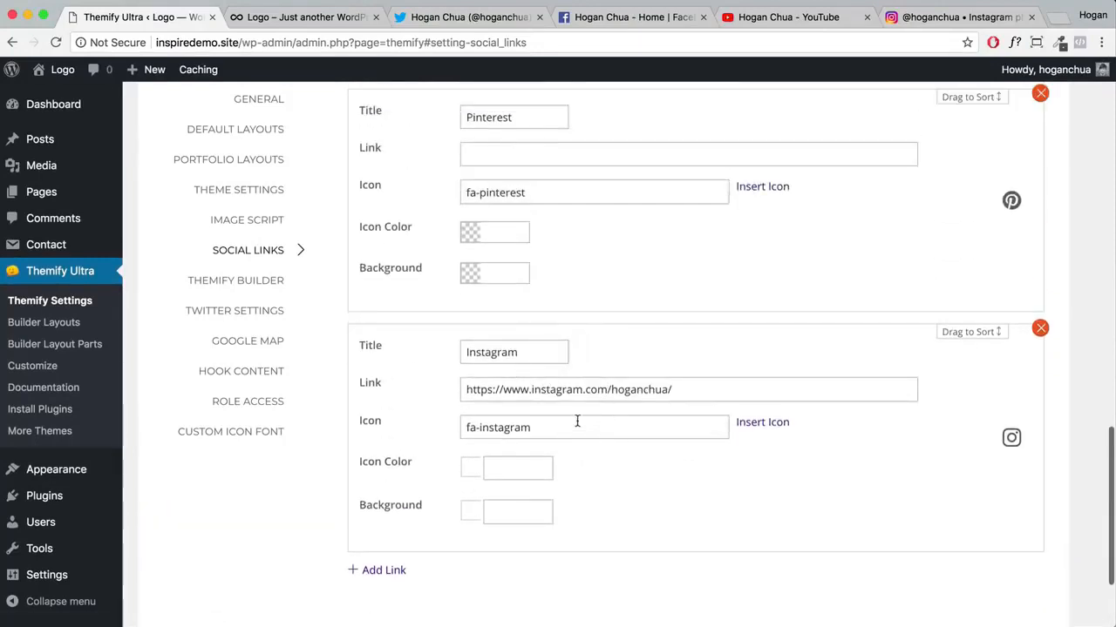
left_click(333, 22)
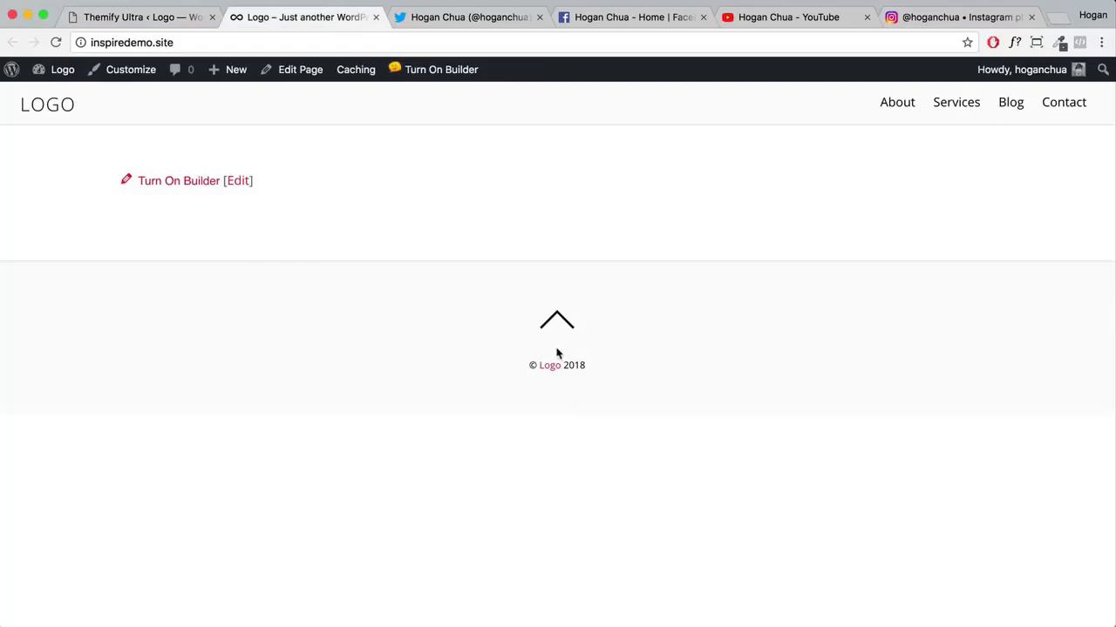
left_click(167, 19)
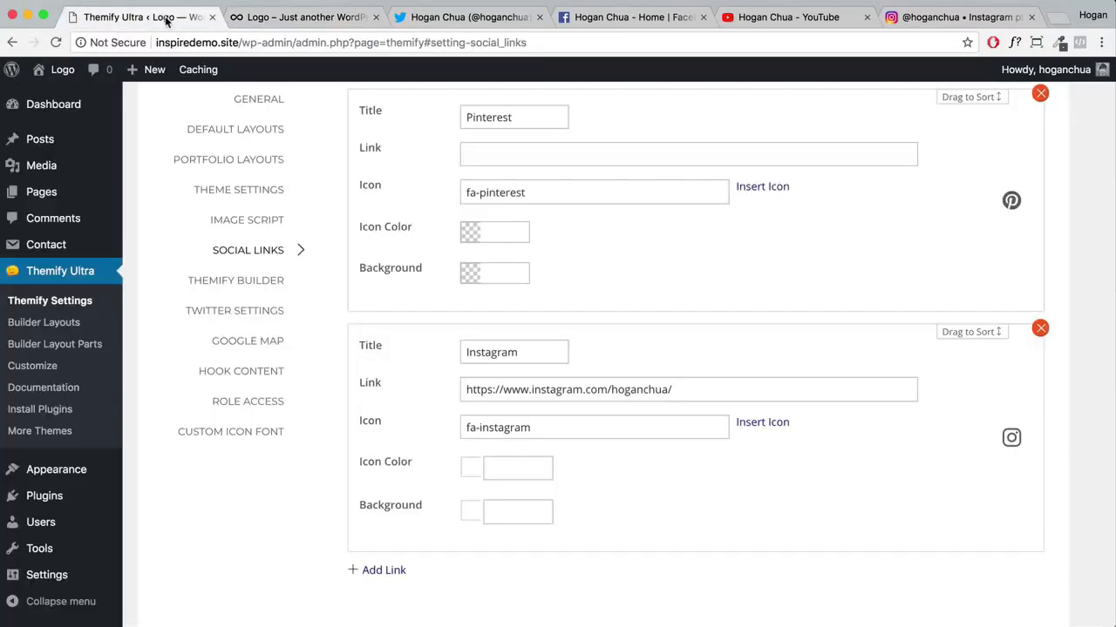
scroll(63, 433, "down", 3)
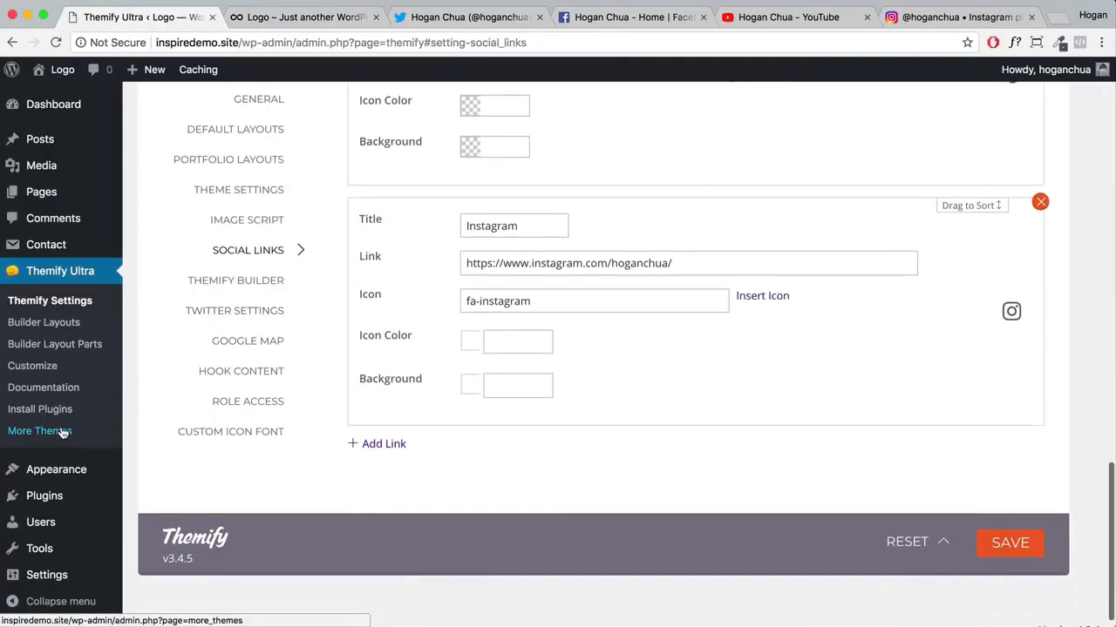
- On the Widgets page, drag Themify - Social Links into the Footer Social Widget area
mouse_move(51, 475)
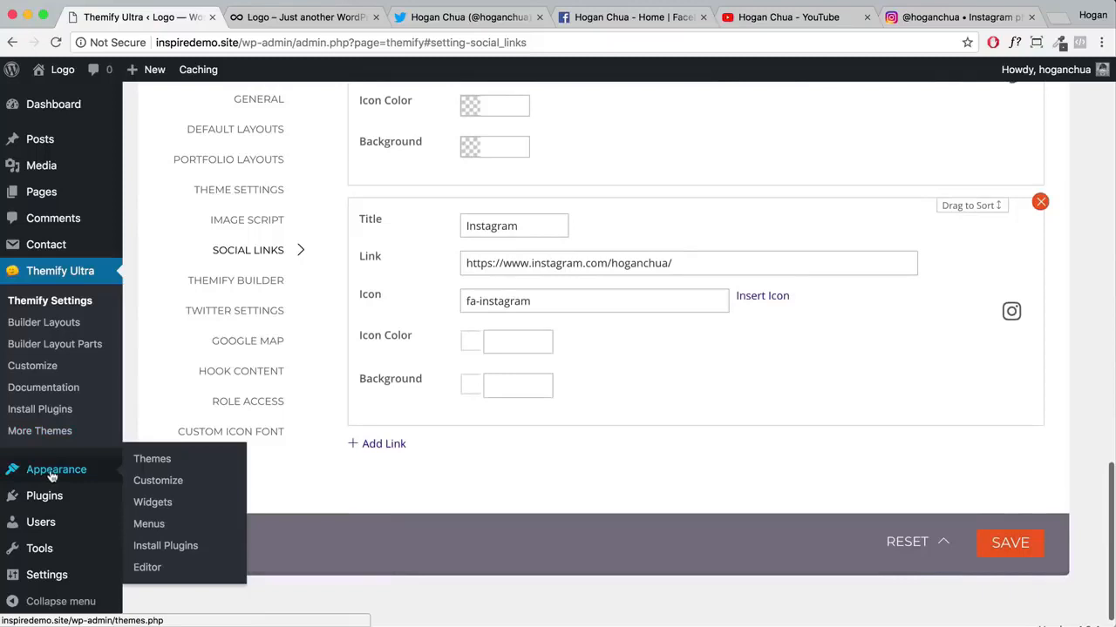
left_click(154, 503)
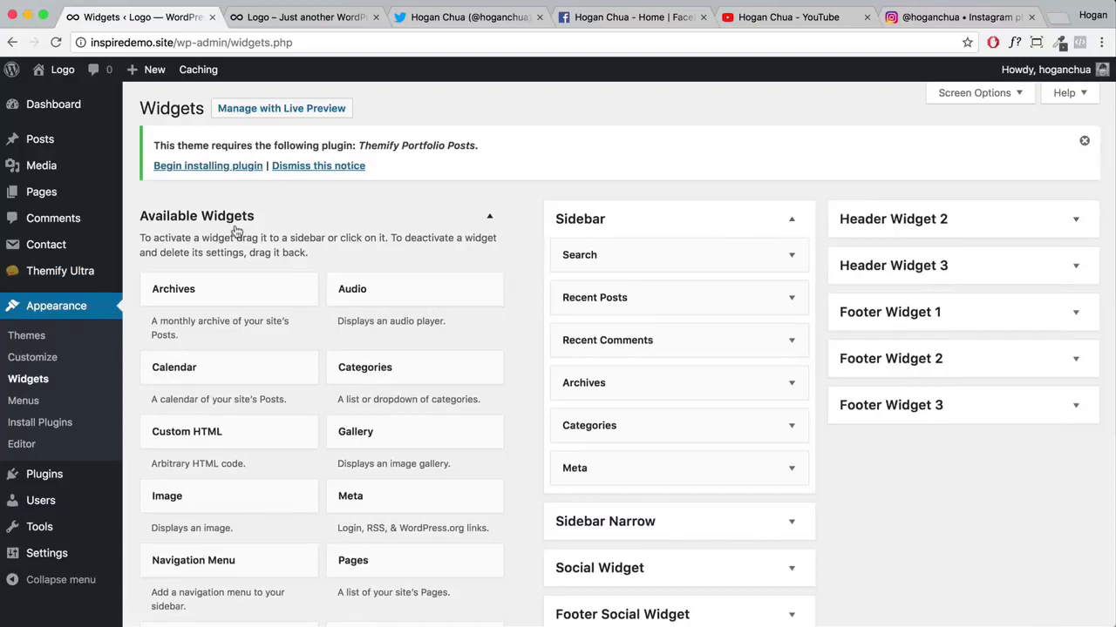
scroll(273, 364, "down", 5)
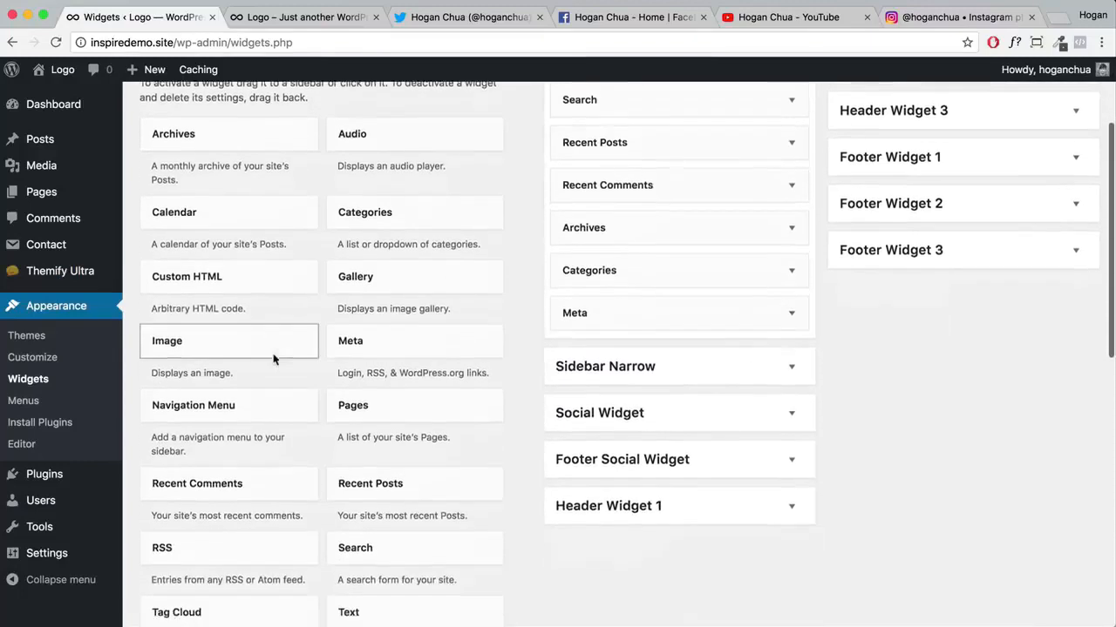
scroll(366, 281, "up", 1)
scroll(485, 308, "up", 1)
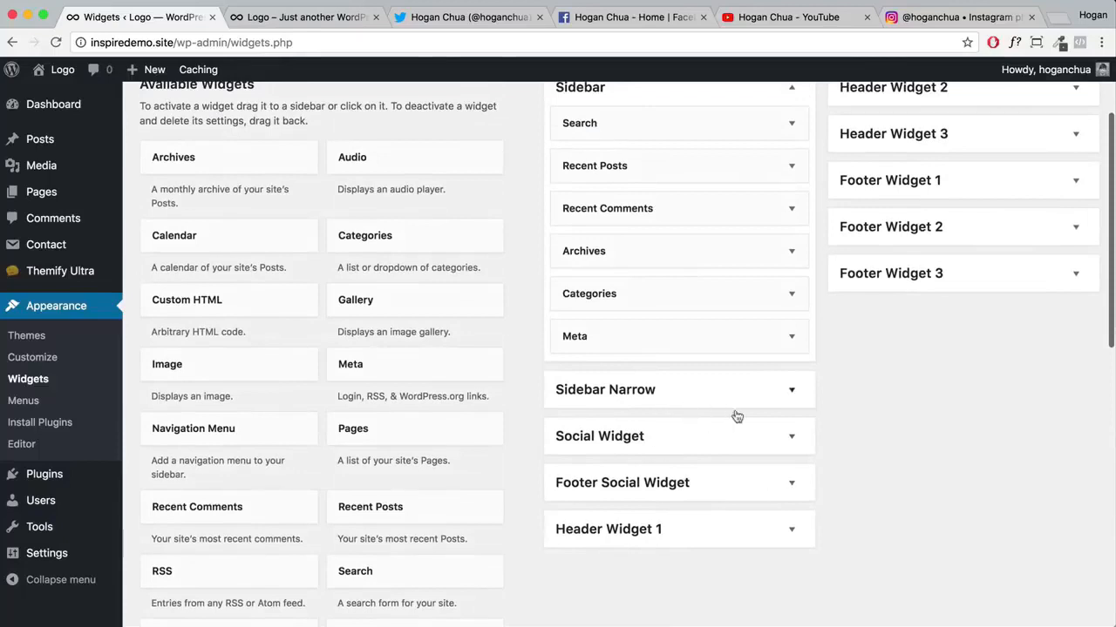
scroll(747, 423, "up", 1)
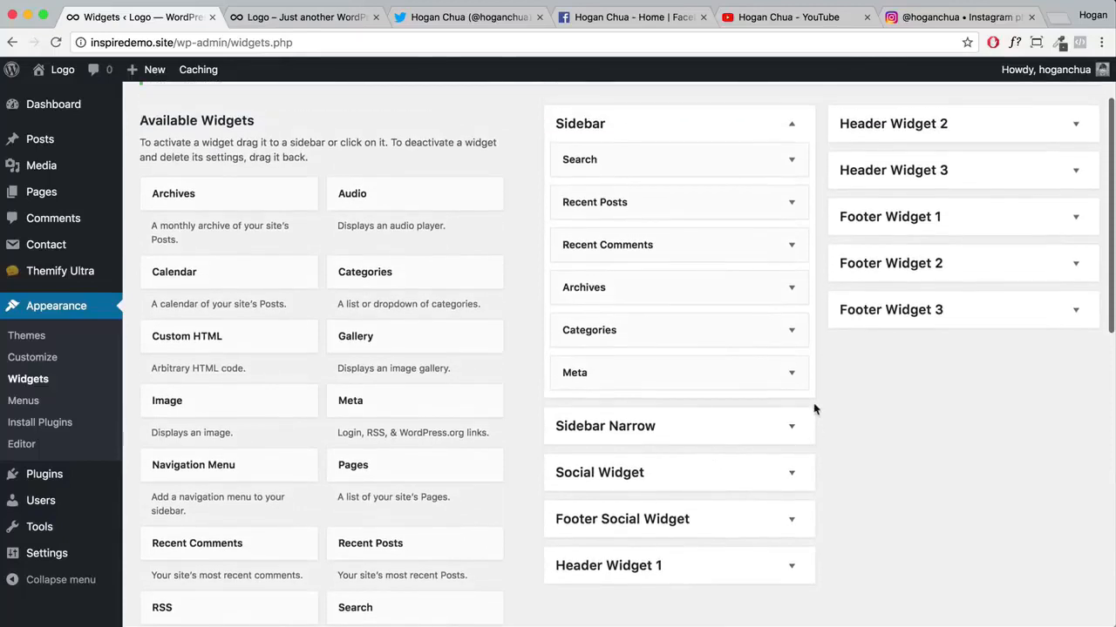
scroll(766, 401, "up", 1)
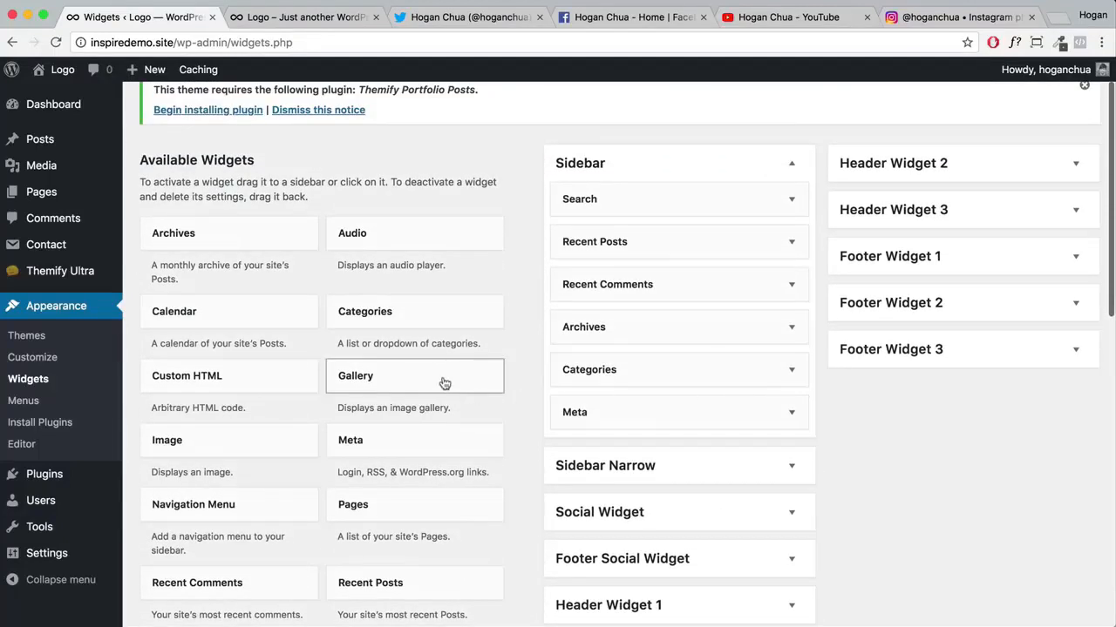
scroll(444, 380, "down", 2)
scroll(443, 381, "down", 3)
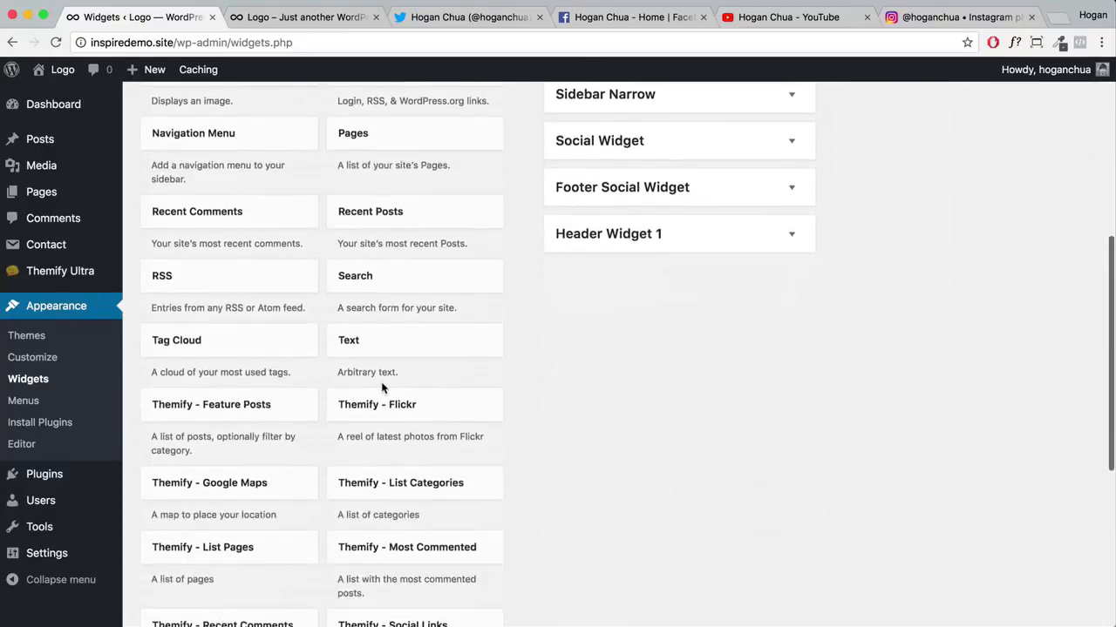
scroll(381, 388, "down", 3)
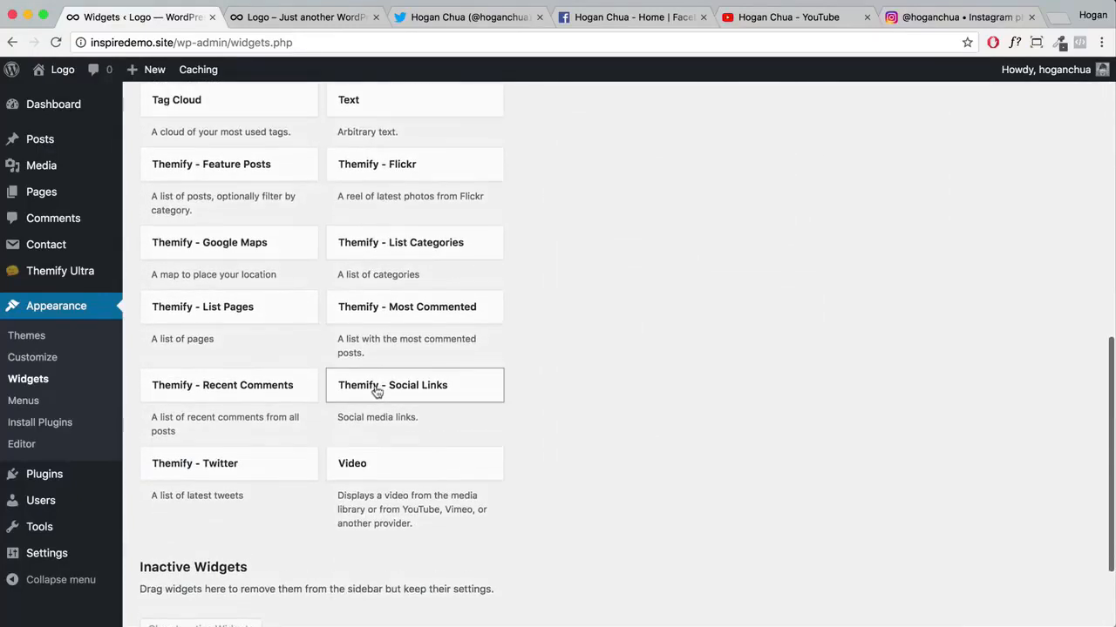
left_click_drag(376, 392, 645, 390)
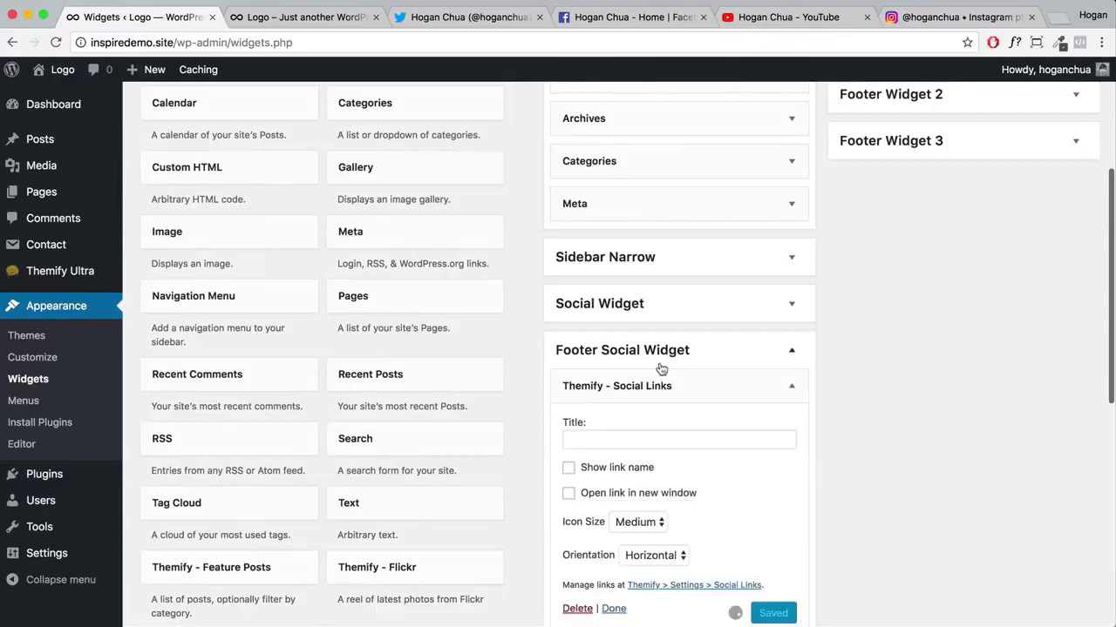
- Enable 'Open link in new window' on the social links widget and save it
scroll(664, 351, "down", 3)
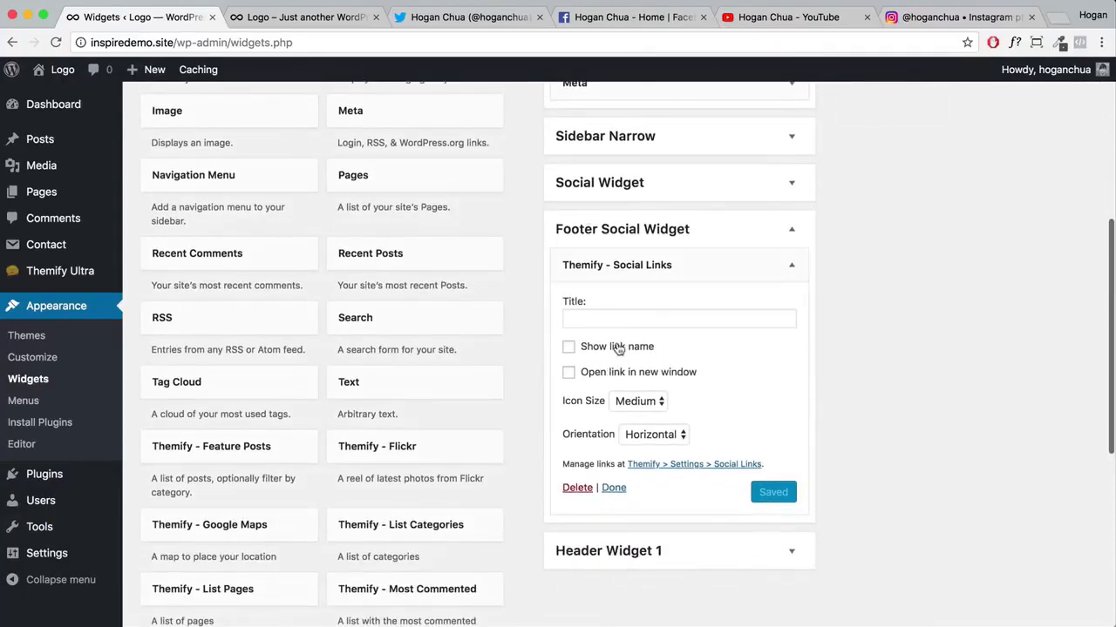
left_click(461, 17)
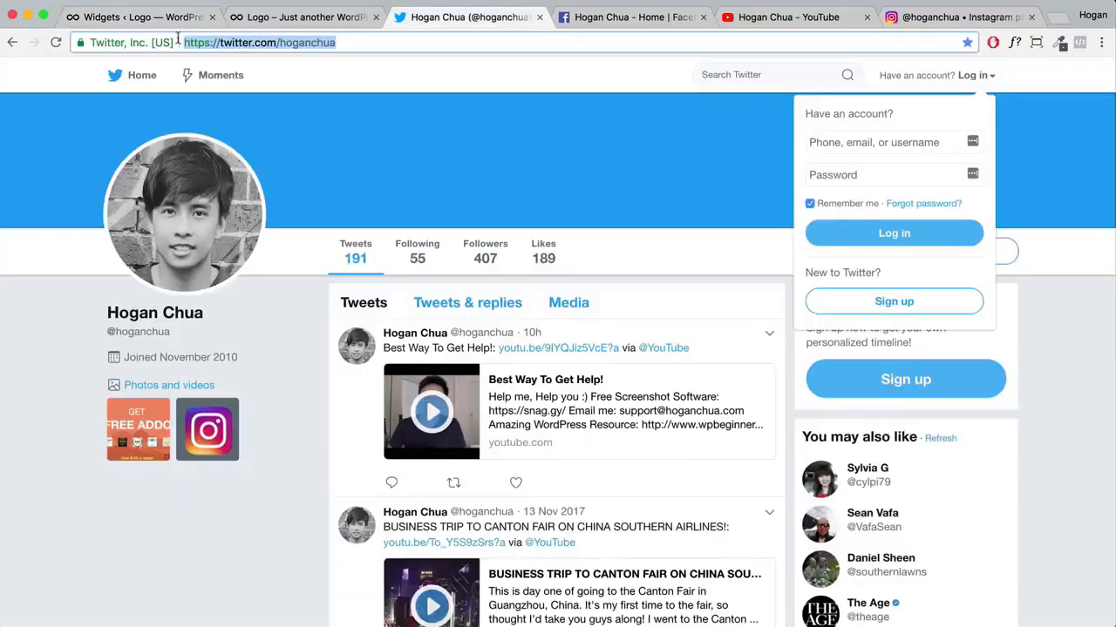
left_click(268, 43)
left_click_drag(278, 43, 195, 44)
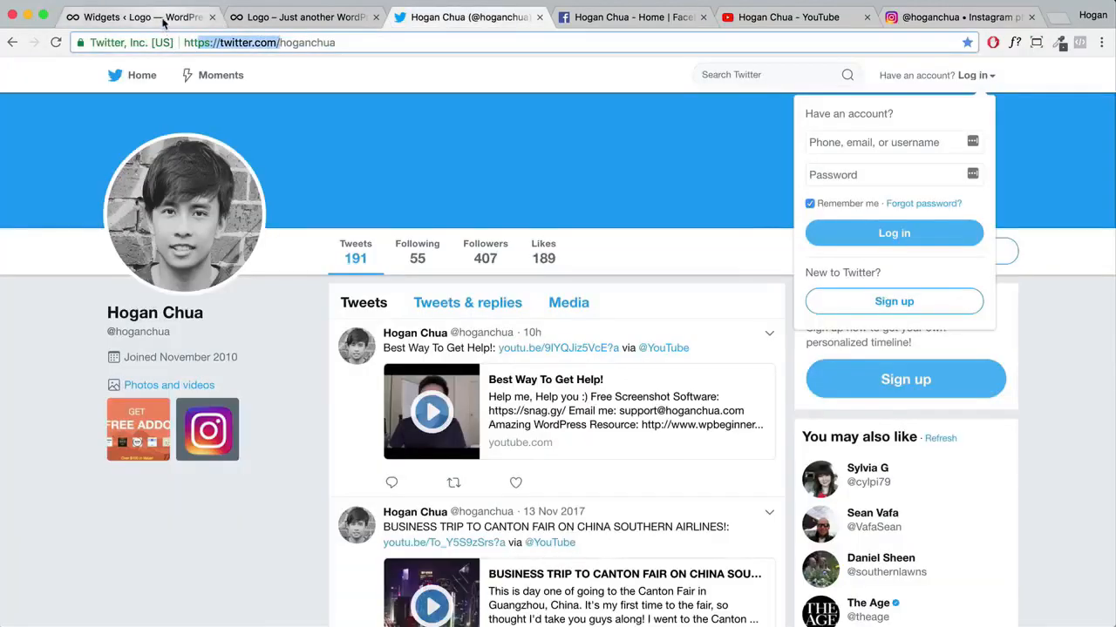
left_click(162, 18)
left_click(612, 373)
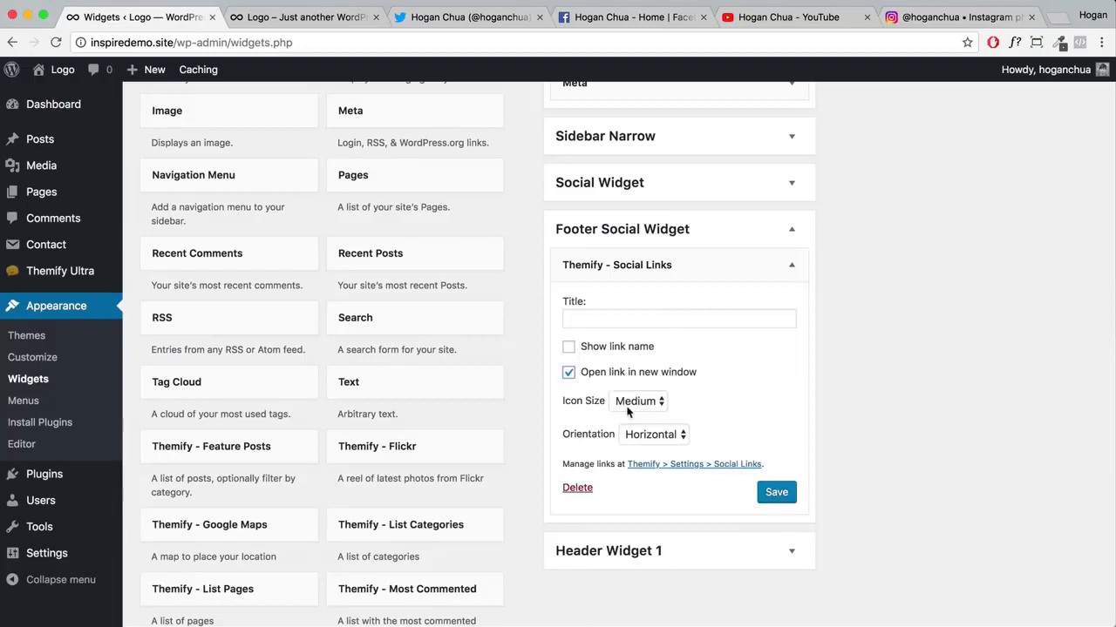
left_click(774, 493)
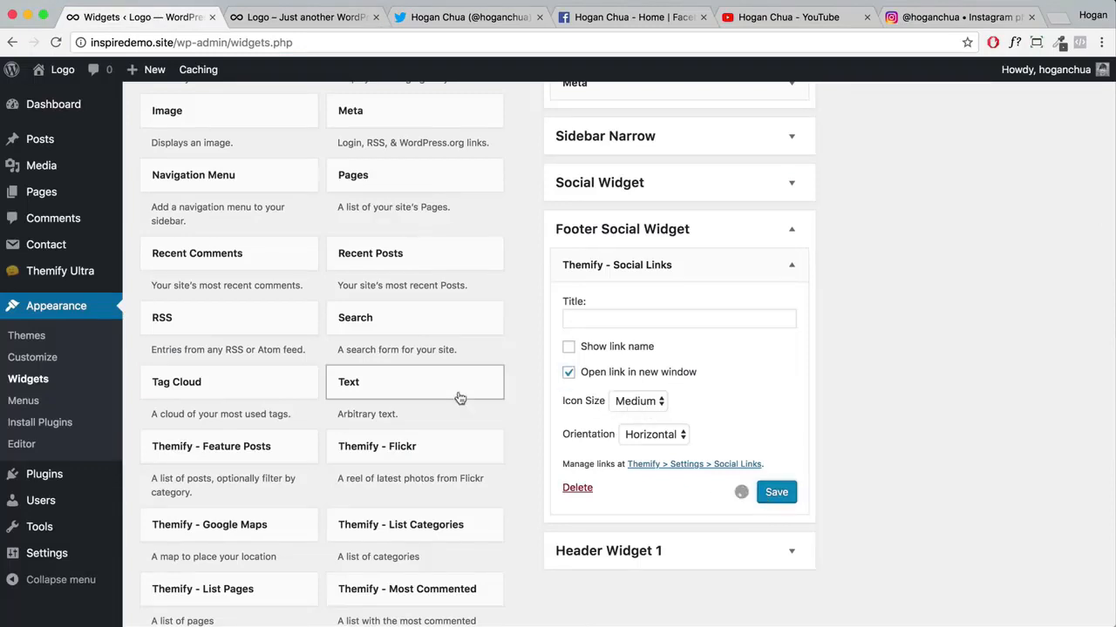
- Reload the front page to confirm Twitter, Facebook, YouTube and Instagram footer icons
left_click(305, 17)
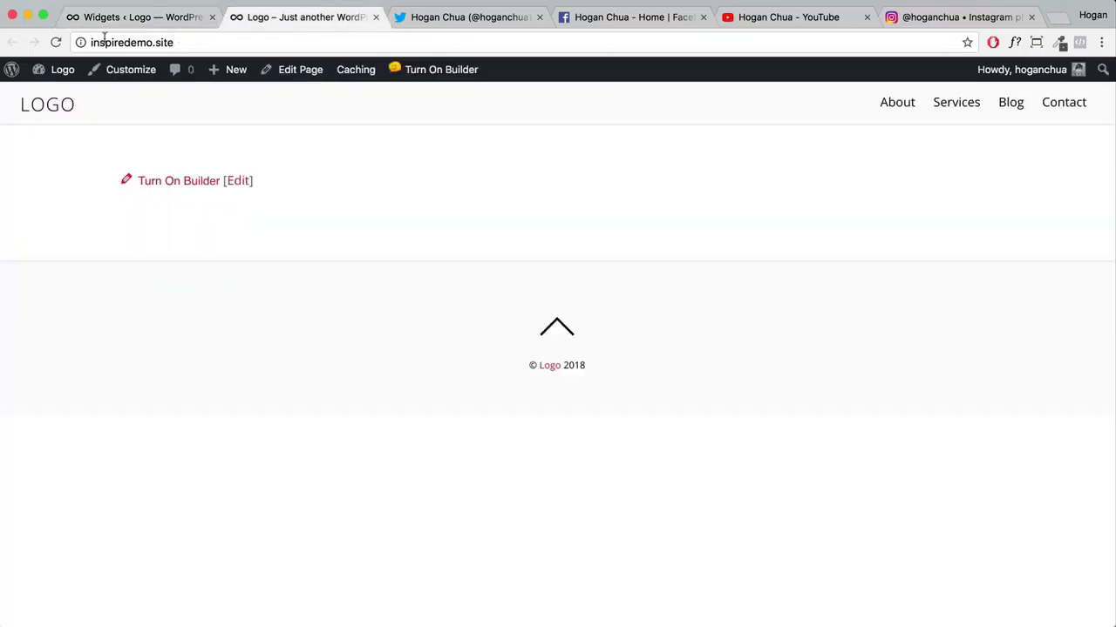
left_click(56, 42)
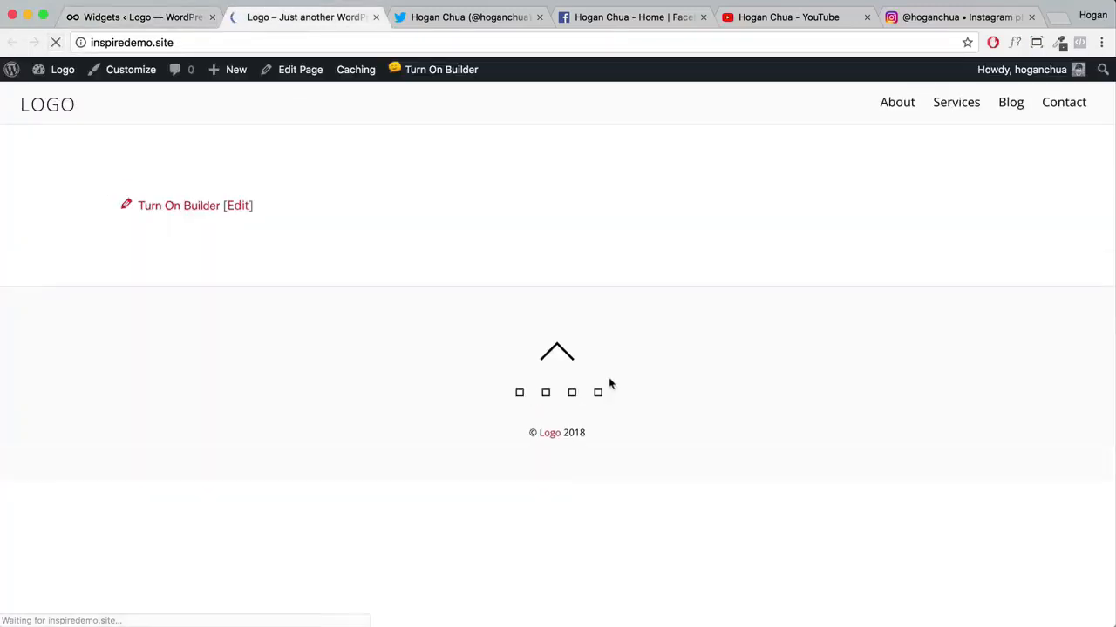
left_click(157, 18)
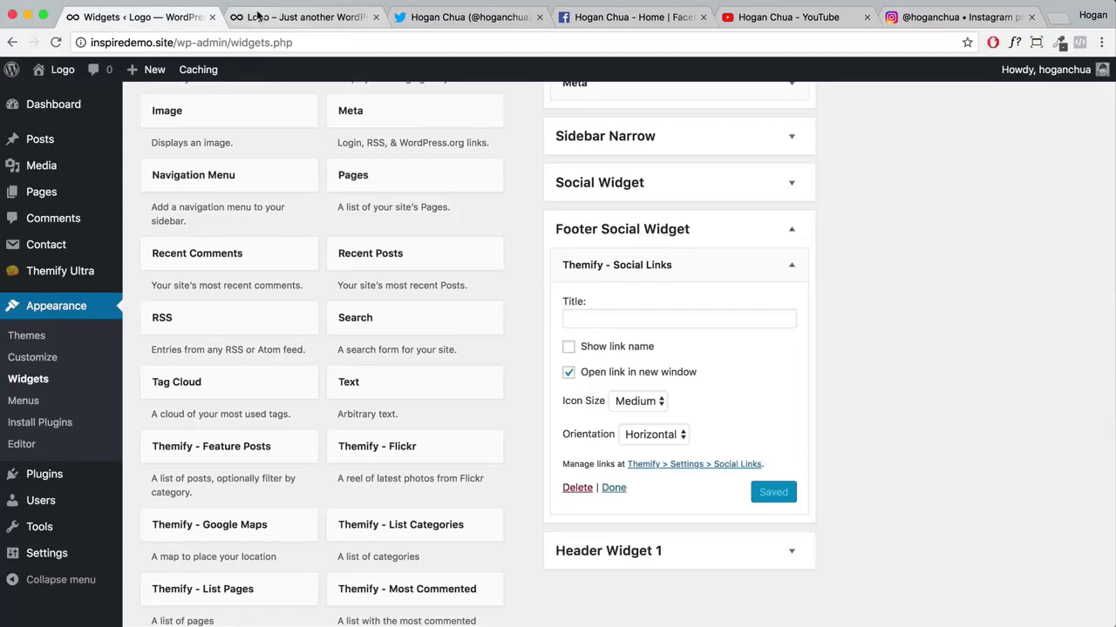
left_click(296, 17)
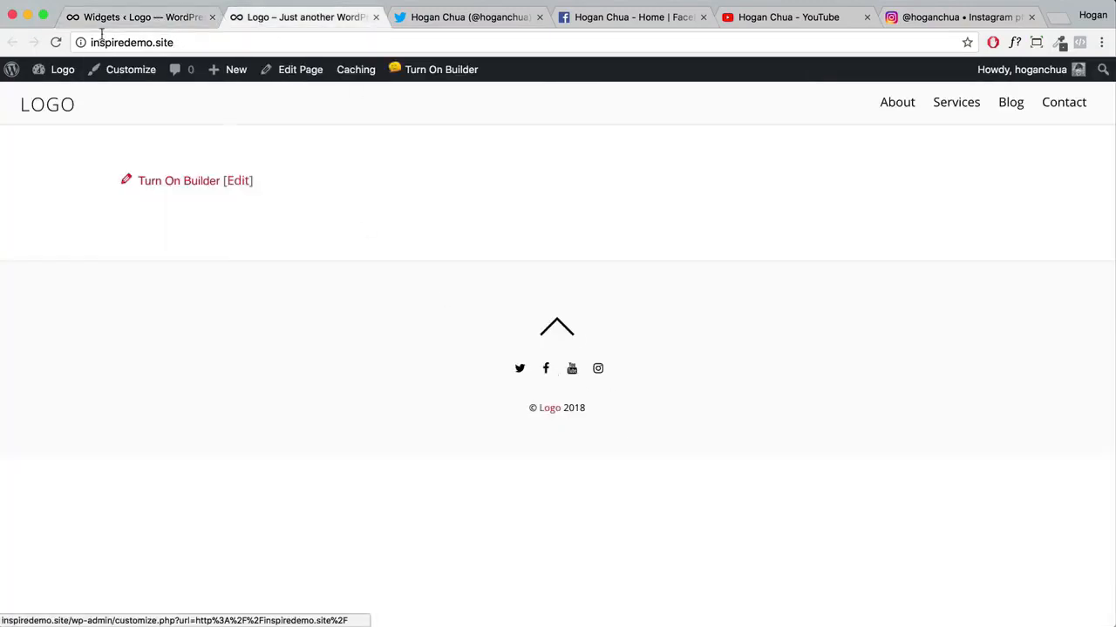
left_click(139, 17)
scroll(688, 354, "up", 2)
scroll(688, 354, "up", 3)
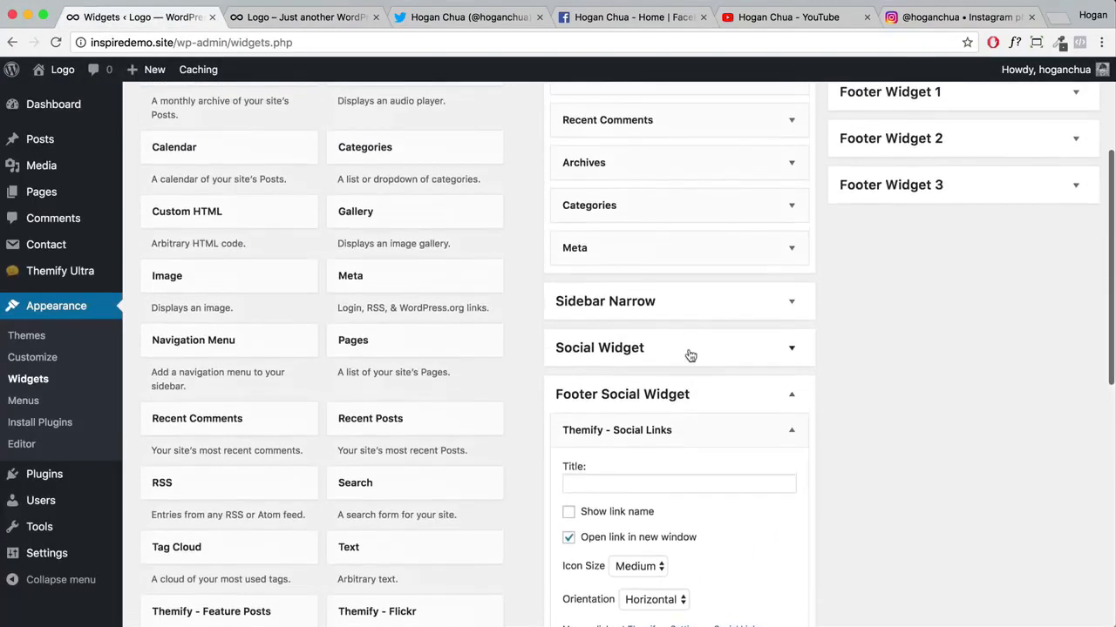
left_click(281, 19)
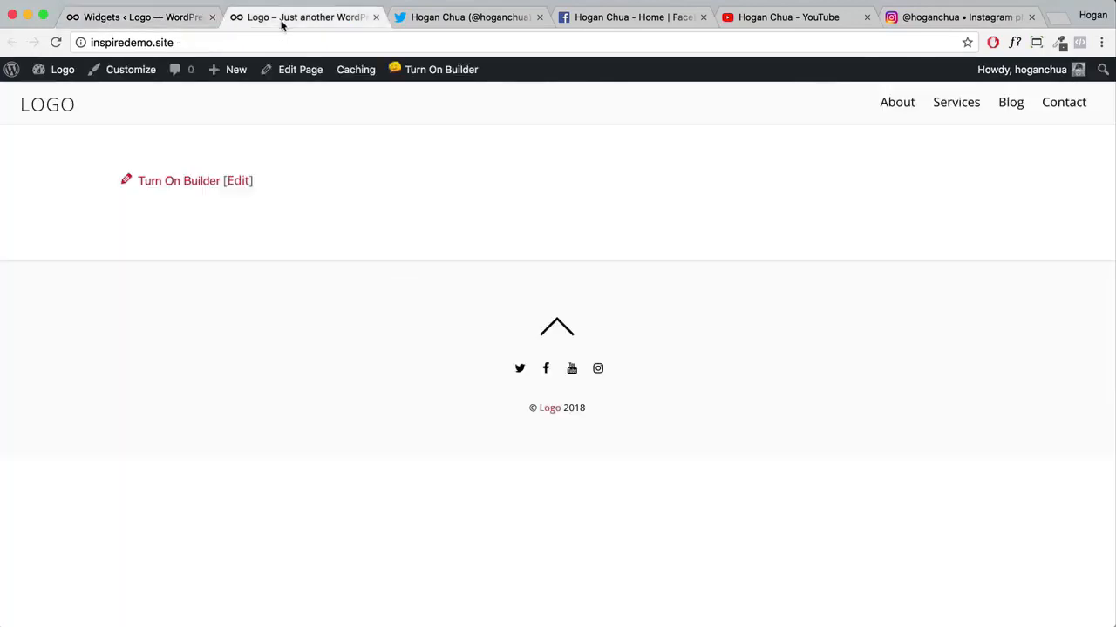
left_click(139, 19)
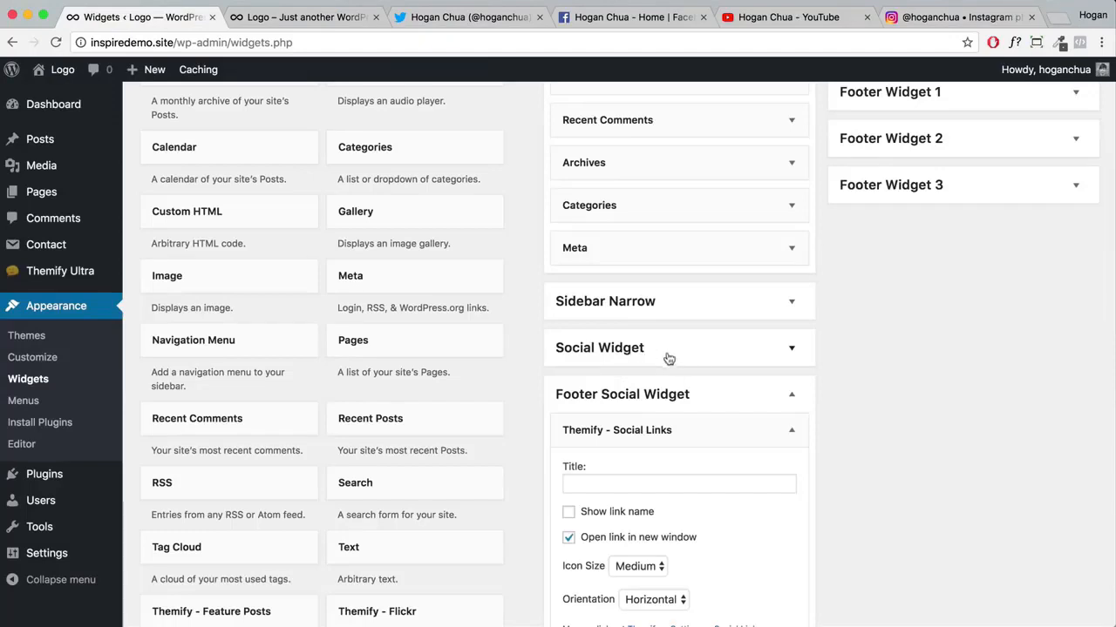
- Return to the Customizer's main list and enter the Themify Options panel
left_click(313, 19)
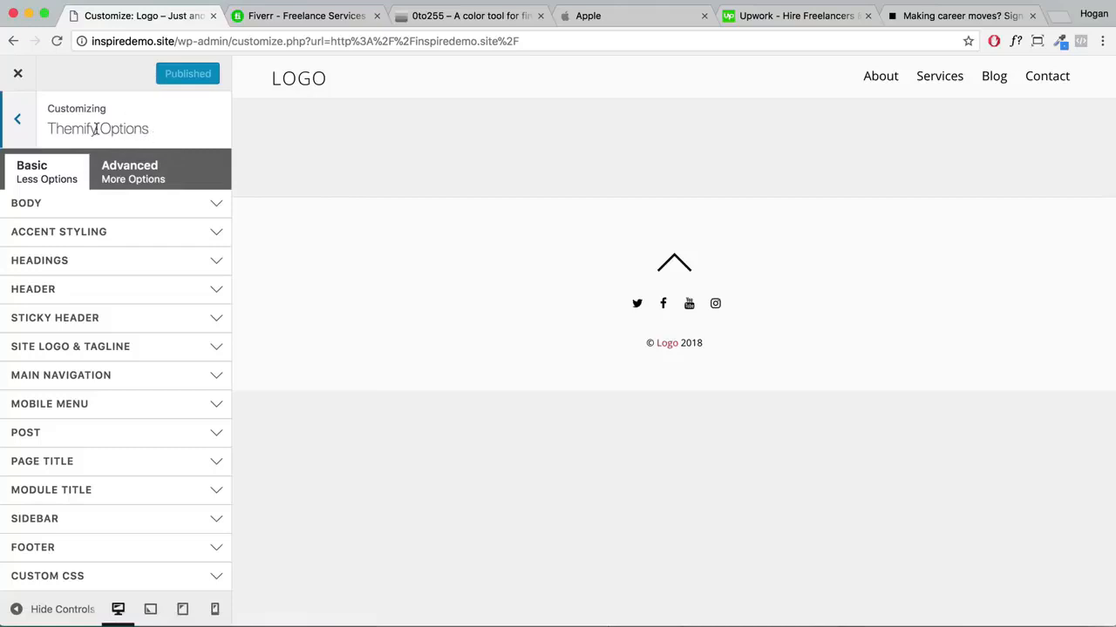
left_click(15, 125)
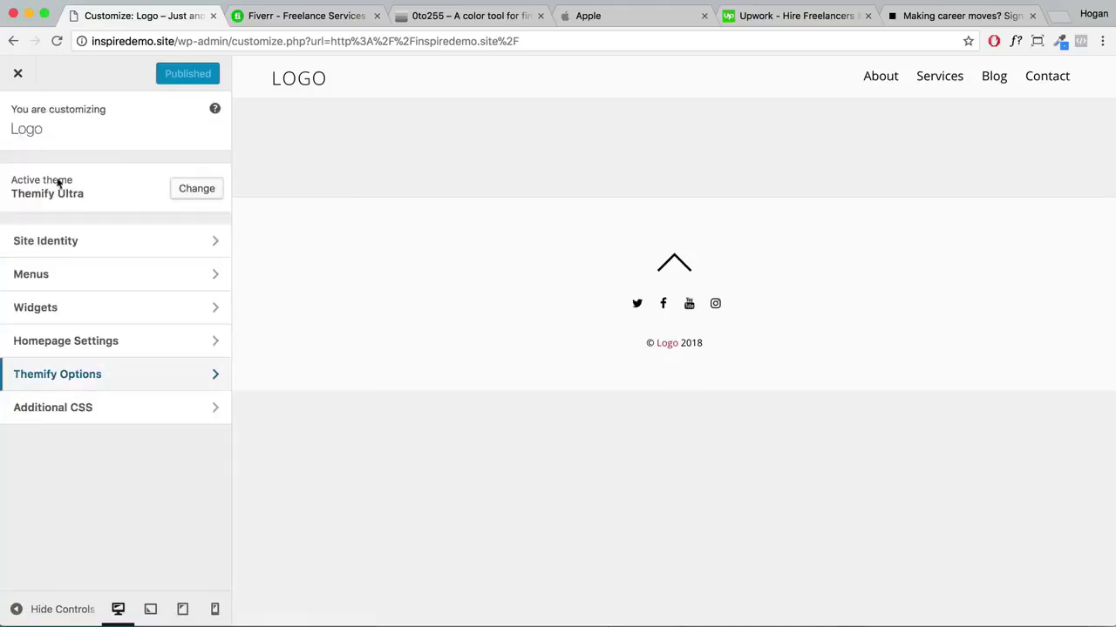
left_click(105, 376)
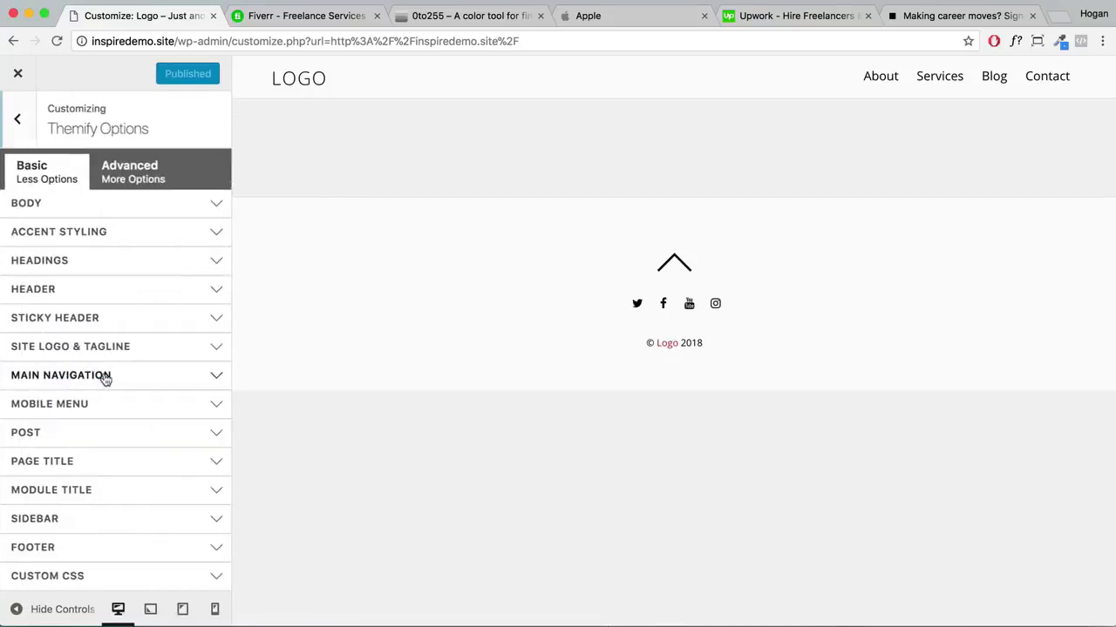
- Switch Themify Options to the Advanced list and expand the Header section
left_click(136, 177)
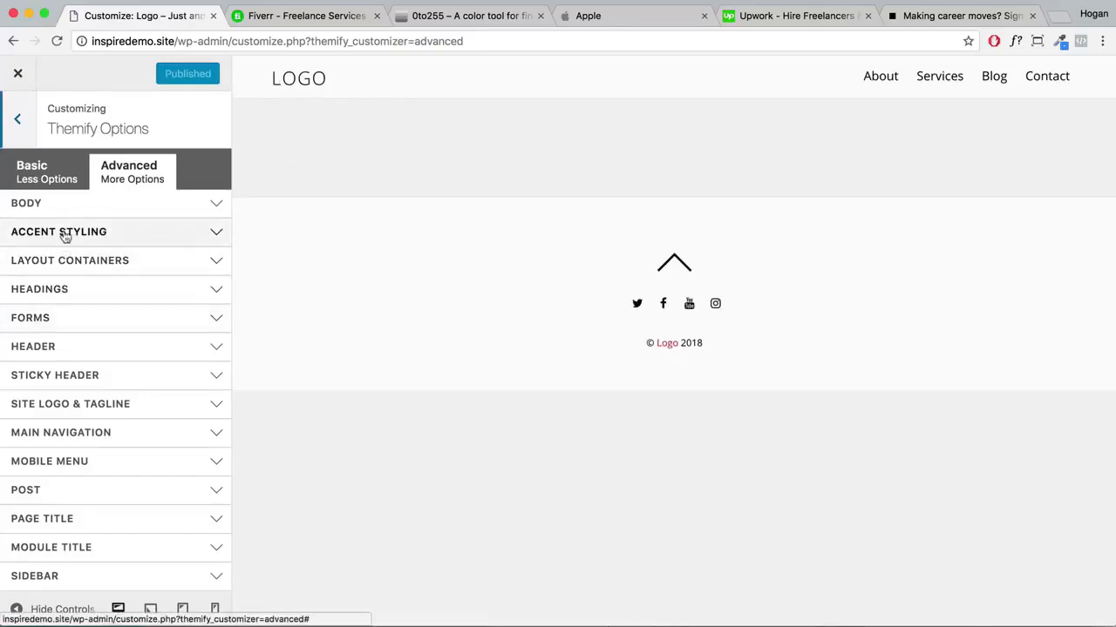
left_click(98, 347)
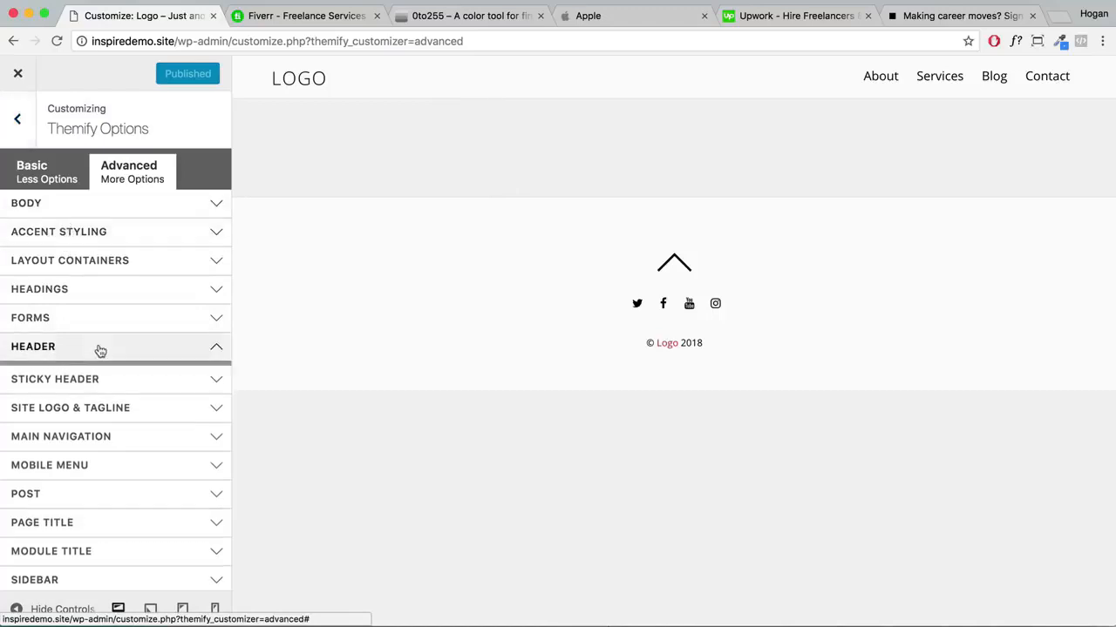
scroll(193, 257, "down", 3)
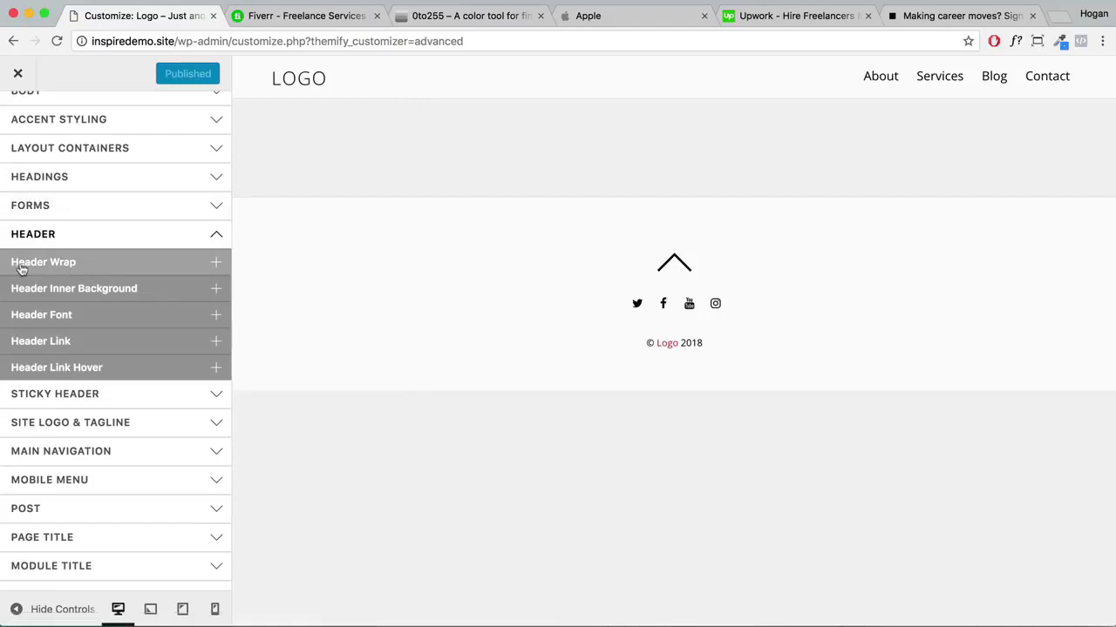
- Set the Header Wrap background colour to #222222
left_click(108, 265)
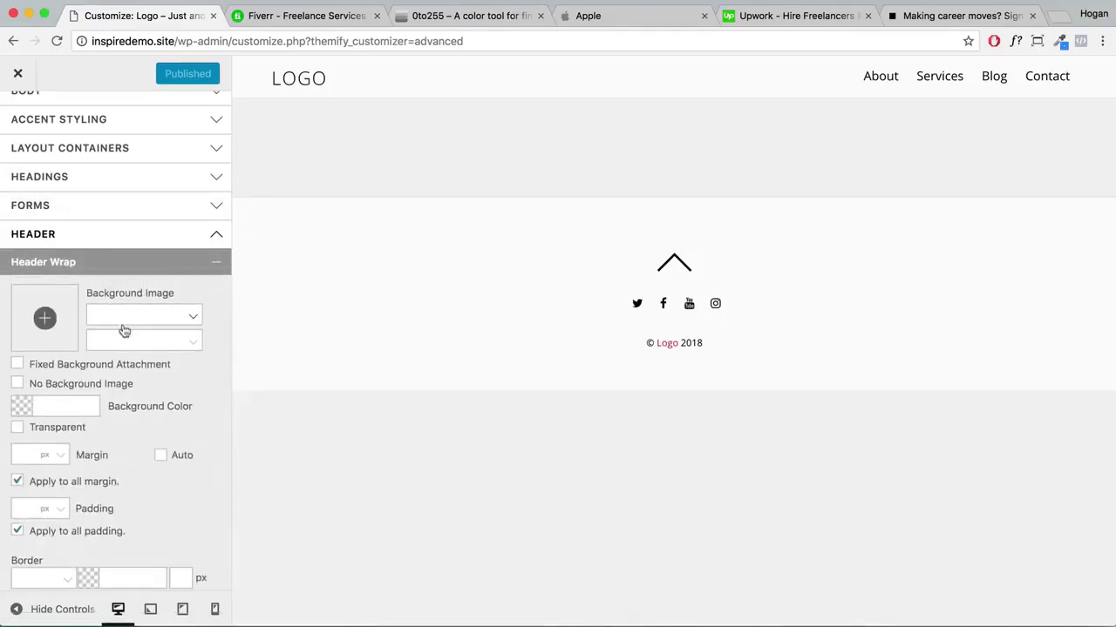
scroll(123, 329, "down", 2)
left_click(62, 345)
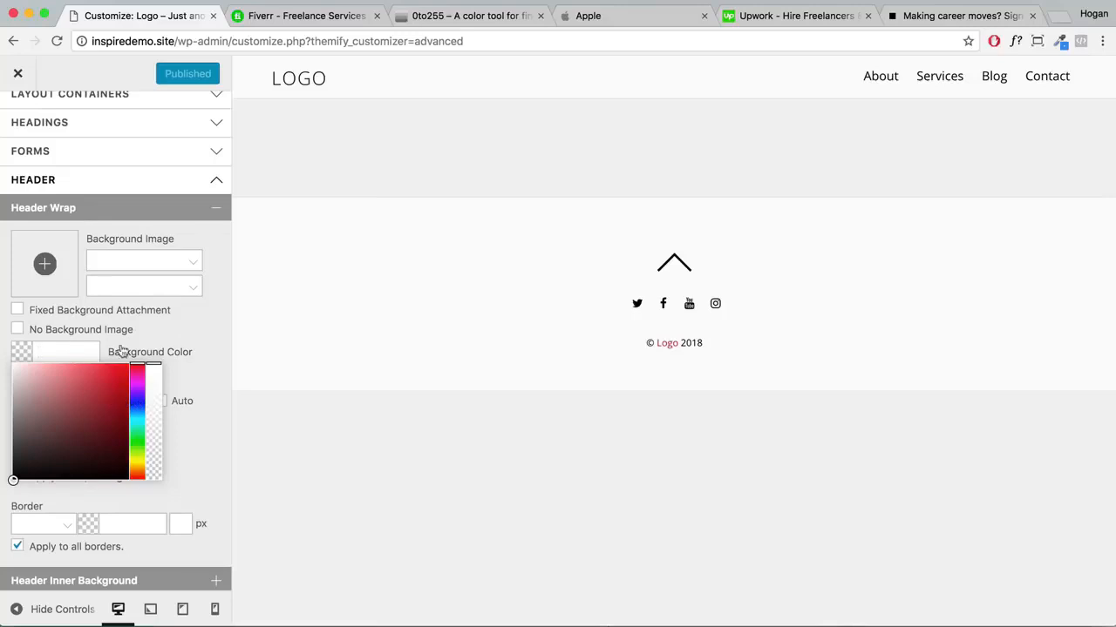
type("2")
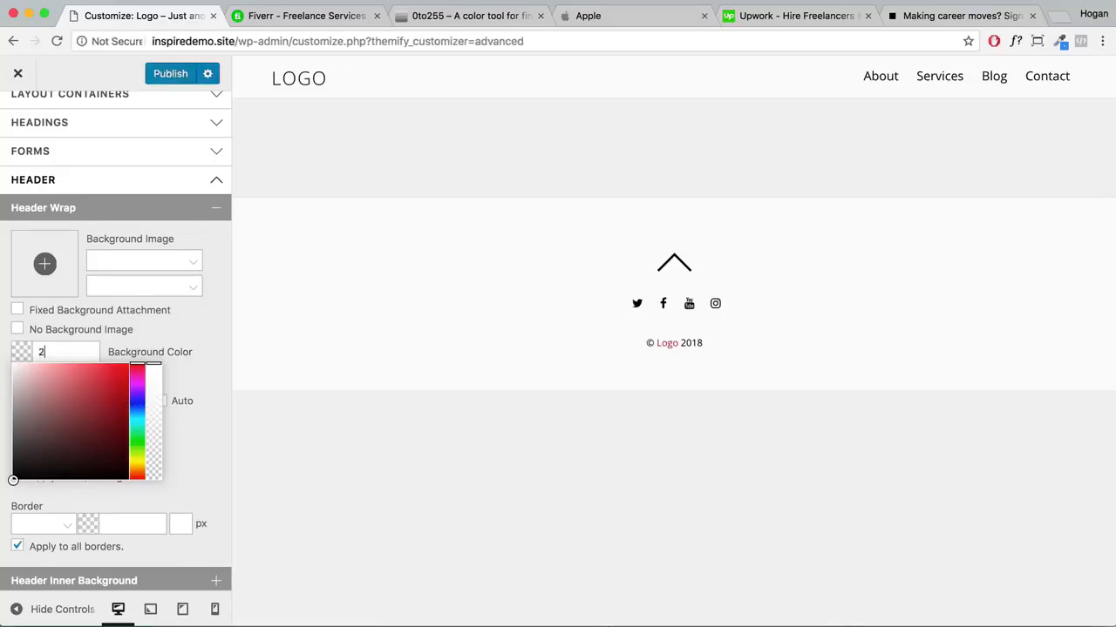
scroll(59, 355, "down", 1)
type("2222")
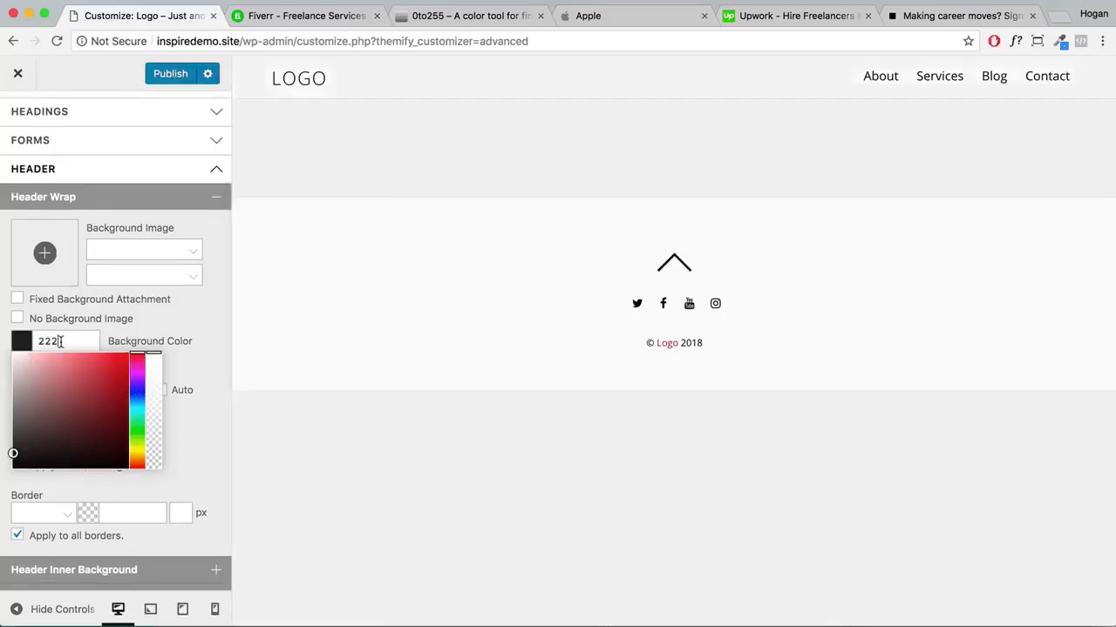
type("22")
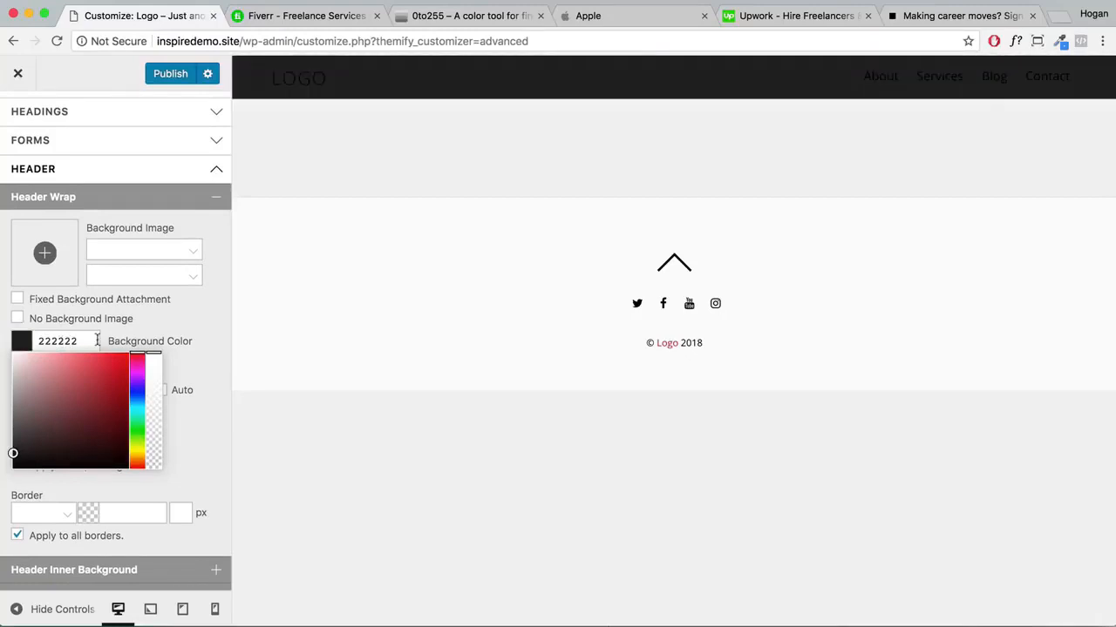
left_click(183, 312)
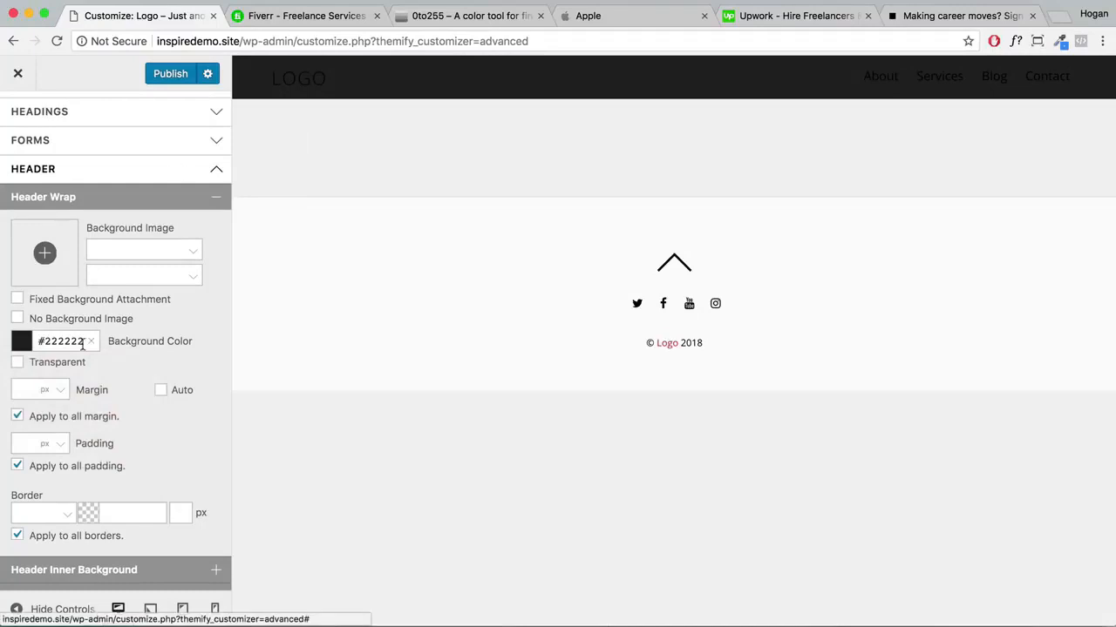
left_click_drag(85, 342, 49, 342)
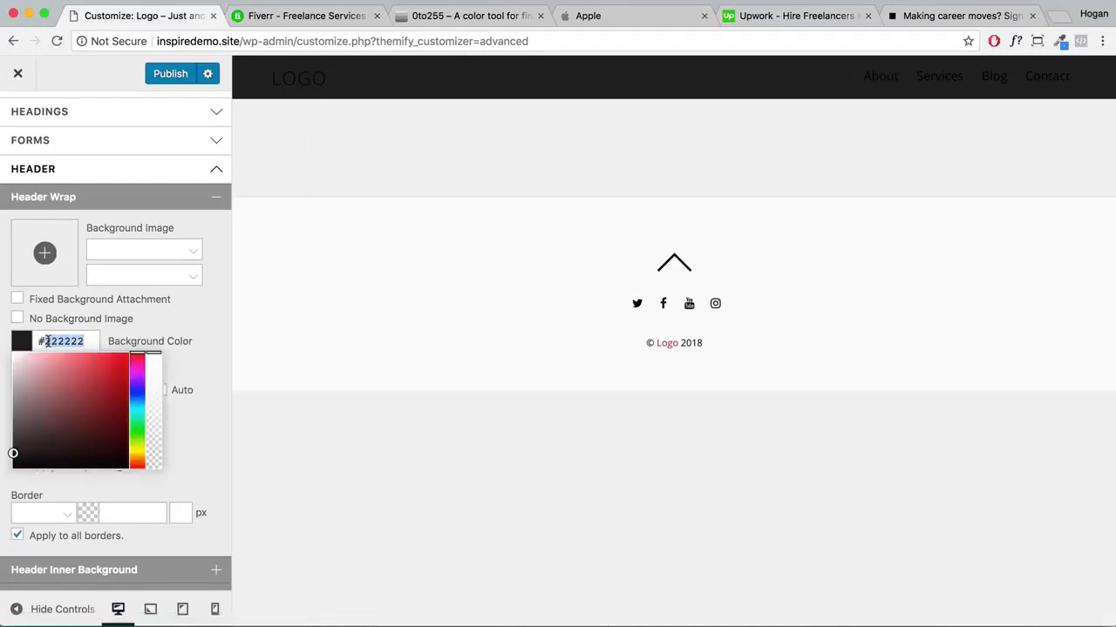
left_click(323, 260)
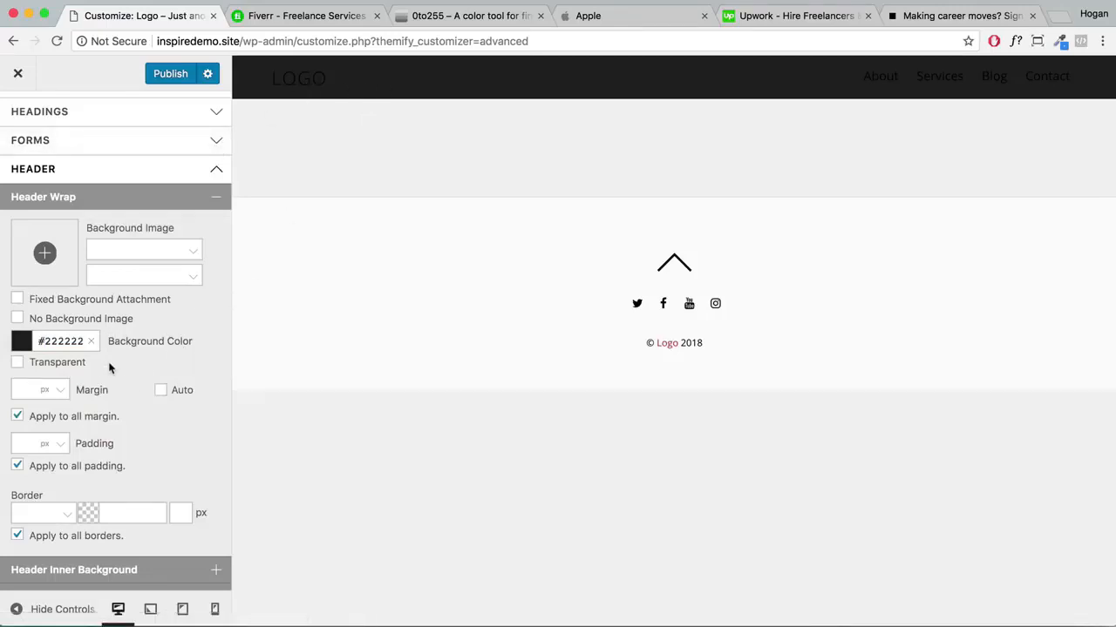
scroll(110, 379, "down", 1)
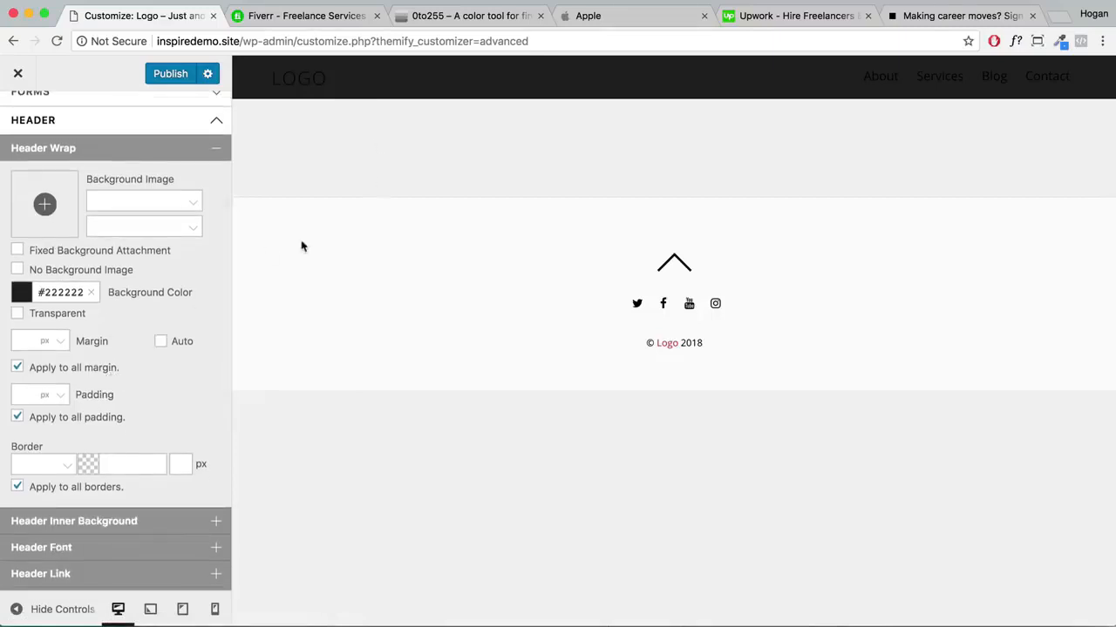
scroll(186, 339, "down", 4)
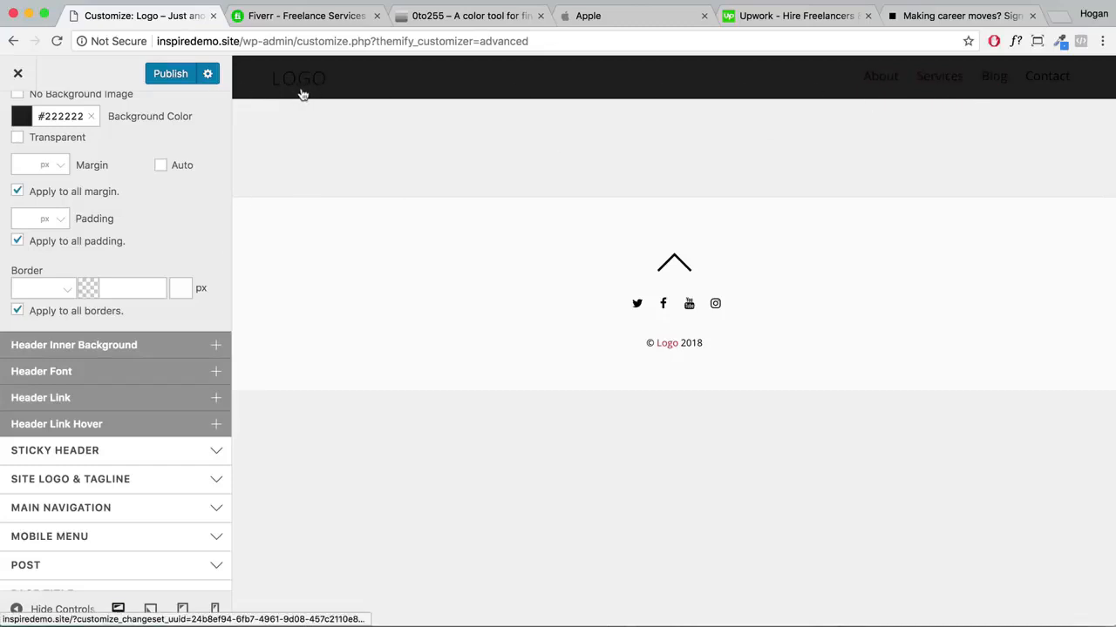
scroll(115, 428, "down", 1)
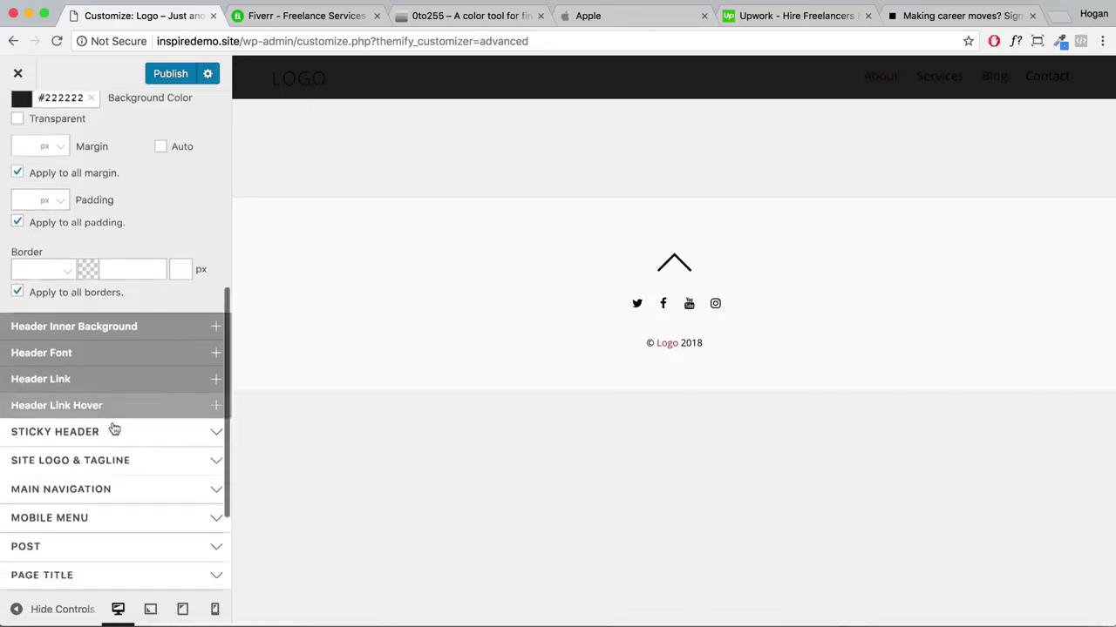
scroll(114, 429, "down", 5)
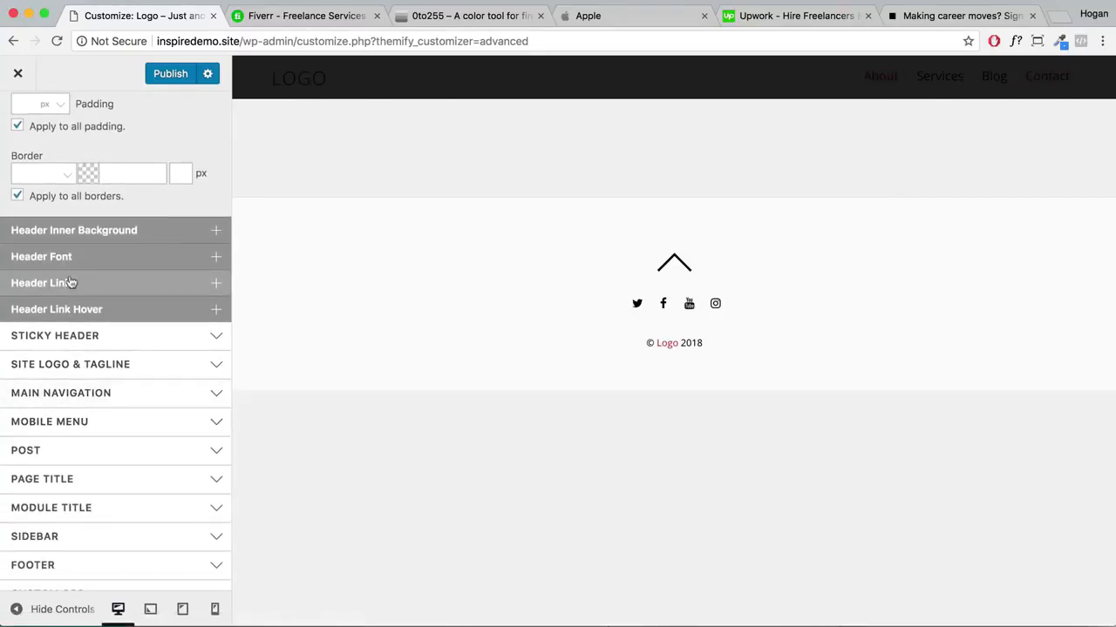
scroll(79, 277, "up", 20)
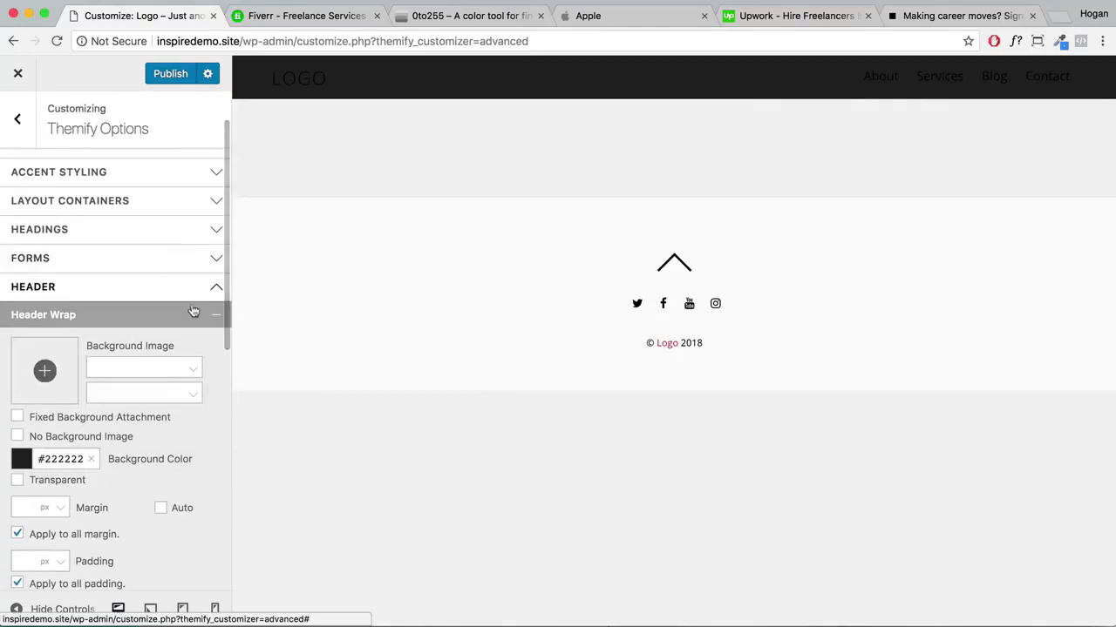
- Collapse Header and open Site Logo & Tagline > Site Logo settings
left_click(198, 294)
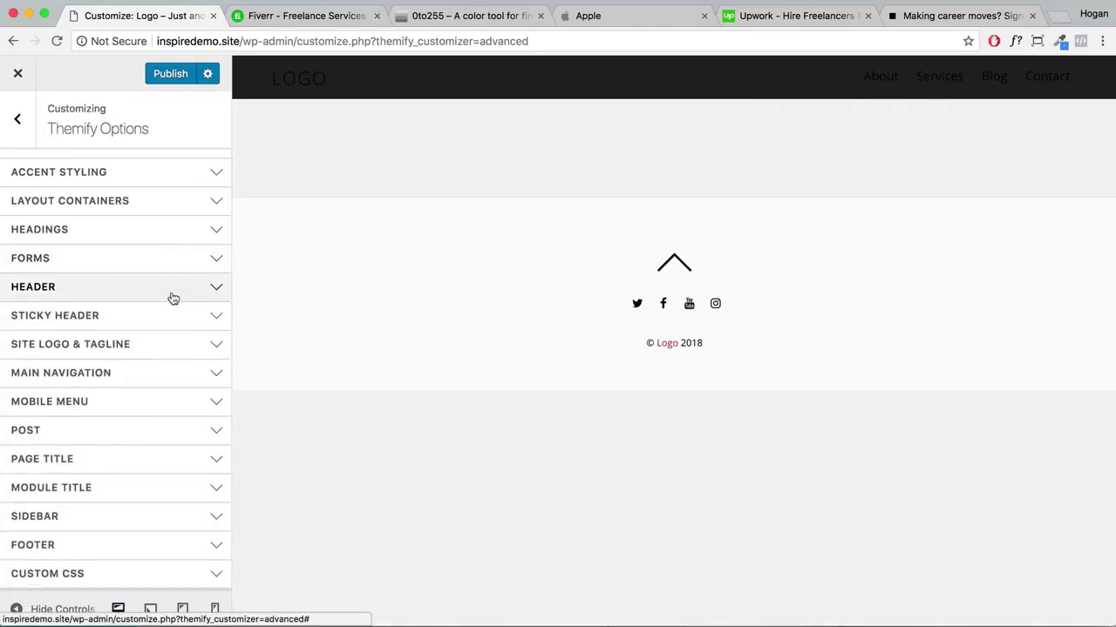
scroll(175, 296, "down", 2)
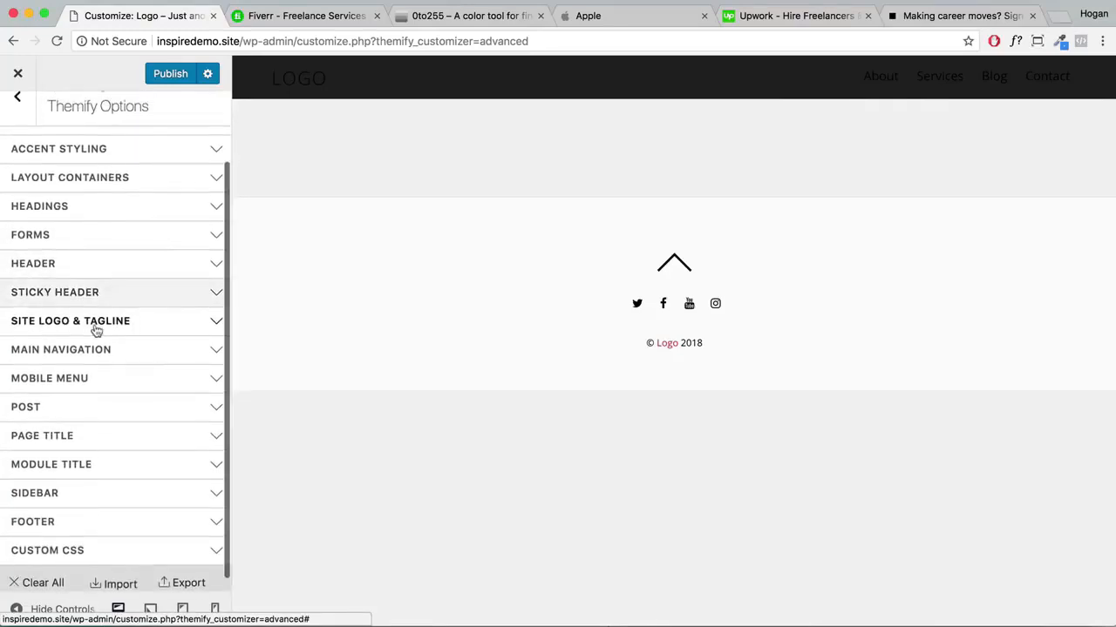
left_click(94, 329)
left_click(87, 352)
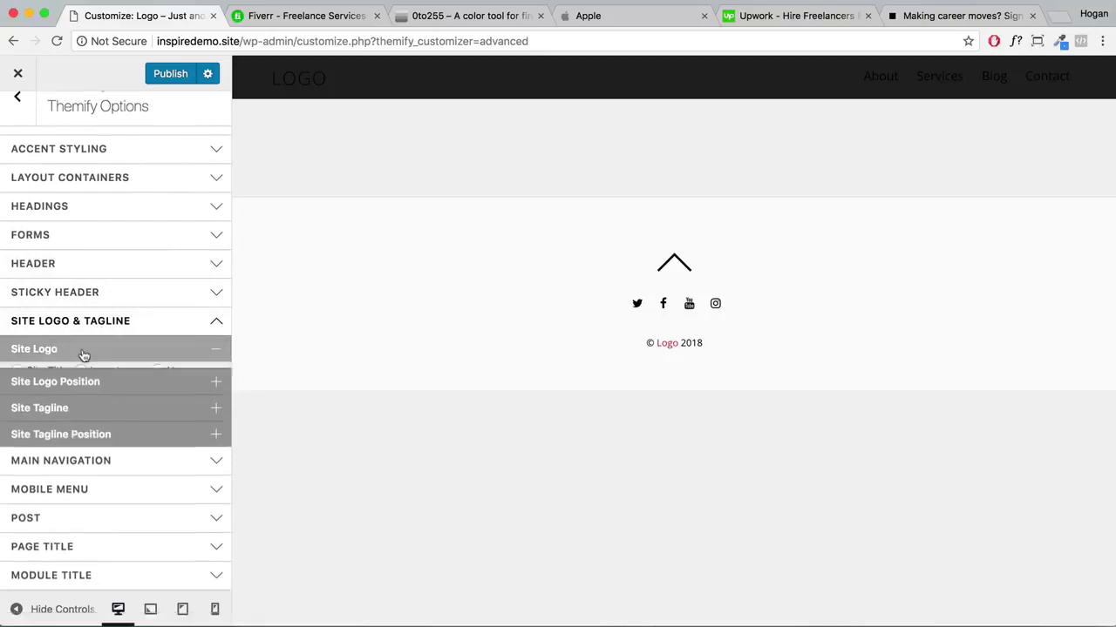
scroll(87, 353, "down", 3)
left_click(30, 334)
double_click(30, 335)
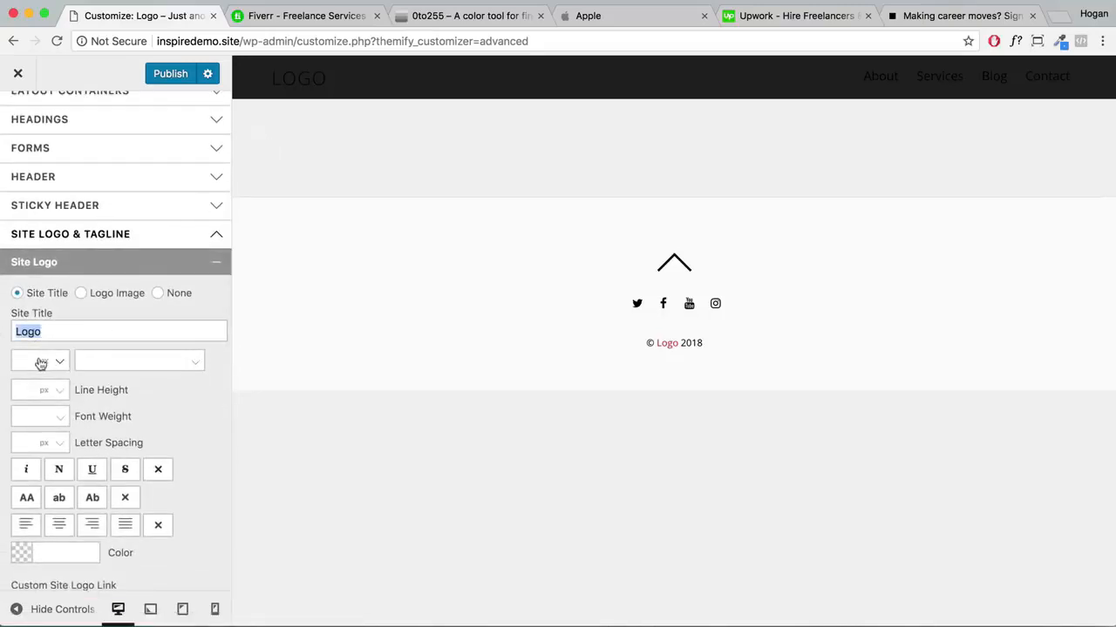
left_click(105, 361)
- Style the site title in bold white (#ffffff) Roboto and switch the logo to Logo Image
left_click(107, 359)
type("R")
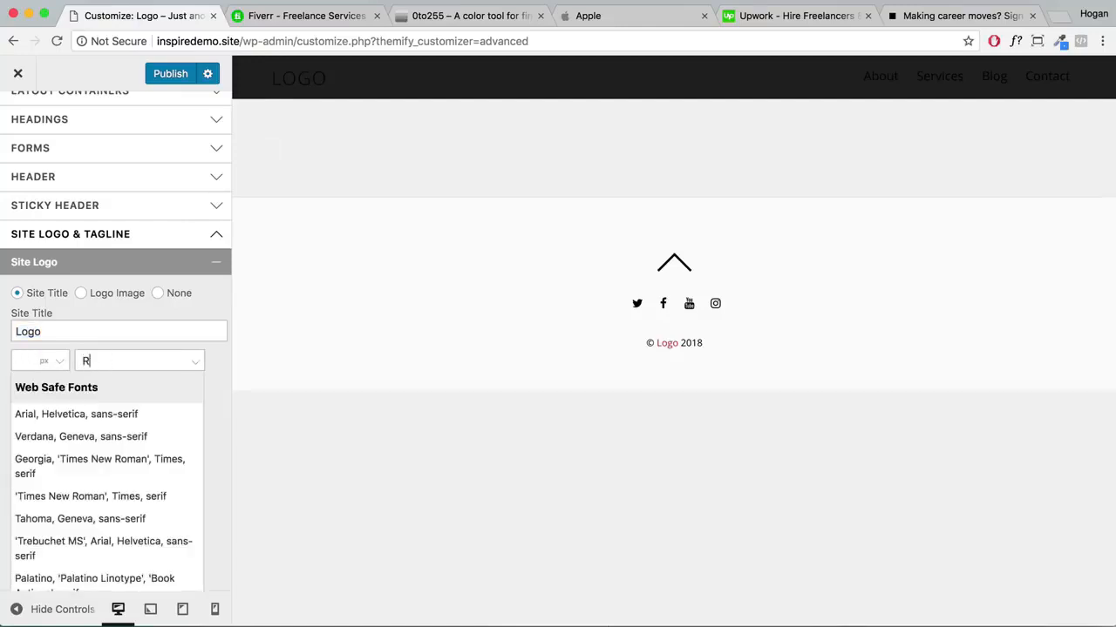
type("bot")
key("BackSpace")
key("BackSpace")
key("BackSpace")
type("oboto")
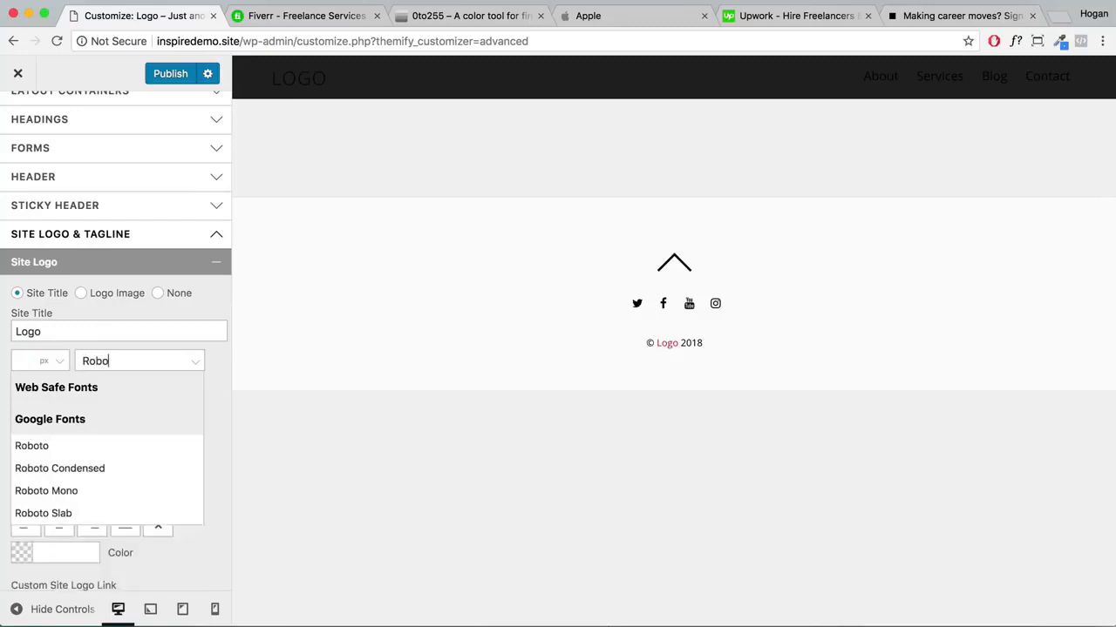
left_click(109, 450)
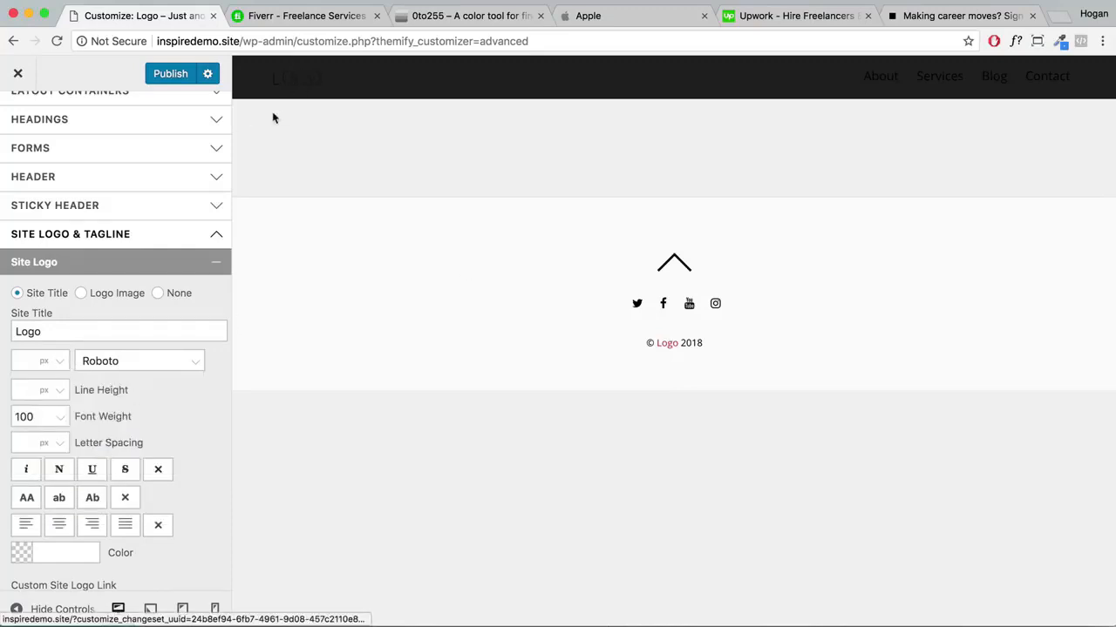
left_click(50, 419)
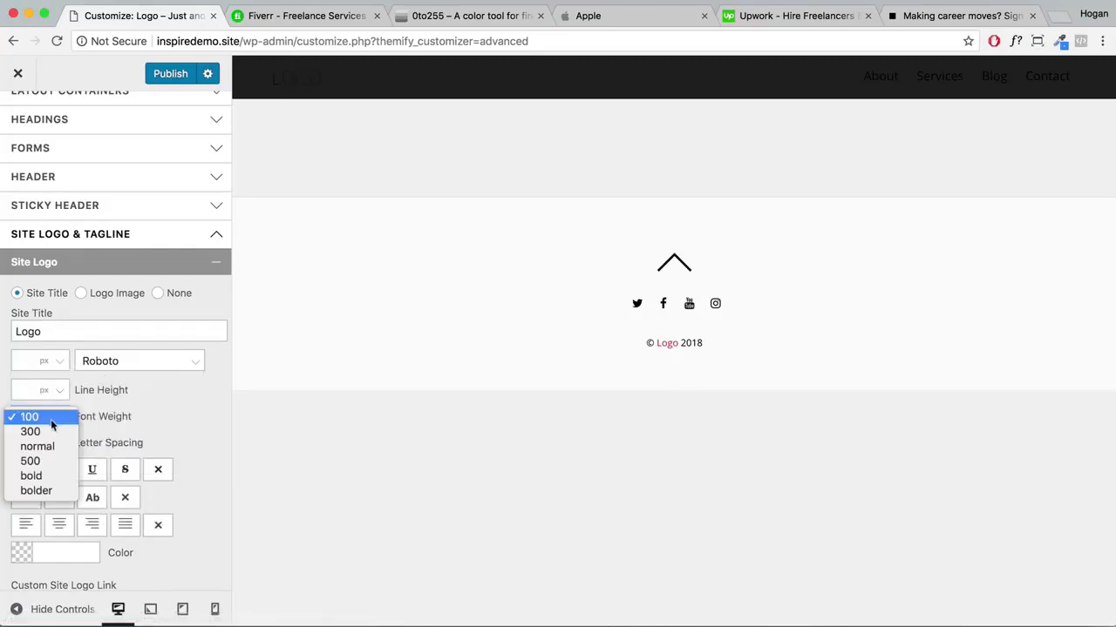
left_click(48, 475)
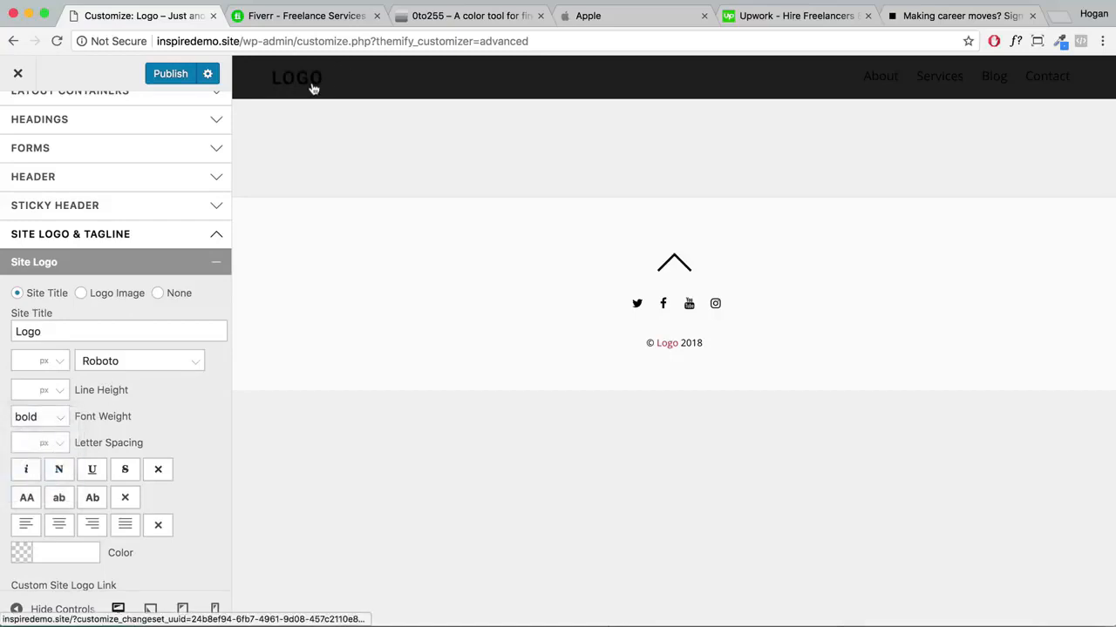
left_click(22, 552)
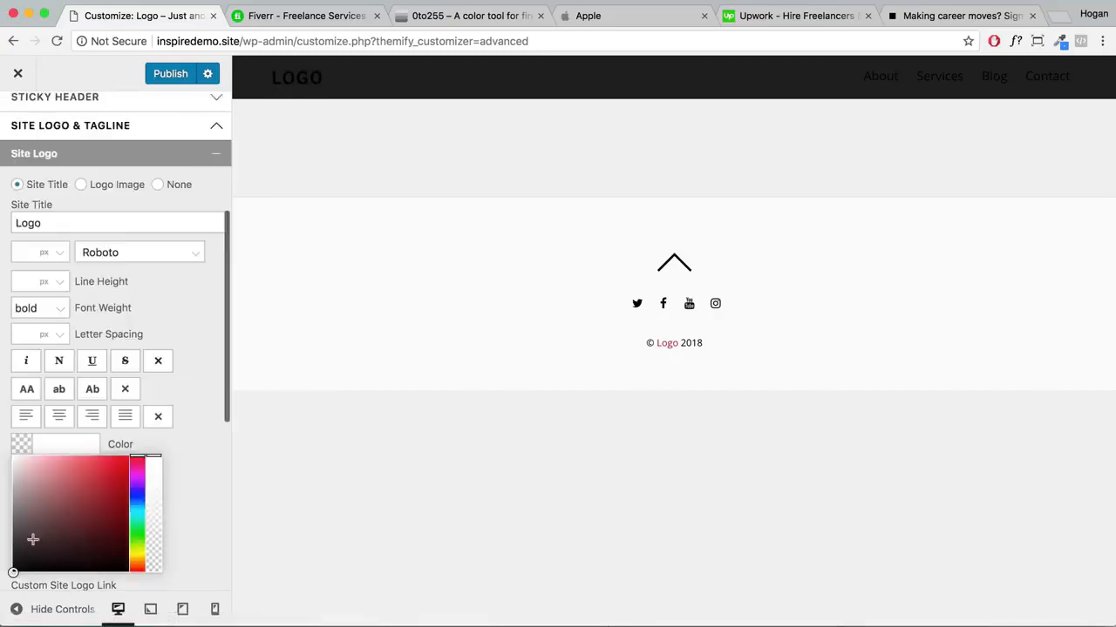
left_click(213, 465)
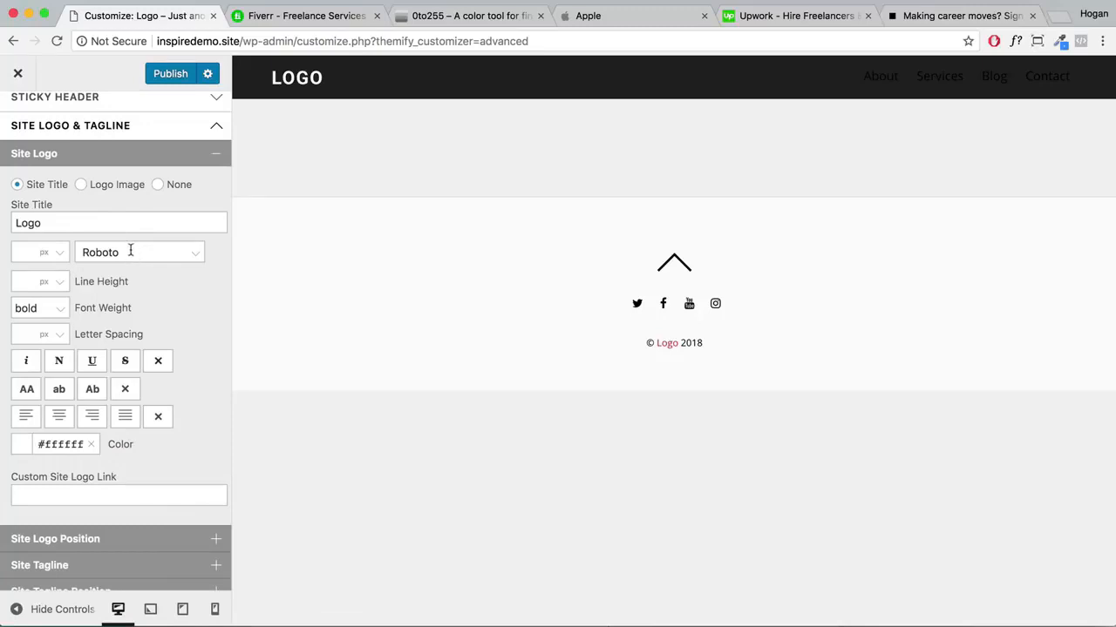
left_click(80, 187)
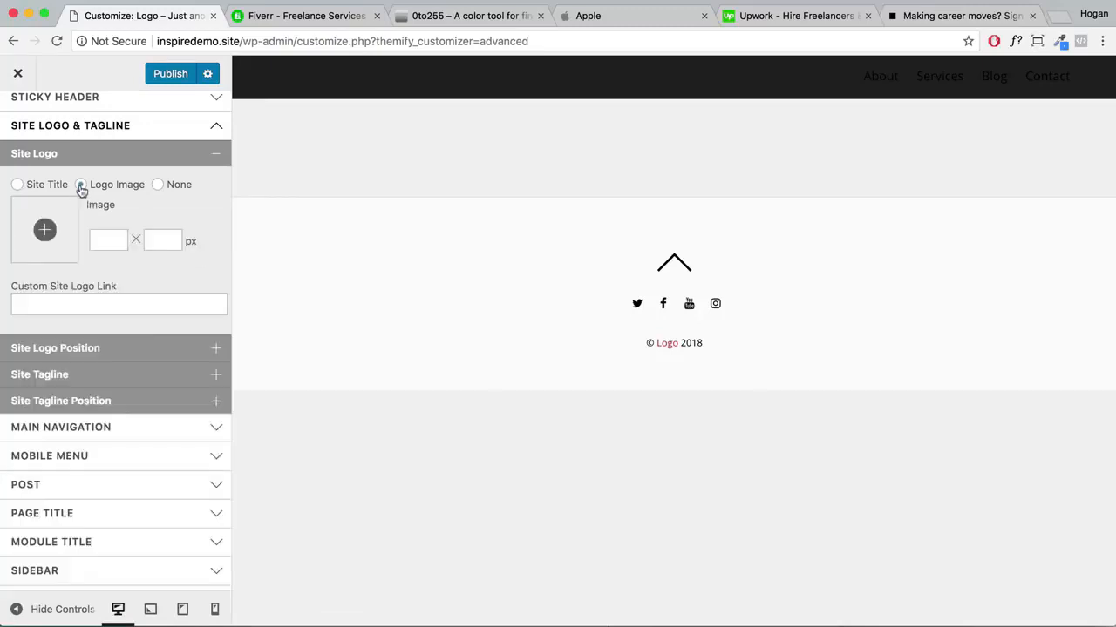
left_click(267, 18)
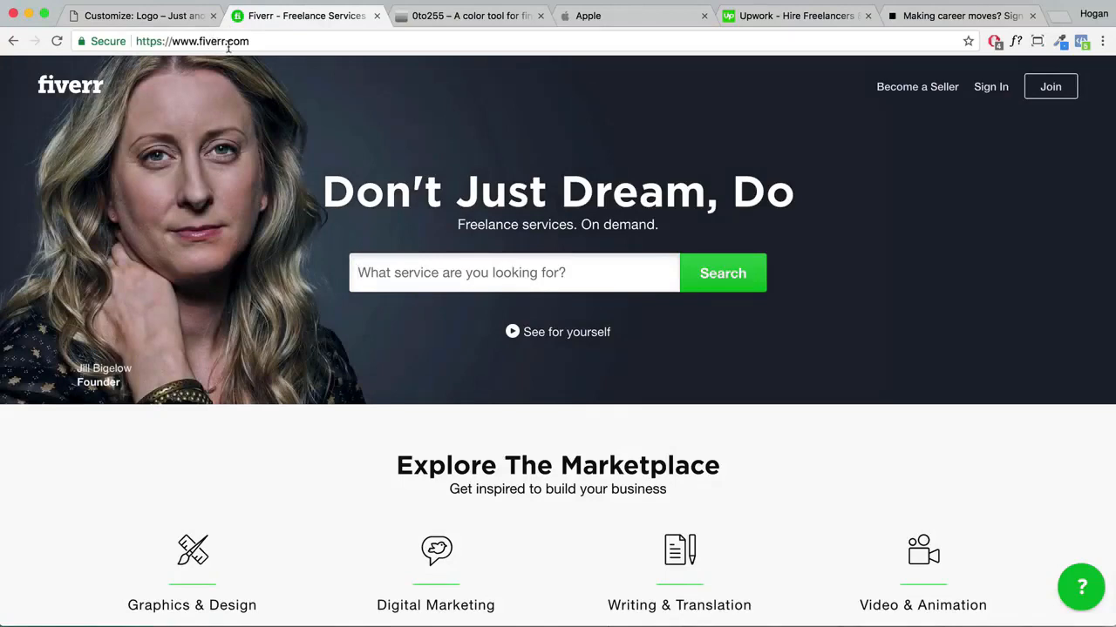
- Search Fiverr for 'logo design' and open the 'I Will Design 3 Premium Logo In 24 Hrs' gig
left_click(405, 270)
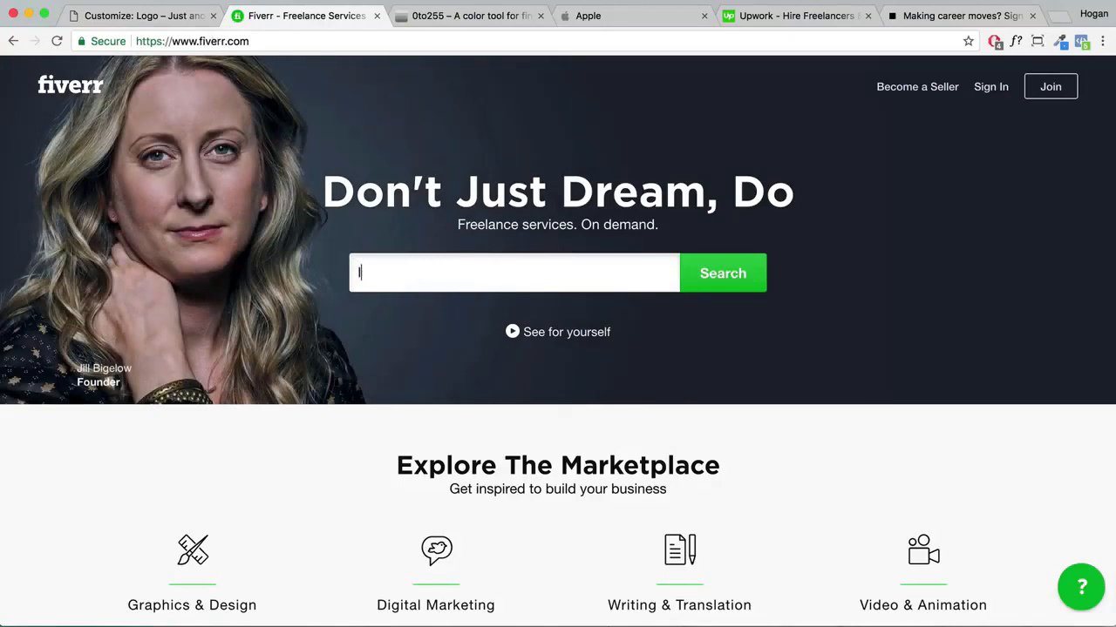
type("logo design")
key("Return")
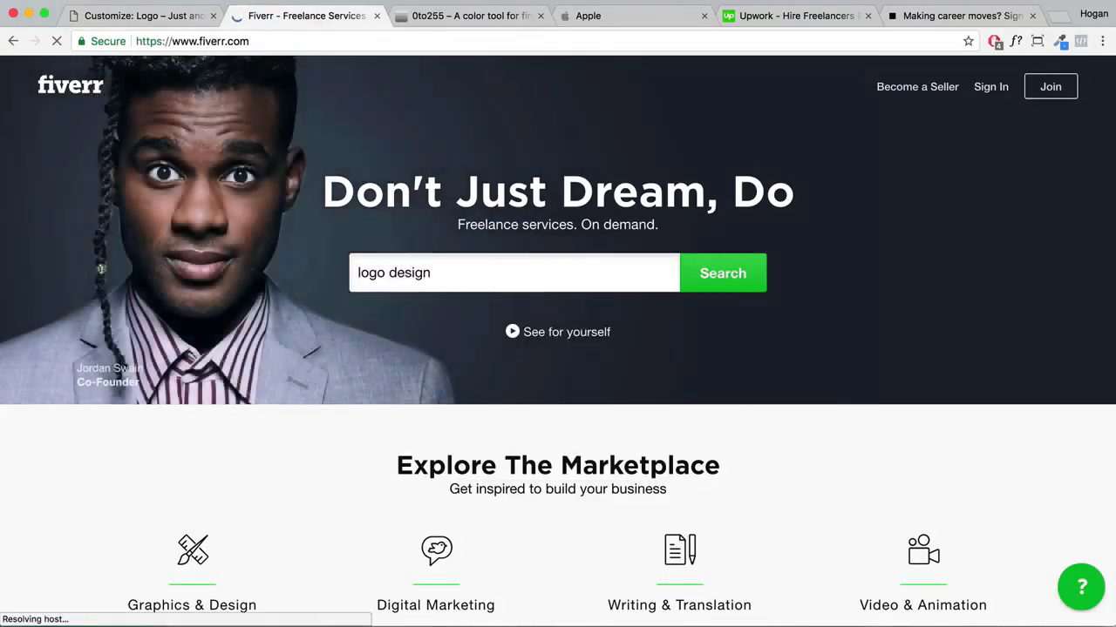
scroll(533, 375, "down", 5)
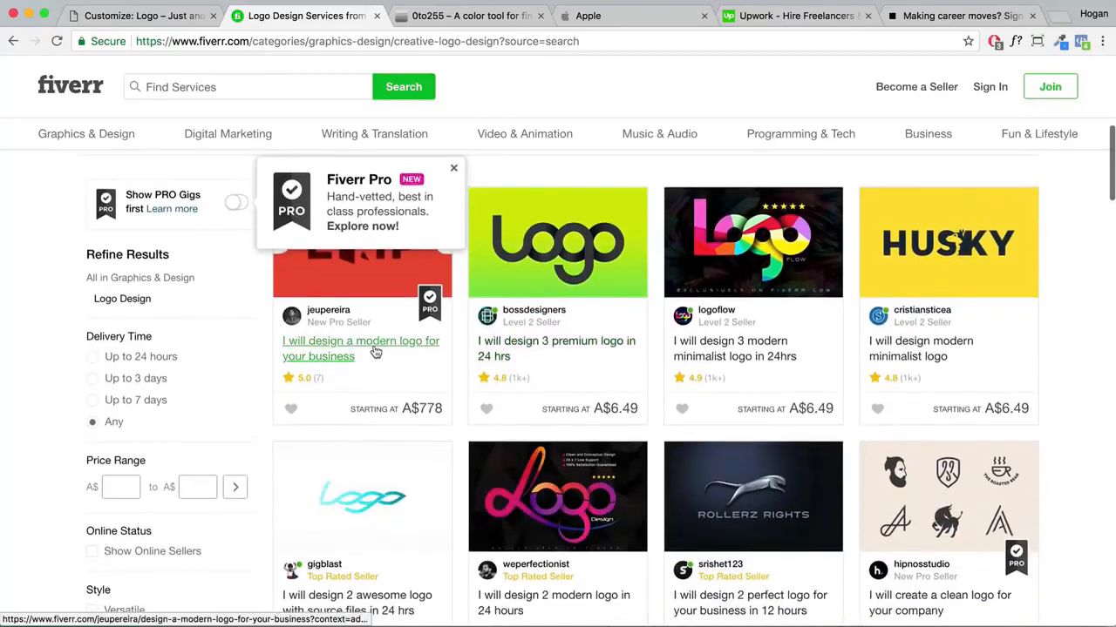
left_click(453, 169)
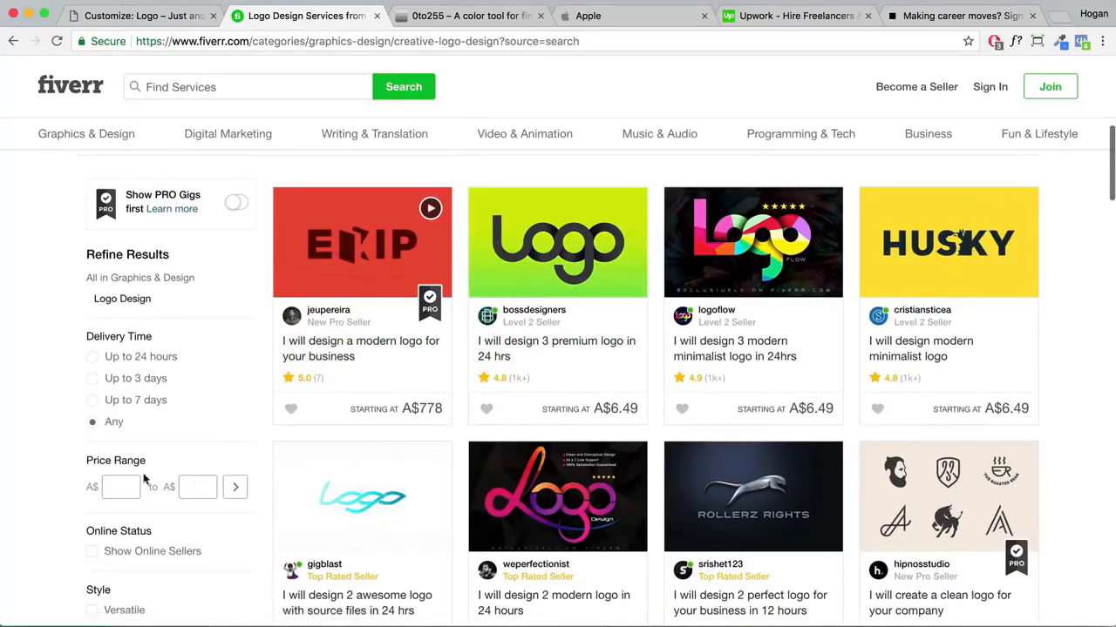
scroll(558, 319, "down", 1)
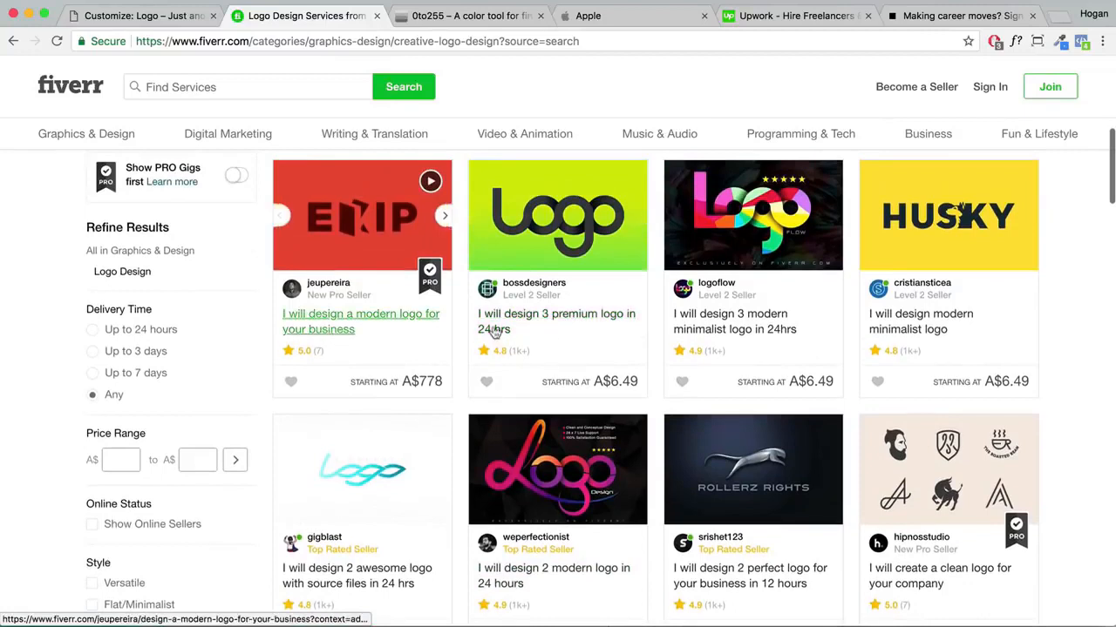
left_click(575, 321)
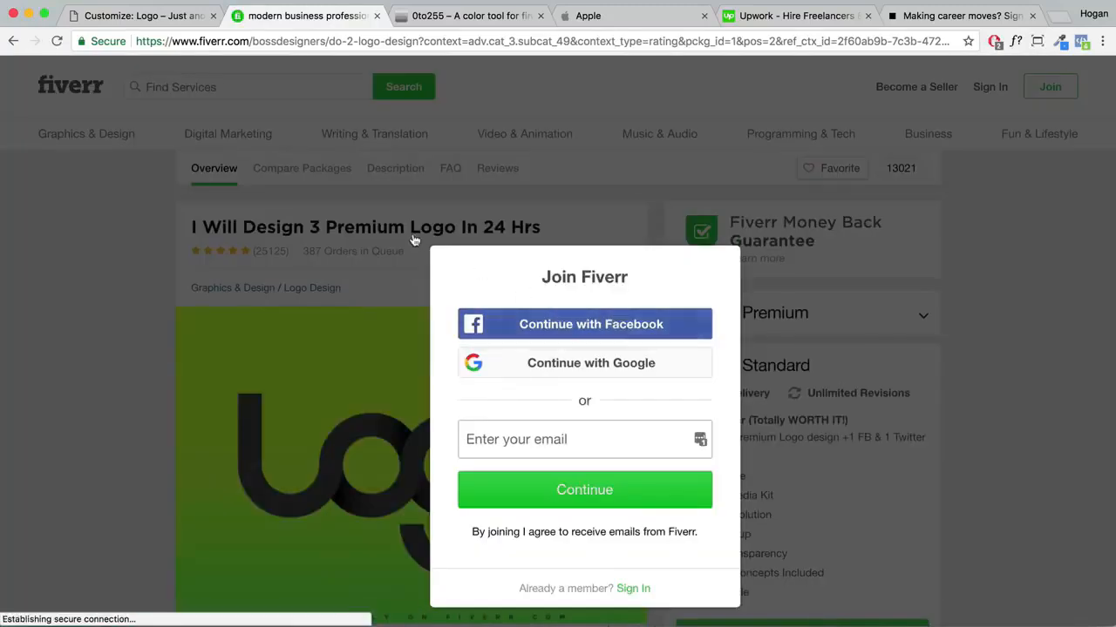
left_click(136, 17)
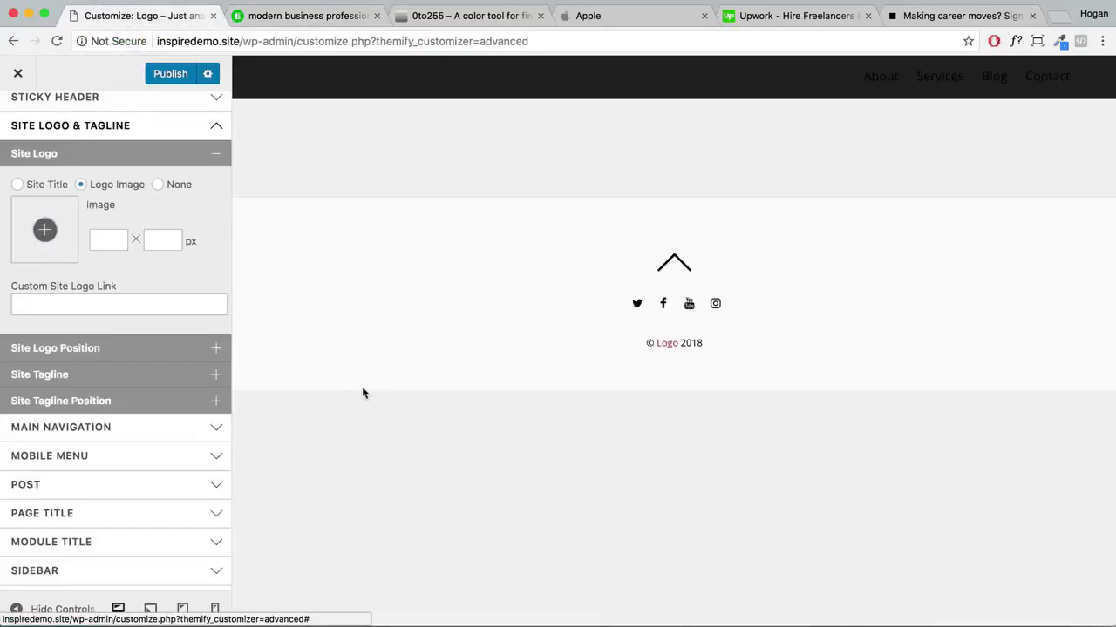
- Select LOGO 256 x 64.png from the Images & Plugins folder for the site logo upload
left_click(45, 230)
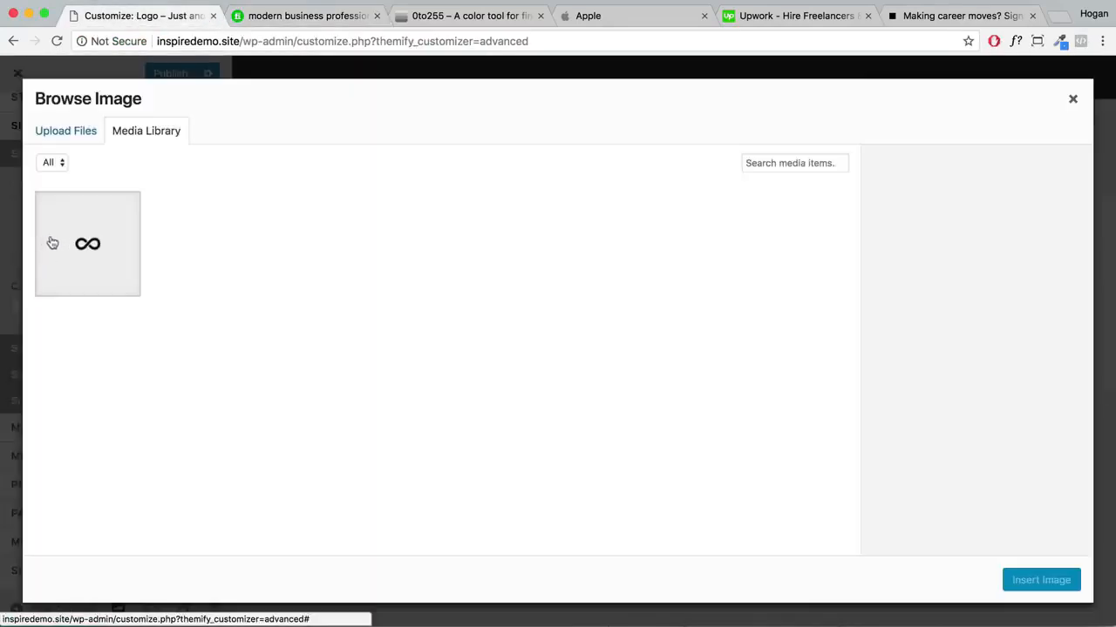
left_click(77, 137)
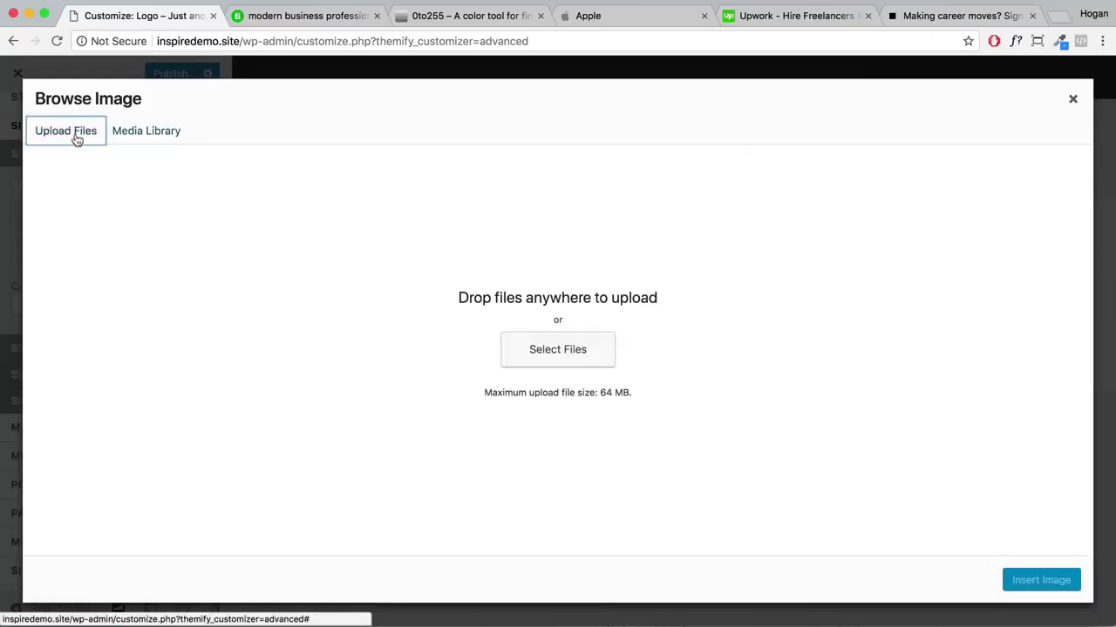
left_click(548, 350)
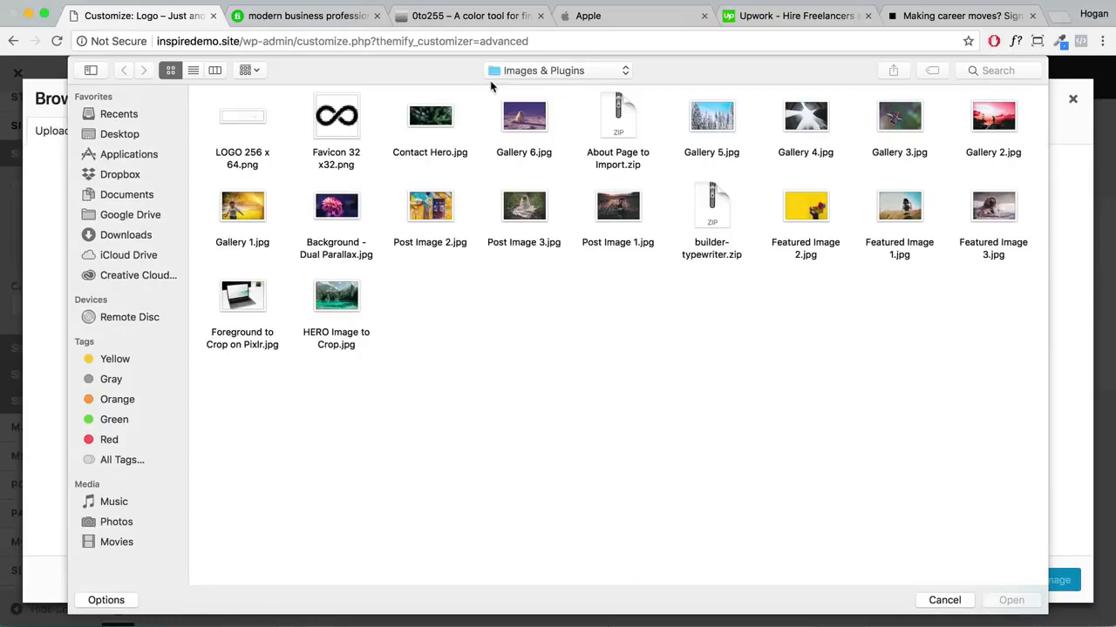
left_click(244, 122)
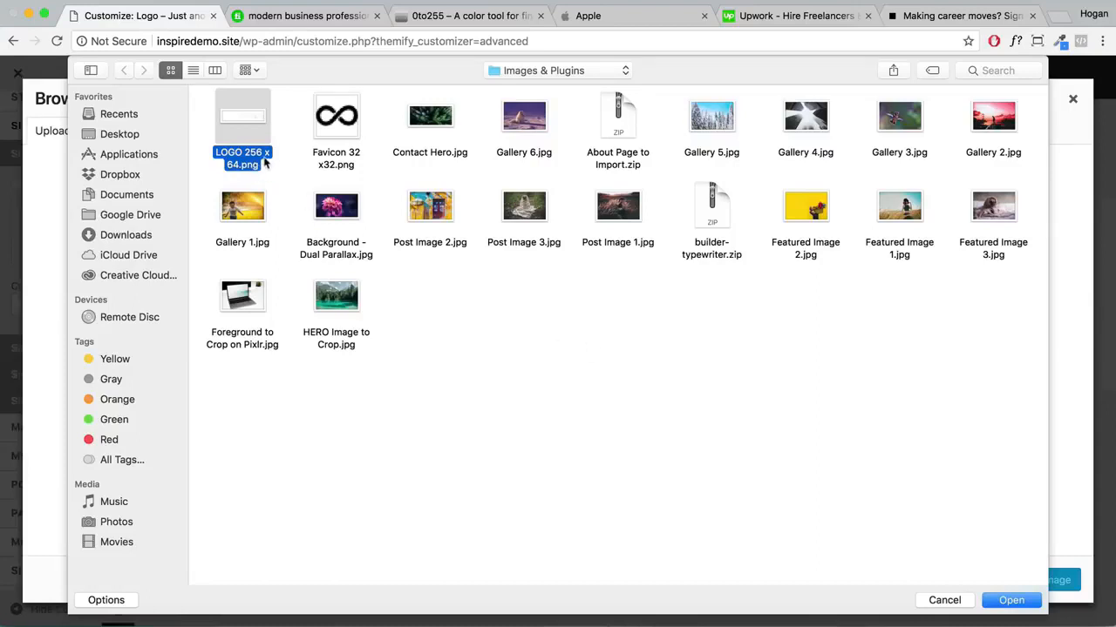
- Upload LOGO 256 x 64.png and insert it as the site logo
left_click(1013, 600)
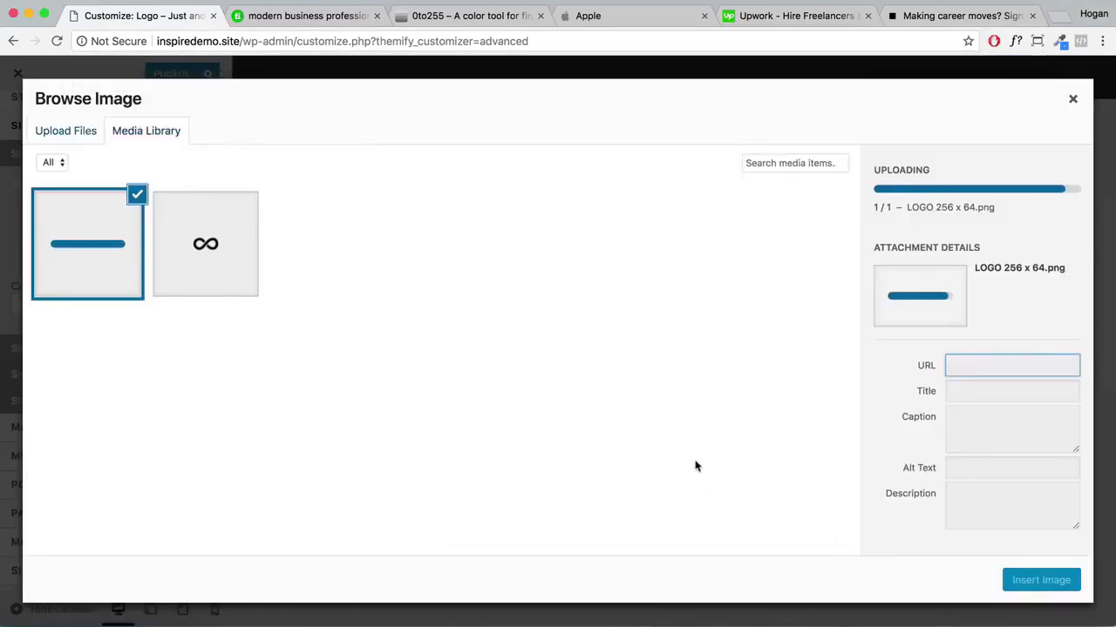
left_click(1040, 580)
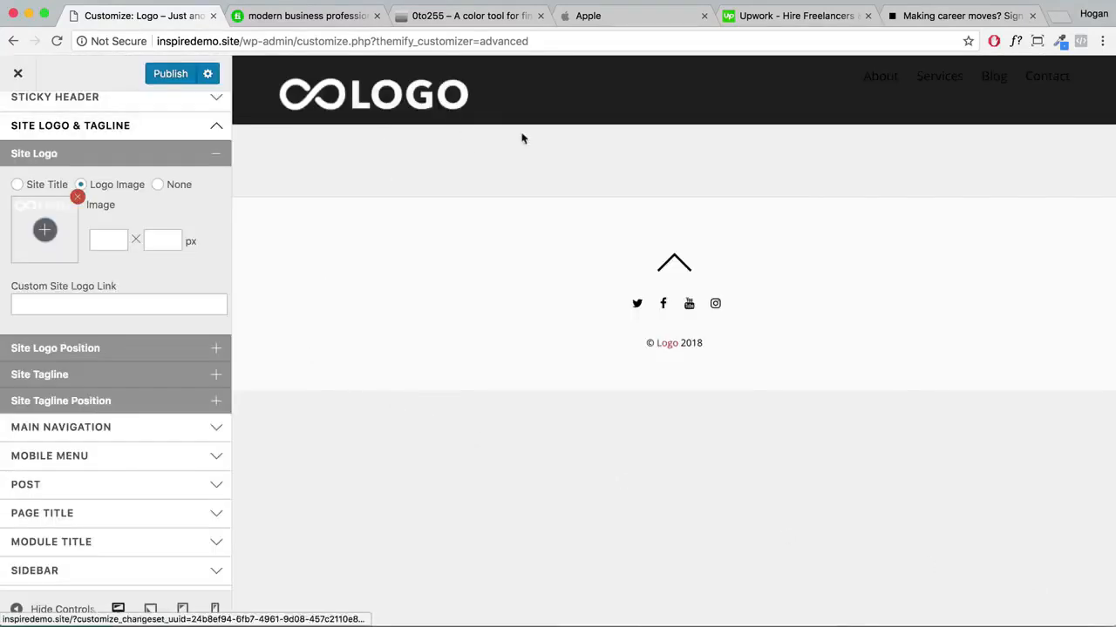
- Set the site logo height to 32 px
left_click(148, 242)
type("32")
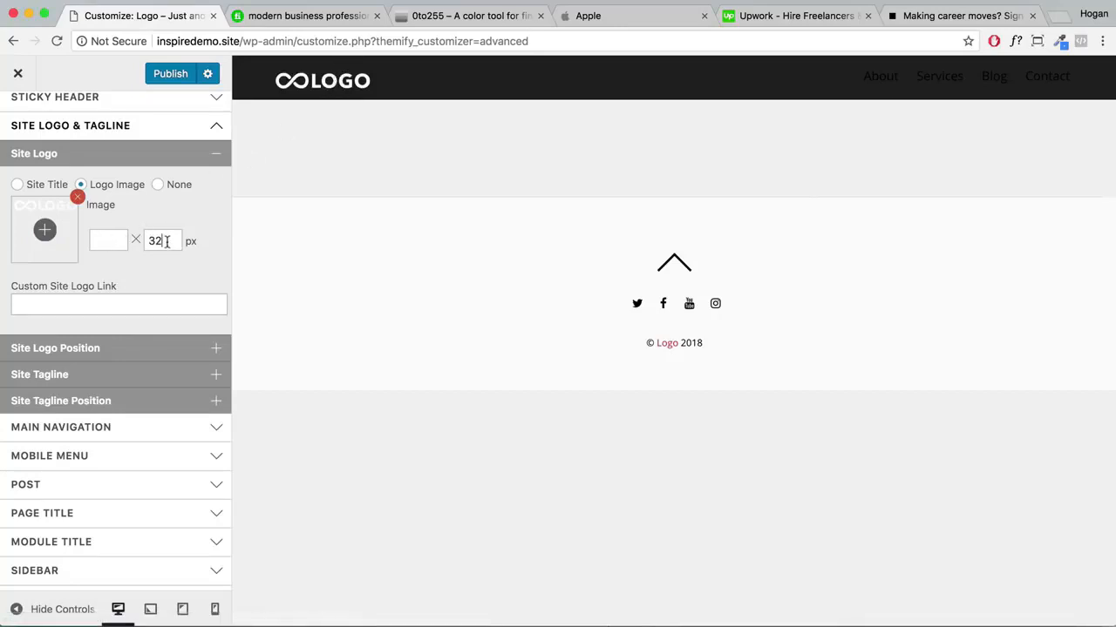
left_click_drag(167, 241, 137, 243)
- Position the logo Relative with a 4 px bottom offset and publish the changes
left_click(147, 351)
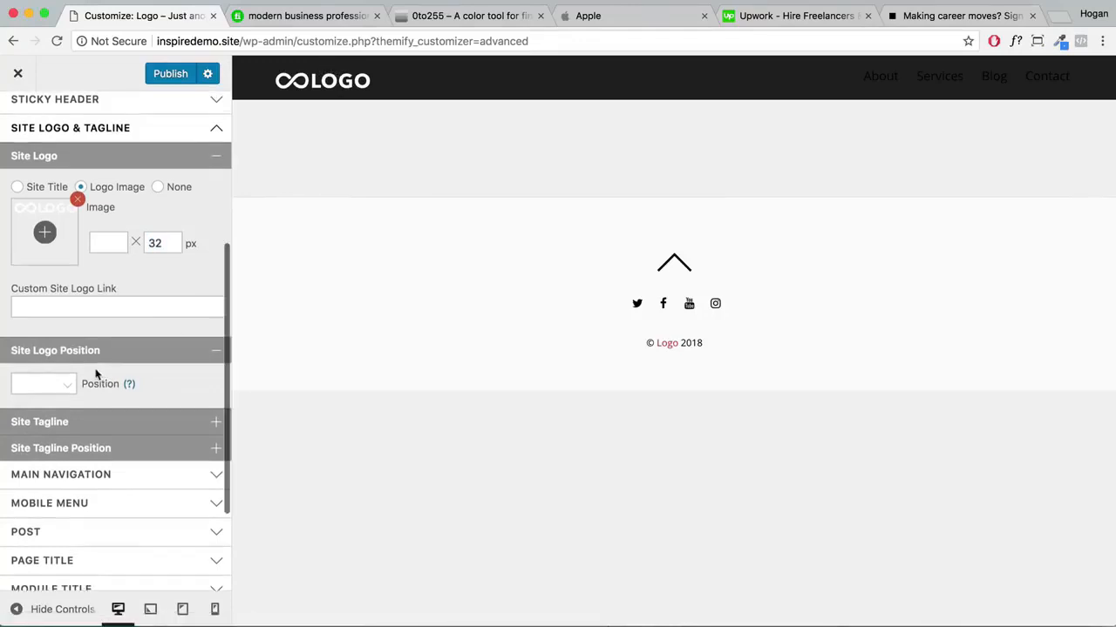
left_click(69, 387)
left_click(52, 413)
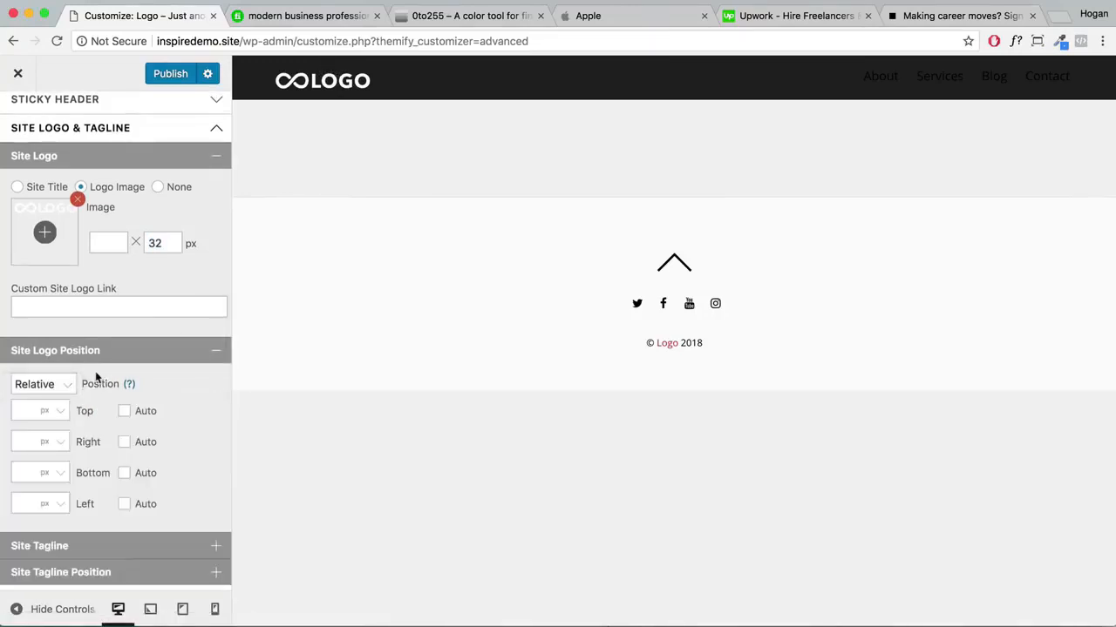
scroll(92, 374, "down", 2)
left_click(33, 393)
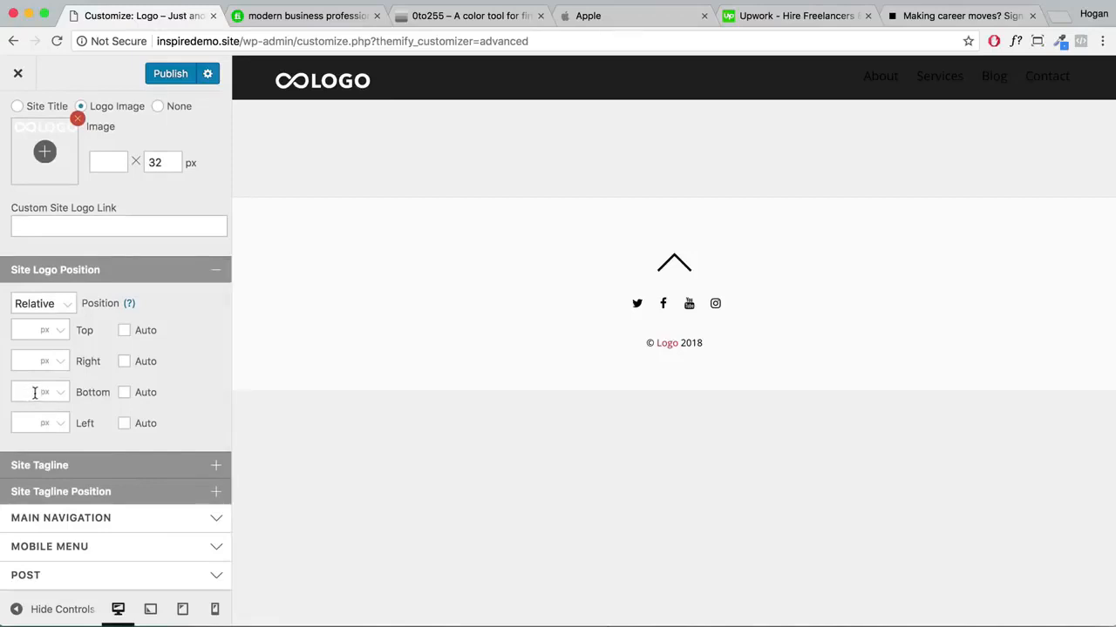
type("4")
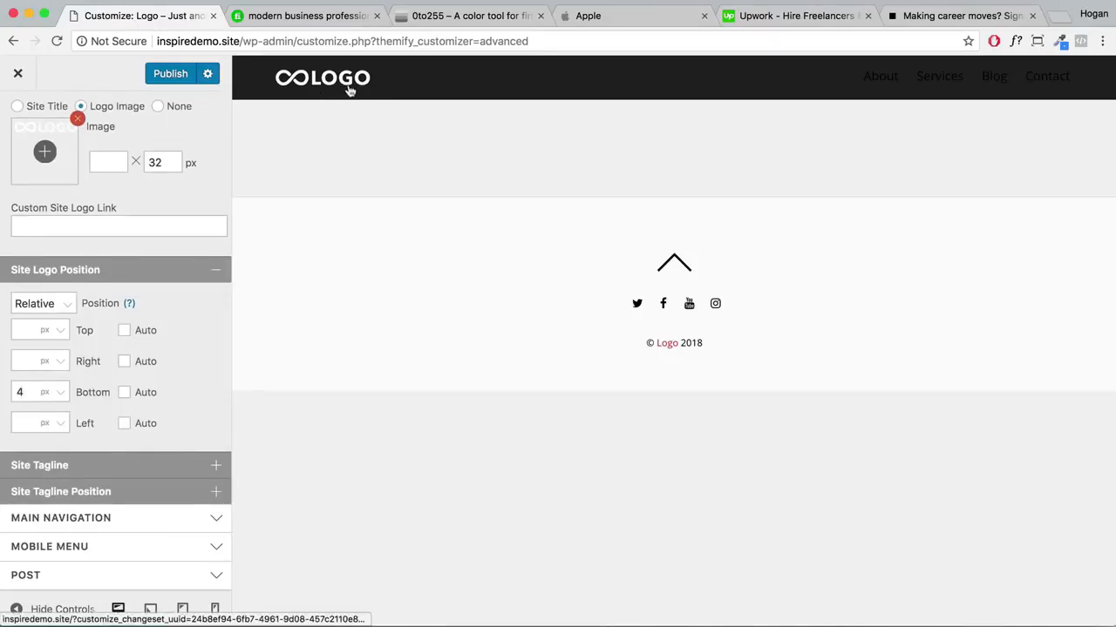
left_click(170, 75)
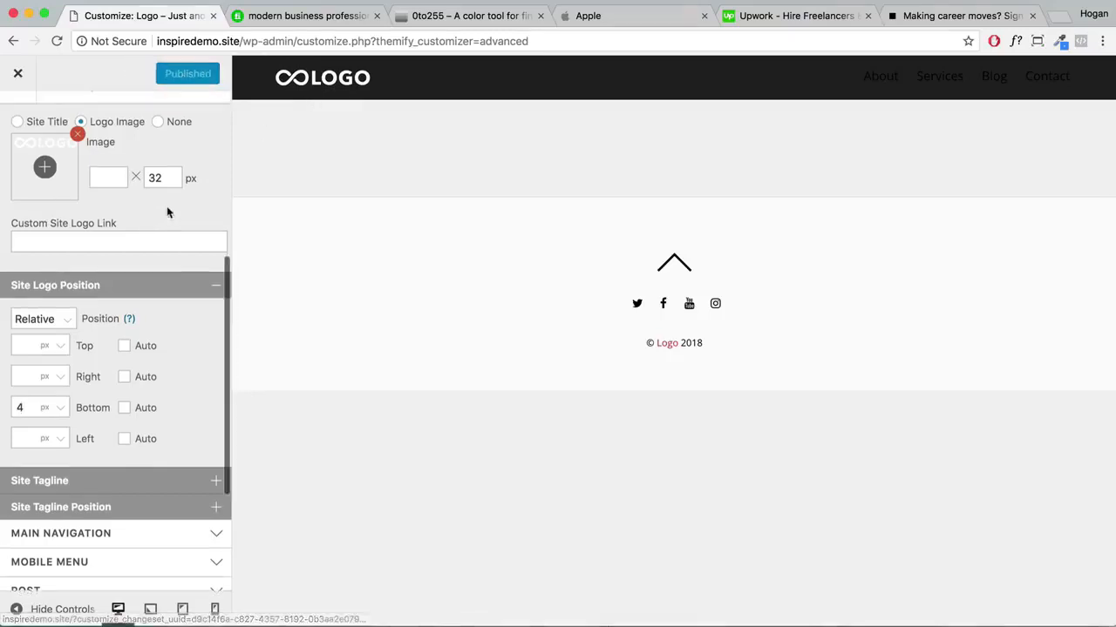
scroll(166, 206, "up", 5)
left_click(210, 227)
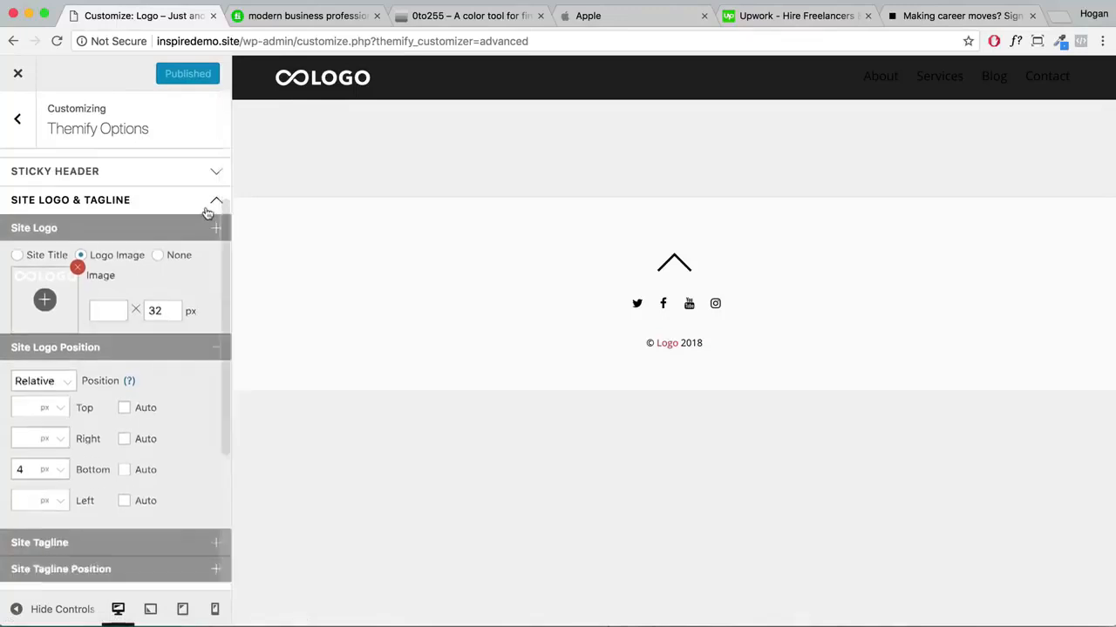
- Make the Main Navigation menu link colour white (#ffffff)
left_click(207, 207)
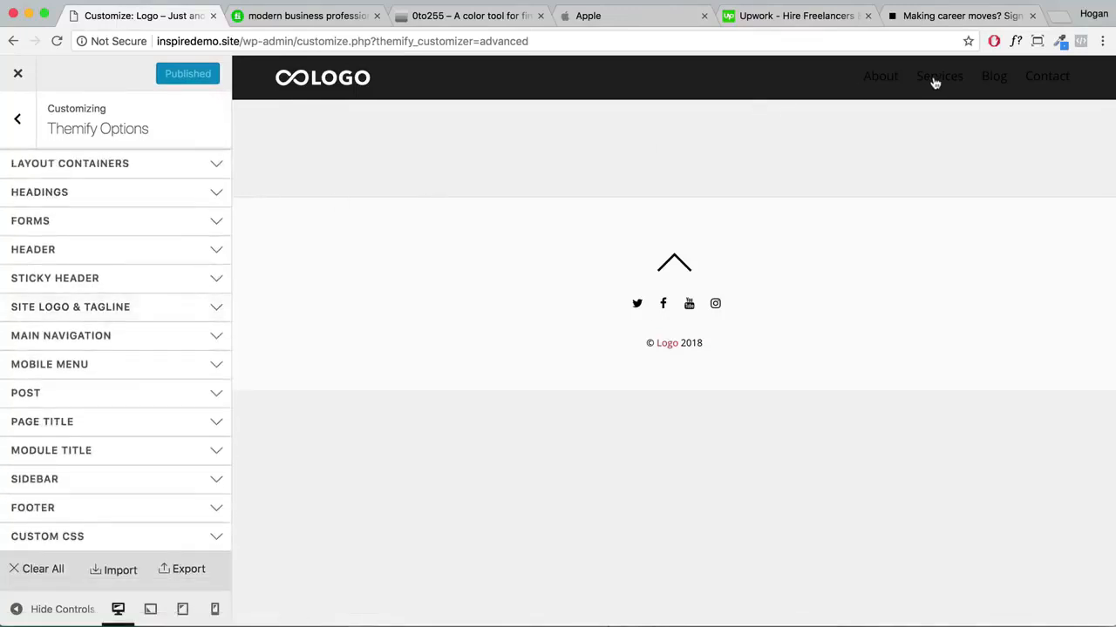
left_click(92, 336)
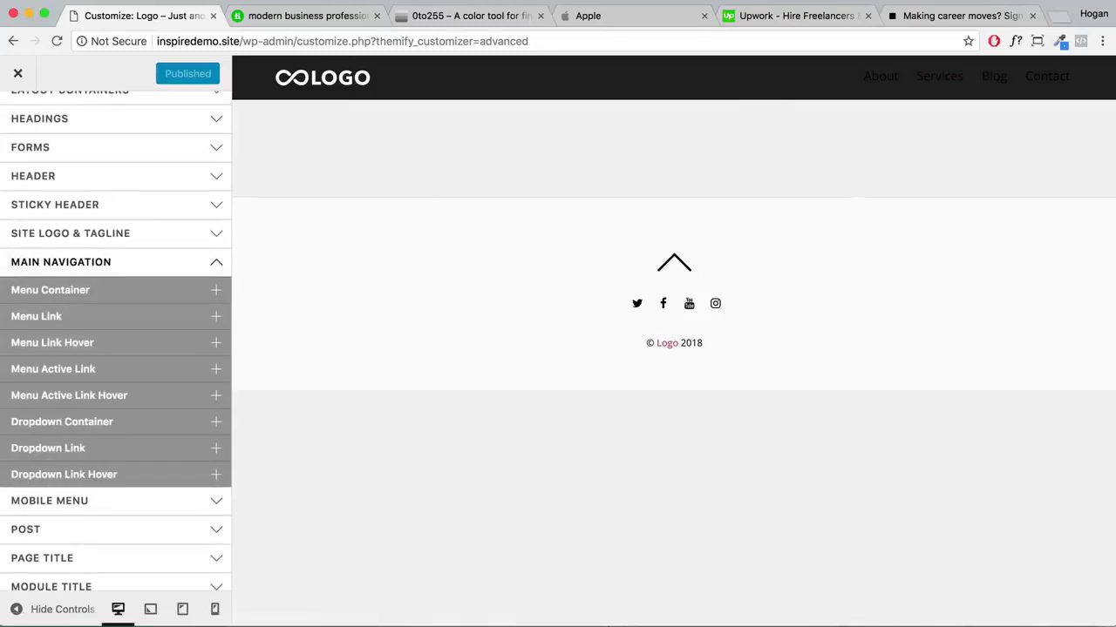
left_click(111, 321)
scroll(111, 320, "down", 3)
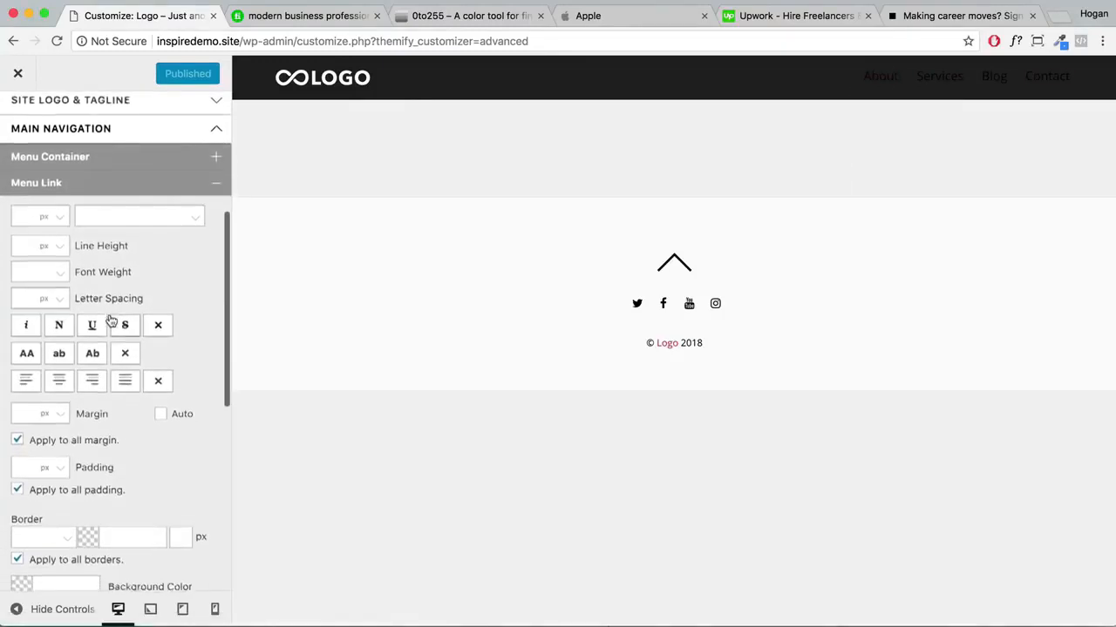
scroll(110, 321, "down", 5)
left_click(28, 497)
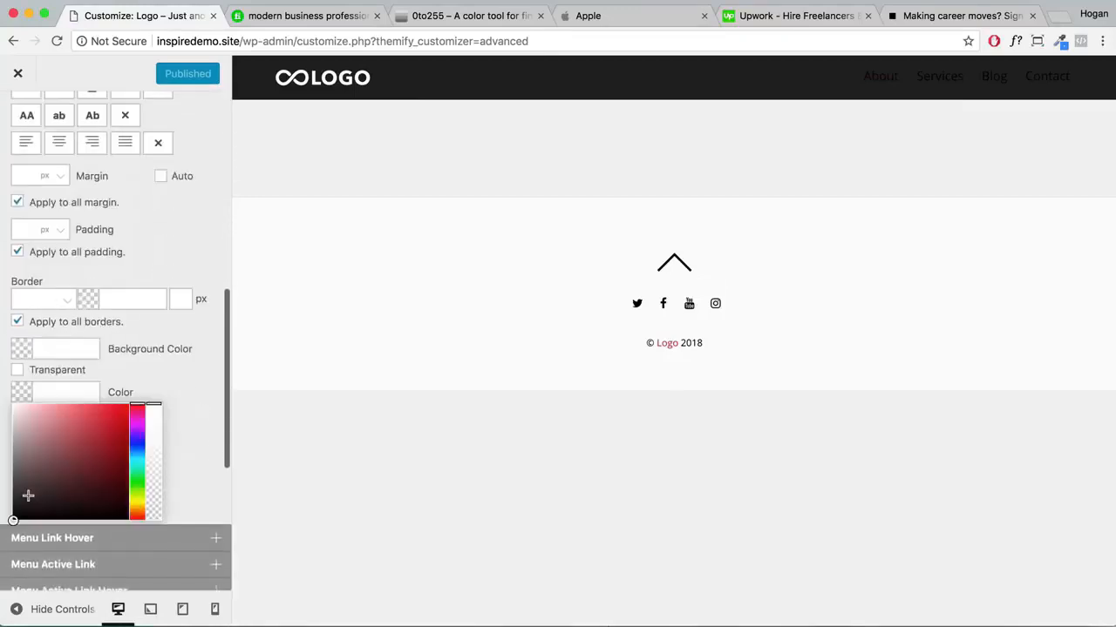
left_click_drag(33, 496, 11, 403)
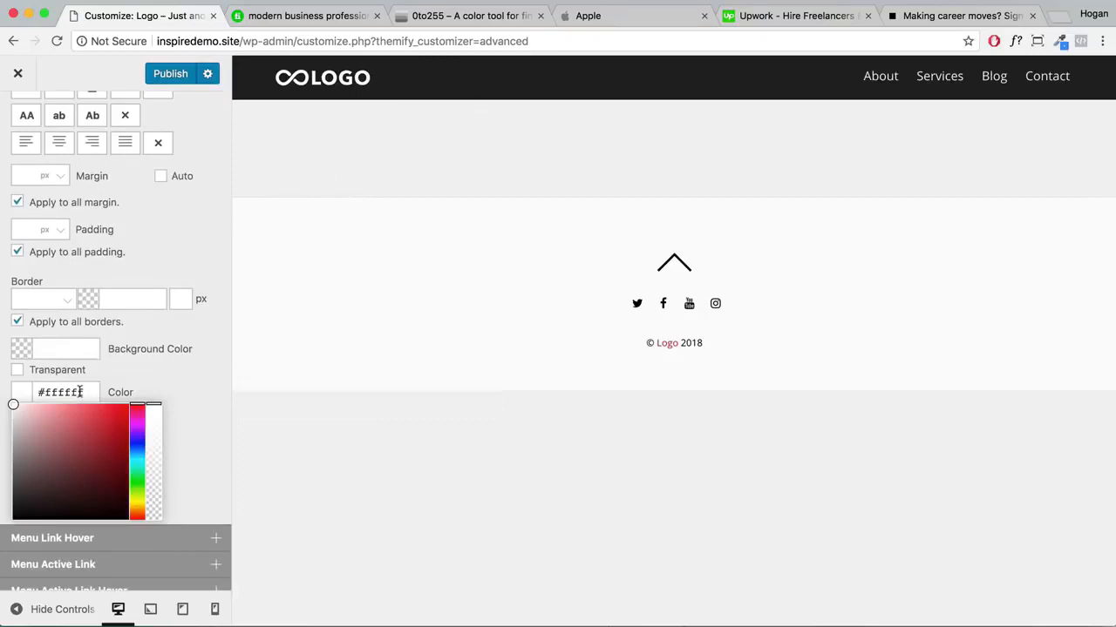
left_click(181, 386)
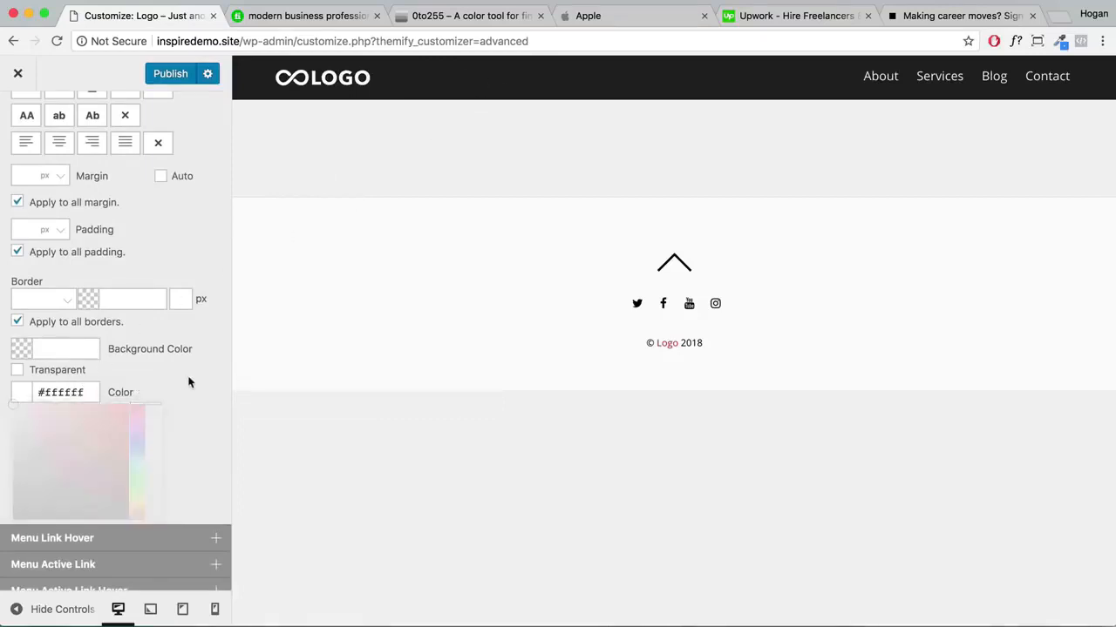
- Bring up the Menu Link Hover colour settings, checking the Apple site for reference
scroll(189, 375, "down", 3)
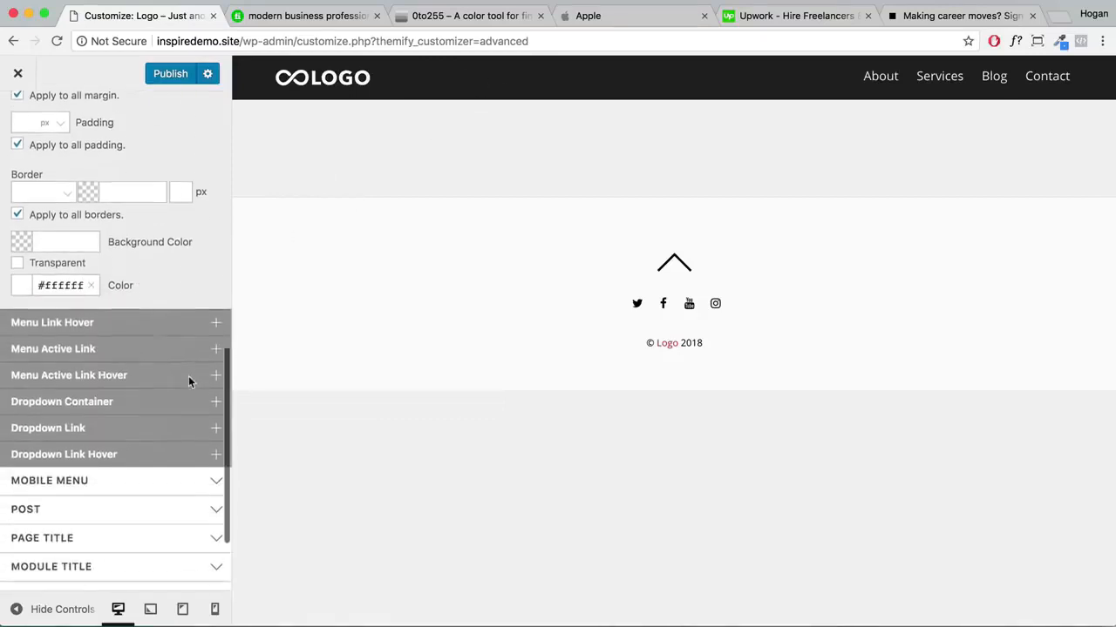
left_click(171, 308)
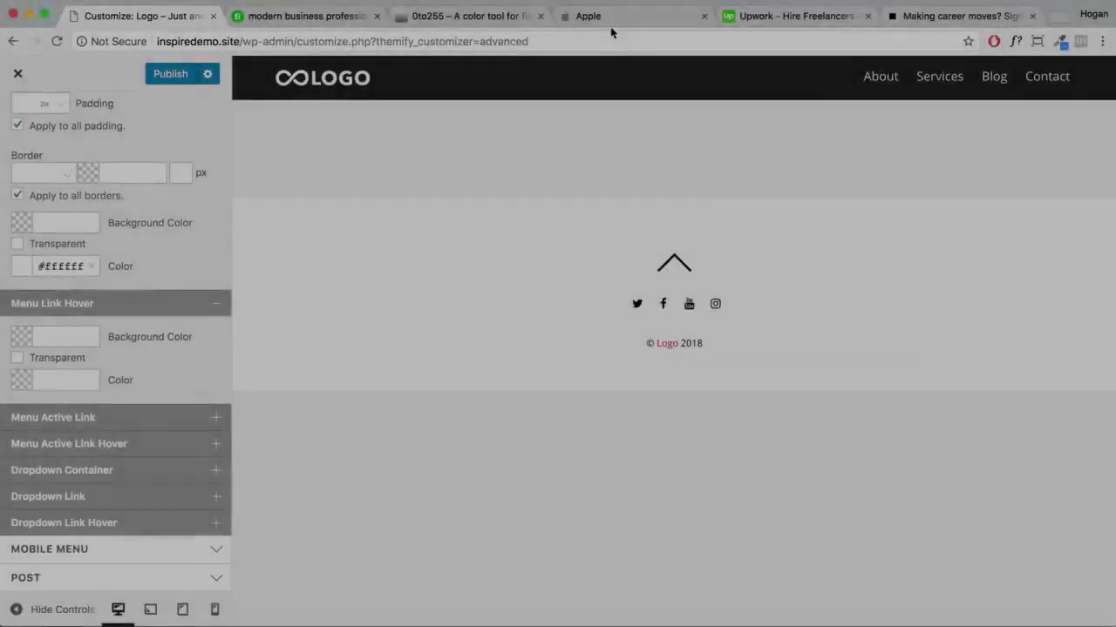
left_click(610, 20)
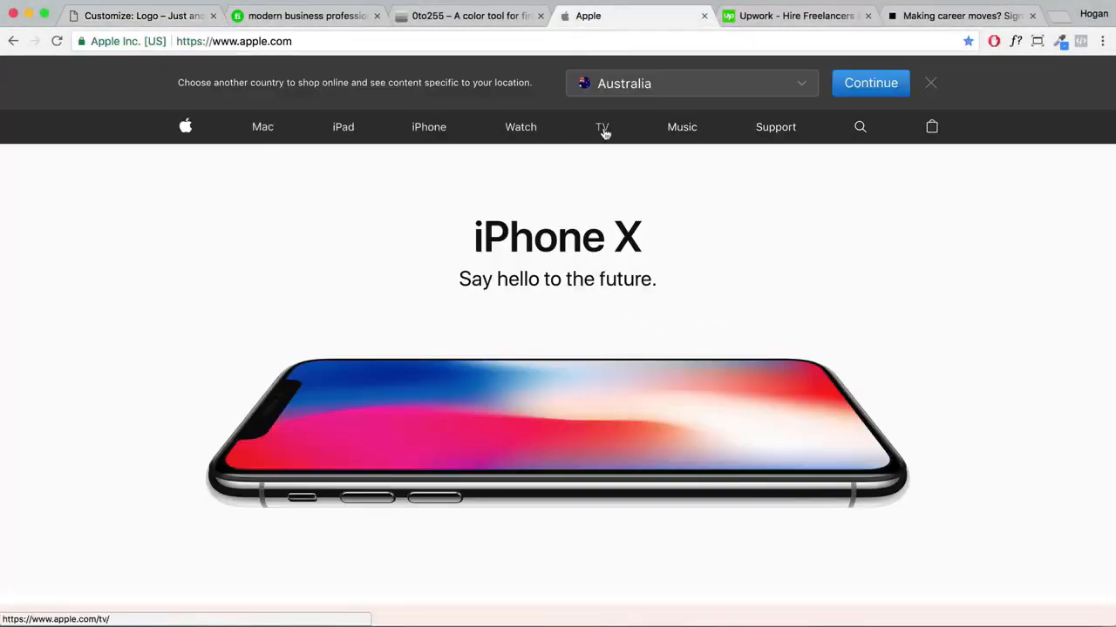
left_click(146, 19)
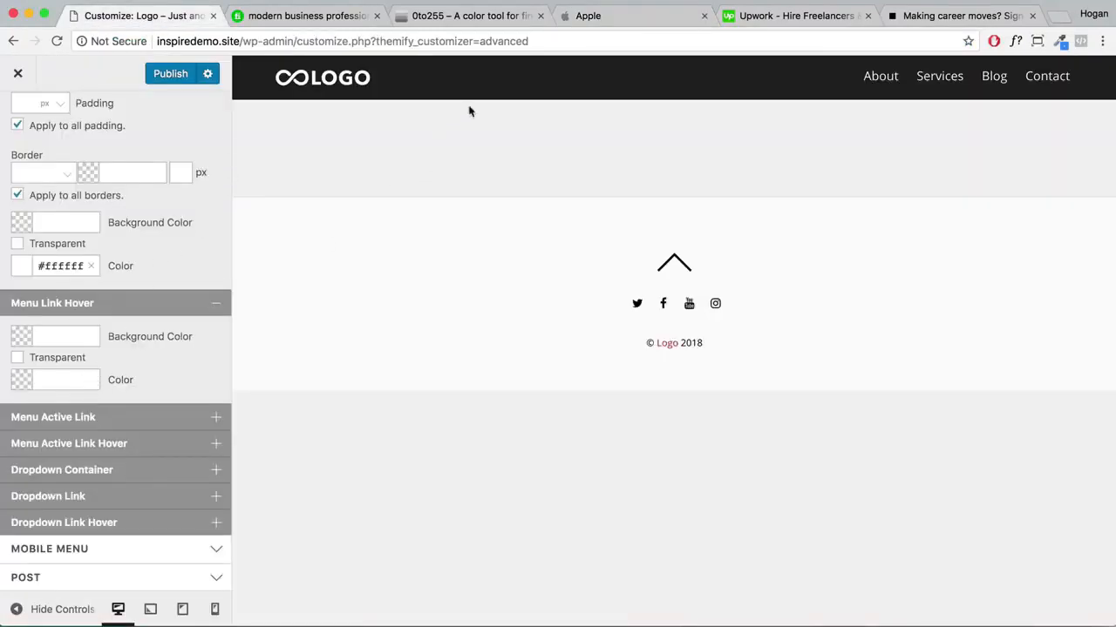
left_click(514, 18)
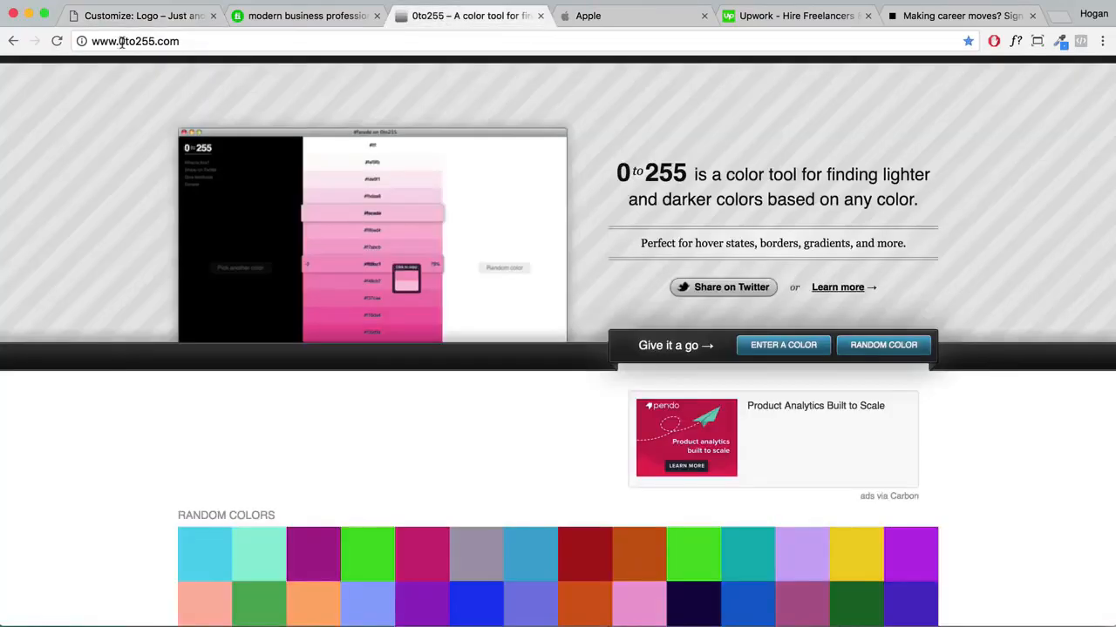
- List the shades of #ffffff in 0to255 and copy #d5d5d5
left_click(122, 44)
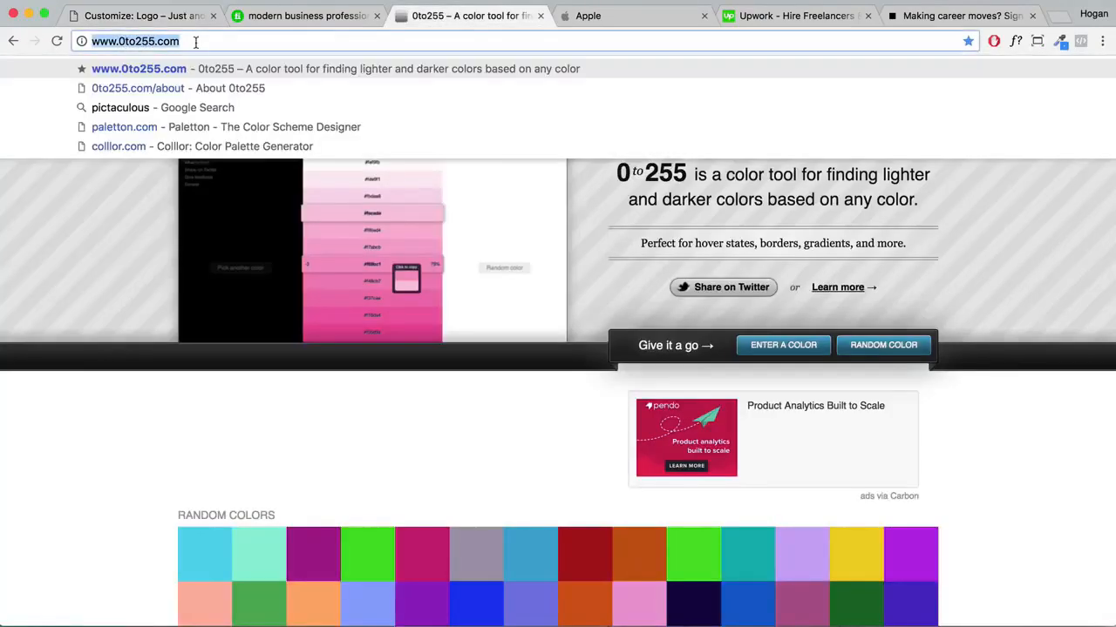
left_click(843, 385)
left_click(772, 348)
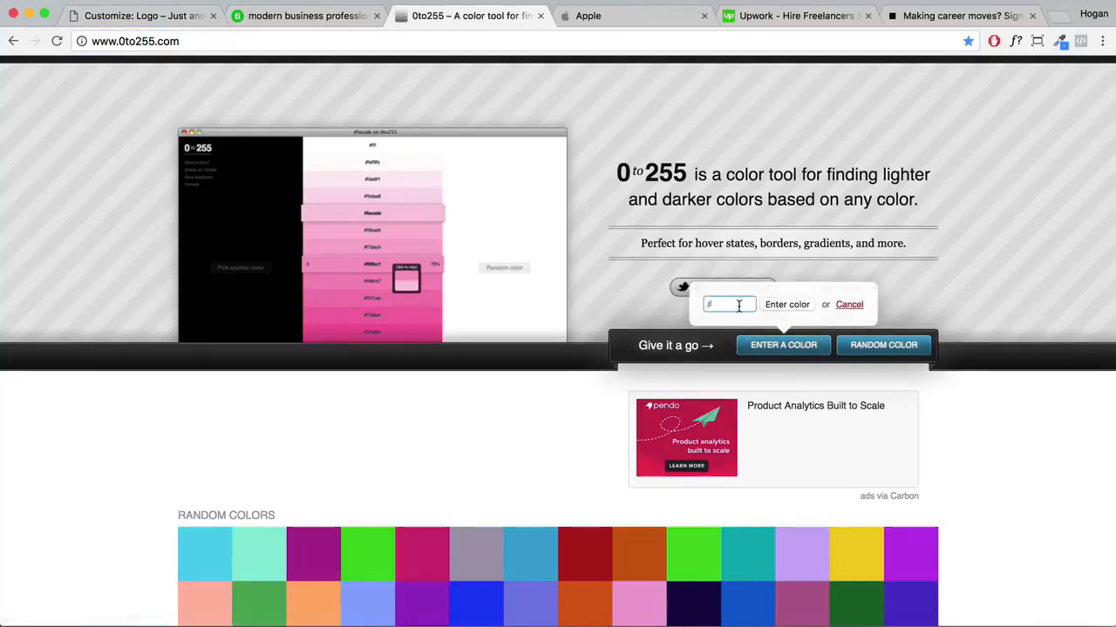
type("ffffff")
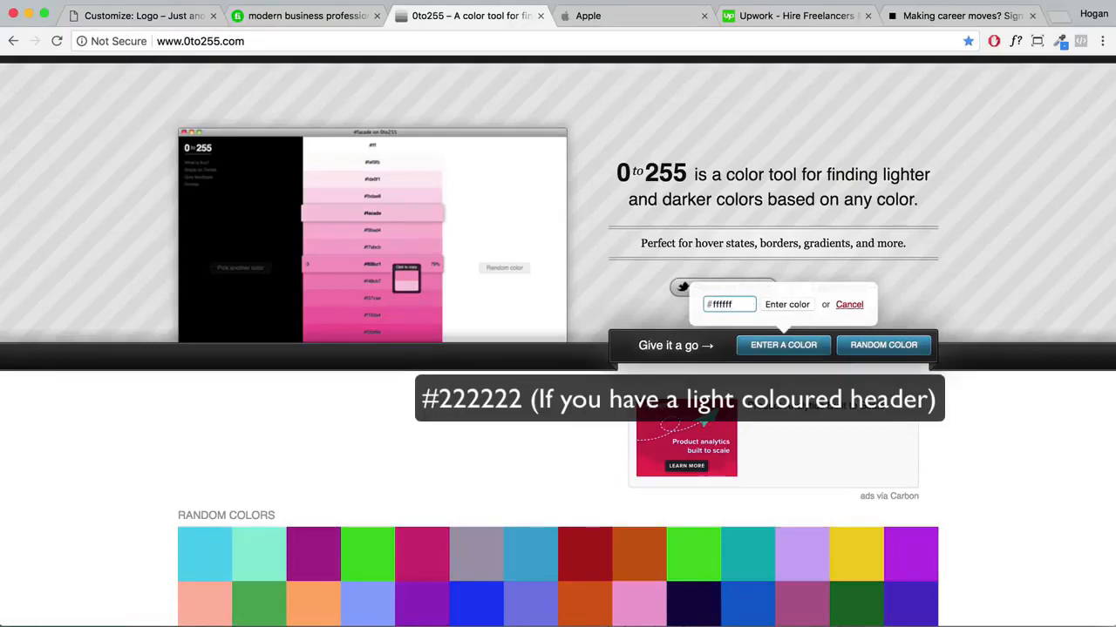
left_click(764, 305)
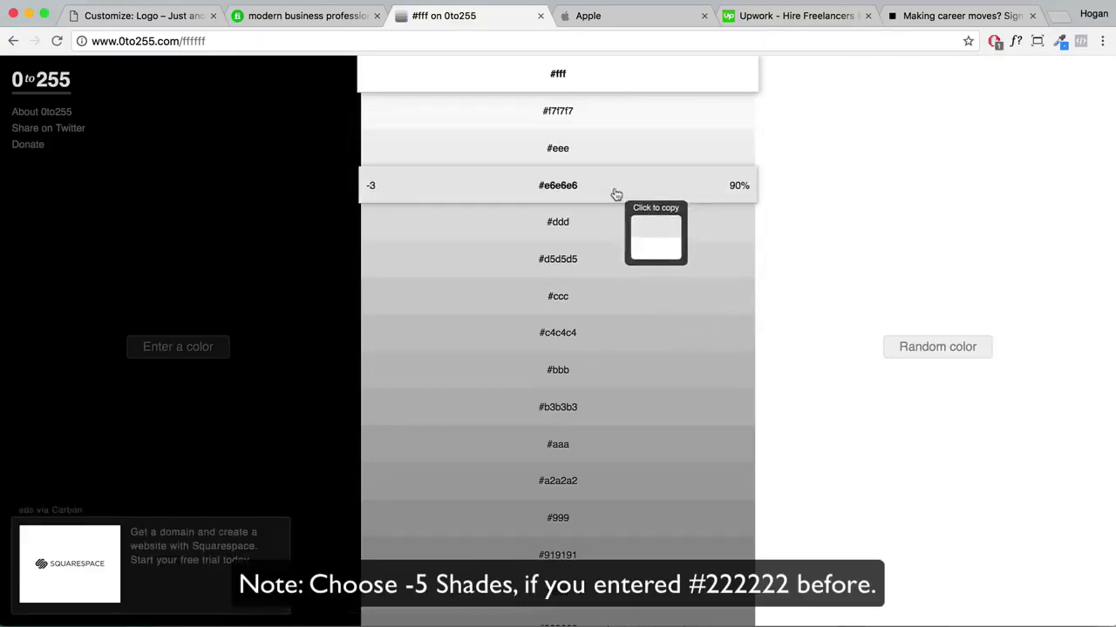
left_click(633, 272)
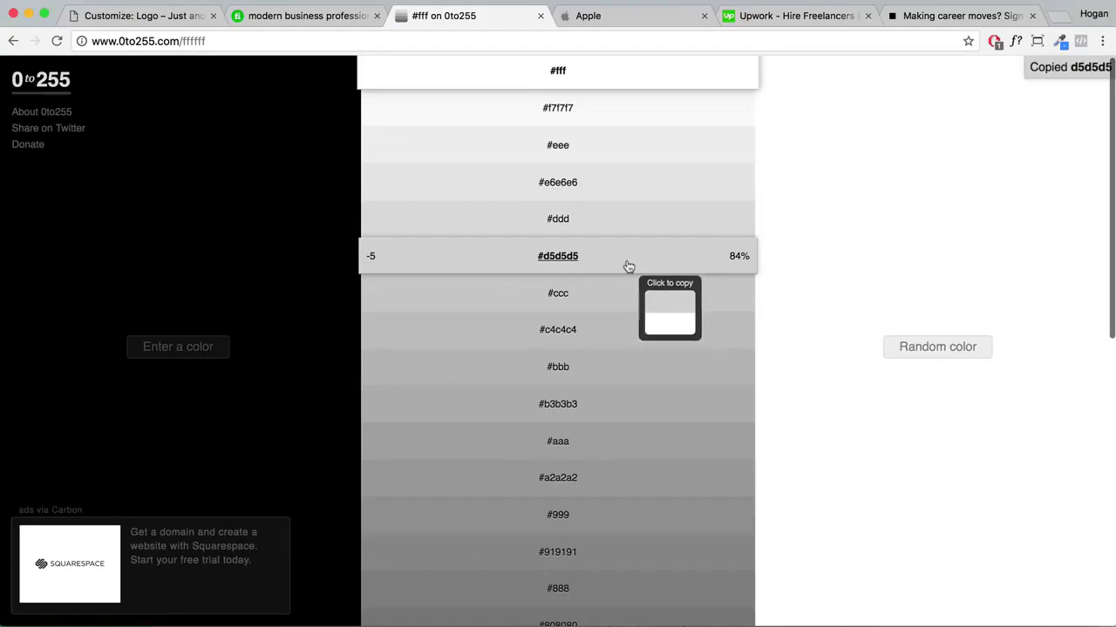
left_click(131, 15)
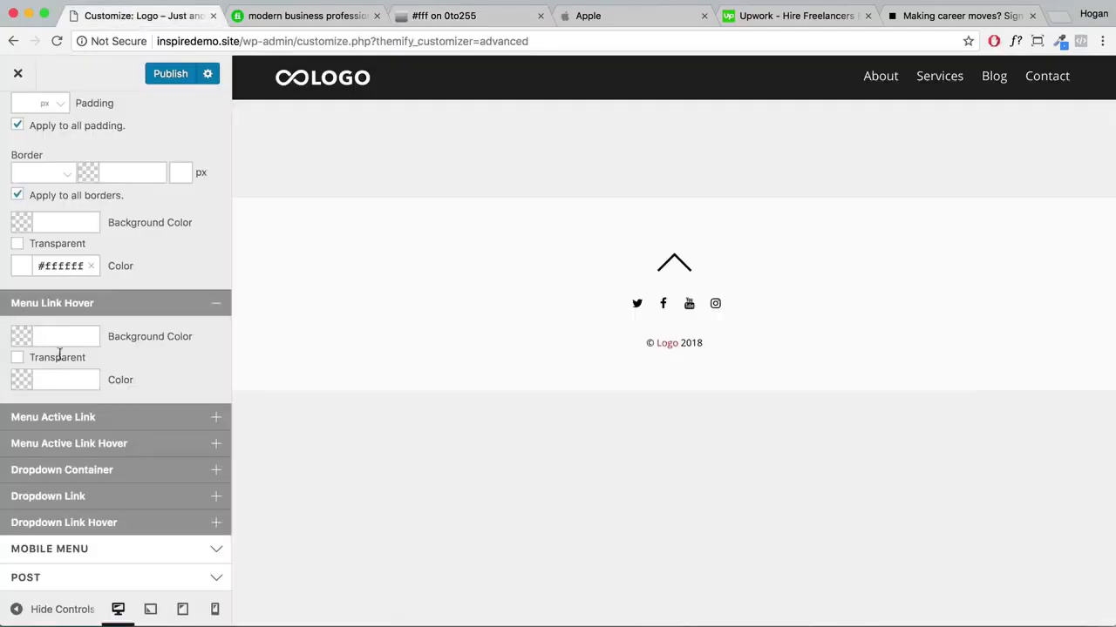
- Paste #d5d5d5 as the menu link hover colour and preview the About page
left_click(57, 384)
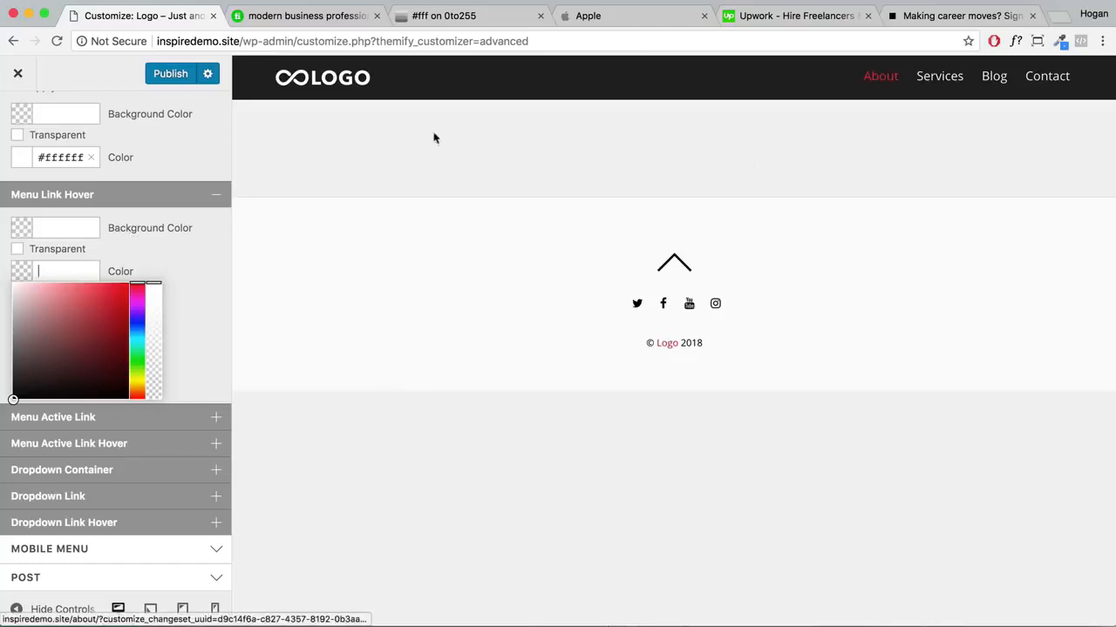
type("#d5d5d5")
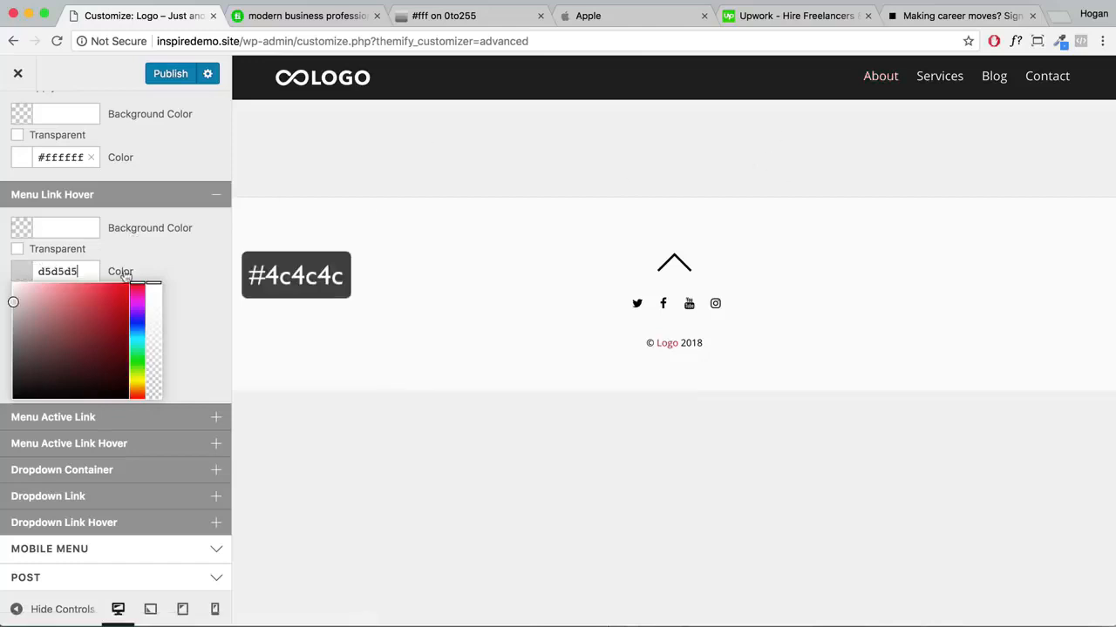
left_click(156, 258)
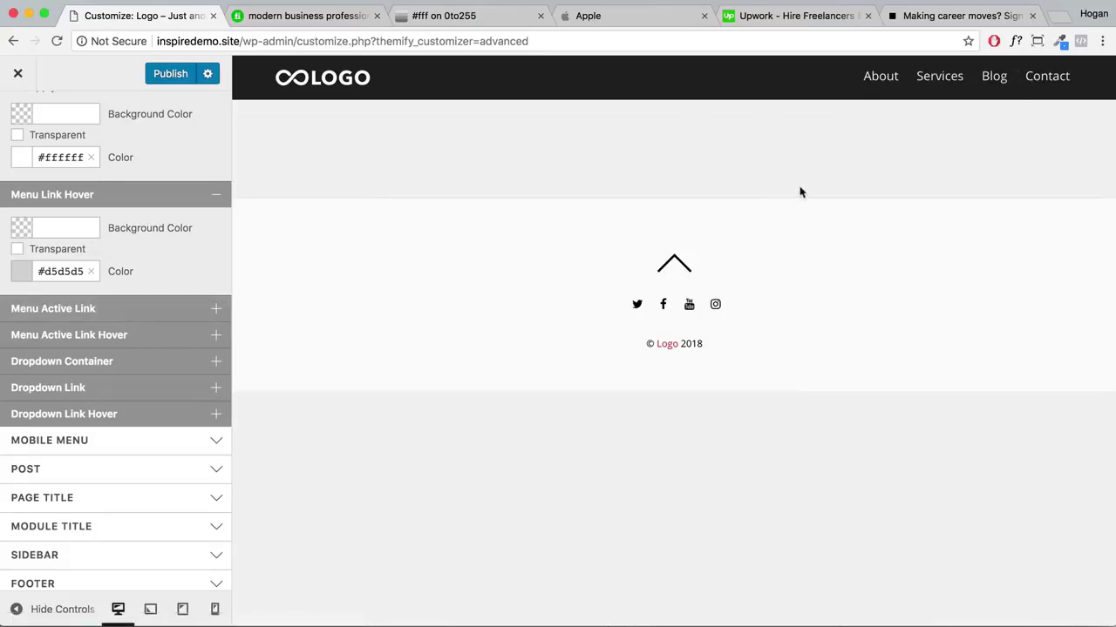
left_click(872, 80)
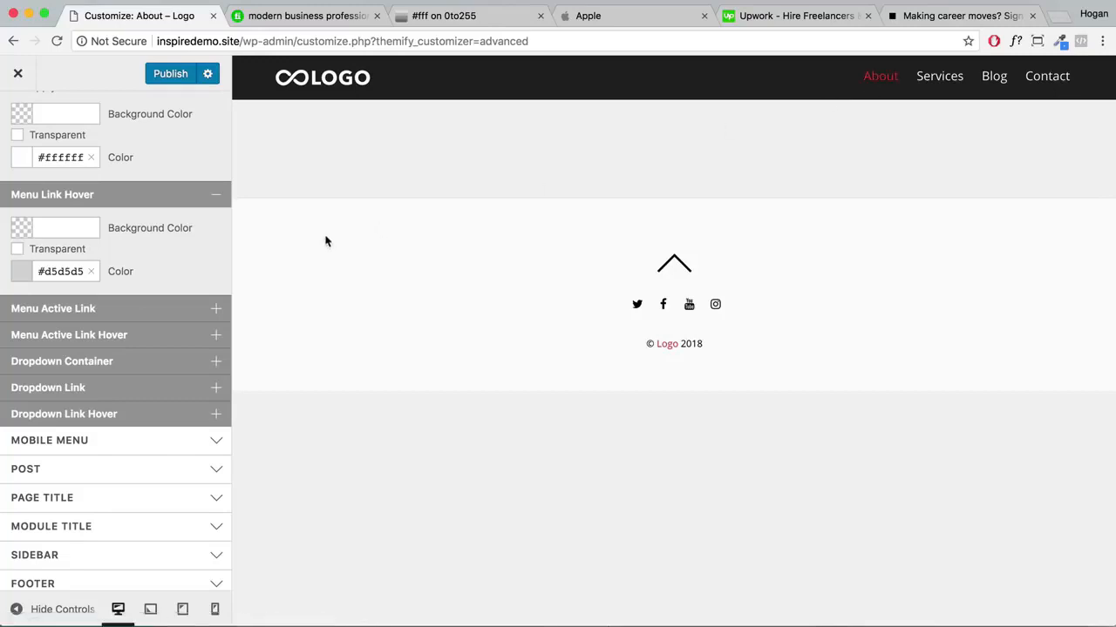
- Set the menu active link colour to grey #aaaaaa copied from 0to255
left_click(135, 314)
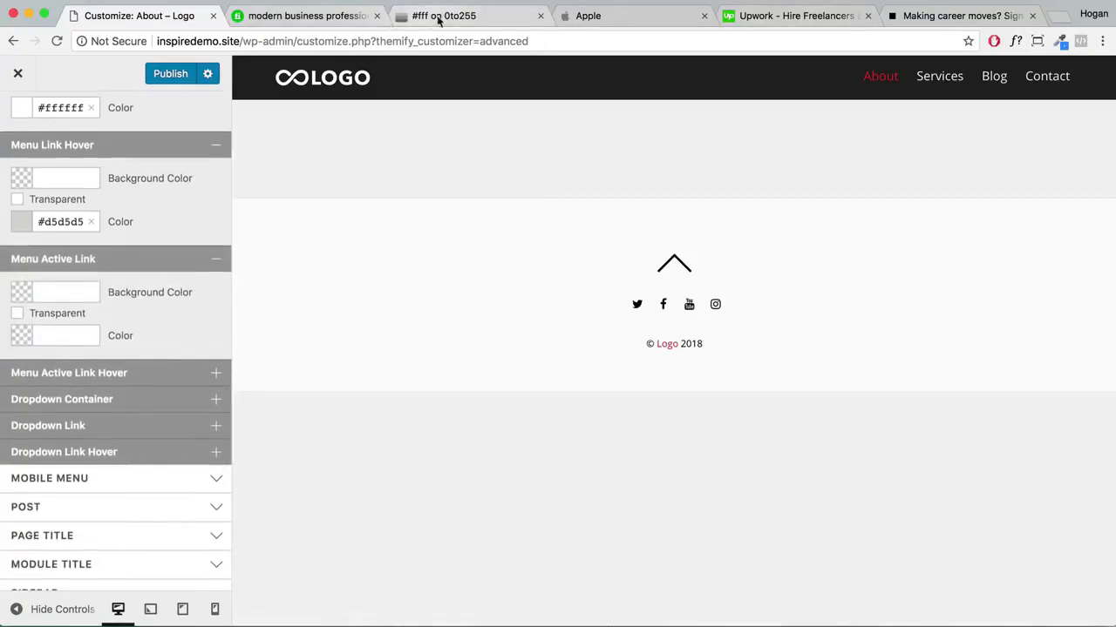
left_click(444, 16)
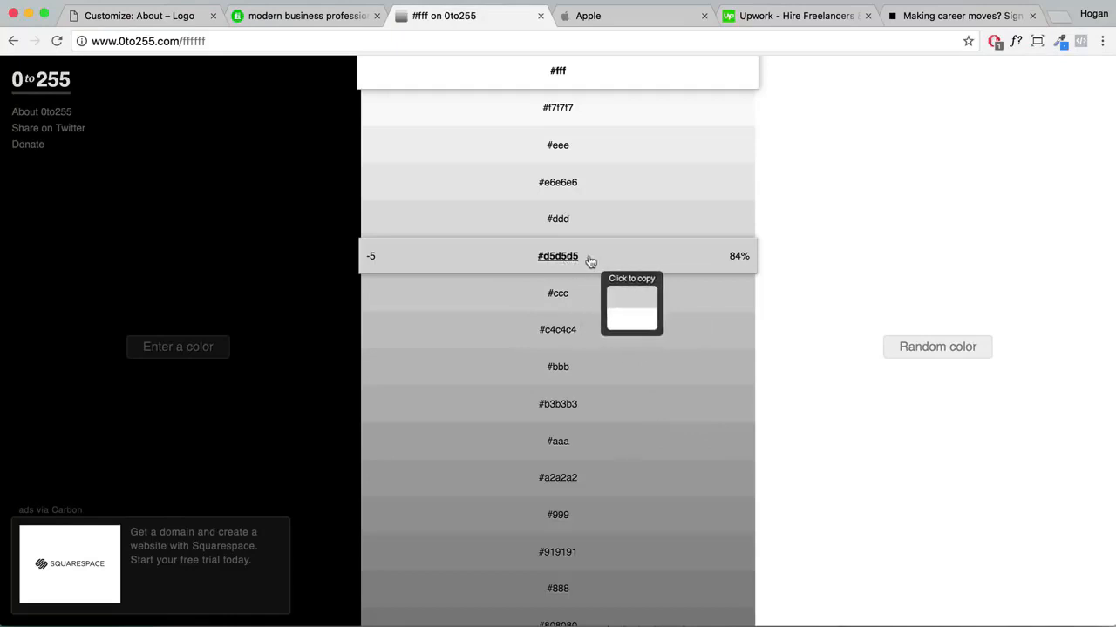
left_click(591, 443)
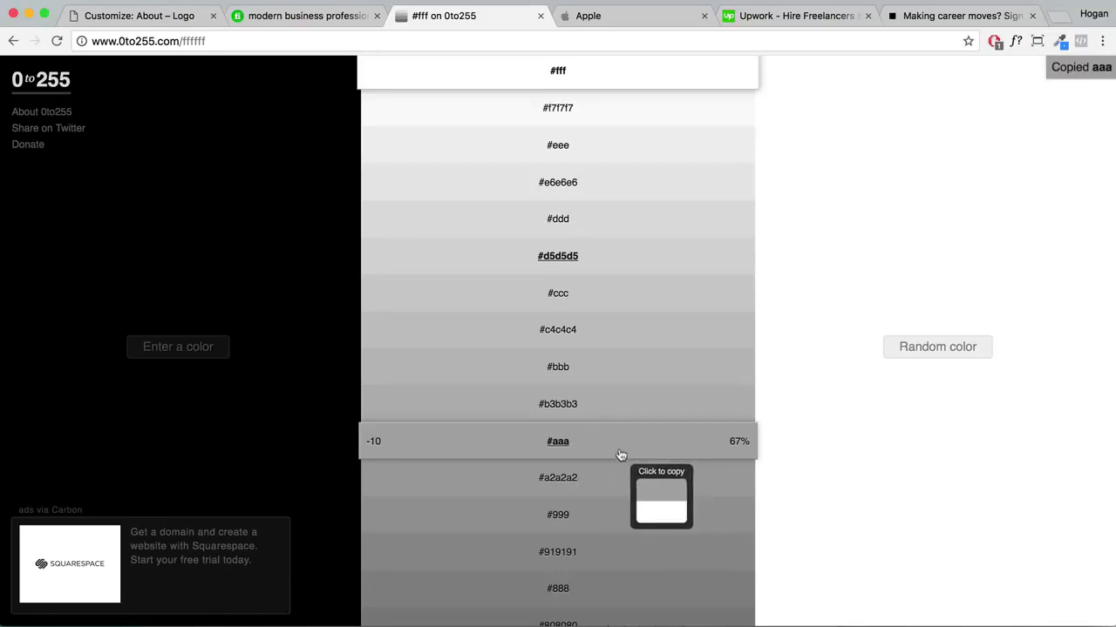
left_click(166, 15)
left_click(68, 335)
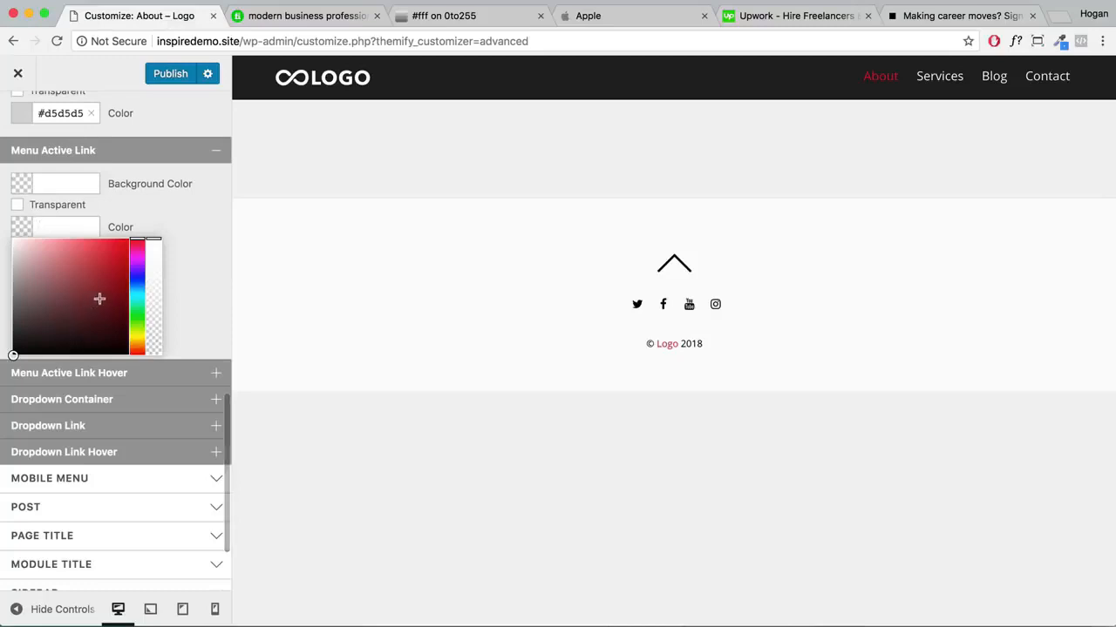
type("aaa")
left_click(66, 230)
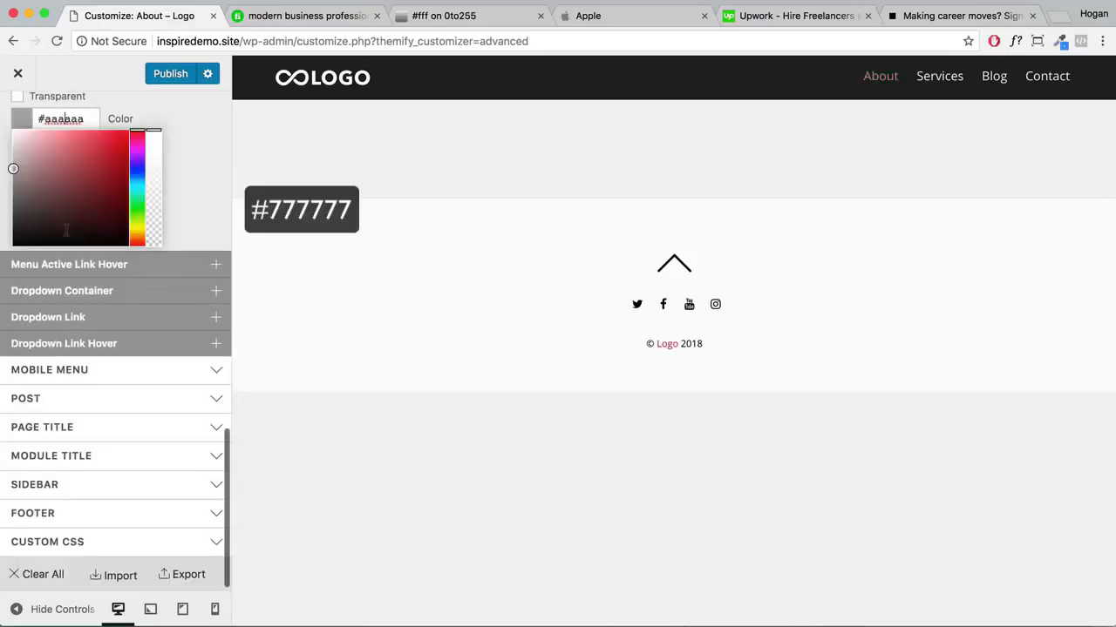
left_click(254, 139)
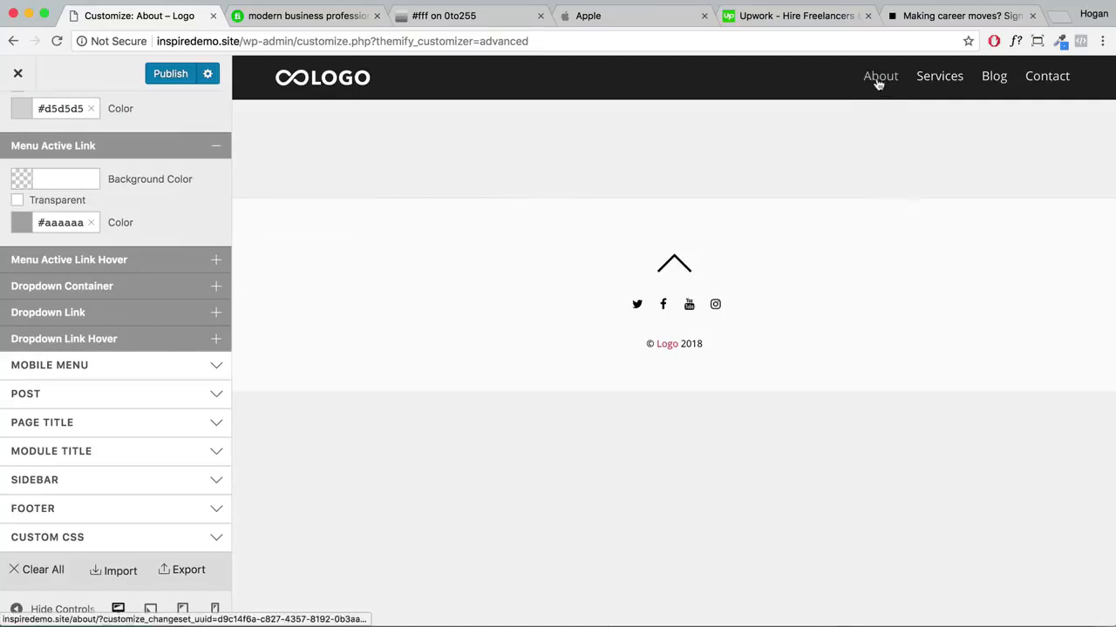
- Set the menu active link hover colour to white (fff)
left_click(153, 264)
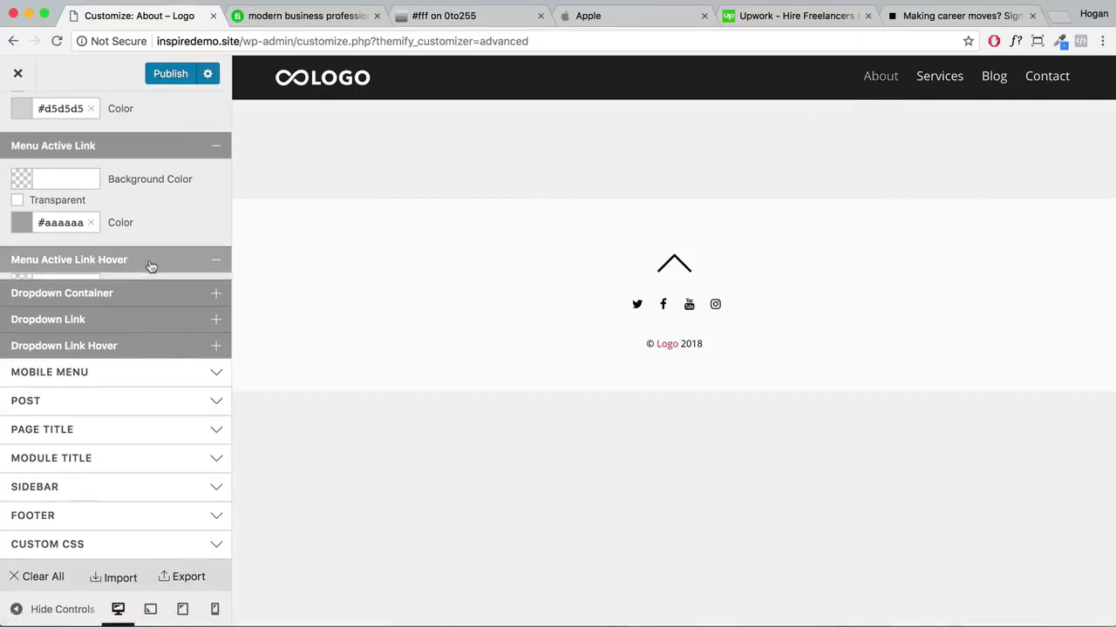
left_click(50, 303)
type("fff")
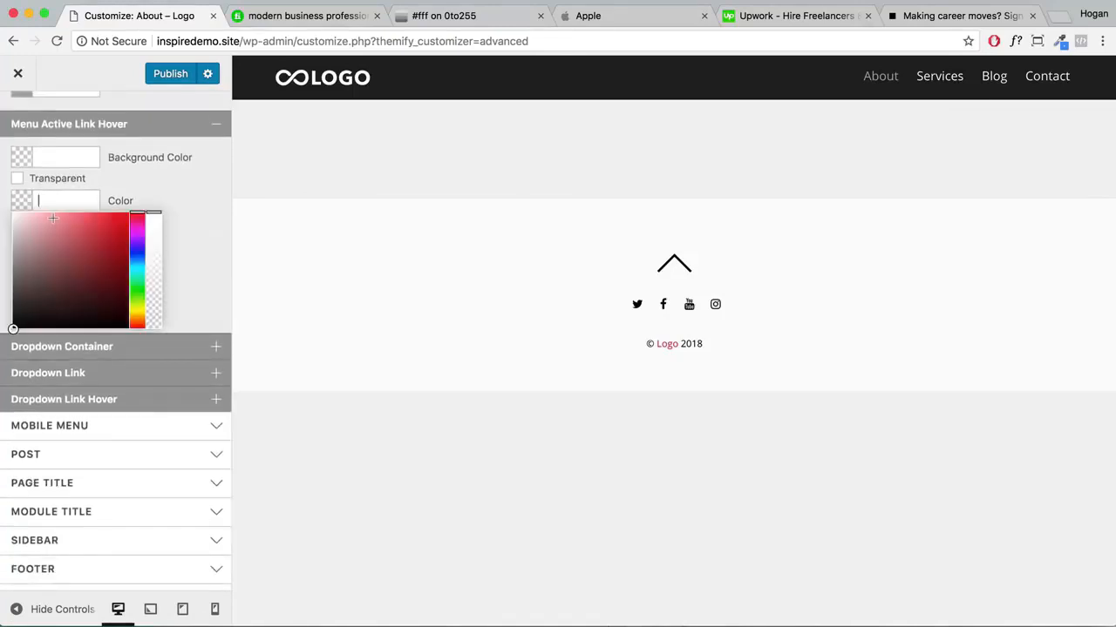
left_click(155, 182)
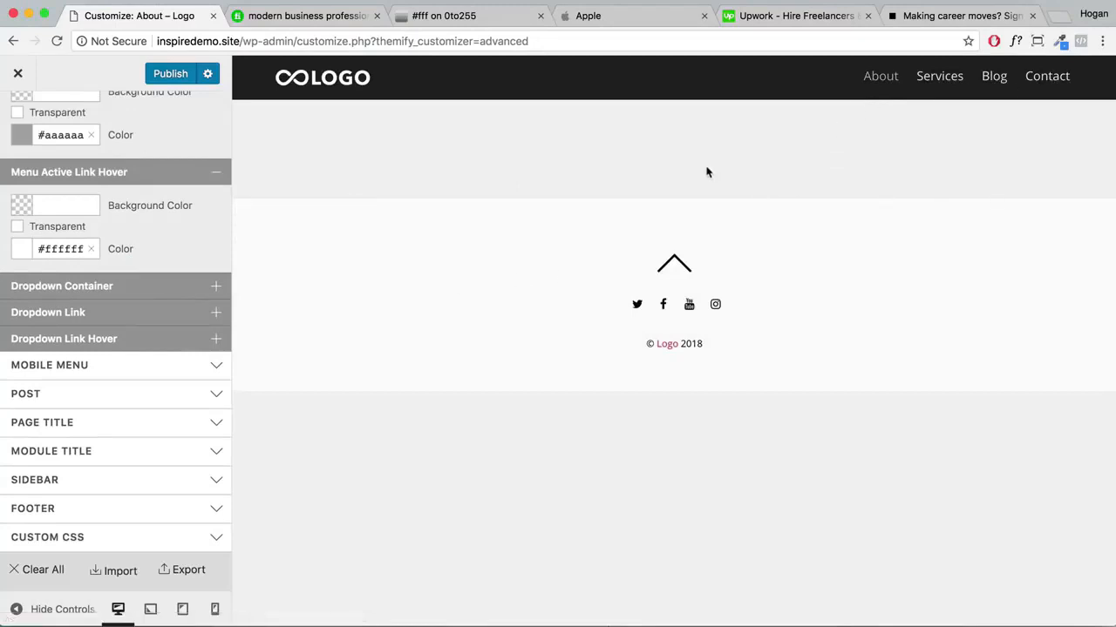
left_click(161, 293)
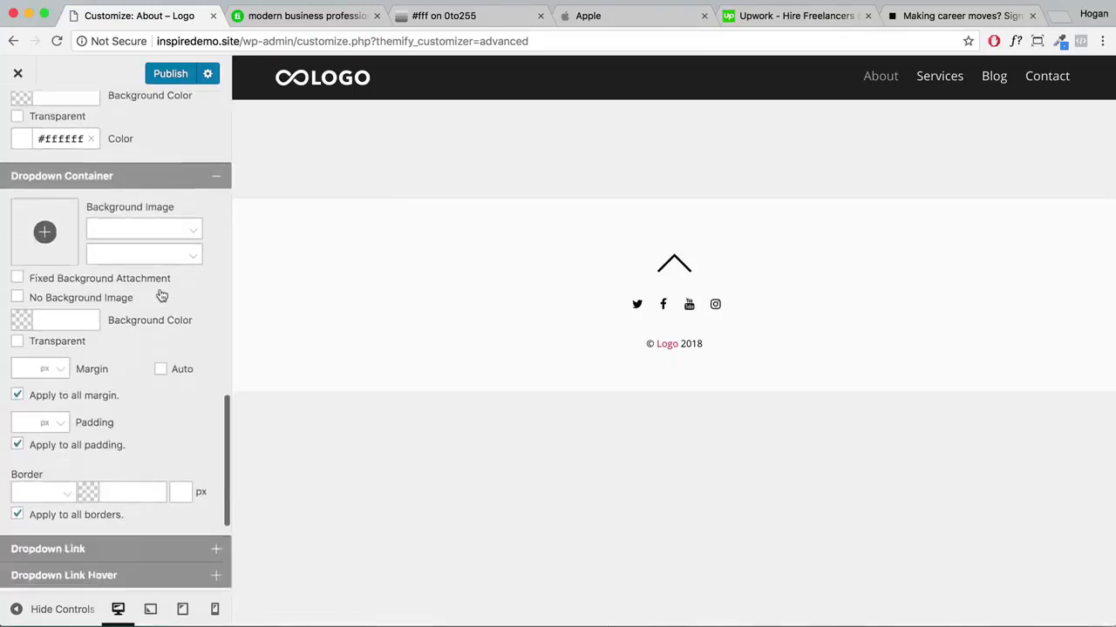
left_click(153, 126)
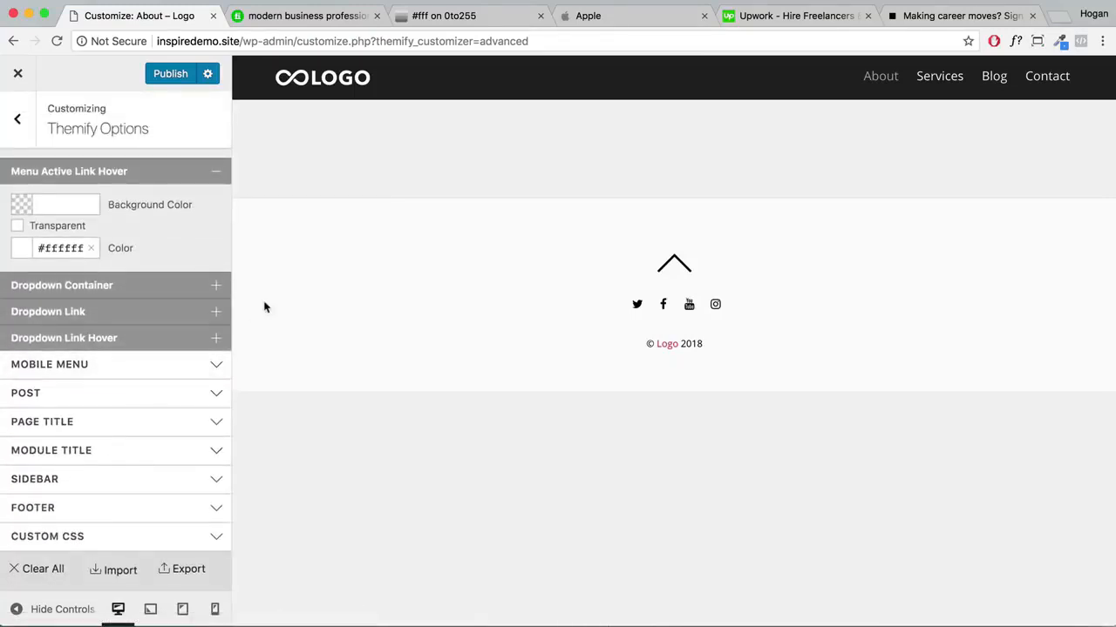
- Publish the changes, switch the preview to mobile width and fold the navigation settings
left_click(179, 83)
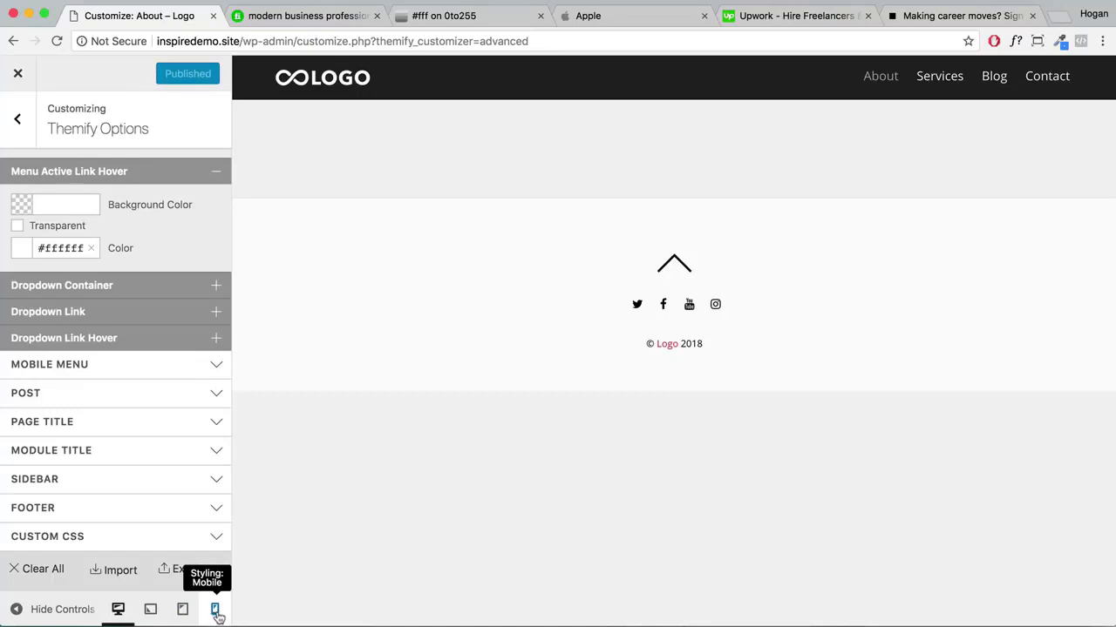
left_click(215, 611)
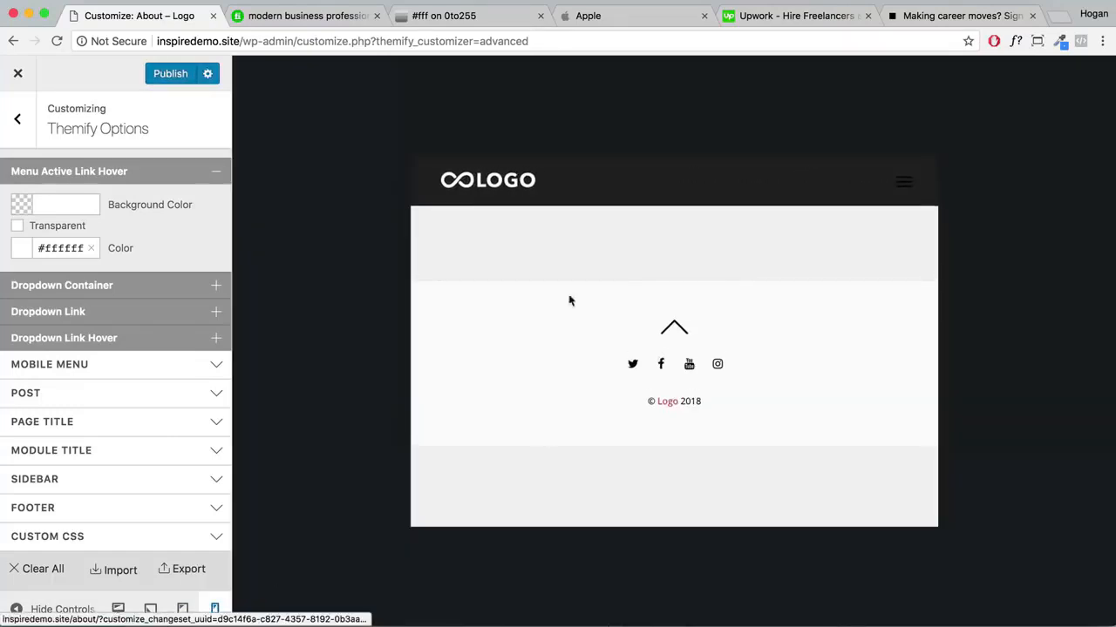
left_click(210, 173)
scroll(209, 213, "up", 2)
left_click(213, 223)
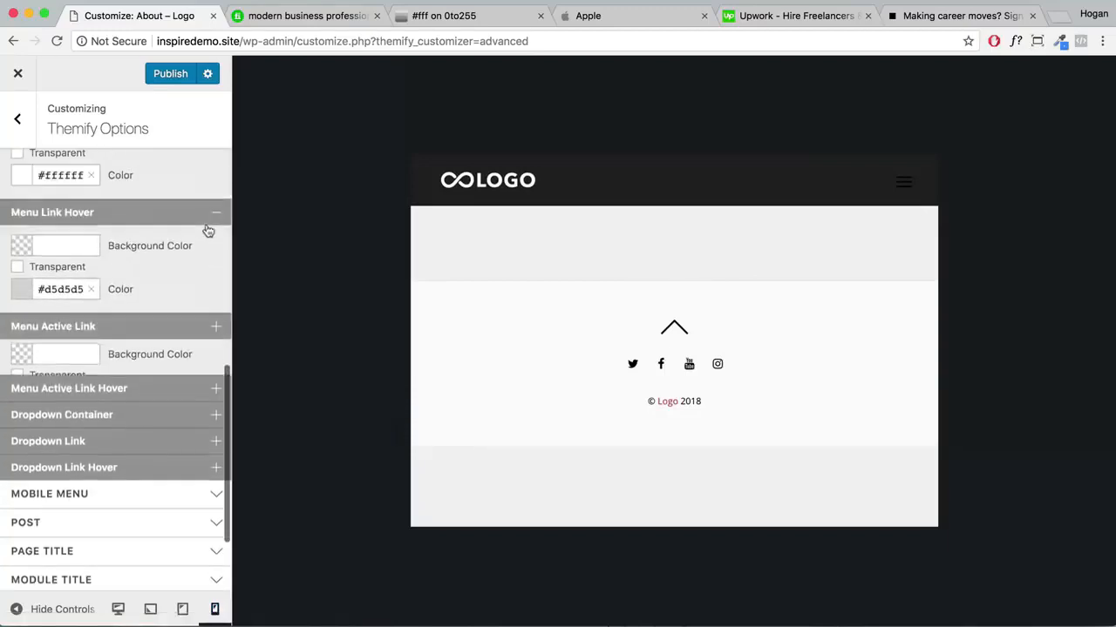
scroll(206, 238, "up", 8)
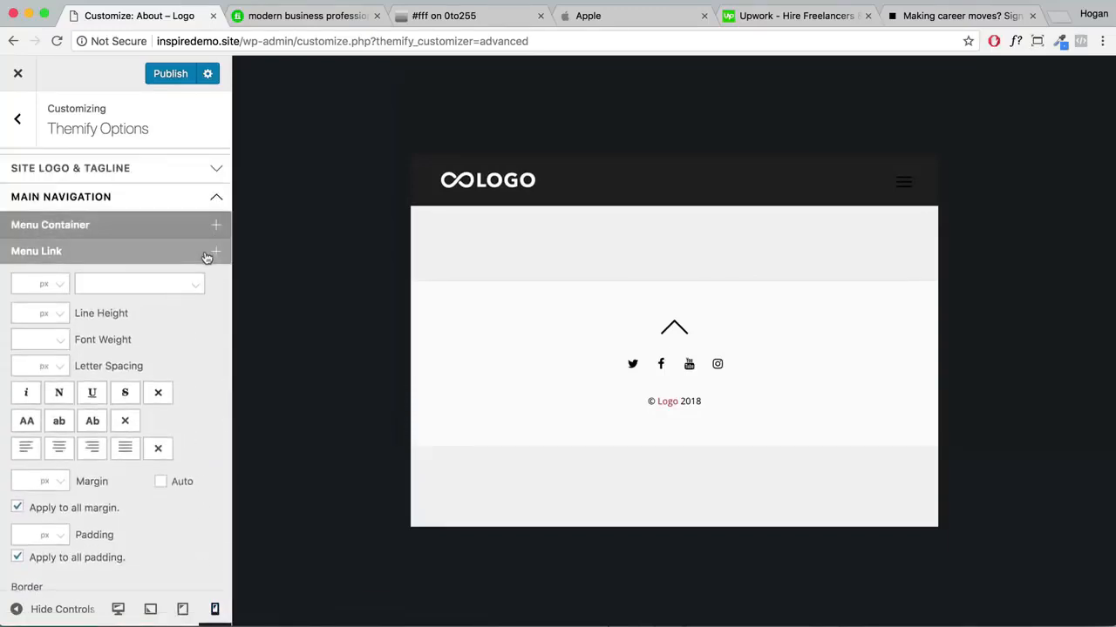
left_click(209, 251)
left_click(216, 198)
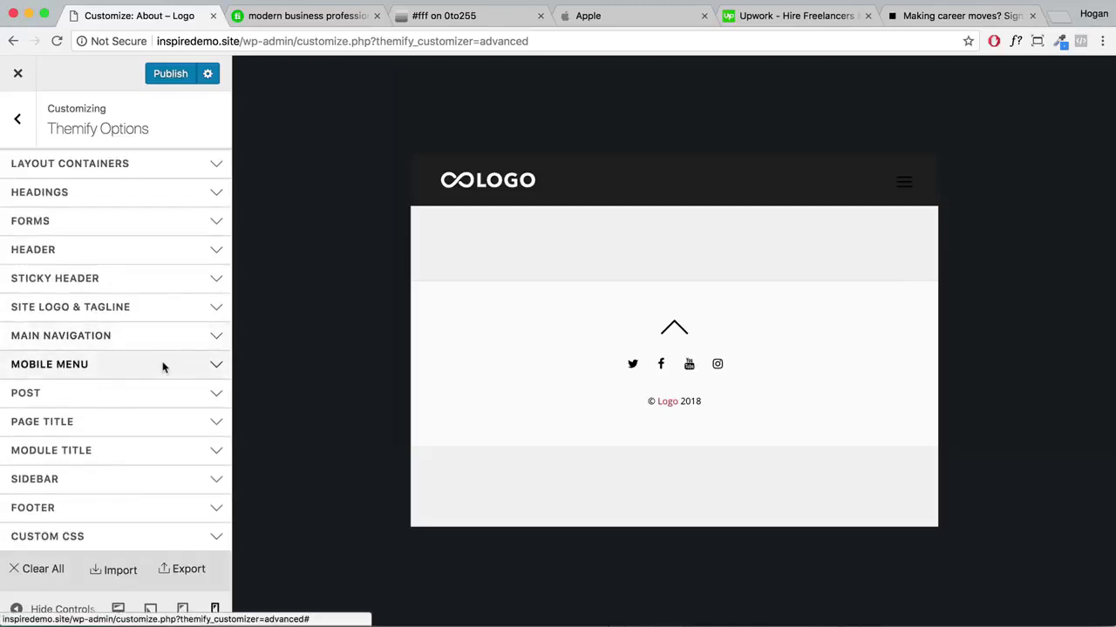
- Set the mobile menu icon colour to white (fff)
left_click(163, 367)
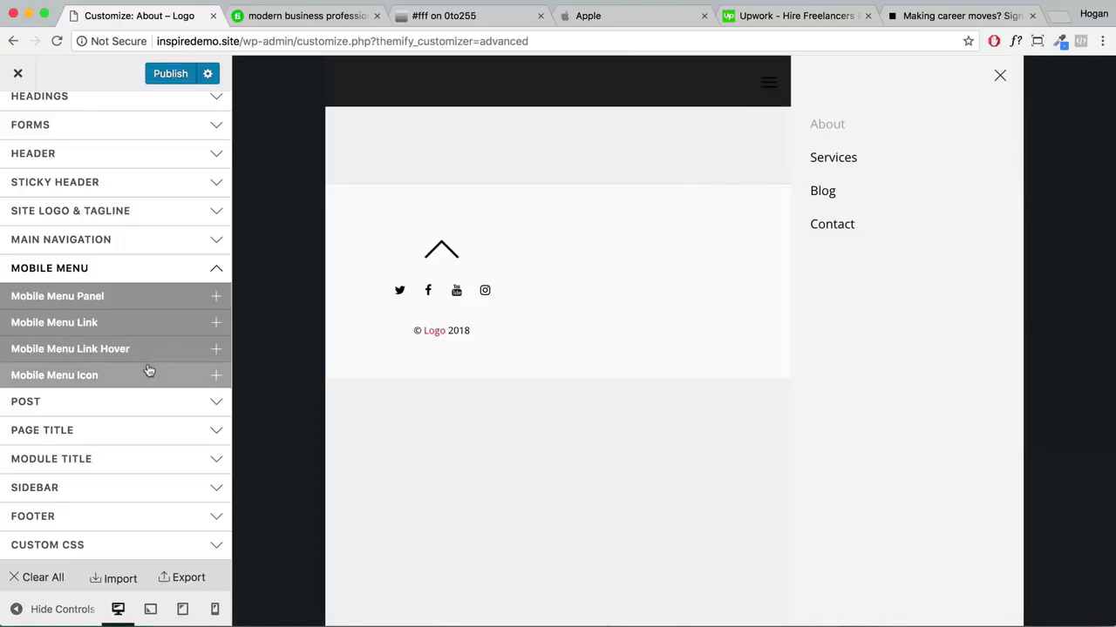
left_click(114, 382)
scroll(55, 428, "down", 1)
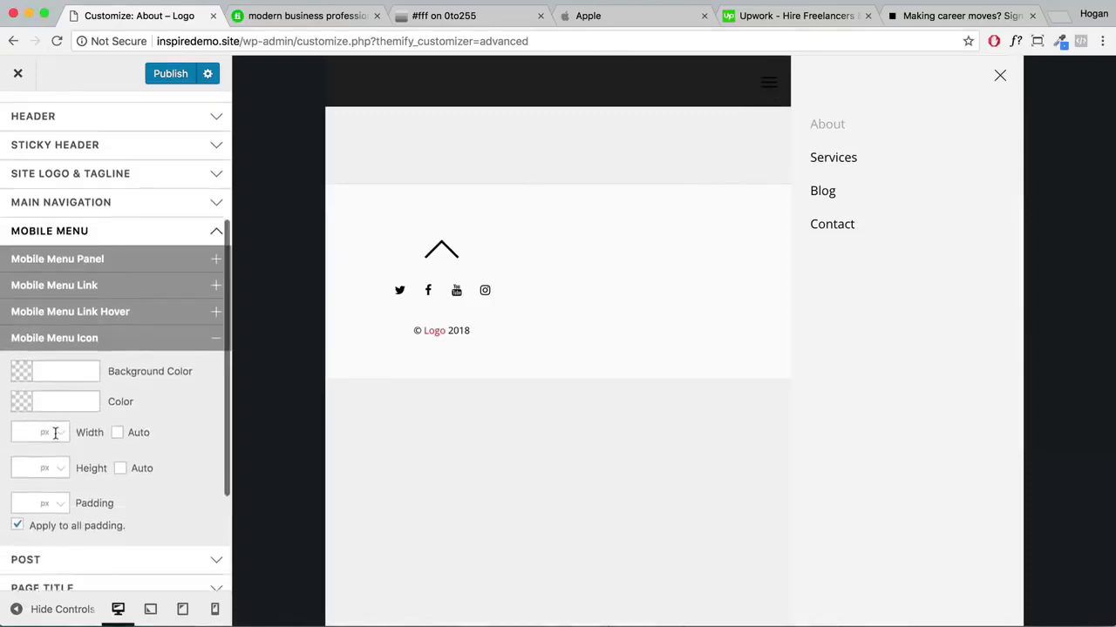
left_click(52, 385)
type("fff")
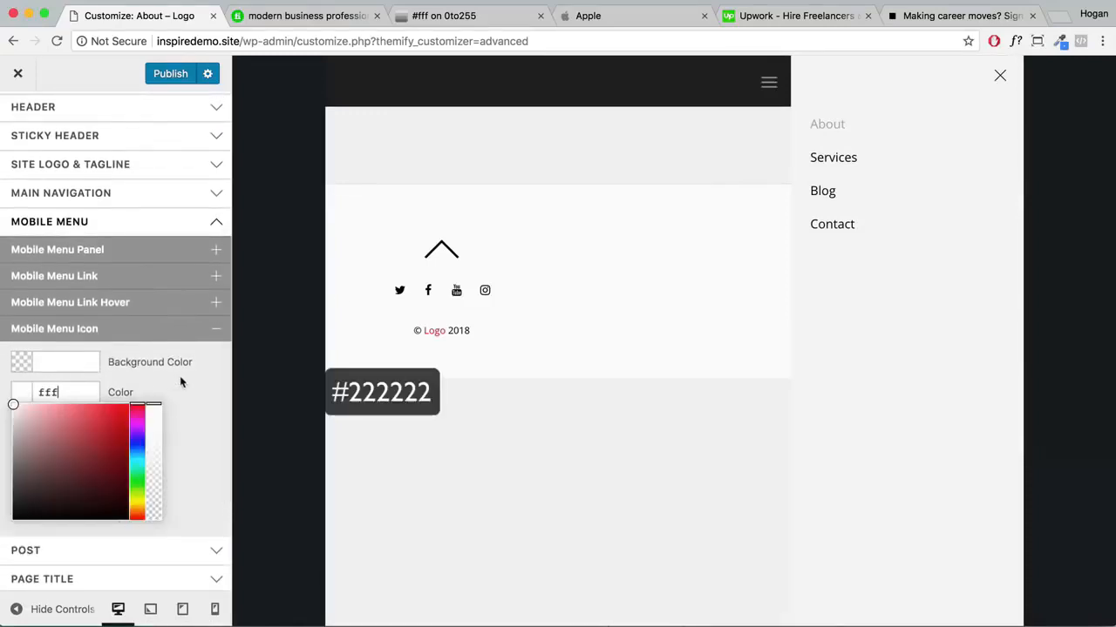
left_click(179, 375)
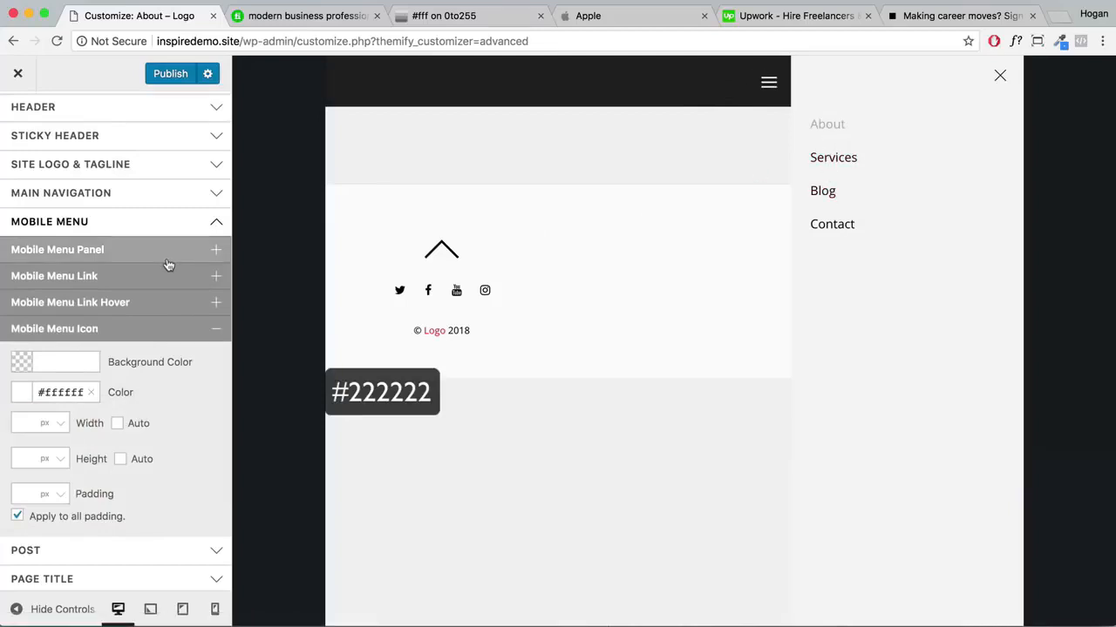
- Set the mobile menu link colour to #222222 and bring up its hover settings
left_click(130, 279)
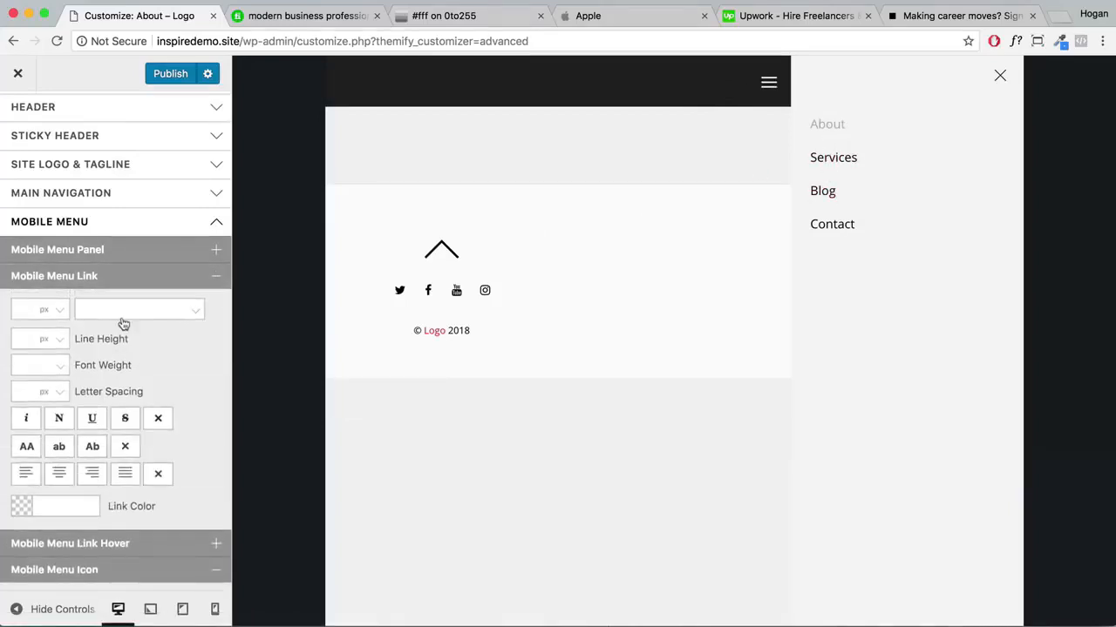
scroll(129, 398, "down", 2)
left_click(64, 446)
scroll(59, 421, "down", 3)
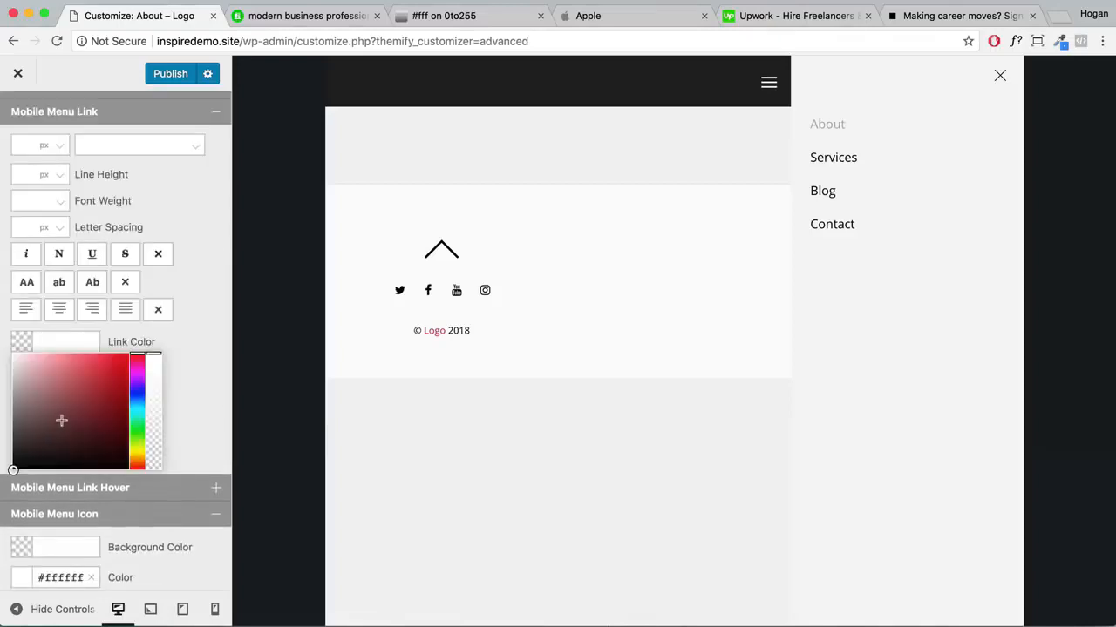
type("222222")
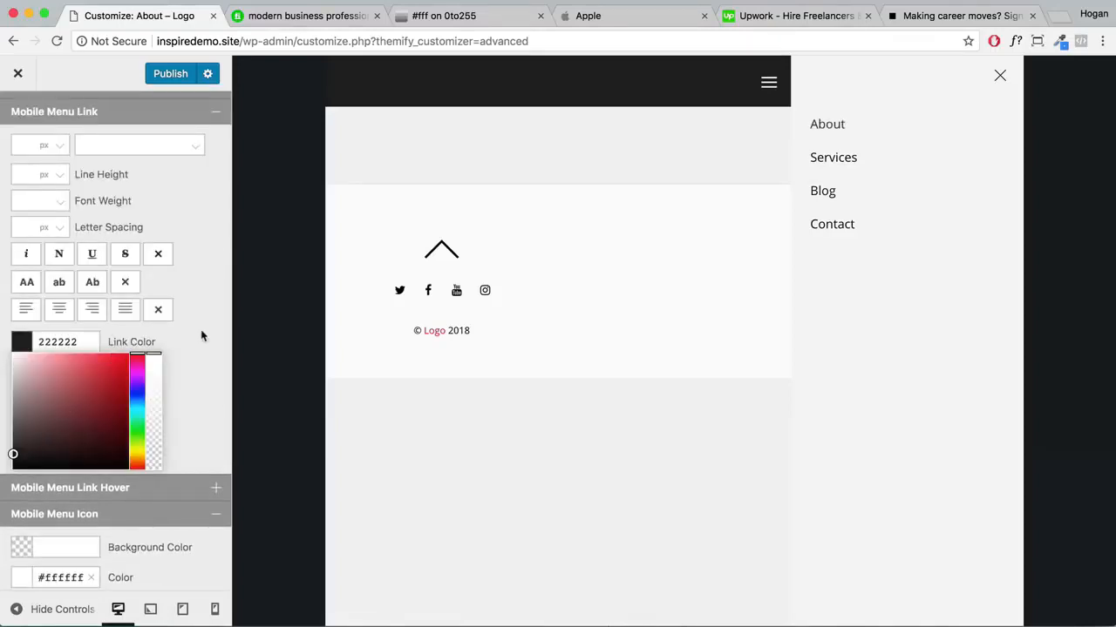
left_click(202, 336)
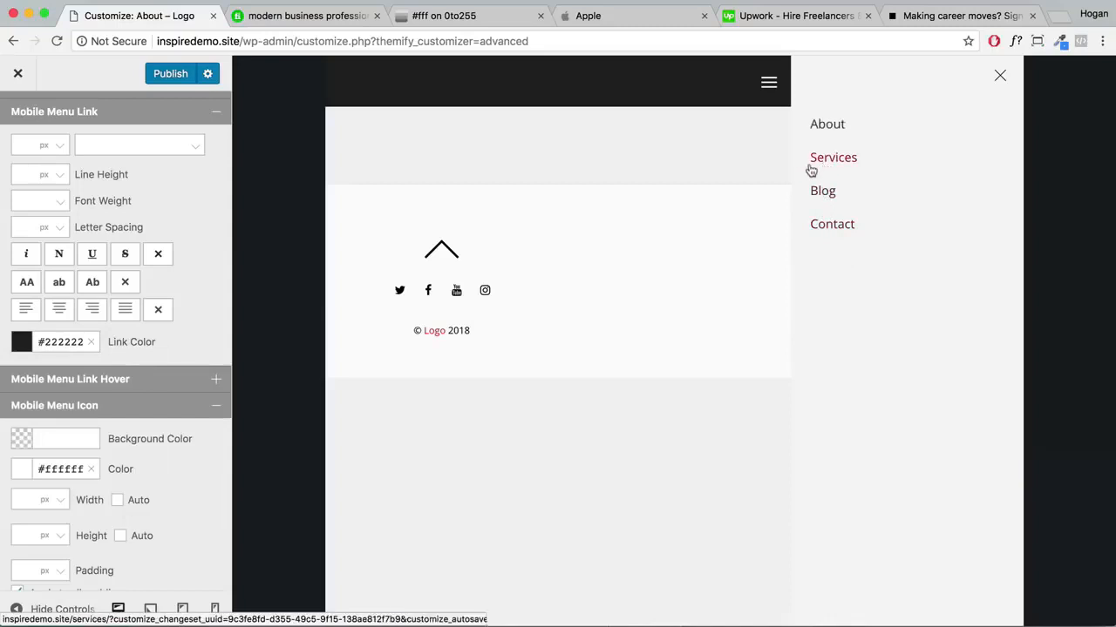
left_click(209, 120)
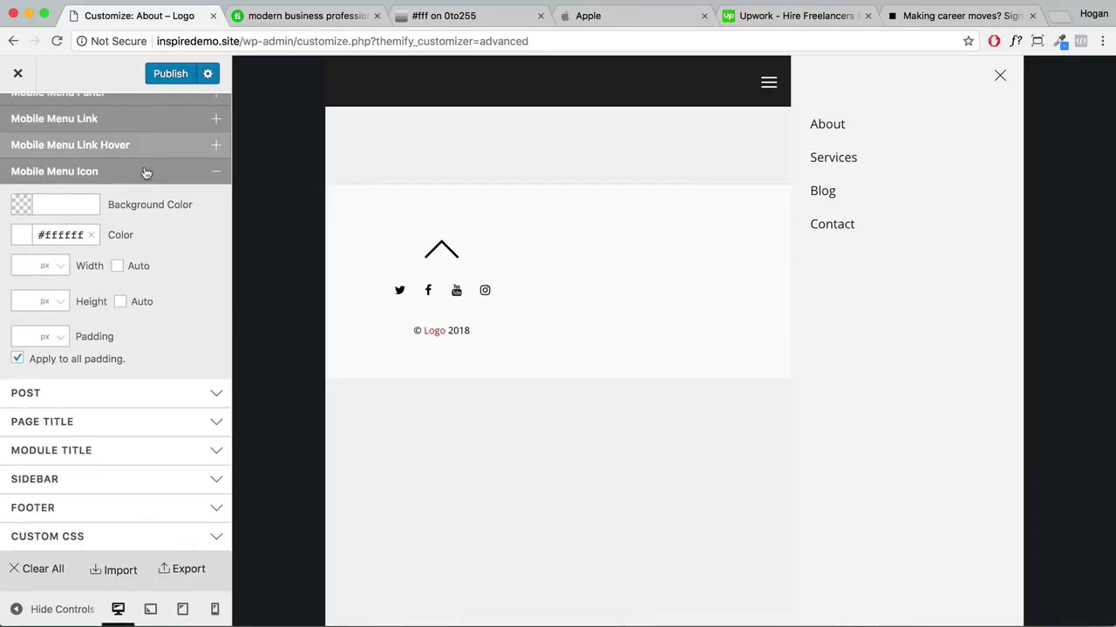
scroll(145, 173, "up", 3)
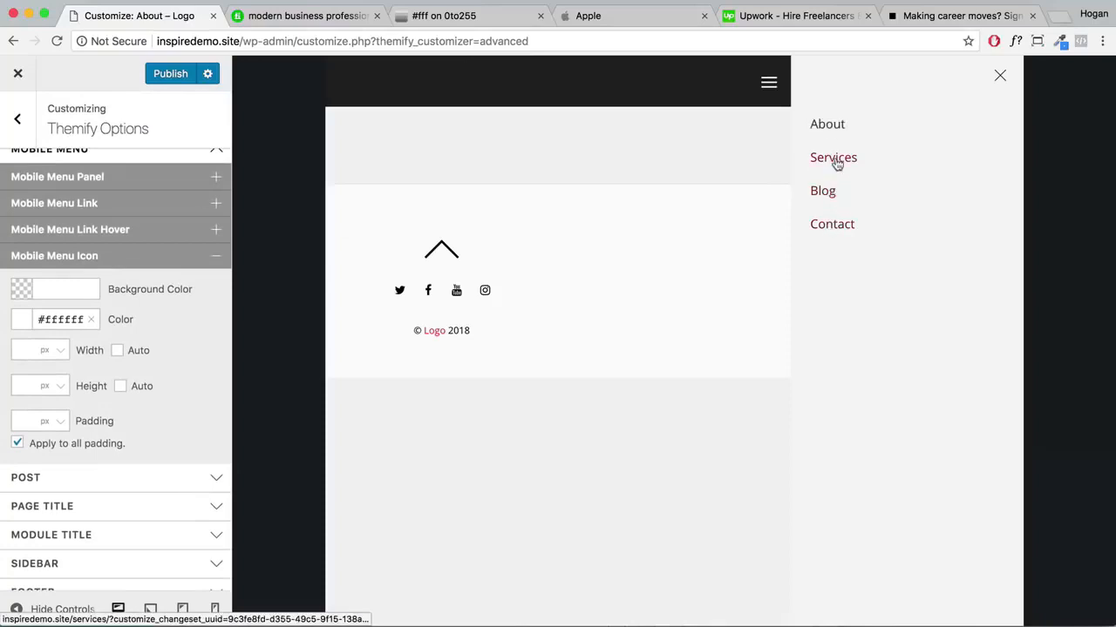
left_click(175, 231)
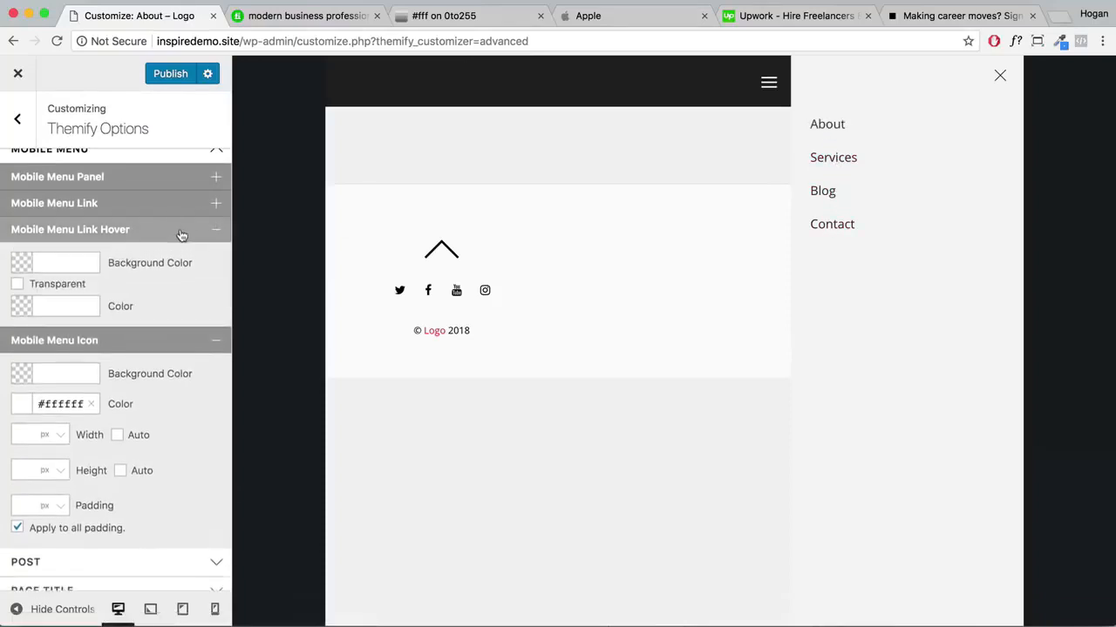
- List the shades of #222222 in 0to255 and copy #4c4c4c
left_click(488, 17)
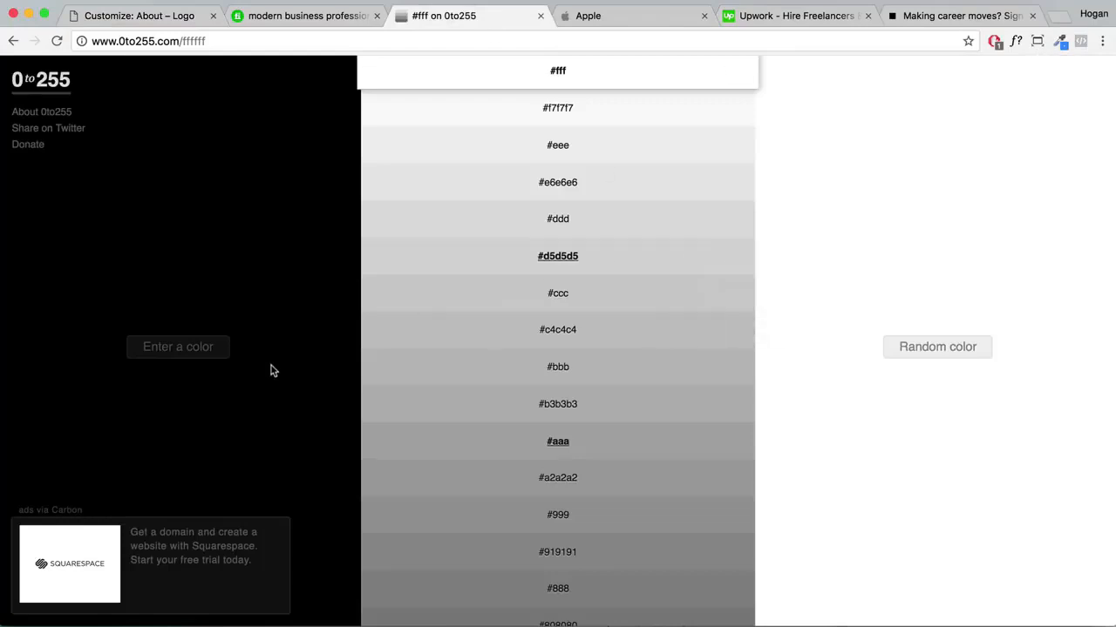
left_click(179, 348)
type("2222")
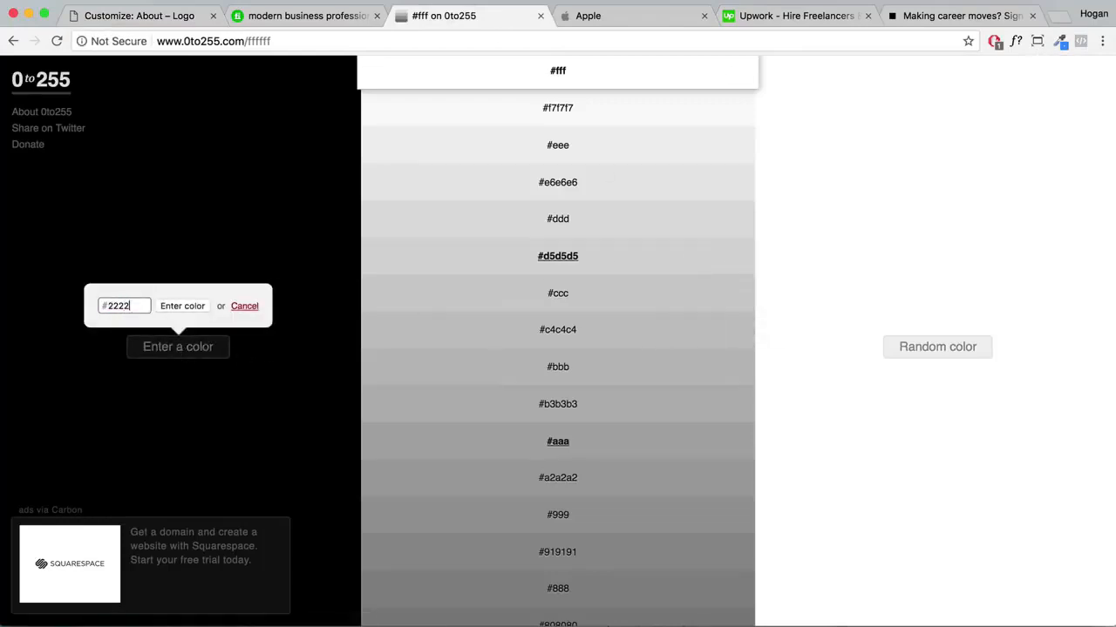
type("22")
key("Return")
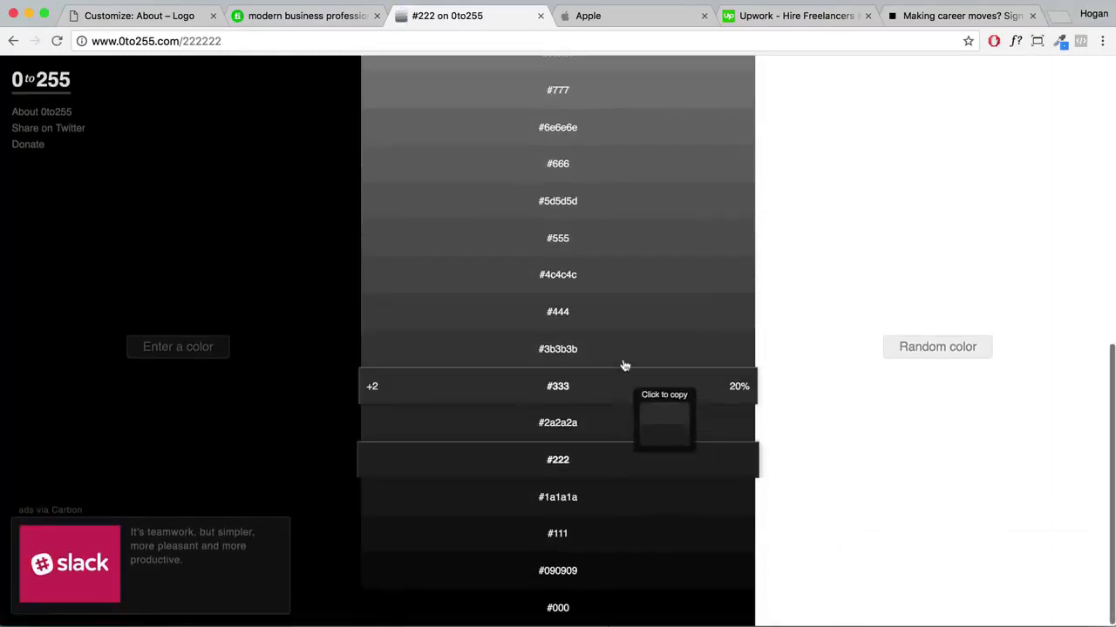
left_click(637, 292)
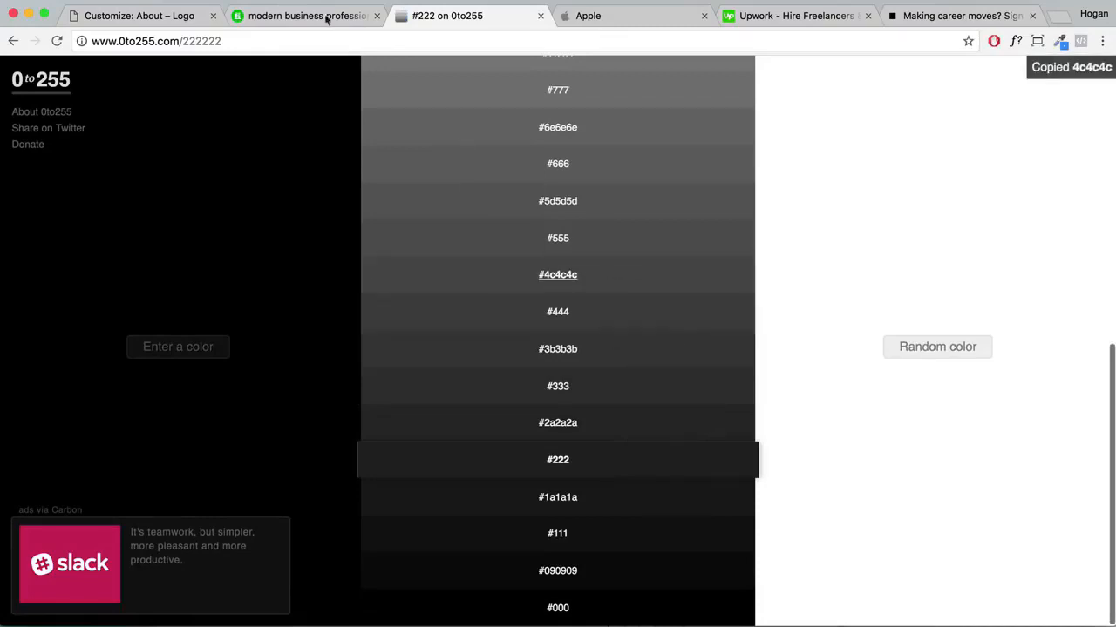
left_click(136, 17)
scroll(53, 315, "down", 1)
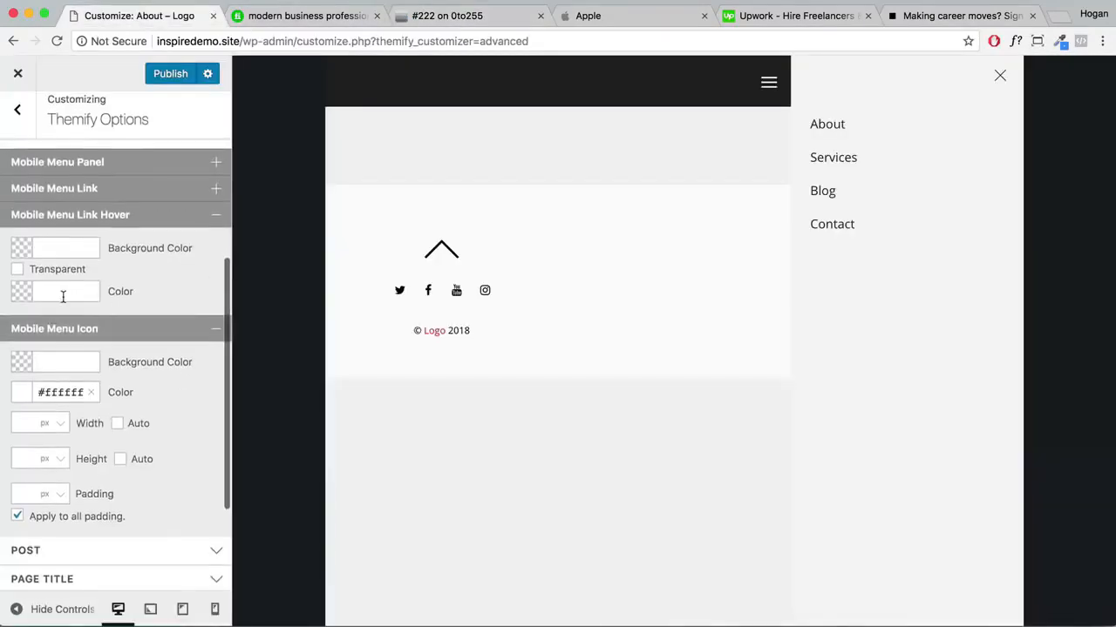
- Paste #4c4c4c as the mobile menu link hover colour and fold the Mobile Menu section
left_click(59, 293)
type("4c4c4c")
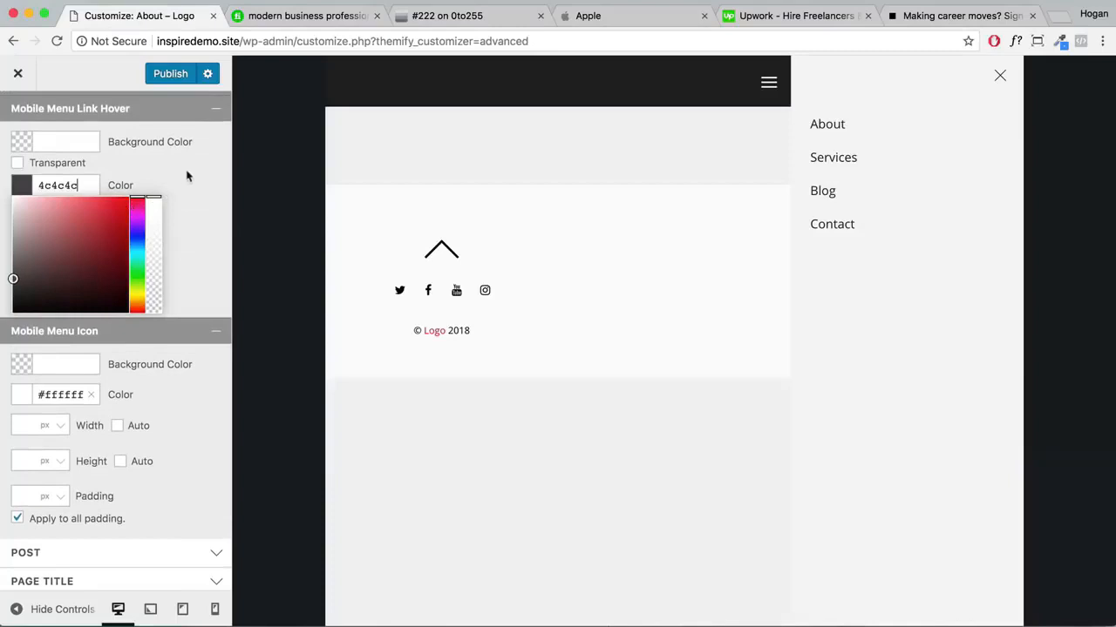
left_click(188, 171)
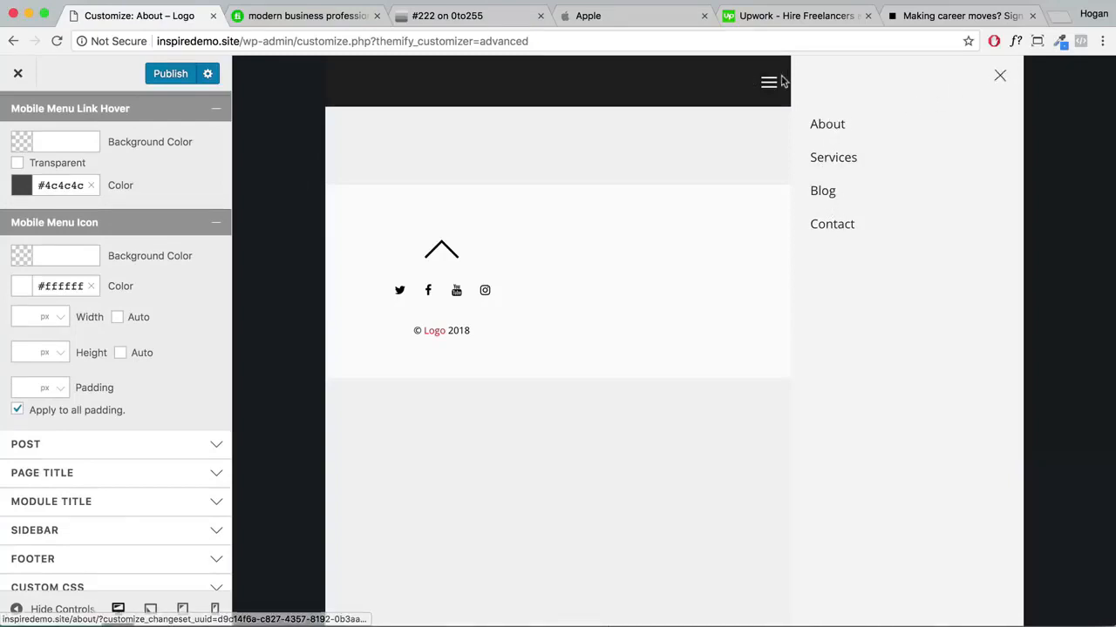
scroll(204, 244, "up", 3)
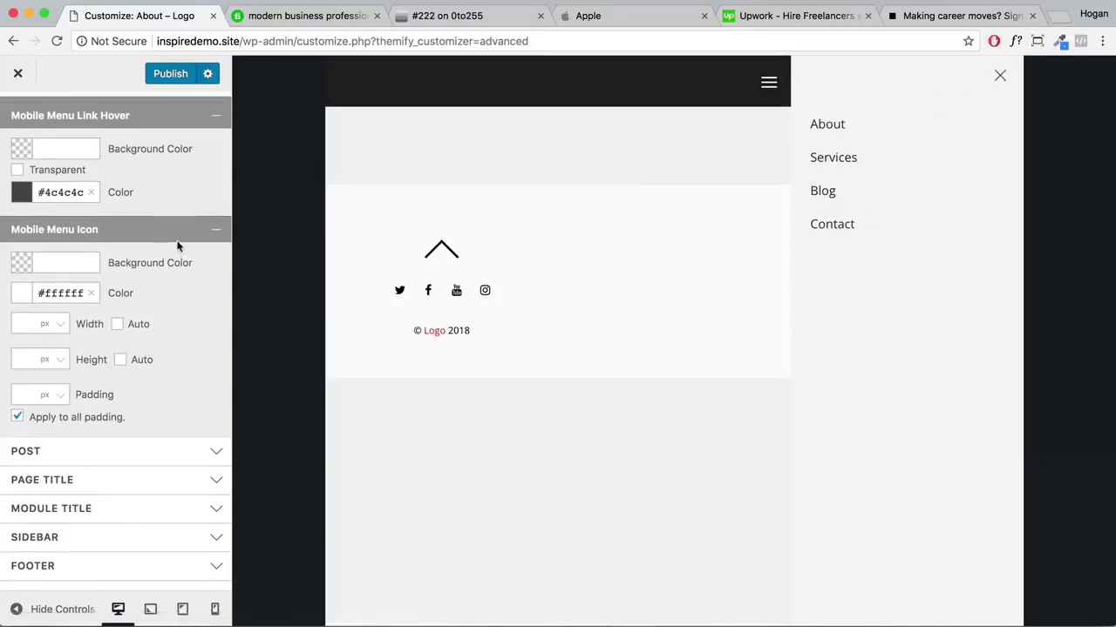
left_click(217, 169)
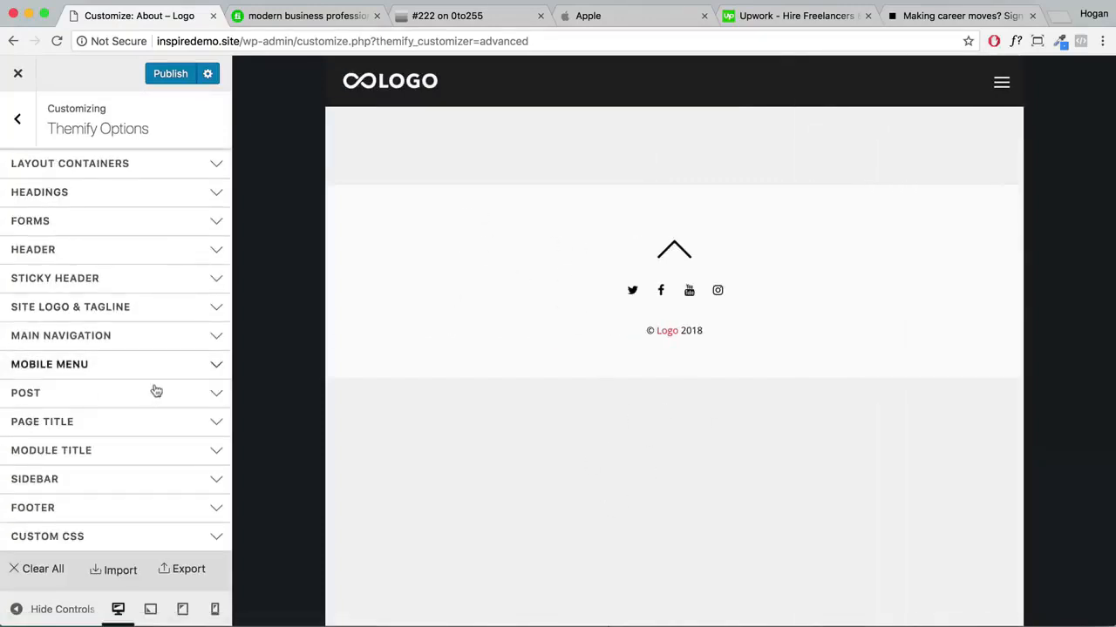
- Expand Footer Wrap settings, comparing the Apple and Upwork footers for reference
left_click(178, 514)
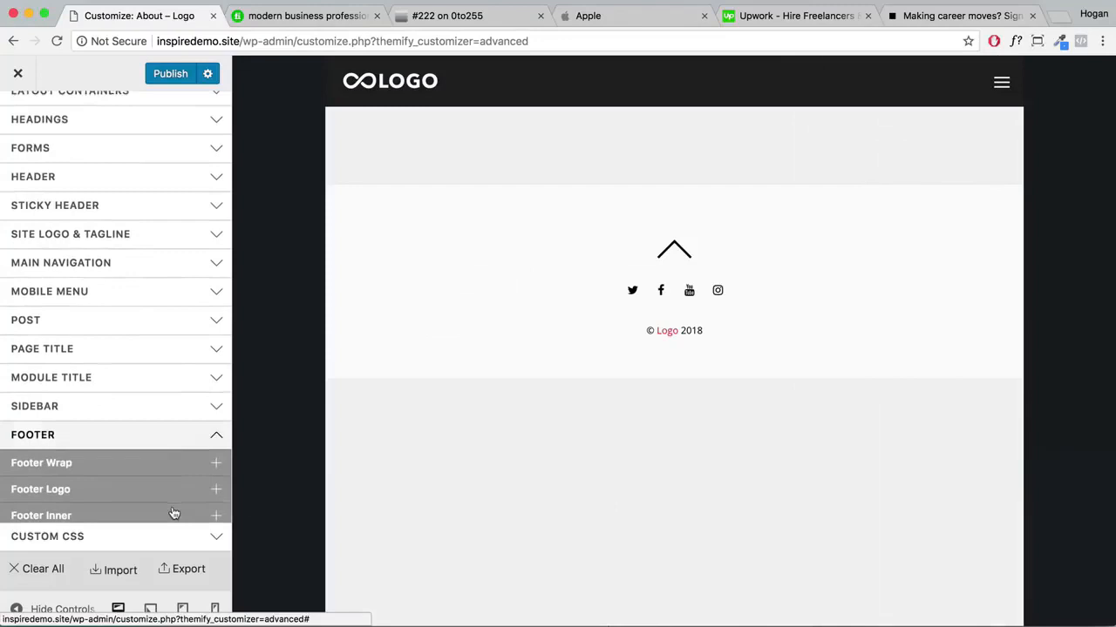
left_click(129, 465)
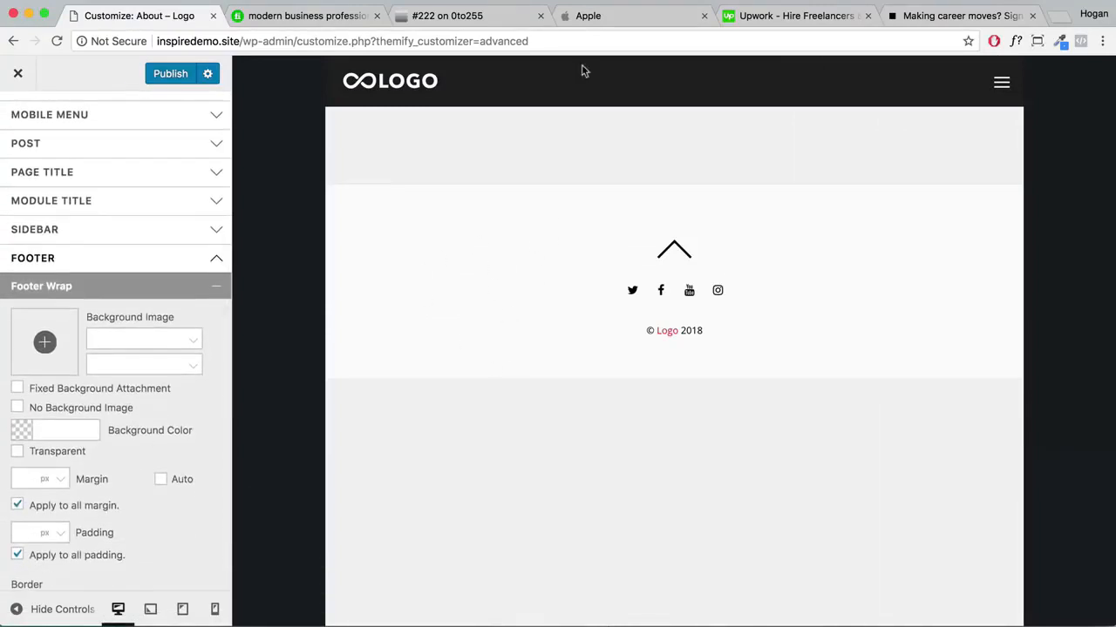
left_click(584, 17)
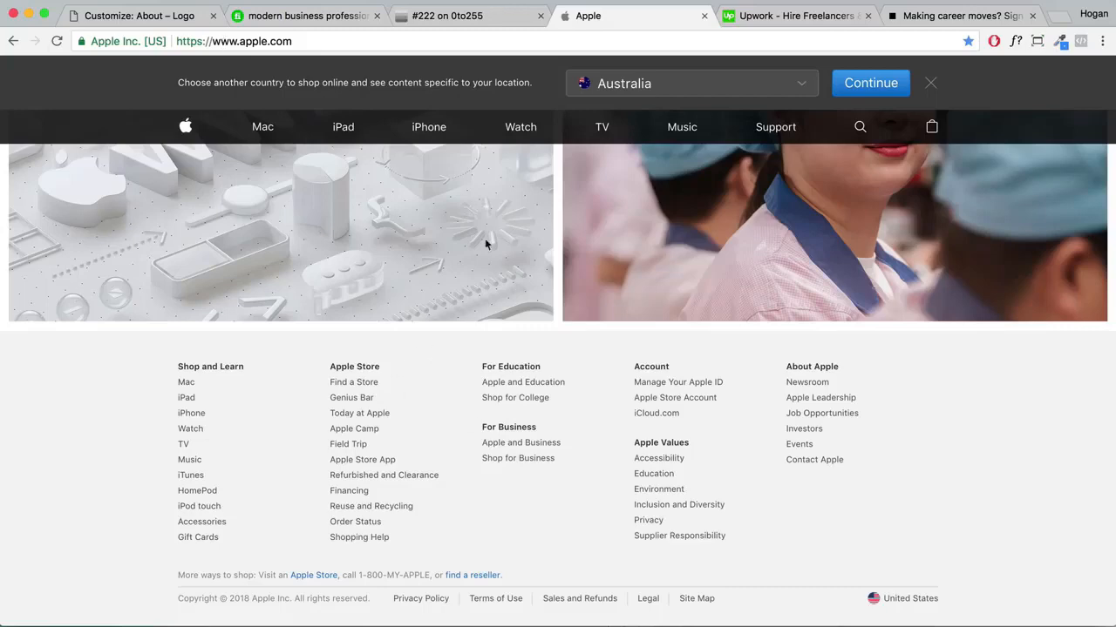
left_click(791, 17)
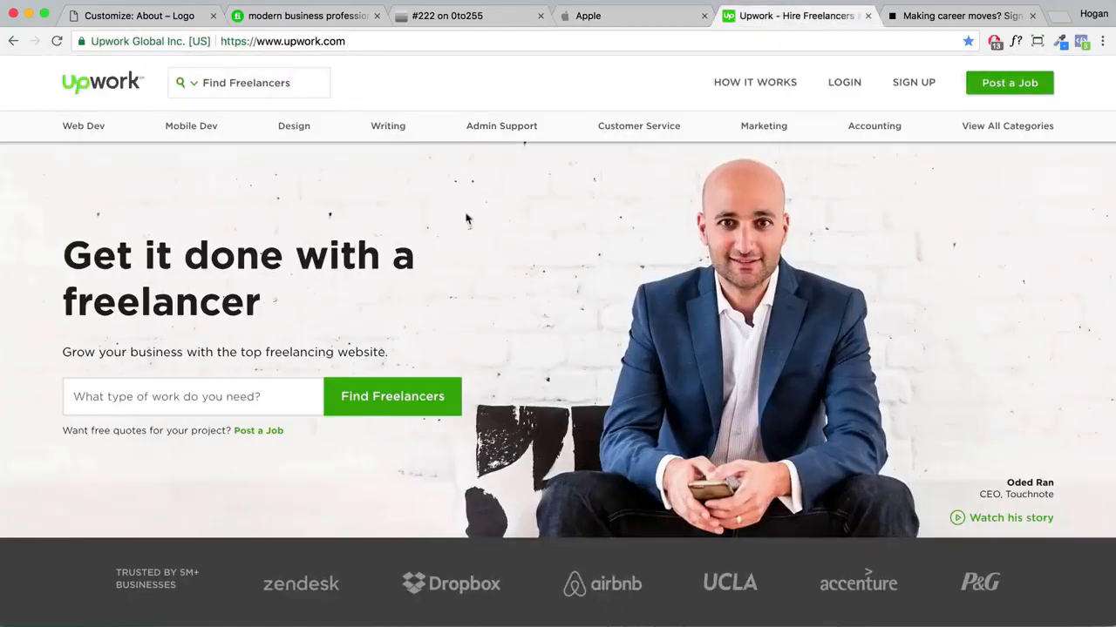
scroll(467, 220, "down", 20)
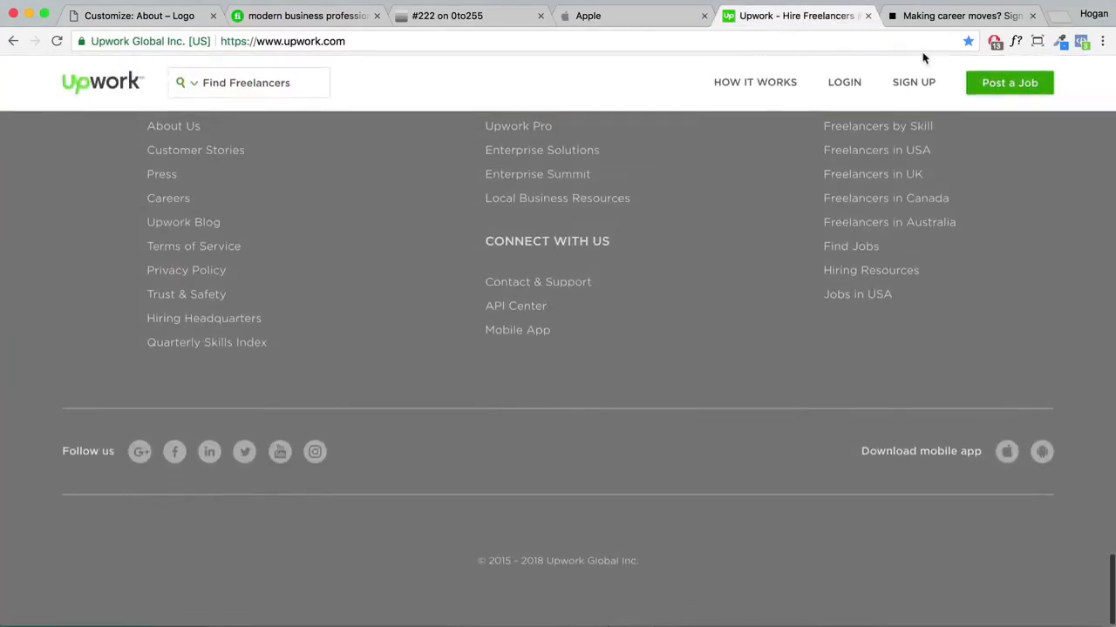
left_click(148, 18)
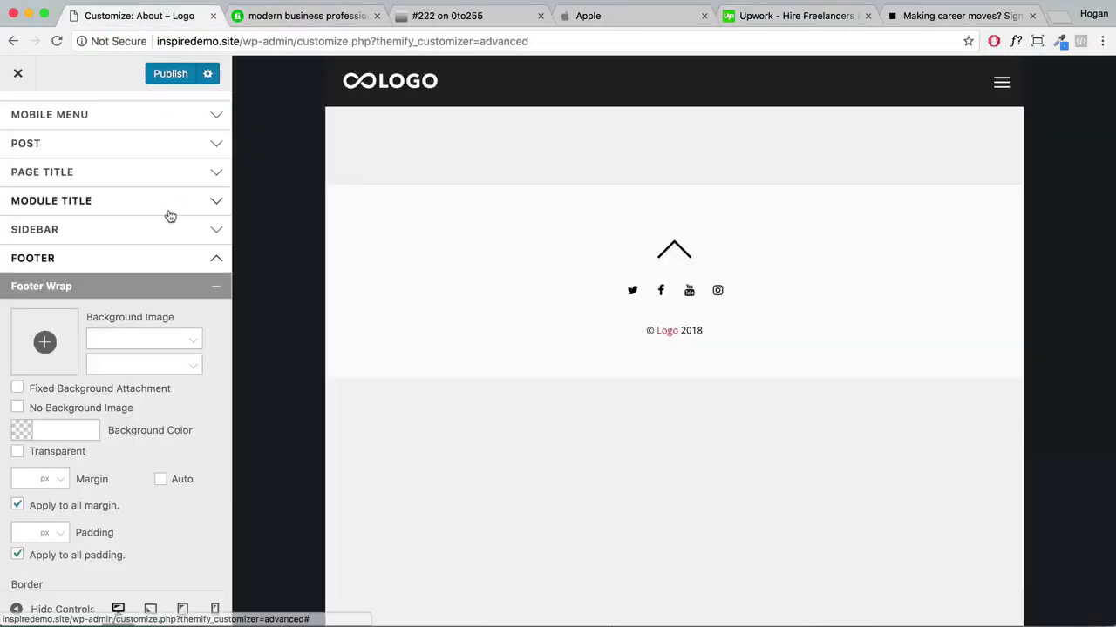
- Set the footer wrap background colour to #f6f6f6
scroll(114, 444, "down", 2)
left_click(47, 353)
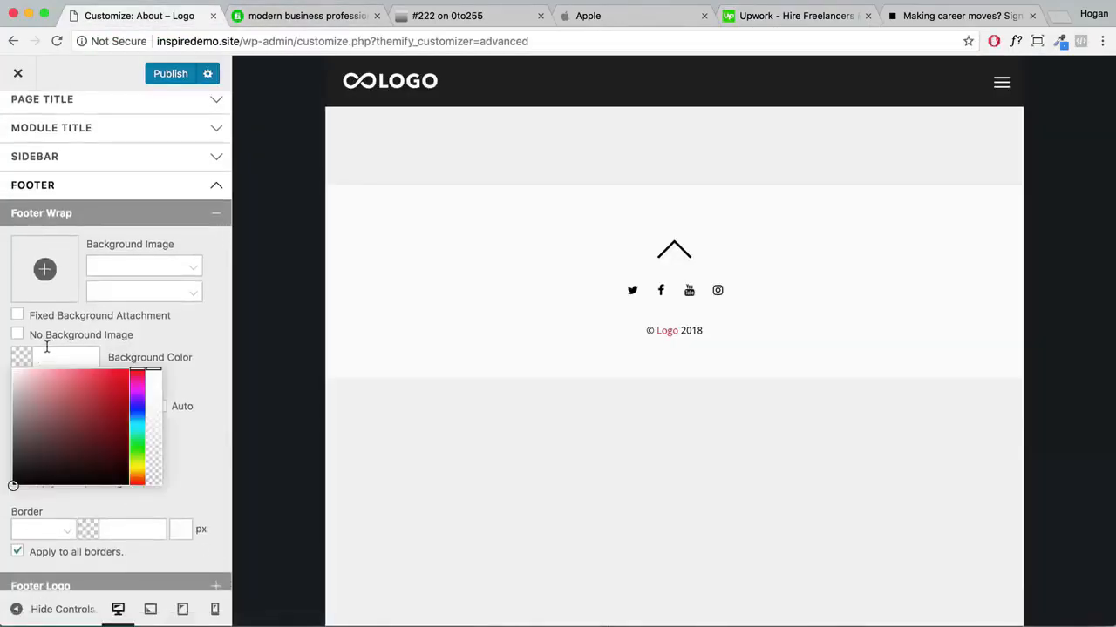
type("f6f6f6")
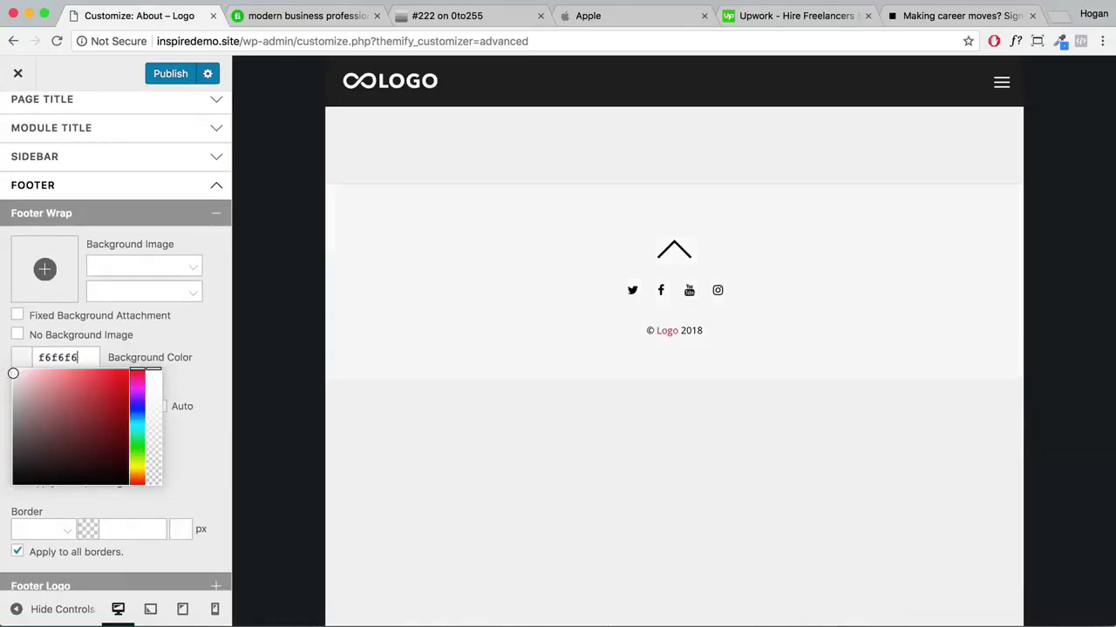
left_click(206, 344)
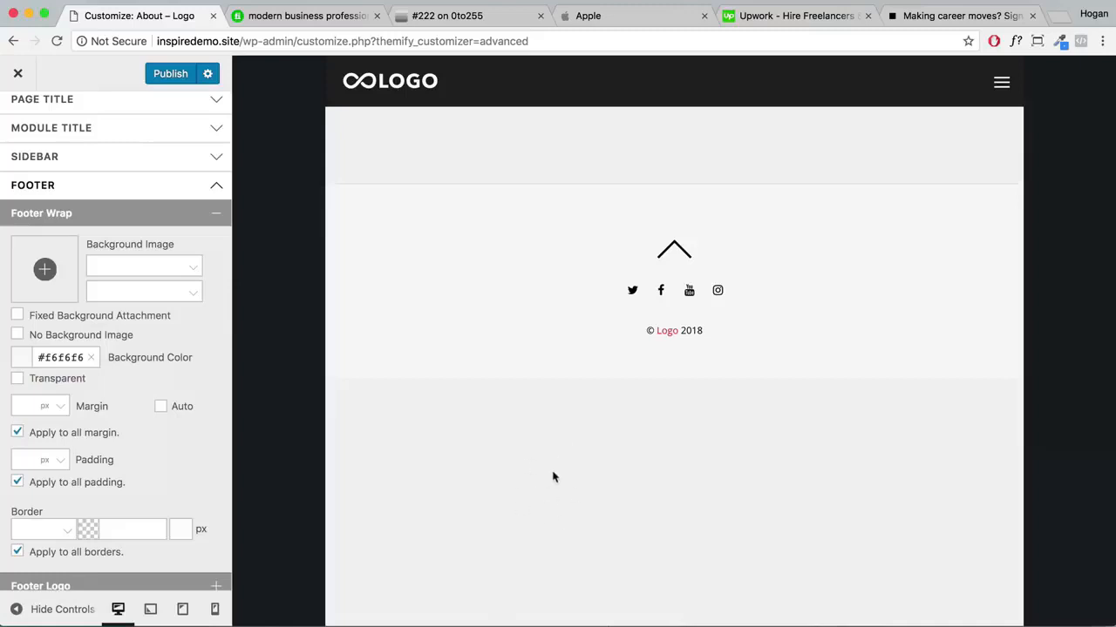
scroll(183, 279, "down", 1)
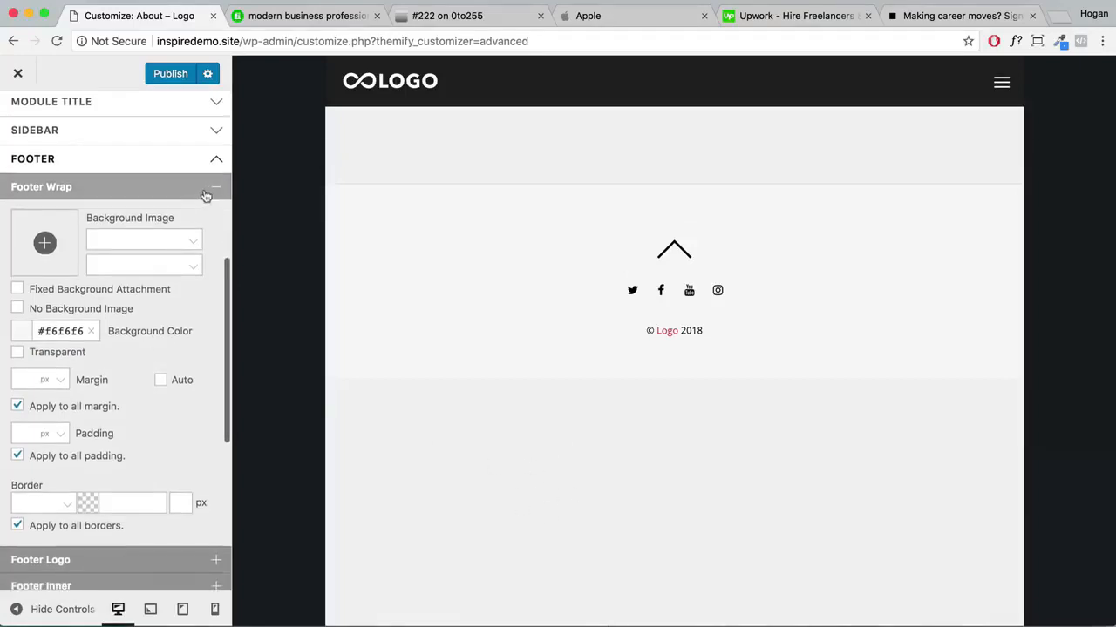
left_click(209, 186)
scroll(172, 253, "down", 1)
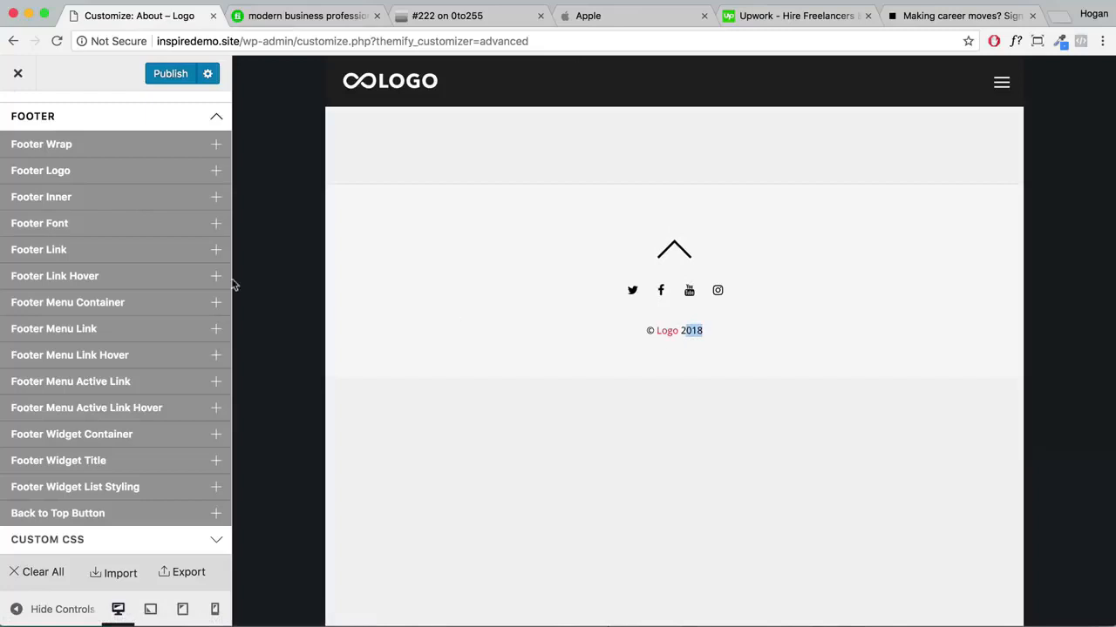
left_click(103, 225)
- Set the Footer Font Color to #222222 and collapse the footer font settings
left_click(61, 254)
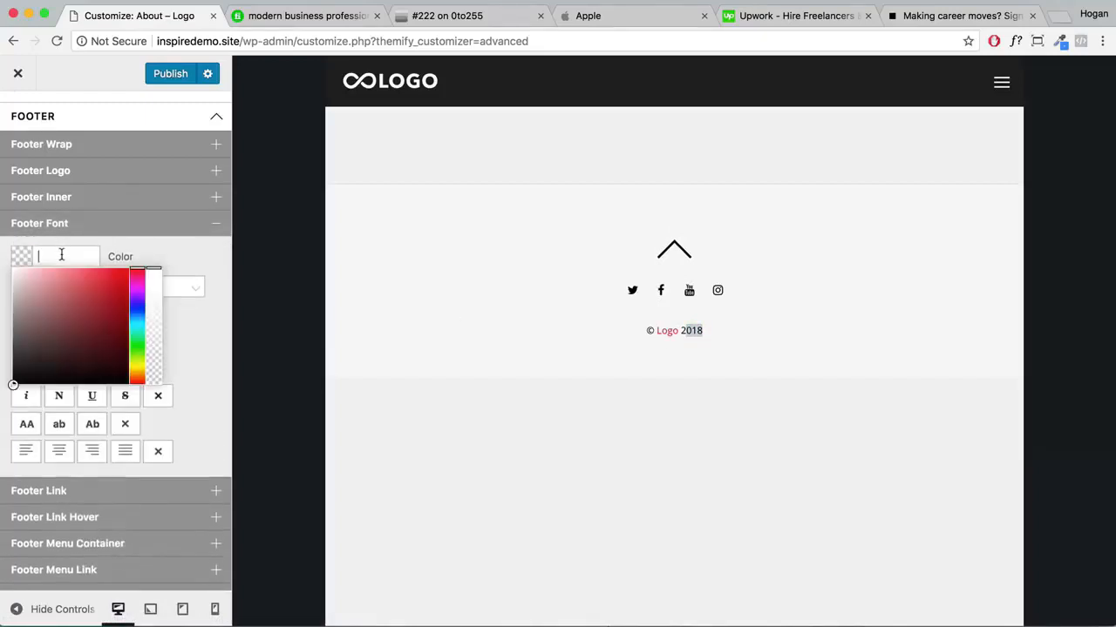
type("222222")
left_click(165, 251)
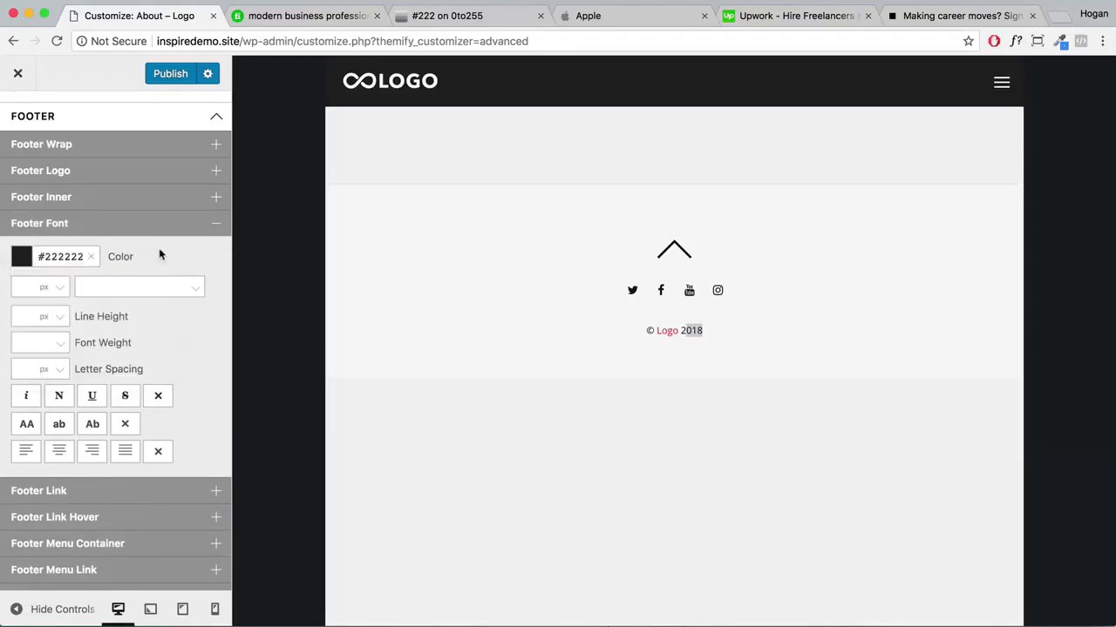
scroll(218, 157, "down", 1)
scroll(215, 143, "up", 10)
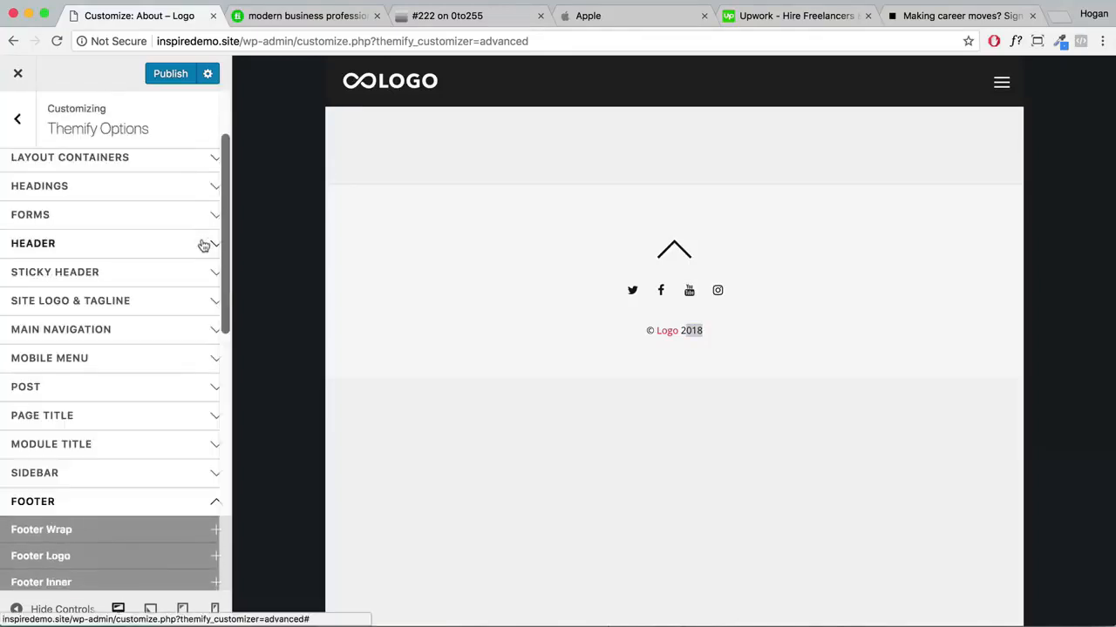
scroll(131, 300, "down", 5)
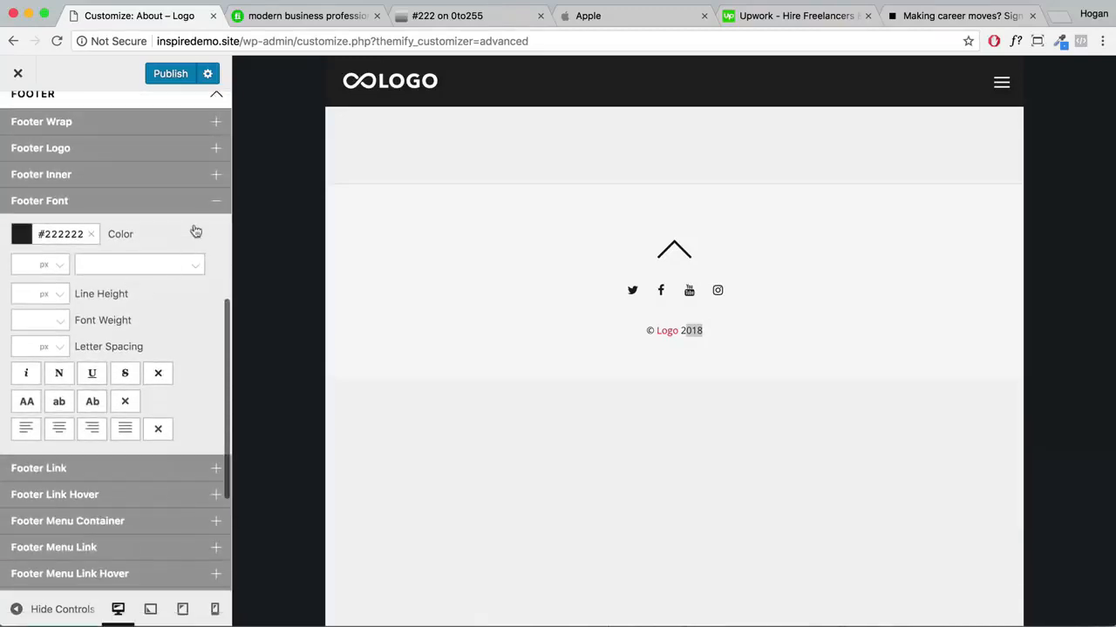
left_click(207, 211)
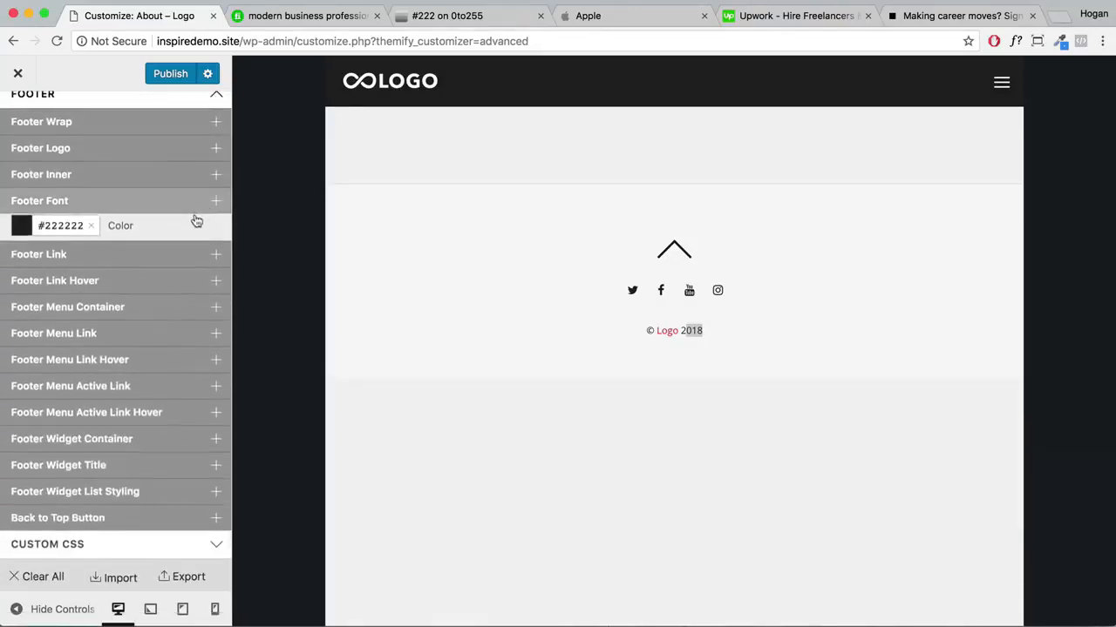
- Set the Footer Link Color to #222222, then expand the Footer Link Hover settings
left_click(151, 249)
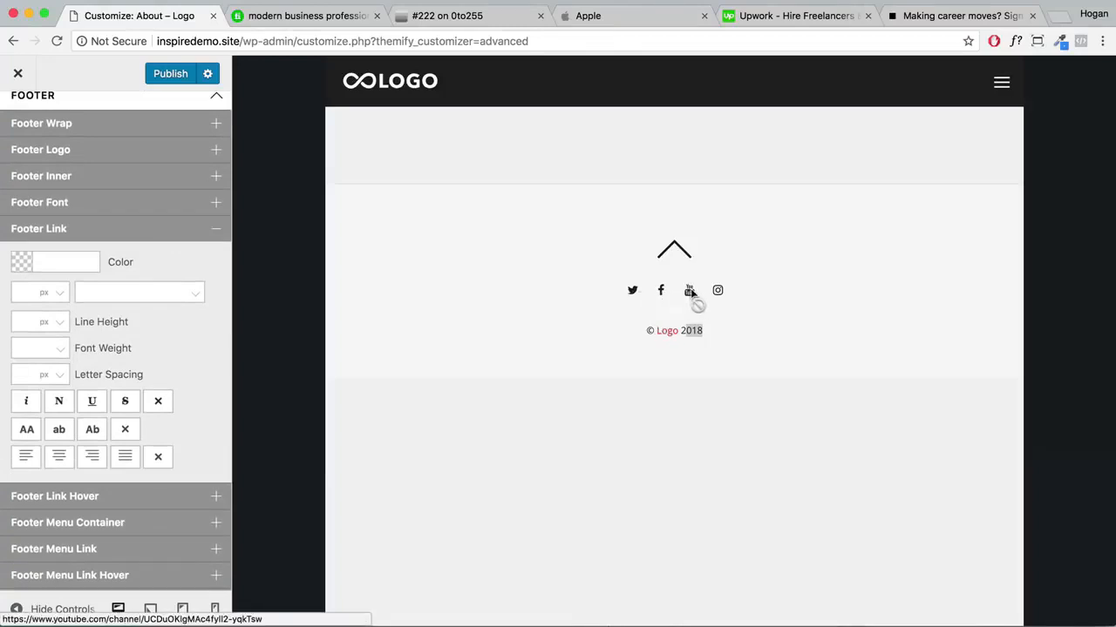
left_click(58, 264)
type("222222")
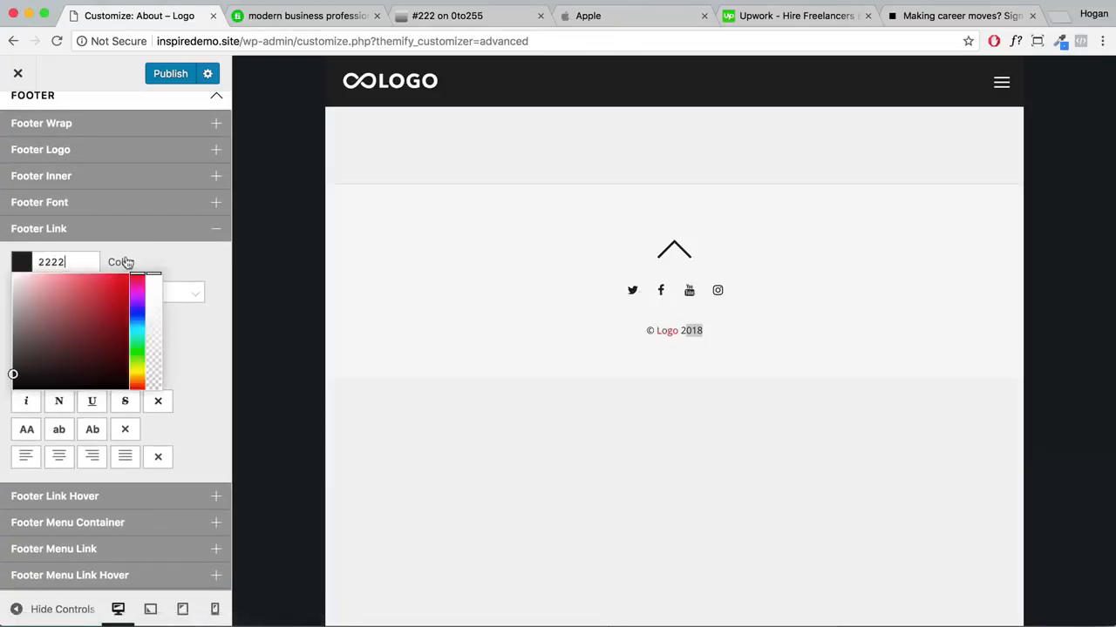
left_click(171, 263)
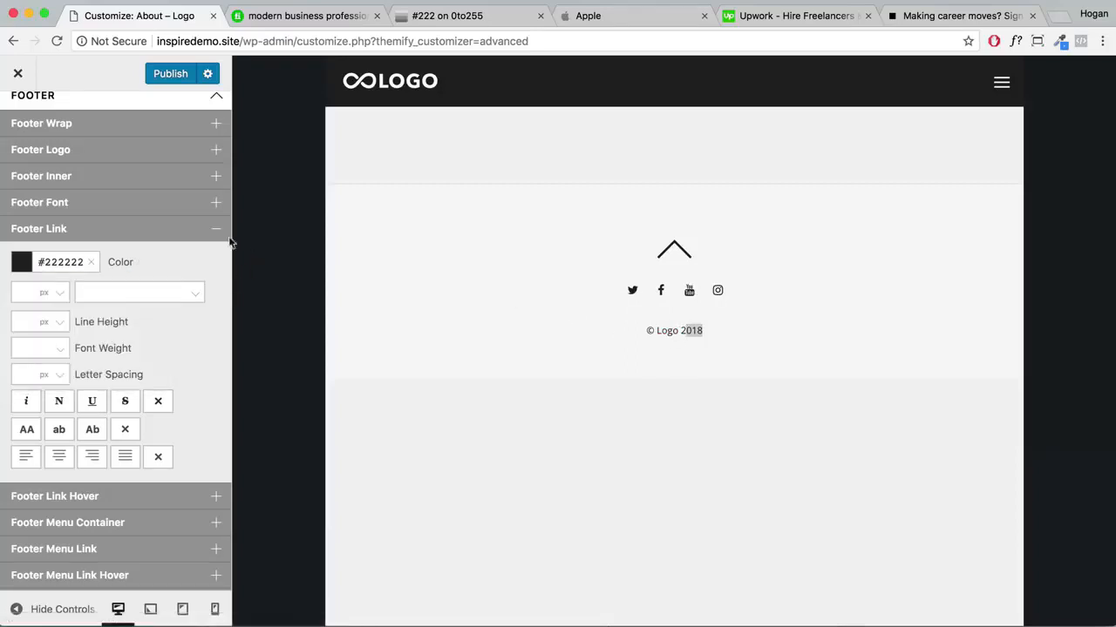
left_click(197, 229)
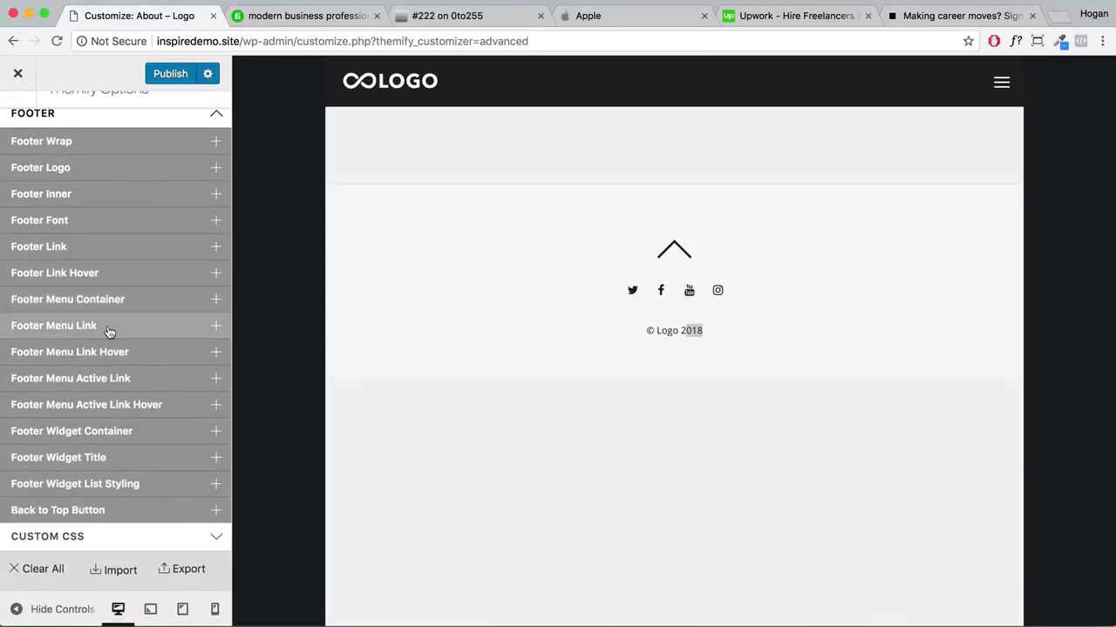
left_click(151, 274)
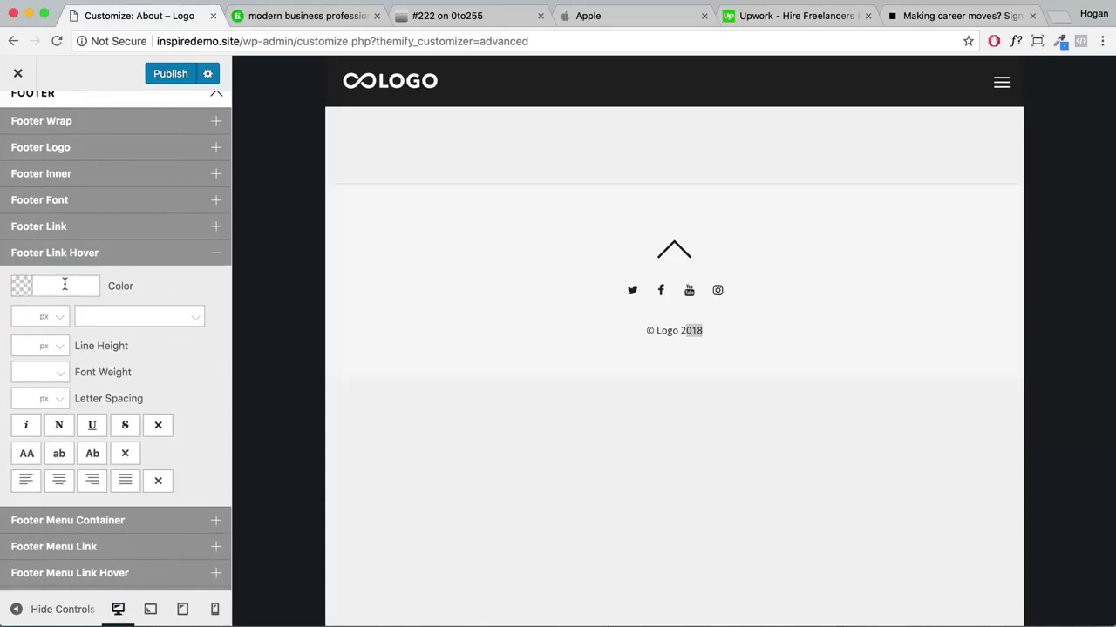
- Copy the #4c4c4c grey from the 0to255 page and paste it as the Footer Link Hover Color
left_click(444, 17)
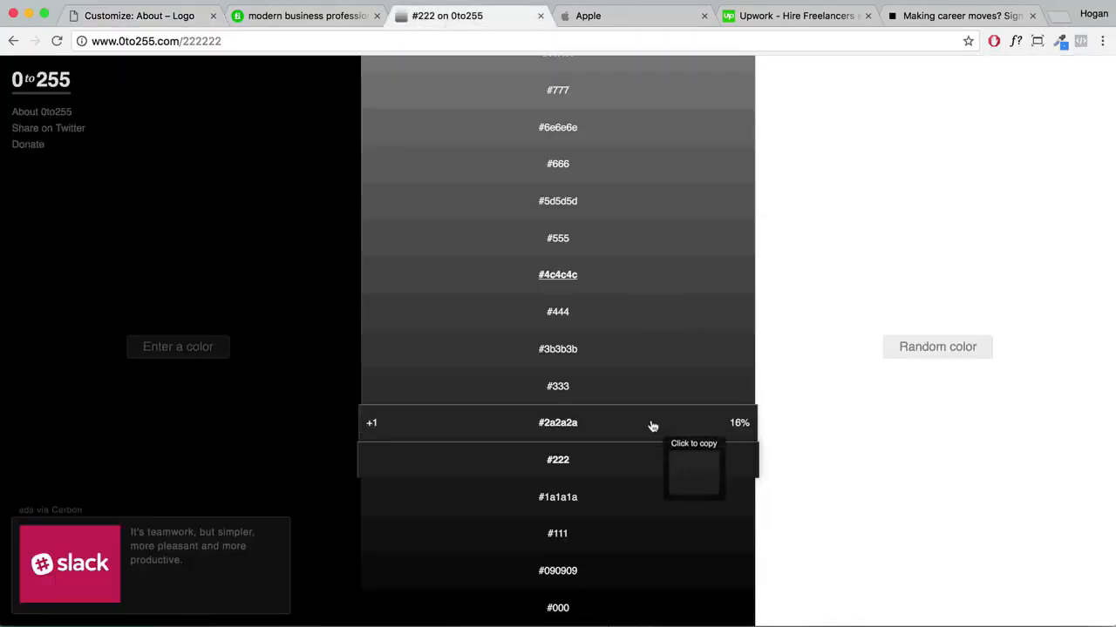
left_click(620, 275)
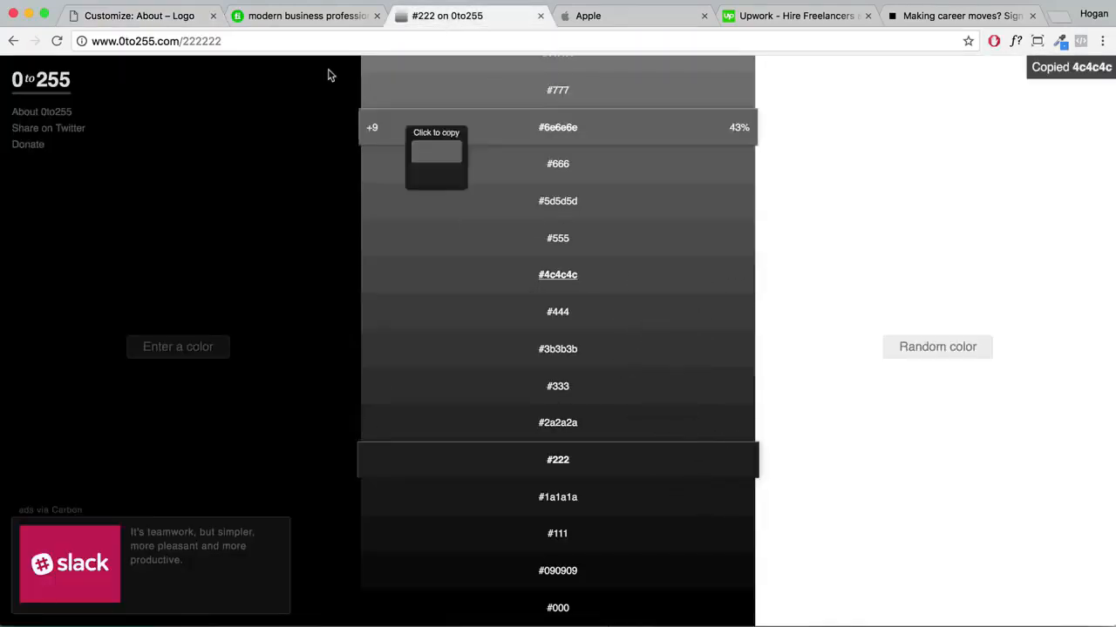
left_click(165, 17)
left_click(72, 288)
type("4c4c4c")
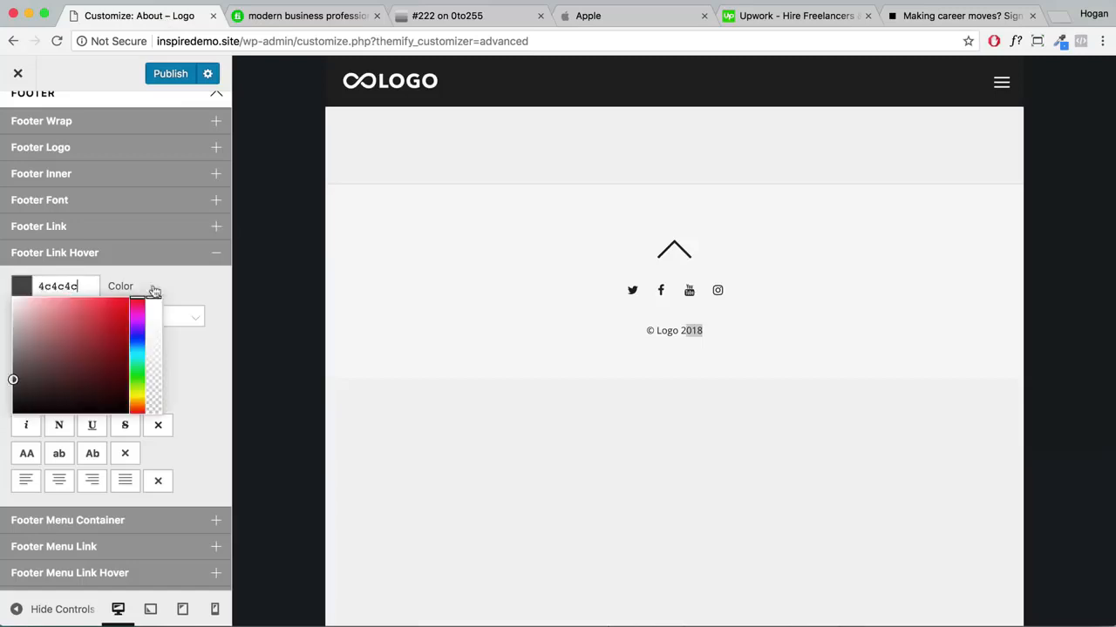
left_click(201, 280)
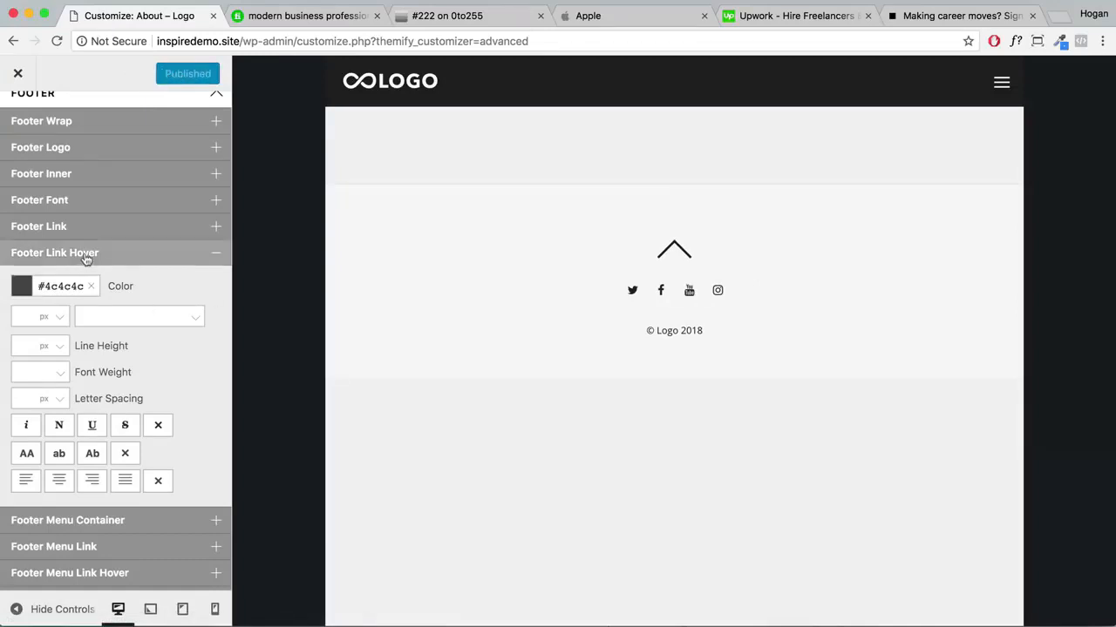
scroll(84, 261, "up", 5)
scroll(84, 262, "up", 3)
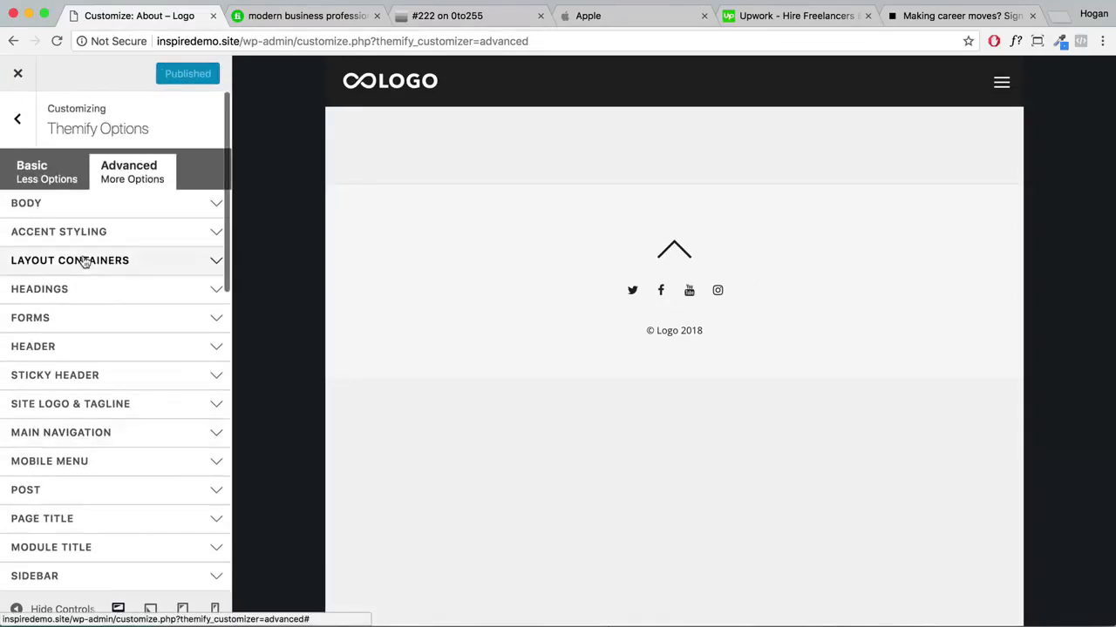
- Set the Body Font to Roboto with normal font weight, then switch to the Apple tab
left_click(94, 208)
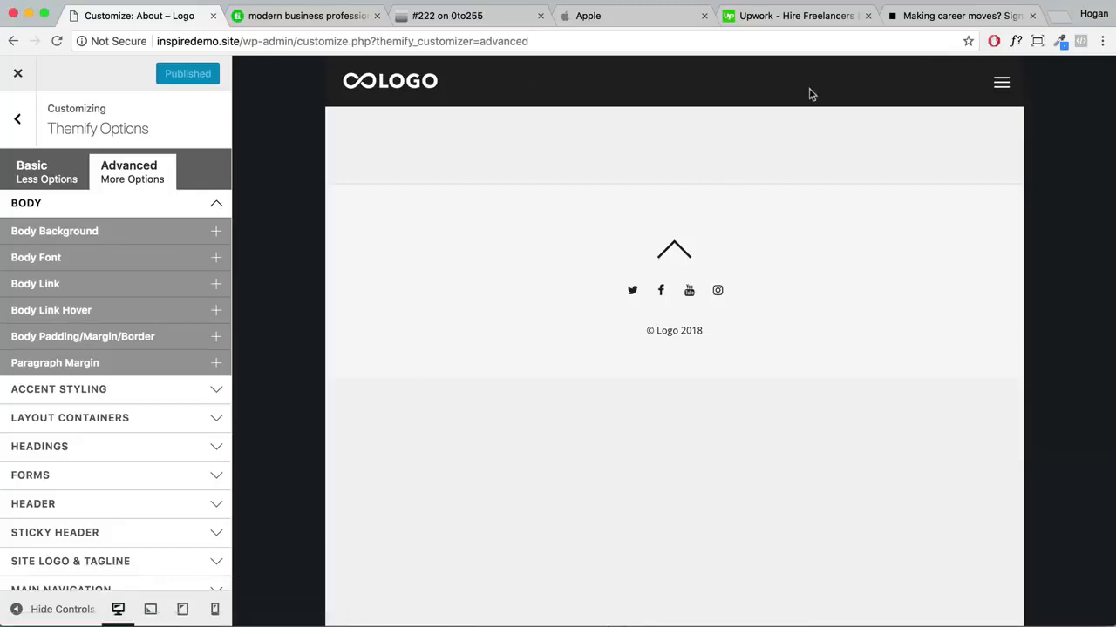
left_click(141, 261)
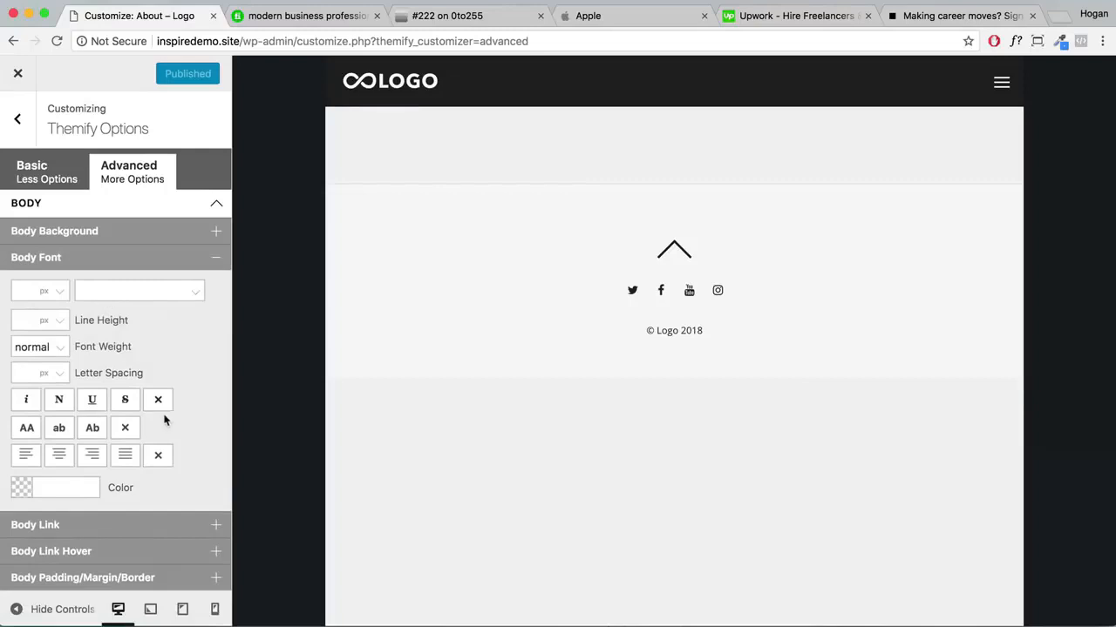
left_click(125, 292)
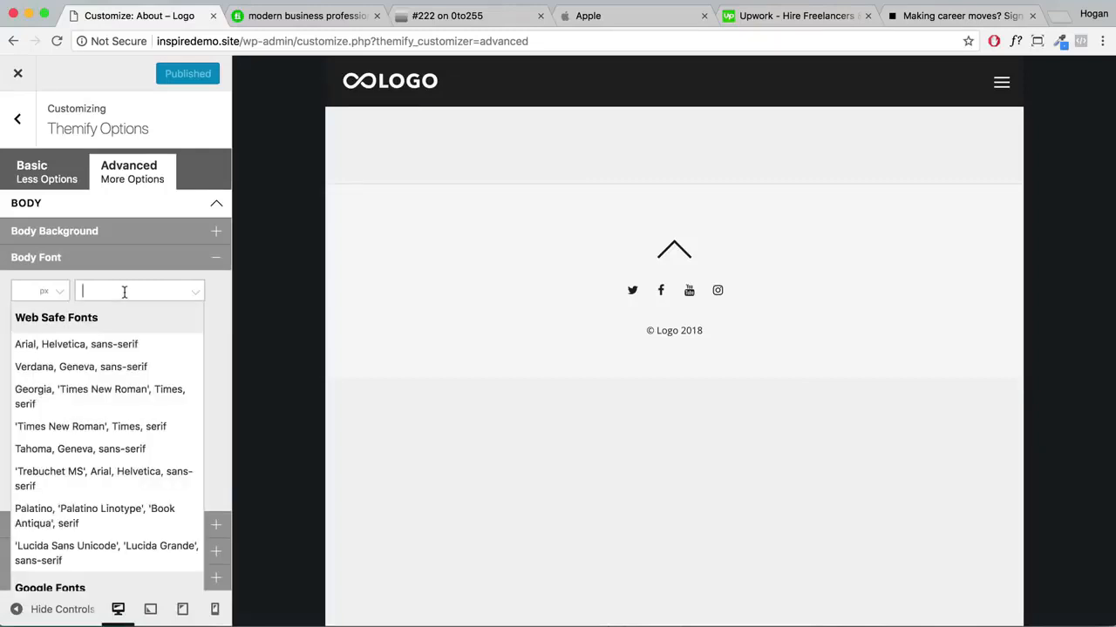
type("roboto")
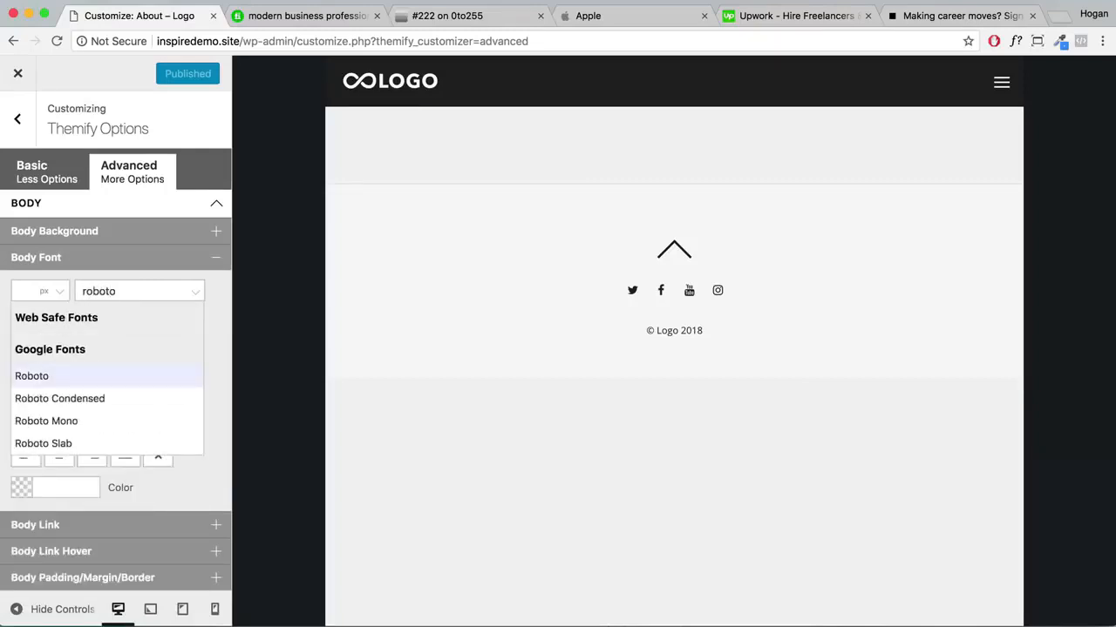
left_click(79, 377)
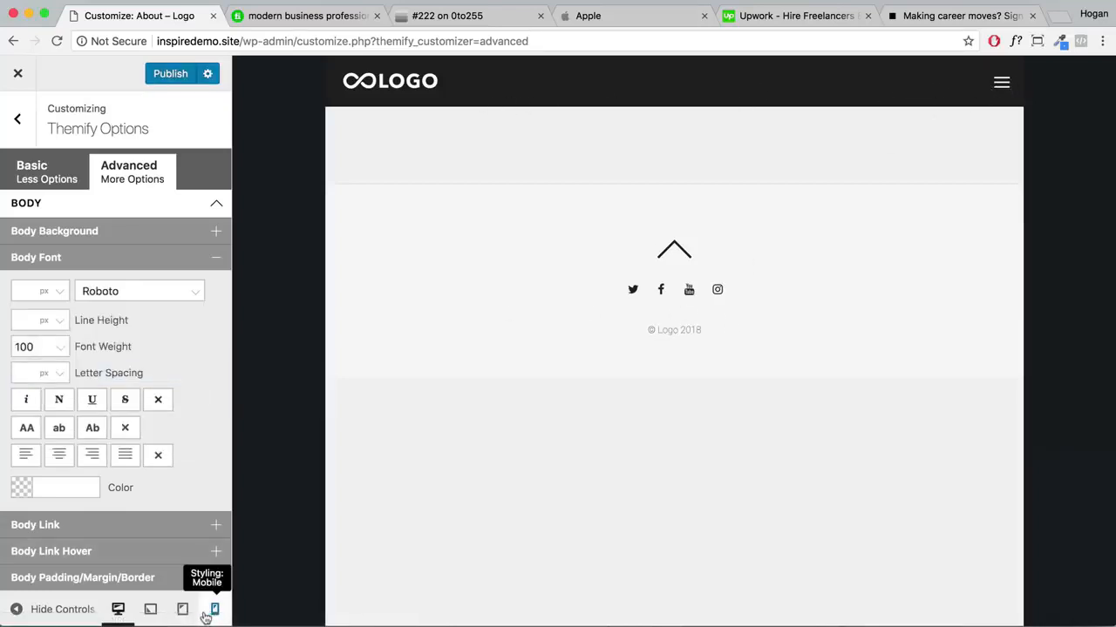
left_click(118, 610)
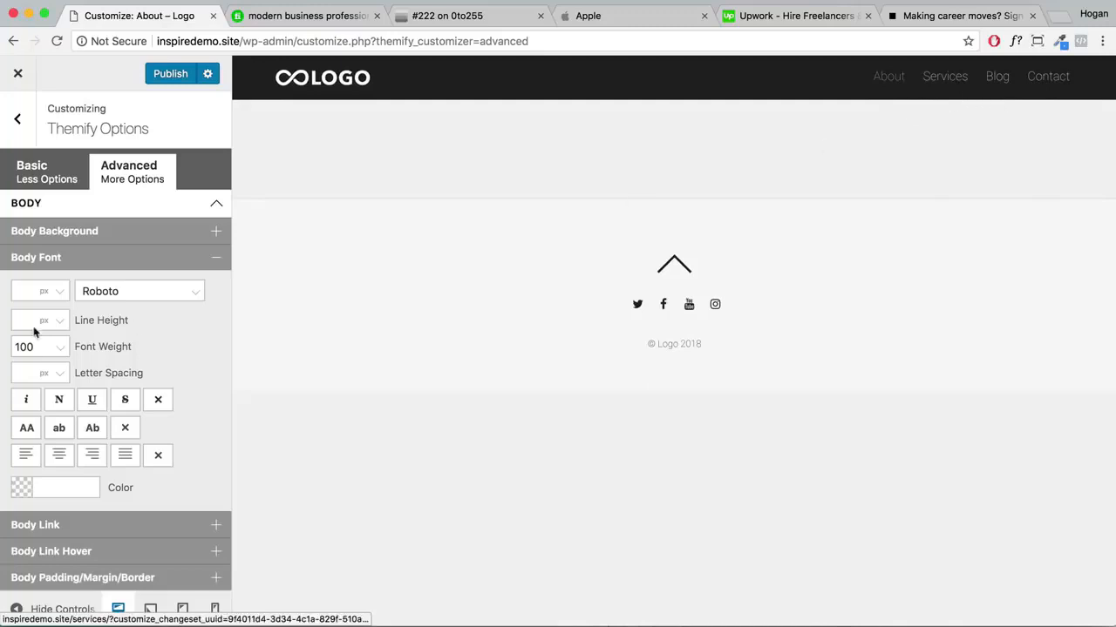
left_click(48, 349)
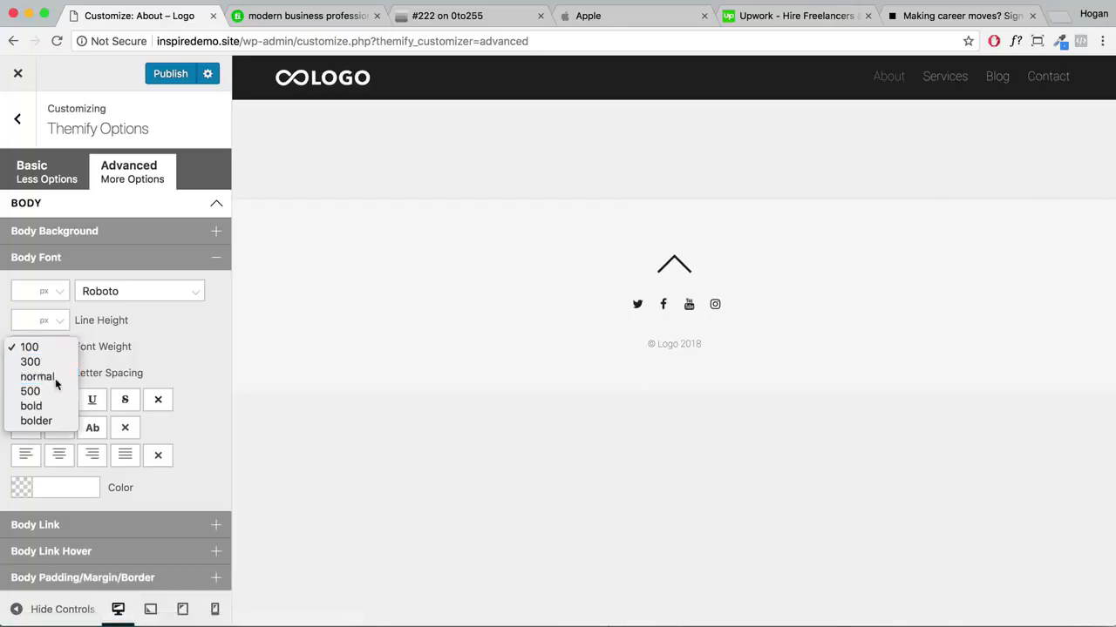
left_click(54, 379)
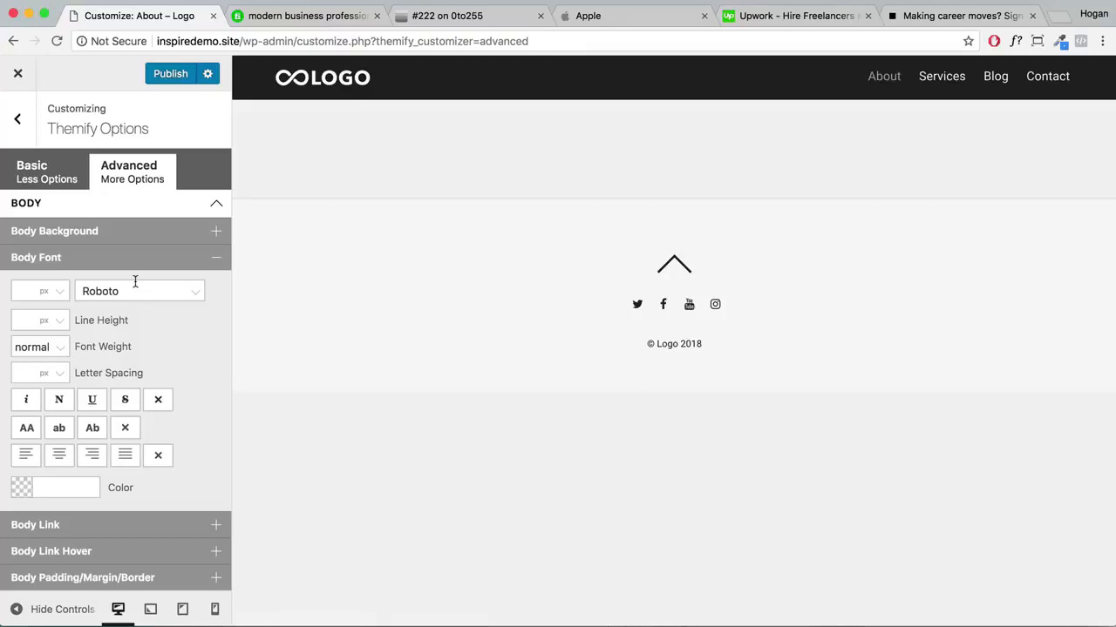
left_click(660, 17)
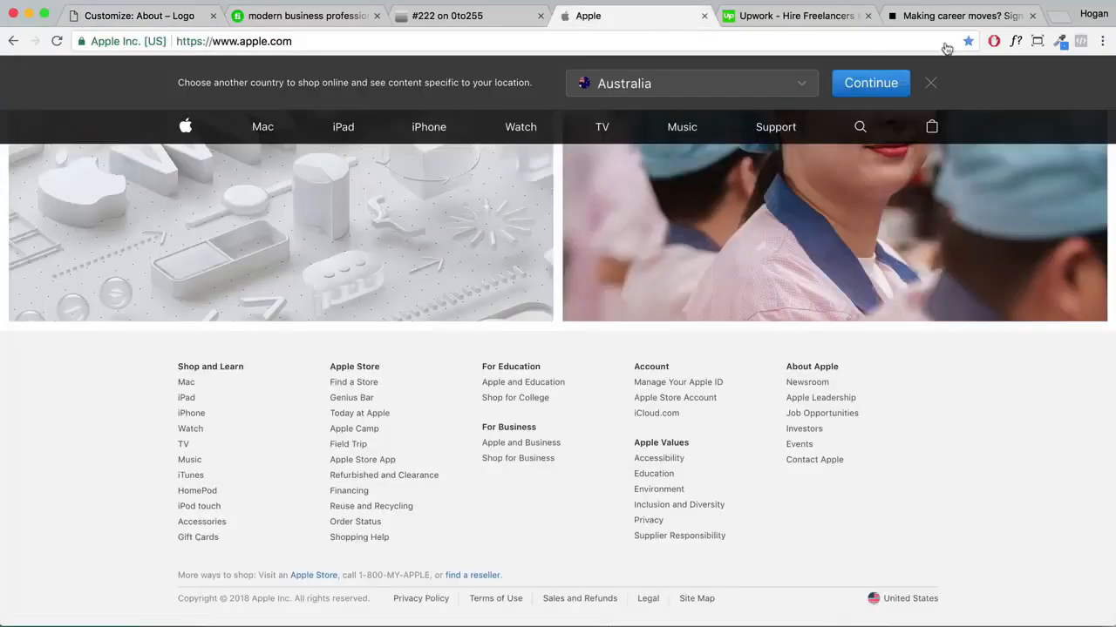
- Use WhatFont to identify the Apple page fonts as SF Pro Text and SF Pro Display
left_click(1015, 43)
scroll(872, 186, "up", 10)
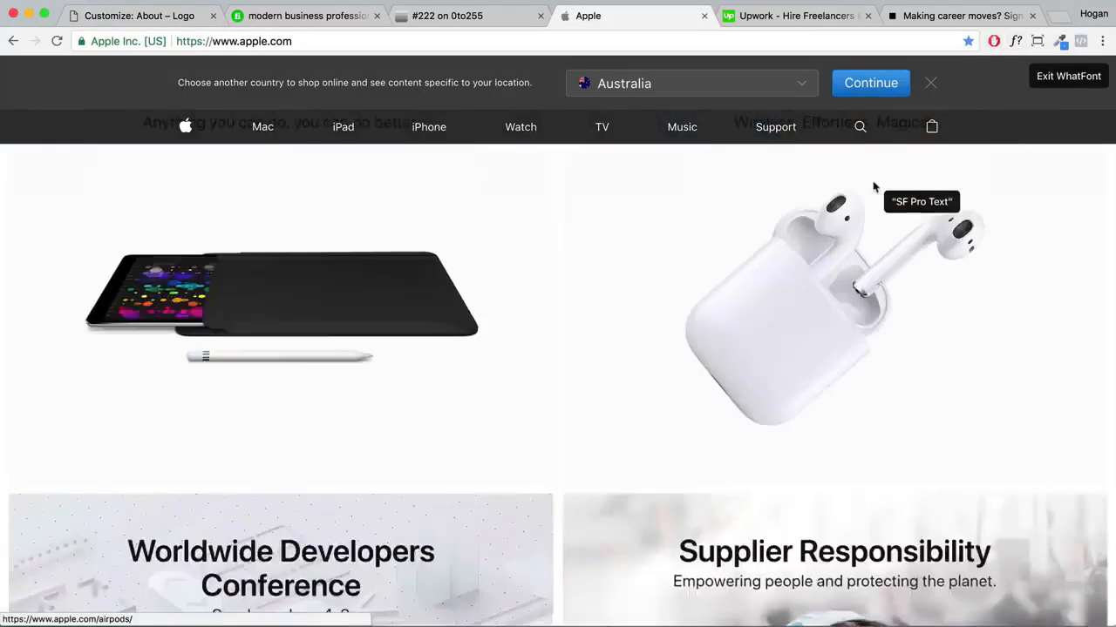
scroll(849, 316, "down", 3)
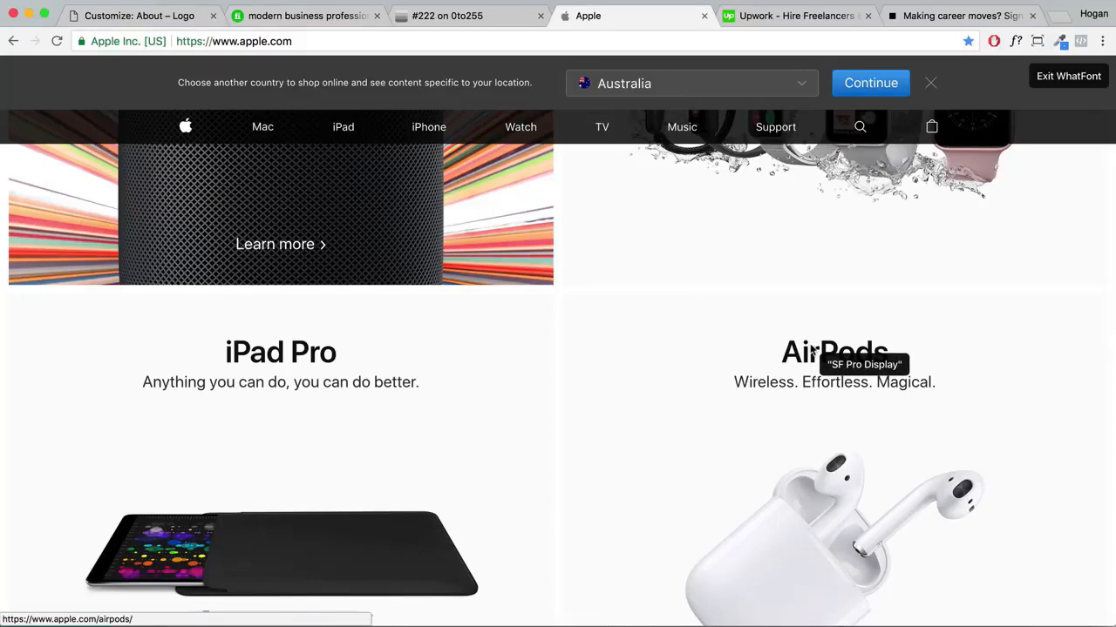
left_click(150, 16)
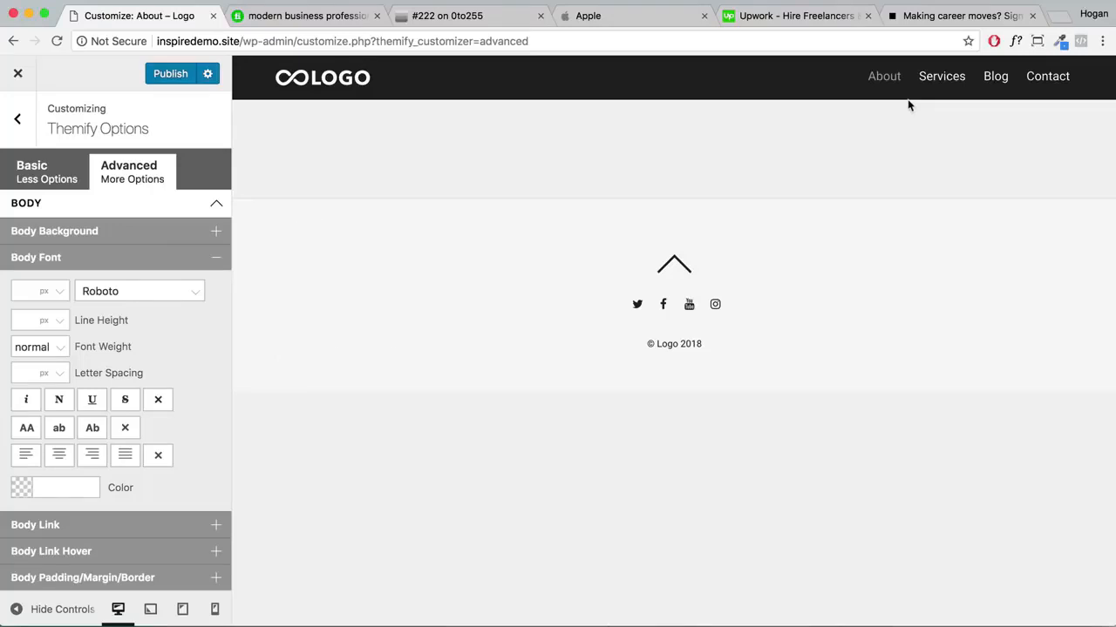
- Publish the Roboto body-font changes, close the customizer, and switch to the Unsplash tab
left_click(177, 76)
left_click(24, 78)
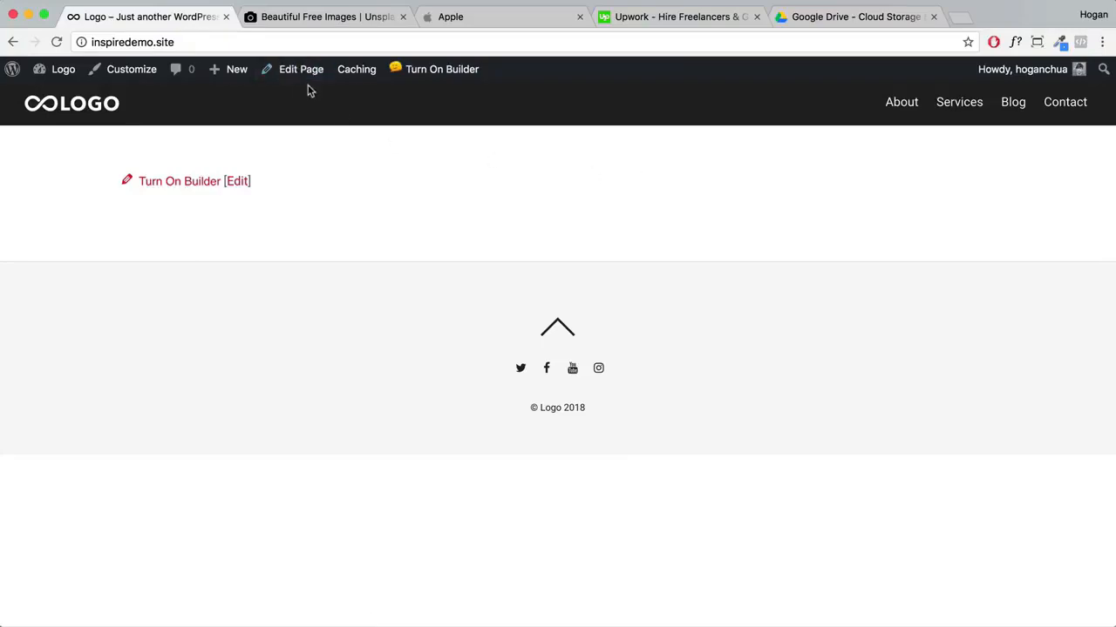
left_click(305, 18)
- Scroll far down the Unsplash trending photo grid, then switch to the Apple tab
scroll(461, 254, "down", 8)
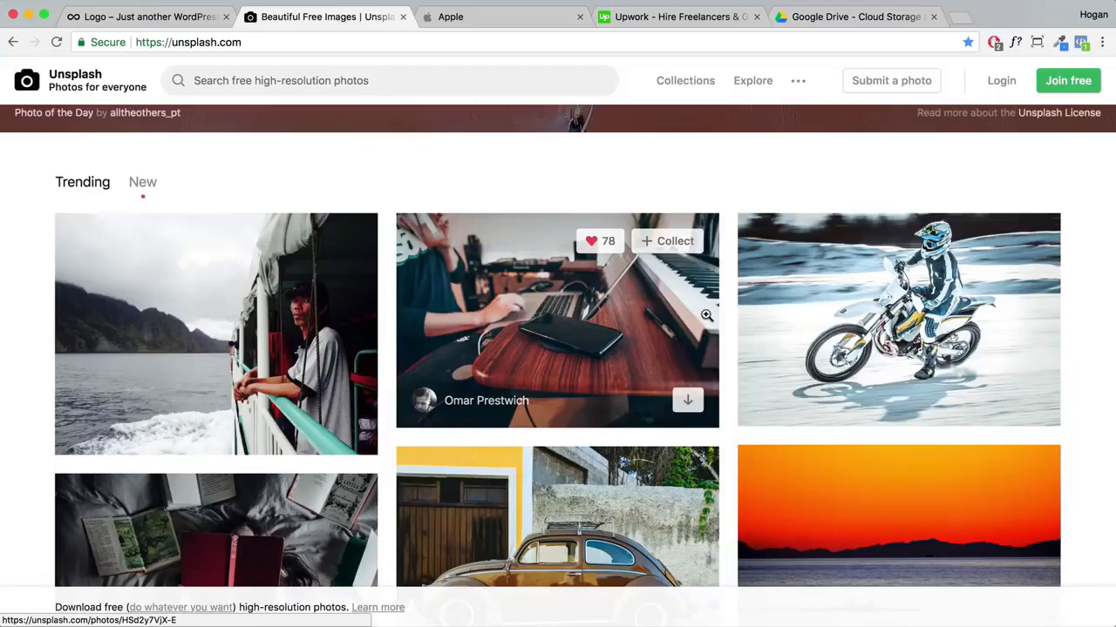
scroll(706, 315, "down", 5)
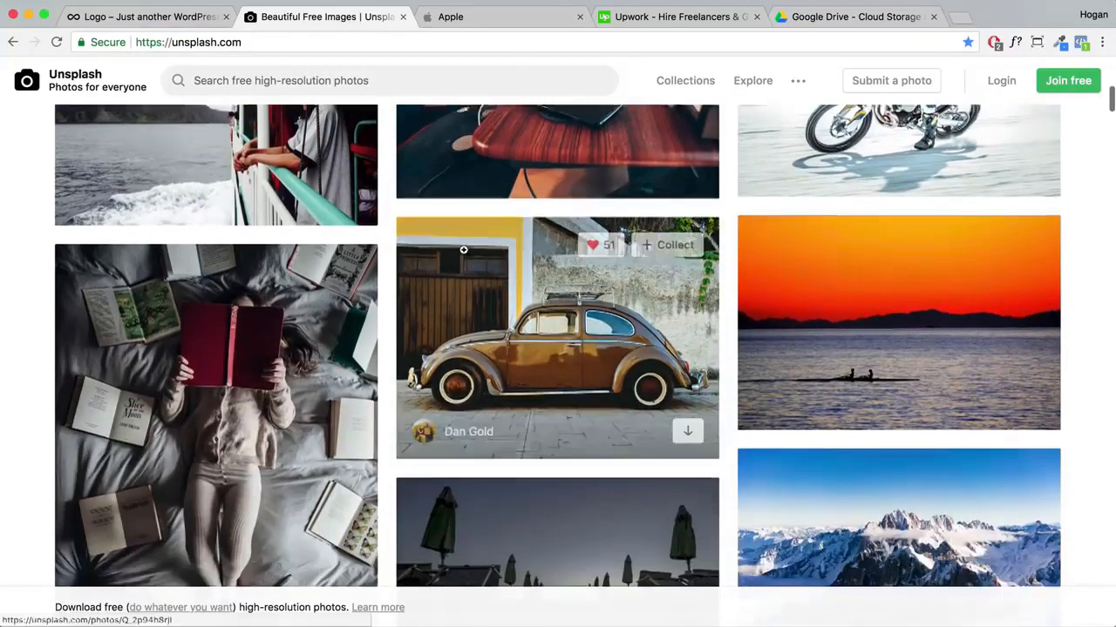
scroll(463, 250, "down", 7)
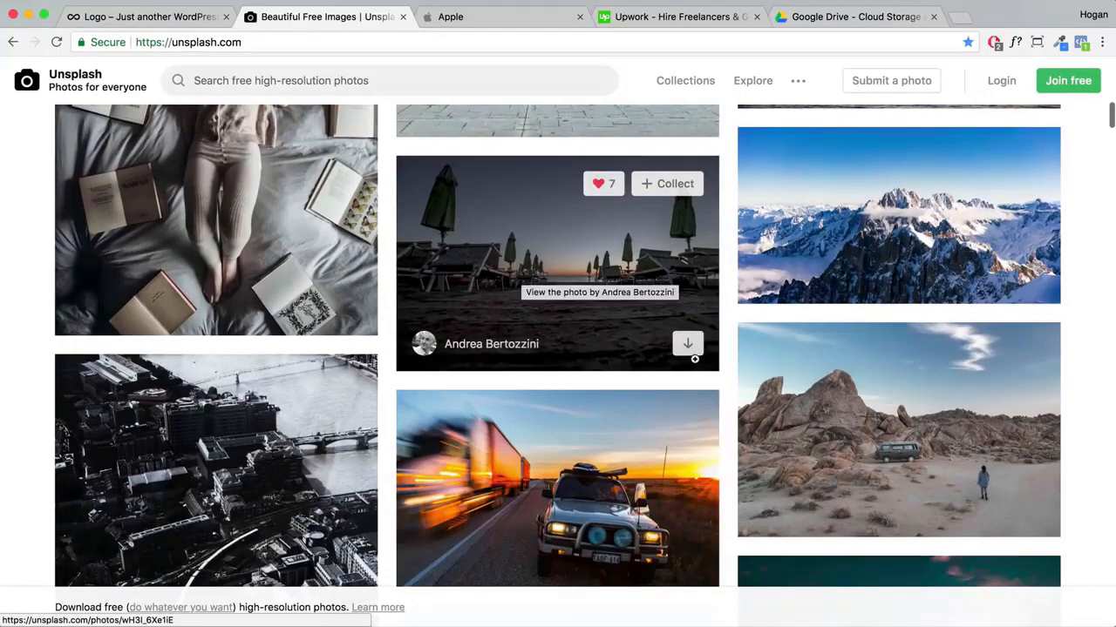
scroll(704, 356, "down", 5)
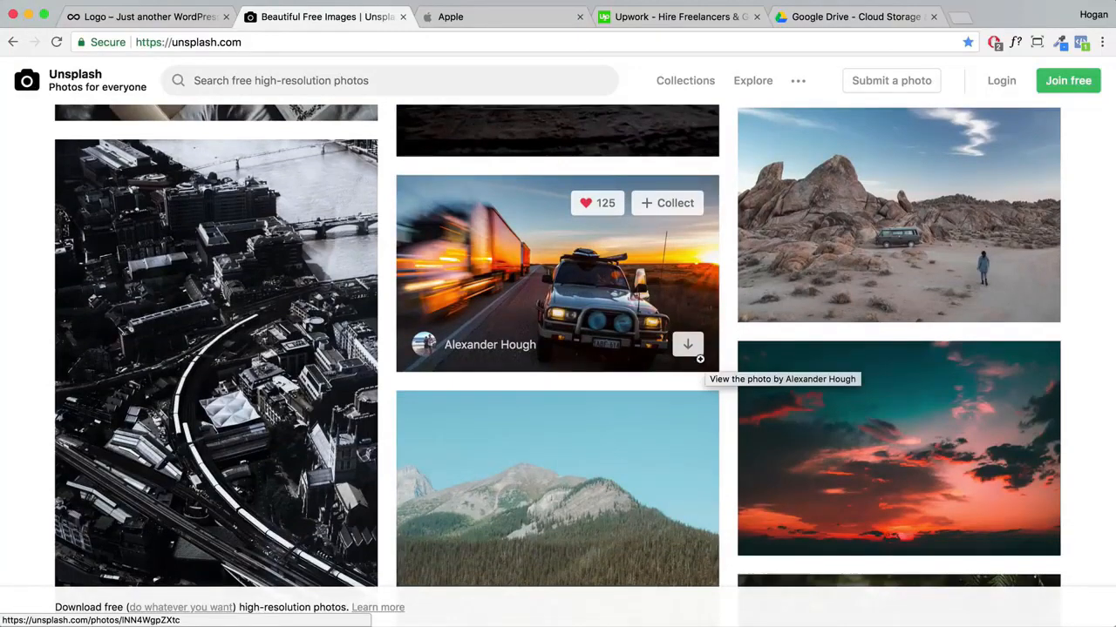
scroll(700, 358, "down", 7)
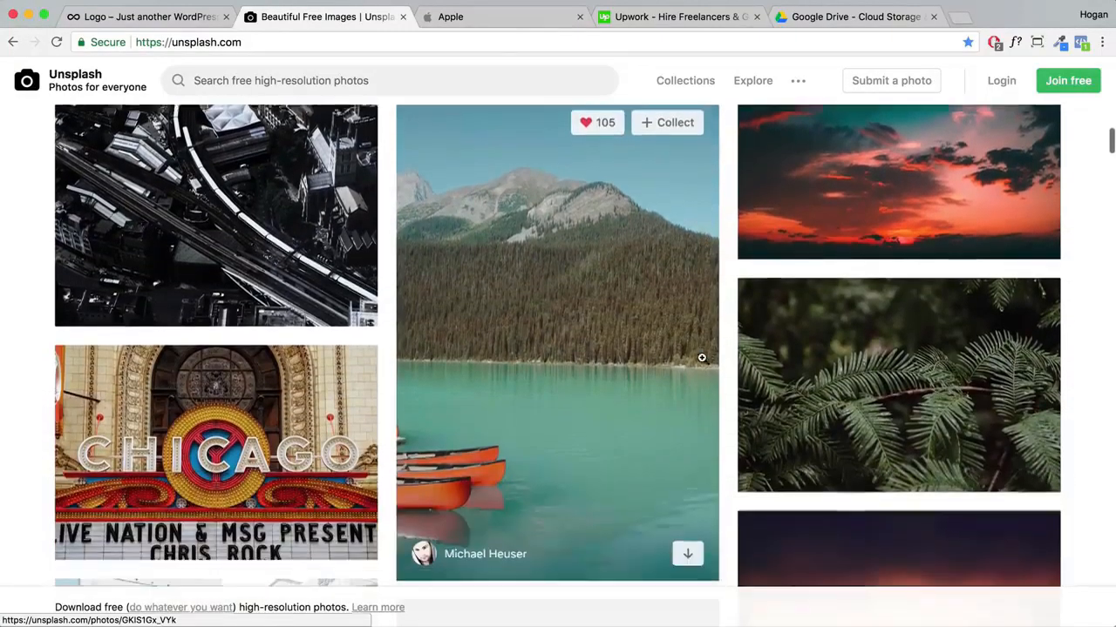
scroll(701, 357, "down", 9)
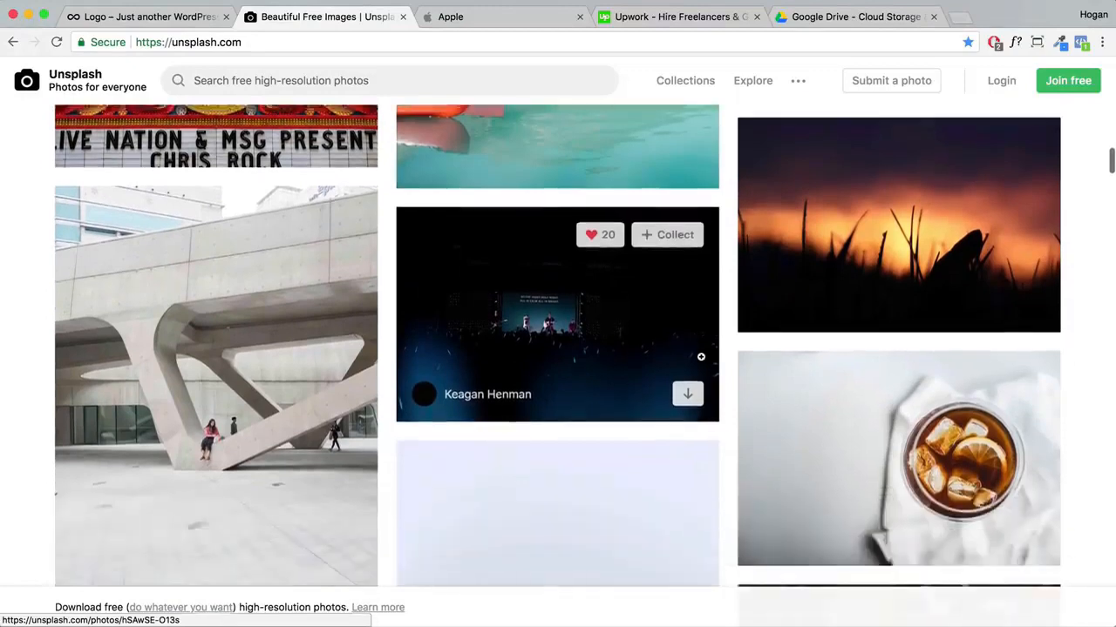
scroll(701, 357, "down", 5)
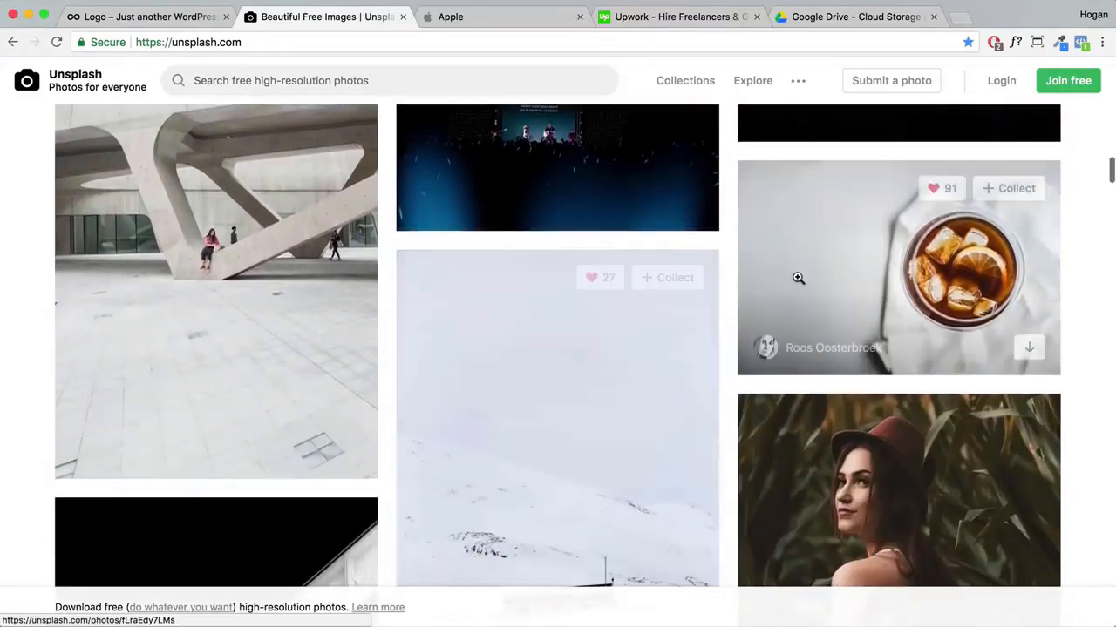
left_click(513, 21)
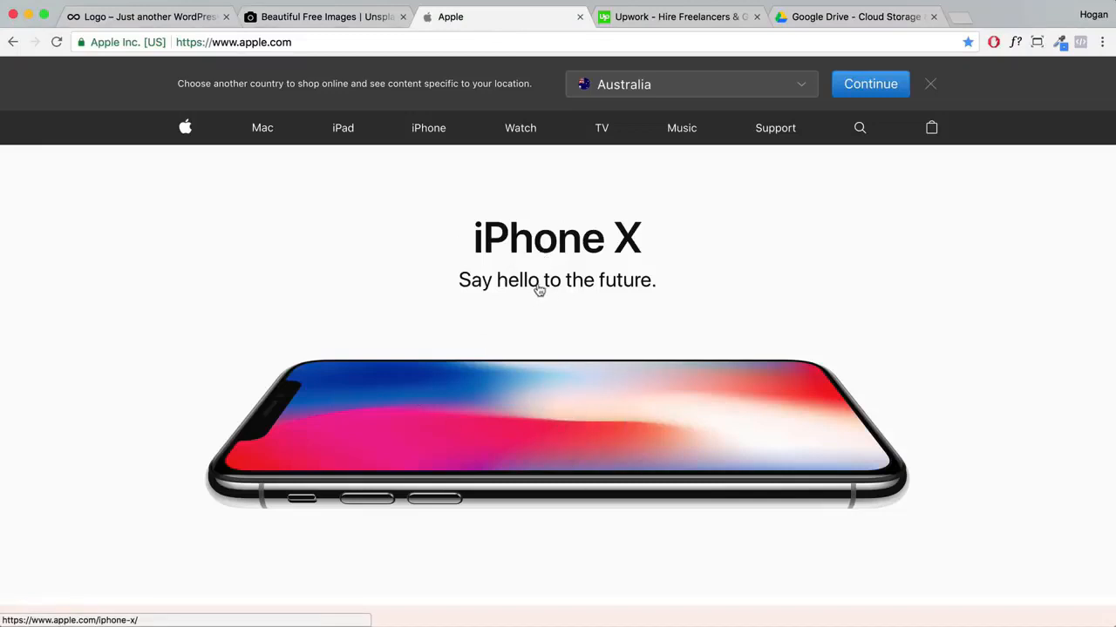
- Glance at Upwork and Google Drive, selecting Drive's 'A safe place for all your files' headline, then return to Unsplash
left_click(661, 17)
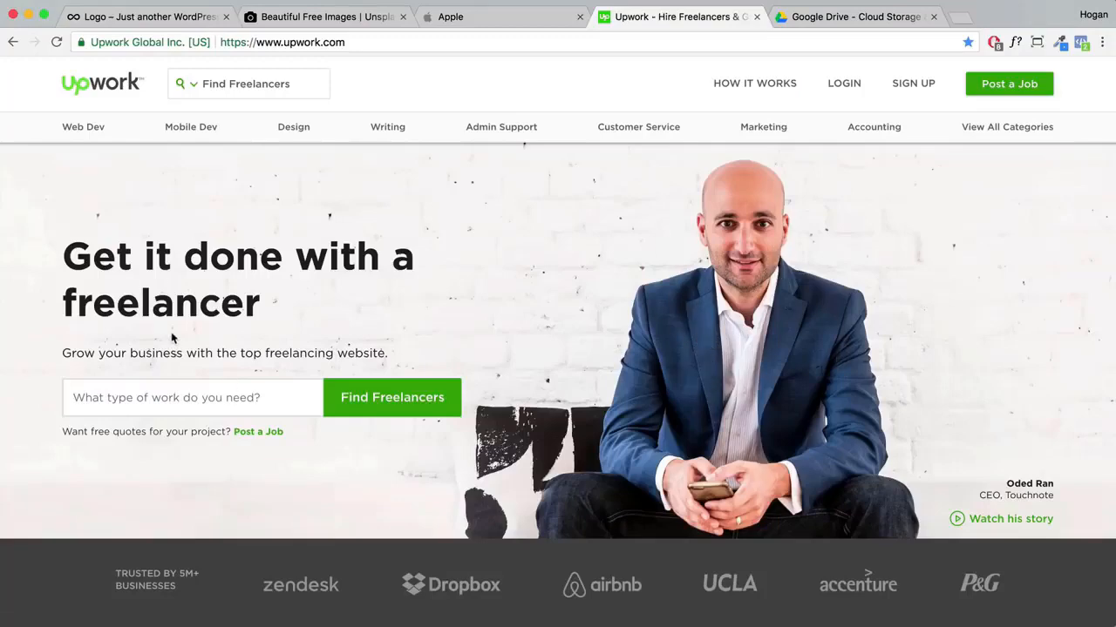
left_click(814, 15)
left_click_drag(267, 352, 852, 365)
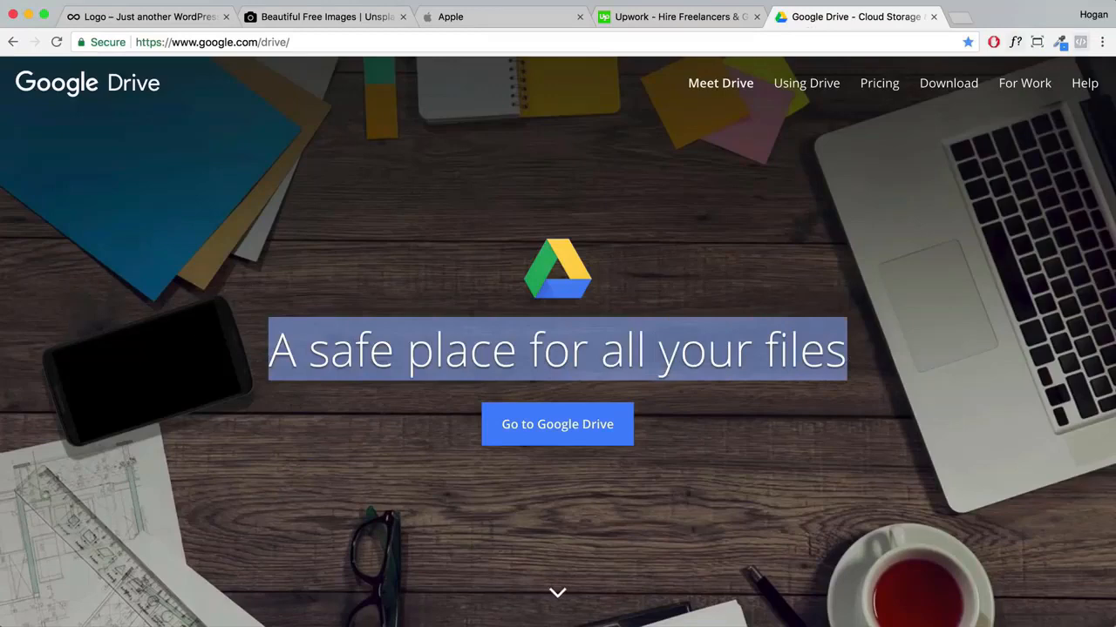
left_click(278, 16)
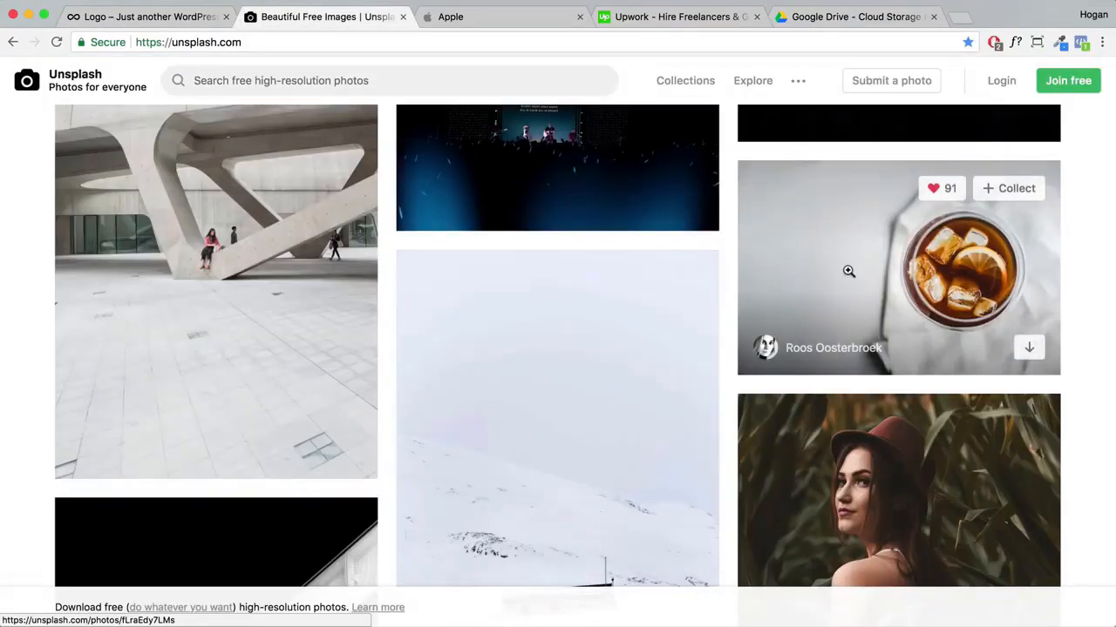
- Download the green hill photo with blue sky and one small cloud into Downloads
scroll(847, 271, "down", 3)
scroll(833, 227, "up", 2)
scroll(828, 213, "down", 5)
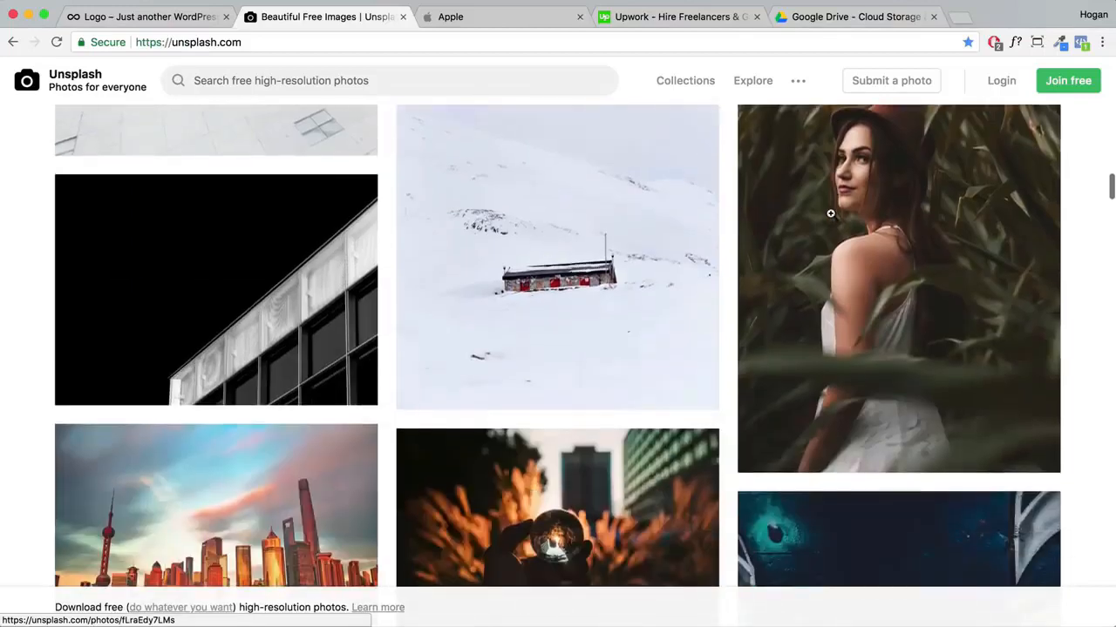
scroll(827, 216, "down", 10)
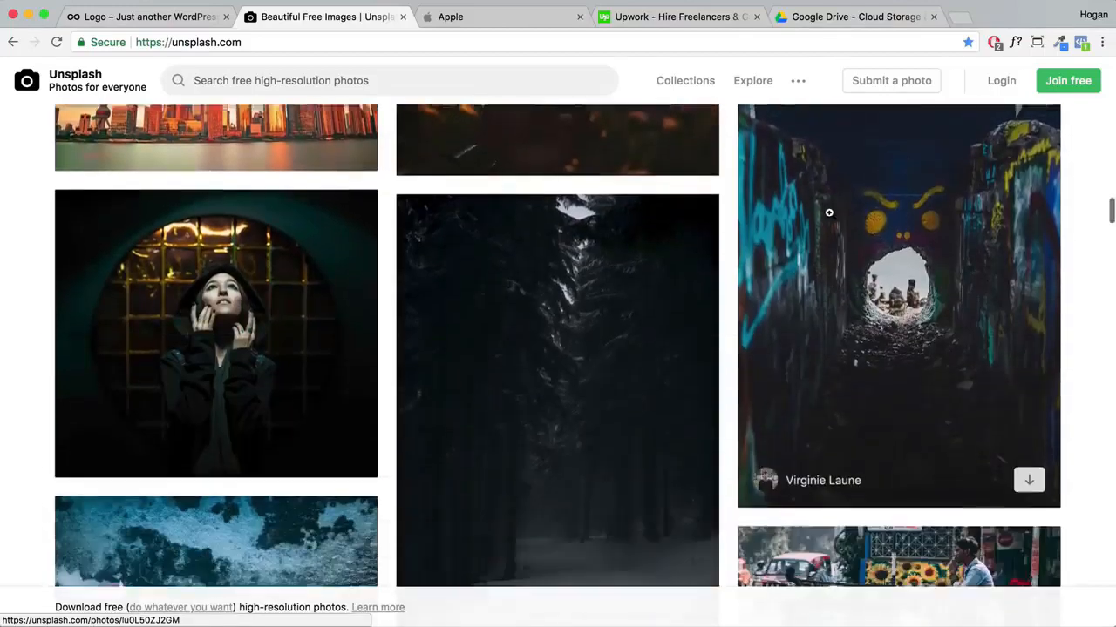
scroll(828, 213, "down", 2)
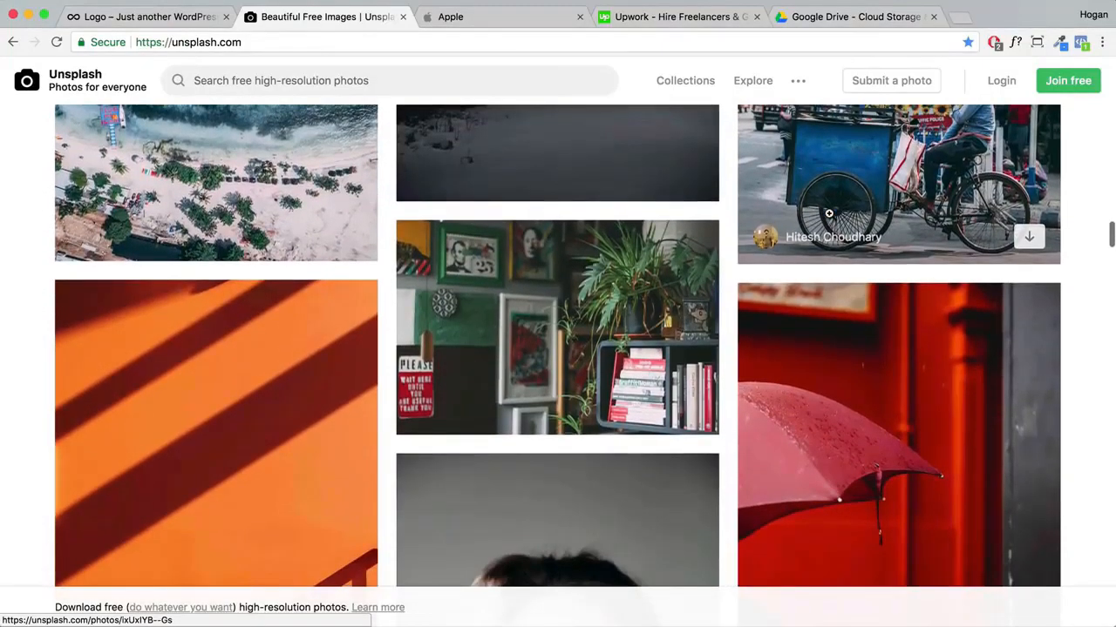
scroll(828, 213, "up", 2)
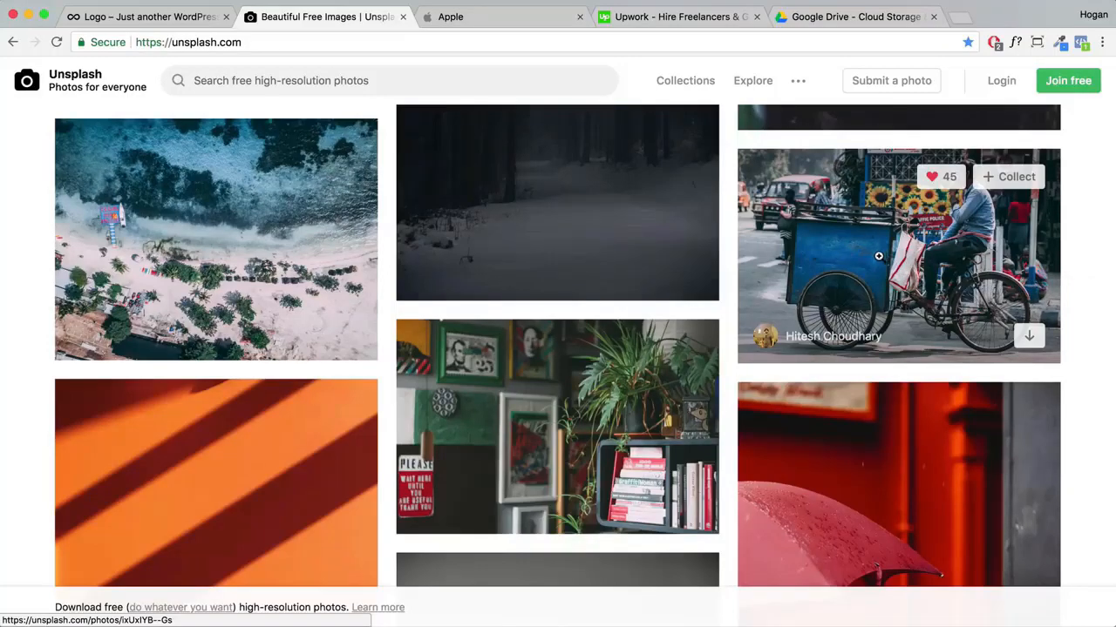
scroll(878, 255, "down", 4)
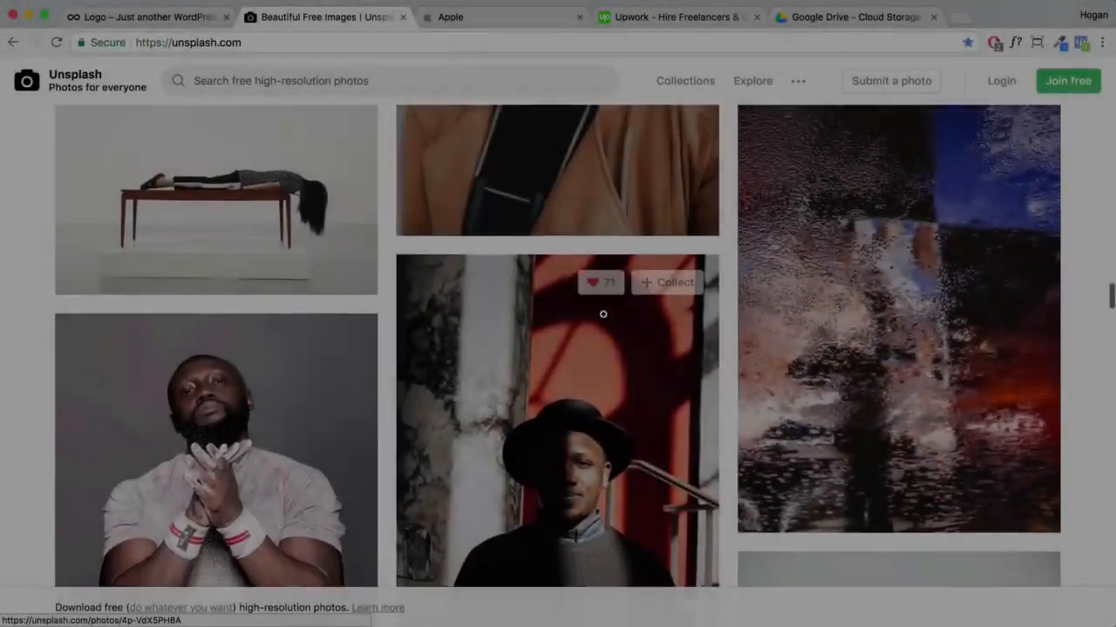
scroll(602, 314, "down", 8)
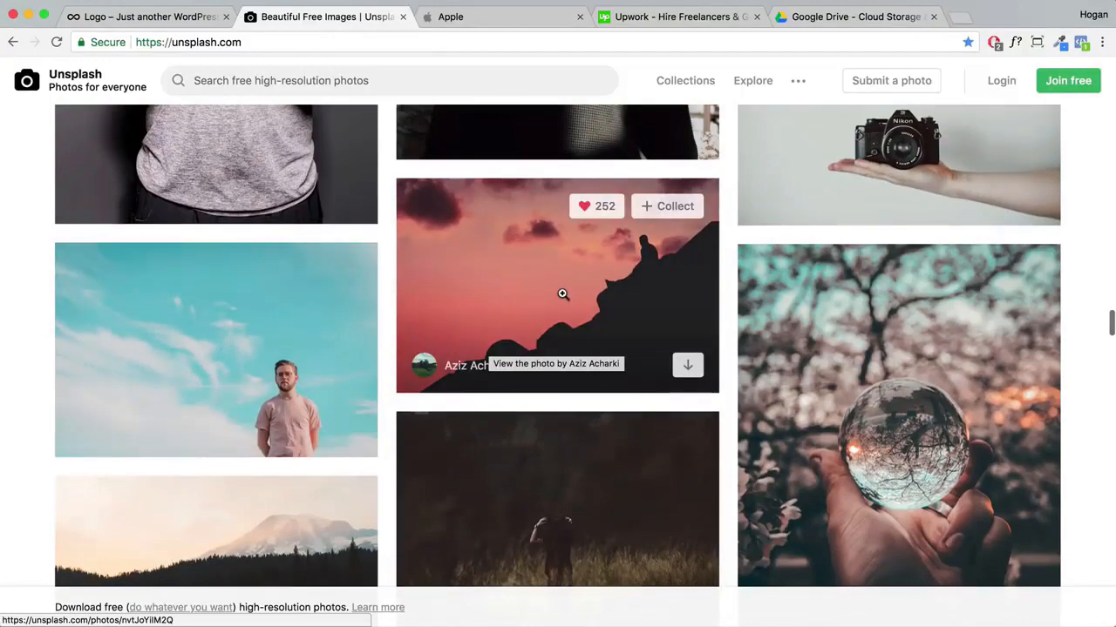
scroll(562, 294, "down", 7)
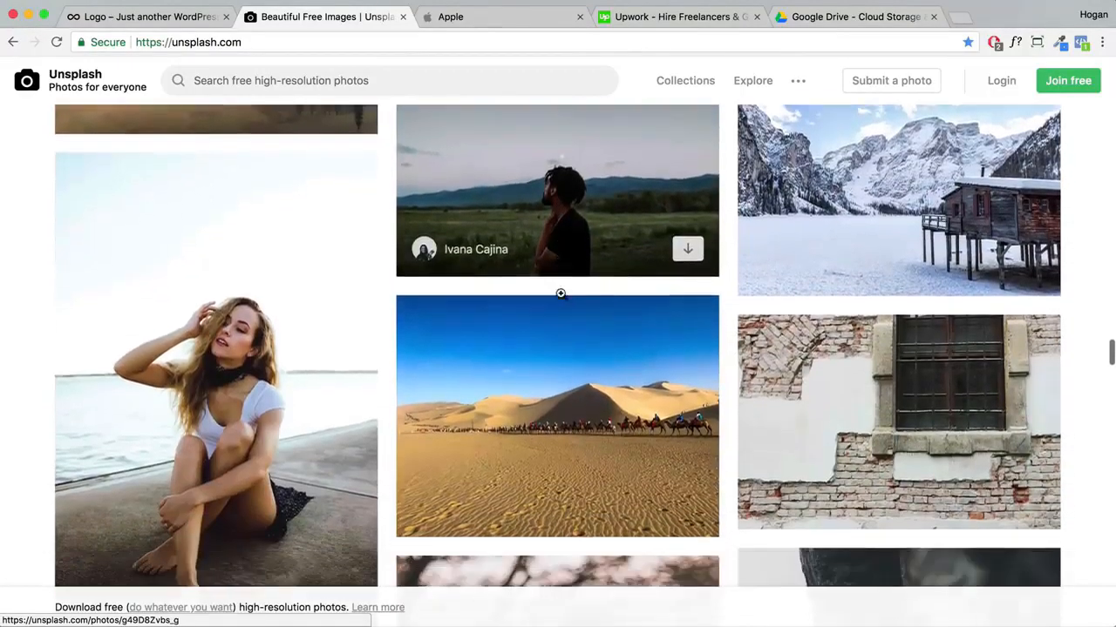
scroll(560, 293, "down", 8)
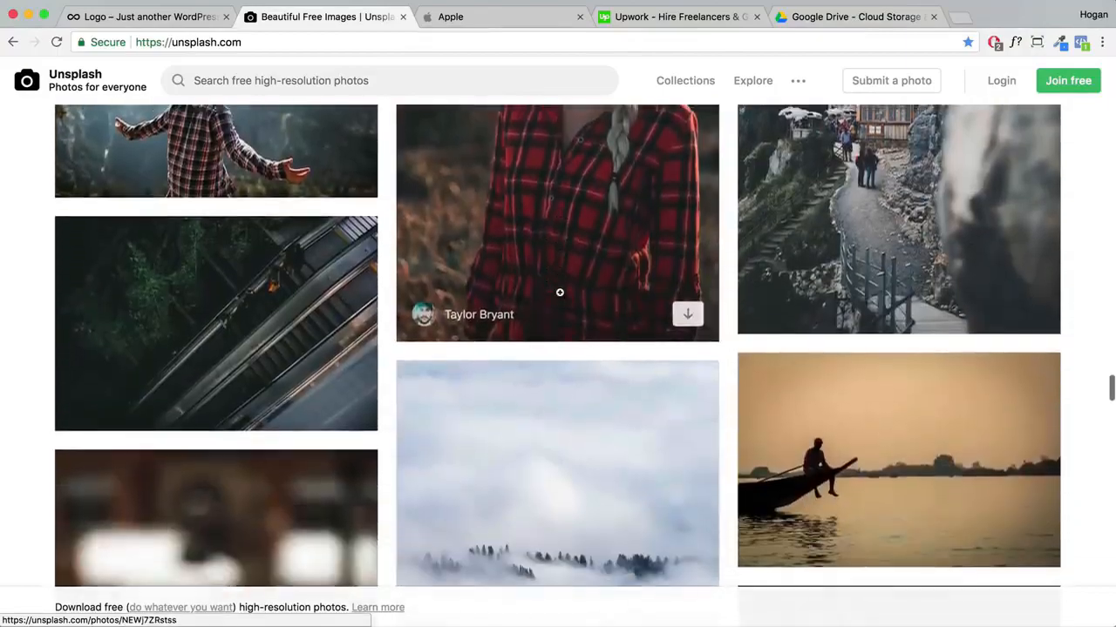
scroll(559, 293, "down", 12)
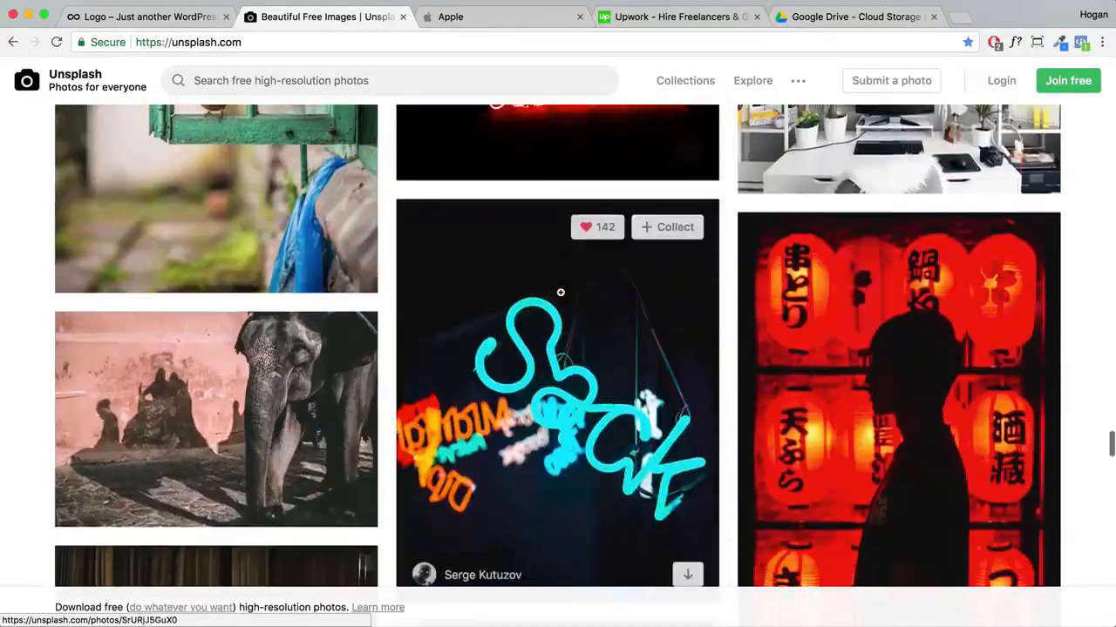
scroll(561, 293, "down", 15)
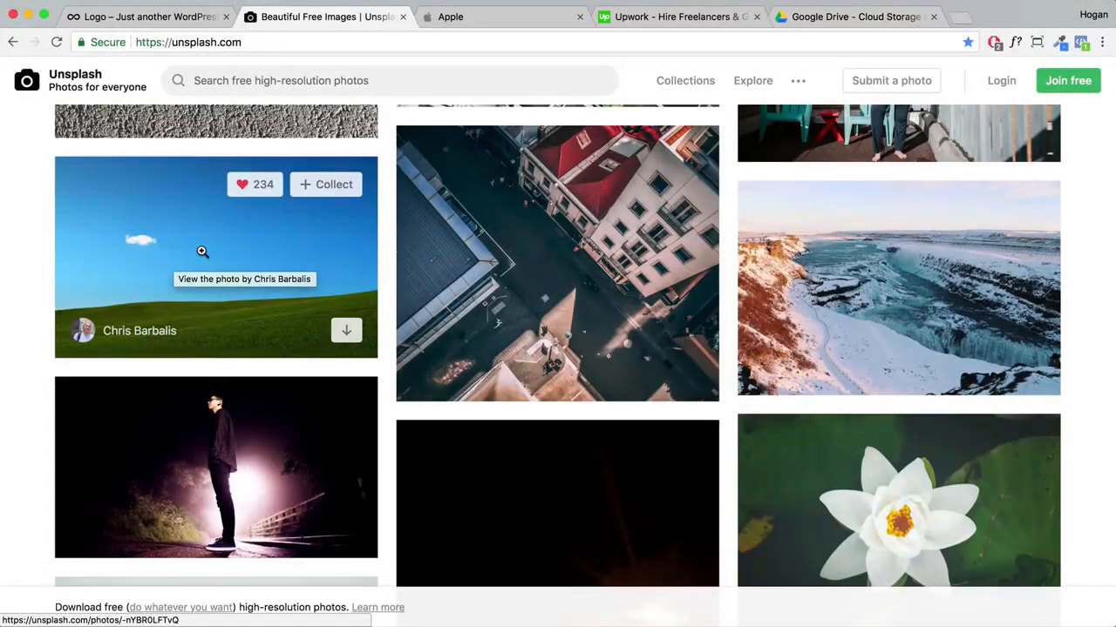
left_click(344, 333)
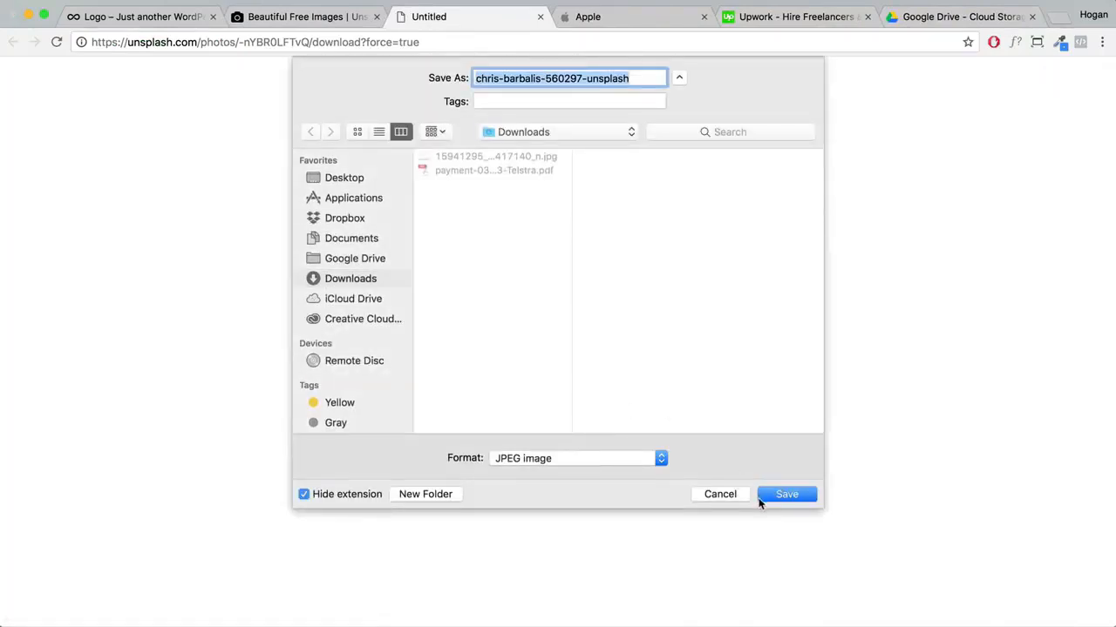
left_click(720, 494)
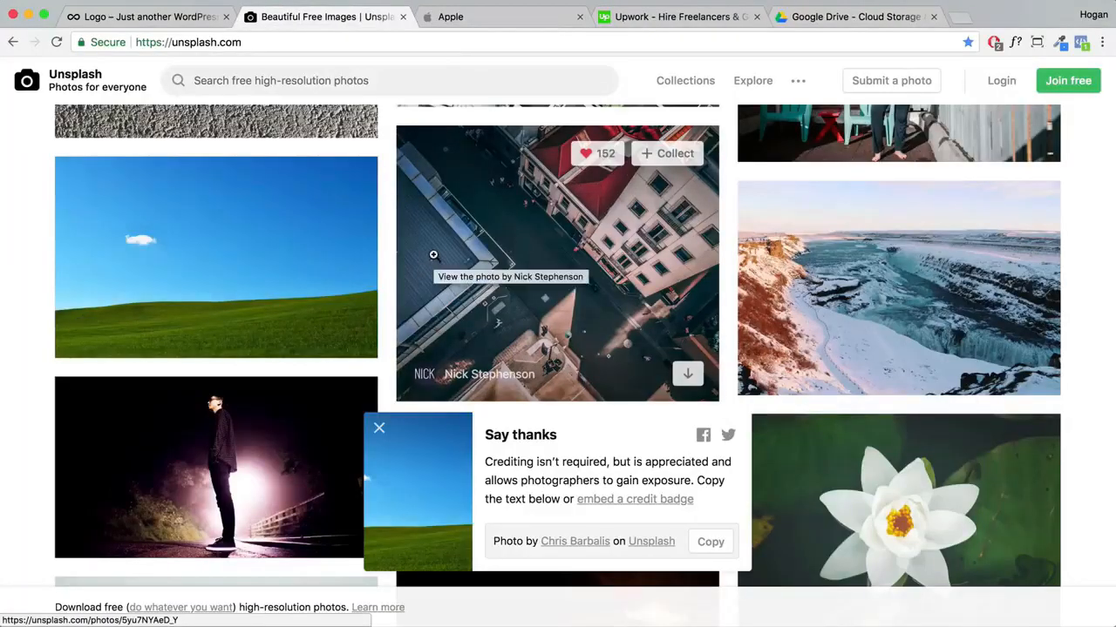
left_click(956, 17)
- Go to fotor.com and launch the photo editor, dismissing the translate and notification prompts
type("fo")
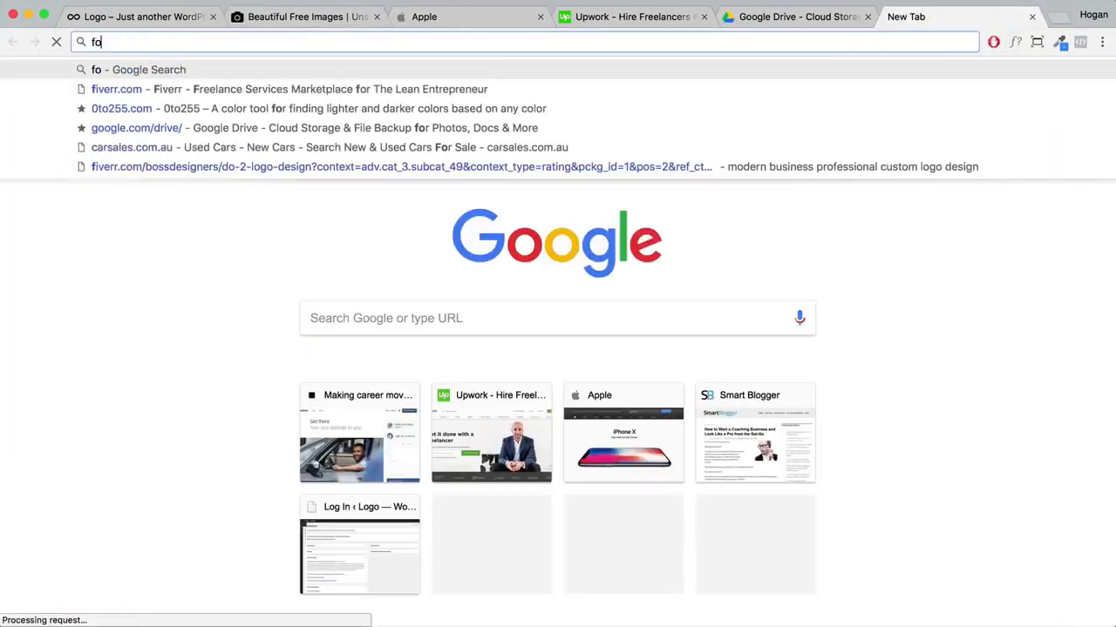
type("to")
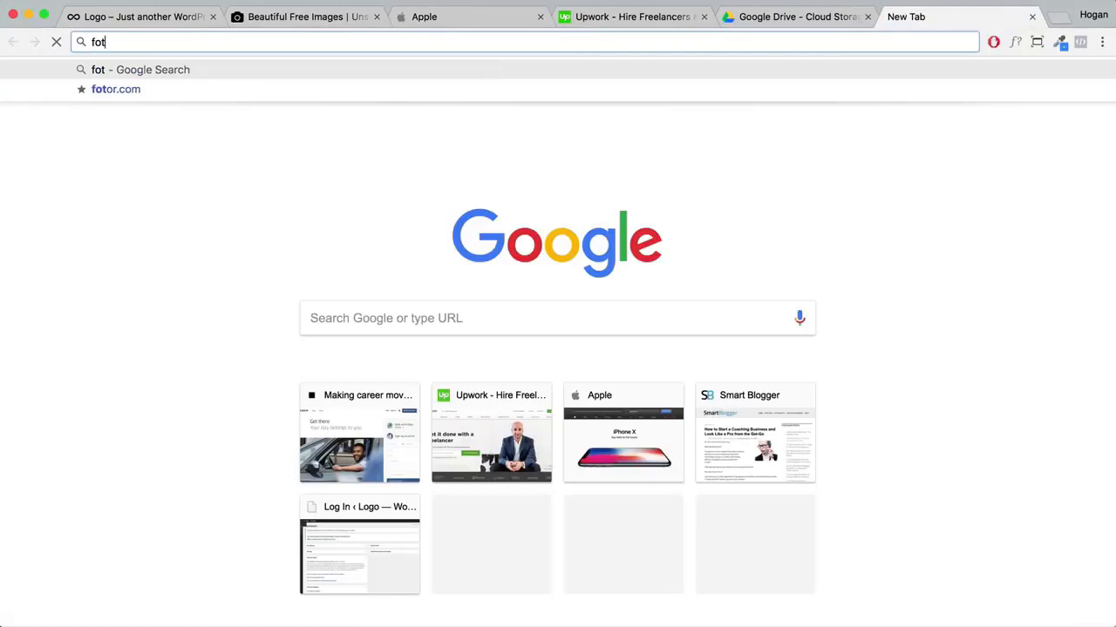
type("r.com")
key("Return")
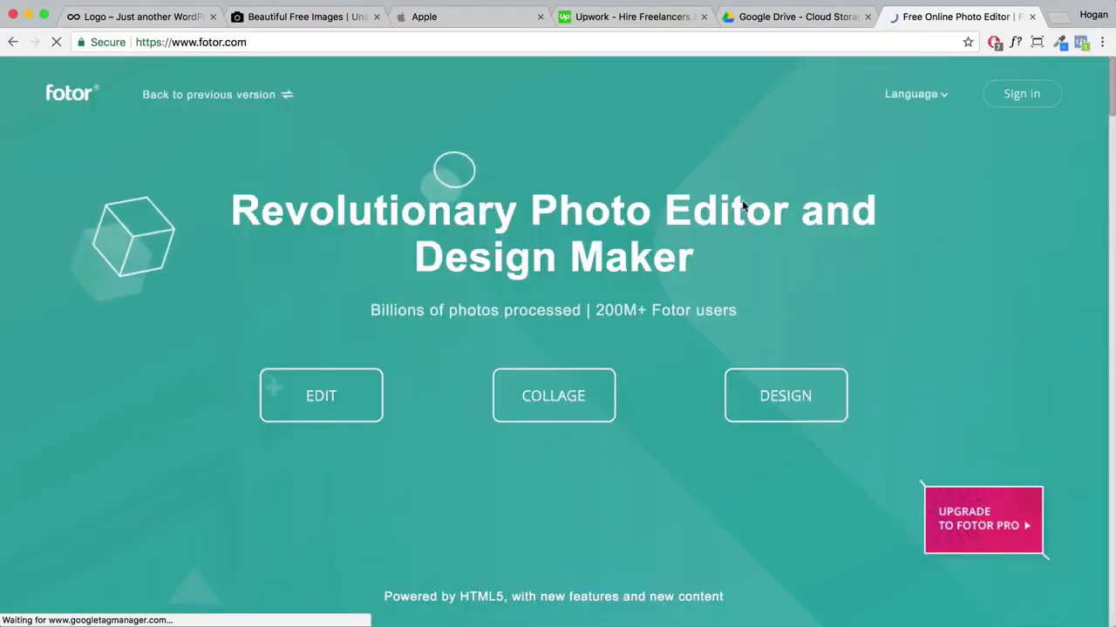
left_click(318, 402)
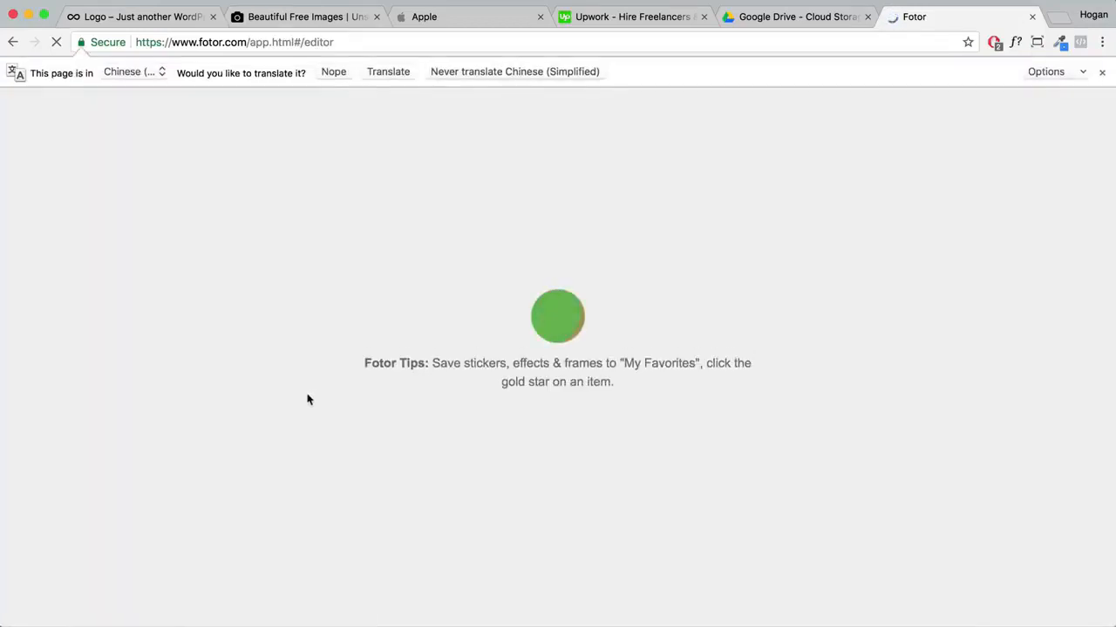
left_click(1103, 74)
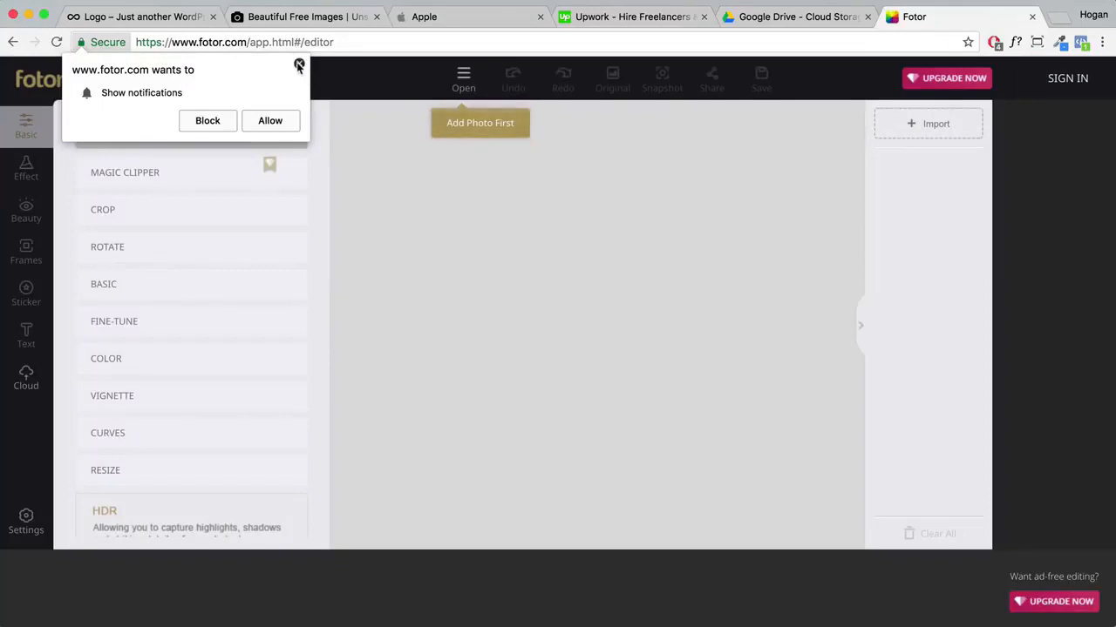
left_click(298, 66)
- Open HERO-Image-to-Crop-HIGH.jpg from the computer in the editor and skip the tutorials
left_click(463, 77)
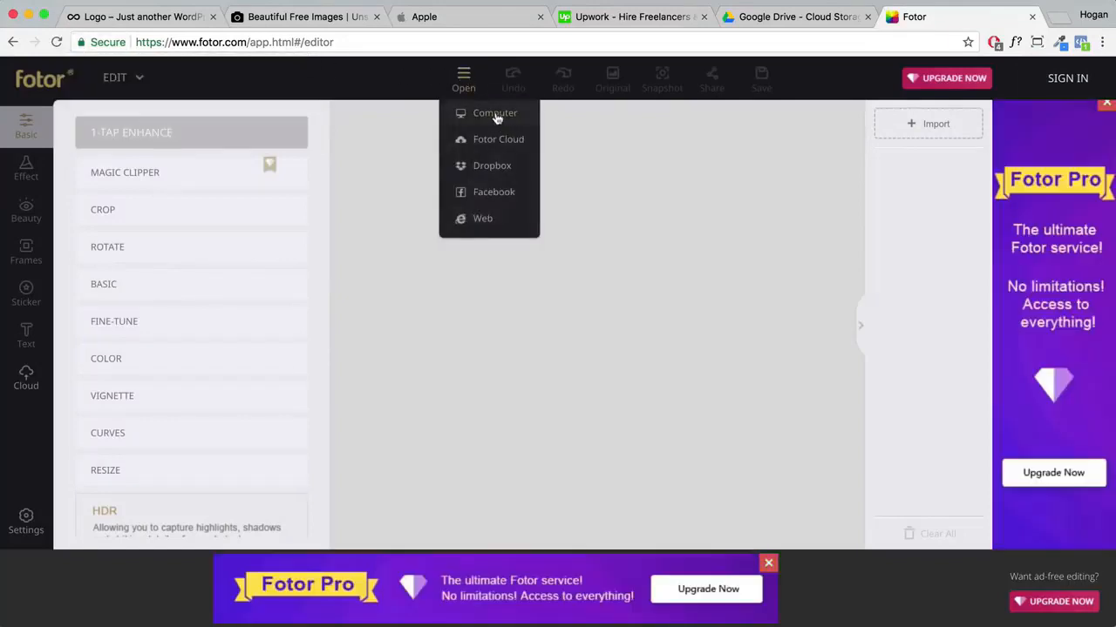
left_click(495, 115)
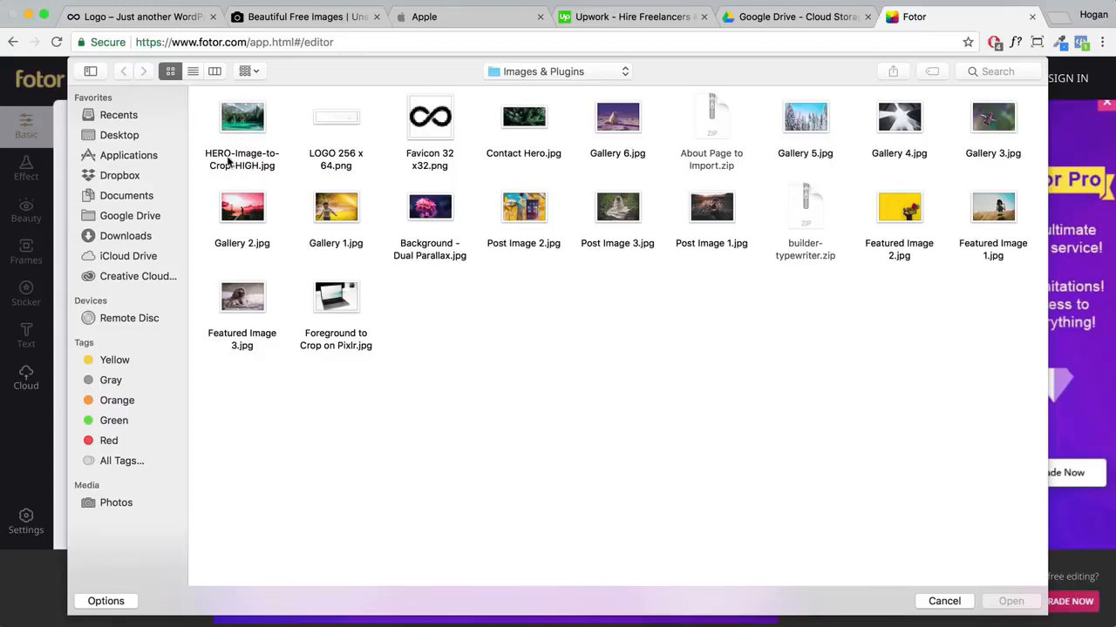
left_click(241, 124)
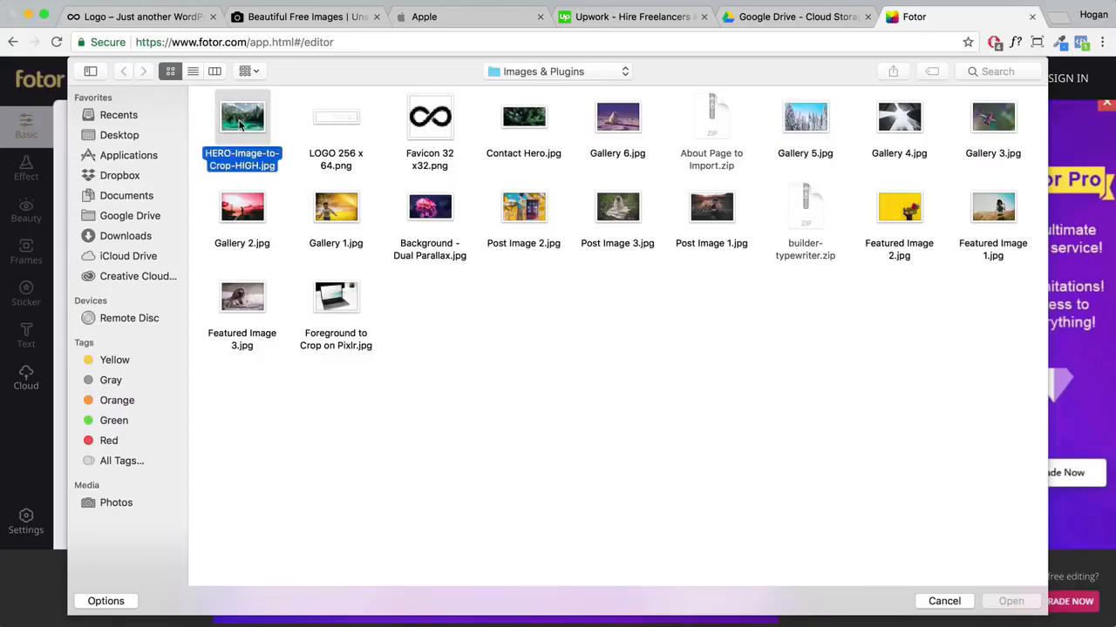
left_click(1006, 602)
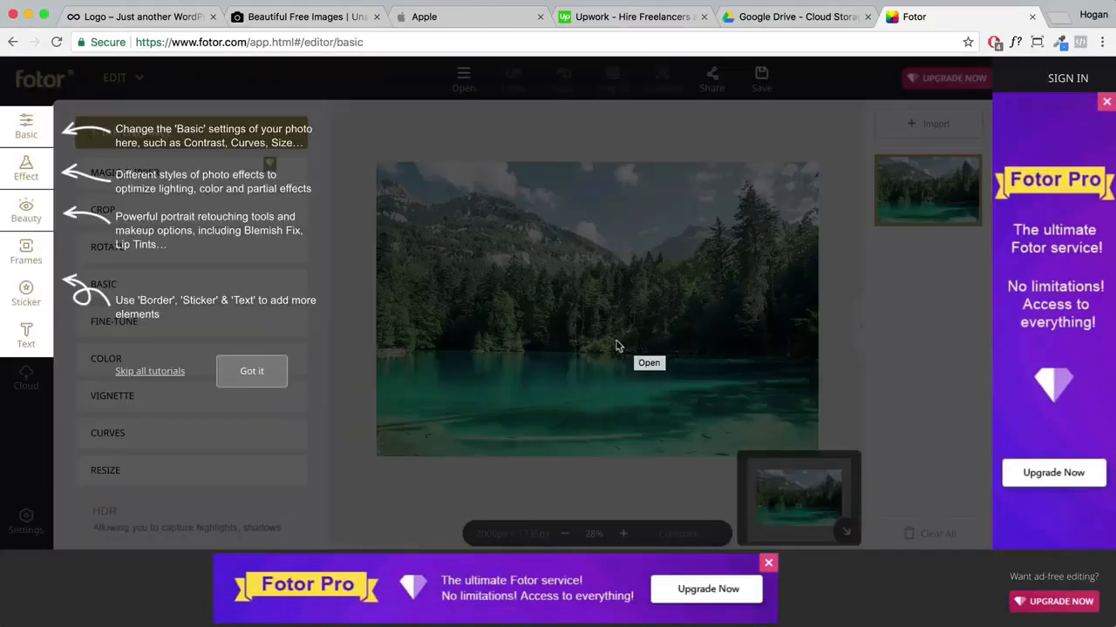
left_click(151, 374)
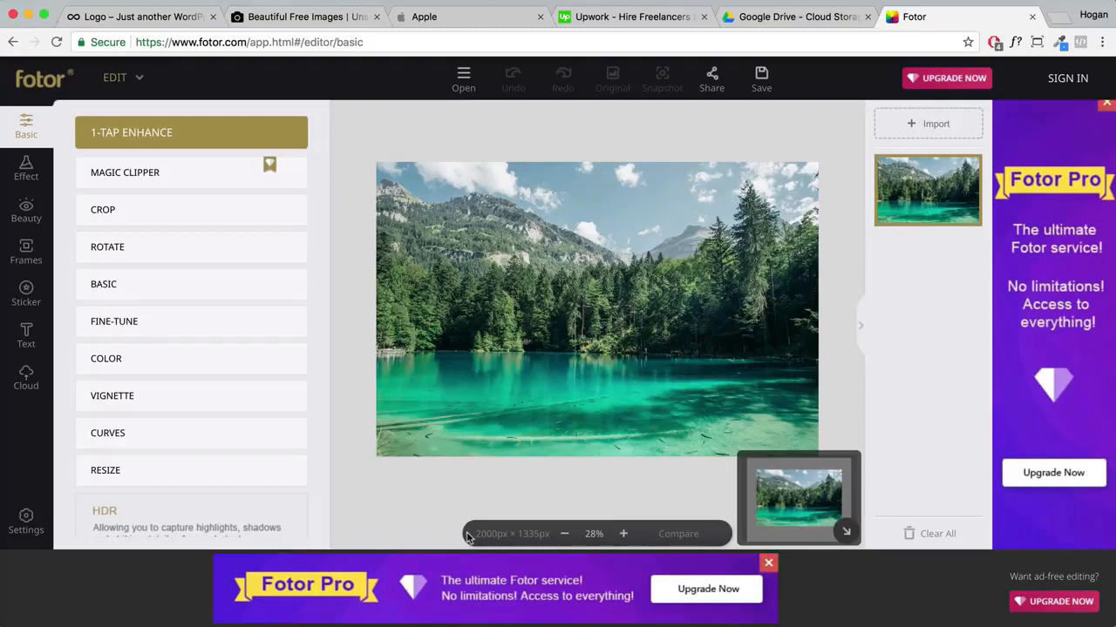
- Resize the lake photo to 1800 px wide with proportions locked, giving 1800 × 1202 px
scroll(257, 398, "down", 2)
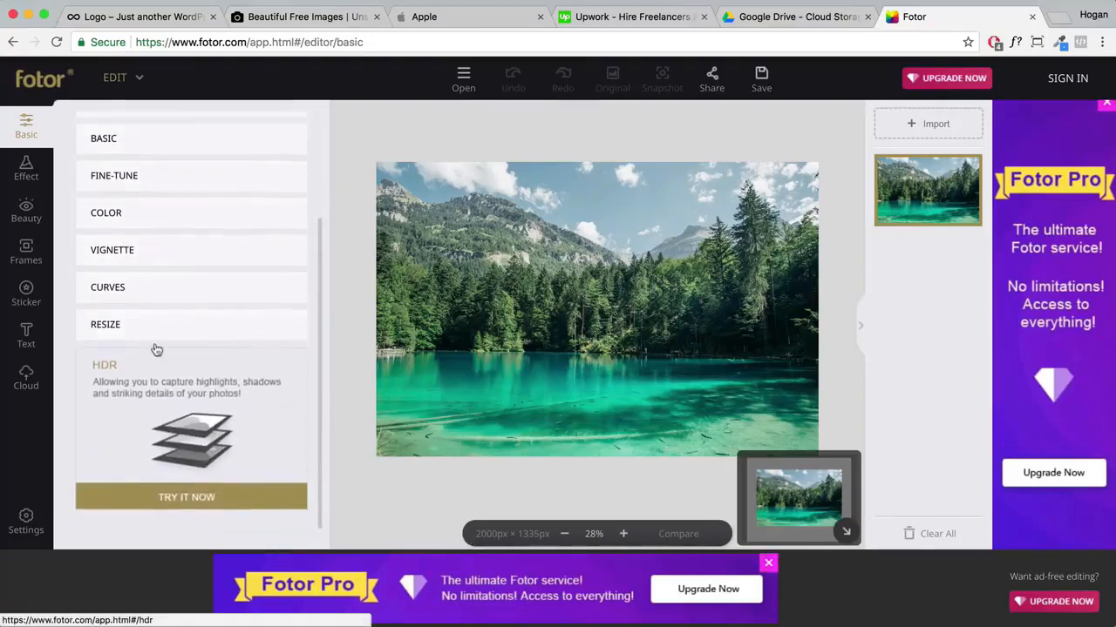
left_click(154, 329)
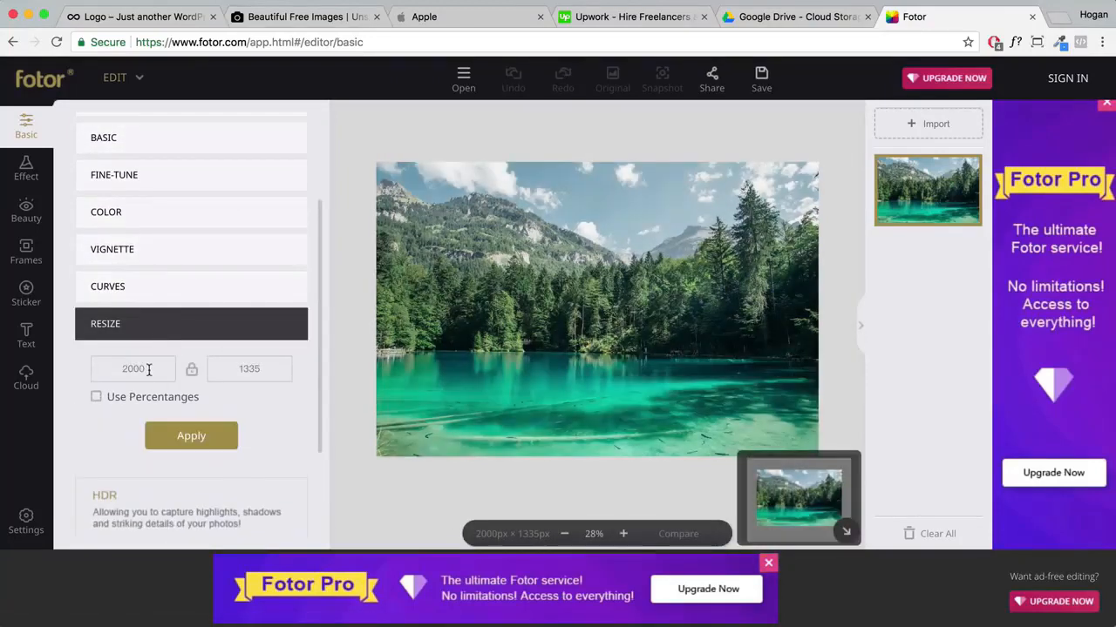
left_click(150, 371)
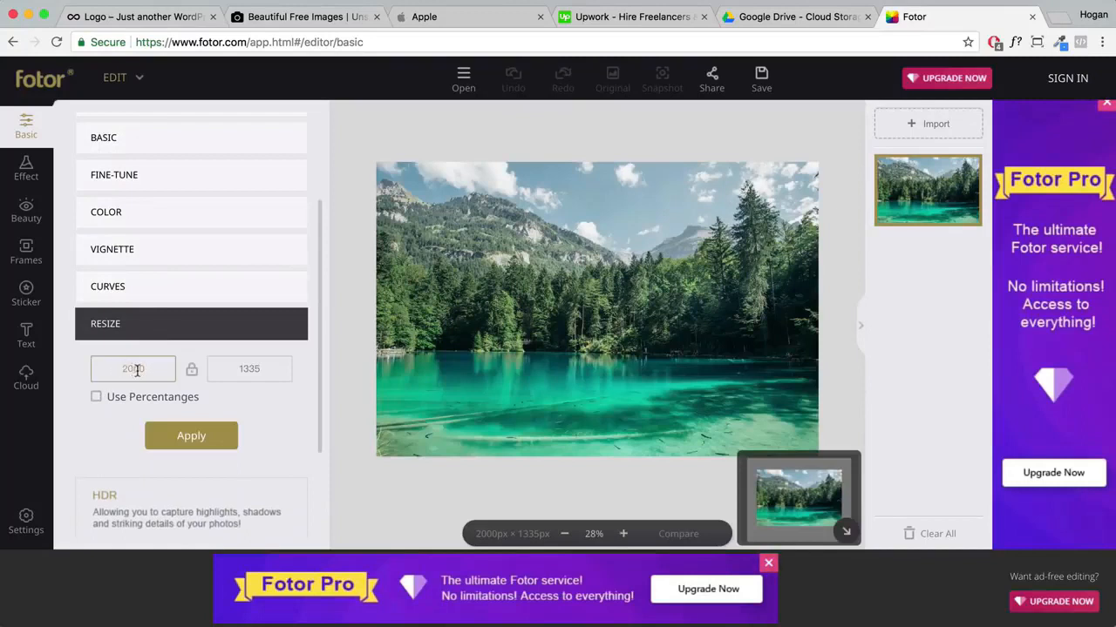
left_click(192, 375)
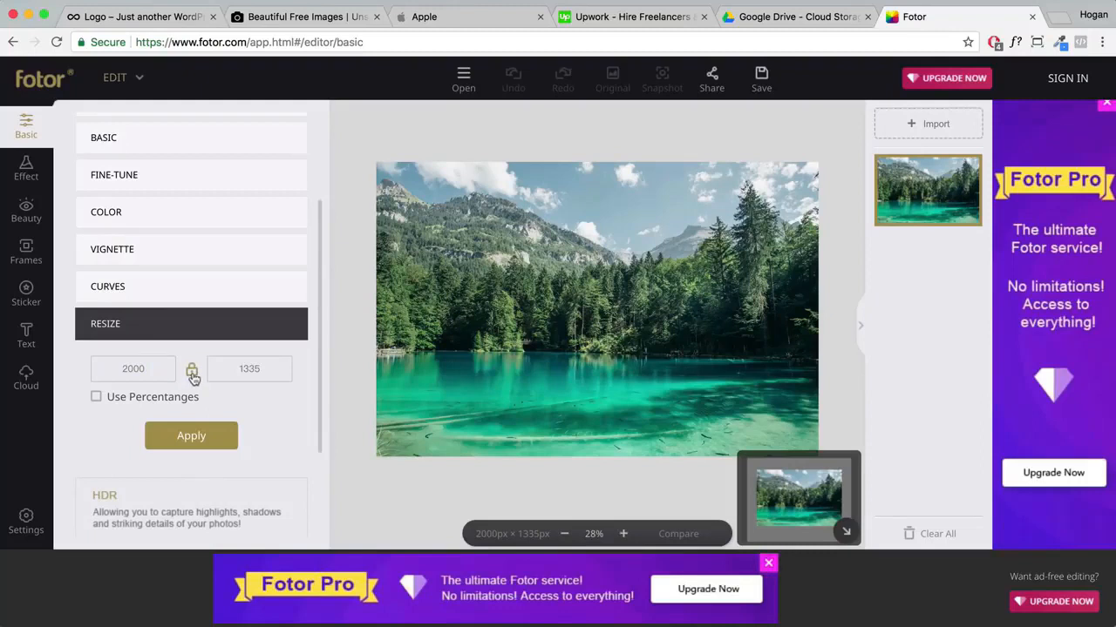
double_click(149, 370)
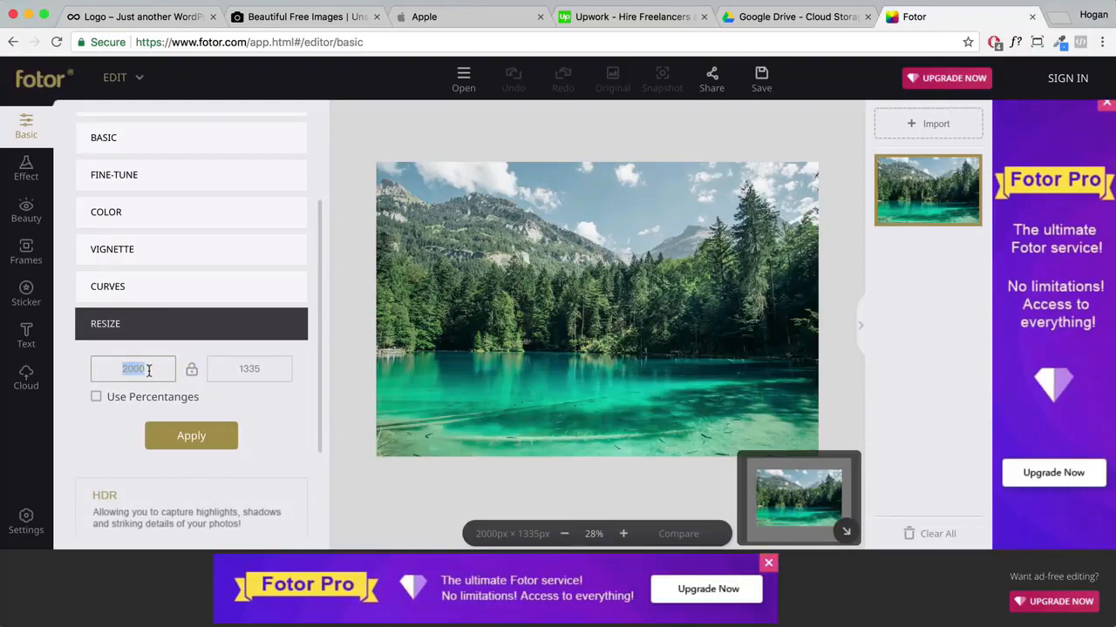
type("1800")
left_click(199, 442)
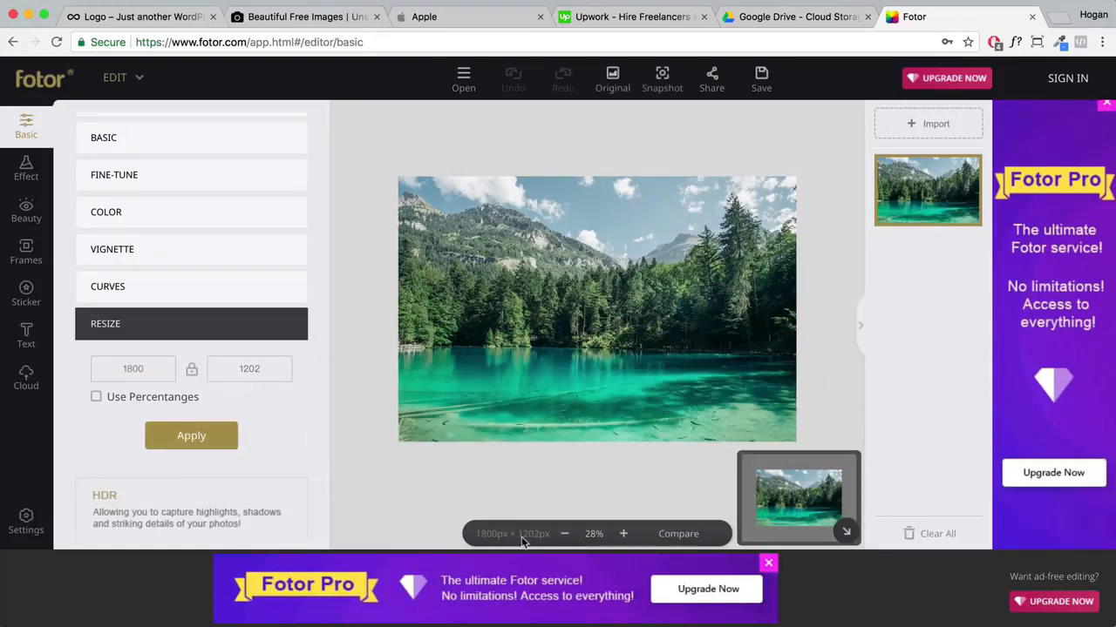
scroll(219, 394, "up", 4)
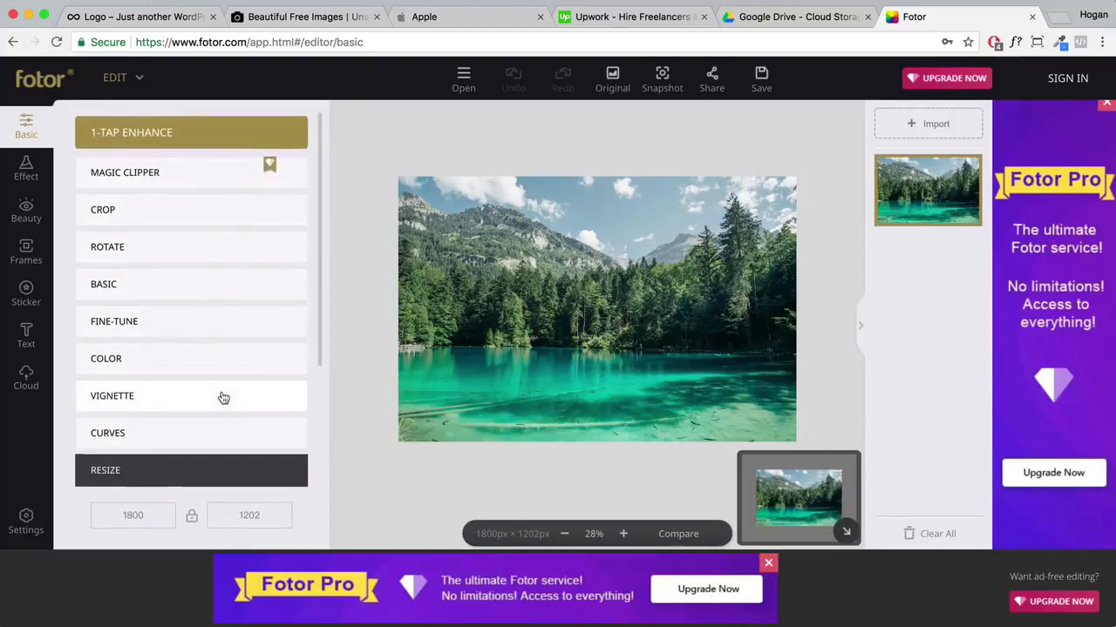
- Set the lake photo's freeform crop size to 1800 × 1000 px
left_click(137, 212)
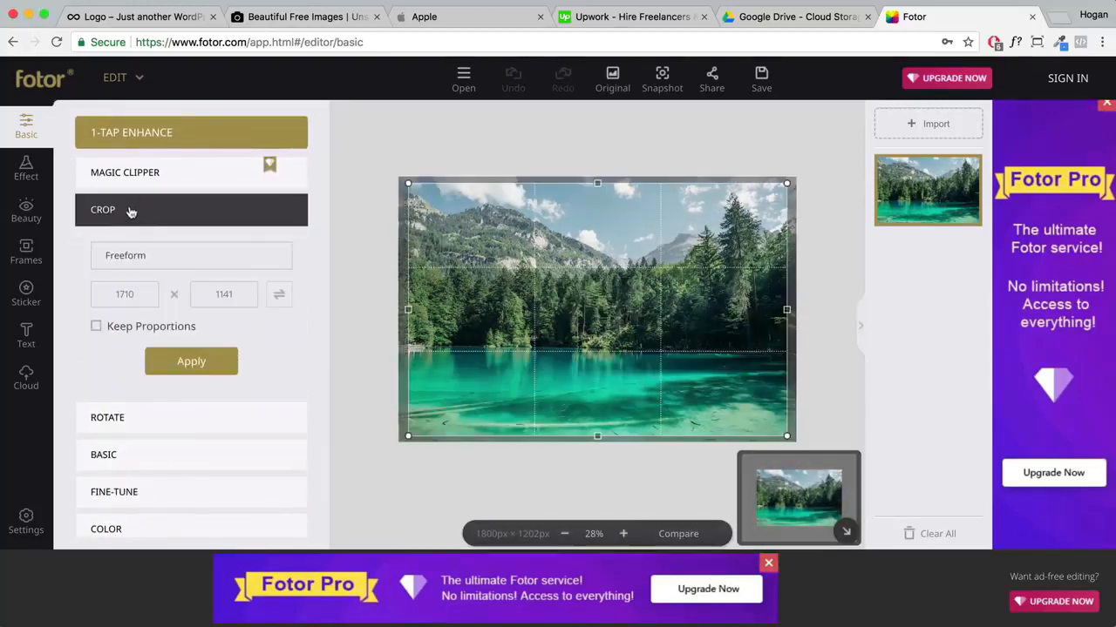
left_click(112, 296)
left_click_drag(142, 294, 121, 294)
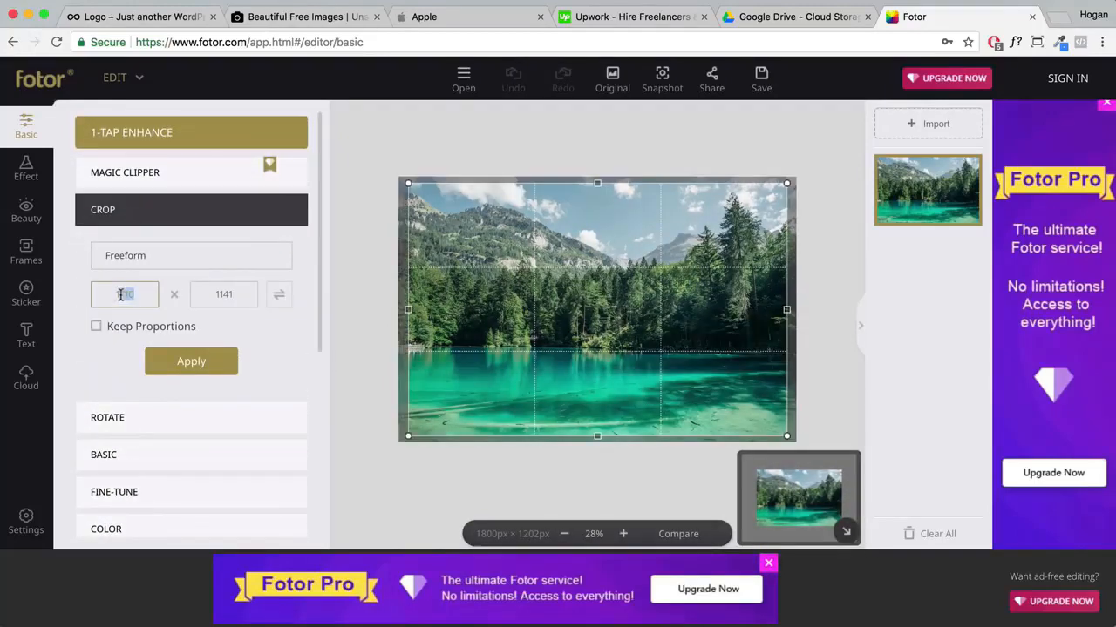
type("1800")
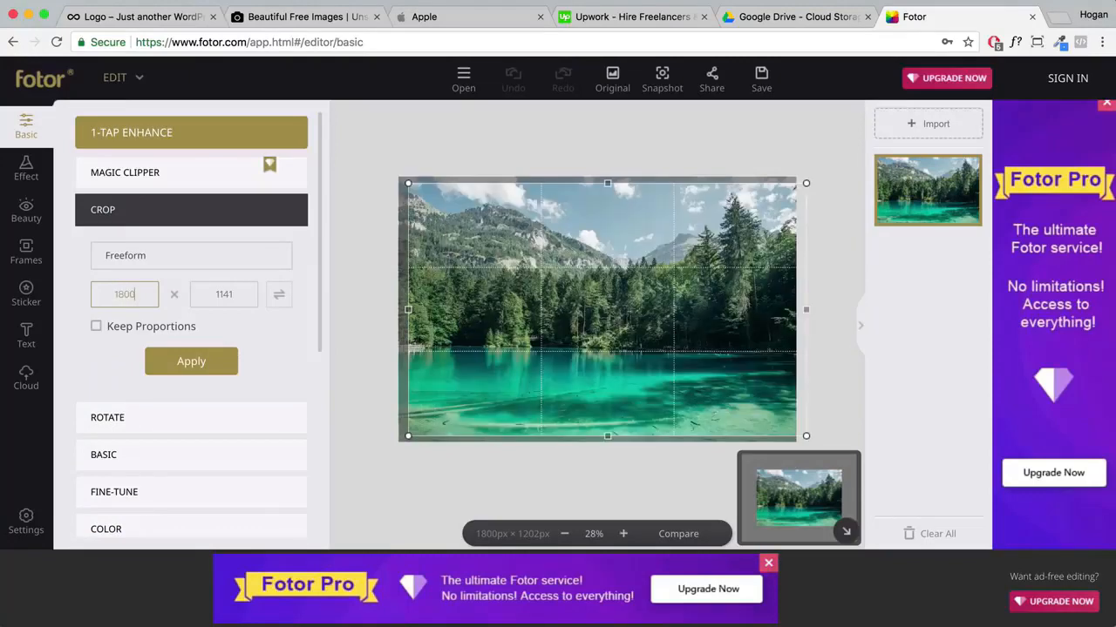
double_click(240, 299)
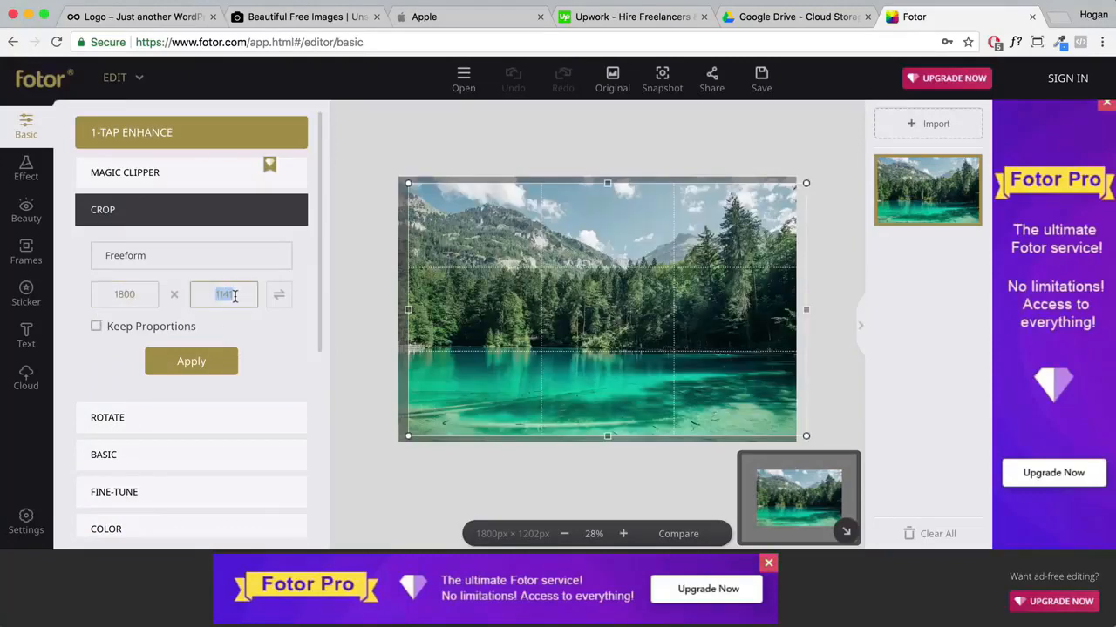
type("1000")
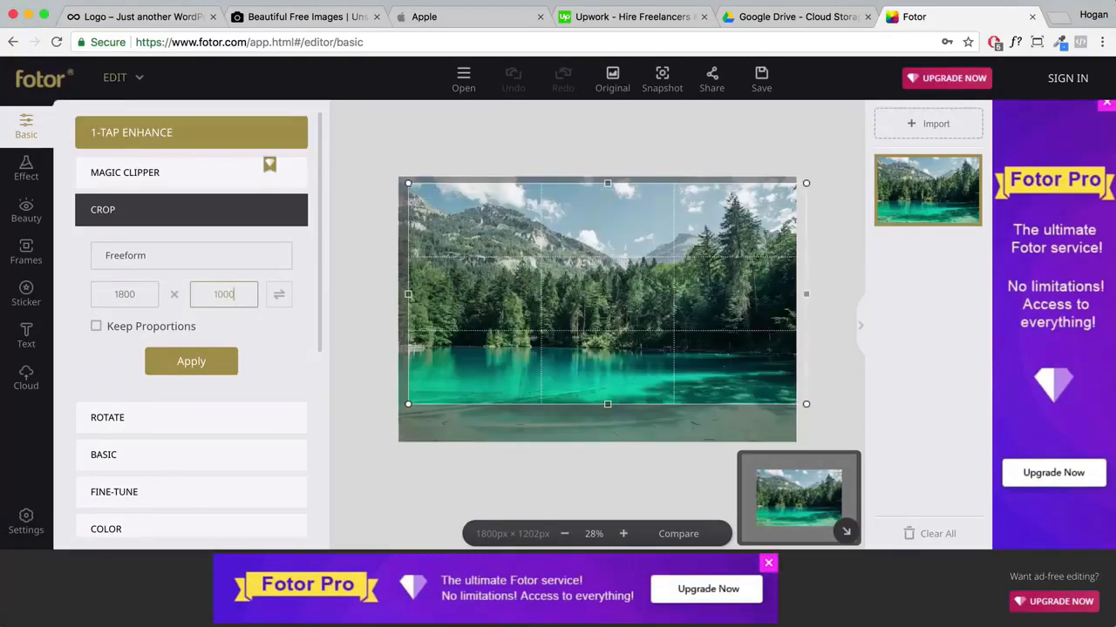
- Position the crop area over the photo and apply the 1800 × 1000 crop
mouse_move(503, 316)
left_mouse_down()
mouse_move(563, 319)
mouse_move(548, 297)
mouse_move(536, 316)
mouse_move(526, 289)
mouse_move(523, 363)
mouse_move(518, 325)
left_mouse_up()
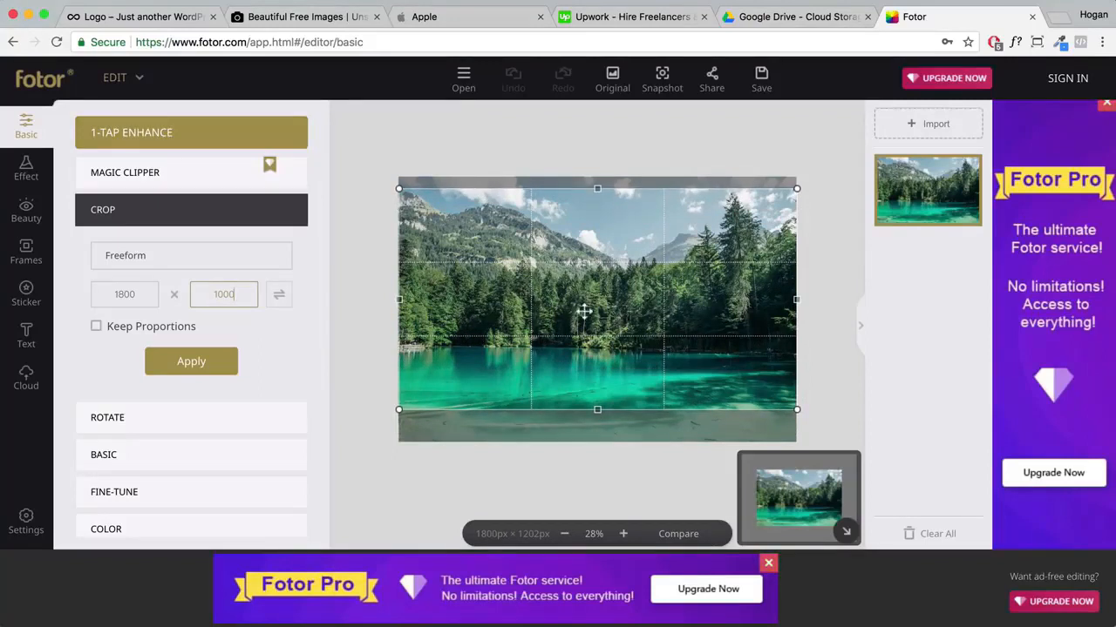
left_click(192, 362)
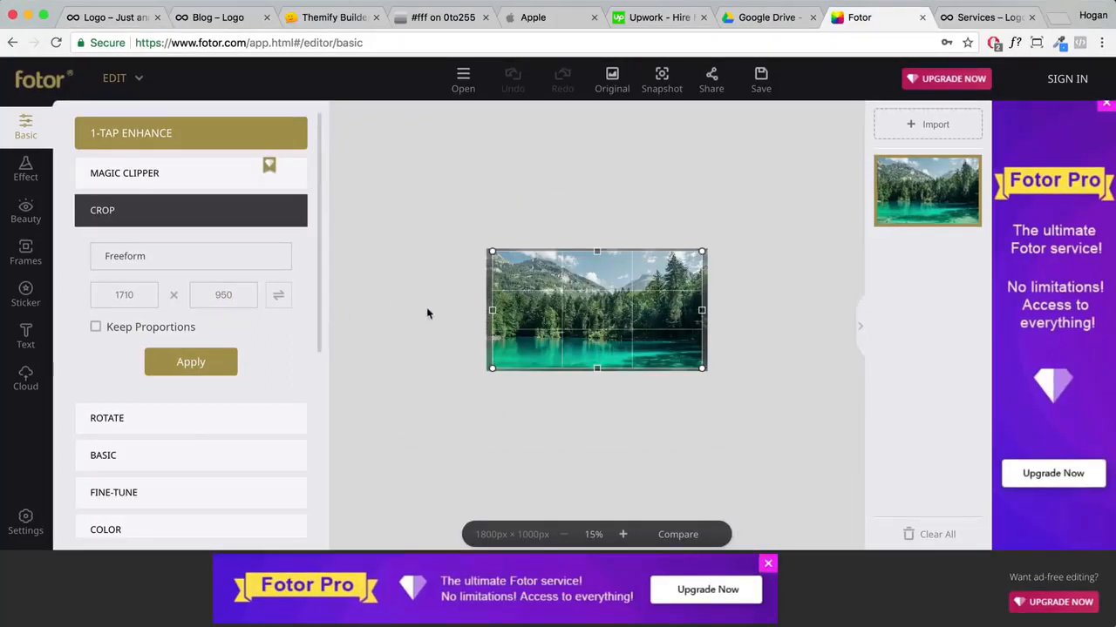
left_click_drag(492, 251, 486, 249)
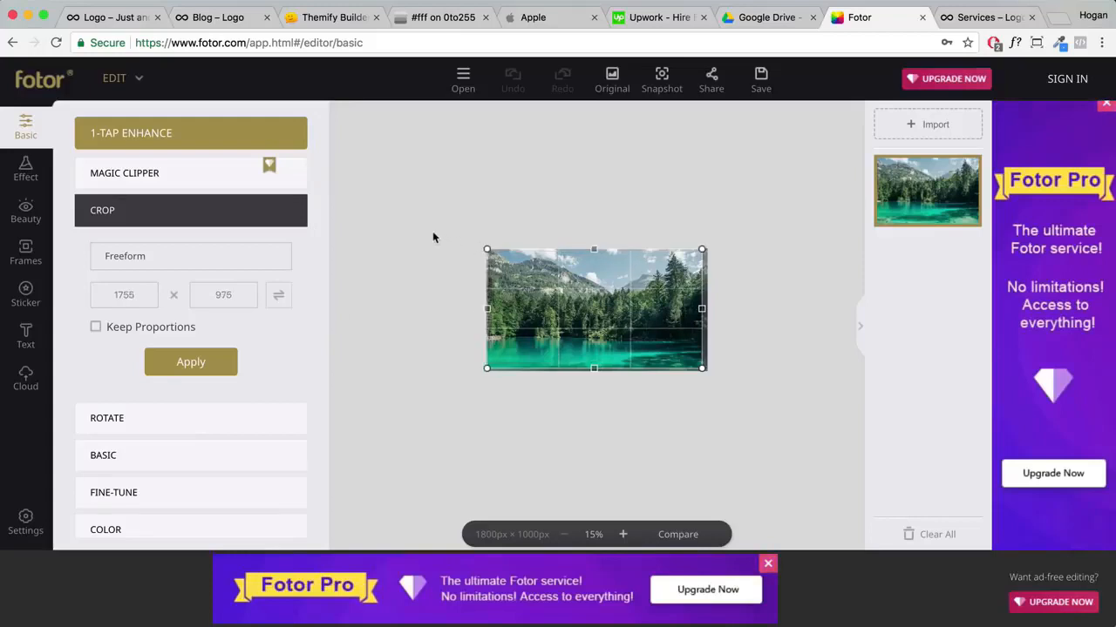
left_click_drag(701, 367, 708, 372)
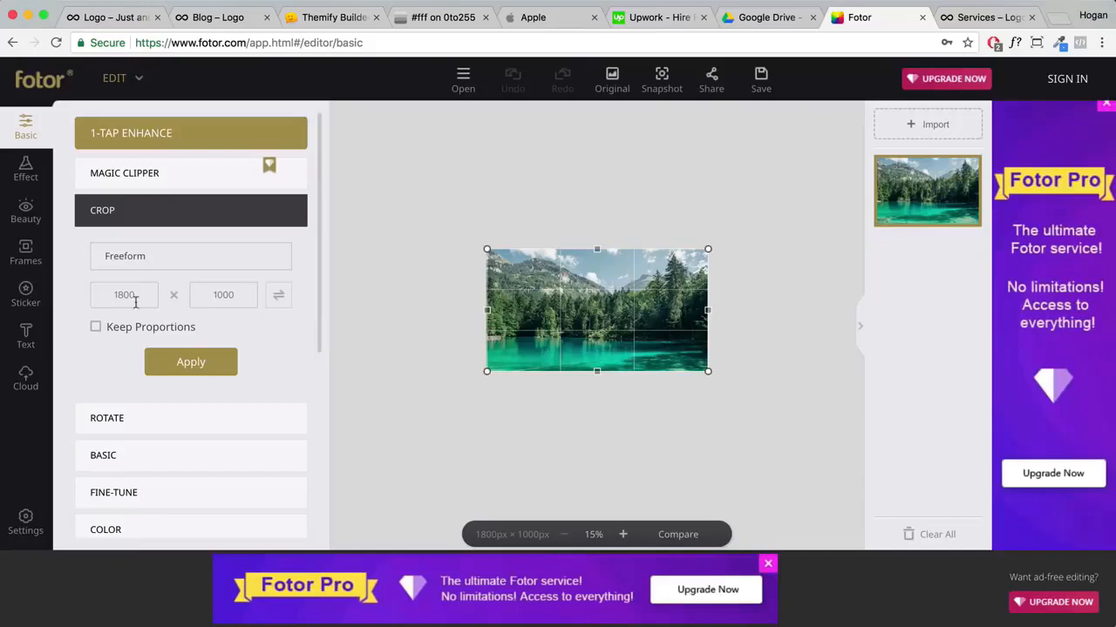
double_click(109, 293)
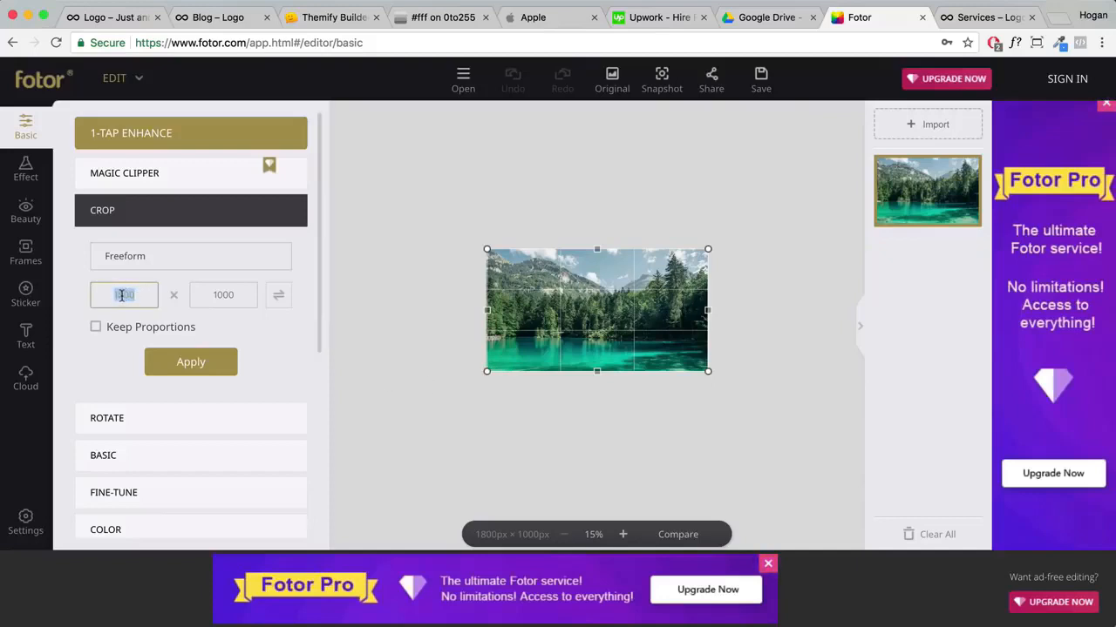
double_click(212, 296)
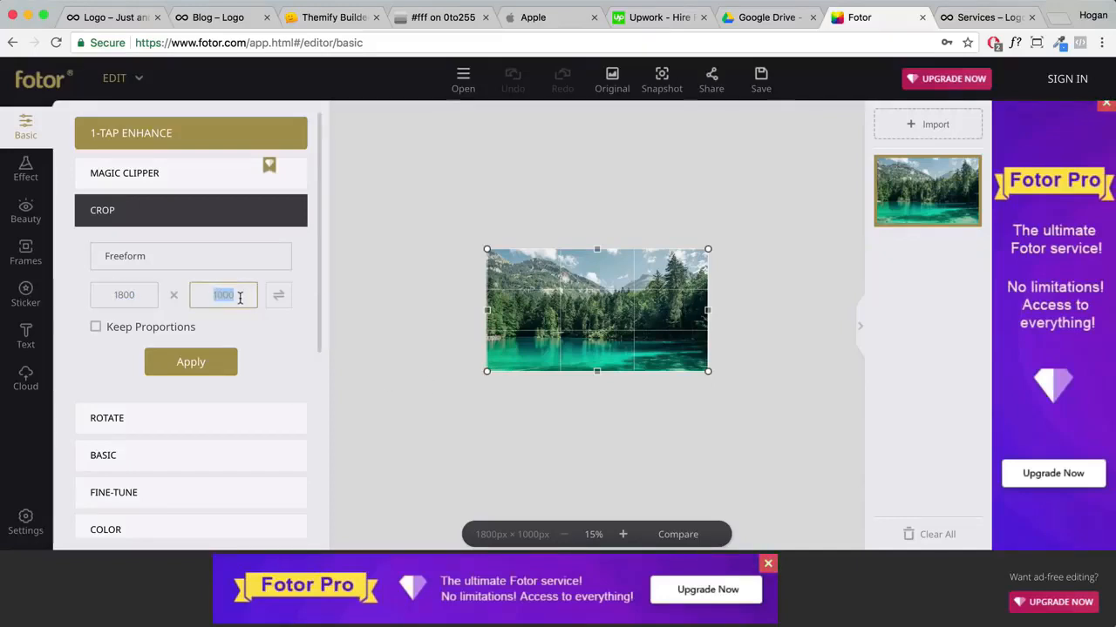
left_click(762, 81)
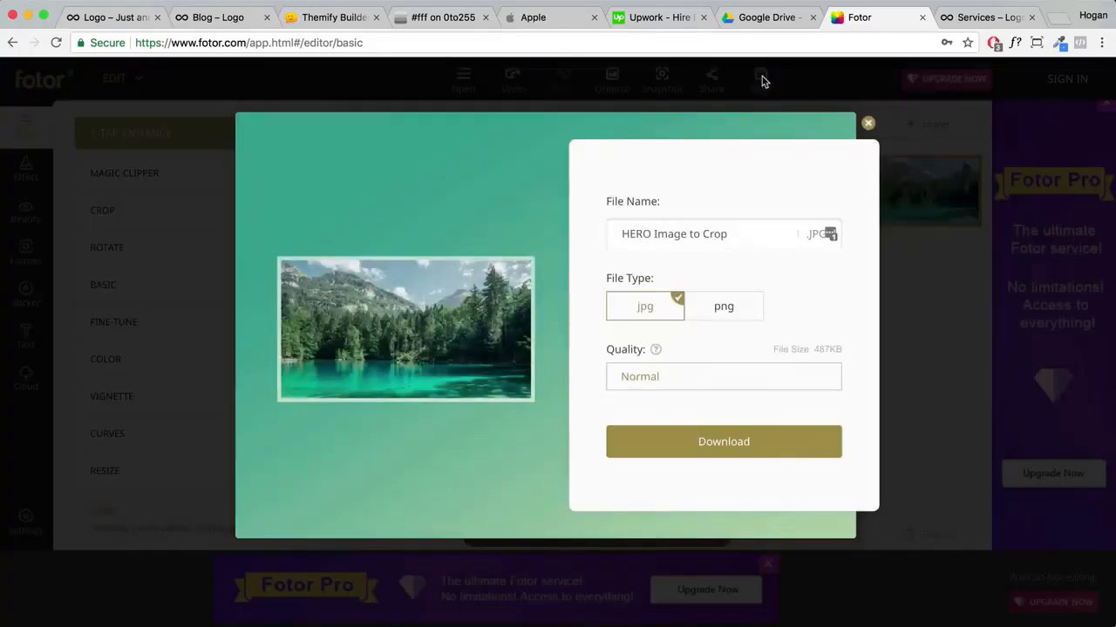
- Download the cropped photo as a Normal-quality JPG named 'HERO Image', then return to WordPress
left_click(699, 388)
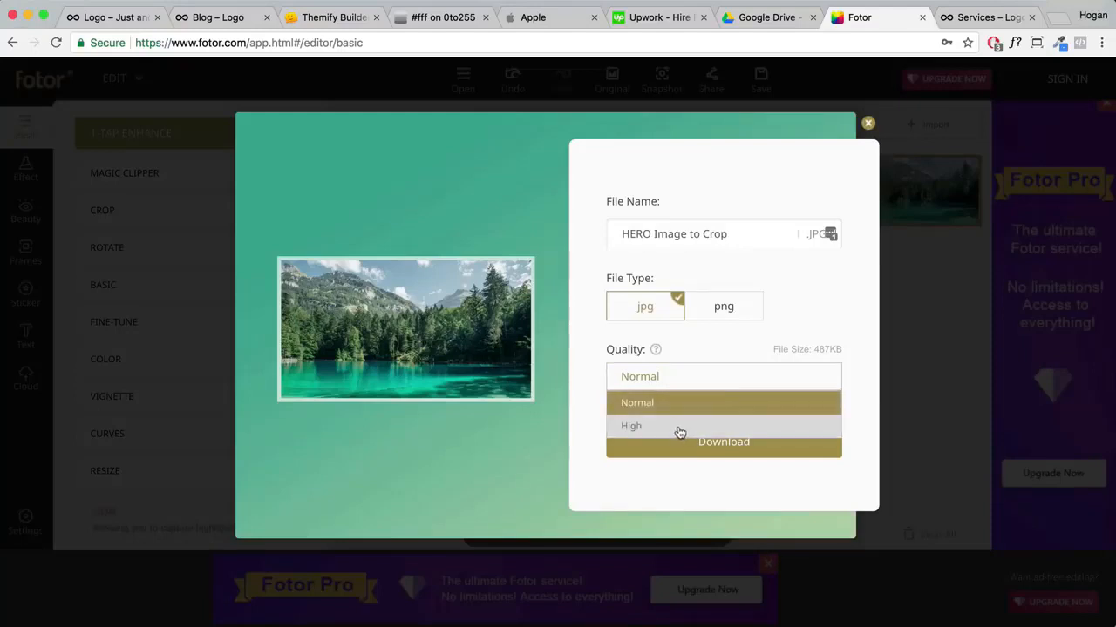
left_click(829, 307)
left_click(722, 444)
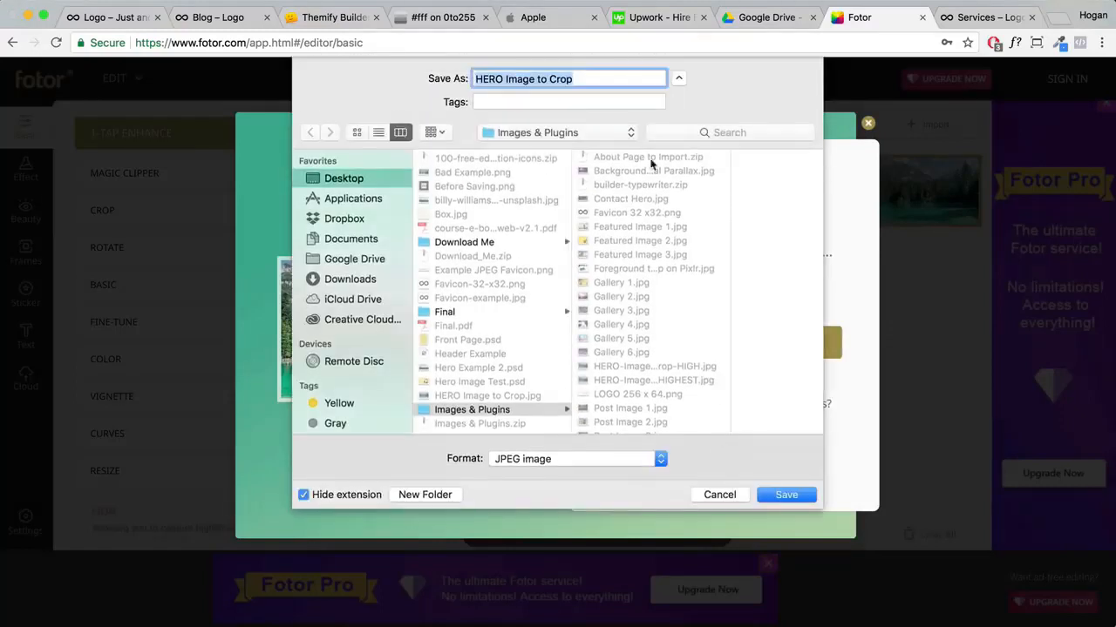
left_click_drag(592, 81, 540, 79)
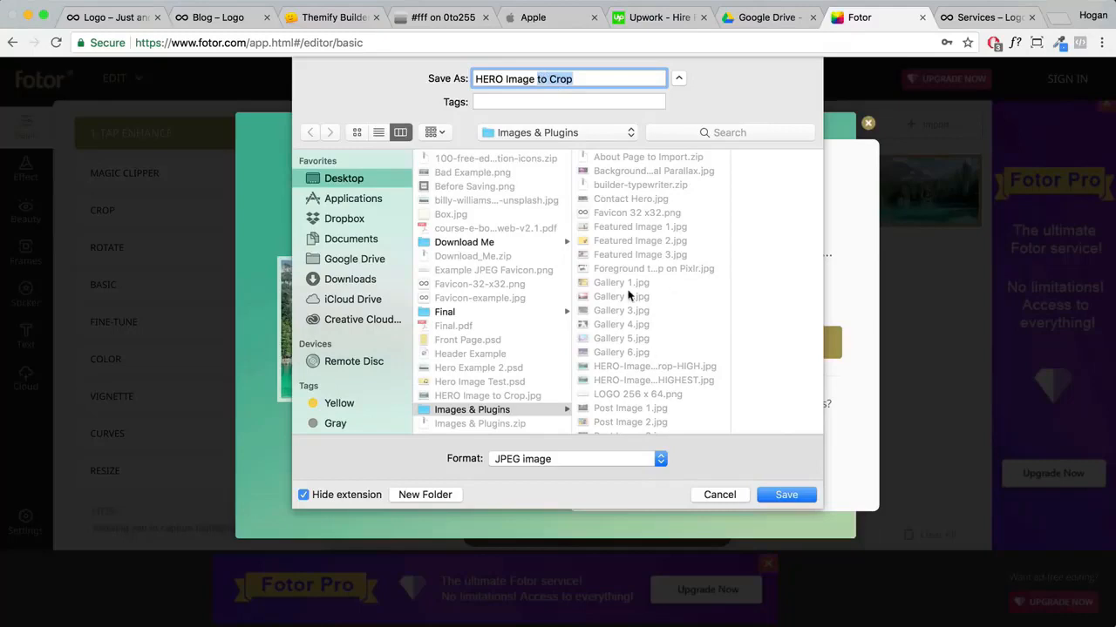
key("BackSpace")
left_click(782, 495)
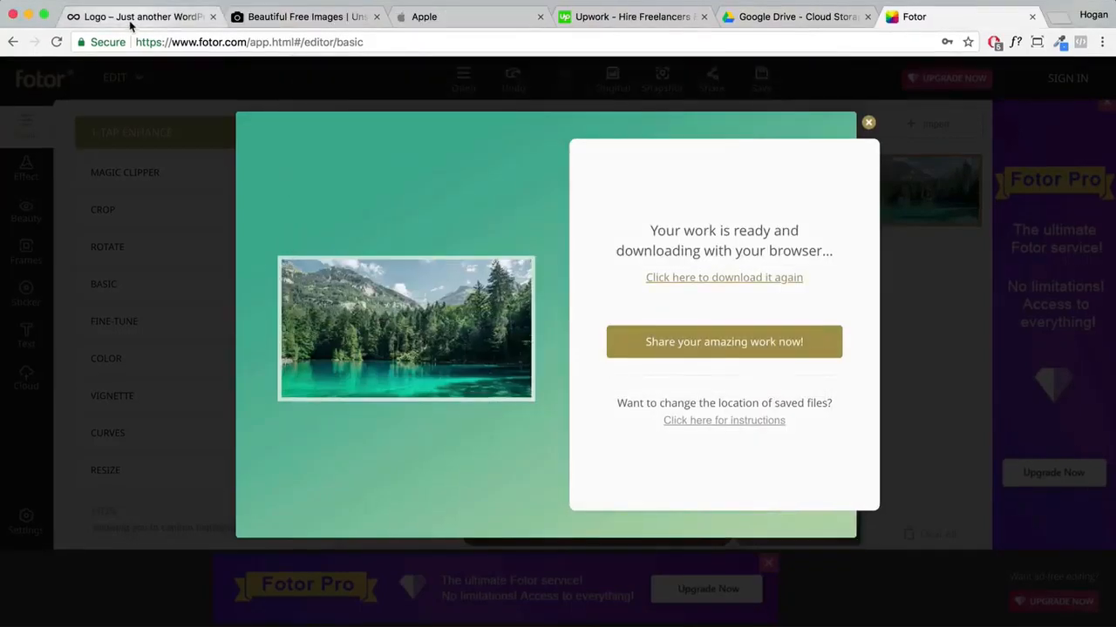
left_click(130, 17)
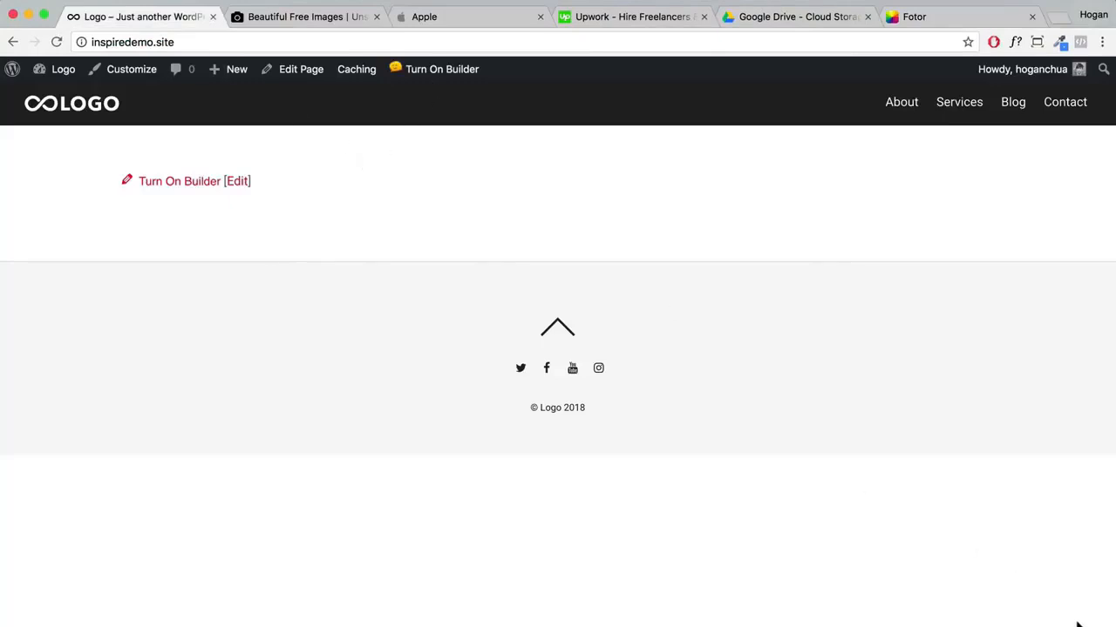
- Reload the page, turn on the builder, and set the empty row's width to Fullwidth content
left_click(55, 42)
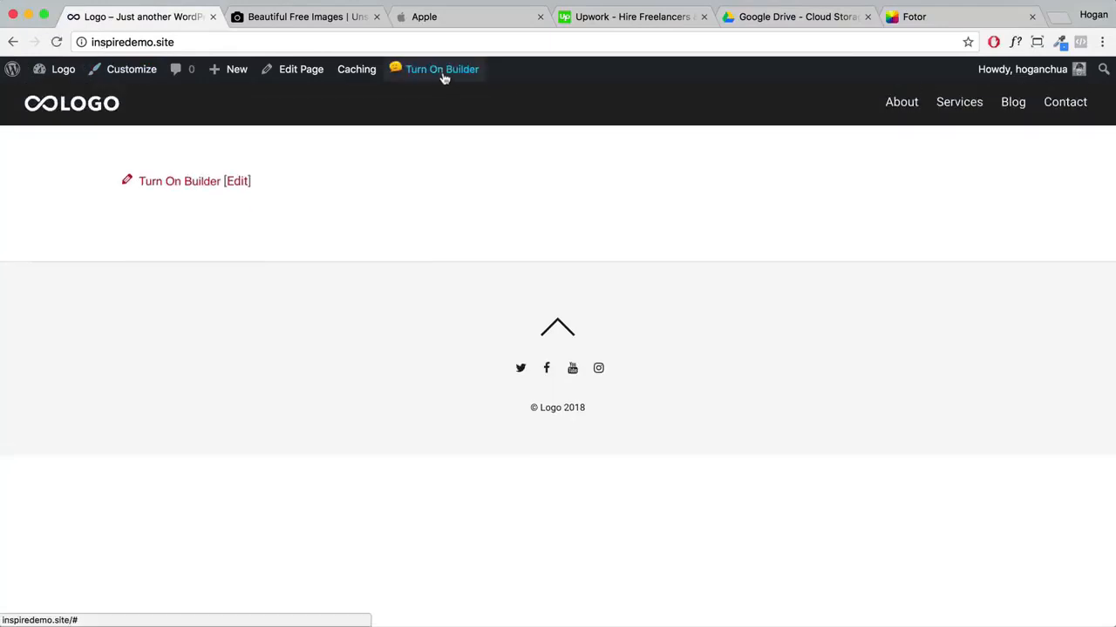
left_click(444, 75)
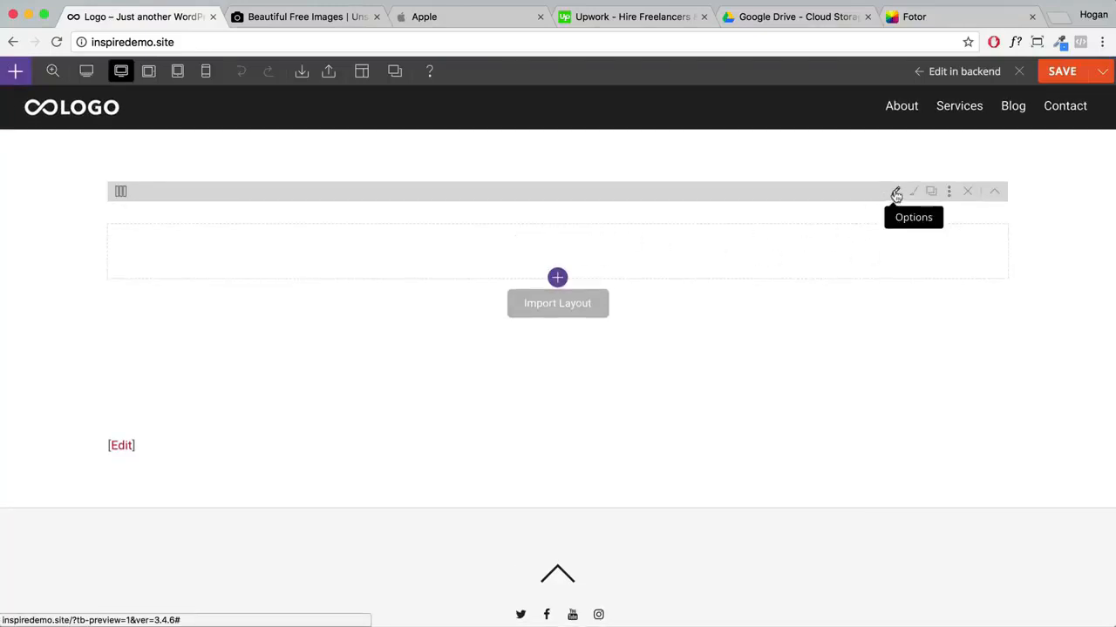
left_click(896, 194)
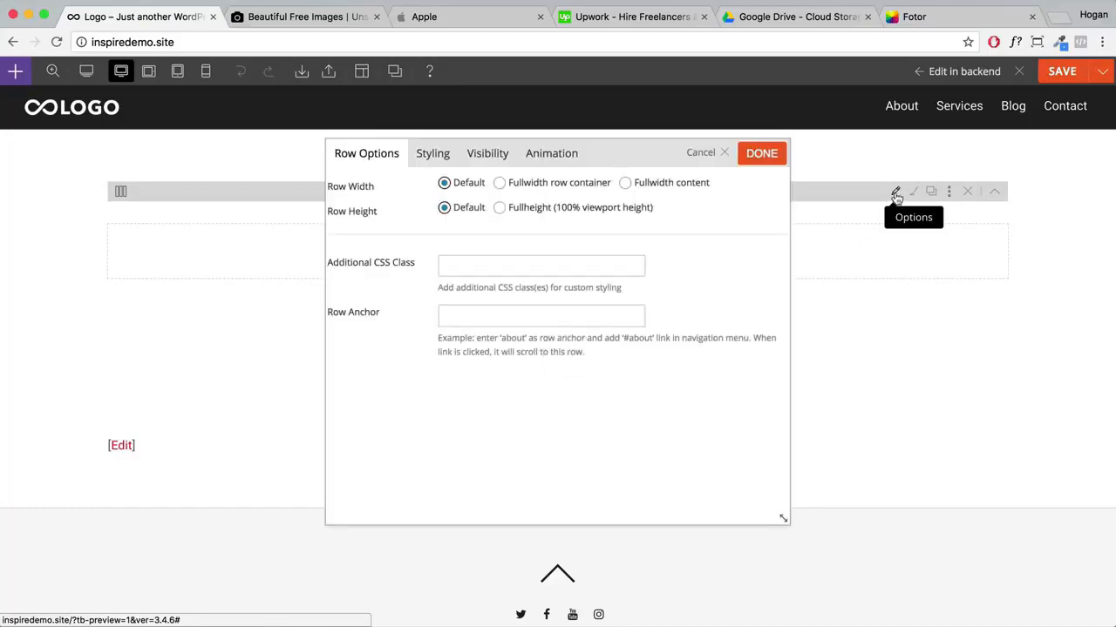
left_click_drag(374, 187, 318, 190)
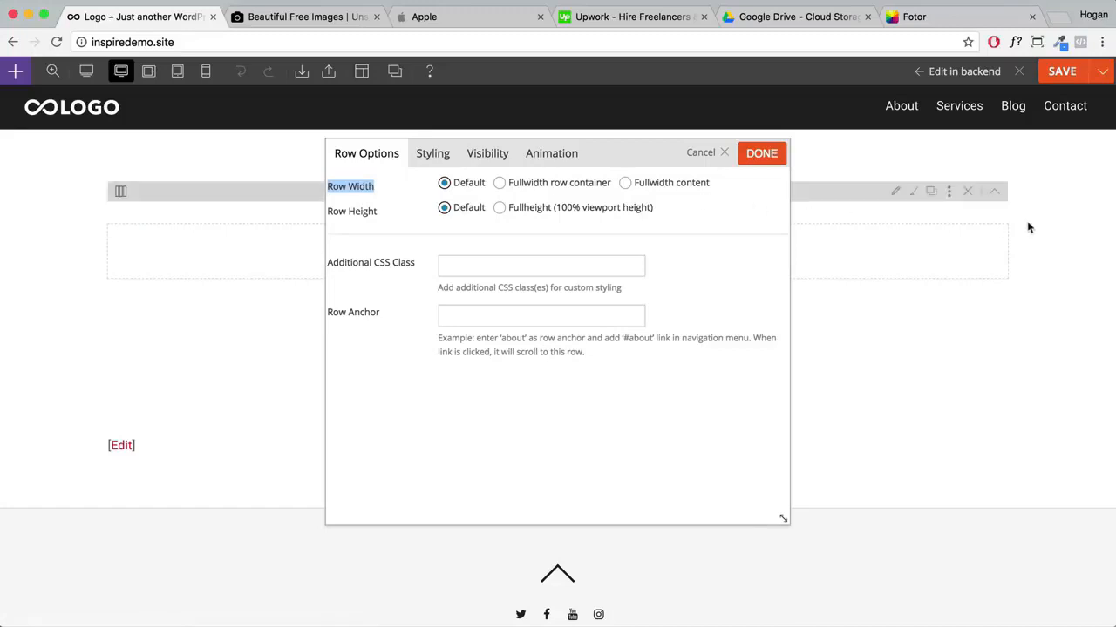
left_click(501, 184)
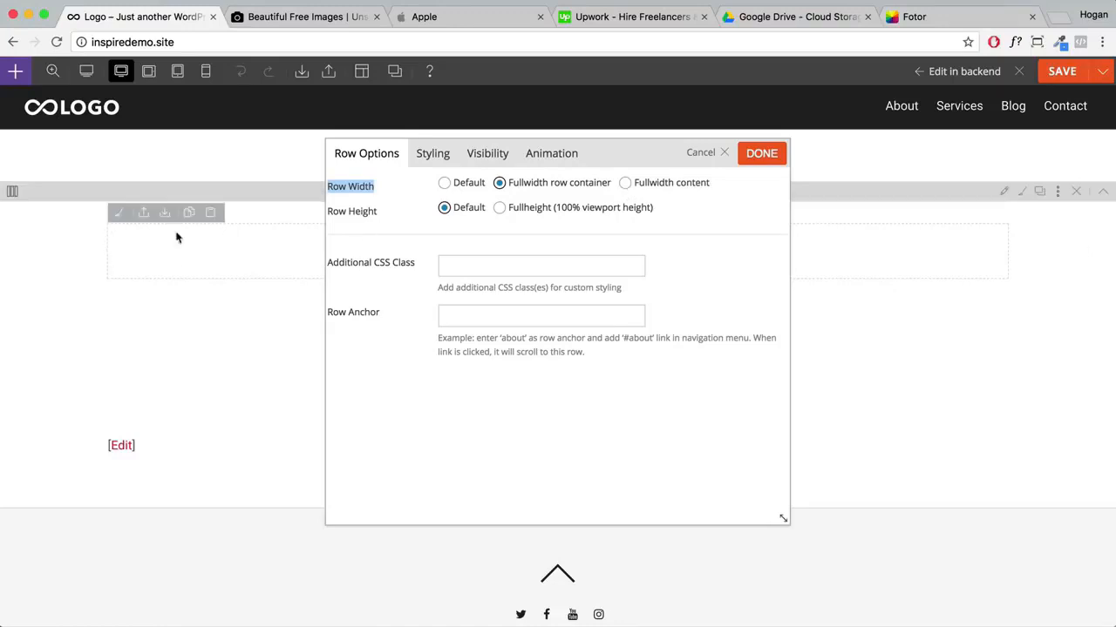
left_click(624, 183)
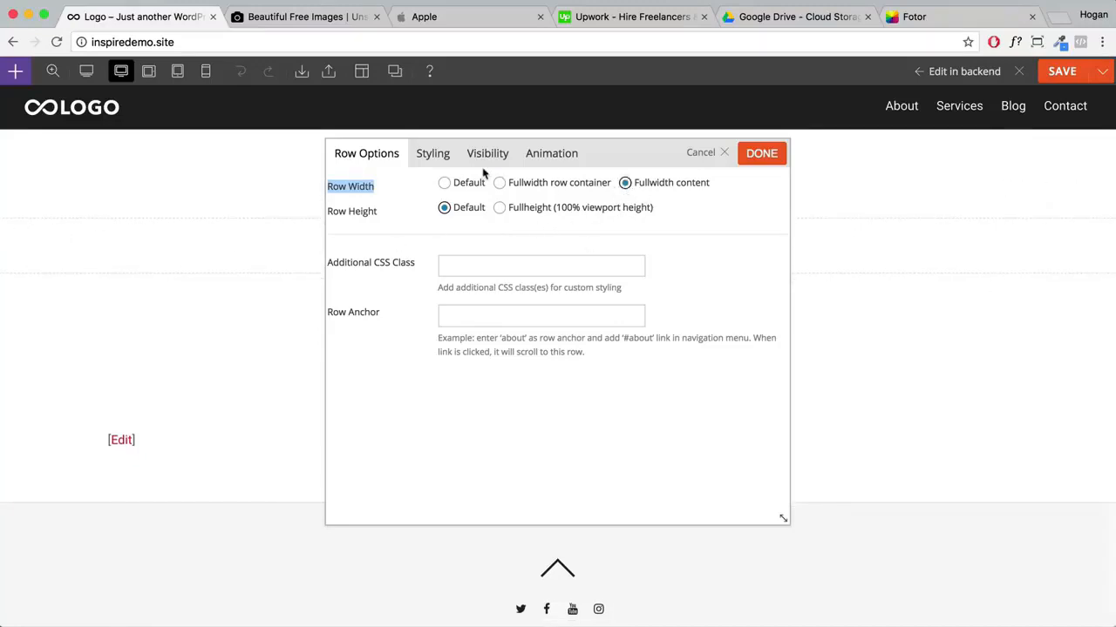
left_click(433, 157)
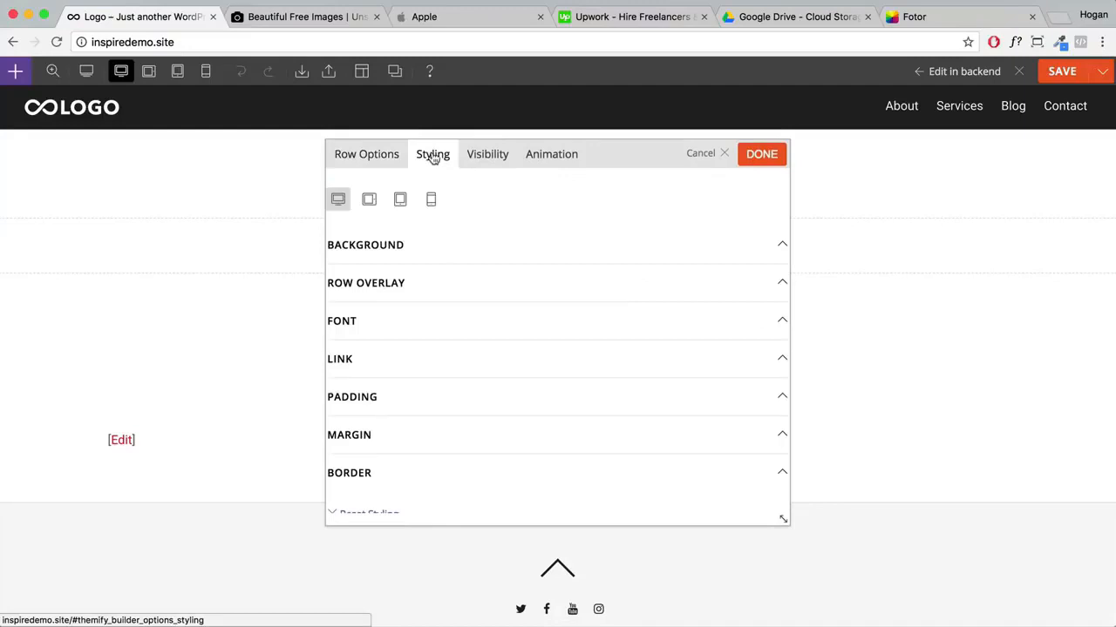
- Expand the row's Background settings, trying Video before returning to the Image type
scroll(501, 244, "down", 1)
left_click(417, 227)
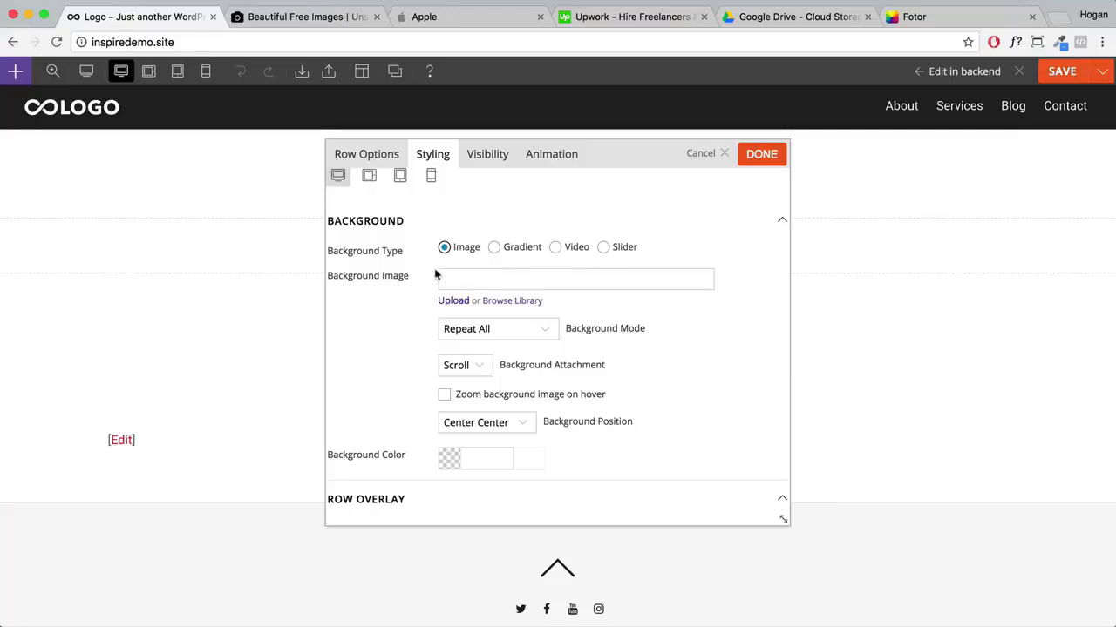
left_click(555, 249)
left_click(506, 276)
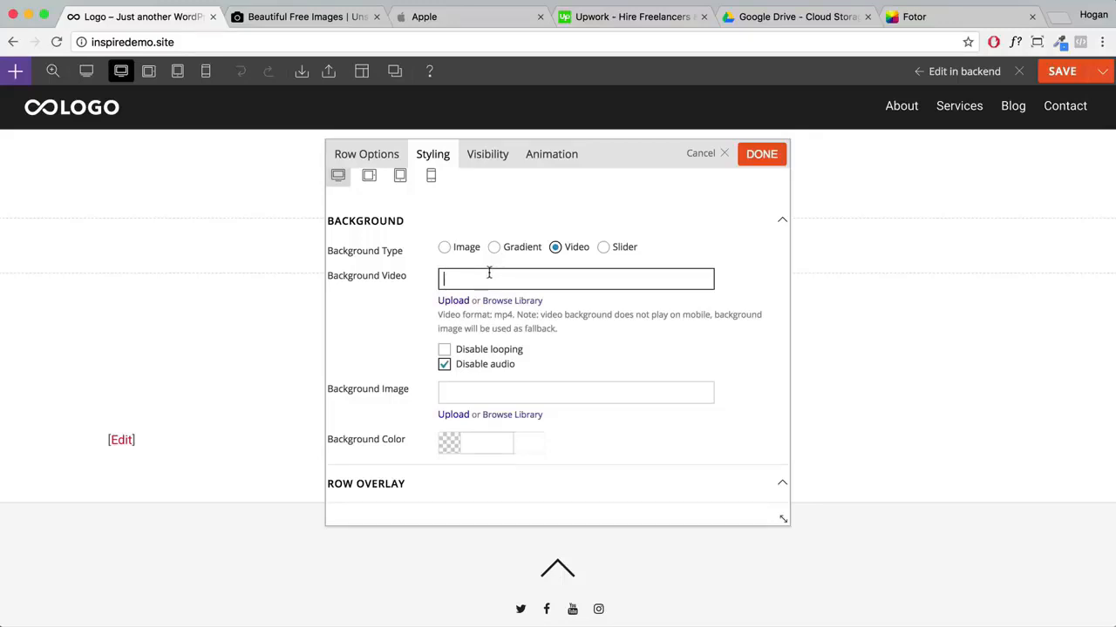
left_click(446, 251)
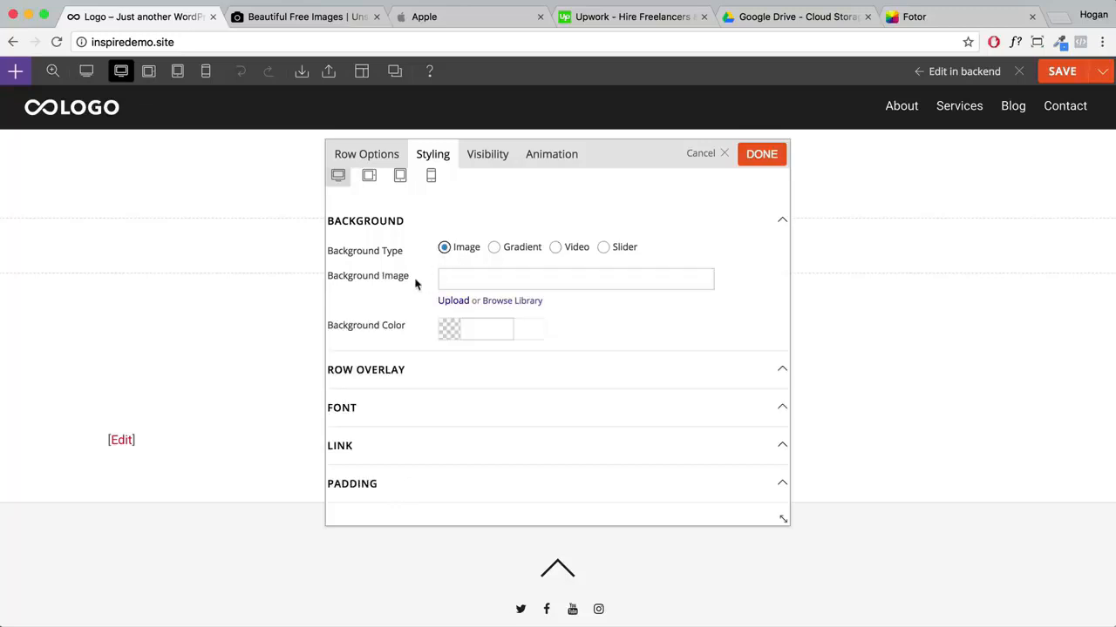
left_click_drag(413, 278, 348, 278)
left_click(500, 283)
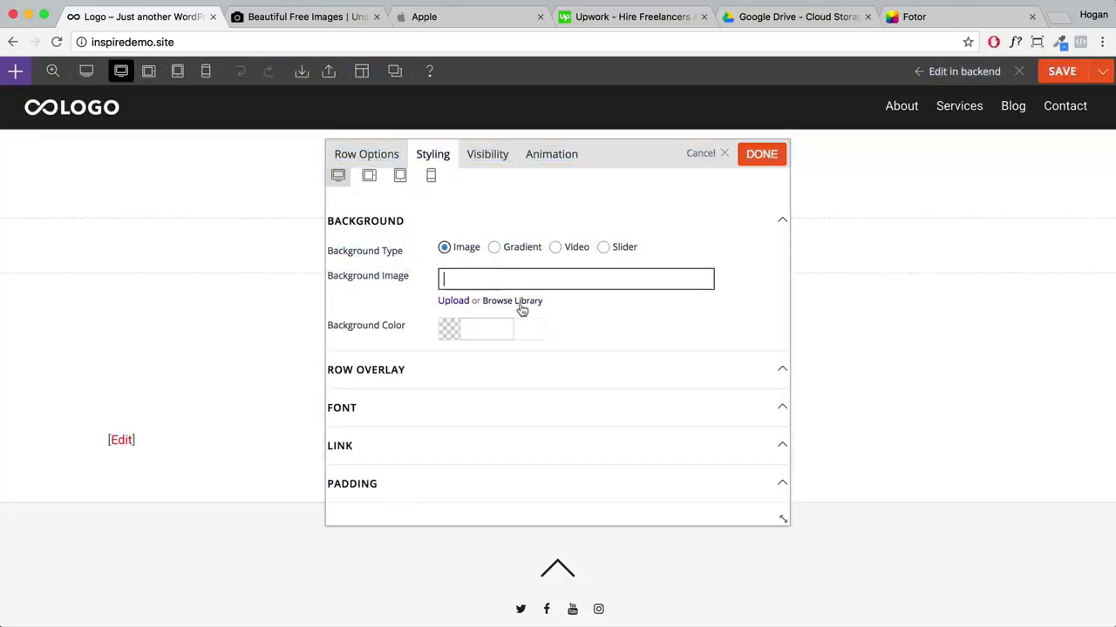
- Upload Hero Image.jpg to the media library and insert it as the row background
left_click(512, 302)
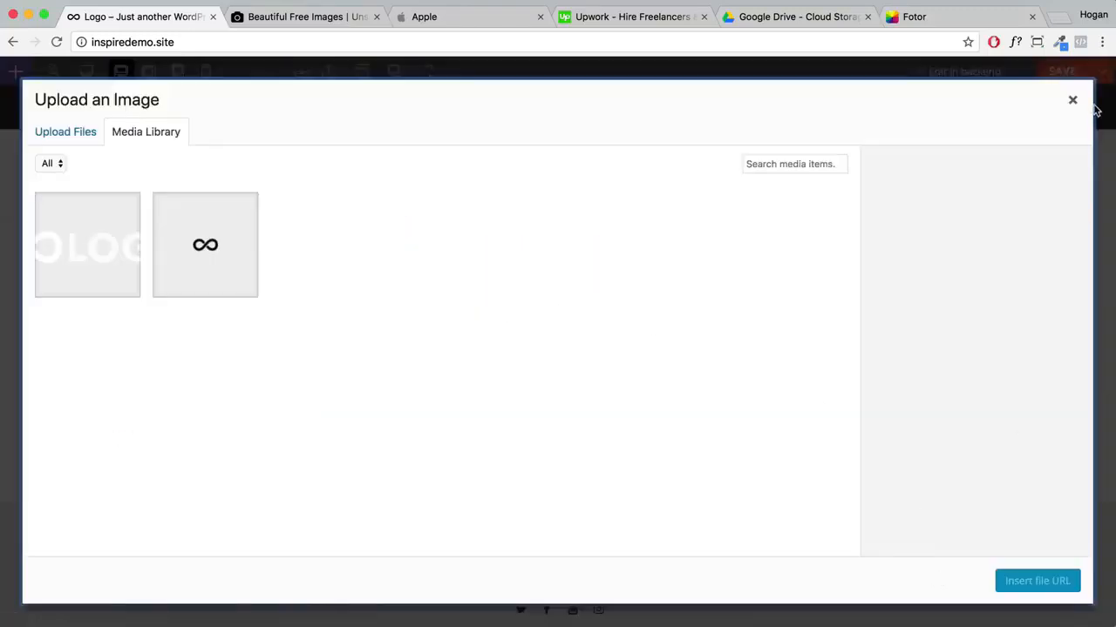
left_click(1074, 100)
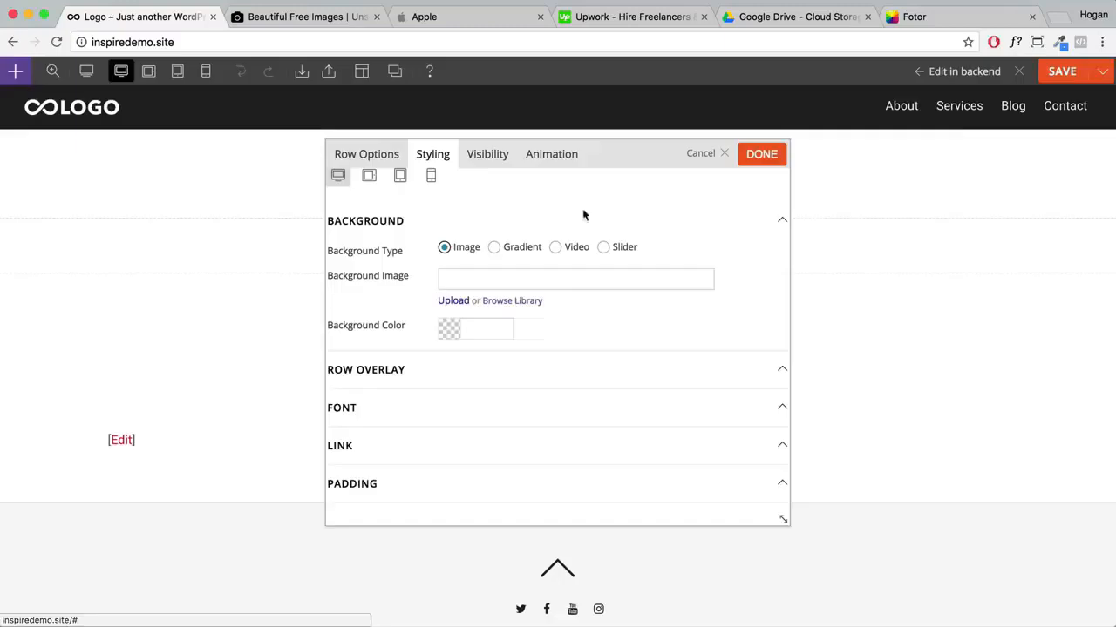
left_click(497, 301)
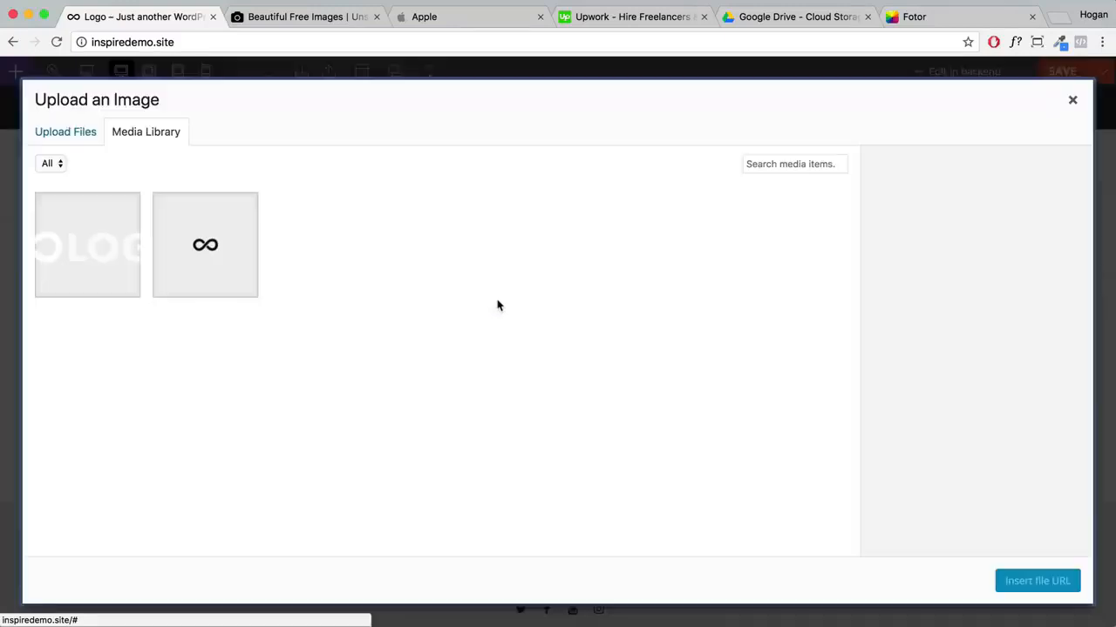
left_click(60, 135)
left_click(556, 363)
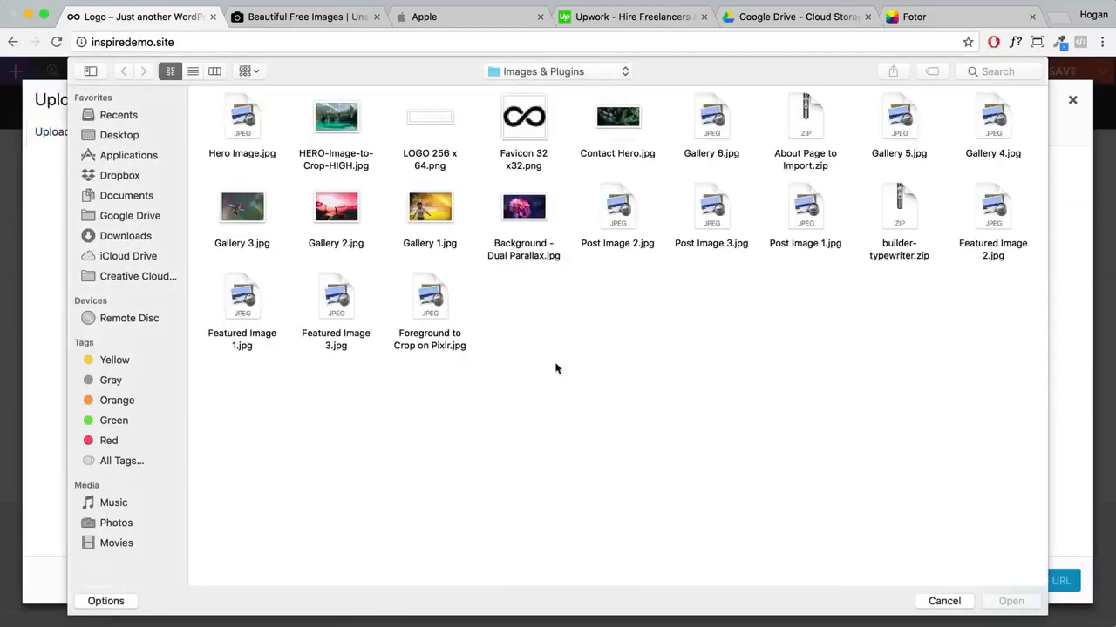
left_click(246, 124)
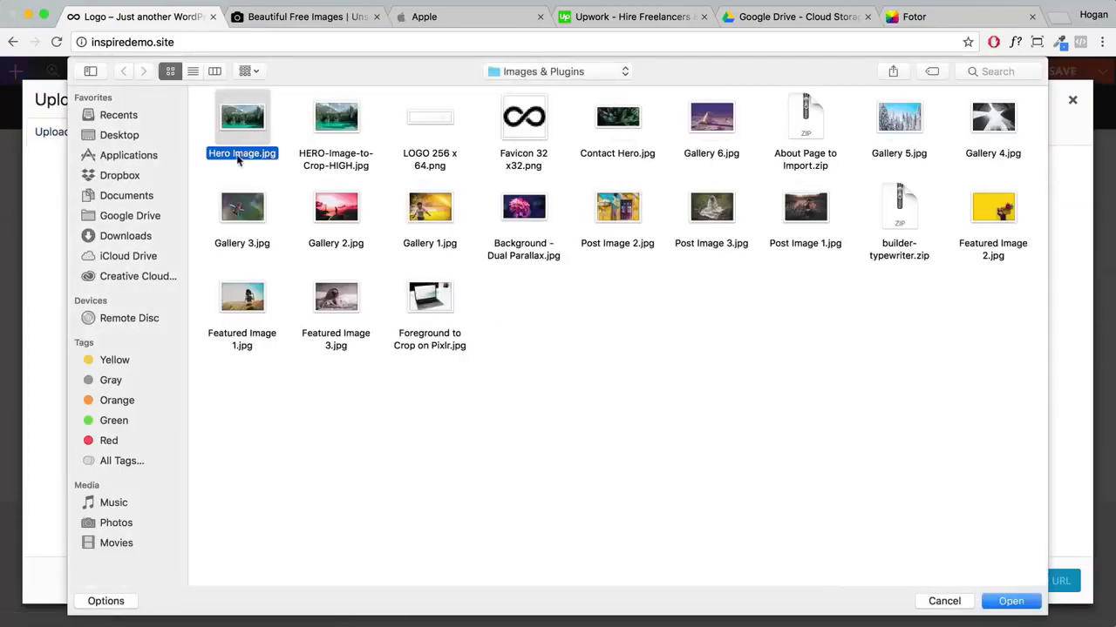
left_click(1028, 601)
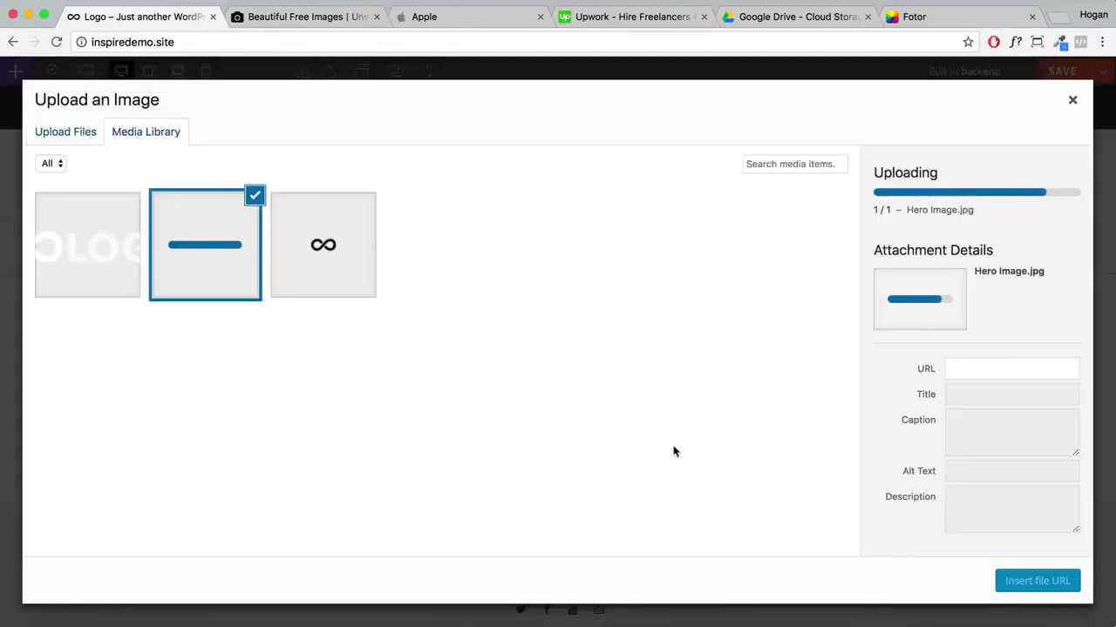
left_click(1030, 583)
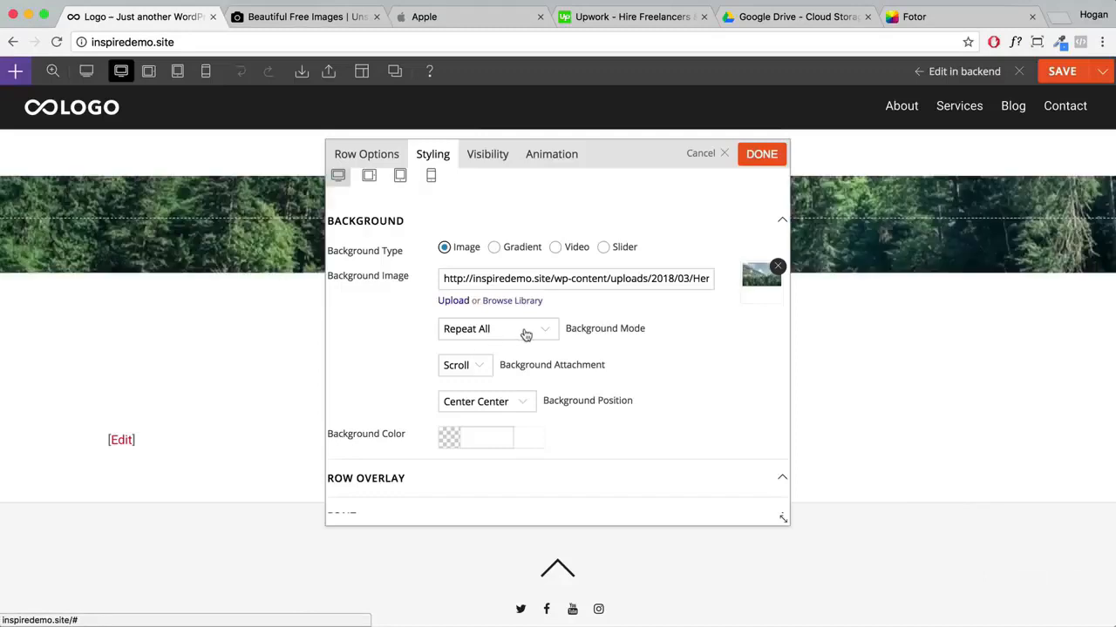
- Switch the row's background mode from Fullcover to Zoom Scrolling and move the dialog aside
left_click(523, 328)
left_click(505, 382)
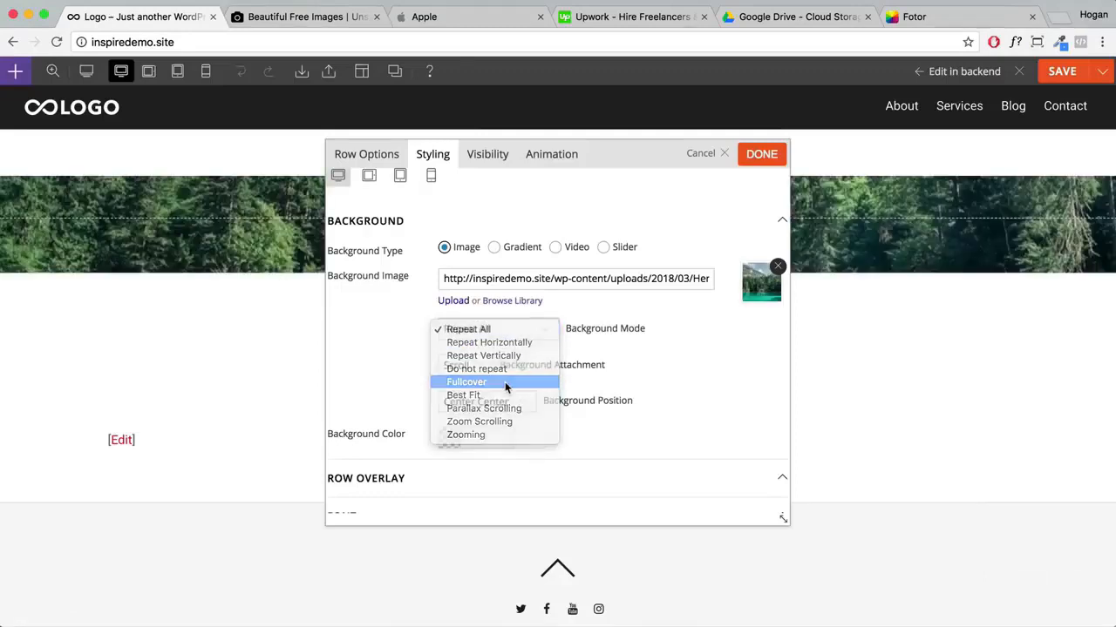
left_click(518, 329)
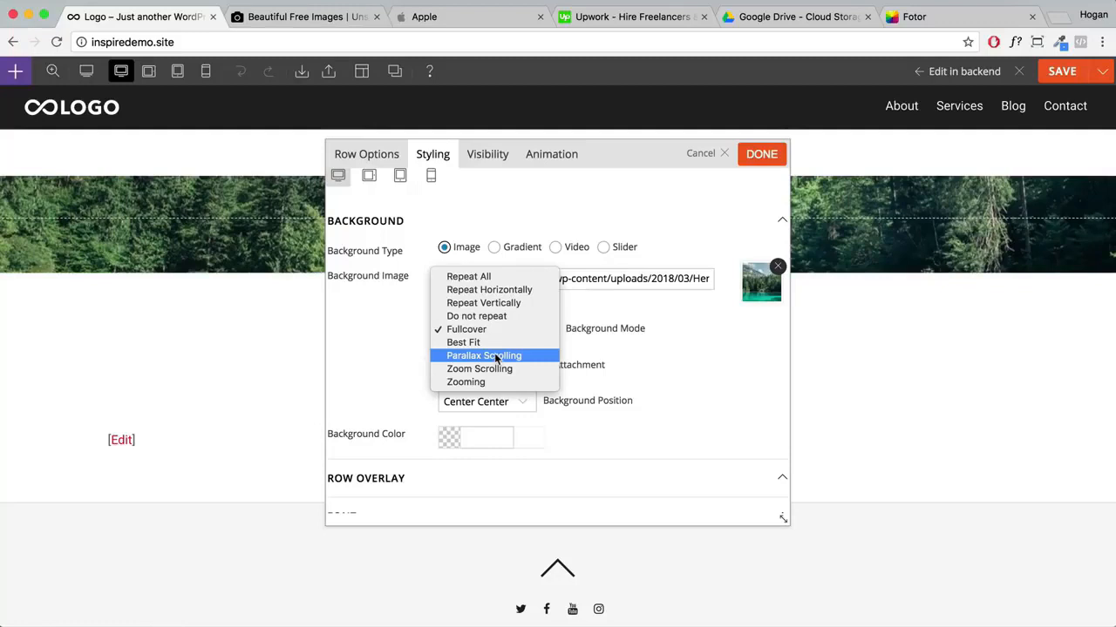
left_click(496, 369)
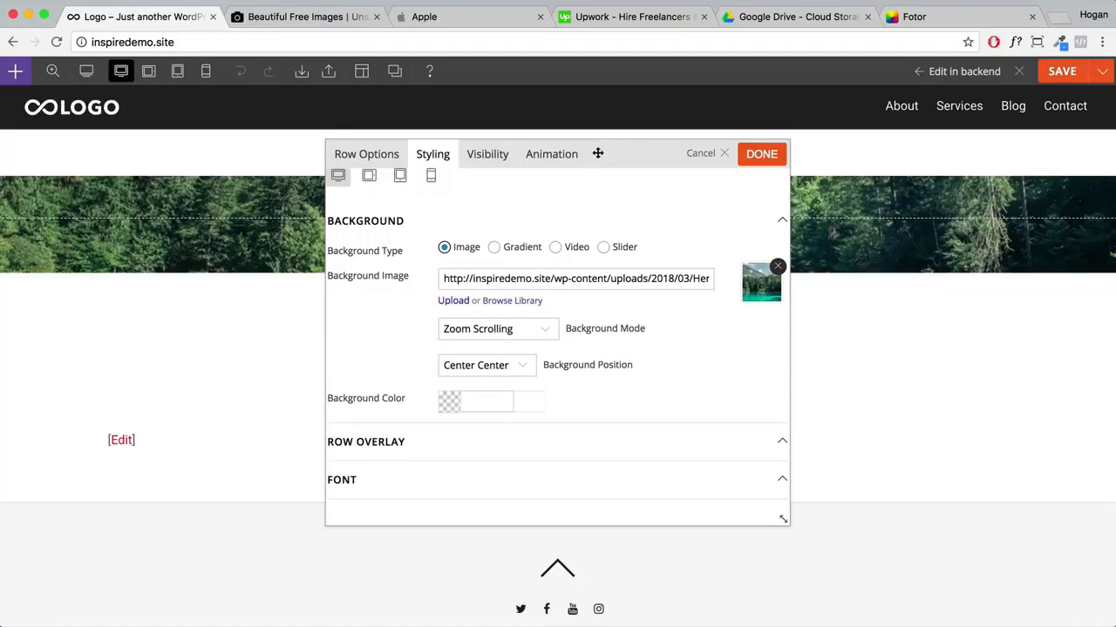
left_click_drag(602, 153, 1111, 179)
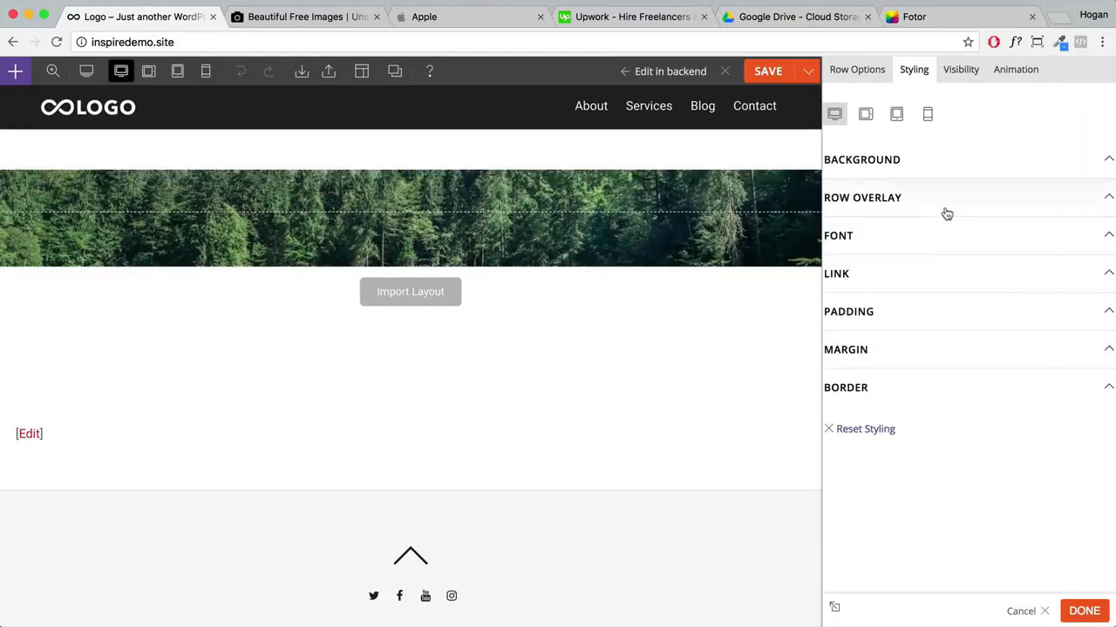
- Dock the row settings as a side panel and enable per-side padding
mouse_move(763, 205)
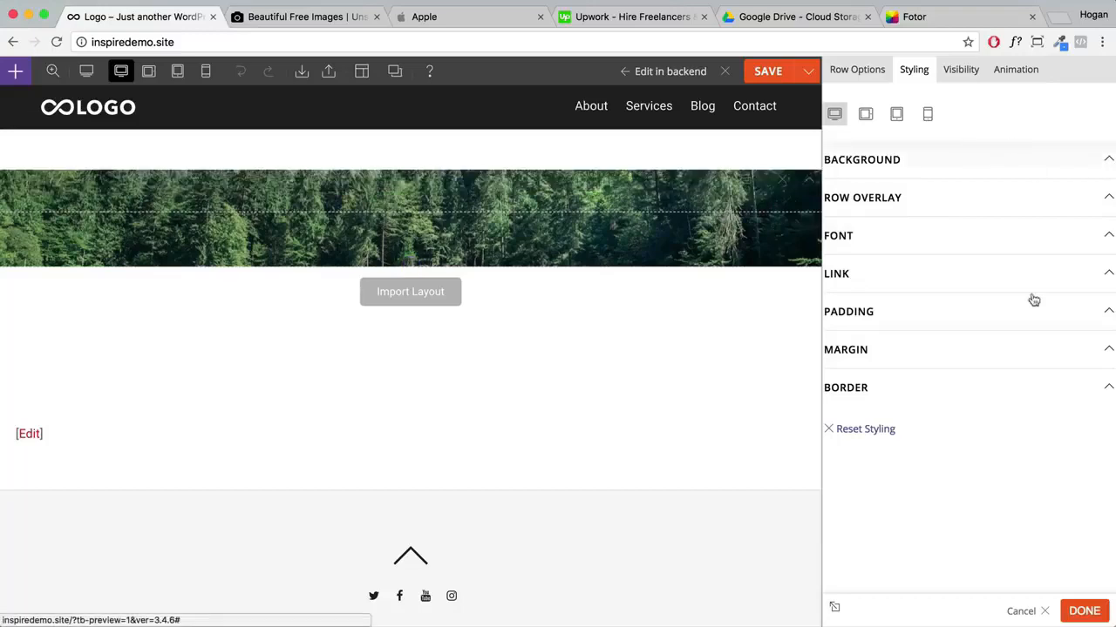
left_click(834, 607)
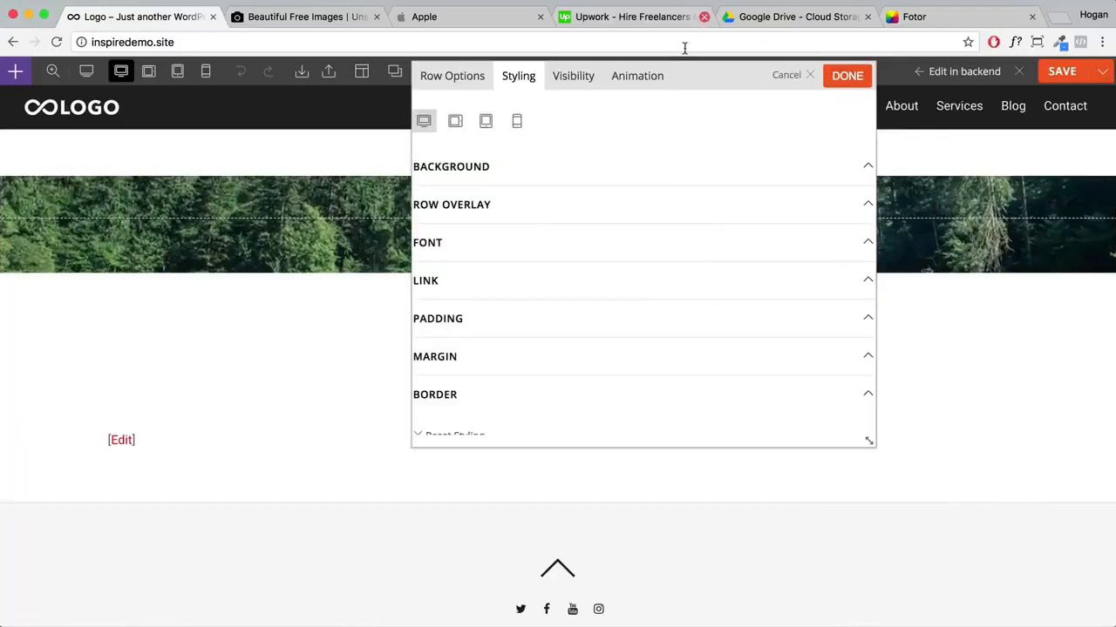
left_click_drag(715, 78, 1112, 87)
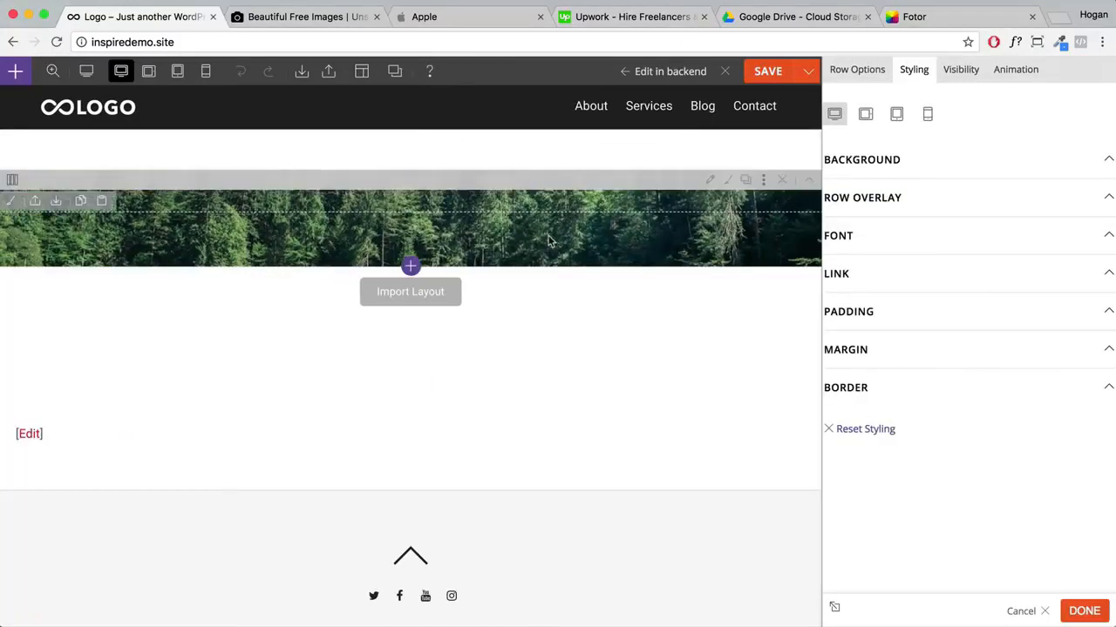
left_click(947, 317)
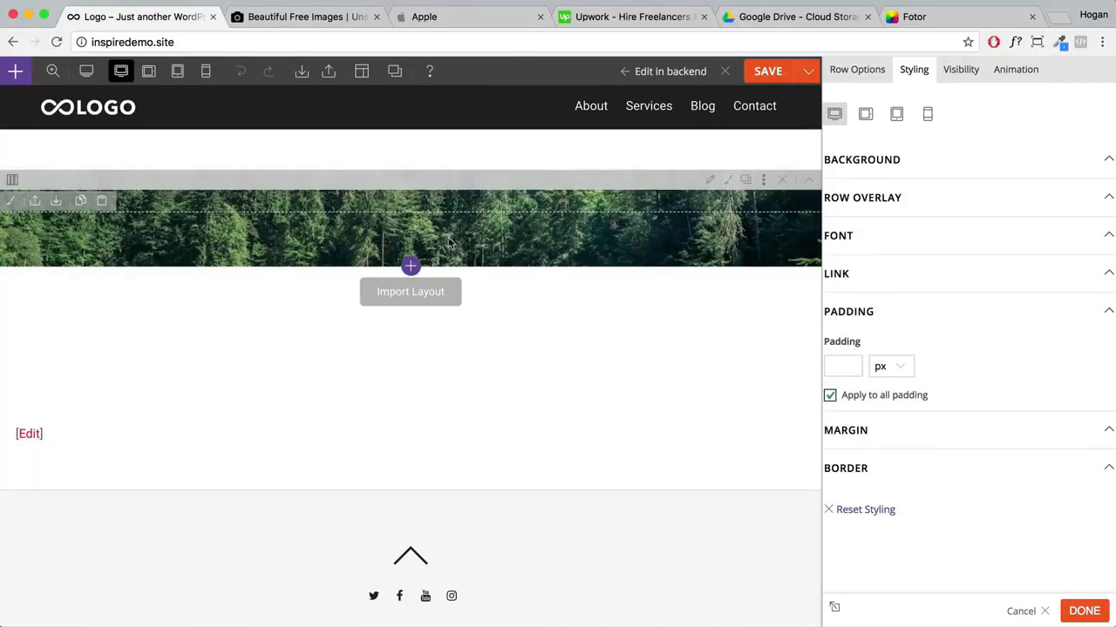
left_click(829, 396)
- Set the row's top and bottom padding to 17.5% and close the settings
left_click(845, 367)
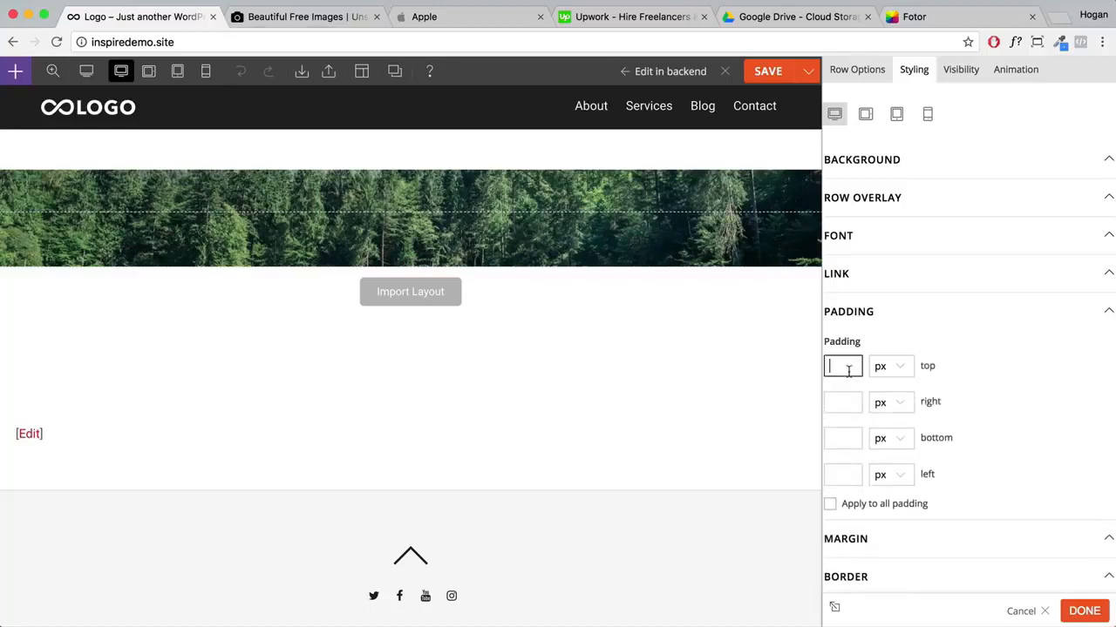
type("17.5")
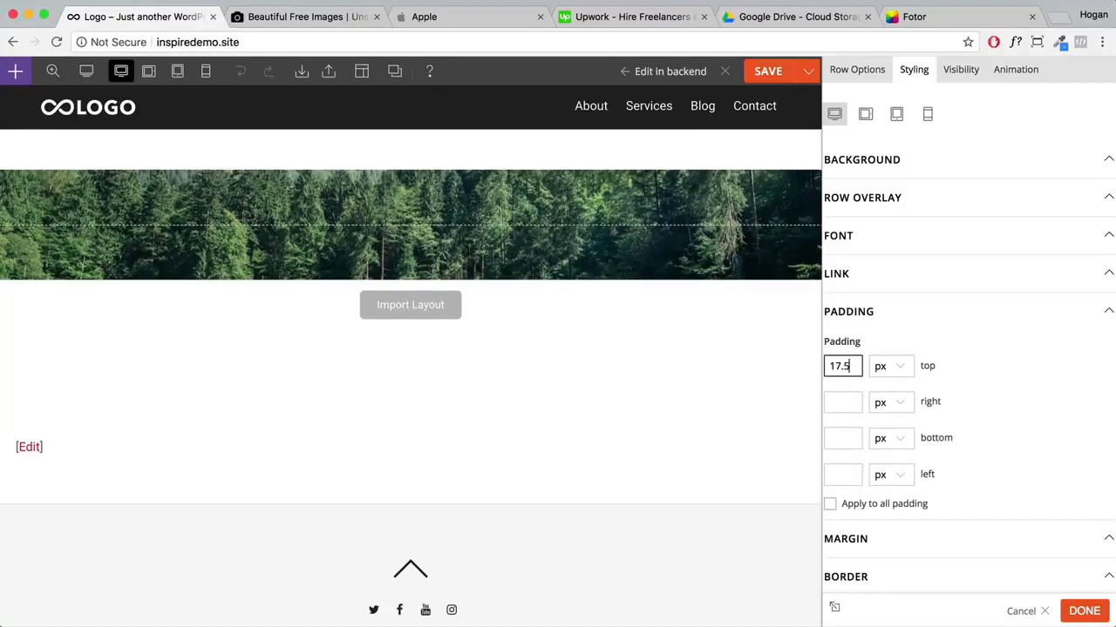
left_click(883, 379)
left_click(883, 392)
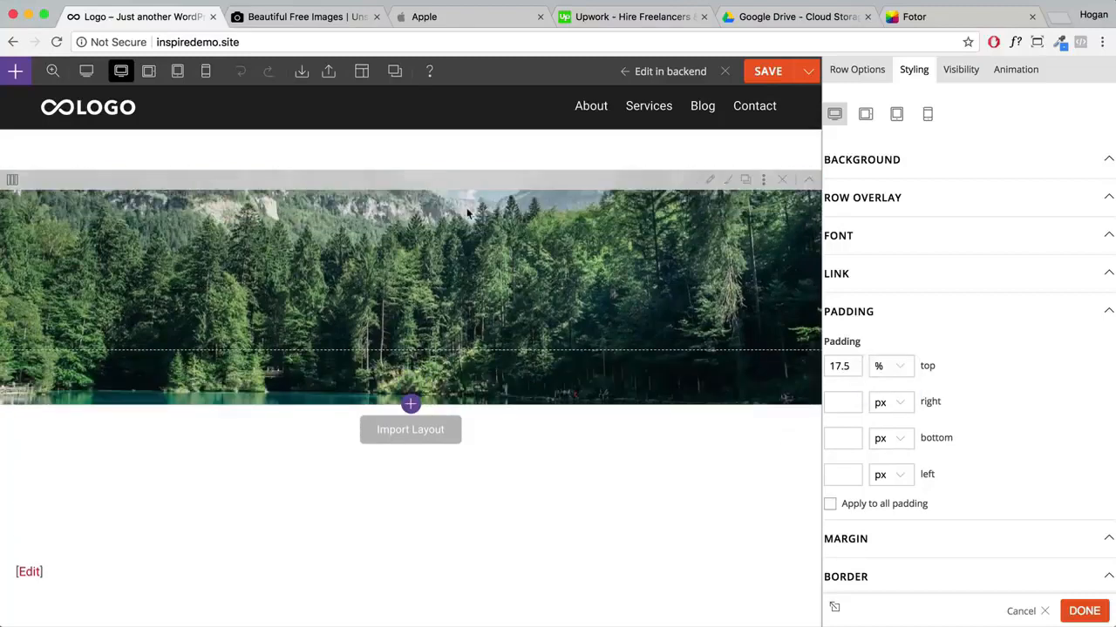
left_click(854, 438)
type("17.5")
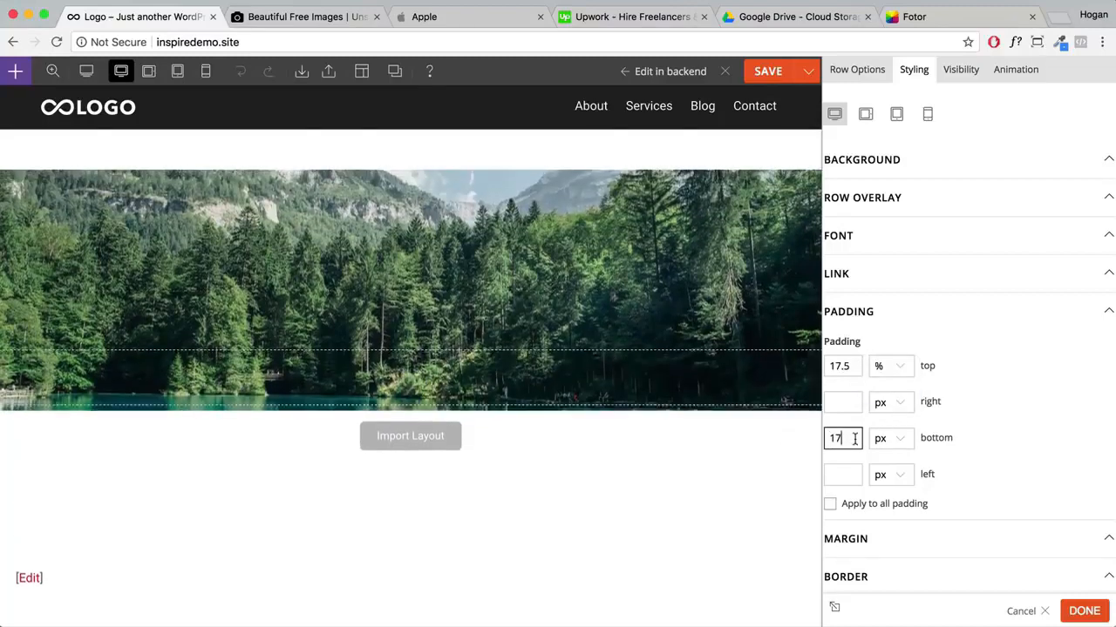
left_click(884, 439)
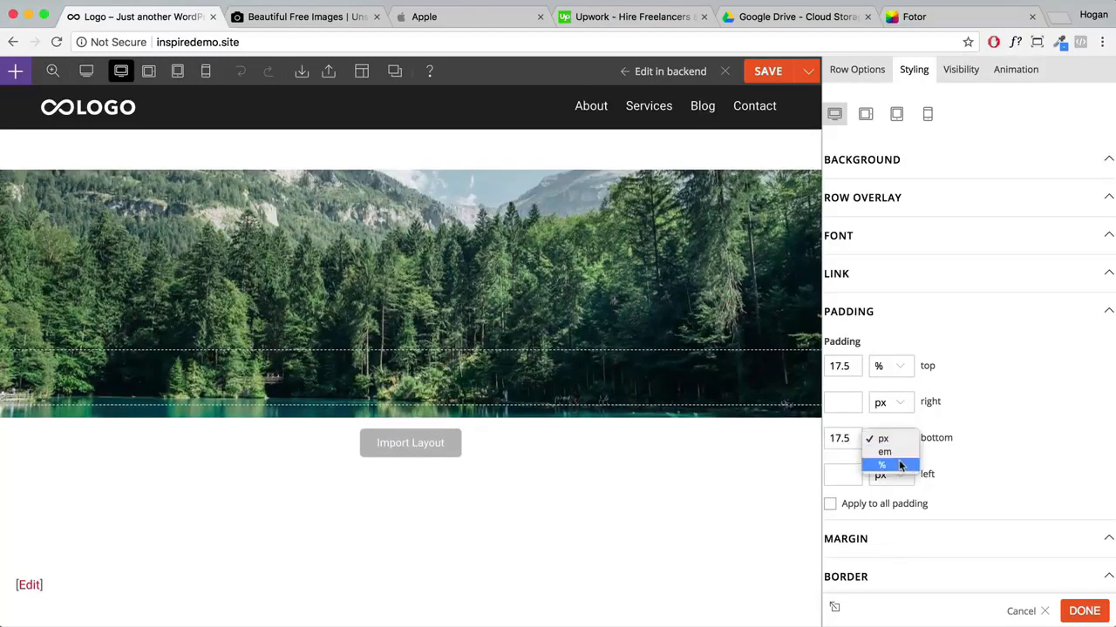
left_click(899, 463)
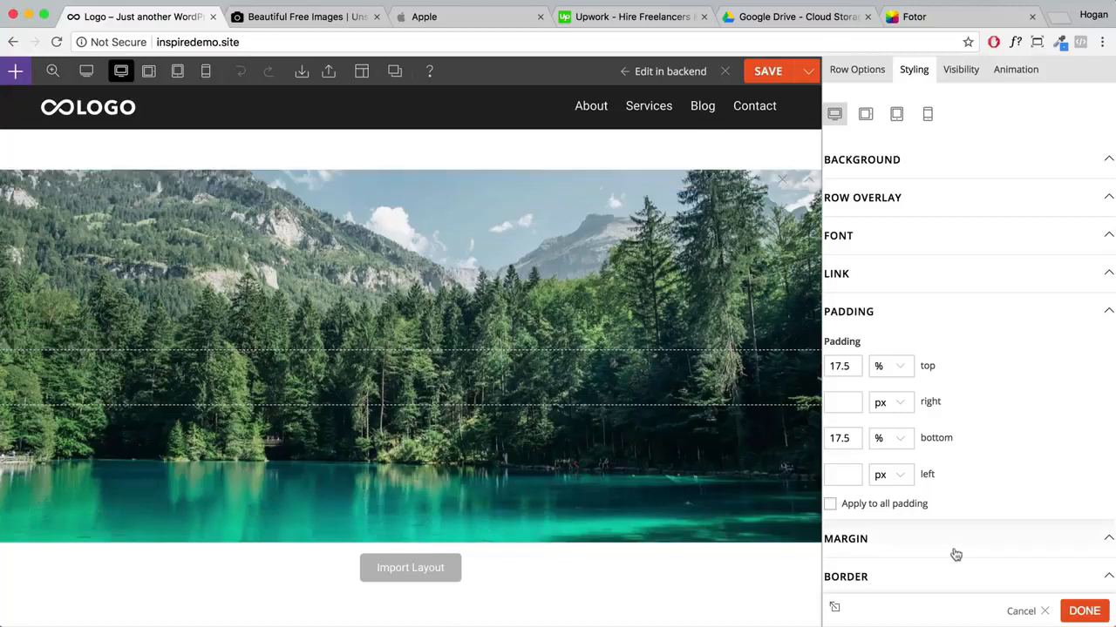
left_click(1085, 613)
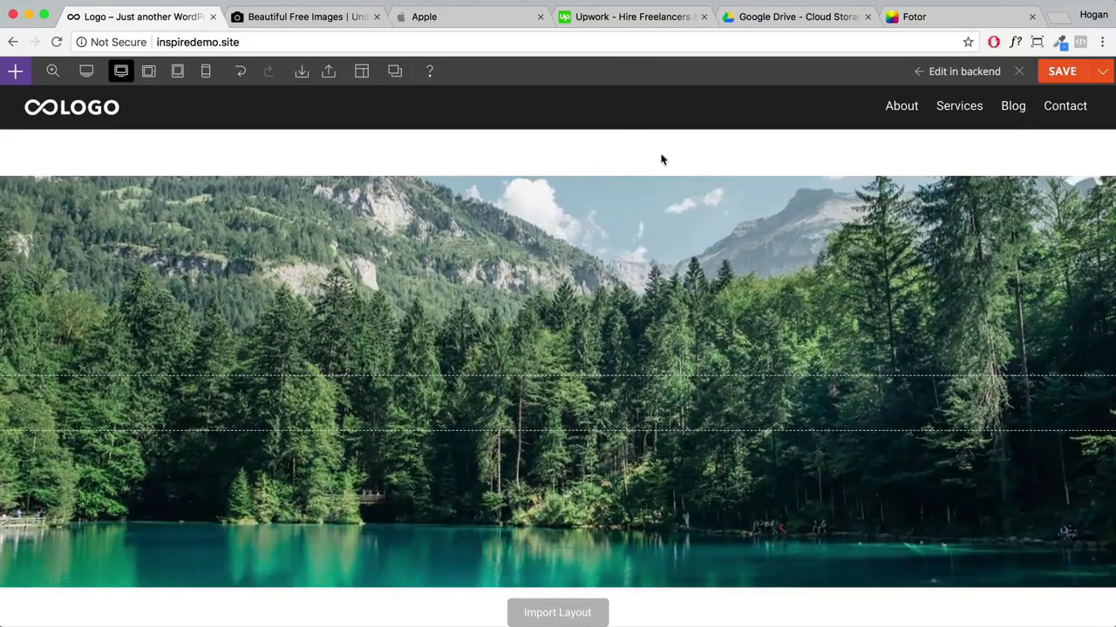
- Save the builder layout and switch to the page's backend editor
left_click(1056, 77)
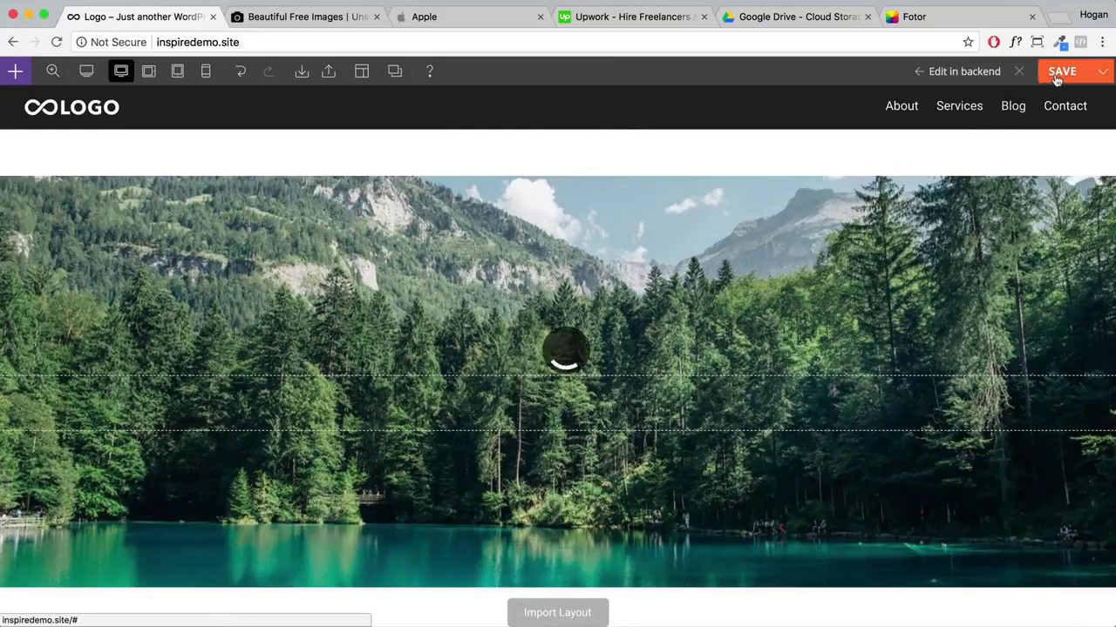
left_click(959, 76)
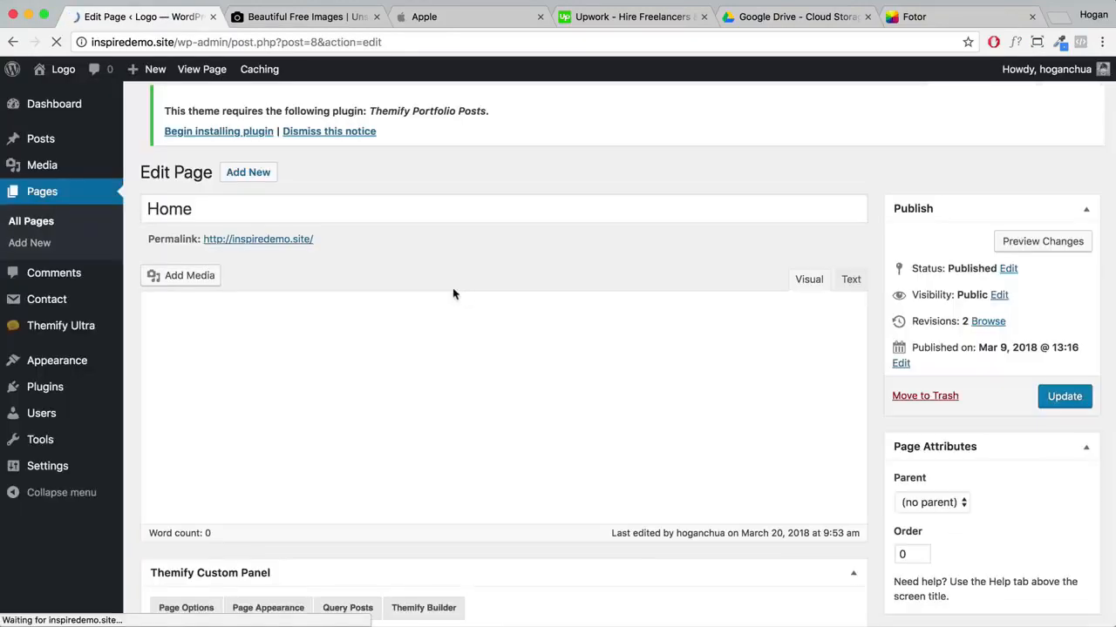
scroll(451, 289, "down", 5)
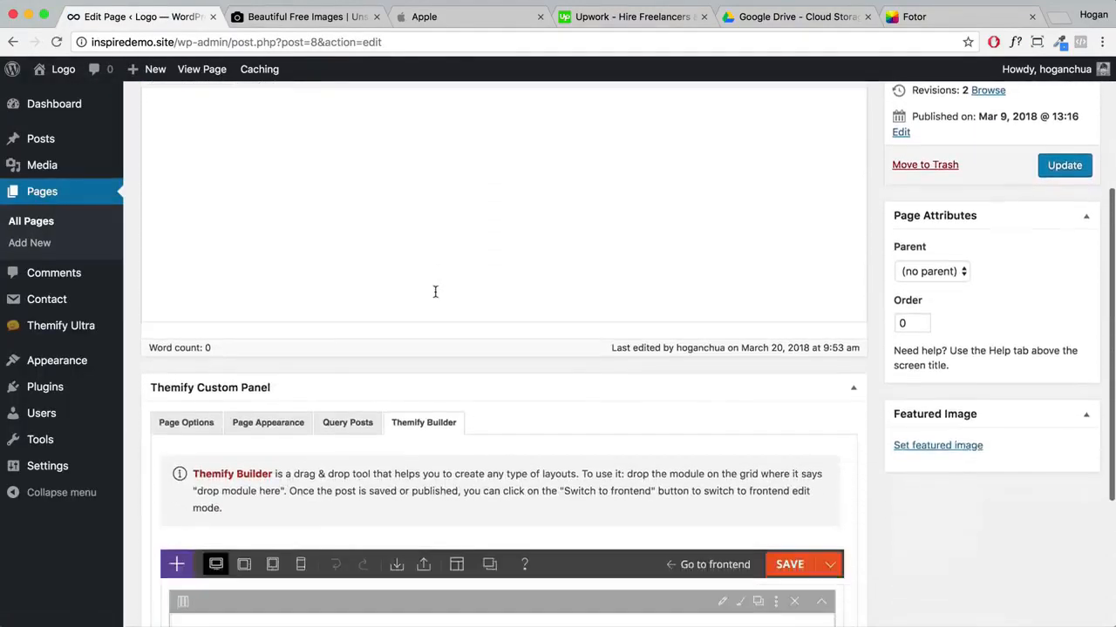
scroll(419, 292, "down", 3)
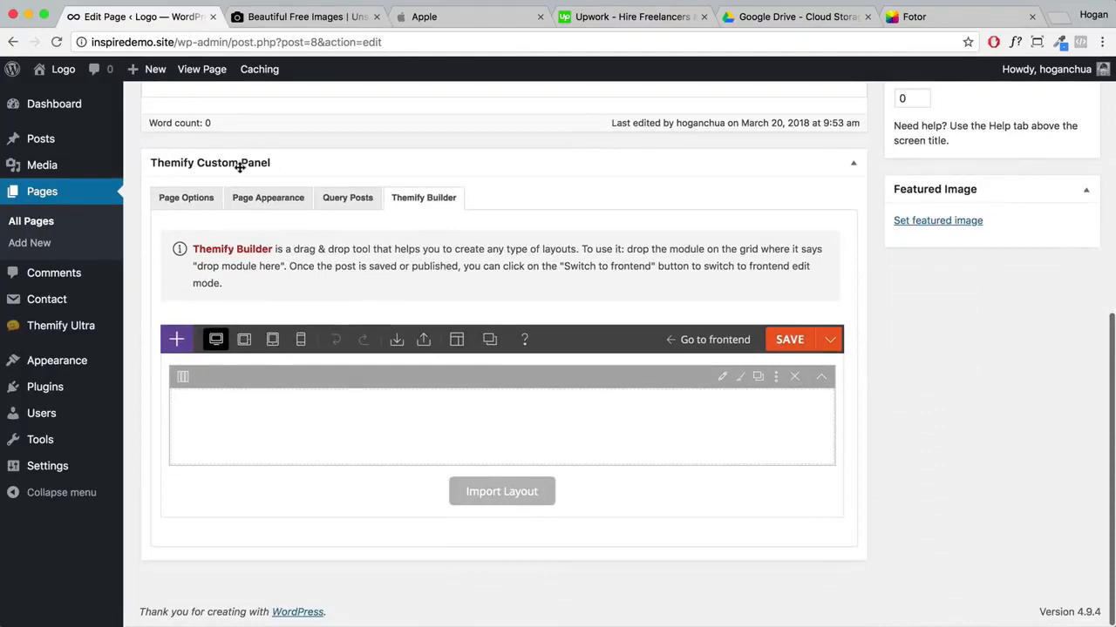
- Set the page's Content Width to Fullwidth, update the page, and view it live
left_click(201, 199)
left_click_drag(239, 348, 162, 346)
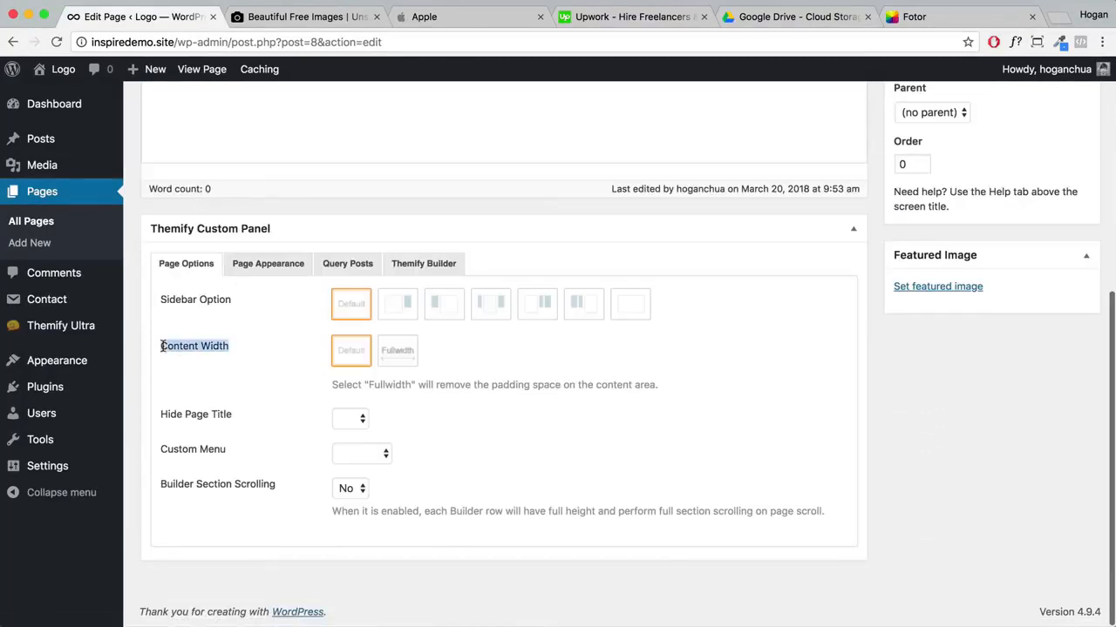
left_click(399, 352)
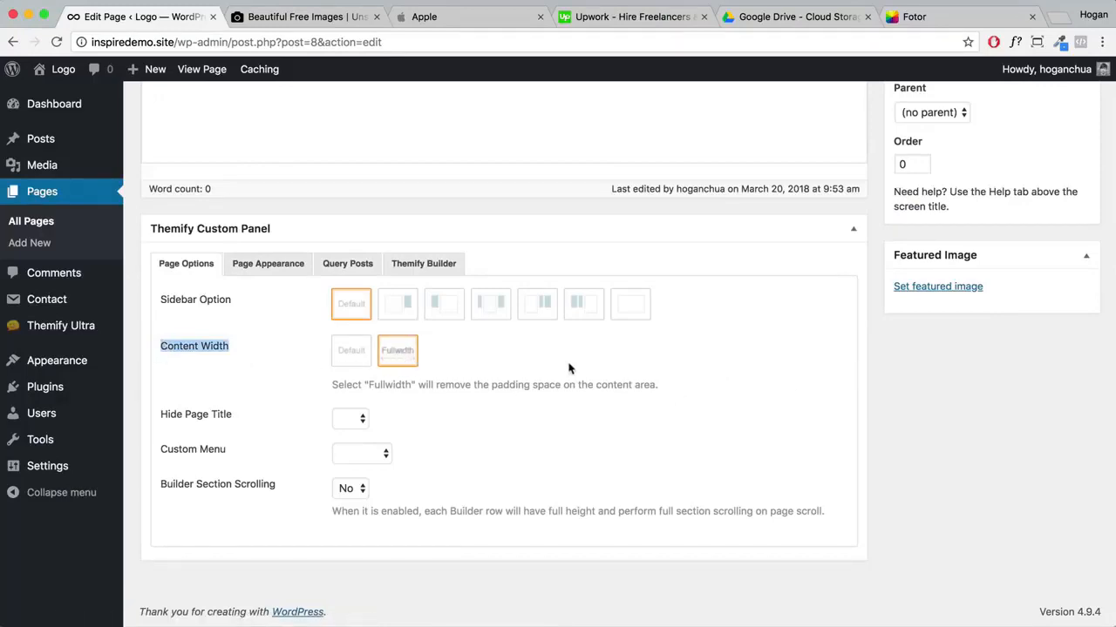
scroll(568, 369, "up", 5)
left_click(1080, 403)
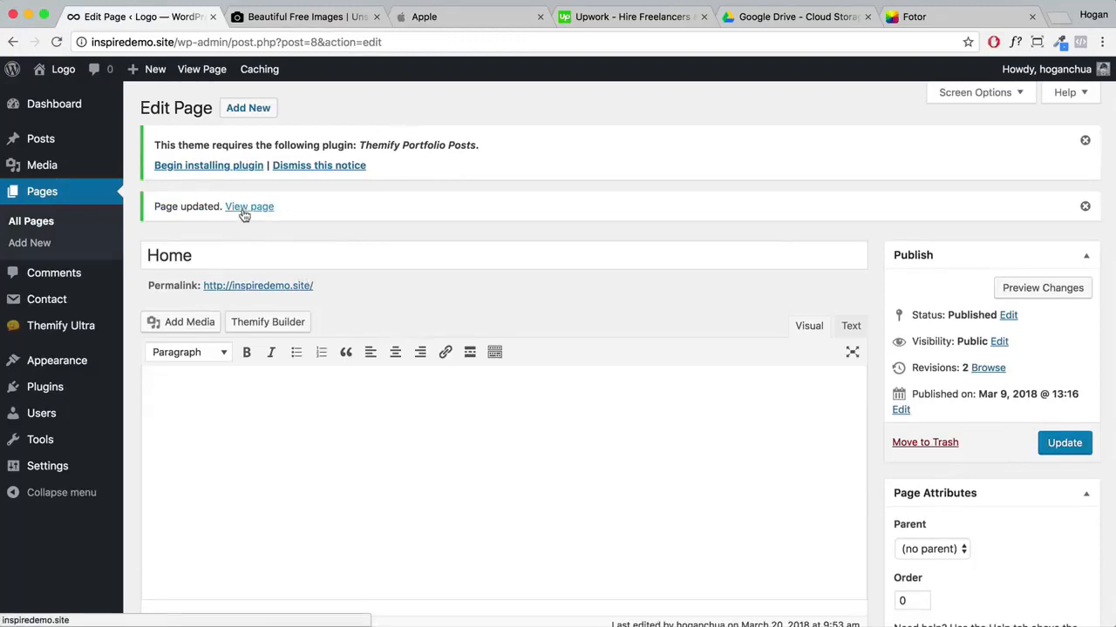
left_click(270, 288)
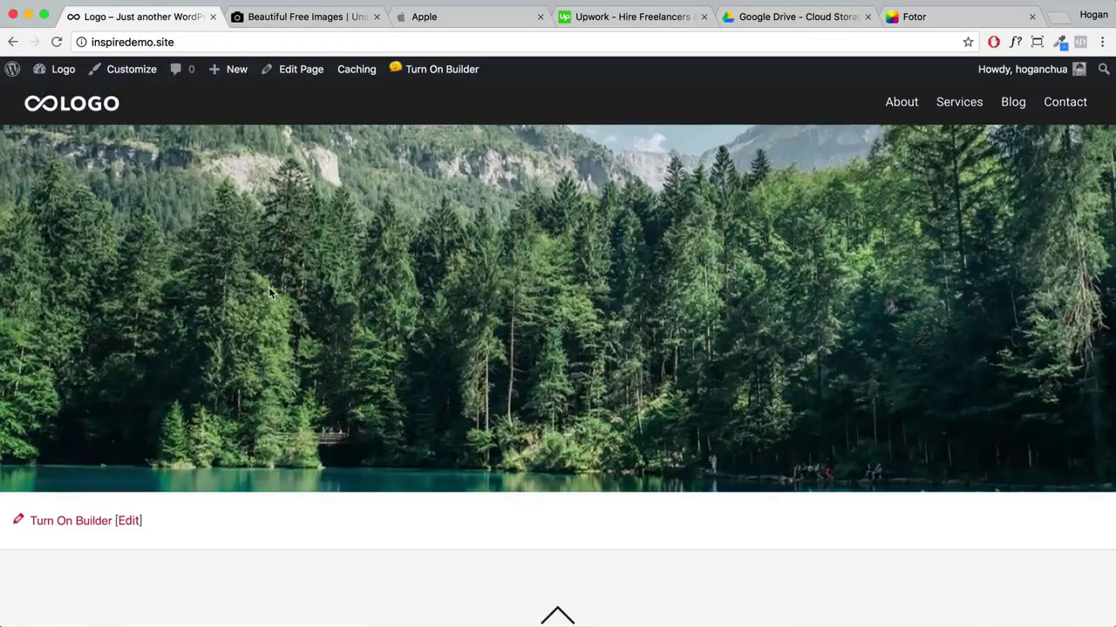
- Turn on the builder, pin the modules panel, and drag a Text module into the hero row
left_click(427, 82)
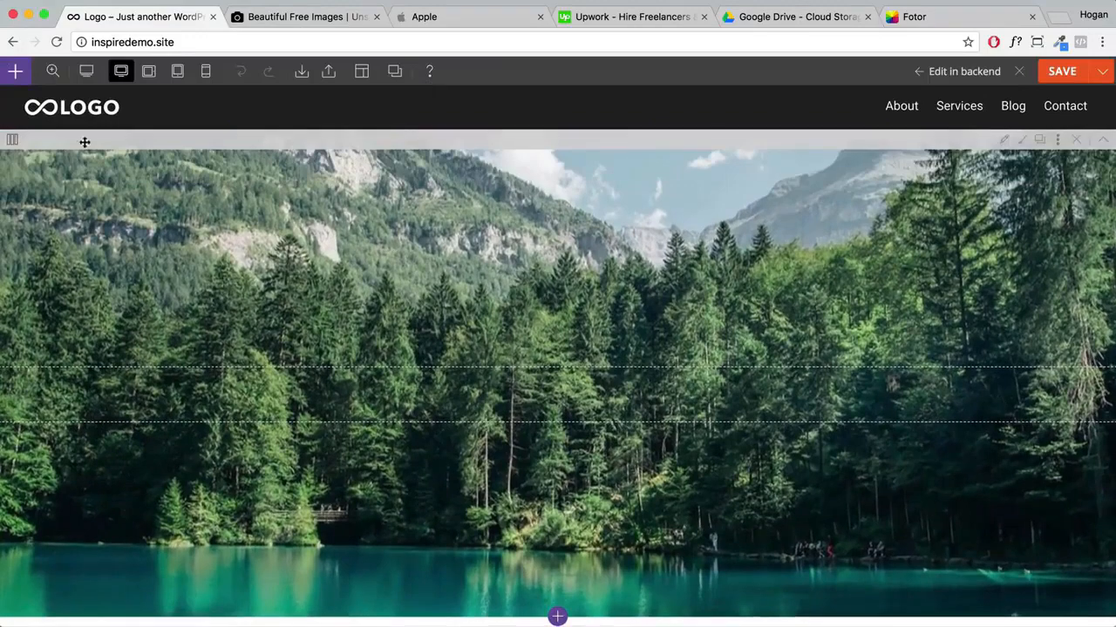
left_click(16, 74)
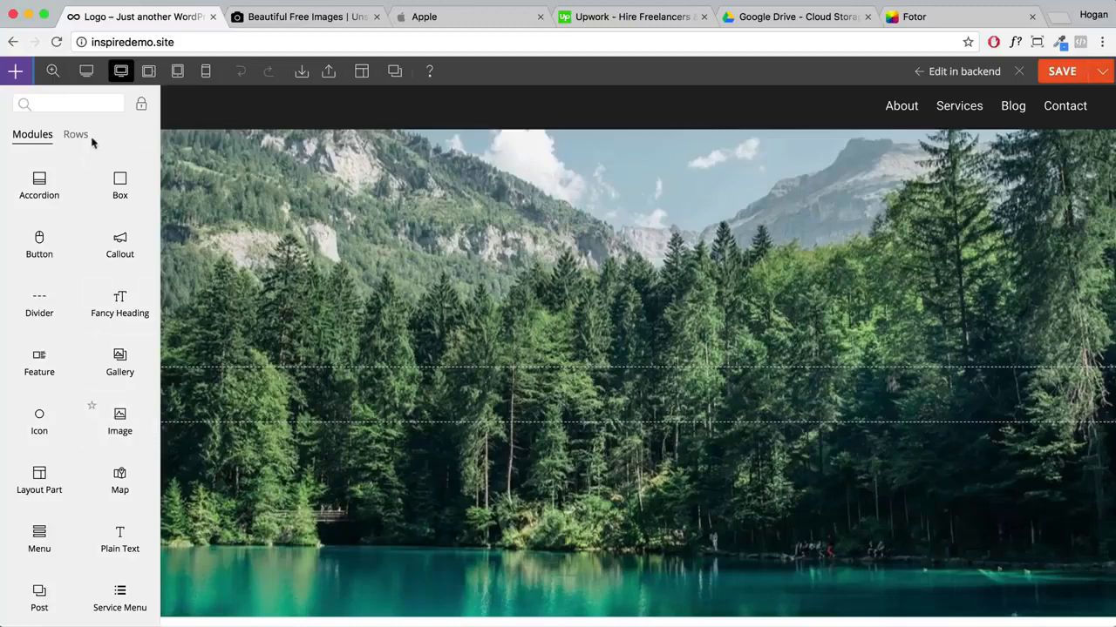
left_click(140, 107)
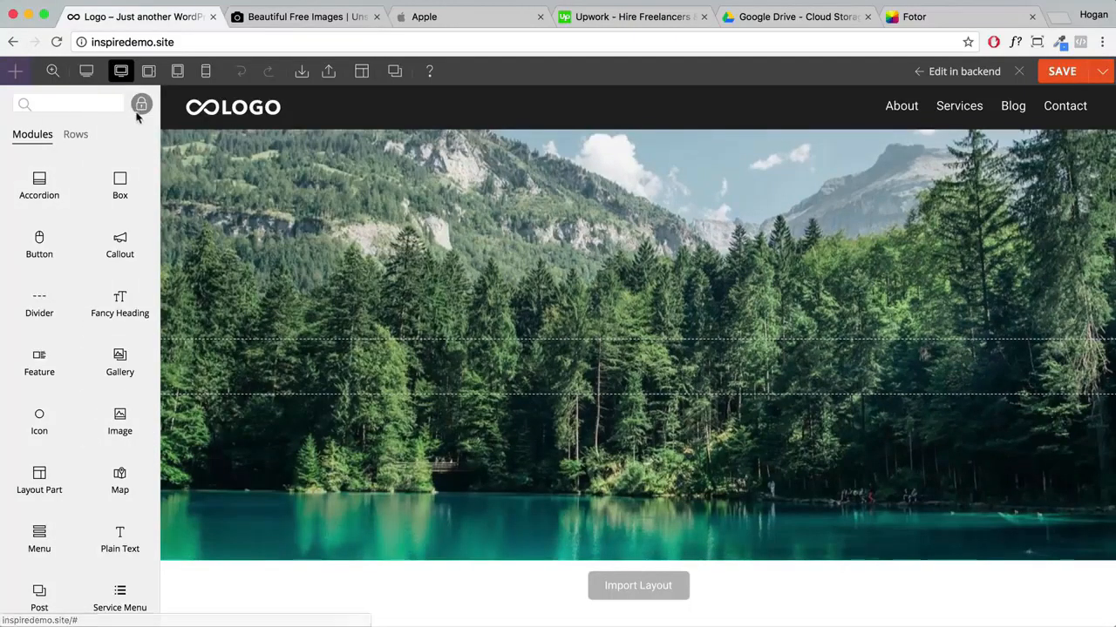
left_click(140, 106)
left_click(12, 74)
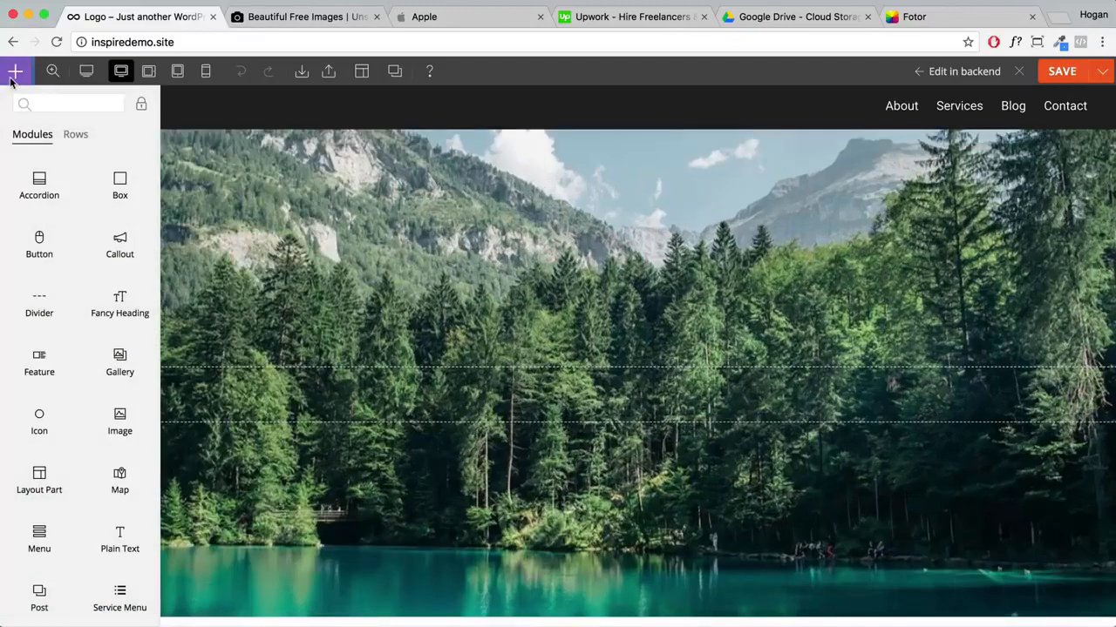
left_click(141, 104)
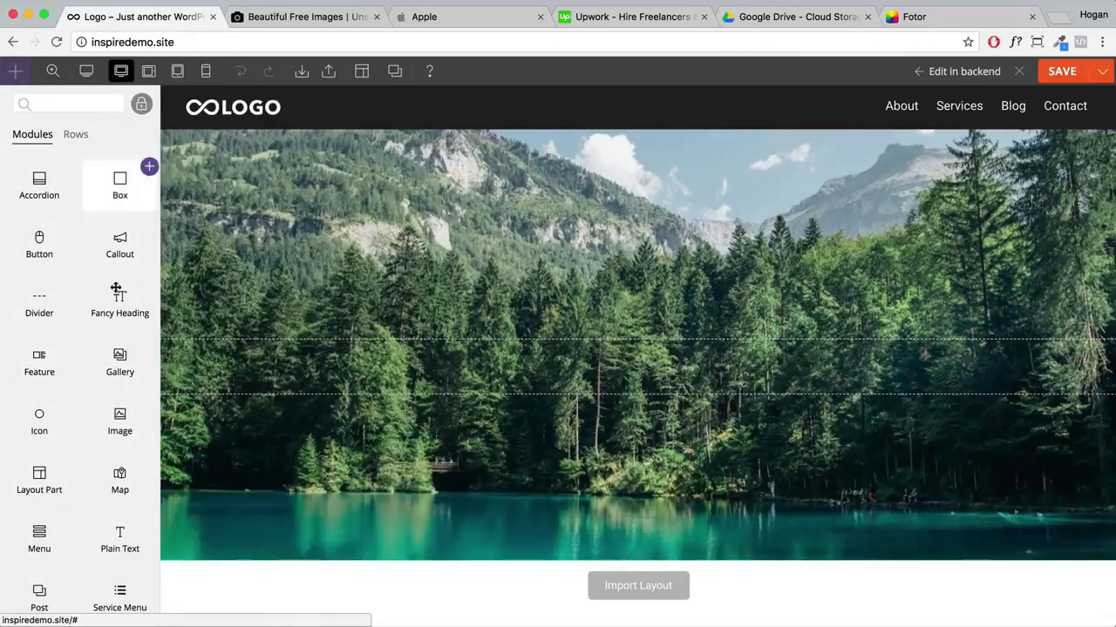
scroll(114, 401, "down", 5)
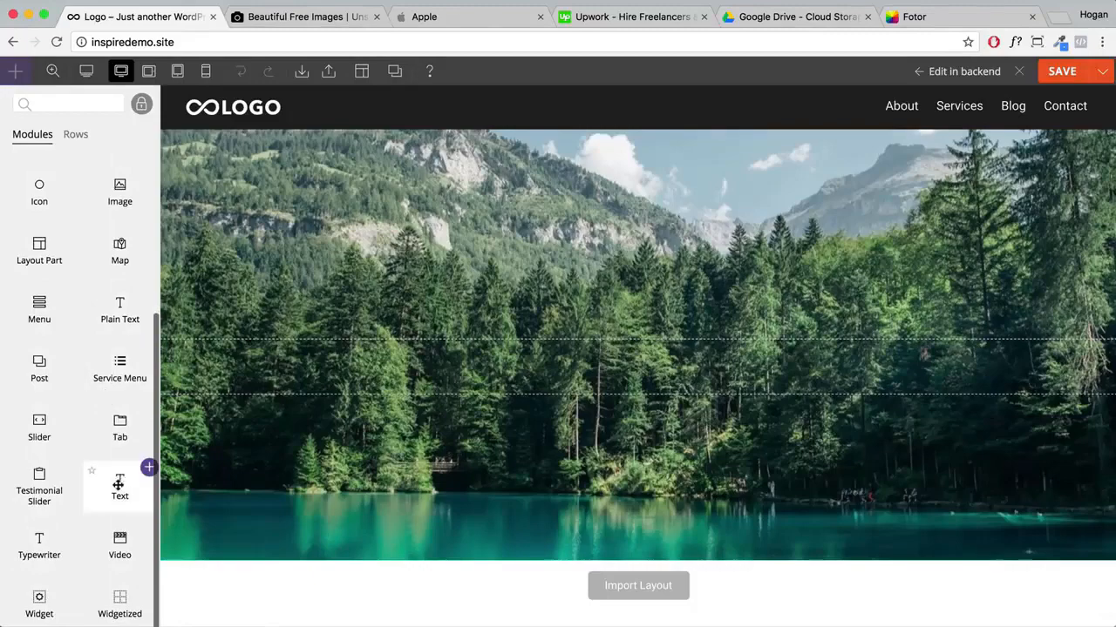
left_click_drag(120, 488, 583, 408)
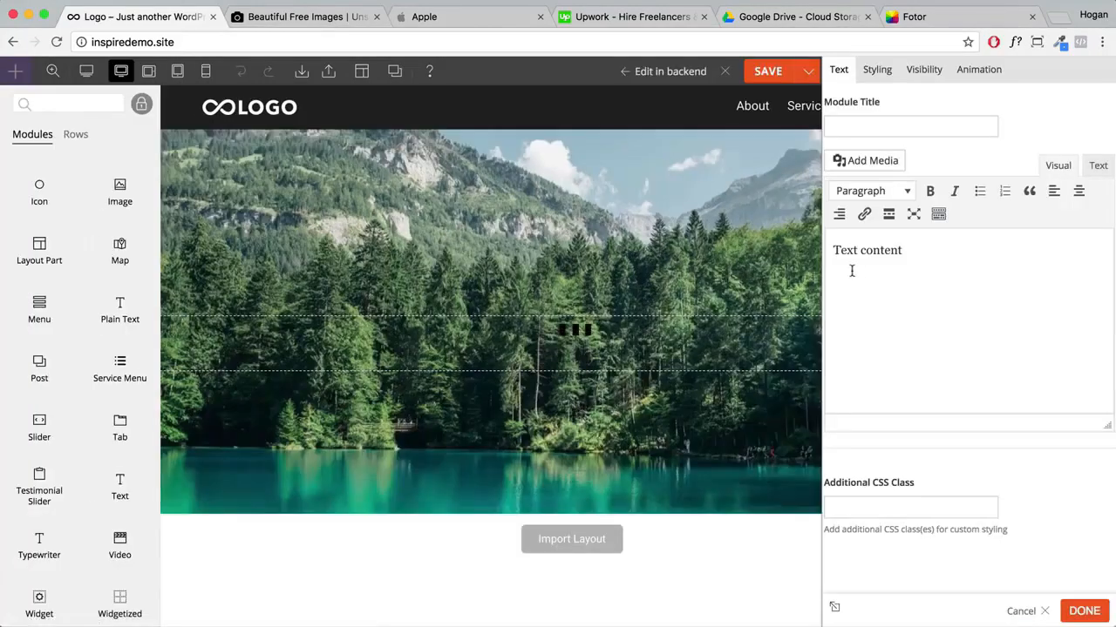
- Replace the placeholder text with 'Coming Soon' formatted as Heading 1
left_click_drag(903, 250, 828, 249)
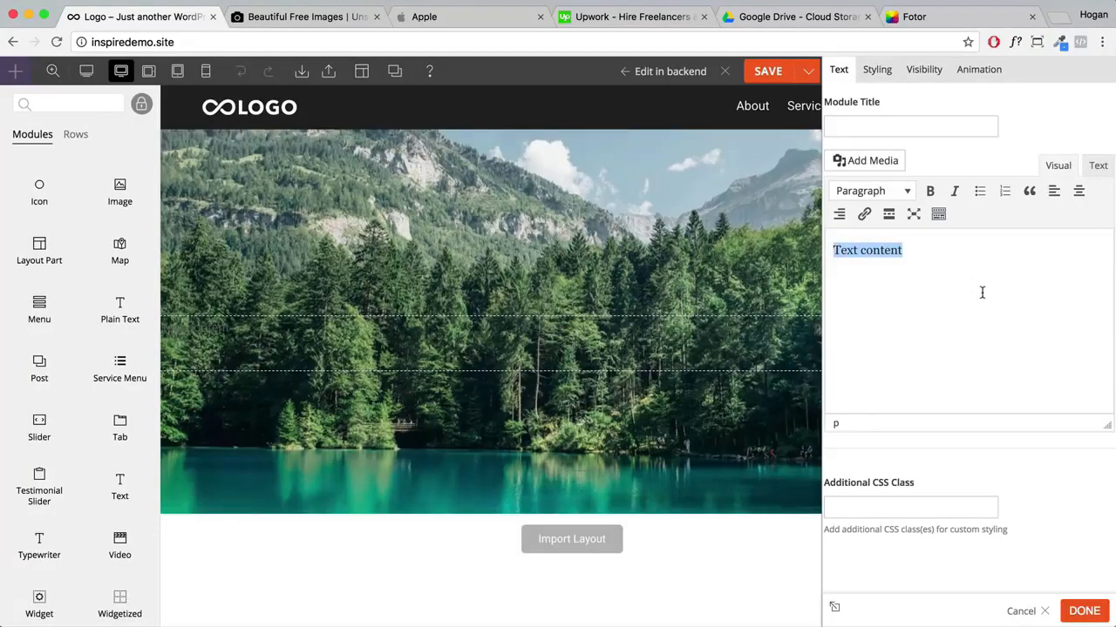
type("C")
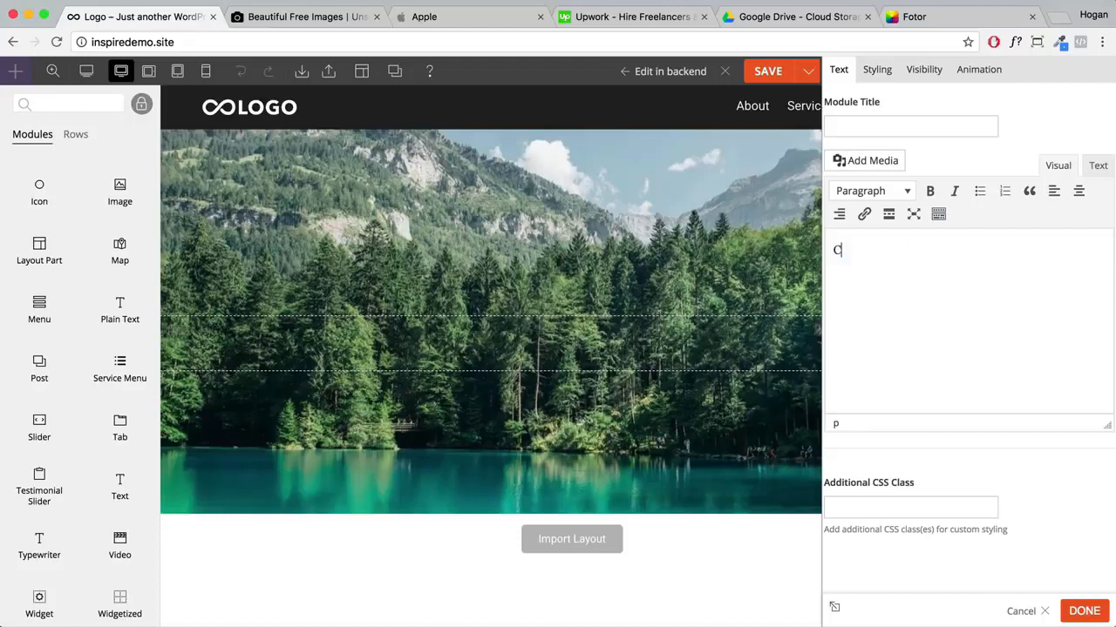
type("oming Soon")
left_click_drag(907, 254, 834, 250)
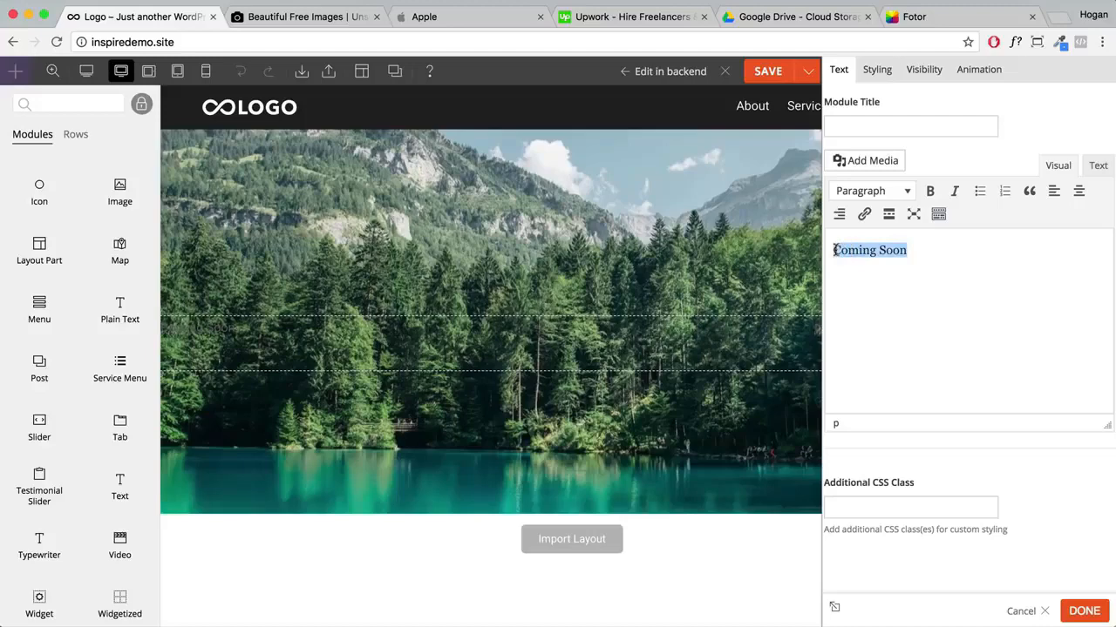
left_click(900, 194)
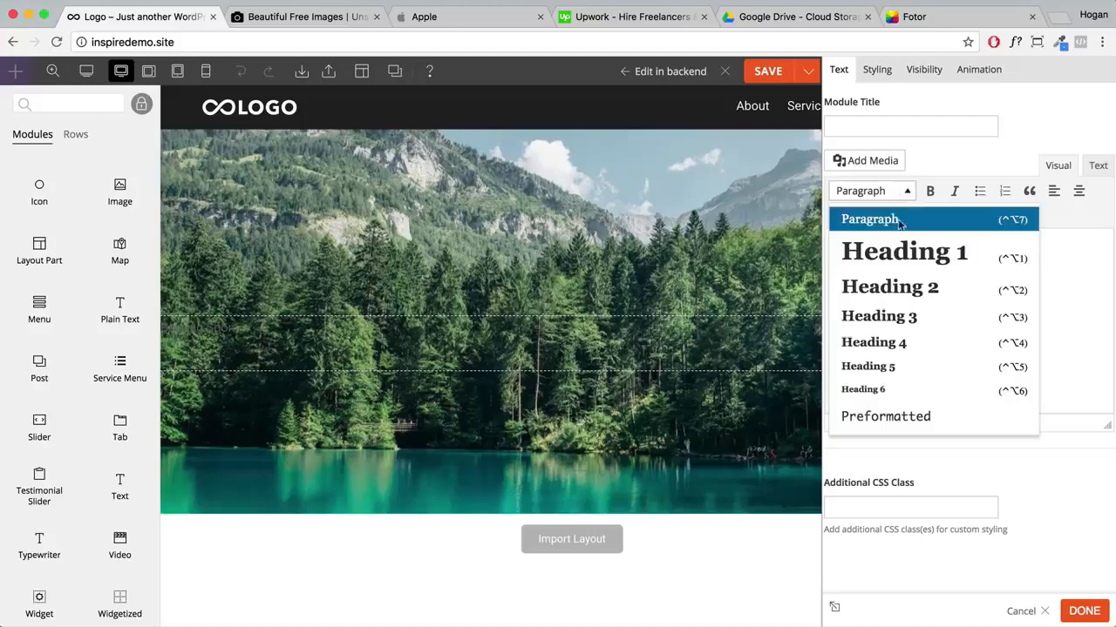
left_click(896, 244)
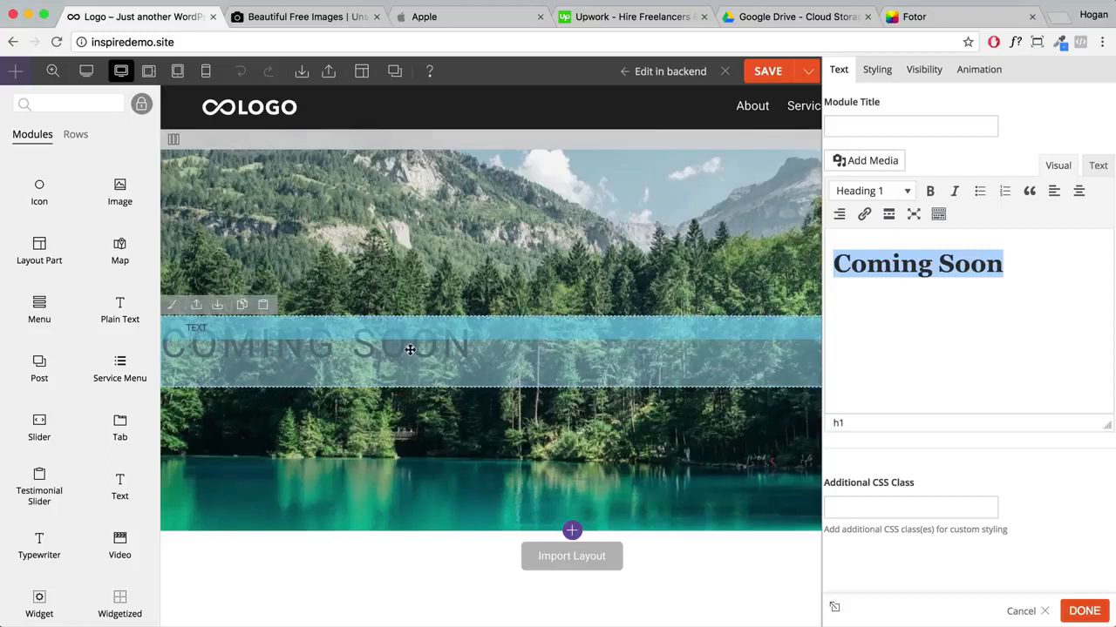
left_click(937, 214)
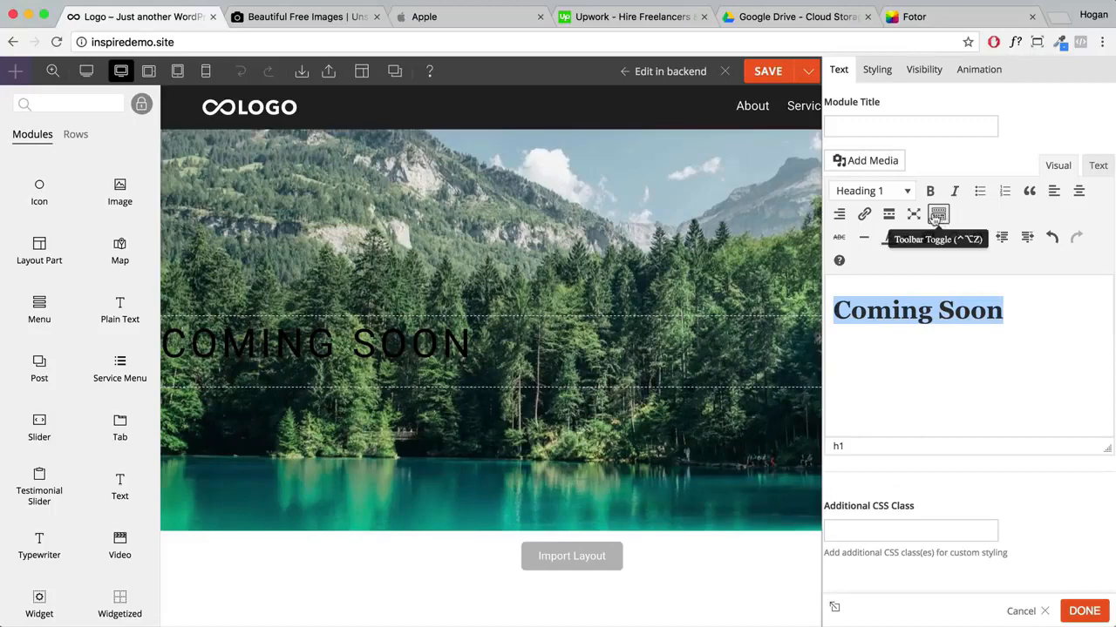
left_click(880, 73)
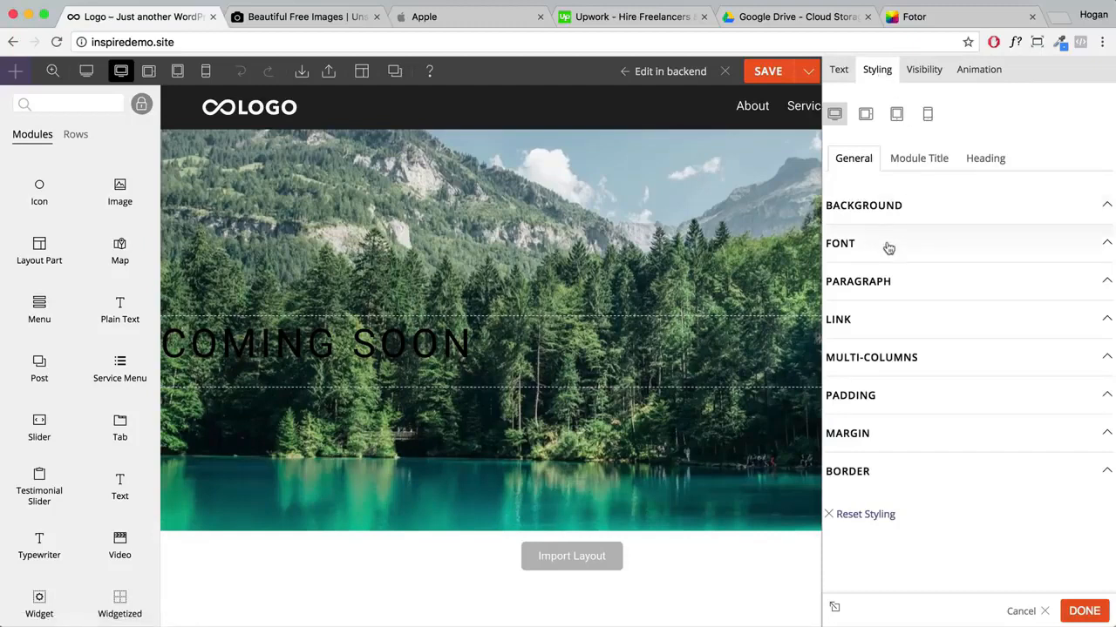
- Make the heading font colour white (#ffffff) and centre-align it
left_click(918, 250)
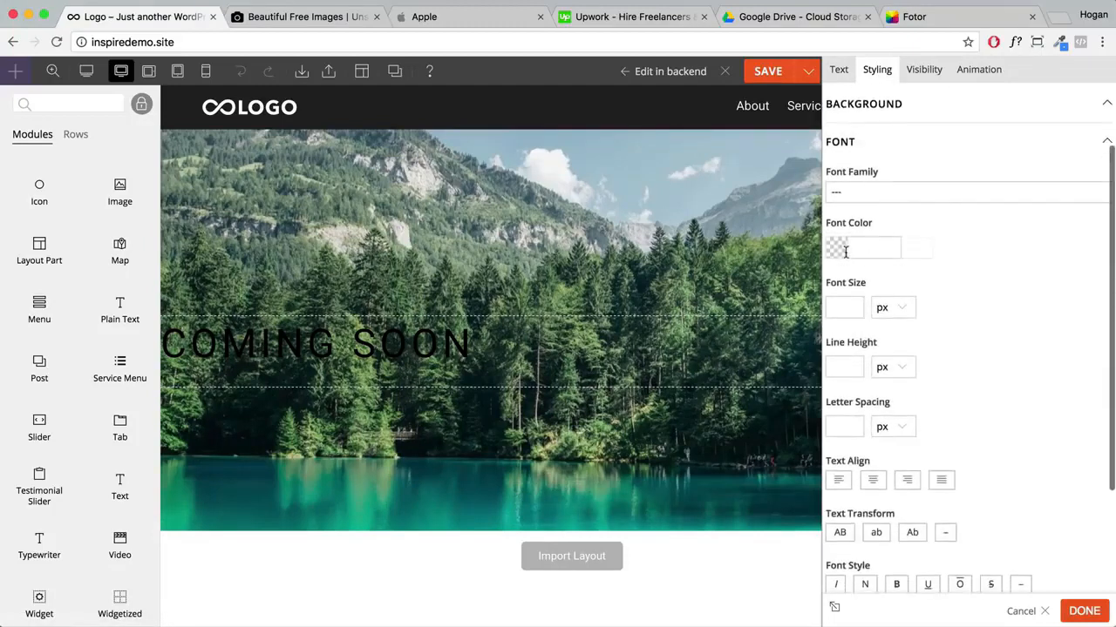
left_click(842, 248)
left_click(829, 270)
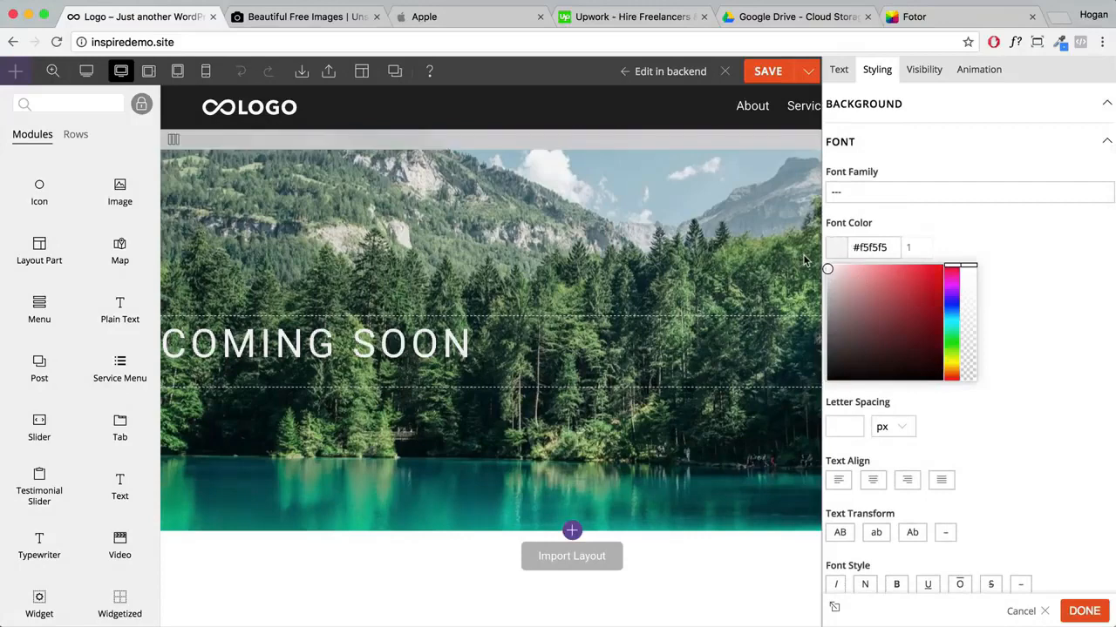
left_click_drag(804, 254, 827, 265)
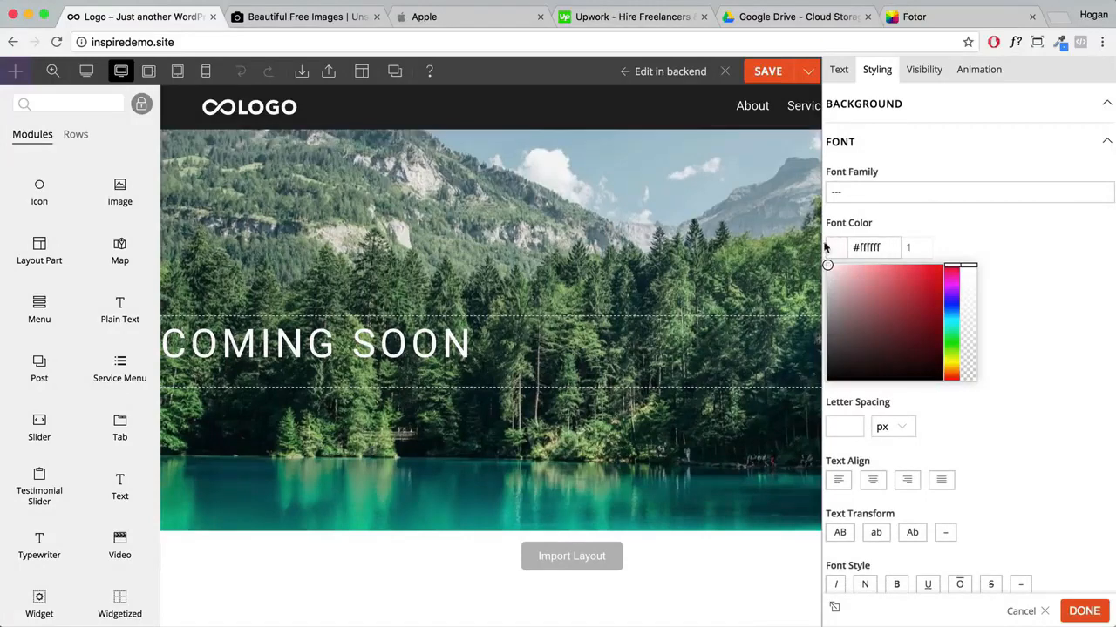
left_click(991, 245)
scroll(973, 270, "down", 3)
left_click_drag(872, 334, 833, 330)
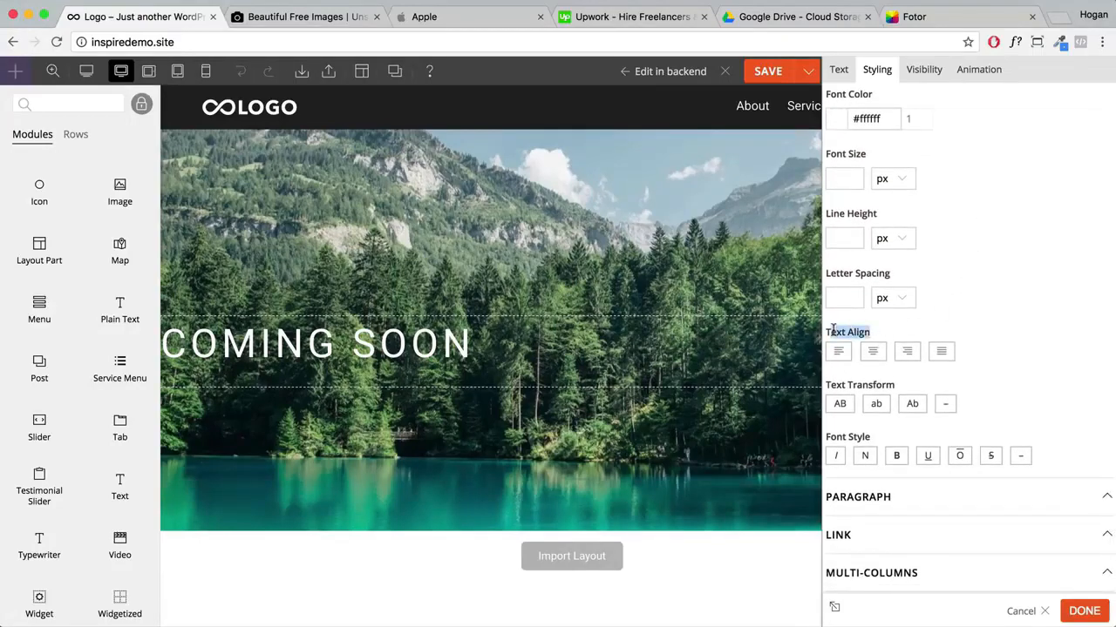
left_click(873, 353)
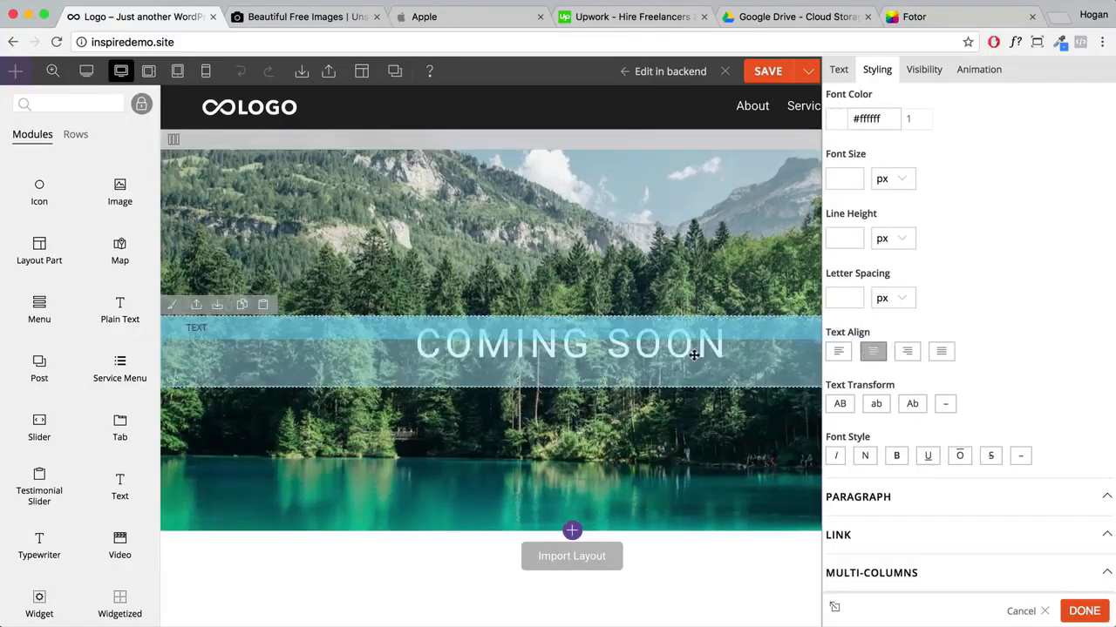
- Give the heading a -3% bottom margin and close its settings
scroll(680, 340, "down", 2)
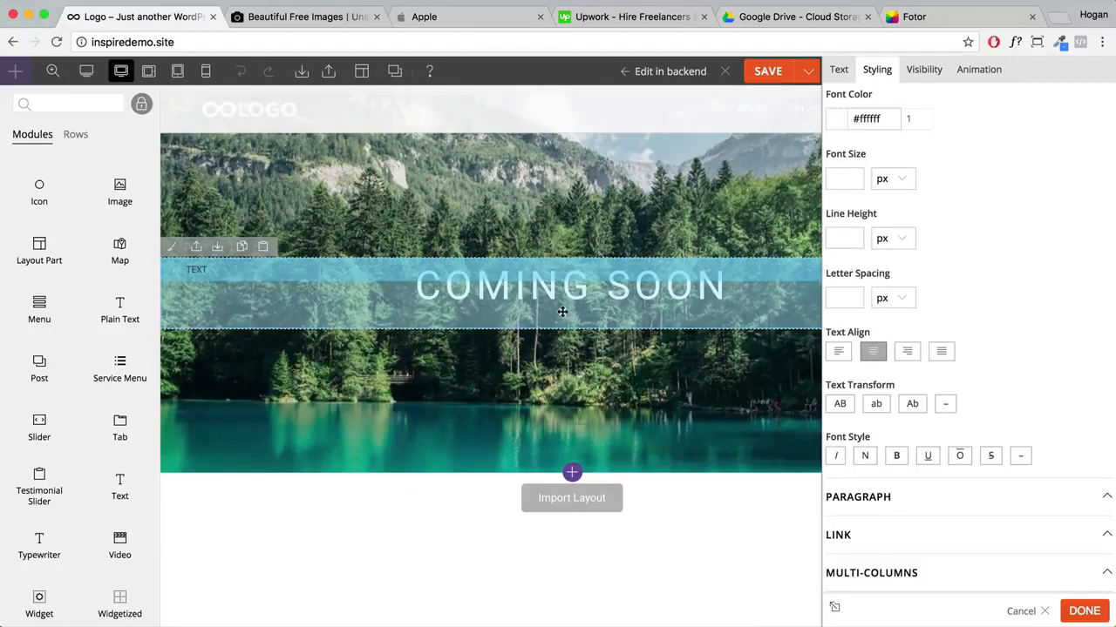
scroll(929, 352, "down", 3)
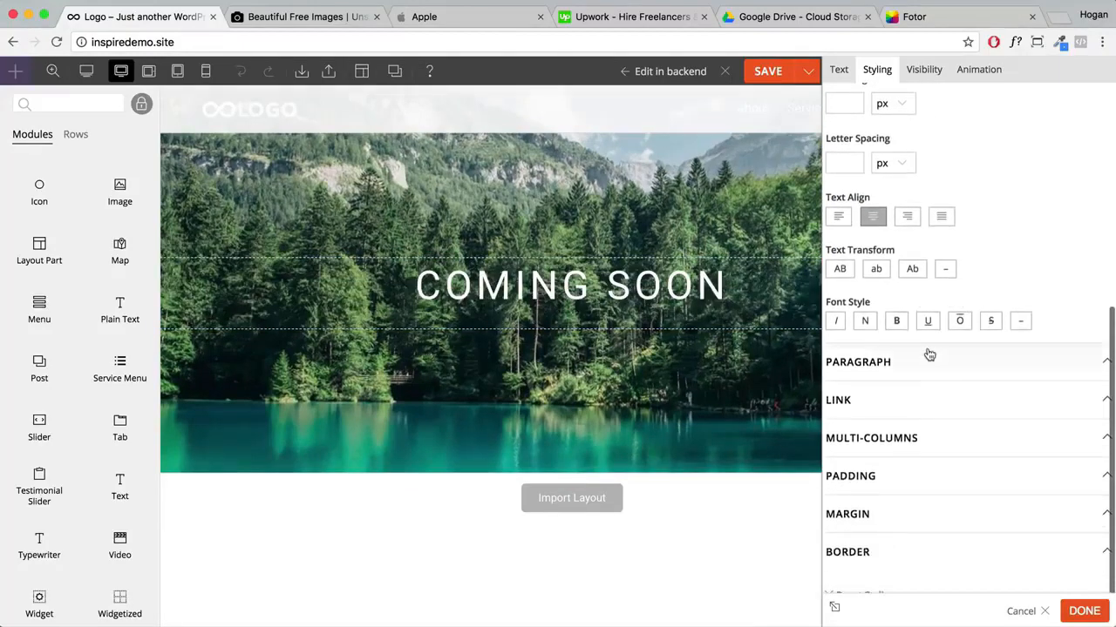
left_click(959, 524)
scroll(958, 523, "down", 2)
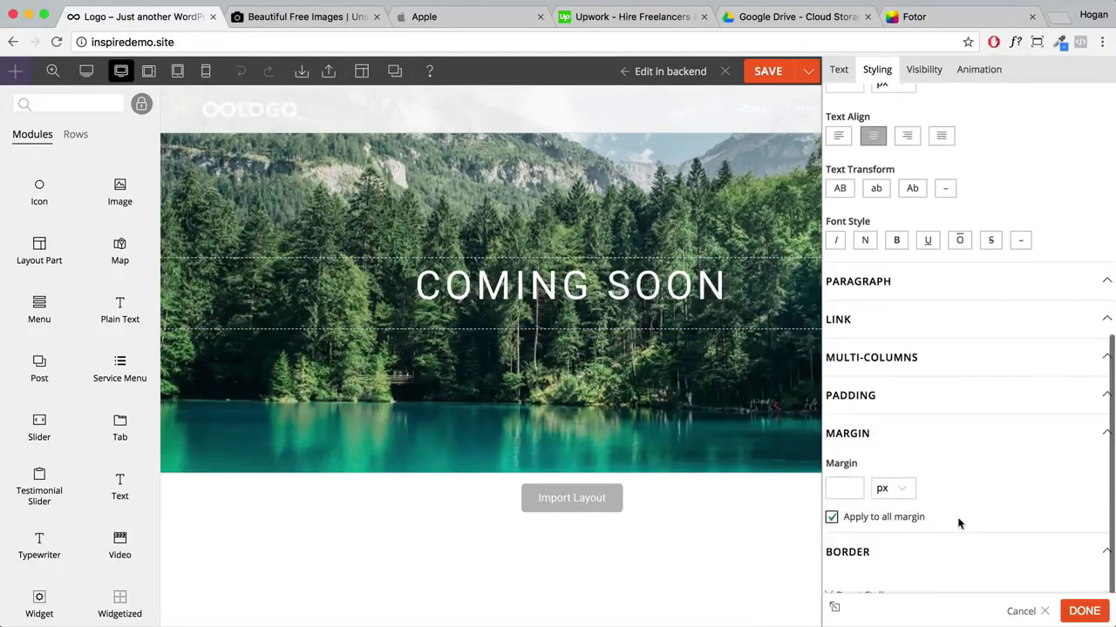
left_click(830, 517)
scroll(897, 510, "down", 2)
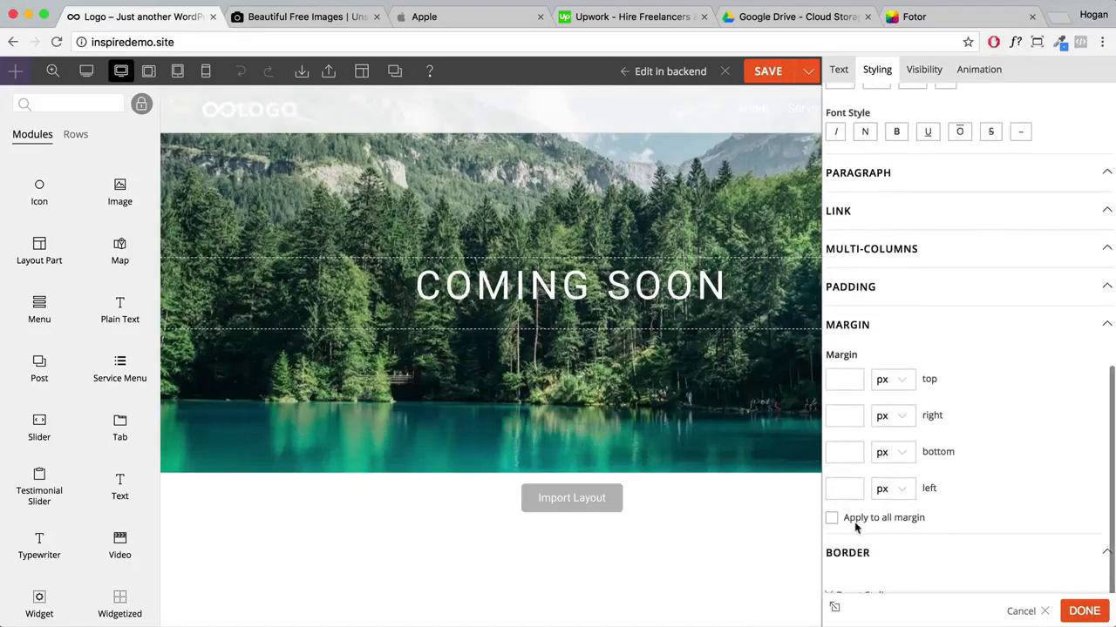
left_click(841, 455)
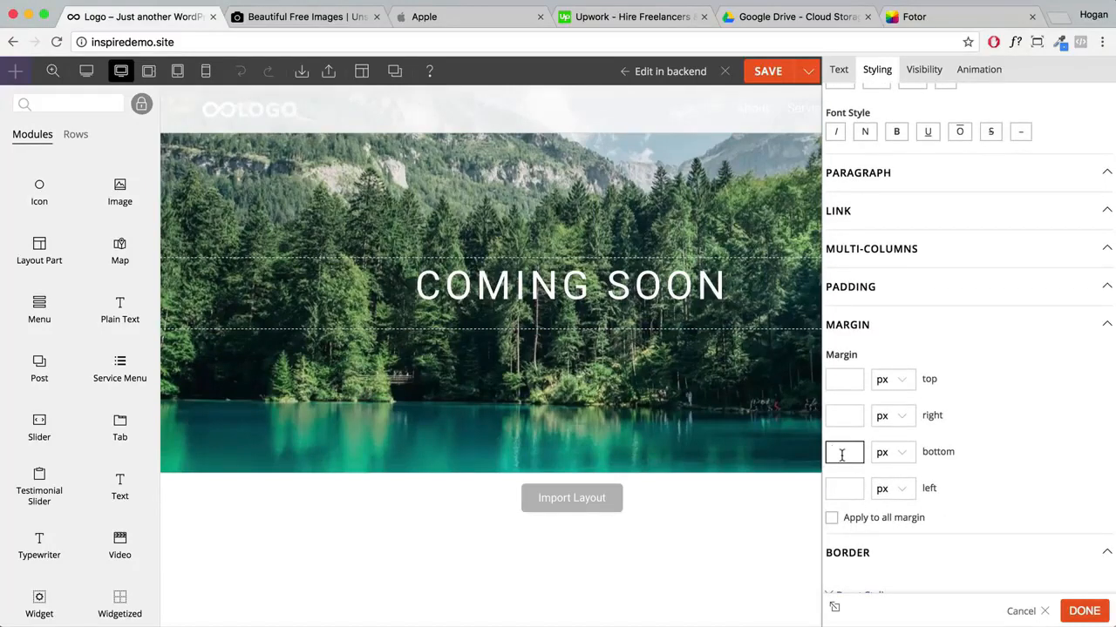
type("-3")
left_click(882, 453)
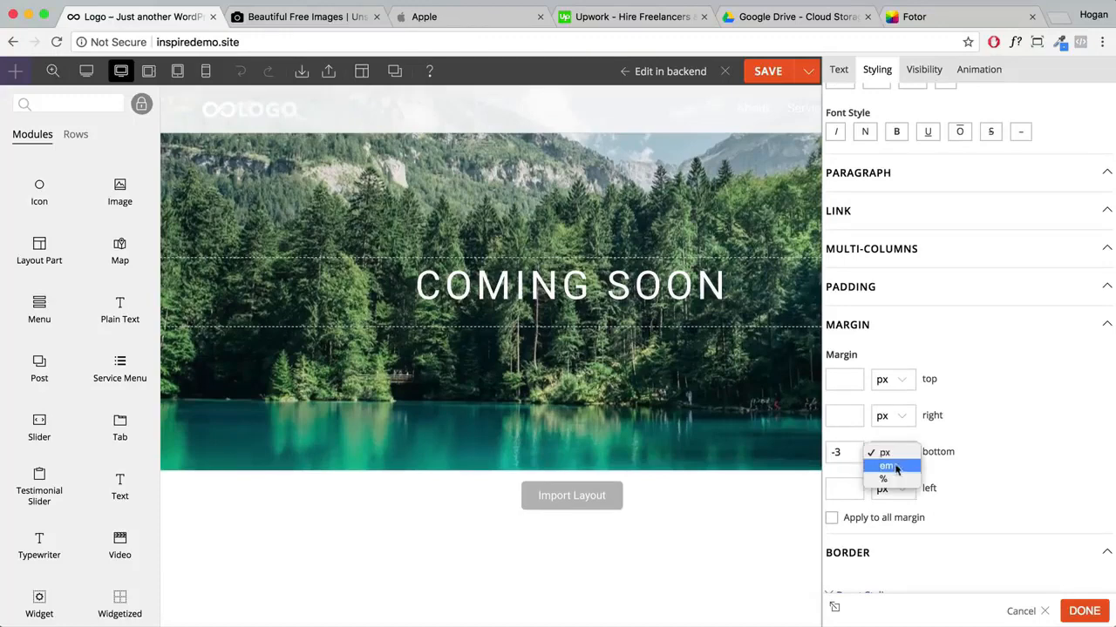
left_click(891, 478)
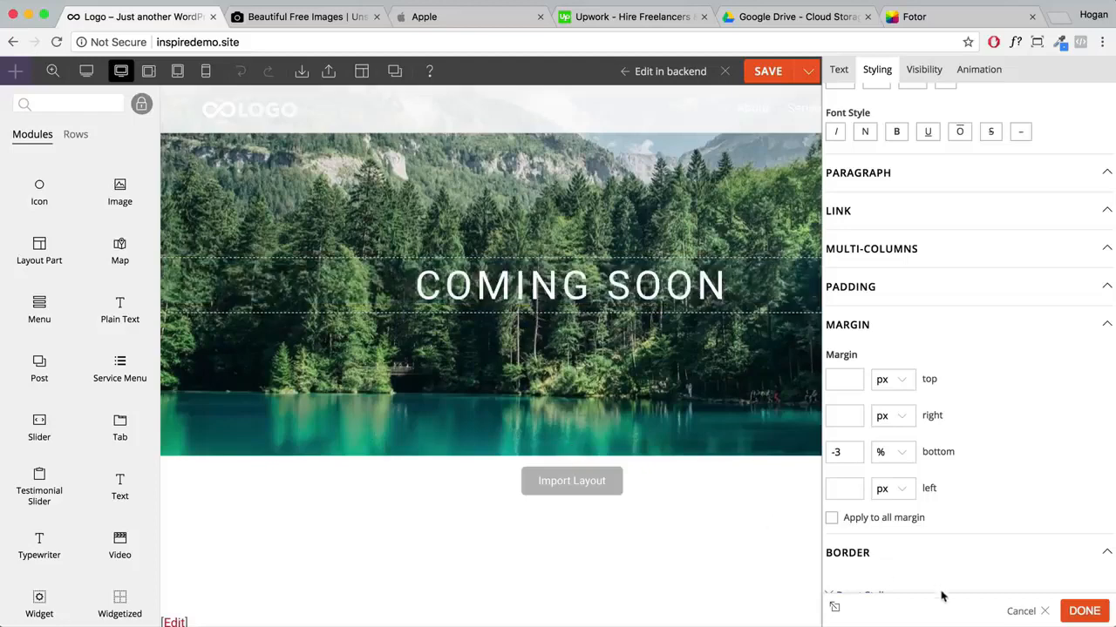
left_click(1084, 612)
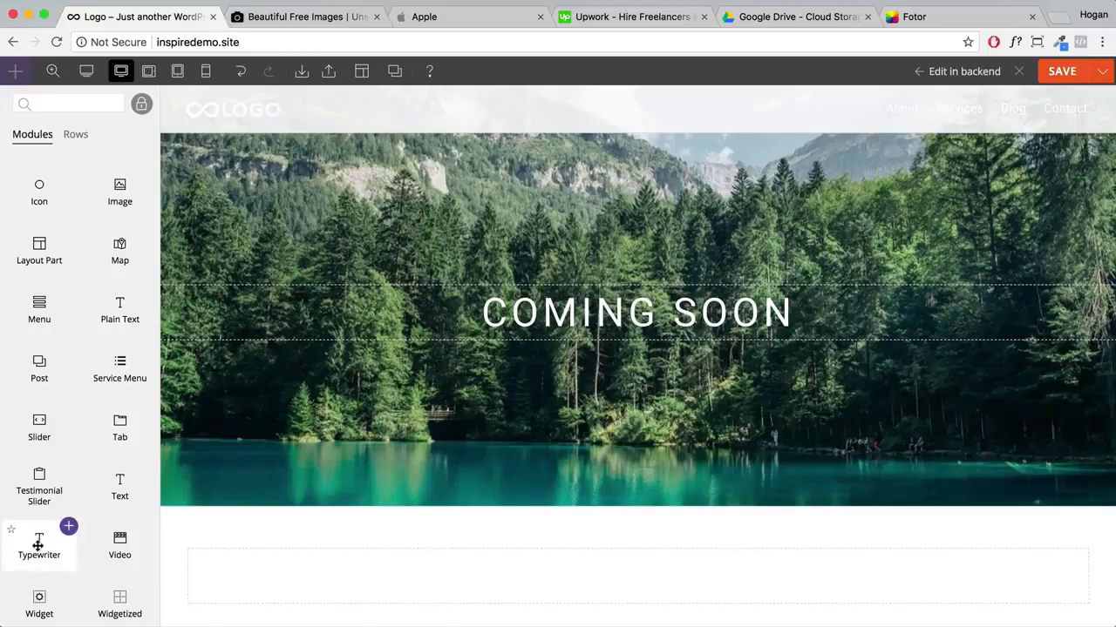
- Add a Typewriter module with before text 'Create a', after text 'Website', animated 'Visually Stunning'
left_click_drag(38, 544, 585, 387)
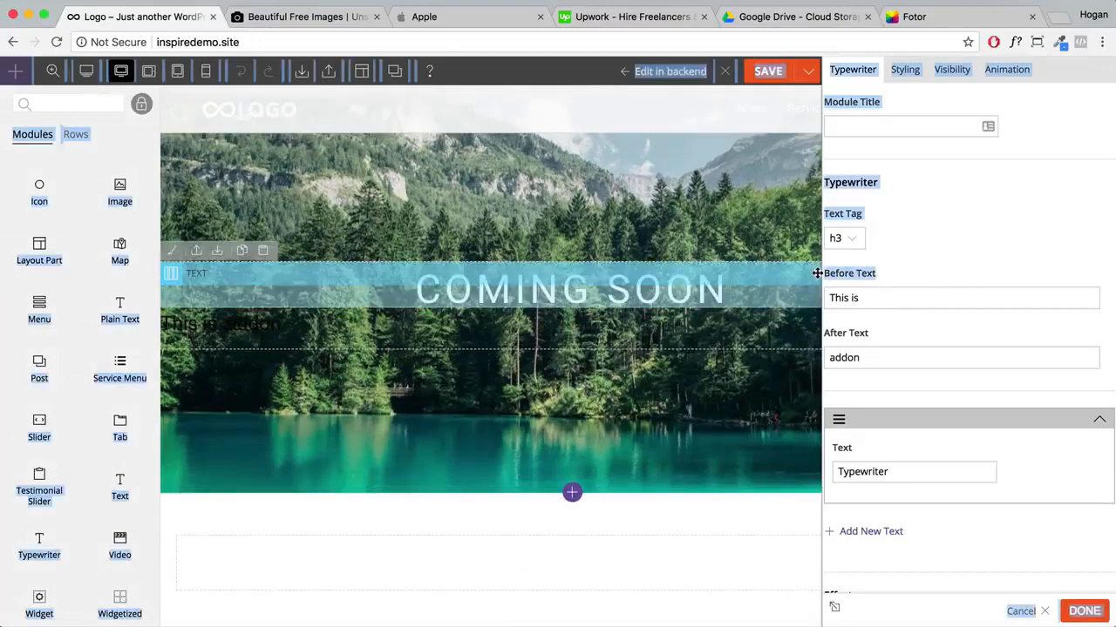
left_click(890, 297)
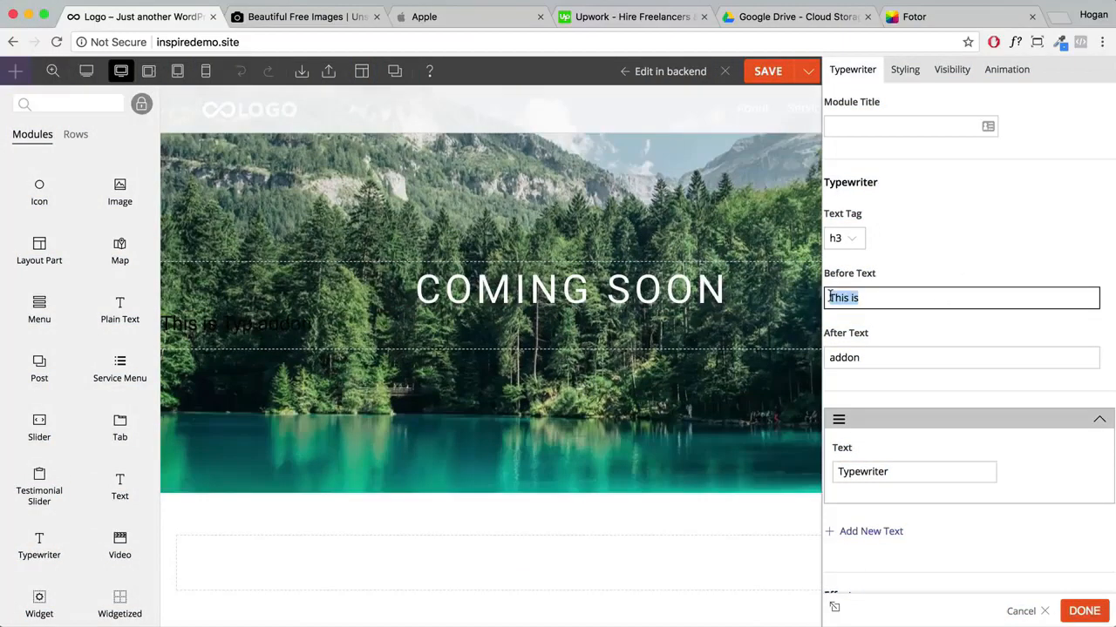
type("Create a")
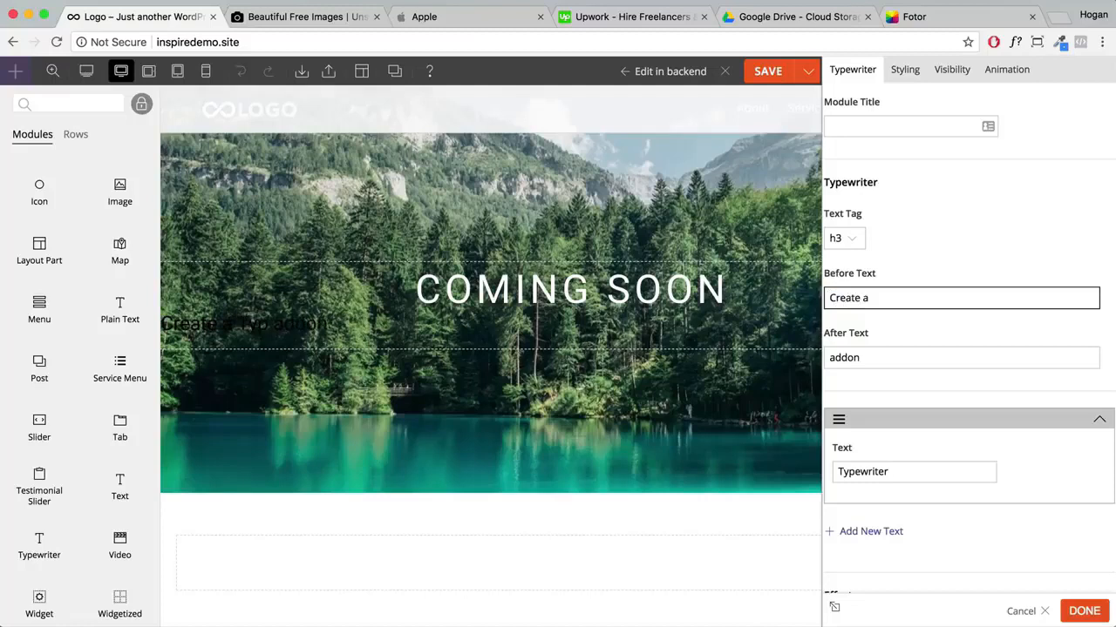
left_click(889, 358)
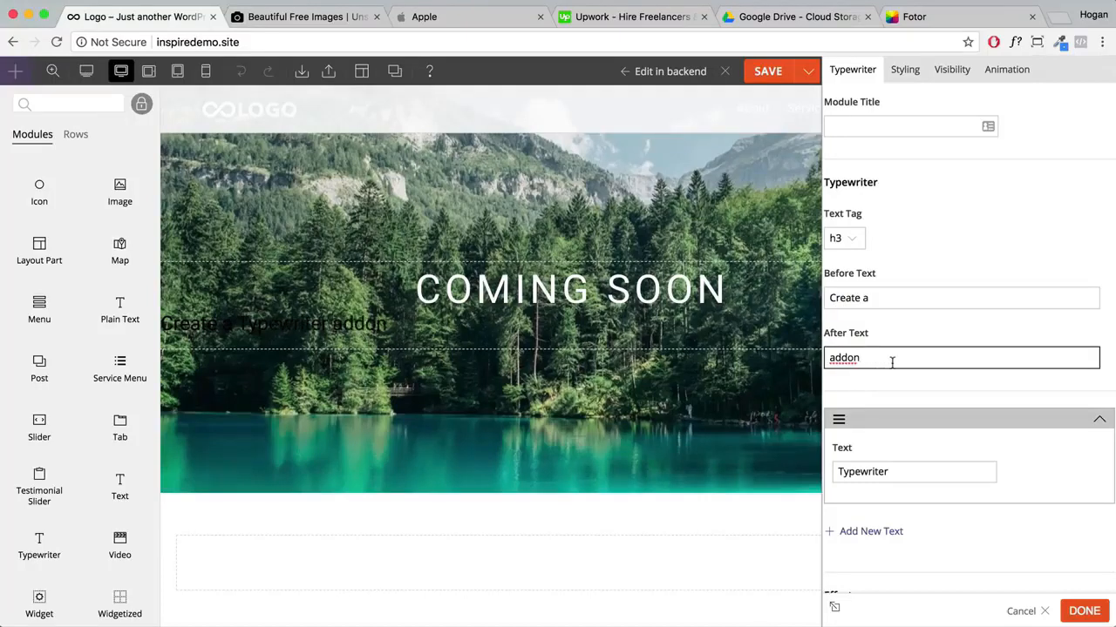
left_click_drag(891, 361, 828, 358)
type("Website")
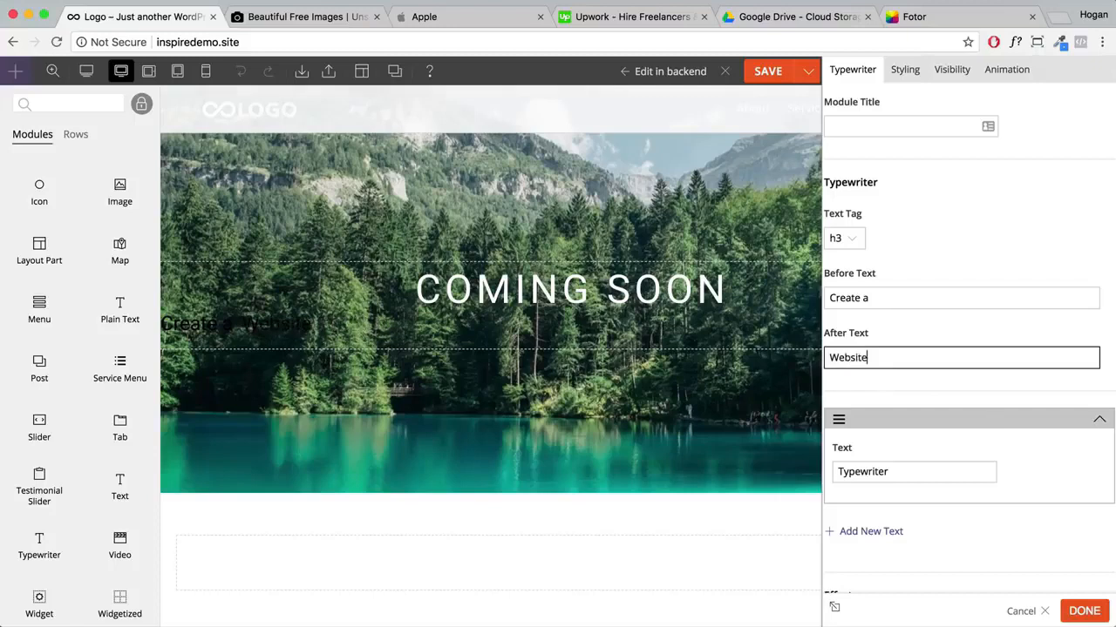
left_click_drag(921, 470, 849, 445)
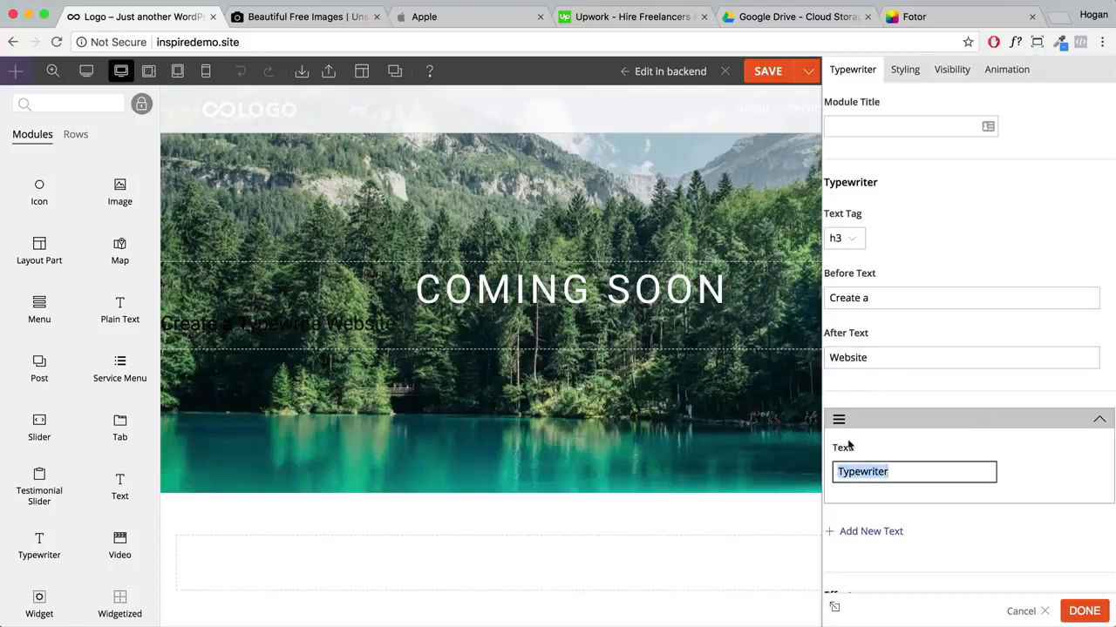
type("W")
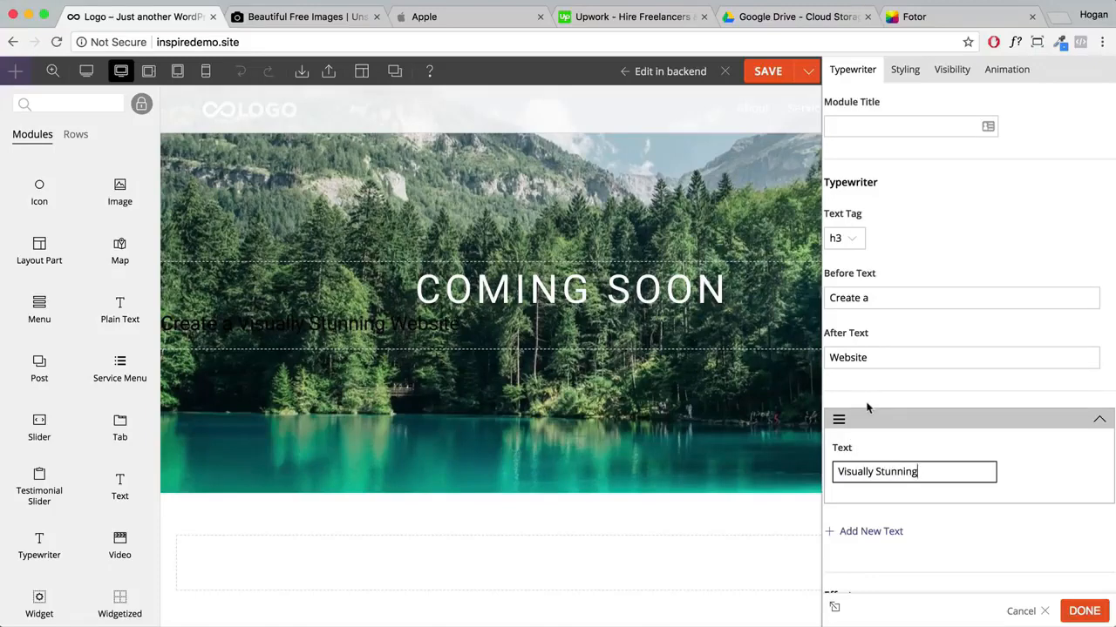
scroll(918, 218, "down", 1)
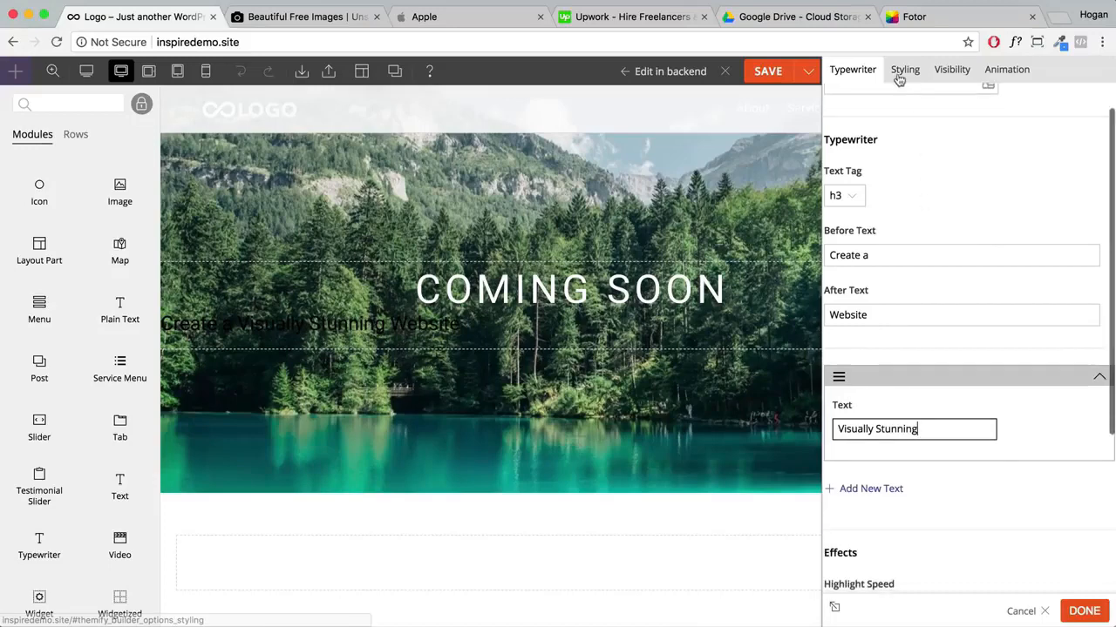
- Set the typewriter line's font colour to white in the Styling tab
left_click(901, 74)
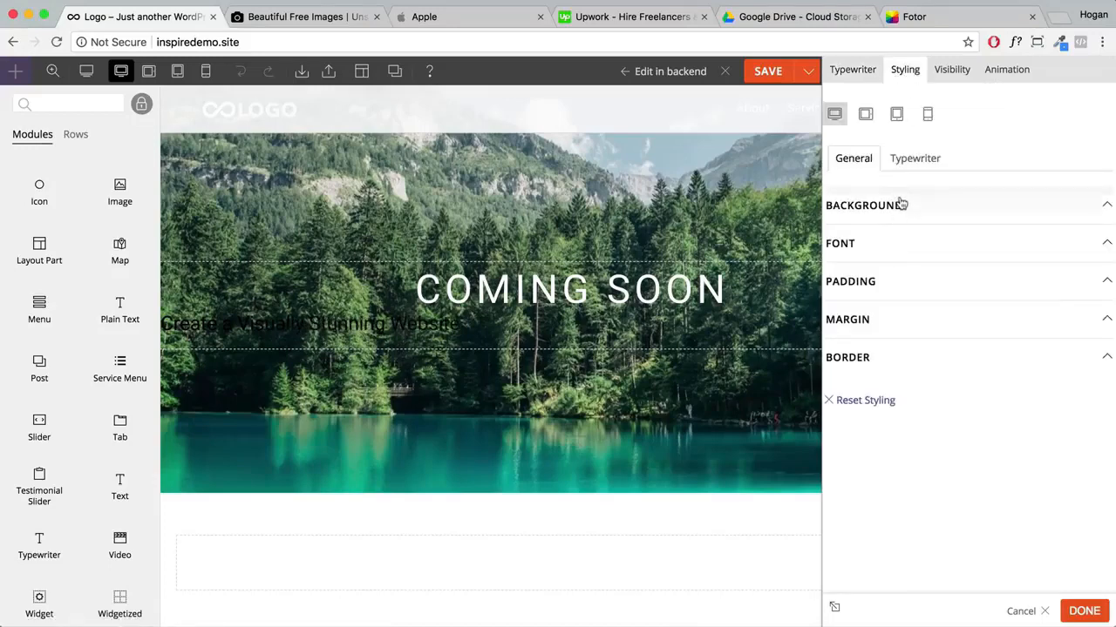
left_click(881, 248)
left_click(842, 348)
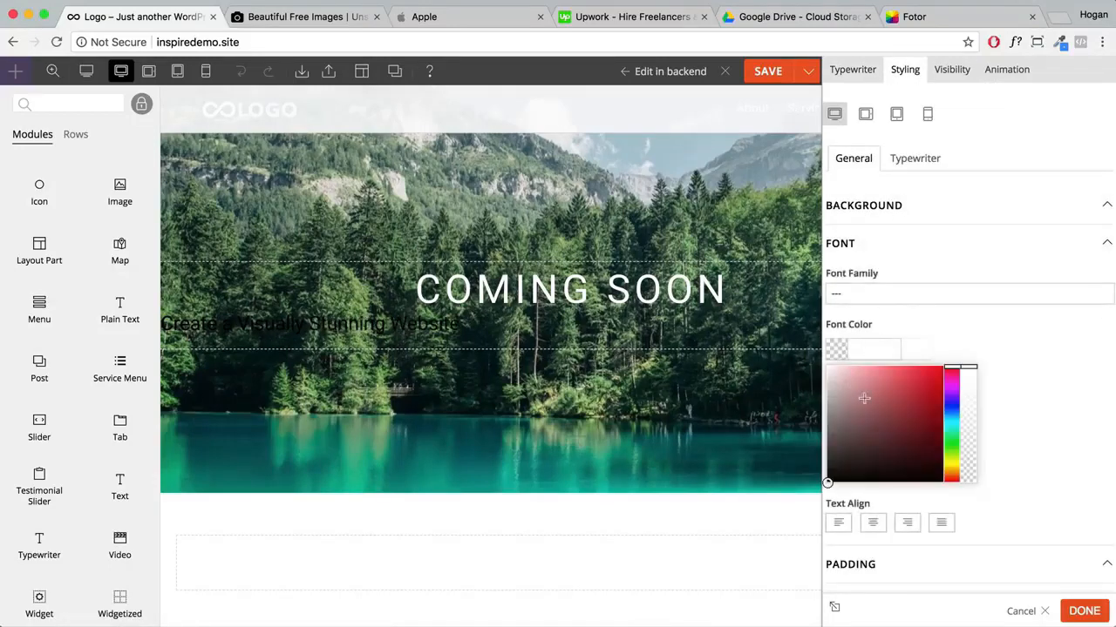
left_click_drag(799, 362, 827, 366)
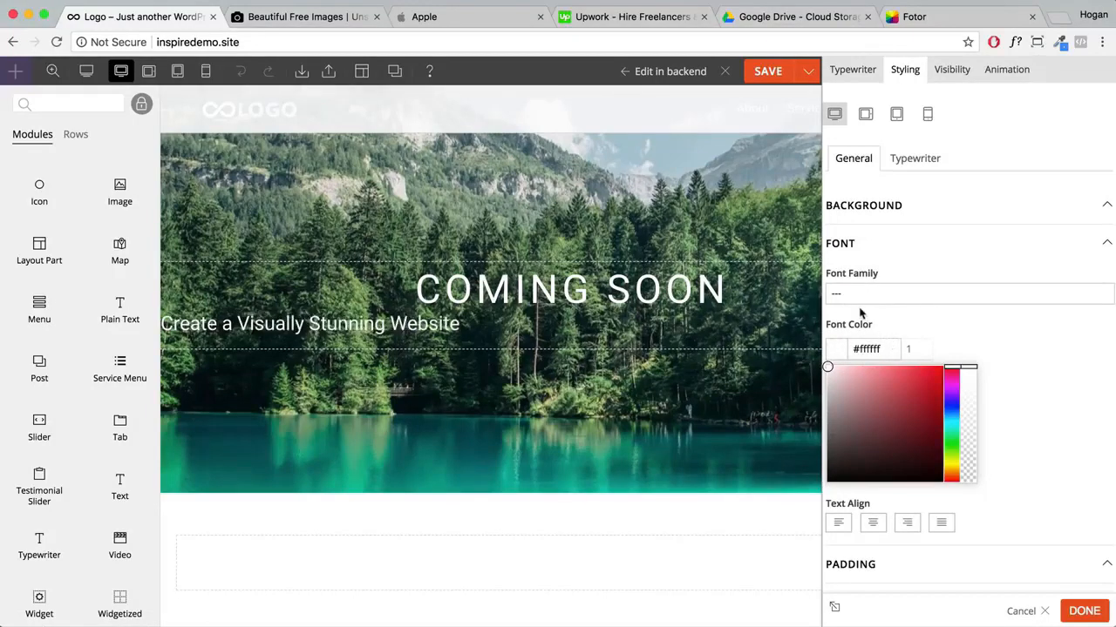
- Set the animated words' highlight background colour to #fc72f0
left_click(909, 161)
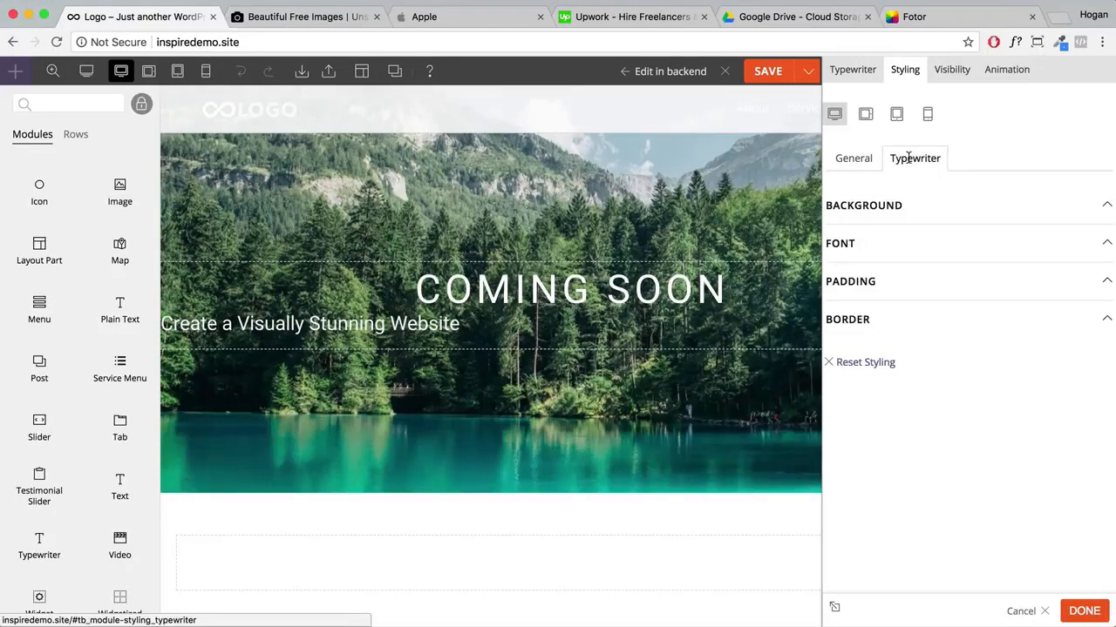
left_click(952, 206)
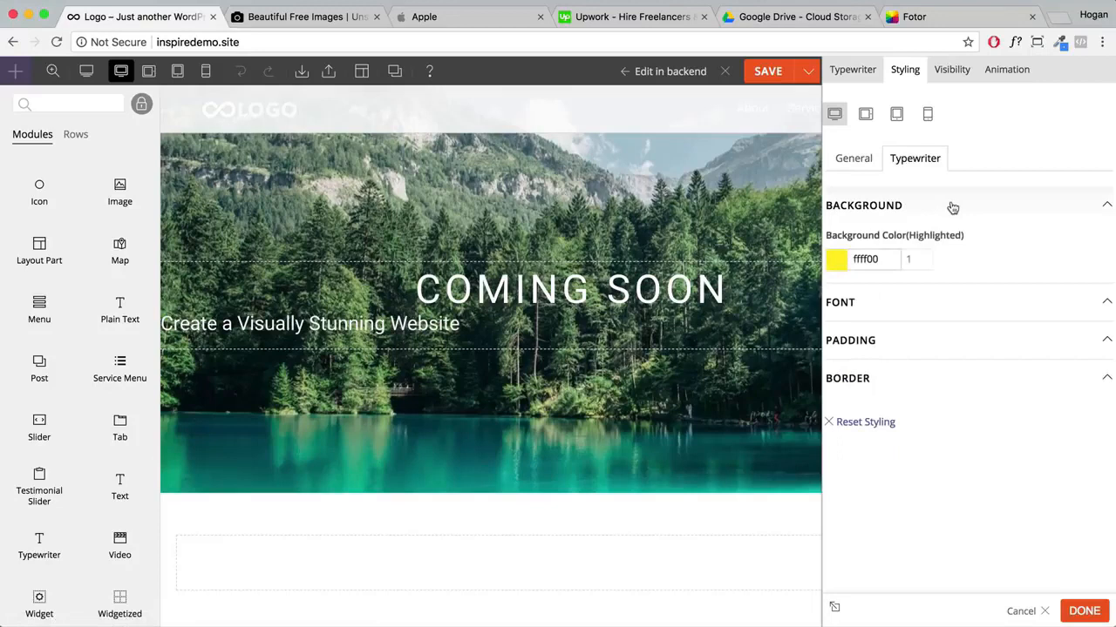
left_click(890, 258)
left_click_drag(885, 258, 854, 259)
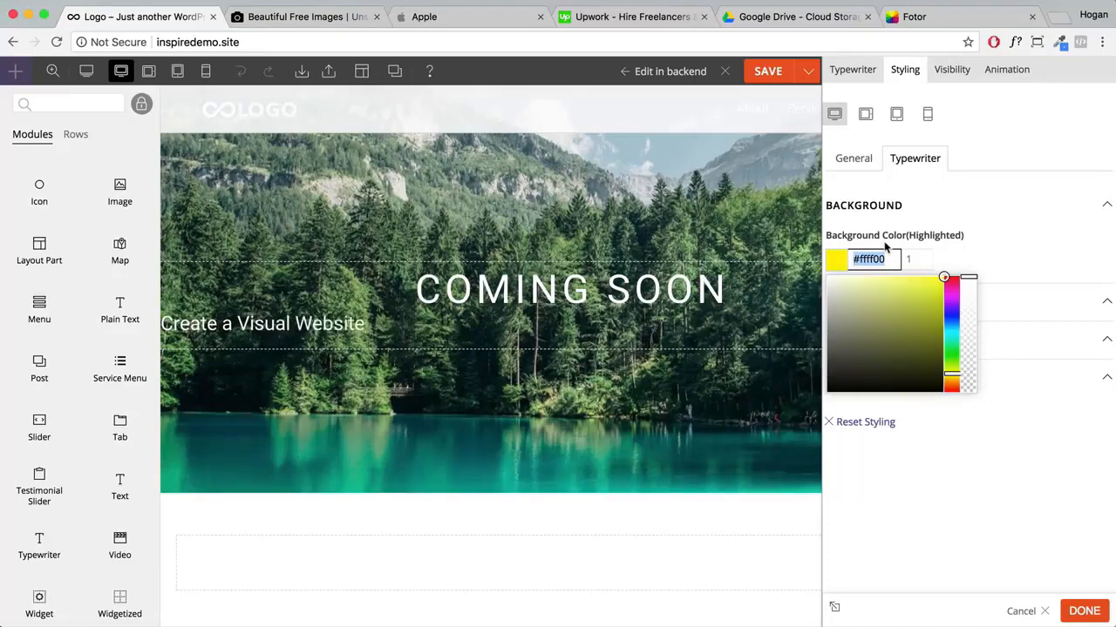
type("f")
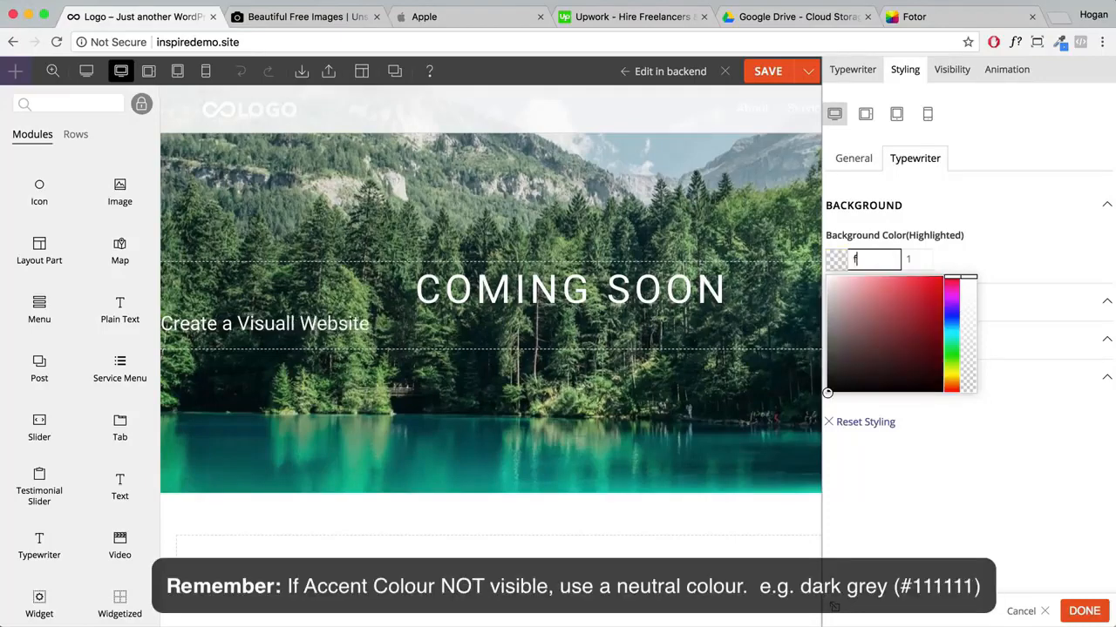
type("c")
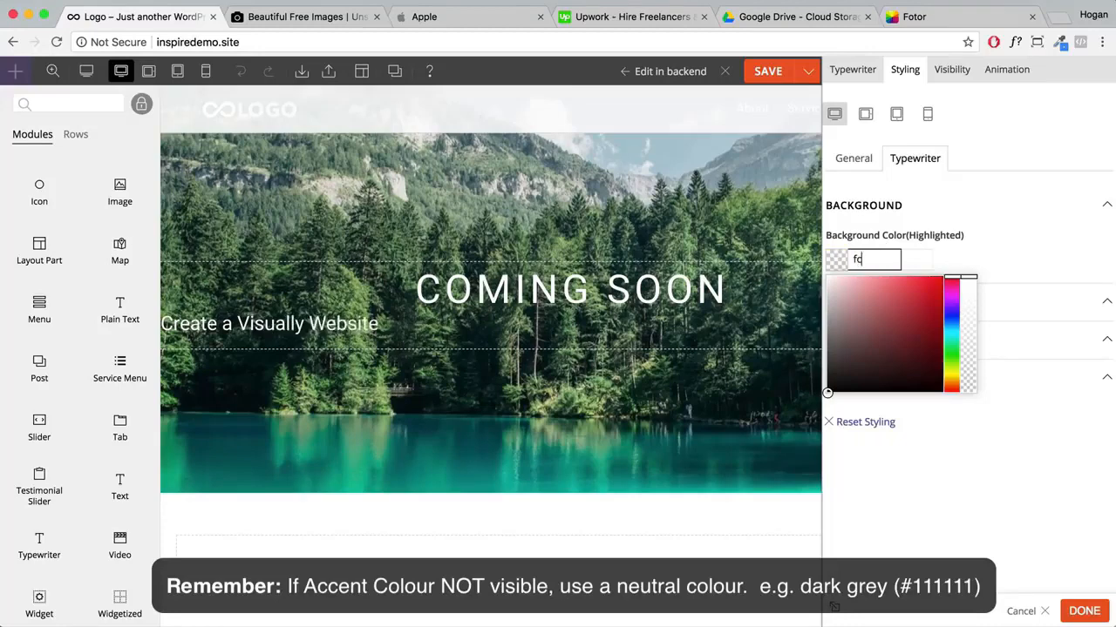
type("7")
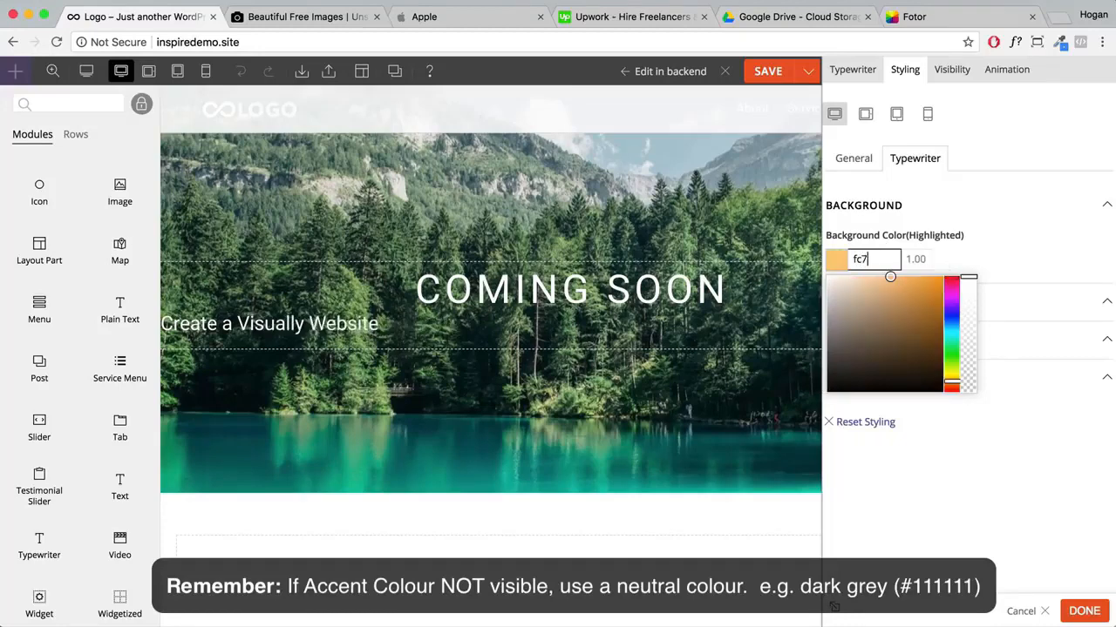
type("2")
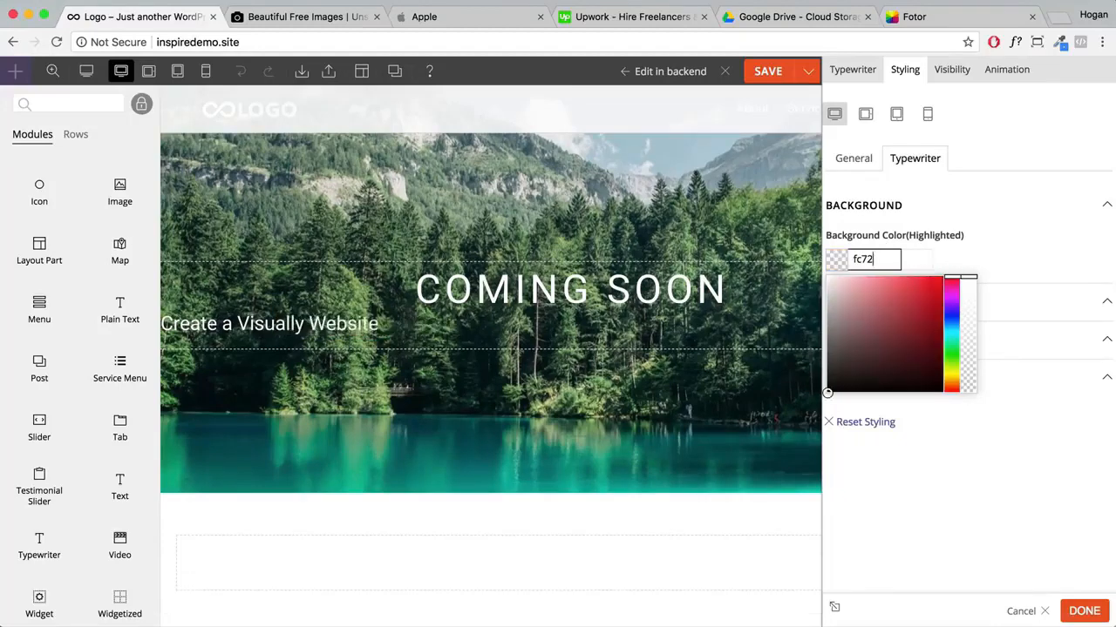
type("f0")
- Set the highlighted words' font colour to white #ffffff
left_click(1015, 224)
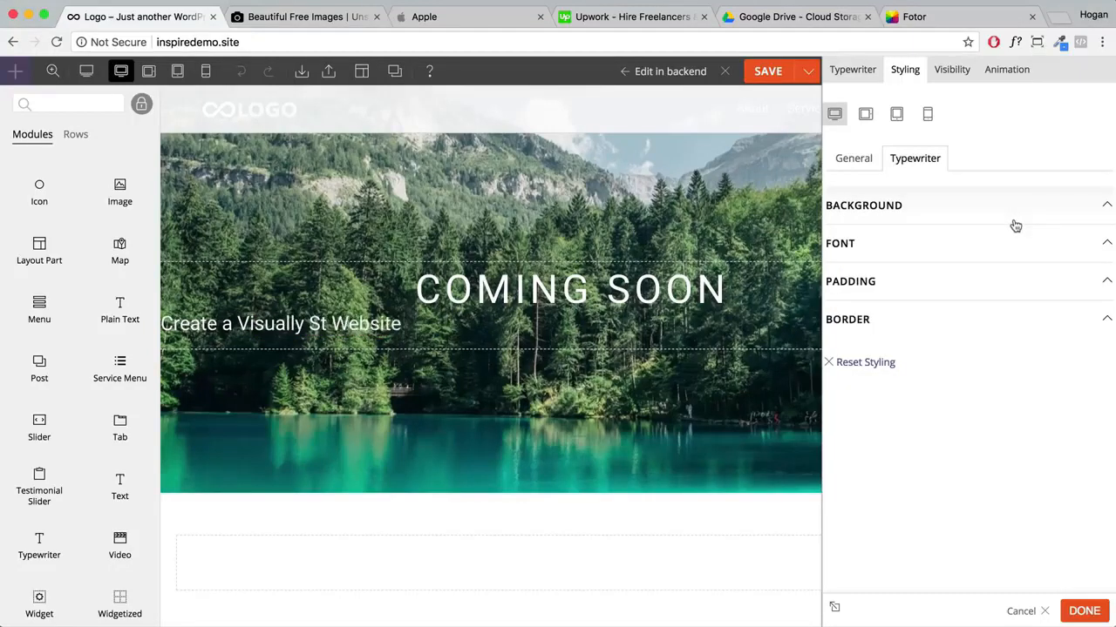
left_click(918, 249)
left_click(841, 298)
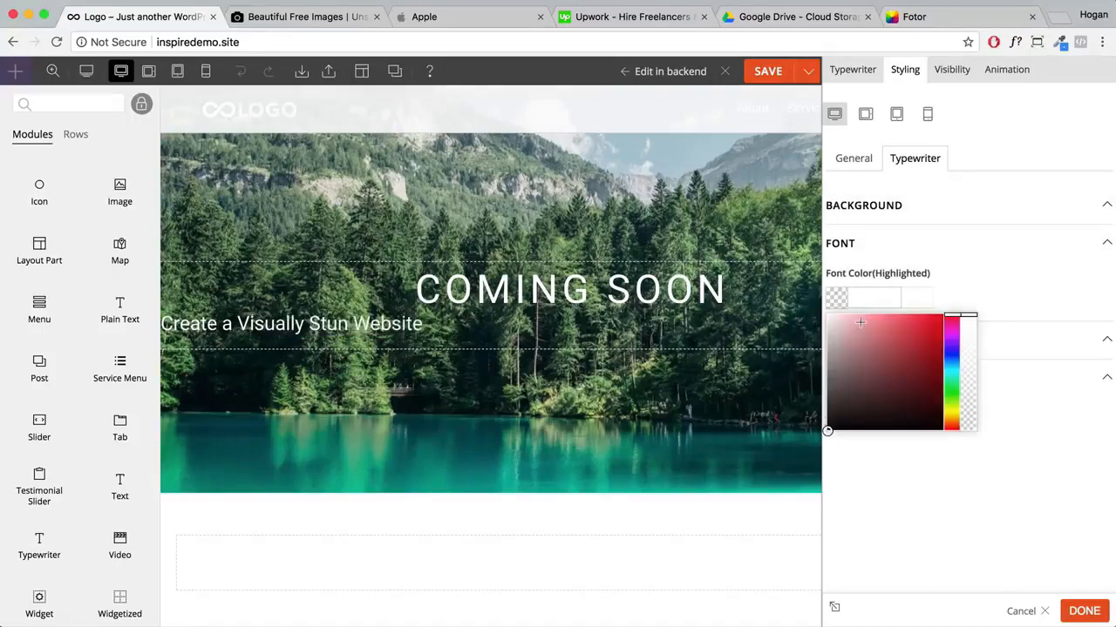
left_click_drag(860, 323, 826, 315)
left_click(988, 269)
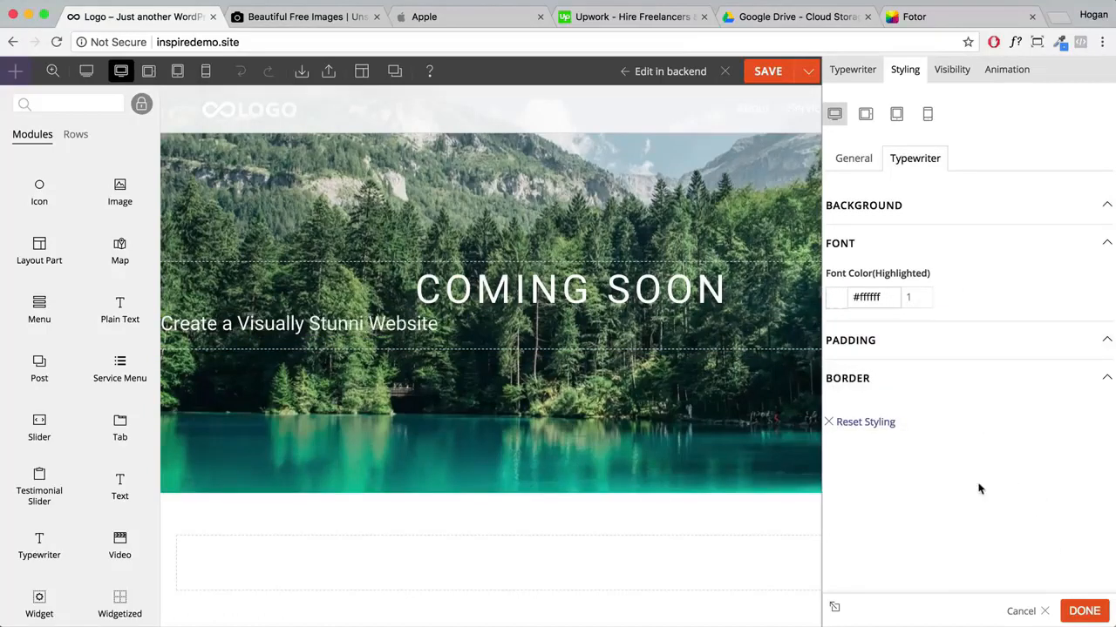
- Add a Button module below the tagline with Normal size and Squared corners
left_click(1085, 614)
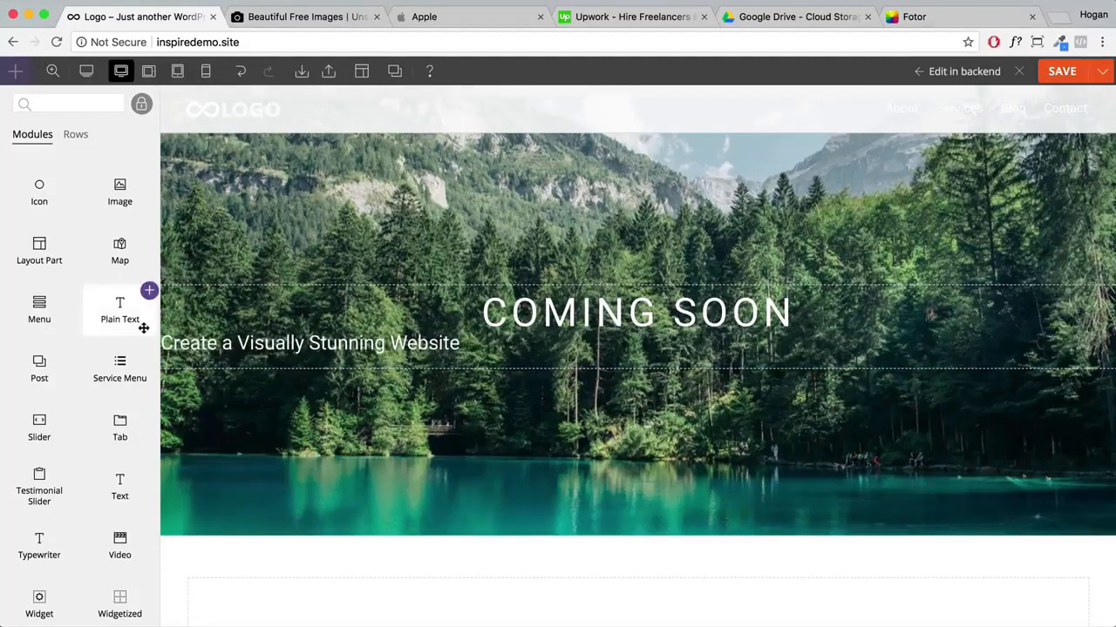
scroll(71, 418, "up", 5)
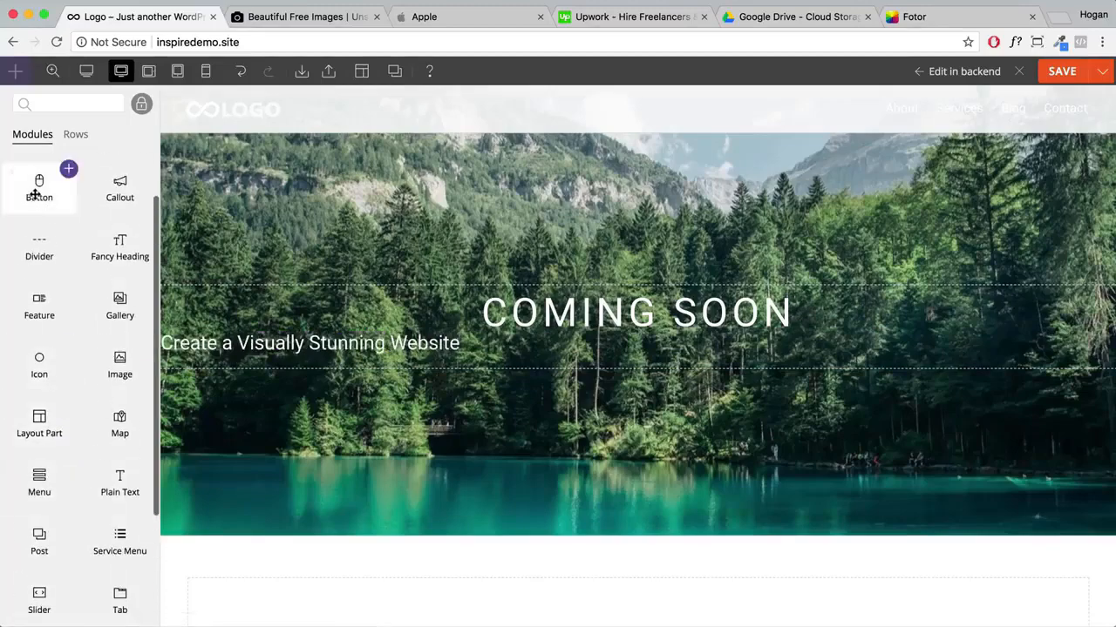
left_click_drag(37, 187, 200, 413)
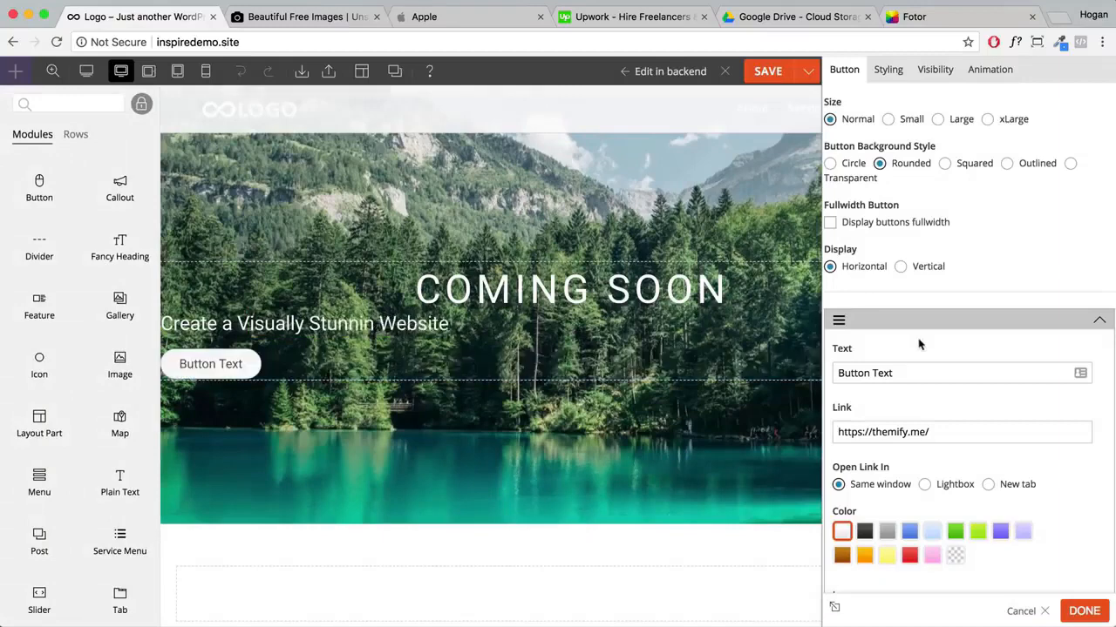
left_click(887, 119)
left_click(936, 120)
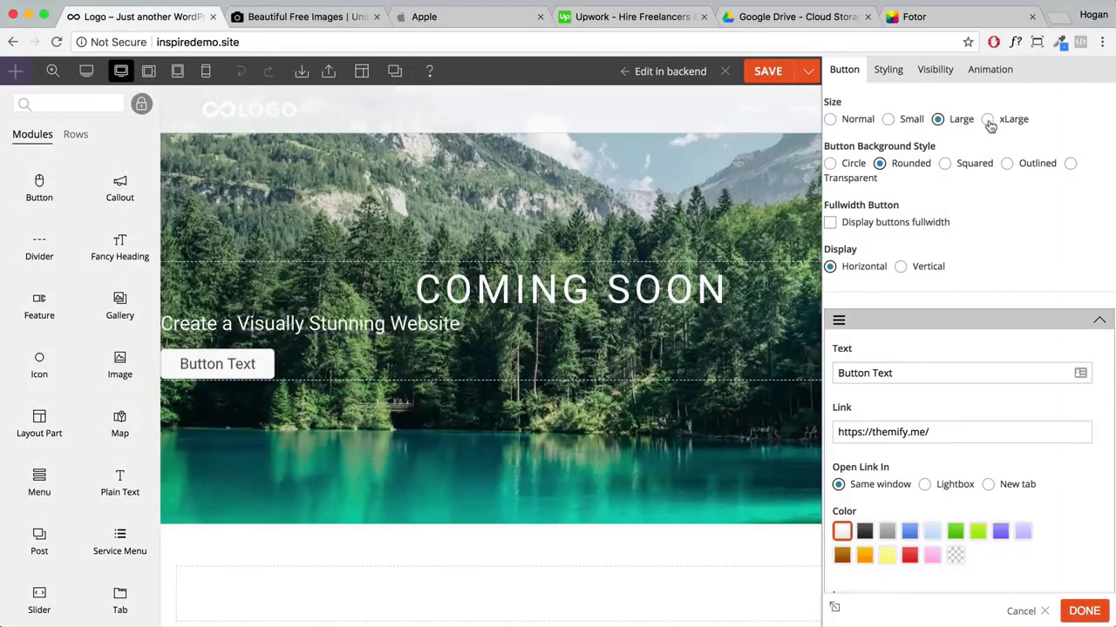
left_click(829, 120)
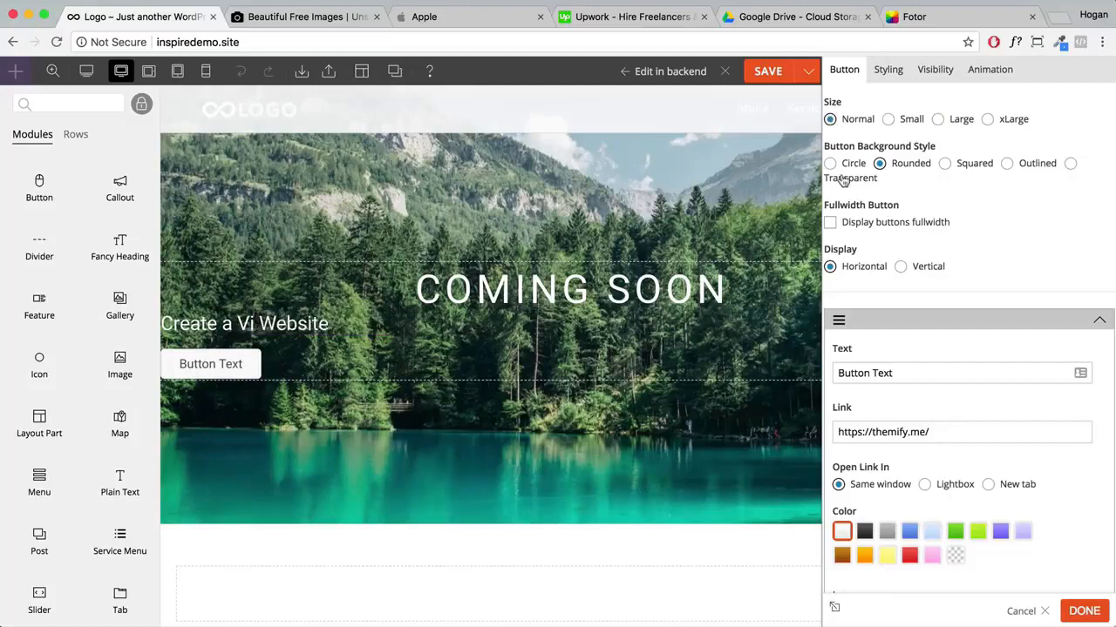
left_click(946, 165)
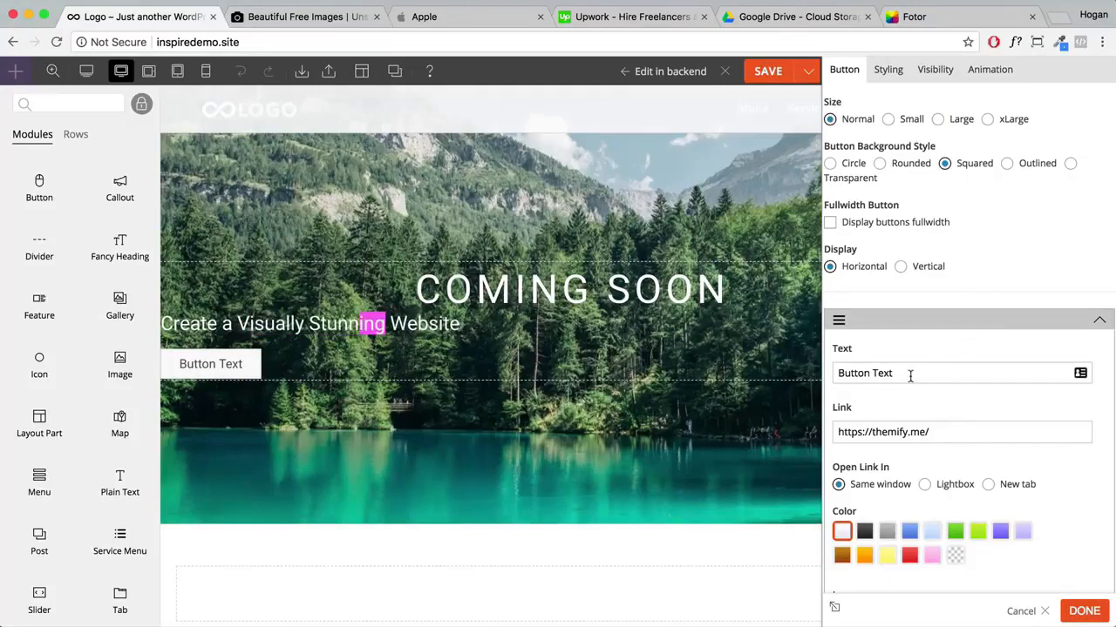
- Change the button text to 'Begin Now' and select the site address to copy
left_click_drag(909, 373, 836, 373)
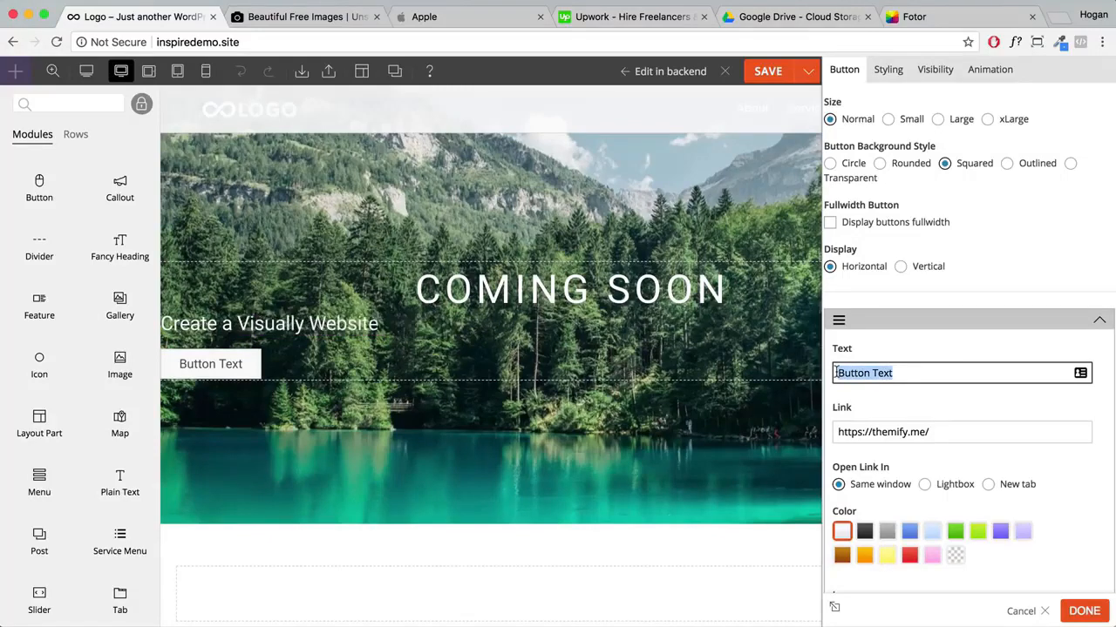
type("Begin now")
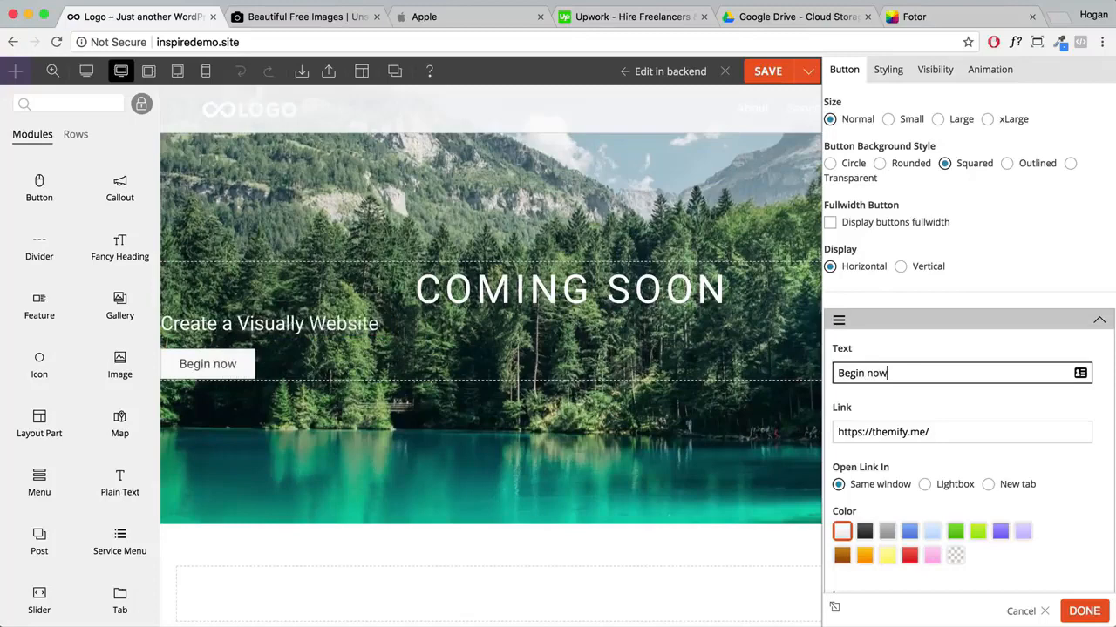
key("BackSpace")
key("BackSpace")
key("BackSpace")
key("BackSpace")
type("Now")
left_click_drag(937, 433, 838, 433)
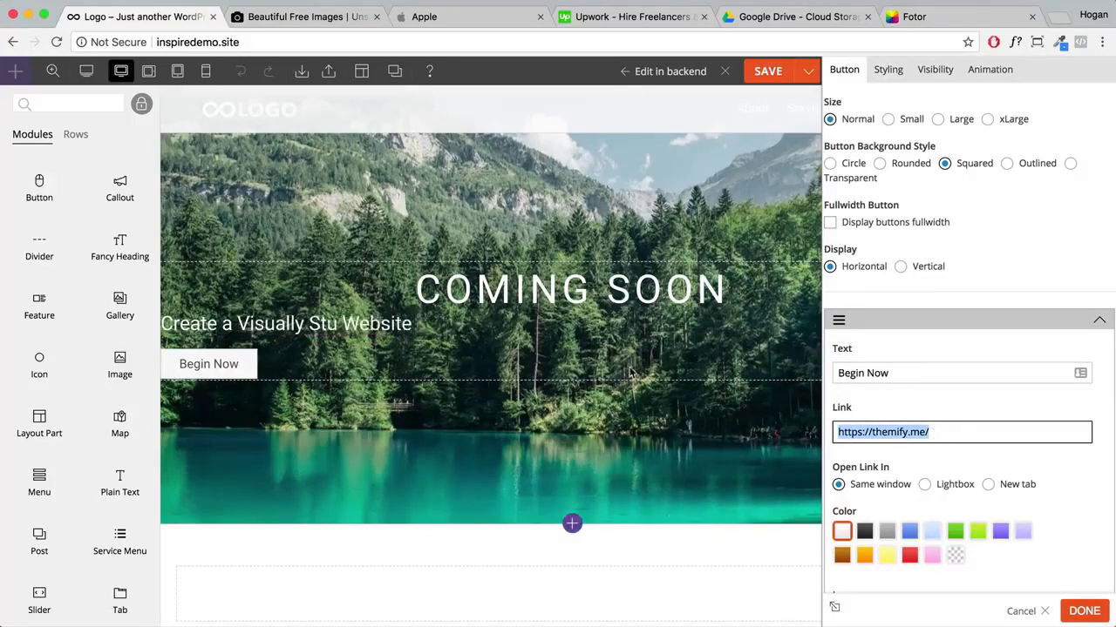
left_click(201, 42)
right_click(179, 42)
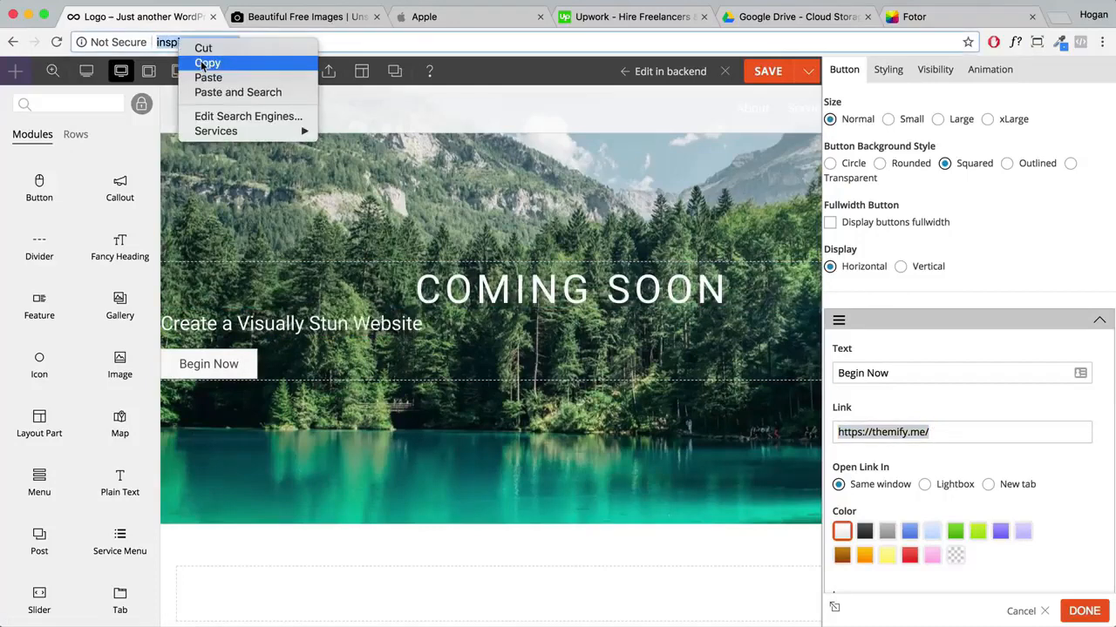
- Open the site in a new tab and copy the Services page URL
left_click(208, 63)
left_click(1058, 18)
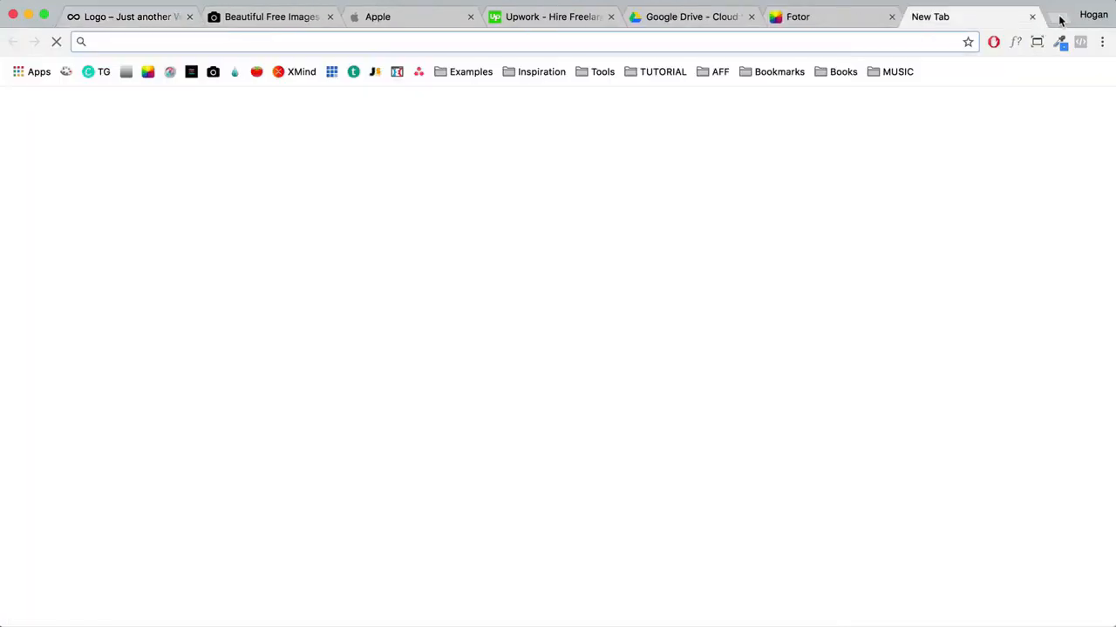
key("super+v")
key("Return")
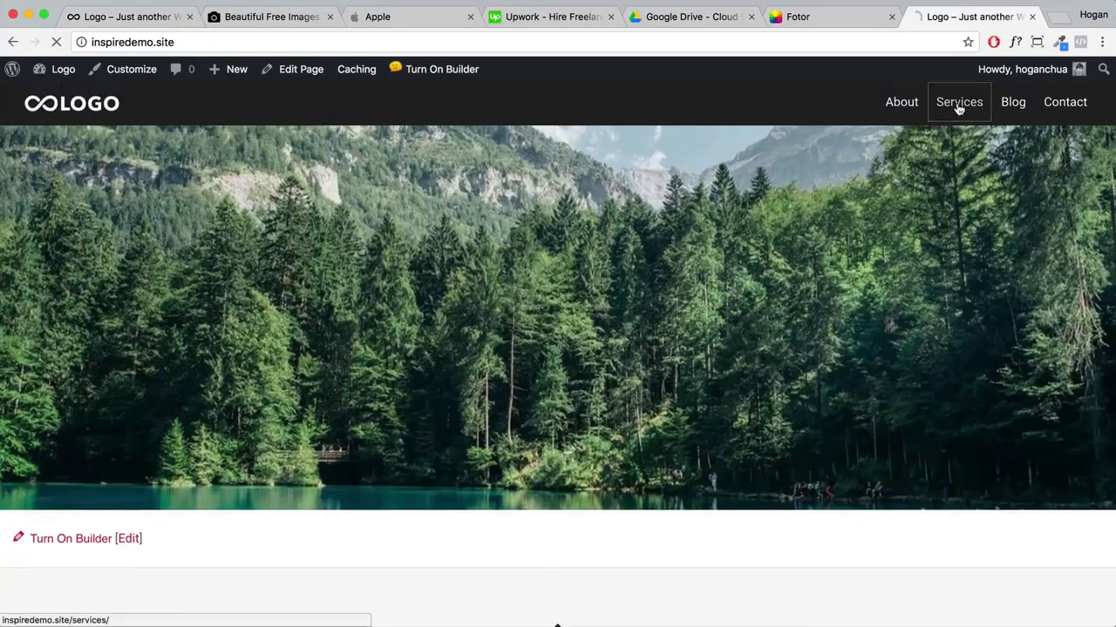
left_click(958, 104)
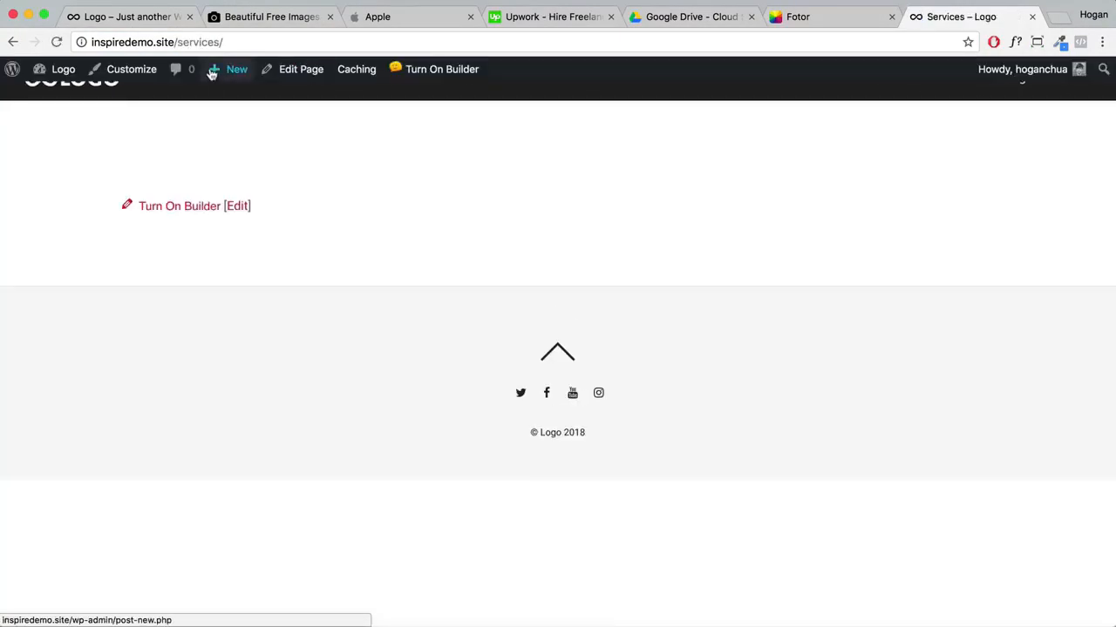
left_click(197, 42)
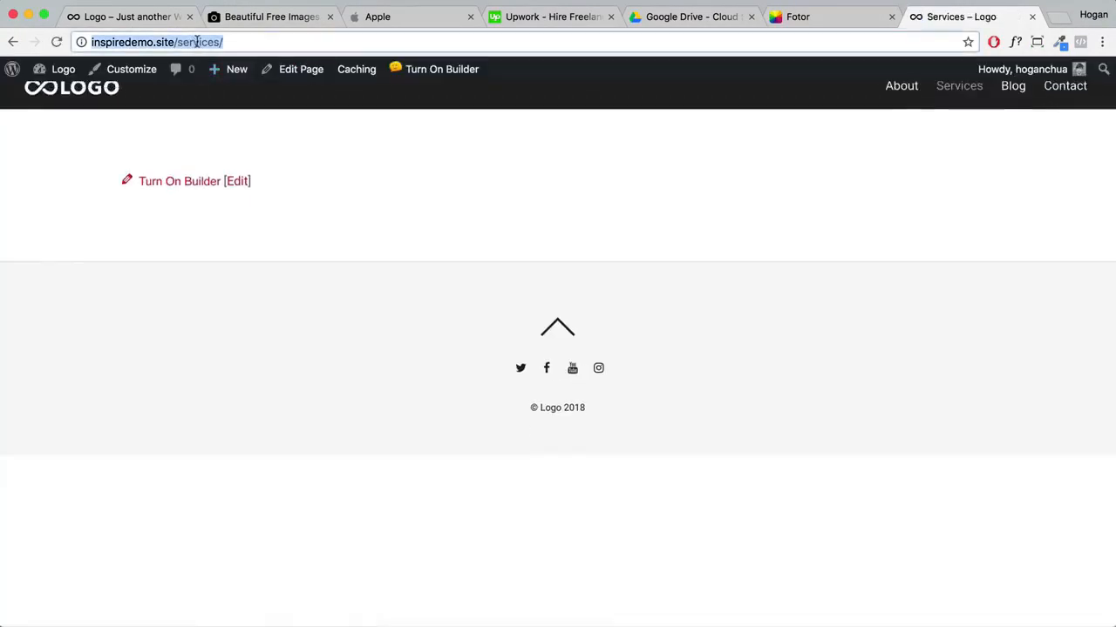
right_click(198, 42)
left_click(220, 60)
left_click(125, 16)
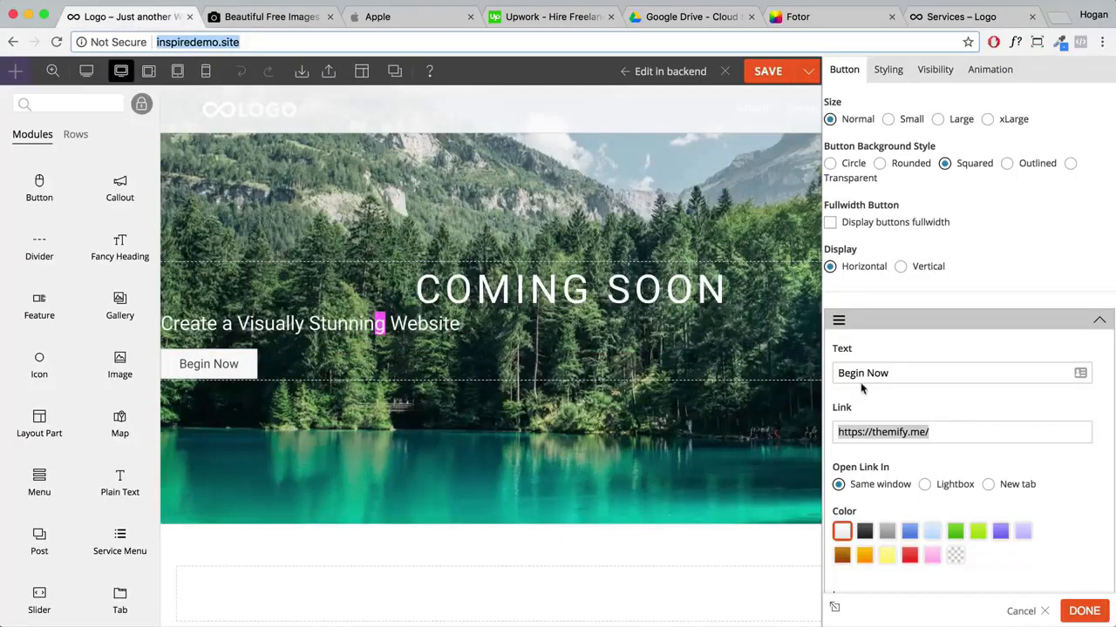
left_click(923, 427)
key("super+a")
key("super+v")
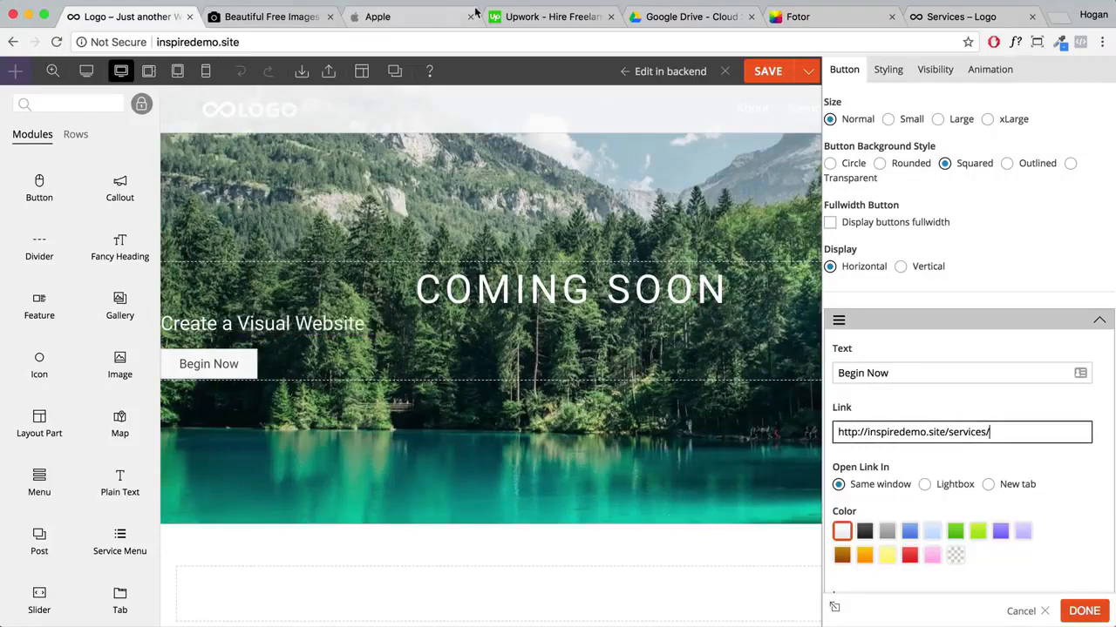
left_click(411, 20)
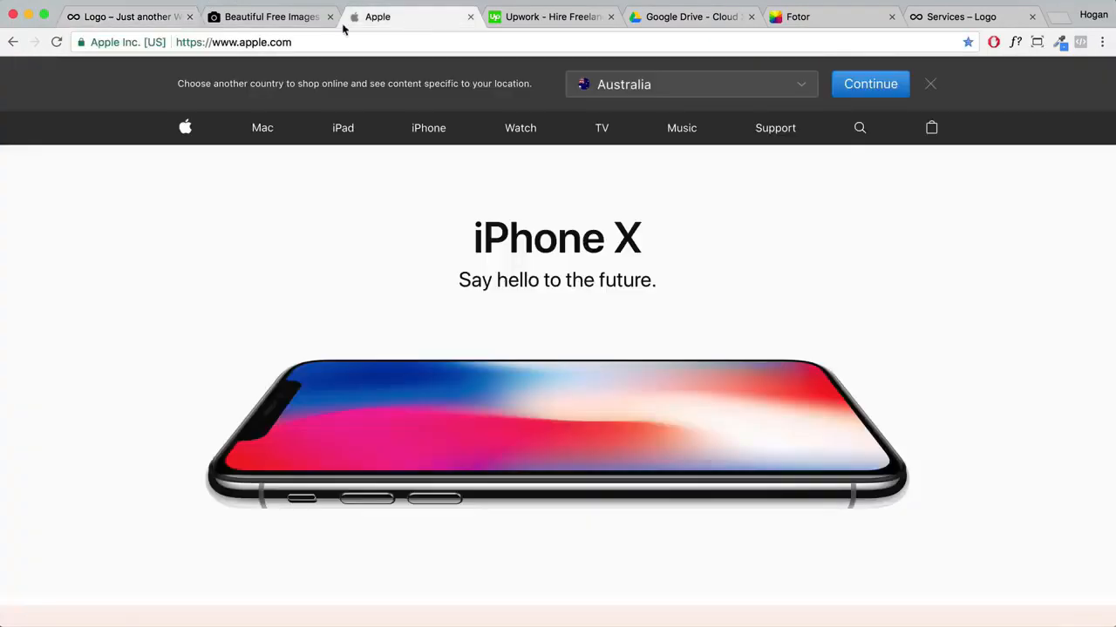
left_click(153, 18)
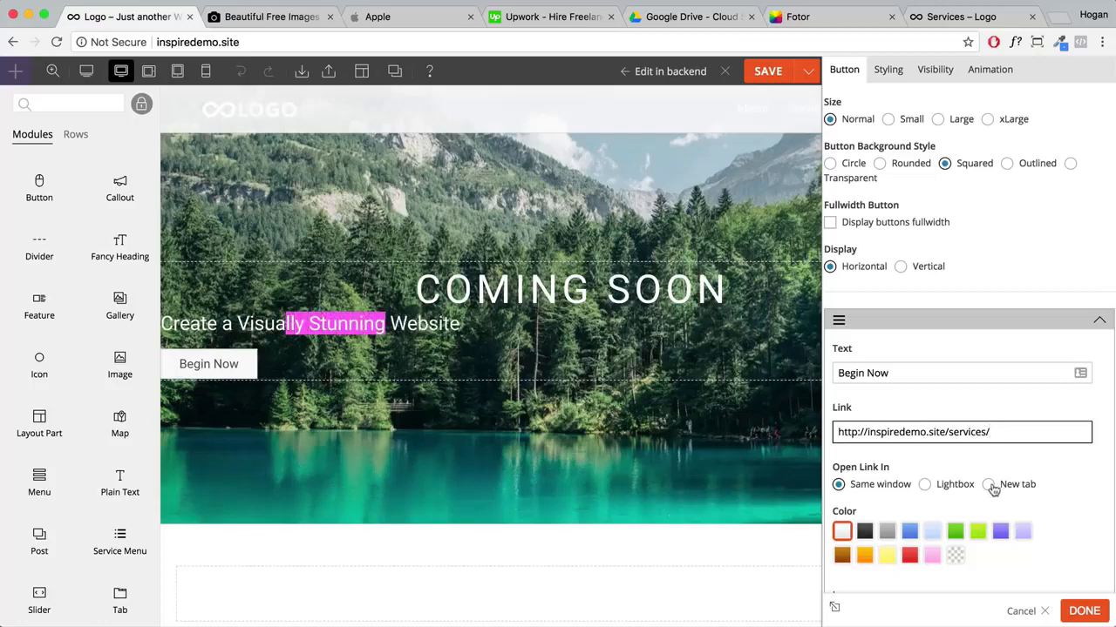
- Give the Begin Now button link a white #ffffff background colour (fff)
scroll(992, 490, "down", 5)
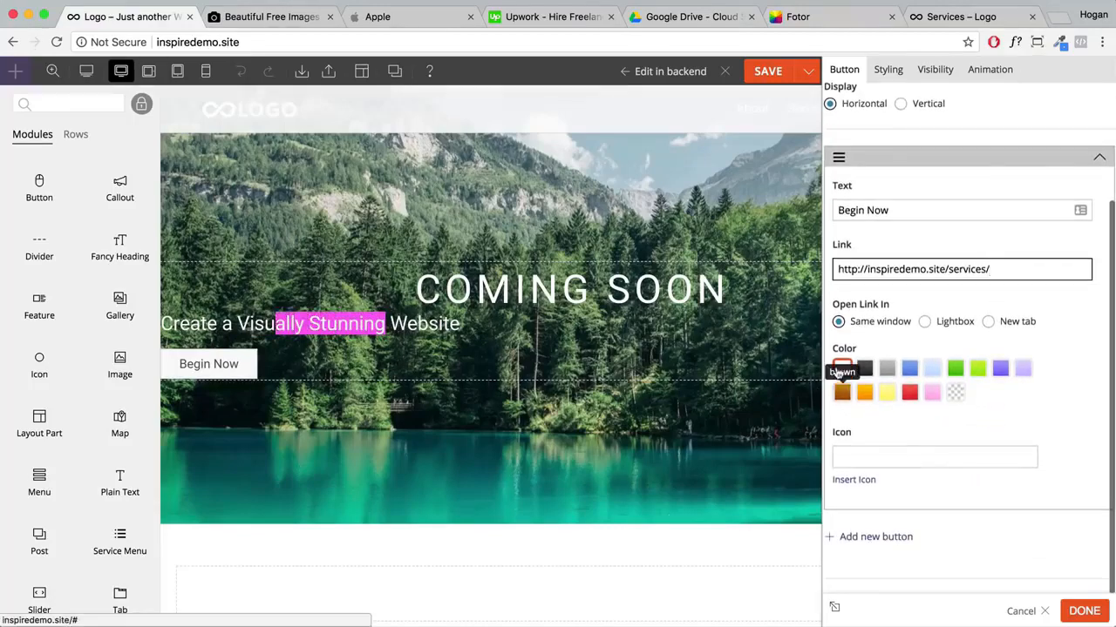
scroll(889, 398, "down", 2)
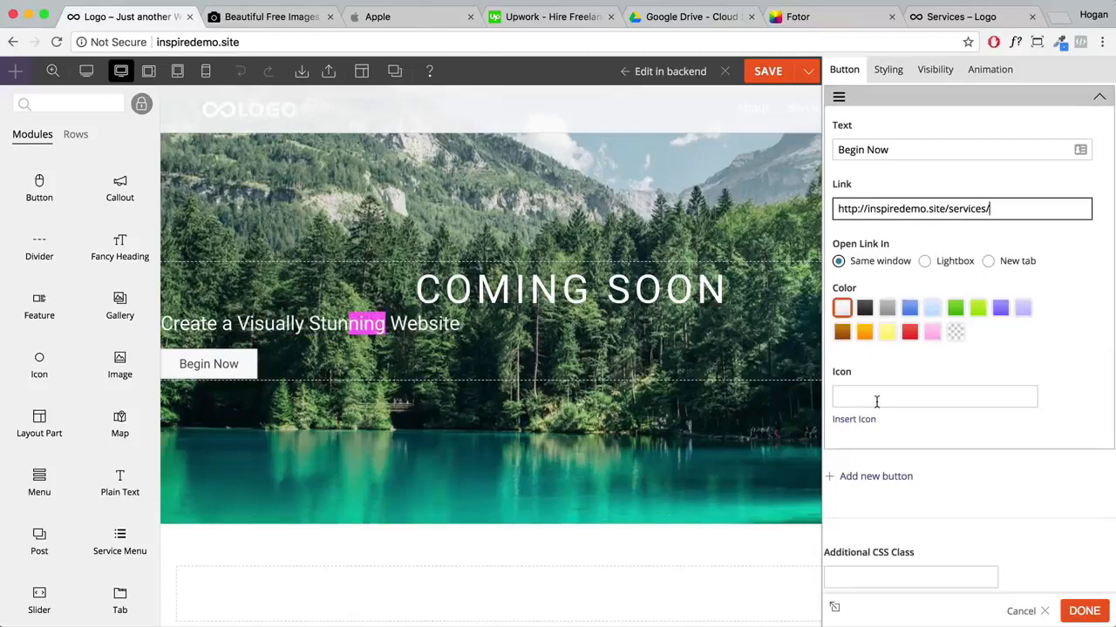
scroll(877, 402, "up", 7)
left_click(891, 71)
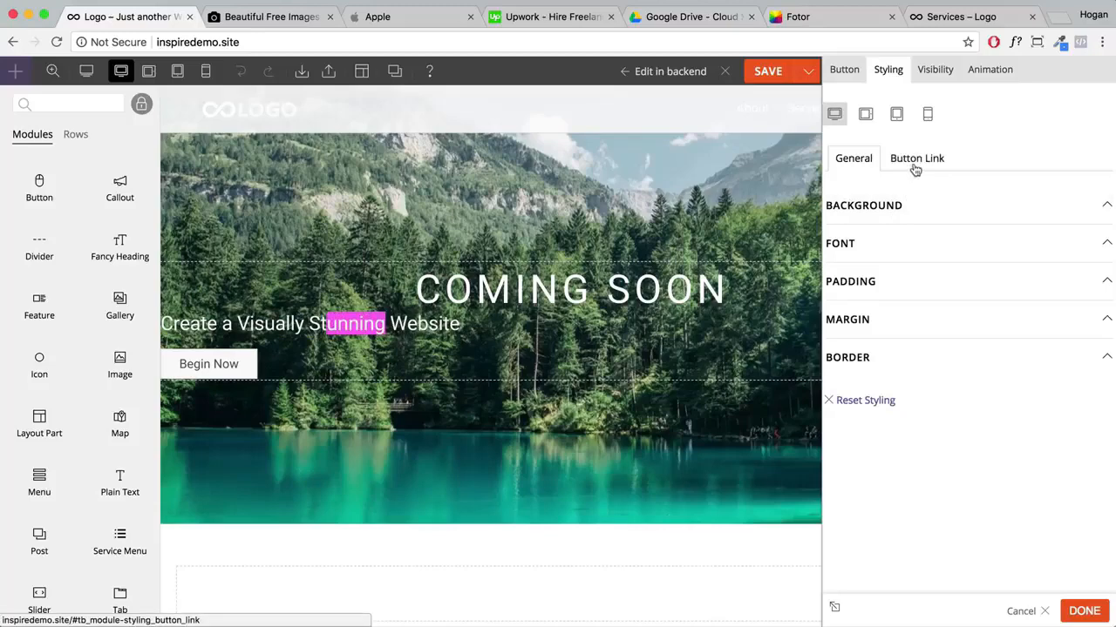
left_click(915, 161)
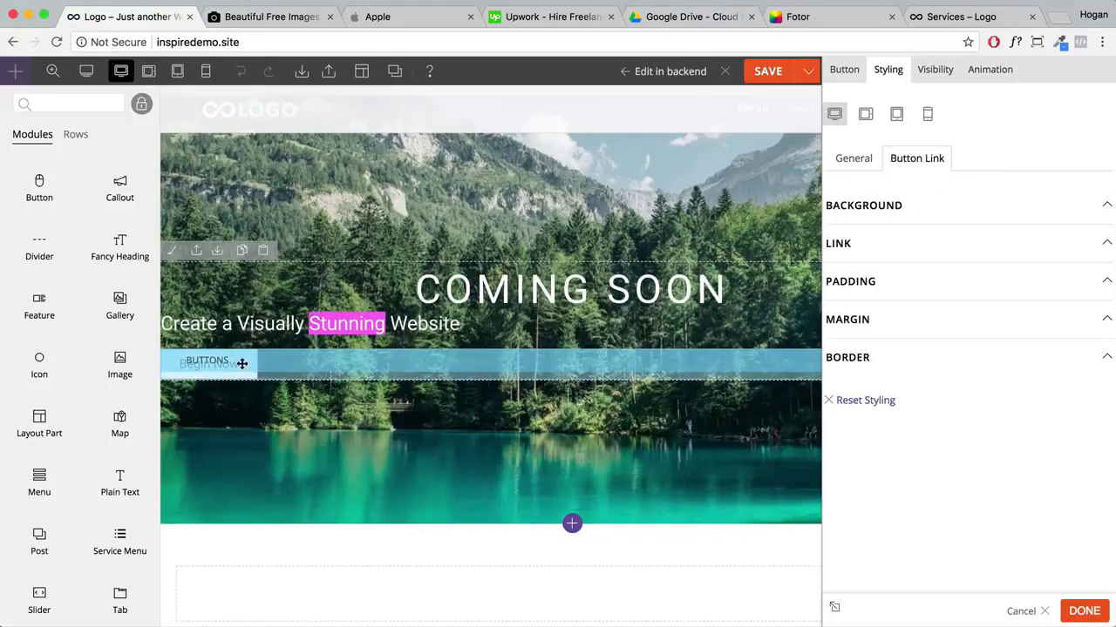
left_click(920, 207)
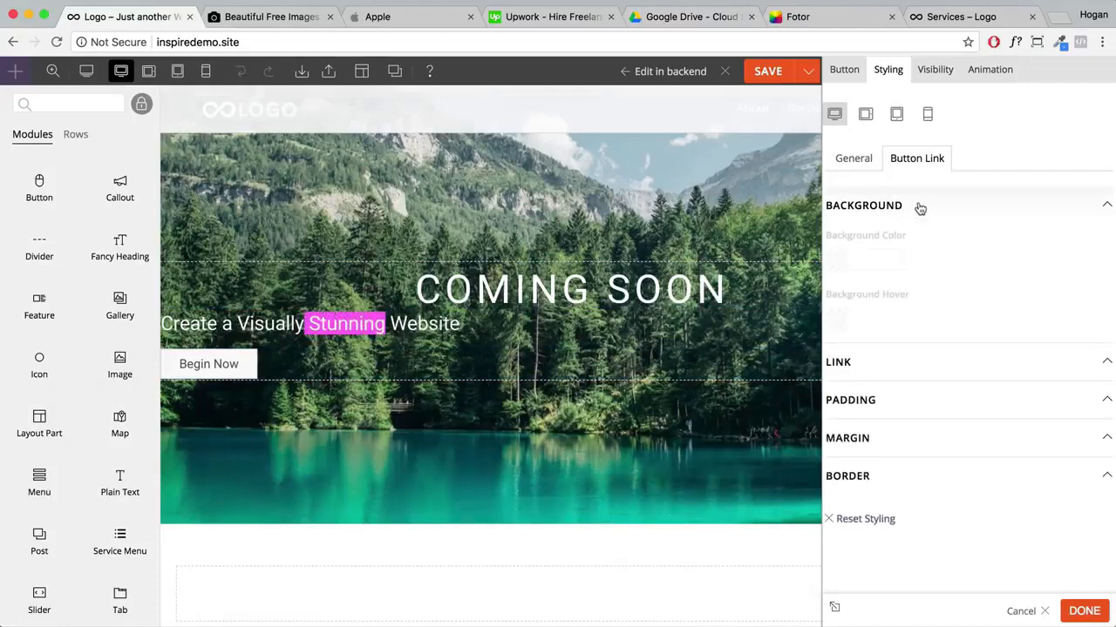
left_click(862, 259)
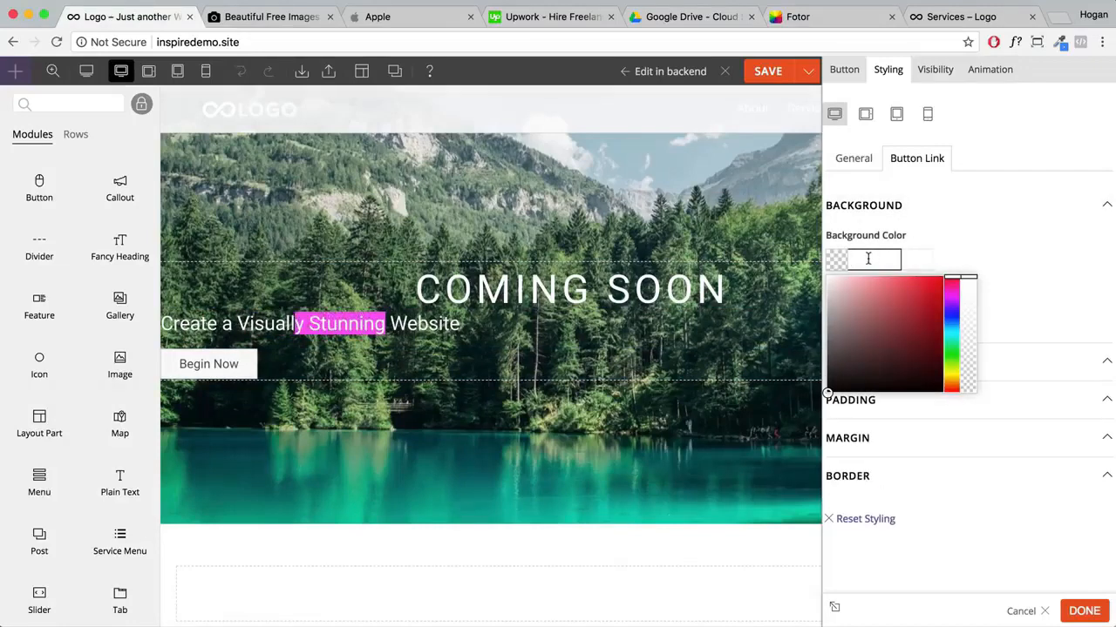
type("fff")
left_click(938, 233)
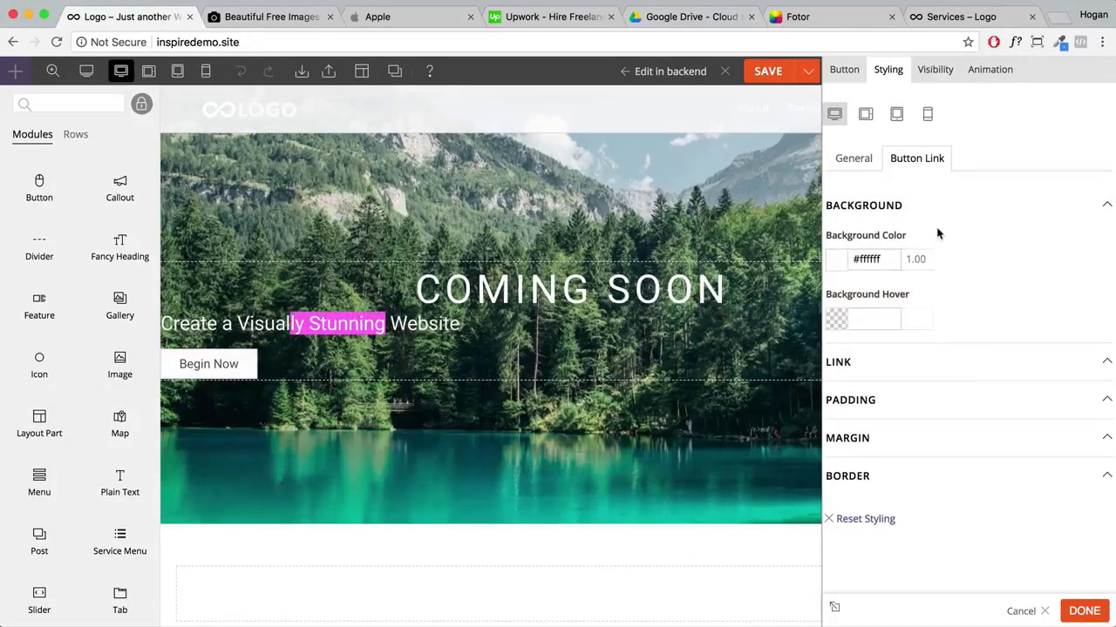
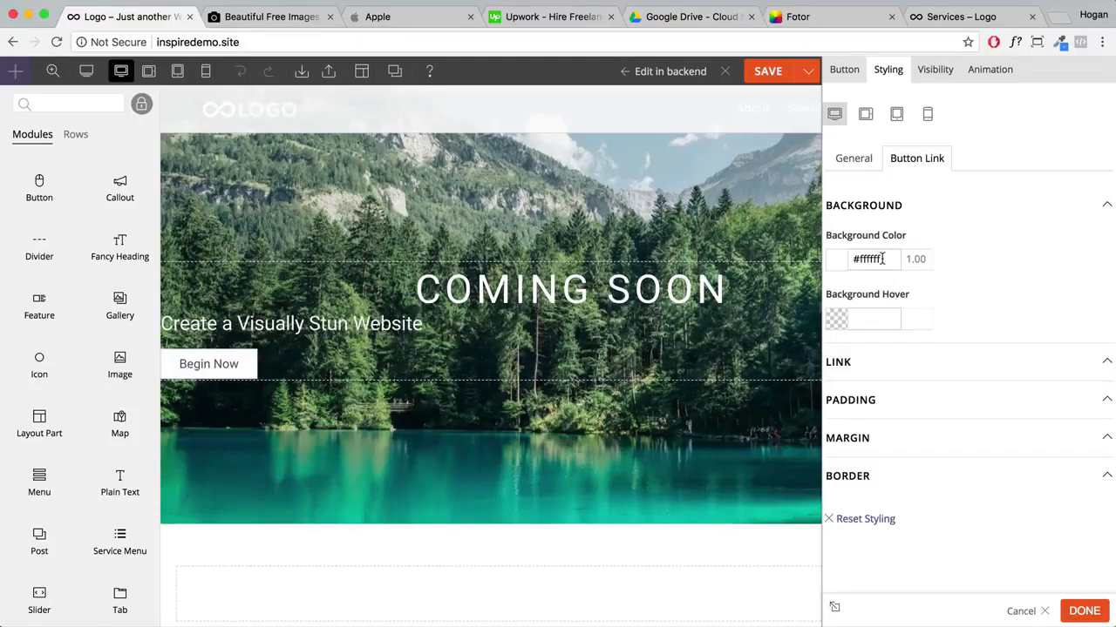
- Switch over to the Google Drive browser tab
left_click(705, 20)
- Scroll through the Google Drive landing page, then go back to the Themify Builder tab
left_click(691, 250)
scroll(689, 251, "down", 2)
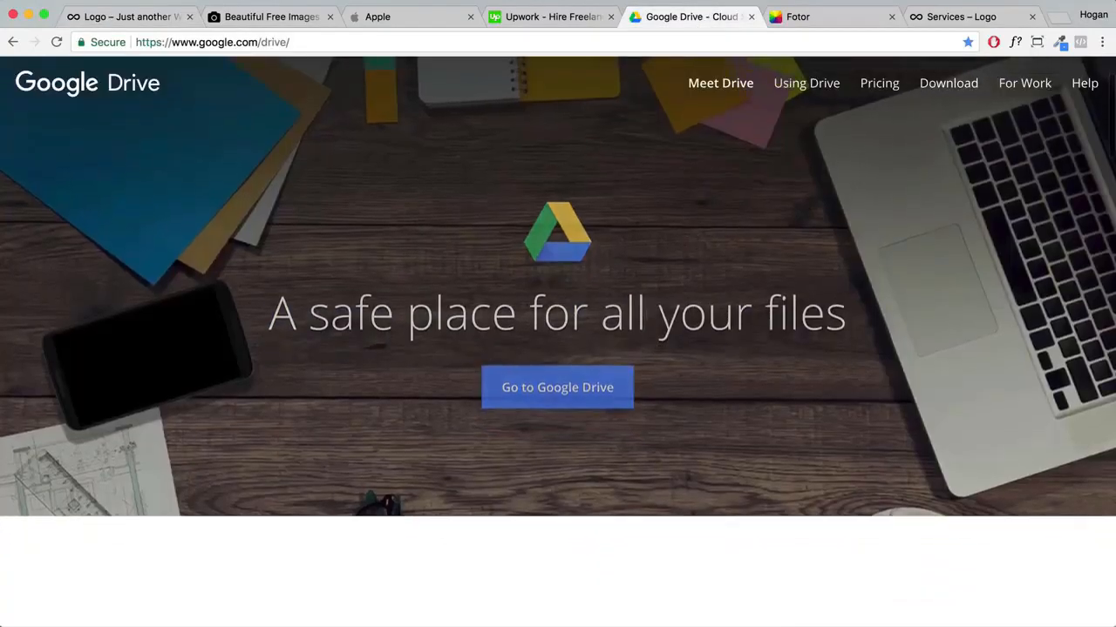
scroll(711, 366, "up", 3)
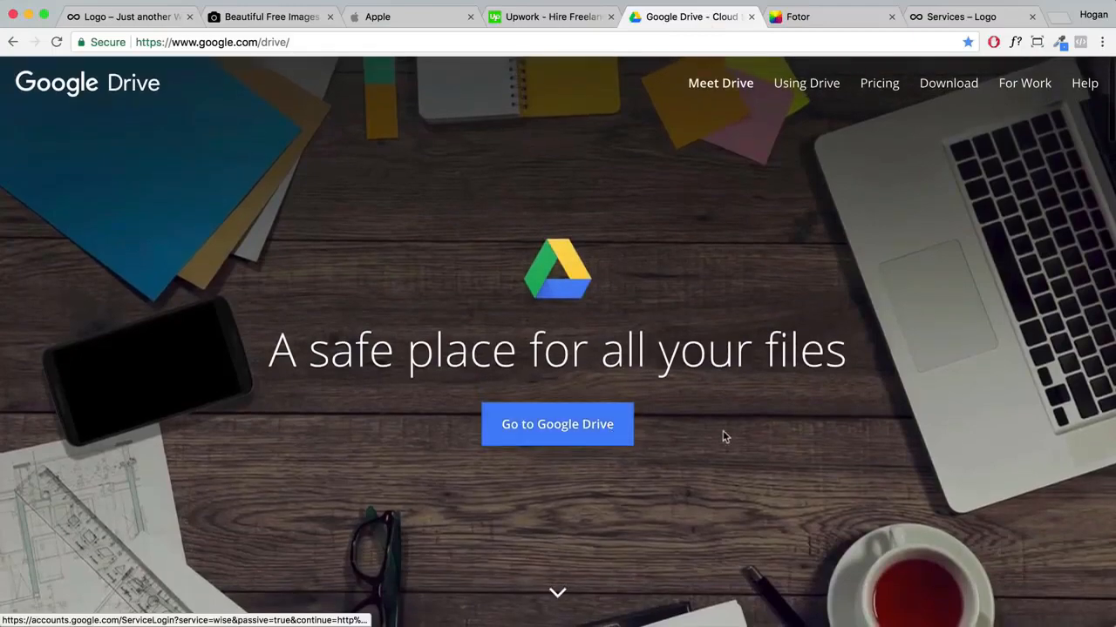
scroll(545, 429, "down", 2)
scroll(542, 429, "down", 2)
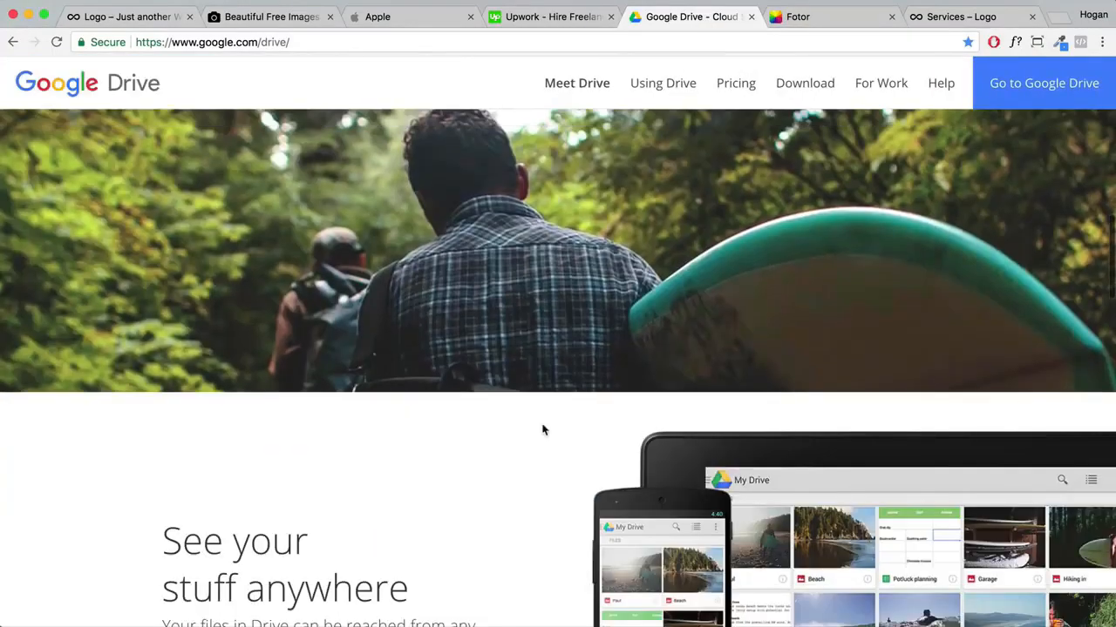
scroll(775, 293, "down", 5)
scroll(775, 292, "down", 5)
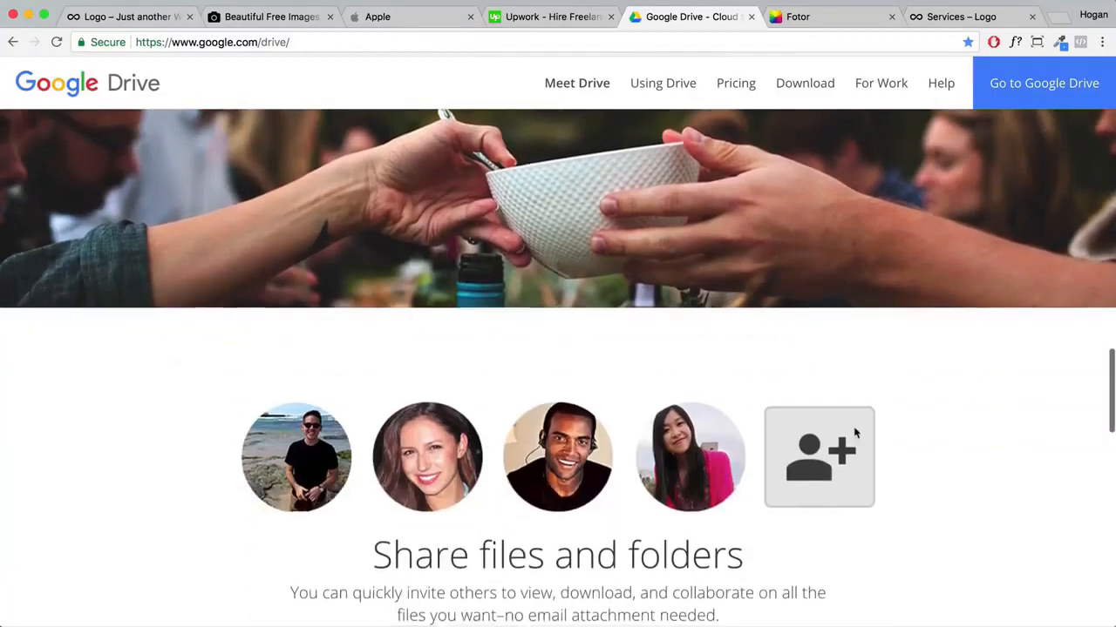
scroll(858, 435, "down", 5)
left_click(162, 20)
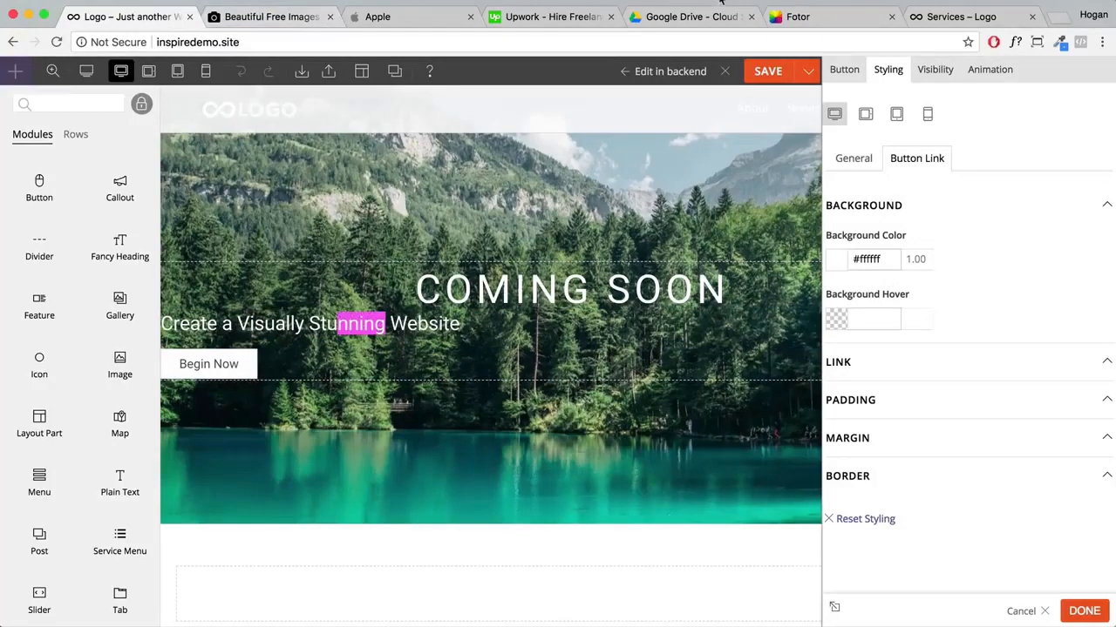
- Load the 0to255.com colour tool in the free-images tab
left_click(284, 23)
left_click(274, 42)
type("0to255.com")
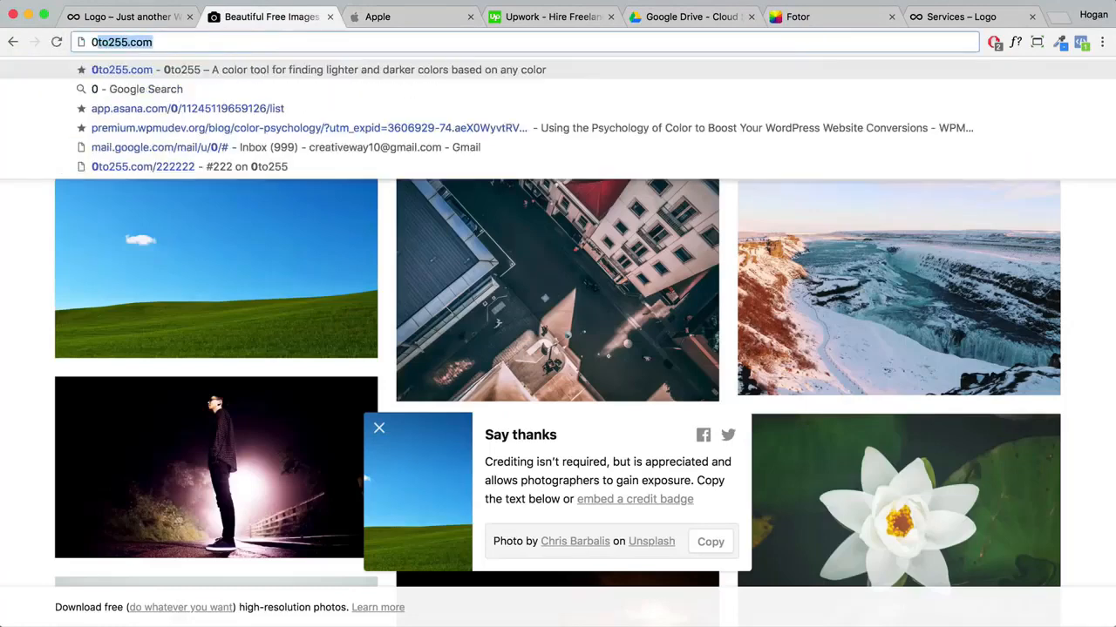
key("Return")
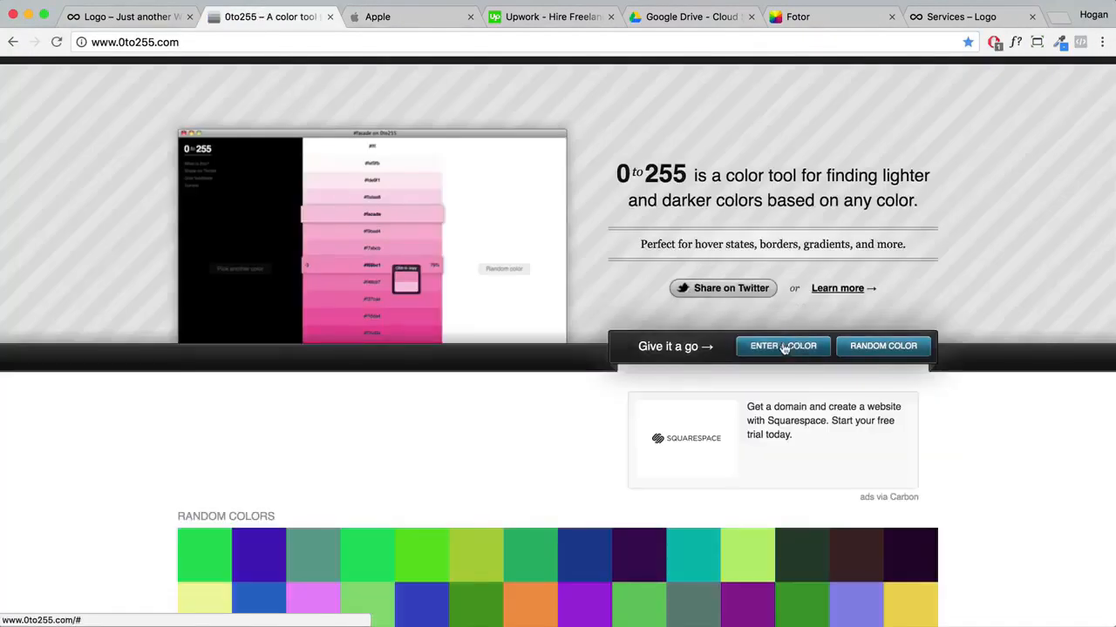
- List the shades of #fff, copy #d5d5d5, and return to the builder
left_click(783, 348)
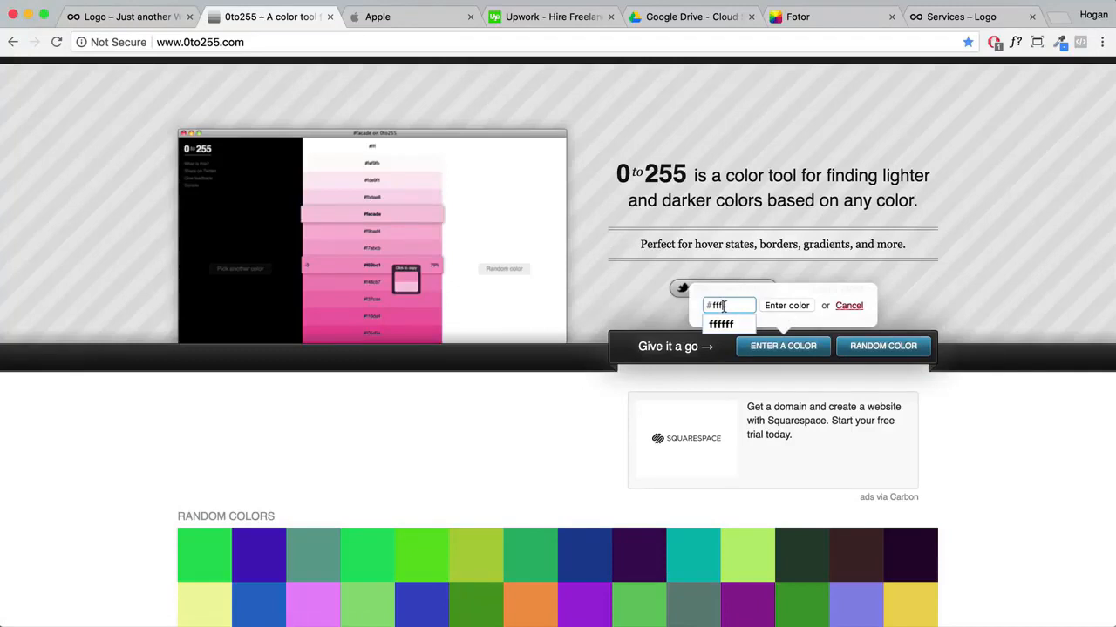
left_click(803, 307)
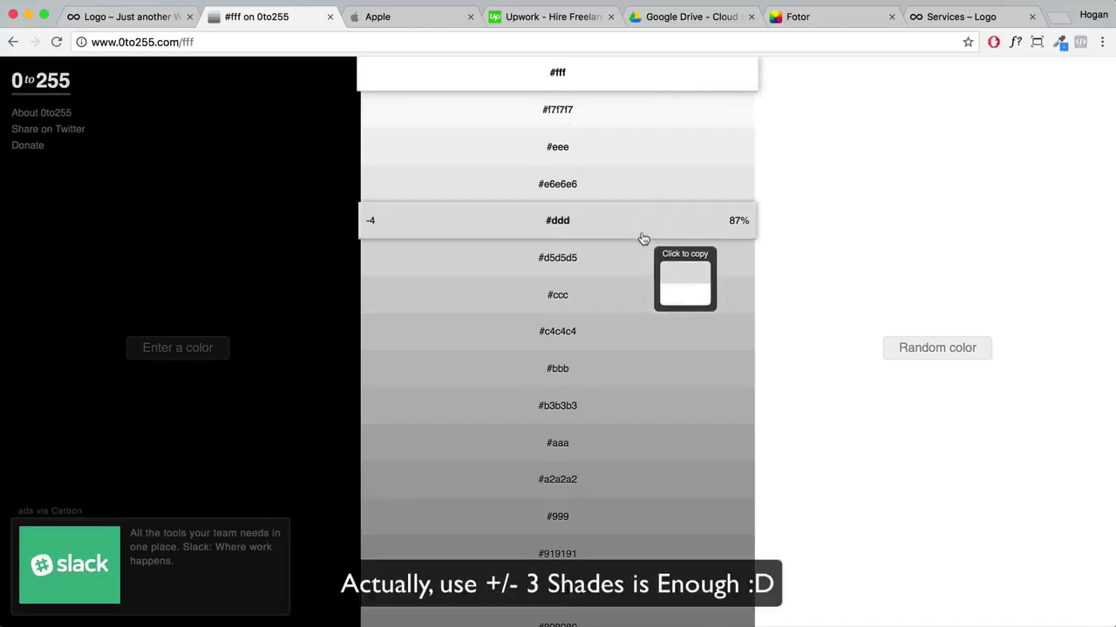
left_click(638, 266)
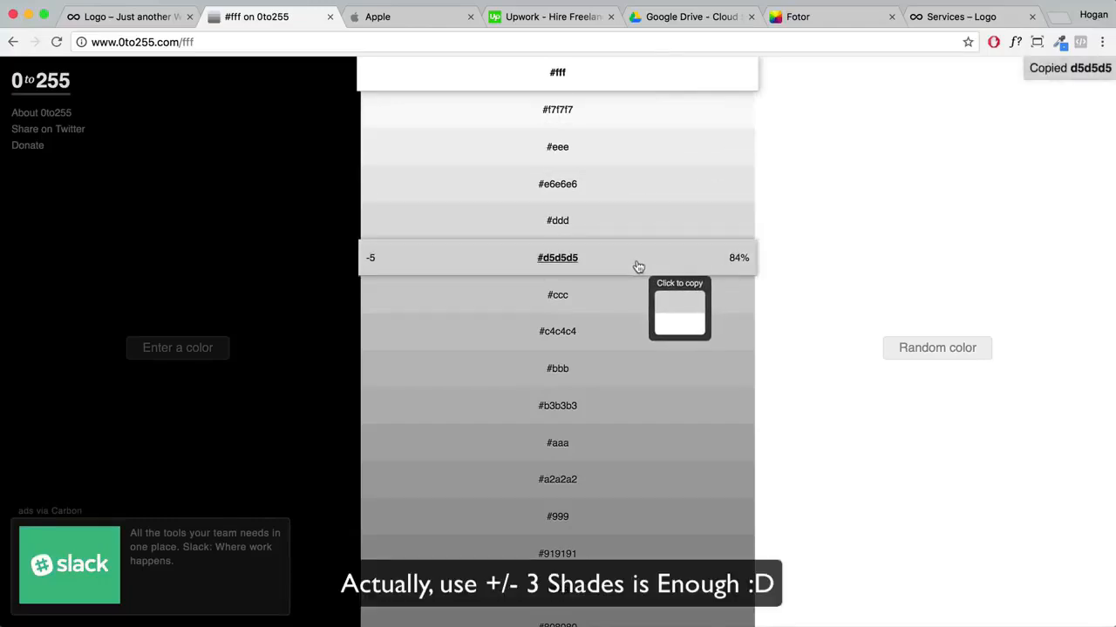
left_click(143, 17)
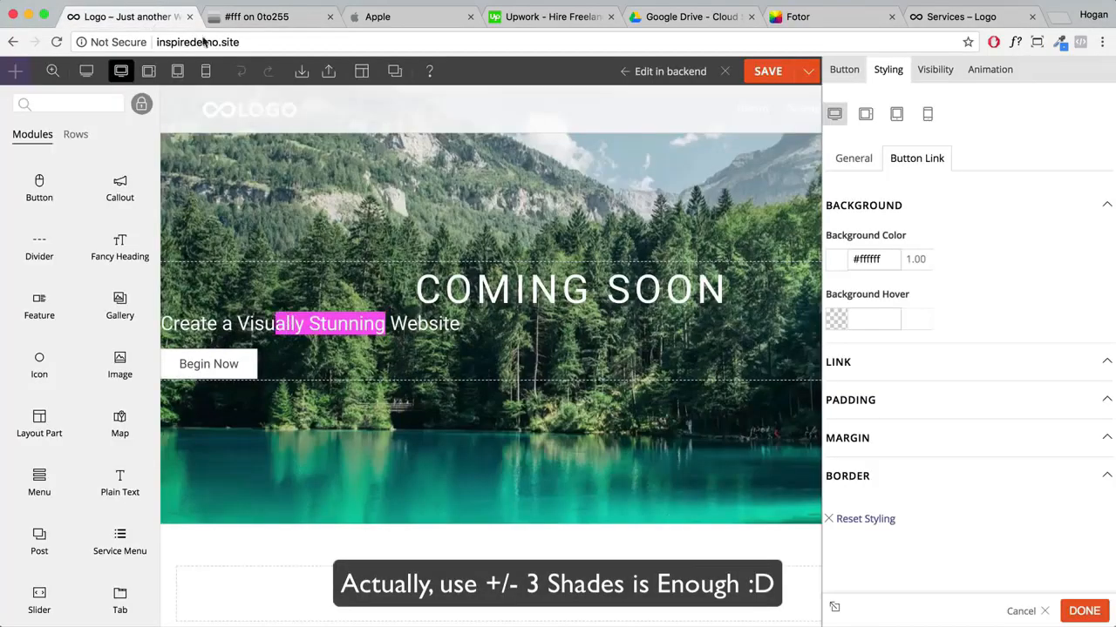
- Give Begin Now a #d5d5d5 hover background and #222222 link and link-hover colours
left_click(859, 322)
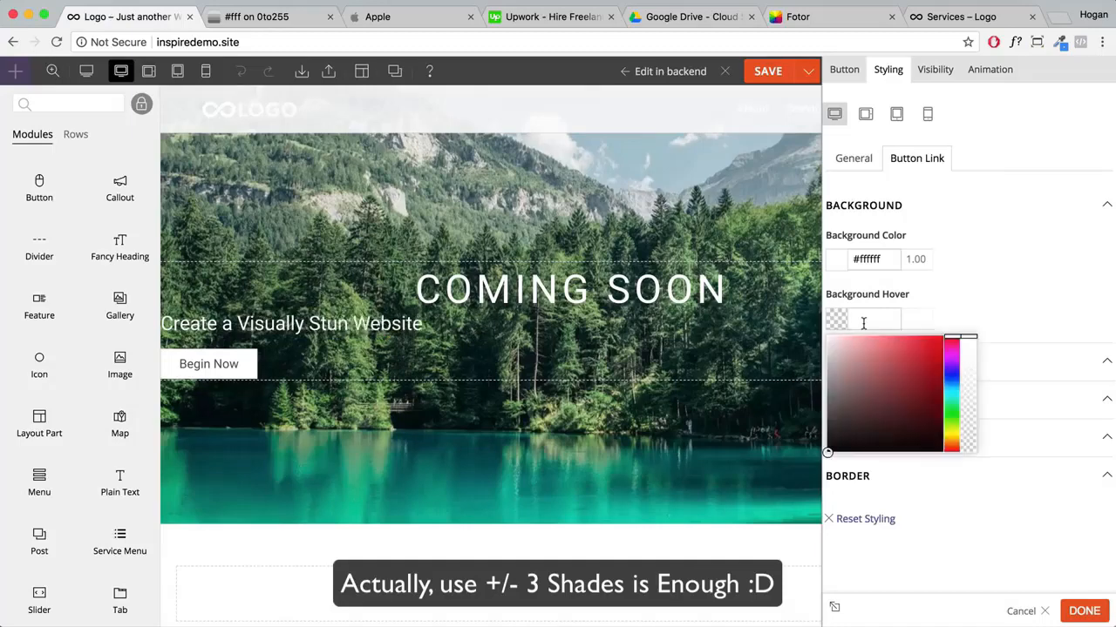
left_click(987, 293)
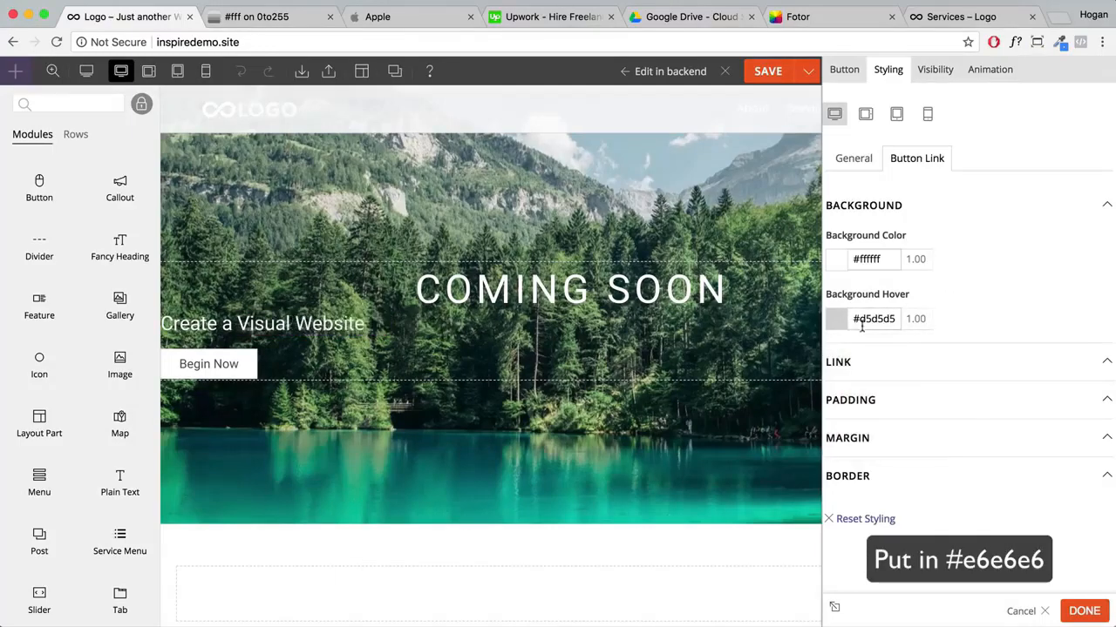
left_click(904, 374)
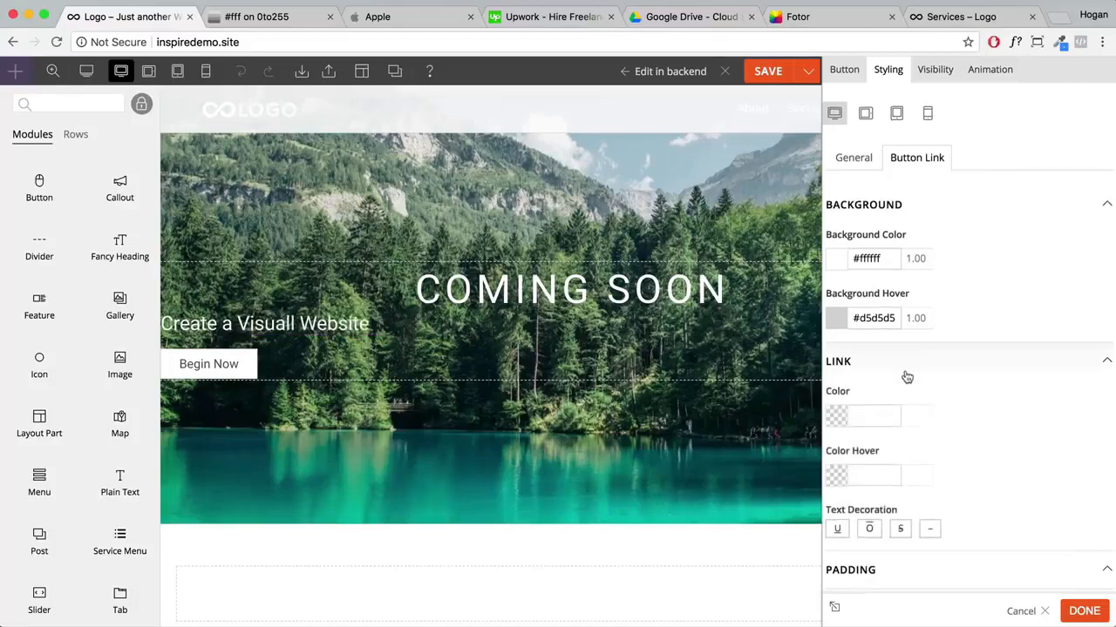
scroll(889, 371, "down", 2)
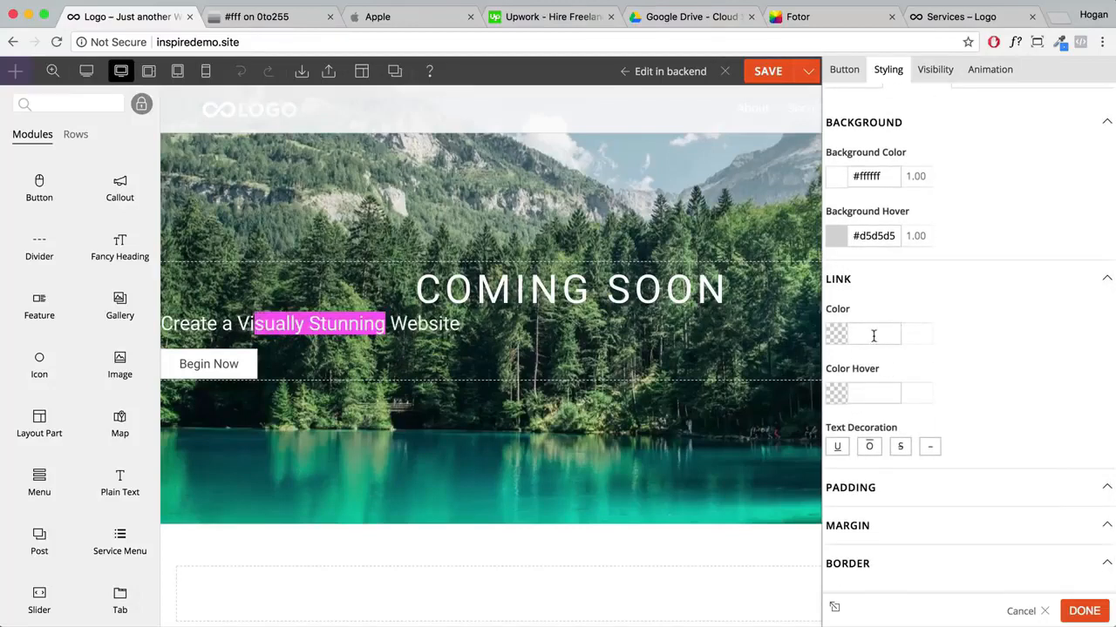
left_click(873, 336)
type("22222")
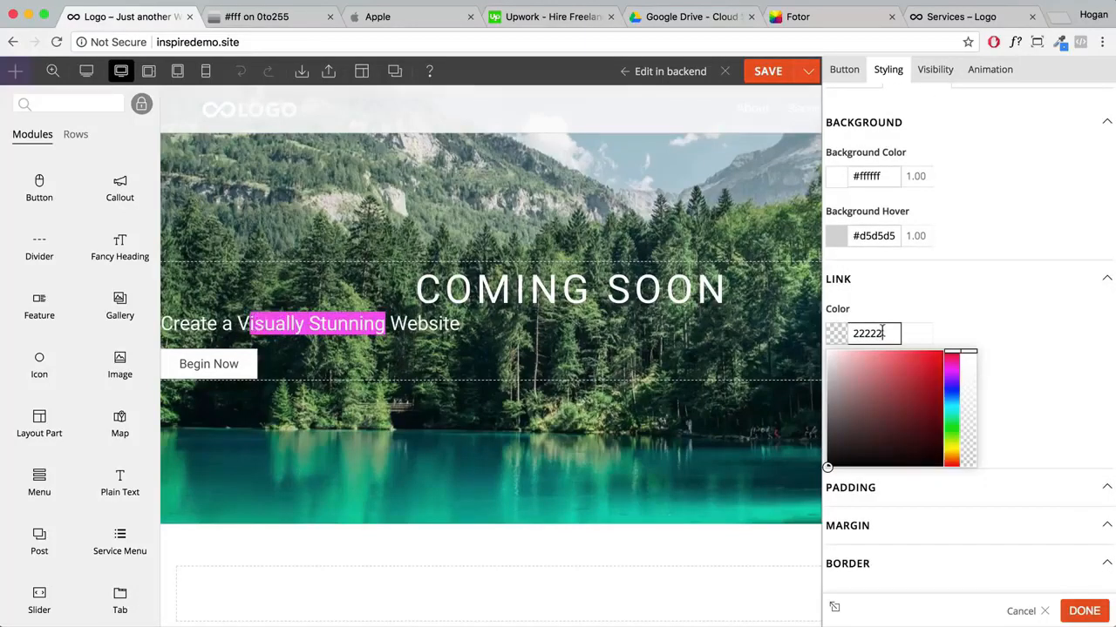
type("2")
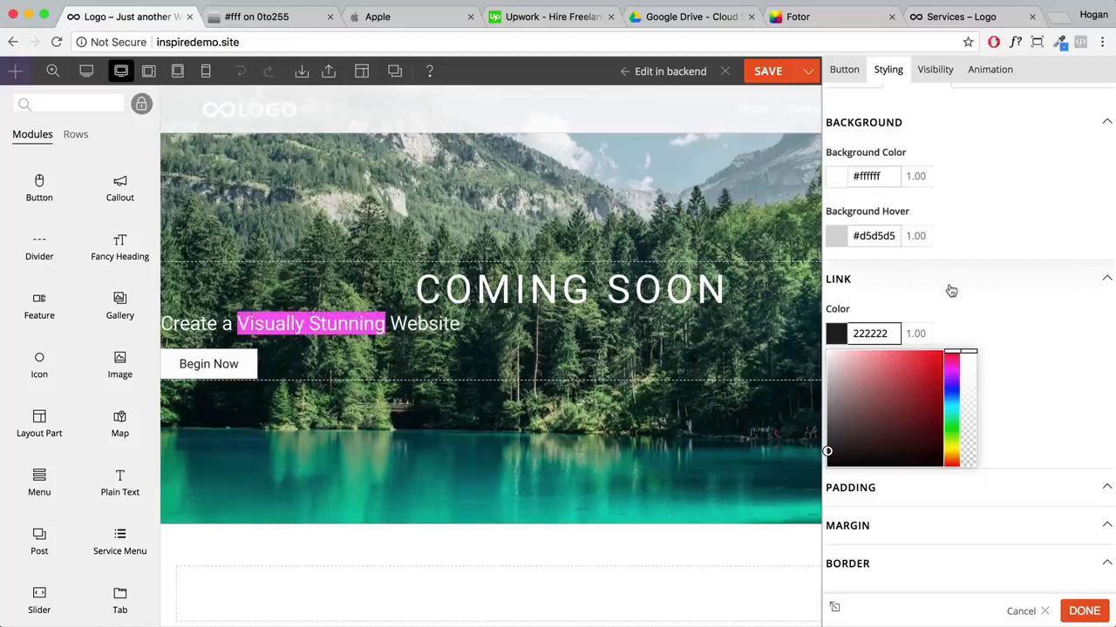
left_click(951, 290)
left_click(904, 362)
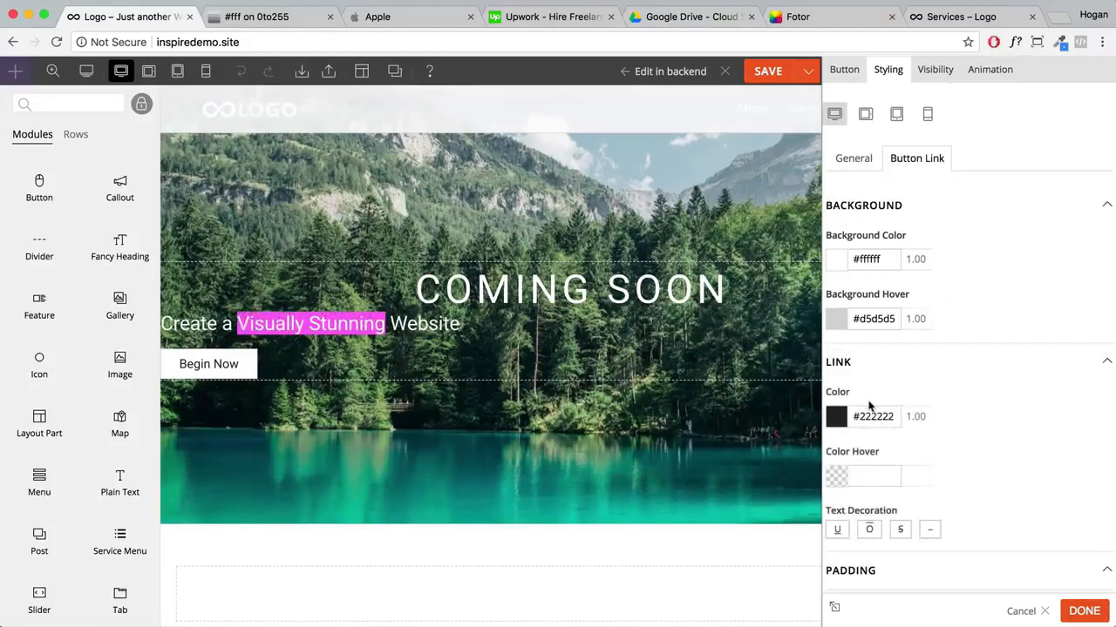
left_click(862, 474)
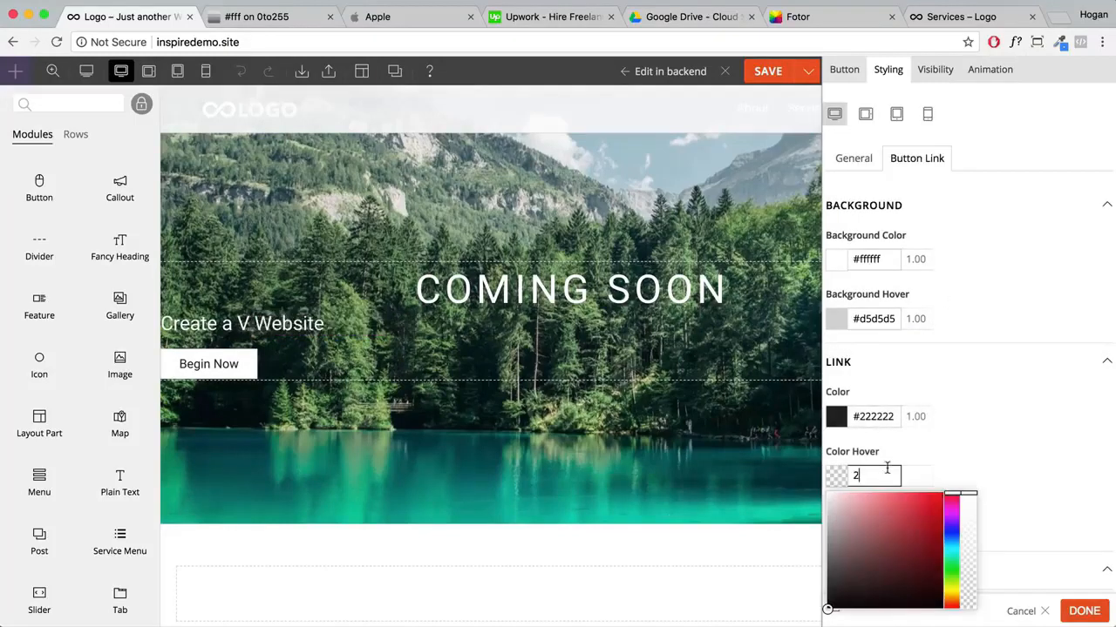
left_click(953, 455)
- Set the button's border to None and apply the styling changes
scroll(950, 454, "down", 3)
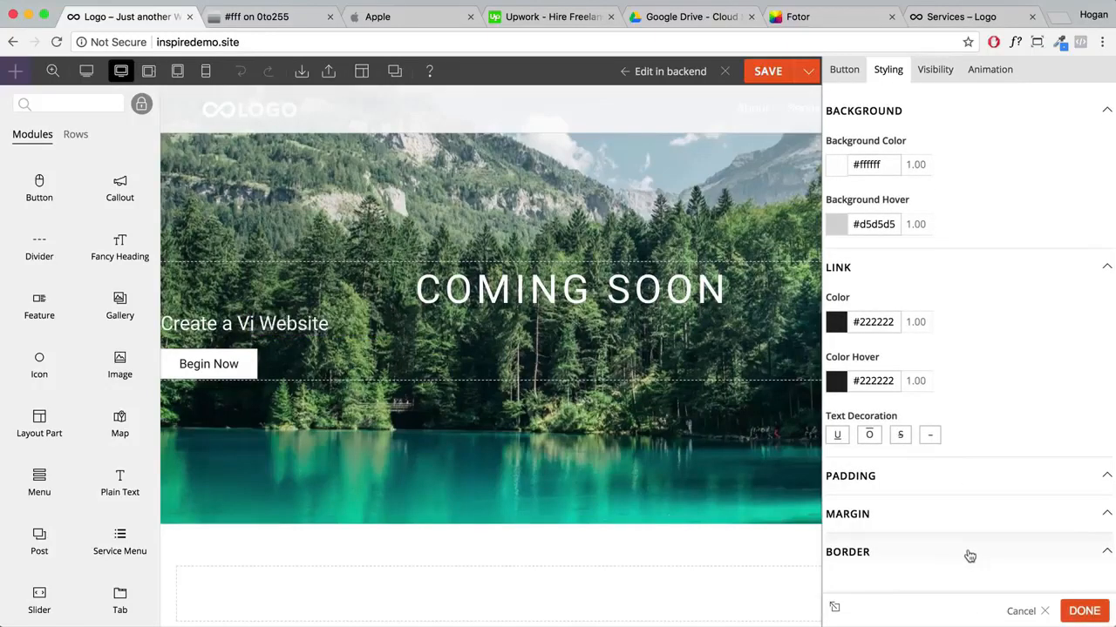
left_click(970, 554)
scroll(966, 550, "down", 3)
left_click(1036, 530)
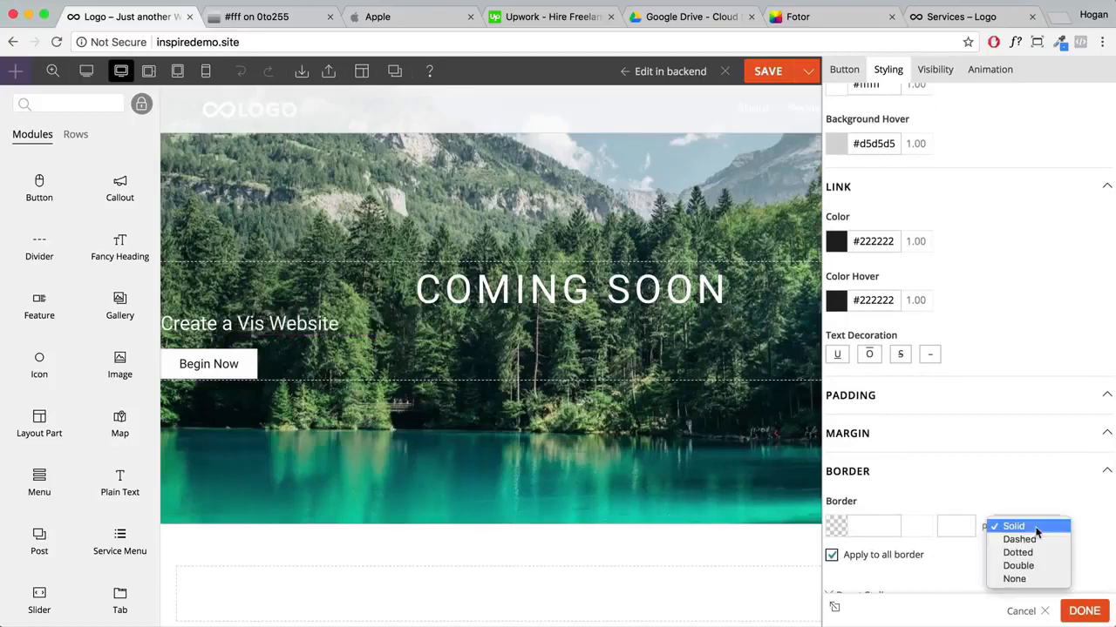
left_click(1015, 578)
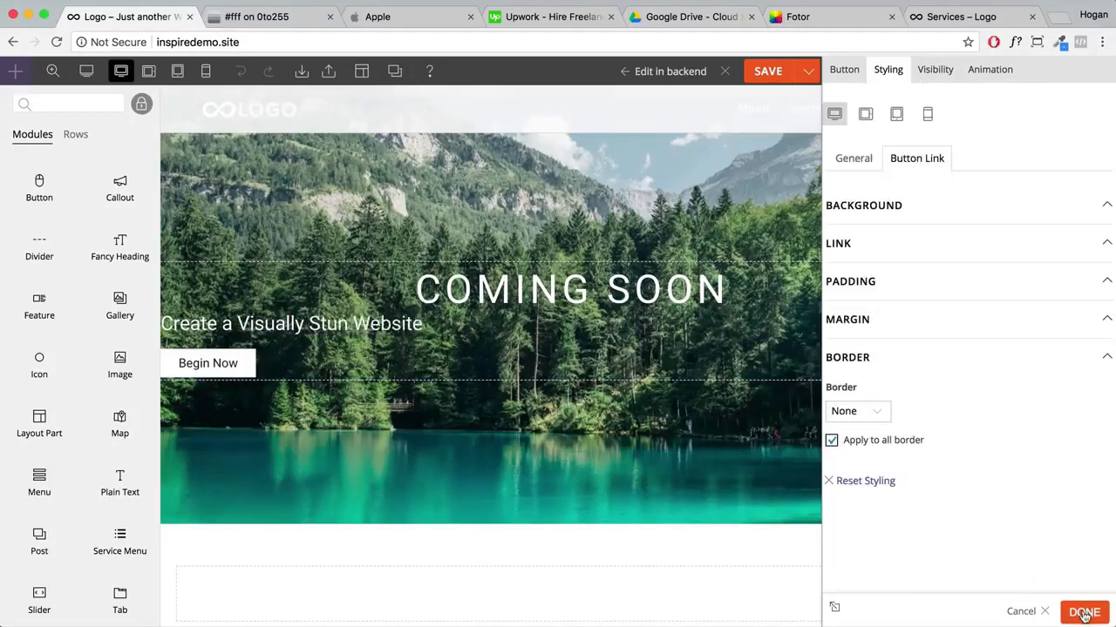
left_click(1084, 612)
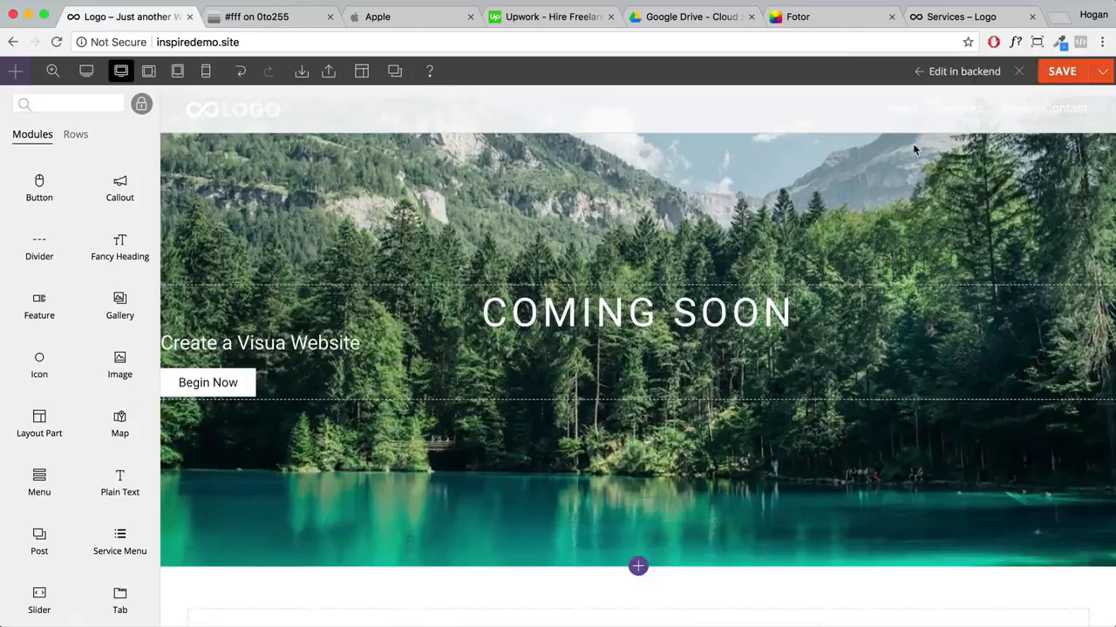
- Save the page, then set the hero row's font alignment to Center
left_click(1056, 73)
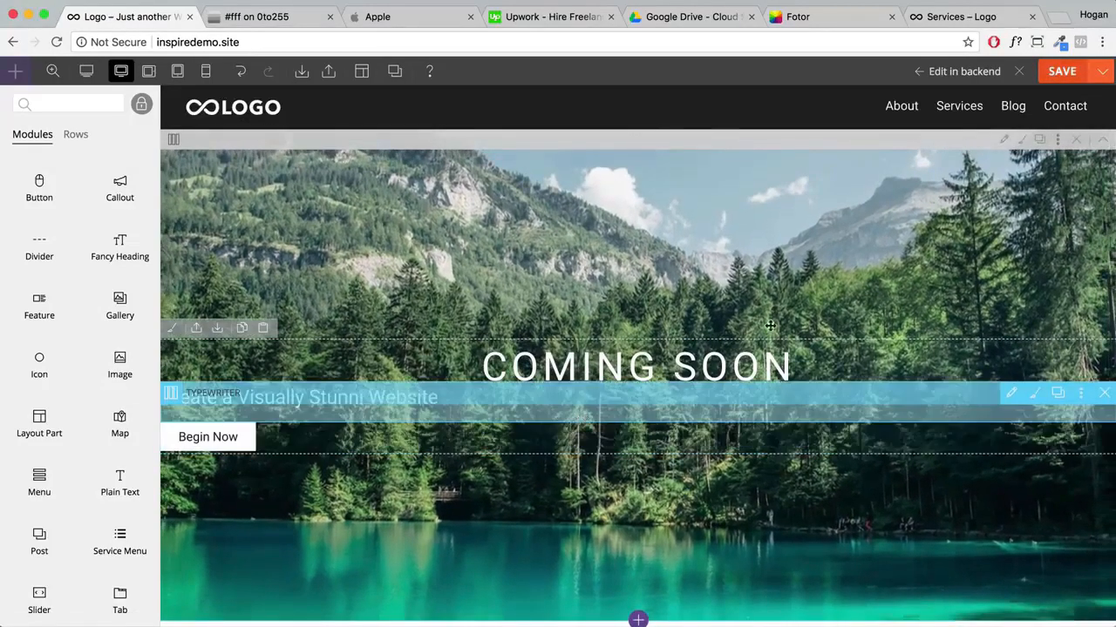
left_click(1004, 139)
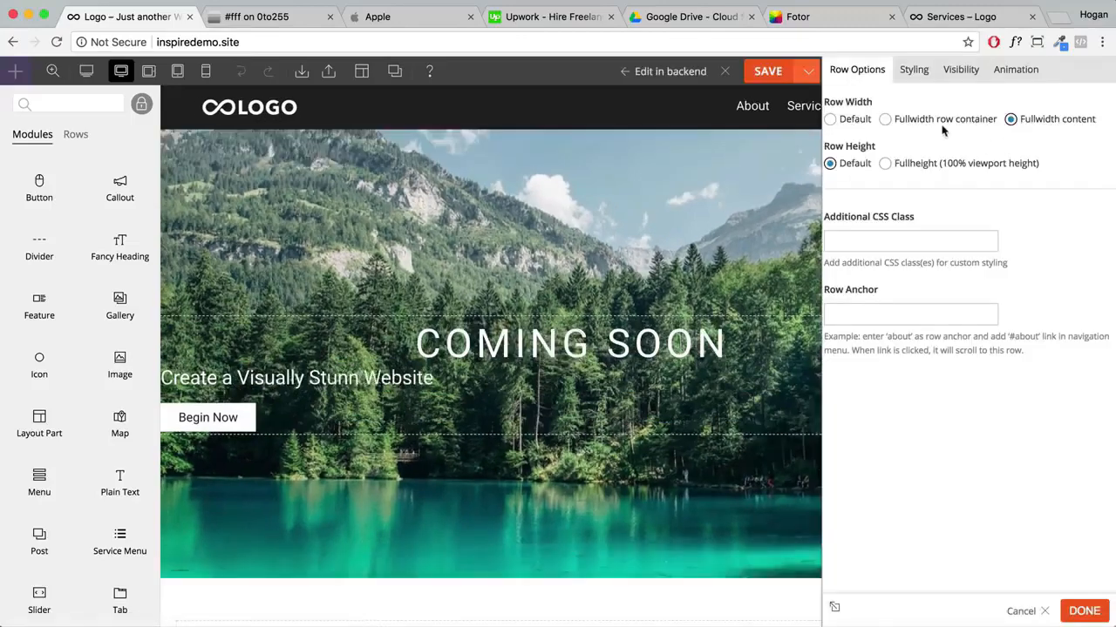
left_click(912, 74)
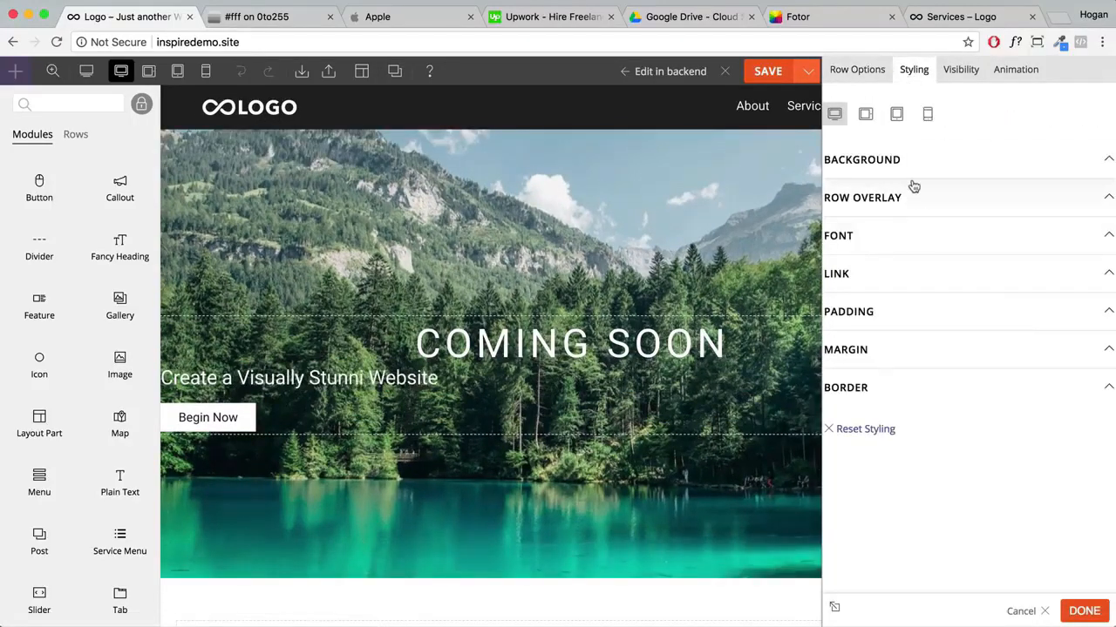
left_click(899, 239)
scroll(915, 348, "down", 2)
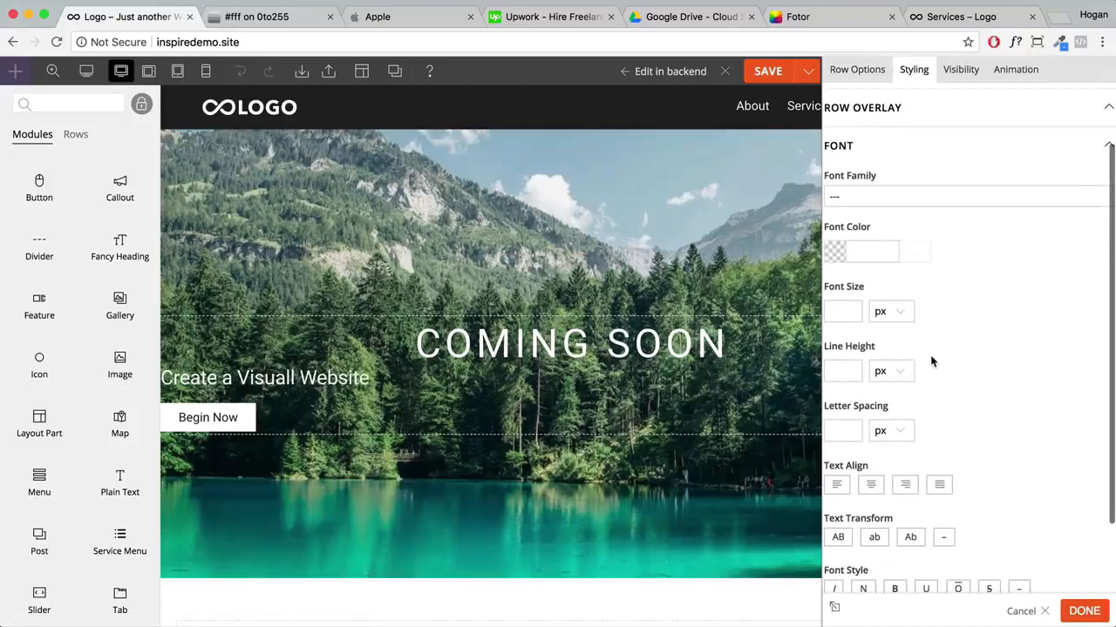
left_click(863, 488)
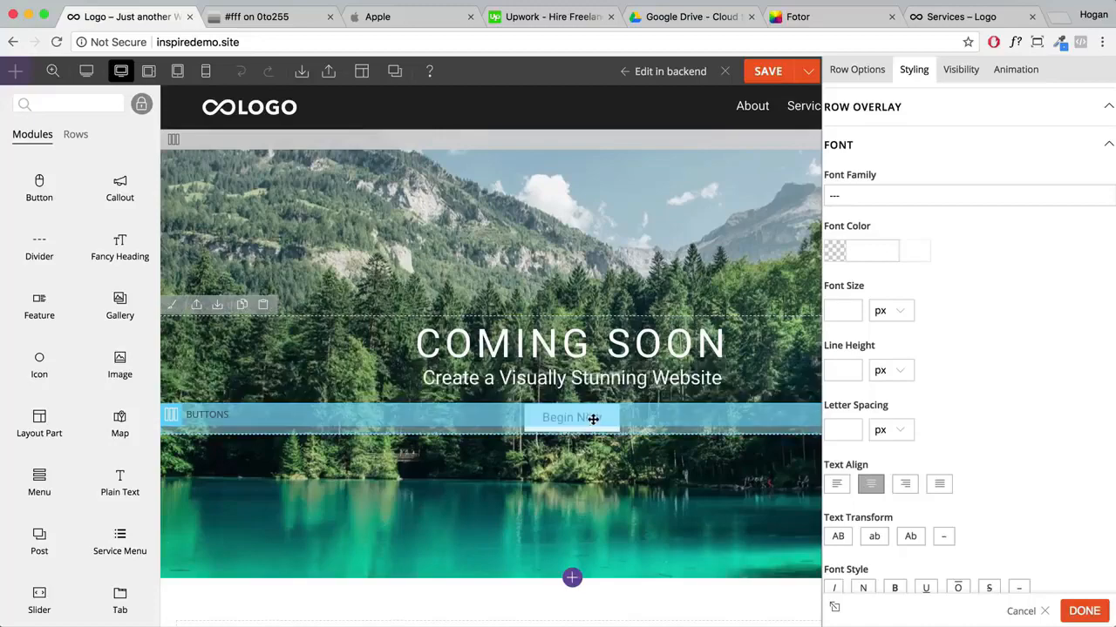
- Undo the accidental Begin Now move, save the page and exit the builder
left_click(1084, 611)
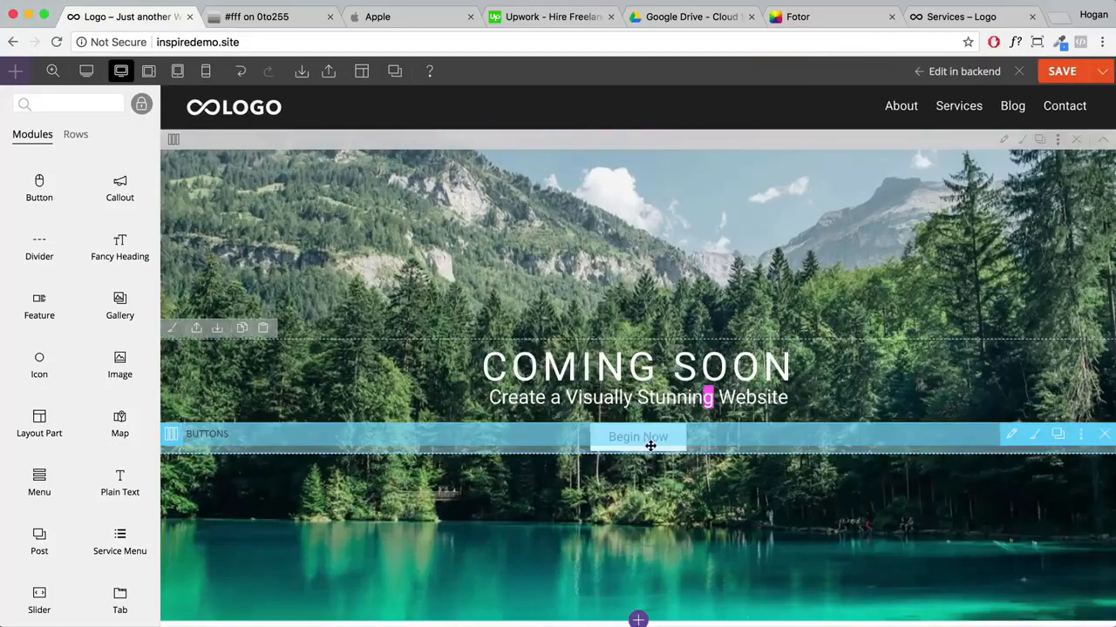
left_click_drag(643, 311, 538, 500)
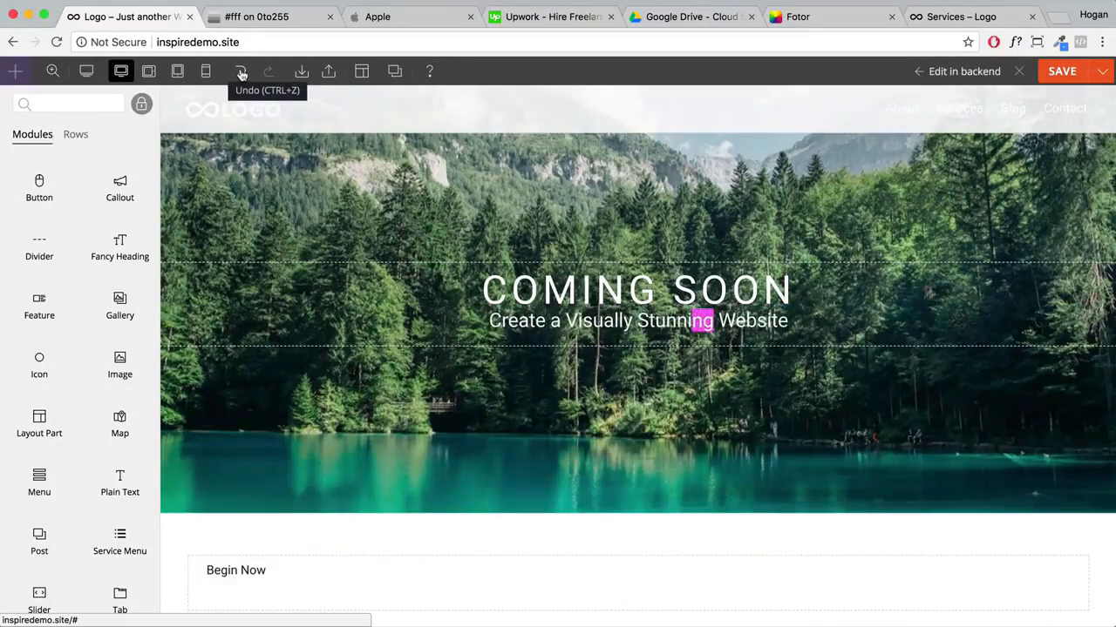
left_click(241, 72)
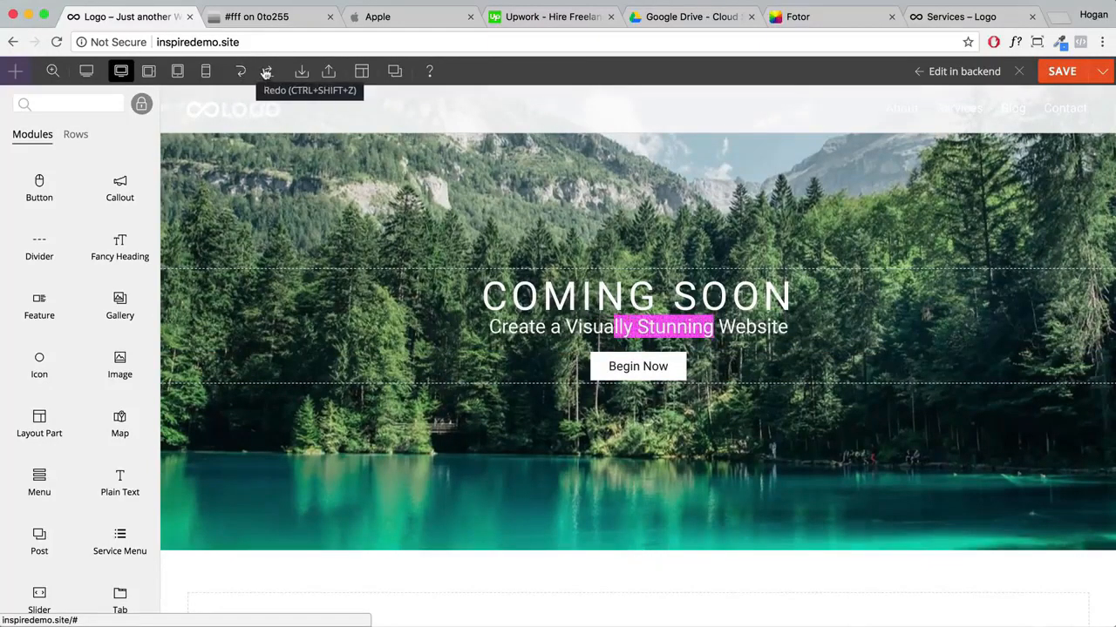
left_click(242, 71)
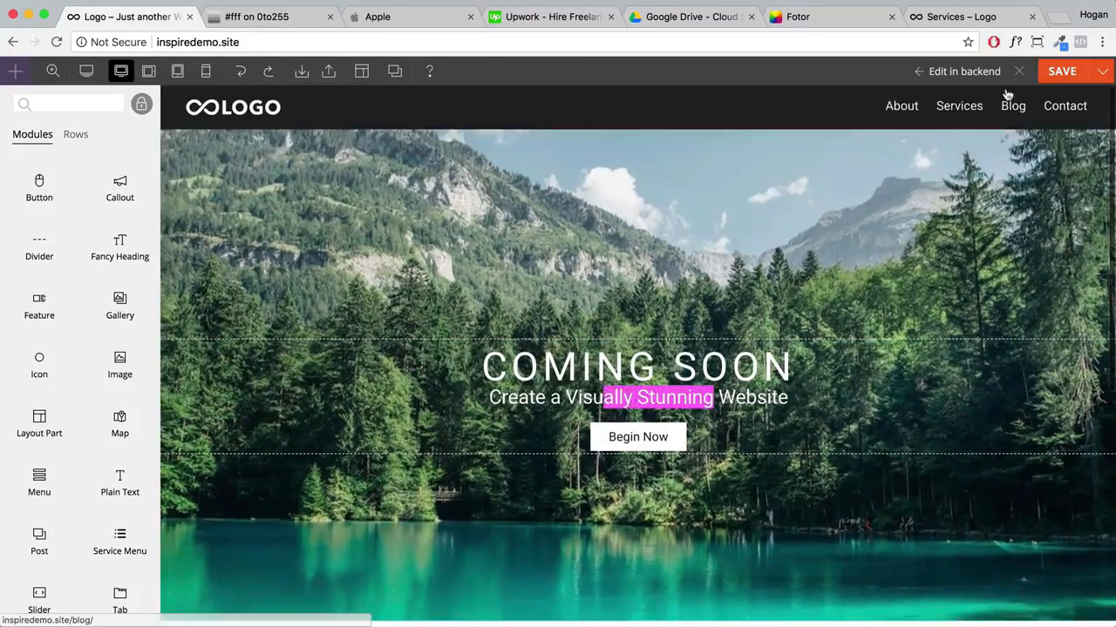
left_click(1059, 71)
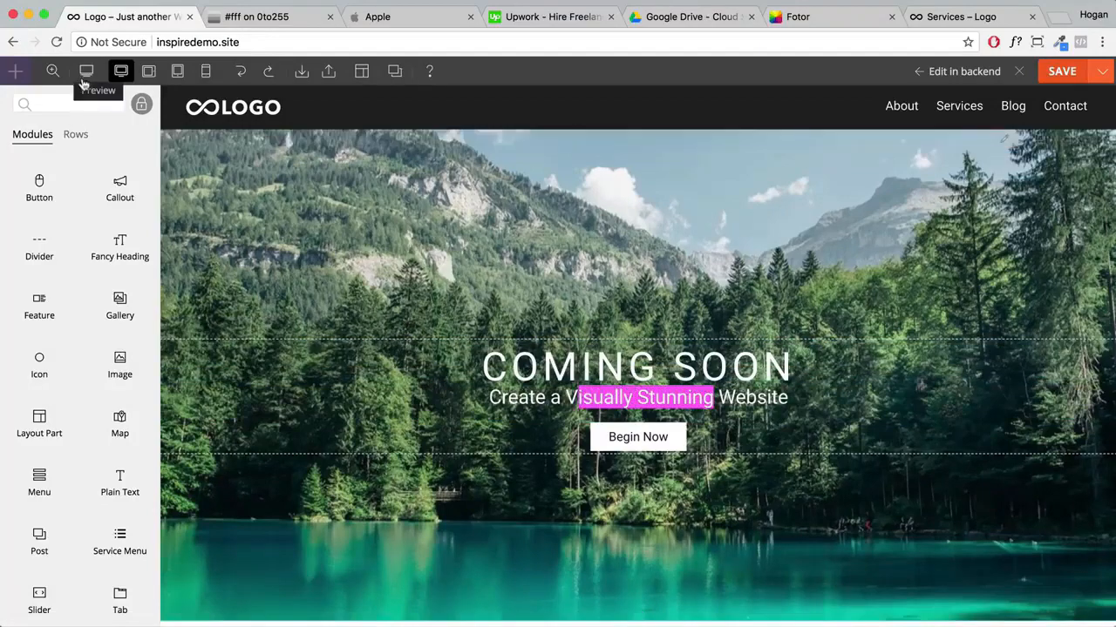
left_click(1020, 74)
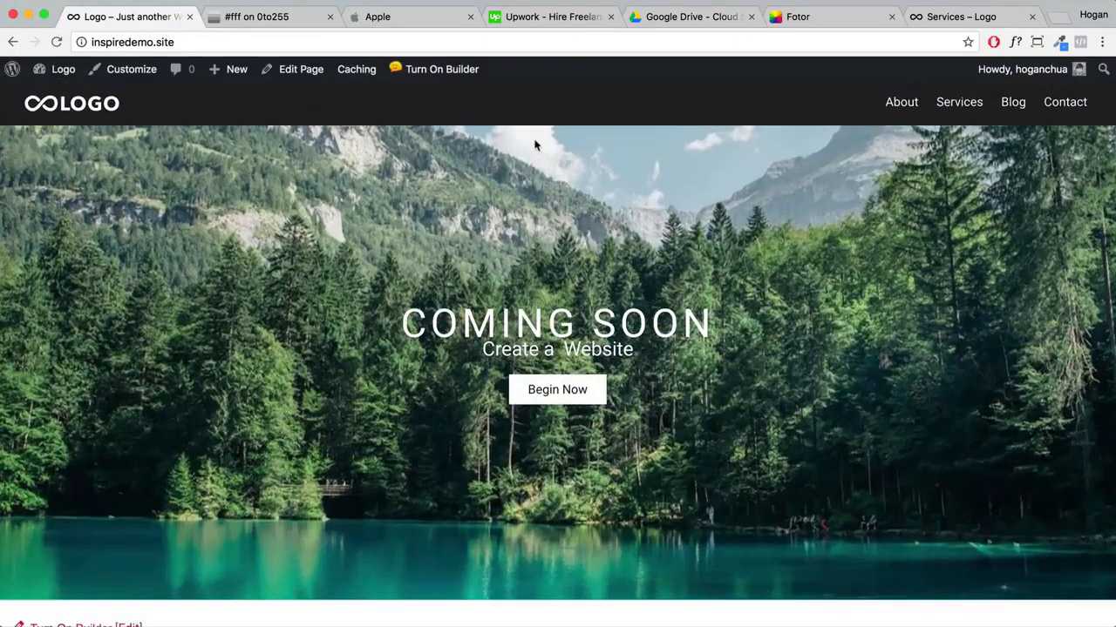
- Set the Heading 1 font to Roboto at 95 px in the Customizer
left_click(112, 76)
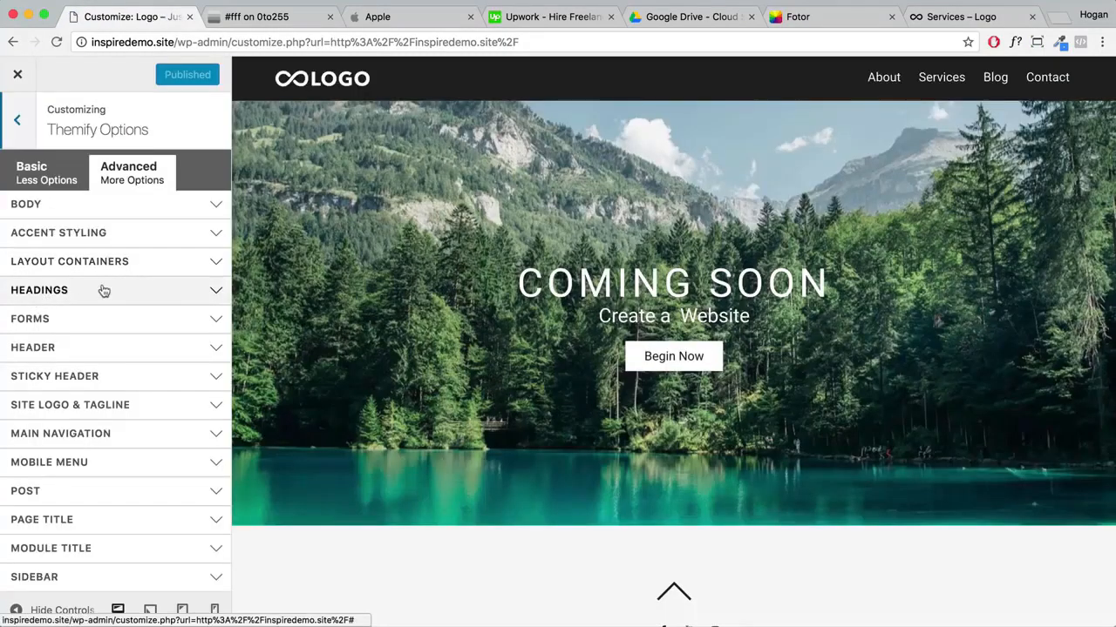
left_click(104, 290)
left_click(112, 329)
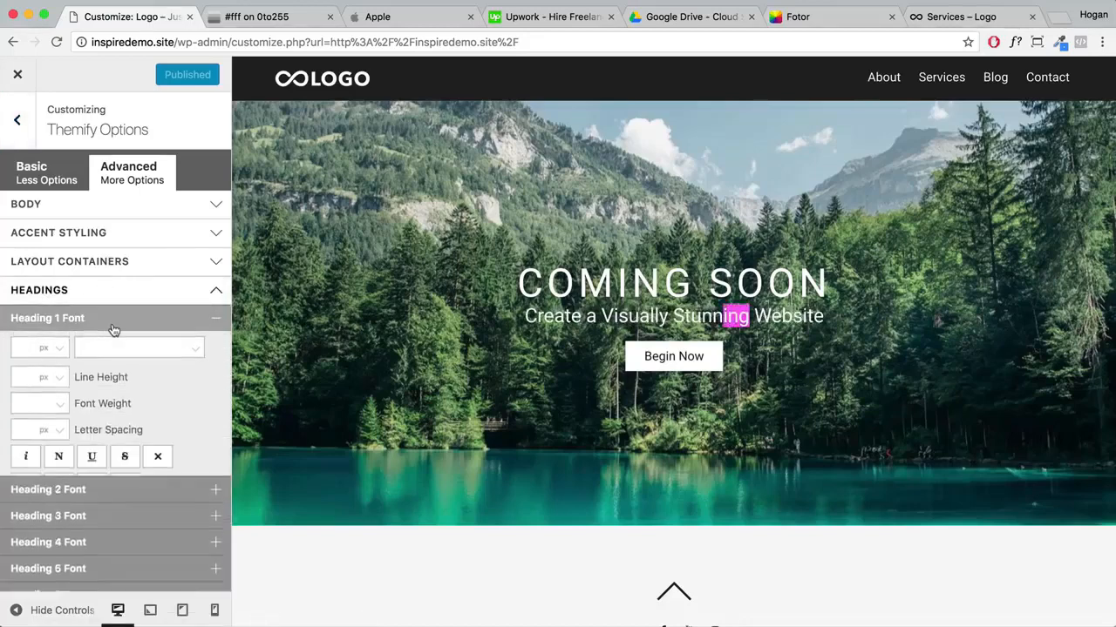
left_click(34, 351)
type("9")
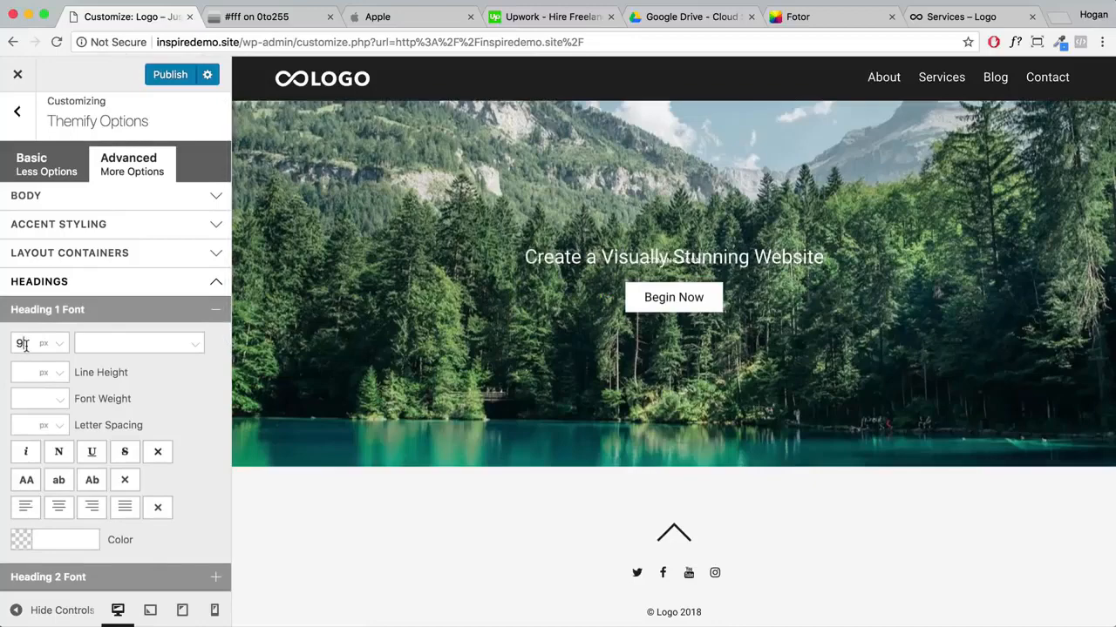
type("5")
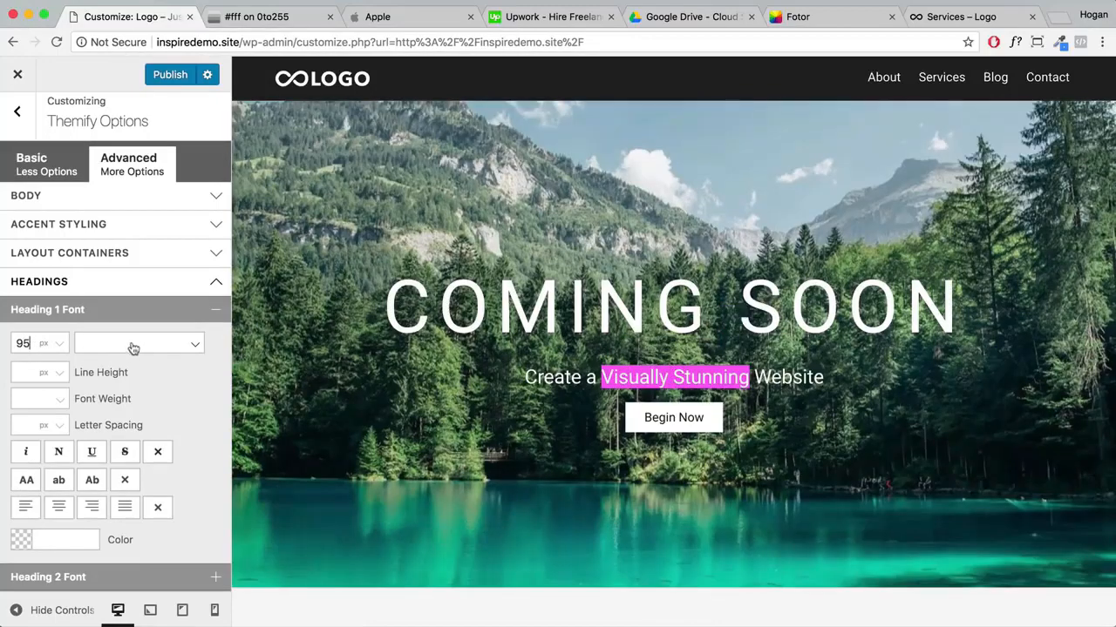
left_click(107, 341)
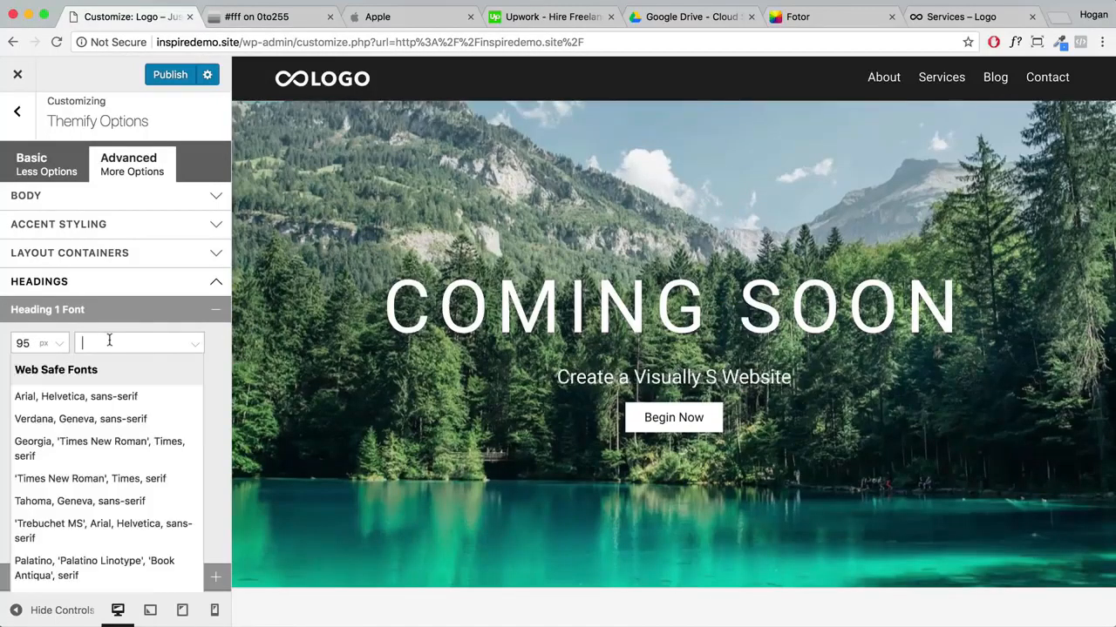
type("Roboto")
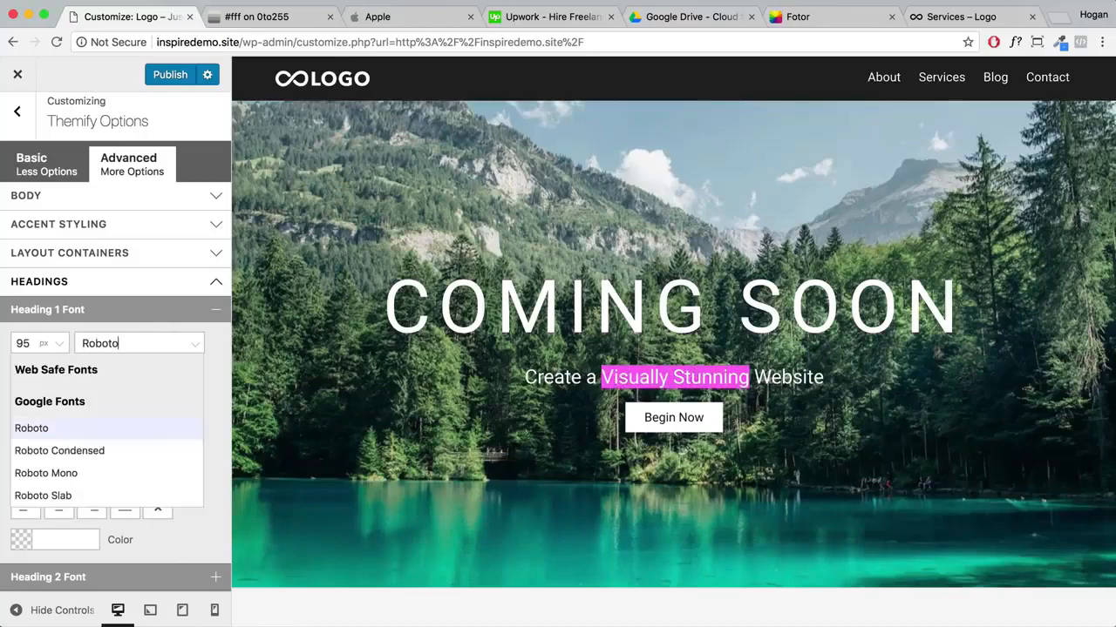
left_click(66, 429)
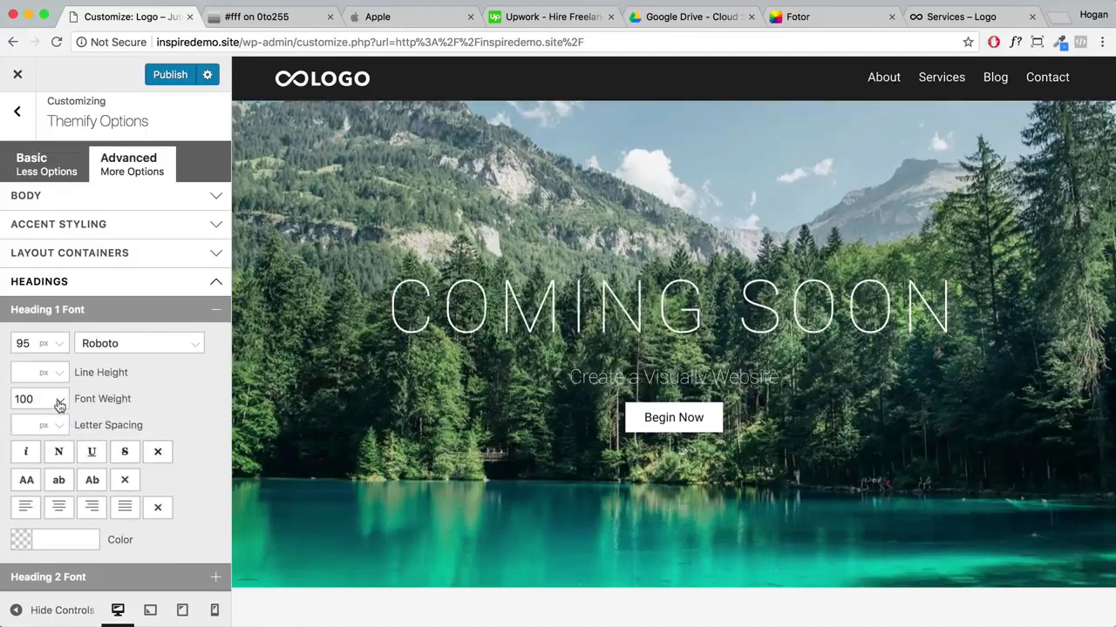
- Give Heading 1 font weight 500 and publish the change
left_click(54, 399)
left_click(38, 429)
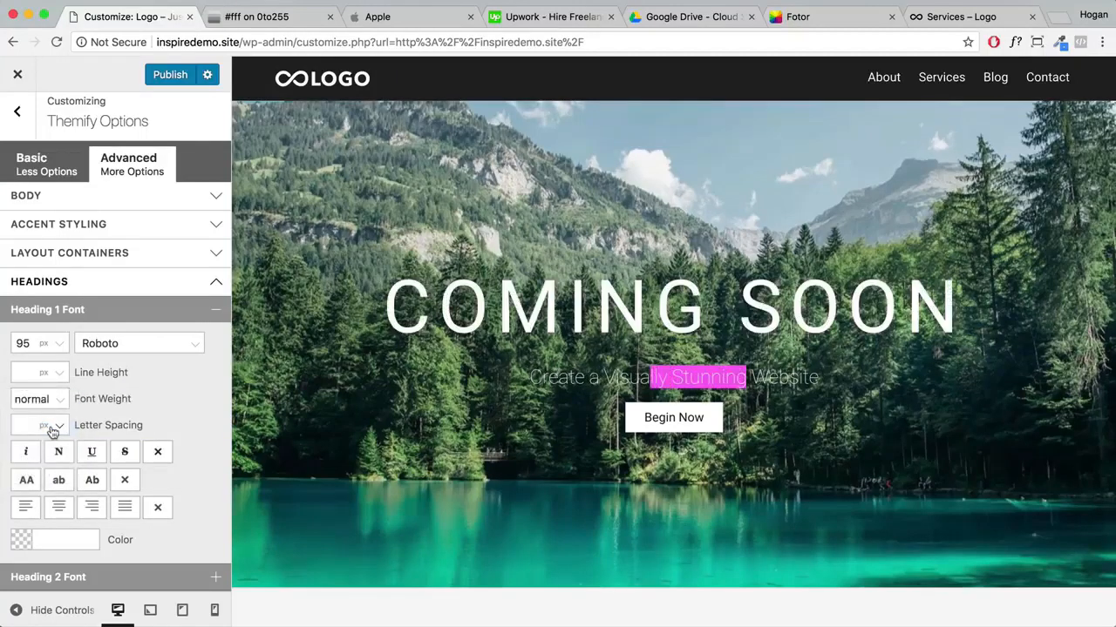
left_click(53, 408)
left_click(45, 414)
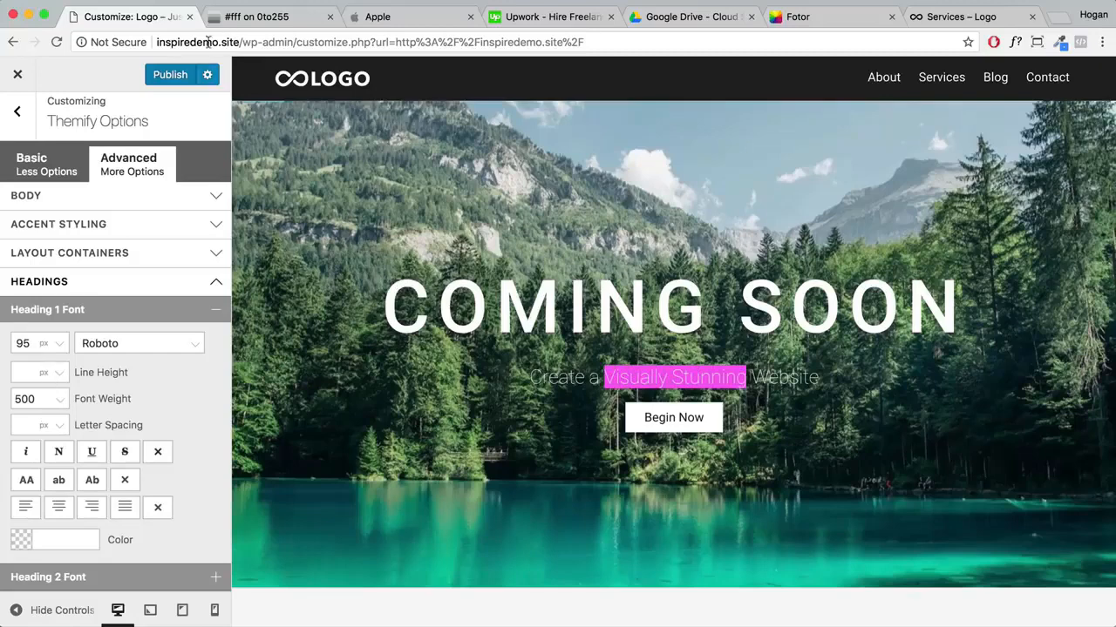
left_click(173, 75)
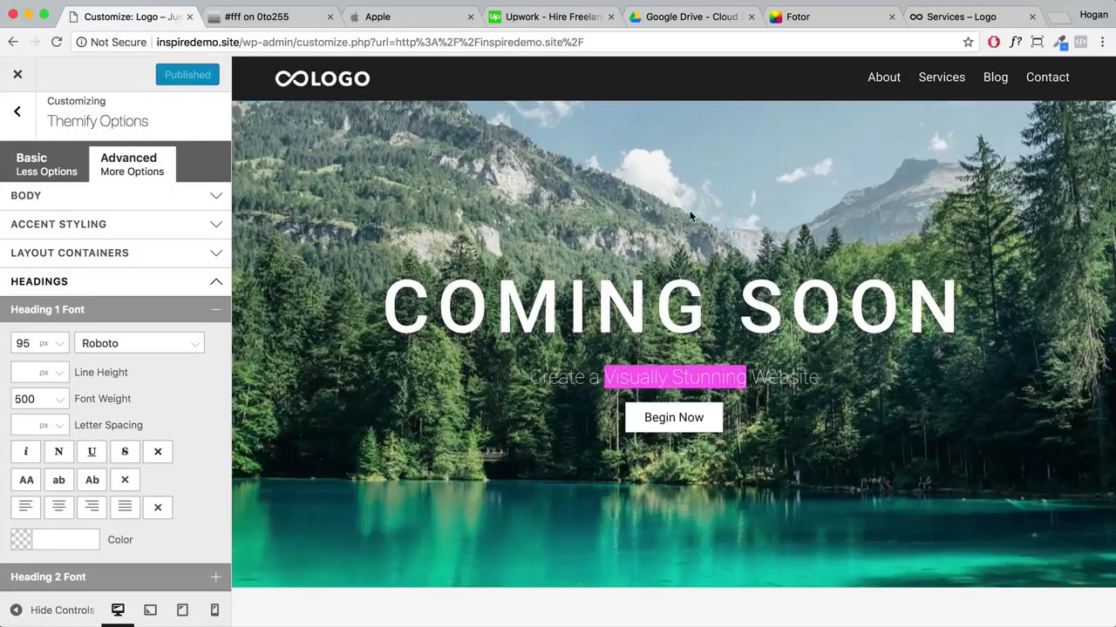
- Review the published heading on the preview and collapse the Headings section
scroll(690, 216, "down", 3)
scroll(689, 211, "up", 3)
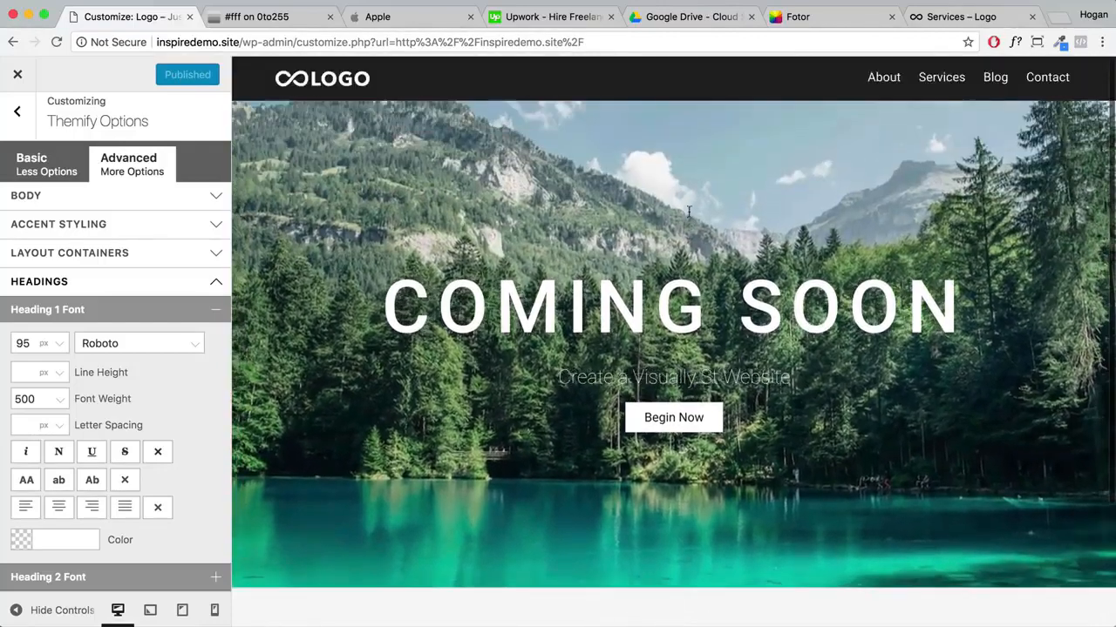
scroll(689, 211, "down", 3)
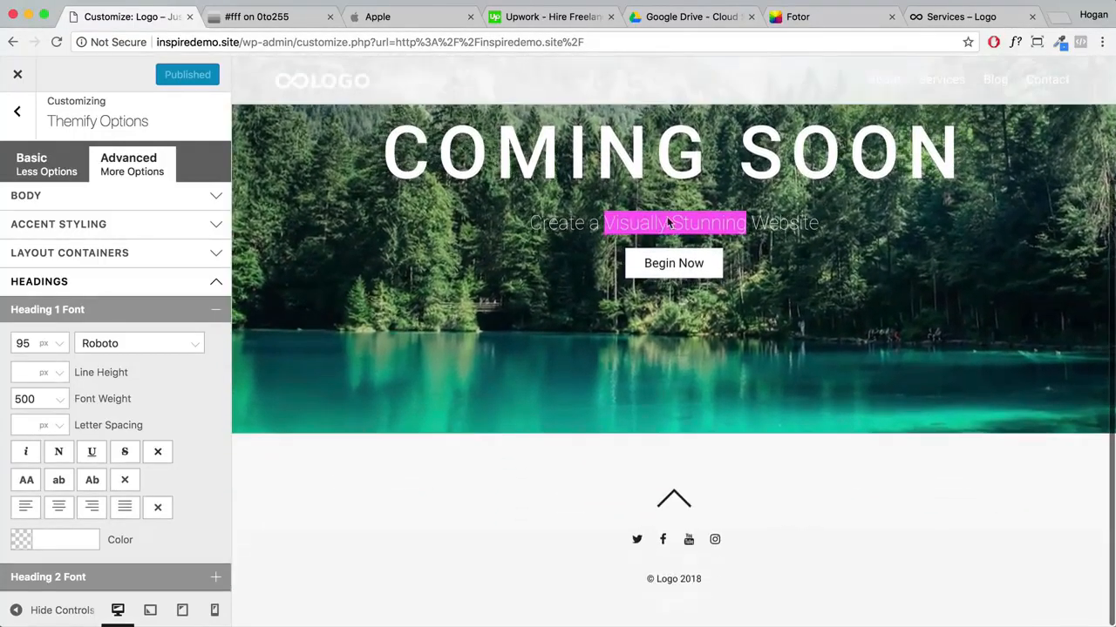
scroll(662, 218, "up", 3)
scroll(661, 218, "down", 3)
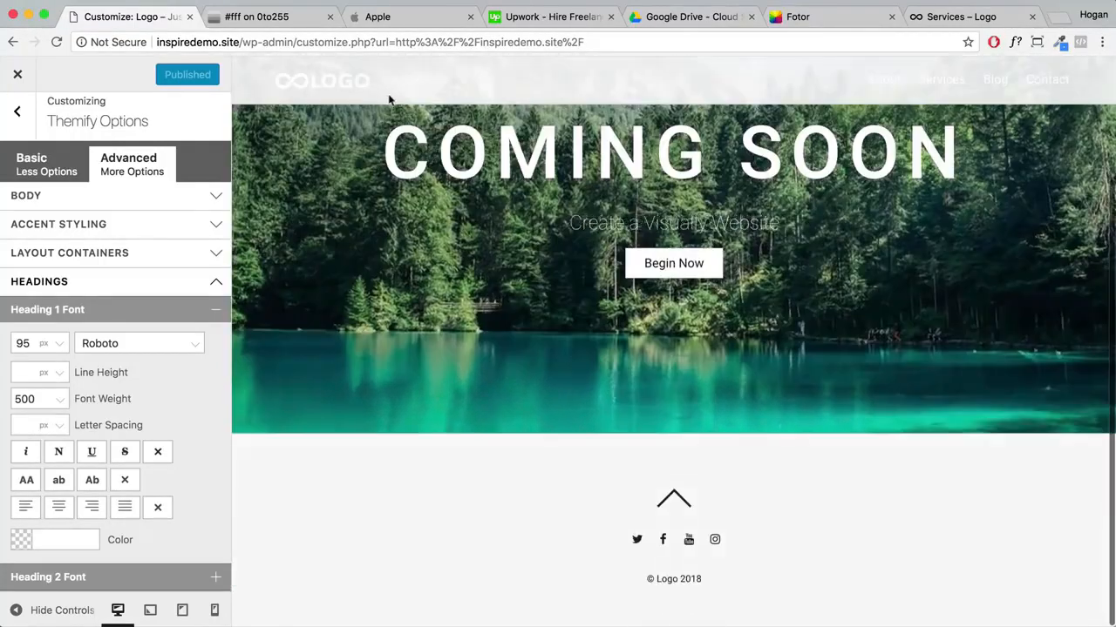
scroll(392, 114, "up", 2)
scroll(391, 114, "up", 2)
scroll(616, 93, "down", 3)
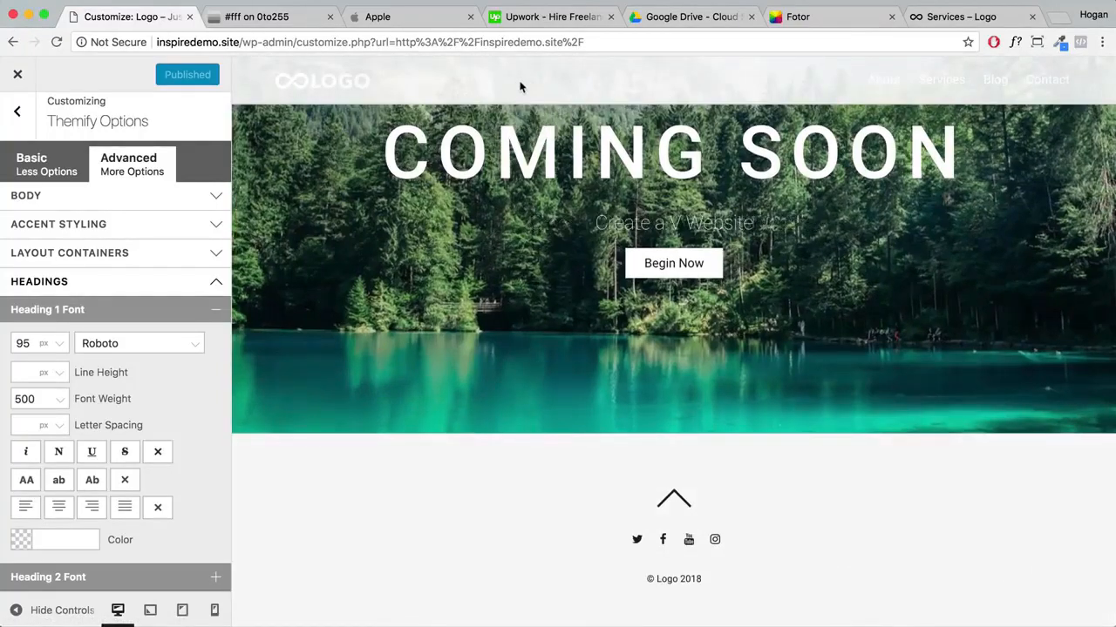
scroll(455, 327, "up", 3)
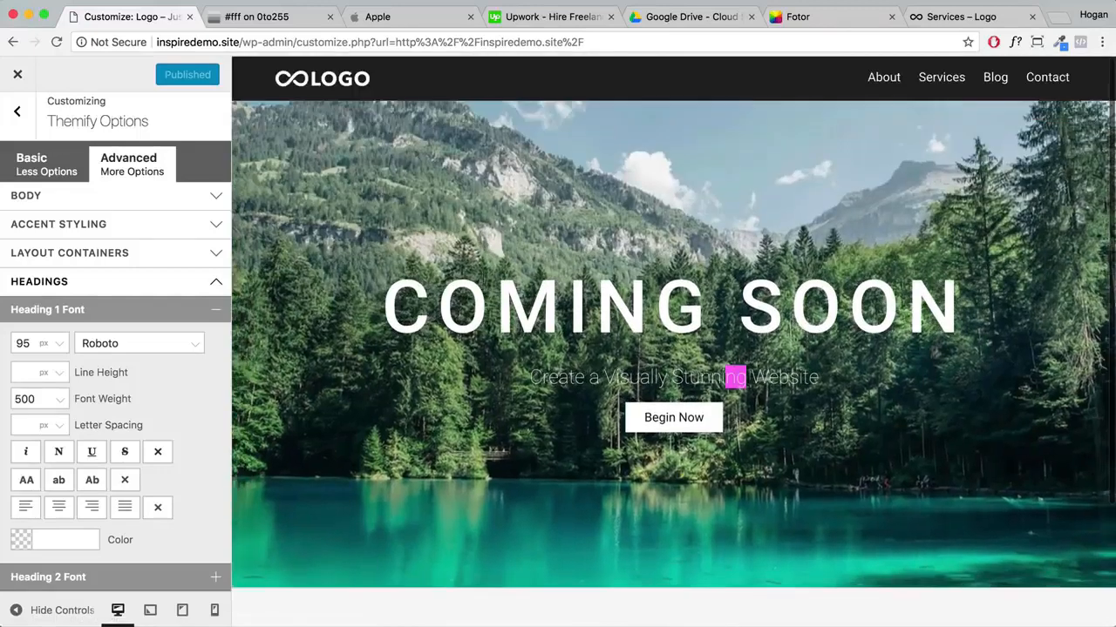
left_click(215, 281)
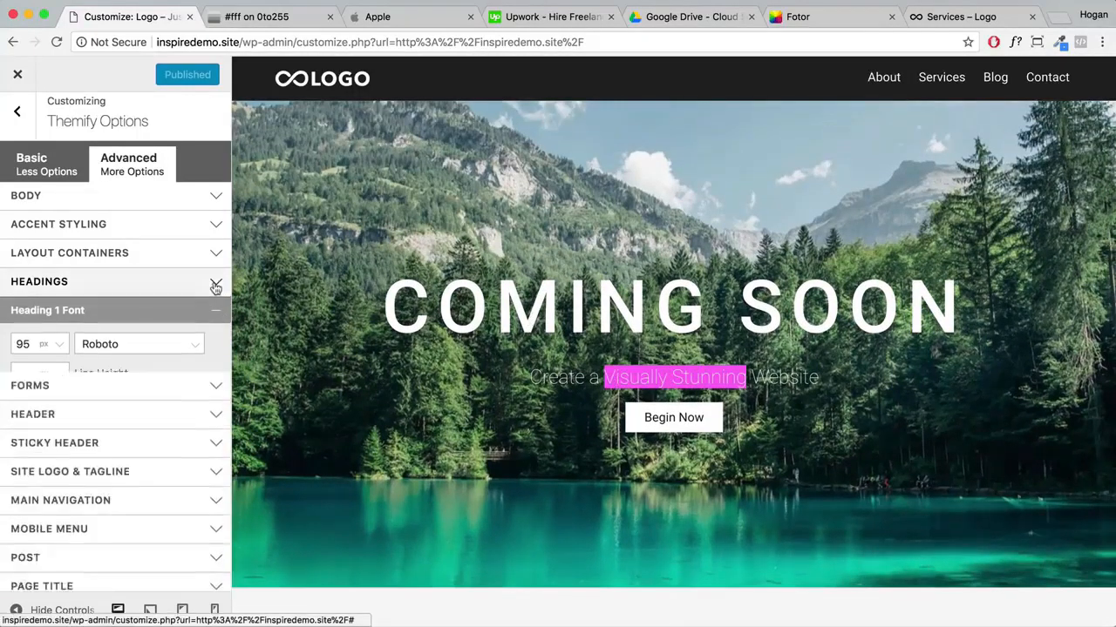
- Set the Sticky Header Wrap background colour to #222222
scroll(142, 301, "down", 2)
left_click(137, 280)
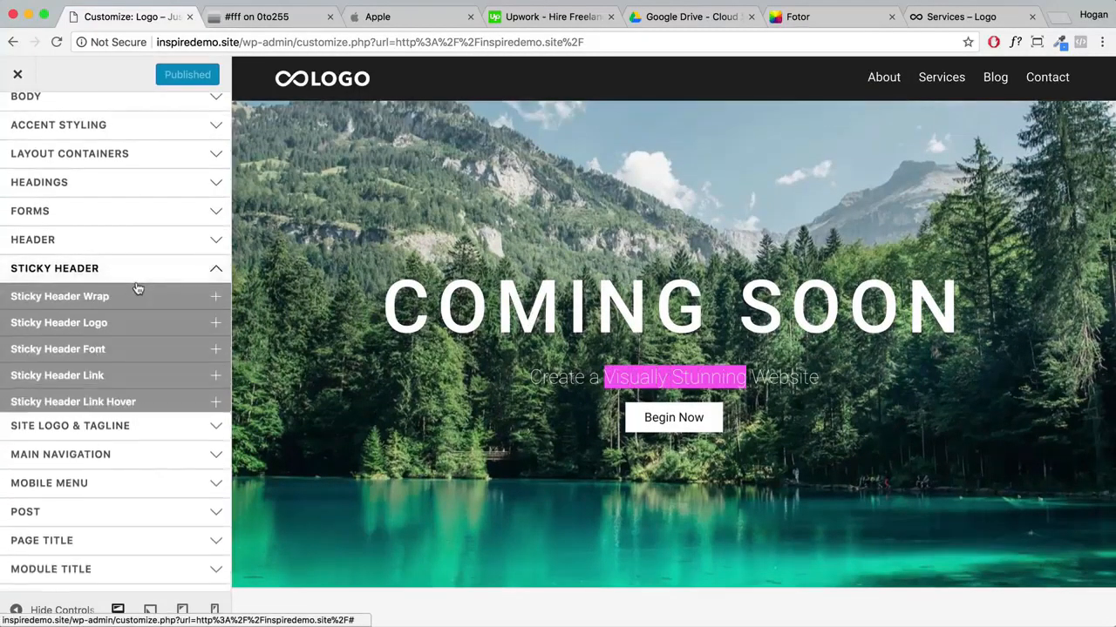
scroll(131, 279, "down", 1)
left_click(132, 241)
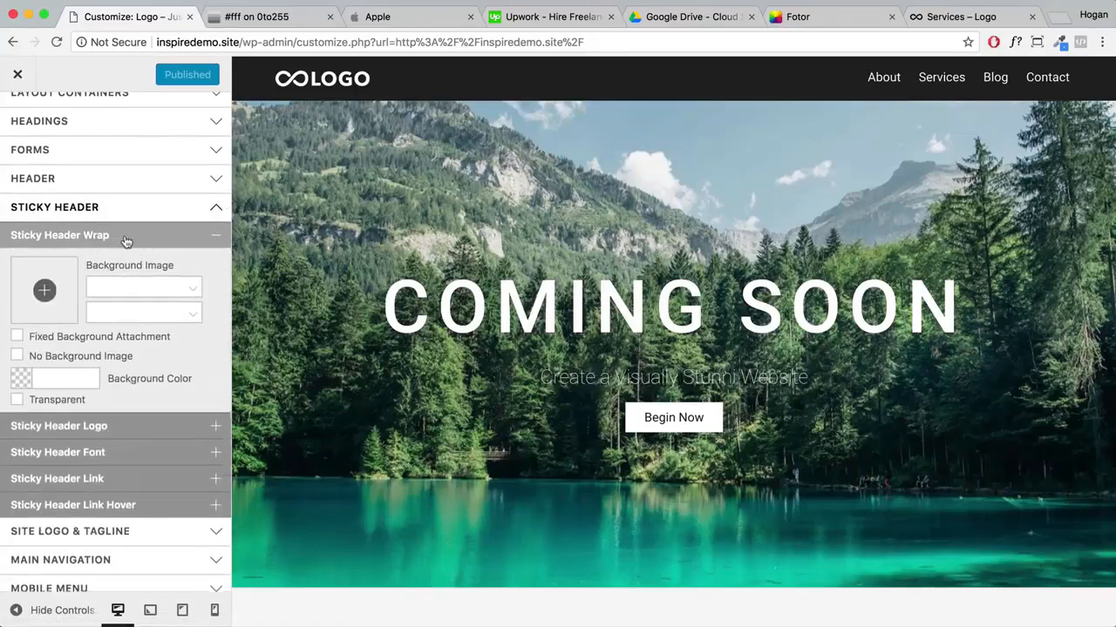
left_click(33, 383)
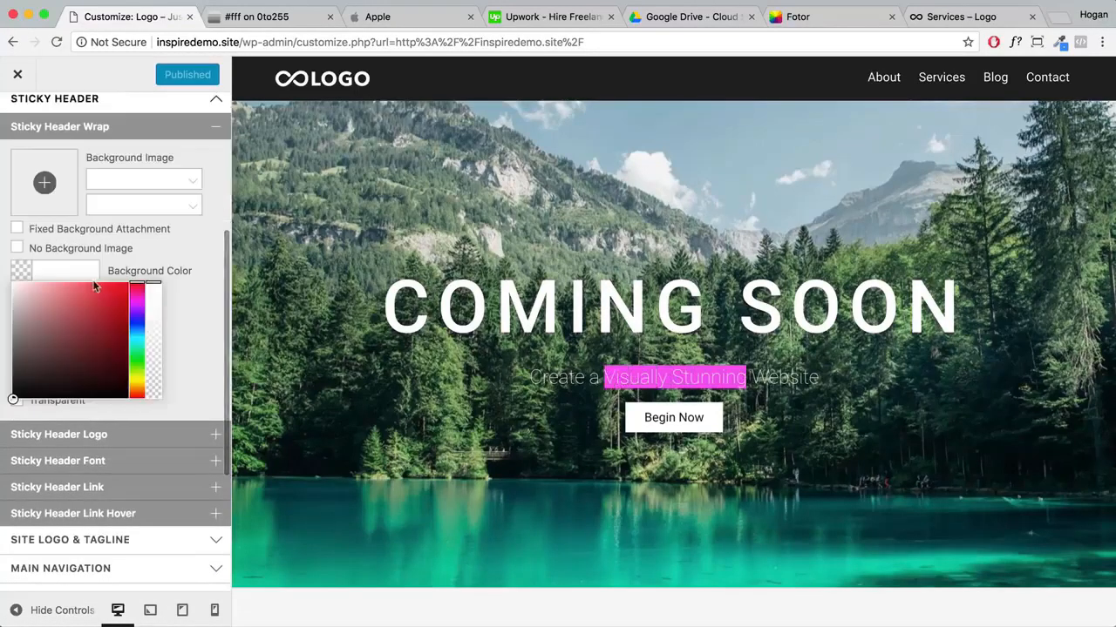
type("2")
scroll(116, 340, "up", 1)
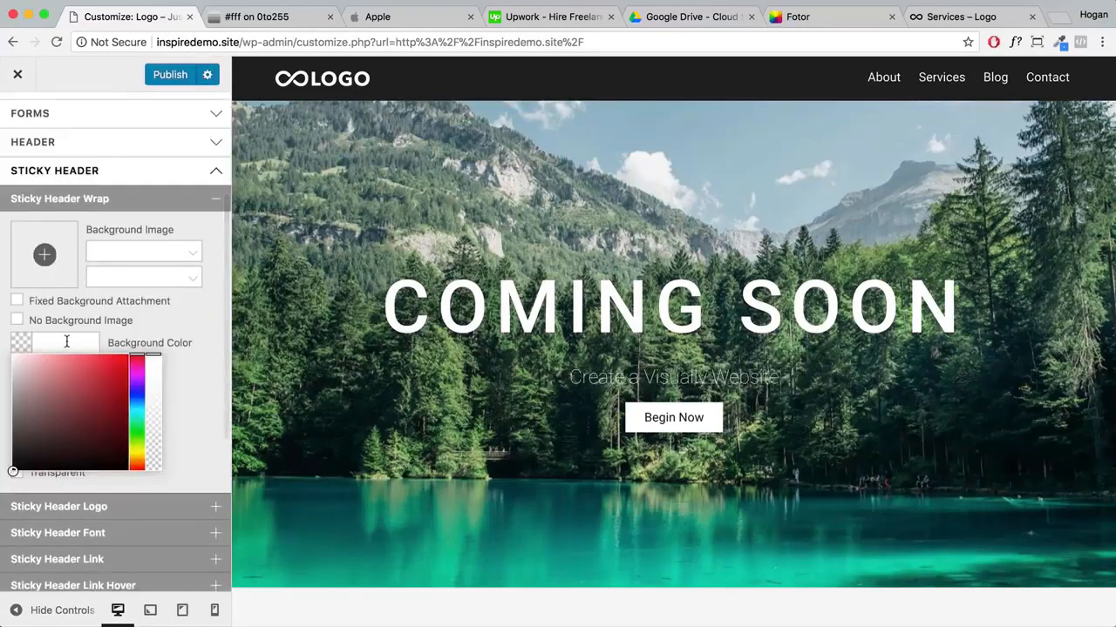
type("2222")
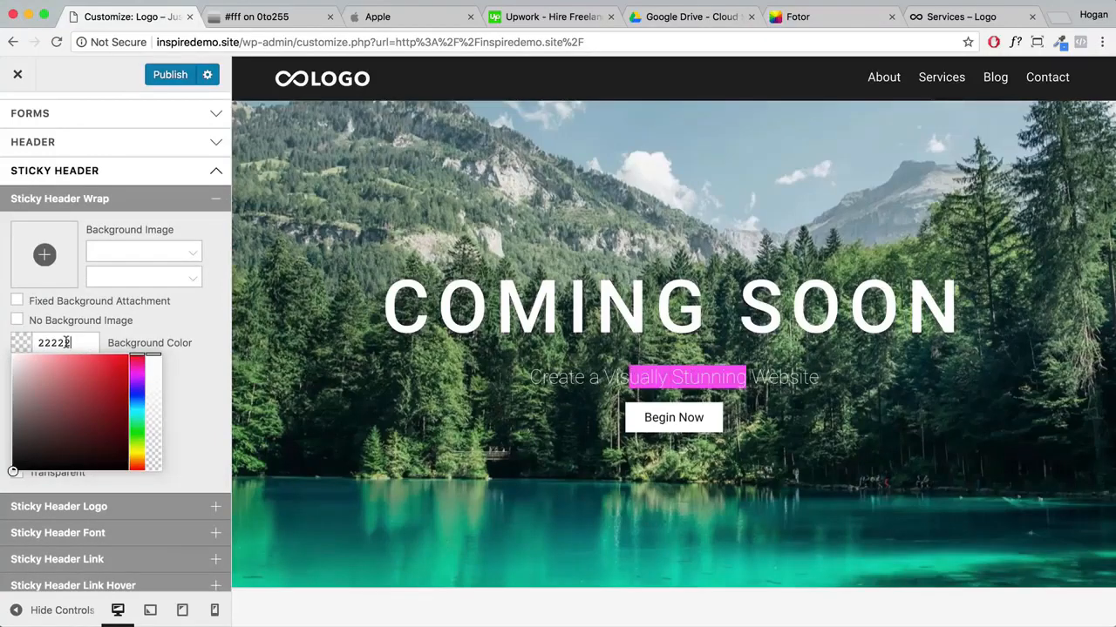
type("2")
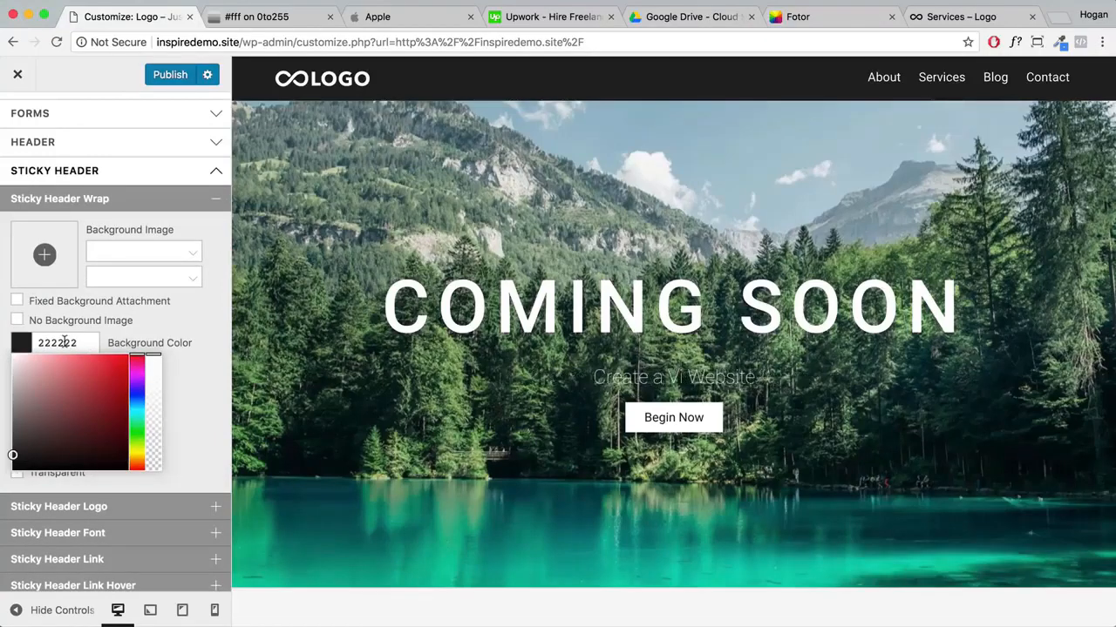
left_click(169, 328)
- Make the sticky header background slightly translucent, publish, and close the Customizer
scroll(430, 355, "down", 4)
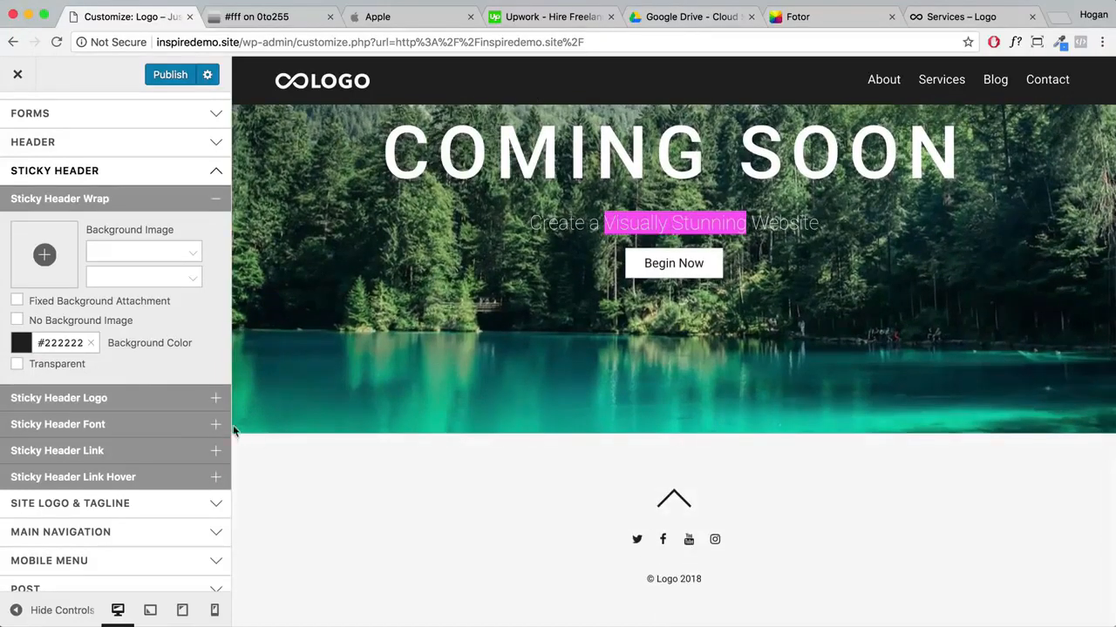
left_click(18, 342)
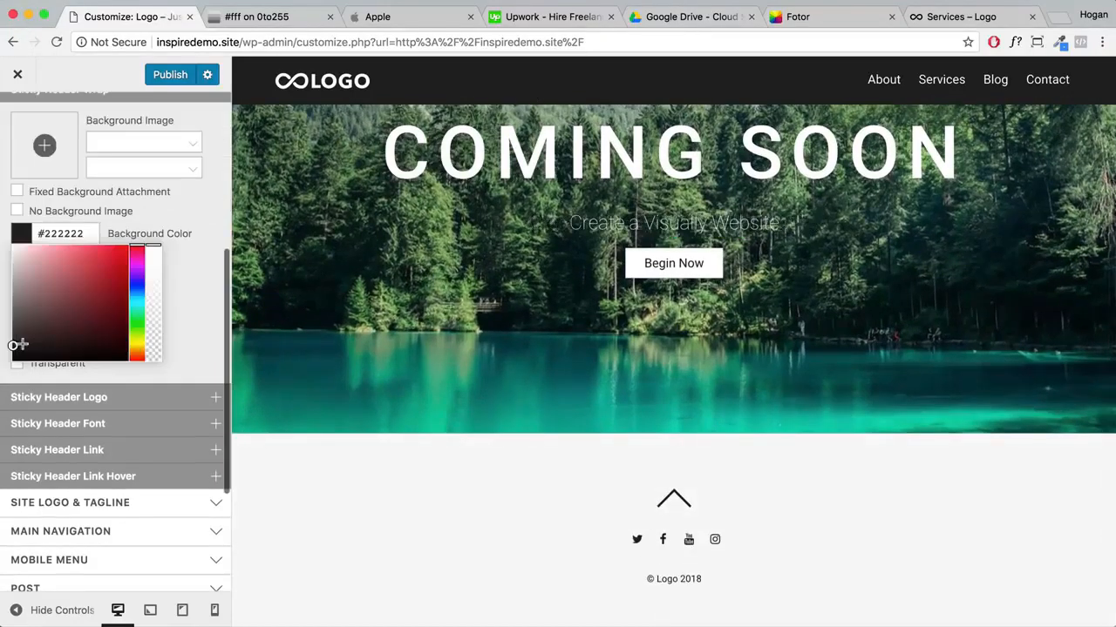
left_click(151, 278)
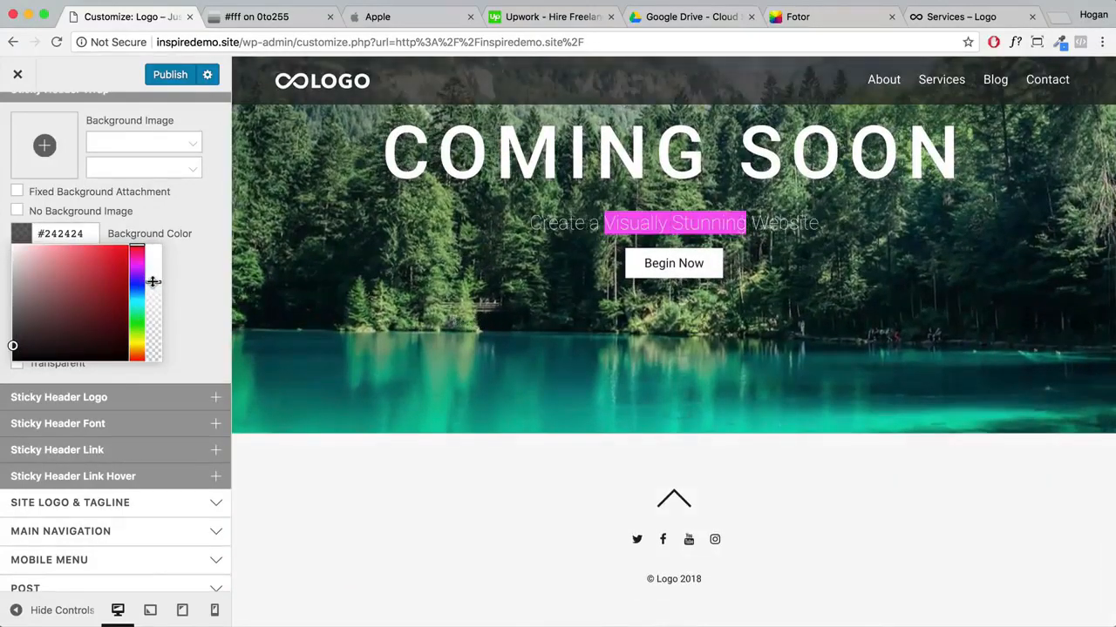
left_click(159, 77)
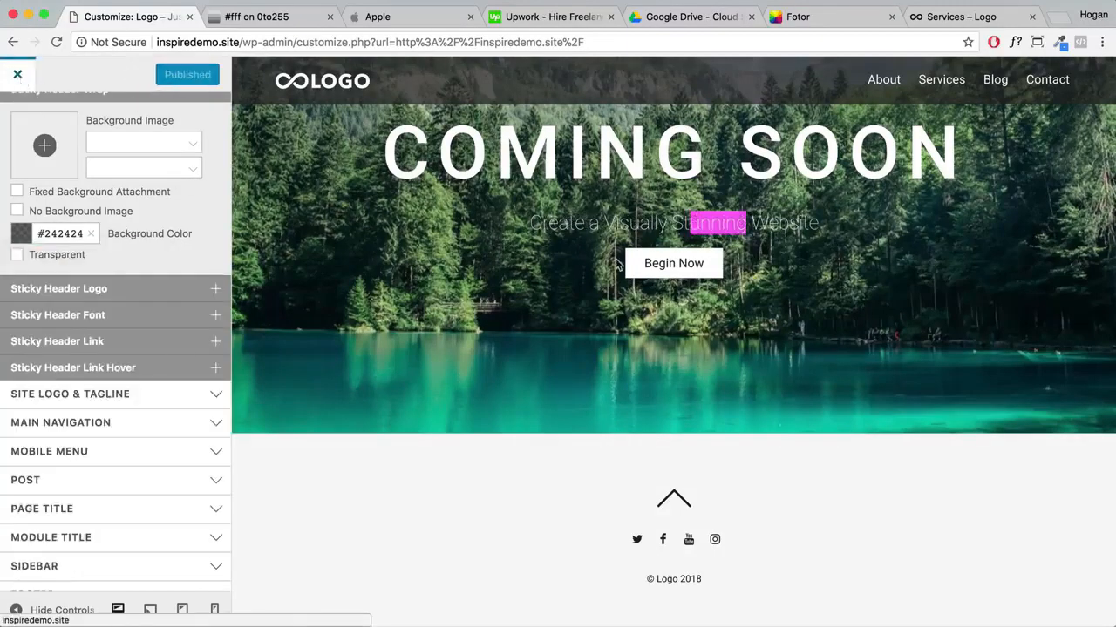
left_click(18, 76)
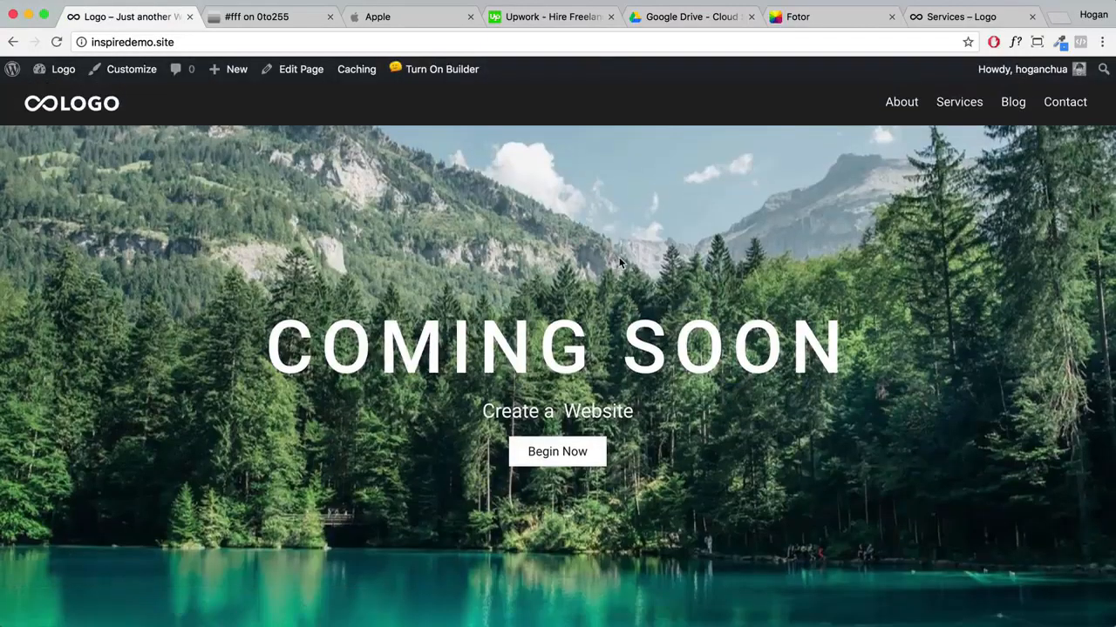
- Open the Blog menu link in a new tab and view the Blog page
scroll(617, 265, "down", 5)
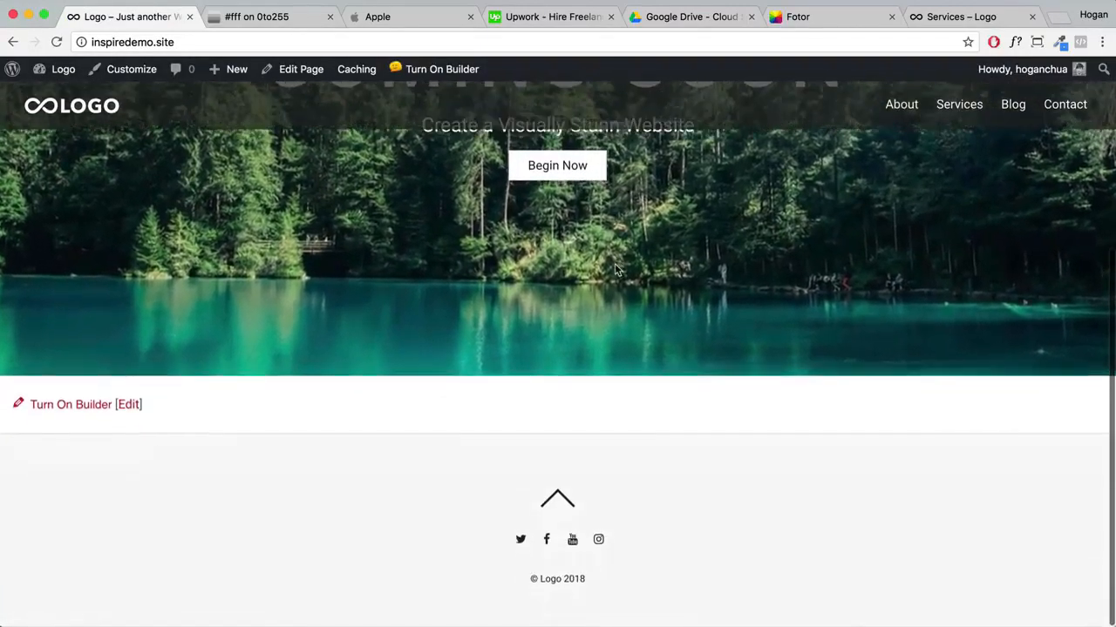
scroll(616, 269, "up", 5)
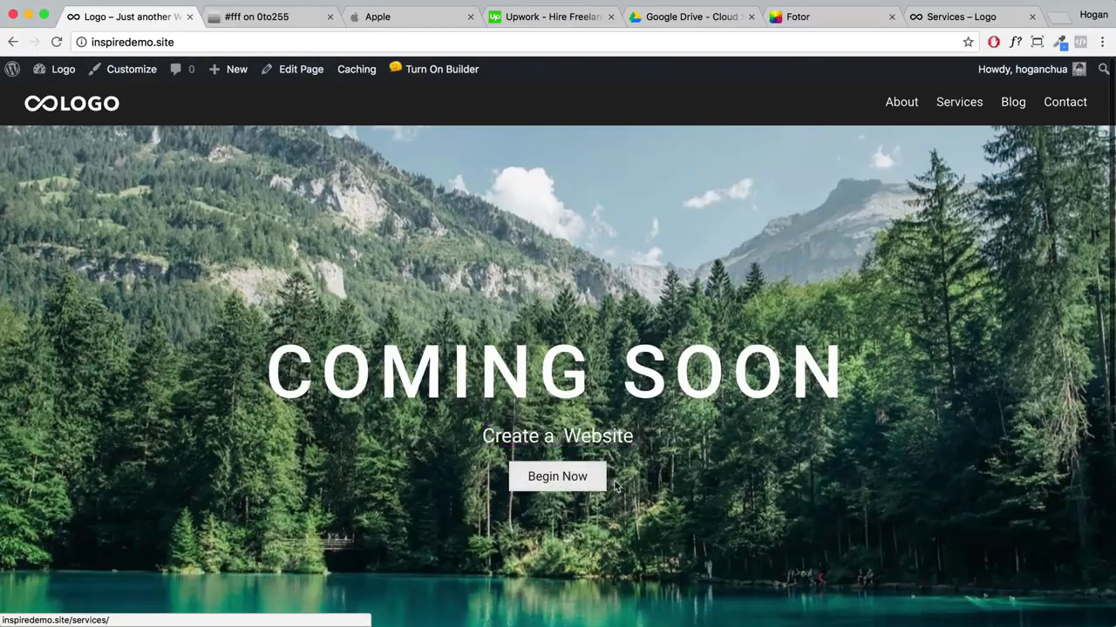
scroll(679, 494, "down", 2)
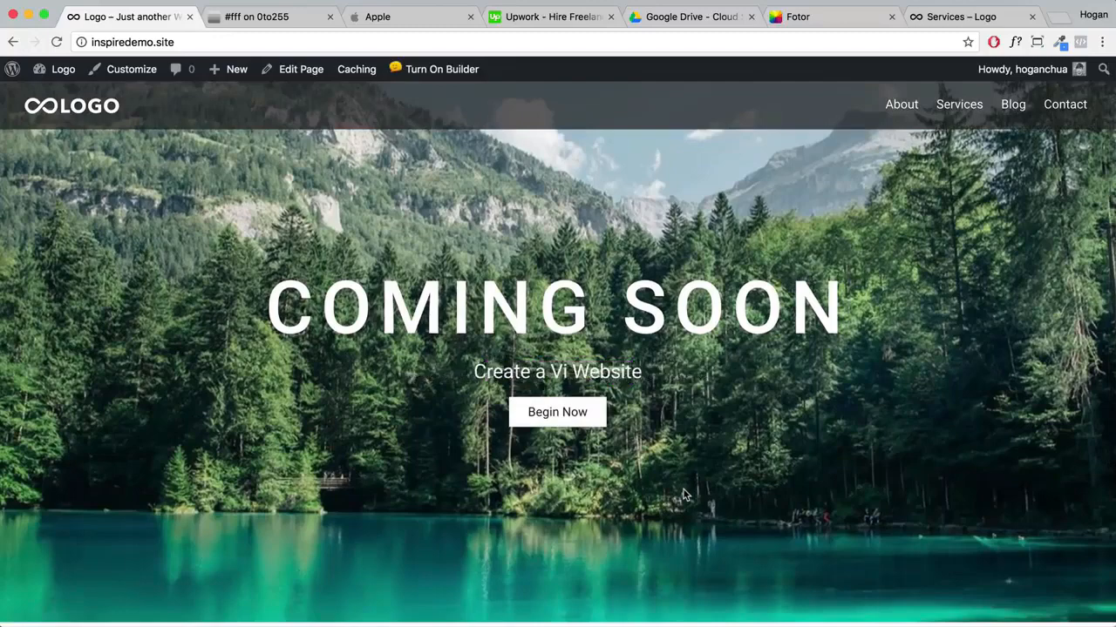
scroll(685, 495, "up", 2)
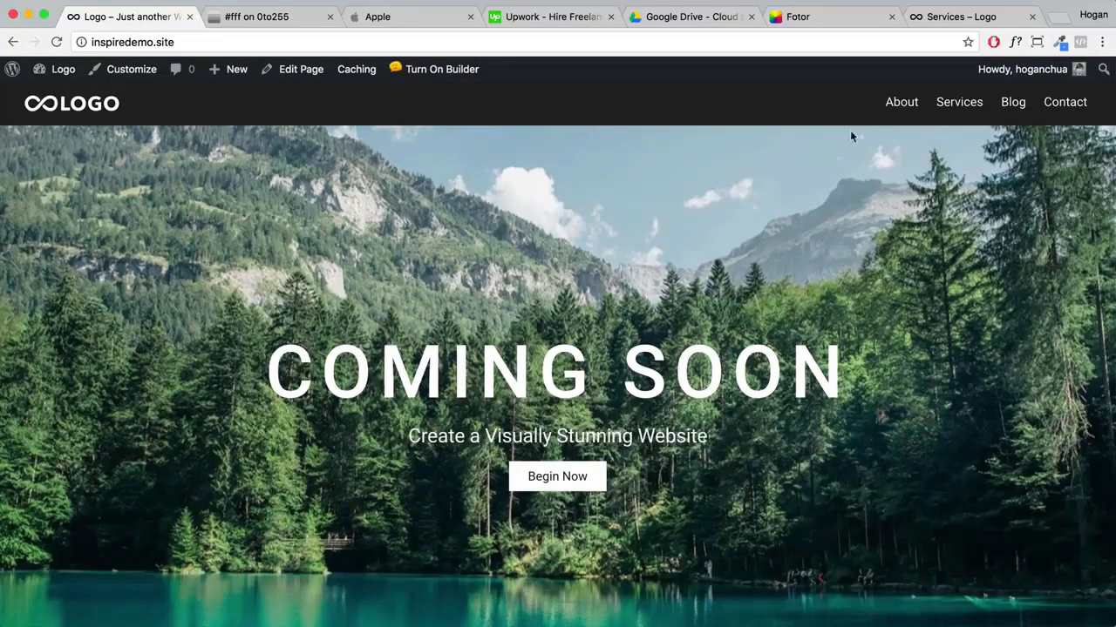
right_click(1014, 108)
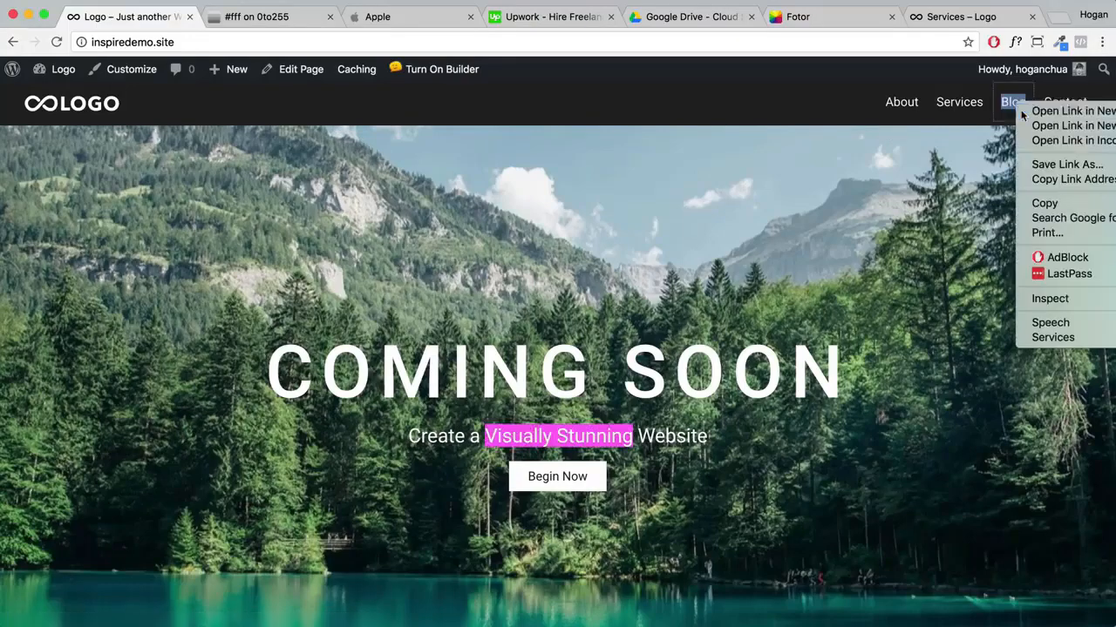
left_click(1059, 114)
left_click(259, 24)
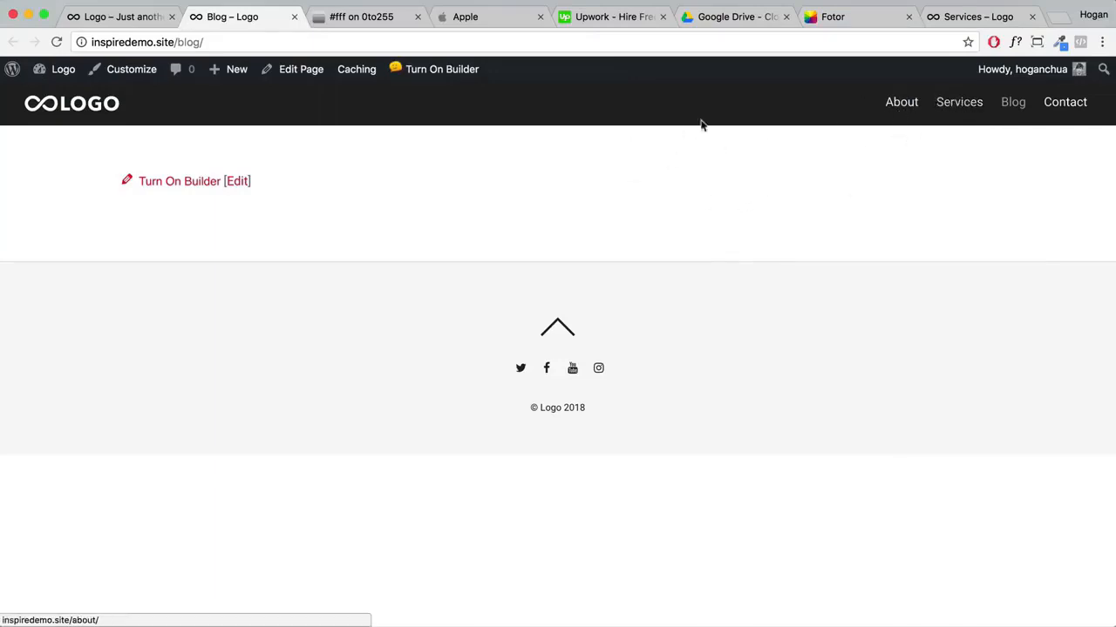
- Set the Home page's Header Background Type to Transparent Header and update it
left_click(137, 19)
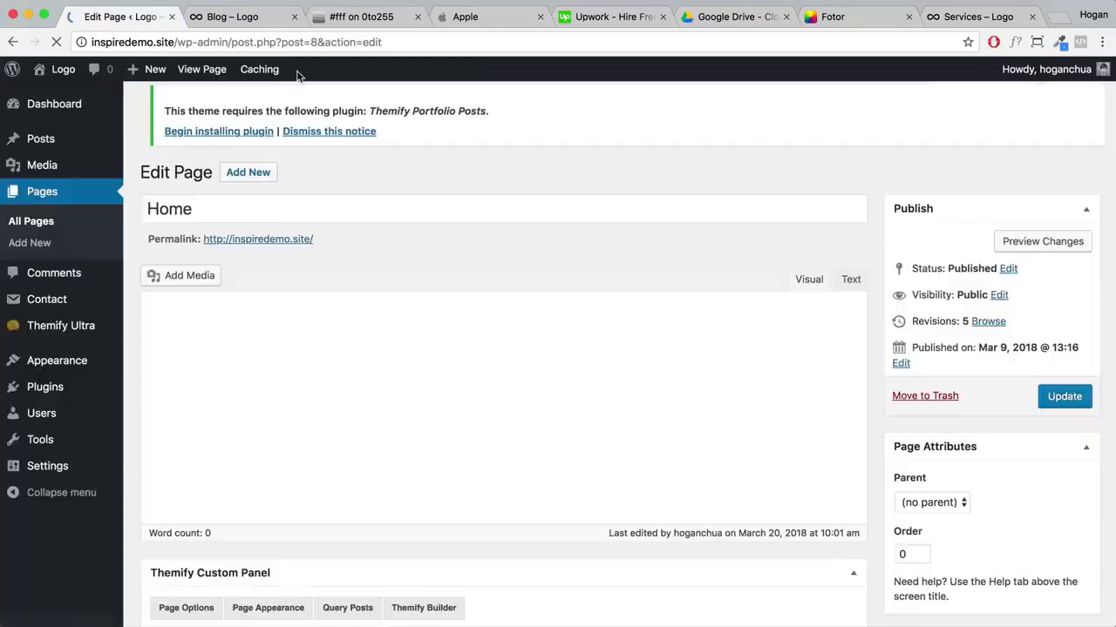
scroll(384, 258, "down", 5)
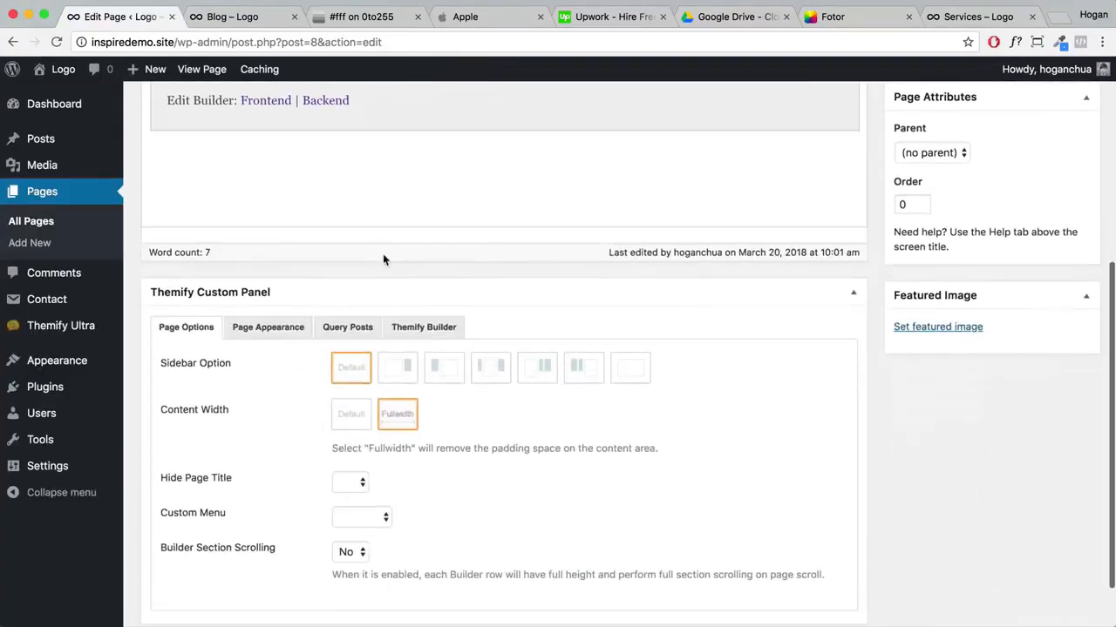
scroll(261, 336, "down", 1)
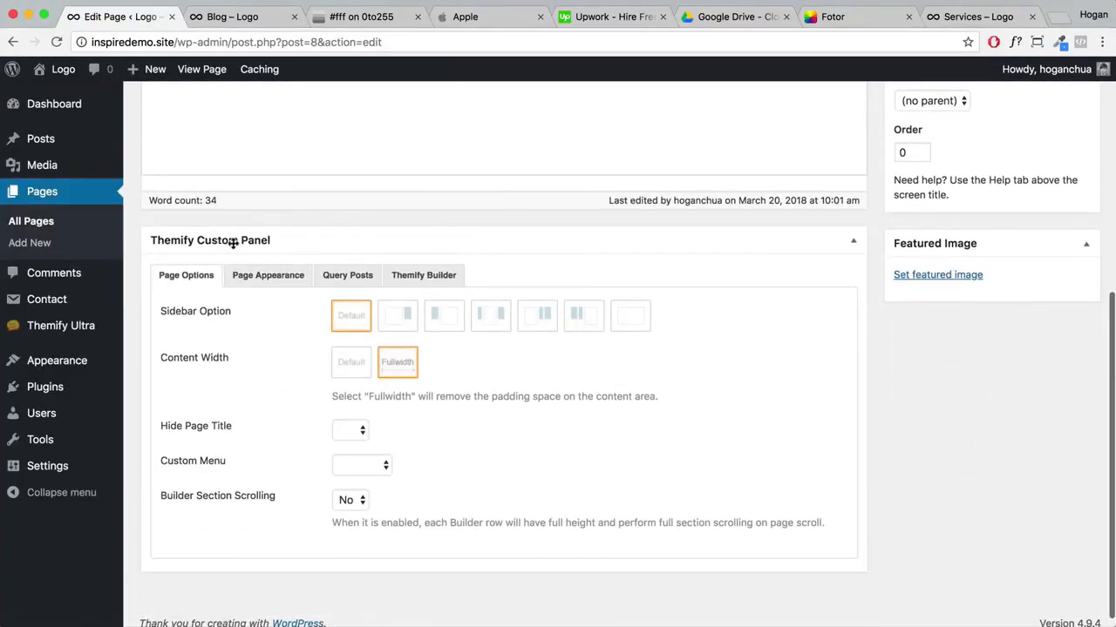
left_click(257, 276)
scroll(459, 293, "down", 7)
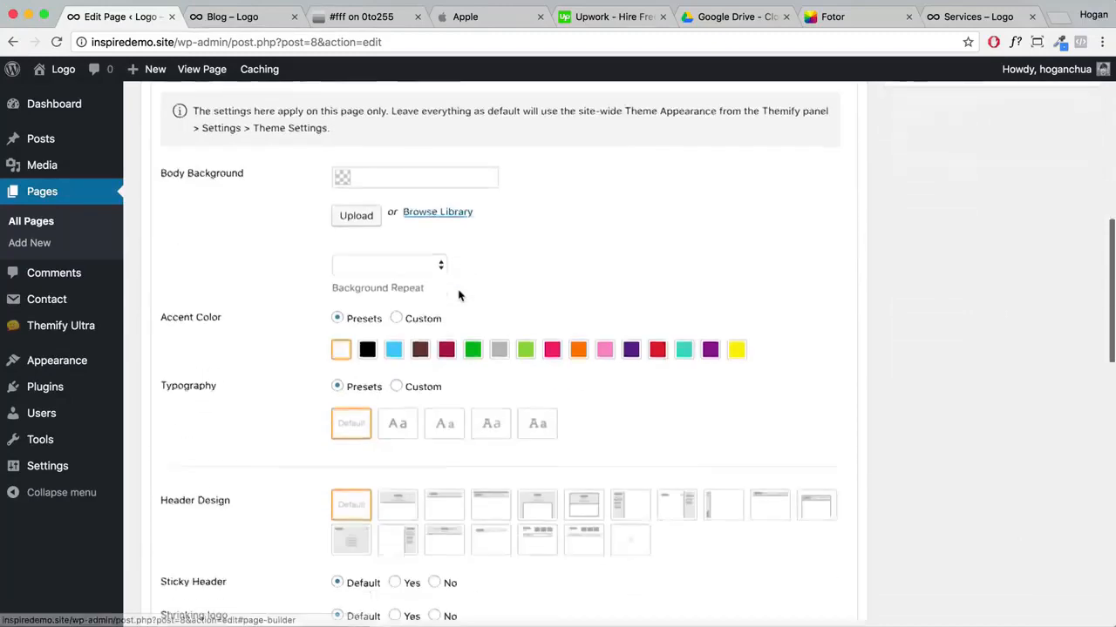
scroll(459, 295, "down", 7)
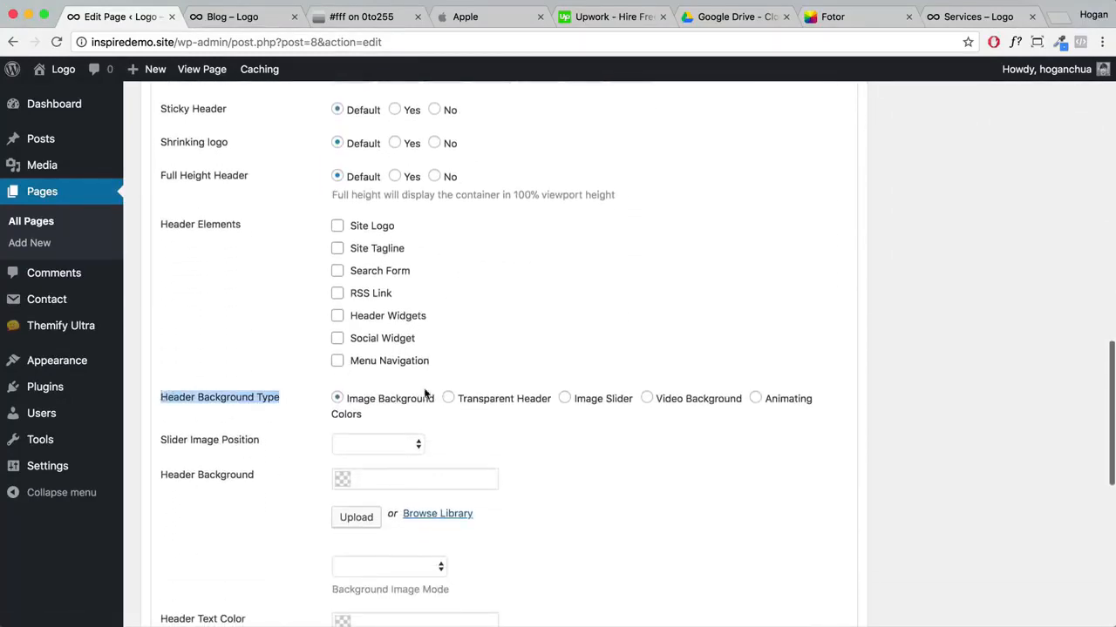
left_click(448, 400)
scroll(513, 445, "down", 2)
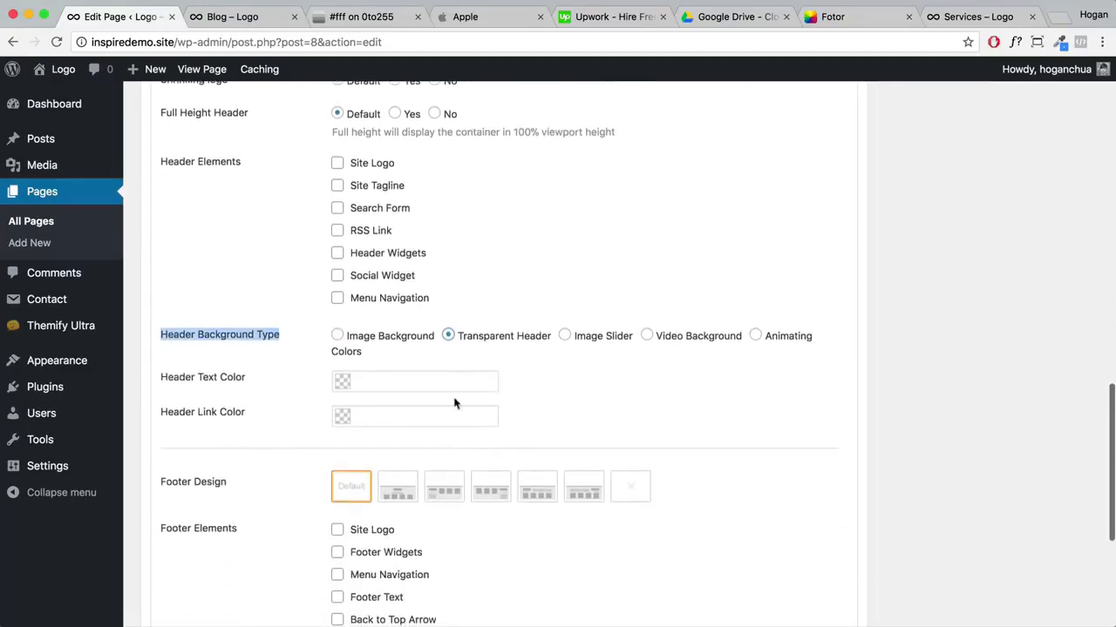
scroll(454, 402, "up", 20)
left_click(1047, 405)
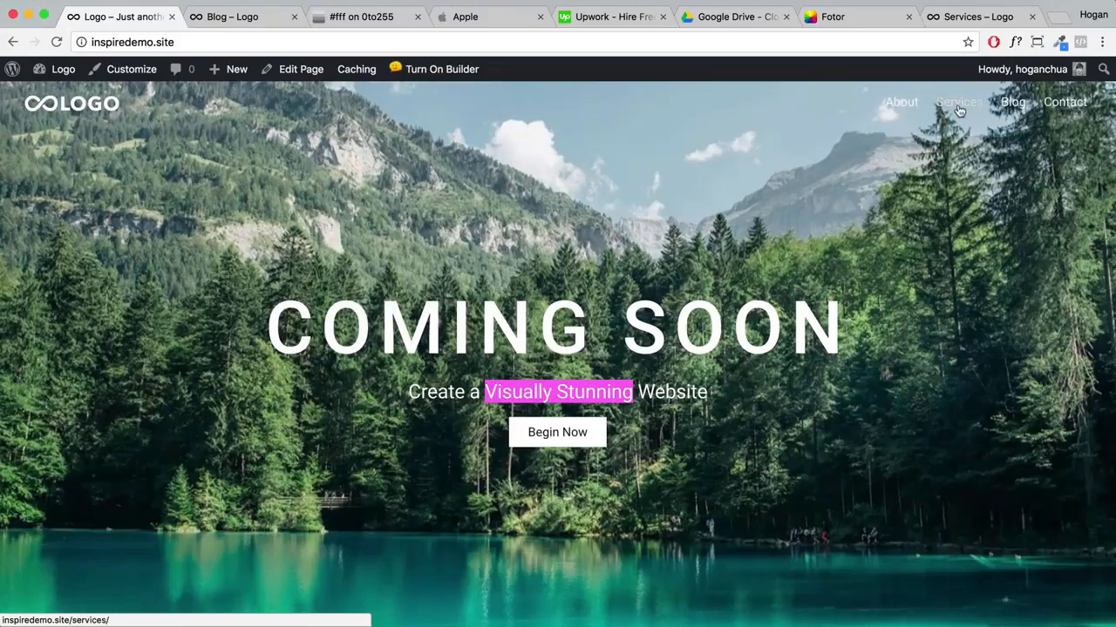
- Highlight Google Drive's 'A safe place for all your files' headline as a type reference, then return to WordPress
left_click(727, 24)
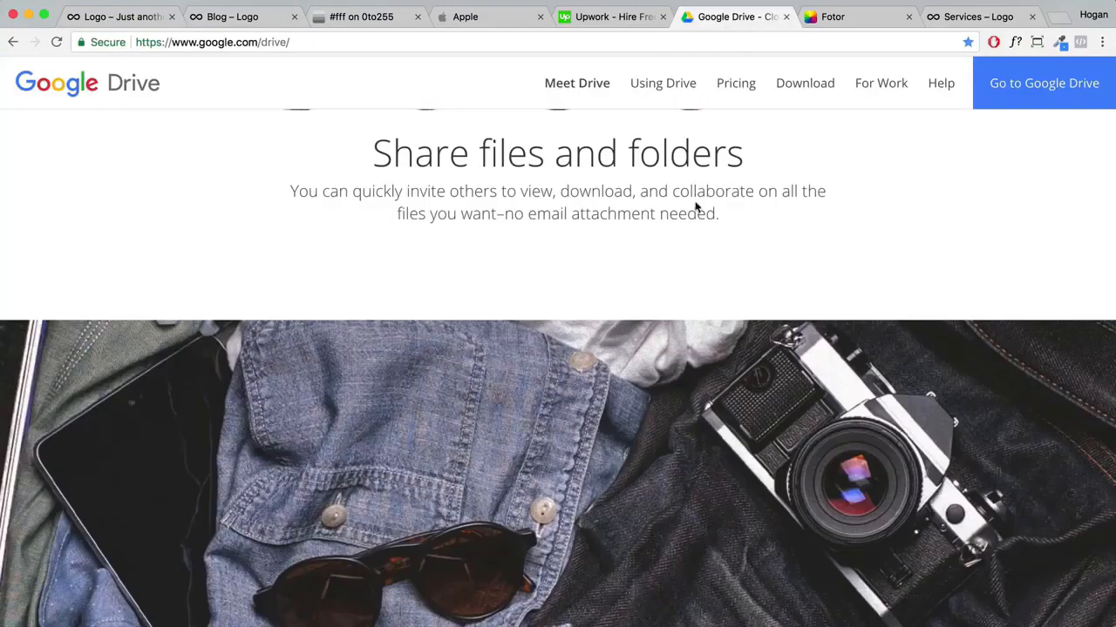
scroll(696, 207, "up", 15)
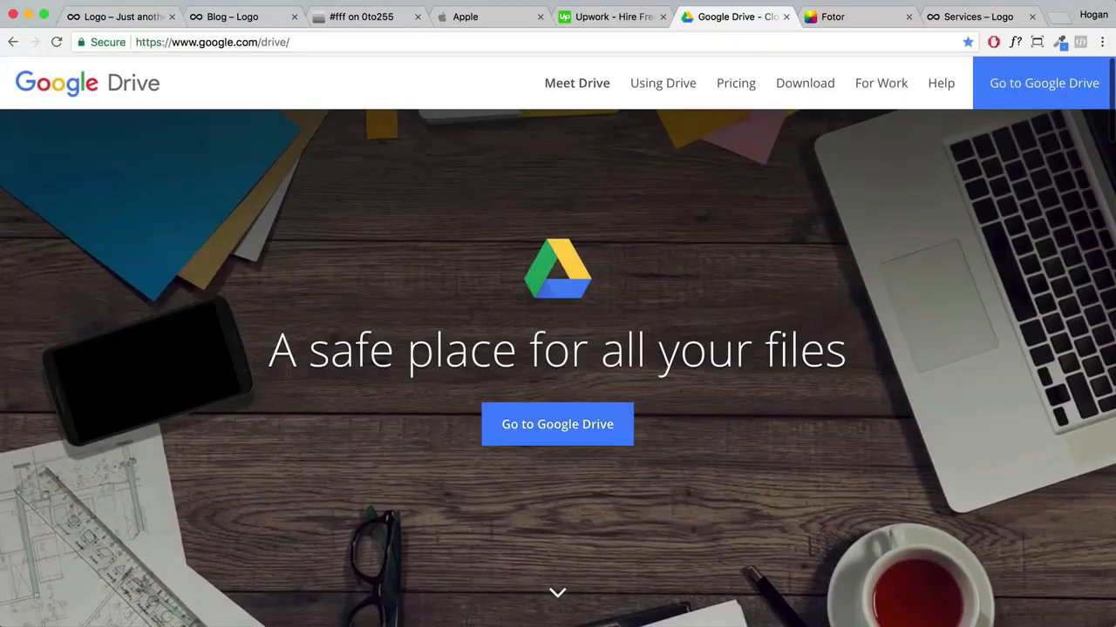
left_click_drag(272, 353, 880, 387)
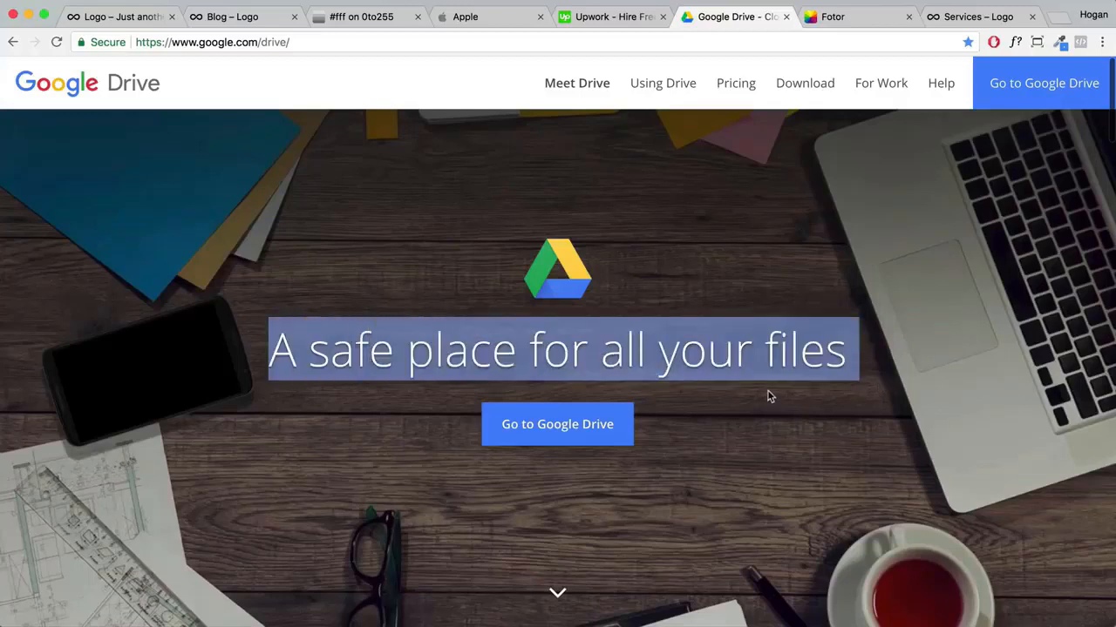
left_click(128, 22)
- In the live builder, give the hero row a black overlay with lowered opacity
left_click(462, 75)
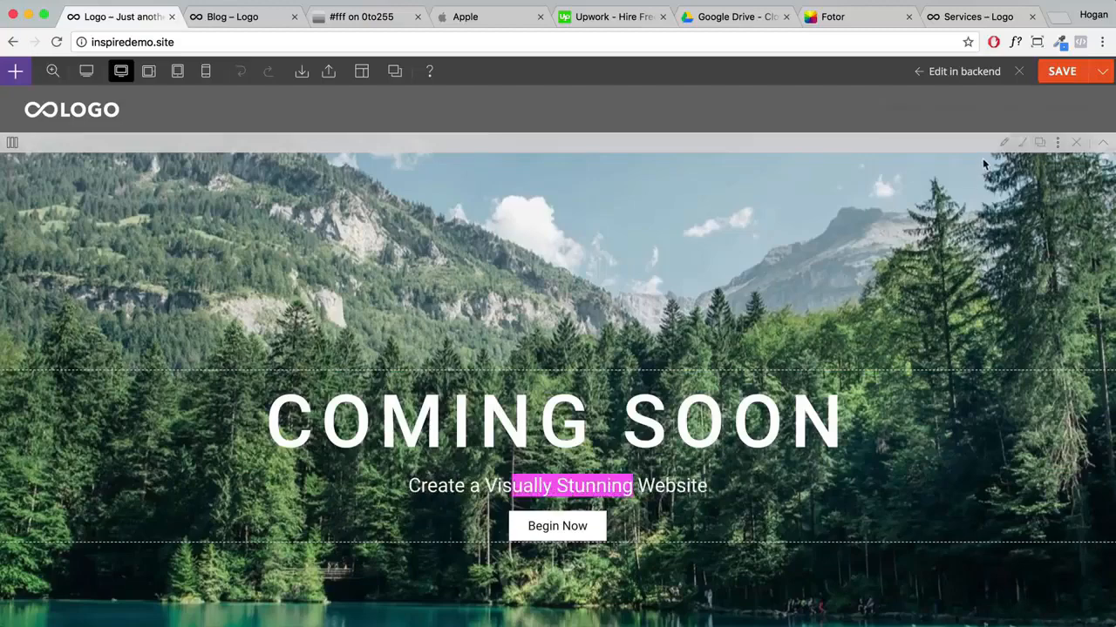
left_click(1004, 143)
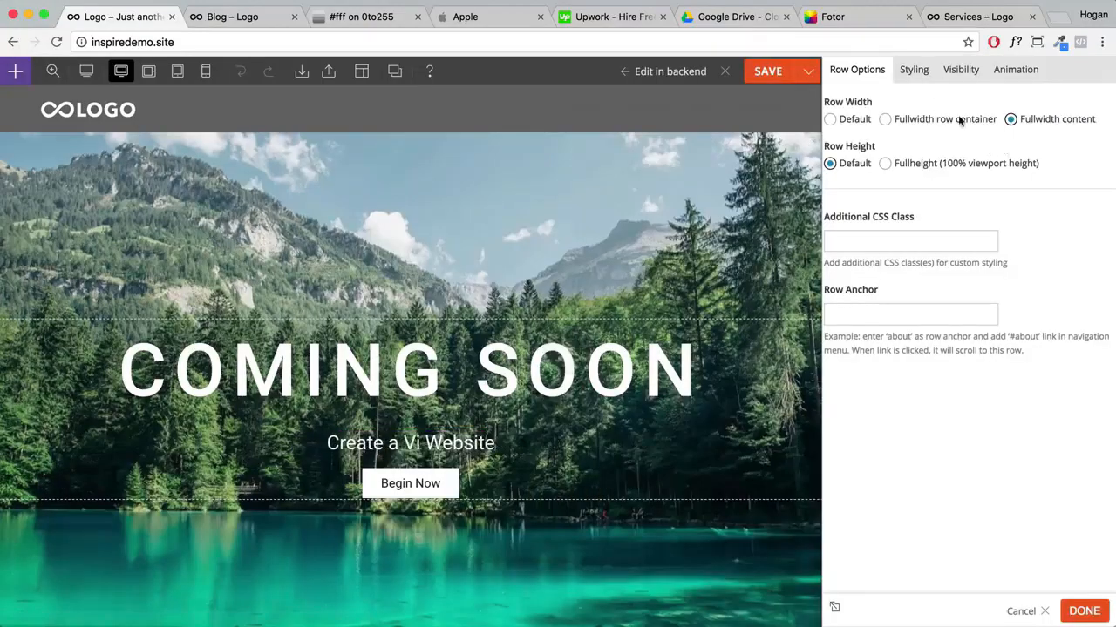
left_click(917, 71)
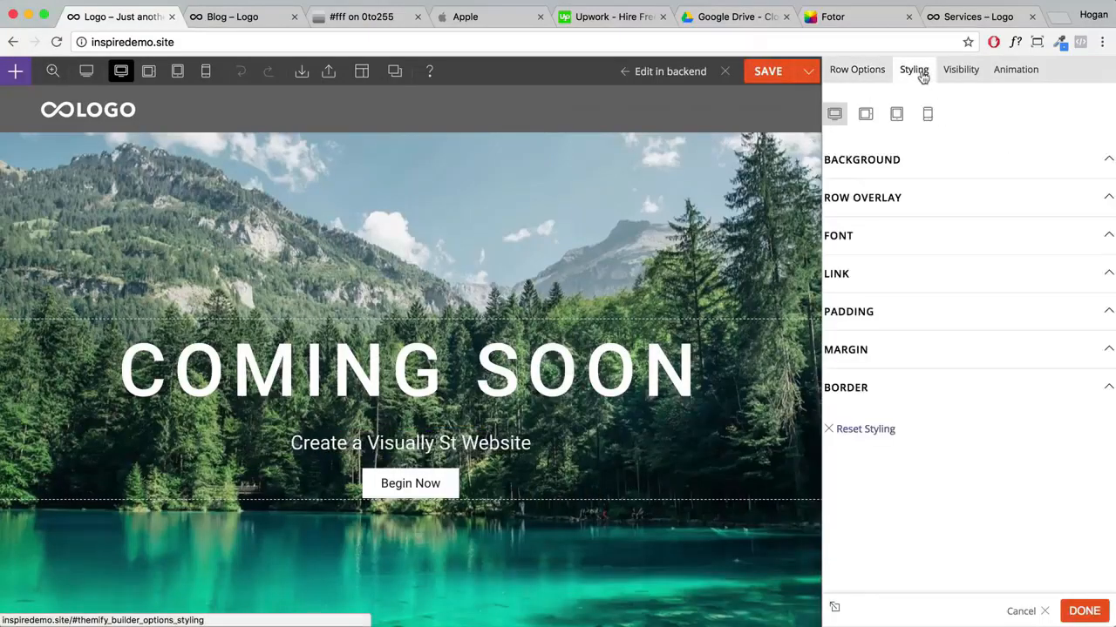
left_click(929, 198)
left_click(860, 278)
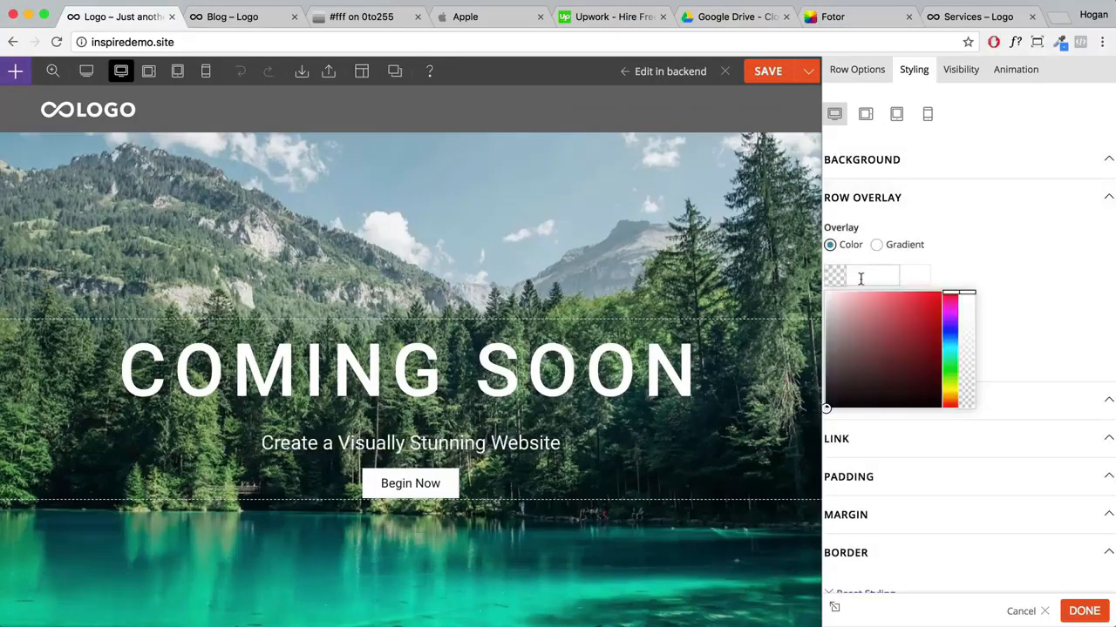
mouse_move(830, 384)
left_mouse_down()
mouse_move(761, 451)
mouse_move(817, 399)
mouse_move(831, 397)
mouse_move(813, 410)
mouse_move(954, 363)
mouse_move(832, 403)
left_mouse_up()
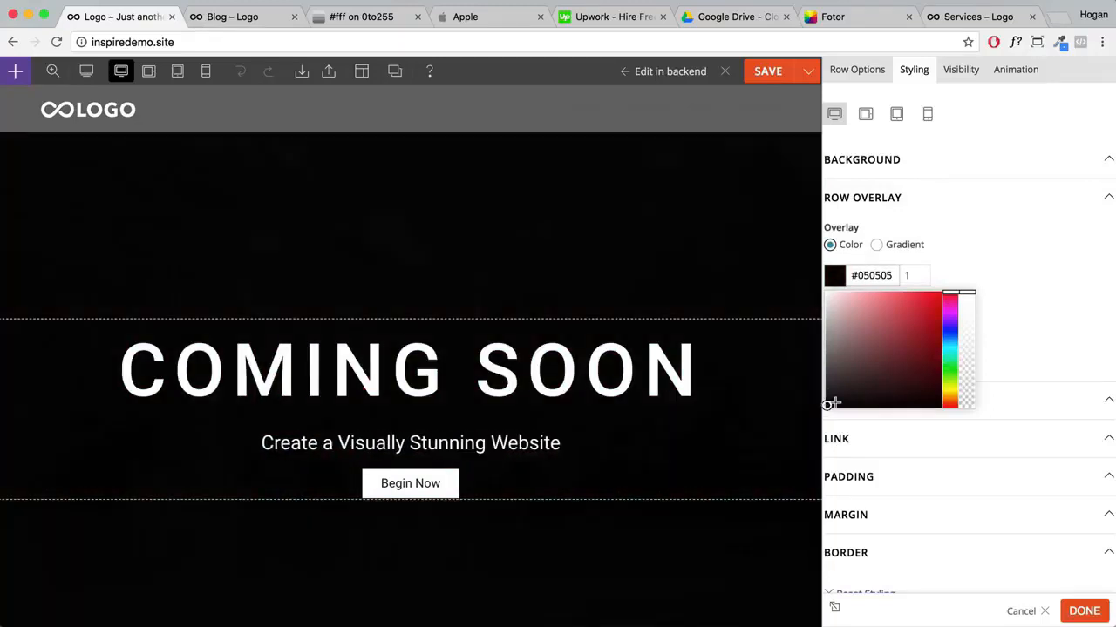
left_click_drag(964, 352, 965, 379)
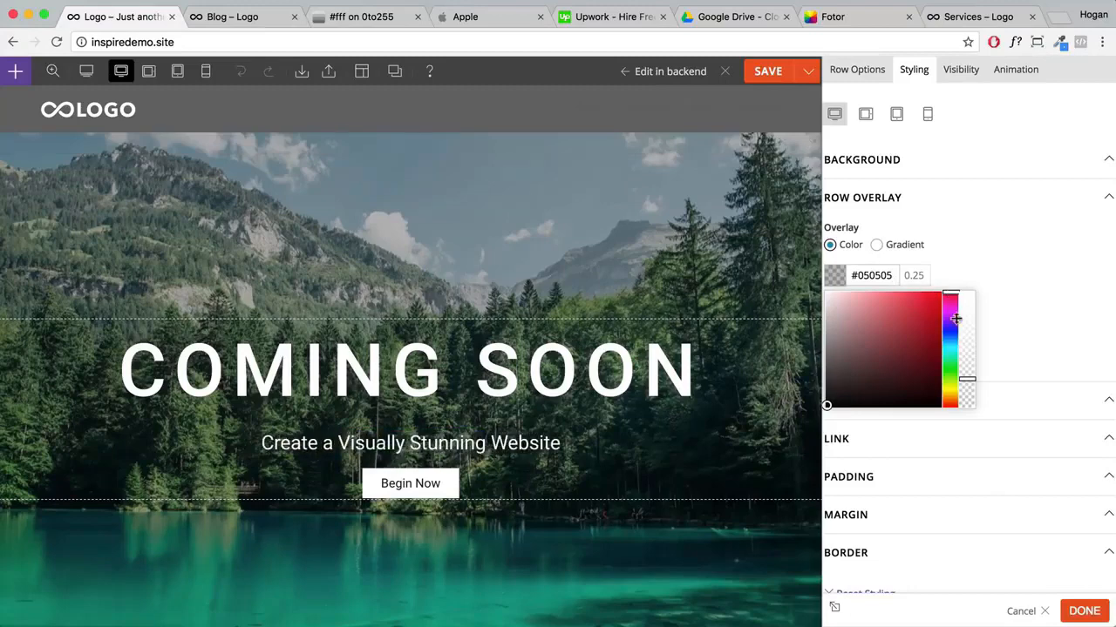
- Turn the overlay into a gradient whose light end sits at 25% and is fully transparent
left_click(874, 247)
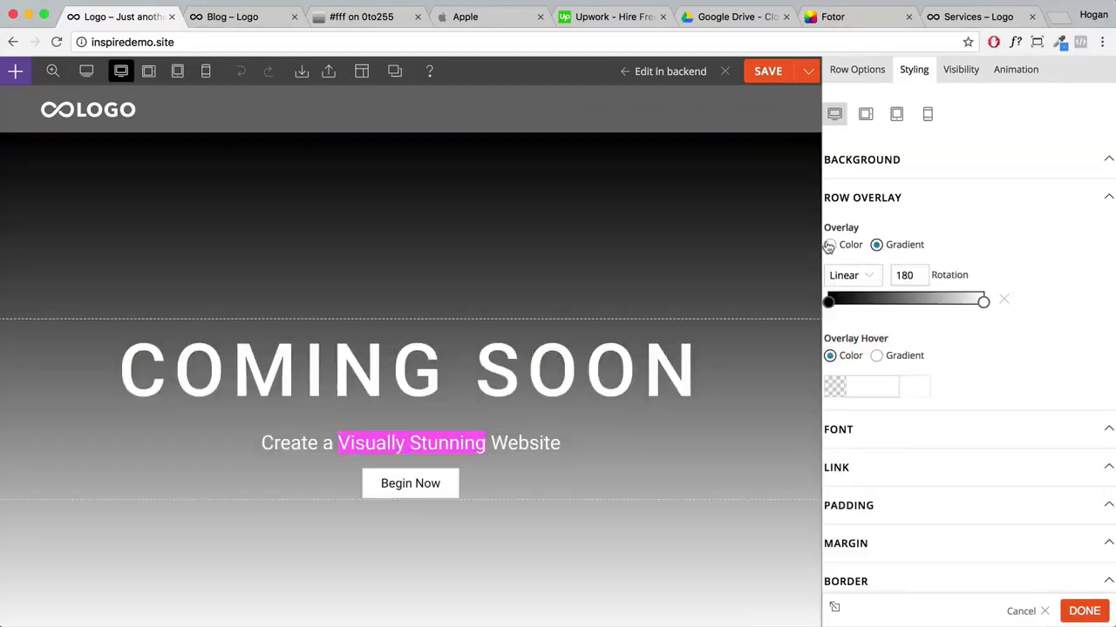
scroll(983, 302, "down", 1)
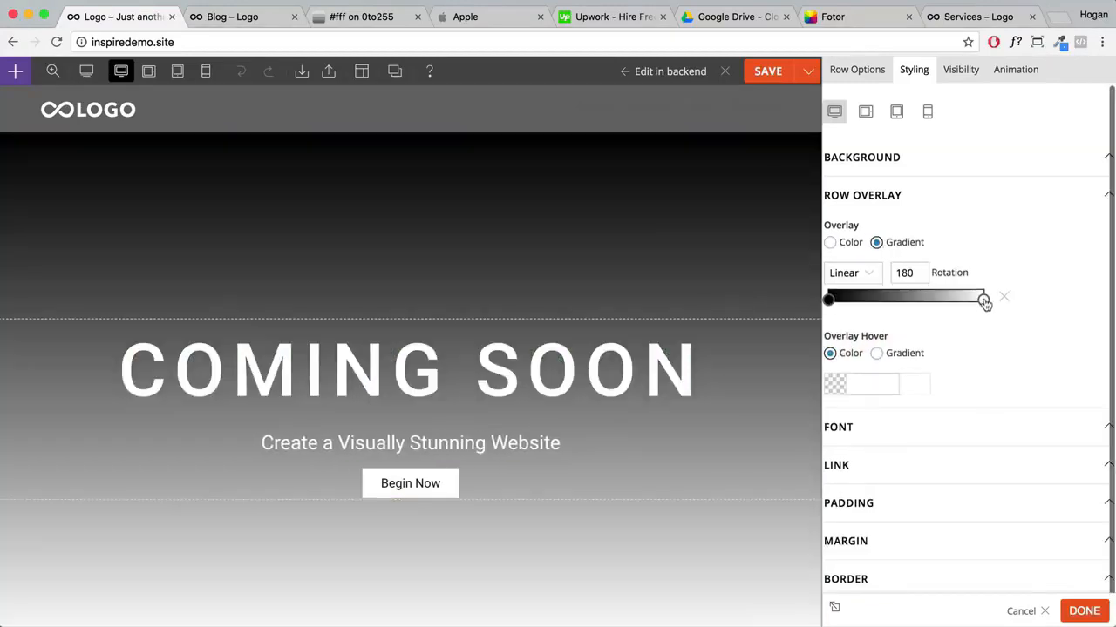
left_click_drag(983, 302, 868, 302)
left_click(867, 301)
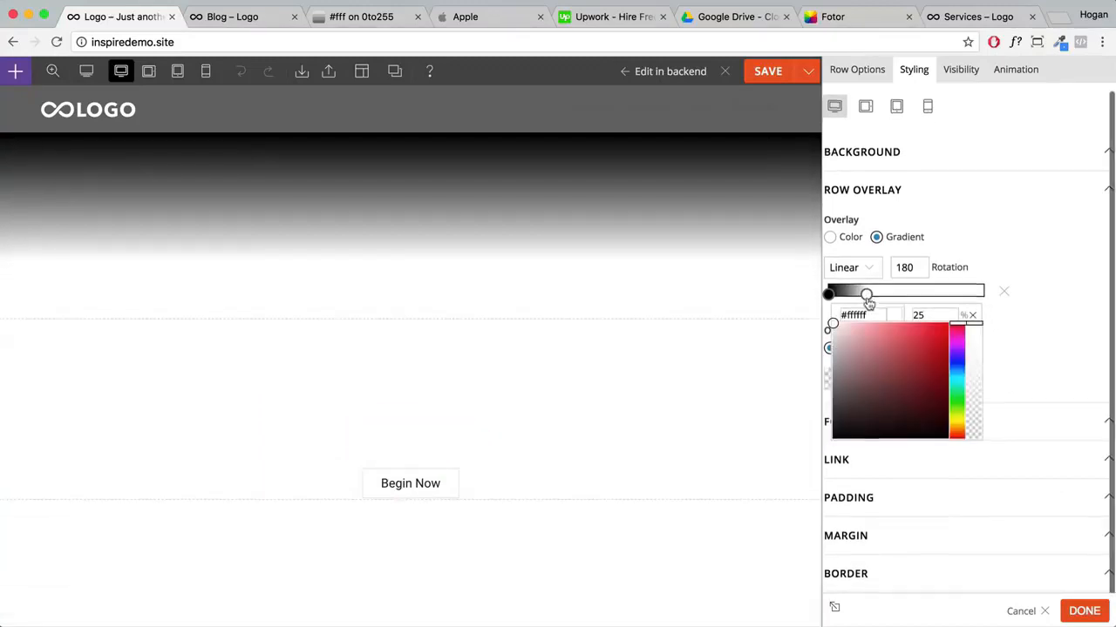
scroll(866, 296, "down", 1)
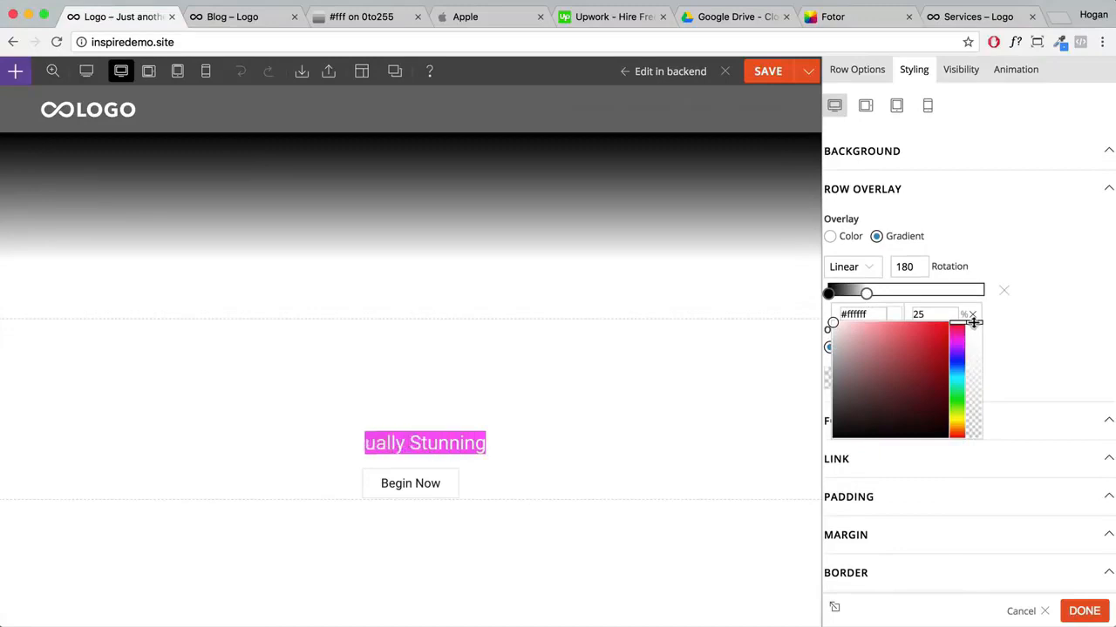
left_click_drag(973, 323, 973, 438)
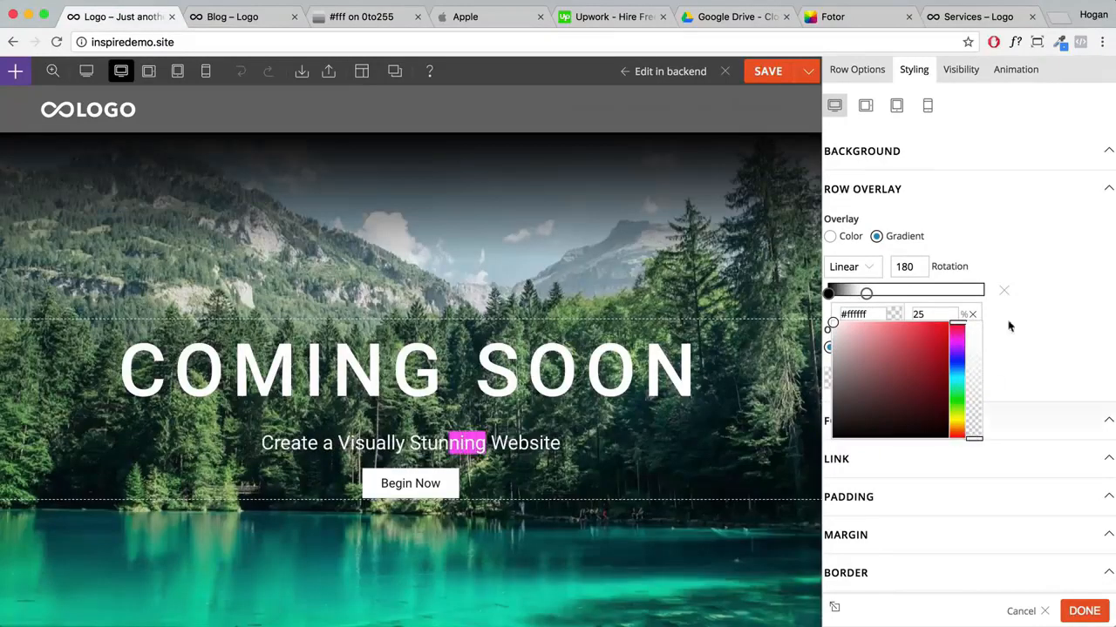
left_click(1027, 249)
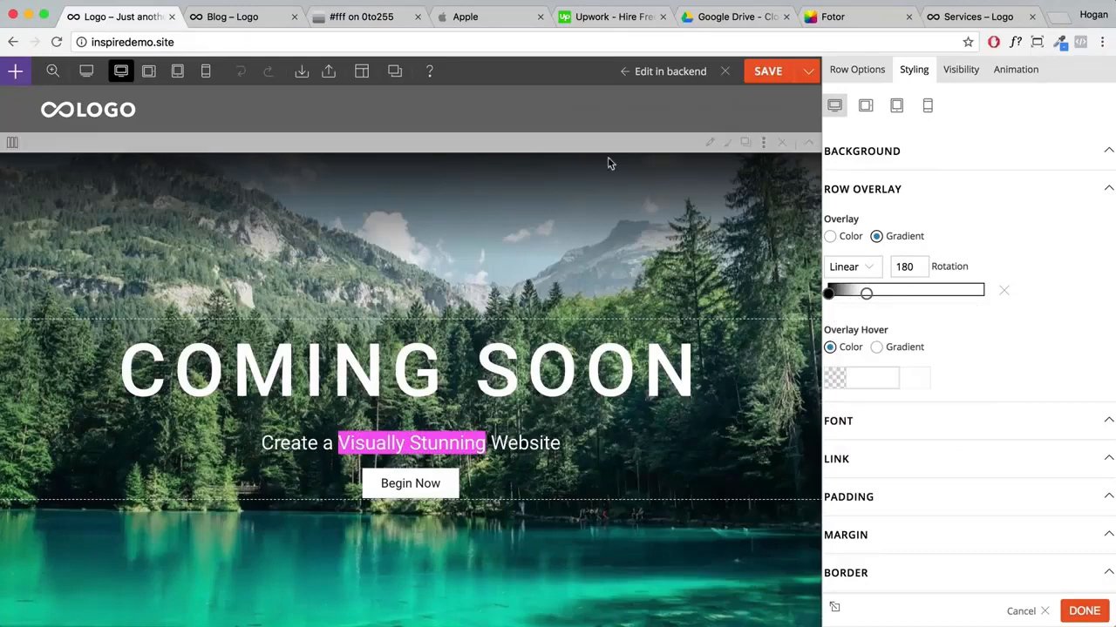
- Reduce the gradient's dark end opacity, then save the page and exit the builder
left_click(829, 293)
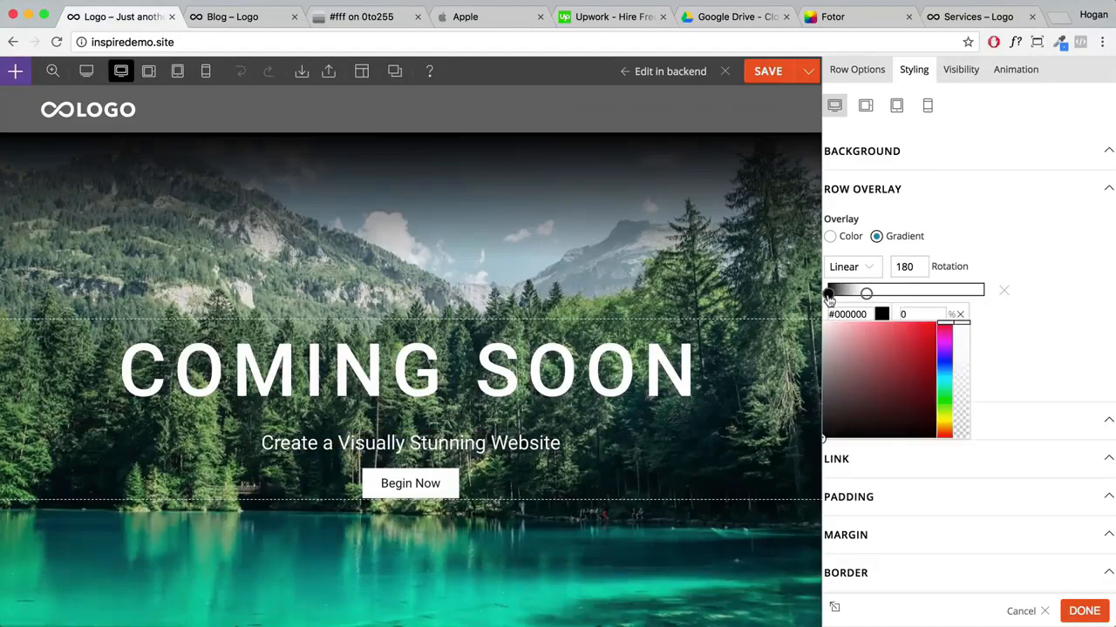
left_click(962, 357)
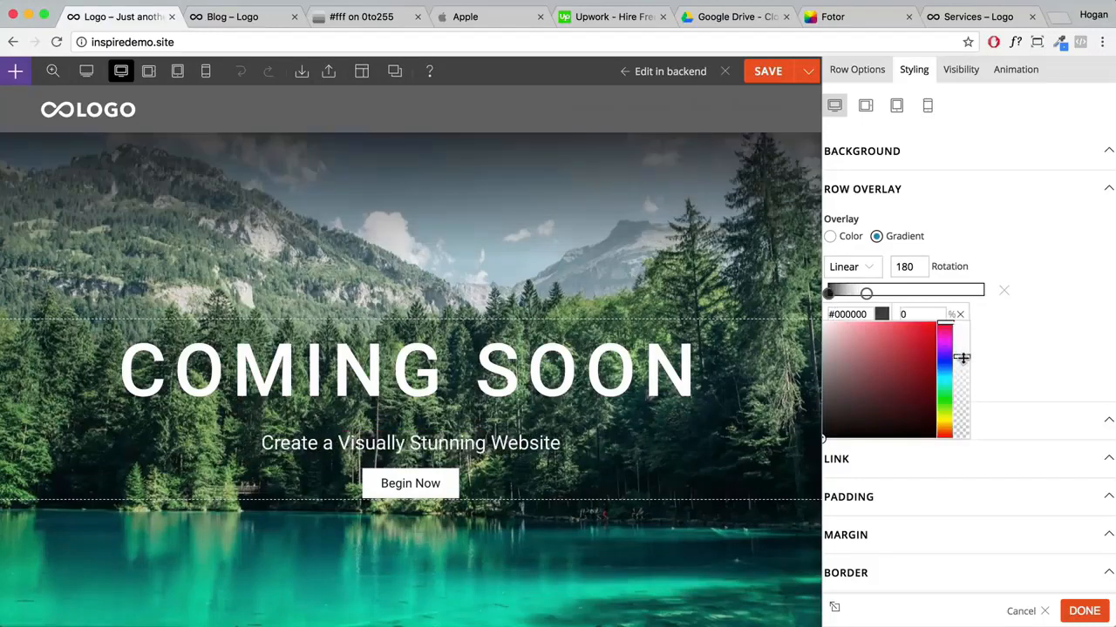
left_click_drag(961, 367, 962, 377)
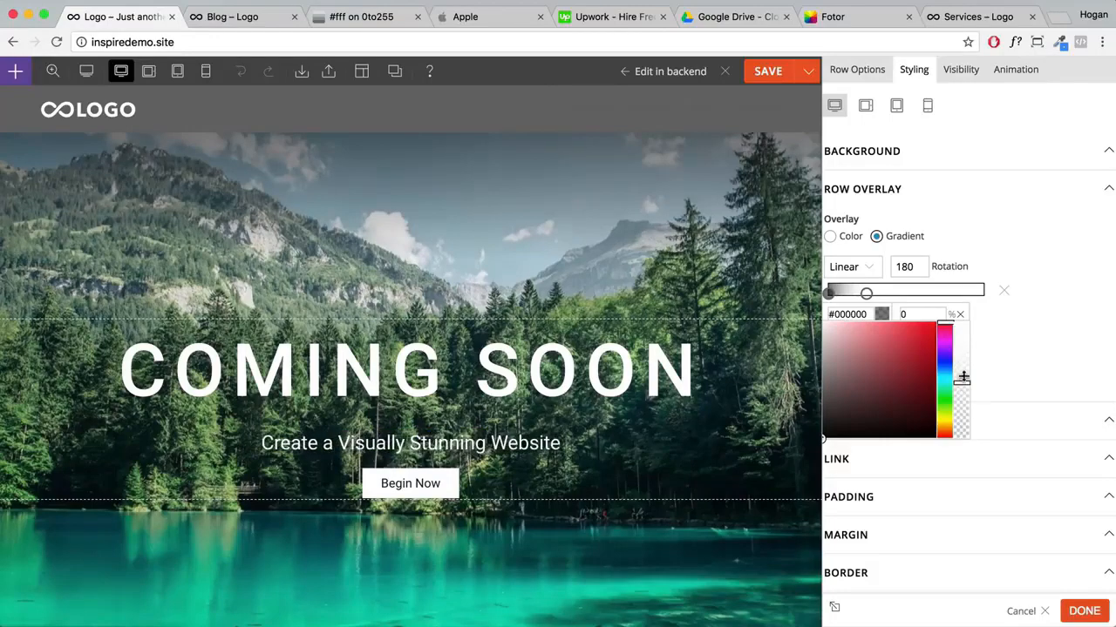
left_click(1083, 615)
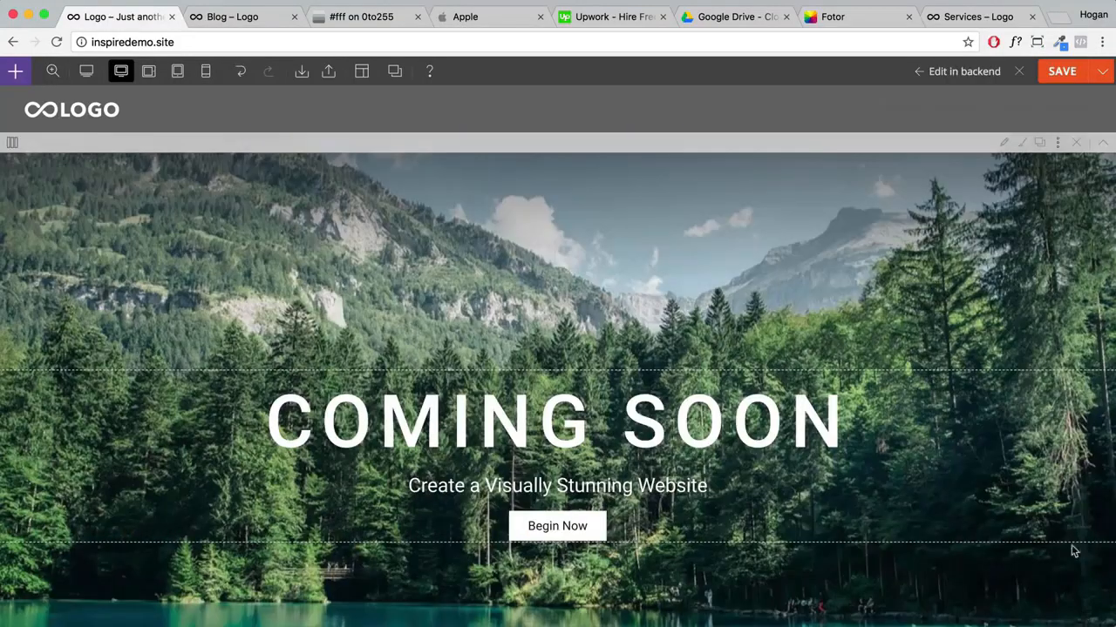
left_click(1055, 73)
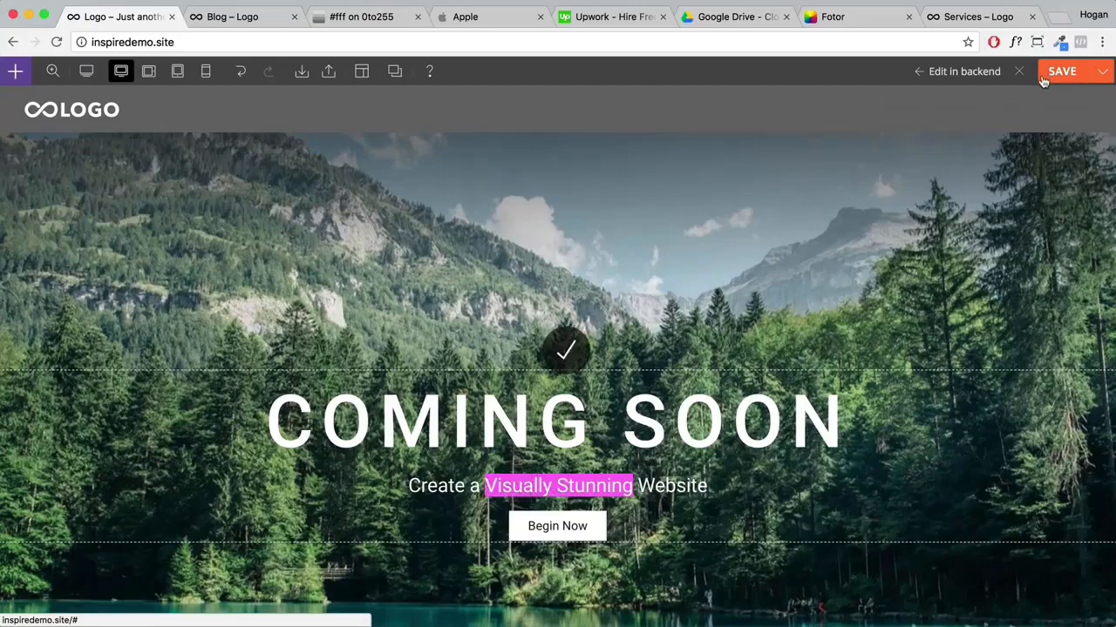
left_click(1018, 72)
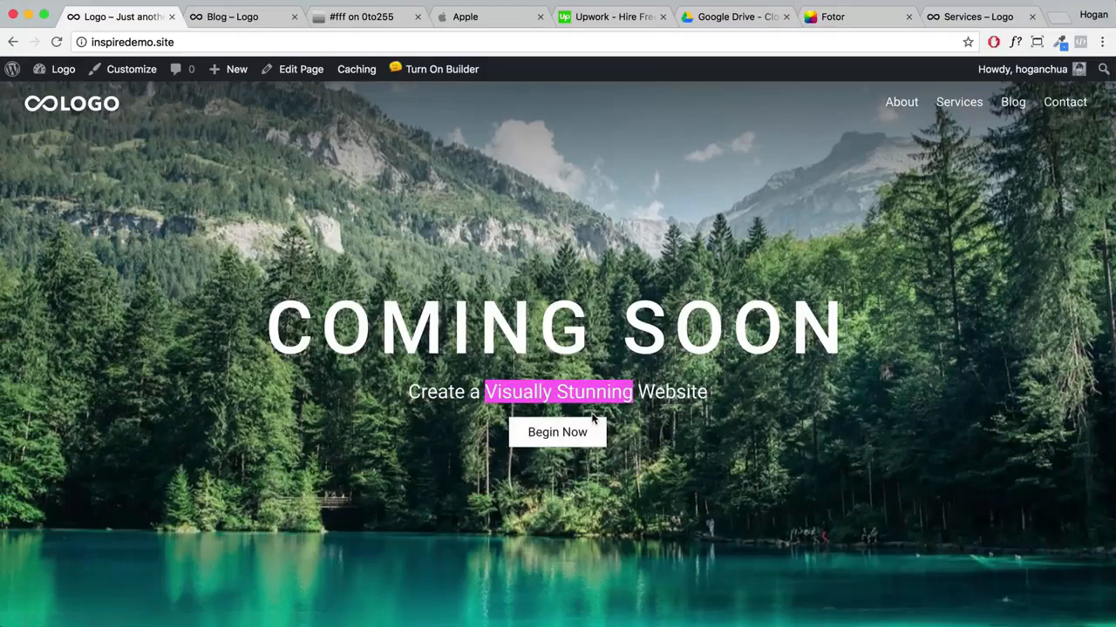
- Check the live COMING SOON page, glance at the Upwork tab, then turn the builder back on
scroll(490, 368, "down", 1)
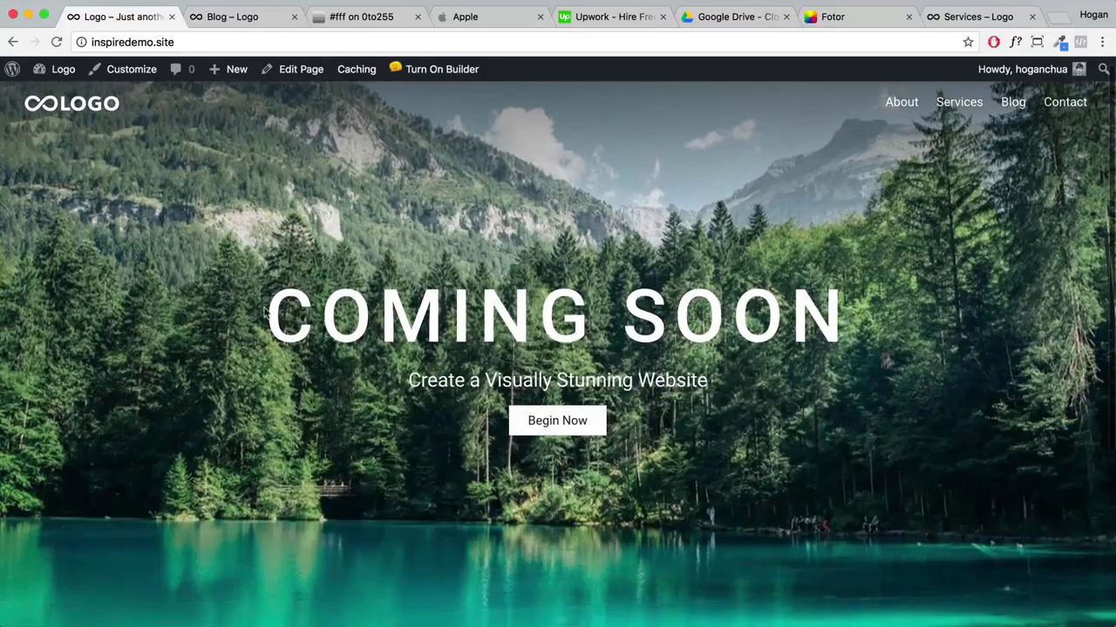
left_click_drag(265, 315, 860, 328)
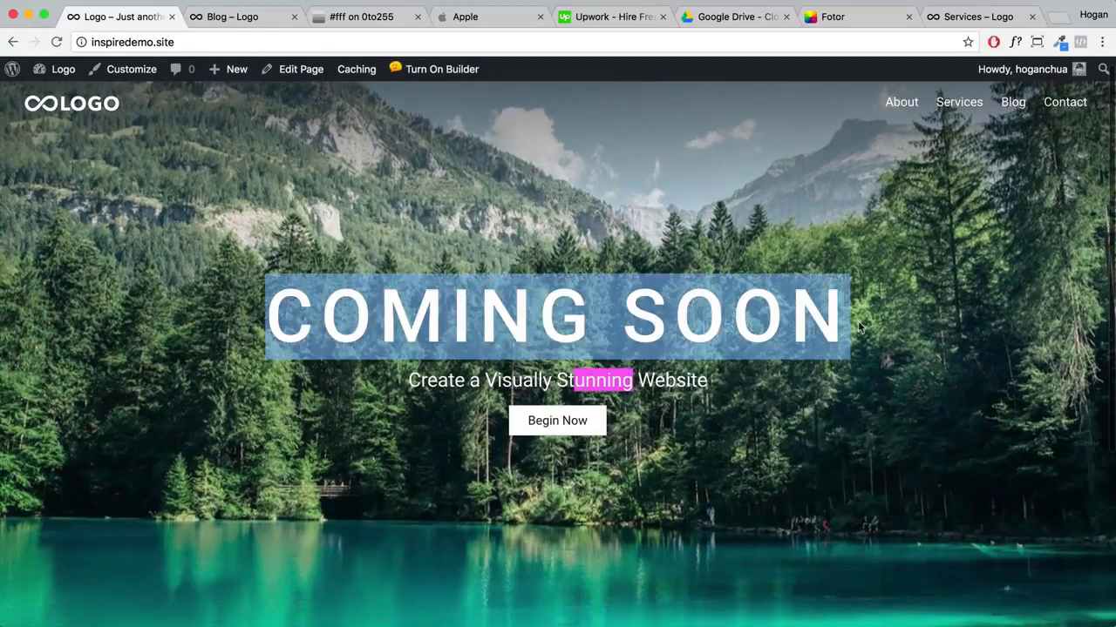
left_click(619, 348)
left_click(602, 25)
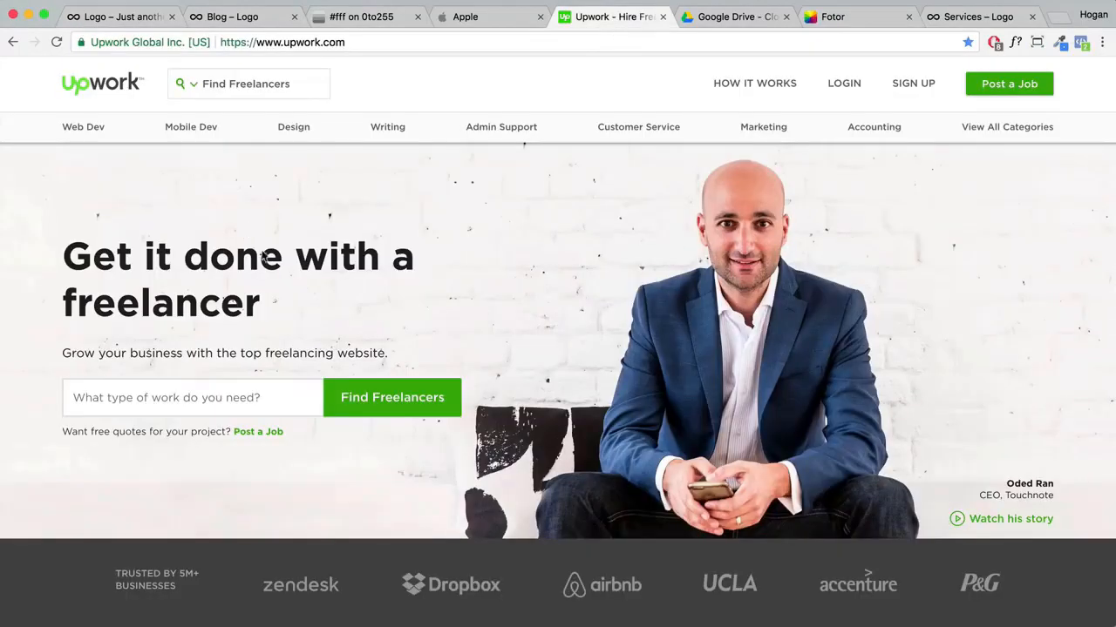
left_click(97, 22)
left_click(427, 77)
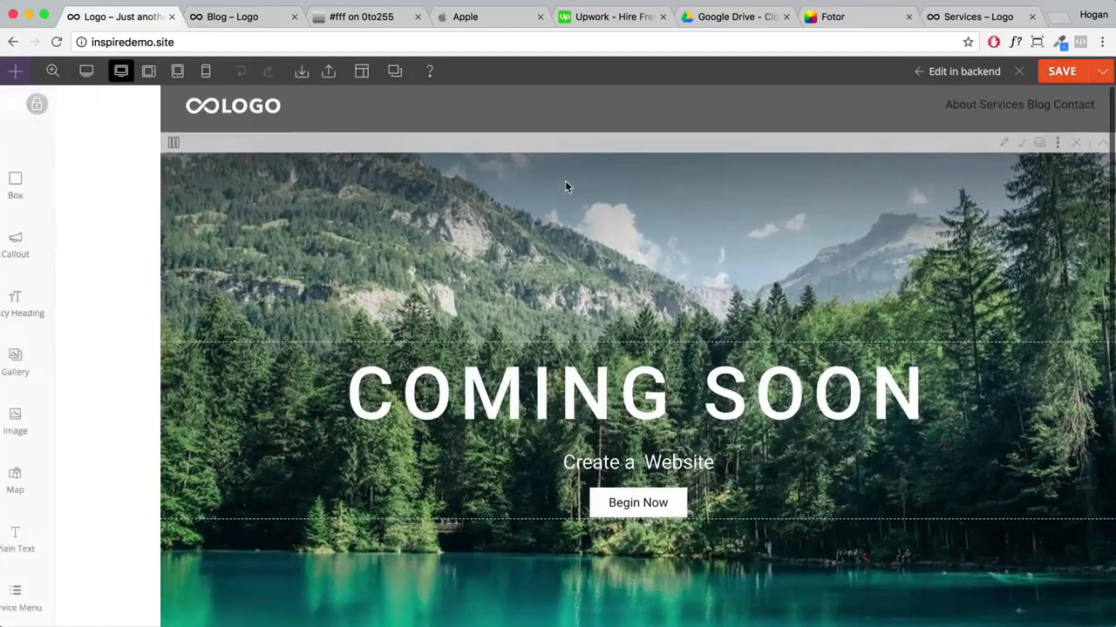
- Set the hero row's font Text Align to left
left_click(1003, 142)
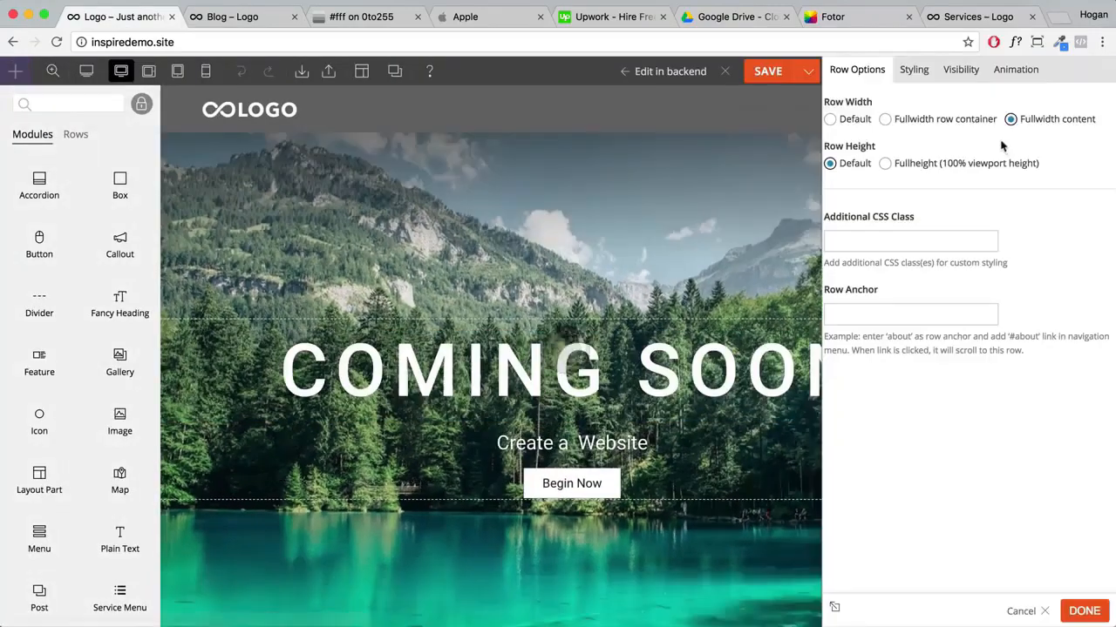
left_click(903, 77)
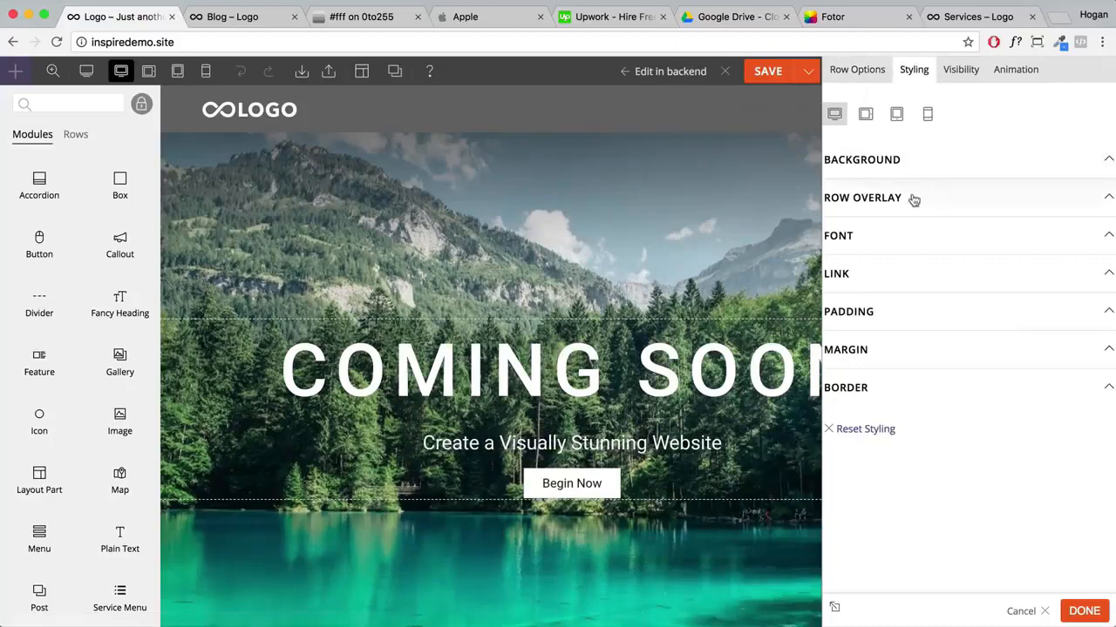
left_click(905, 237)
scroll(906, 367, "down", 3)
left_click(835, 461)
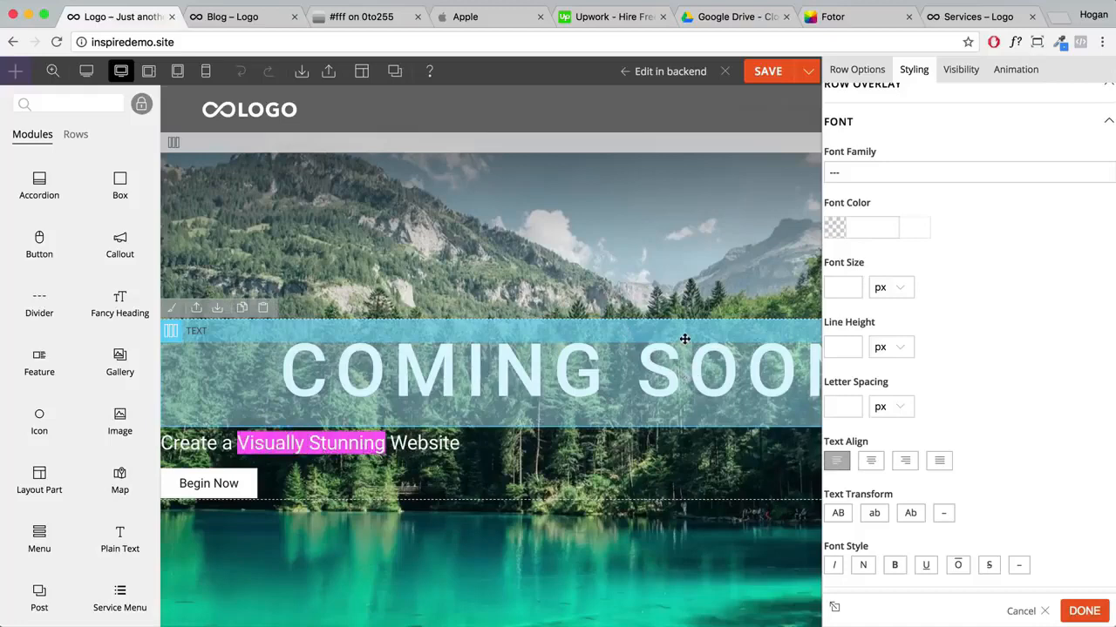
scroll(573, 577, "down", 2)
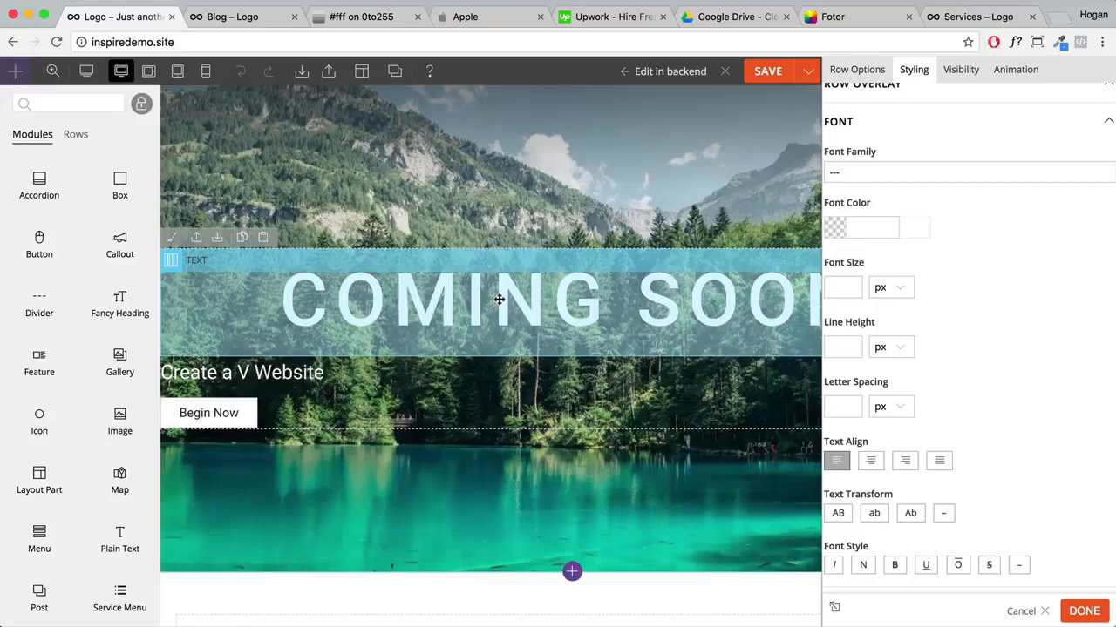
- Left-align the COMING SOON text module's font and apply the change
left_click(500, 299)
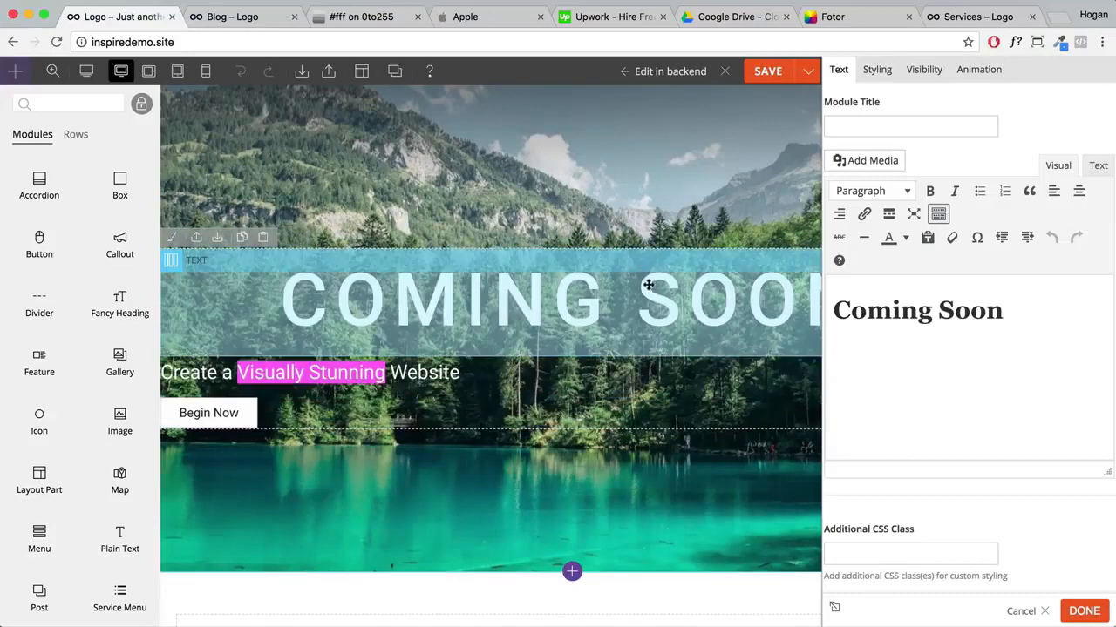
left_click(867, 73)
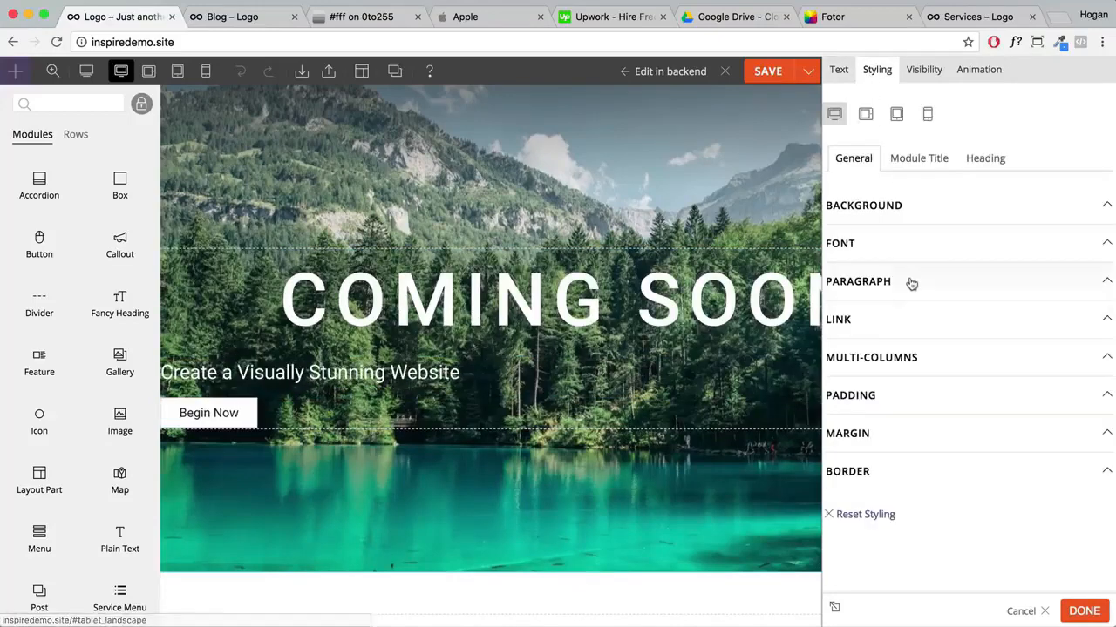
left_click(912, 245)
scroll(839, 493, "down", 2)
left_click(839, 493)
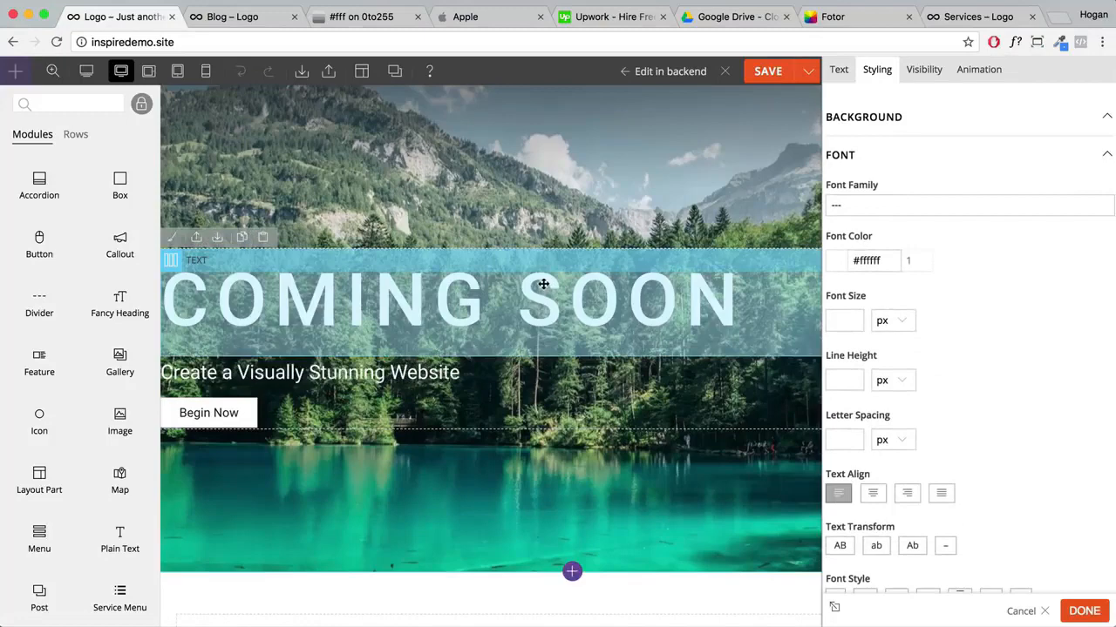
scroll(712, 162, "up", 2)
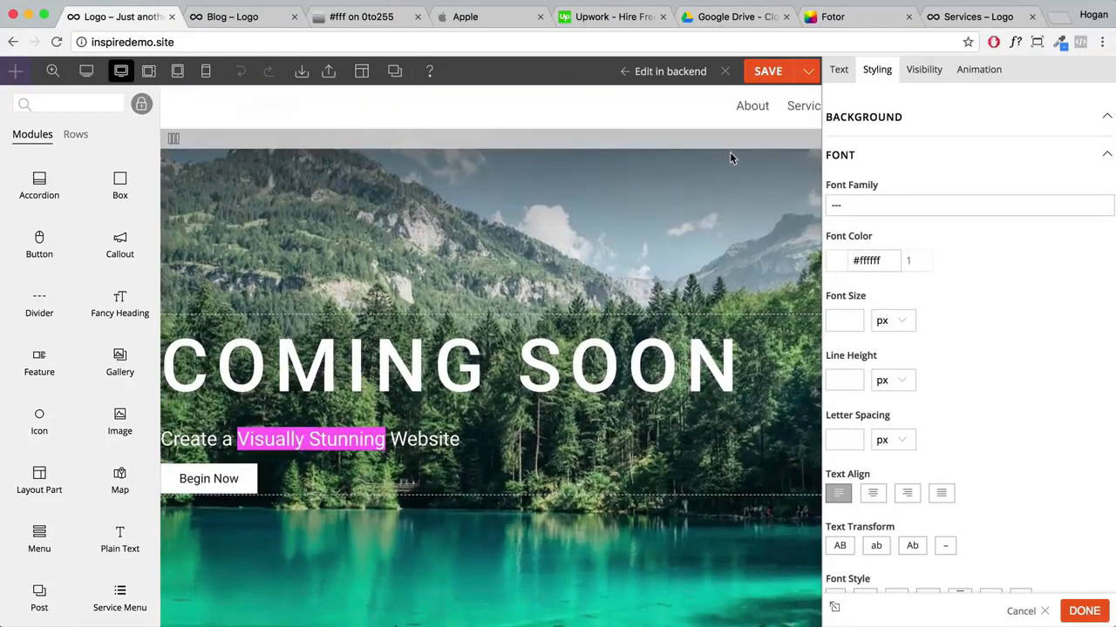
left_click(1085, 613)
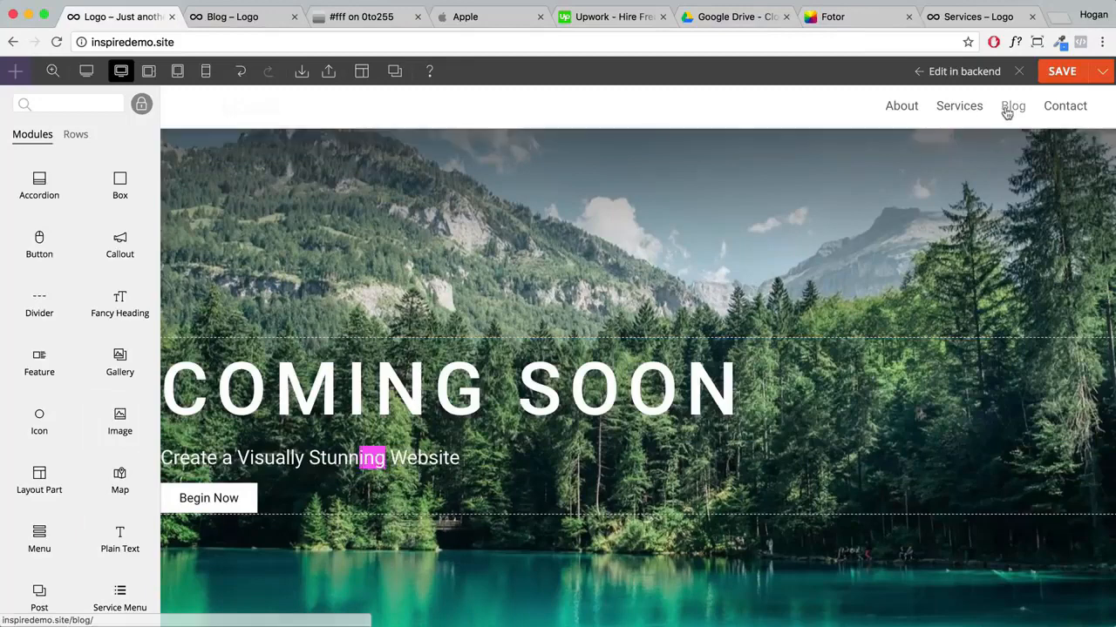
left_click(1005, 141)
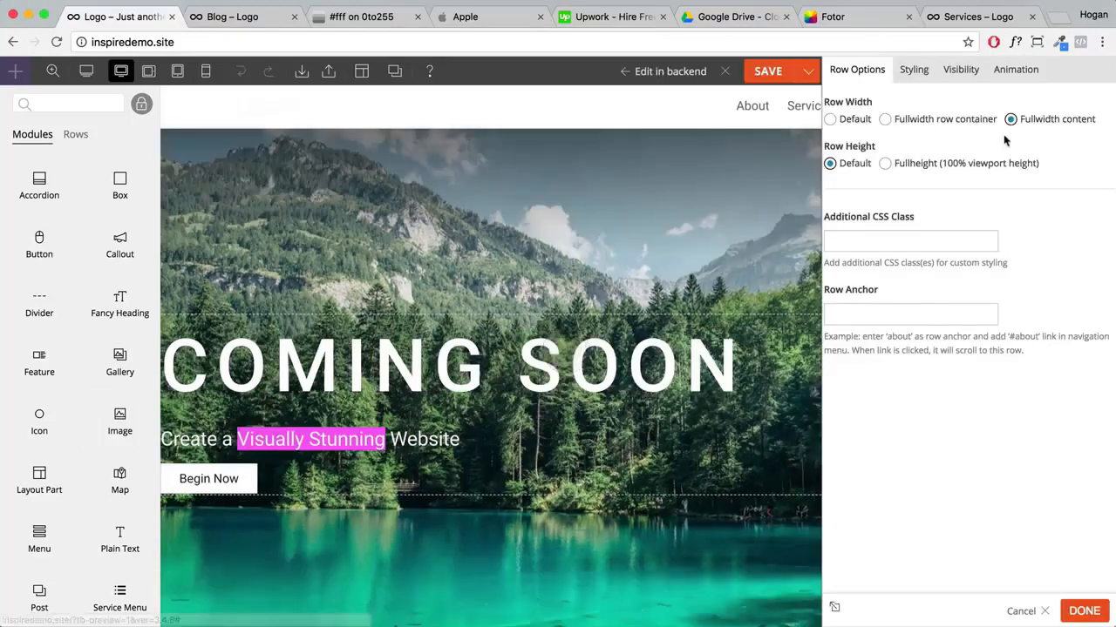
- Give the hero row a left padding of 5%
left_click(913, 70)
left_click(913, 315)
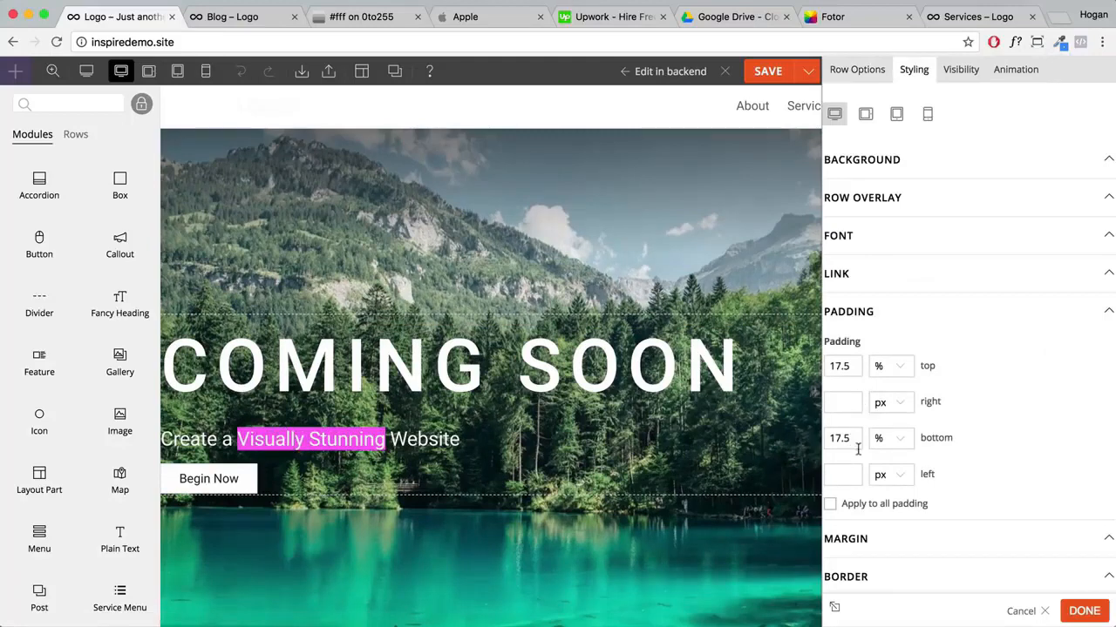
left_click(842, 474)
type("5")
left_click(887, 474)
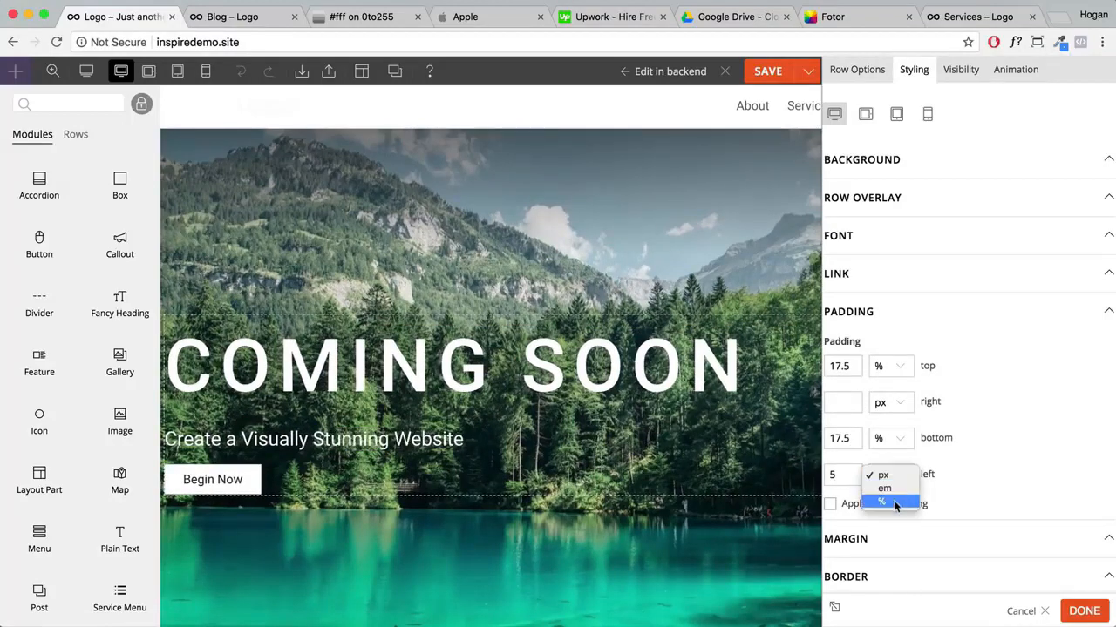
left_click(896, 504)
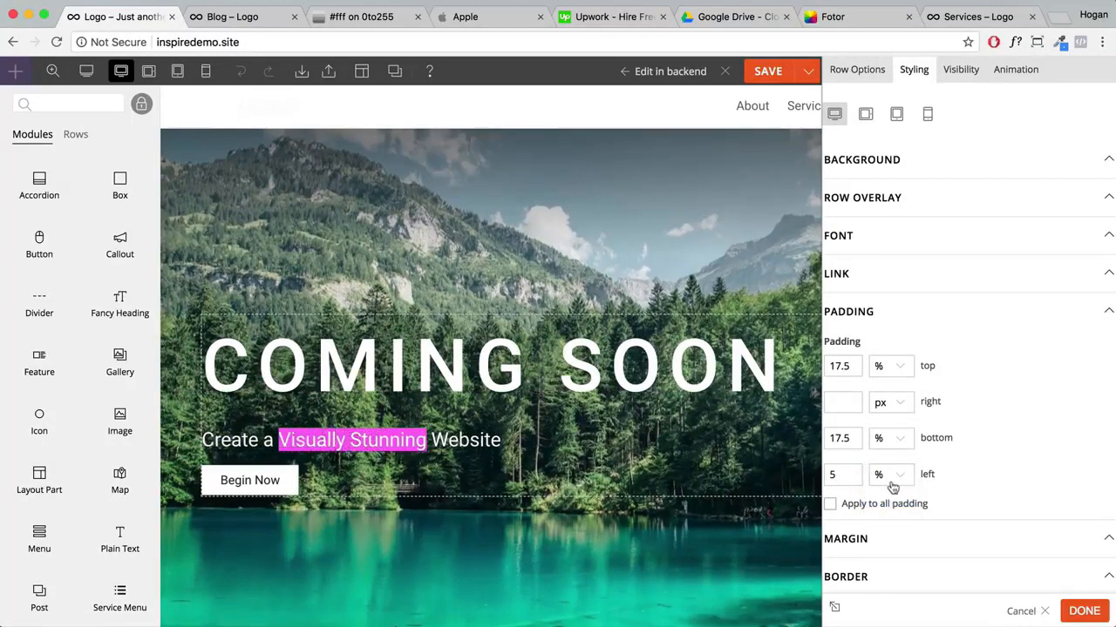
- Change the left padding to 10%, then remove it entirely and close the row settings
left_click(846, 474)
key("BackSpace")
type("10")
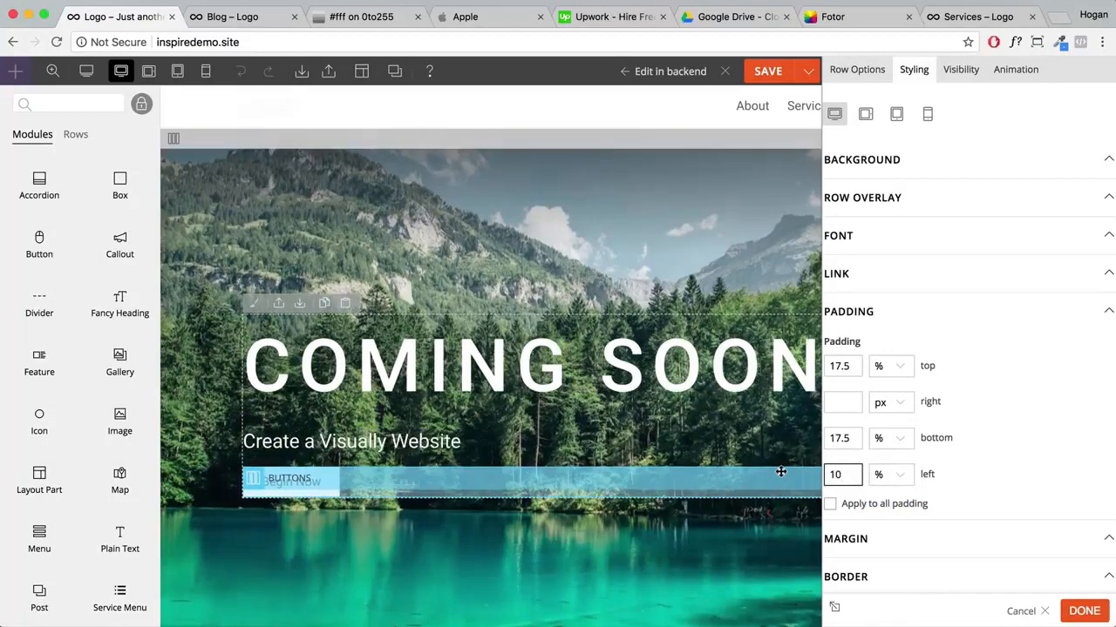
scroll(628, 325, "down", 2)
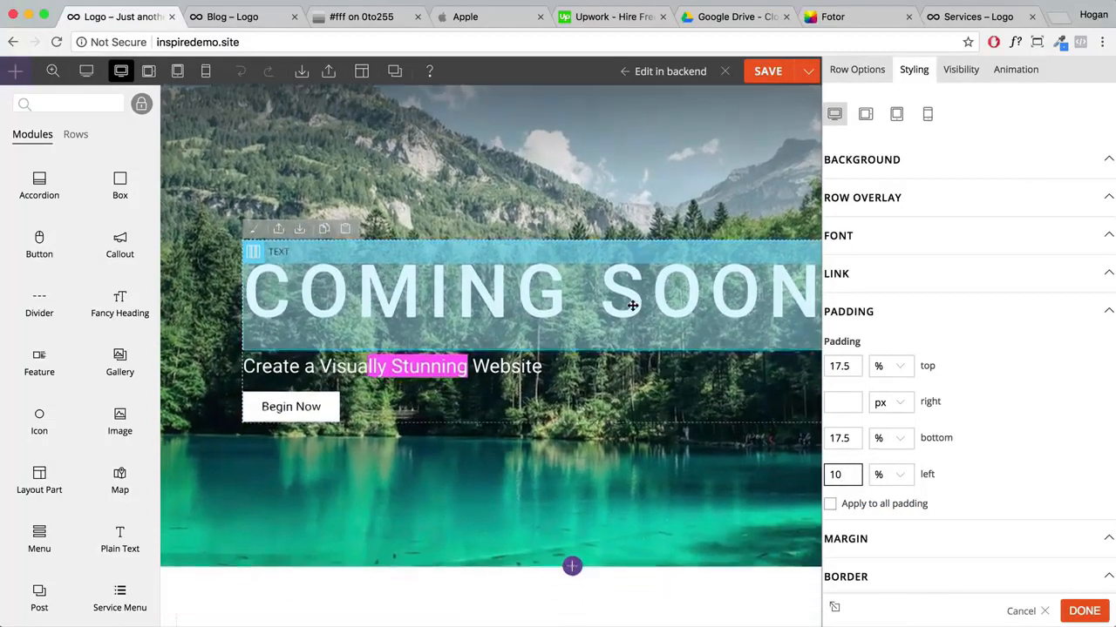
scroll(634, 319, "up", 1)
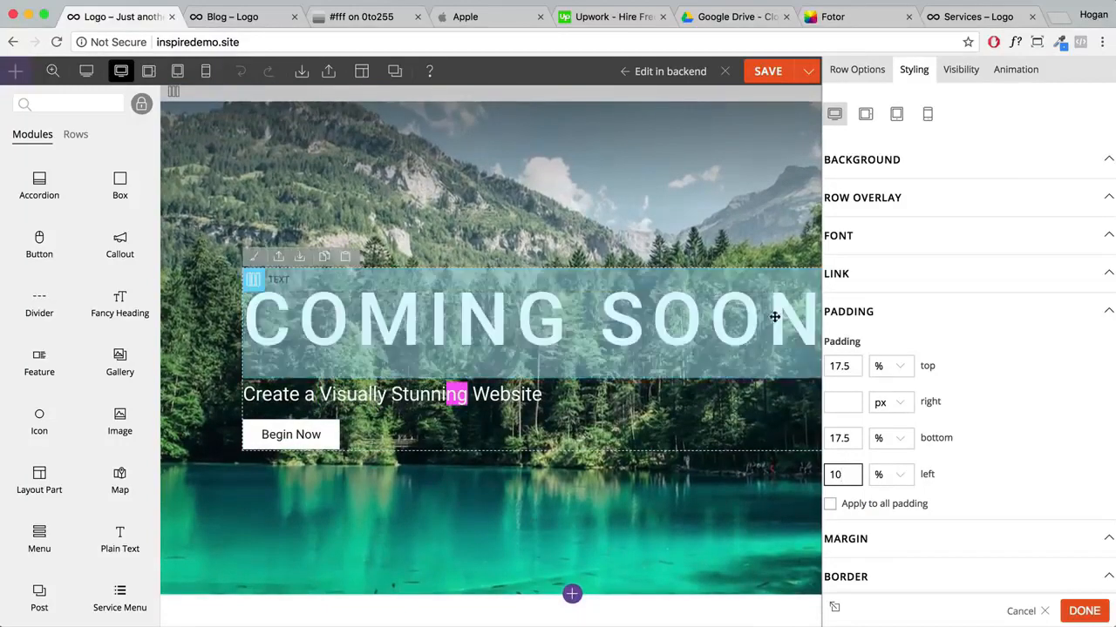
double_click(833, 474)
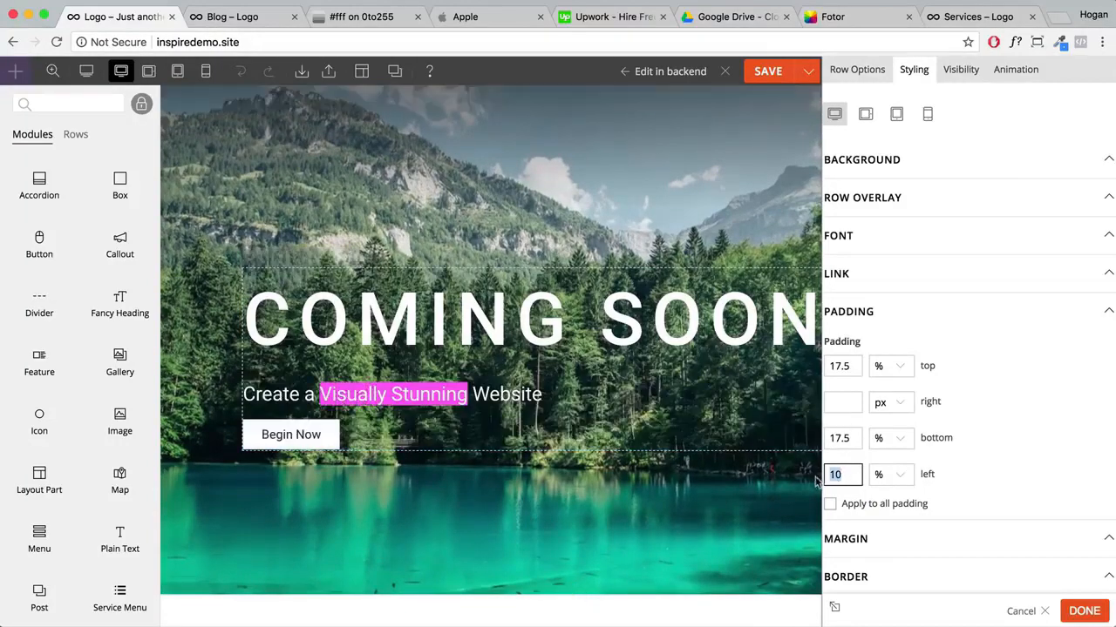
key("BackSpace")
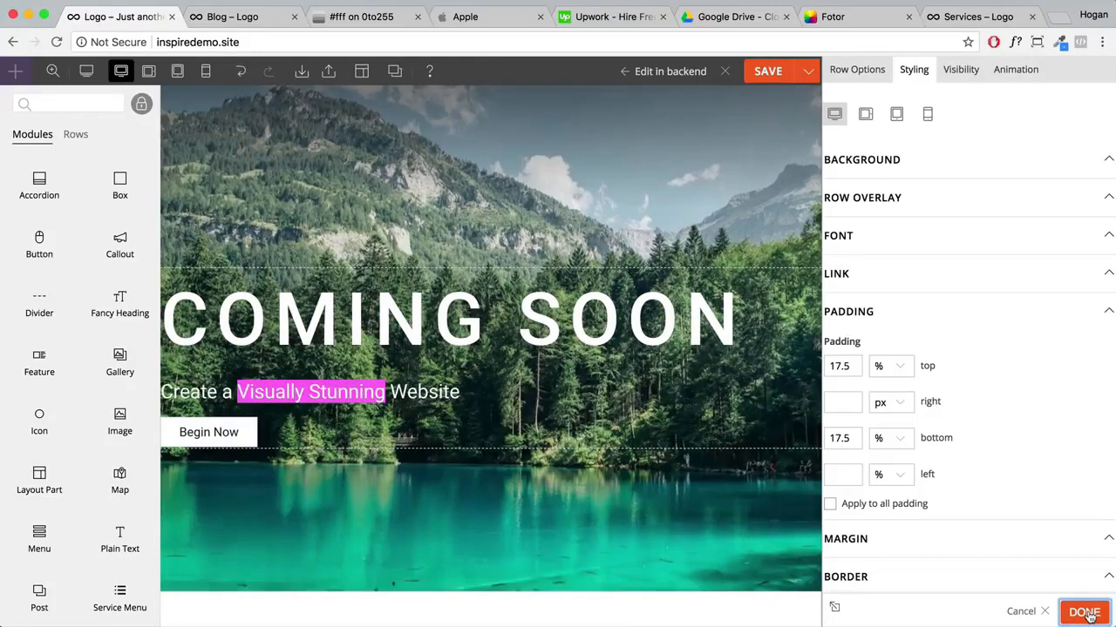
left_click(1085, 613)
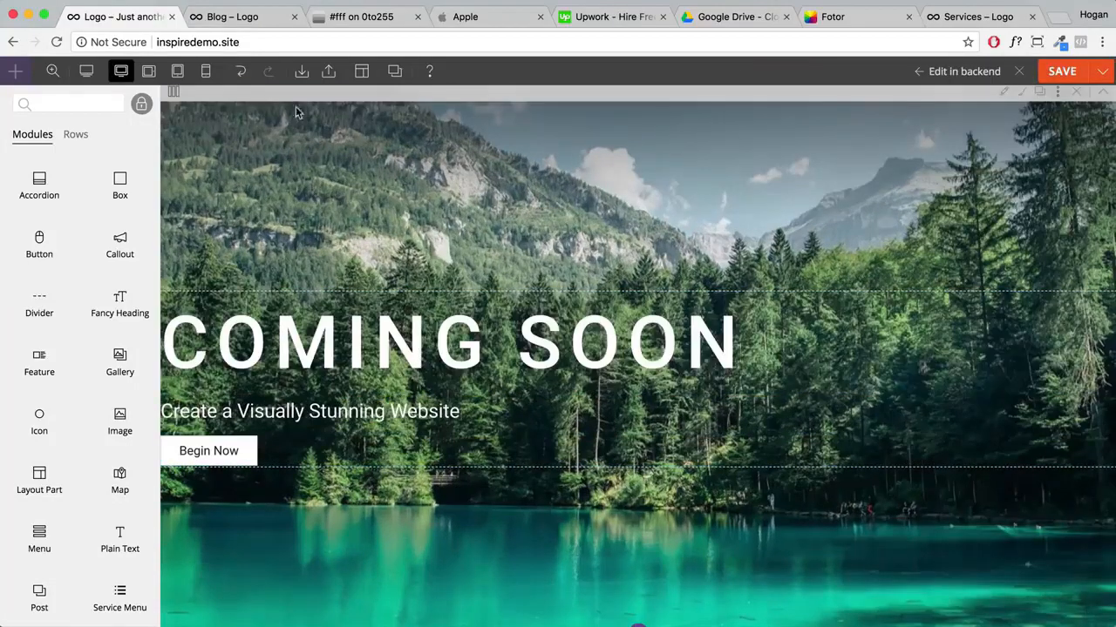
- Undo the heading and row left alignments so the hero is centred again, and save
left_click(240, 72)
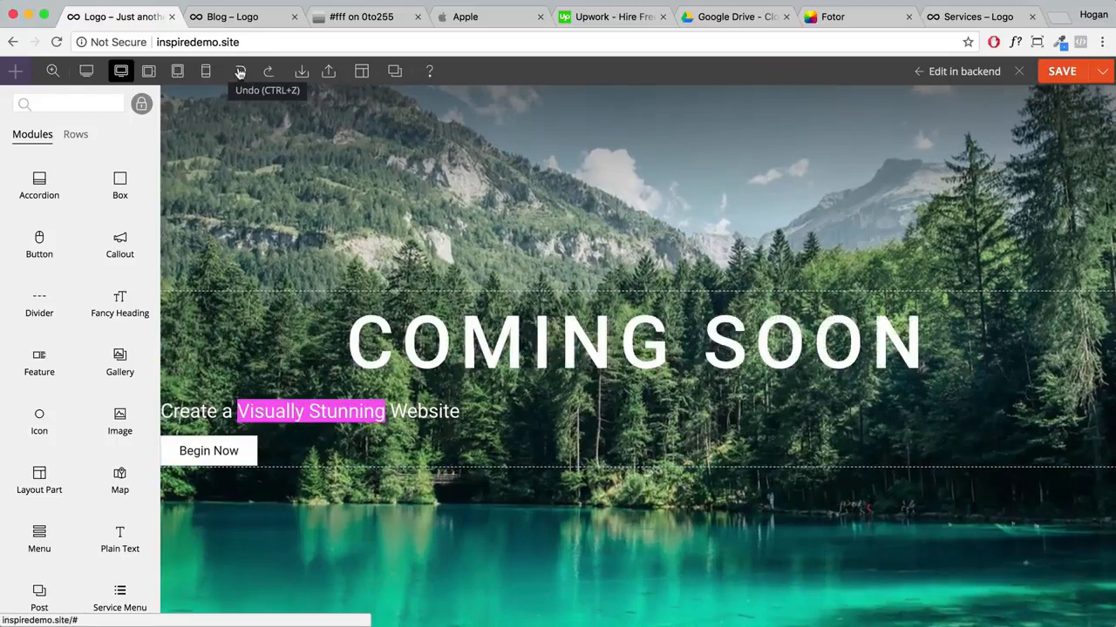
left_click(241, 72)
left_click(1055, 75)
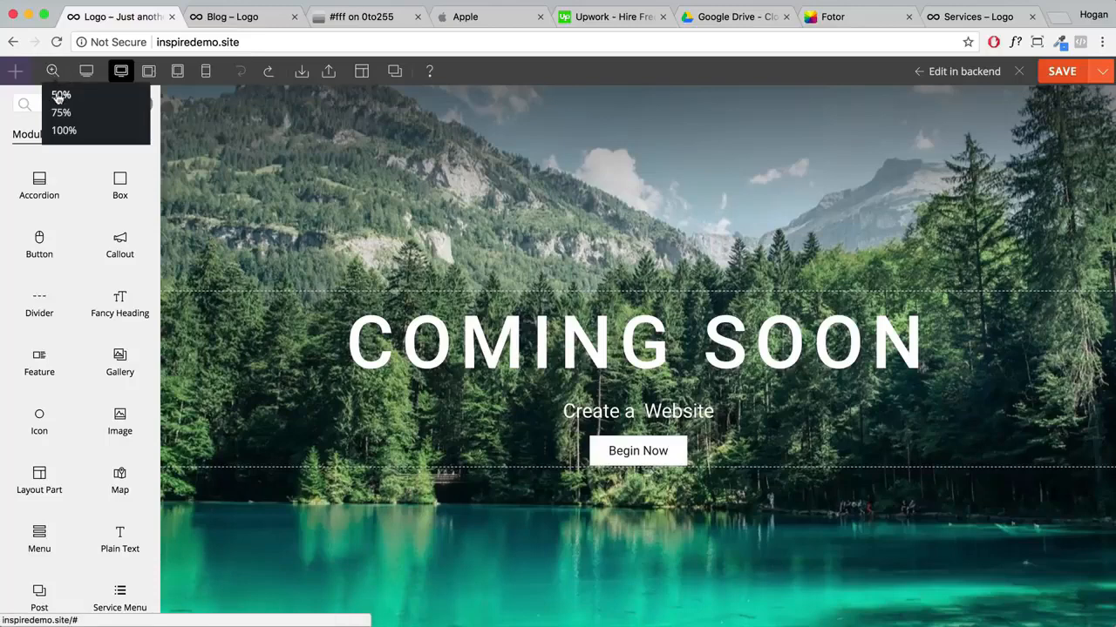
- At 50% zoom, move COMING SOON above the subtitle, then preview the page and resume editing
left_click(60, 95)
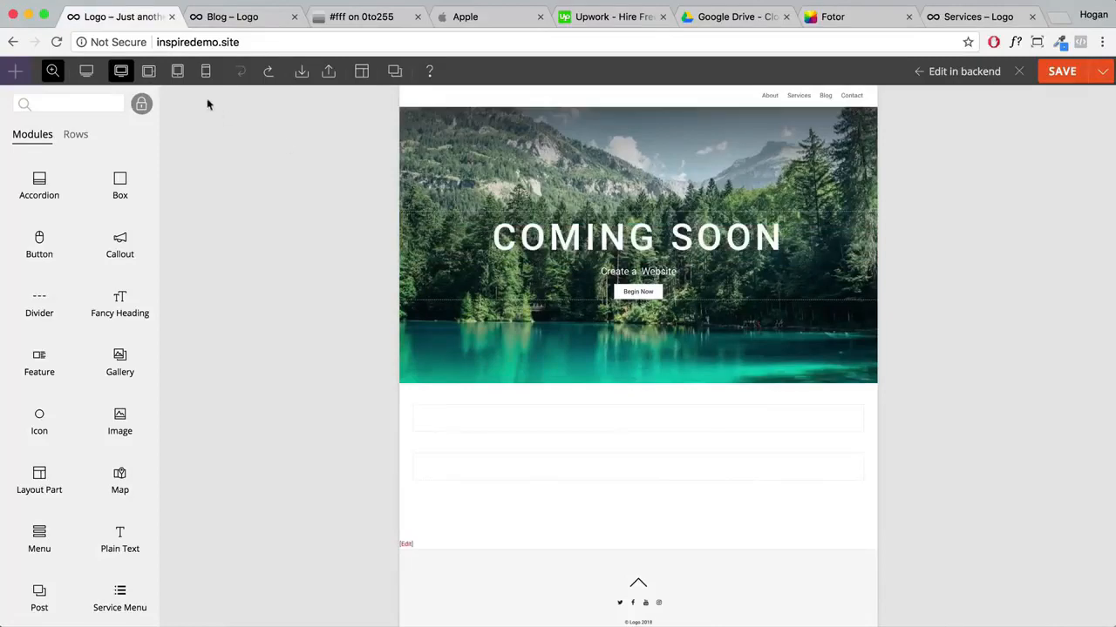
left_click_drag(682, 239, 573, 268)
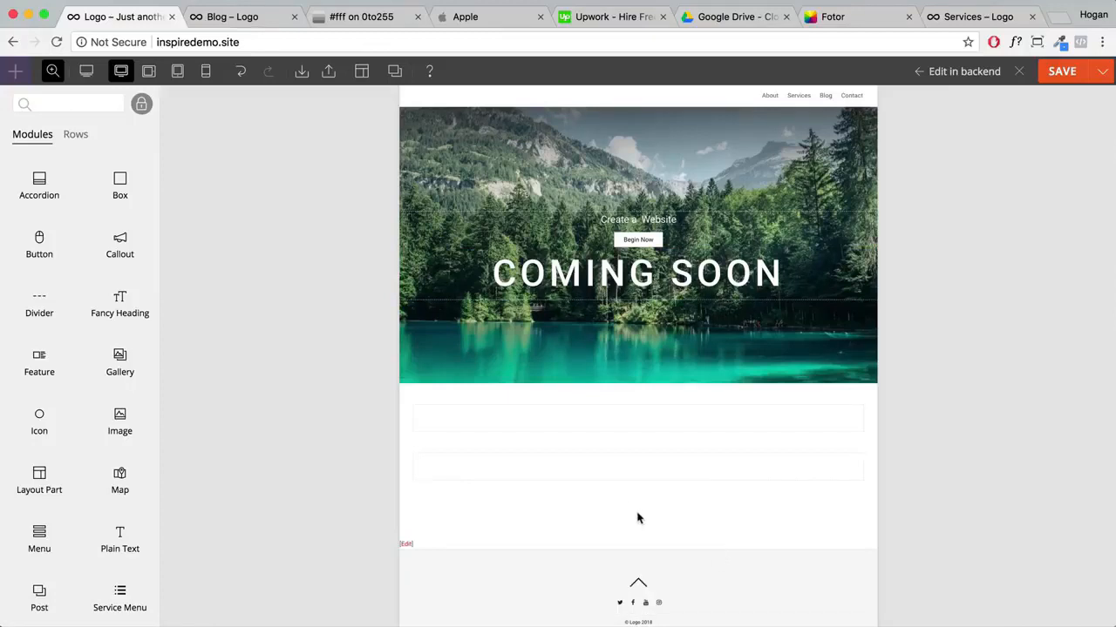
mouse_move(55, 79)
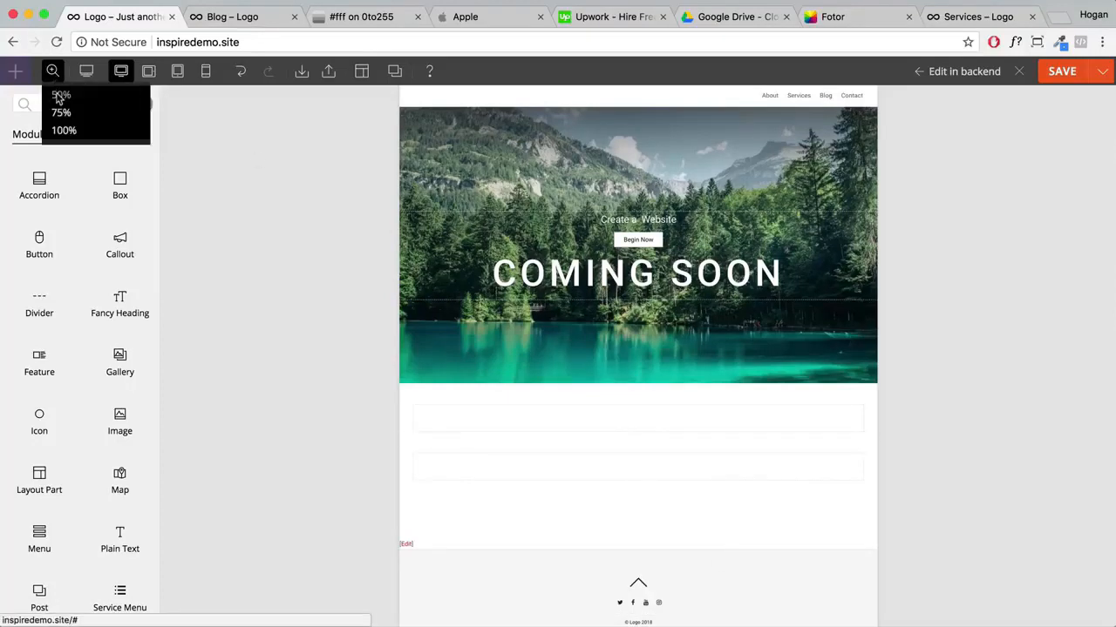
left_click_drag(643, 256, 558, 226)
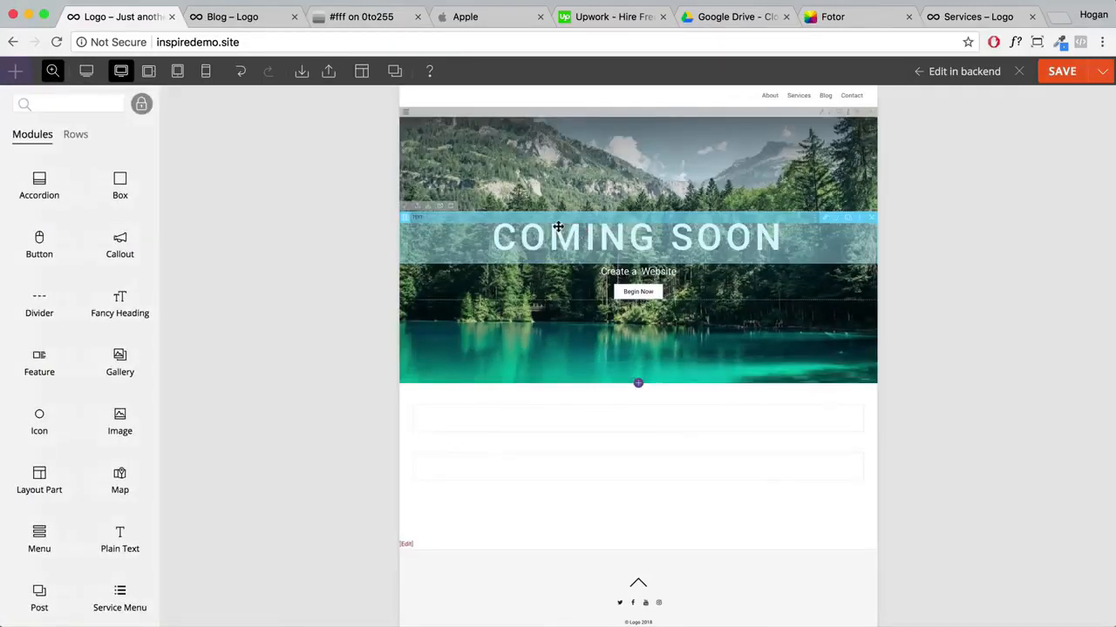
left_click(87, 72)
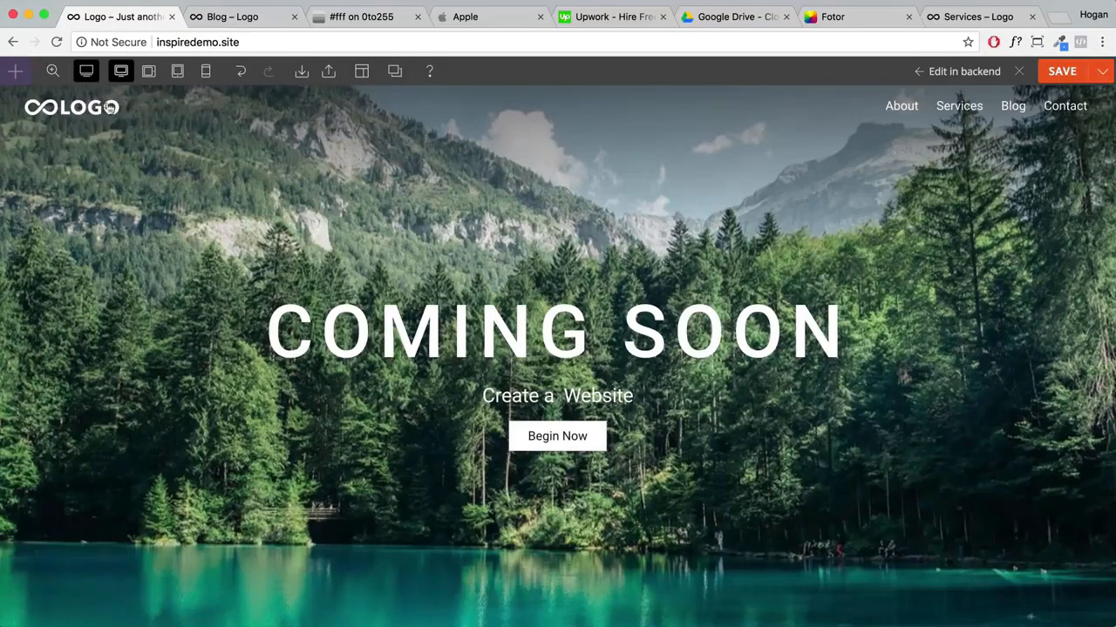
left_click(86, 74)
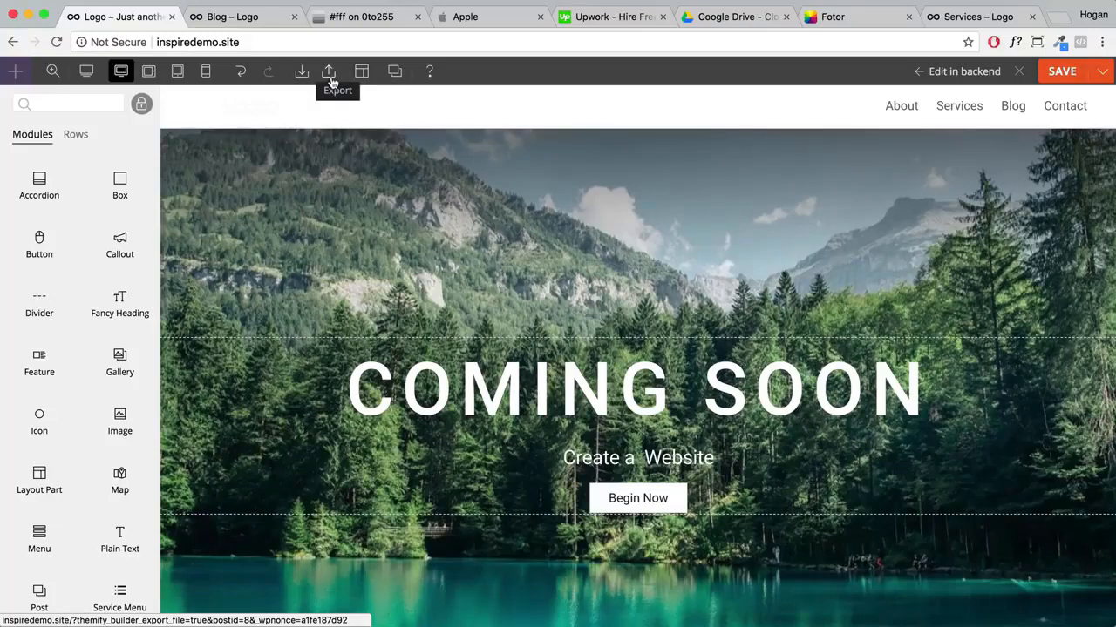
- Open the Themify Builder help link in a new background tab
mouse_move(359, 79)
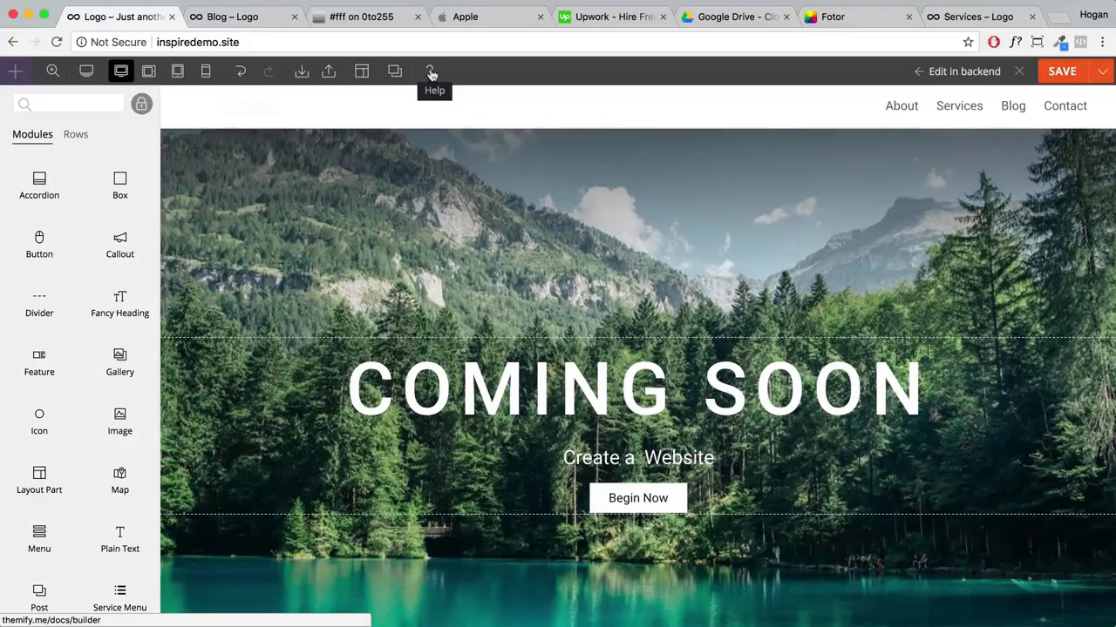
right_click(430, 73)
left_click(445, 77)
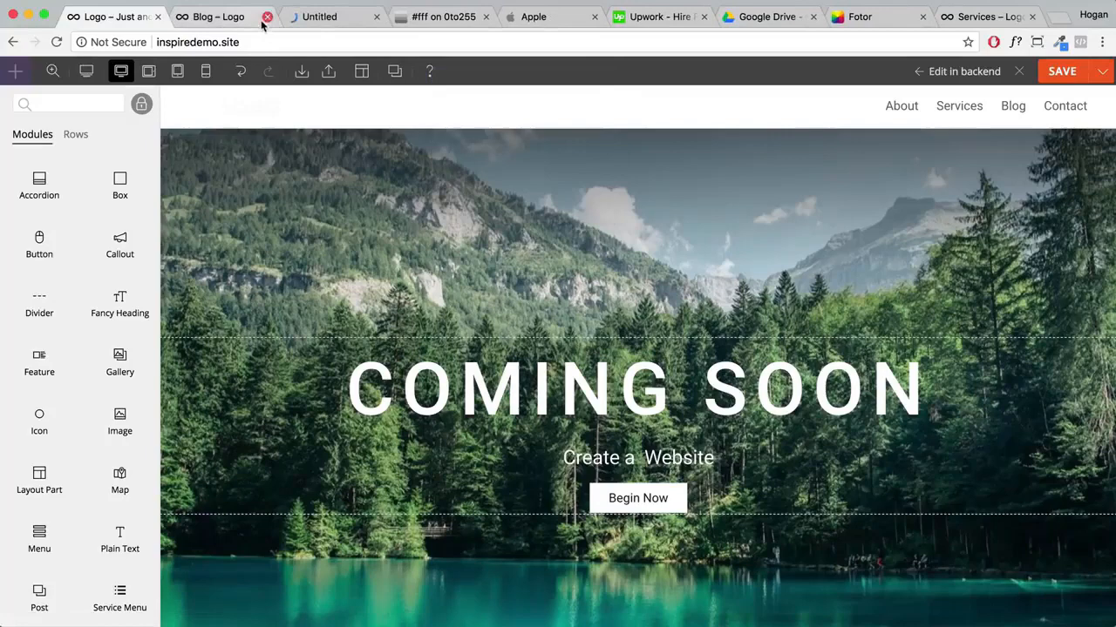
left_click(309, 19)
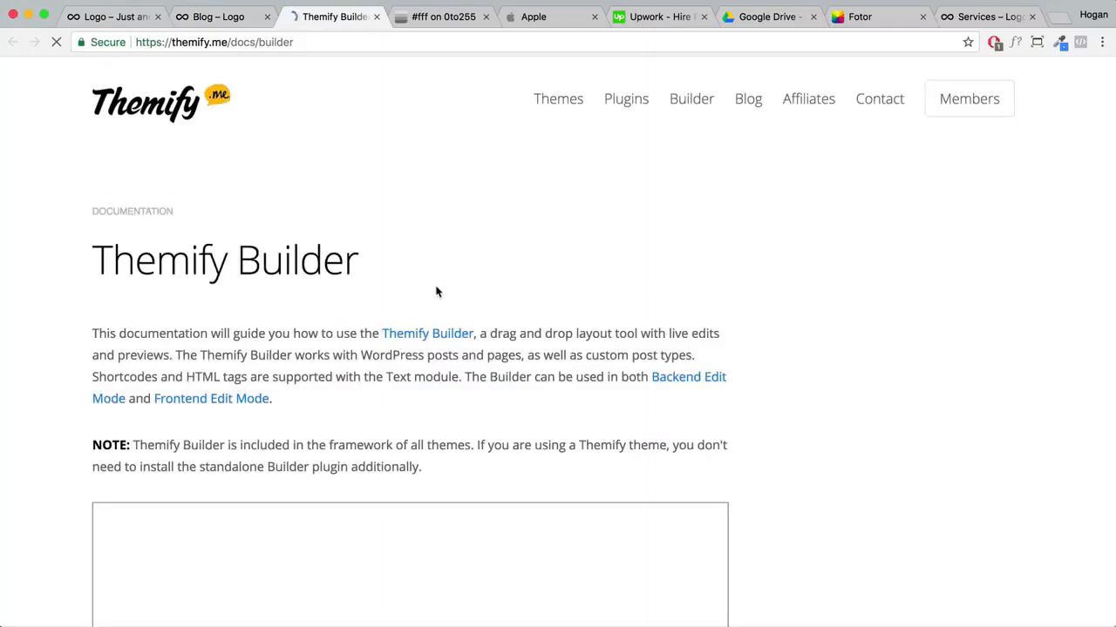
left_click(118, 17)
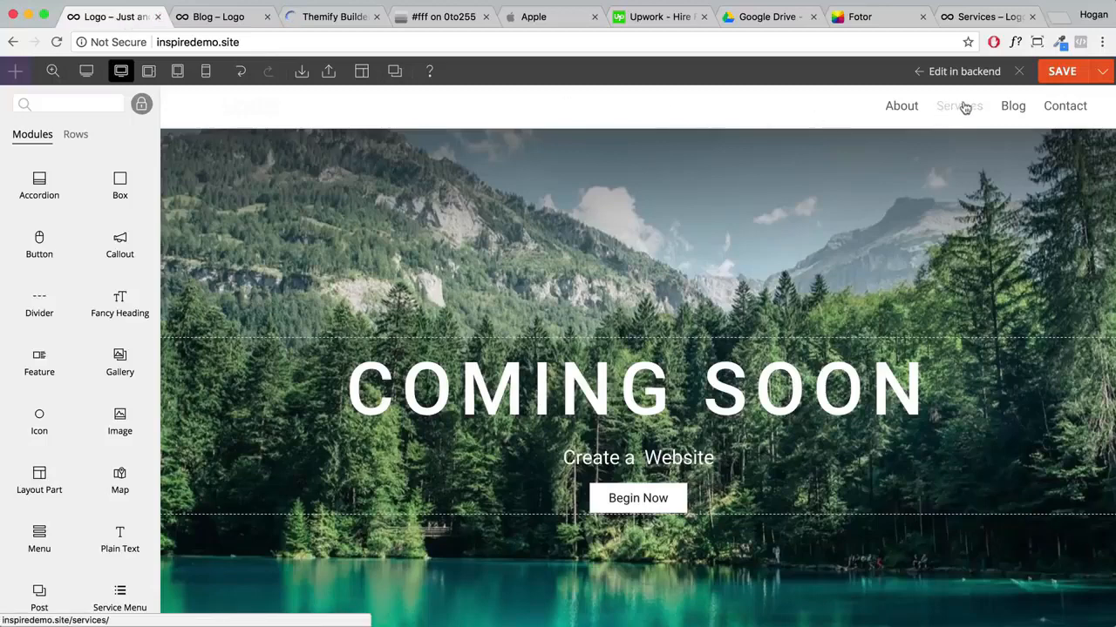
- Save the layout as a revision named 'Hero', review the revisions list, and save the page
left_click(1103, 75)
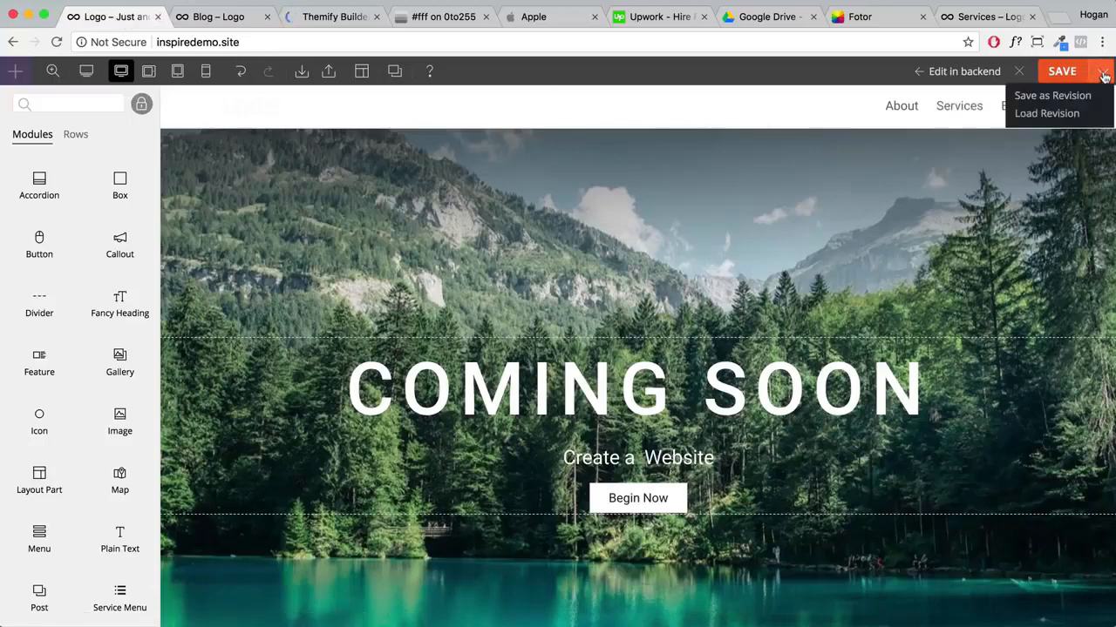
left_click(1050, 93)
left_click(572, 328)
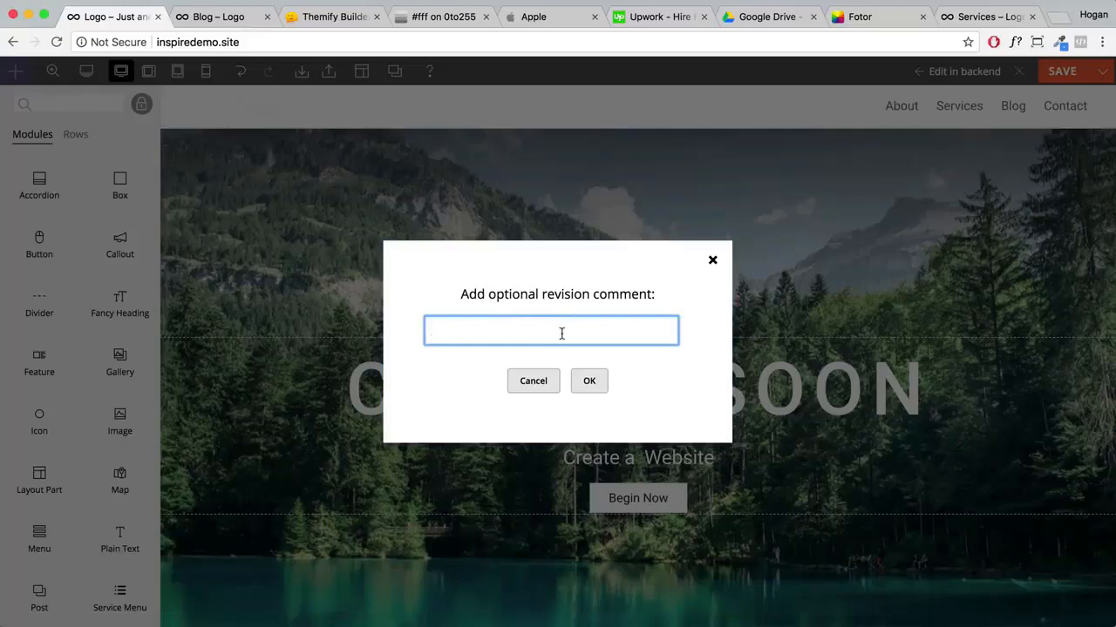
left_click(579, 386)
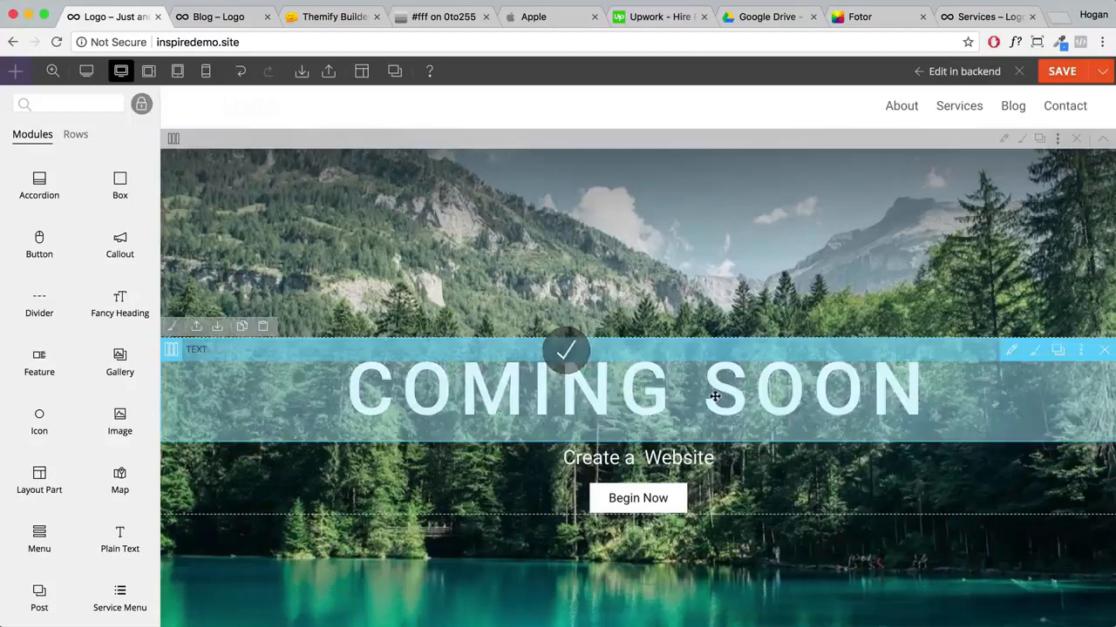
left_click(1101, 77)
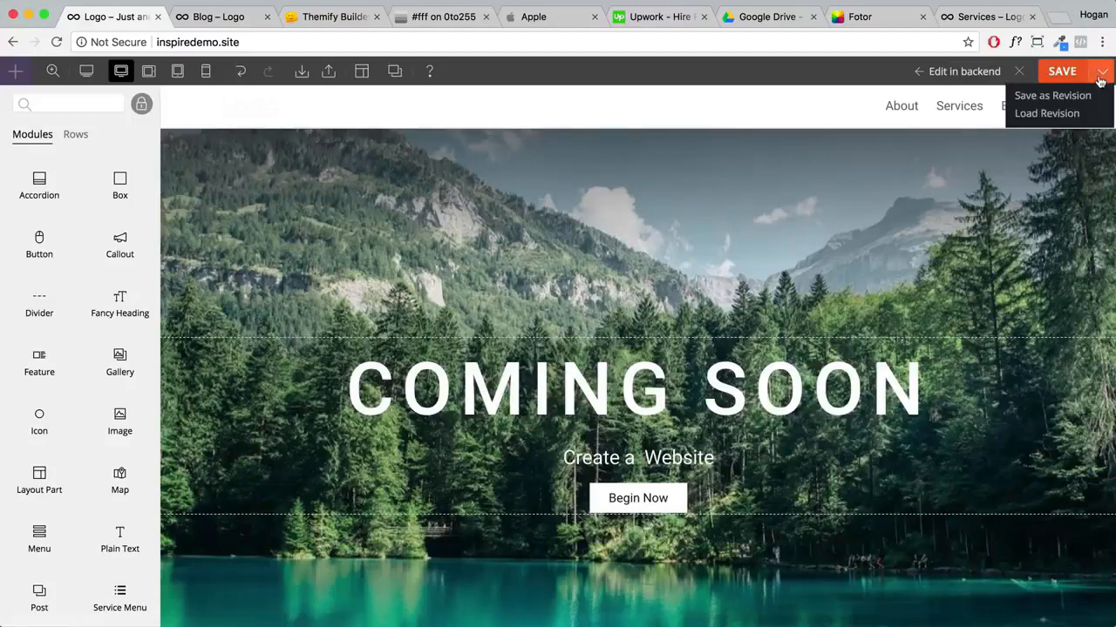
left_click(1054, 116)
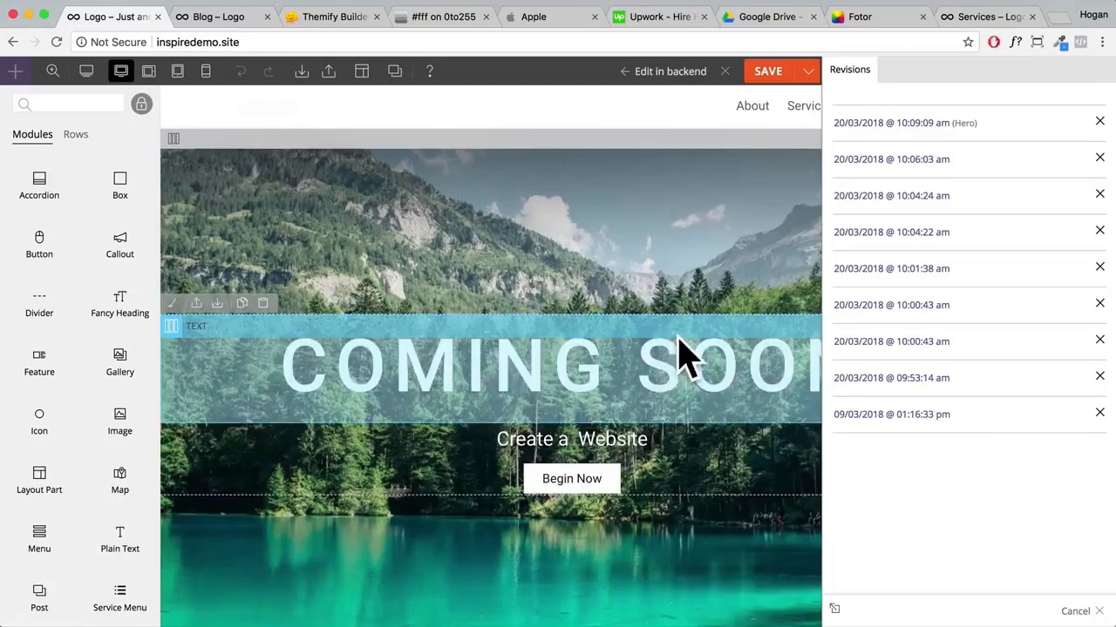
left_click(1103, 615)
left_click(1065, 74)
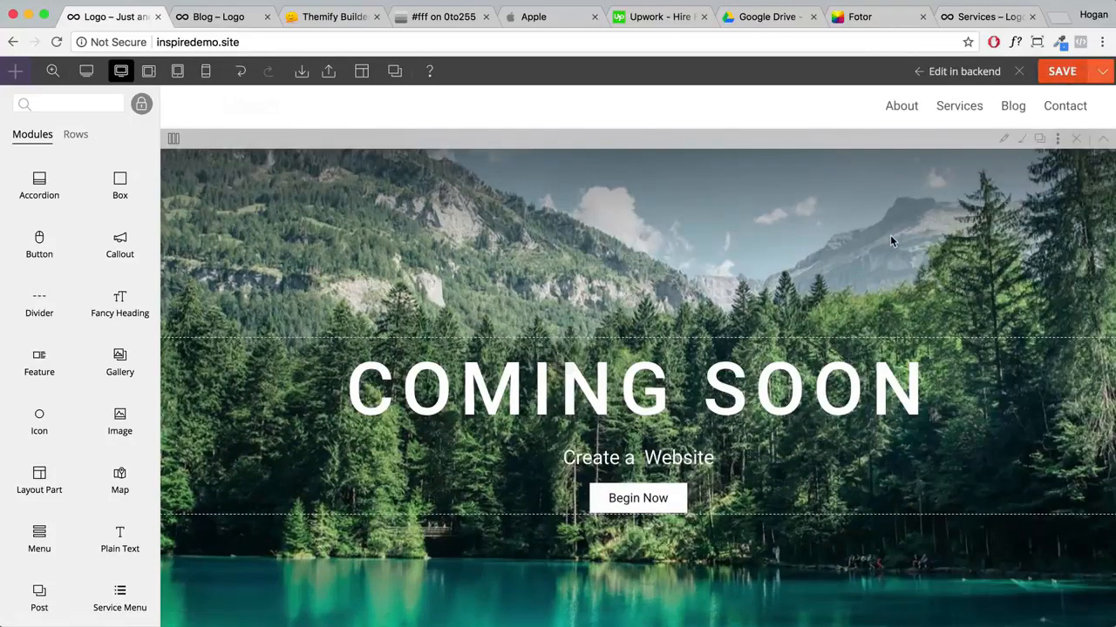
- Give the COMING SOON heading a fadeIn appearance animation
double_click(692, 373)
left_click(999, 70)
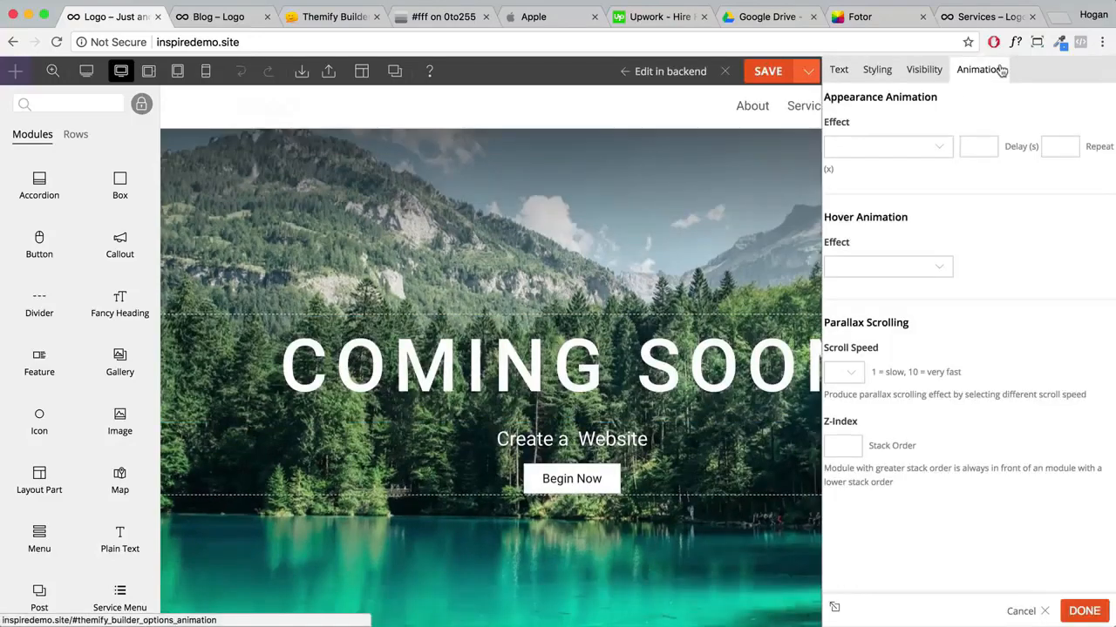
left_click(916, 146)
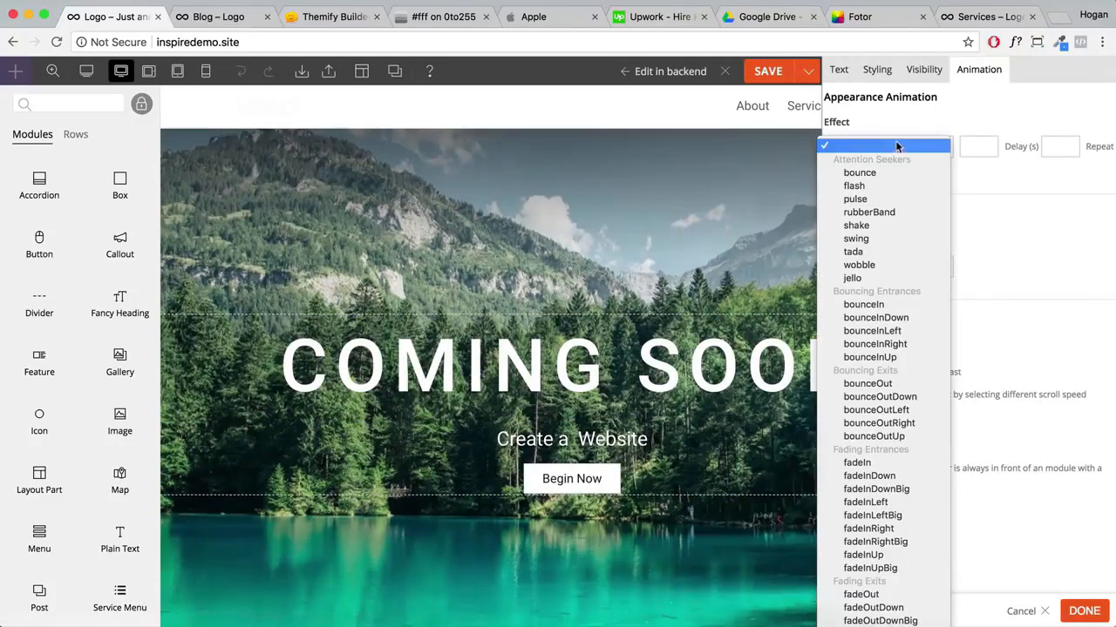
left_click(896, 146)
left_click(890, 150)
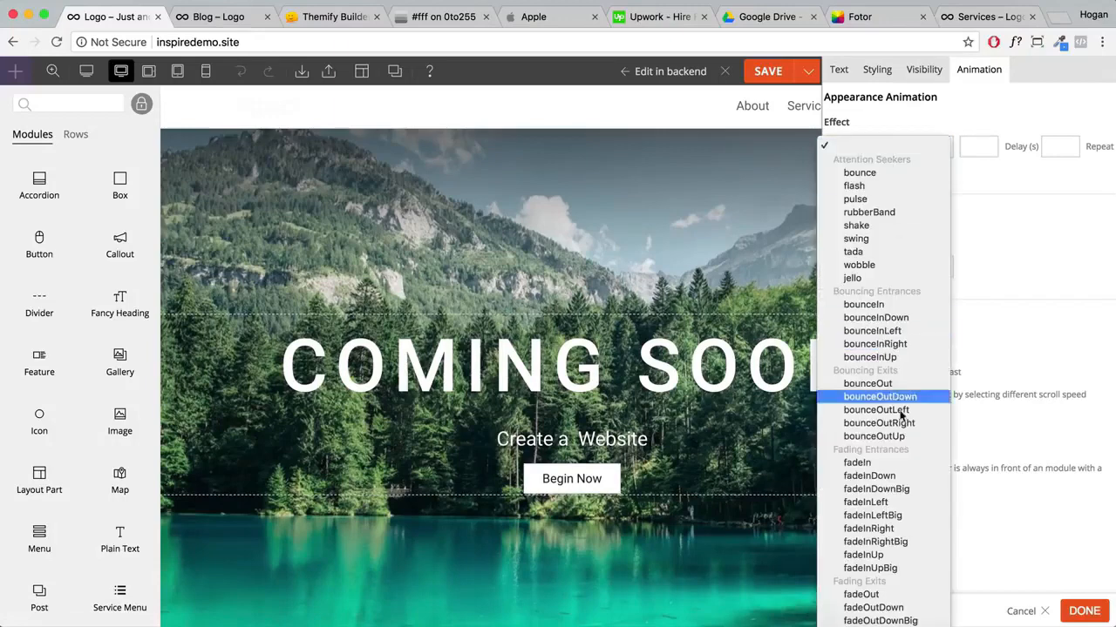
left_click(872, 463)
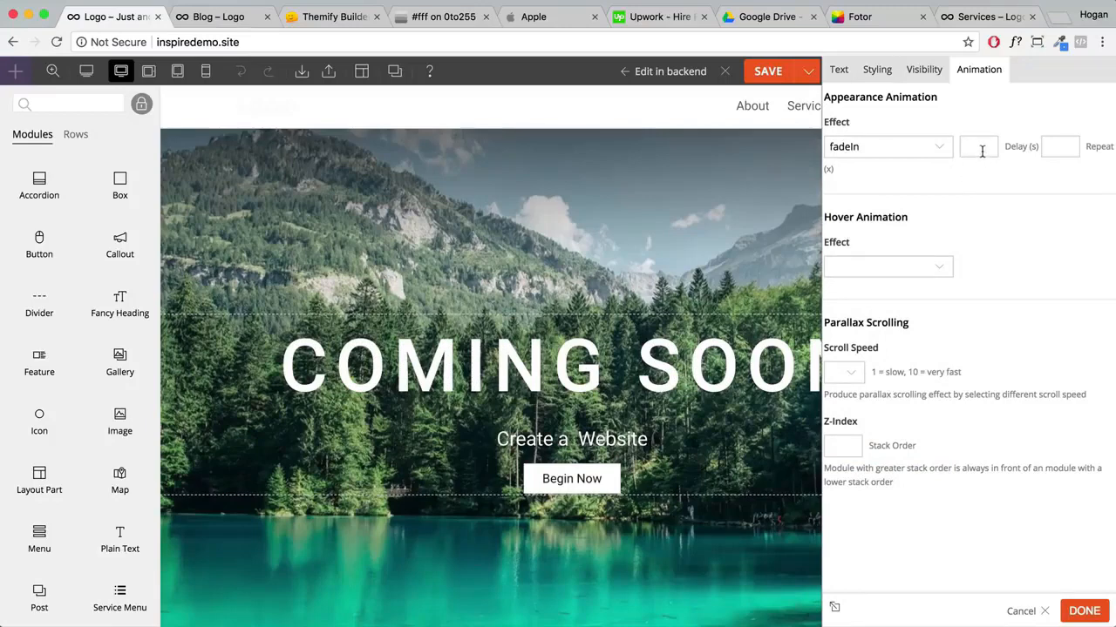
- Make the typewriter line fade in with a 0.5 s delay
left_click(562, 438)
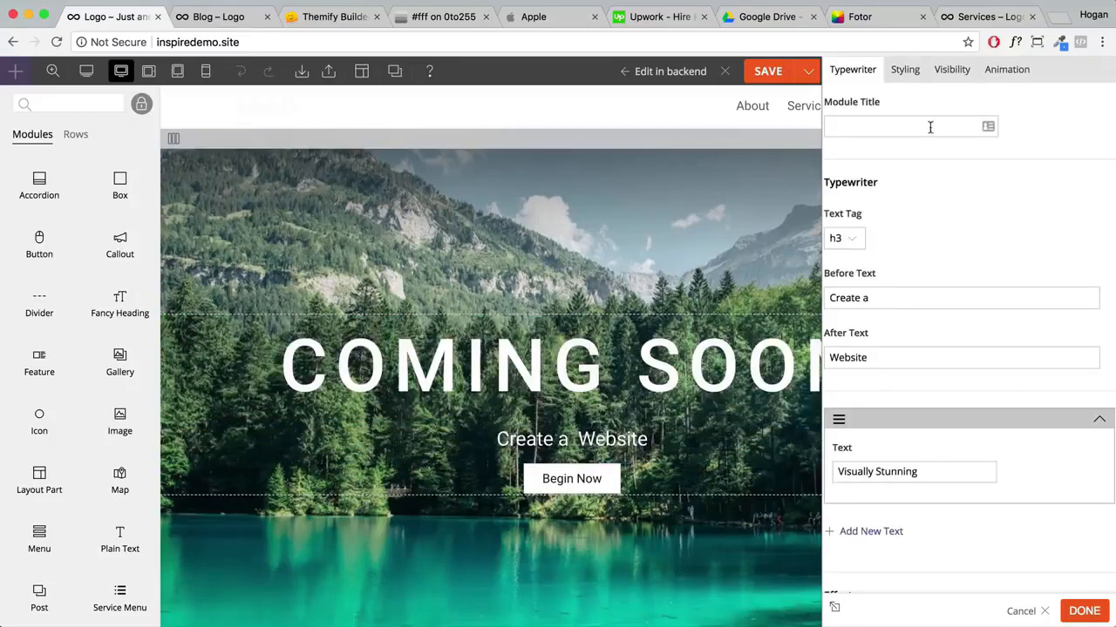
left_click(1002, 69)
left_click(911, 147)
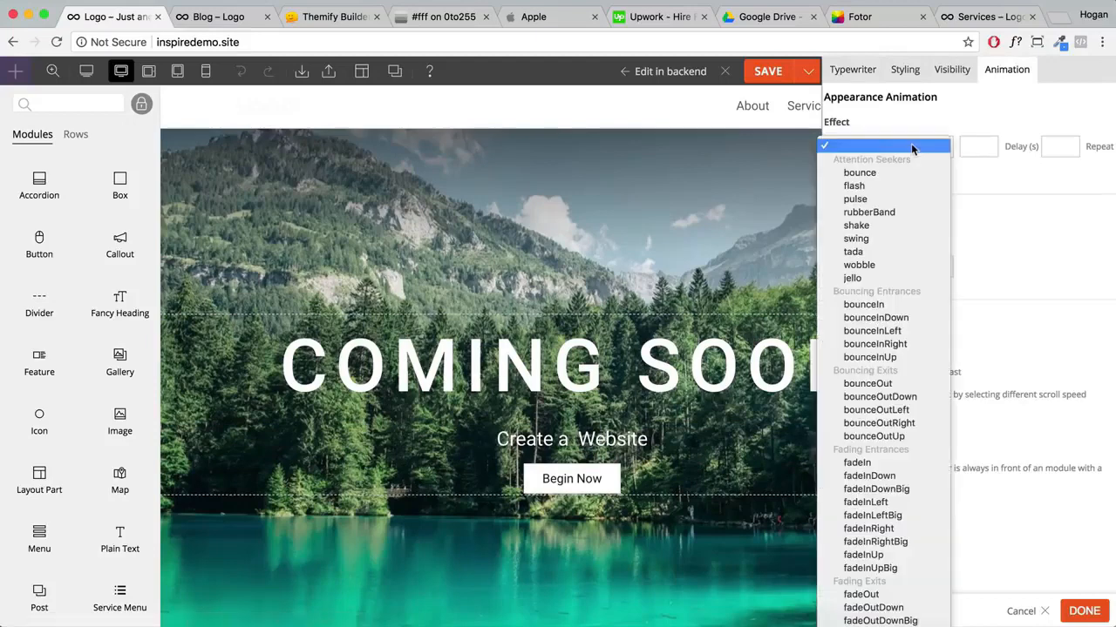
left_click(860, 463)
left_click(979, 145)
type("0")
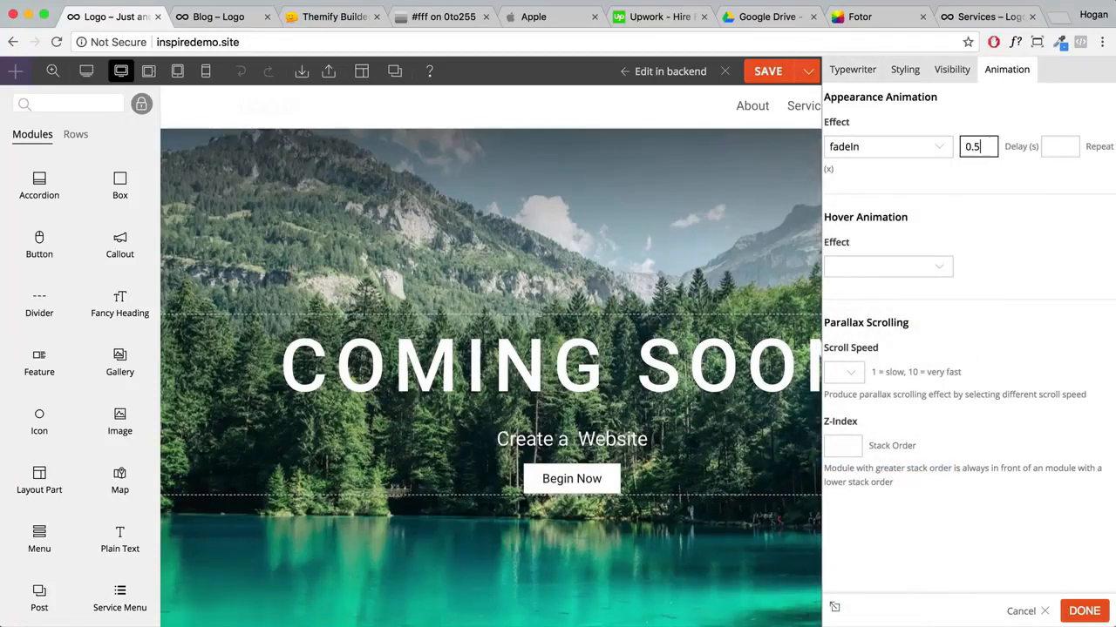
type(".5")
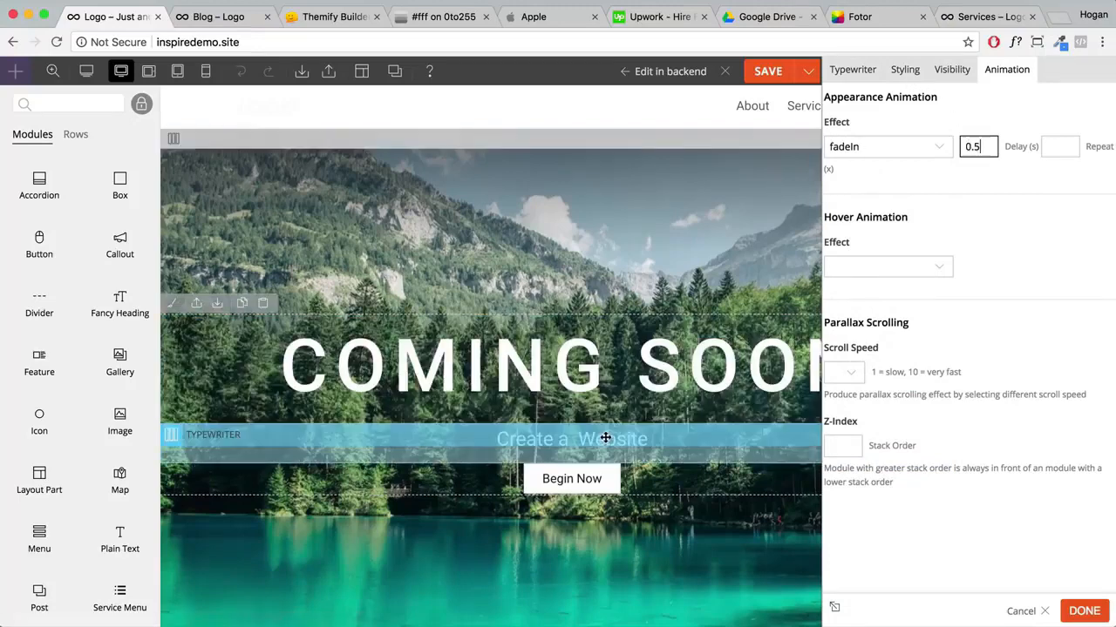
- Make the Begin Now button fade in with a 1 s delay, apply, and save the page
left_click(585, 475)
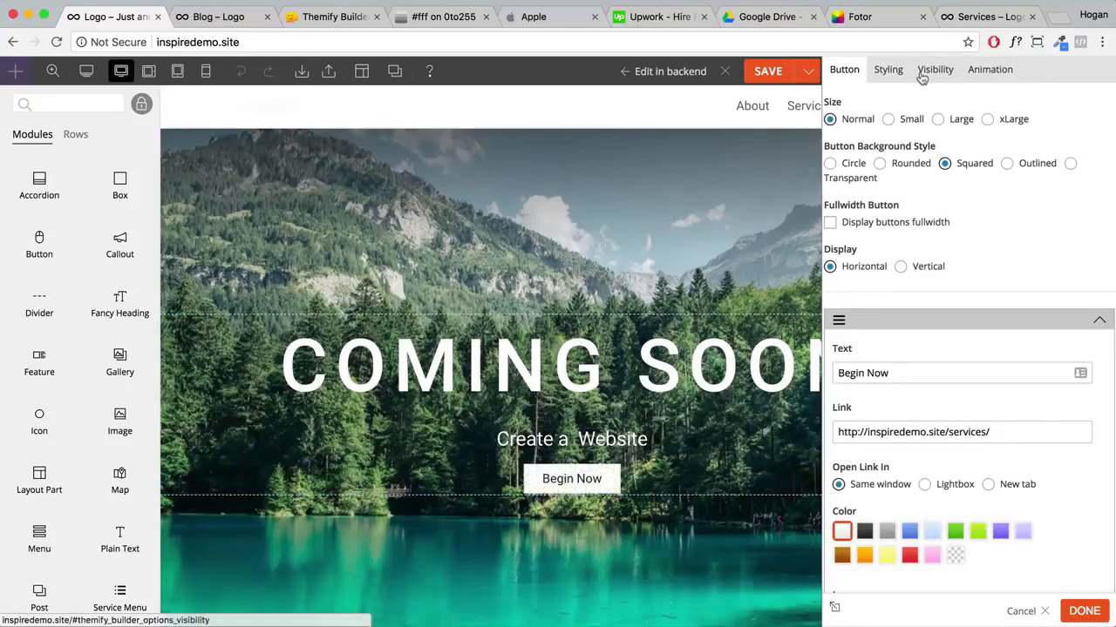
left_click(978, 72)
left_click(929, 153)
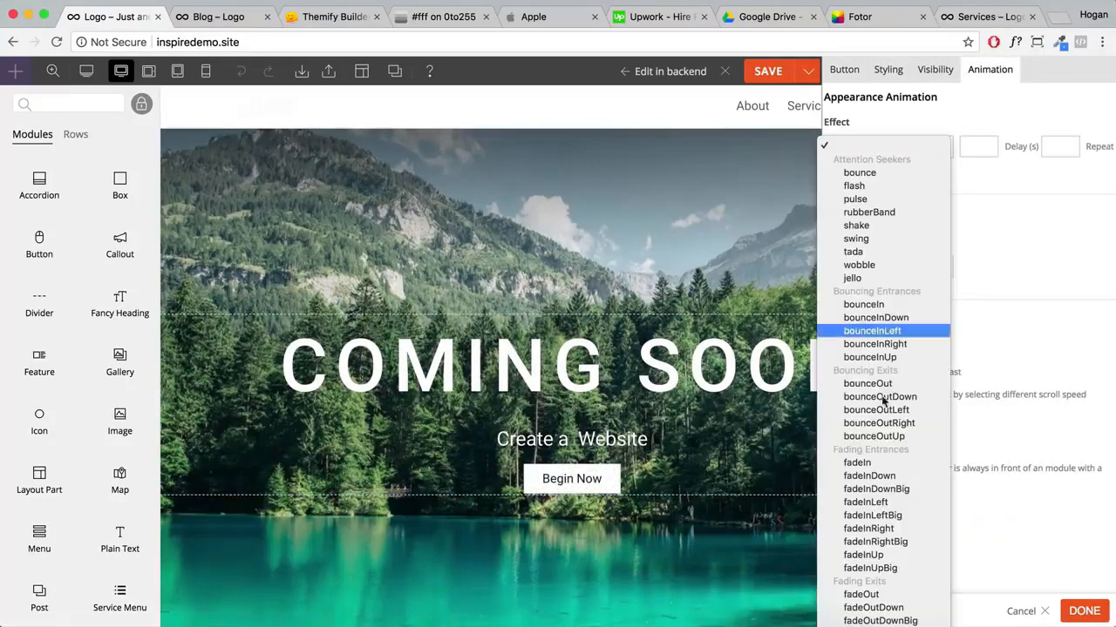
left_click(872, 464)
left_click(979, 146)
type("1")
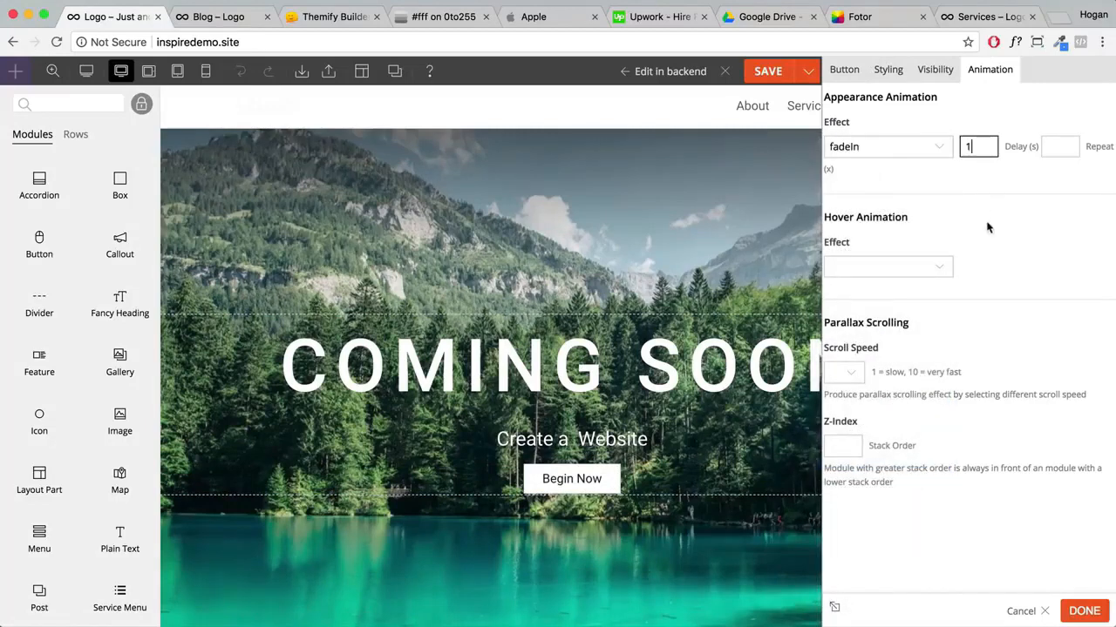
left_click(1084, 611)
left_click(1059, 71)
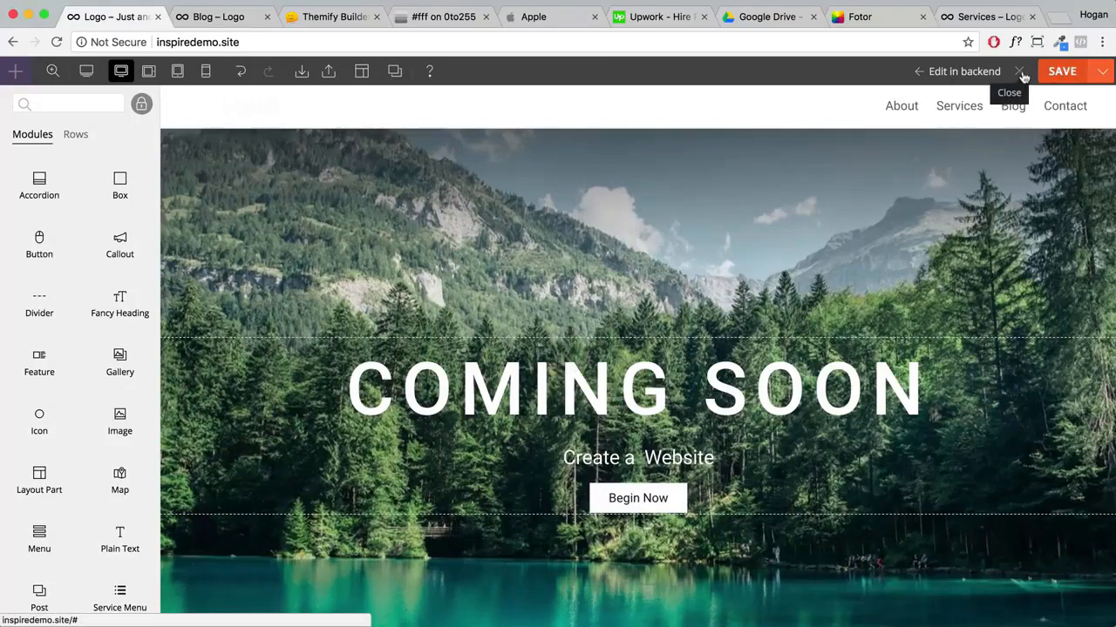
- Exit the builder to watch the hero fade-ins live, then reopen the builder and scroll to the empty row
left_click(1020, 73)
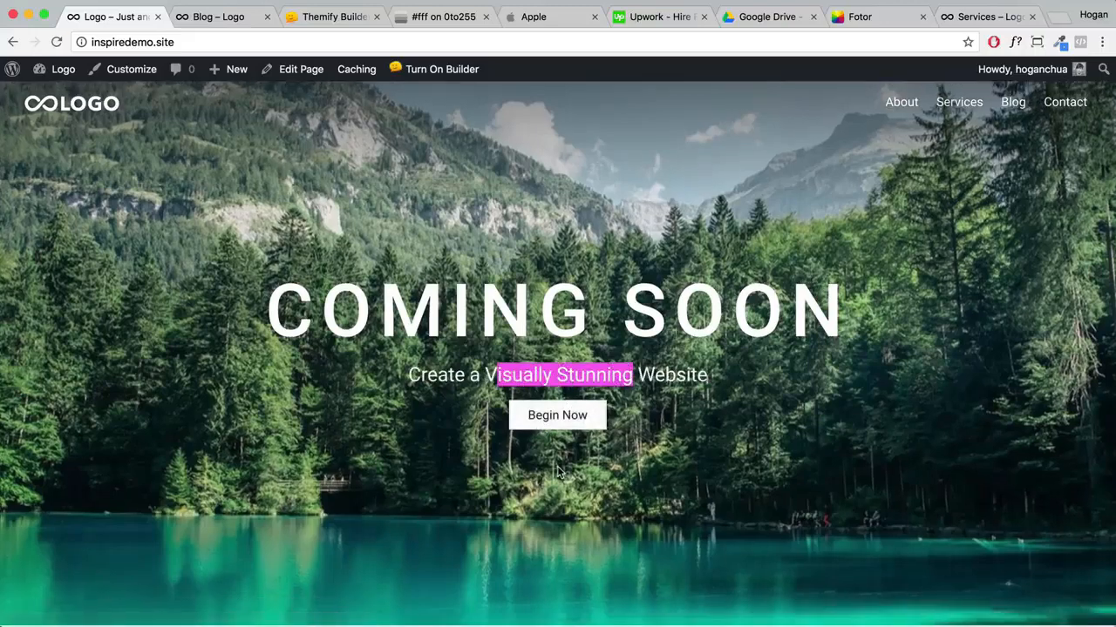
scroll(557, 465, "down", 3)
scroll(559, 472, "down", 1)
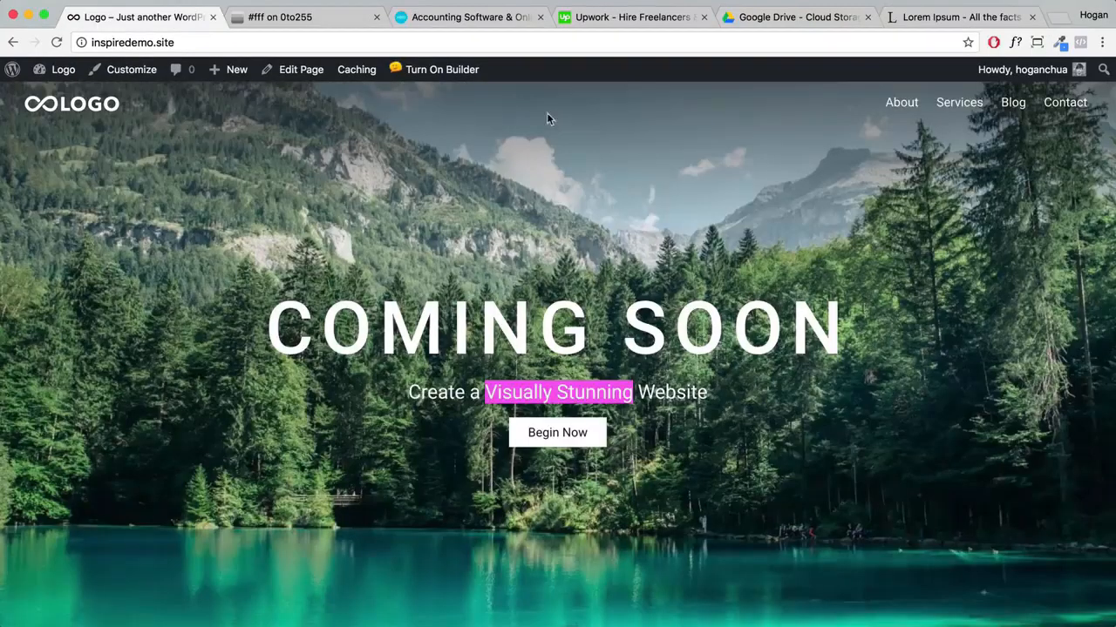
left_click(441, 72)
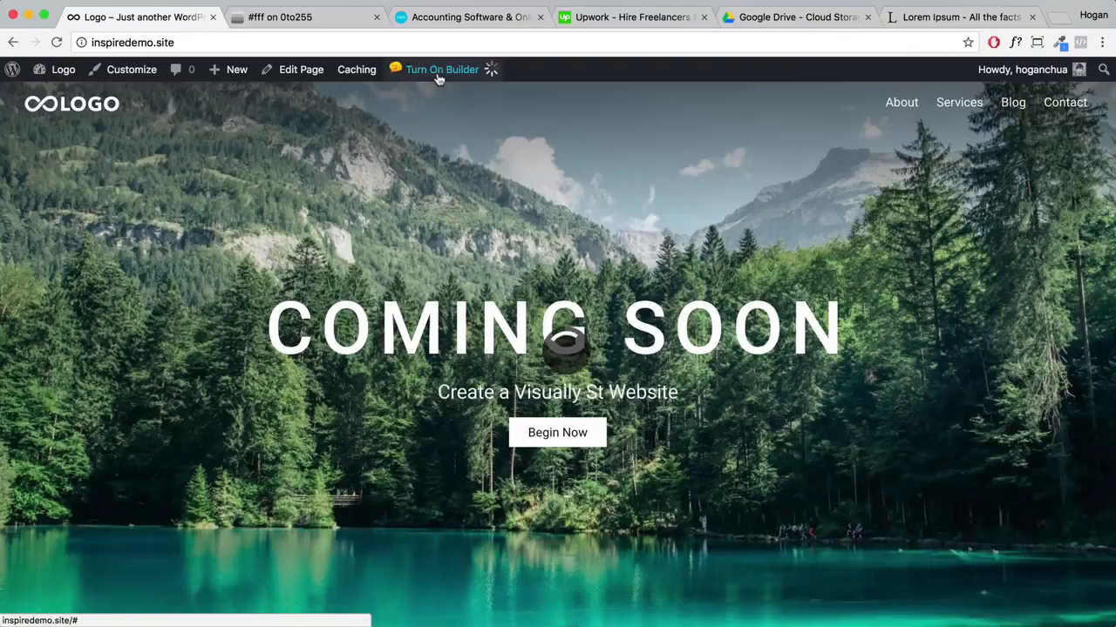
scroll(535, 227, "down", 3)
scroll(535, 225, "down", 4)
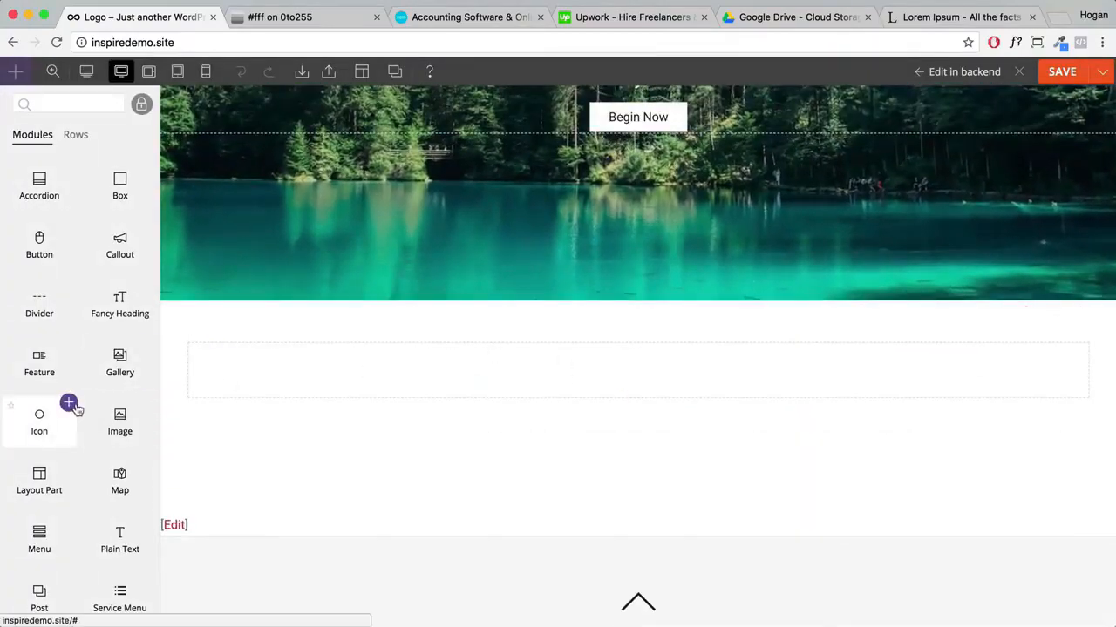
- Add a text module below the hero reading 'What we do', formatted as Heading 2
scroll(69, 401, "down", 4)
left_click_drag(120, 516, 483, 418)
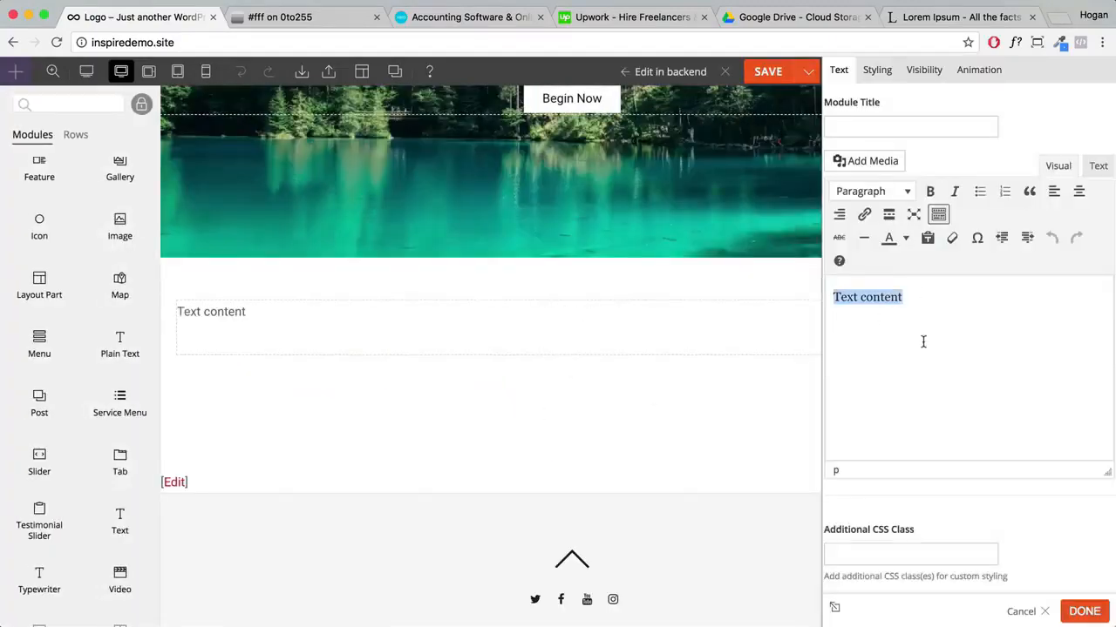
type("What we")
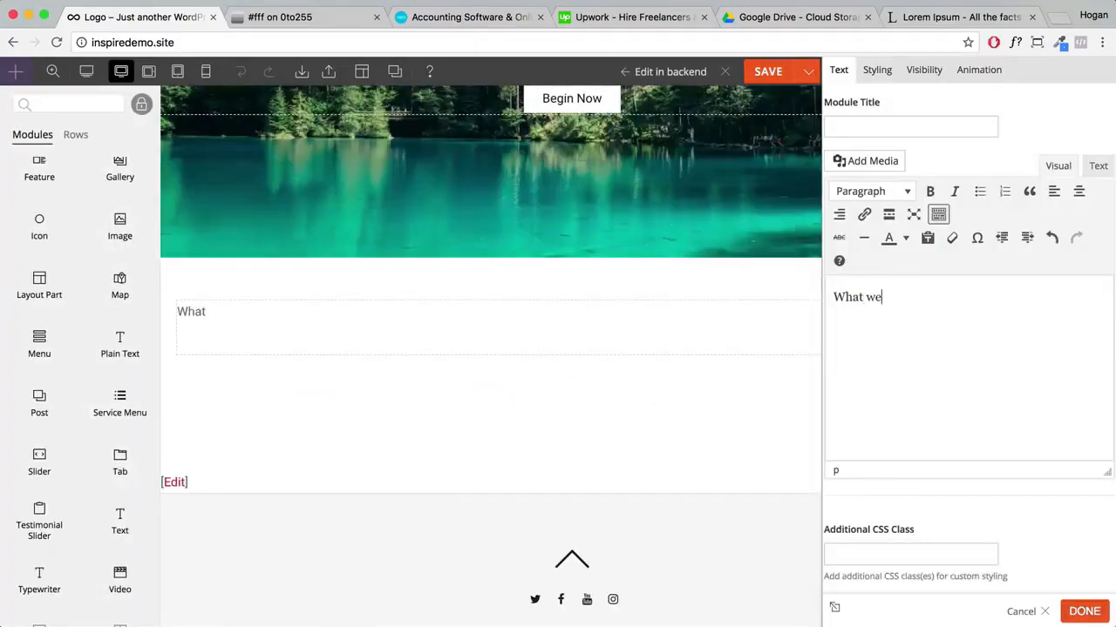
type(" do")
left_click_drag(908, 296, 832, 297)
left_click(869, 191)
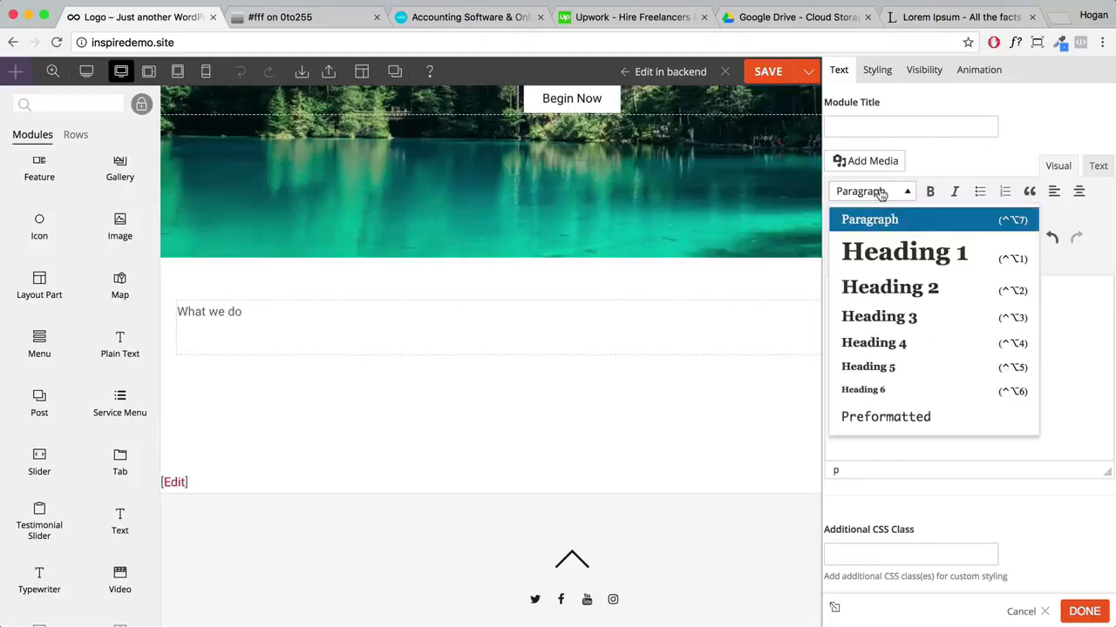
left_click(914, 294)
- Set the heading's font Text Align to center and close the module settings
left_click(873, 73)
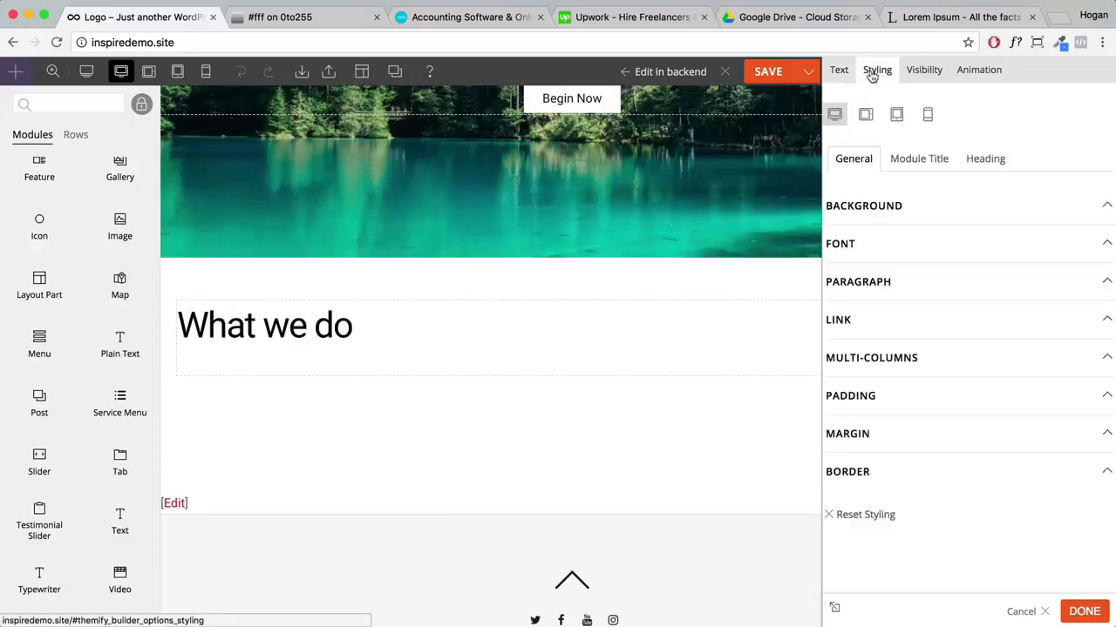
left_click(890, 251)
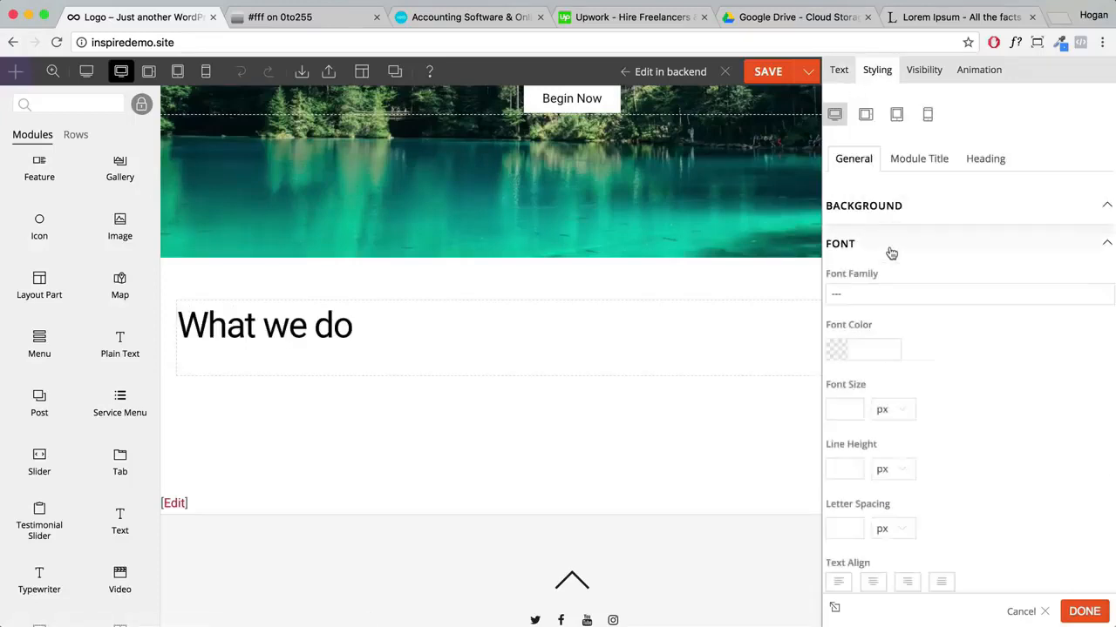
scroll(959, 331, "down", 3)
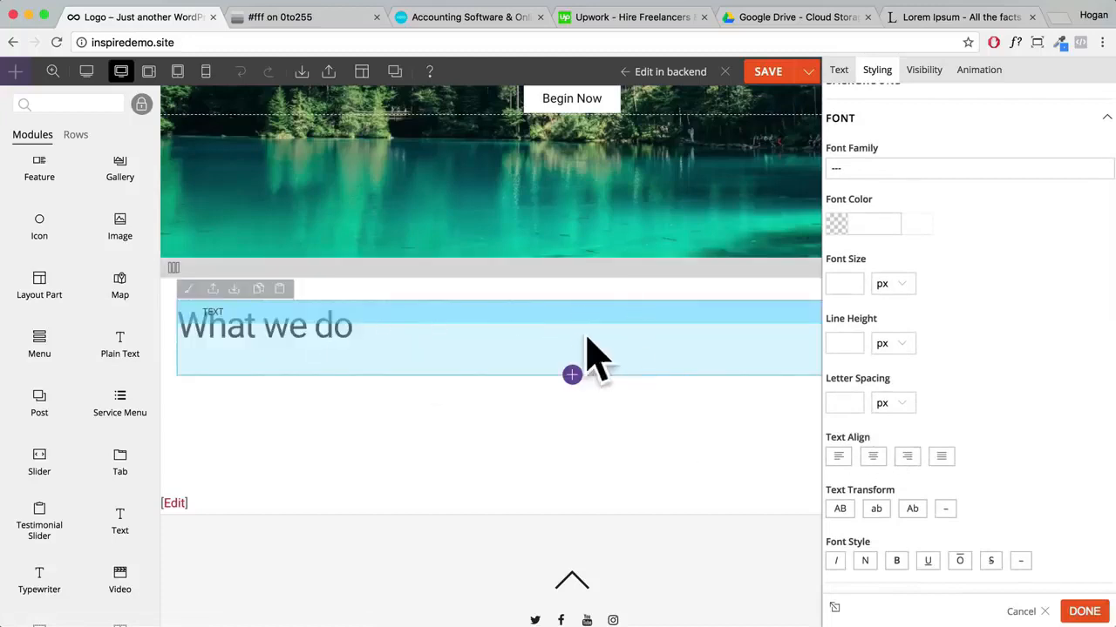
left_click(874, 456)
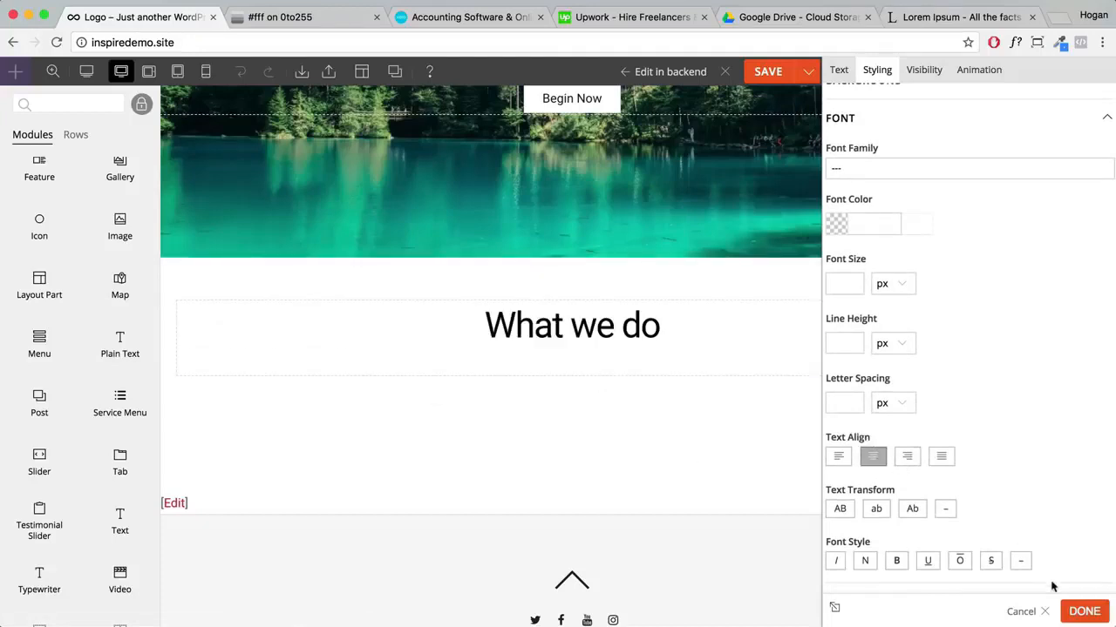
left_click(1082, 611)
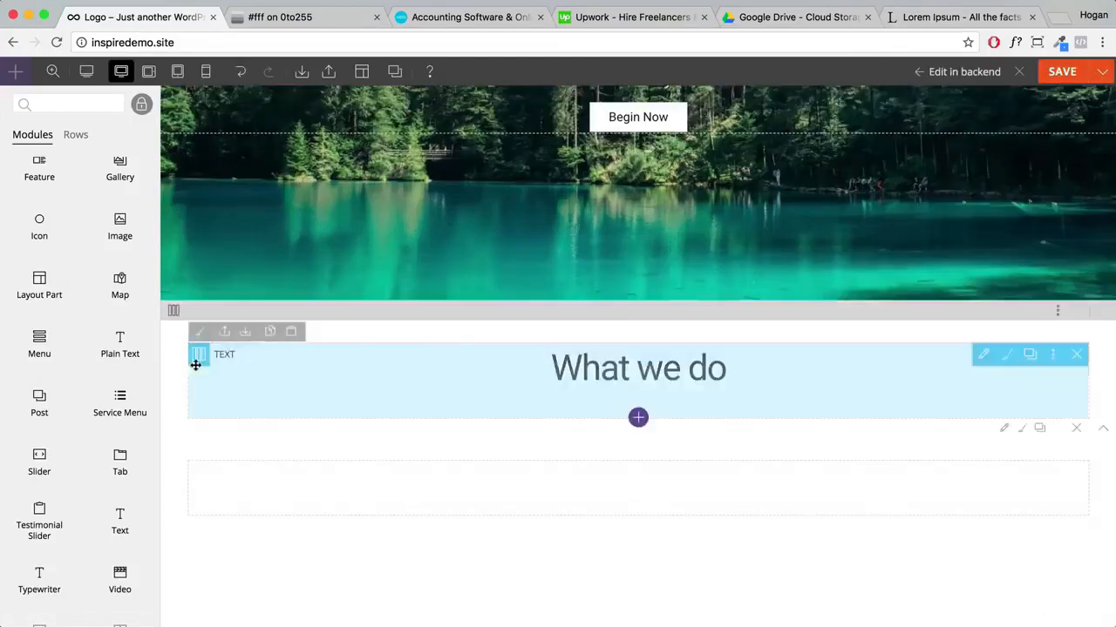
- Place a Feature module below 'What we do' and title it 'Free Tutorials'
scroll(50, 214, "up", 3)
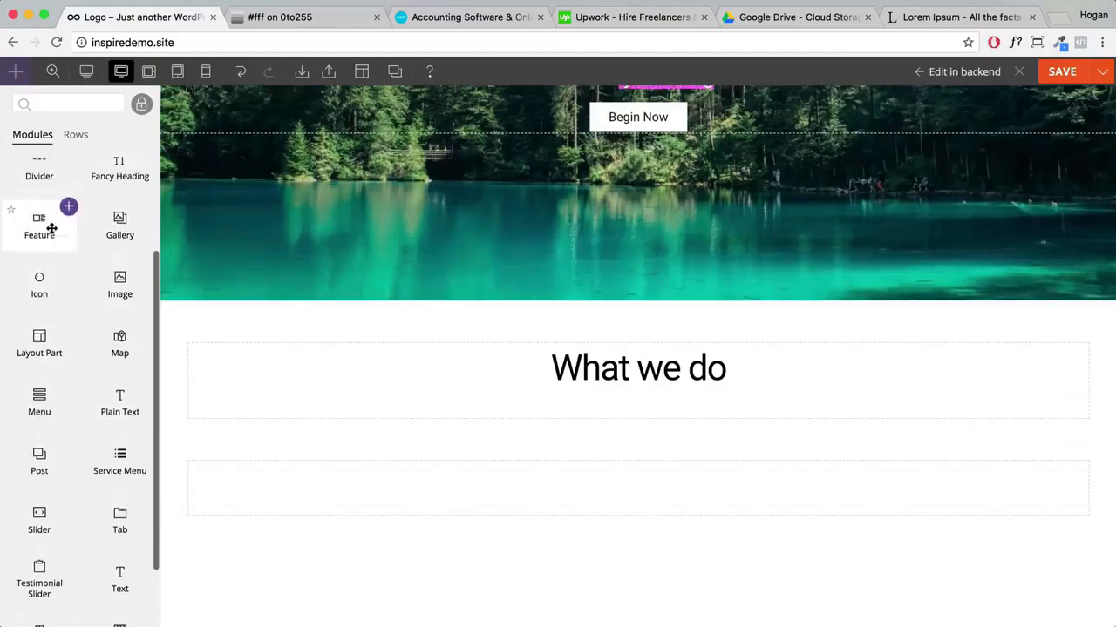
scroll(52, 229, "up", 3)
left_click_drag(36, 298, 265, 472)
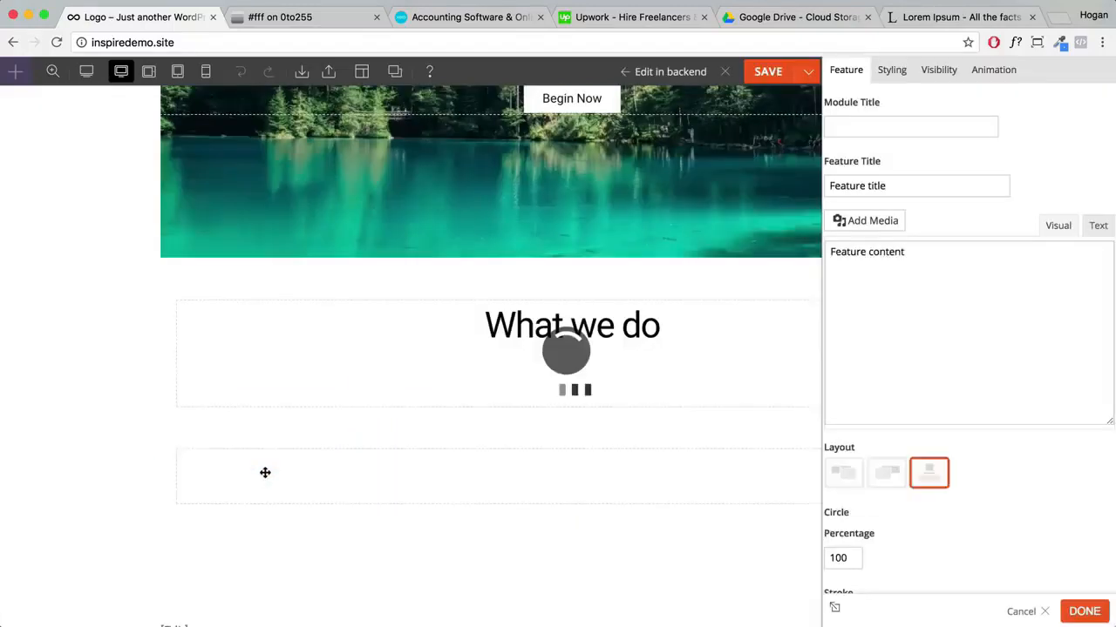
left_click_drag(891, 187, 810, 187)
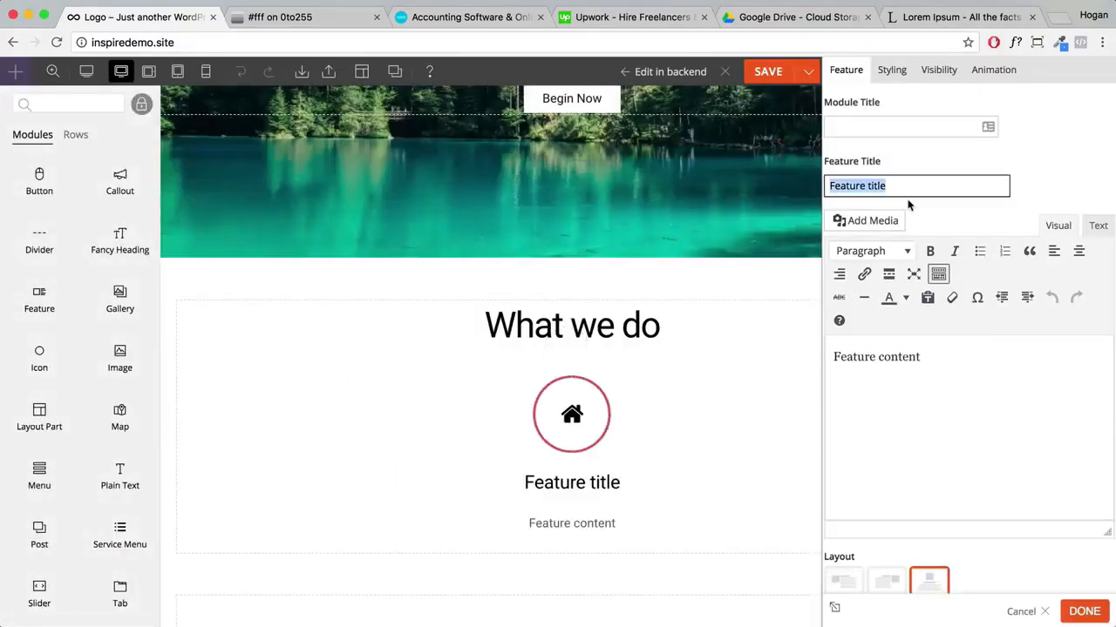
type("Free Tuto")
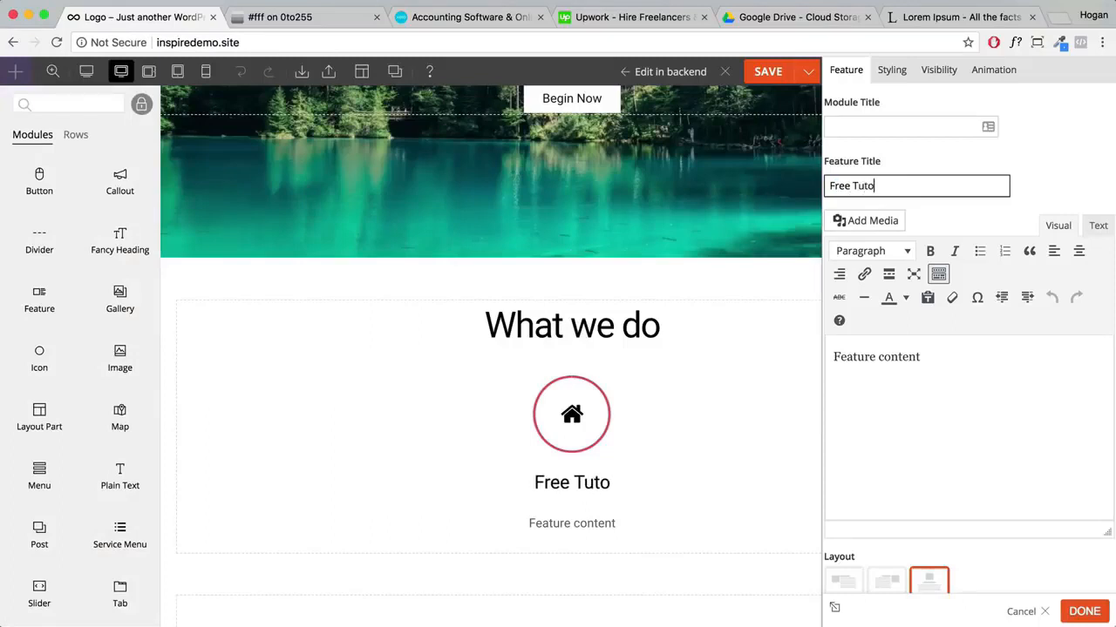
type("rials")
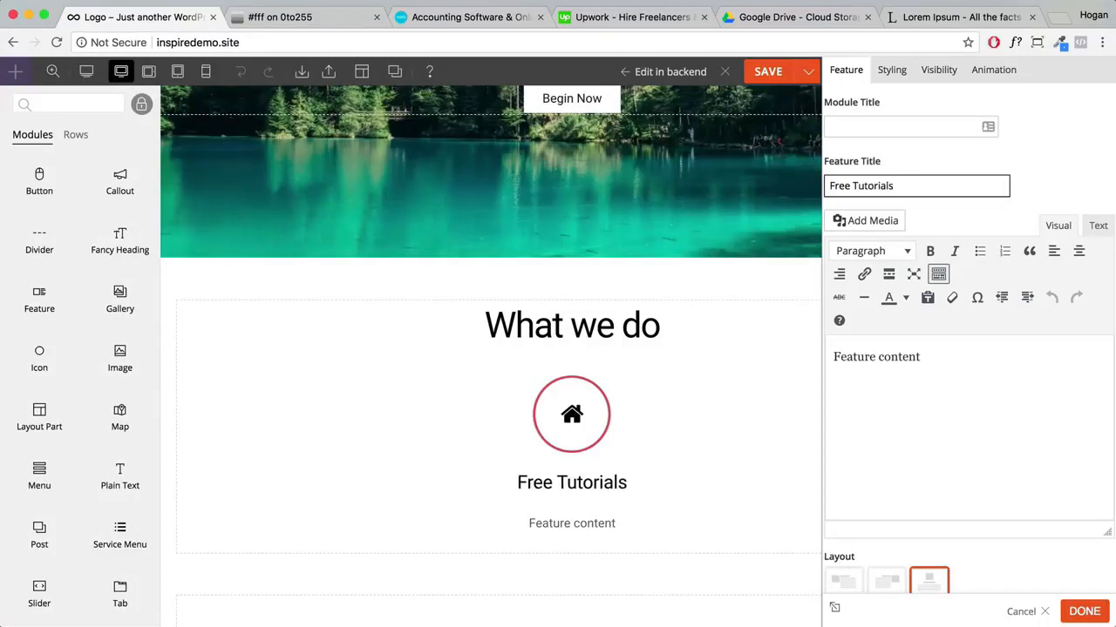
- Replace the feature's placeholder content with Lorem ipsum text copied from lipsum.com
left_click_drag(920, 356, 831, 356)
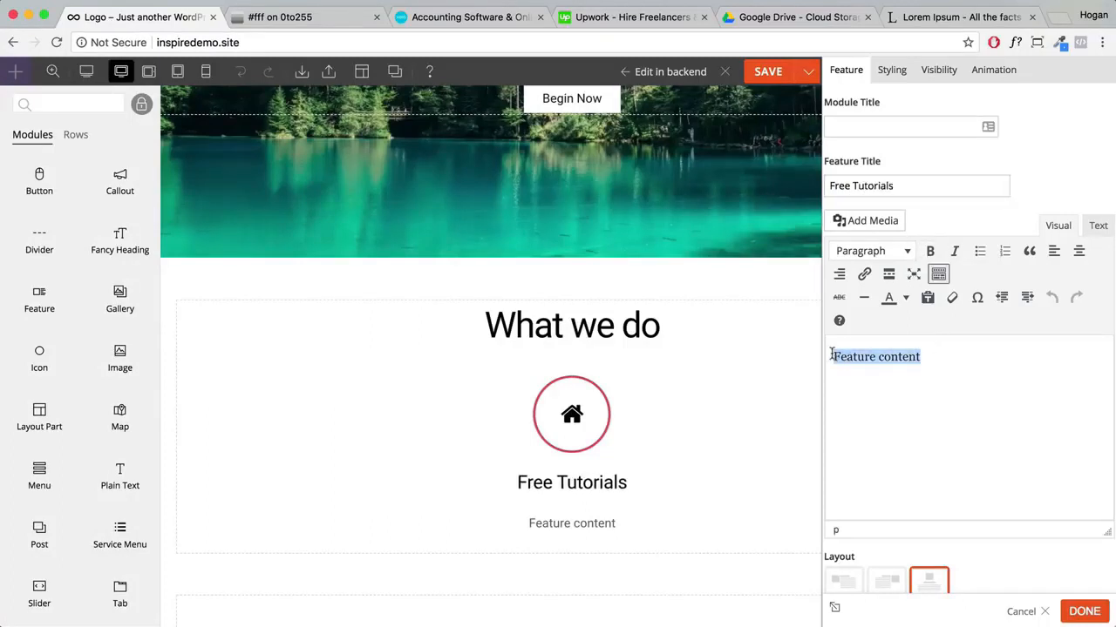
left_click(906, 17)
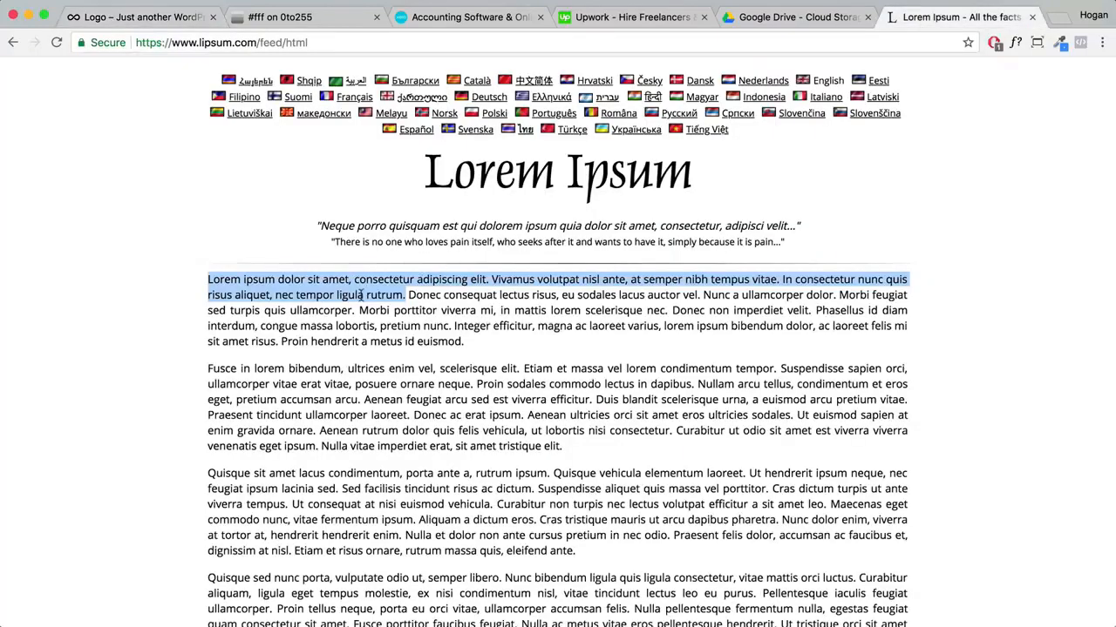
right_click(361, 295)
left_click(383, 322)
left_click(219, 278)
left_click_drag(219, 279, 697, 296)
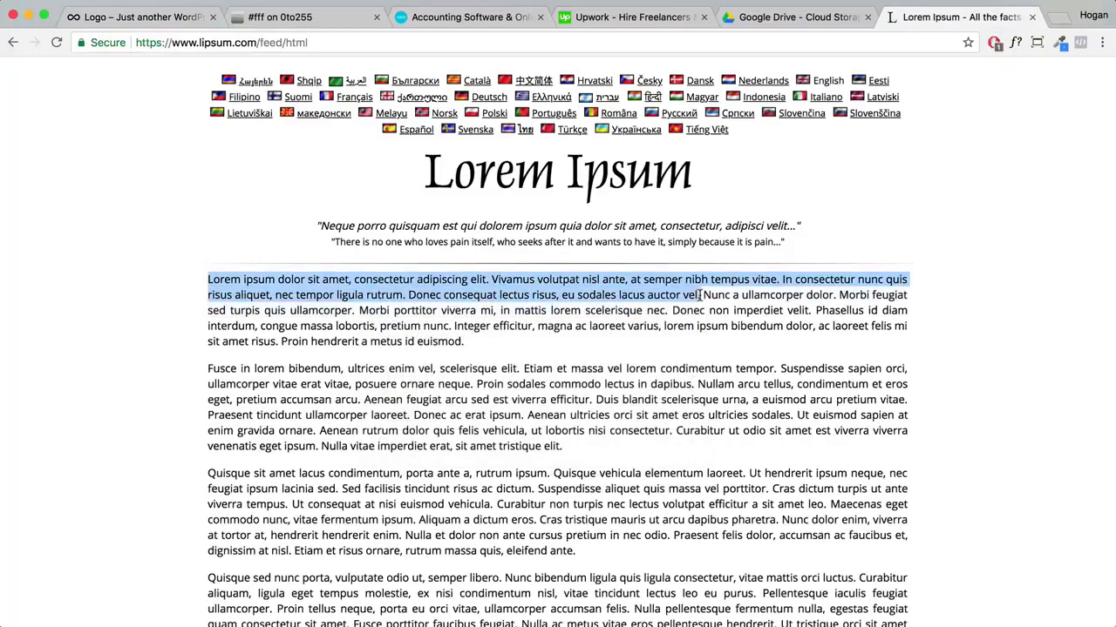
right_click(697, 296)
left_click(713, 324)
left_click(157, 17)
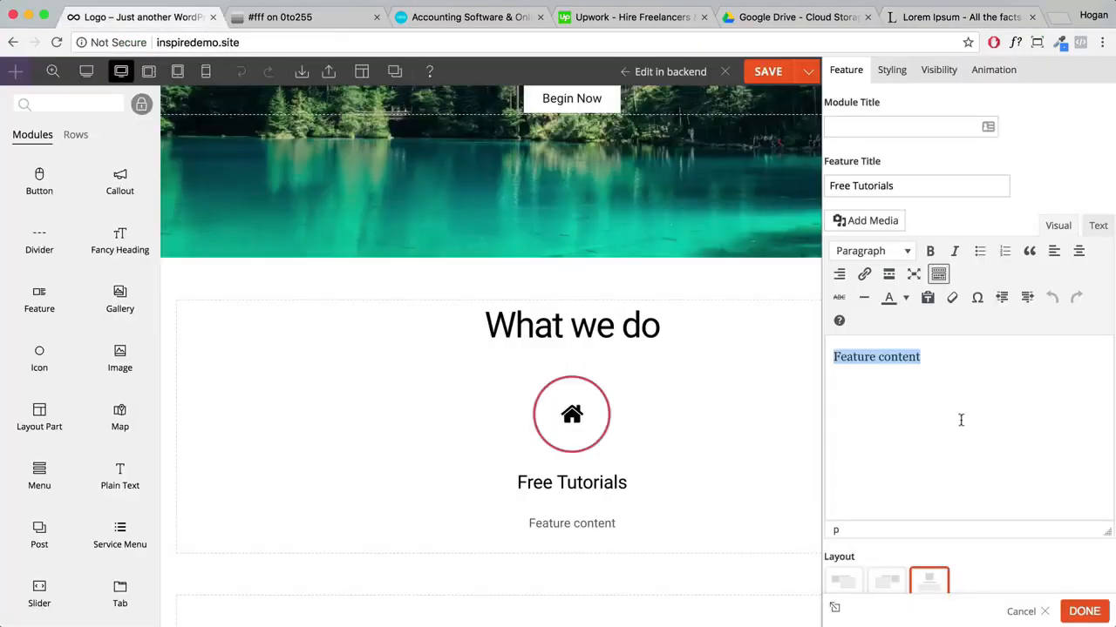
key("super+v")
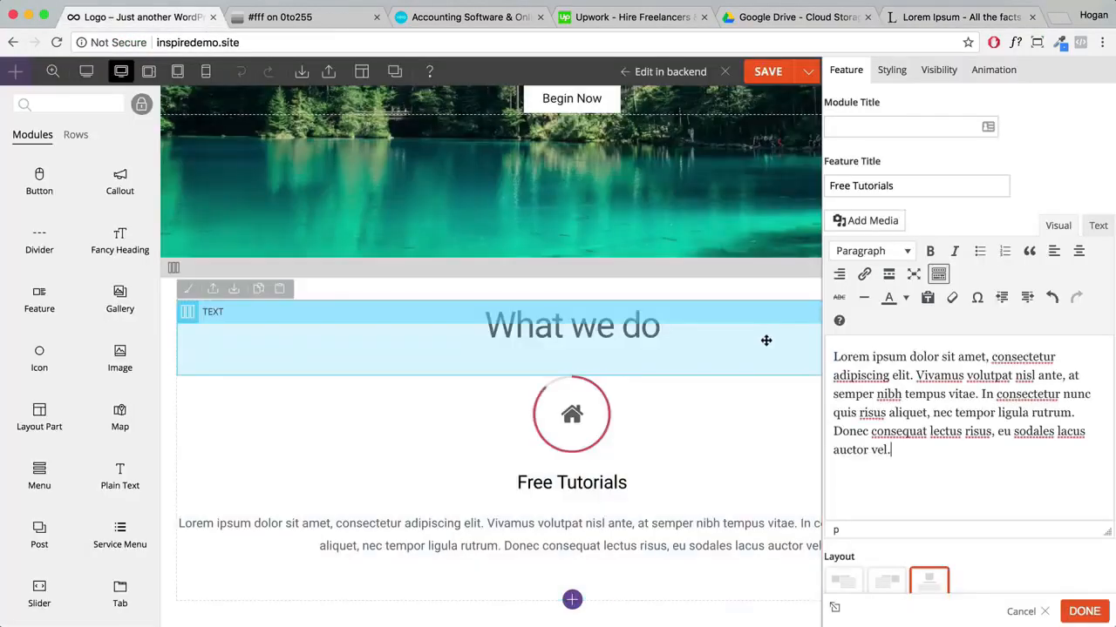
- Remove the icon circle by clearing circle percentage 100, stroke 3 and colour #de5d5d
scroll(764, 339, "down", 3)
scroll(953, 491, "down", 5)
scroll(926, 448, "down", 2)
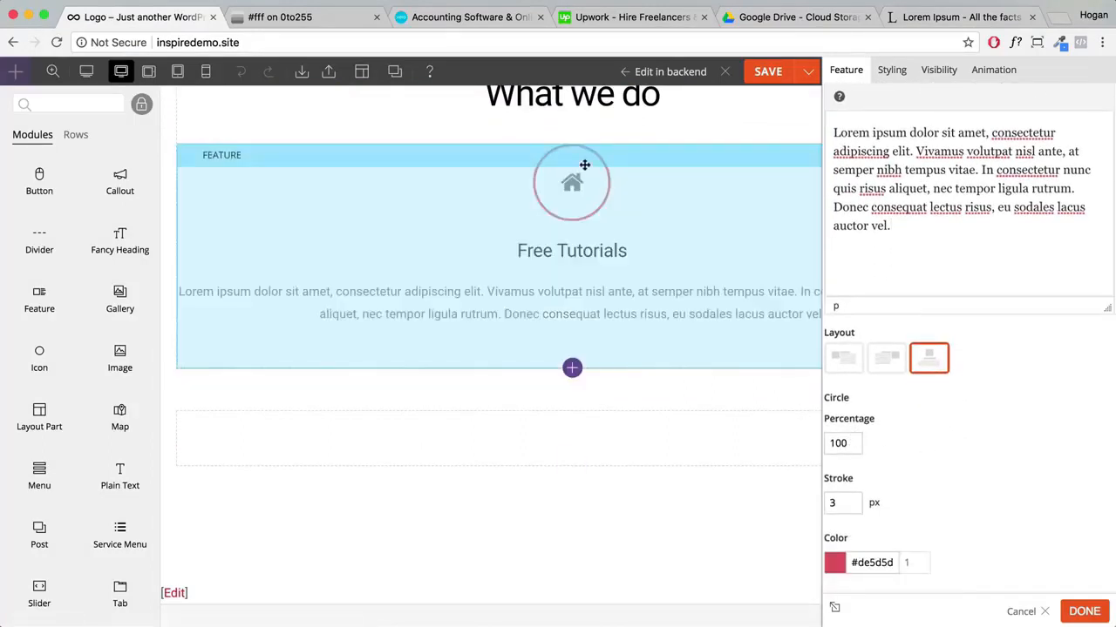
double_click(833, 442)
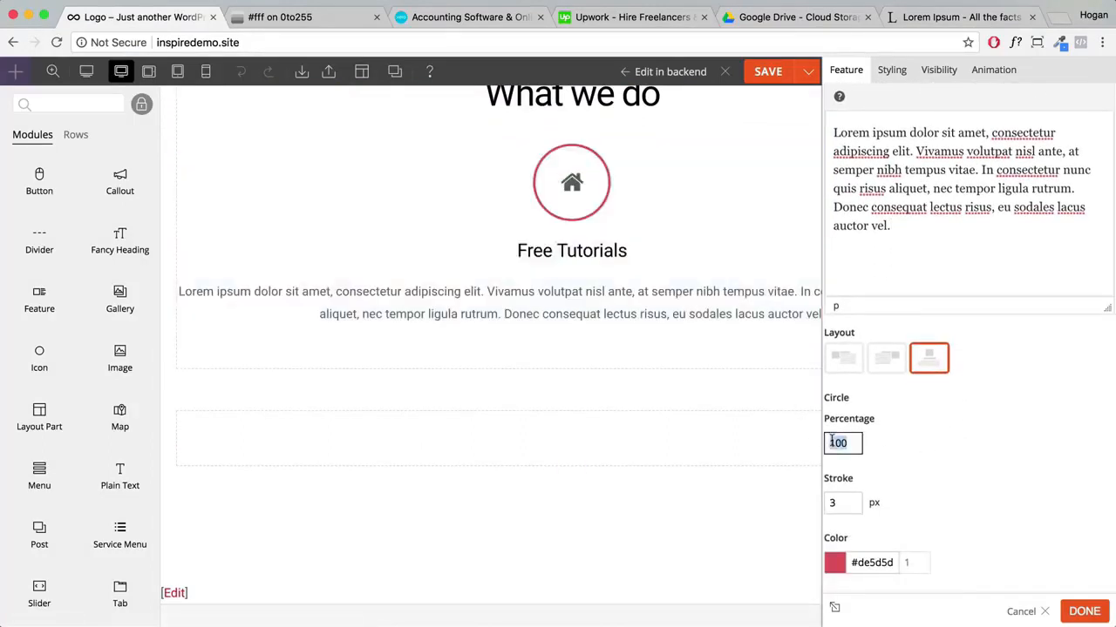
key("BackSpace")
double_click(842, 503)
key("BackSpace")
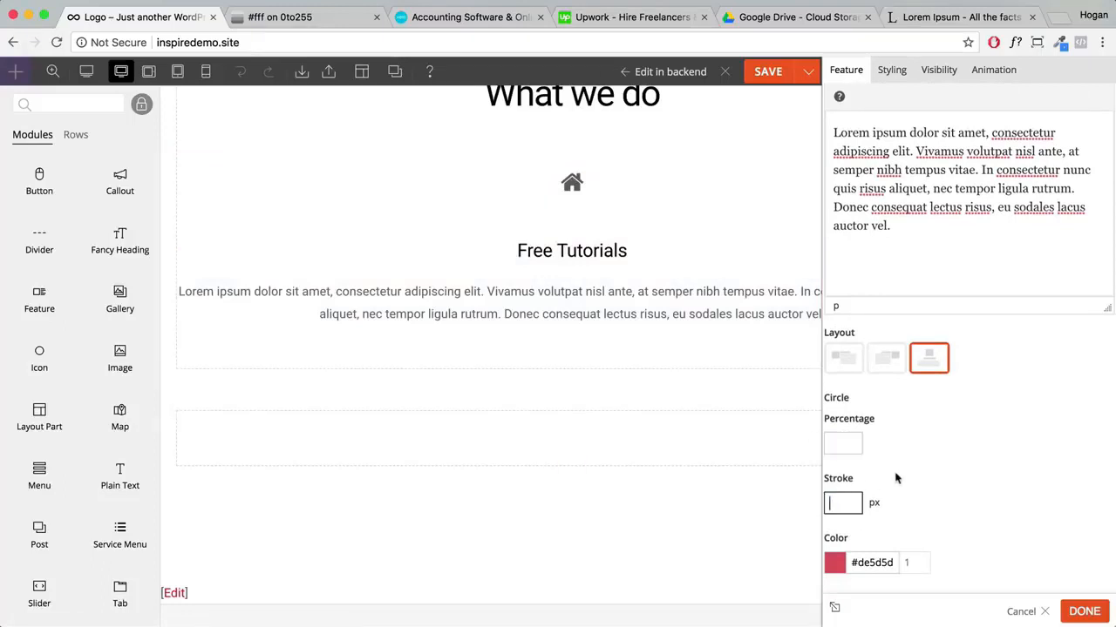
scroll(896, 476, "down", 2)
left_click(891, 442)
left_click_drag(891, 441, 847, 441)
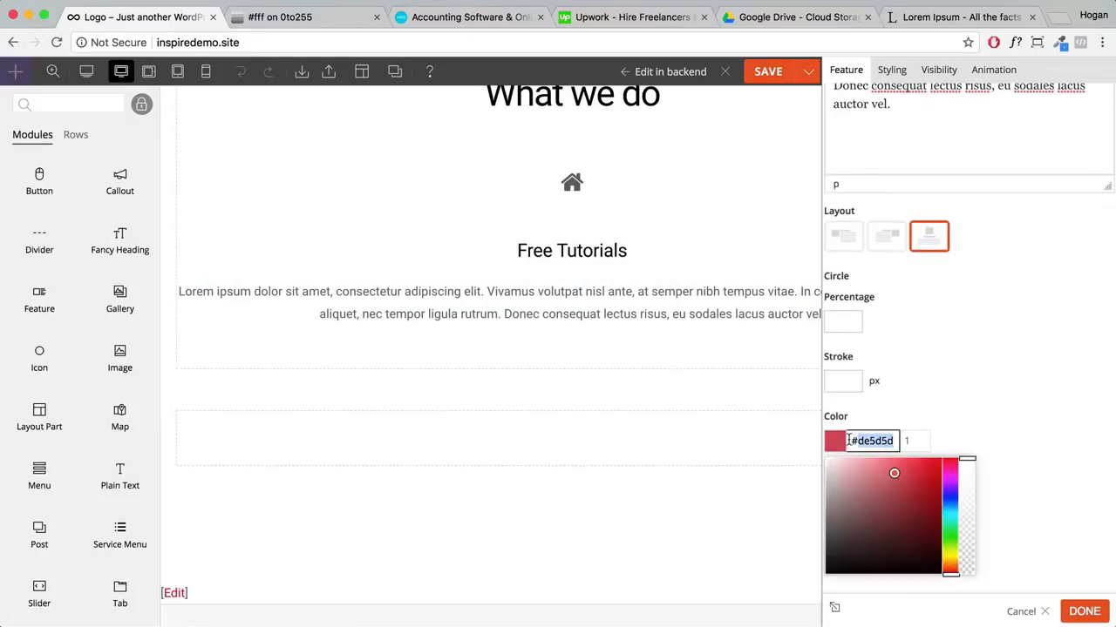
key("BackSpace")
left_click(911, 395)
- Set the Free Tutorials icon size to Medium
scroll(902, 398, "down", 3)
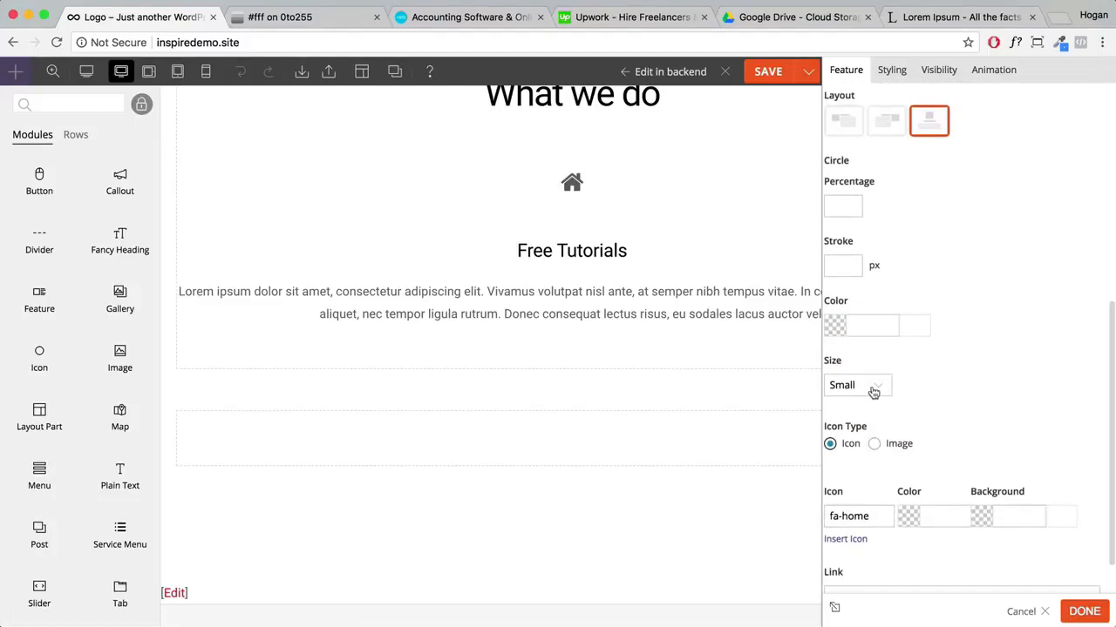
left_click(874, 393)
left_click(869, 396)
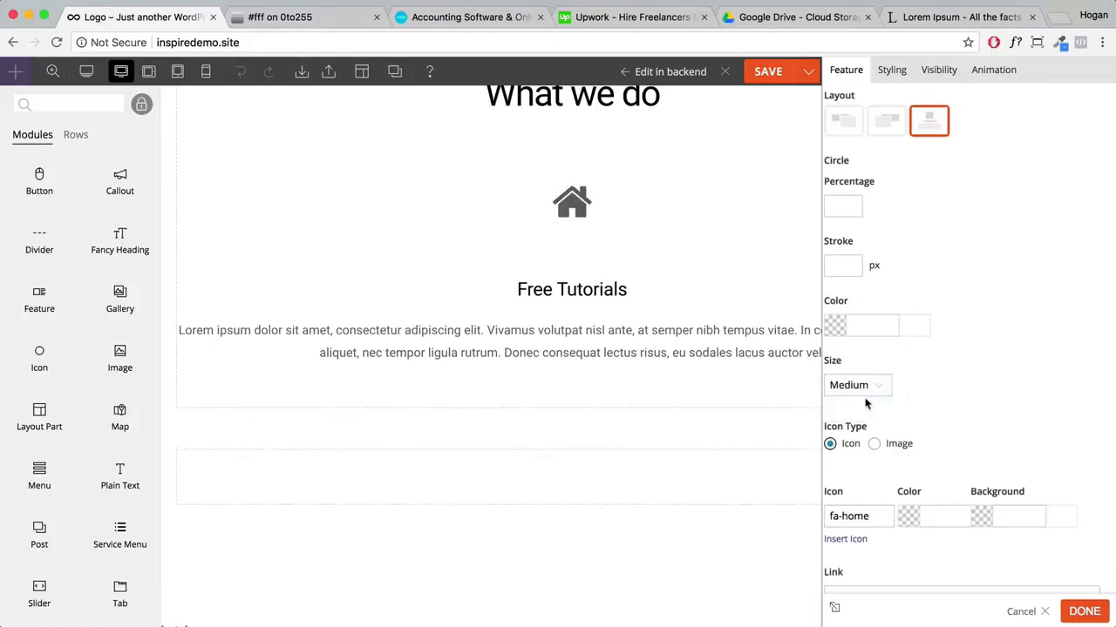
scroll(974, 318, "down", 2)
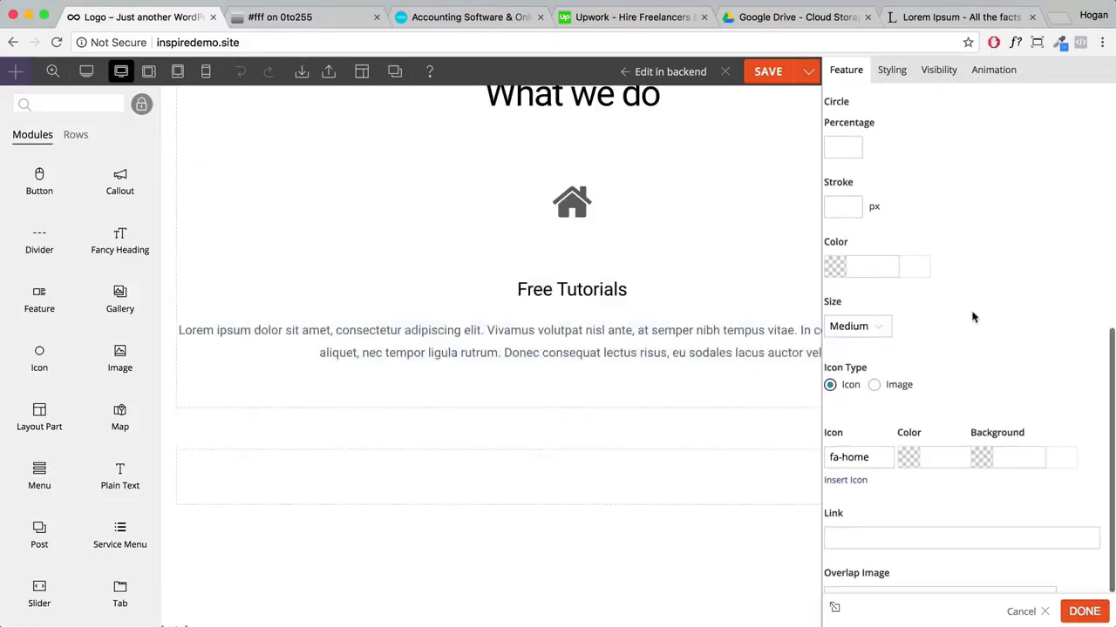
- Change the feature icon to youtube-play from the Video Player icons
left_click(857, 484)
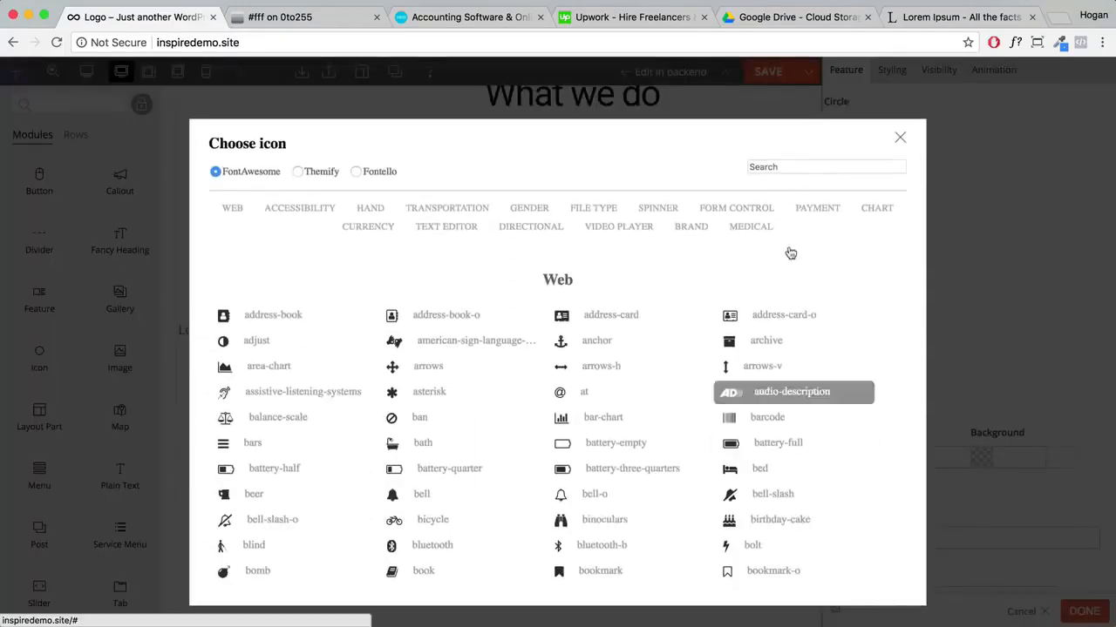
left_click(619, 226)
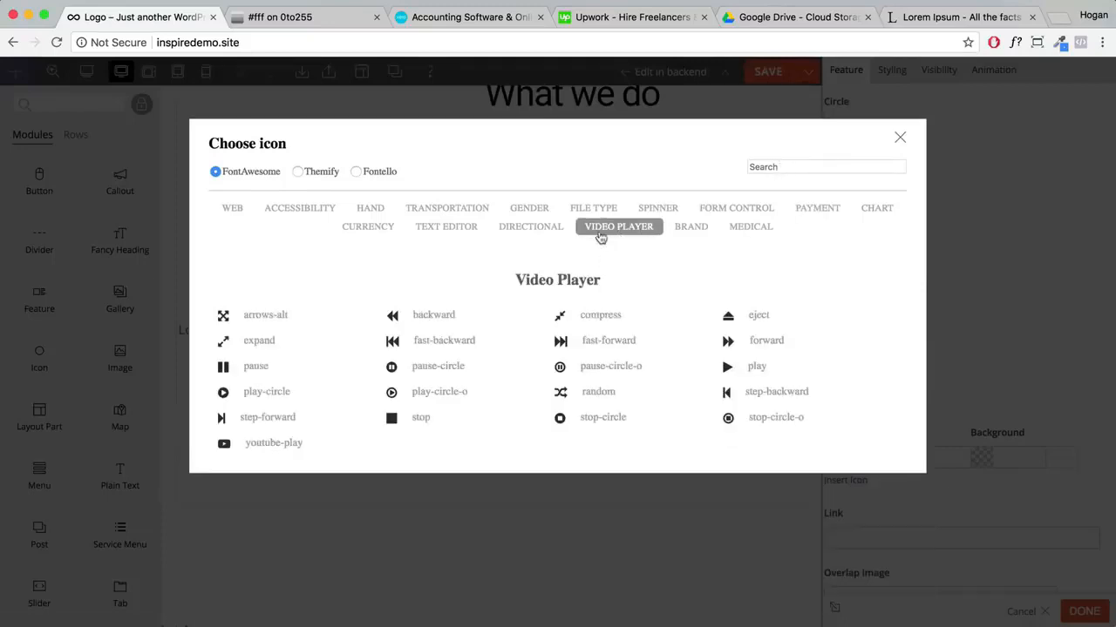
left_click(291, 444)
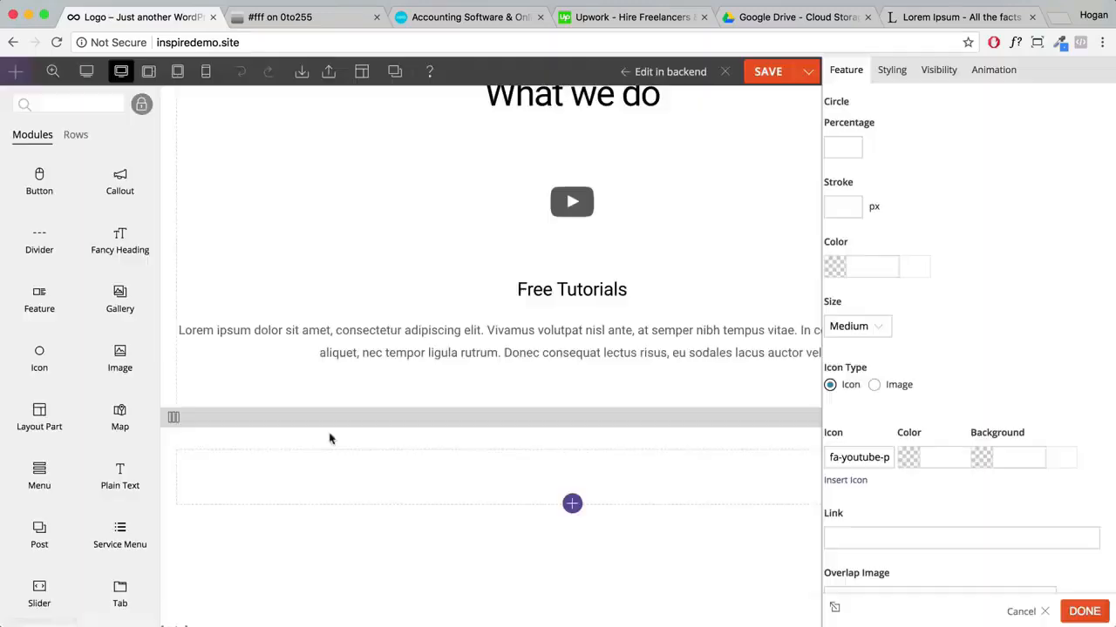
- Set the youtube-play icon colour to dark grey #4d4d4d
left_click(941, 459)
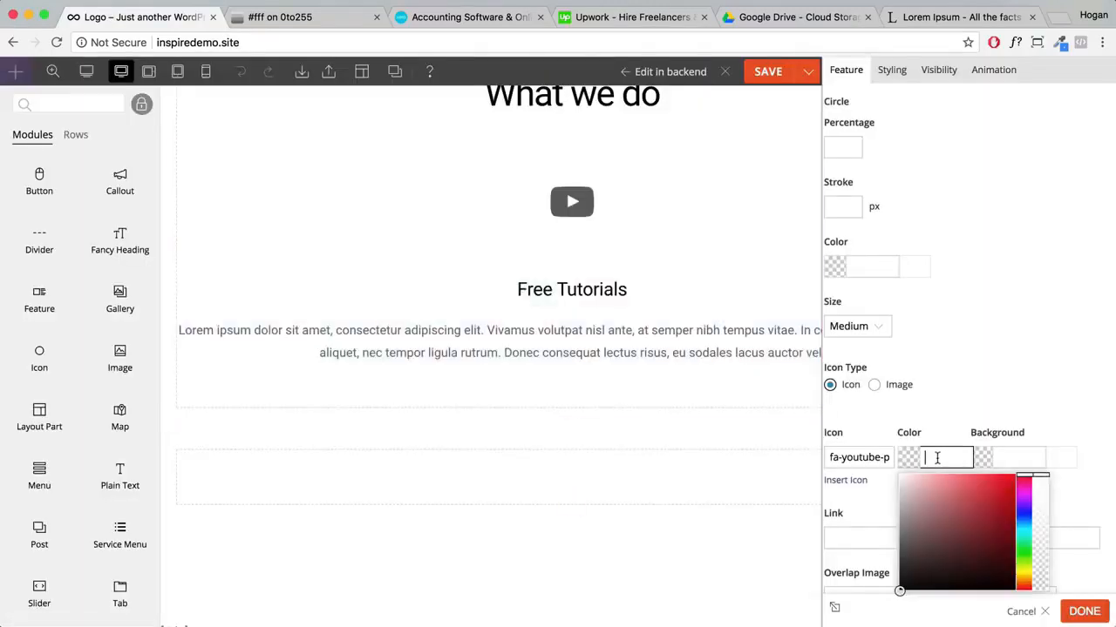
type("4d4d4d")
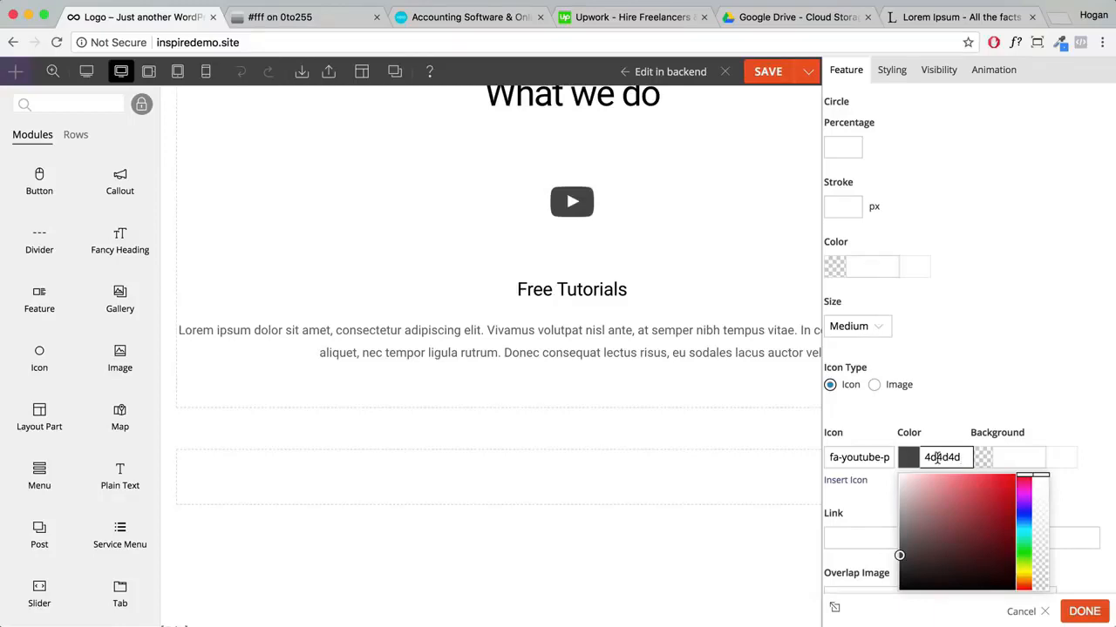
left_click(973, 484)
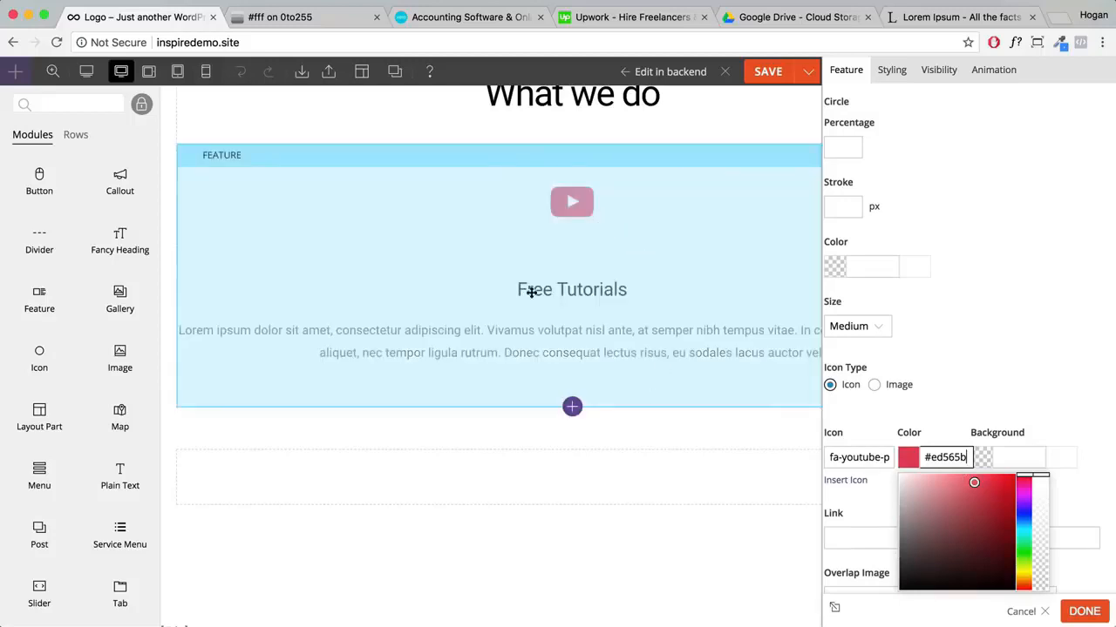
left_click(1023, 519)
left_click(993, 507)
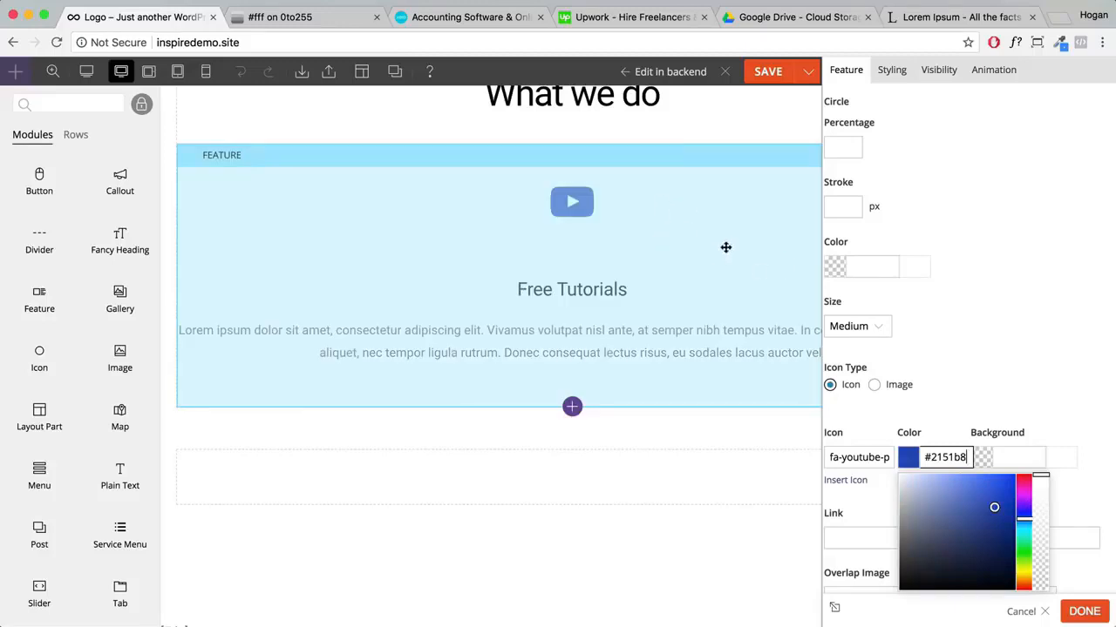
triple_click(965, 457)
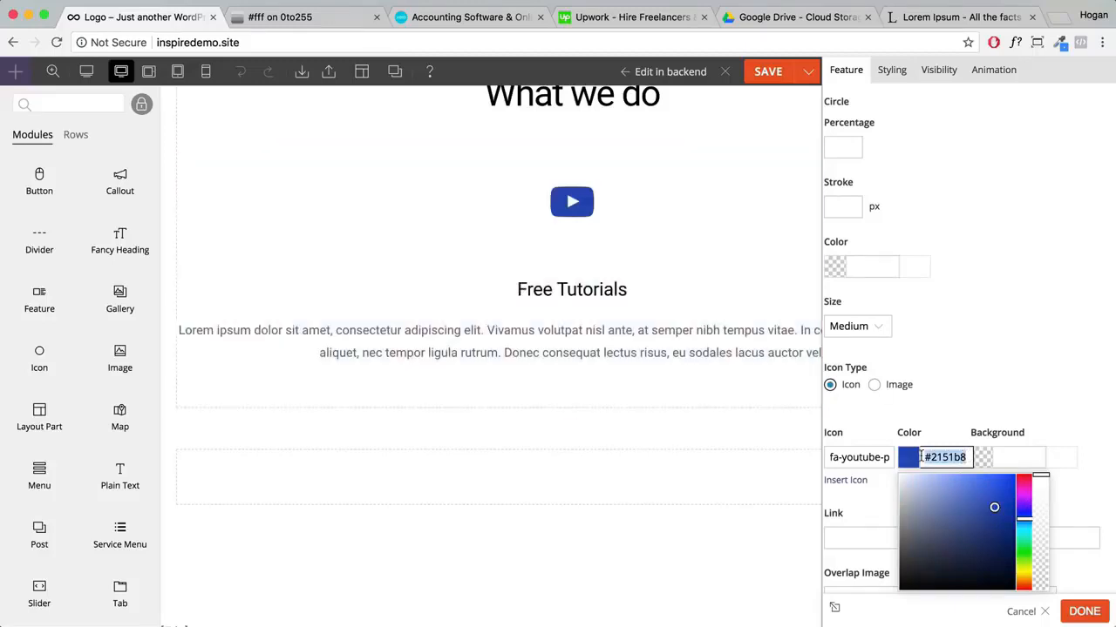
type("#999999")
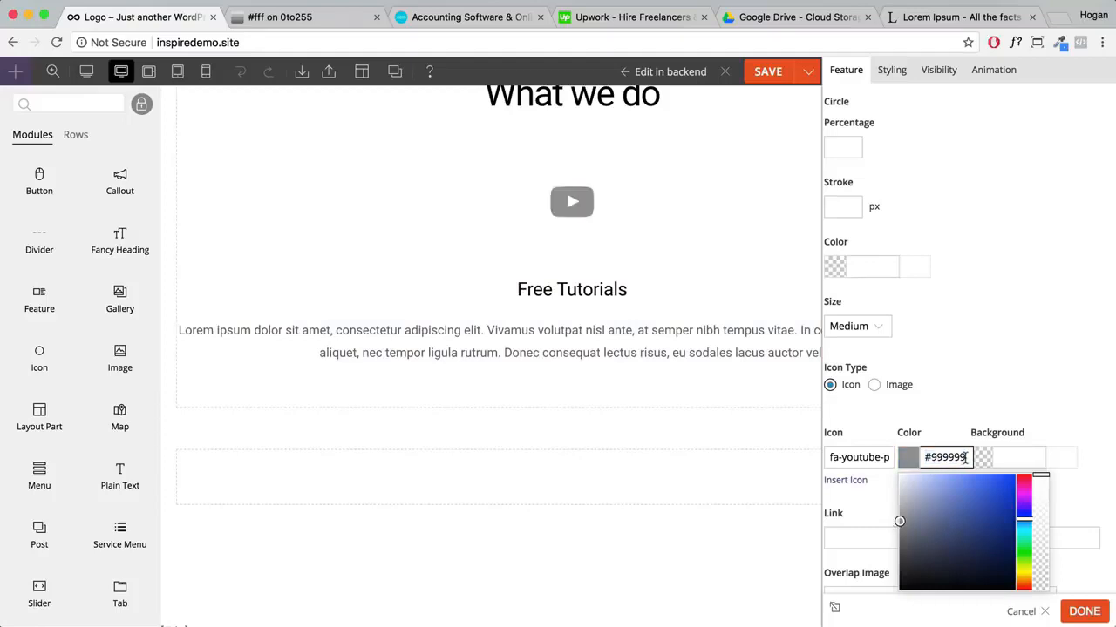
triple_click(965, 456)
type("4d4d4")
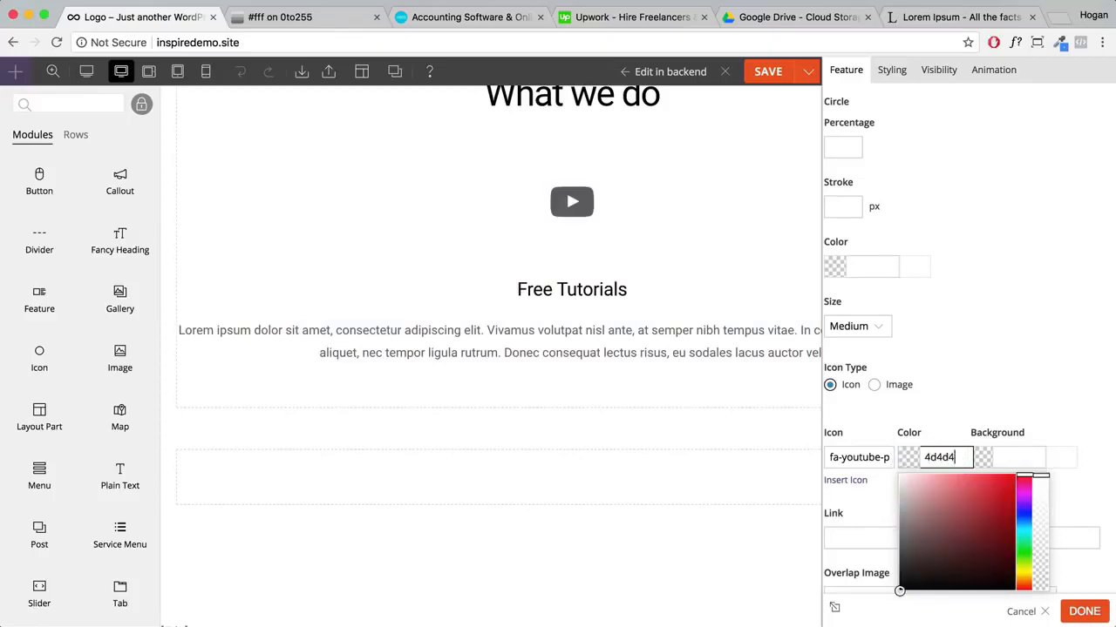
type("d")
left_click(952, 398)
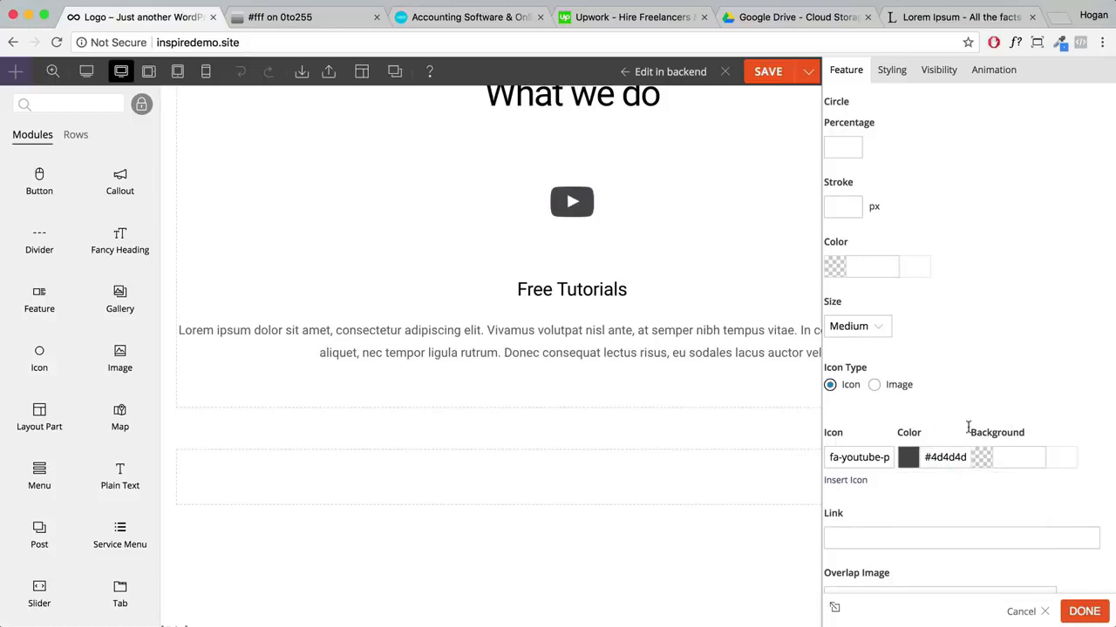
scroll(967, 426, "down", 2)
left_click(883, 453)
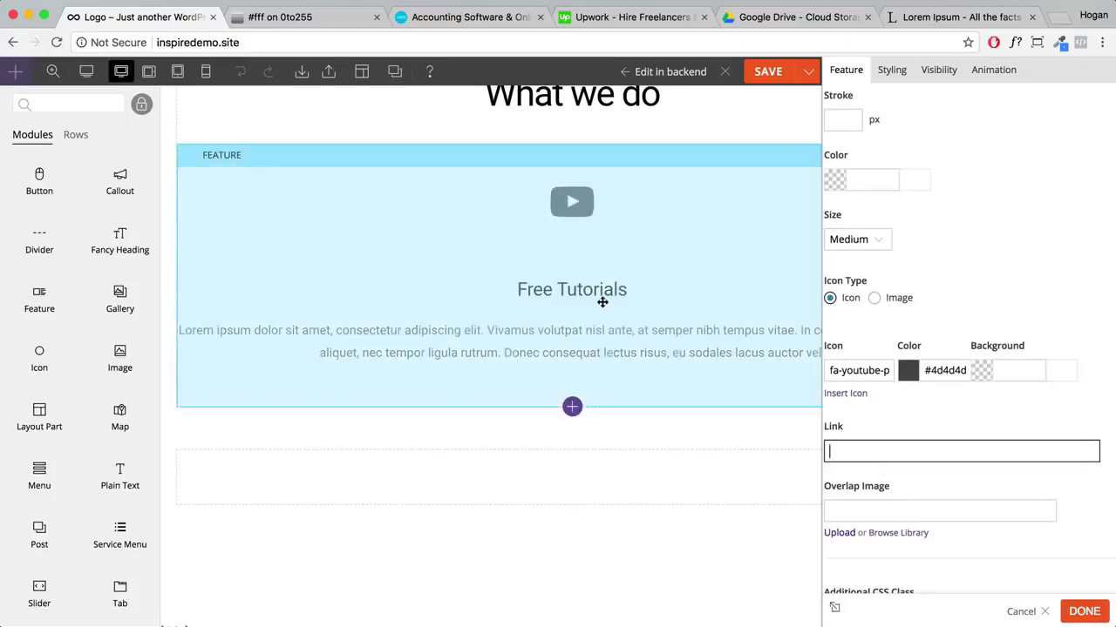
- Switch the feature to an image, then back to an icon
left_click(875, 299)
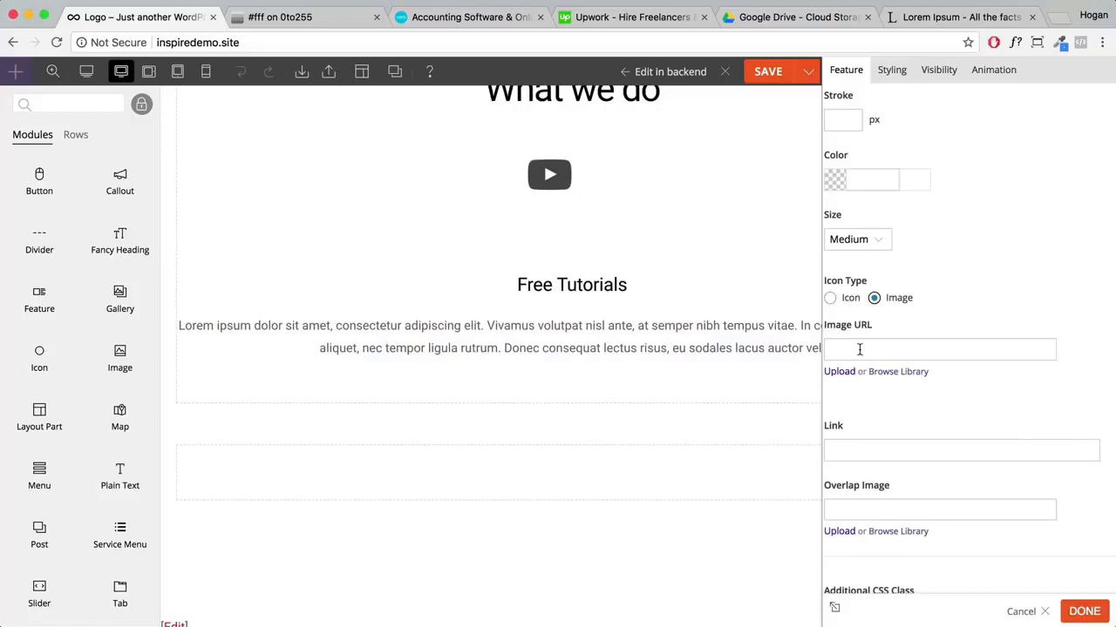
left_click(830, 300)
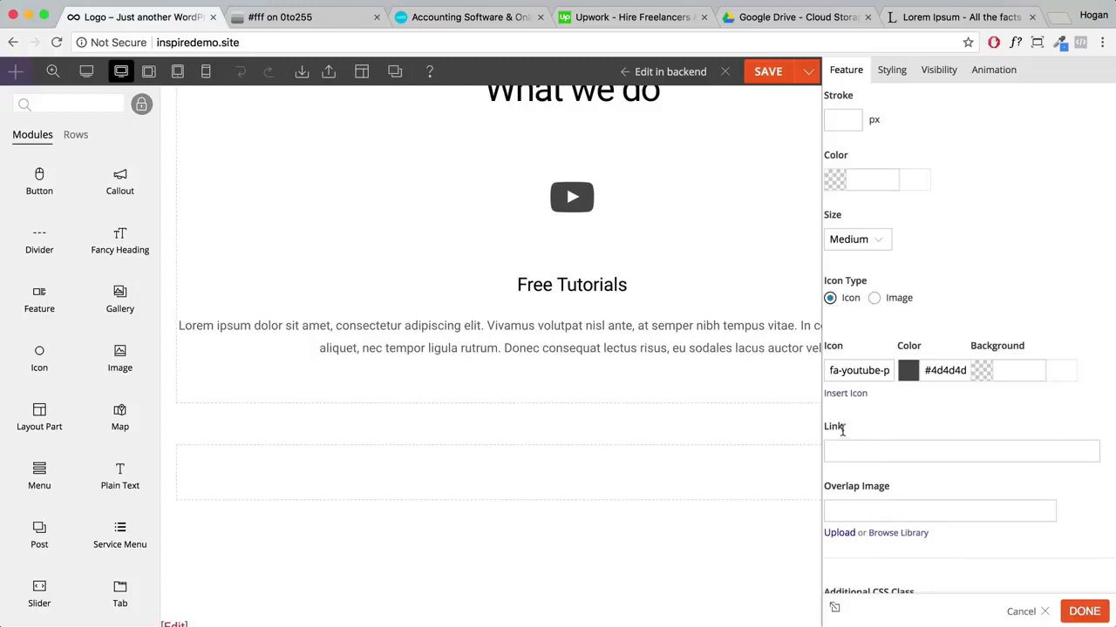
scroll(863, 441, "up", 3)
scroll(867, 440, "down", 2)
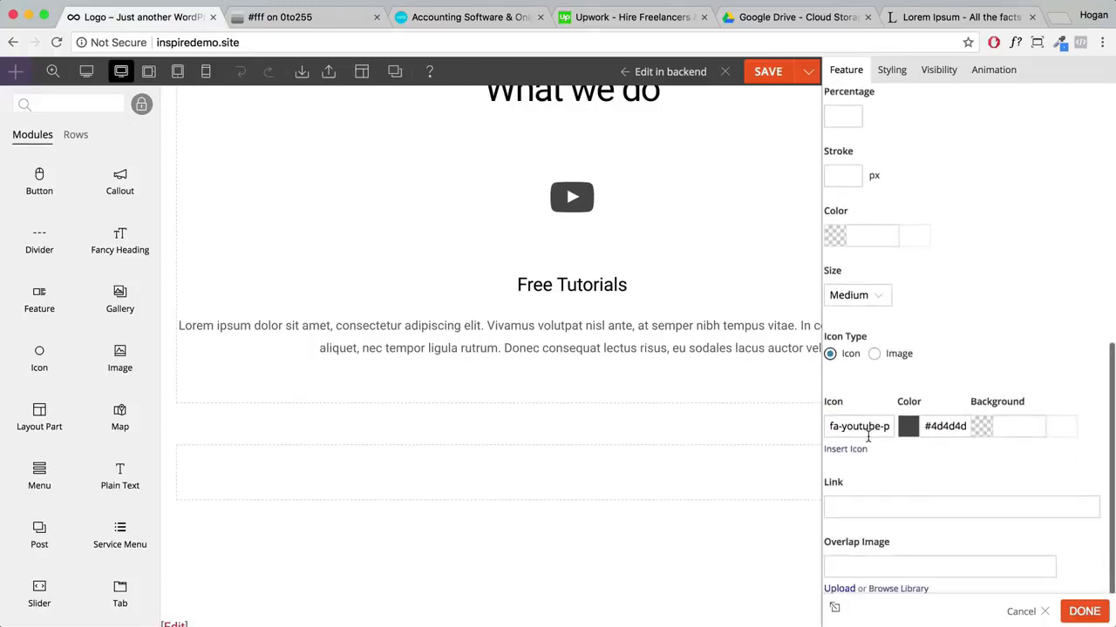
scroll(870, 440, "up", 1)
scroll(871, 440, "up", 3)
scroll(869, 419, "down", 3)
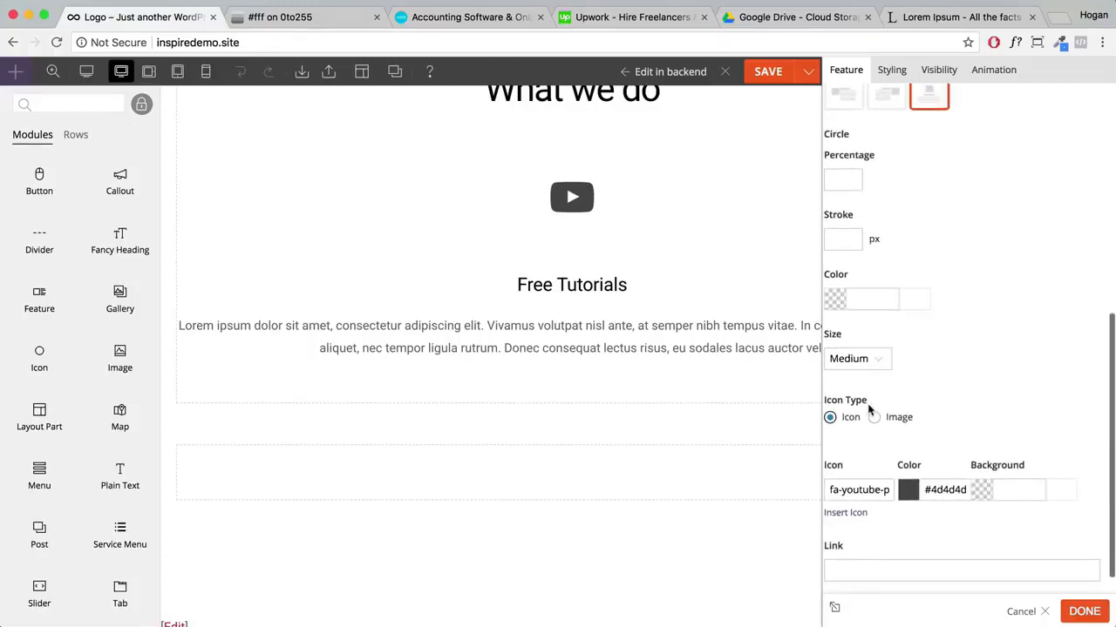
left_click(305, 20)
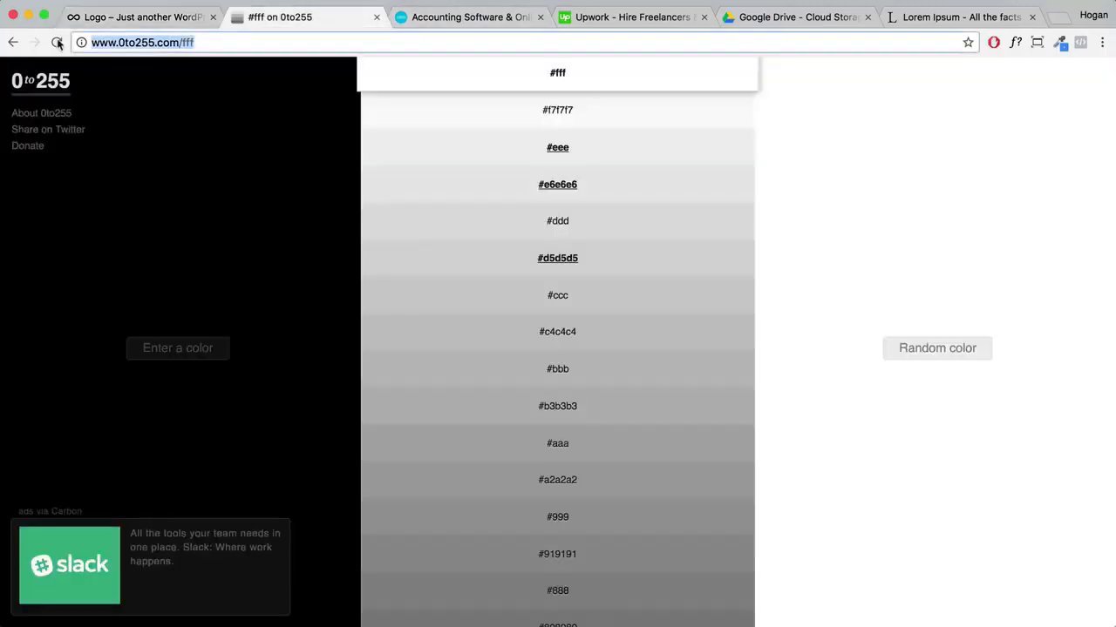
left_click(139, 16)
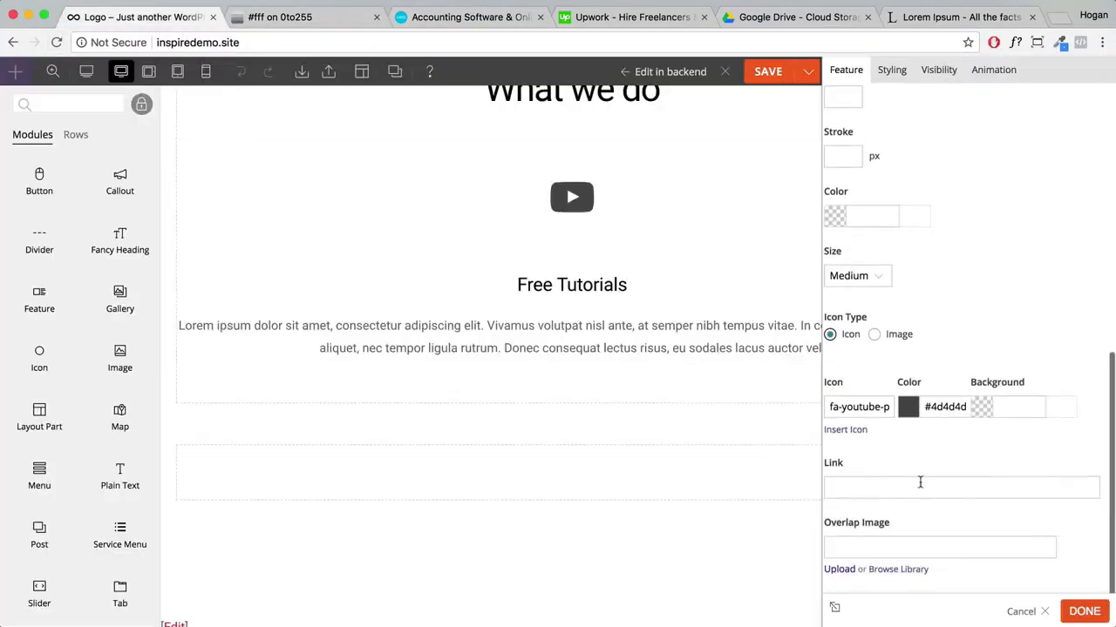
left_click(920, 482)
type("http://www.0to255.com/fff")
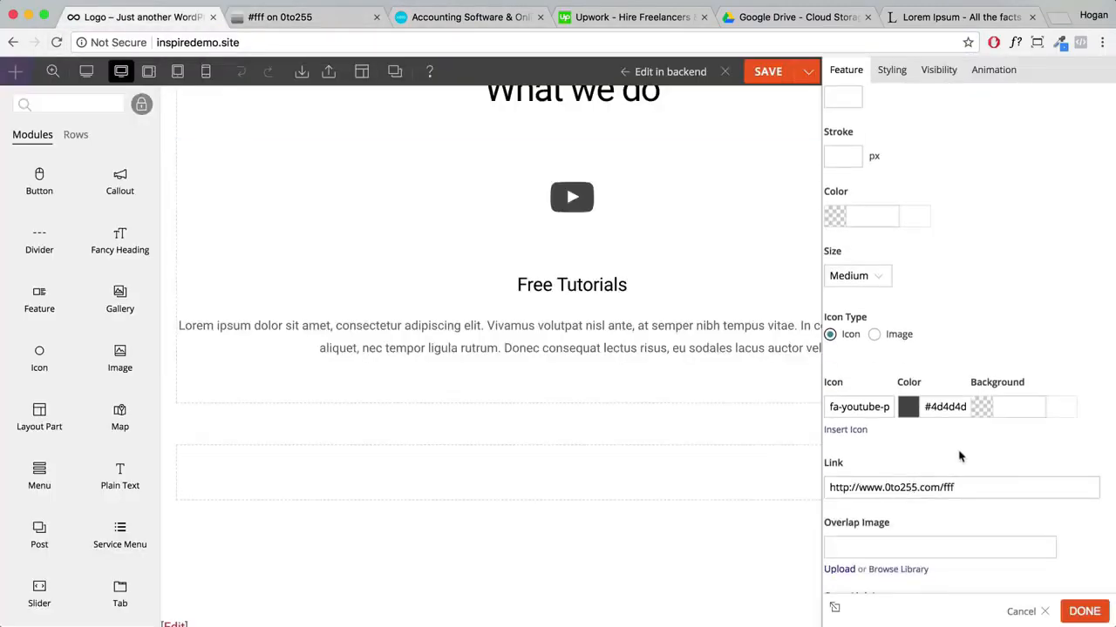
left_click(892, 72)
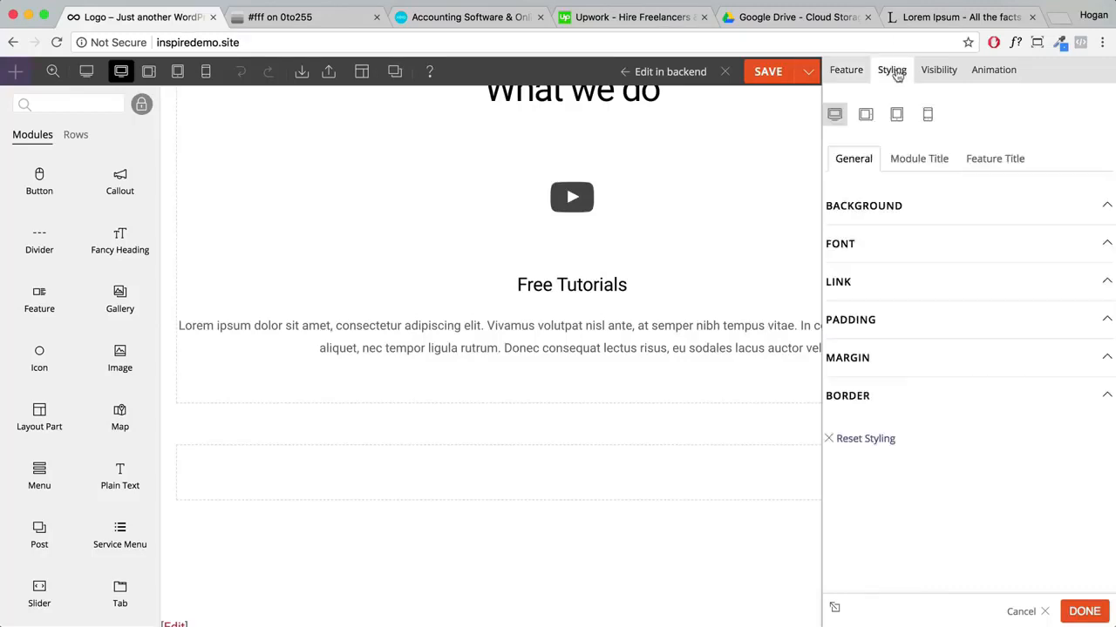
- Apply the feature settings, save the page and reopen it in the builder
left_click(1083, 612)
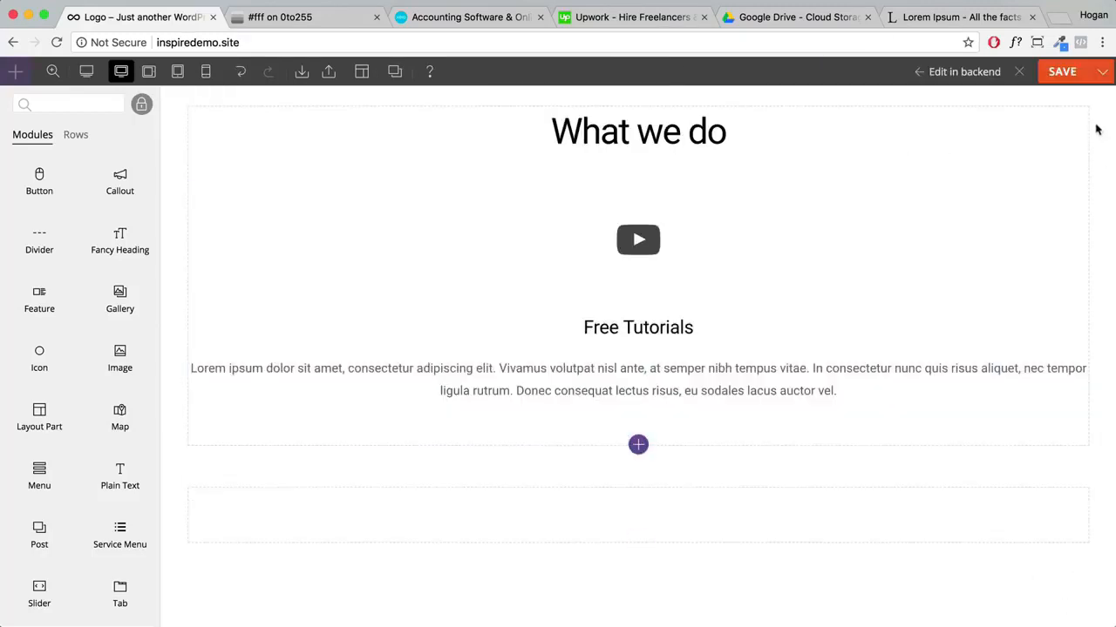
left_click(1070, 78)
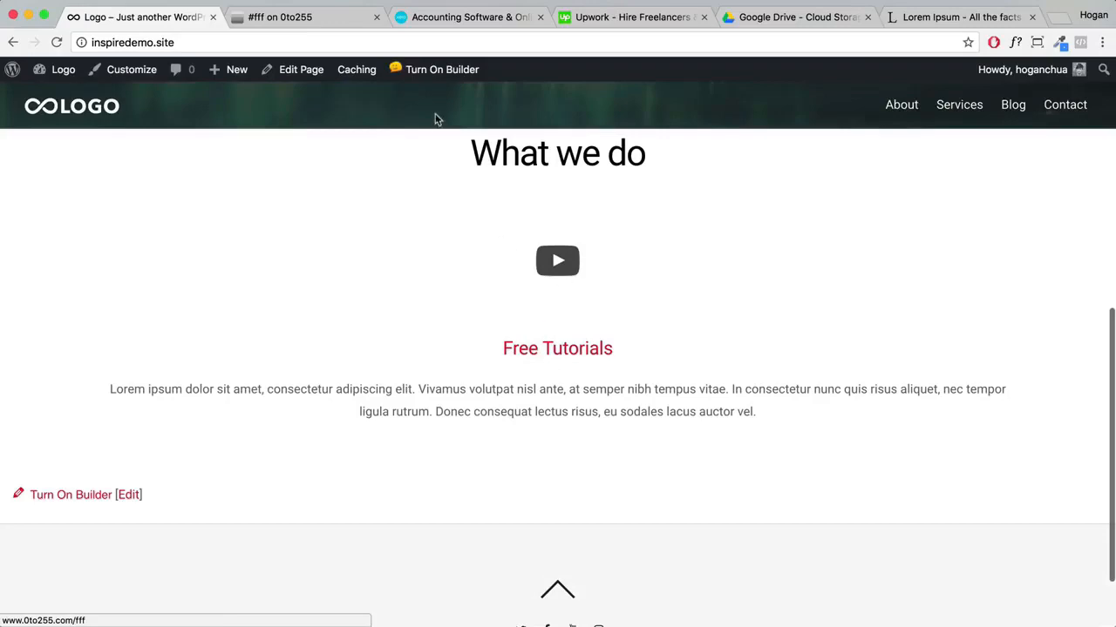
left_click(429, 70)
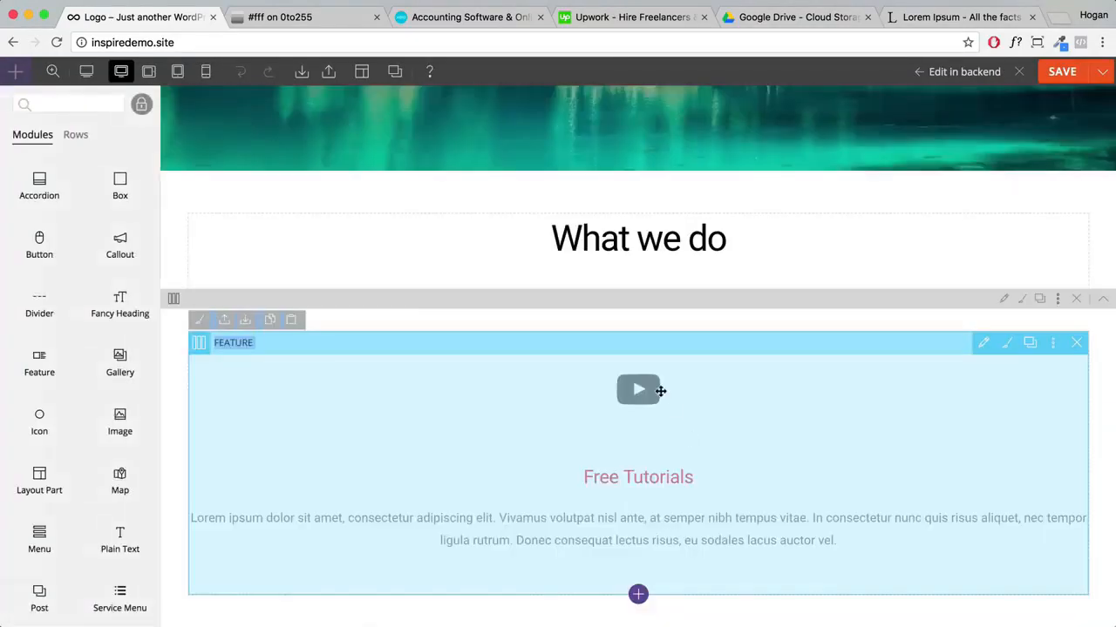
- Set the Free Tutorials feature's link colour to #4d4d4d in Styling
double_click(660, 392)
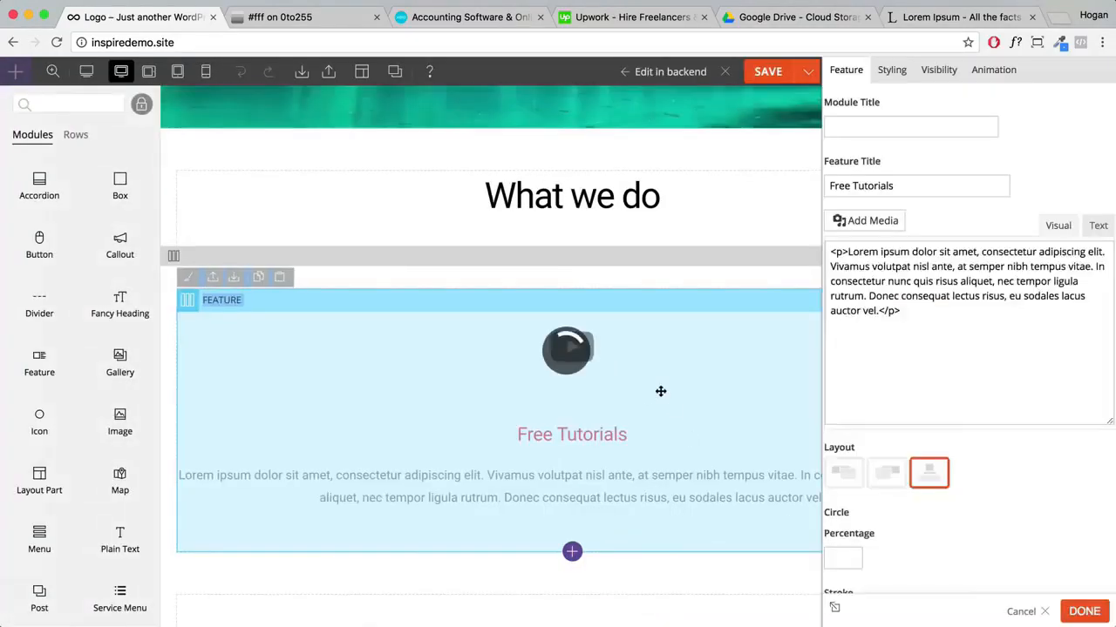
left_click(884, 73)
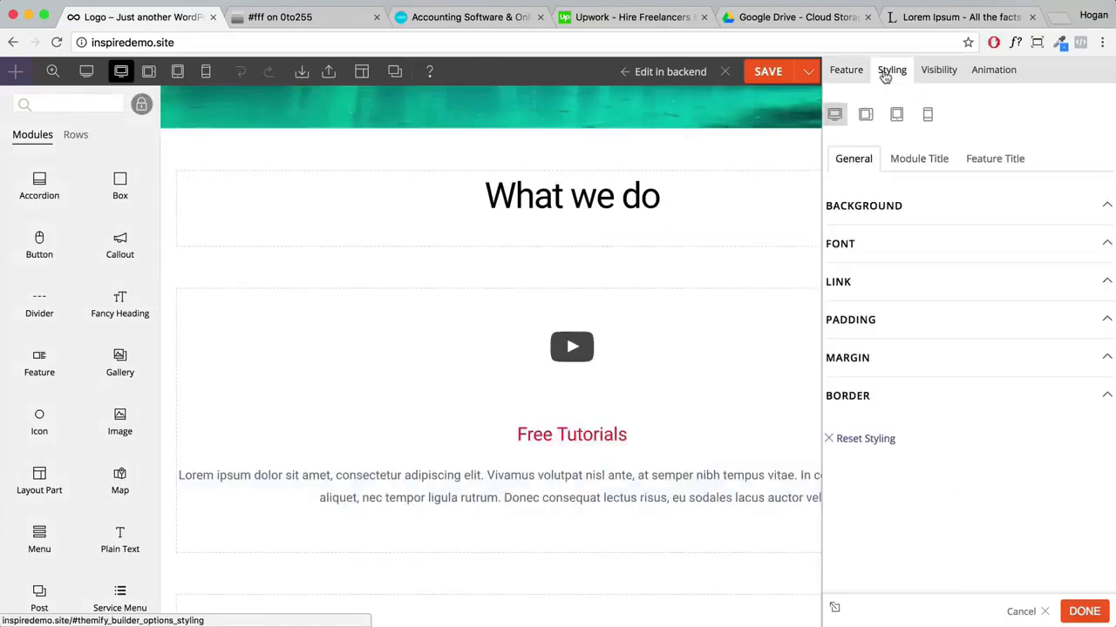
left_click(879, 291)
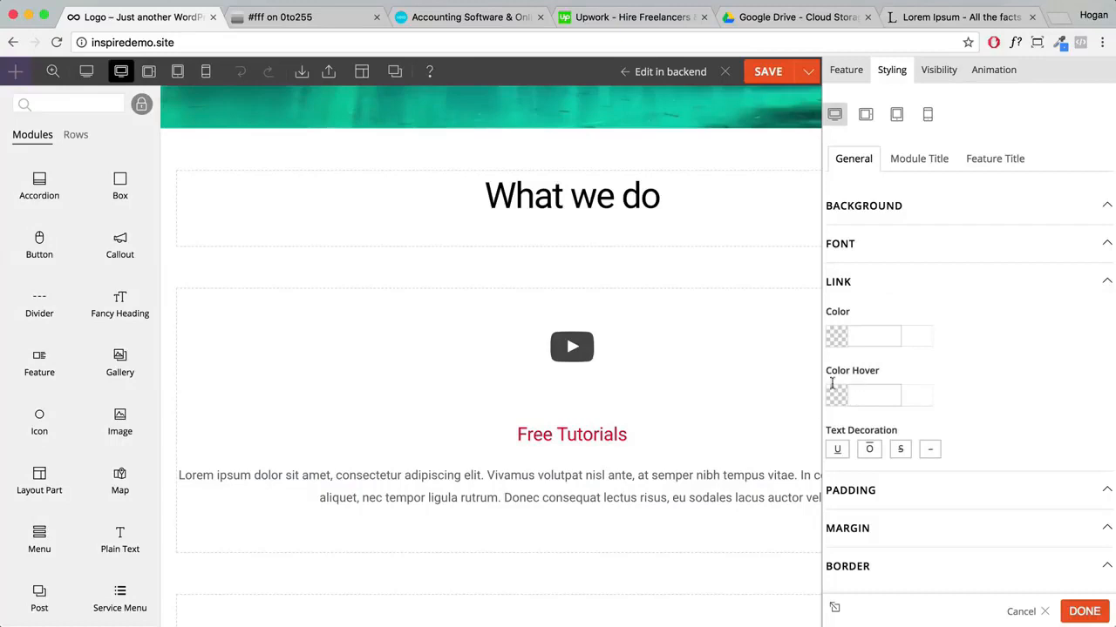
left_click(869, 338)
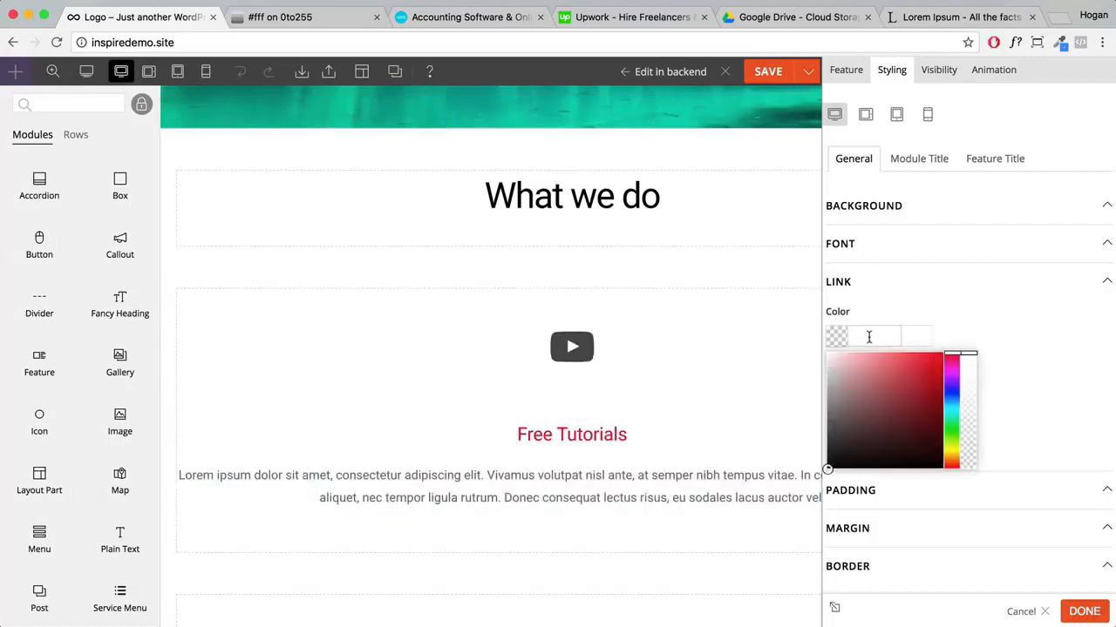
type("4d4d4d")
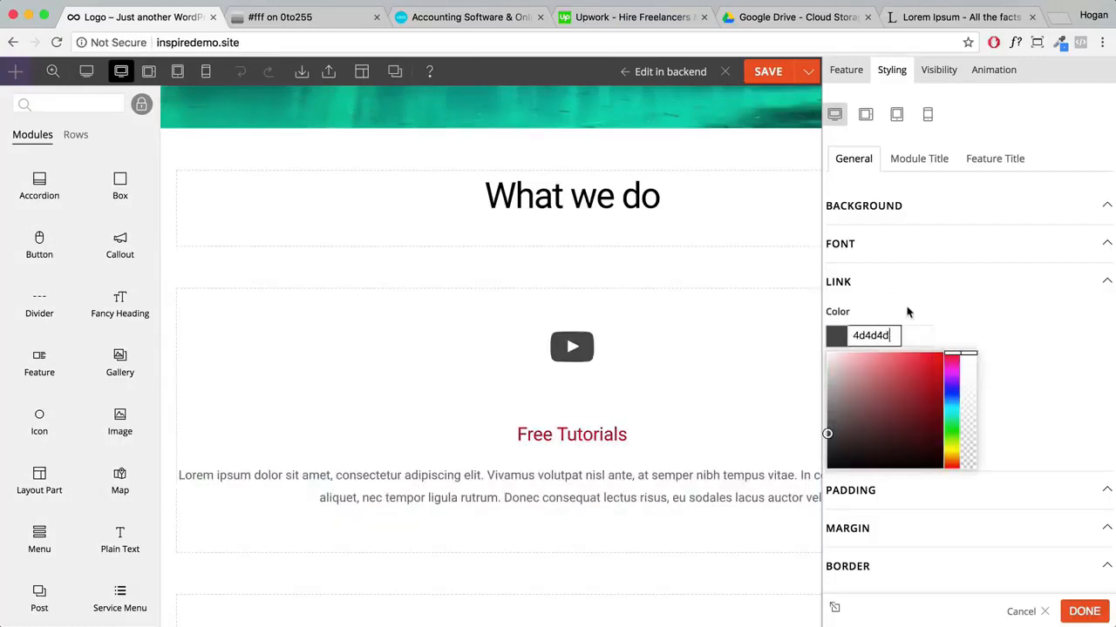
left_click(909, 311)
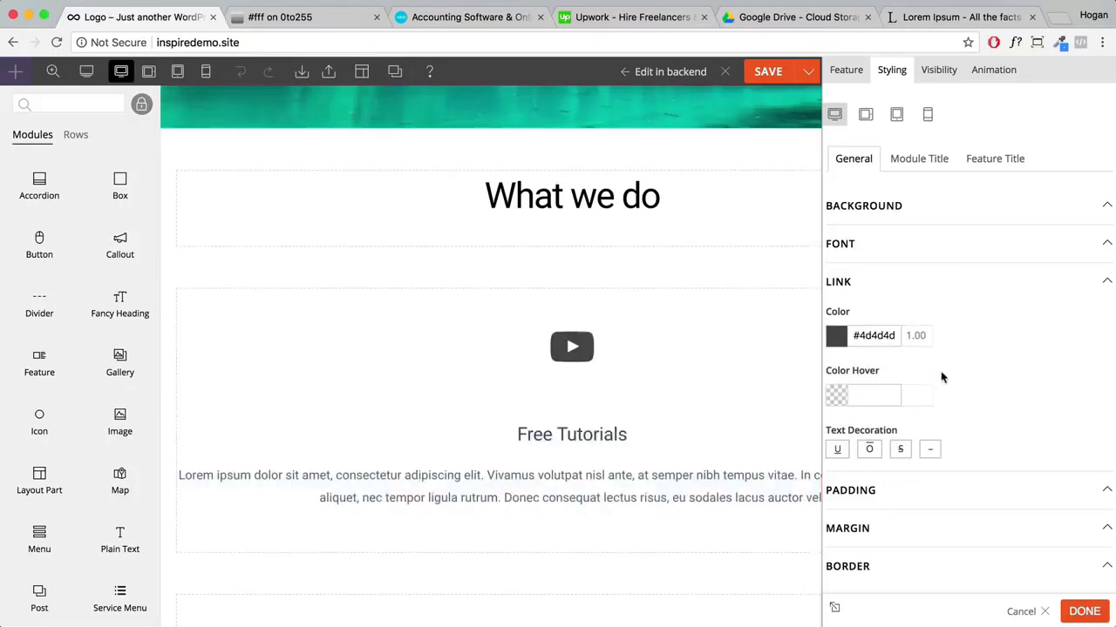
- Delete the feature's link address and apply the settings
left_click(846, 69)
scroll(962, 411, "down", 5)
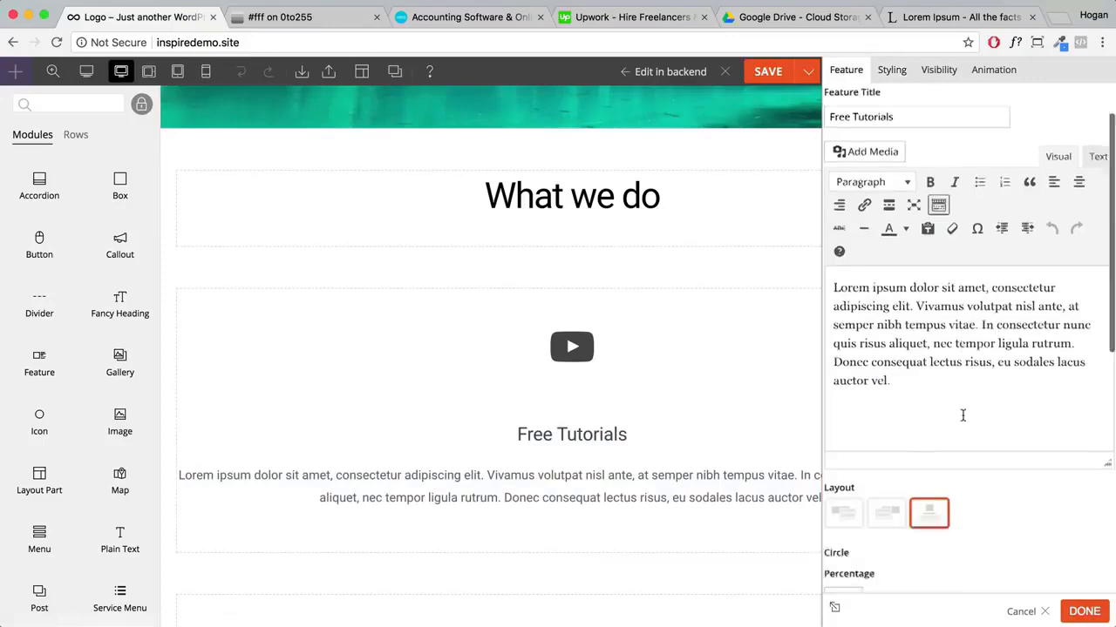
scroll(956, 421, "down", 3)
left_click_drag(965, 431, 828, 430)
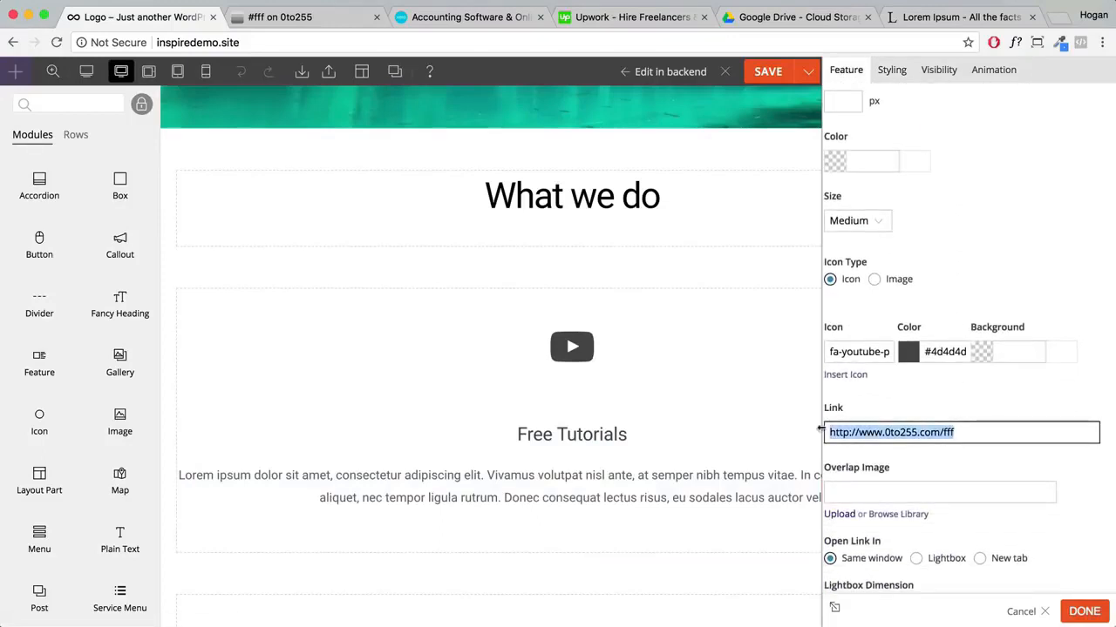
key("BackSpace")
scroll(1024, 541, "down", 3)
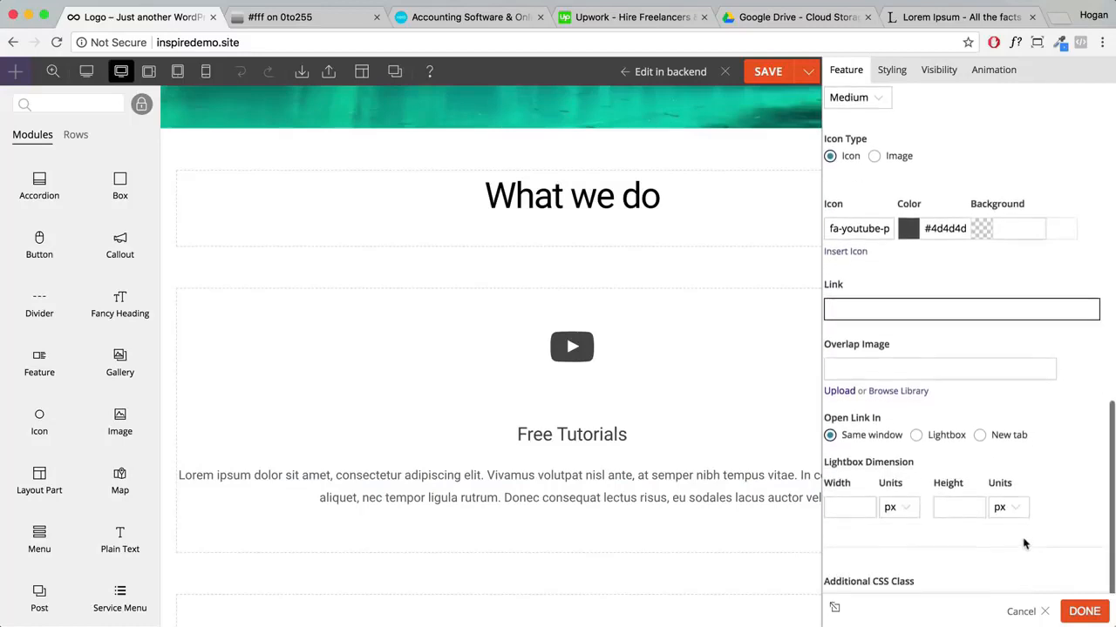
left_click(1084, 613)
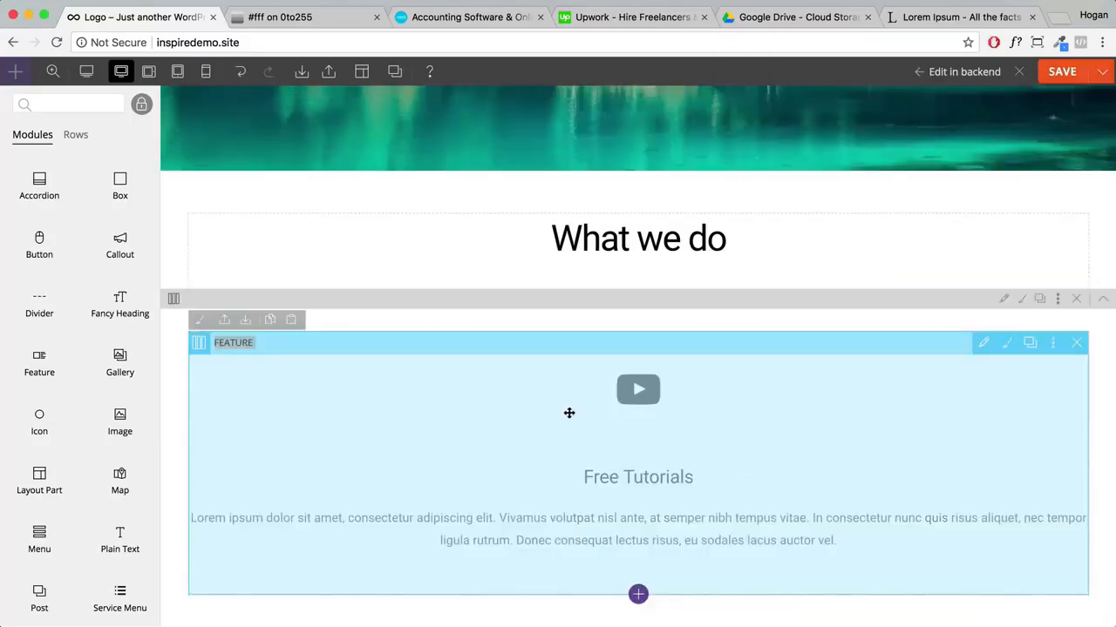
mouse_move(210, 352)
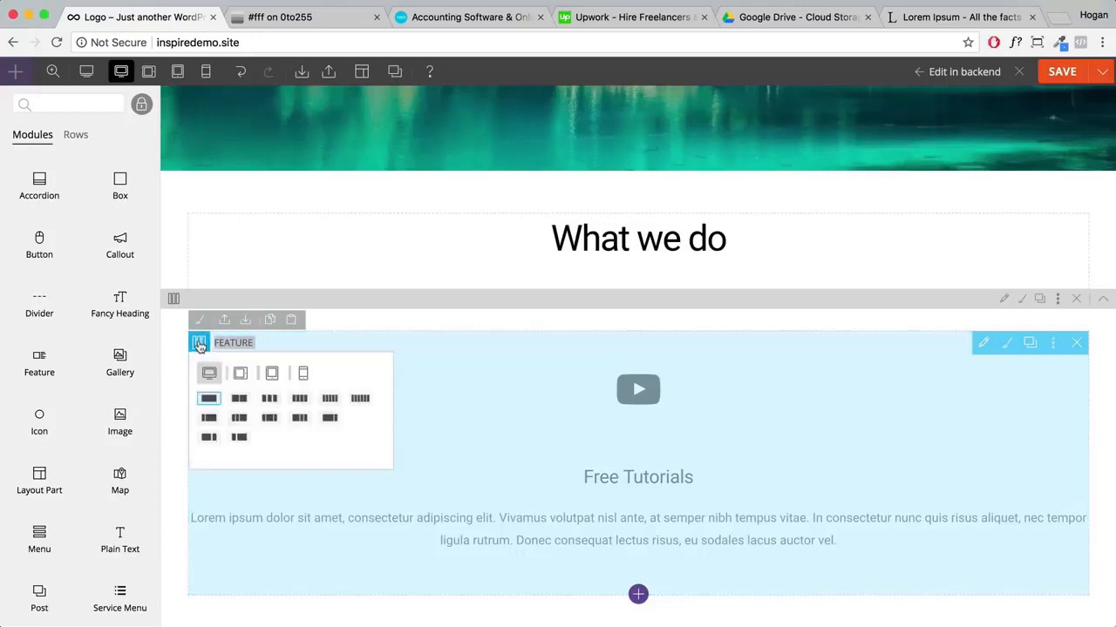
- Change the feature row's layout to three columns
left_click(300, 398)
scroll(410, 419, "down", 1)
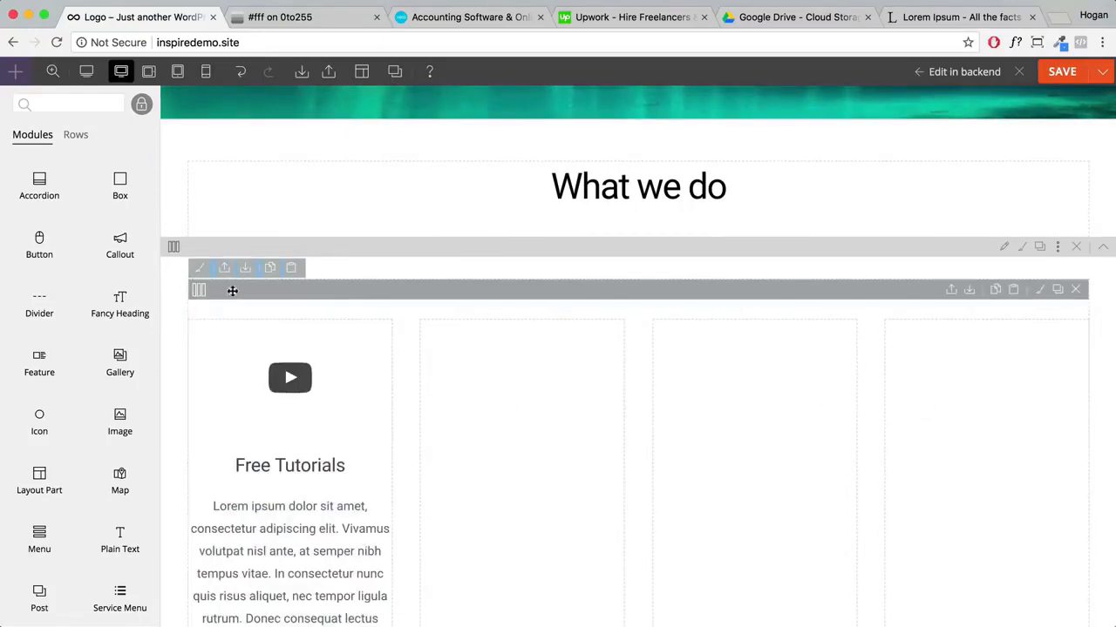
mouse_move(199, 290)
left_click(269, 355)
scroll(520, 357, "down", 4)
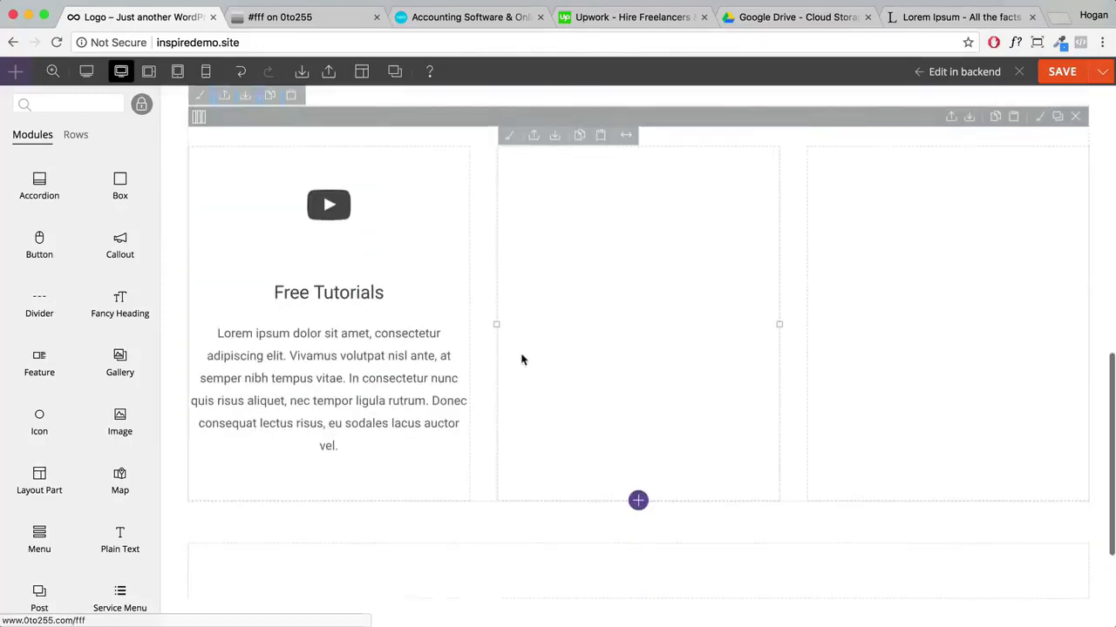
- Duplicate the Free Tutorials feature and move copies into columns two and three
left_click(455, 199)
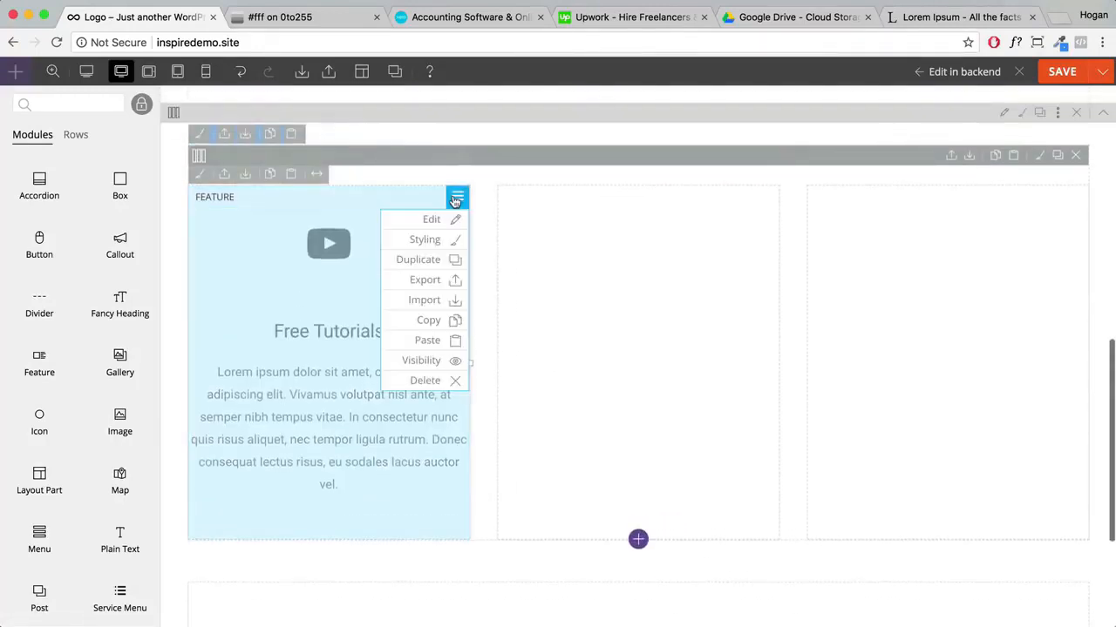
left_click(456, 261)
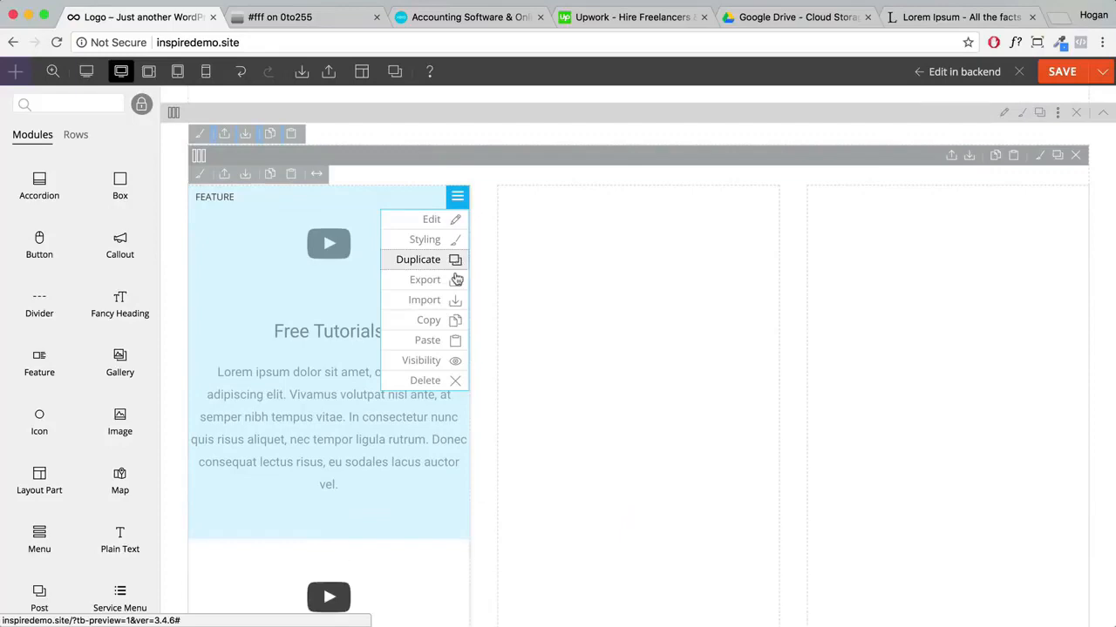
left_click_drag(328, 229, 555, 232)
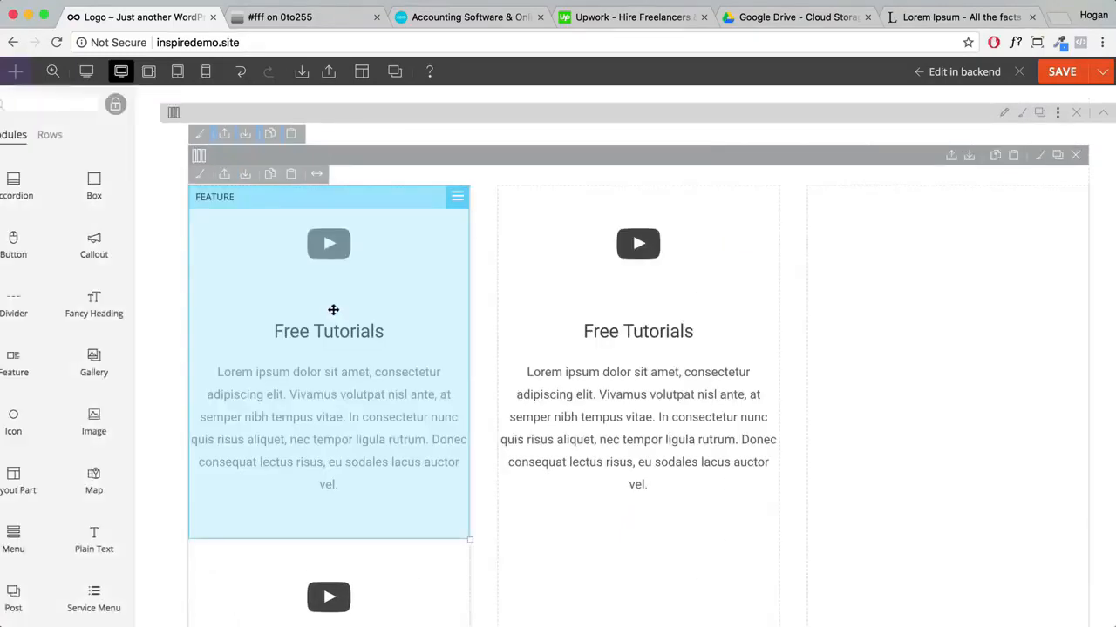
left_click_drag(311, 244, 817, 248)
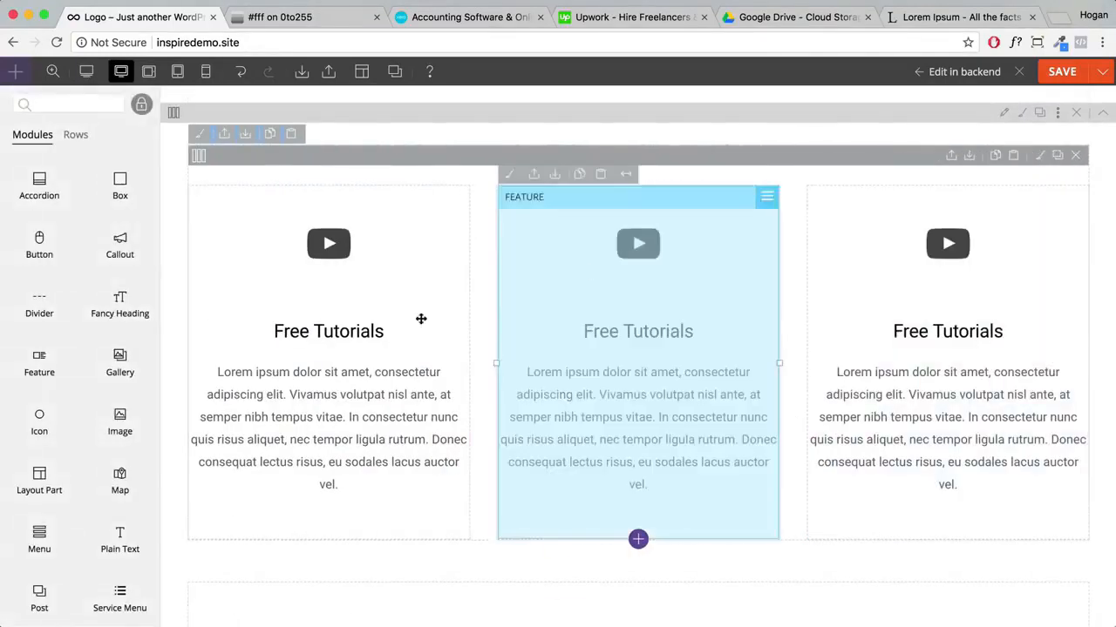
left_click(652, 304)
- Rename the middle feature to 'Drag & Drop Builder' and give it the fa-cubes icon
left_click_drag(939, 185, 766, 181)
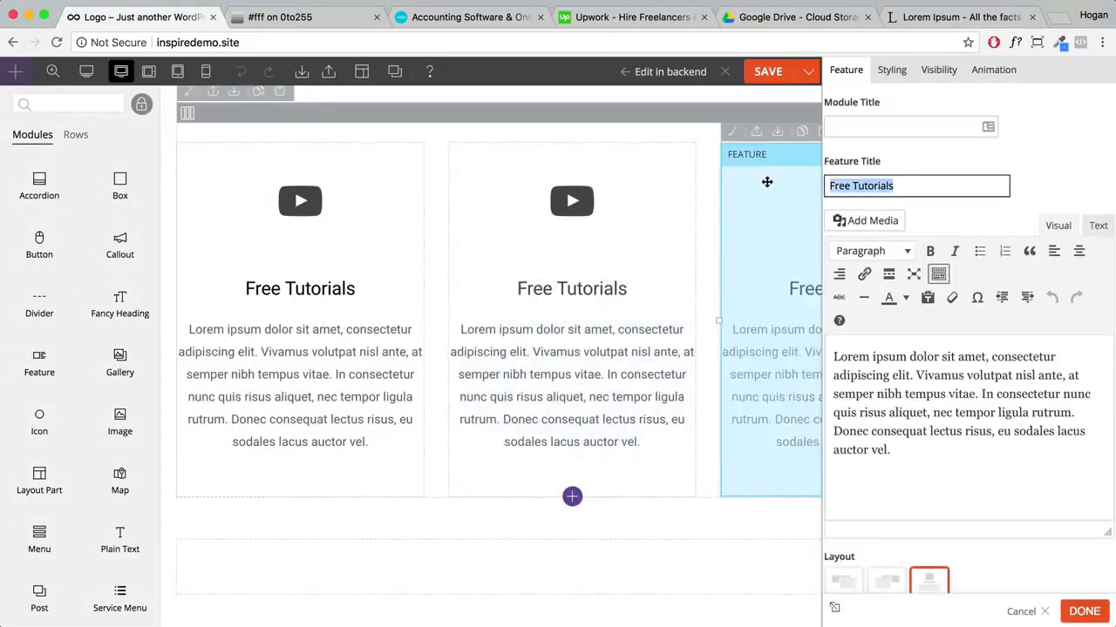
type("Drag")
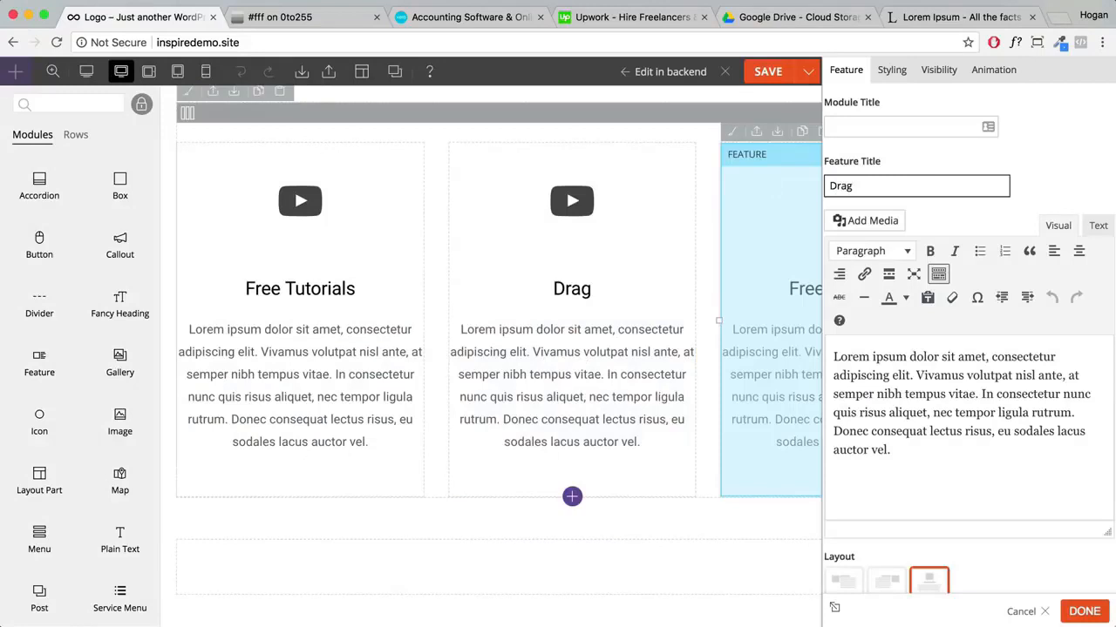
type(" & Drop")
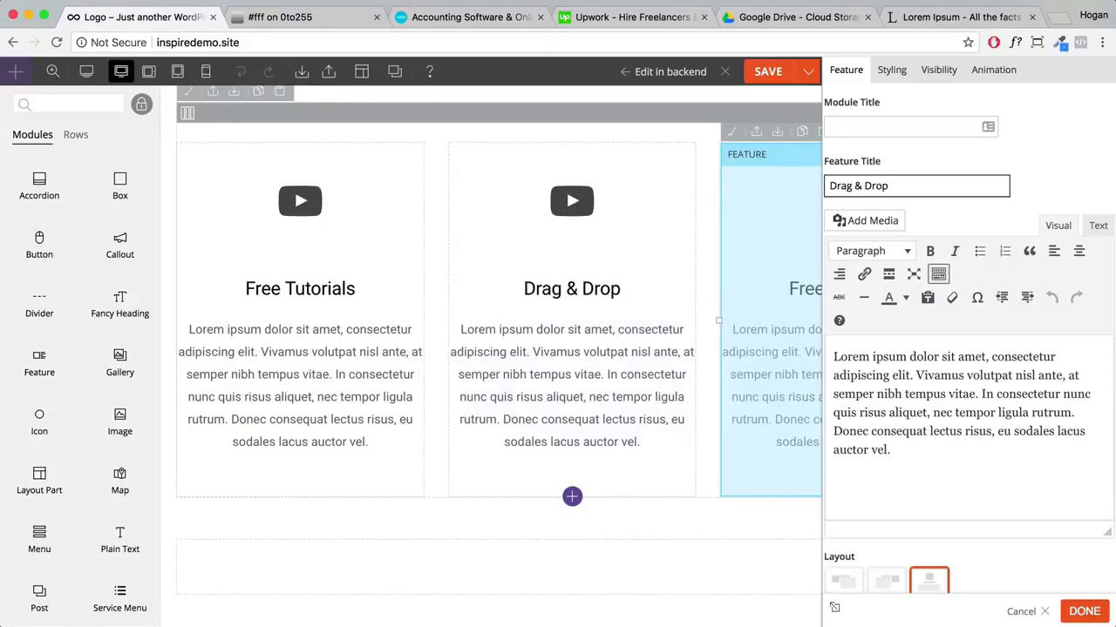
type(" Builder")
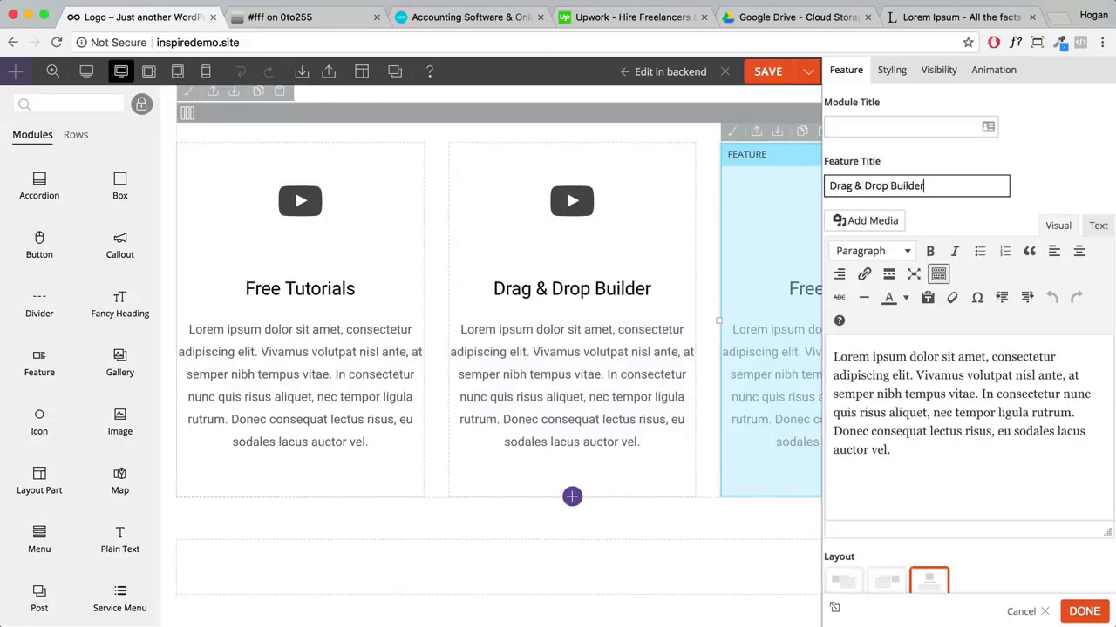
scroll(924, 366, "down", 5)
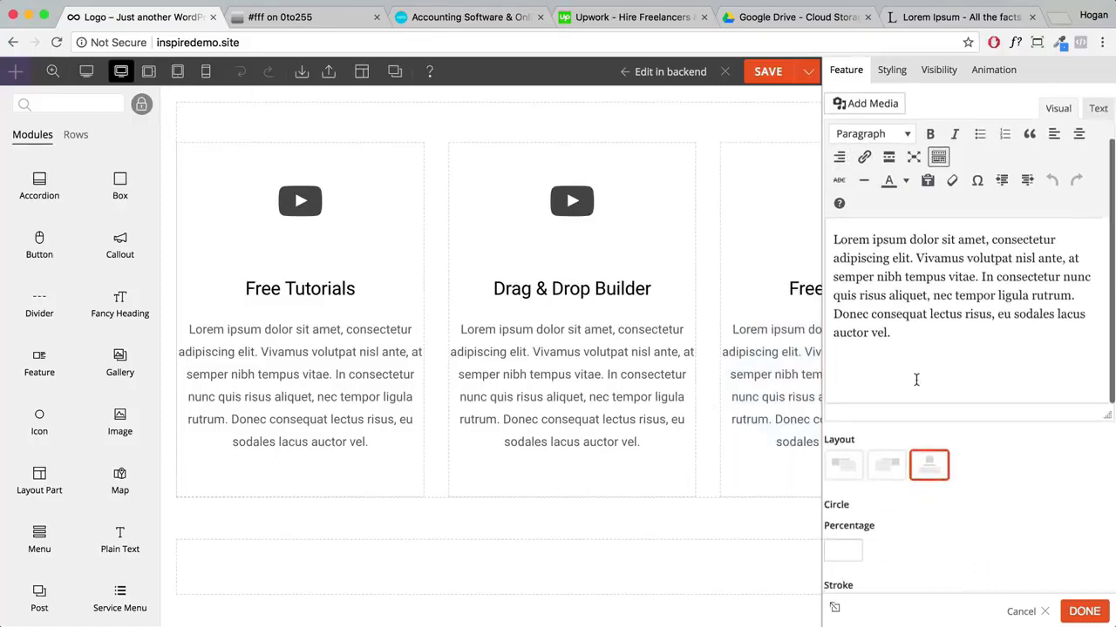
scroll(915, 386, "down", 7)
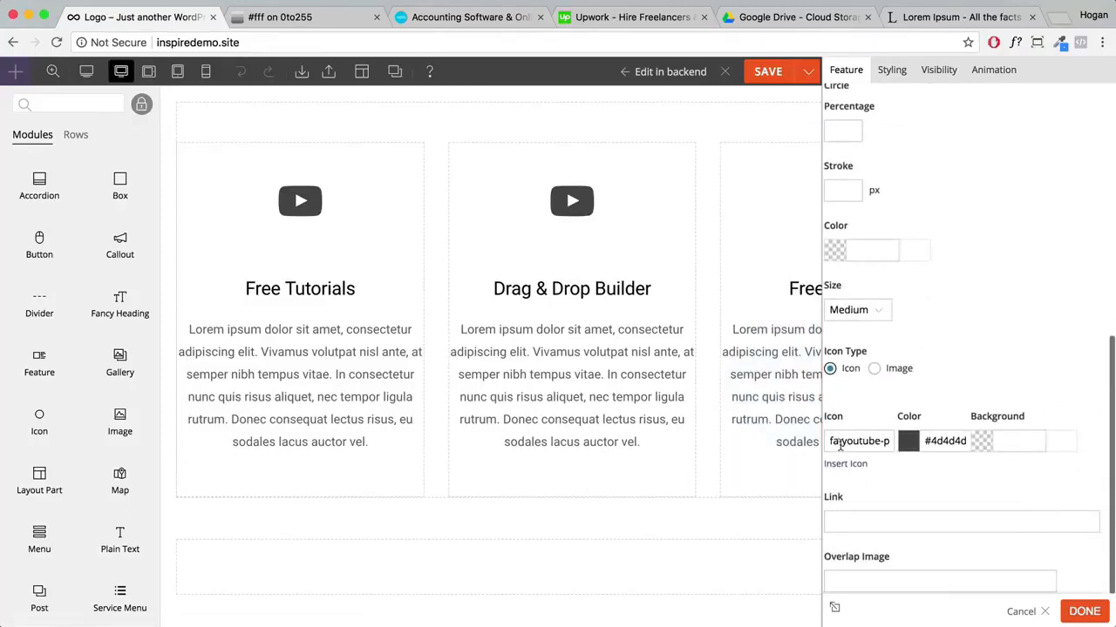
left_click(849, 442)
left_click_drag(850, 442, 919, 442)
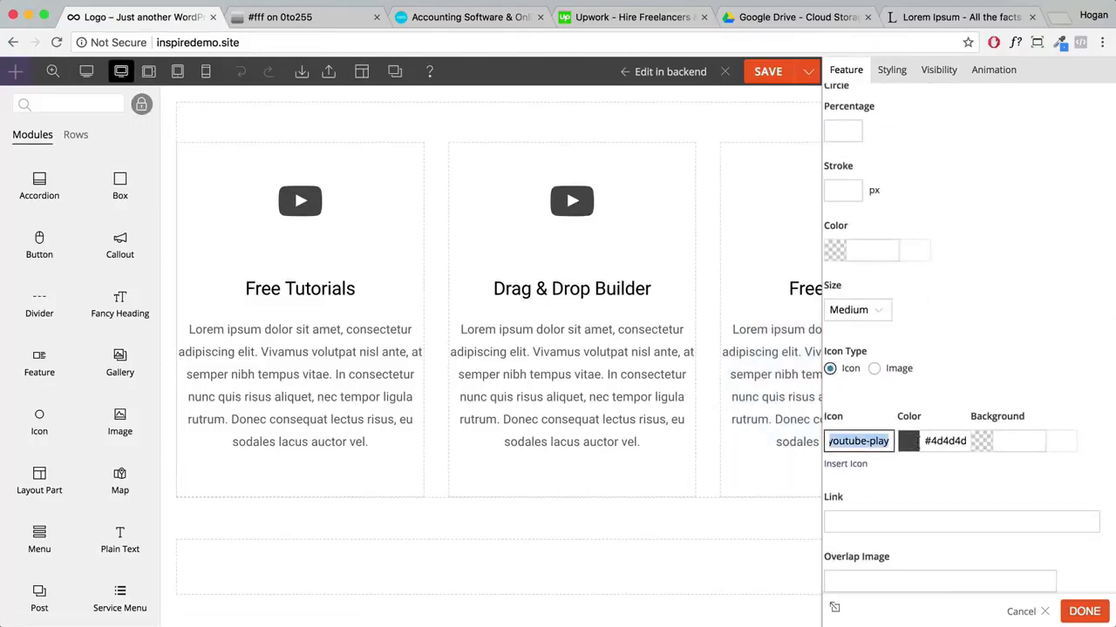
type("cubes")
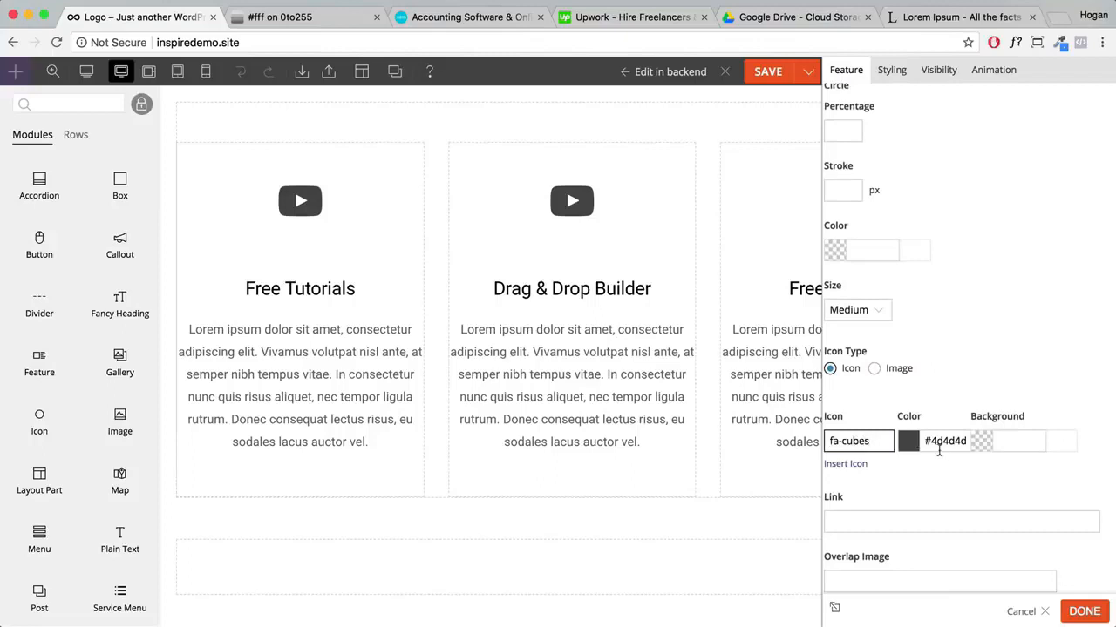
left_click(902, 407)
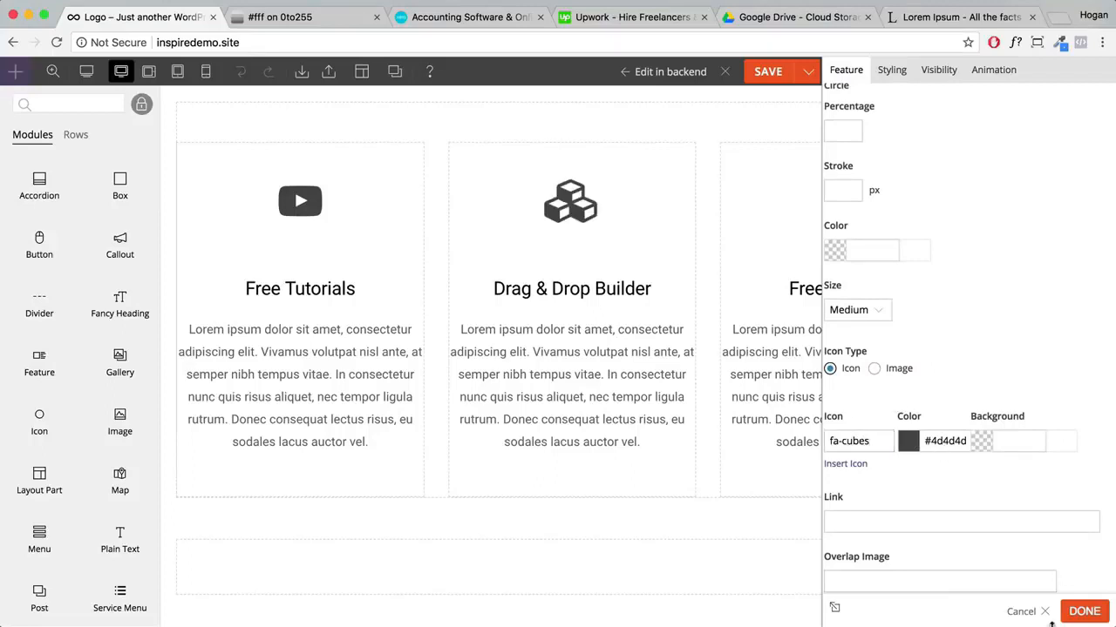
left_click(1083, 612)
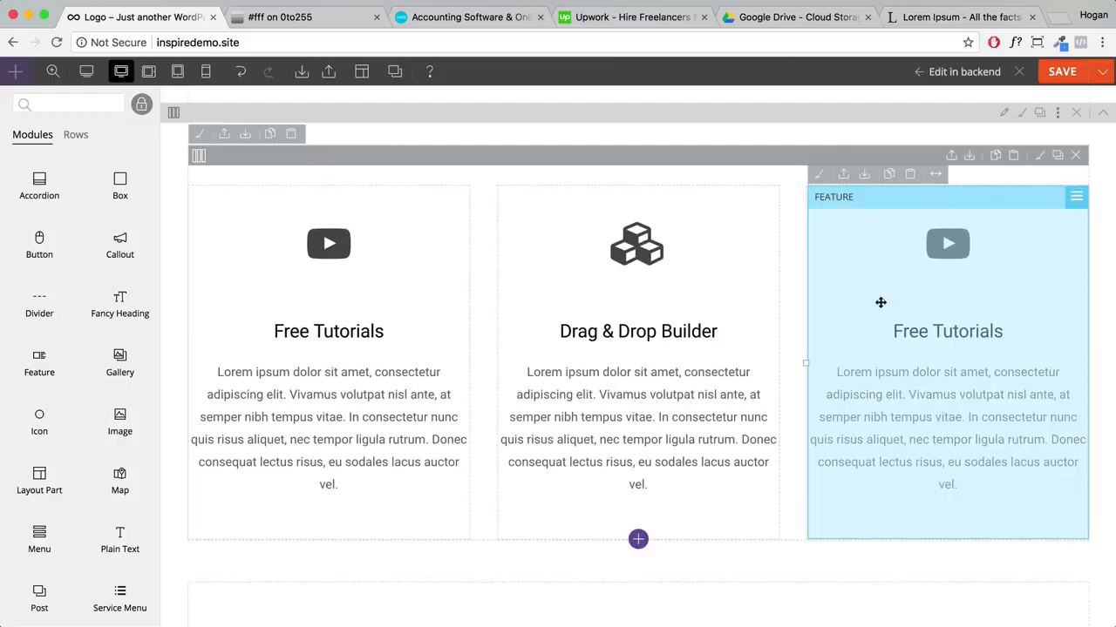
- Retitle the third feature from 'Free Tutorials' to 'Free Support'
double_click(978, 334)
triple_click(944, 185)
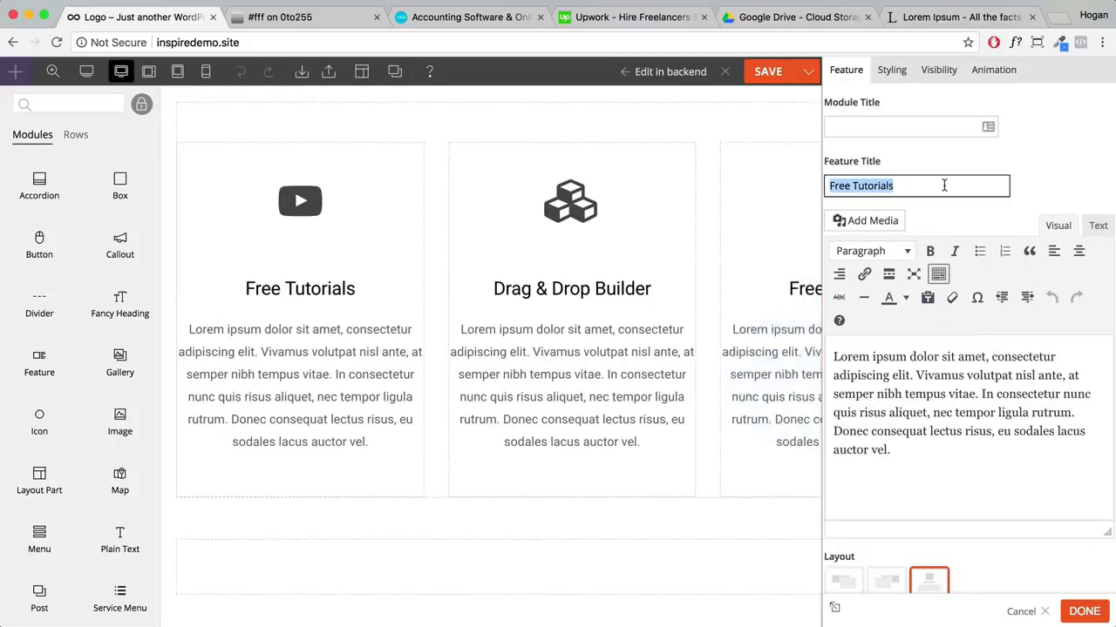
left_click(878, 186)
type("Support")
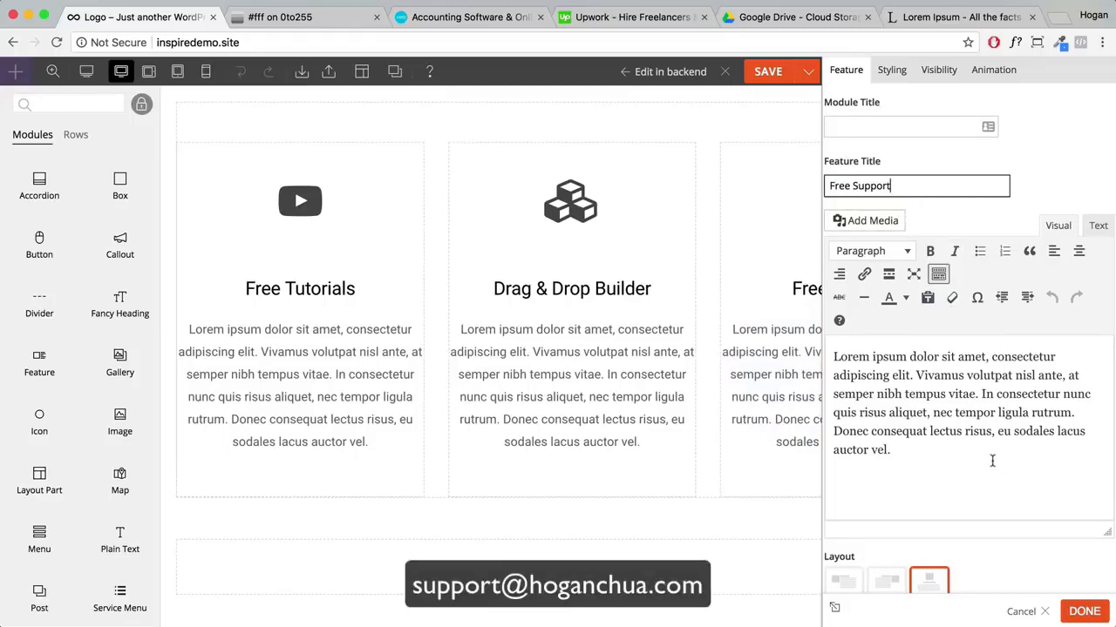
- Replace the third feature's youtube-play icon with fa-users and apply the settings
scroll(991, 461, "down", 10)
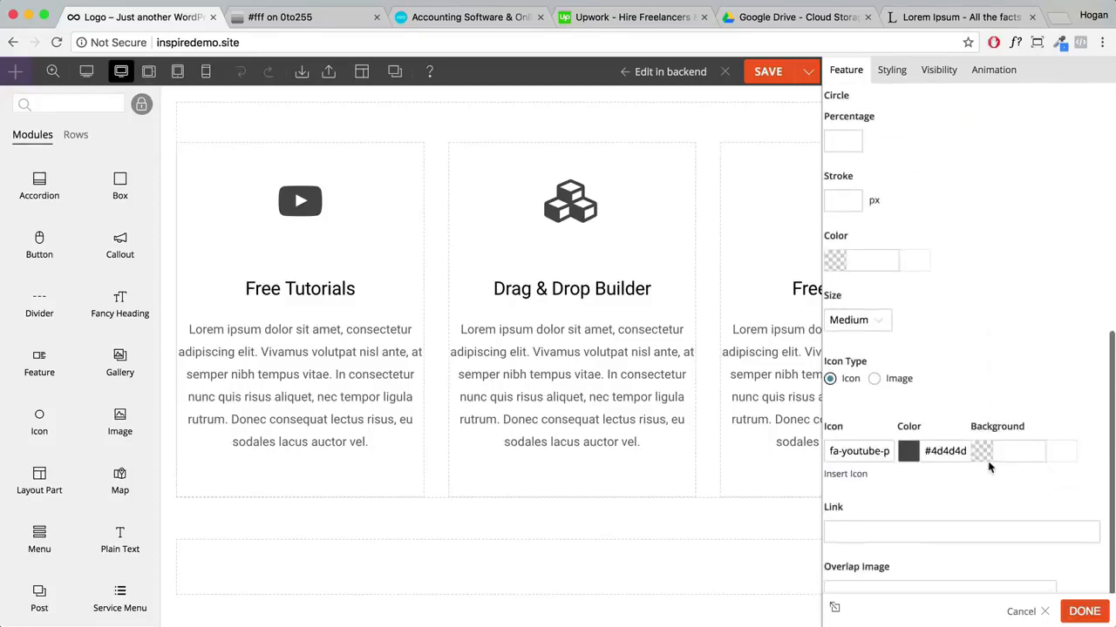
scroll(992, 468, "down", 2)
left_click_drag(844, 396, 926, 397)
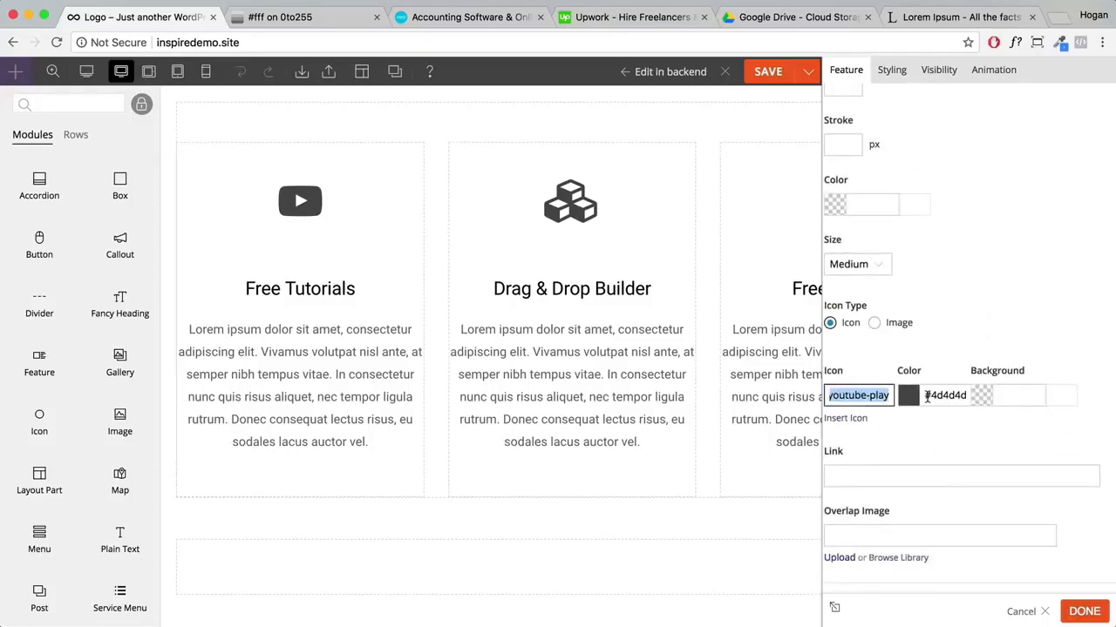
type("fa-users")
left_click(991, 452)
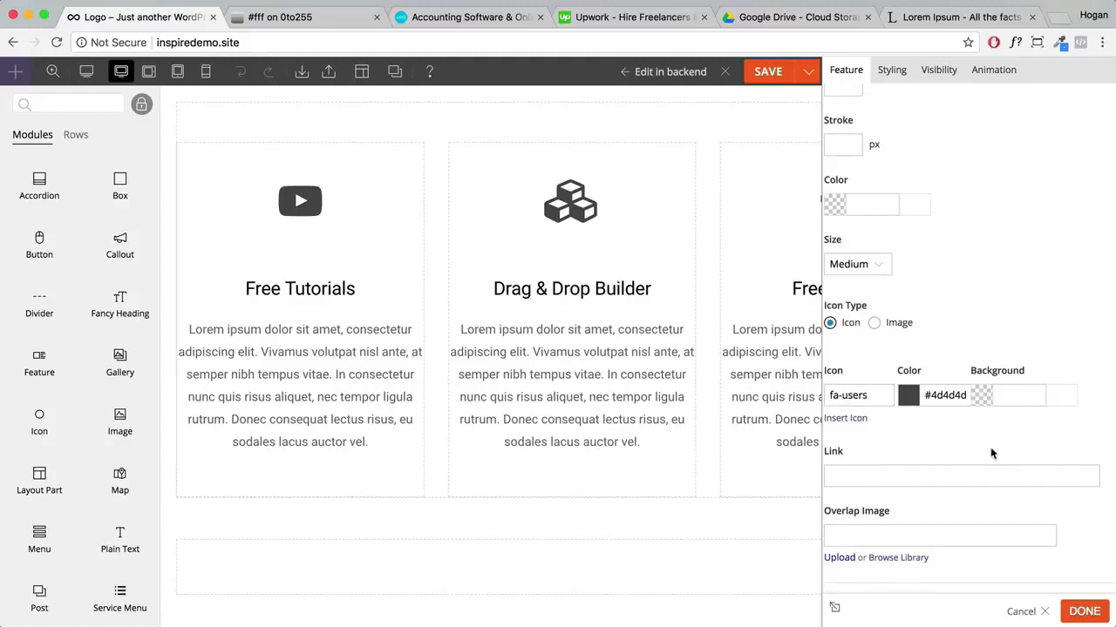
left_click(1083, 611)
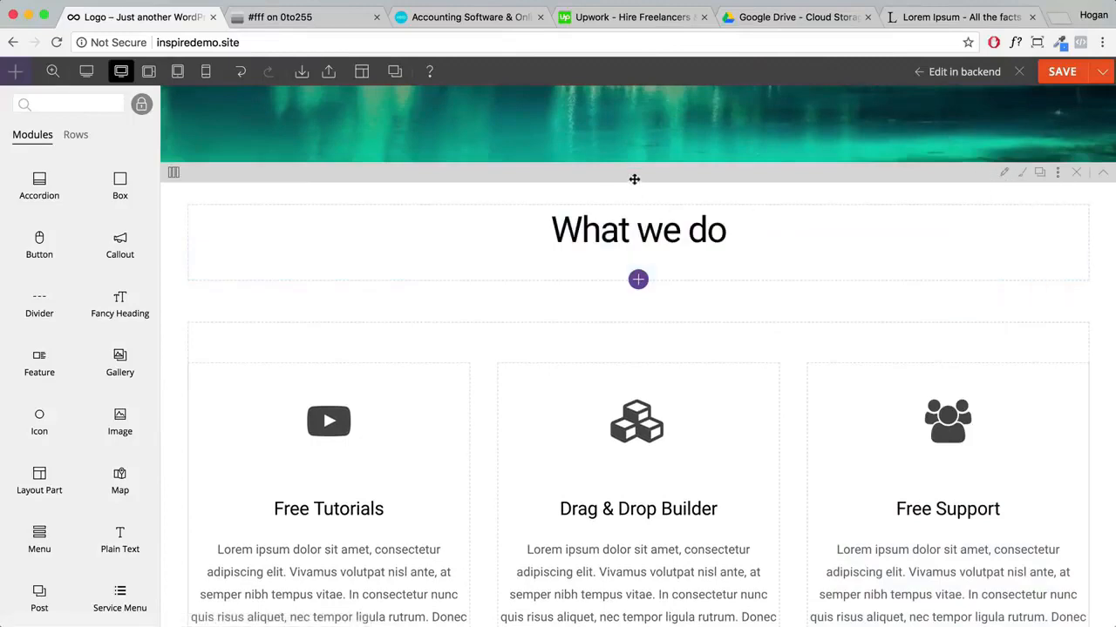
scroll(631, 386, "down", 5)
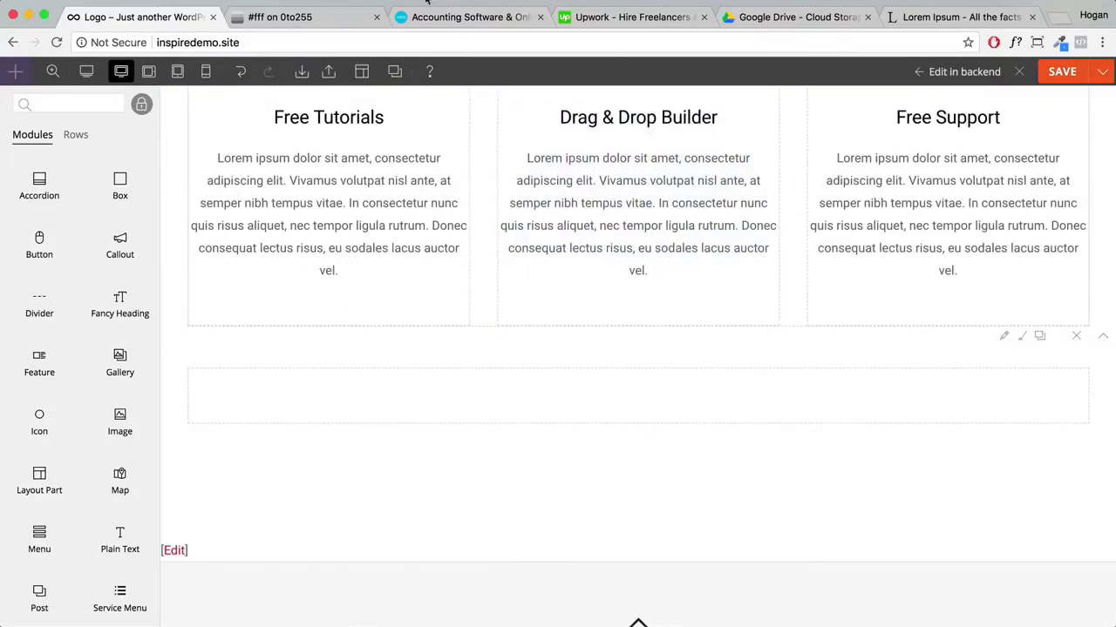
left_click(428, 10)
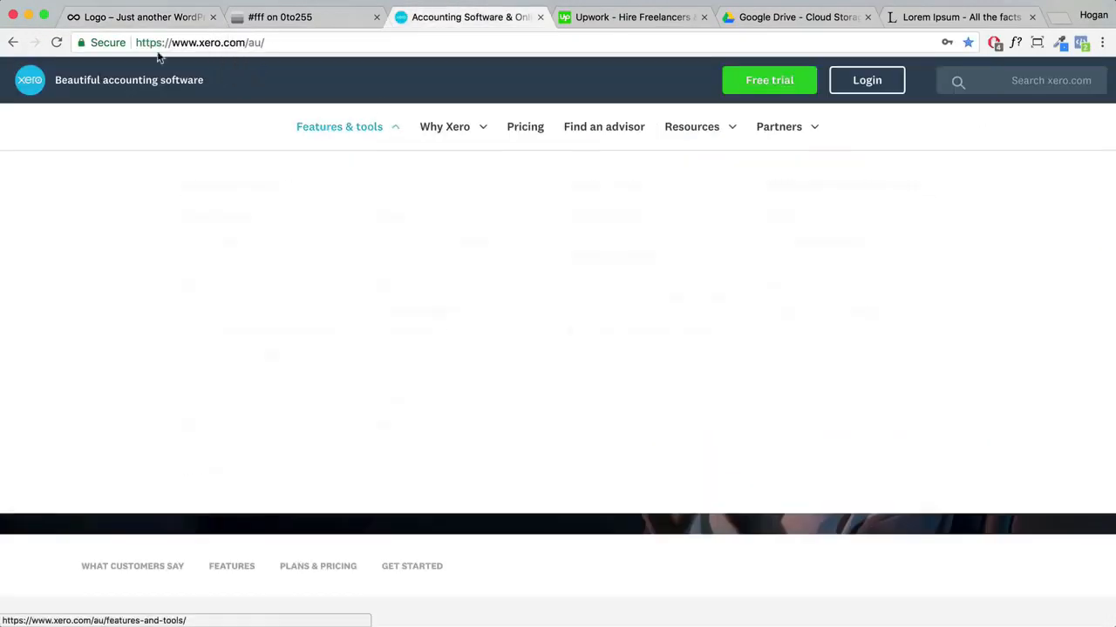
- Scroll through Xero's popular features and pricing plans, then return to the WordPress builder
scroll(470, 232, "down", 4)
scroll(475, 235, "down", 2)
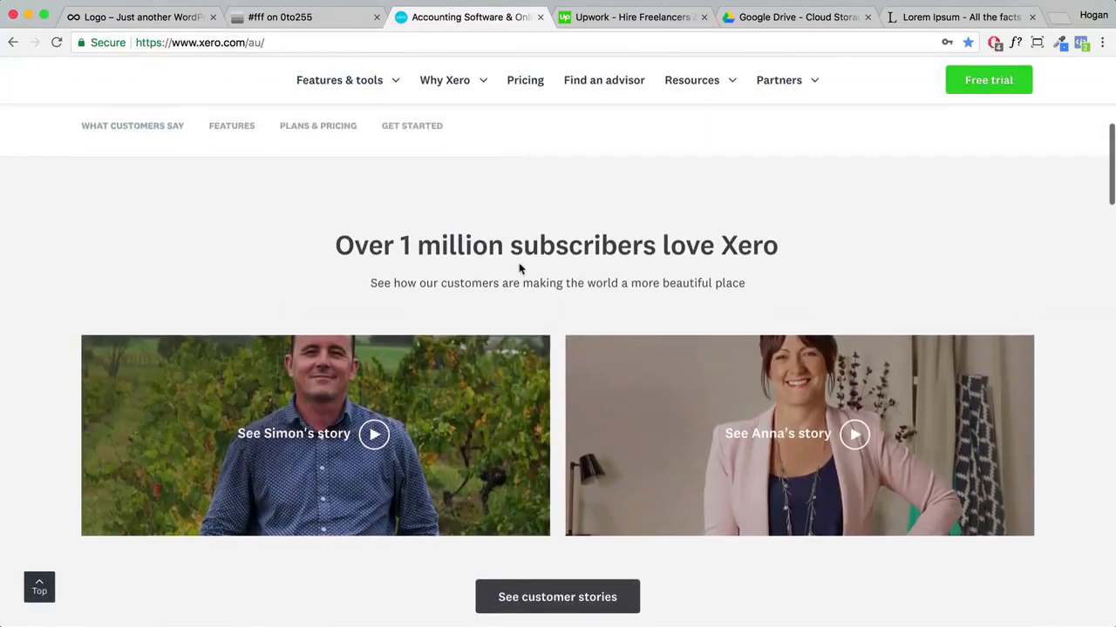
scroll(521, 269, "down", 5)
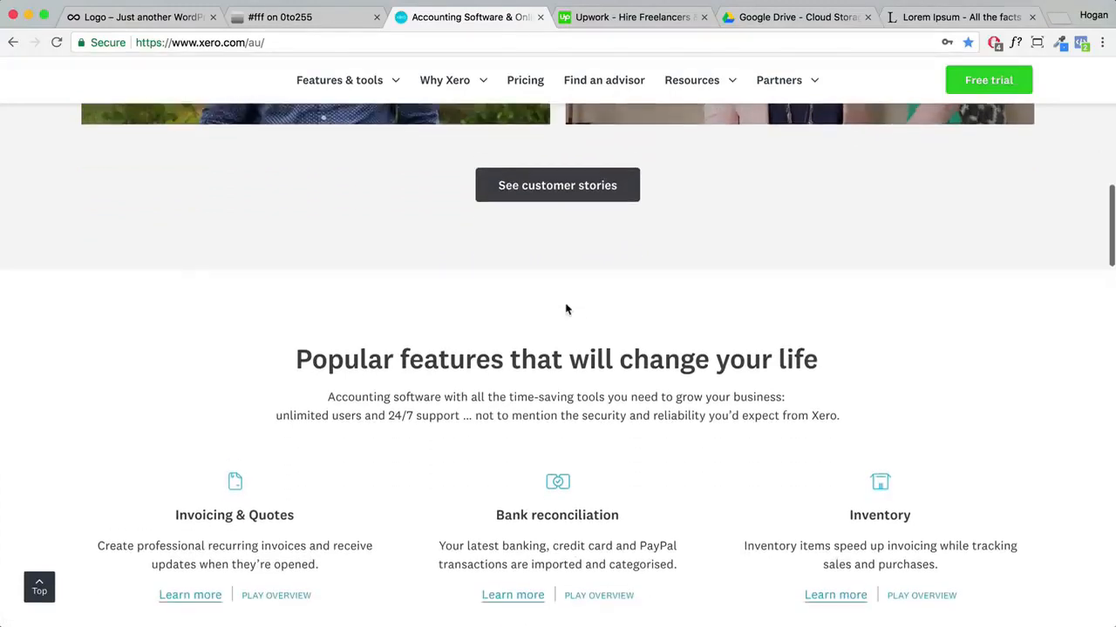
scroll(523, 277, "down", 4)
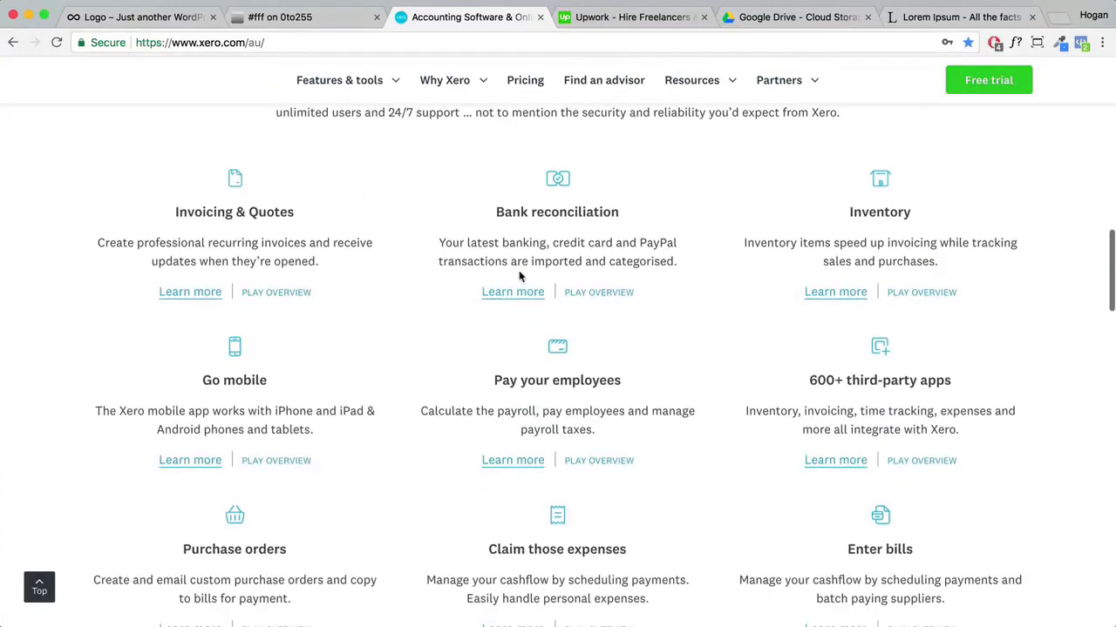
scroll(520, 277, "up", 1)
scroll(879, 304, "down", 10)
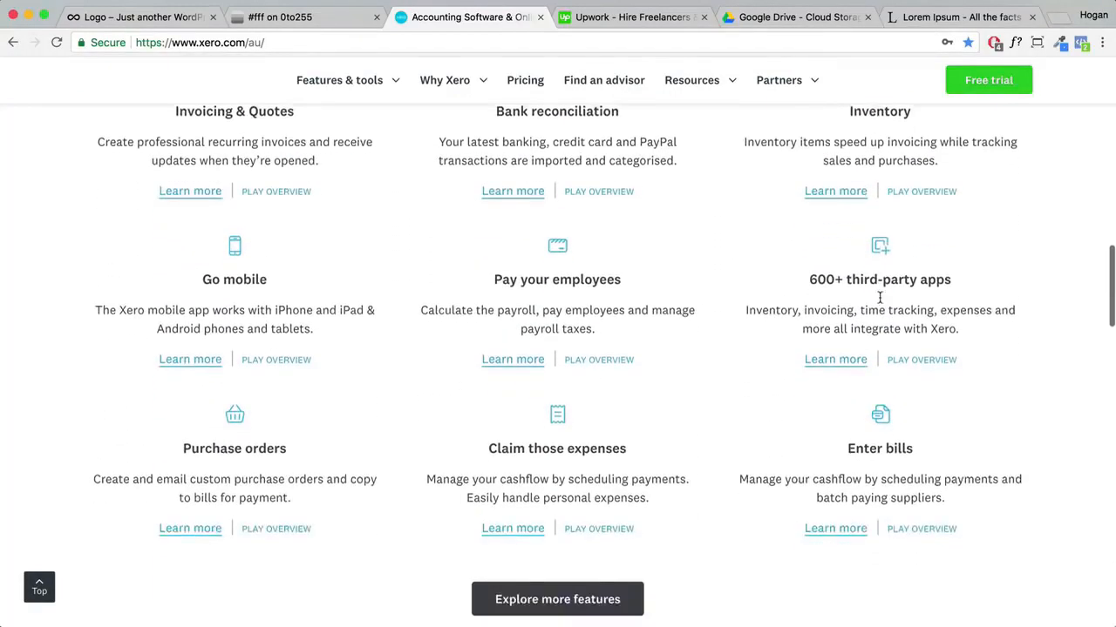
scroll(688, 325, "down", 1)
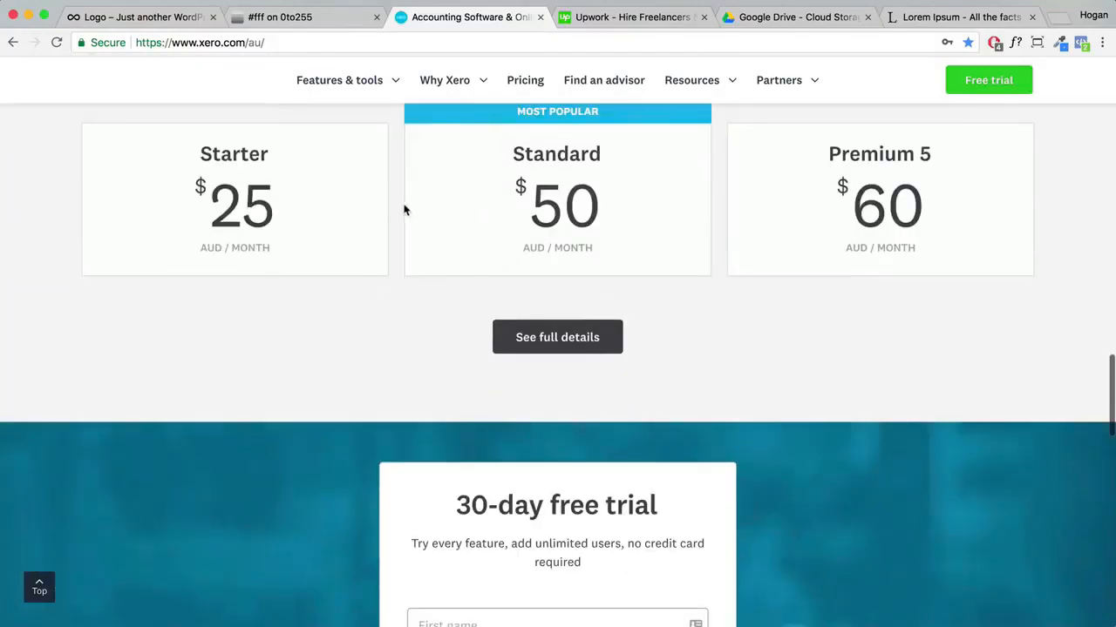
left_click(157, 17)
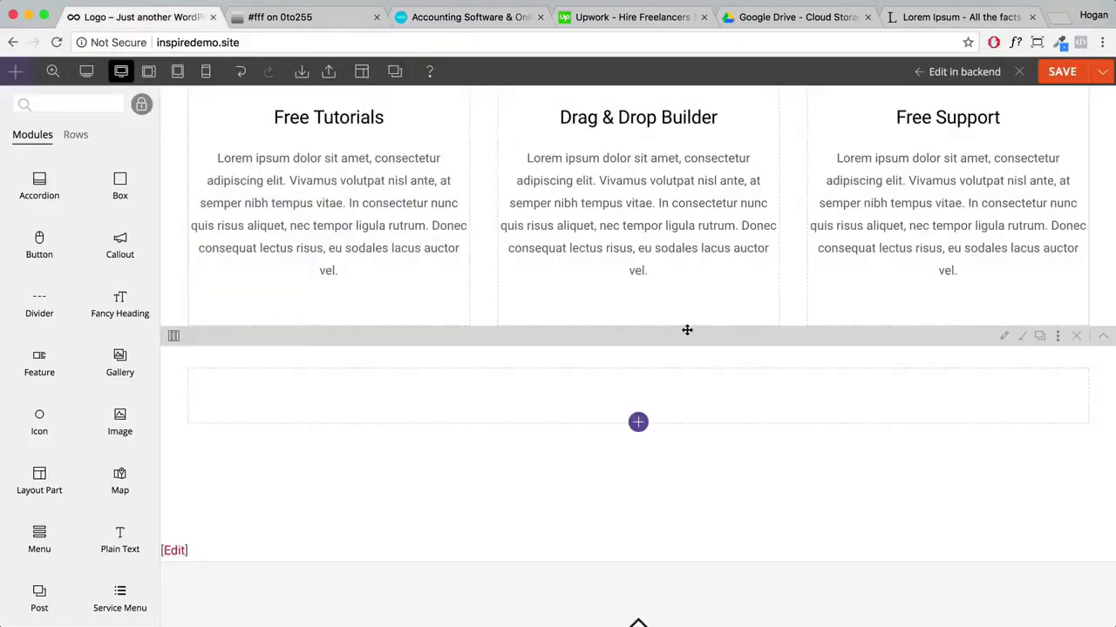
- In the What we do row's styling, set the top padding to 5%
scroll(898, 244, "up", 5)
scroll(906, 240, "up", 2)
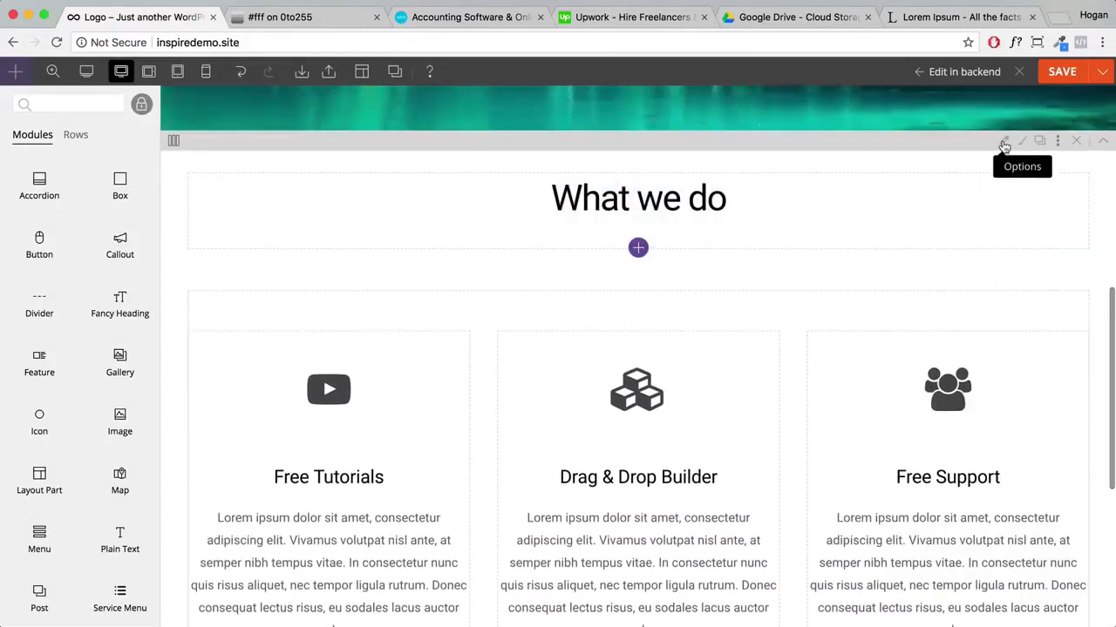
left_click(1001, 147)
left_click(913, 72)
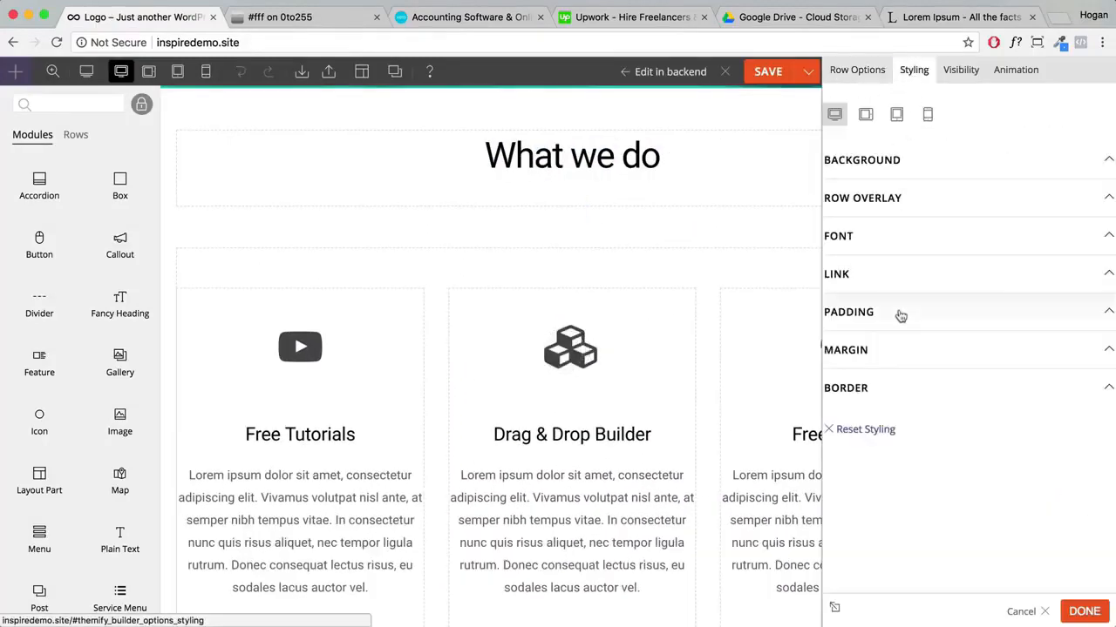
left_click(897, 314)
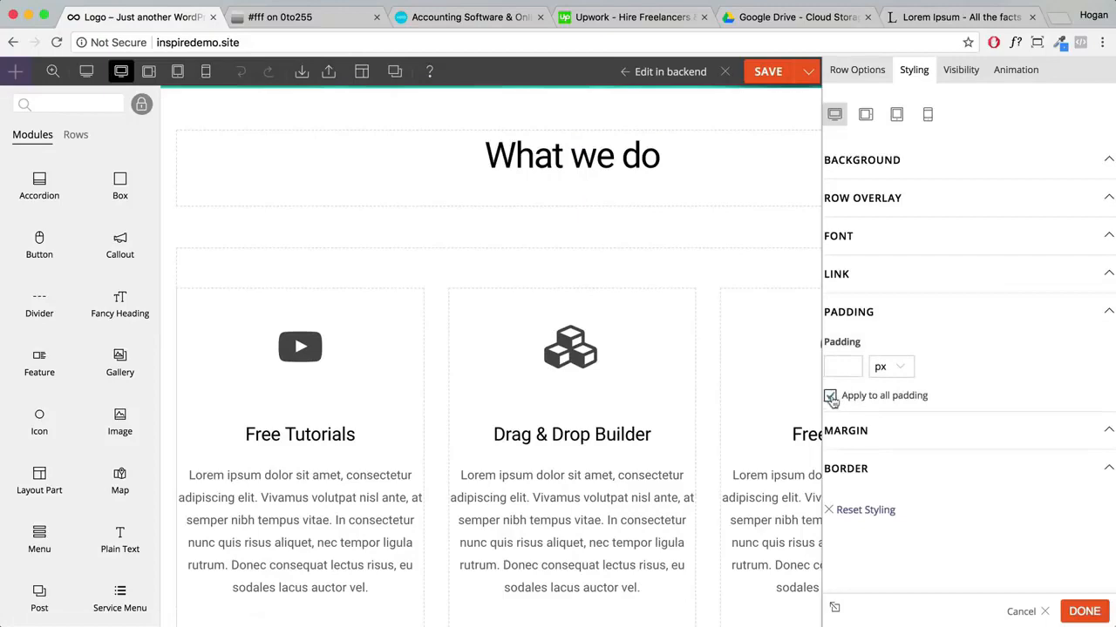
left_click(834, 398)
left_click(844, 368)
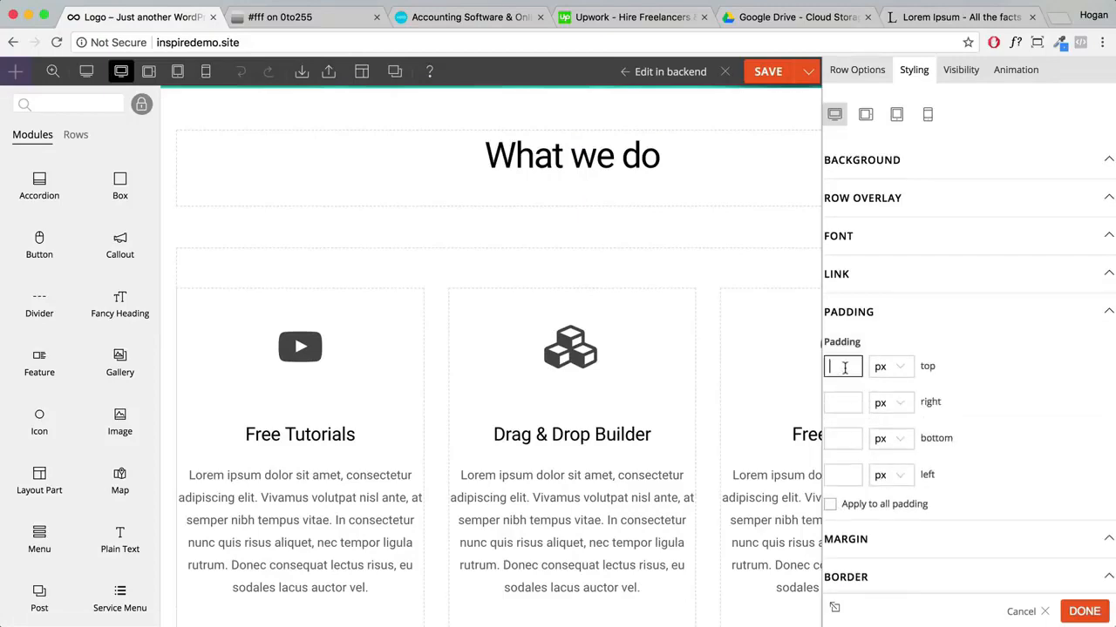
type("5")
left_click(889, 366)
left_click(879, 392)
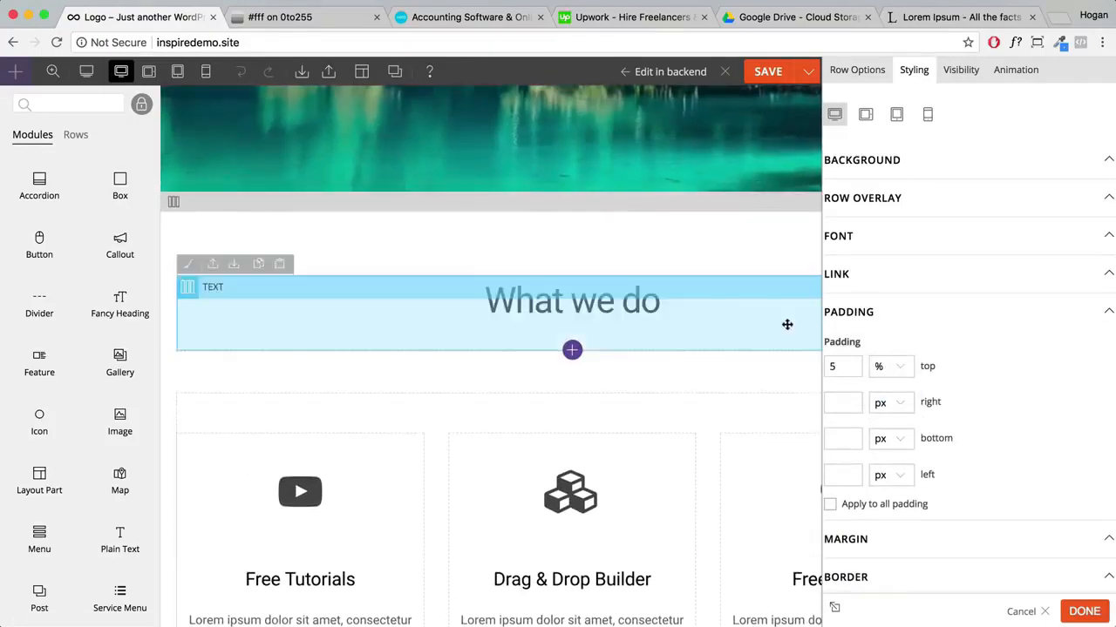
- Enter a 5% bottom padding, then clear that bottom value and close the row styling
scroll(787, 325, "down", 2)
type("5")
left_click(888, 440)
left_click(884, 462)
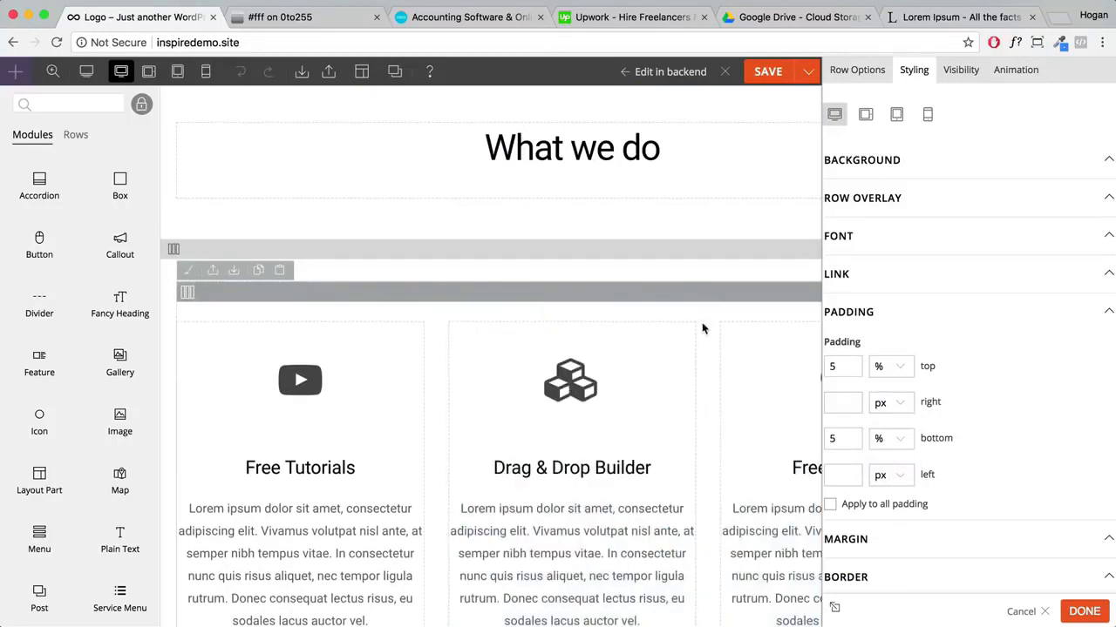
scroll(658, 201, "up", 2)
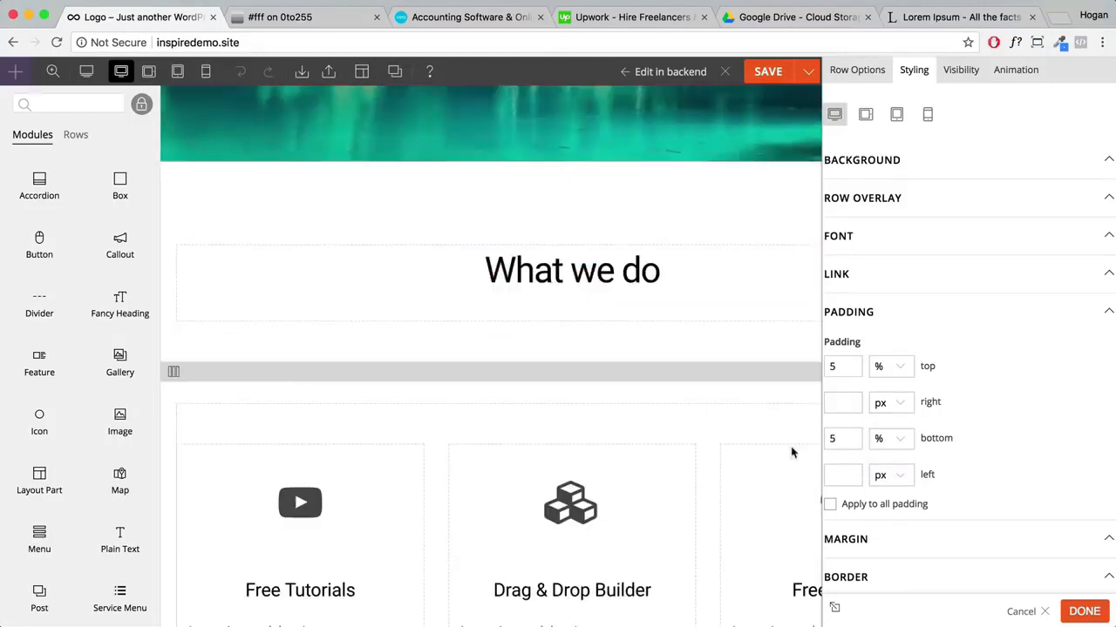
double_click(844, 438)
key("BackSpace")
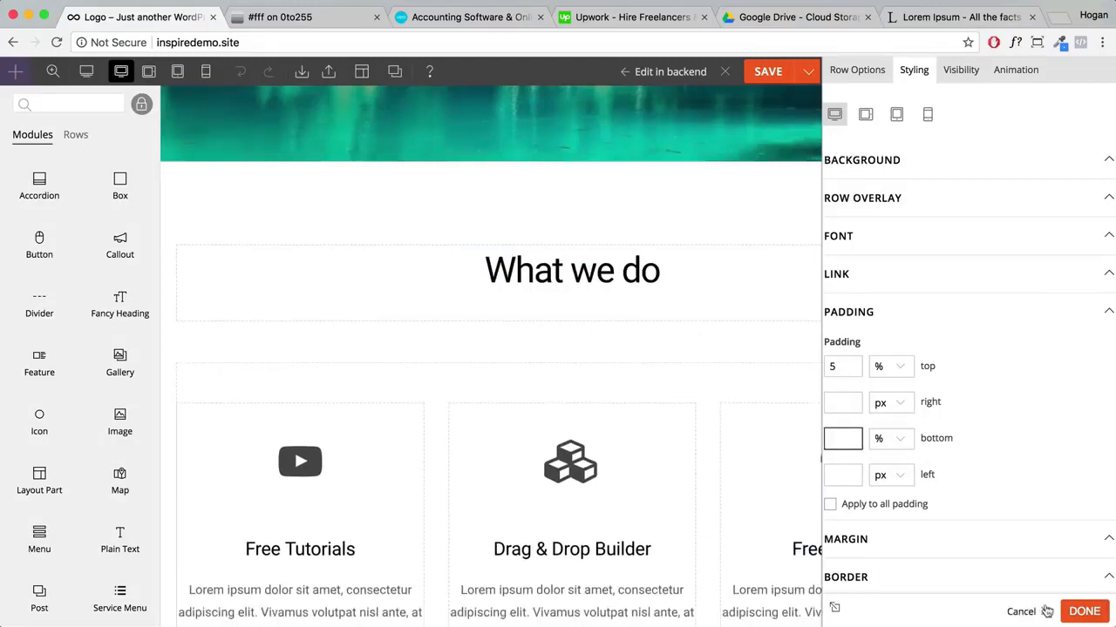
left_click(1045, 615)
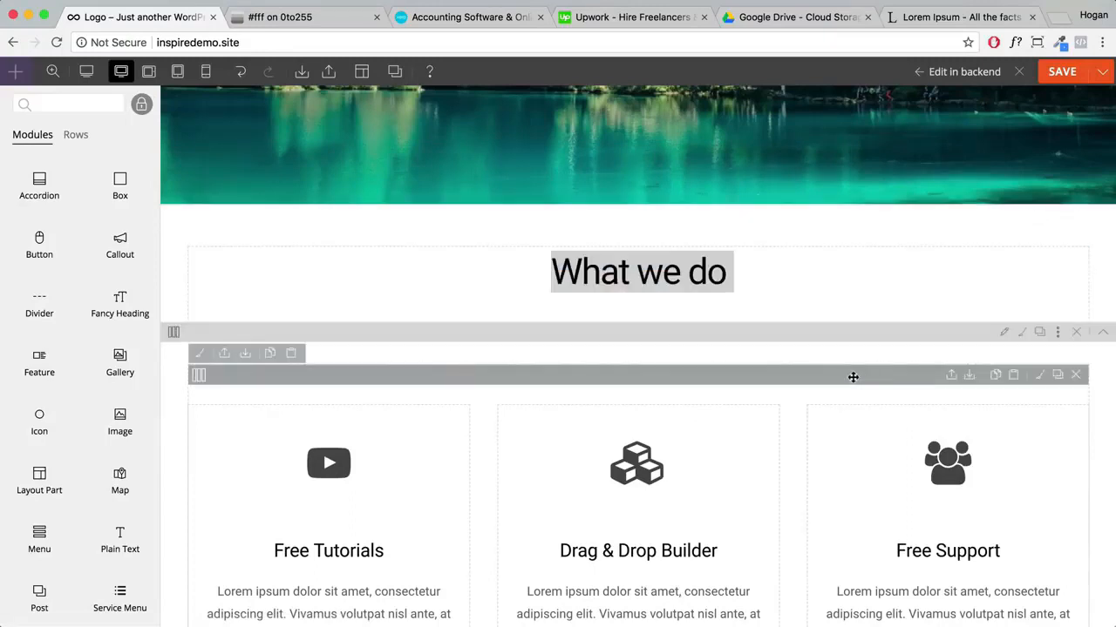
- Move the three feature columns up beneath the What we do heading
left_click_drag(853, 376, 530, 398)
scroll(826, 353, "down", 2)
scroll(811, 352, "up", 2)
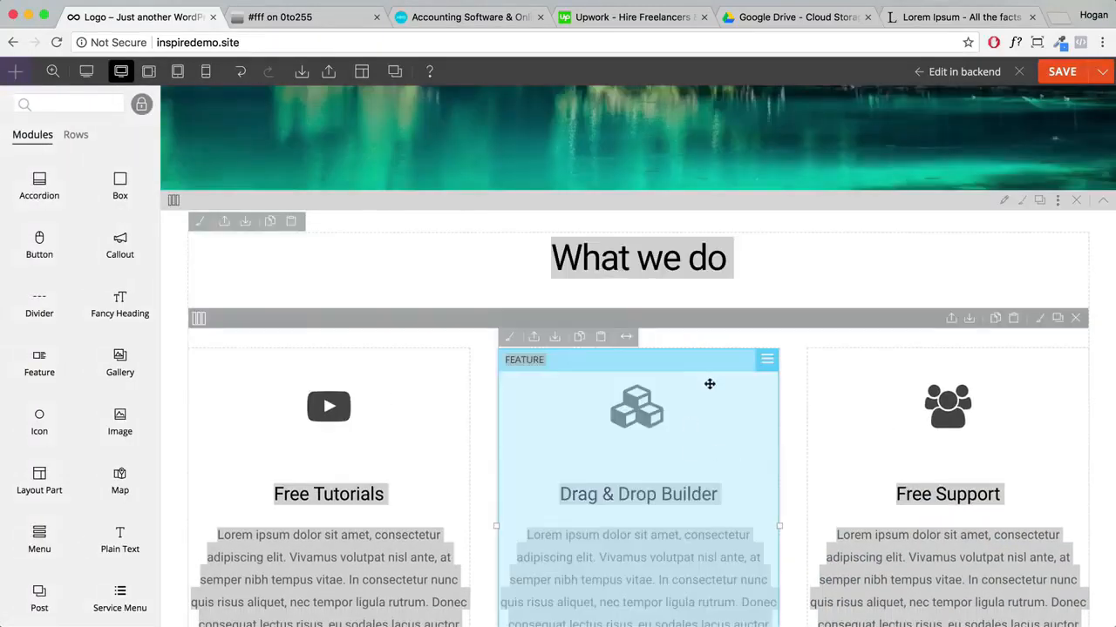
scroll(584, 311, "down", 5)
scroll(685, 410, "up", 4)
scroll(647, 354, "down", 4)
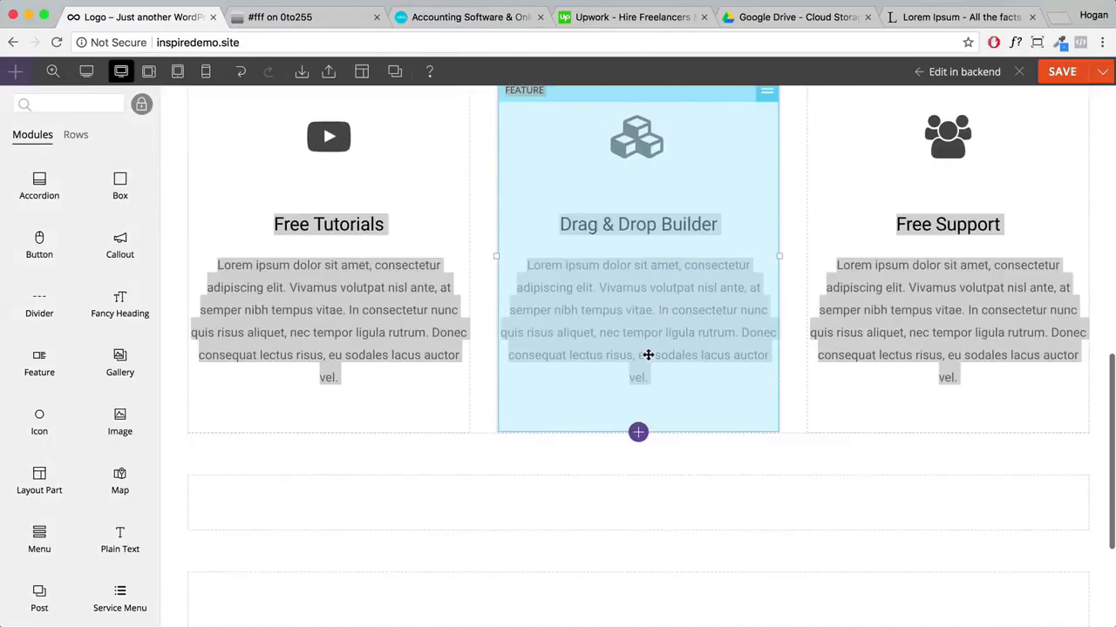
scroll(553, 488, "up", 8)
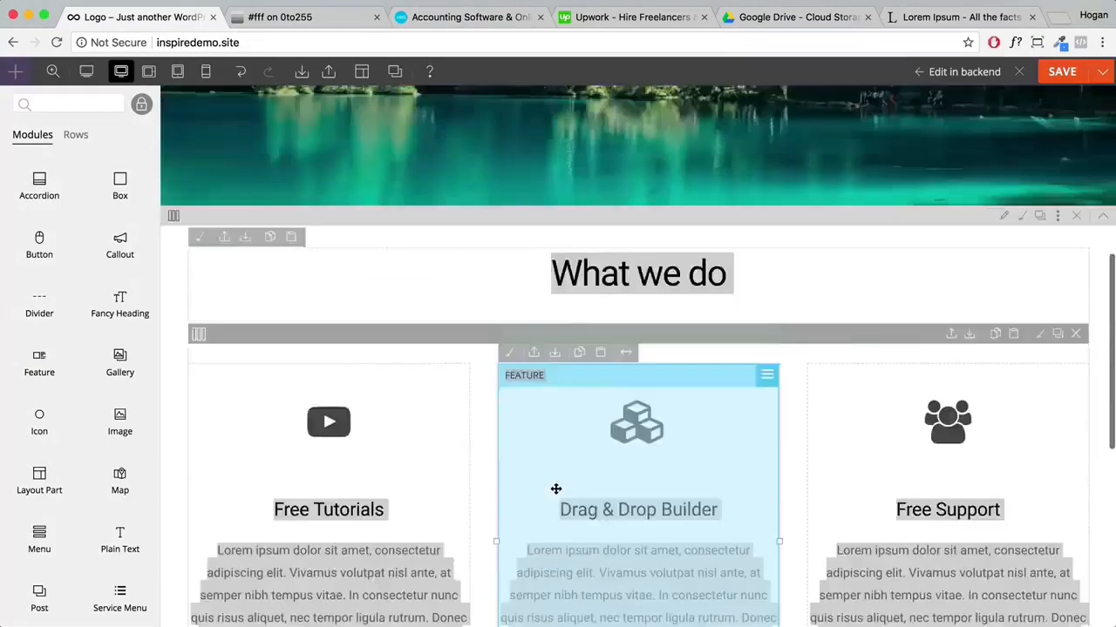
- Give the heading row 5% top and bottom padding, then save the page and exit the builder
left_click(1019, 335)
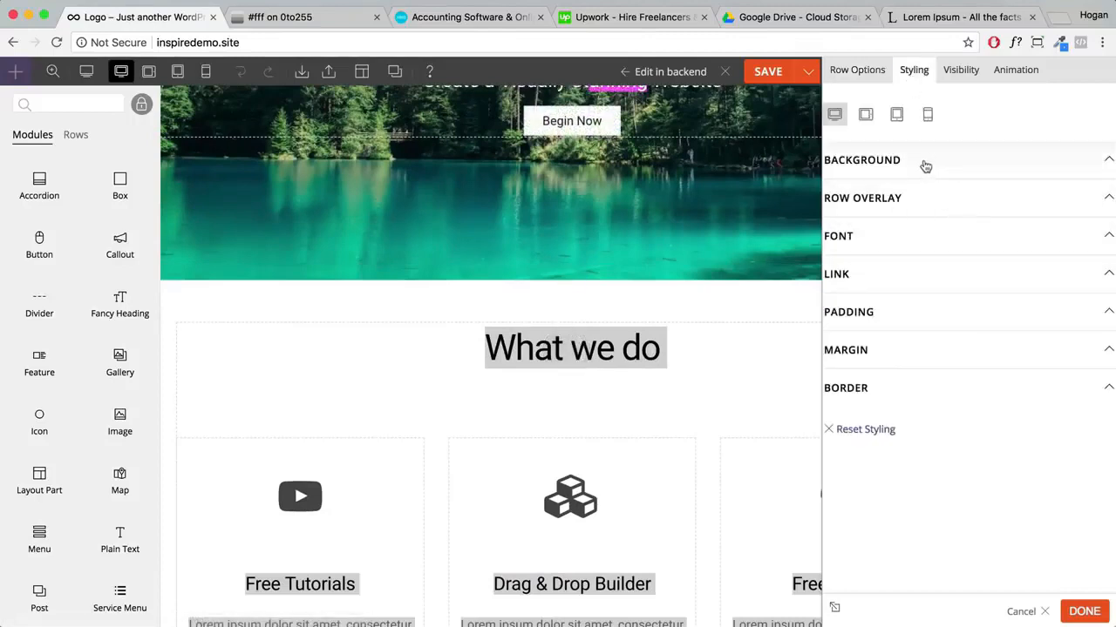
left_click(910, 314)
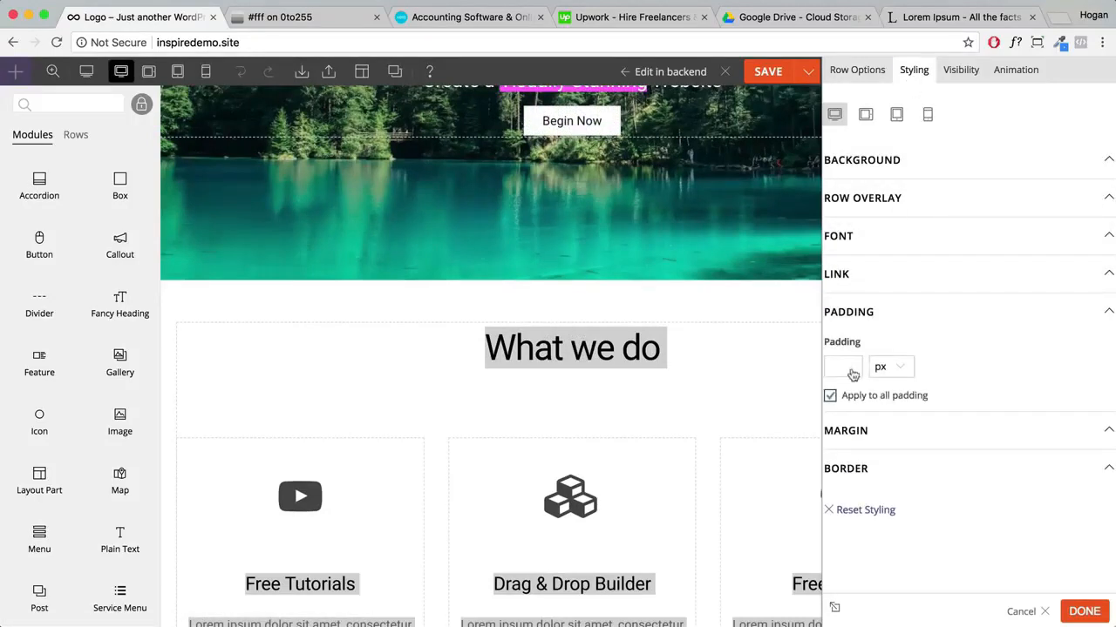
left_click(842, 366)
type("5")
left_click(887, 367)
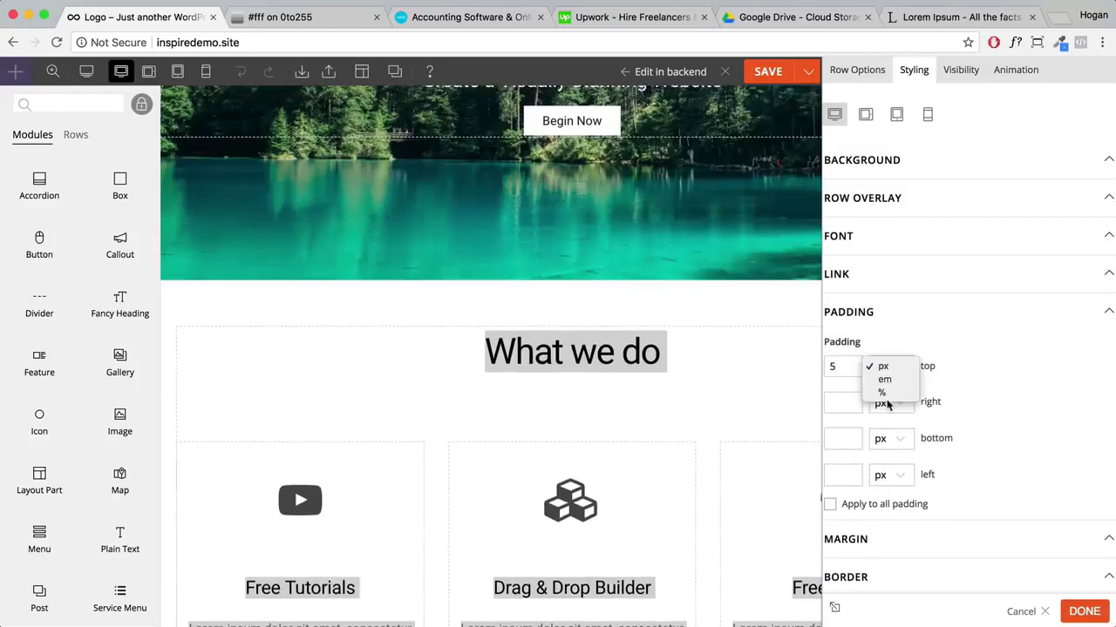
left_click(882, 392)
left_click(852, 439)
type("5")
left_click(882, 441)
left_click(889, 464)
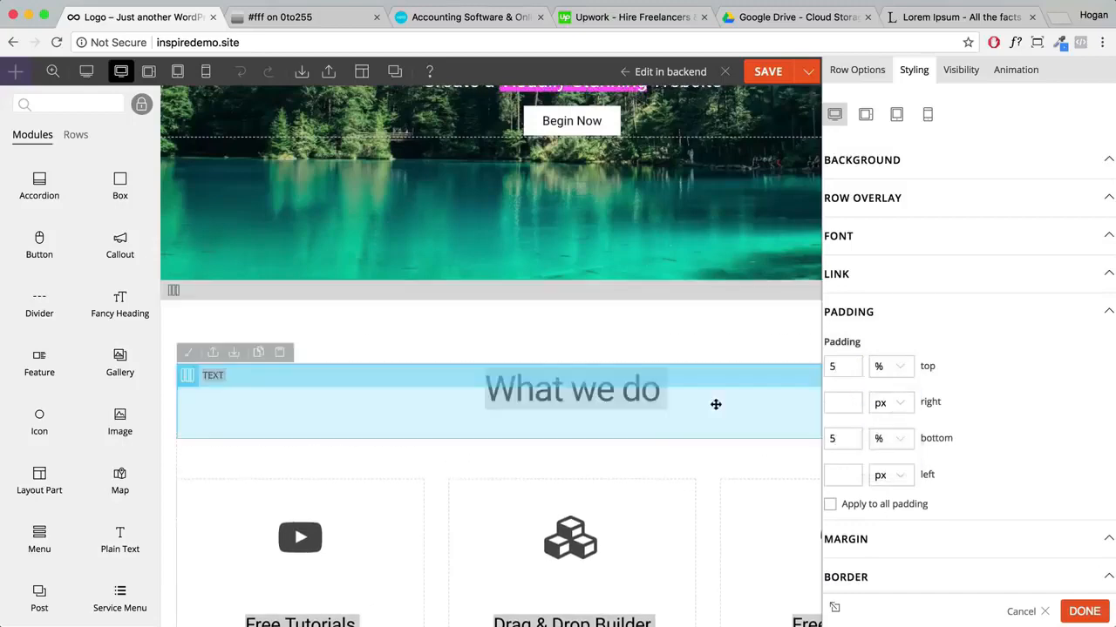
scroll(715, 404, "down", 3)
left_click(1084, 612)
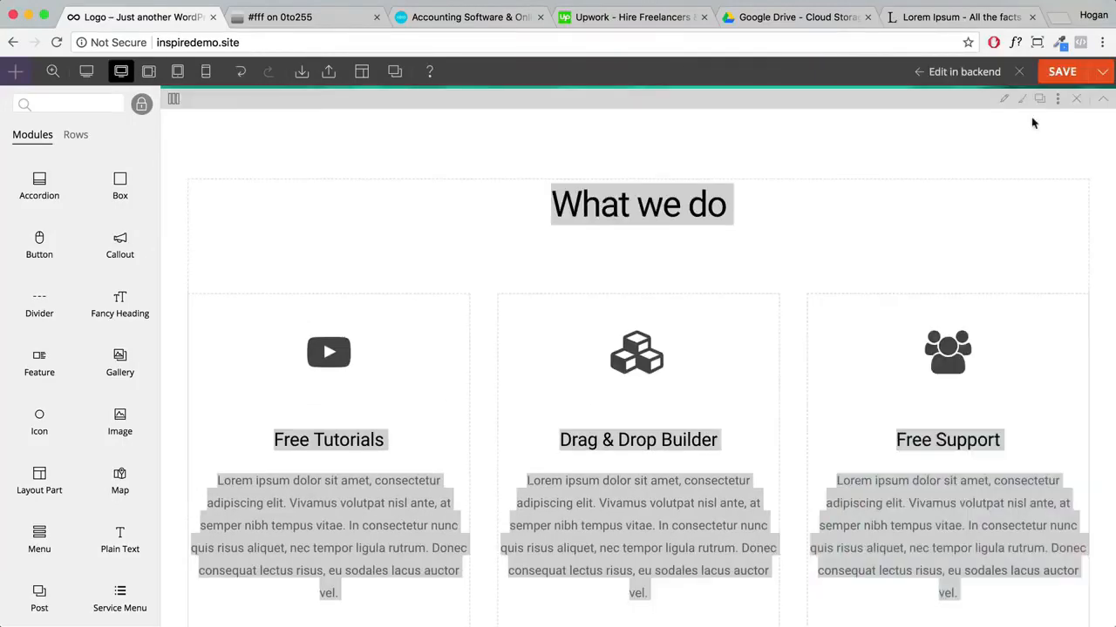
left_click(1053, 84)
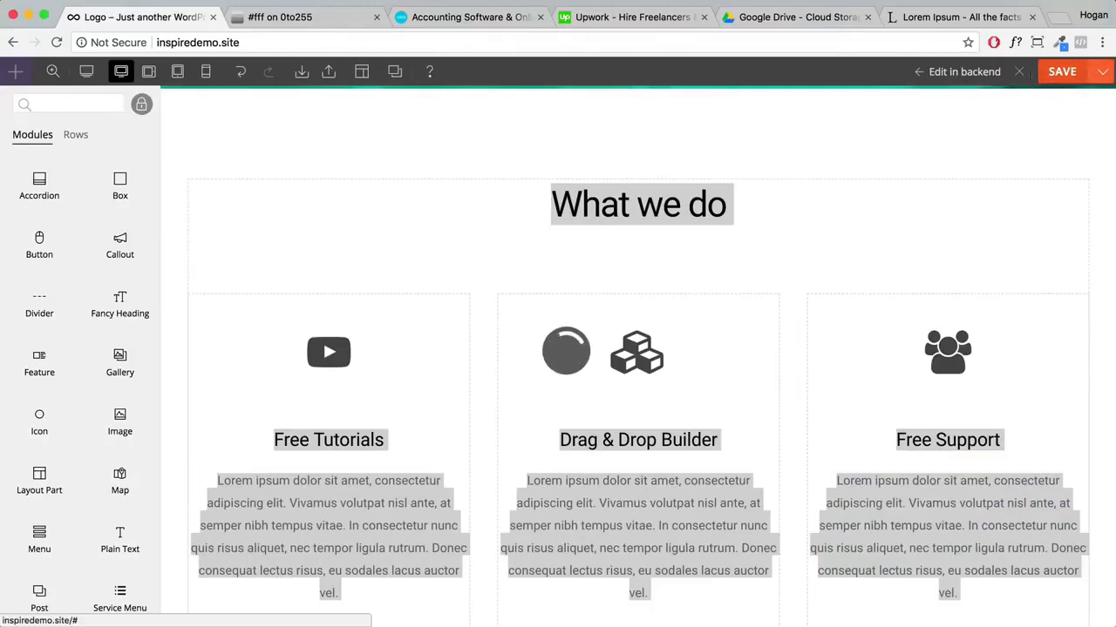
left_click(1023, 77)
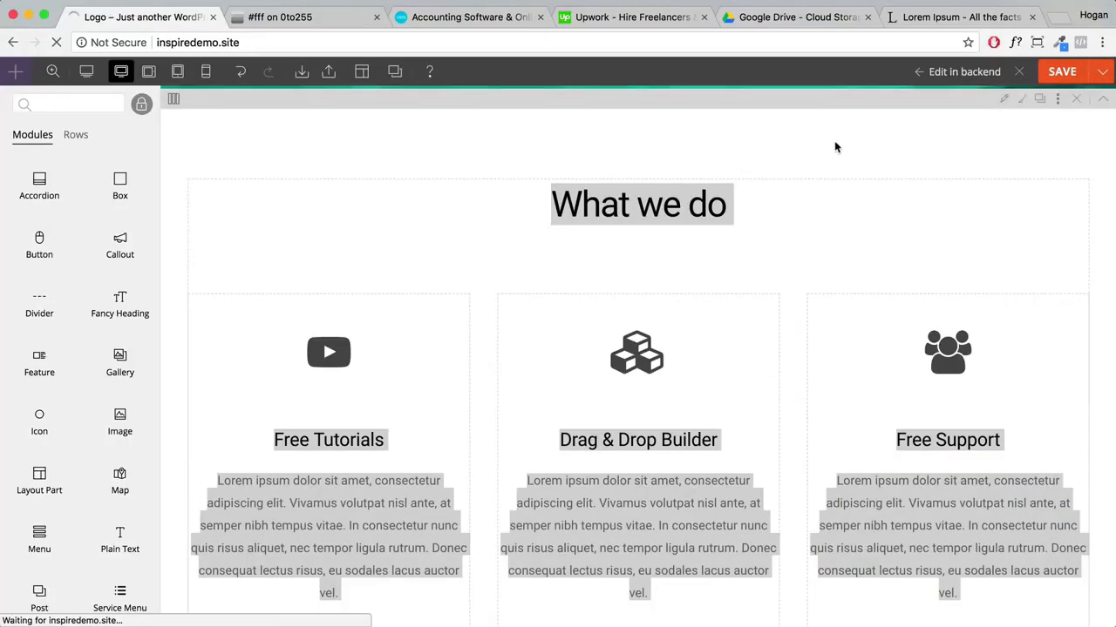
- On the live page, select the What we do heading and launch the site Customizer
scroll(787, 251, "down", 10)
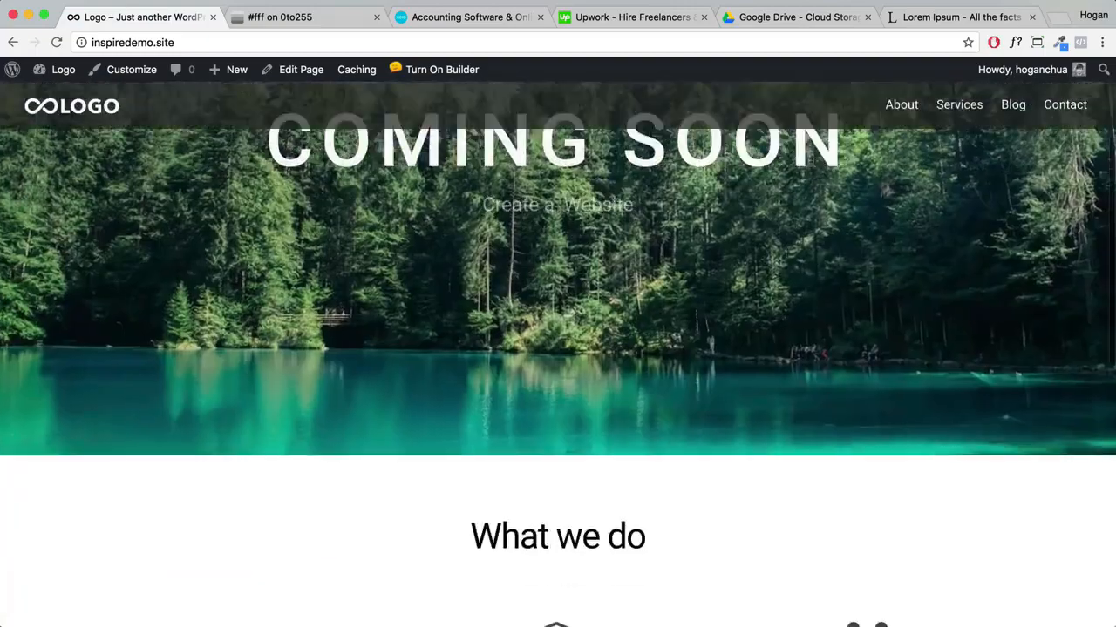
scroll(787, 253, "up", 5)
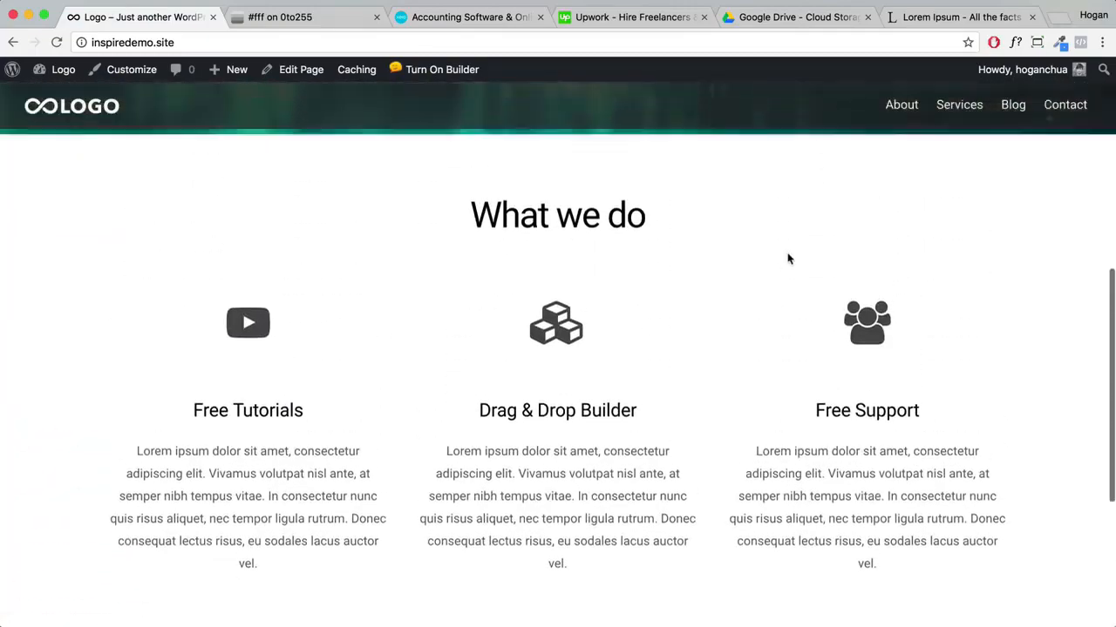
scroll(787, 257, "down", 2)
scroll(787, 256, "up", 4)
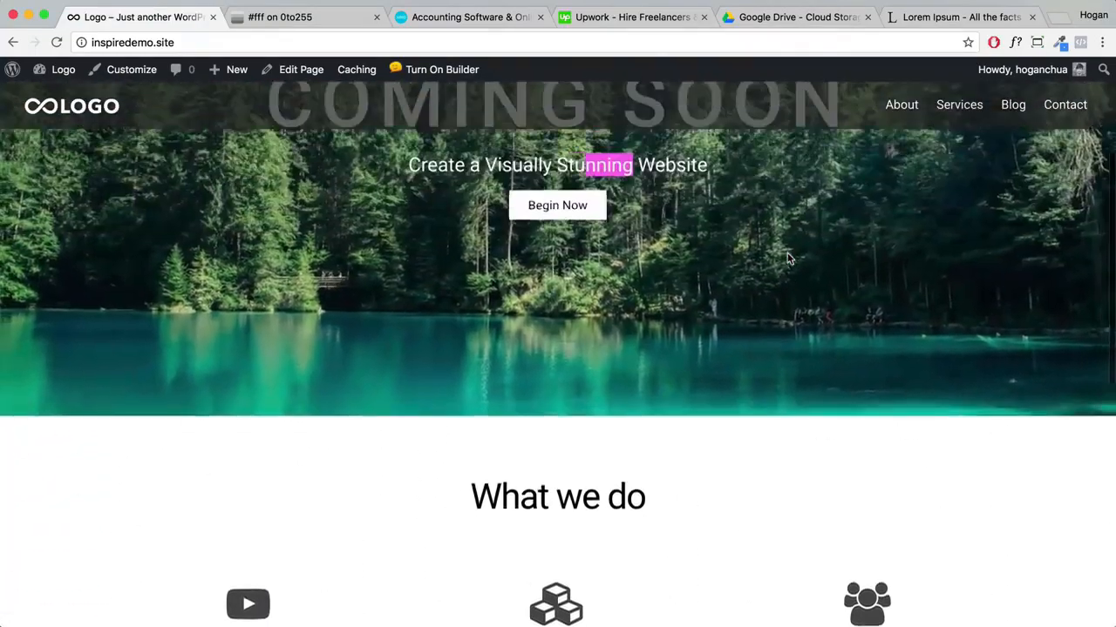
scroll(787, 257, "down", 2)
mouse_move(660, 353)
left_mouse_down()
mouse_move(468, 341)
mouse_move(681, 356)
left_mouse_up()
left_click(460, 345)
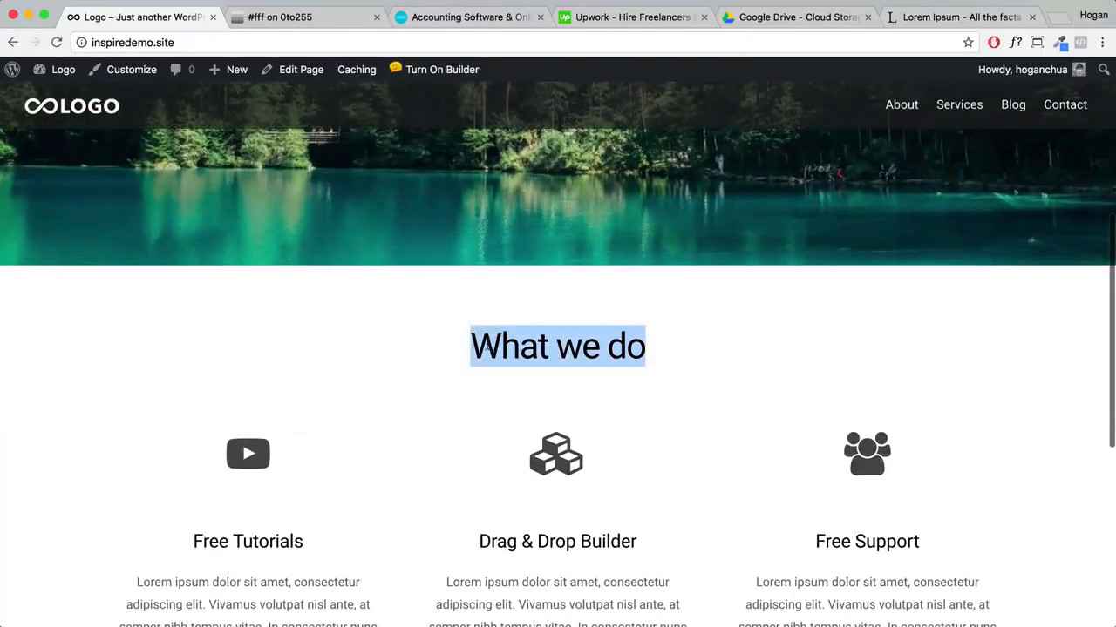
left_click(115, 67)
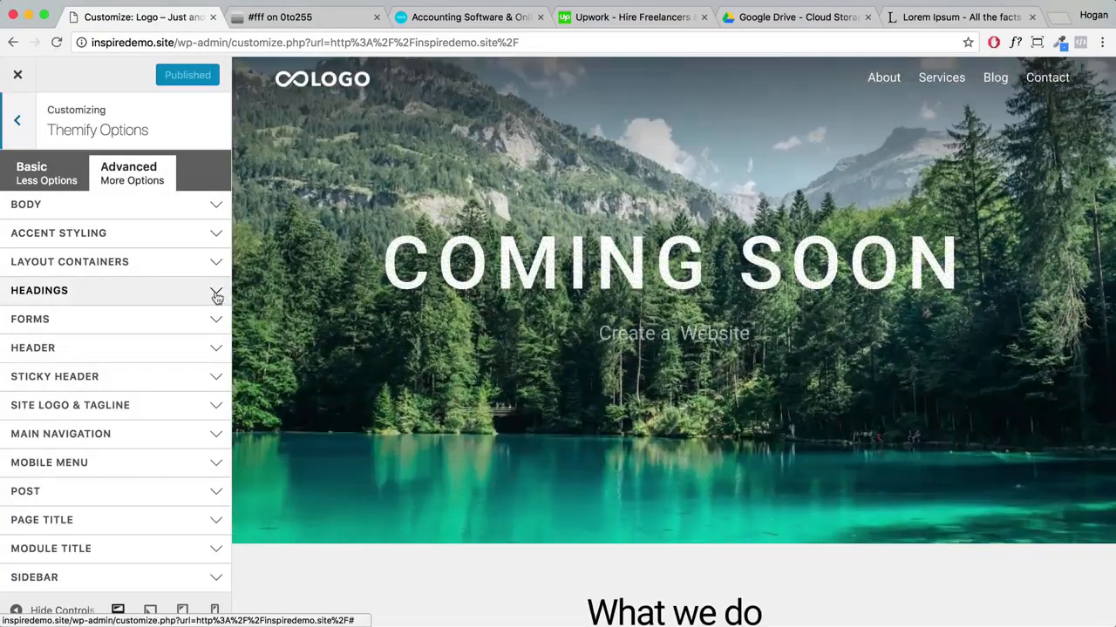
- Set the Heading 2 font to Roboto with normal font weight
left_click(216, 293)
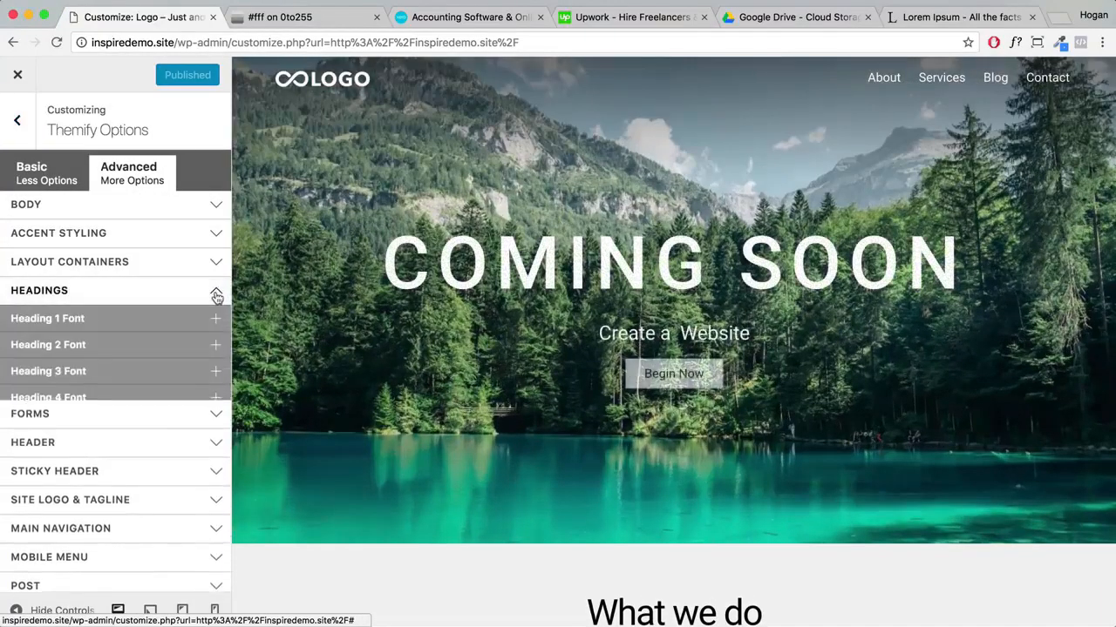
left_click(160, 348)
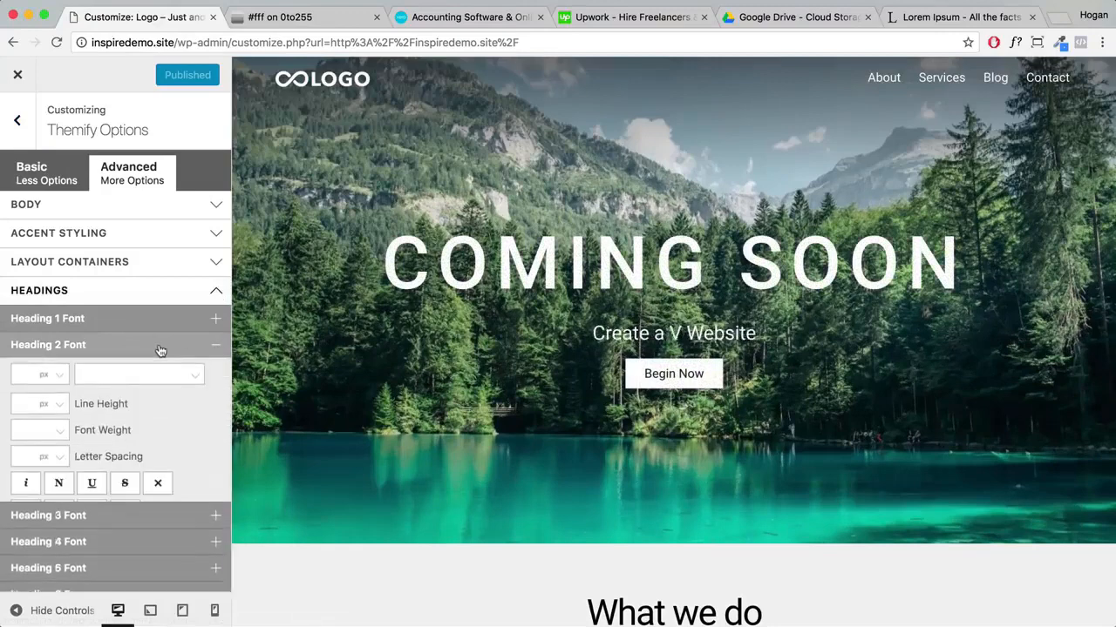
left_click(128, 377)
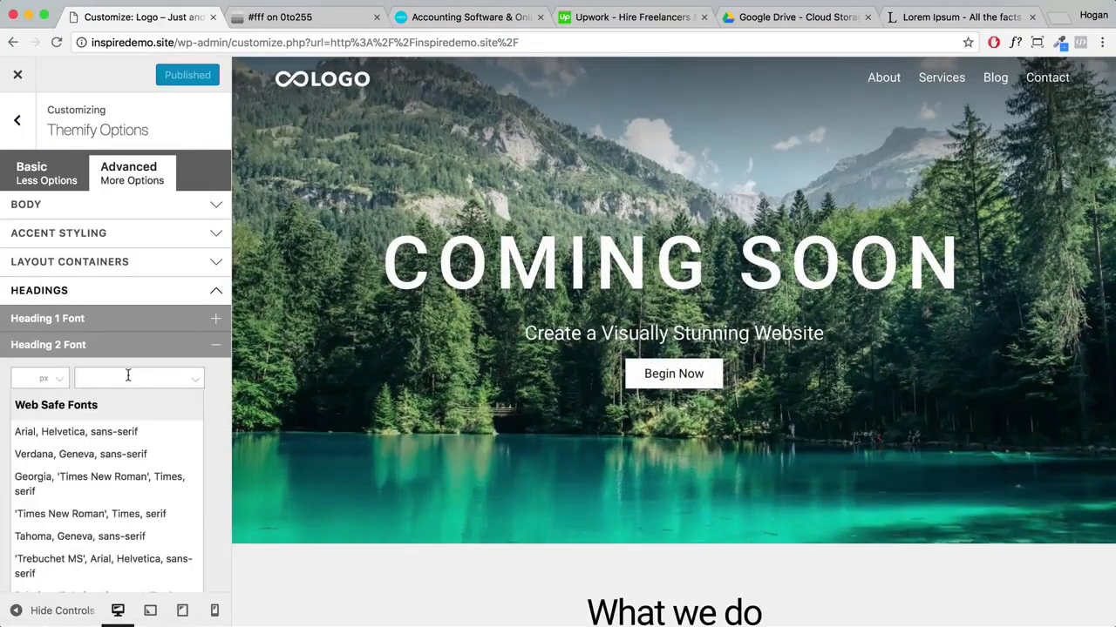
type("Roboto")
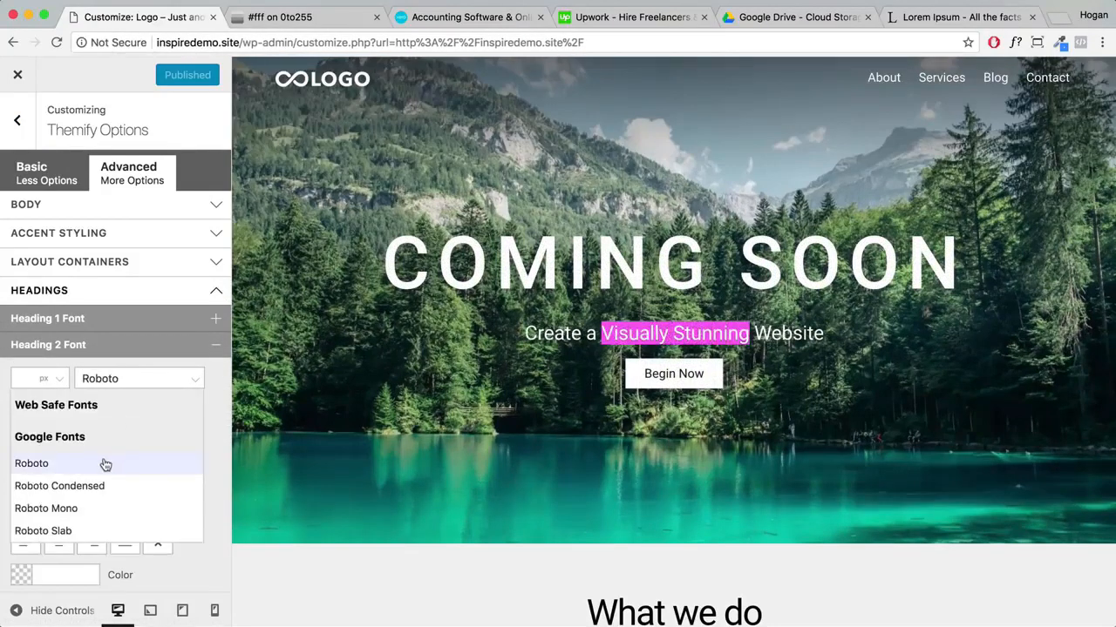
left_click(104, 464)
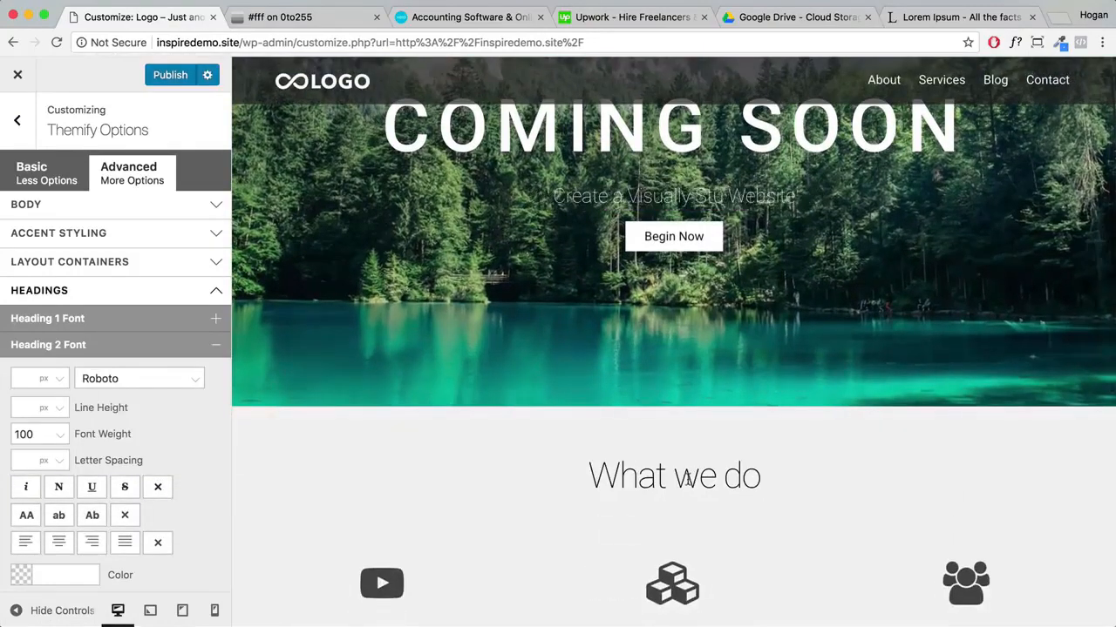
left_click(34, 434)
left_click(26, 462)
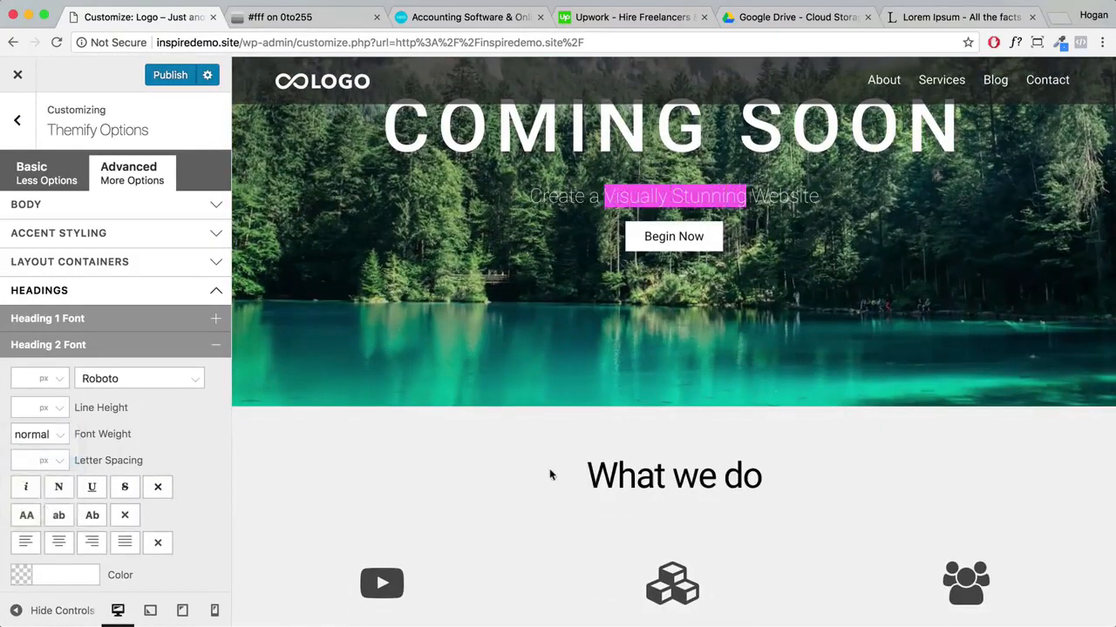
- Publish the heading font changes and return to the live page
left_click(171, 79)
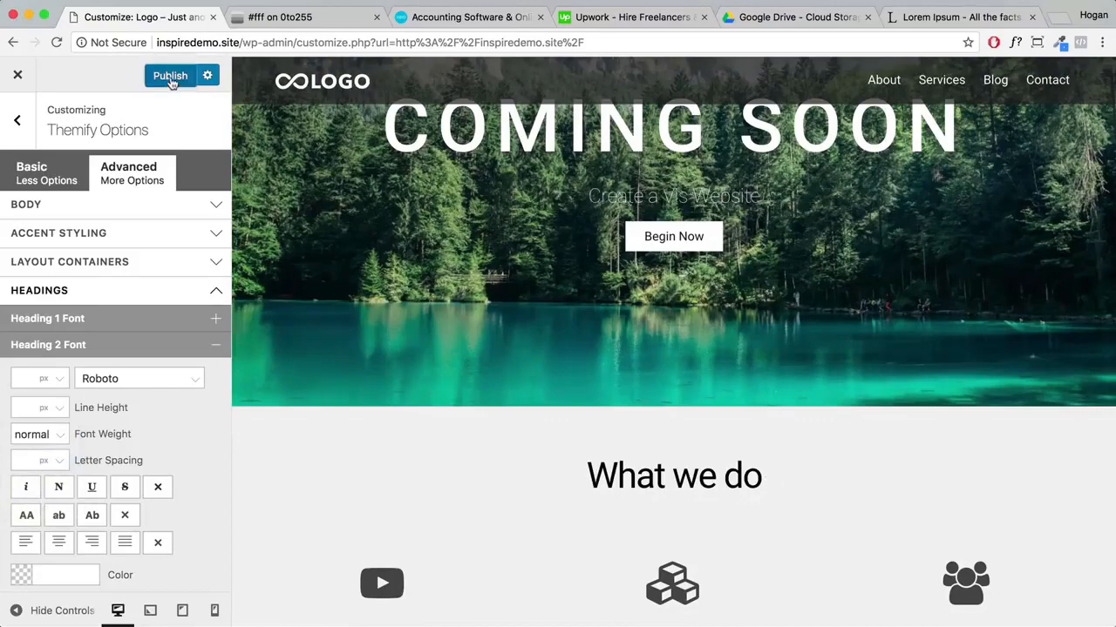
left_click(18, 77)
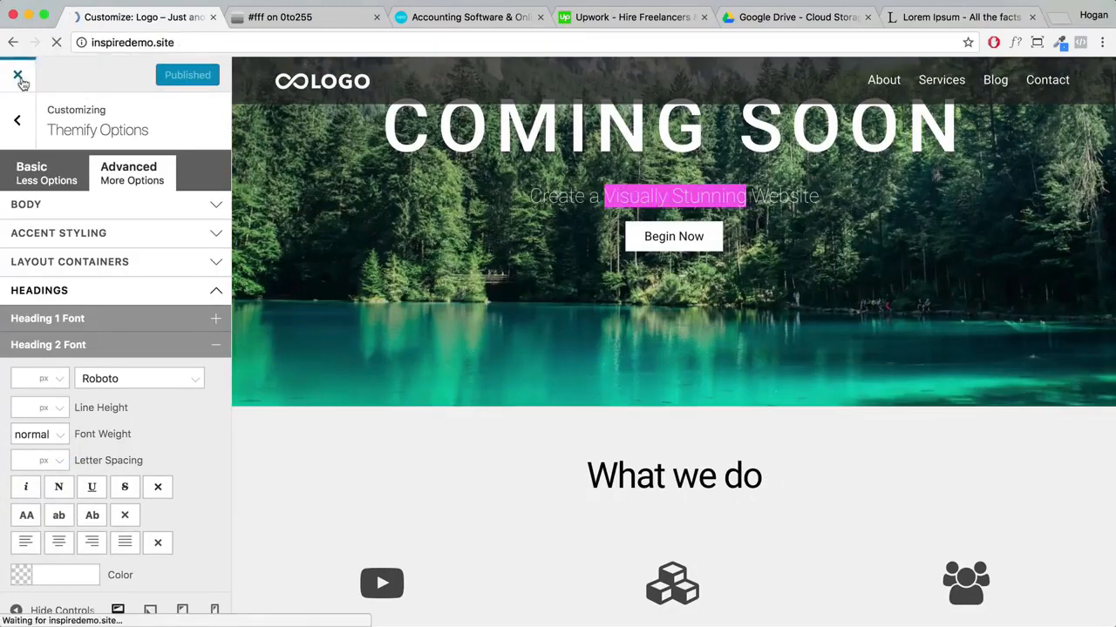
scroll(413, 247, "down", 7)
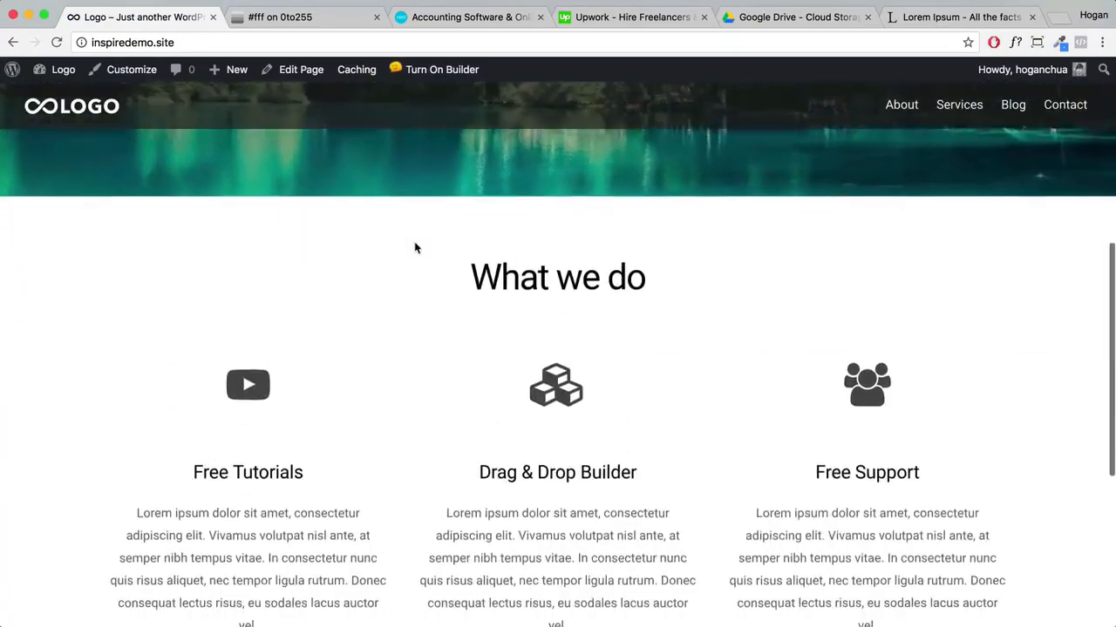
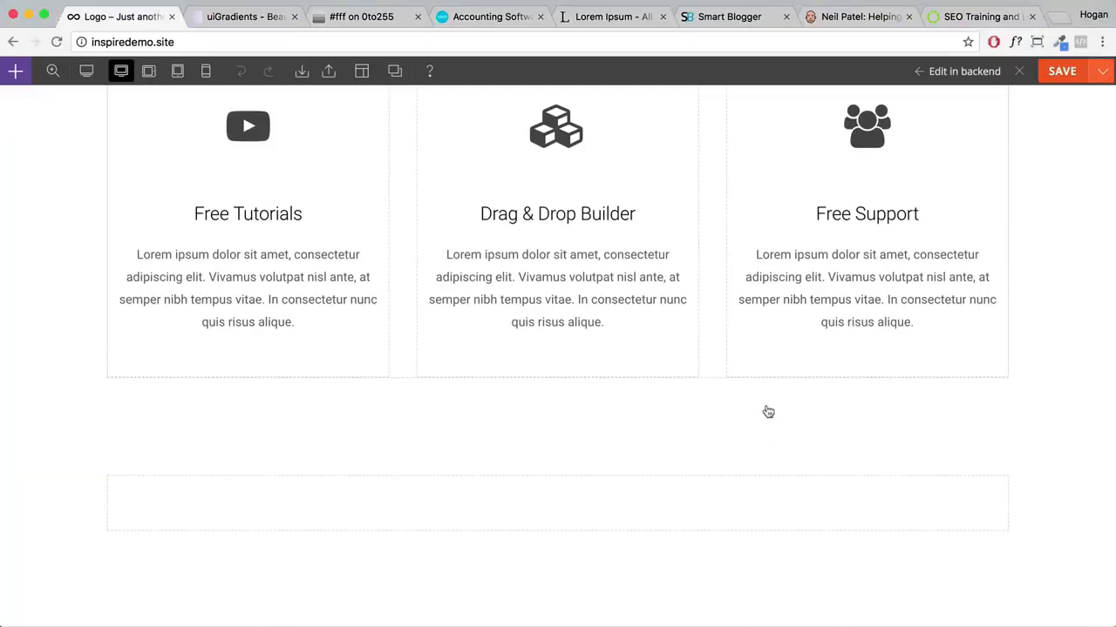
- In the empty row's Styling options, set the Background Type to Gradient
scroll(802, 473, "down", 3)
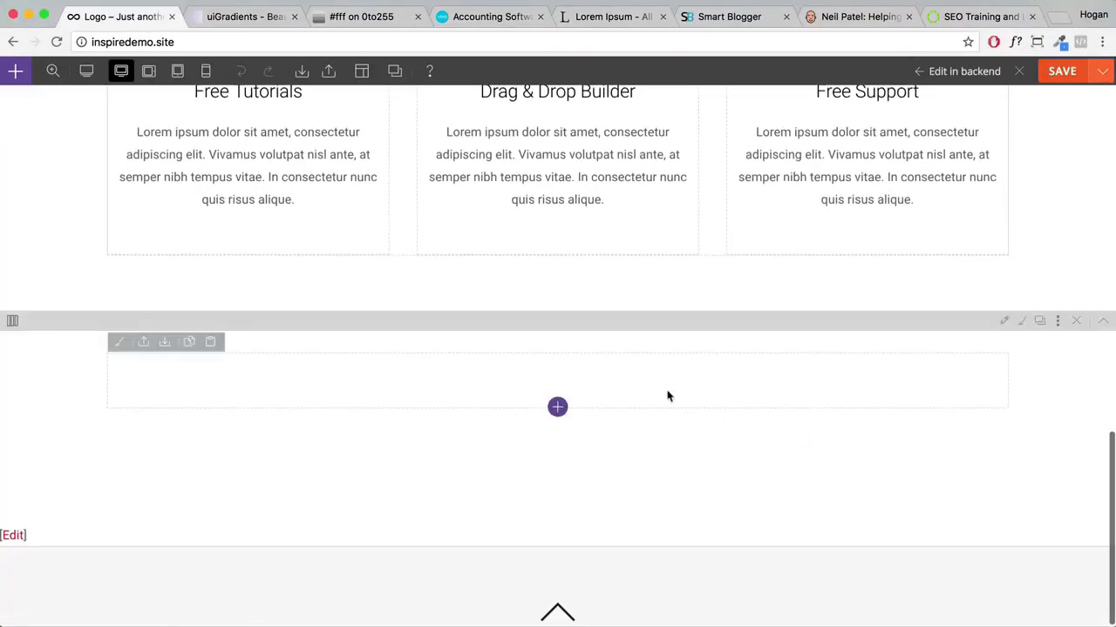
scroll(940, 332, "up", 7)
scroll(939, 332, "up", 5)
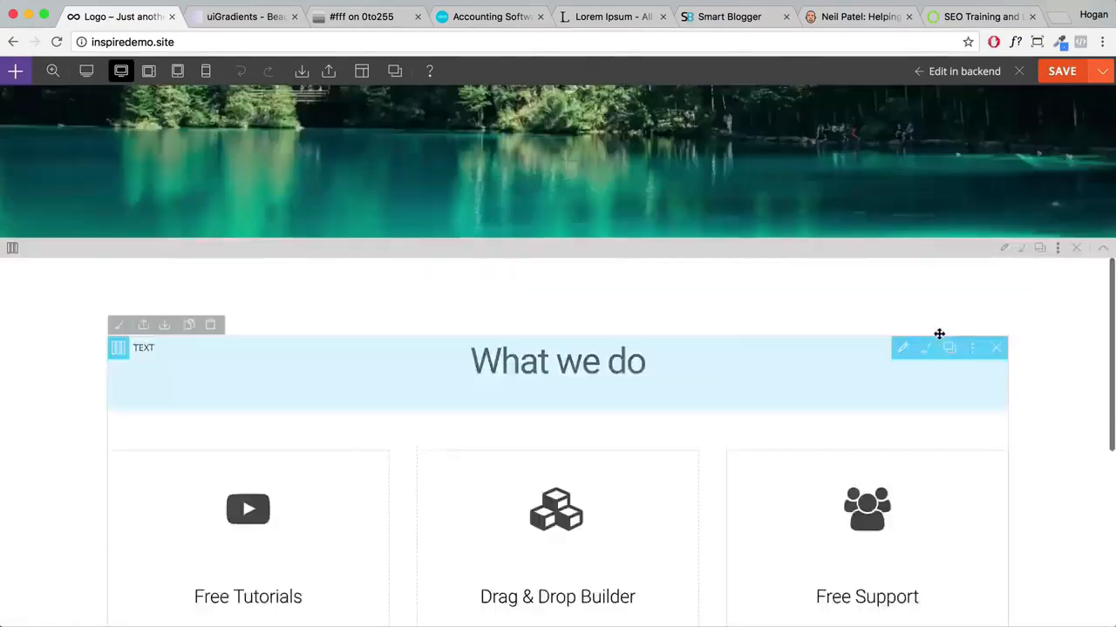
scroll(939, 332, "down", 13)
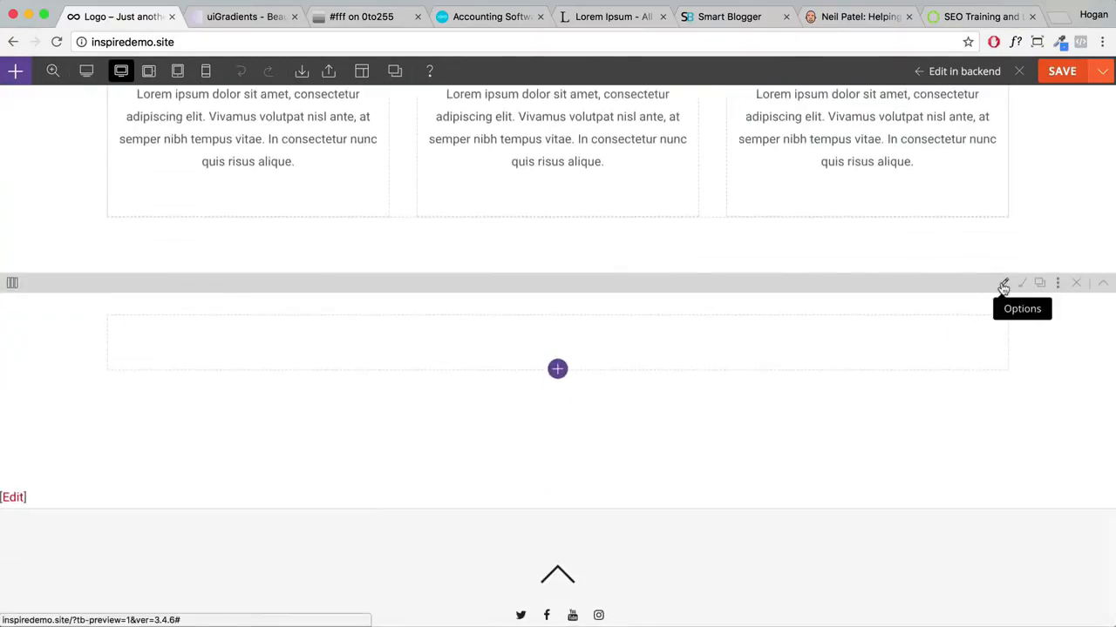
left_click(1022, 282)
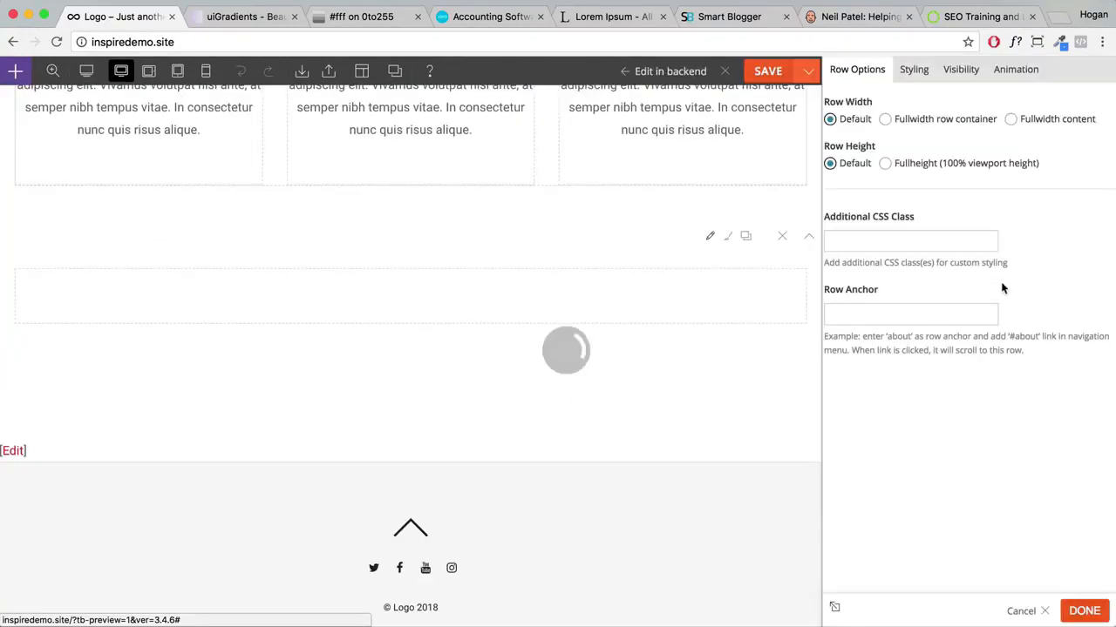
left_click(914, 77)
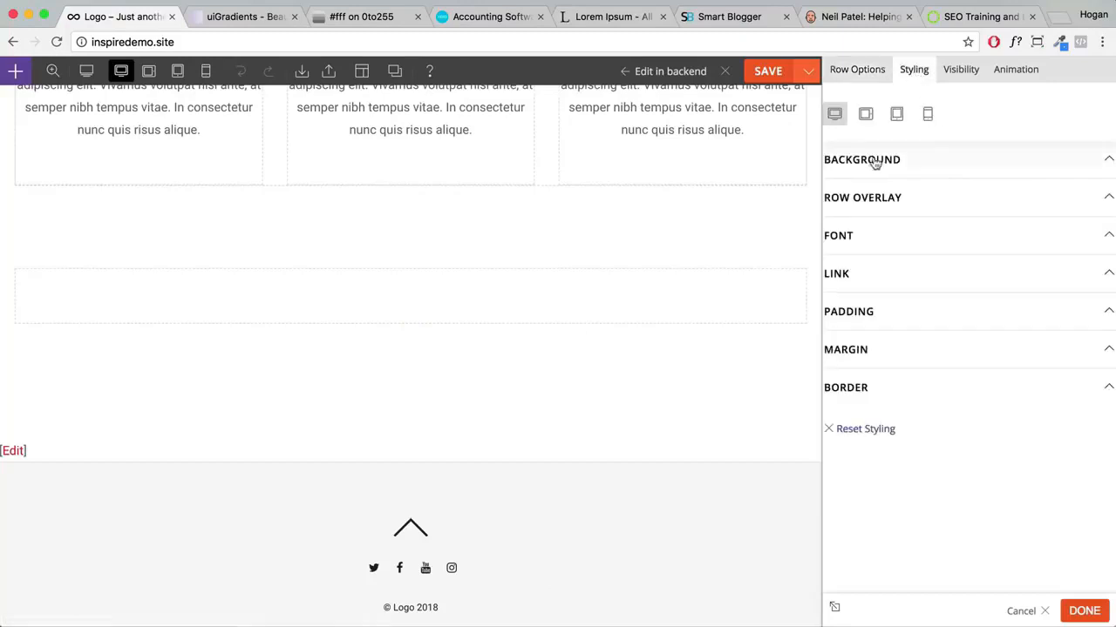
left_click(933, 160)
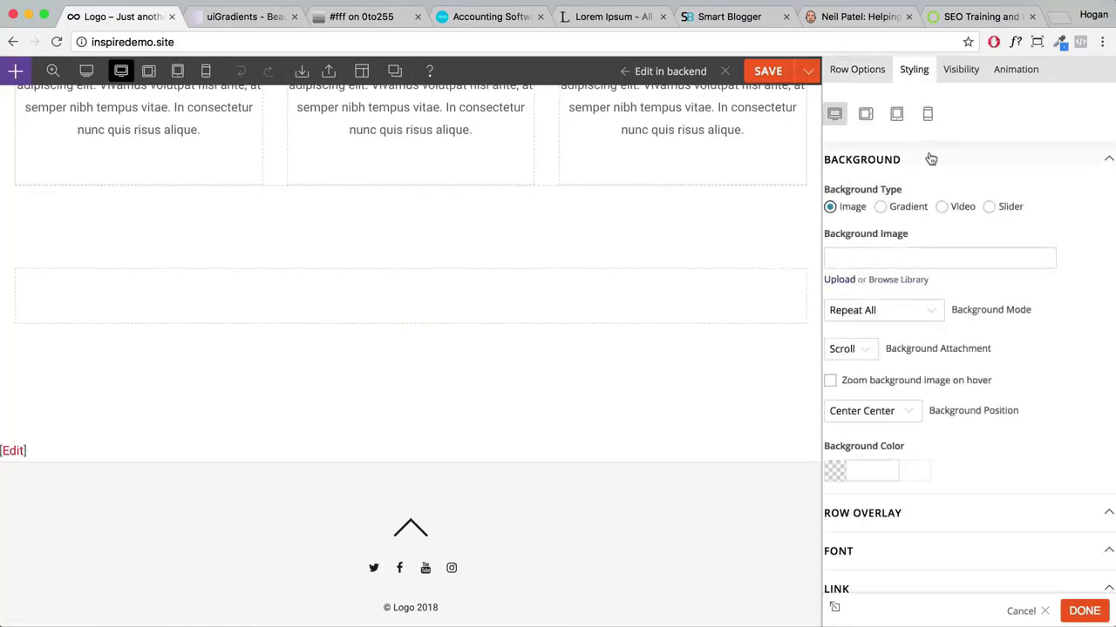
left_click(882, 209)
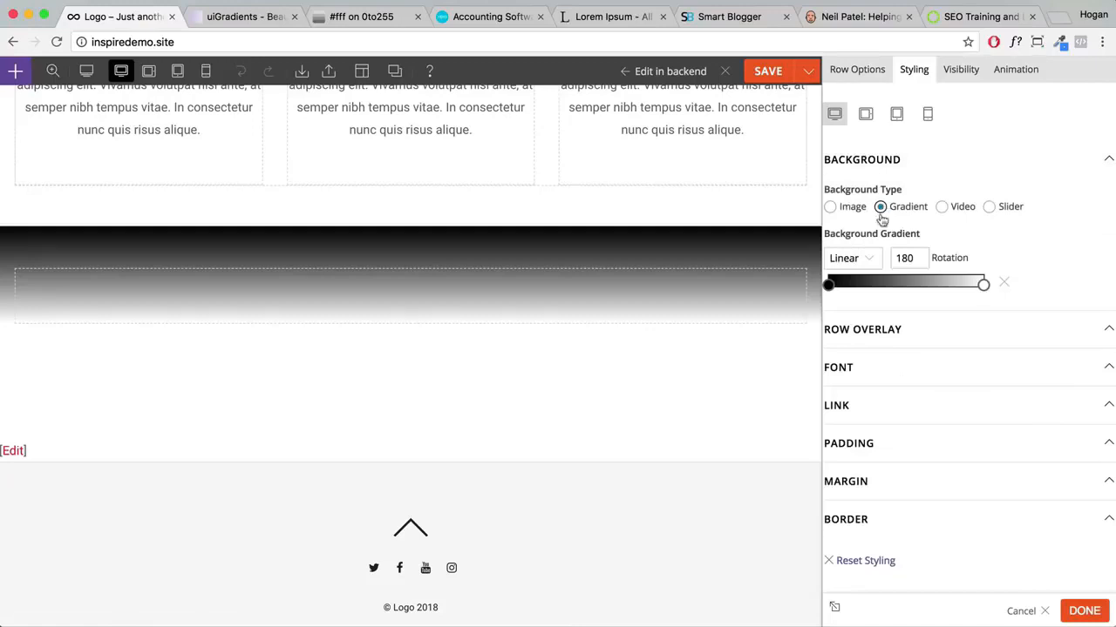
- Check the overlay options and switch the background to image, then back to linear gradient (180)
left_click(931, 334)
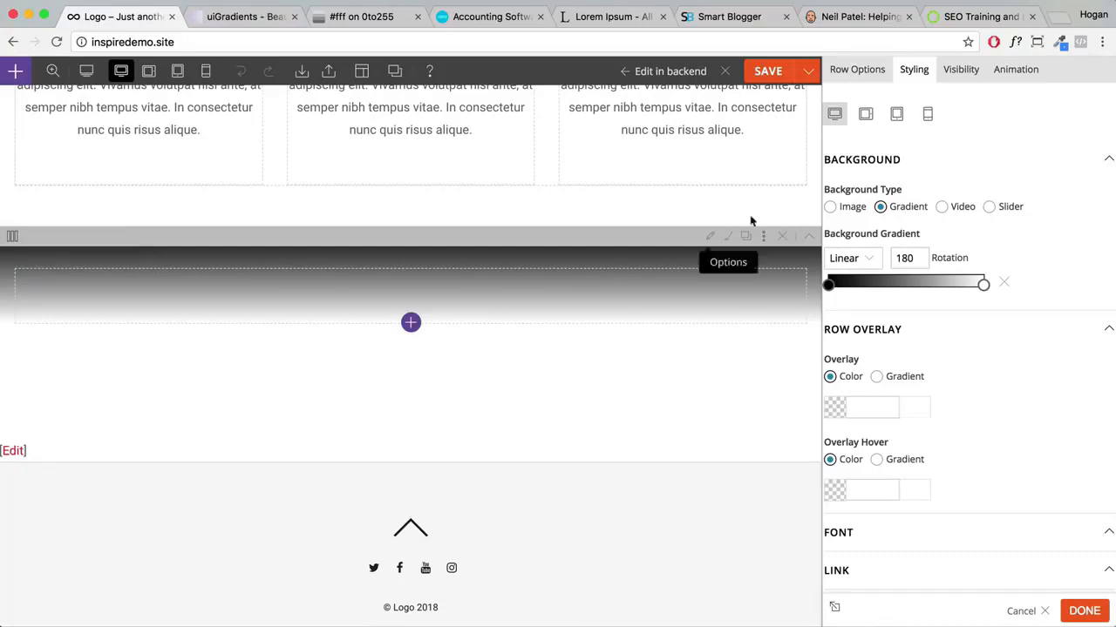
left_click(830, 206)
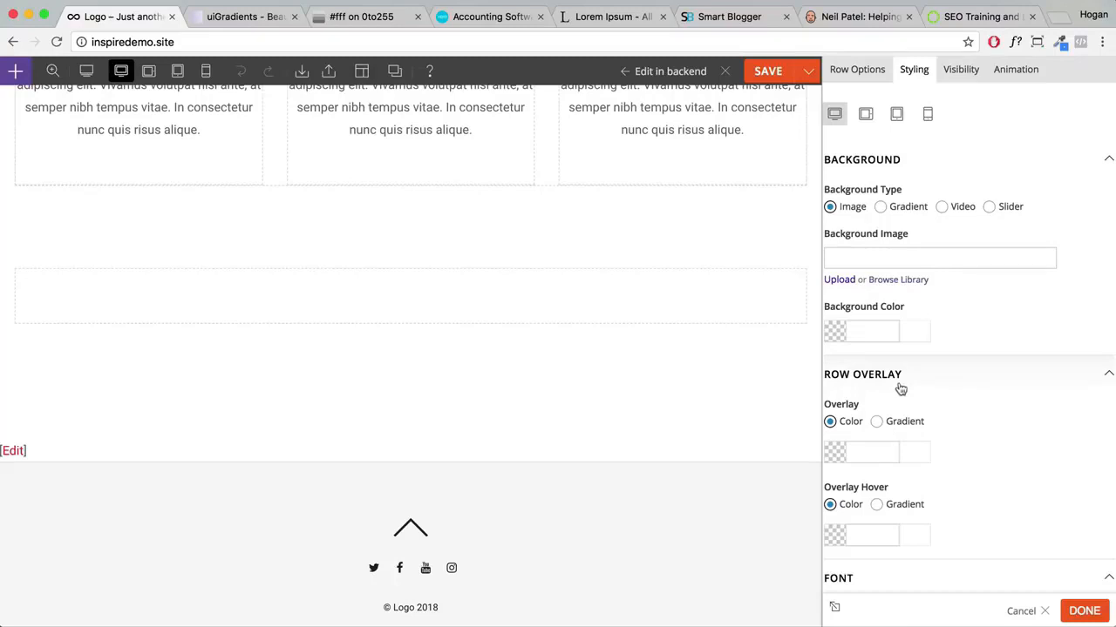
left_click(879, 208)
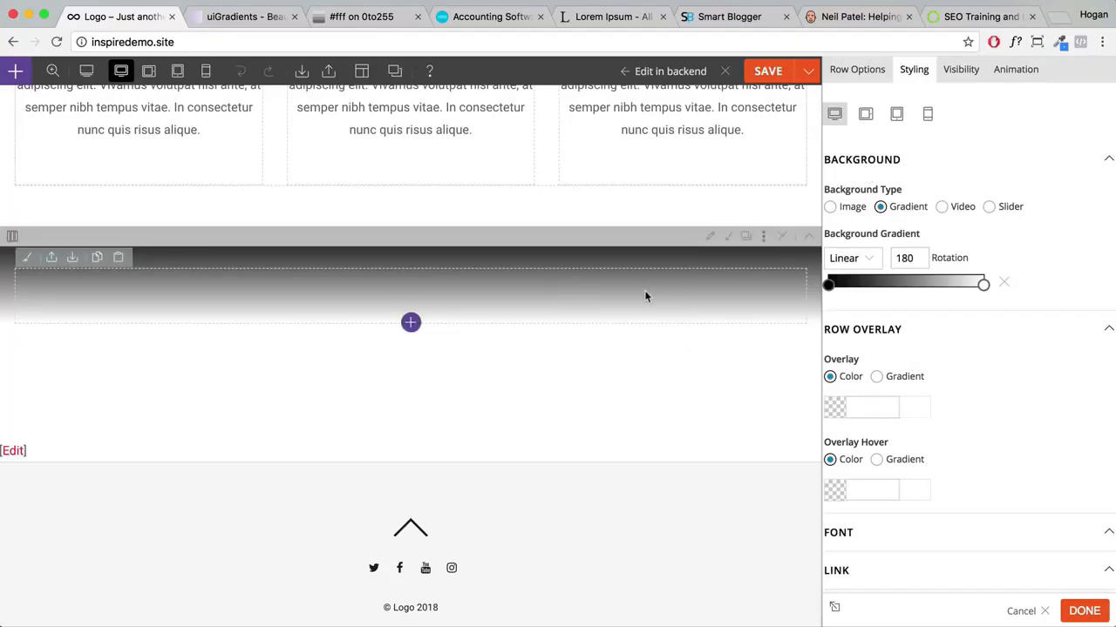
scroll(604, 206, "up", 6)
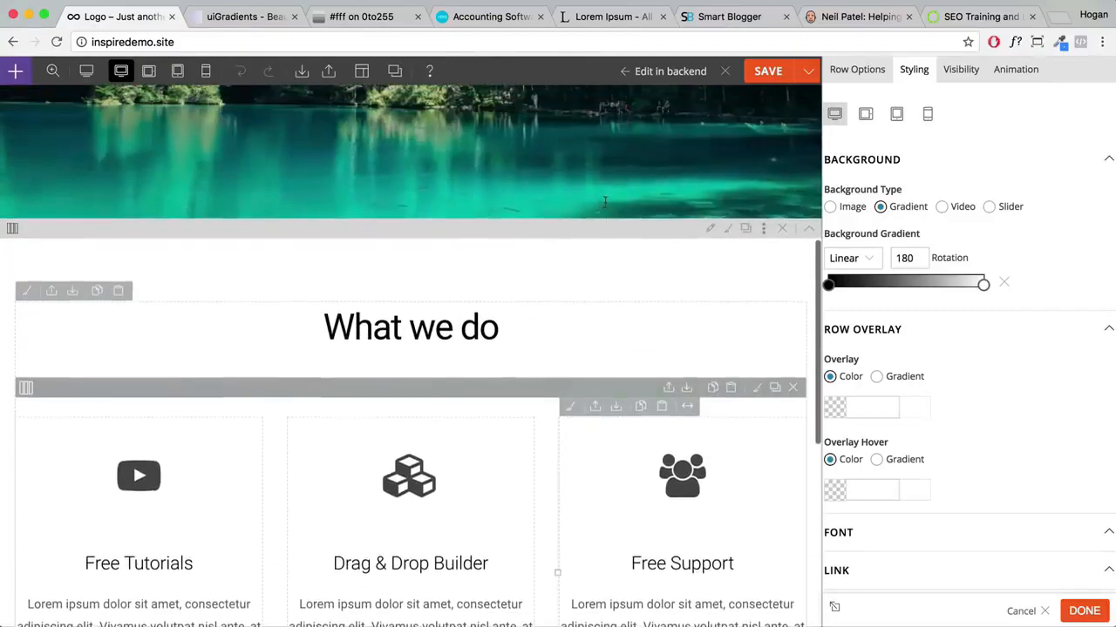
scroll(605, 204, "up", 4)
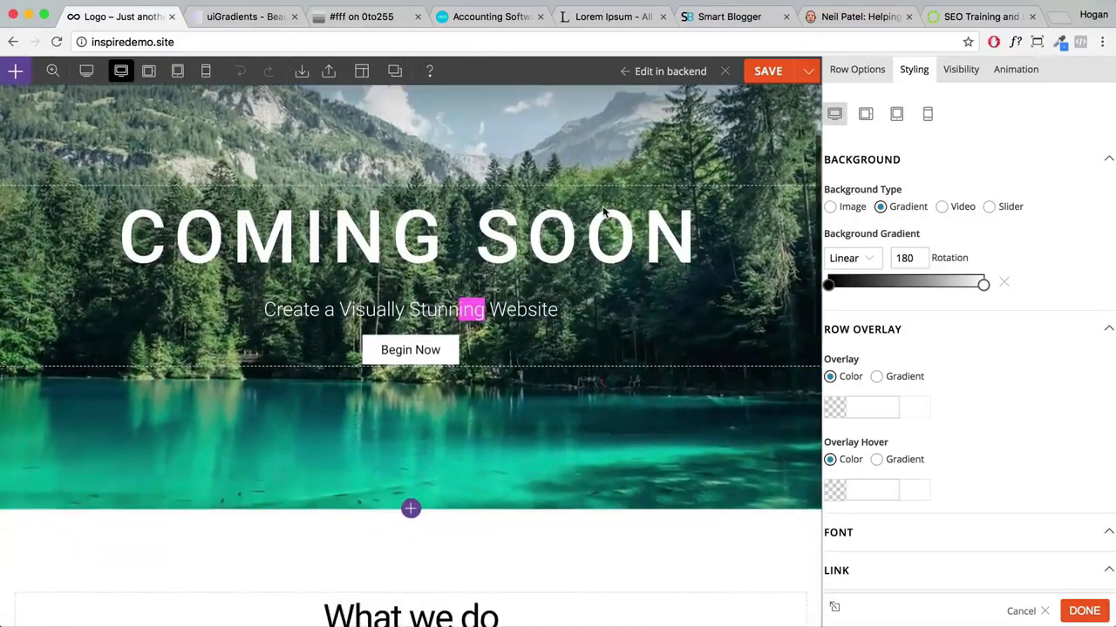
scroll(602, 208, "down", 1)
scroll(603, 207, "up", 1)
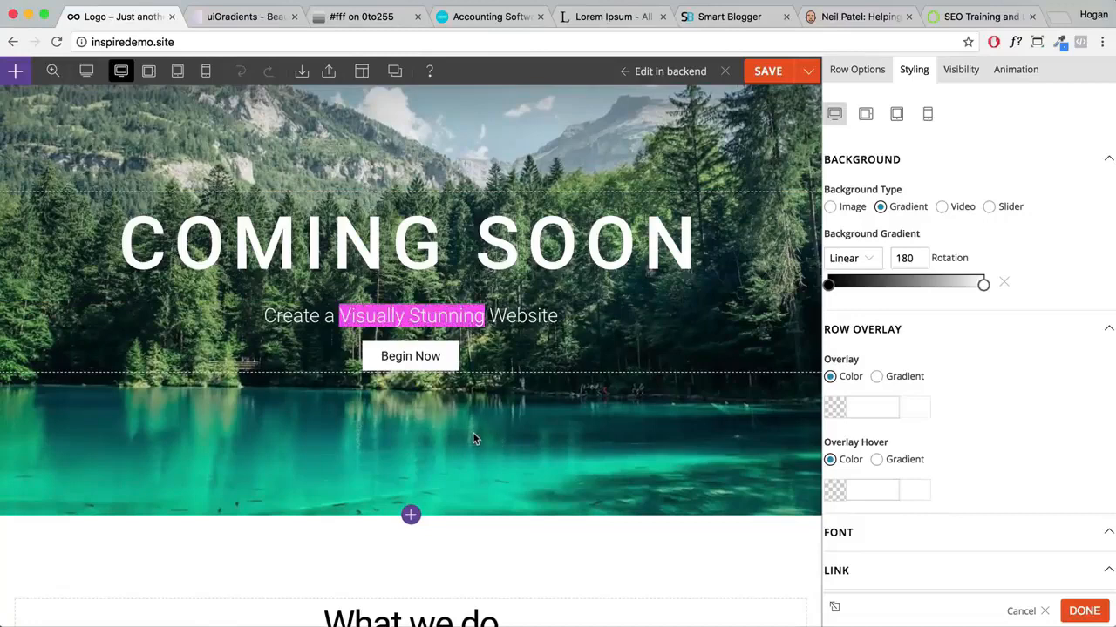
left_click(1059, 42)
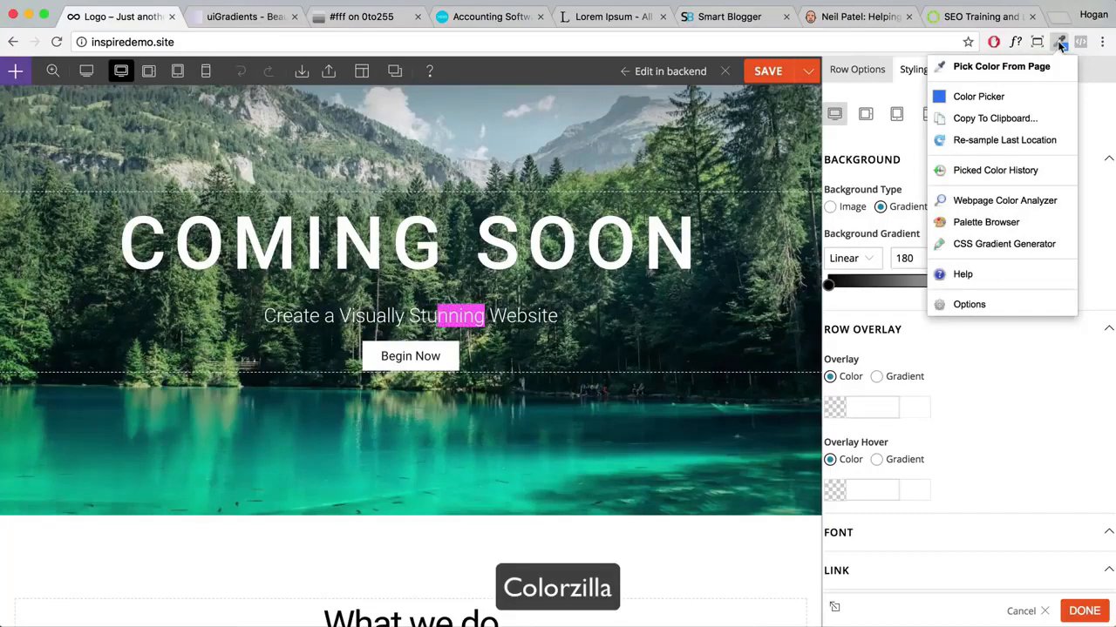
- Try ColorZilla's Pick Color From Page, close the picker, and view uiGradients' Delicate gradient
left_click(1002, 70)
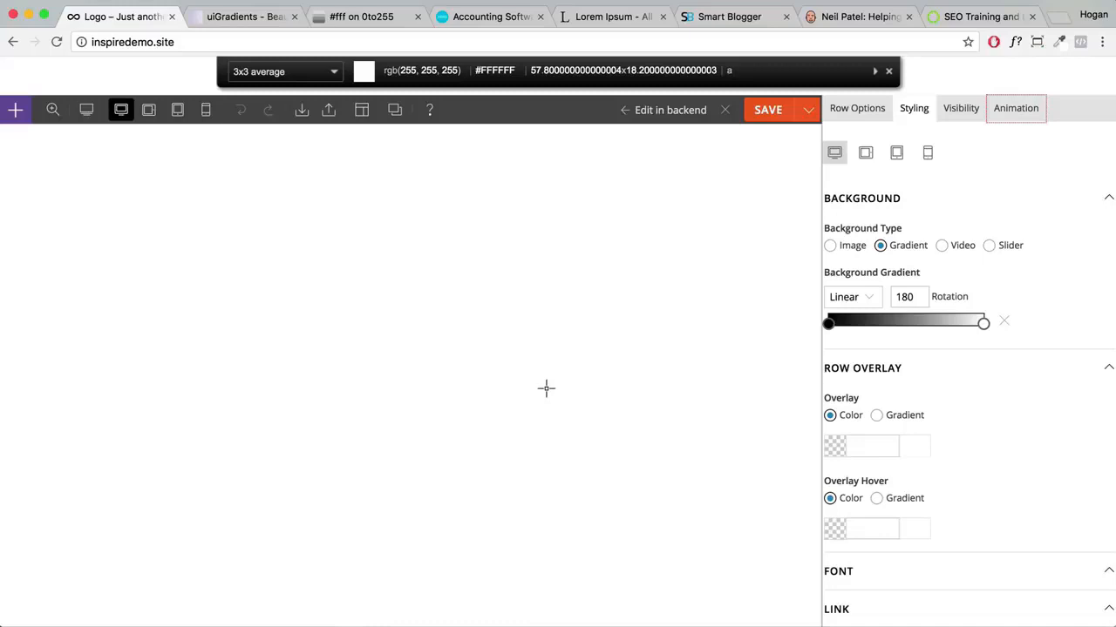
left_click(888, 70)
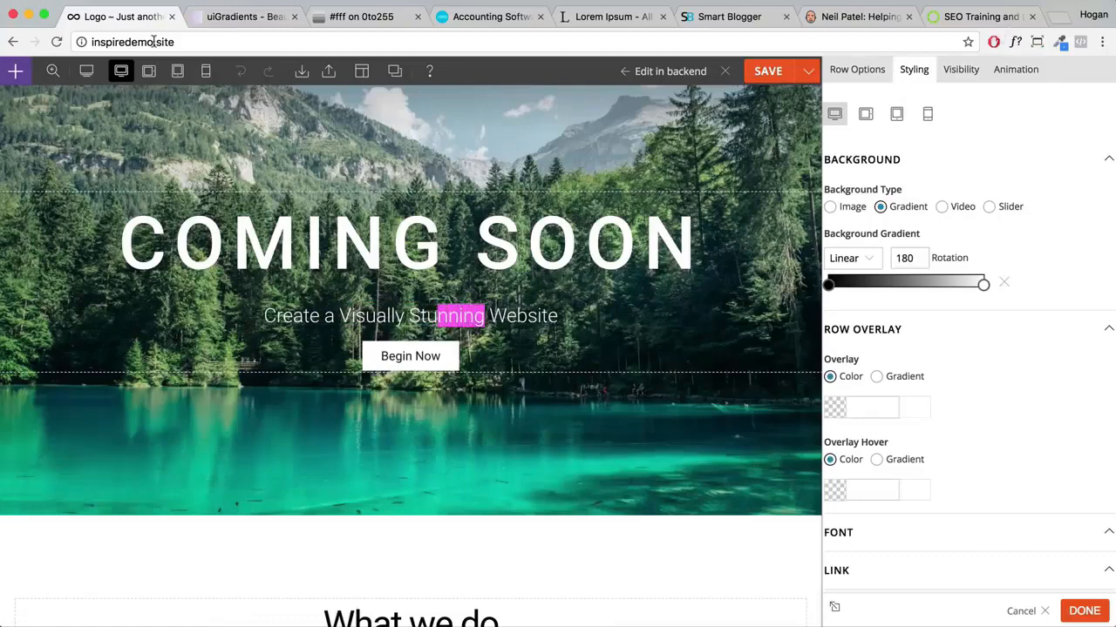
left_click(228, 17)
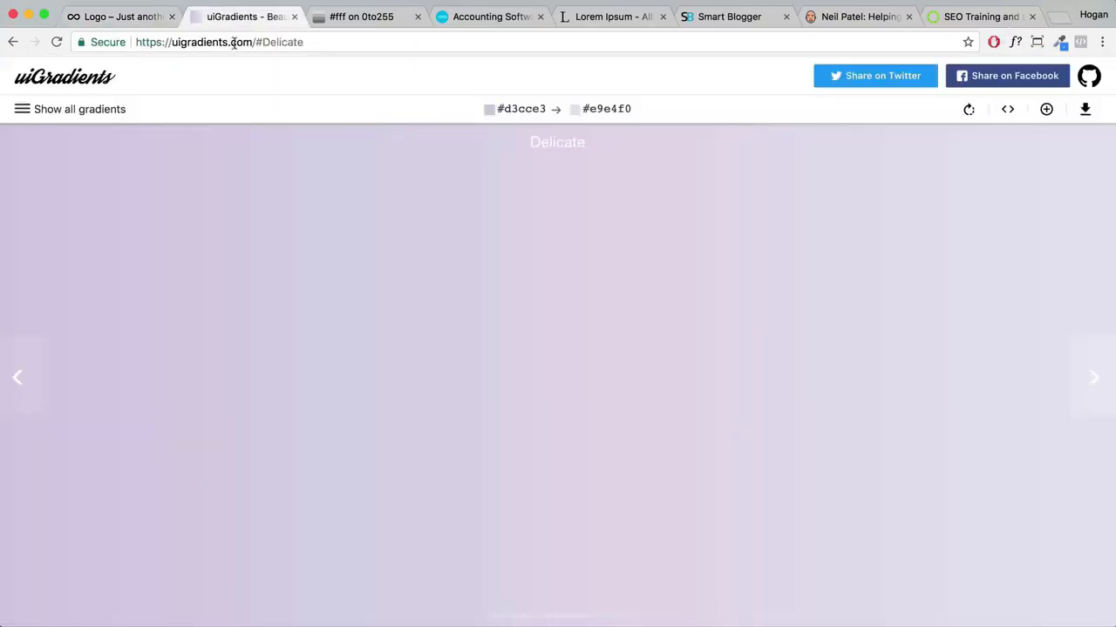
- Browse all uiGradients, filtering by green and red while comparing with the row in the editor
left_click(67, 114)
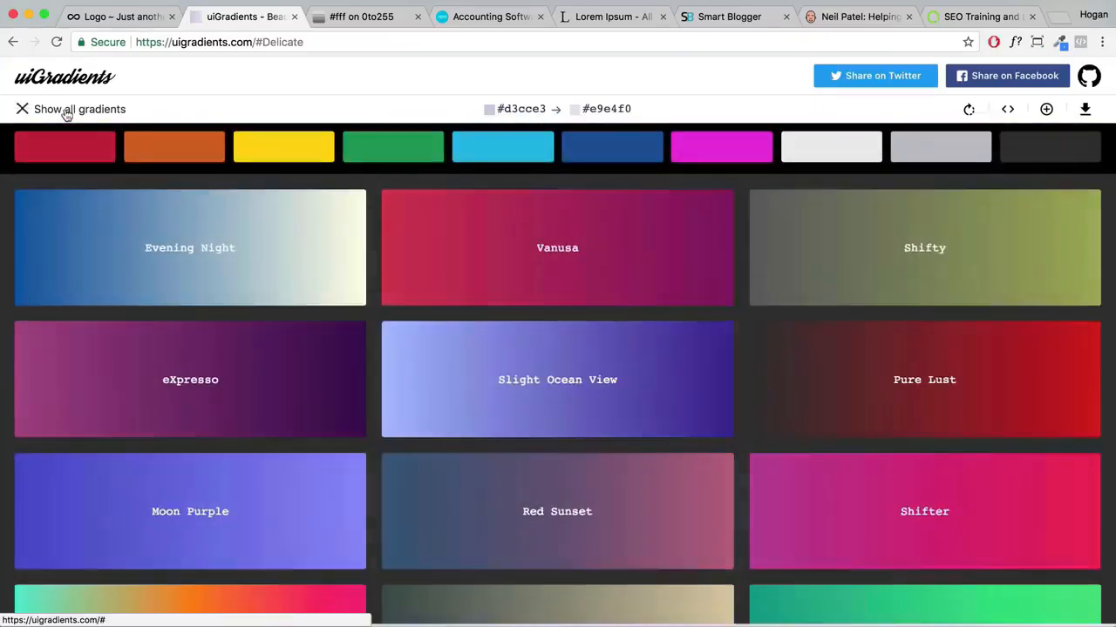
left_click(123, 21)
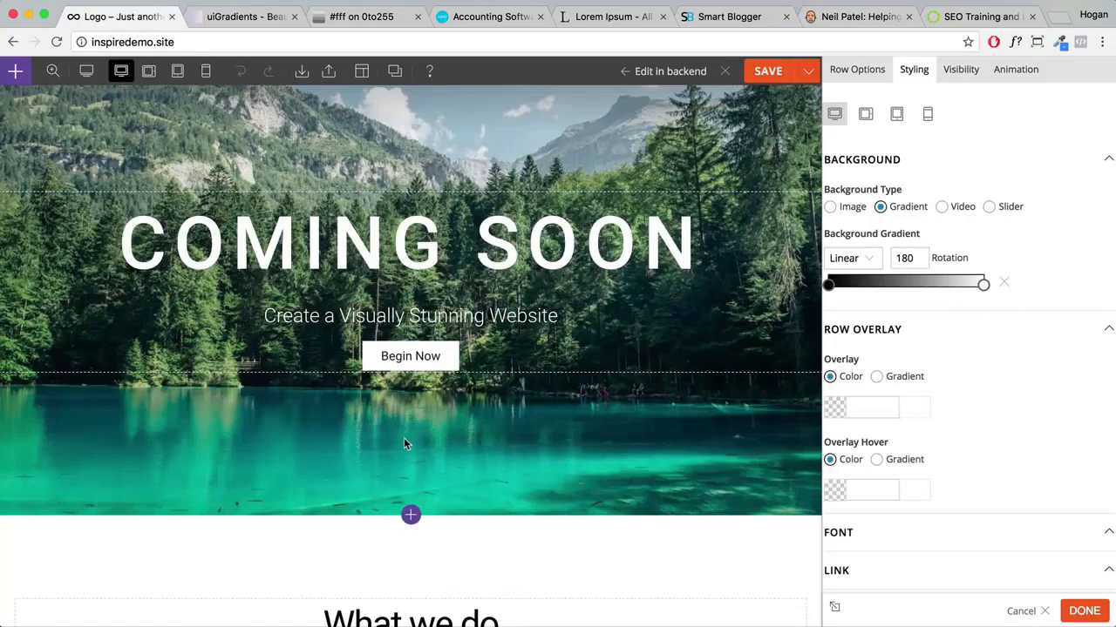
left_click(247, 21)
left_click(409, 155)
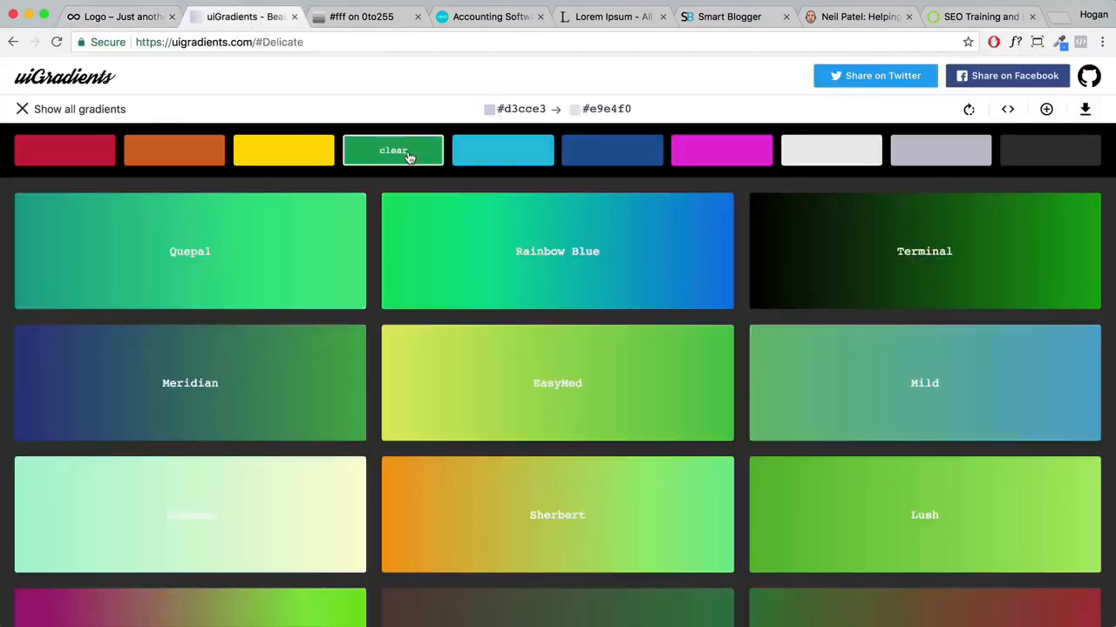
scroll(573, 296, "down", 5)
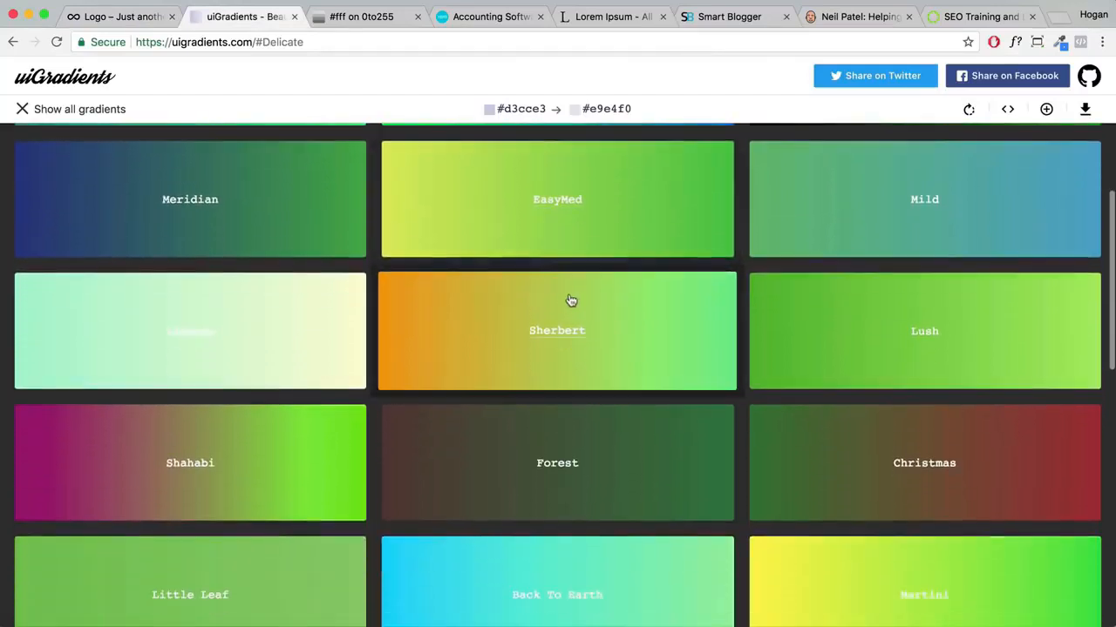
scroll(565, 304, "down", 2)
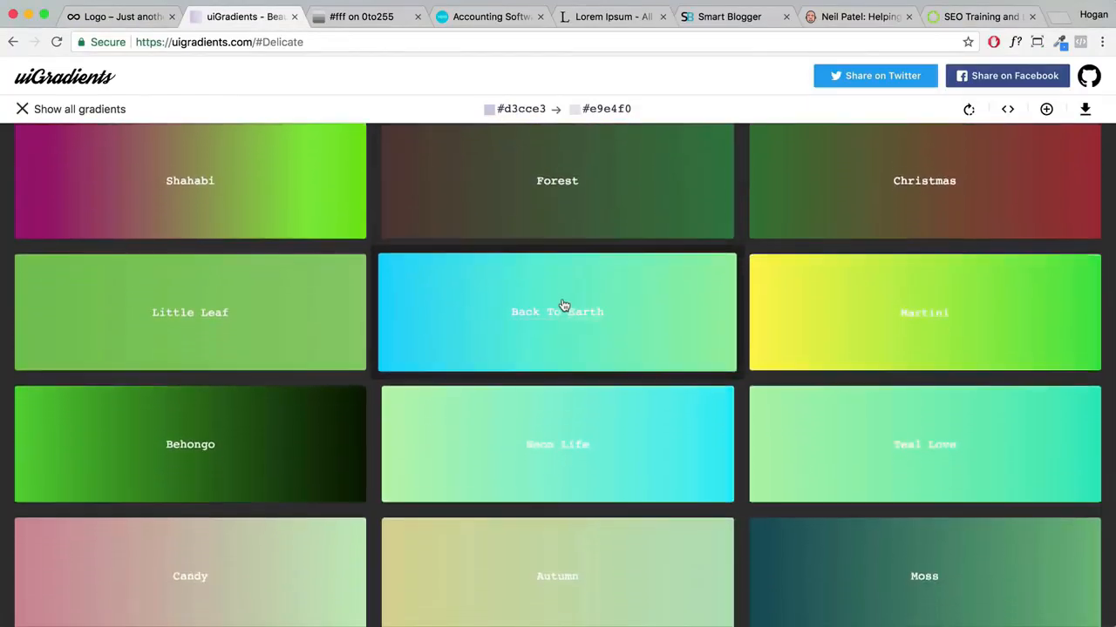
scroll(565, 305, "up", 1)
scroll(565, 304, "up", 5)
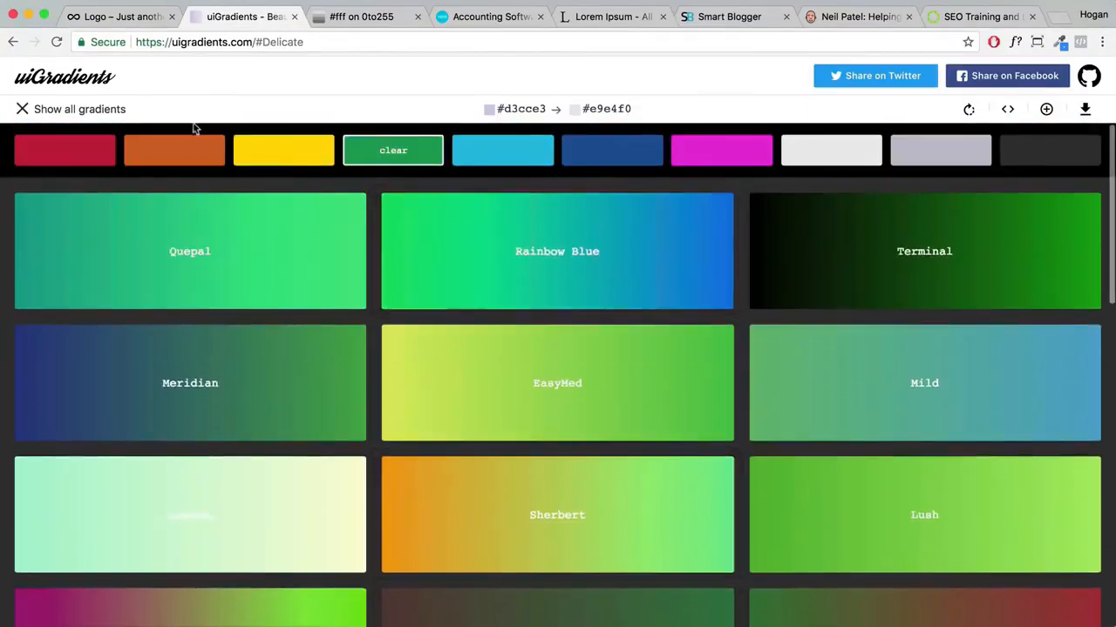
left_click(75, 163)
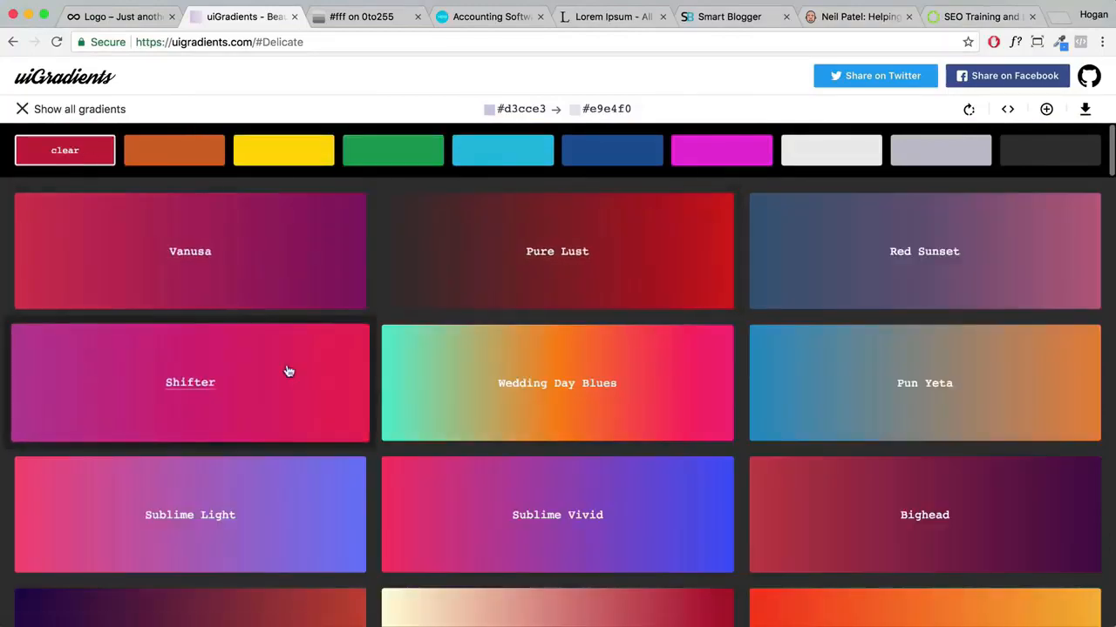
left_click(125, 17)
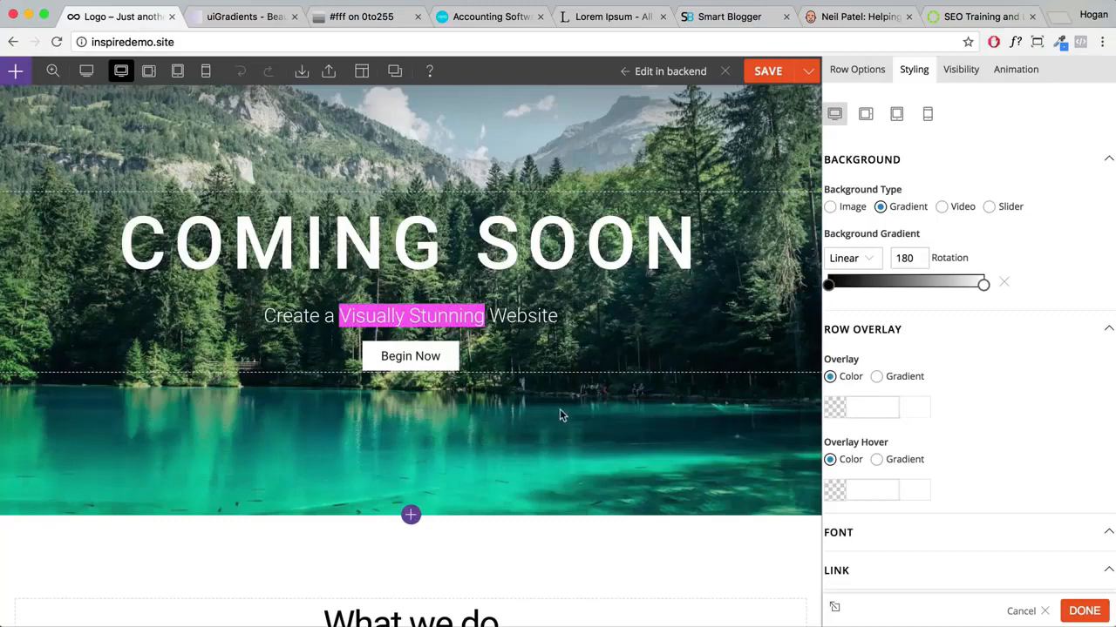
scroll(560, 409, "down", 10)
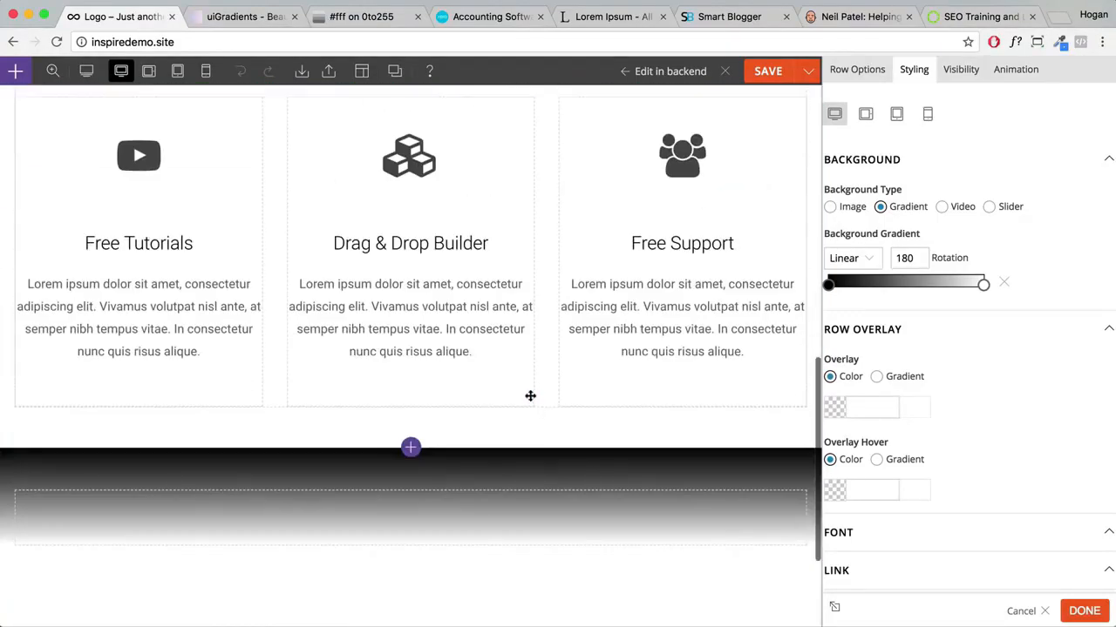
- Filter by green, open Rainbow Blue (#00f260 to #0575e6) and copy its #00f260 code
left_click(236, 17)
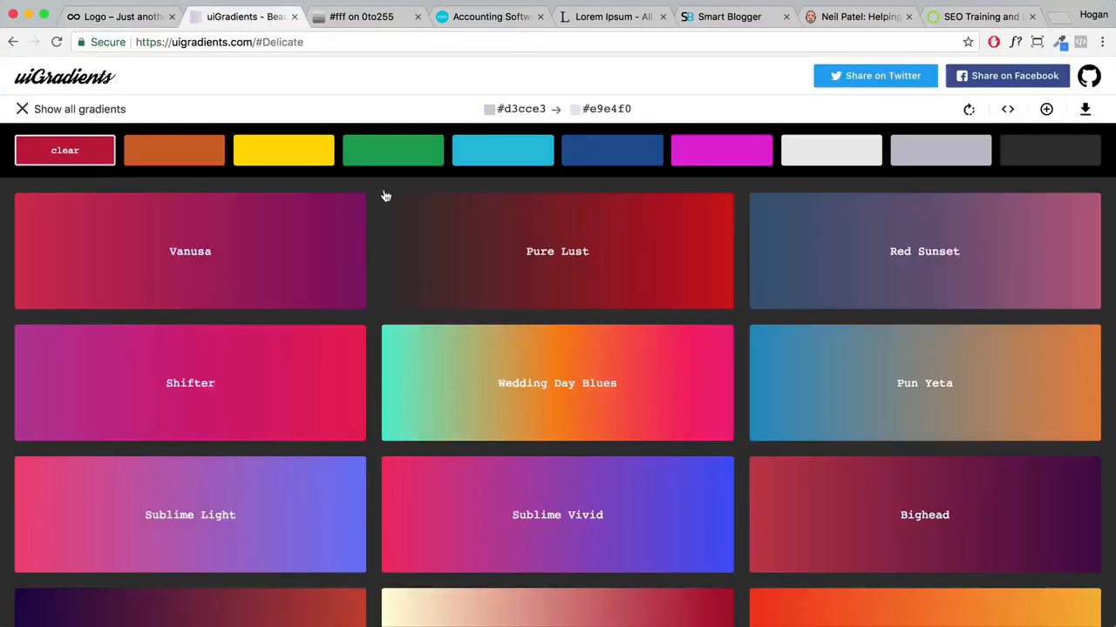
left_click(373, 159)
scroll(518, 319, "down", 1)
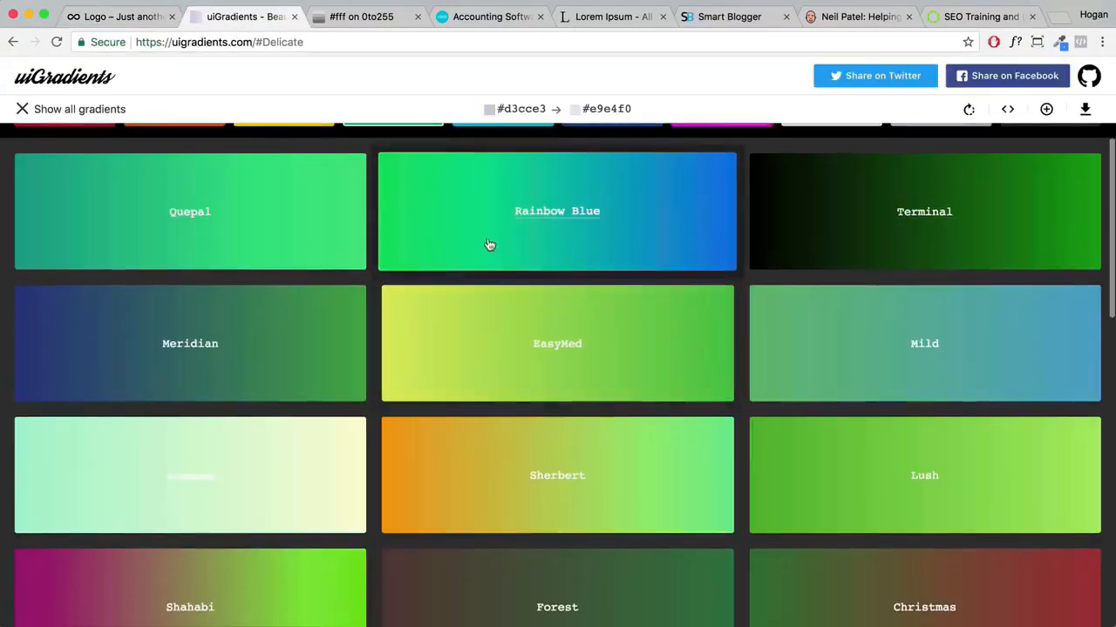
left_click(546, 243)
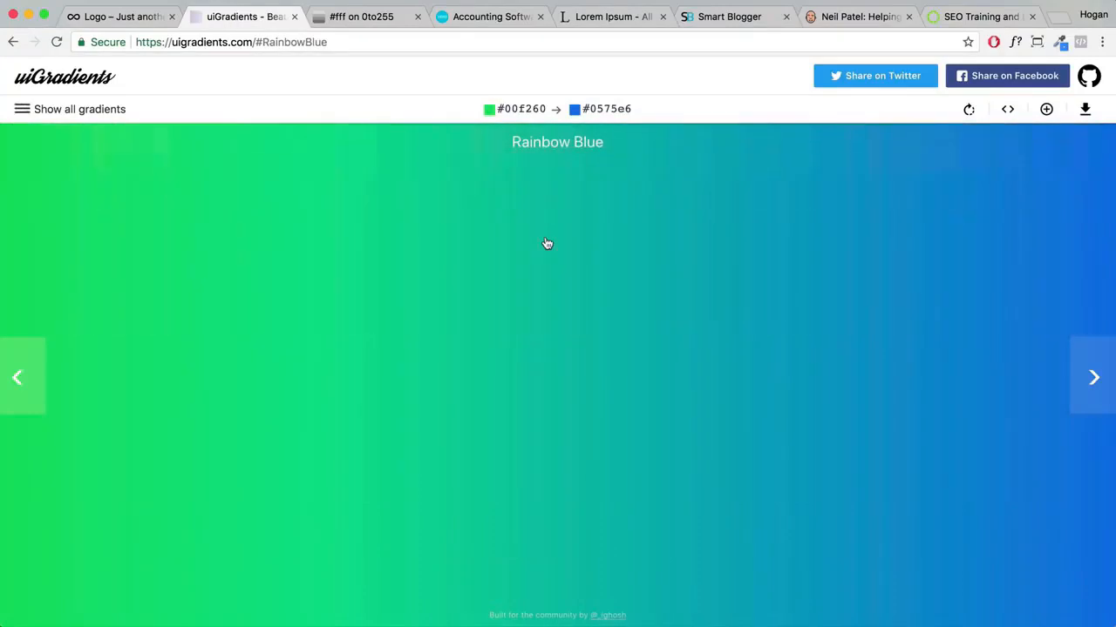
left_click(520, 110)
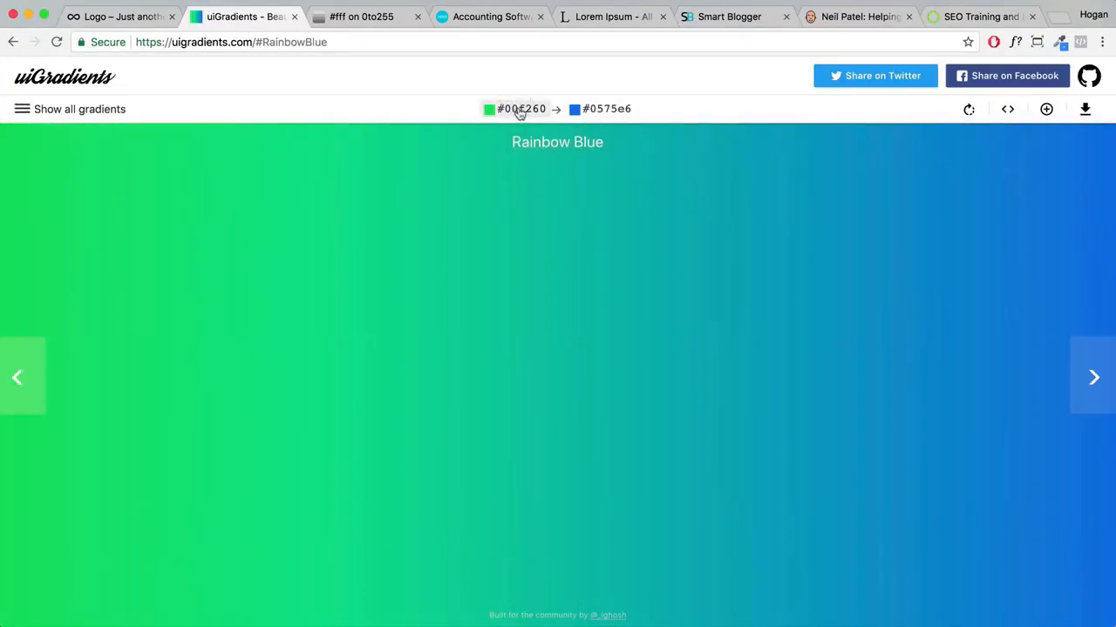
left_click(93, 18)
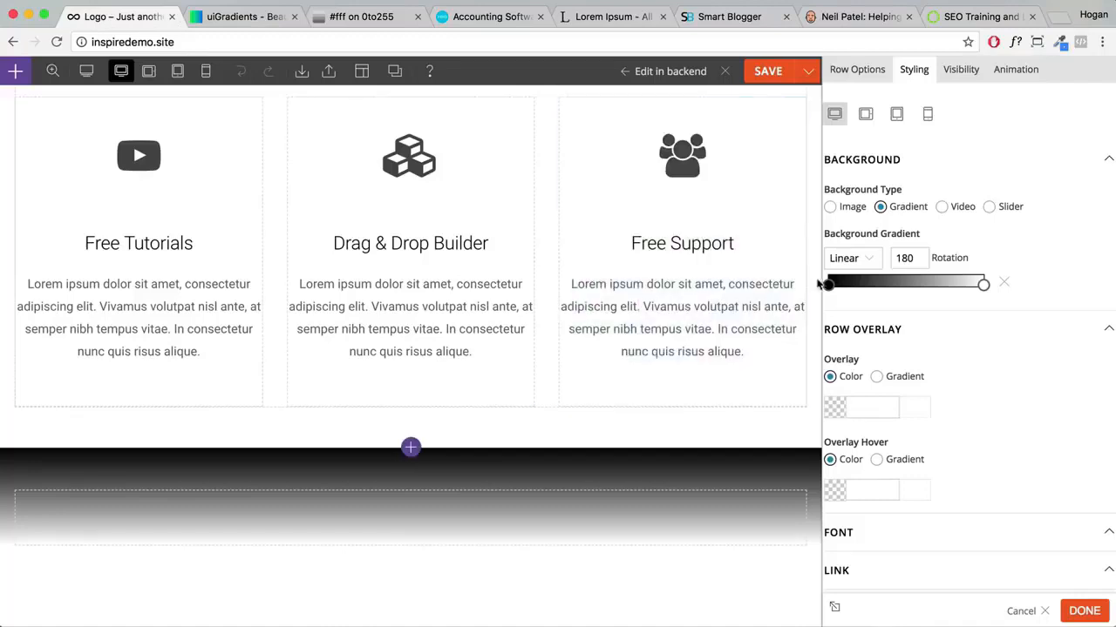
- Set the row gradient's stops to #00F260 start and #0575E6 end, copied from uiGradients
left_click(829, 287)
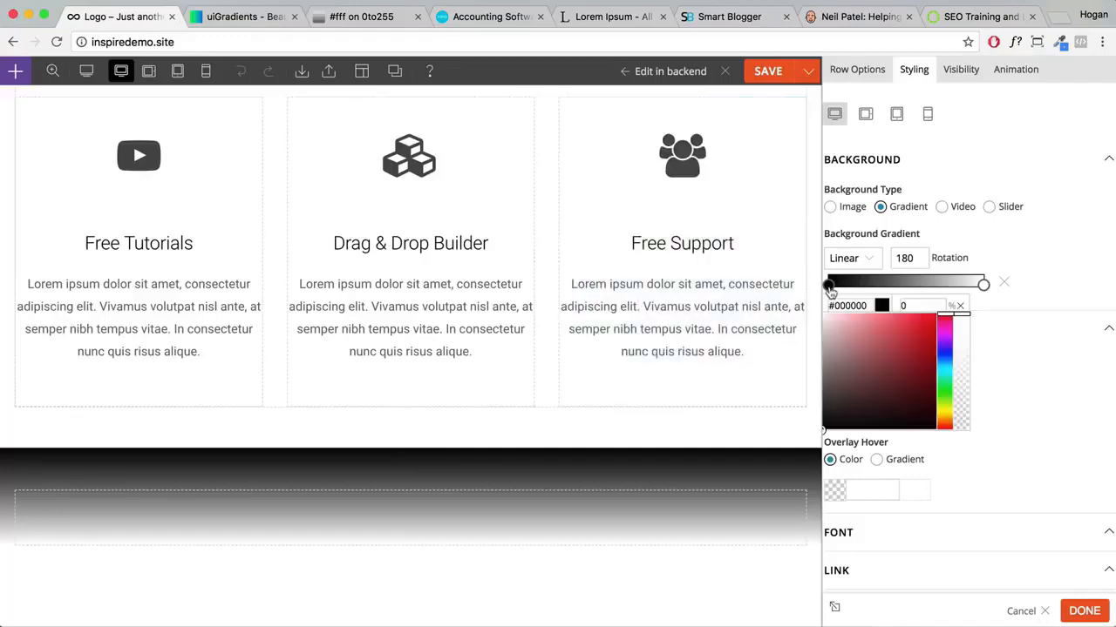
left_click_drag(867, 306, 830, 306)
type("#00F260")
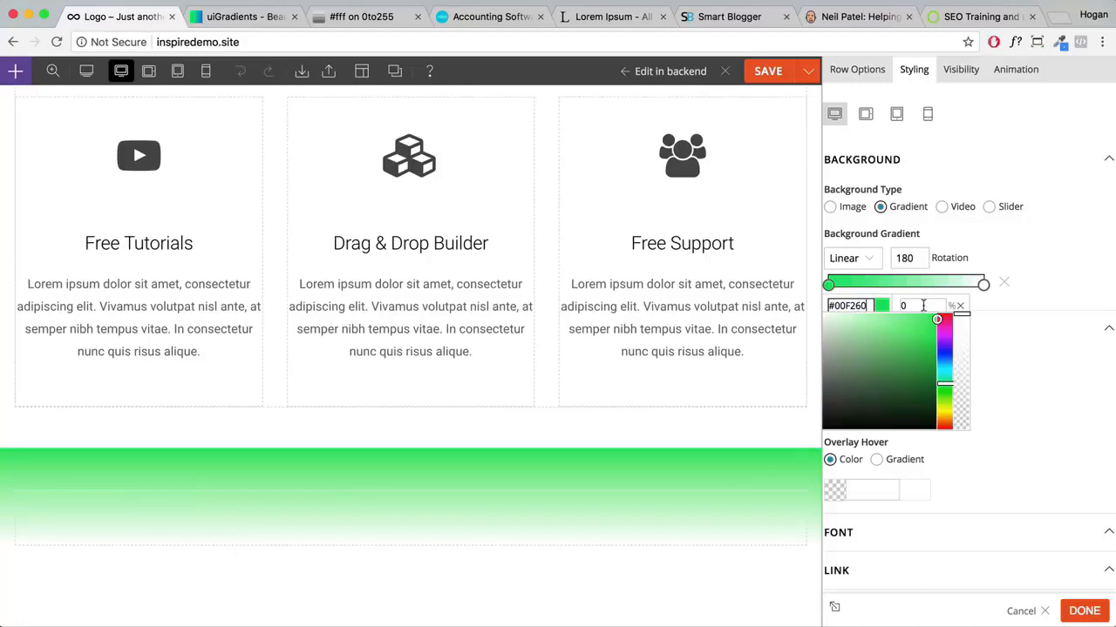
left_click(958, 305)
left_click(234, 18)
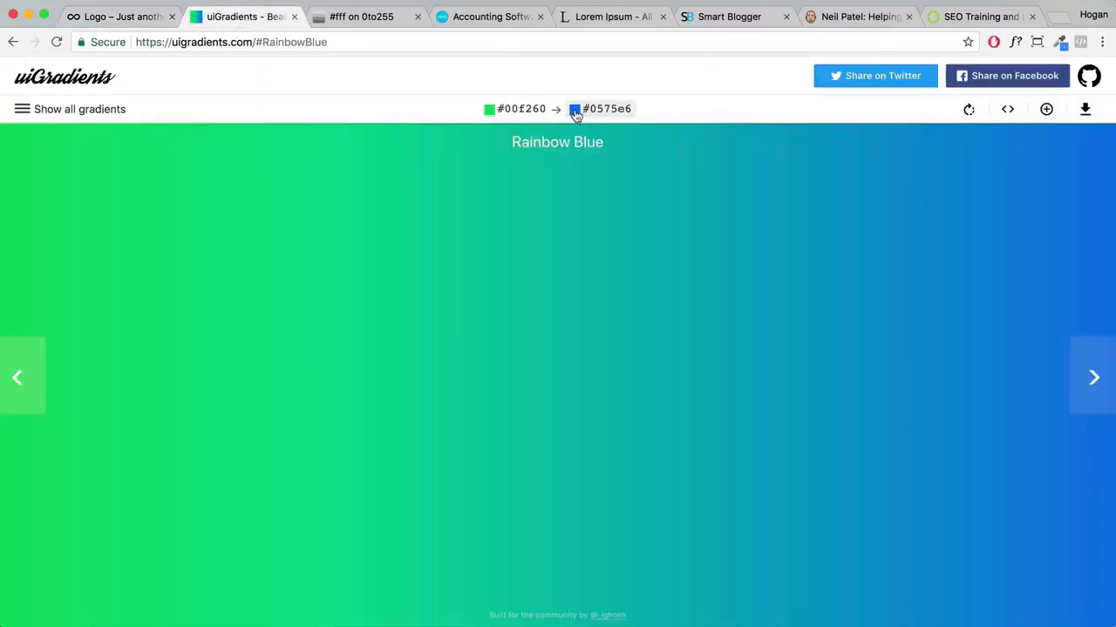
left_click(575, 114)
left_click(119, 18)
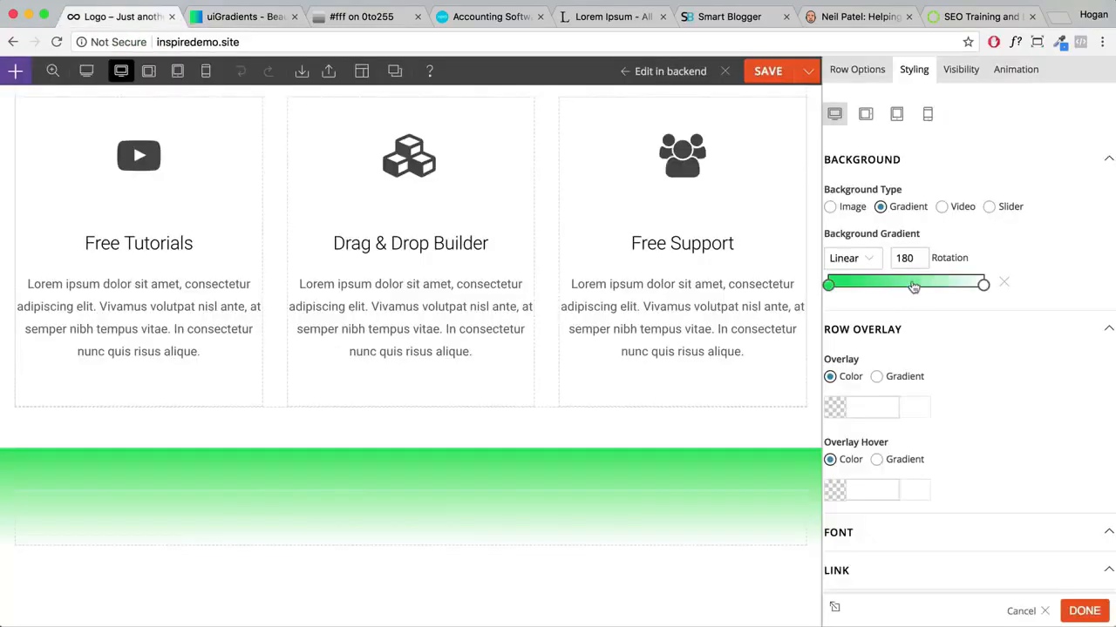
left_click(984, 285)
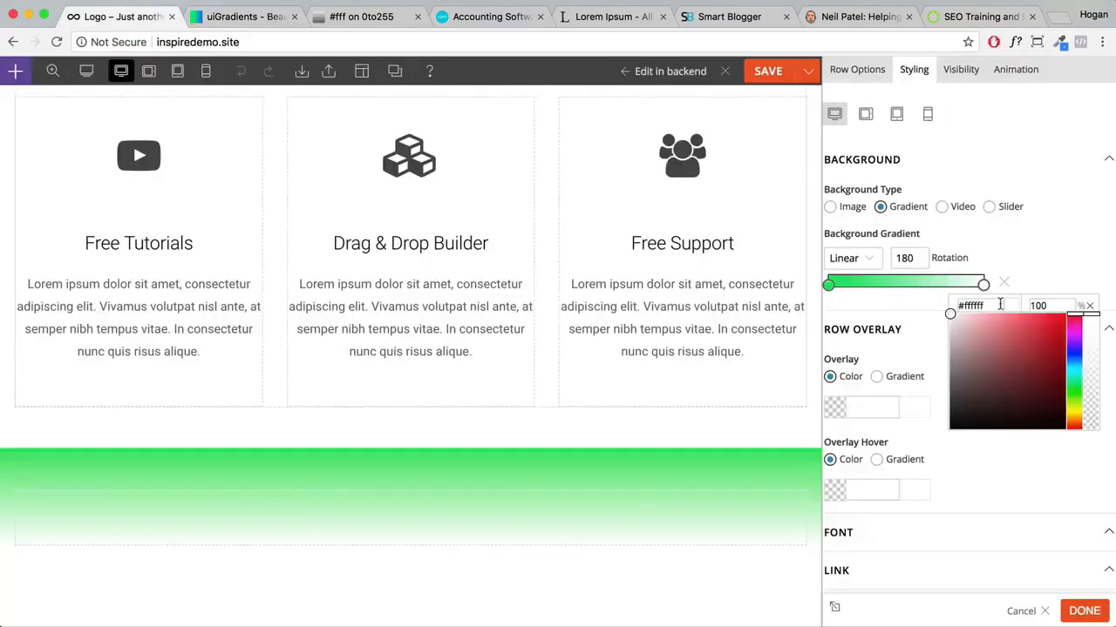
left_click_drag(995, 305, 958, 306)
left_click(992, 286)
left_click(983, 285)
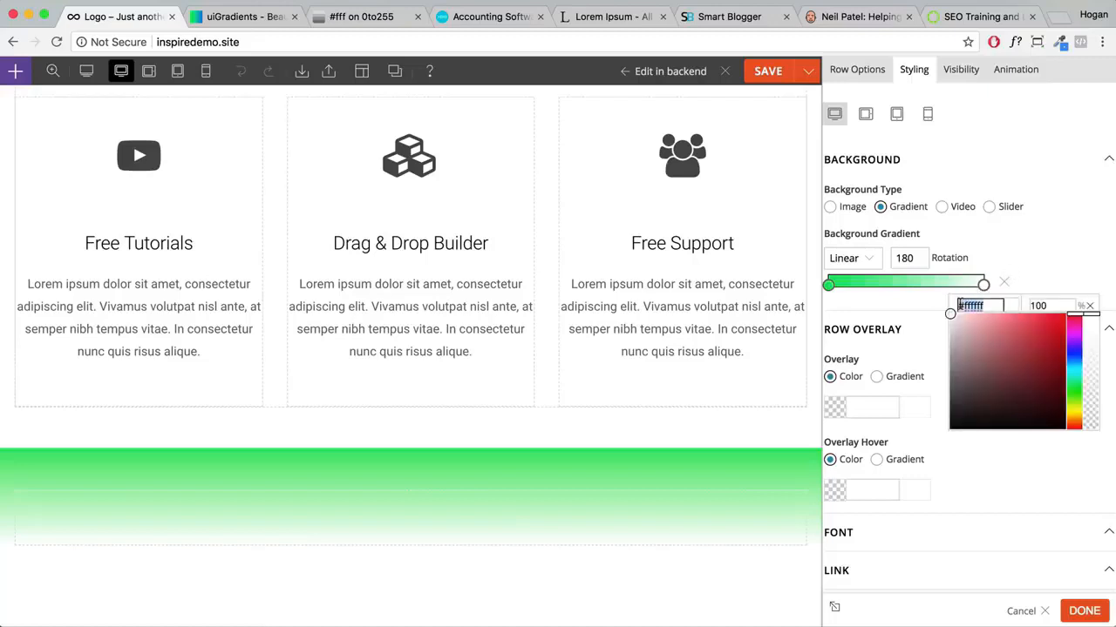
type("#057BE6")
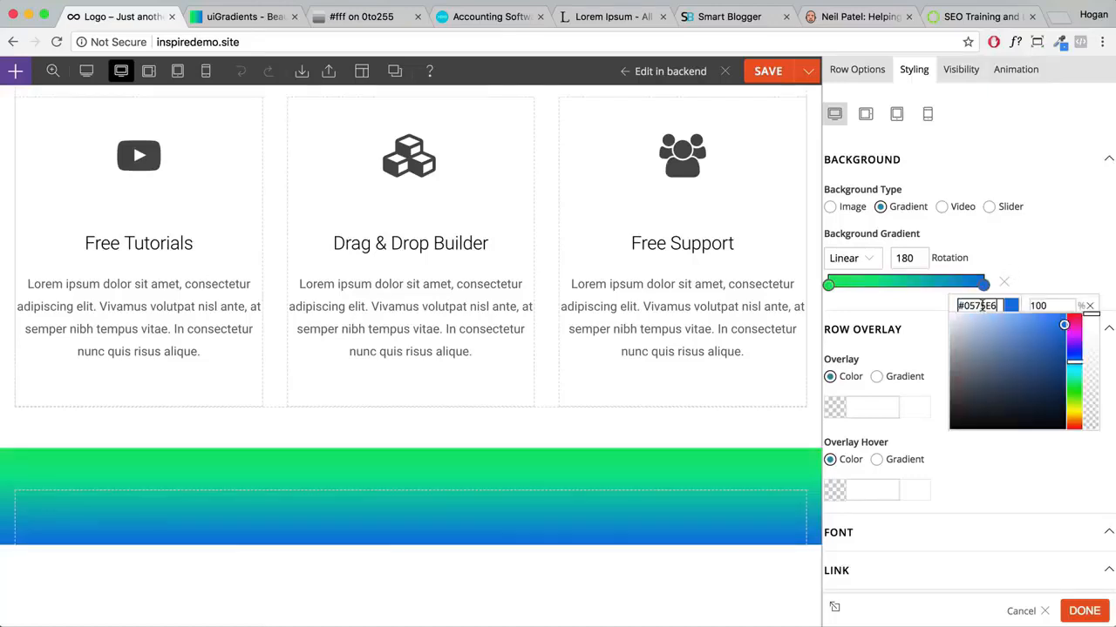
left_click(634, 373)
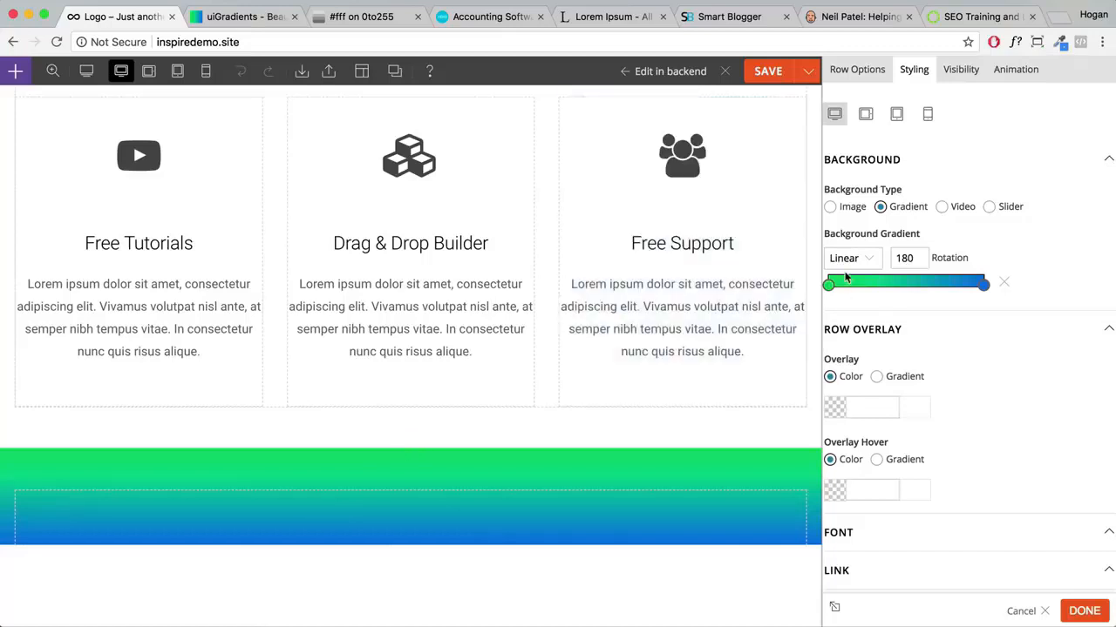
- Change the gradient stops to #4cdb7c and #38a8f2
left_click(829, 285)
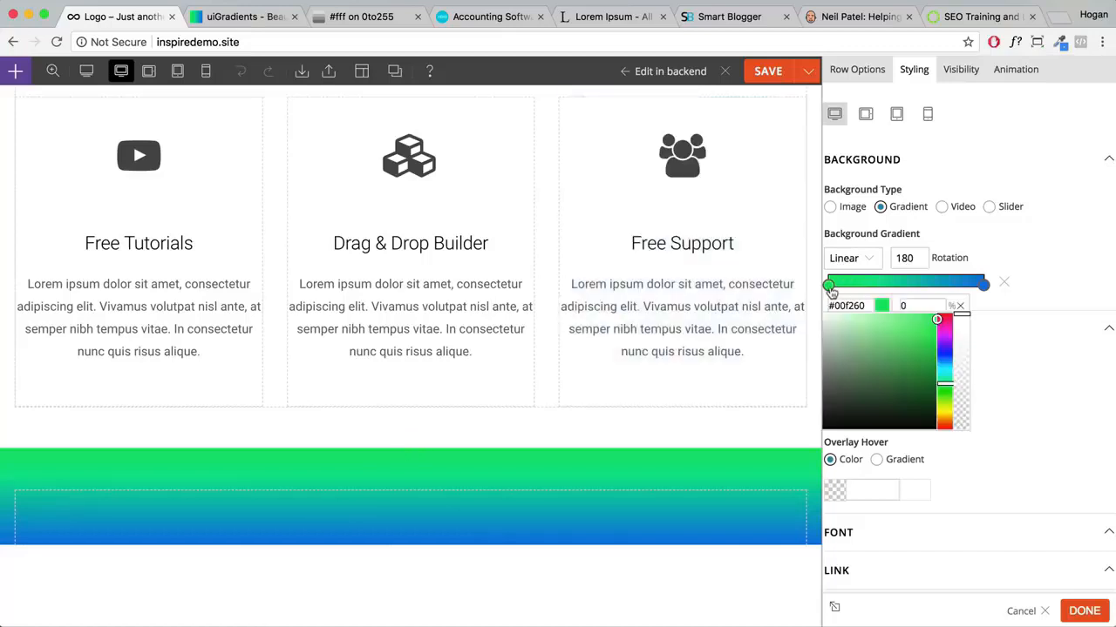
left_click_drag(912, 333, 829, 305)
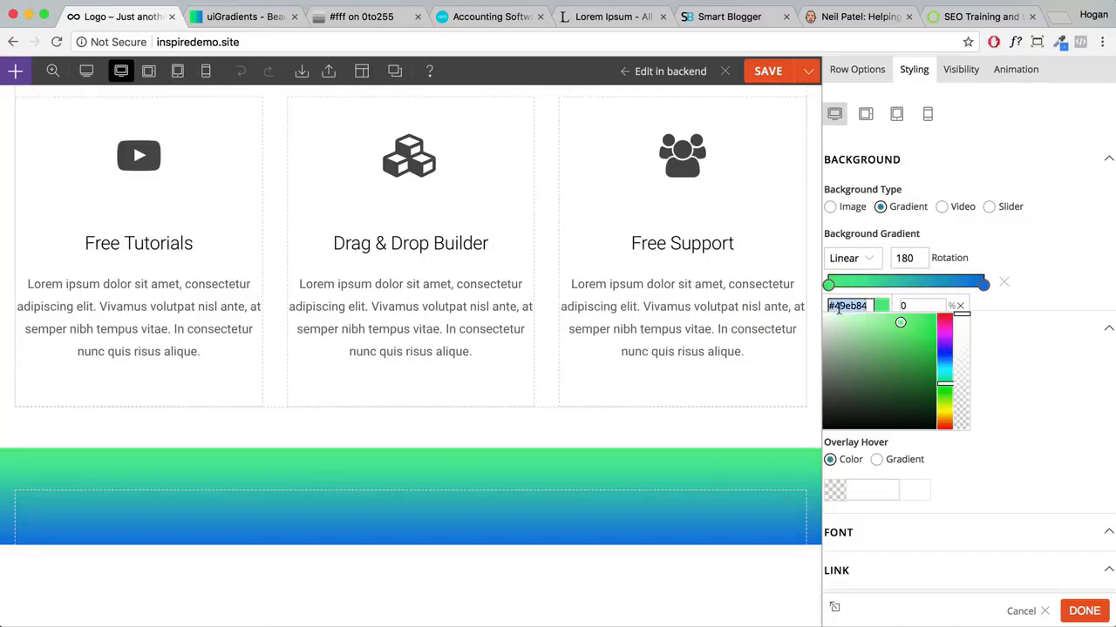
key("BackSpace")
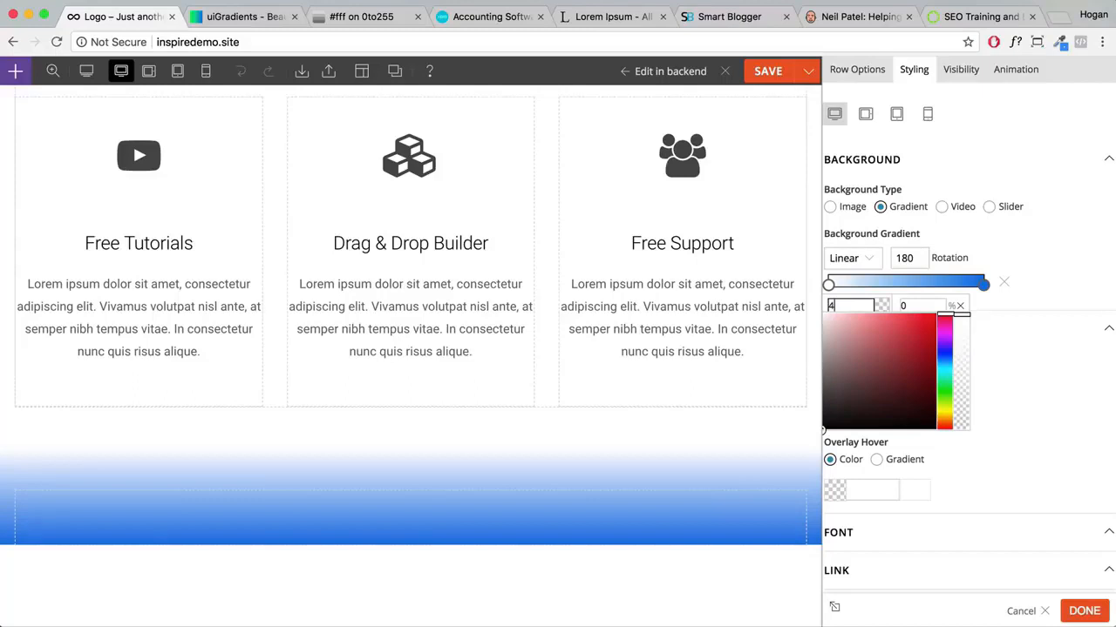
type("4cd")
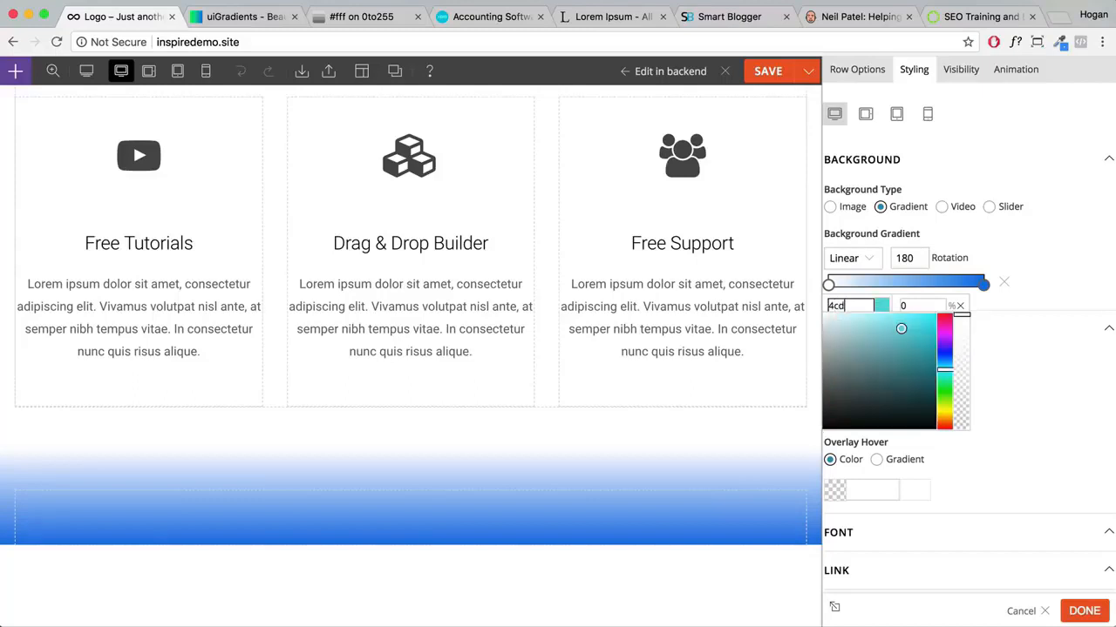
type("b7c")
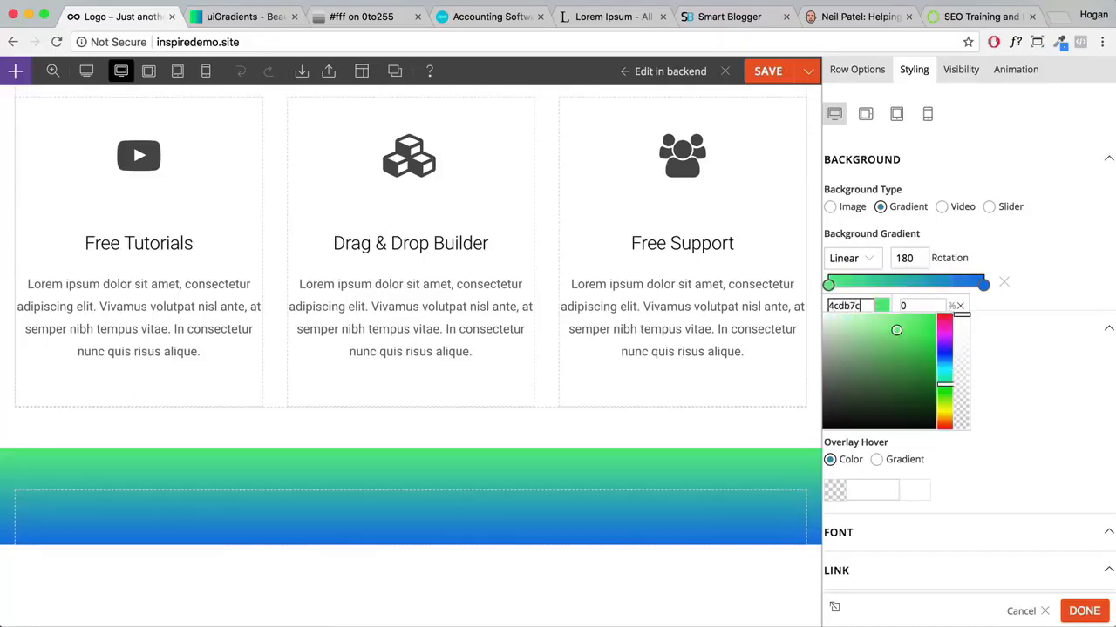
left_click(983, 289)
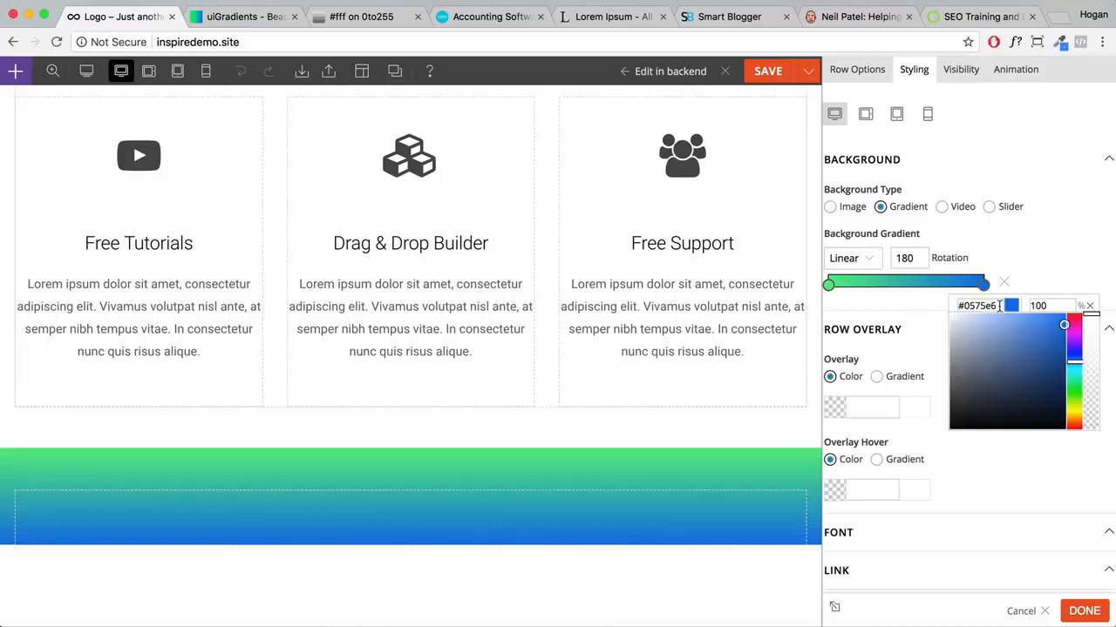
left_click_drag(999, 307, 962, 306)
key("BackSpace")
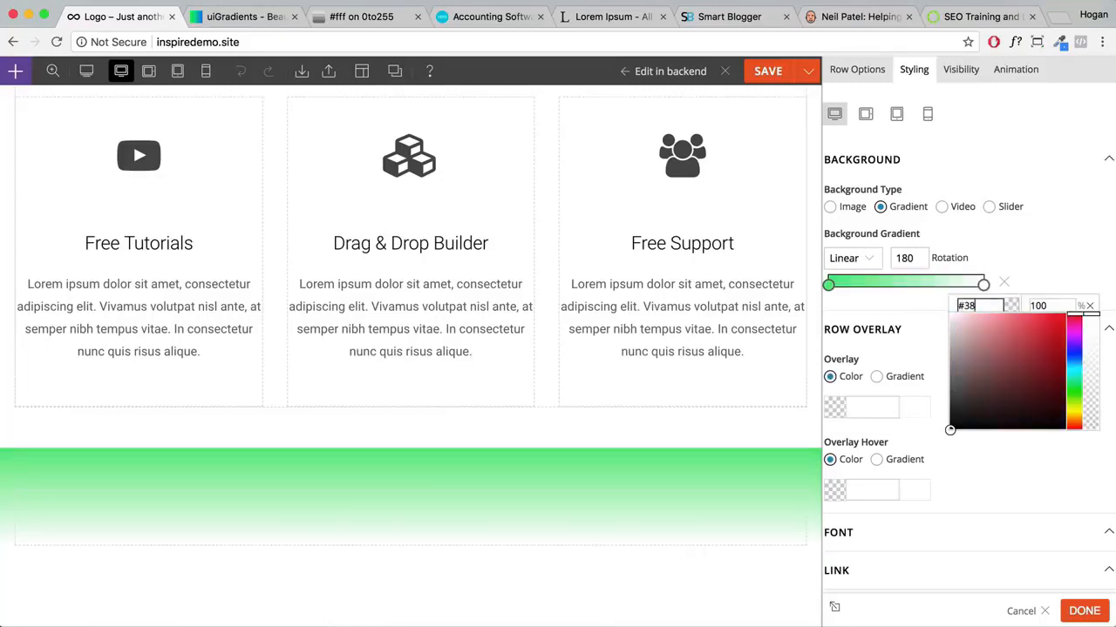
type("38a8f2")
left_click(1011, 291)
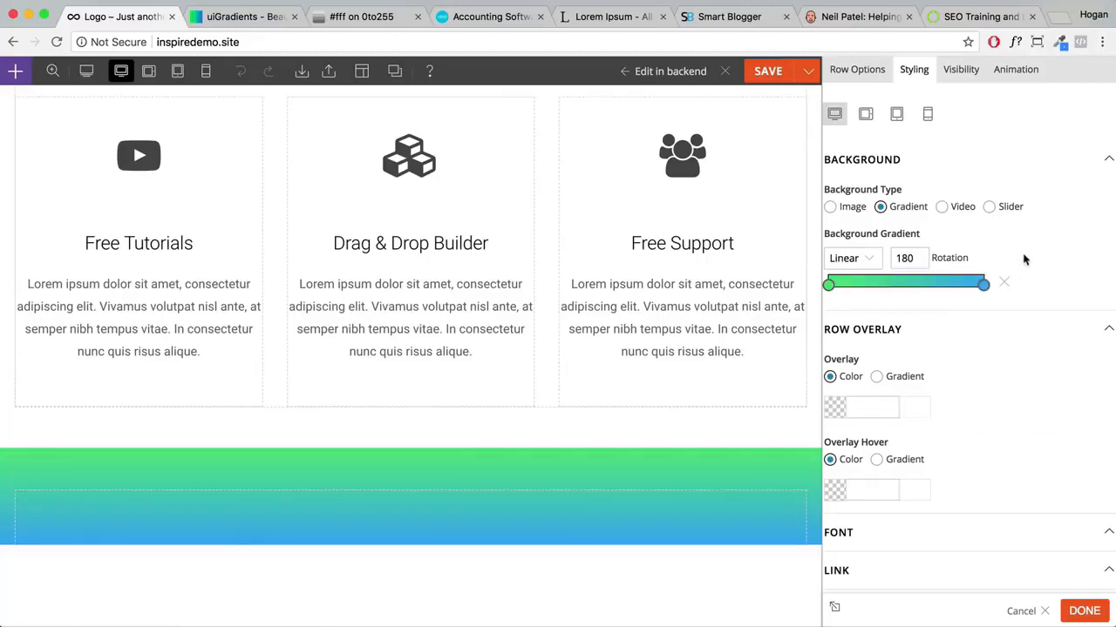
- Set the gradient rotation from 180 to 125
left_click(912, 258)
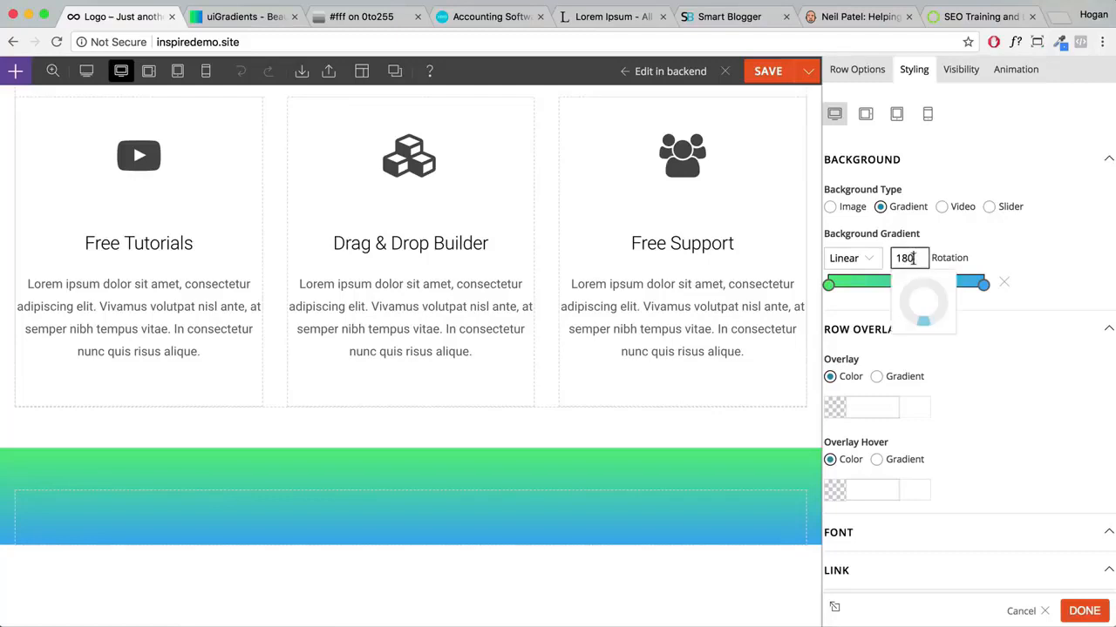
left_click_drag(912, 257, 895, 259)
type("125")
key("Return")
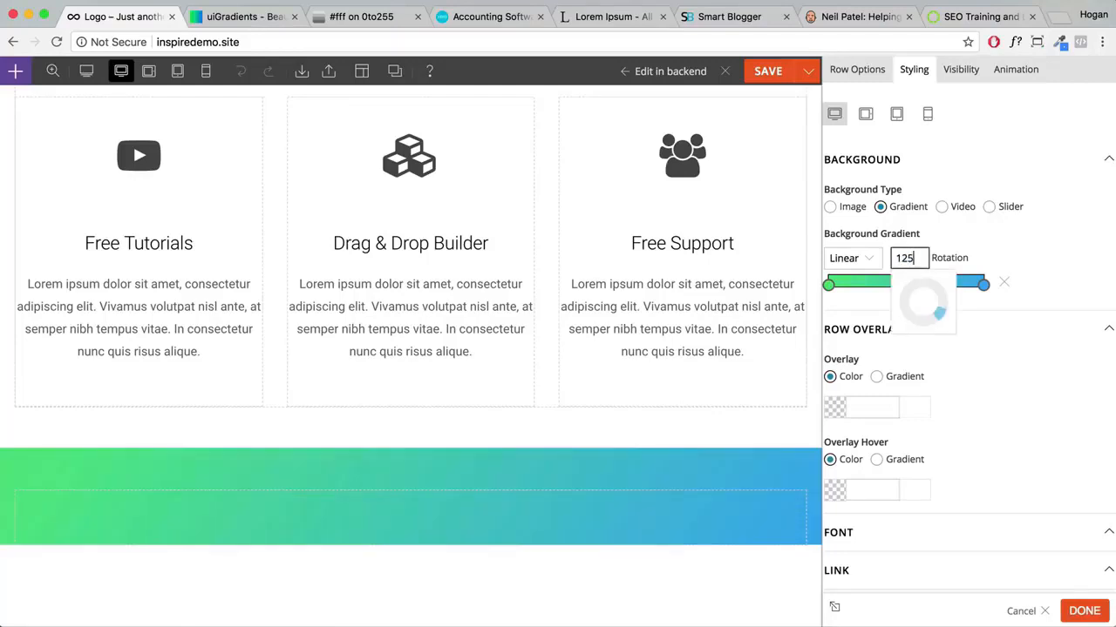
left_click(979, 237)
scroll(946, 446, "down", 3)
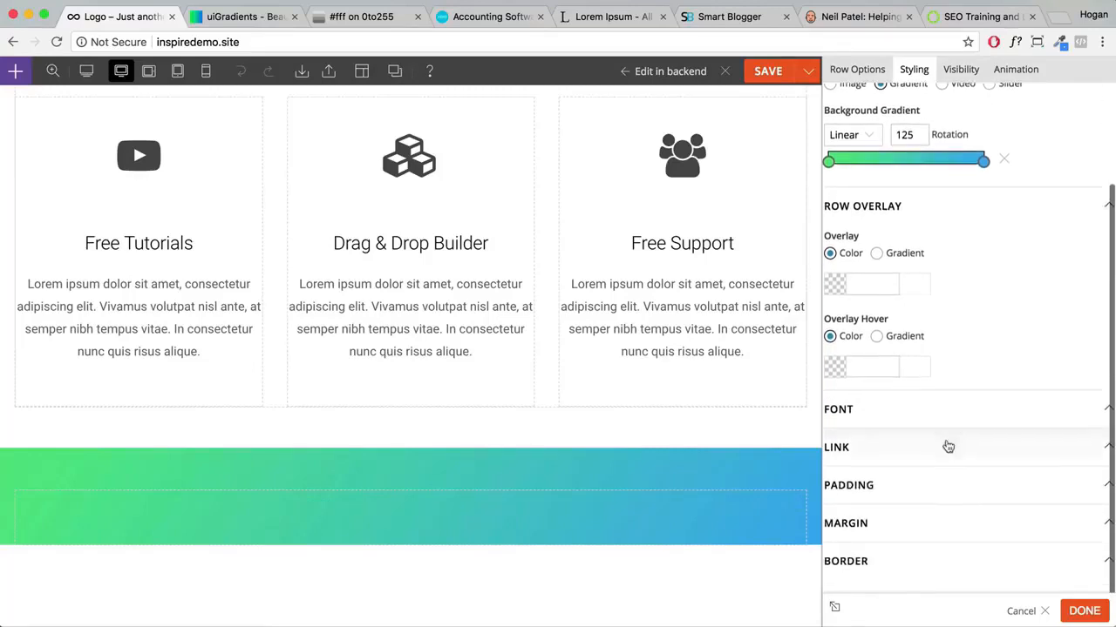
scroll(560, 487, "down", 2)
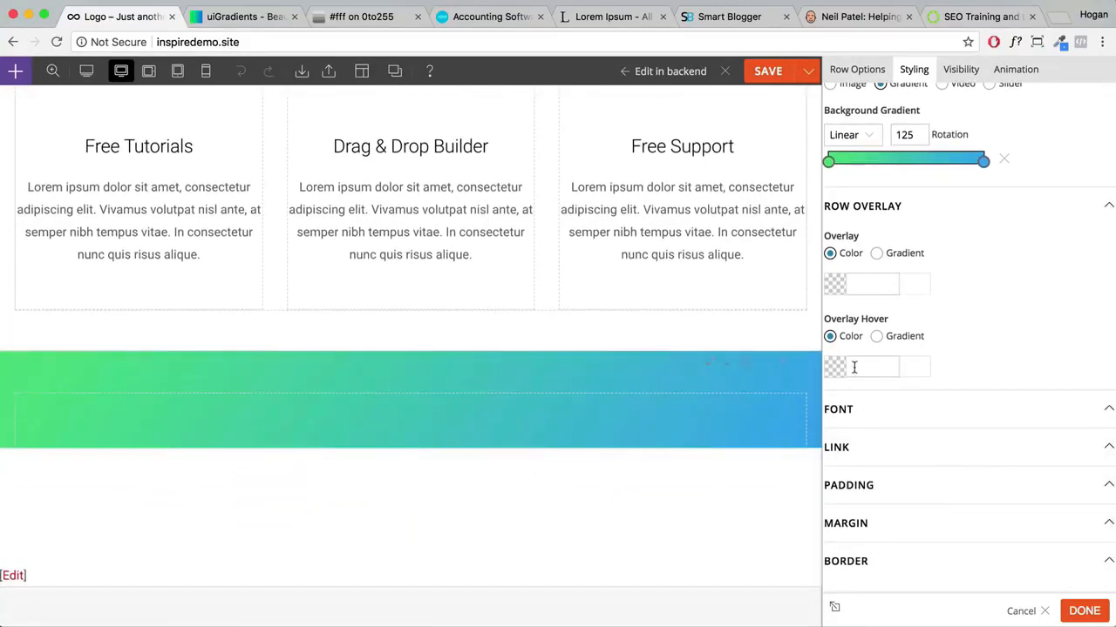
- Give the row 10% top and 10% bottom padding
left_click(936, 485)
scroll(934, 487, "down", 1)
left_click(831, 484)
left_click(832, 483)
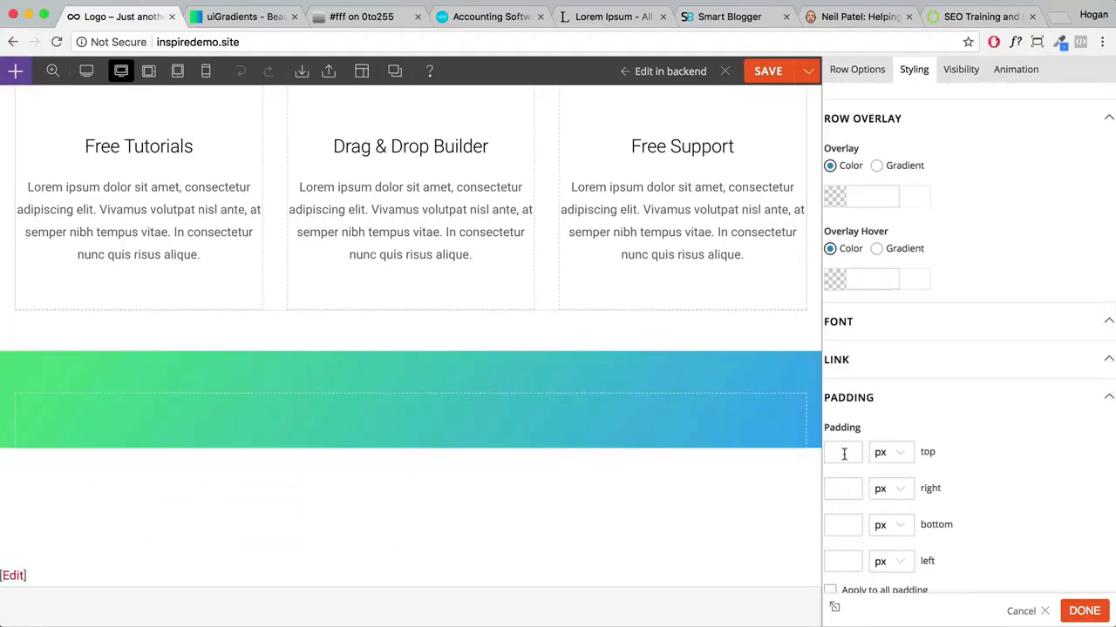
left_click(842, 451)
type("10")
left_click(883, 452)
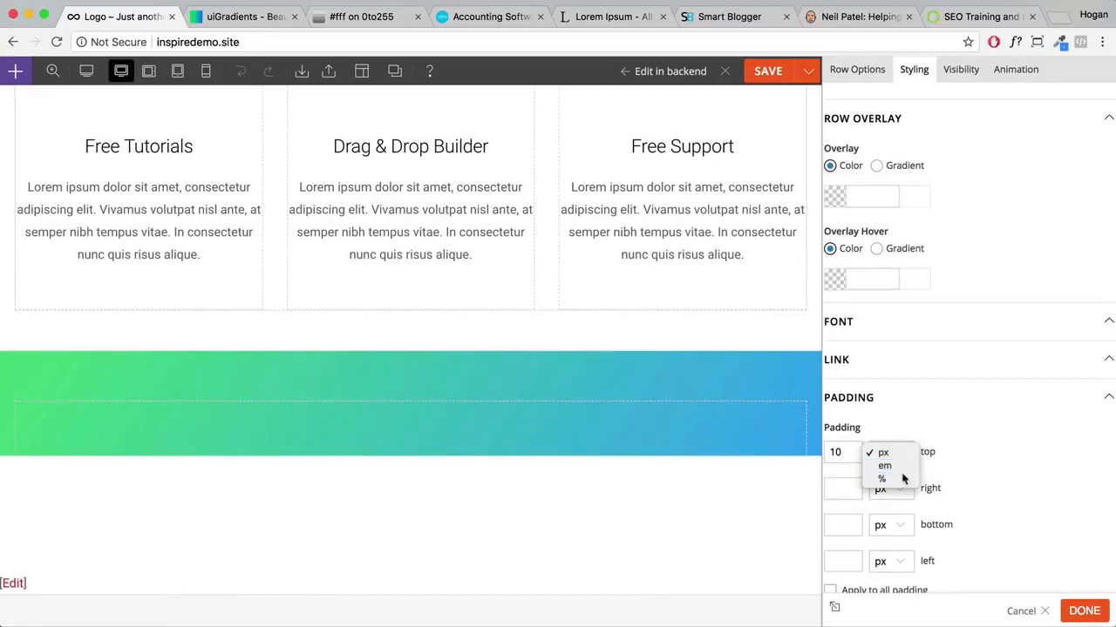
left_click(881, 479)
left_click(842, 523)
type("10")
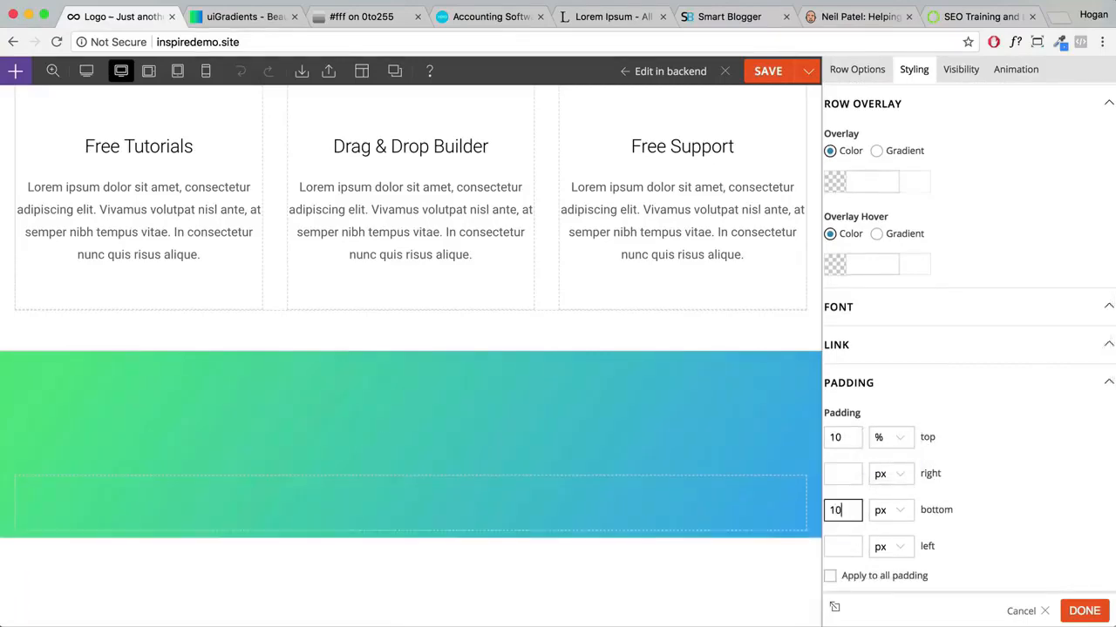
left_click(883, 511)
left_click(884, 537)
scroll(656, 466, "down", 3)
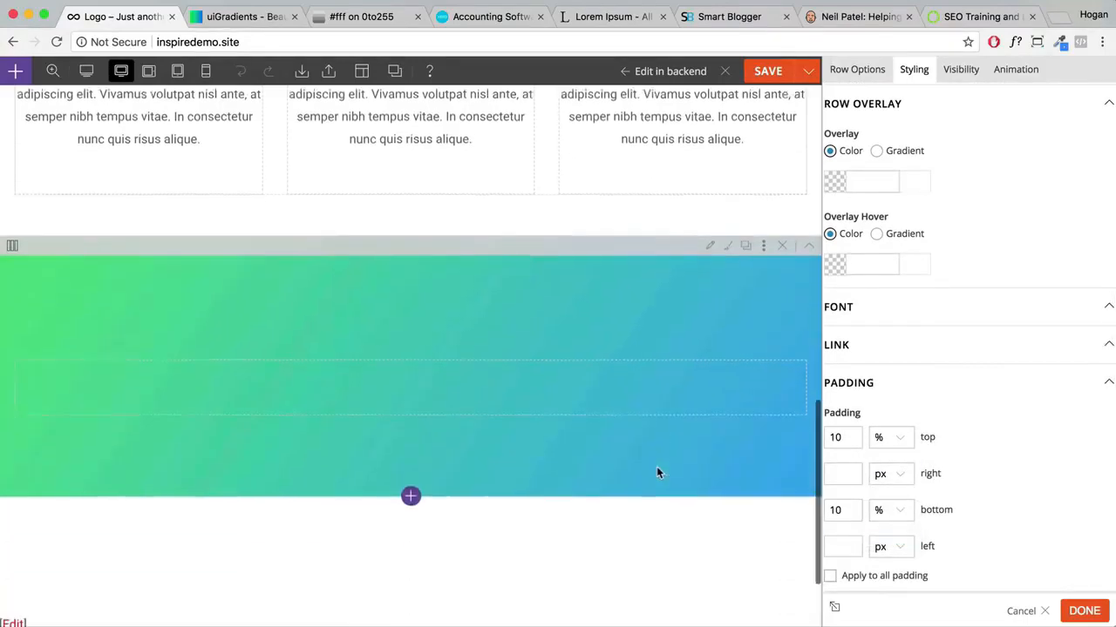
scroll(656, 467, "up", 10)
scroll(656, 468, "down", 9)
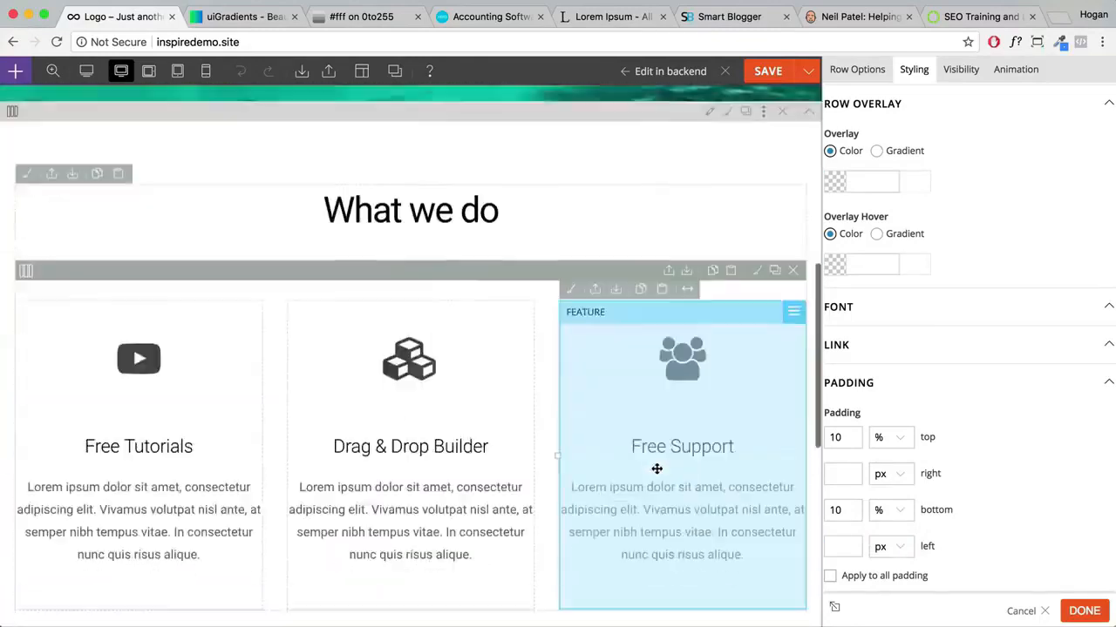
scroll(879, 341, "up", 3)
scroll(865, 283, "up", 1)
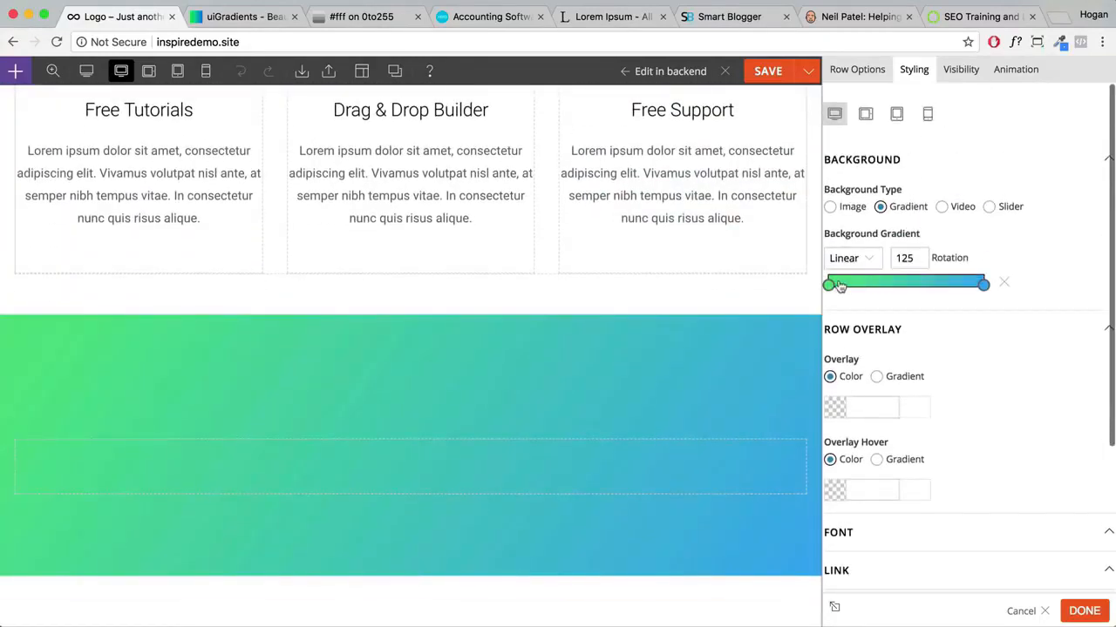
- Slightly adjust the shades of the green start and blue end gradient colours
left_click(829, 285)
left_click_drag(896, 333, 885, 322)
left_click(984, 287)
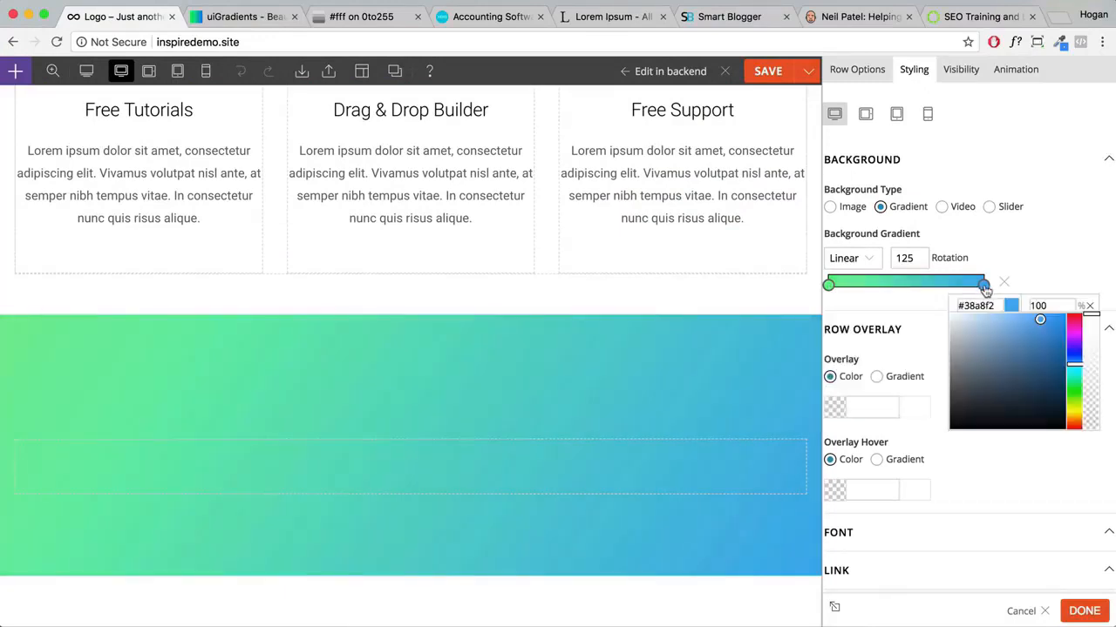
left_click(1037, 331)
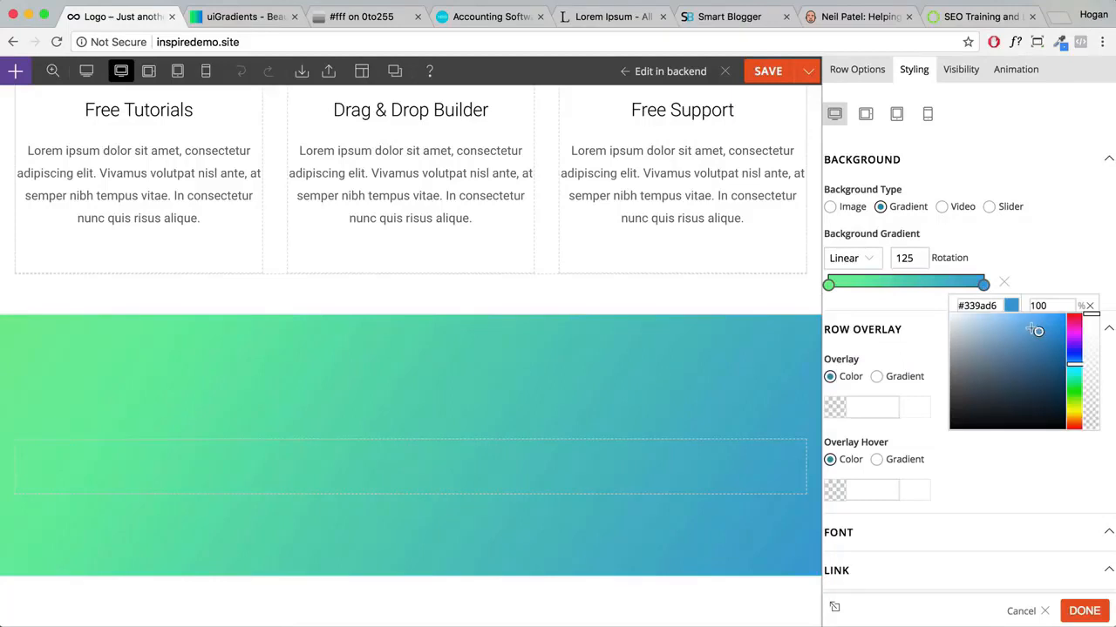
left_click_drag(1037, 332, 1029, 327)
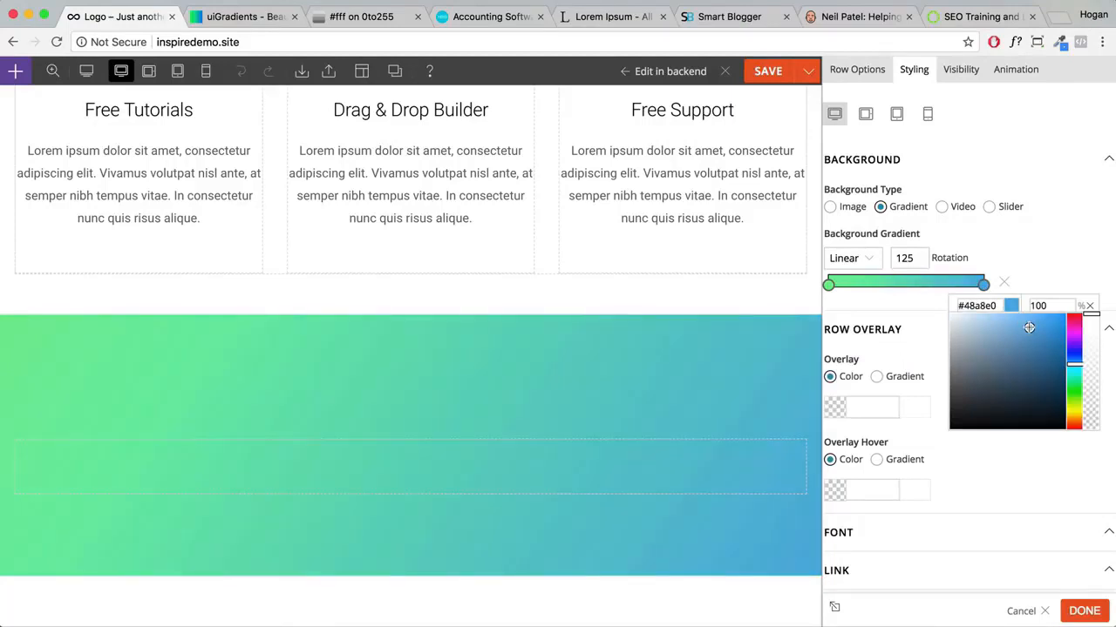
left_click(1041, 270)
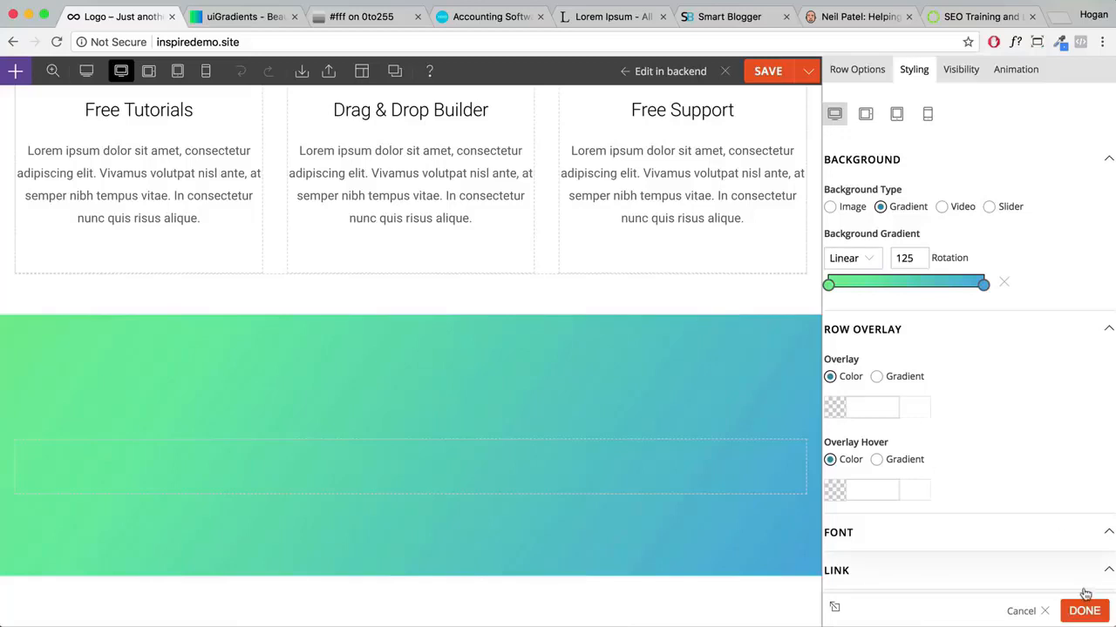
- Move the blue stop to the gradient's start, try Radial, then return to Linear
mouse_move(984, 289)
left_mouse_down()
mouse_move(826, 286)
mouse_move(988, 289)
left_mouse_up()
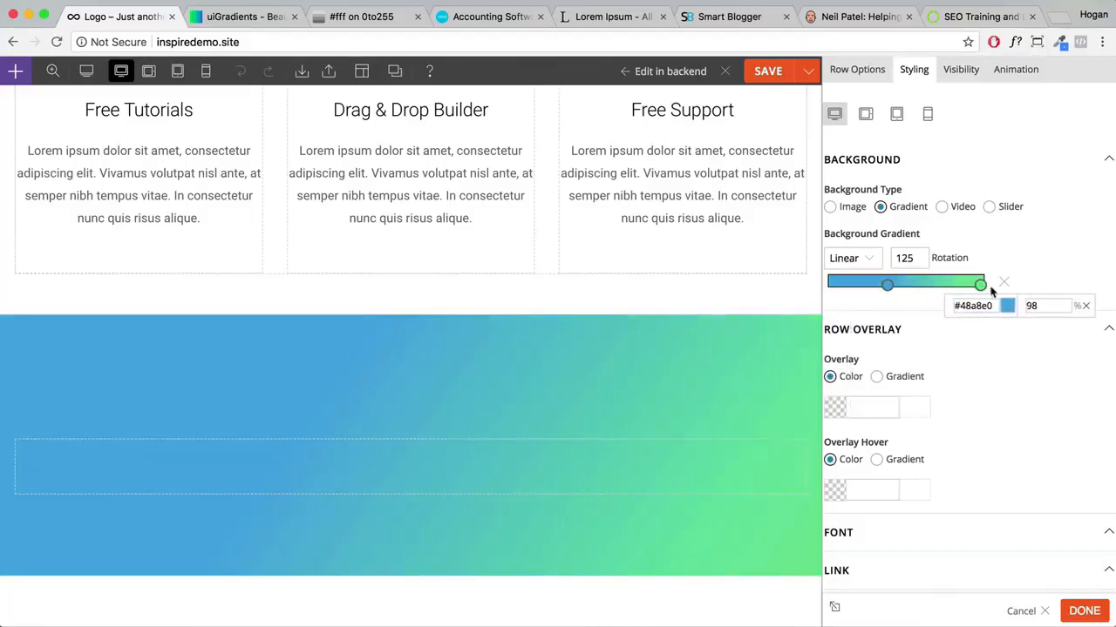
left_click_drag(906, 289, 829, 287)
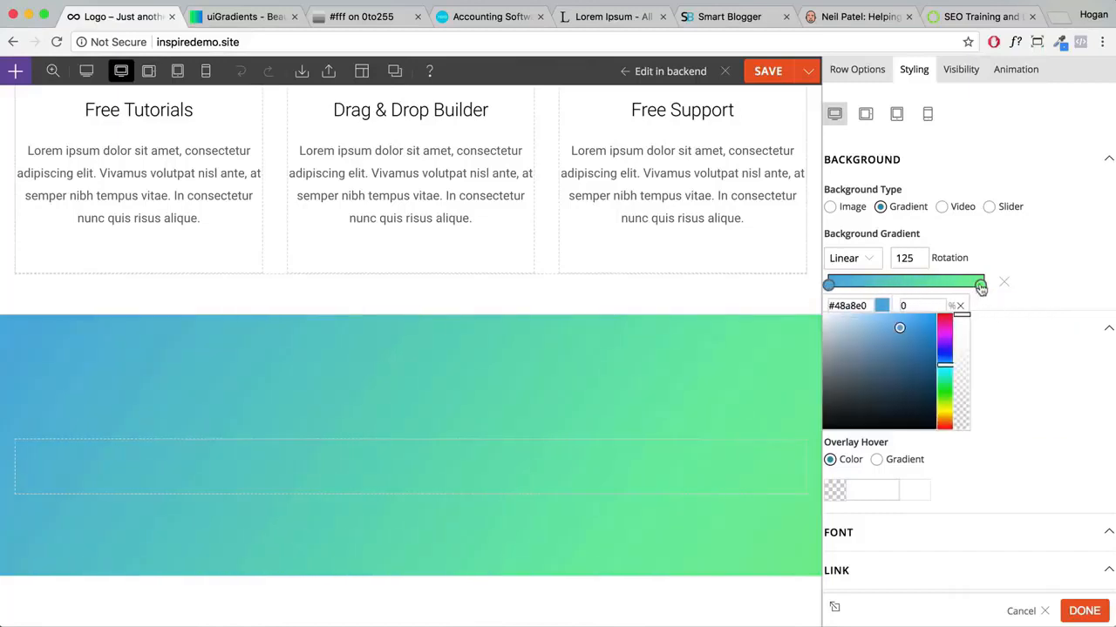
left_click(981, 288)
left_click(982, 289)
left_click(866, 260)
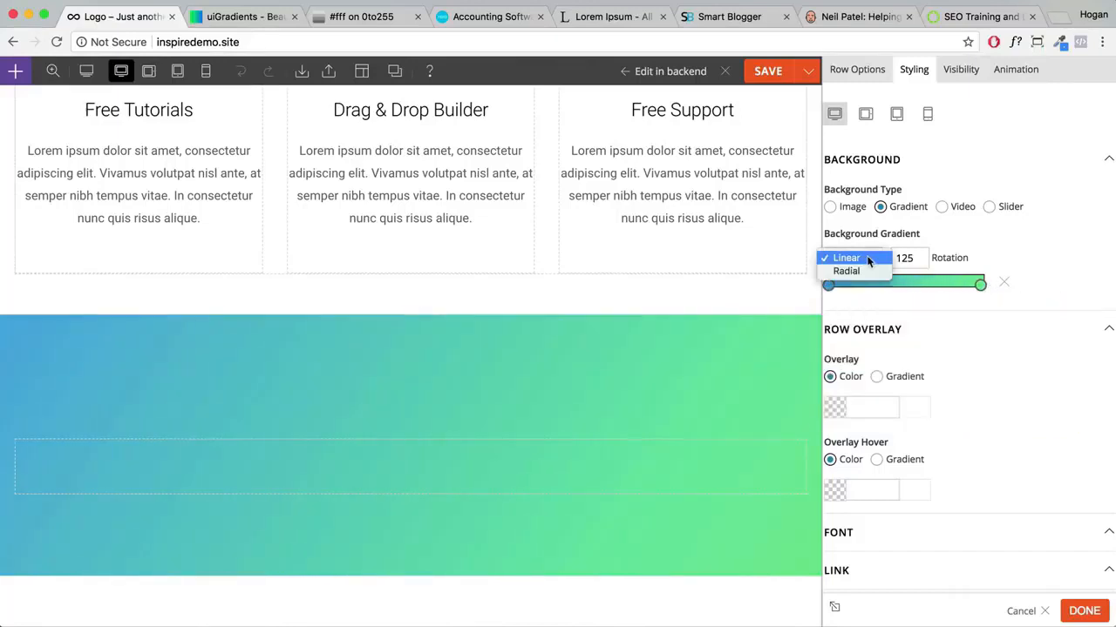
left_click(866, 271)
left_click(868, 256)
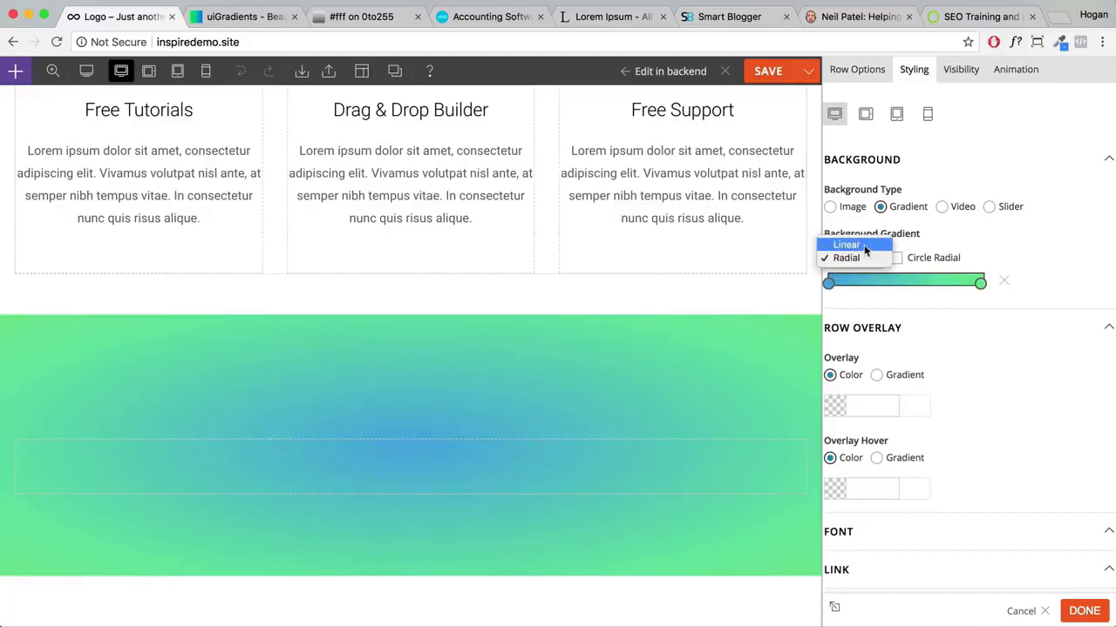
left_click(844, 243)
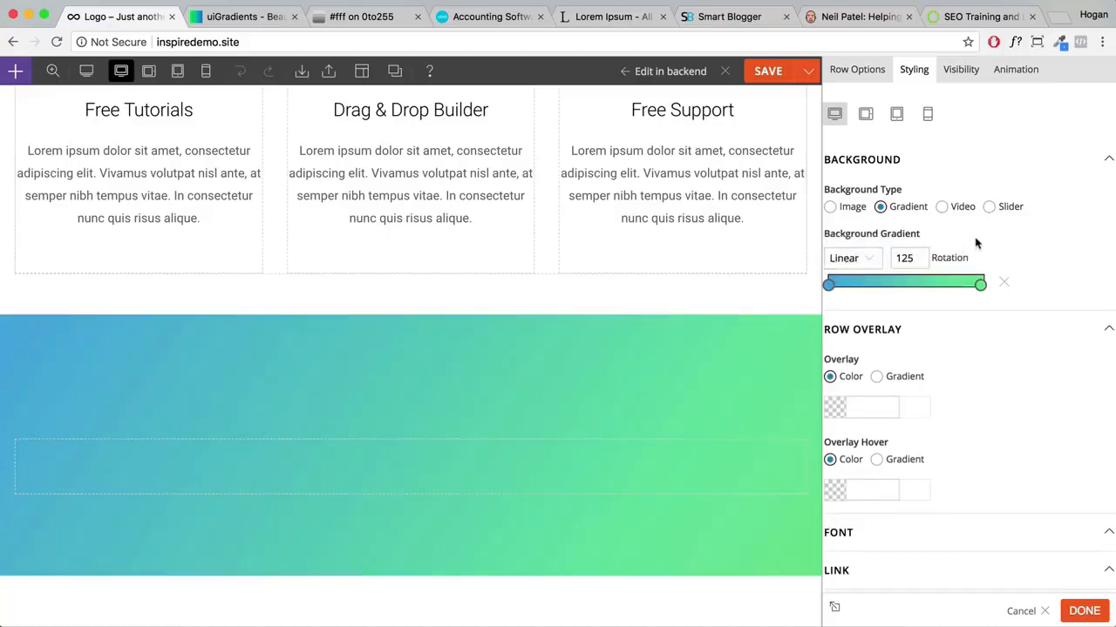
- Recolour the right gradient stop to mint green #60debc and finish the row styling
left_click(982, 288)
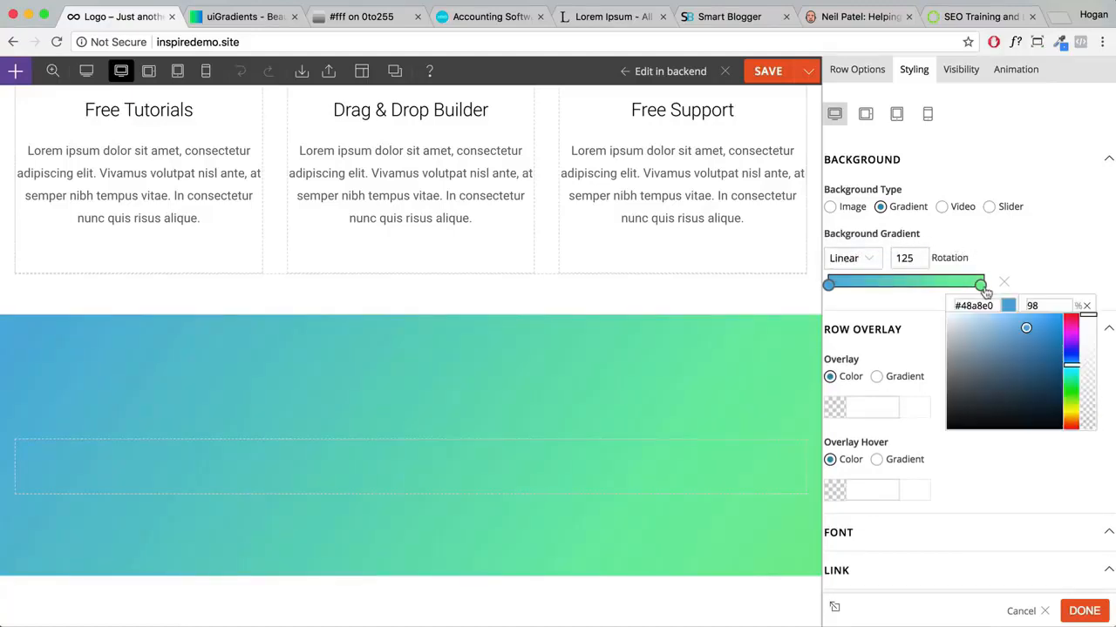
left_click(981, 287)
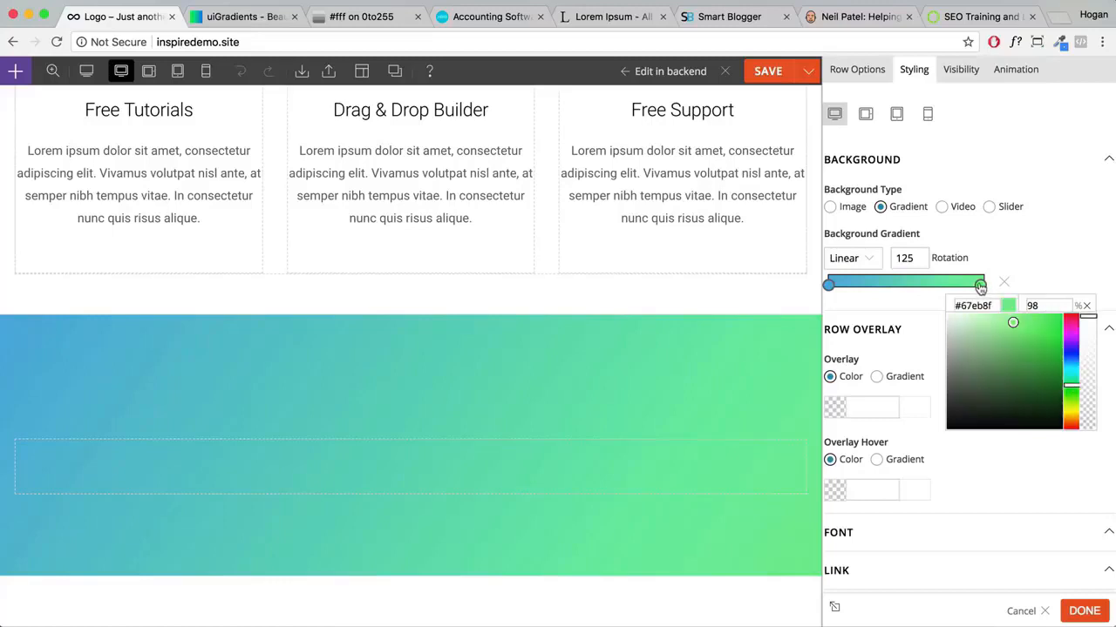
left_click(1071, 376)
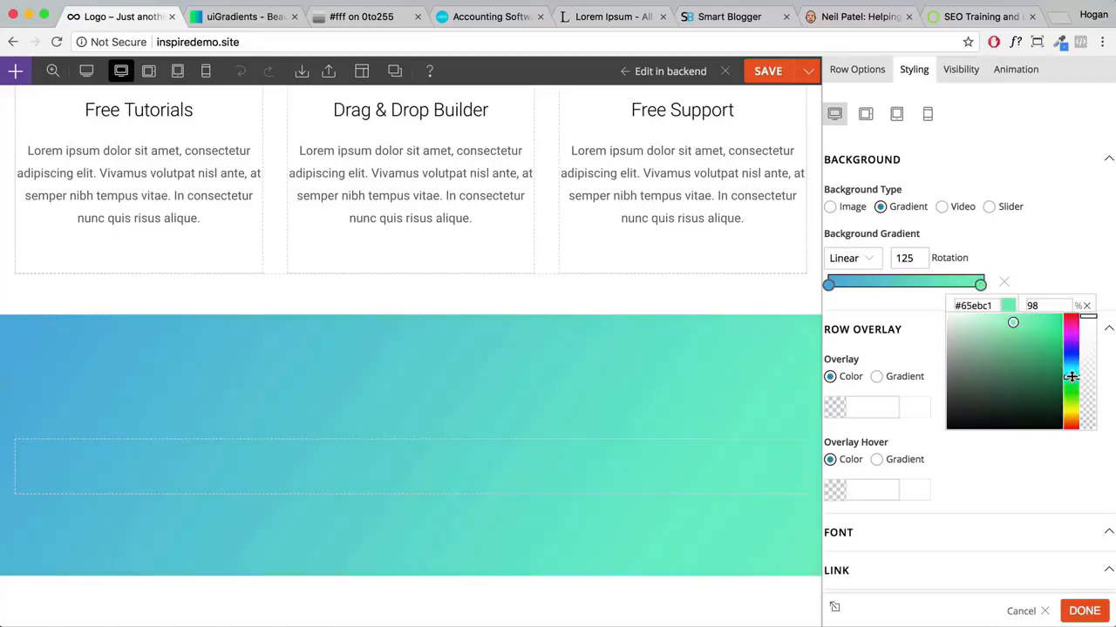
left_click(1012, 328)
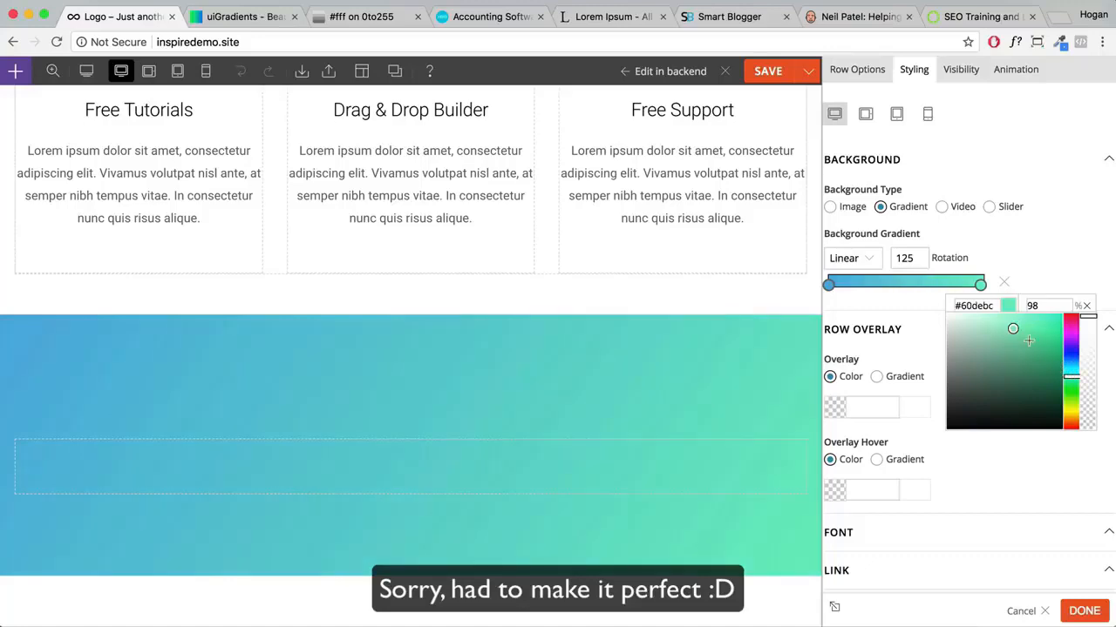
left_click(1082, 613)
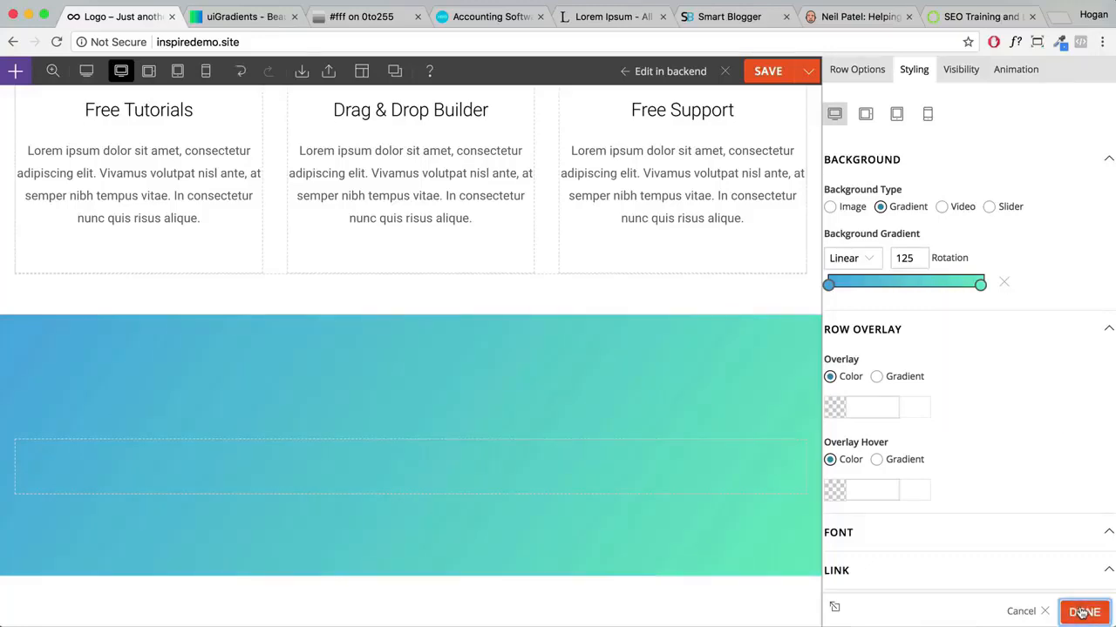
left_click(1080, 613)
scroll(520, 351, "down", 3)
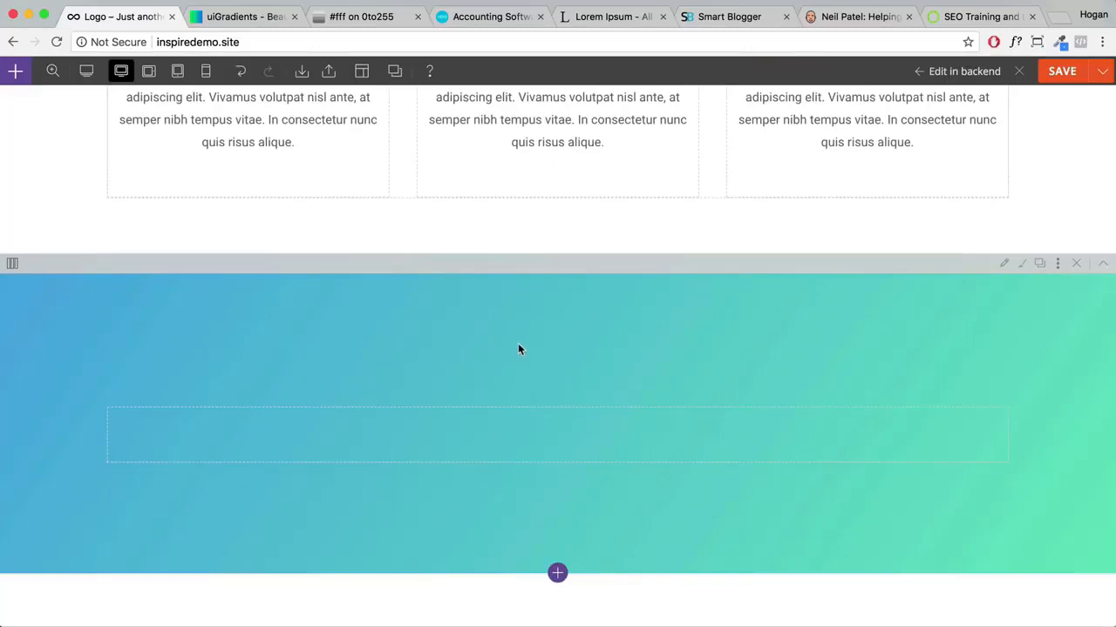
- Add a Testimonial Slider module to the gradient row and delete its Optional Title
left_click(15, 75)
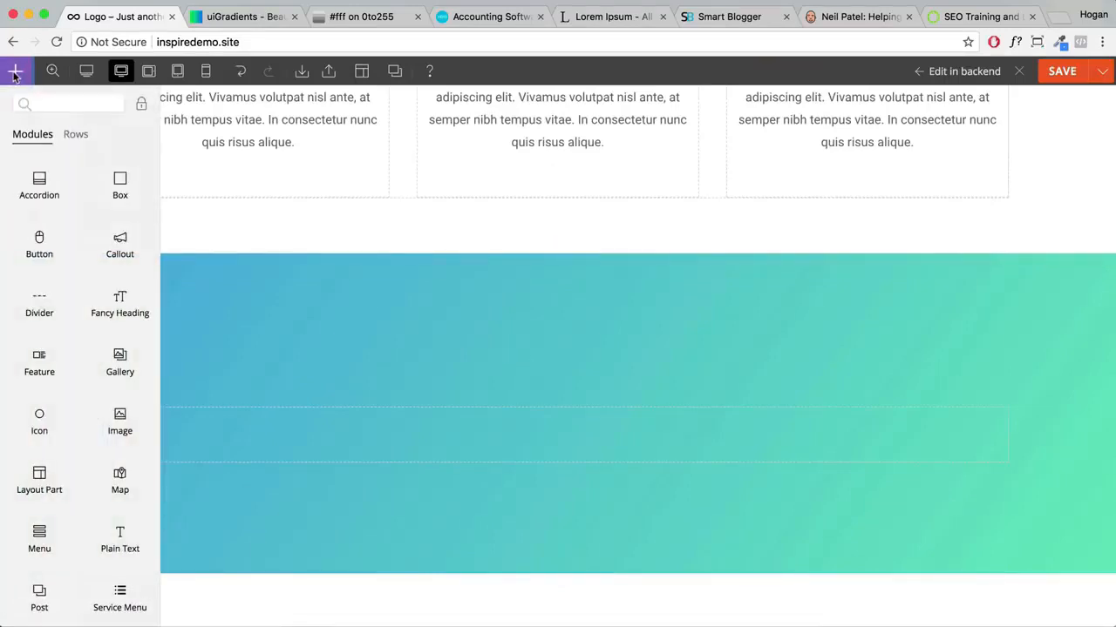
scroll(103, 321, "down", 5)
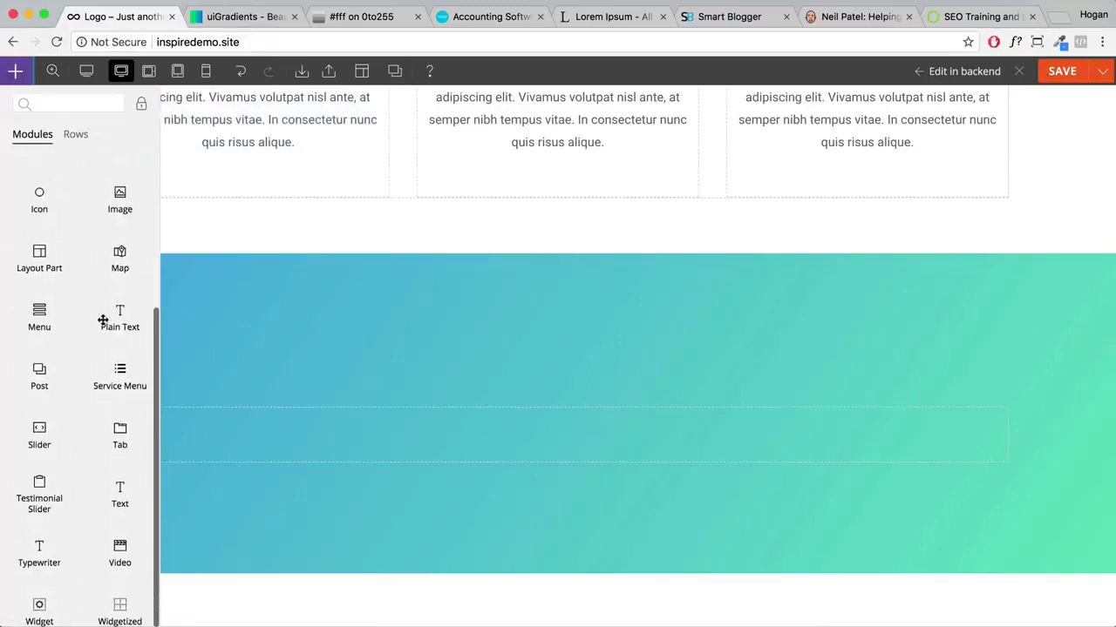
scroll(105, 339, "down", 1)
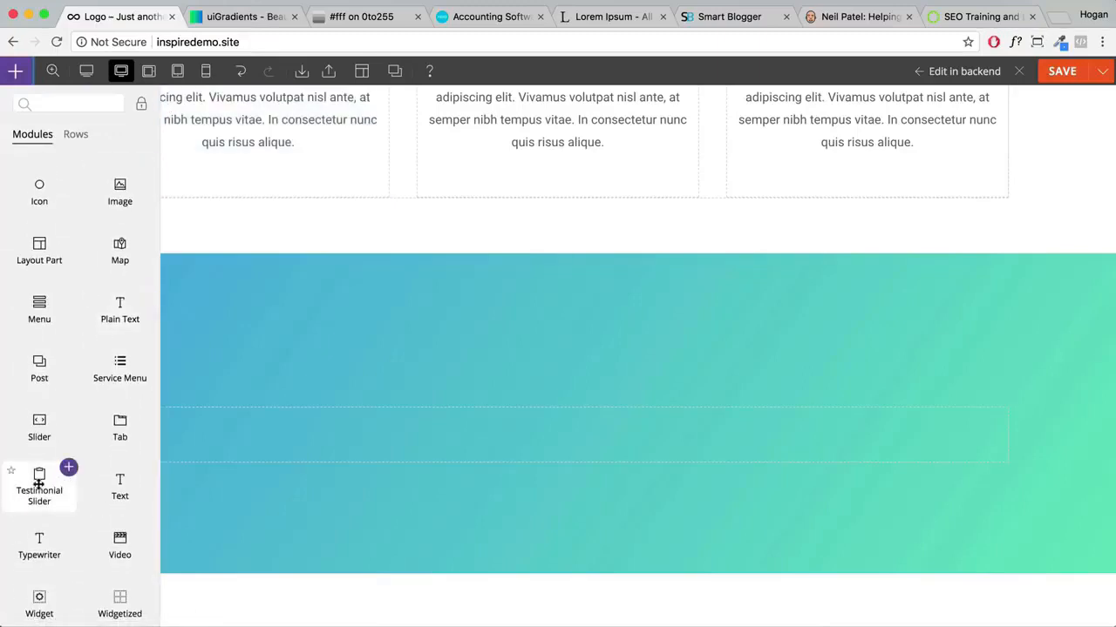
left_click_drag(39, 483, 558, 453)
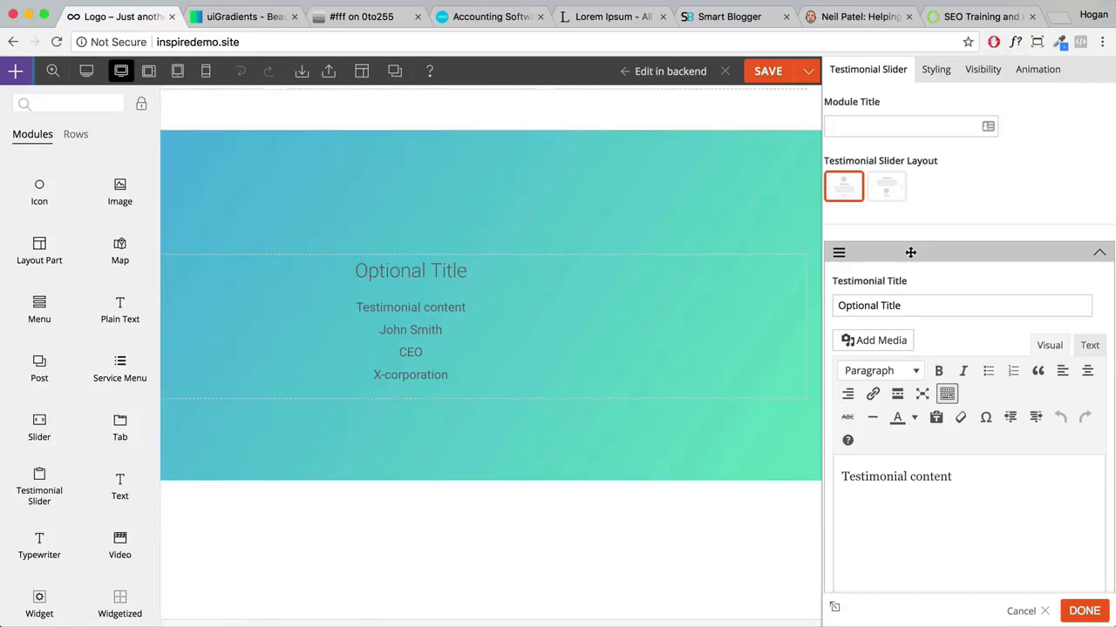
left_click_drag(903, 305, 829, 307)
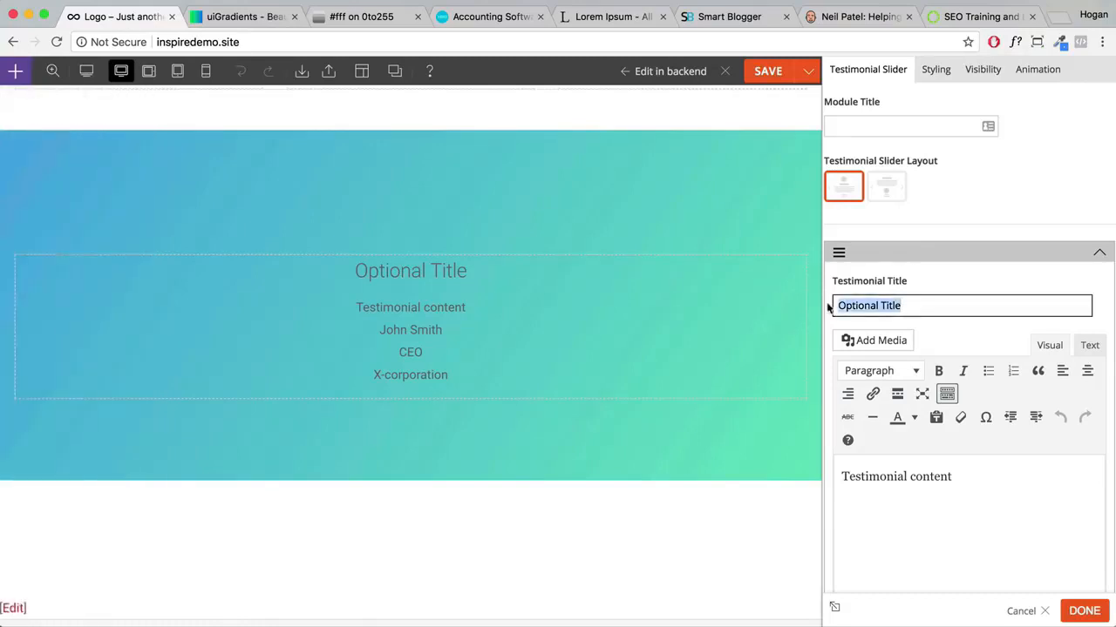
key("BackSpace")
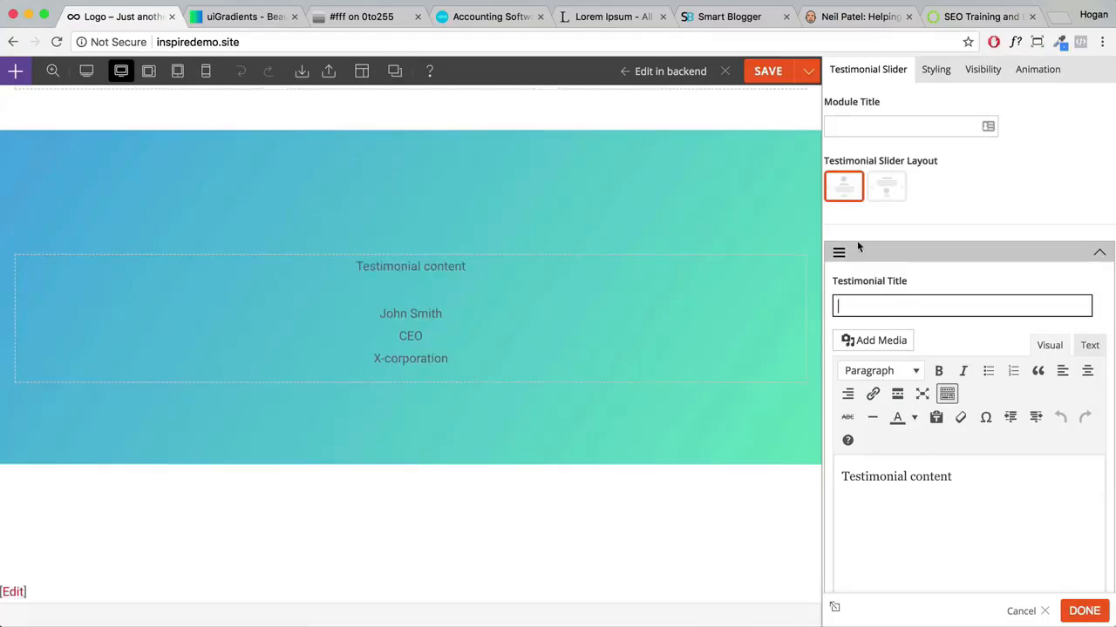
- Copy Lorem ipsum text and paste it as the testimonial content
left_click(586, 19)
right_click(444, 274)
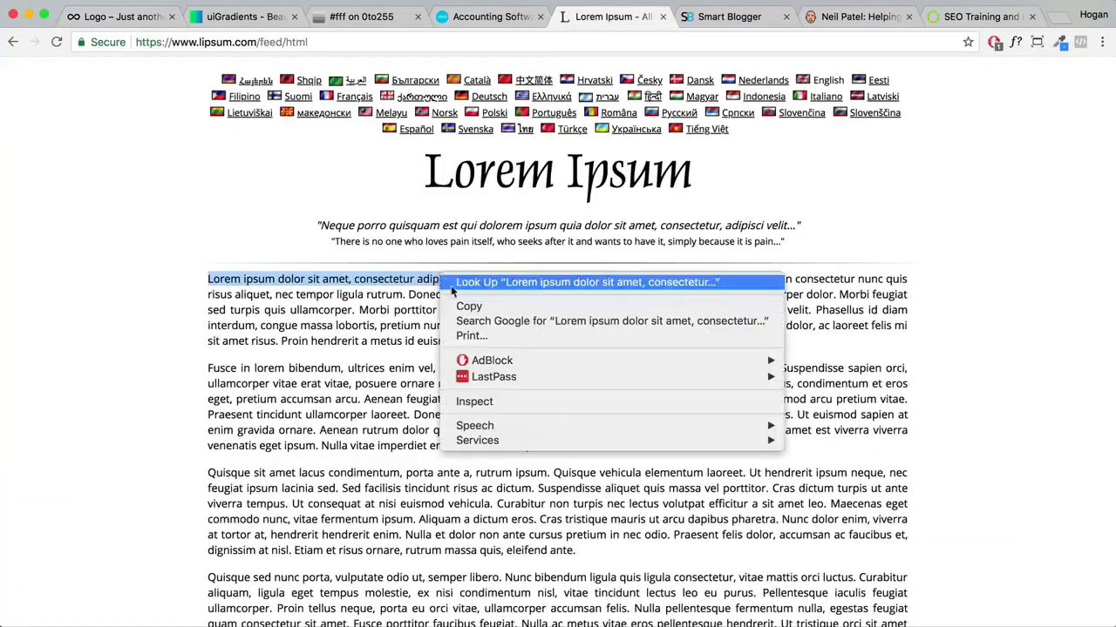
left_click(464, 298)
left_click(115, 16)
left_click_drag(976, 480, 835, 479)
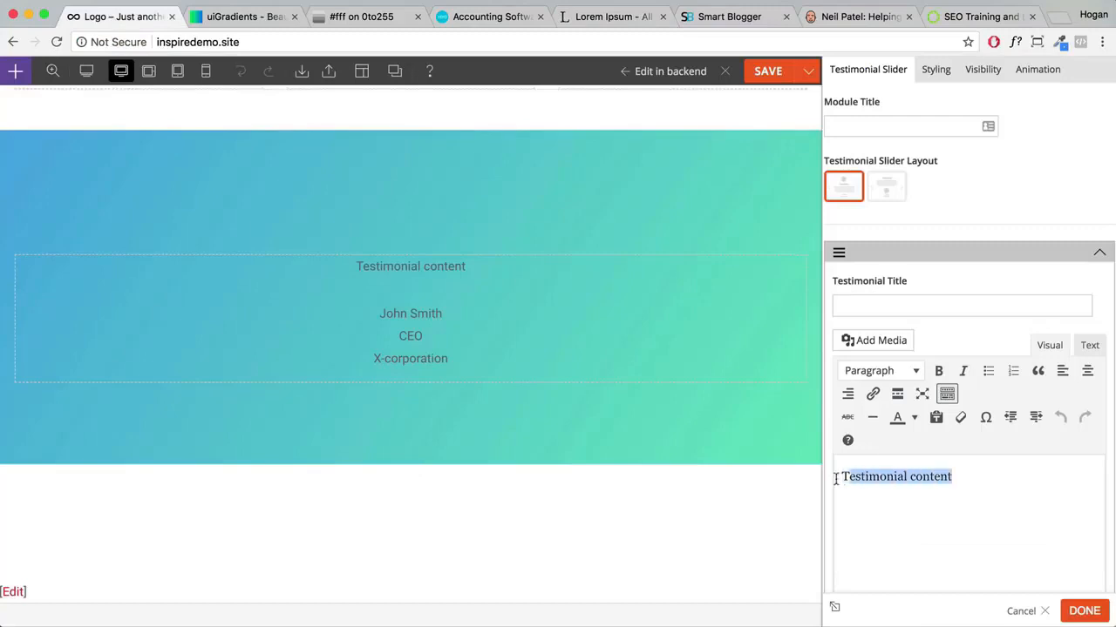
key("super+v")
- Wrap the testimonial text in quotation marks and begin setting the person picture
scroll(915, 462, "down", 3)
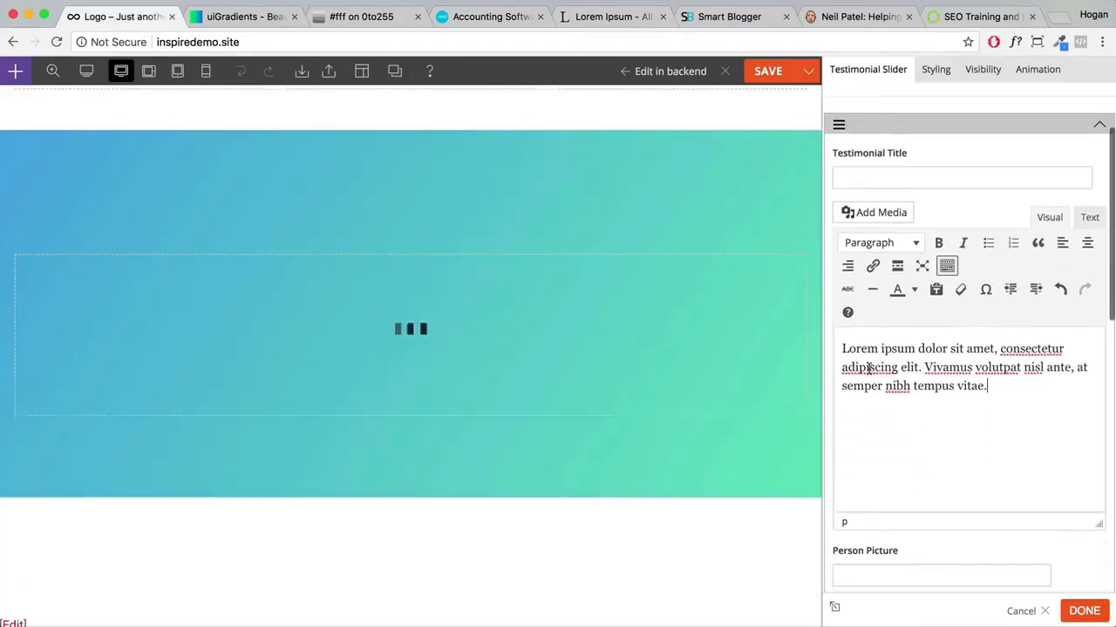
left_click(841, 348)
type("\"")
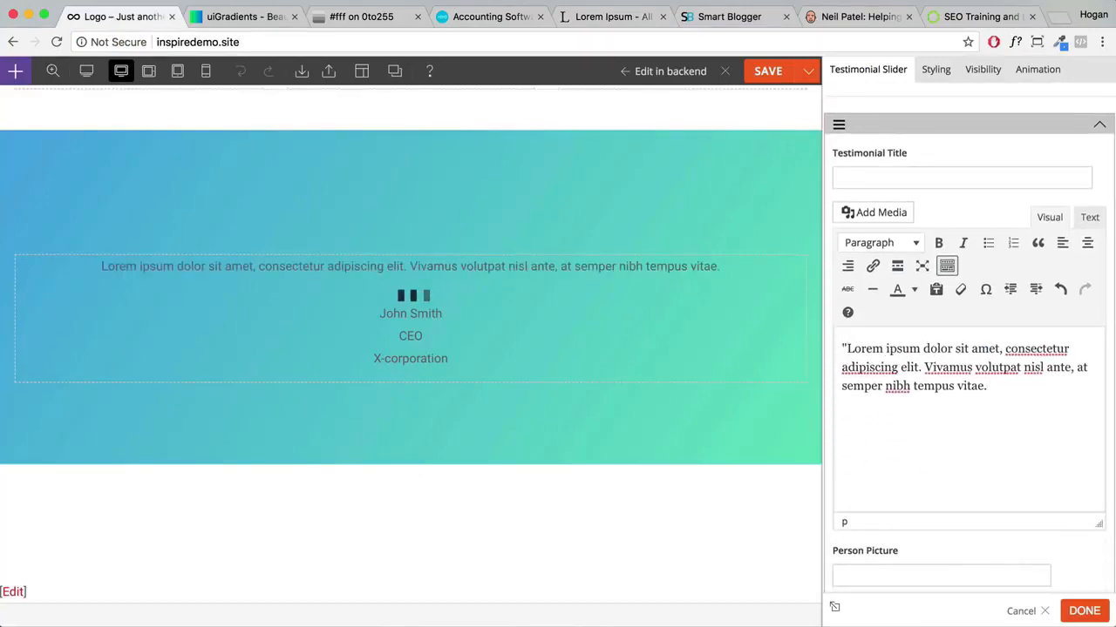
left_click(995, 386)
type("\"")
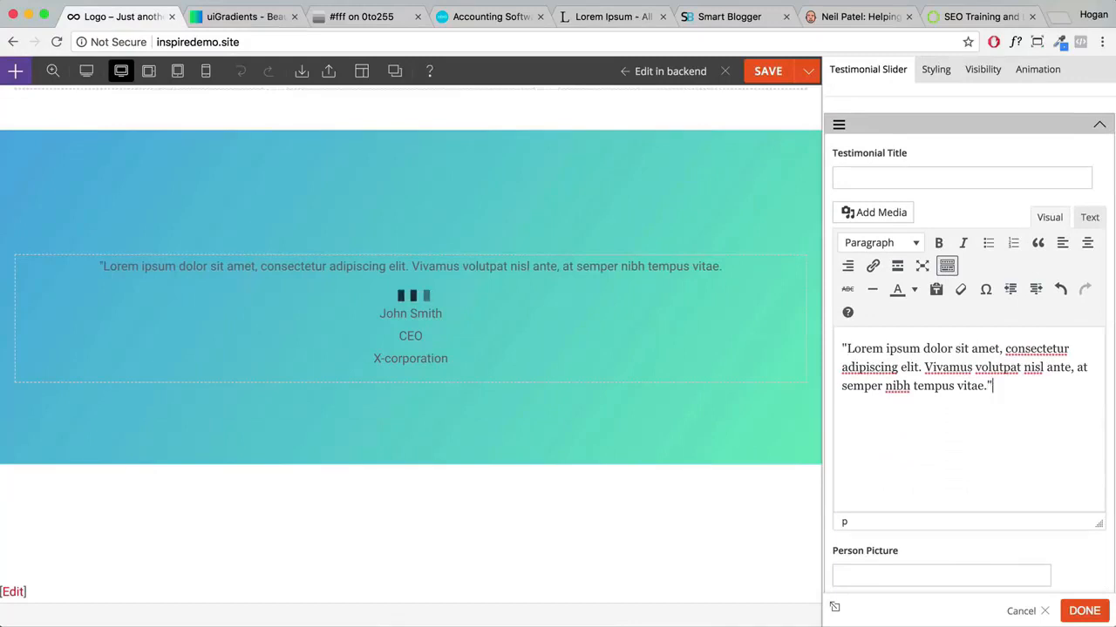
scroll(966, 381, "down", 3)
scroll(966, 381, "down", 2)
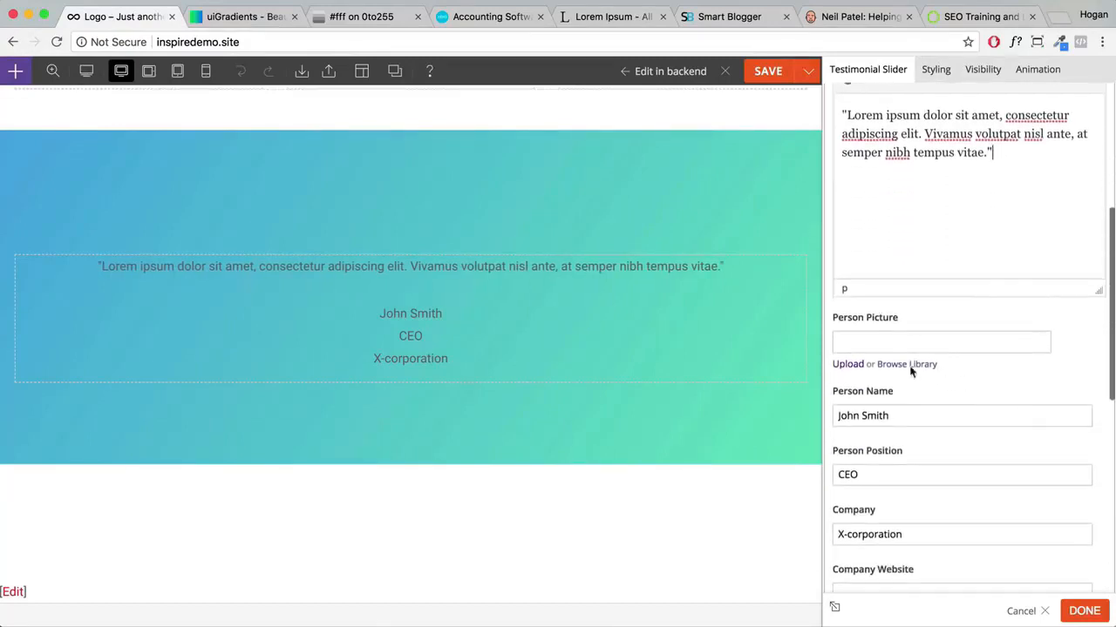
left_click(912, 344)
- Choose the existing Testimonial.jpg photo as the person's picture
left_click(905, 366)
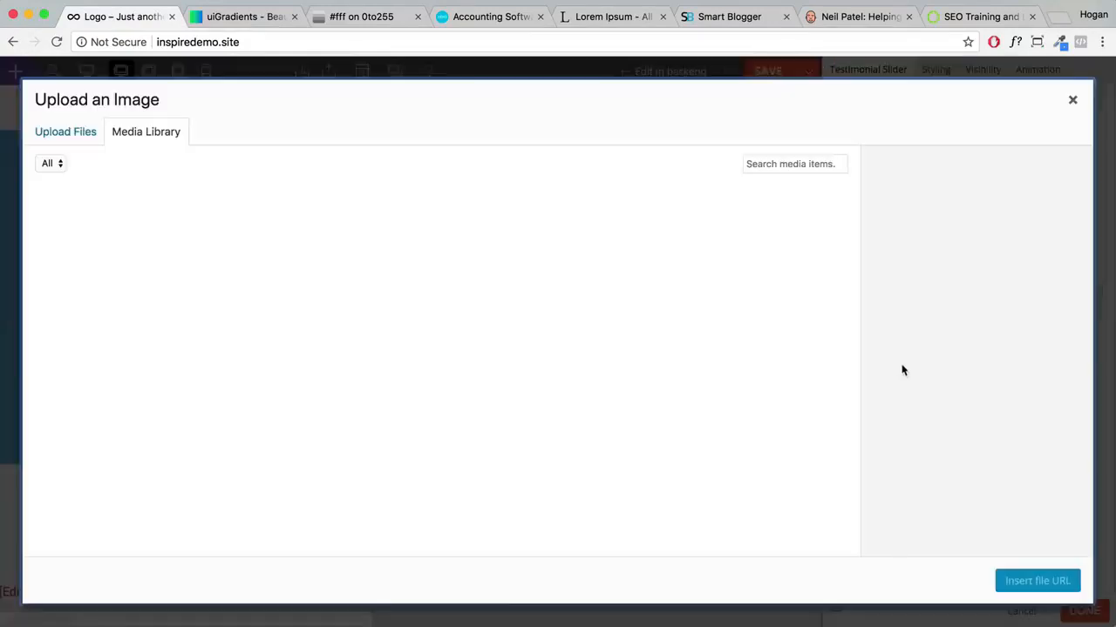
left_click(77, 137)
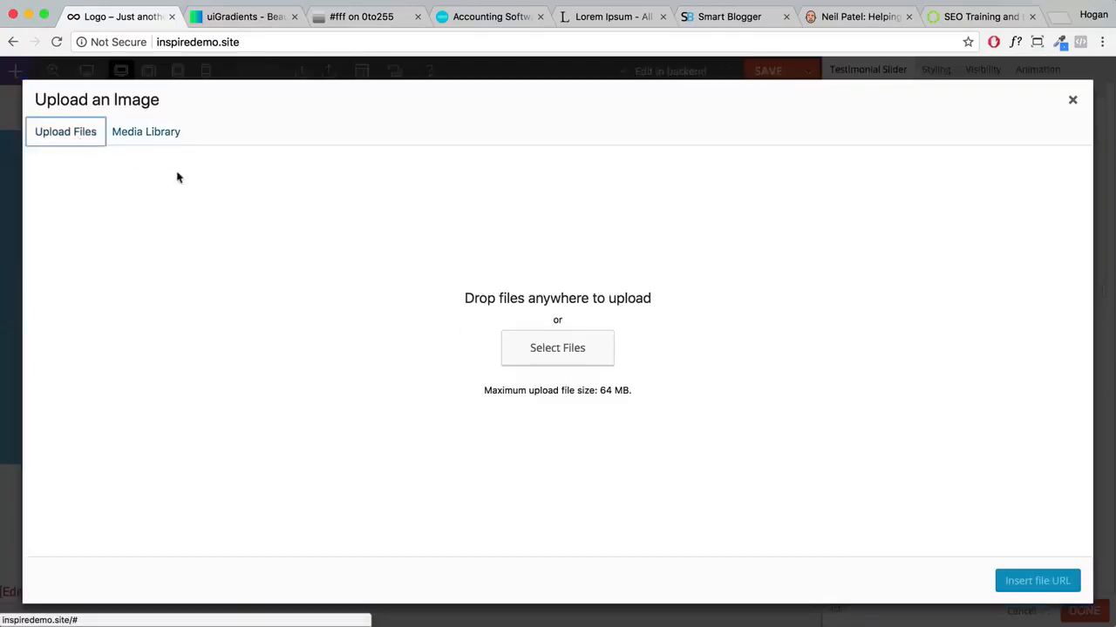
left_click(559, 355)
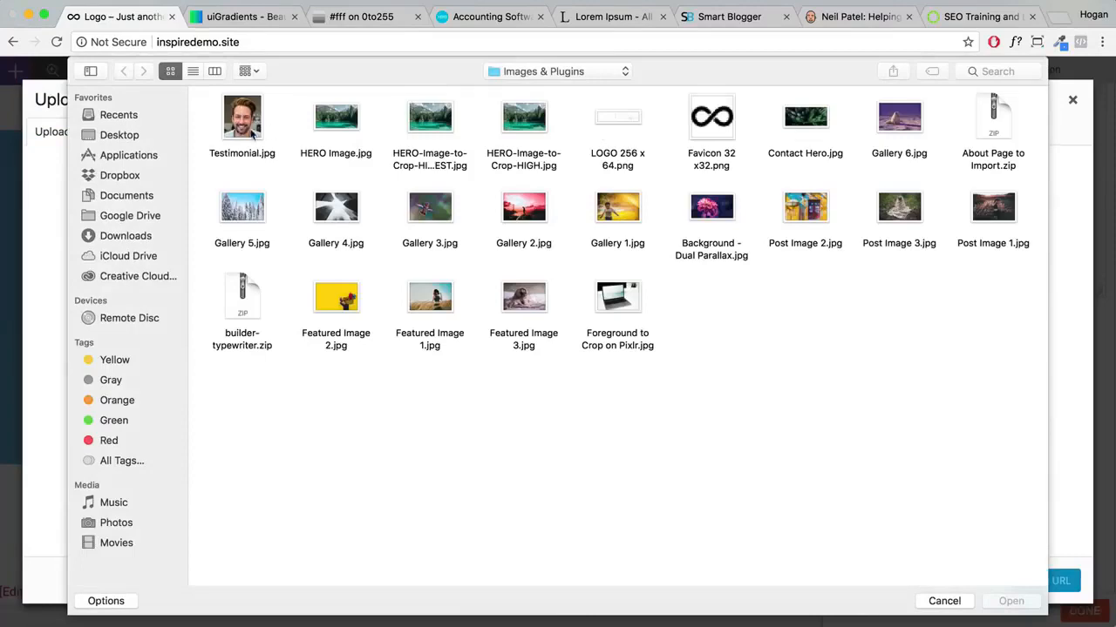
left_click(930, 600)
left_click(146, 132)
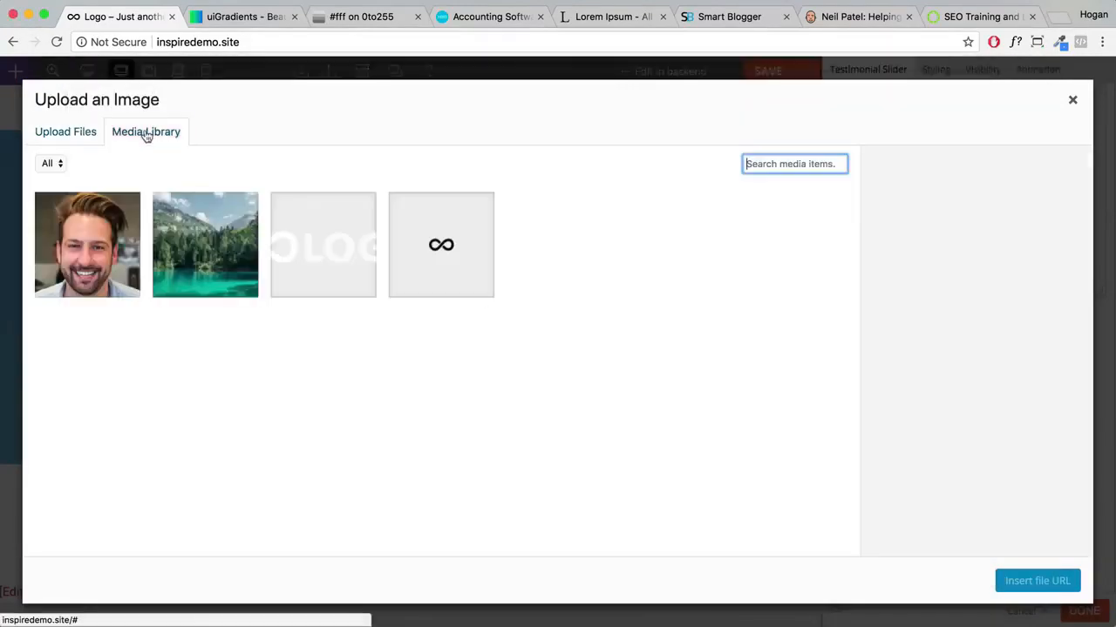
left_click(87, 232)
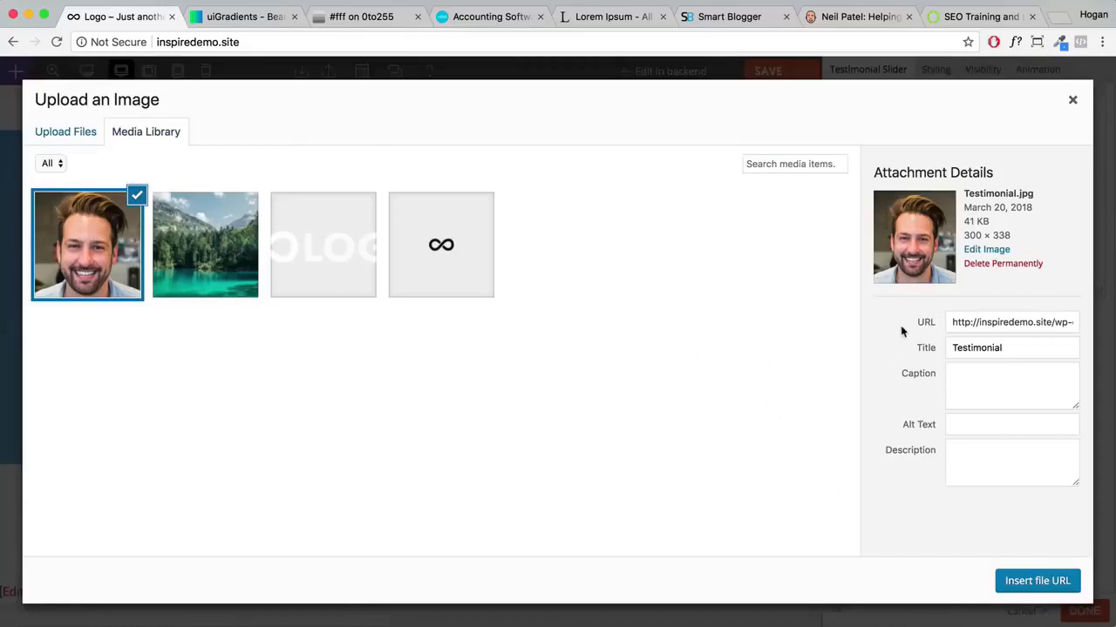
left_click_drag(1008, 236, 967, 235)
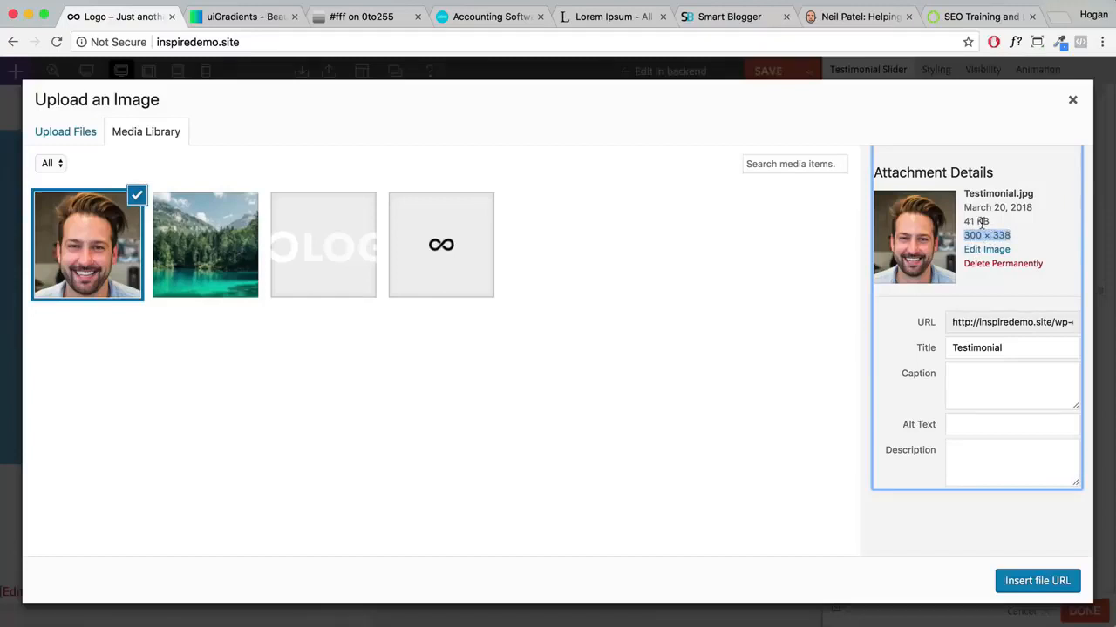
left_click_drag(988, 223, 964, 225)
left_click(986, 223)
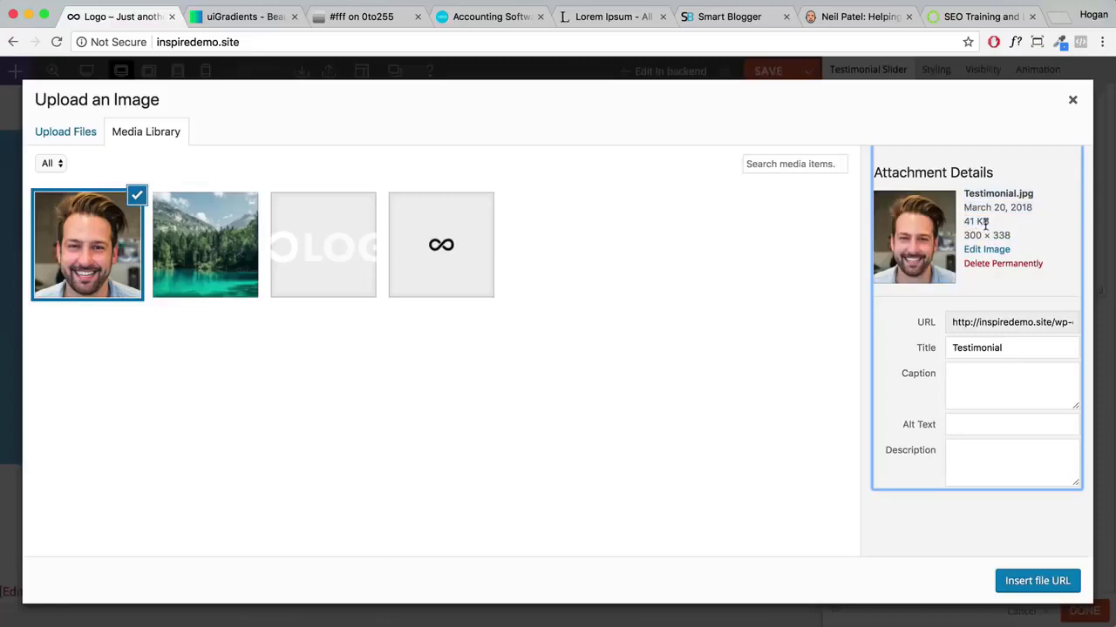
left_click(1039, 584)
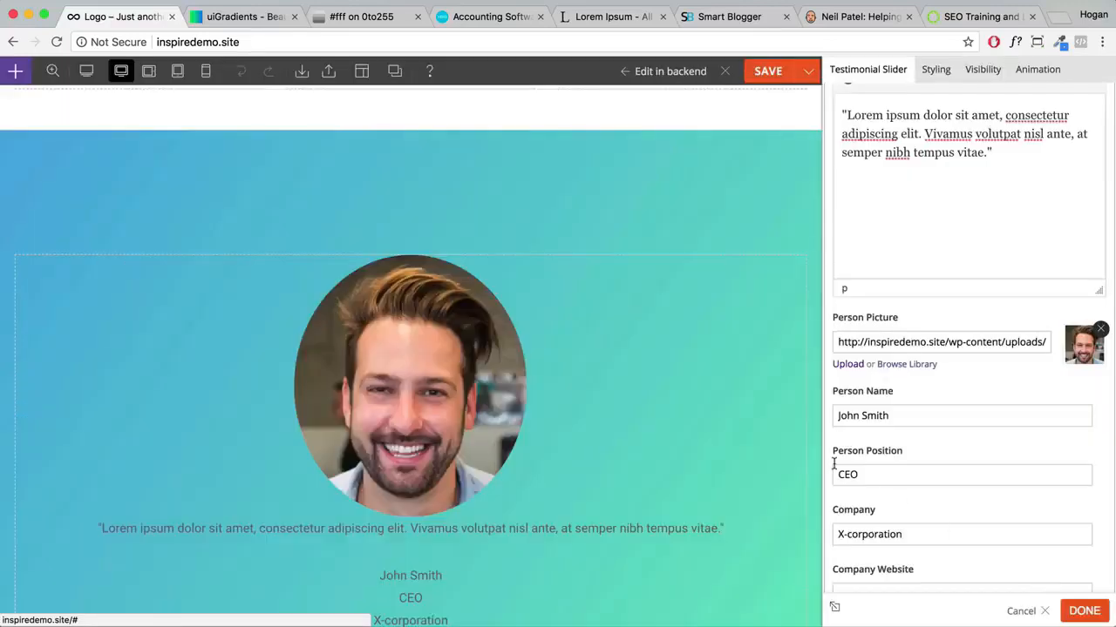
- Replace the company name with ABC & Co
scroll(523, 376, "down", 4)
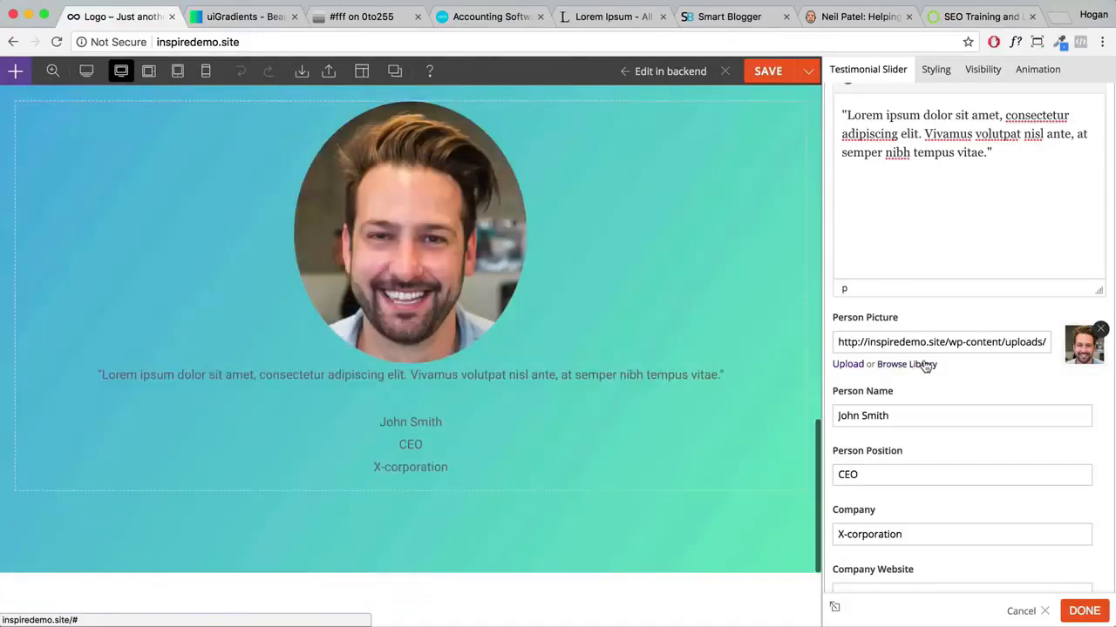
scroll(938, 373, "down", 1)
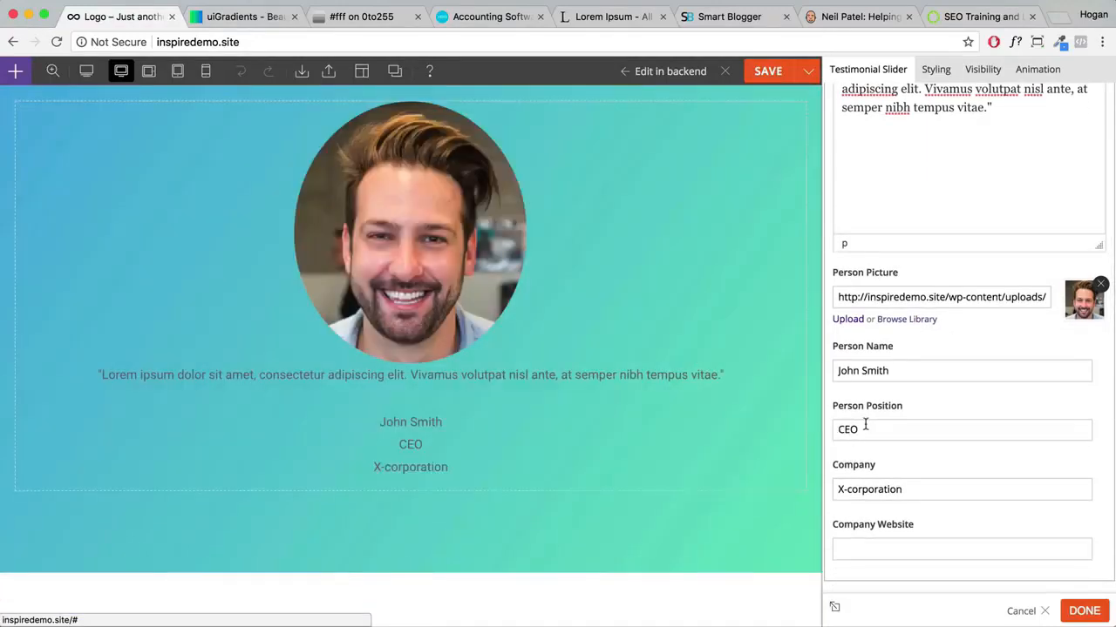
scroll(866, 423, "down", 2)
scroll(868, 424, "down", 1)
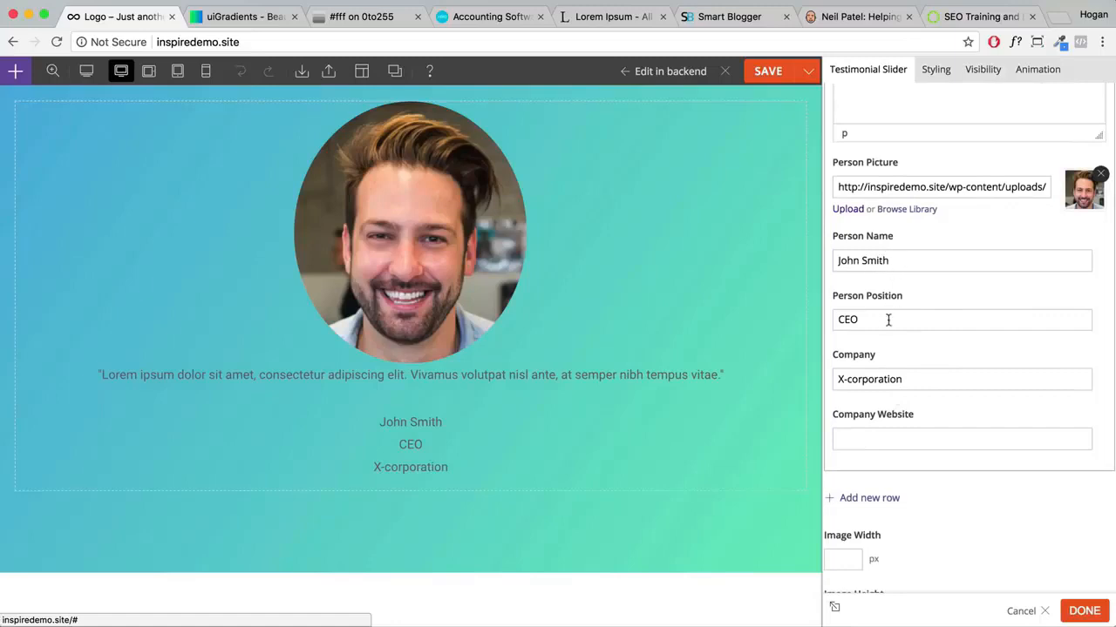
left_click_drag(902, 386, 838, 381)
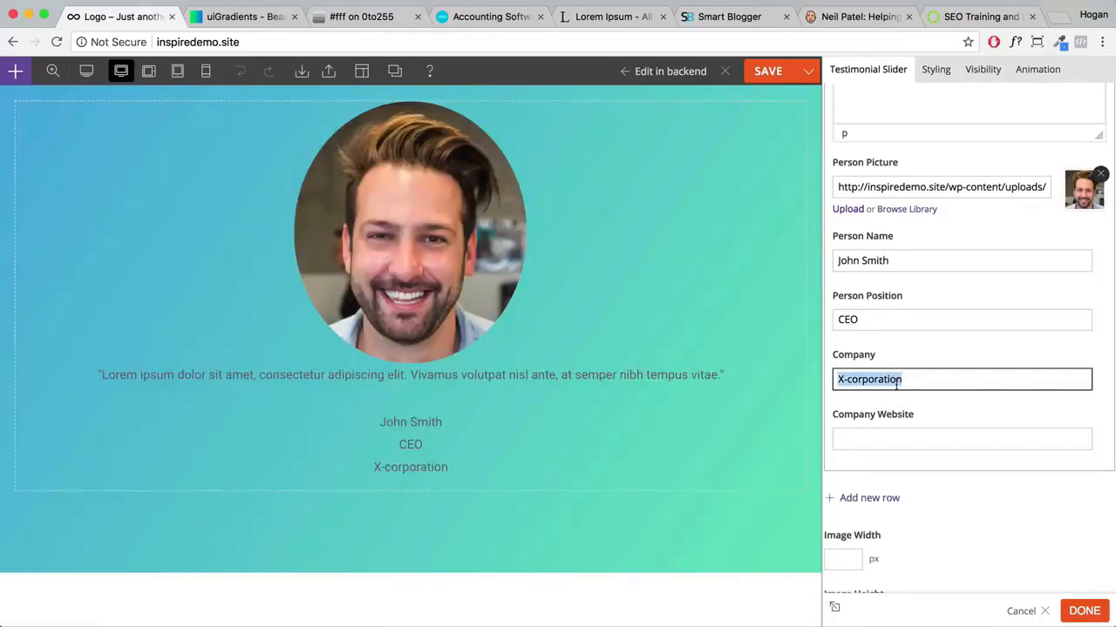
type("ABC")
key("Down")
key("Return")
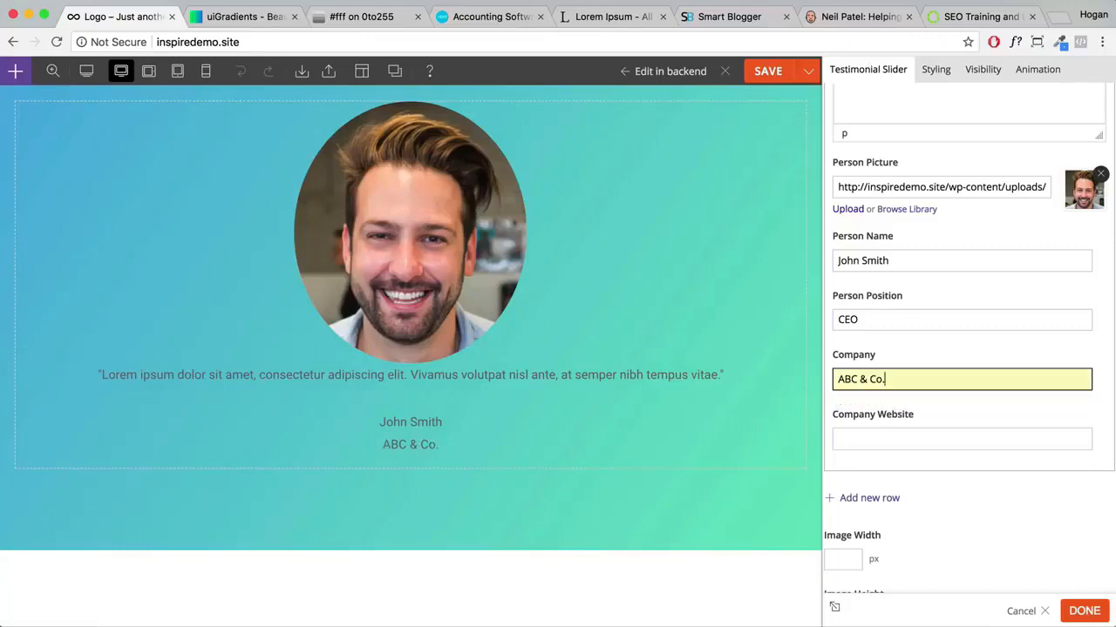
- Add and then delete an empty testimonial entry, and enter 150 as the image width
scroll(906, 416, "down", 3)
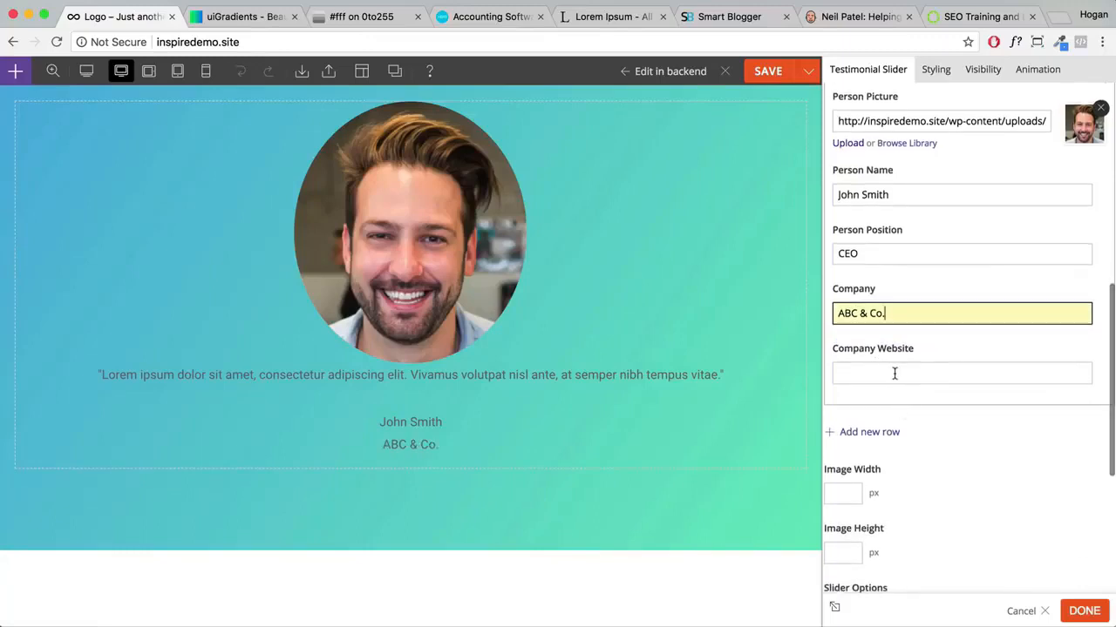
scroll(896, 373, "down", 1)
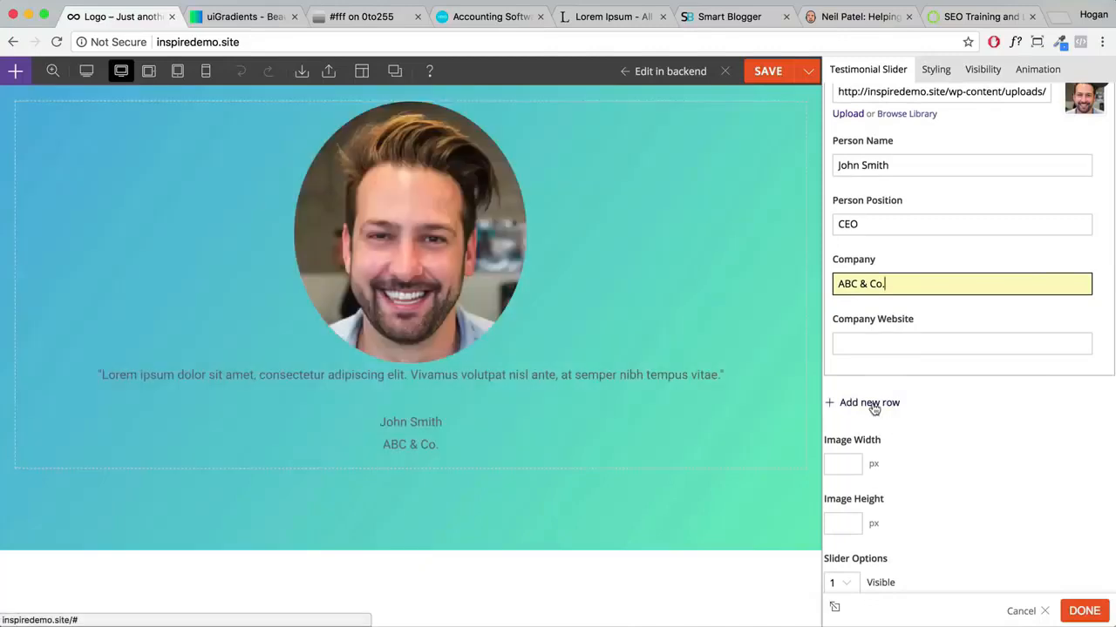
left_click(867, 404)
scroll(908, 422, "down", 1)
scroll(907, 423, "down", 15)
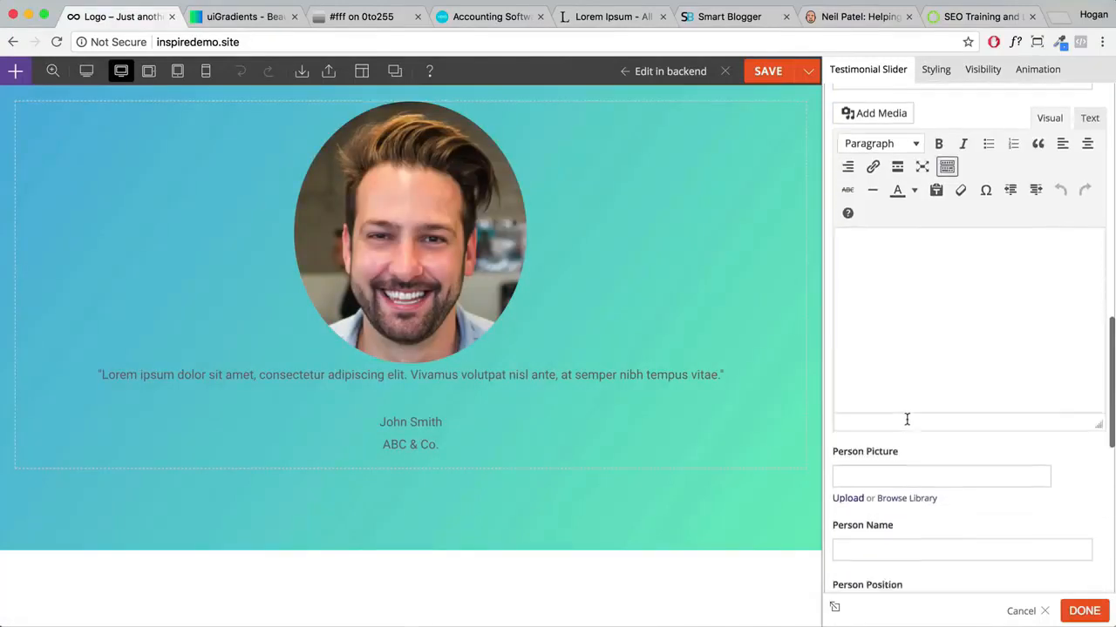
scroll(877, 446, "down", 10)
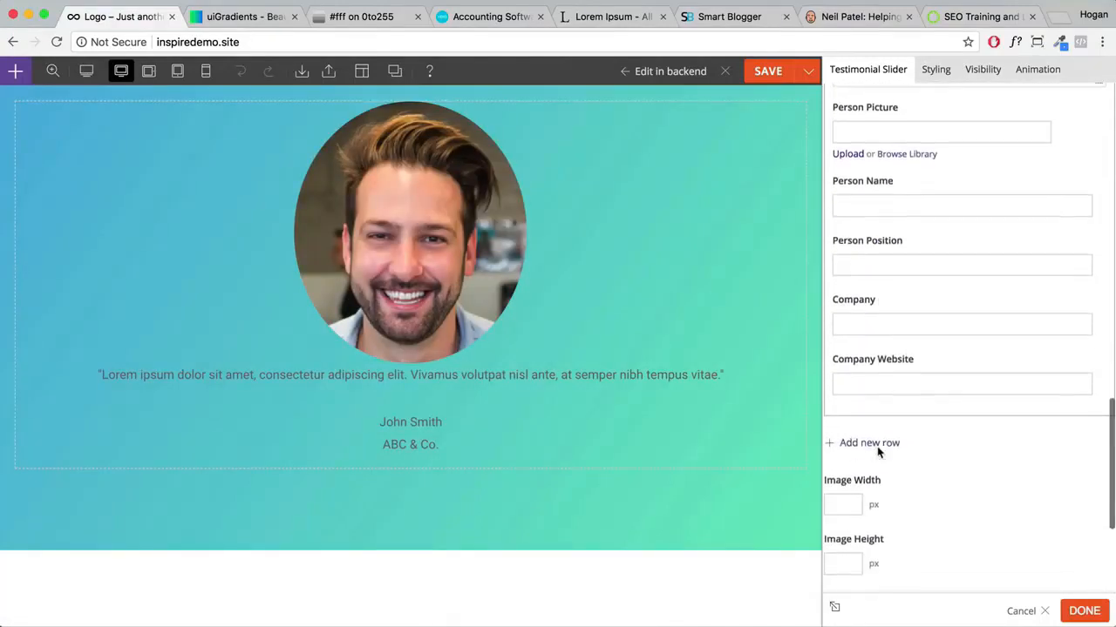
scroll(879, 452, "up", 10)
scroll(877, 451, "up", 5)
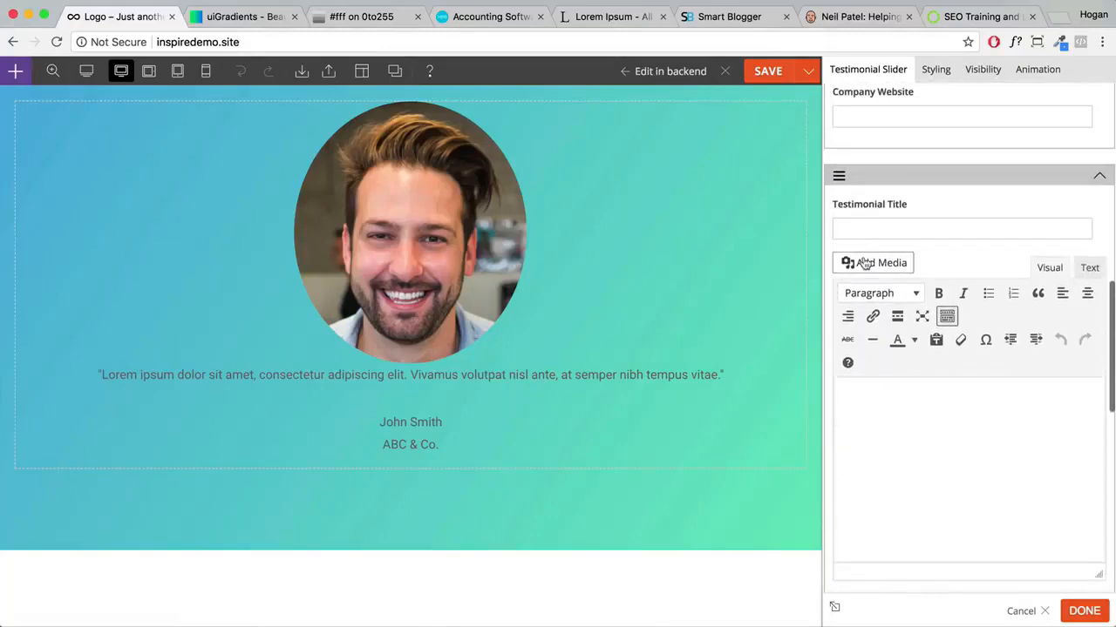
left_click(838, 175)
left_click(846, 216)
left_click(708, 135)
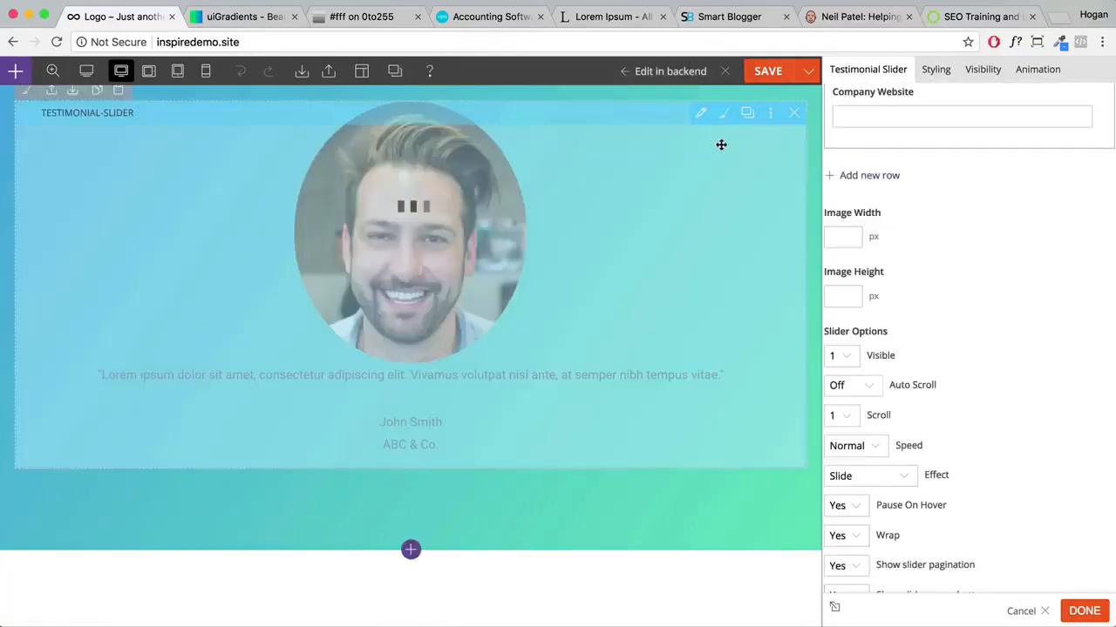
left_click(844, 239)
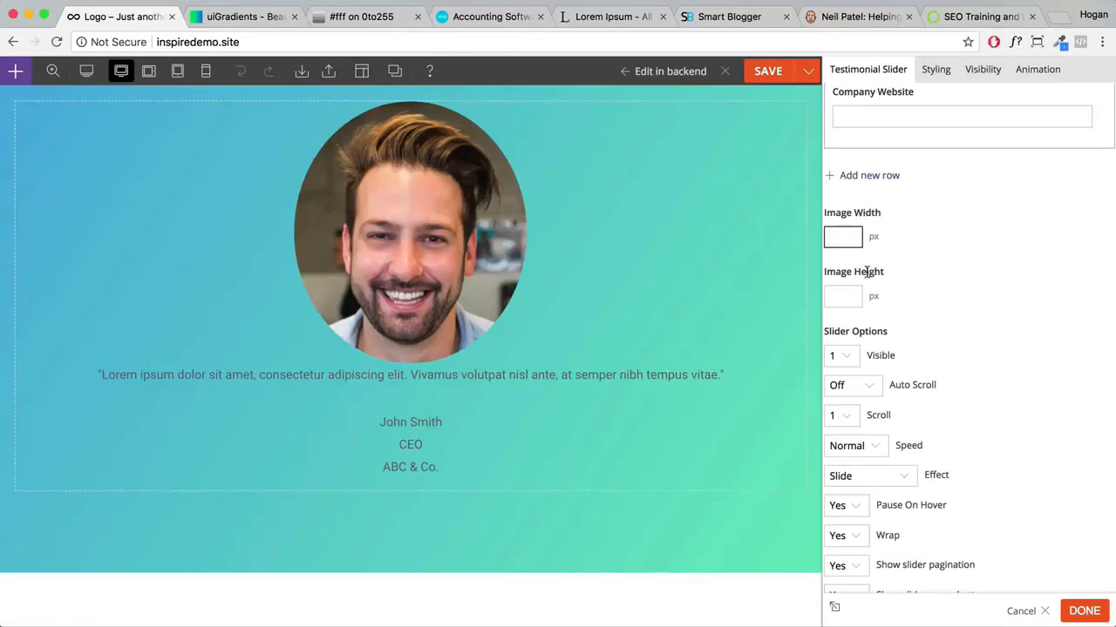
type("150")
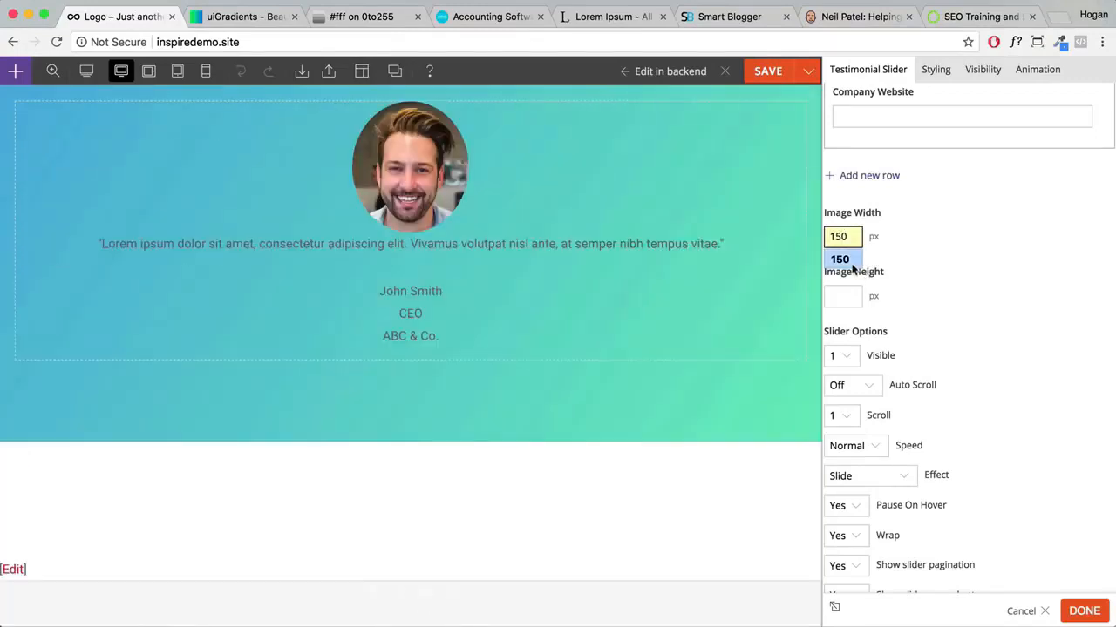
- Accept 150 px as the image width and leave the slider Effect on Slide
left_click(845, 259)
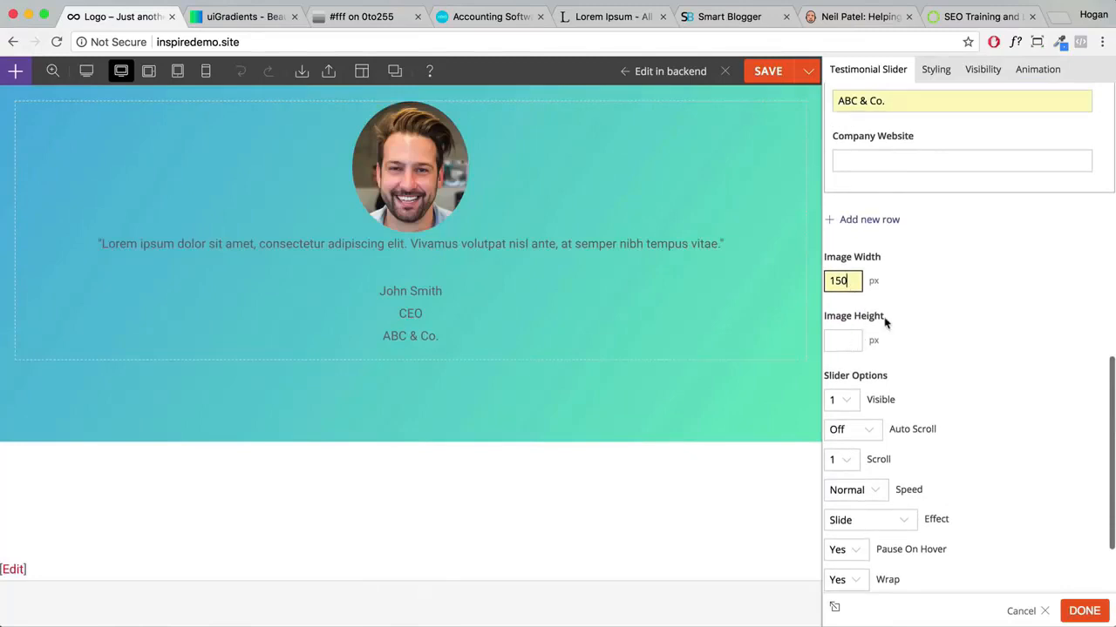
left_click_drag(885, 319, 831, 316)
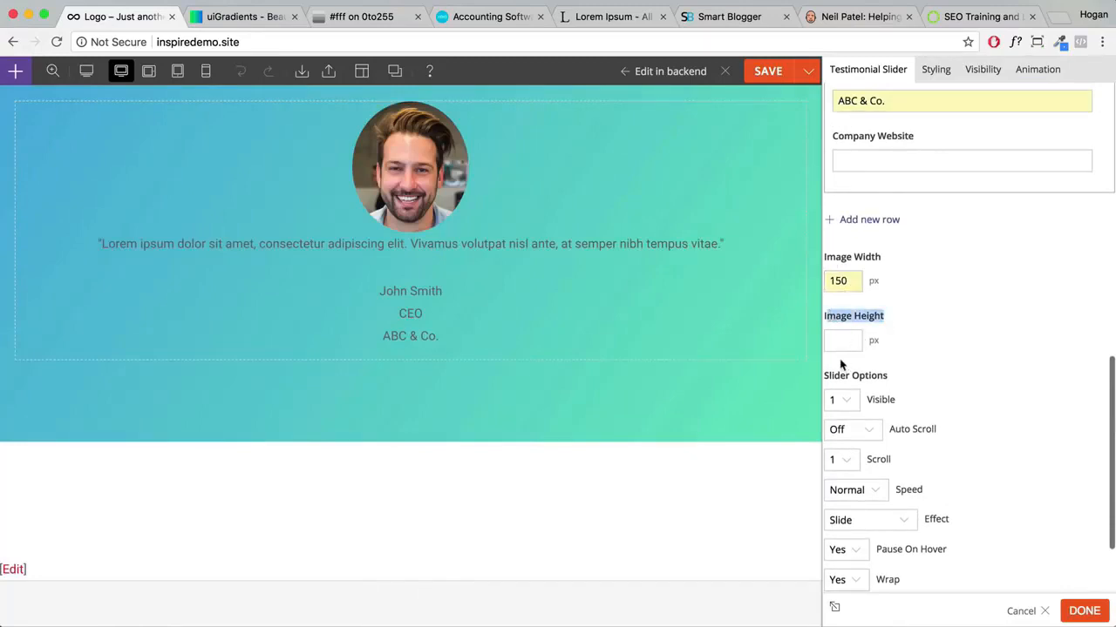
scroll(700, 359, "up", 2)
scroll(931, 328, "down", 2)
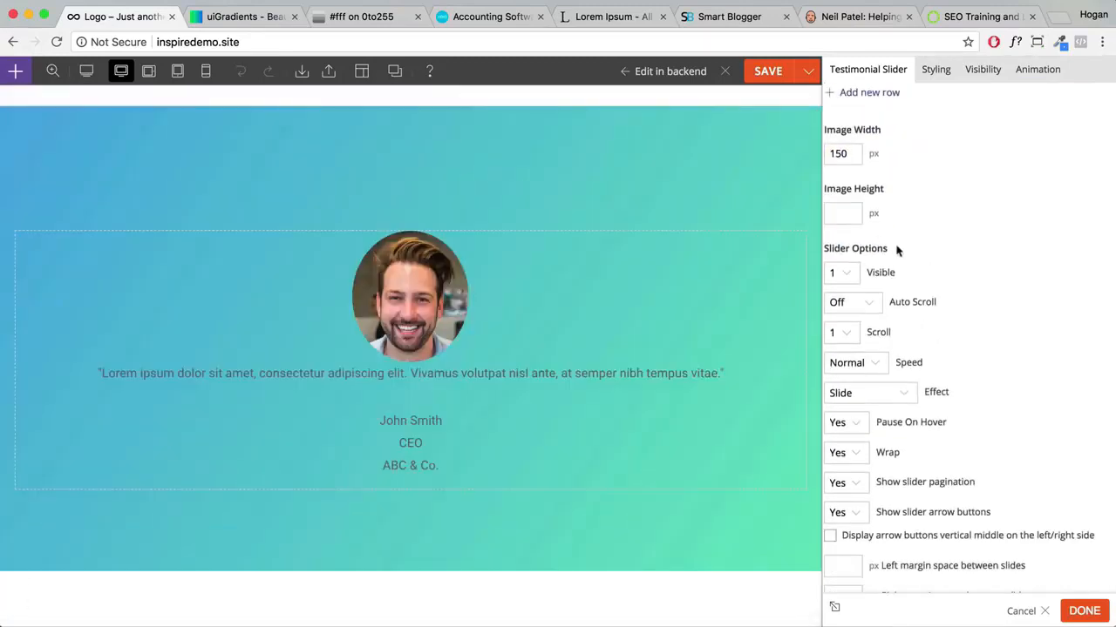
left_click_drag(897, 250, 834, 251)
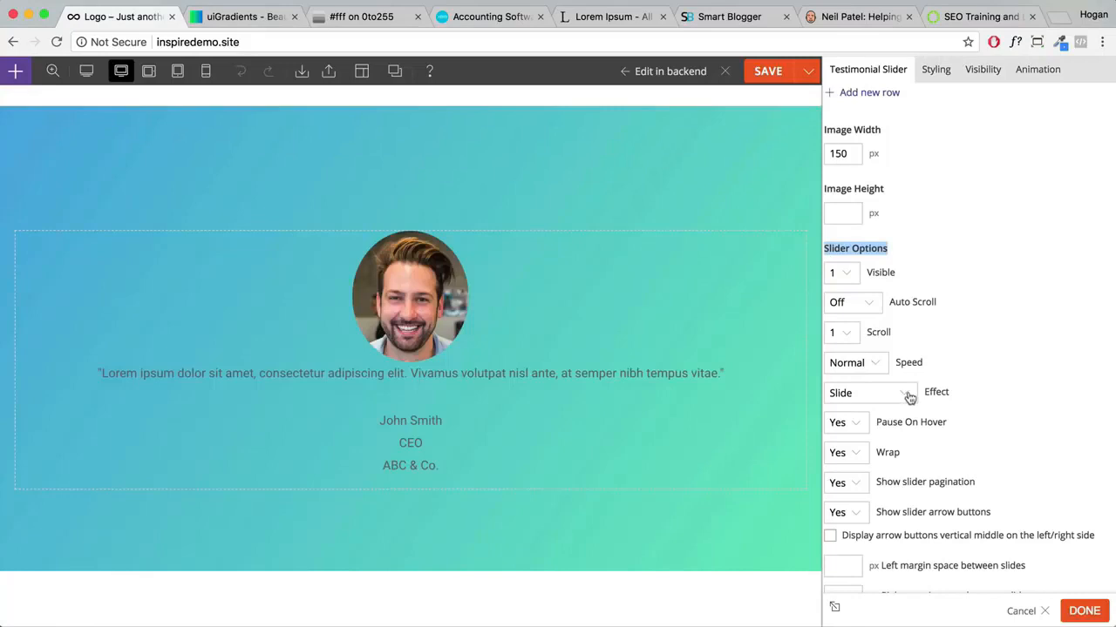
left_click(909, 397)
left_click(983, 381)
scroll(858, 418, "down", 2)
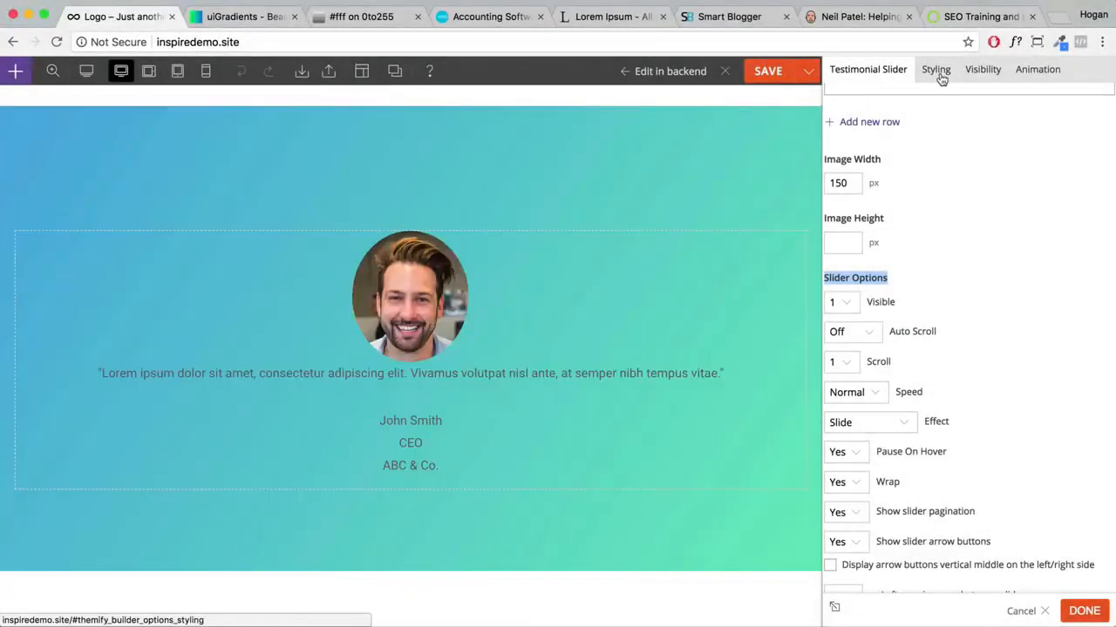
- Set the testimonial's font colour to white (#ffffff) in its Styling options
left_click(937, 75)
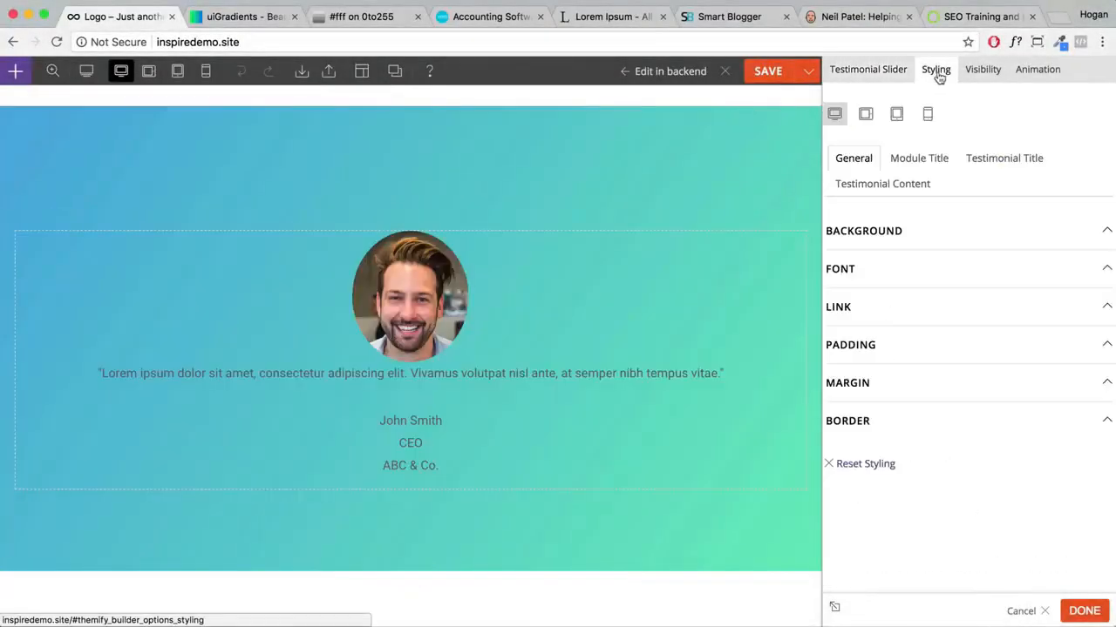
left_click(909, 269)
left_click(839, 374)
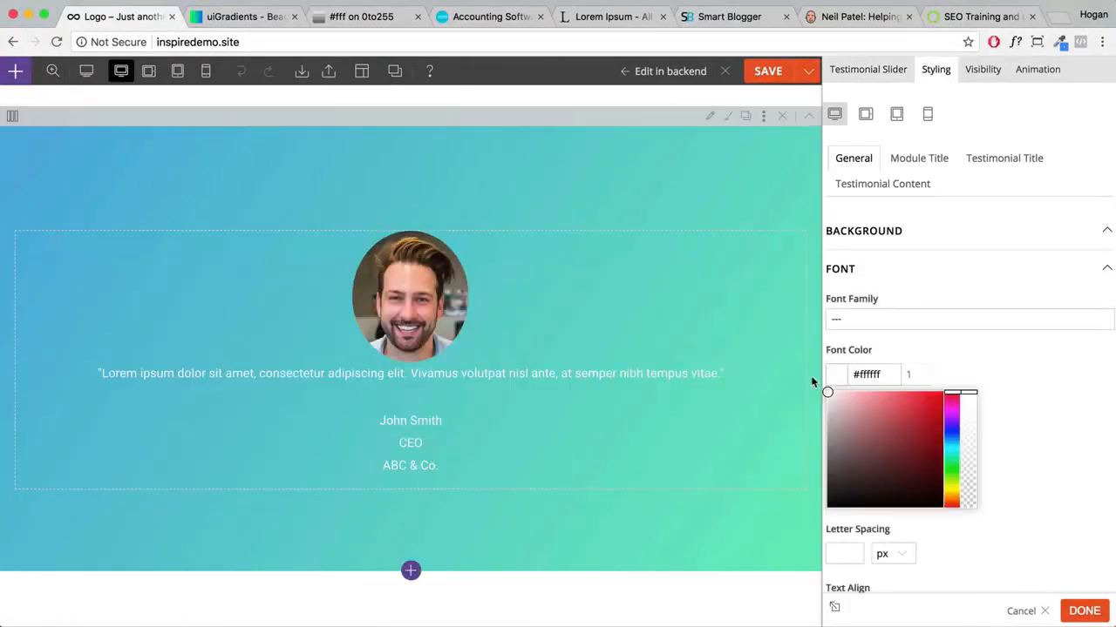
mouse_move(827, 391)
left_mouse_down()
mouse_move(1023, 337)
mouse_move(929, 391)
mouse_move(827, 392)
left_mouse_up()
left_click(943, 349)
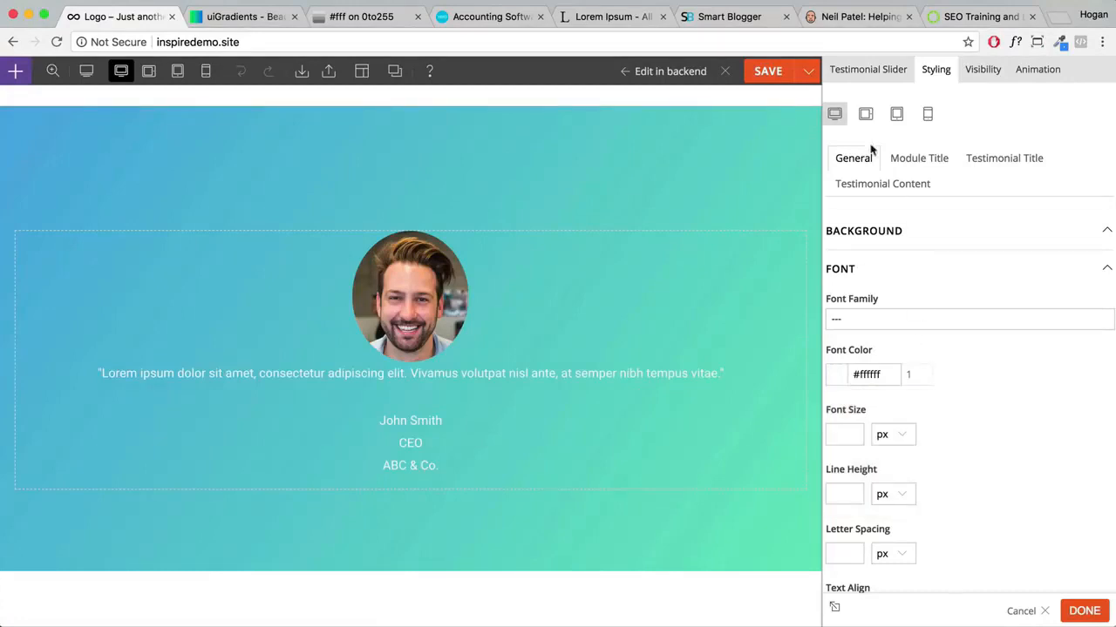
left_click(868, 68)
scroll(922, 312, "up", 5)
scroll(922, 312, "up", 10)
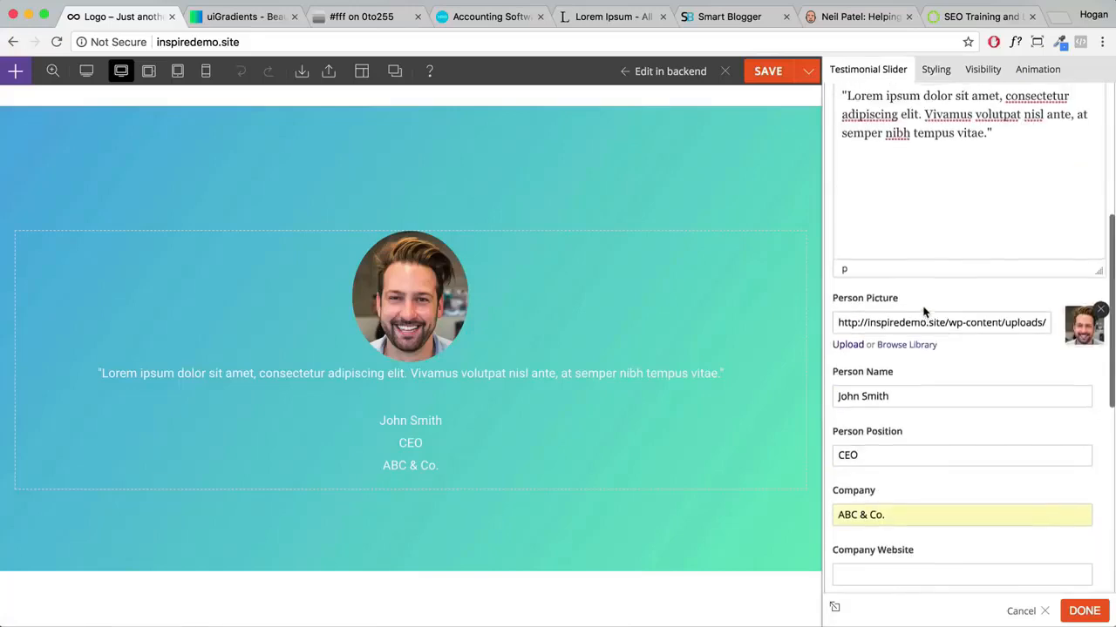
- Set the testimonial title to Amazing Support!
left_click(906, 307)
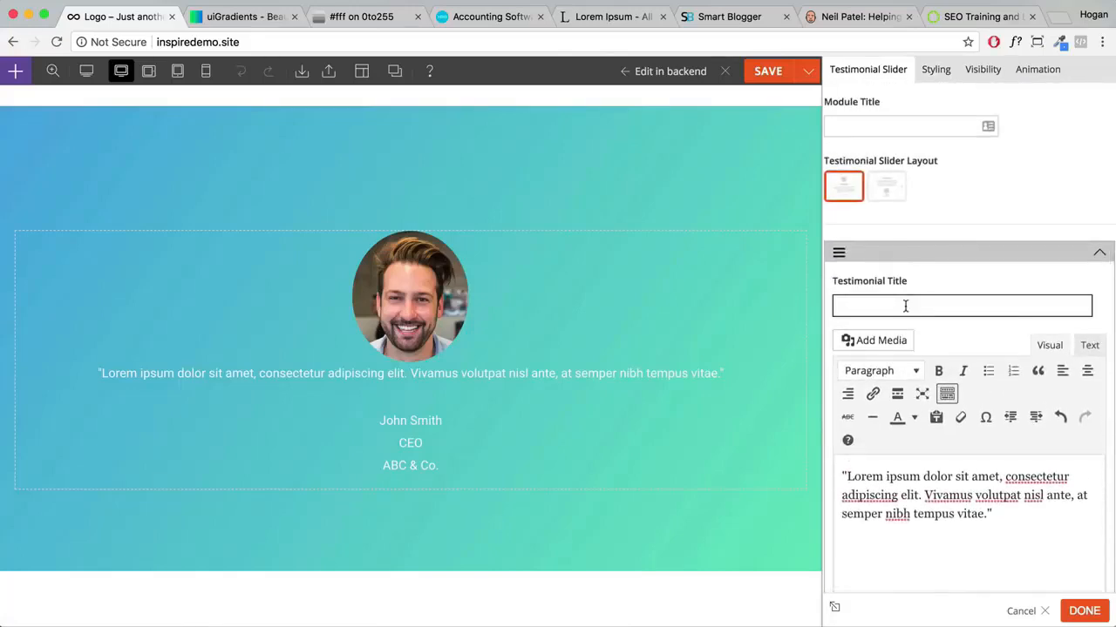
type("A")
key("Return")
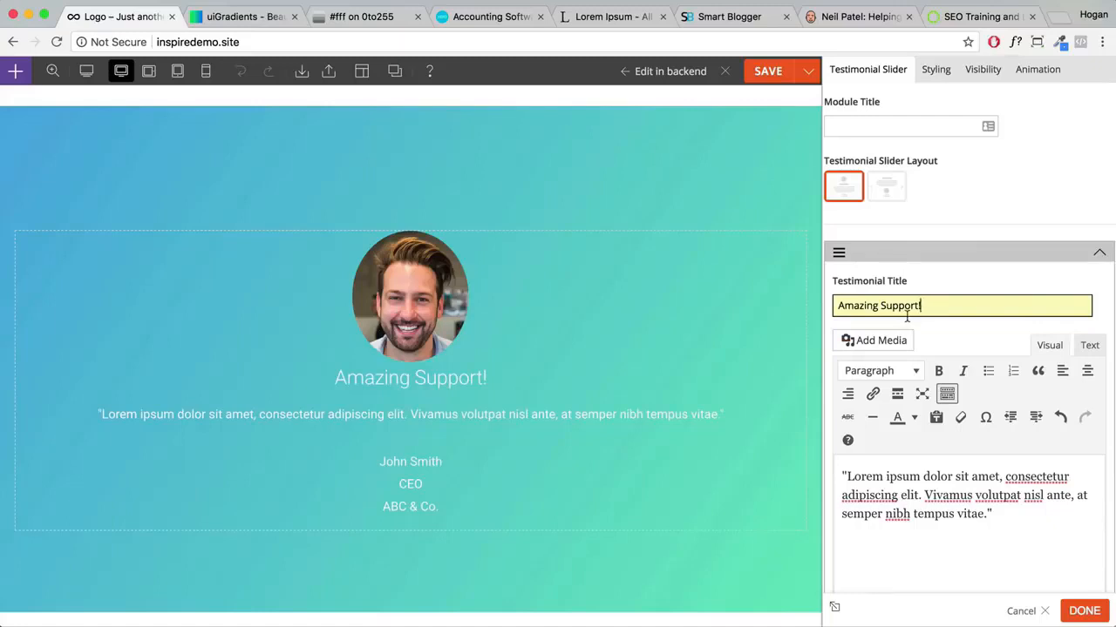
- Clear the company, the CEO position and the person's name fields
scroll(625, 421, "down", 2)
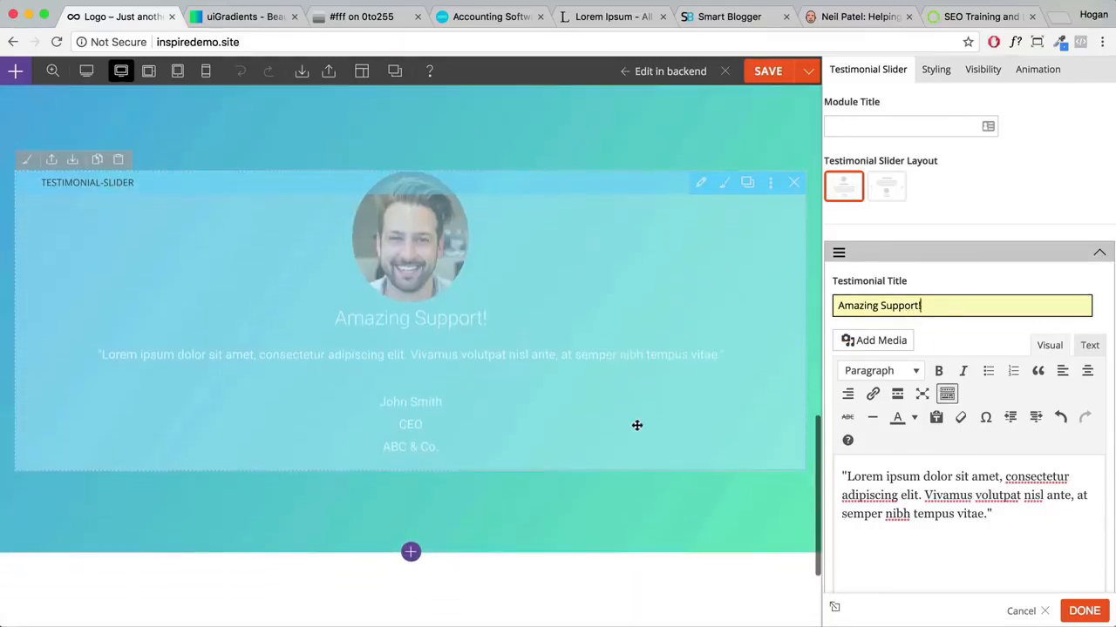
scroll(899, 466, "down", 5)
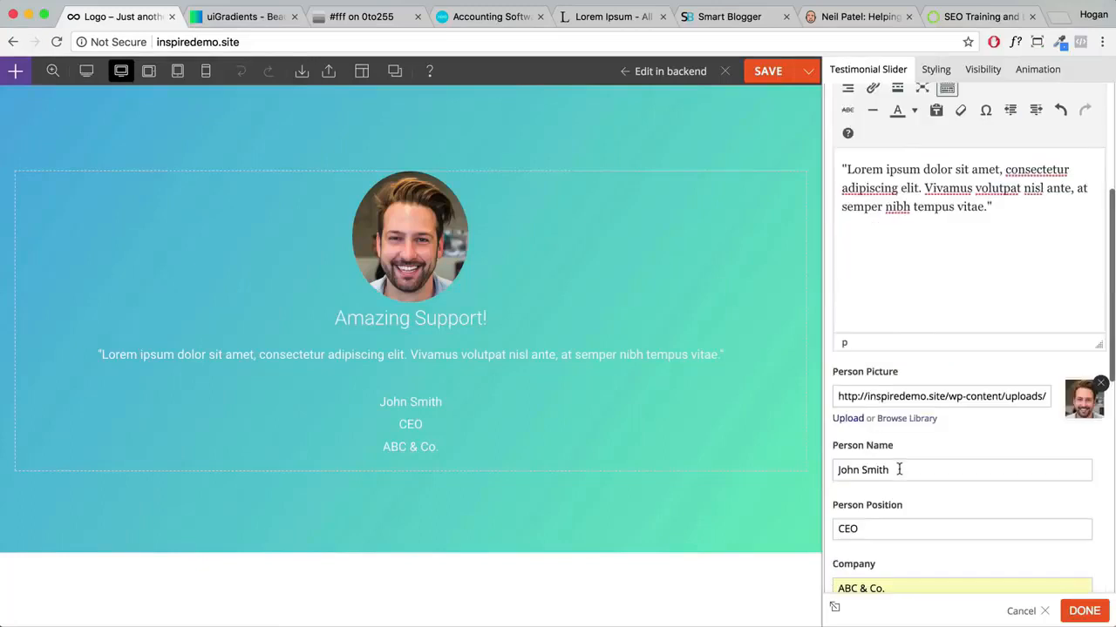
left_click_drag(897, 480, 807, 486)
key("BackSpace")
double_click(870, 425)
key("BackSpace")
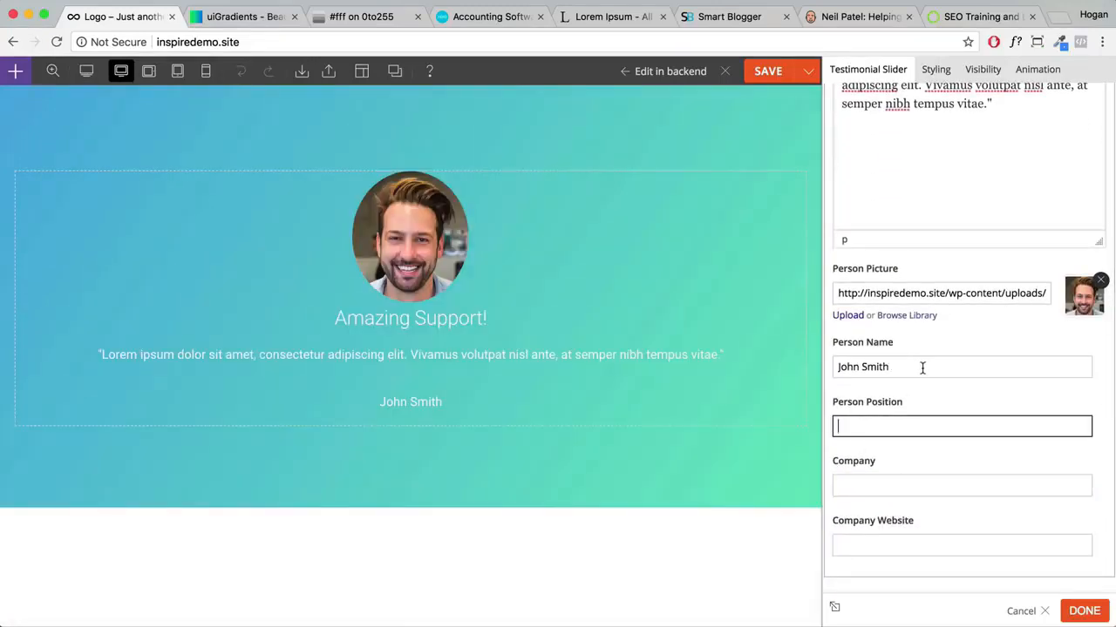
left_click_drag(922, 368, 828, 373)
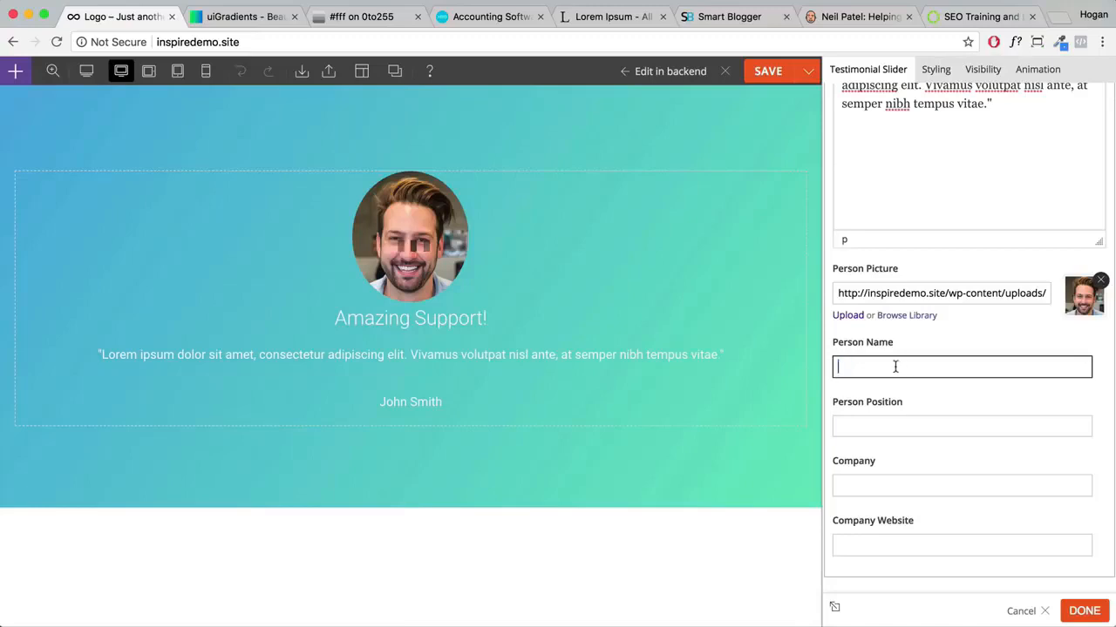
scroll(924, 261, "up", 4)
- Add an italic line with the person's name and Canada below the quote, then apply
left_click(999, 260)
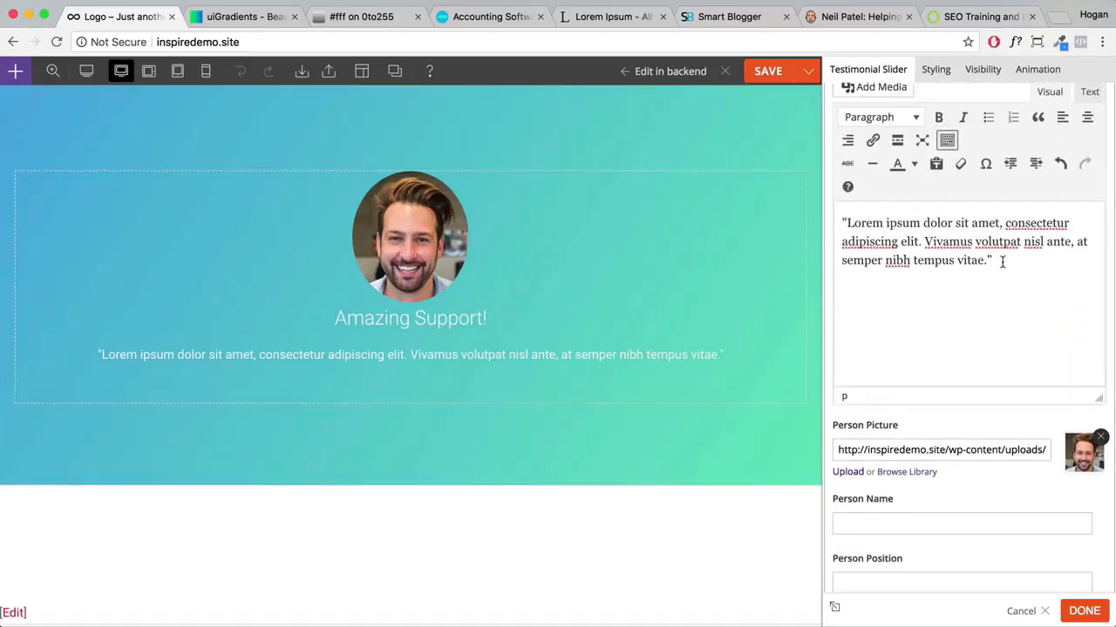
key("Return")
type("John Smith")
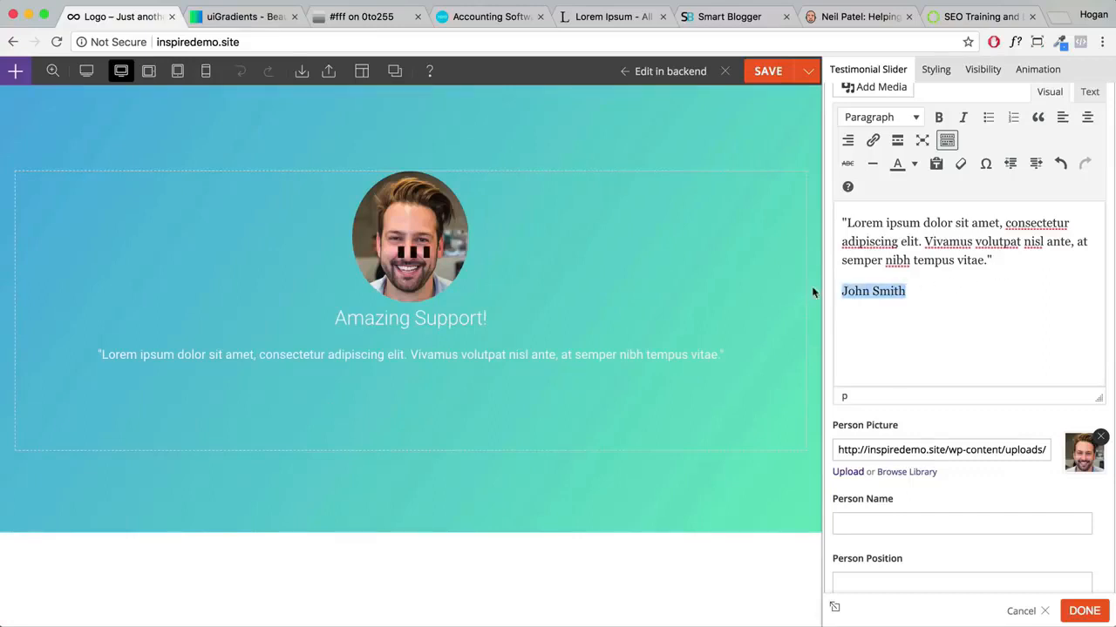
left_click(963, 118)
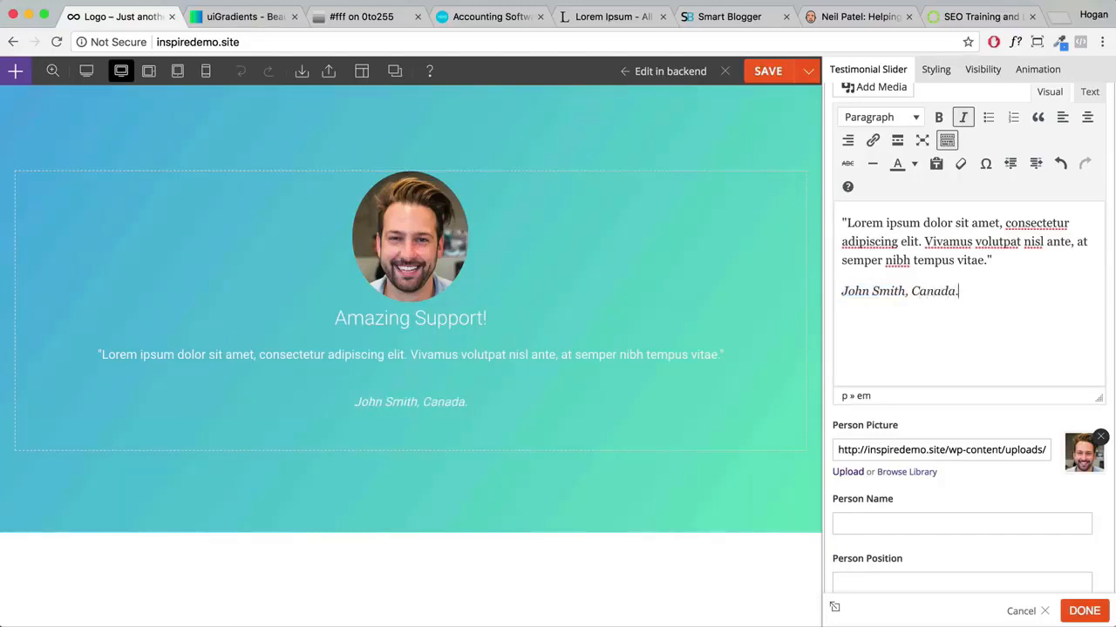
scroll(973, 331, "down", 10)
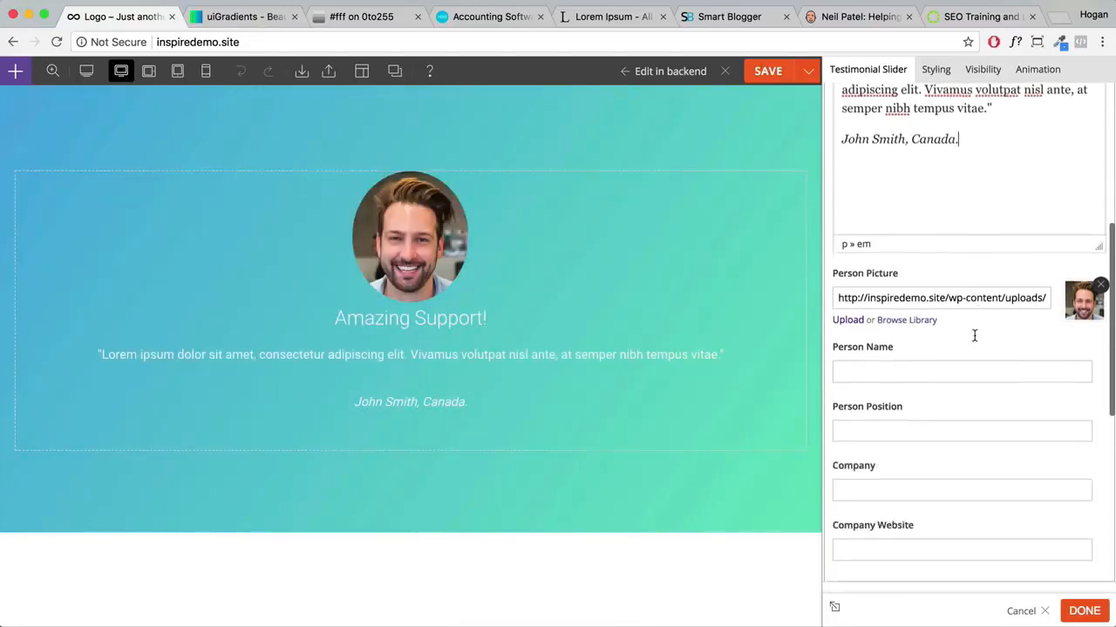
left_click(1084, 613)
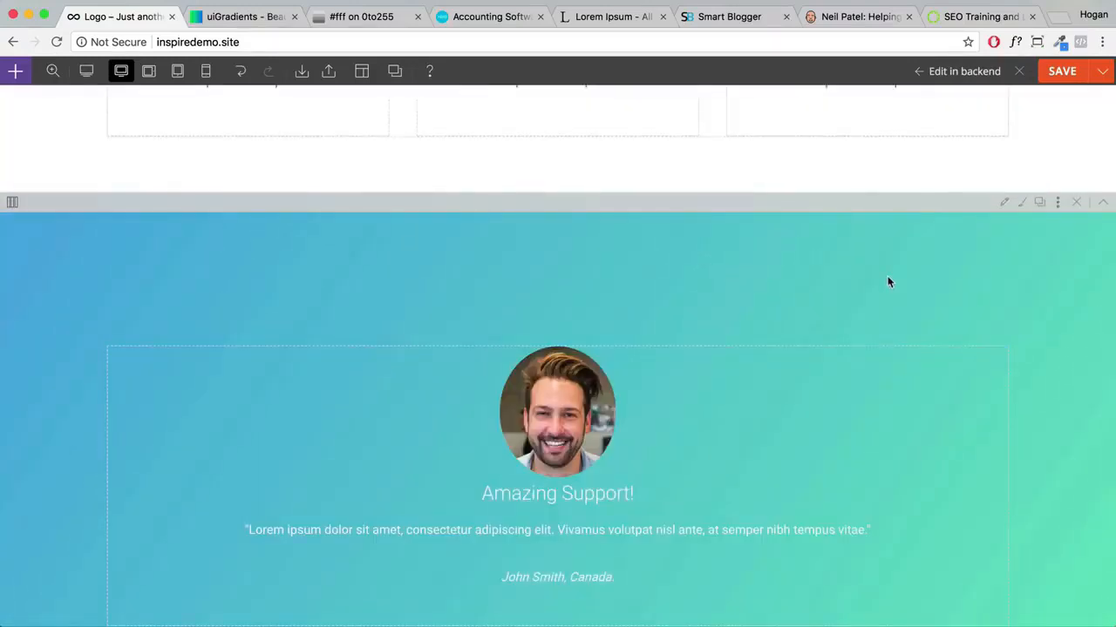
scroll(666, 319, "down", 3)
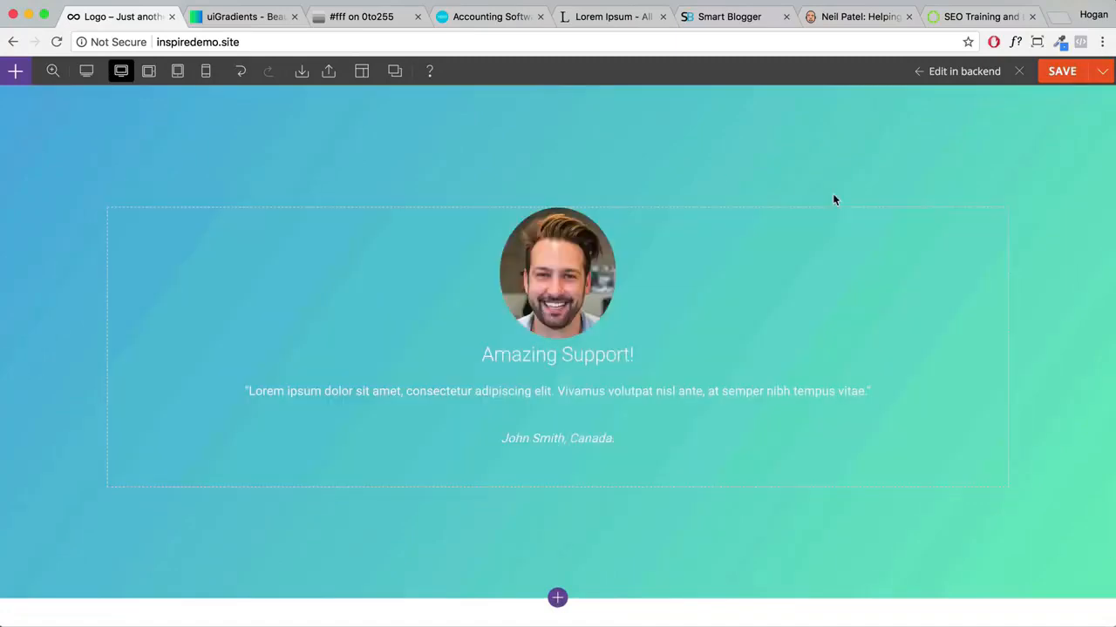
scroll(834, 200, "up", 2)
scroll(834, 203, "up", 3)
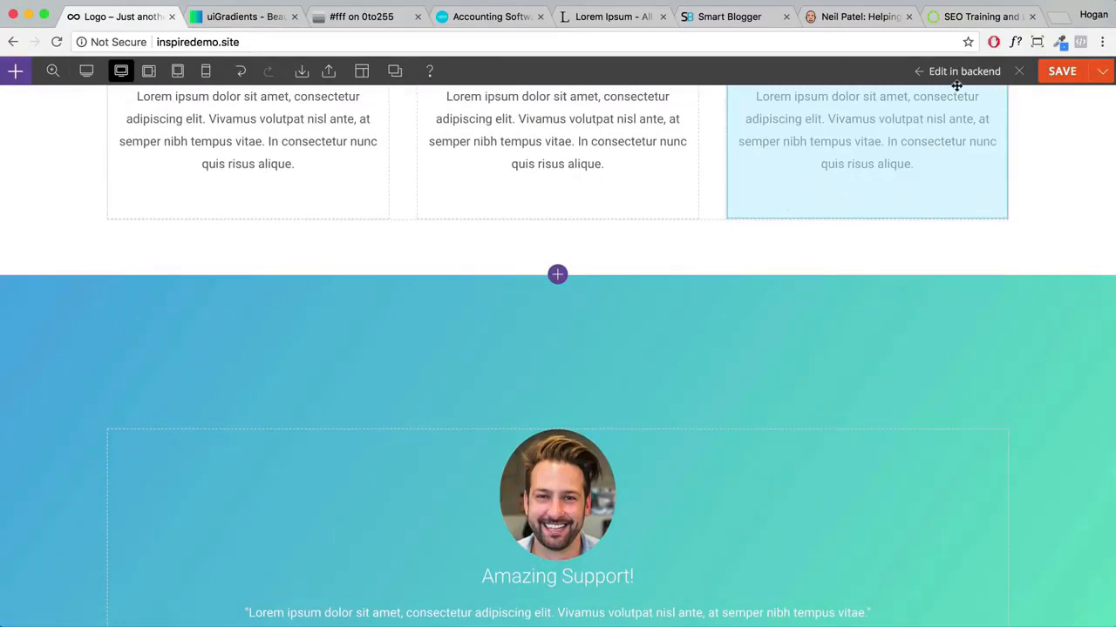
- Search 'themify particle effect' in a new tab and open the Themify tutorial
left_click(1060, 18)
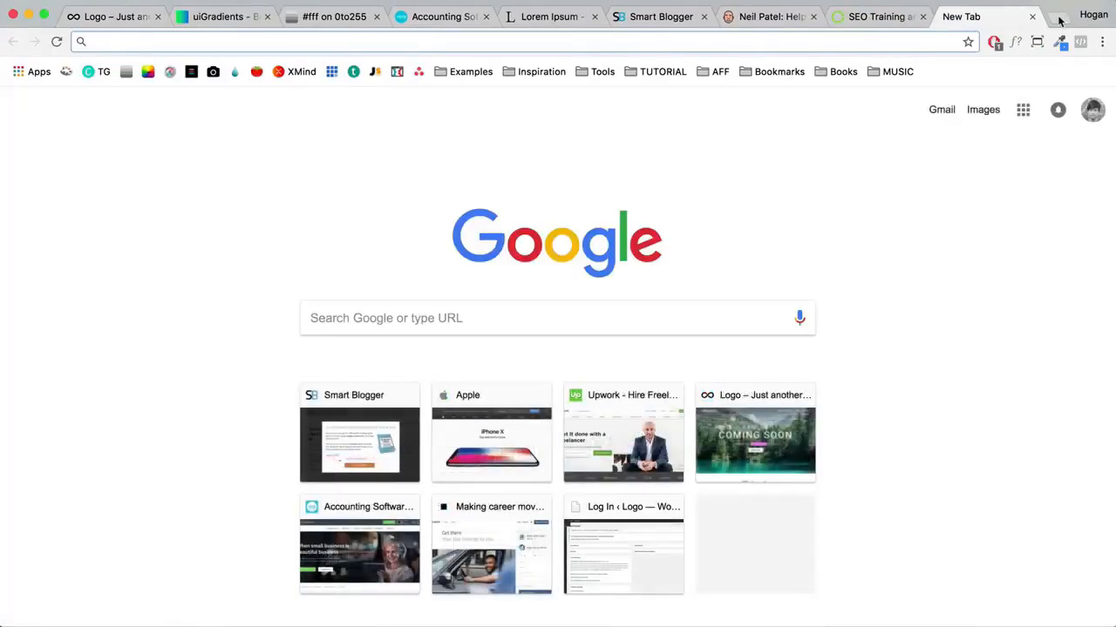
type("themify")
key("Down")
key("Down")
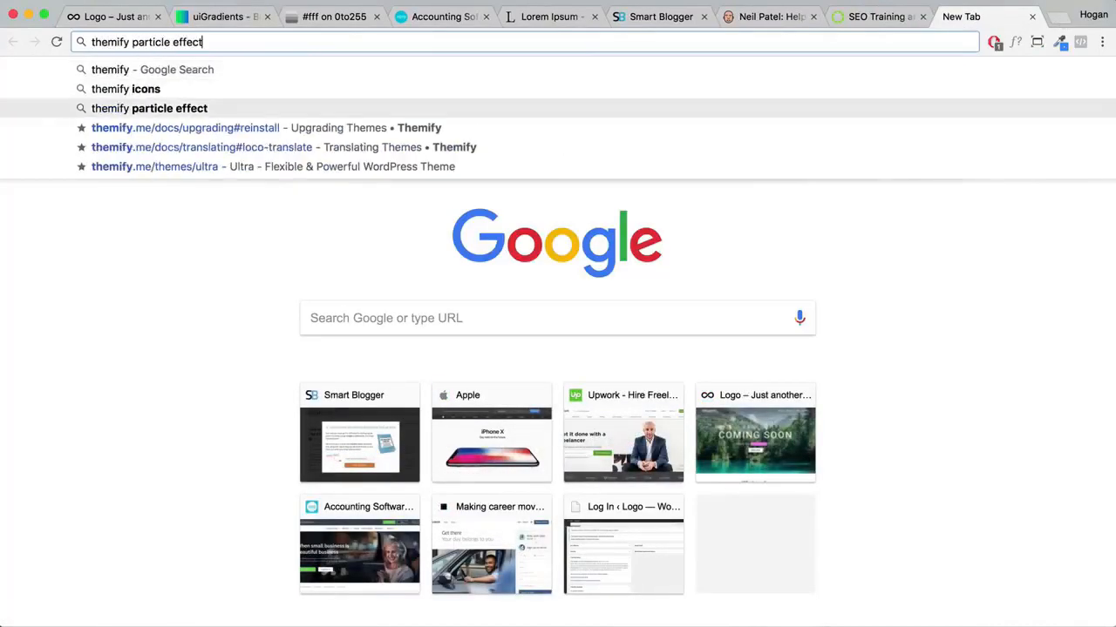
key("Return")
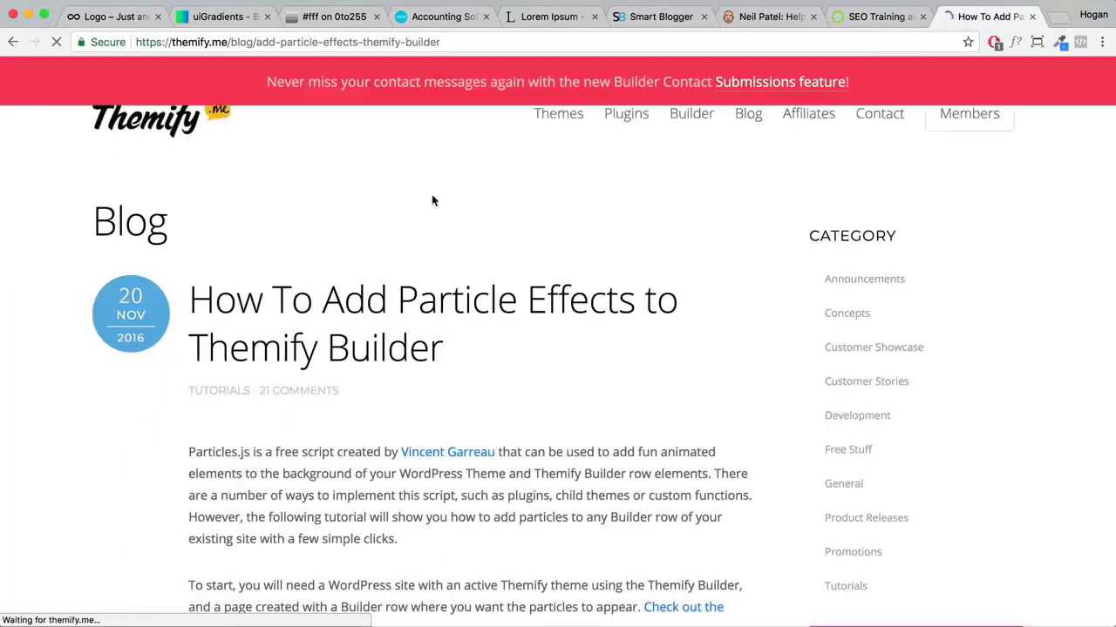
scroll(517, 270, "down", 15)
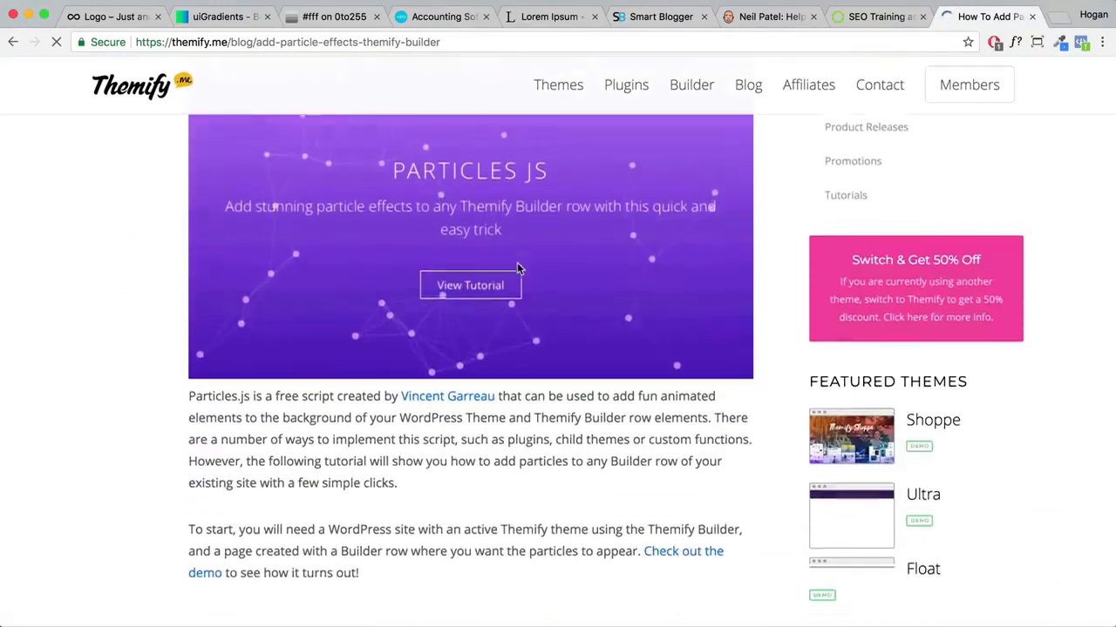
scroll(517, 268, "down", 15)
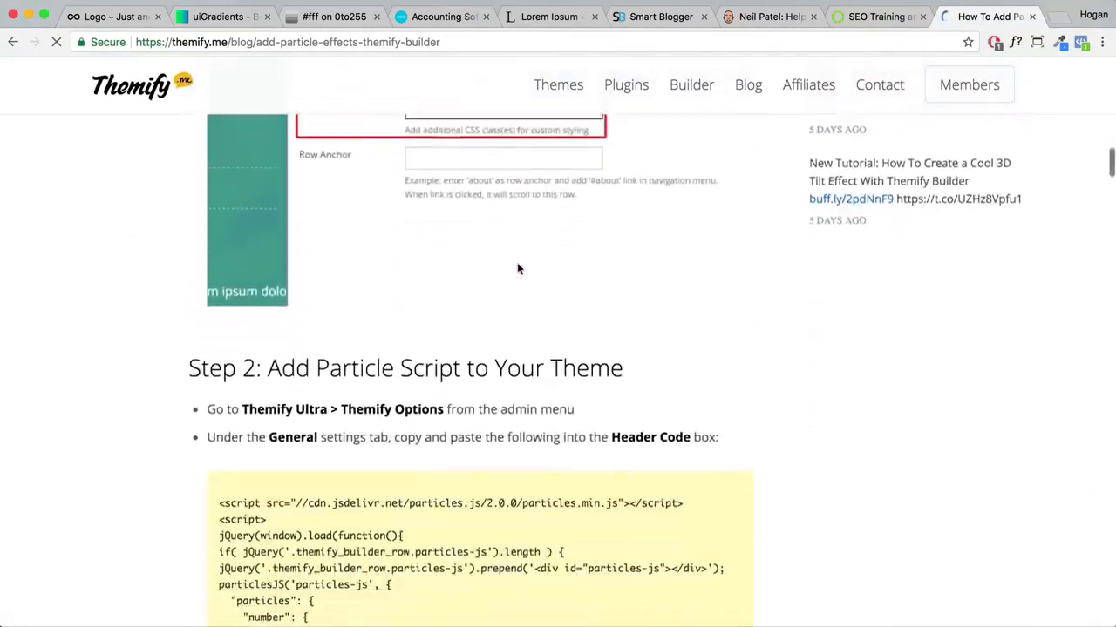
- Copy the tutorial's Step 2 particles.js script code block
left_click_drag(218, 239, 305, 356)
right_click(259, 288)
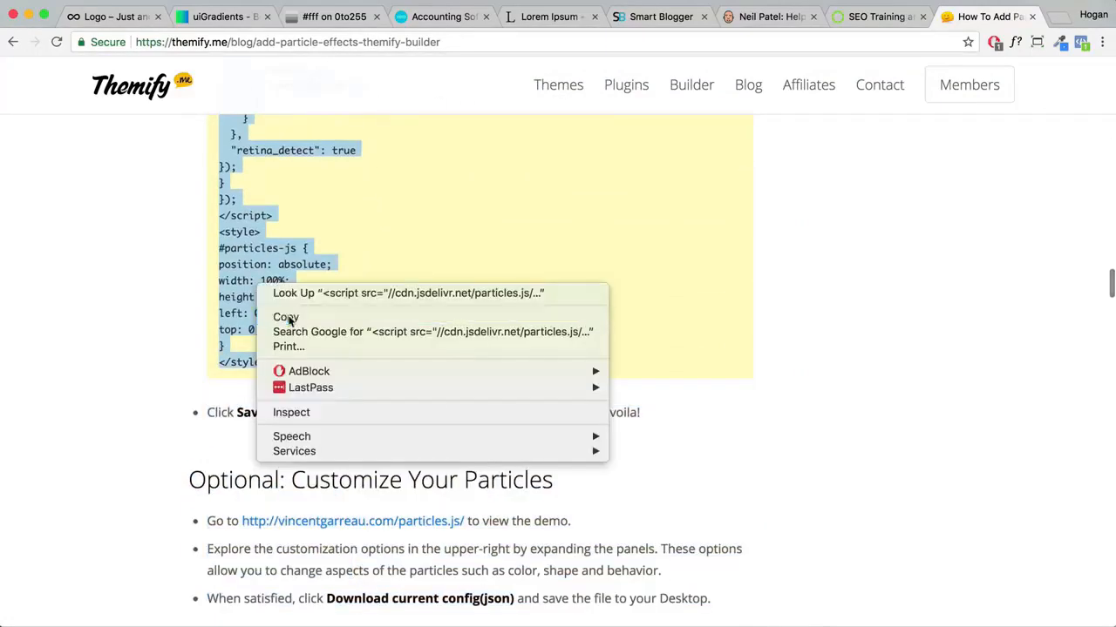
left_click(286, 318)
left_click(135, 24)
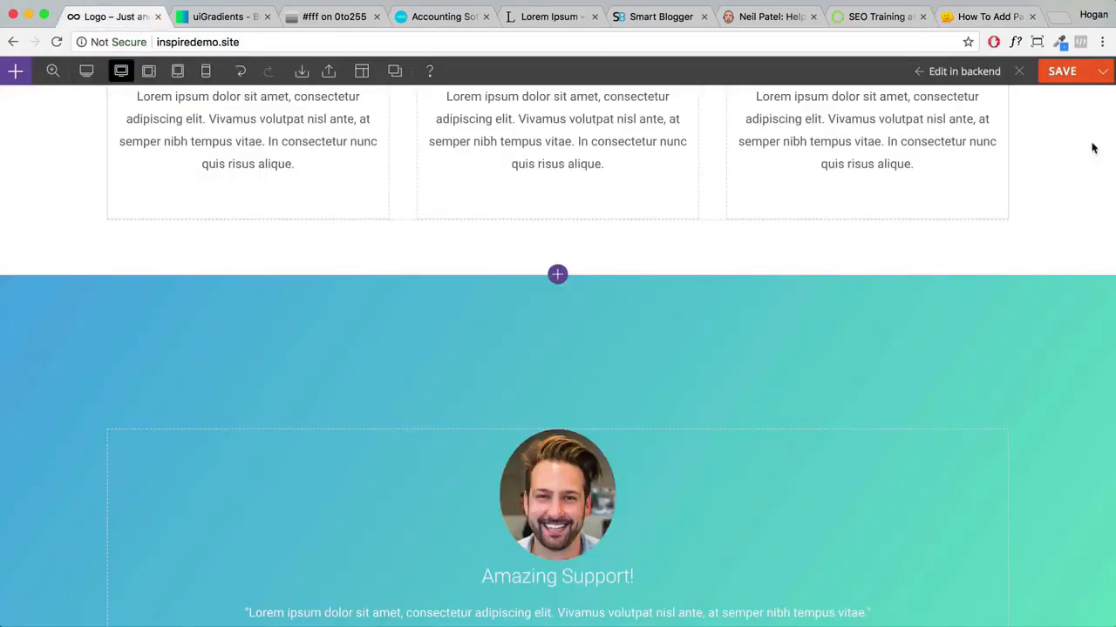
- Save the builder page and exit to the WordPress dashboard
left_click(1055, 77)
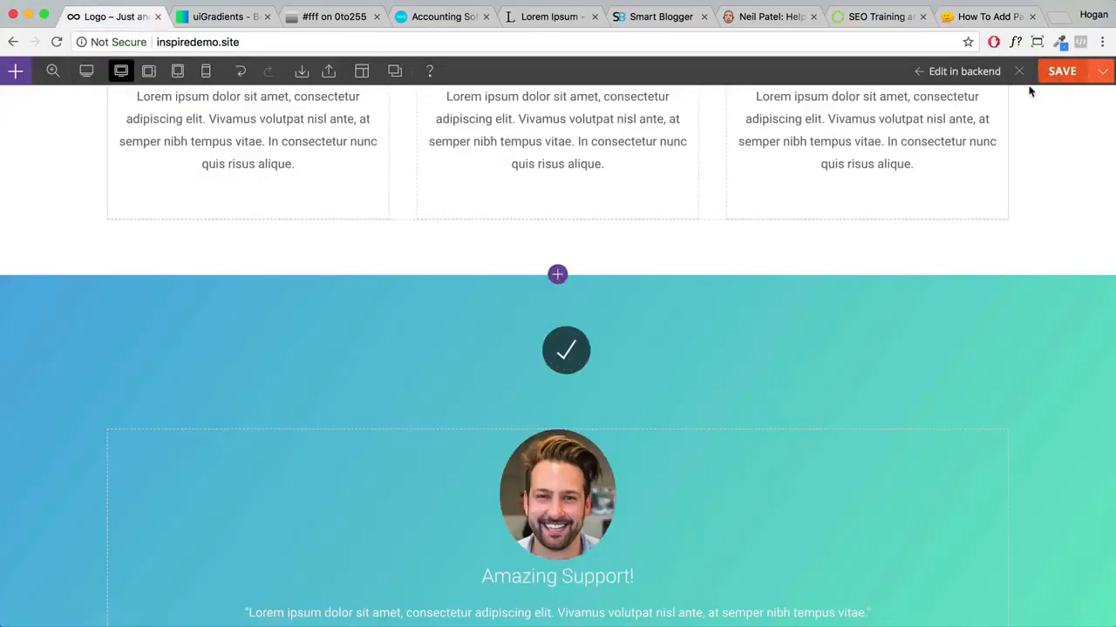
left_click(1018, 70)
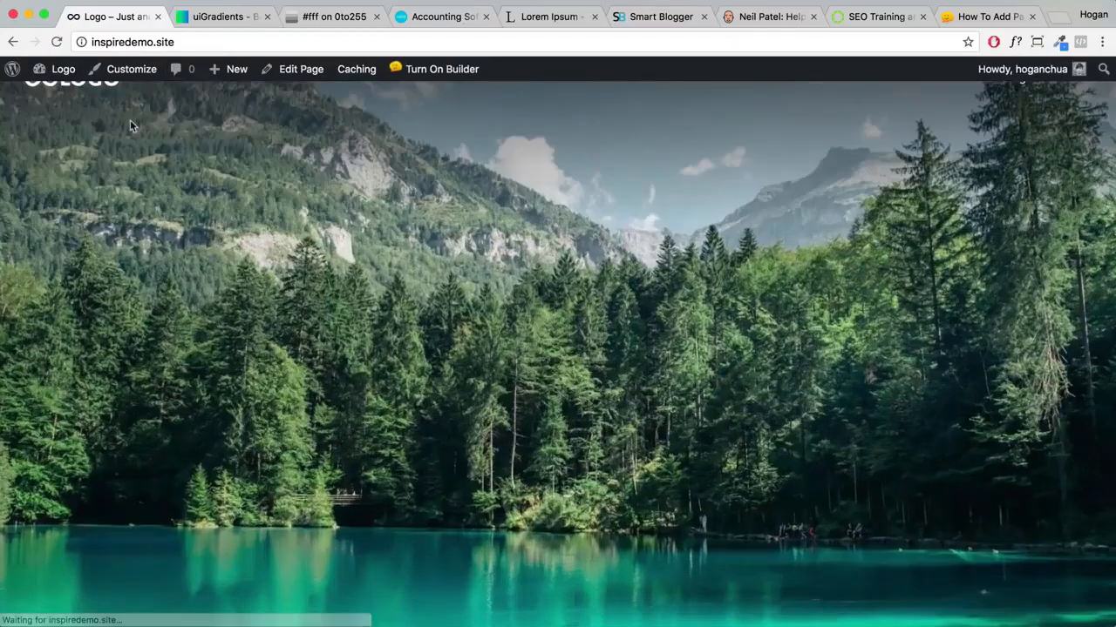
mouse_move(48, 72)
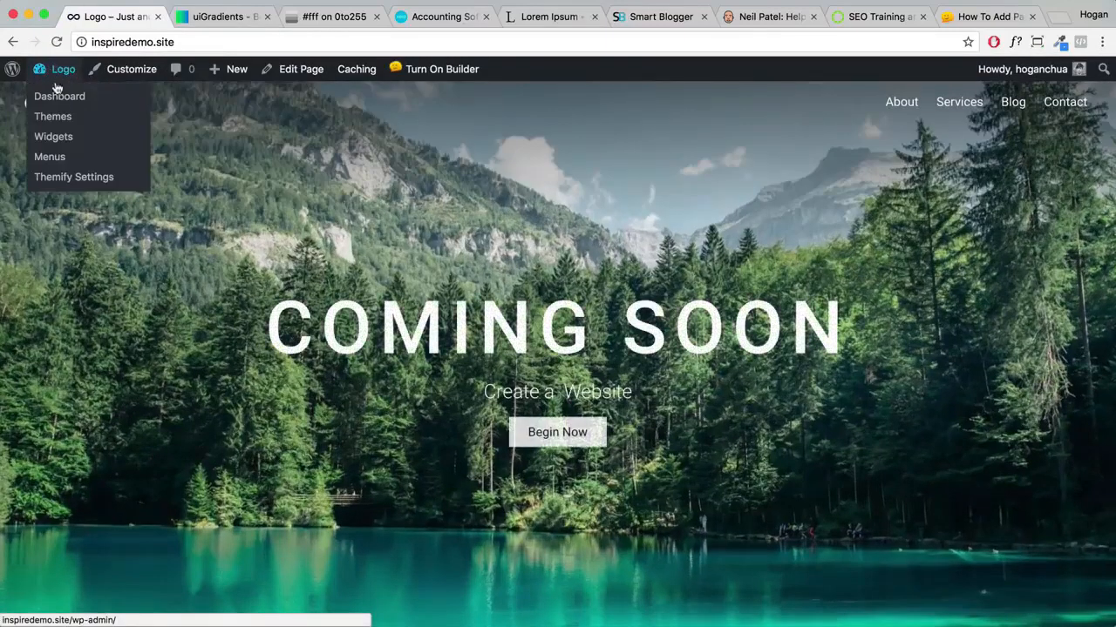
left_click(60, 96)
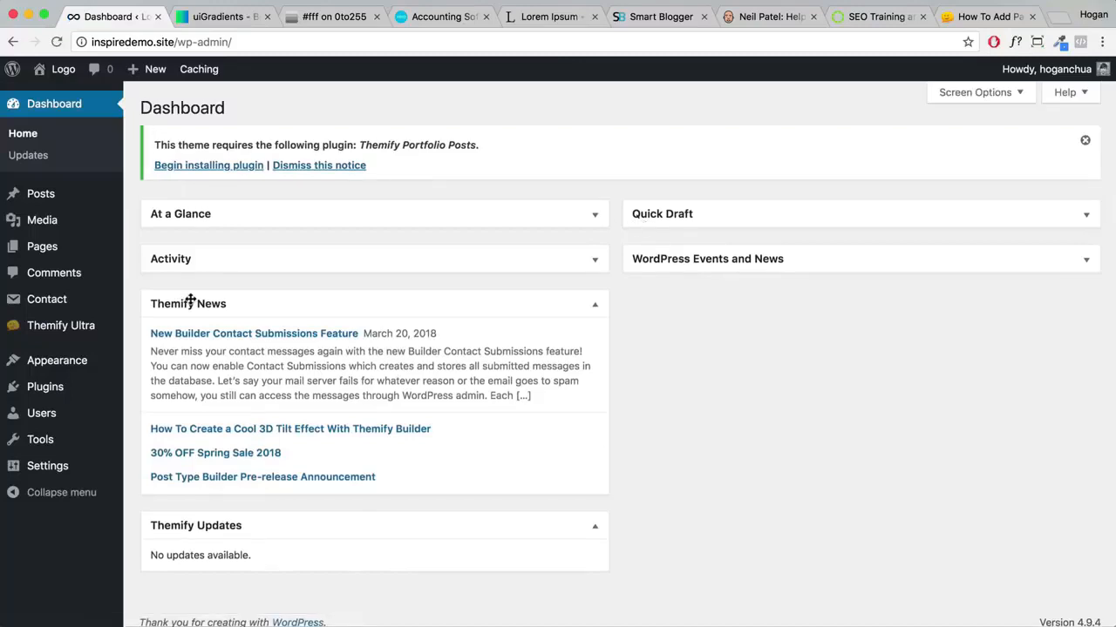
- Paste the particles script into Themify Ultra's Header Code setting and save
mouse_move(85, 337)
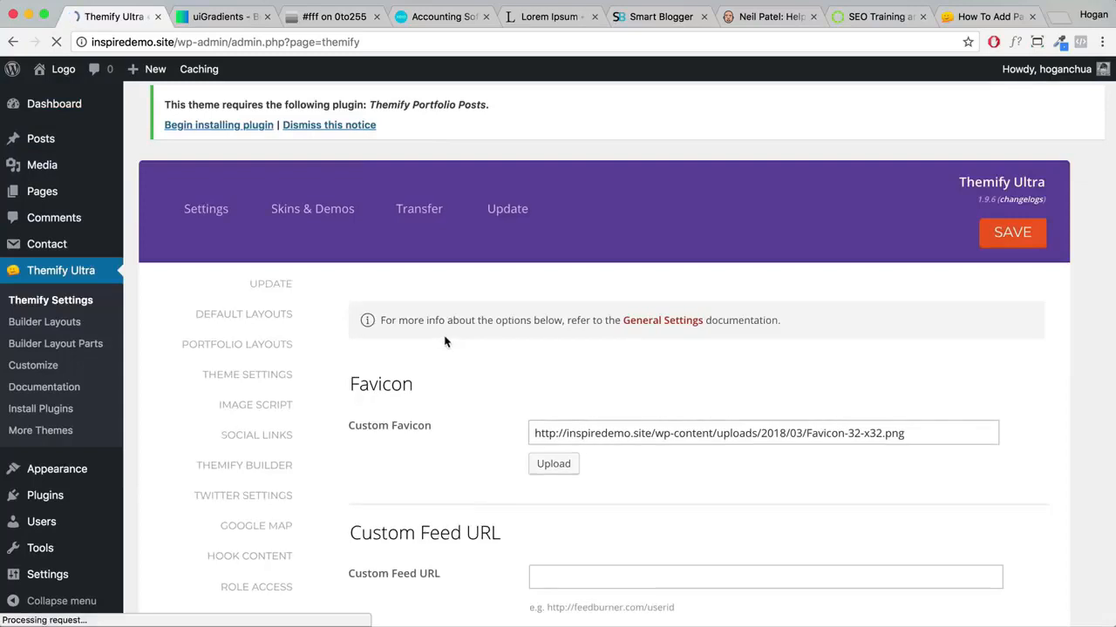
scroll(443, 342, "down", 5)
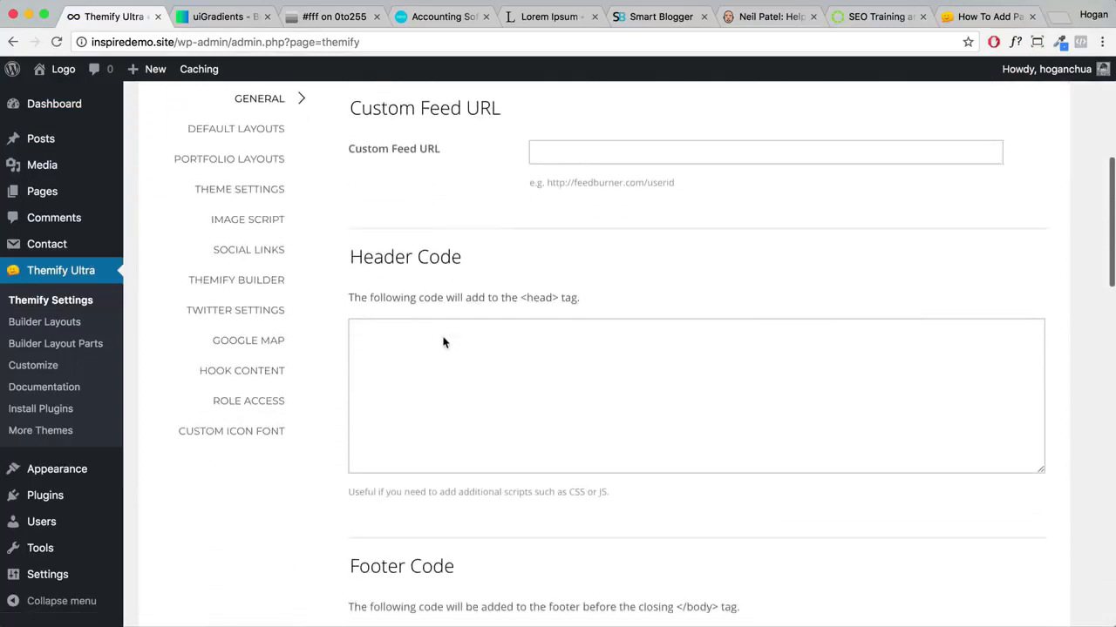
left_click(428, 352)
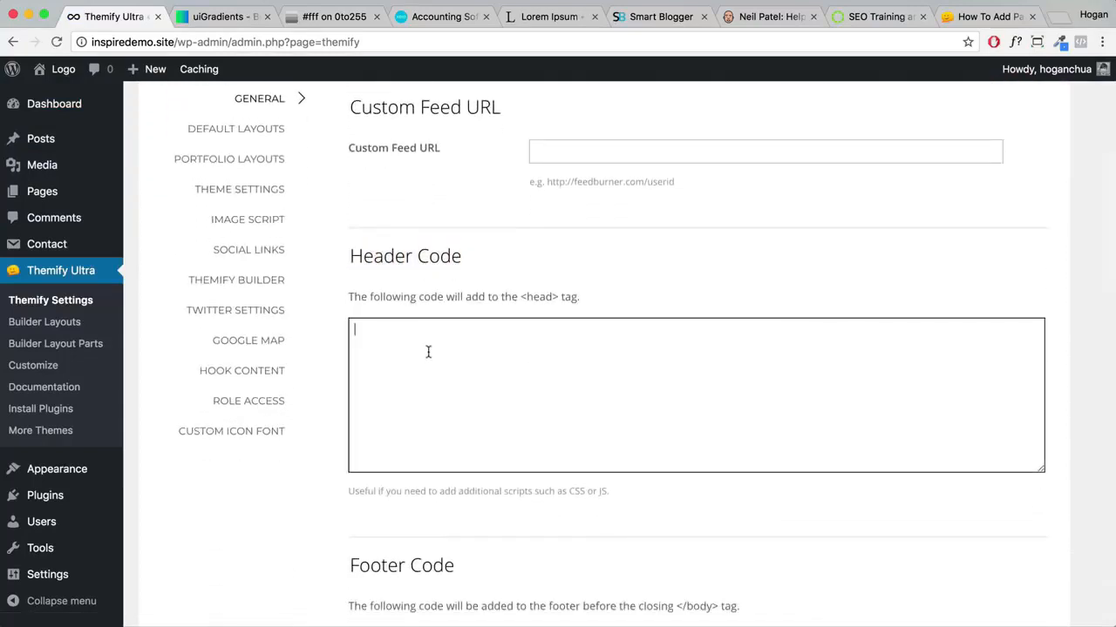
key("super+v")
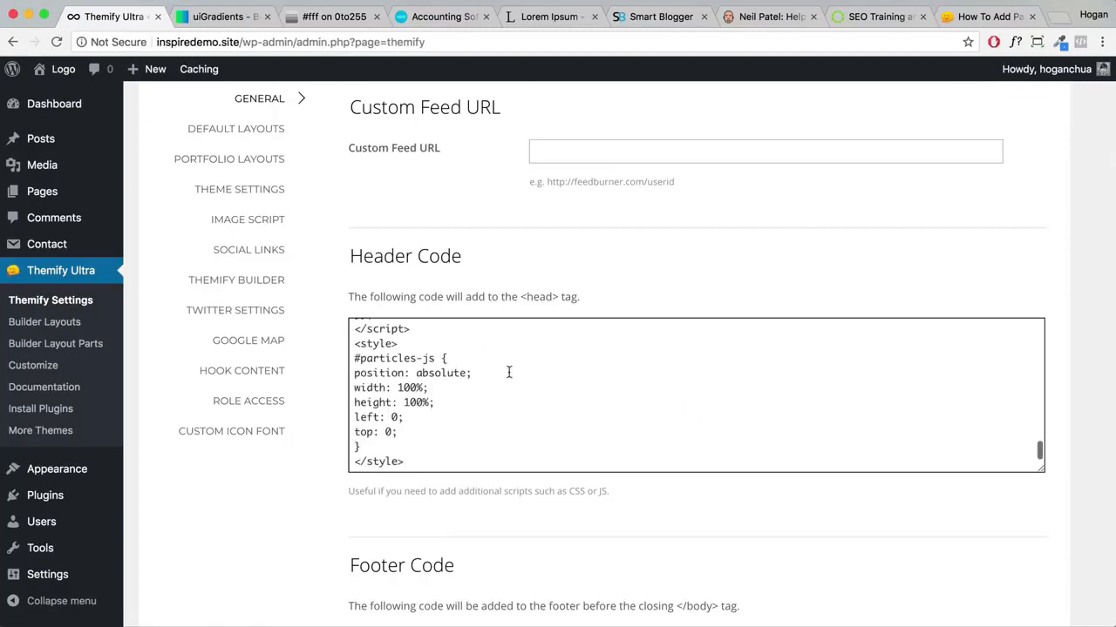
scroll(509, 372, "up", 15)
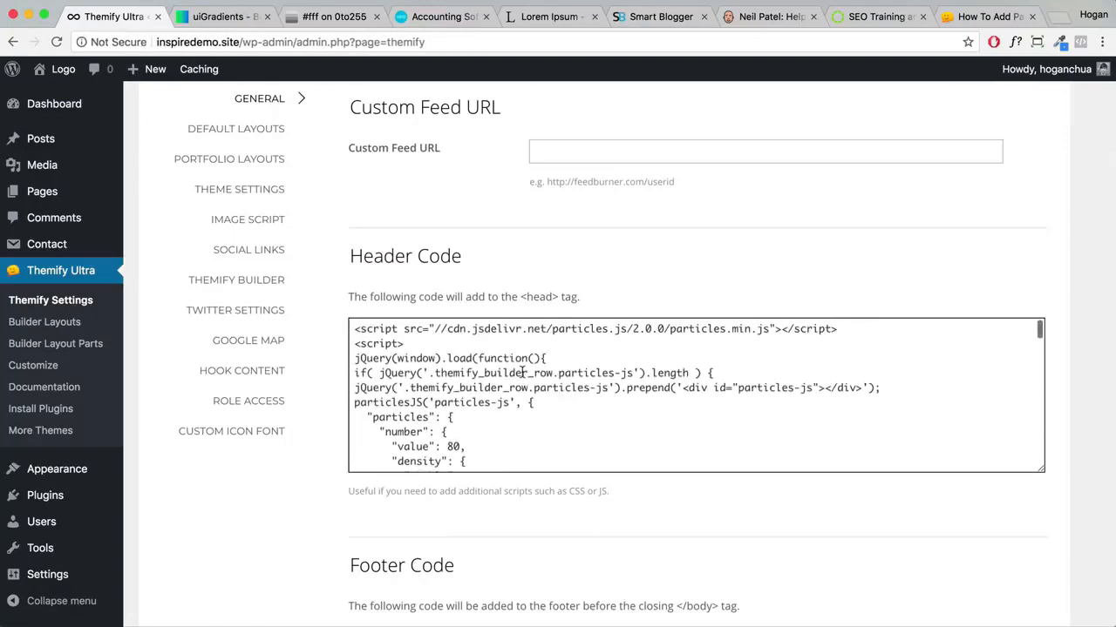
scroll(672, 299, "up", 5)
left_click(1014, 235)
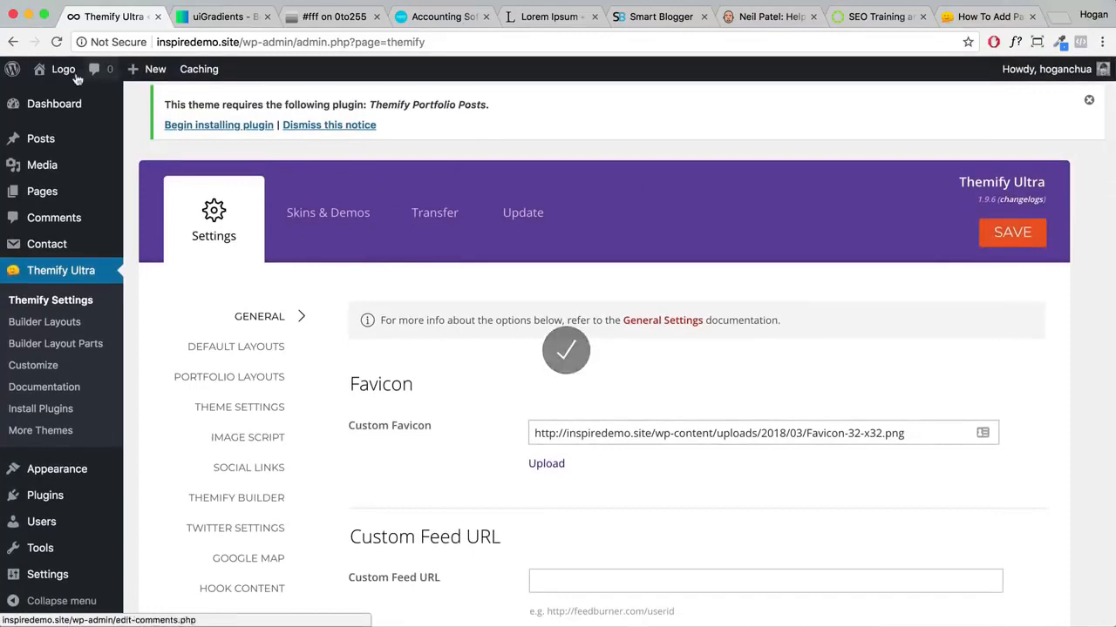
mouse_move(63, 76)
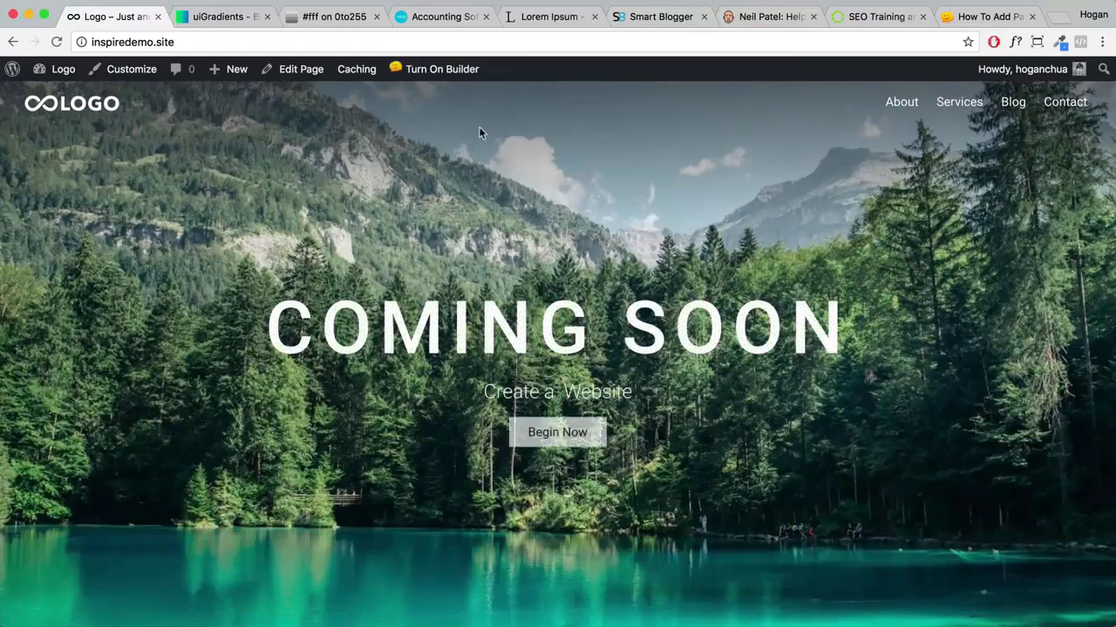
- Open the testimonial row's options and copy the particles-js class name from the tutorial
left_click(461, 77)
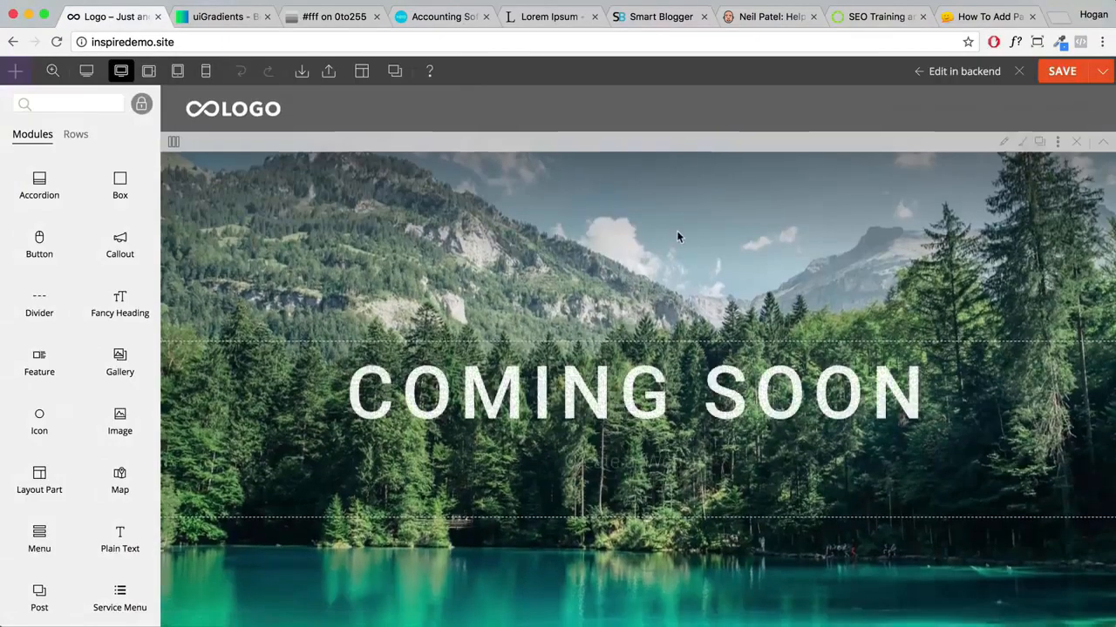
scroll(677, 230, "down", 10)
scroll(677, 235, "down", 2)
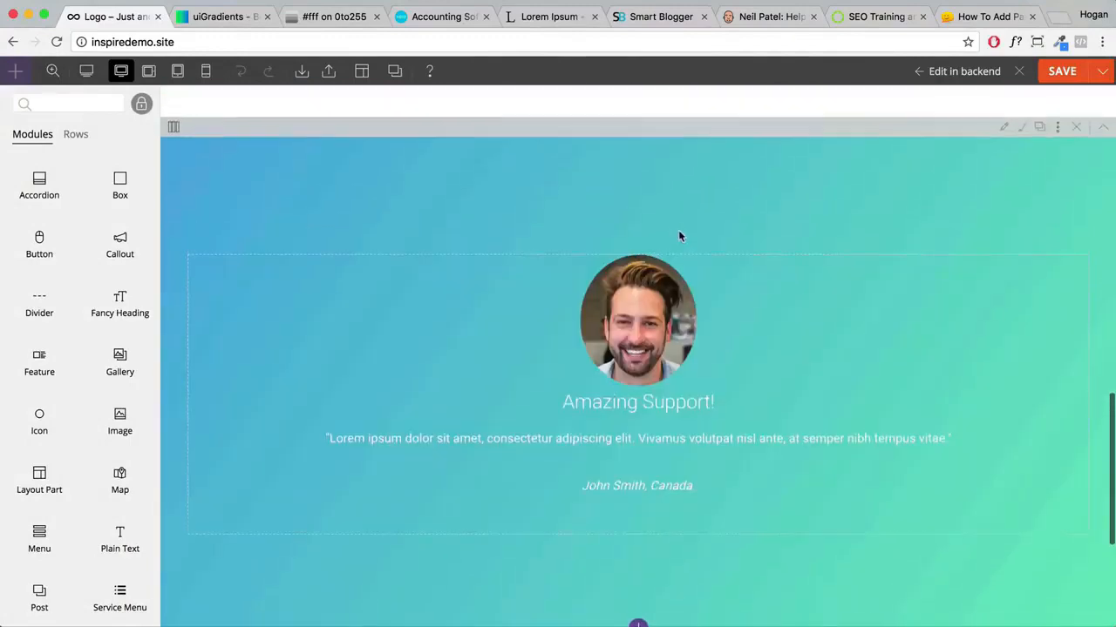
left_click(1006, 130)
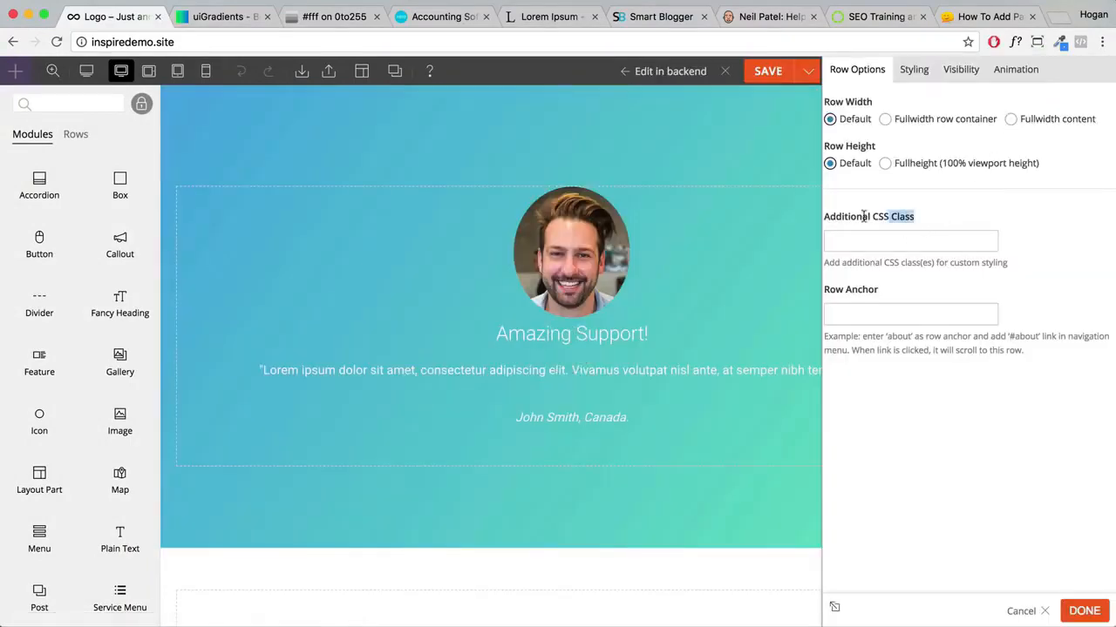
left_click(960, 21)
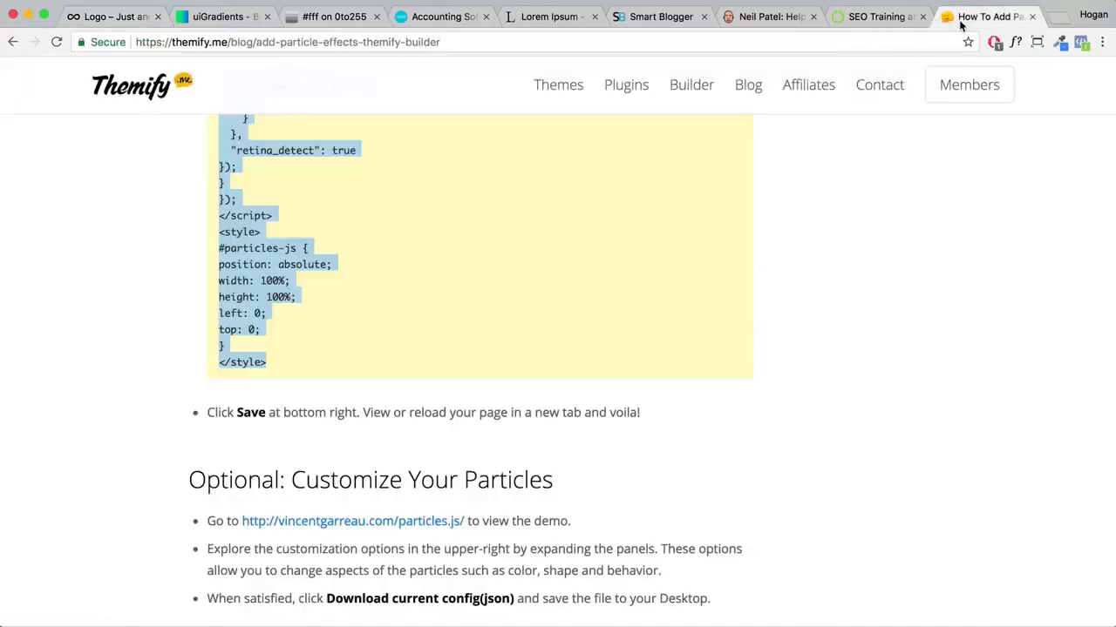
scroll(510, 429, "up", 15)
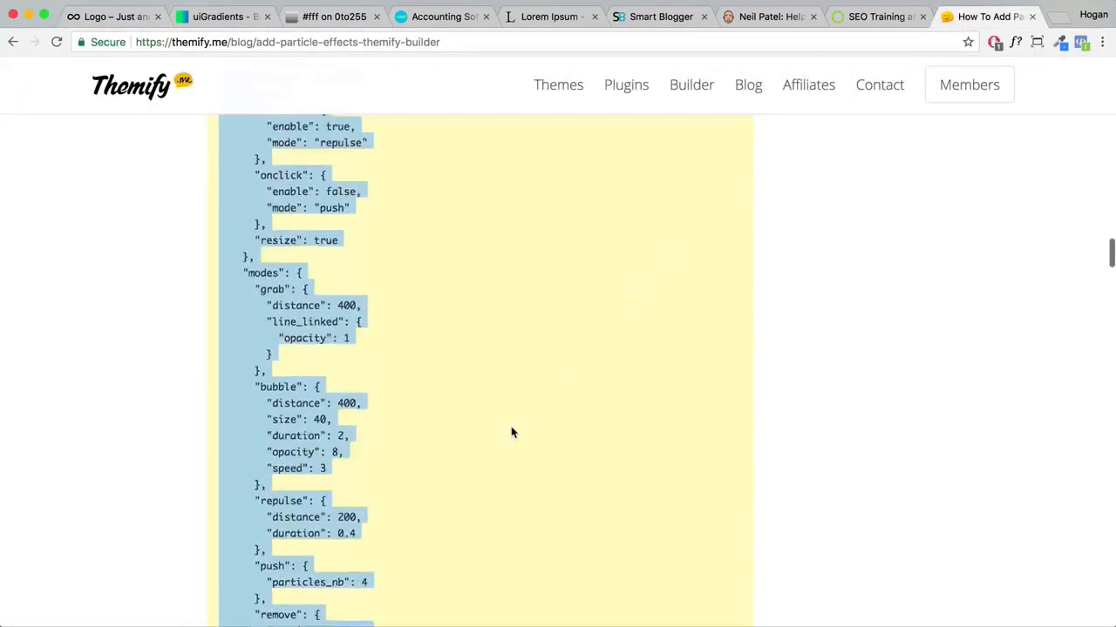
scroll(511, 426, "up", 5)
scroll(482, 415, "down", 3)
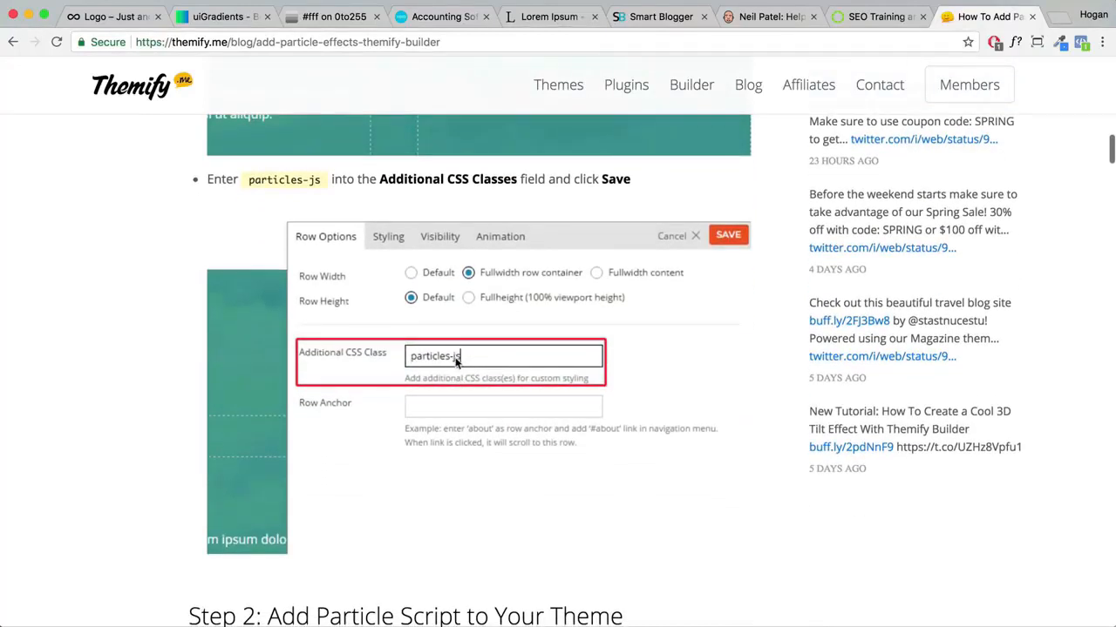
right_click(250, 179)
left_click(290, 213)
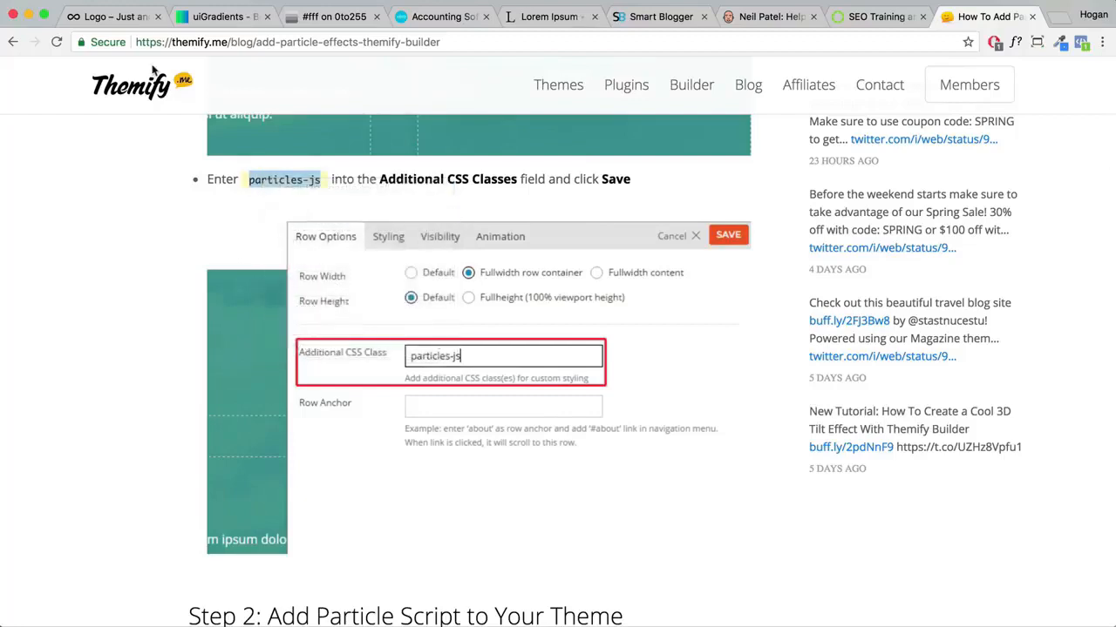
left_click(113, 17)
- Set the row's Additional CSS Class to particles-js and save the page layout
left_click(899, 241)
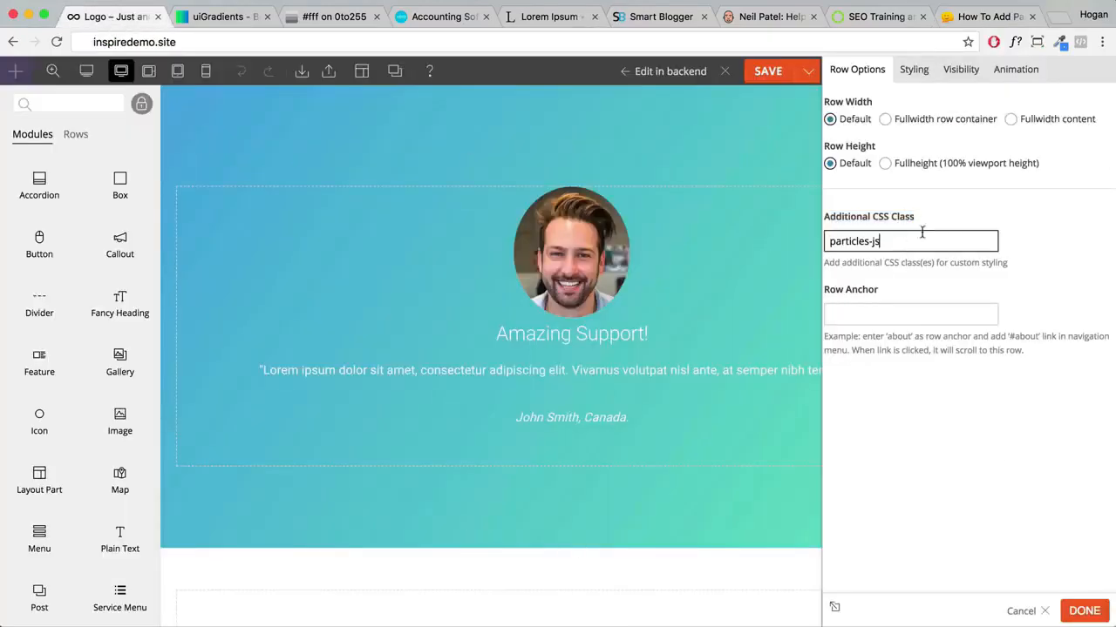
left_click_drag(882, 245, 817, 245)
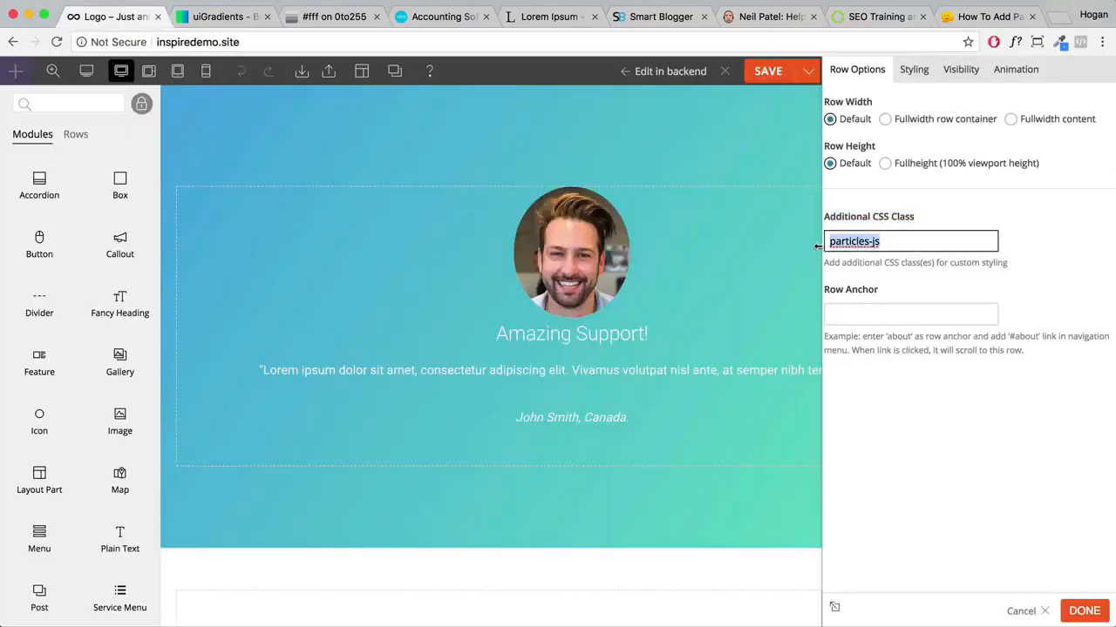
left_click(1082, 610)
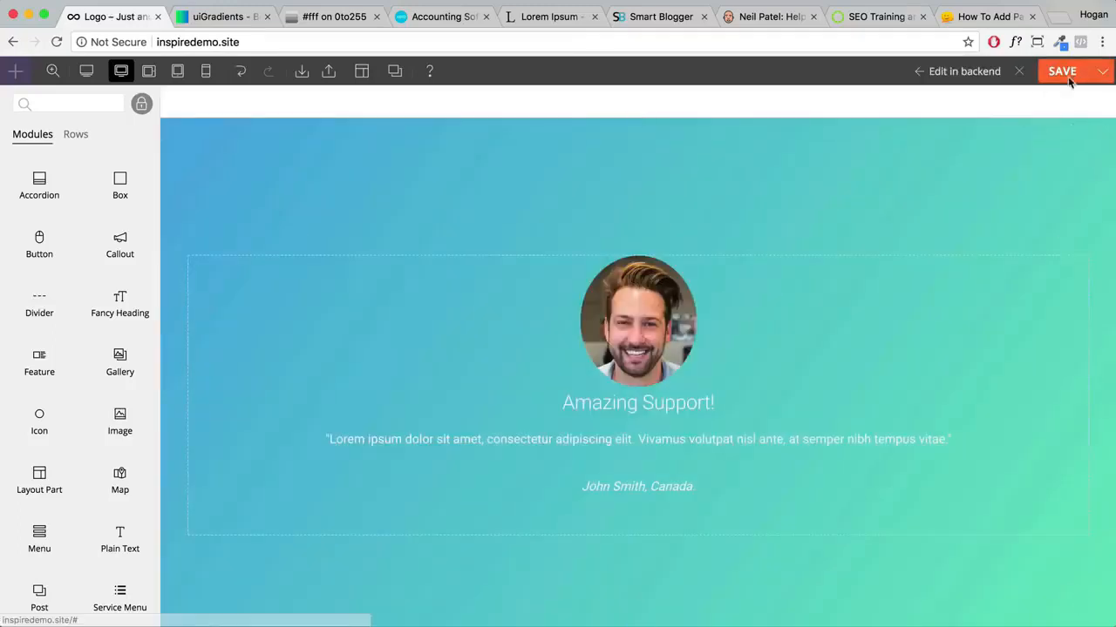
left_click(1065, 74)
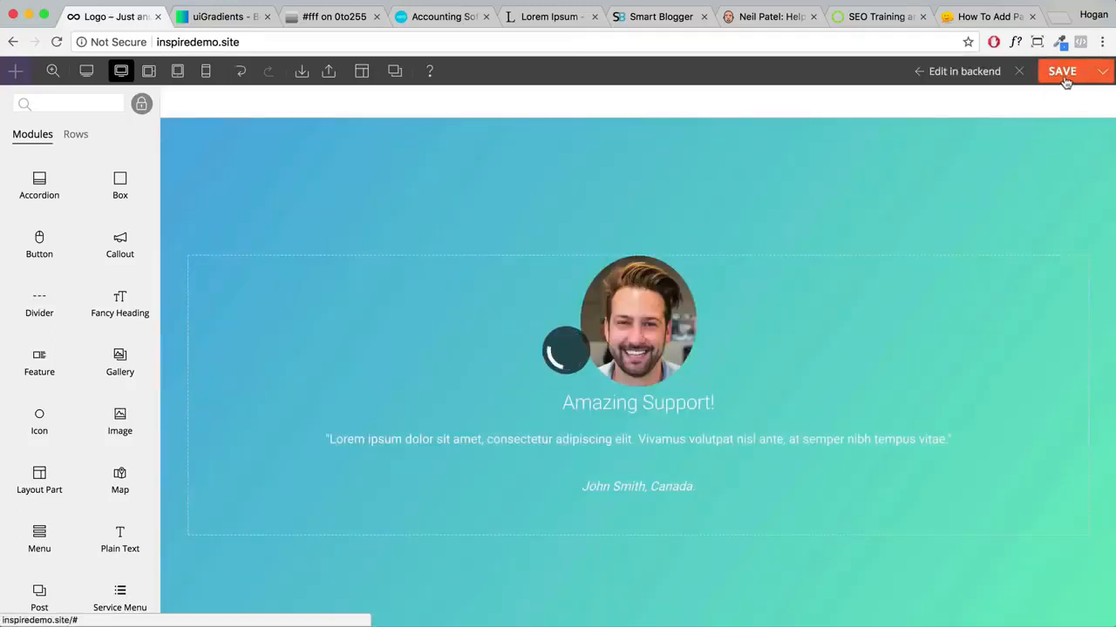
- Exit the builder and check the animated particle background on the live testimonial row
left_click(1018, 72)
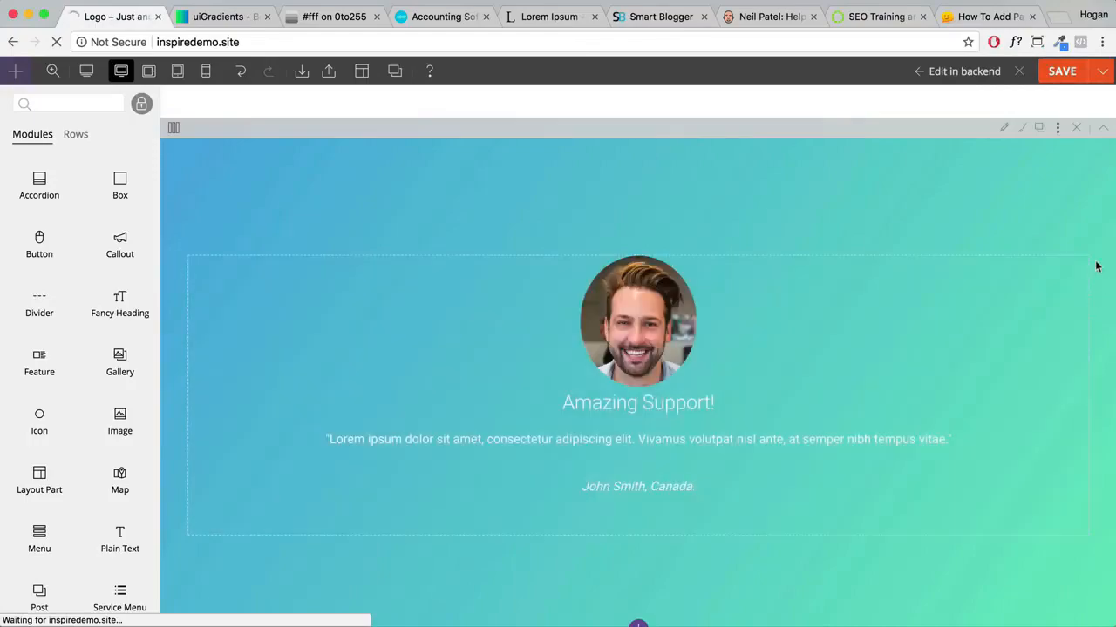
scroll(780, 282, "down", 10)
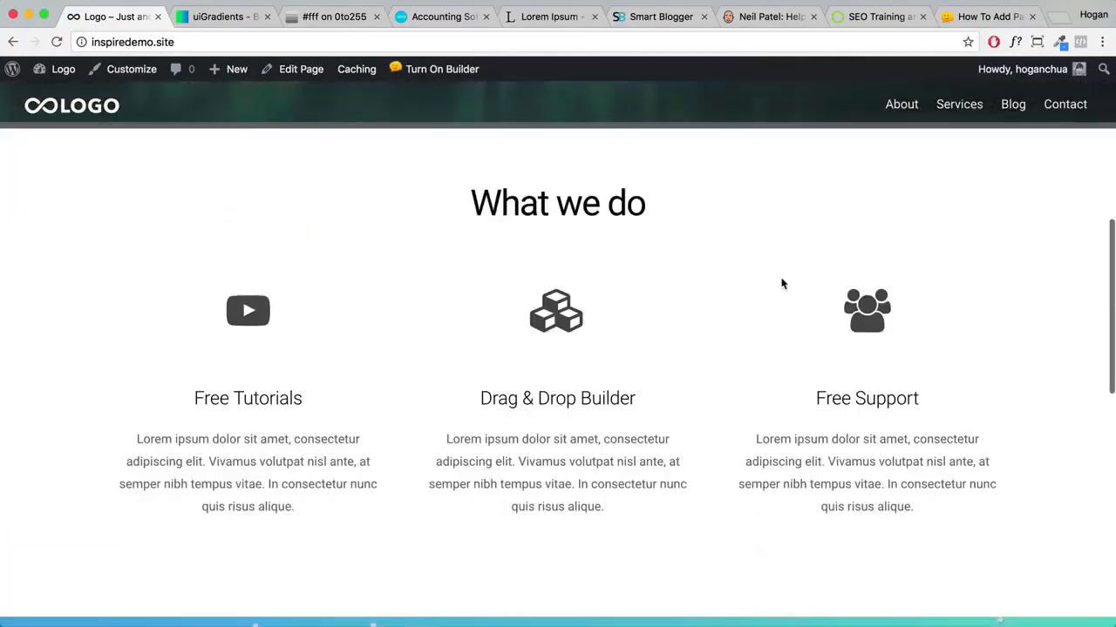
scroll(782, 281, "down", 3)
scroll(780, 275, "up", 1)
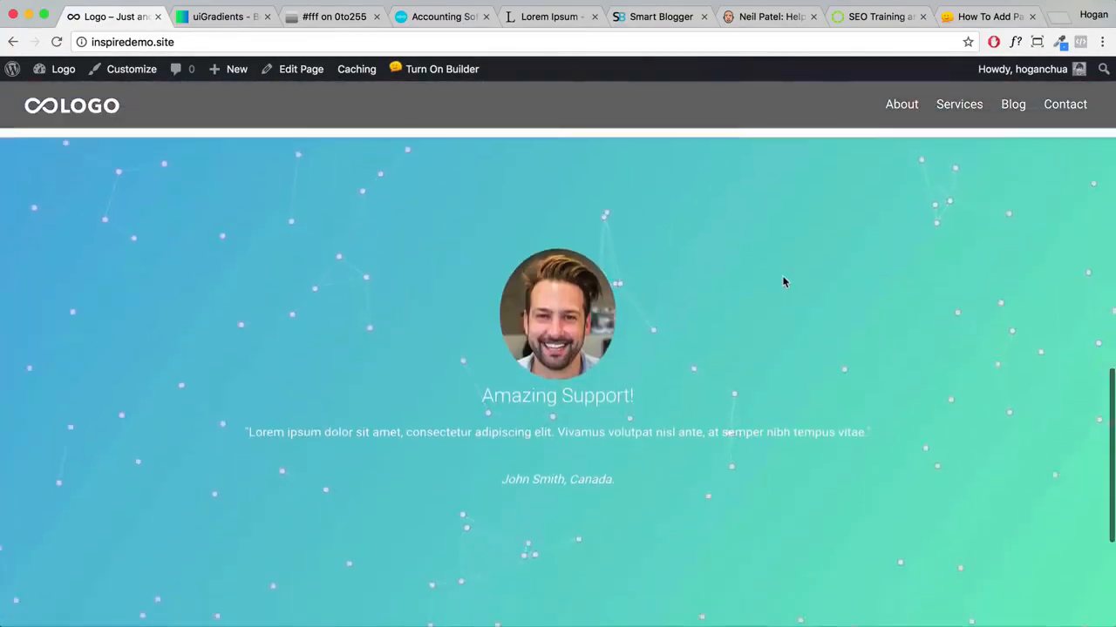
scroll(781, 275, "down", 1)
scroll(783, 274, "up", 2)
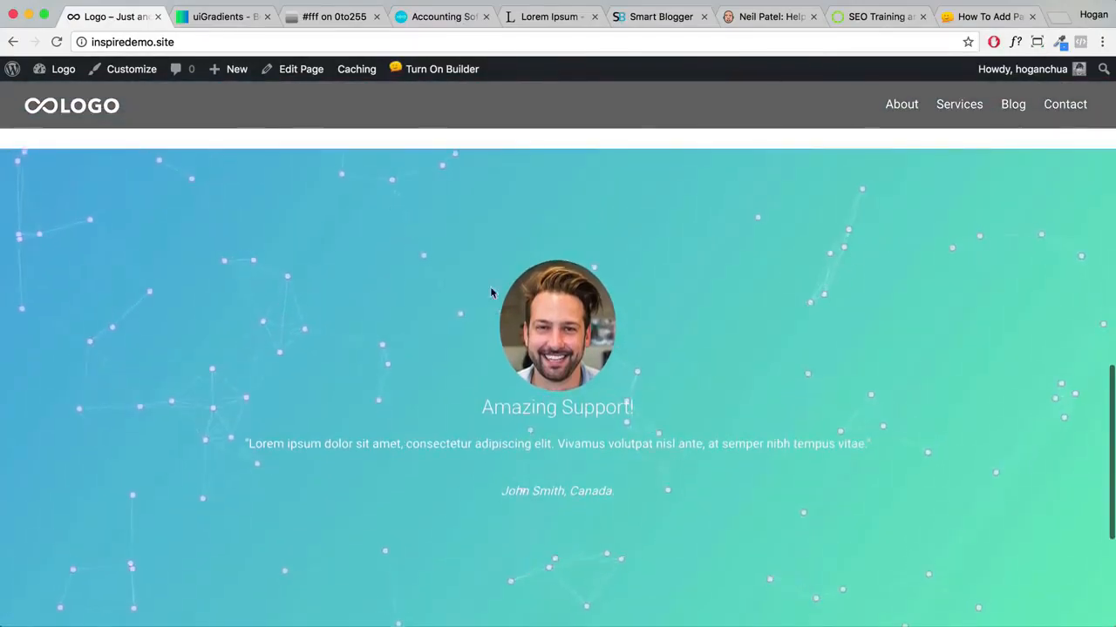
scroll(419, 294, "up", 15)
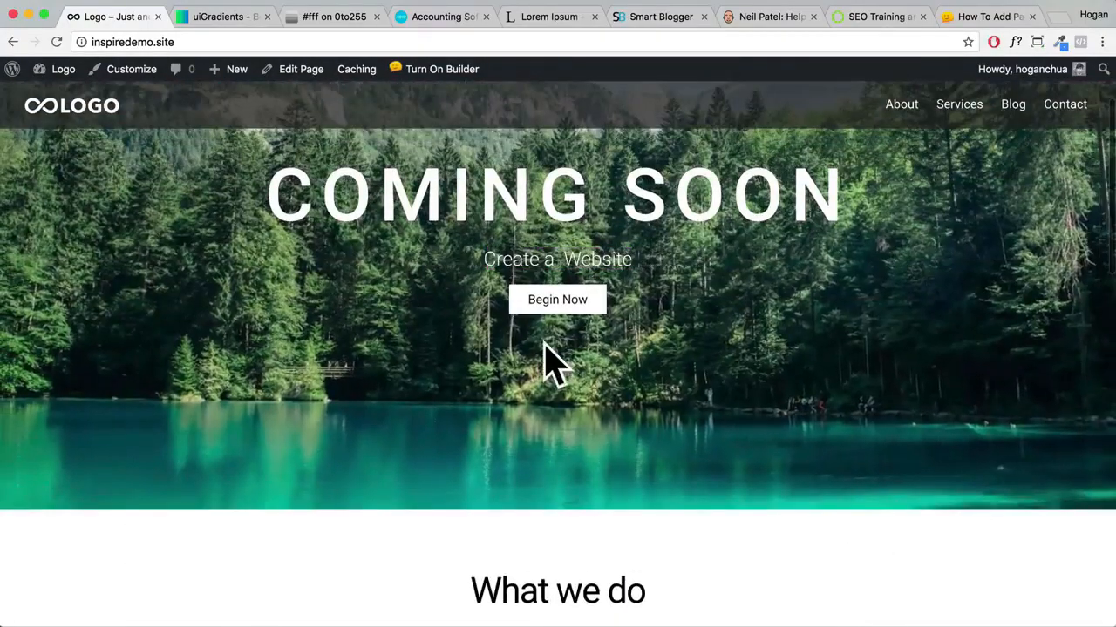
scroll(599, 327, "down", 8)
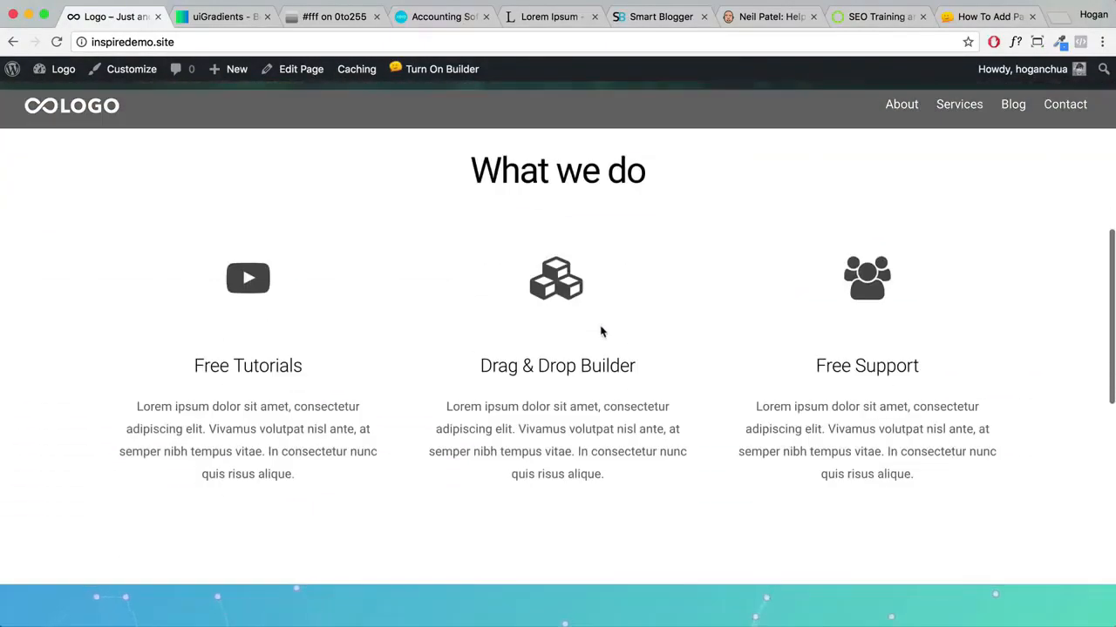
scroll(600, 332, "down", 2)
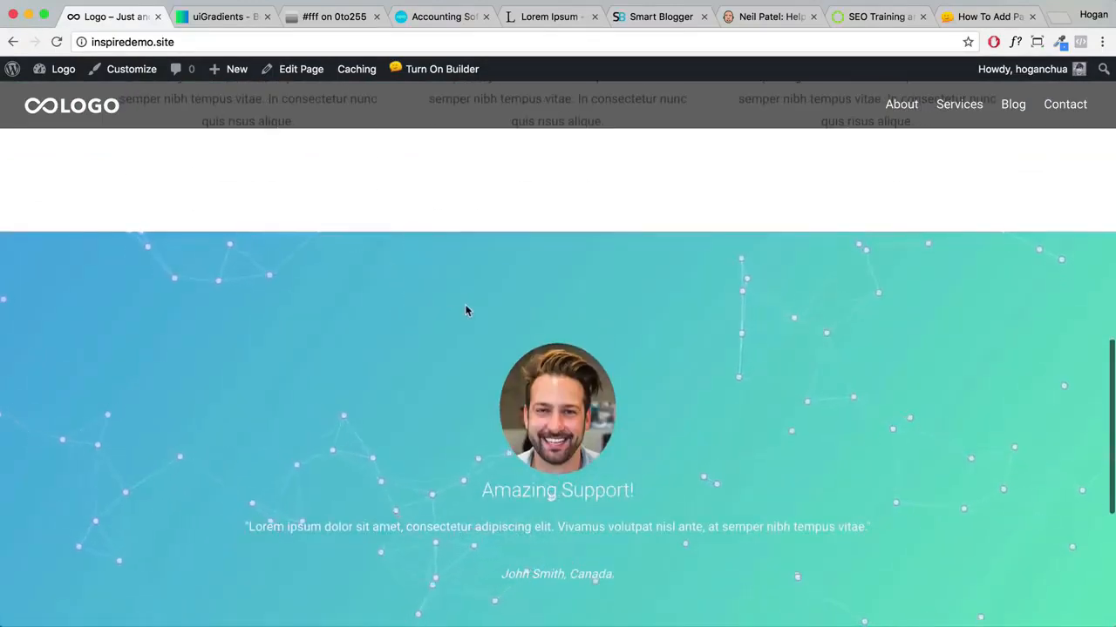
scroll(466, 311, "down", 2)
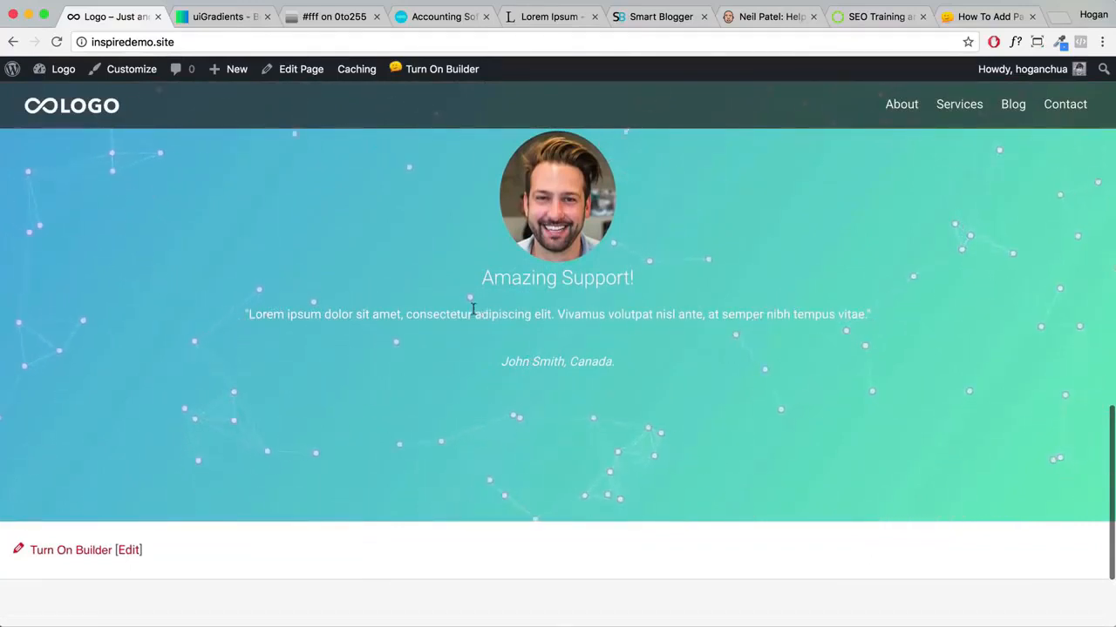
scroll(477, 309, "down", 1)
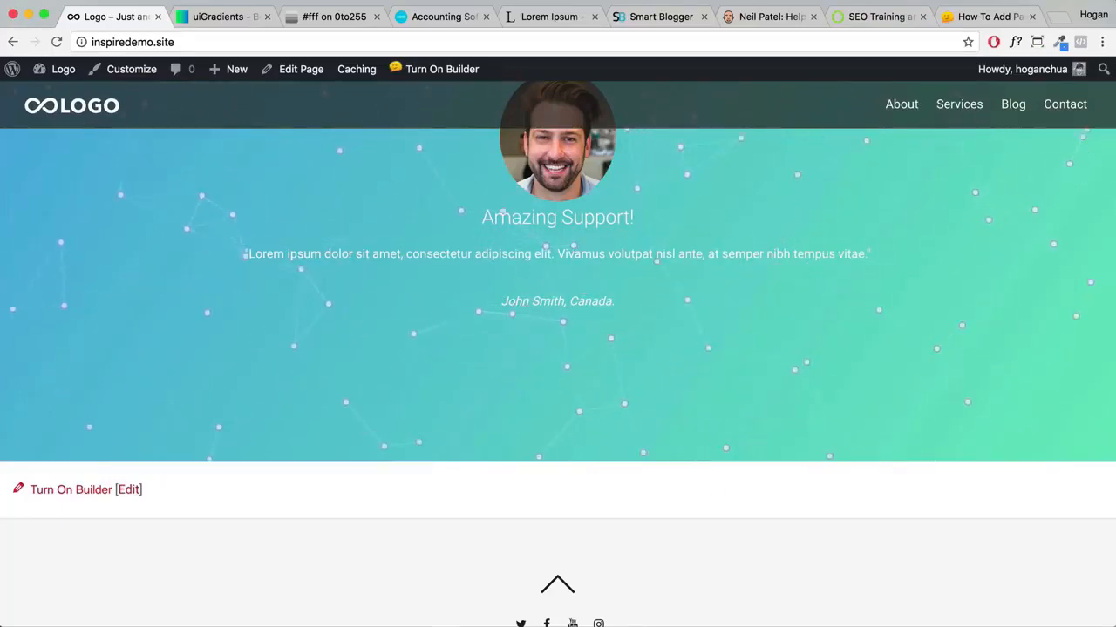
left_click(1060, 19)
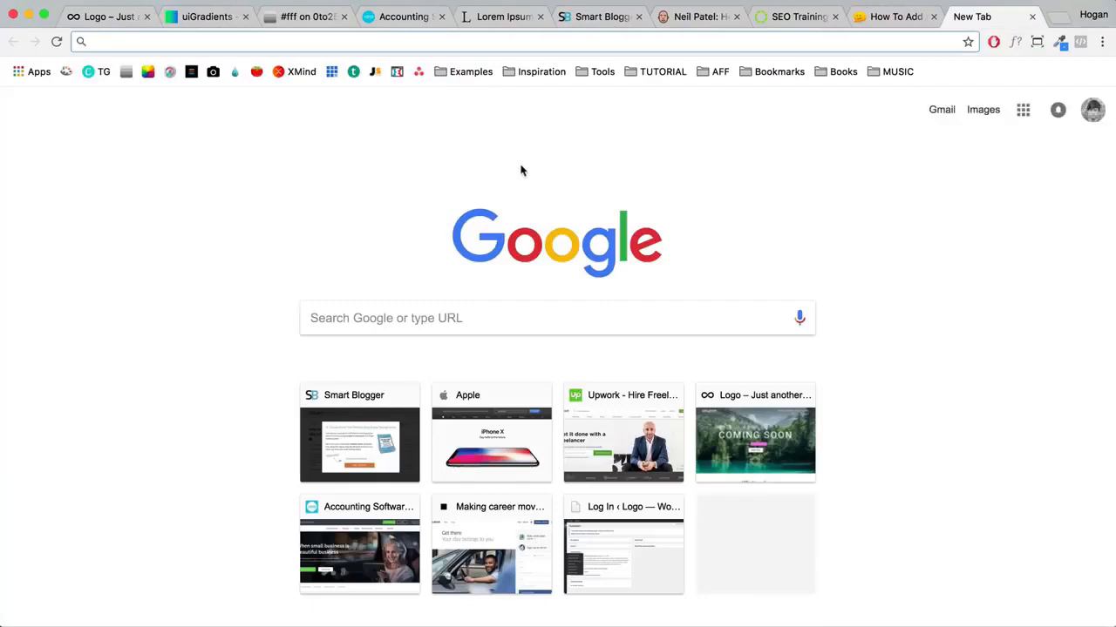
- Search Google for 'how to get a six pack' and read the Coach six-pack guide
type("how to get ")
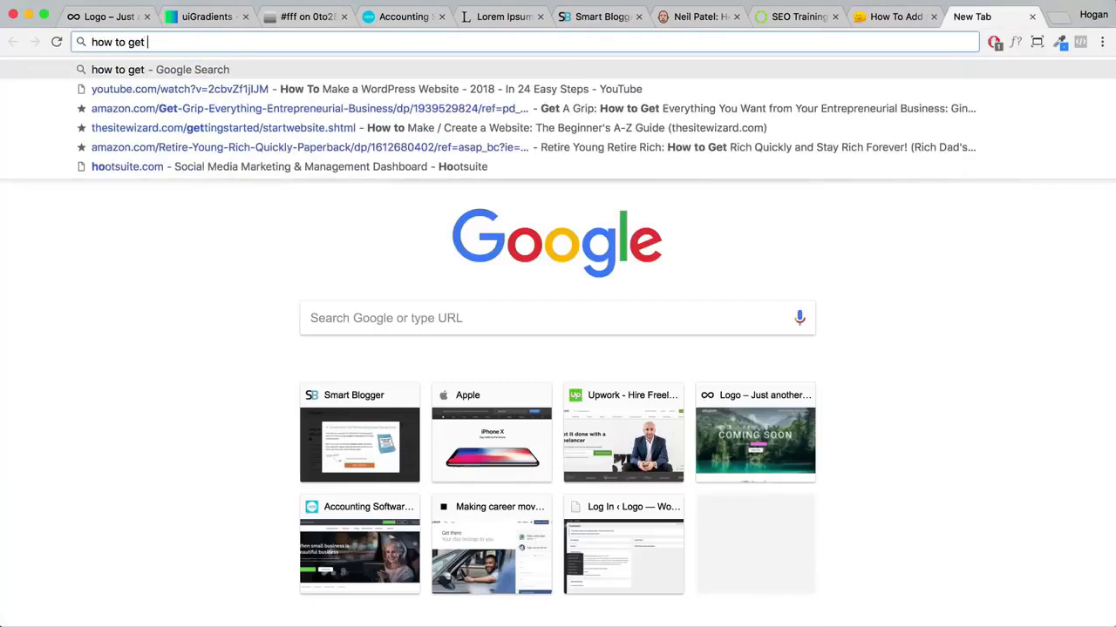
type("a six ")
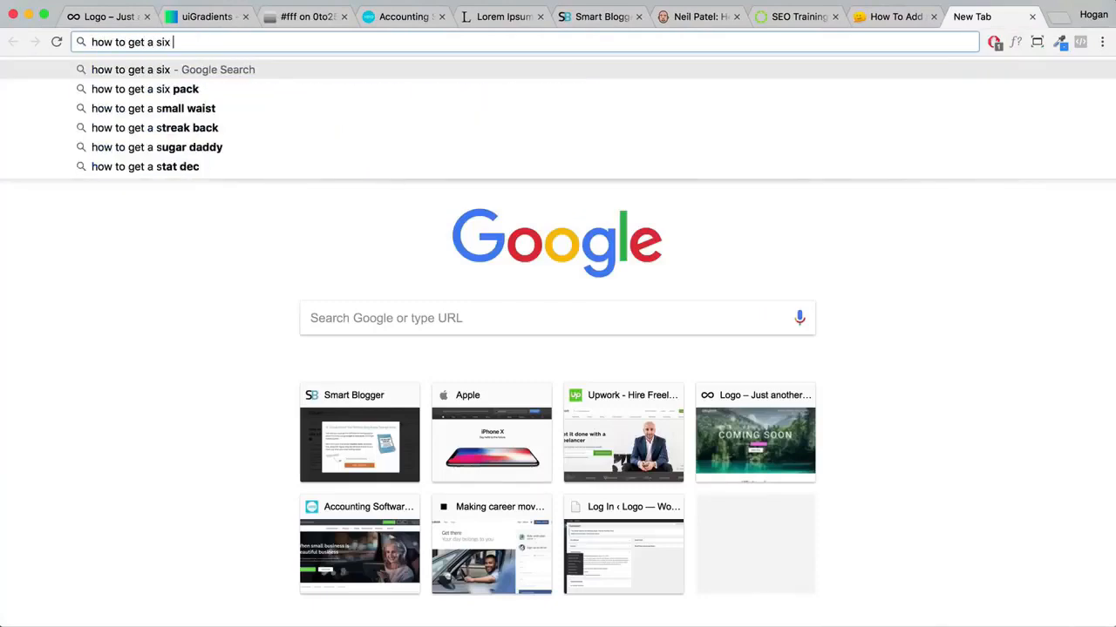
type("pack")
key("Return")
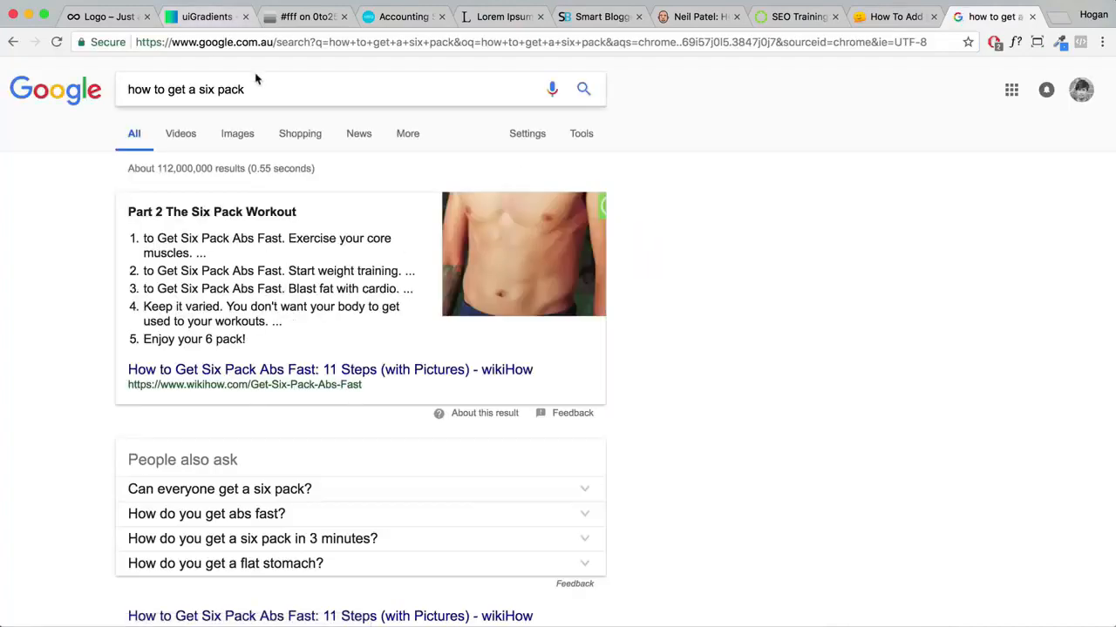
scroll(317, 271, "down", 4)
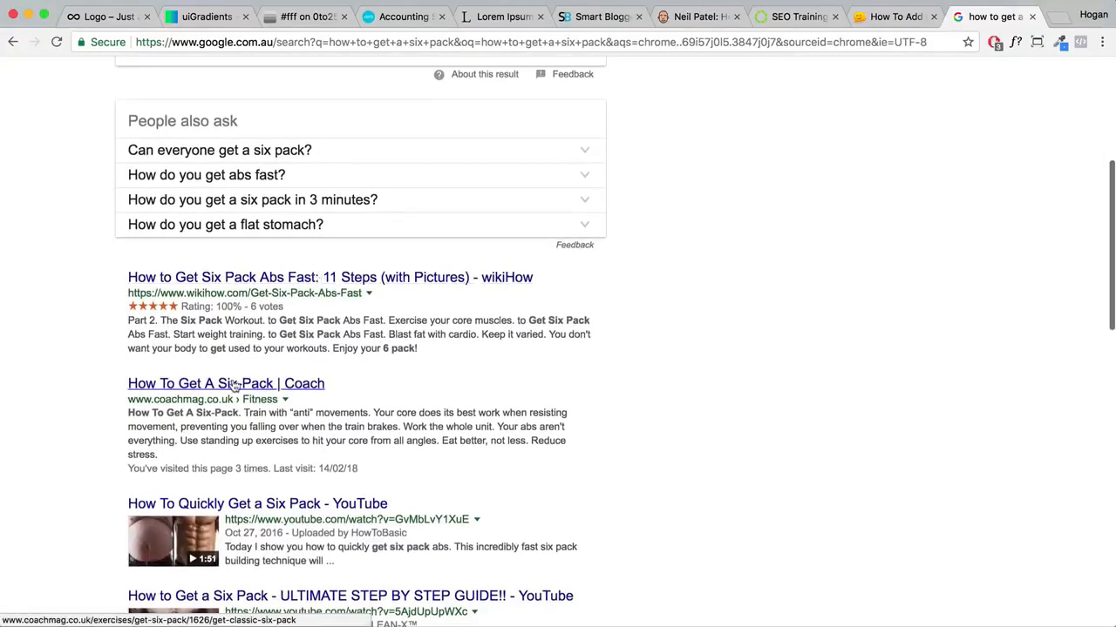
left_click(234, 385)
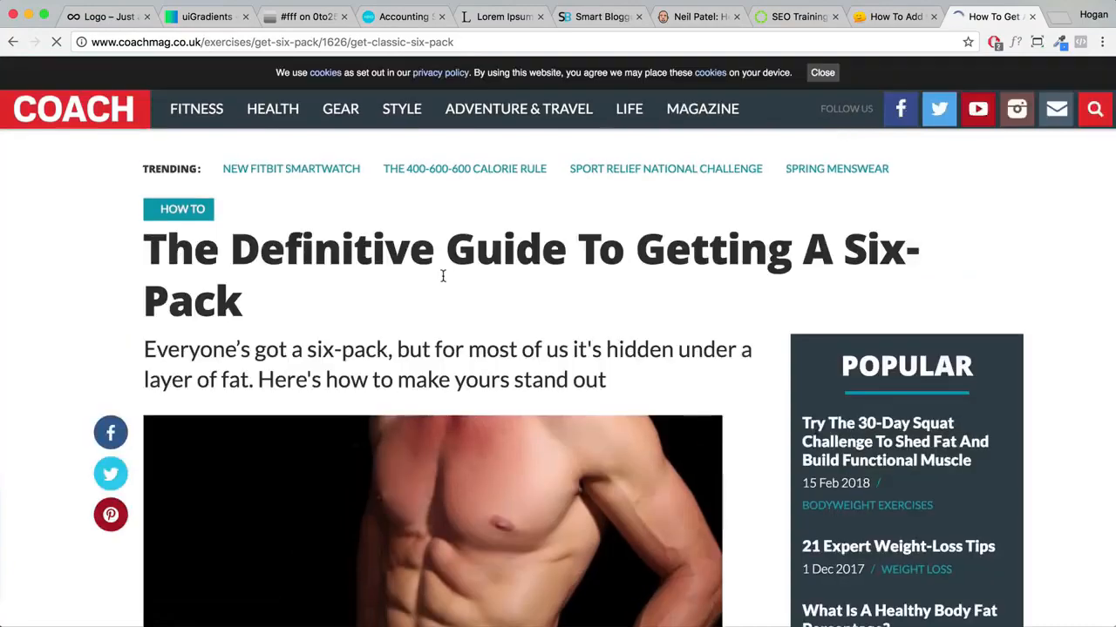
scroll(445, 277, "down", 10)
scroll(442, 277, "down", 5)
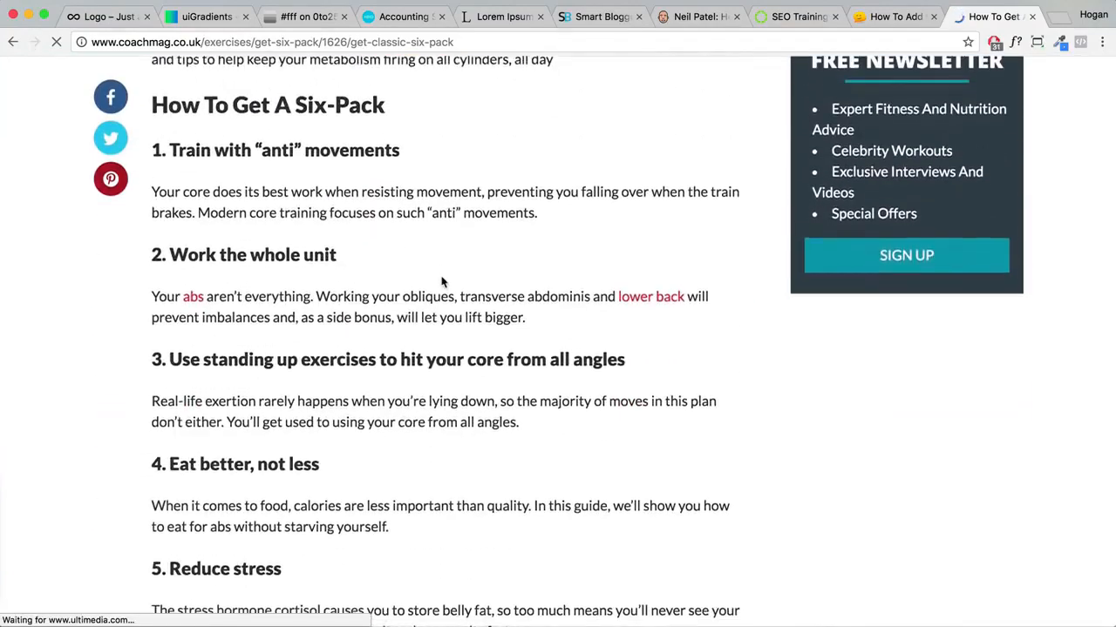
scroll(441, 284, "down", 8)
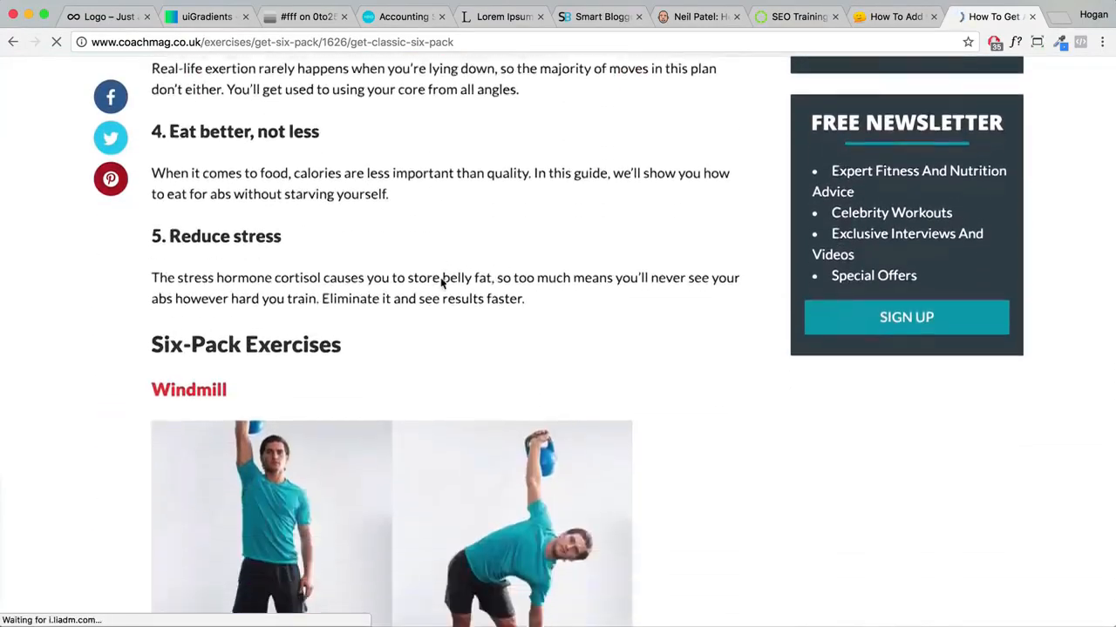
scroll(441, 284, "down", 4)
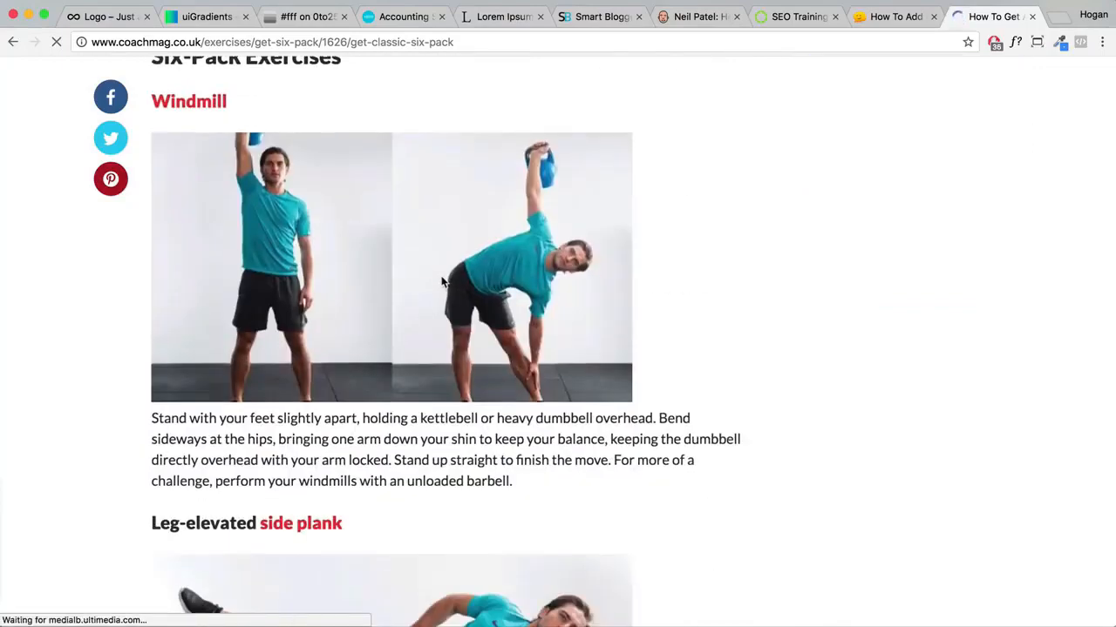
scroll(441, 281, "up", 15)
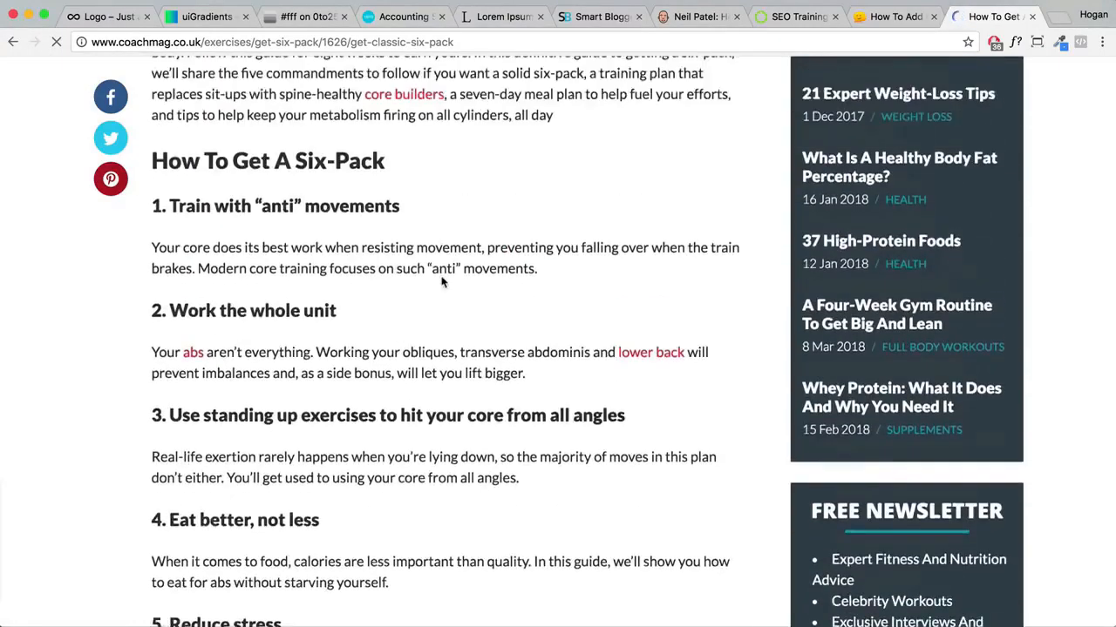
scroll(442, 282, "down", 8)
scroll(882, 275, "up", 10)
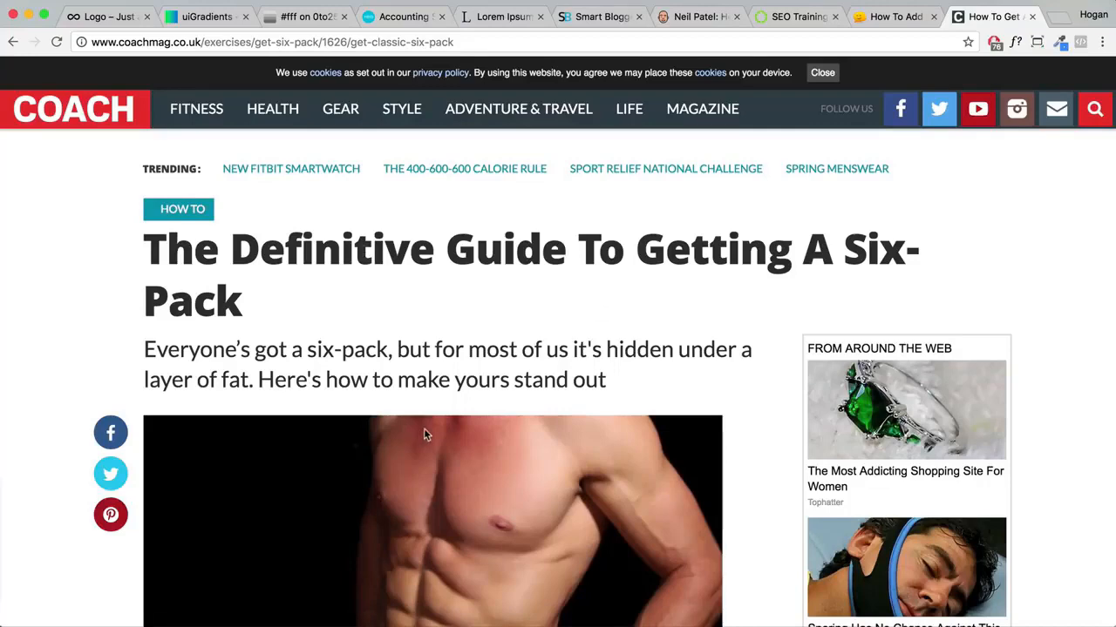
- Look through the Smart Blogger, Neil Patel and SEO Training tabs, then return to the inspiredemo.site demo
left_click(585, 18)
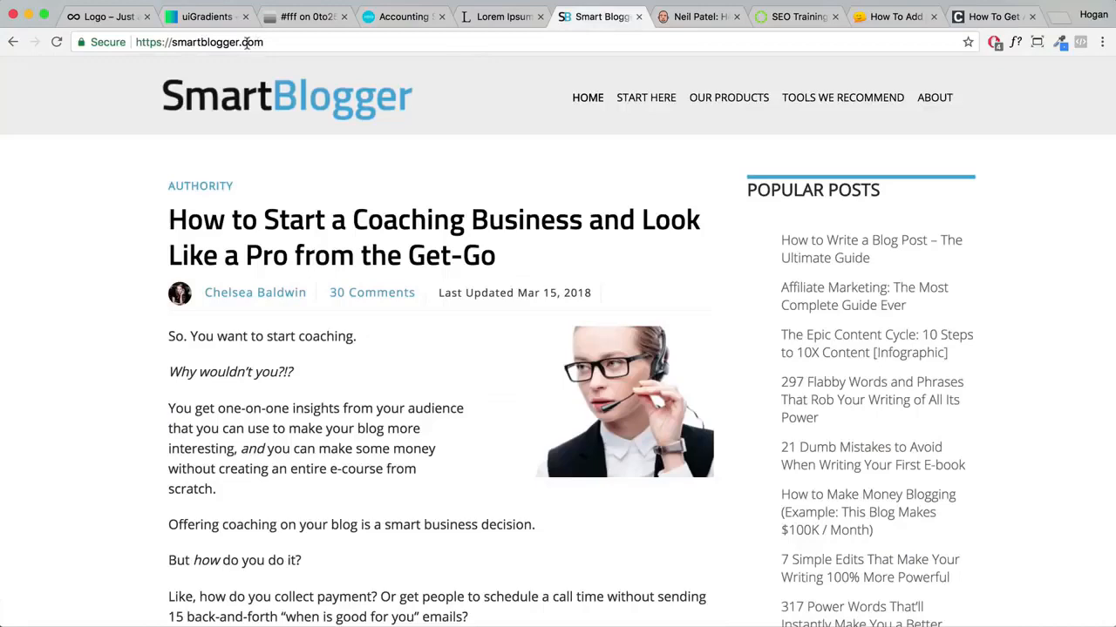
left_click(685, 18)
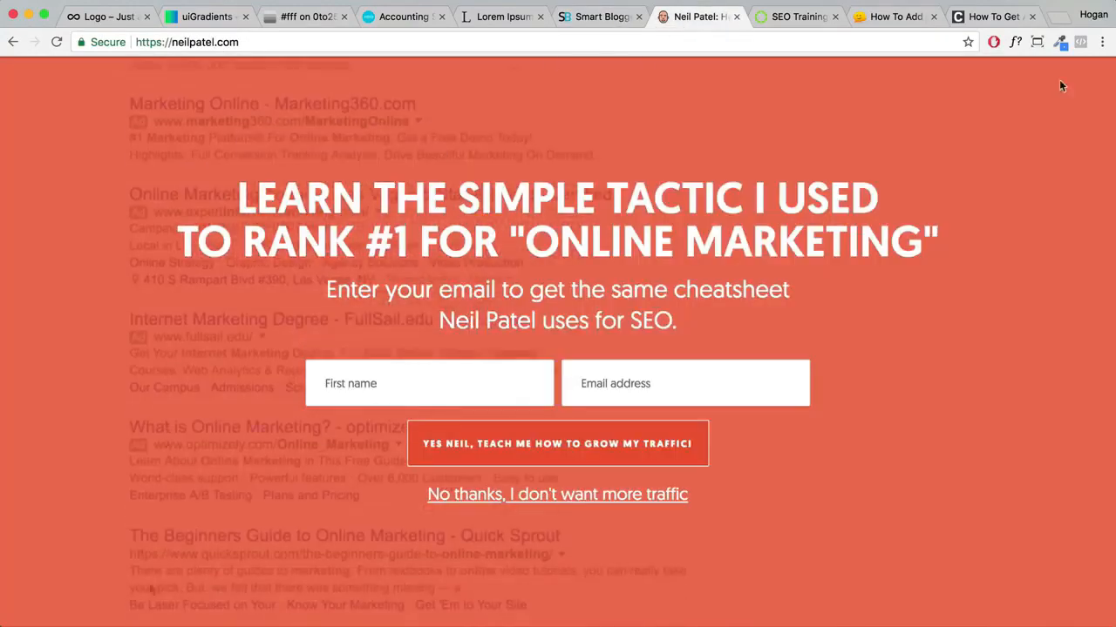
left_click(623, 497)
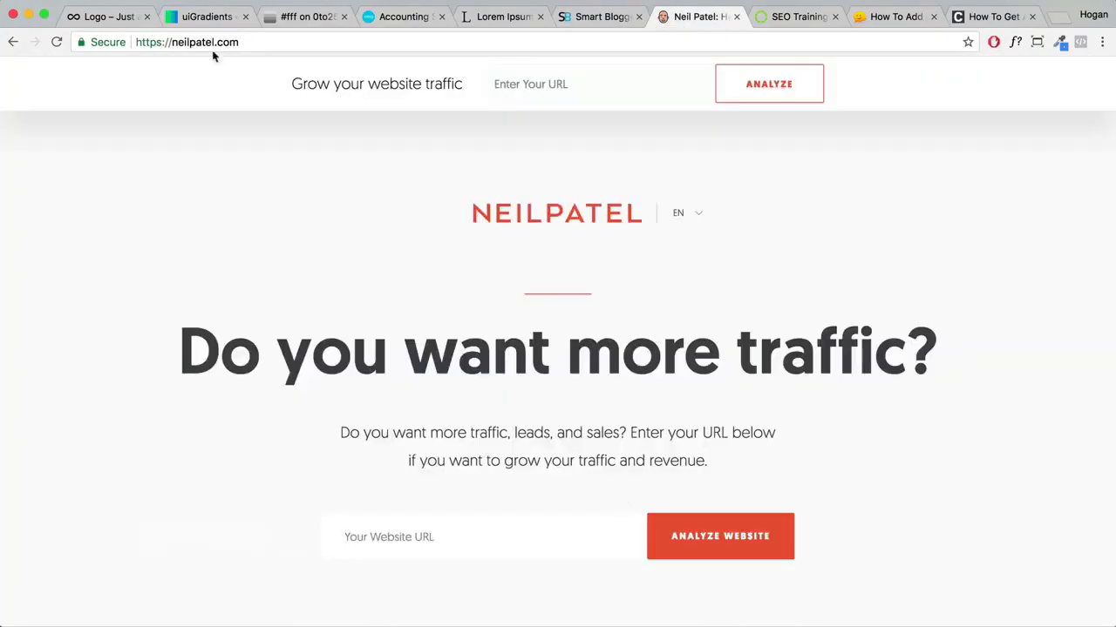
left_click_drag(237, 42, 168, 42)
scroll(445, 219, "down", 20)
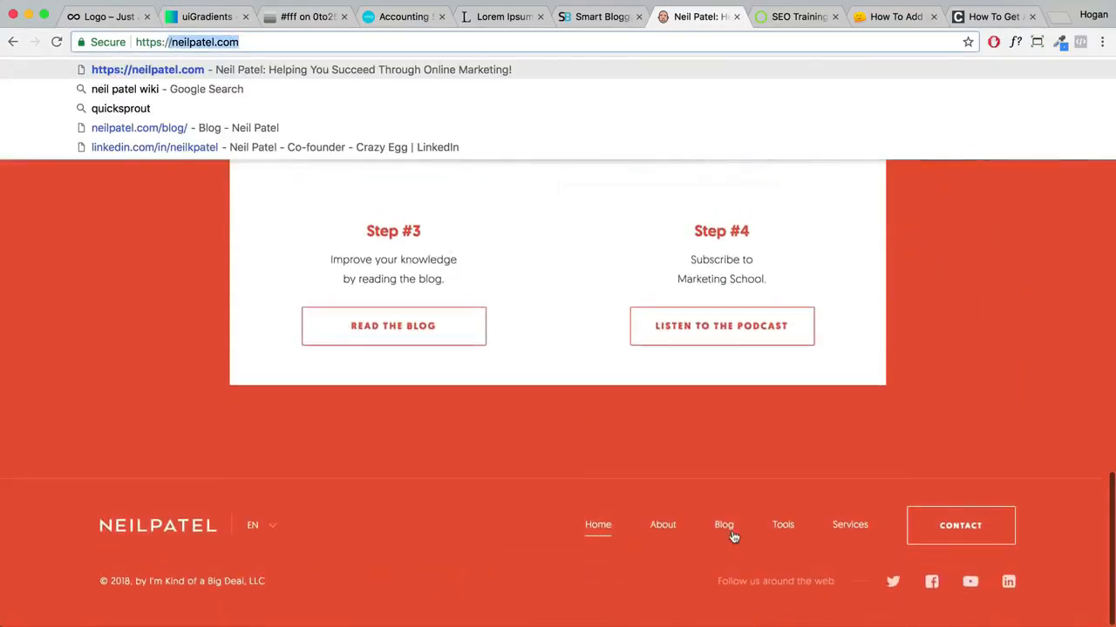
left_click(725, 526)
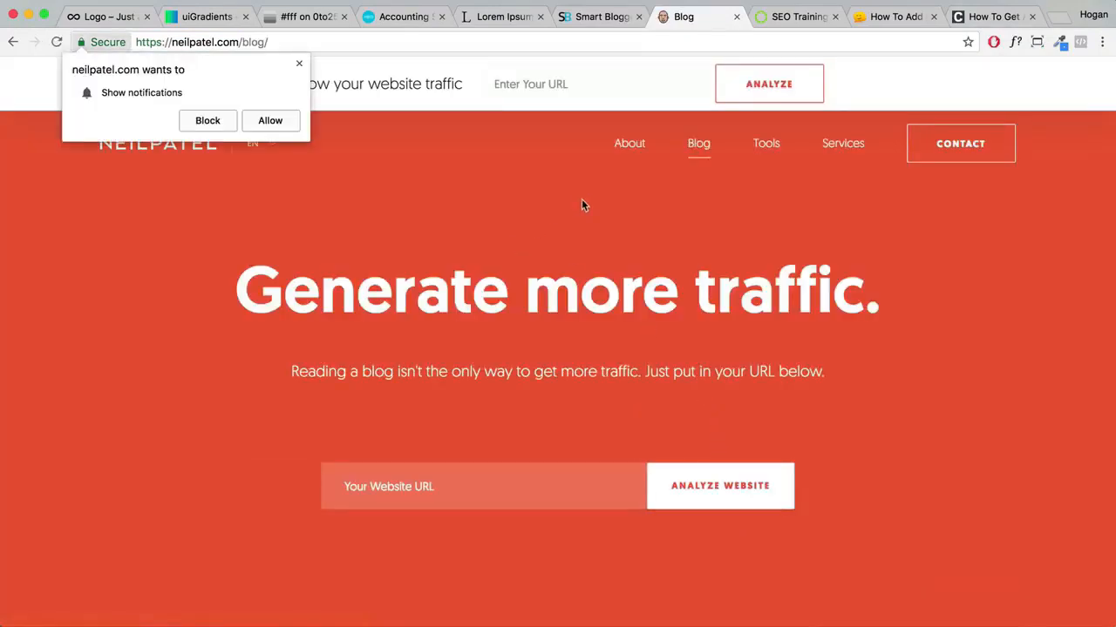
left_click(770, 20)
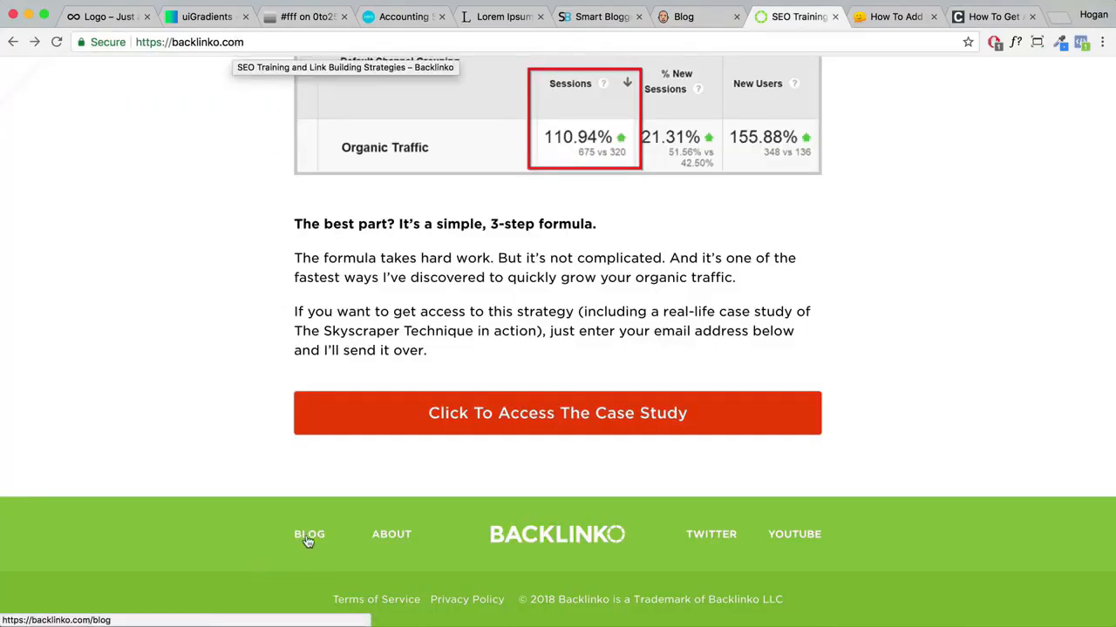
left_click(104, 17)
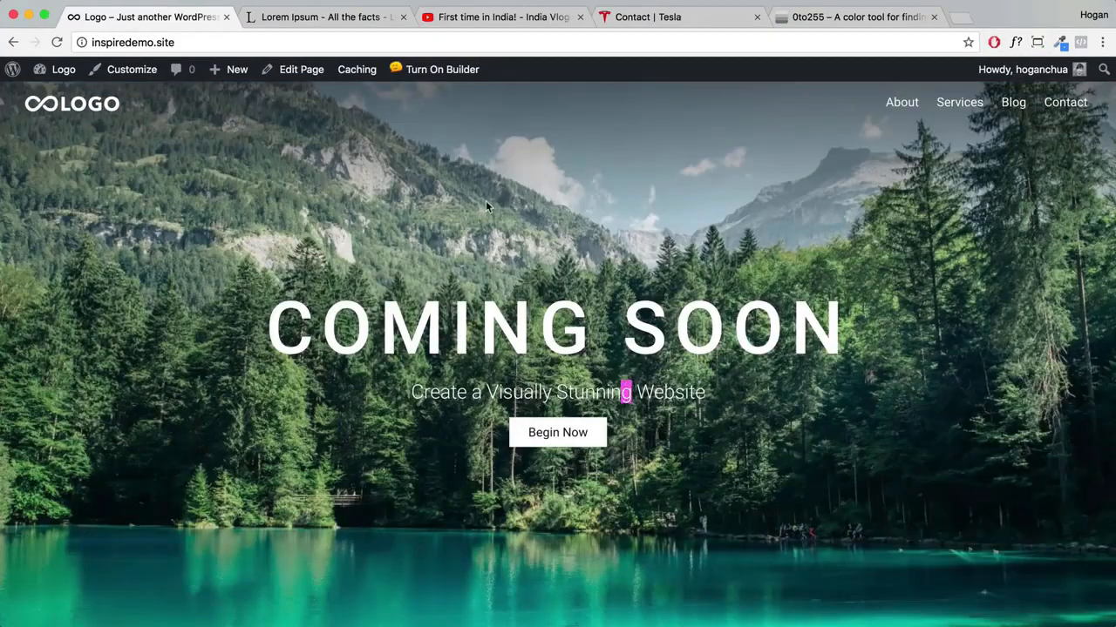
- Move the sample Hello world! post to the Trash, then delete it permanently
mouse_move(57, 75)
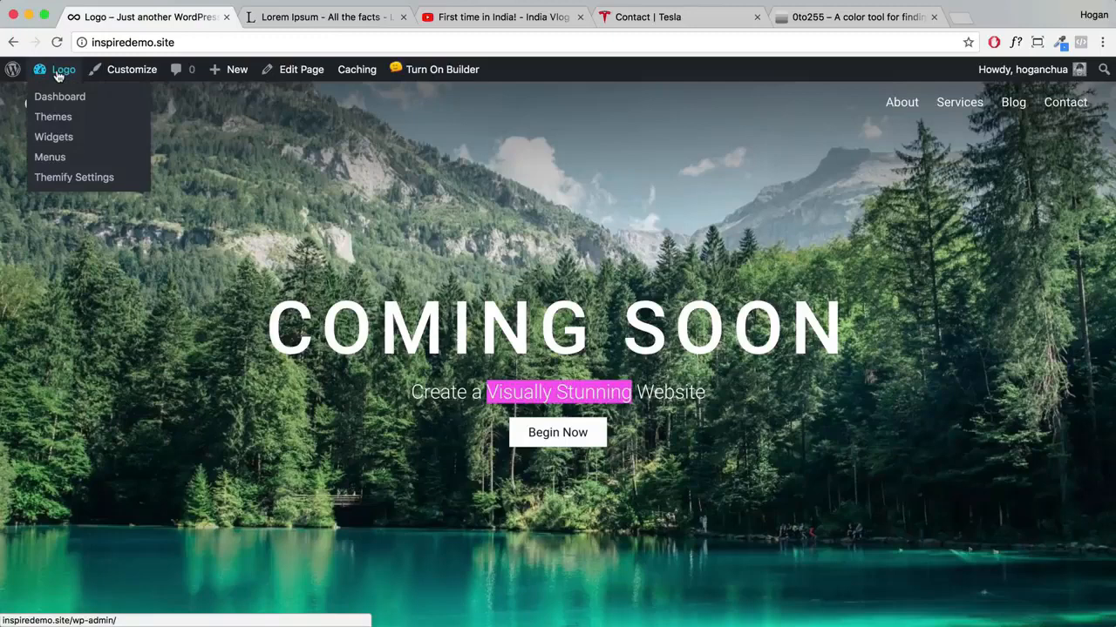
left_click(58, 99)
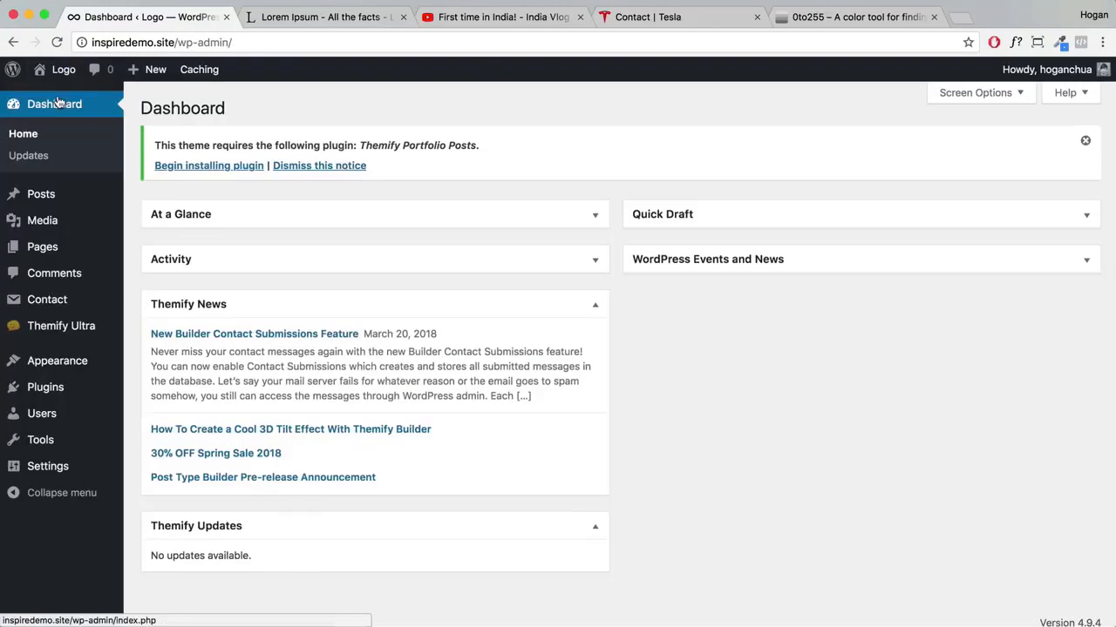
left_click(41, 196)
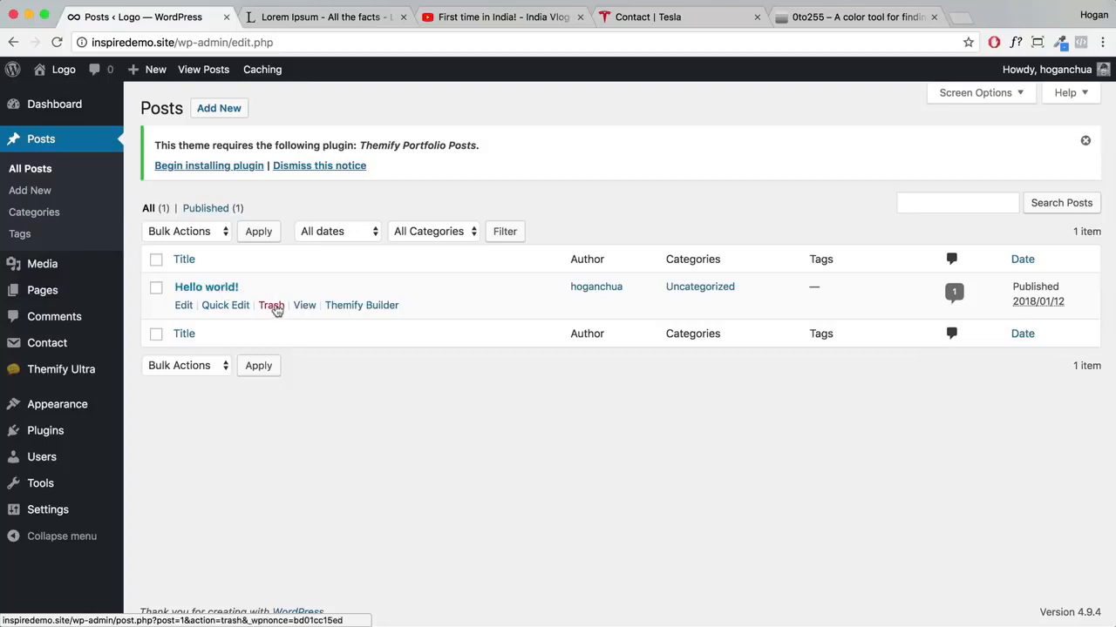
left_click(273, 308)
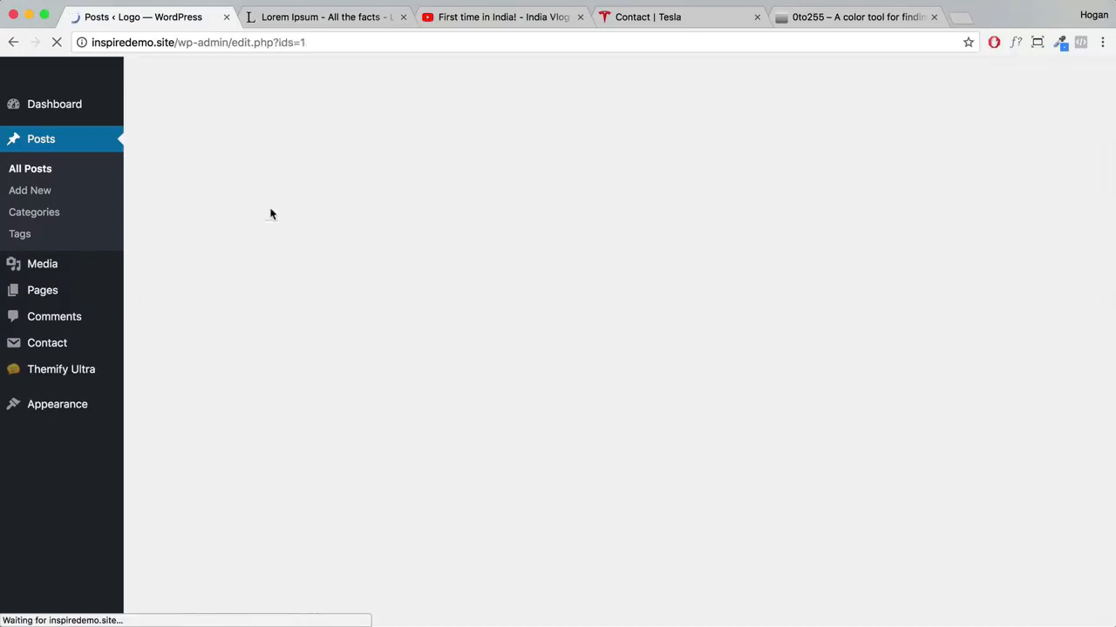
left_click(198, 250)
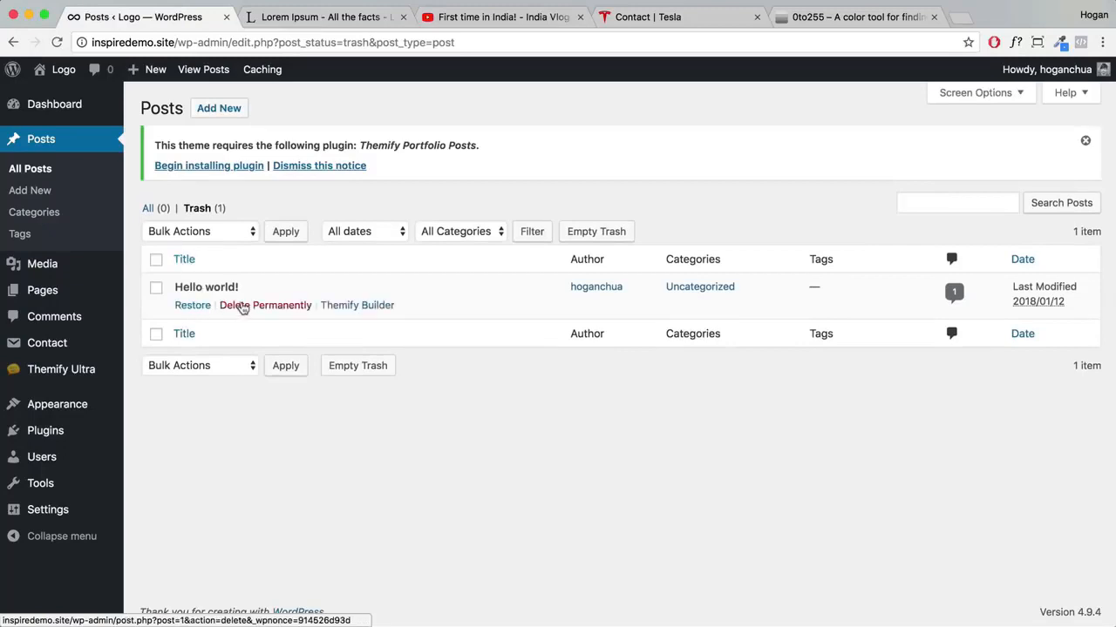
left_click(242, 306)
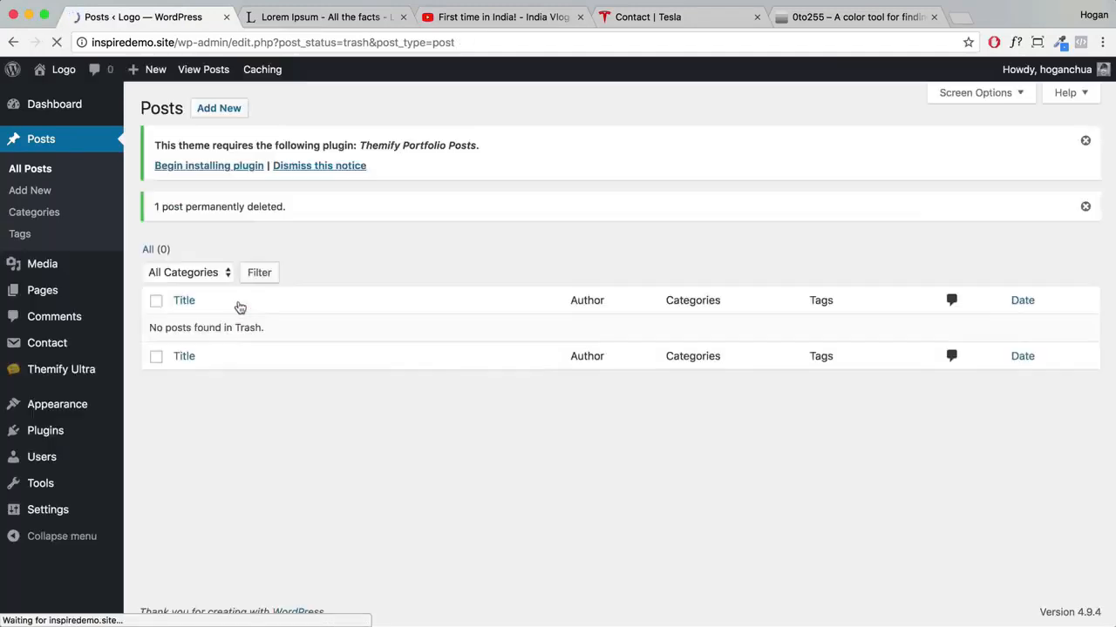
- Start a new post titled 'Let go and chase your dreams'
left_click(224, 114)
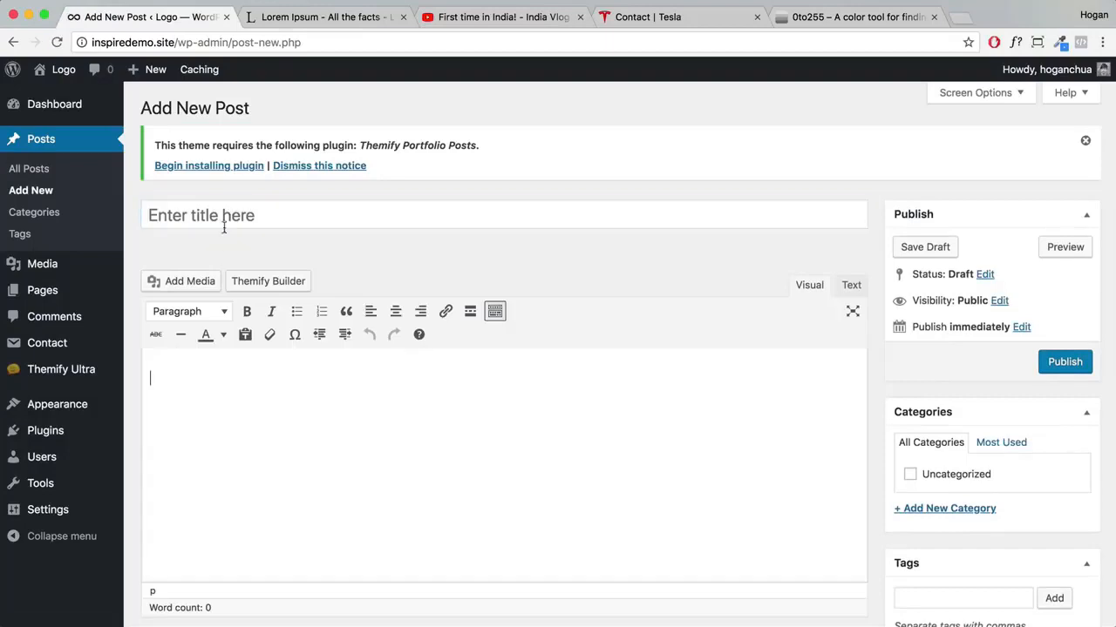
left_click(222, 215)
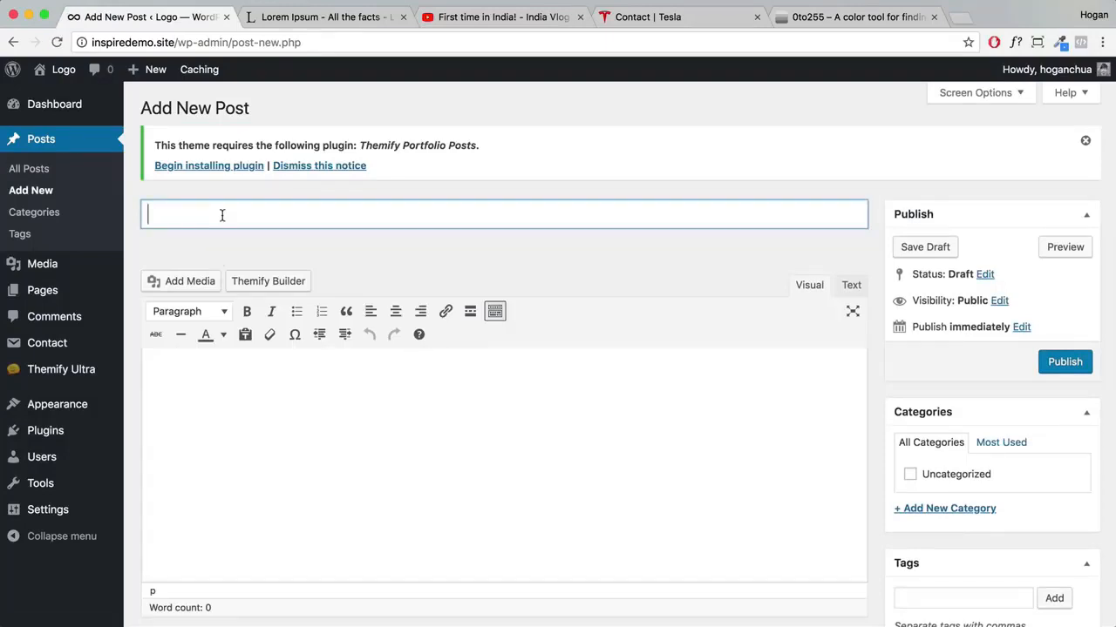
type("Let ")
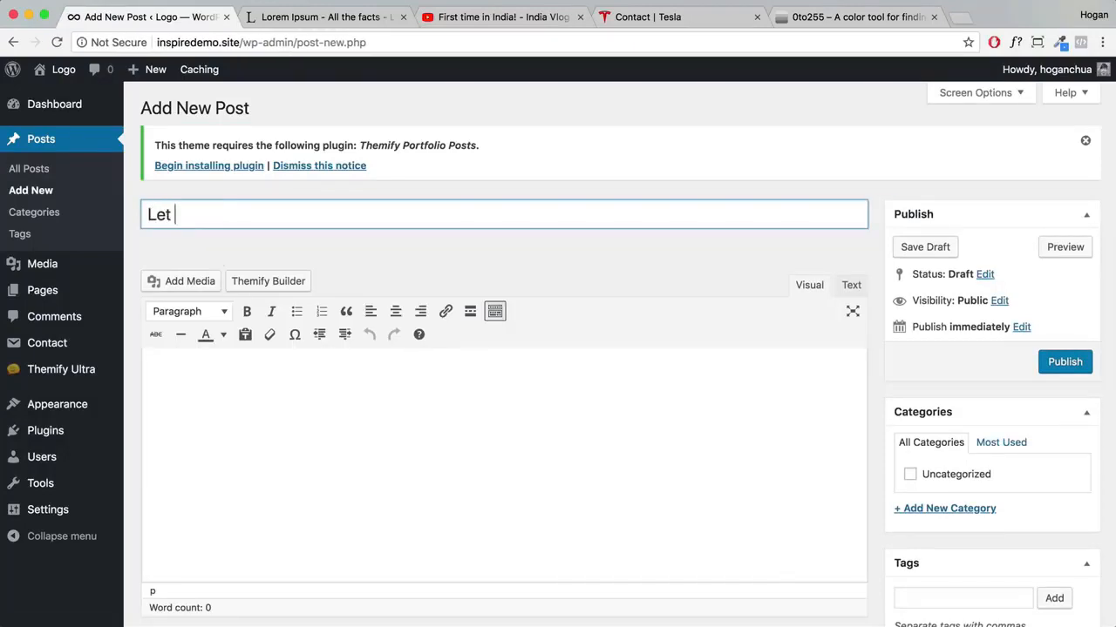
type("go and cha")
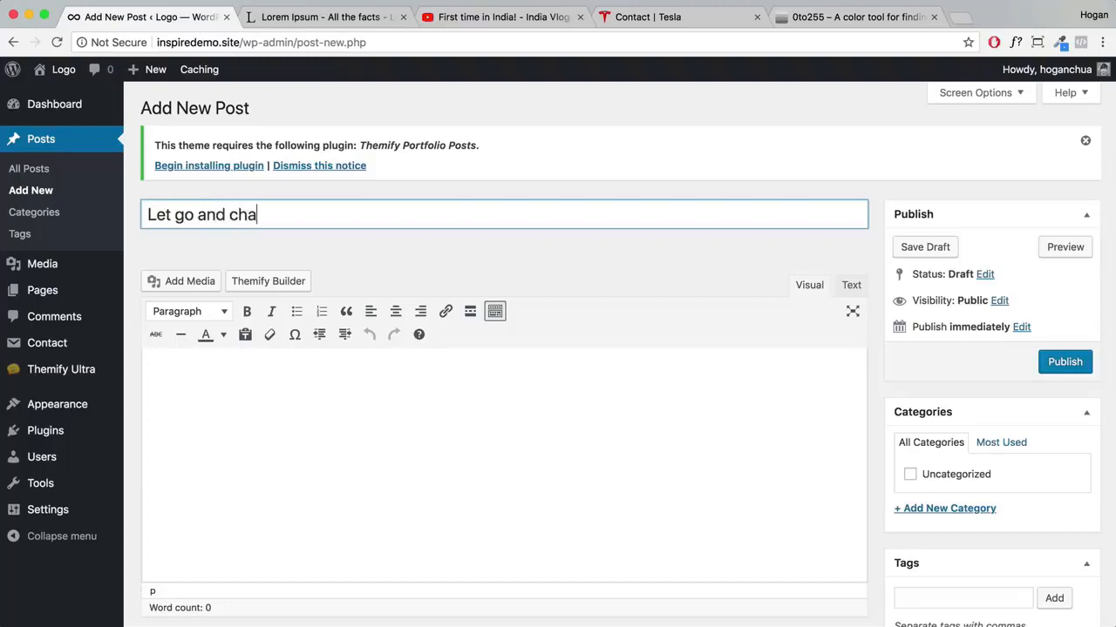
type("se your dreams")
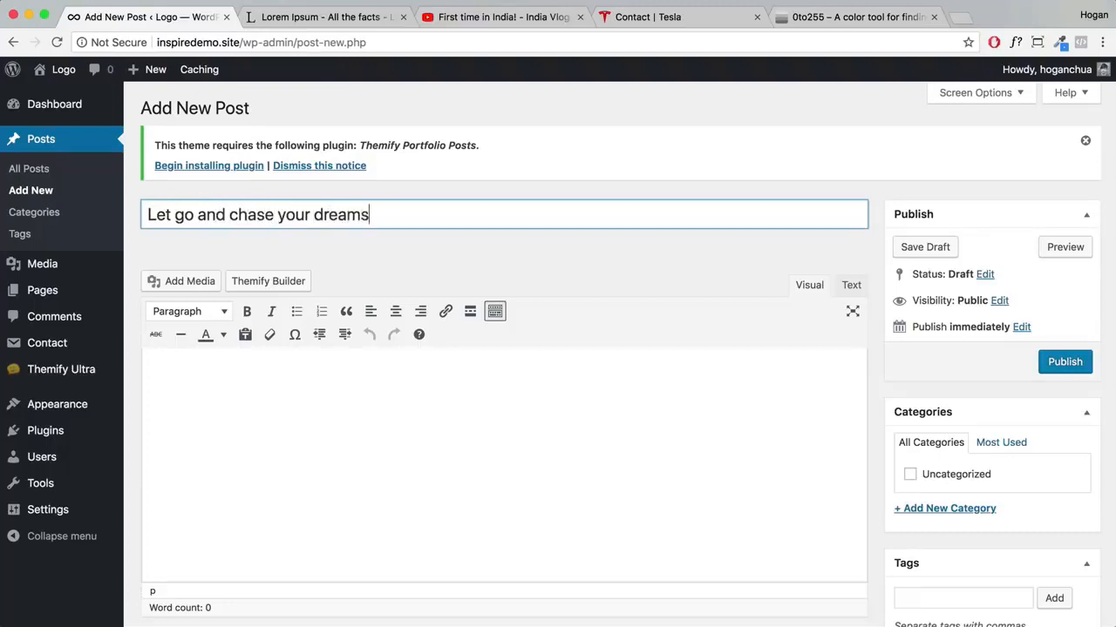
left_click(232, 389)
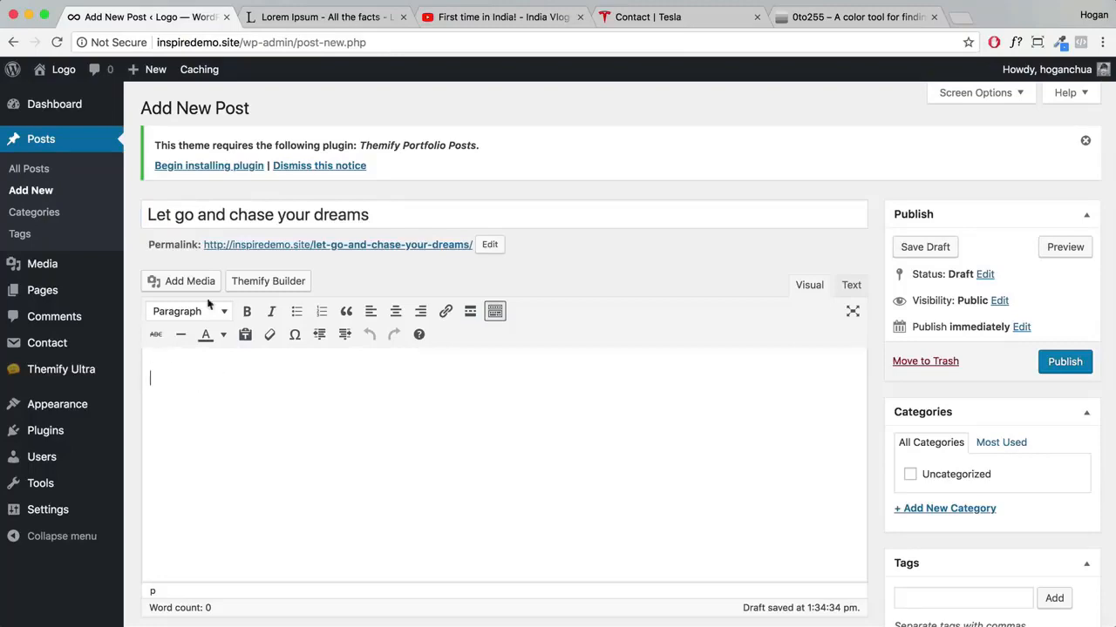
- Paste five Lorem ipsum paragraphs into the post body and select the opening 'Lorem ipsum'
left_click(305, 17)
left_click_drag(209, 143, 656, 607)
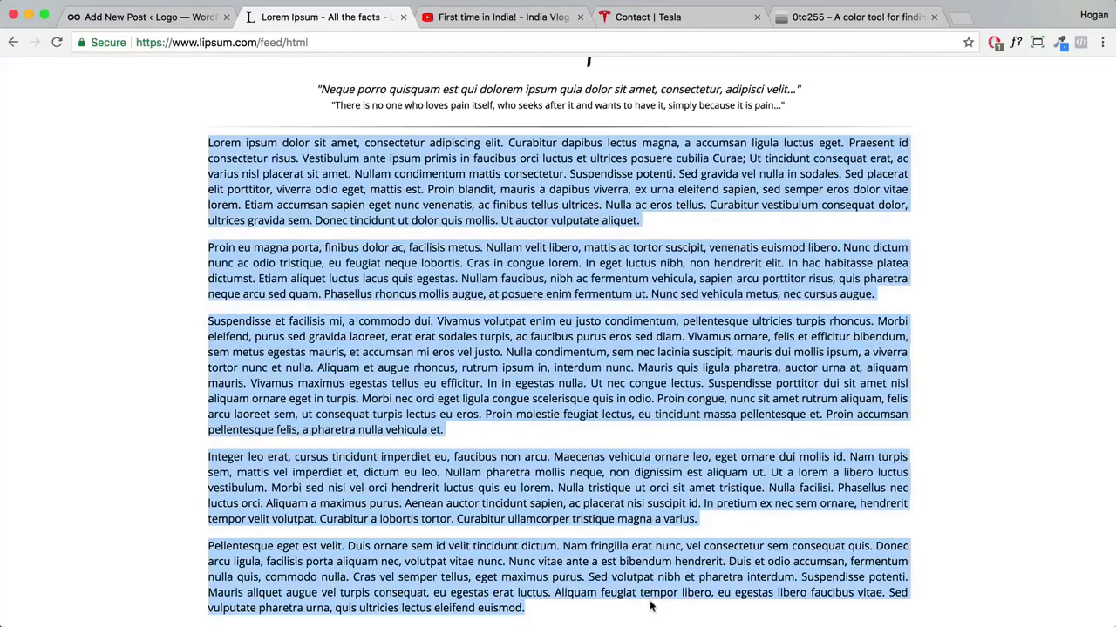
left_click(144, 18)
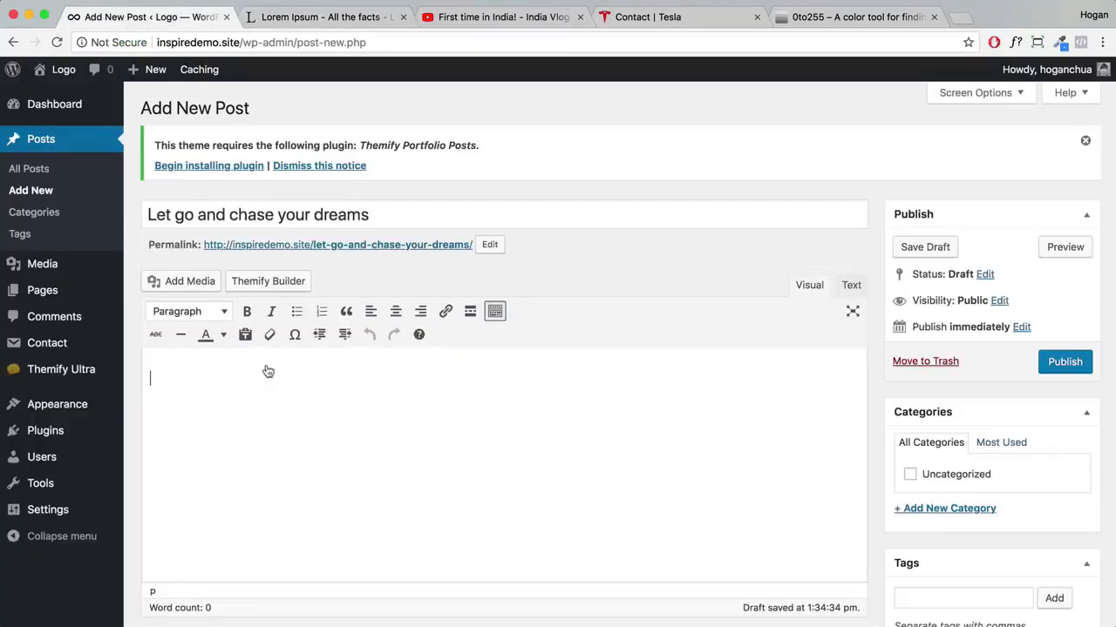
left_click(230, 388)
key("super+v")
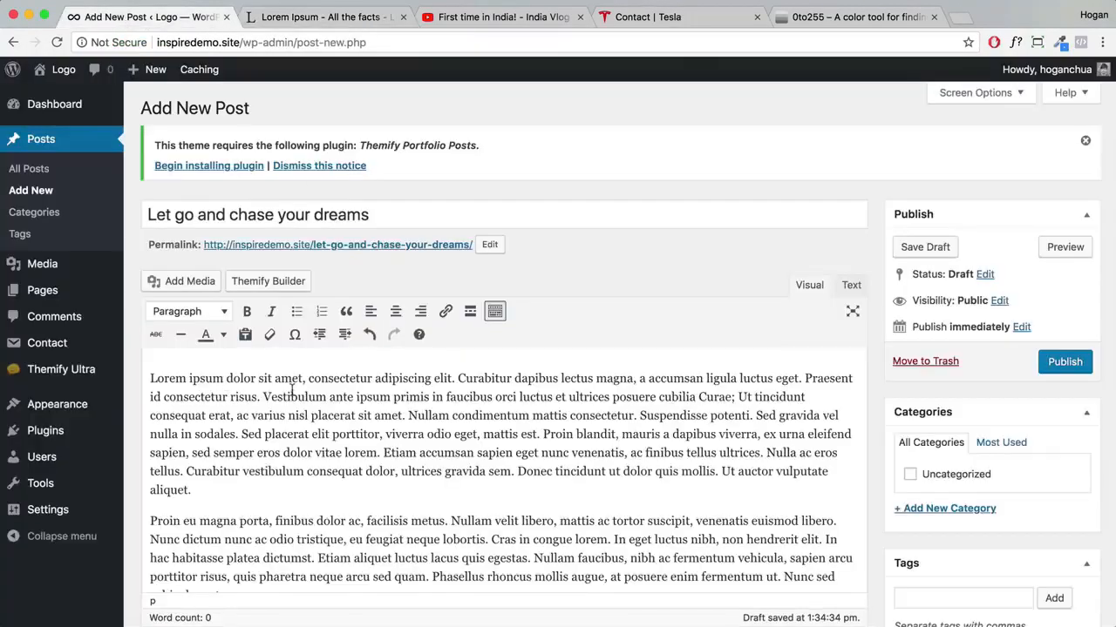
scroll(292, 390, "down", 2)
scroll(292, 392, "up", 1)
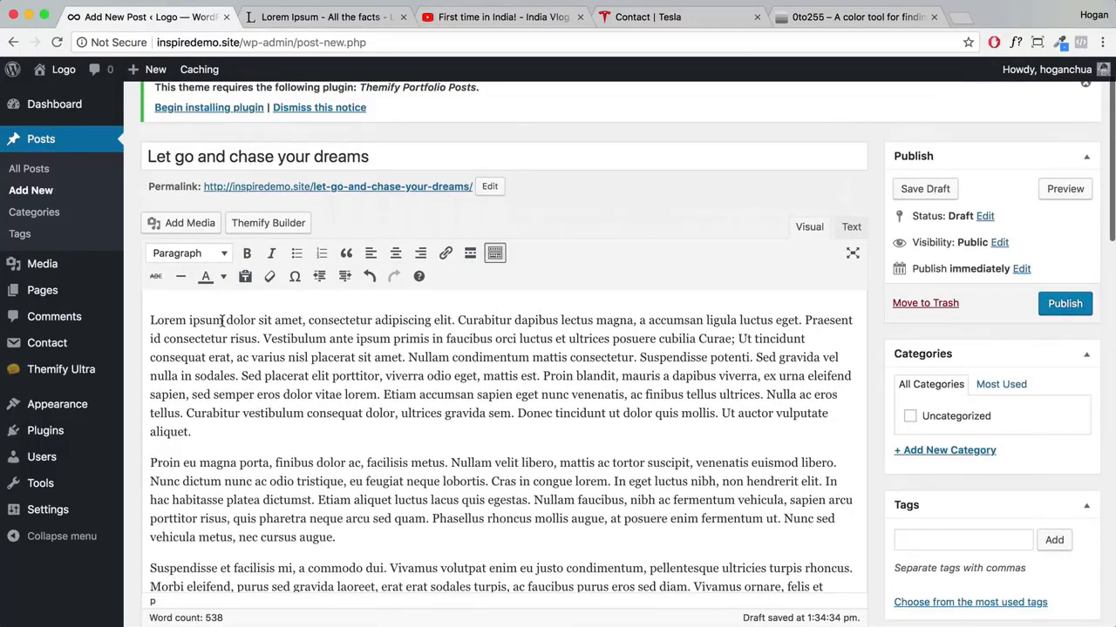
left_click_drag(223, 321, 159, 321)
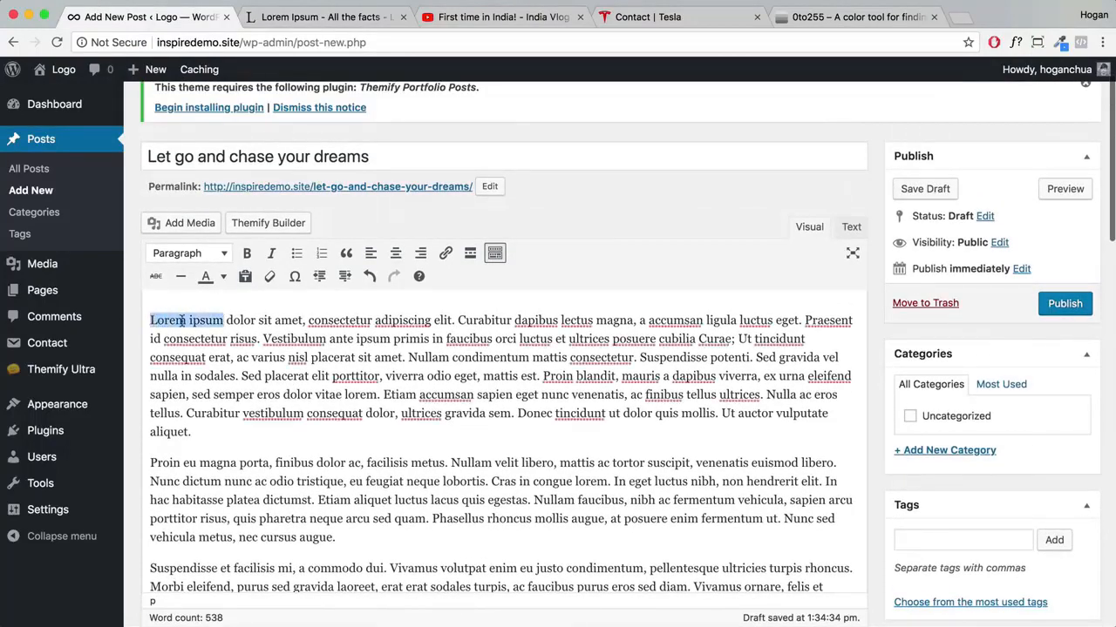
left_click(445, 254)
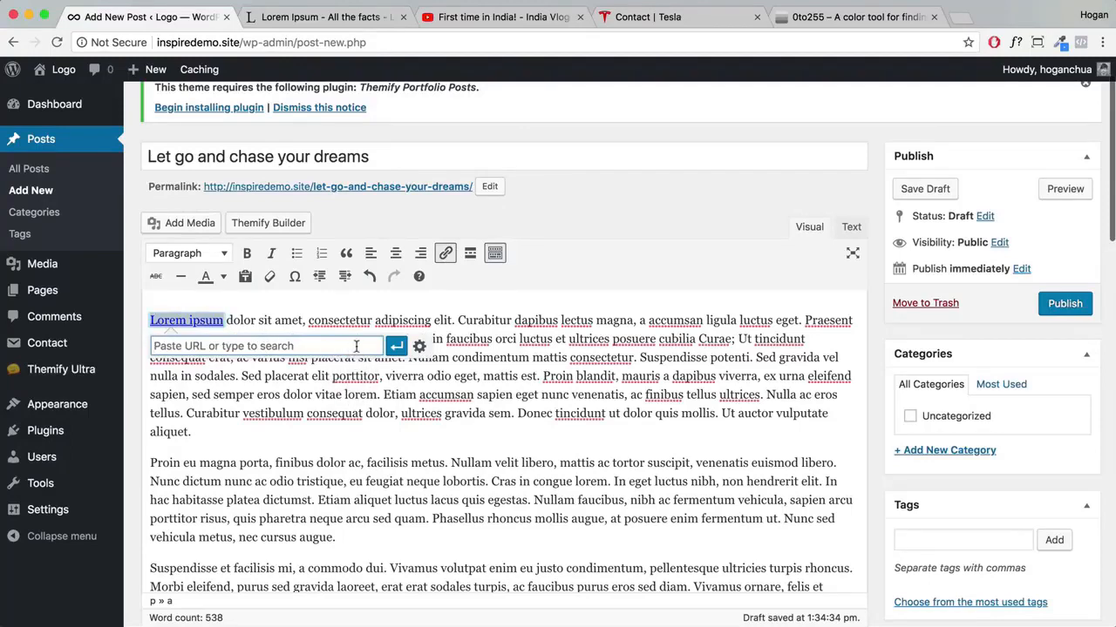
left_click(419, 347)
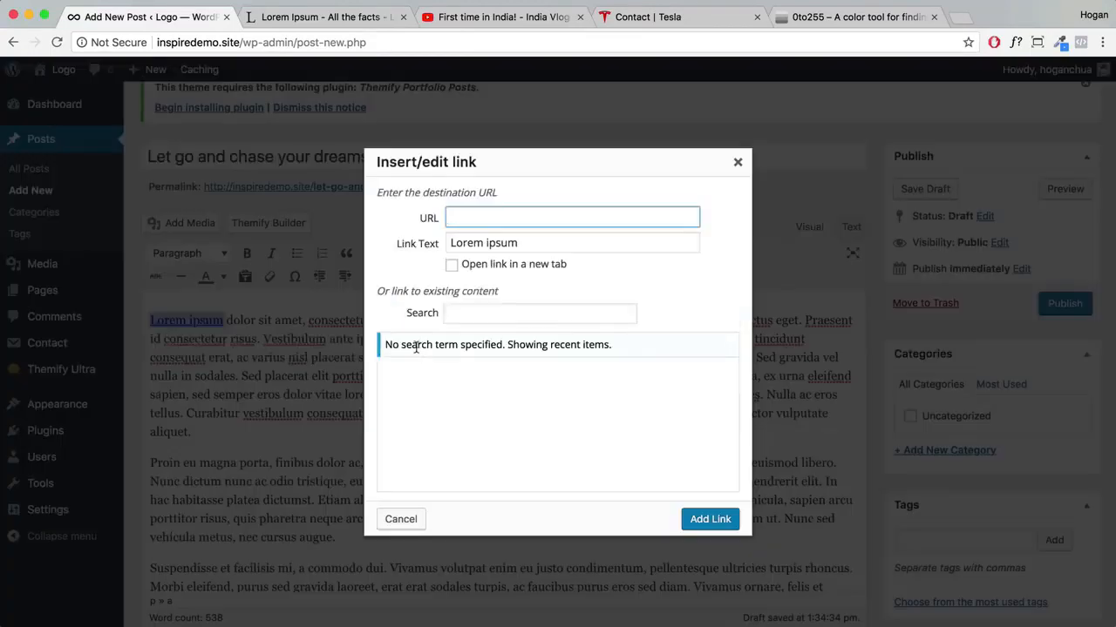
left_click(327, 16)
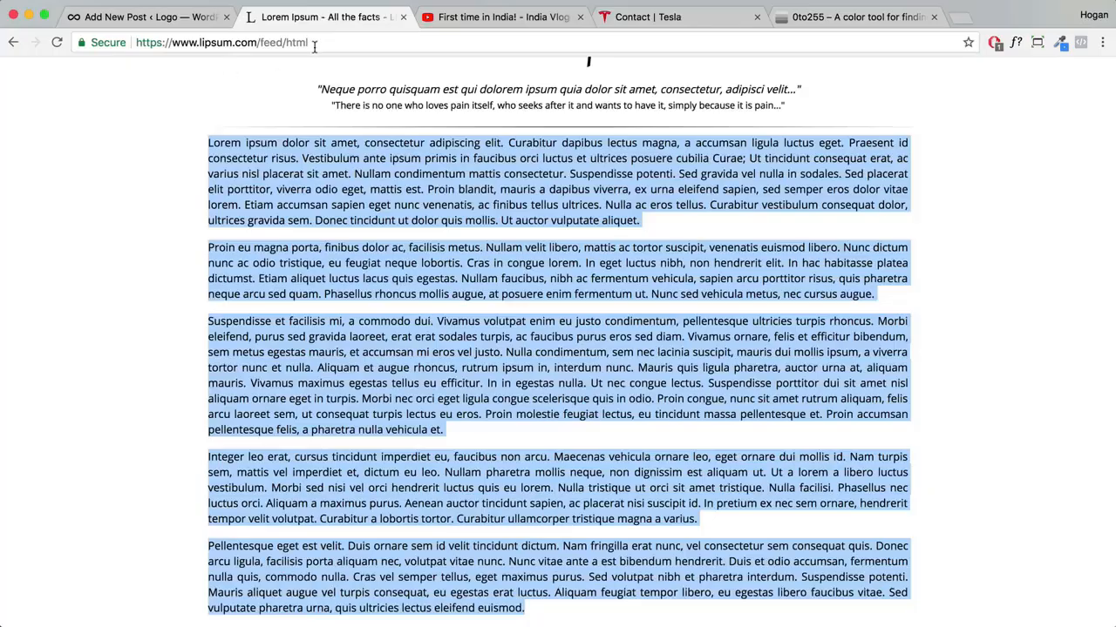
left_click(153, 43)
key("super+c")
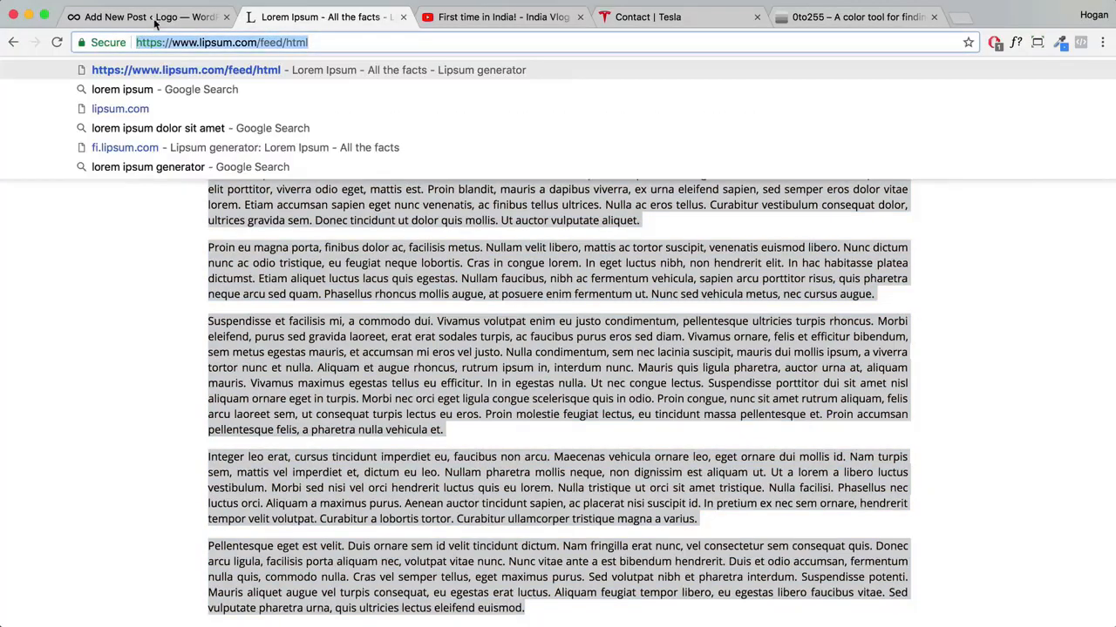
left_click(155, 19)
key("super+v")
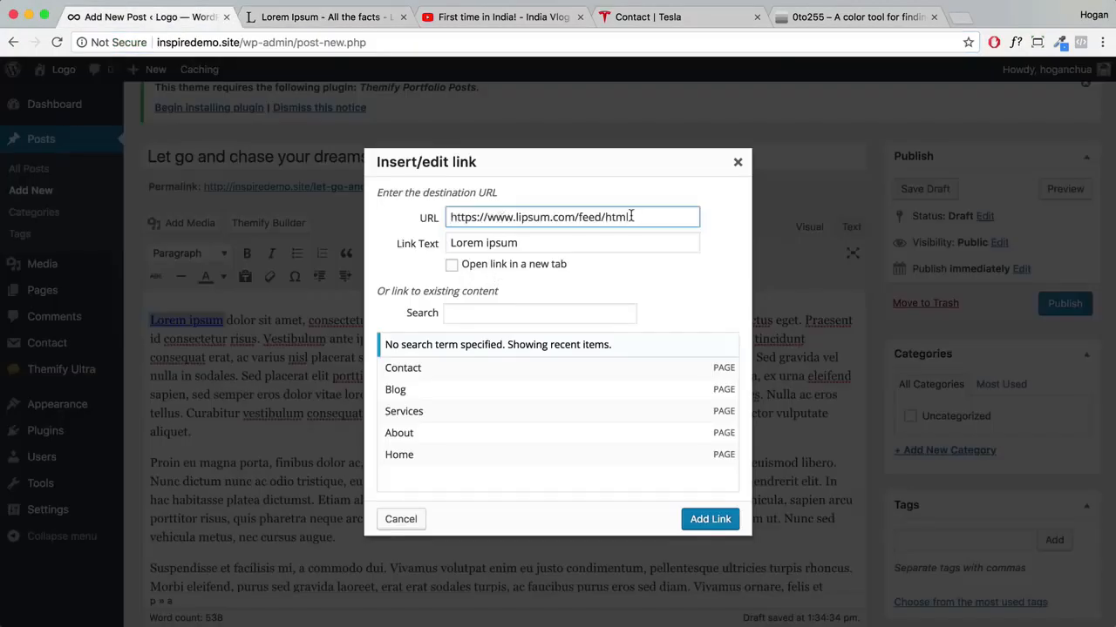
left_click(449, 267)
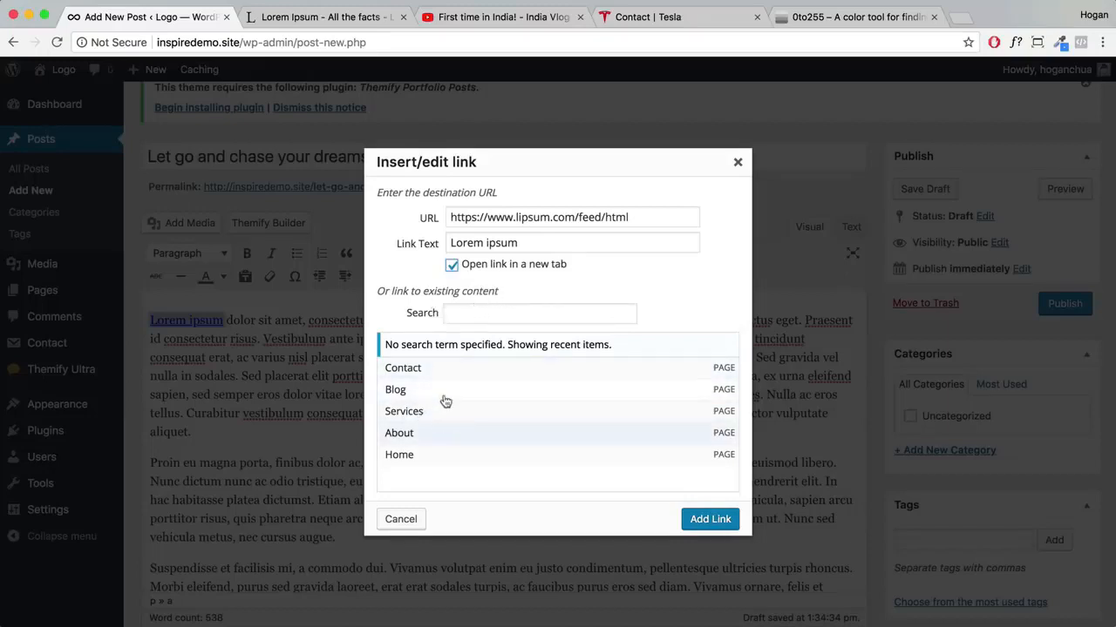
left_click(486, 309)
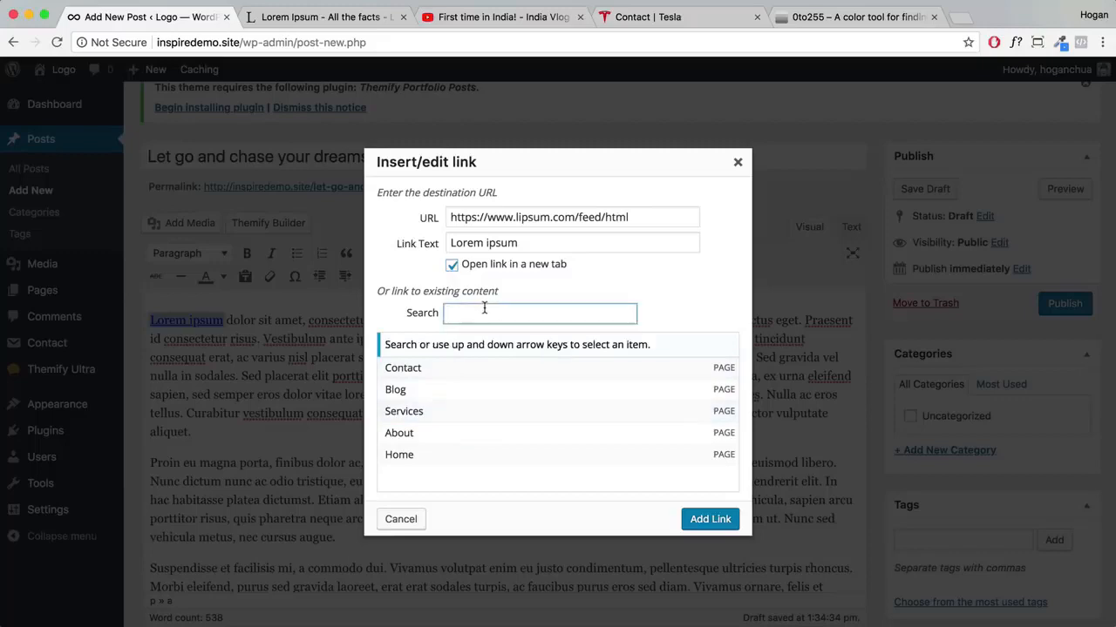
left_click(719, 523)
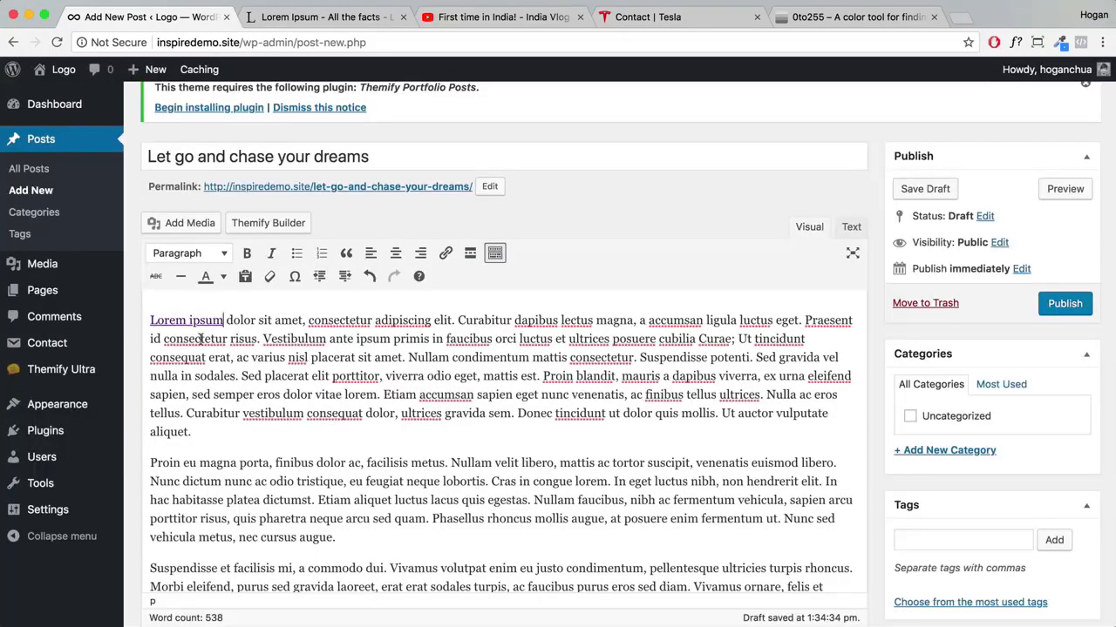
left_click(213, 434)
key("Return")
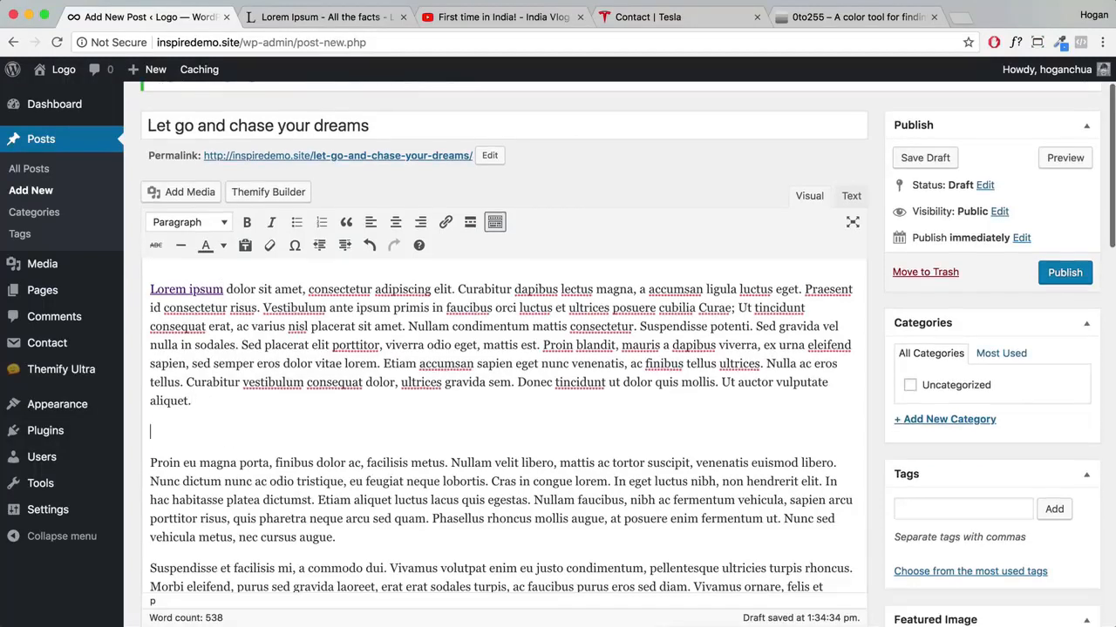
- Upload Post Image 1.jpg and insert it into the post
left_click(177, 192)
left_click(215, 137)
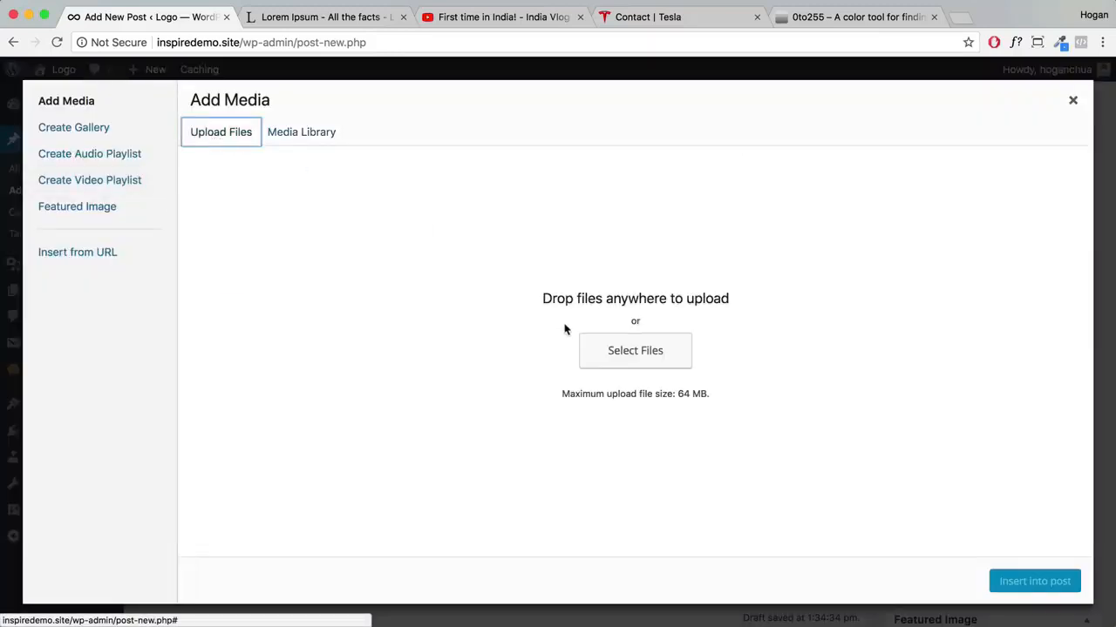
left_click(607, 353)
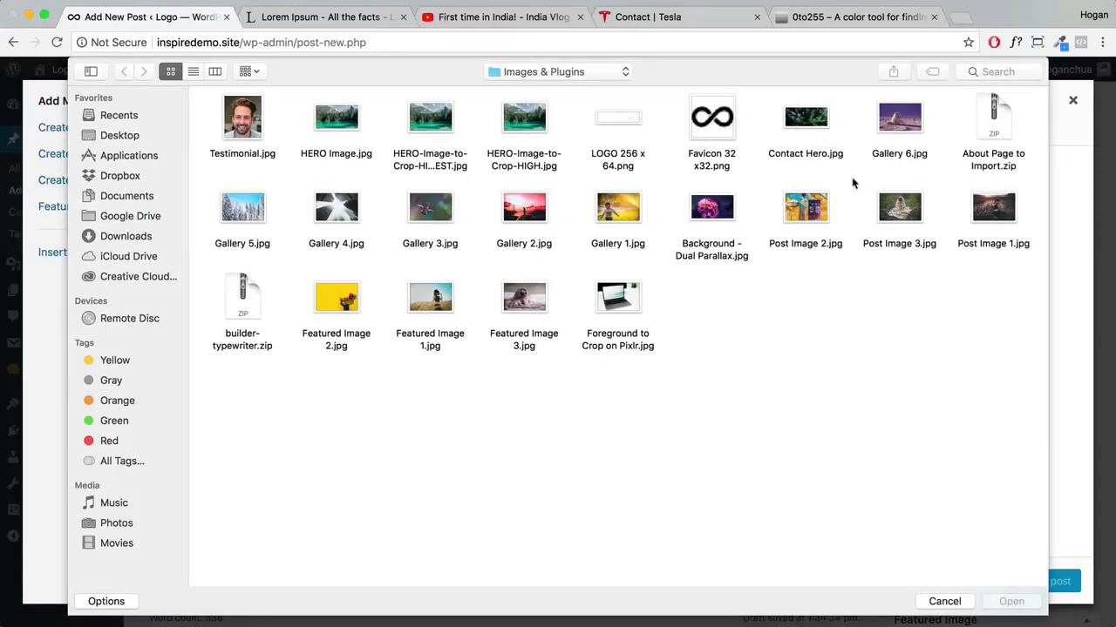
left_click(986, 213)
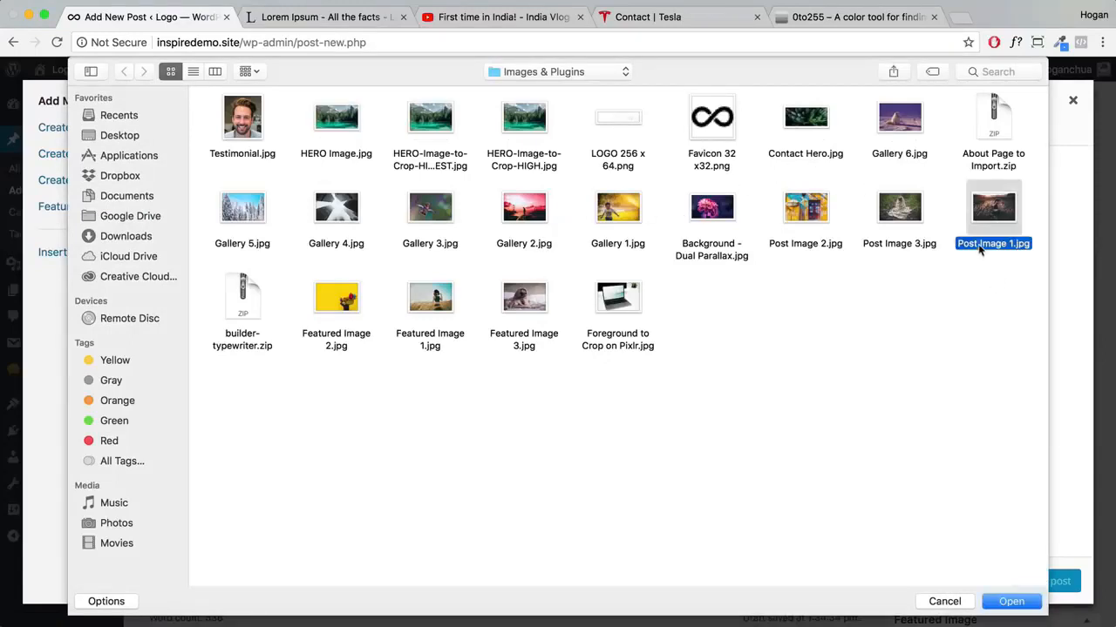
left_click(1009, 601)
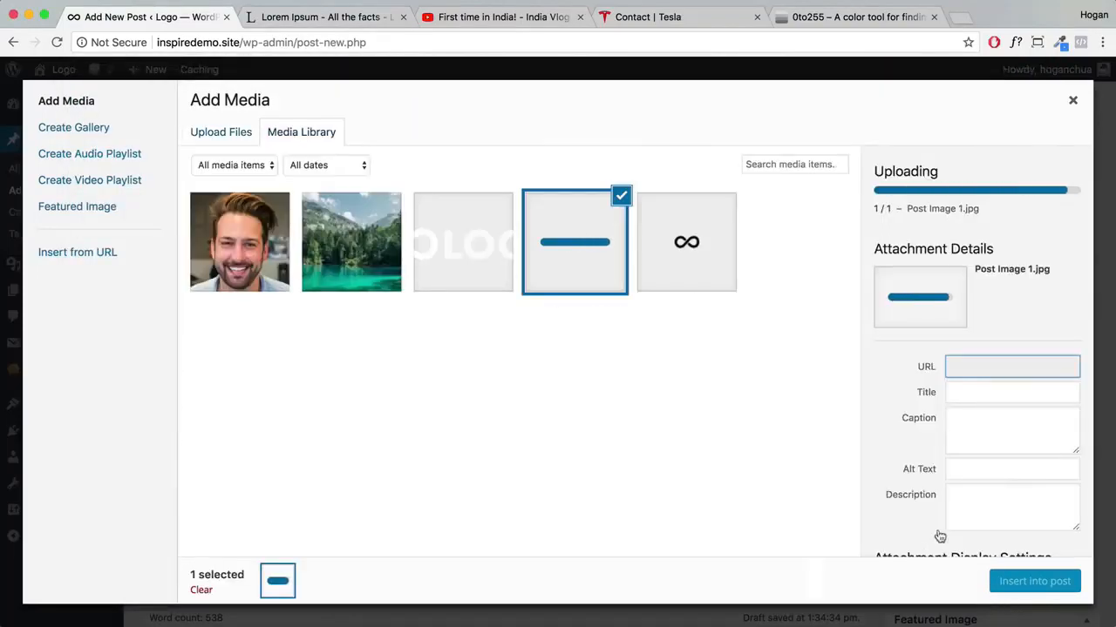
left_click(1020, 583)
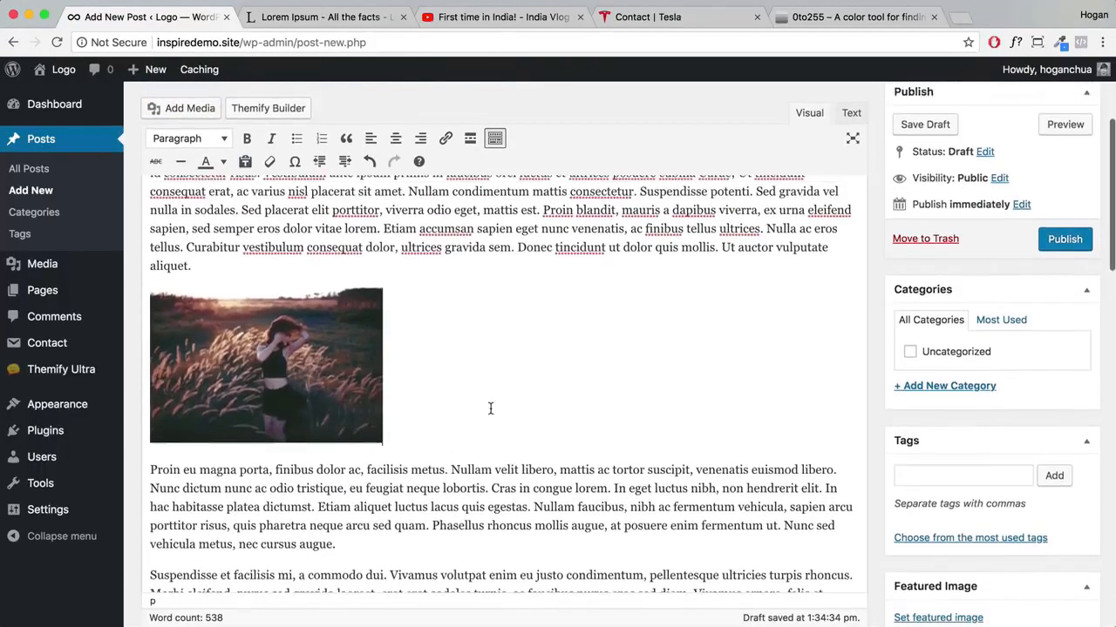
- Set the image to Full Size (1000 × 667) and add an empty paragraph after 'nec cursus augue.'
left_click(306, 414)
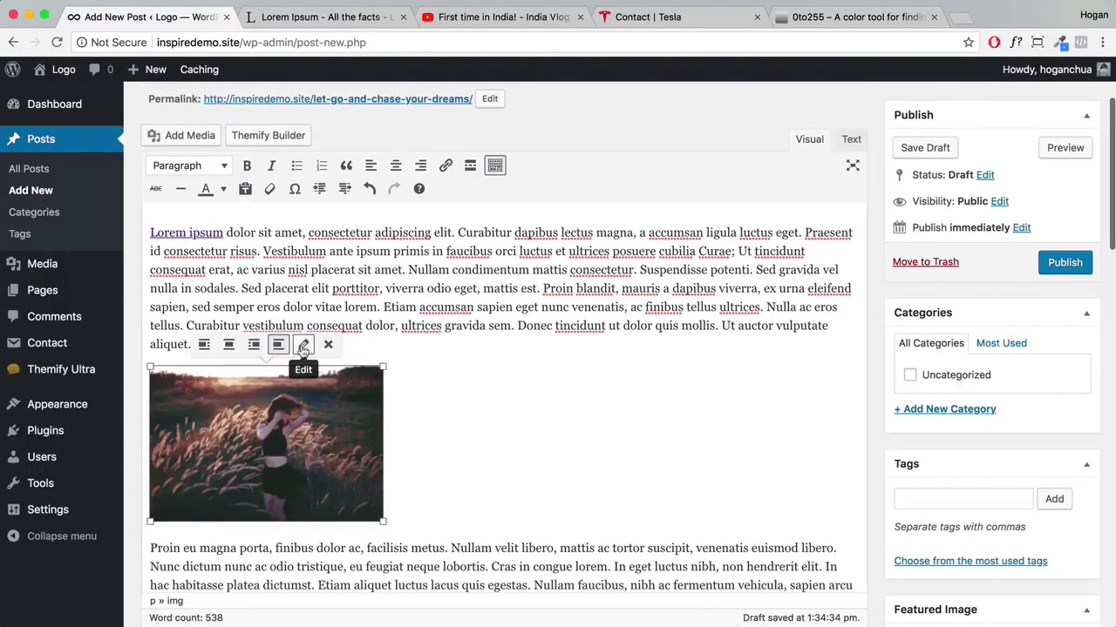
left_click(303, 346)
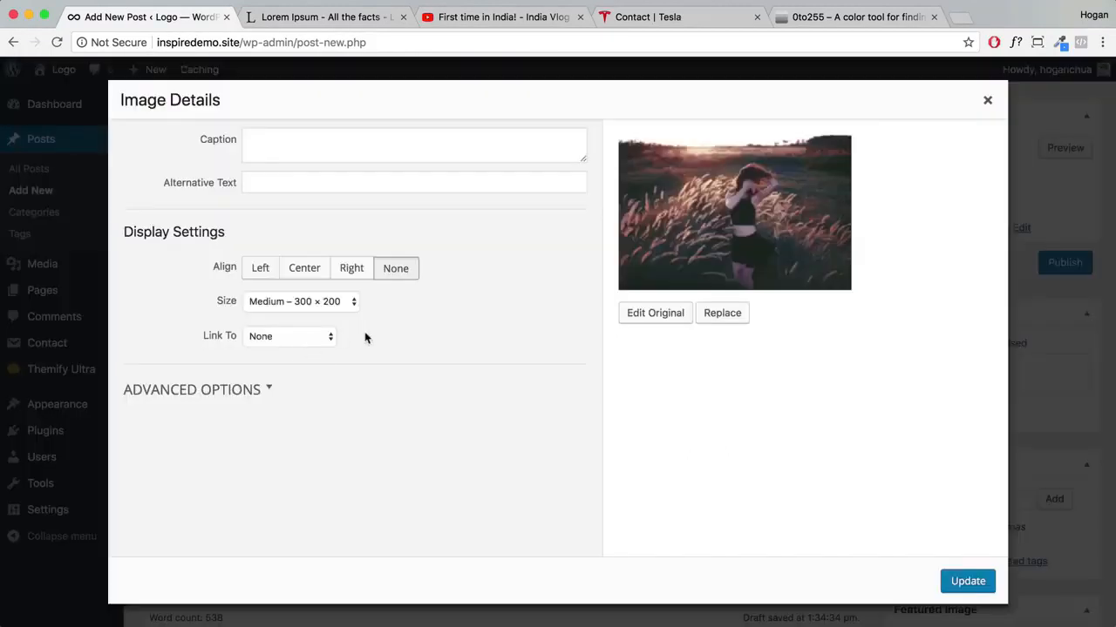
left_click(314, 304)
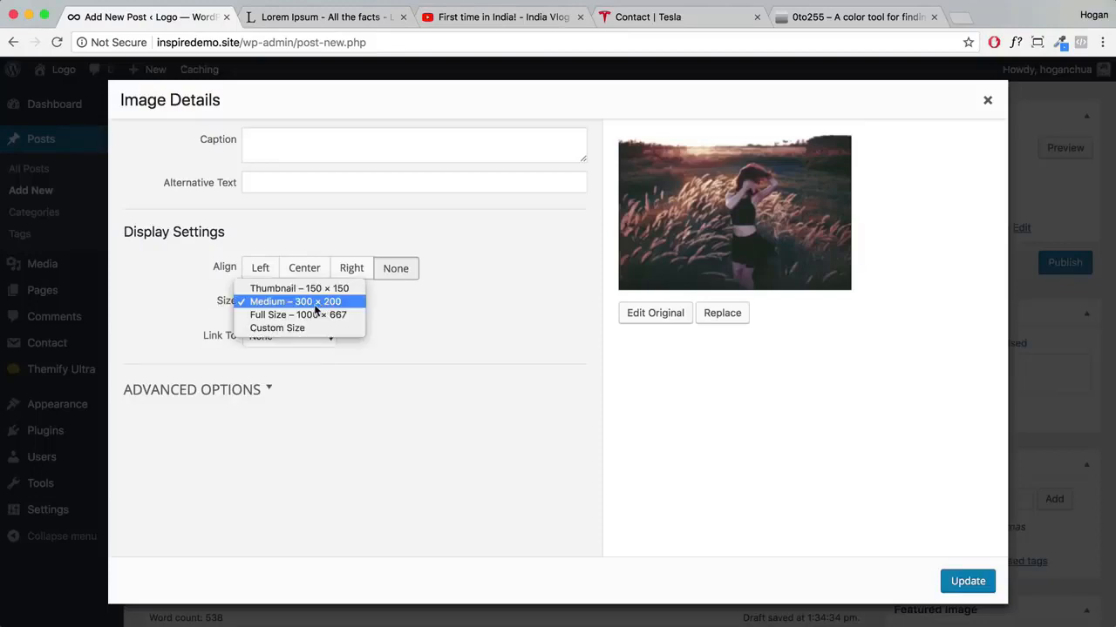
left_click(296, 316)
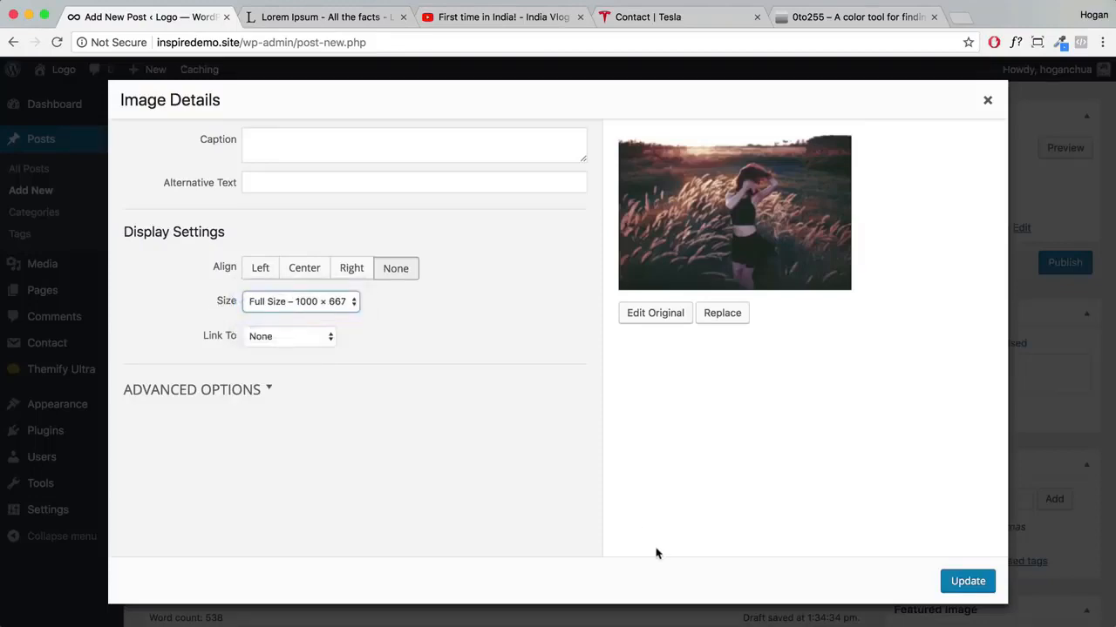
left_click(962, 584)
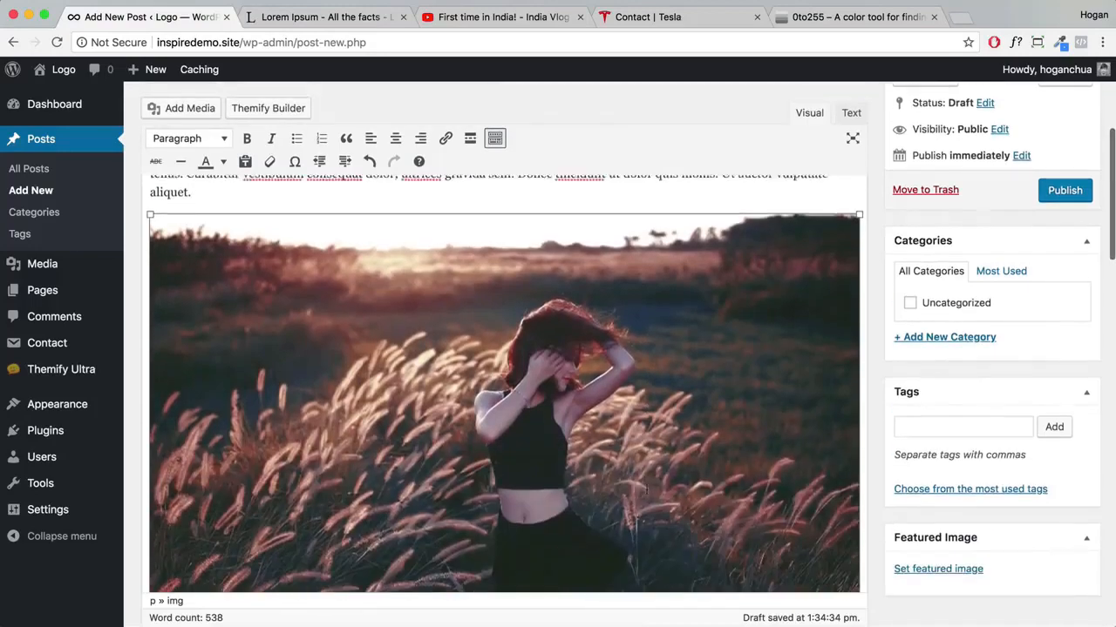
scroll(636, 491, "down", 5)
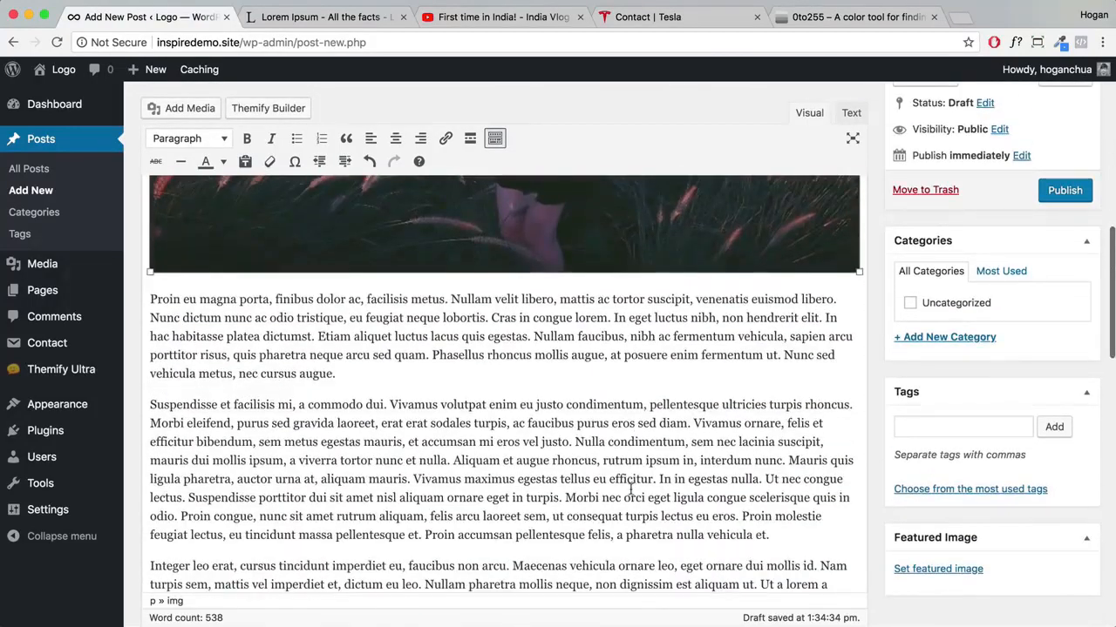
left_click(354, 377)
key("Return")
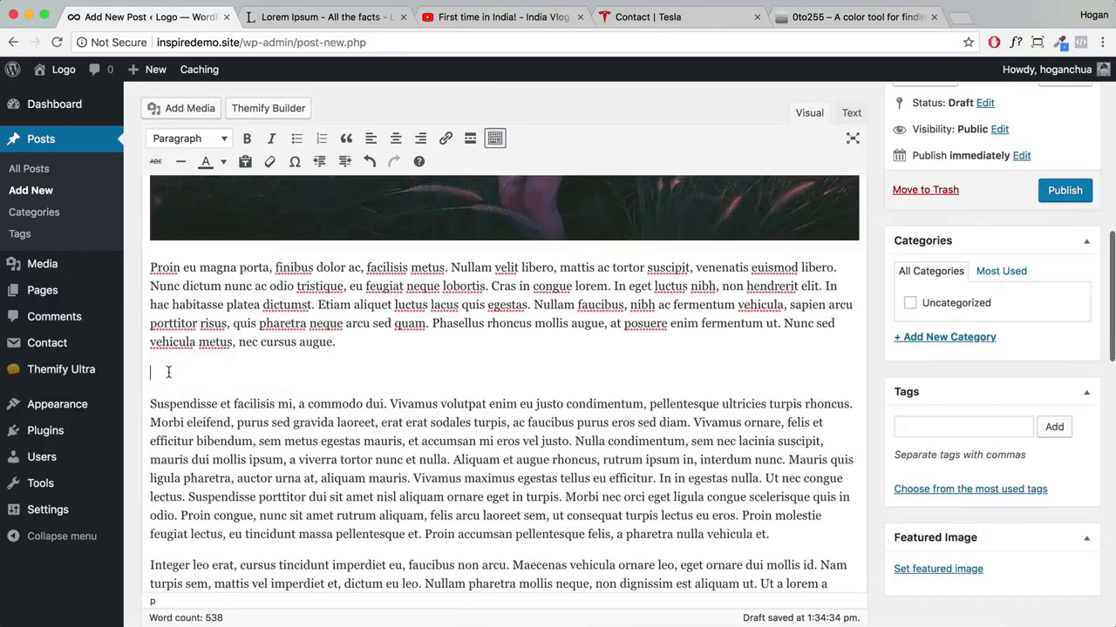
- Embed the YouTube video 'First time in India! - India Vlog Part 1' by pasting its URL into the empty paragraph
left_click(504, 17)
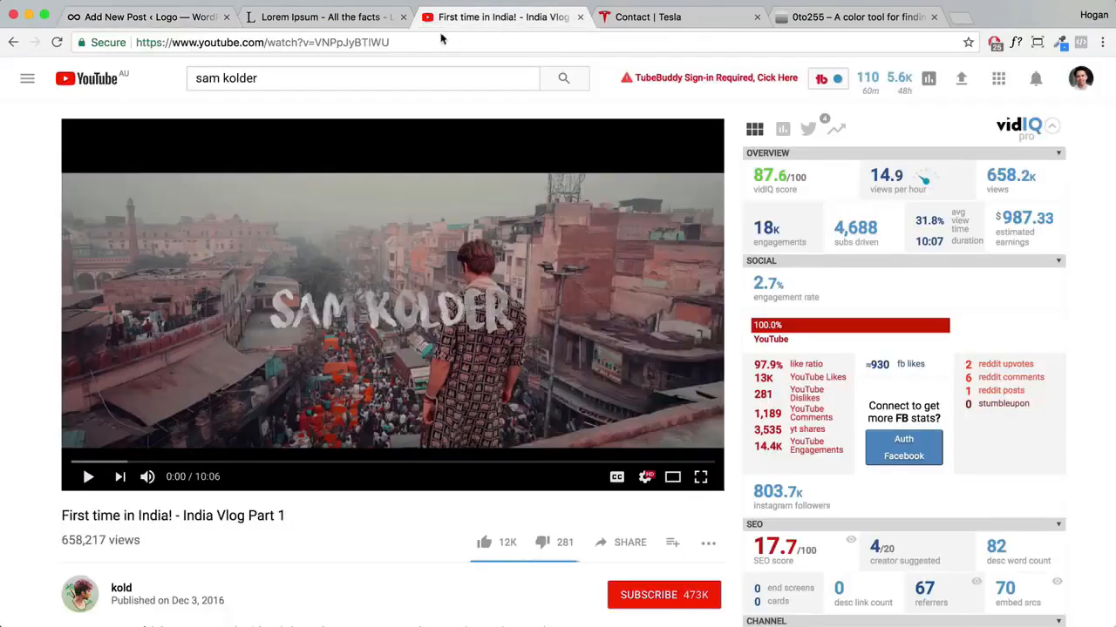
left_click(223, 41)
right_click(223, 42)
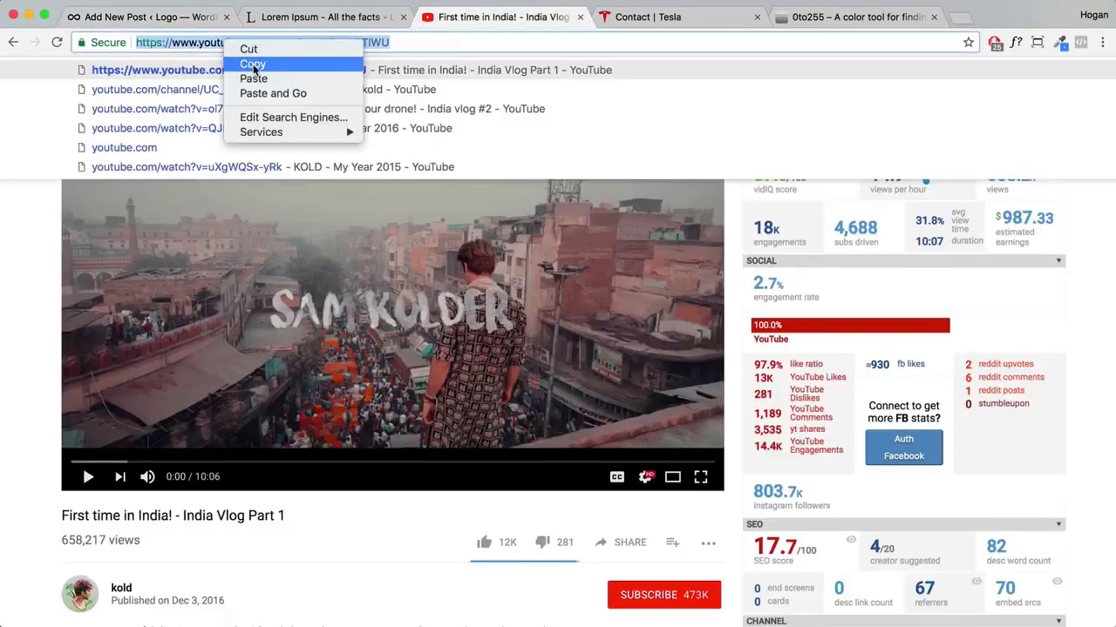
left_click(252, 67)
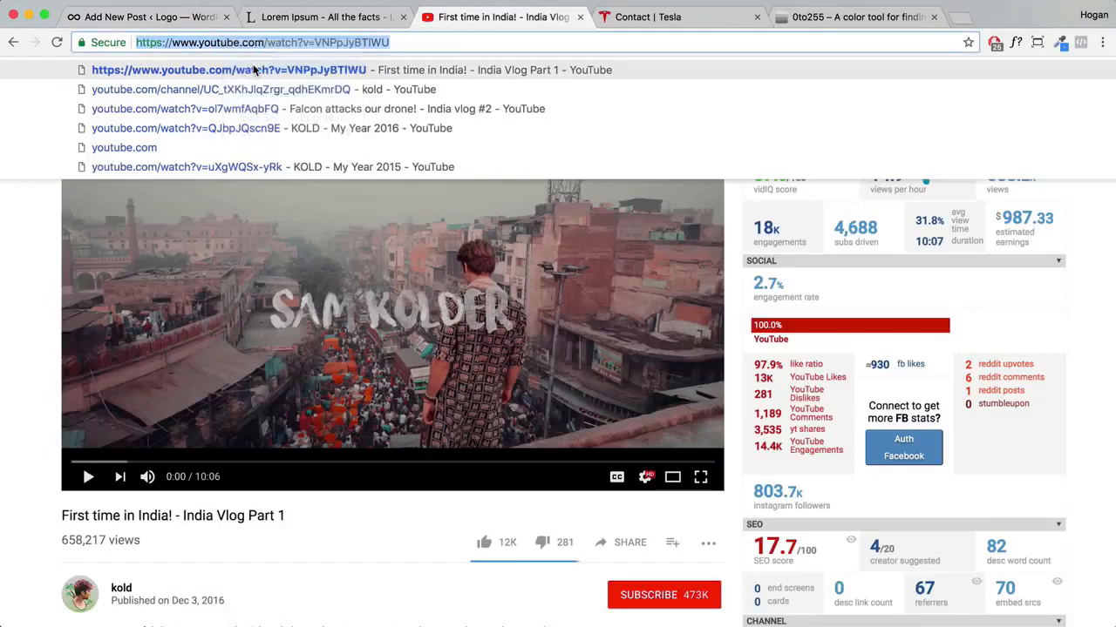
left_click(149, 17)
left_click(182, 369)
key("super+v")
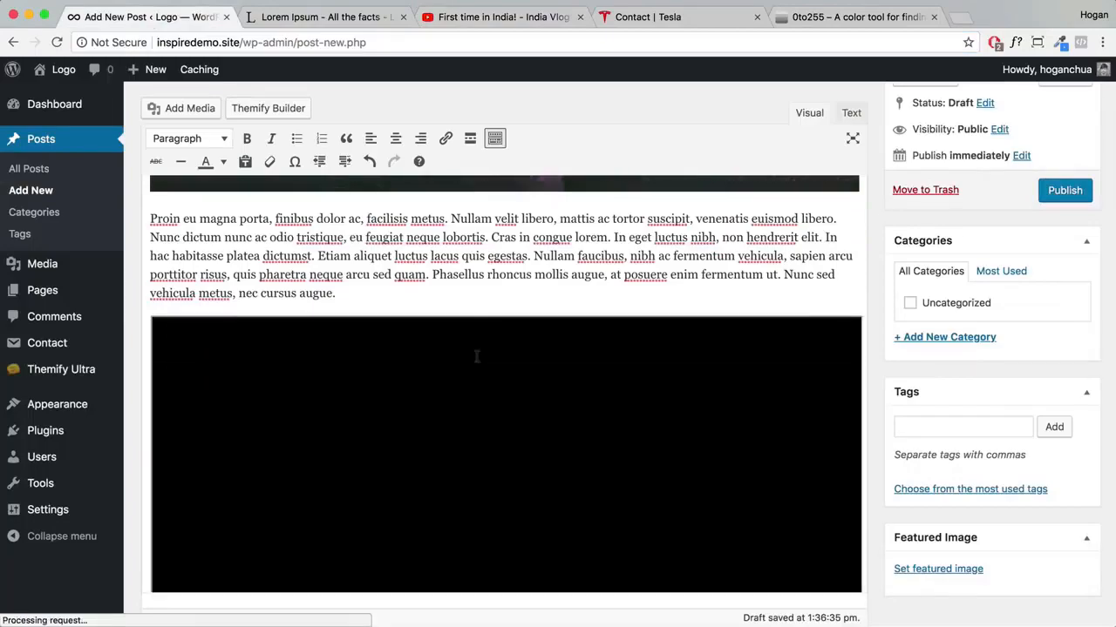
scroll(469, 363, "down", 8)
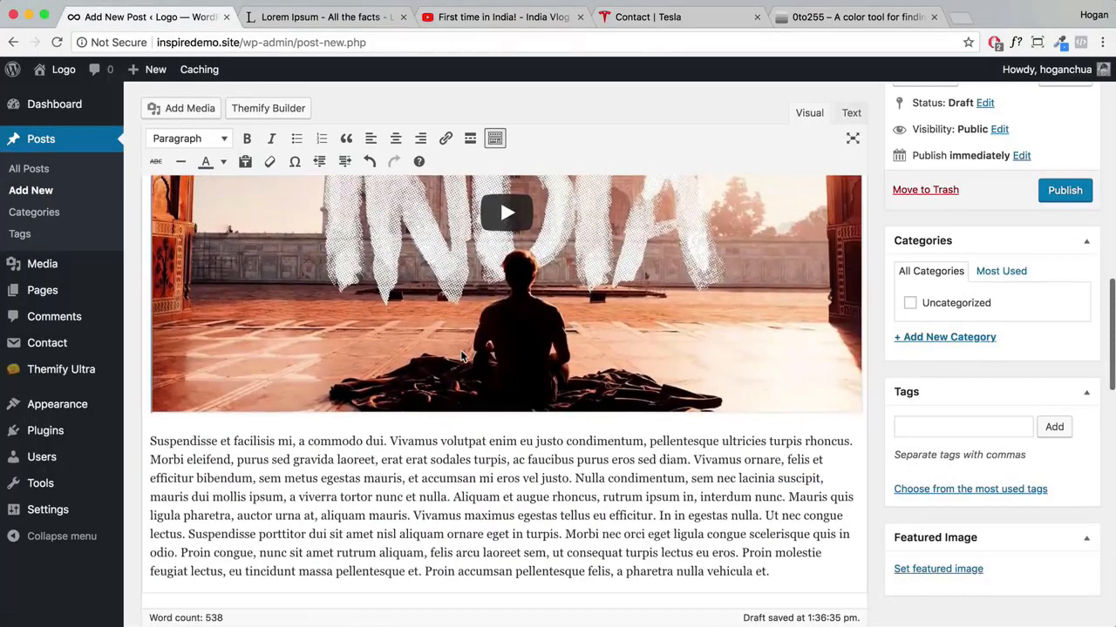
scroll(460, 351, "down", 10)
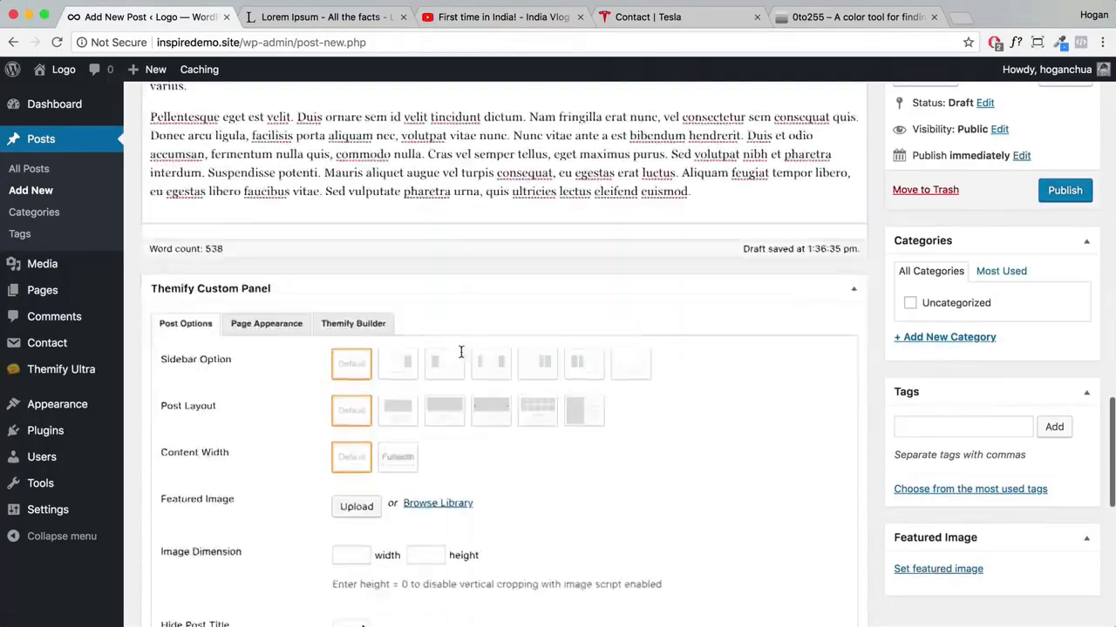
scroll(460, 352, "up", 20)
scroll(459, 351, "up", 3)
scroll(459, 351, "down", 10)
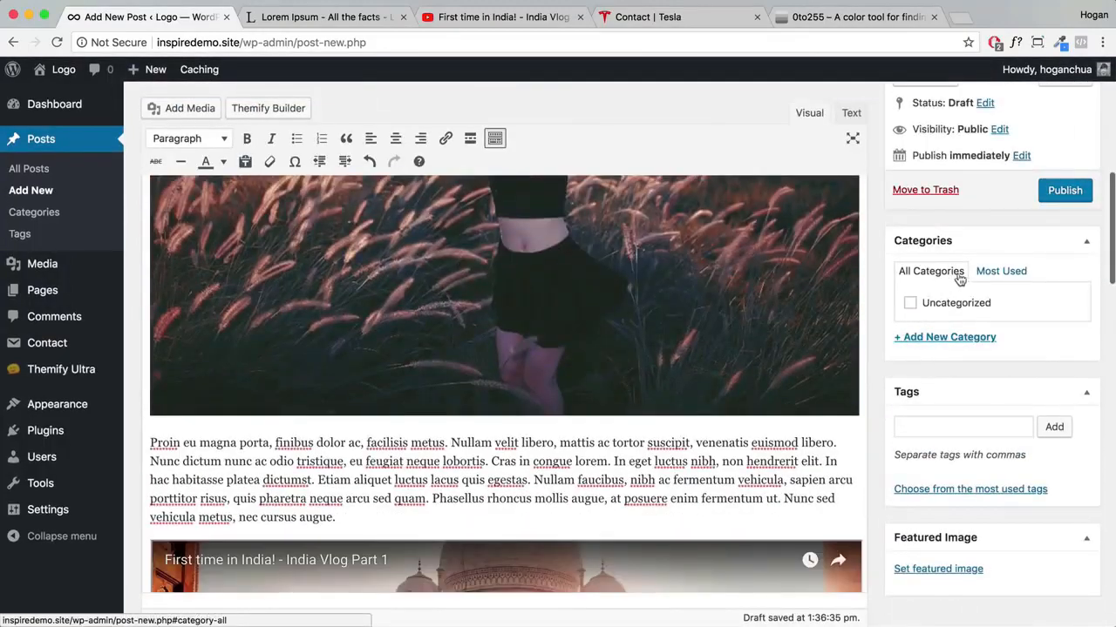
- Create and check a Lifestyle category, and tag the post 'india' and 'chasing dreams'
left_click(939, 340)
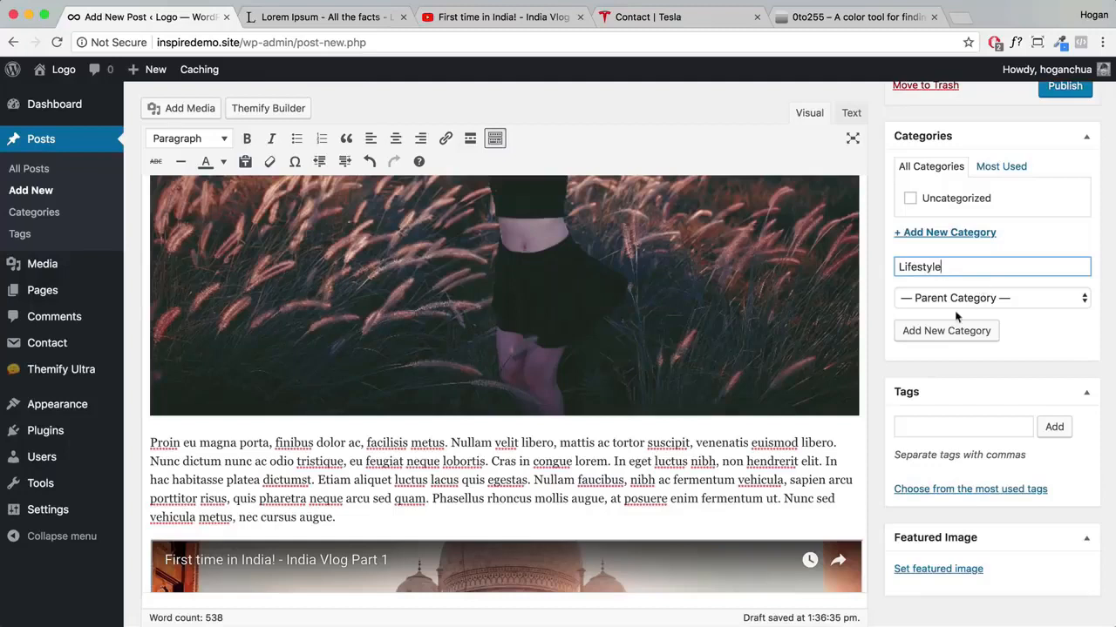
left_click(911, 330)
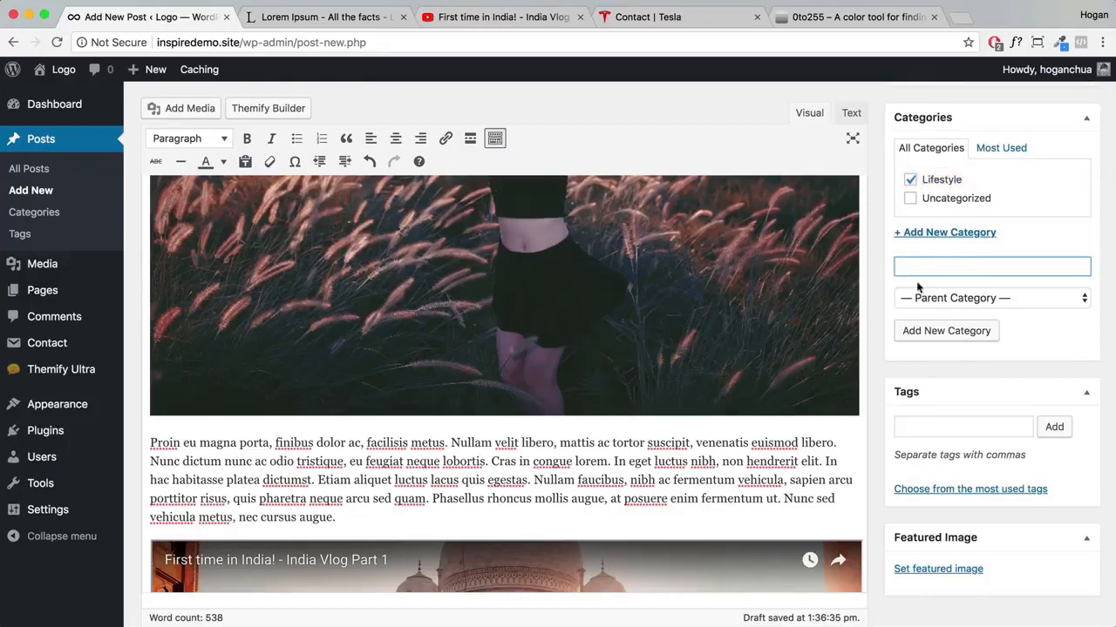
left_click(950, 427)
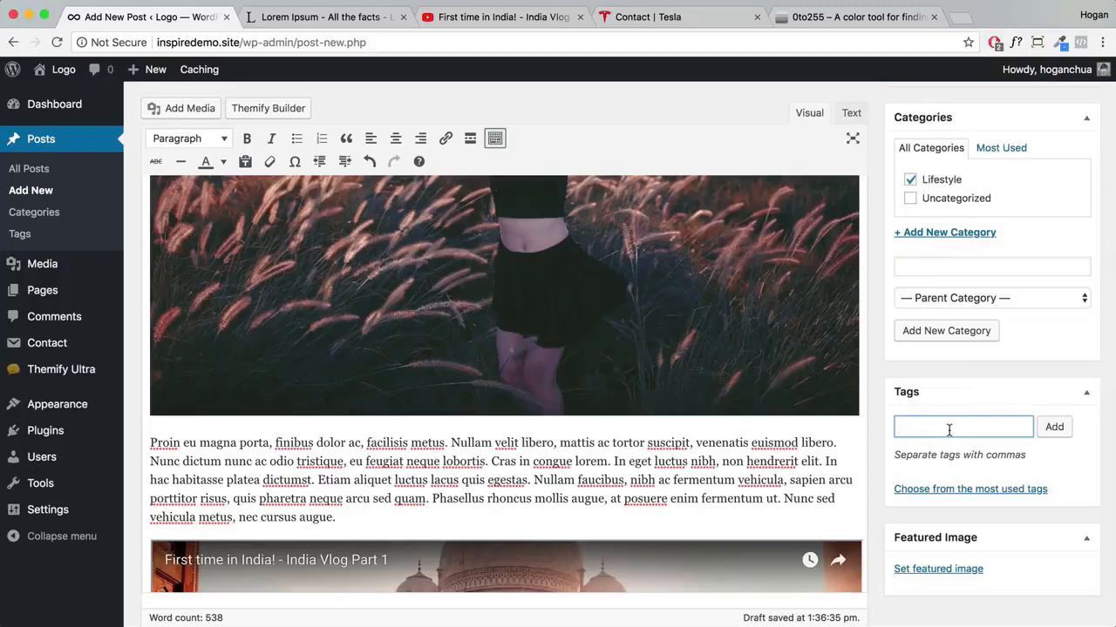
scroll(672, 460, "down", 5)
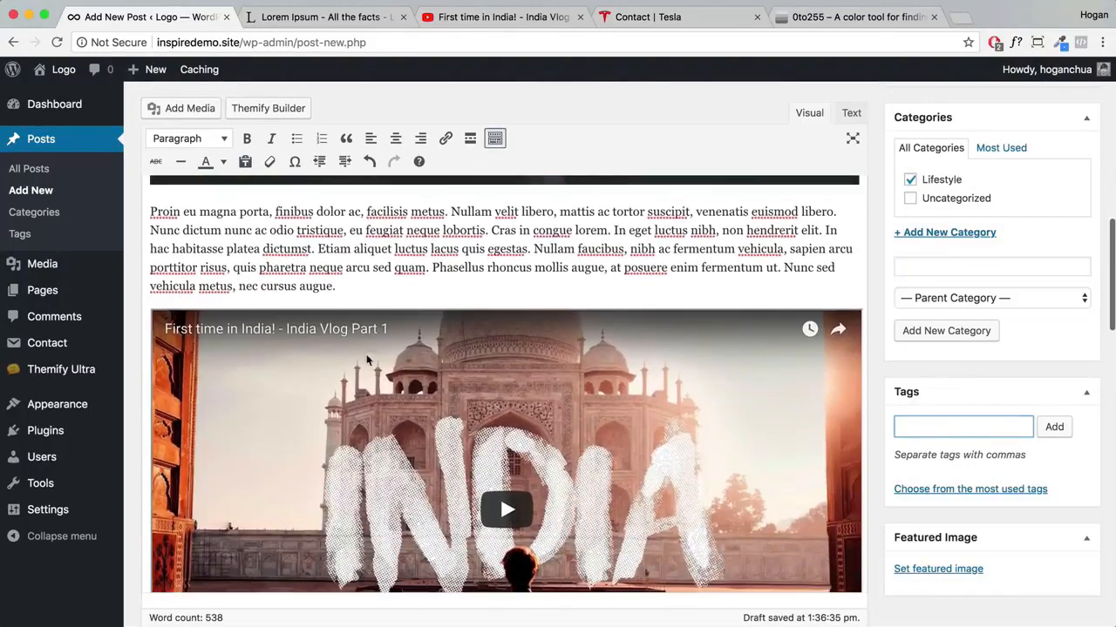
type("india,")
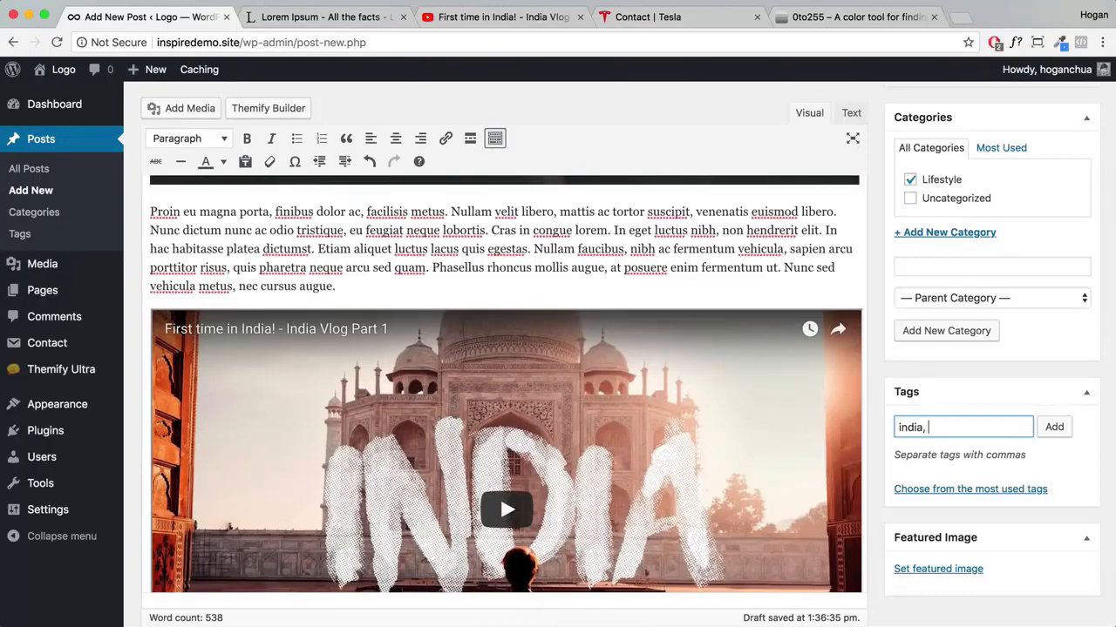
scroll(917, 417, "up", 5)
scroll(916, 416, "down", 3)
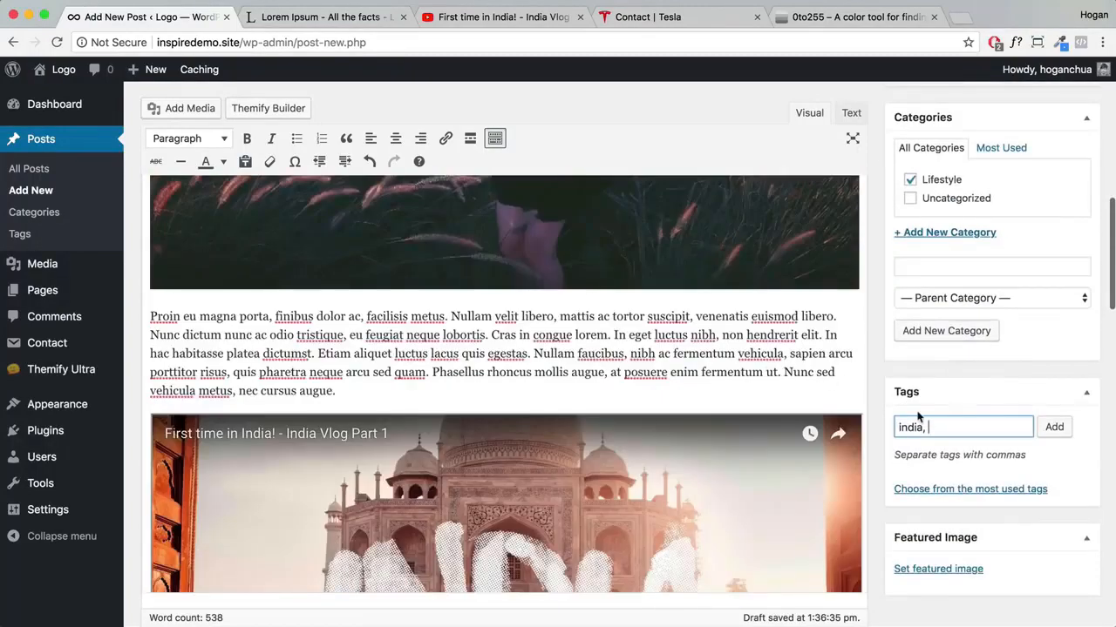
type(", chas")
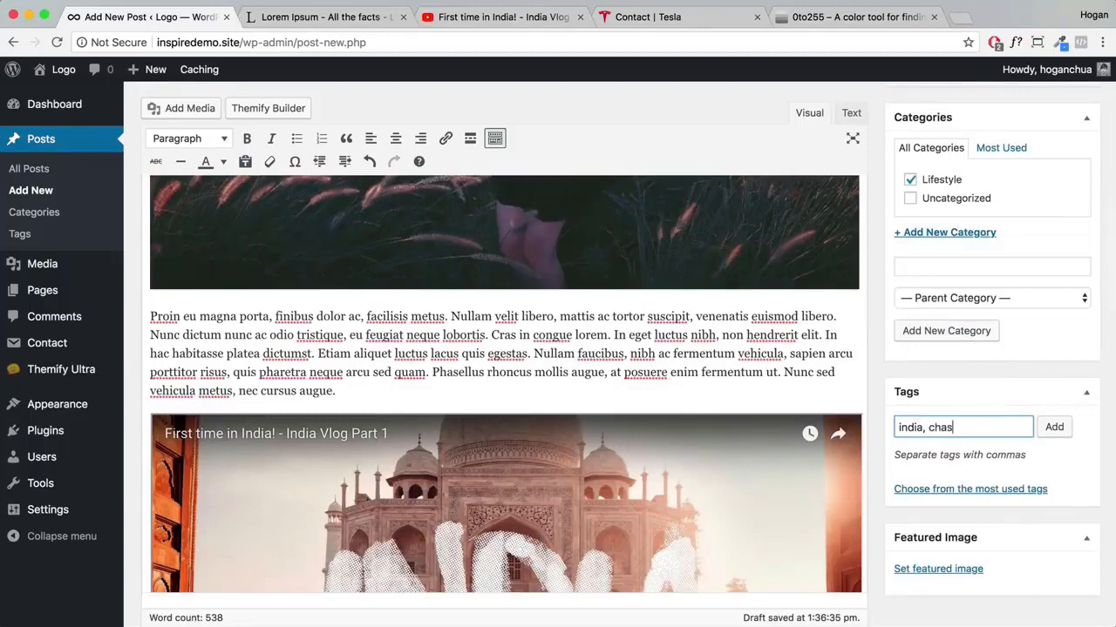
type("e")
key("BackSpace")
type("ing dreams")
left_click(1057, 430)
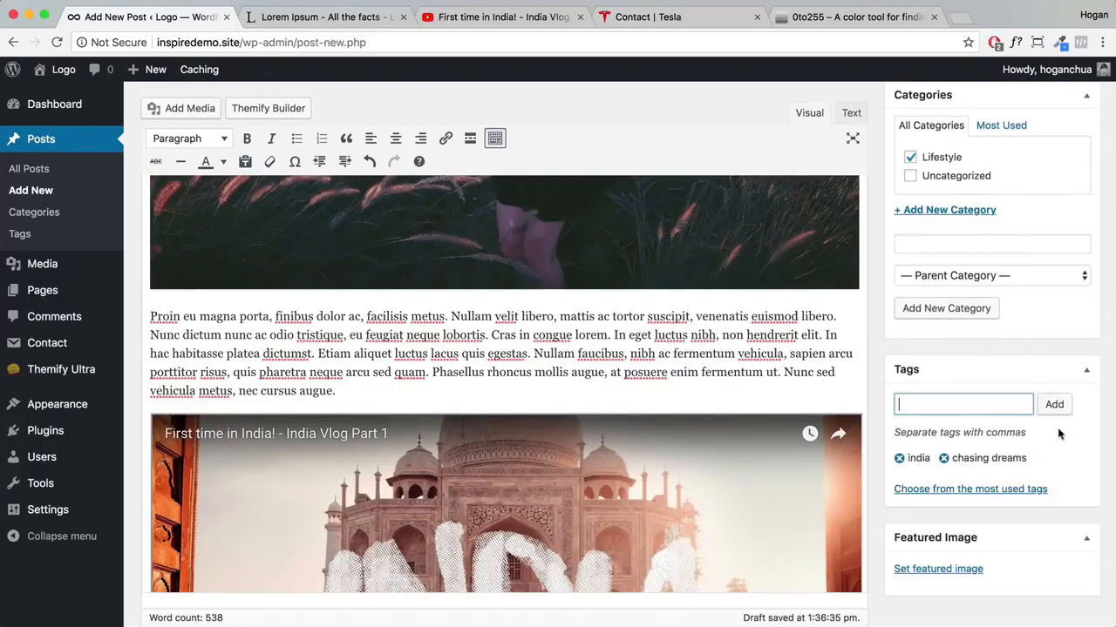
scroll(1041, 431, "down", 5)
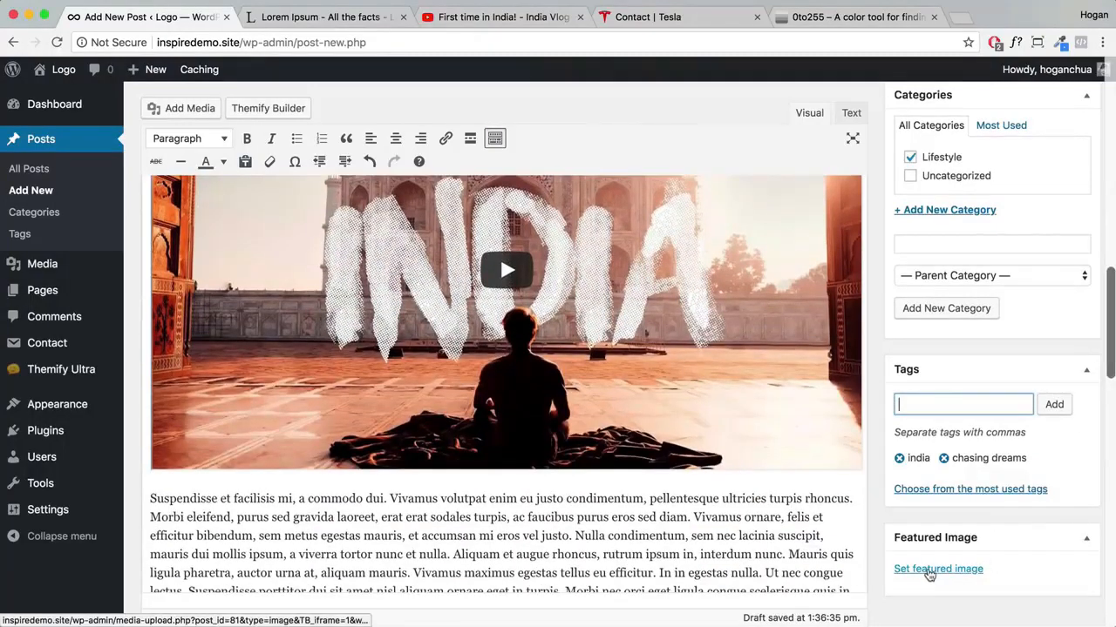
- Upload Featured Image 1.jpg (1000 × 667) through the Set featured image picker
left_click(926, 572)
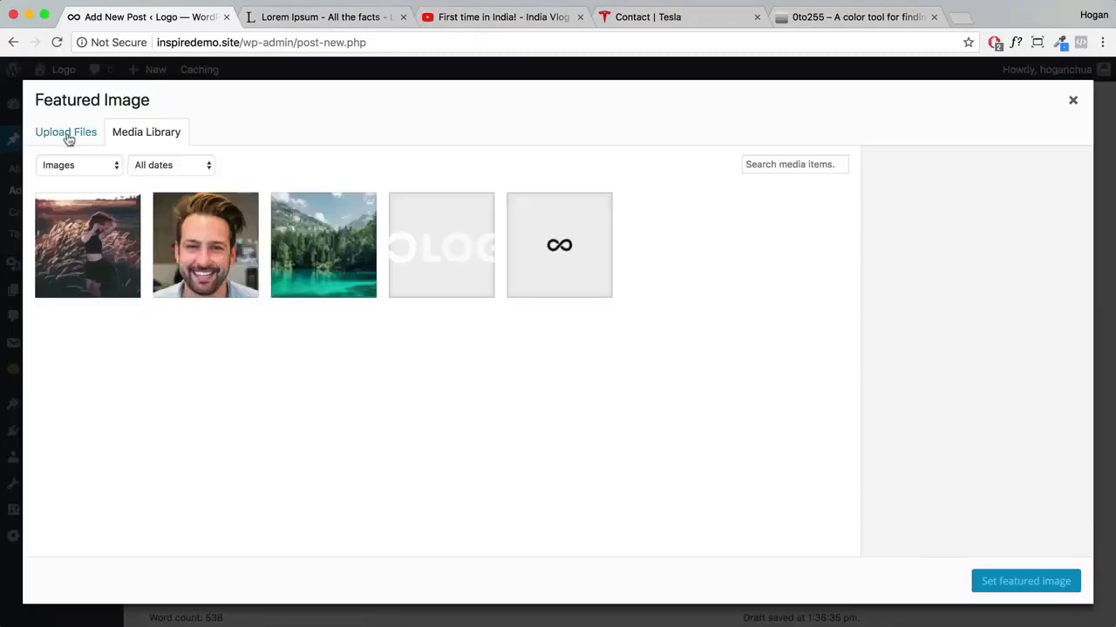
left_click(67, 138)
left_click(567, 350)
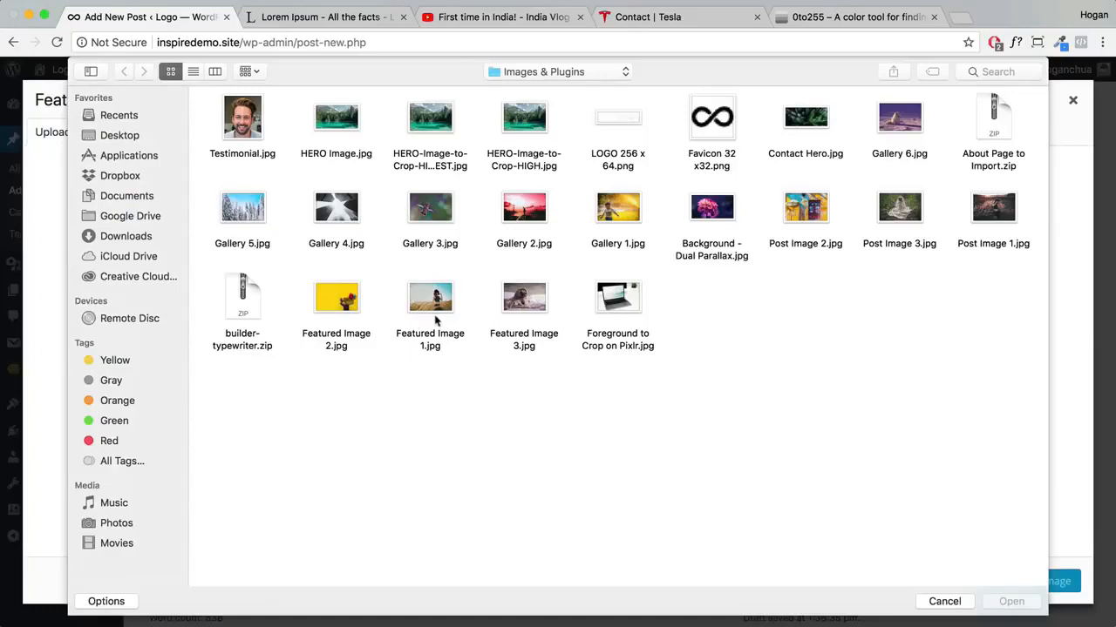
left_click(434, 321)
left_click(1013, 603)
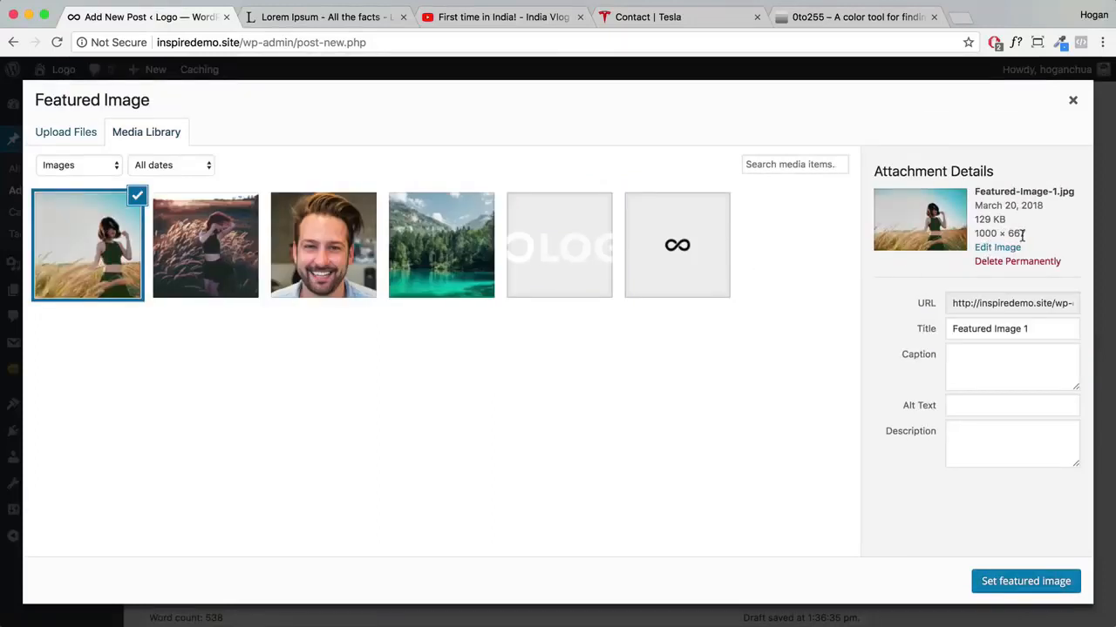
left_click_drag(1027, 235, 990, 219)
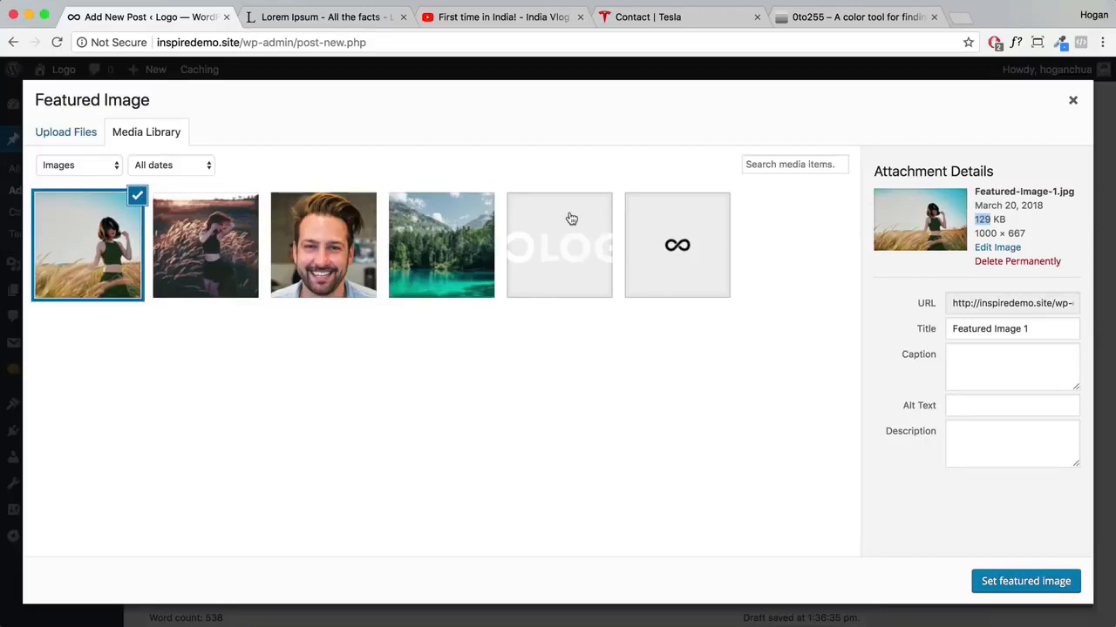
- Compare the two 1000 × 667 wheat-field photos and set the sunlit Featured-Image-1.jpg as featured image
left_click(194, 248)
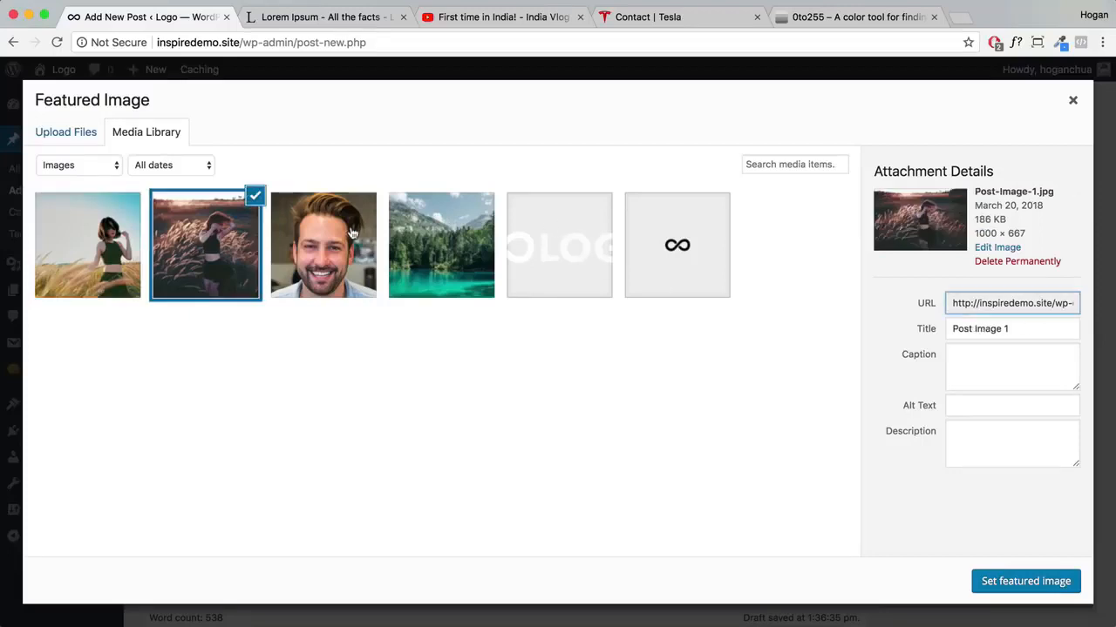
left_click_drag(1025, 233, 111, 259)
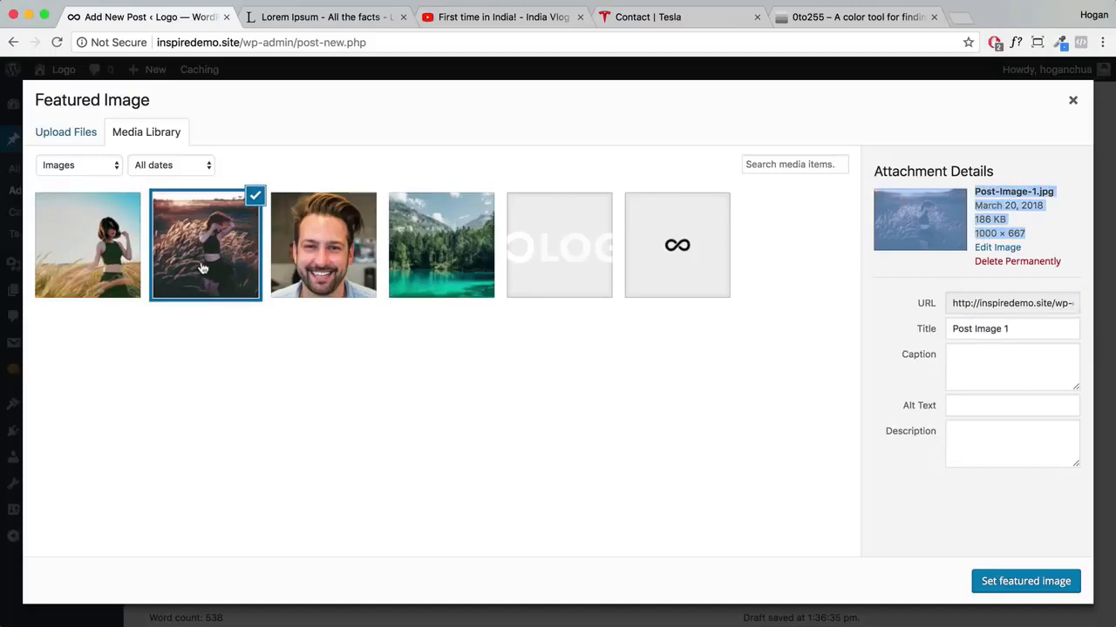
left_click(1017, 232)
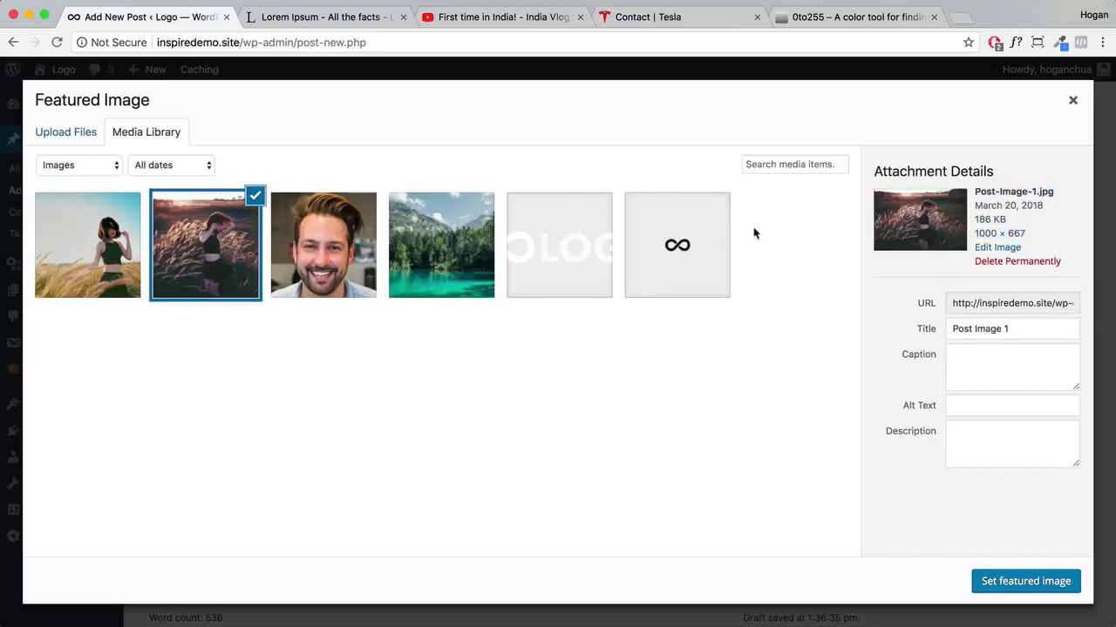
left_click_drag(1029, 233, 976, 234)
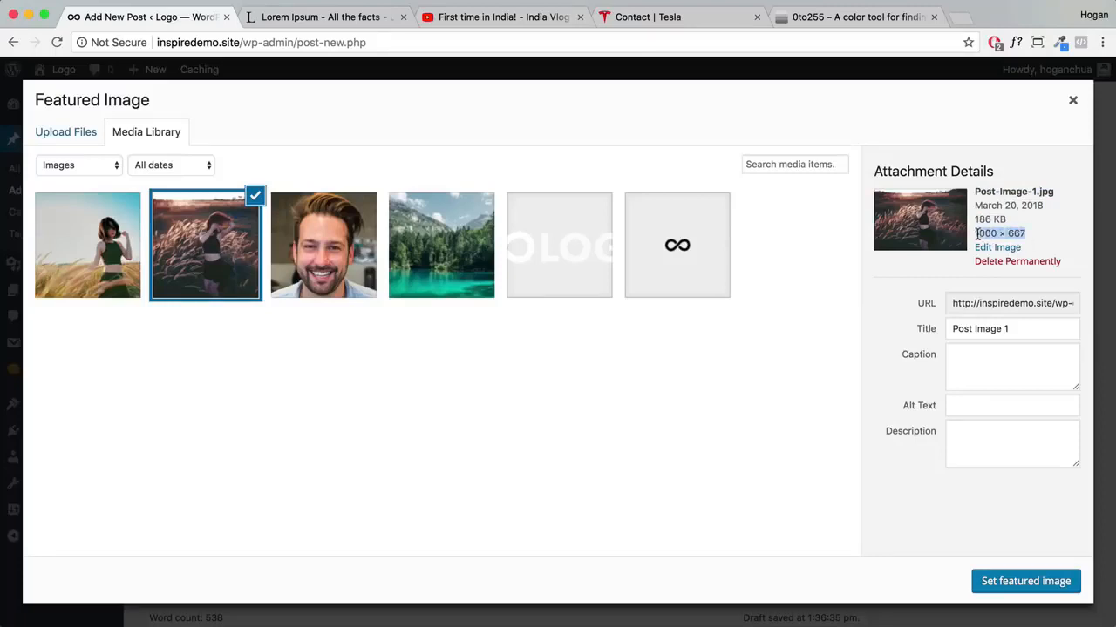
left_click(130, 257)
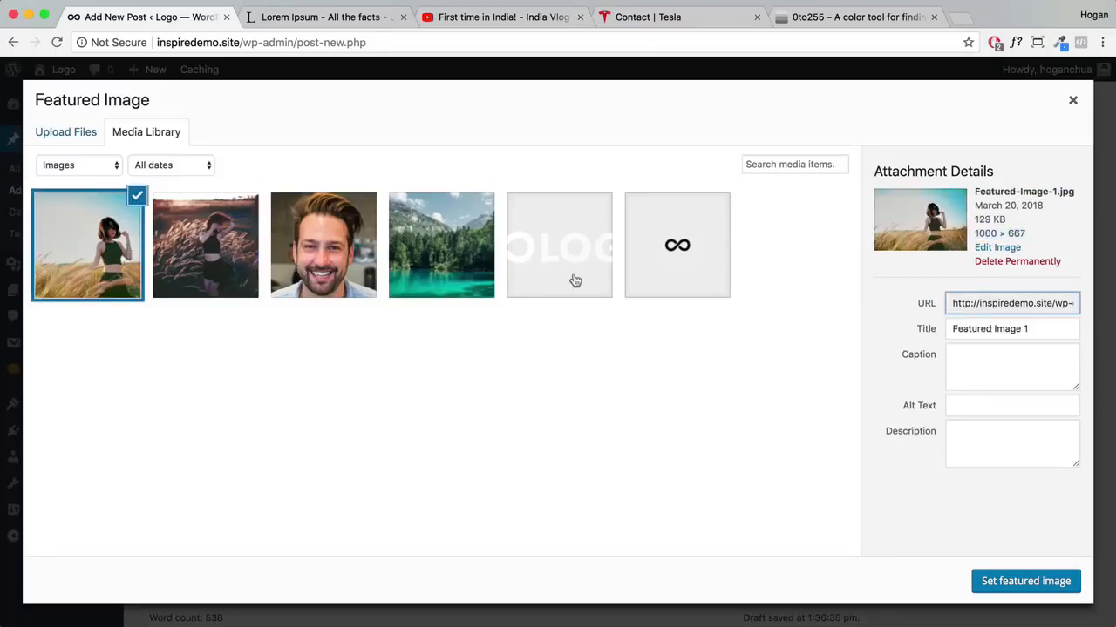
left_click_drag(1025, 234, 976, 234)
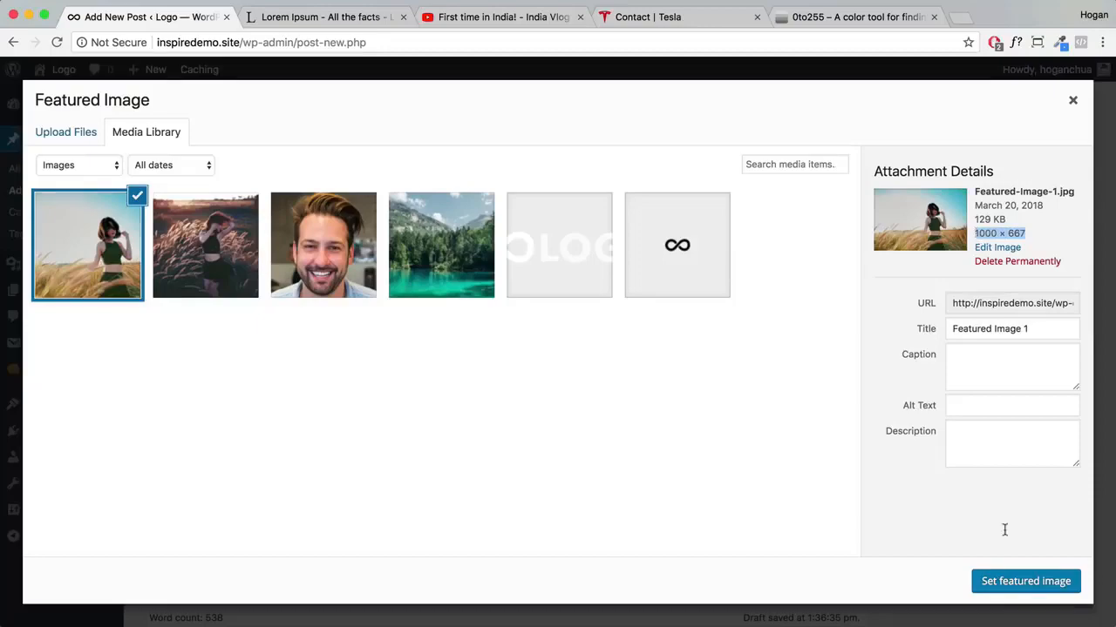
left_click(1009, 591)
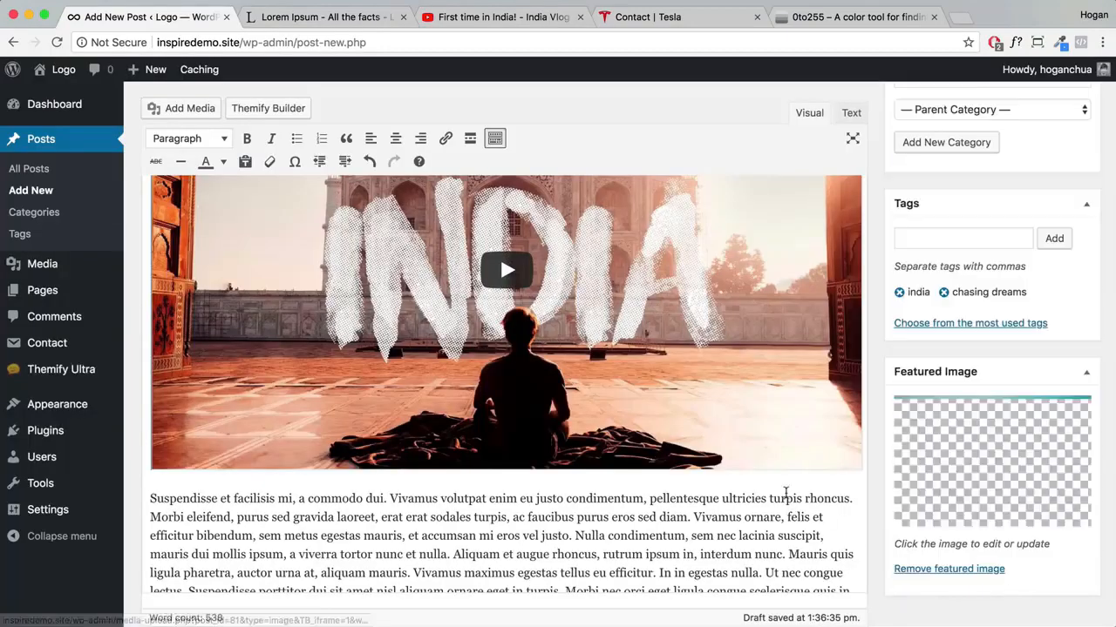
- Review the editor and Themify Custom Panel options, then publish 'Let go and chase your dreams'
scroll(773, 482, "down", 5)
scroll(773, 483, "down", 3)
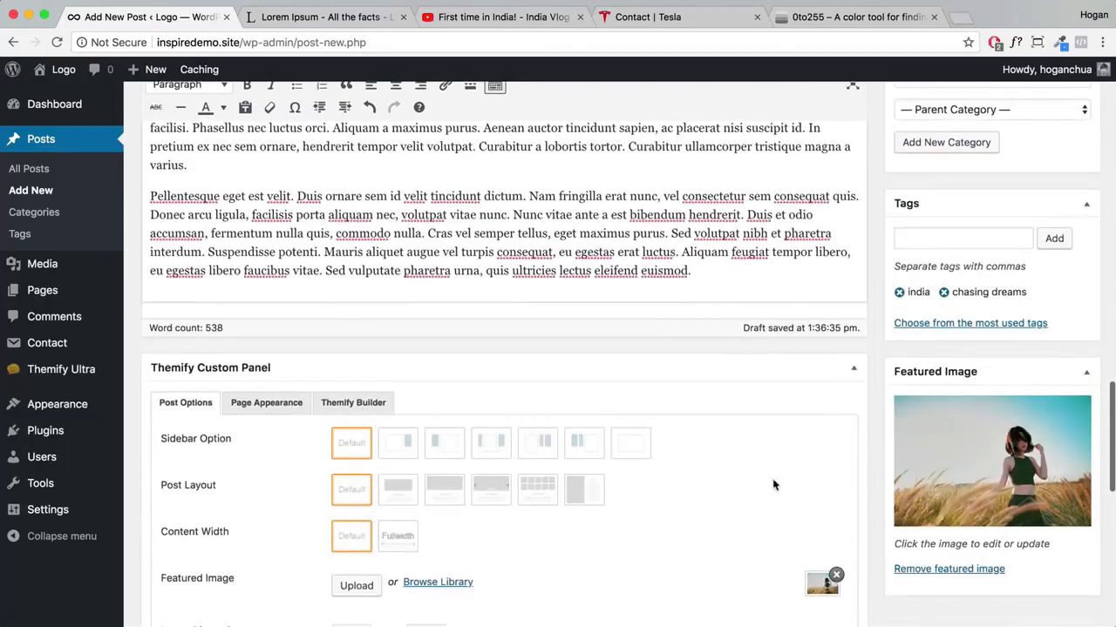
scroll(408, 444, "down", 2)
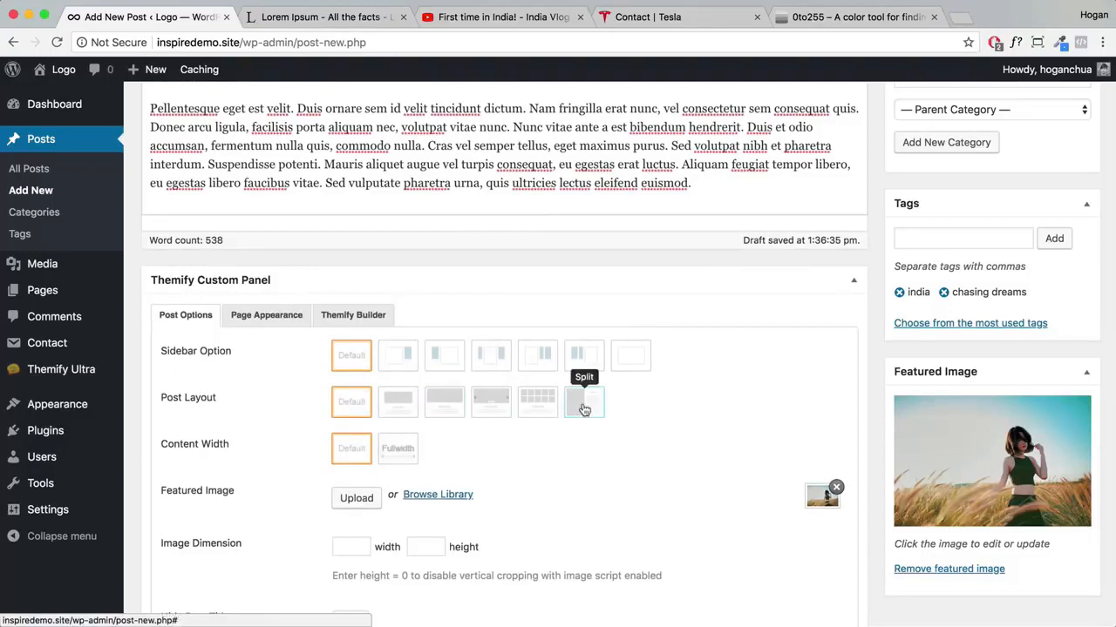
mouse_move(54, 376)
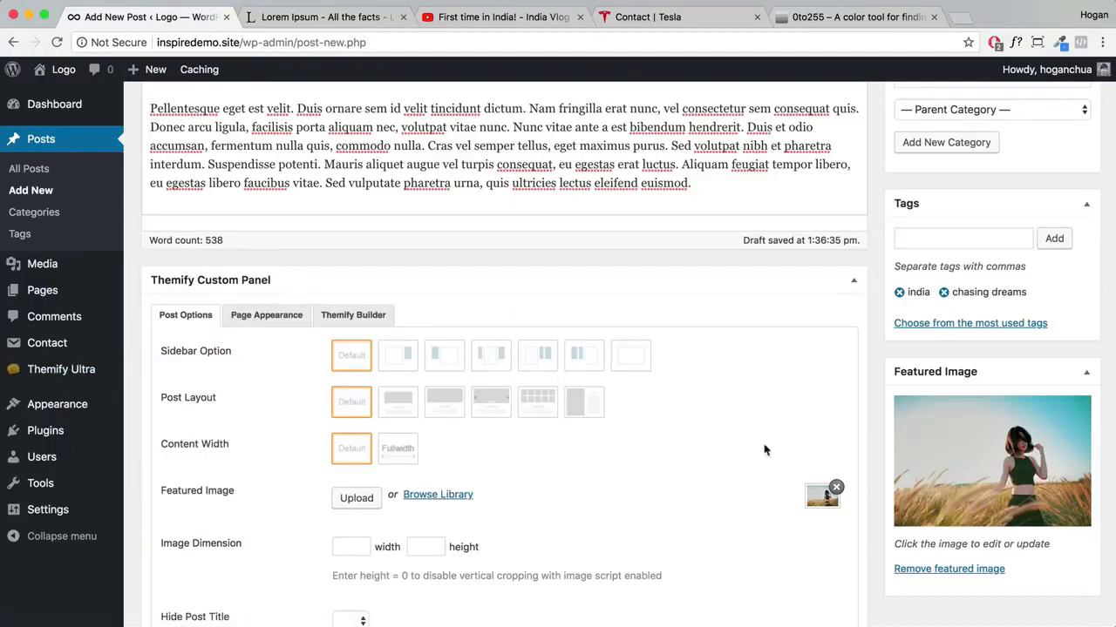
scroll(866, 458, "up", 5)
scroll(867, 458, "down", 5)
left_click(1062, 263)
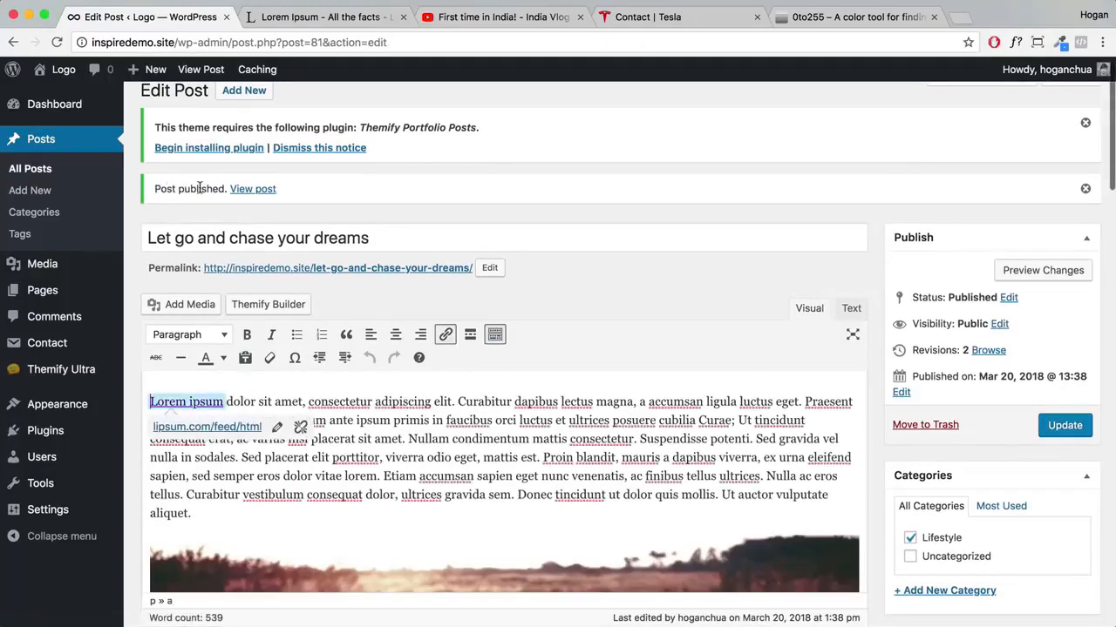
- Leave the editor to view the live post, scrolling through it and back to the top
left_click(245, 194)
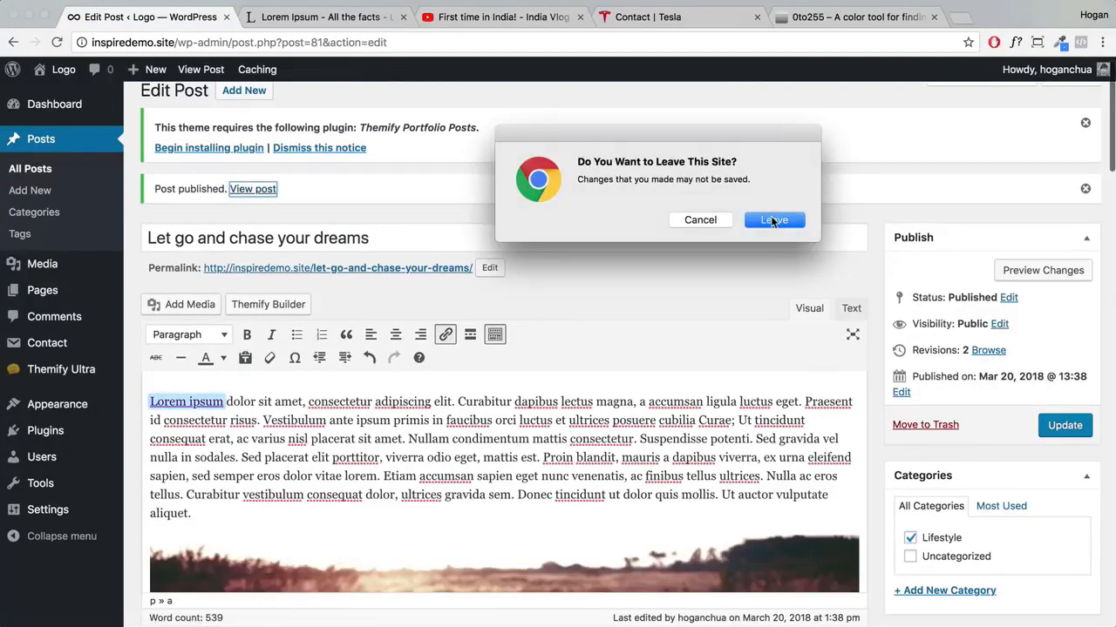
left_click(775, 218)
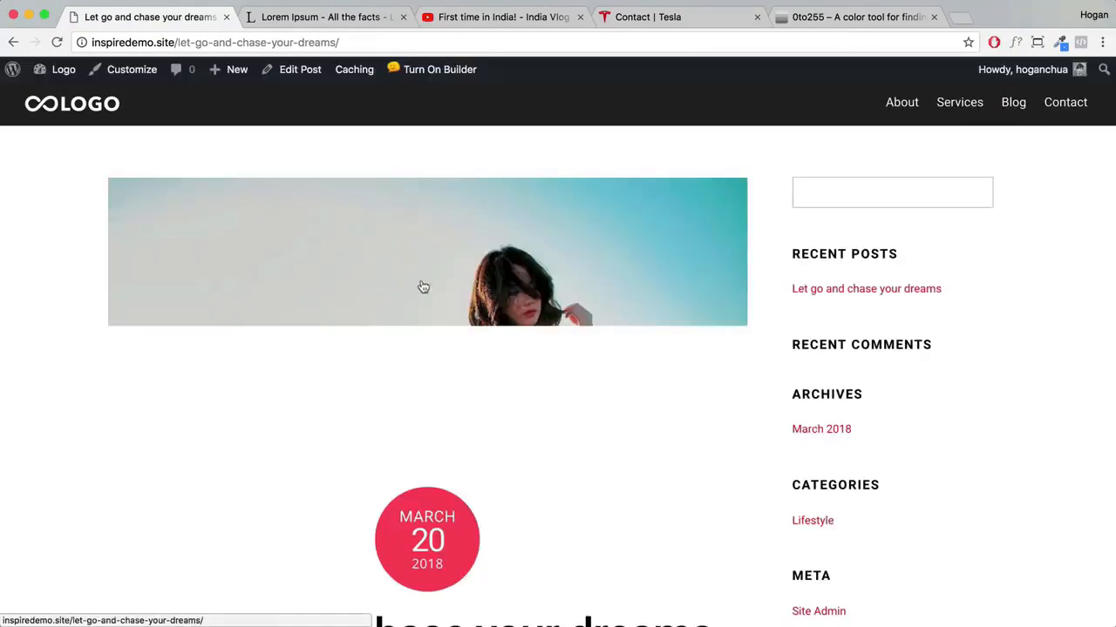
scroll(424, 287, "down", 3)
scroll(422, 285, "down", 15)
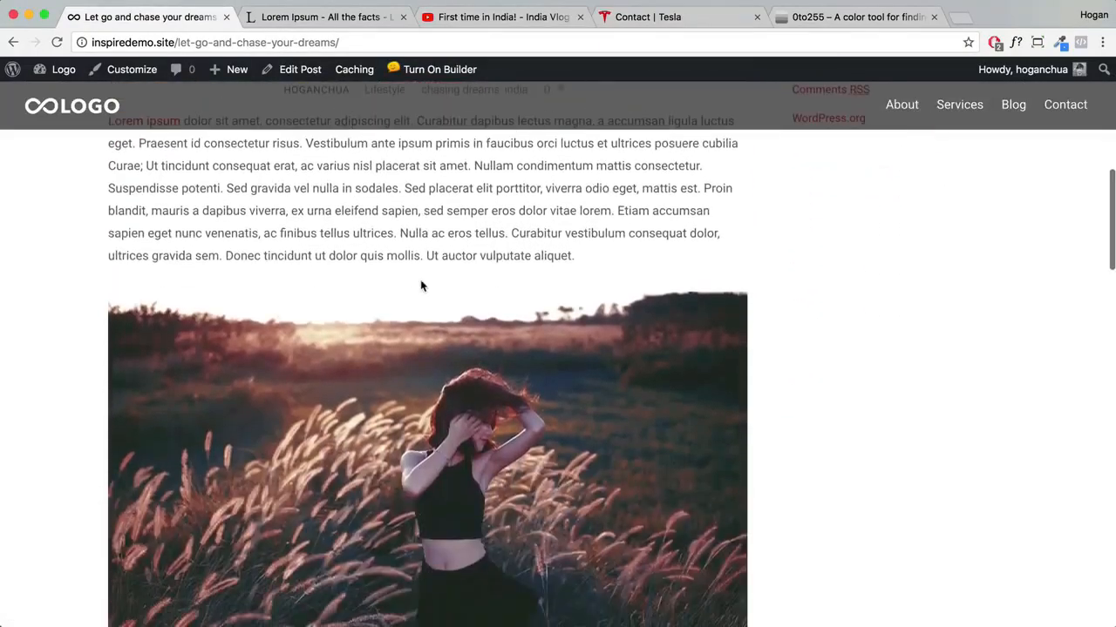
scroll(421, 280, "down", 20)
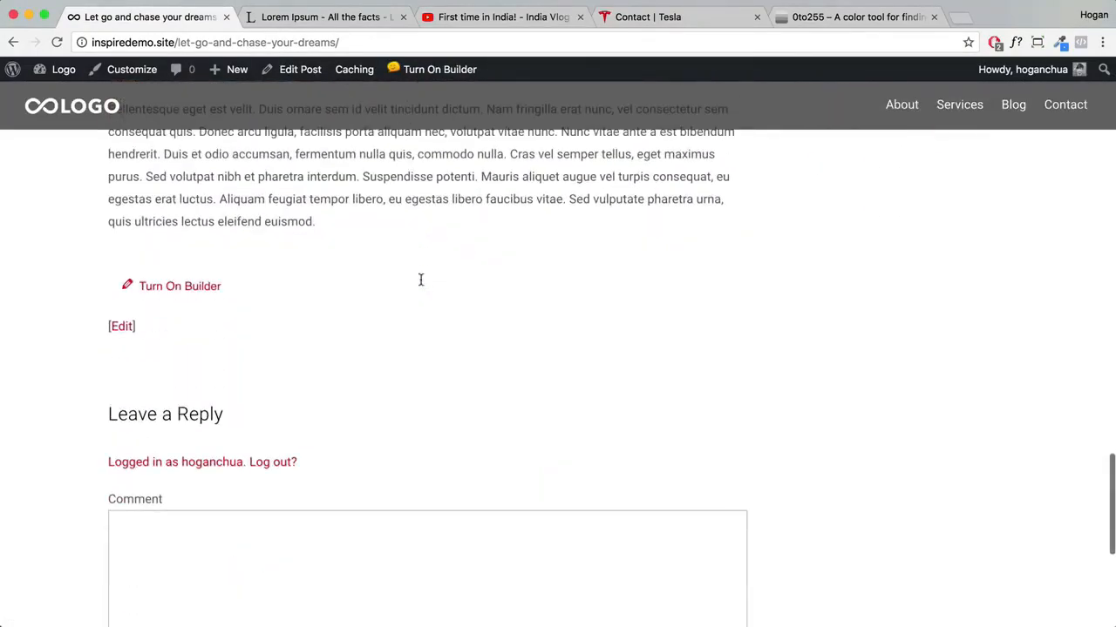
scroll(420, 280, "up", 20)
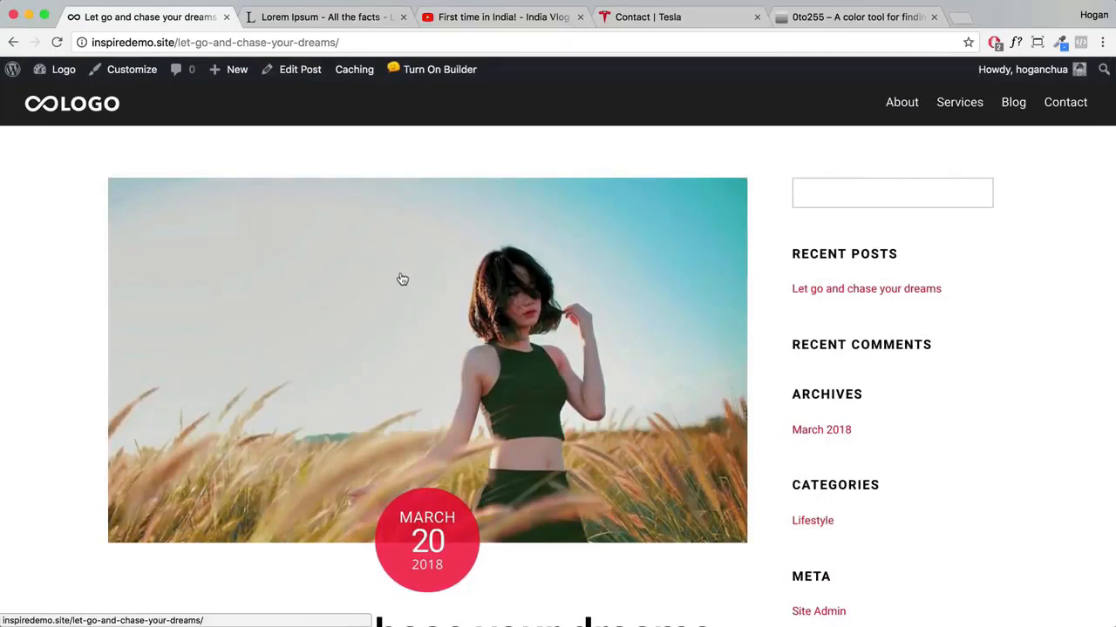
mouse_move(224, 75)
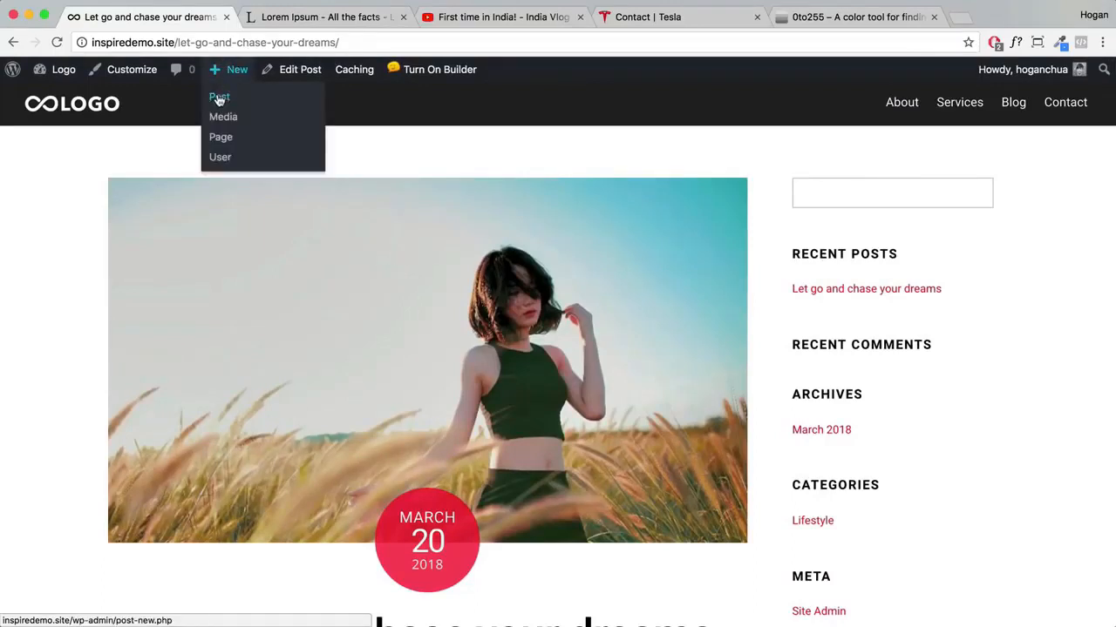
- Start a new post titled 'Life a colourful life'
left_click(219, 99)
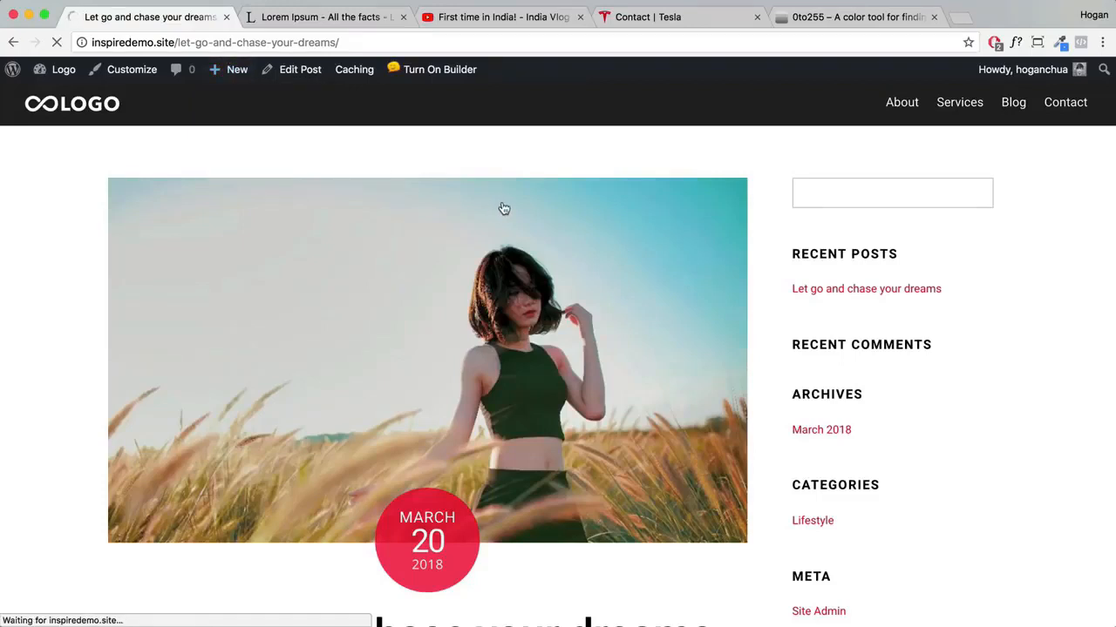
key("Tab")
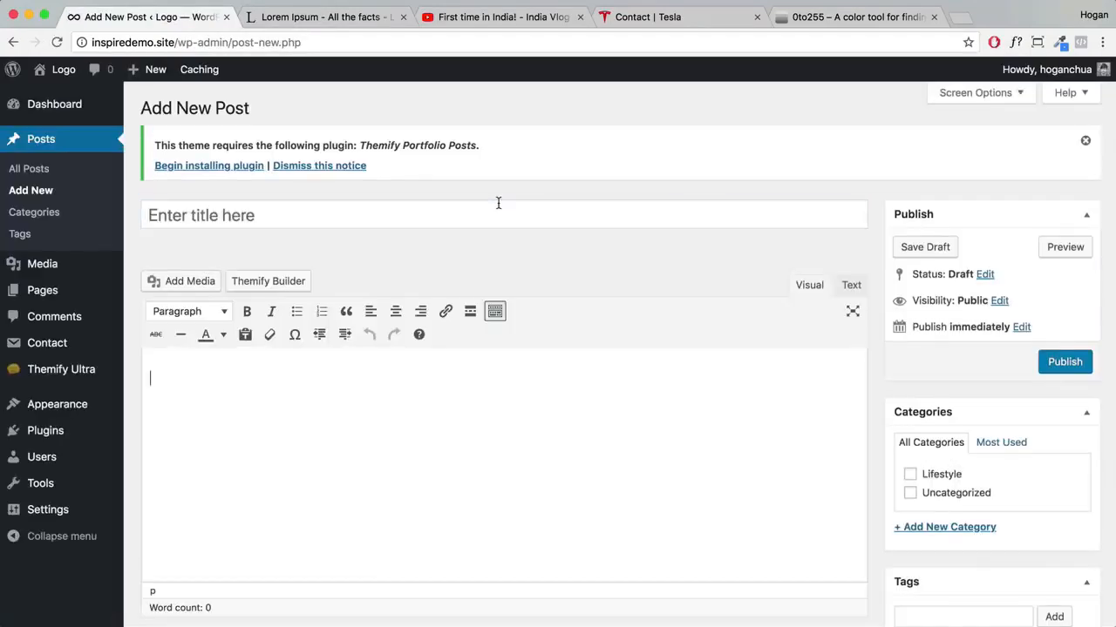
left_click(497, 203)
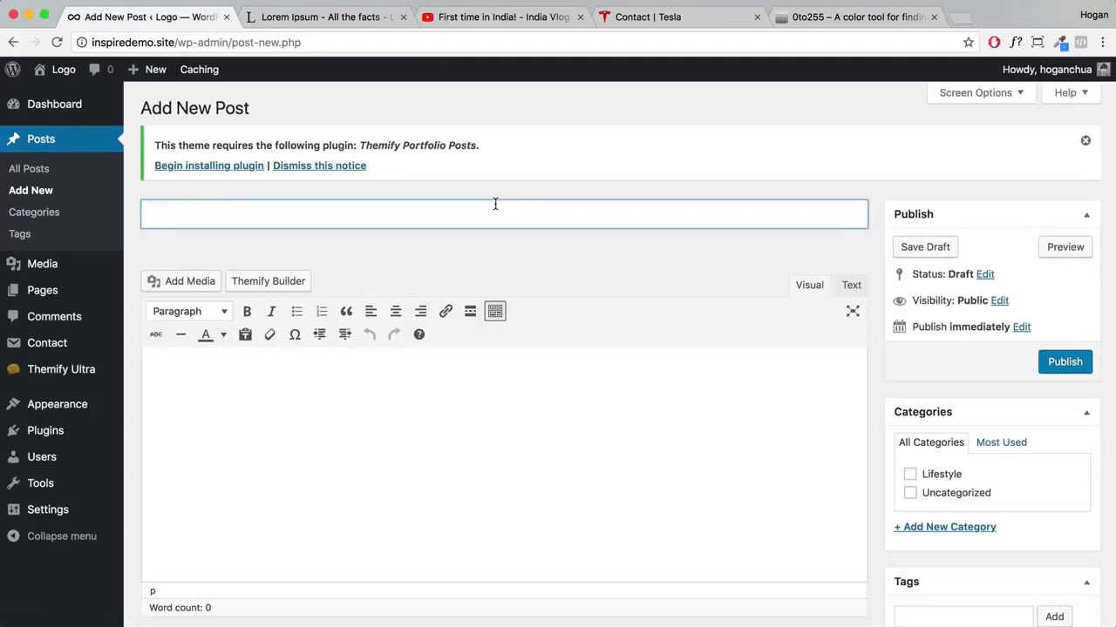
type("Life a colourful life")
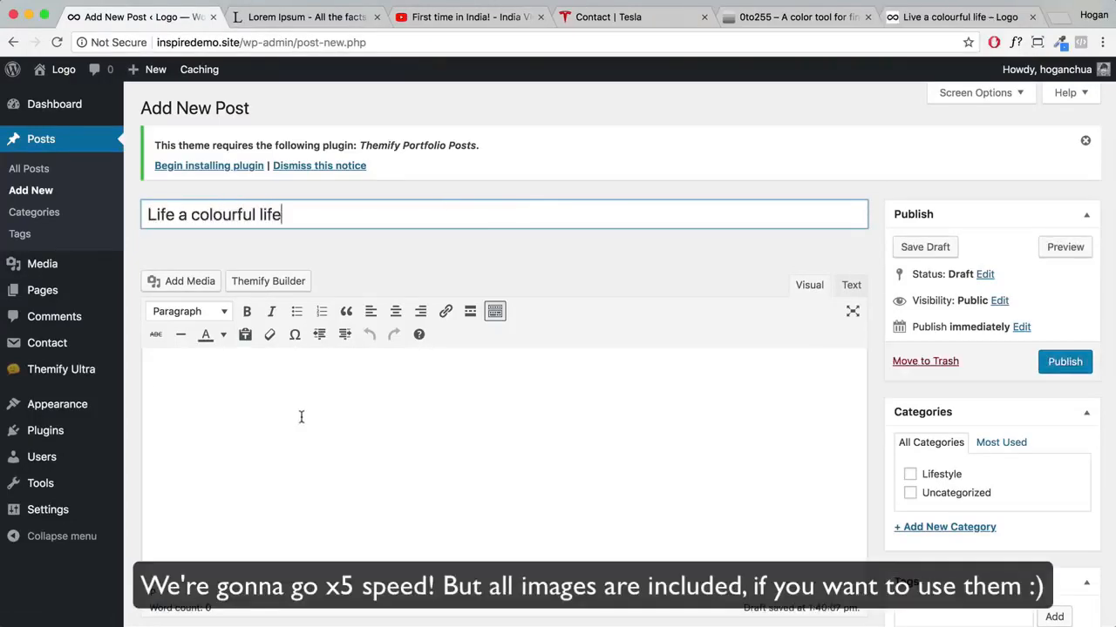
- Copy five lorem ipsum paragraphs from lipsum.com and paste them into the post body
left_click(234, 101)
type("https://www.lipsum.com/feed/html")
scroll(322, 261, "down", 2)
key("super+a")
left_click(305, 16)
right_click(396, 204)
left_click(375, 212)
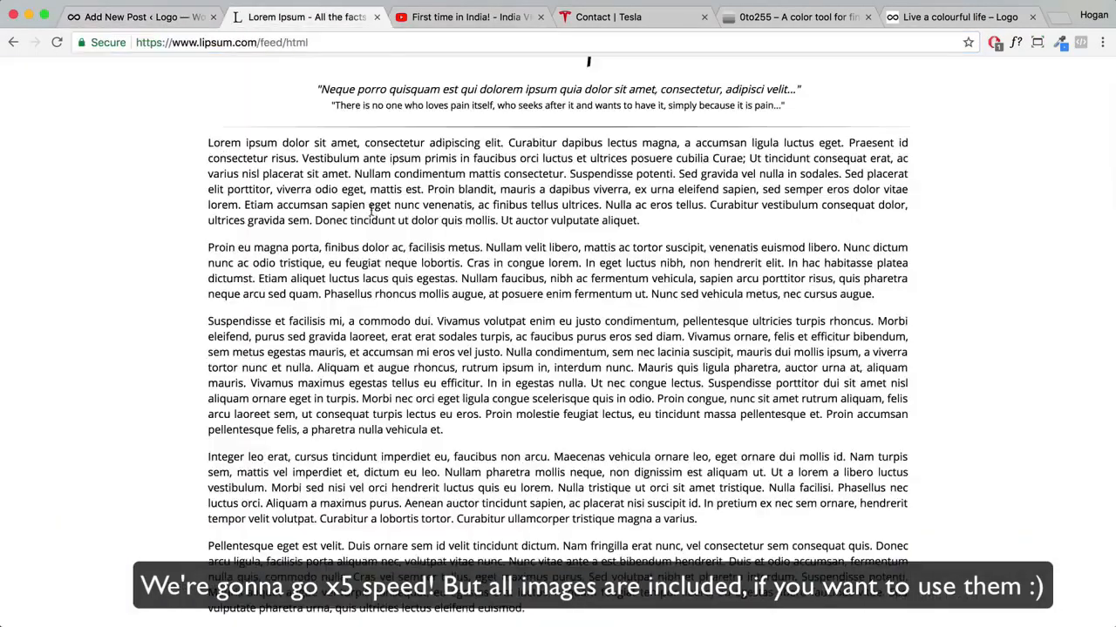
left_click_drag(208, 142, 526, 608)
key("super+c")
left_click(135, 17)
key("super+v")
- Add a new Life category to the post
left_click(948, 396)
type("Life")
left_click(954, 494)
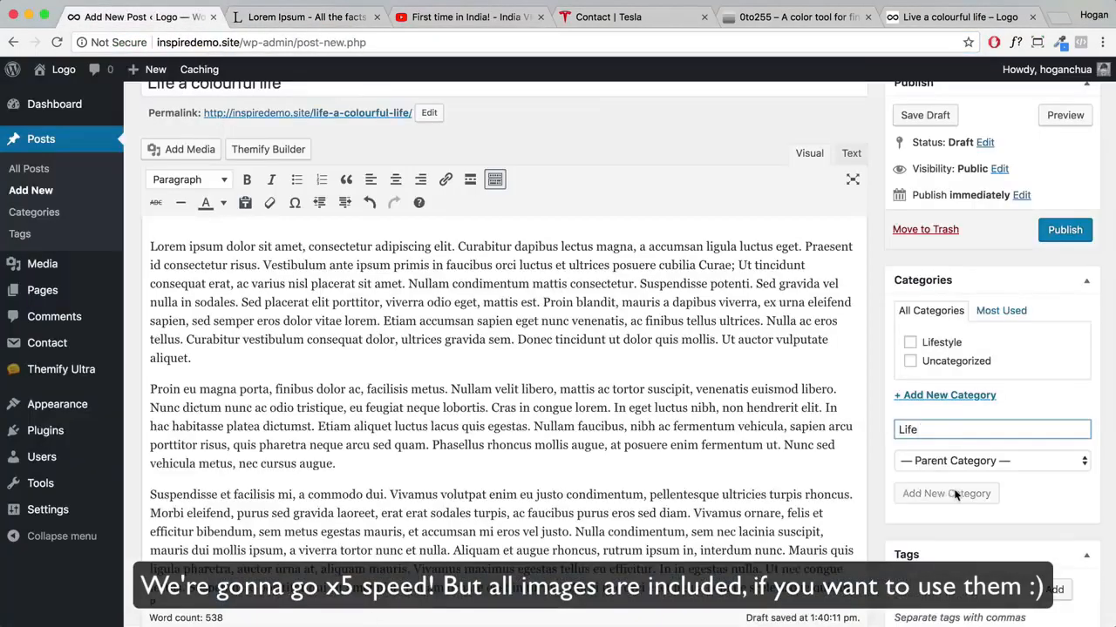
left_click(185, 147)
- Insert Post Image 2 from the media library and publish the post
left_click(805, 209)
left_click(1010, 602)
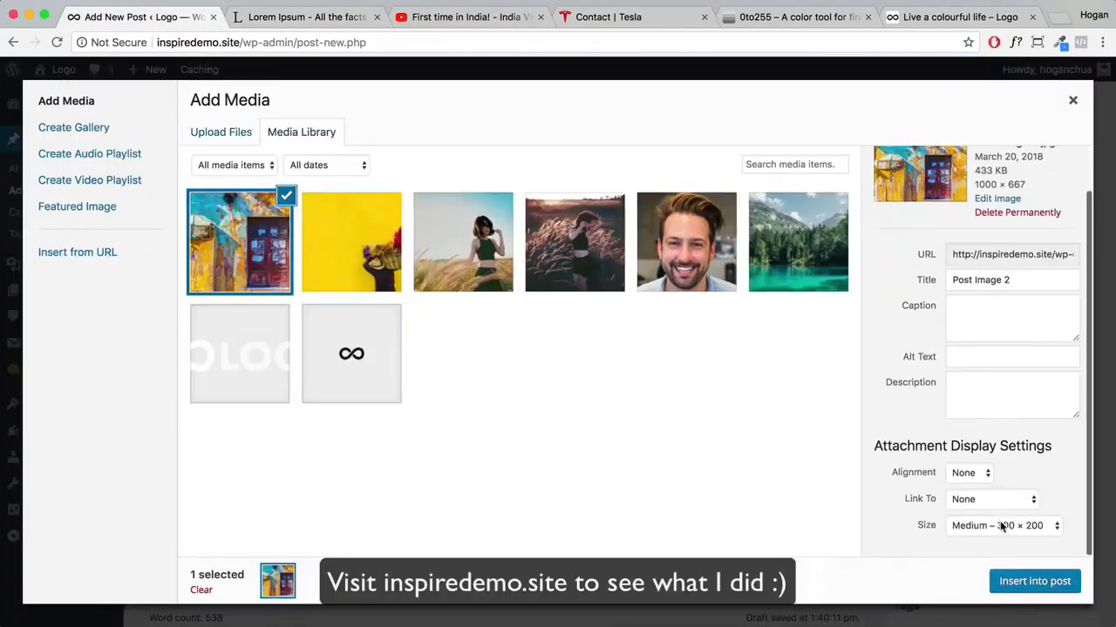
left_click(1045, 584)
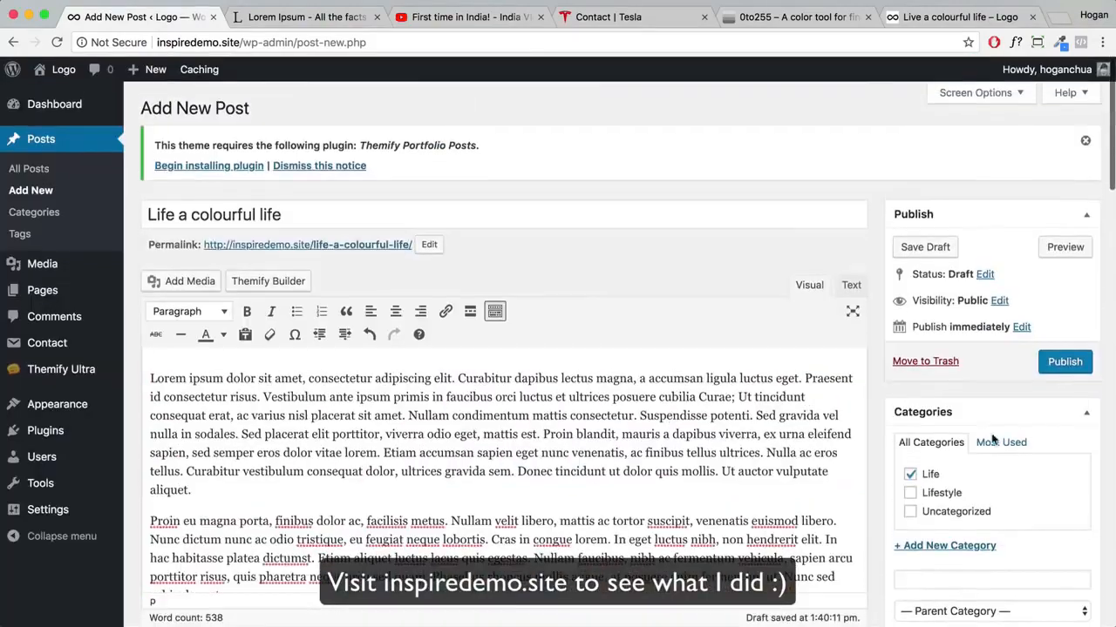
left_click(1061, 362)
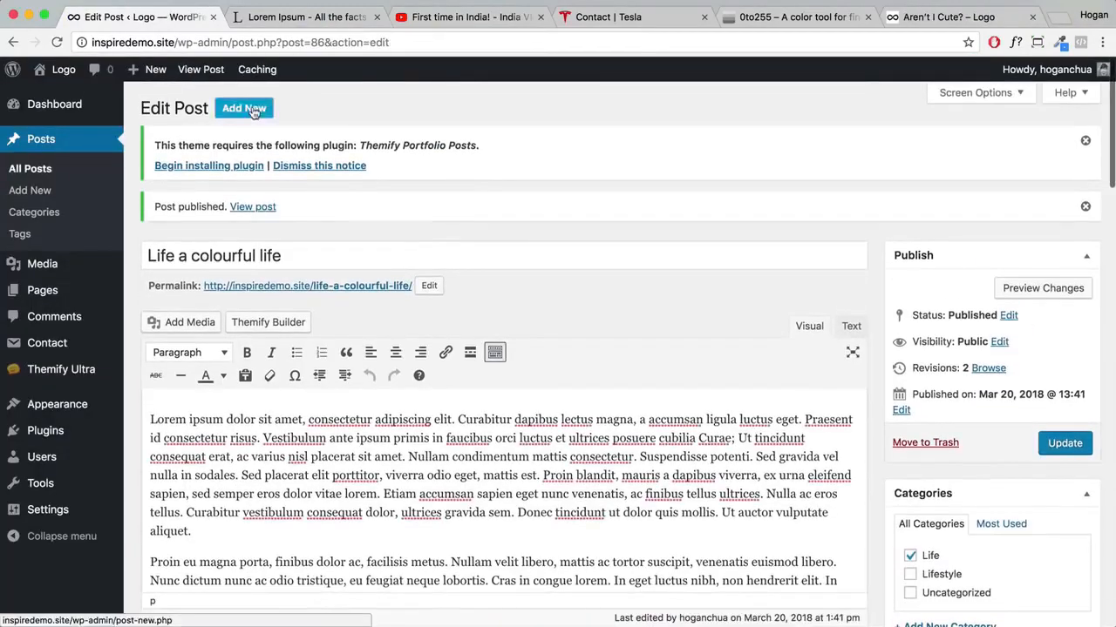
- Create and publish the post 'Aren't I Cute?' with permalink slug arent-i-cute
left_click(244, 107)
type("Aren't I Cute?")
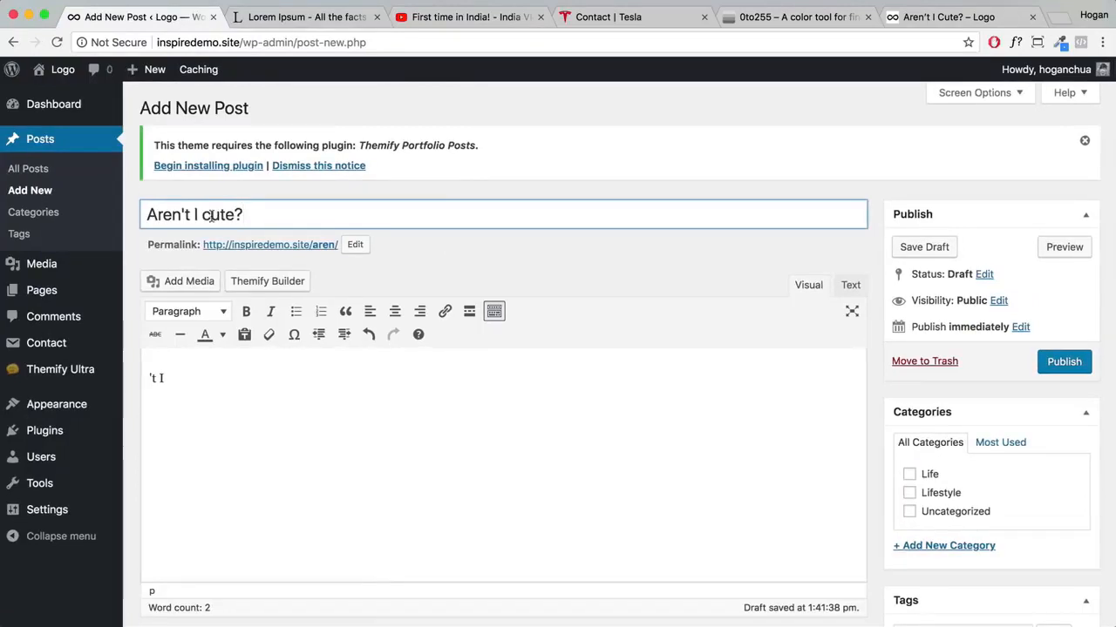
left_click(210, 351)
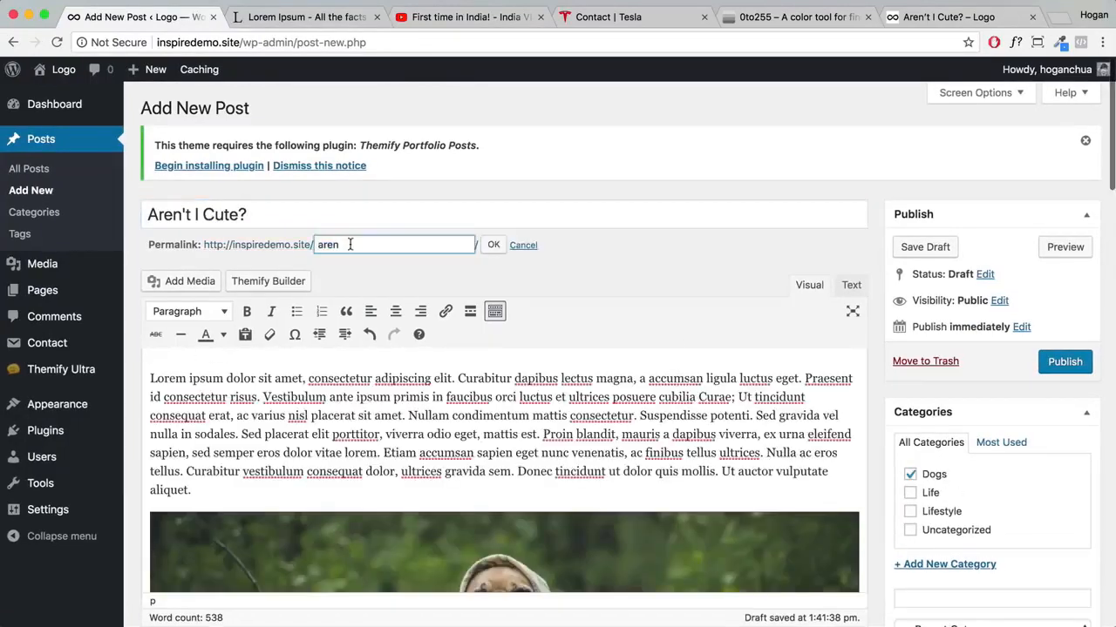
type("t-i-cute")
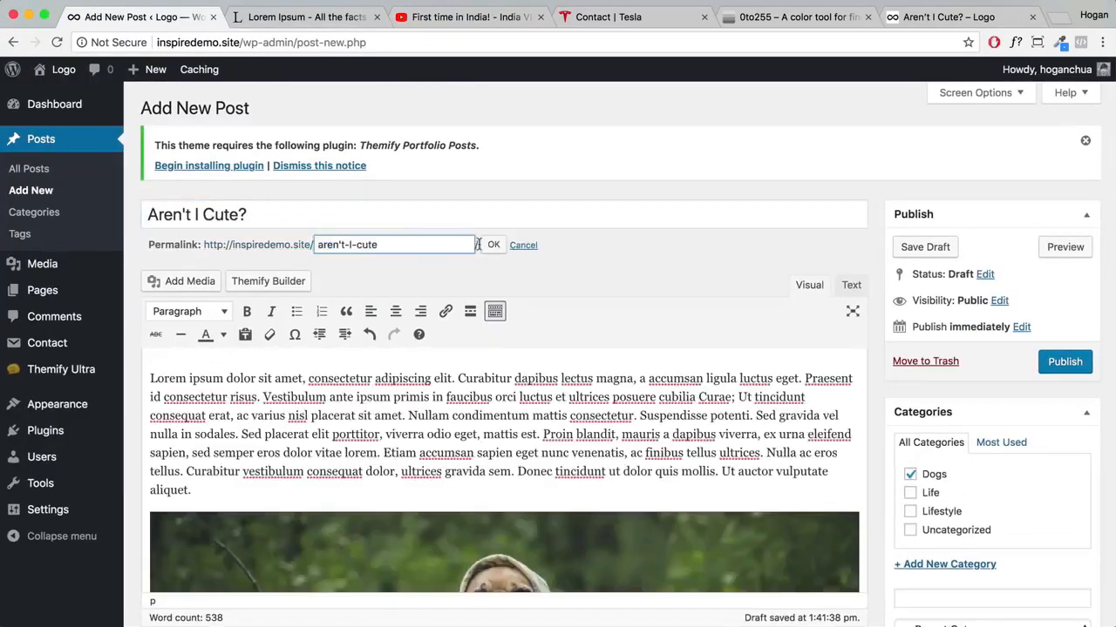
key("Return")
left_click(1065, 362)
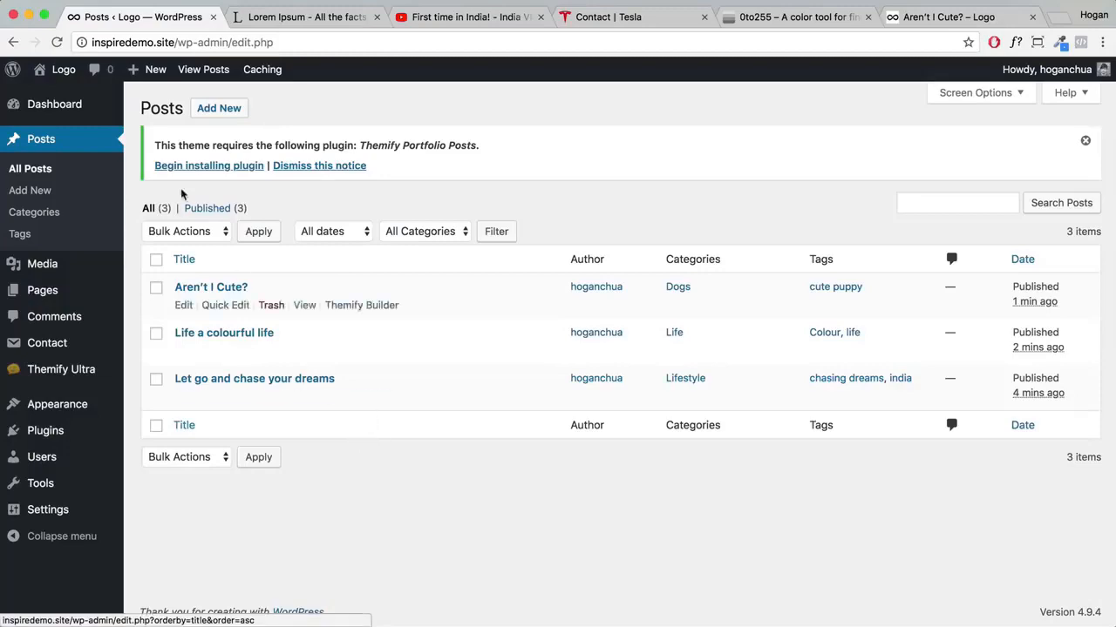
mouse_move(52, 76)
left_click(59, 96)
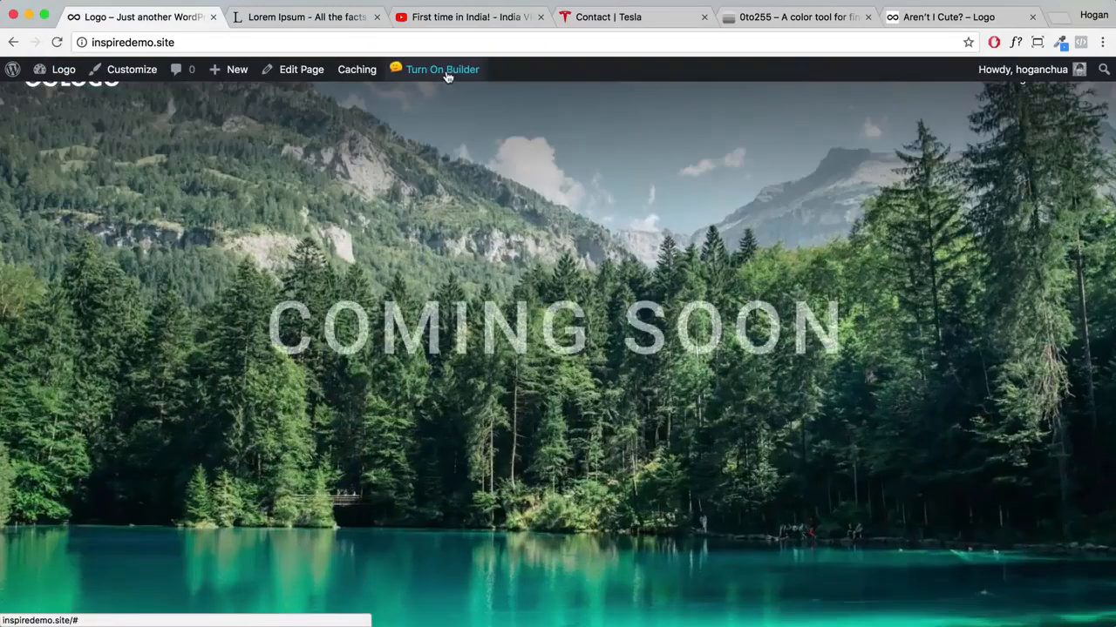
left_click(445, 69)
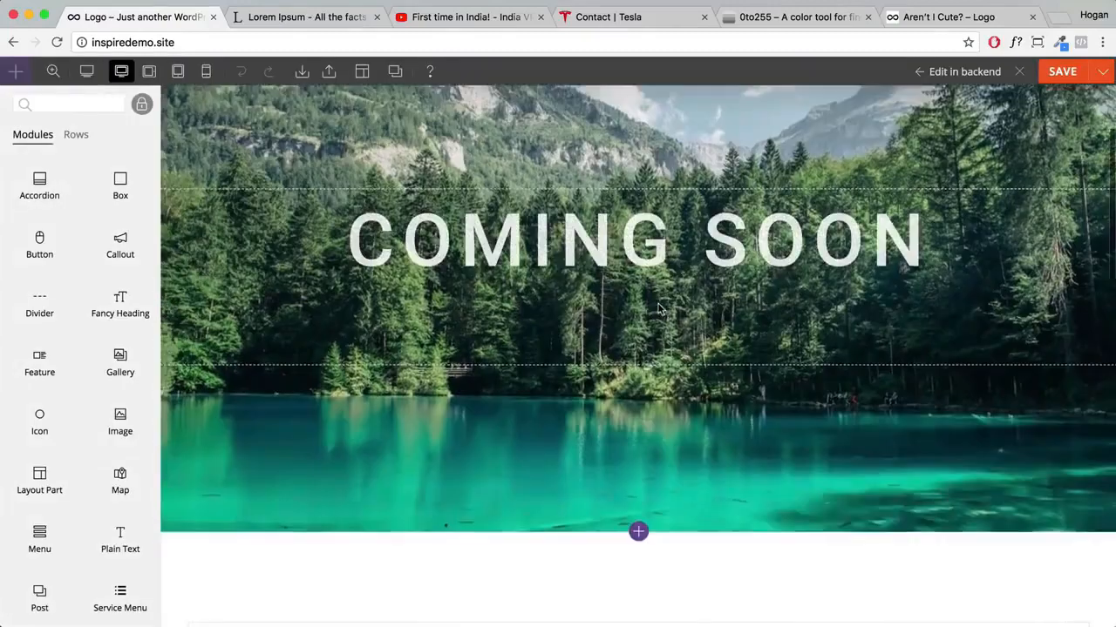
scroll(658, 305, "down", 5)
scroll(658, 305, "down", 10)
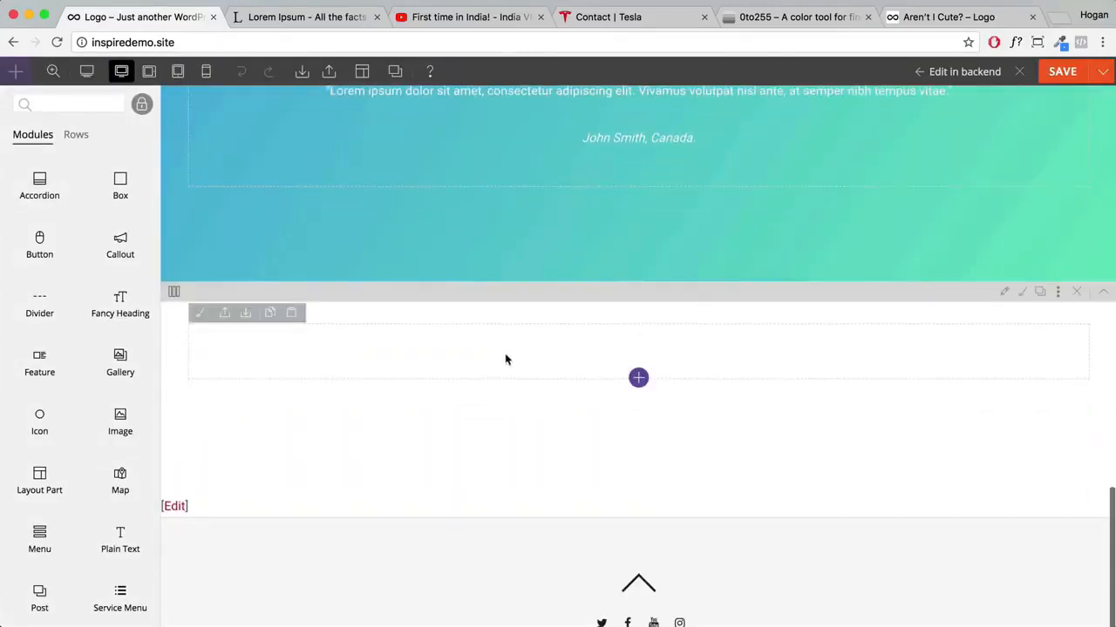
scroll(117, 463, "down", 5)
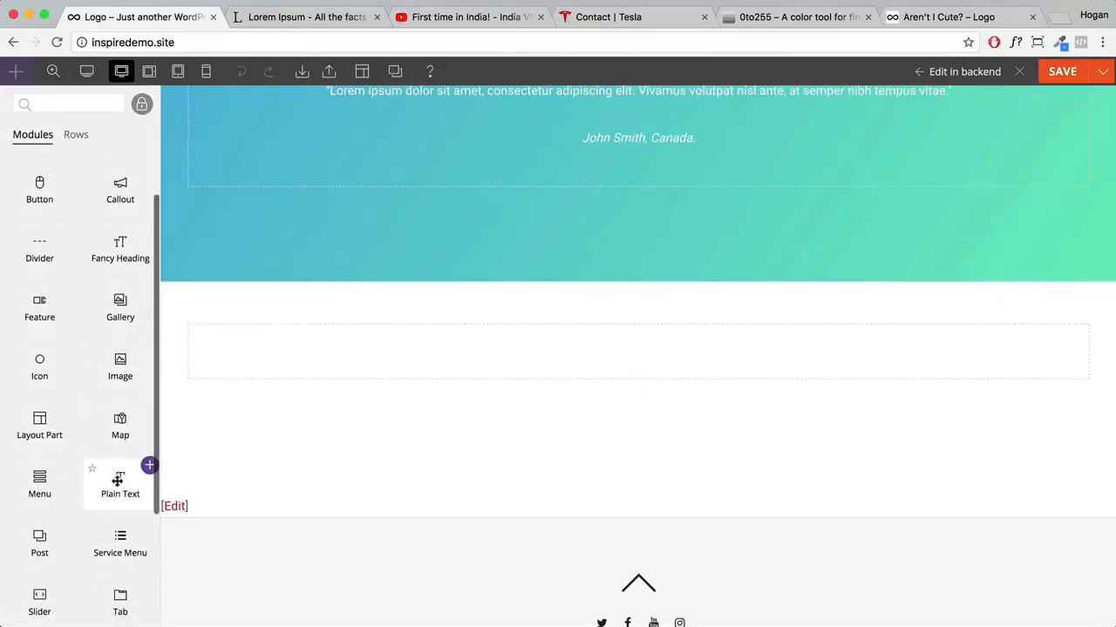
- Add a Text module to the empty row reading 'Our Latest', formatted as Heading 2
left_click_drag(120, 571, 646, 378)
left_click_drag(904, 298, 831, 291)
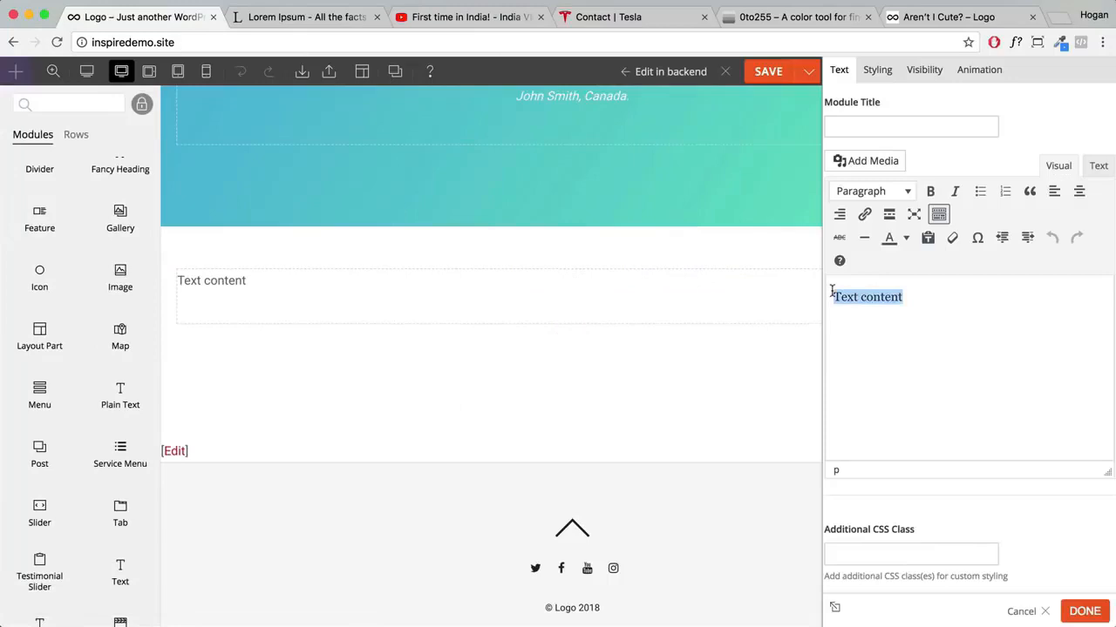
type("Latest")
key("BackSpace")
key("BackSpace")
key("BackSpace")
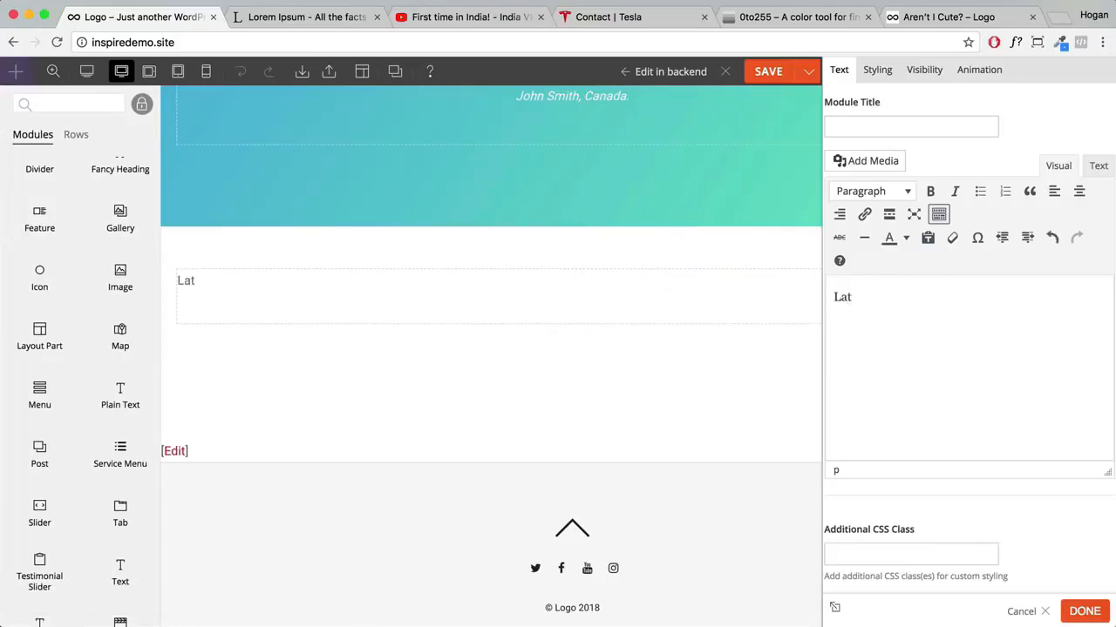
type("Our Latest")
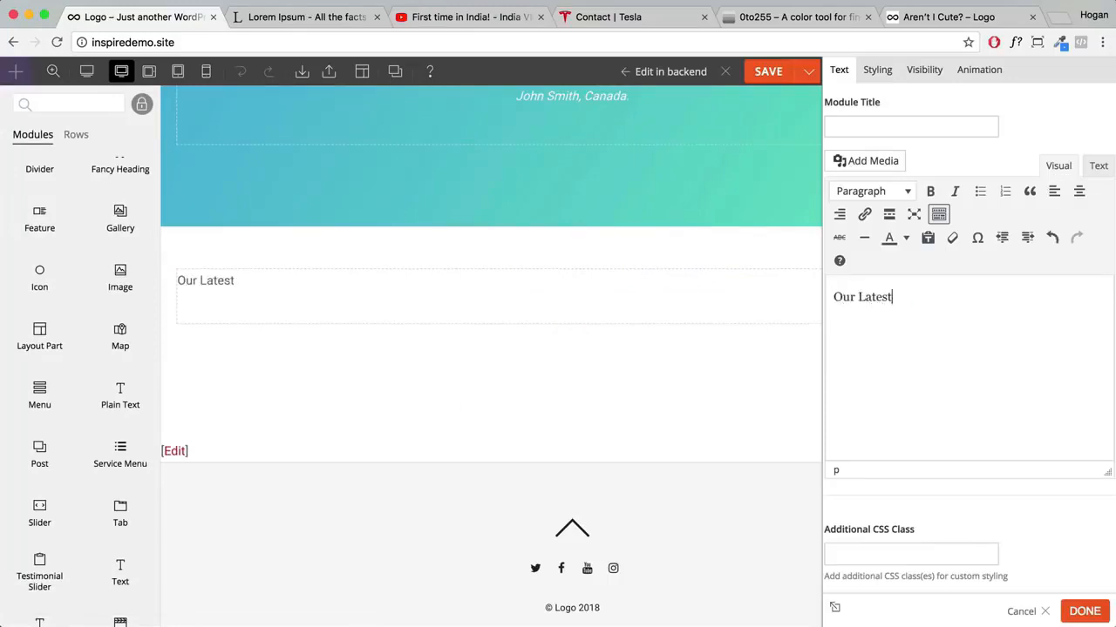
triple_click(859, 299)
left_click(880, 192)
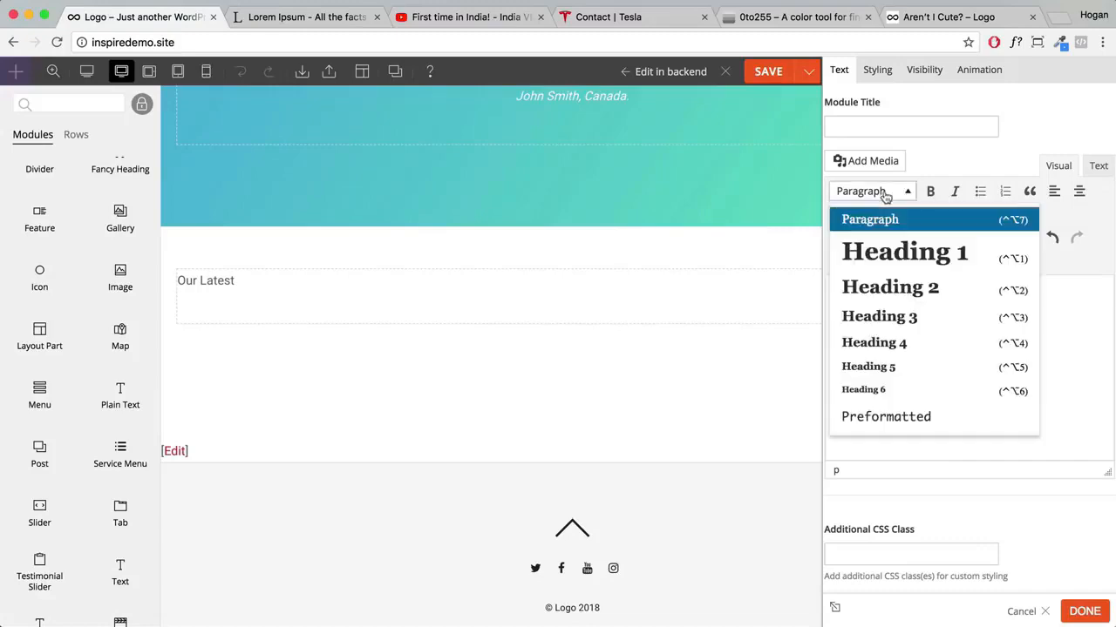
left_click(893, 253)
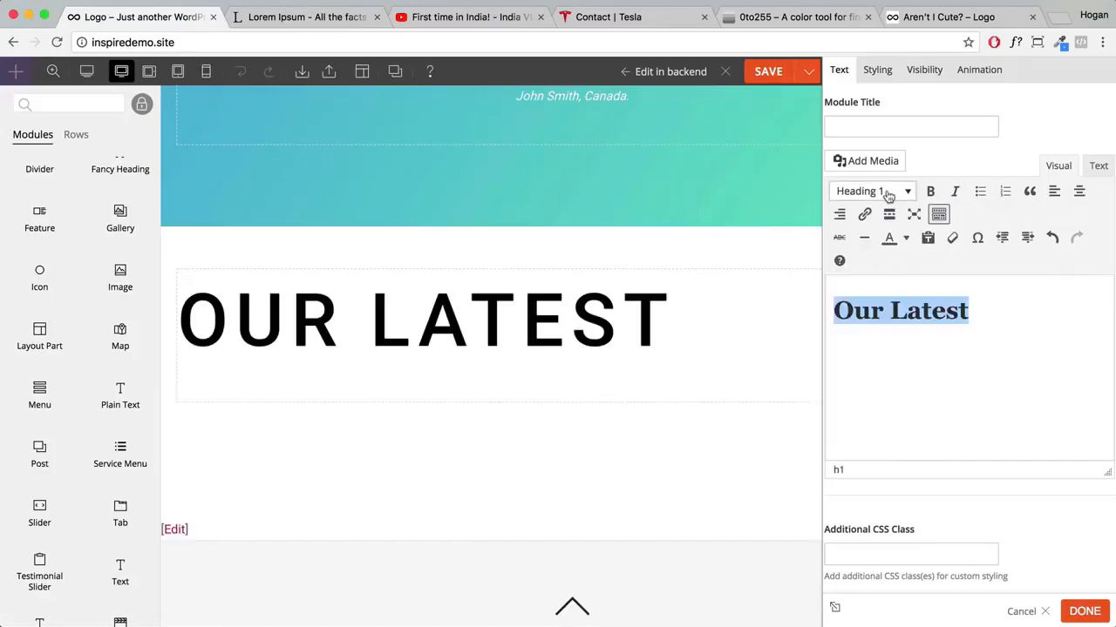
left_click(887, 193)
left_click(893, 288)
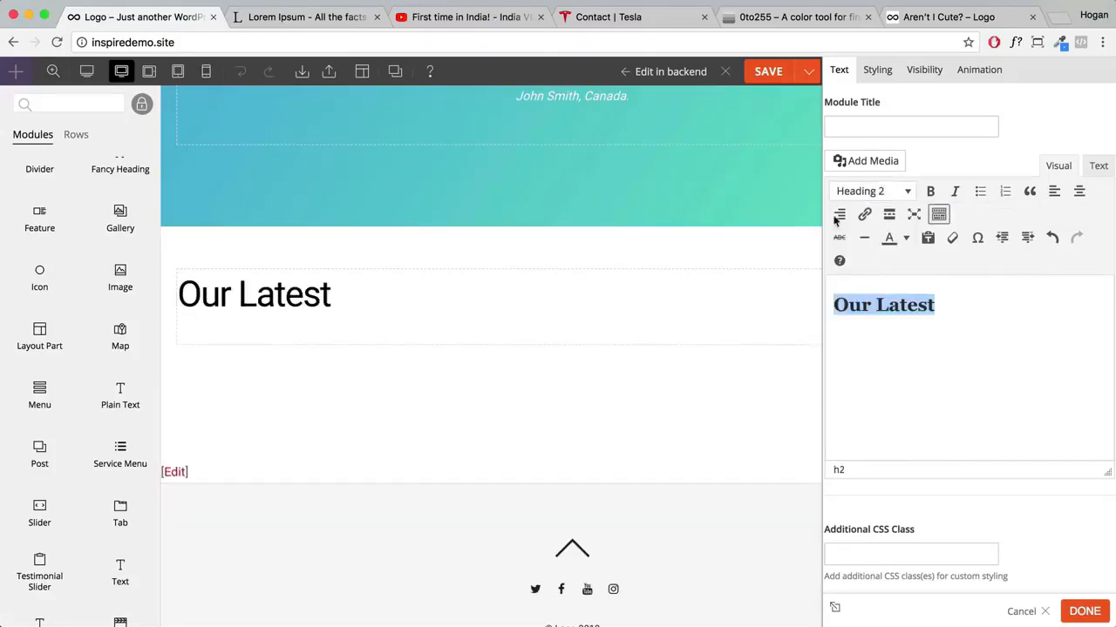
- Centre-align the heading in the Font styling options and close the module settings
left_click(877, 71)
left_click(920, 315)
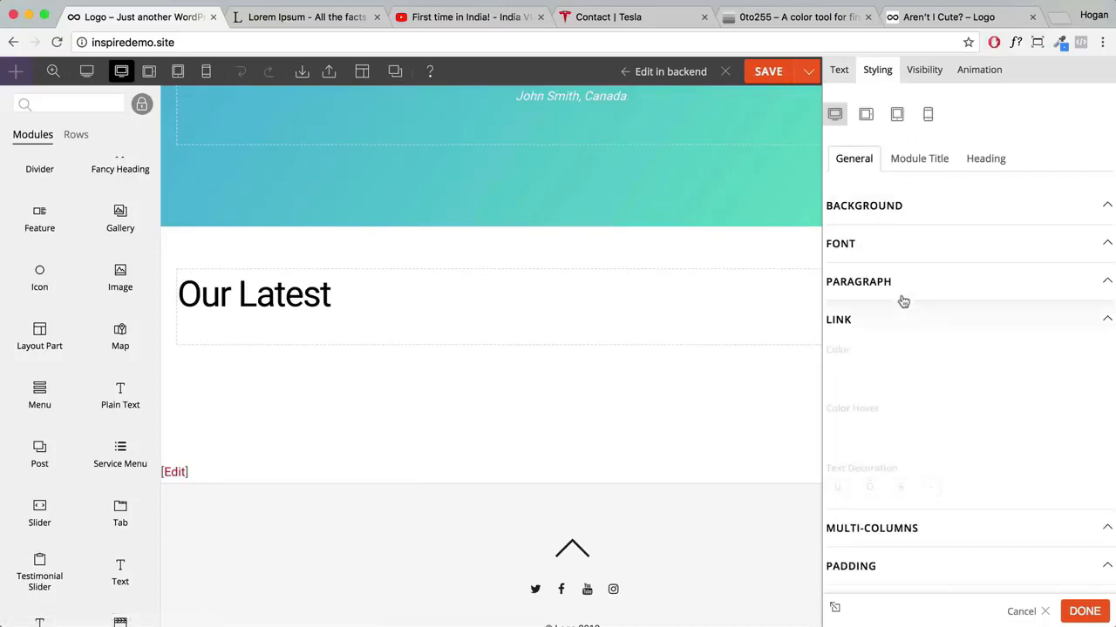
left_click(892, 285)
left_click(897, 248)
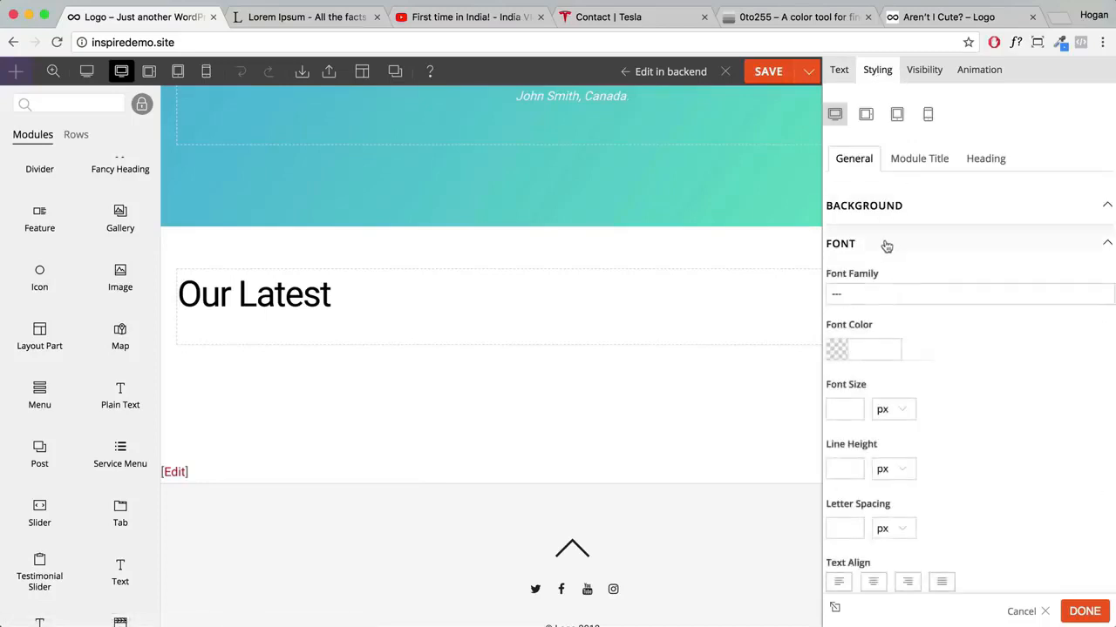
scroll(959, 369, "down", 3)
left_click(873, 433)
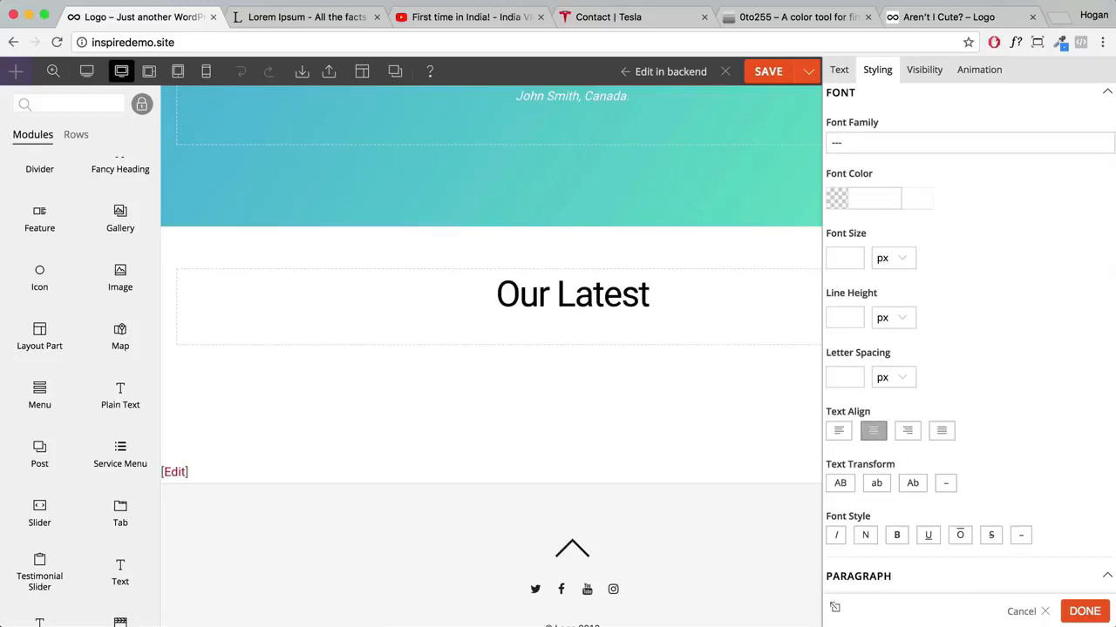
left_click(1083, 613)
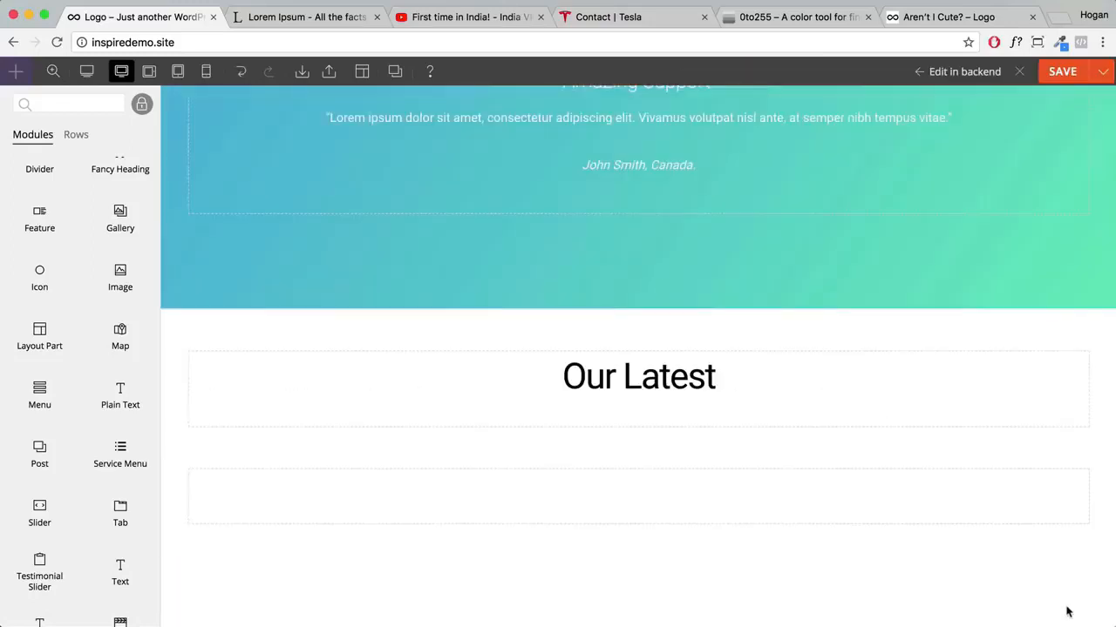
scroll(107, 428, "down", 2)
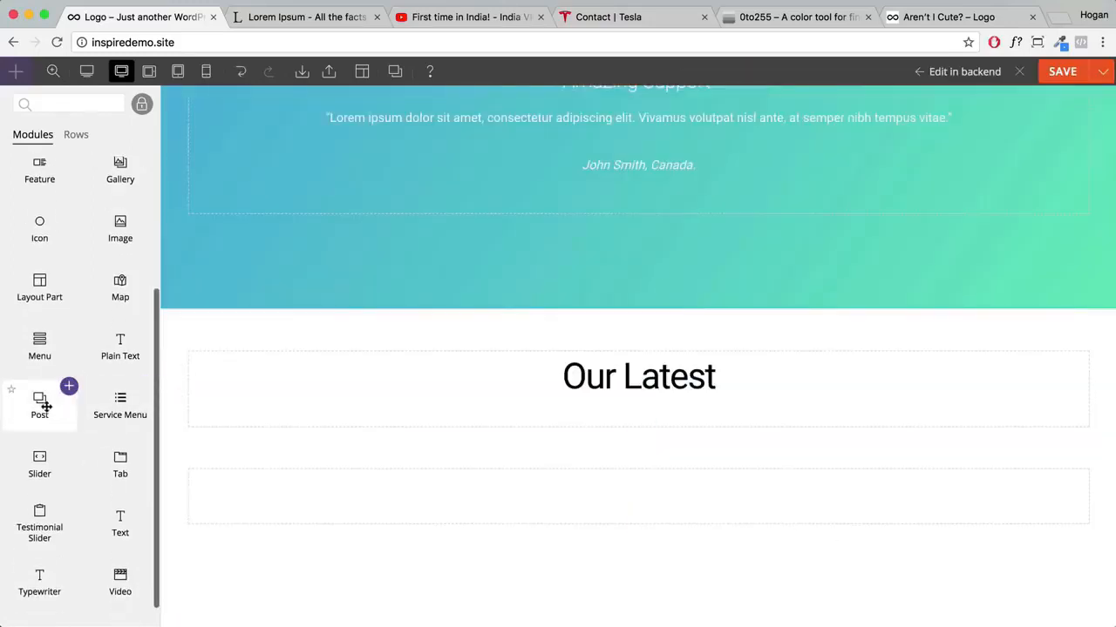
- Place a Post module under 'Our Latest' and switch its layout to Grid 3
left_click_drag(40, 408, 473, 445)
left_click_drag(471, 445, 472, 446)
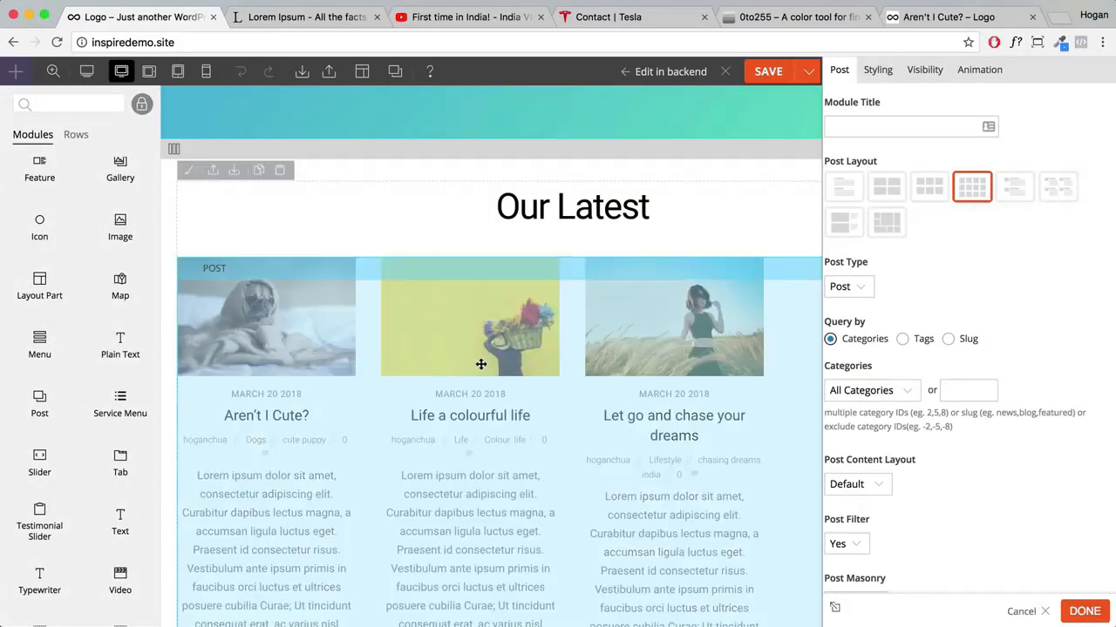
scroll(479, 366, "down", 2)
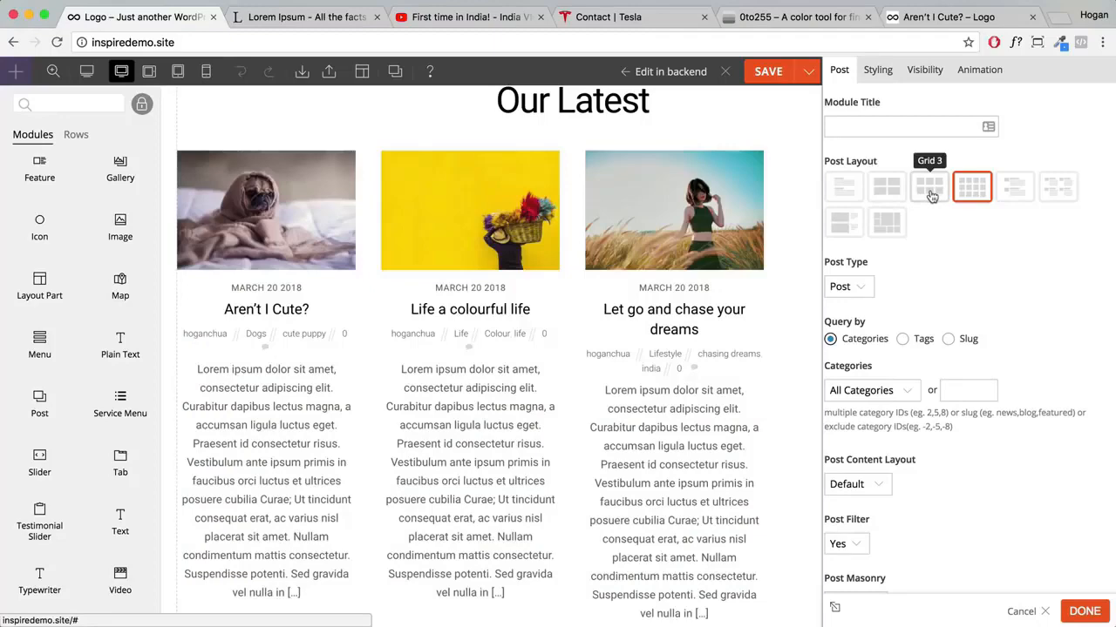
left_click(929, 188)
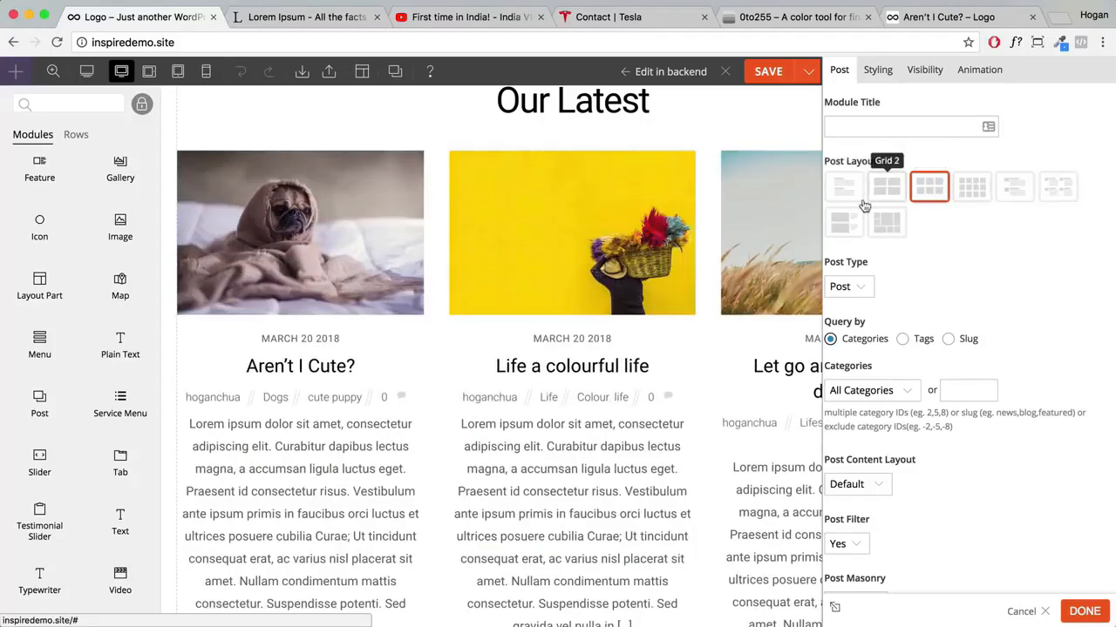
- Keep all categories selected and set Post Content Layout to Stacking
scroll(630, 325, "down", 2)
scroll(631, 325, "up", 1)
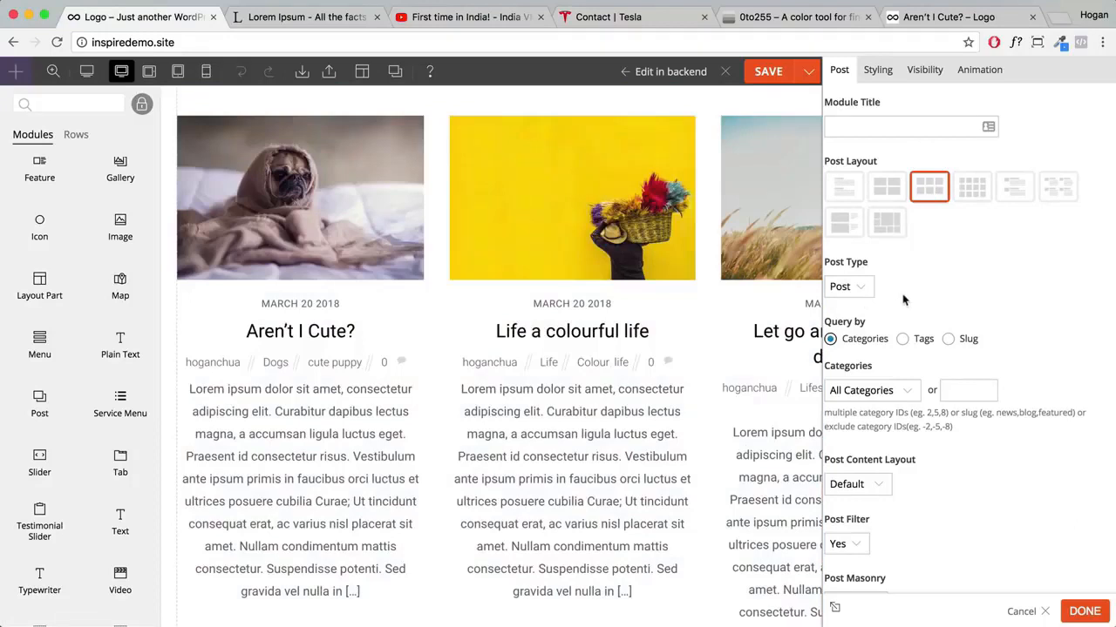
scroll(903, 300, "down", 3)
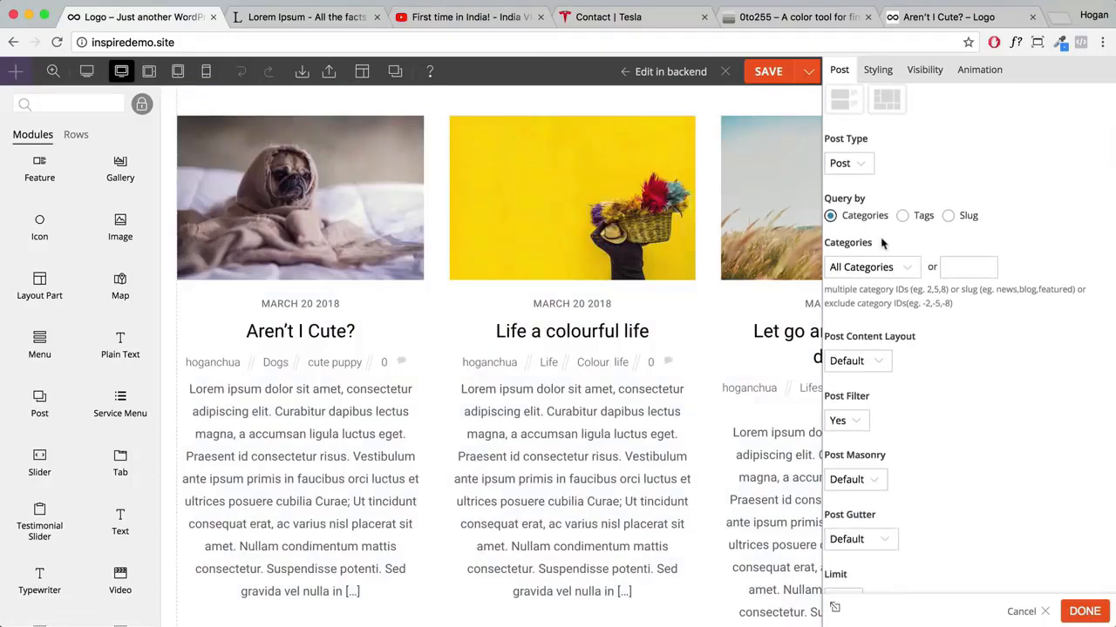
left_click(893, 269)
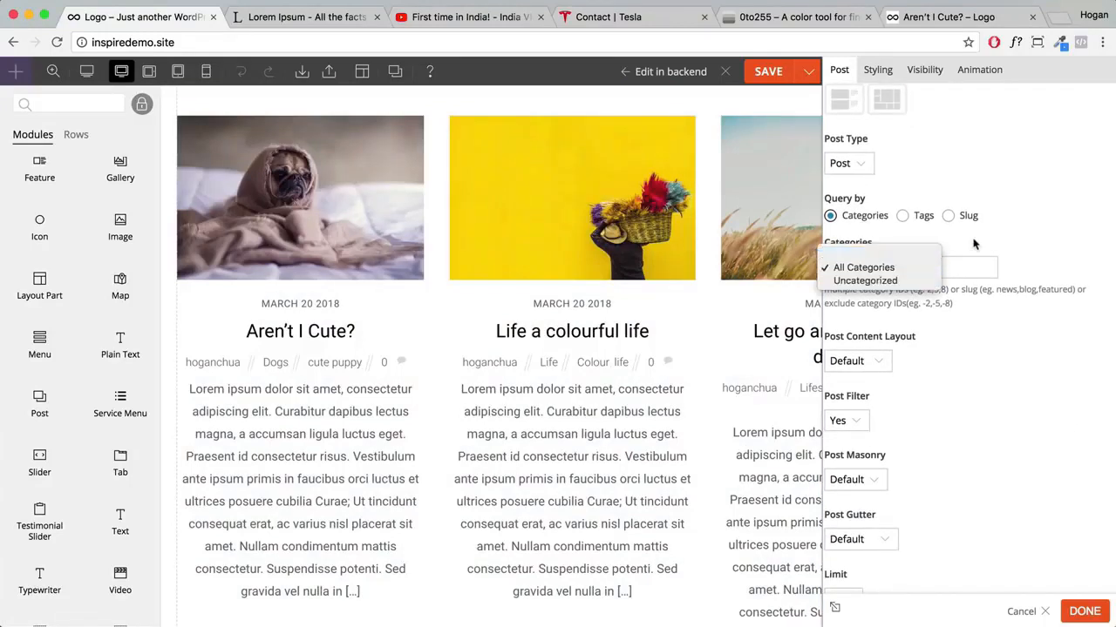
left_click(949, 275)
scroll(933, 287, "down", 2)
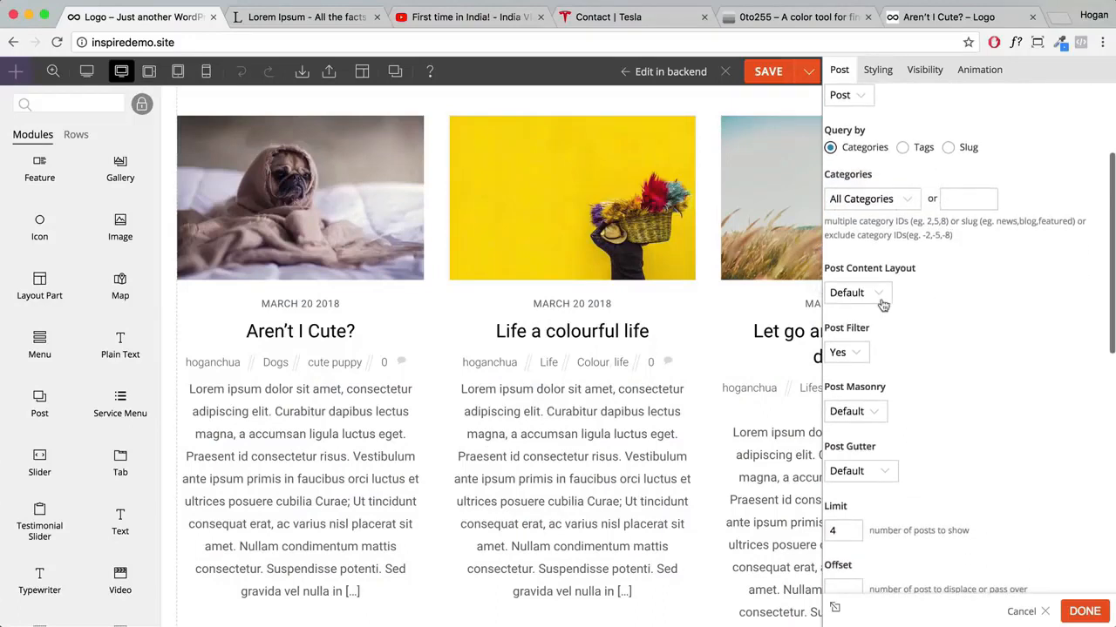
left_click(878, 293)
left_click(875, 303)
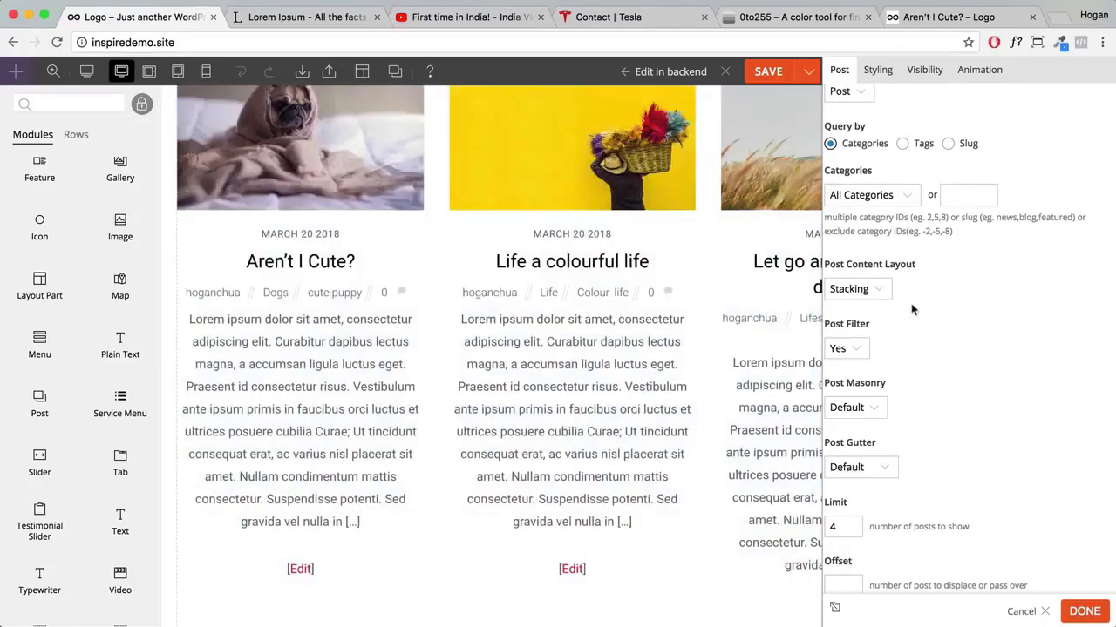
- Switch the post content layout to Overlay and check it in Preview
left_click(876, 295)
left_click(875, 302)
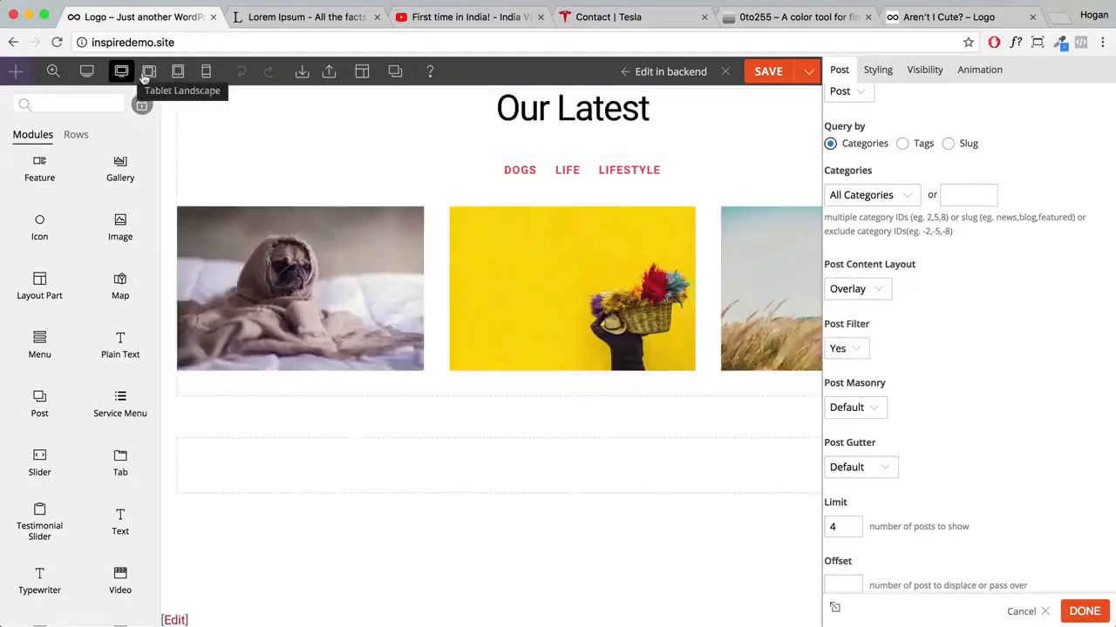
left_click(86, 70)
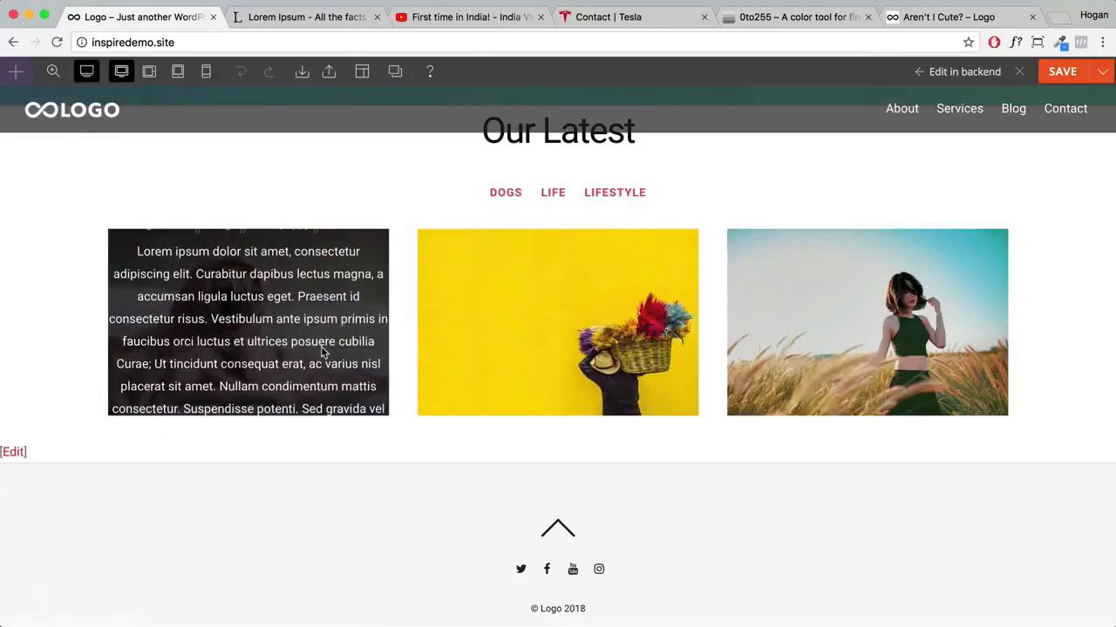
left_click(87, 71)
- Preview the Polaroid layout, then set the post content layout back to Default
left_click(871, 289)
left_click(882, 306)
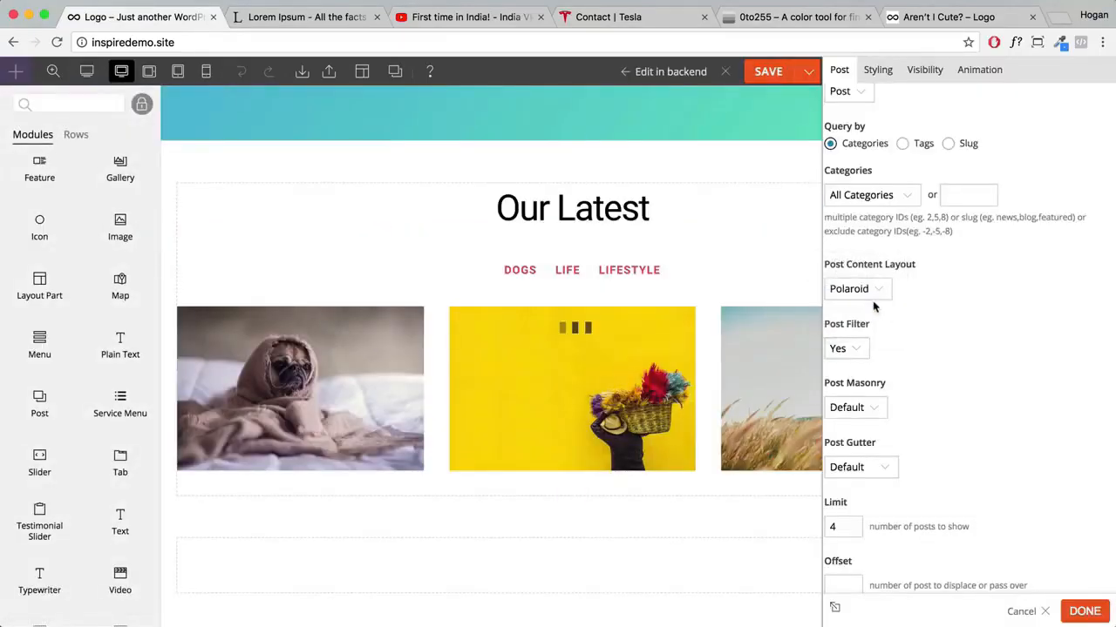
left_click(87, 73)
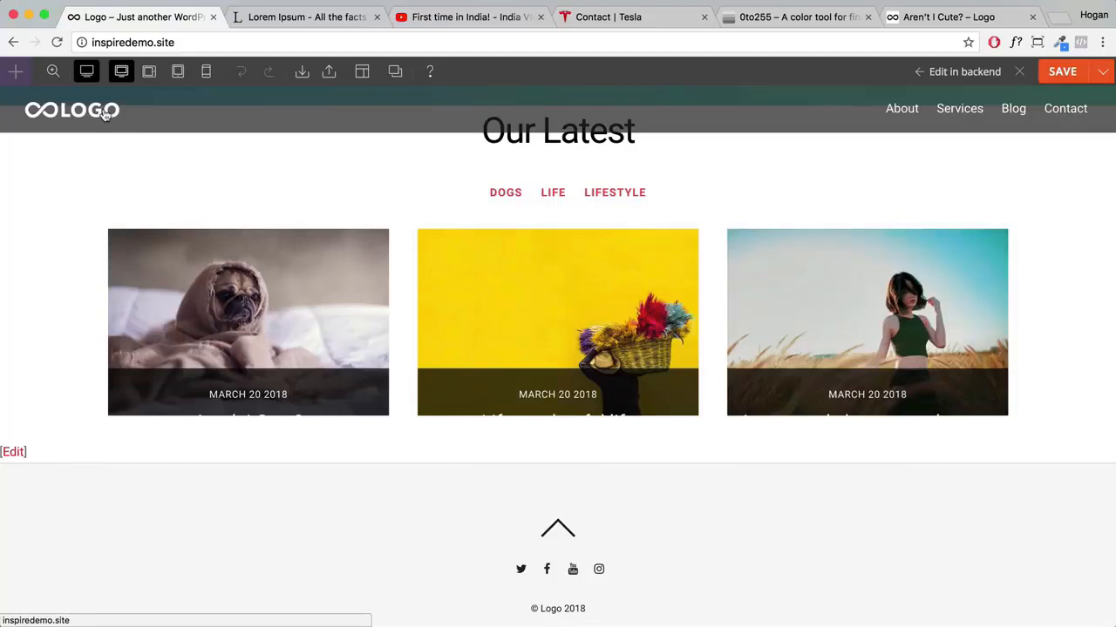
left_click(87, 73)
left_click(859, 291)
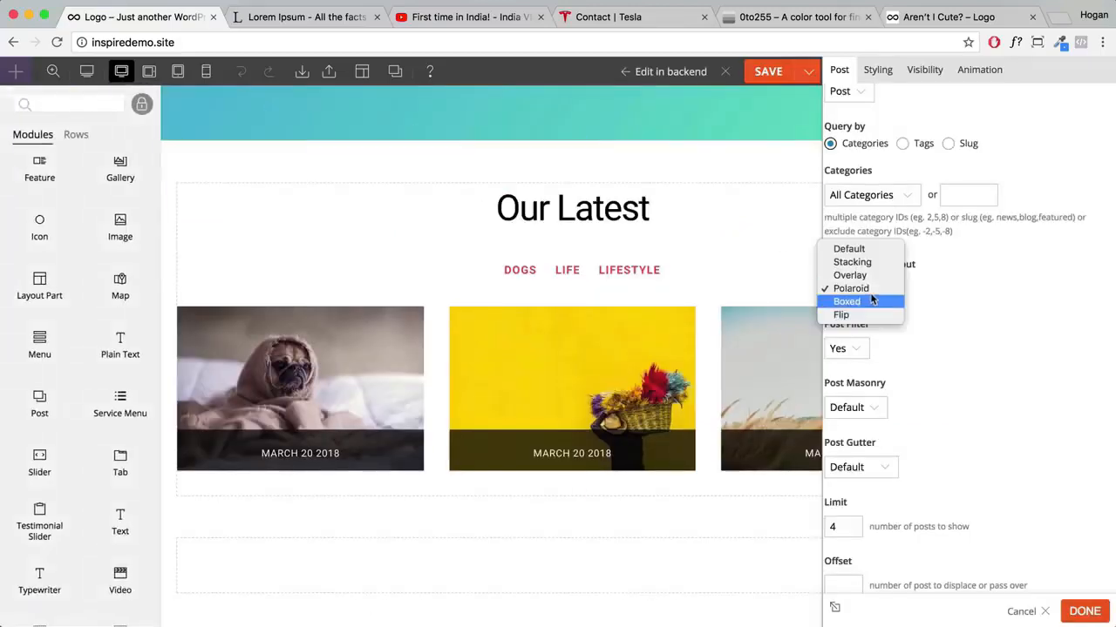
left_click(866, 250)
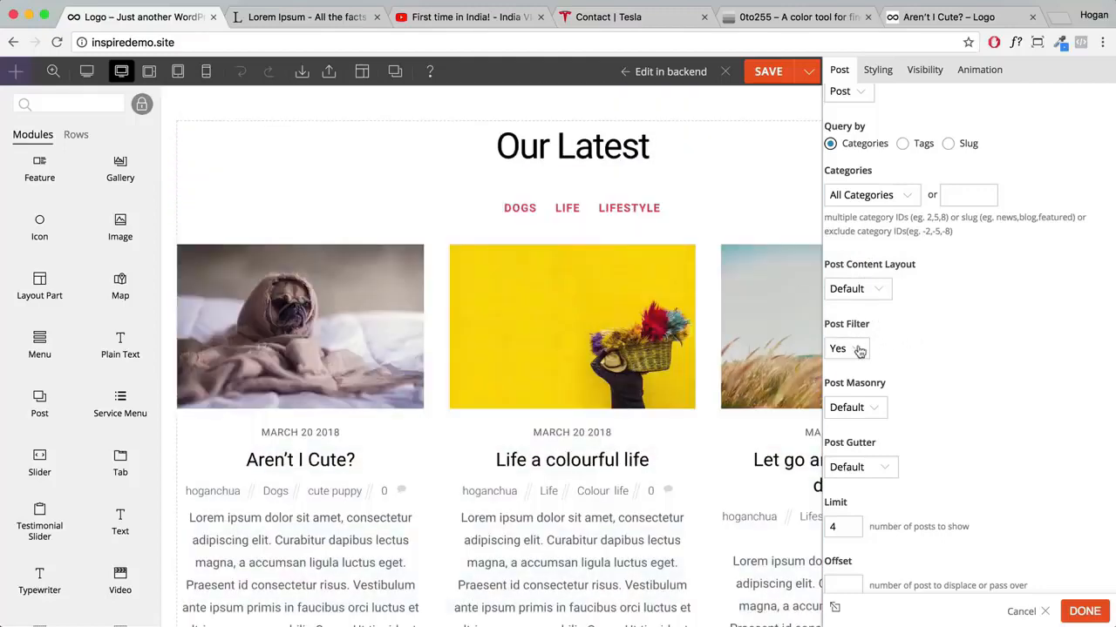
- Turn off the category filter and limit the listing to 3 posts
left_click(856, 349)
left_click(850, 366)
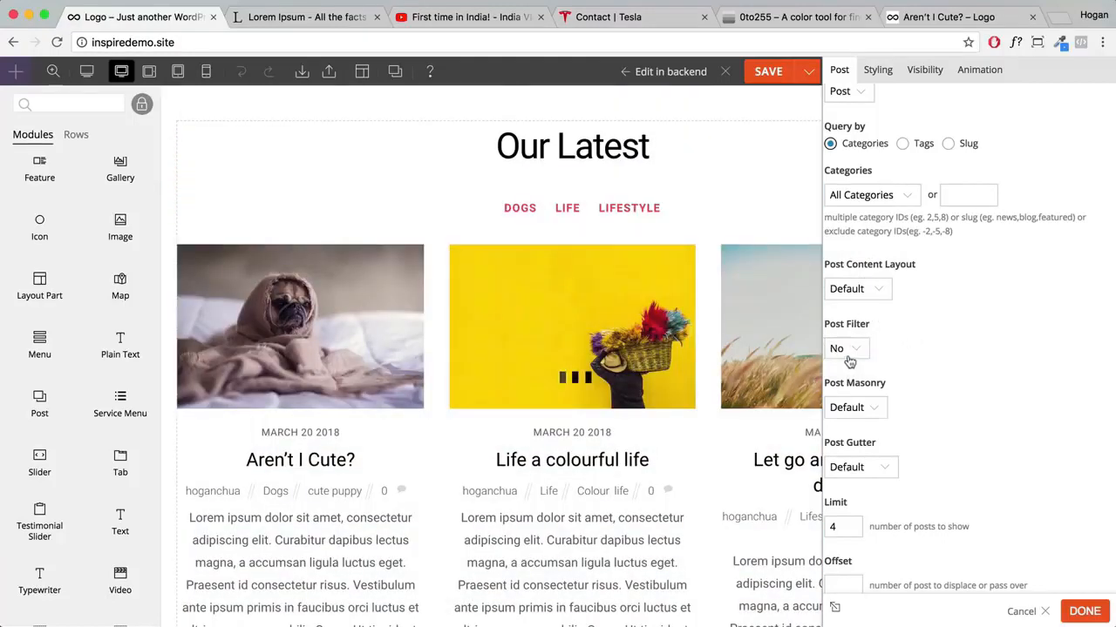
scroll(759, 337, "down", 3)
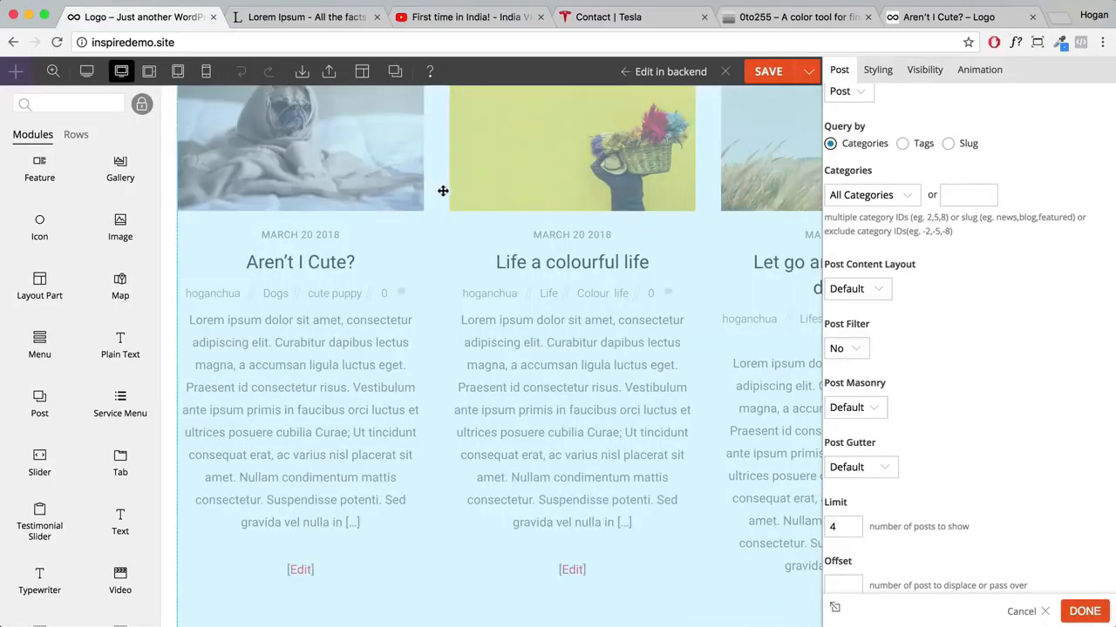
scroll(876, 479, "down", 2)
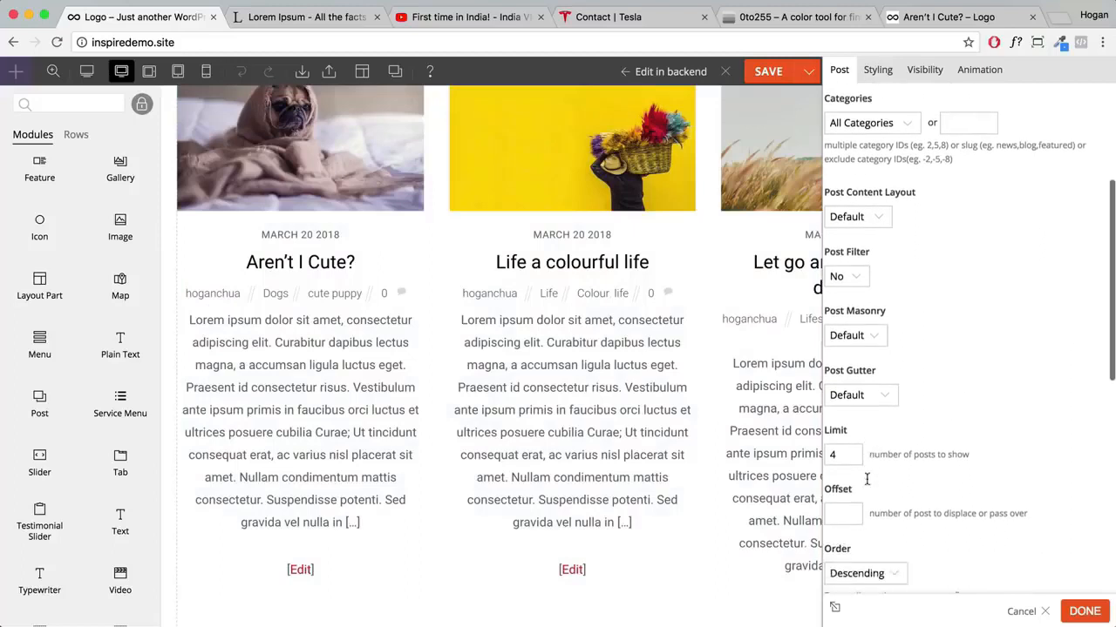
left_click(832, 452)
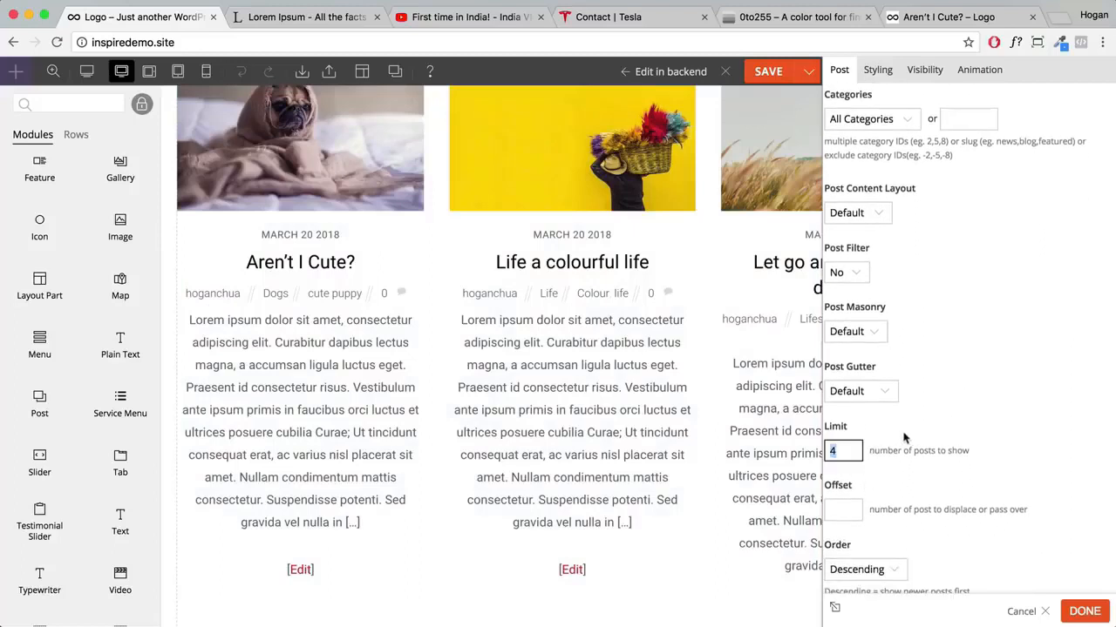
type("3")
- Switch the post display to None, then back to Excerpt
scroll(917, 435, "down", 2)
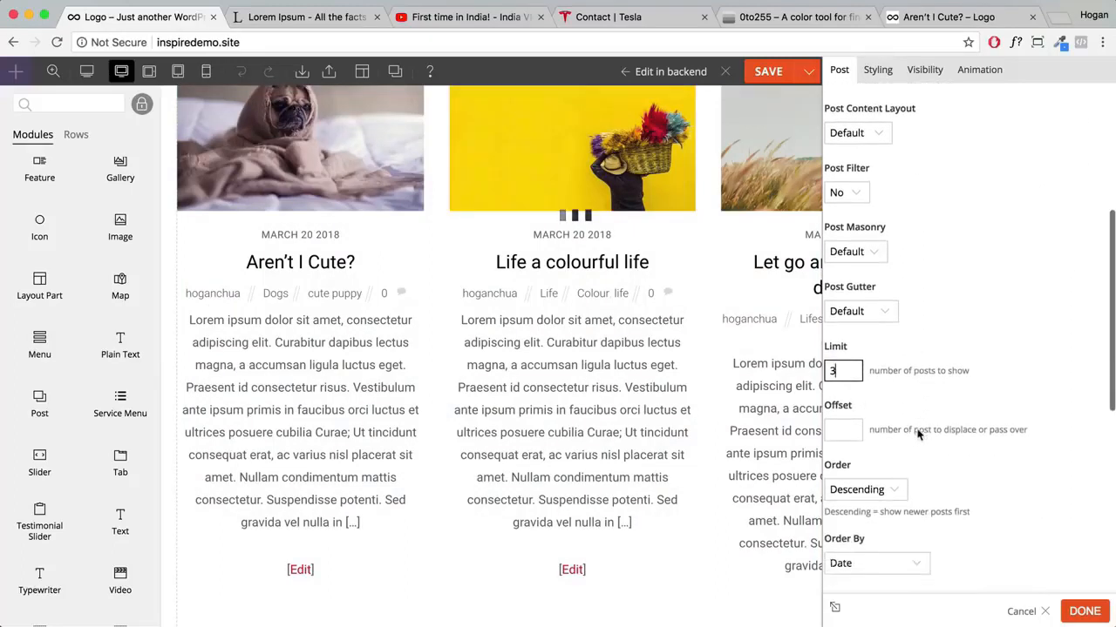
scroll(917, 435, "down", 5)
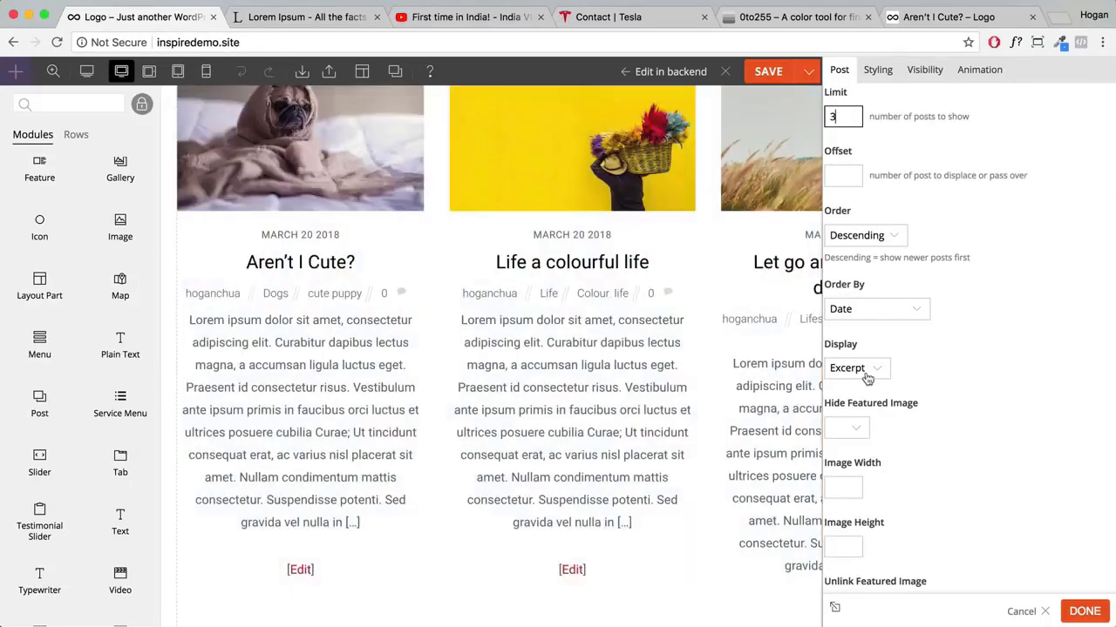
left_click(865, 369)
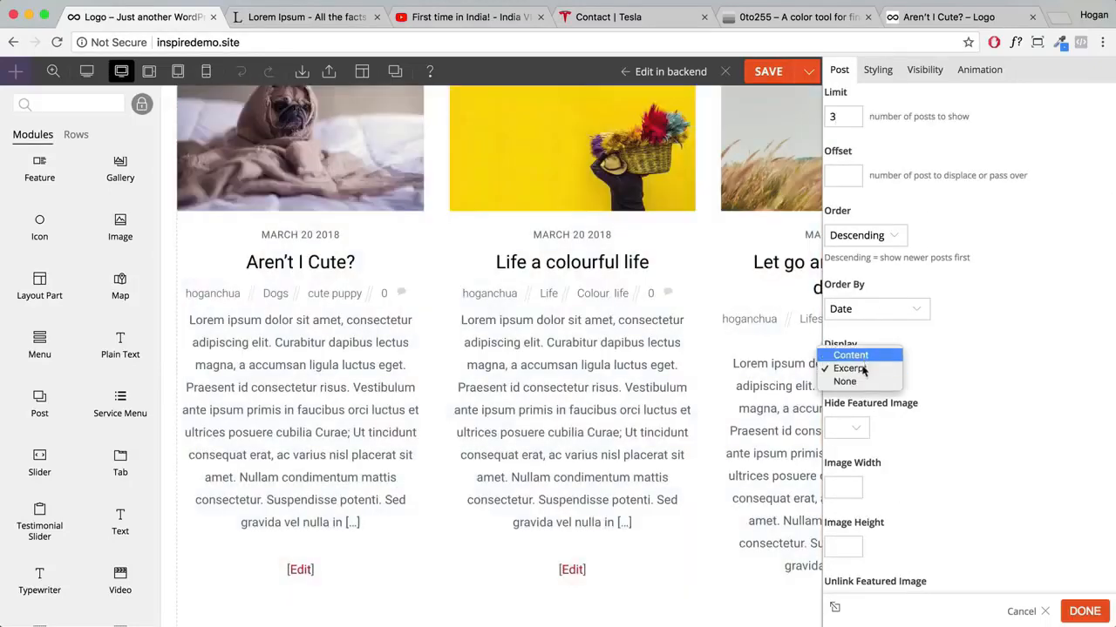
left_click(845, 381)
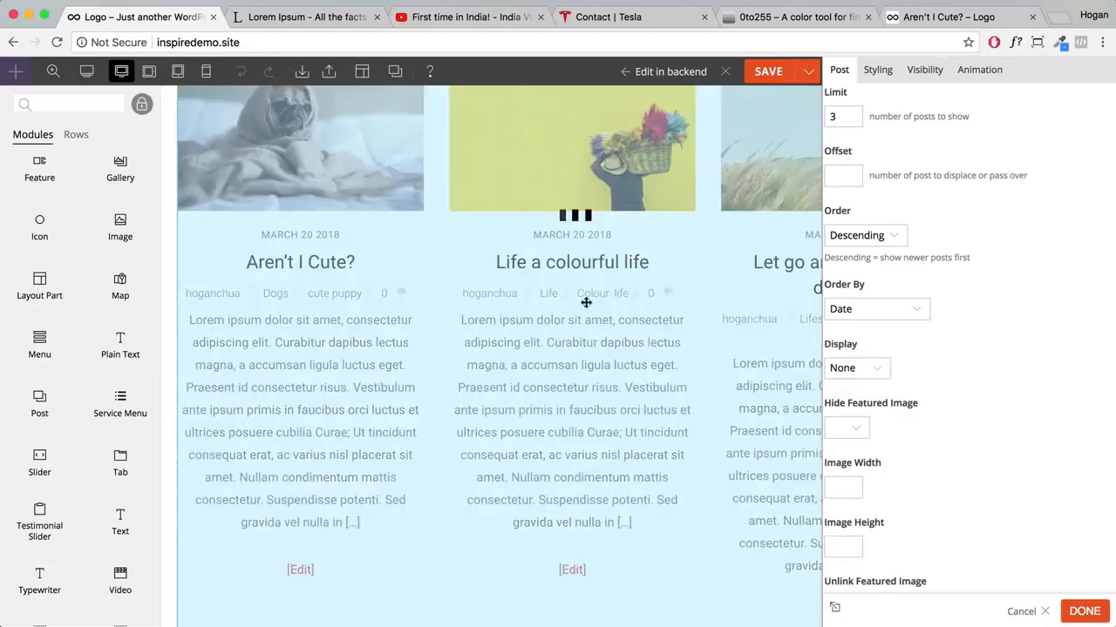
left_click(878, 373)
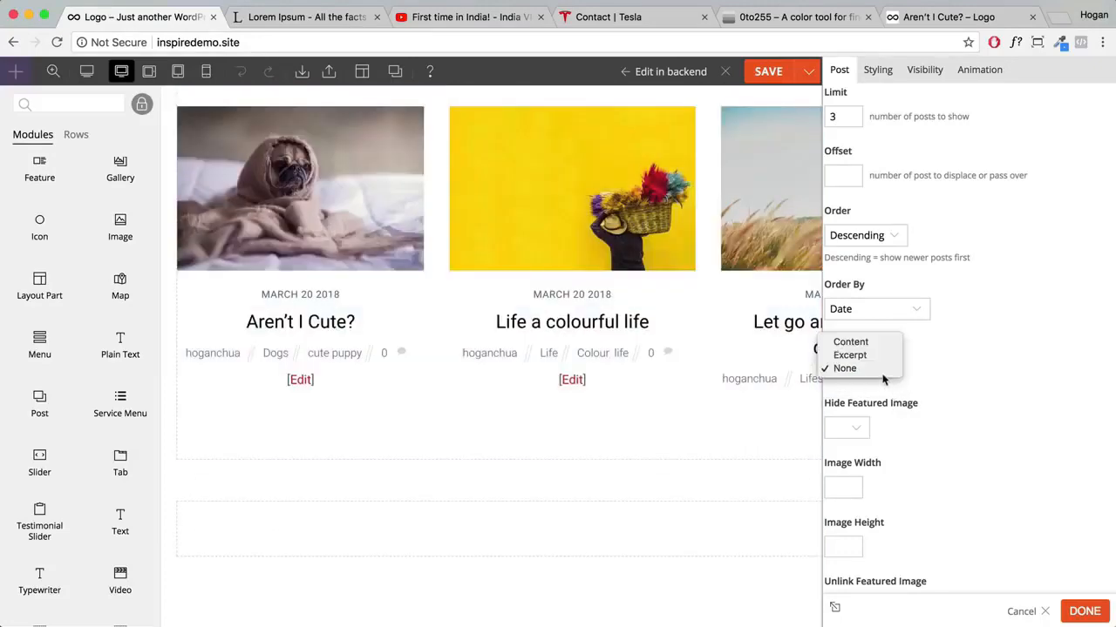
left_click(869, 357)
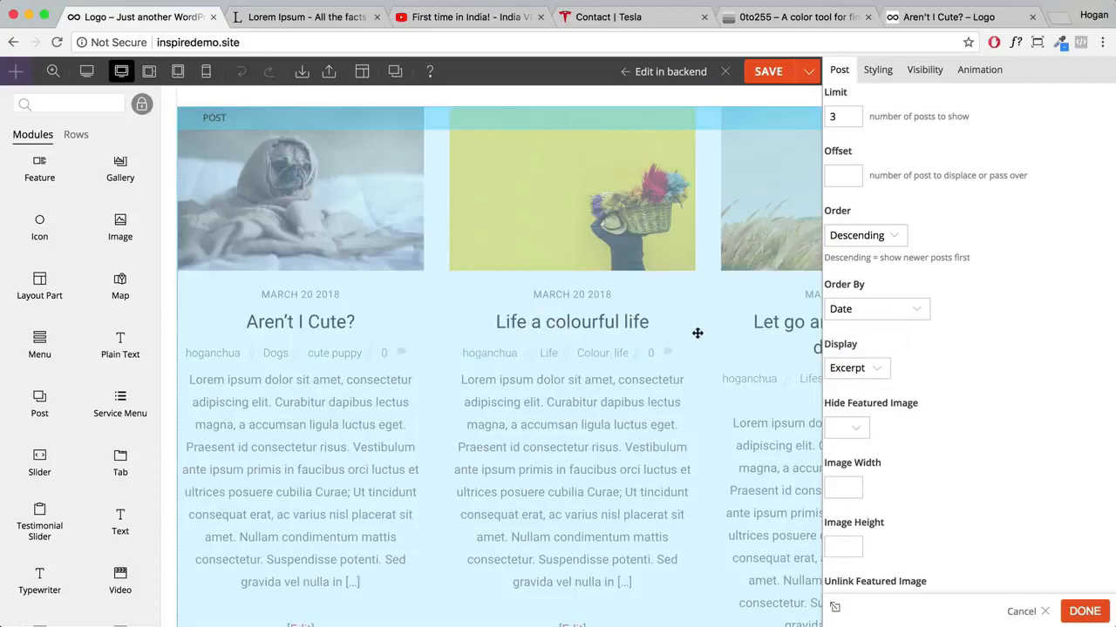
- Inspect the Hide Post Meta choices, leaving the post meta setting unchanged
scroll(883, 351, "down", 6)
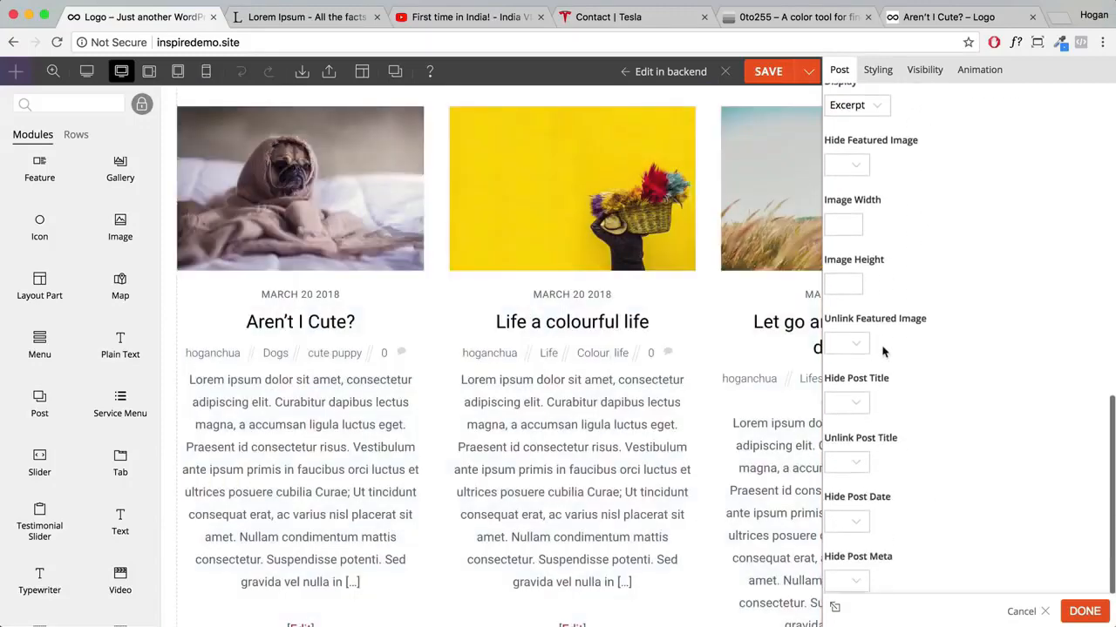
scroll(883, 351, "down", 4)
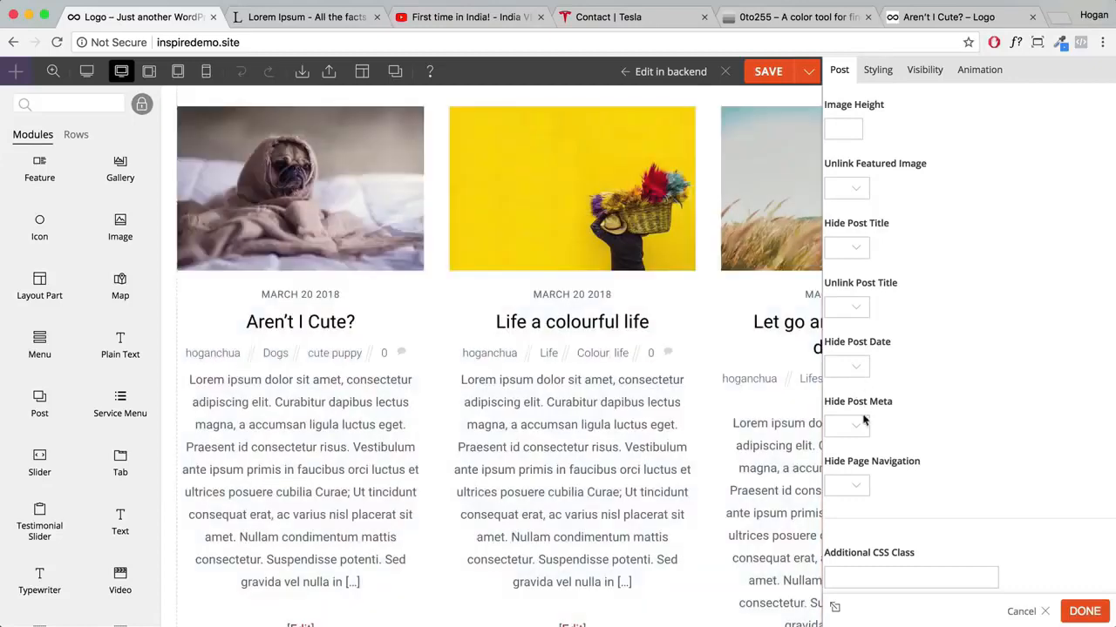
left_click(864, 420)
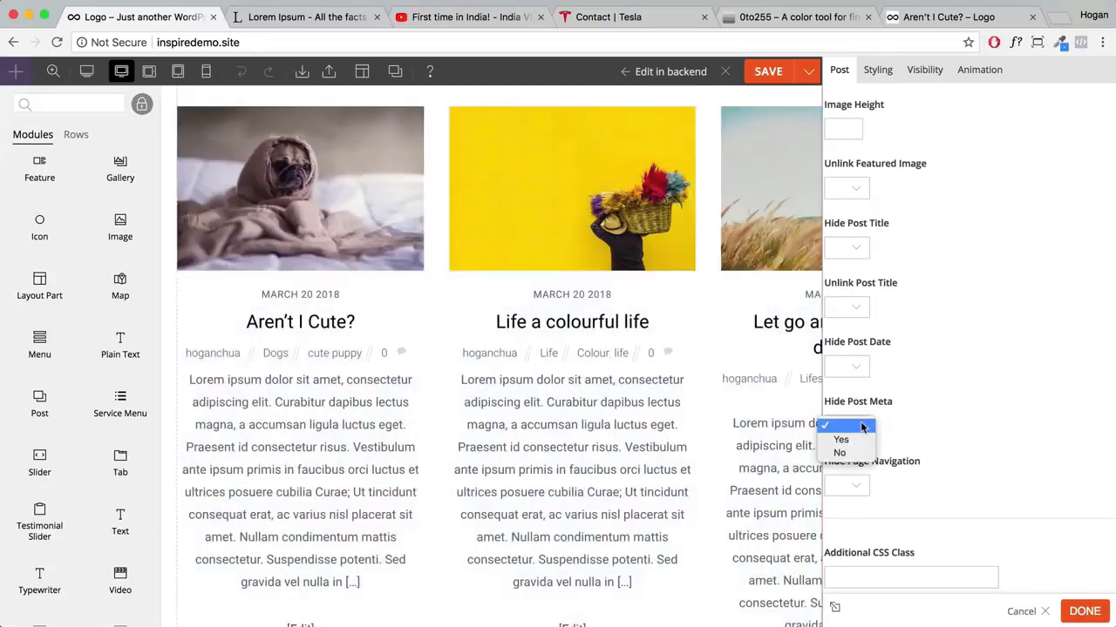
left_click(929, 428)
scroll(622, 393, "down", 2)
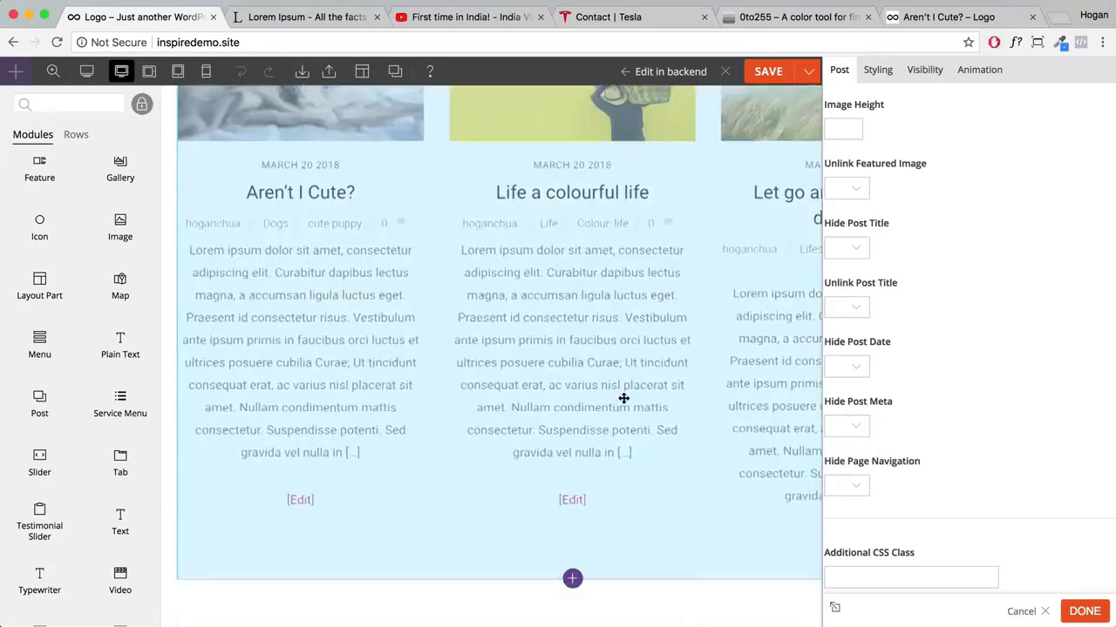
scroll(624, 397, "up", 3)
scroll(624, 396, "down", 2)
scroll(624, 396, "up", 2)
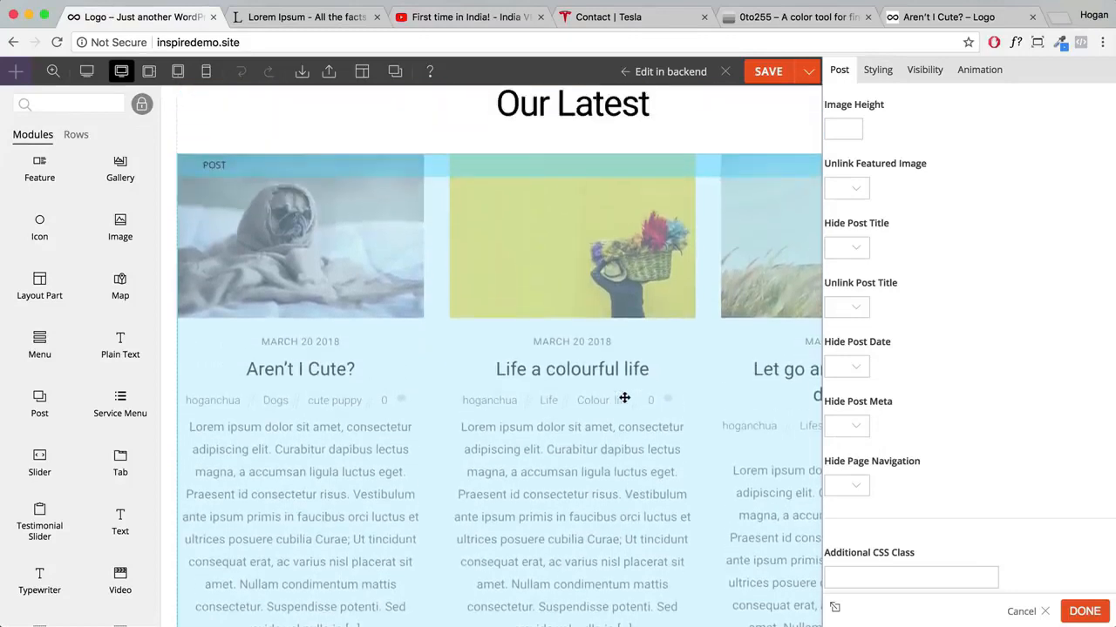
scroll(624, 396, "down", 1)
scroll(625, 396, "up", 2)
scroll(627, 393, "up", 3)
scroll(626, 394, "up", 2)
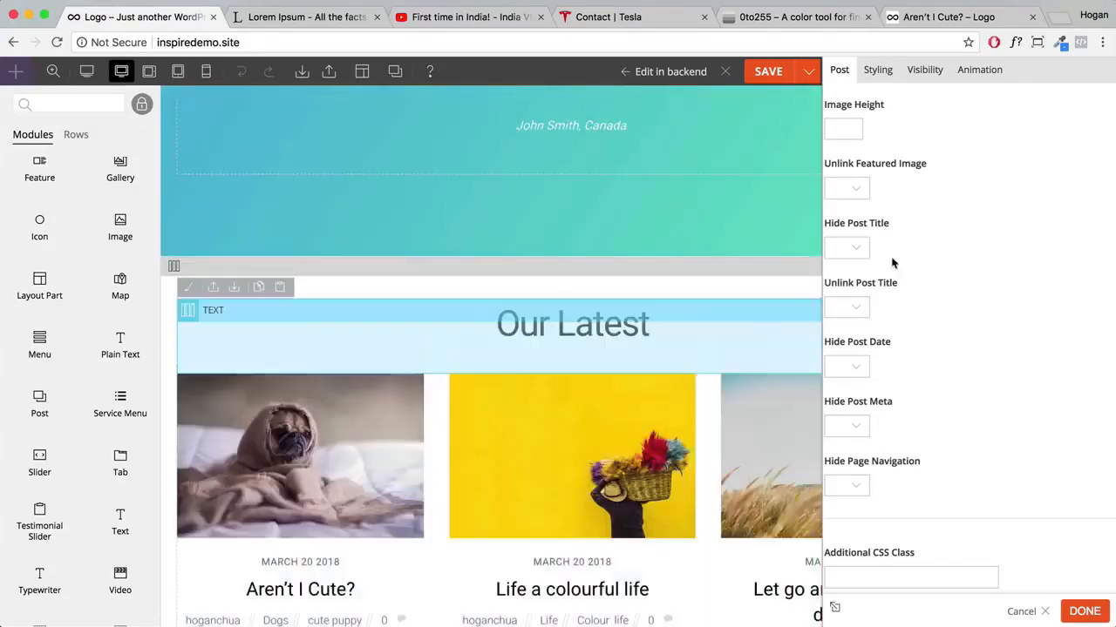
- Look over the post listing's Styling options and close its settings
left_click(875, 71)
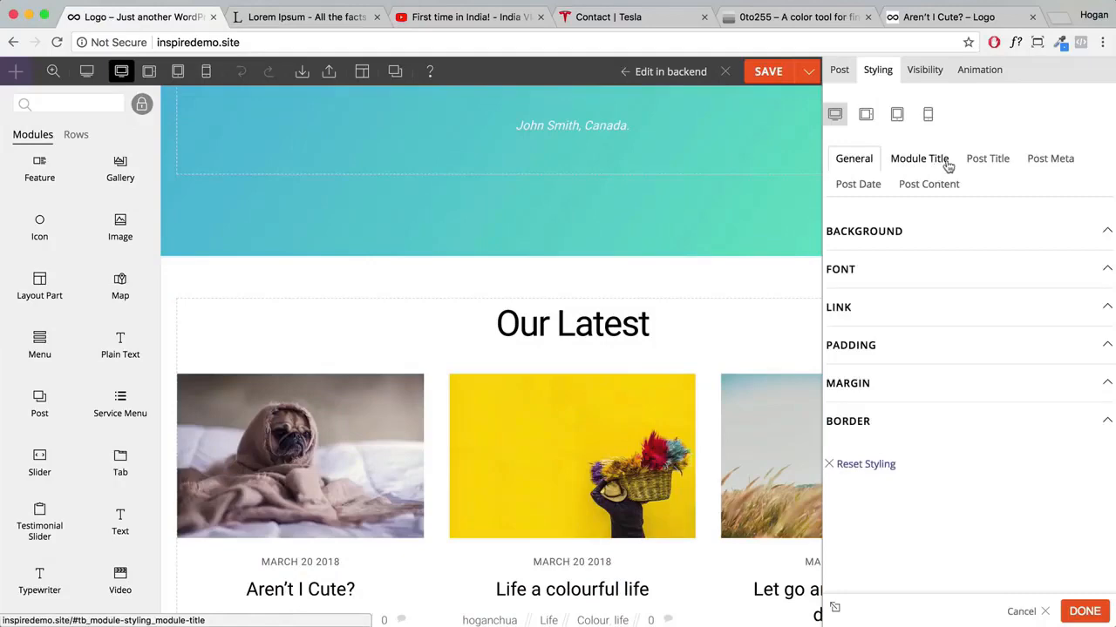
scroll(625, 376, "down", 3)
scroll(624, 375, "up", 1)
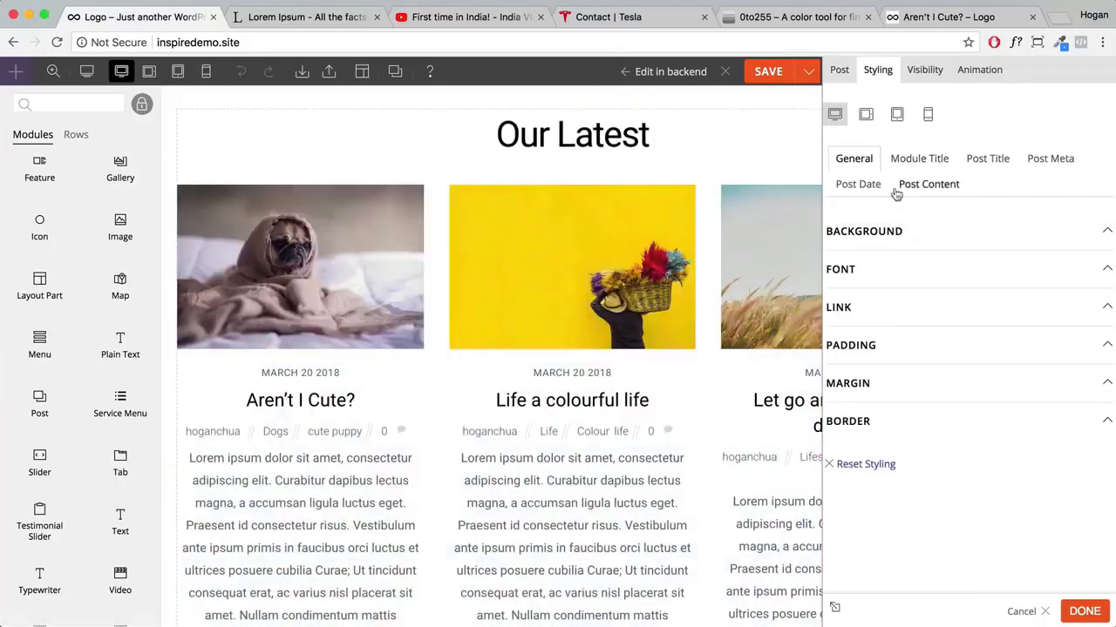
left_click(1085, 612)
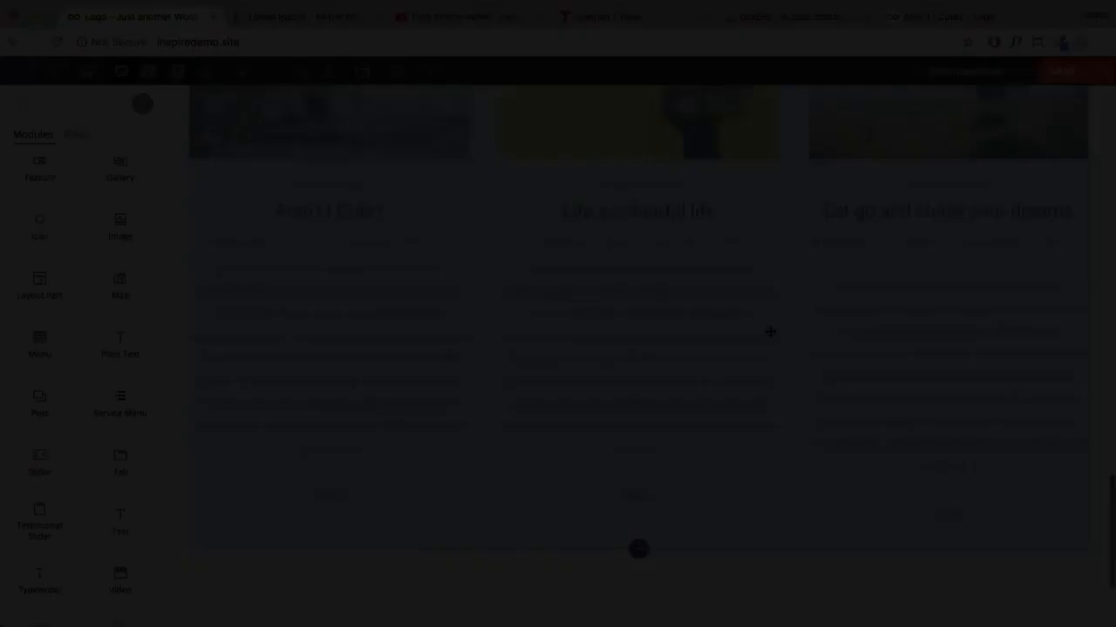
- Give the Our Latest row separate top and bottom padding of 5% in its styling options
scroll(770, 332, "up", 5)
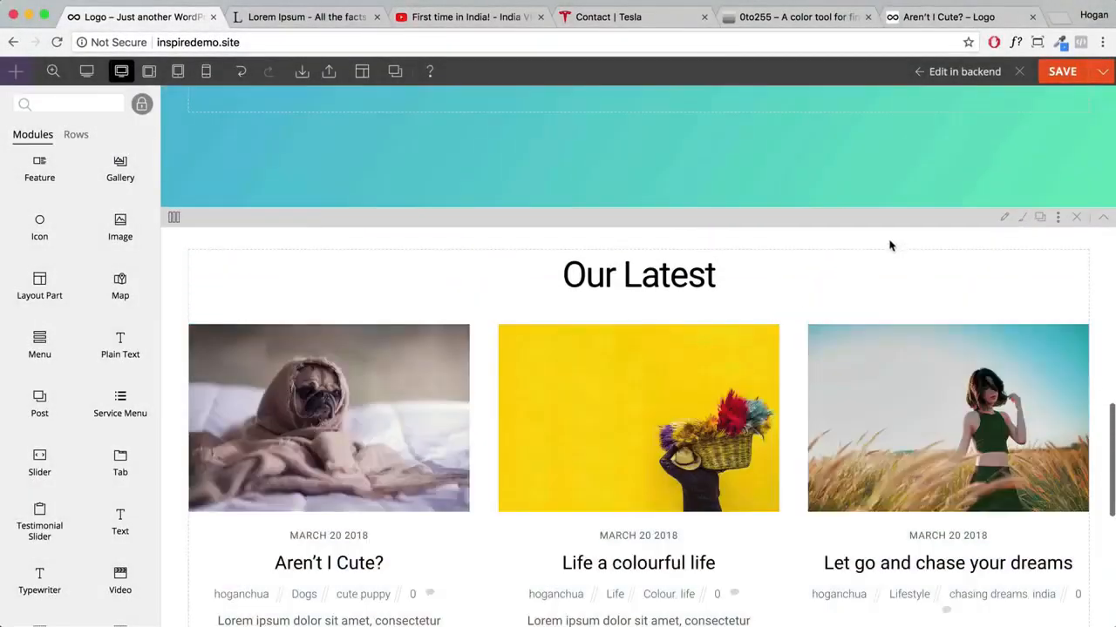
scroll(891, 241, "down", 3)
left_click(1004, 117)
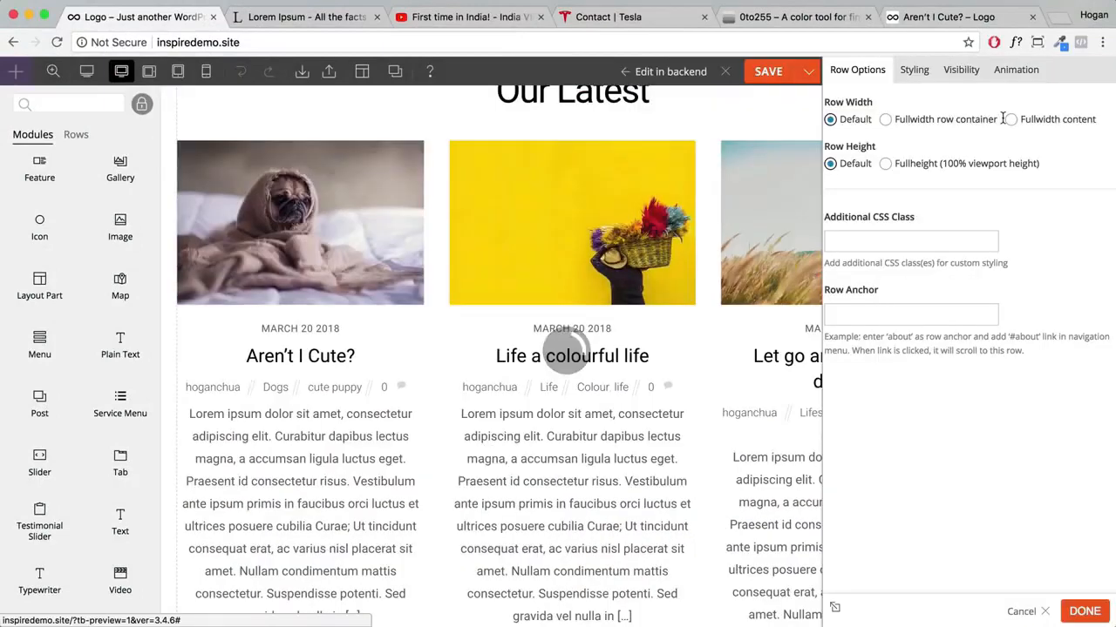
left_click(912, 74)
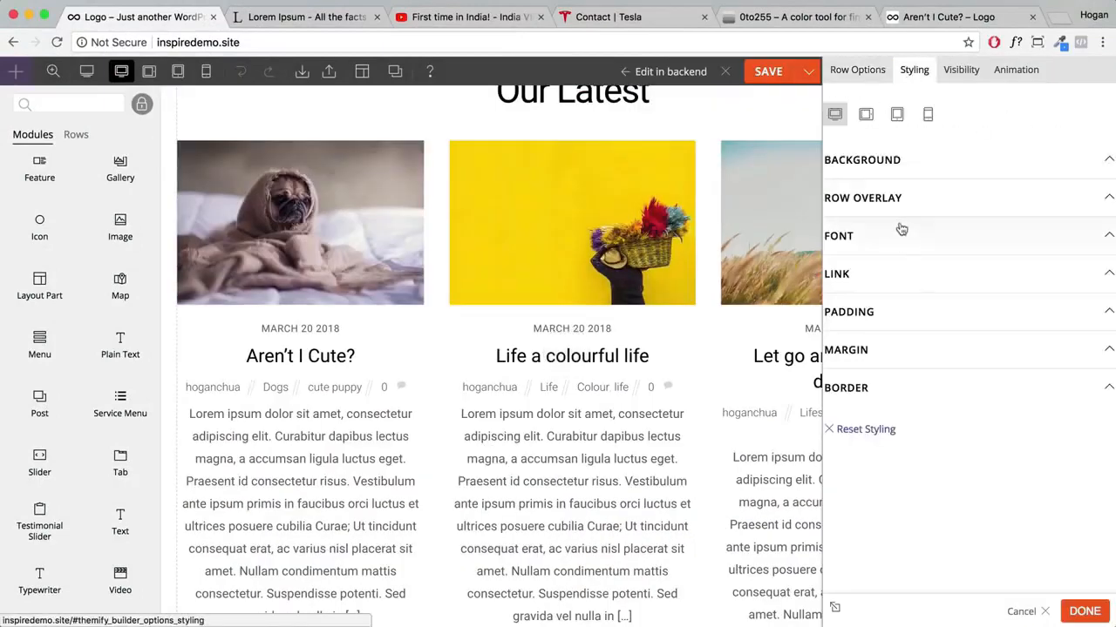
left_click(899, 311)
left_click(844, 368)
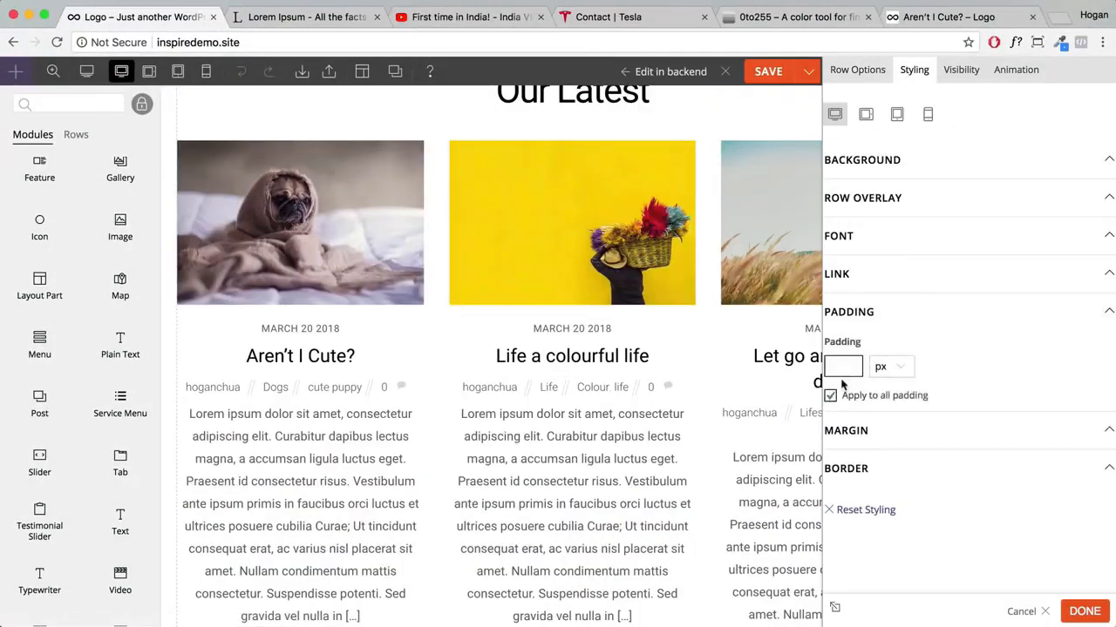
left_click(831, 397)
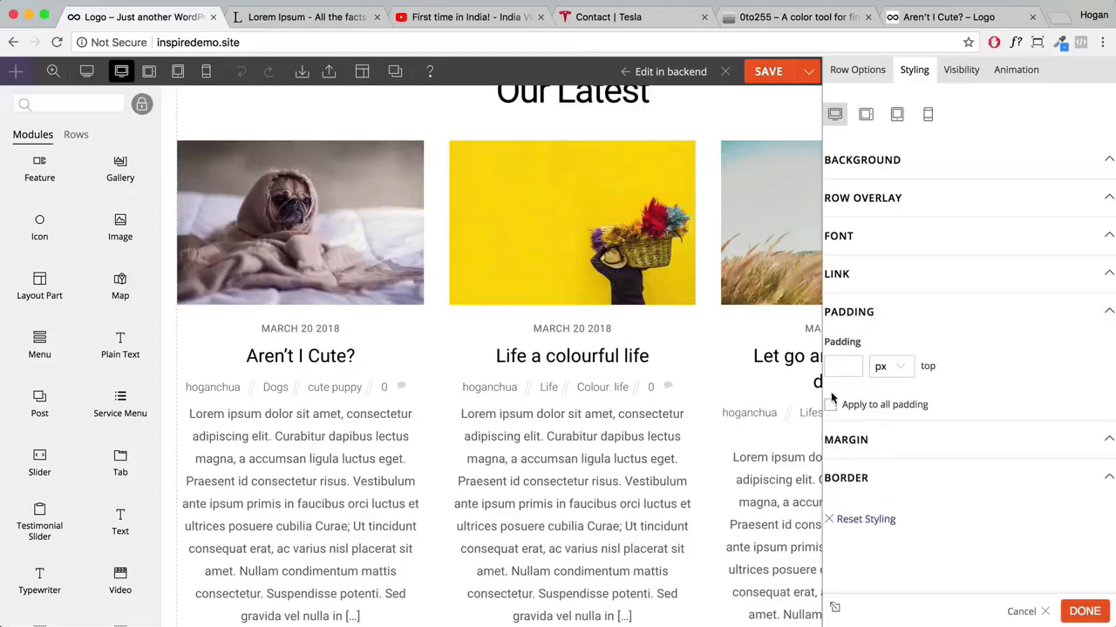
left_click(850, 366)
type("5")
left_click(889, 366)
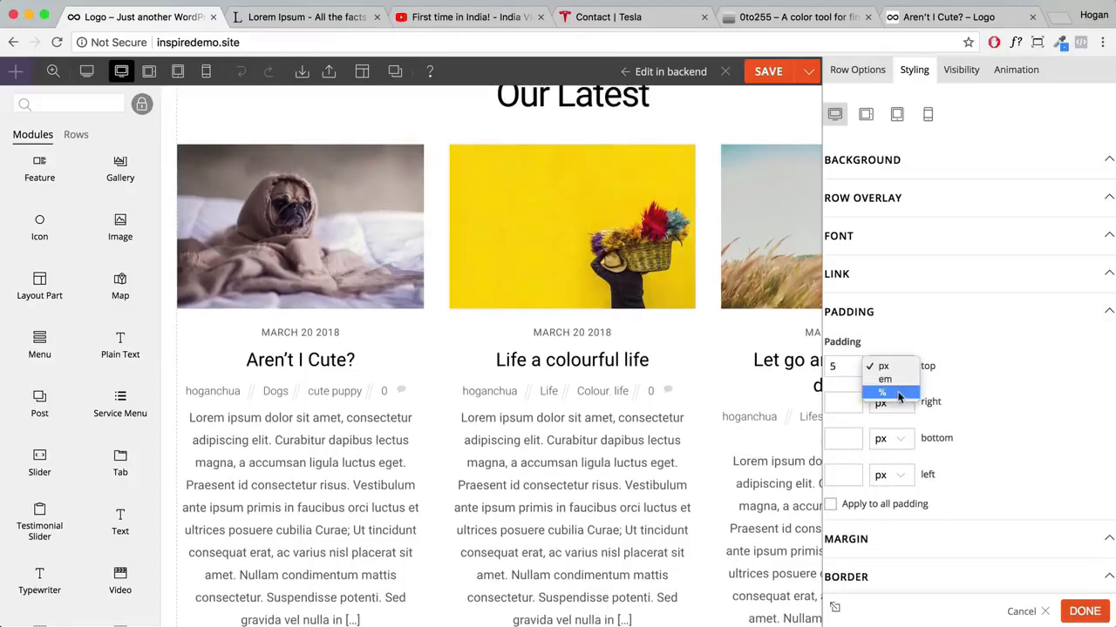
left_click(884, 391)
left_click(843, 476)
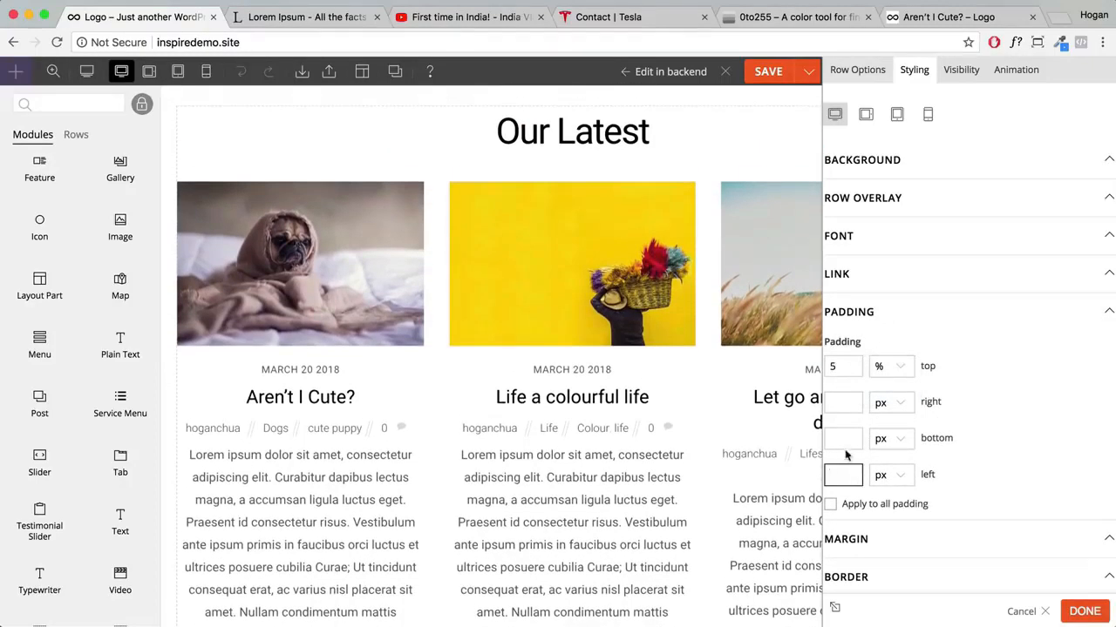
left_click(843, 438)
type("5")
left_click(891, 438)
left_click(885, 464)
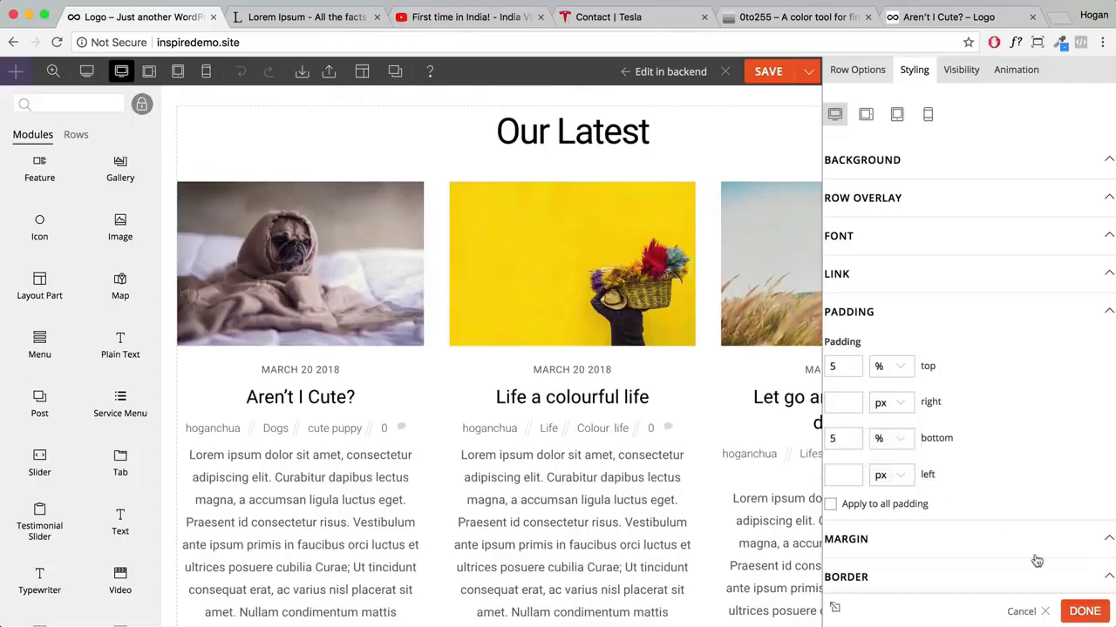
left_click(1084, 611)
- Save the page layout and exit the builder to the live page
scroll(843, 494, "down", 3)
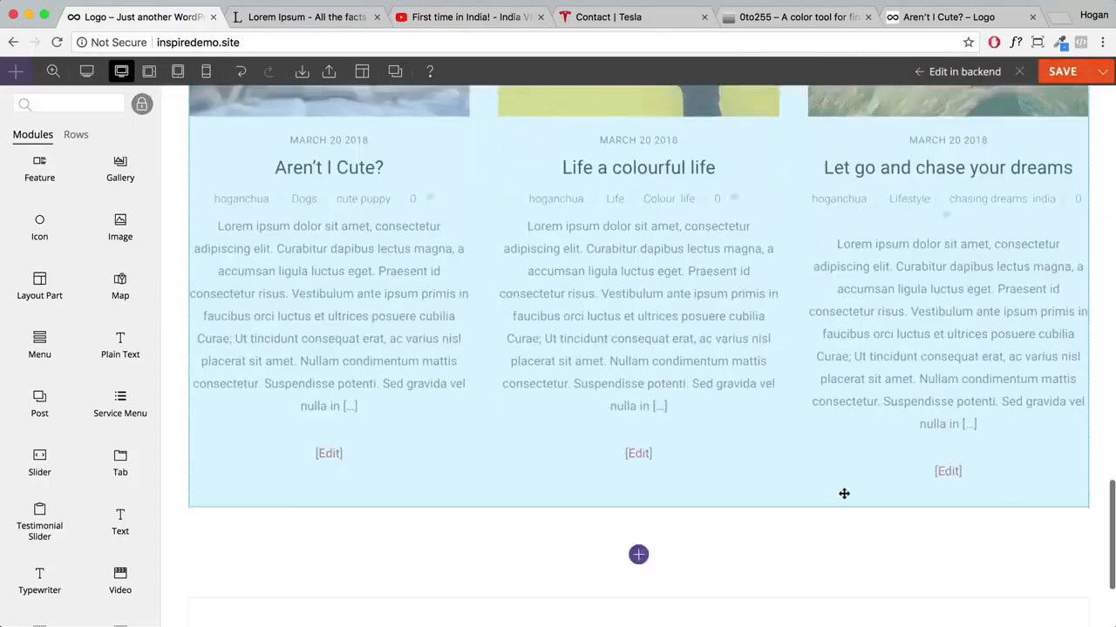
scroll(843, 494, "down", 2)
scroll(844, 495, "up", 4)
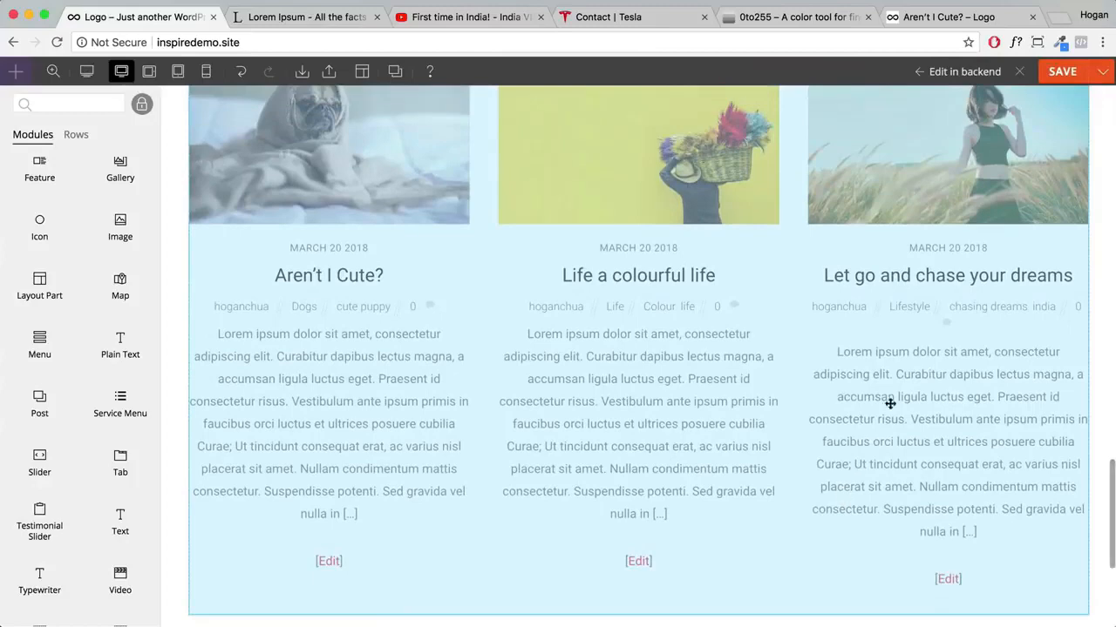
scroll(894, 389, "up", 5)
left_click(1072, 73)
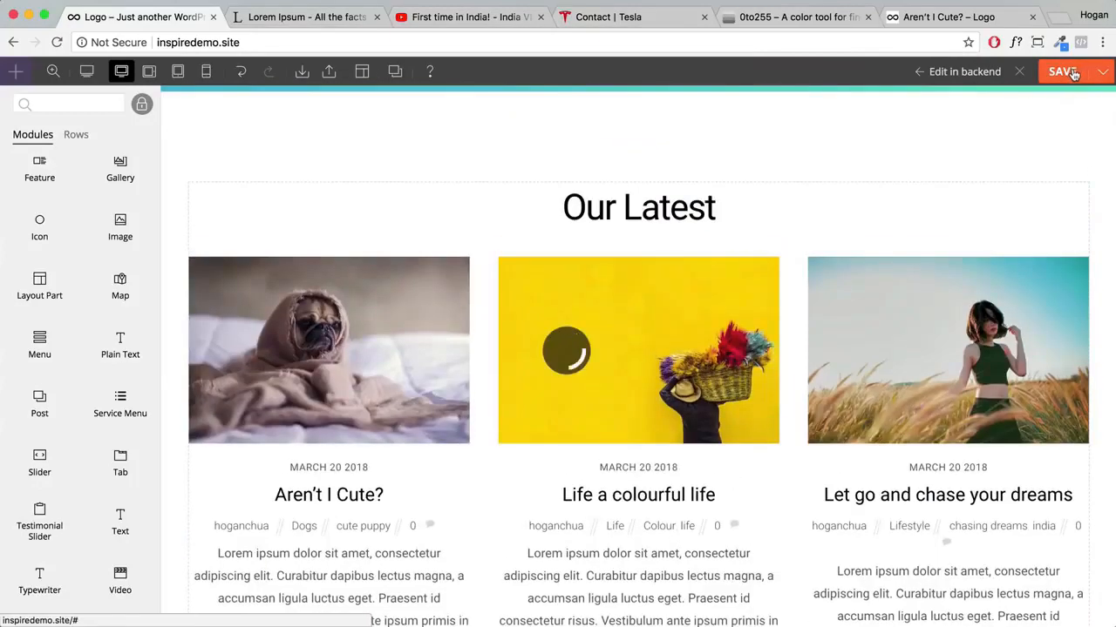
left_click(1019, 72)
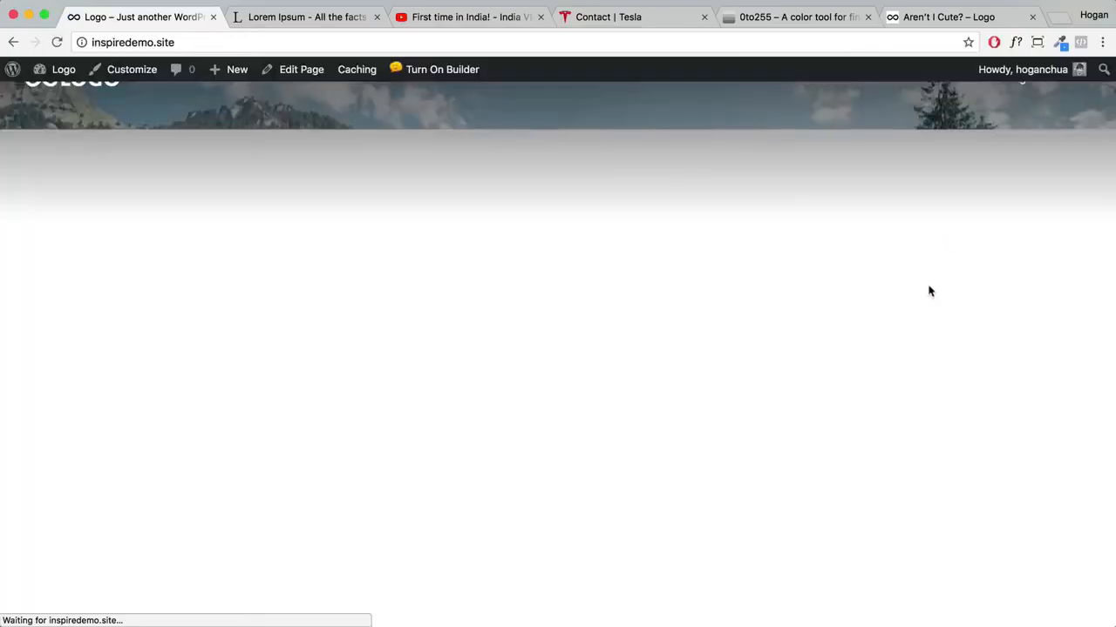
- Scroll the live page and open the 'Let go and chase your dreams' post
scroll(929, 292, "down", 6)
scroll(926, 287, "down", 10)
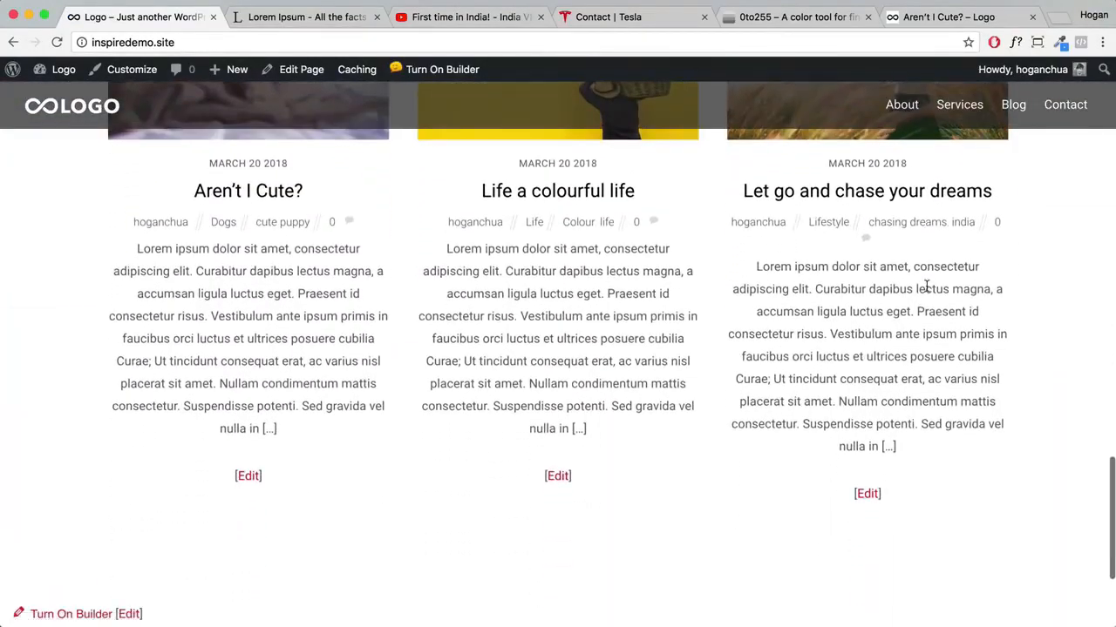
scroll(926, 291, "up", 3)
scroll(927, 291, "up", 3)
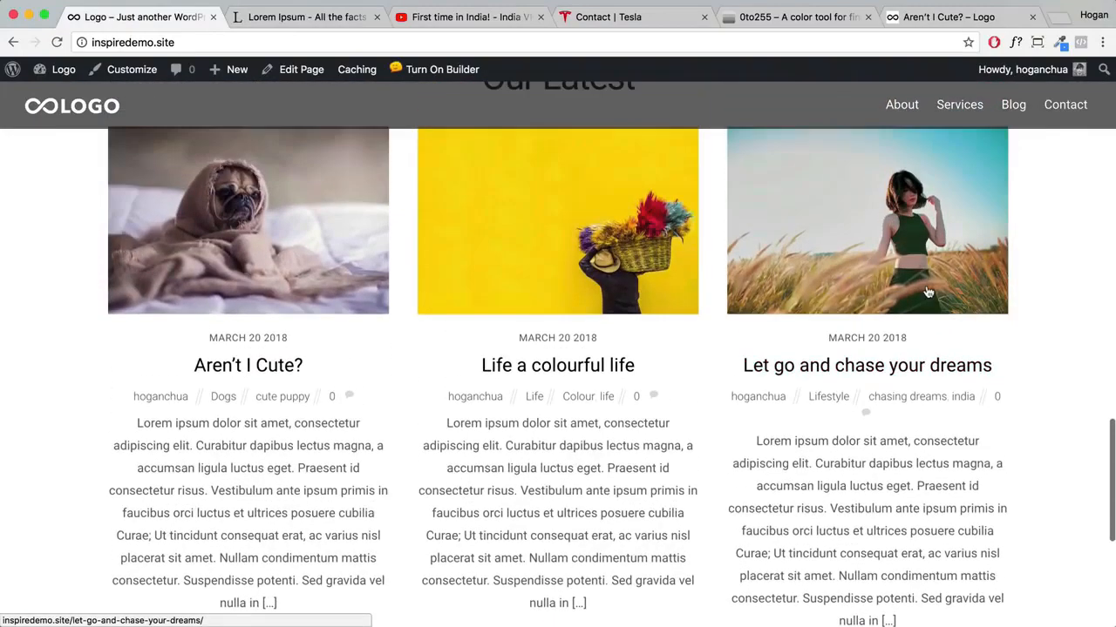
scroll(876, 318, "up", 2)
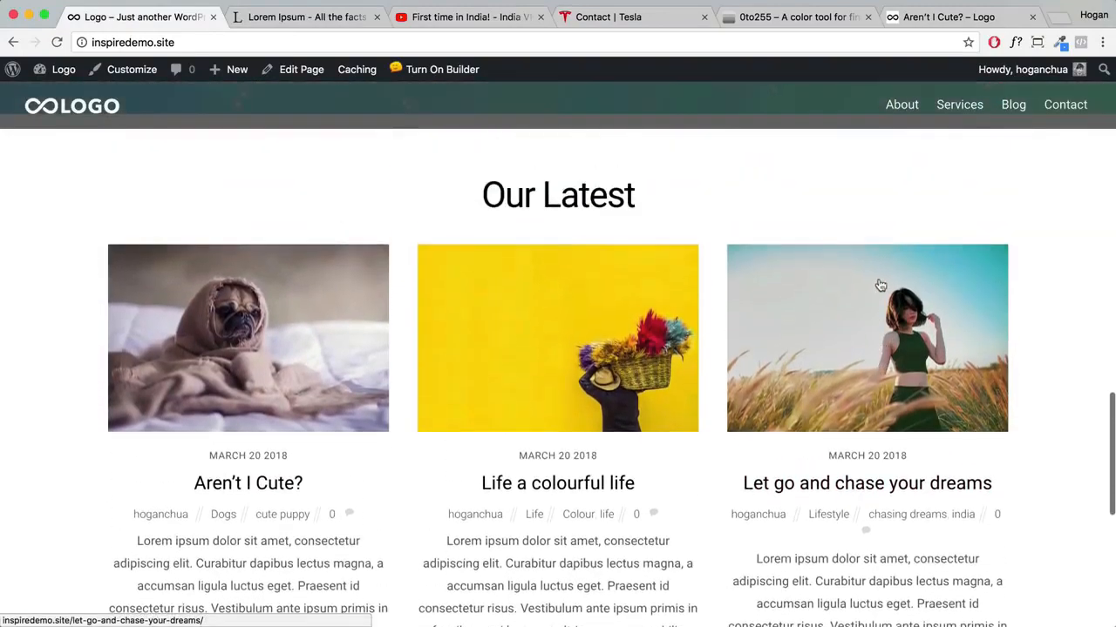
left_click(877, 332)
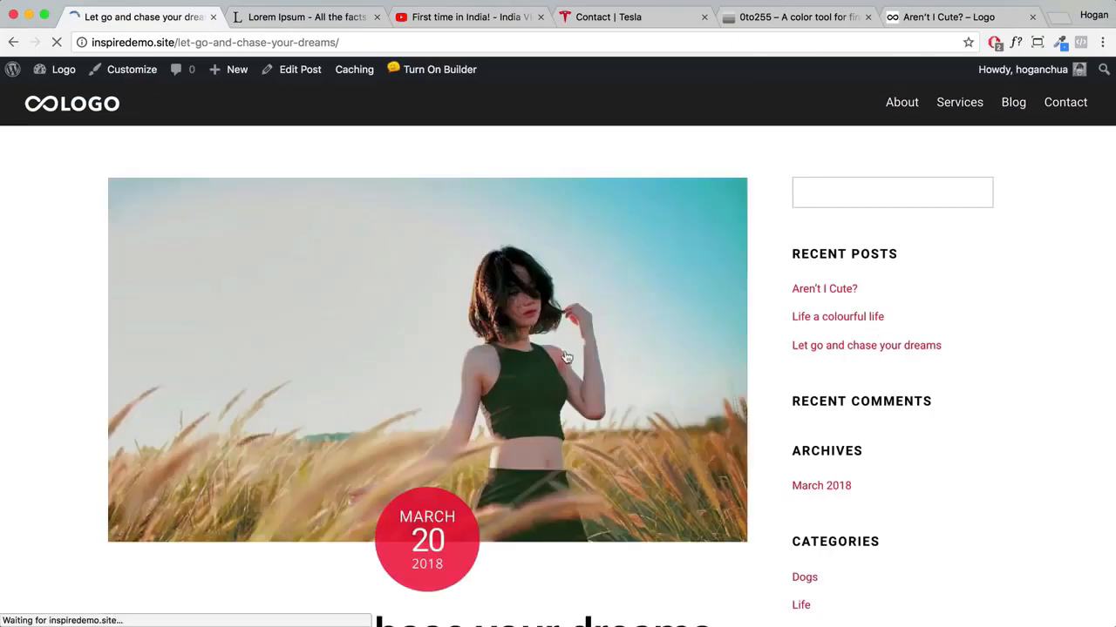
scroll(523, 357, "down", 3)
scroll(486, 367, "down", 2)
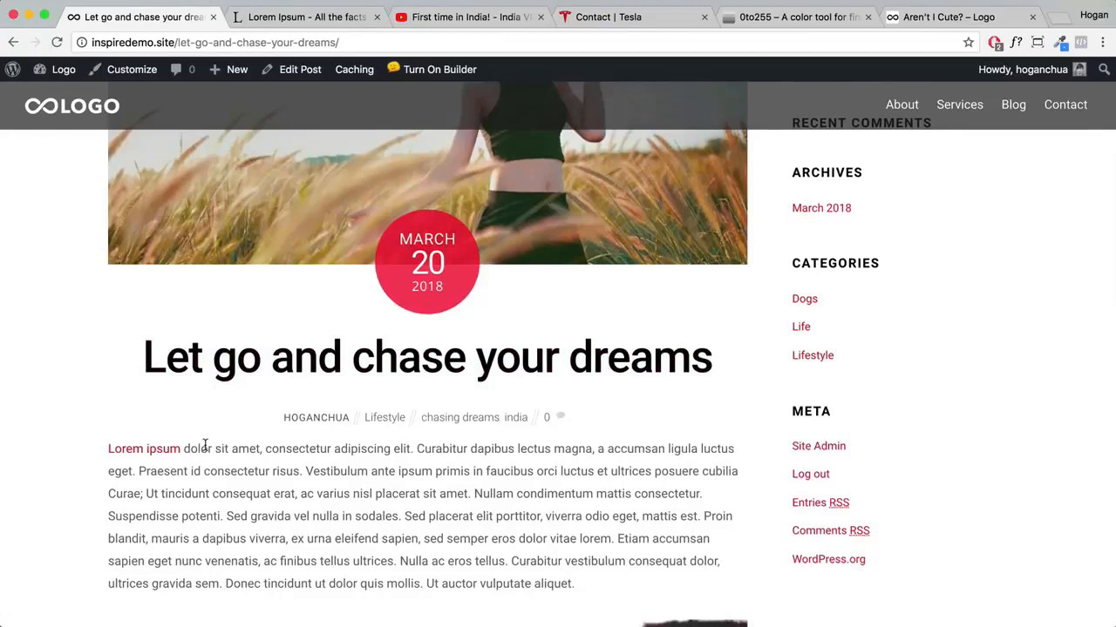
scroll(205, 446, "up", 5)
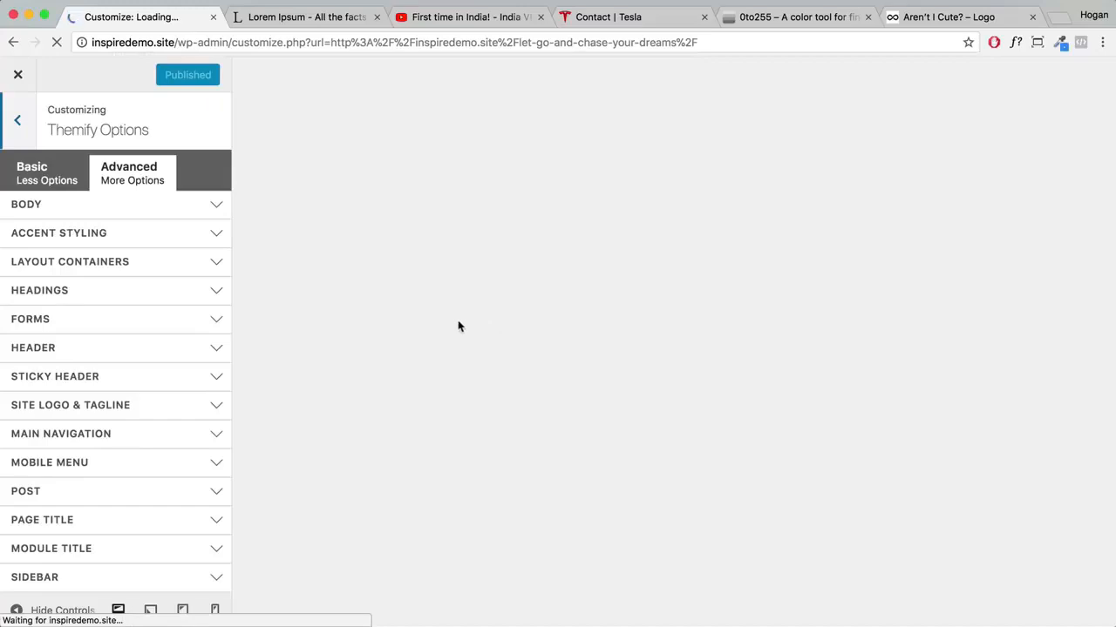
- Highlight the word 'dolor' in the post and compare with the Tesla contact page
scroll(448, 343, "down", 3)
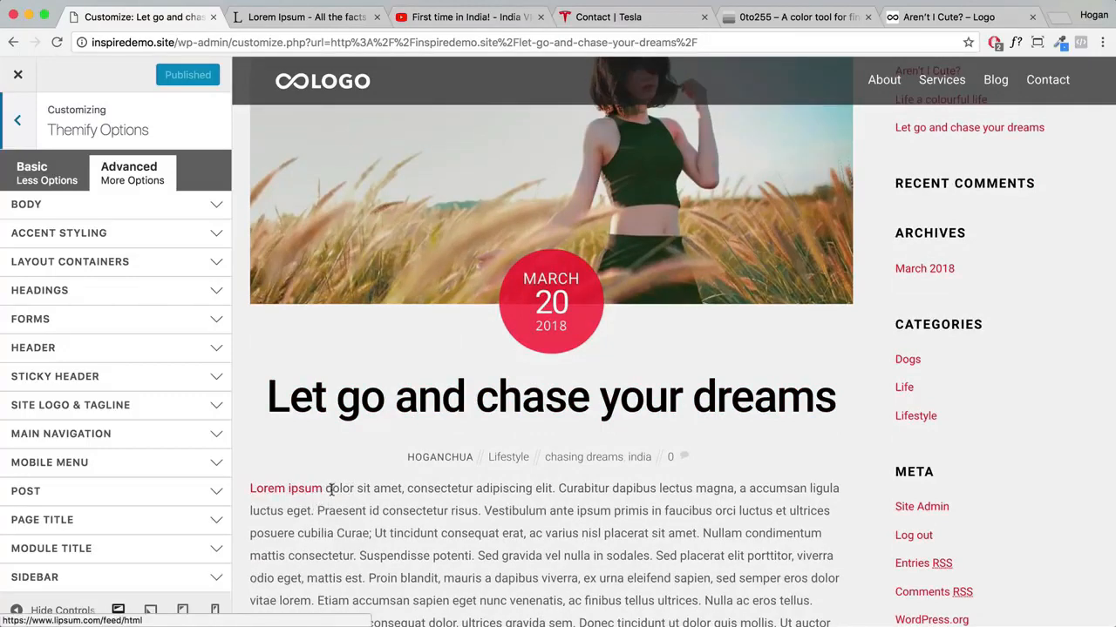
left_click_drag(353, 489, 326, 489)
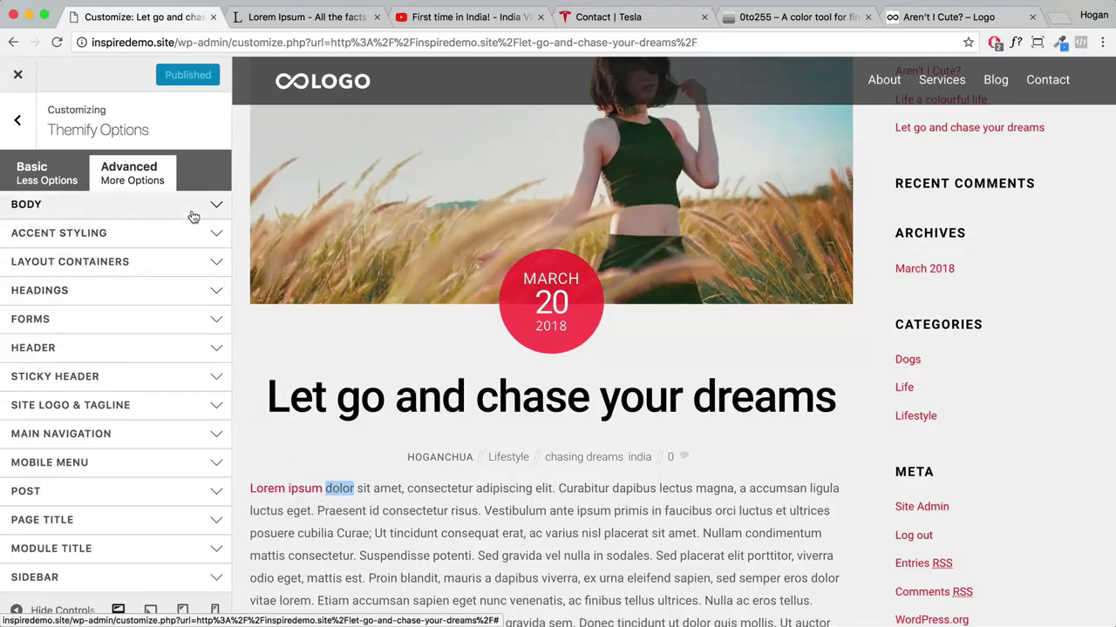
left_click(608, 18)
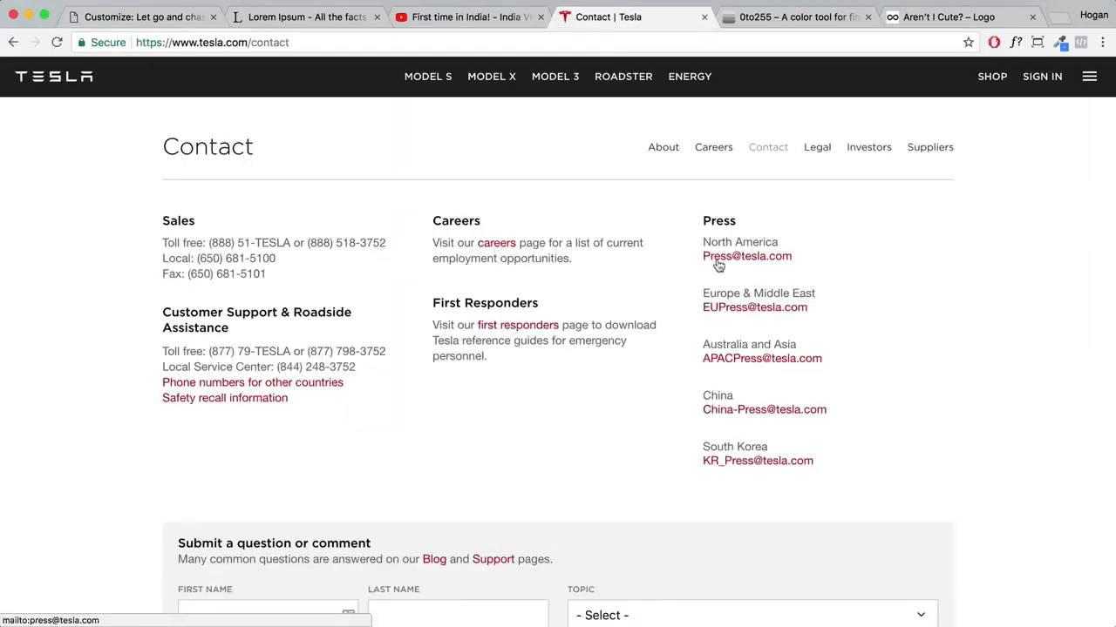
left_click(91, 17)
- Set the Body Link colour to #2da0e3 in the Body styling settings
left_click(145, 209)
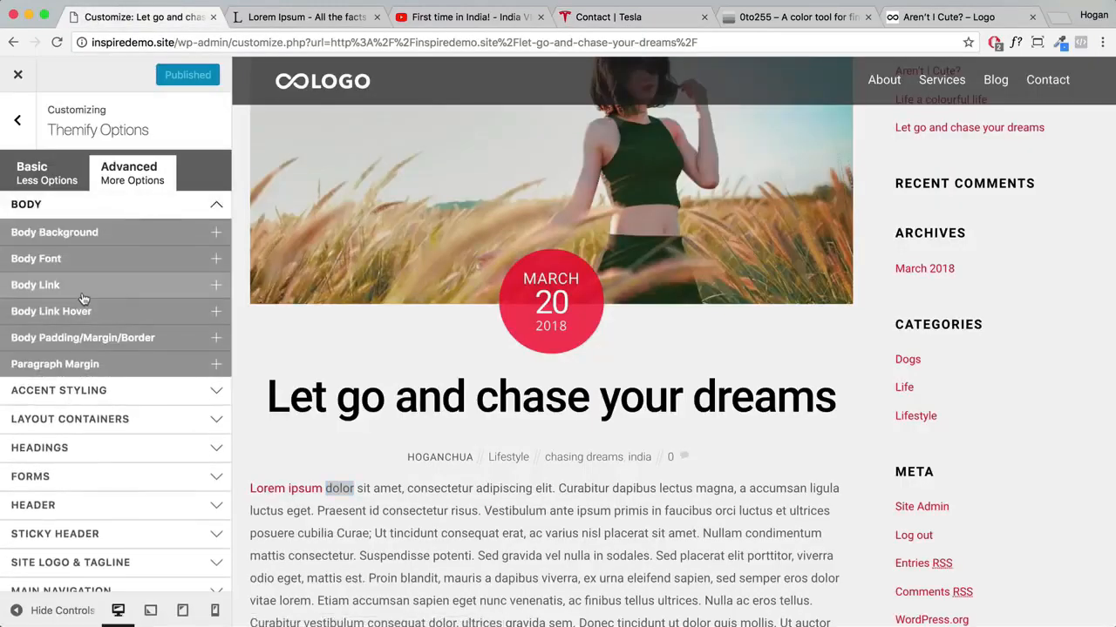
left_click(99, 291)
left_click(48, 242)
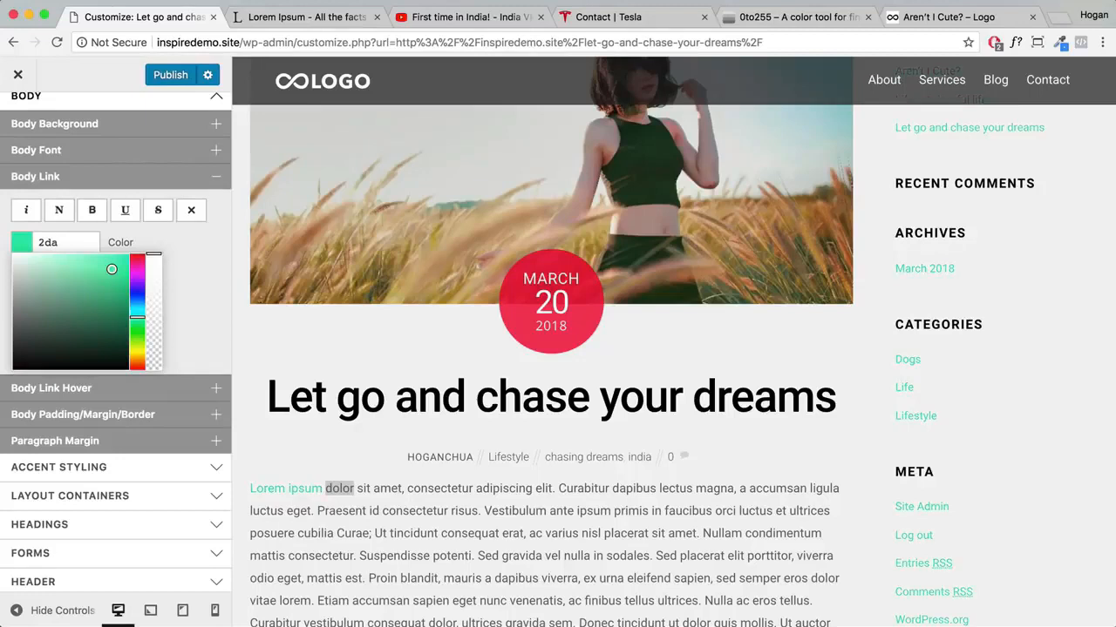
type("0e3")
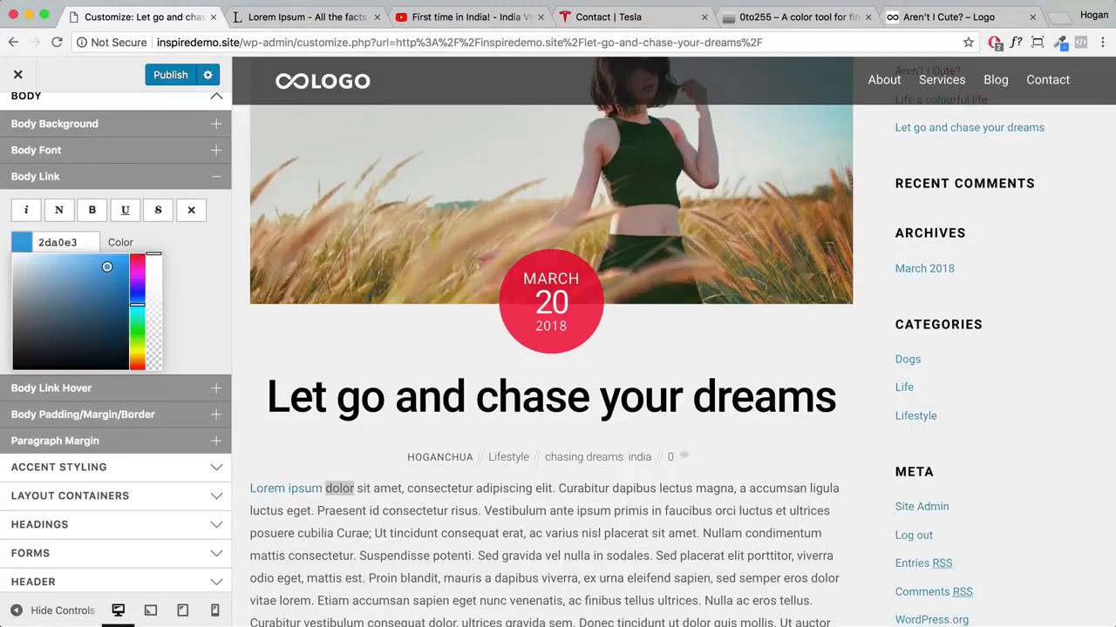
key("Return")
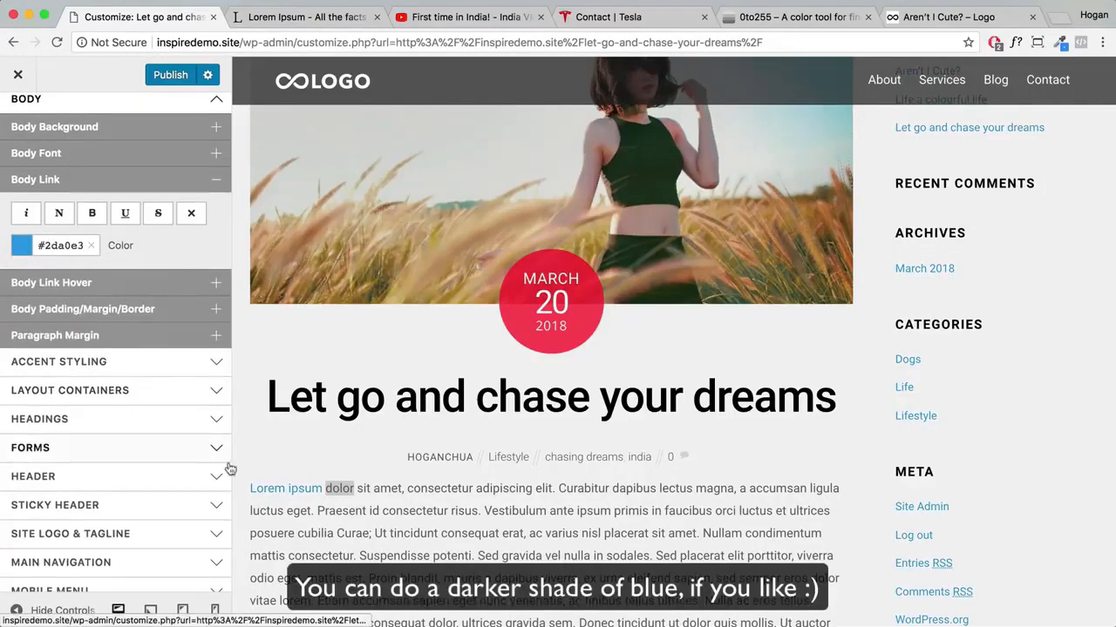
left_click(325, 527)
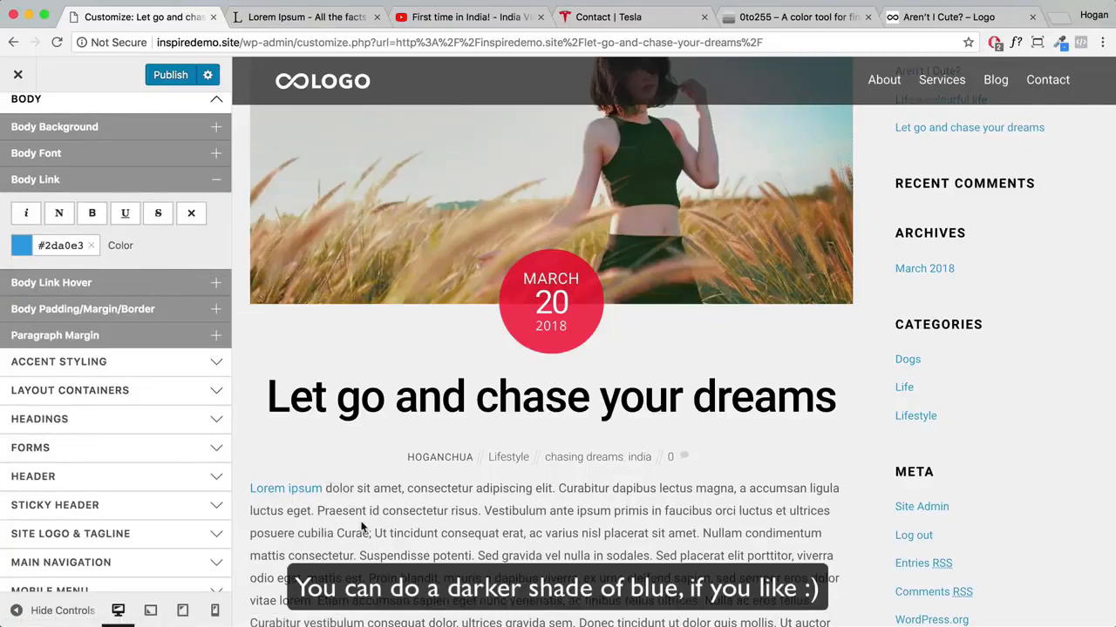
- Expand Body Link Hover and copy the #2da0e3 link colour value
left_click(122, 283)
left_click(83, 246)
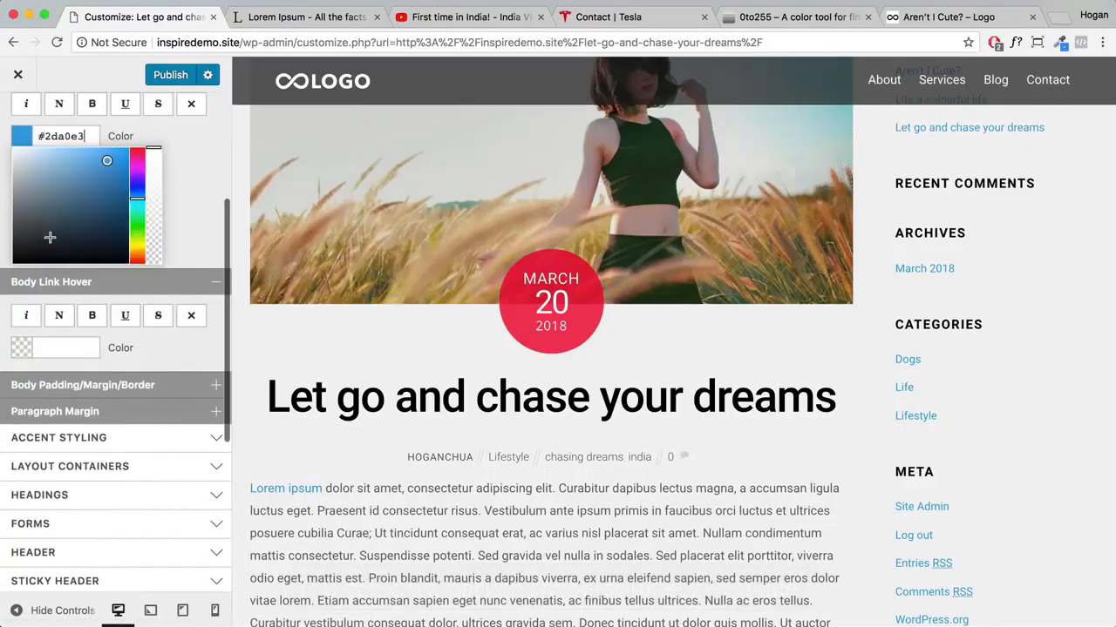
left_click_drag(84, 137, 52, 136)
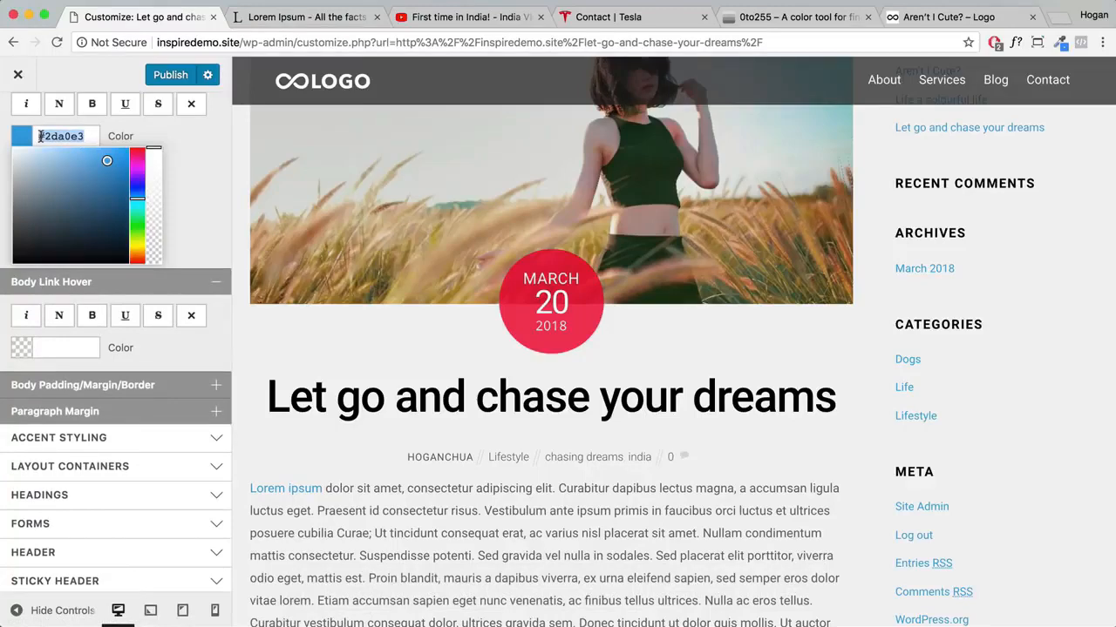
left_click(850, 19)
- List the shades of #2da0e3 on 0to255 and copy the darker shade #1c8fd2
left_click(741, 353)
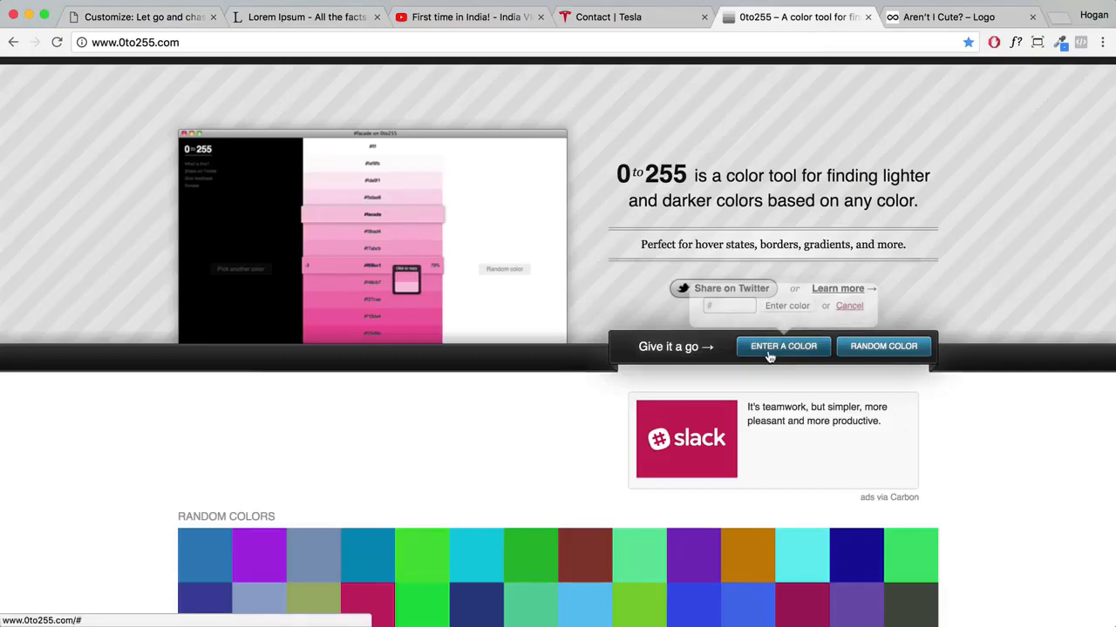
type("#2da0e3")
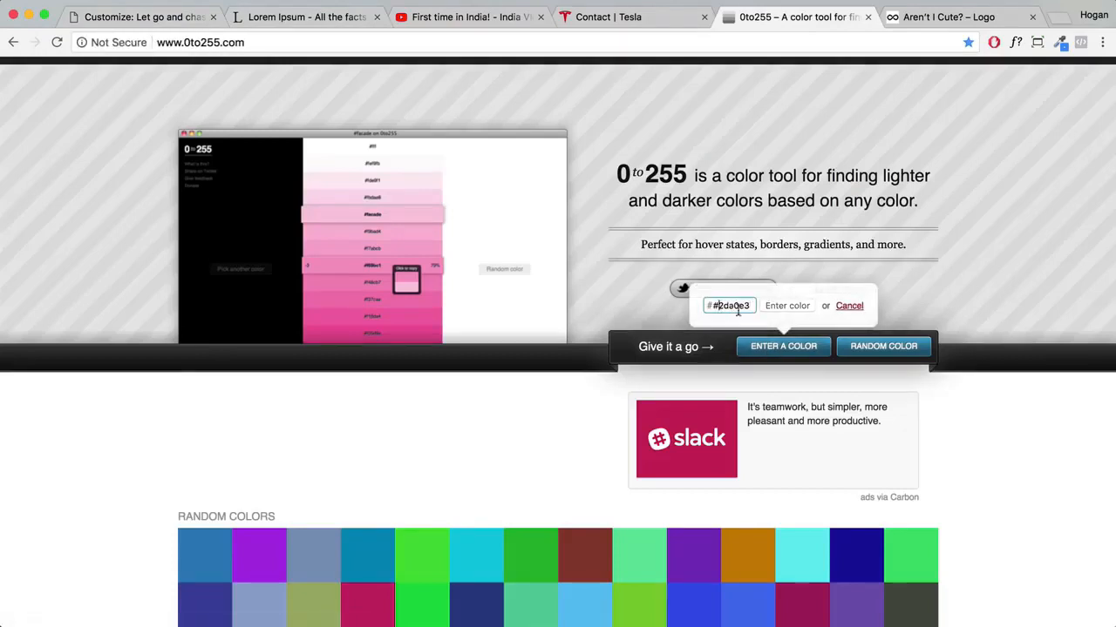
left_click(771, 309)
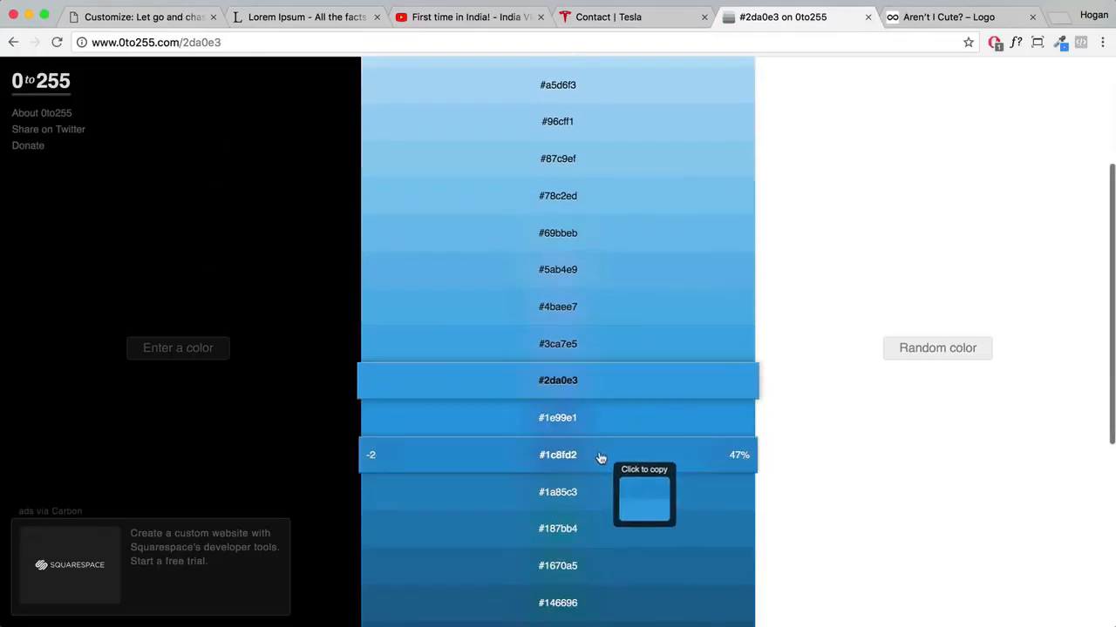
left_click(623, 463)
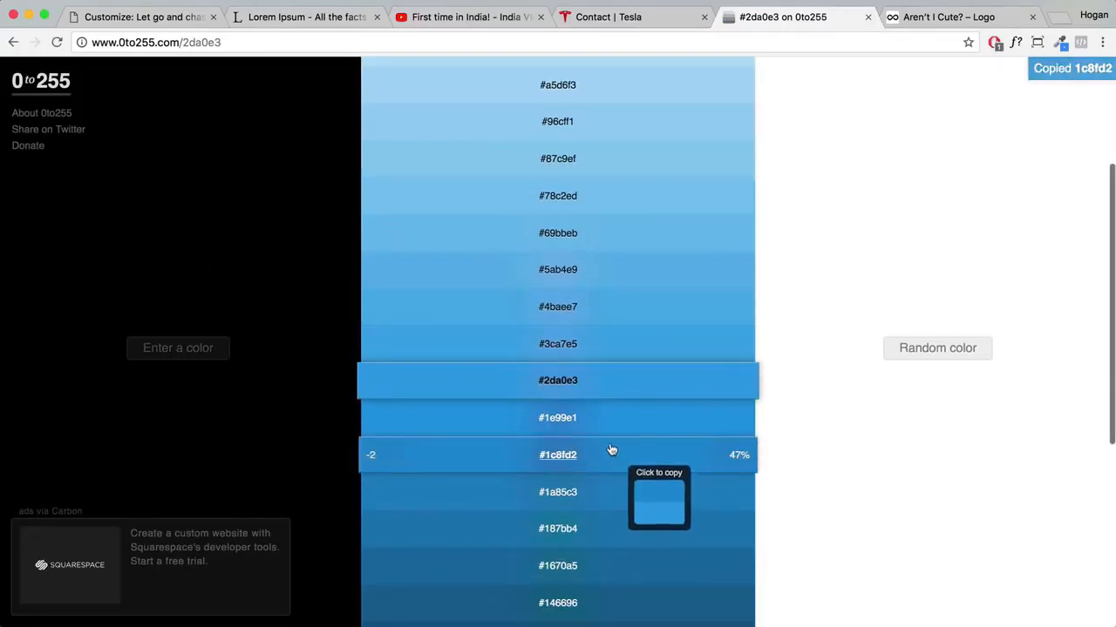
left_click(589, 20)
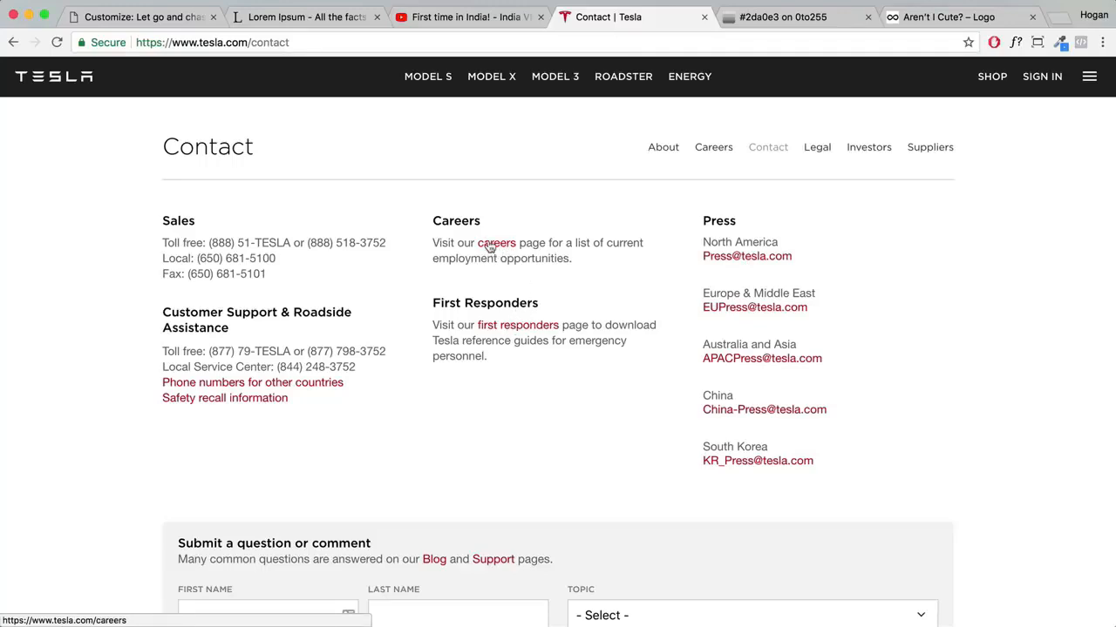
- Paste #1c8fd2 as the Body Link Hover colour
left_click(157, 17)
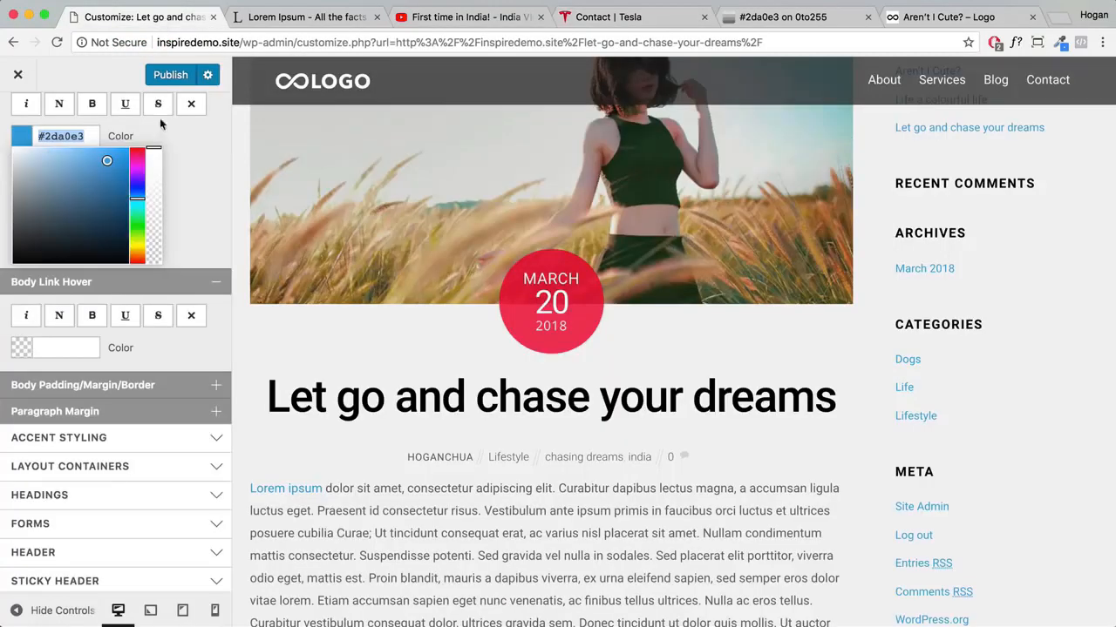
left_click(193, 191)
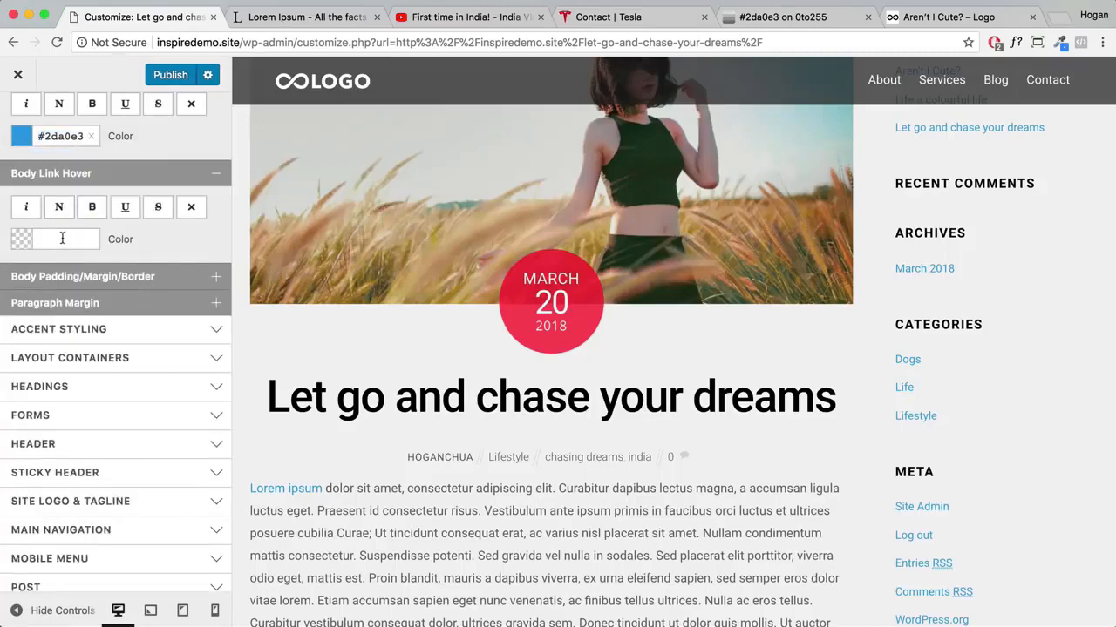
left_click(62, 238)
type("1c8fd2")
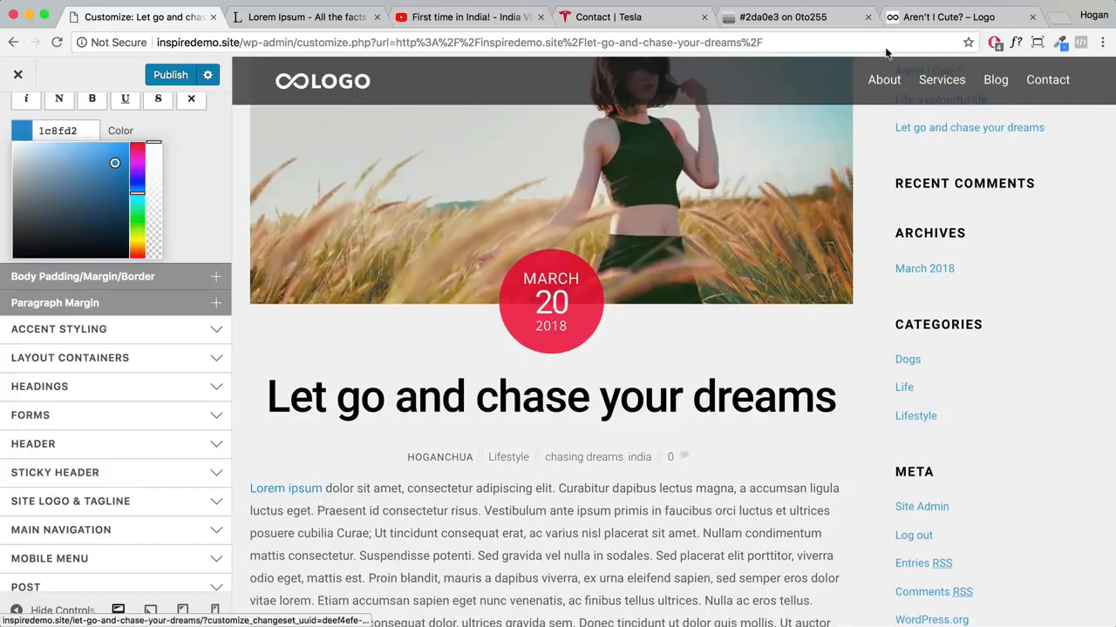
- Replace the hover colour with the darker #1a85c3 and publish the Customizer changes
left_click(783, 16)
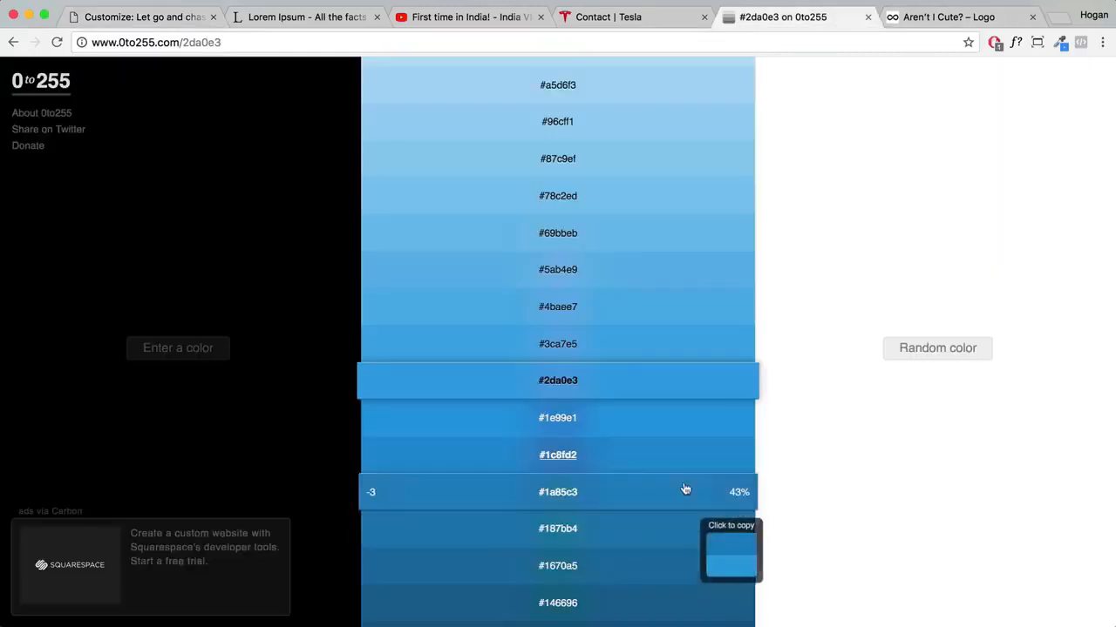
left_click(635, 493)
left_click(166, 19)
left_click_drag(84, 131, 50, 129)
type("1a85c3")
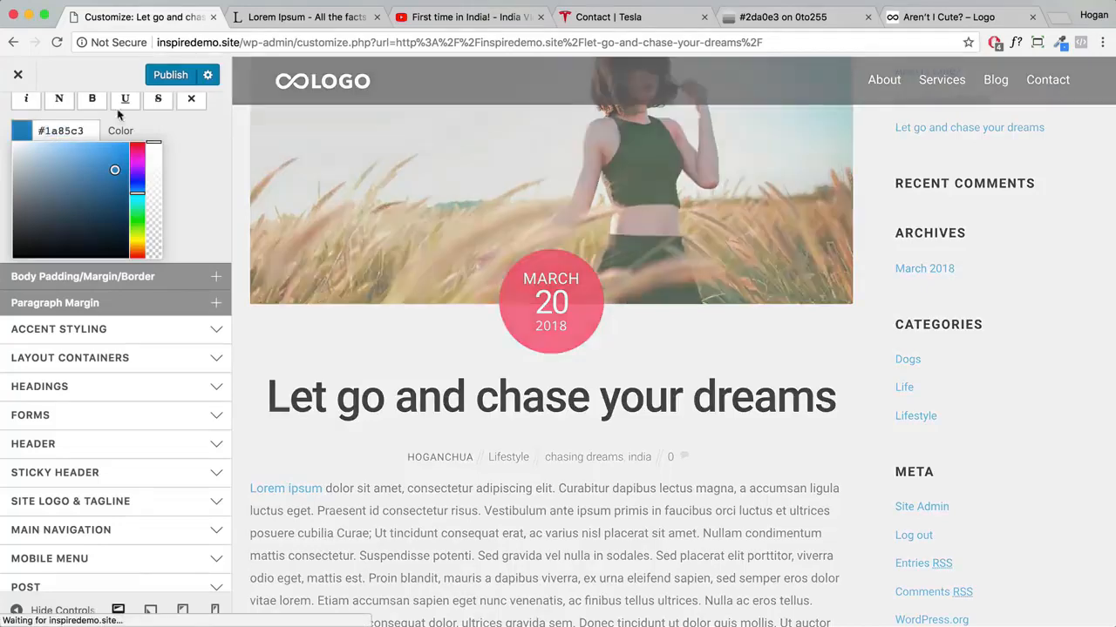
left_click(167, 77)
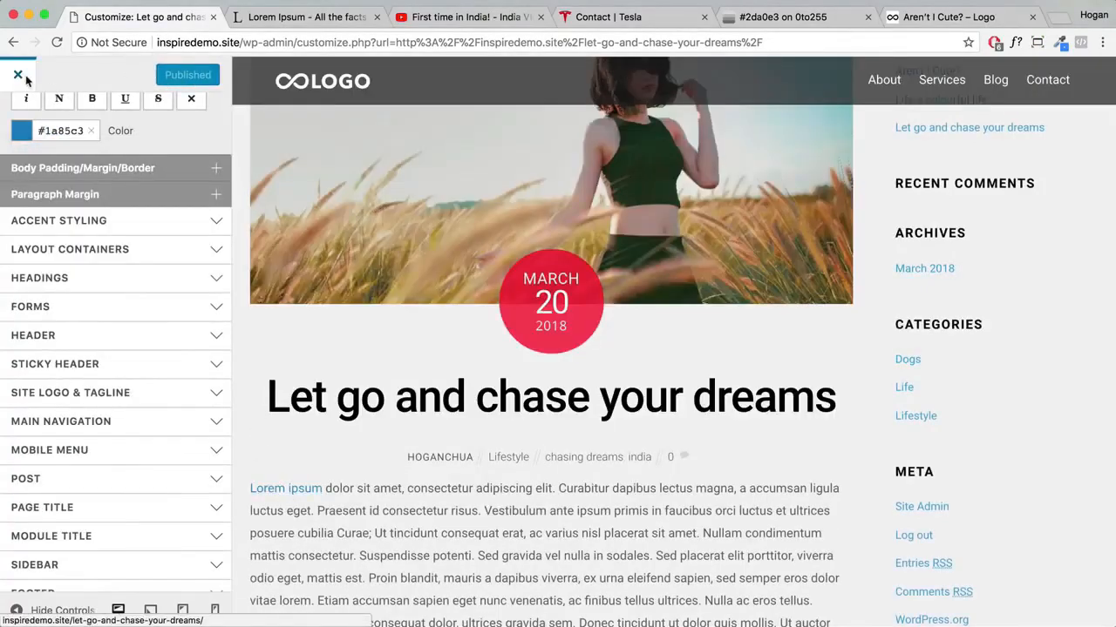
left_click(19, 76)
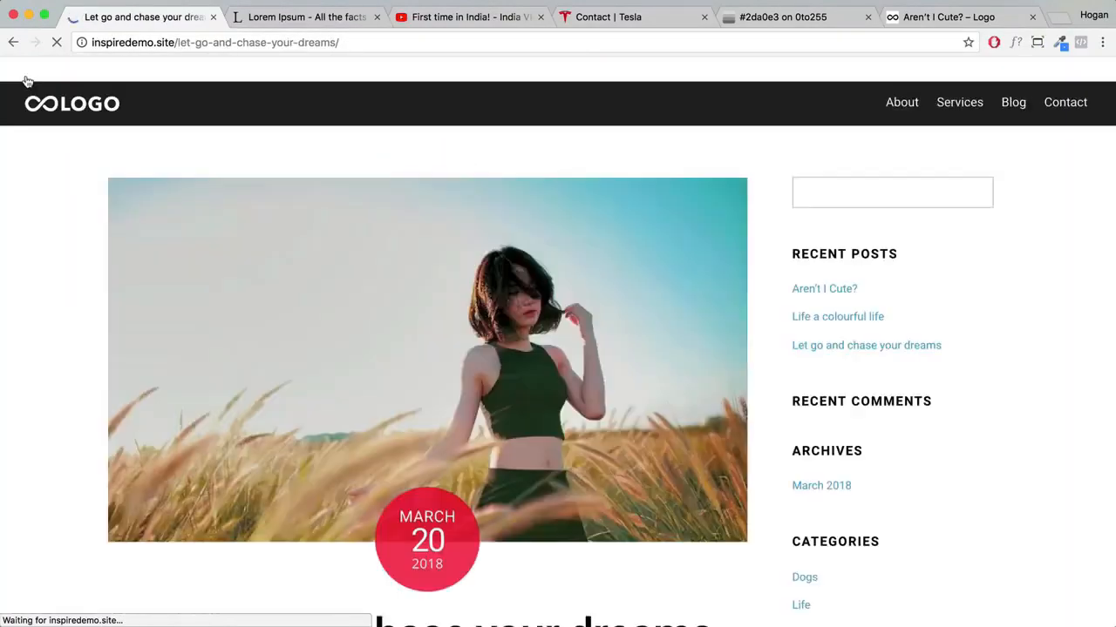
- Check the homepage's Our Latest grid, then go to the admin Dashboard
scroll(693, 384, "down", 4)
scroll(610, 348, "up", 4)
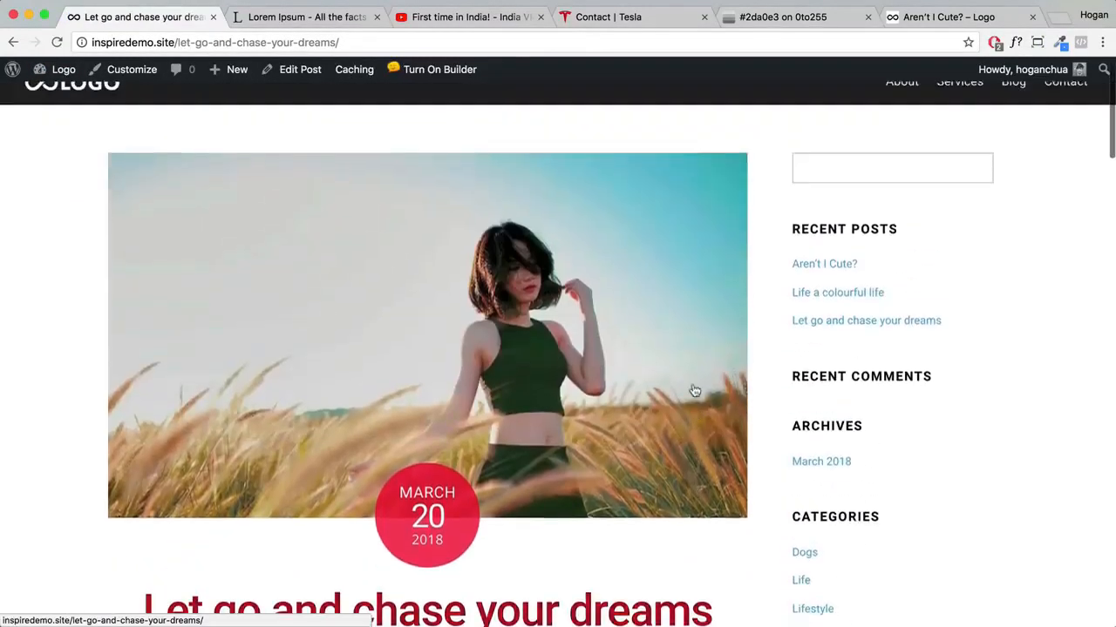
left_click(94, 114)
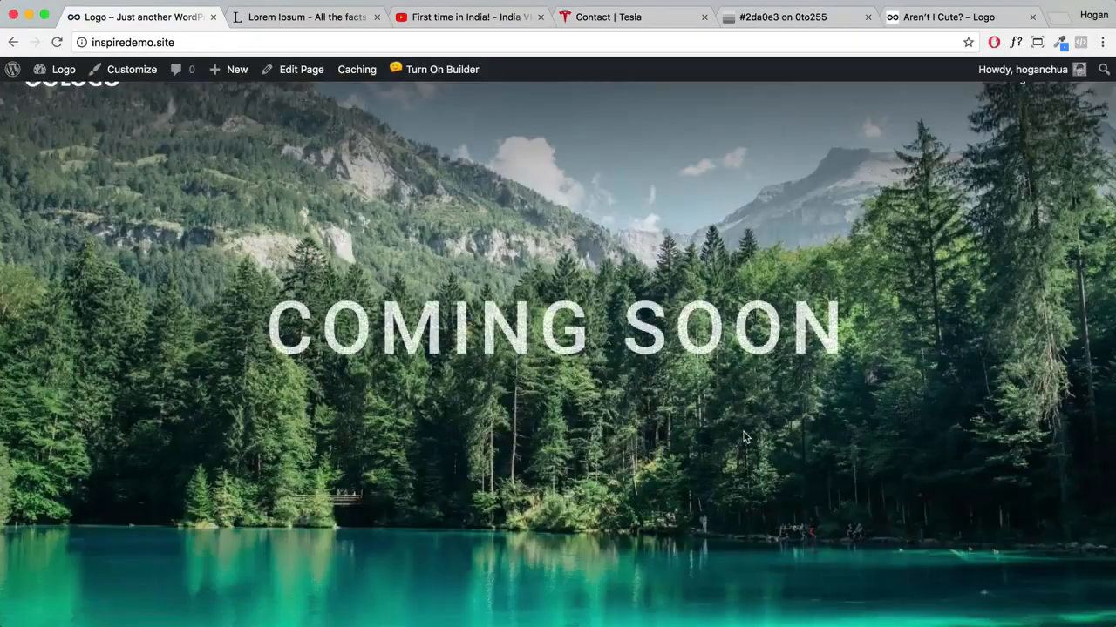
scroll(744, 430, "down", 10)
scroll(743, 434, "down", 10)
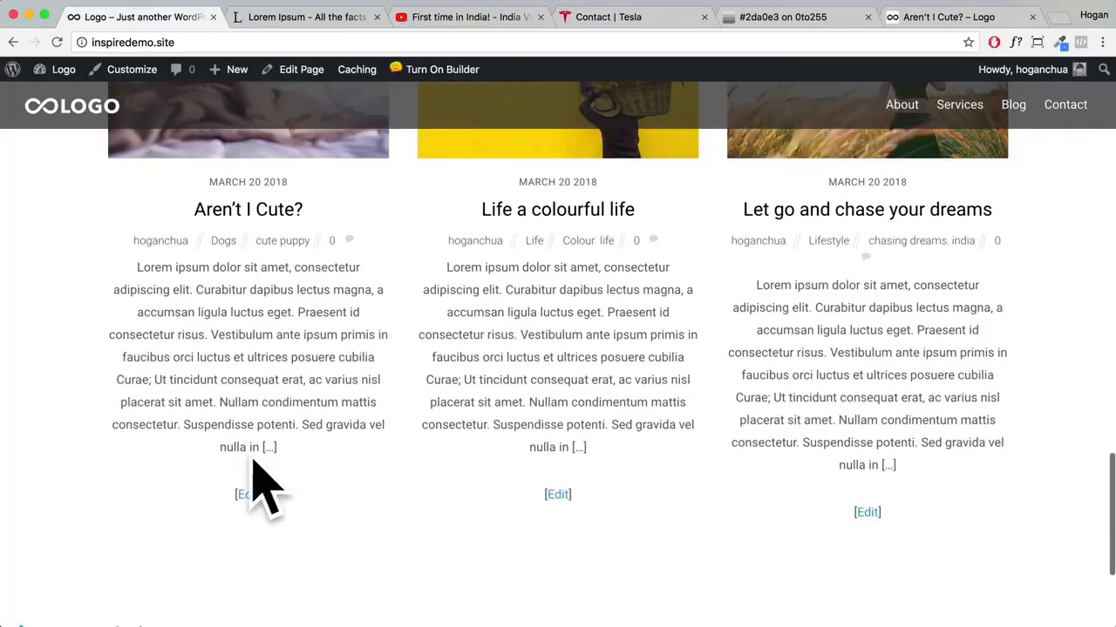
scroll(252, 471, "up", 1)
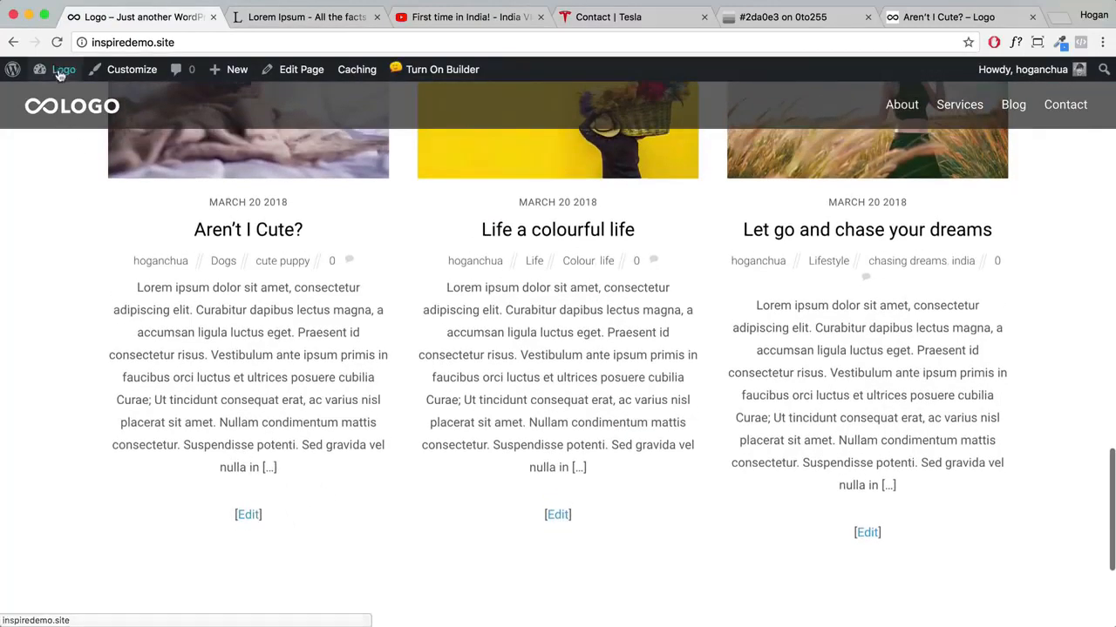
mouse_move(55, 71)
left_click(58, 97)
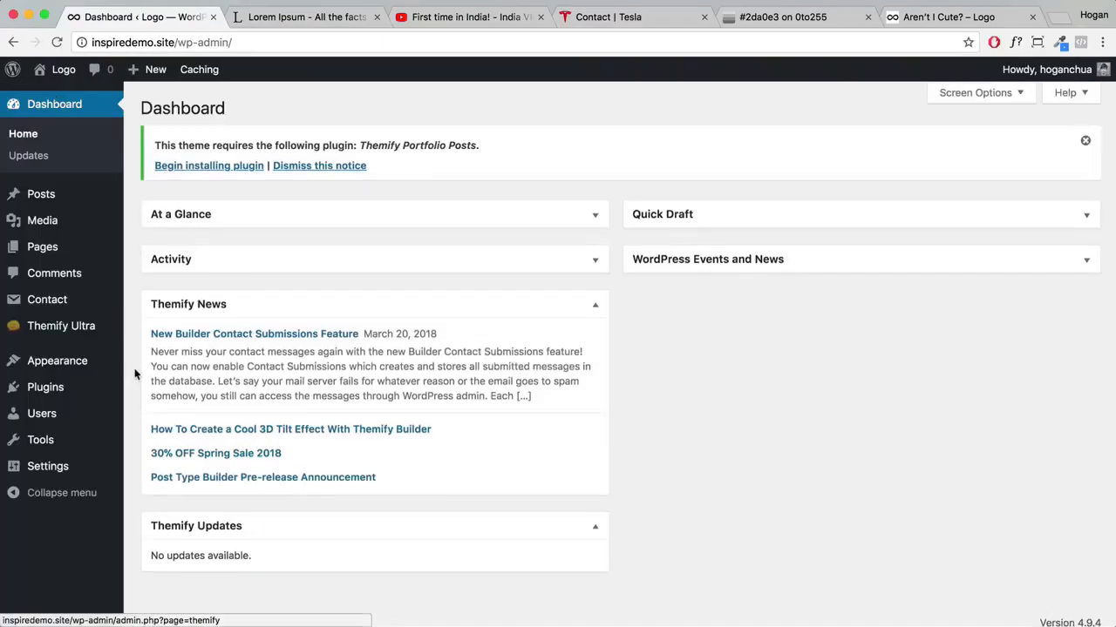
- Open the Themify settings at the Default Archive Post Layout section of Default Layouts
mouse_move(70, 330)
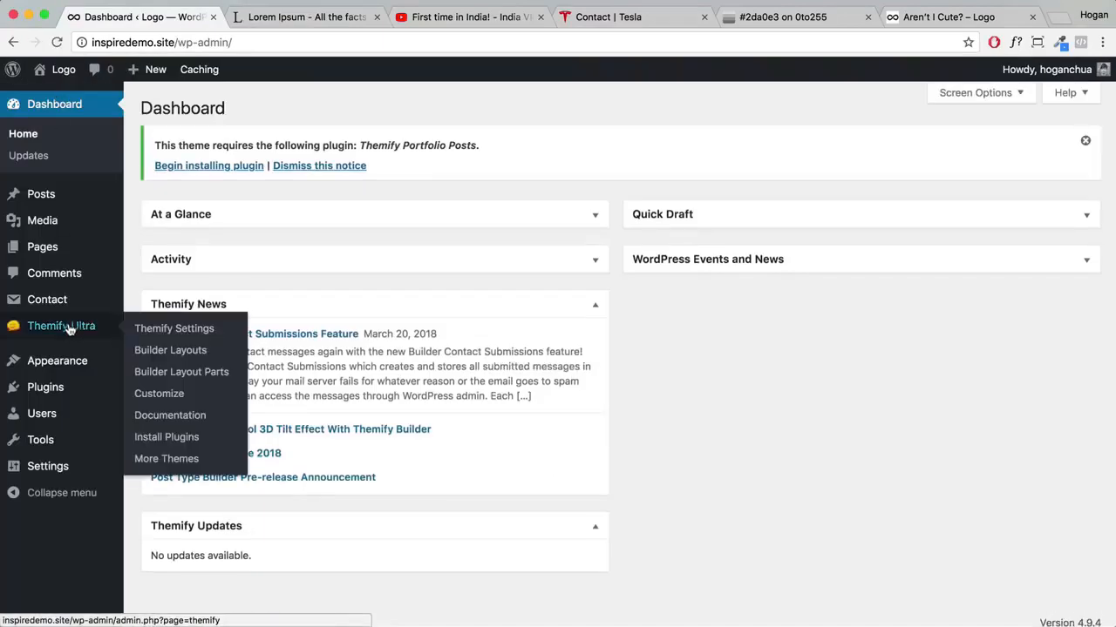
left_click(211, 330)
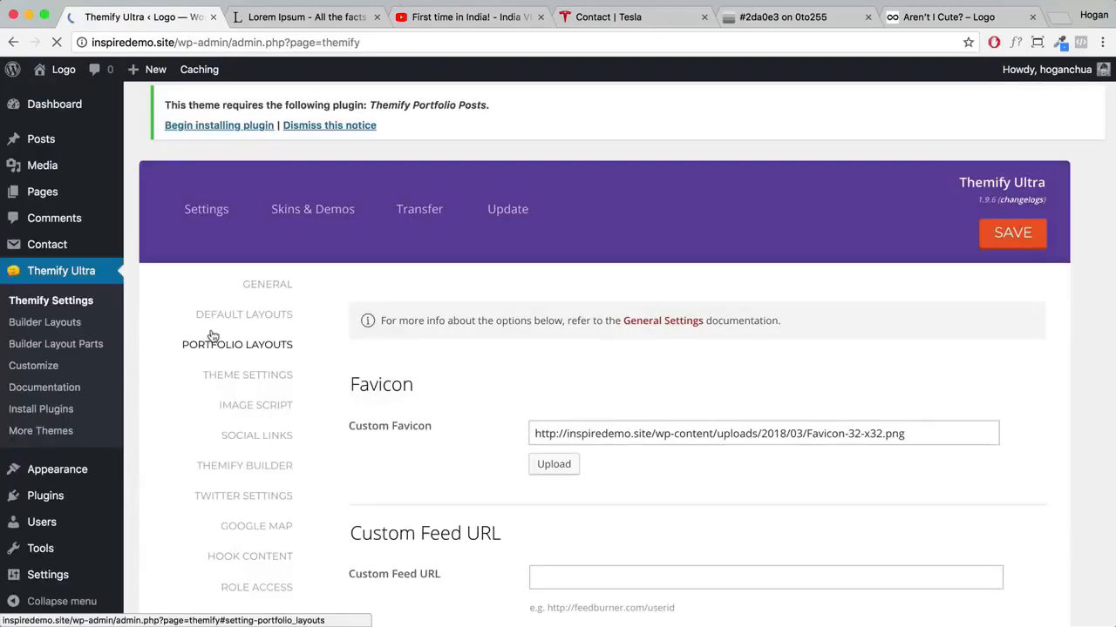
scroll(366, 305, "down", 3)
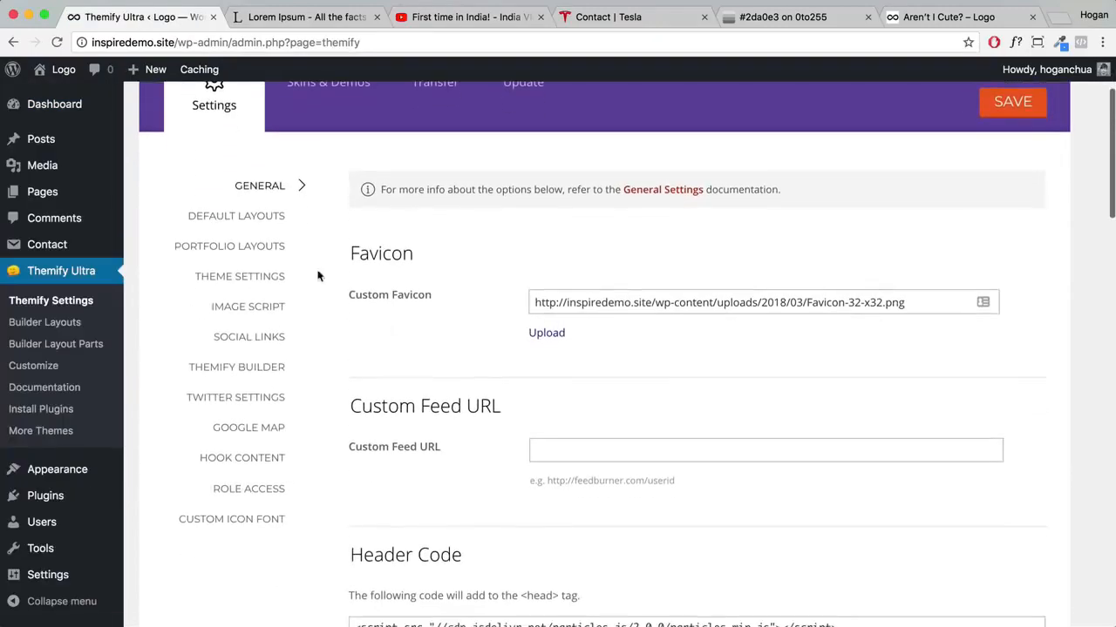
left_click(266, 220)
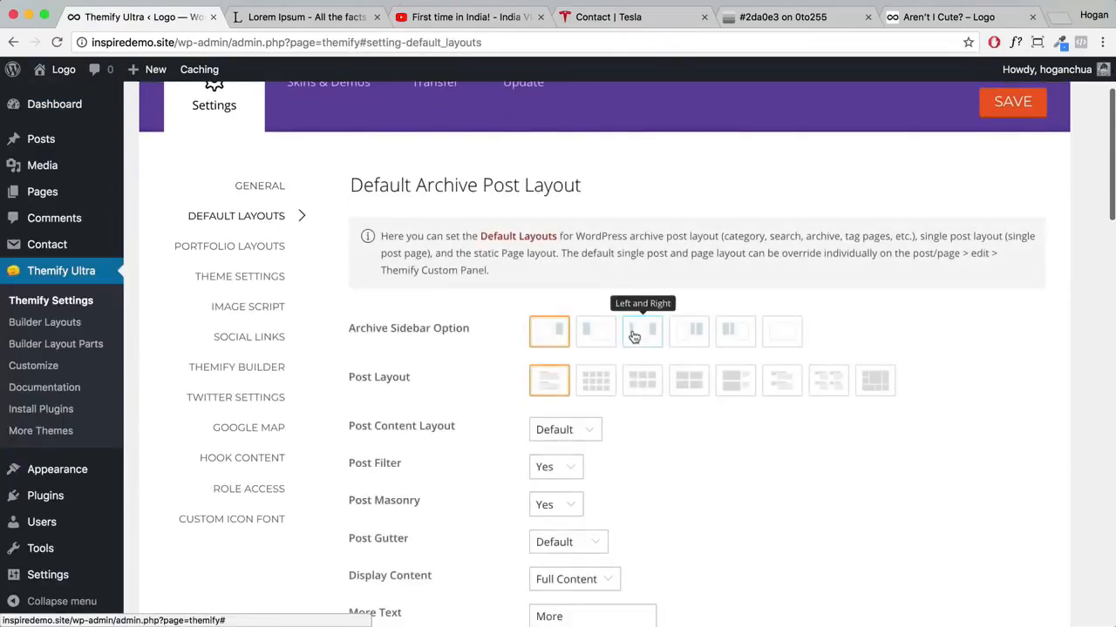
scroll(632, 336, "down", 1)
left_click_drag(582, 151, 350, 151)
scroll(598, 319, "down", 5)
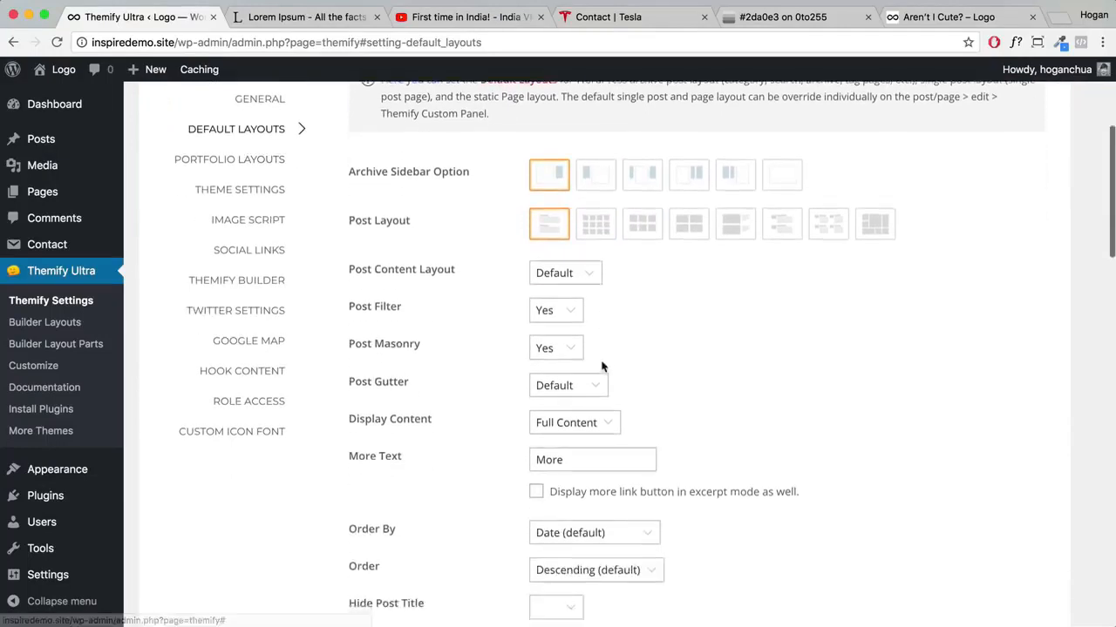
- Show the more link in excerpts, change More Text to 'Read More', and save
left_click_drag(403, 373, 348, 373)
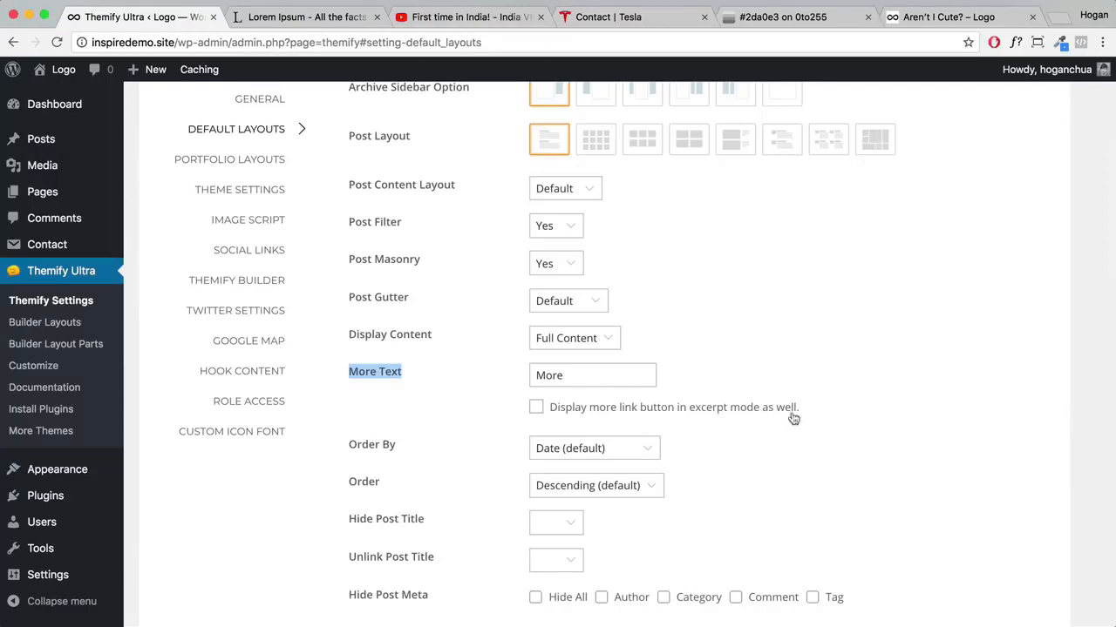
left_click(530, 380)
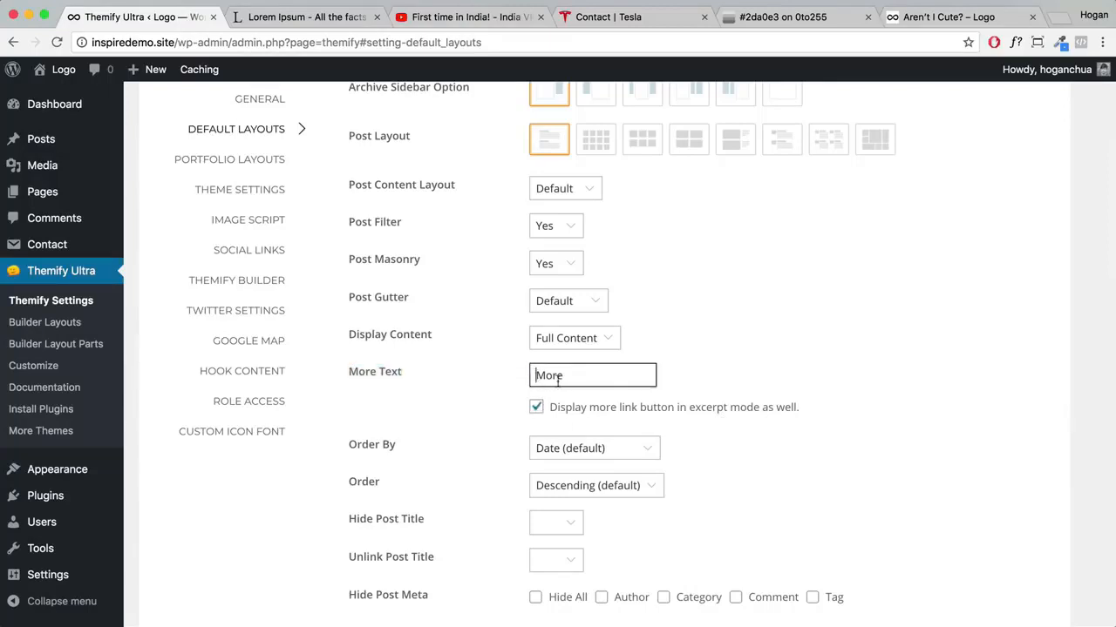
double_click(526, 381)
key("Left")
type("Read")
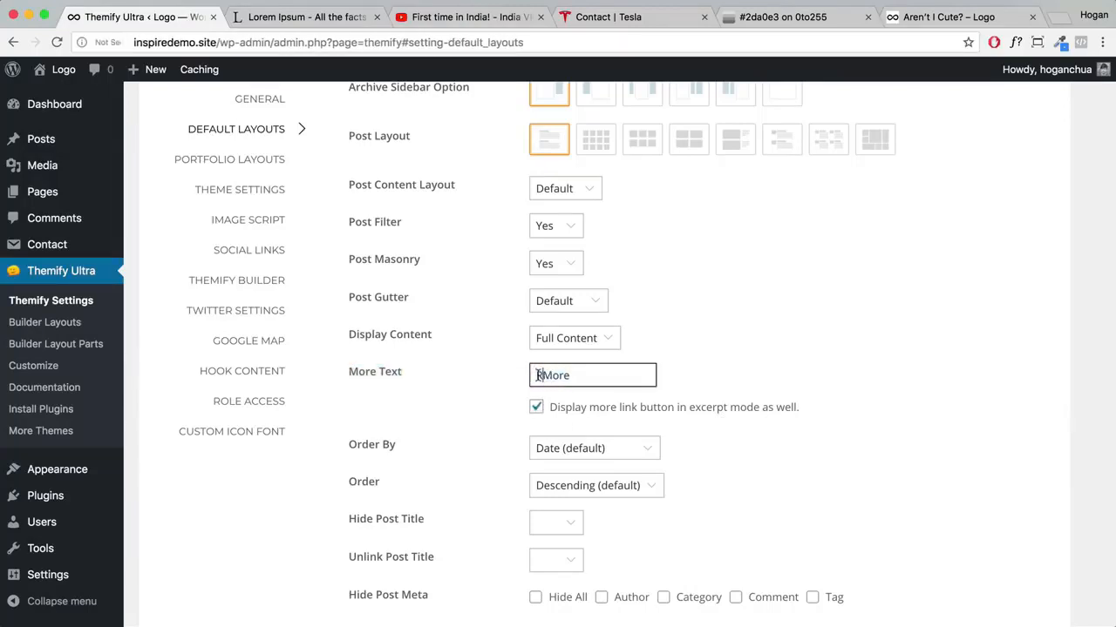
left_click_drag(589, 375, 519, 380)
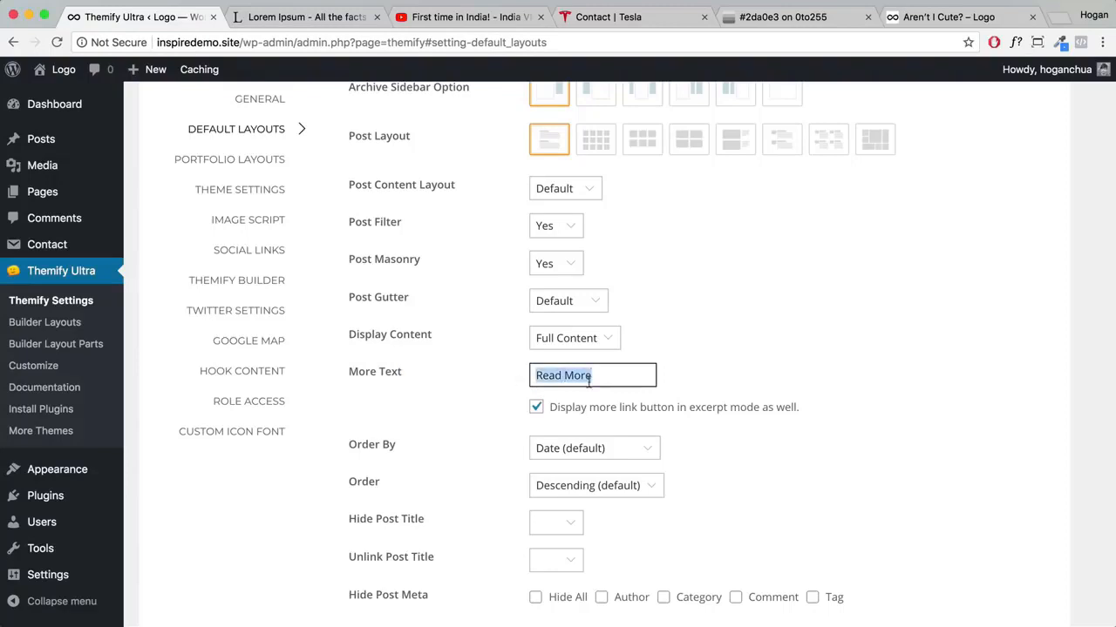
scroll(614, 378, "up", 5)
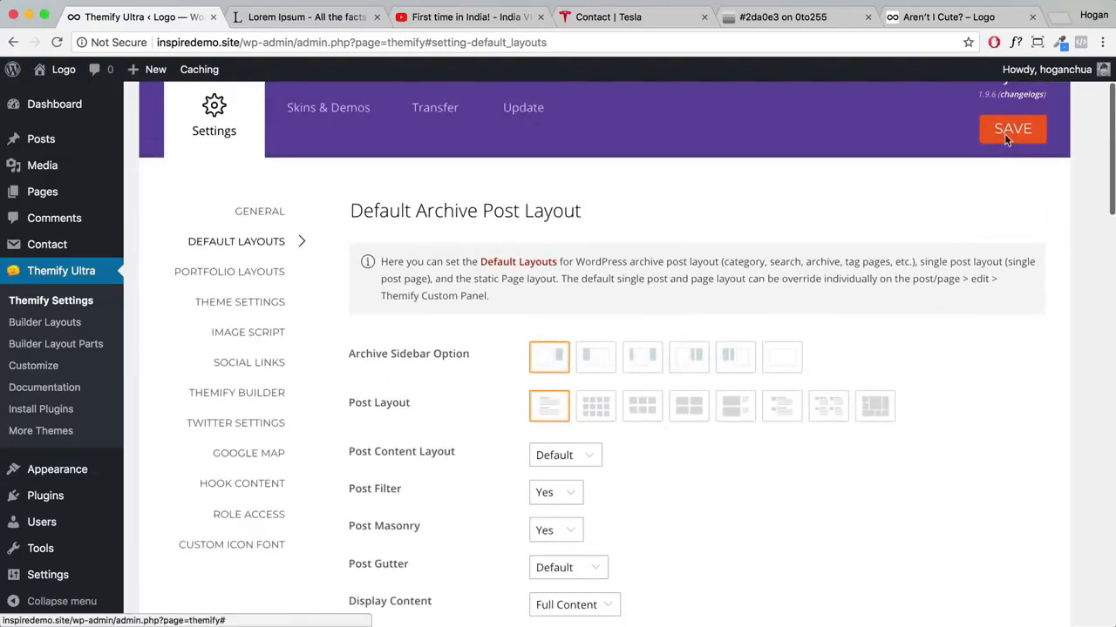
left_click(1004, 133)
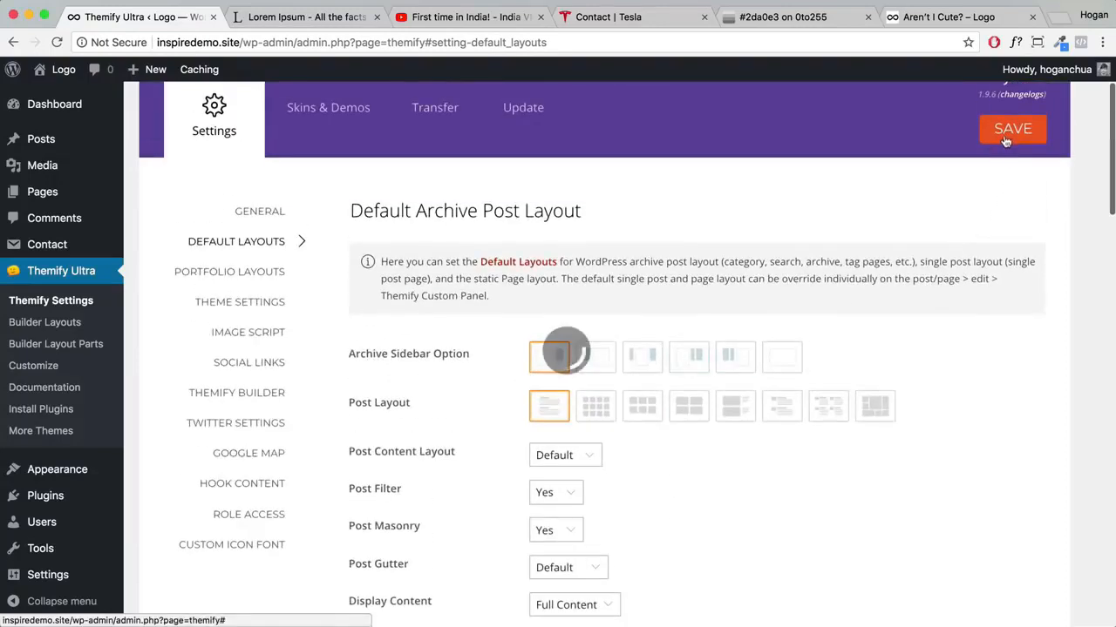
- Open the live site in a new browser tab
mouse_move(54, 69)
right_click(69, 103)
left_click(105, 101)
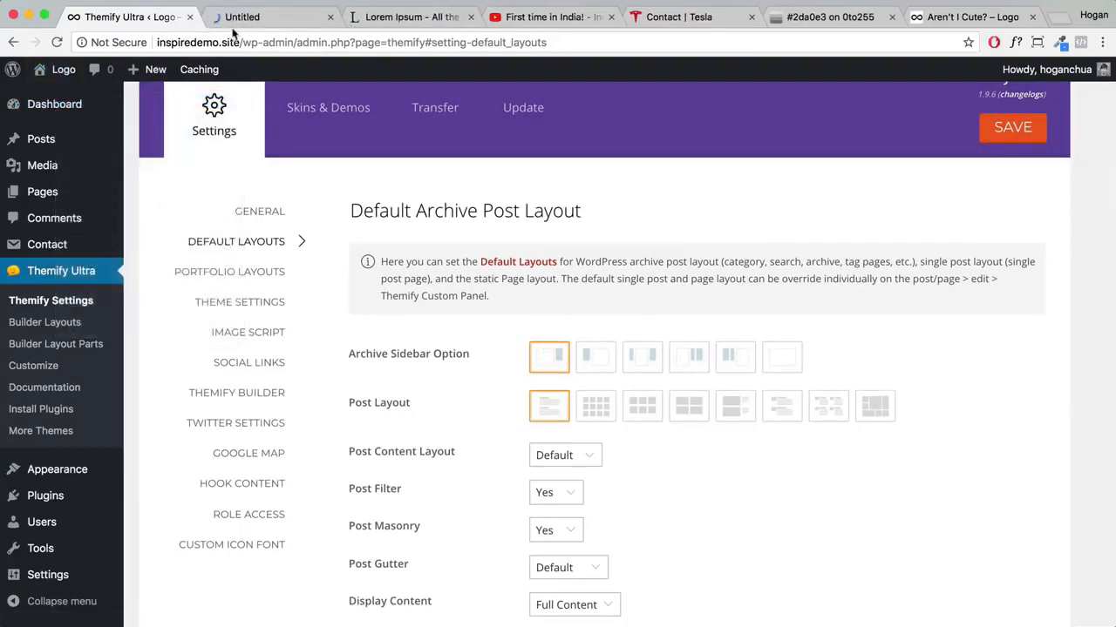
left_click(244, 19)
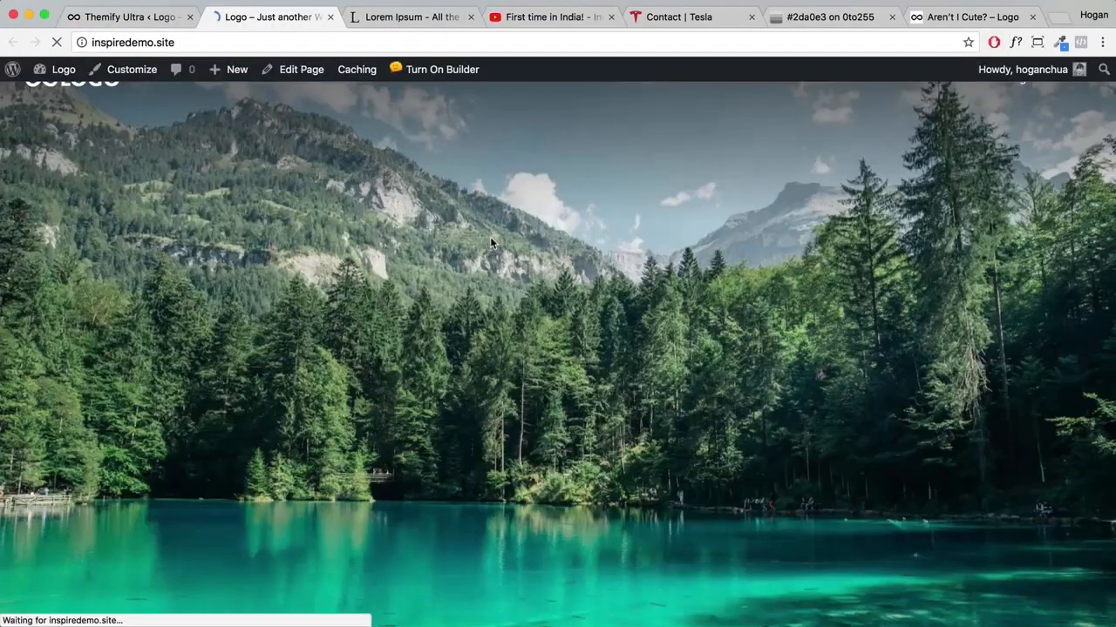
- Scroll the homepage to check the blog cards' Read More links
scroll(490, 244, "down", 10)
scroll(491, 244, "down", 10)
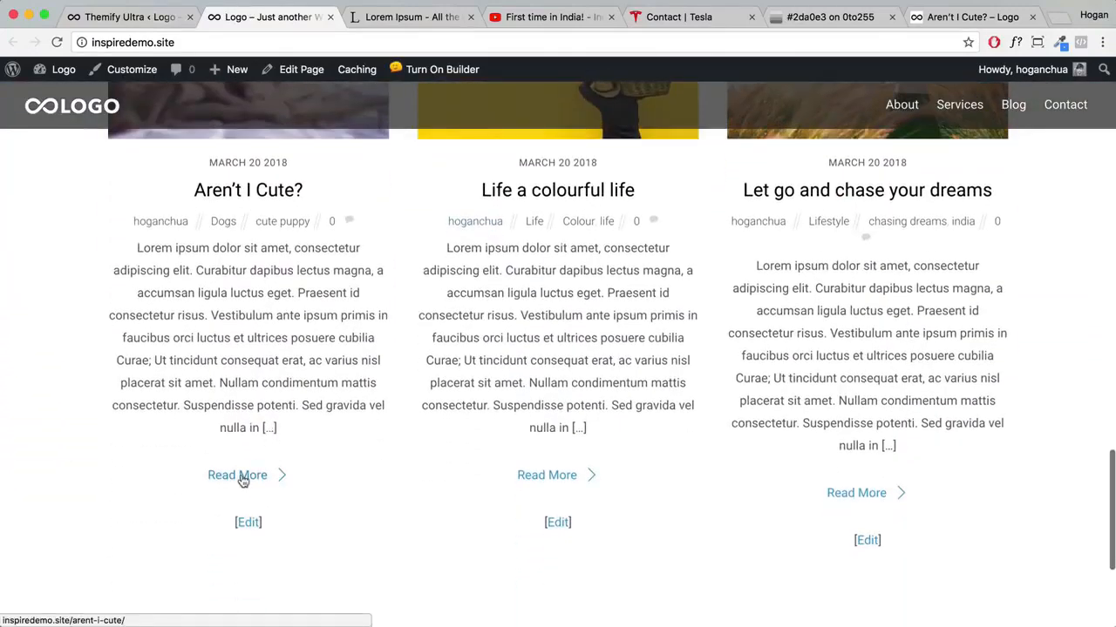
scroll(248, 466, "up", 1)
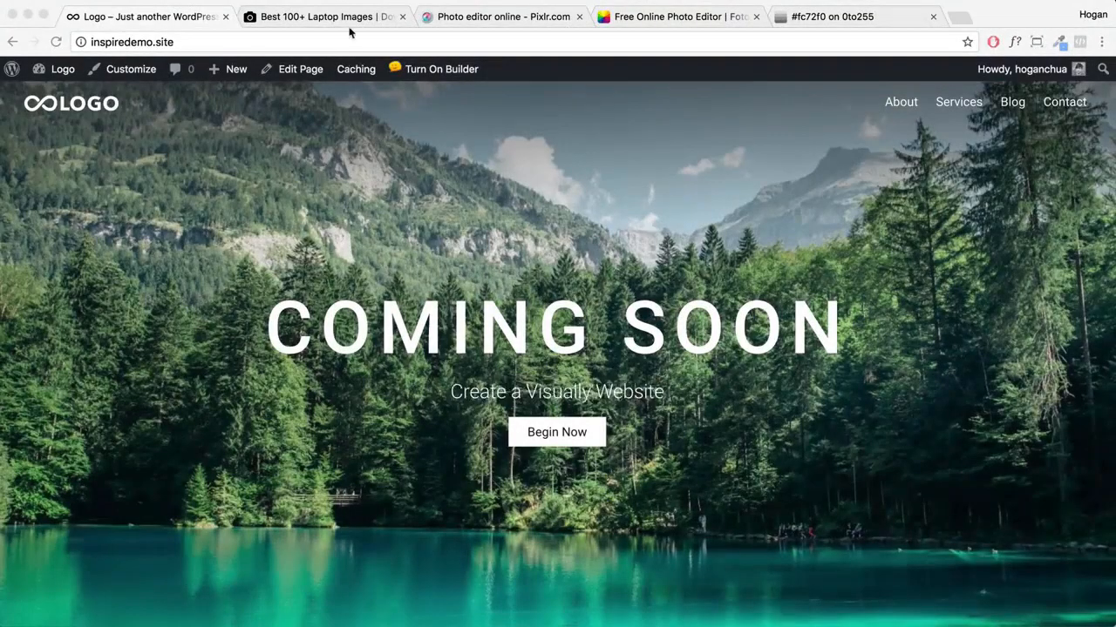
- Browse the Unsplash laptop photo results, then move to the Pixlr homepage
left_click(346, 20)
scroll(459, 235, "down", 4)
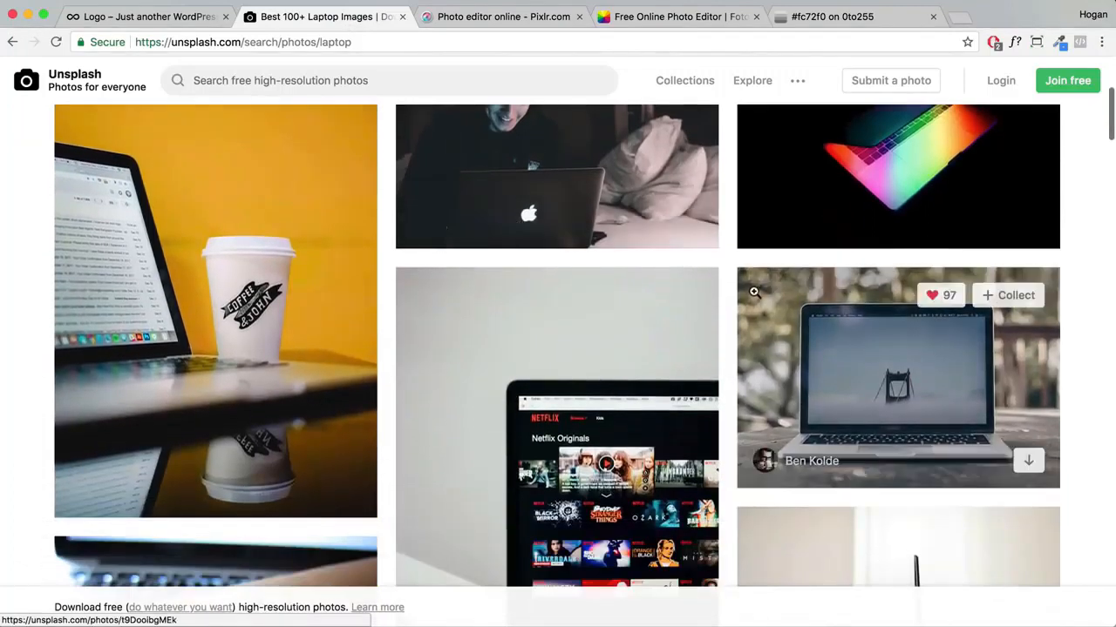
scroll(742, 309, "down", 1)
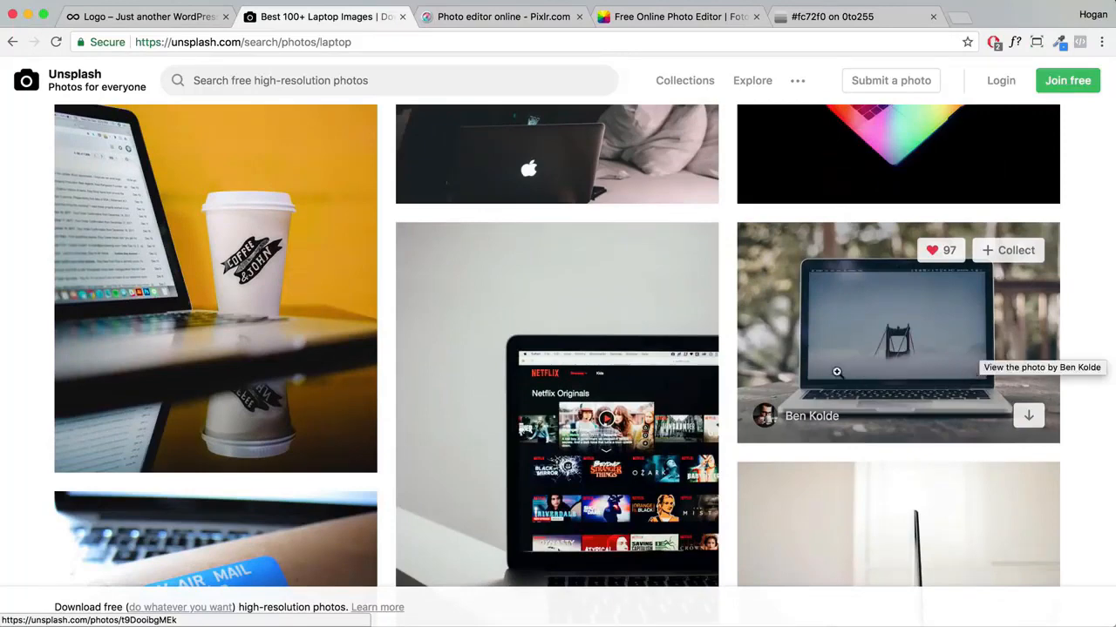
scroll(841, 373, "down", 3)
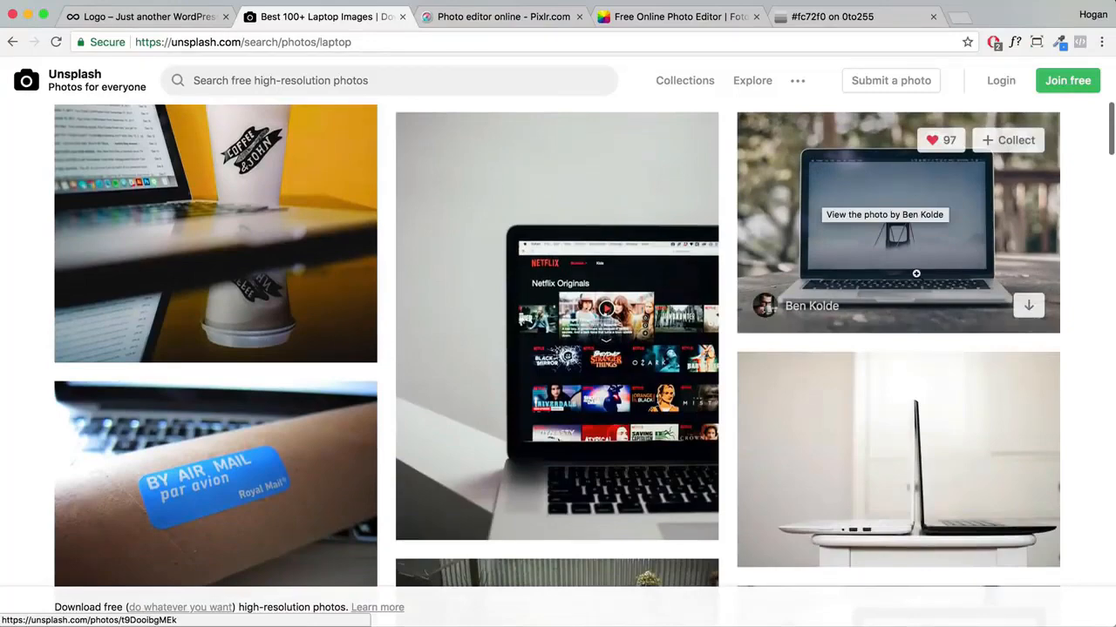
scroll(719, 362, "up", 5)
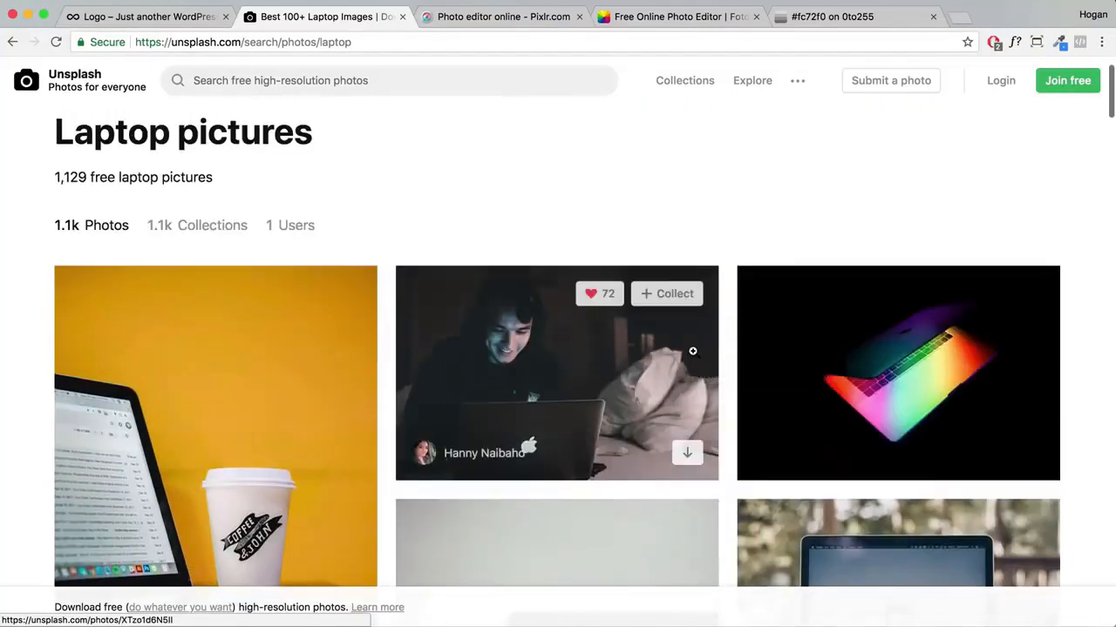
scroll(692, 351, "down", 5)
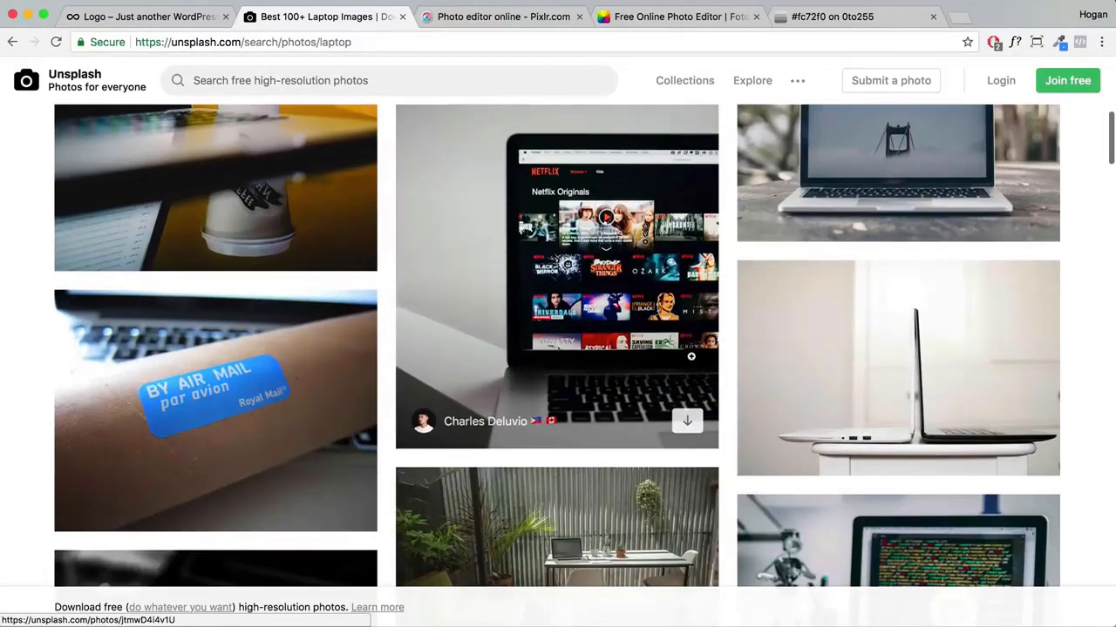
scroll(725, 395, "down", 3)
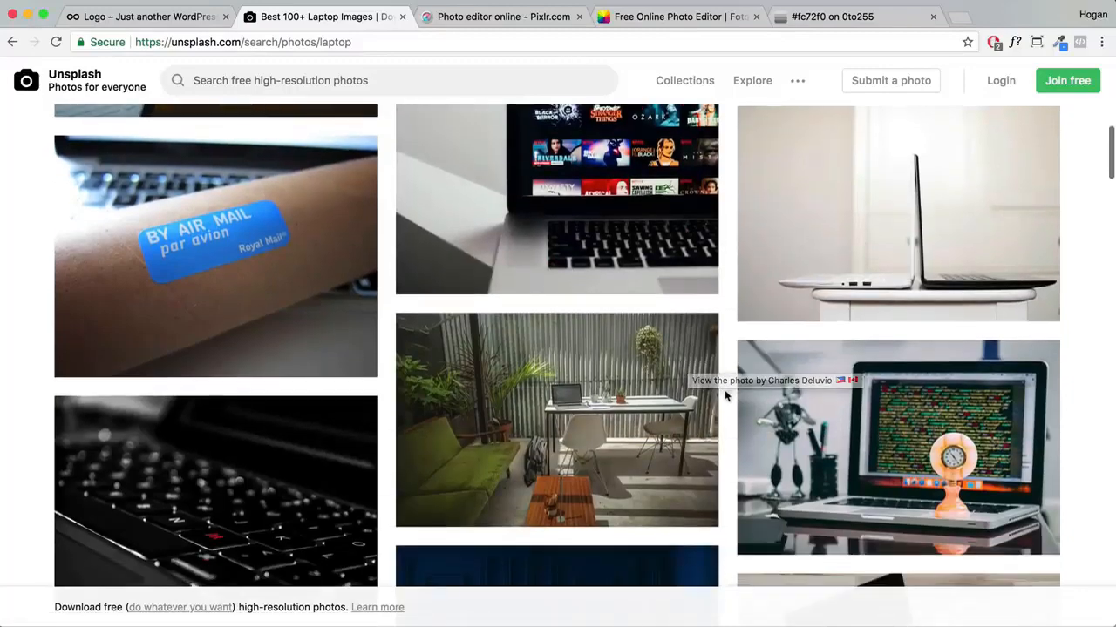
scroll(724, 394, "down", 5)
scroll(723, 393, "down", 6)
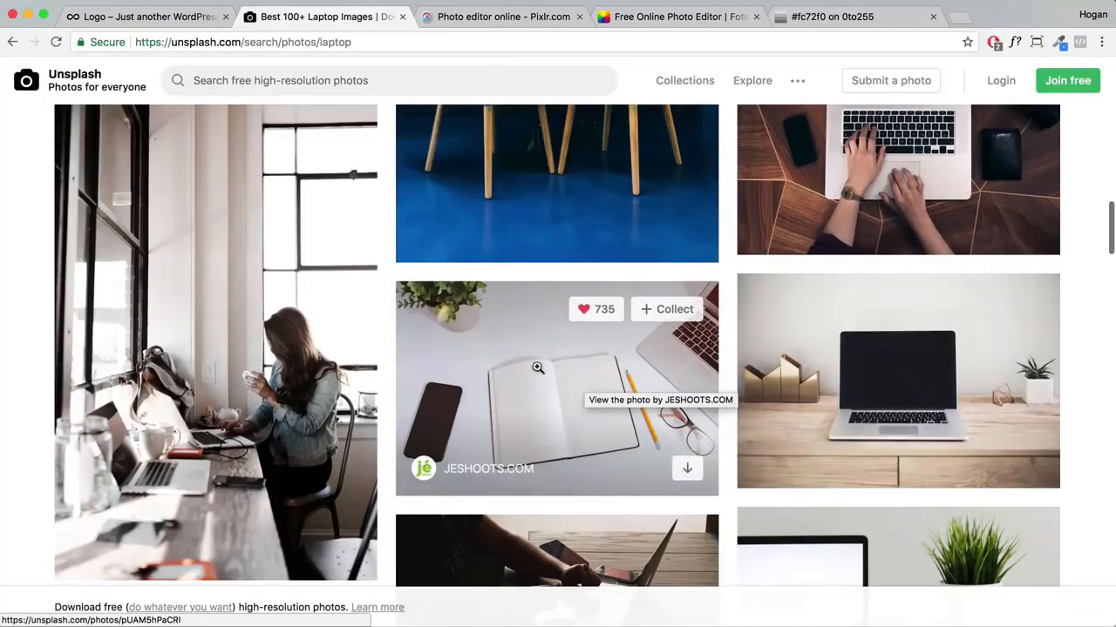
scroll(817, 382, "down", 3)
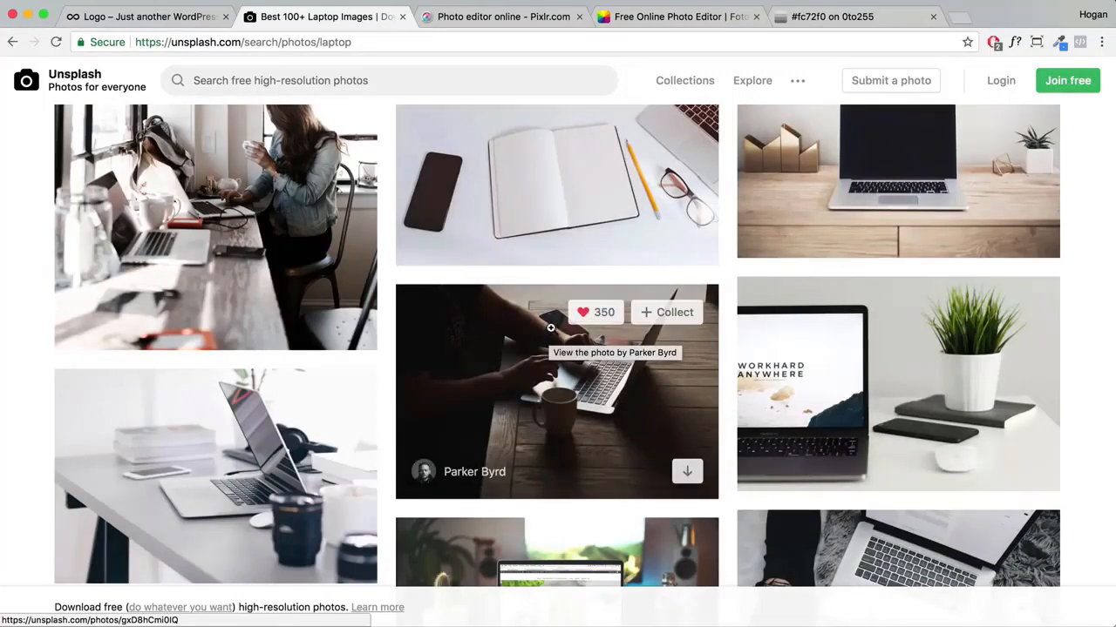
left_click(469, 18)
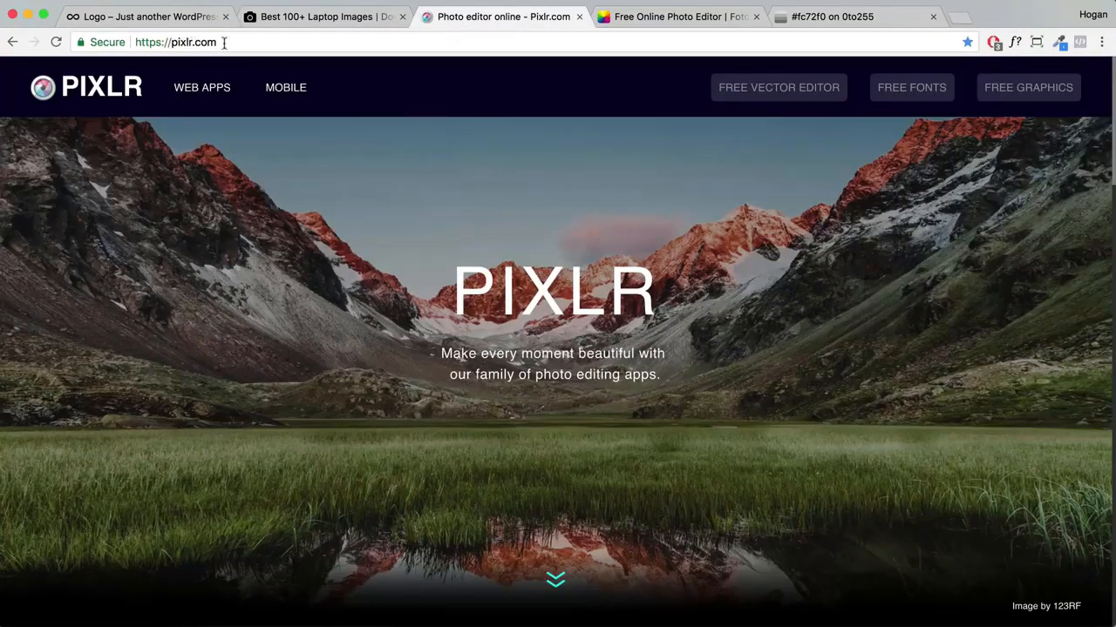
- Launch Pixlr Editor and choose Foreground to Crop on Pixlr.jpg from the computer
scroll(576, 393, "down", 5)
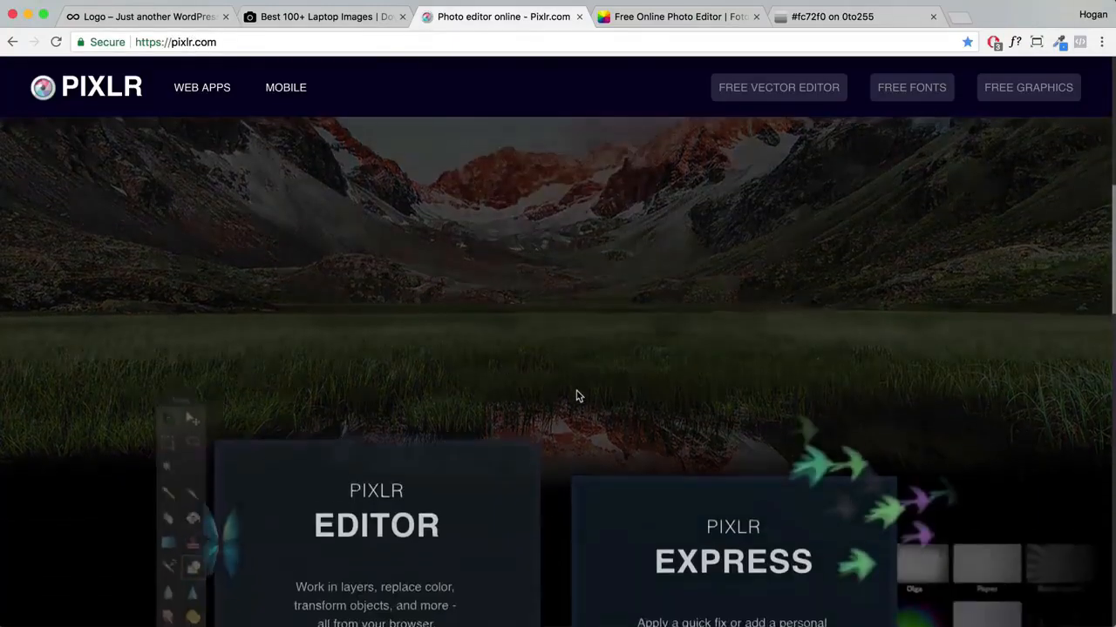
scroll(417, 350, "up", 2)
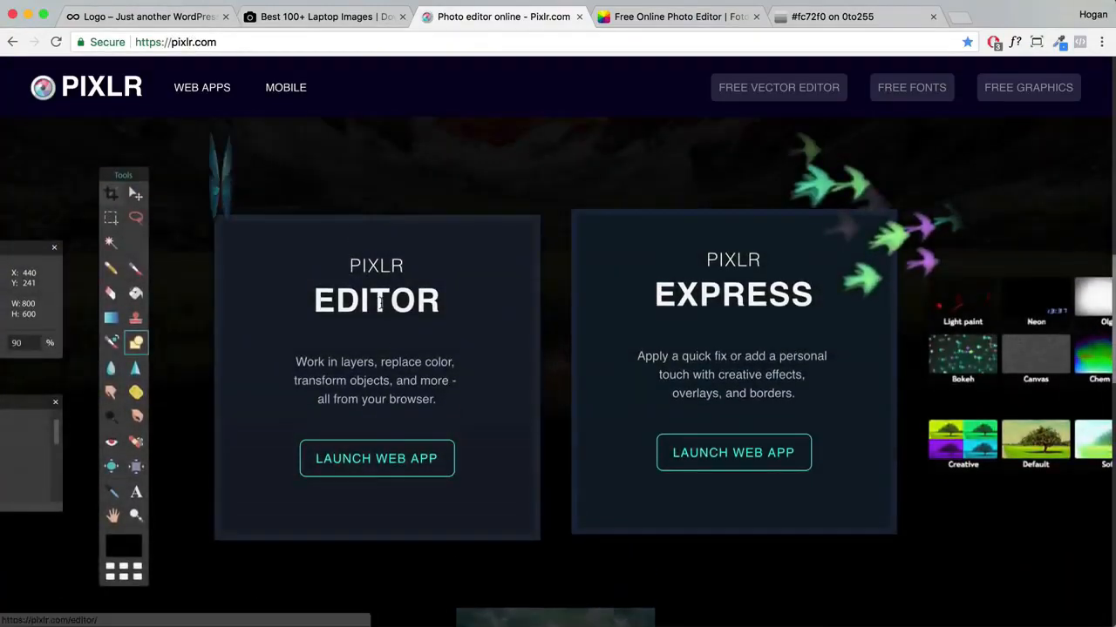
left_click(408, 471)
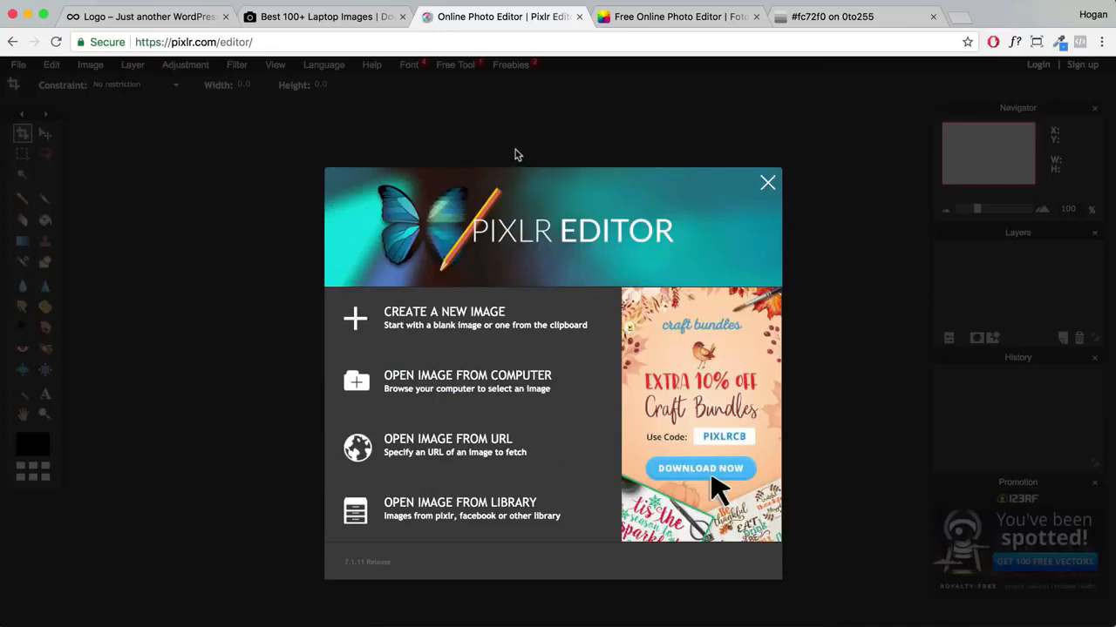
left_click(465, 384)
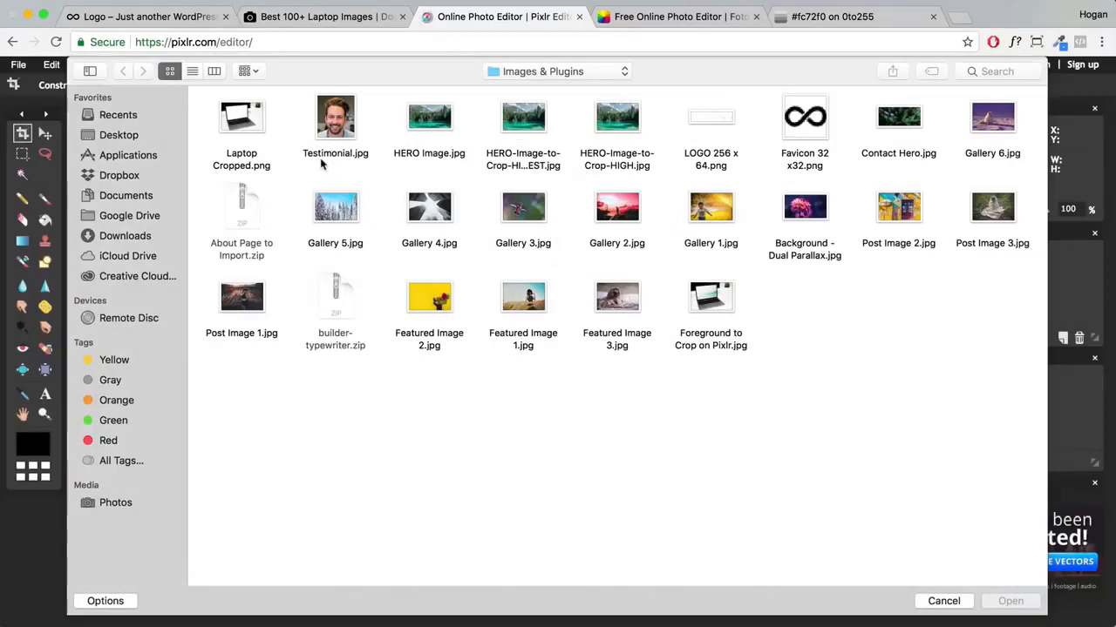
left_click(714, 303)
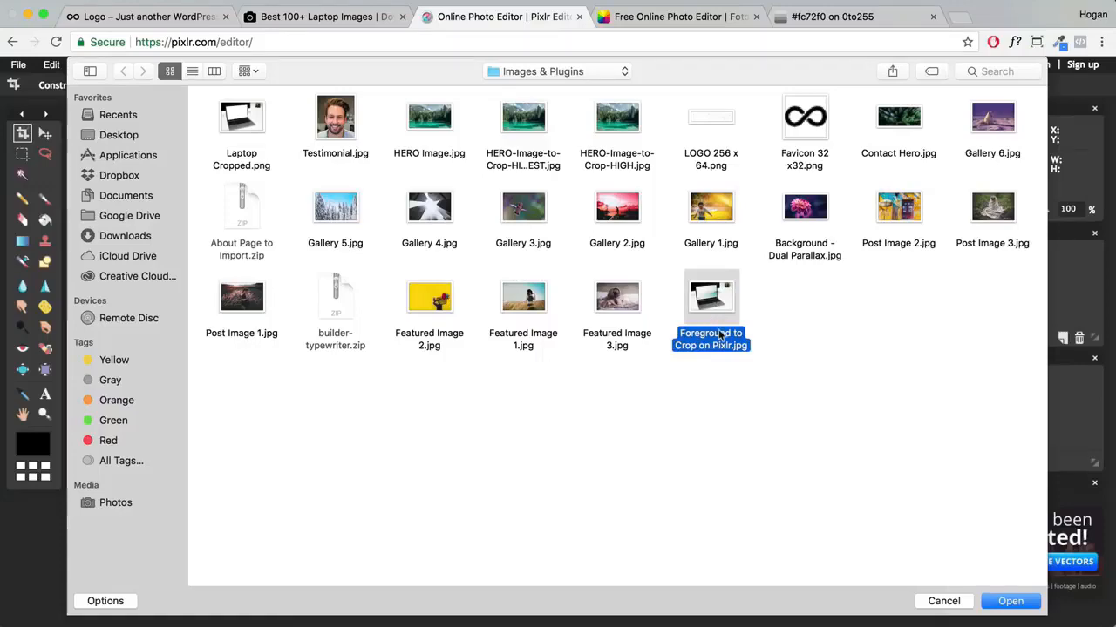
- Open the 4000x2667 laptop photo at 30% zoom, pan to its screen, and pick the Lasso tool
left_click(1037, 607)
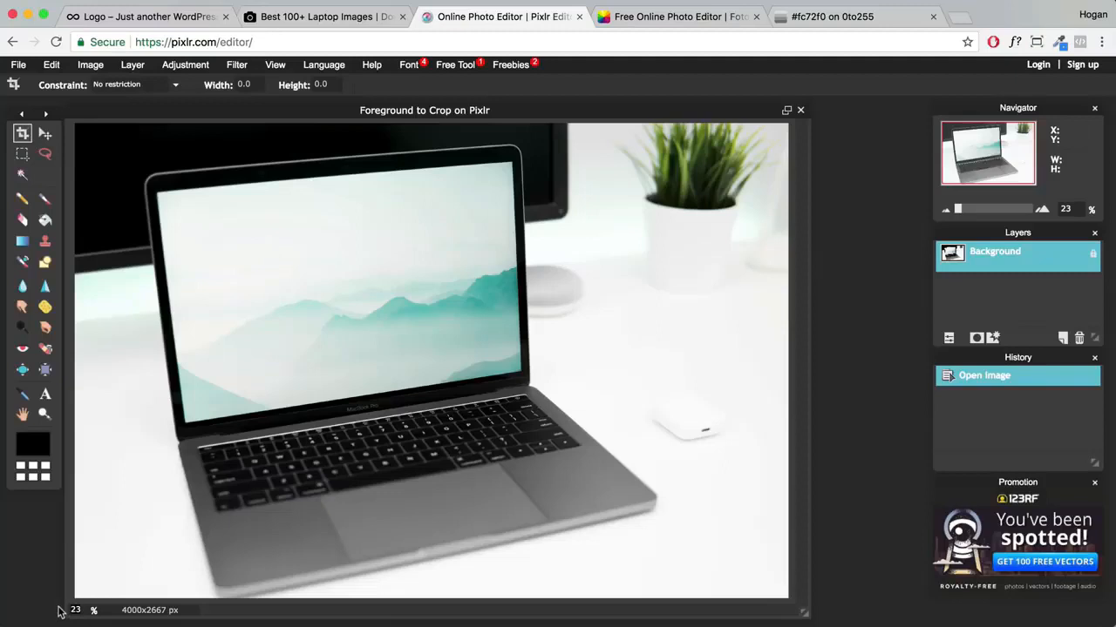
type("30")
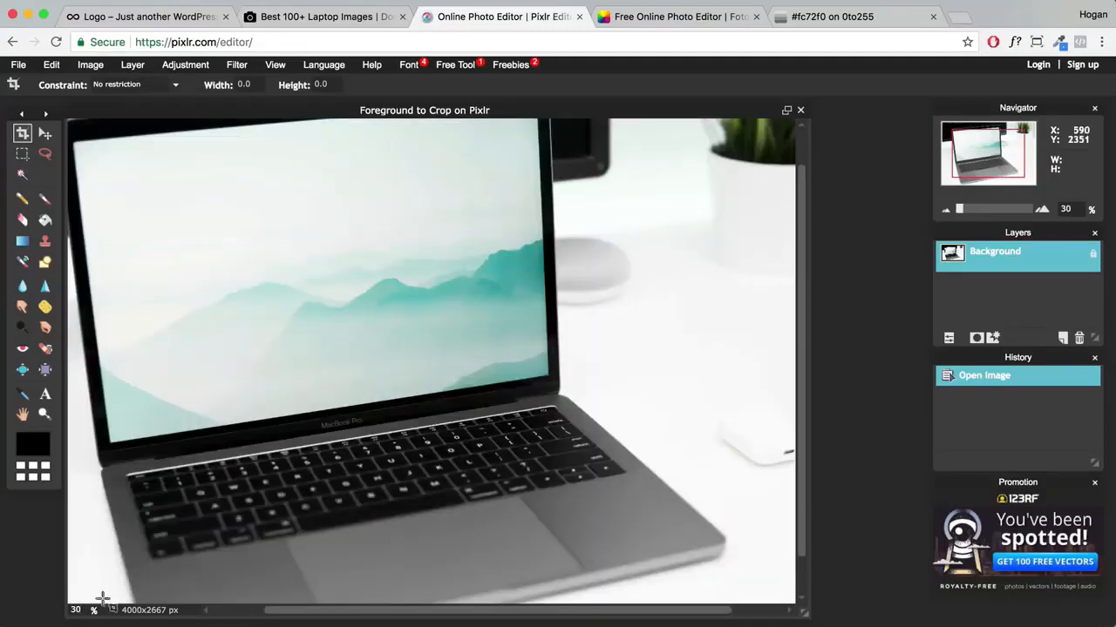
left_click_drag(478, 616, 429, 615)
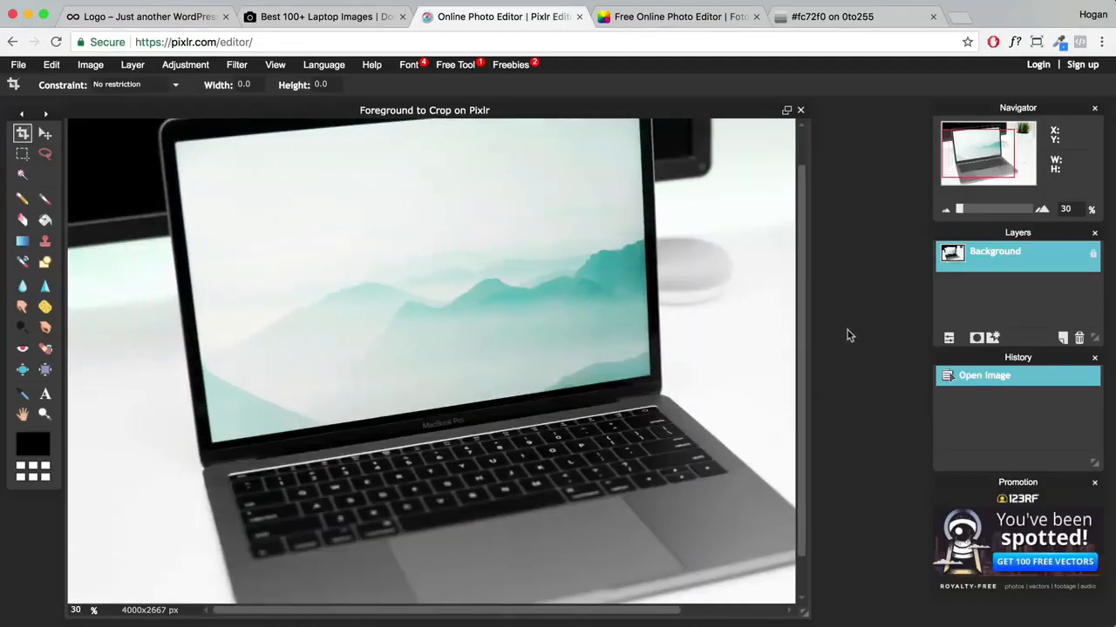
left_click_drag(799, 366, 799, 324)
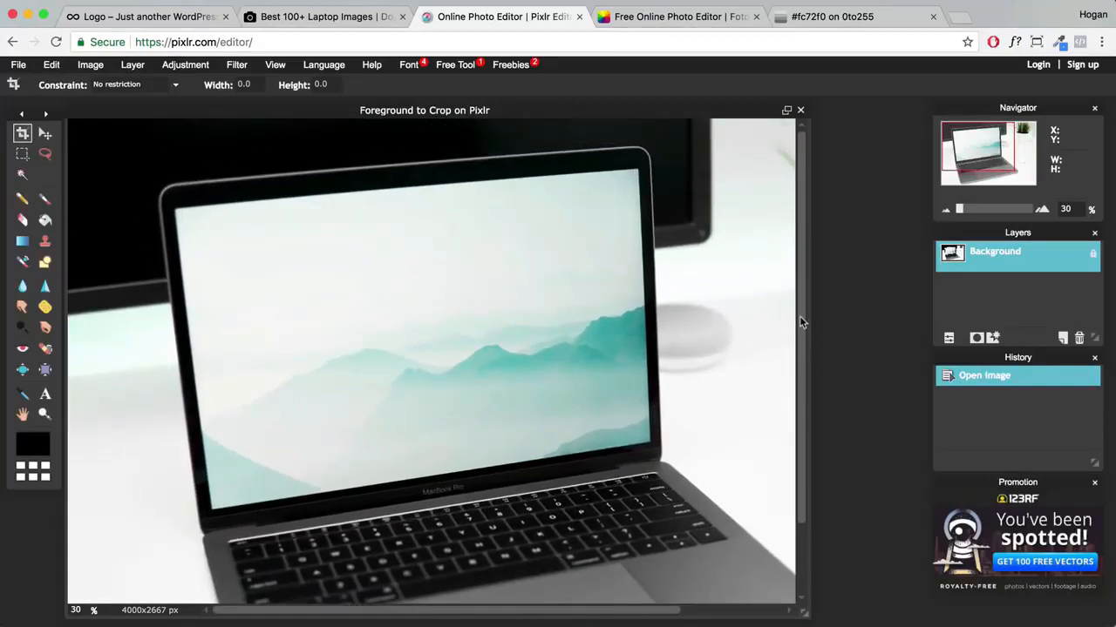
left_click(45, 155)
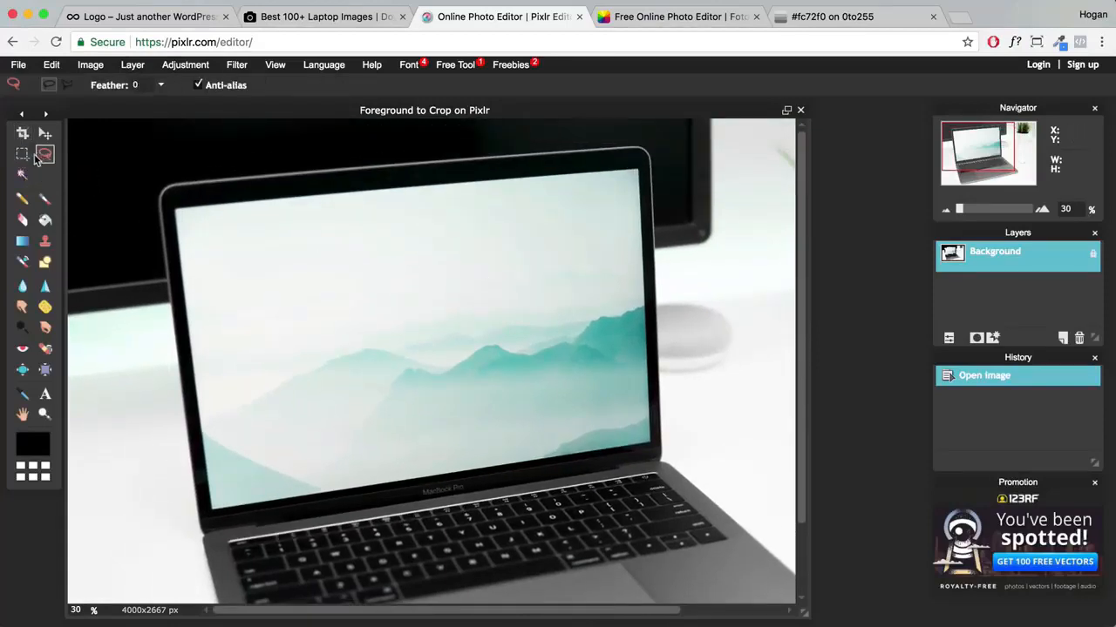
- Outline the laptop screen with a four-corner polygonal lasso, unlock Layer 0, and delete the screen area
left_click(67, 87)
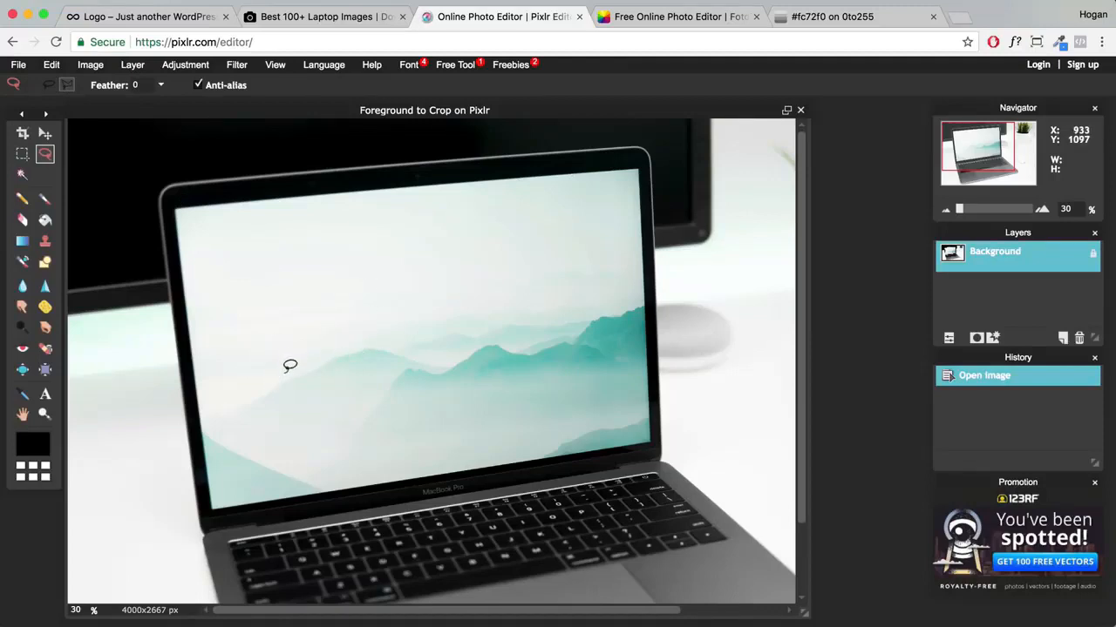
left_click(176, 212)
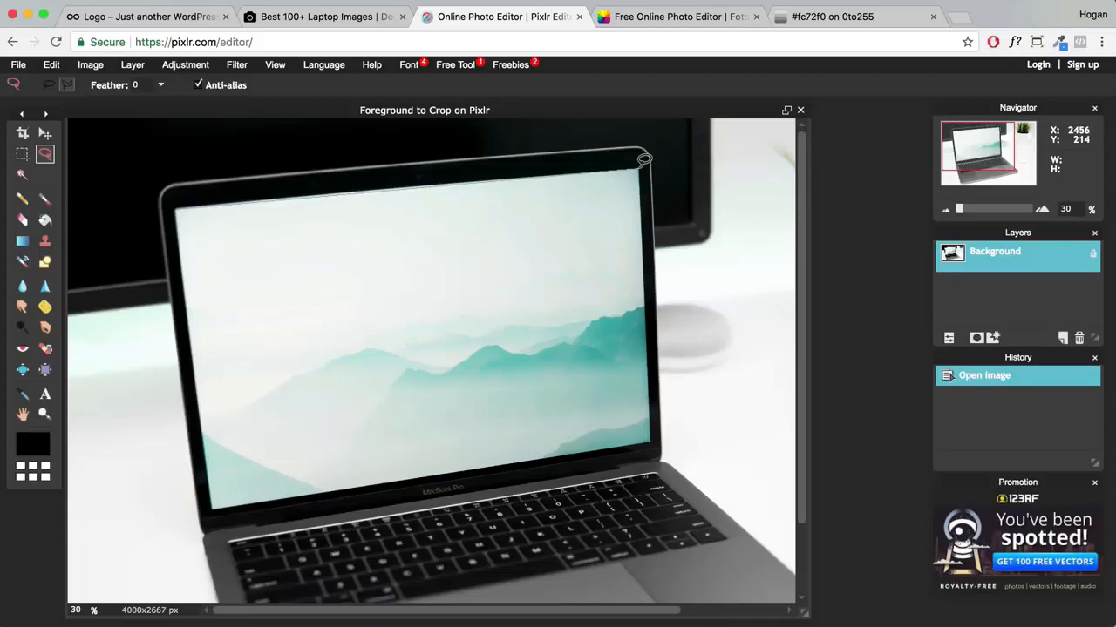
left_click(643, 160)
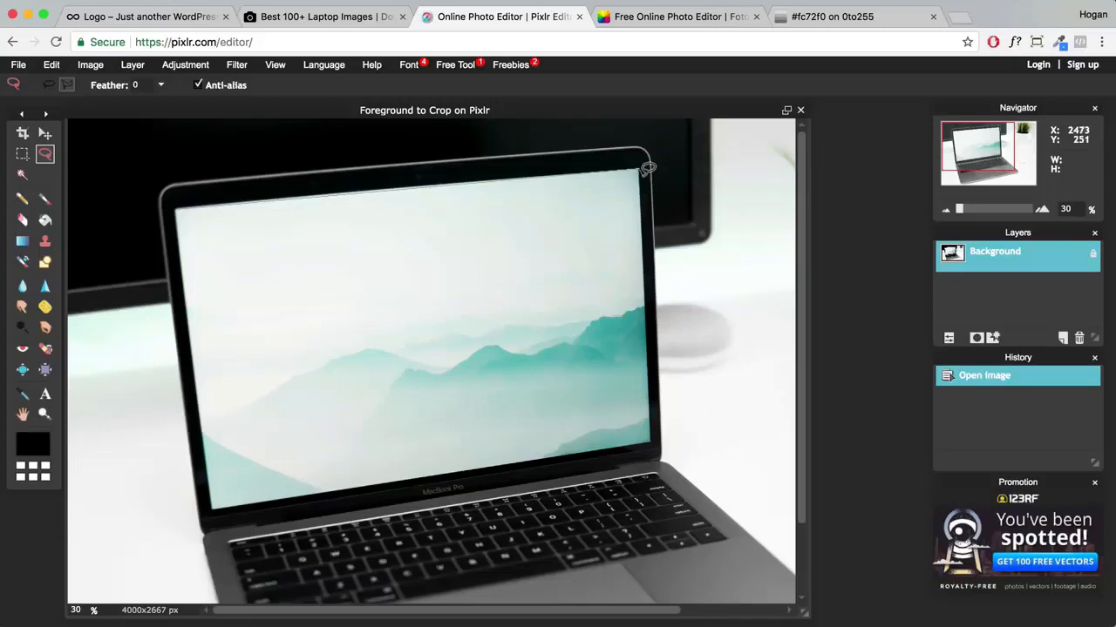
left_click(654, 434)
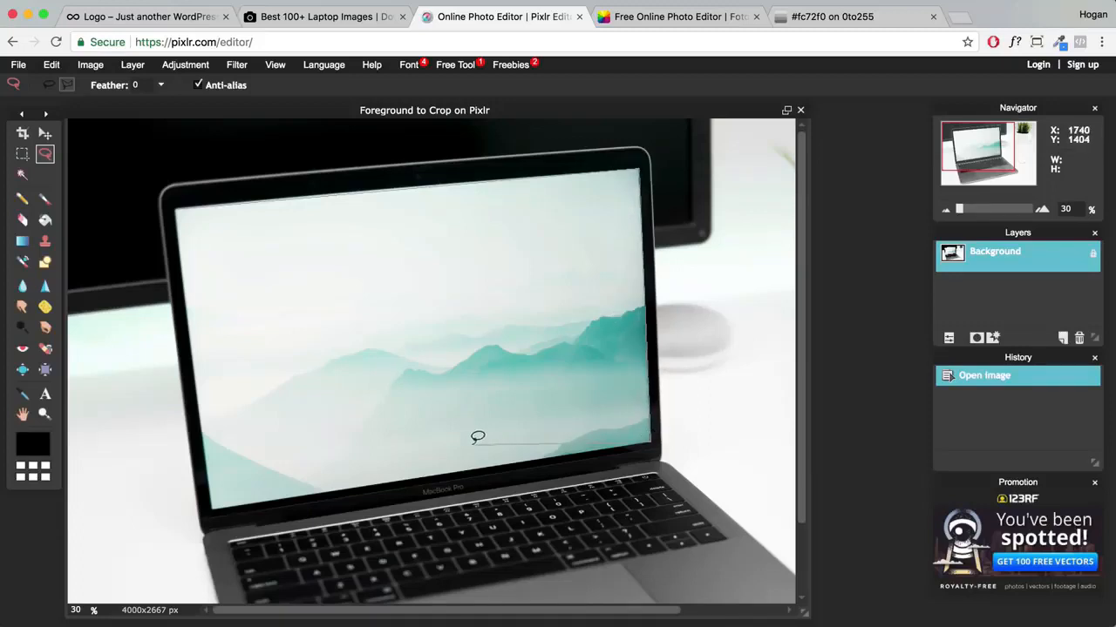
left_click(216, 501)
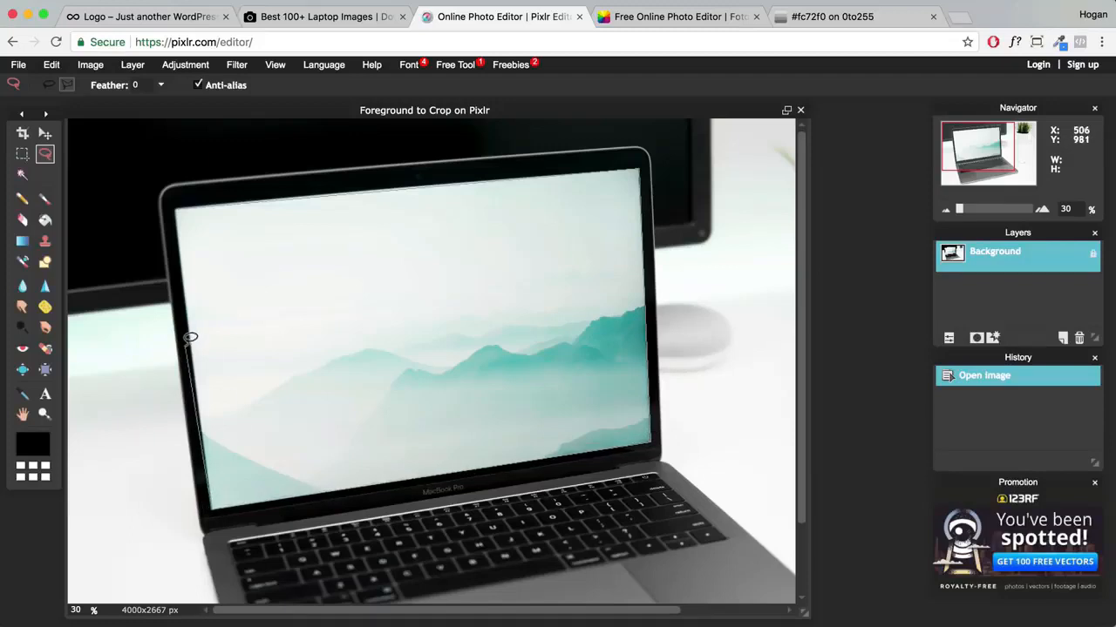
left_click(180, 203)
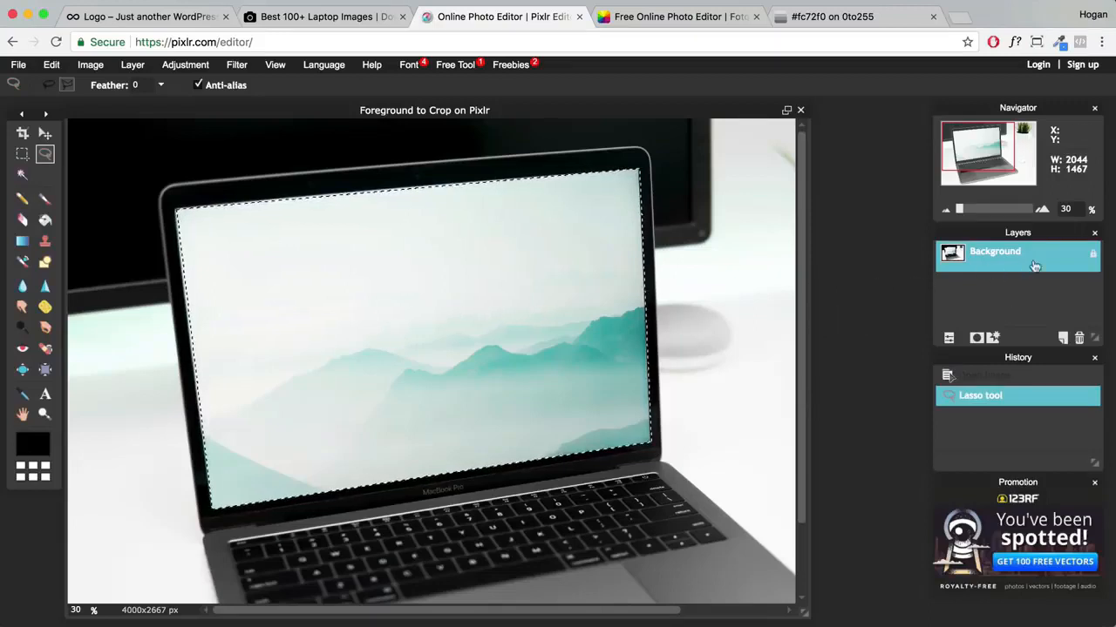
double_click(1094, 255)
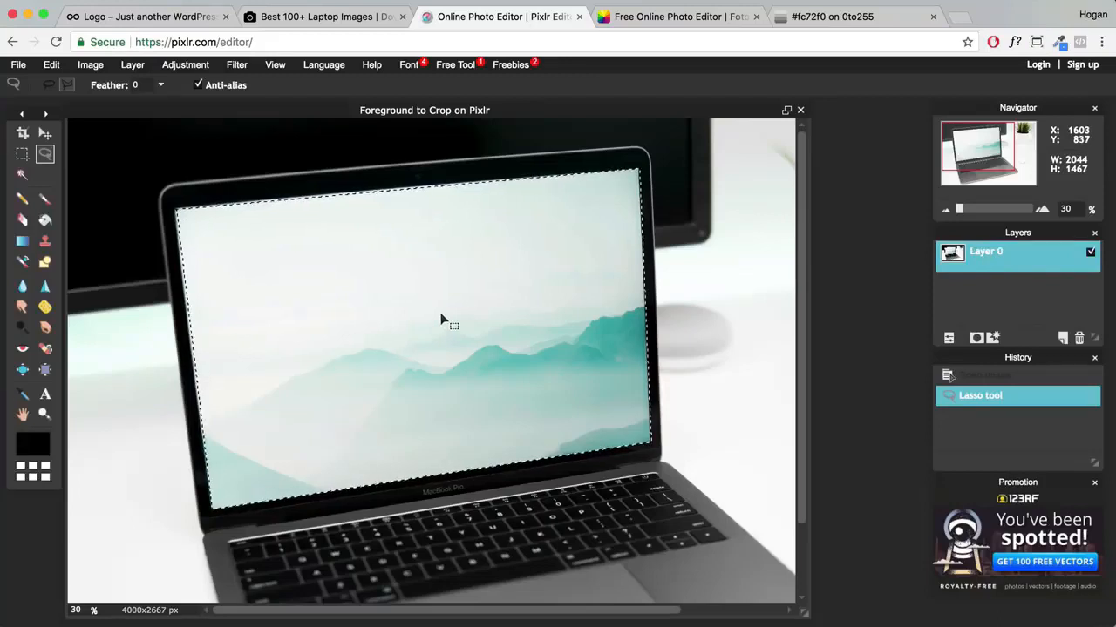
key("Delete")
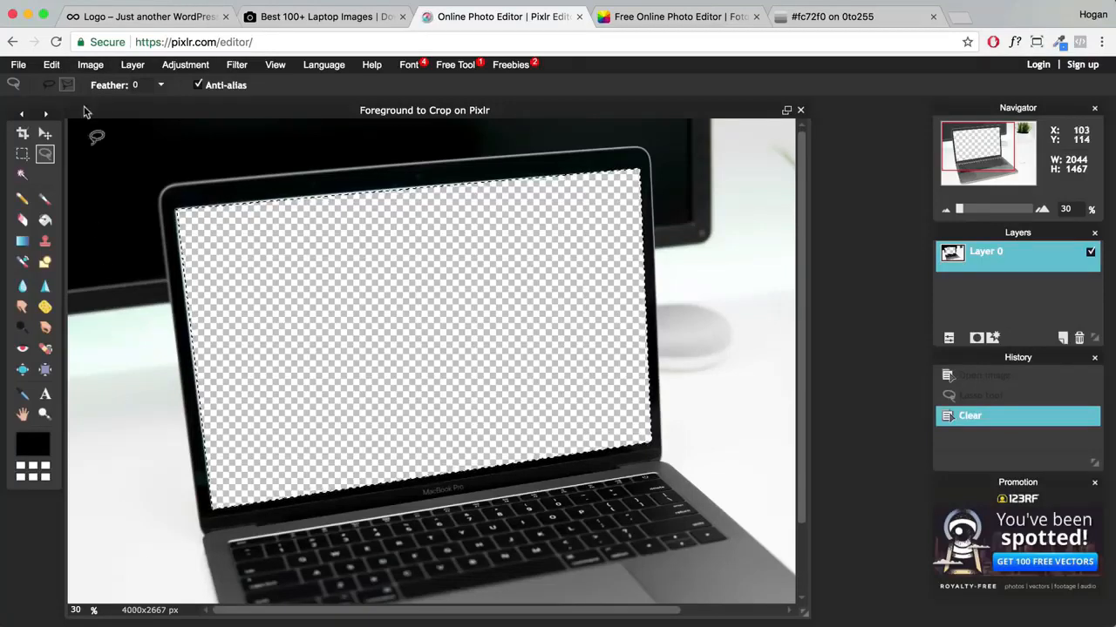
- Resize the laptop image to 1600 px wide (1600×1067) with proportions constrained
left_click(90, 65)
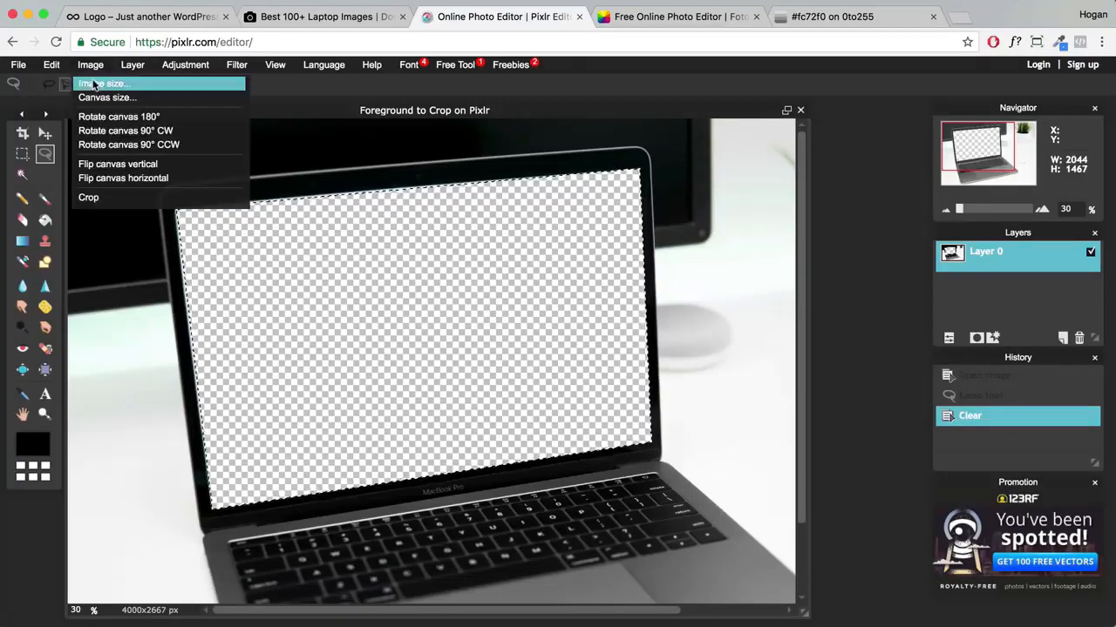
left_click(93, 80)
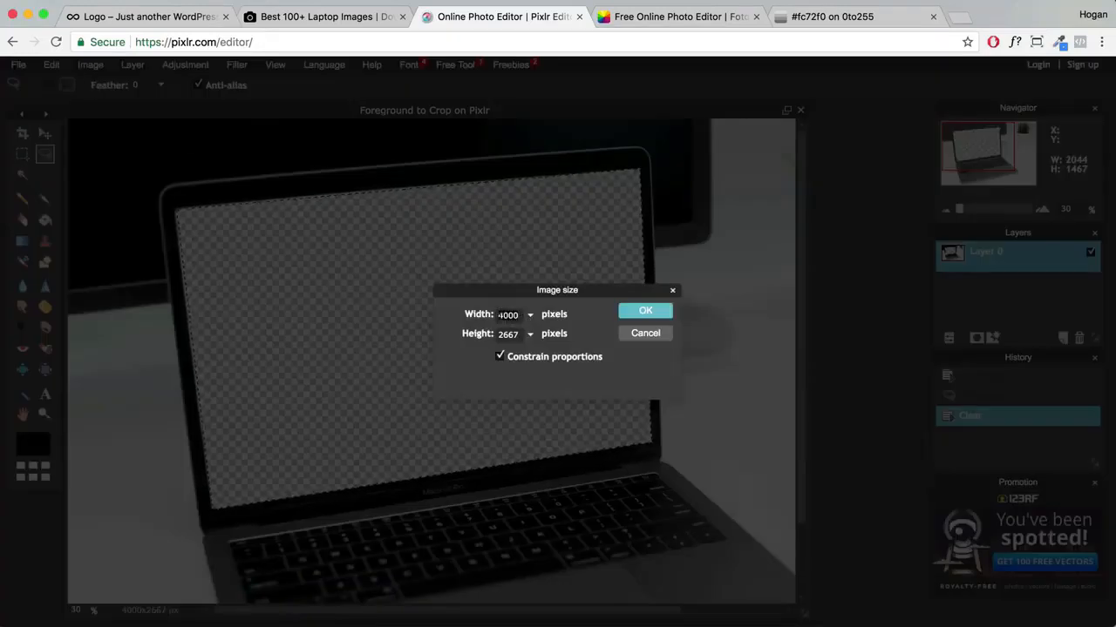
type("16")
left_click(645, 312)
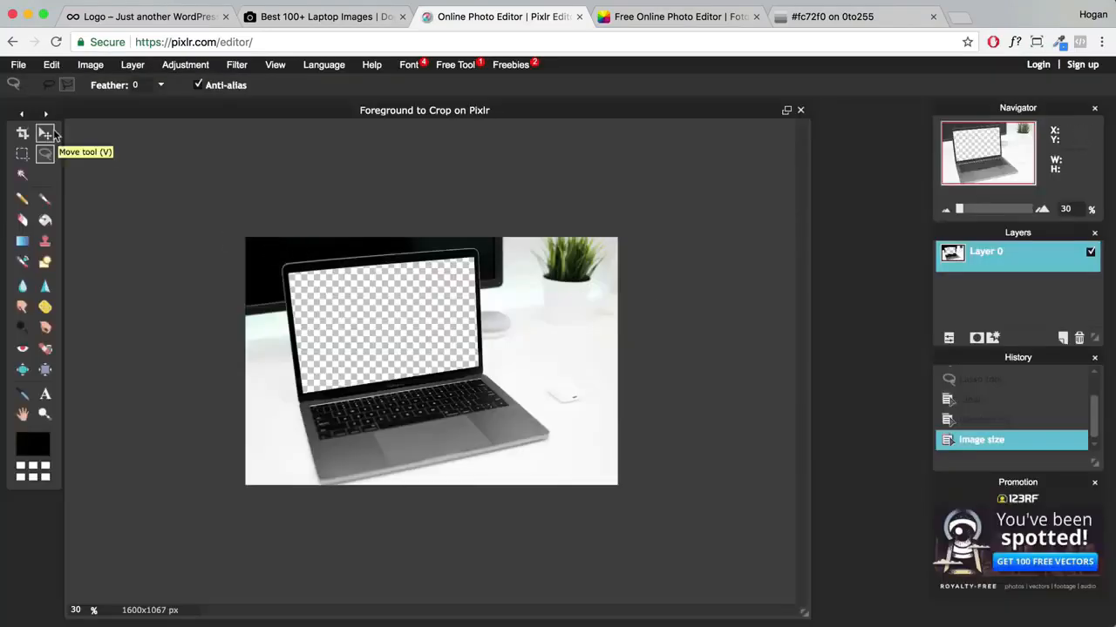
left_click(18, 68)
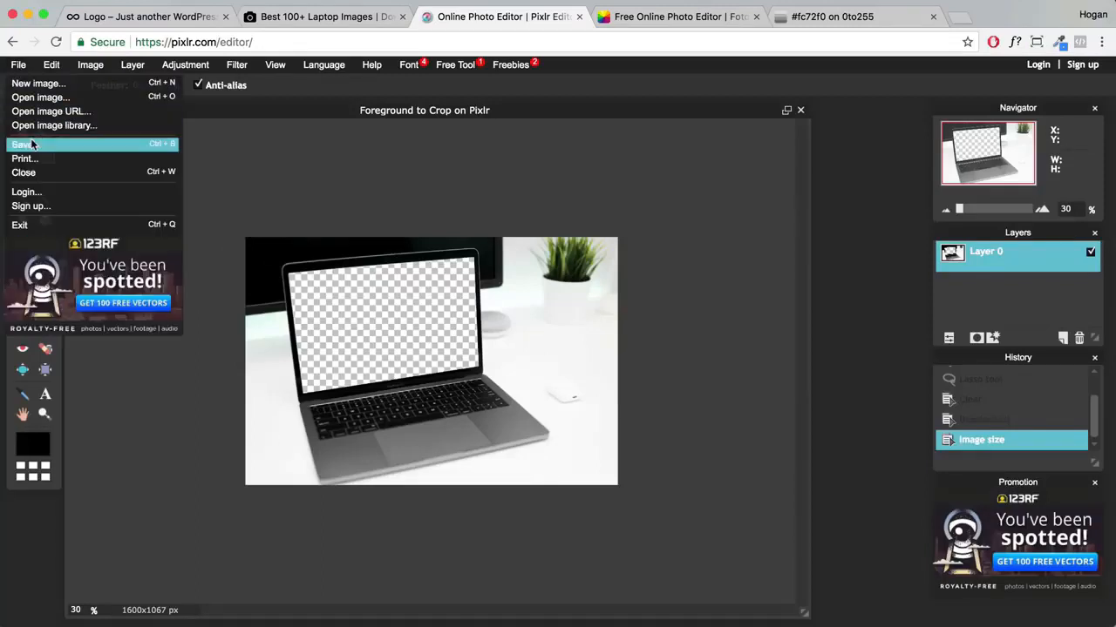
- Save the cutout as a PNG named 'Laptop Cropped', replacing the existing file
left_click(33, 145)
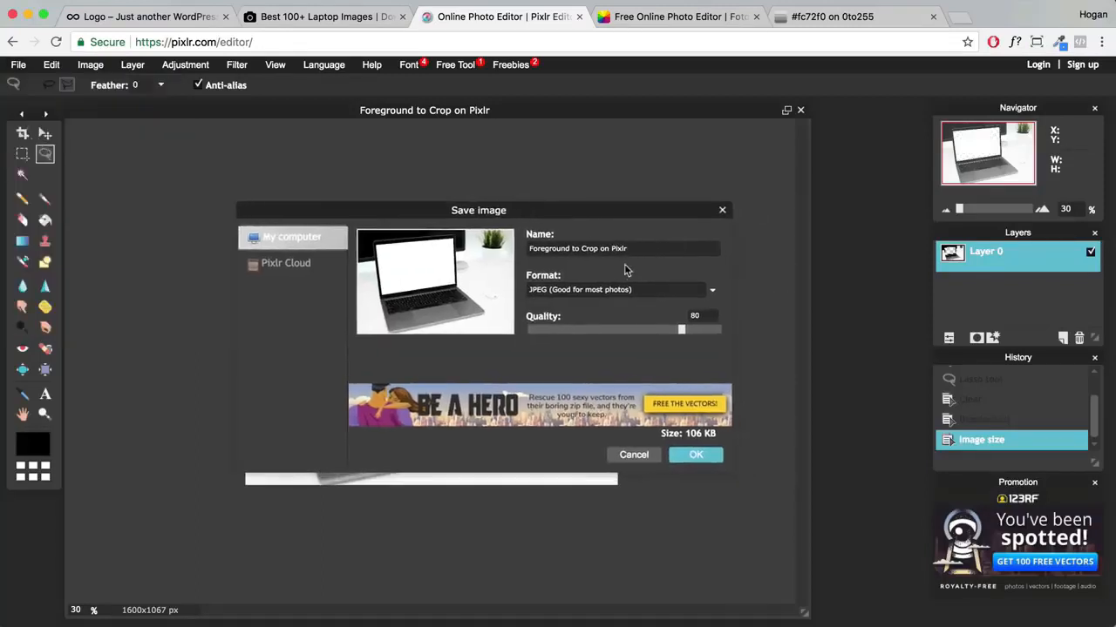
left_click(616, 295)
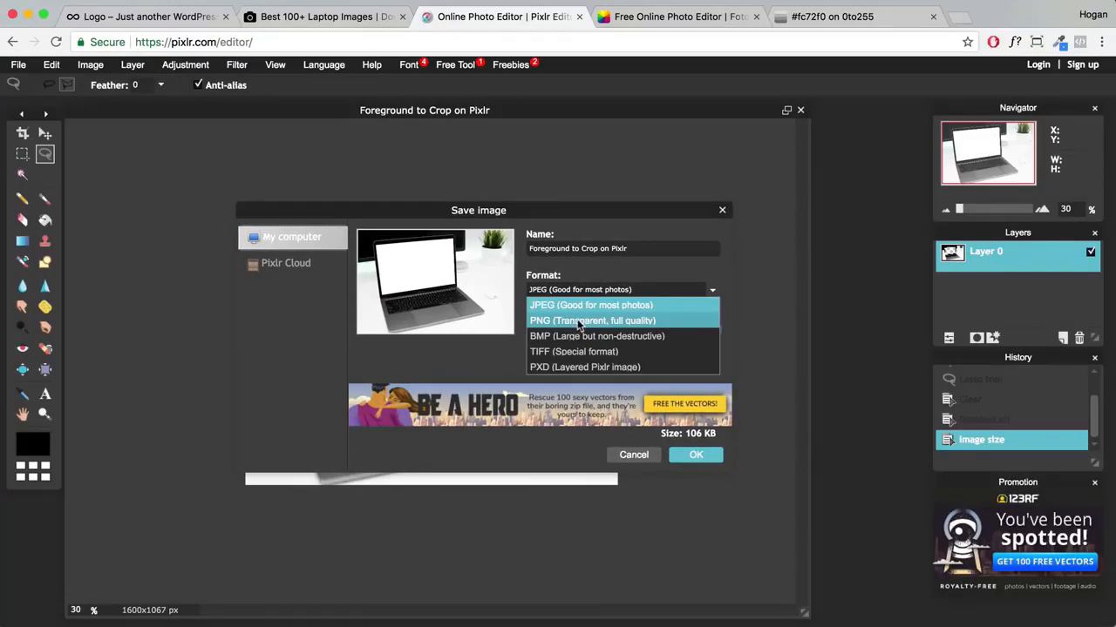
left_click(598, 322)
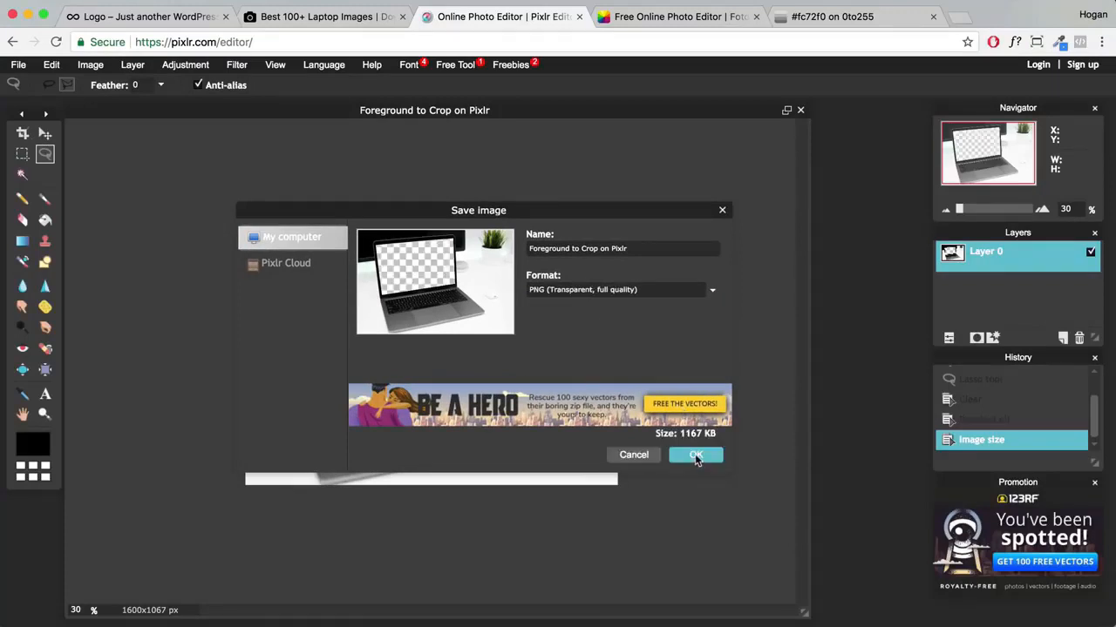
left_click(695, 455)
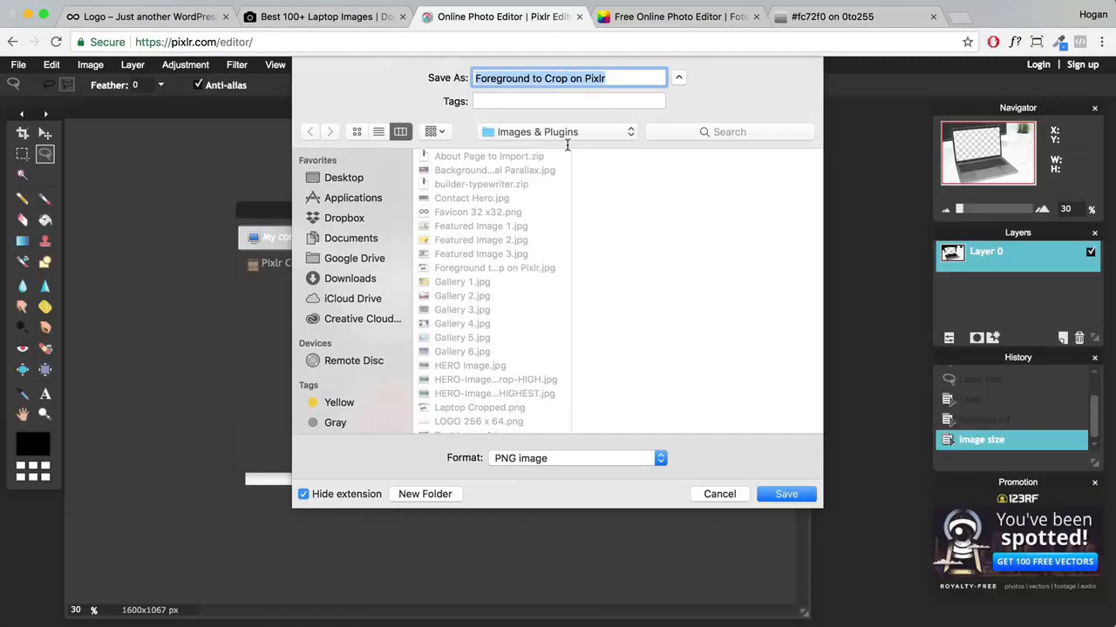
type("Laptop Cropped")
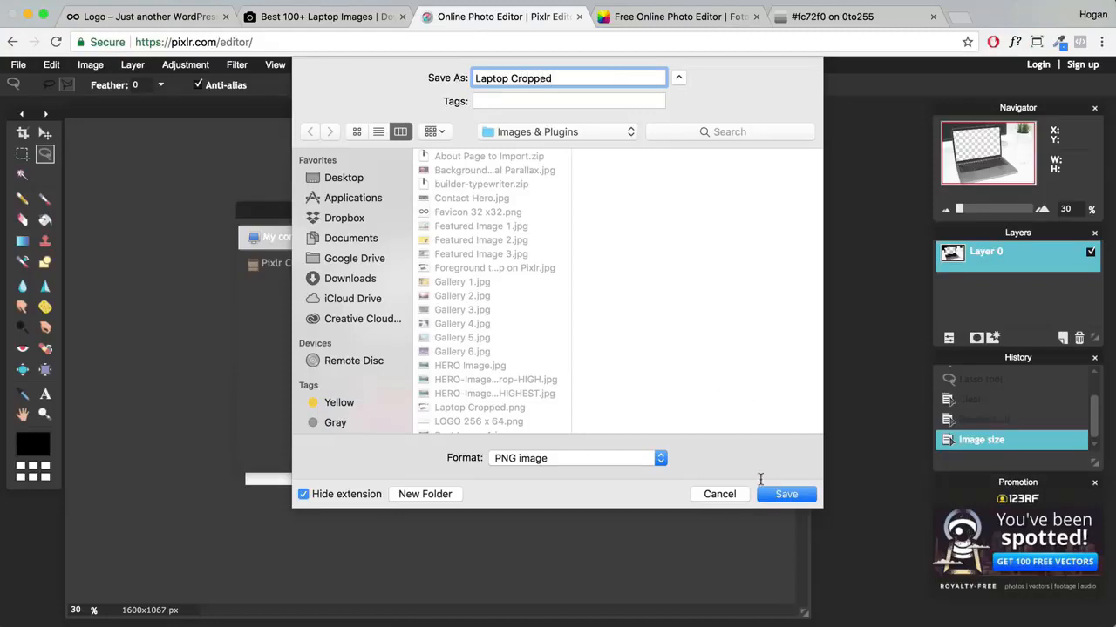
left_click(776, 493)
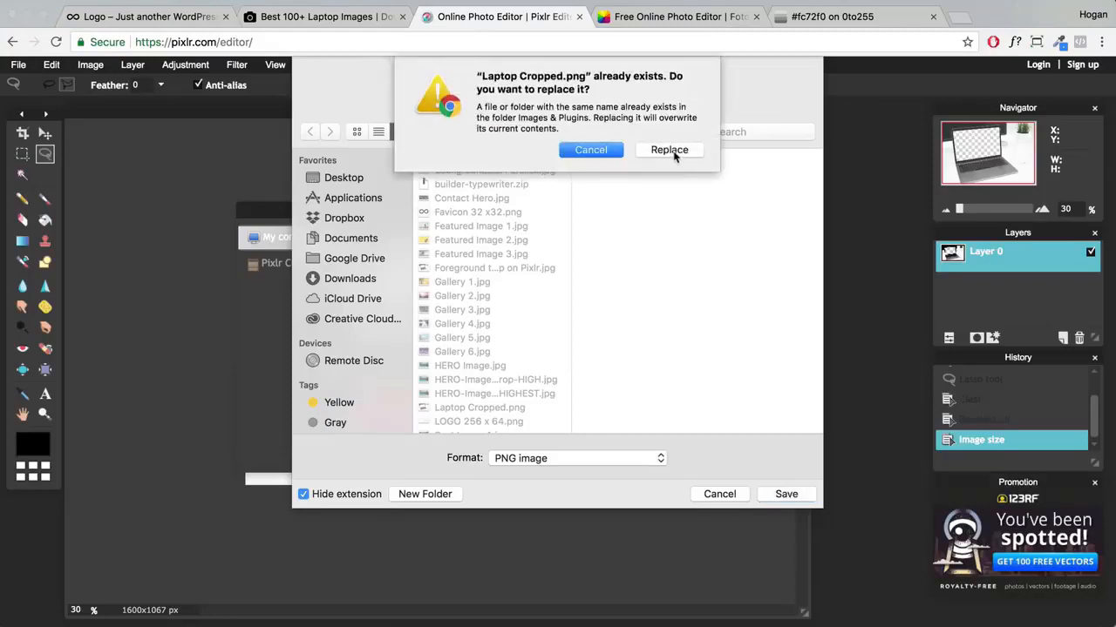
left_click(672, 153)
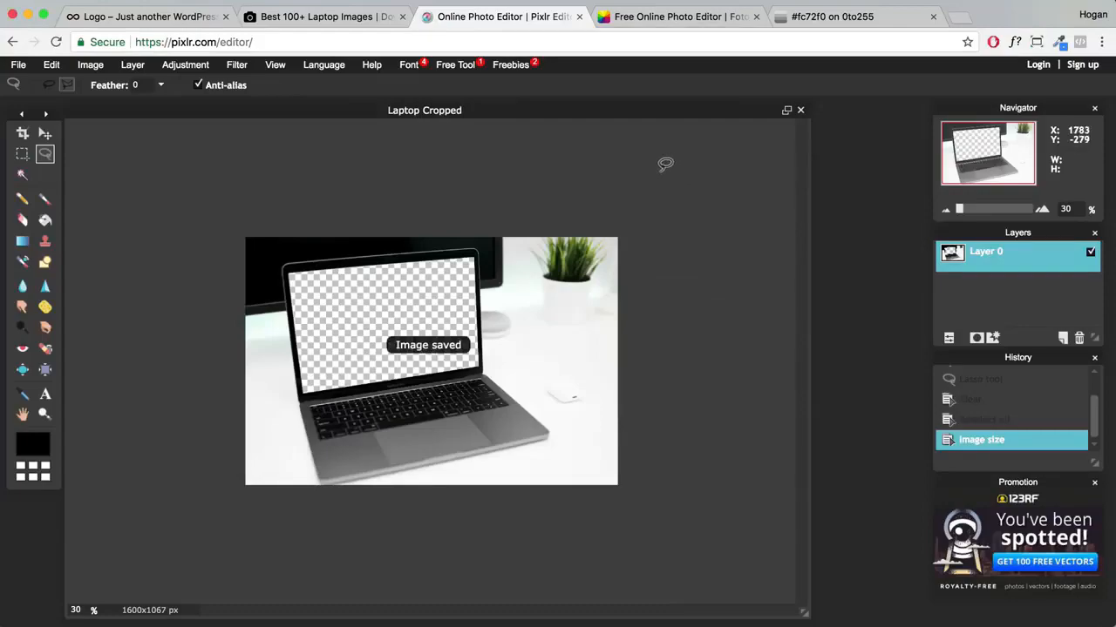
- Return to the Unsplash home page, browse the trending photos, then move on to Fotor
left_click(322, 17)
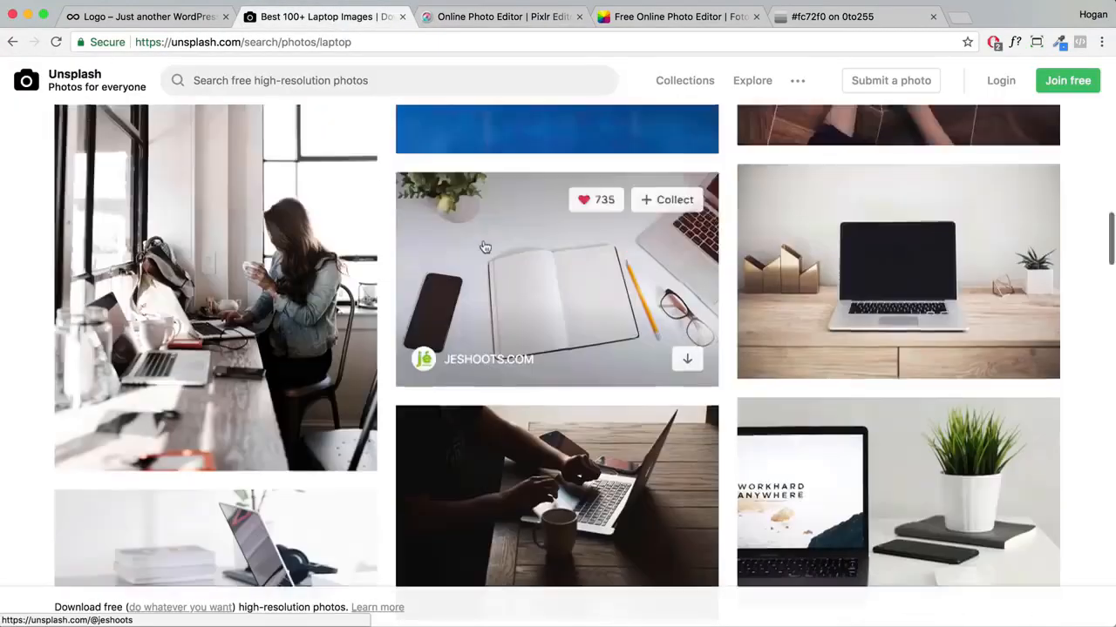
scroll(485, 249, "up", 10)
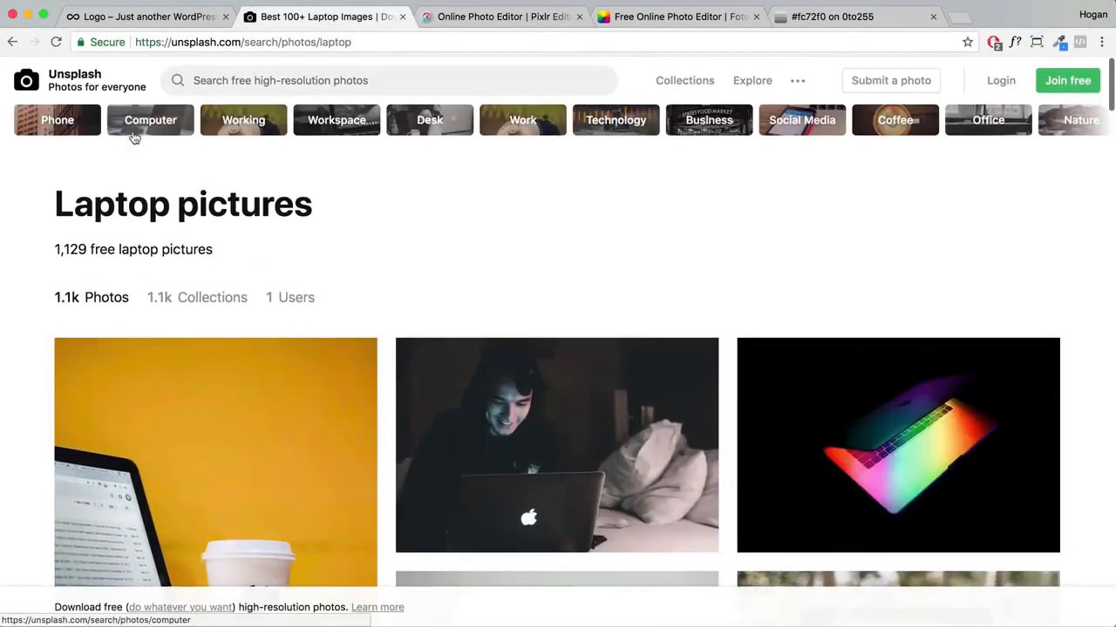
left_click(91, 90)
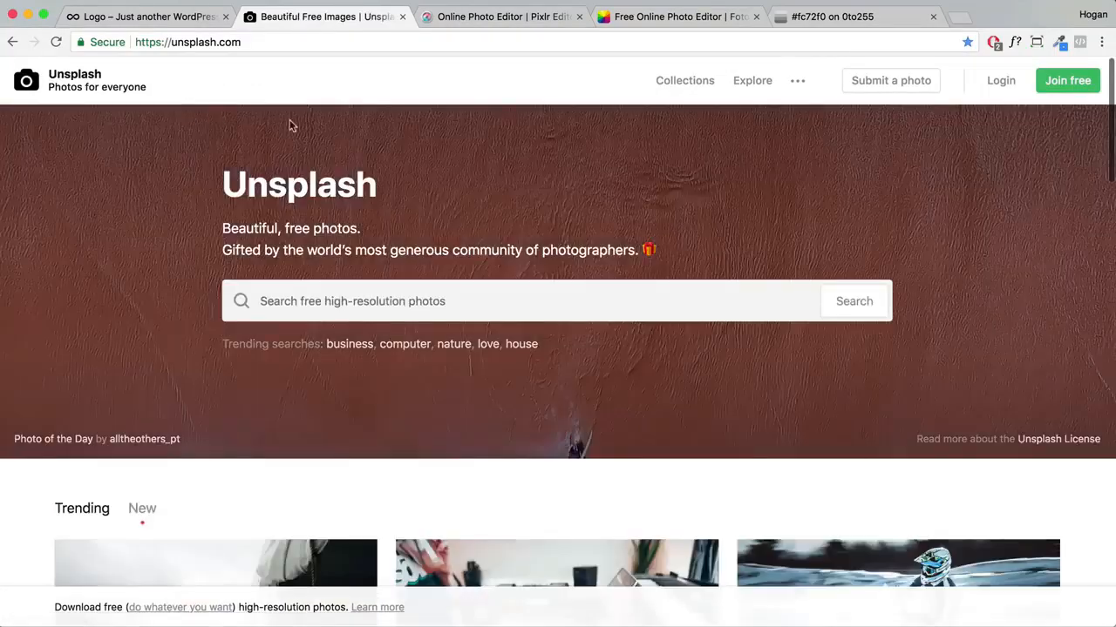
scroll(625, 236, "down", 10)
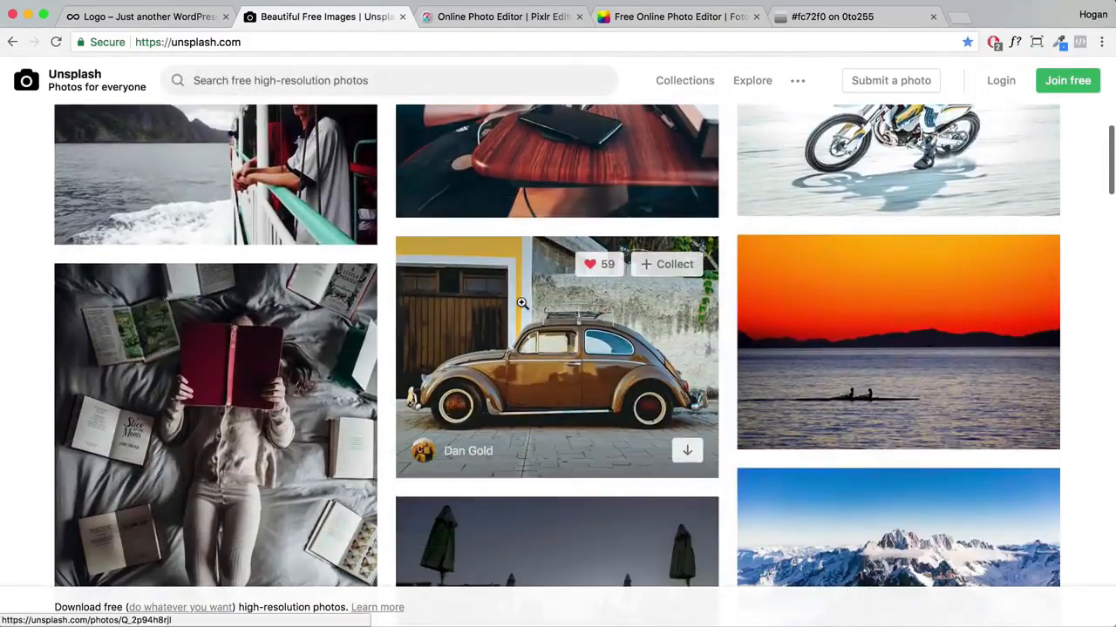
scroll(521, 303, "up", 2)
scroll(523, 301, "down", 10)
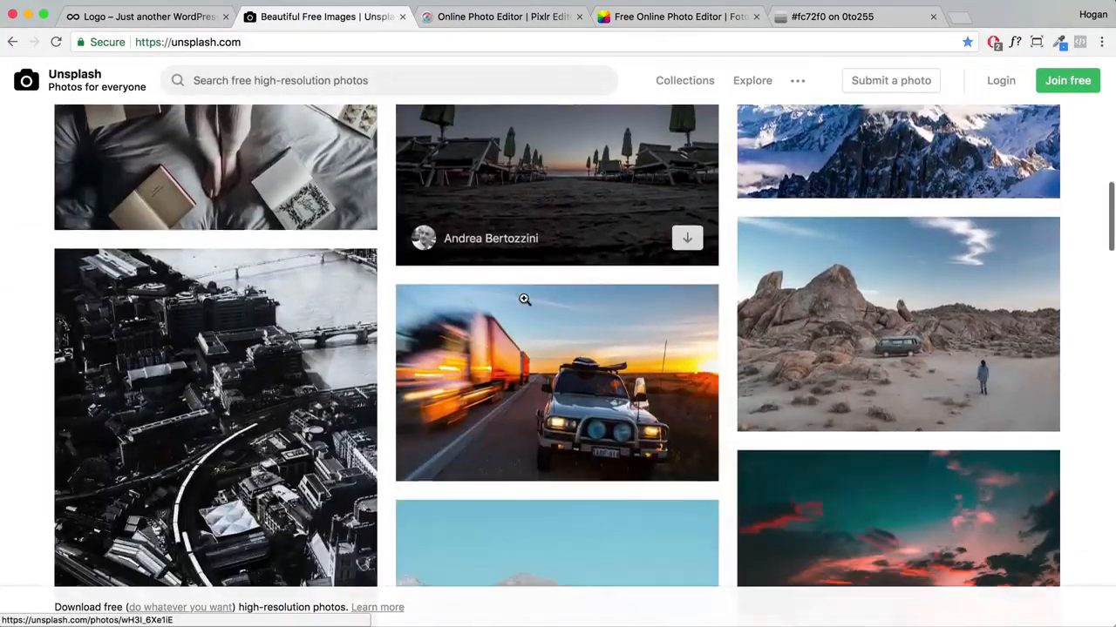
scroll(524, 301, "down", 1)
scroll(541, 331, "up", 3)
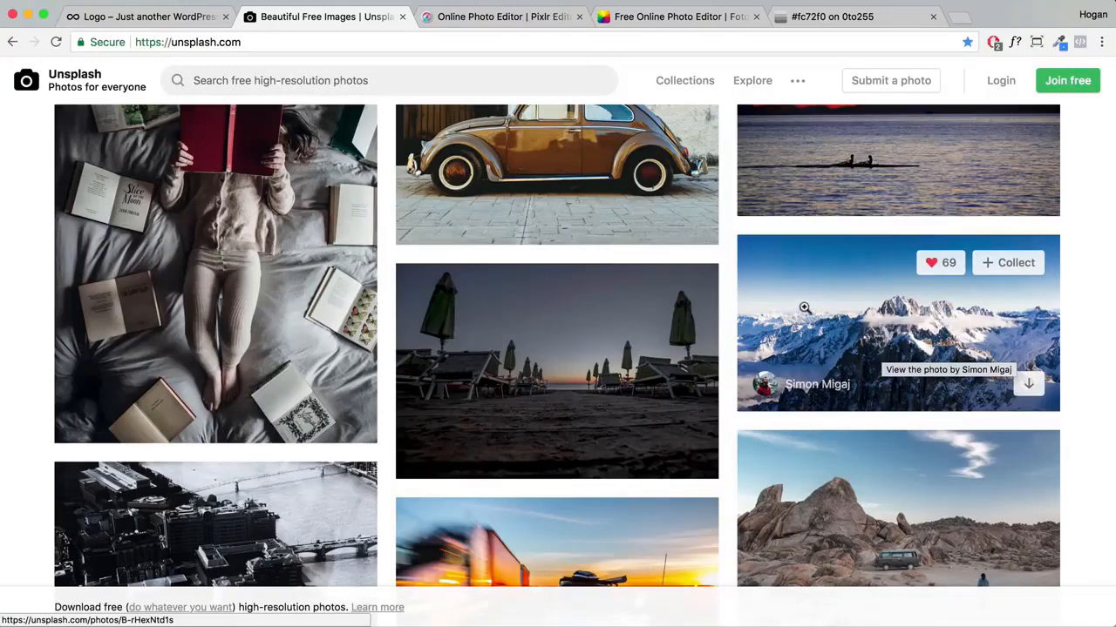
left_click(645, 17)
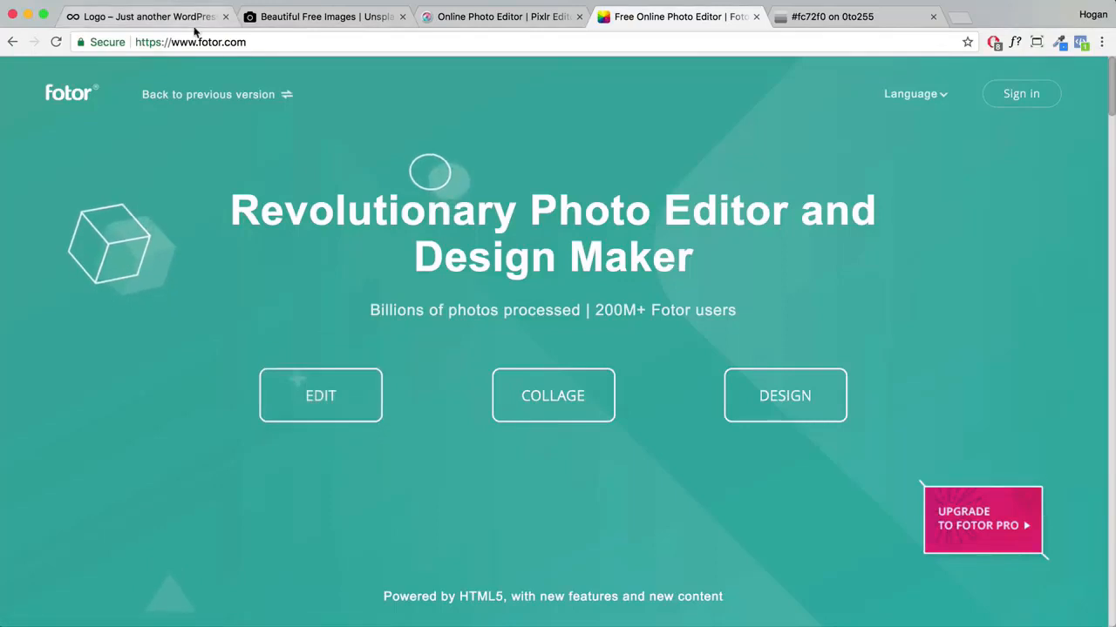
- Leave Fotor by switching to the Pixlr Editor tab
left_click(498, 15)
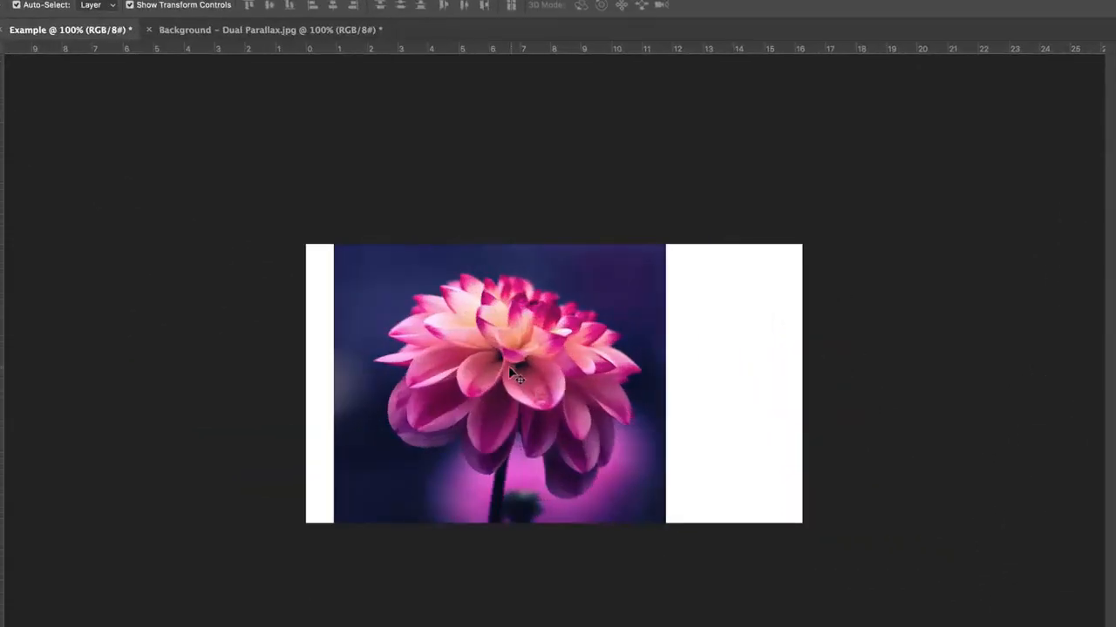
- Step backward twice in Background - Dual Parallax.jpg to undo the flower layer move
left_click(294, 31)
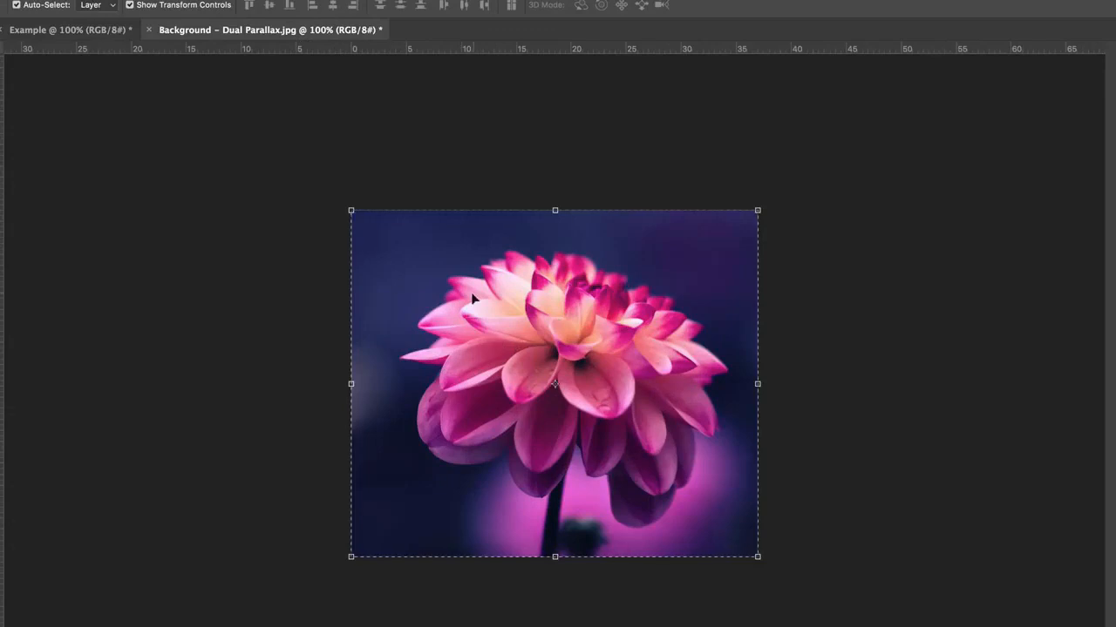
key("super+c")
left_click(89, 0)
left_click(114, 6)
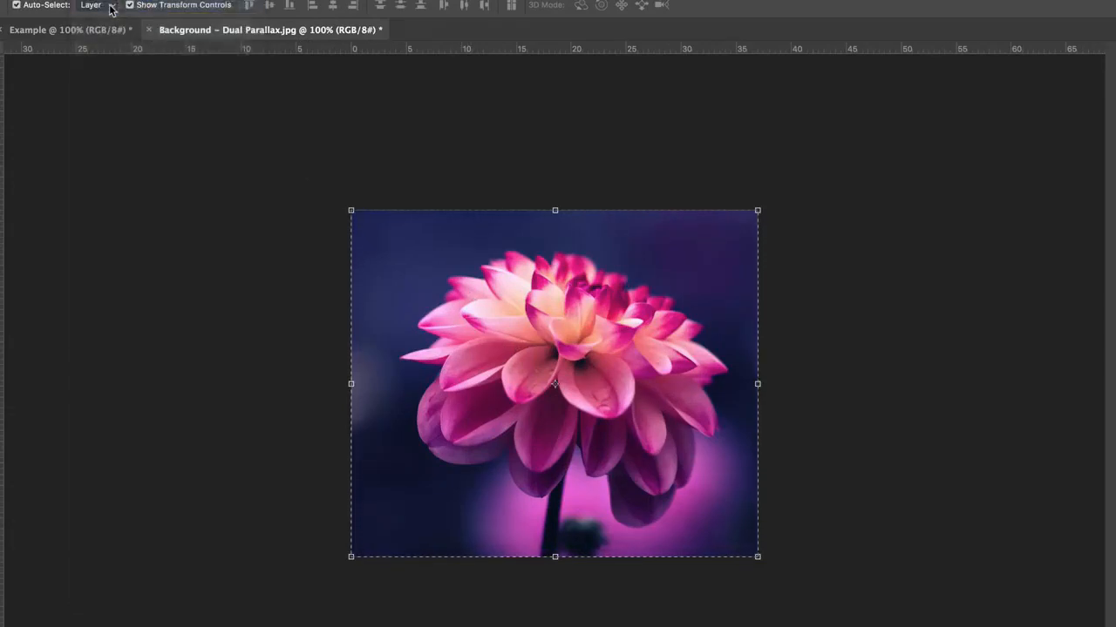
left_click(84, 0)
left_click(114, 5)
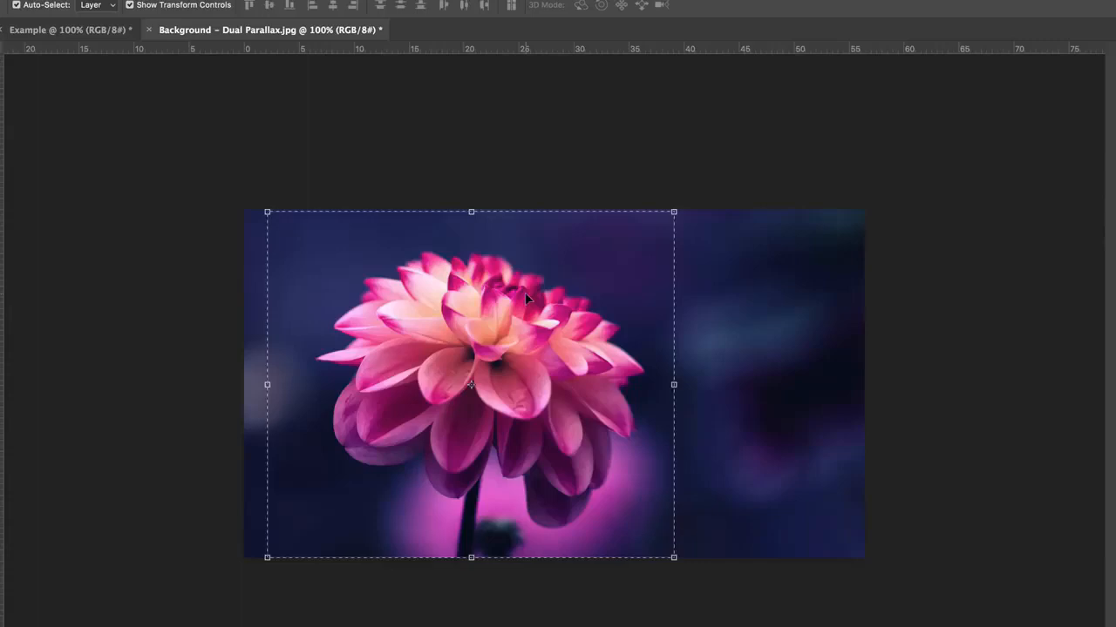
left_click(96, 30)
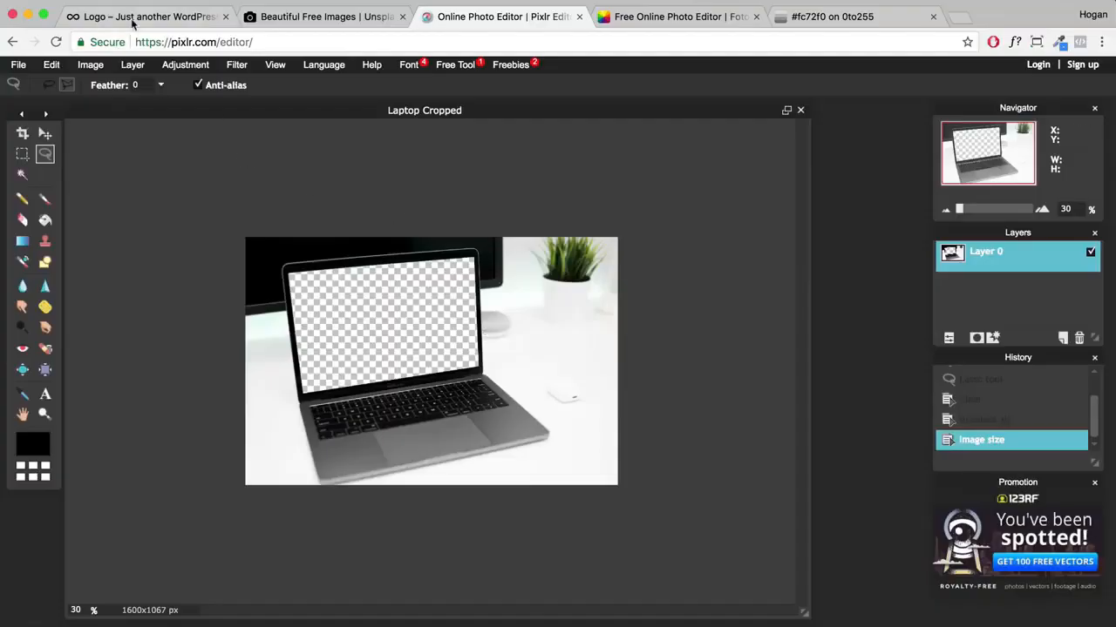
- Go to the WordPress homepage and turn on the Themify Builder
left_click(131, 18)
scroll(608, 459, "down", 10)
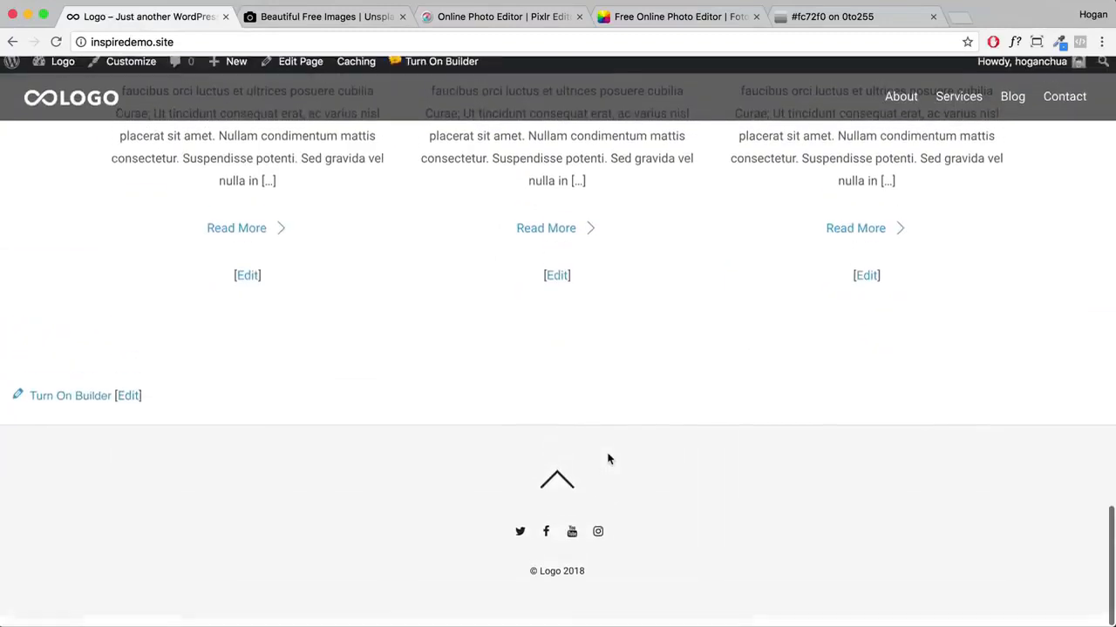
scroll(290, 493, "up", 3)
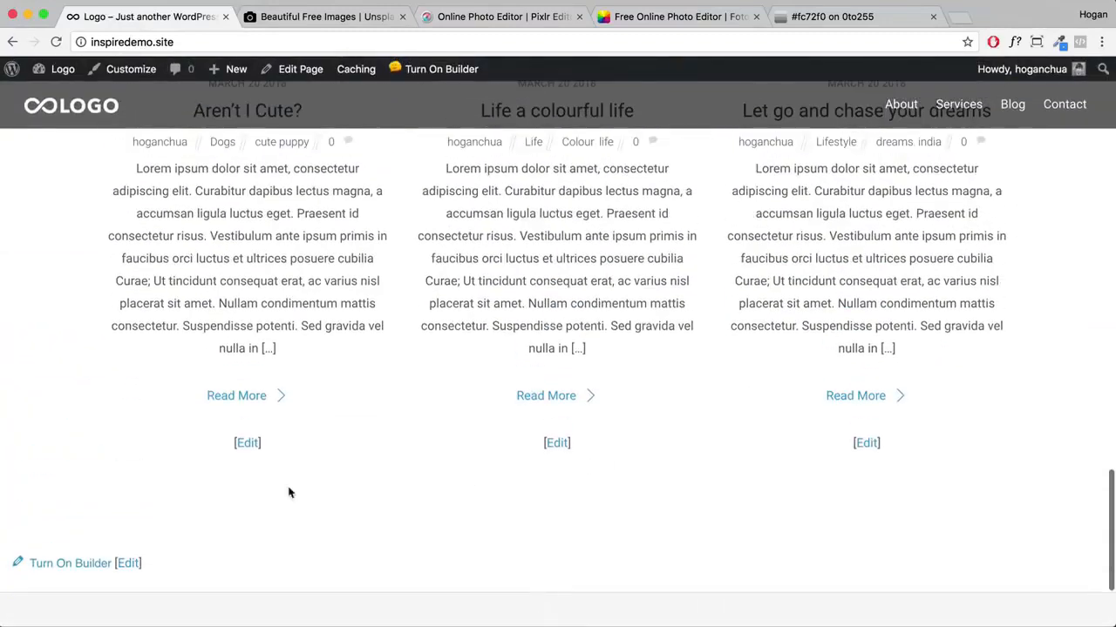
left_click(440, 69)
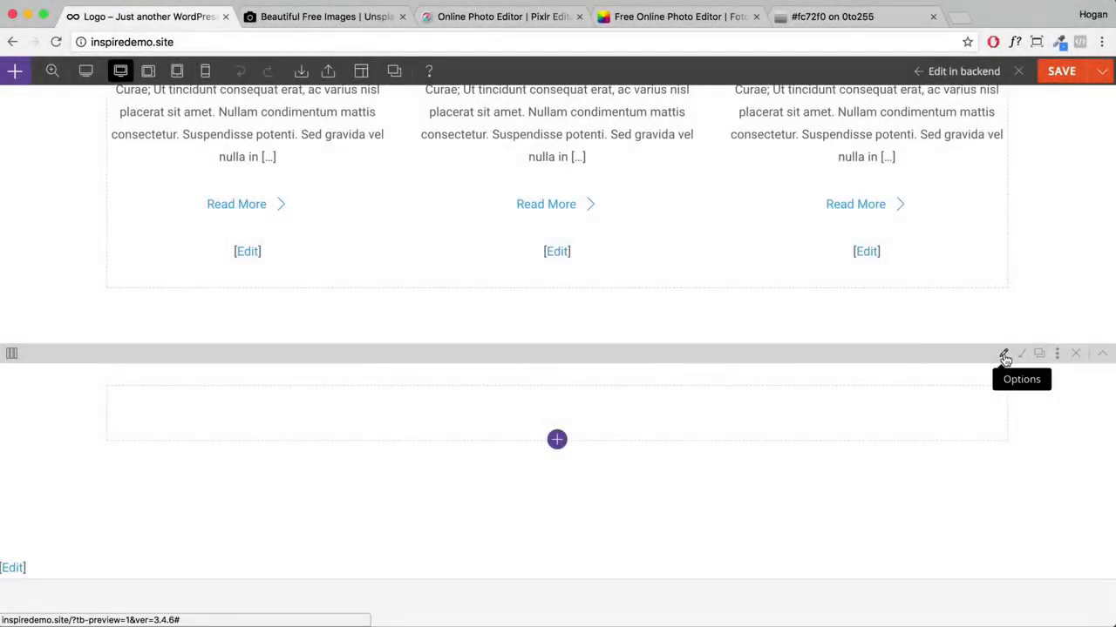
- Set the empty bottom row to Fullwidth content and open its background image settings
left_click(1004, 358)
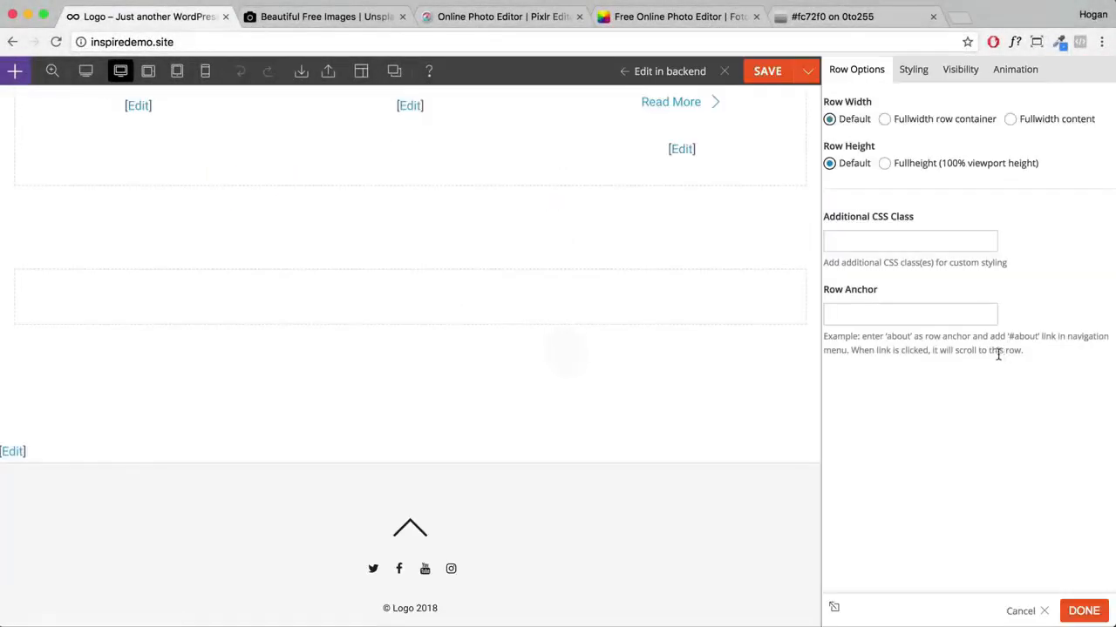
left_click(1030, 123)
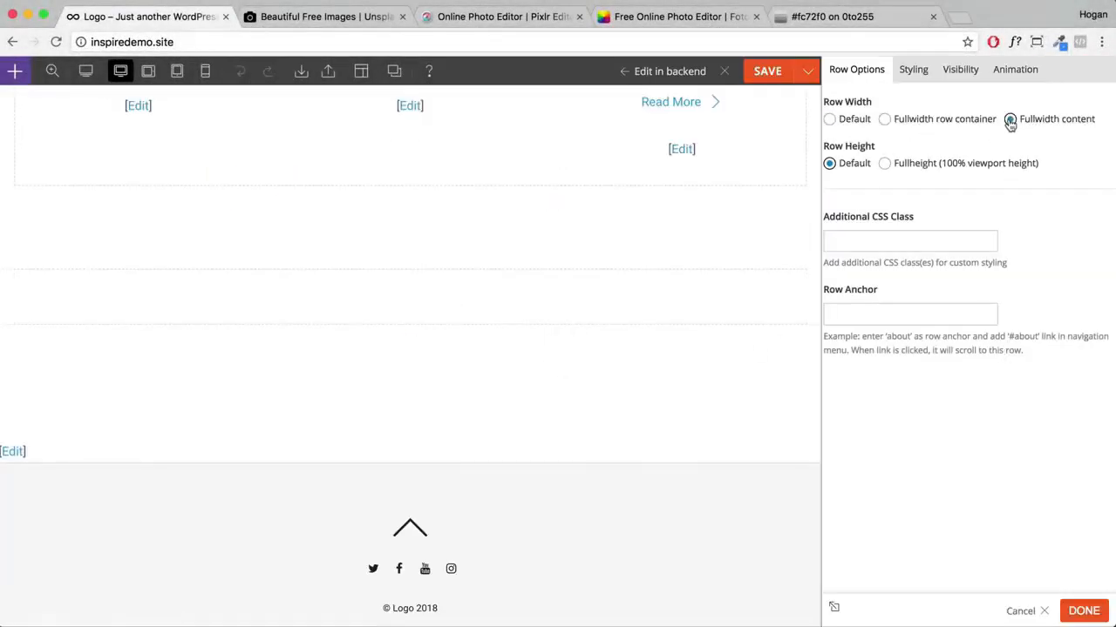
left_click(907, 77)
left_click(913, 164)
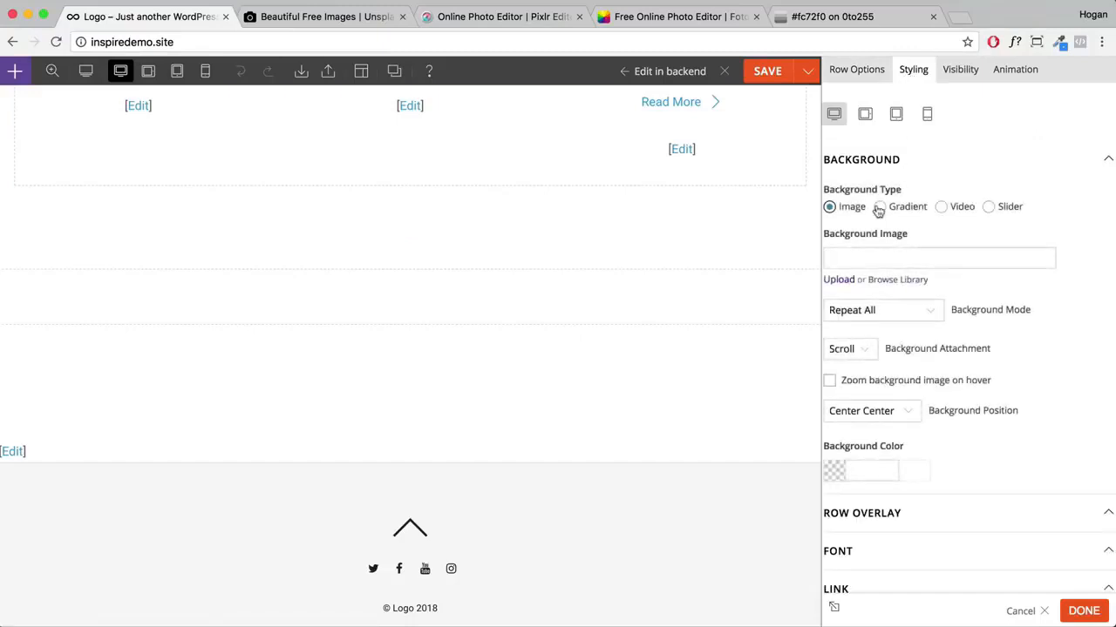
left_click(859, 252)
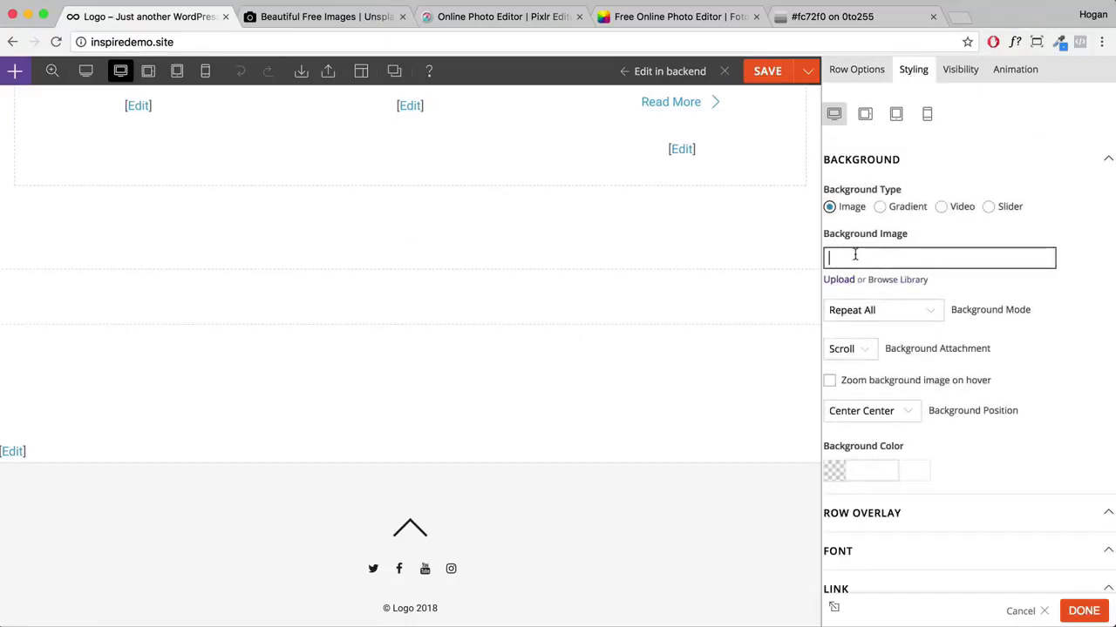
- Insert the existing 1600 × 900 Background-Dual-Parallax.jpg flower image from the Media Library as the row background
left_click(912, 281)
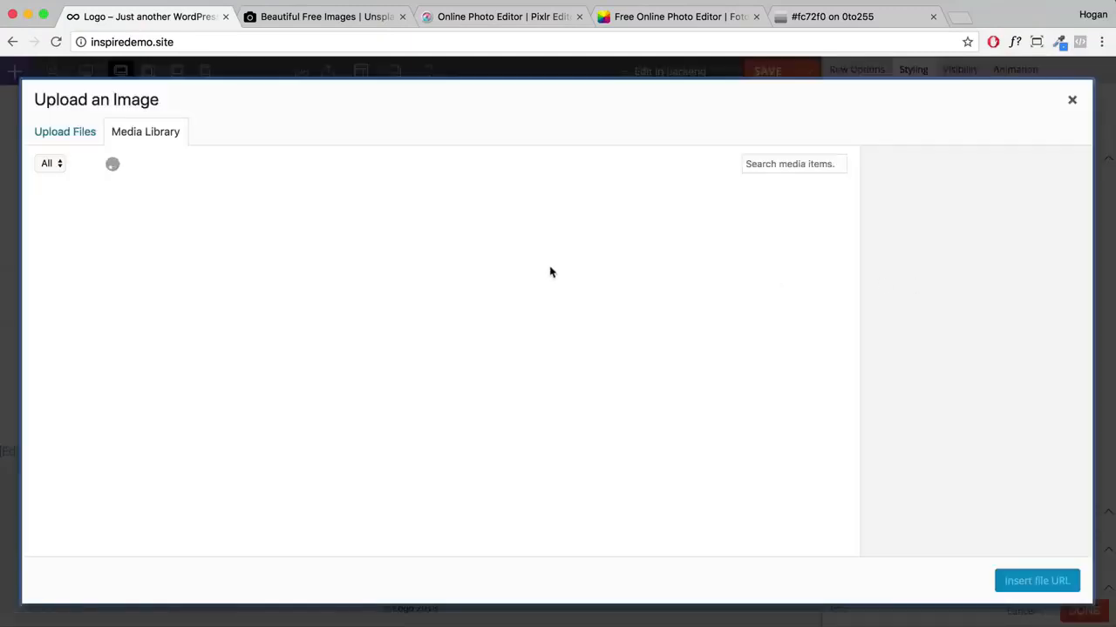
left_click(79, 139)
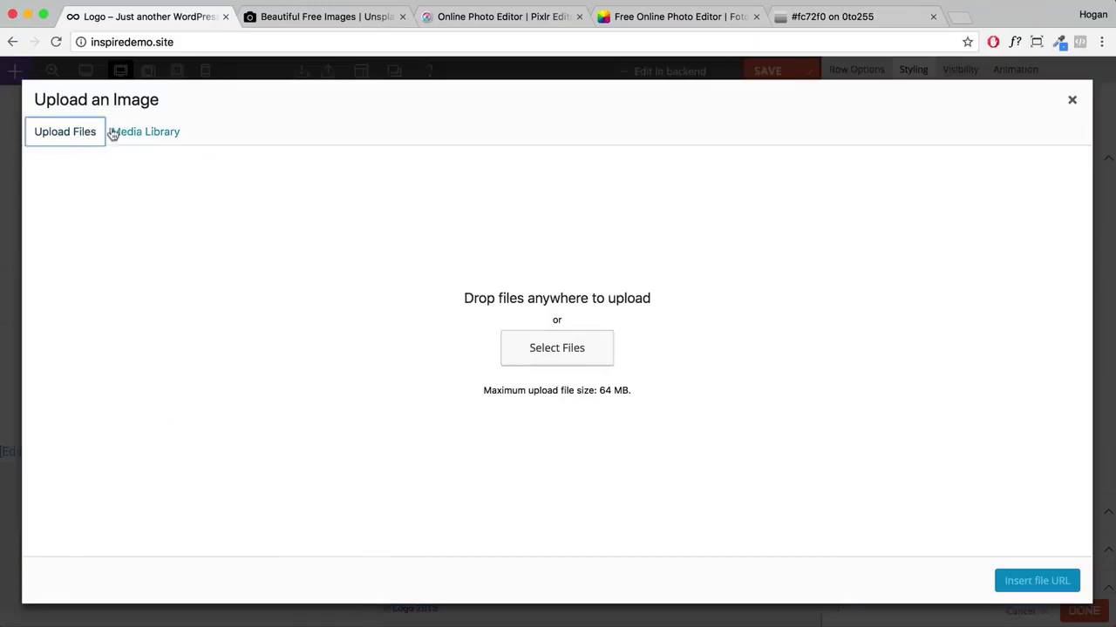
left_click(601, 362)
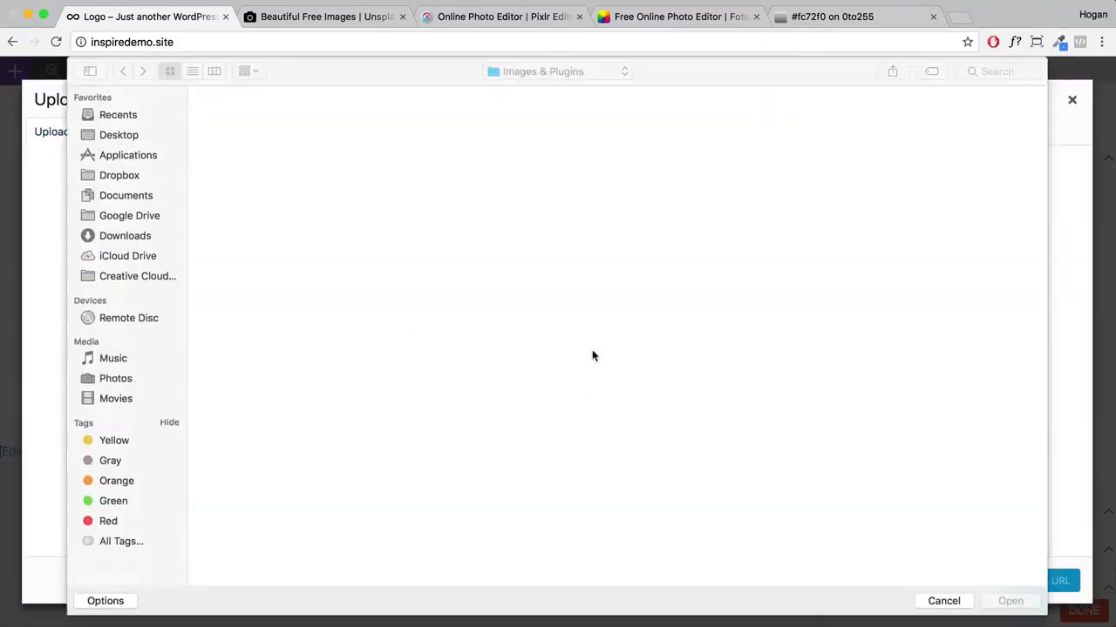
left_click(817, 209)
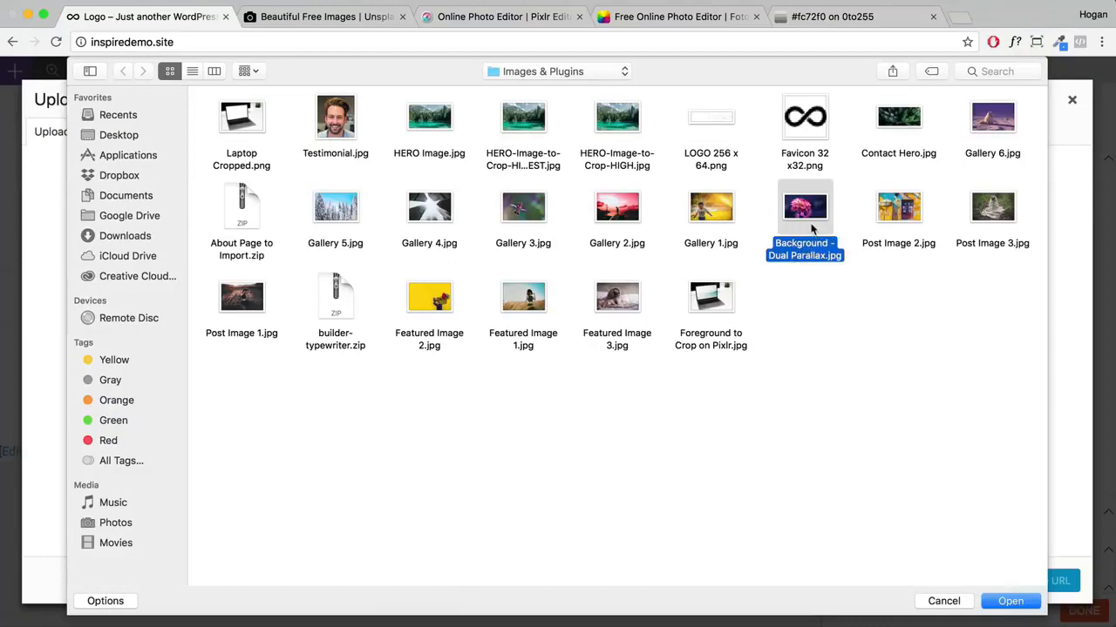
left_click(943, 602)
left_click(159, 134)
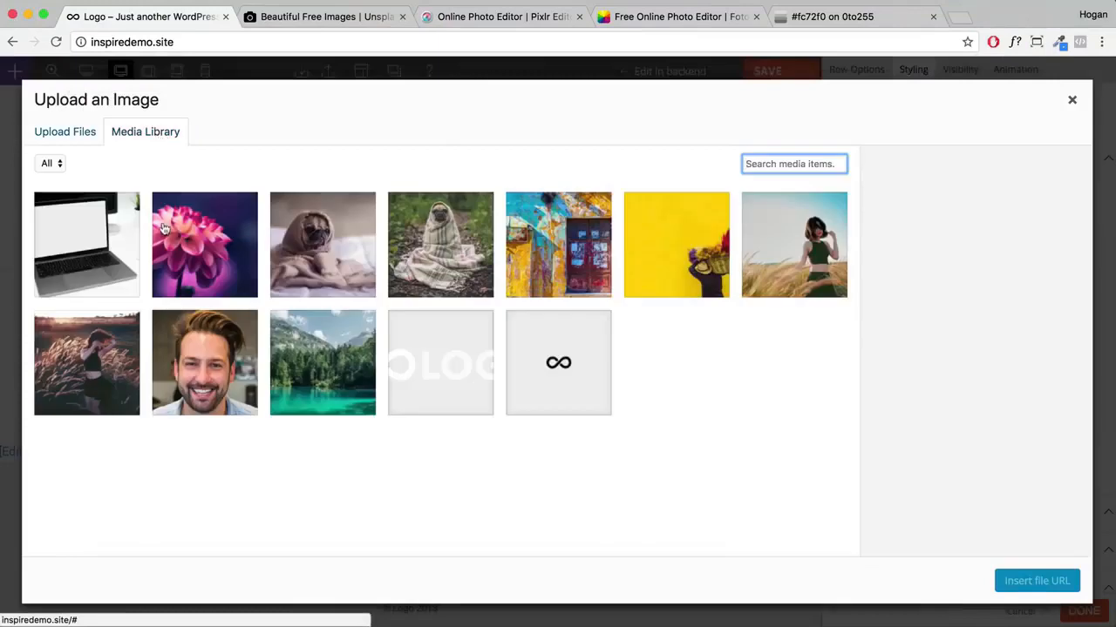
left_click(183, 229)
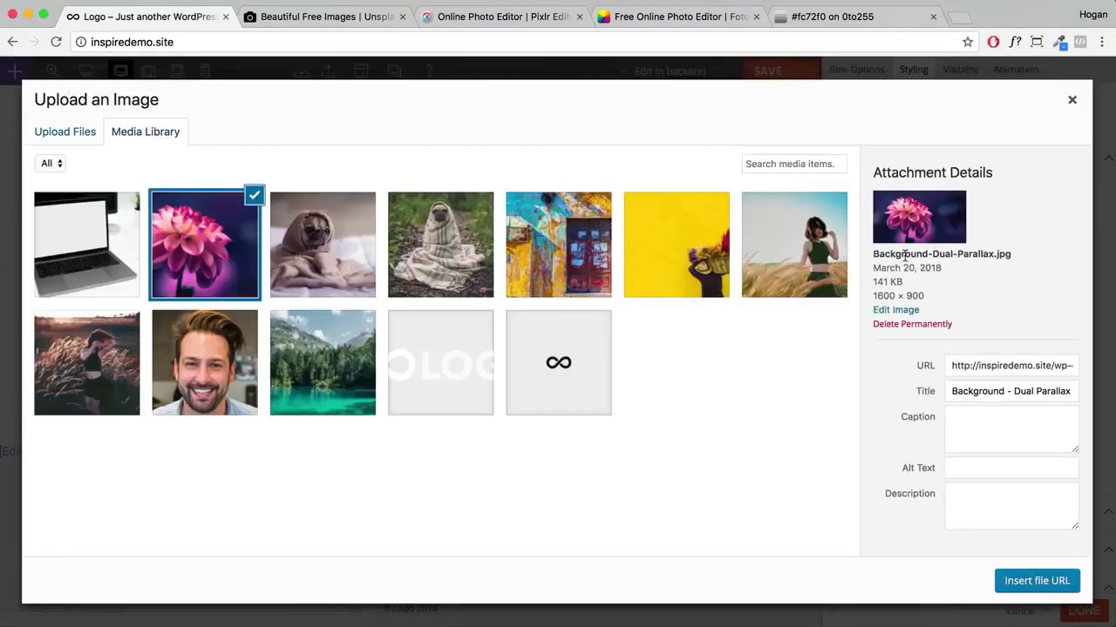
left_click_drag(878, 296, 924, 296)
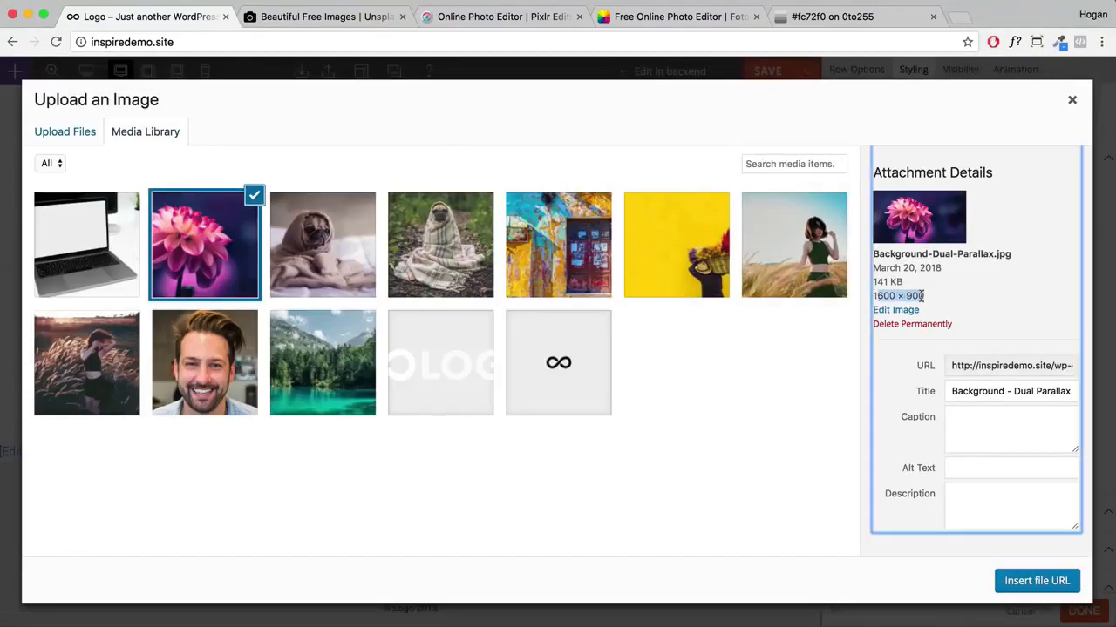
left_click(913, 296)
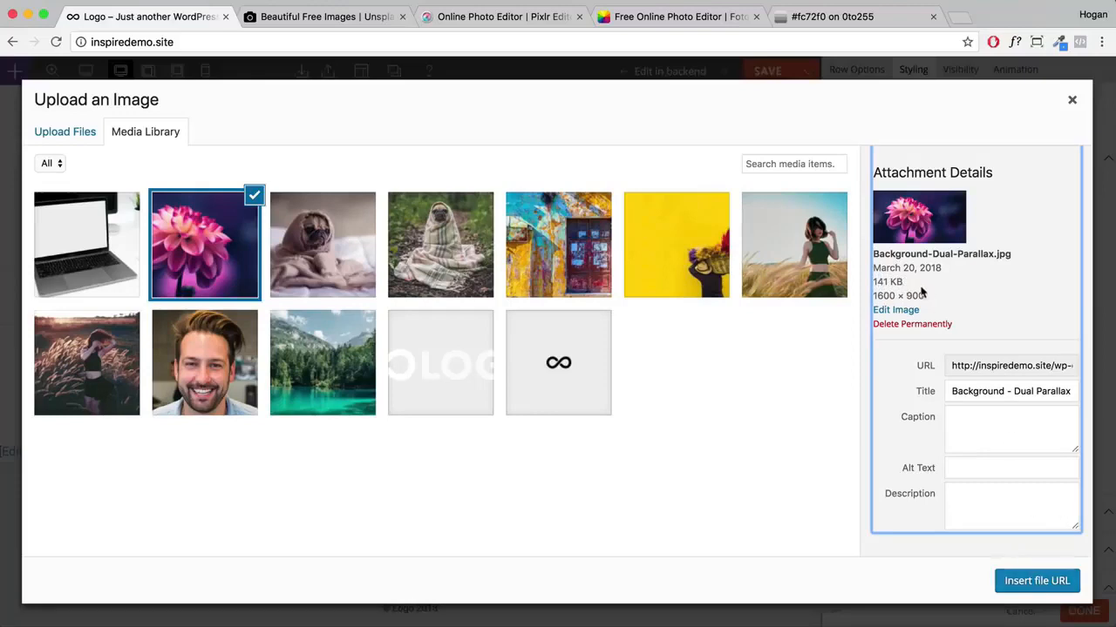
left_click(1056, 593)
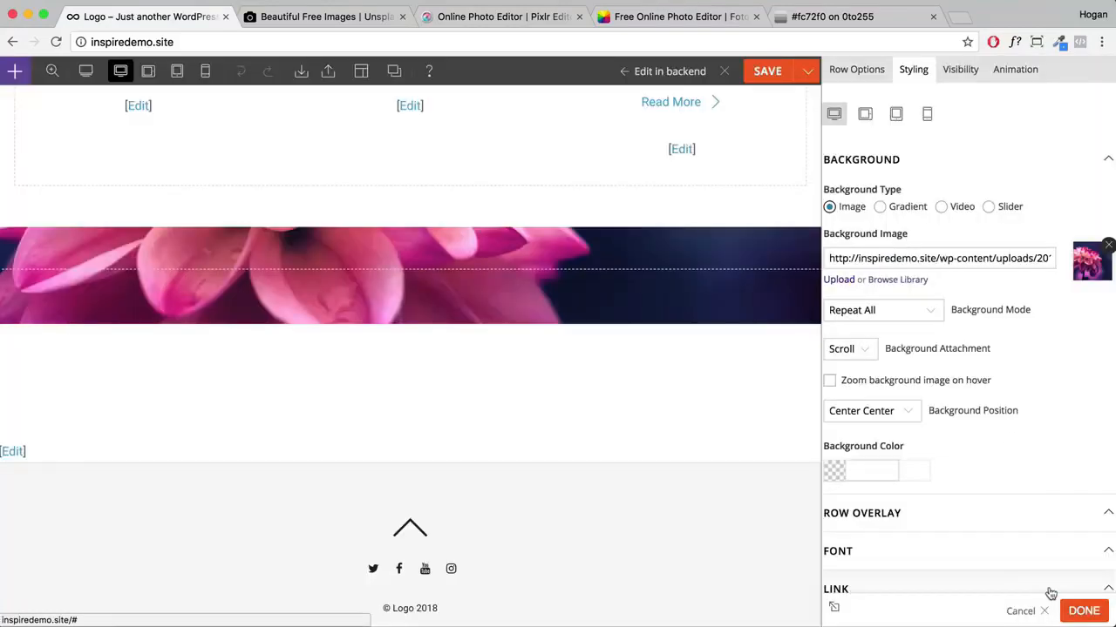
- Set the row's background mode to Parallax Scrolling and apply the row settings
left_click(898, 312)
left_click(885, 390)
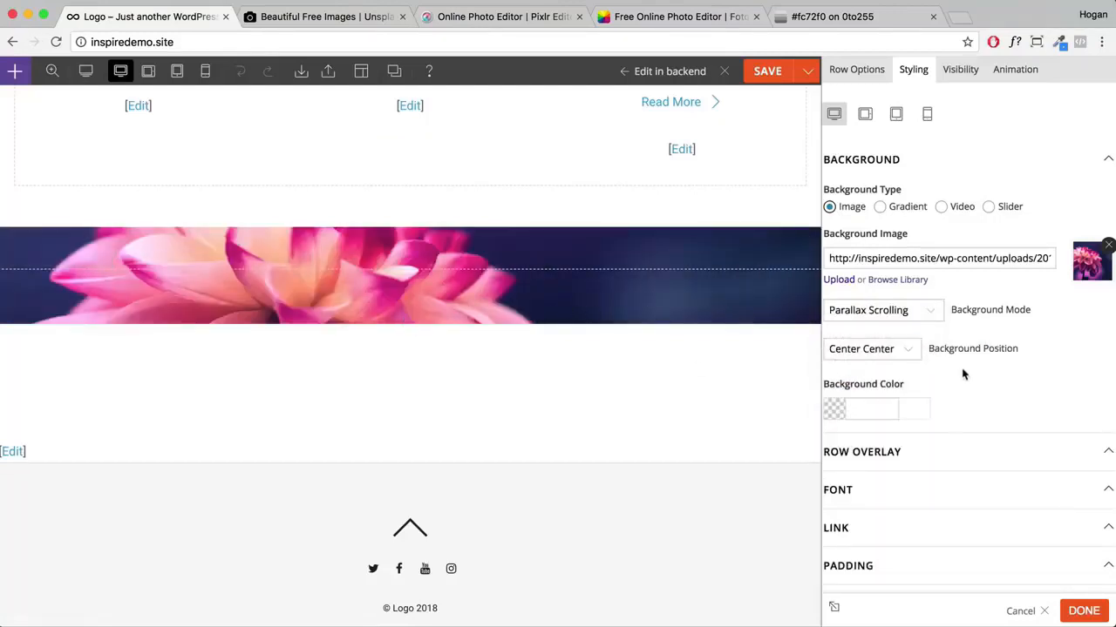
left_click(1080, 612)
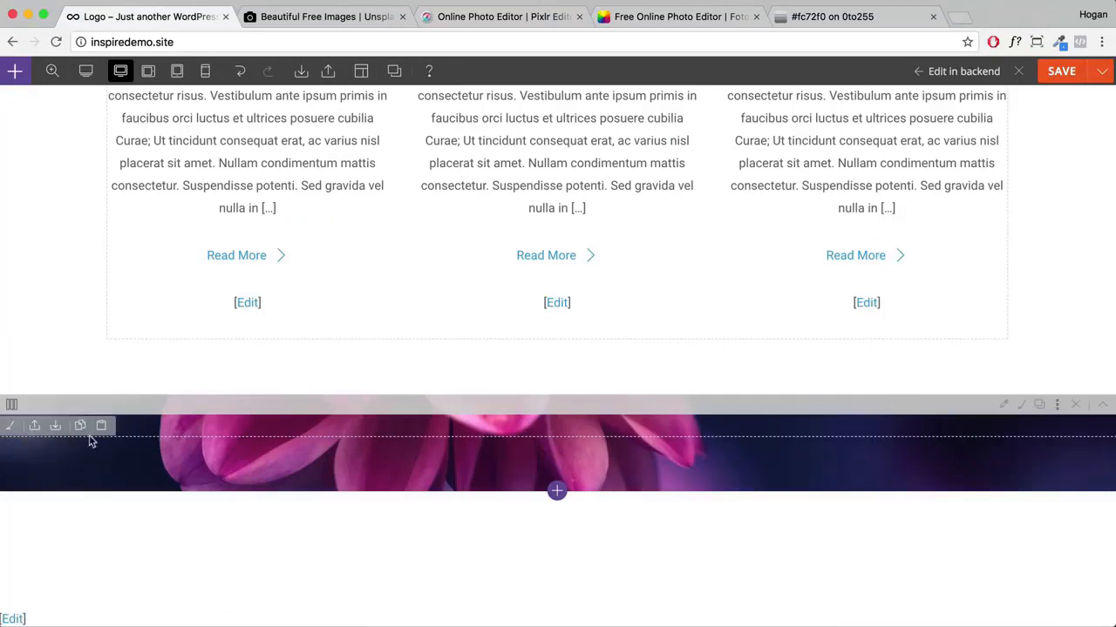
- Set Laptop-Cropped.png, the 1600 × 1067 transparent laptop cutout, as the column's background image
left_click(10, 427)
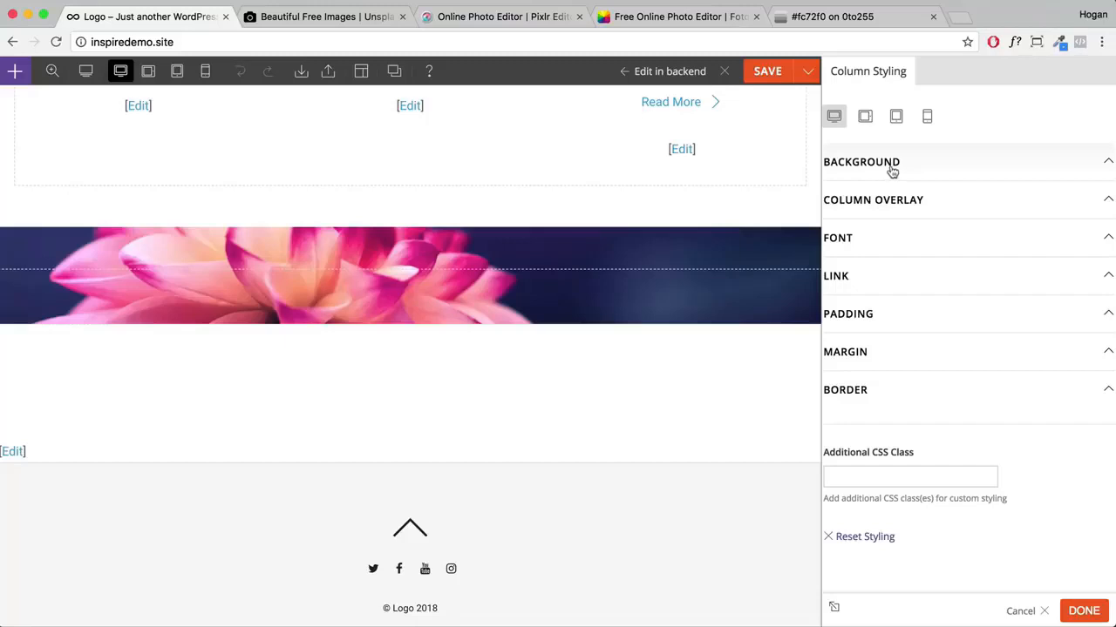
left_click(959, 169)
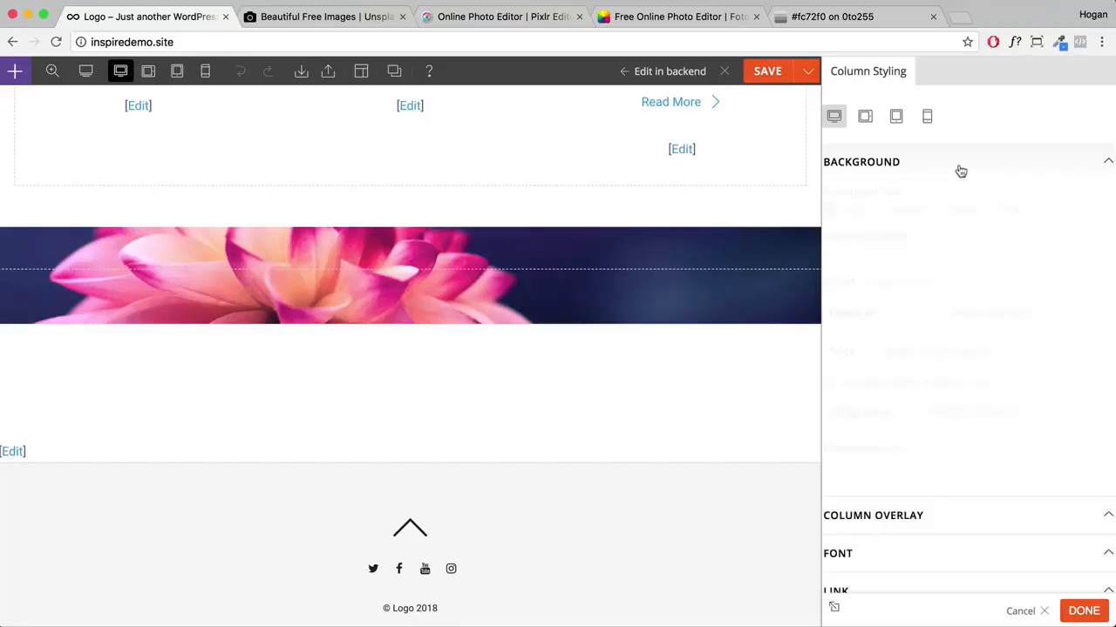
left_click(879, 254)
left_click(895, 283)
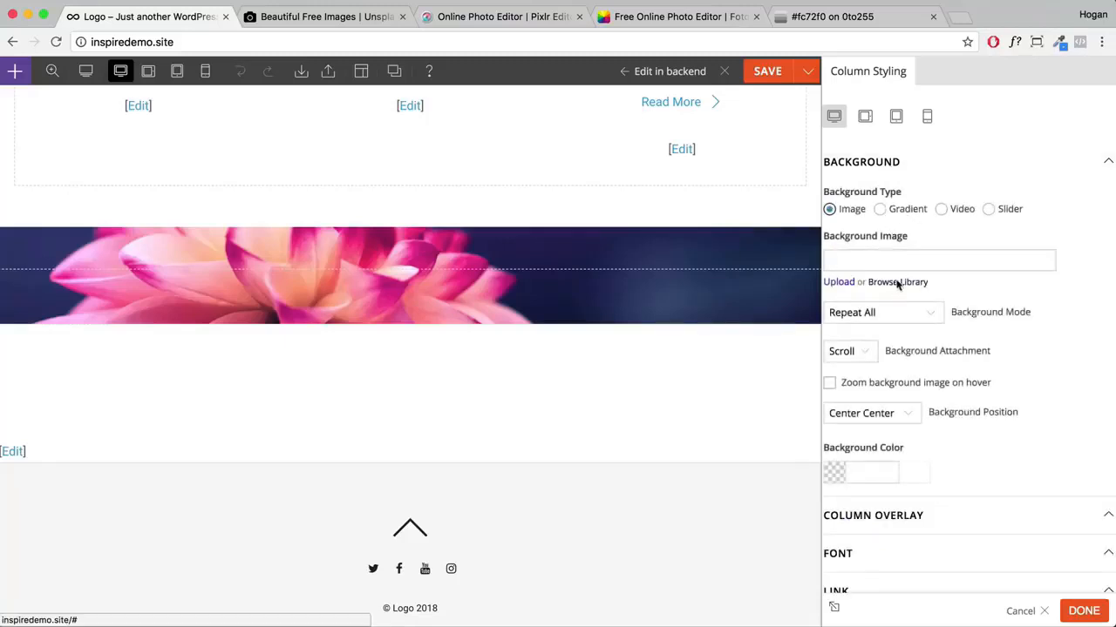
left_click(109, 260)
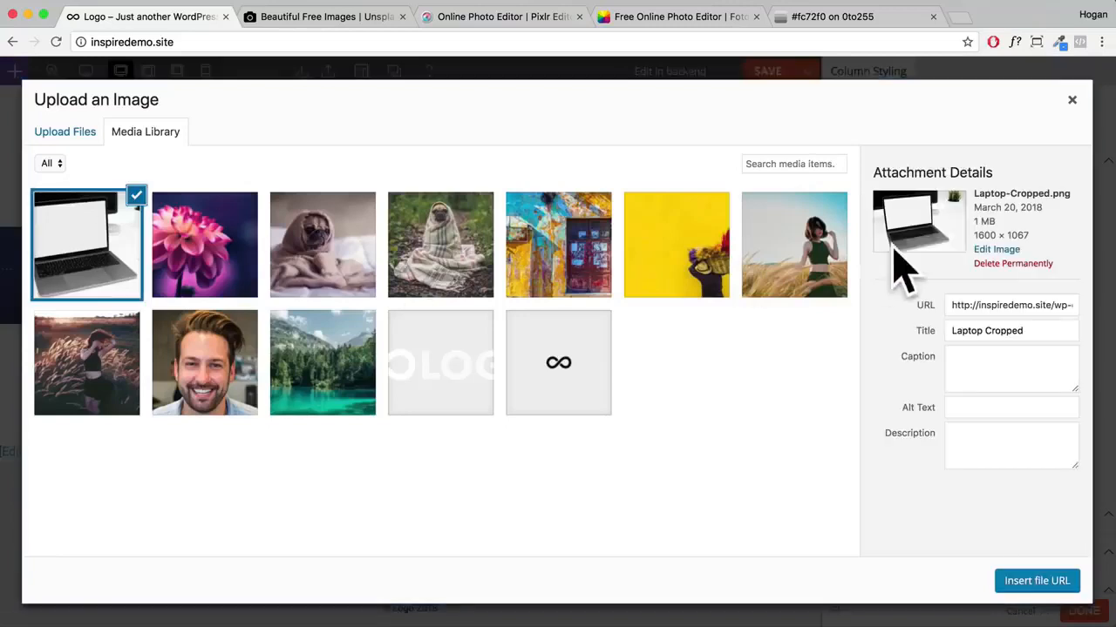
triple_click(1058, 195)
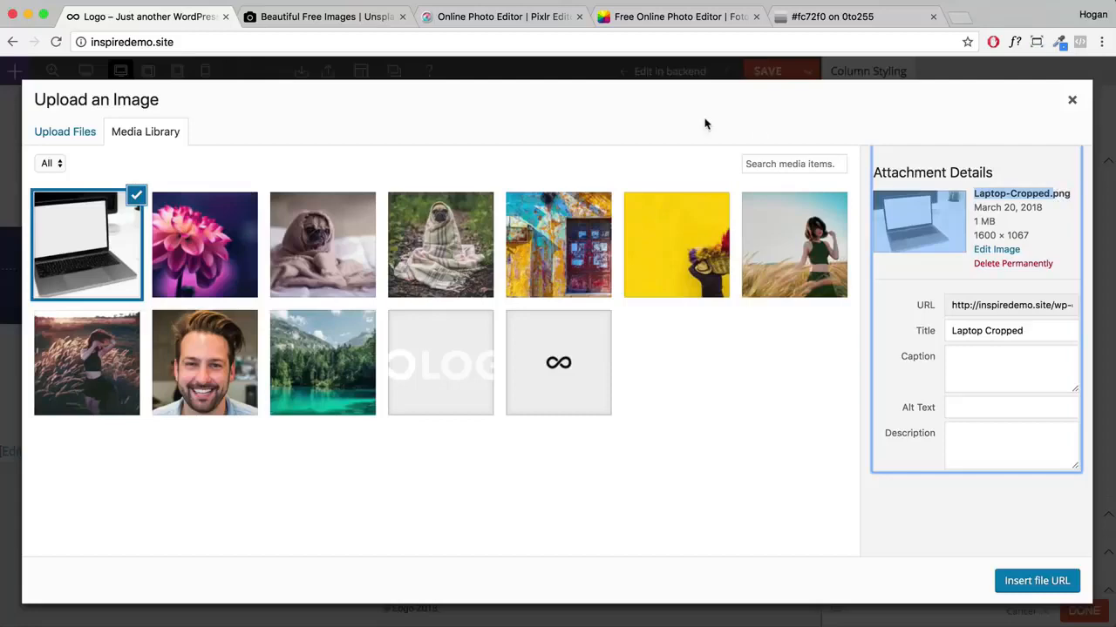
left_click(471, 17)
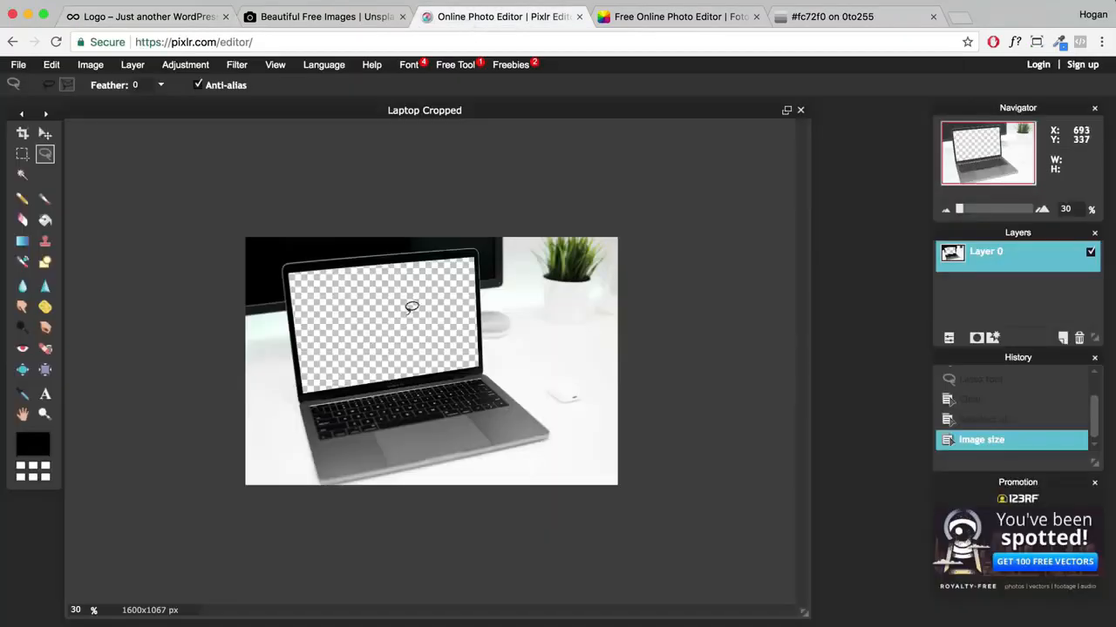
left_click(148, 17)
left_click(1030, 580)
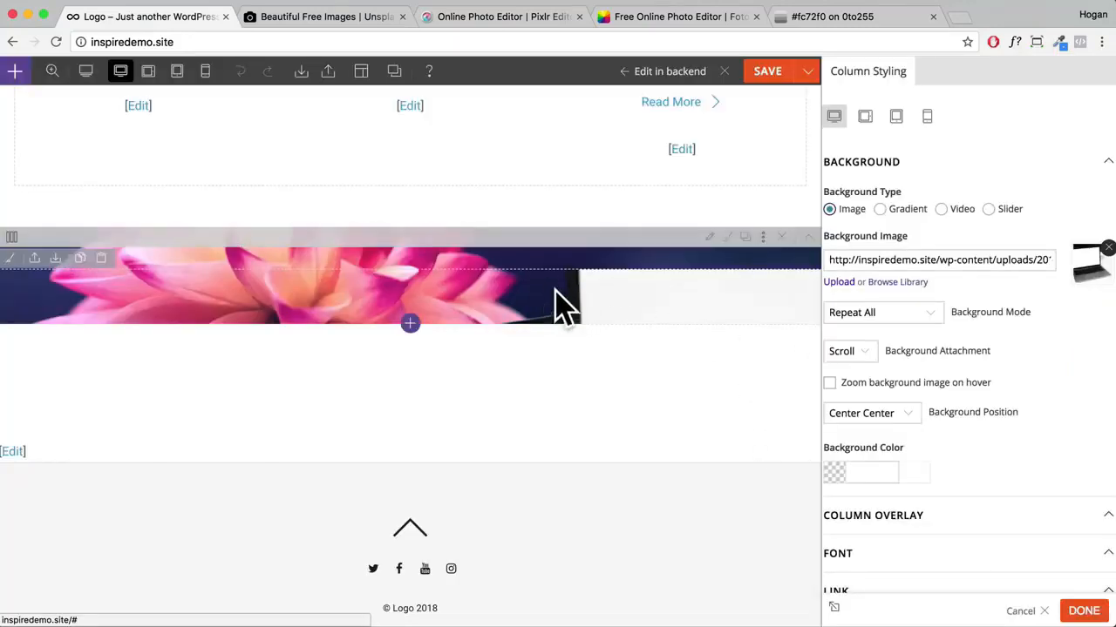
- Make the laptop background image cover the column and enable per-side padding
left_click(901, 322)
left_click(879, 365)
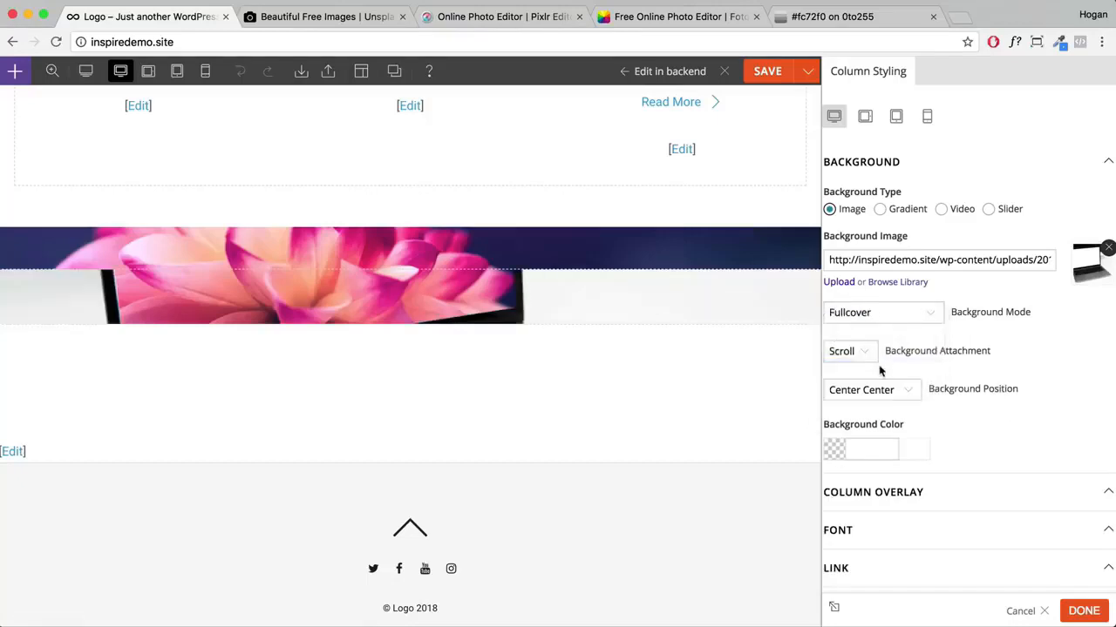
scroll(967, 348, "down", 3)
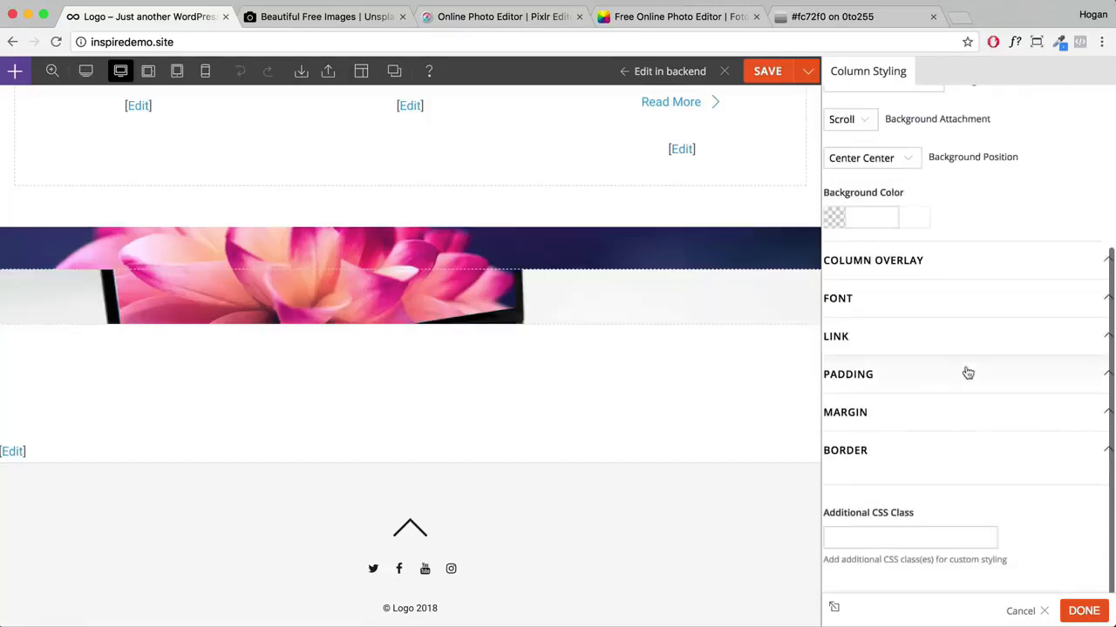
left_click(963, 374)
scroll(949, 377, "down", 1)
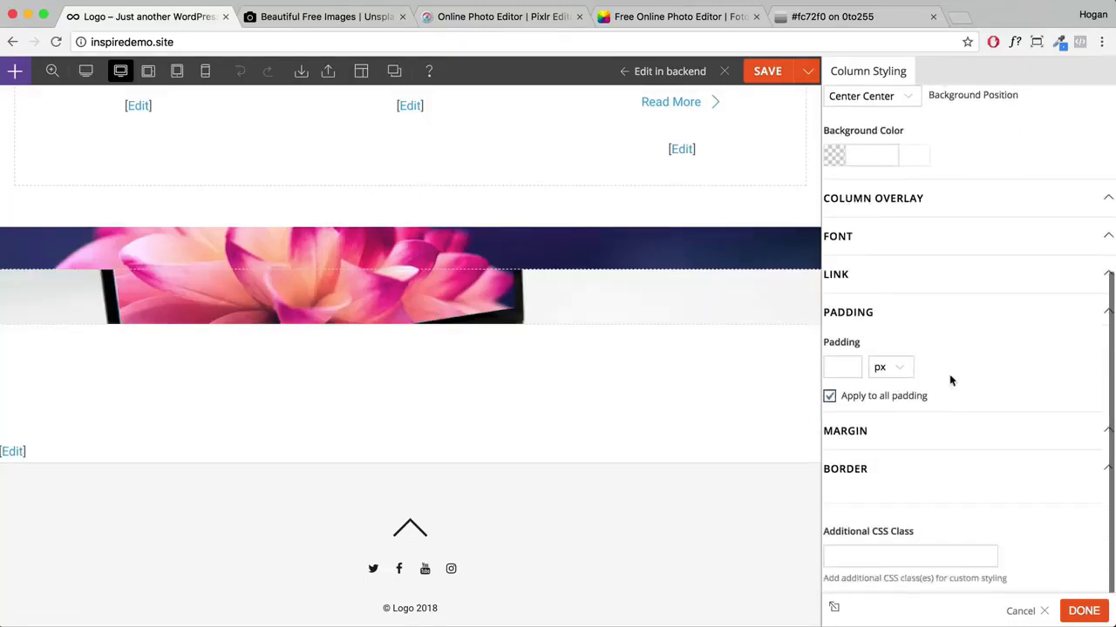
left_click(828, 386)
- Set the column's top and bottom padding to 25%
left_click(844, 357)
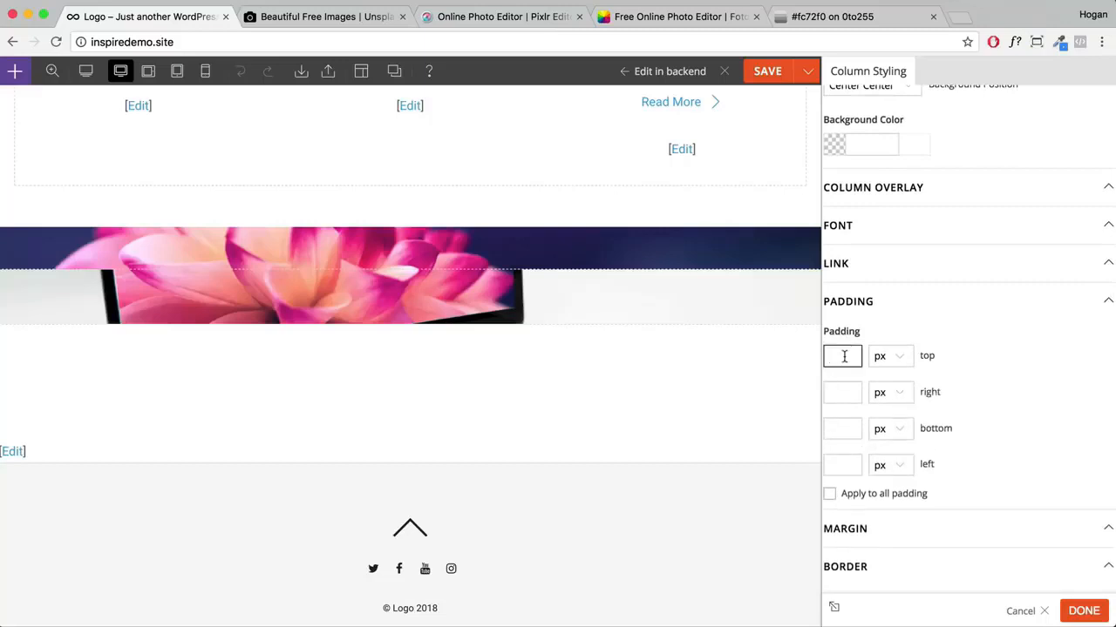
type("25")
left_click(909, 361)
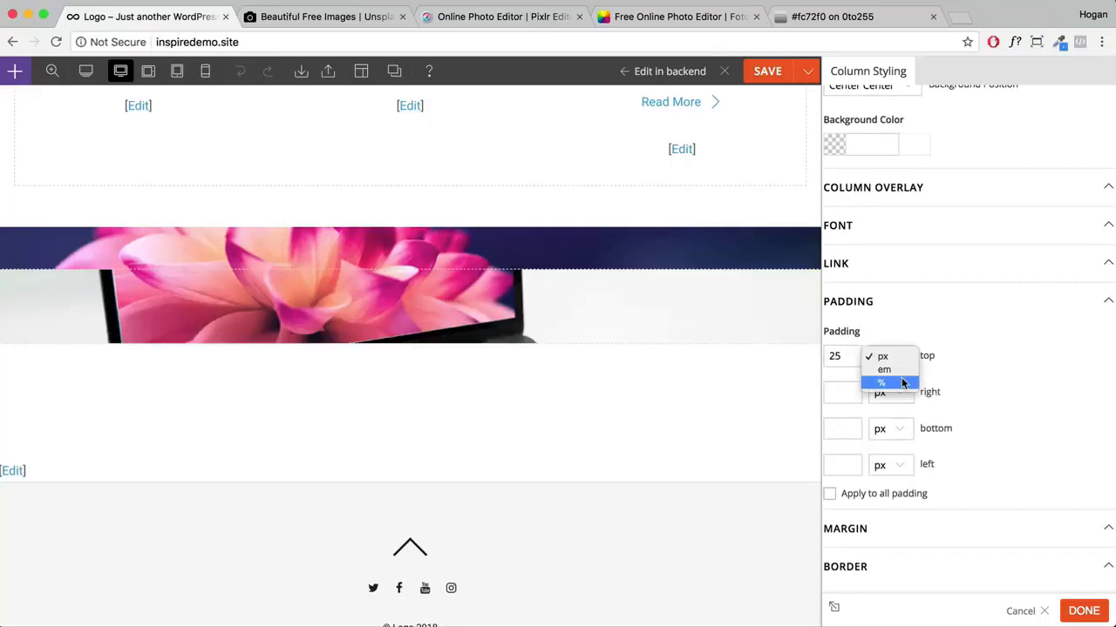
left_click(882, 383)
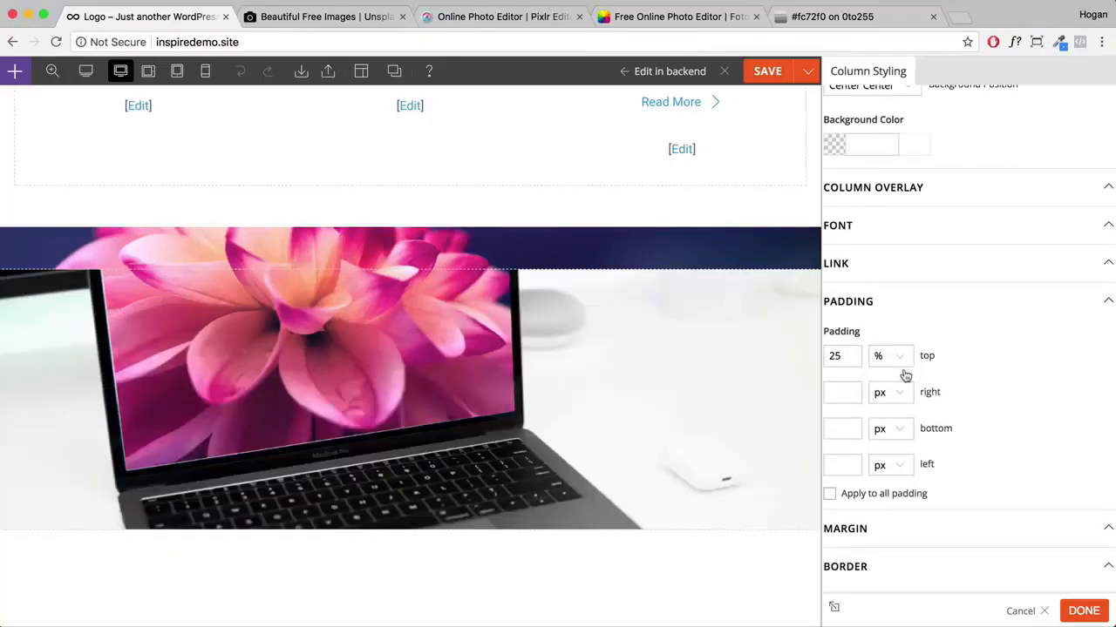
left_click(835, 428)
type("25")
left_click(889, 428)
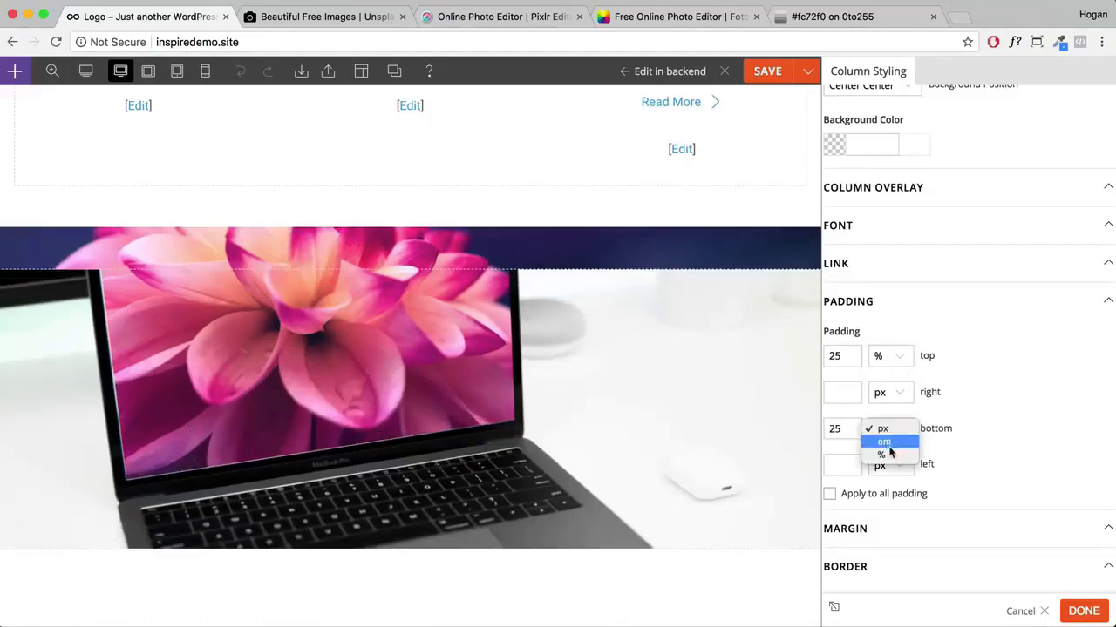
left_click(876, 451)
- Close Column Styling and check the taller laptop row with the dahlia showing through
scroll(697, 442, "down", 3)
scroll(698, 442, "up", 2)
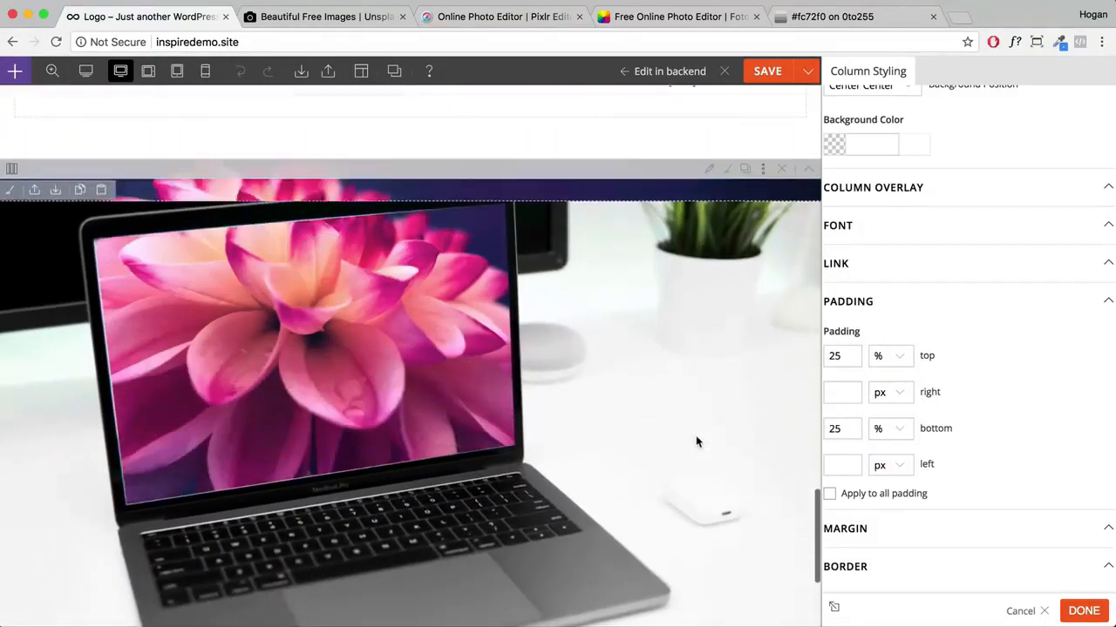
scroll(699, 441, "down", 2)
scroll(699, 441, "up", 2)
scroll(697, 440, "down", 2)
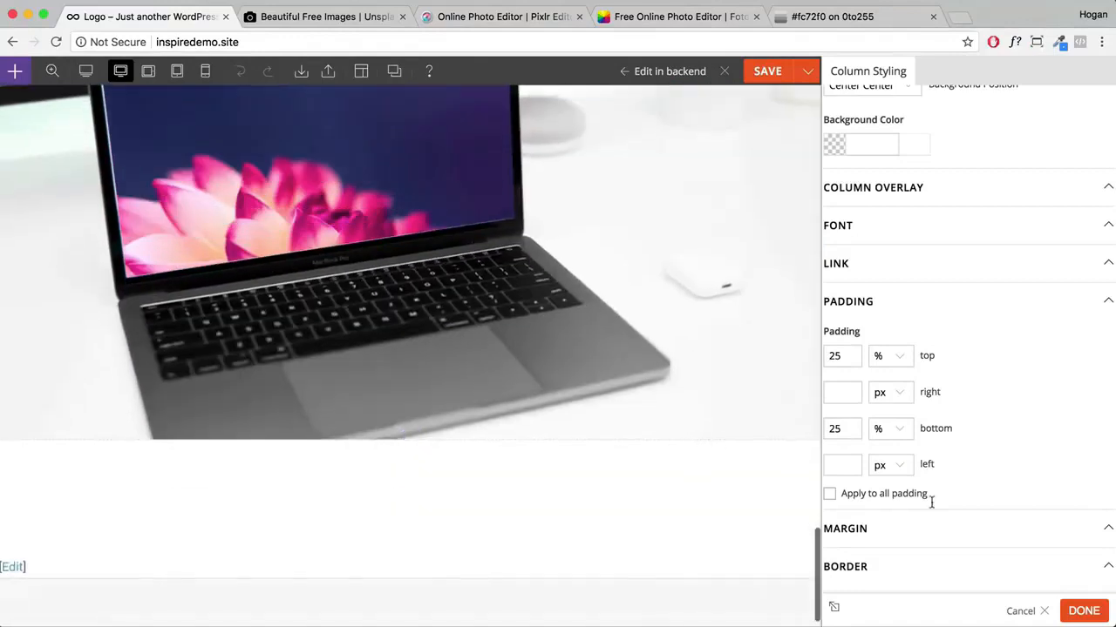
left_click(1081, 611)
scroll(849, 486, "down", 3)
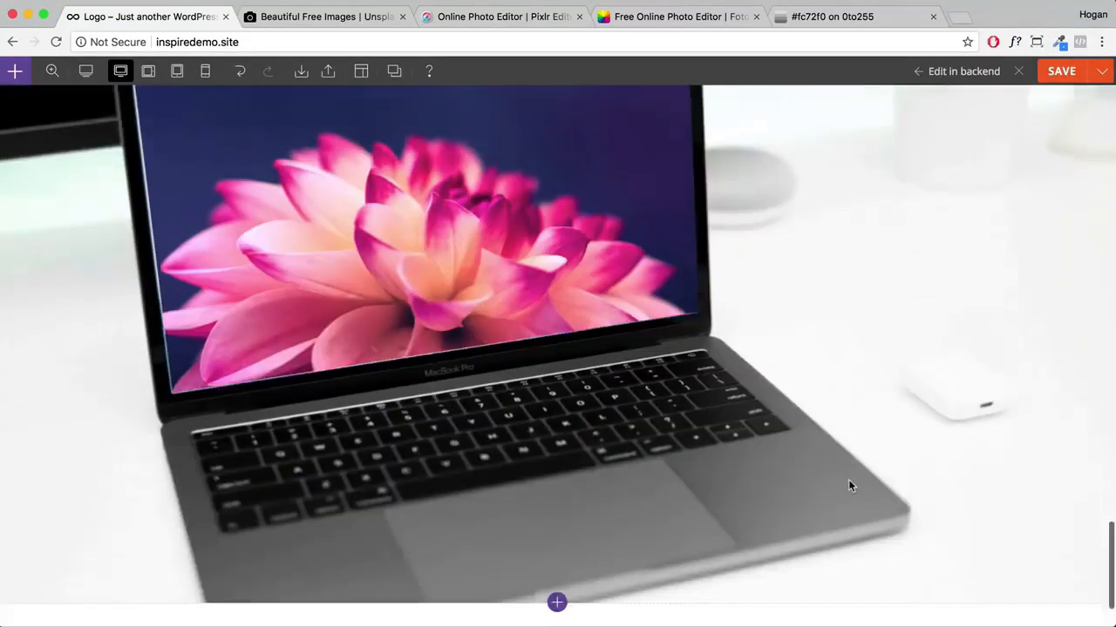
scroll(851, 485, "up", 3)
scroll(851, 485, "down", 1)
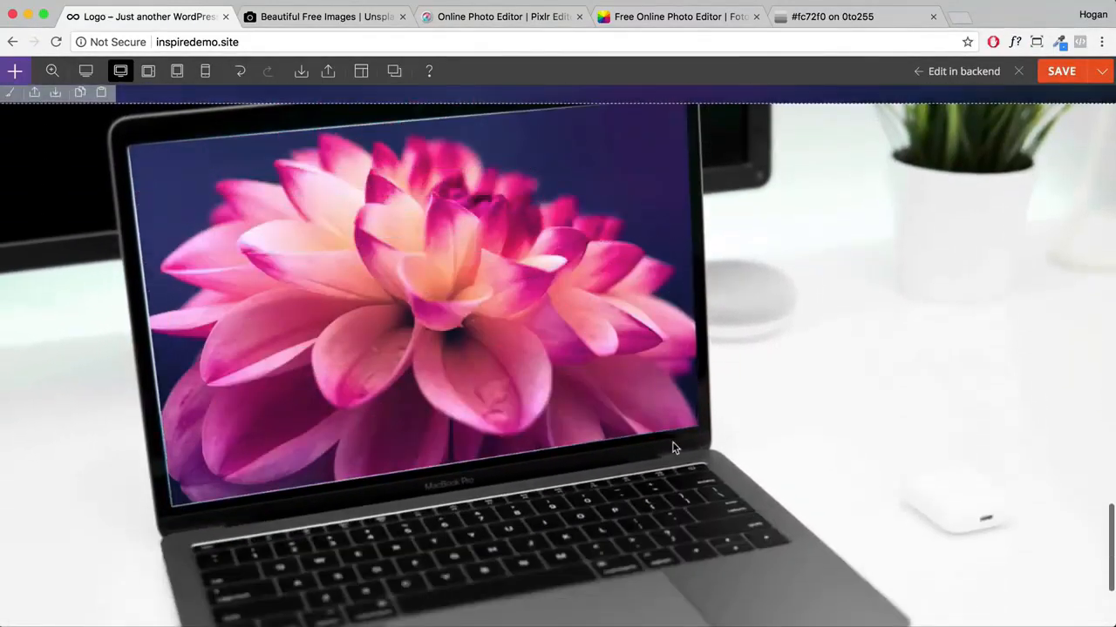
- Add a Text module to the laptop row and replace its placeholder with 'Be Different'
left_click(14, 72)
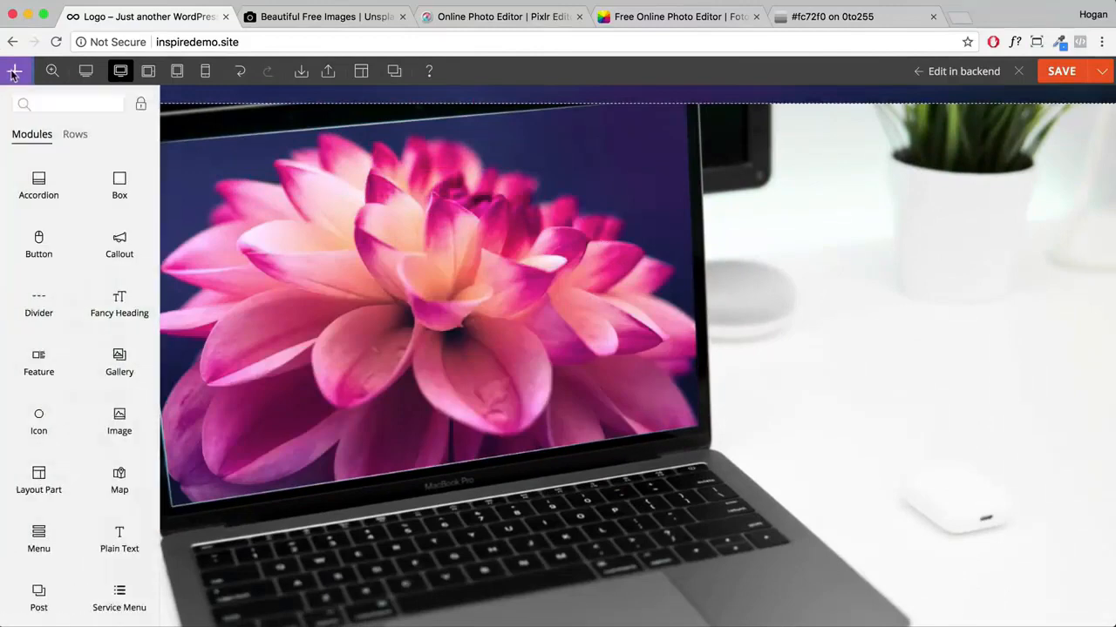
scroll(80, 377, "down", 5)
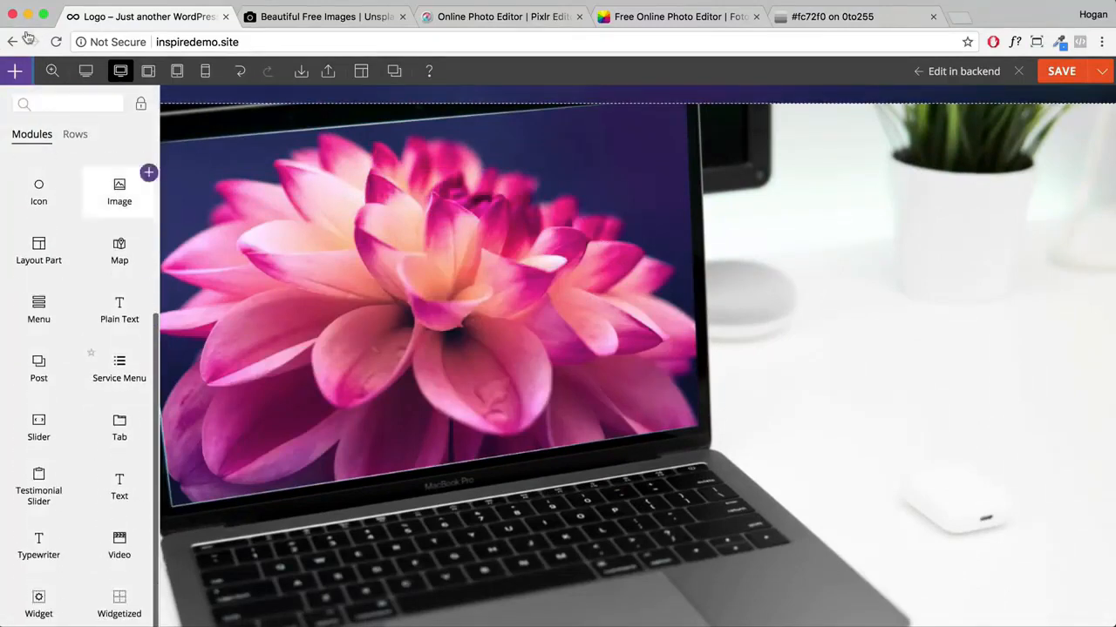
left_click_drag(117, 488, 187, 410)
left_click_drag(916, 286, 814, 289)
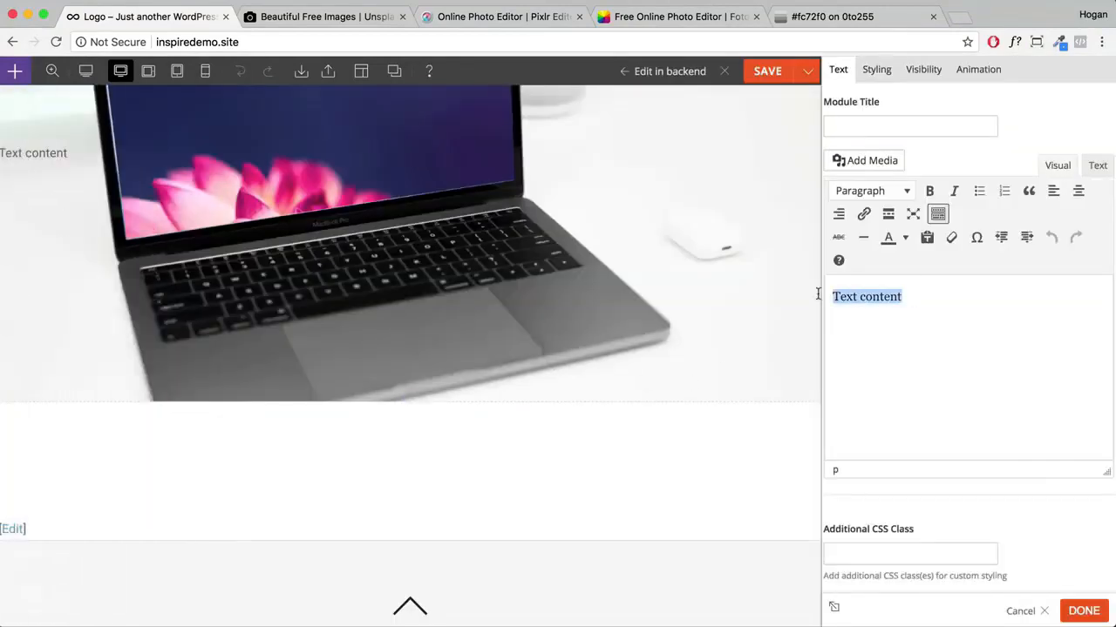
type("Be Diff")
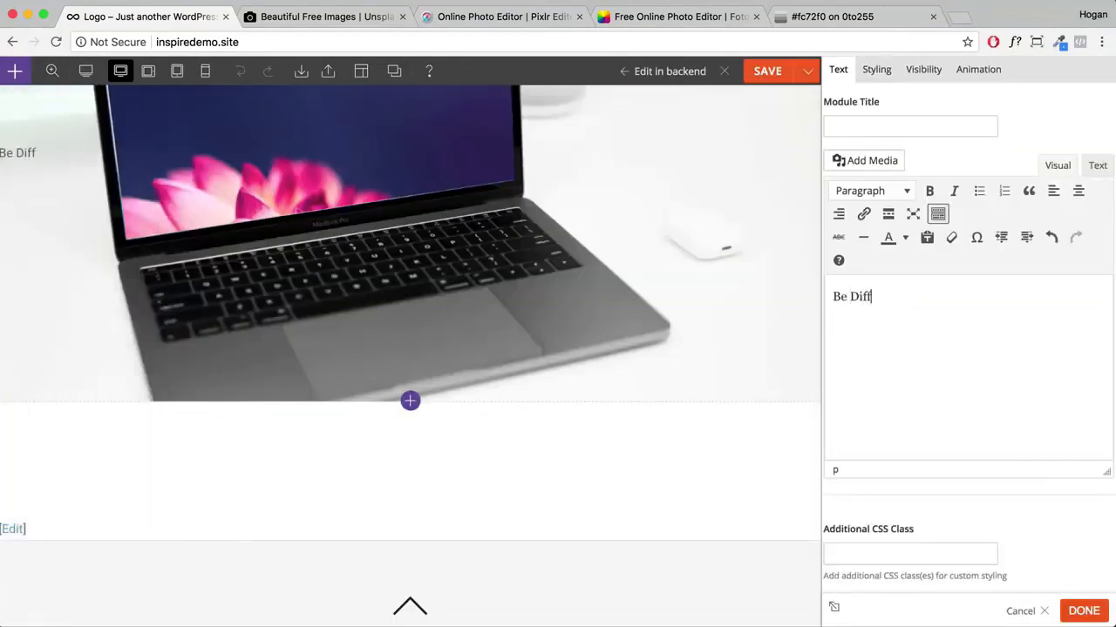
type("erent")
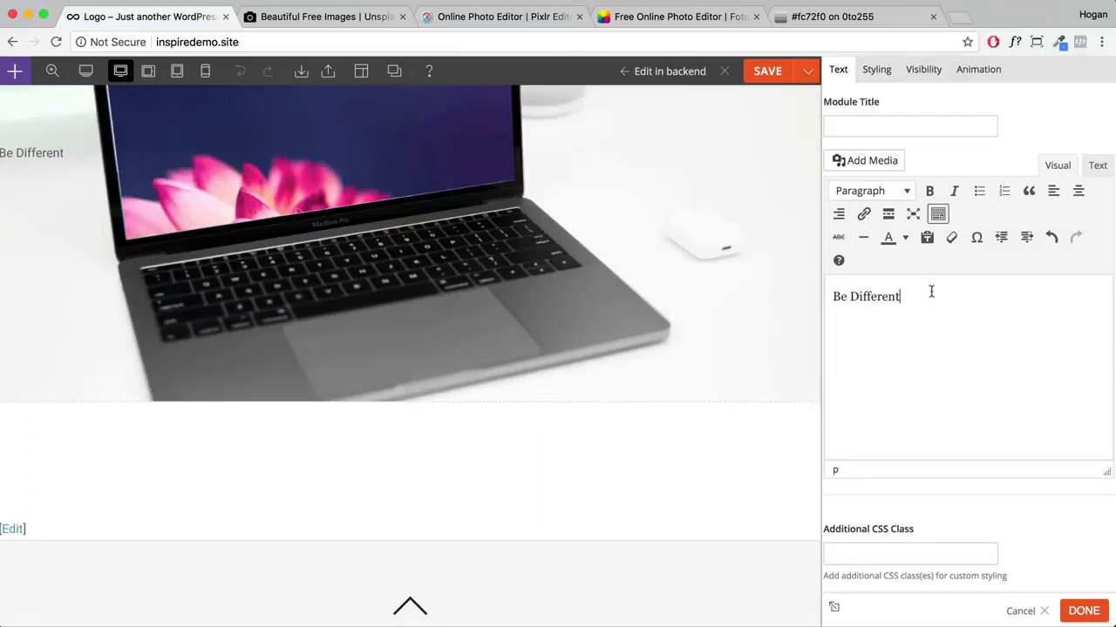
- Format the 'Be Different' text as Heading 2
left_click_drag(930, 291, 799, 291)
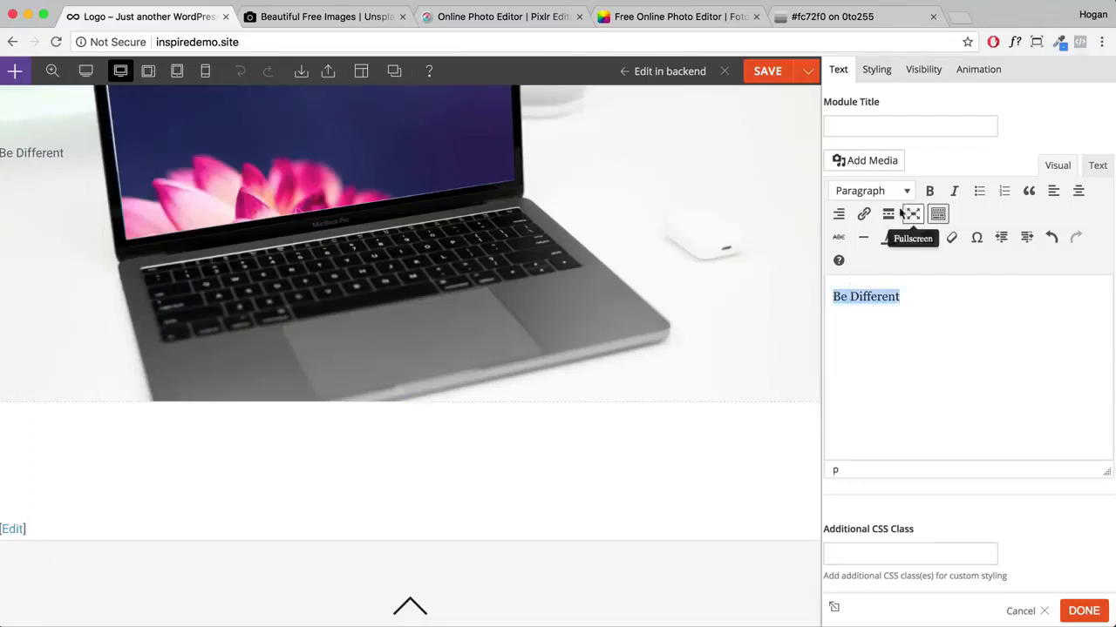
scroll(732, 218, "up", 1)
scroll(646, 270, "up", 3)
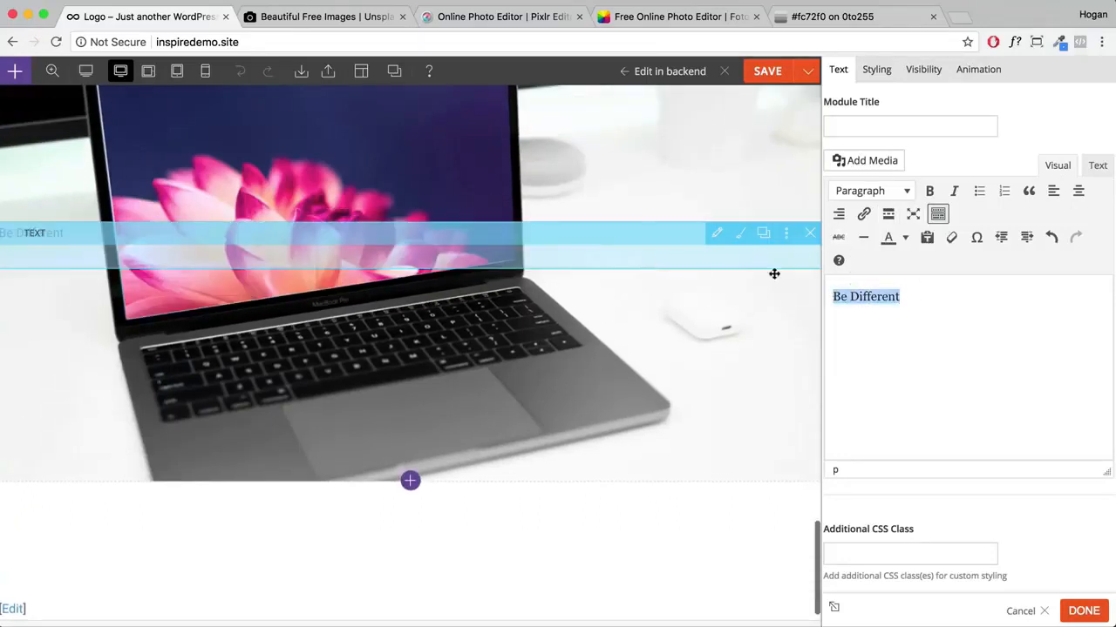
left_click(872, 191)
left_click(890, 289)
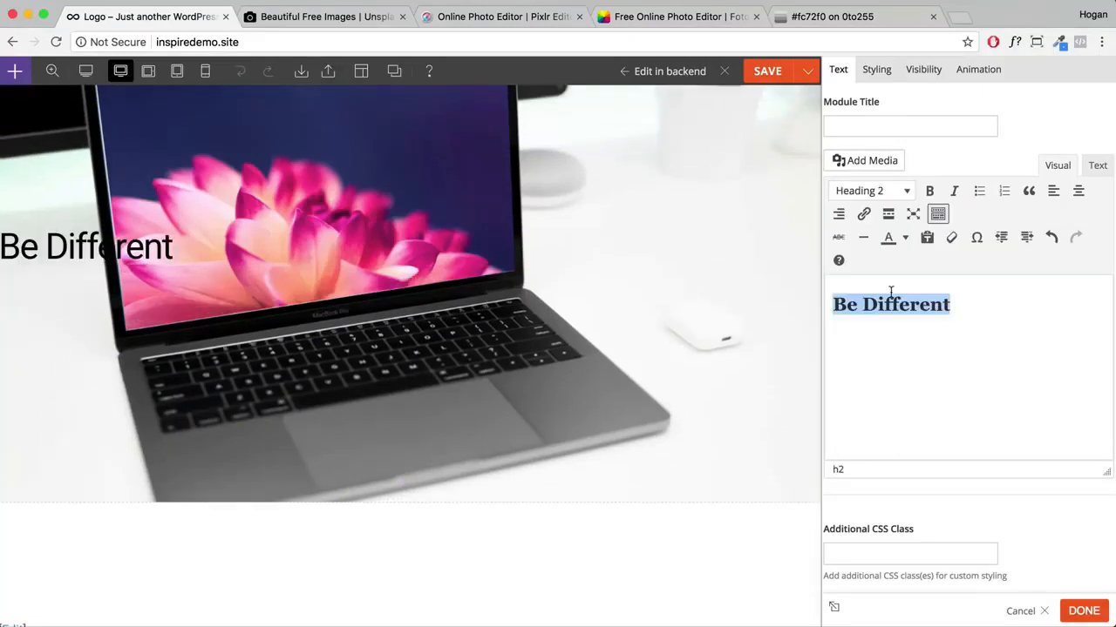
- Right-align the 'Be Different' heading in the text module's Font styling
left_click(874, 75)
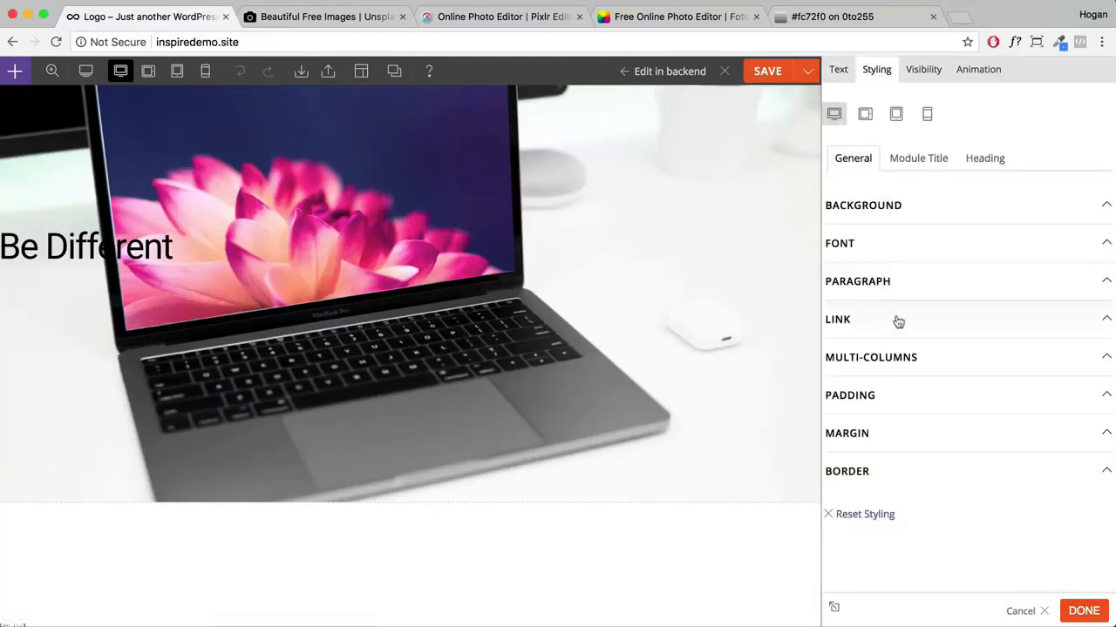
left_click(926, 261)
scroll(871, 435, "down", 3)
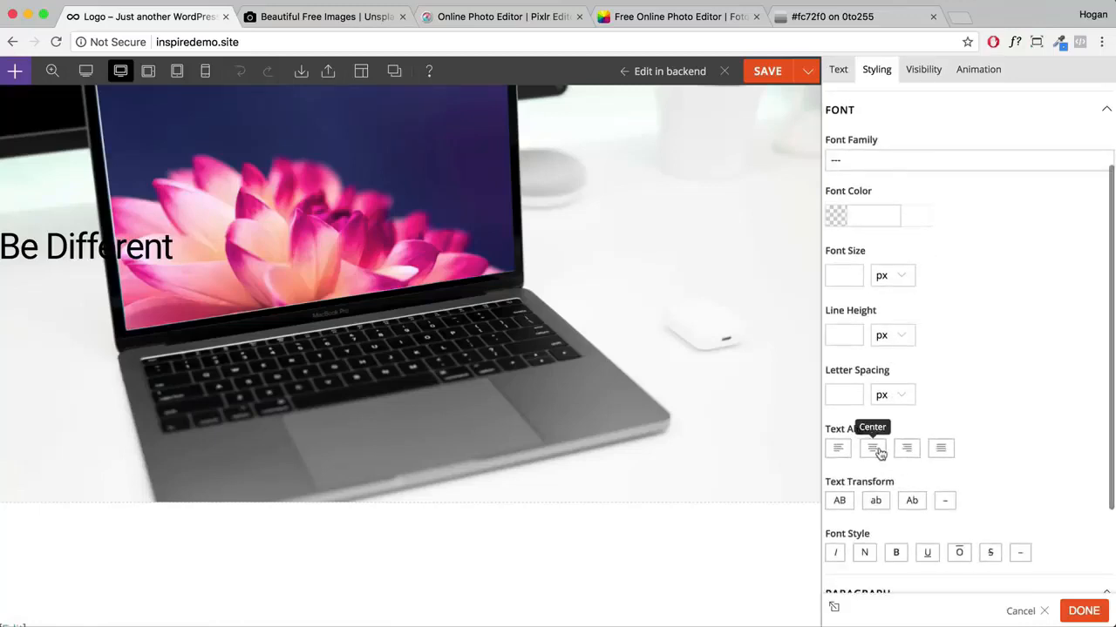
left_click(906, 448)
scroll(996, 416, "down", 5)
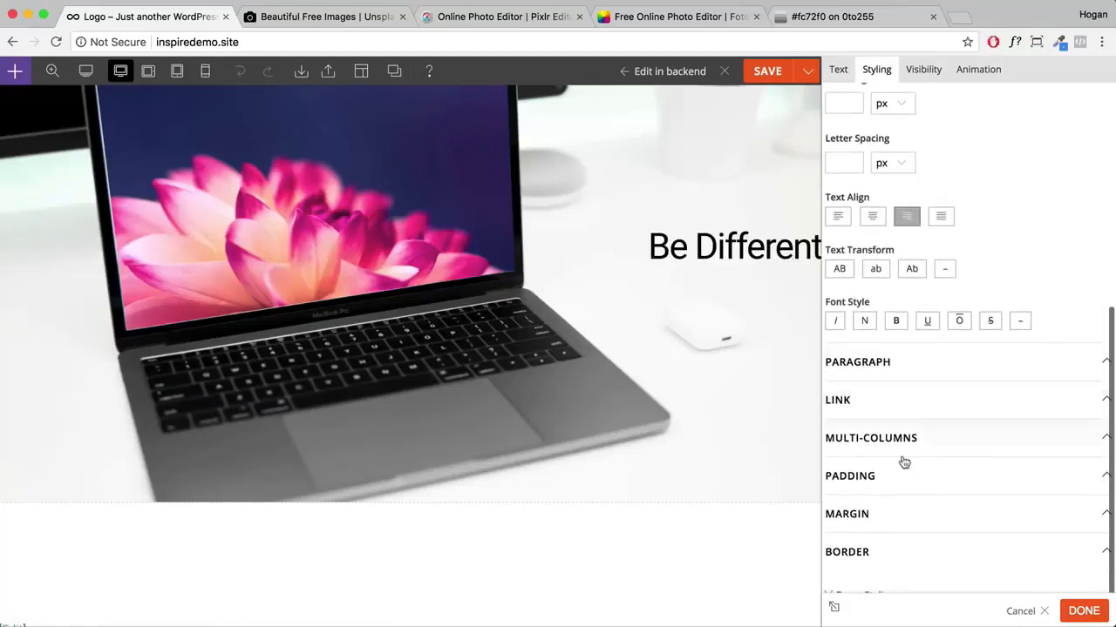
- Give the heading 5% right padding only and close its settings
left_click(944, 476)
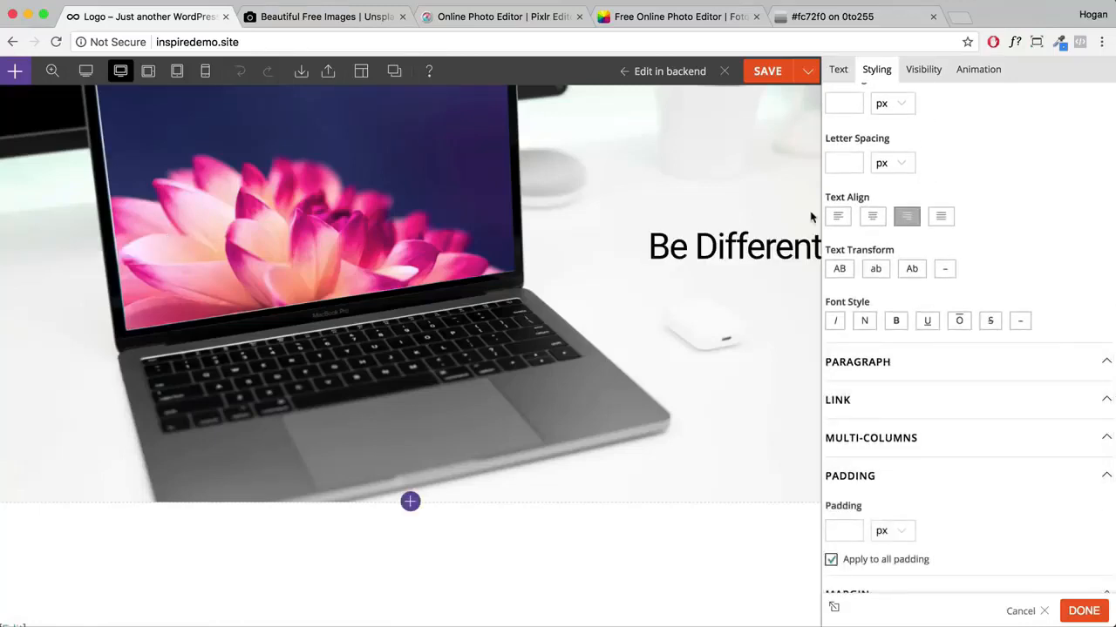
scroll(981, 448, "down", 2)
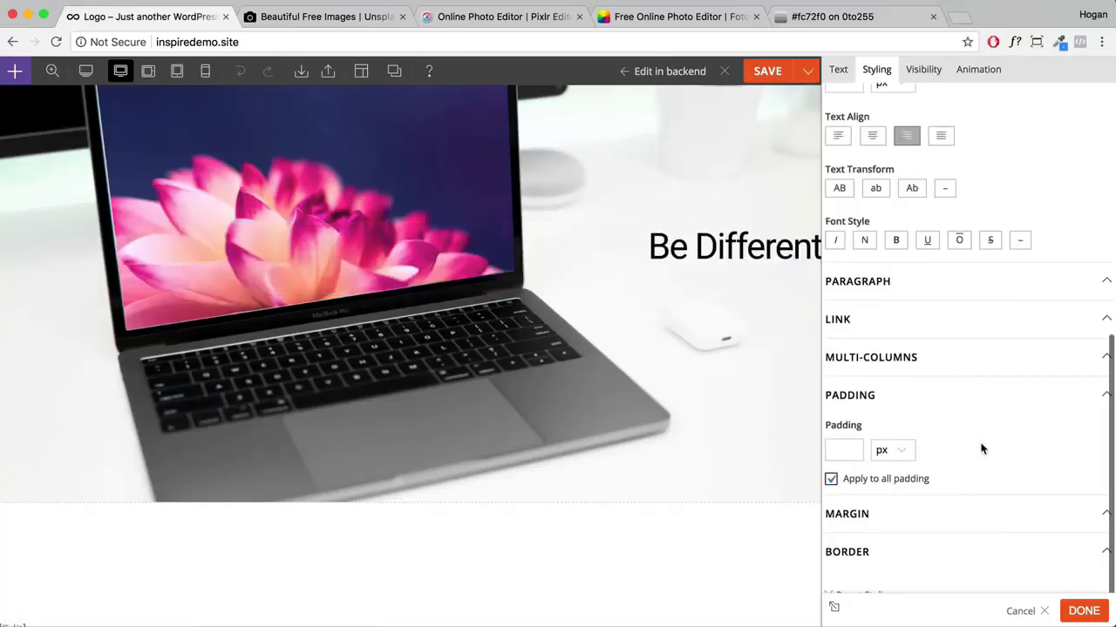
left_click(832, 478)
left_click(832, 488)
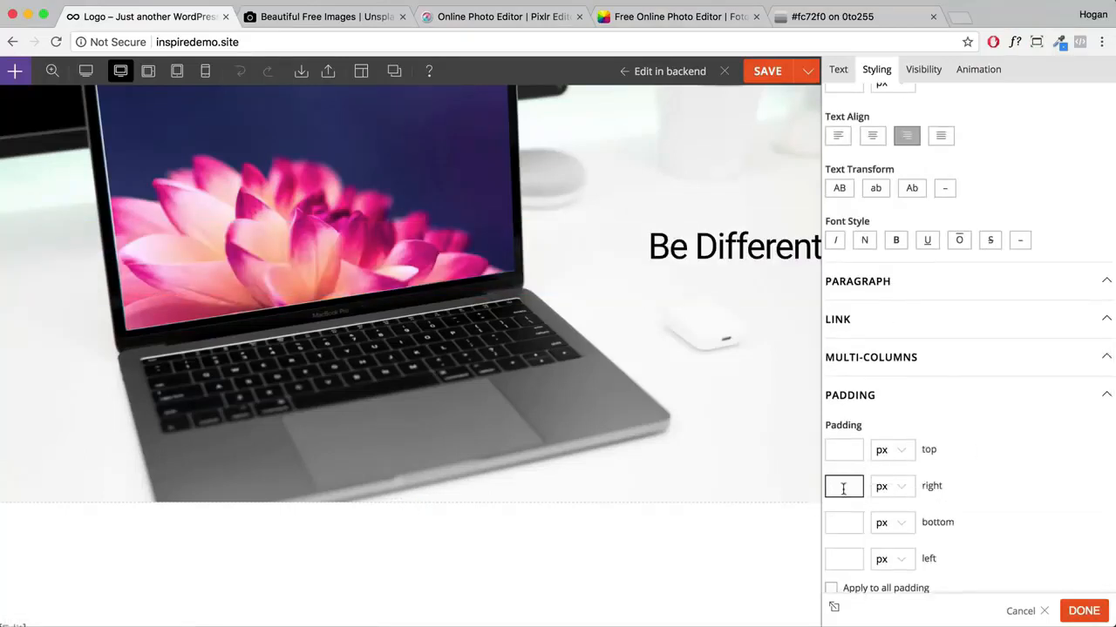
type("5")
left_click(882, 487)
left_click(882, 507)
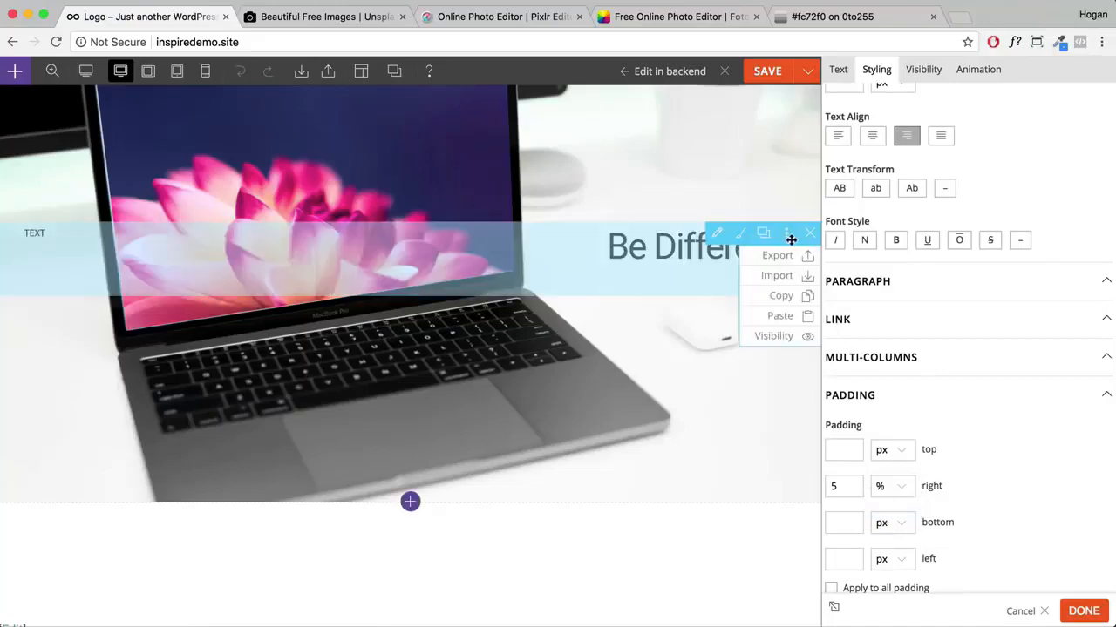
left_click(1074, 614)
scroll(942, 460, "down", 10)
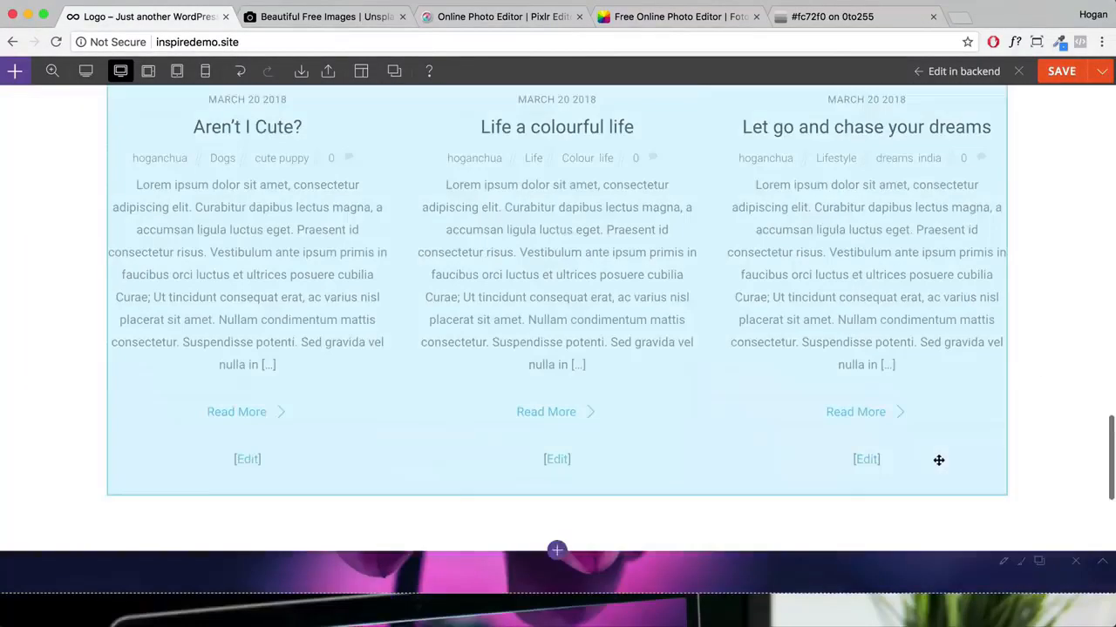
- At 50% preview zoom, bring the hero's Begin Now button into the laptop row below 'Be Different'
scroll(938, 460, "up", 15)
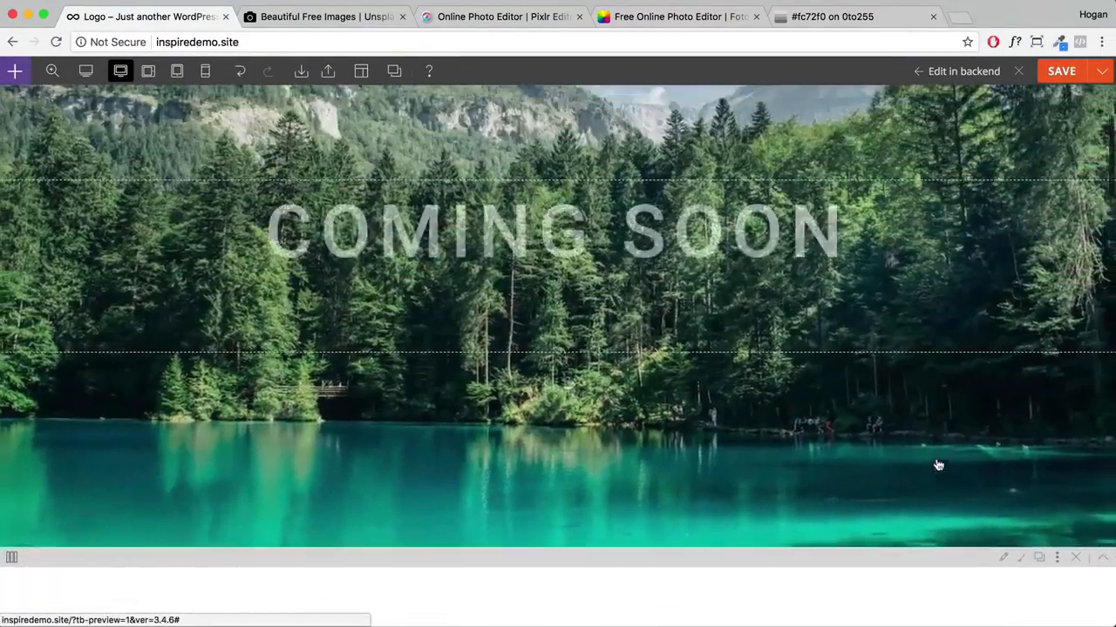
scroll(938, 465, "up", 3)
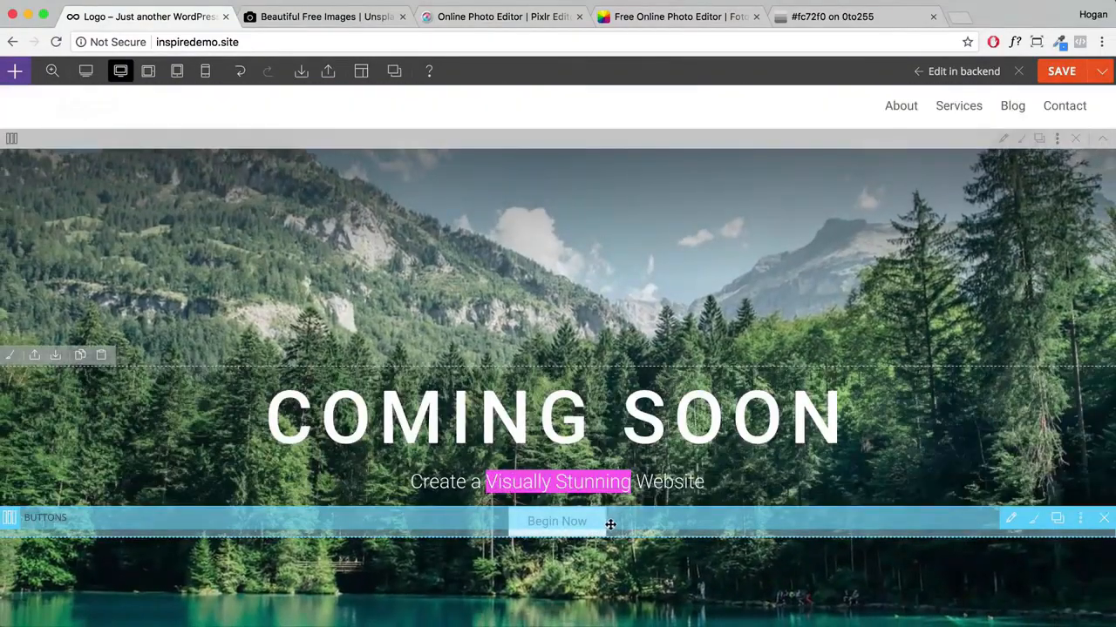
mouse_move(52, 71)
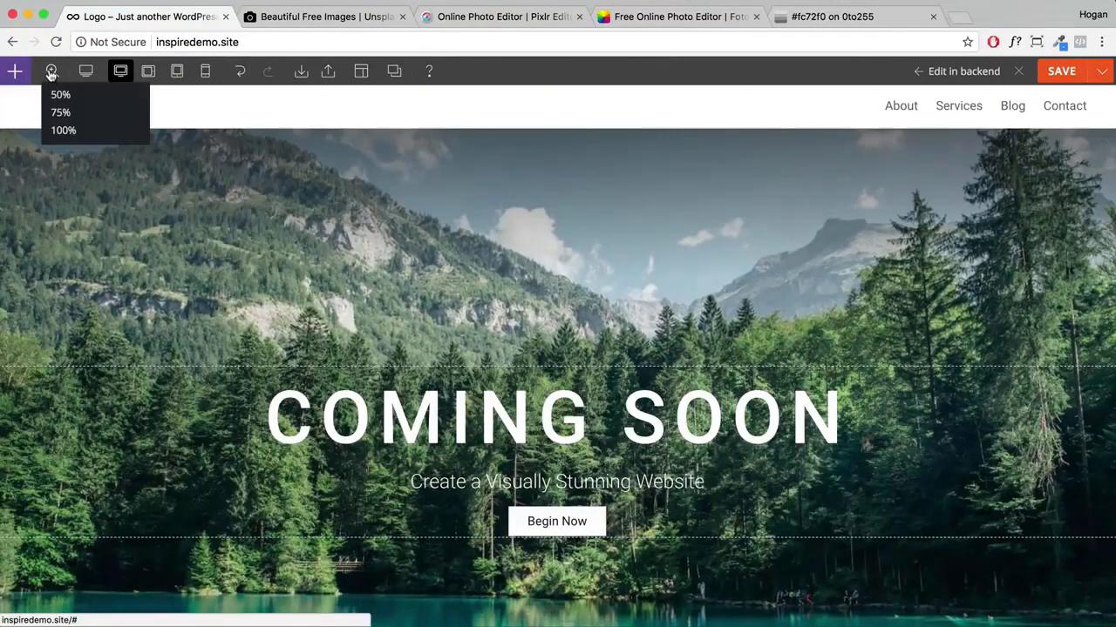
left_click(57, 98)
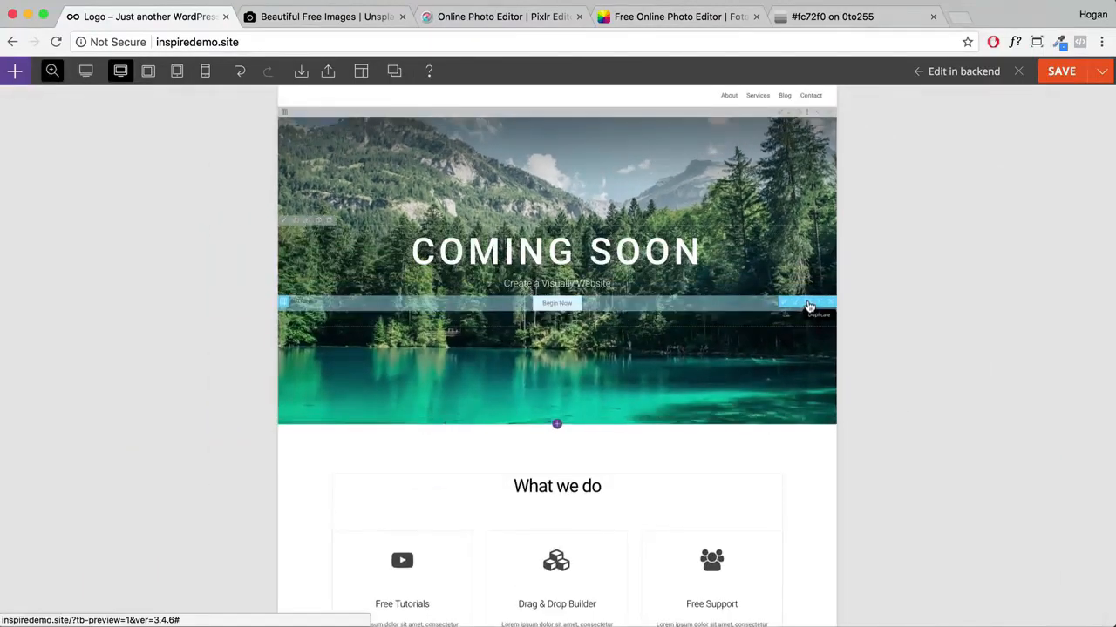
scroll(666, 319, "down", 3)
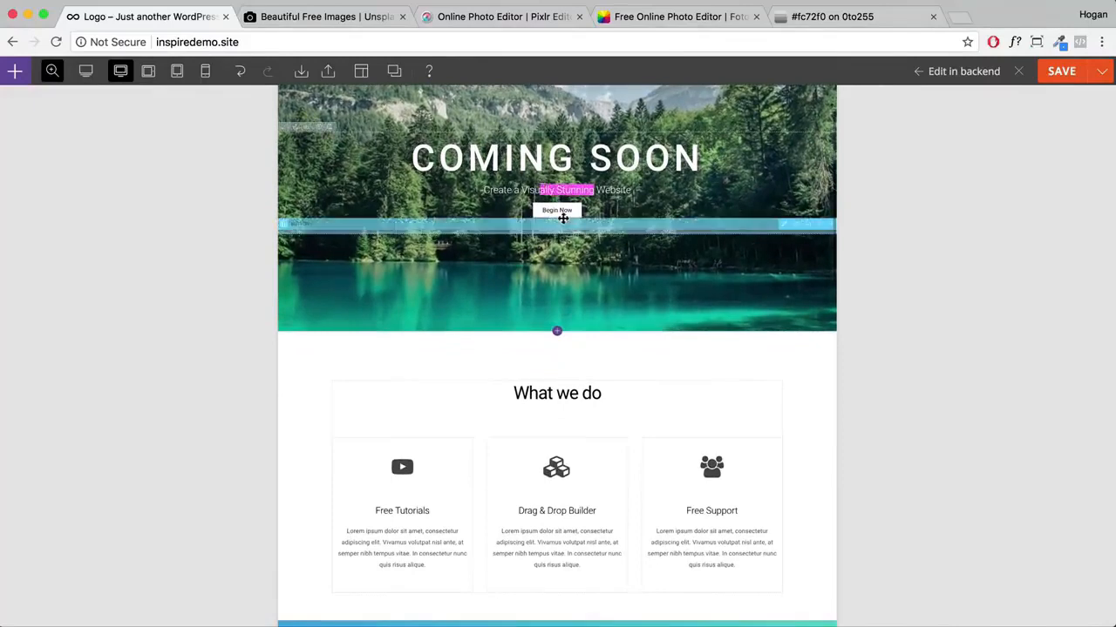
left_click_drag(562, 221, 620, 484)
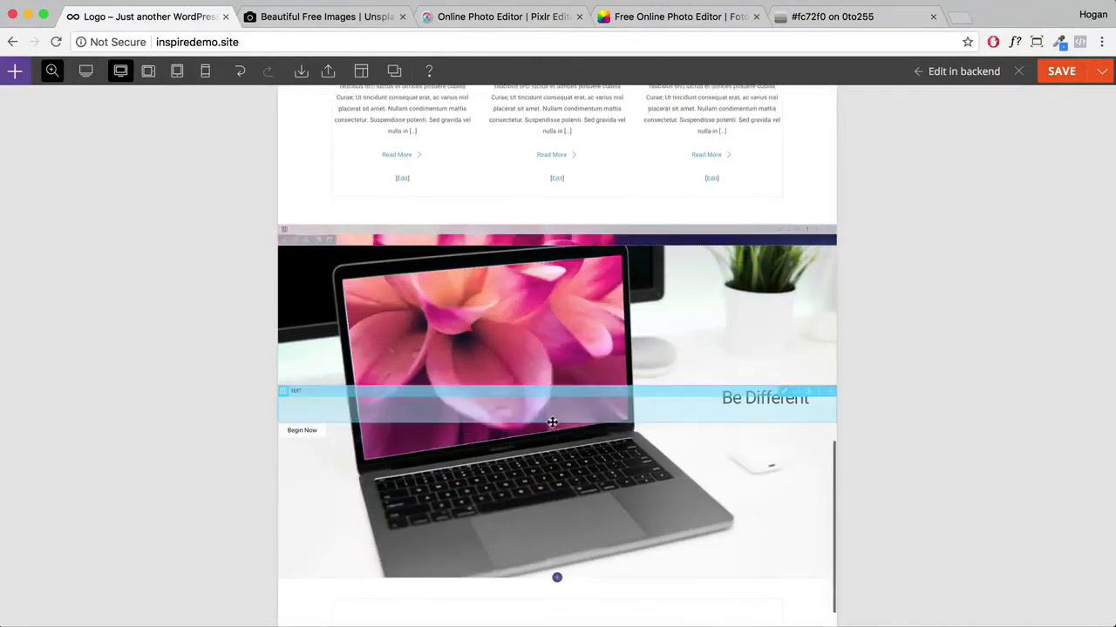
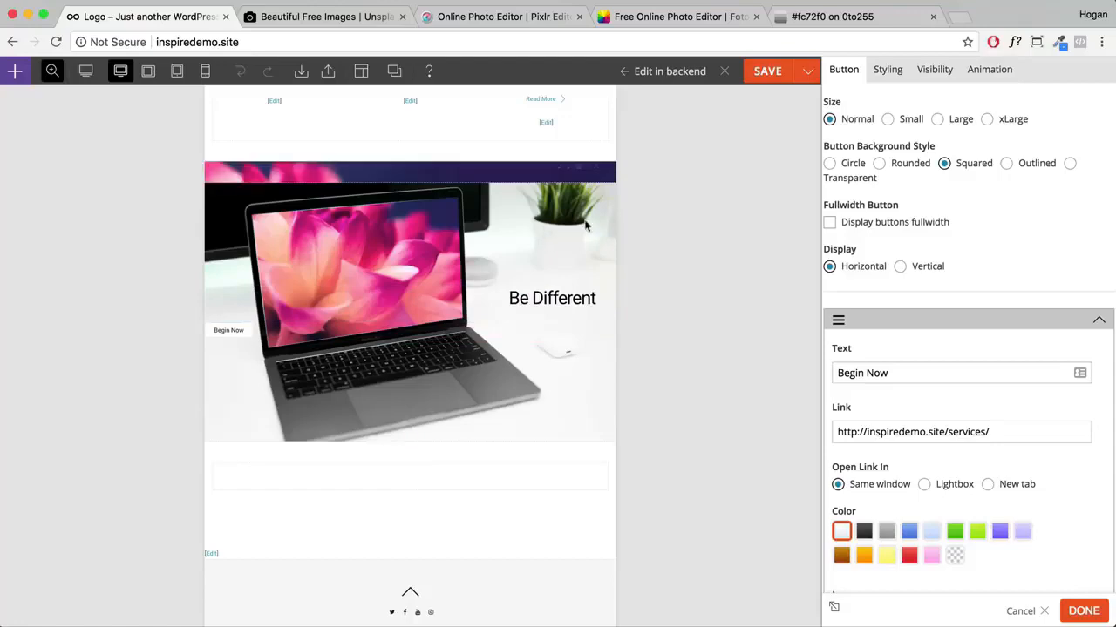
- Copy the Typewriter module's highlighted-word background colour #fc72f0 from its Styling > Background settings
scroll(545, 228, "up", 5)
scroll(552, 222, "up", 12)
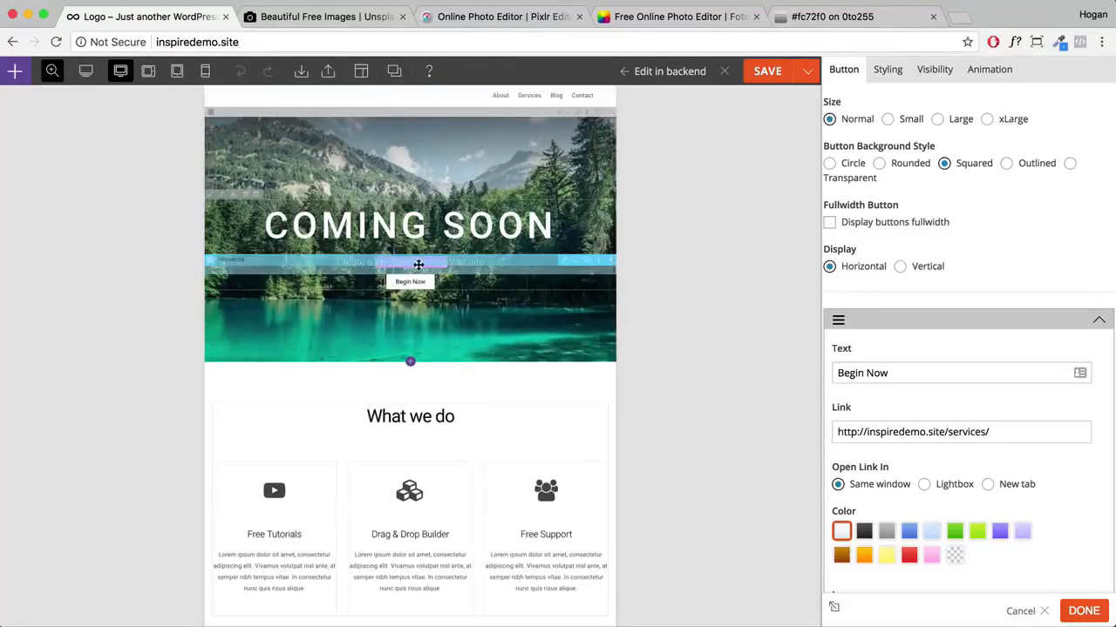
left_click(515, 262)
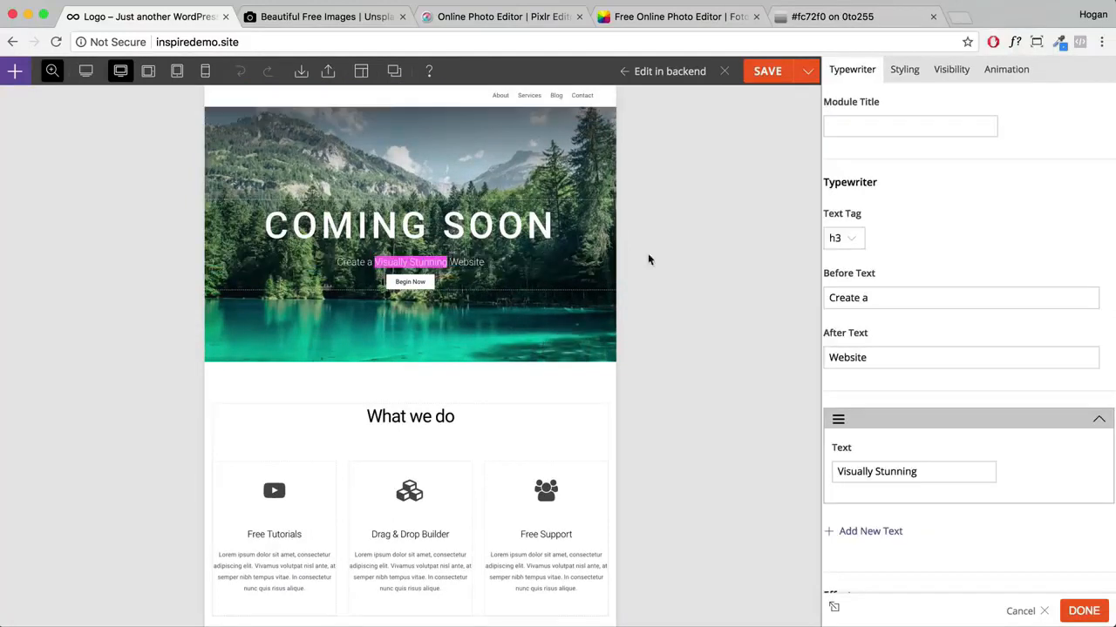
left_click(902, 70)
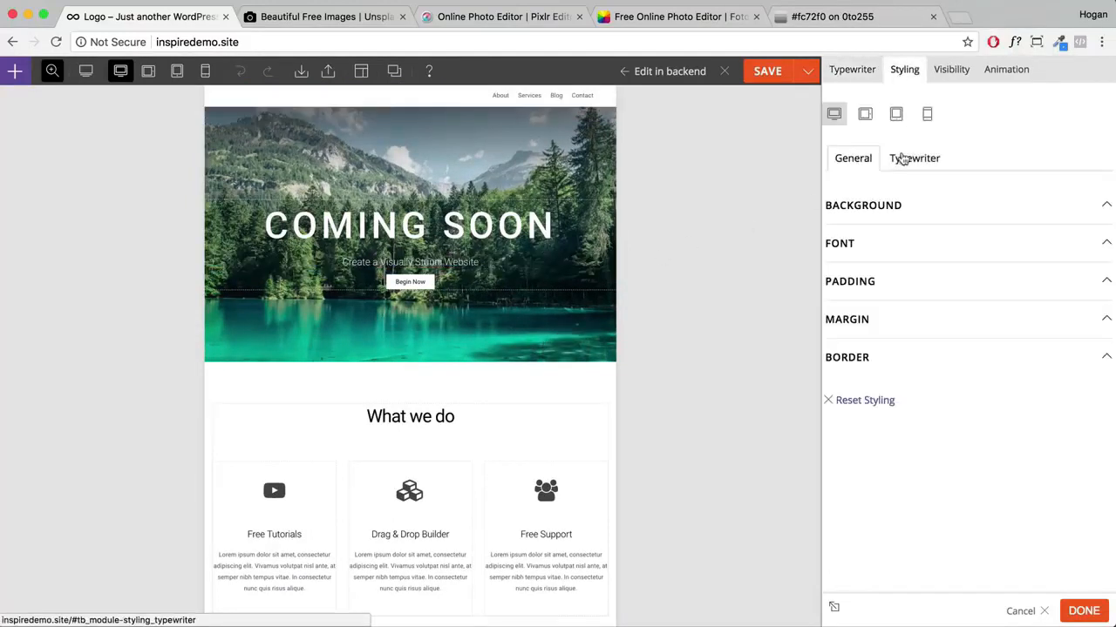
left_click(907, 160)
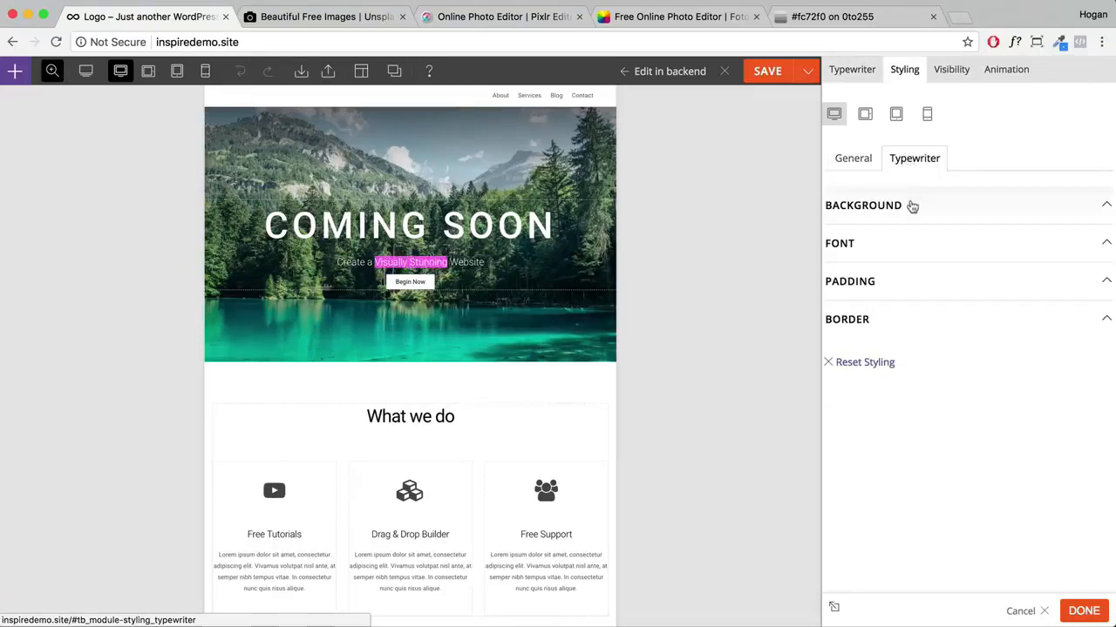
left_click(906, 209)
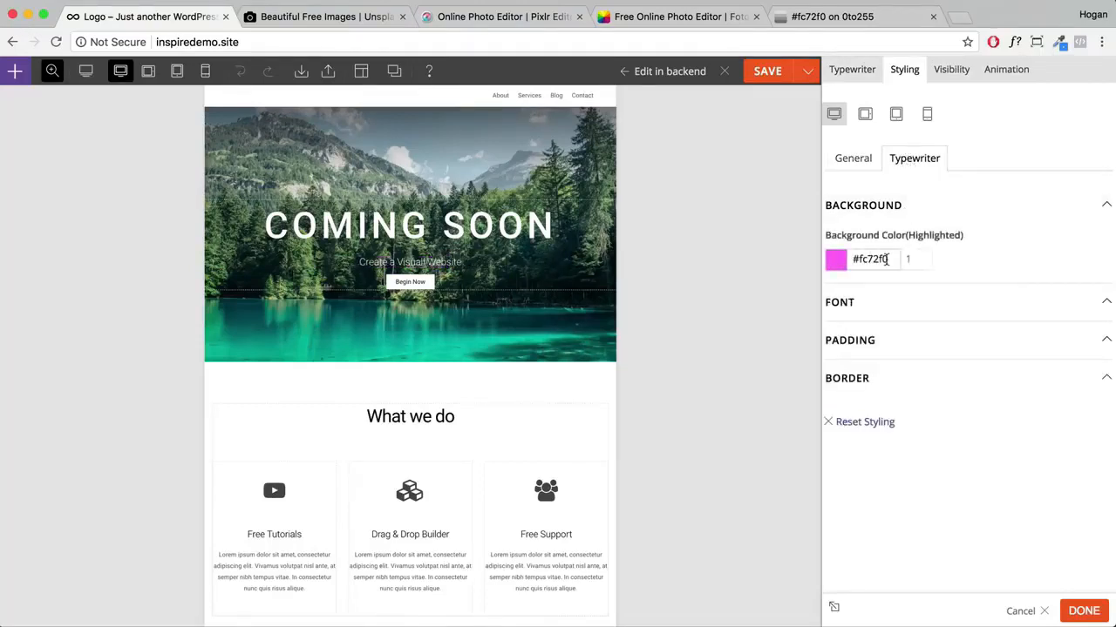
left_click(885, 259)
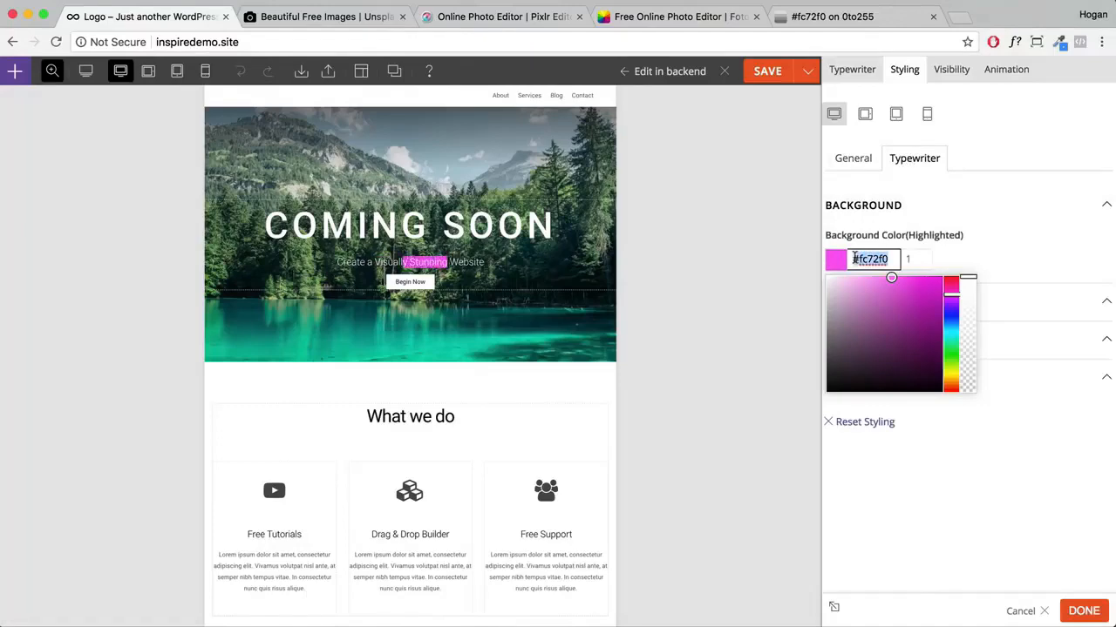
right_click(855, 258)
left_click(901, 400)
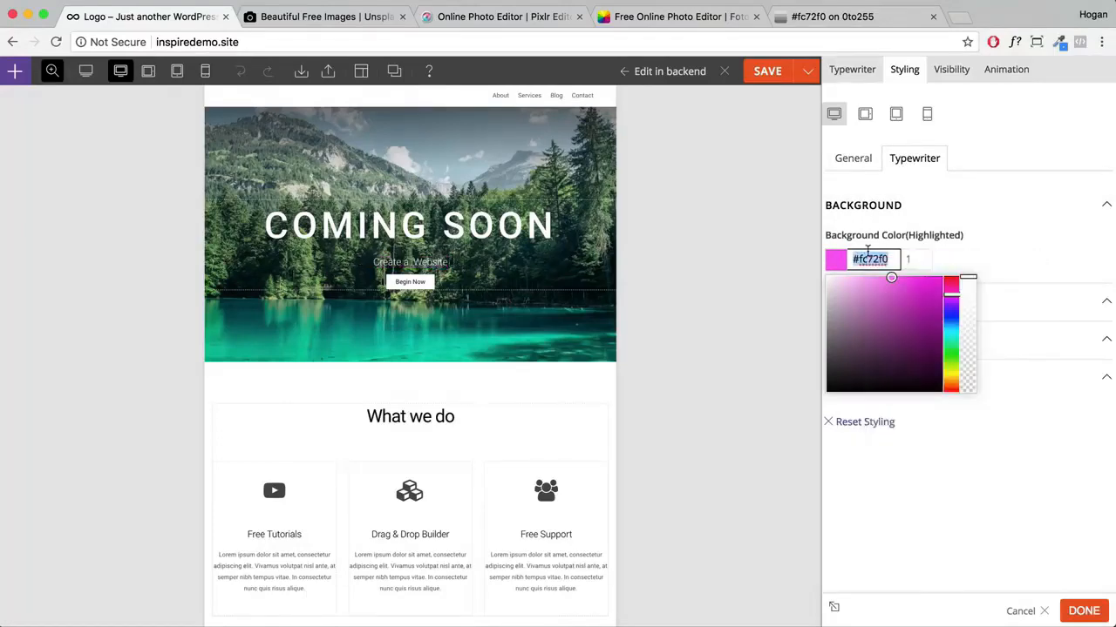
scroll(593, 281, "down", 5)
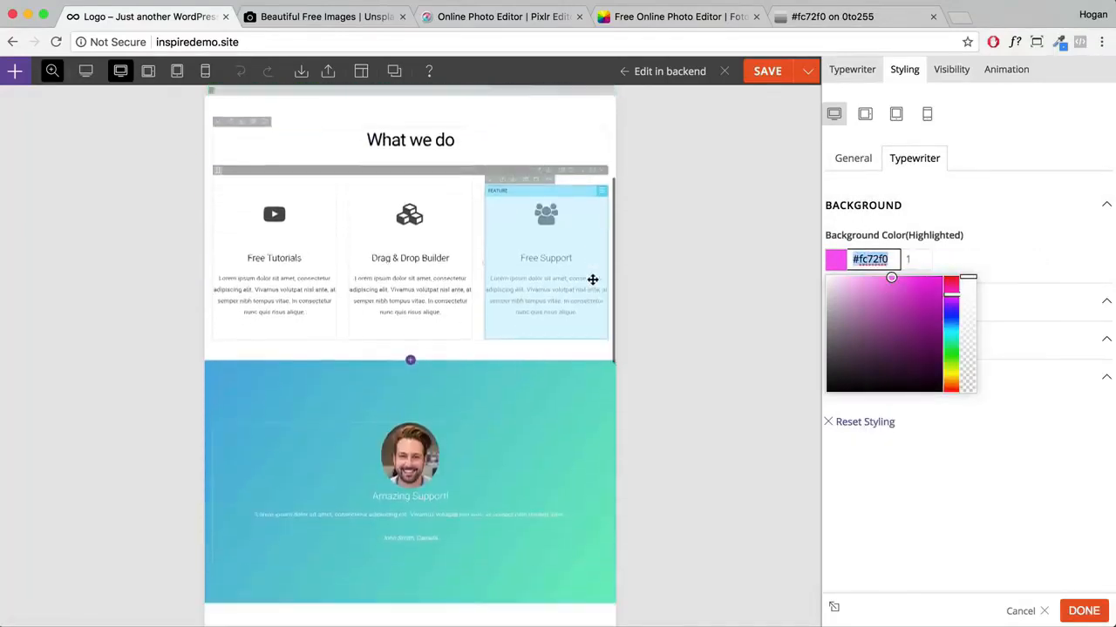
scroll(593, 279, "down", 15)
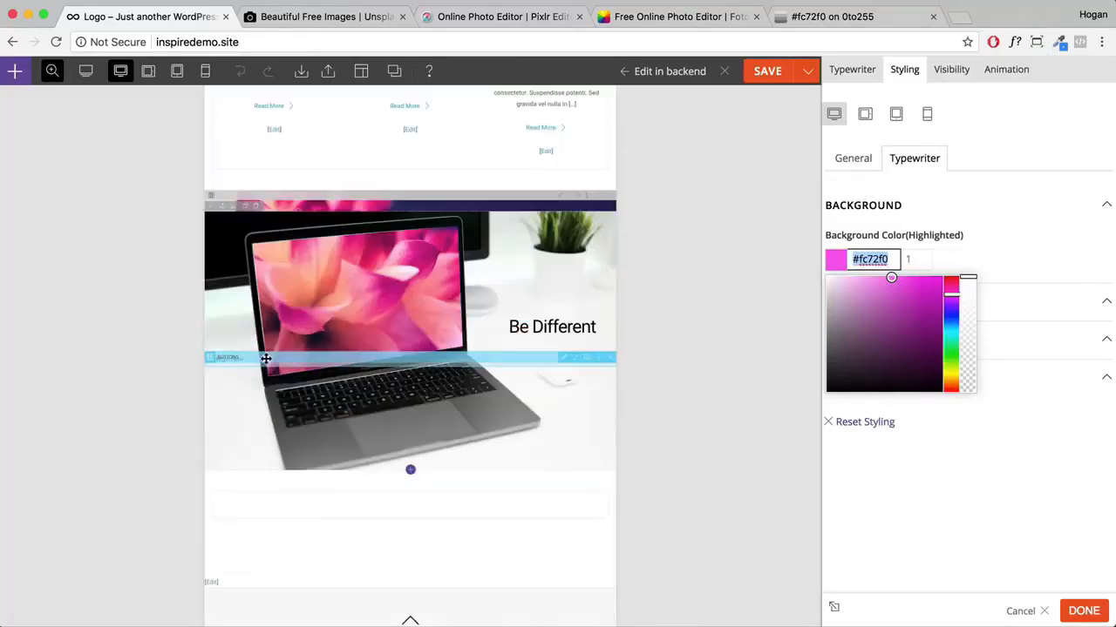
- Paste #fc72f0 as the Begin Now button's Button Link background colour
left_click(266, 358)
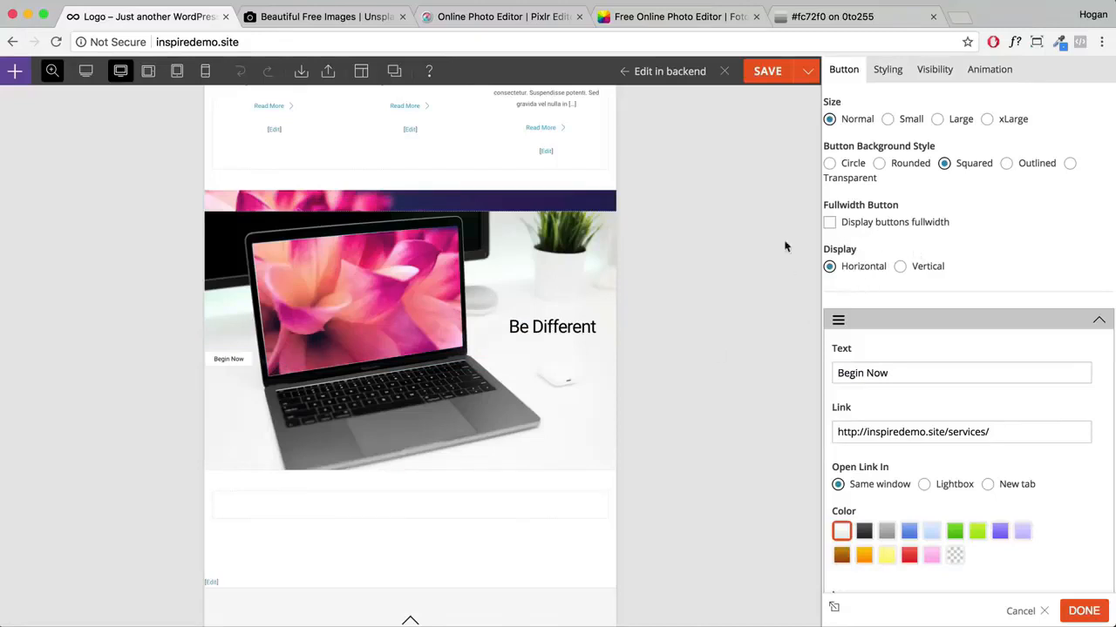
scroll(928, 337, "down", 1)
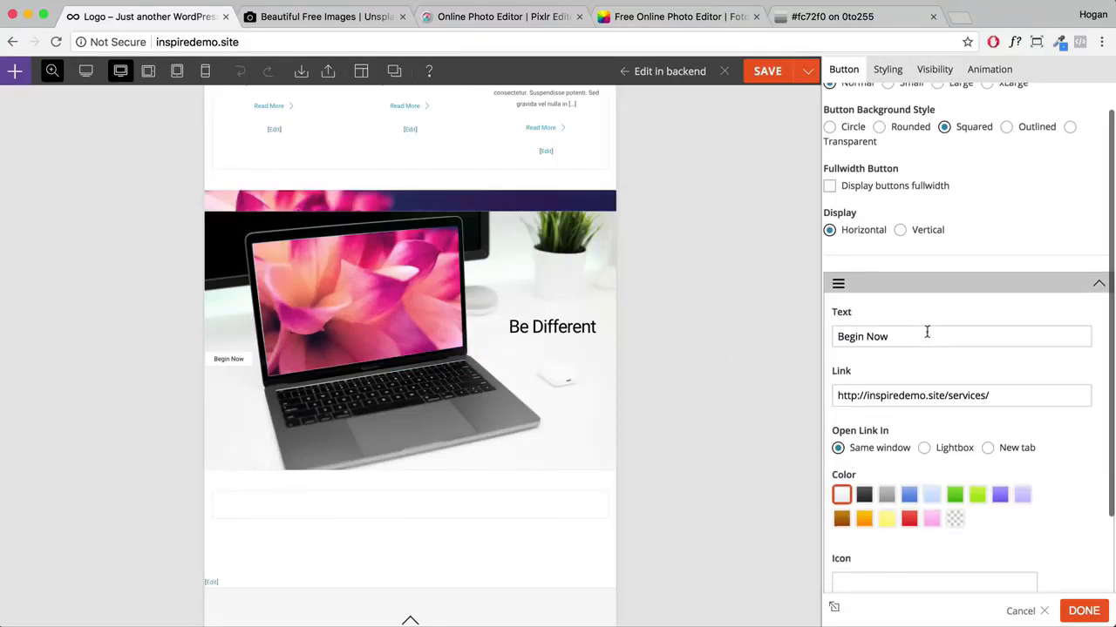
scroll(929, 283, "up", 1)
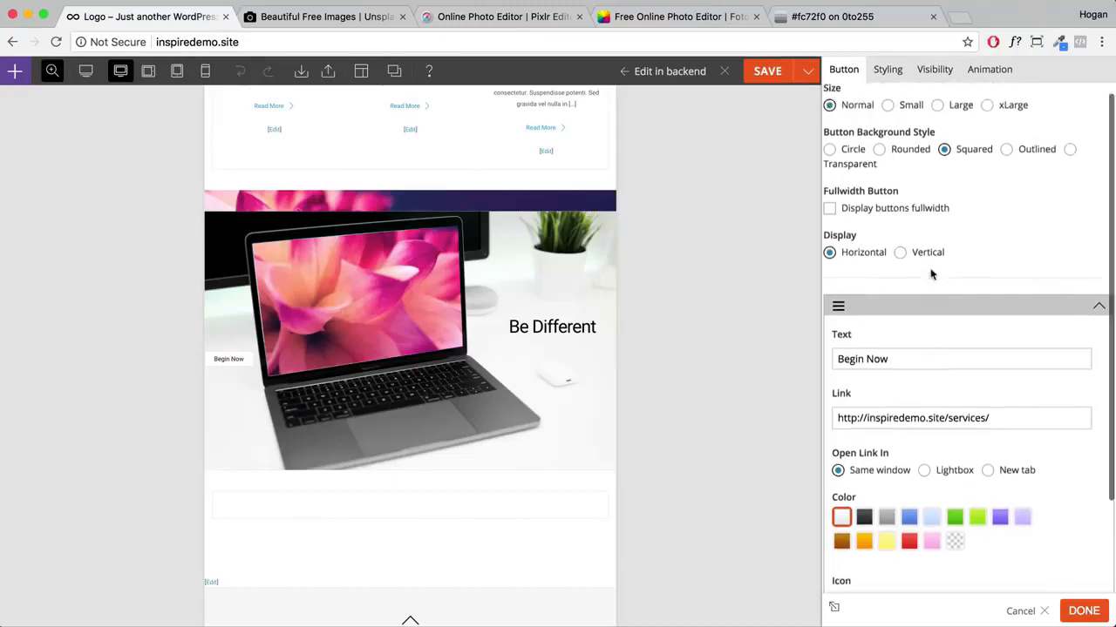
left_click(887, 70)
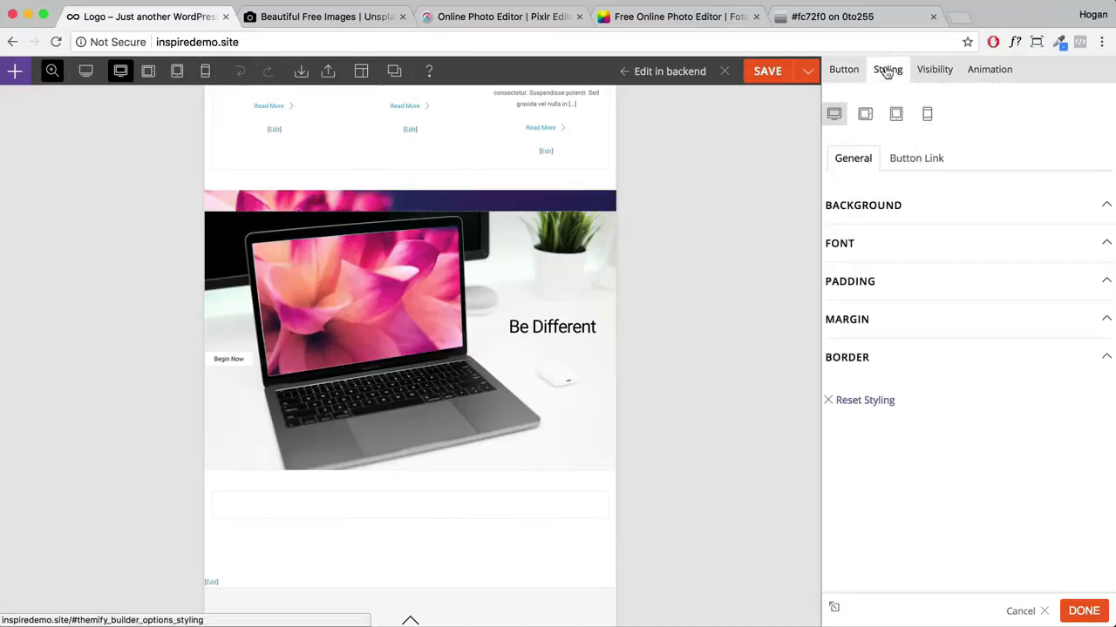
left_click(915, 162)
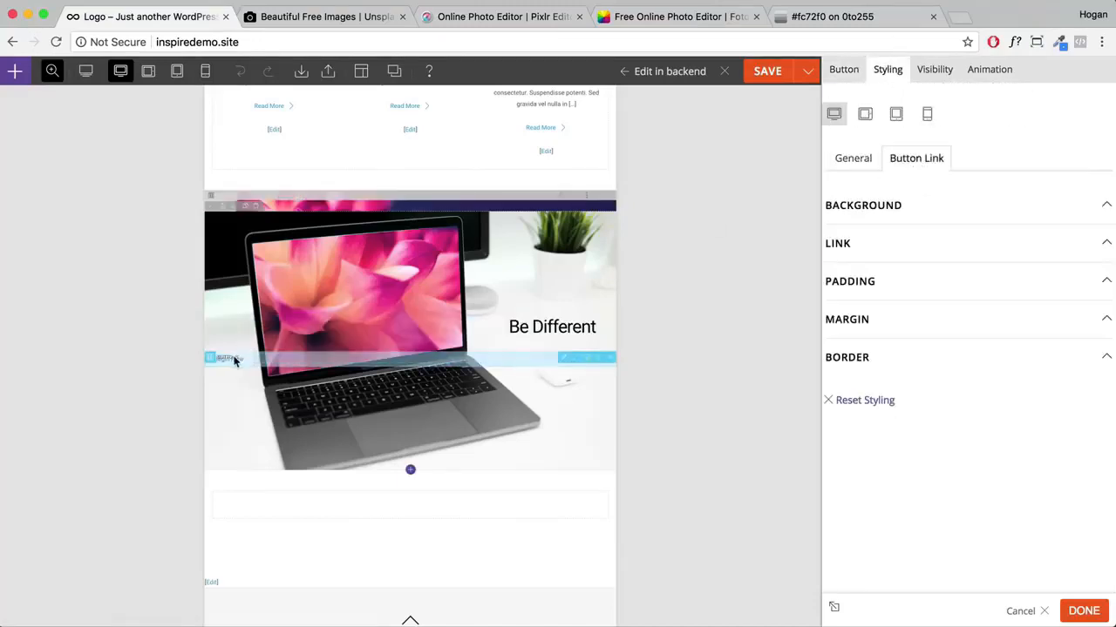
left_click(877, 216)
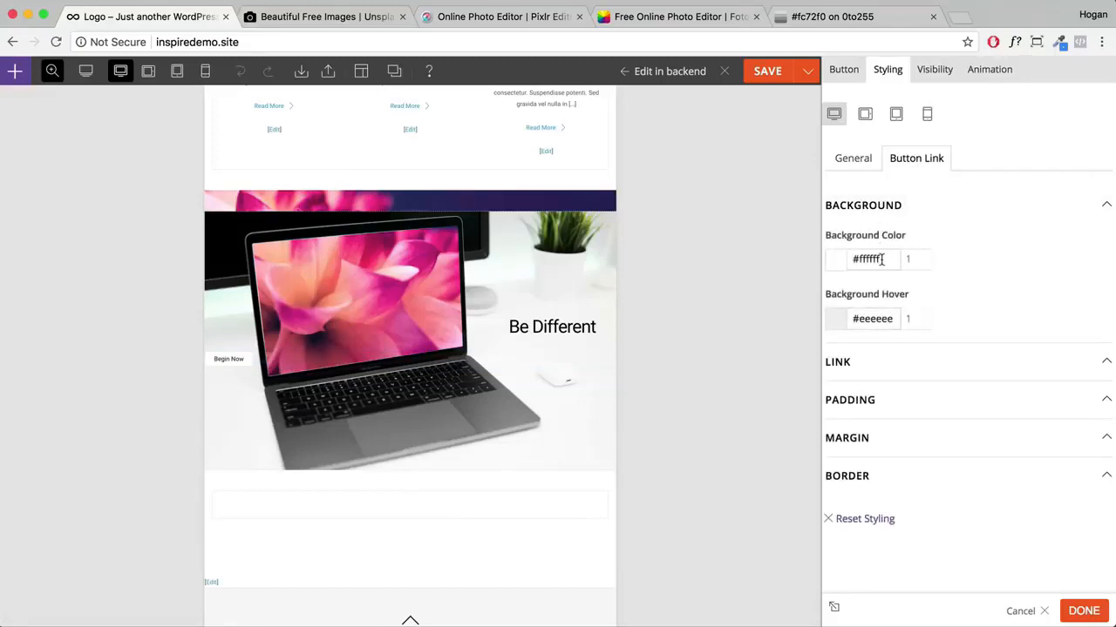
left_click(882, 259)
double_click(867, 259)
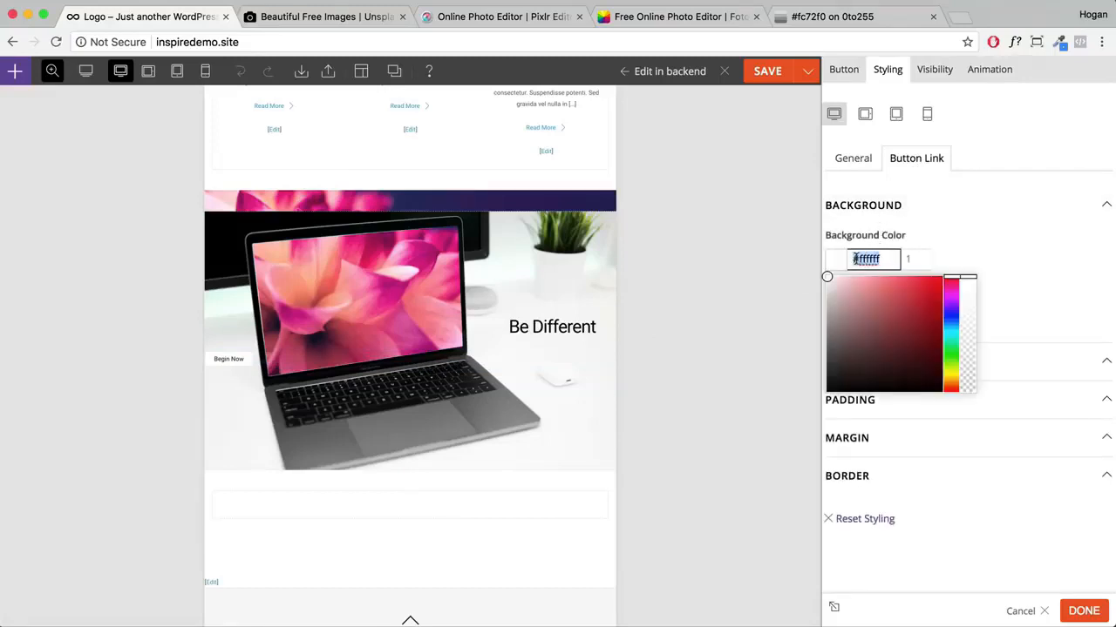
key("super+v")
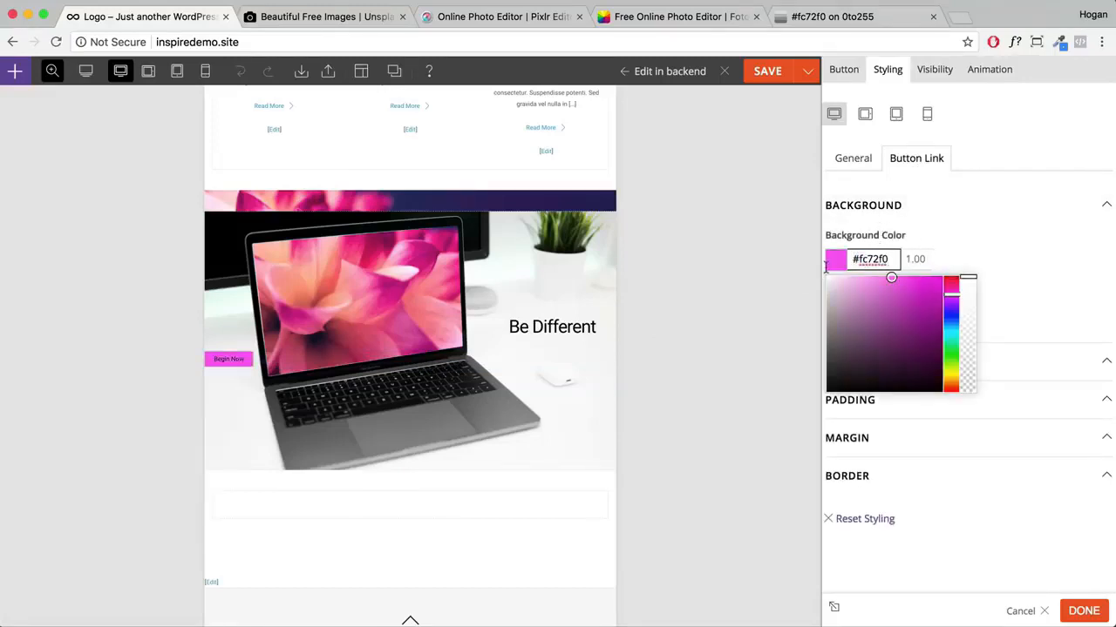
left_click(951, 229)
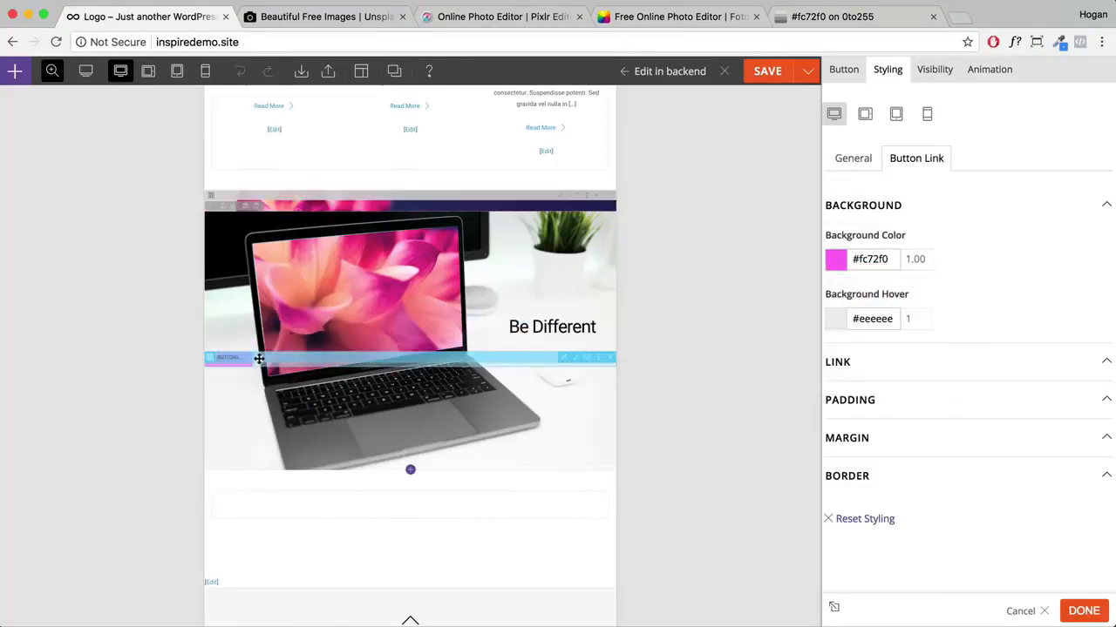
- In 0to255, list the shades of #fc72f0 and copy the slightly darker #fb51ec
left_click(832, 17)
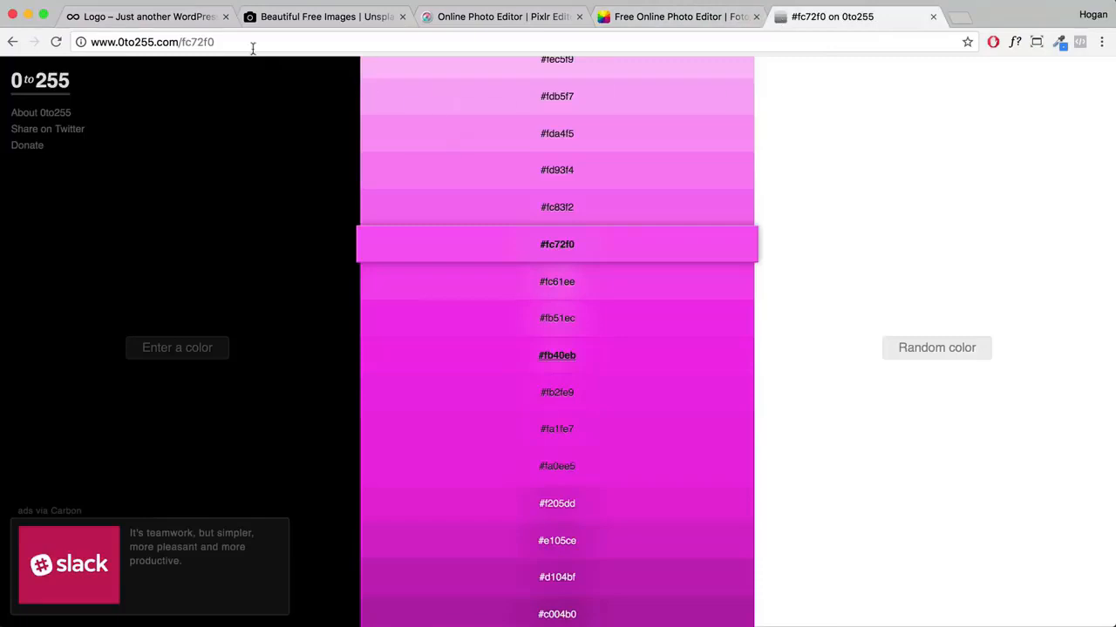
left_click_drag(120, 42, 159, 42)
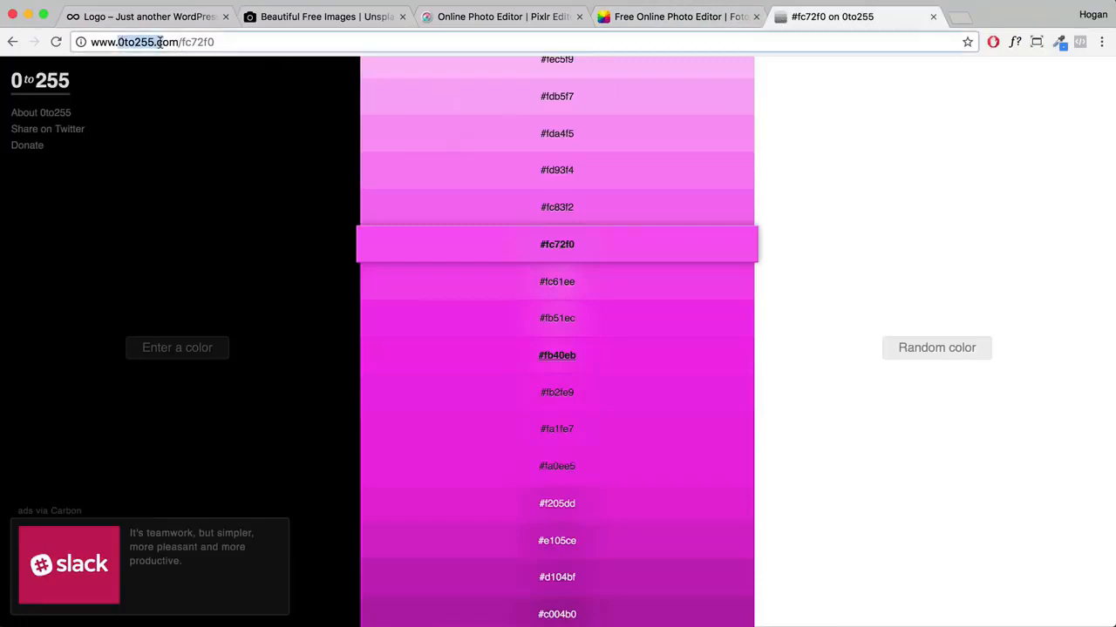
left_click(190, 352)
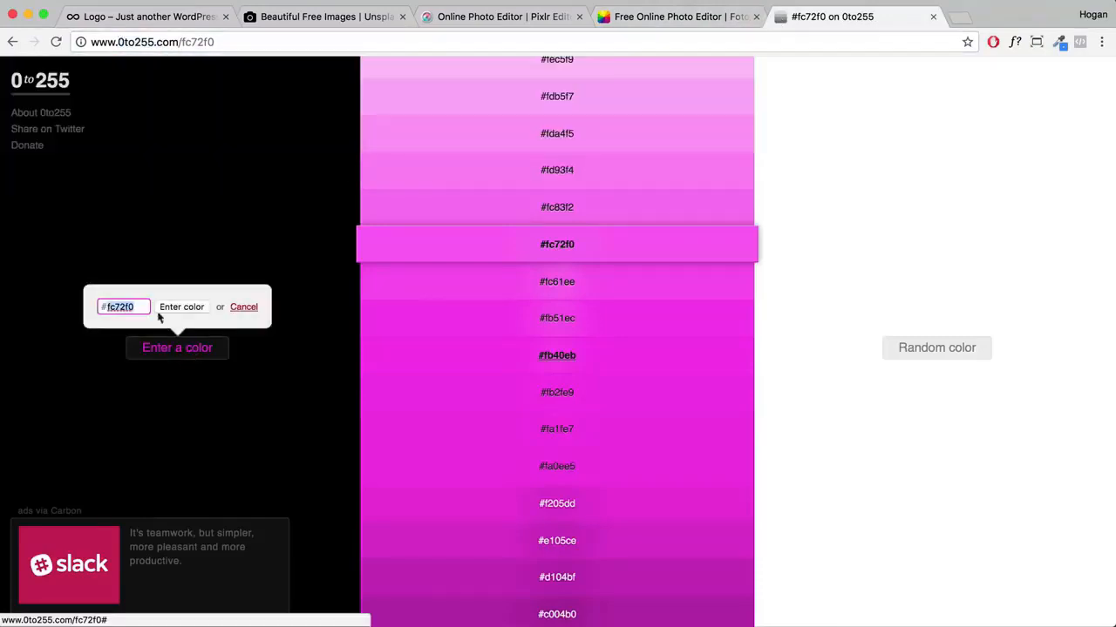
left_click(140, 306)
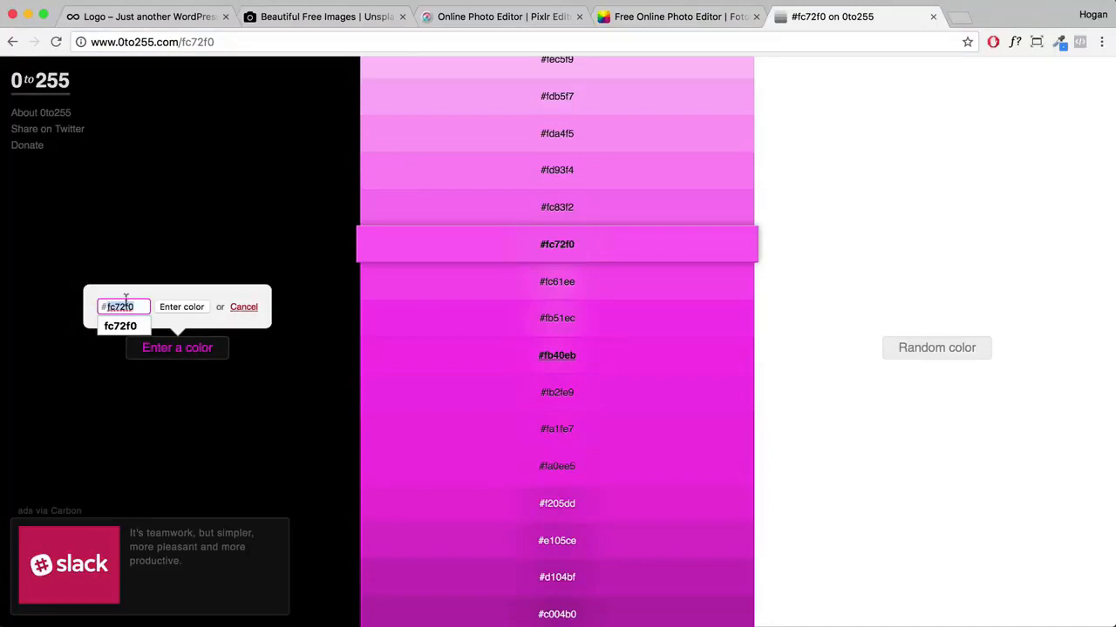
key("super+v")
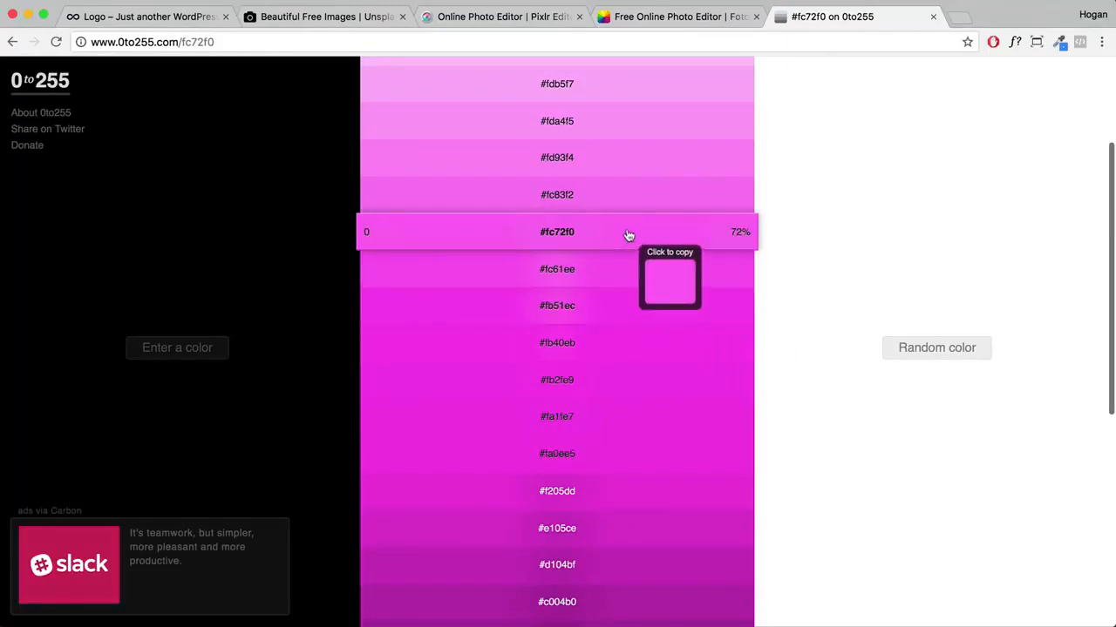
left_click(628, 323)
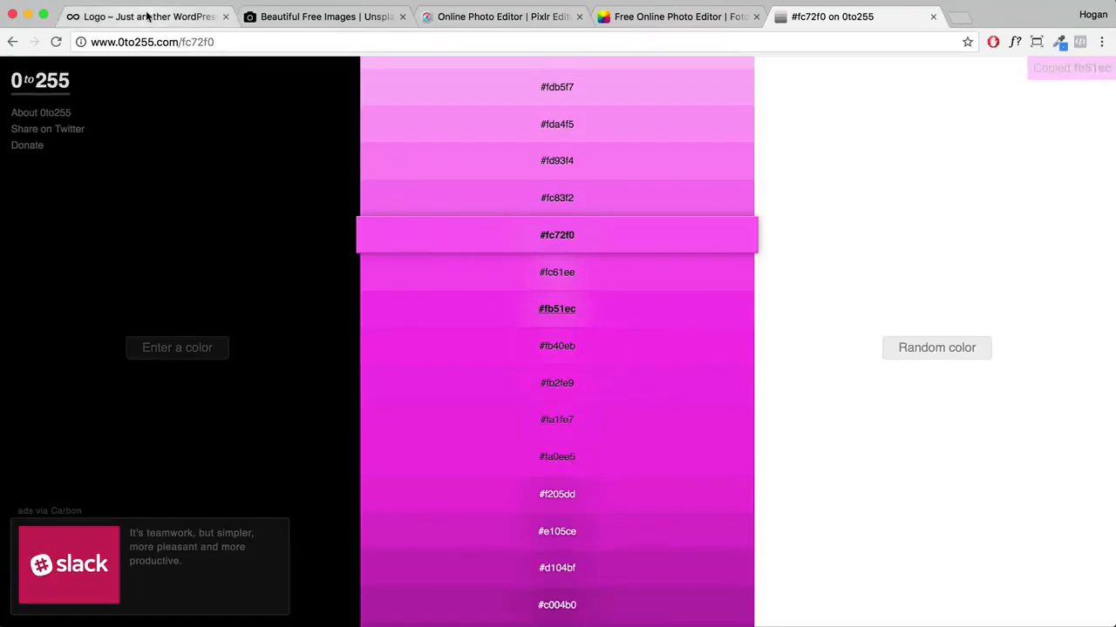
left_click(201, 16)
- Paste #fb51ec as the Begin Now button's hover background colour
left_click(891, 318)
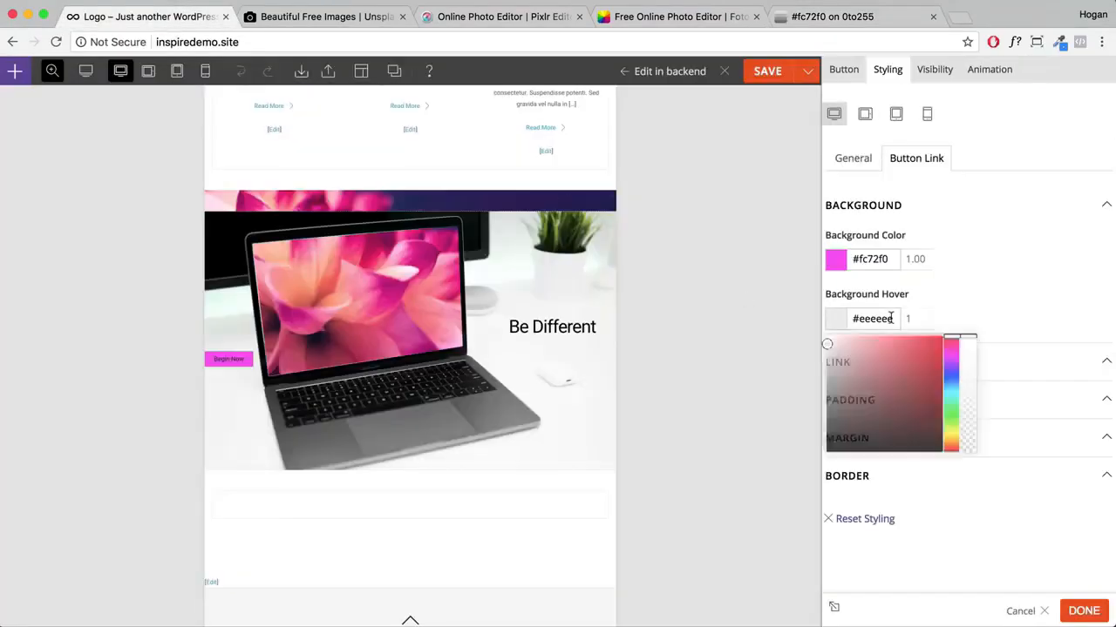
left_click_drag(890, 318, 862, 319)
type("fb51ec")
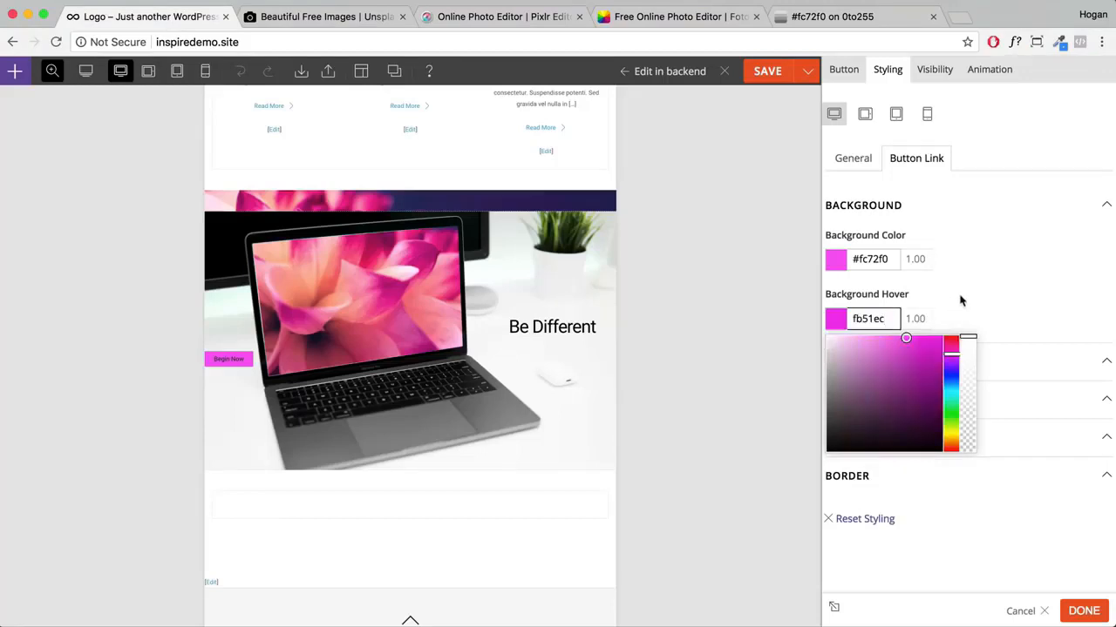
left_click(961, 301)
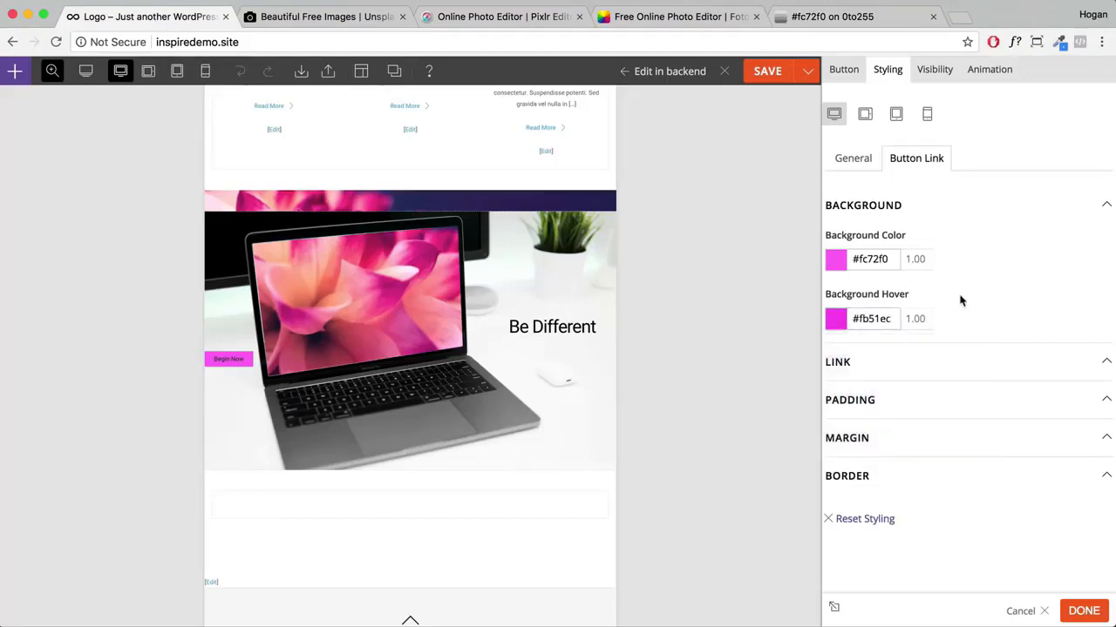
- Set the button's link text colour and link hover colour to white #ffffff
left_click(911, 362)
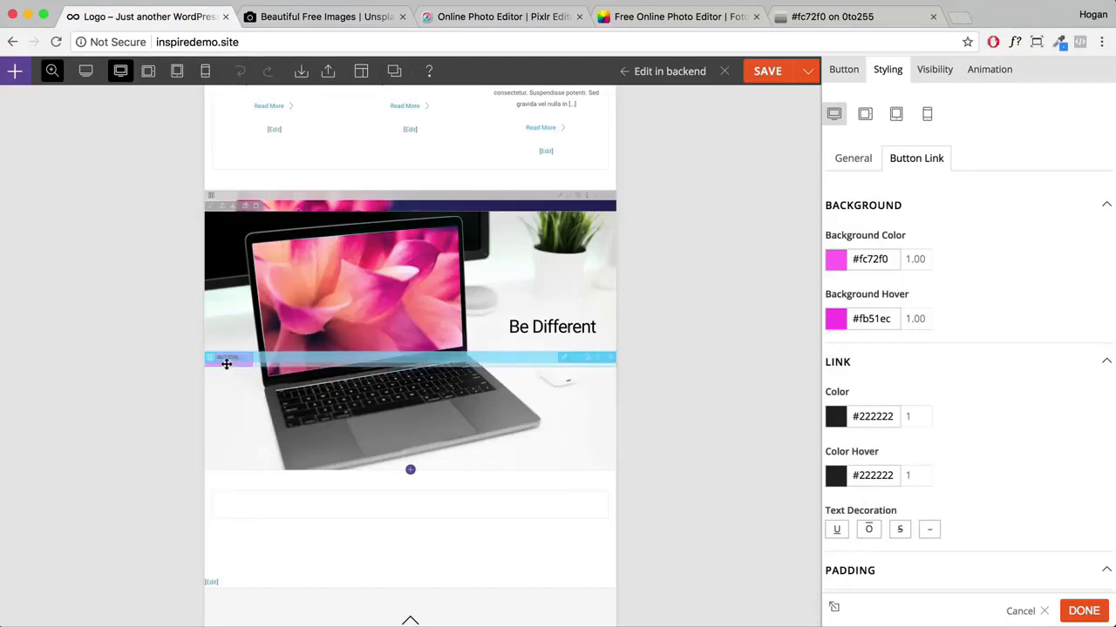
left_click(832, 416)
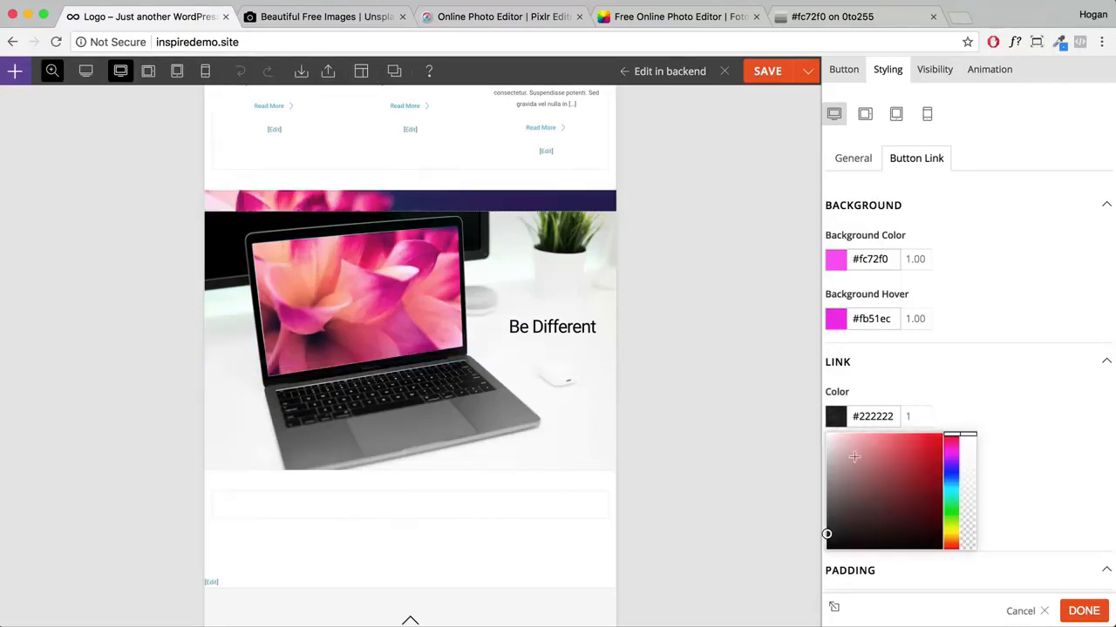
left_click(825, 438)
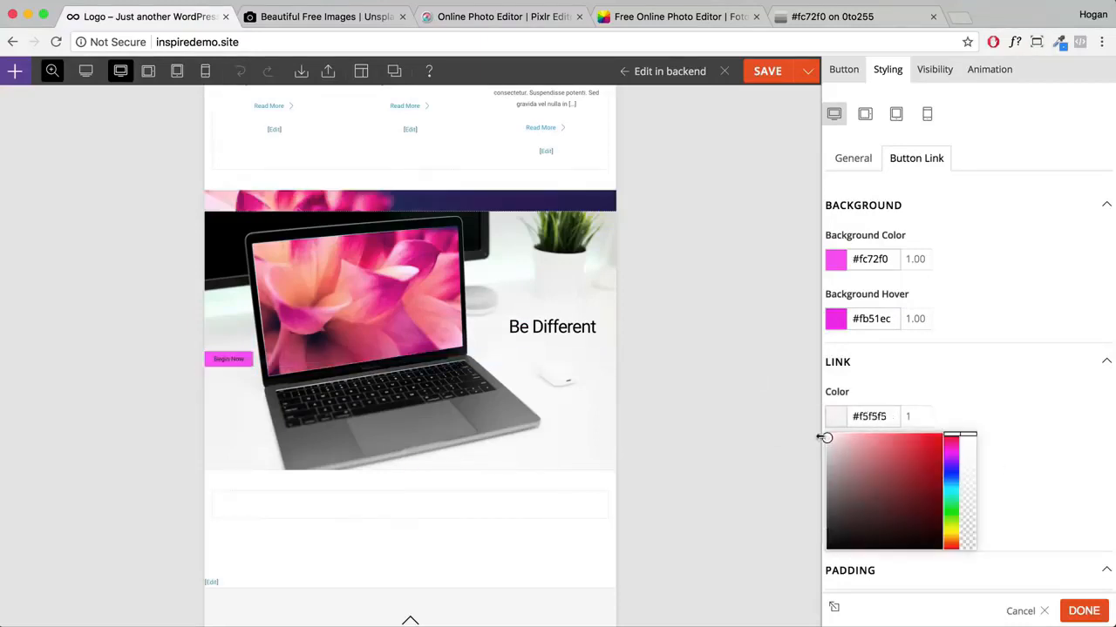
left_click(934, 392)
scroll(898, 394, "down", 2)
left_click(842, 382)
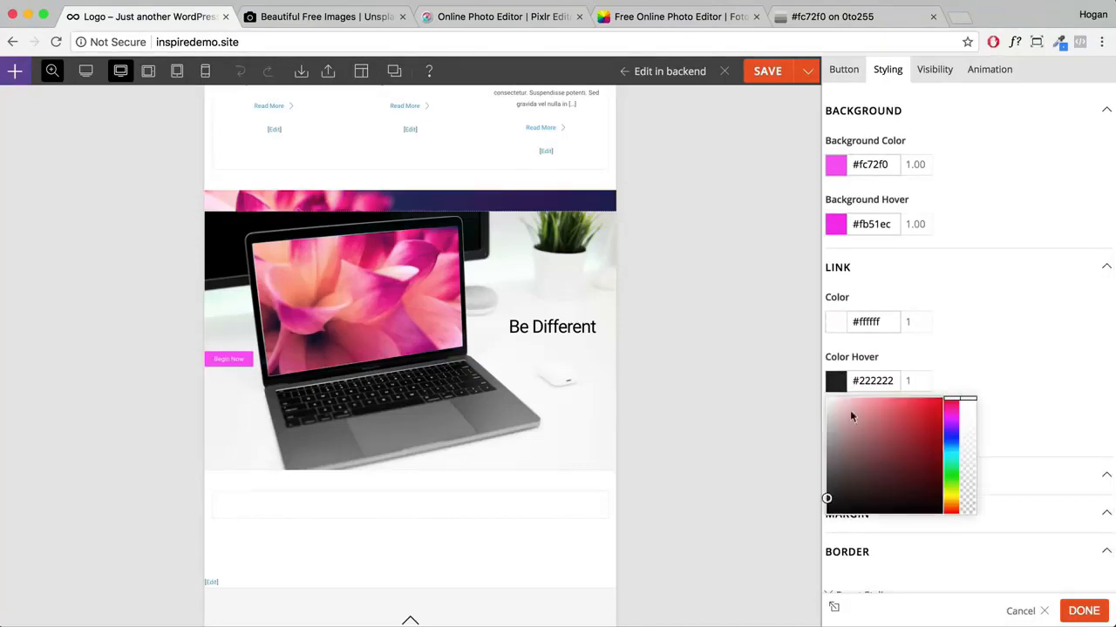
left_click(826, 398)
left_click(939, 362)
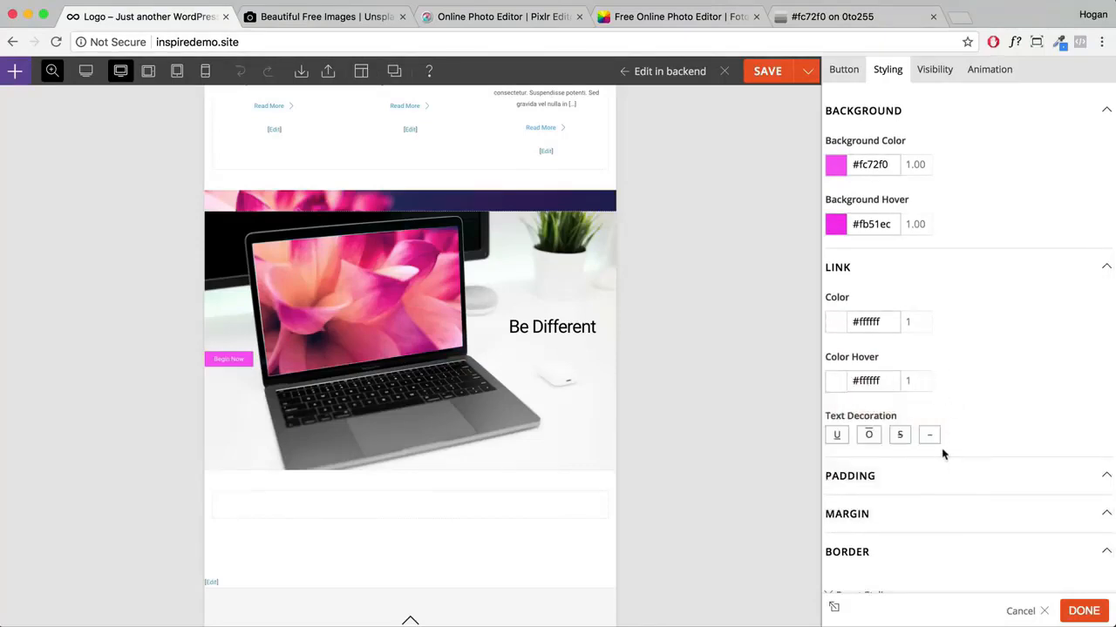
scroll(944, 449, "up", 2)
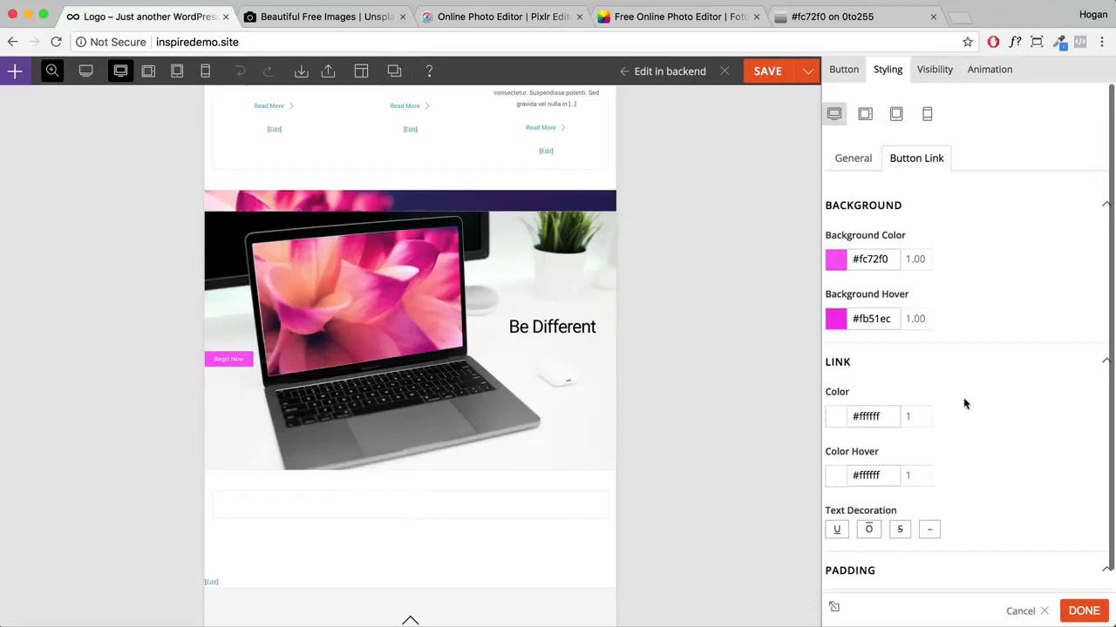
- Right-align the Begin Now button in its general Font settings
left_click(854, 160)
left_click(882, 254)
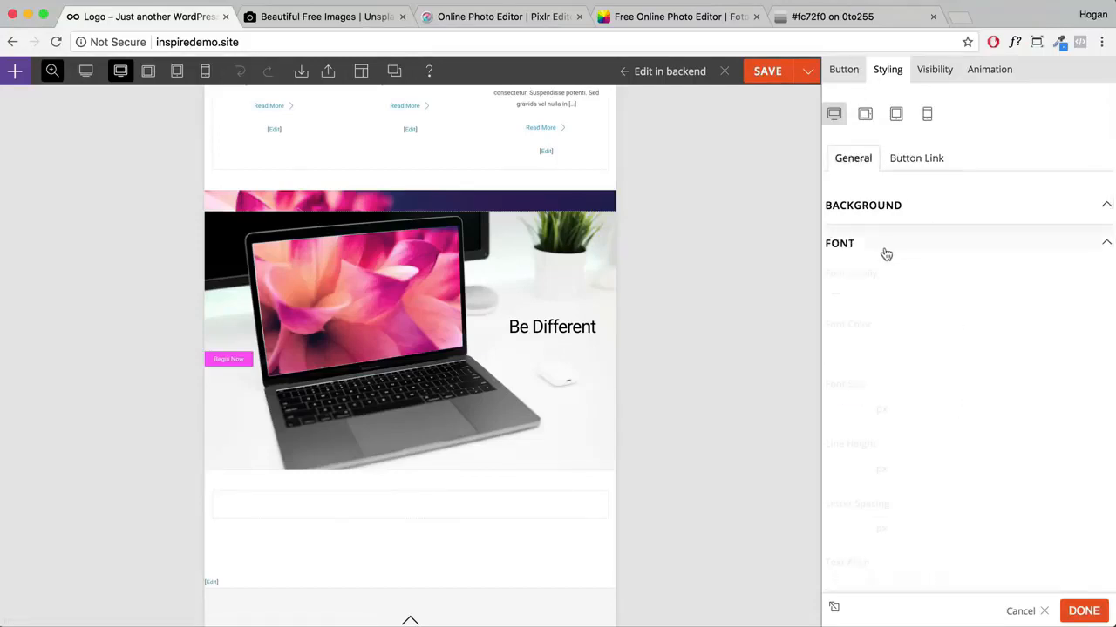
scroll(986, 406, "down", 4)
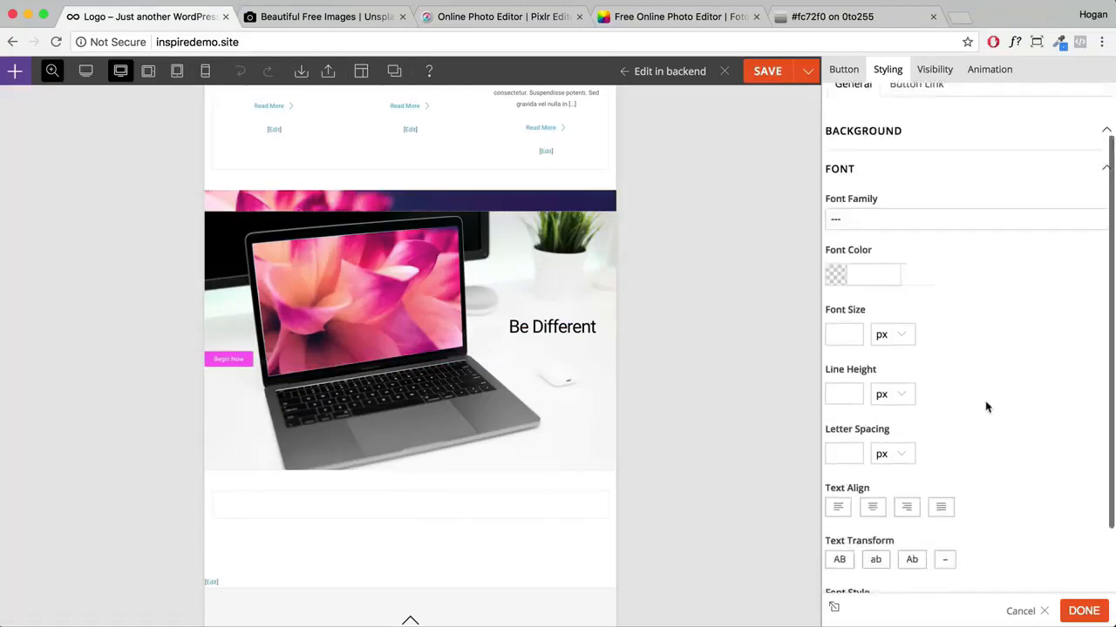
left_click(911, 425)
- Give the button 5% right padding only and apply the styling changes
scroll(929, 422, "down", 3)
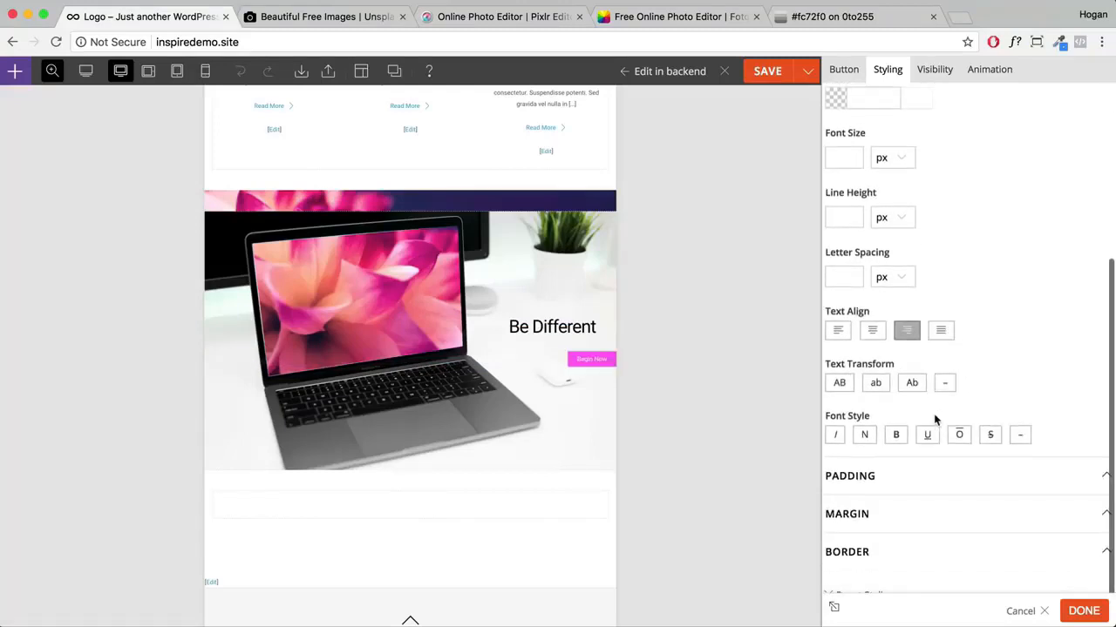
left_click(959, 475)
scroll(897, 484, "down", 2)
left_click(844, 482)
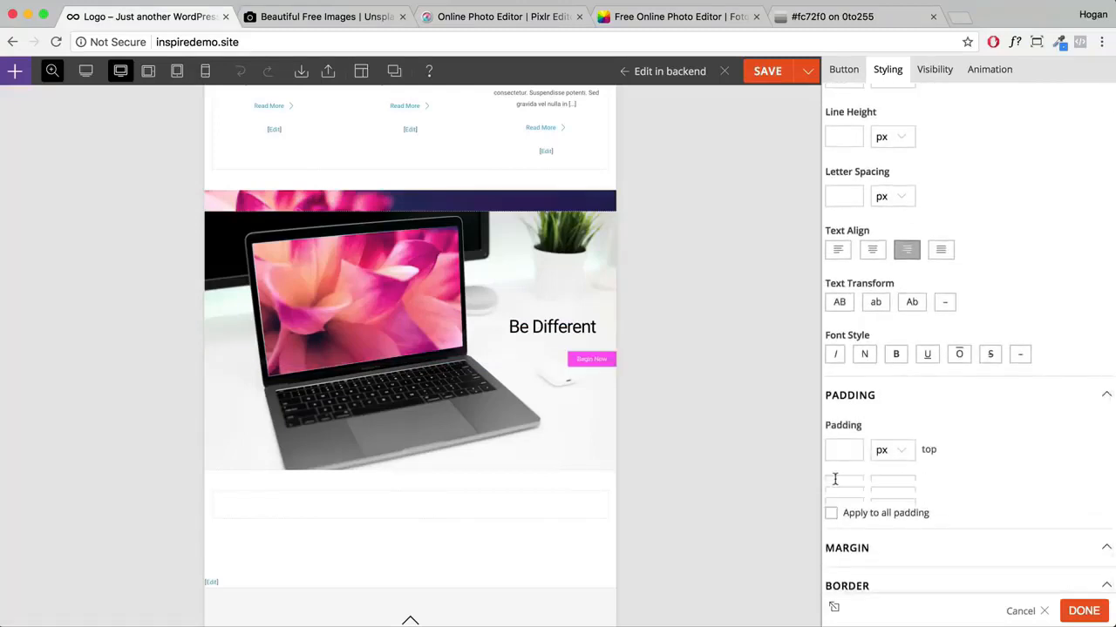
left_click(839, 486)
type("5")
left_click(882, 485)
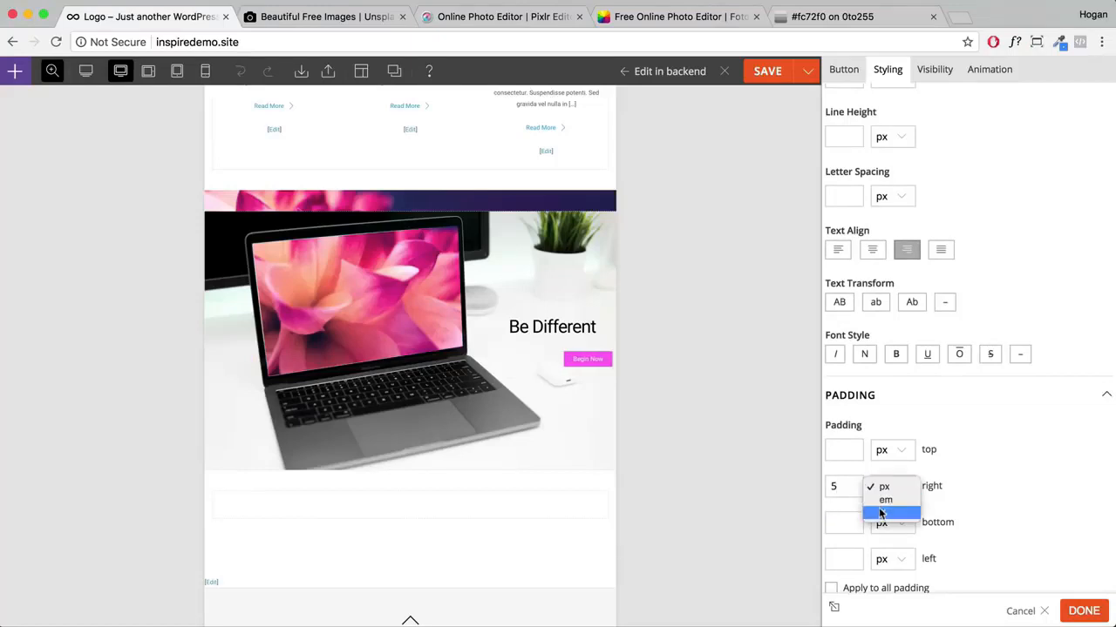
left_click(881, 502)
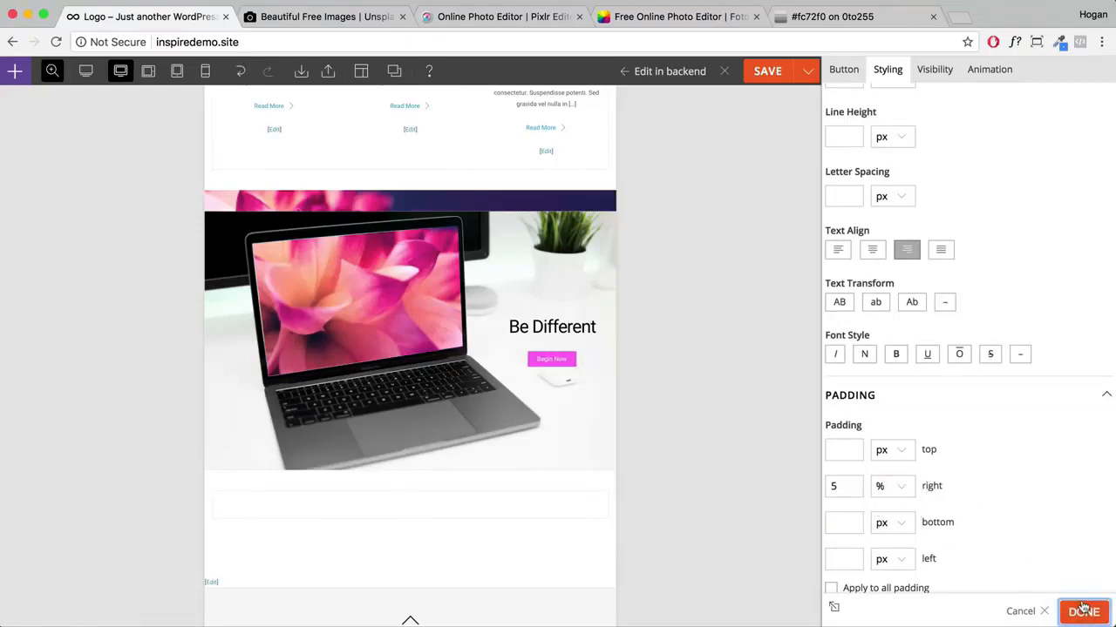
left_click(1082, 610)
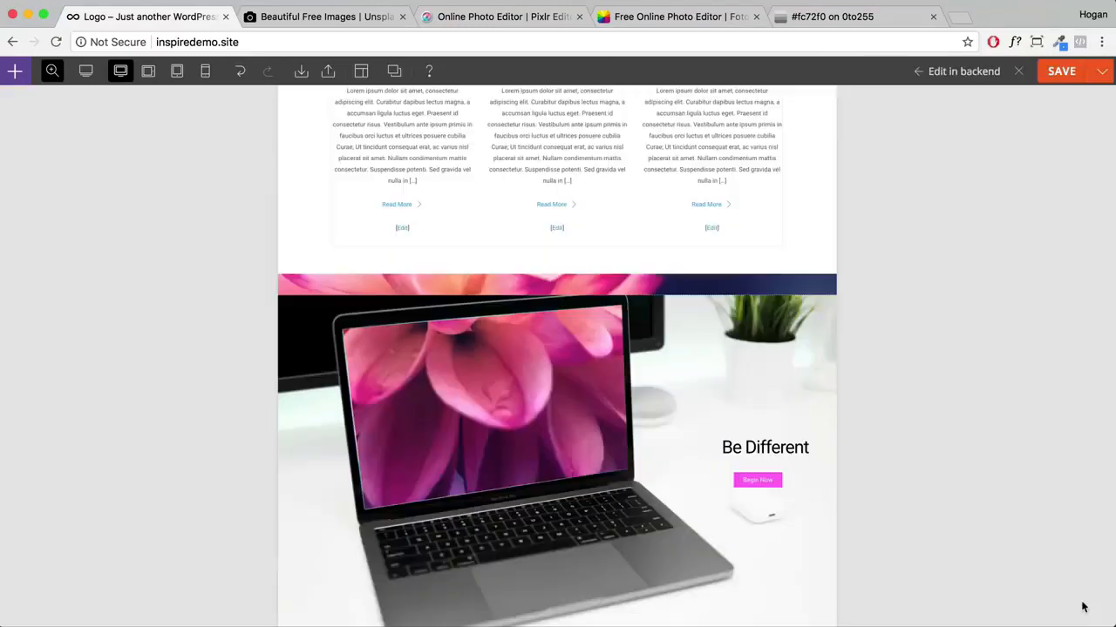
- Save the page, exit and reopen the builder, then open the Be Different text module's settings
left_click(1060, 78)
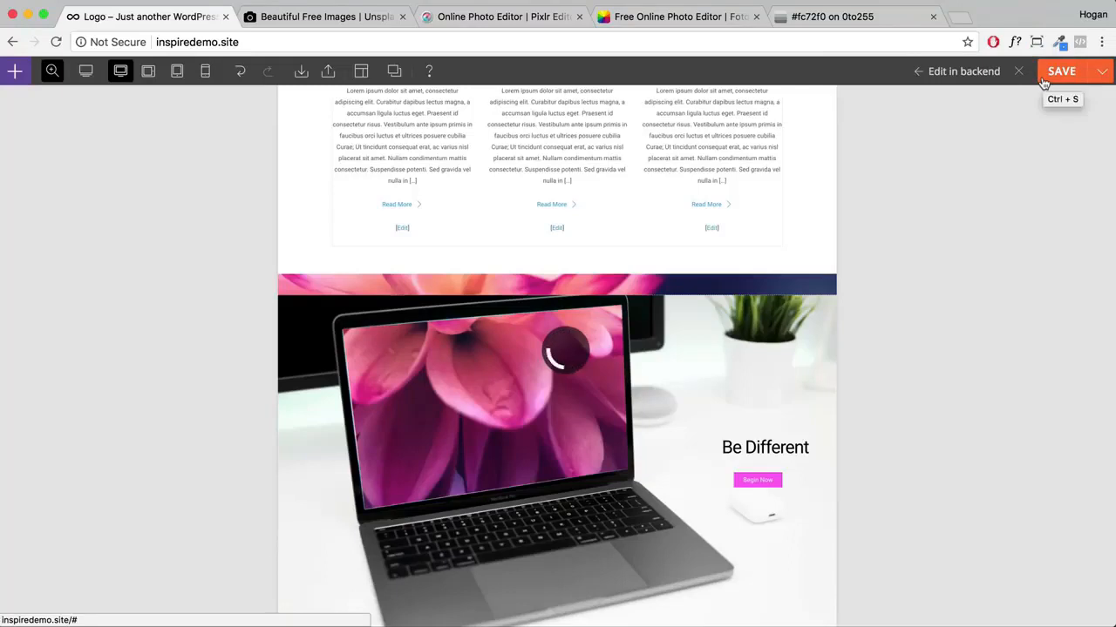
left_click(1018, 71)
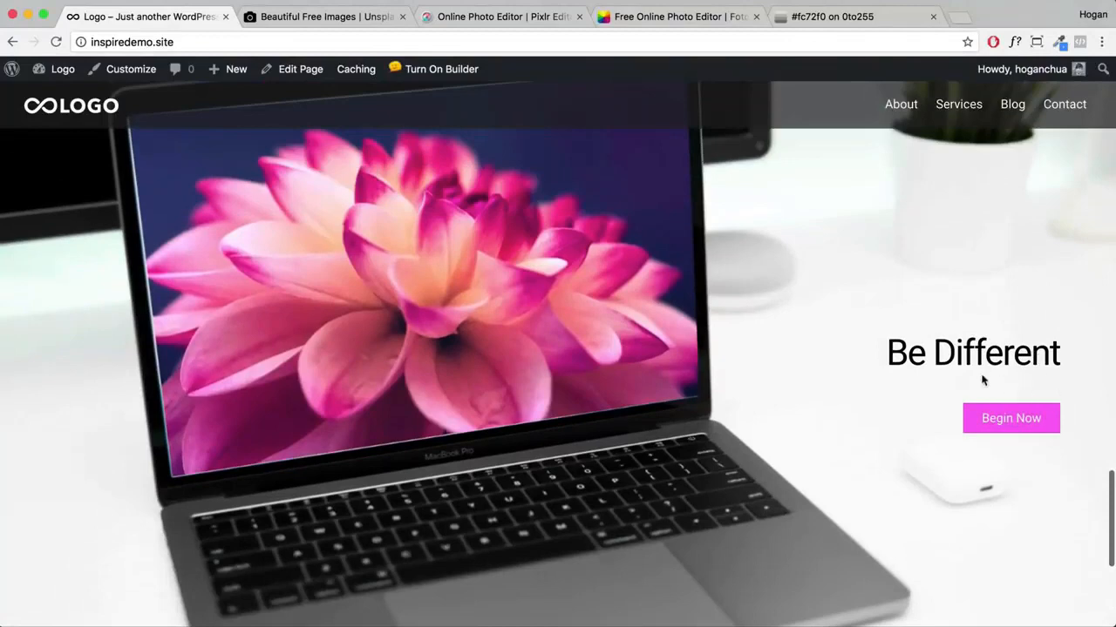
left_click(460, 75)
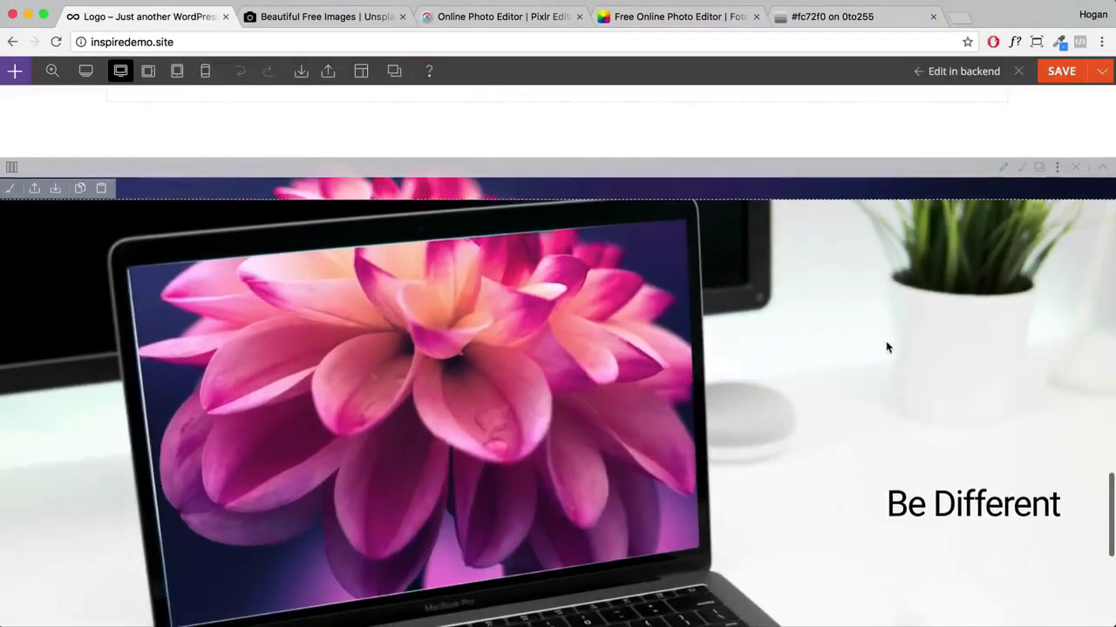
scroll(906, 335, "down", 3)
left_click(953, 307)
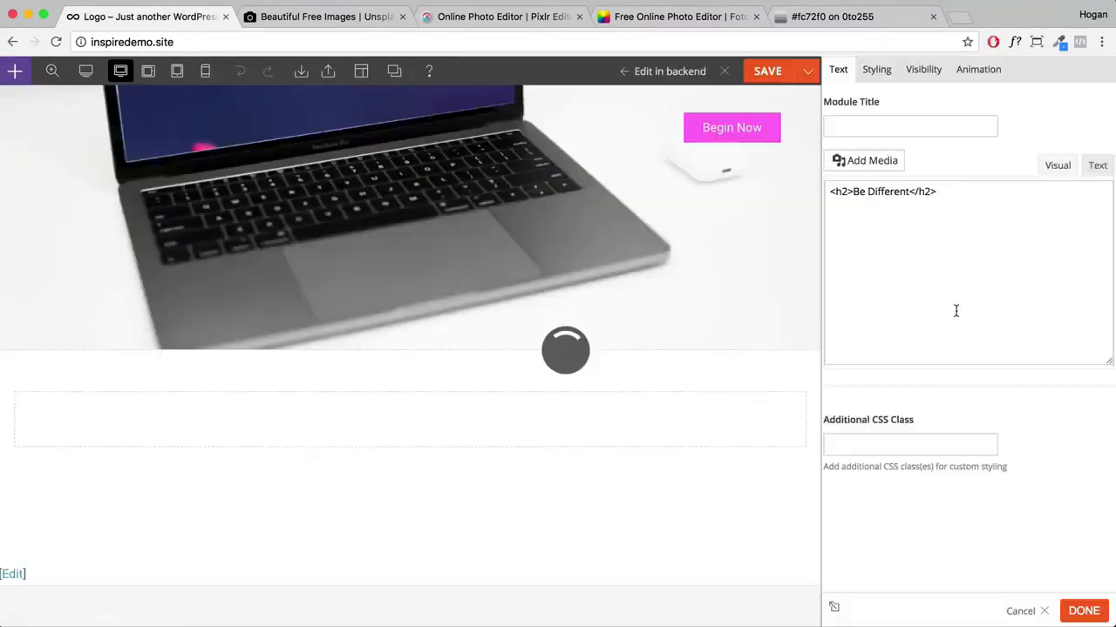
- Give the Be Different text module a -2% bottom margin, leaving other sides unchanged
left_click(881, 75)
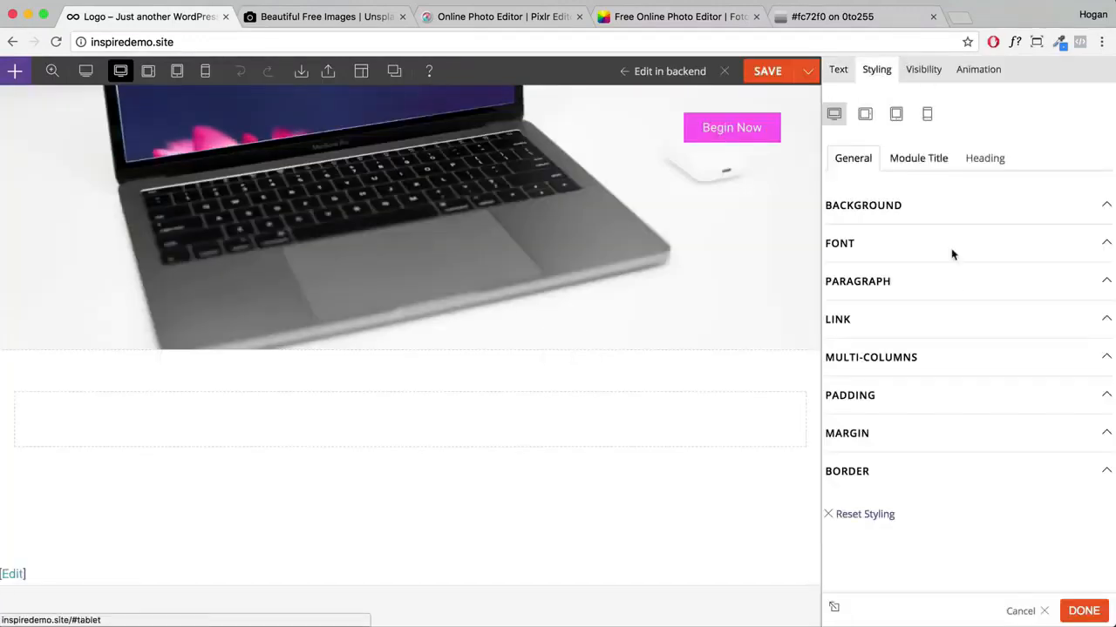
left_click(978, 437)
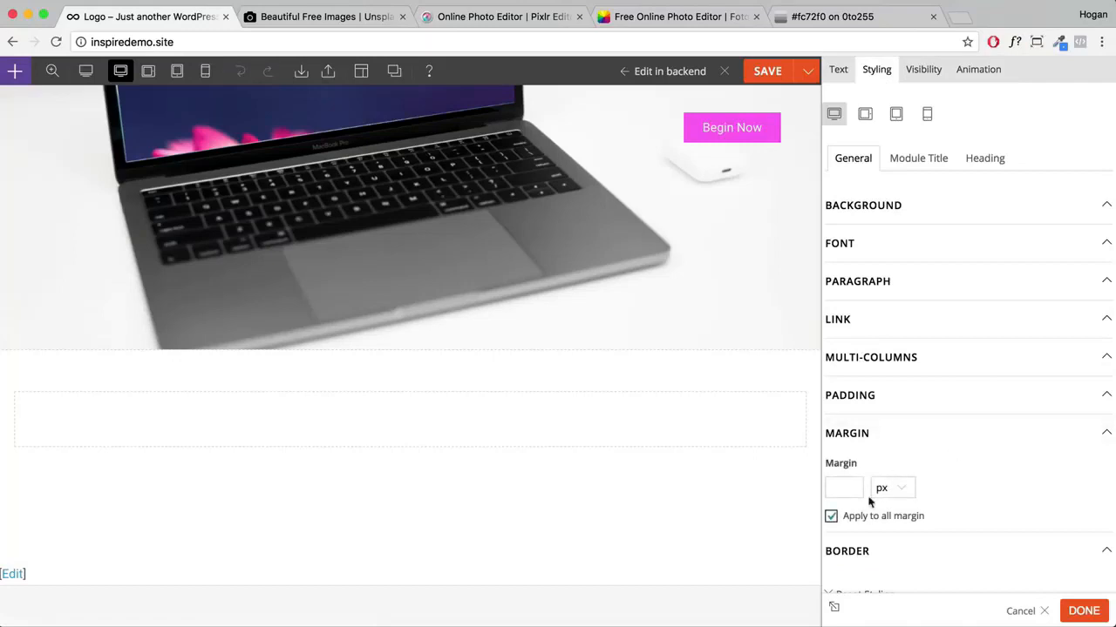
left_click(831, 517)
scroll(948, 516, "down", 3)
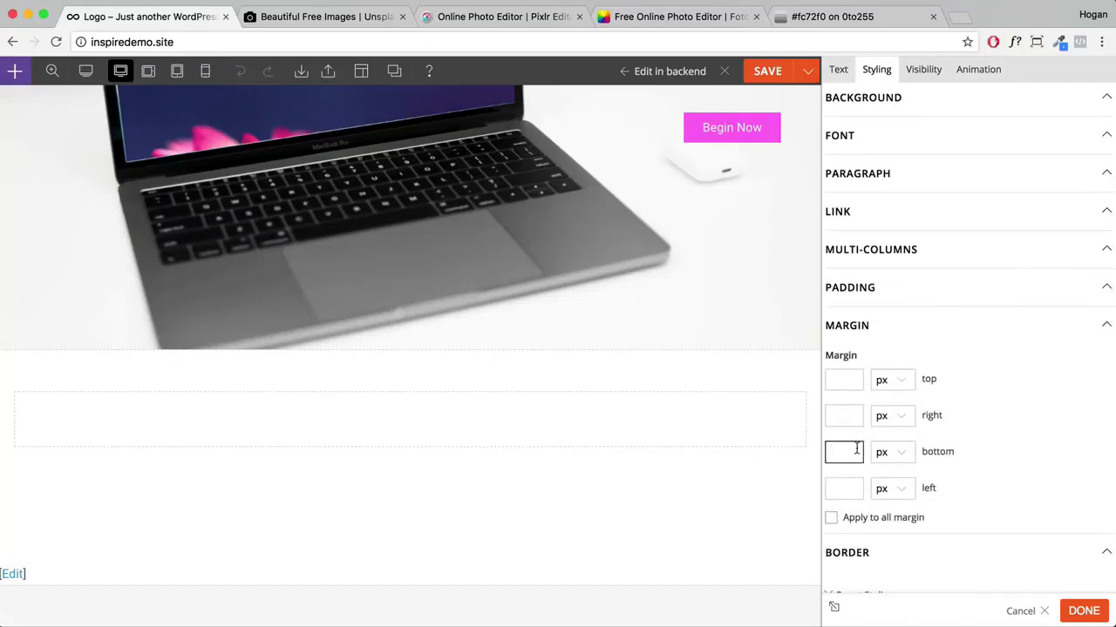
type("-1")
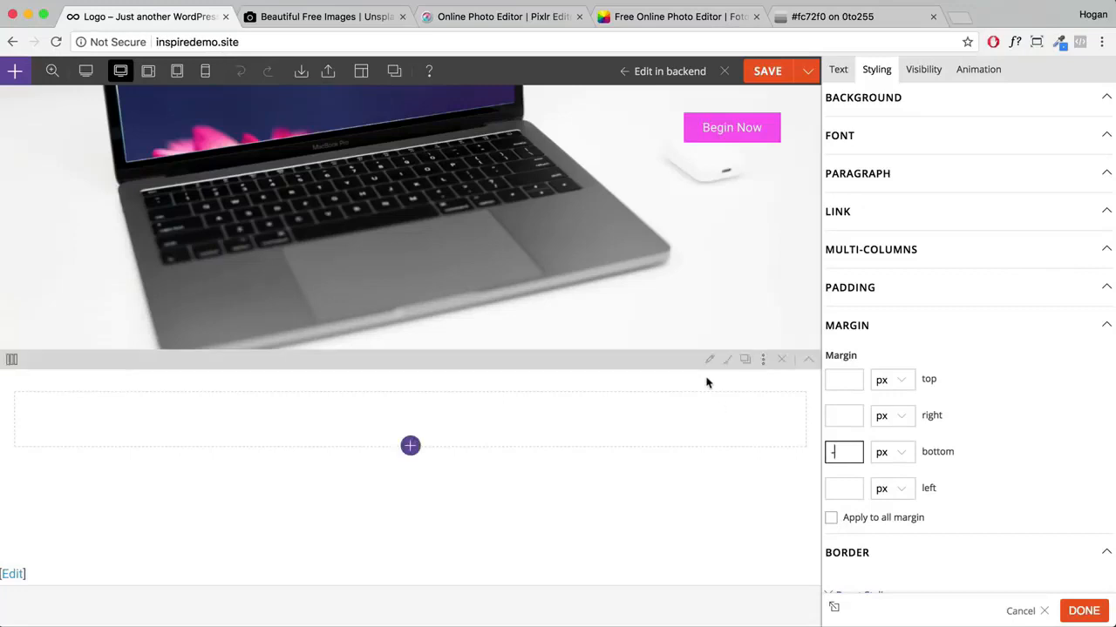
left_click(909, 451)
left_click(893, 478)
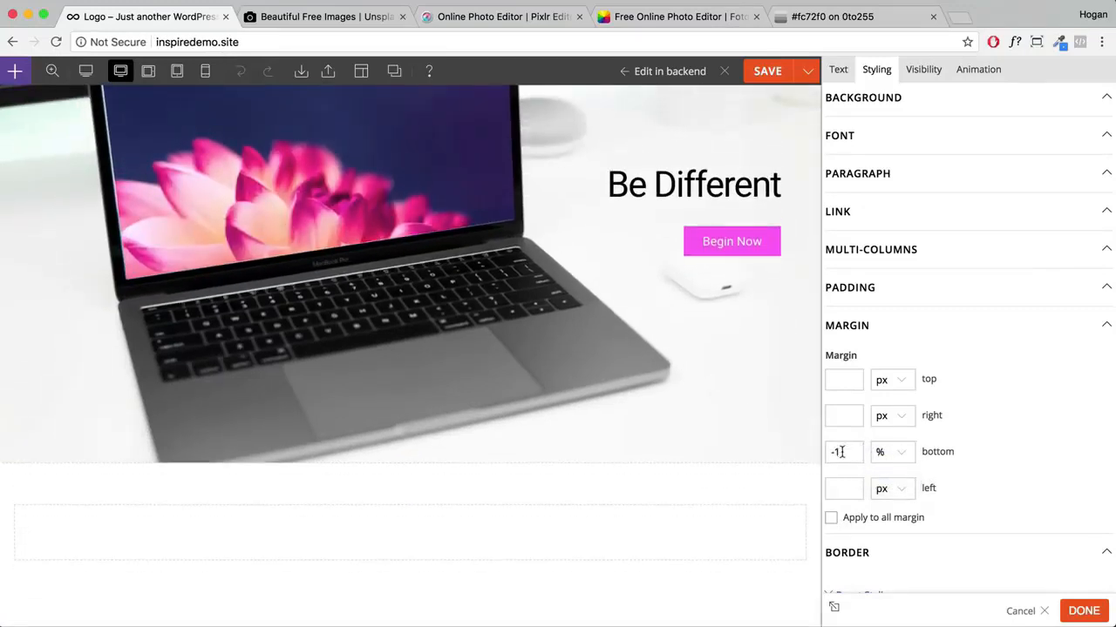
key("BackSpace")
type("2")
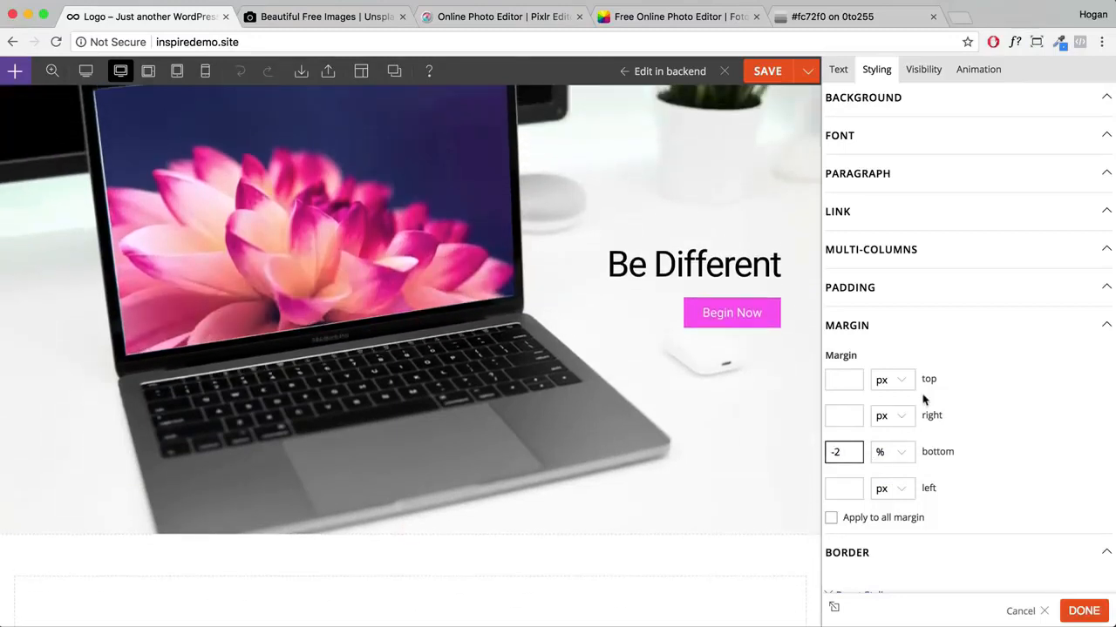
scroll(925, 400, "up", 1)
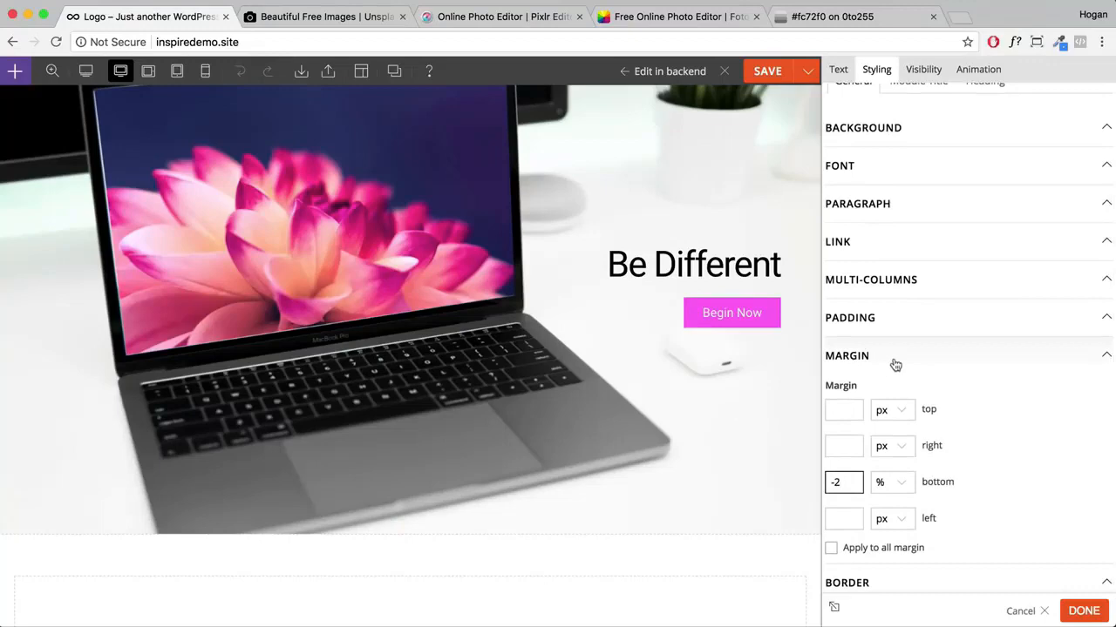
left_click(1078, 613)
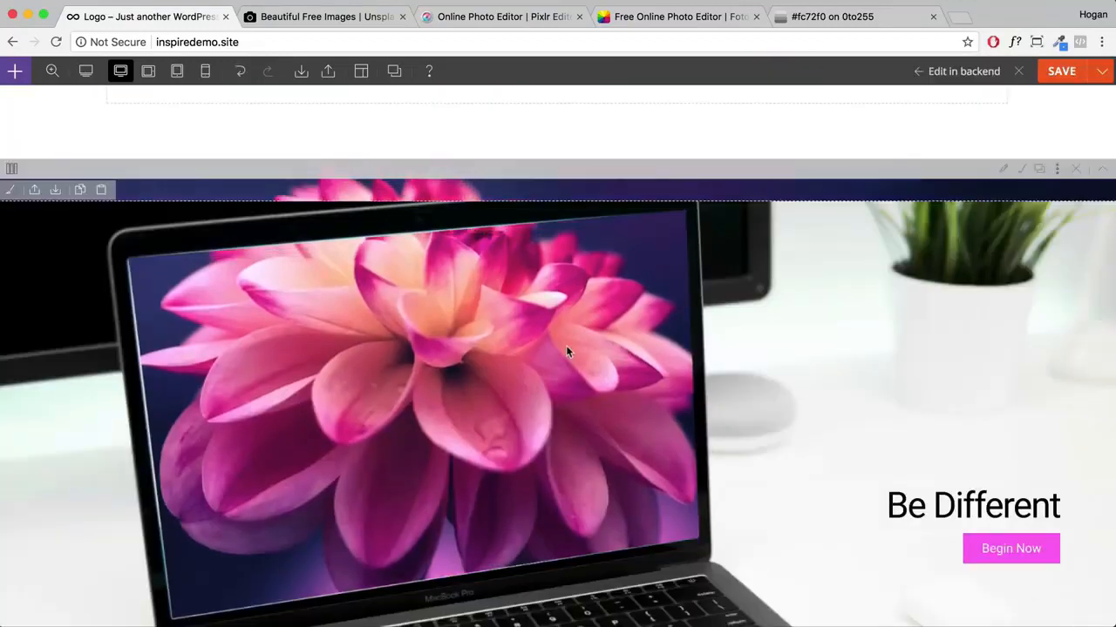
scroll(566, 345, "down", 5)
scroll(567, 346, "up", 4)
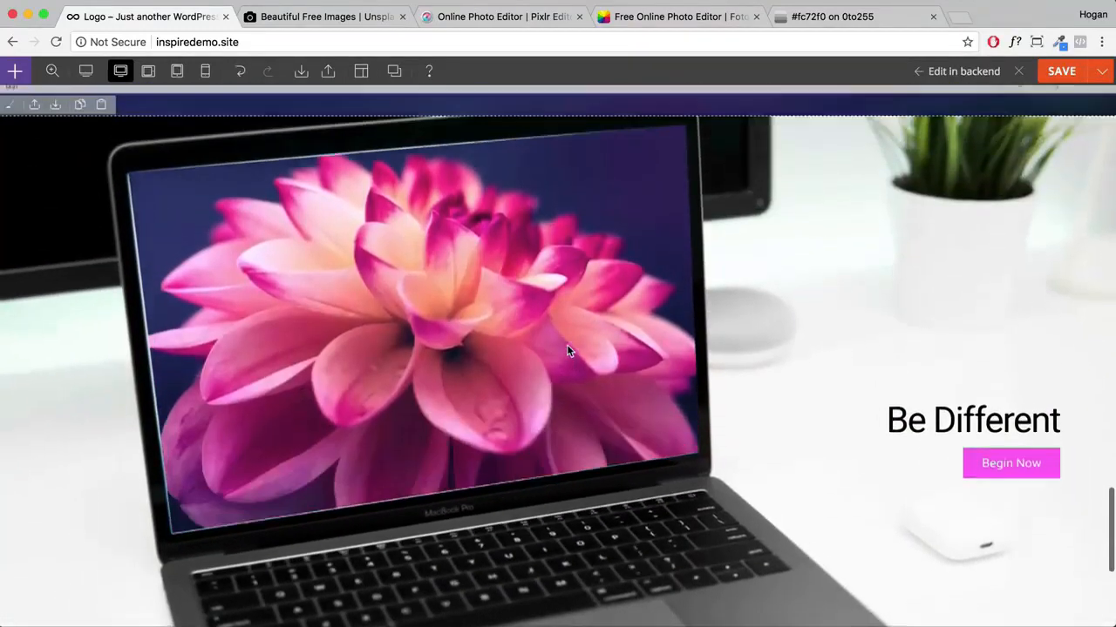
scroll(566, 351, "up", 1)
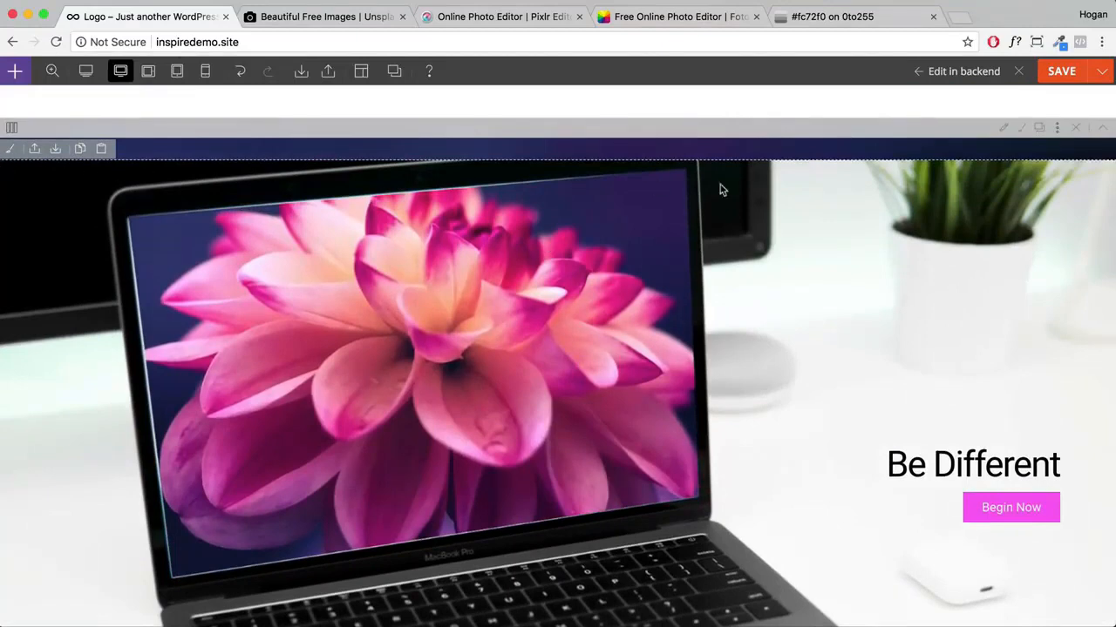
scroll(959, 392, "down", 5)
scroll(593, 261, "up", 2)
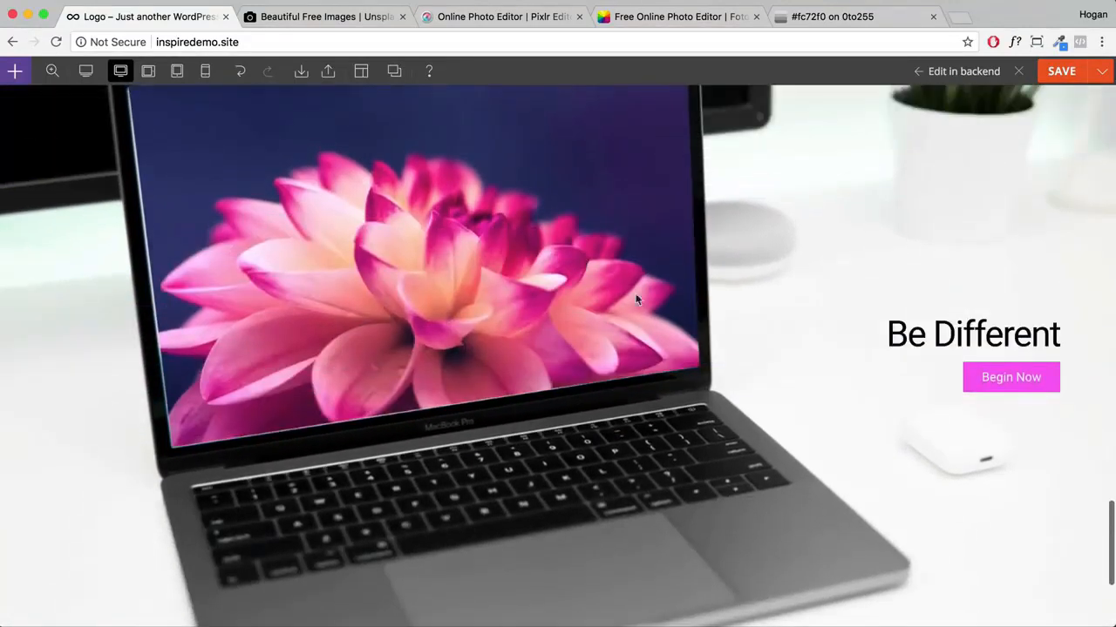
scroll(645, 445, "up", 4)
scroll(653, 444, "down", 3)
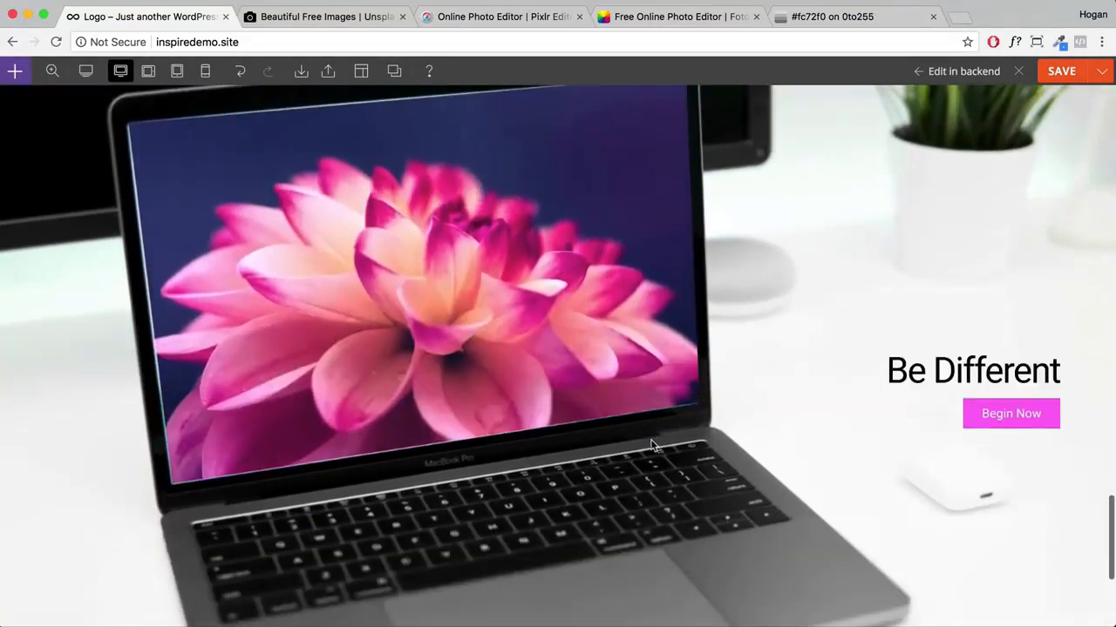
scroll(653, 445, "up", 4)
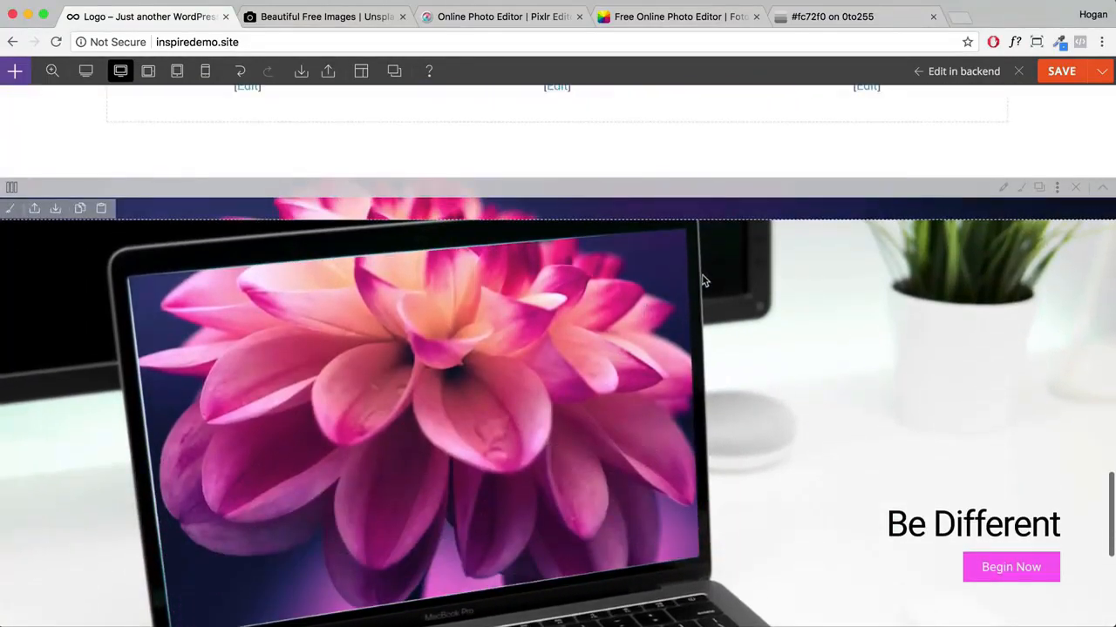
scroll(704, 281, "up", 10)
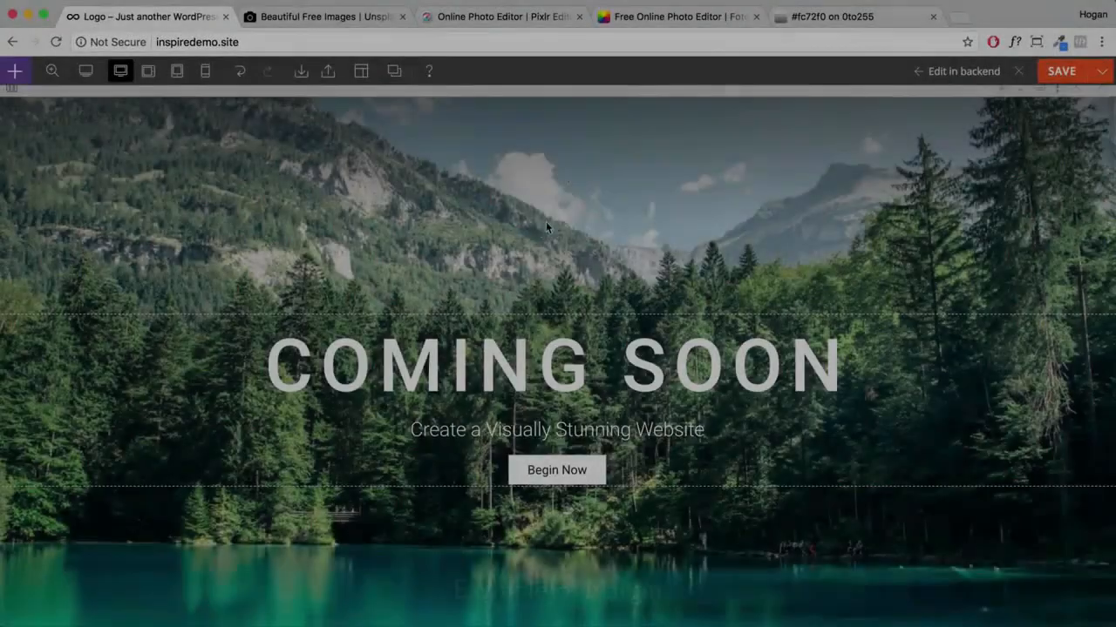
scroll(616, 410, "down", 3)
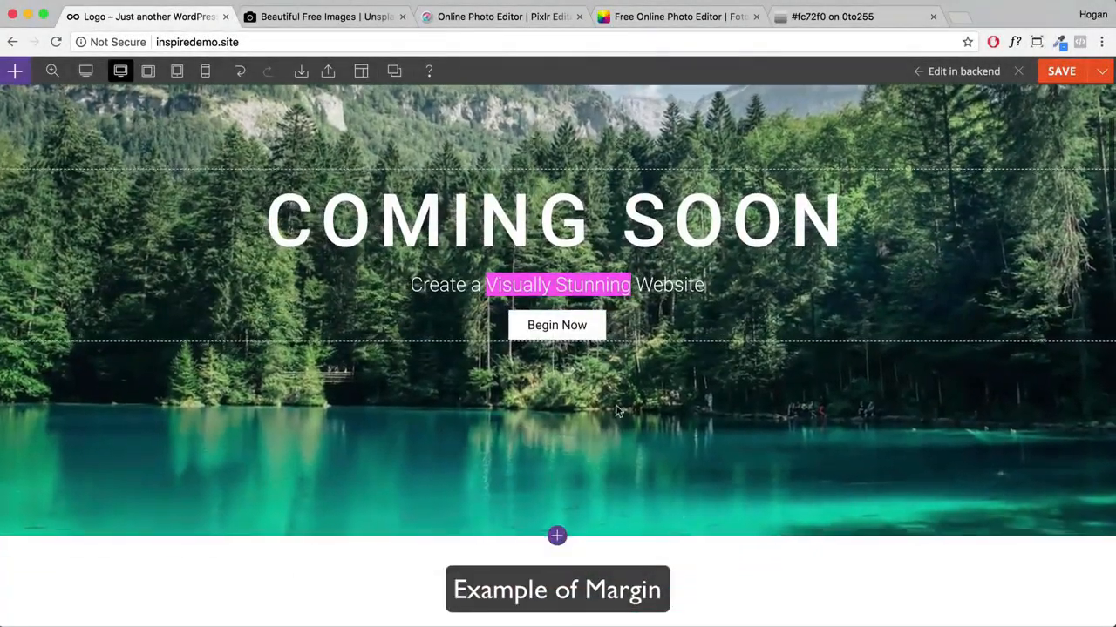
scroll(579, 417, "up", 3)
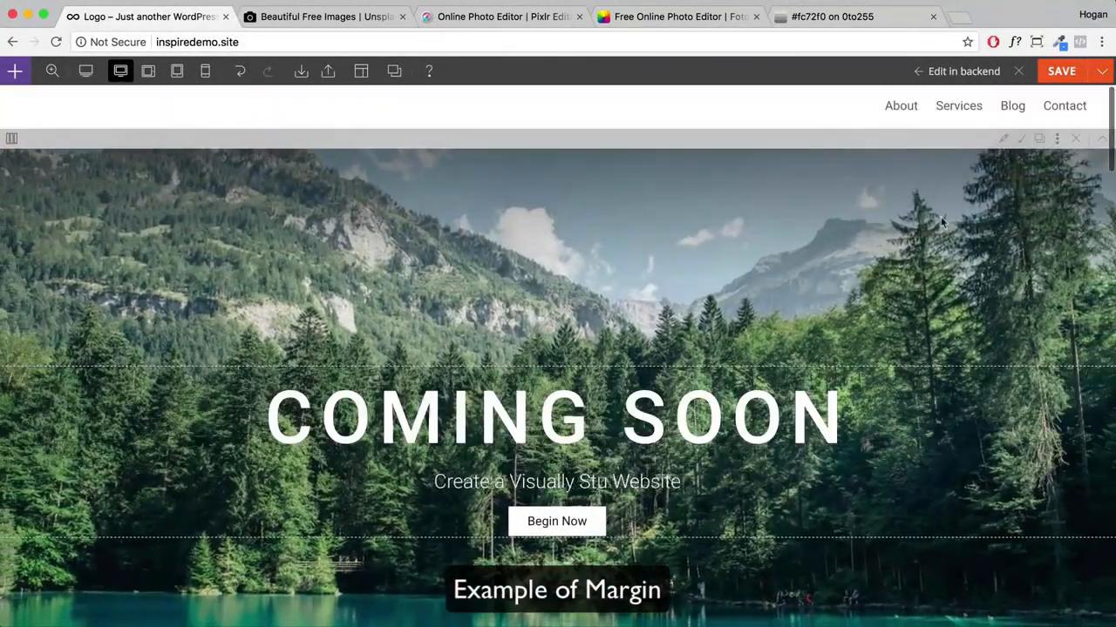
- Try a 20% top margin on the COMING SOON row, then clear it and close the settings
left_click(1004, 142)
left_click(913, 69)
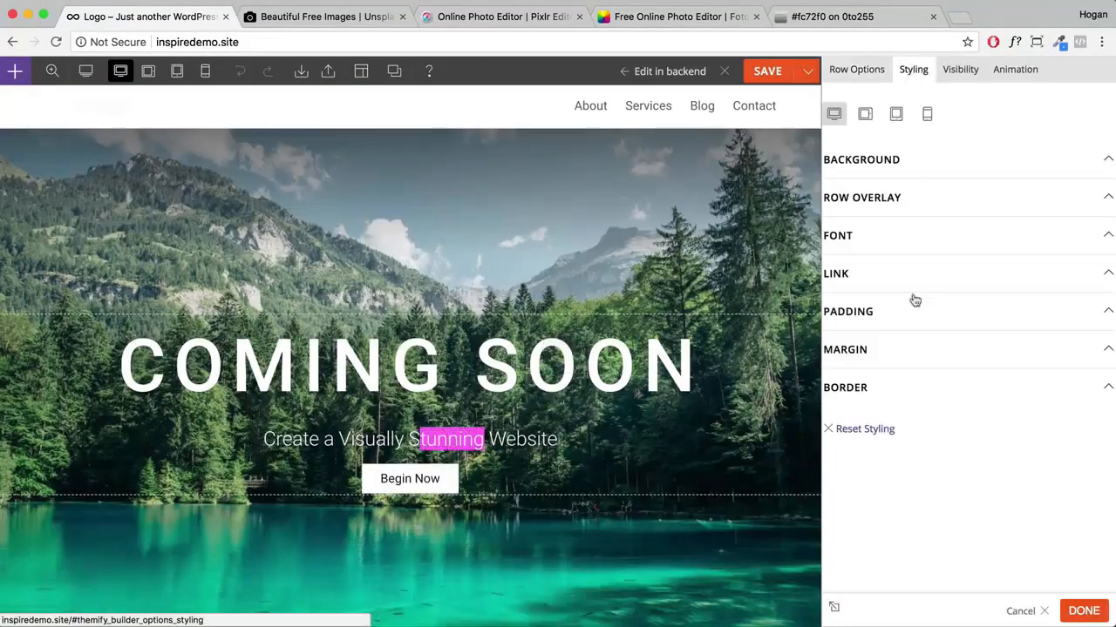
left_click(888, 353)
left_click(830, 433)
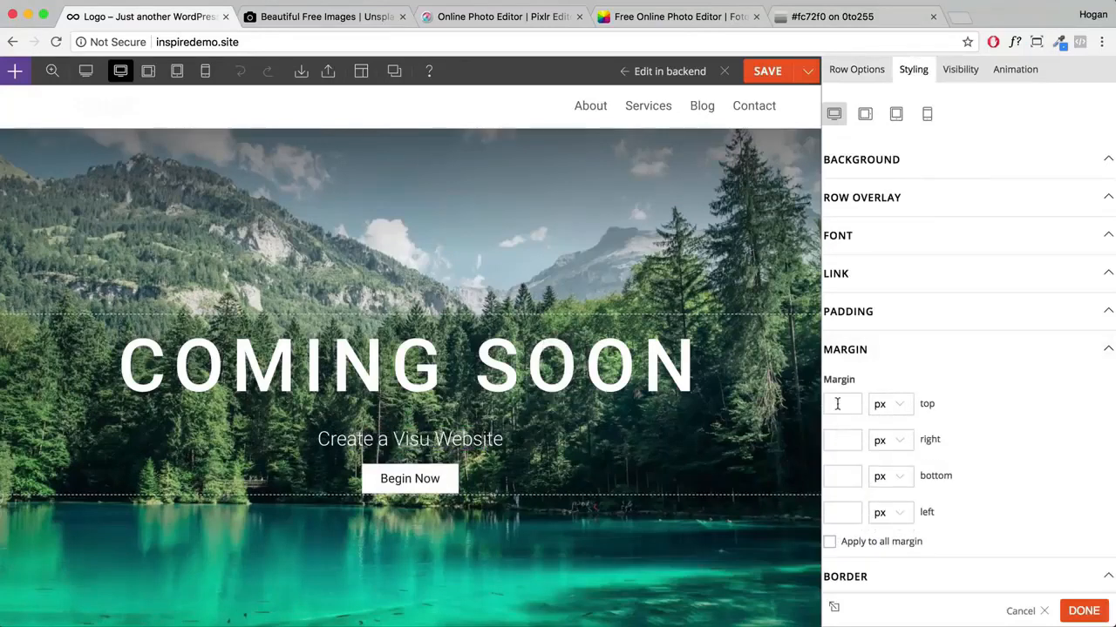
left_click(837, 403)
type("20")
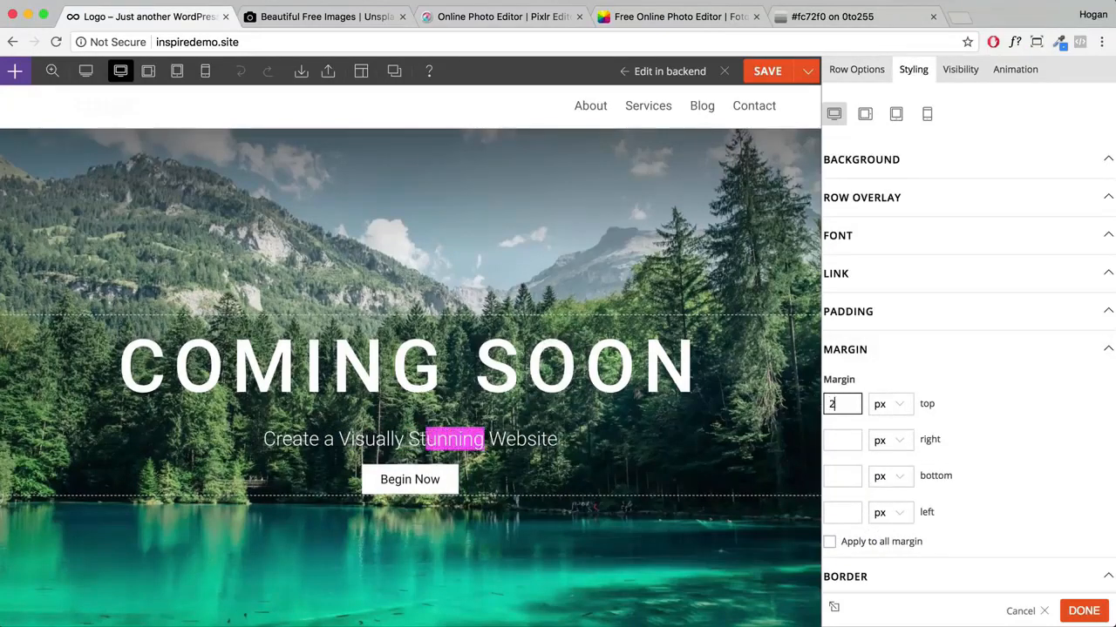
left_click(901, 414)
left_click(875, 429)
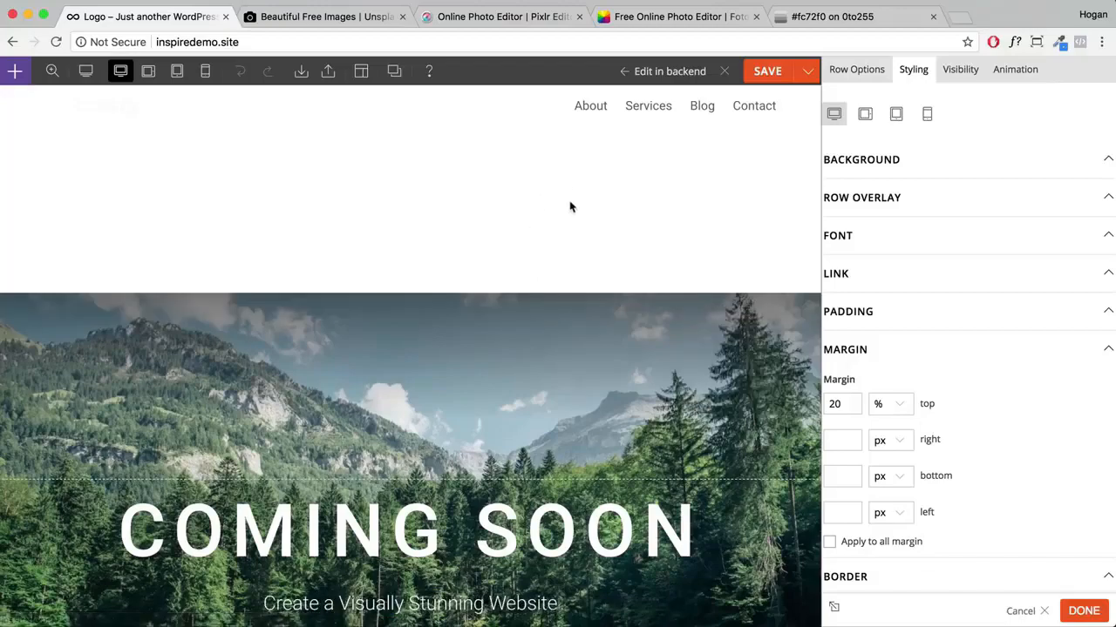
scroll(569, 200, "down", 5)
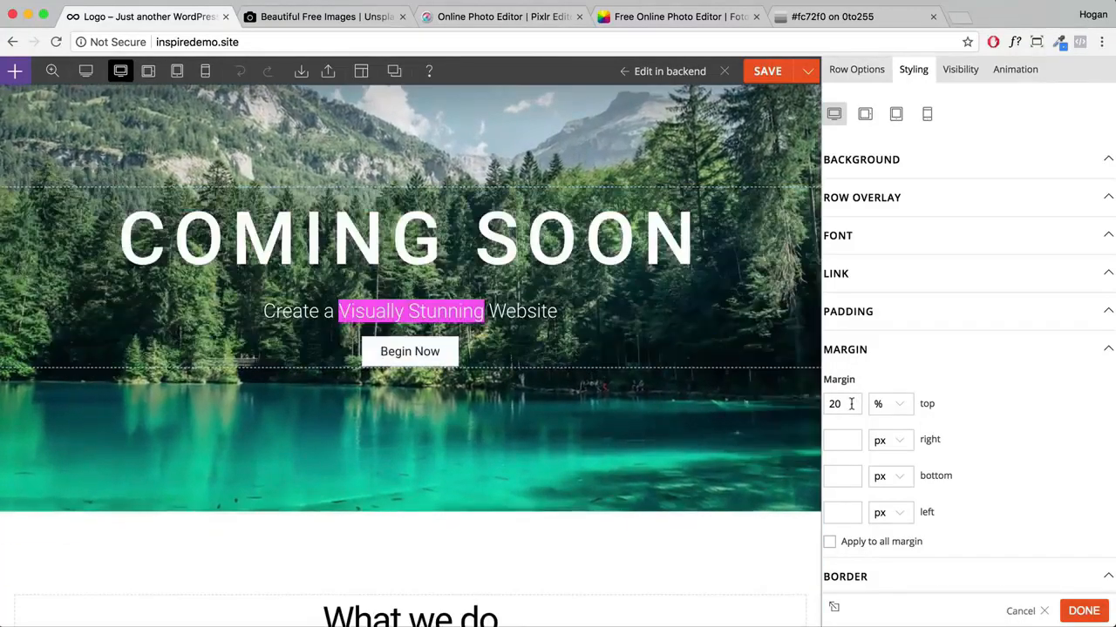
key("BackSpace")
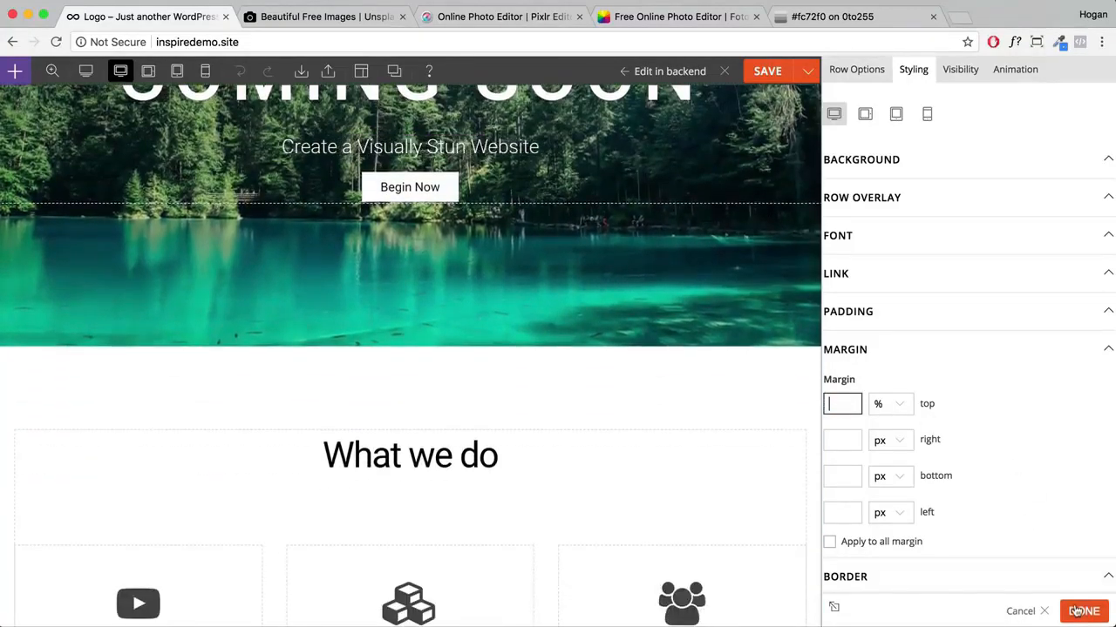
left_click(1083, 613)
scroll(863, 406, "down", 15)
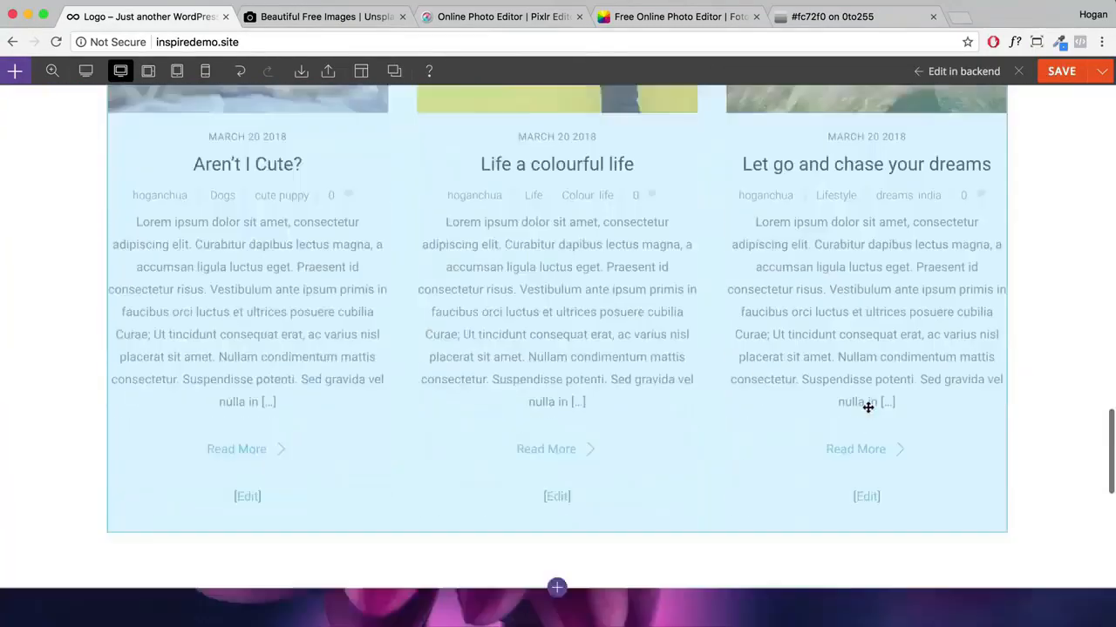
- Save the page, exit the builder, and scroll through the live inspiredemo.site page to review it
scroll(868, 412, "down", 5)
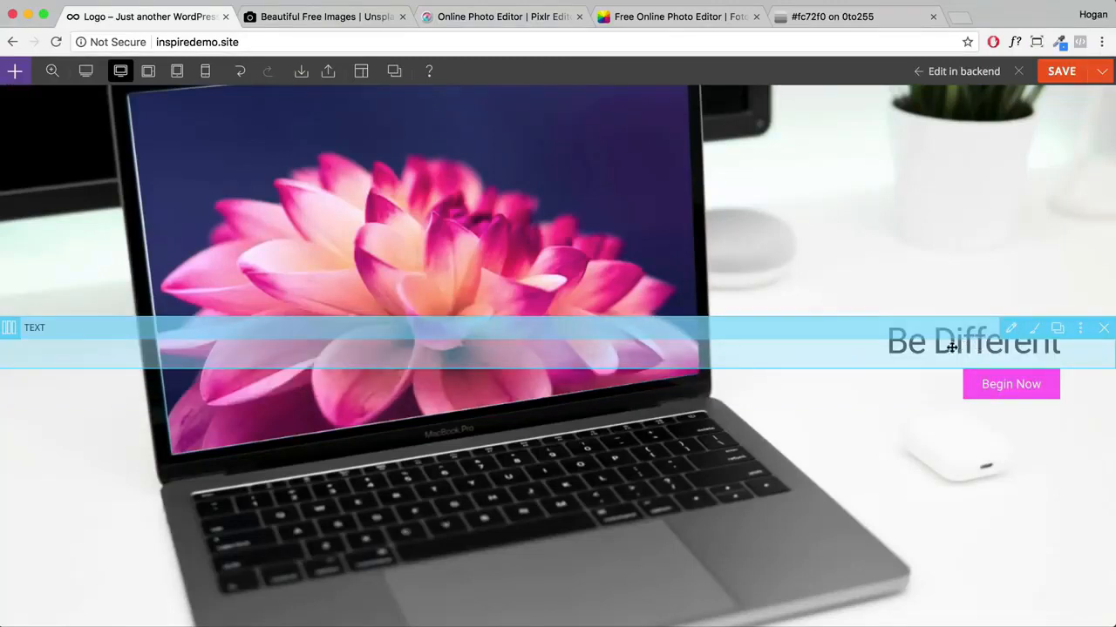
left_click(1052, 75)
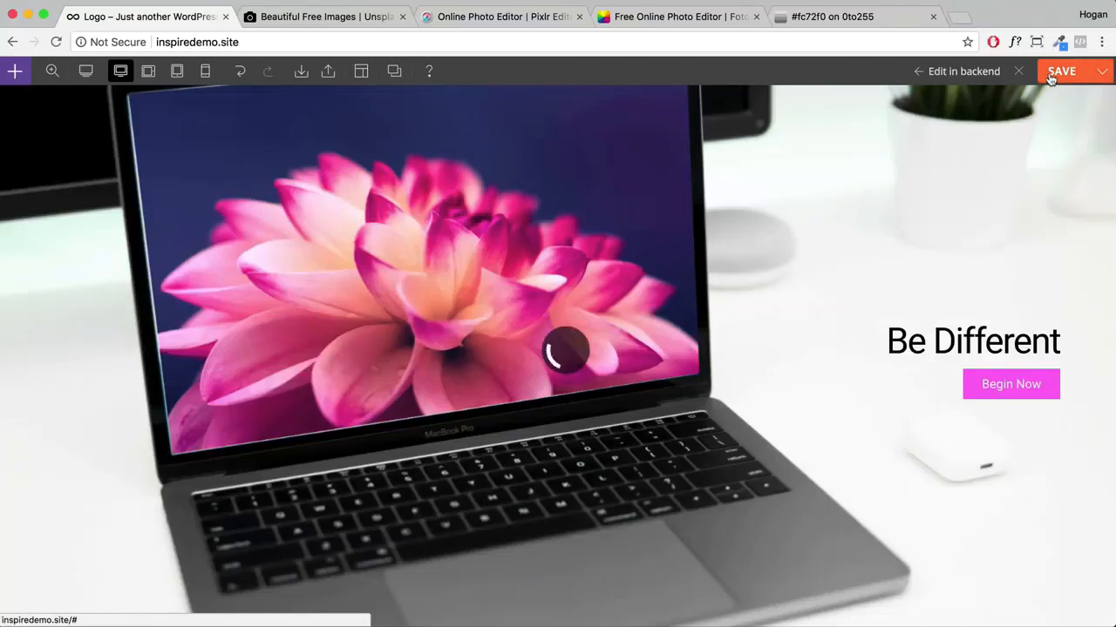
left_click(1020, 75)
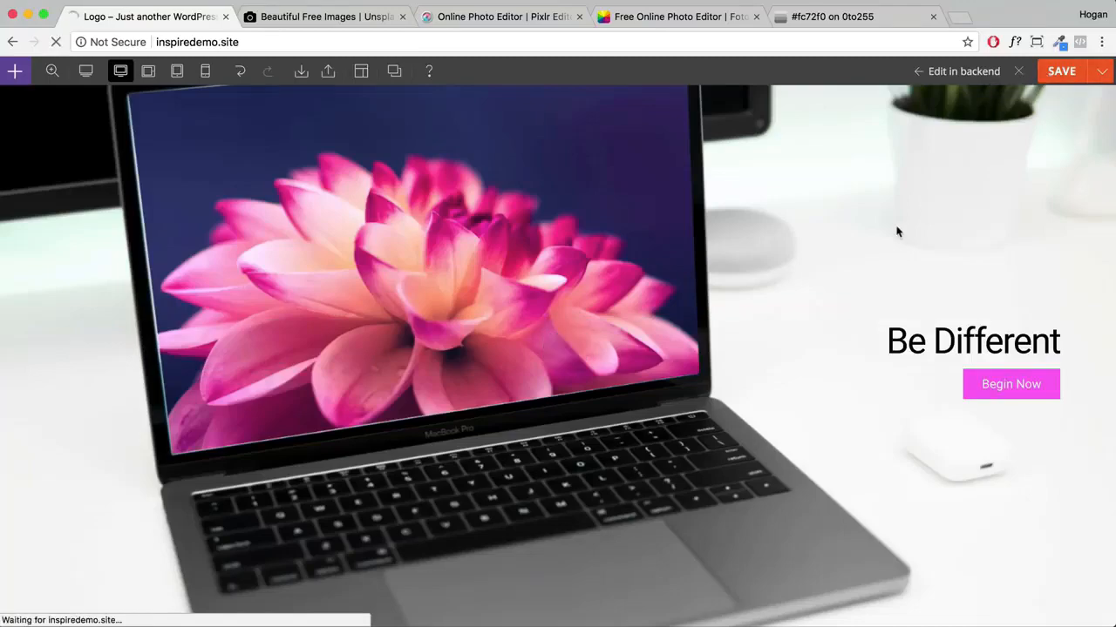
scroll(864, 250, "down", 15)
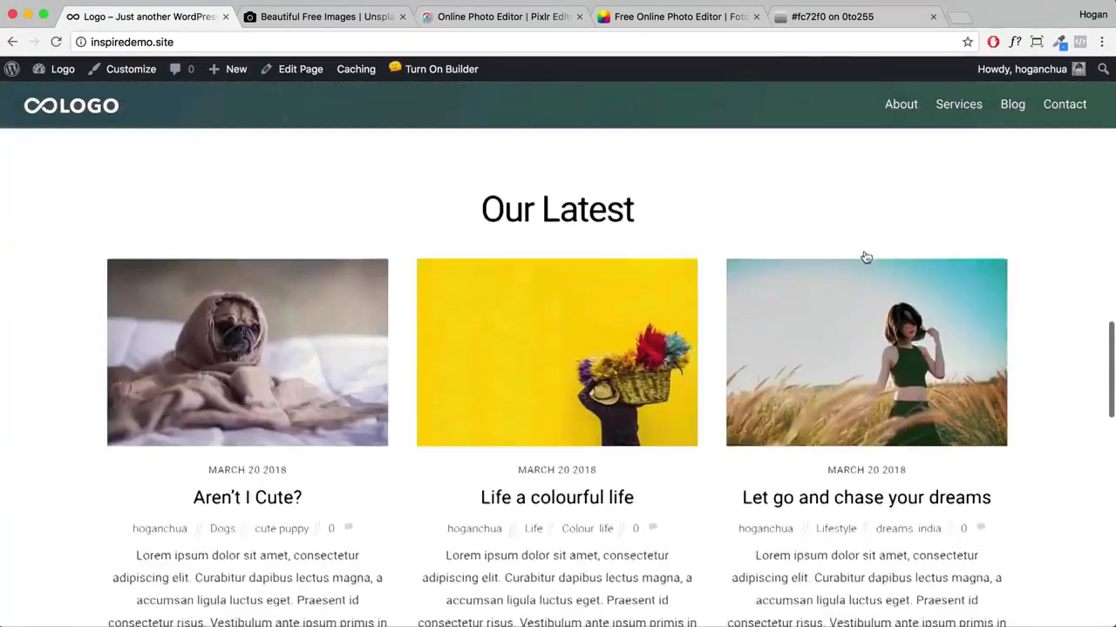
scroll(866, 258, "down", 10)
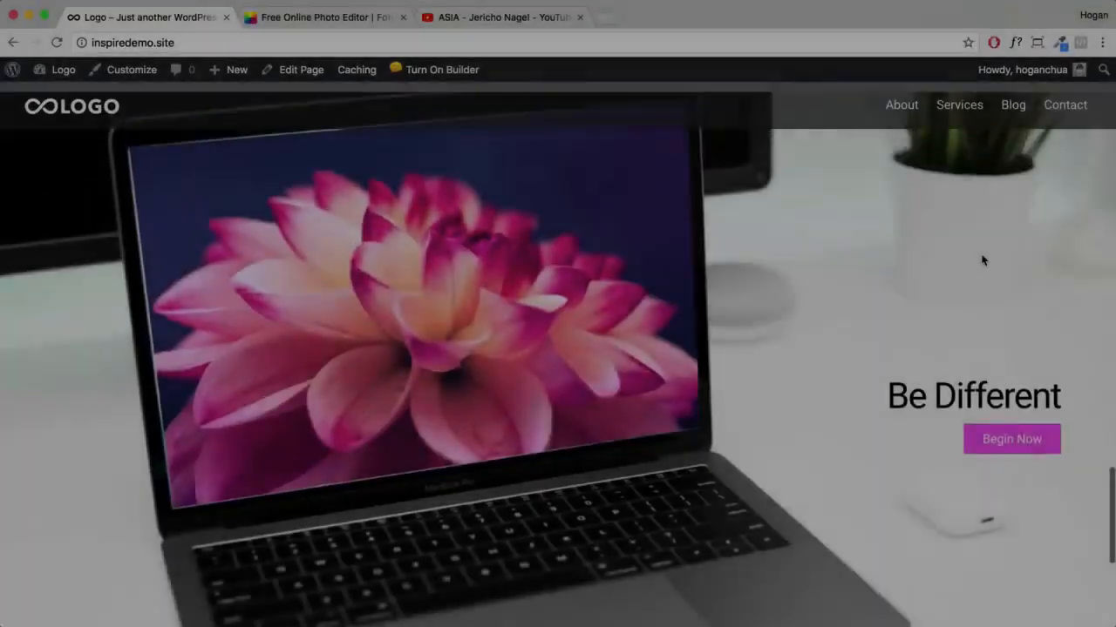
scroll(981, 256, "up", 3)
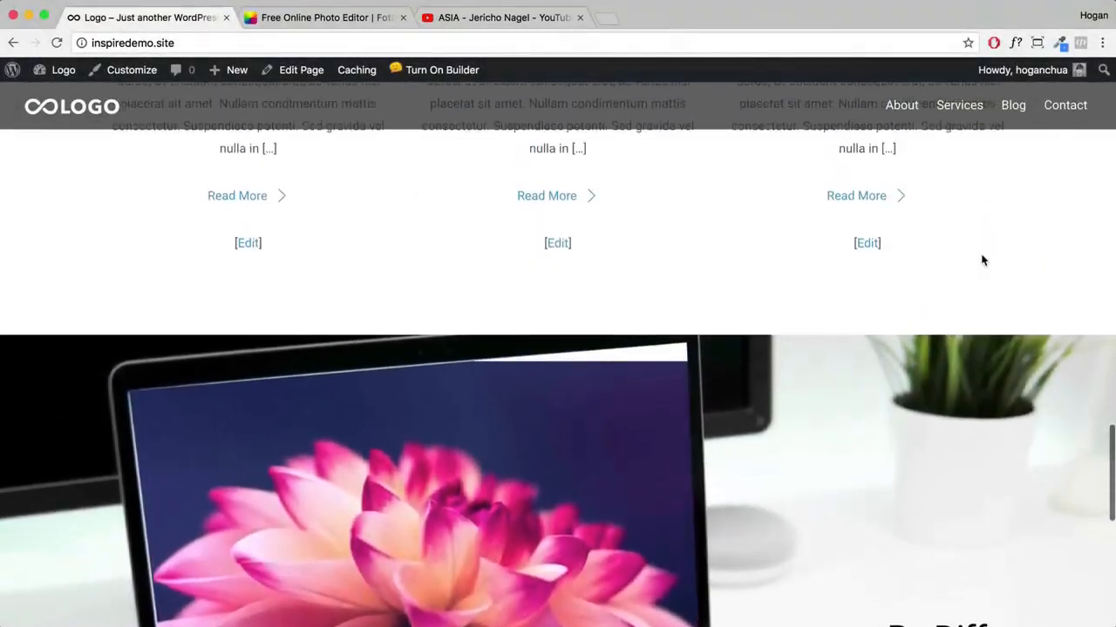
scroll(981, 260, "up", 2)
scroll(981, 260, "down", 3)
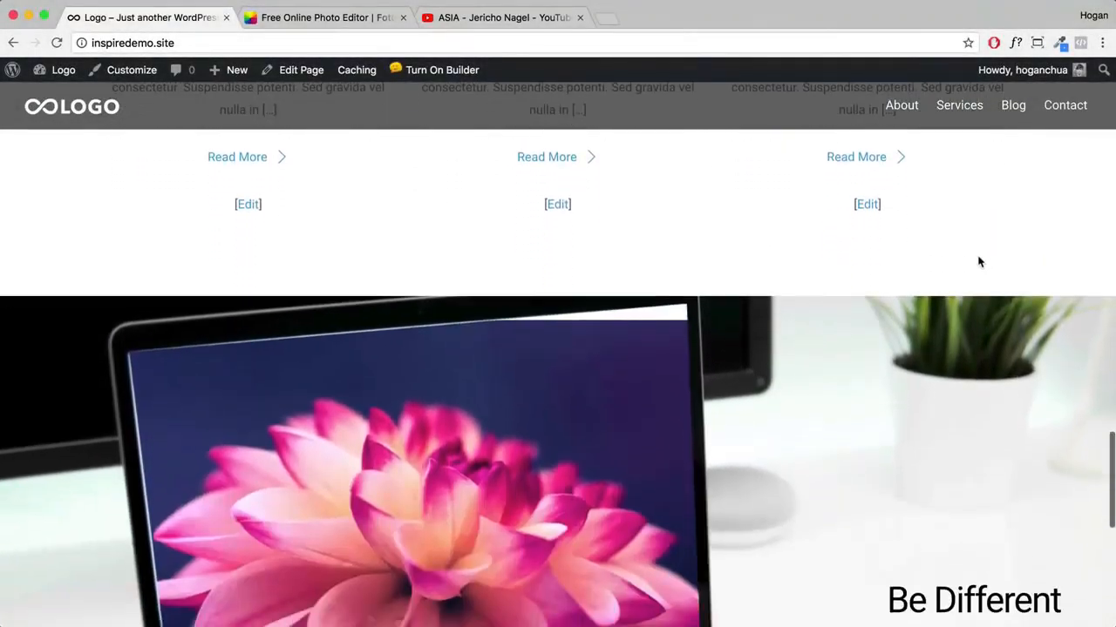
scroll(847, 299, "down", 1)
scroll(830, 312, "up", 1)
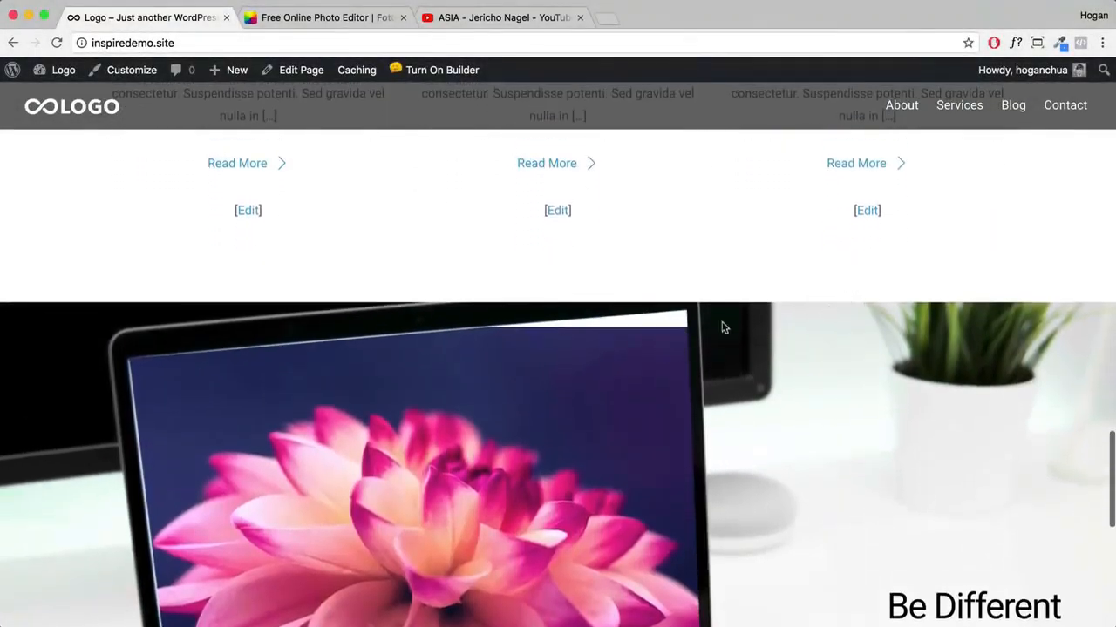
scroll(723, 328, "down", 3)
scroll(755, 326, "up", 5)
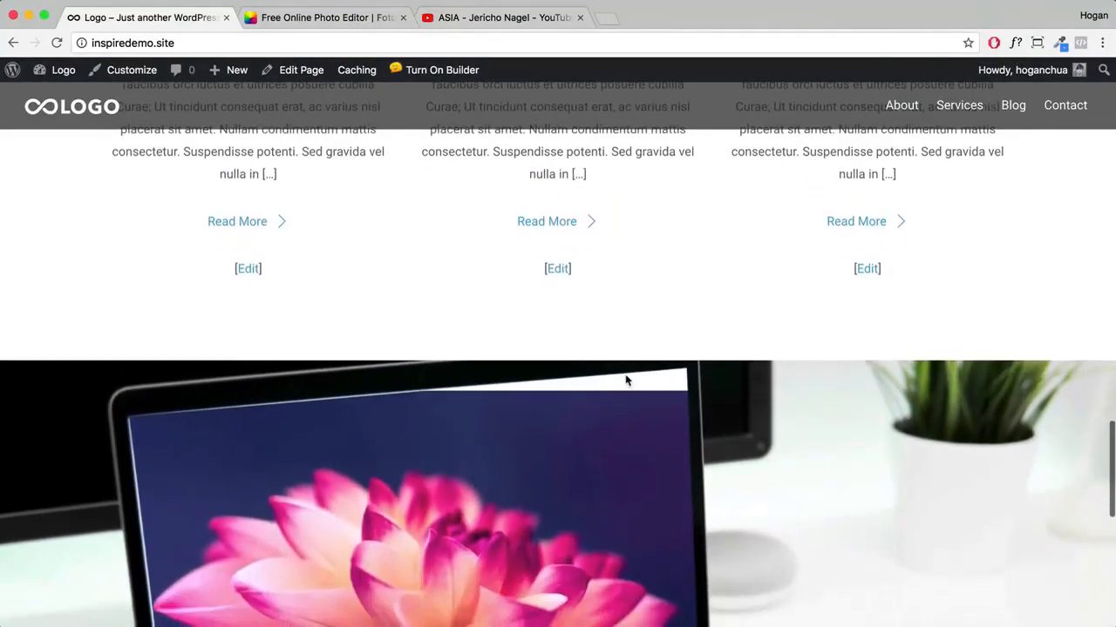
- Set the Be Different row's Background Attachment to Fixed in its background styling
left_click(428, 72)
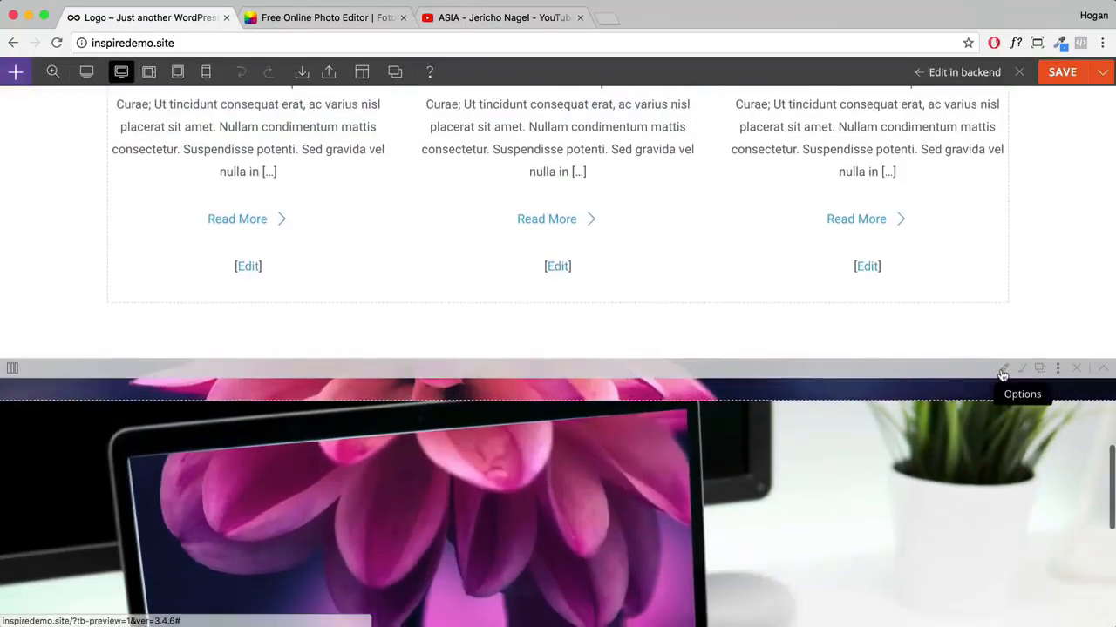
left_click(1005, 369)
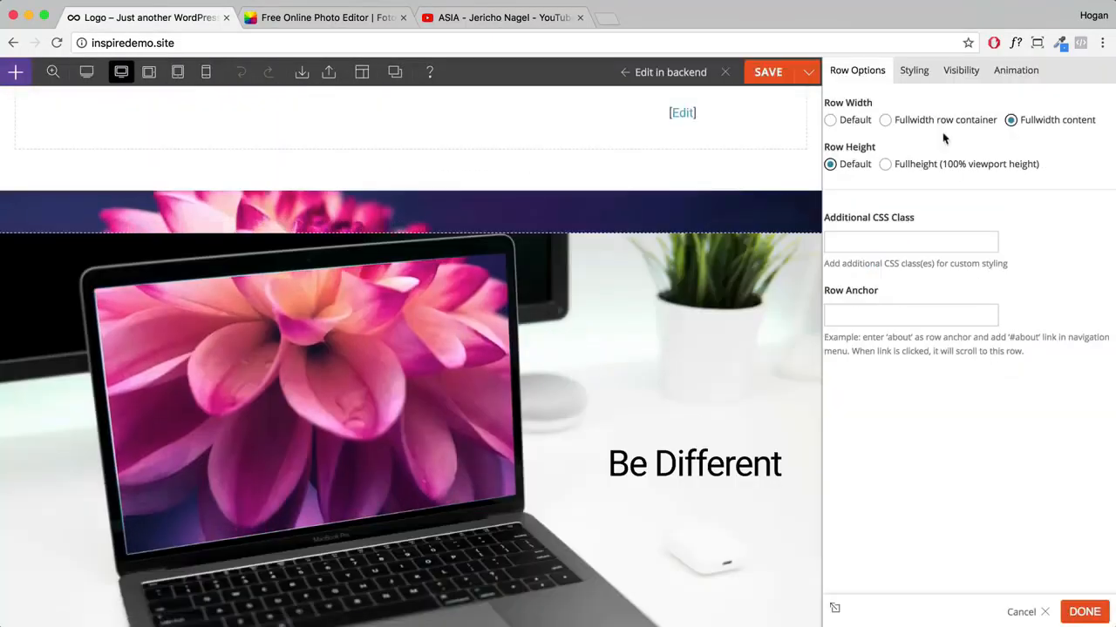
left_click(922, 83)
left_click(912, 168)
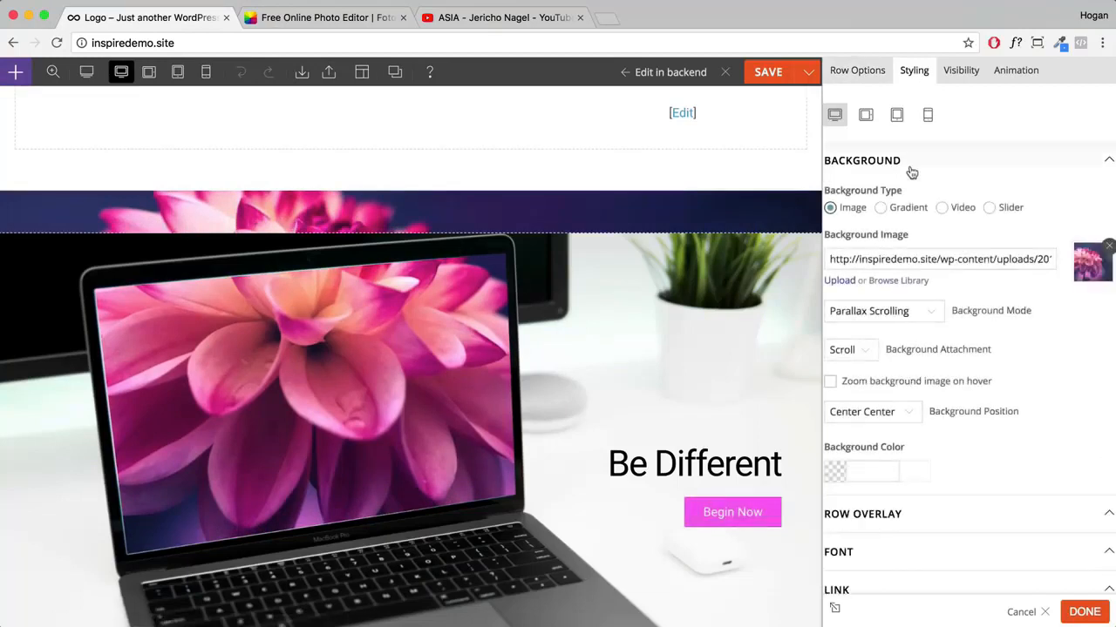
left_click_drag(1028, 312, 964, 307)
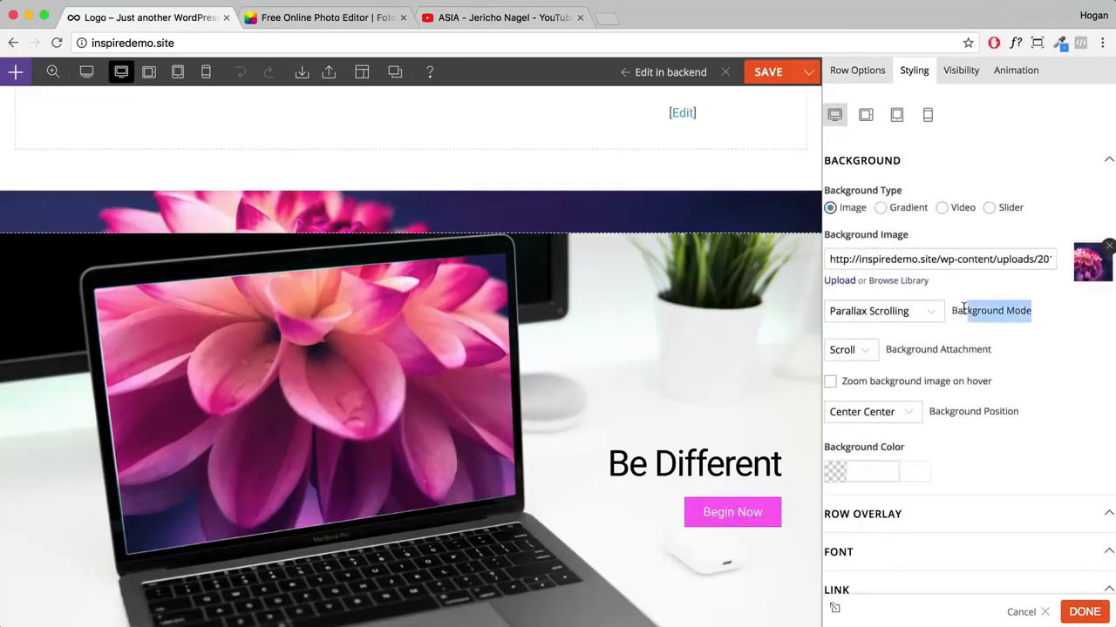
left_click_drag(891, 349, 984, 352)
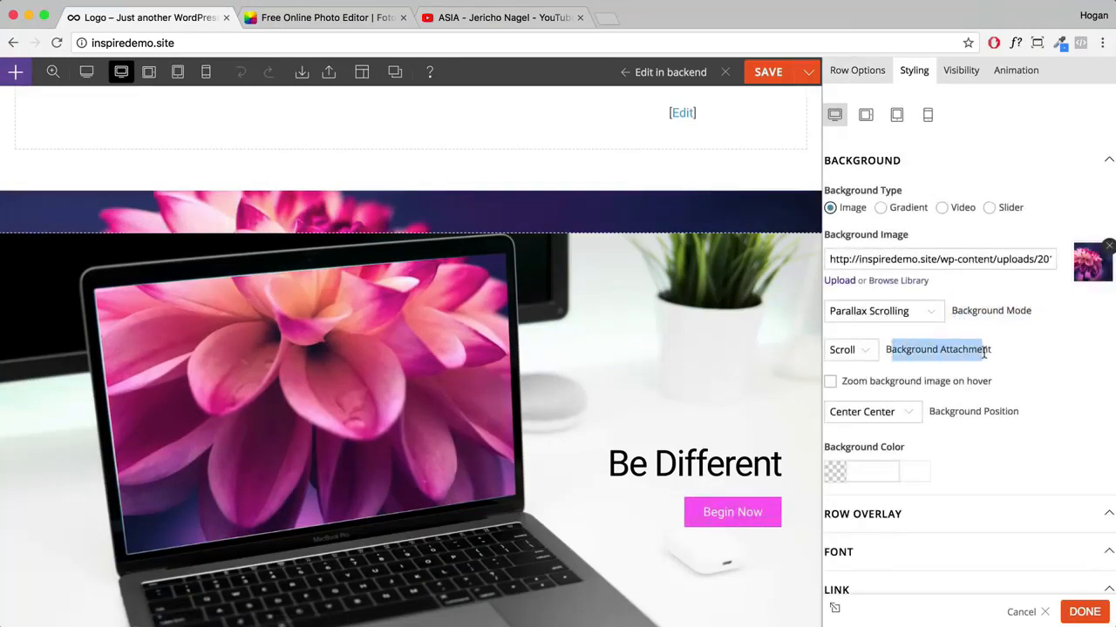
left_click(867, 351)
left_click(861, 364)
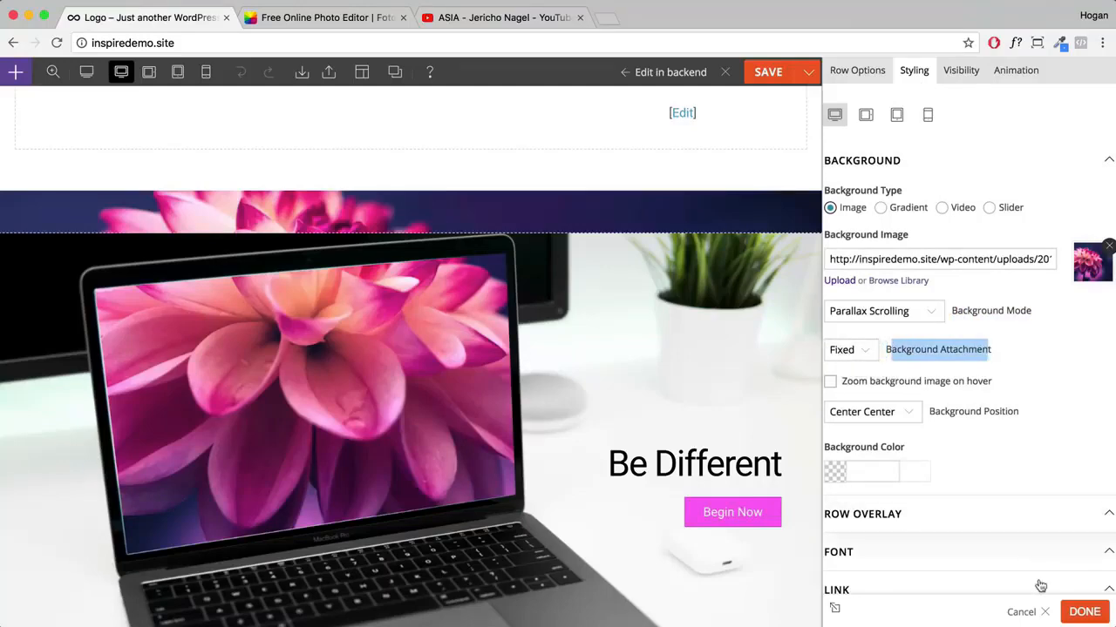
left_click(1085, 613)
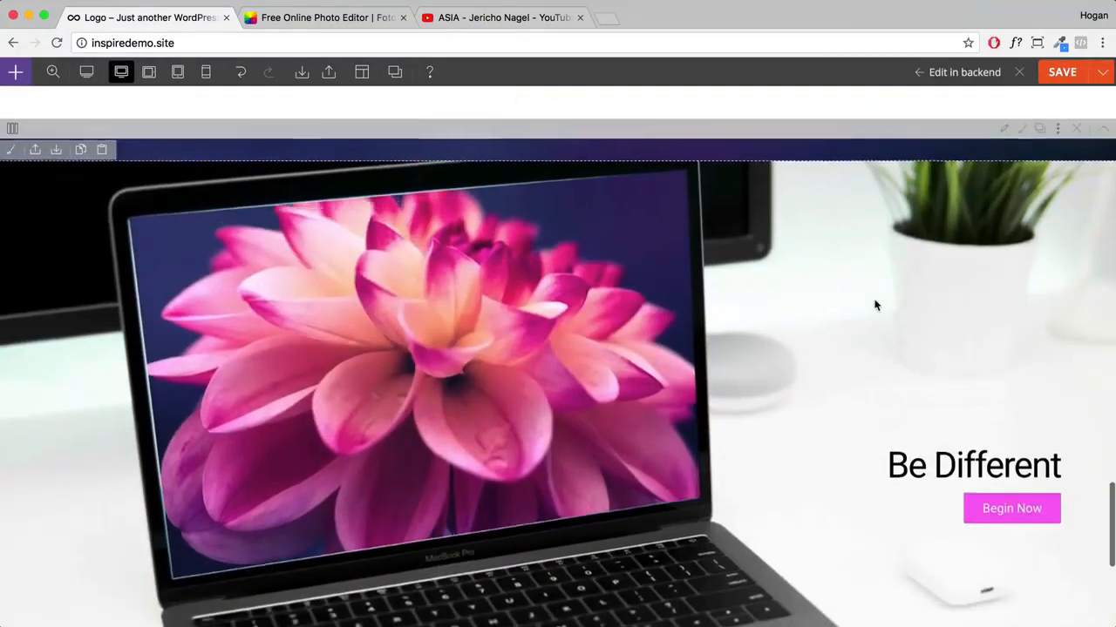
- Save the page and exit the builder
scroll(872, 307, "down", 2)
scroll(735, 322, "up", 2)
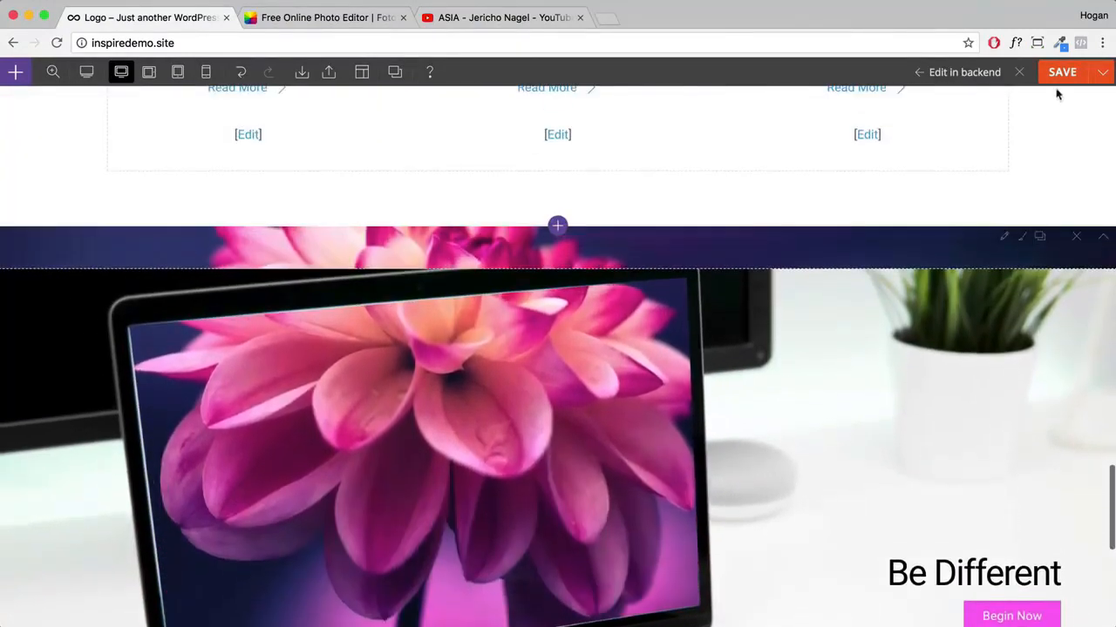
scroll(650, 377, "down", 3)
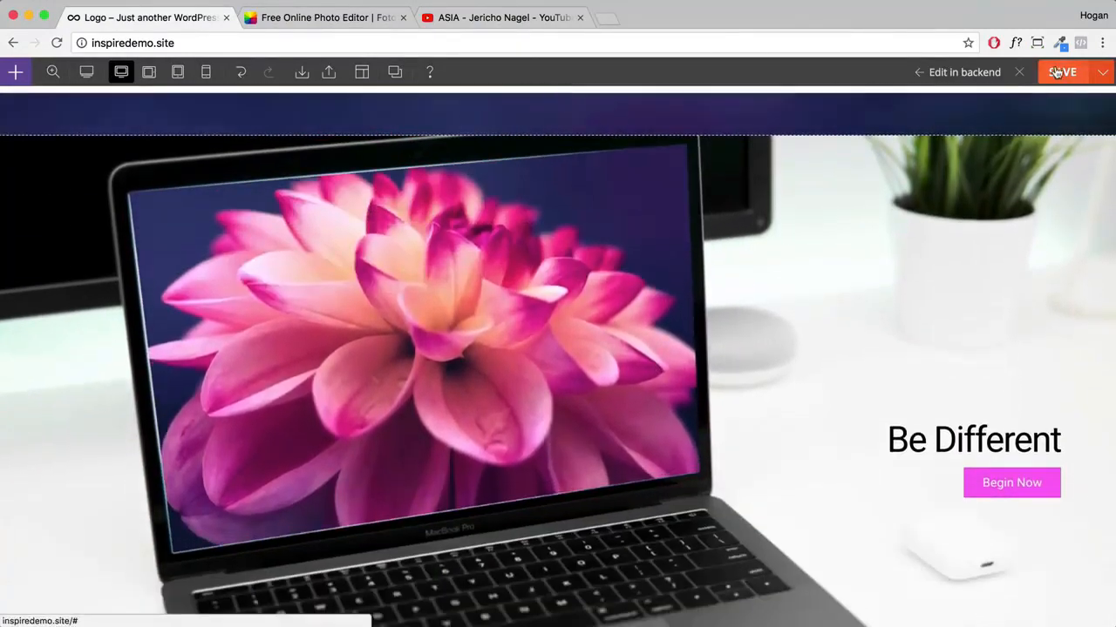
left_click(1056, 73)
left_click(1019, 73)
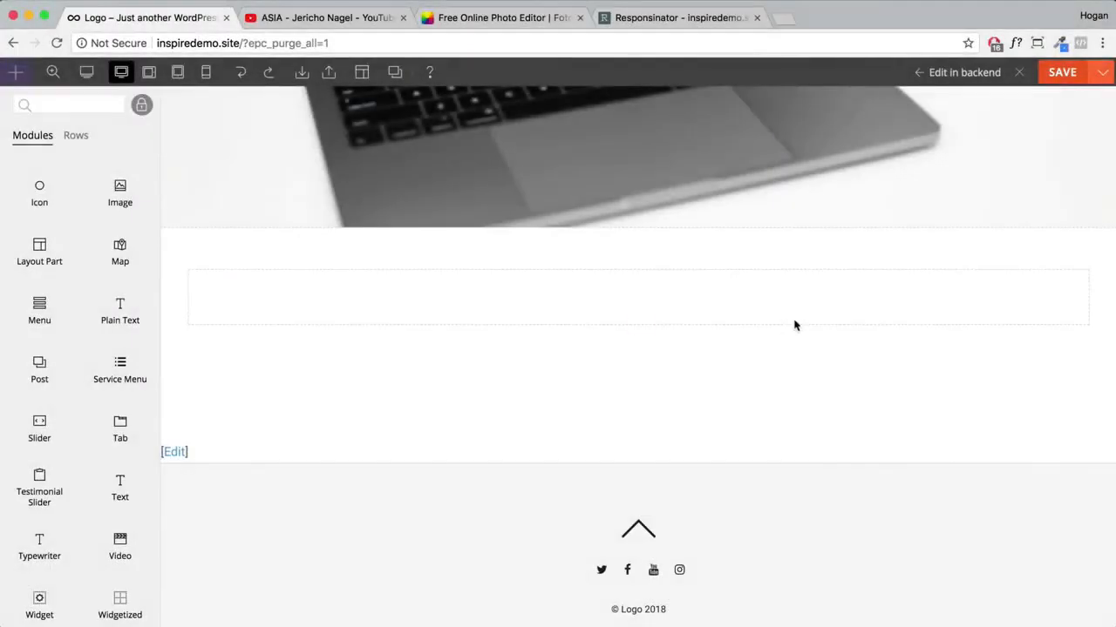
- Set the empty row's Row Styling background type to Video
mouse_move(800, 302)
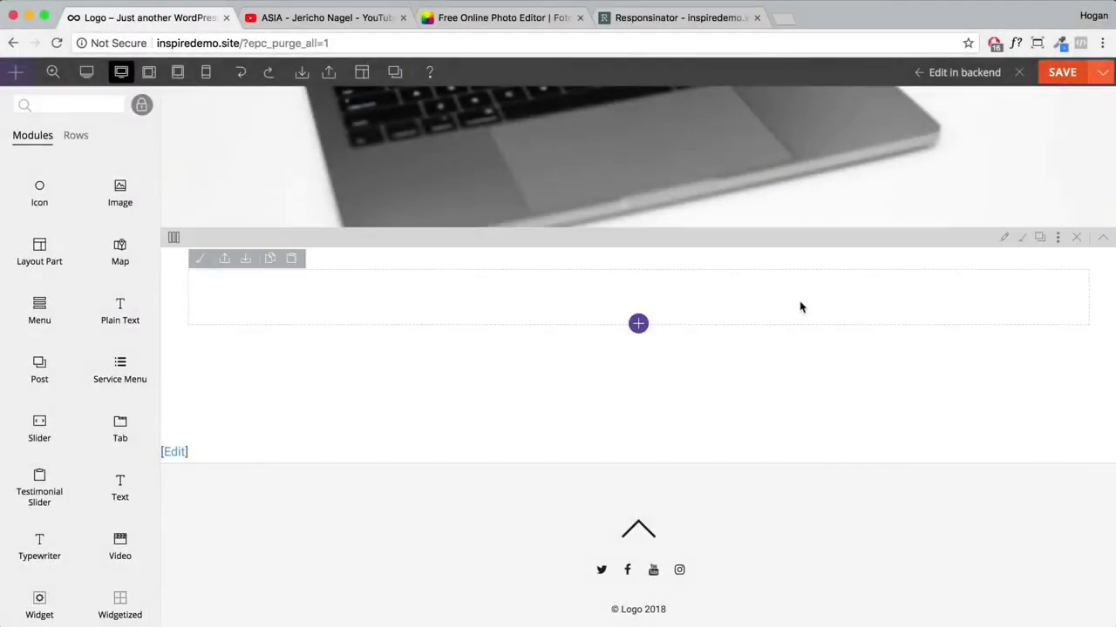
left_click(1004, 237)
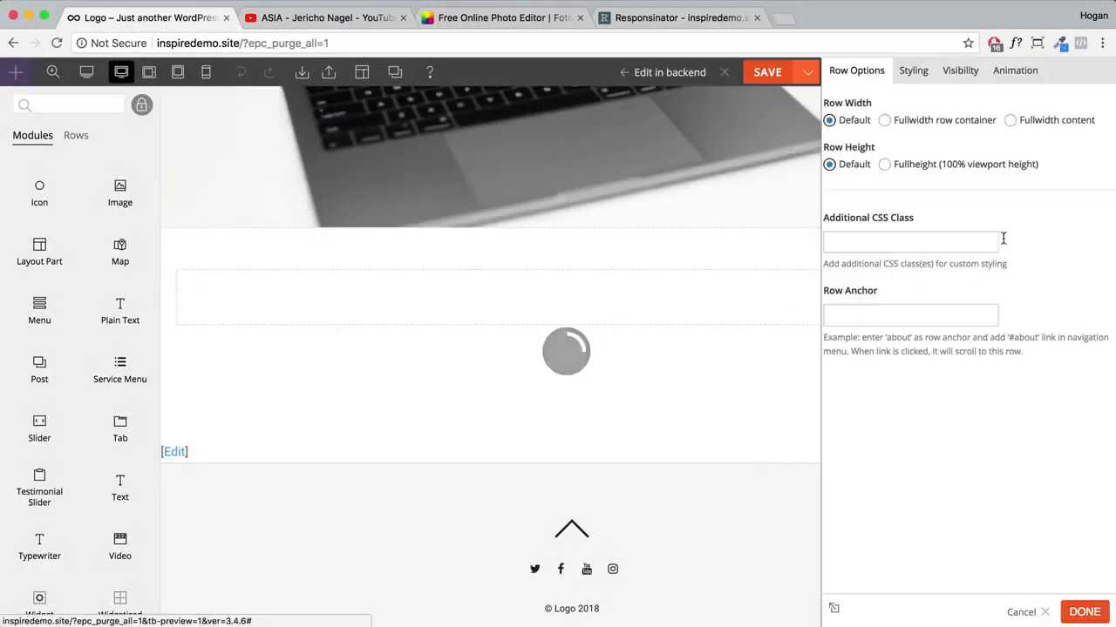
left_click(919, 73)
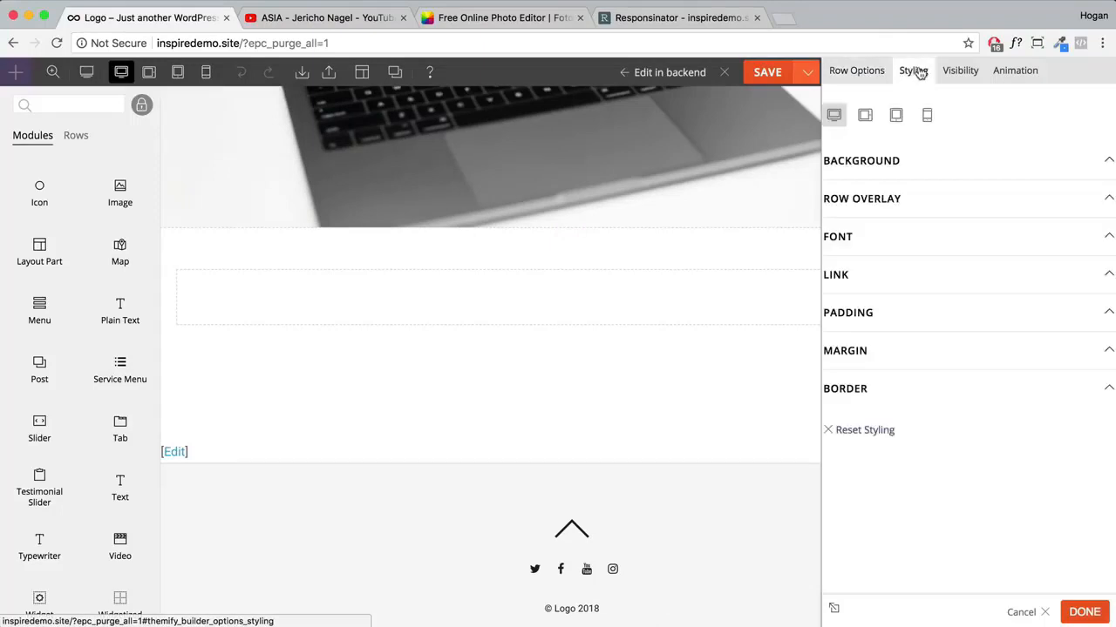
left_click(931, 160)
left_click(941, 210)
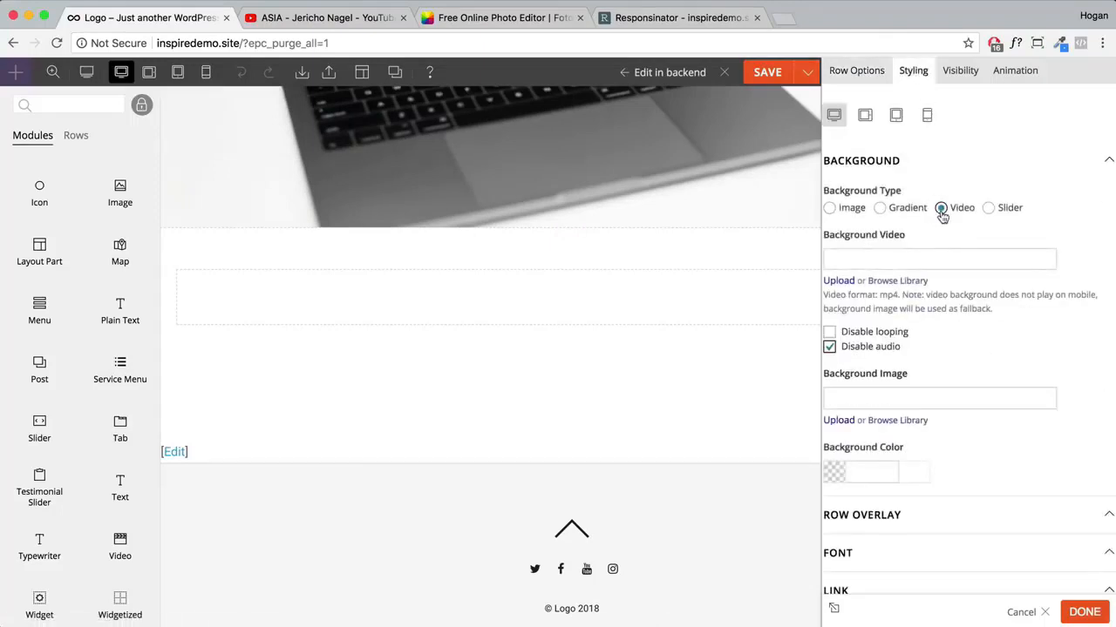
- Copy the ASIA YouTube URL from the other tab and paste it as the background video
left_click(353, 19)
left_click(345, 39)
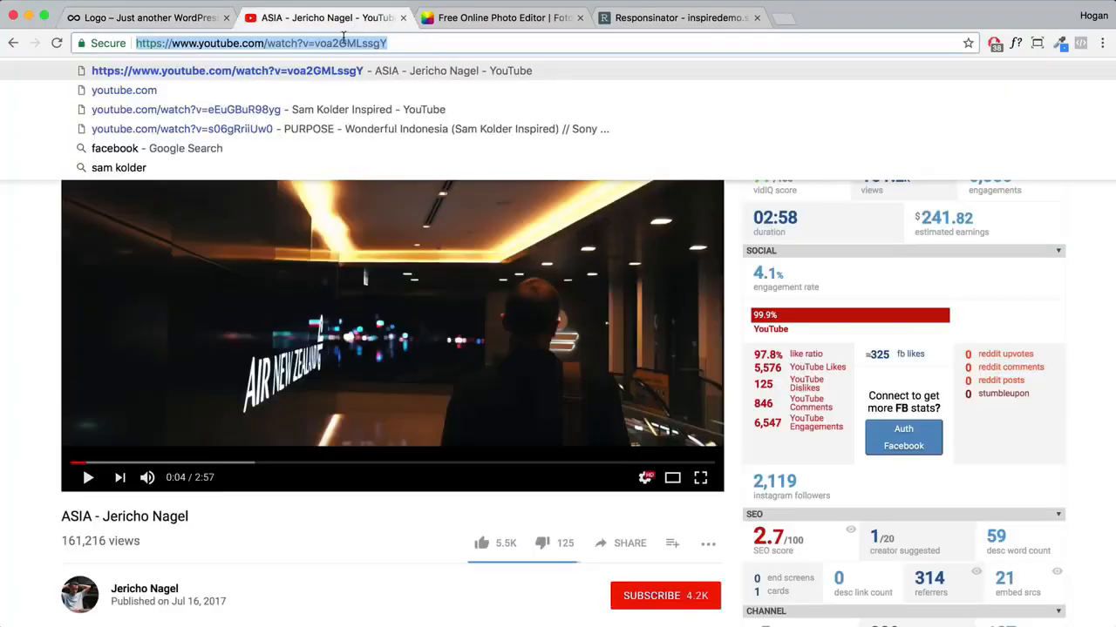
left_click(387, 43)
left_click_drag(406, 44, 108, 32)
right_click(225, 45)
left_click(260, 62)
left_click(155, 18)
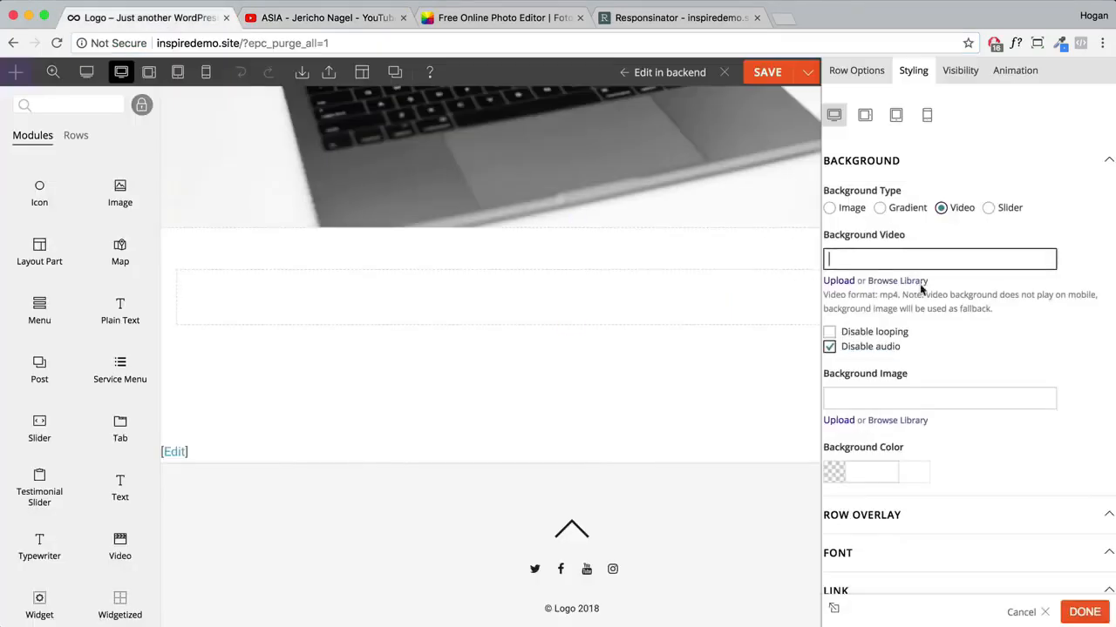
key("super+v")
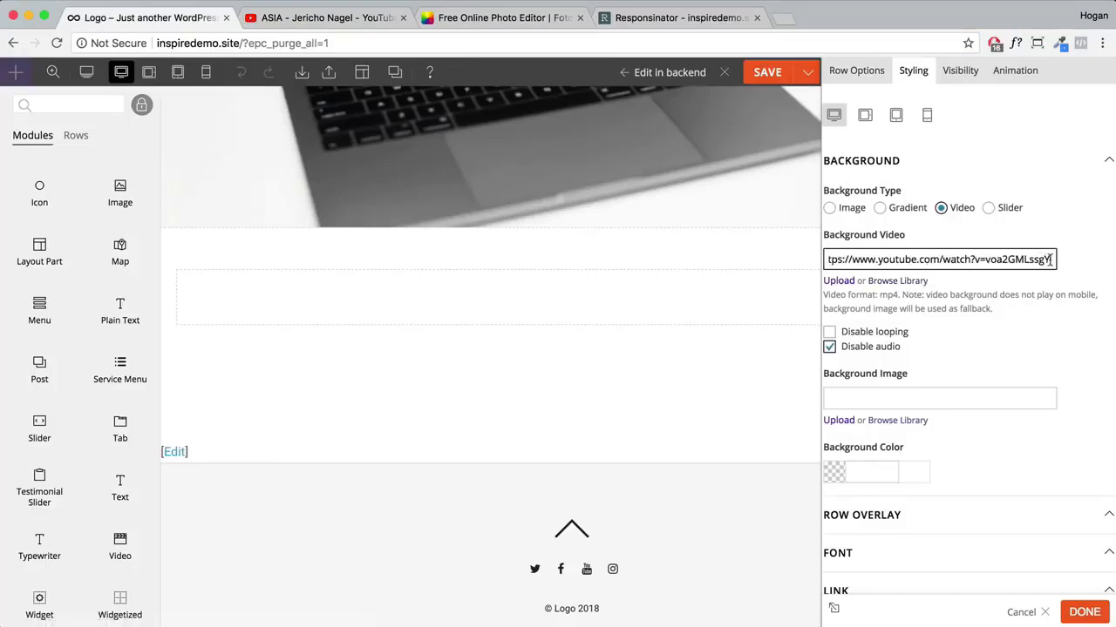
left_click_drag(1049, 259, 806, 264)
key("super+c")
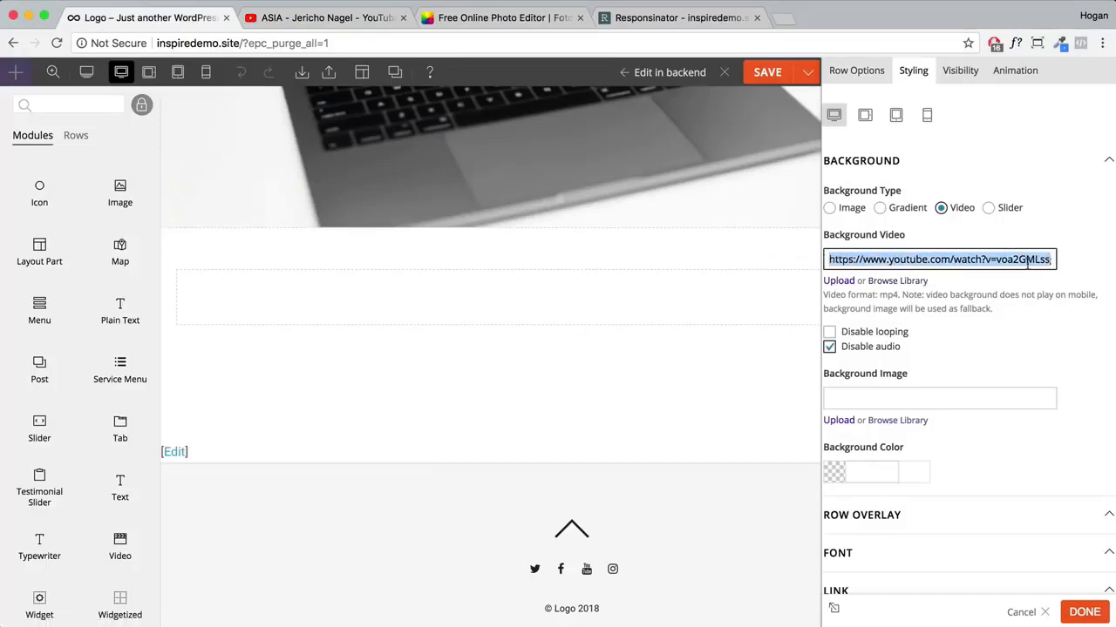
left_click(1080, 297)
- Give the row separate top and bottom padding of 20% each
scroll(1015, 371, "down", 2)
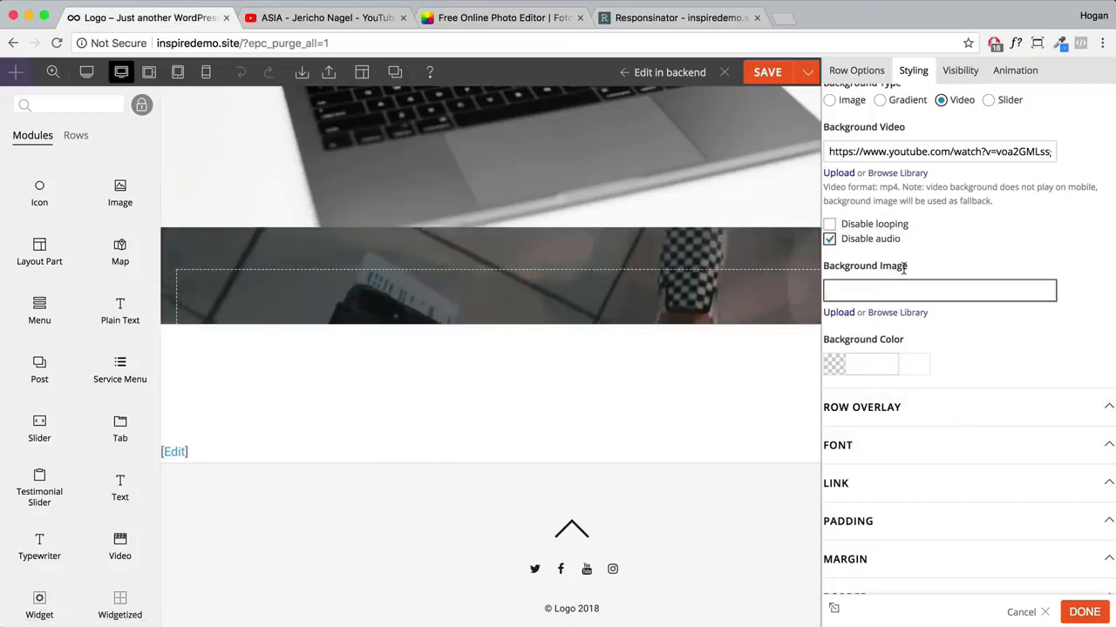
left_click_drag(900, 264, 827, 265)
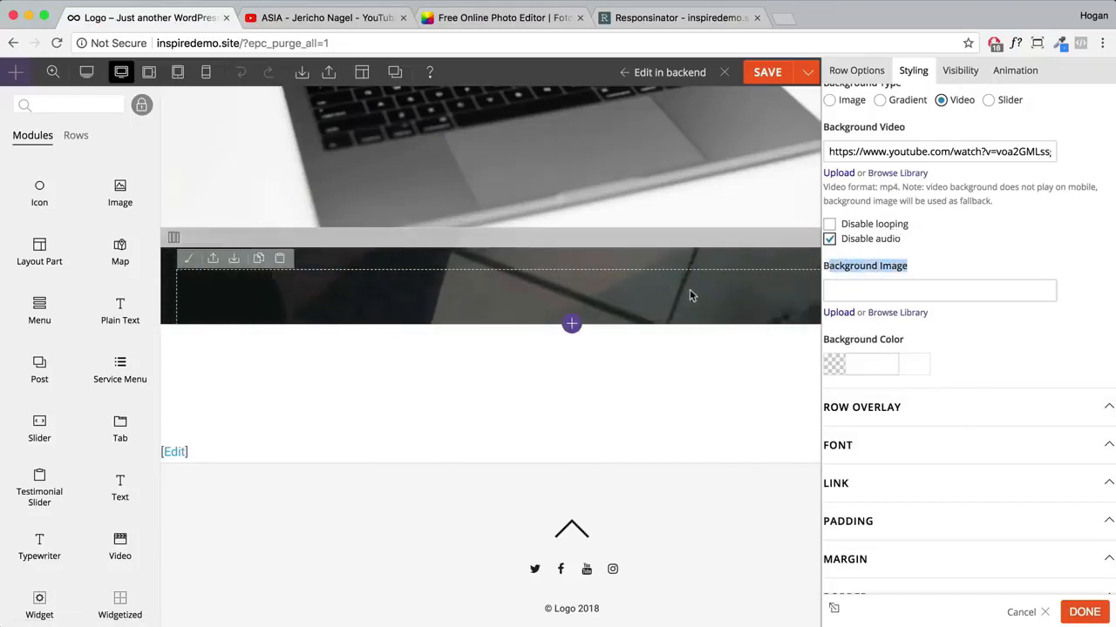
left_click(903, 298)
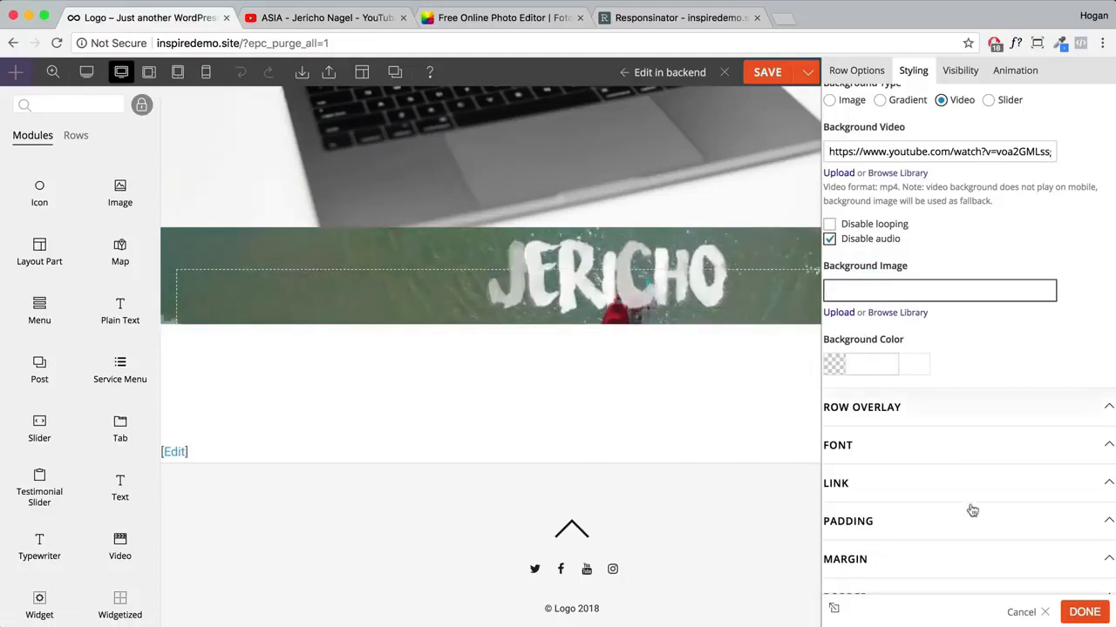
left_click(998, 533)
scroll(996, 535, "down", 3)
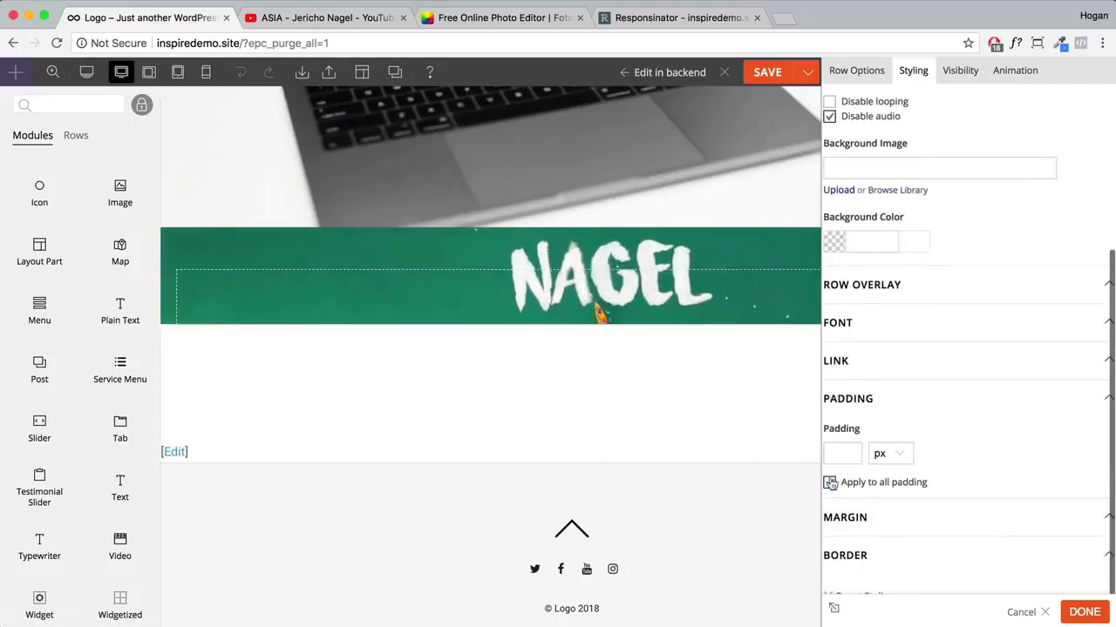
left_click(829, 483)
left_click(837, 452)
type("20")
left_click(885, 453)
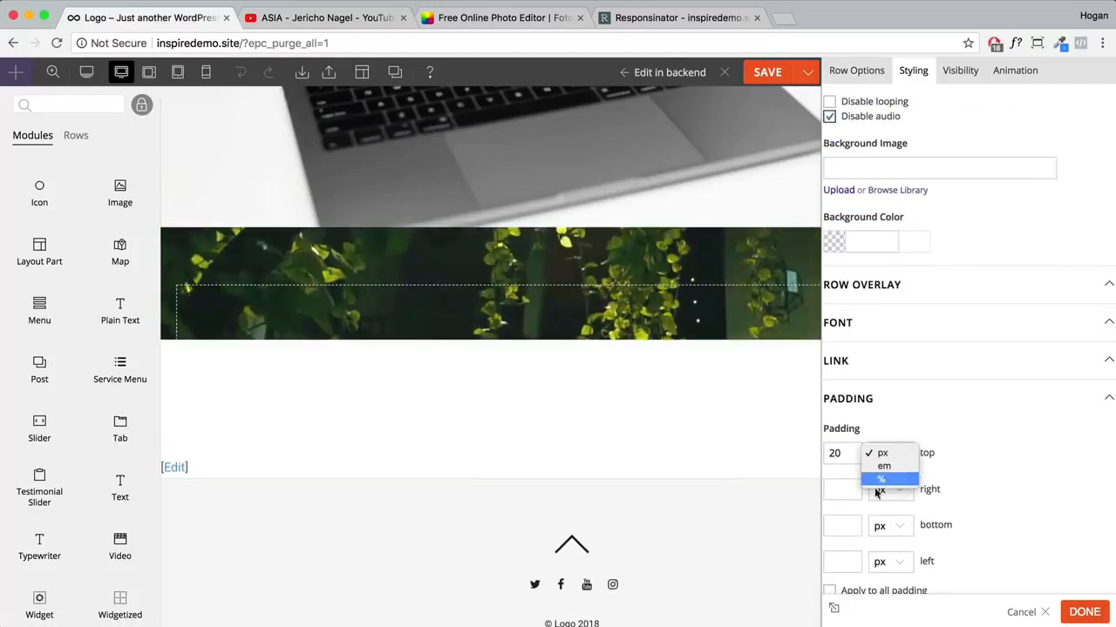
left_click(880, 480)
left_click(842, 525)
type("20")
left_click(885, 525)
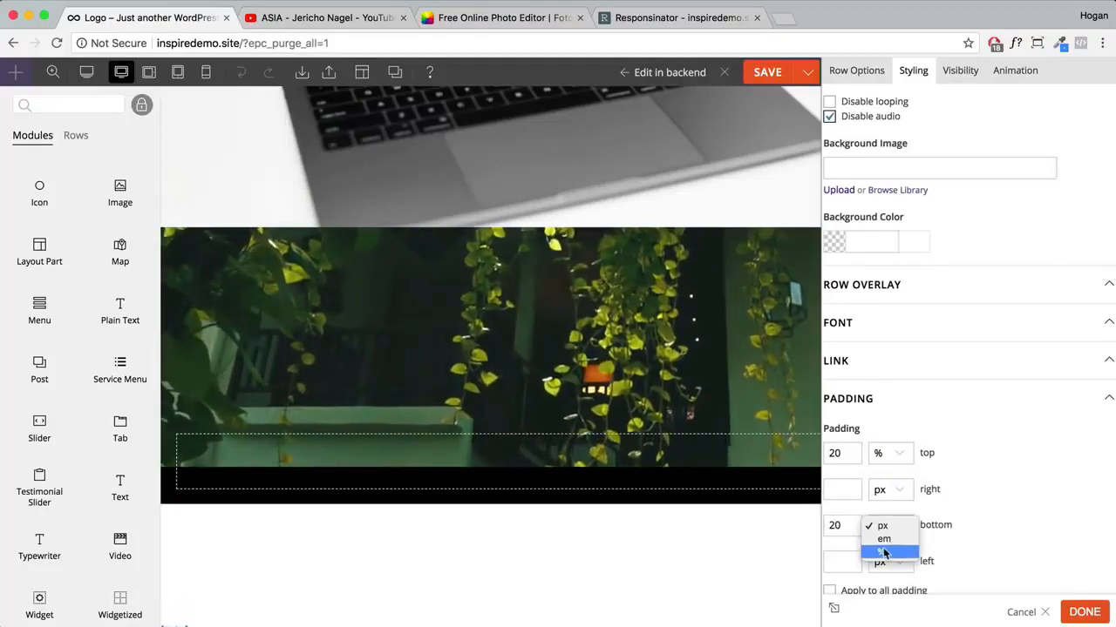
left_click(885, 552)
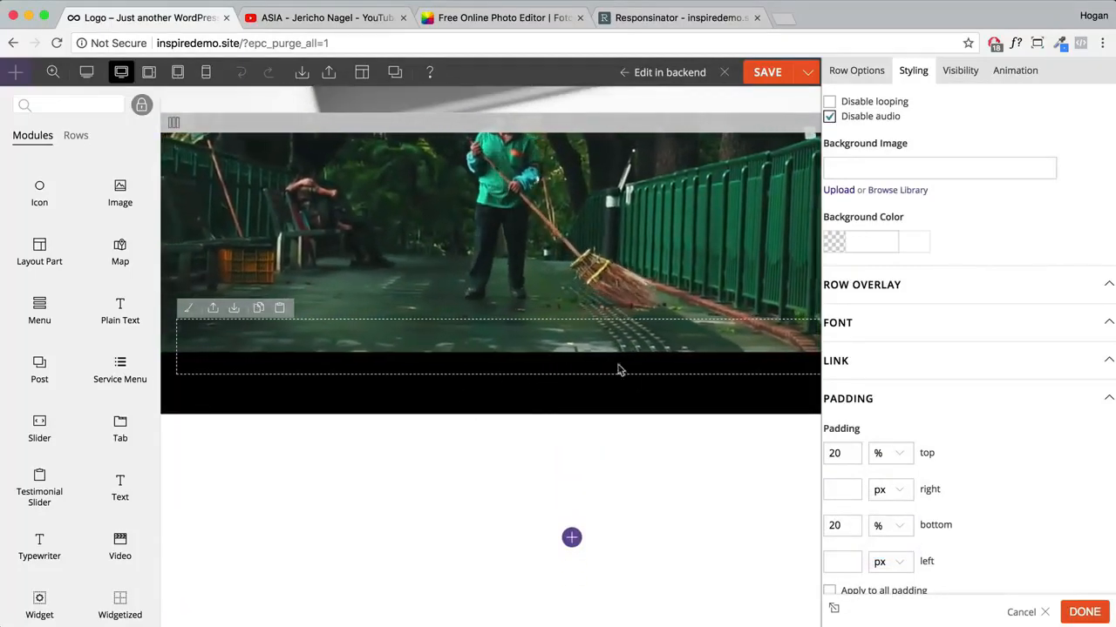
- Review the row styling and apply it with DONE
scroll(573, 312, "up", 1)
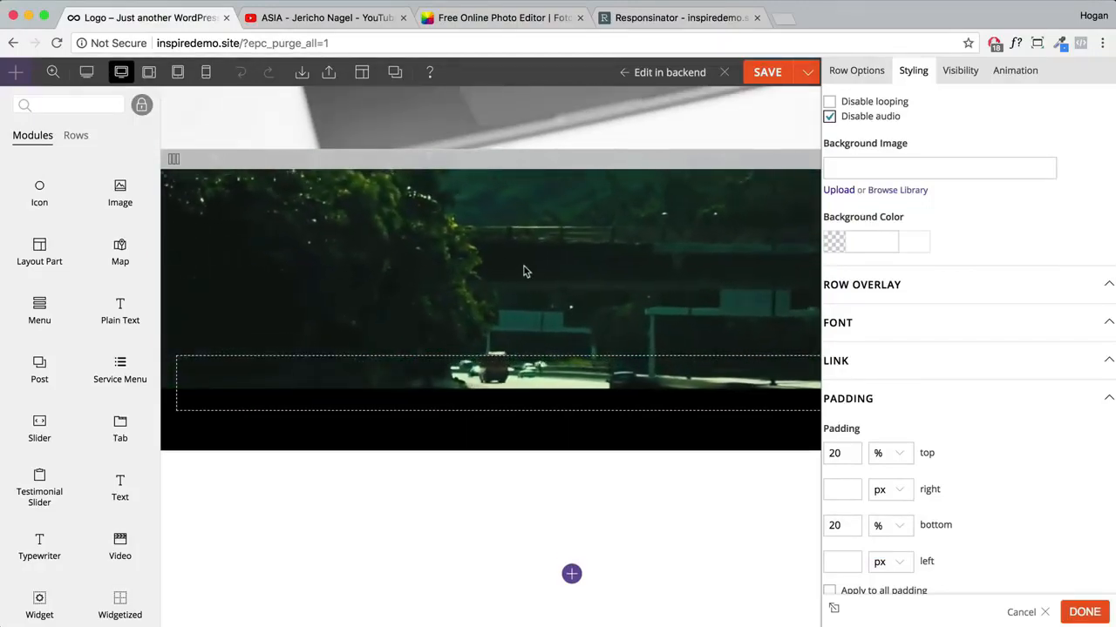
scroll(523, 271, "up", 20)
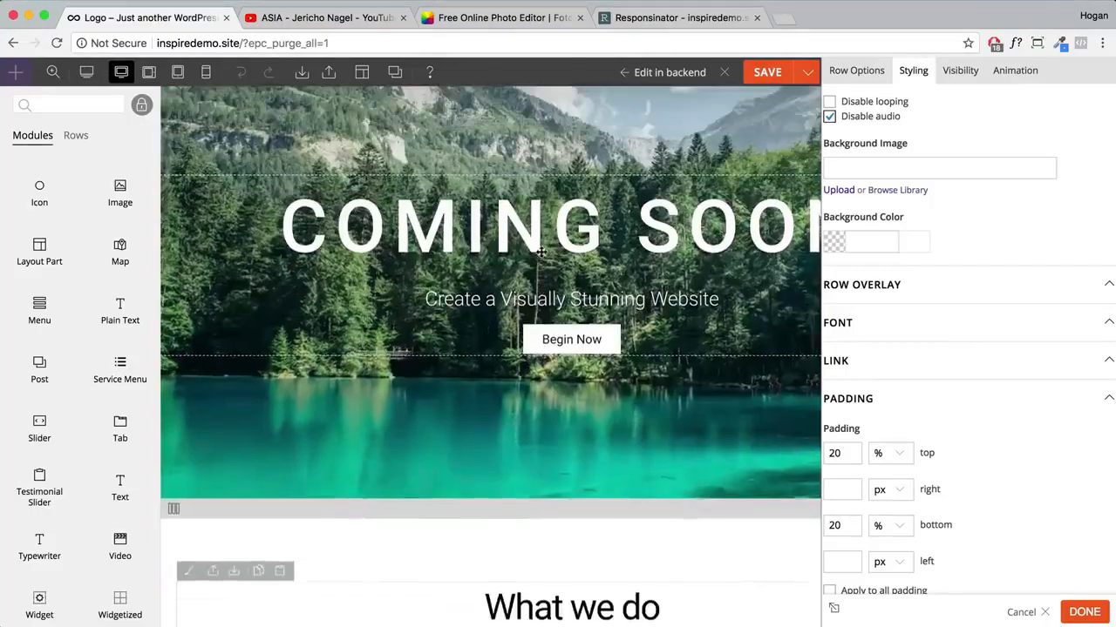
scroll(541, 252, "up", 3)
scroll(433, 276, "down", 10)
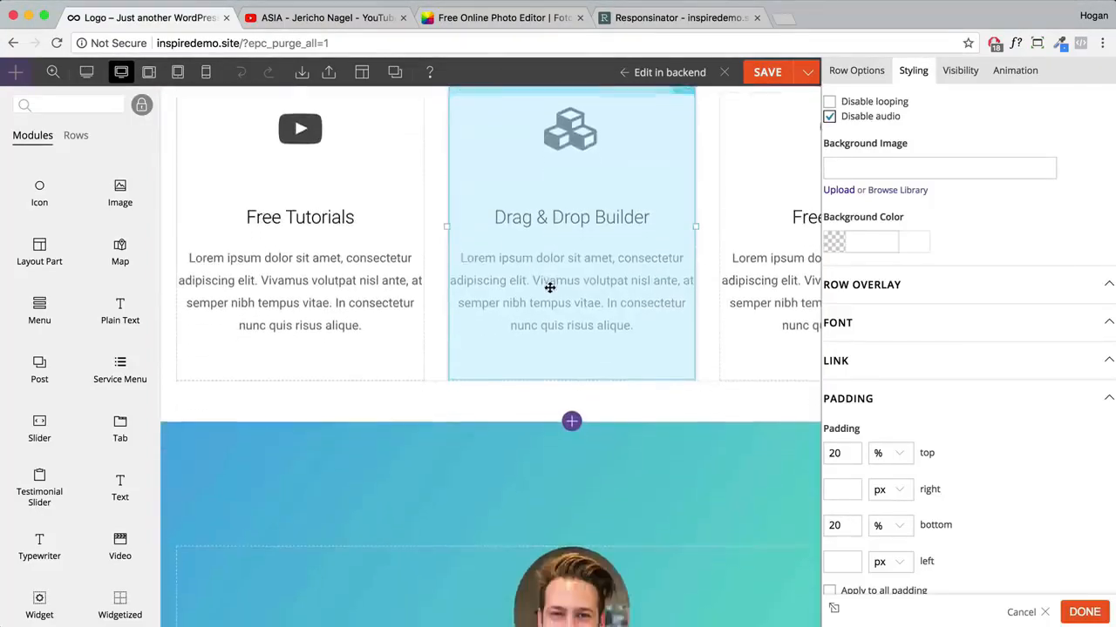
scroll(550, 288, "down", 20)
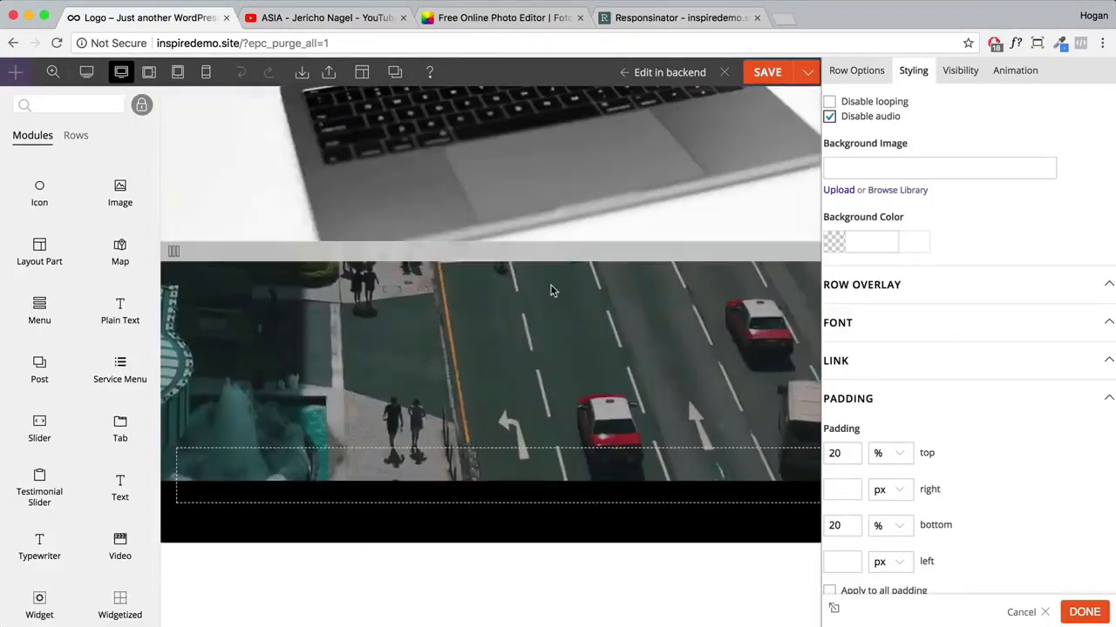
scroll(552, 291, "down", 2)
scroll(552, 291, "up", 1)
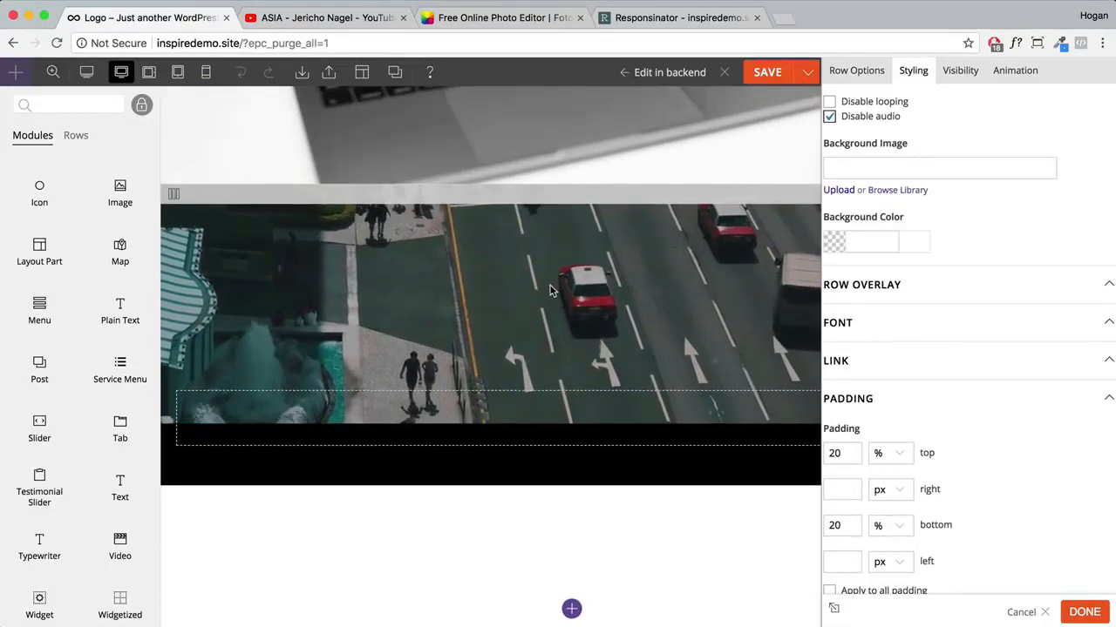
left_click(1082, 613)
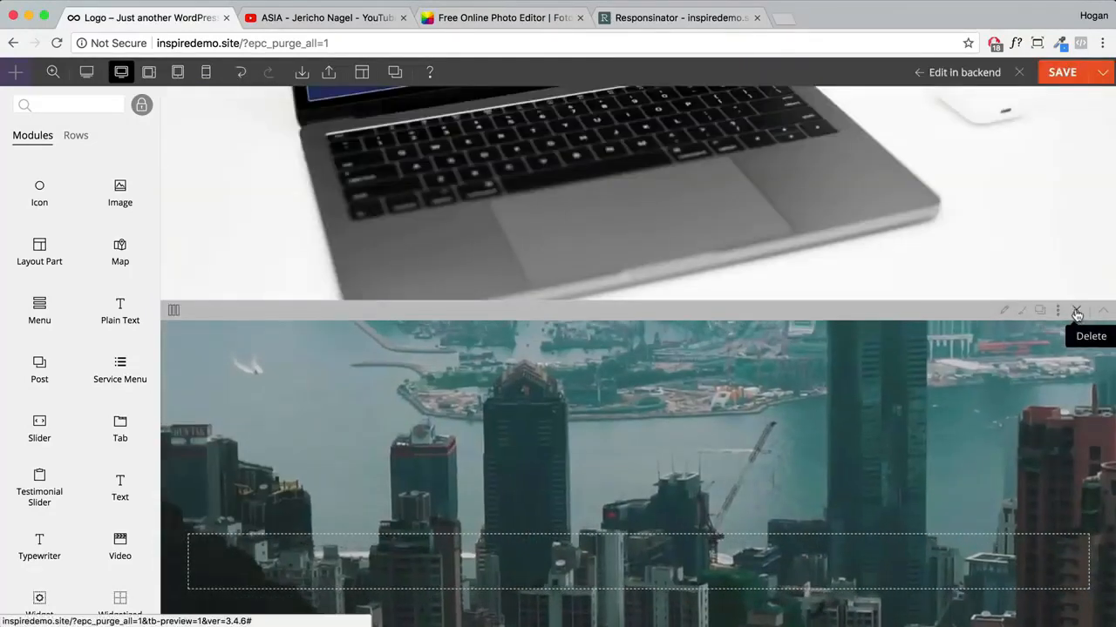
- Replace the video-background row with a Video module playing the ASIA YouTube link
left_click(1075, 310)
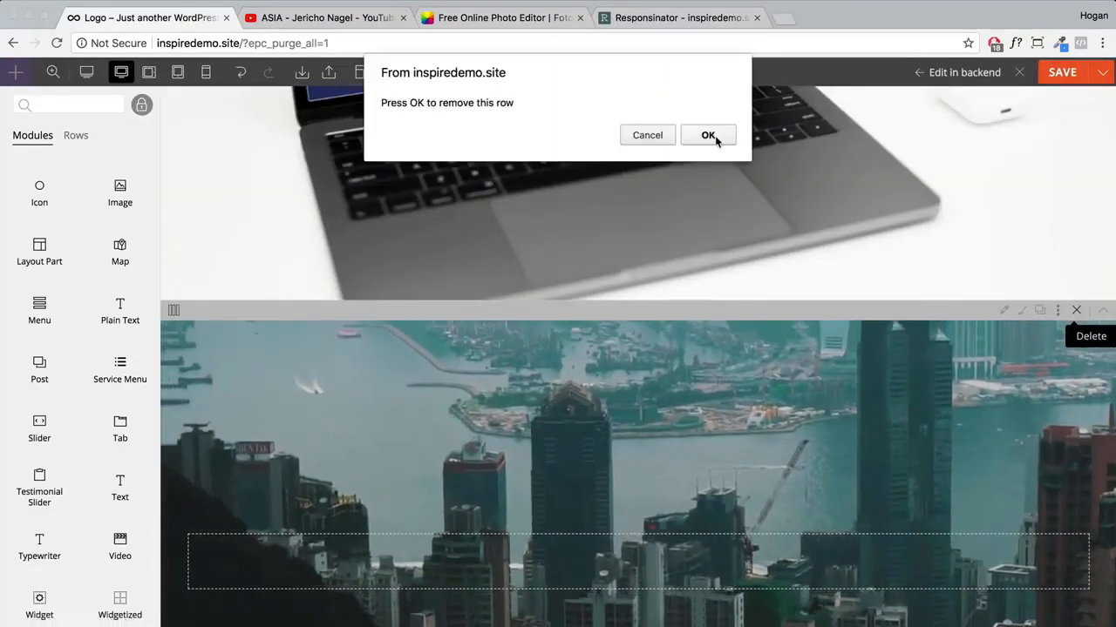
left_click(708, 136)
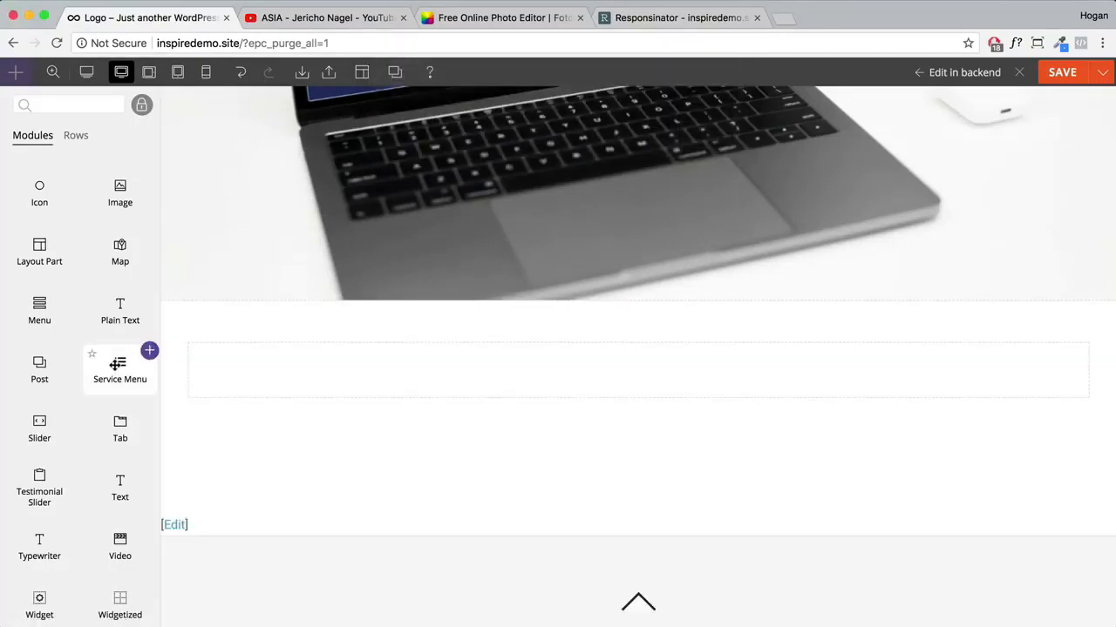
left_click_drag(117, 558, 460, 453)
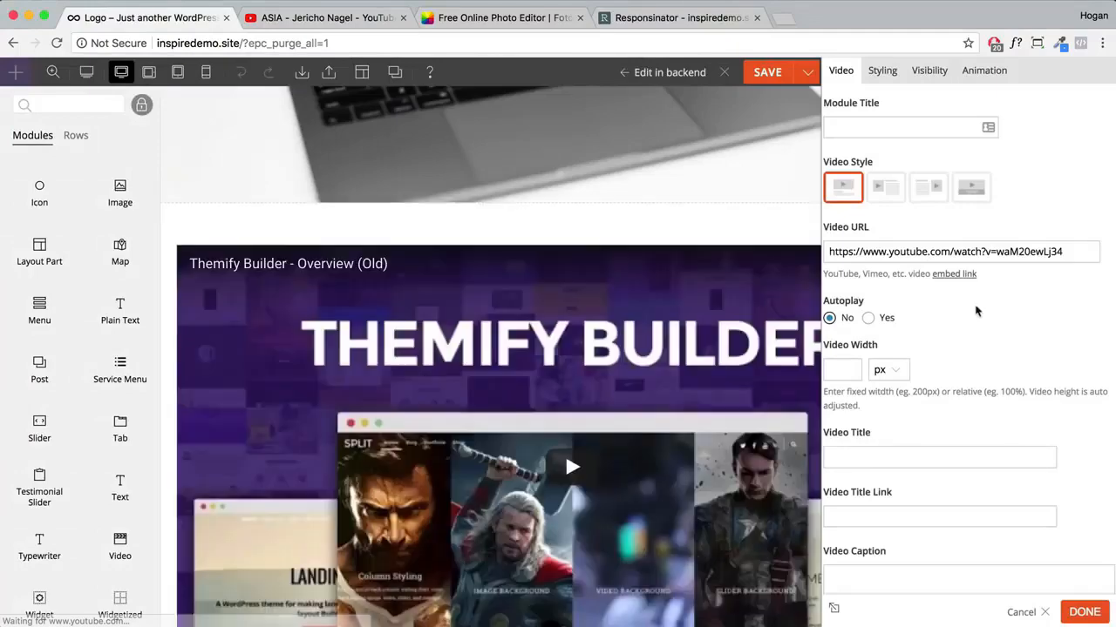
left_click_drag(1072, 252, 839, 247)
key("super+v")
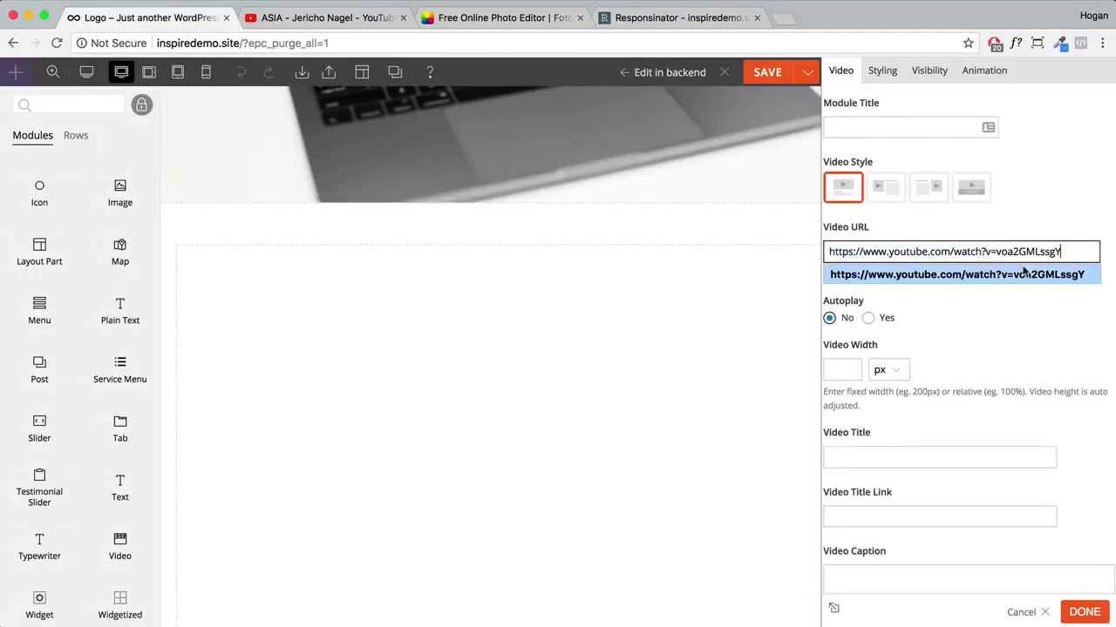
scroll(503, 373, "down", 4)
scroll(503, 373, "down", 2)
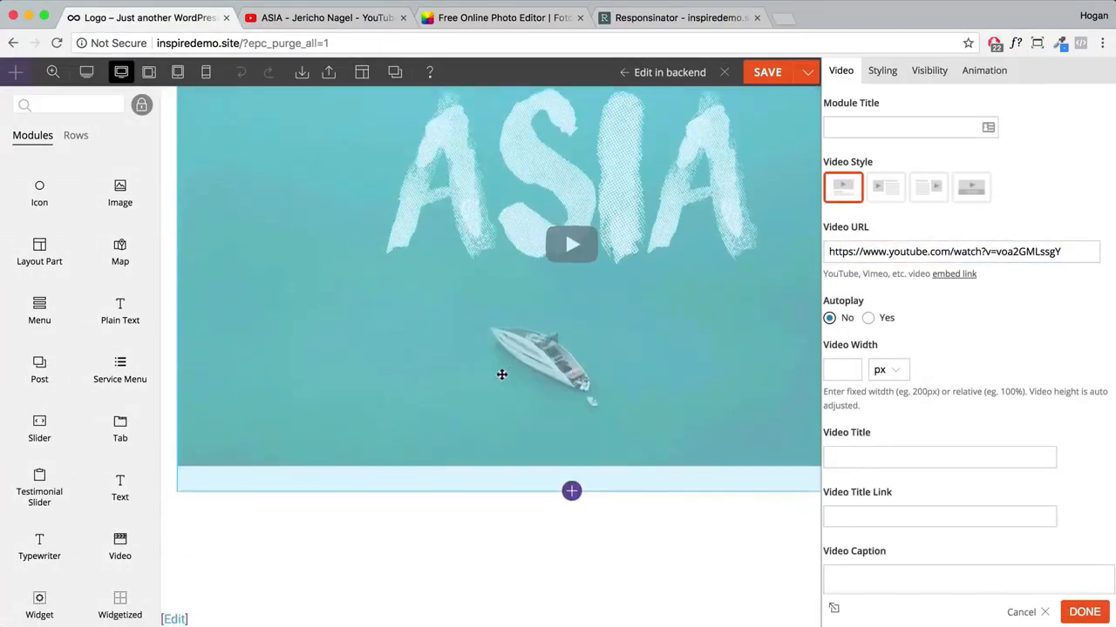
scroll(515, 373, "up", 5)
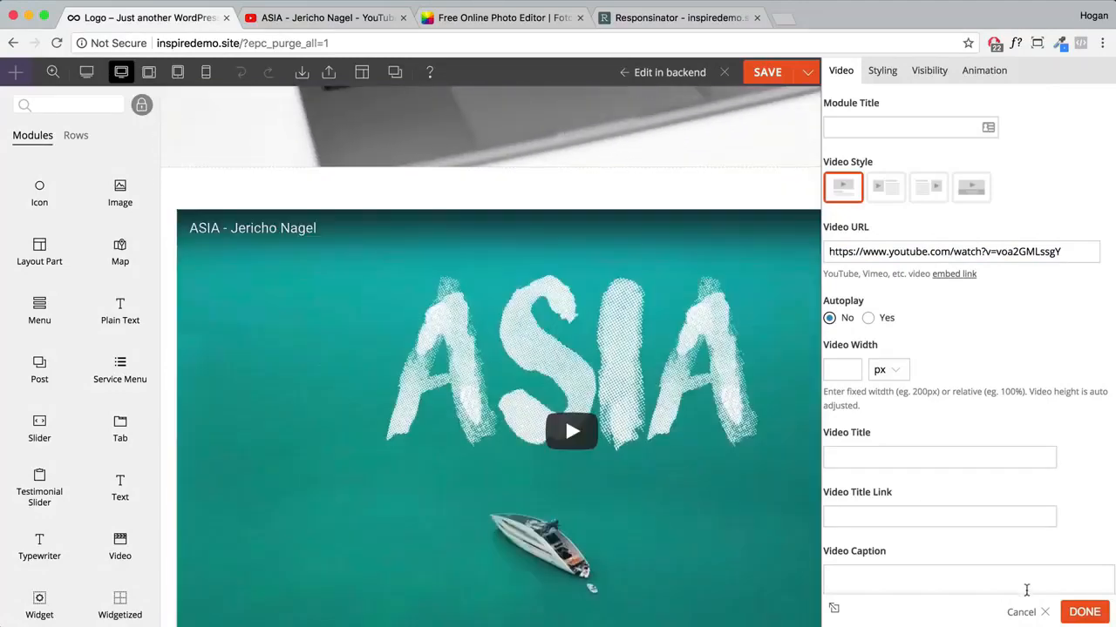
left_click(1084, 614)
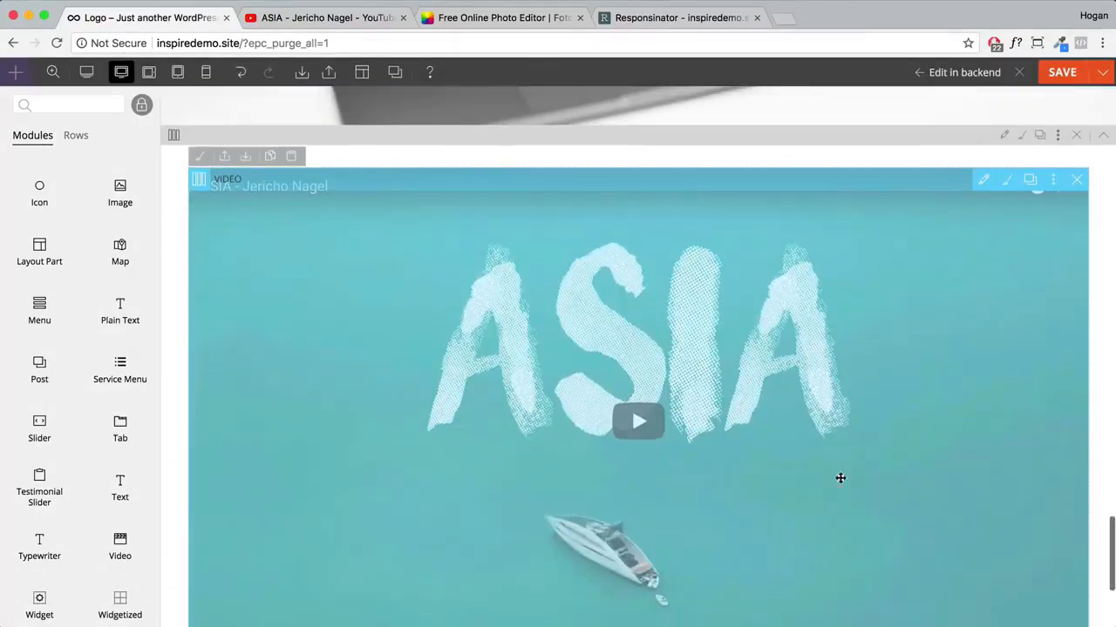
- Try a two-column layout for the video row, then revert it to one column
mouse_move(201, 185)
left_click(239, 236)
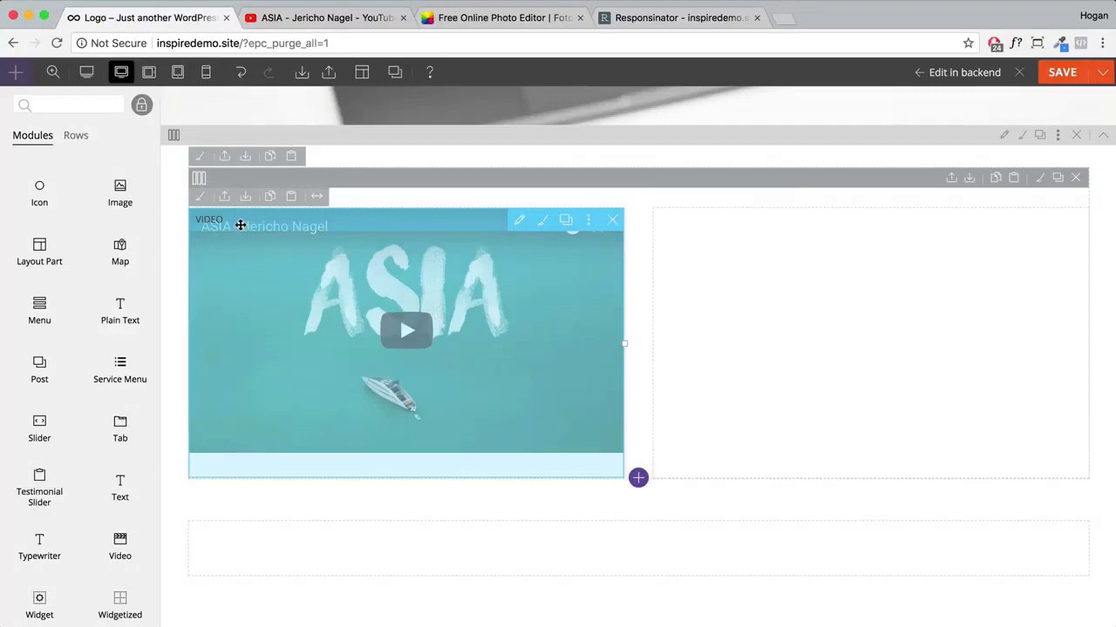
mouse_move(200, 186)
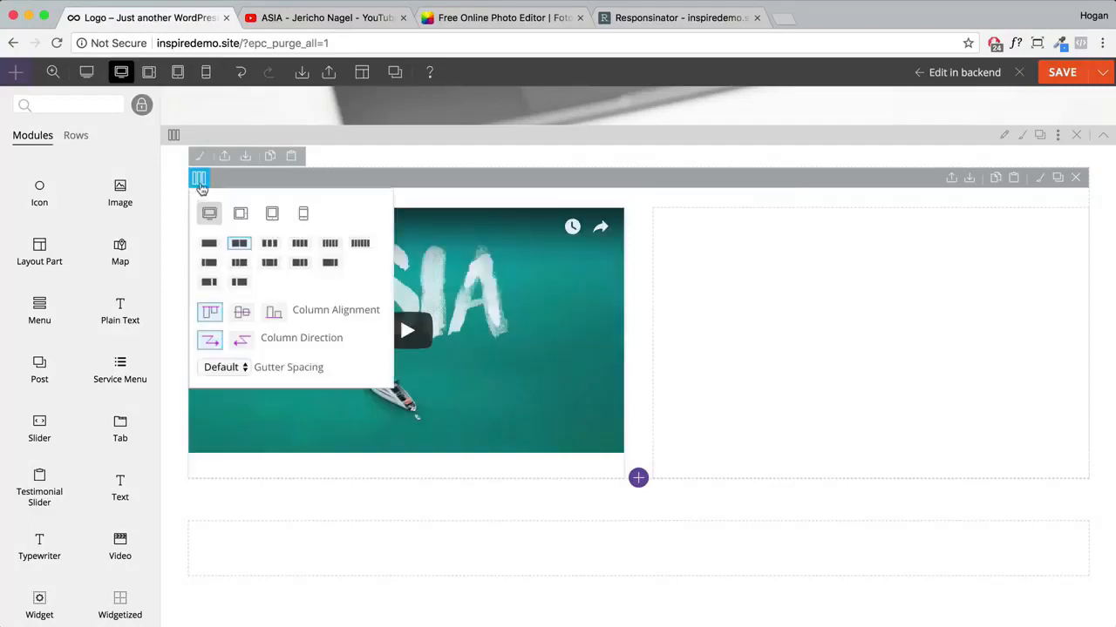
left_click(209, 247)
scroll(909, 249, "down", 3)
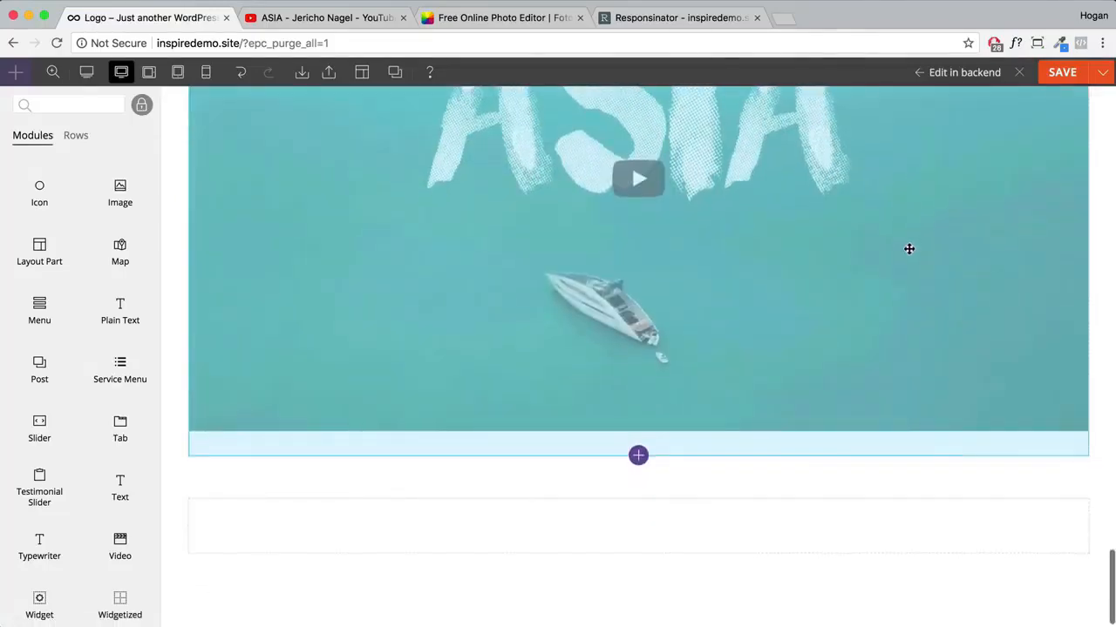
scroll(909, 249, "up", 3)
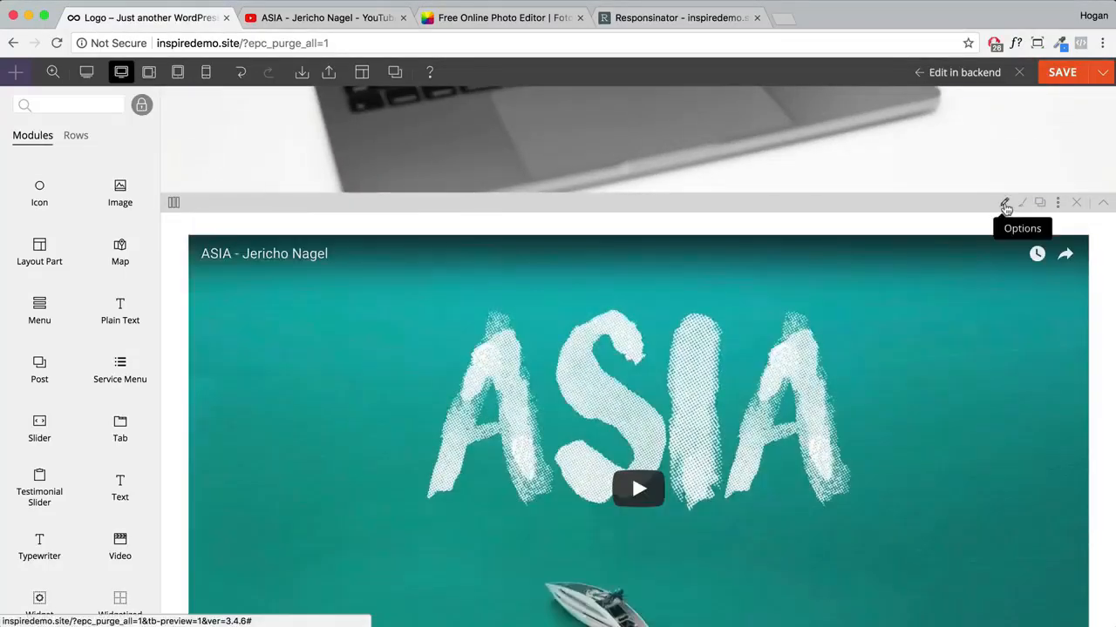
- Set the ASIA video row's padding to 5% top and 3% bottom
left_click(1005, 203)
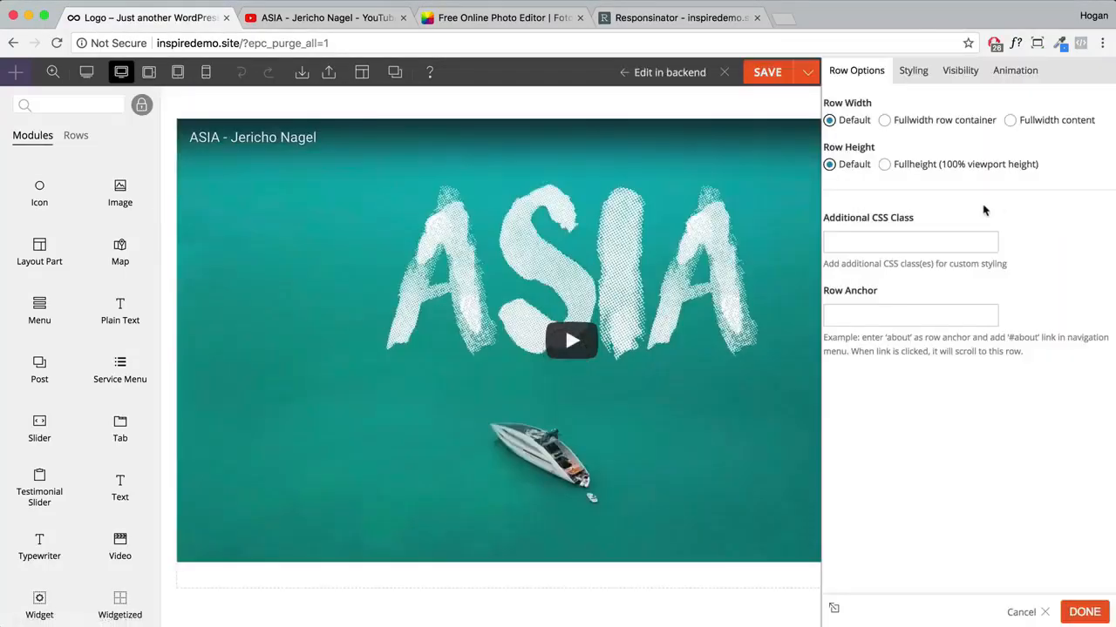
left_click(915, 73)
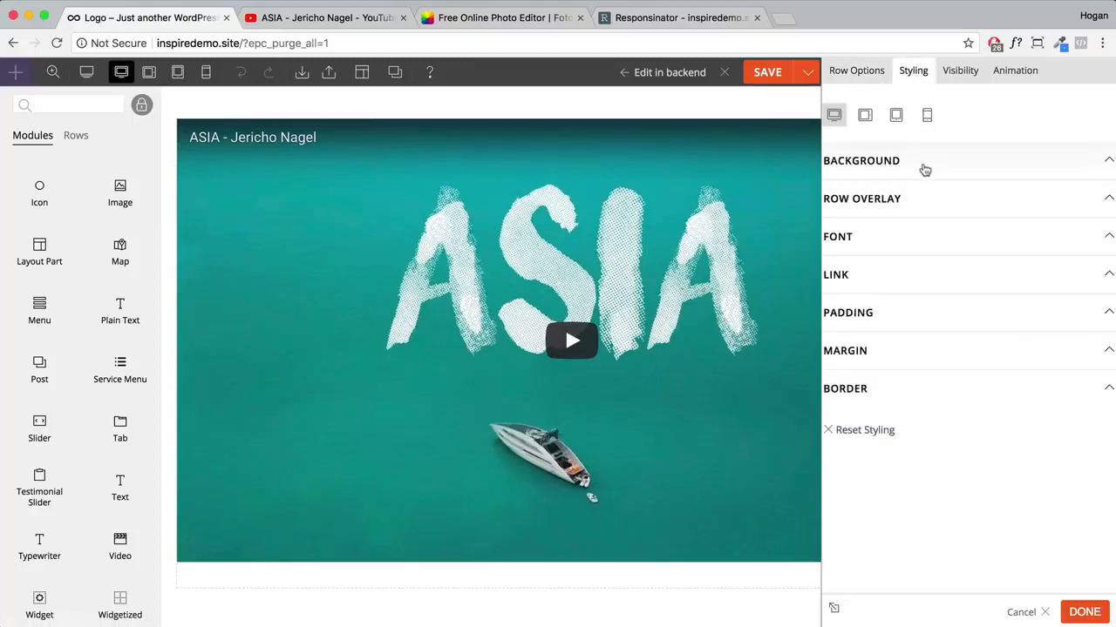
left_click(919, 312)
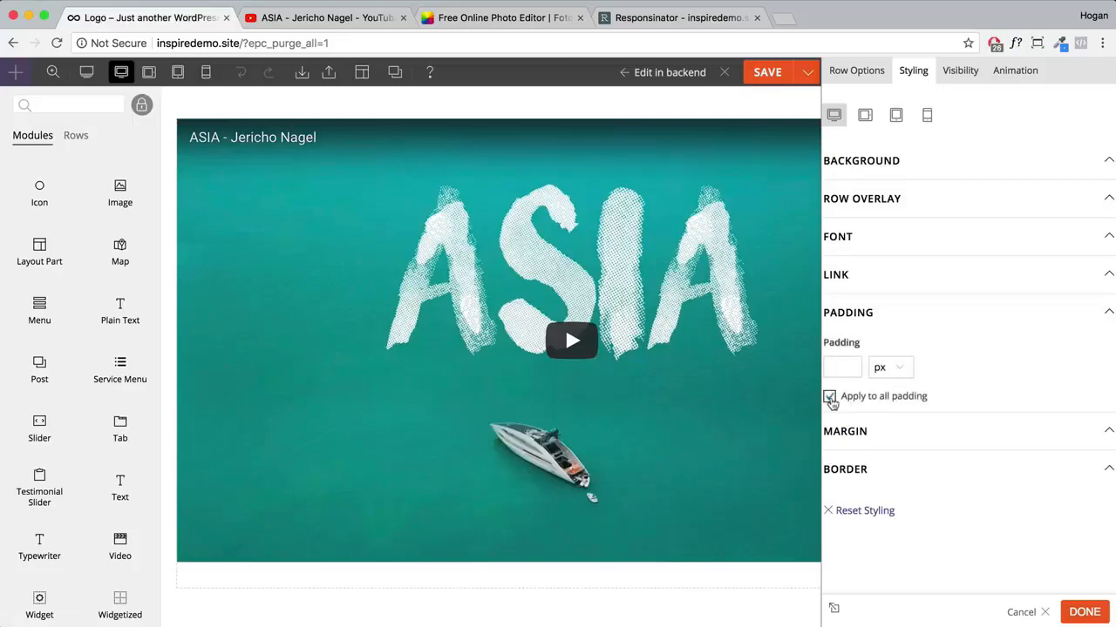
left_click(829, 398)
left_click(844, 367)
type("5")
left_click(889, 367)
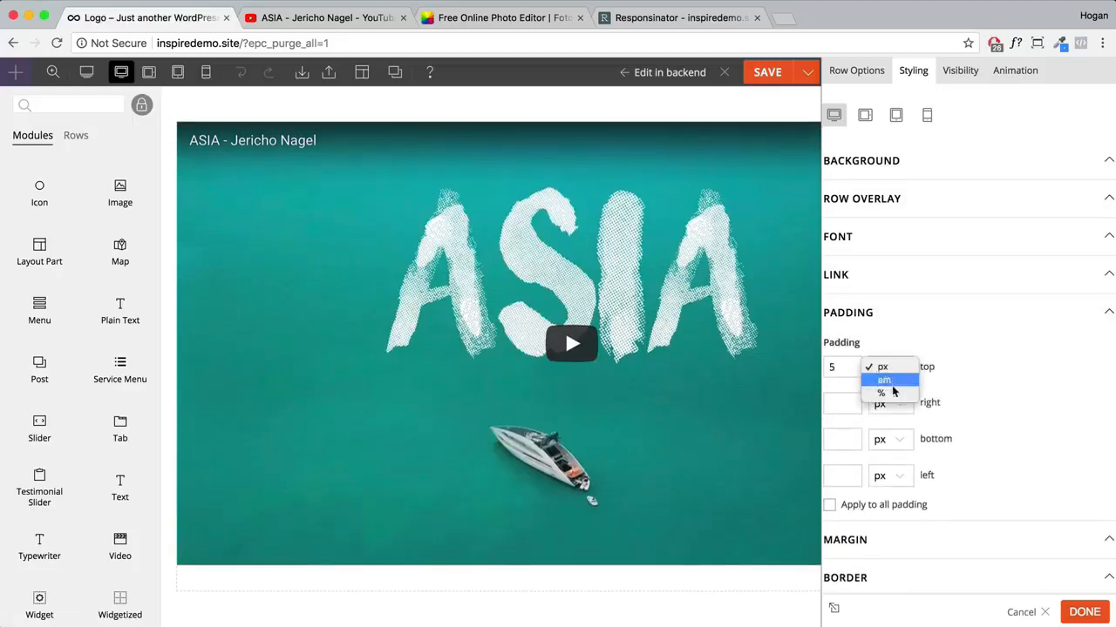
left_click(876, 391)
left_click(857, 445)
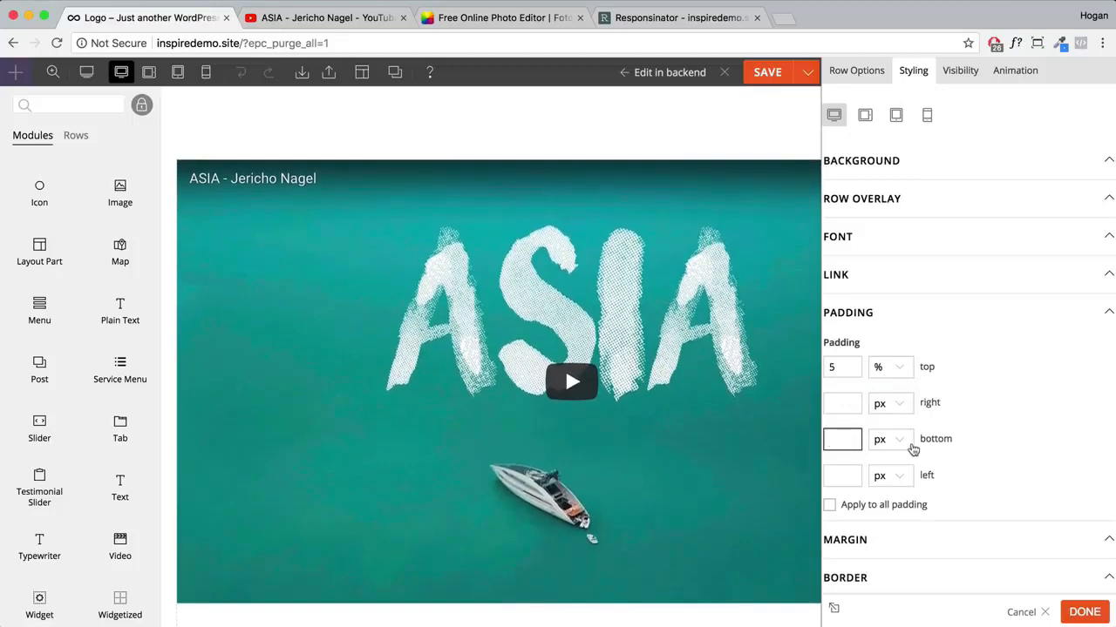
type("3")
left_click(906, 441)
left_click(882, 460)
scroll(695, 427, "down", 5)
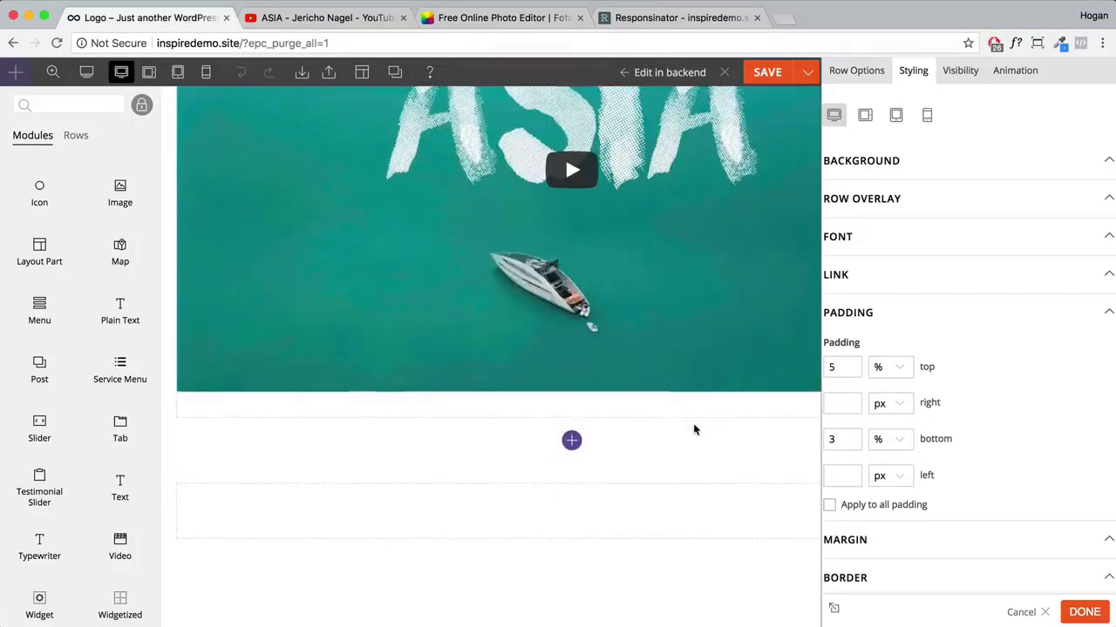
scroll(694, 428, "up", 5)
scroll(693, 426, "down", 3)
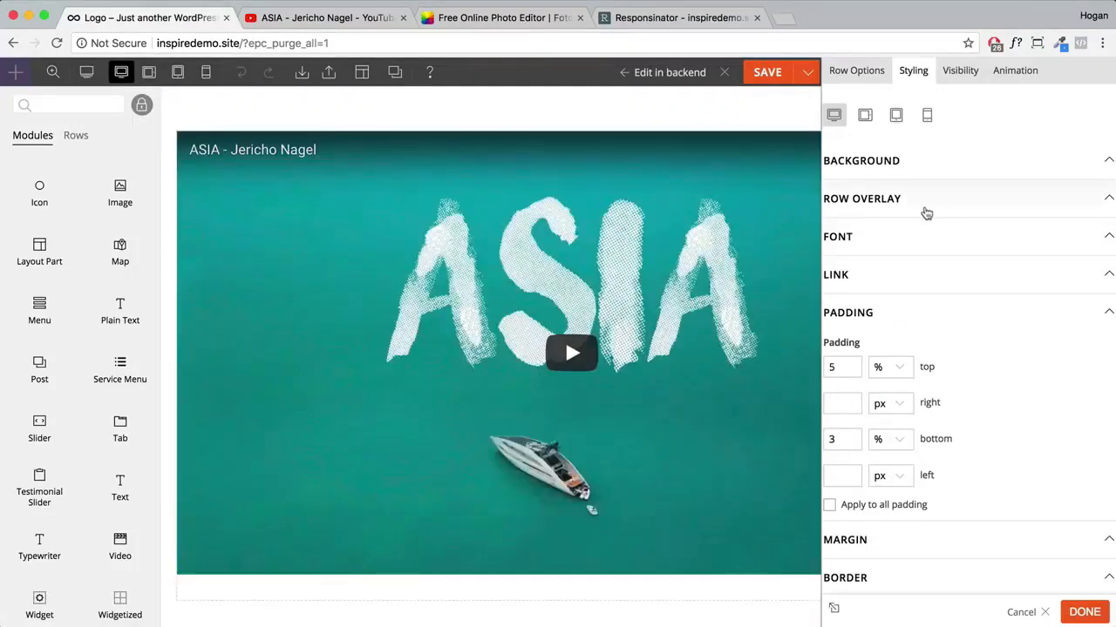
- Give the row a #222222 background colour
left_click(941, 174)
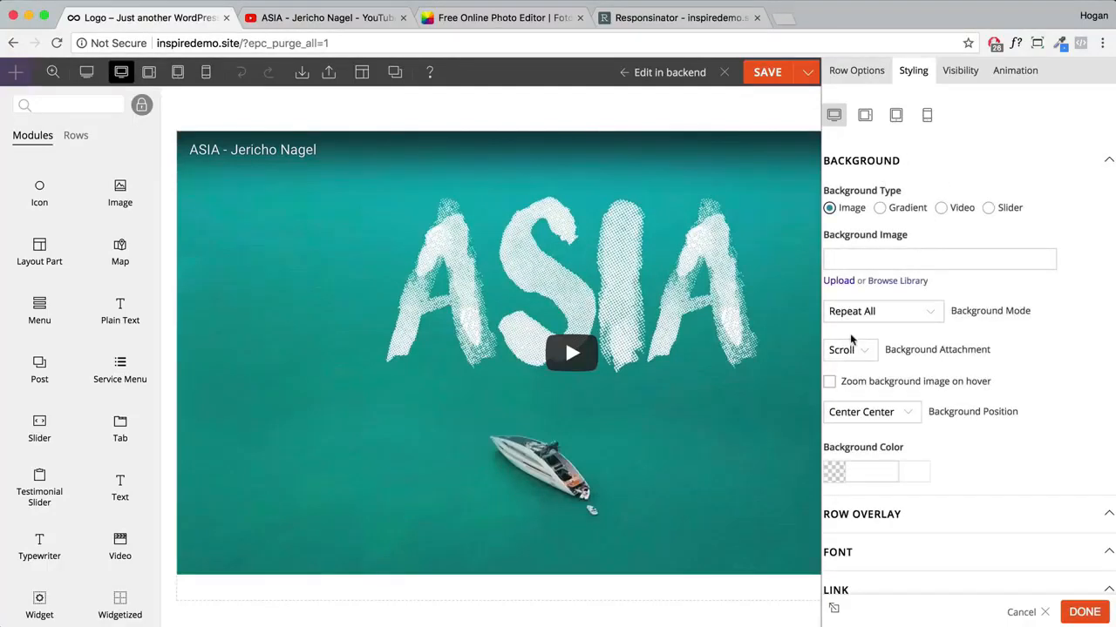
scroll(935, 384, "down", 2)
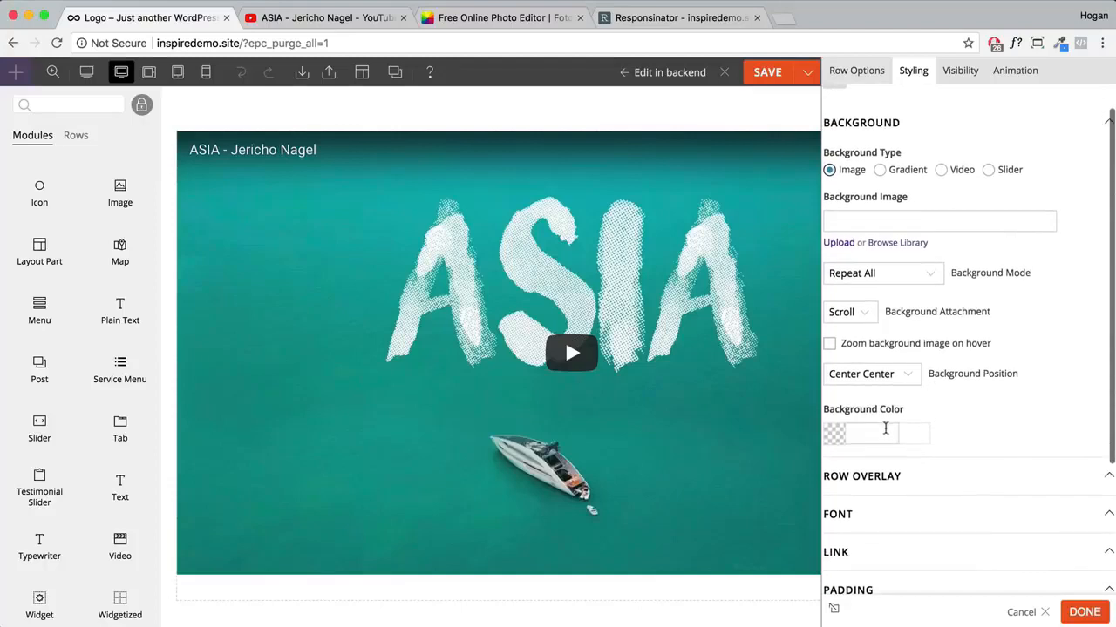
left_click(833, 438)
type("22")
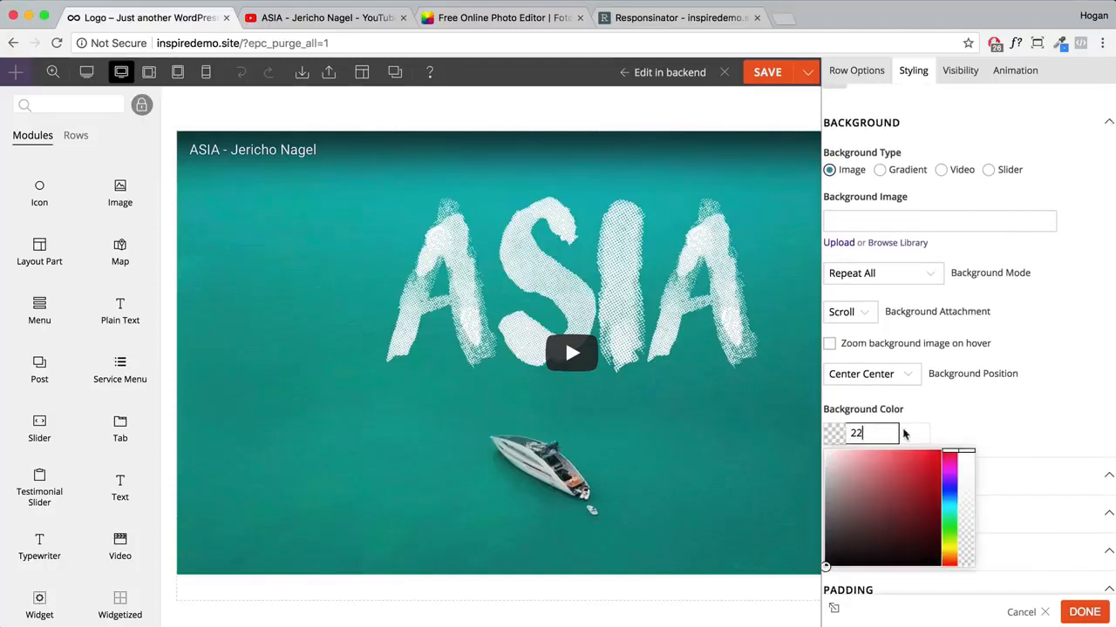
type("2222")
key("Return")
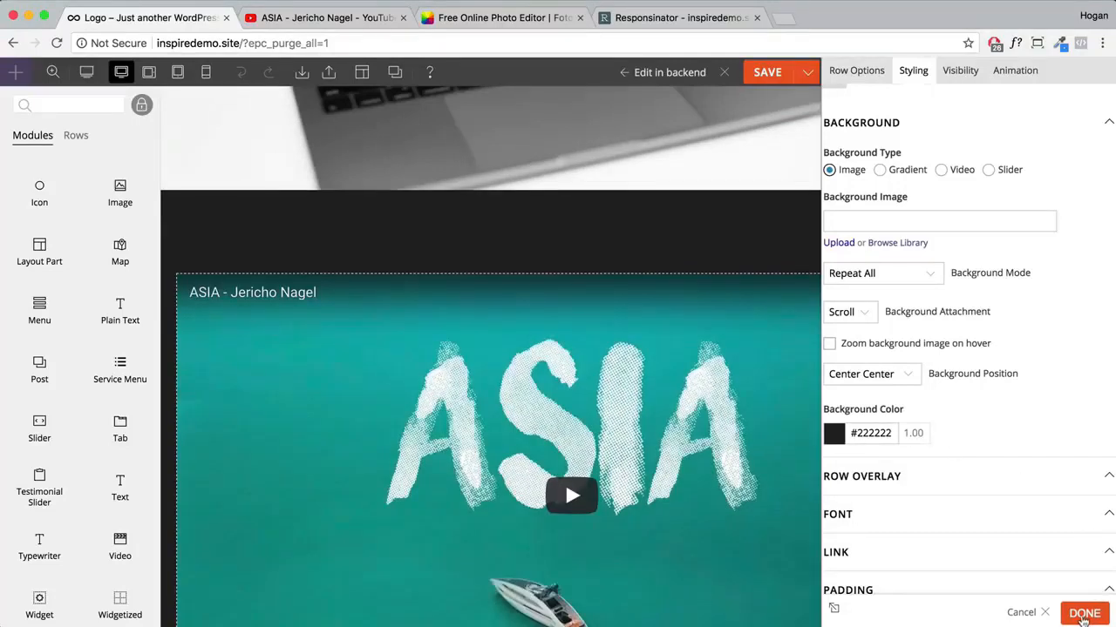
- Set the row's overlay hover colour to black #000000, then save the page
scroll(923, 478, "down", 2)
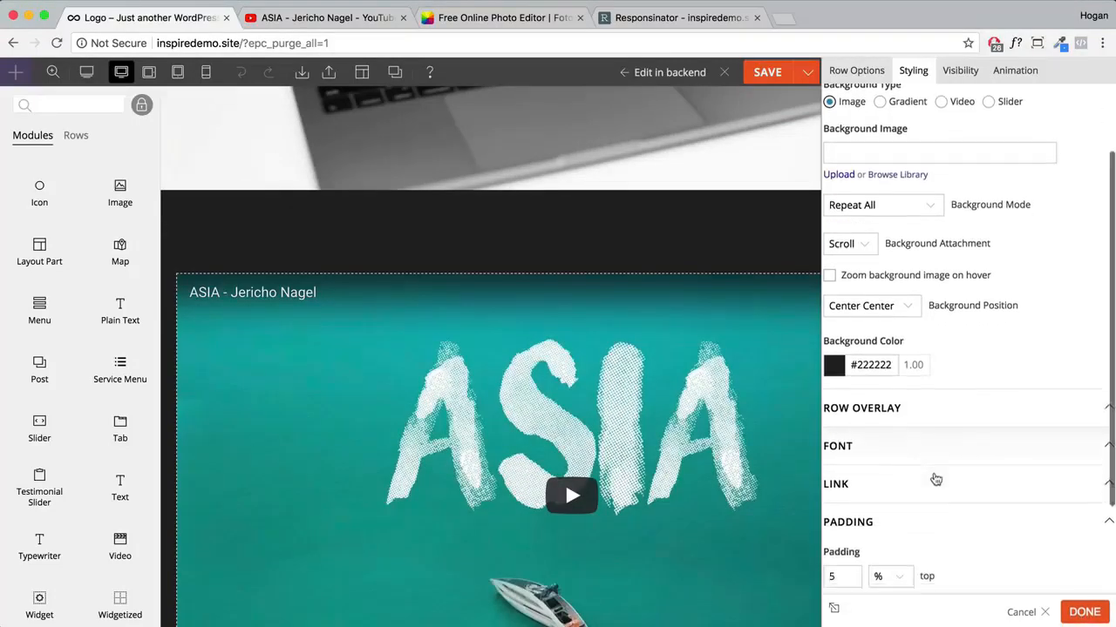
left_click(918, 410)
scroll(918, 410, "down", 3)
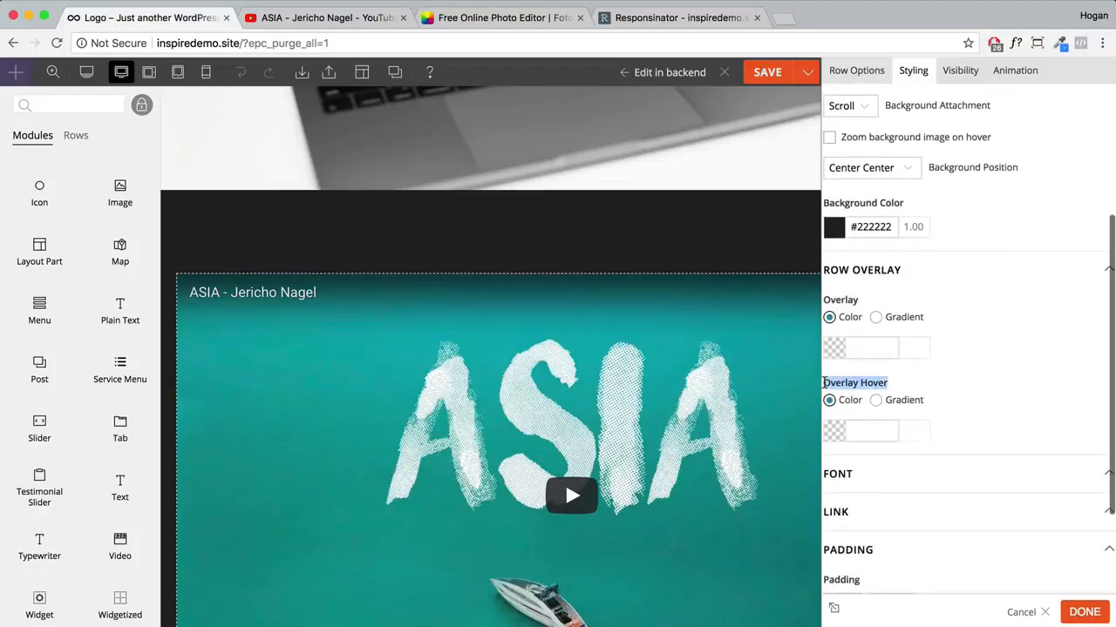
left_click(837, 432)
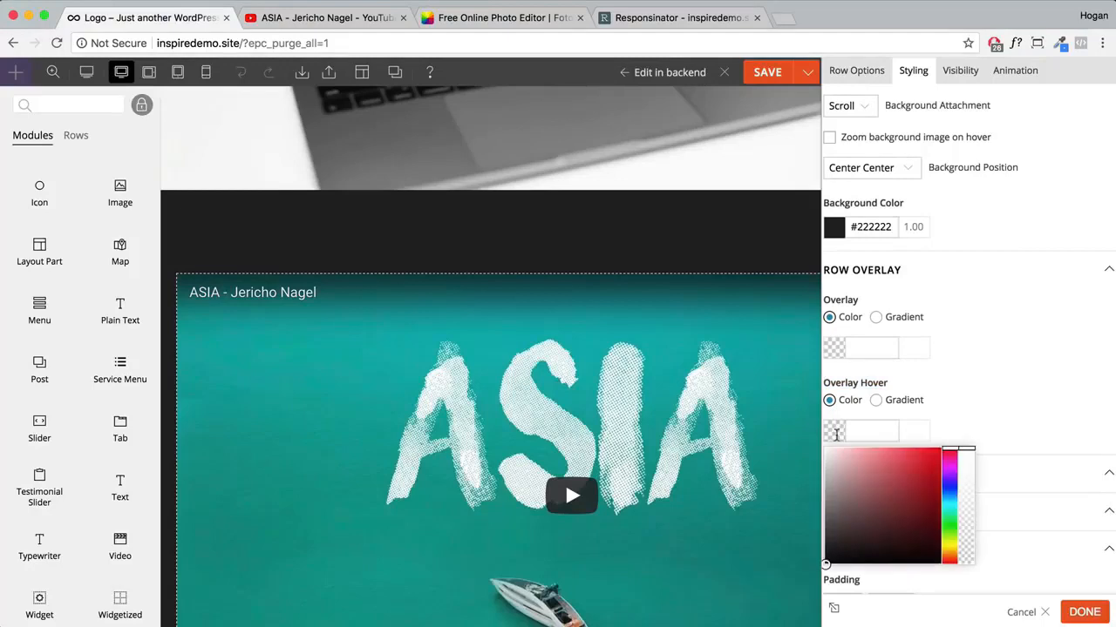
mouse_move(822, 565)
left_mouse_down()
mouse_move(792, 588)
mouse_move(939, 452)
mouse_move(830, 551)
left_mouse_up()
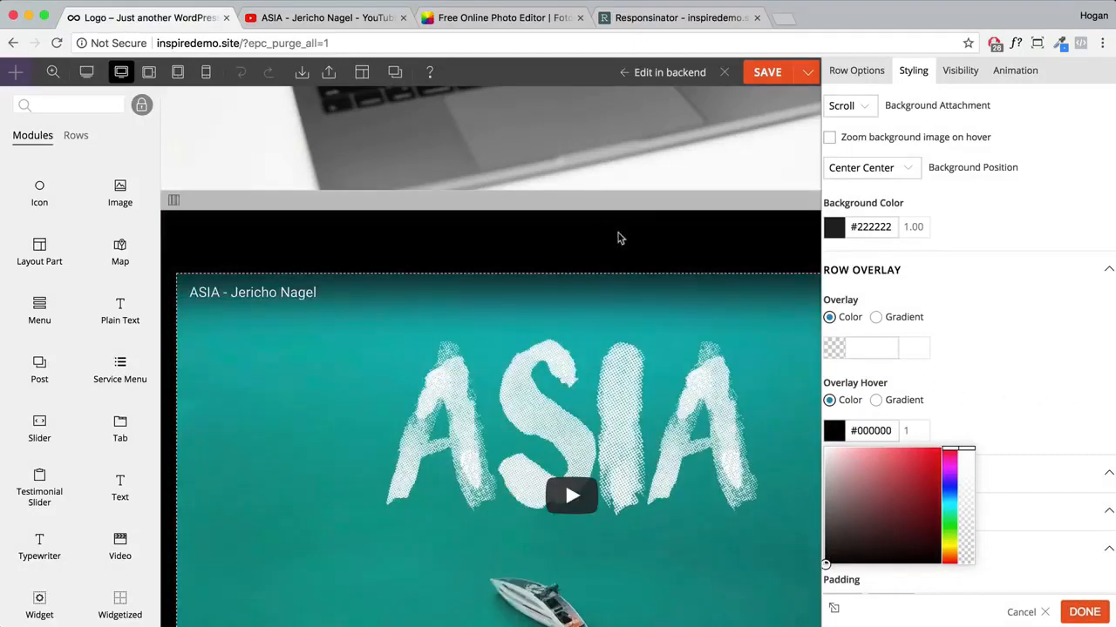
left_click(1085, 612)
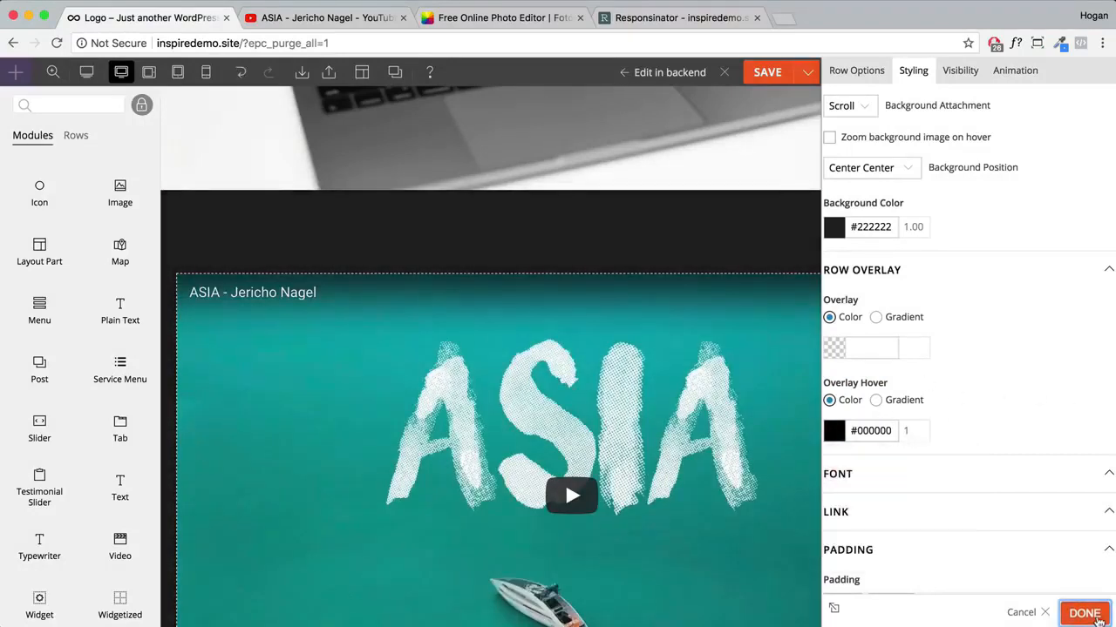
left_click(1047, 77)
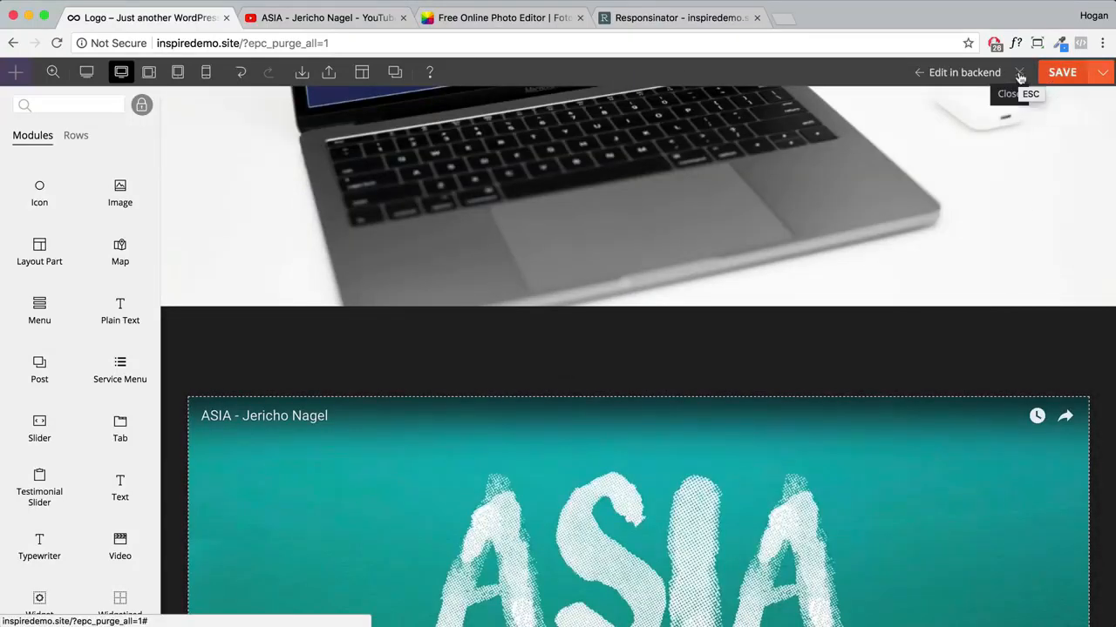
- Close the builder and scroll the live page to check the ASIA video's dark row
left_click(1017, 74)
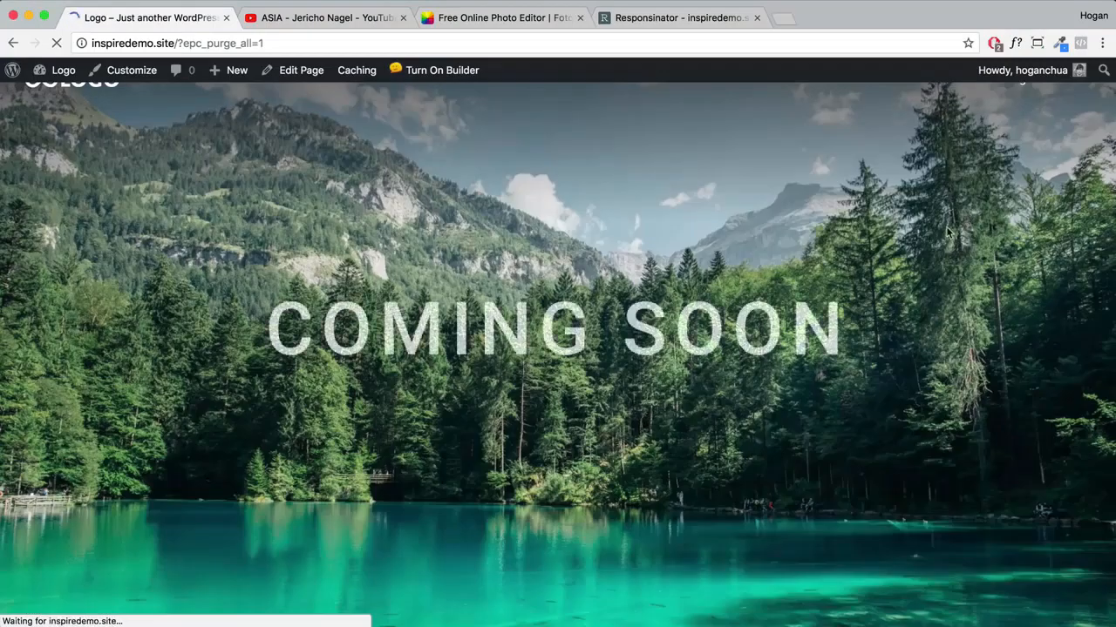
scroll(958, 227, "down", 10)
scroll(948, 232, "down", 15)
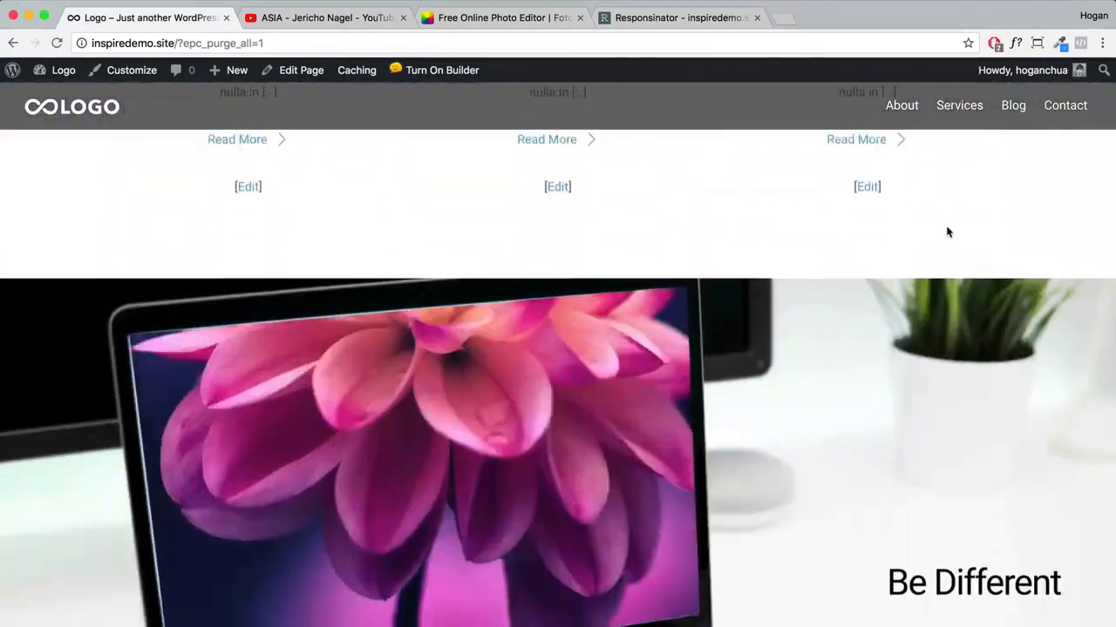
scroll(1029, 174, "up", 3)
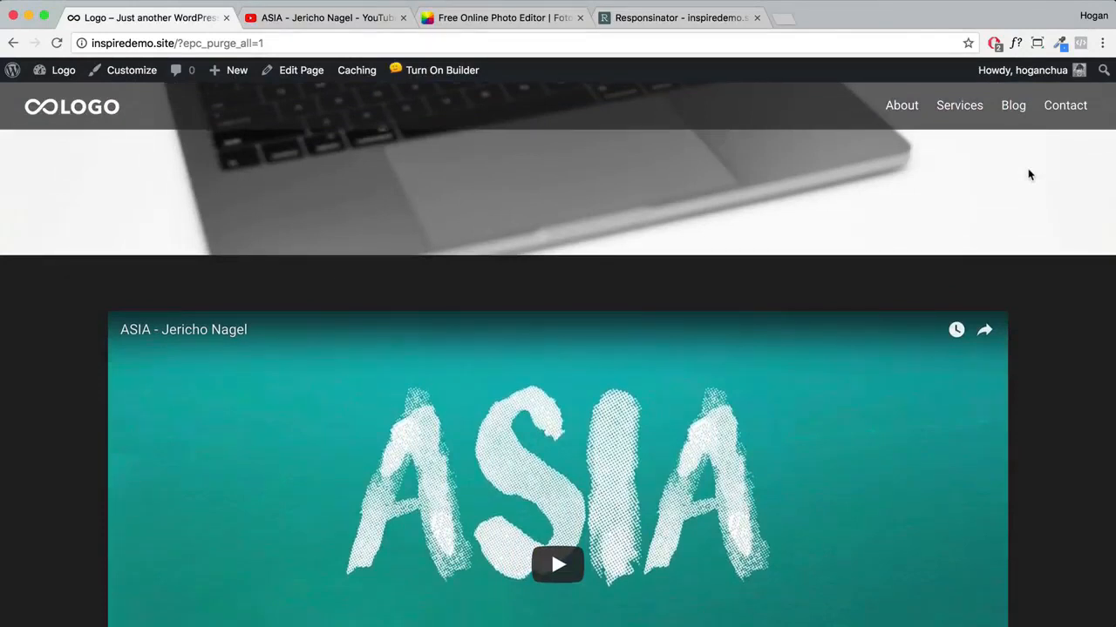
scroll(1024, 176, "down", 4)
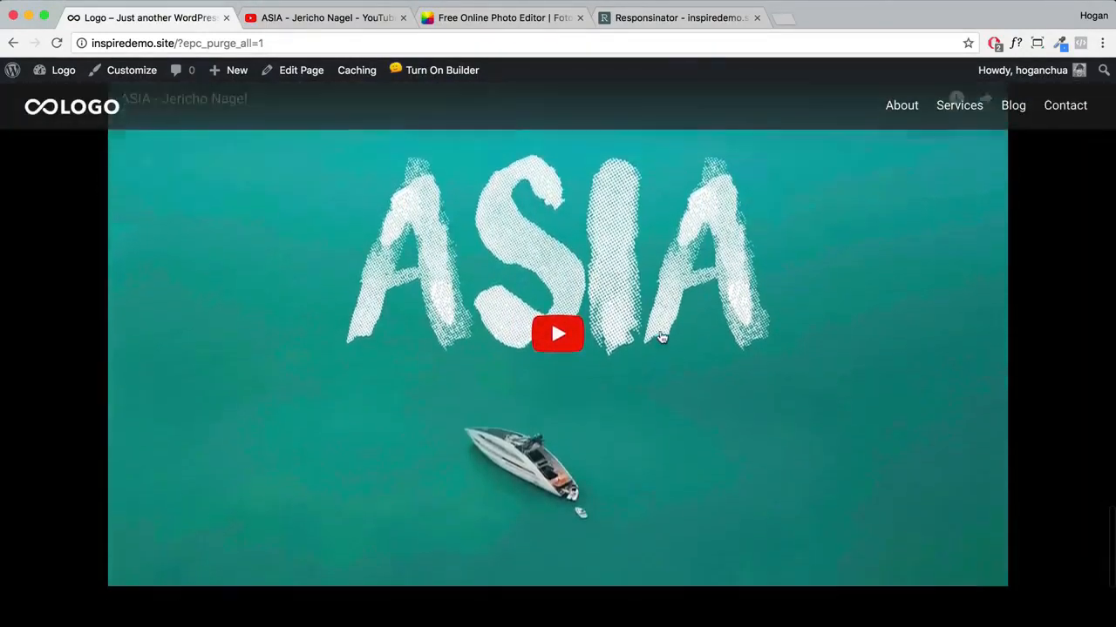
scroll(471, 375, "up", 2)
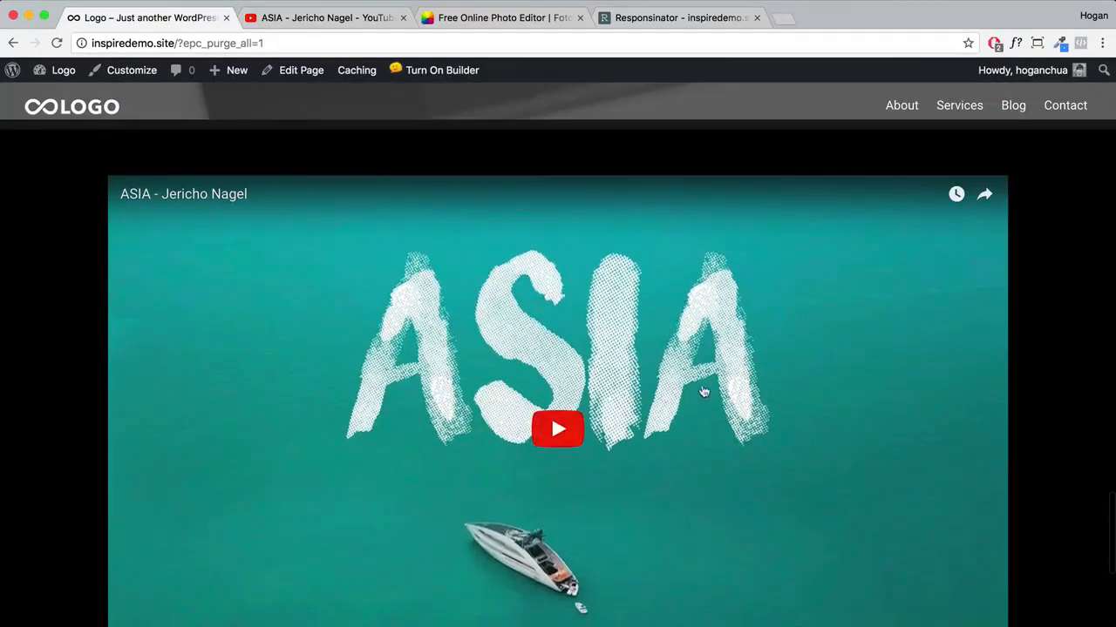
scroll(838, 410, "down", 4)
scroll(811, 411, "up", 2)
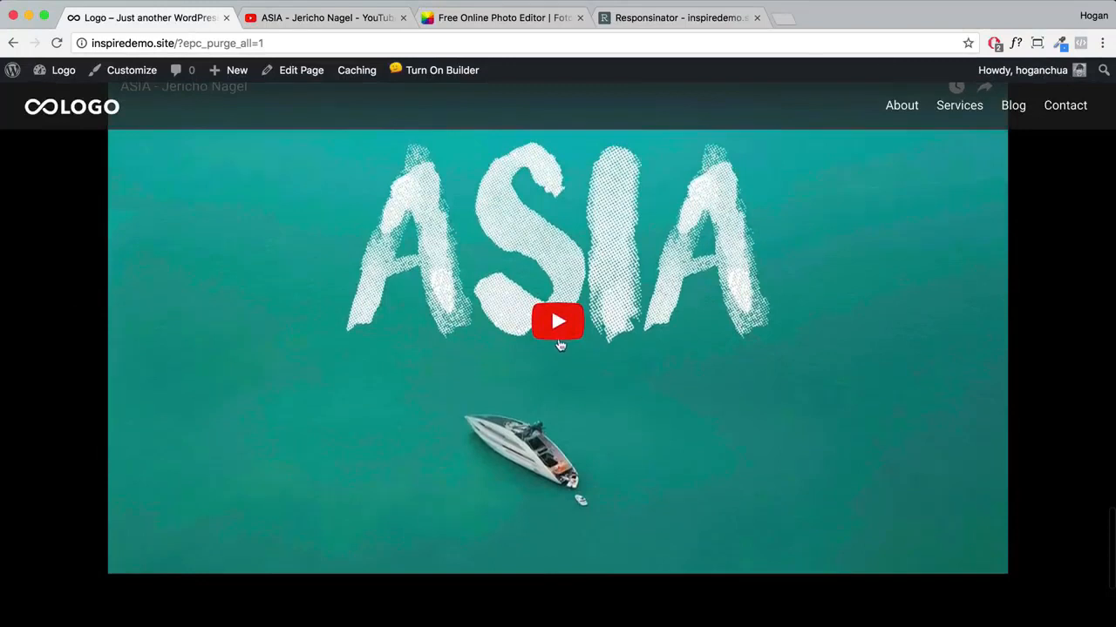
scroll(561, 345, "up", 4)
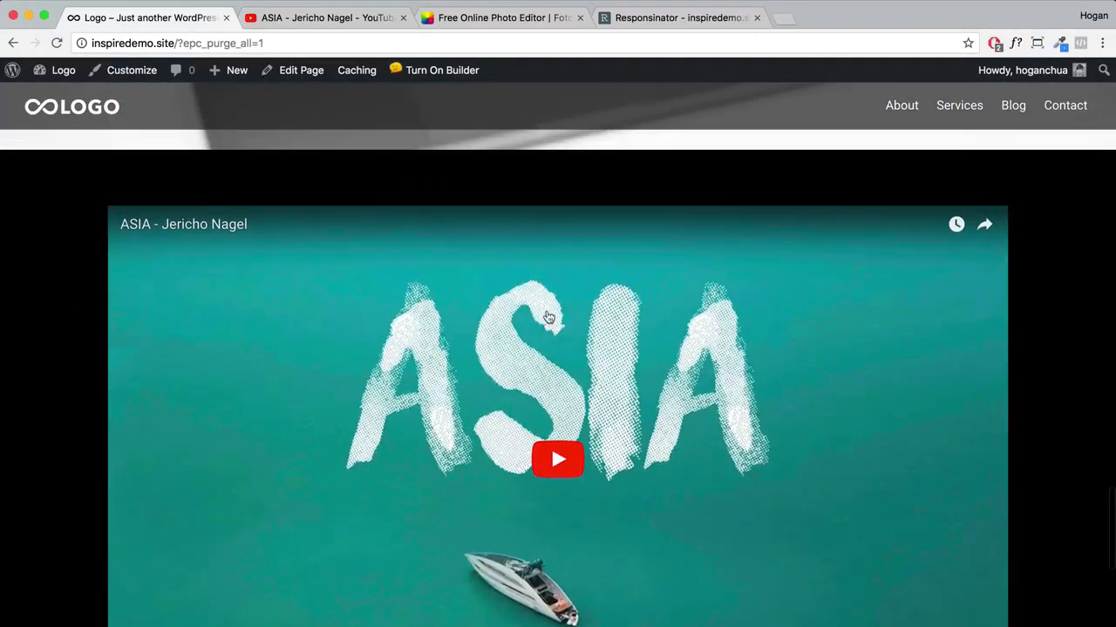
scroll(549, 316, "up", 1)
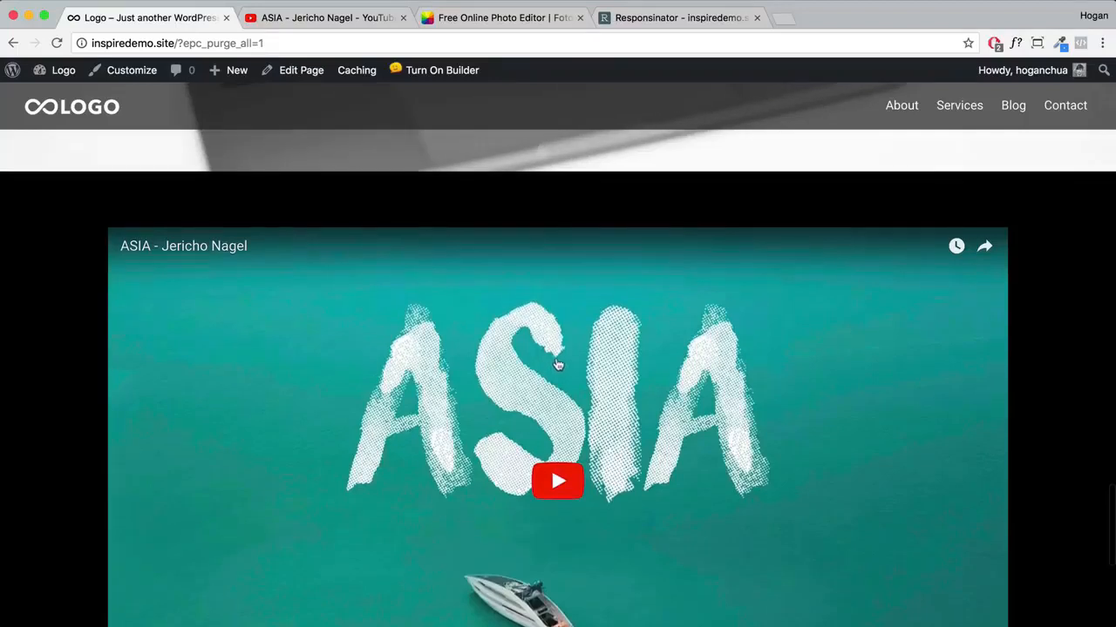
scroll(561, 364, "down", 3)
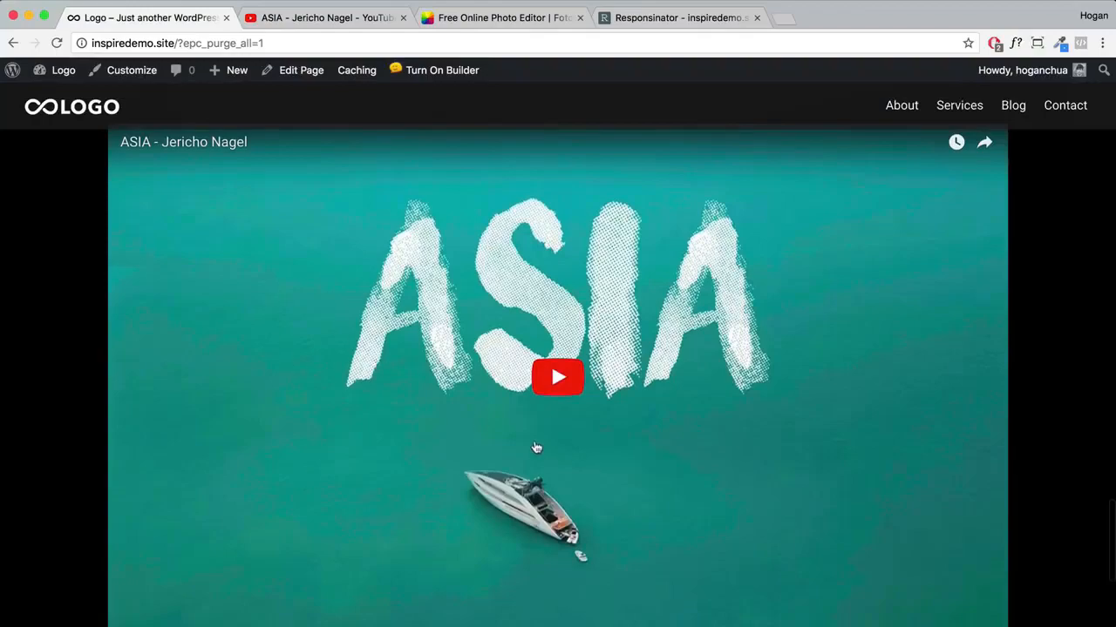
scroll(321, 417, "up", 15)
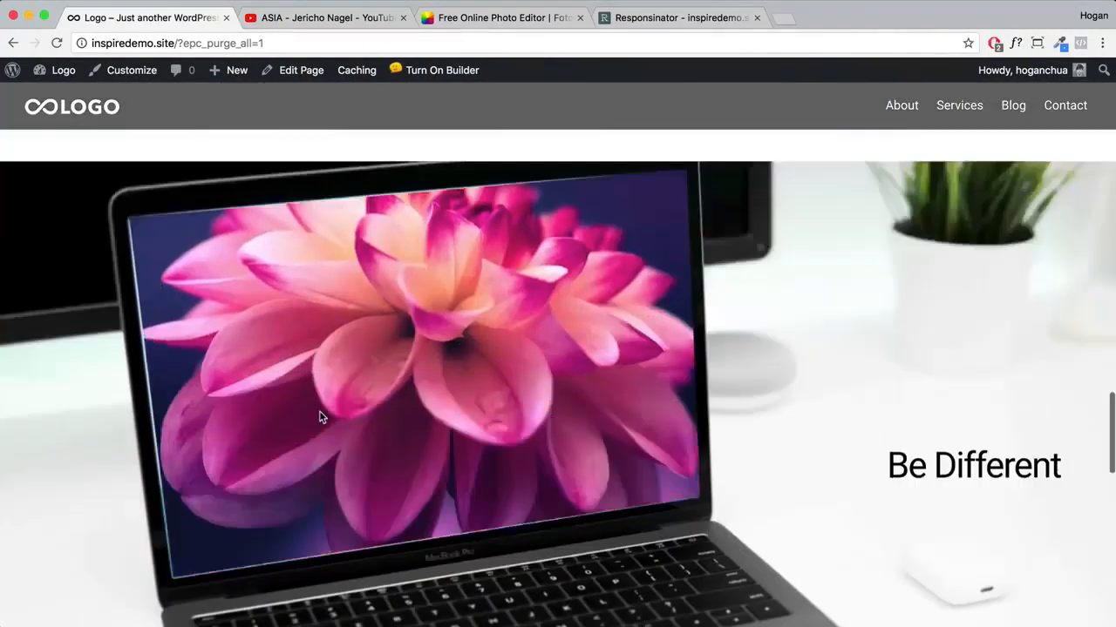
scroll(321, 412, "up", 15)
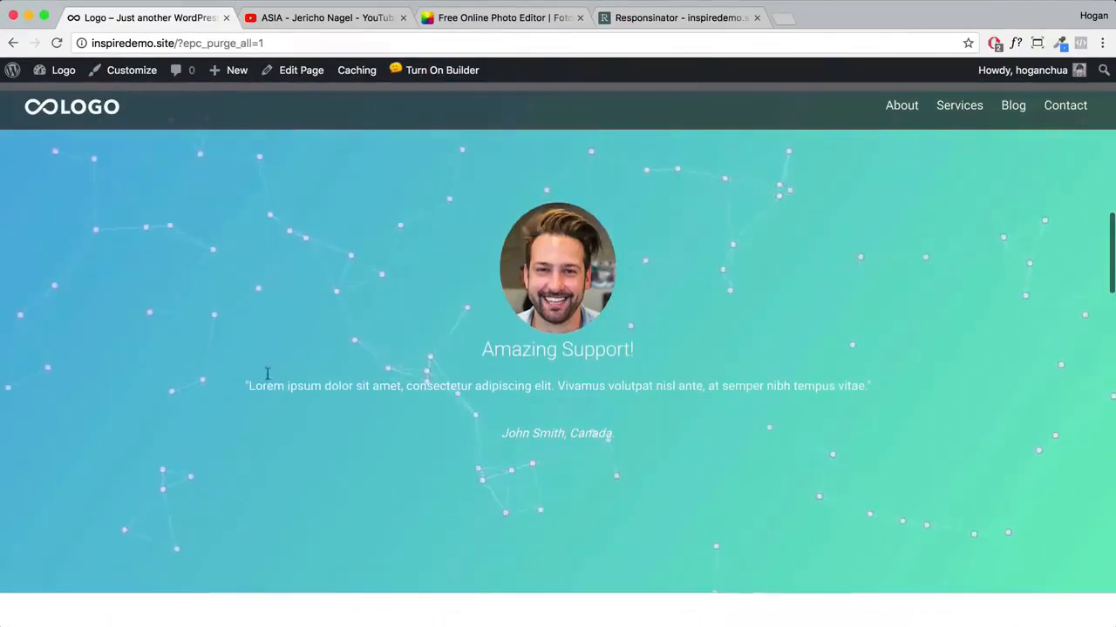
scroll(347, 357, "up", 10)
scroll(592, 408, "down", 1)
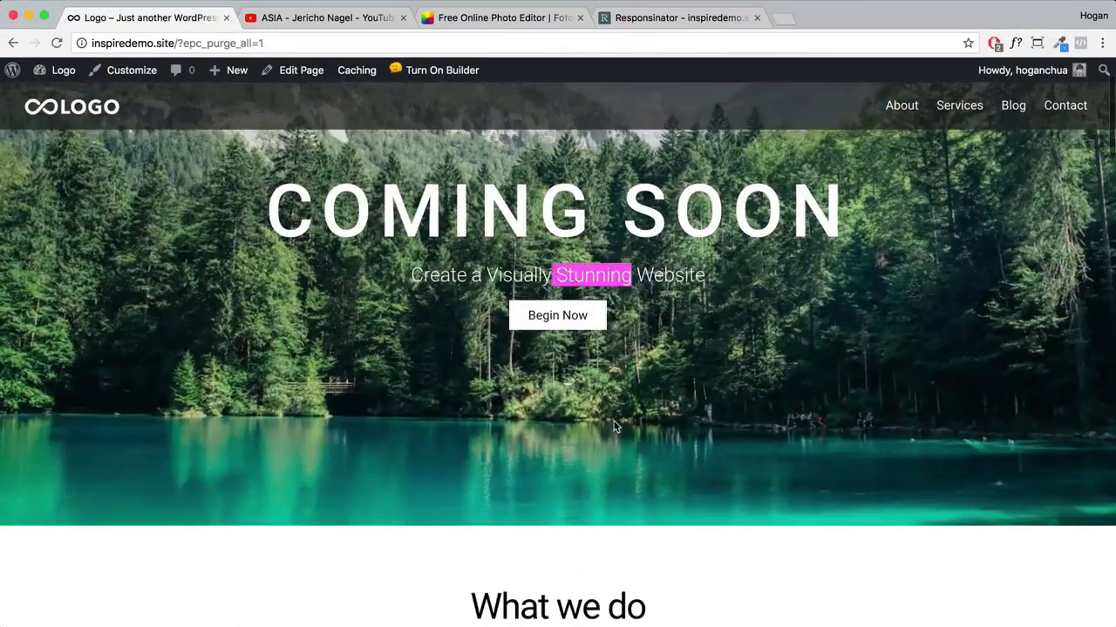
scroll(616, 427, "down", 20)
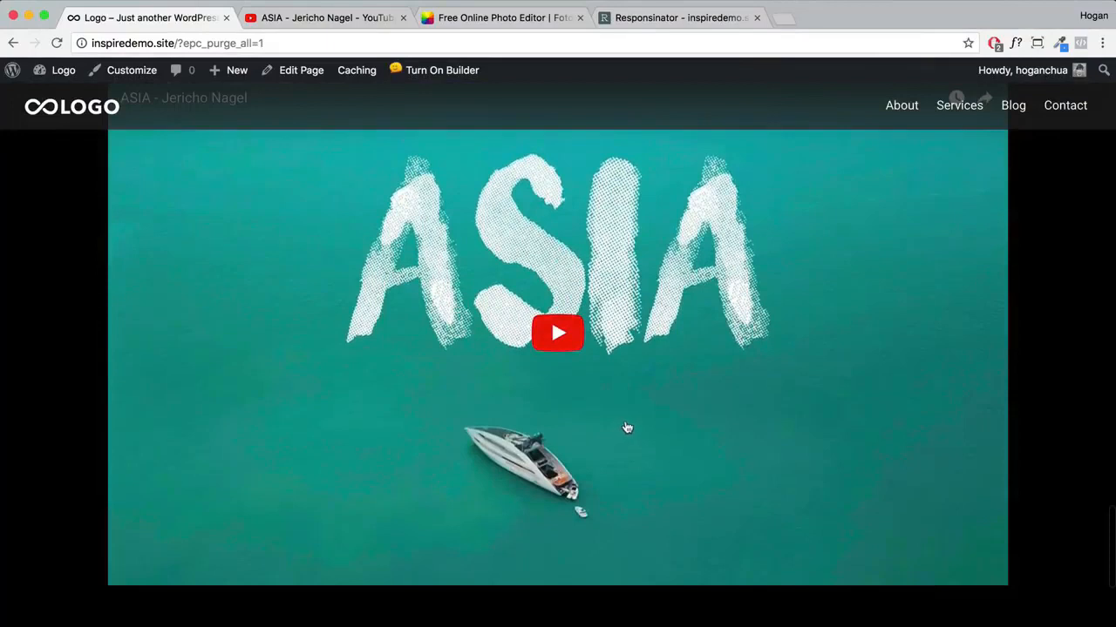
scroll(627, 428, "down", 3)
- Reopen the builder and drop a Gallery module into the empty row below the video
left_click(442, 73)
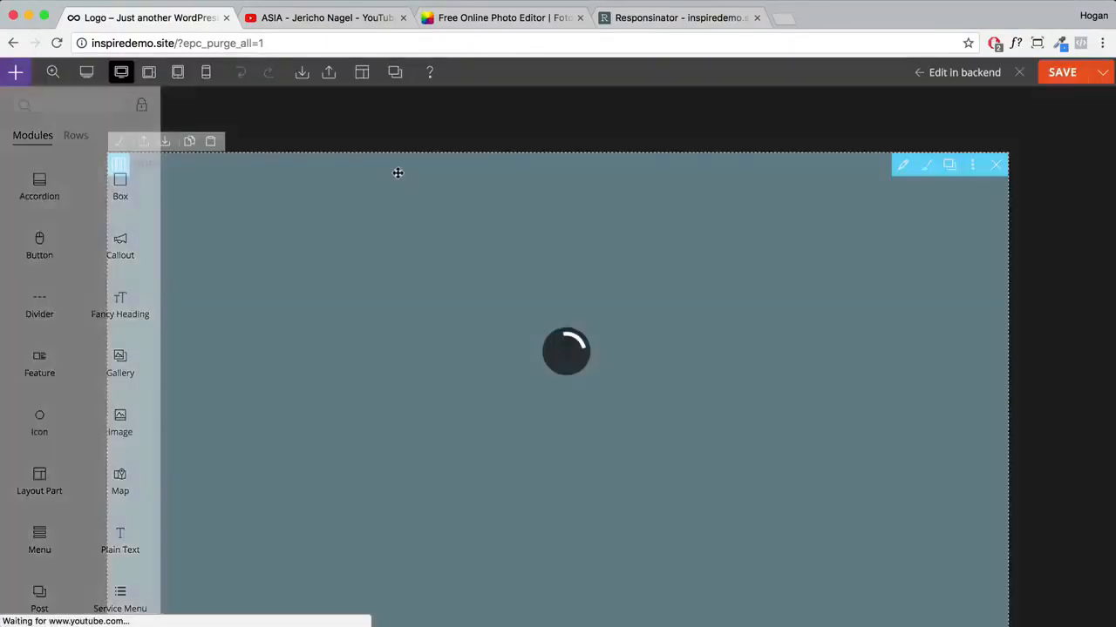
scroll(389, 280, "down", 6)
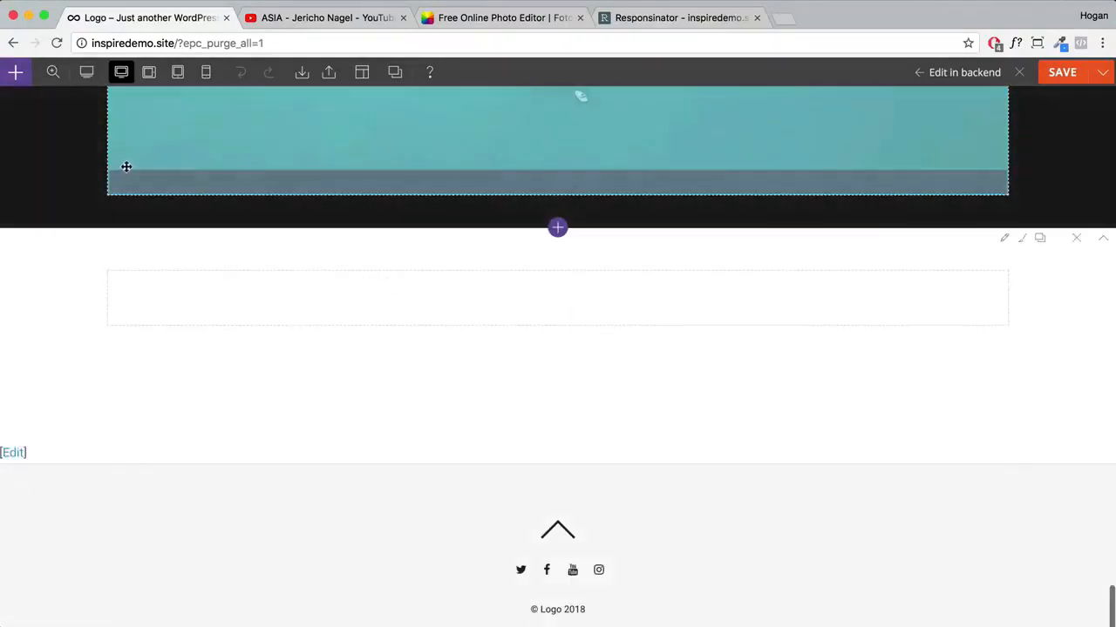
left_click(15, 73)
left_click_drag(120, 364, 501, 314)
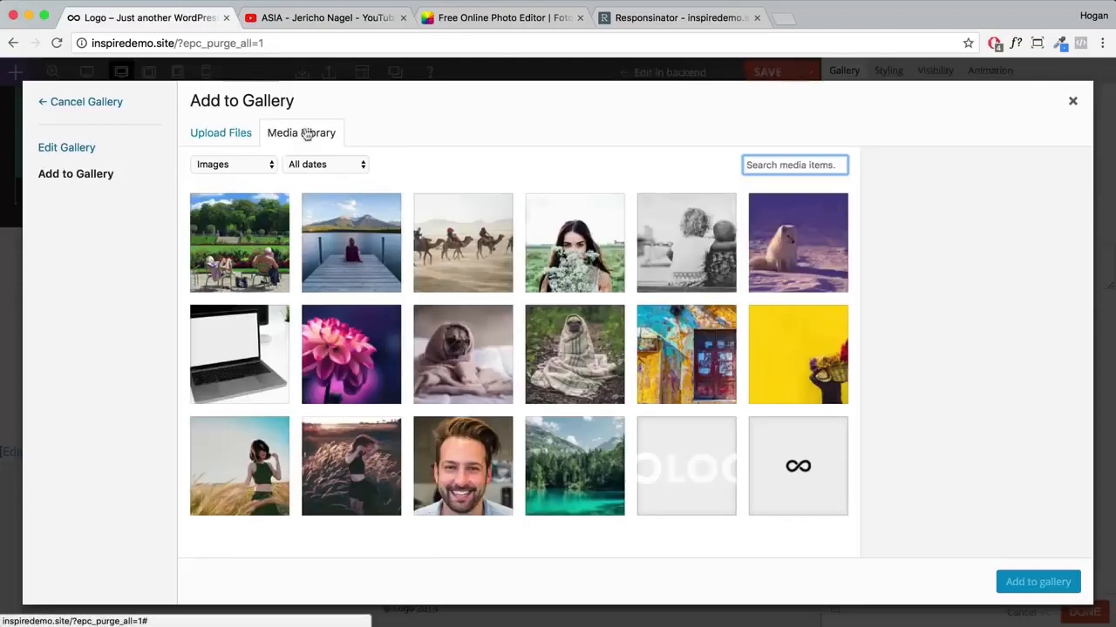
left_click(1074, 103)
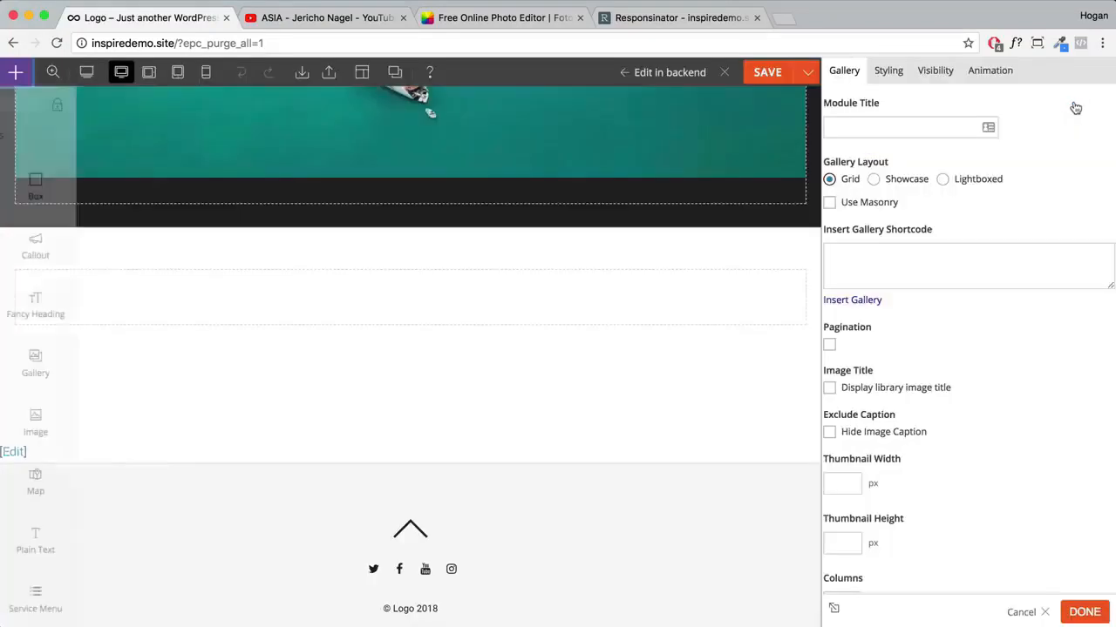
left_click(896, 273)
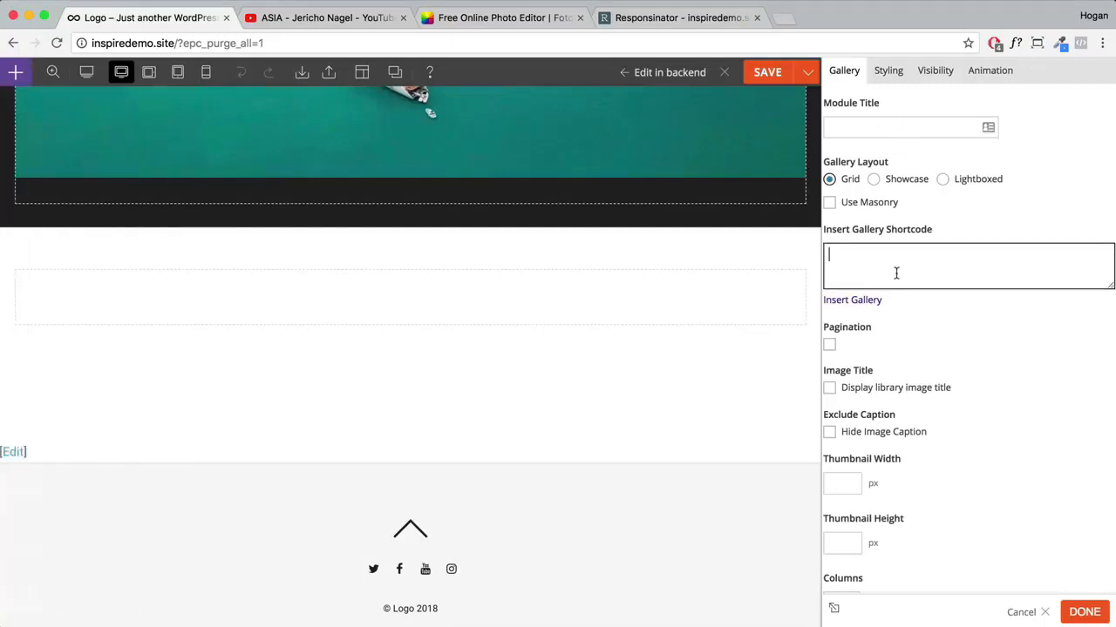
left_click(855, 302)
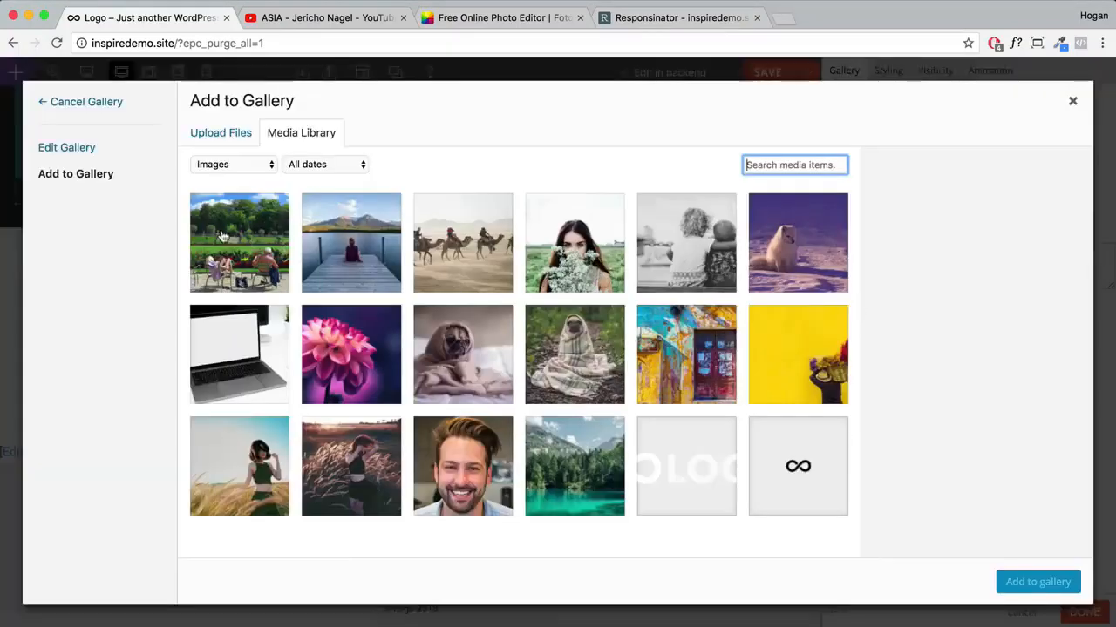
left_click(219, 135)
left_click(633, 357)
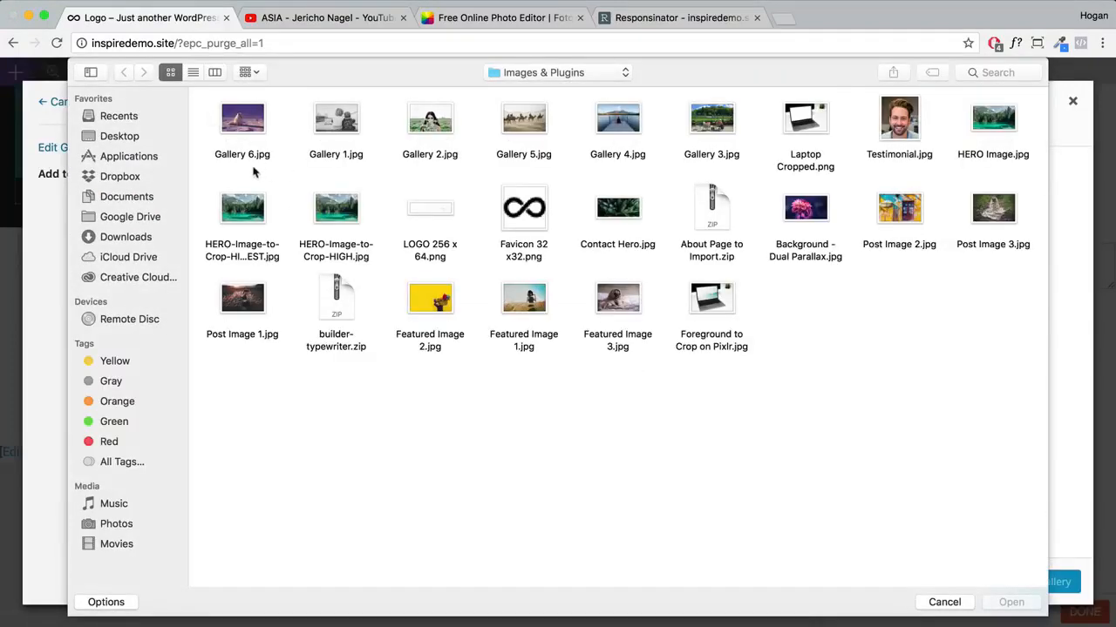
left_click_drag(723, 168, 235, 139)
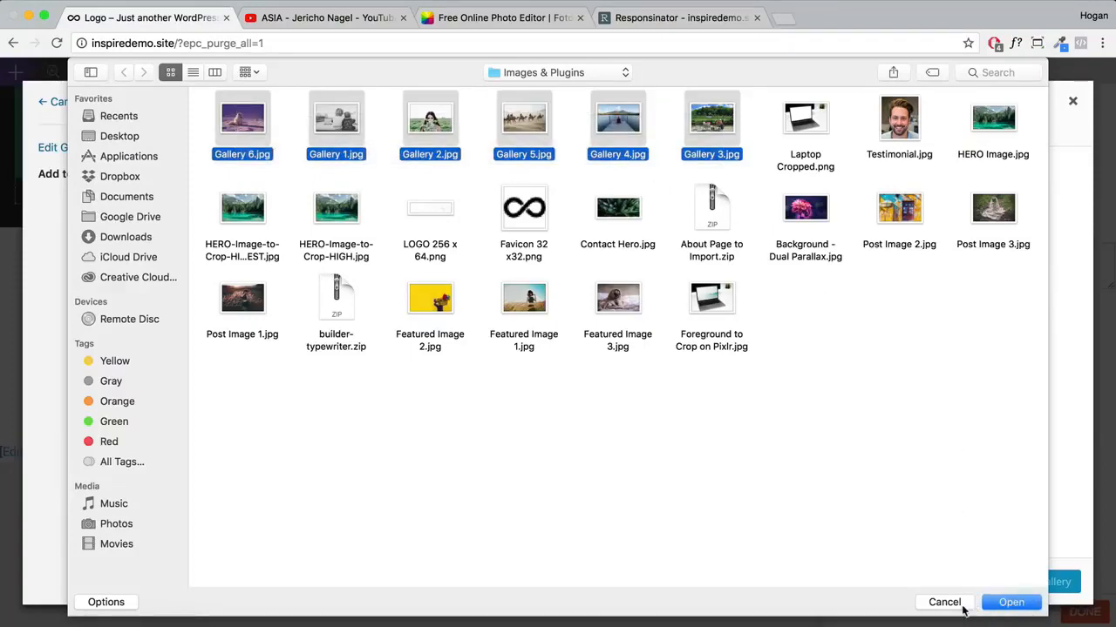
left_click(957, 604)
- Select six Media Library photos, from the park scene to Gallery-6.jpg, for the gallery
left_click(298, 139)
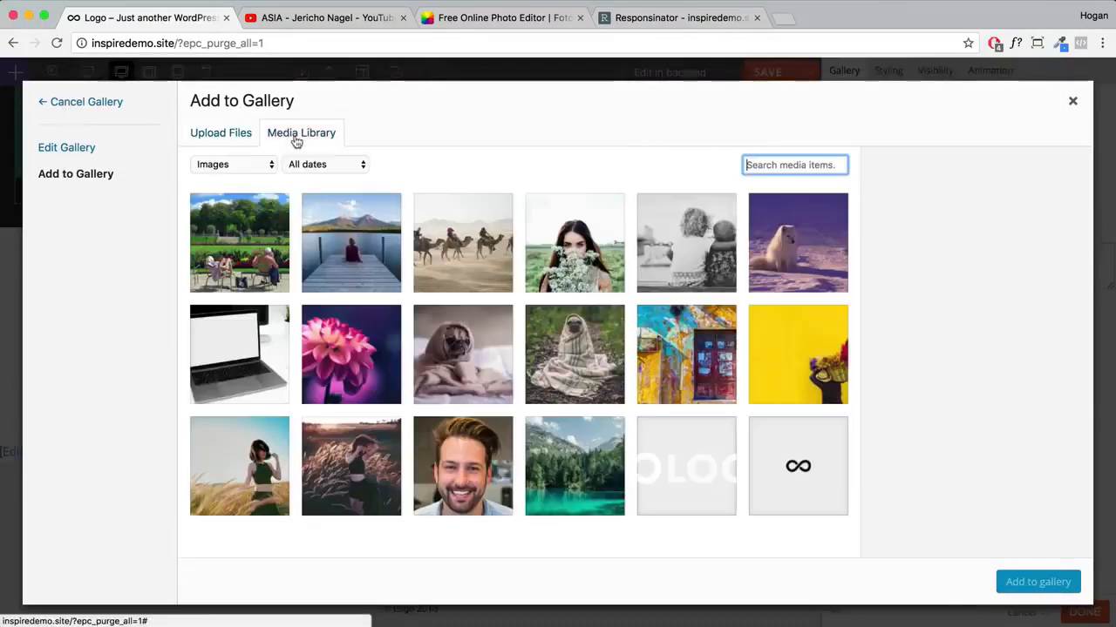
left_click(239, 242)
left_click(332, 241)
left_click(463, 244)
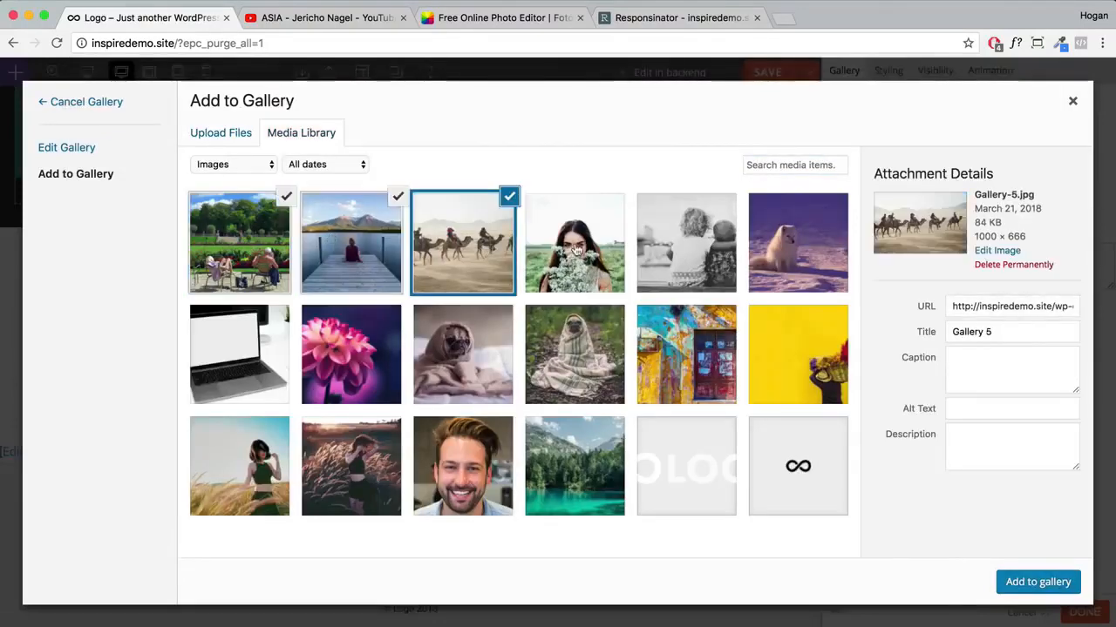
left_click(576, 250)
left_click(686, 248)
left_click(782, 253)
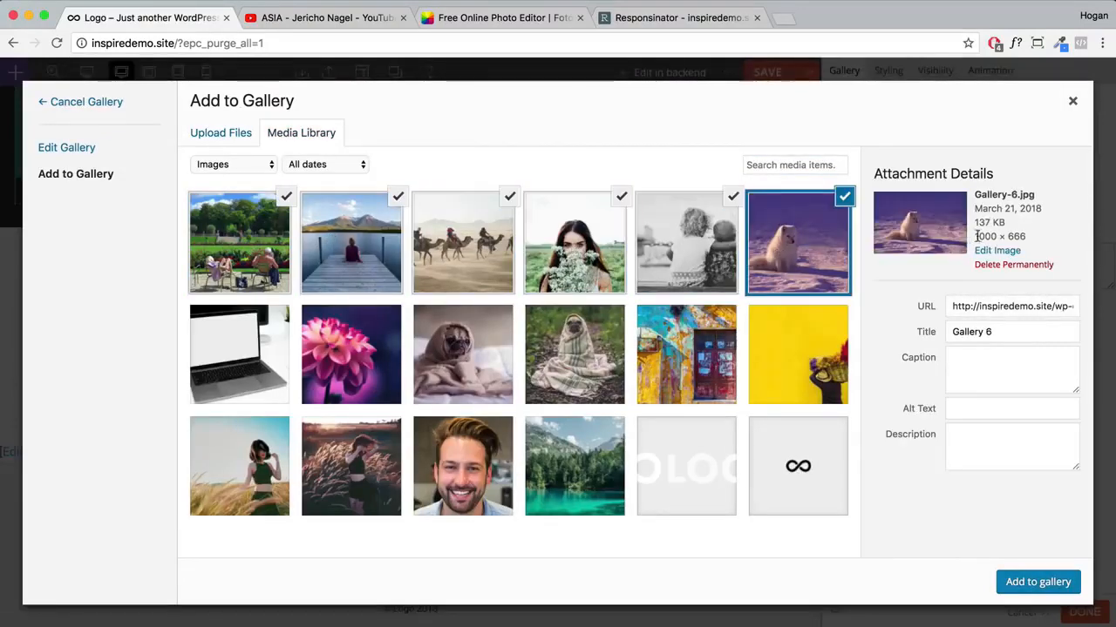
left_click_drag(976, 237, 1006, 236)
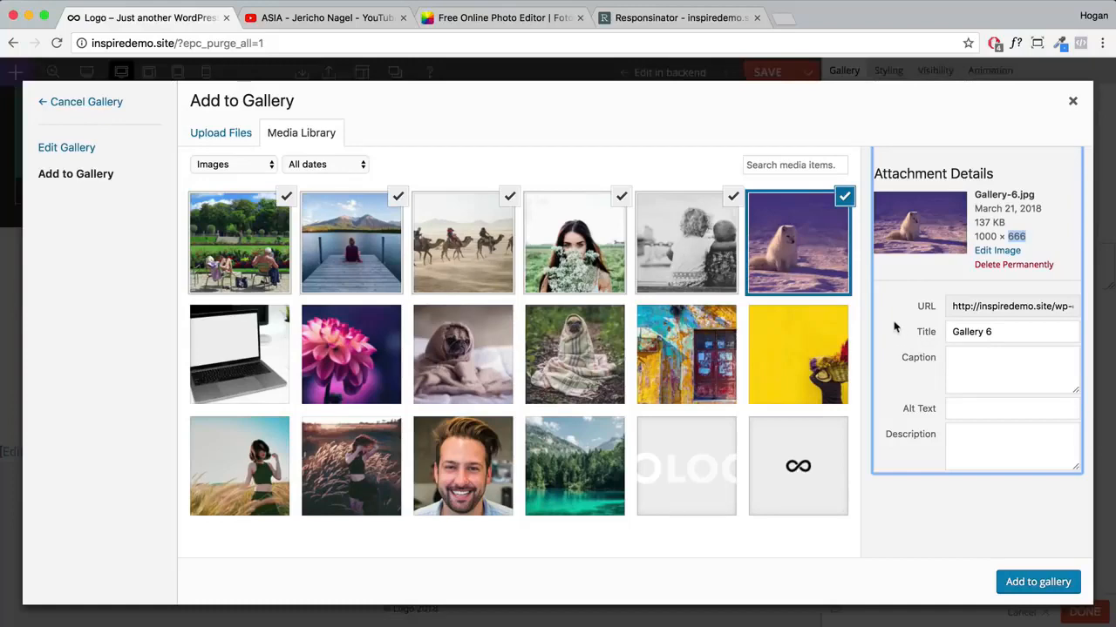
left_click(1055, 591)
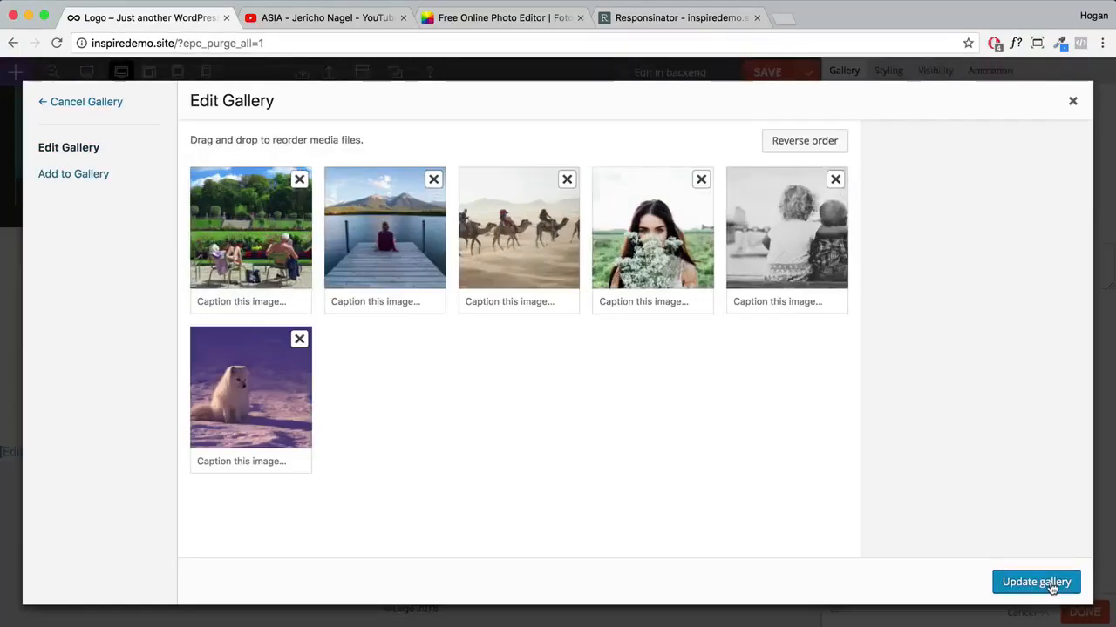
- Insert the six-photo gallery in 3 columns with rounded image corners turned off
left_click(1022, 583)
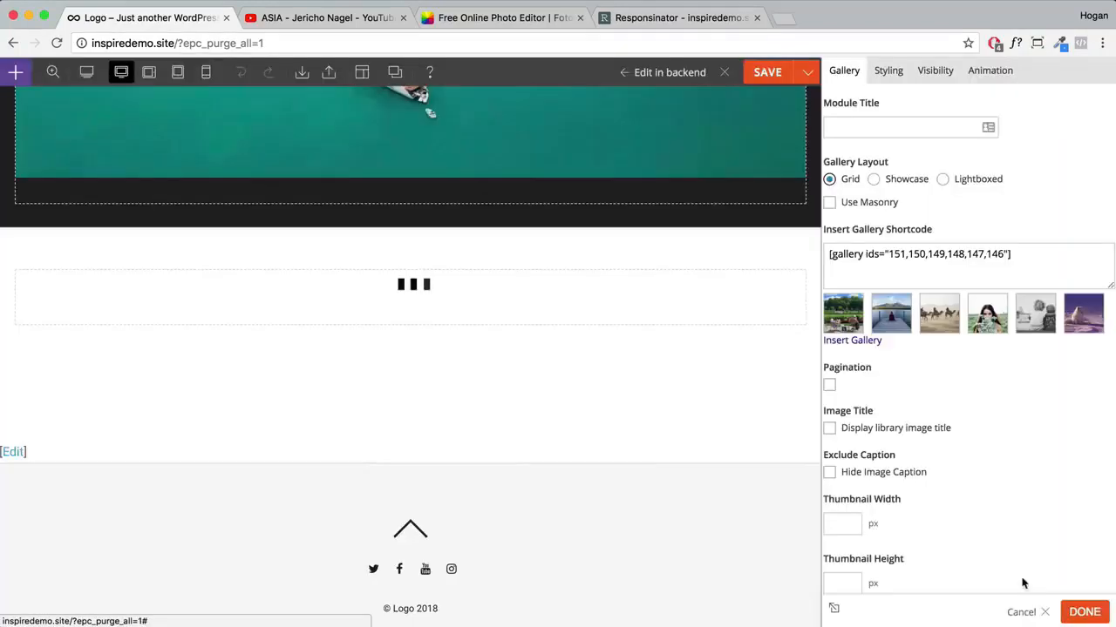
scroll(488, 360, "down", 1)
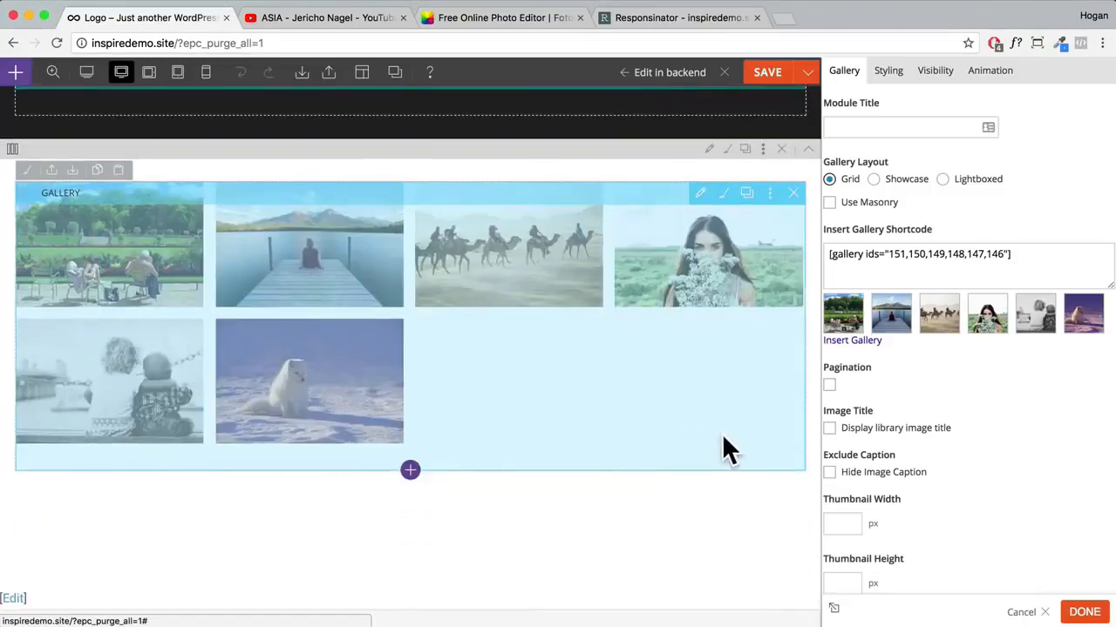
scroll(914, 445, "down", 3)
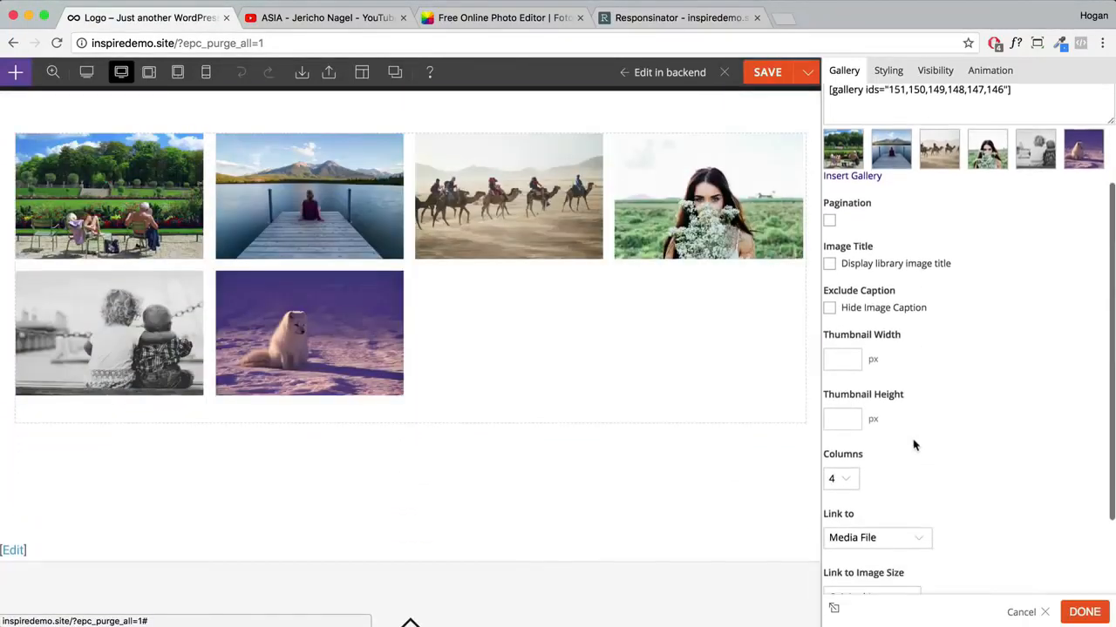
left_click(857, 488)
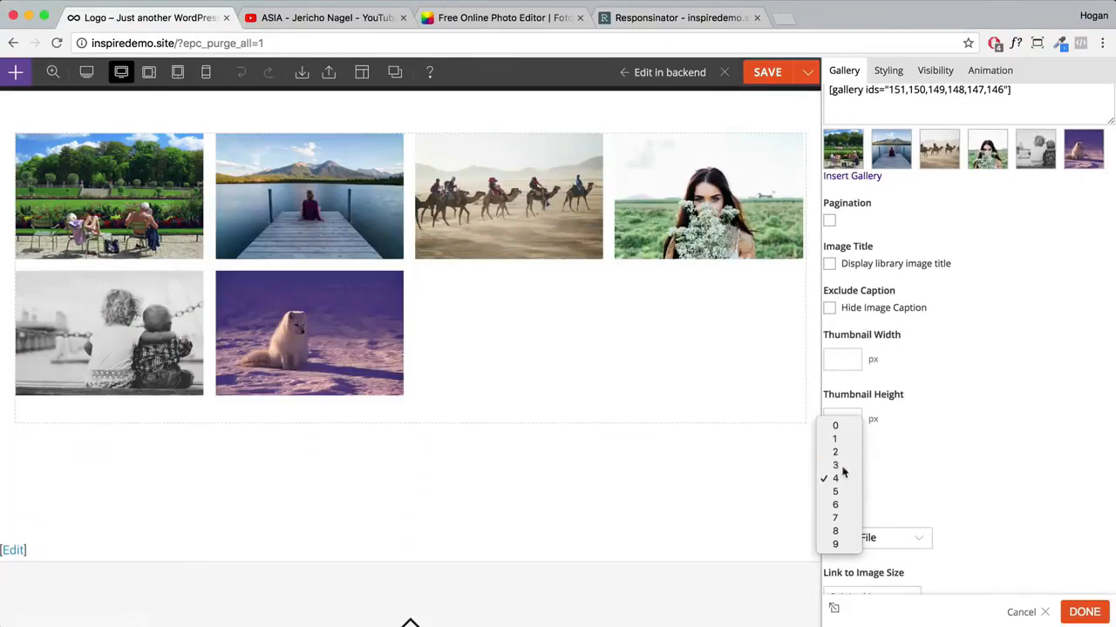
left_click(842, 465)
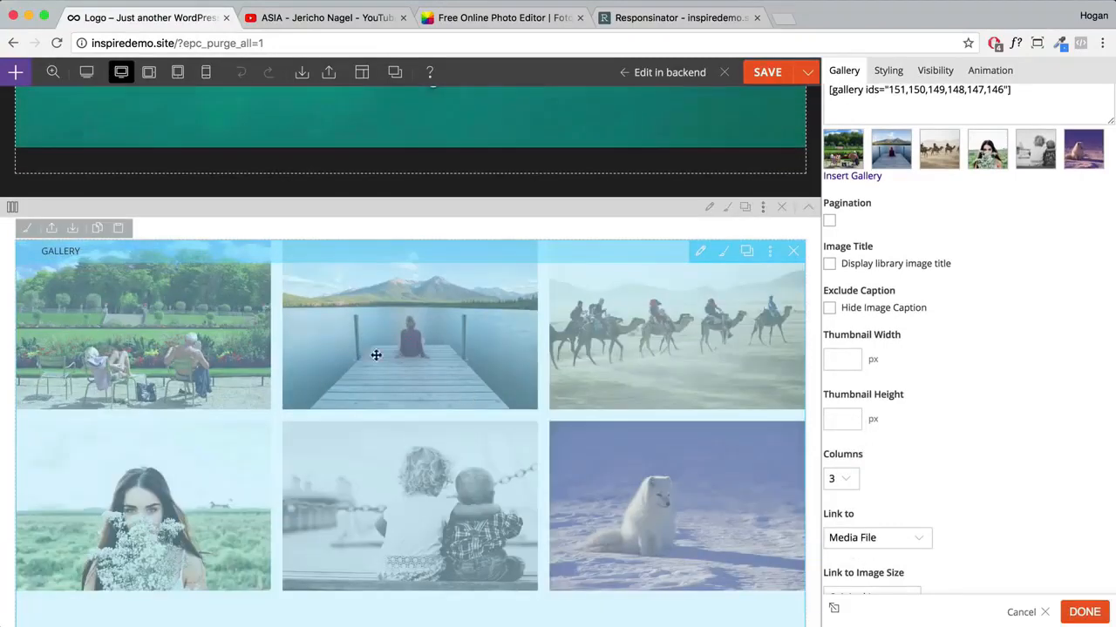
scroll(848, 473, "down", 5)
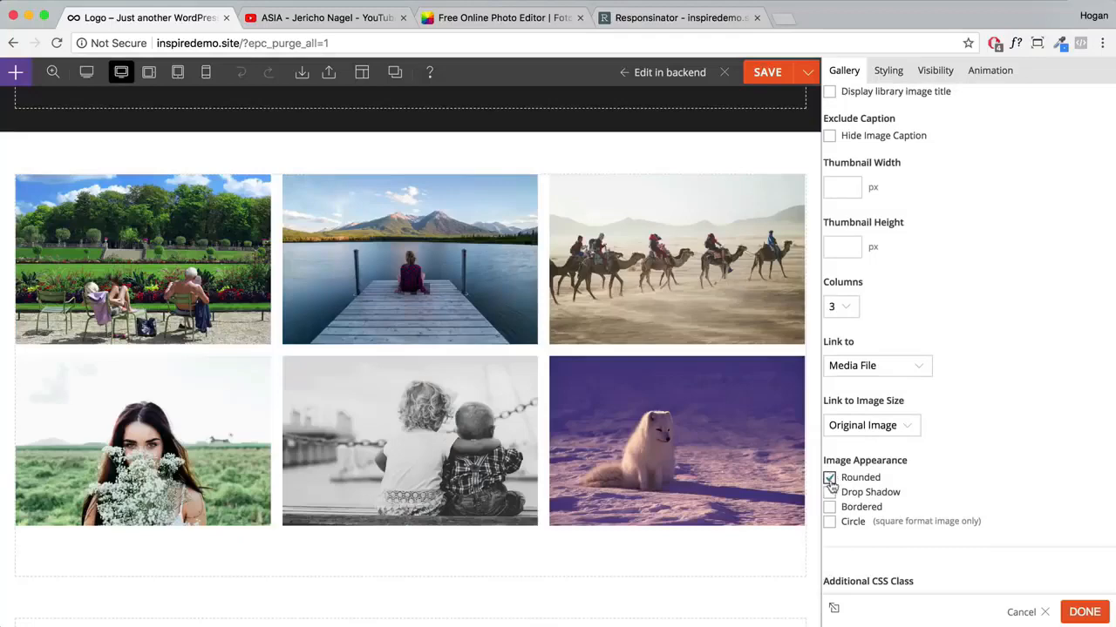
left_click(829, 479)
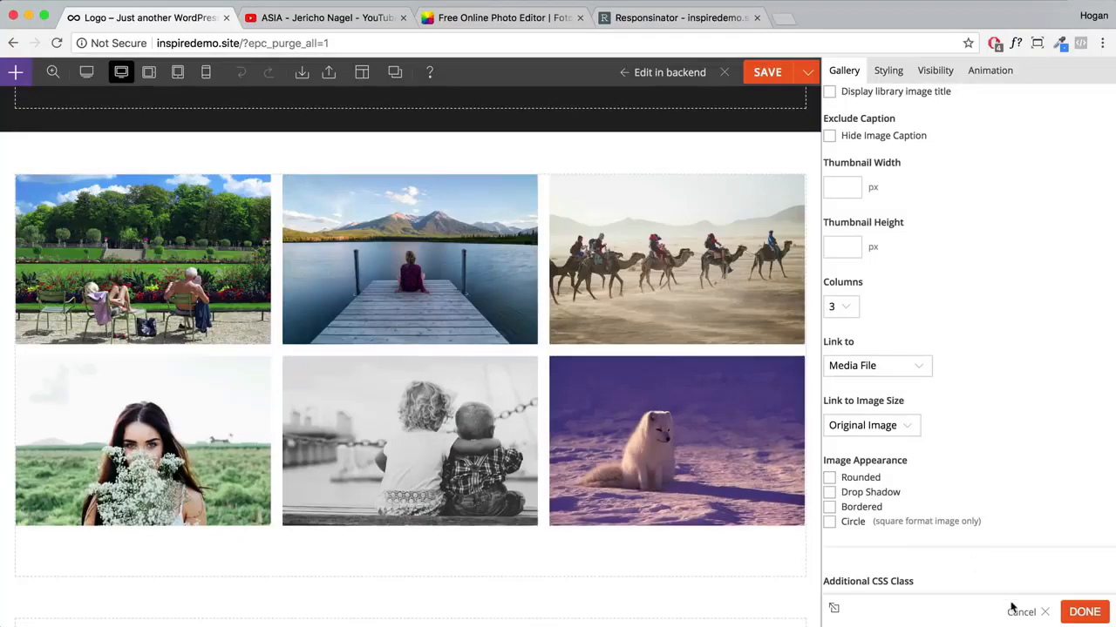
left_click(1081, 613)
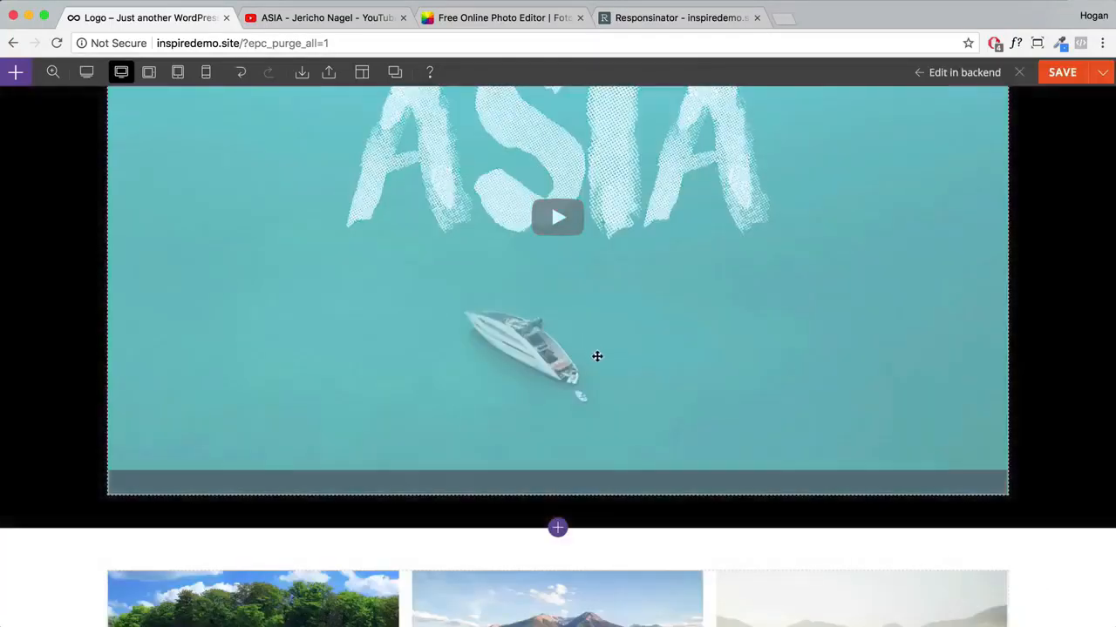
scroll(595, 356, "down", 4)
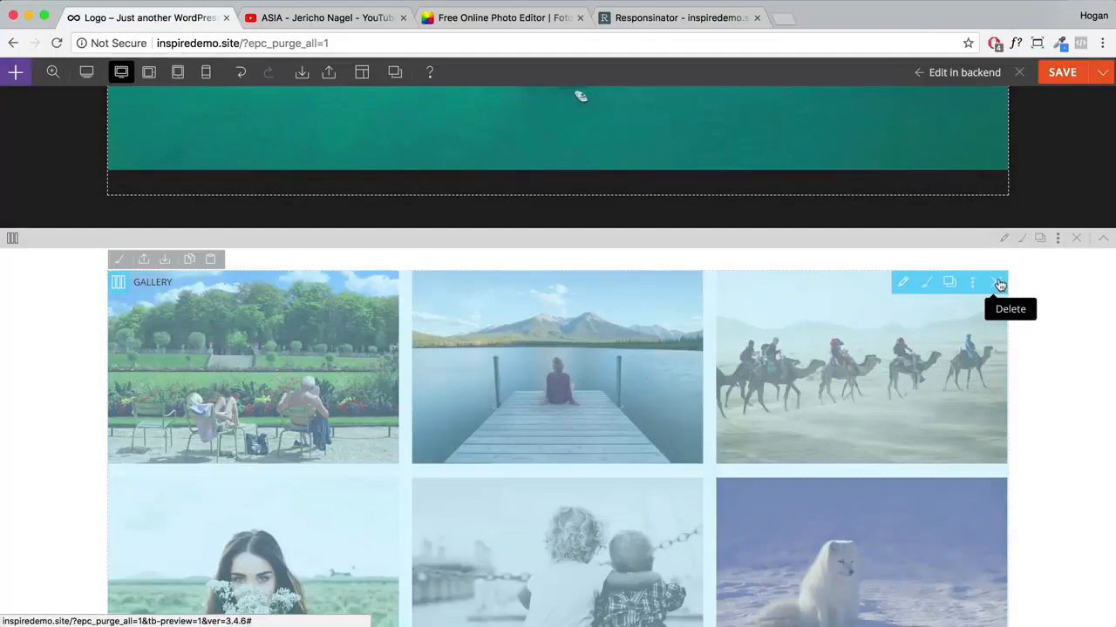
- Delete the gallery module and place a trial Image module in the row
left_click(995, 282)
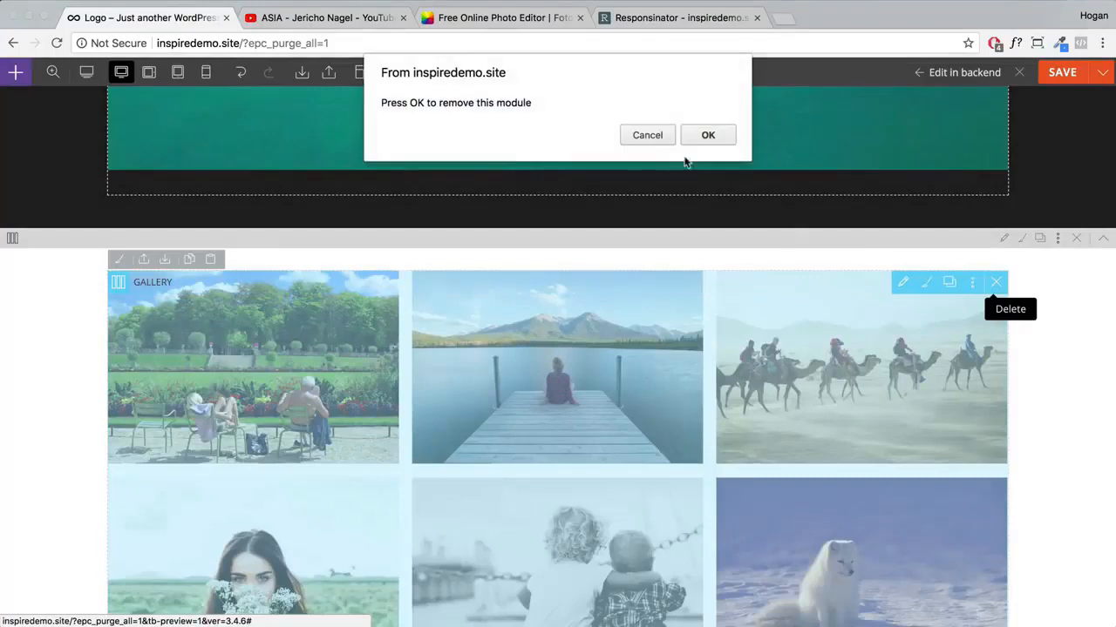
left_click(694, 133)
left_click(15, 72)
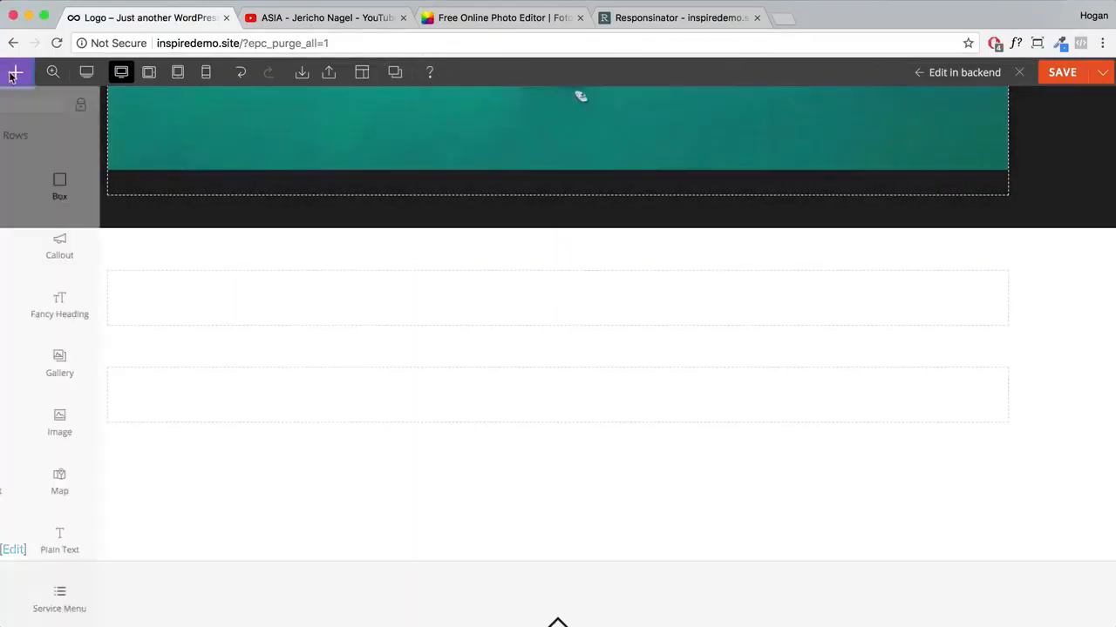
left_click_drag(120, 418, 409, 318)
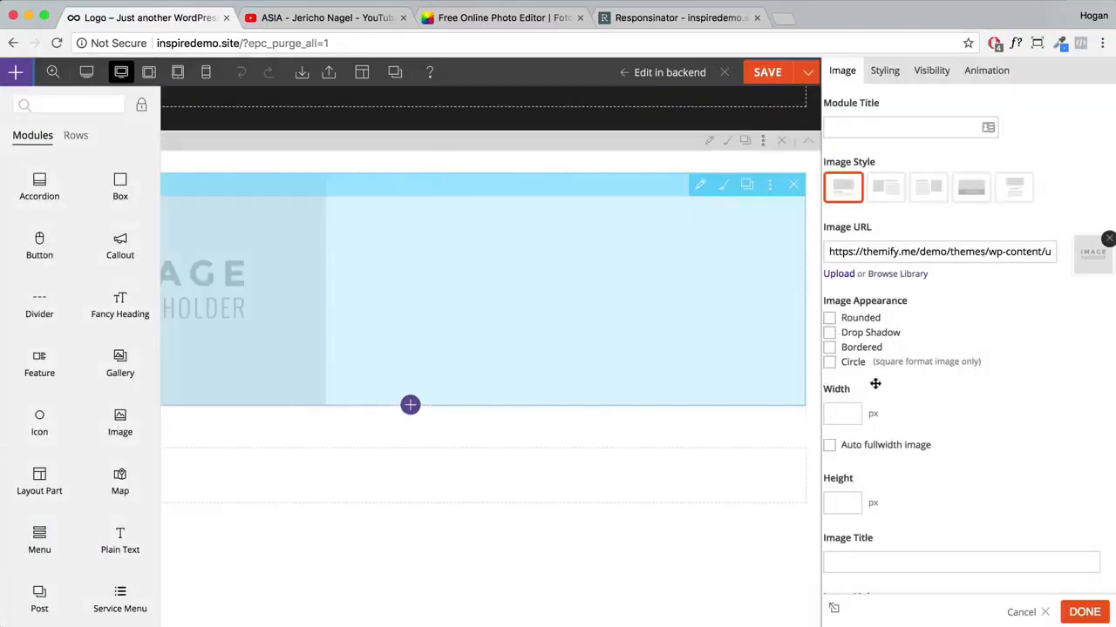
left_click(1080, 610)
scroll(610, 471, "down", 3)
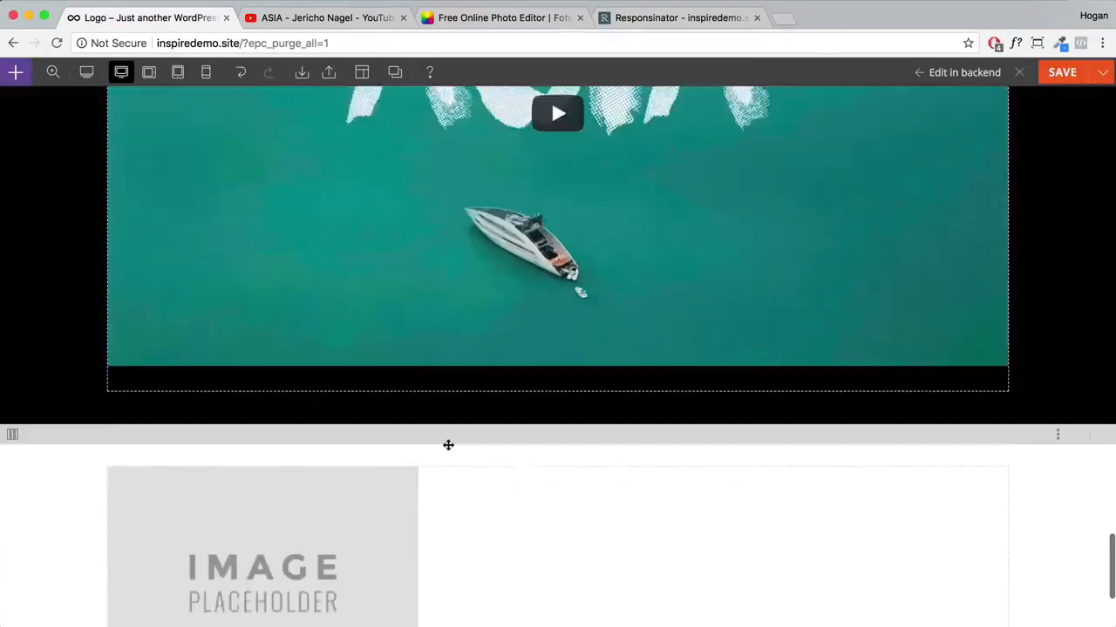
- Split the image row into three columns, then delete that trial row
mouse_move(121, 366)
left_click(189, 418)
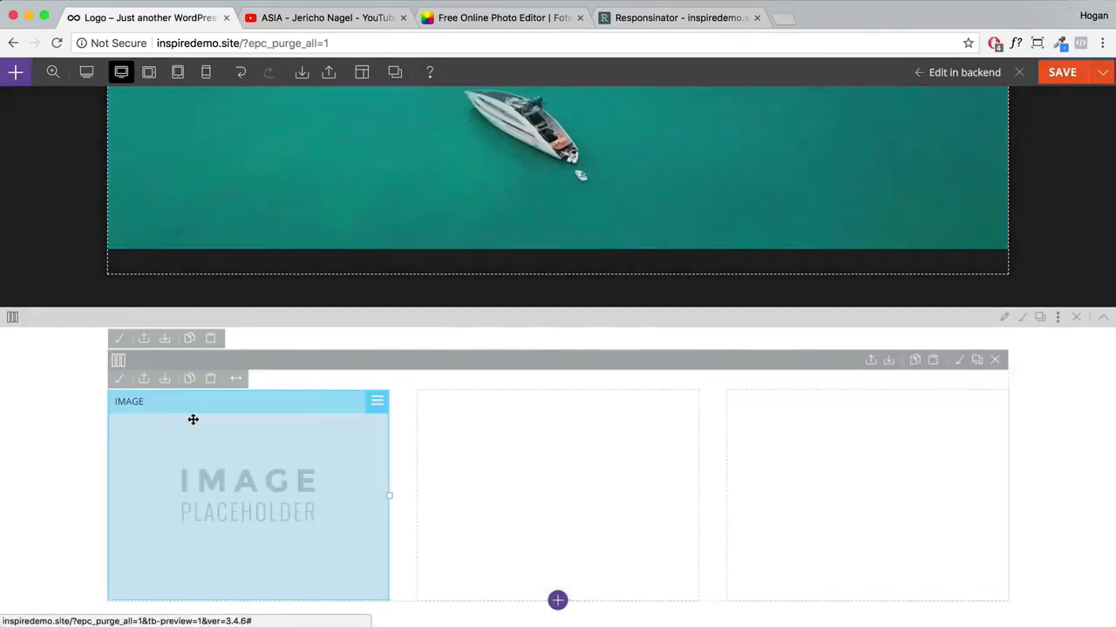
scroll(319, 415, "down", 2)
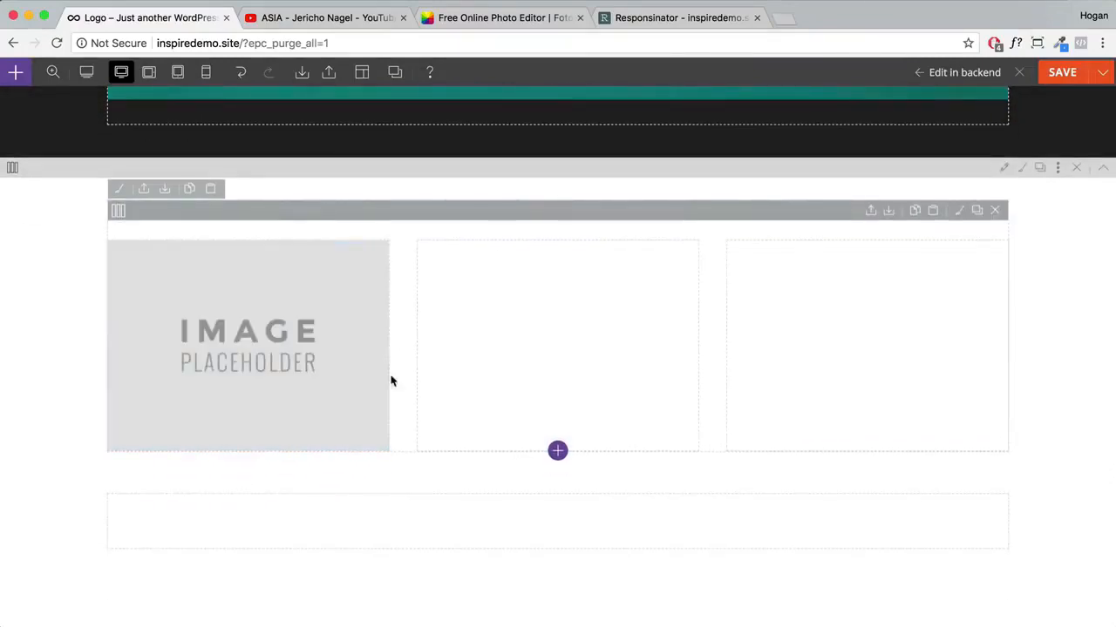
left_click(377, 252)
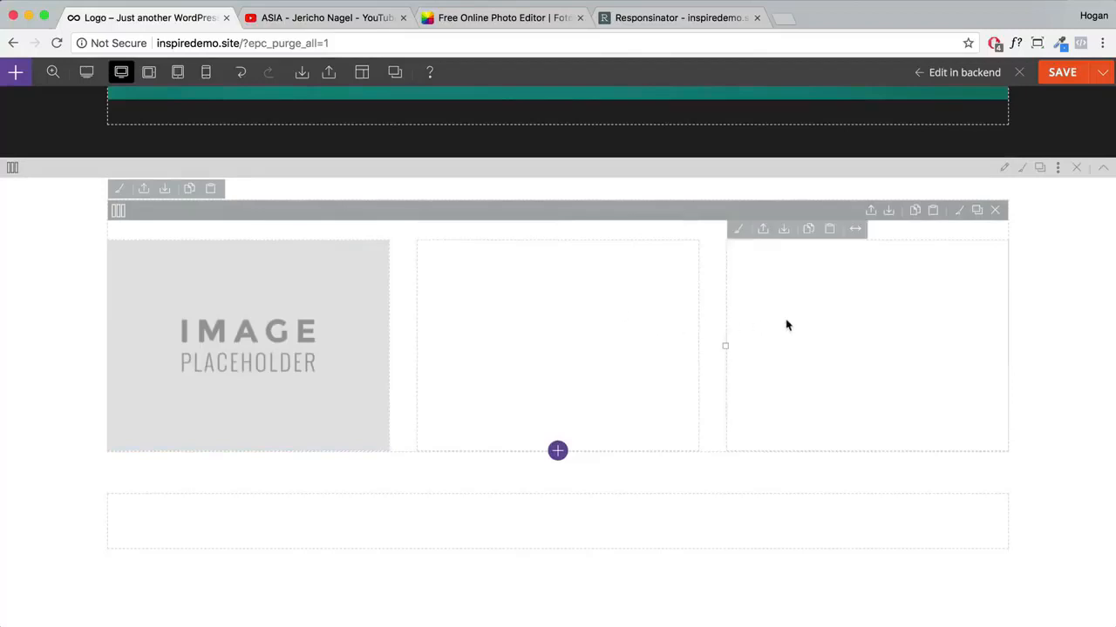
left_click(1076, 168)
left_click(711, 136)
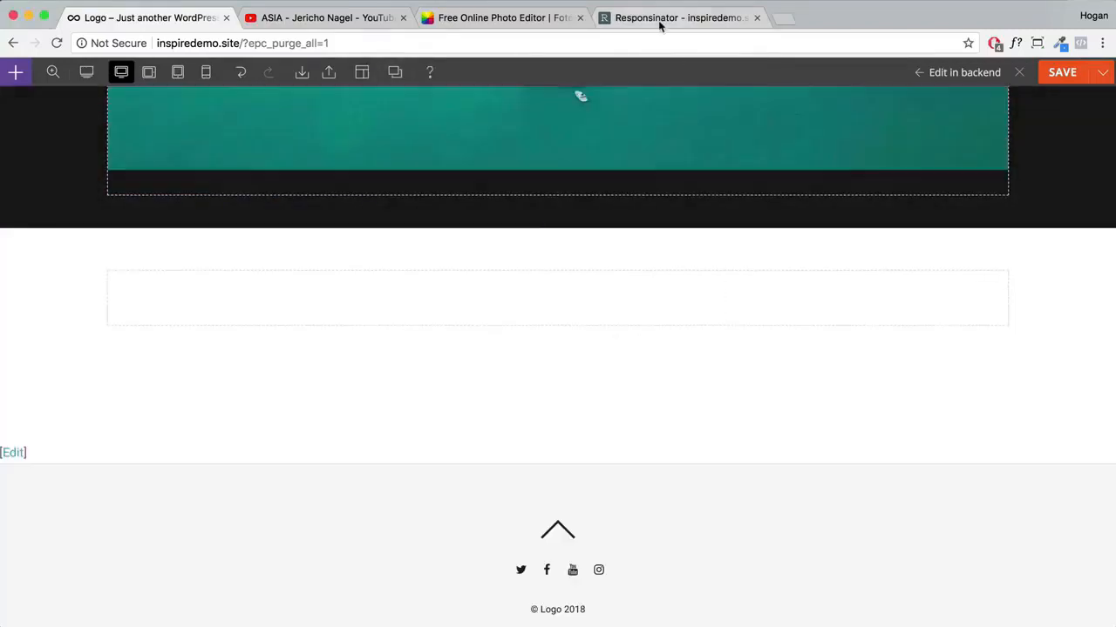
- Check the Responsinator phone preview down to the Be Different heading, then return to the site
left_click(663, 19)
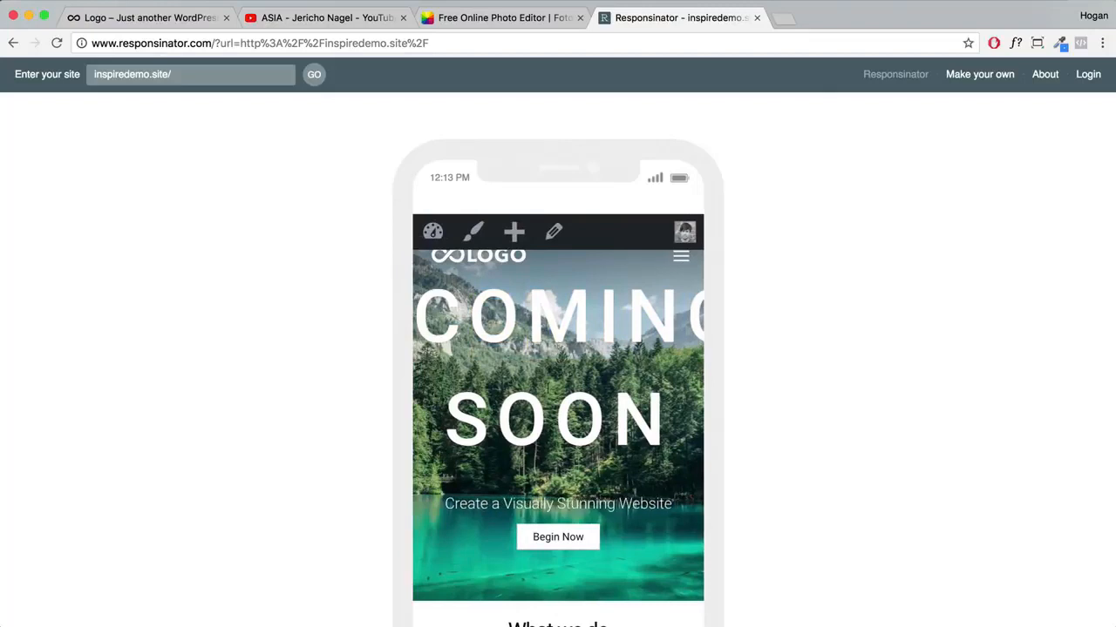
scroll(549, 387, "down", 5)
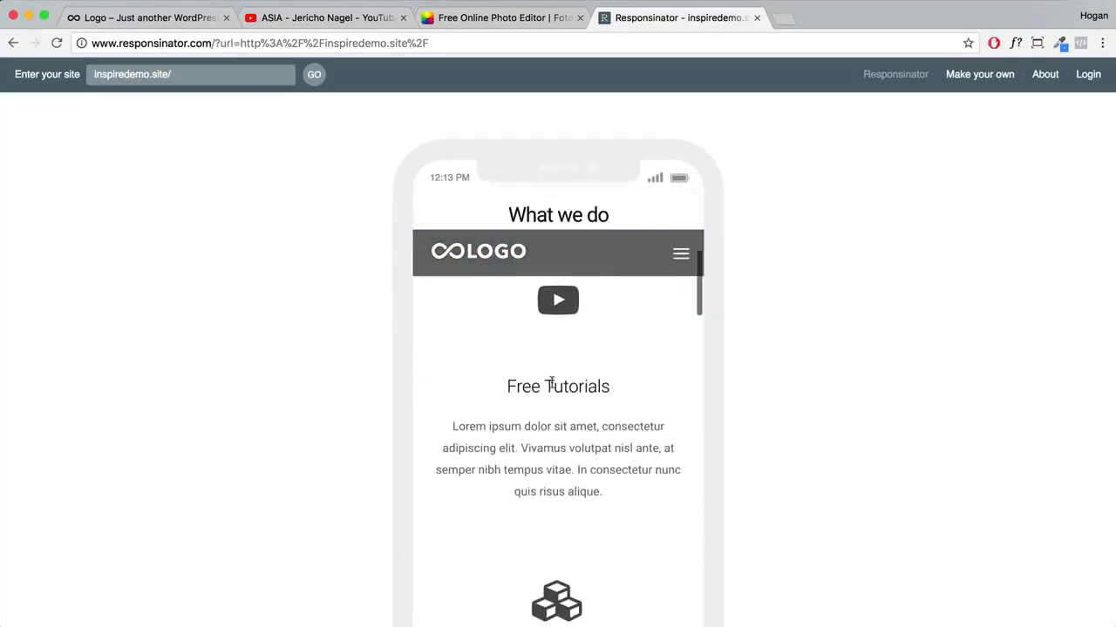
scroll(551, 384, "down", 10)
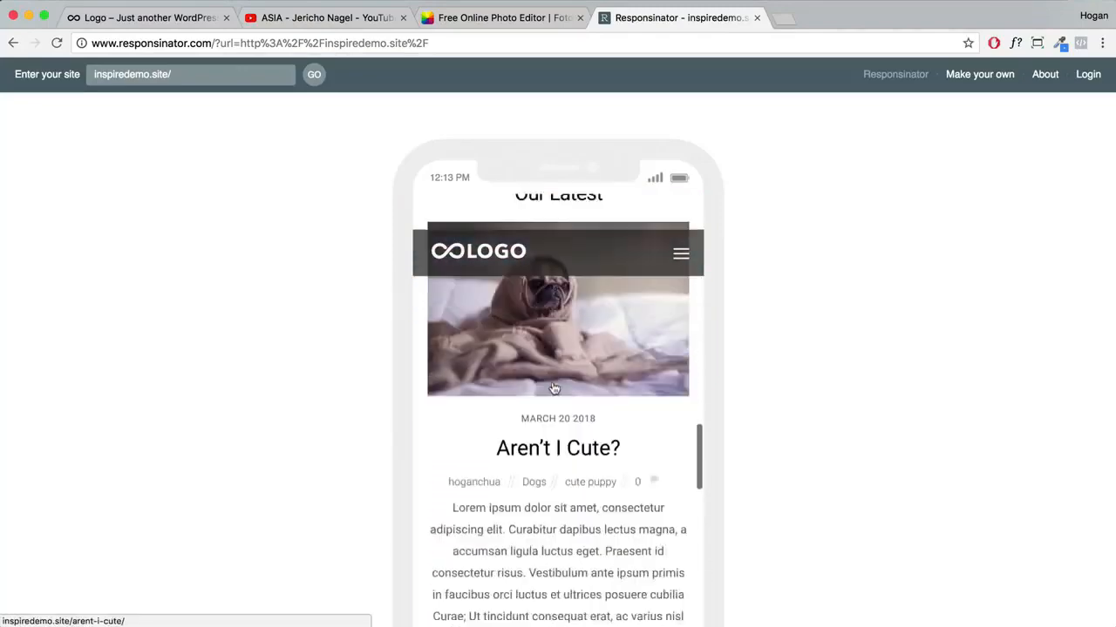
scroll(554, 387, "down", 10)
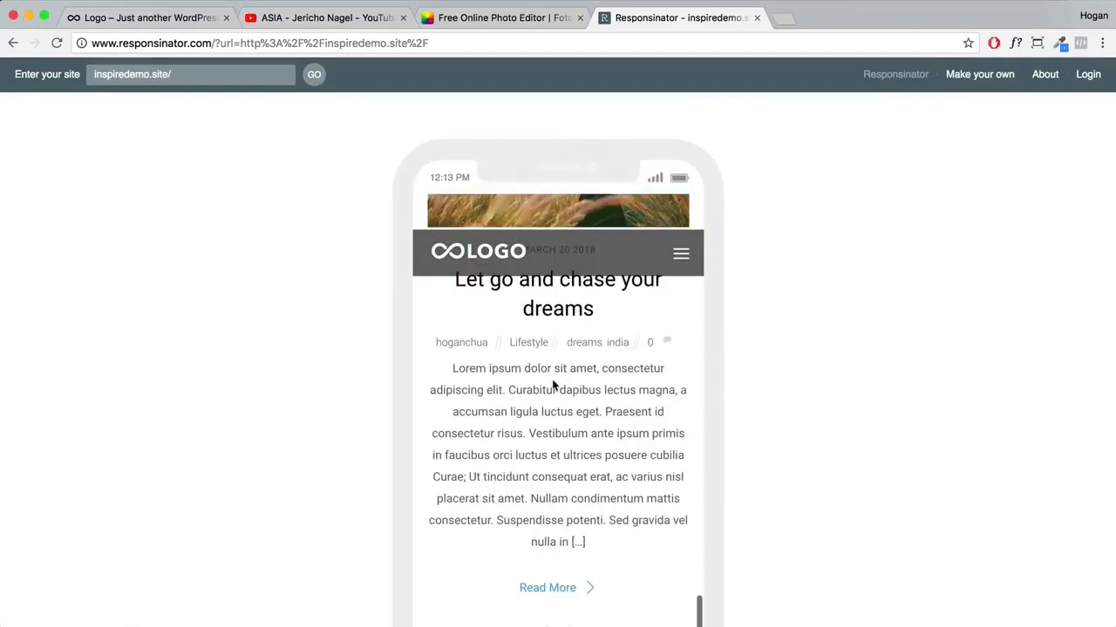
scroll(553, 386, "down", 6)
left_click_drag(591, 406, 687, 412)
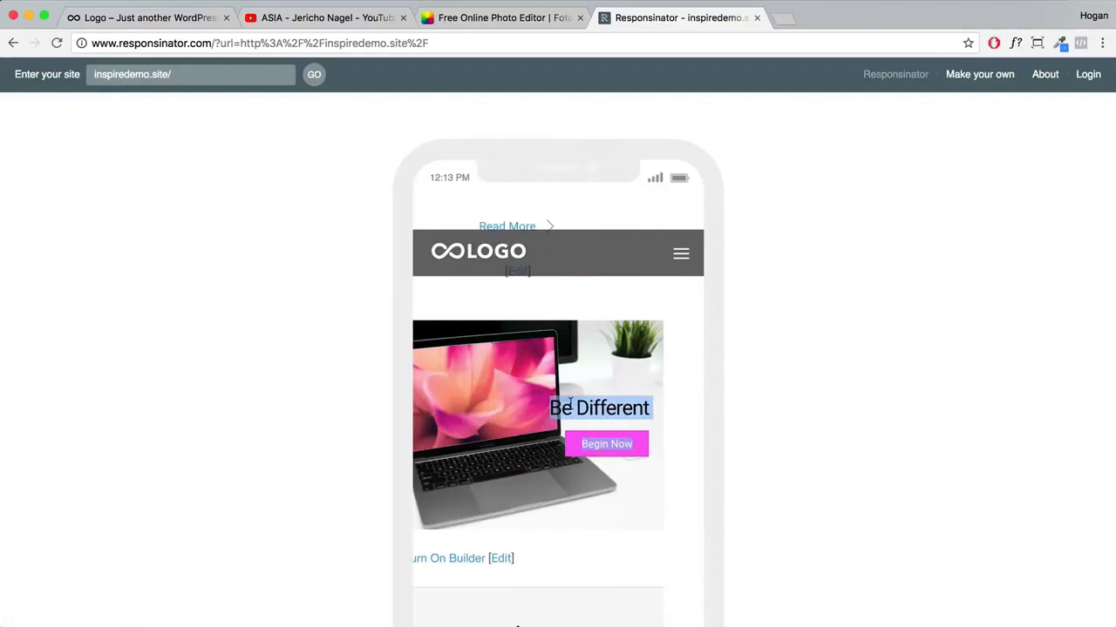
left_click_drag(570, 402, 515, 404)
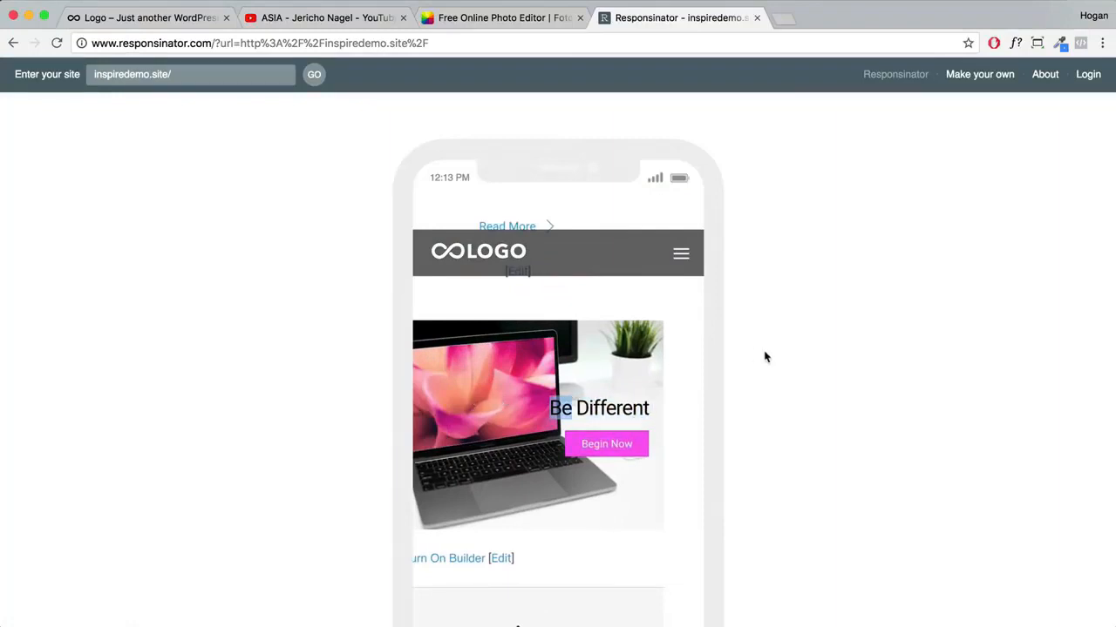
left_click(196, 18)
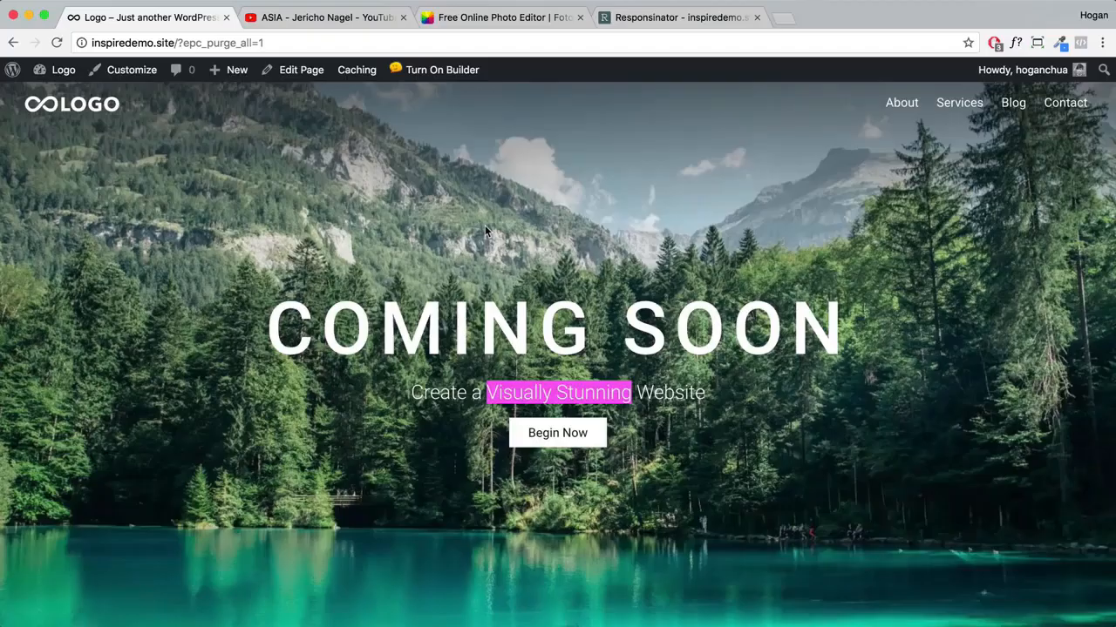
- Show the Customizer's Themify Options Heading 1 Font settings: 95 px Roboto, weight 500
left_click_drag(854, 337, 280, 342)
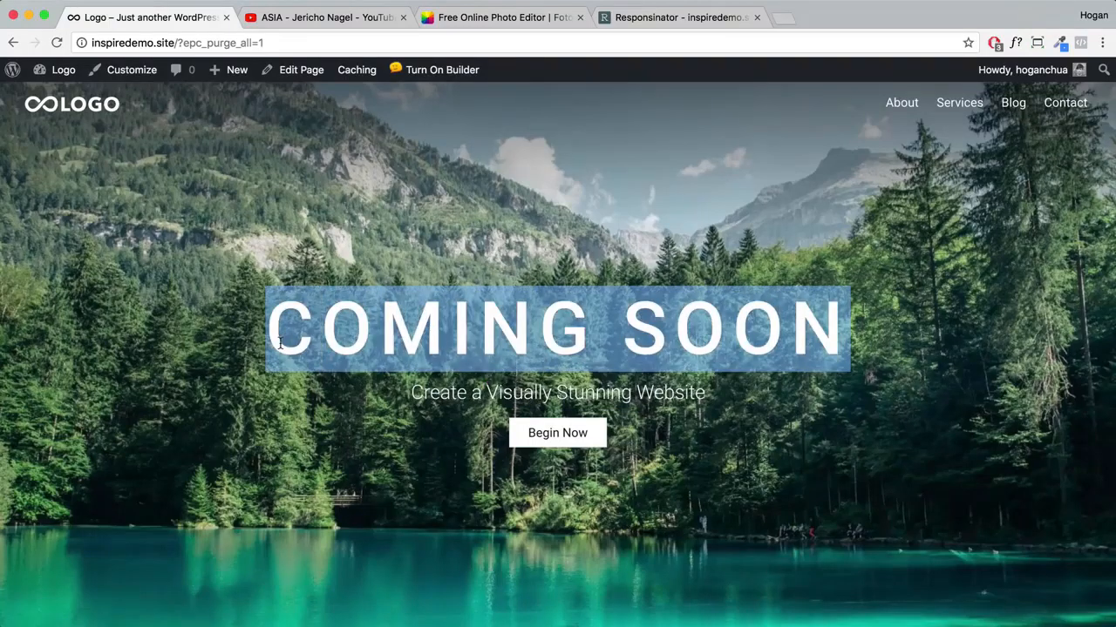
left_click(124, 75)
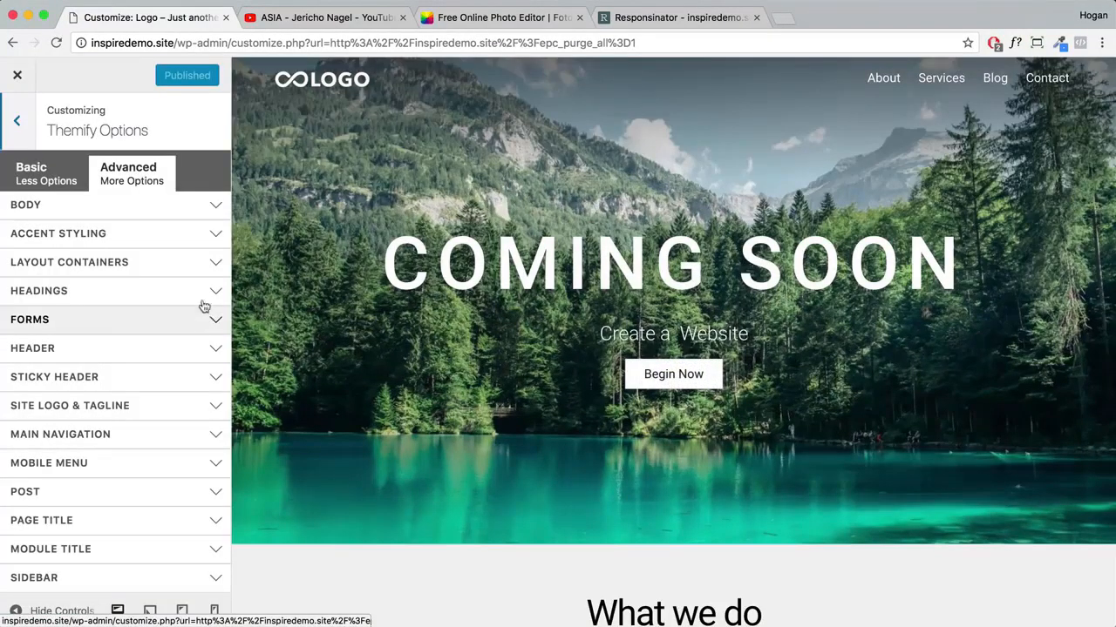
left_click_drag(148, 132, 47, 132)
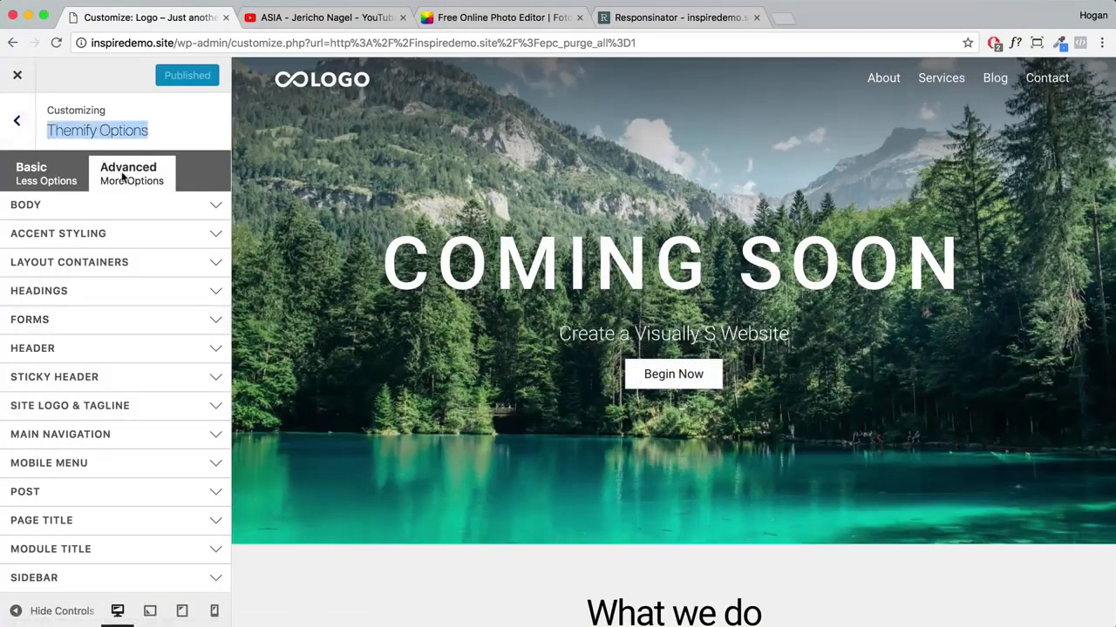
left_click(91, 296)
scroll(129, 392, "down", 2)
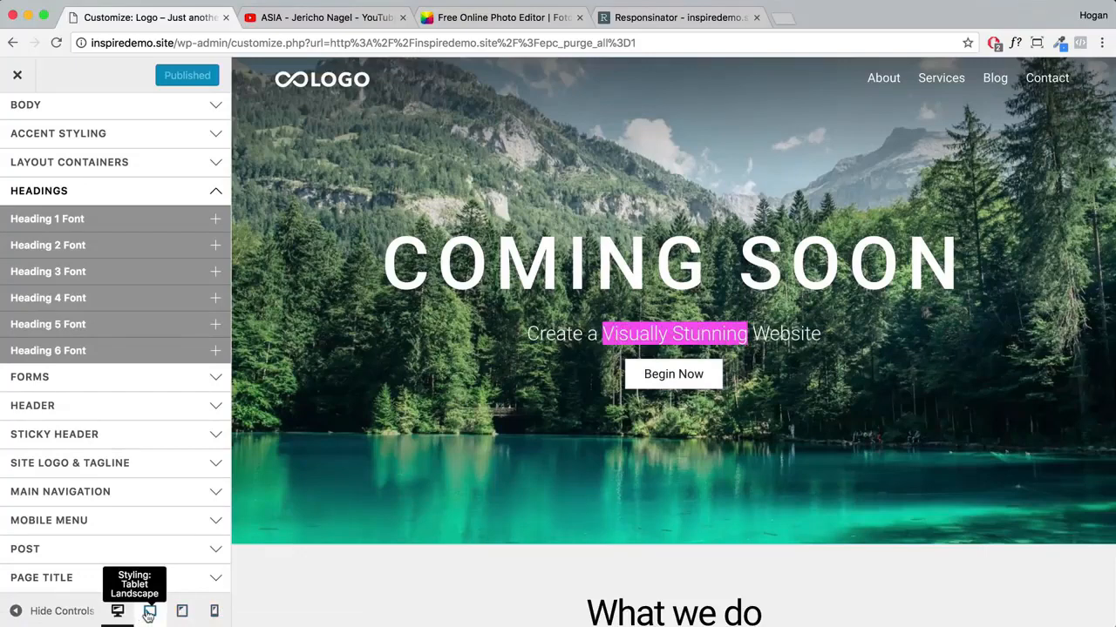
scroll(96, 431, "up", 3)
left_click(125, 322)
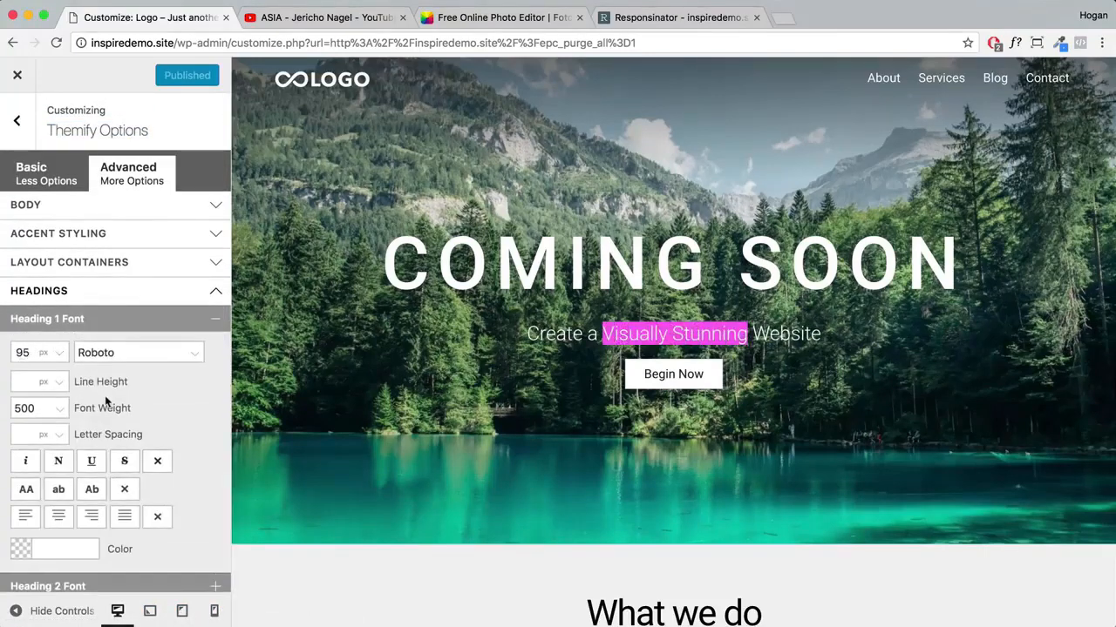
- Set the Heading 1 font size to 5 em for tablet landscape
left_click(149, 612)
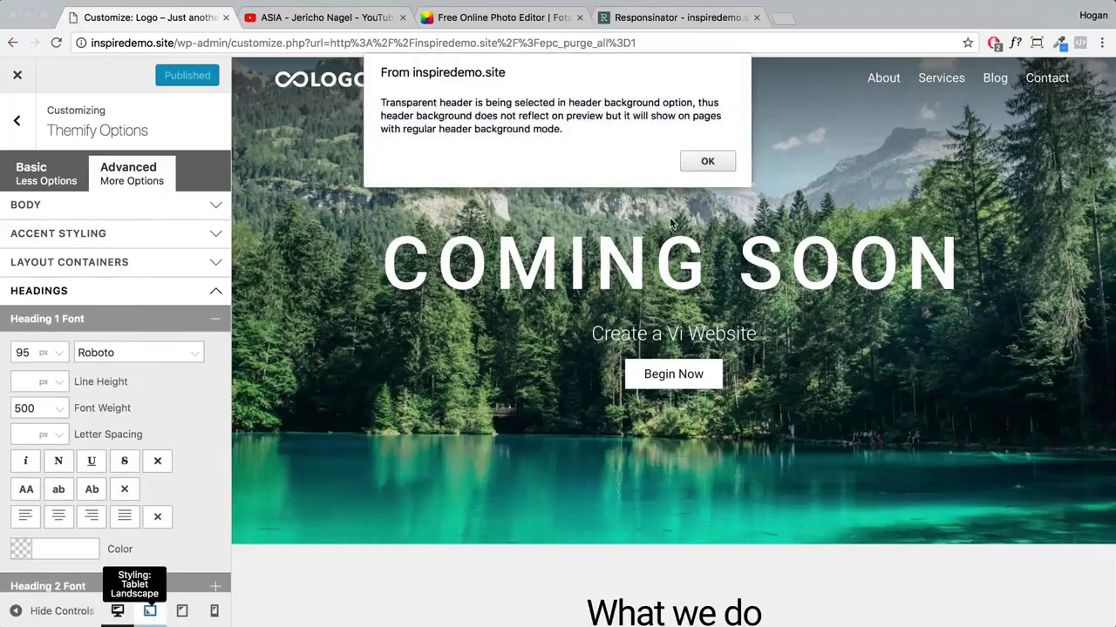
left_click(707, 160)
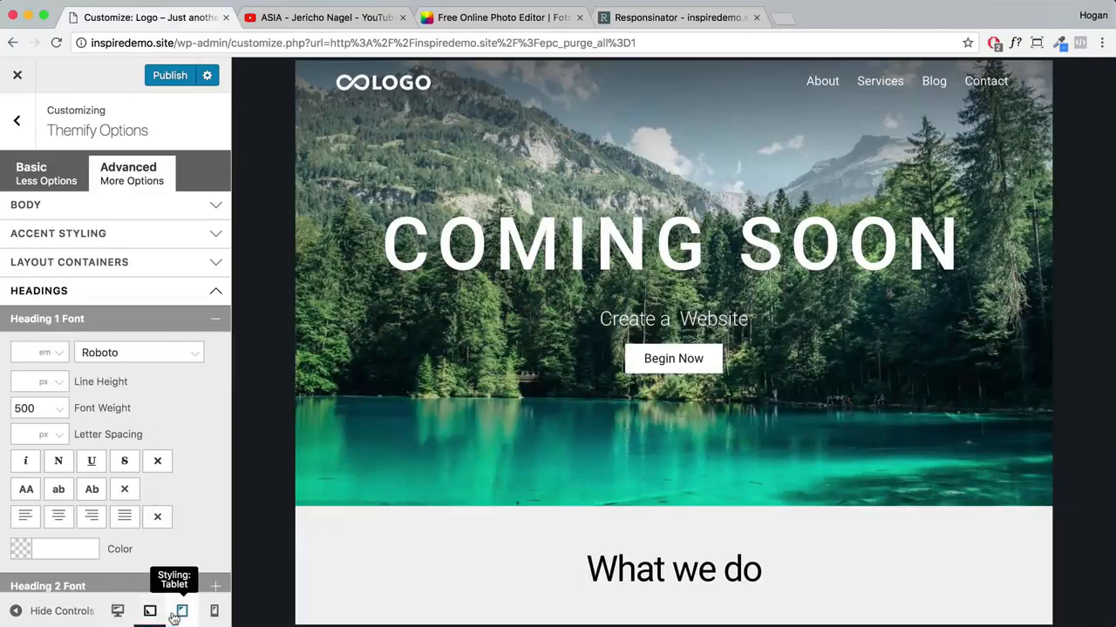
left_click(25, 353)
type("5")
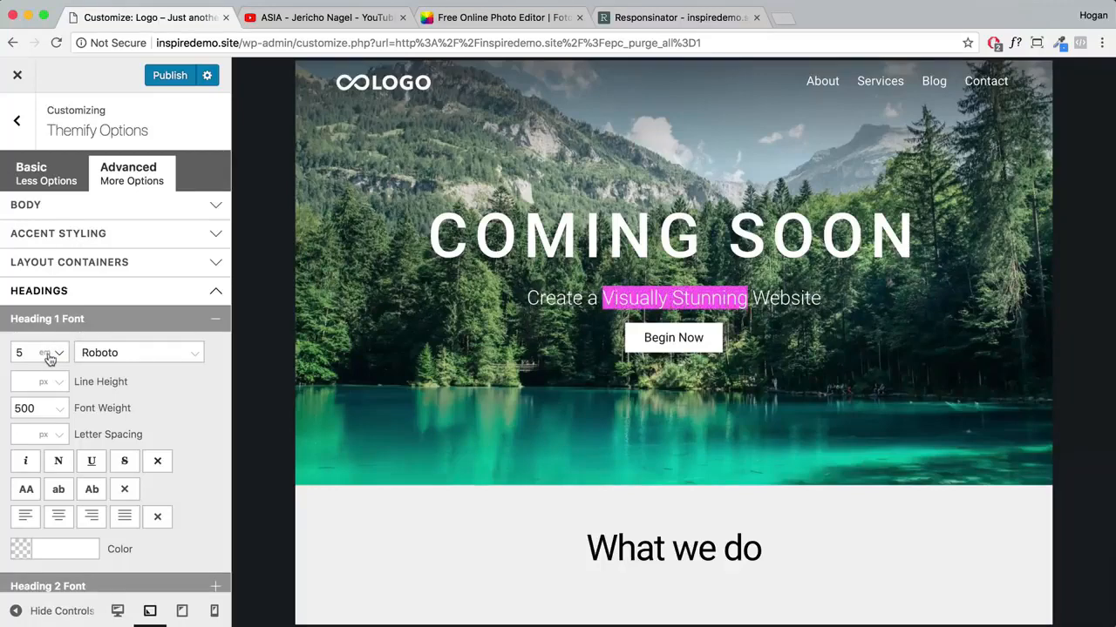
left_click(182, 613)
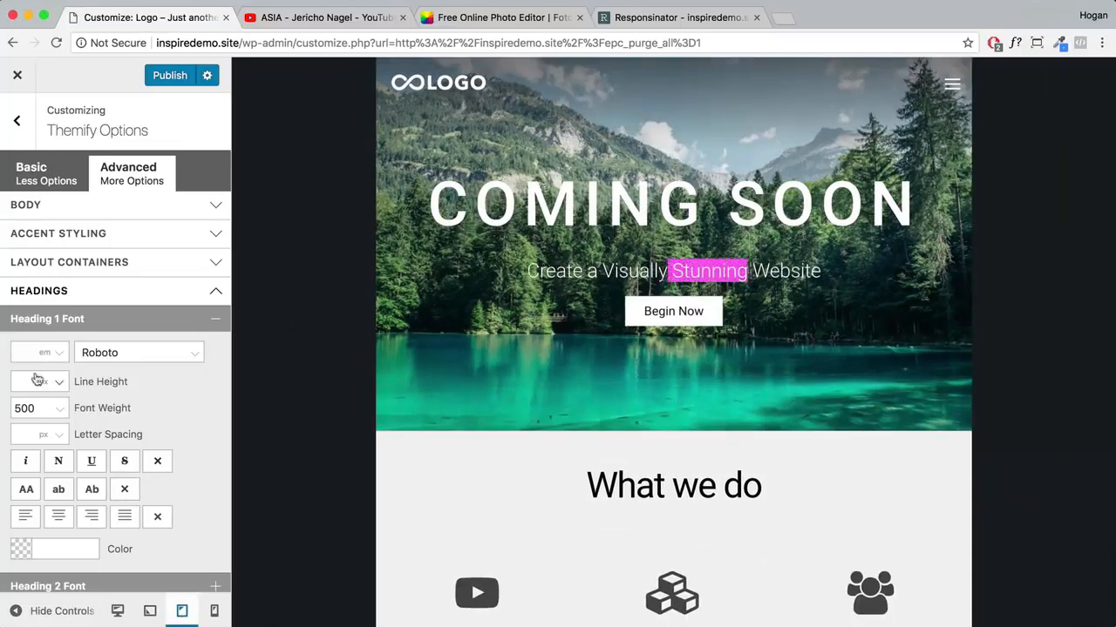
- Size Heading 1 at 4 em for tablet and 3.5 em for mobile, checking the Be Different section
left_click(29, 357)
type("4")
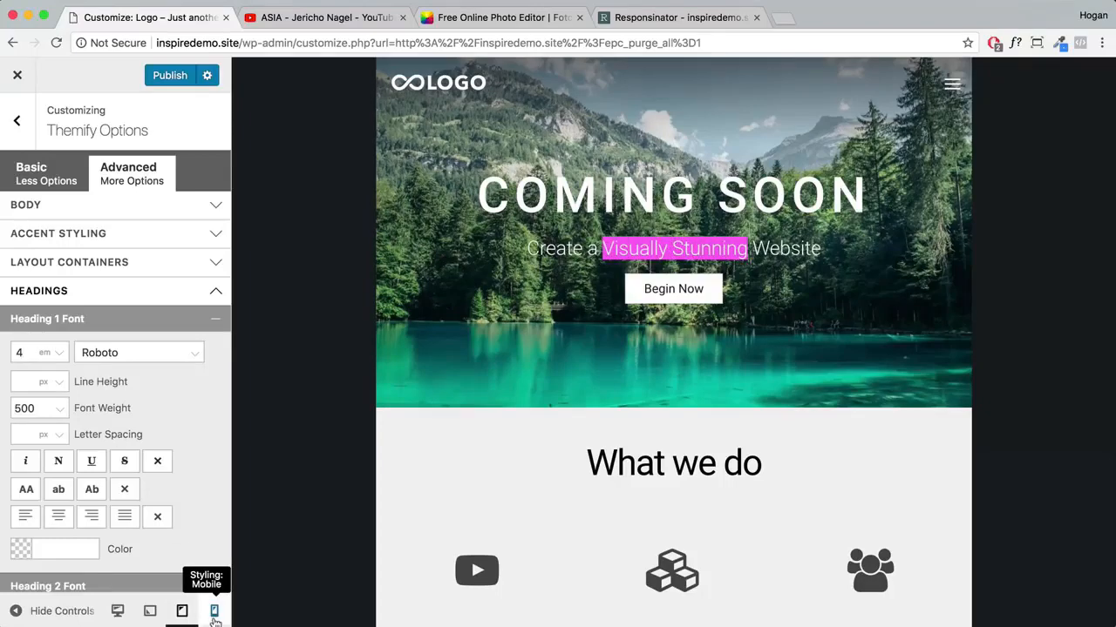
left_click(215, 612)
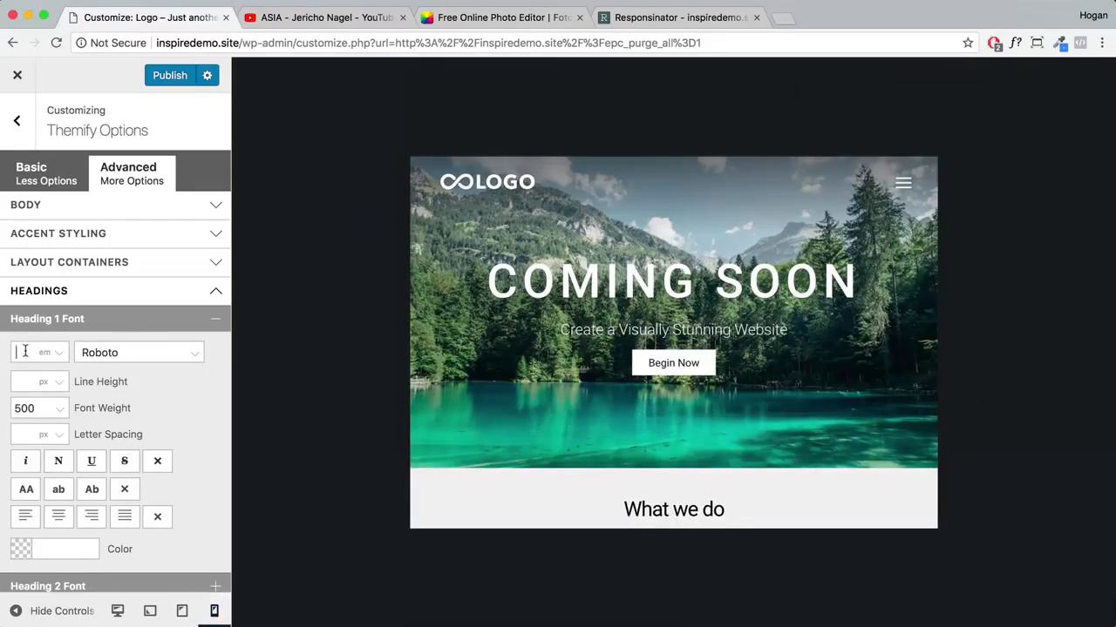
type("3")
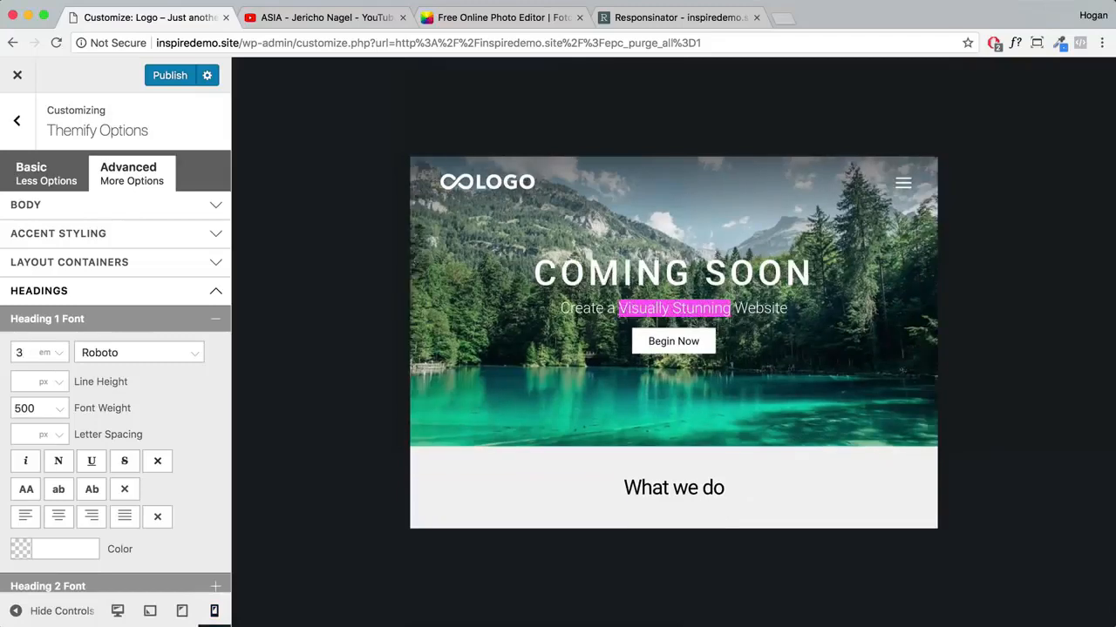
type(".5")
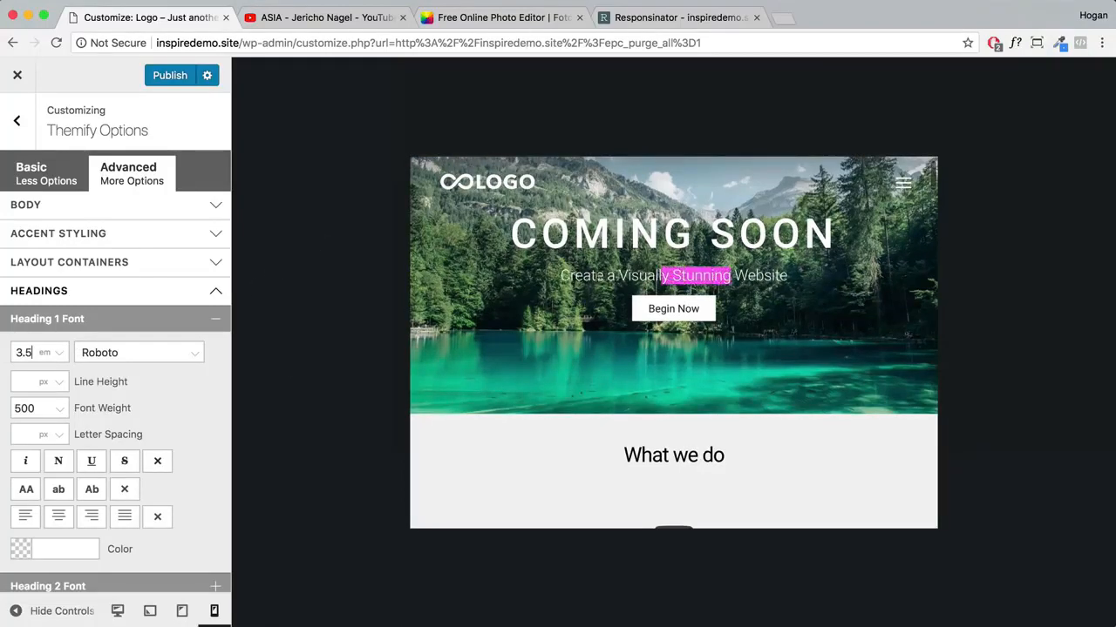
scroll(592, 284, "down", 10)
scroll(593, 285, "down", 15)
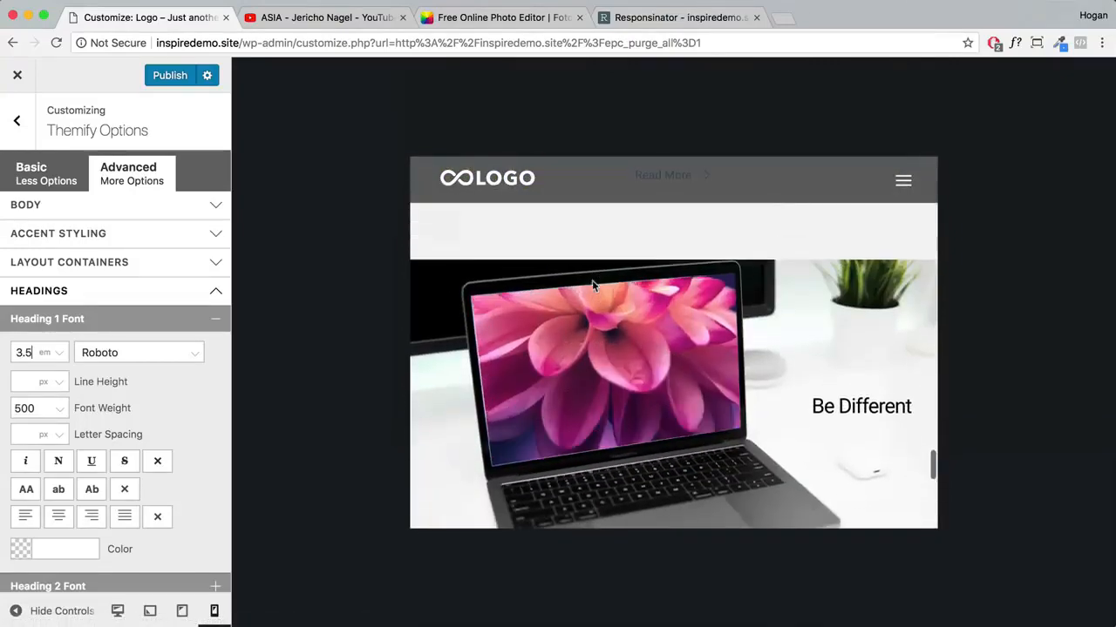
left_click_drag(807, 360, 907, 358)
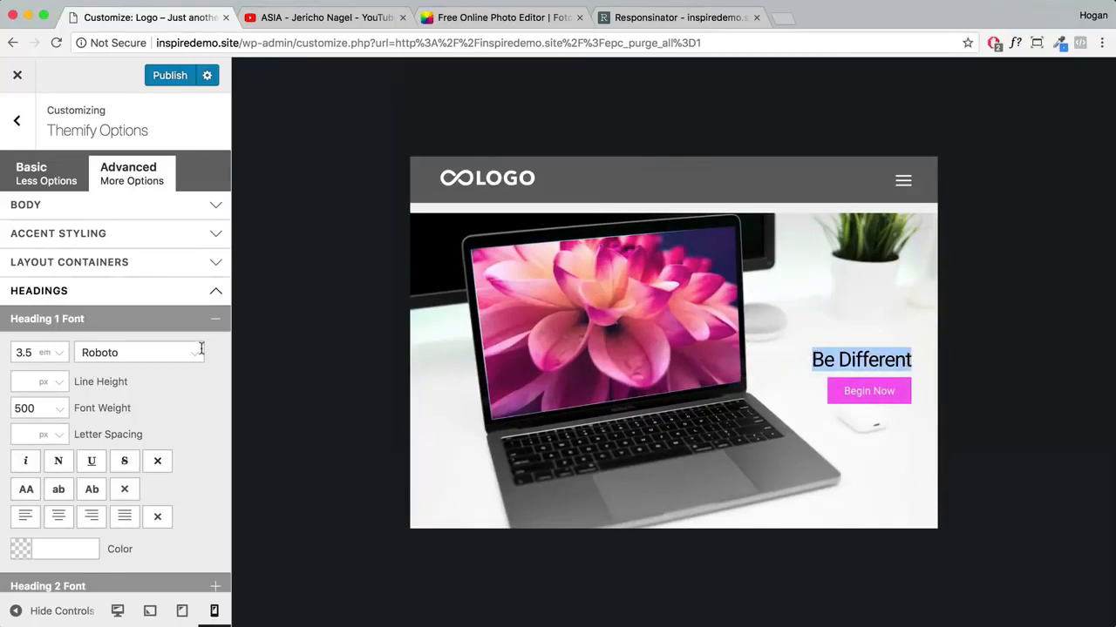
scroll(200, 352, "down", 5)
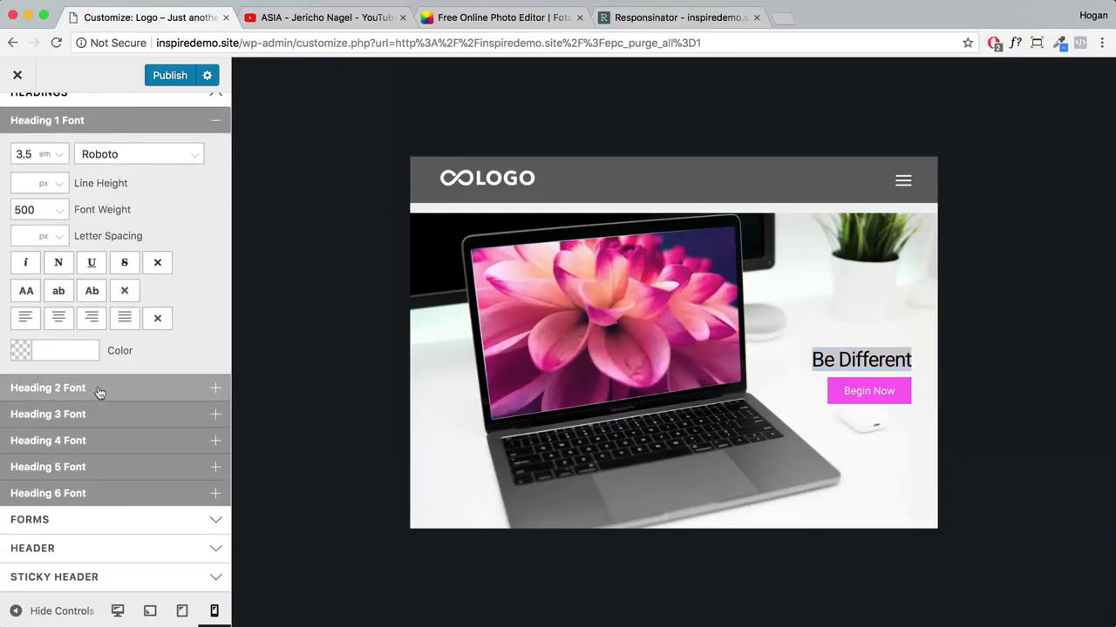
- Try 1.5 em for the mobile Heading 2, then clear it back to default and publish
left_click(99, 389)
scroll(107, 401, "down", 4)
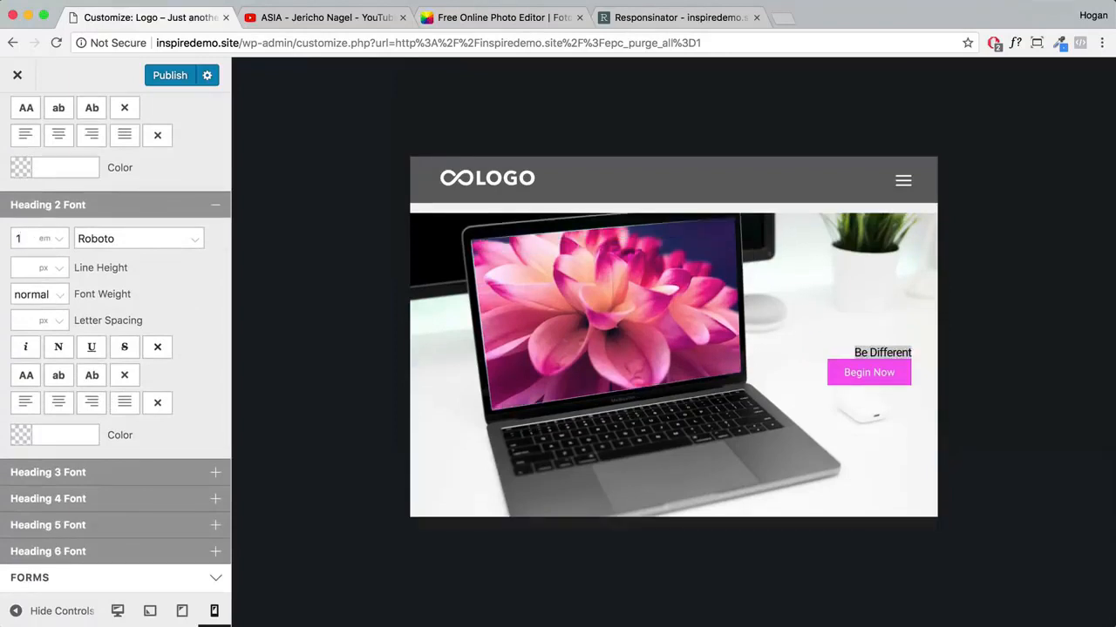
type(".5")
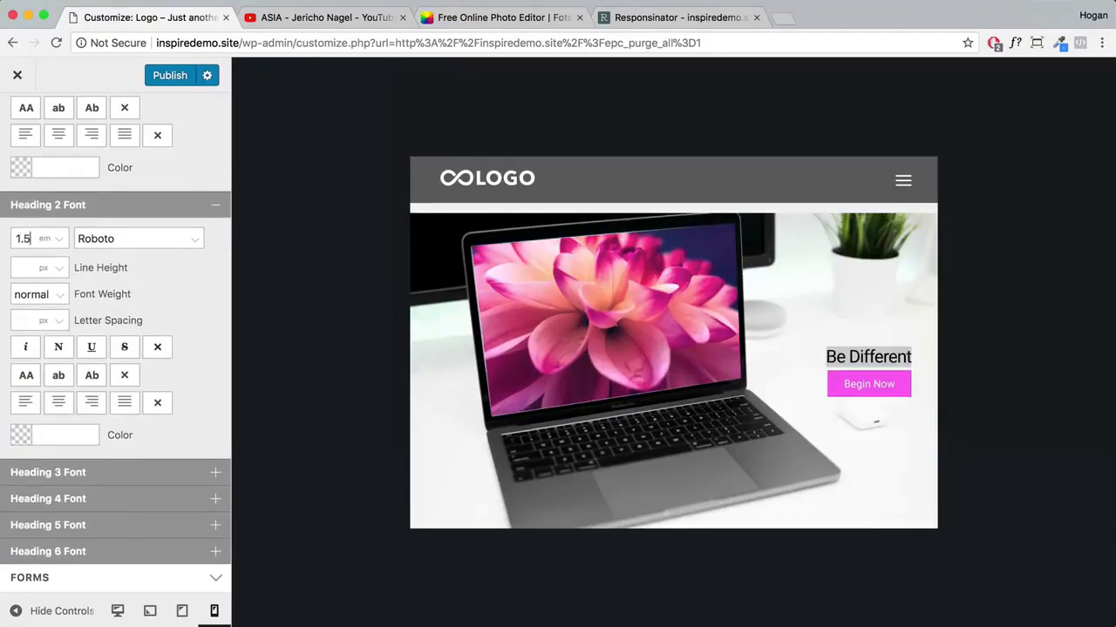
key("BackSpace")
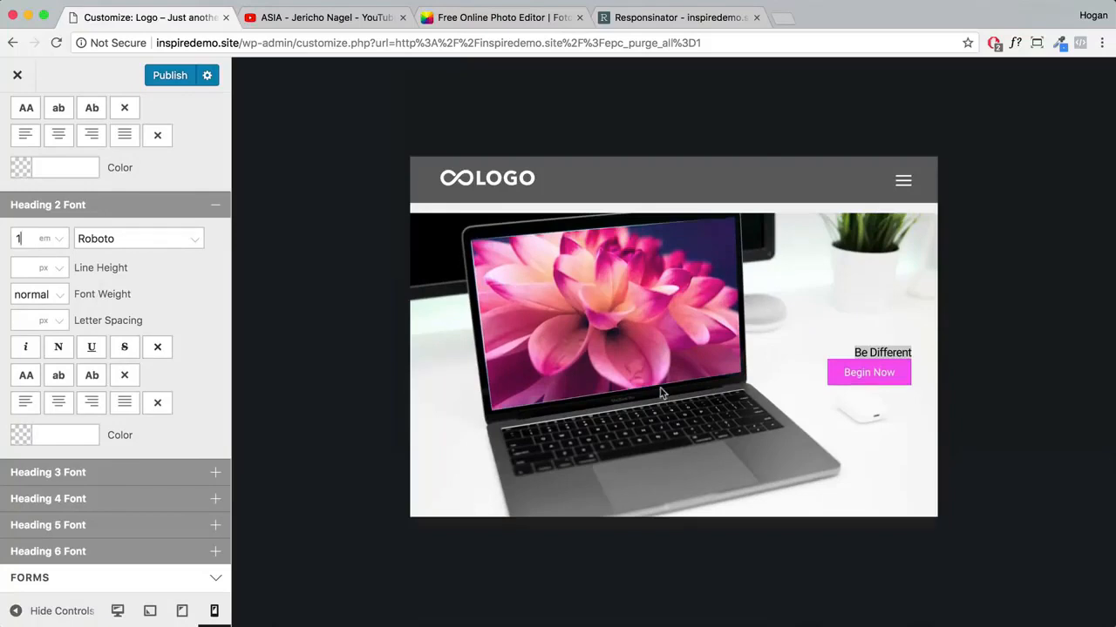
scroll(697, 379, "down", 10)
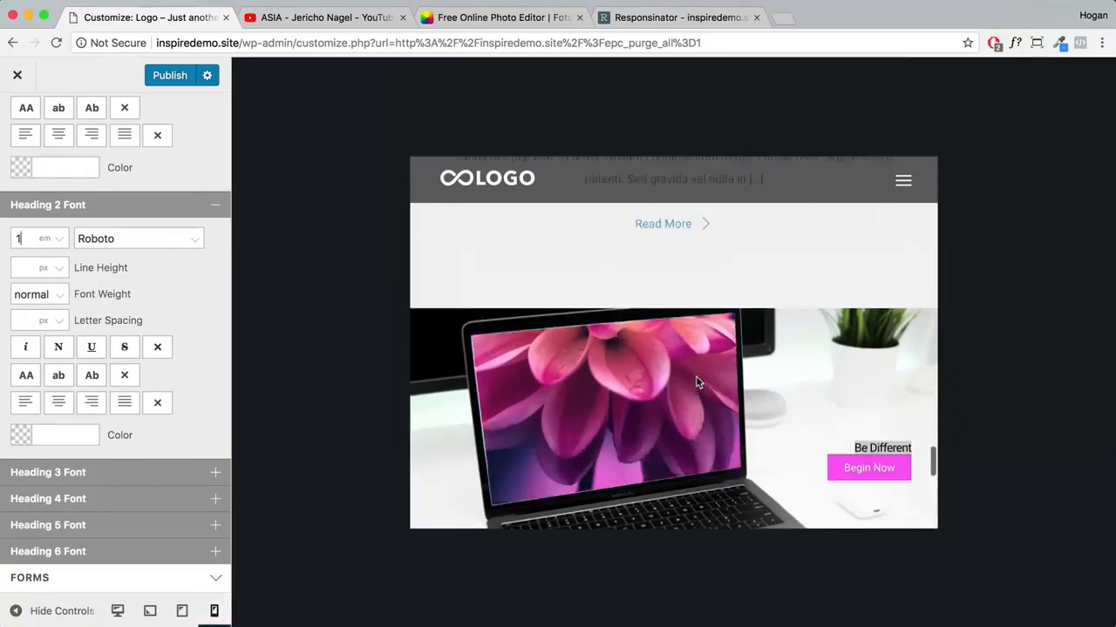
scroll(826, 386, "up", 15)
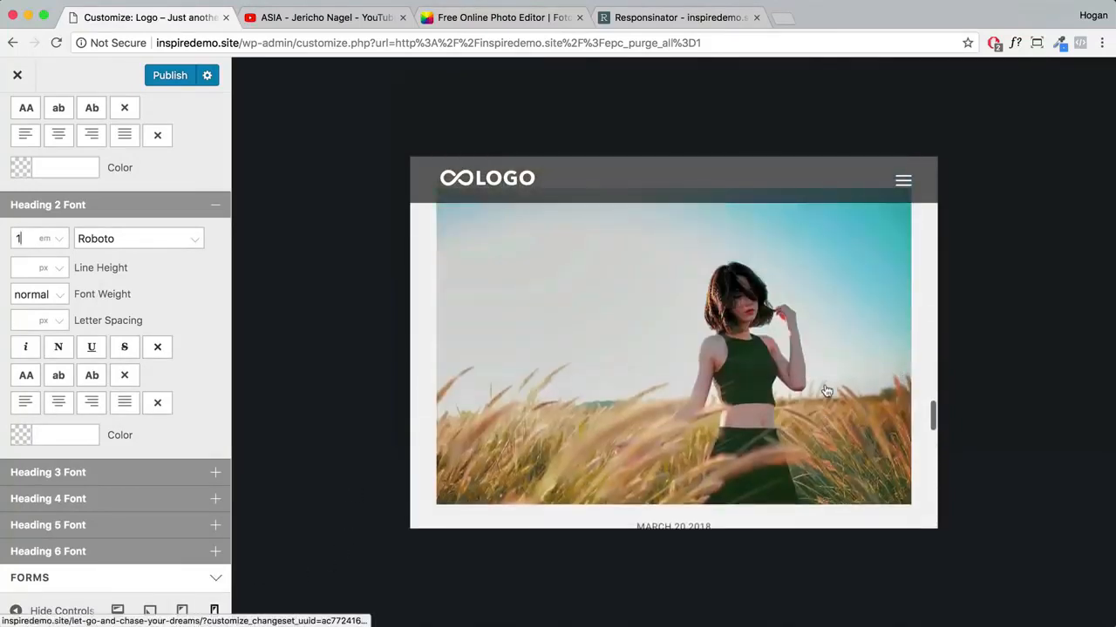
scroll(824, 385, "up", 8)
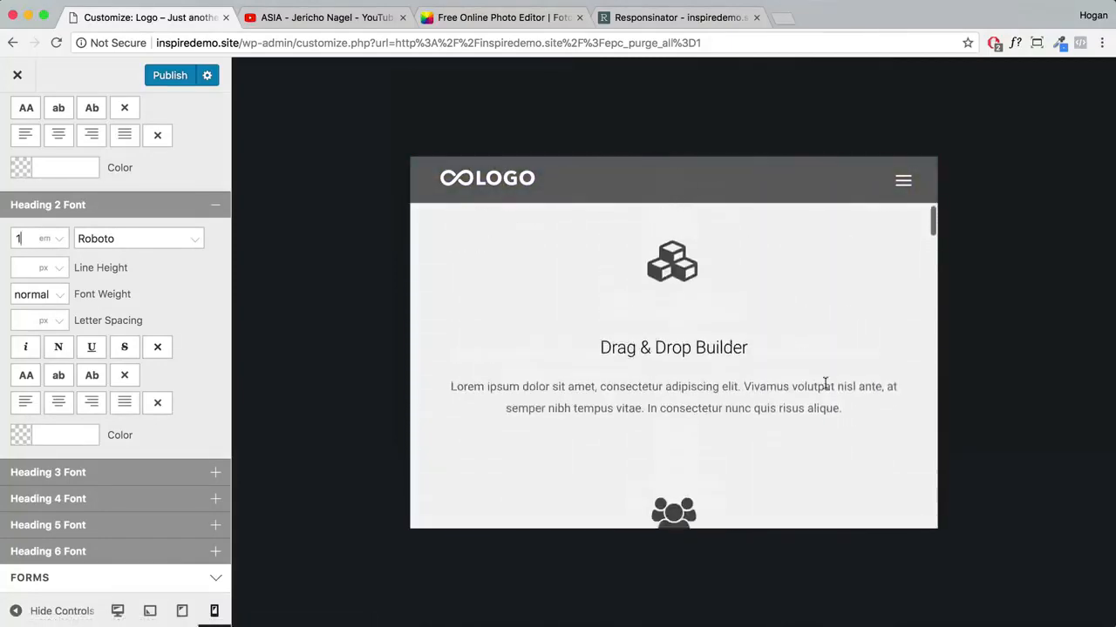
left_click_drag(715, 401, 643, 404)
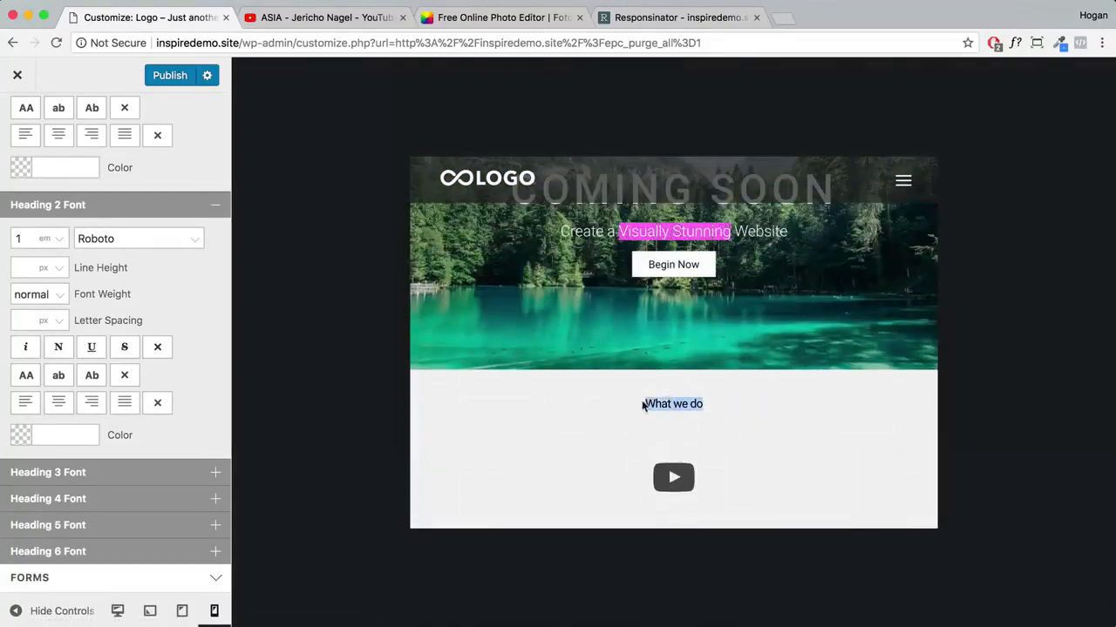
scroll(680, 374, "down", 3)
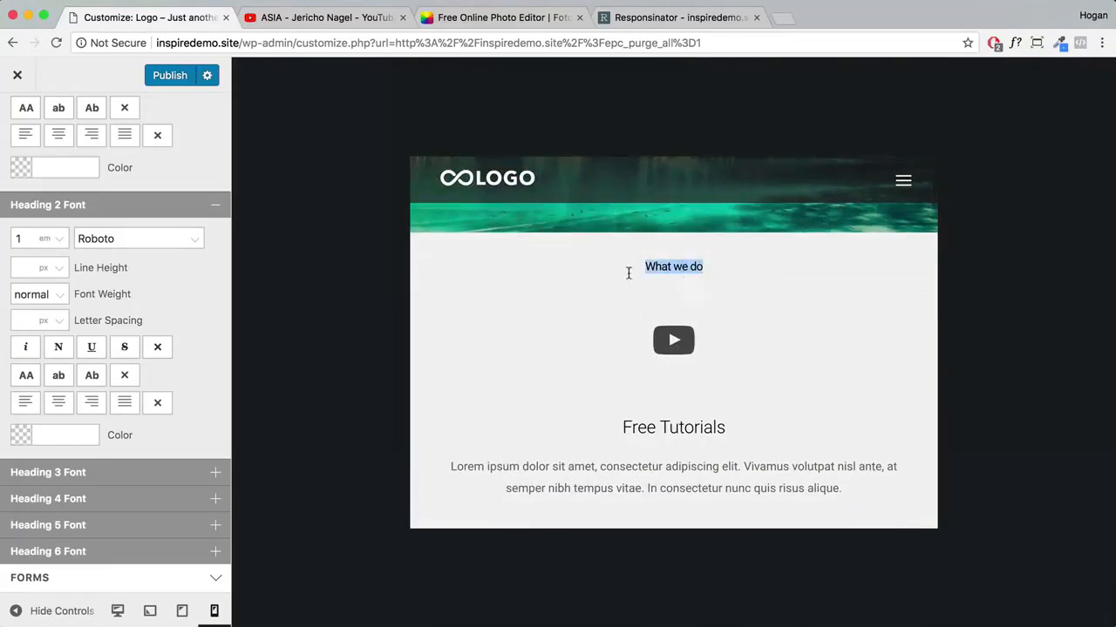
key("BackSpace")
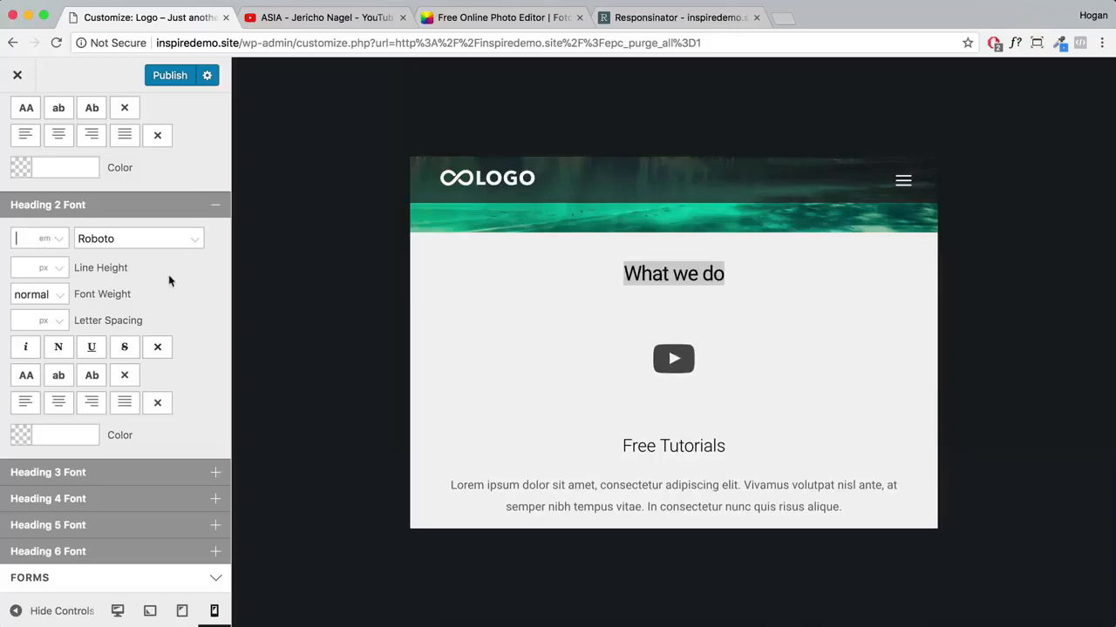
left_click(168, 78)
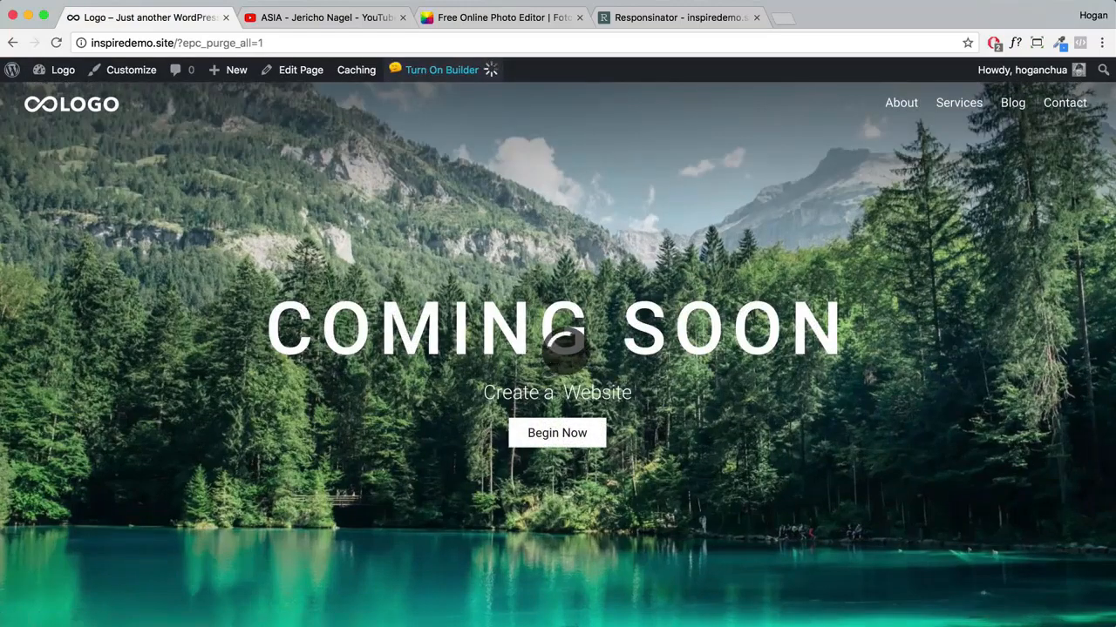
- Open the Be Different text module, confirm its Heading 2 format, and show its Styling > Heading fonts
scroll(816, 335, "down", 15)
scroll(816, 339, "down", 10)
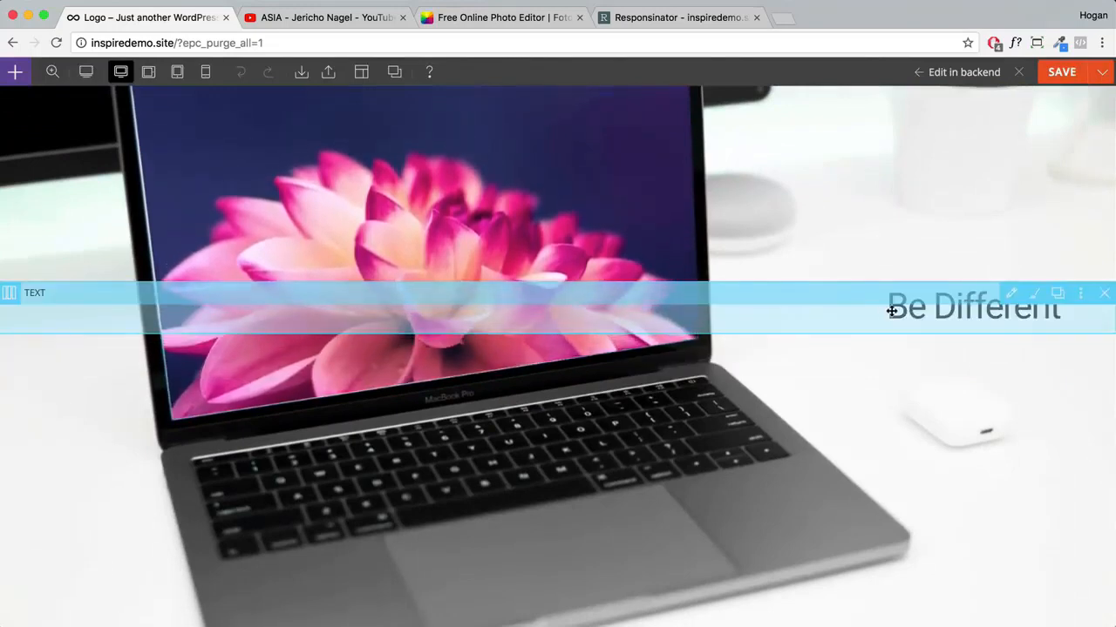
double_click(893, 310)
left_click(877, 72)
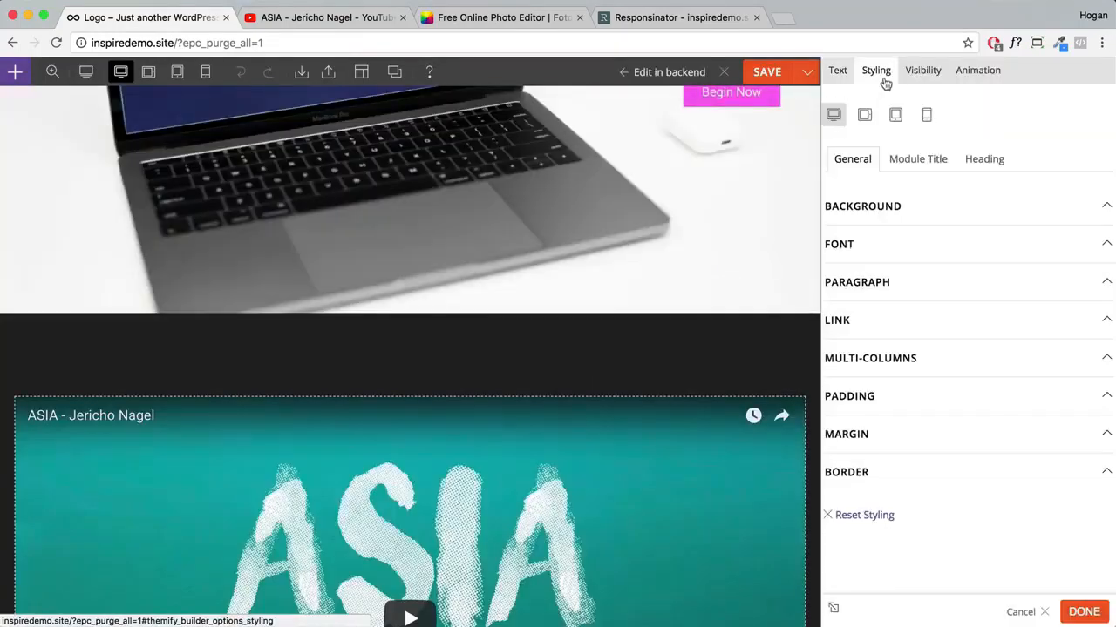
left_click(839, 71)
left_click_drag(951, 305, 829, 302)
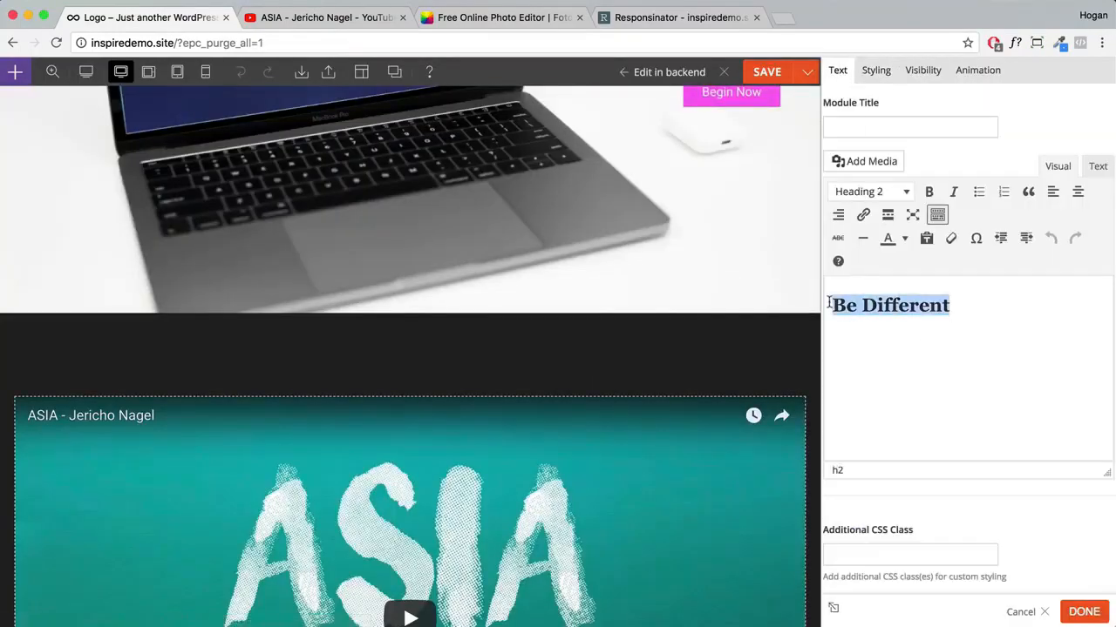
left_click(876, 70)
left_click(983, 161)
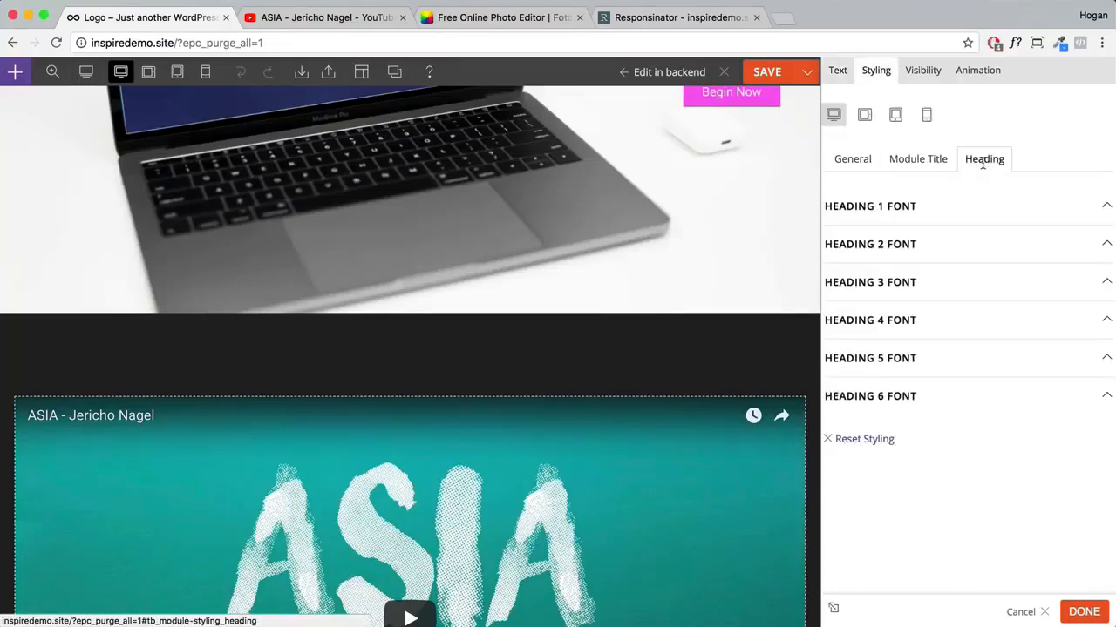
- Give the Be Different module's Heading 2 a 1.5 em mobile font size and save the page
left_click(927, 117)
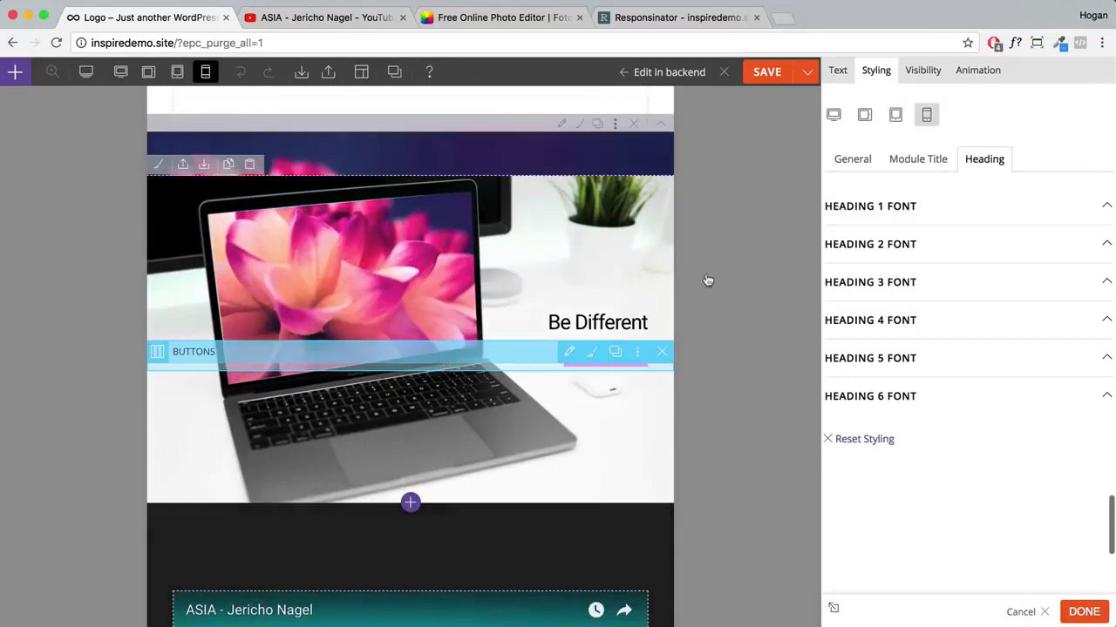
left_click(933, 246)
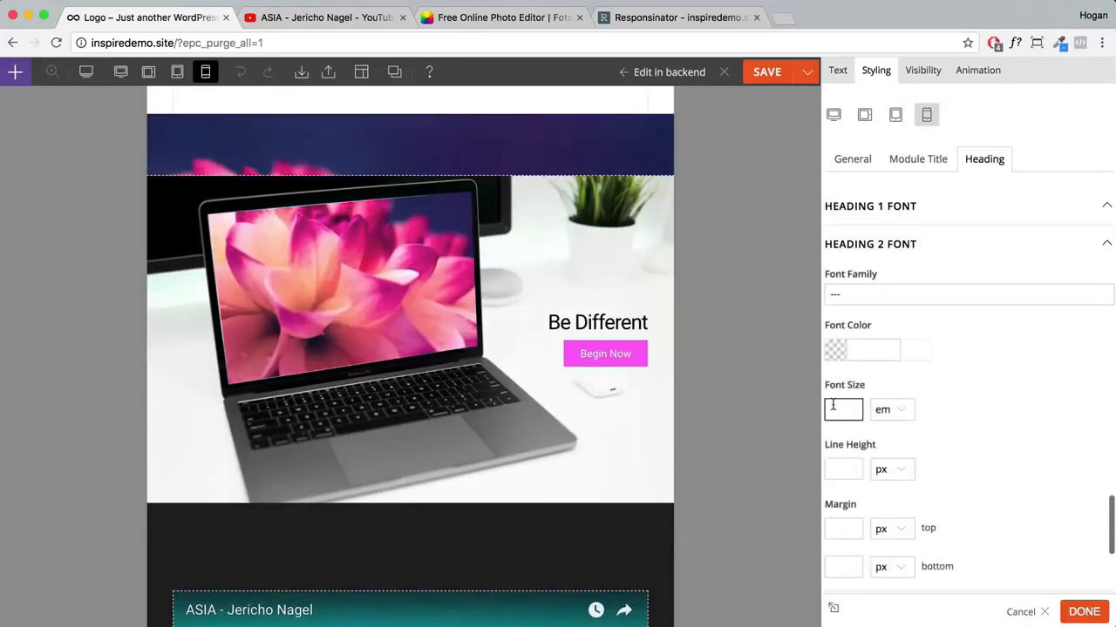
type("1.5")
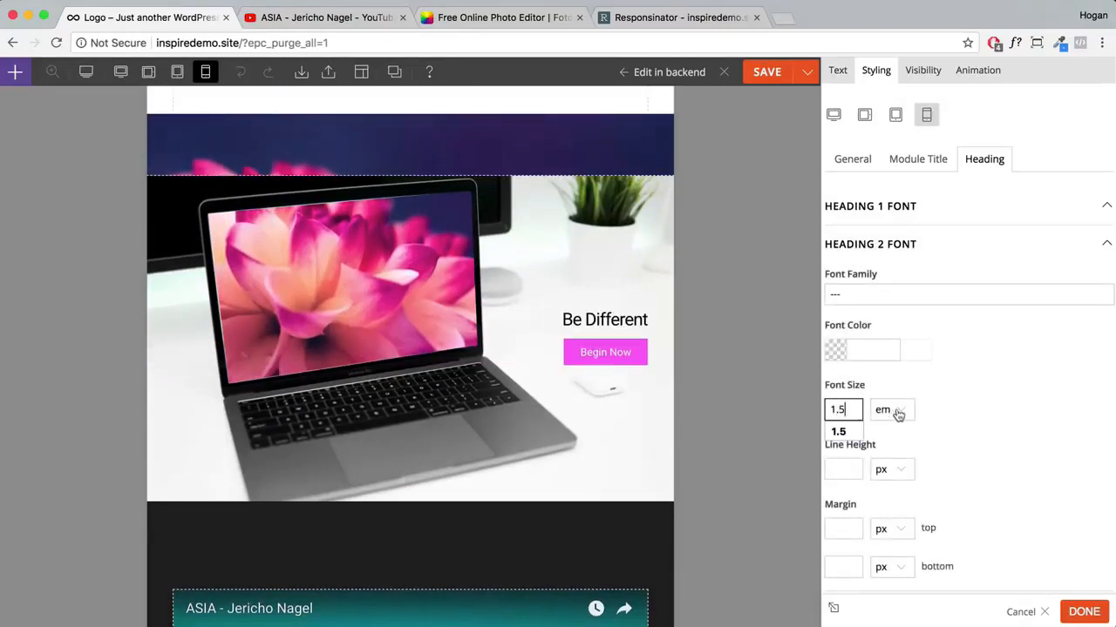
left_click(974, 400)
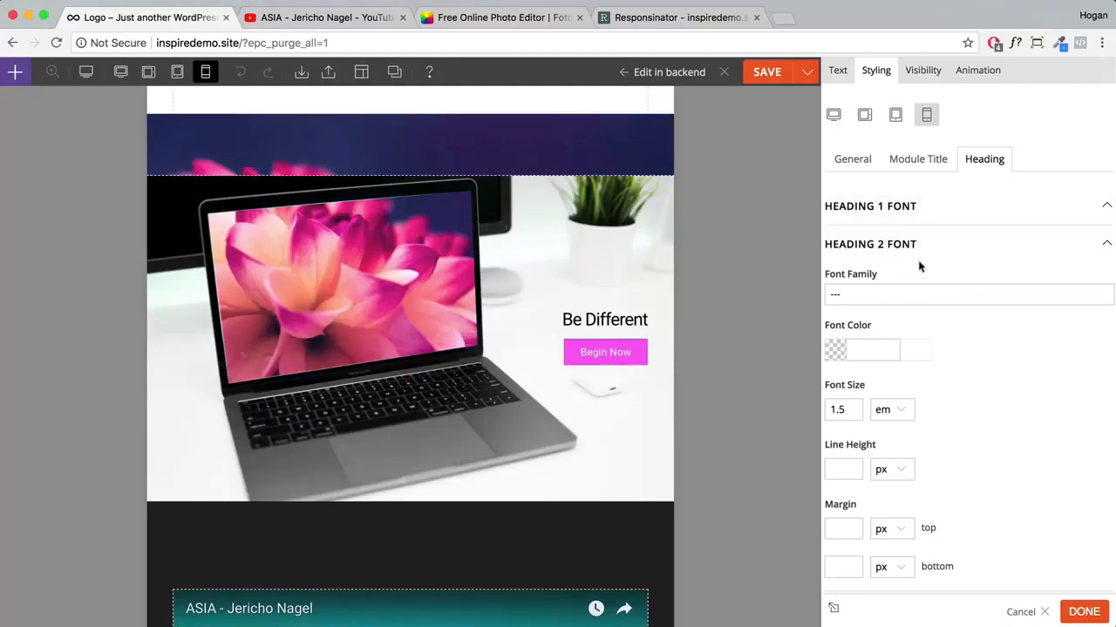
scroll(570, 357, "down", 15)
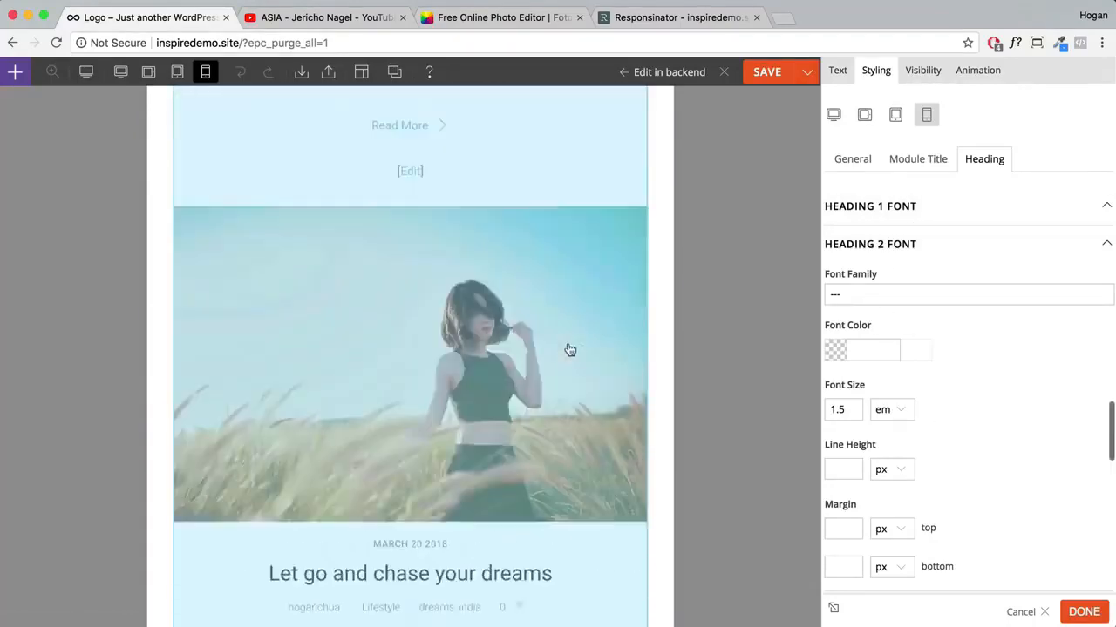
scroll(570, 351, "up", 15)
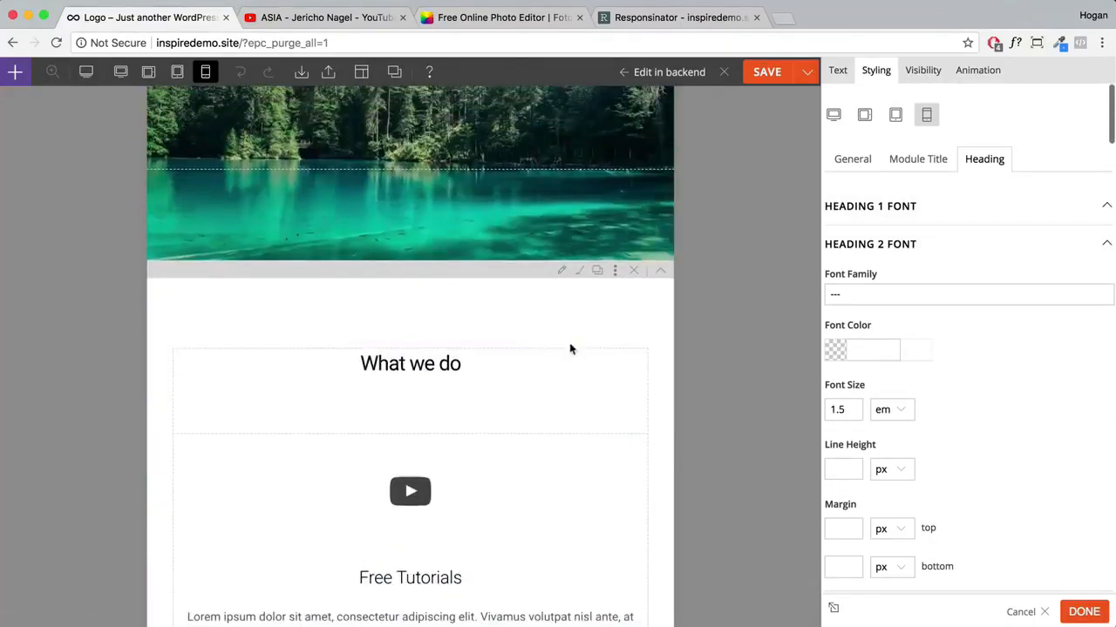
scroll(570, 348, "down", 5)
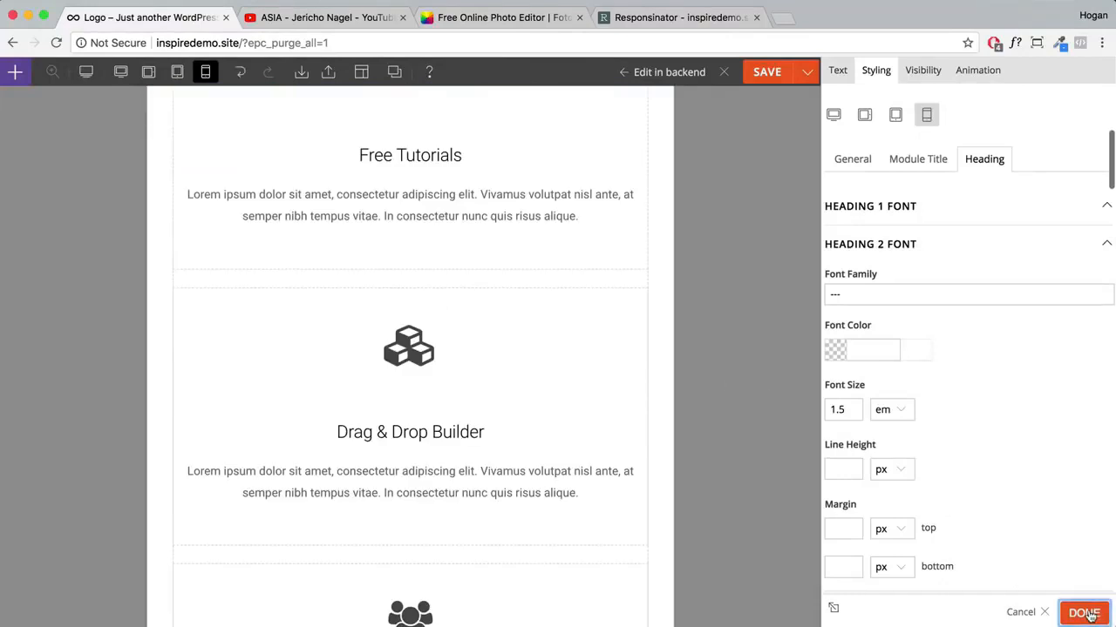
left_click(1085, 612)
left_click(1046, 77)
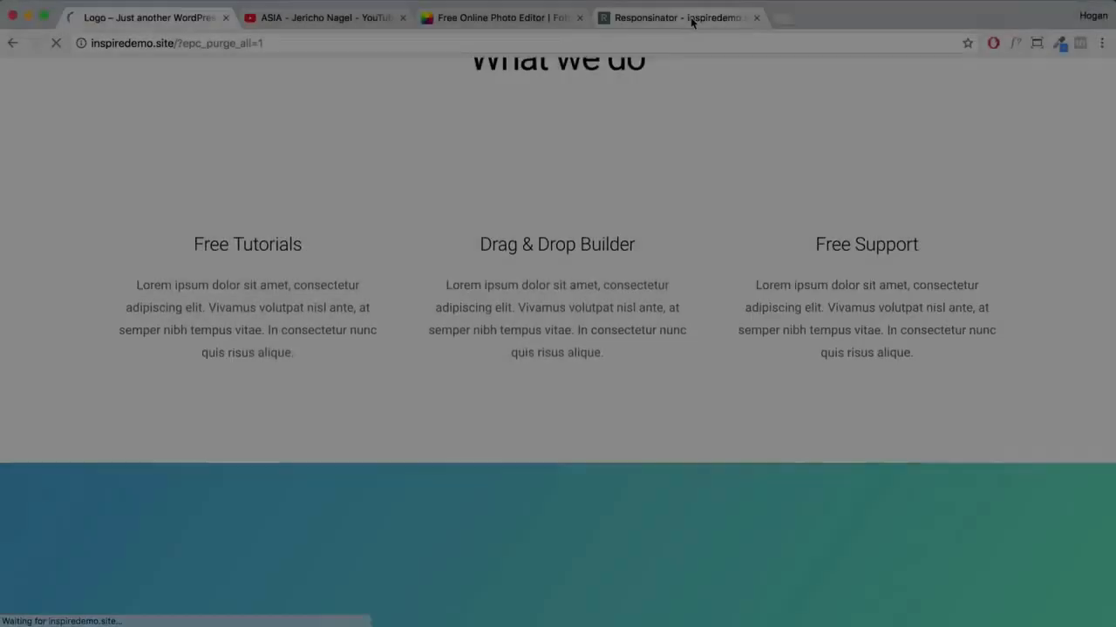
- Reload inspiredemo.site/ in the Responsinator phone preview and scroll down to the Be Different heading
left_click(692, 19)
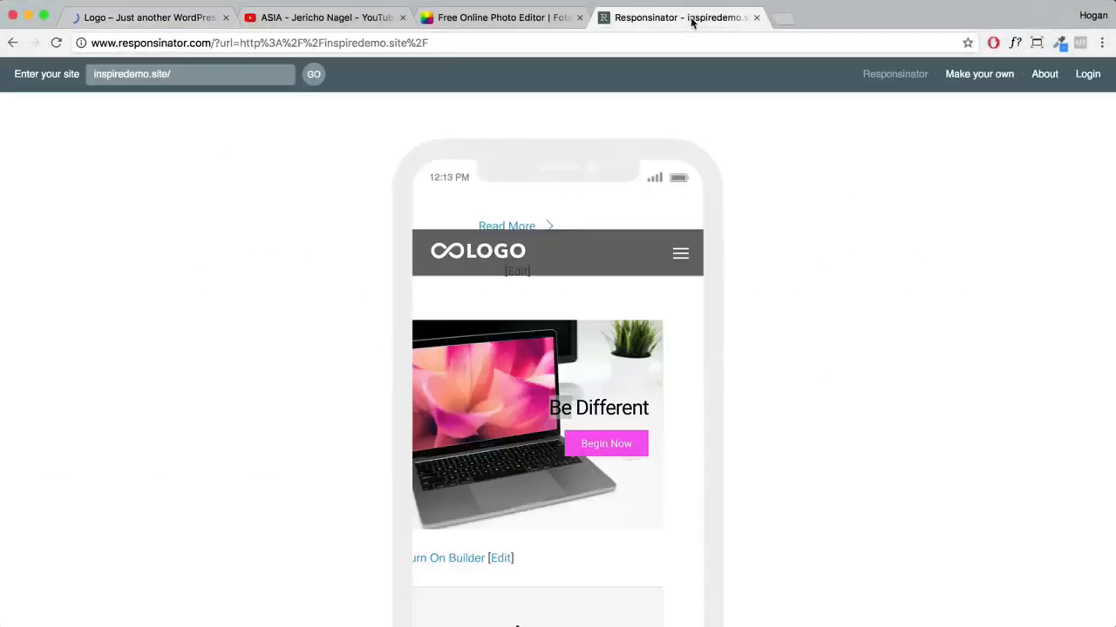
left_click_drag(218, 45, 76, 43)
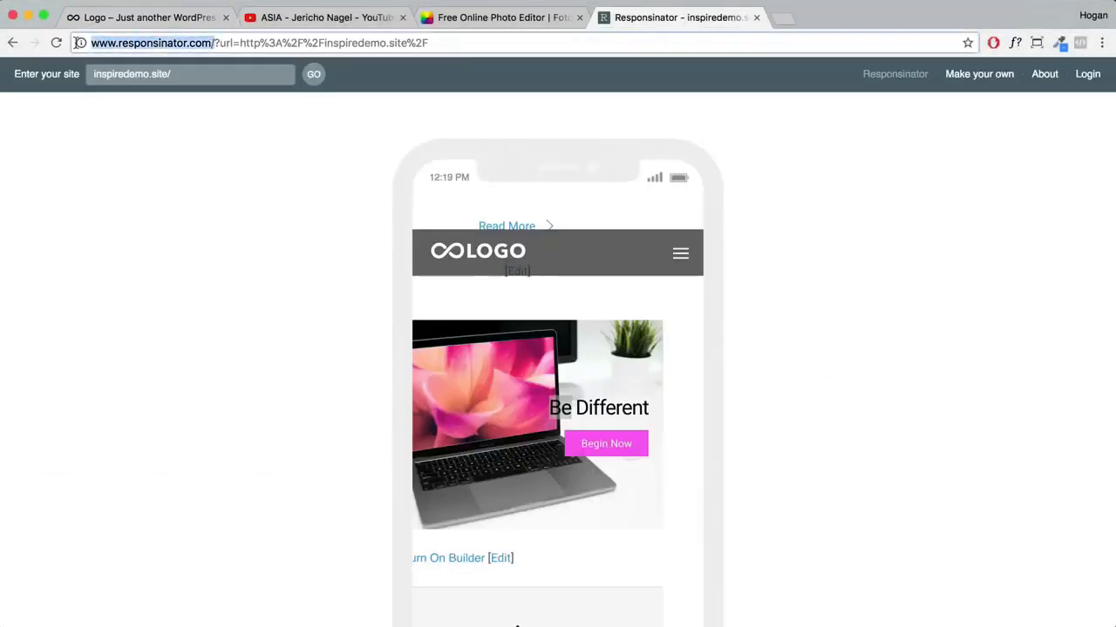
left_click_drag(185, 77, 74, 75)
left_click(305, 75)
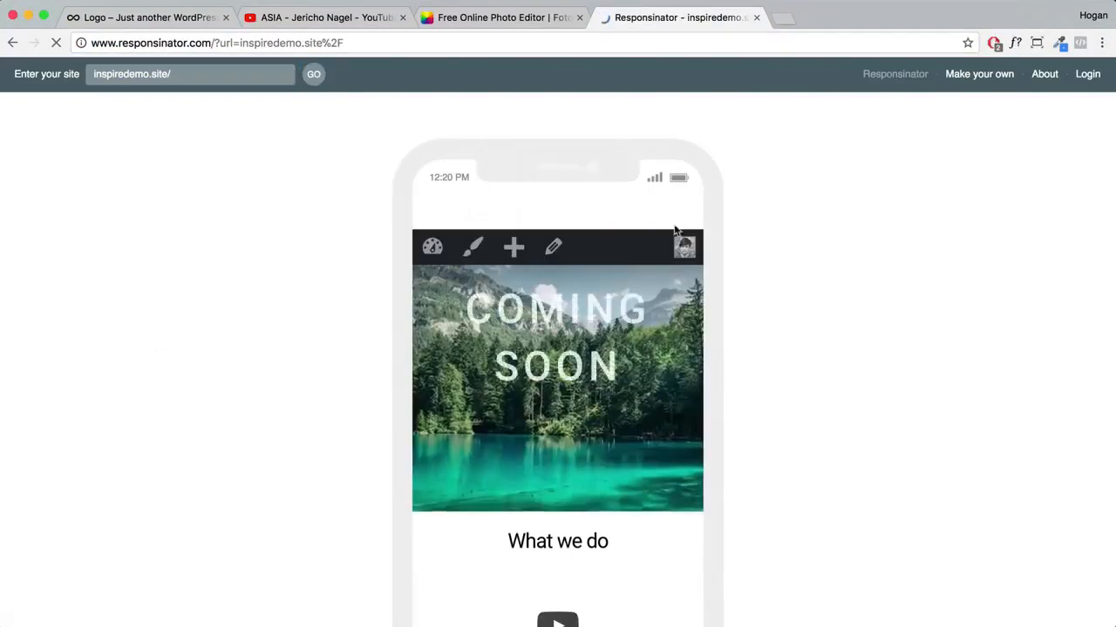
scroll(642, 375, "down", 1)
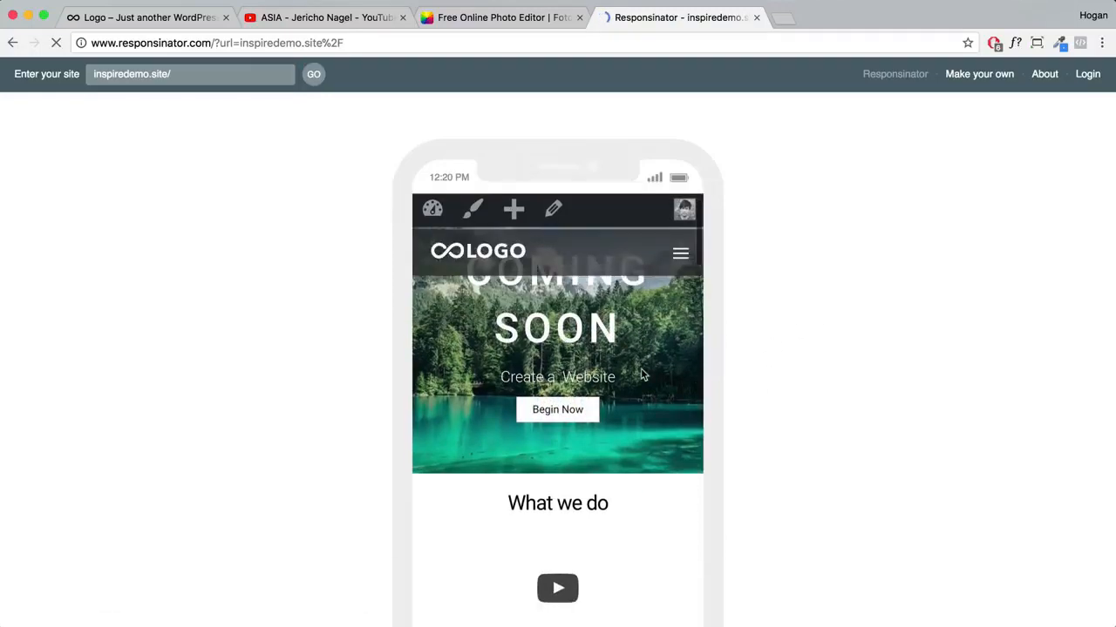
scroll(643, 373, "down", 5)
scroll(627, 358, "up", 1)
left_click_drag(620, 351, 510, 347)
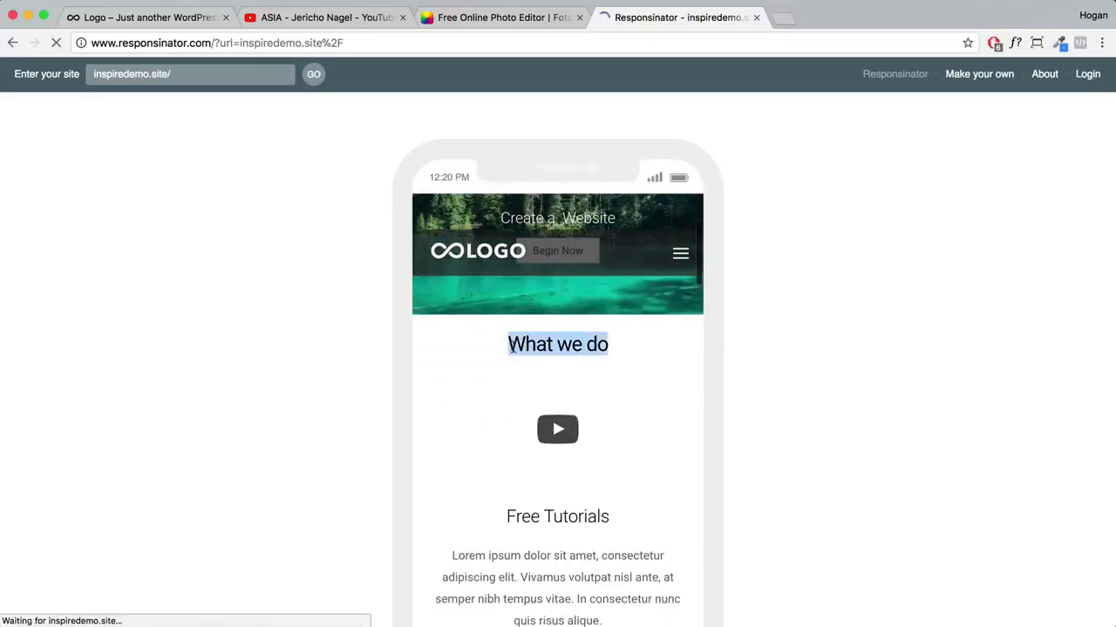
scroll(551, 389, "down", 10)
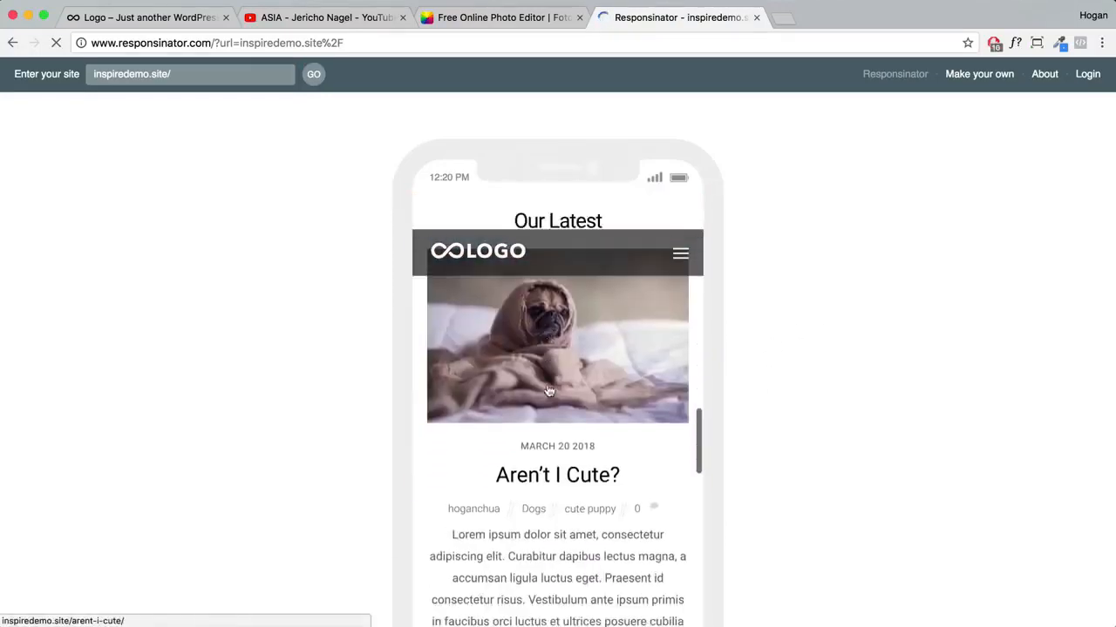
scroll(549, 390, "down", 12)
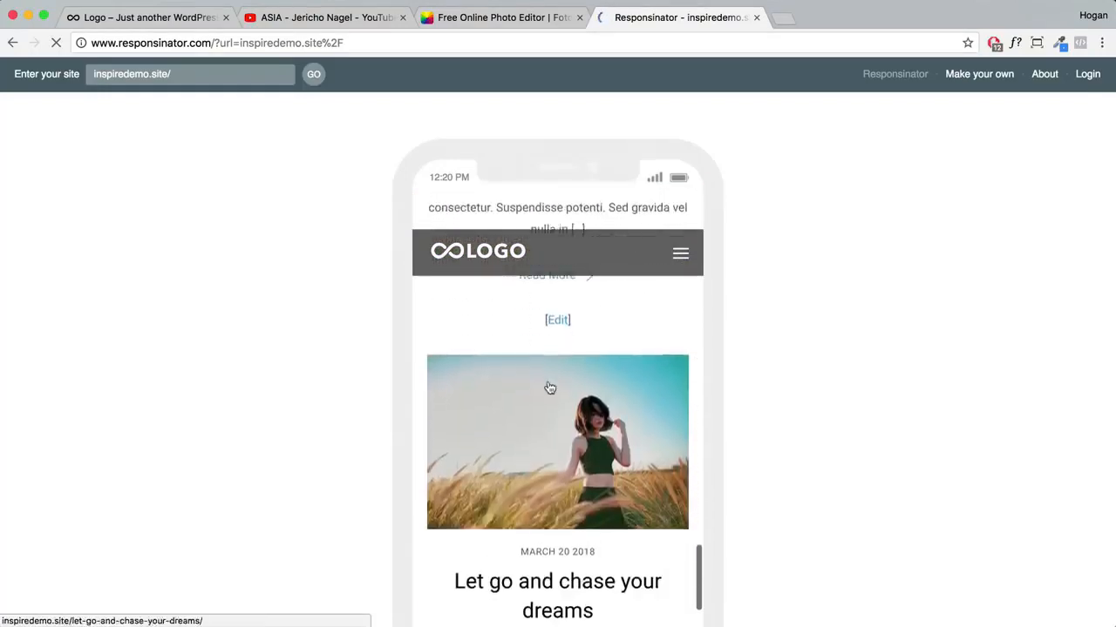
scroll(550, 388, "down", 12)
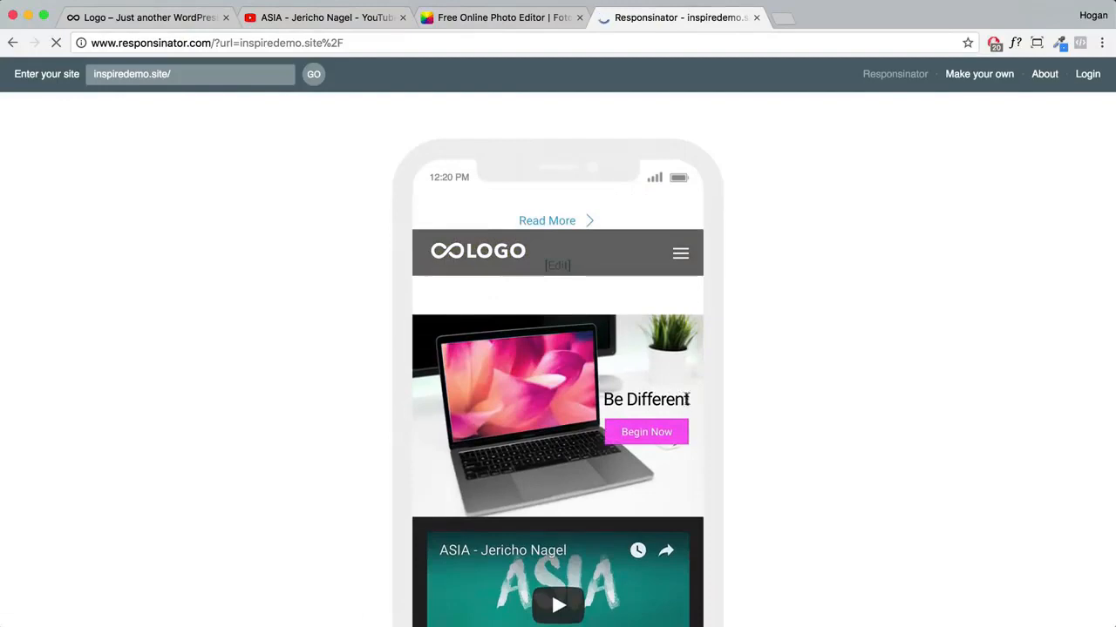
- Review the Be Different heading size in the phone view, then go back to the WordPress site
left_click_drag(688, 399, 622, 400)
scroll(578, 401, "up", 10)
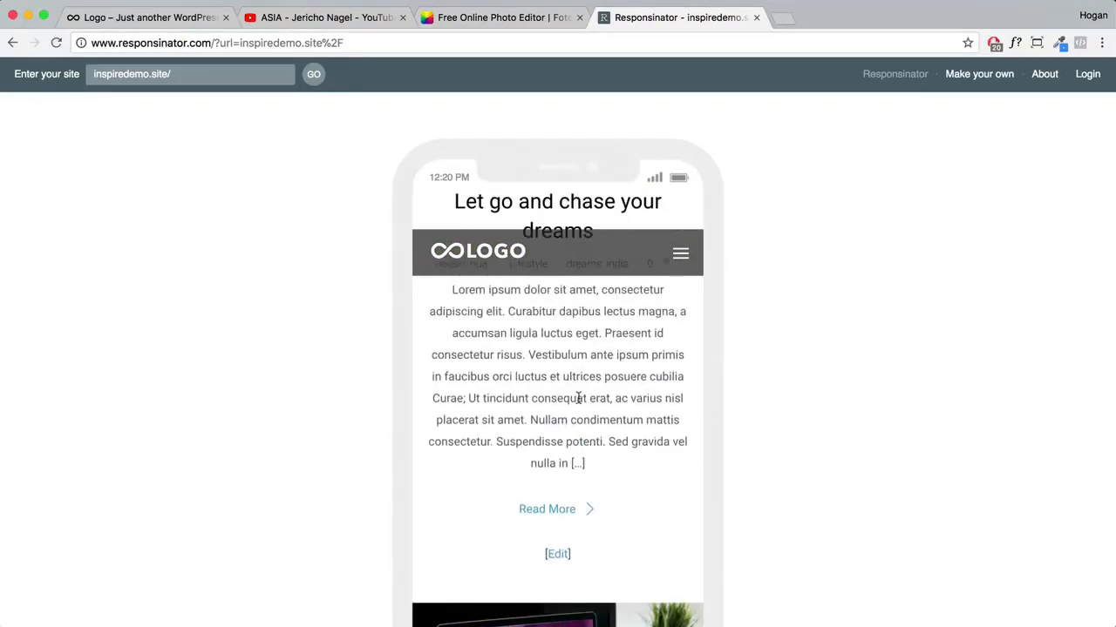
scroll(578, 396, "up", 6)
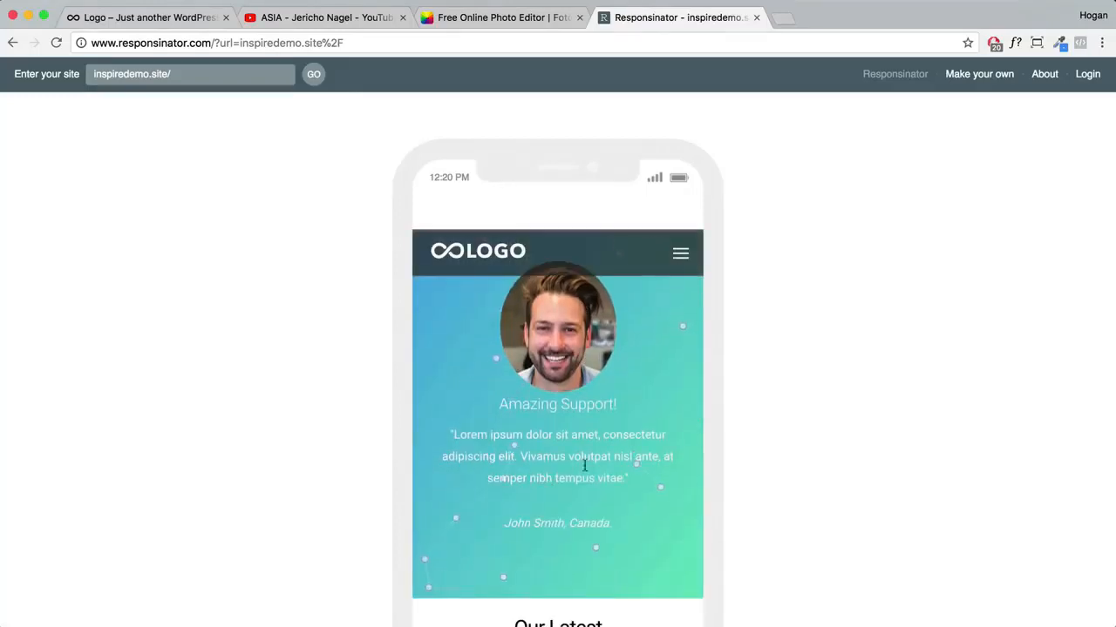
scroll(584, 466, "up", 2)
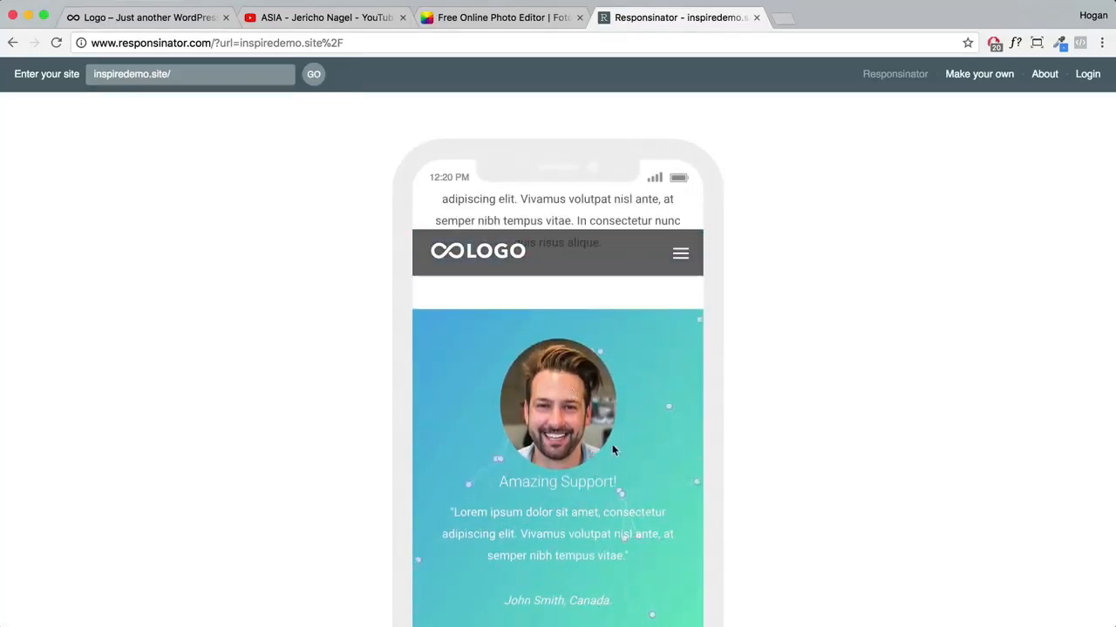
scroll(619, 436, "up", 2)
scroll(611, 478, "down", 3)
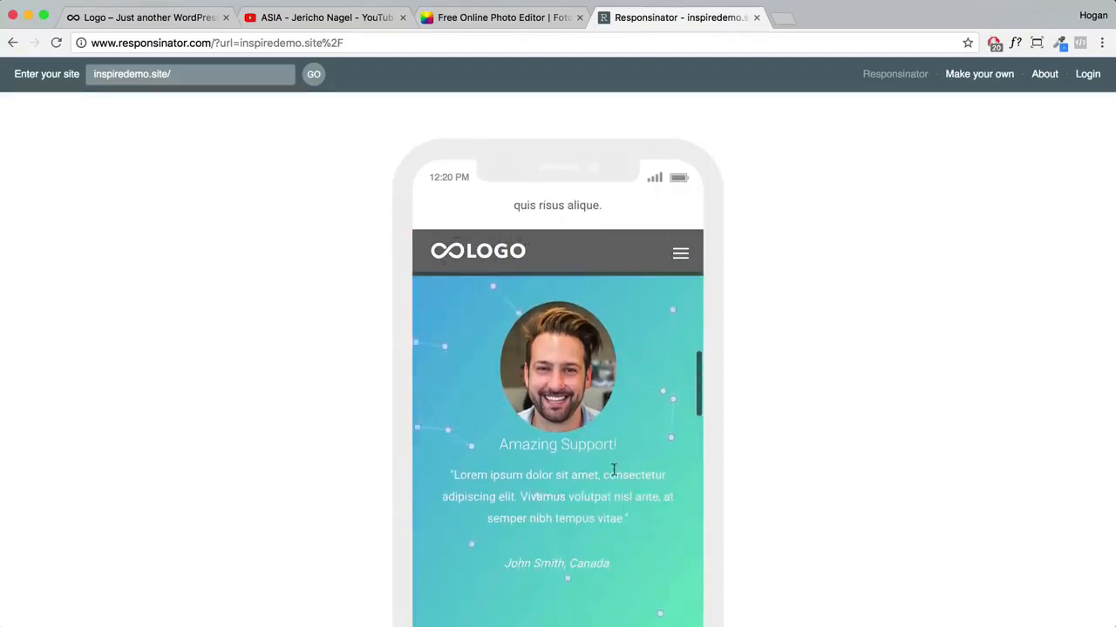
scroll(613, 470, "down", 10)
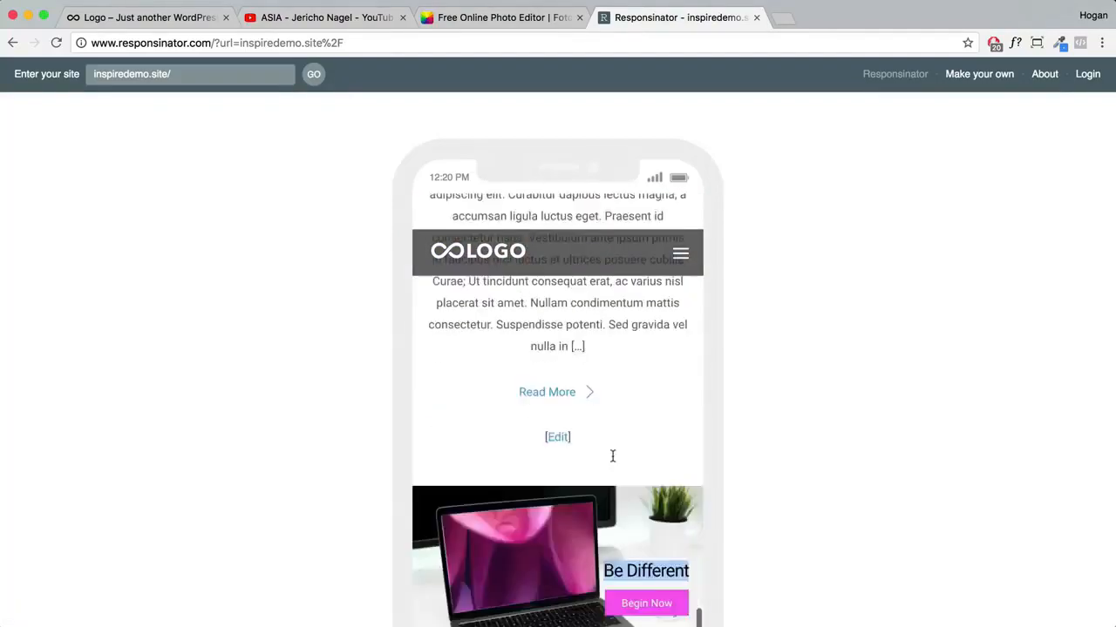
scroll(613, 455, "down", 4)
scroll(600, 453, "up", 6)
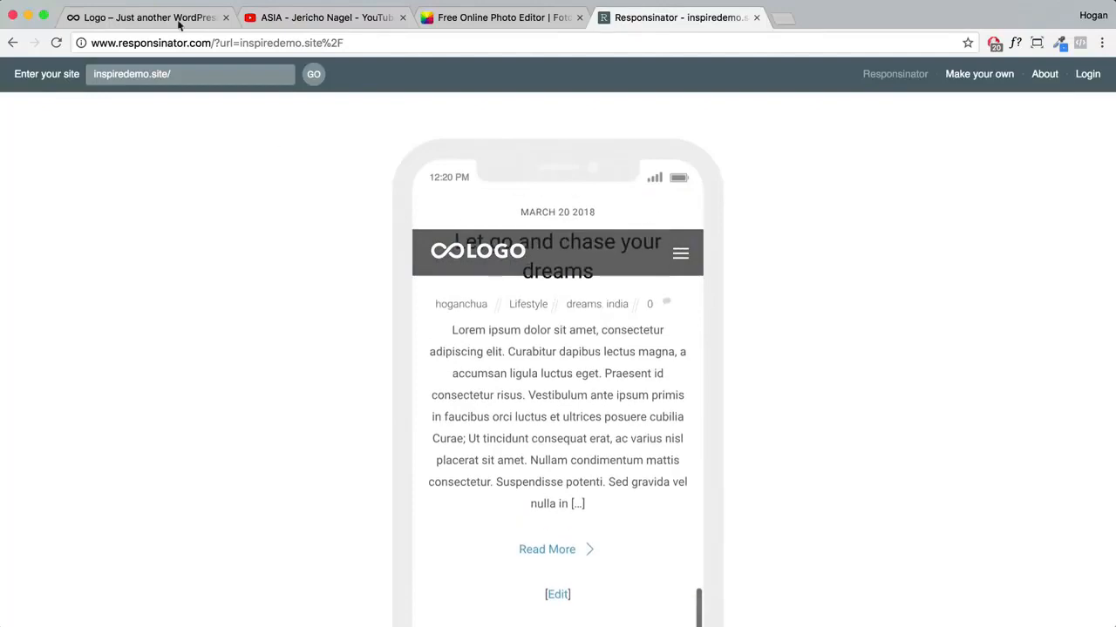
left_click(178, 24)
scroll(652, 374, "down", 5)
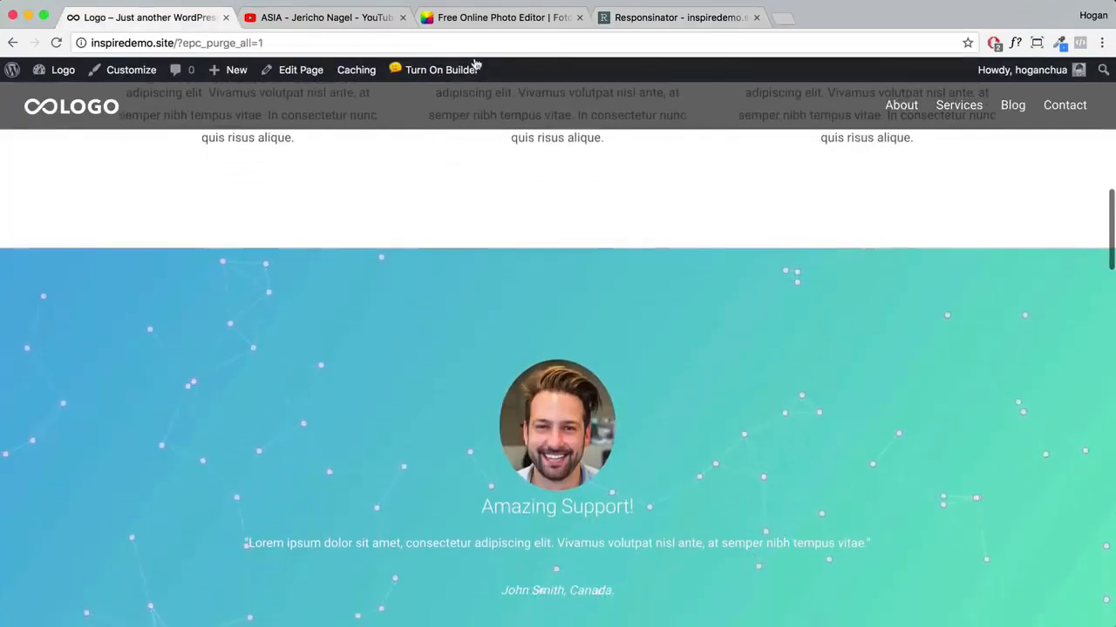
- Turn on the builder for the home page and locate the testimonial row's options
left_click(475, 67)
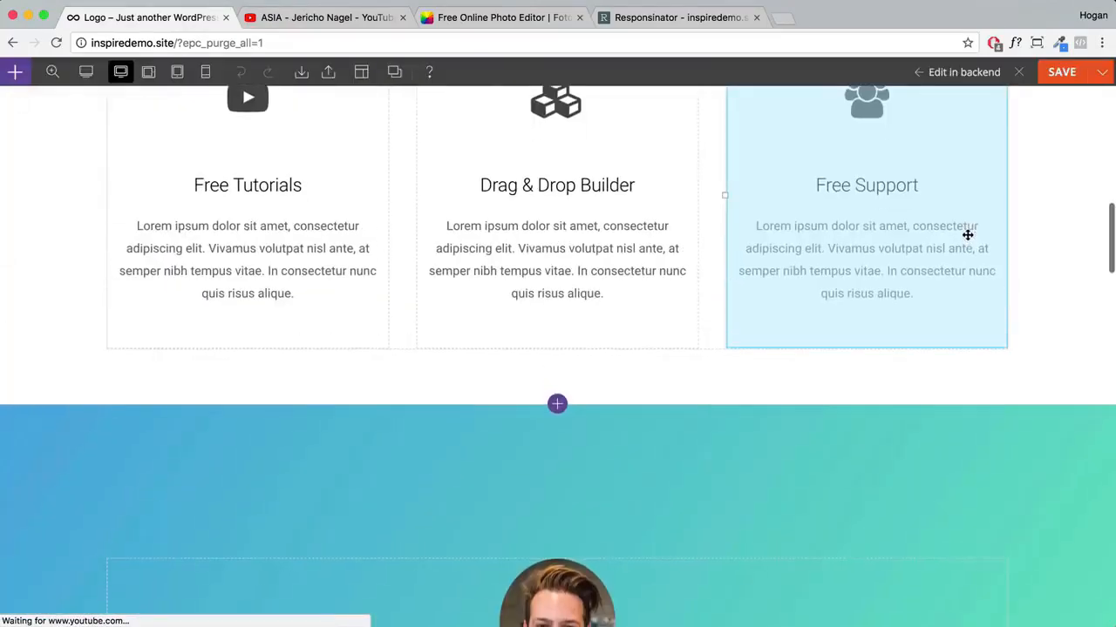
scroll(1003, 314, "down", 2)
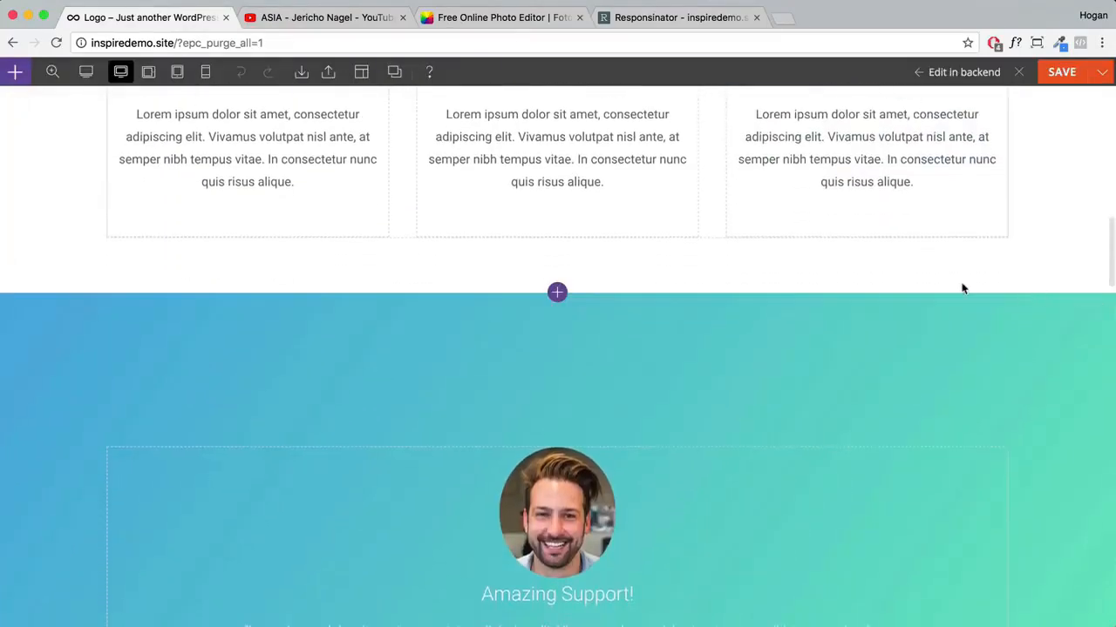
scroll(962, 289, "down", 3)
left_click(1058, 152)
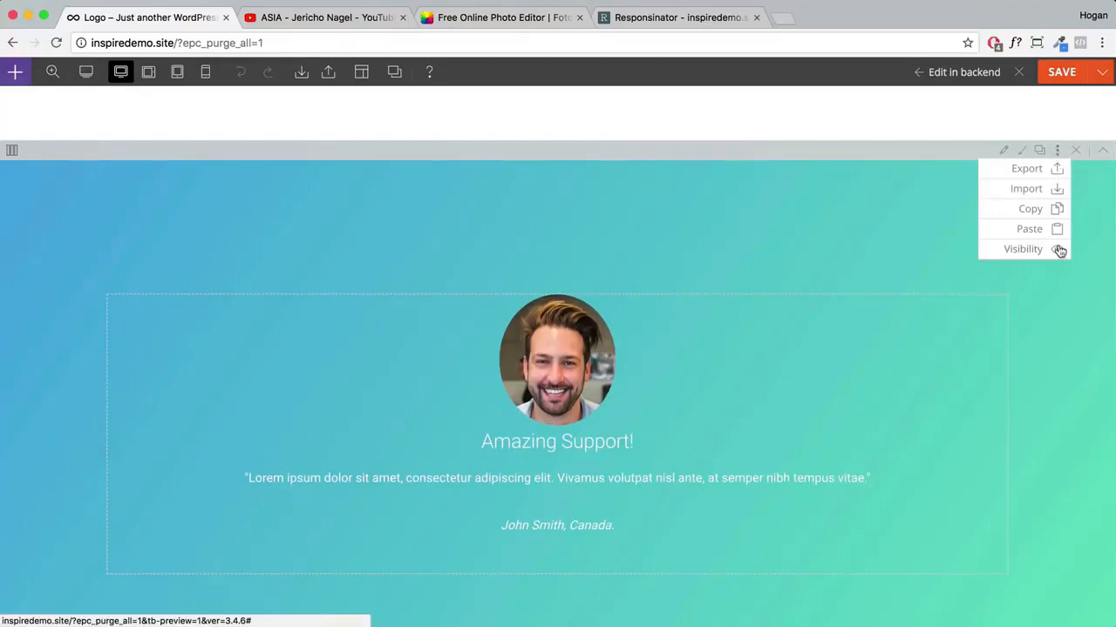
scroll(880, 296, "down", 1)
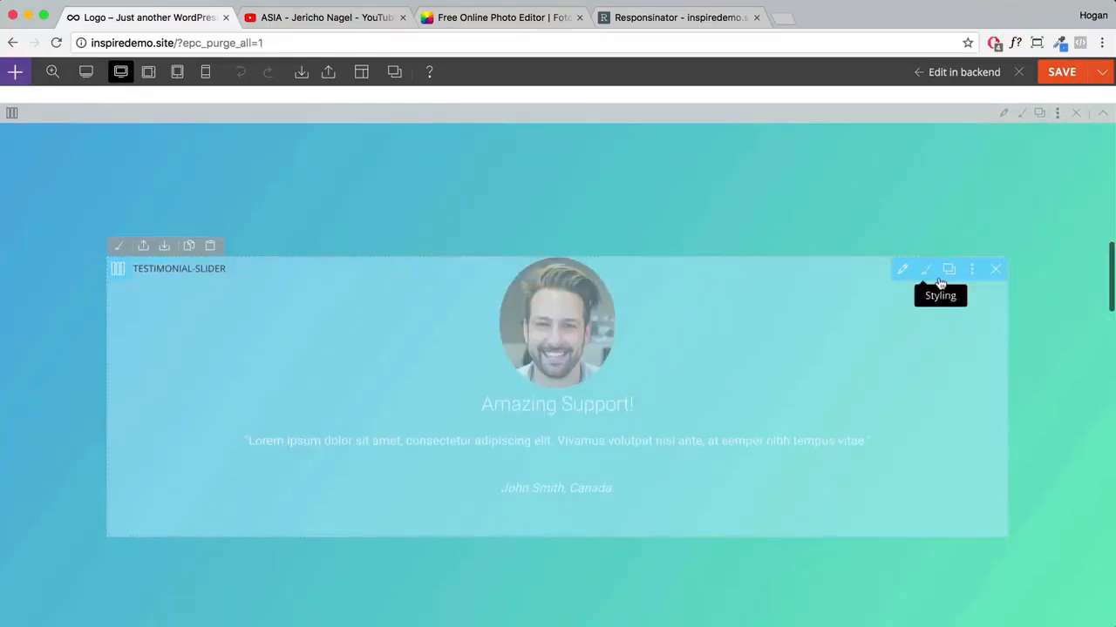
left_click(973, 270)
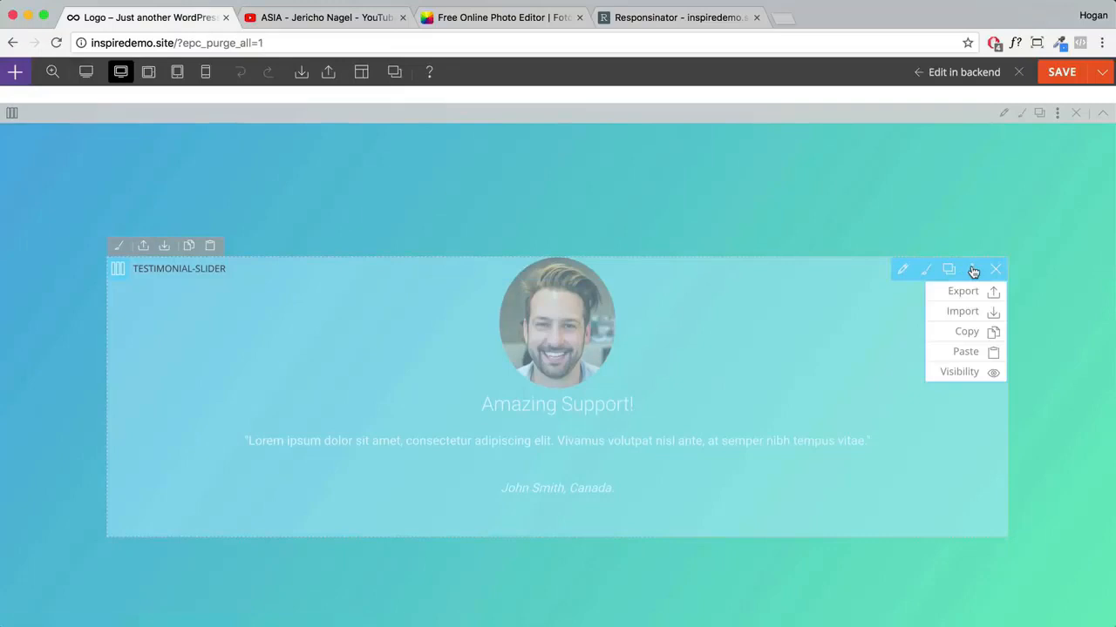
scroll(820, 291, "up", 2)
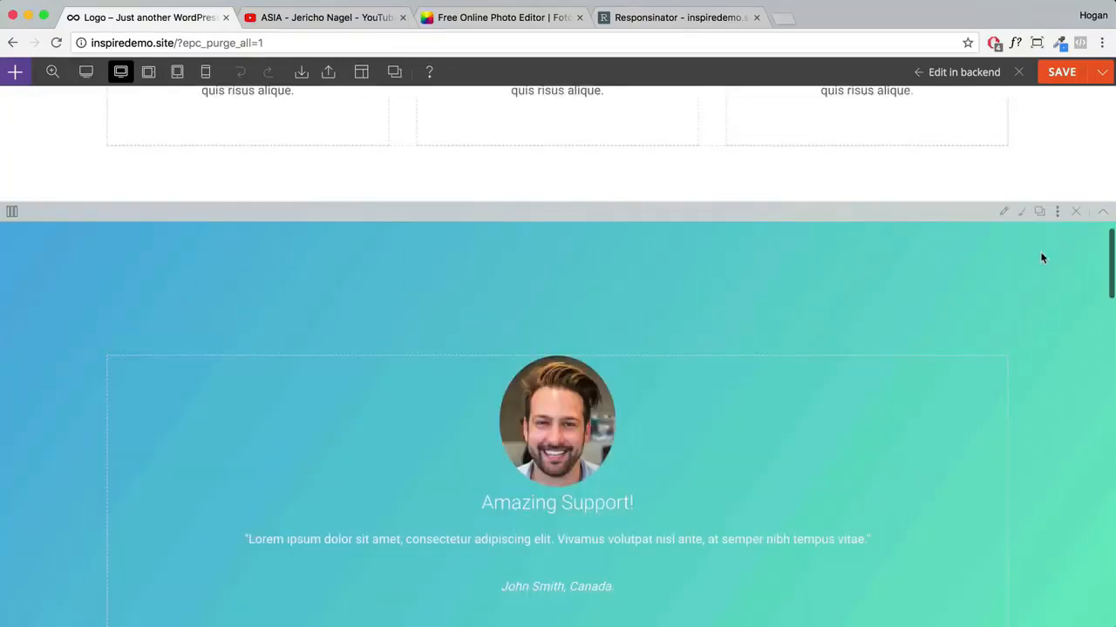
- Set the testimonial row's visibility to Show on tablet and mobile, then save the home page
left_click(1057, 213)
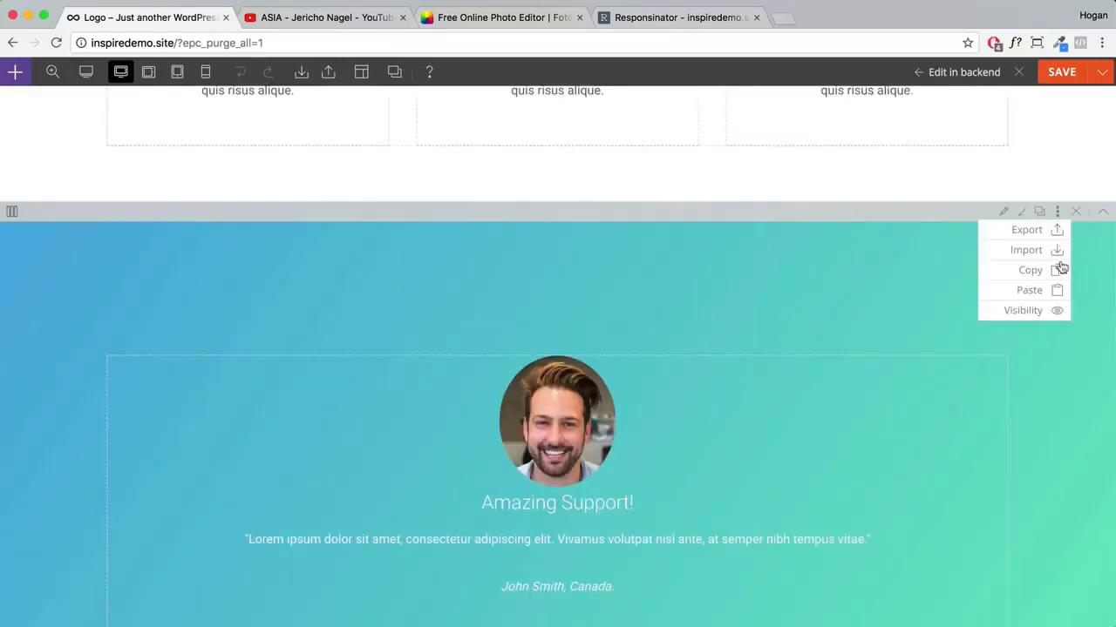
left_click(1055, 311)
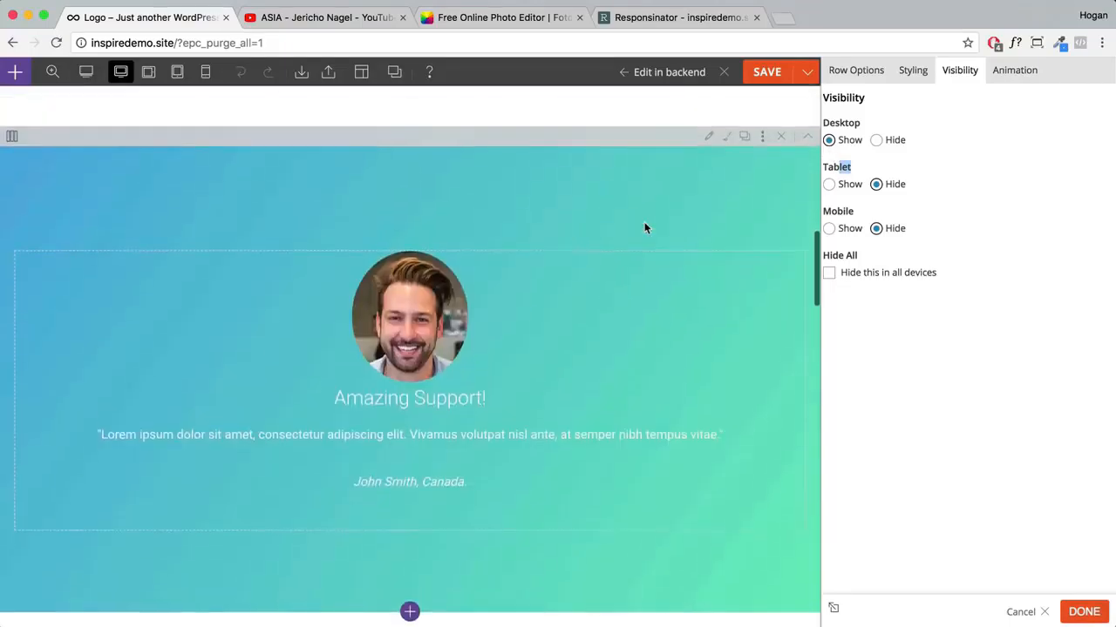
left_click(829, 184)
left_click(829, 229)
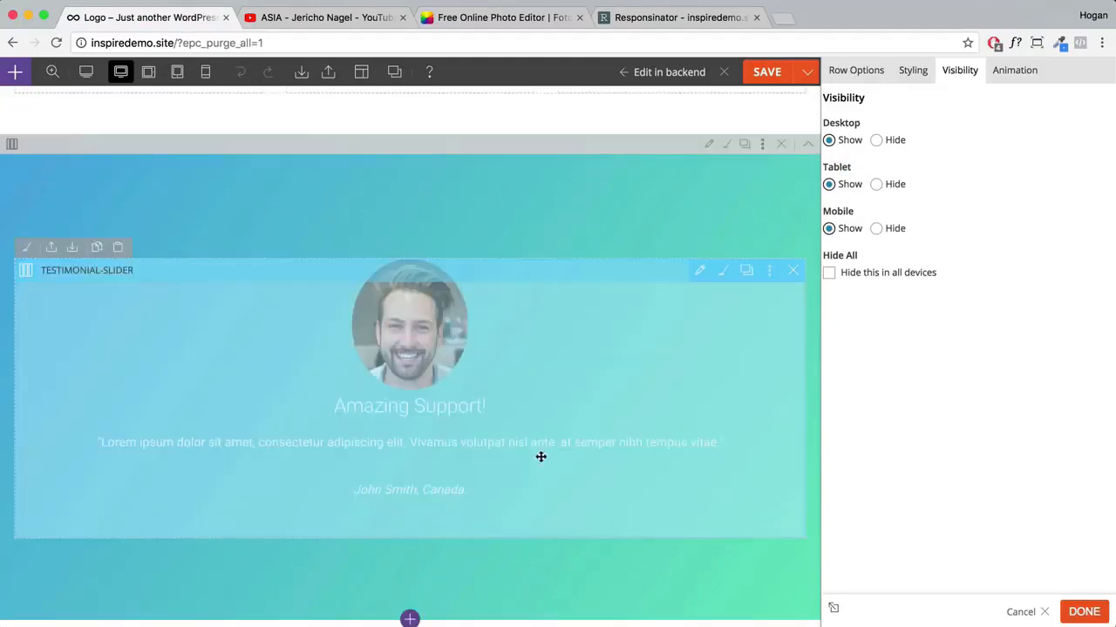
scroll(558, 292, "up", 4)
scroll(558, 296, "up", 10)
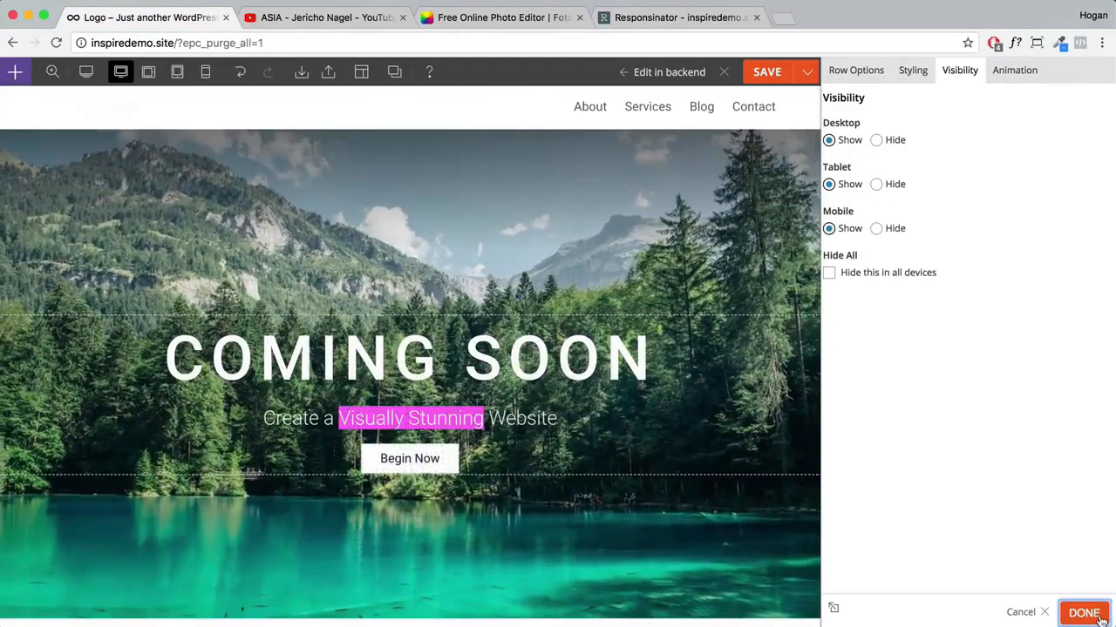
left_click(1083, 614)
left_click(1057, 73)
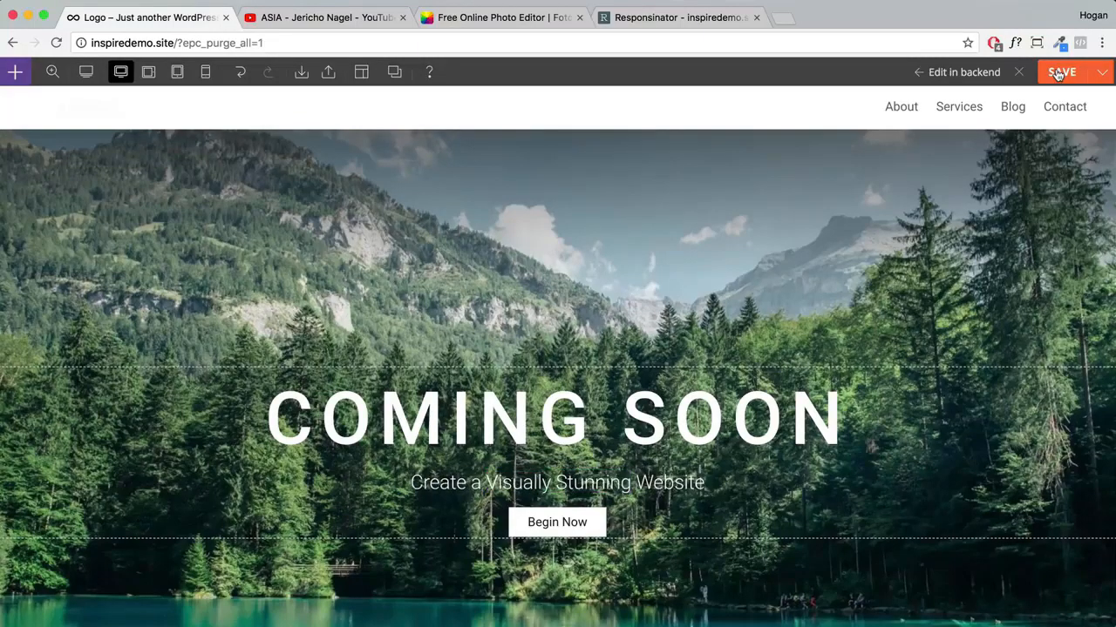
scroll(688, 370, "down", 3)
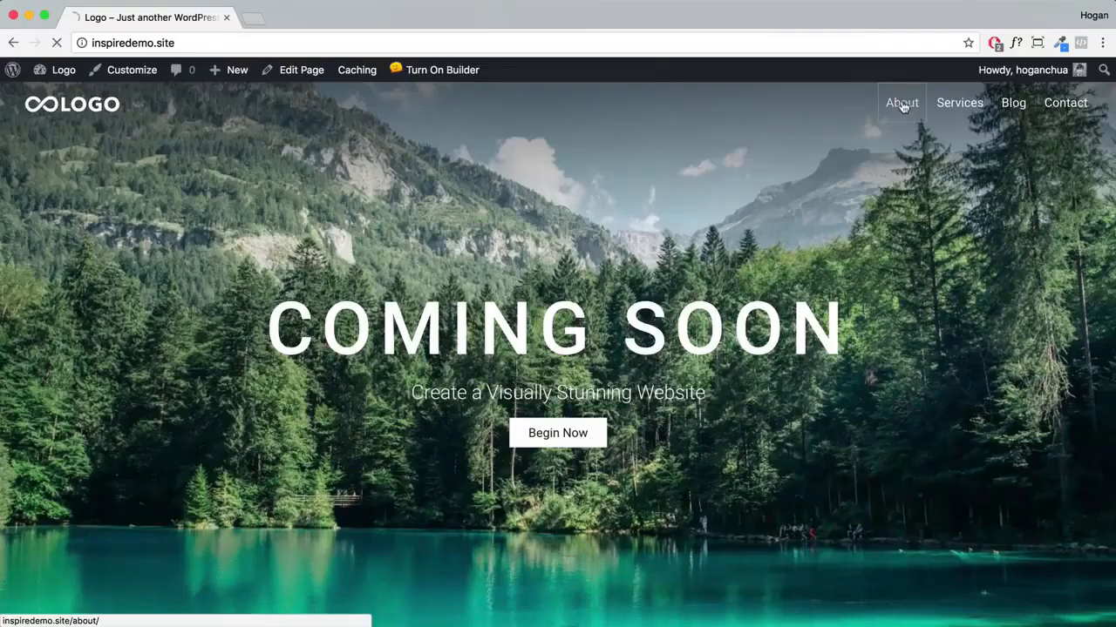
- Turn on the About page builder and import the layout from About Page to Import.zip
left_click(902, 105)
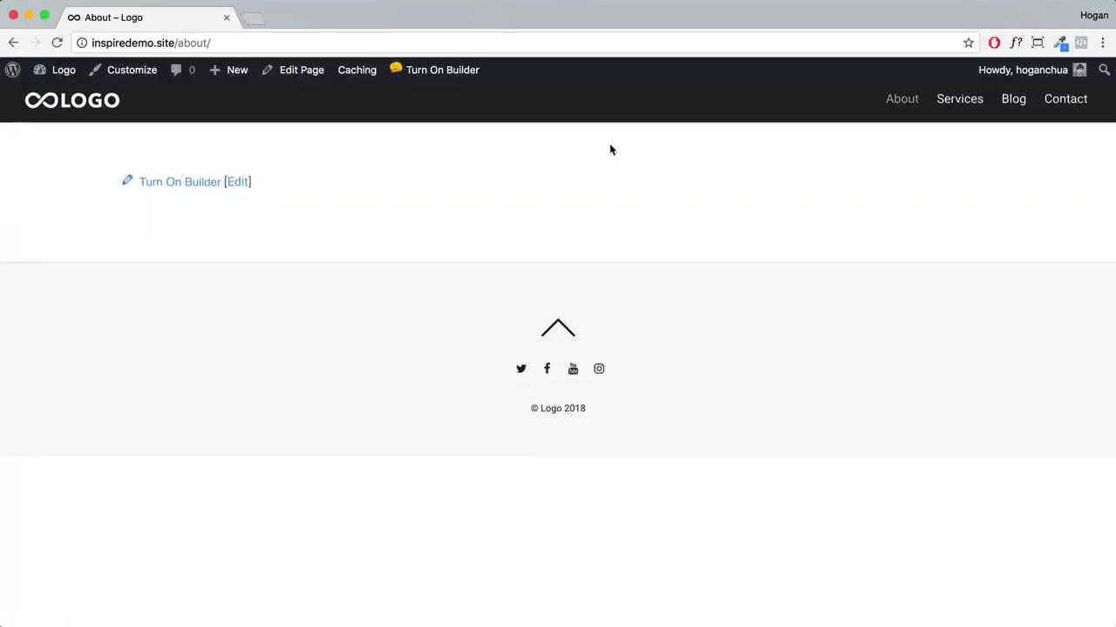
left_click(447, 72)
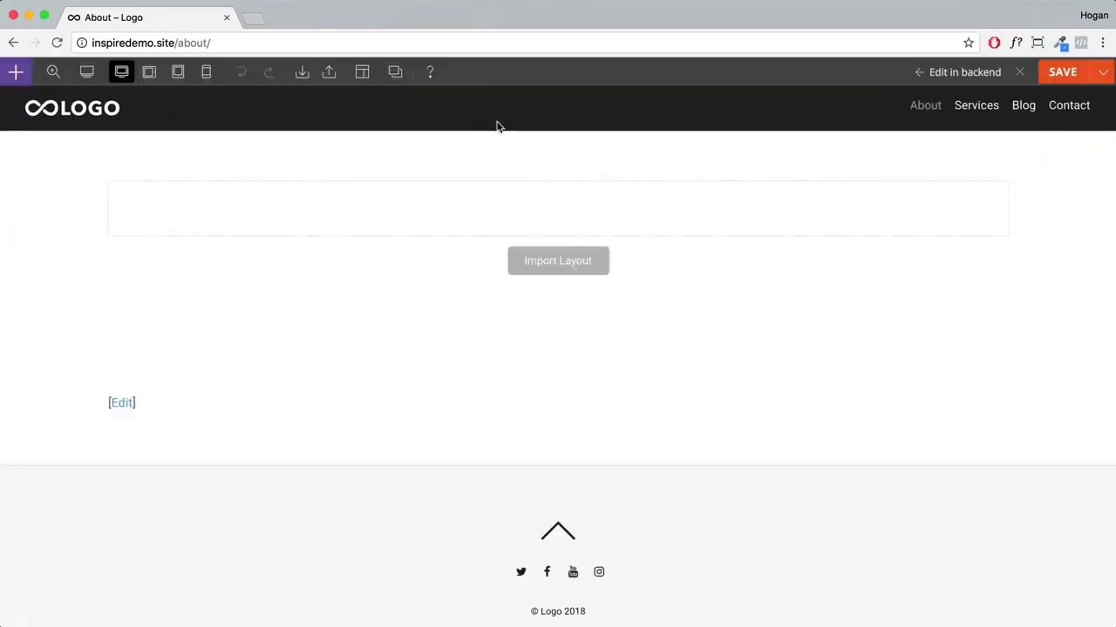
mouse_move(302, 73)
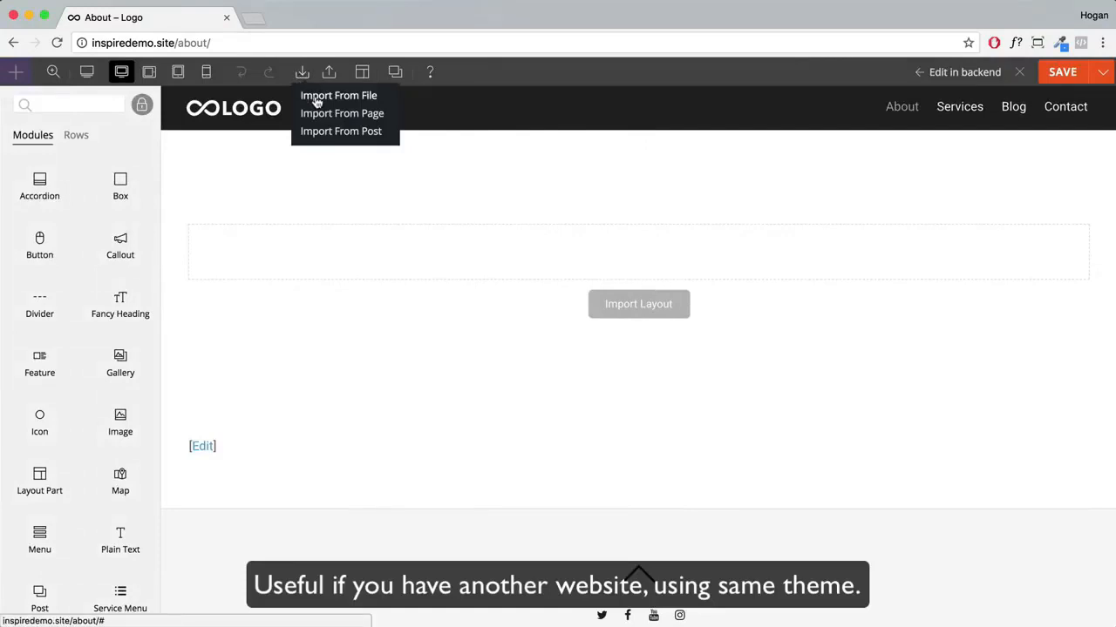
left_click(317, 102)
left_click(706, 131)
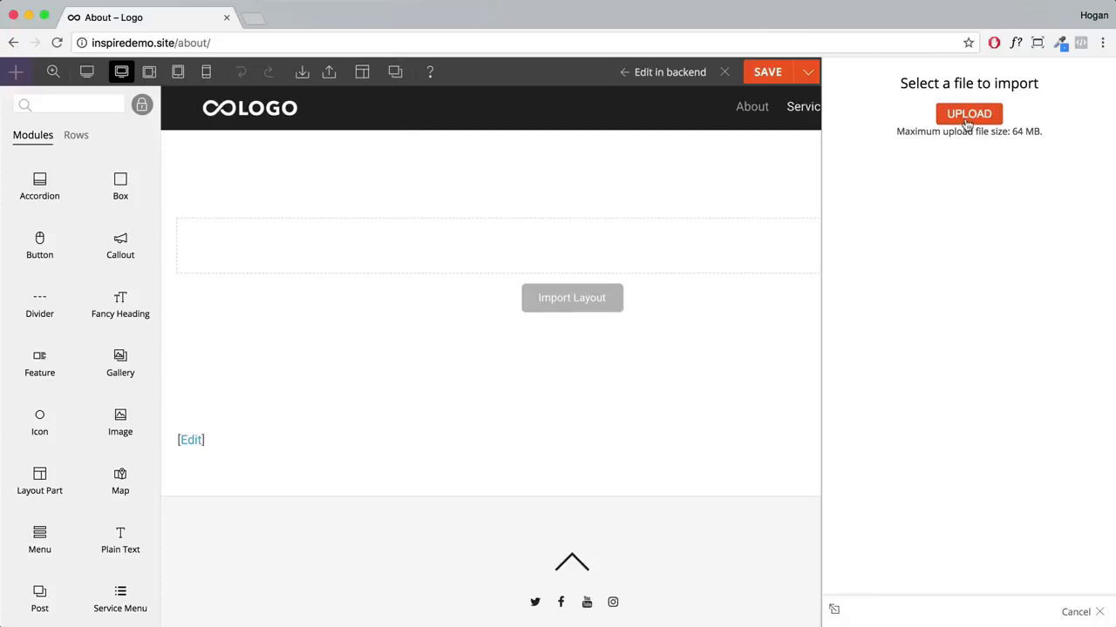
left_click(964, 113)
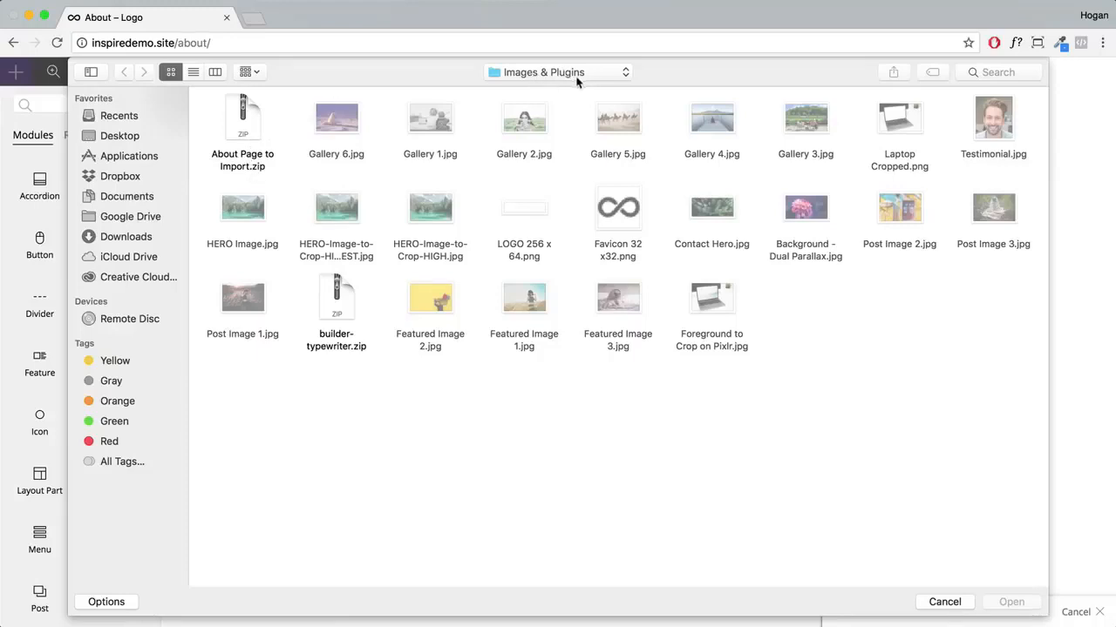
left_click(243, 122)
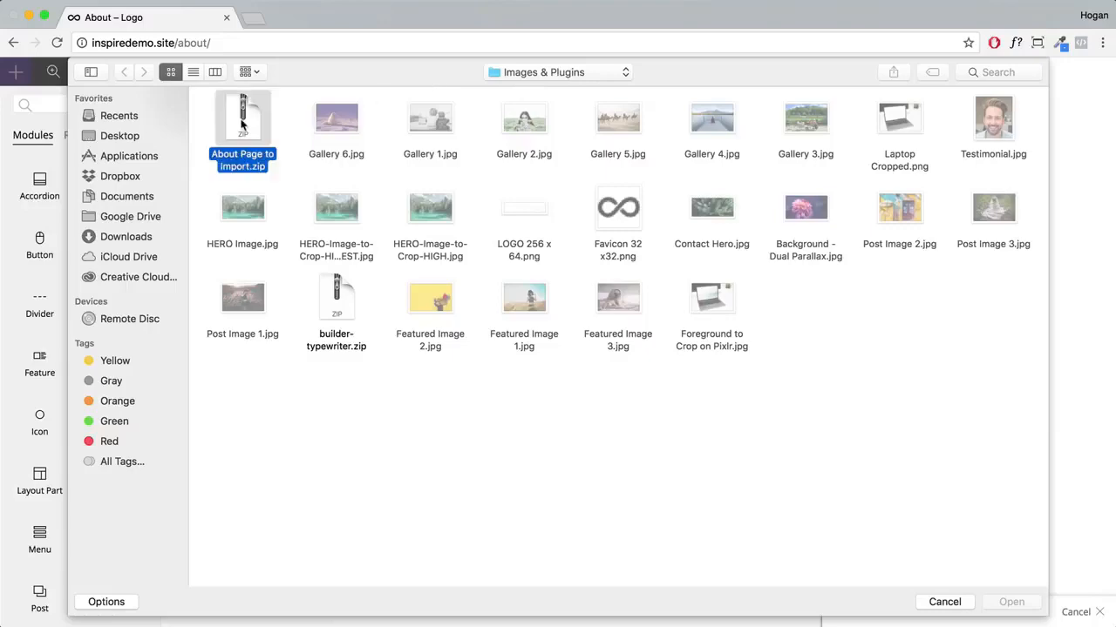
left_click(1032, 602)
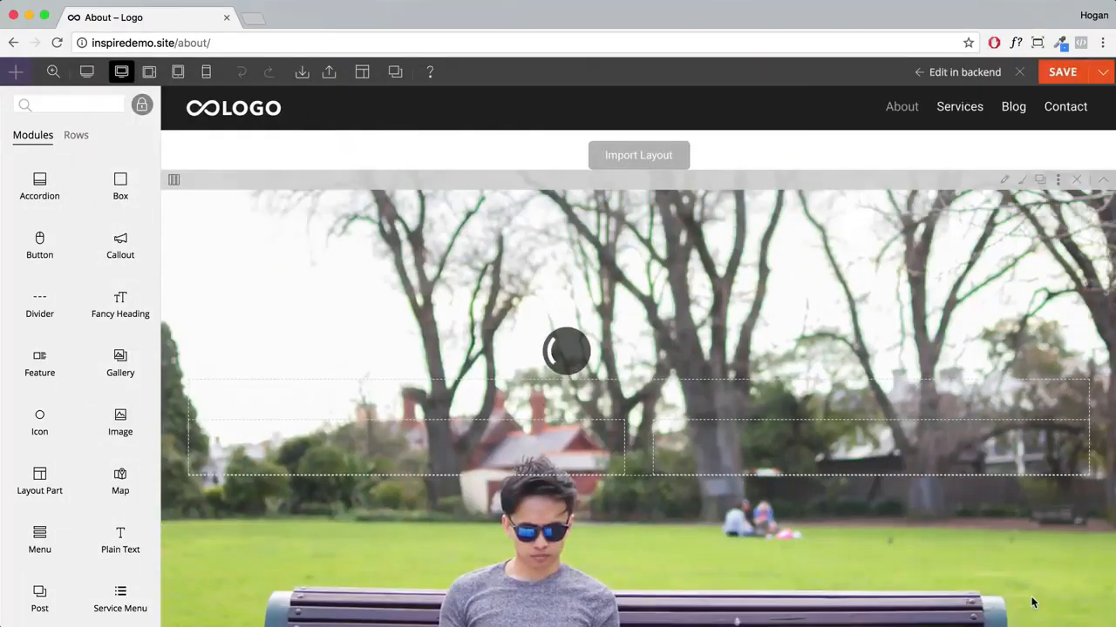
- Inspect the MY STORY hero row's Styling > Background settings in its Row Options
scroll(705, 334, "down", 10)
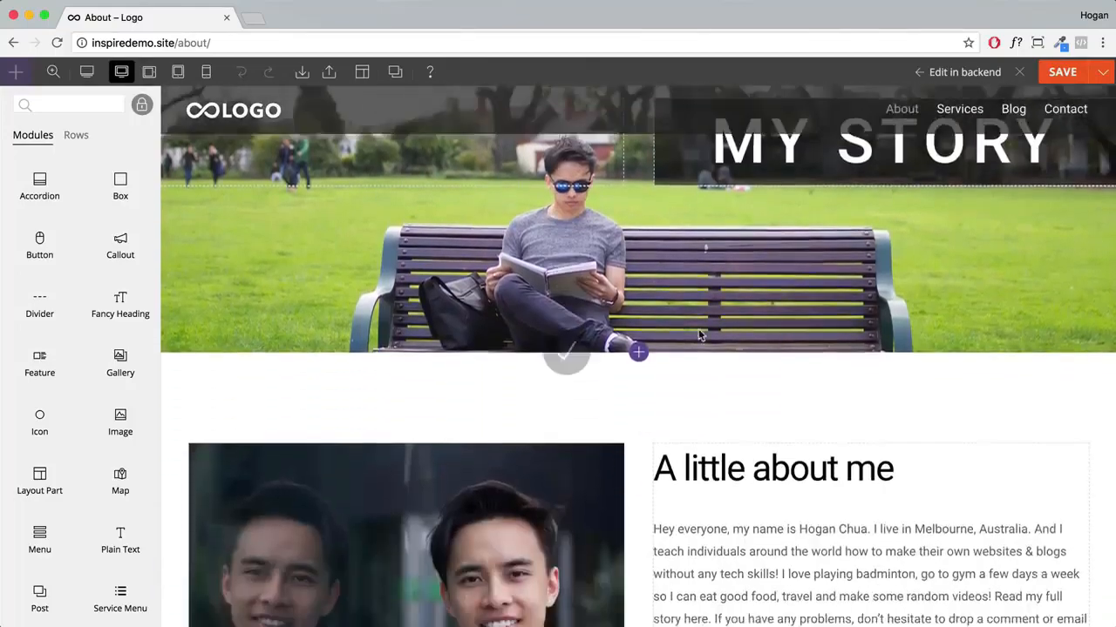
scroll(610, 344, "up", 5)
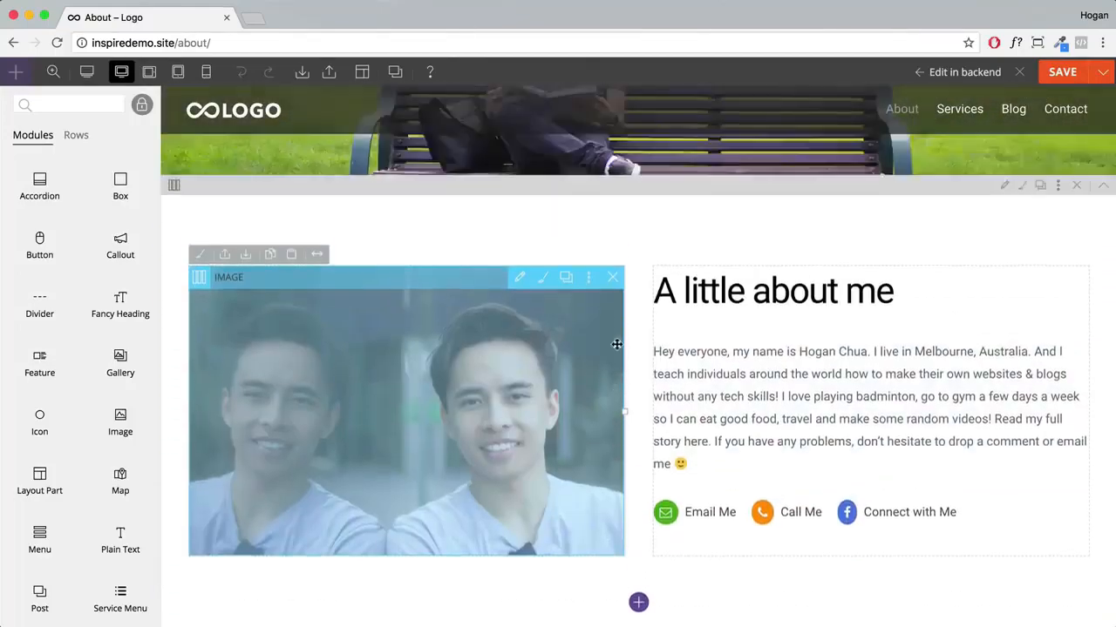
scroll(615, 342, "up", 3)
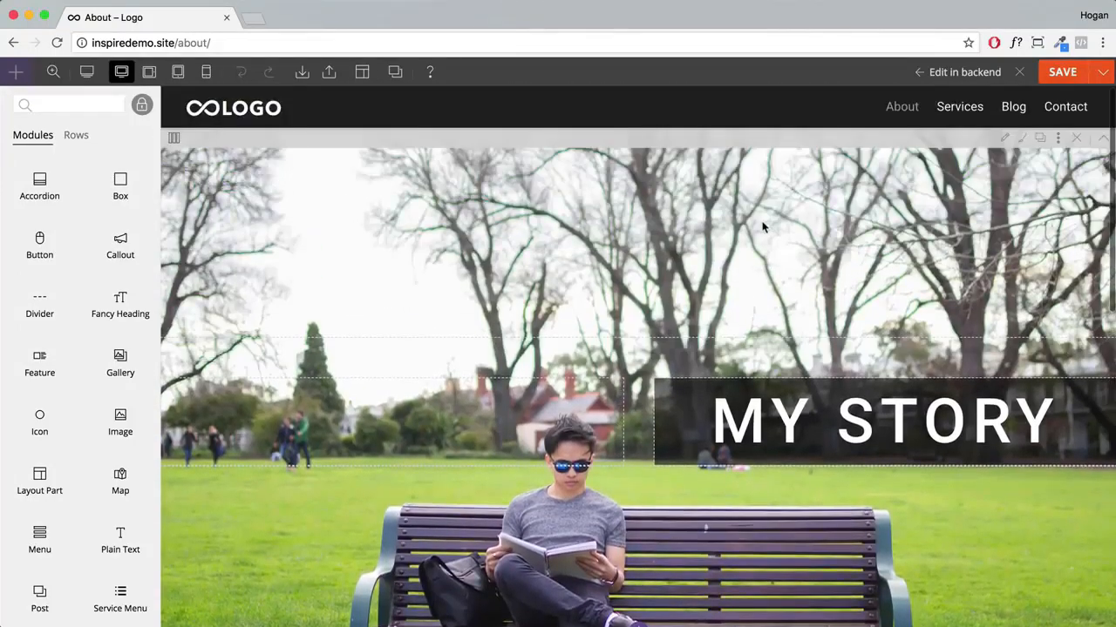
left_click(1004, 141)
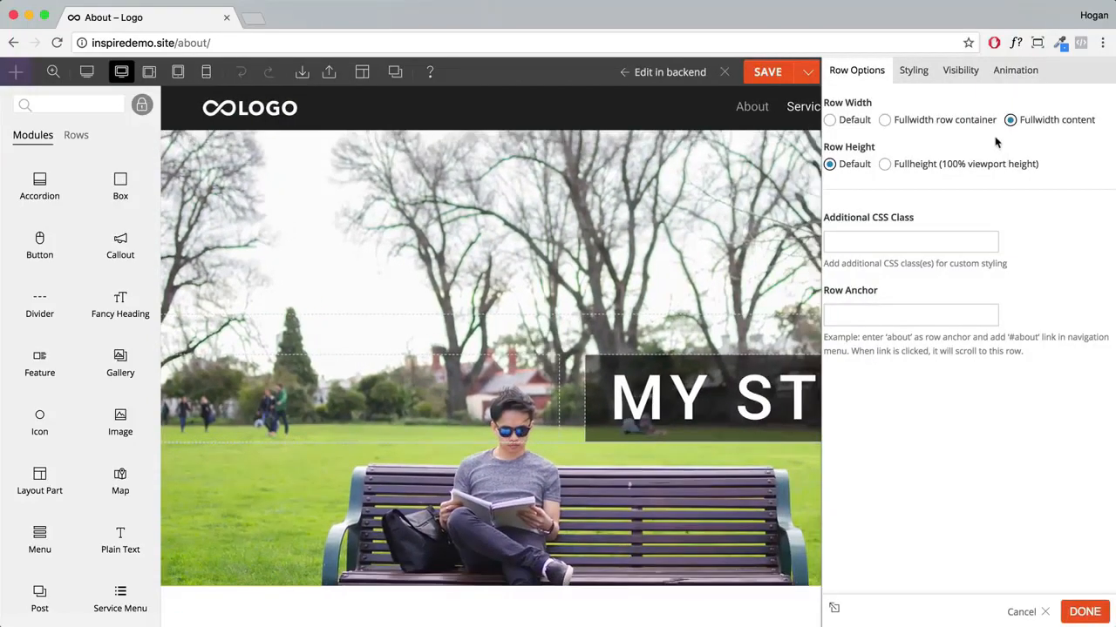
left_click(914, 72)
left_click(913, 161)
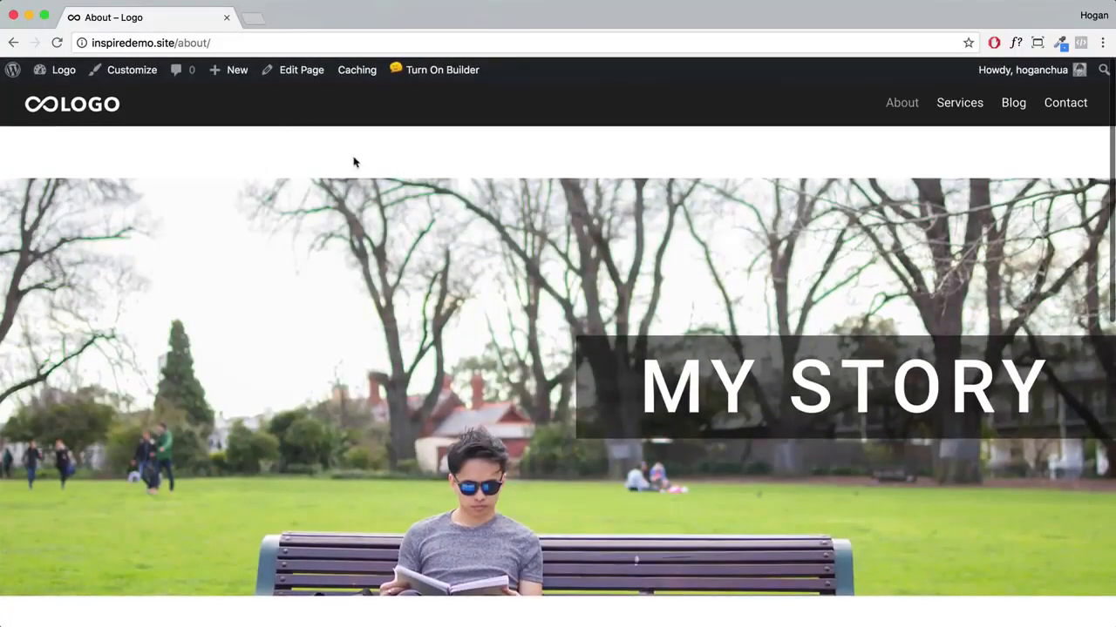
- In the About page editor, set Themify Page Options content width to Fullwidth
left_click(301, 74)
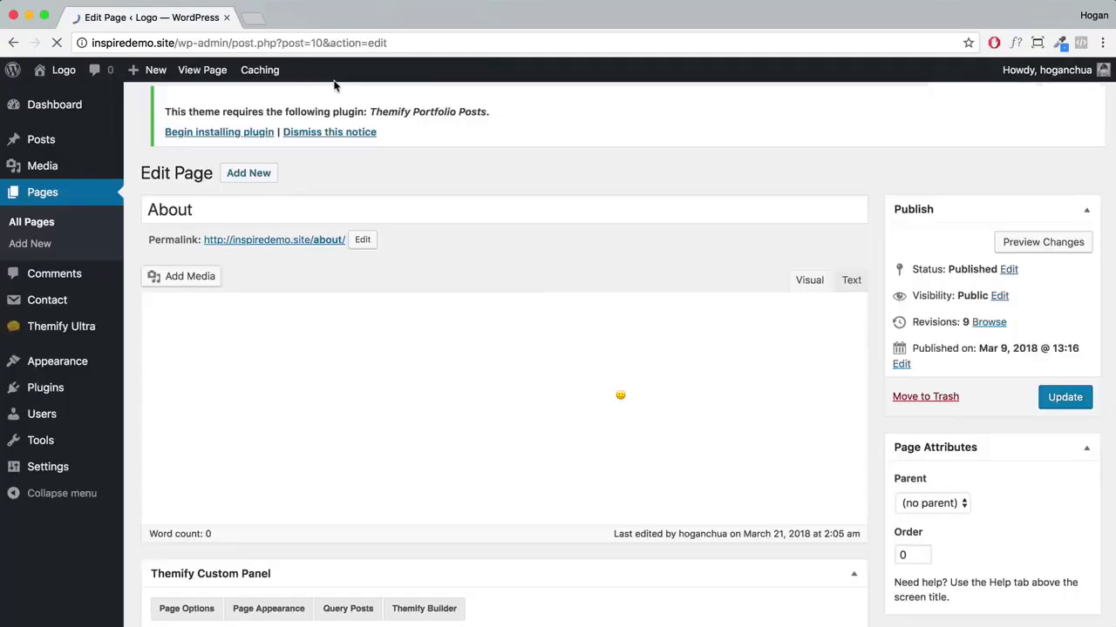
scroll(616, 311, "down", 5)
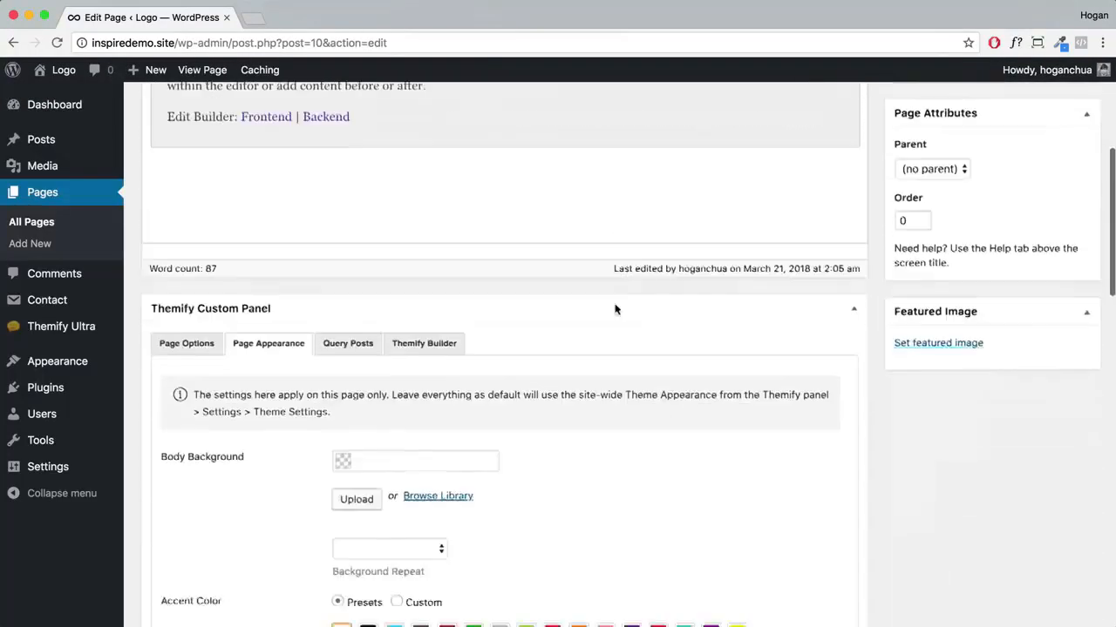
scroll(615, 309, "down", 2)
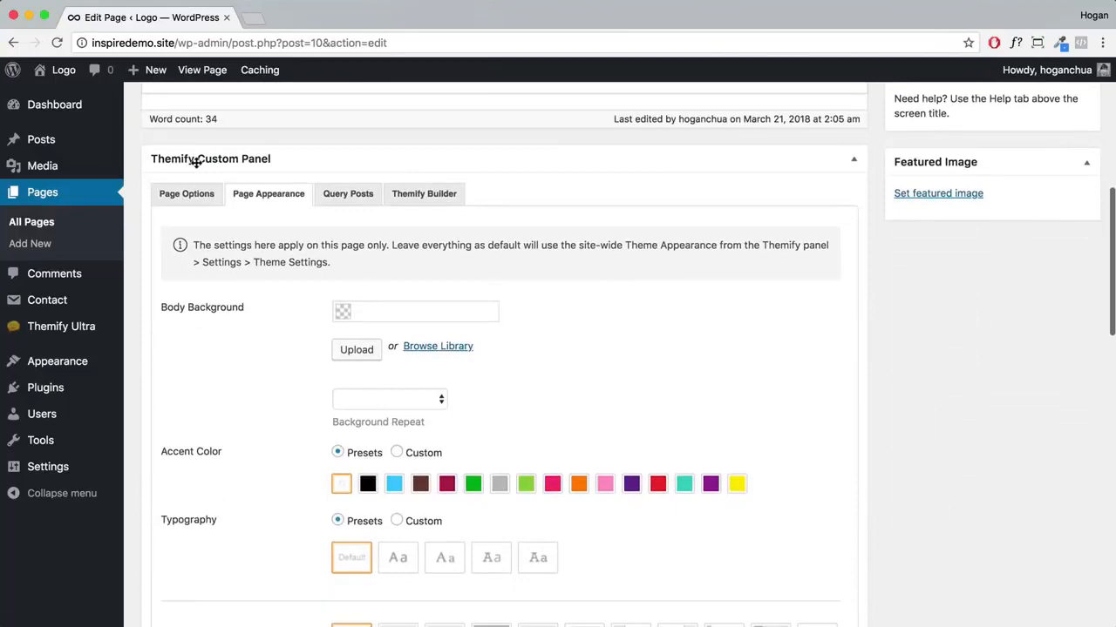
left_click(183, 195)
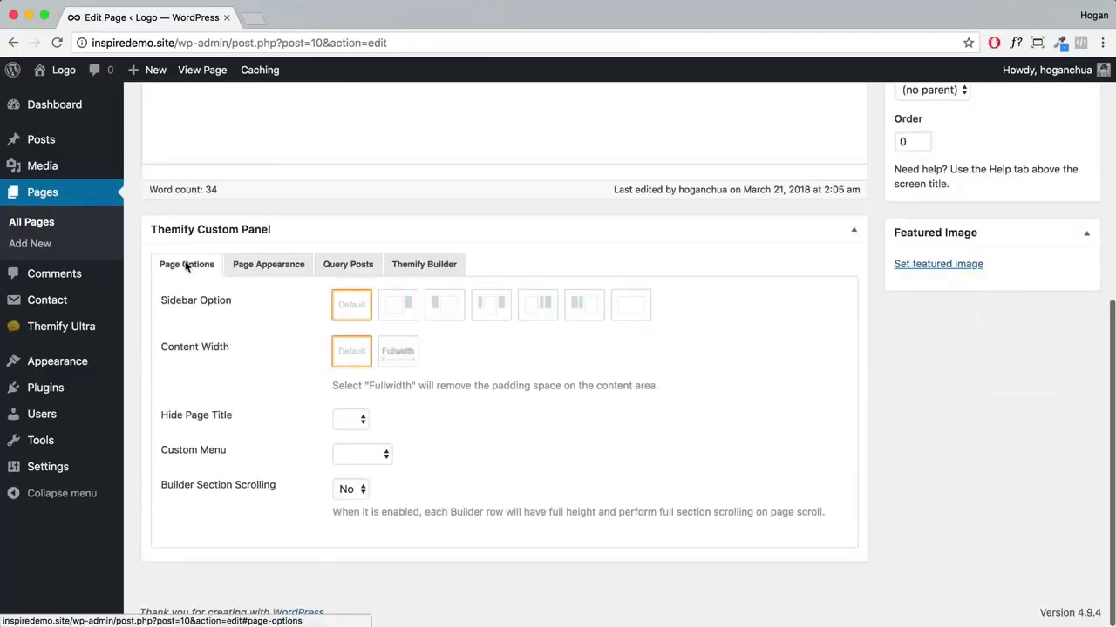
left_click_drag(238, 366, 158, 348)
left_click(397, 351)
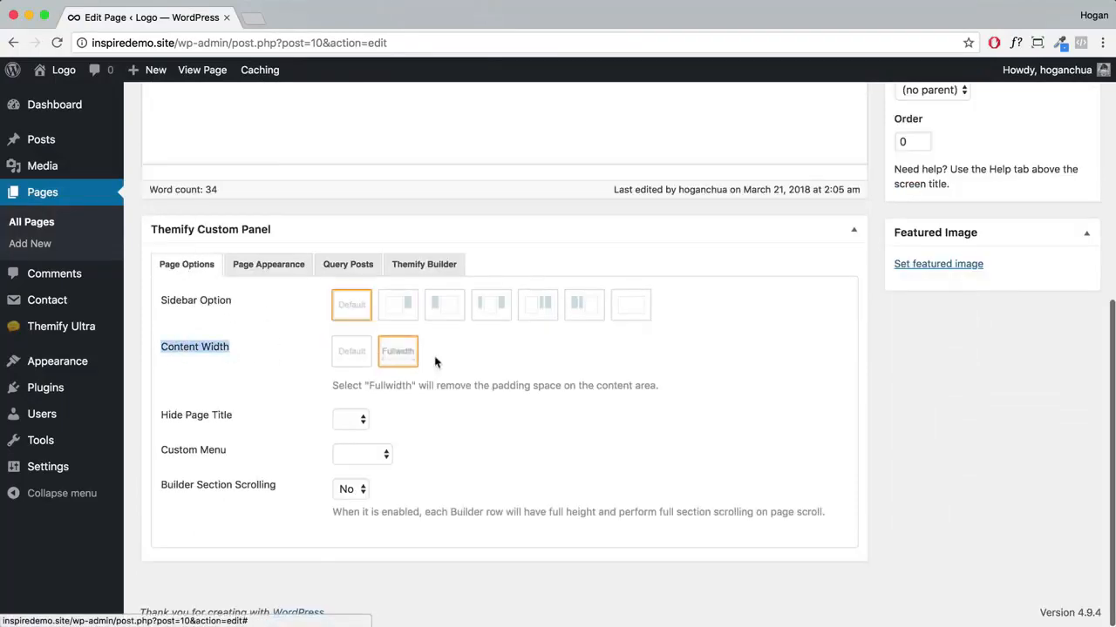
- Update the About page, view it, then navigate to the empty Services page
scroll(993, 279, "up", 5)
left_click(1062, 403)
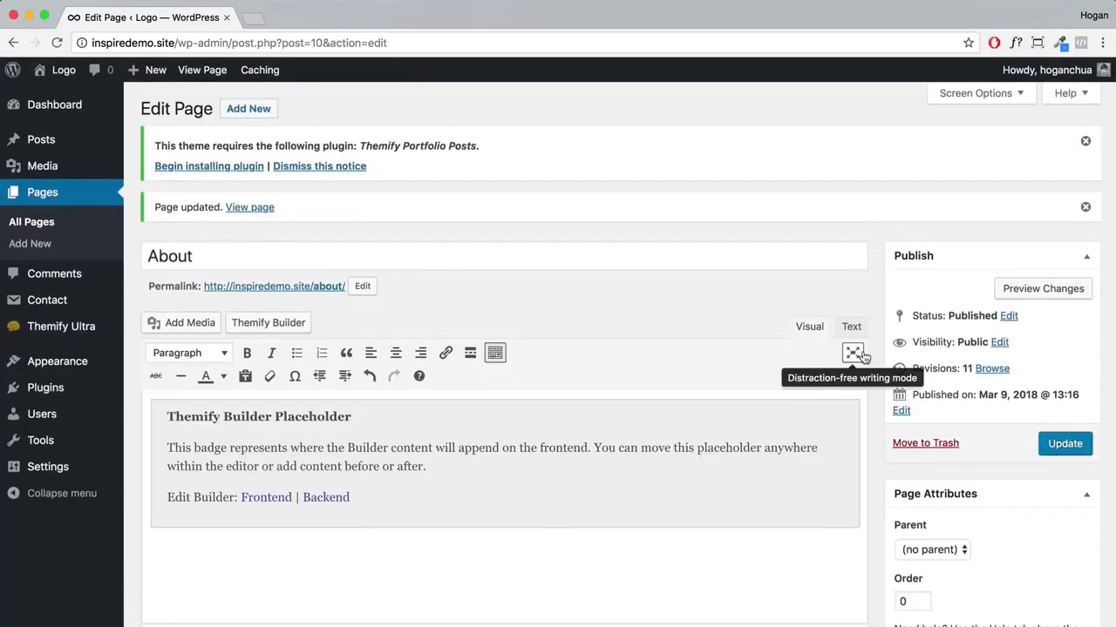
left_click(249, 209)
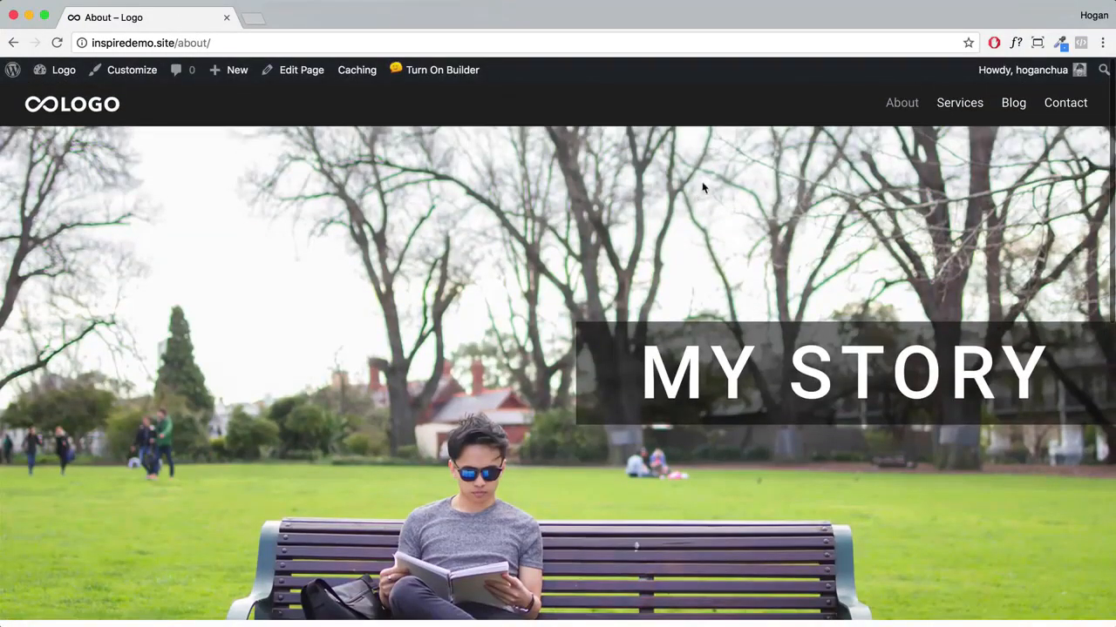
left_click(948, 103)
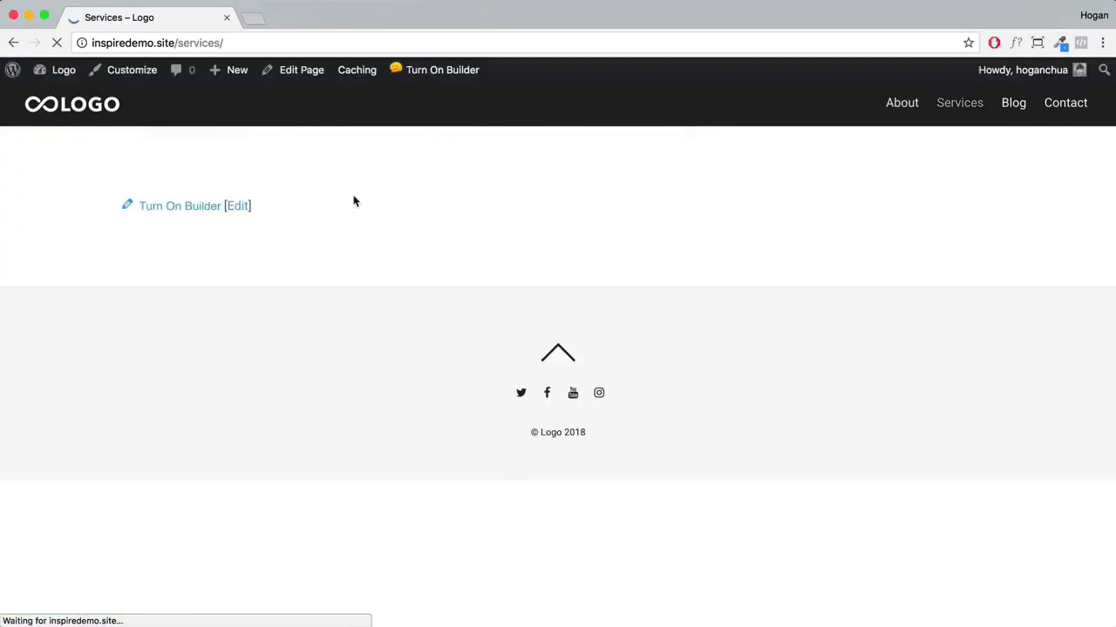
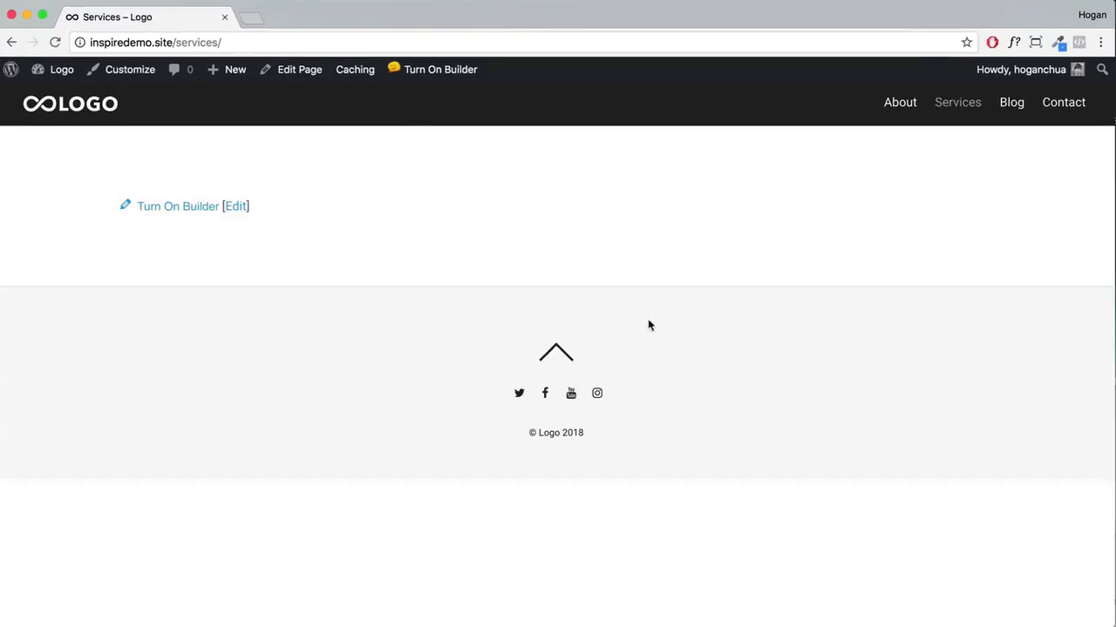
- Turn on the builder for the Services page and open the Load Layout library
left_click(436, 77)
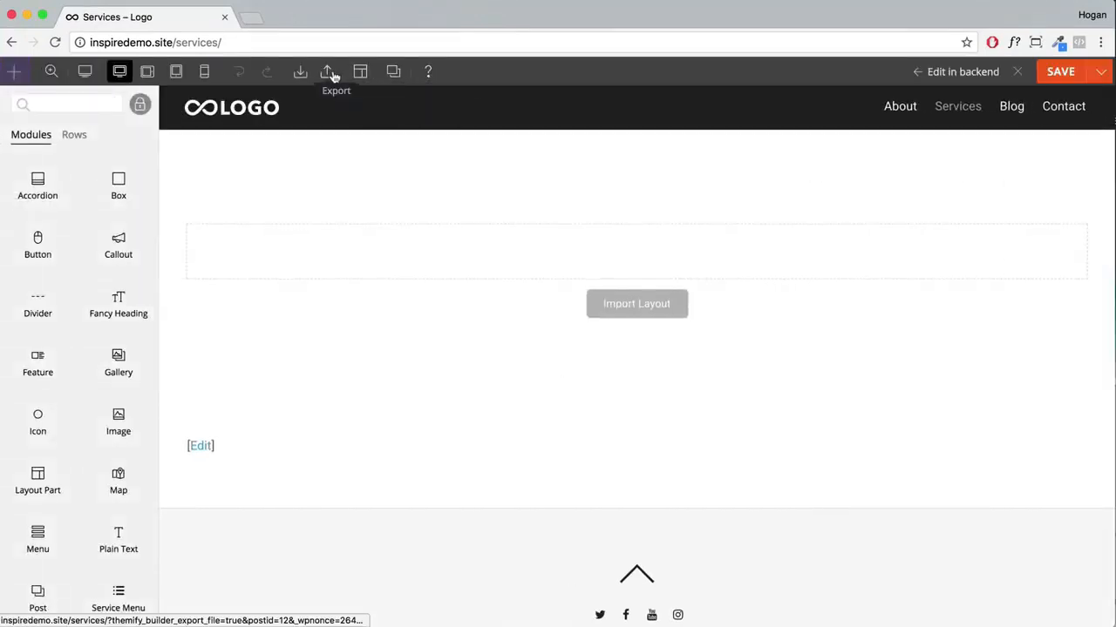
mouse_move(364, 75)
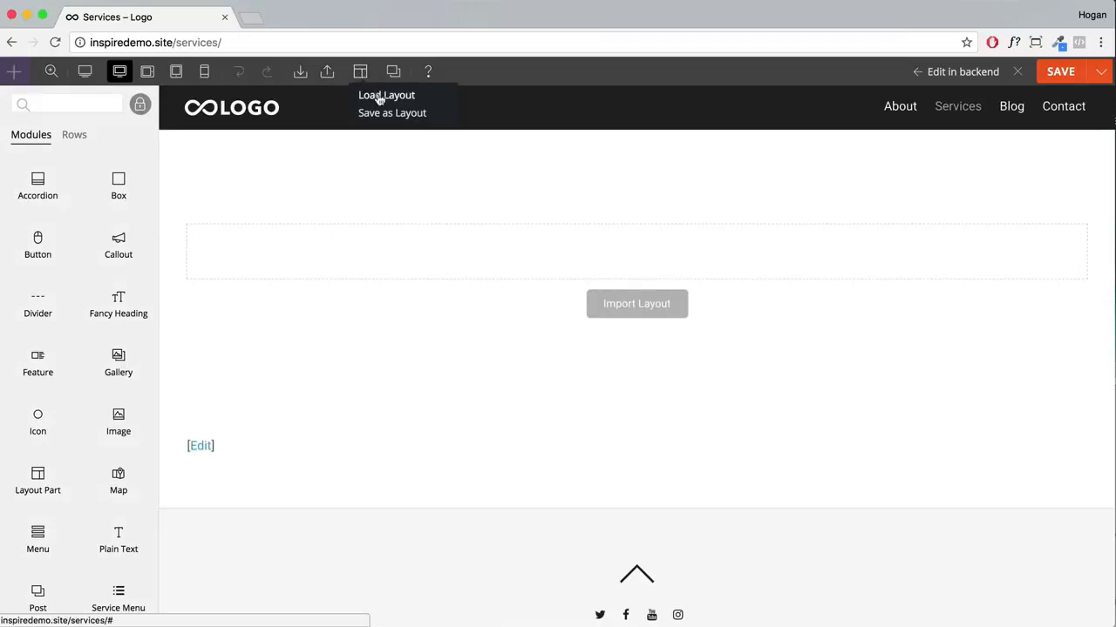
left_click(379, 97)
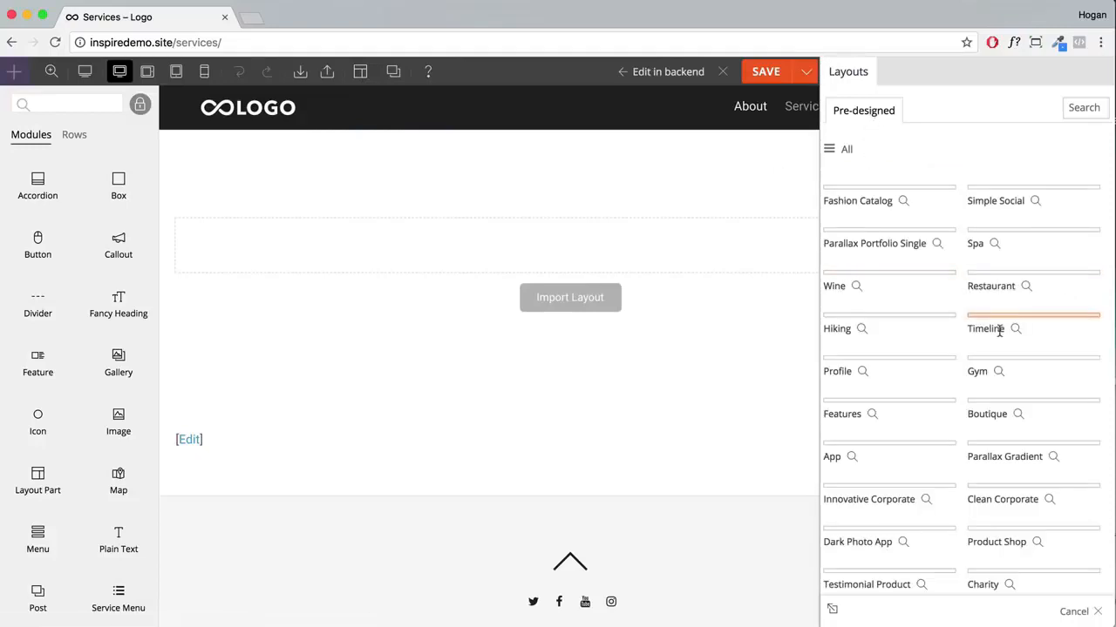
- Scroll the pre-designed layouts and pick the Corporate Page 2 layout
scroll(1000, 336, "down", 5)
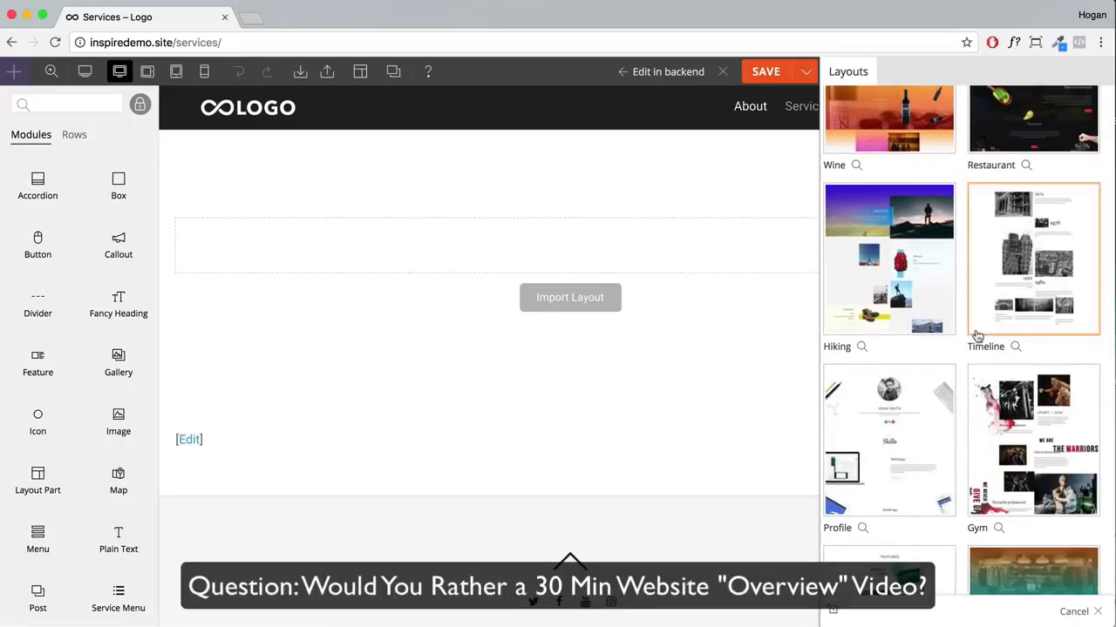
scroll(978, 336, "down", 5)
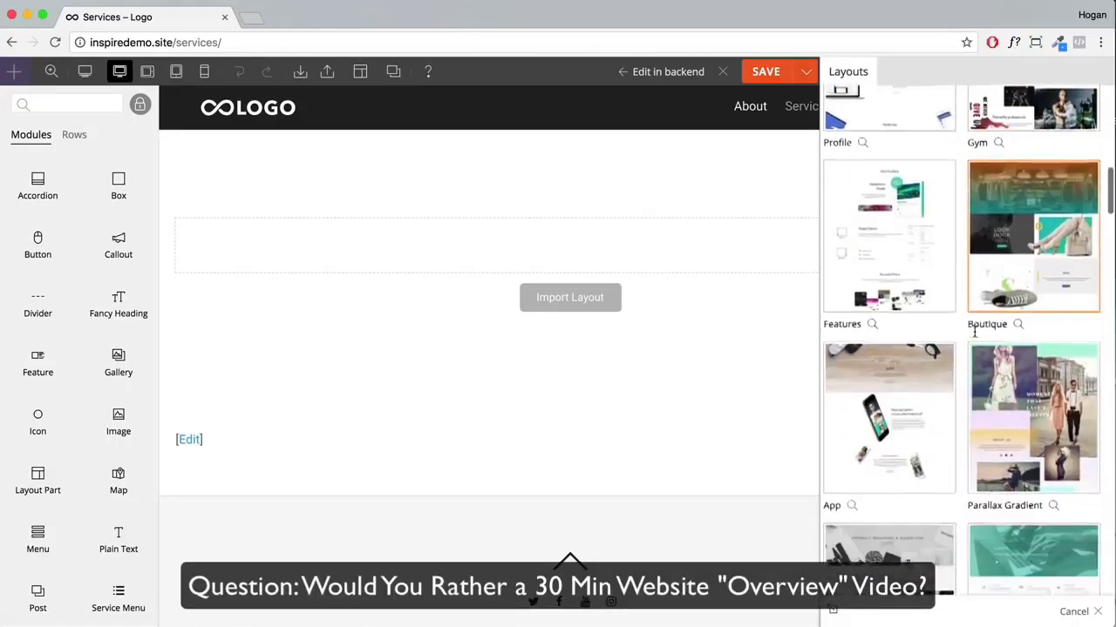
scroll(974, 334, "down", 5)
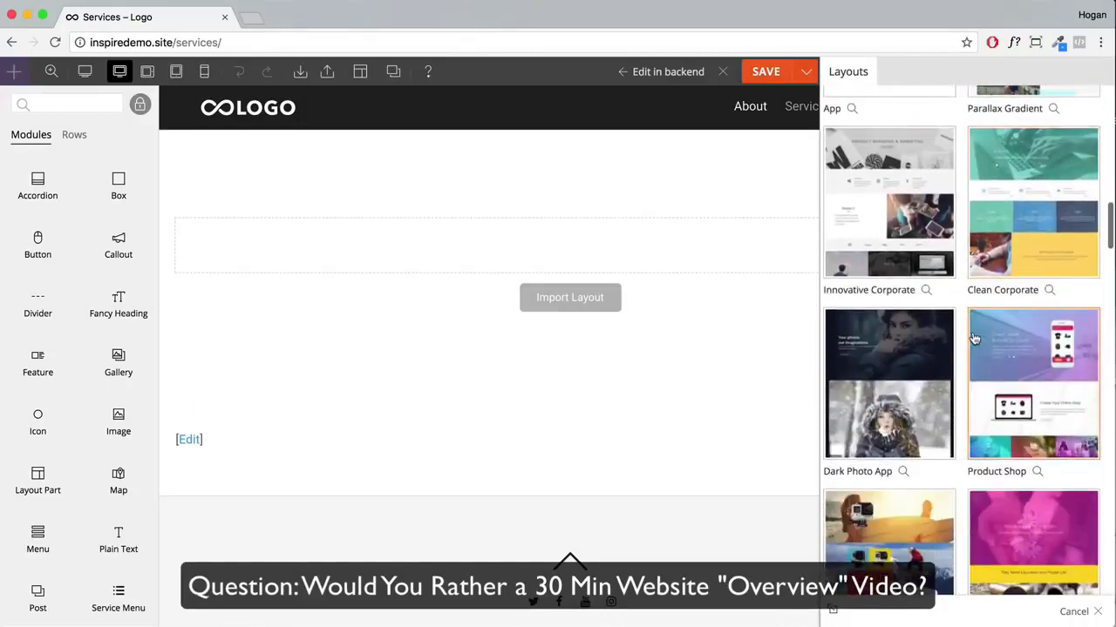
scroll(974, 338, "down", 5)
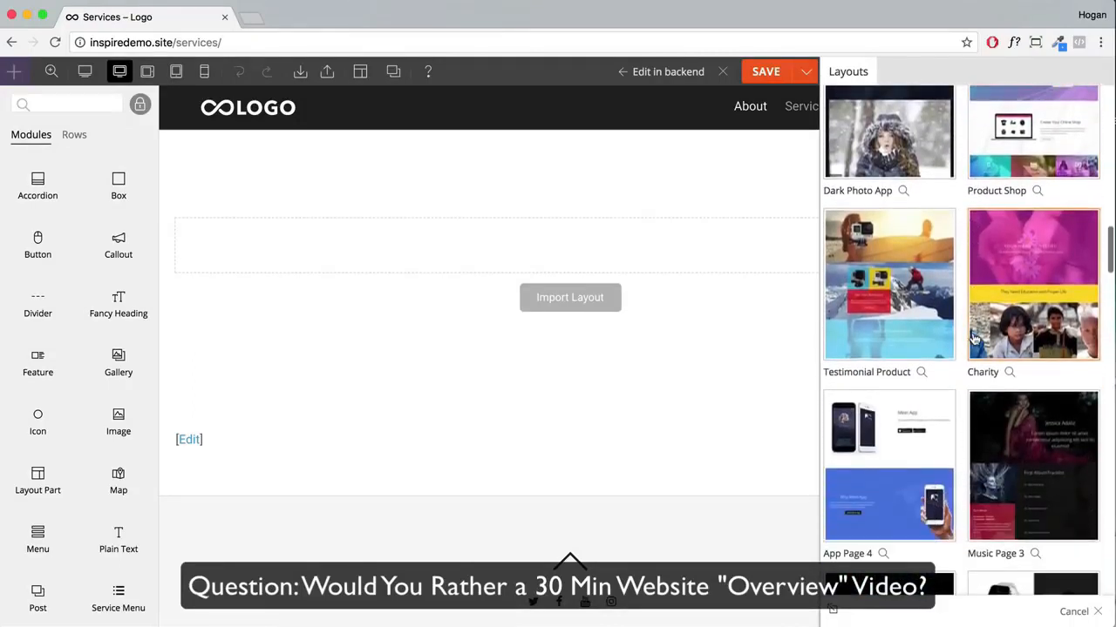
scroll(974, 338, "down", 5)
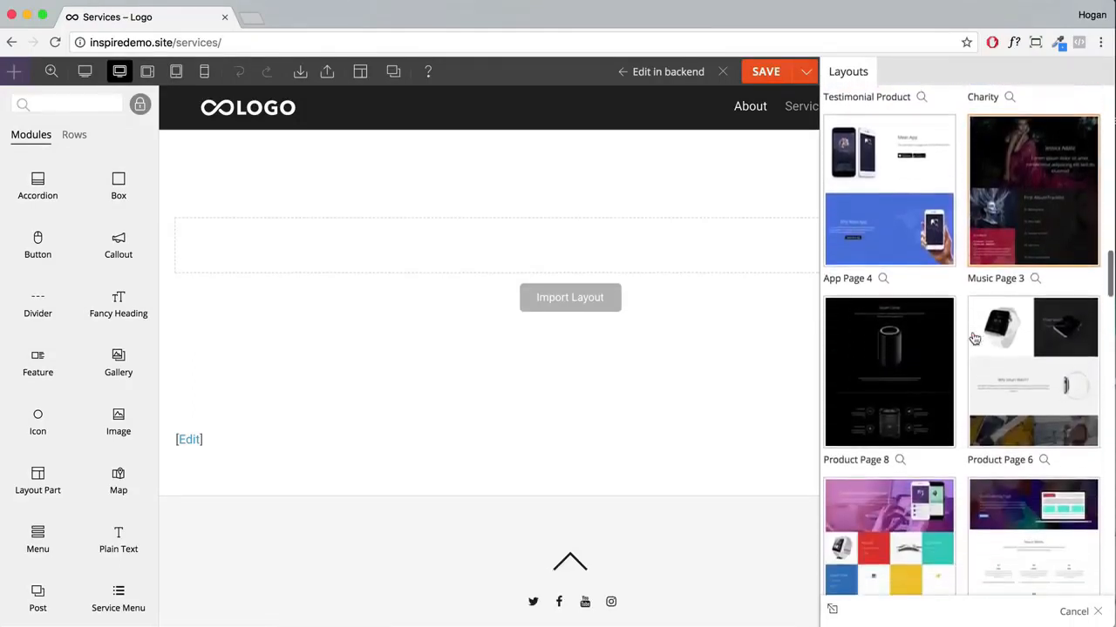
scroll(975, 338, "down", 3)
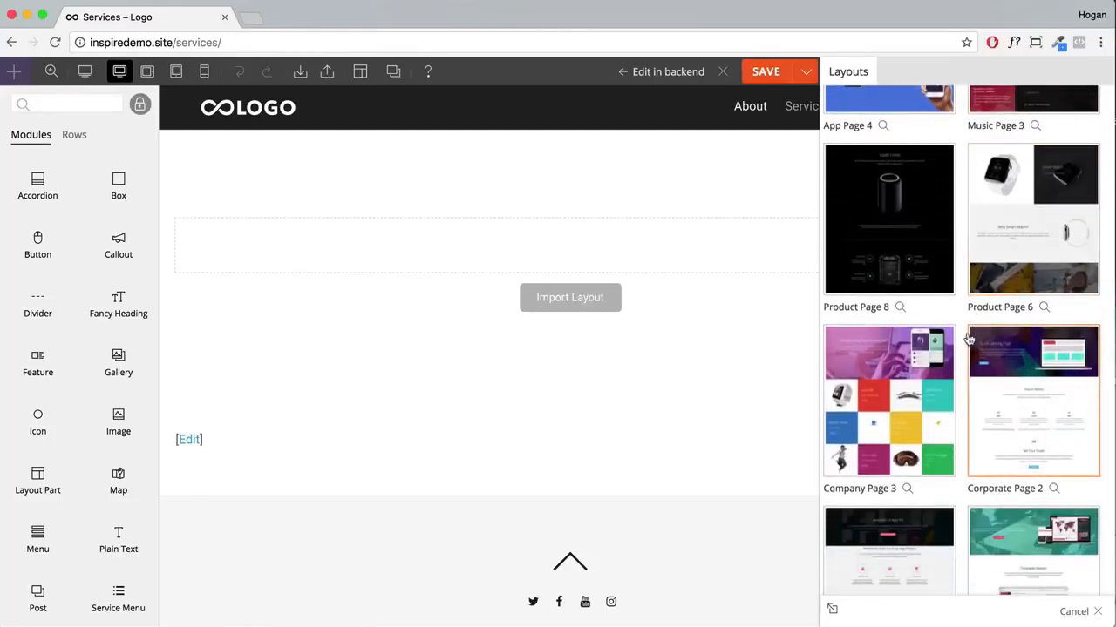
scroll(981, 350, "down", 1)
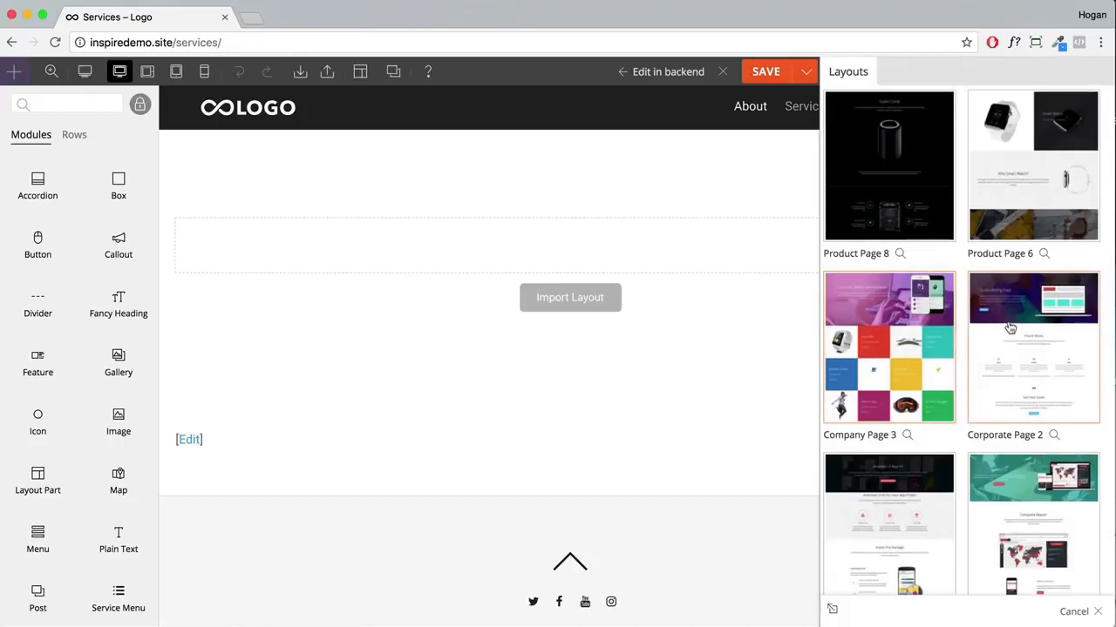
scroll(959, 440, "down", 2)
scroll(956, 431, "up", 2)
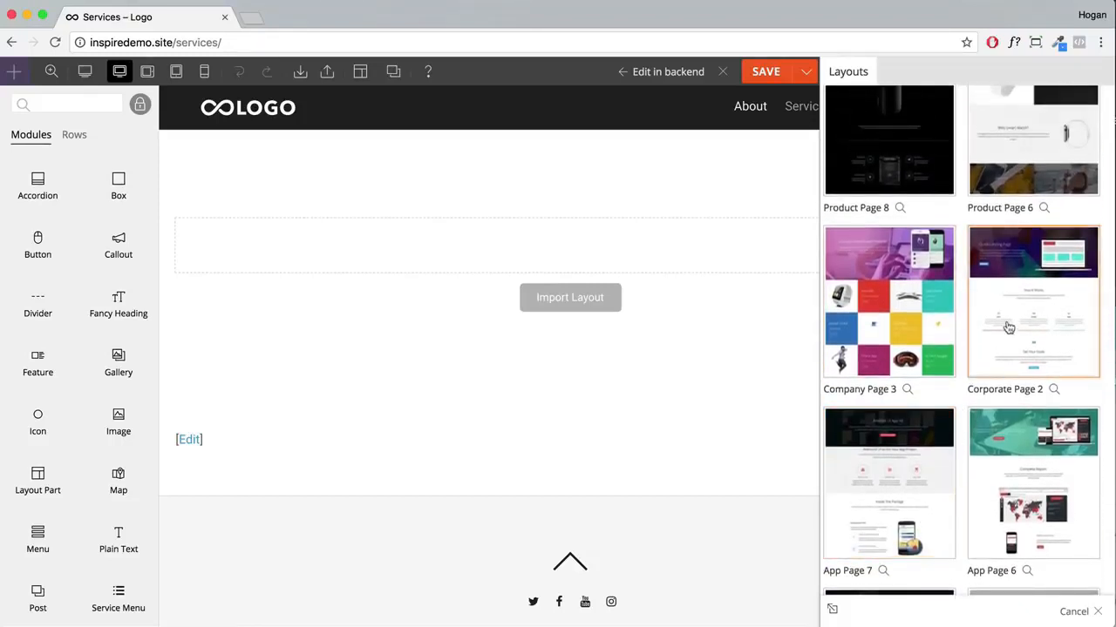
left_click(1026, 326)
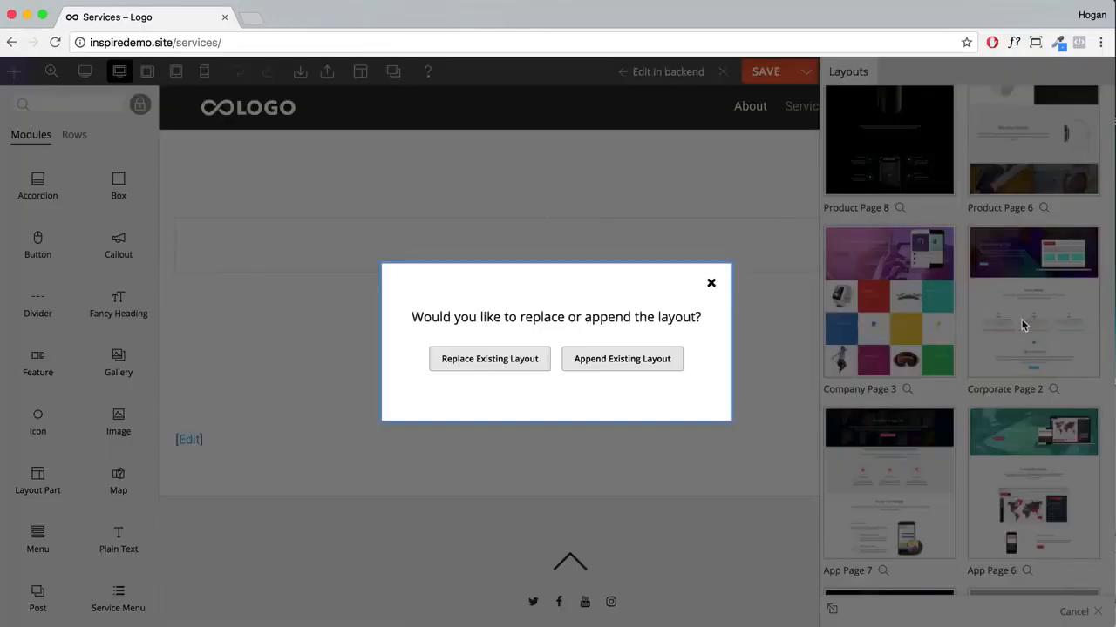
- Import the Corporate Page 2 layout and set the builder zoom to 50%
left_click(597, 367)
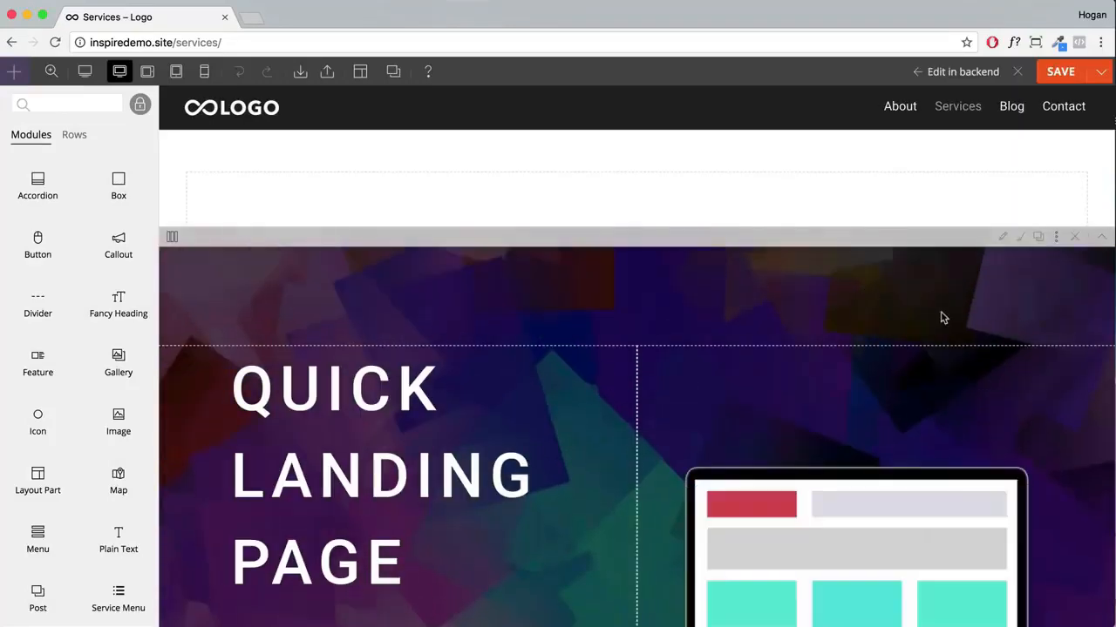
scroll(941, 317, "down", 10)
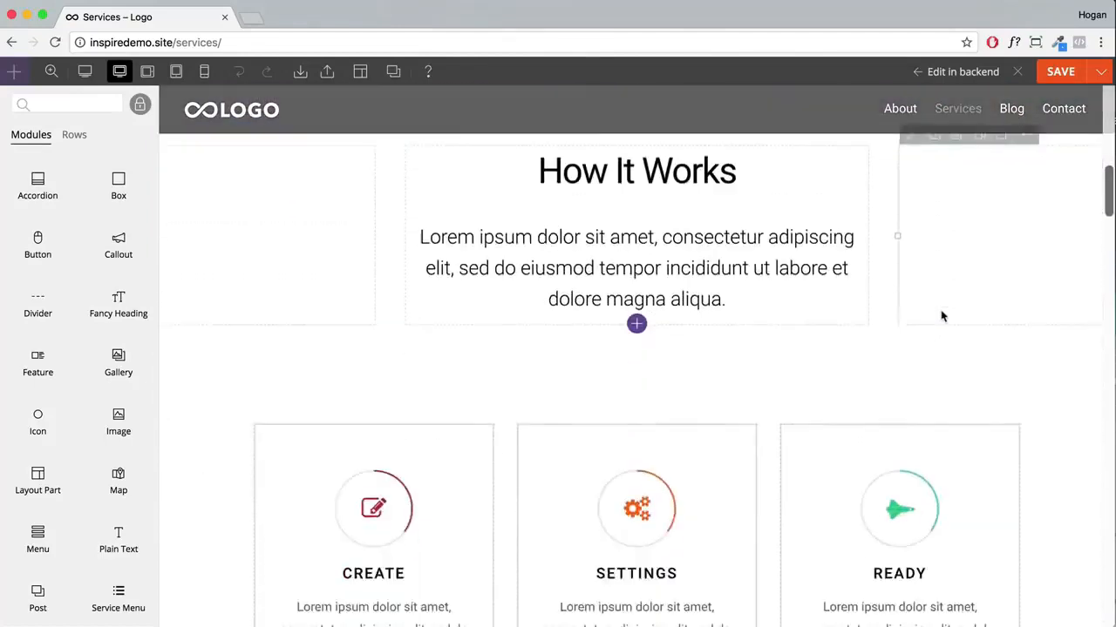
scroll(941, 317, "down", 4)
mouse_move(54, 77)
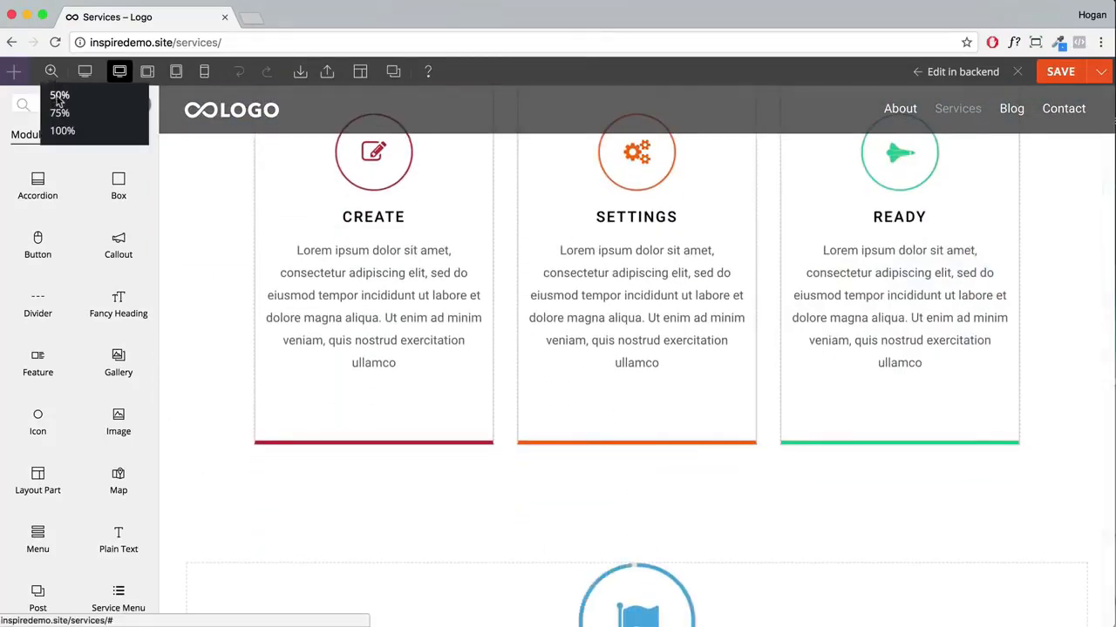
left_click(58, 96)
- Delete the Still Doubting testimonial row from the page
scroll(641, 239, "down", 5)
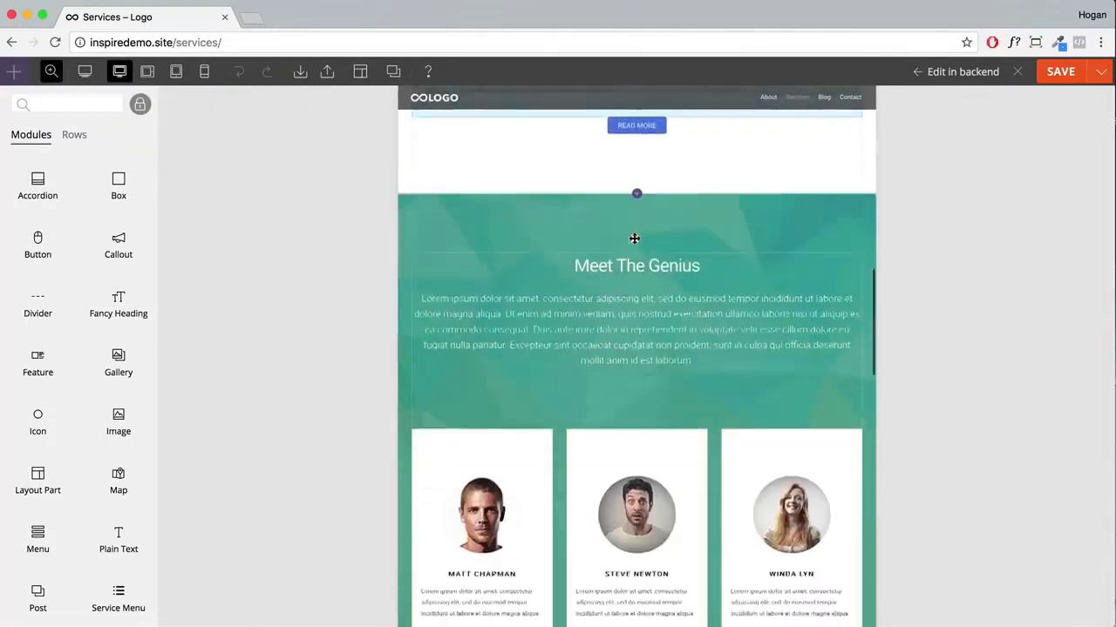
scroll(634, 238, "down", 10)
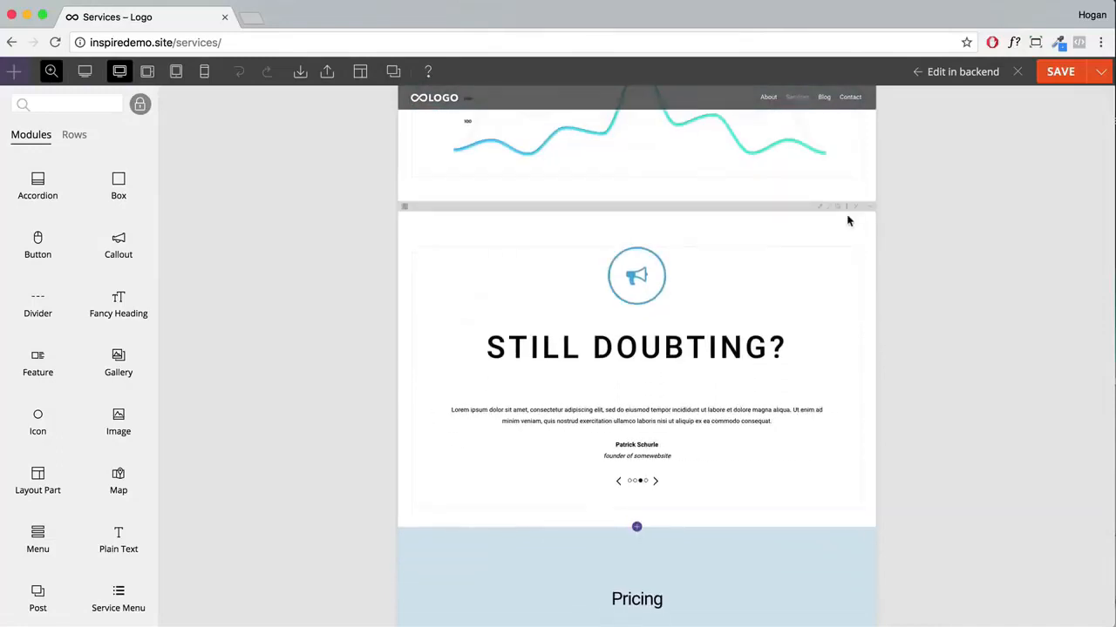
scroll(831, 242, "up", 3)
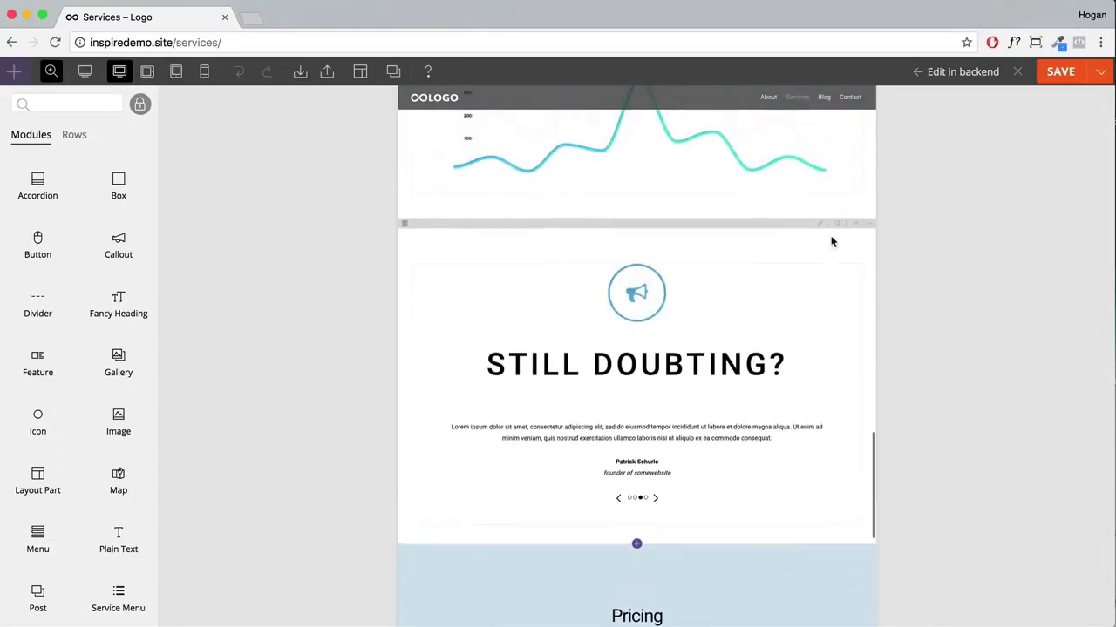
left_click(857, 273)
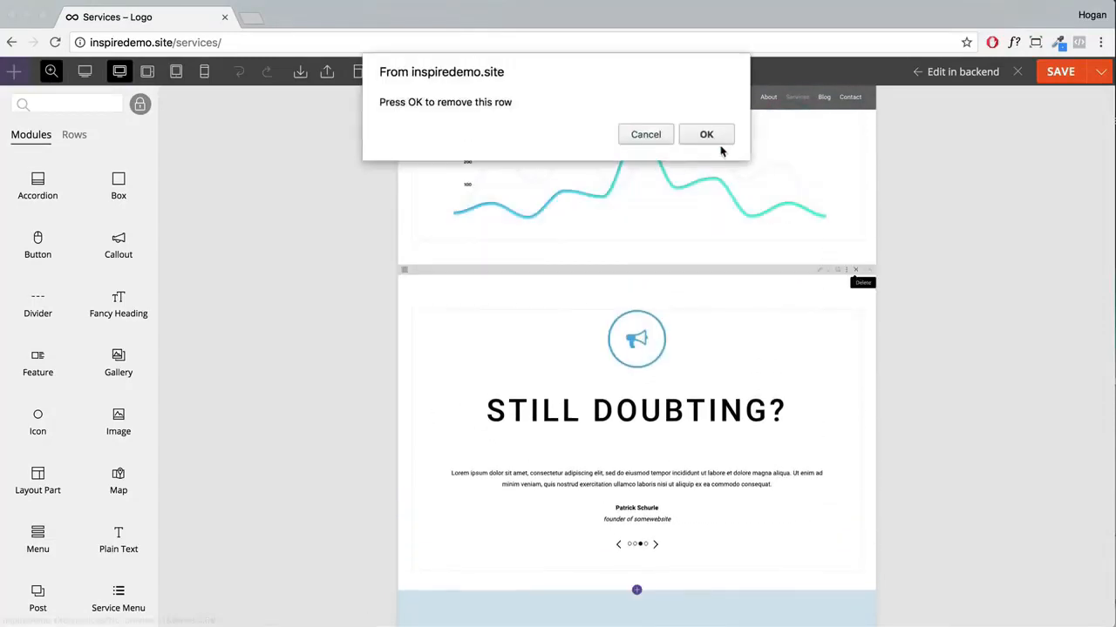
left_click(720, 142)
scroll(778, 279, "up", 10)
scroll(778, 279, "up", 15)
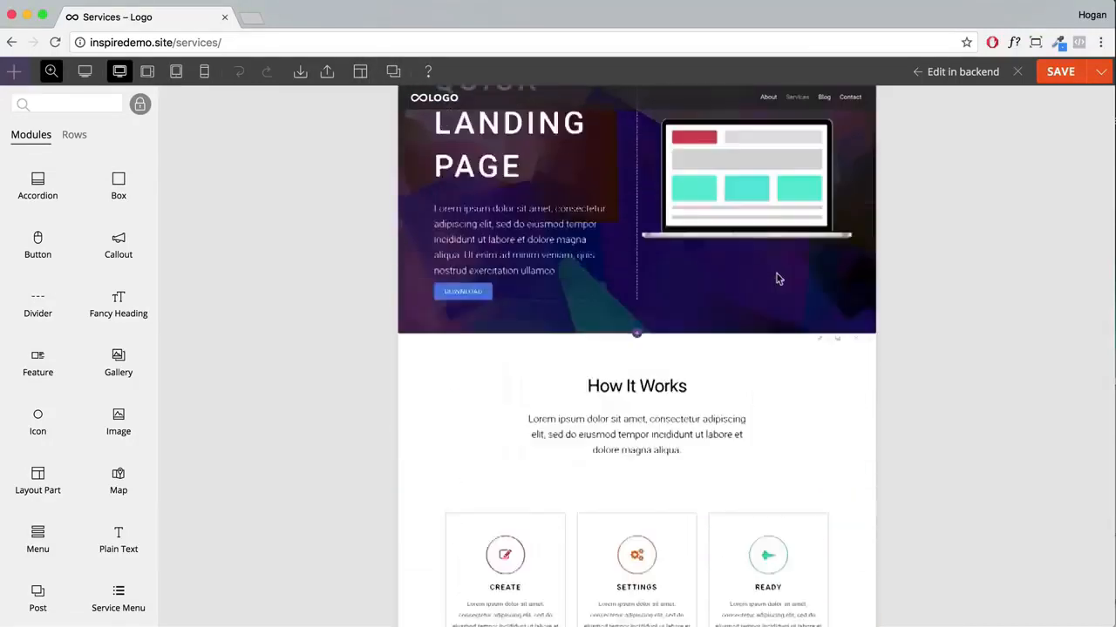
- Replace the Quick Landing Page hero heading with 'Service'
double_click(534, 281)
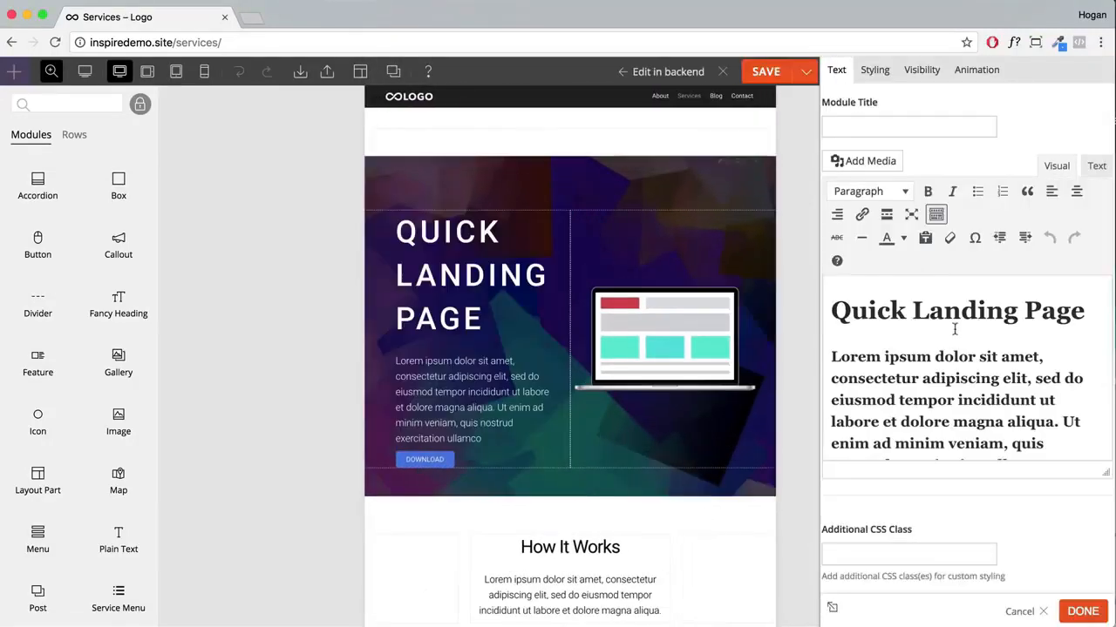
left_click_drag(1081, 311, 831, 311)
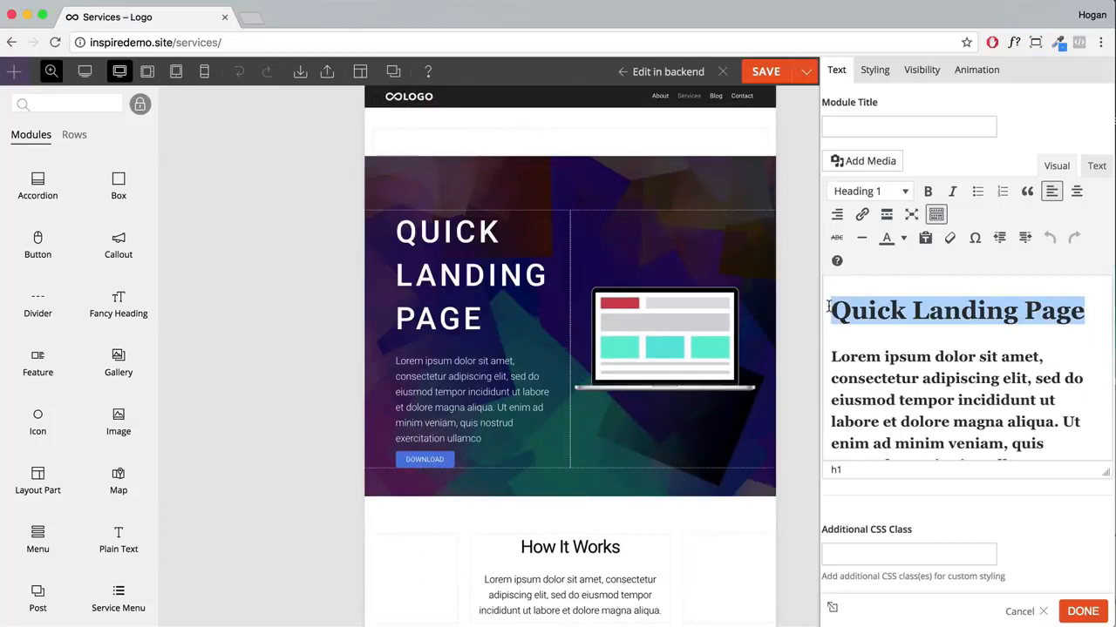
type("Service")
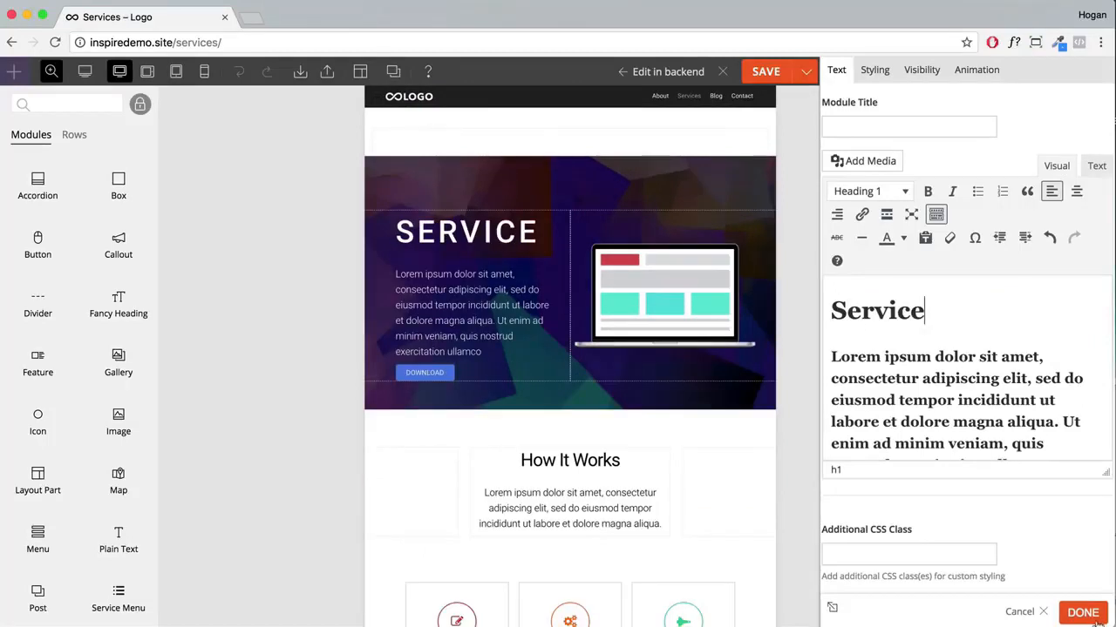
left_click(1085, 614)
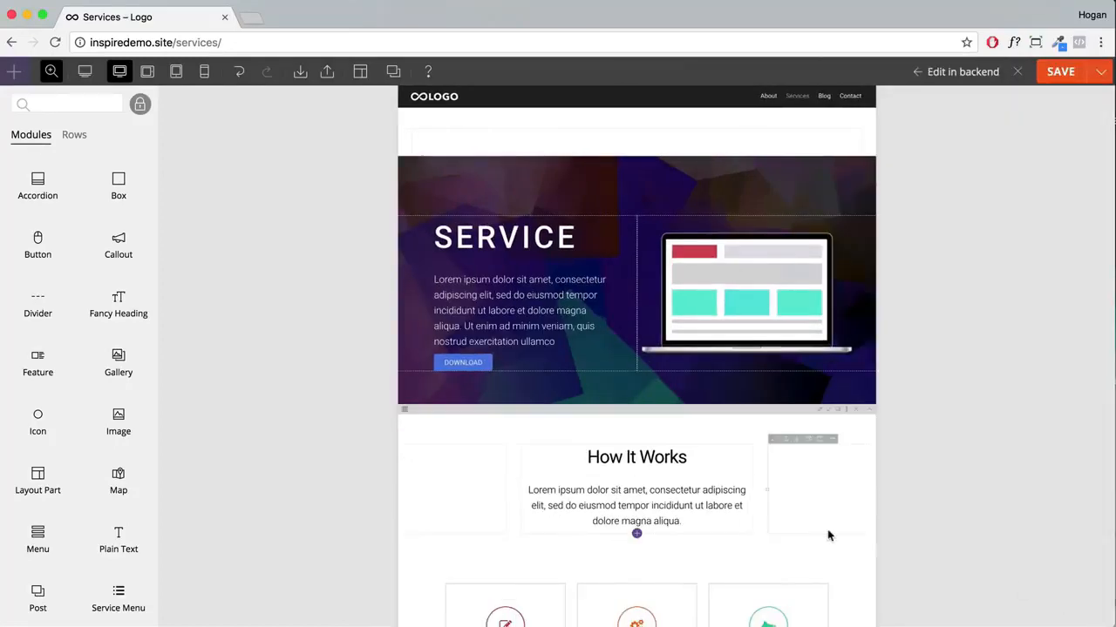
- Scroll down and start adding content to the empty bottom row
scroll(828, 521, "down", 15)
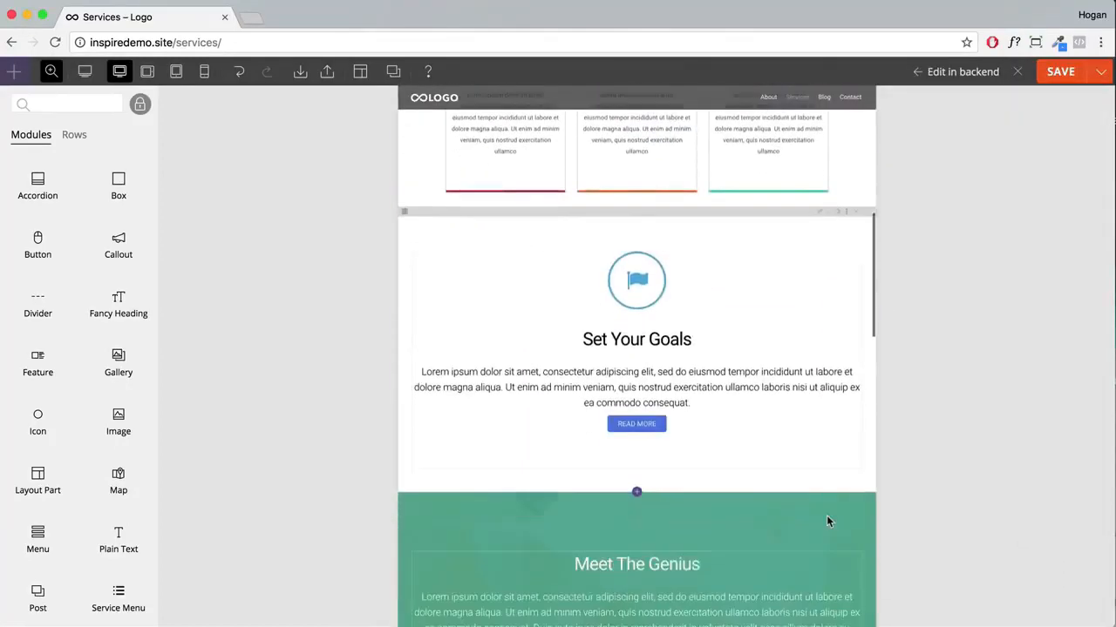
scroll(827, 517, "down", 10)
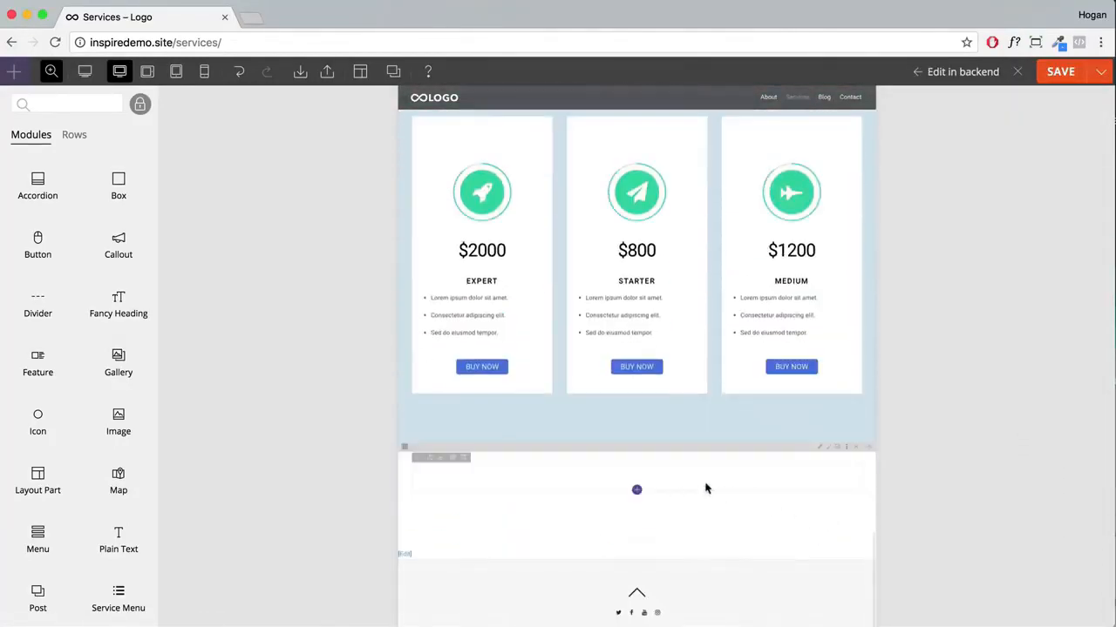
left_click(636, 490)
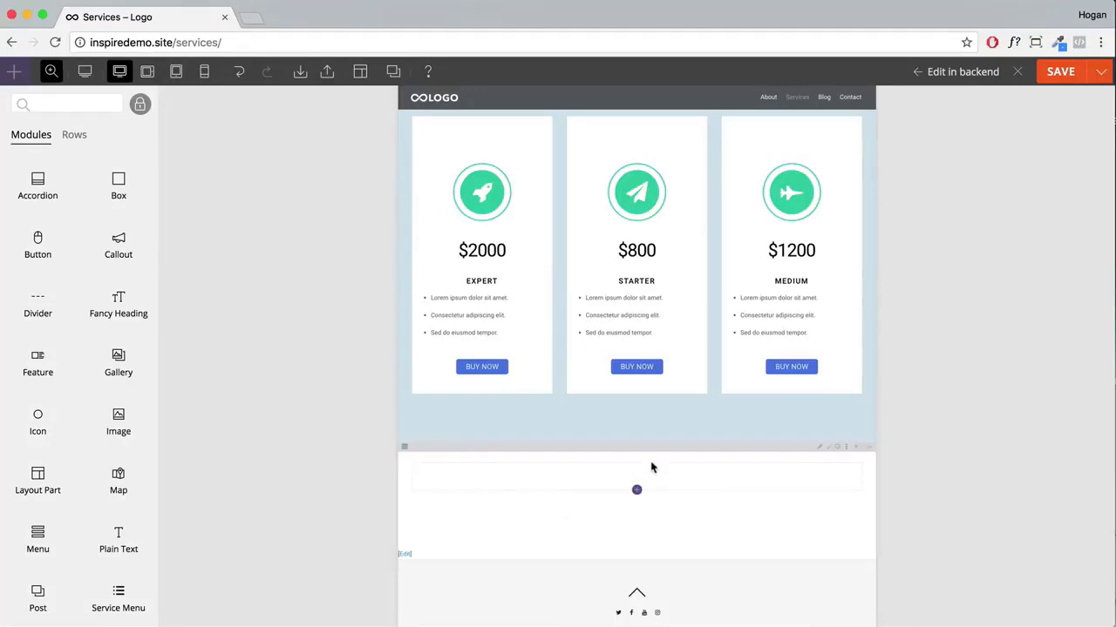
- Show the row layouts for the empty bottom row and zoom the preview to 75%
left_click(636, 492)
left_click(560, 511)
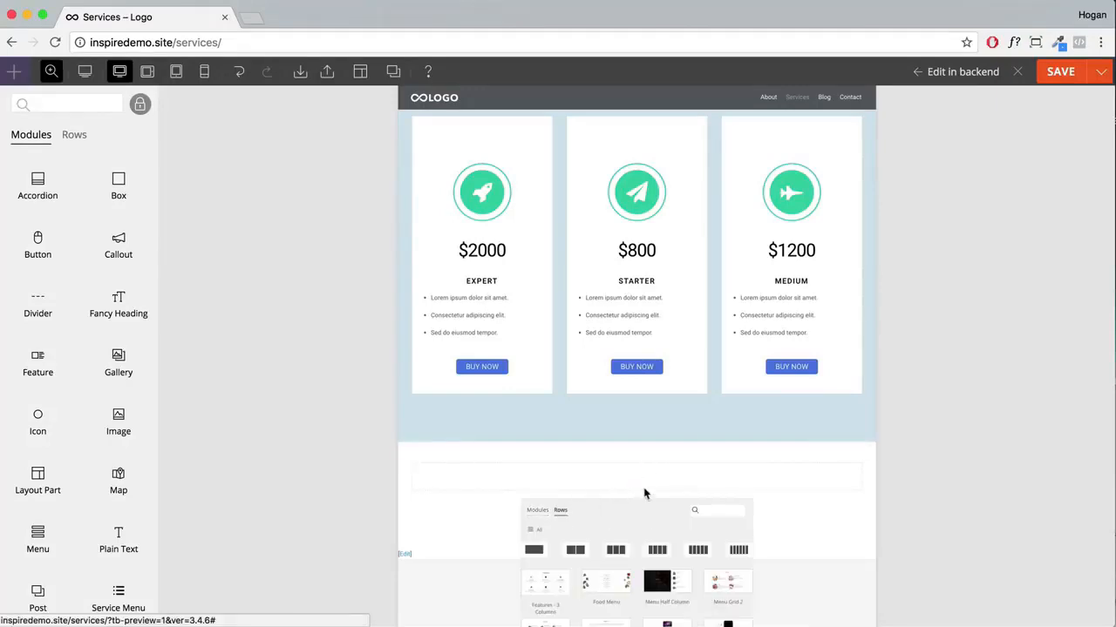
mouse_move(57, 74)
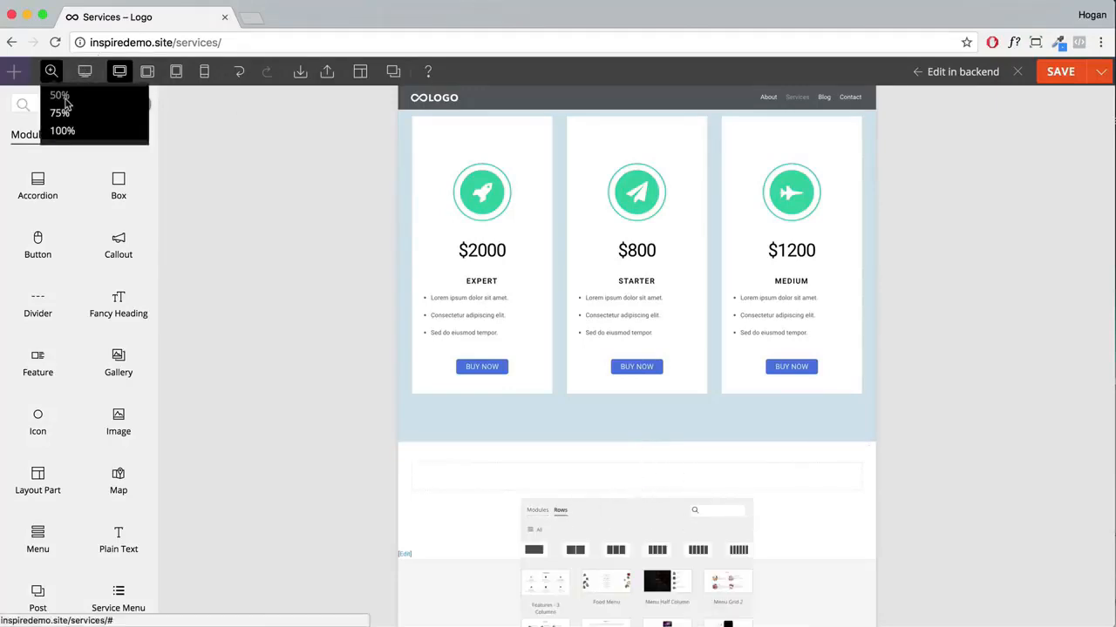
left_click(65, 116)
scroll(692, 287, "down", 5)
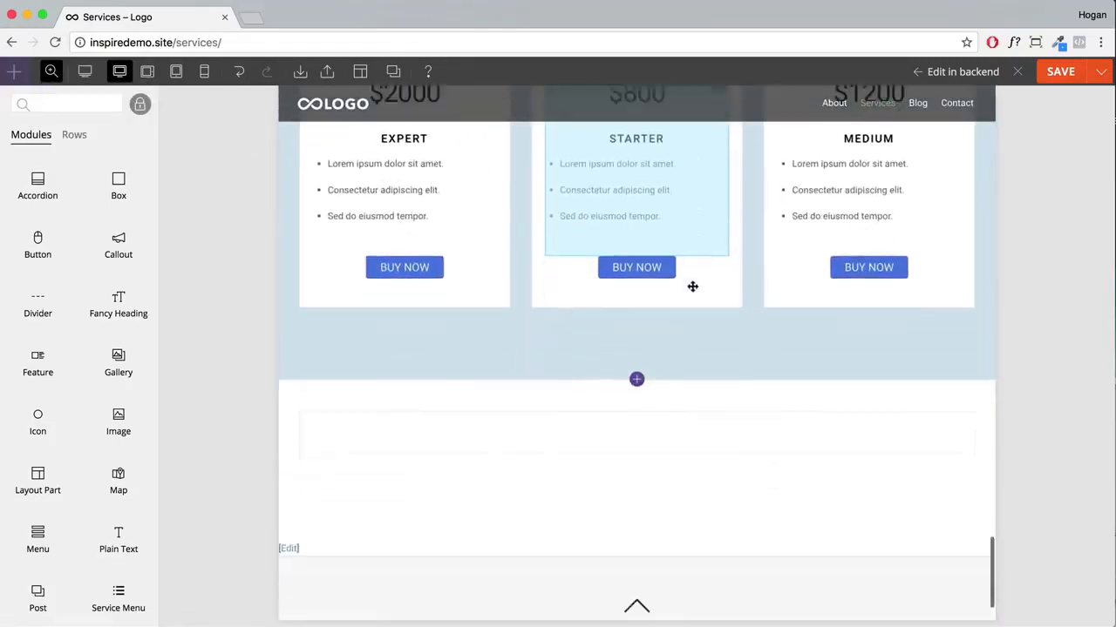
- Drag the Hero Banner - Video 2 row template in below the pricing cards
left_click(636, 376)
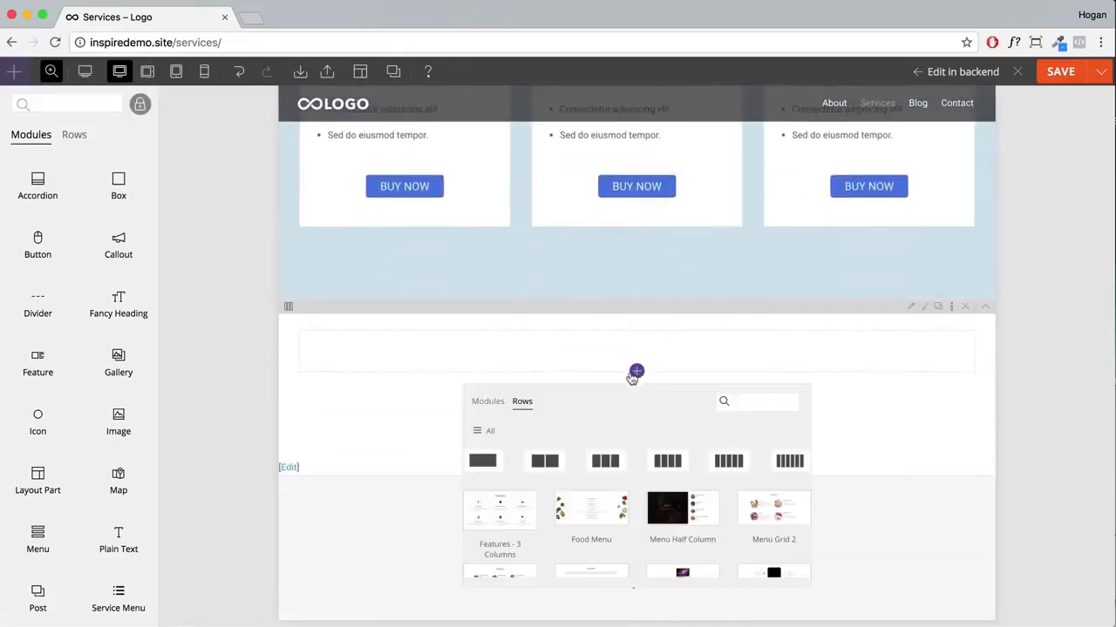
scroll(585, 494, "down", 5)
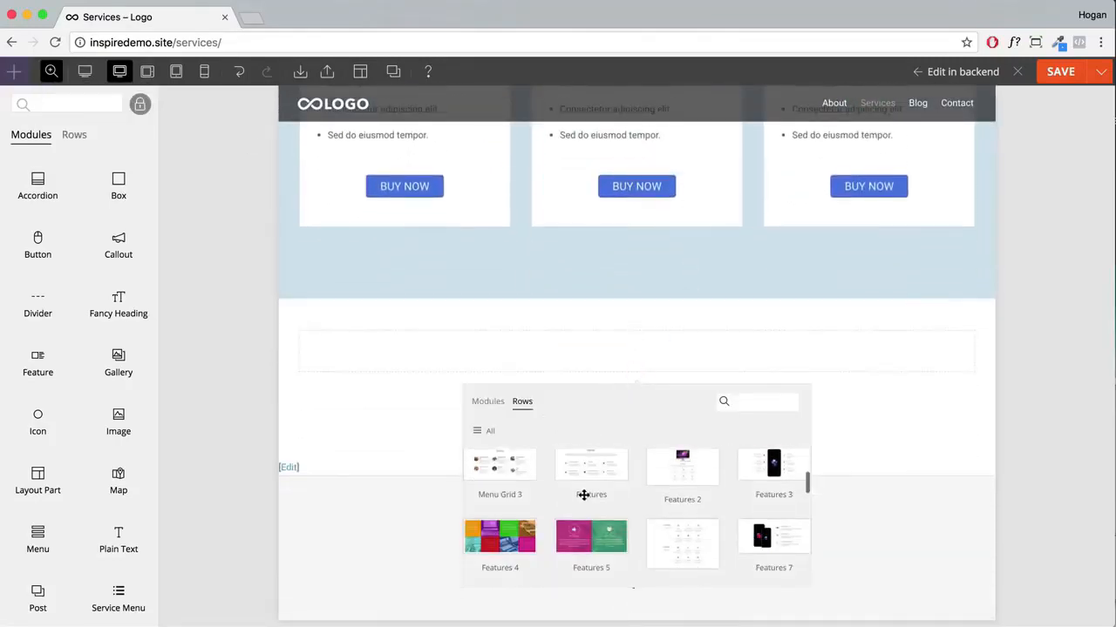
scroll(584, 495, "down", 3)
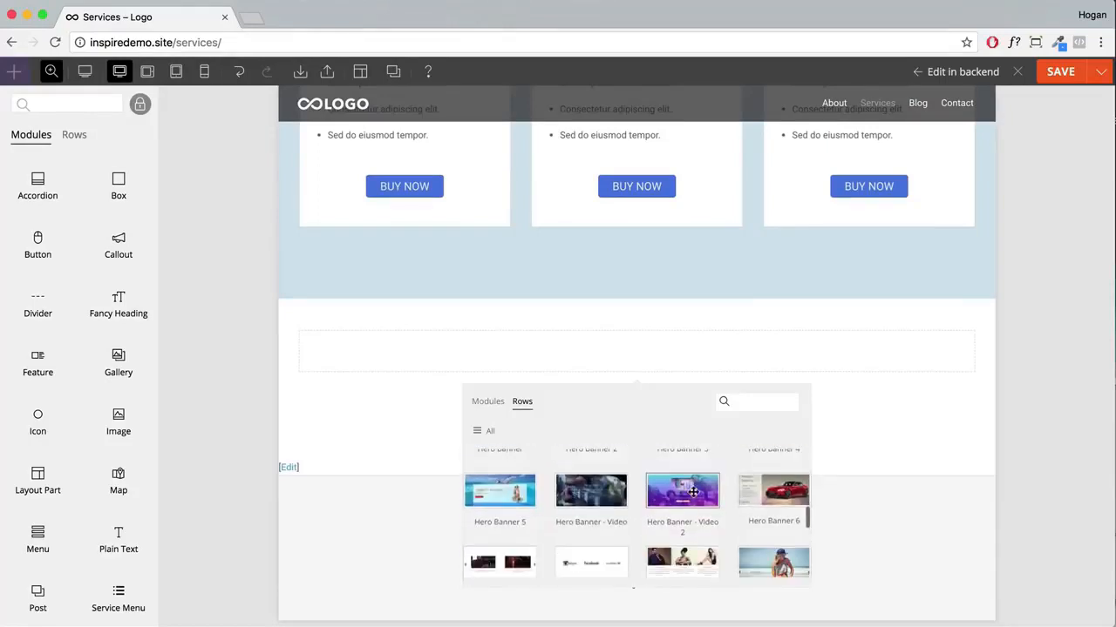
left_click_drag(690, 492, 538, 349)
left_click_drag(544, 334, 547, 336)
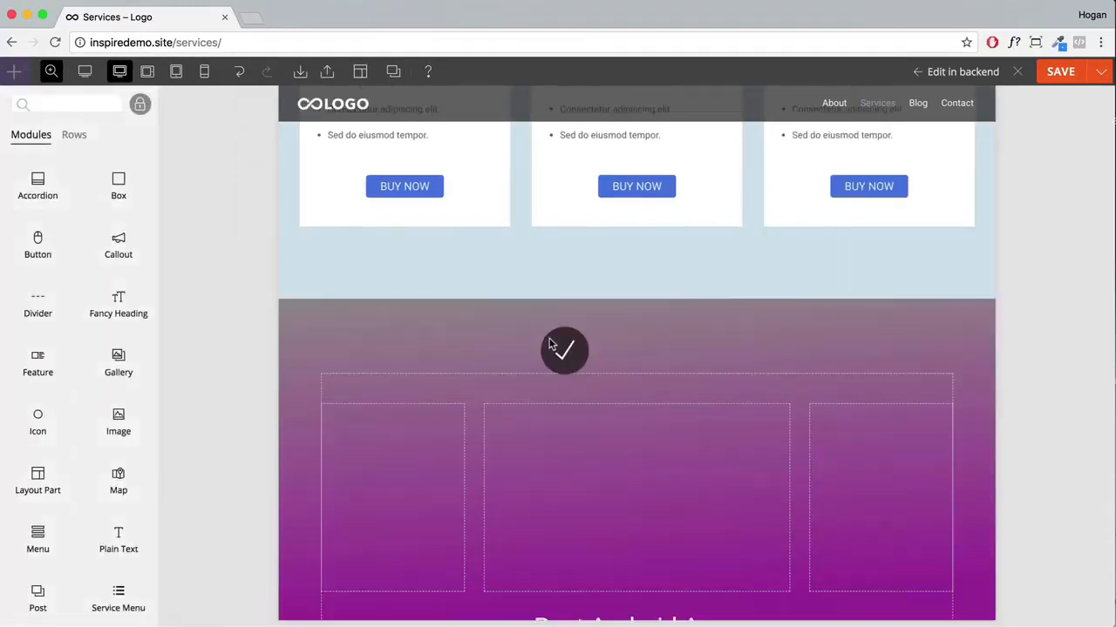
scroll(715, 424, "down", 2)
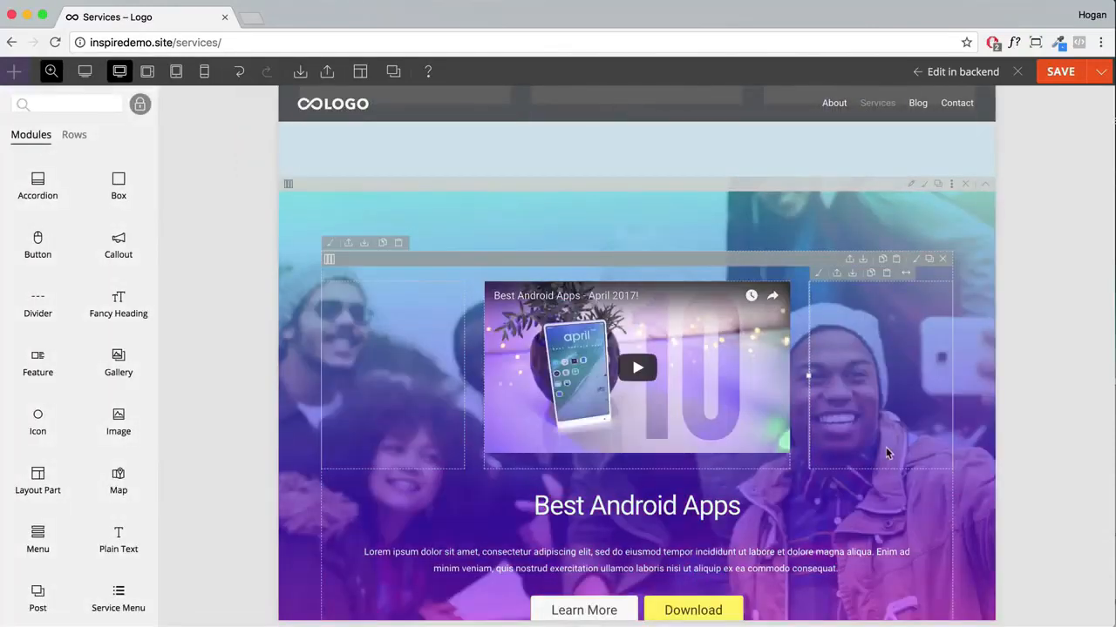
scroll(888, 451, "down", 3)
scroll(887, 451, "up", 2)
scroll(886, 451, "up", 2)
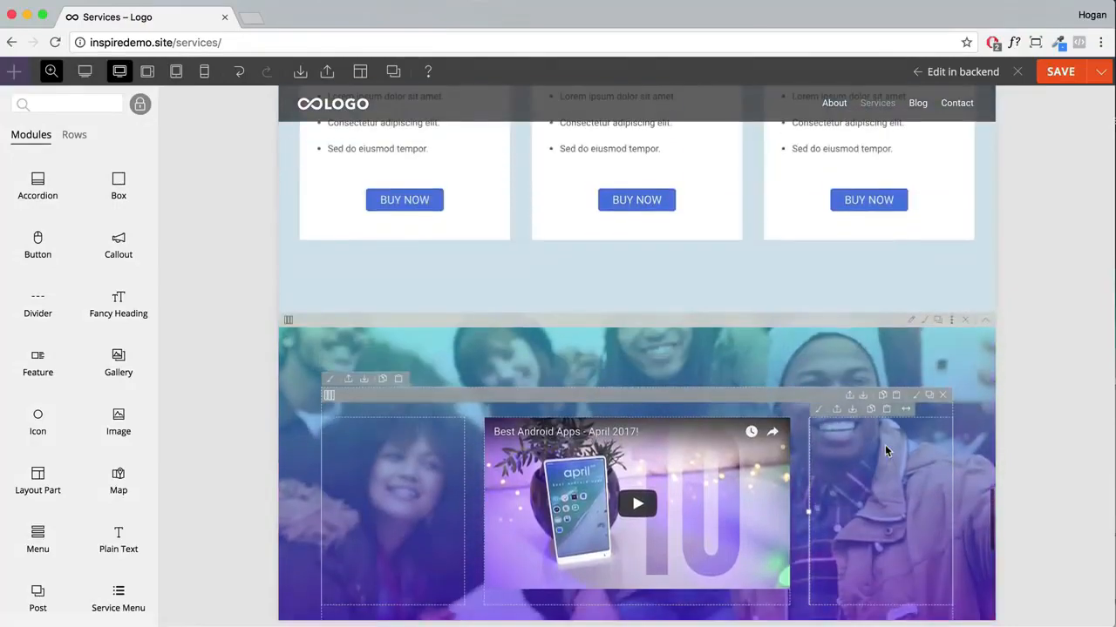
scroll(886, 450, "down", 3)
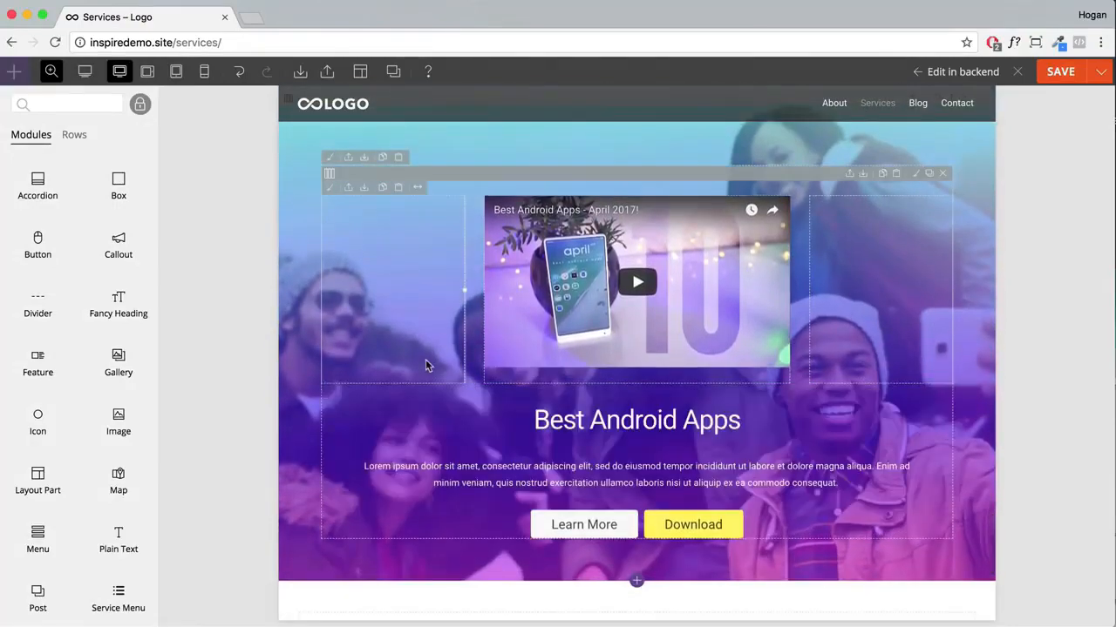
- Browse the Rows template tab and scroll back up the page
left_click(75, 136)
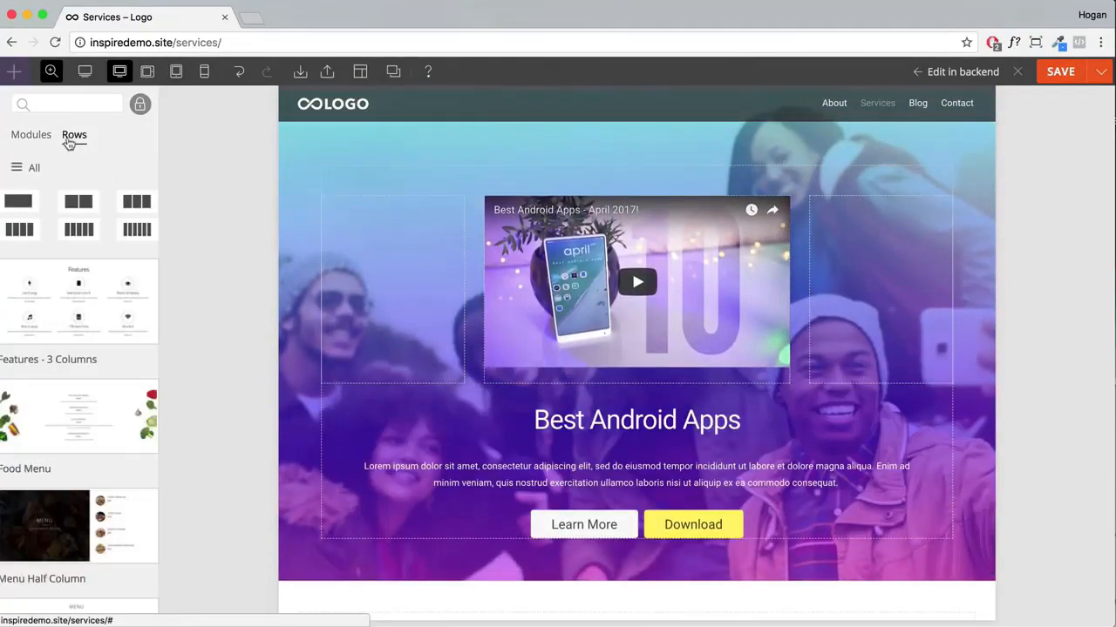
scroll(88, 305, "down", 10)
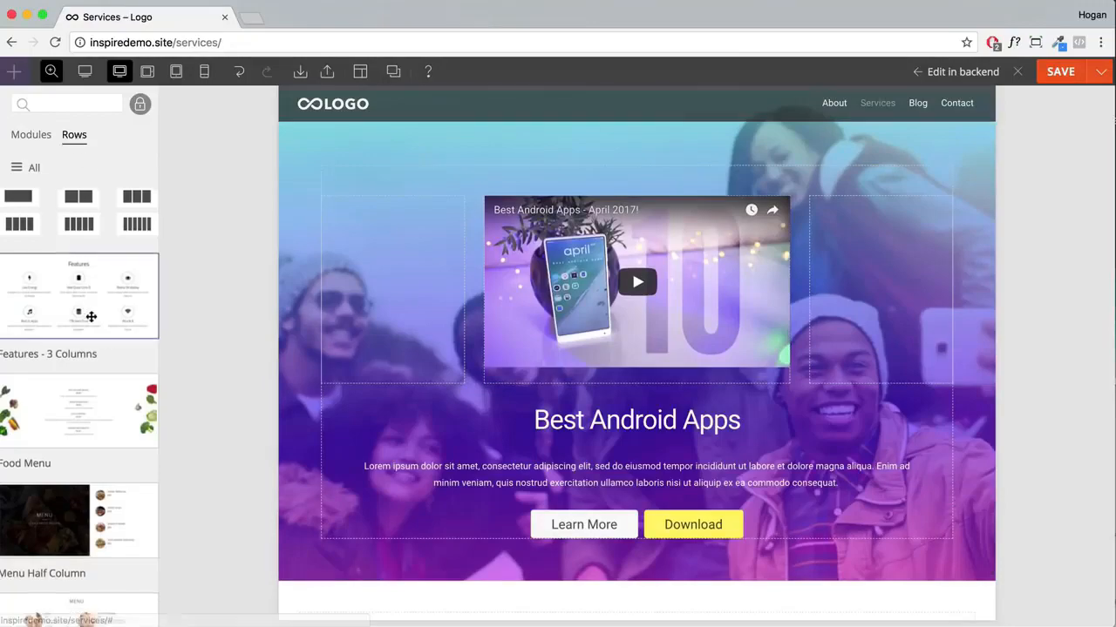
scroll(812, 388, "down", 3)
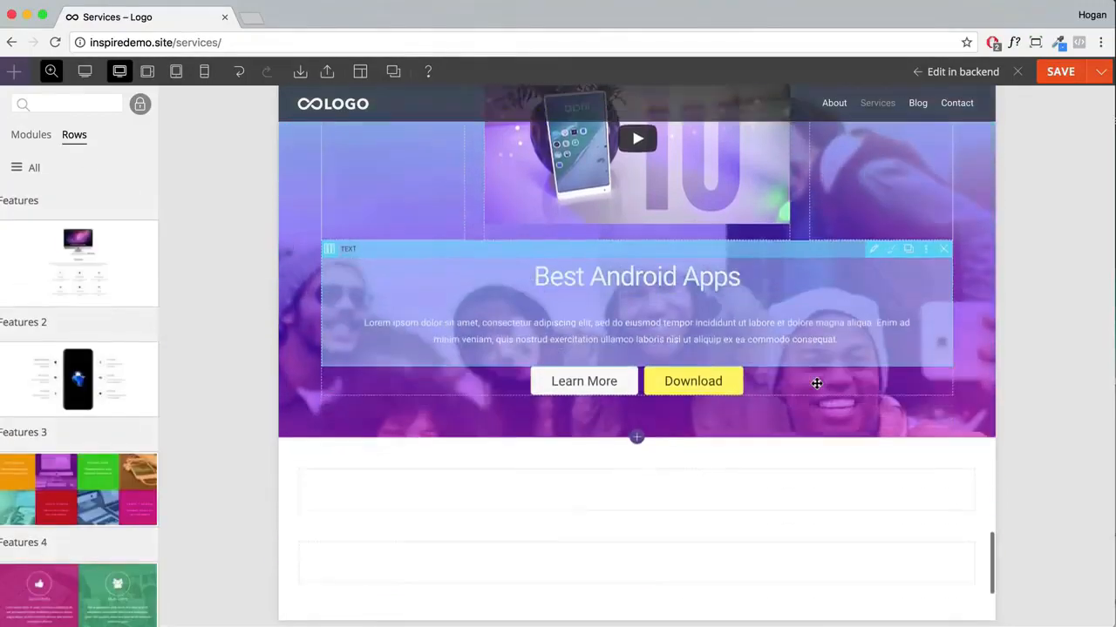
scroll(815, 388, "up", 6)
scroll(818, 388, "up", 15)
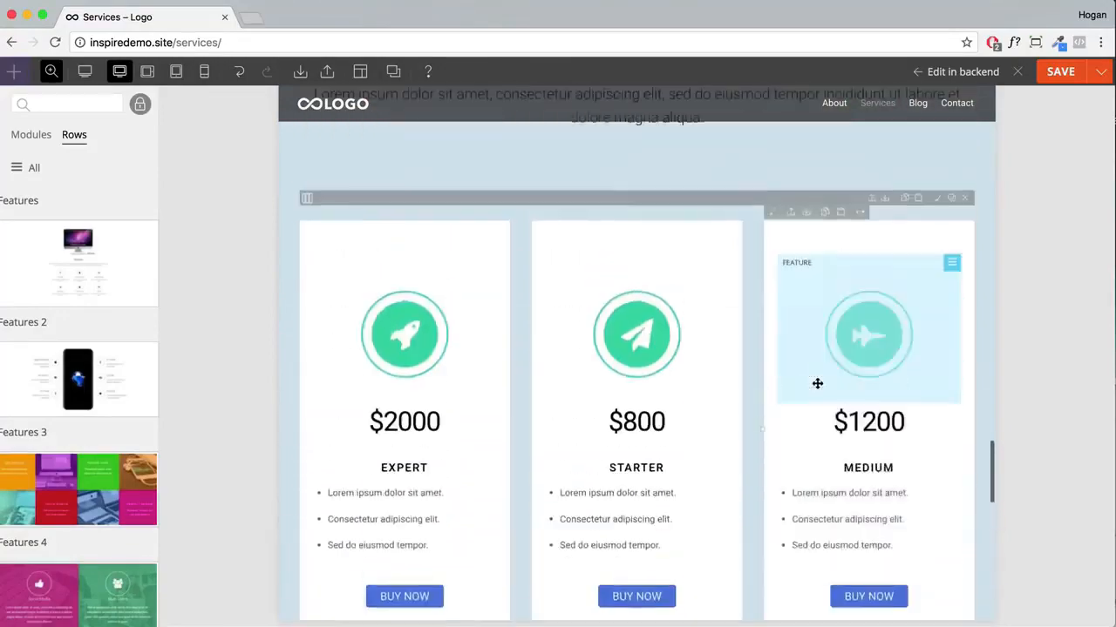
scroll(817, 384, "up", 2)
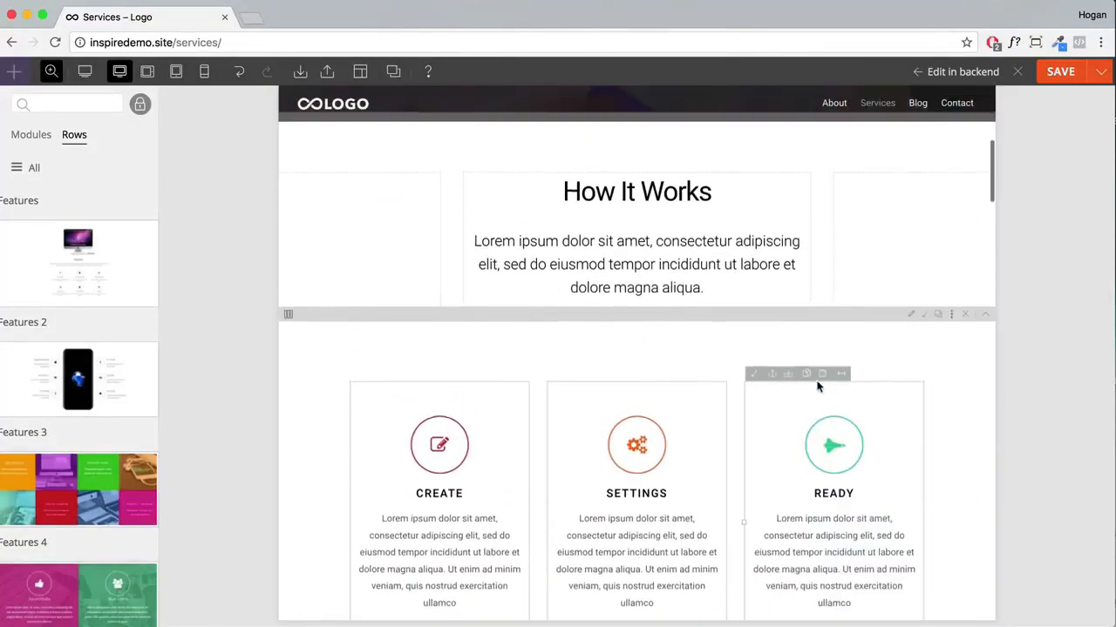
scroll(819, 386, "up", 6)
- Save the Services page and exit the builder
left_click(1056, 79)
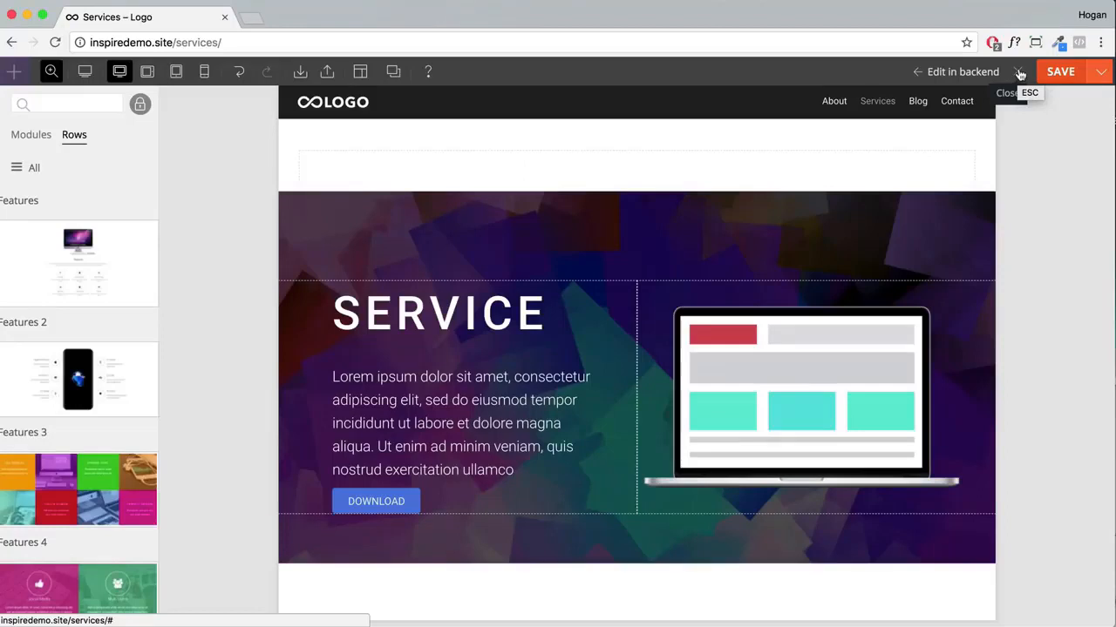
left_click(1017, 75)
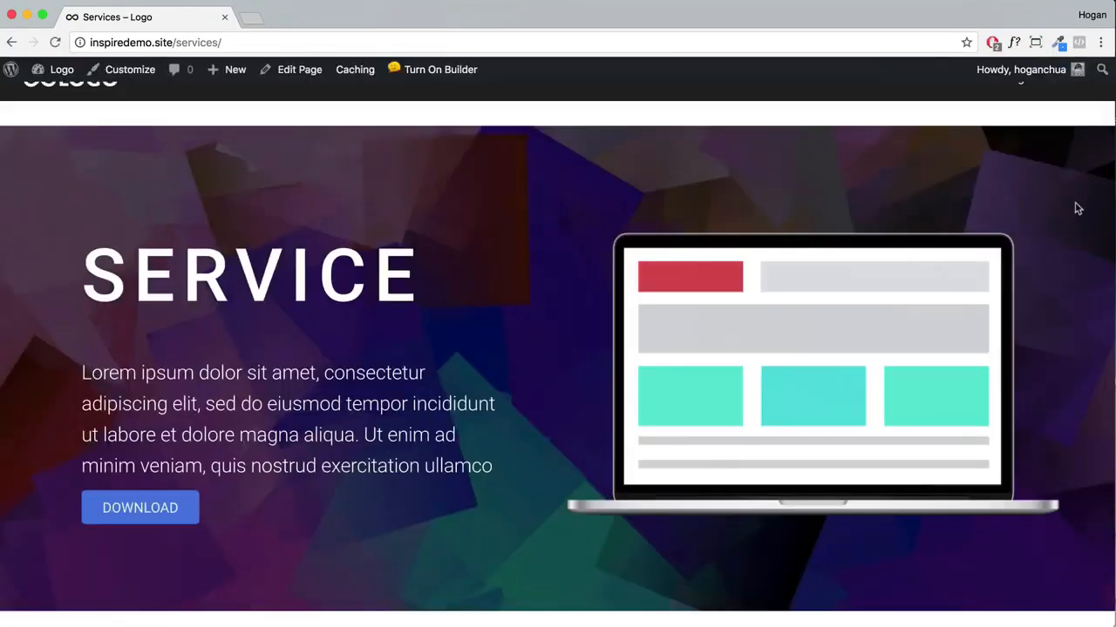
- Go to the Blog page and turn on the builder there
left_click(1012, 105)
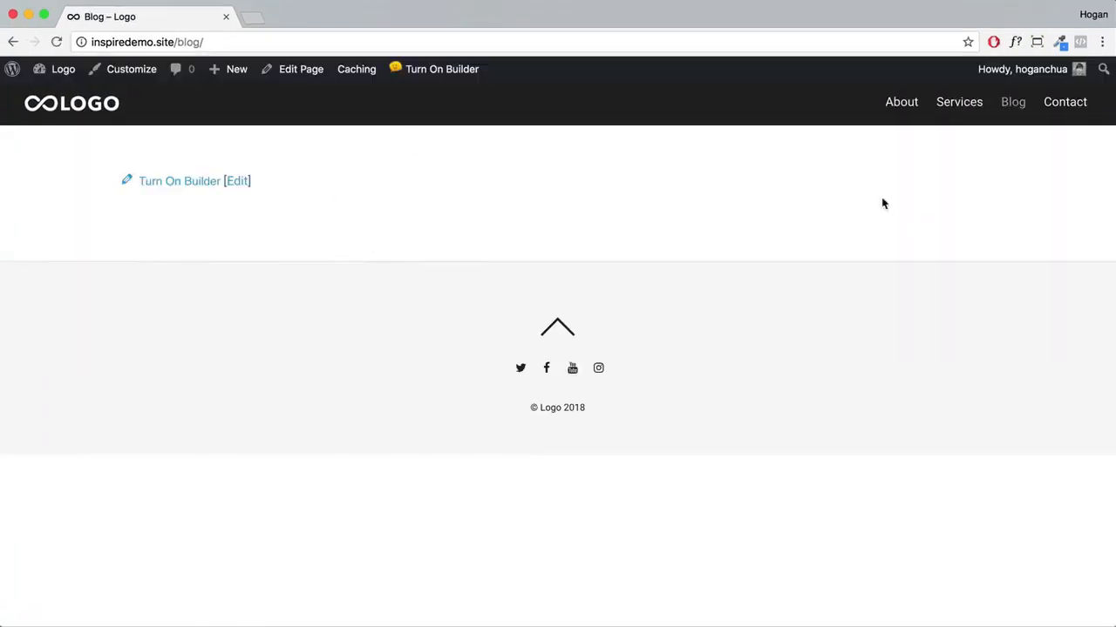
left_click(424, 69)
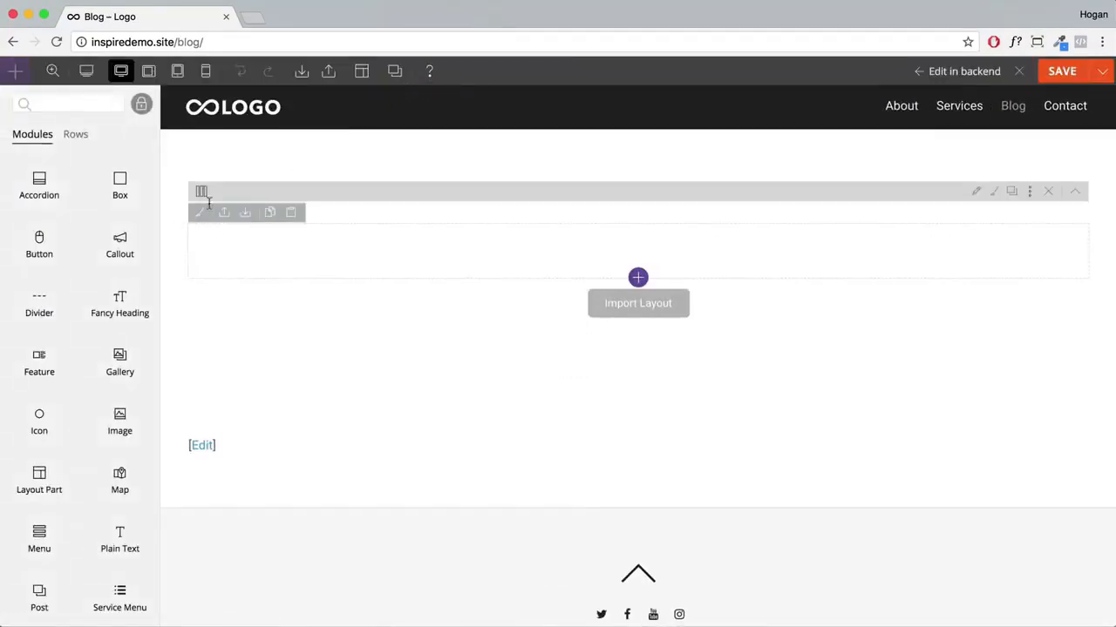
mouse_move(202, 192)
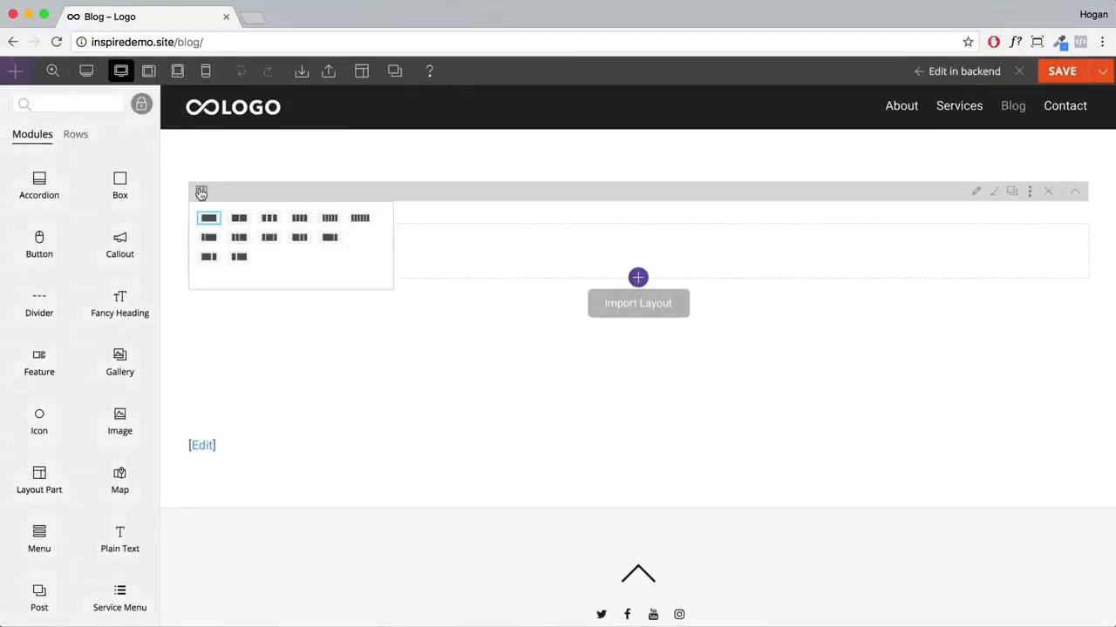
- Split the row into 3/4 and 1/4 columns and add a list-layout Post module to the wide column
left_click(331, 240)
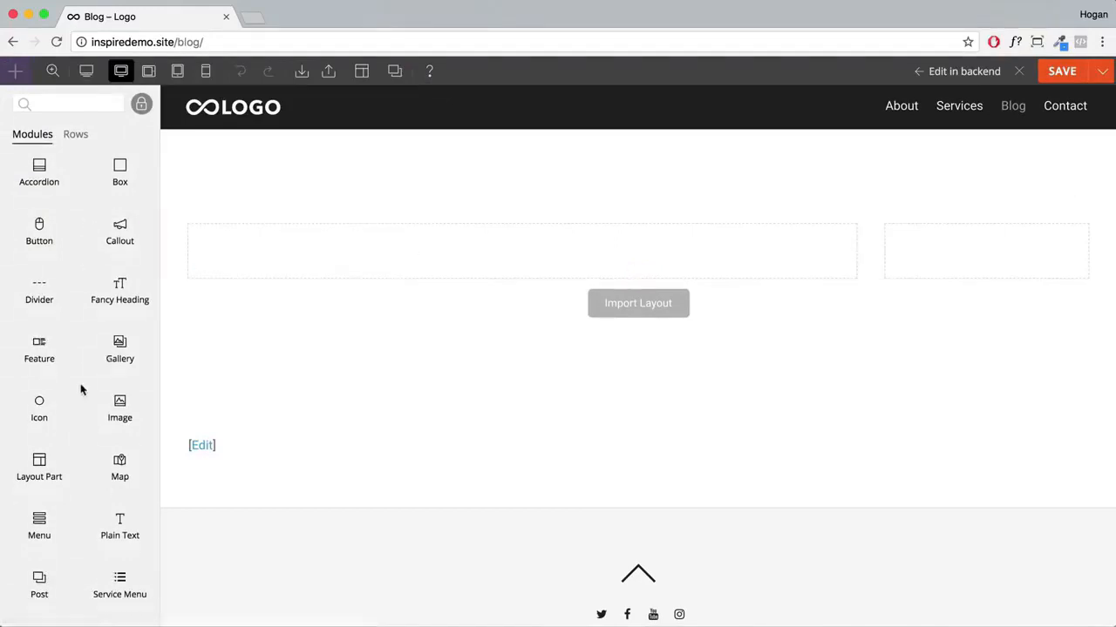
scroll(79, 391, "down", 5)
left_click_drag(39, 366, 309, 273)
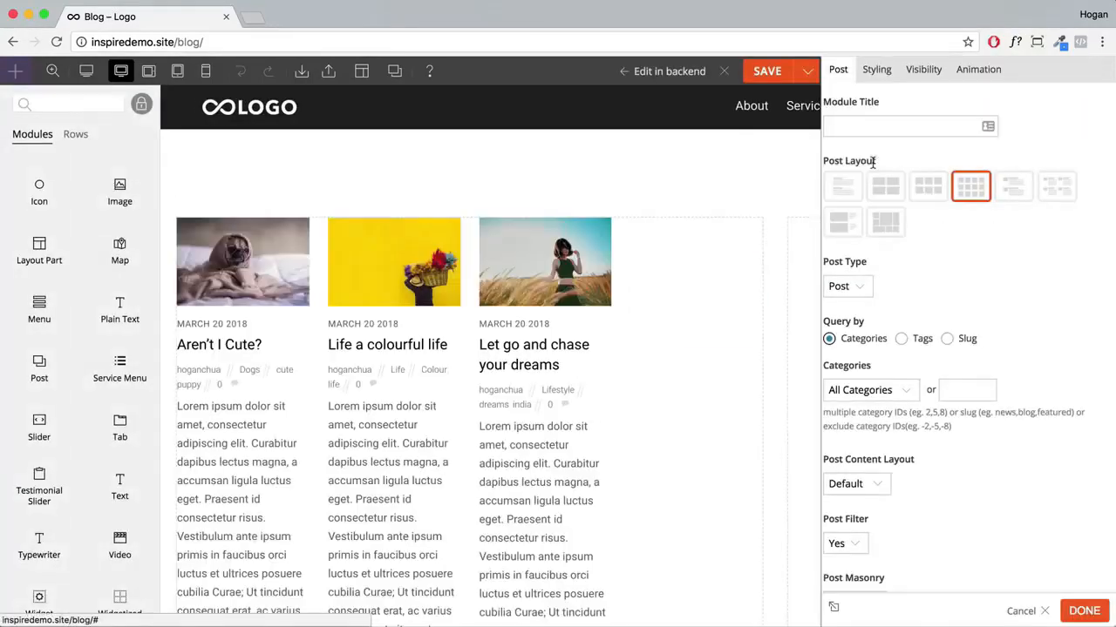
left_click_drag(877, 161, 828, 161)
left_click(837, 191)
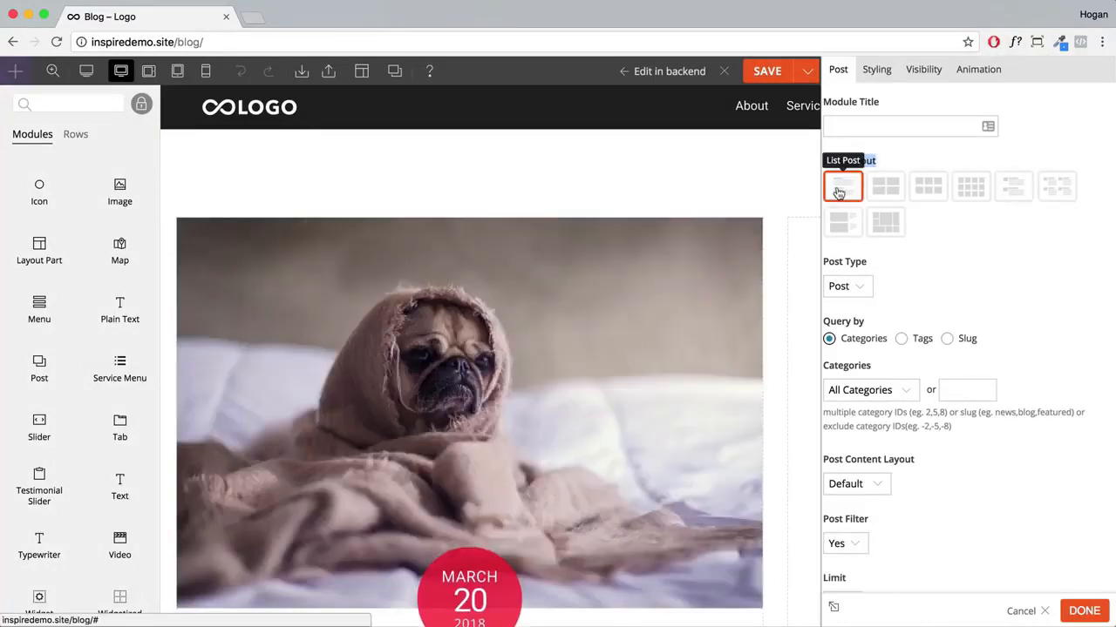
- Turn off the post filter, show 5 posts, and order them by Date
scroll(938, 273, "down", 3)
scroll(938, 274, "down", 5)
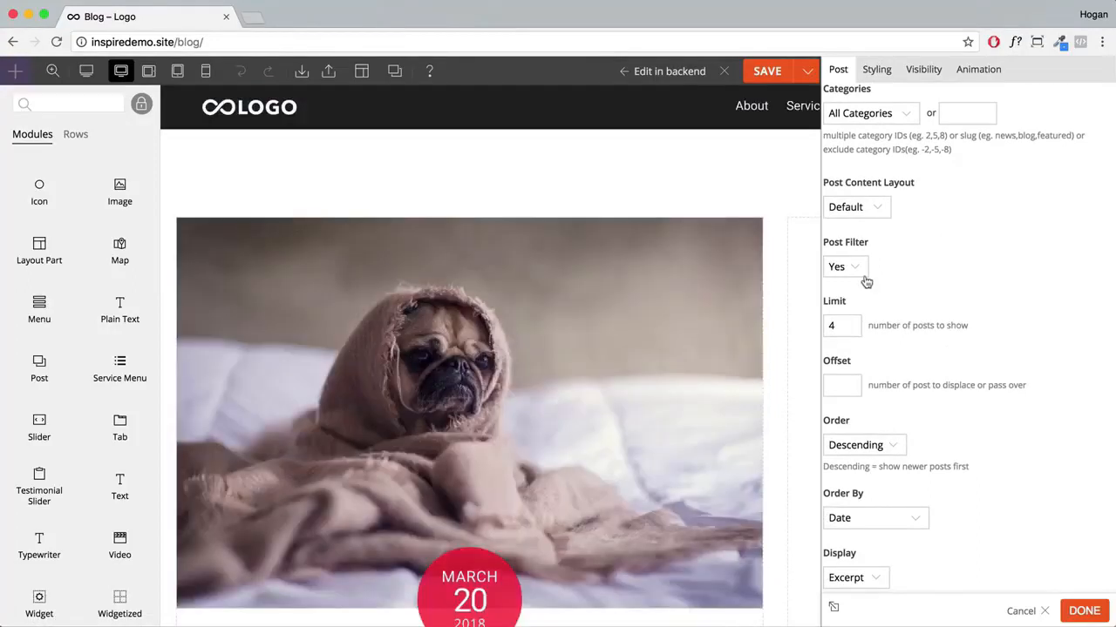
left_click(850, 267)
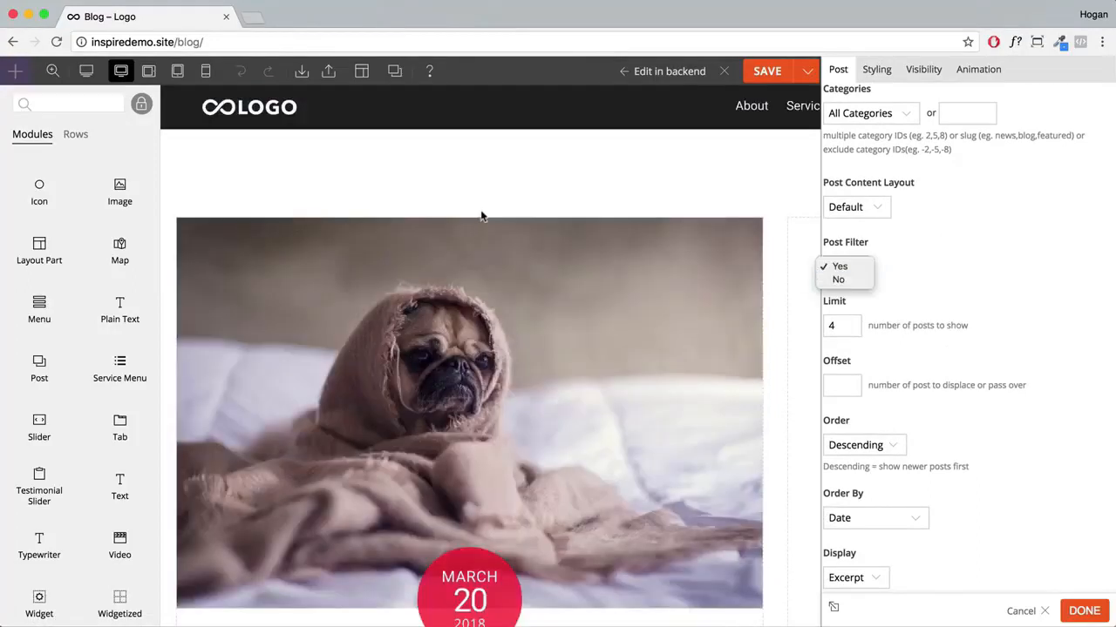
left_click(834, 280)
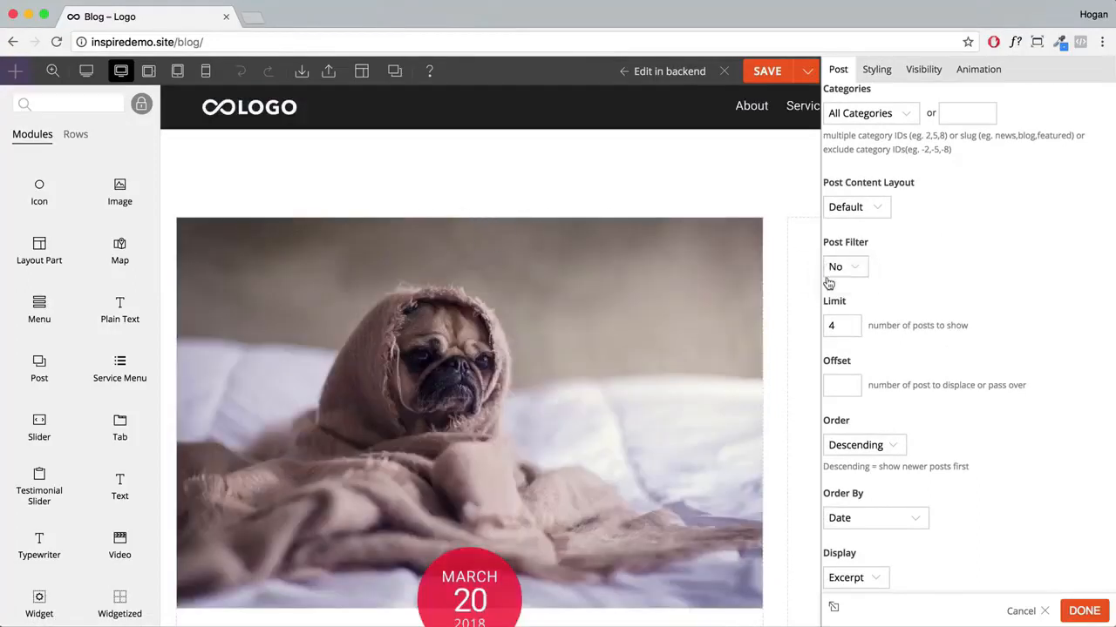
scroll(837, 252, "down", 2)
double_click(837, 245)
type("5")
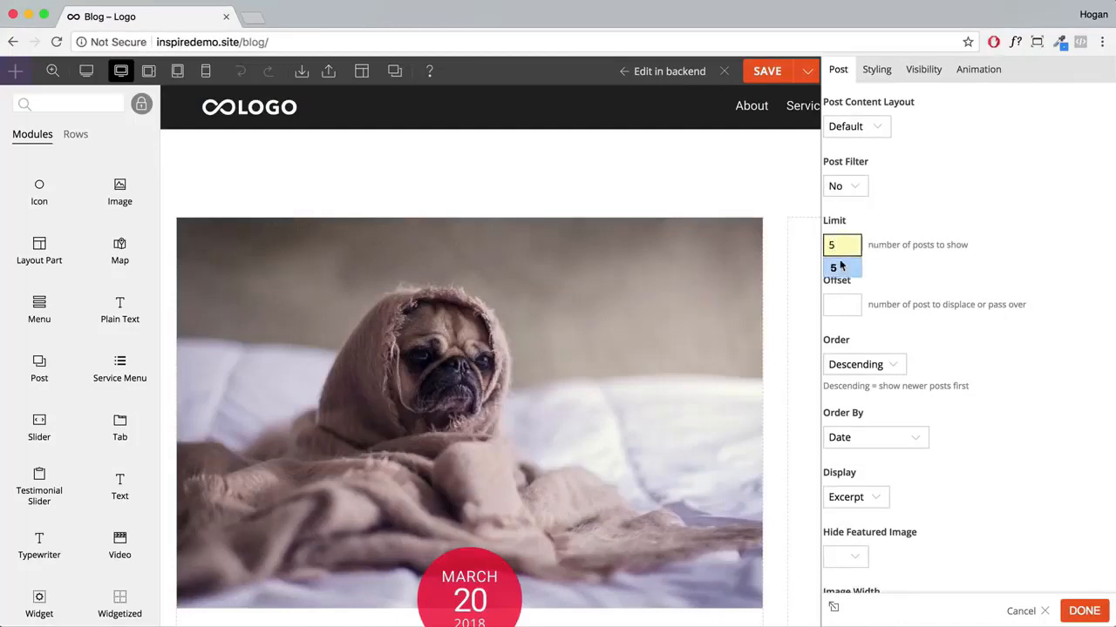
left_click(836, 267)
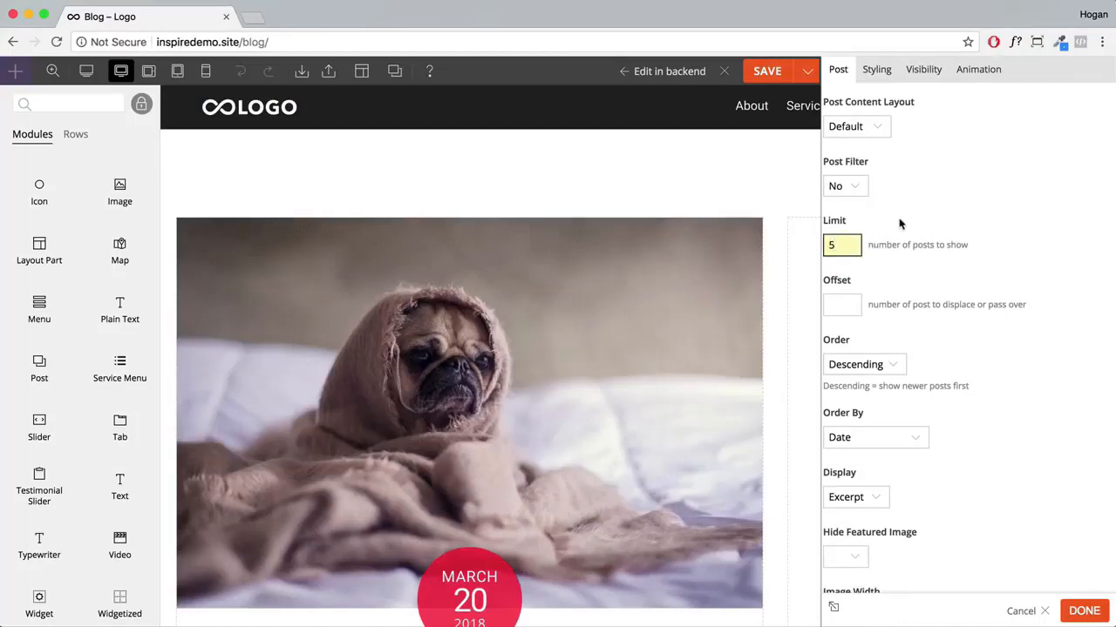
scroll(900, 224, "down", 4)
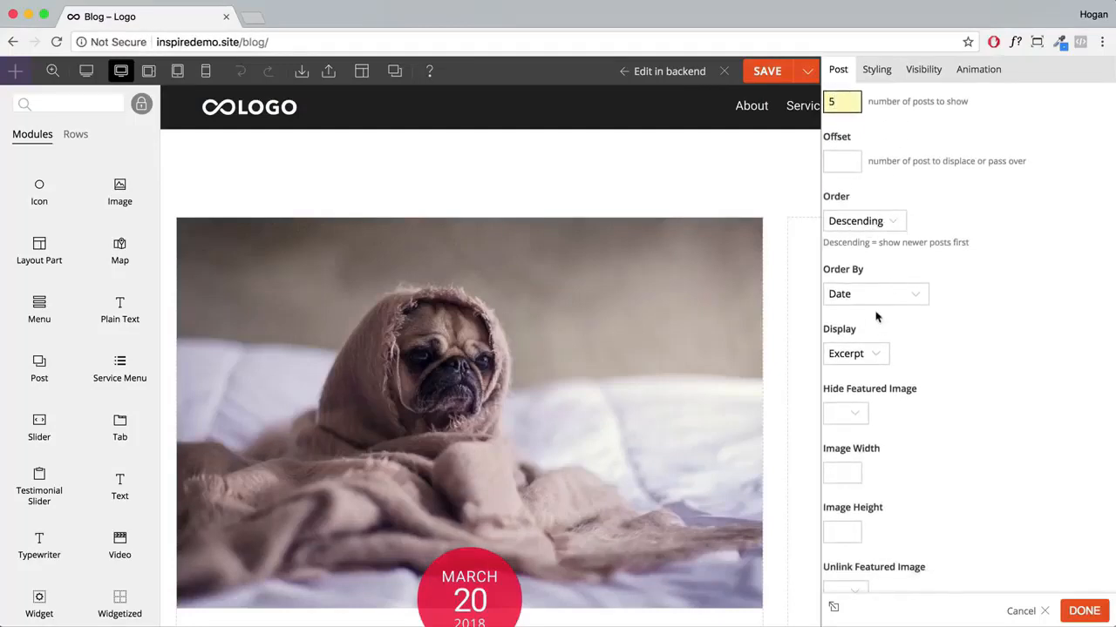
left_click(879, 293)
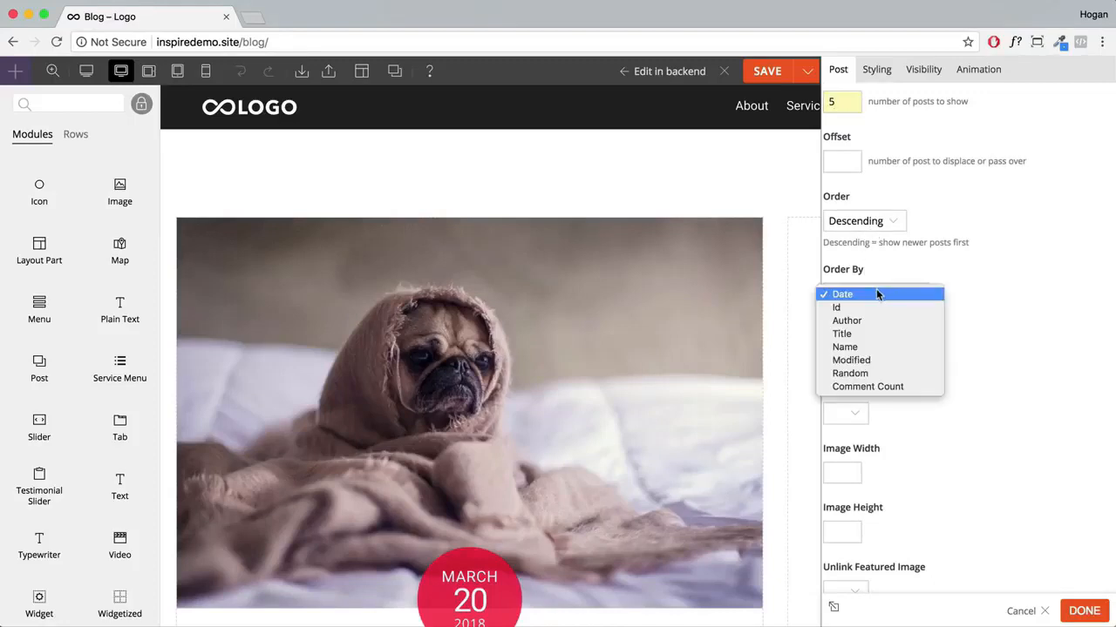
left_click(952, 278)
- Set Hide Page Navigation to No, check the Styling tab, and finish the Post module
scroll(941, 294, "down", 4)
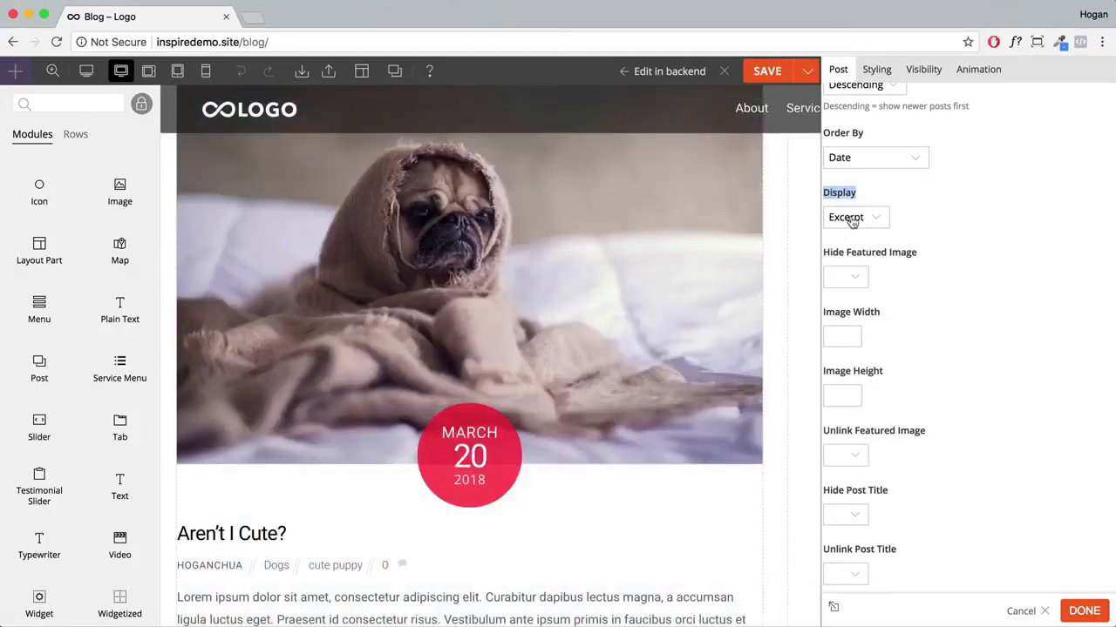
scroll(916, 404, "down", 4)
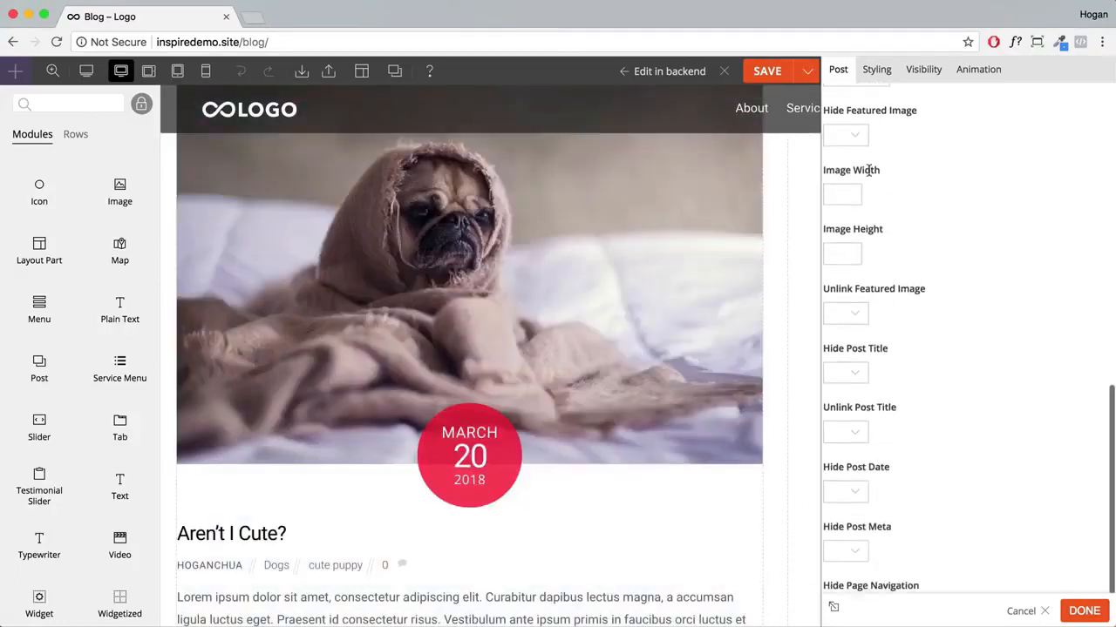
scroll(878, 323, "down", 3)
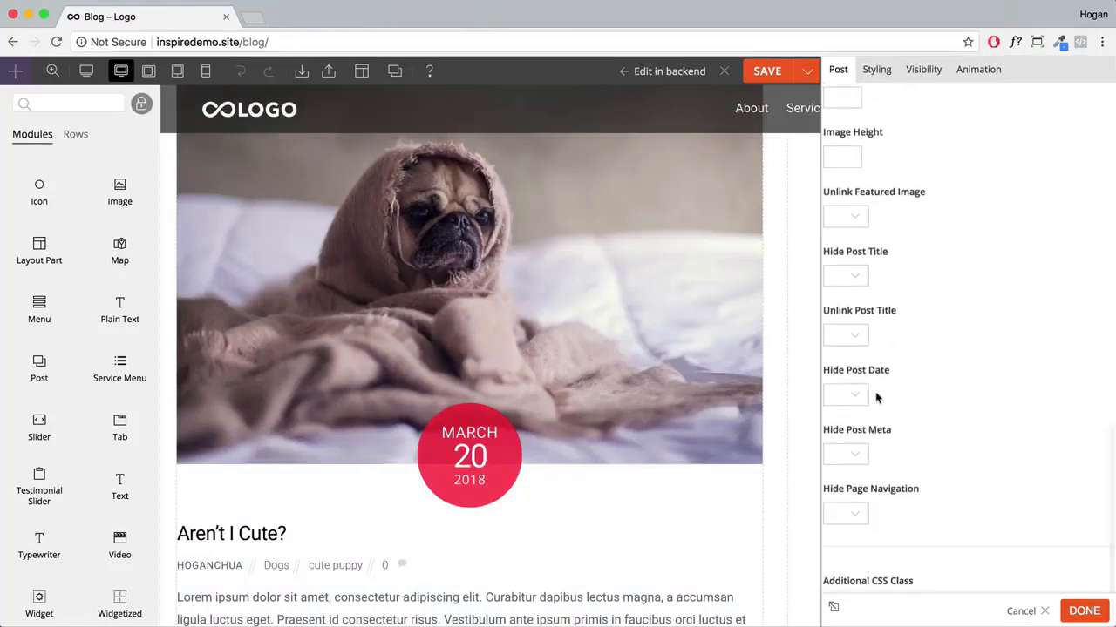
scroll(592, 354, "down", 10)
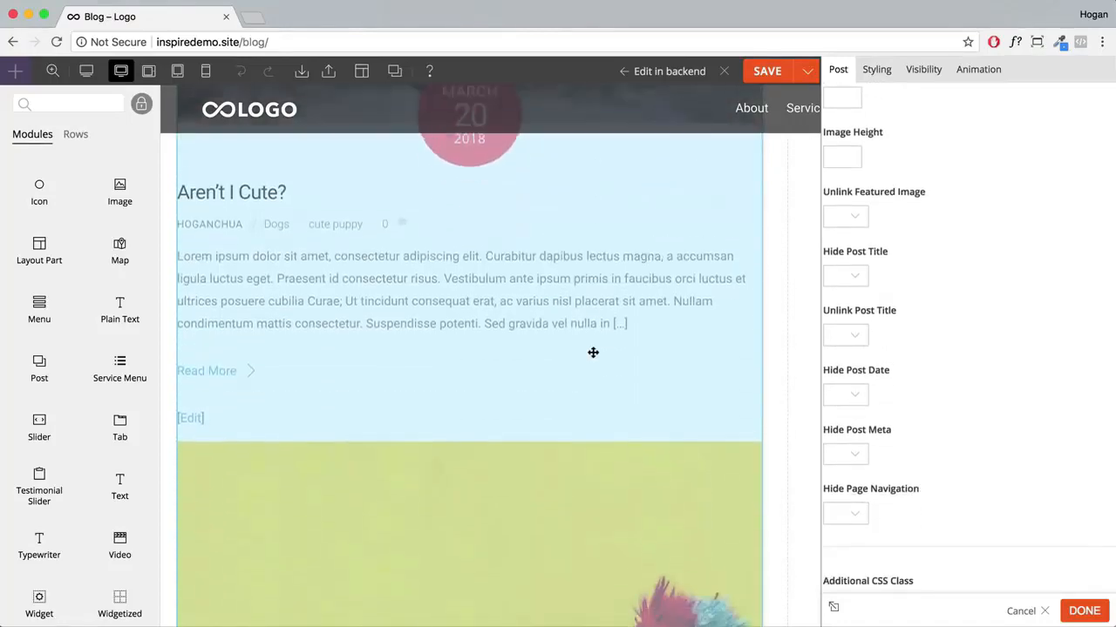
scroll(591, 353, "down", 10)
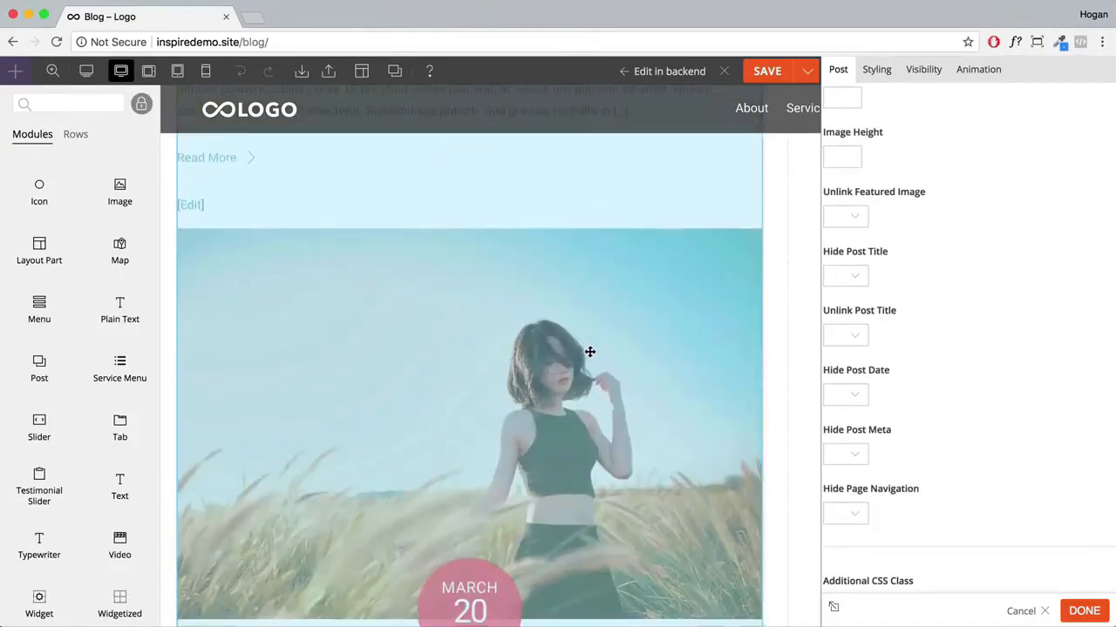
scroll(590, 351, "down", 6)
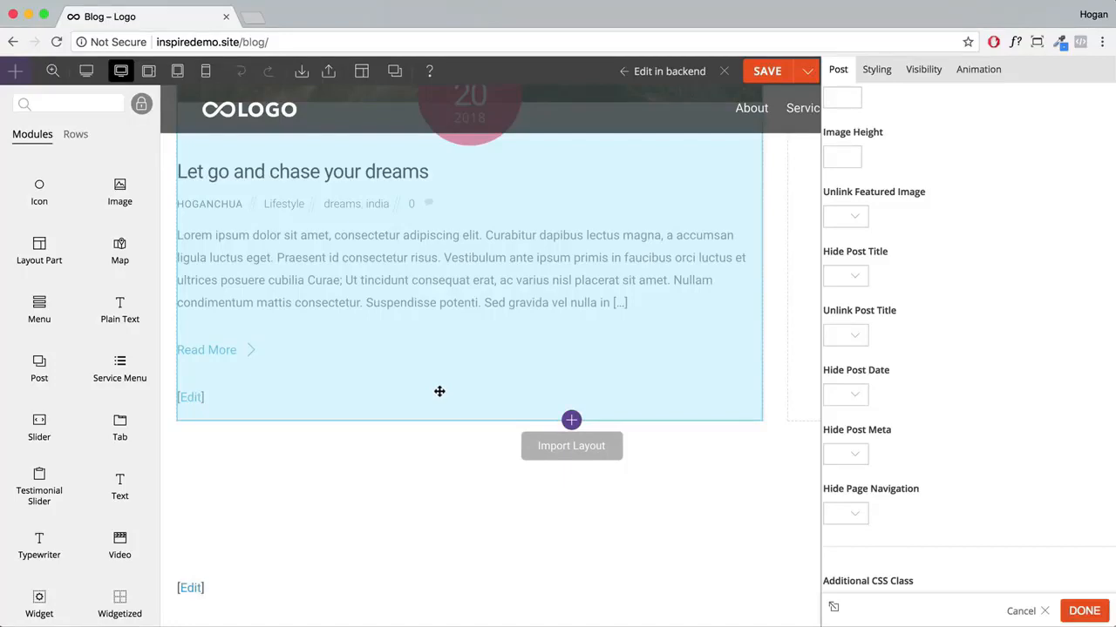
scroll(956, 291, "up", 10)
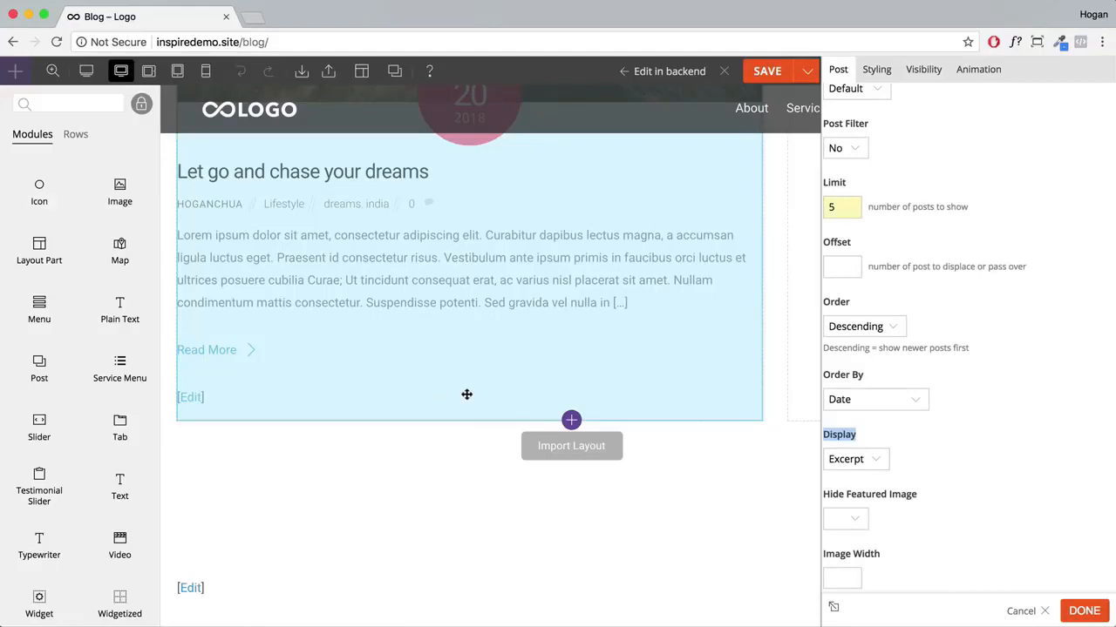
scroll(929, 451, "down", 10)
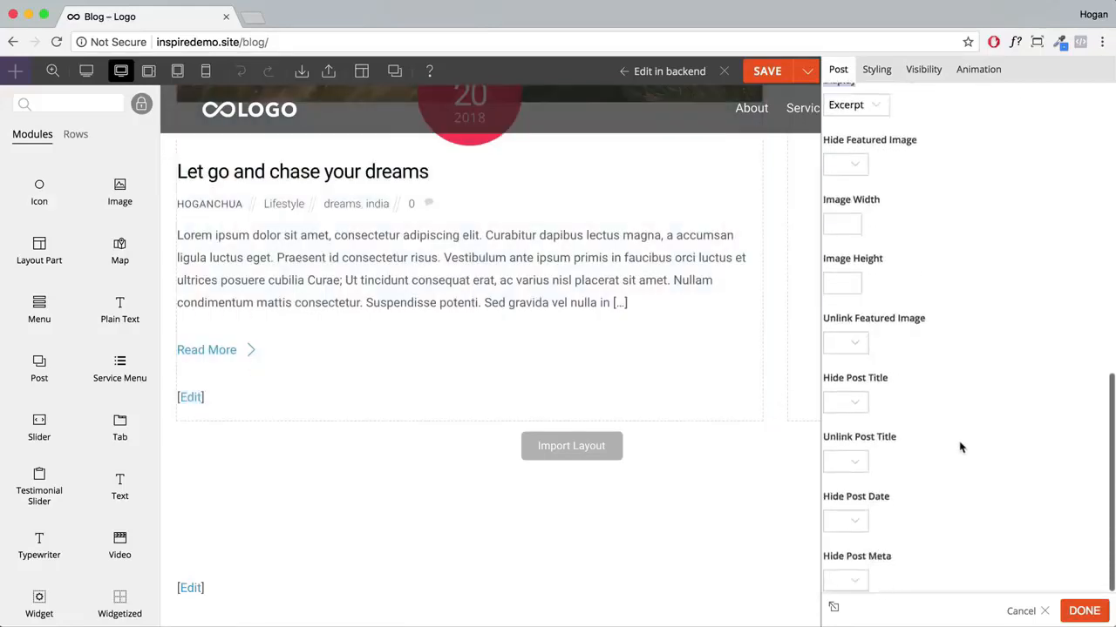
left_click(847, 483)
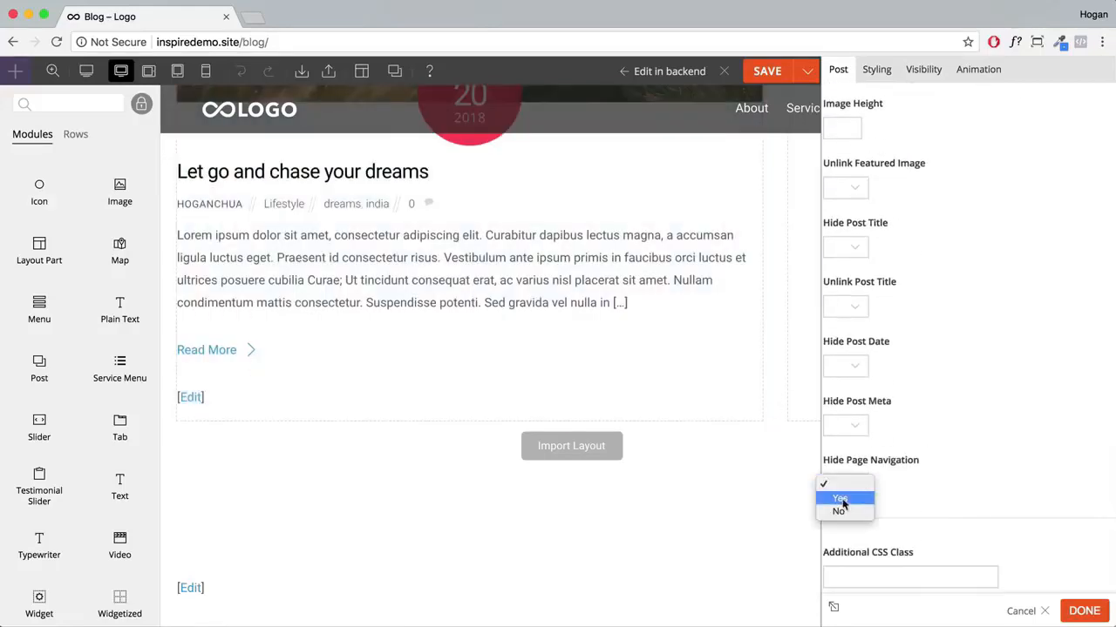
left_click(840, 513)
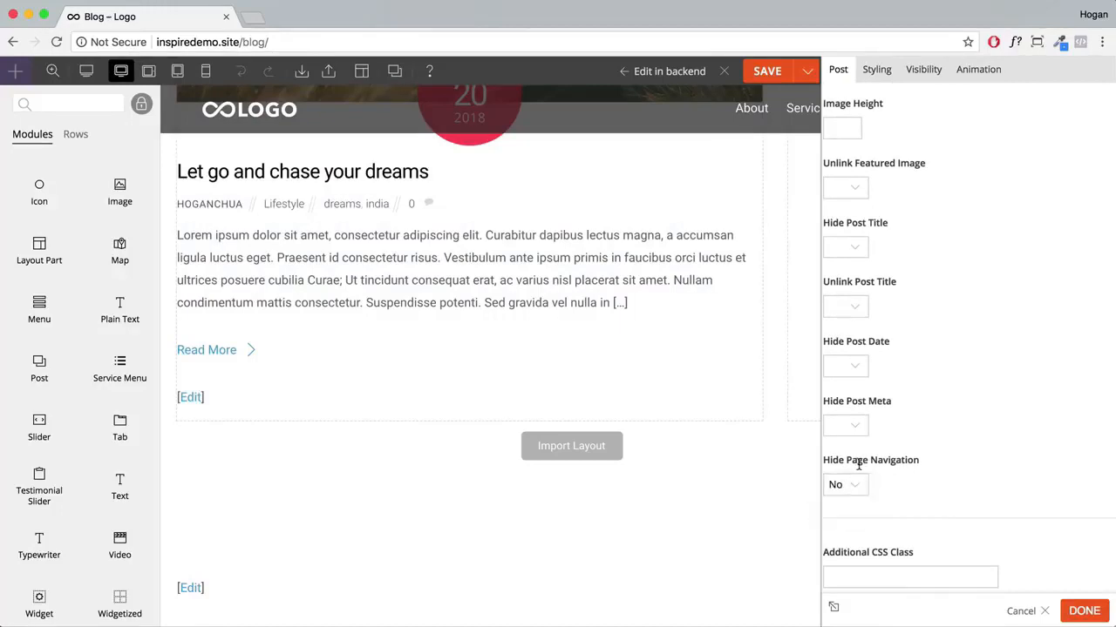
left_click(877, 69)
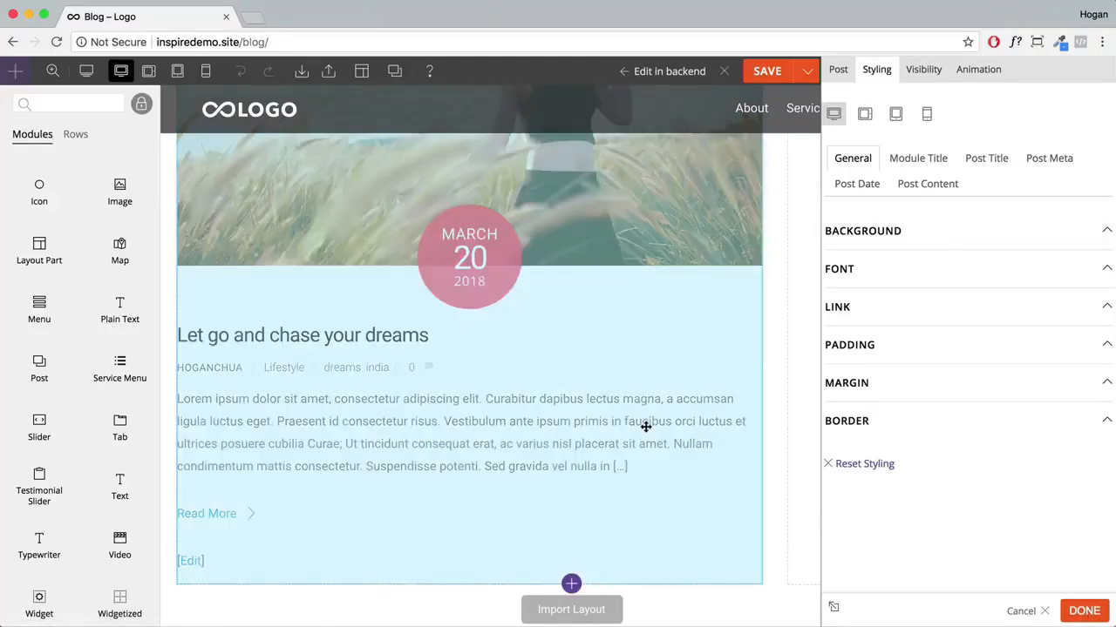
scroll(645, 427, "down", 5)
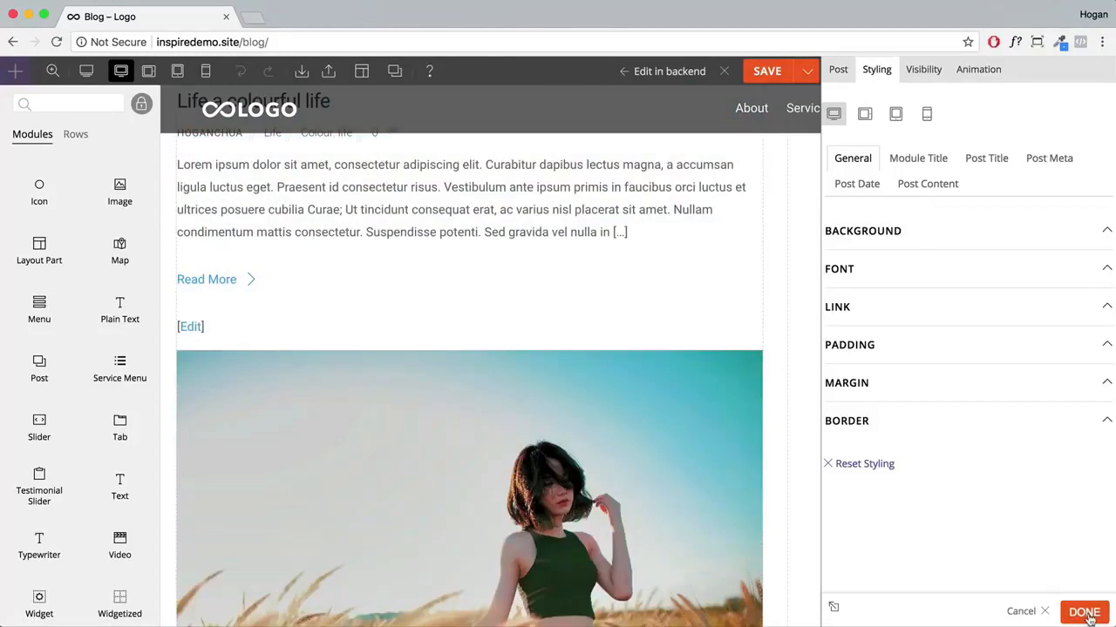
left_click(1079, 610)
scroll(590, 398, "up", 10)
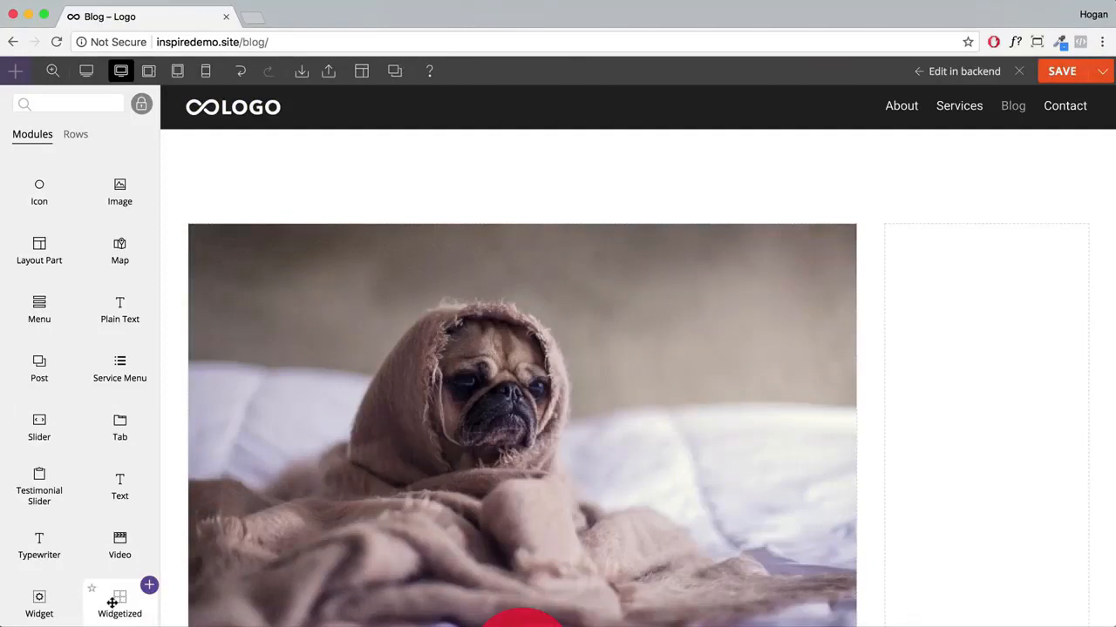
- Add a Widgetized module showing the Sidebar area to the right column and save the page
left_click_drag(111, 602, 893, 279)
left_click(891, 184)
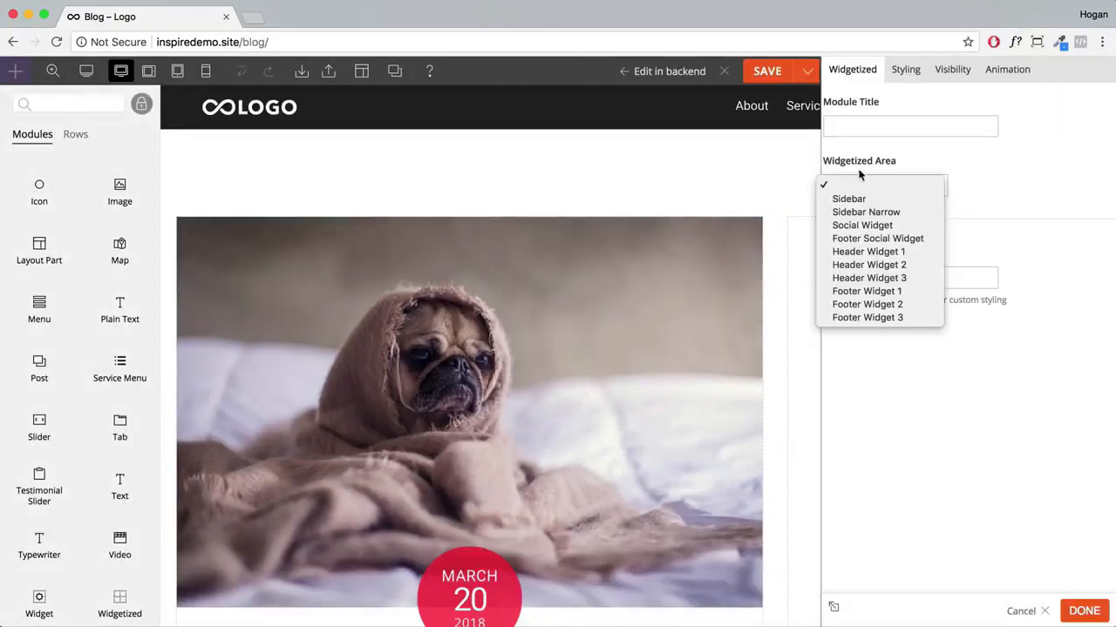
left_click(861, 202)
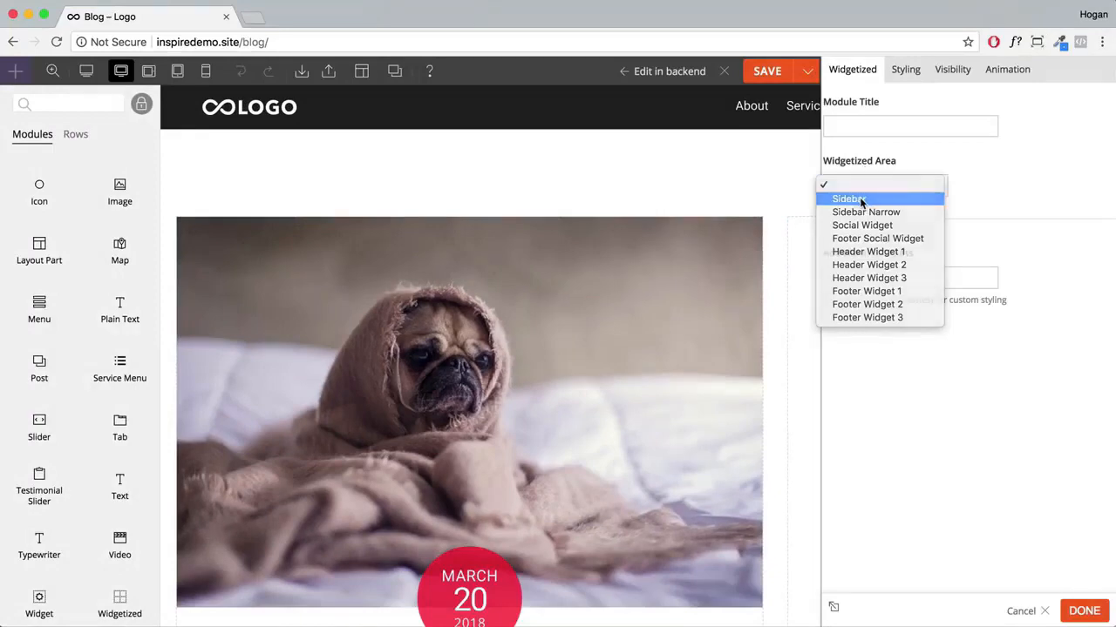
left_click(1084, 611)
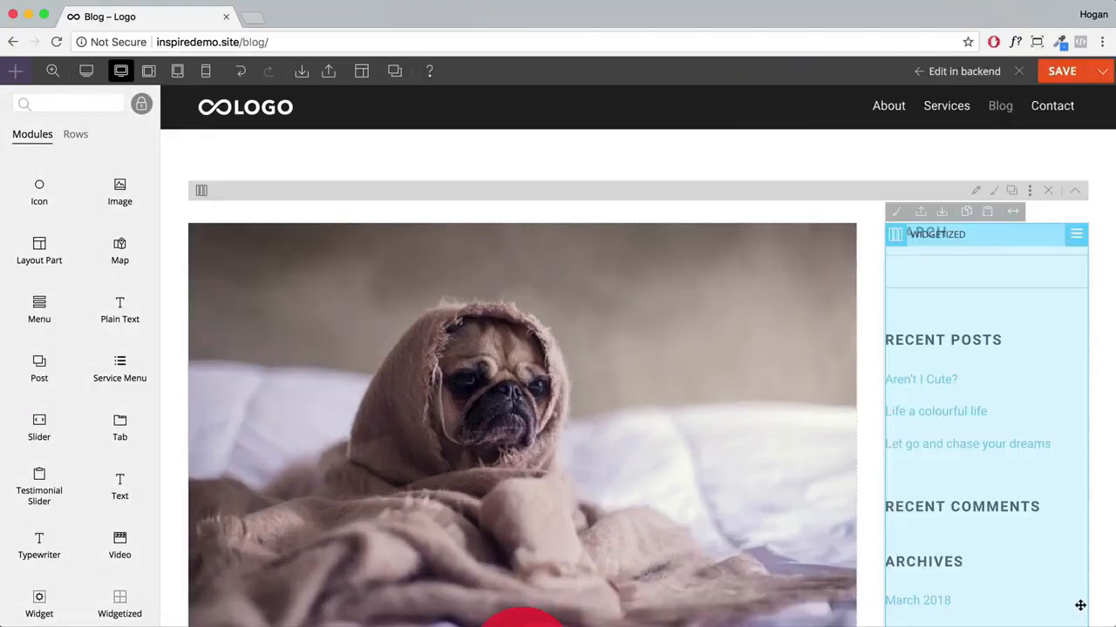
scroll(967, 412, "down", 6)
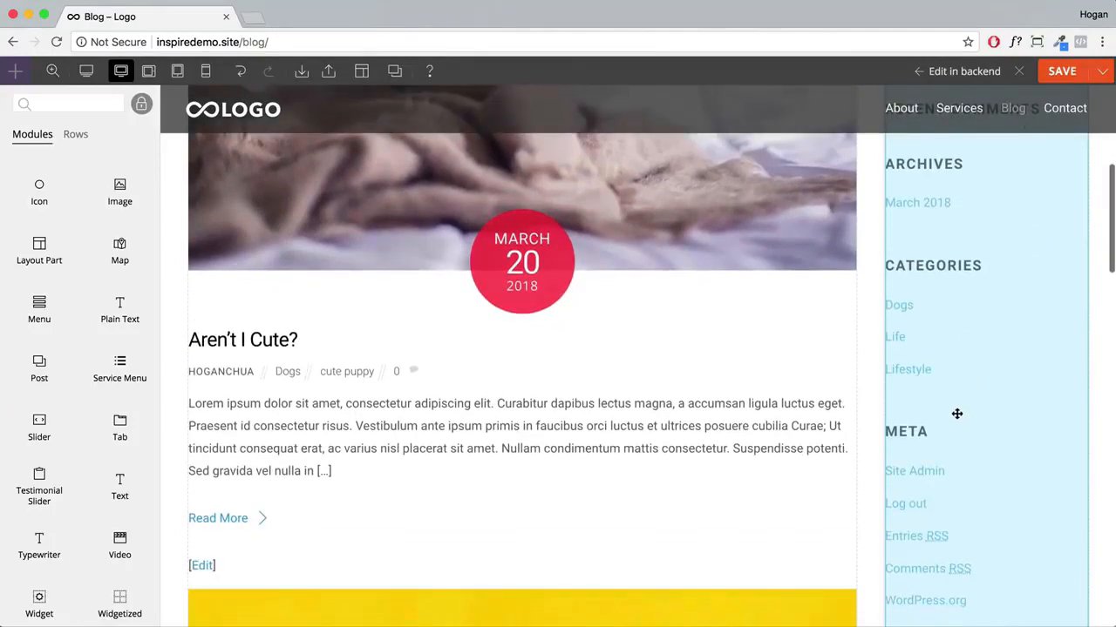
scroll(950, 369, "up", 3)
scroll(950, 369, "up", 5)
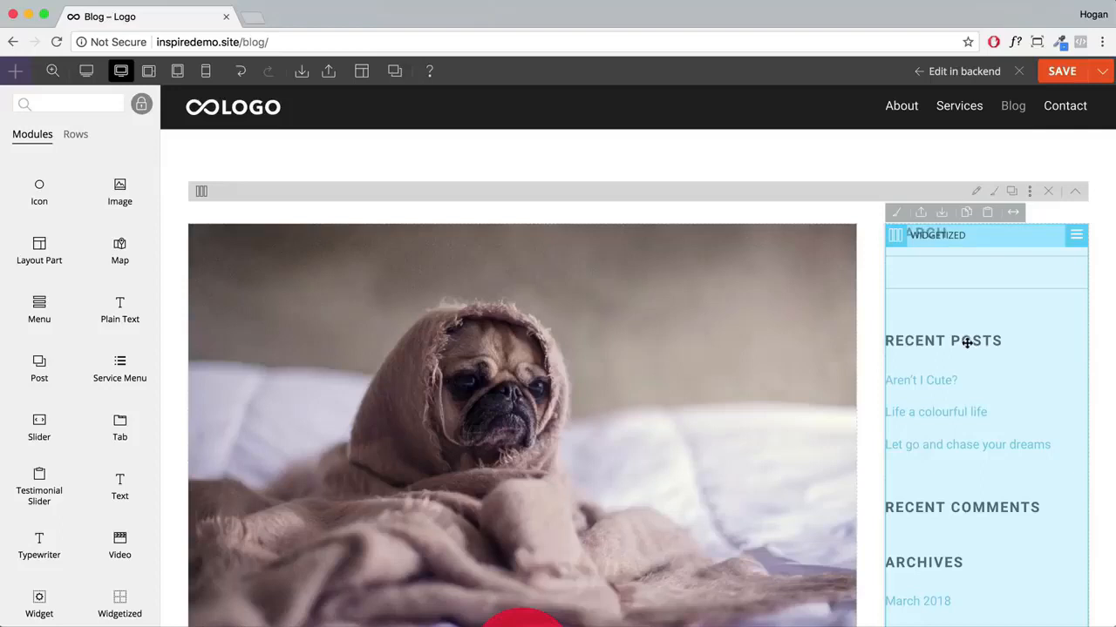
left_click(1052, 76)
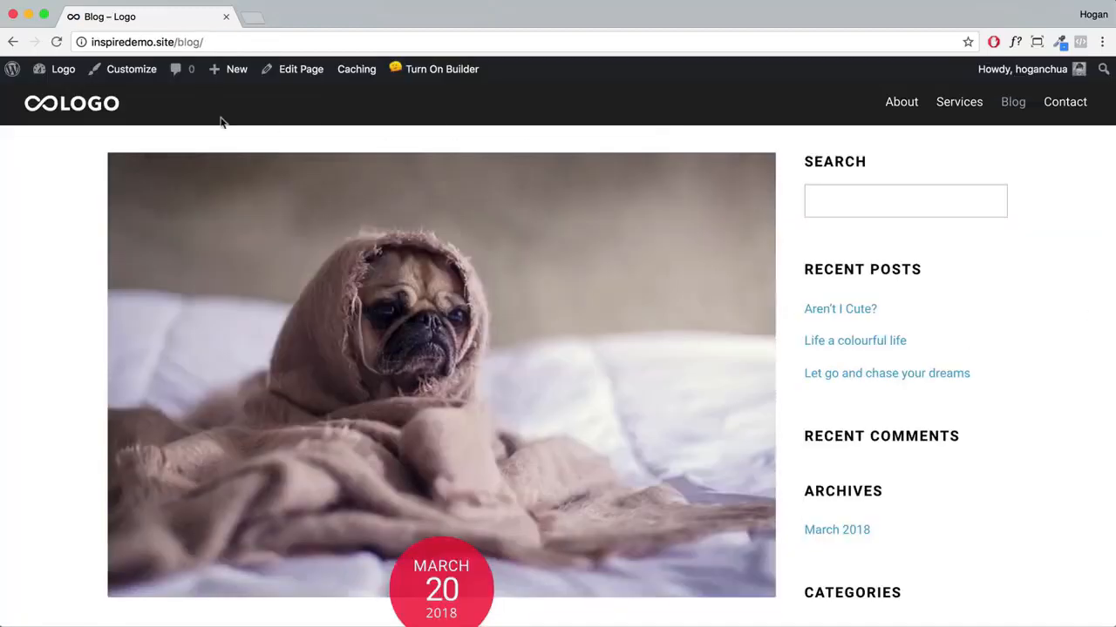
- Open the Widgets admin page in a new tab and review the live Blog sidebar
mouse_move(49, 74)
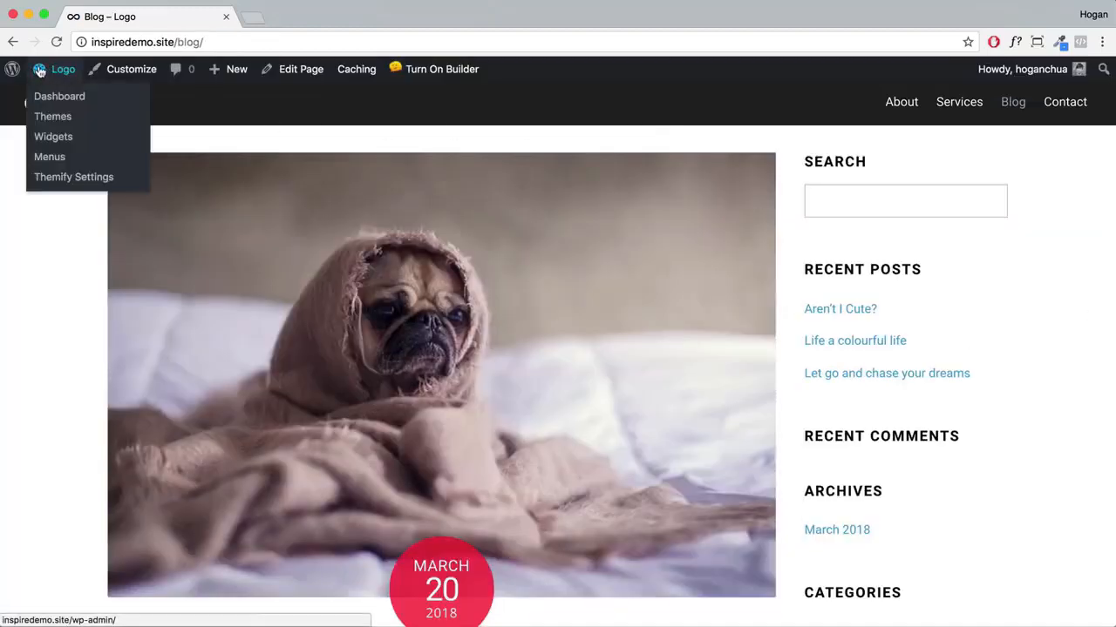
right_click(63, 139)
left_click(67, 144)
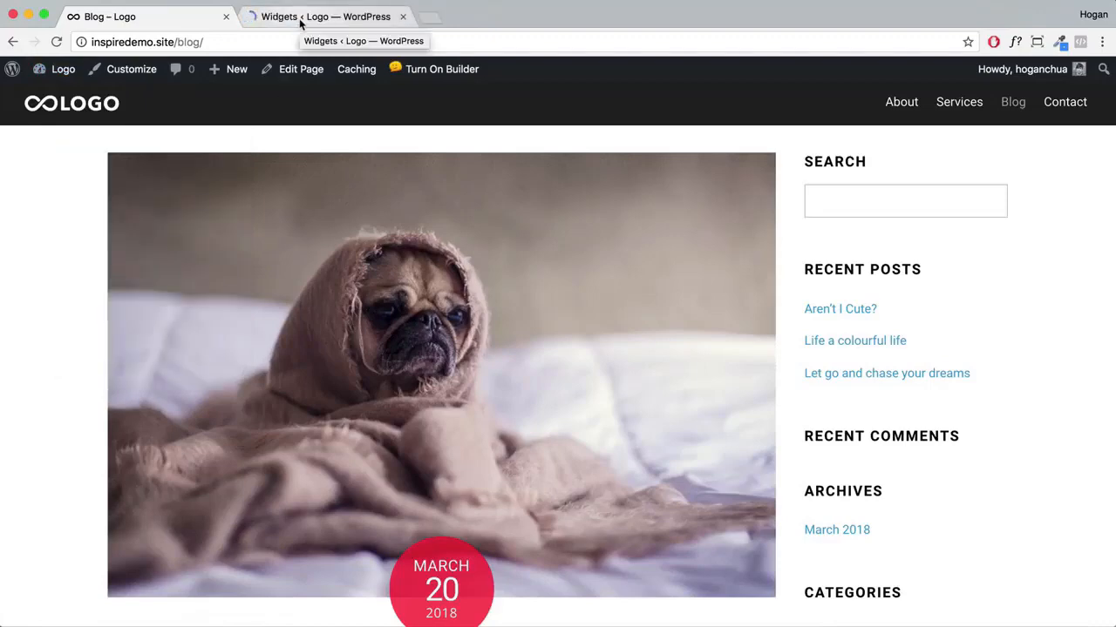
left_click(300, 22)
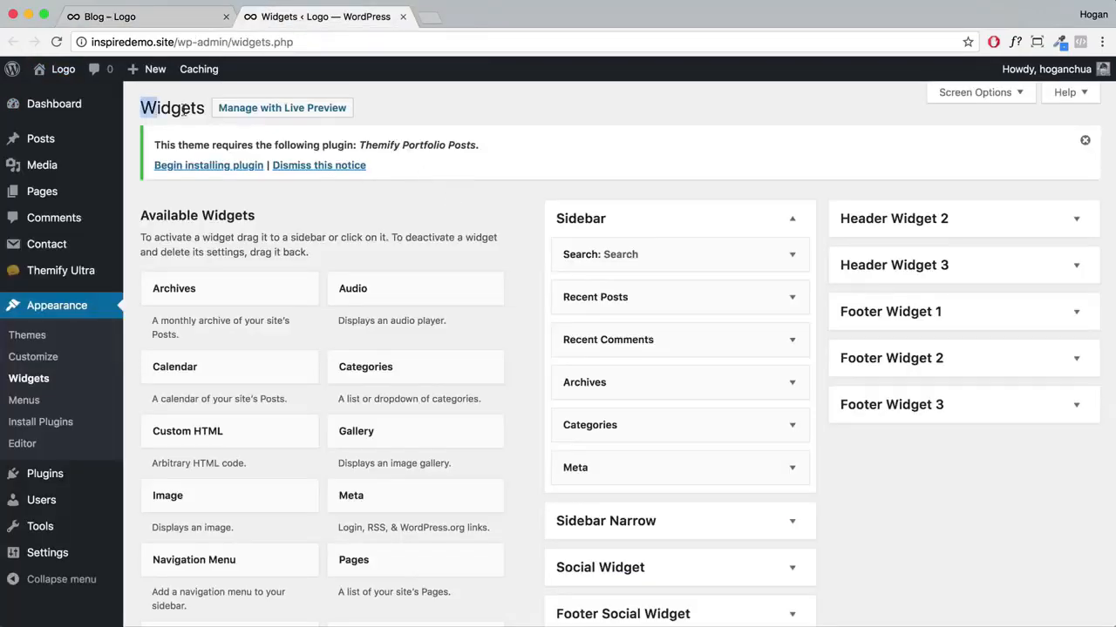
left_click_drag(184, 109, 205, 110)
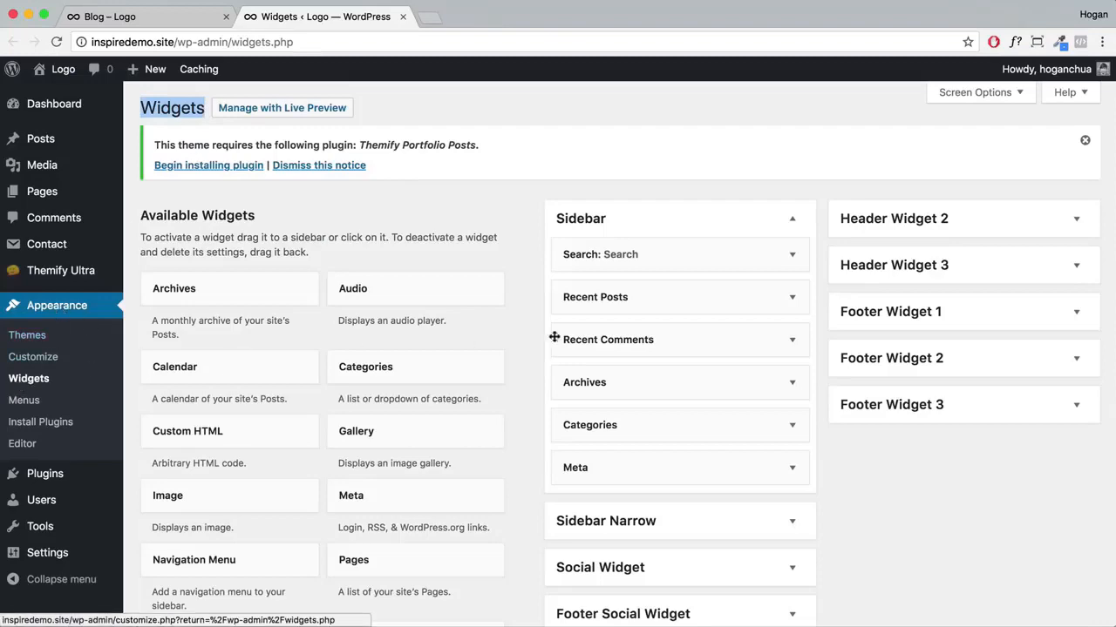
left_click(157, 16)
scroll(723, 252, "down", 5)
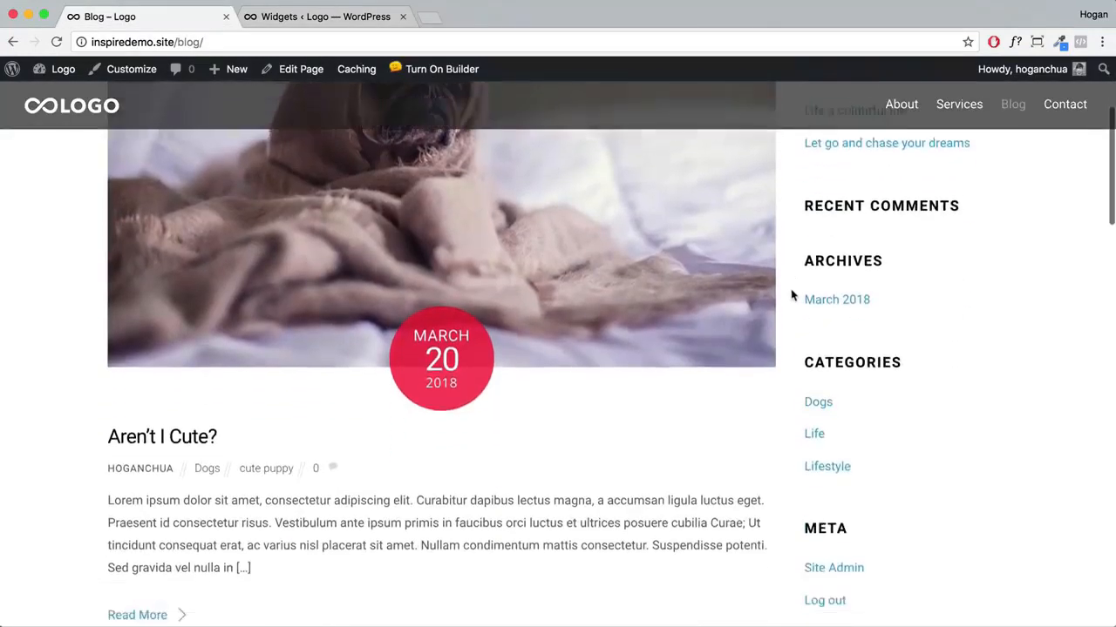
scroll(818, 332, "up", 3)
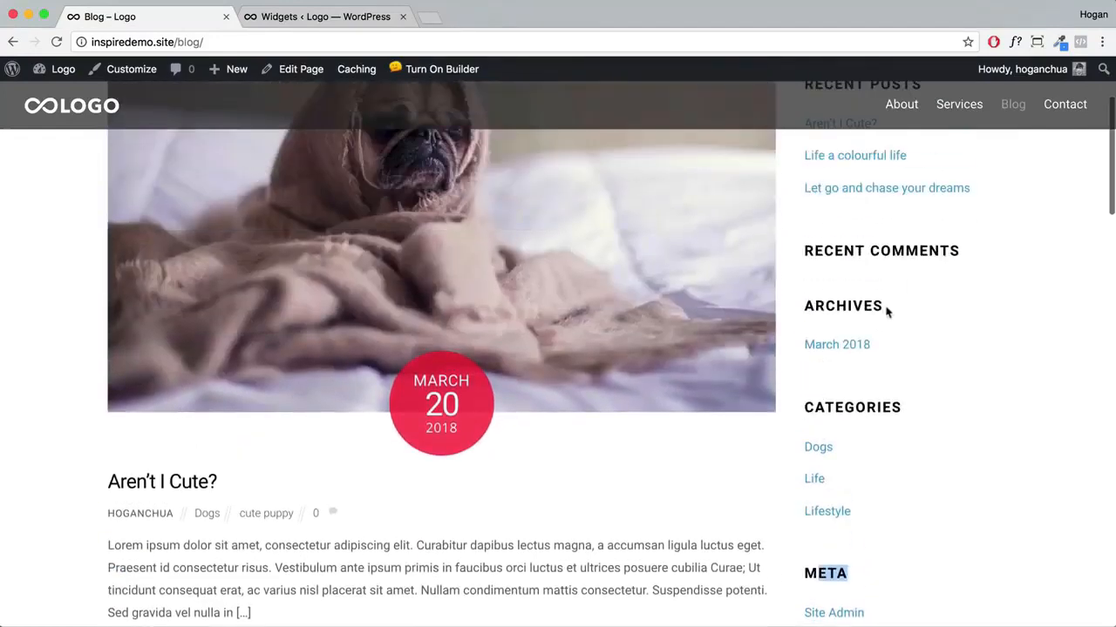
left_click_drag(886, 310, 807, 307)
left_click_drag(990, 258, 806, 254)
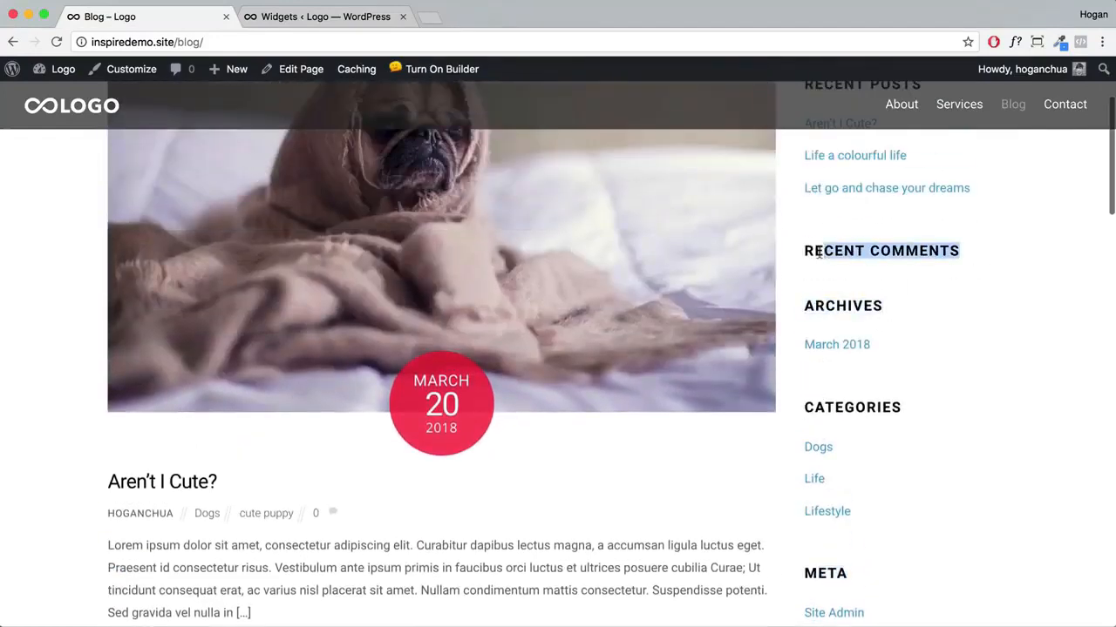
- Delete the Recent Comments and Archives widgets from the Sidebar area
left_click(327, 16)
scroll(788, 296, "down", 1)
left_click(791, 276)
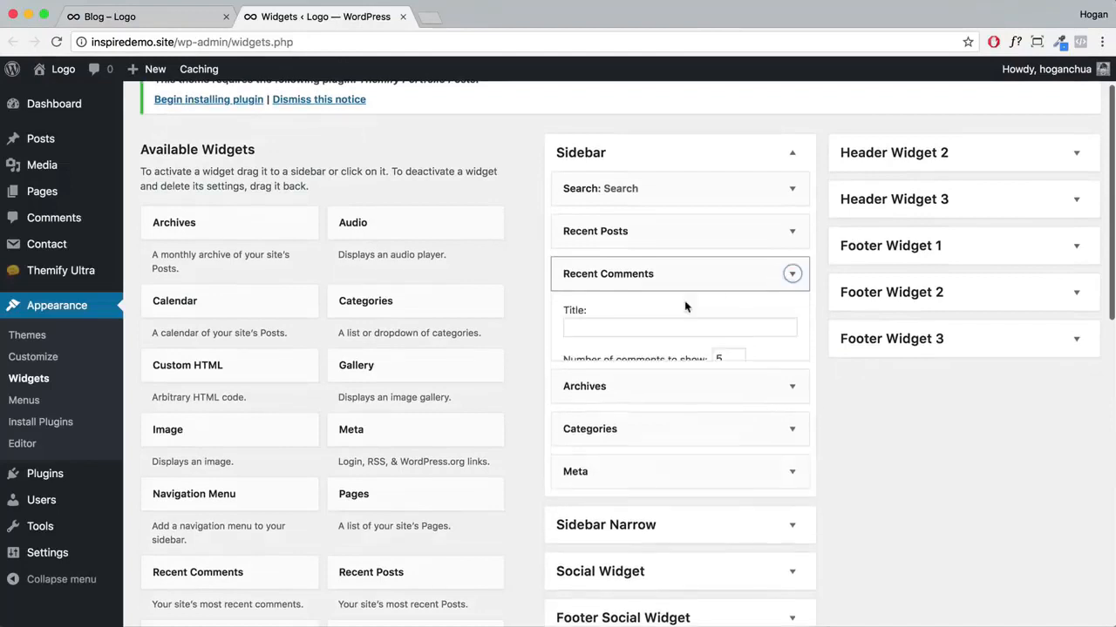
left_click(792, 276)
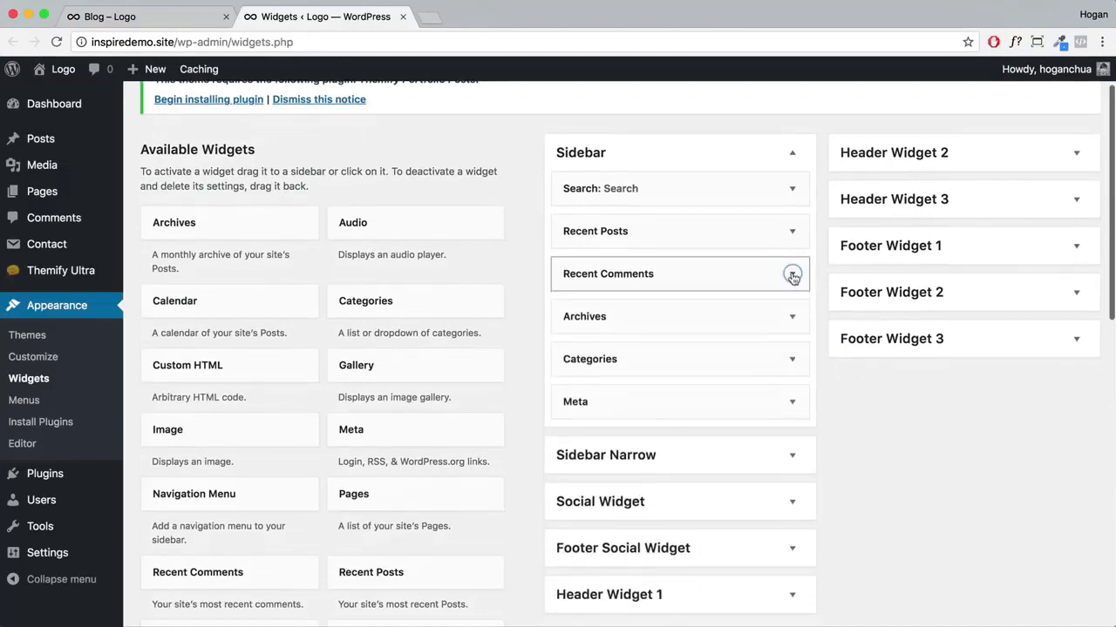
left_click(792, 277)
left_click(582, 388)
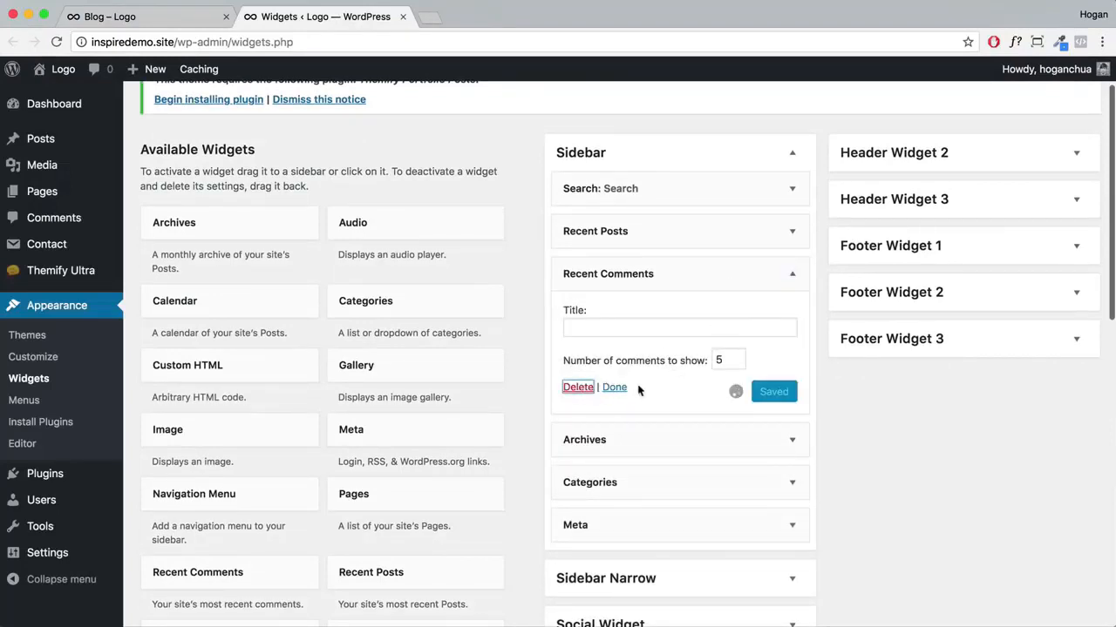
scroll(642, 523, "down", 1)
left_click(792, 226)
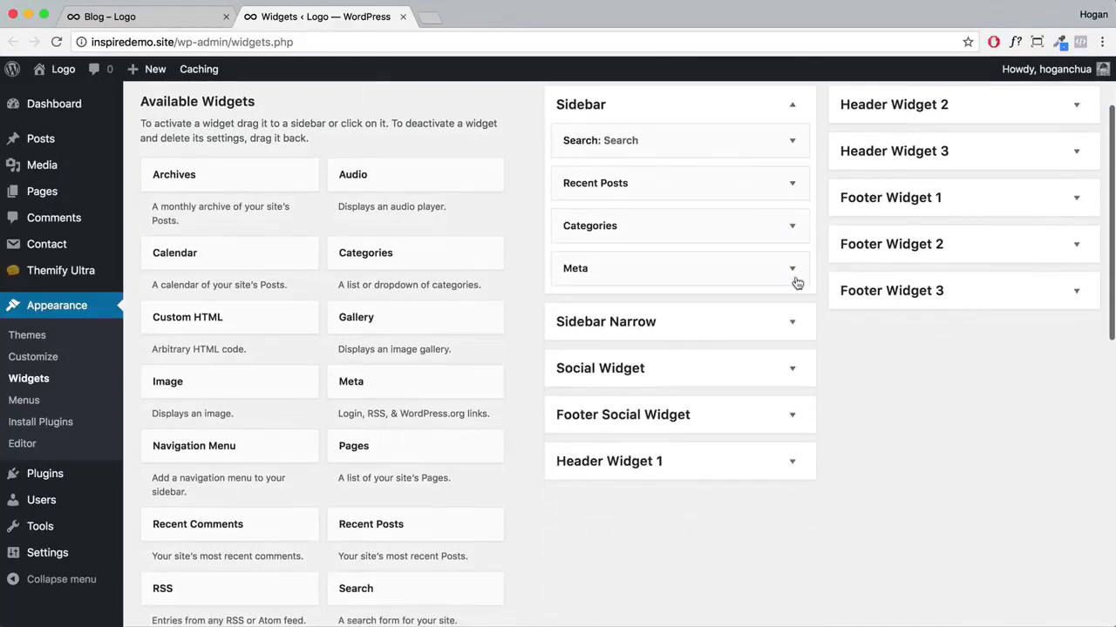
left_click(795, 275)
left_click(579, 348)
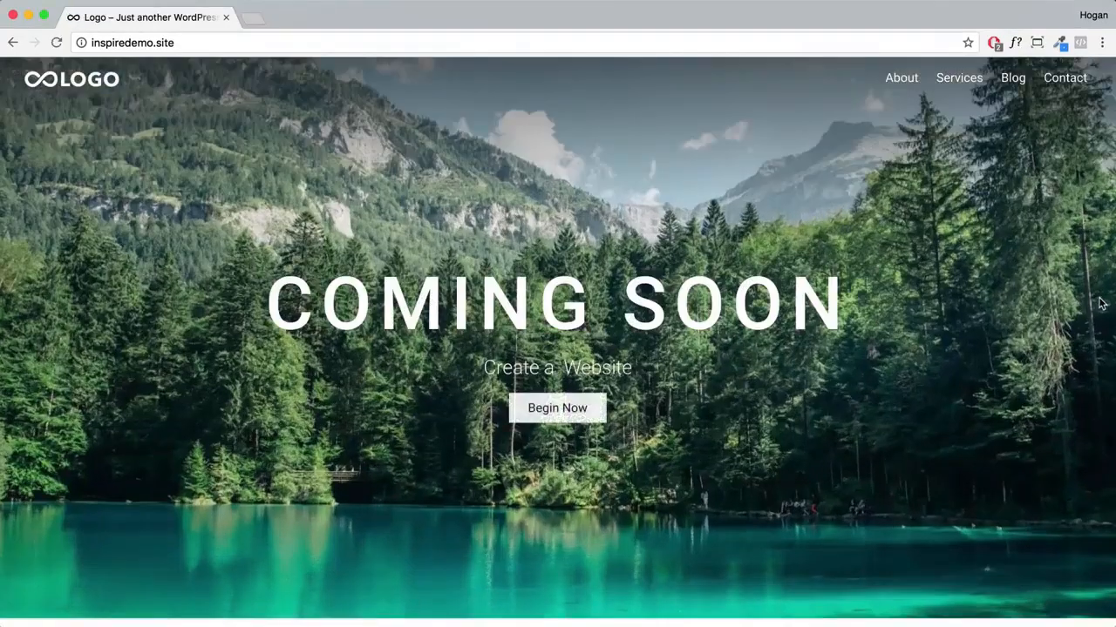
- Scroll the home page past the COMING SOON hero and Amazing Support testimonial to the post excerpts
scroll(1099, 303, "down", 5)
scroll(1100, 304, "down", 10)
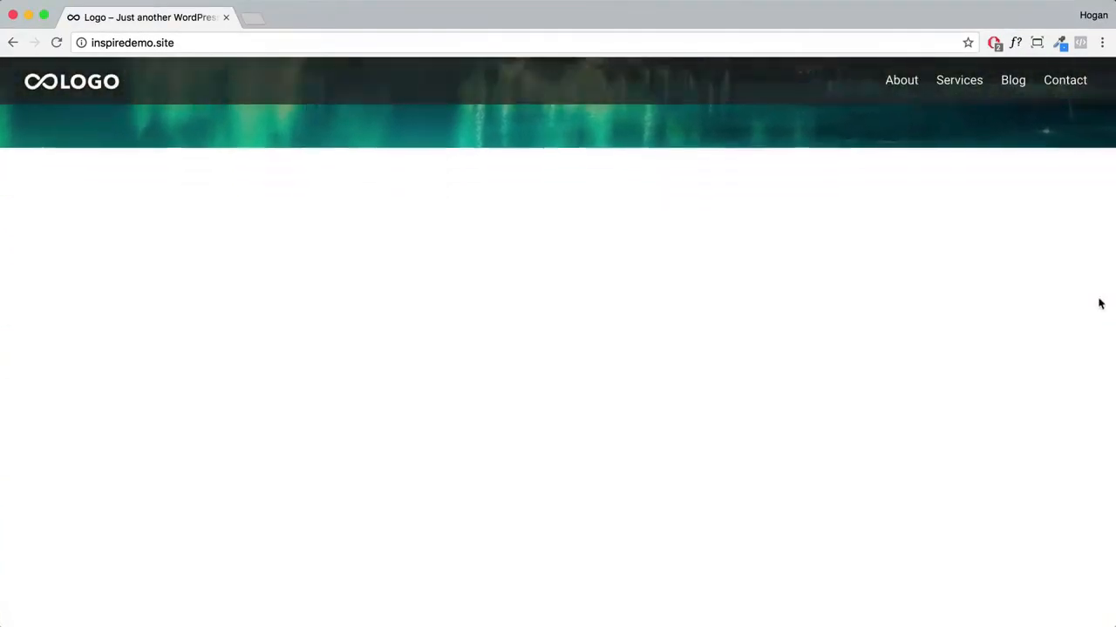
scroll(1100, 303, "down", 7)
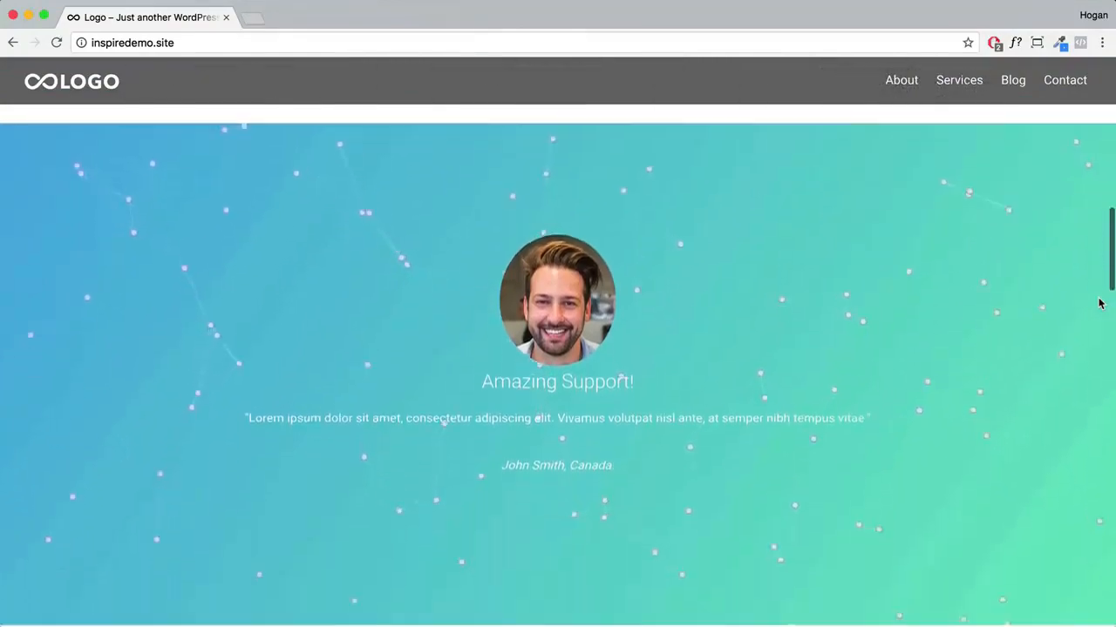
scroll(1100, 303, "down", 2)
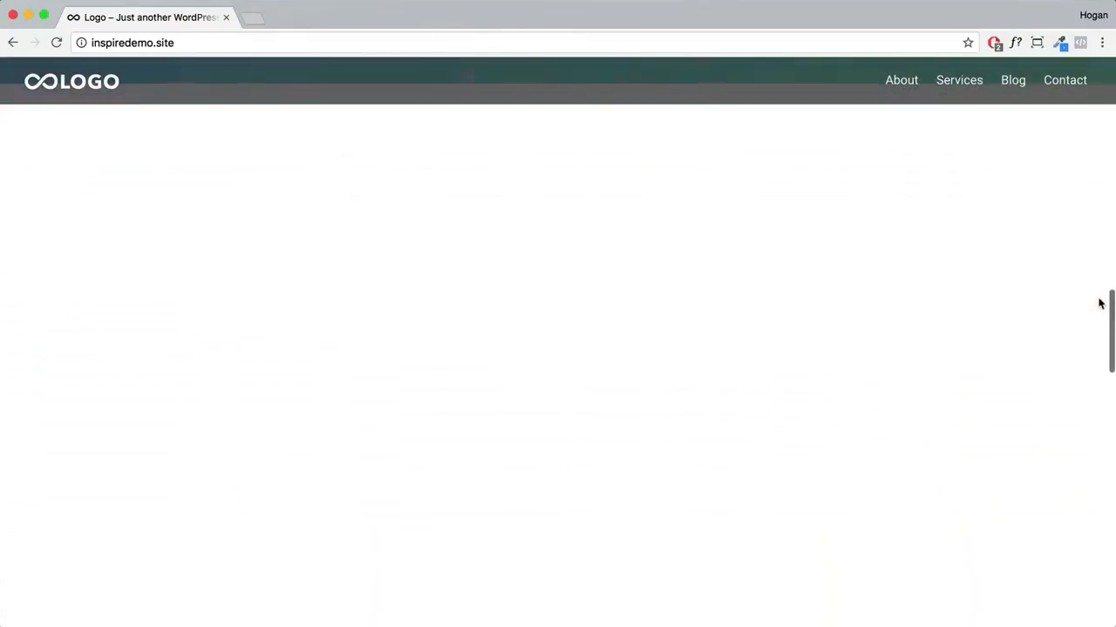
scroll(1099, 303, "down", 4)
scroll(1100, 304, "down", 6)
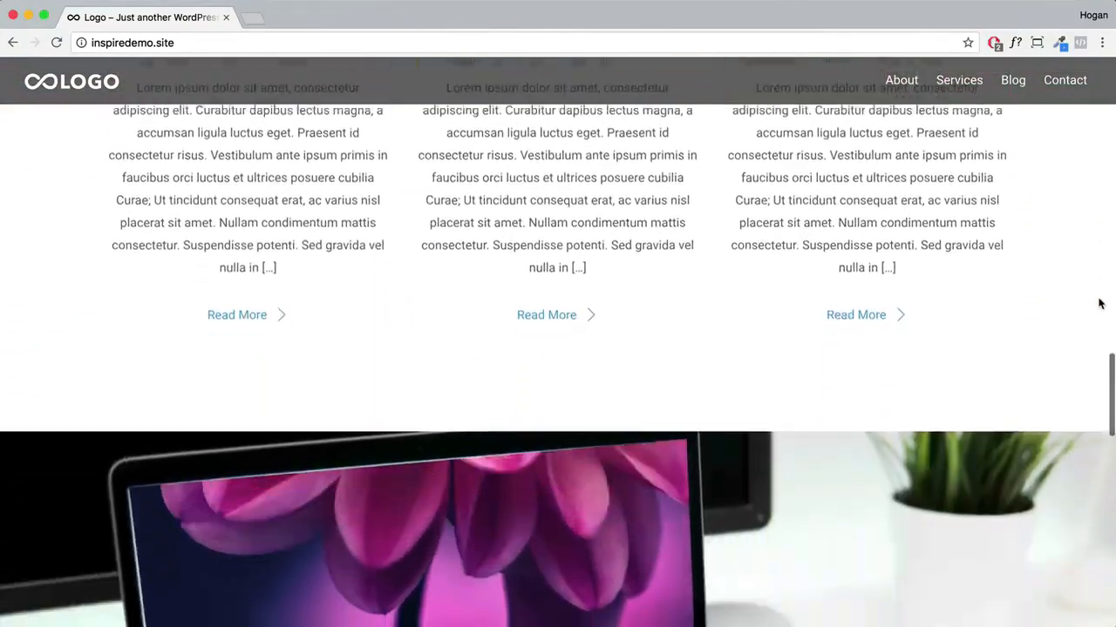